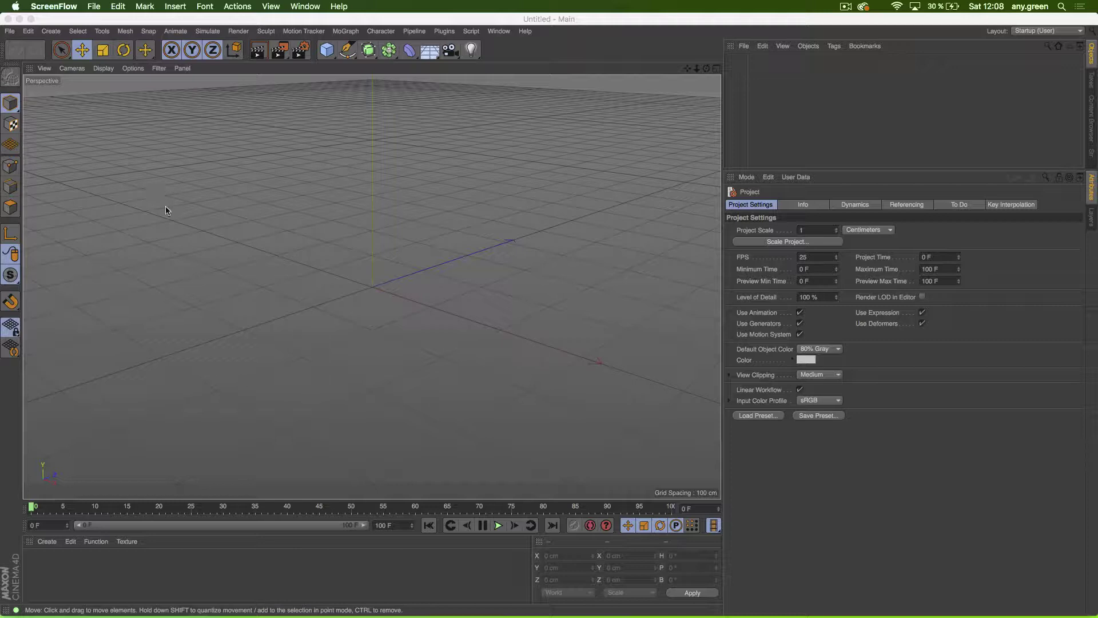
click(327, 76)
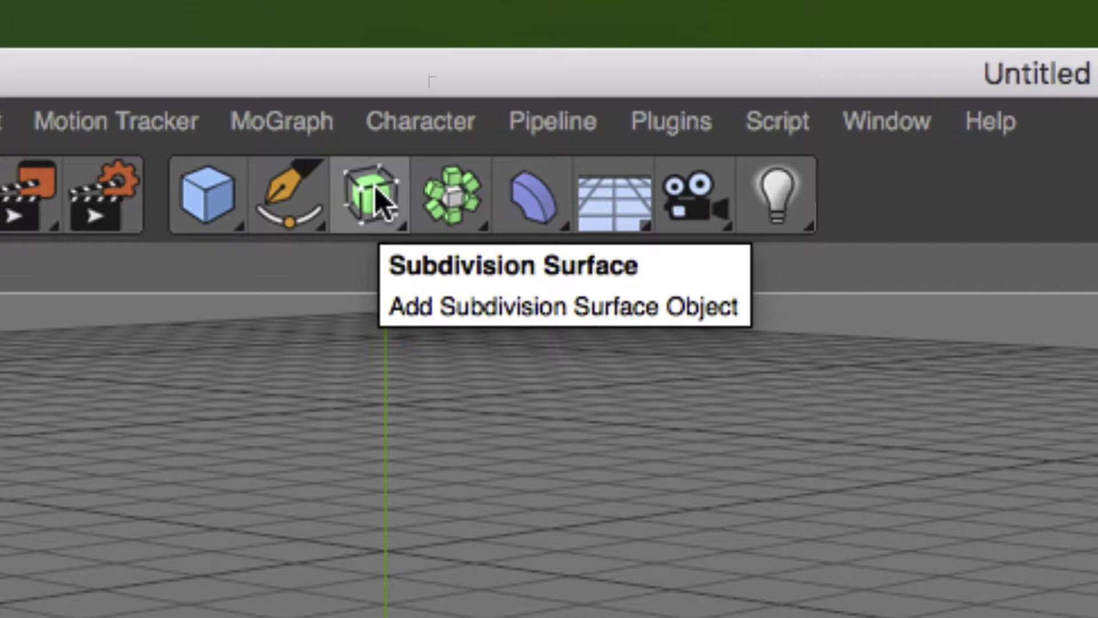
click(210, 215)
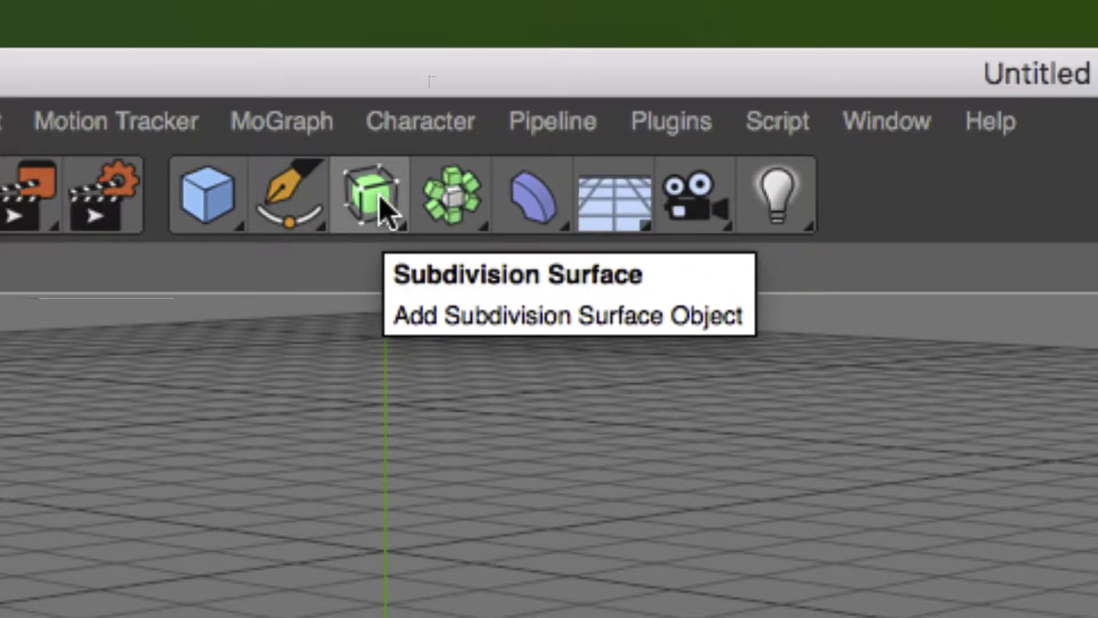
Step: Detach the generators palette containing Subdivision Surface, Lathe and Sweep as a floating window and park it over the empty object list
click(380, 212)
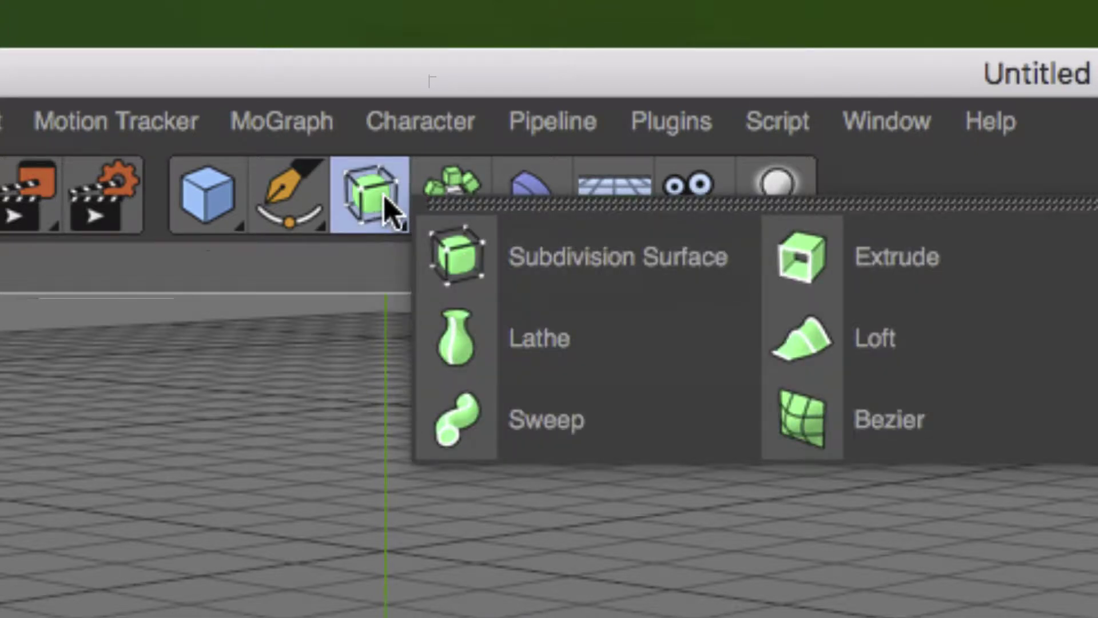
click(569, 207)
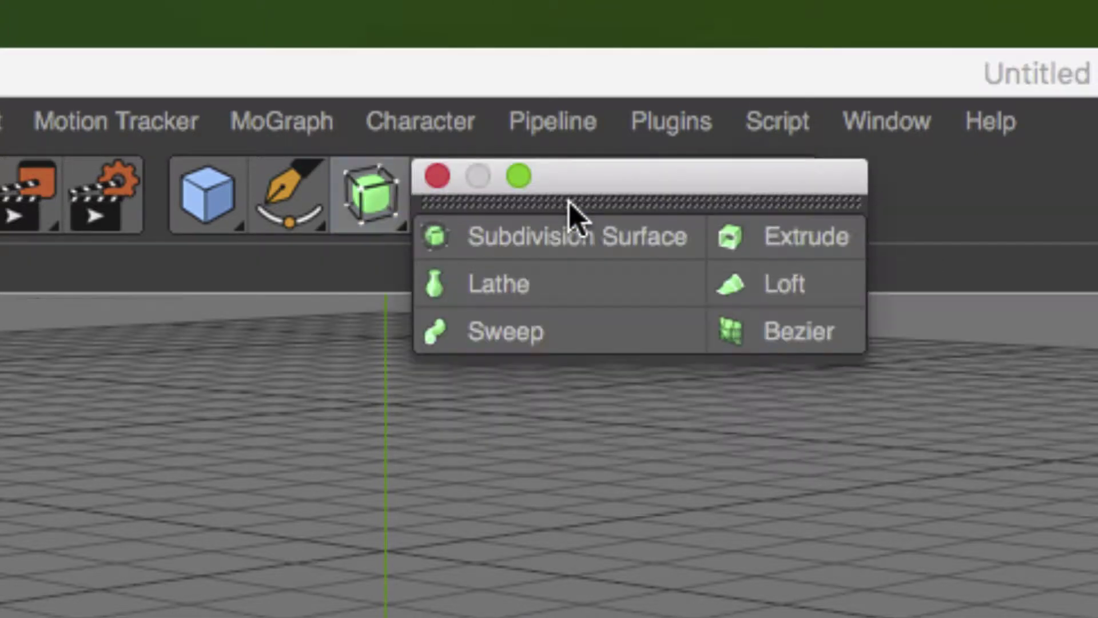
drag(661, 177, 387, 261)
mouse_move(593, 437)
mouse_down()
mouse_move(618, 453)
mouse_move(663, 446)
mouse_move(592, 439)
mouse_up()
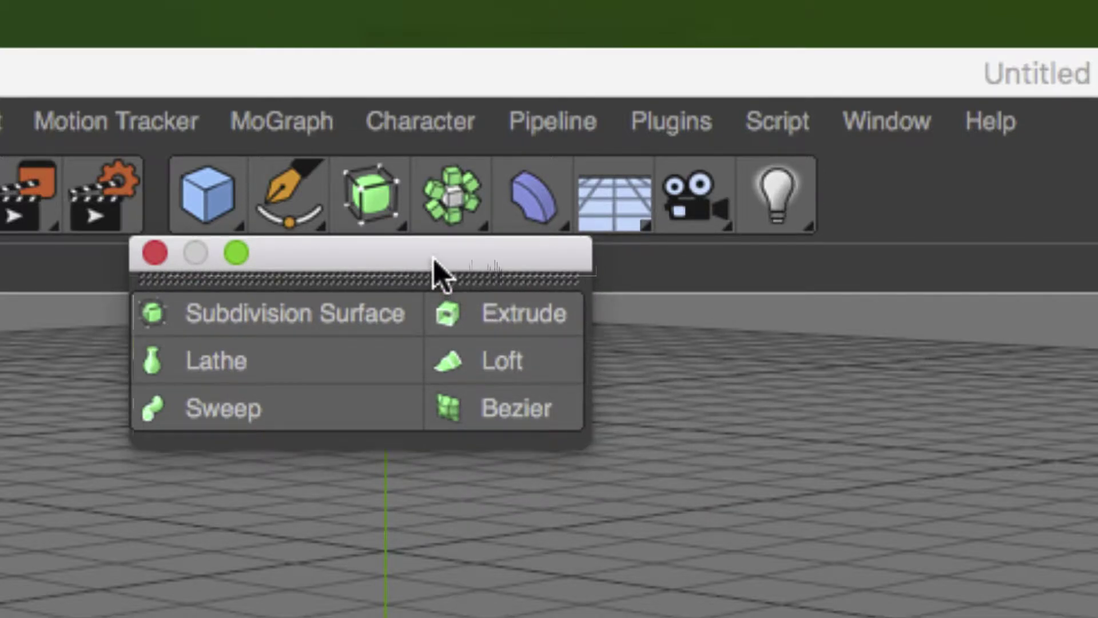
drag(436, 272, 351, 331)
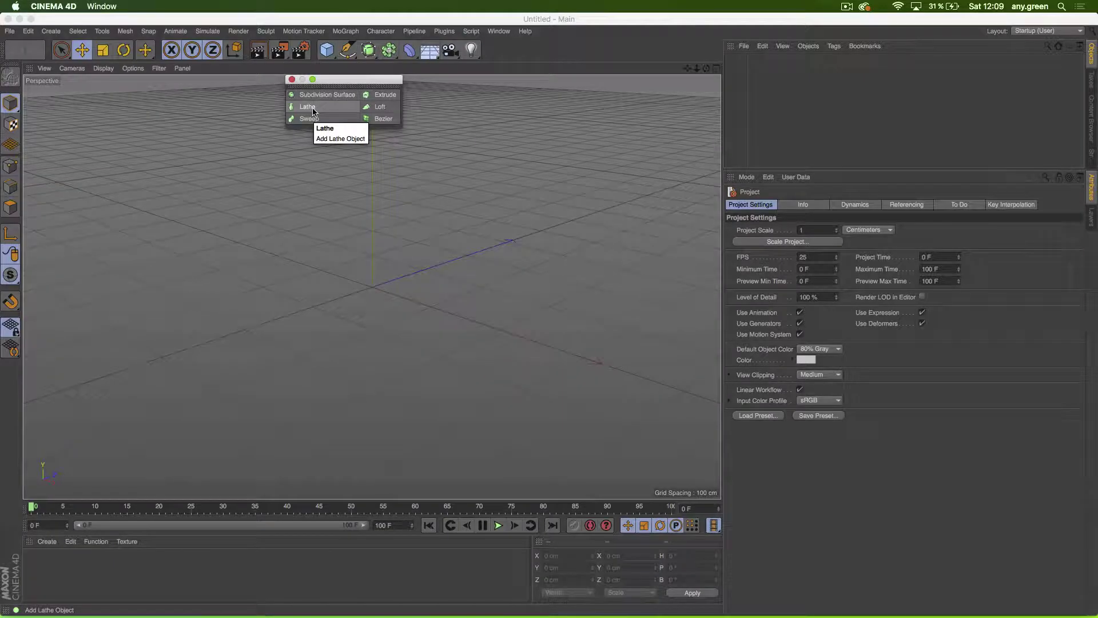
drag(333, 84, 843, 64)
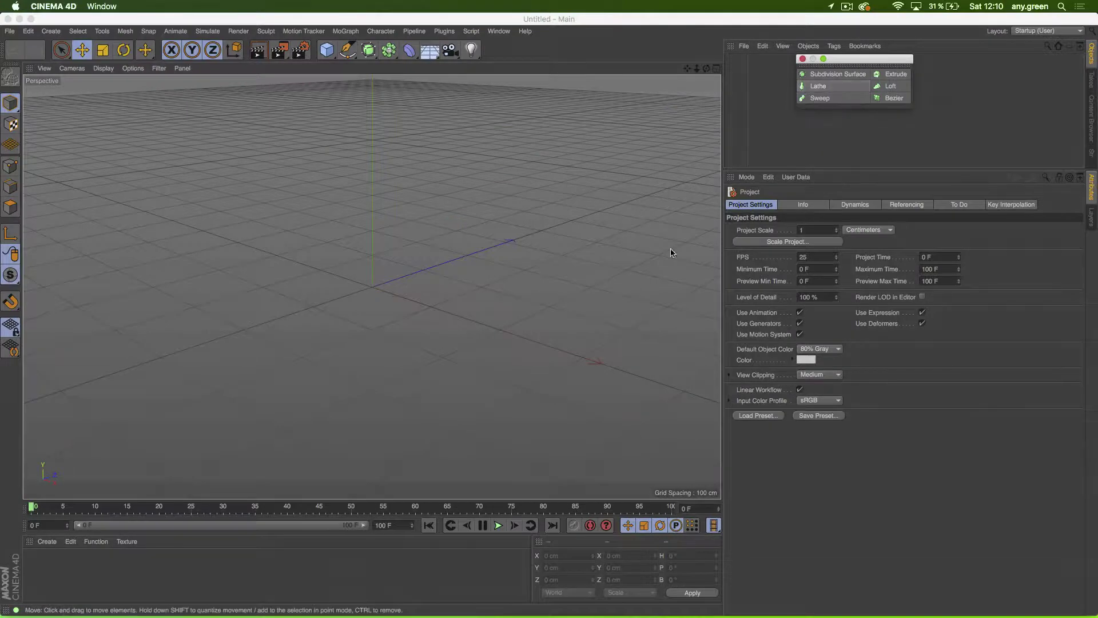
Step: Enlarge the icons in the floating generators palette and resize its window to show all six generators
right_click(822, 87)
mouse_move(909, 119)
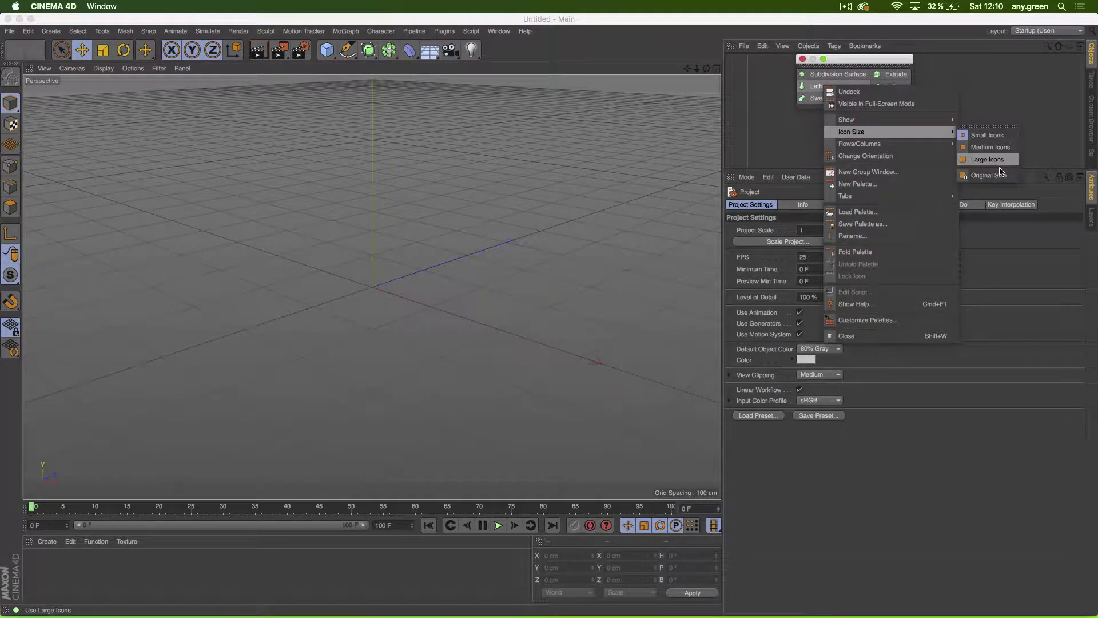
click(999, 175)
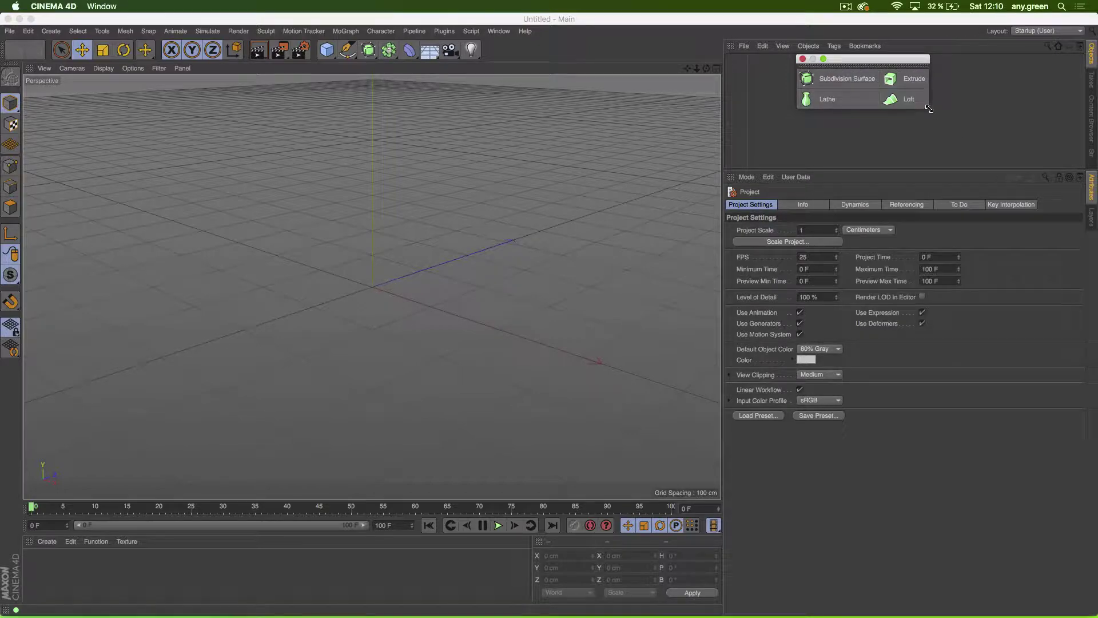
mouse_move(932, 120)
mouse_down()
mouse_move(1010, 169)
mouse_move(937, 138)
mouse_up()
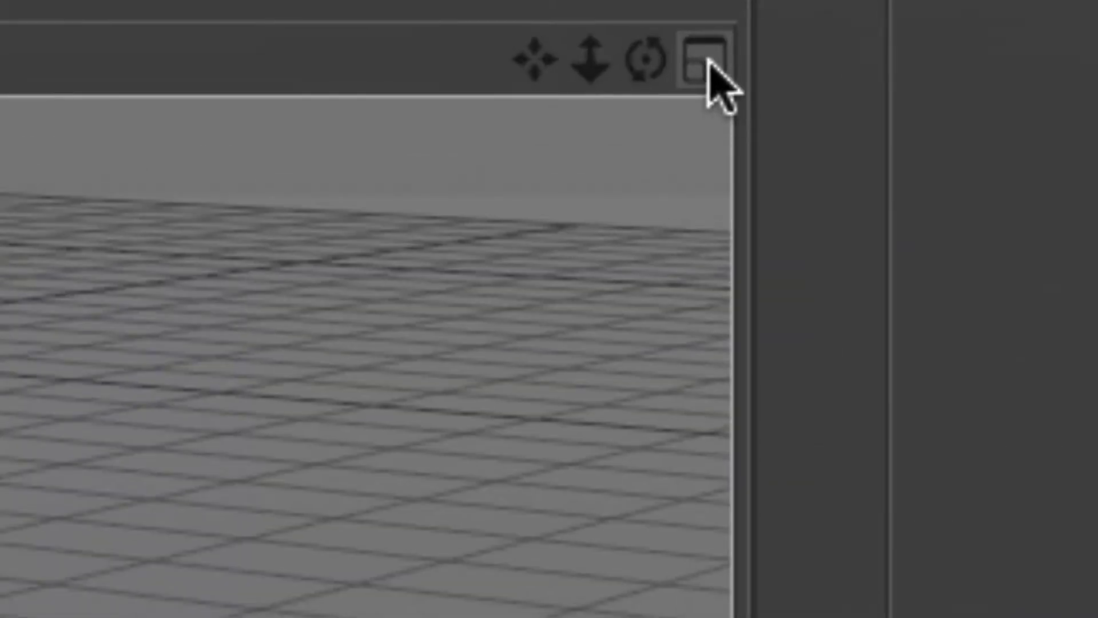
Step: Switch from the Perspective view to a maximized Front view
click(706, 60)
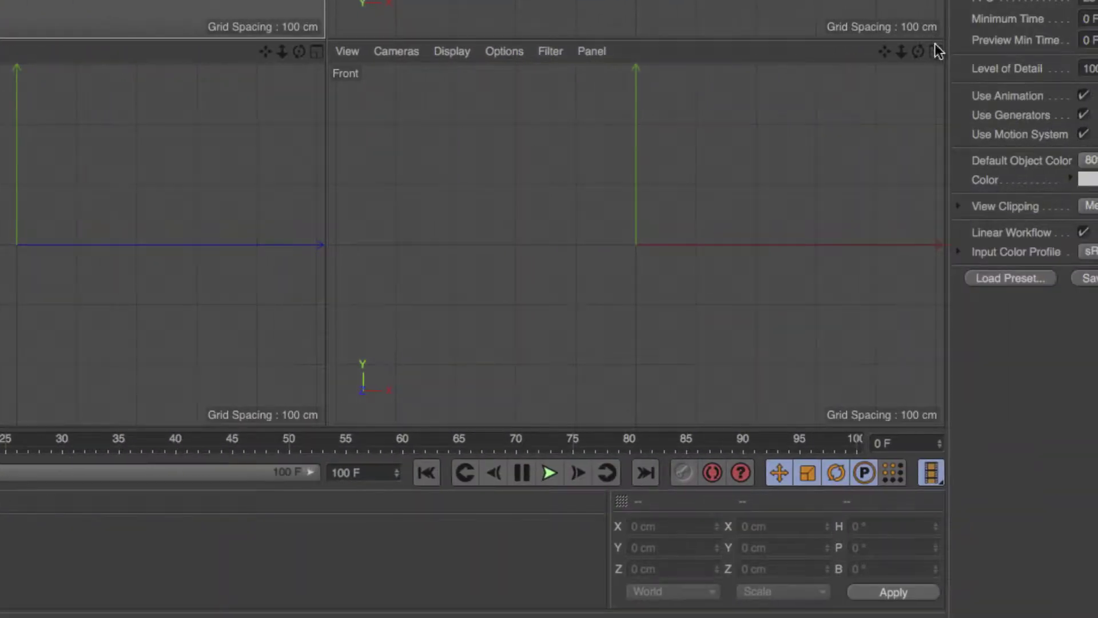
click(936, 51)
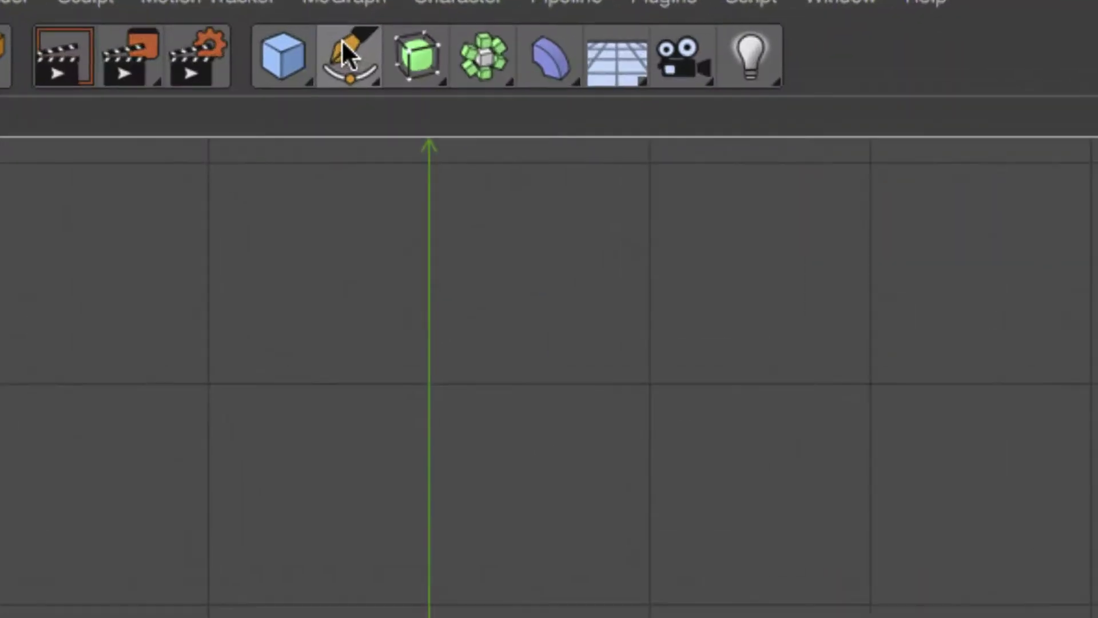
Step: Sketch a wavy freehand spline about 415 by 528 cm beside the Y axis, then try a small second stroke and undo it
mouse_move(341, 39)
mouse_down()
mouse_move(524, 138)
mouse_move(526, 107)
mouse_move(527, 164)
mouse_up()
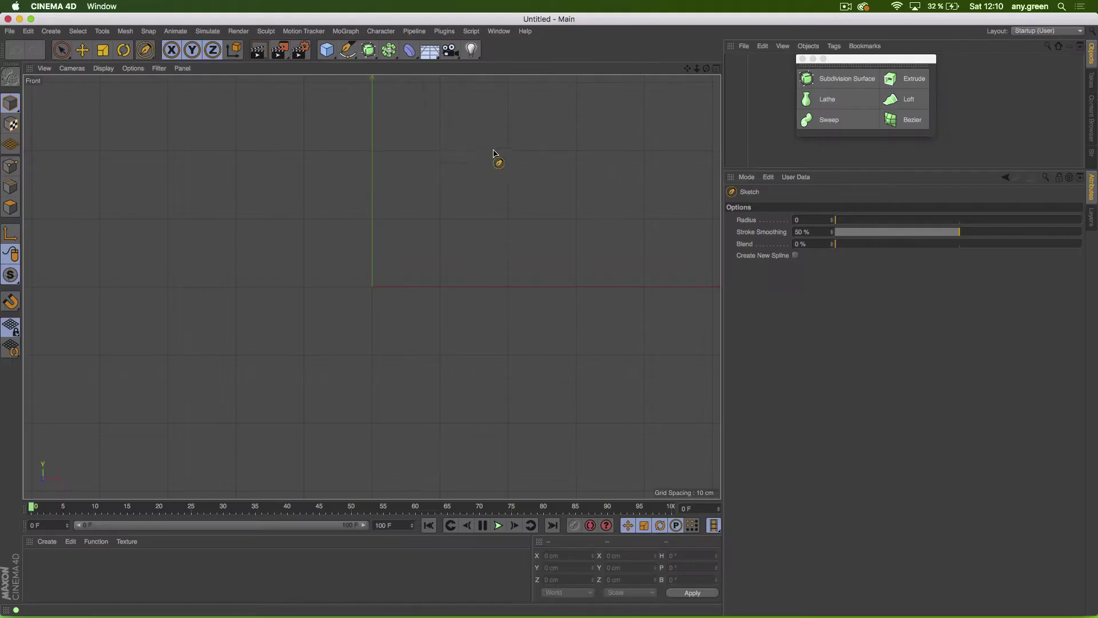
mouse_move(387, 100)
mouse_down()
mouse_move(442, 156)
mouse_move(443, 309)
mouse_move(423, 382)
mouse_move(518, 229)
mouse_move(633, 397)
mouse_move(478, 448)
mouse_move(370, 412)
mouse_up()
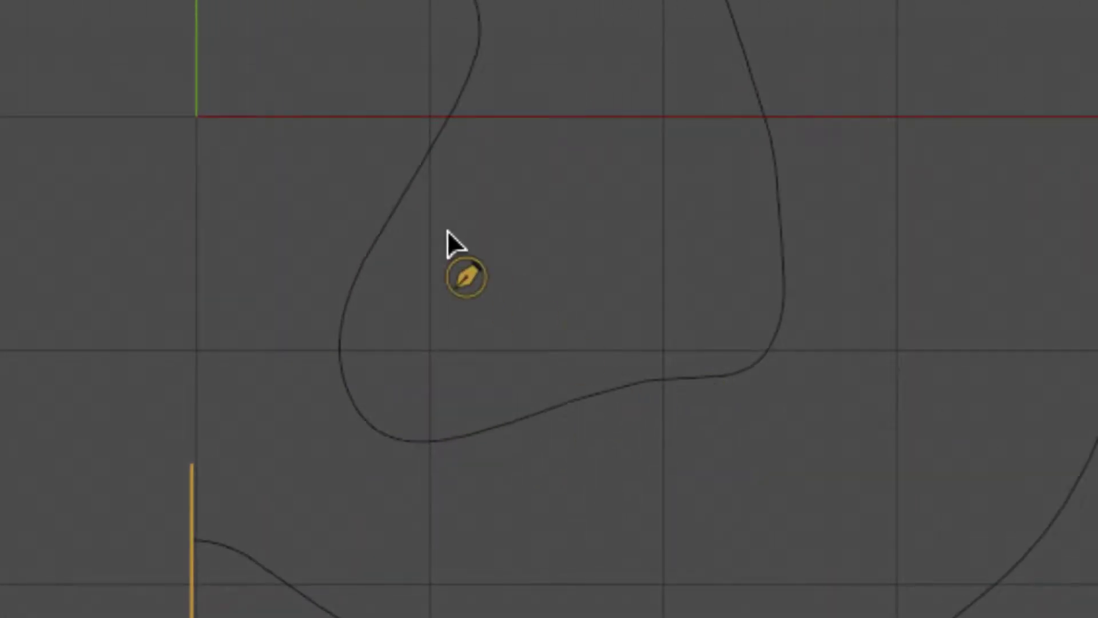
mouse_move(452, 237)
mouse_down()
mouse_move(537, 255)
mouse_move(482, 343)
mouse_move(425, 300)
mouse_up()
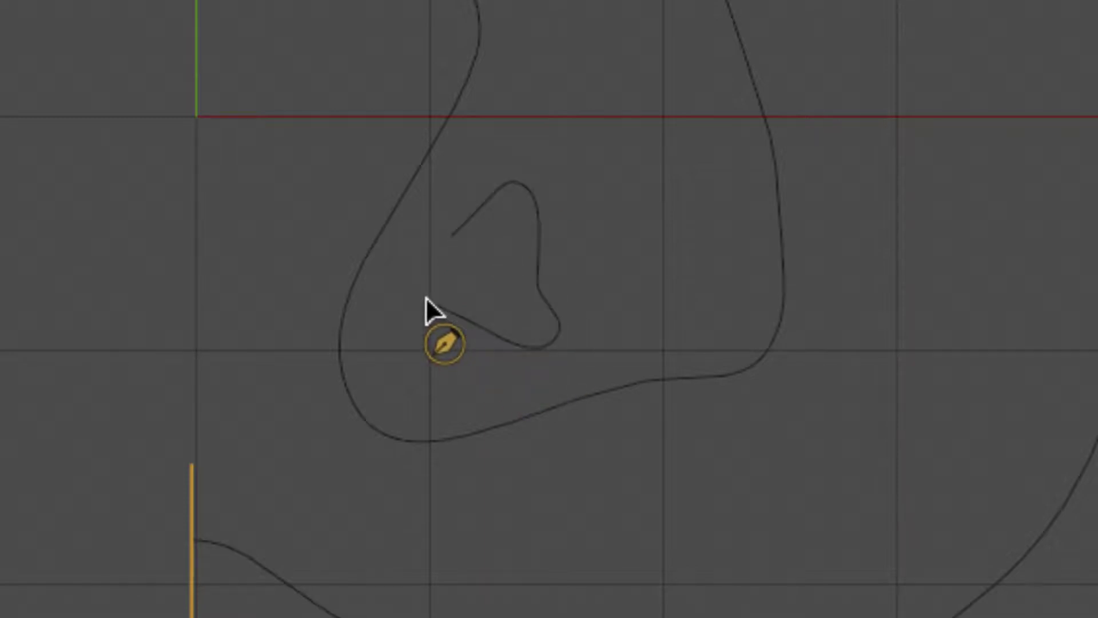
key(super+z)
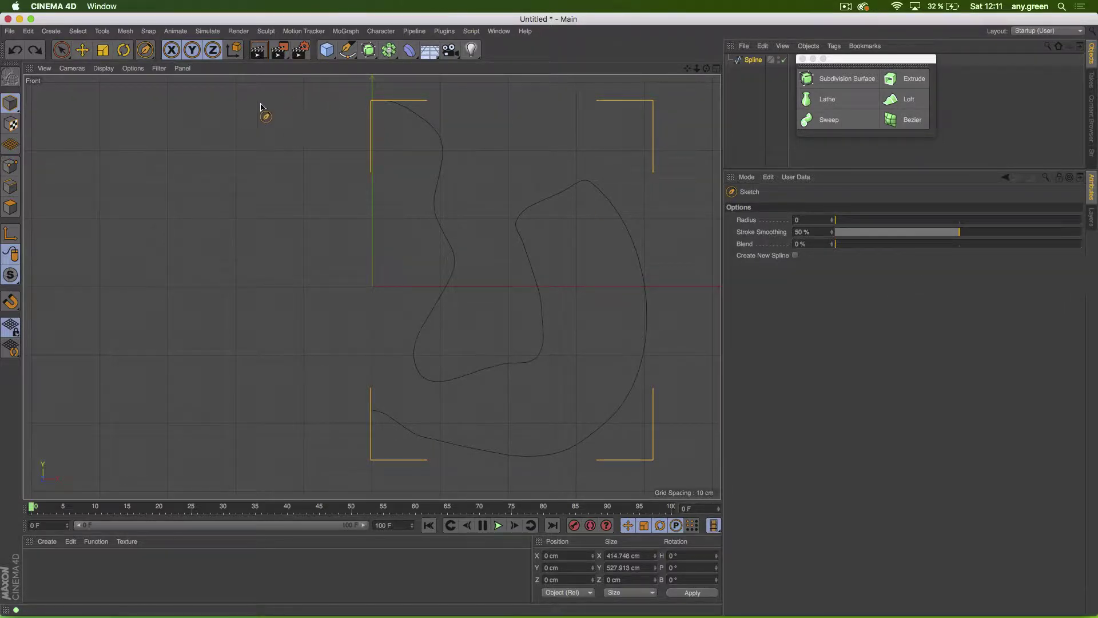
Step: Delete the freehand sketched spline
click(736, 60)
key(Delete)
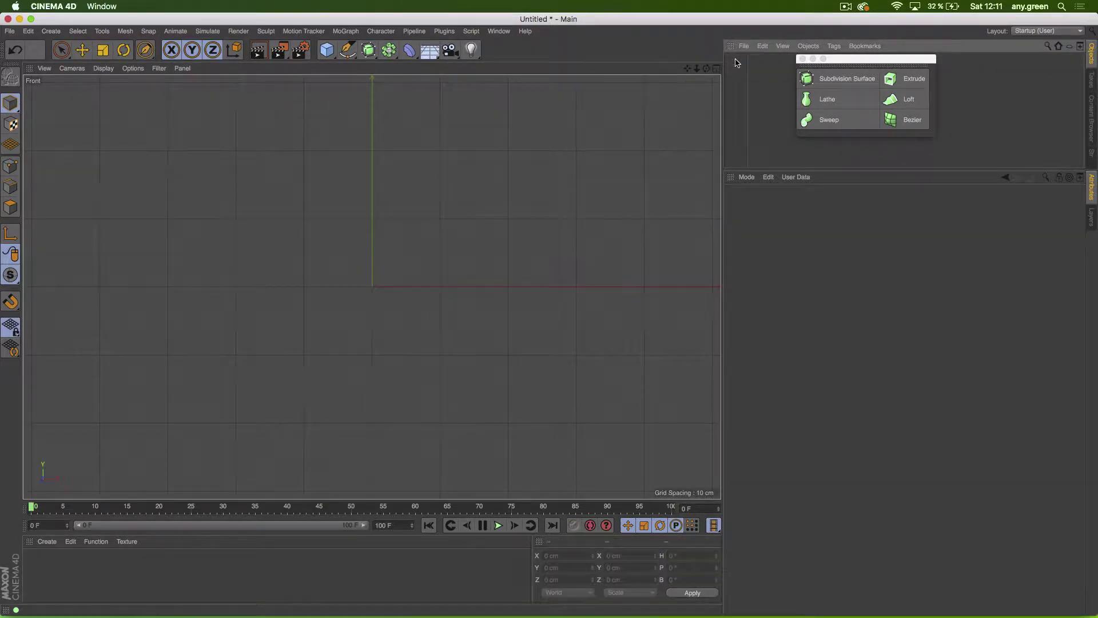
Step: With the Pen tool set to Bezier, start a spline beside the Y axis with one nearly horizontal and one vertical straight segment
click(347, 50)
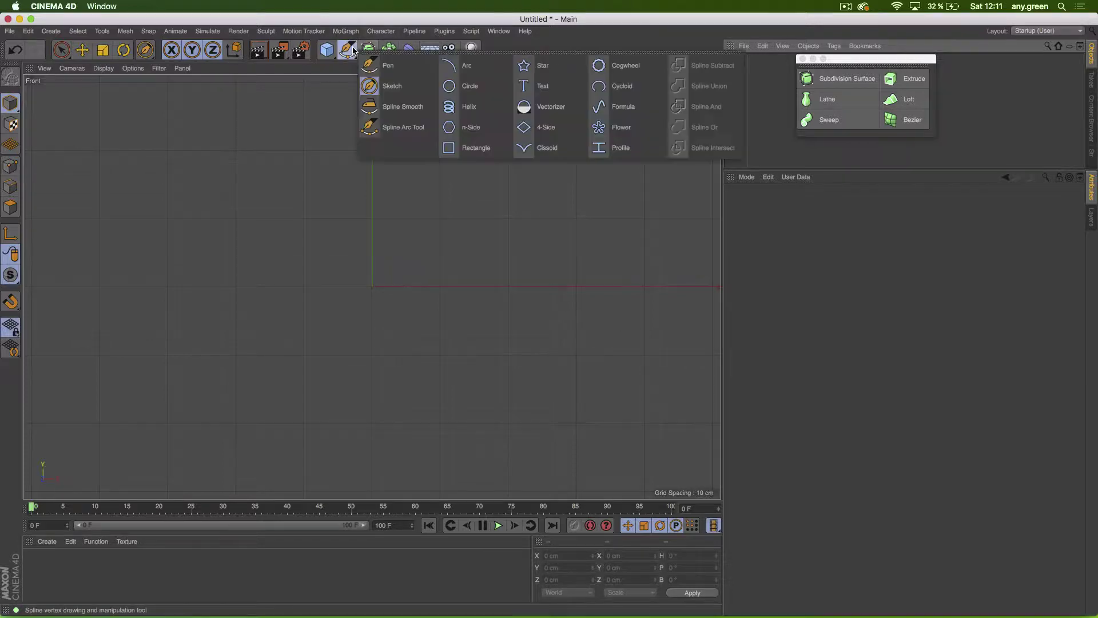
click(405, 63)
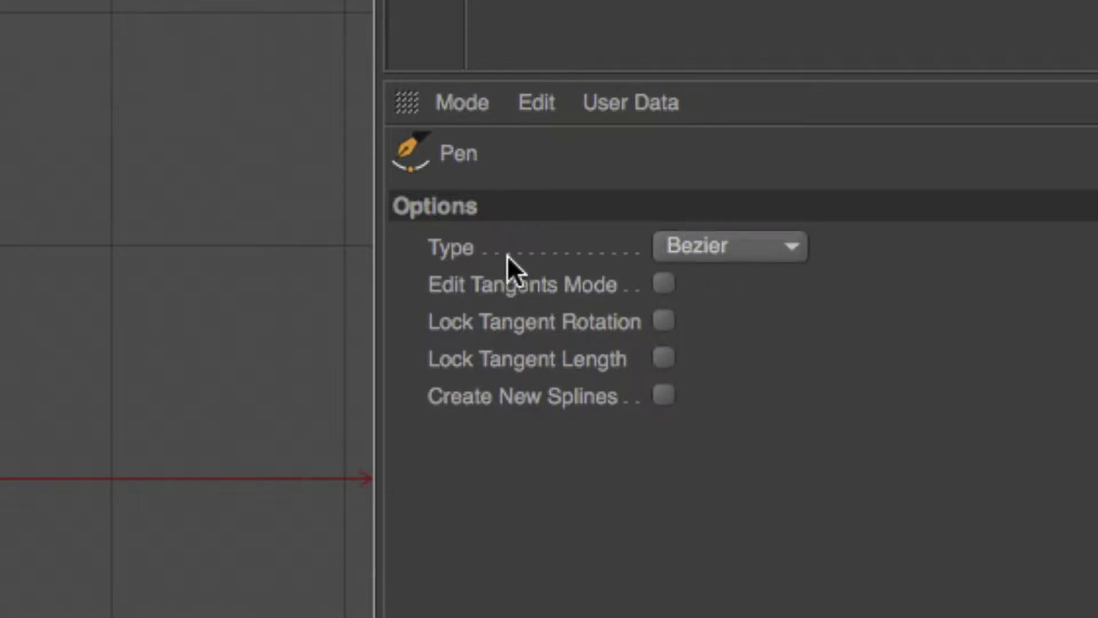
click(747, 245)
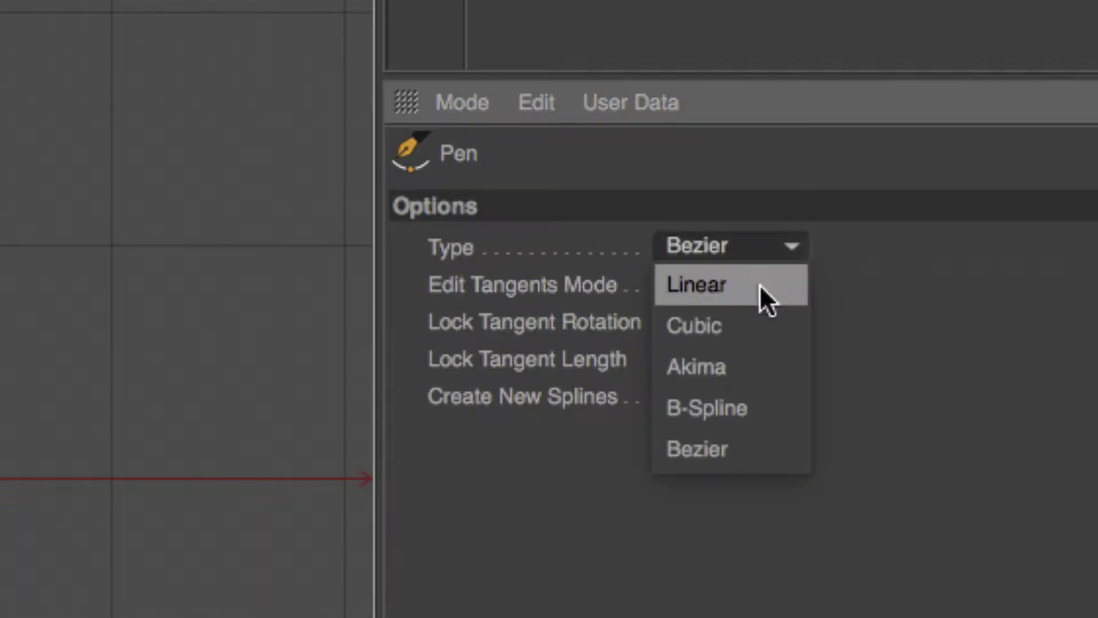
click(758, 445)
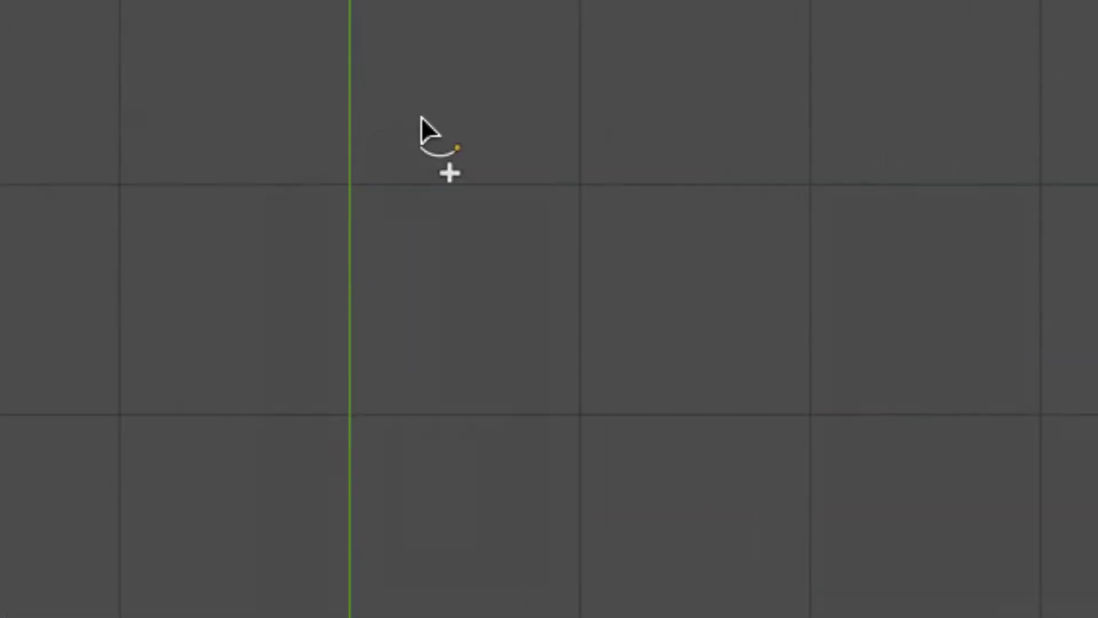
click(431, 115)
click(816, 140)
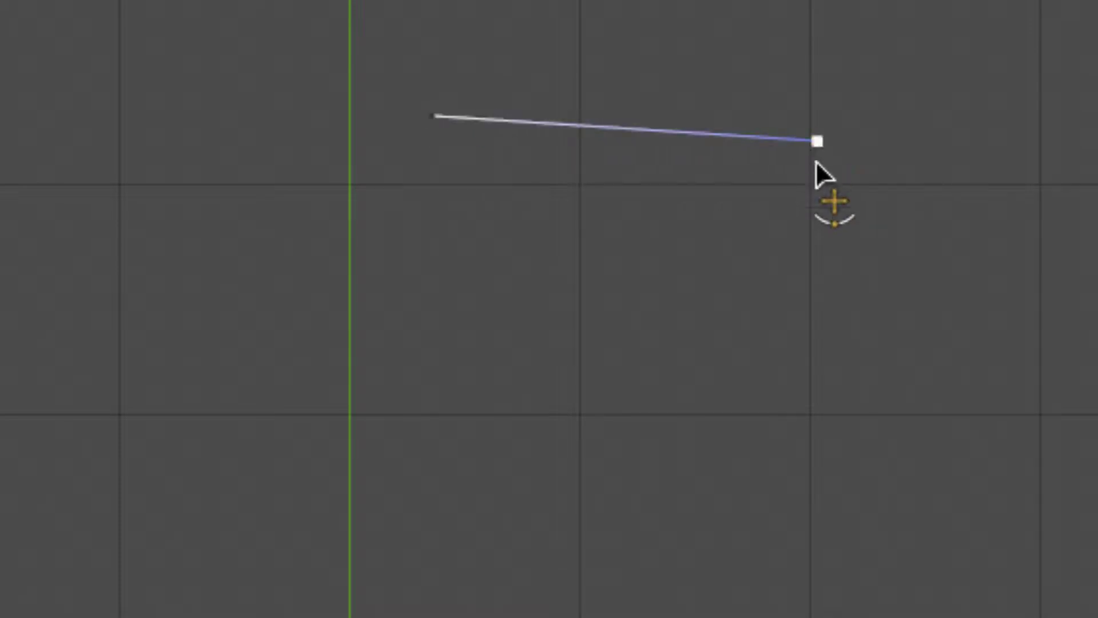
click(815, 319)
Step: Continue the spline with two curved points, end it near the origin, and finish drawing the open curve
drag(558, 394, 688, 524)
drag(932, 448, 928, 580)
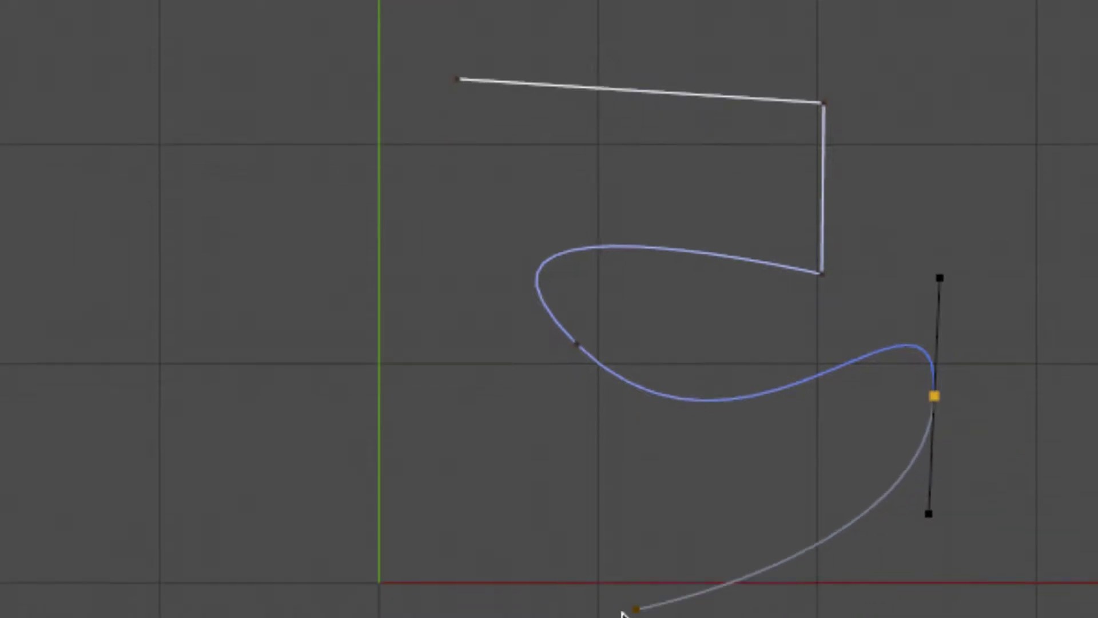
click(386, 567)
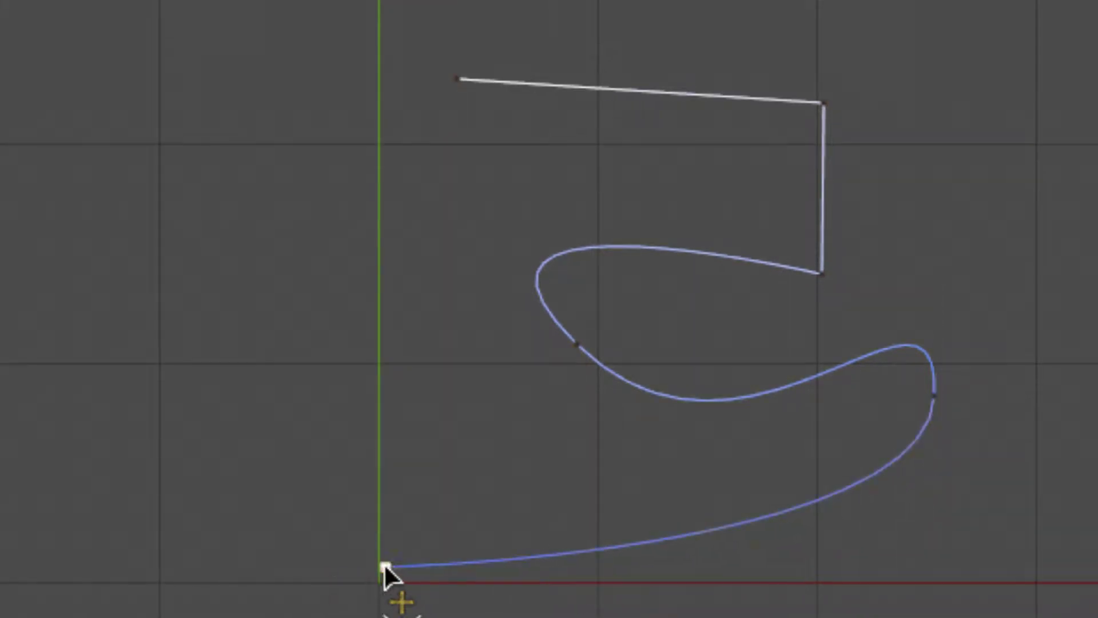
key(Escape)
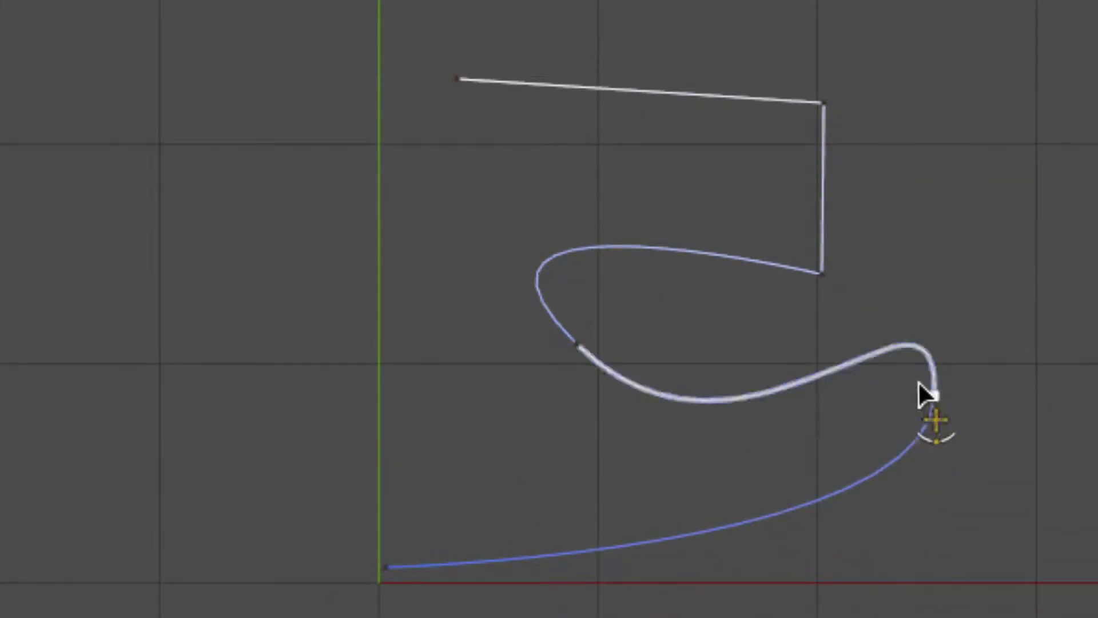
Step: Reshape the curve at the spline's outermost point by moving only its upper tangent handle inward, leaving the lower handle in place
click(941, 403)
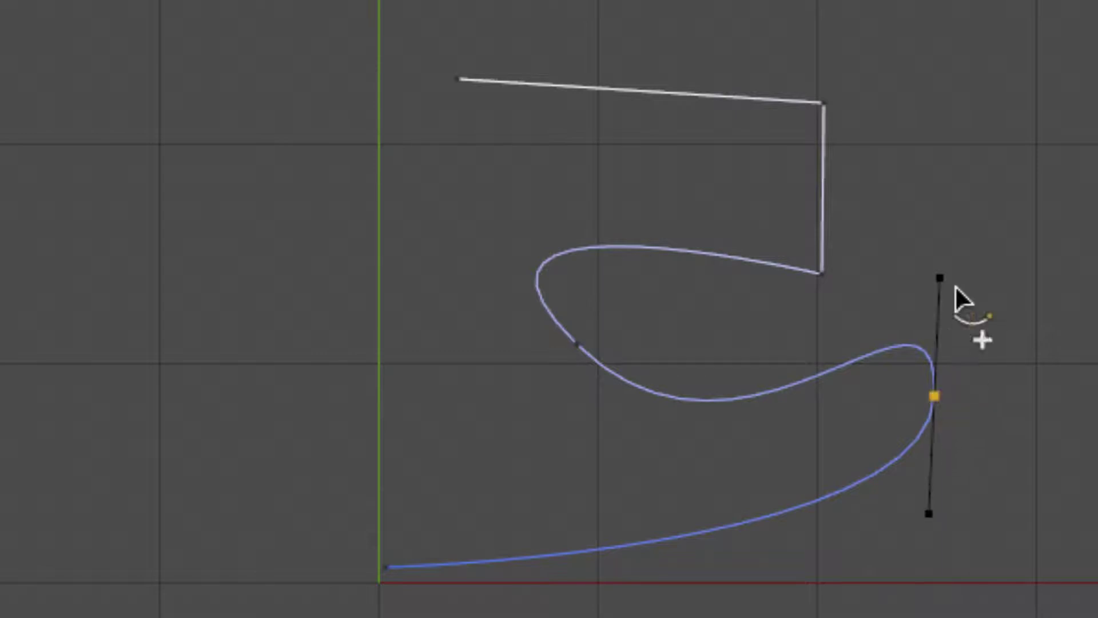
drag(942, 276, 915, 257)
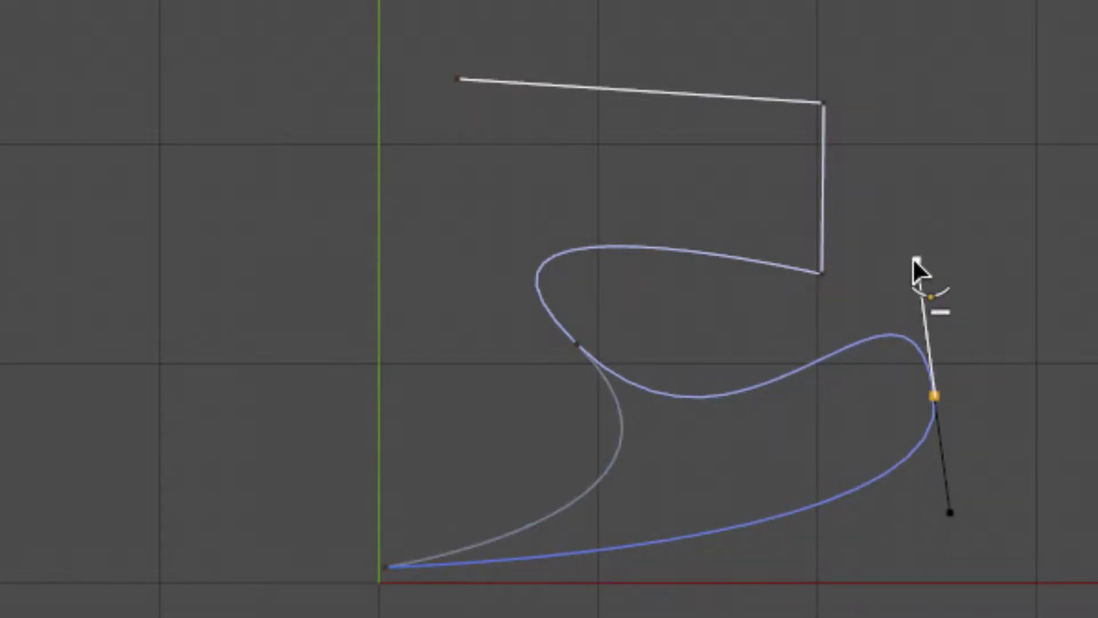
ctrl+click(913, 258)
key(ctrl+z)
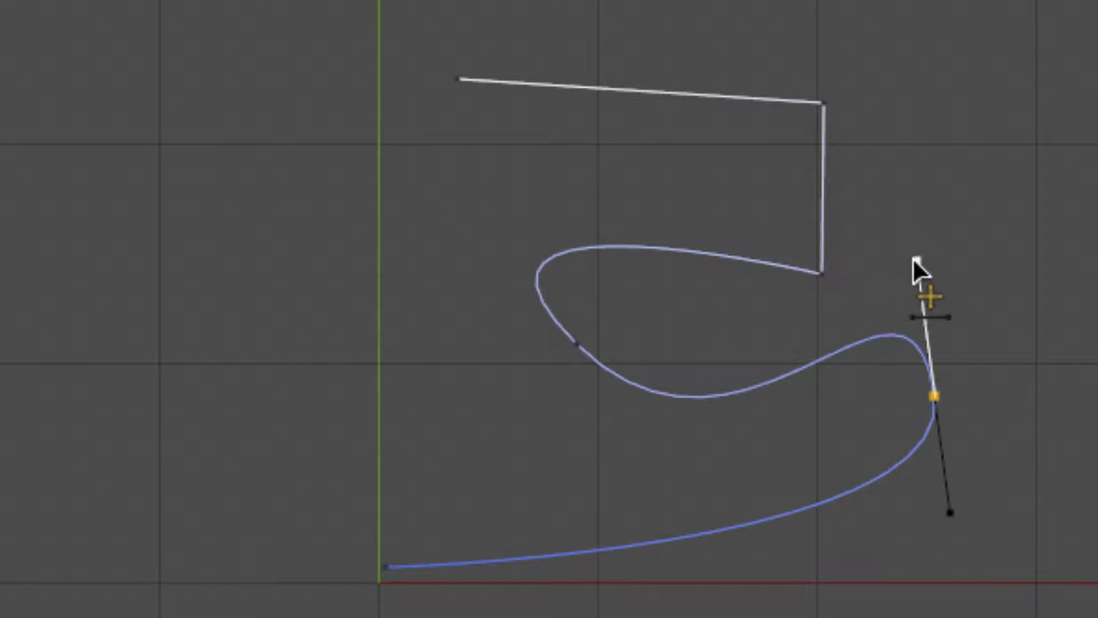
drag(916, 262, 765, 362)
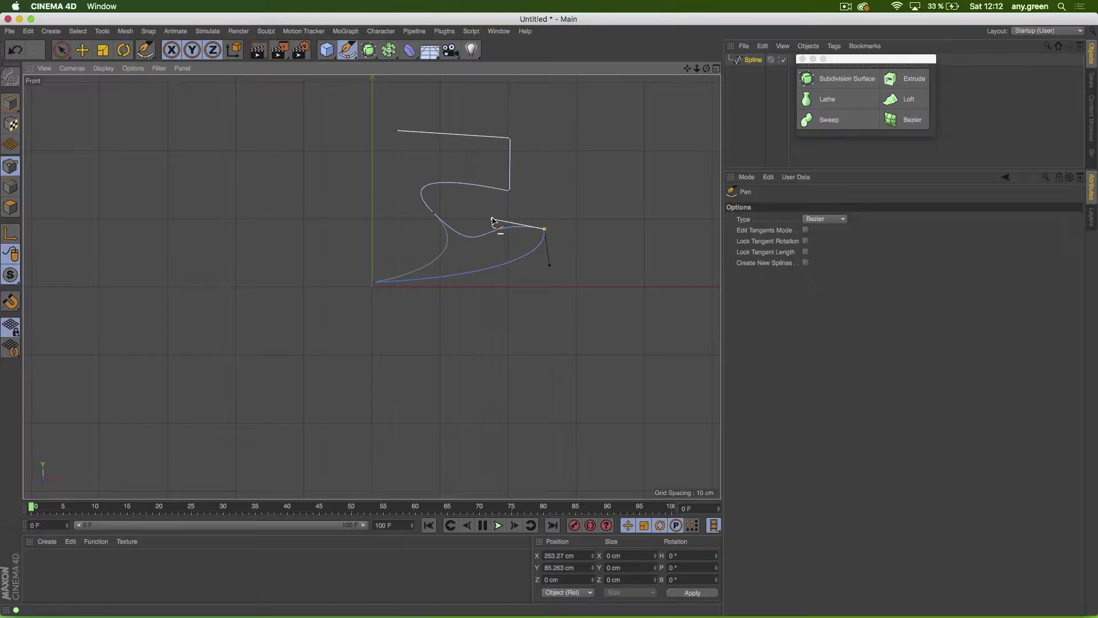
alt+drag(415, 255, 368, 405)
key(Escape)
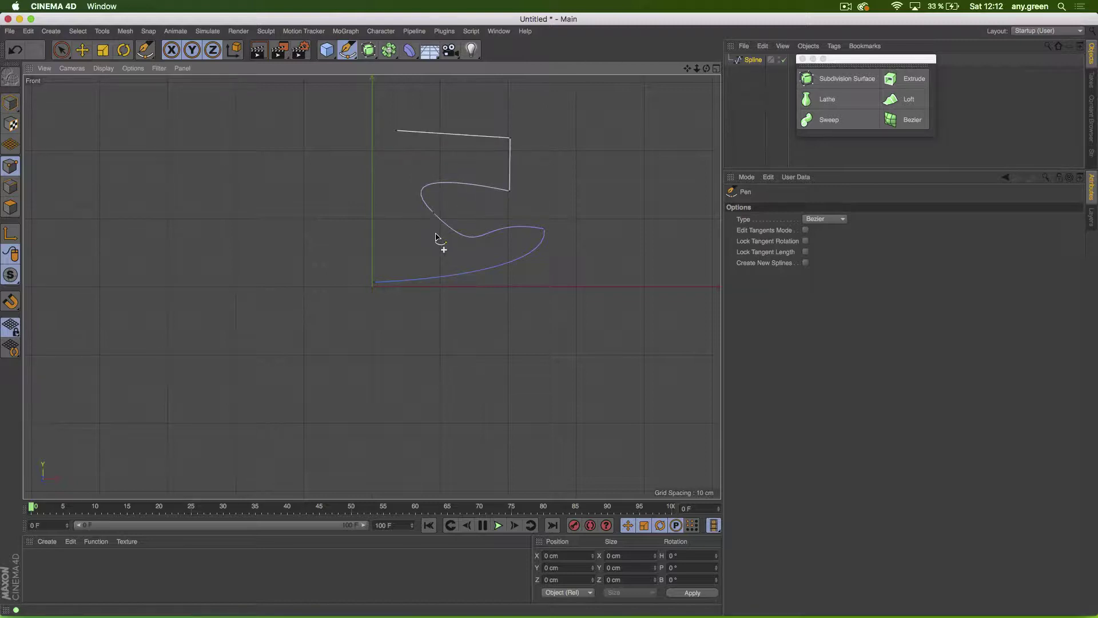
Step: In a maximized Perspective view, pull the outermost point's upper tangent handle out of the spline's plane and inspect the curve from the side
click(544, 229)
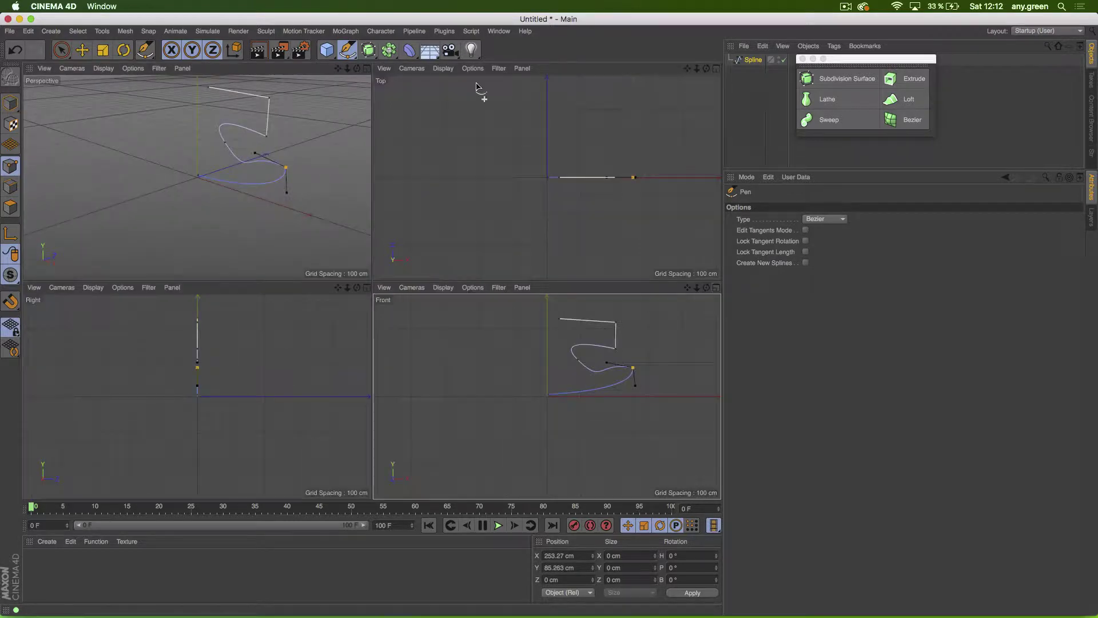
click(716, 68)
click(367, 69)
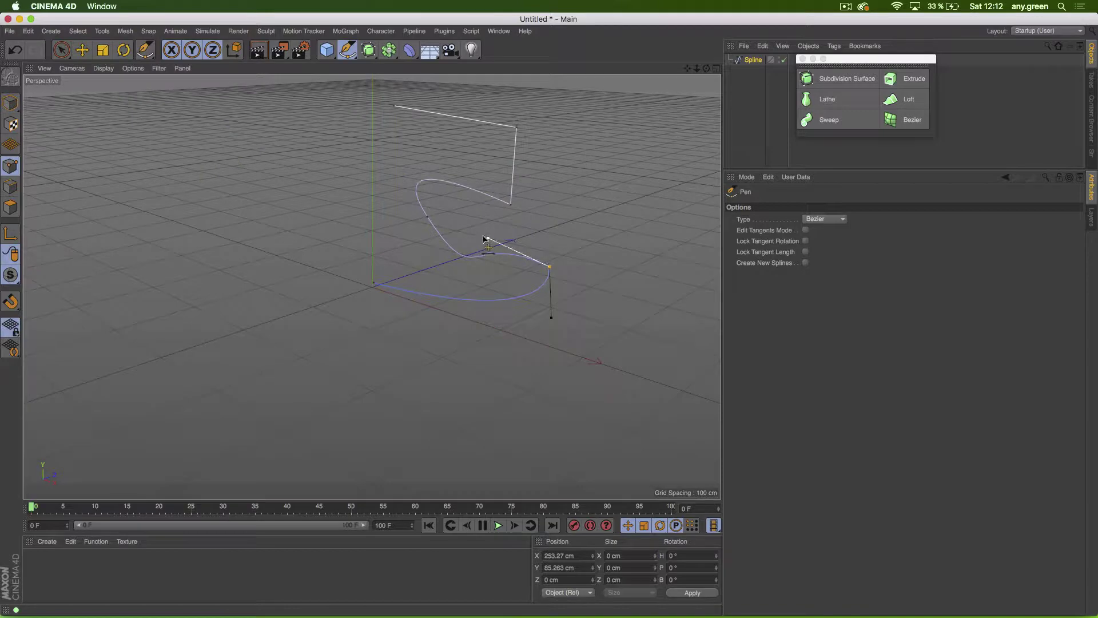
drag(490, 238, 555, 193)
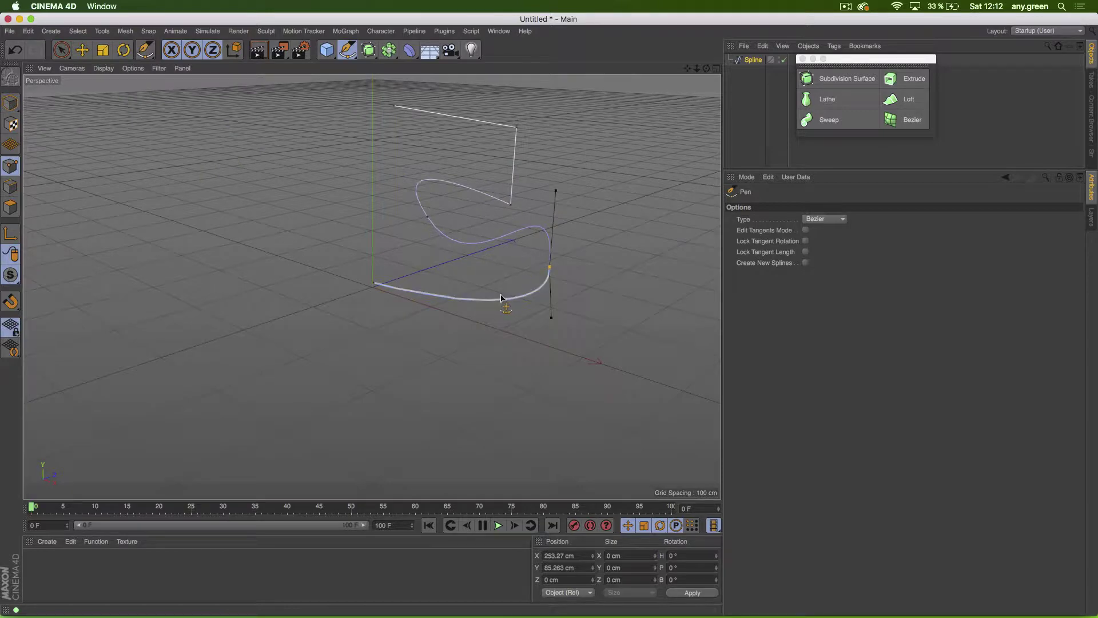
alt+drag(500, 296, 372, 278)
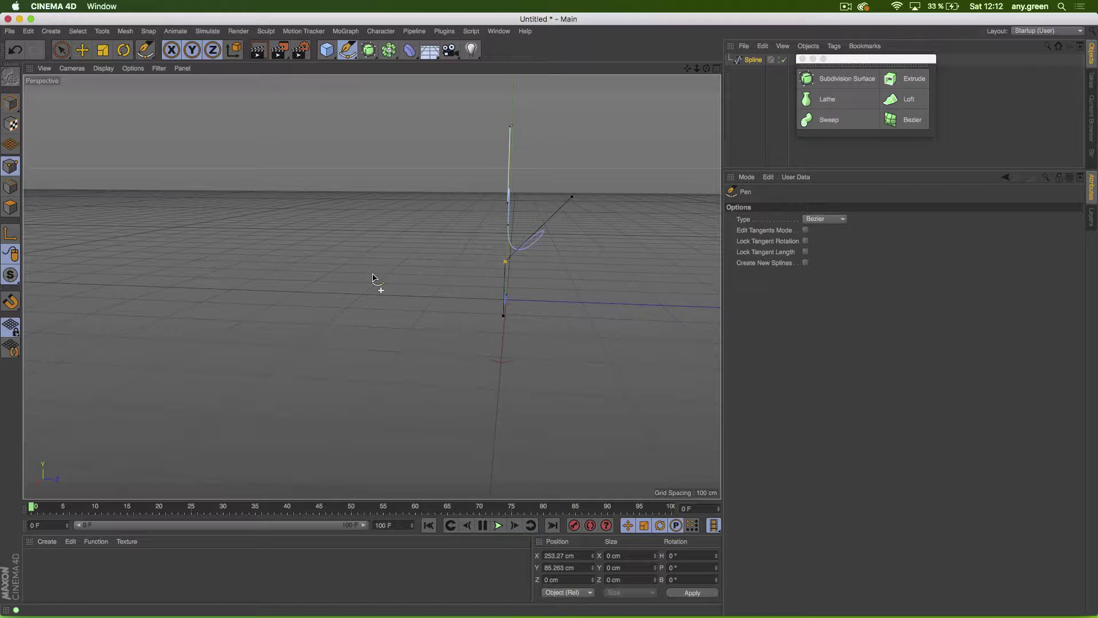
alt+drag(490, 217, 501, 218)
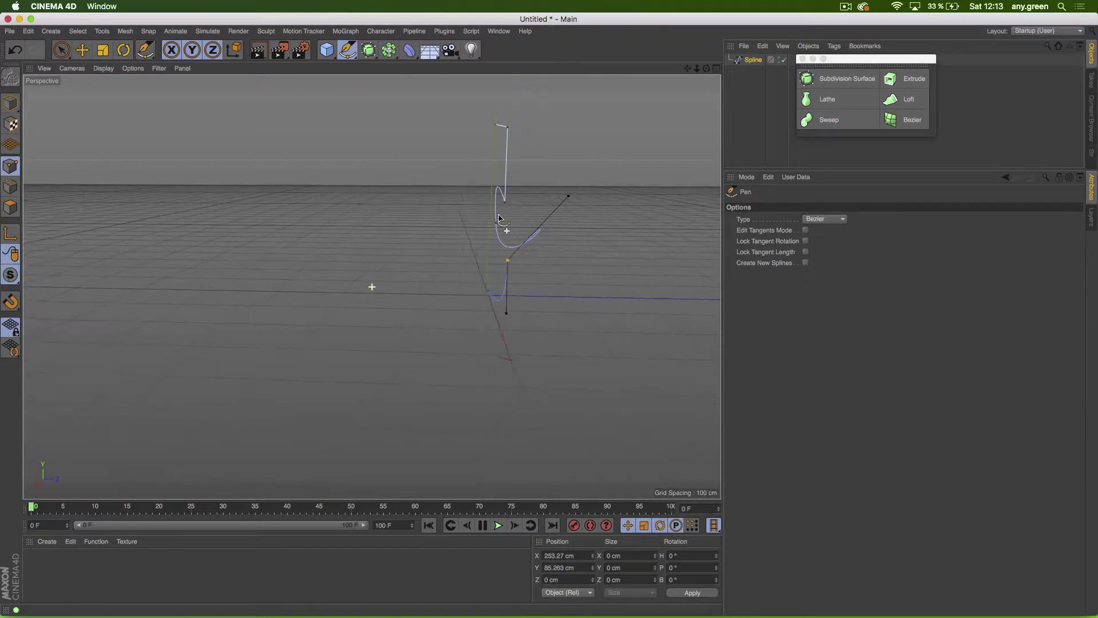
Step: Return to a maximized Front view and delete the Bezier spline
mouse_move(569, 198)
mouse_down()
mouse_move(475, 228)
mouse_move(475, 277)
mouse_move(593, 287)
mouse_move(583, 206)
mouse_move(542, 238)
mouse_move(703, 326)
mouse_move(599, 210)
mouse_move(632, 238)
mouse_up()
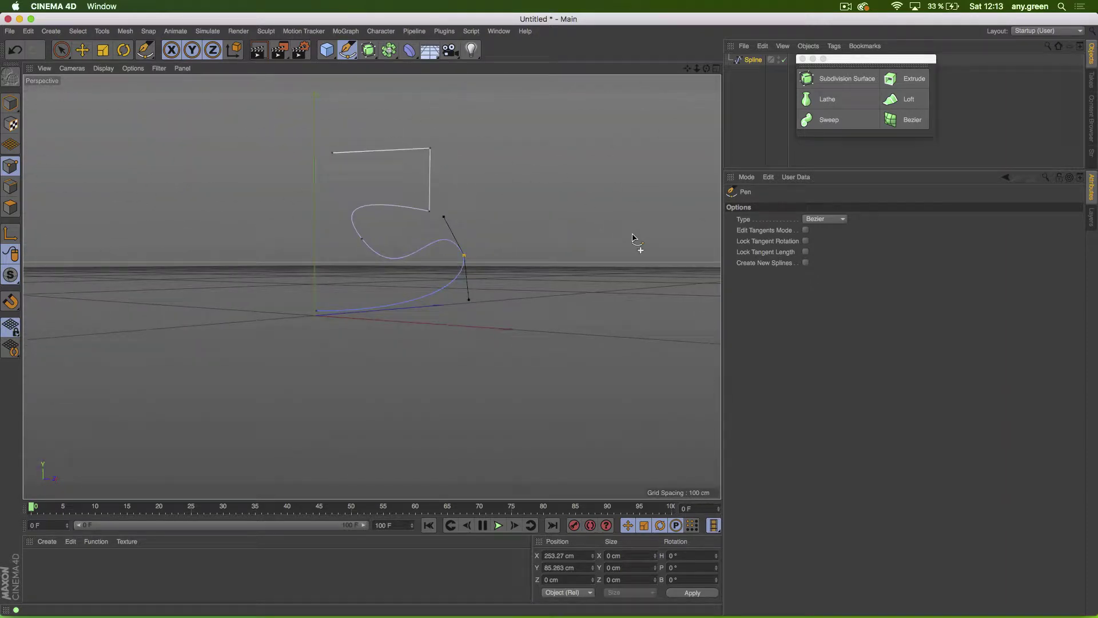
click(716, 68)
click(716, 288)
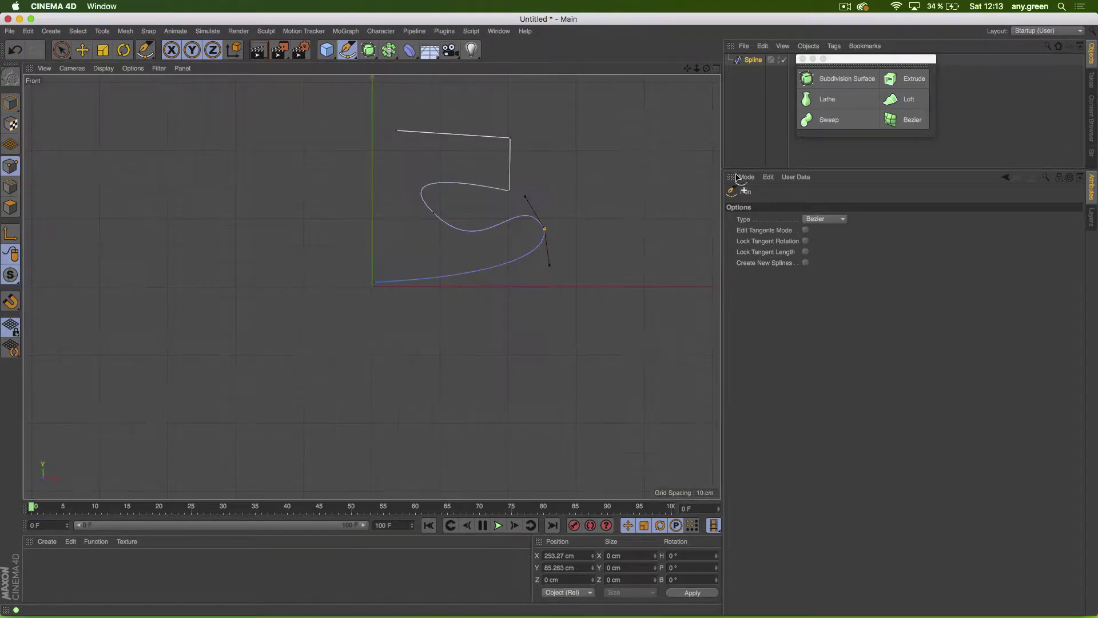
key(Delete)
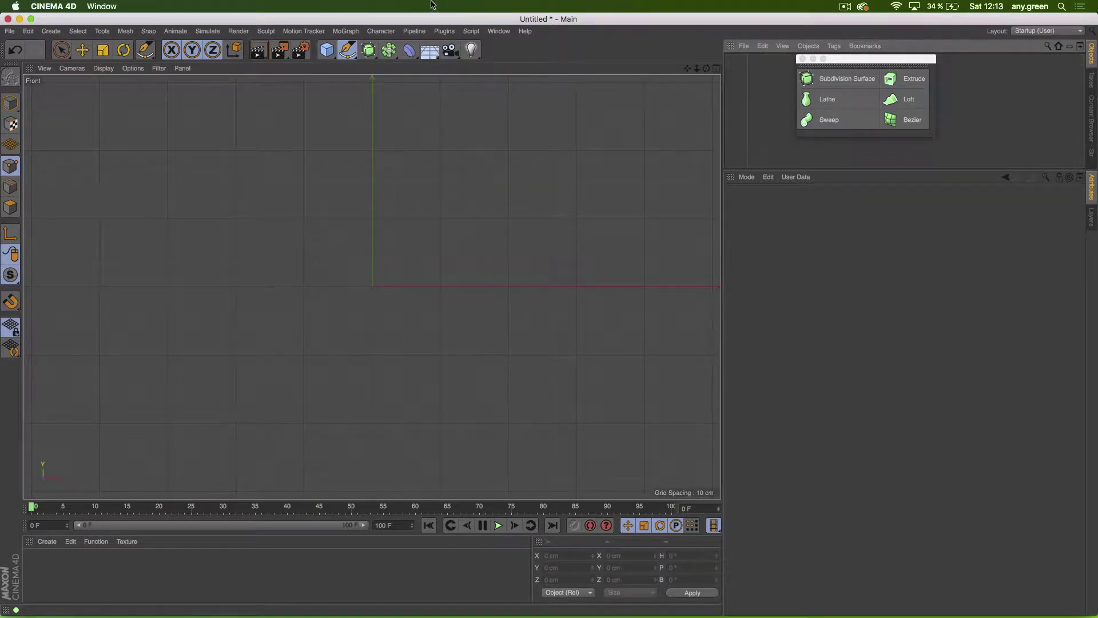
Step: With the Pen tool set to Linear, start a spline with three points on the positive X side of the Y axis
click(347, 50)
click(390, 66)
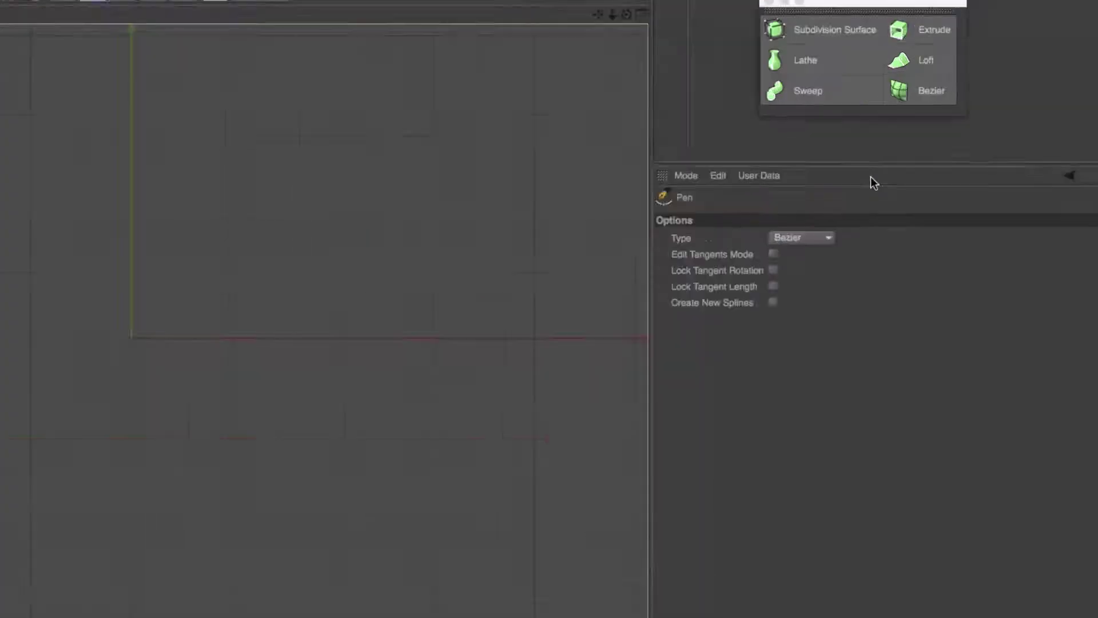
click(817, 238)
click(794, 256)
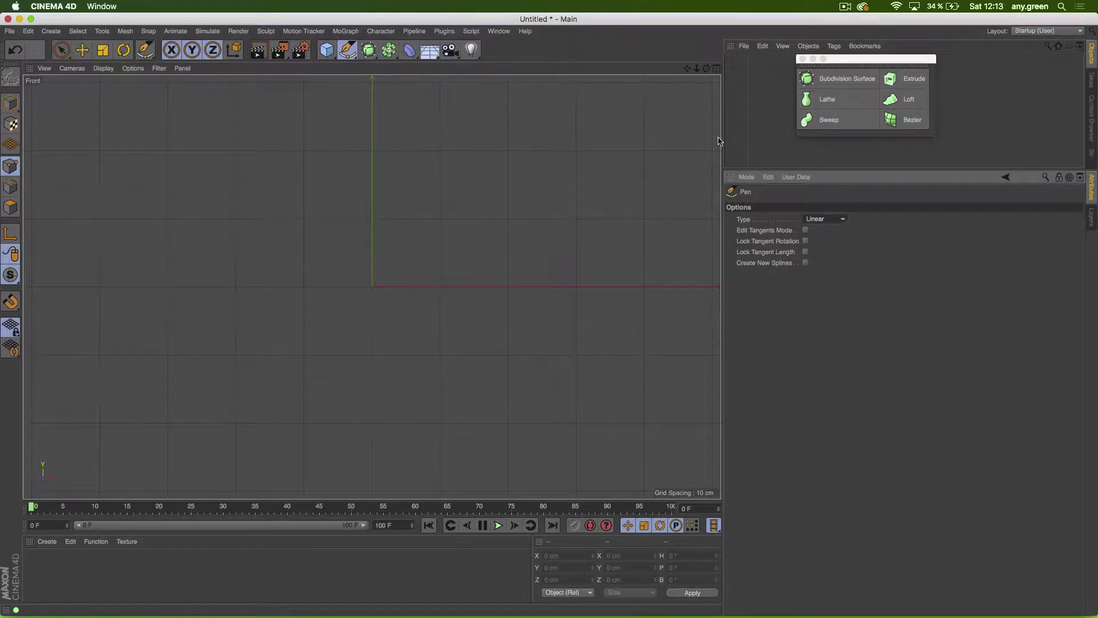
click(407, 107)
click(555, 154)
click(545, 240)
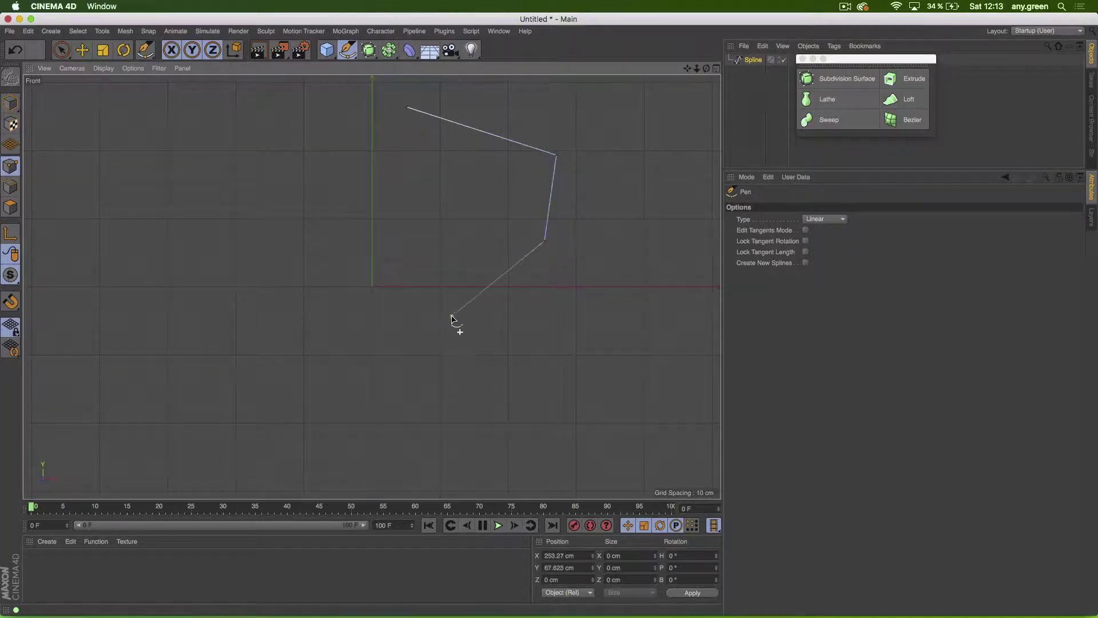
Step: Continue the linear spline around the origin with five more corner points and close it at its first point
click(451, 317)
click(371, 392)
click(251, 306)
click(268, 186)
click(394, 161)
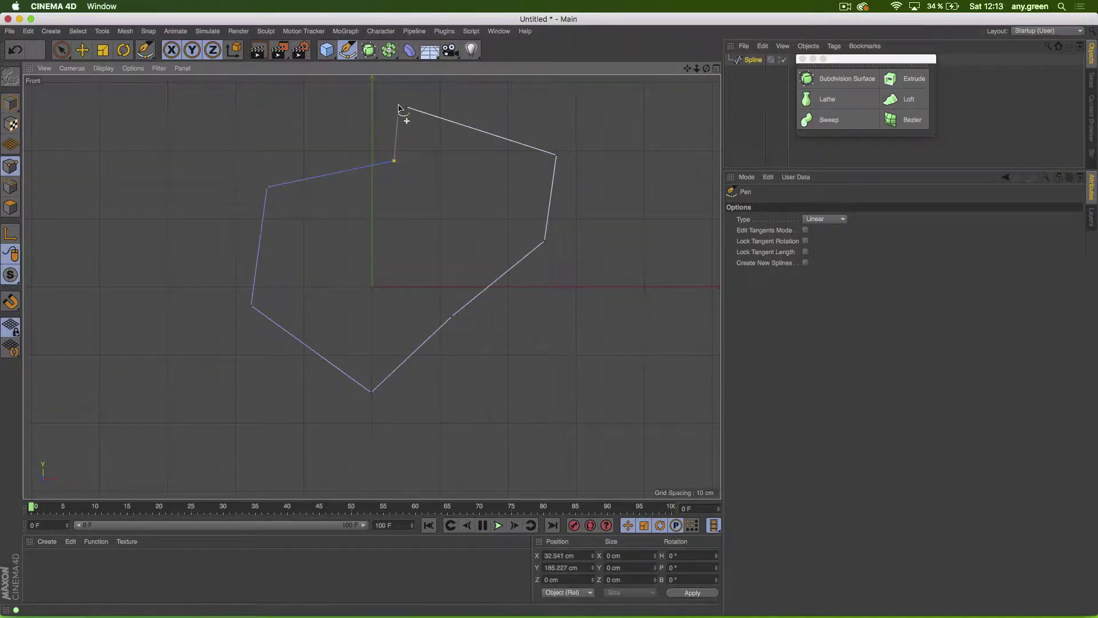
click(407, 108)
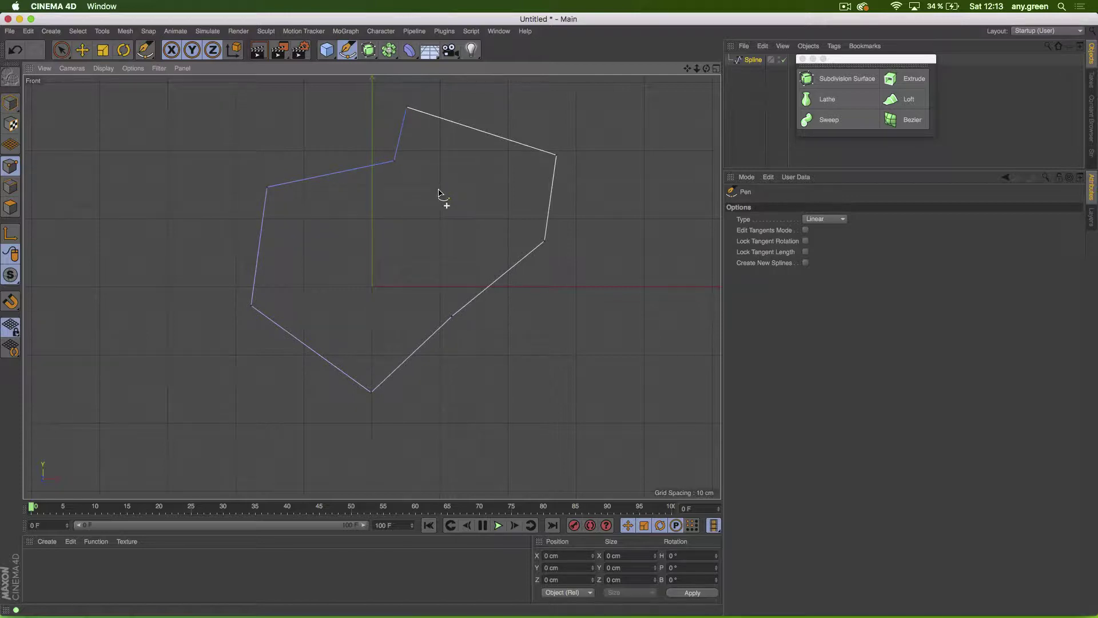
Step: Move the linear spline's corner just above the X axis horizontally outward, then delete the whole spline
drag(545, 241, 578, 241)
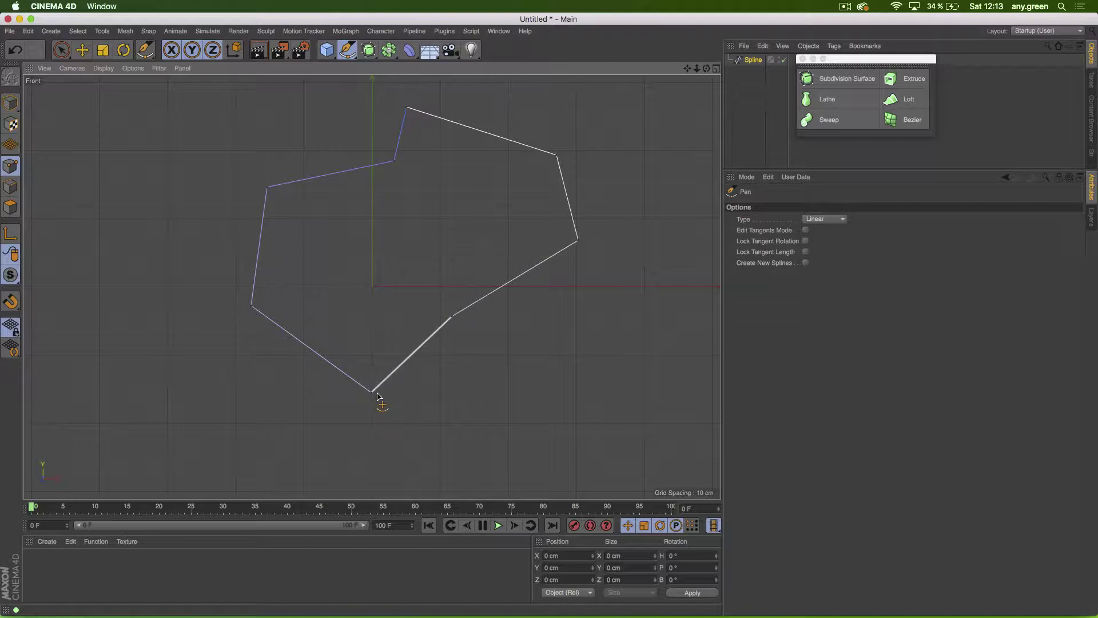
click(741, 61)
key(BackSpace)
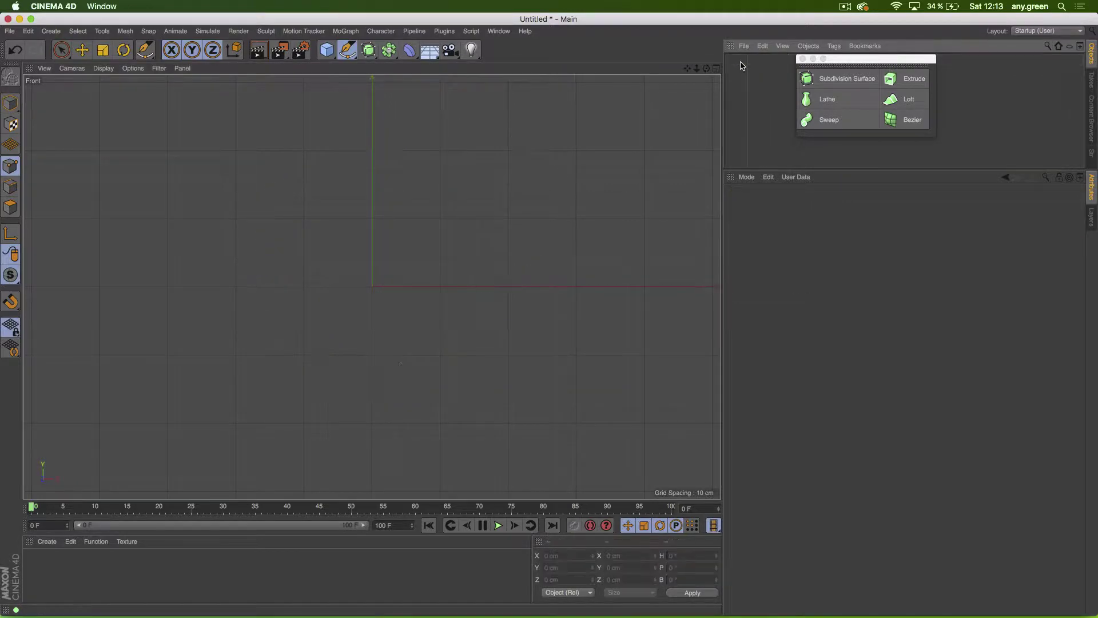
Step: With the Pen tool set to Cubic, draw a closed four-point spline on the positive X side of the Y axis
click(347, 50)
click(842, 220)
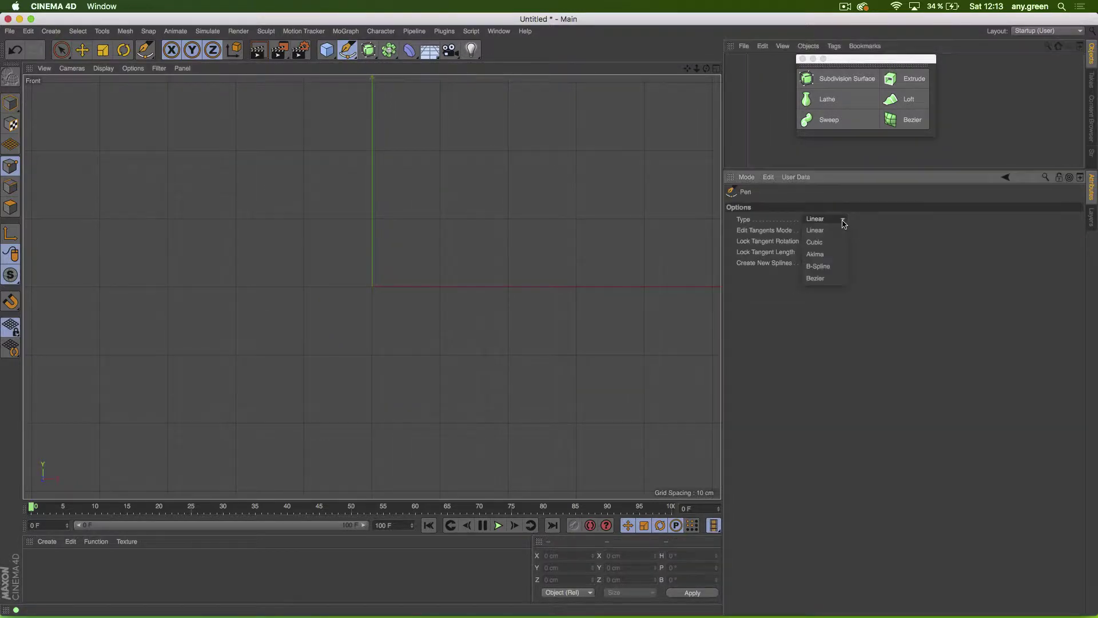
click(832, 241)
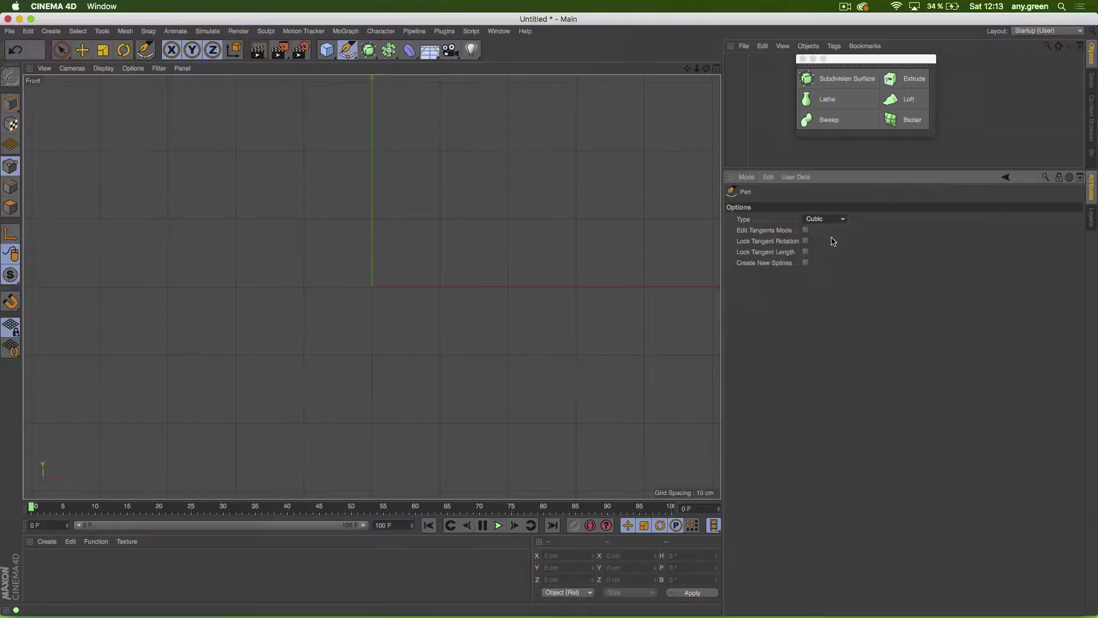
click(422, 138)
click(583, 128)
click(590, 251)
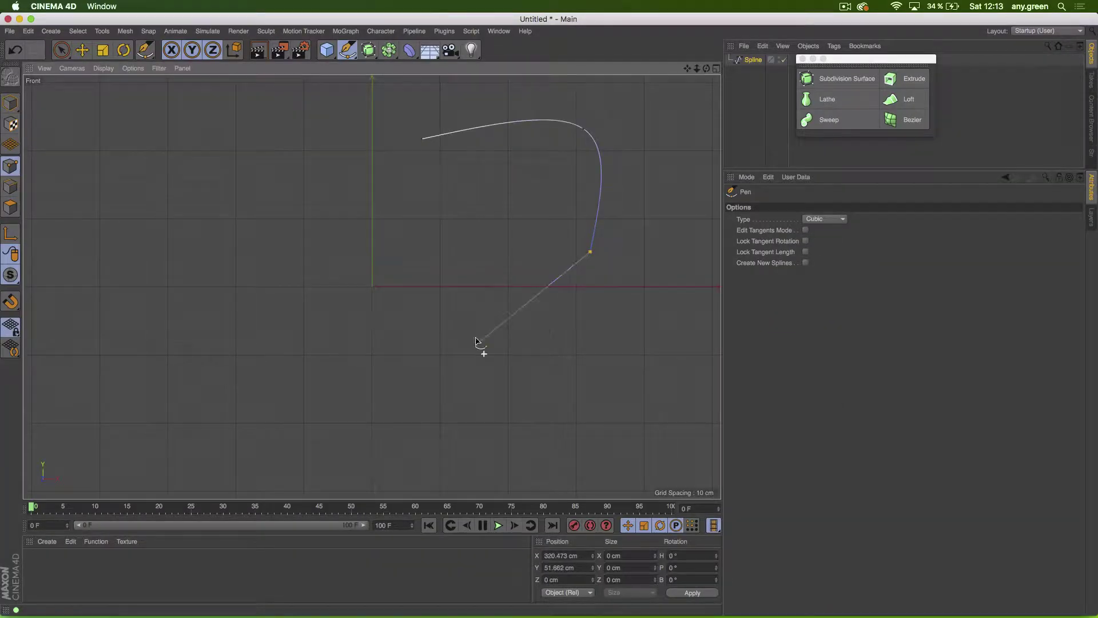
click(427, 345)
click(423, 141)
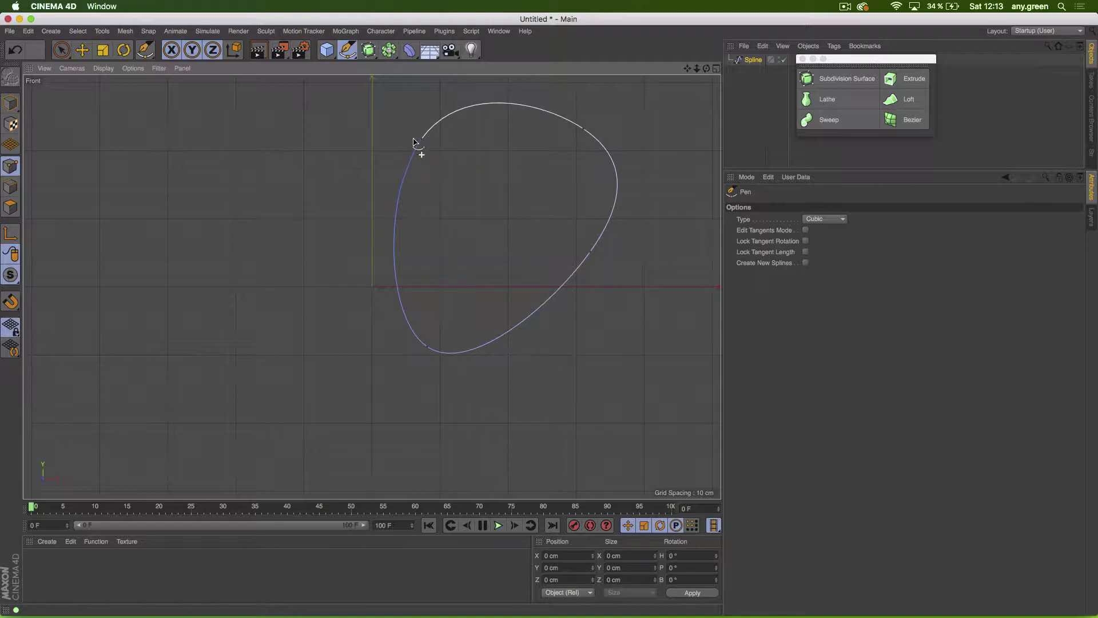
Step: Reshape the closed cubic spline by moving its starting point inward and shifting its upper-right point to a slightly lower position
drag(422, 147, 479, 189)
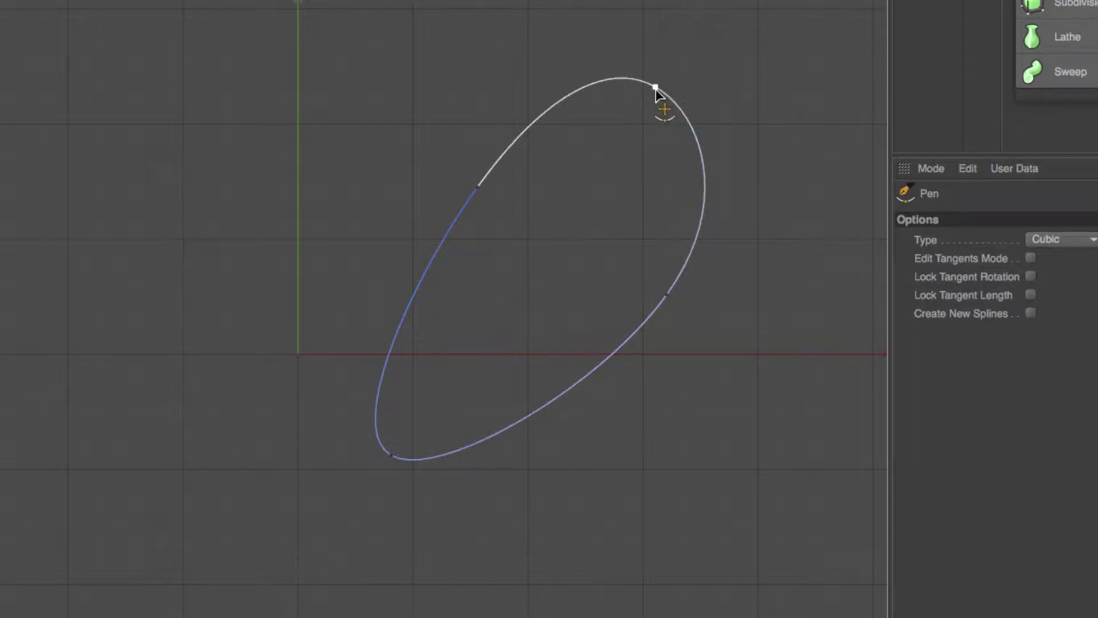
drag(656, 88, 660, 129)
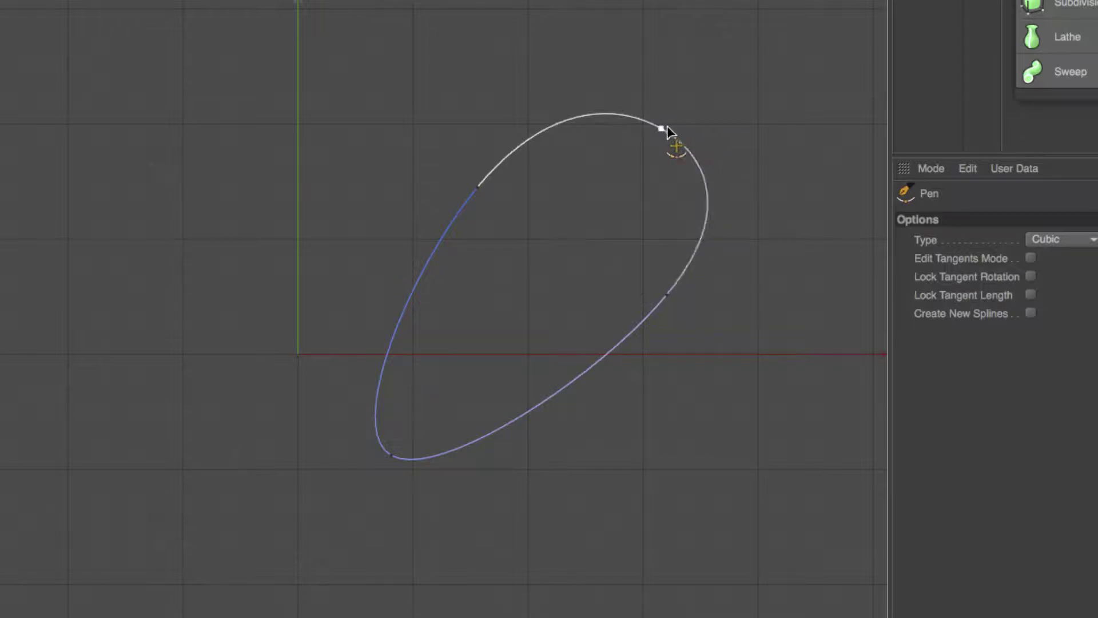
drag(667, 127, 650, 204)
drag(650, 247, 671, 154)
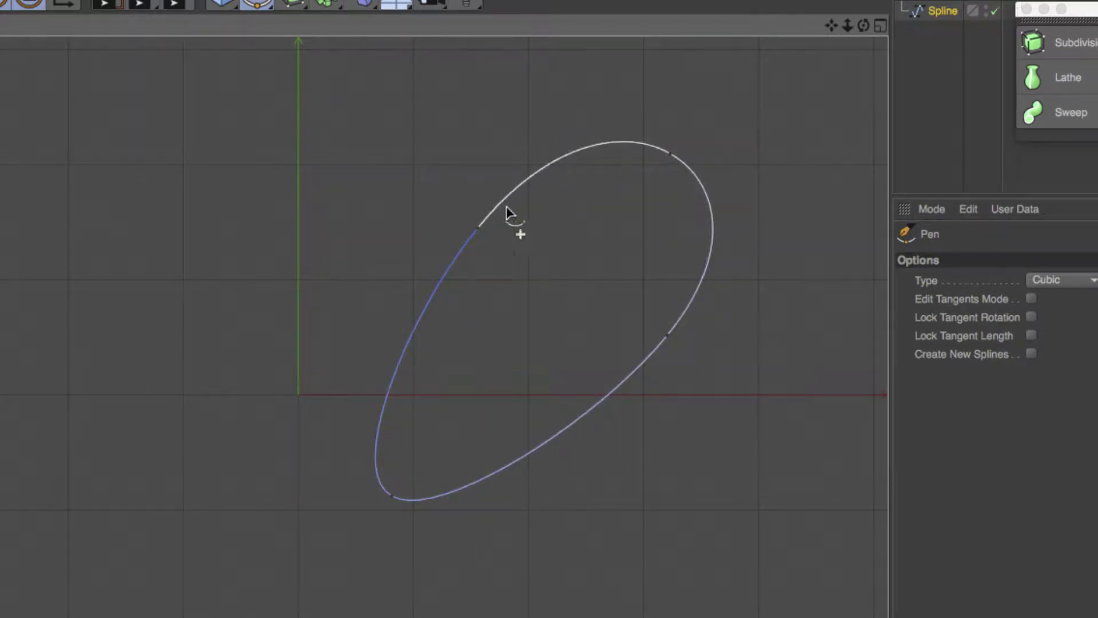
drag(480, 229, 456, 231)
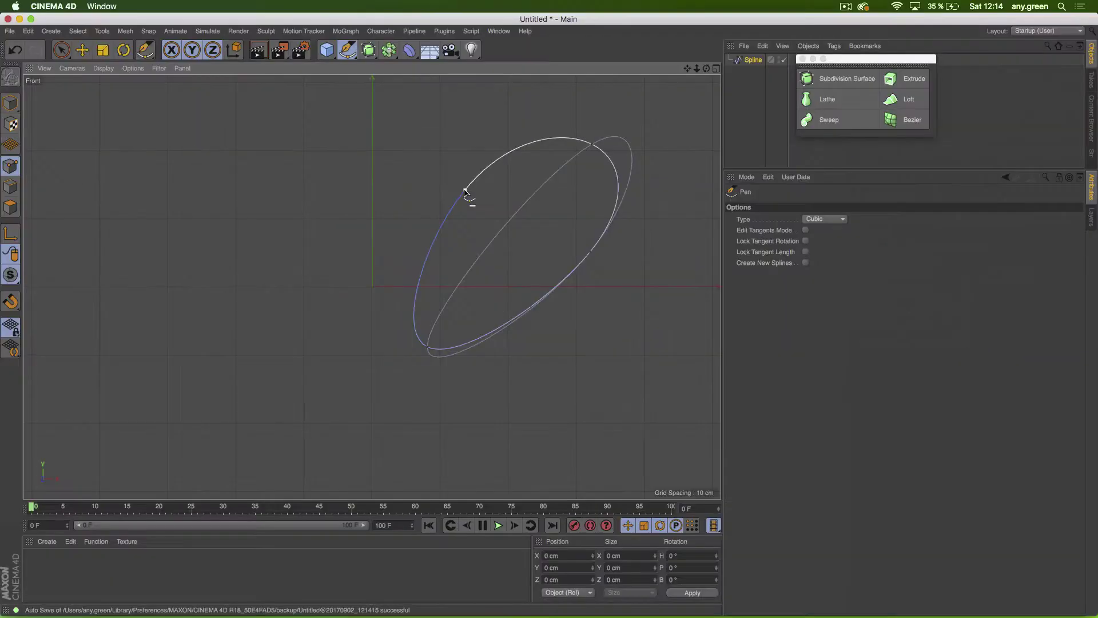
Step: Close the floating generators palette and show the spline's object properties
click(824, 219)
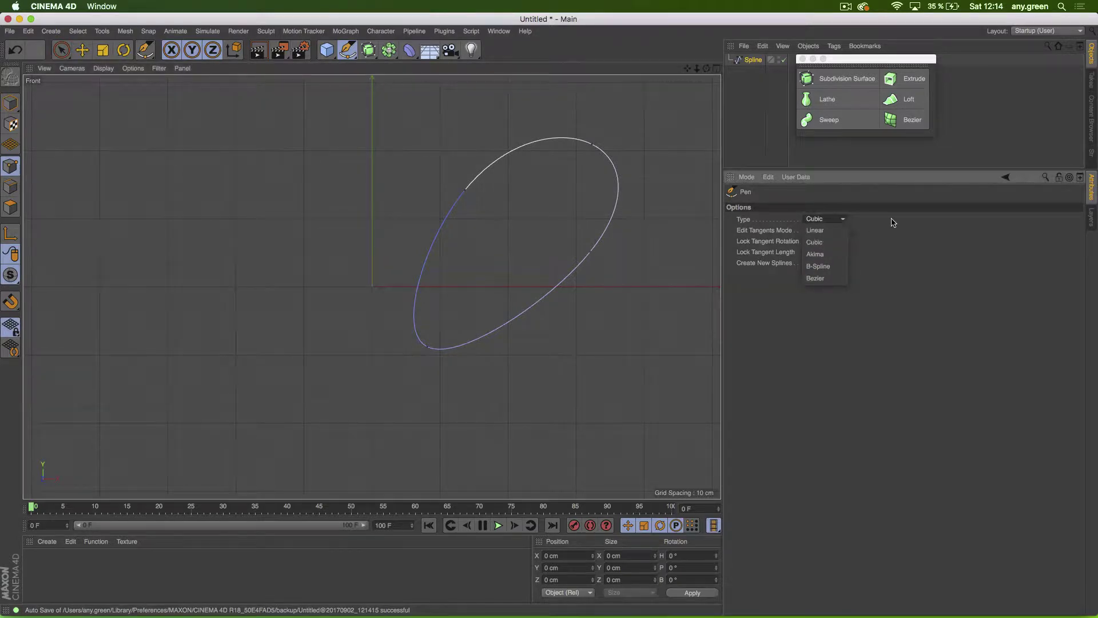
click(802, 59)
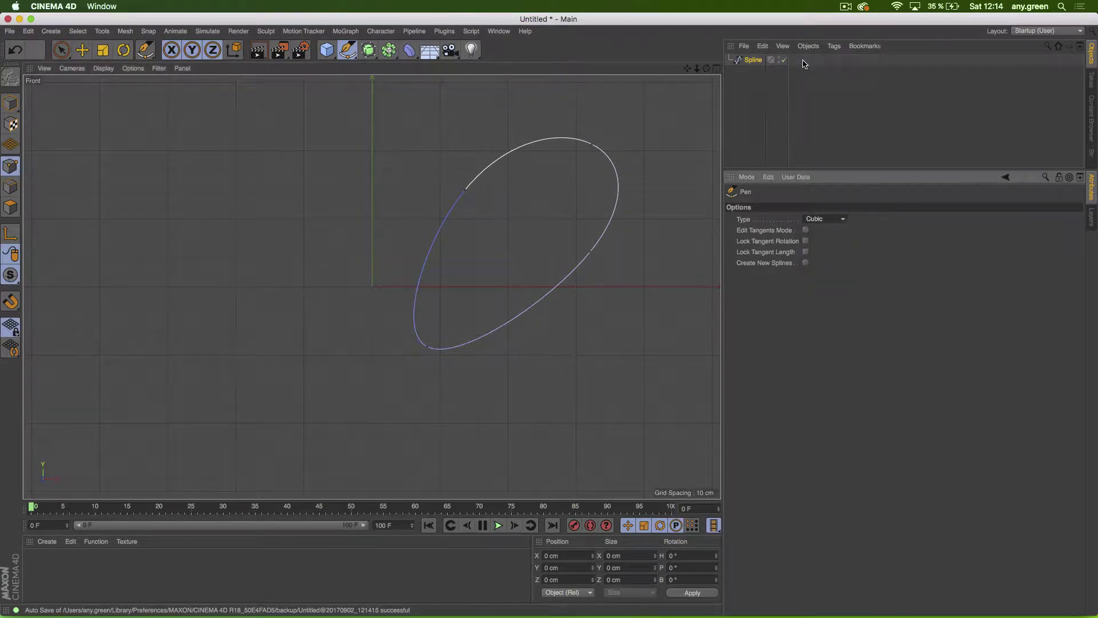
click(738, 61)
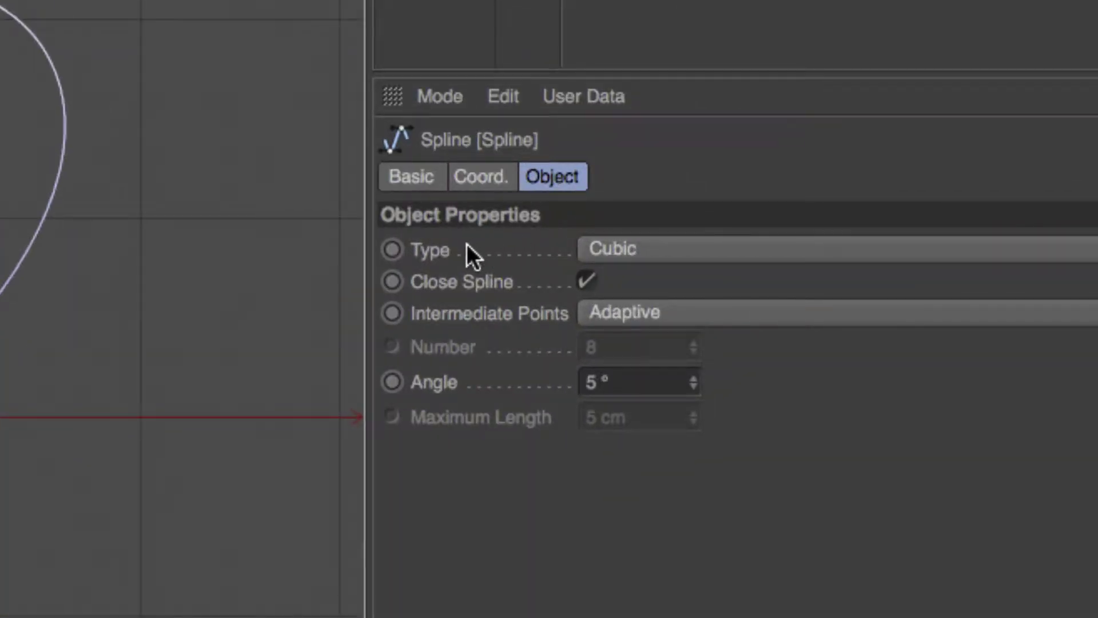
Step: Change the spline's type to Linear and then to B-Spline to compare the resulting shapes
click(654, 239)
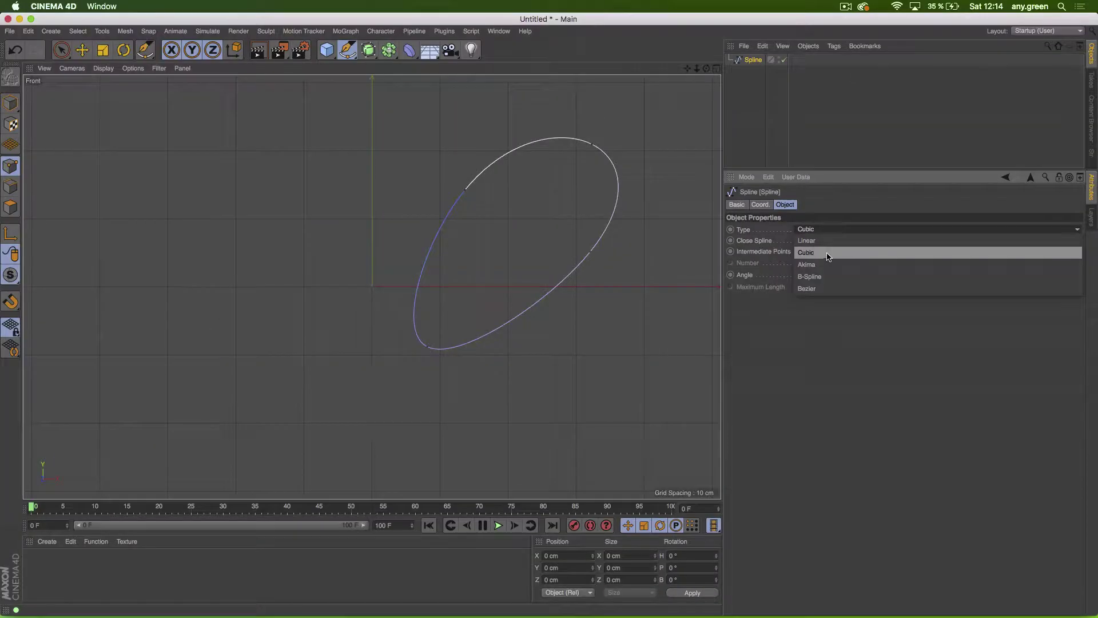
click(827, 242)
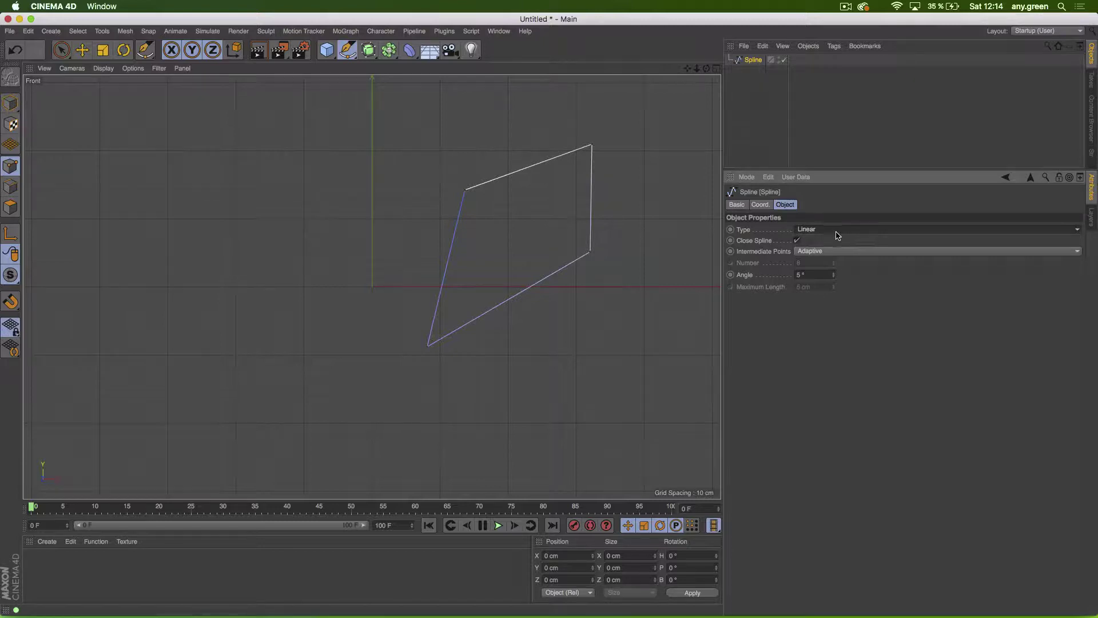
click(836, 230)
click(834, 277)
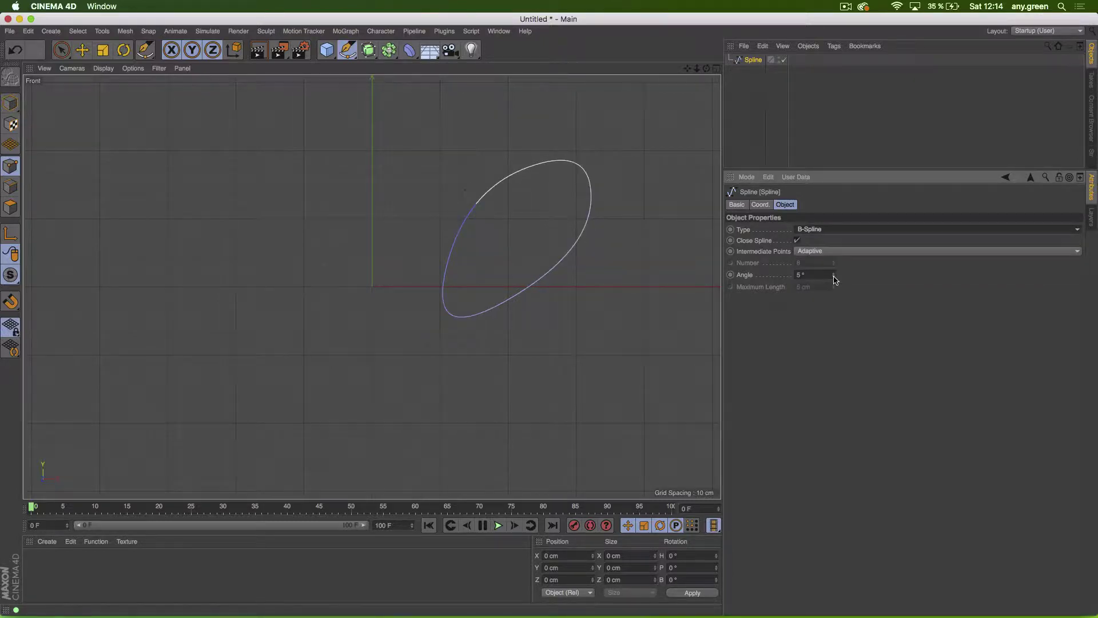
Step: Set the spline's type to Bezier and pull a tangent handle of its upper-right point across to the opposite side
click(814, 228)
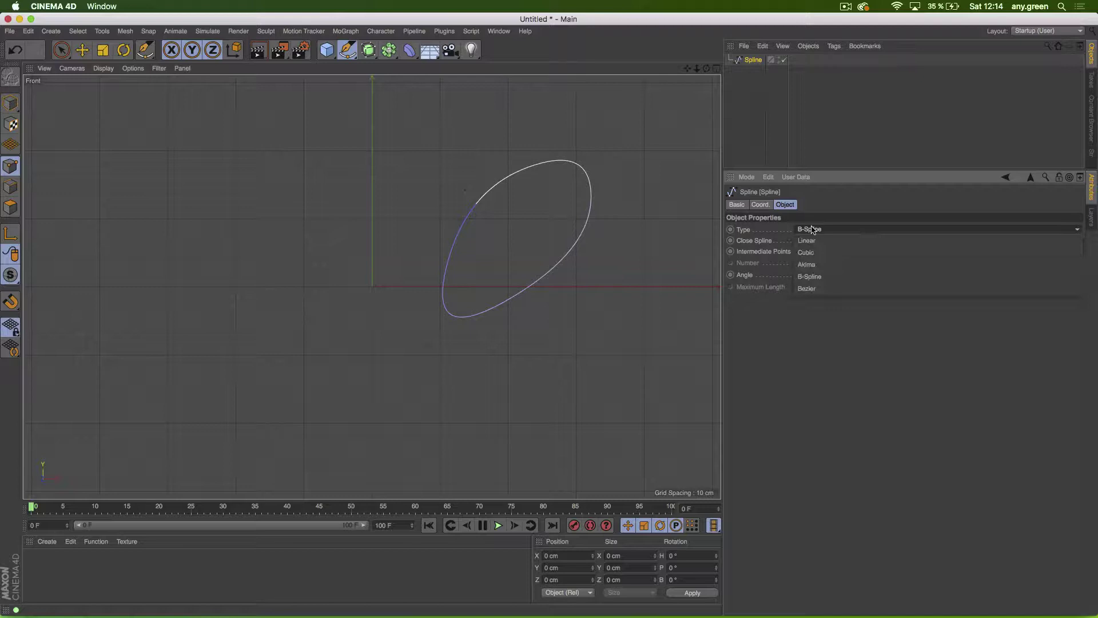
click(820, 288)
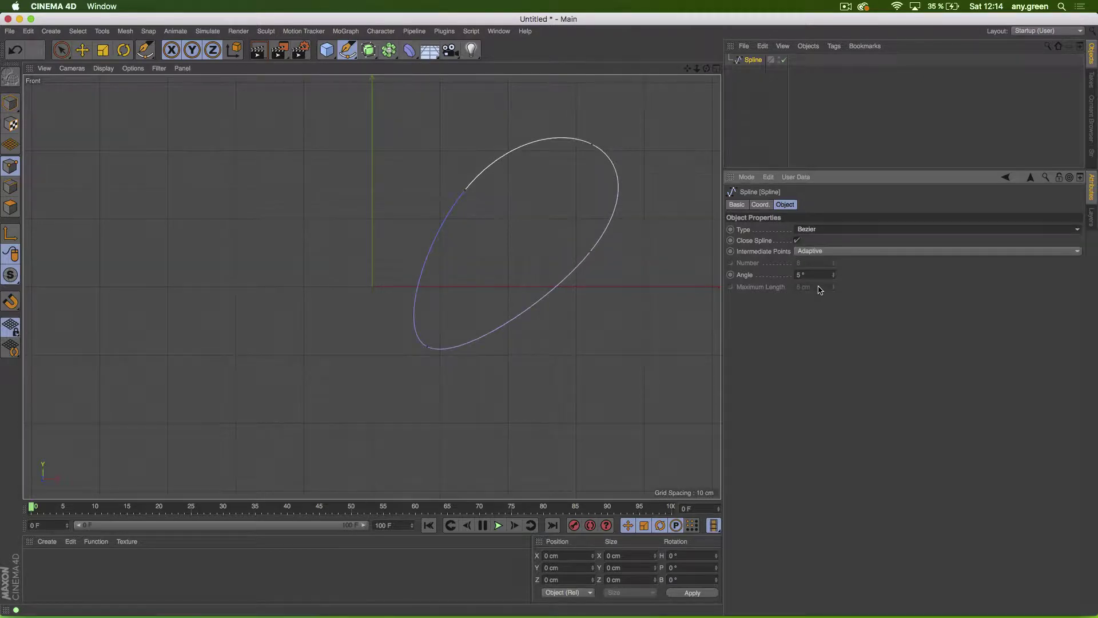
click(592, 146)
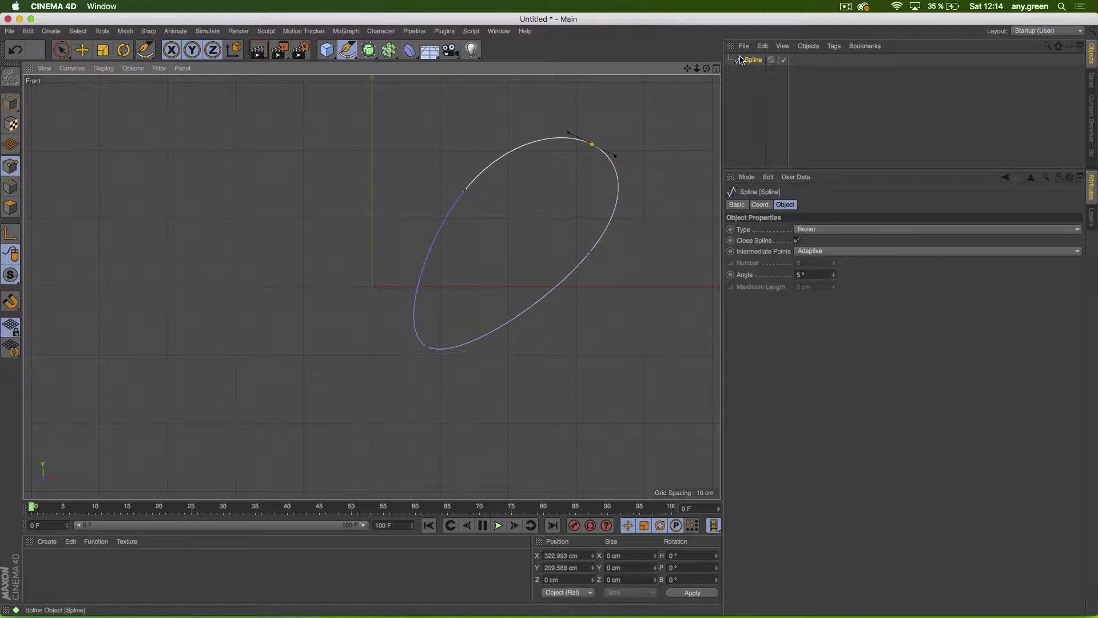
drag(615, 154, 471, 90)
Step: Switch the distorted spline to Linear and back to Bezier for comparison, then set its type to Cubic
click(838, 230)
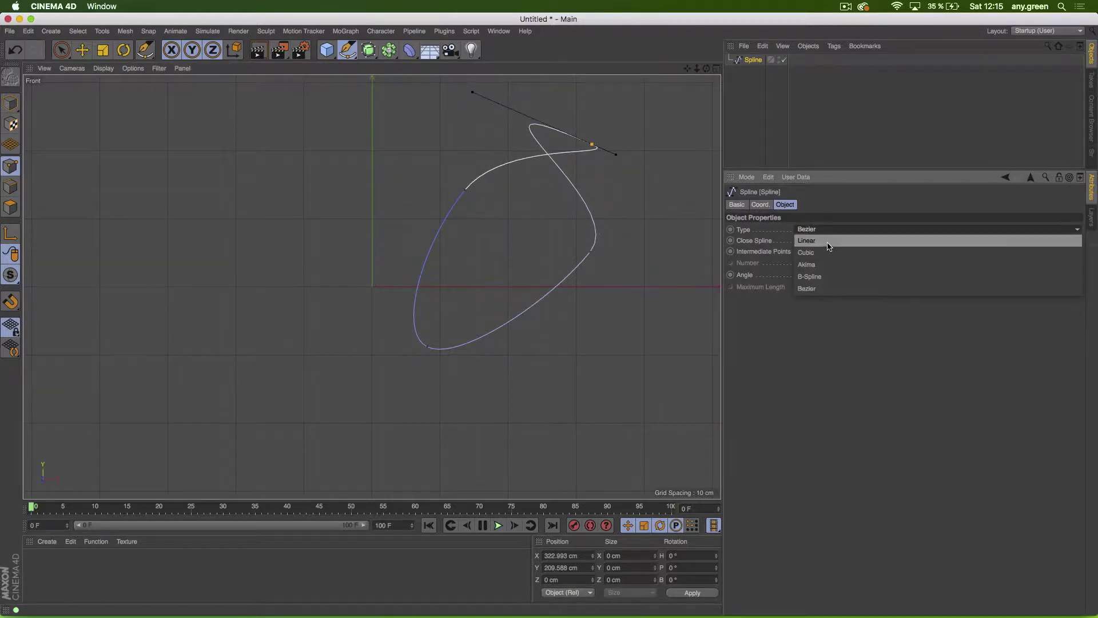
click(825, 240)
click(819, 230)
click(821, 288)
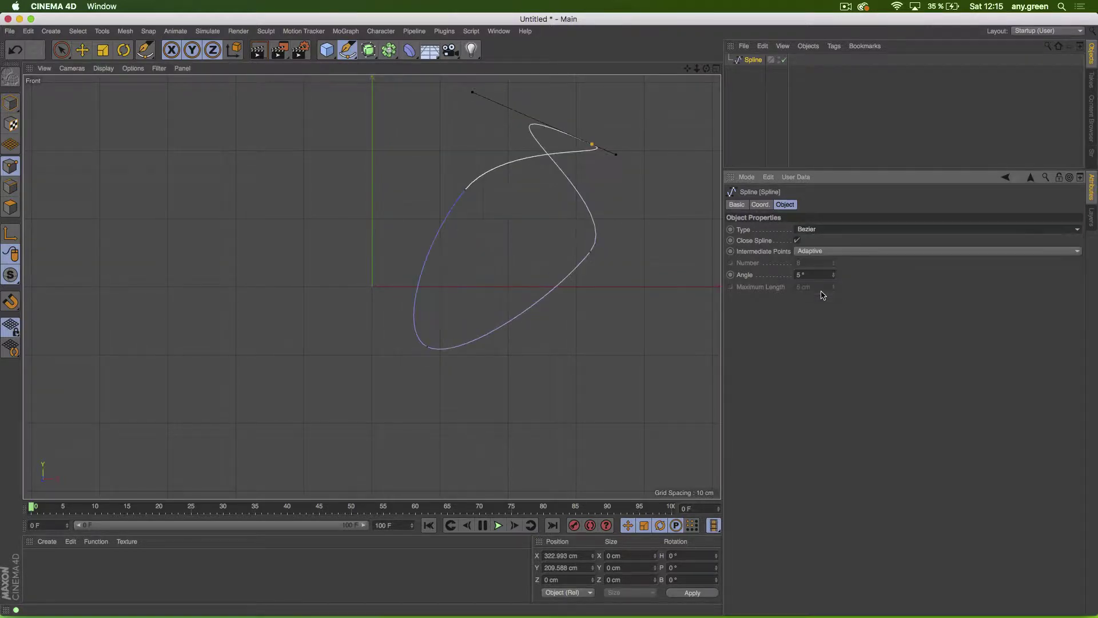
click(814, 229)
click(817, 253)
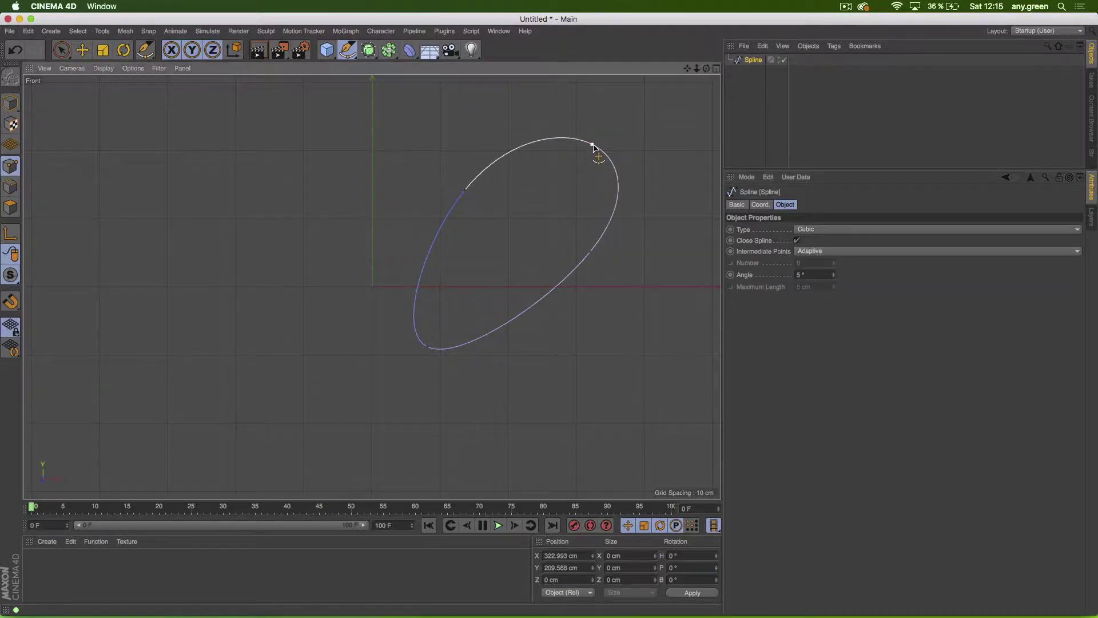
Step: Move the spline's upper-right point inward to about X 232 cm, Y 122 cm, and set the type to Bezier
drag(596, 152, 534, 212)
click(832, 230)
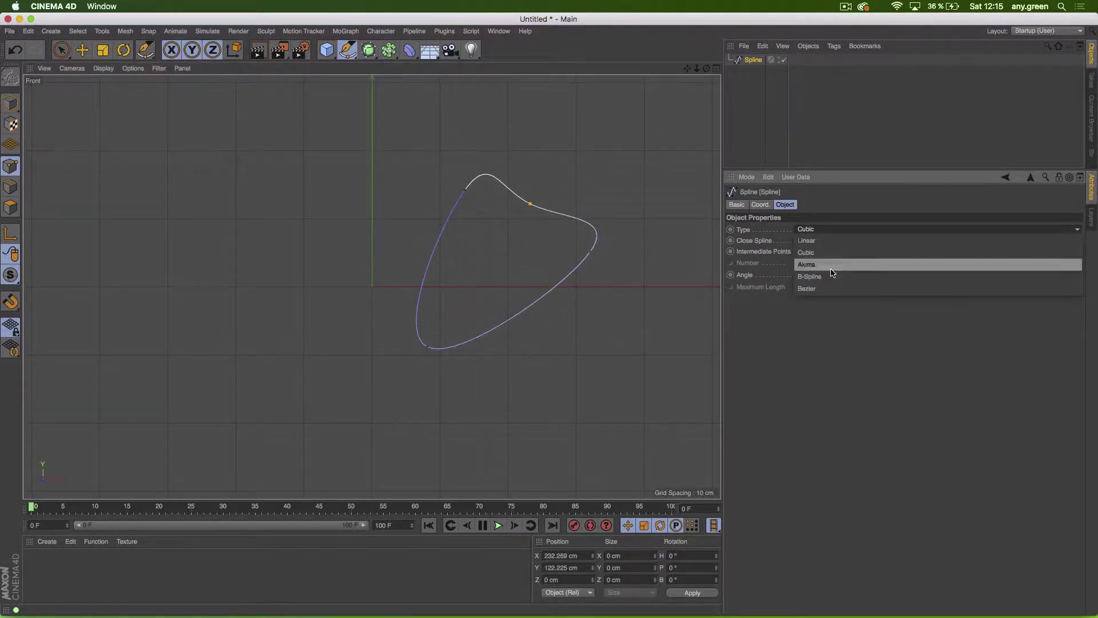
click(832, 292)
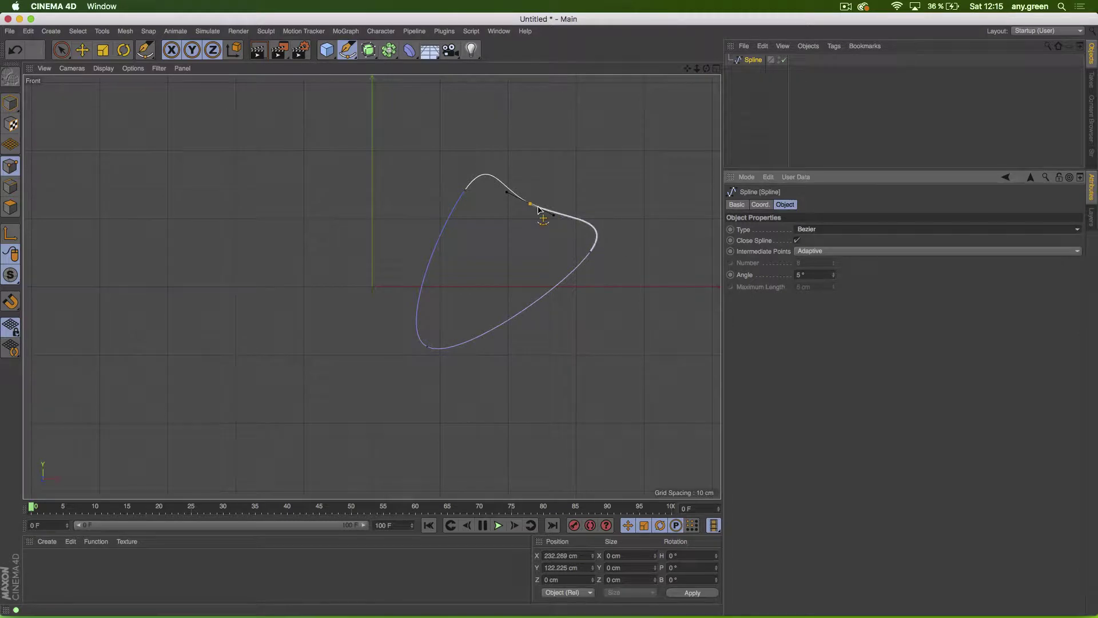
Step: Reposition the spline's upper-right point at about X 309 cm, Y 185 cm, and set the spline's type to Cubic
drag(537, 208, 582, 162)
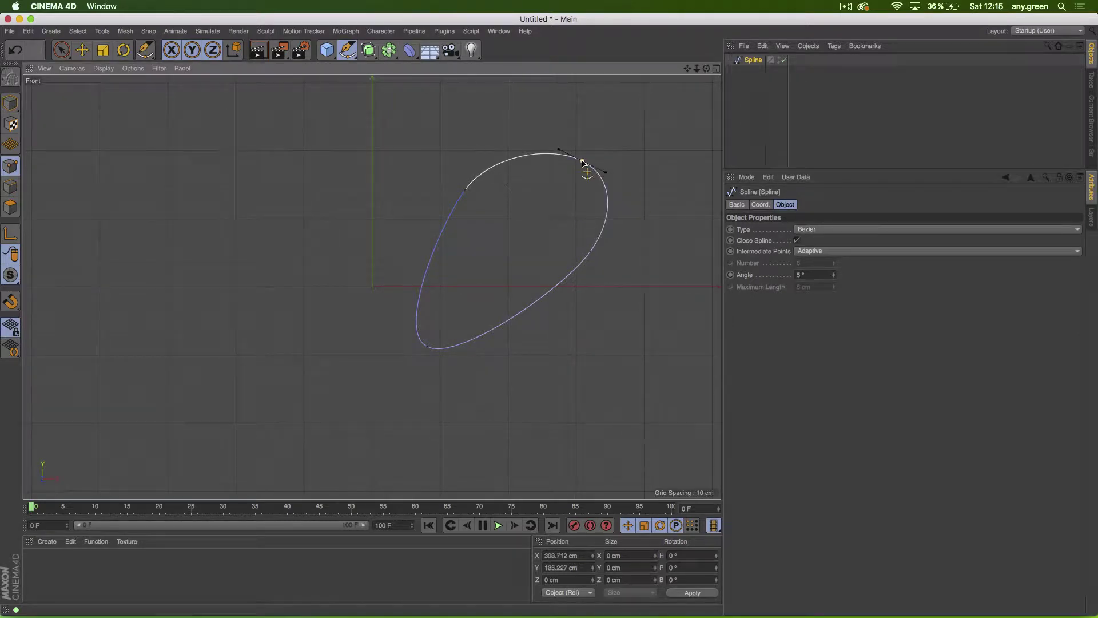
click(832, 228)
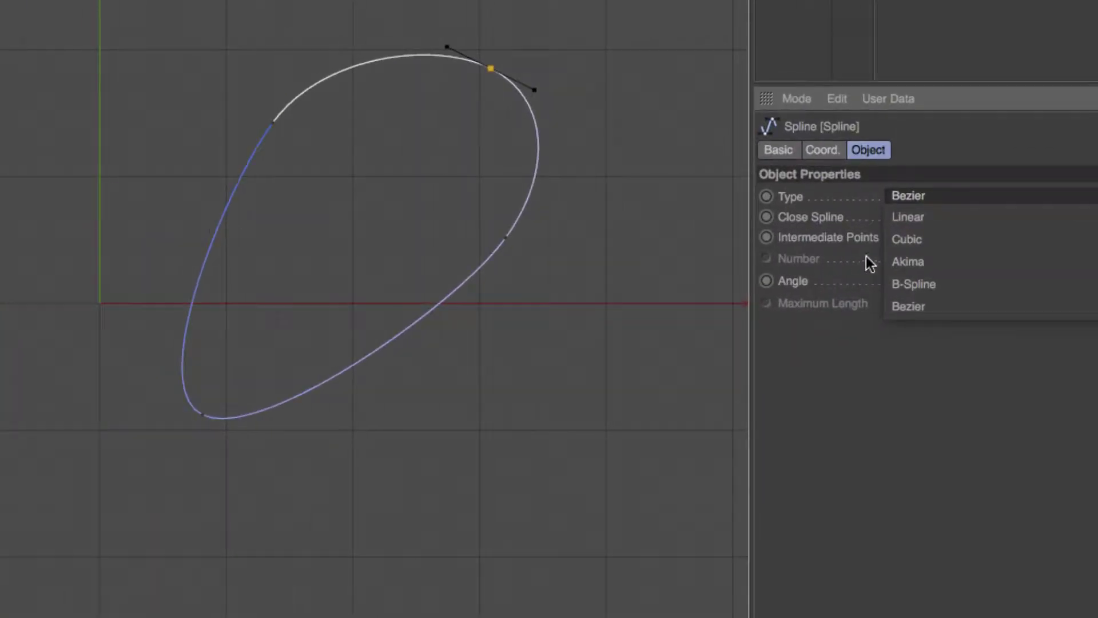
click(989, 245)
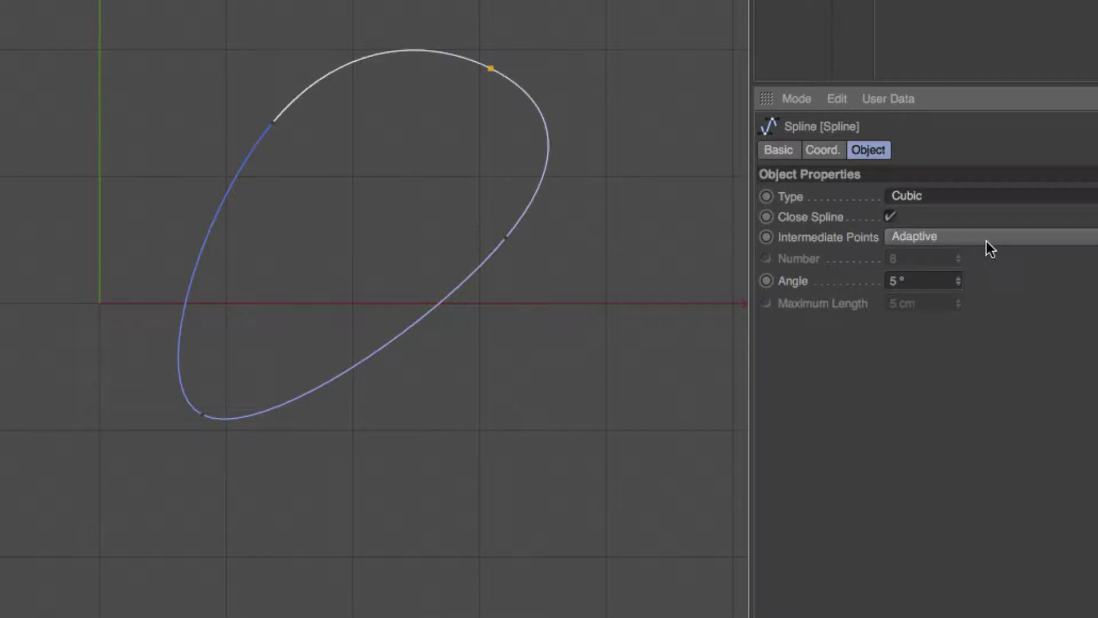
Step: Switch the spline's type to Akima for comparison and return it to Cubic
click(918, 196)
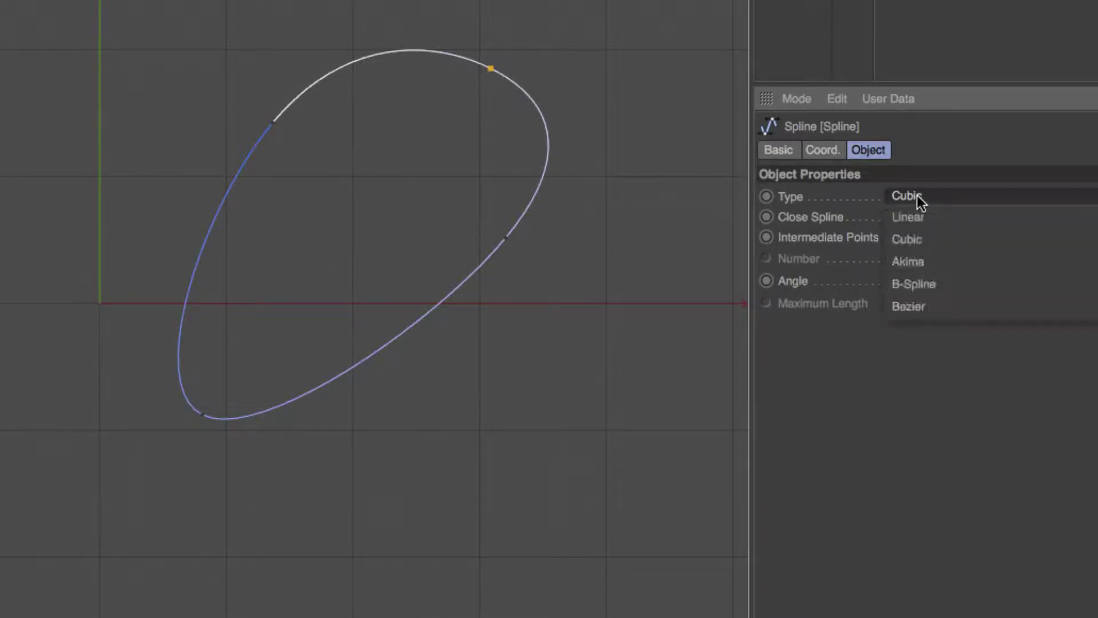
click(927, 261)
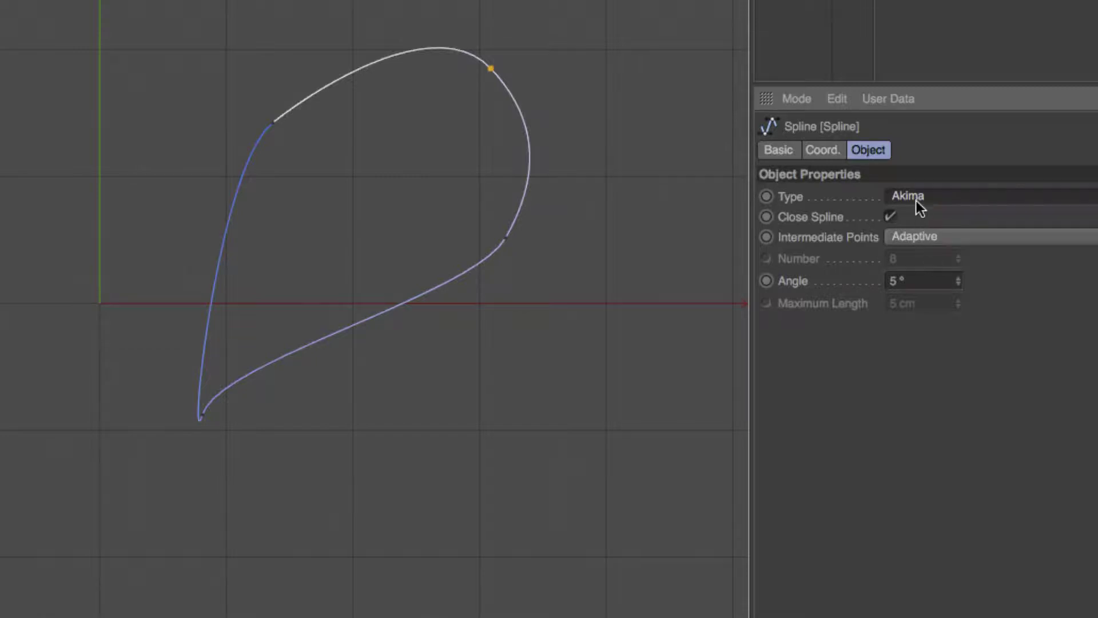
click(916, 200)
click(926, 236)
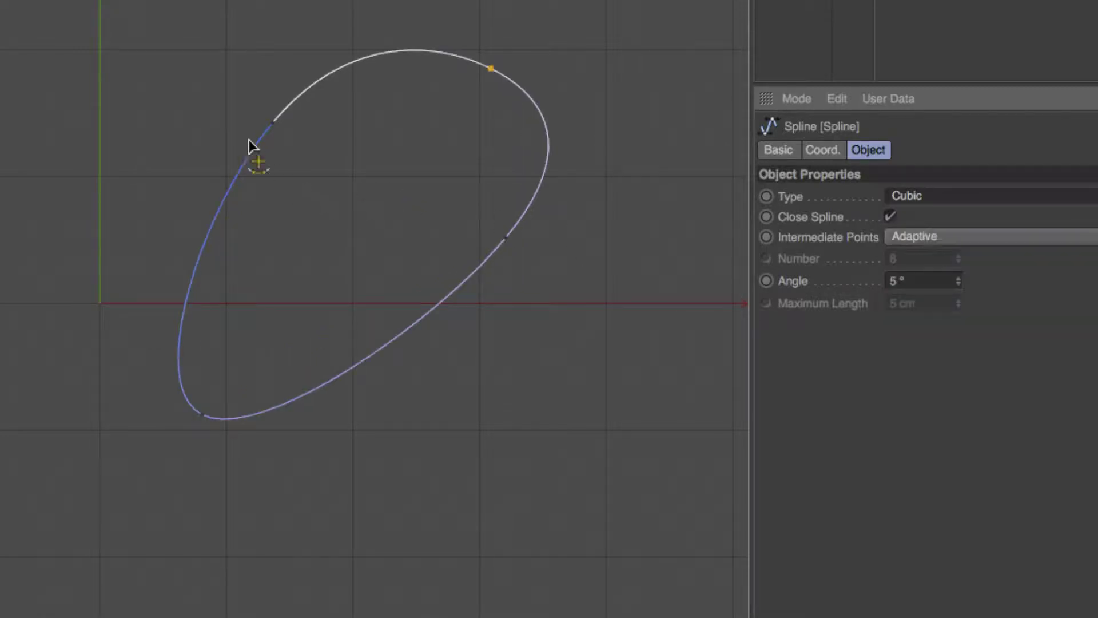
Step: Move the Cubic spline's upper-left point slightly inward and set the spline's type to Akima
drag(253, 117, 284, 159)
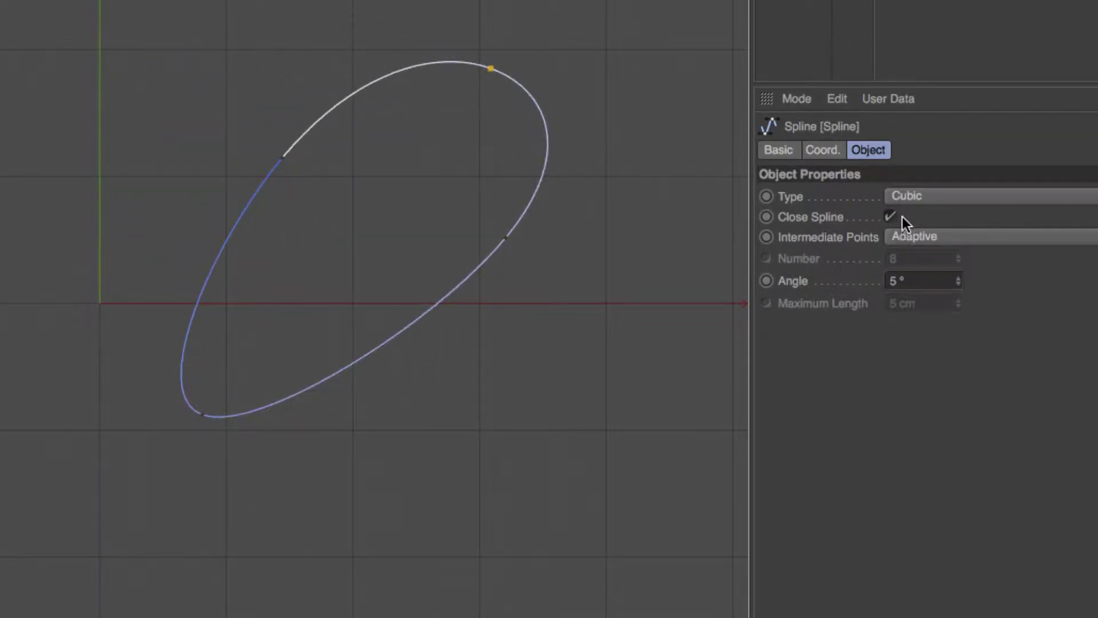
click(927, 198)
click(938, 261)
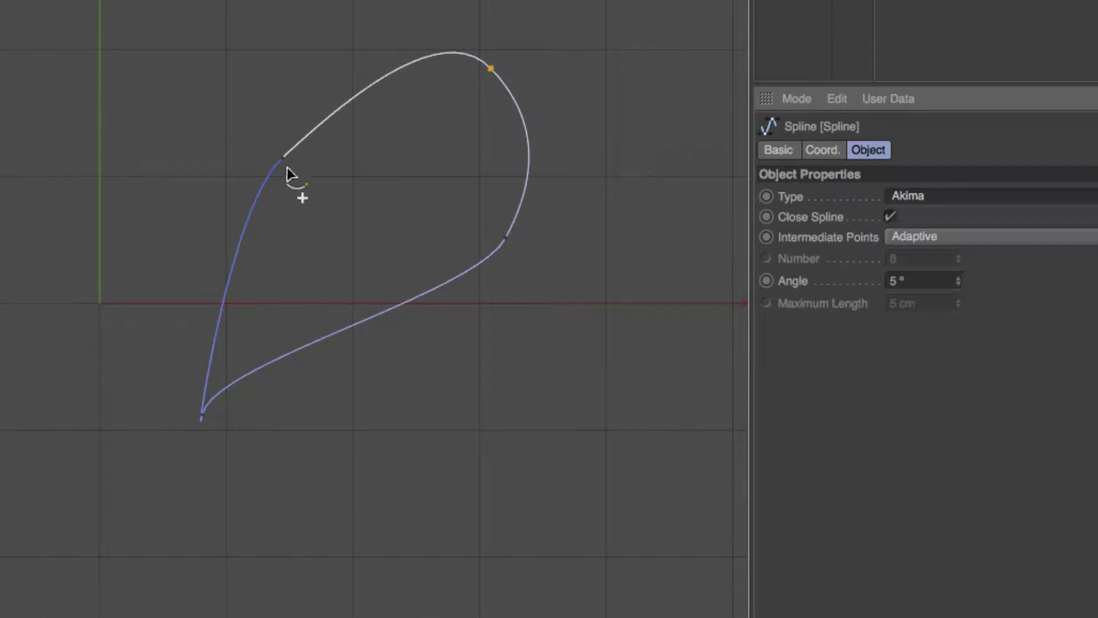
Step: Reshape the Akima spline by moving its upper-left point outward and back inward, and its lower-right point inward and up
drag(280, 159, 240, 121)
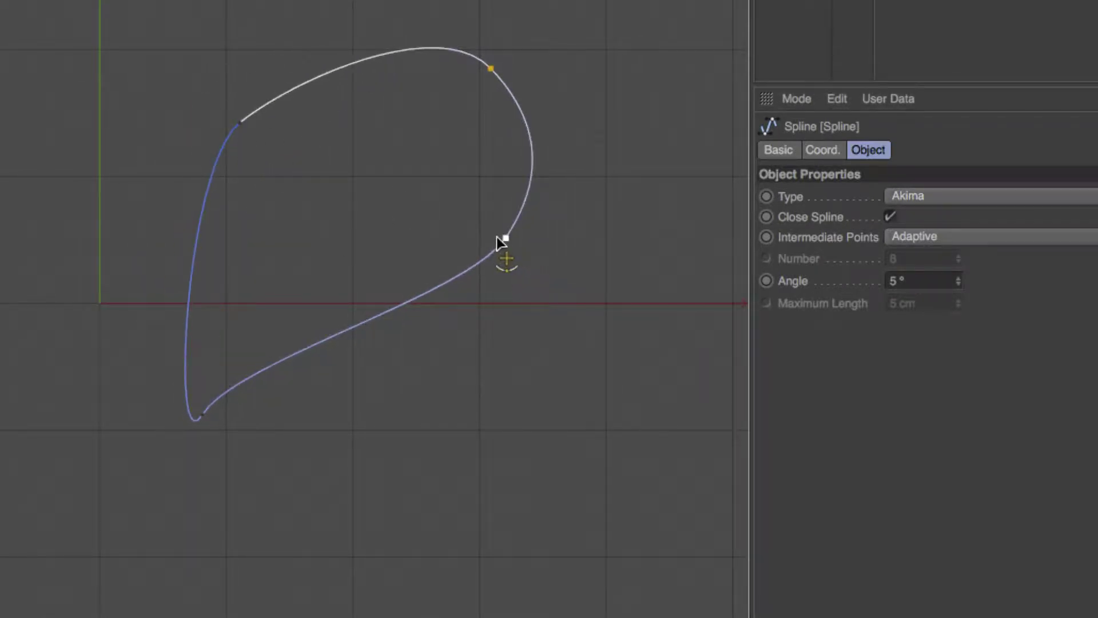
drag(497, 236, 400, 284)
drag(239, 122, 320, 170)
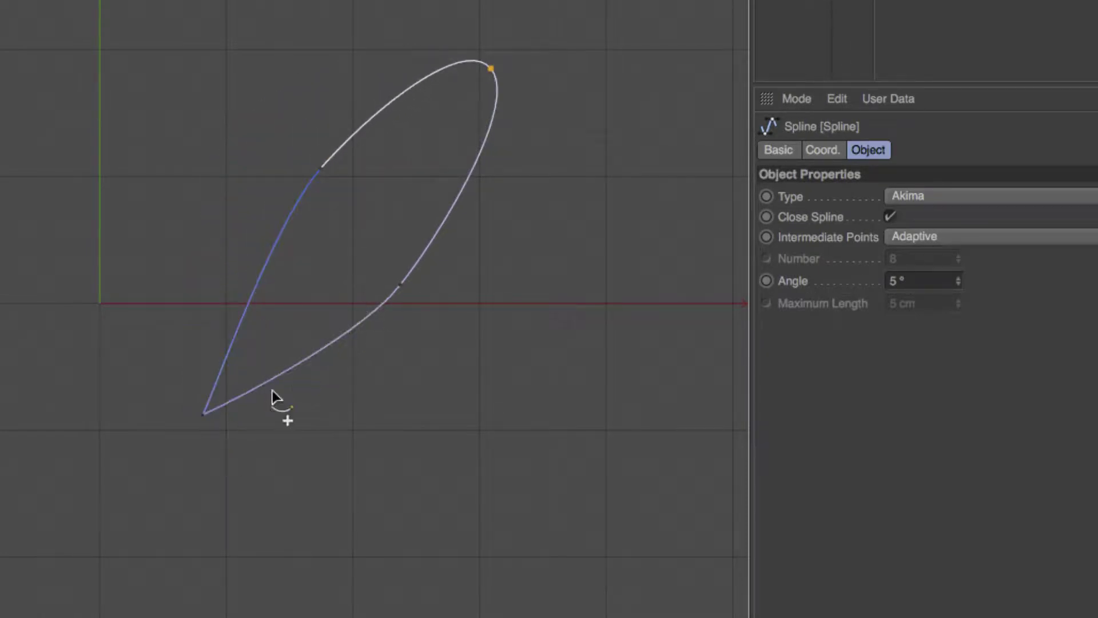
drag(404, 289, 406, 207)
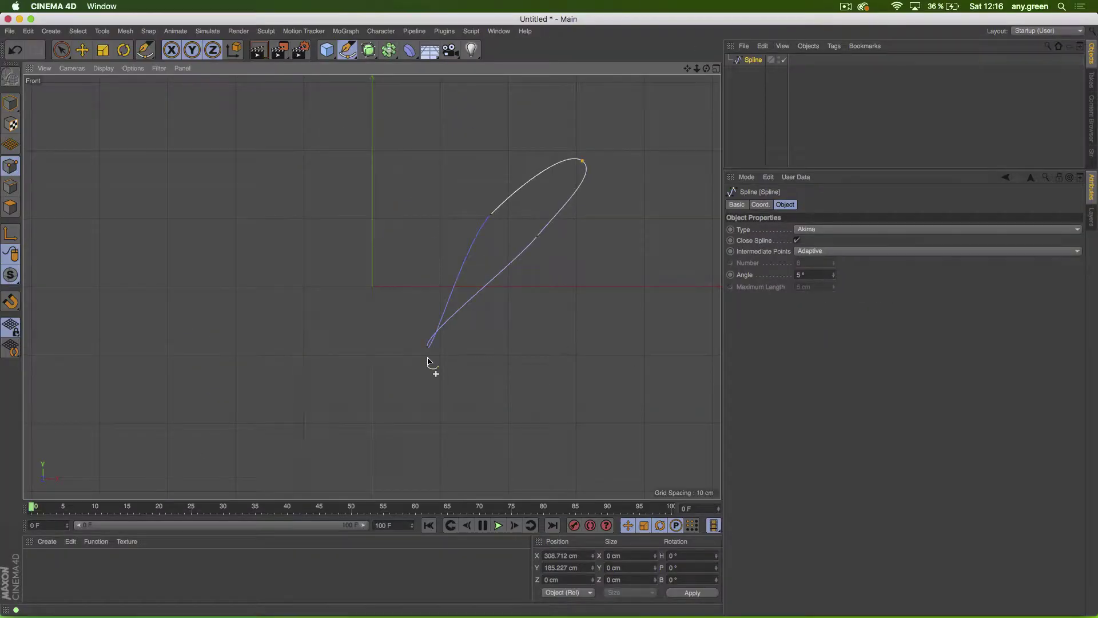
Step: Set the spline's type to Cubic and move its lower-right point outward and down to widen the loop
click(815, 230)
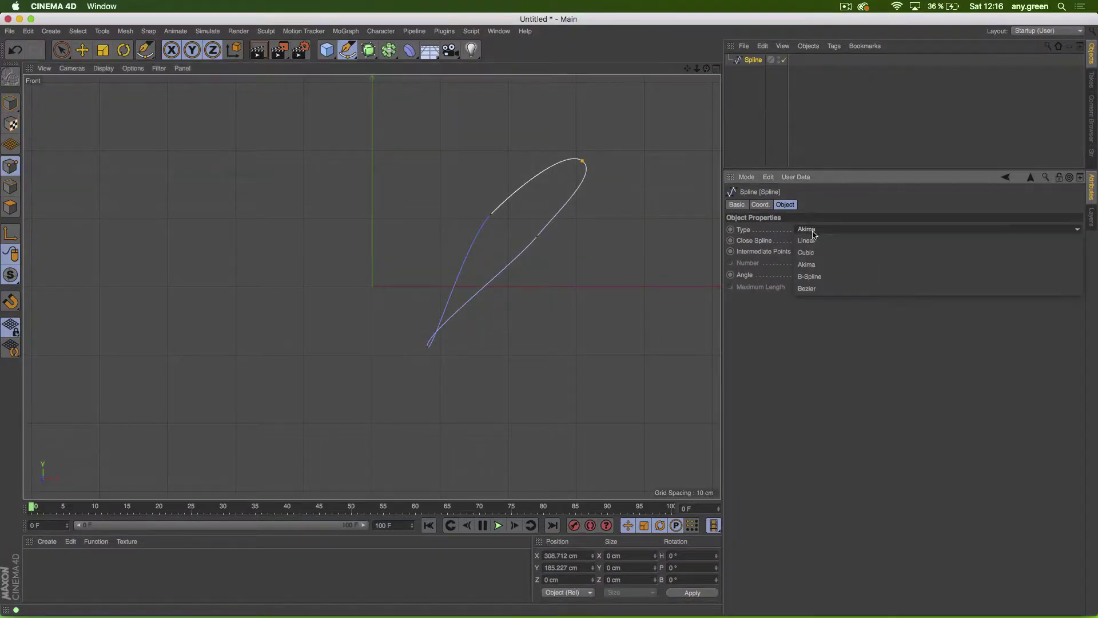
click(819, 253)
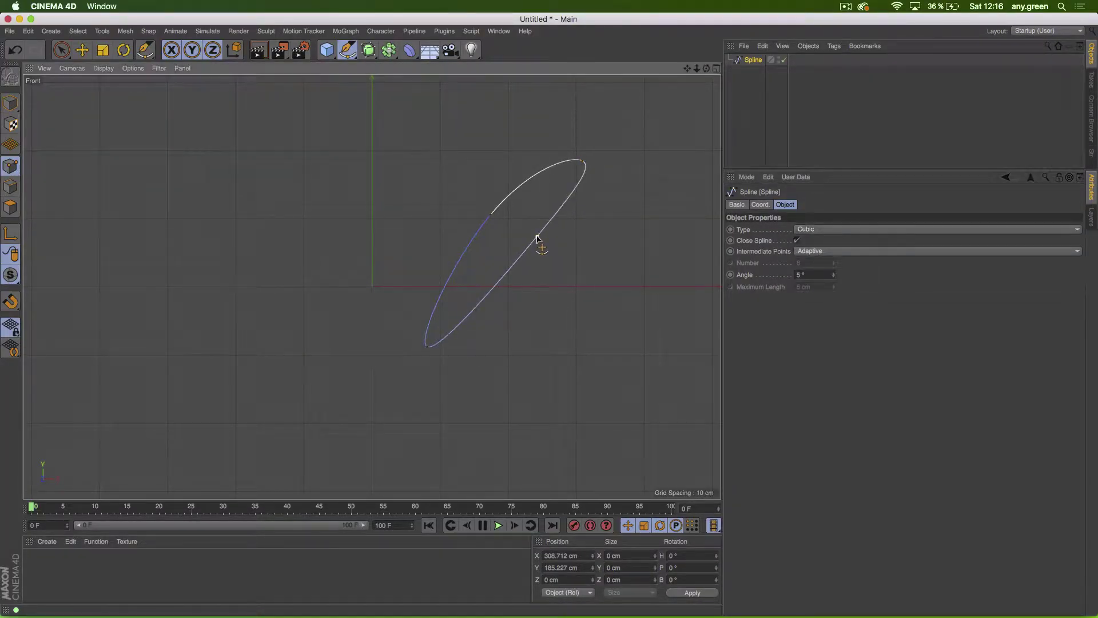
drag(536, 238, 600, 272)
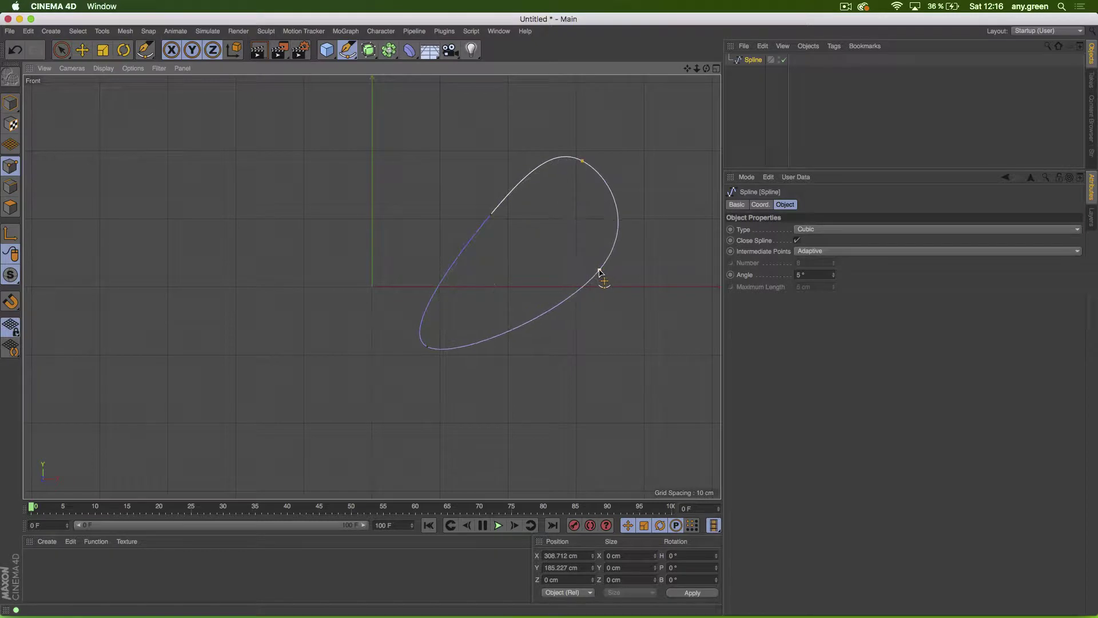
Step: Set the spline's type to B-Spline and pull its upper-left control point outward and up
click(821, 229)
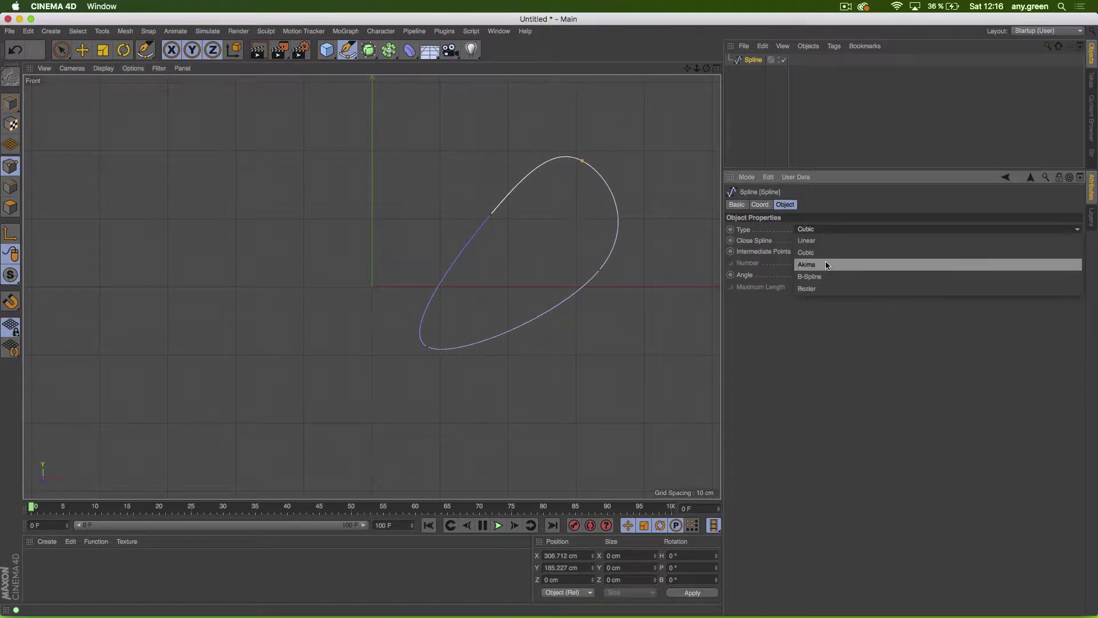
click(854, 254)
click(853, 251)
click(814, 230)
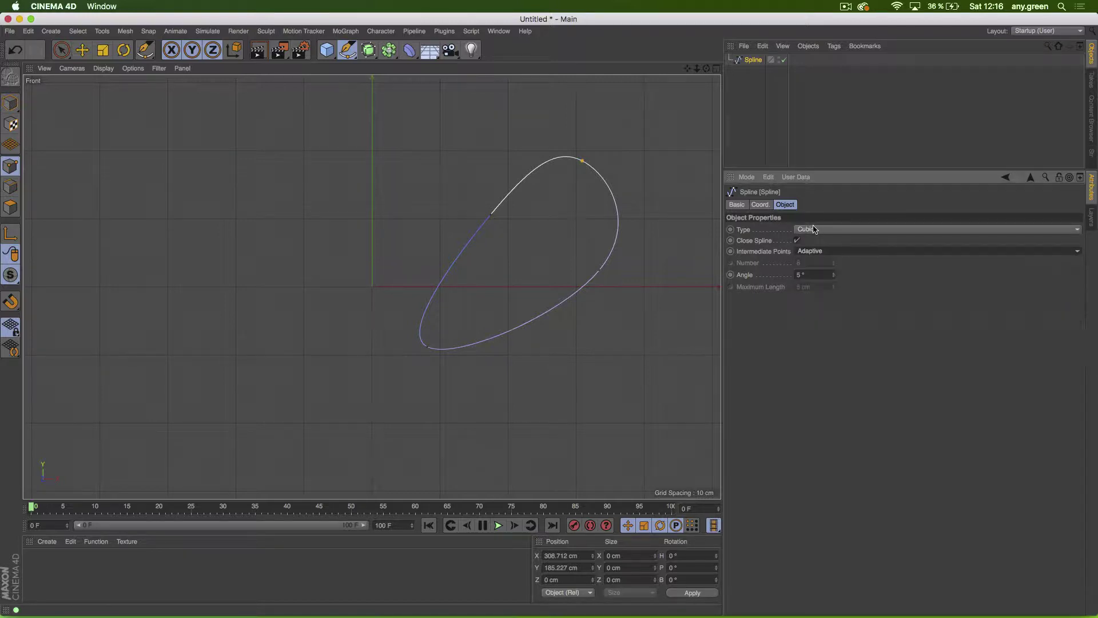
click(814, 230)
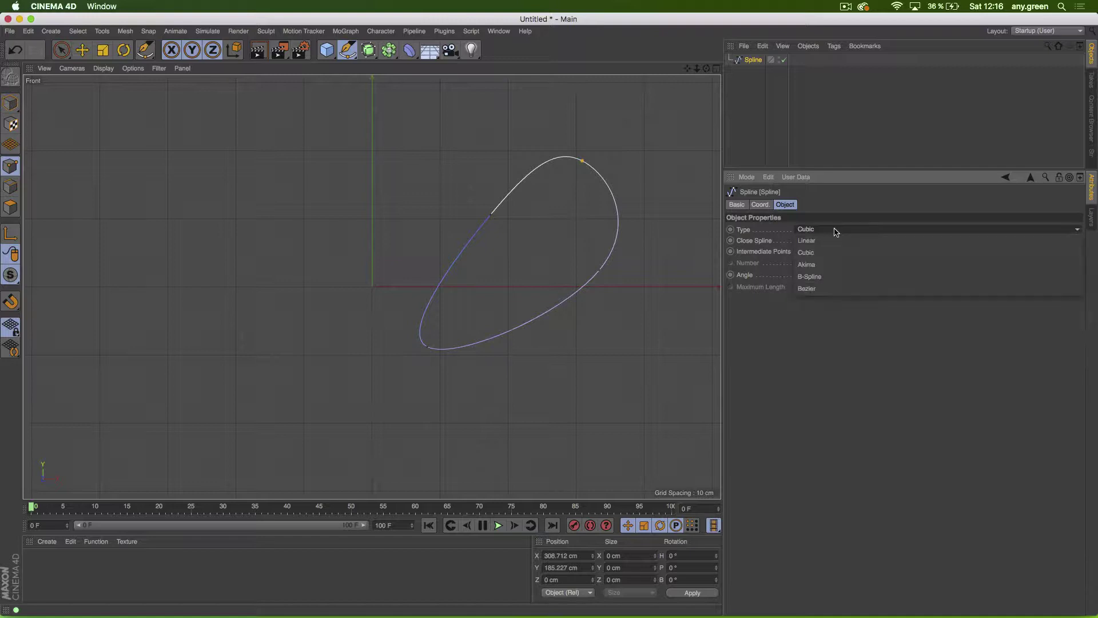
click(841, 276)
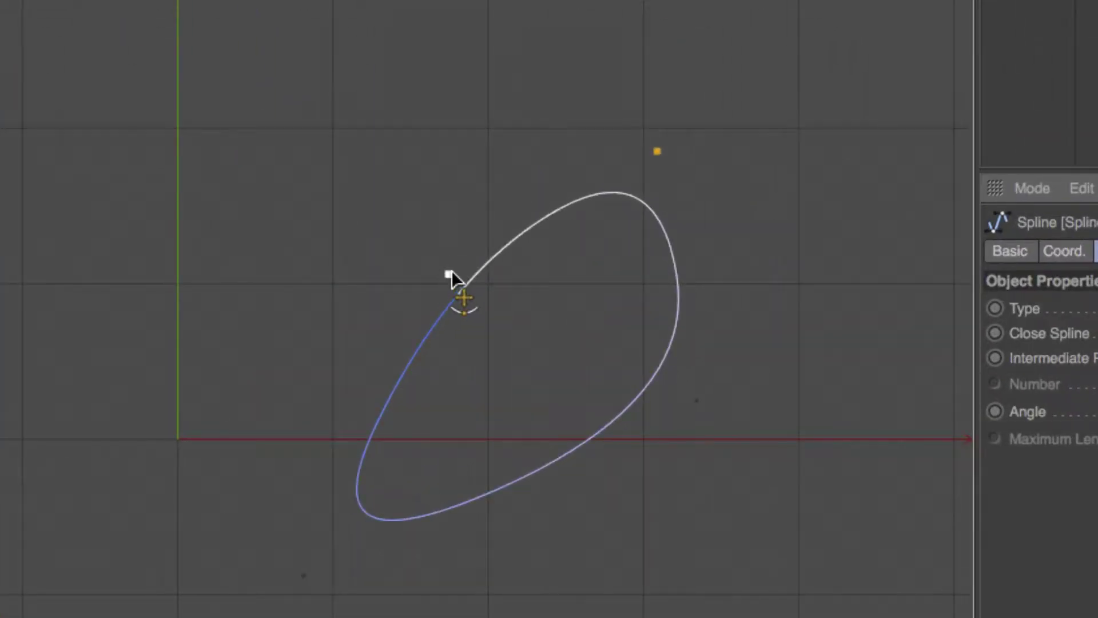
drag(451, 270, 358, 200)
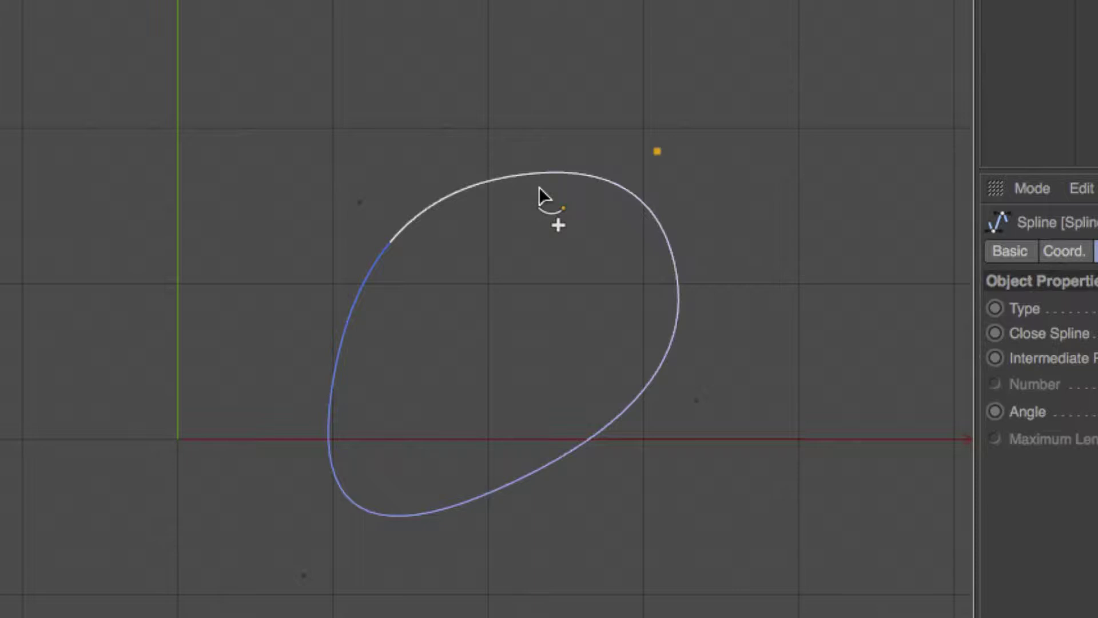
key(ctrl+a)
click(713, 131)
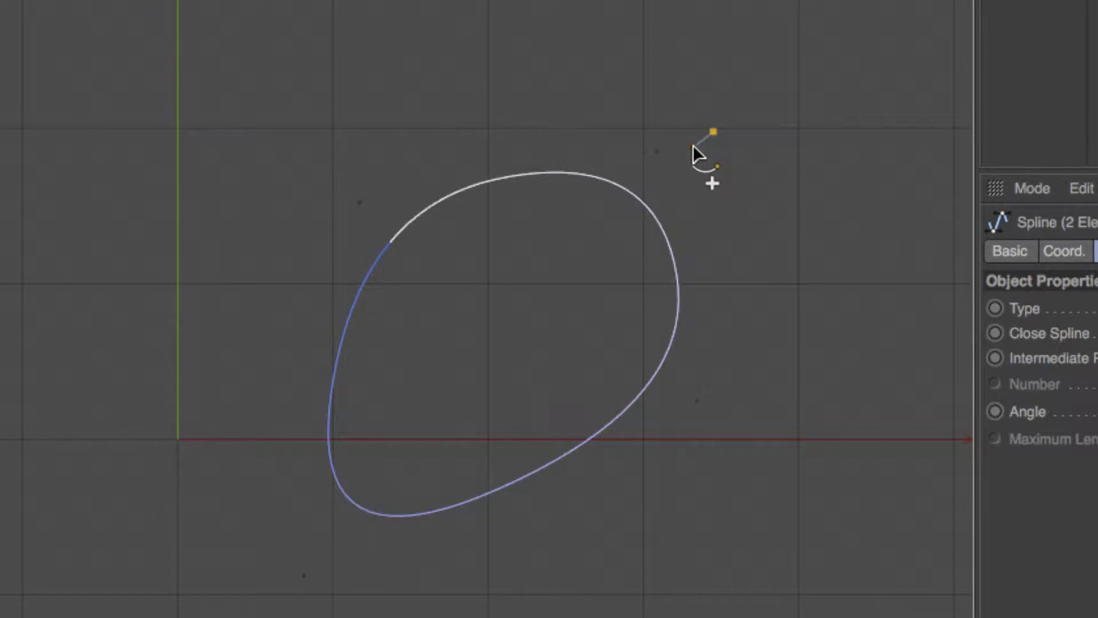
key(ctrl+z)
key(ctrl+z)
key(ctrl+z)
Step: Move the B-Spline's upper-right control point to about X 327 cm, Y 220 cm, the upper-left one outward, and the lower-right one inward and back out
drag(657, 150, 685, 95)
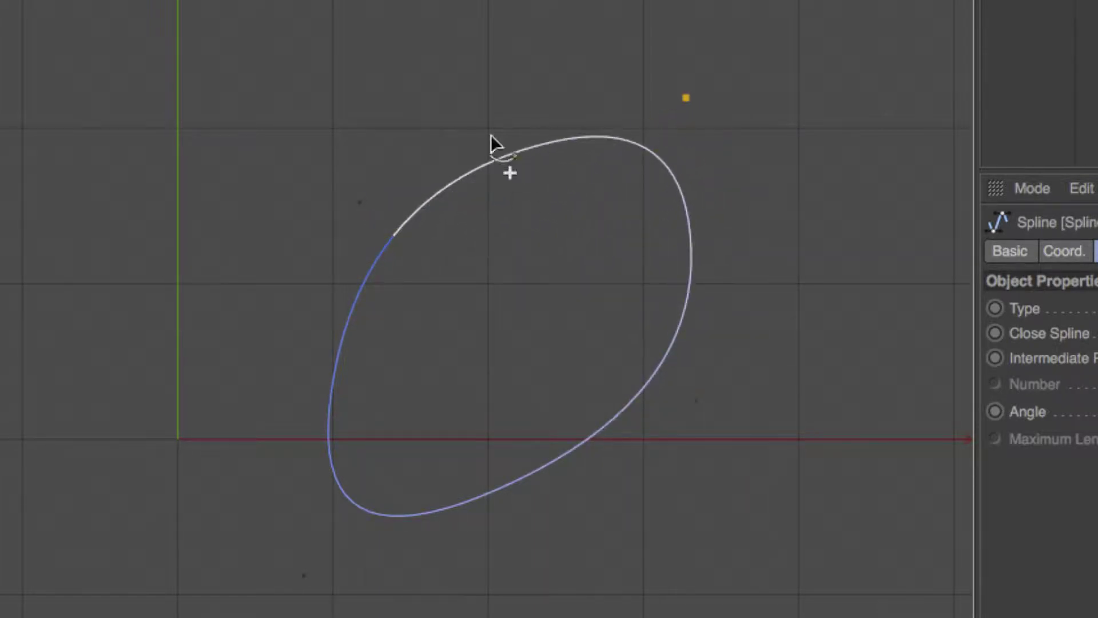
drag(364, 200, 207, 113)
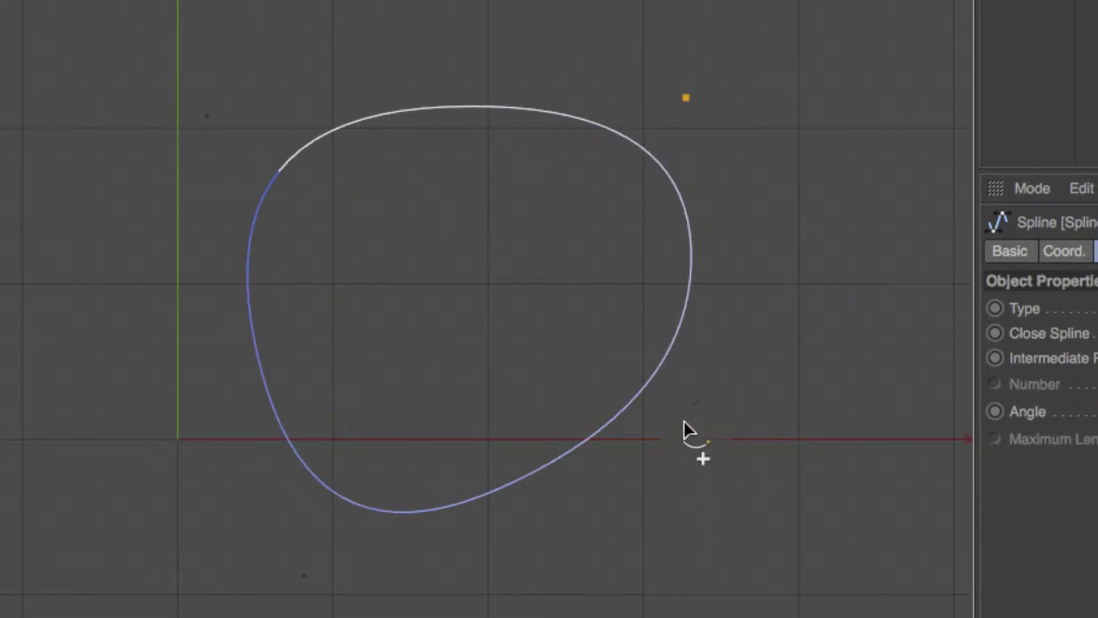
drag(693, 395, 537, 331)
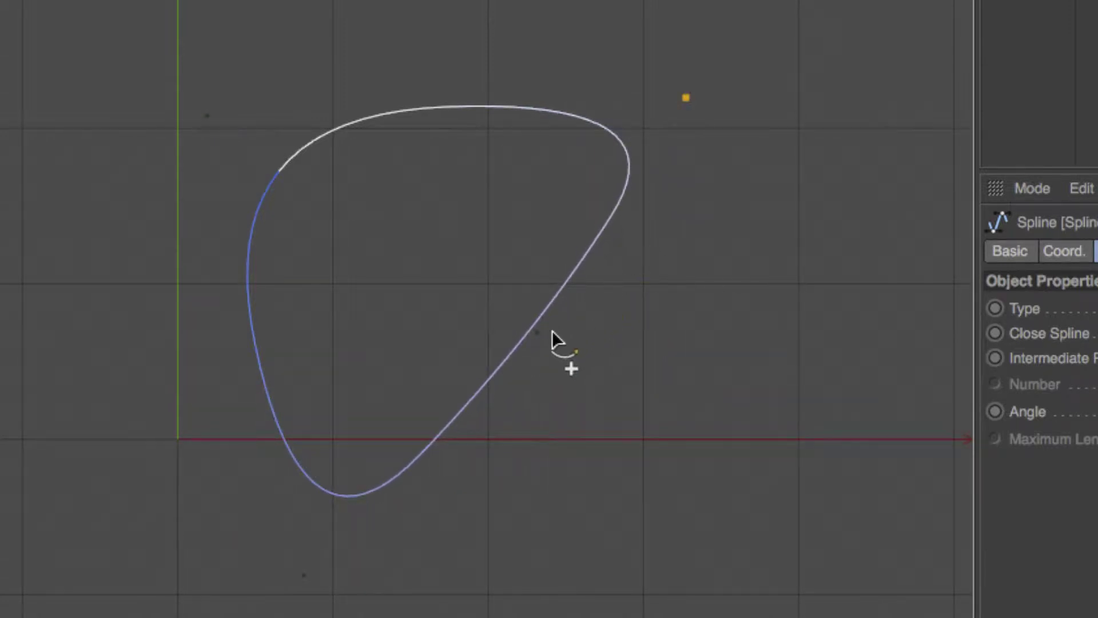
drag(539, 333, 719, 370)
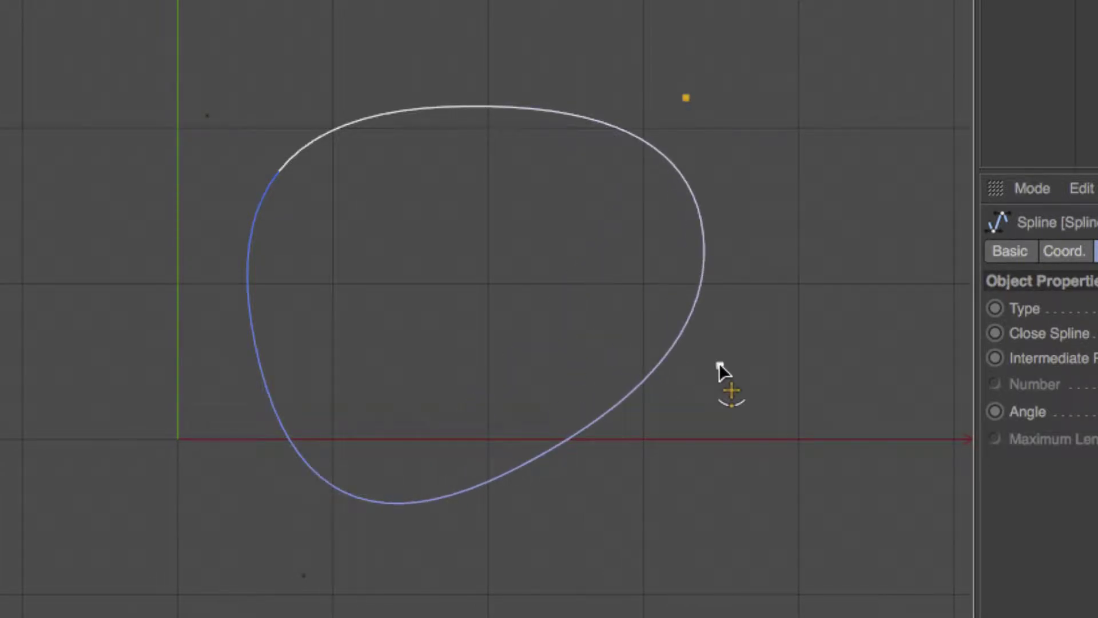
click(719, 371)
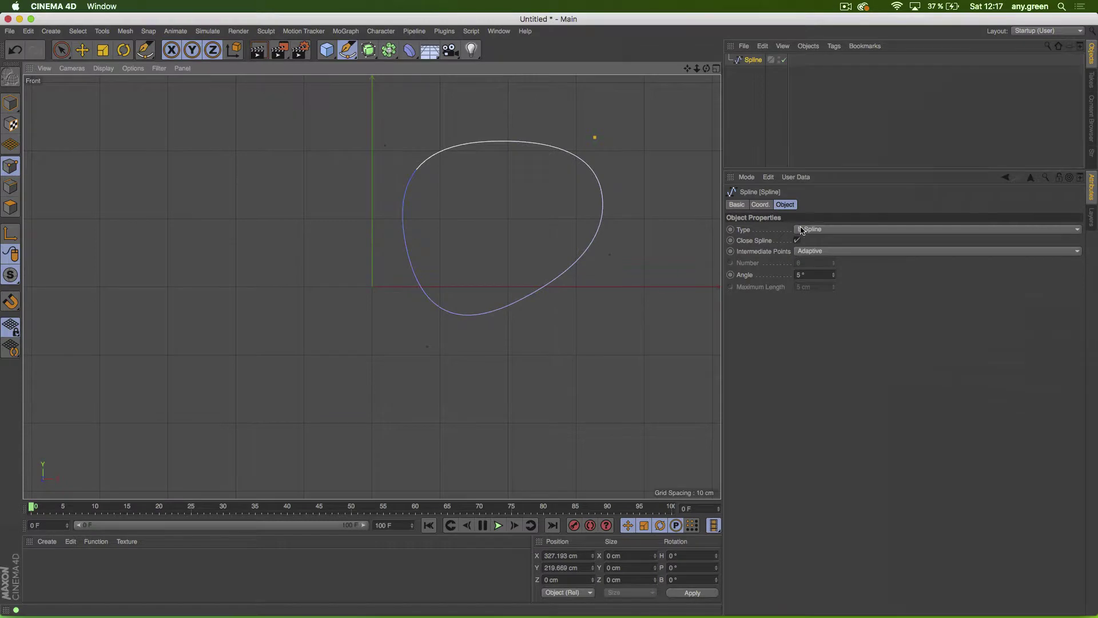
Step: Set the spline's type to Akima and move its upper-left point inward and its lower-right point outward and down
click(803, 230)
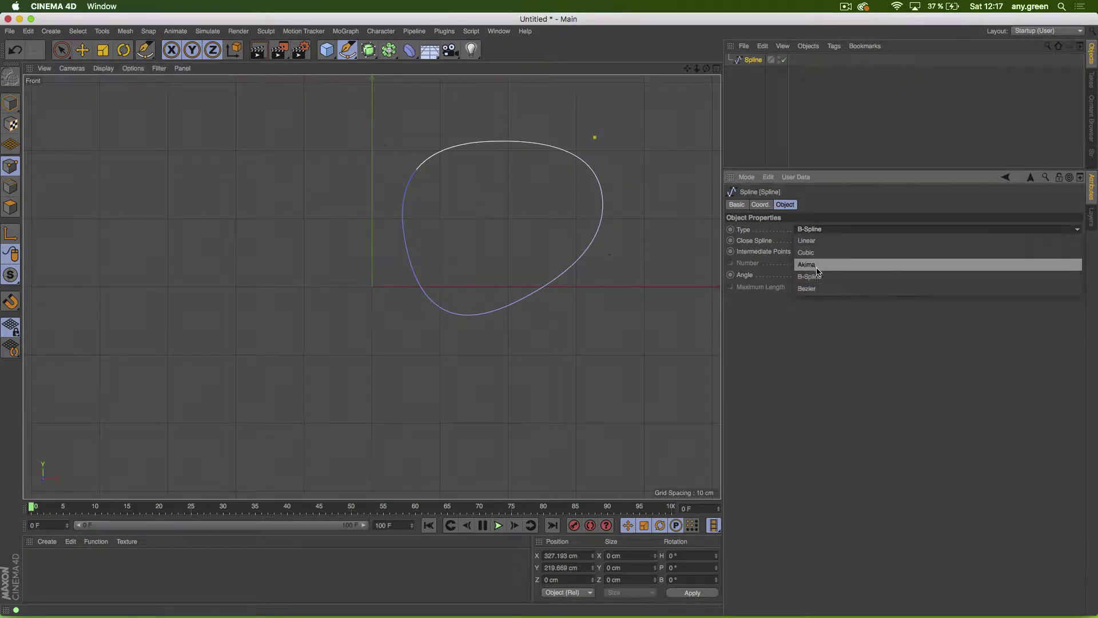
click(818, 271)
drag(610, 255, 587, 266)
drag(386, 143, 448, 265)
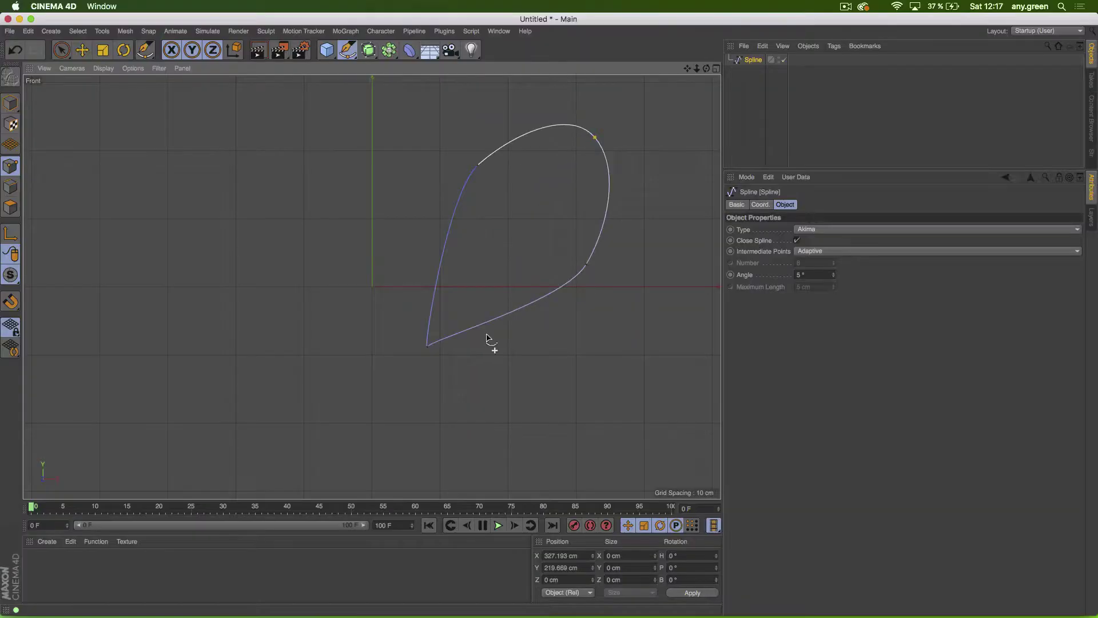
drag(589, 265, 663, 318)
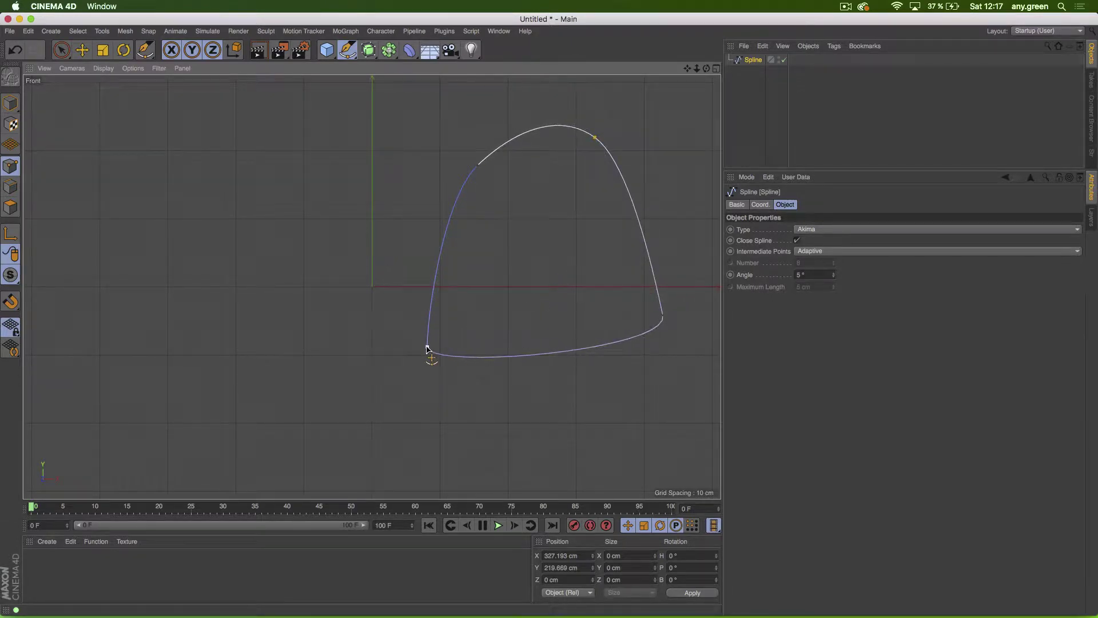
Step: Set the spline's type to Cubic and move its upper-left point outward and down for a rounder outline
click(815, 229)
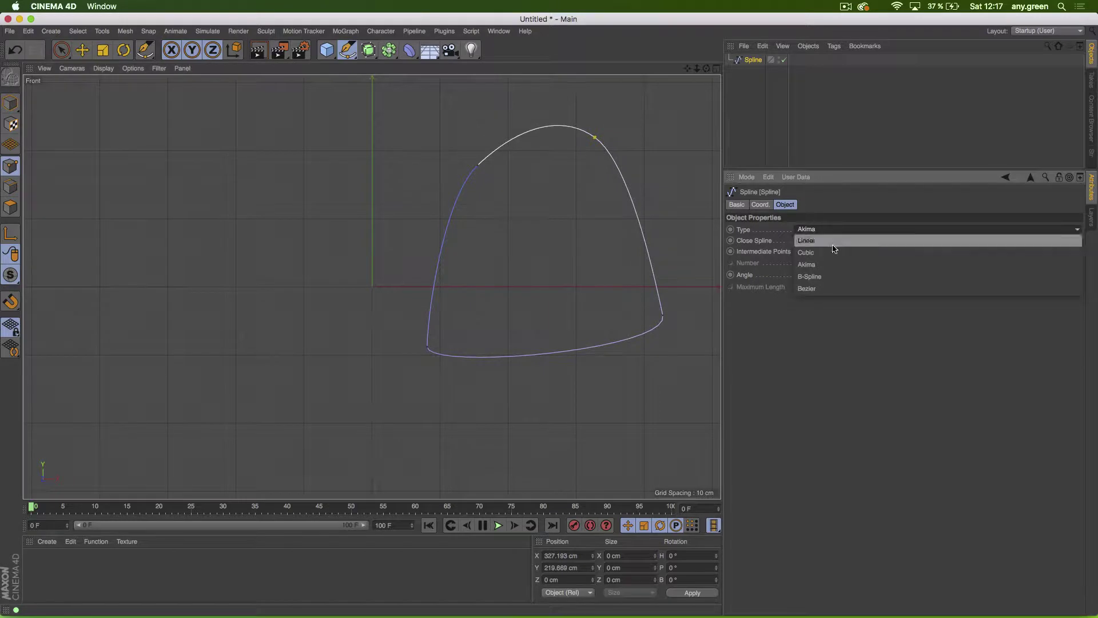
click(837, 253)
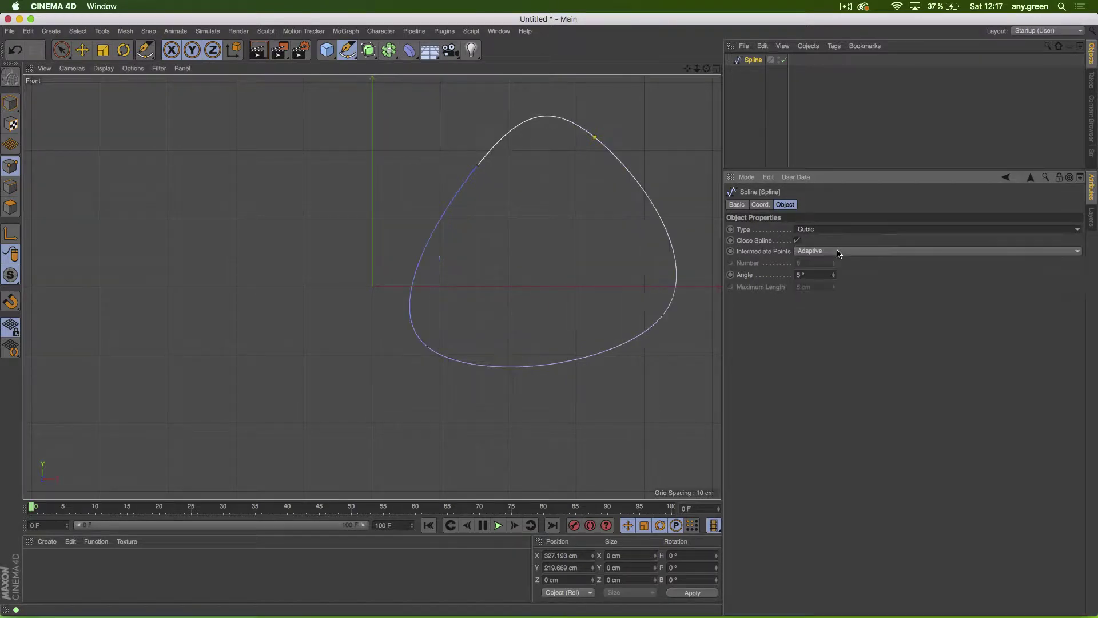
drag(479, 166, 420, 208)
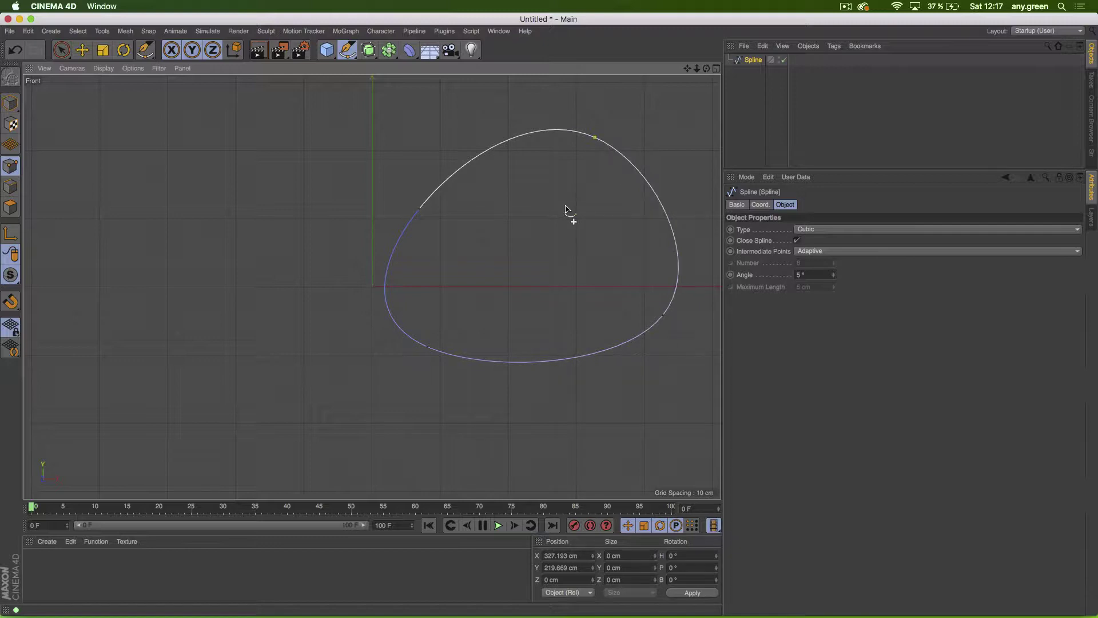
Step: Add points to the spline's upper-right segment with a zigzag Line Cut that crosses the curve several times
key(k)
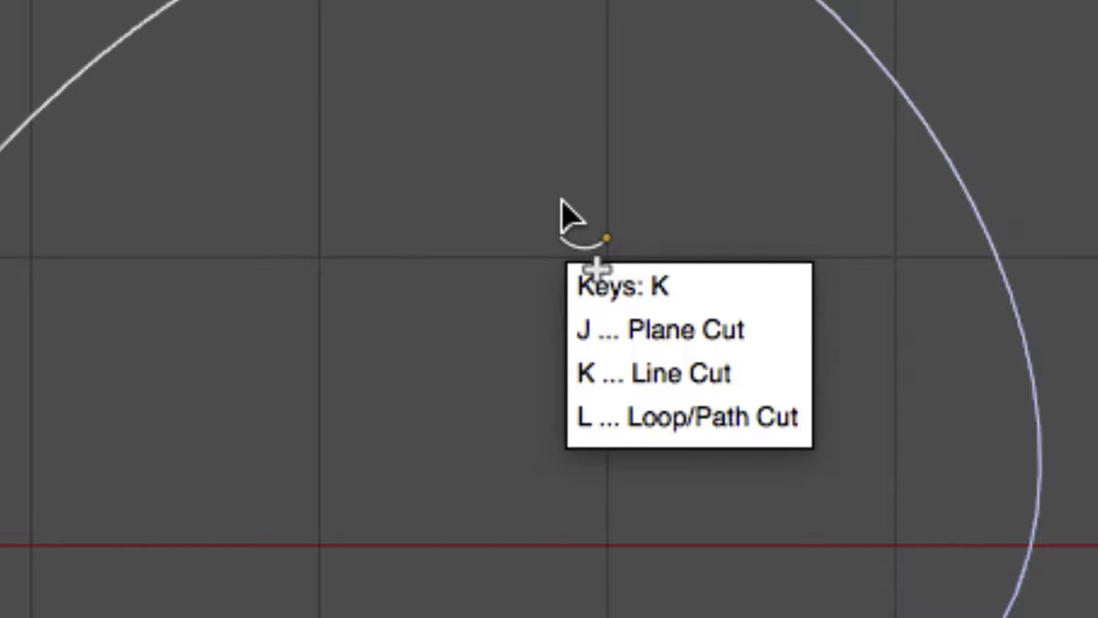
key(k)
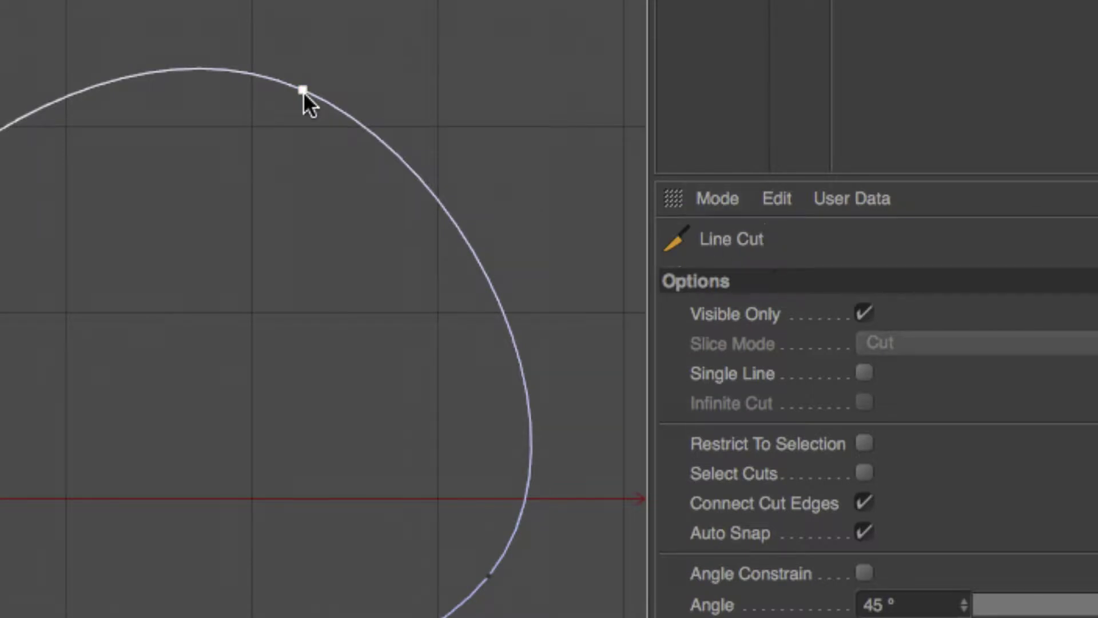
click(303, 90)
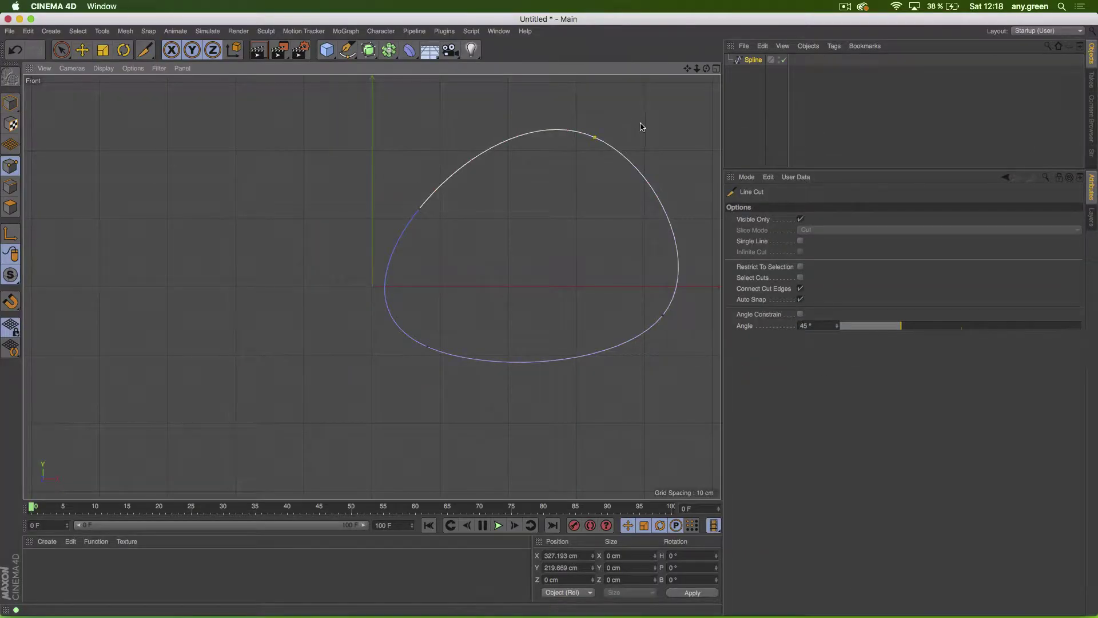
click(635, 123)
click(585, 183)
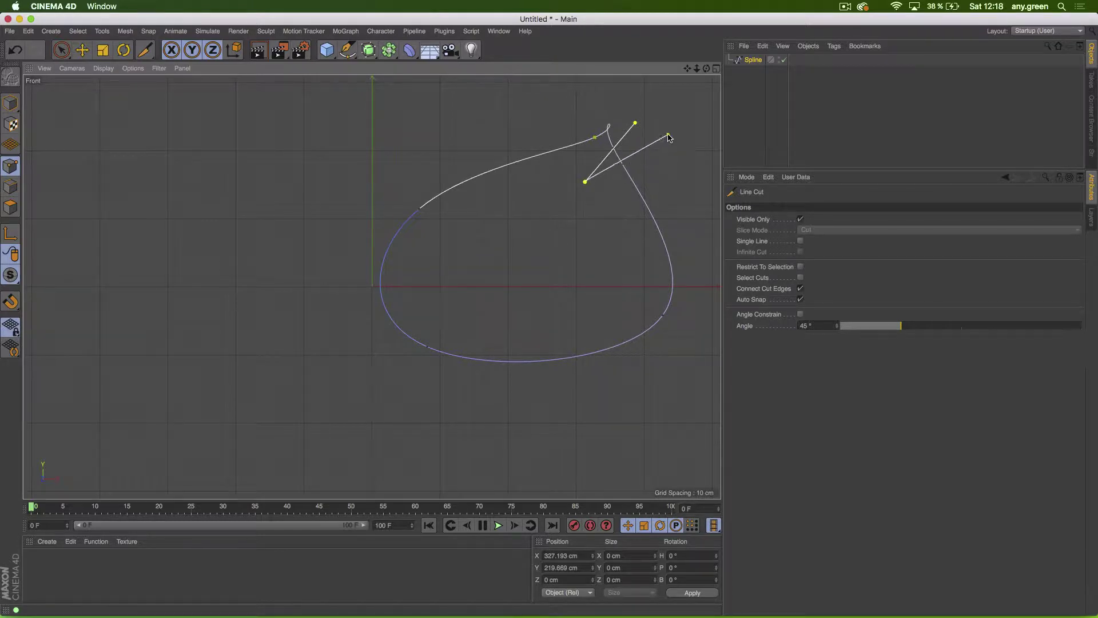
click(668, 135)
click(620, 209)
click(680, 167)
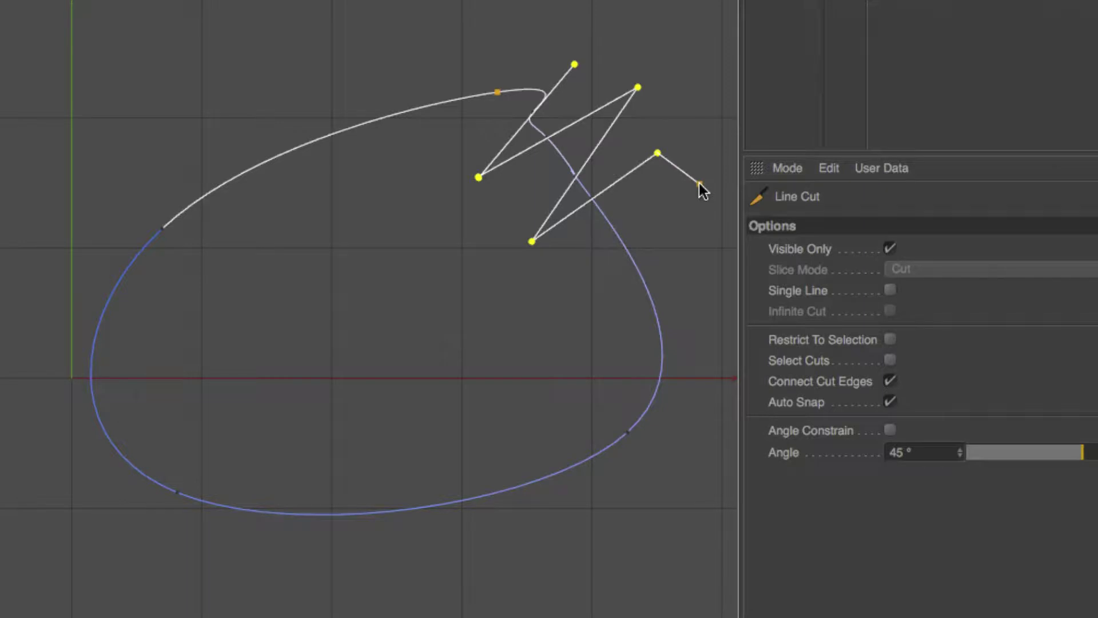
key(Escape)
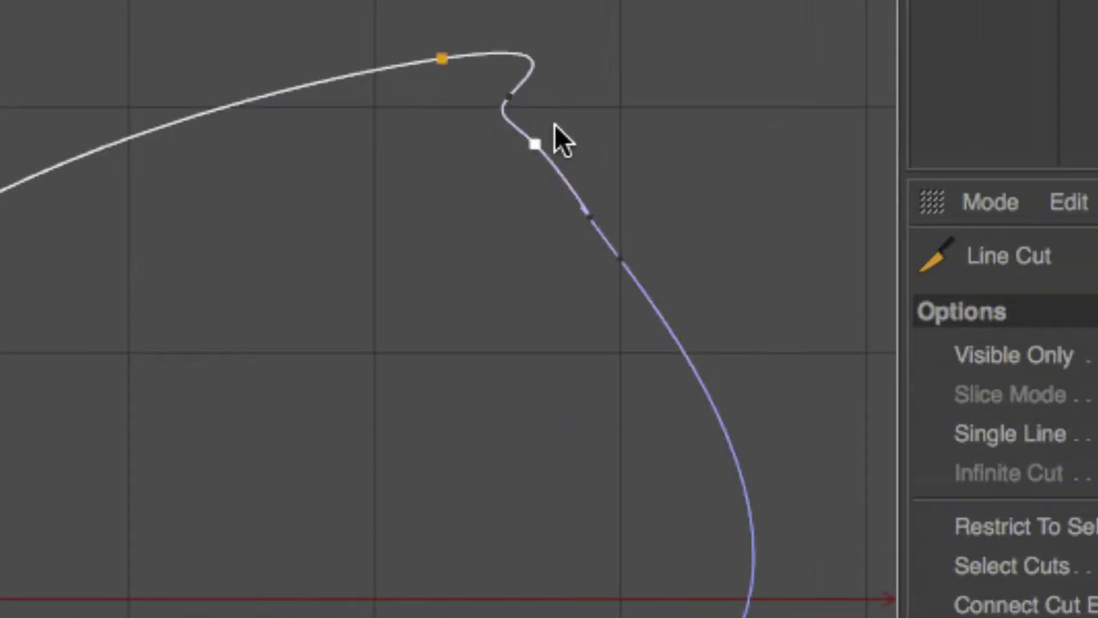
Step: Move three points near the Cubic spline's upper-right corner: the upper one outward and down, the middle one inward, and the lower one up
click(440, 59)
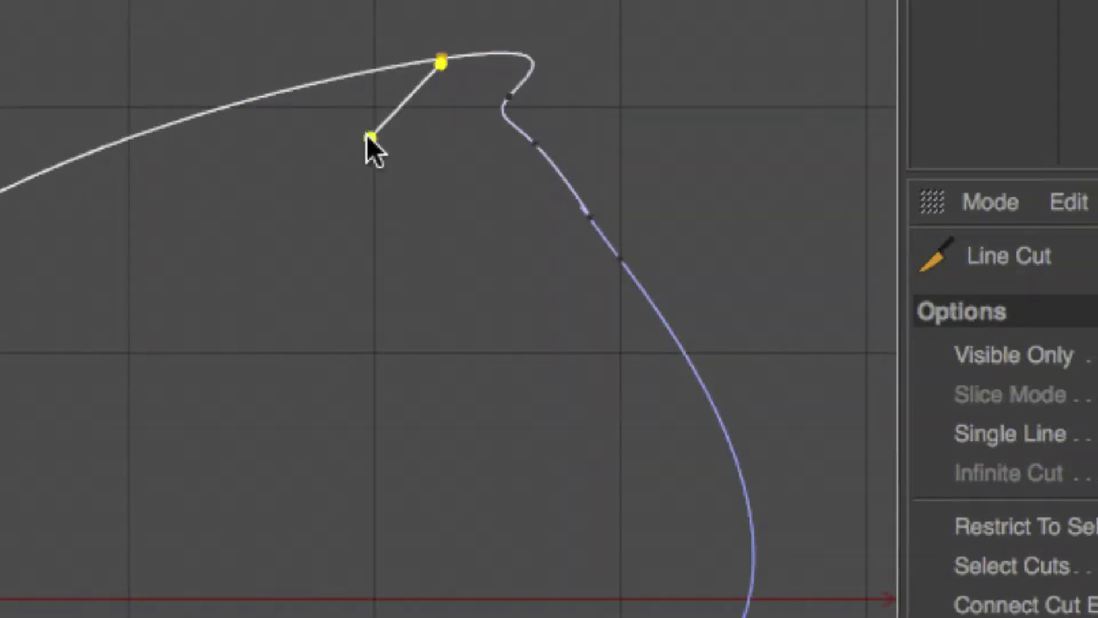
key(Escape)
key(e)
click(427, 86)
click(441, 59)
drag(438, 63, 464, 94)
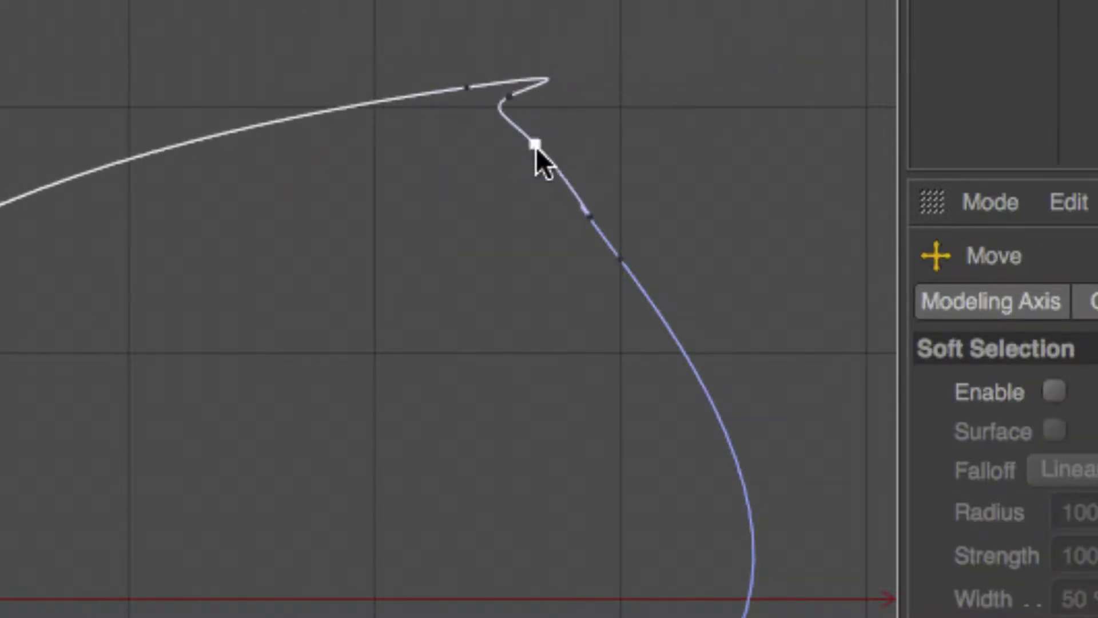
drag(535, 145, 503, 146)
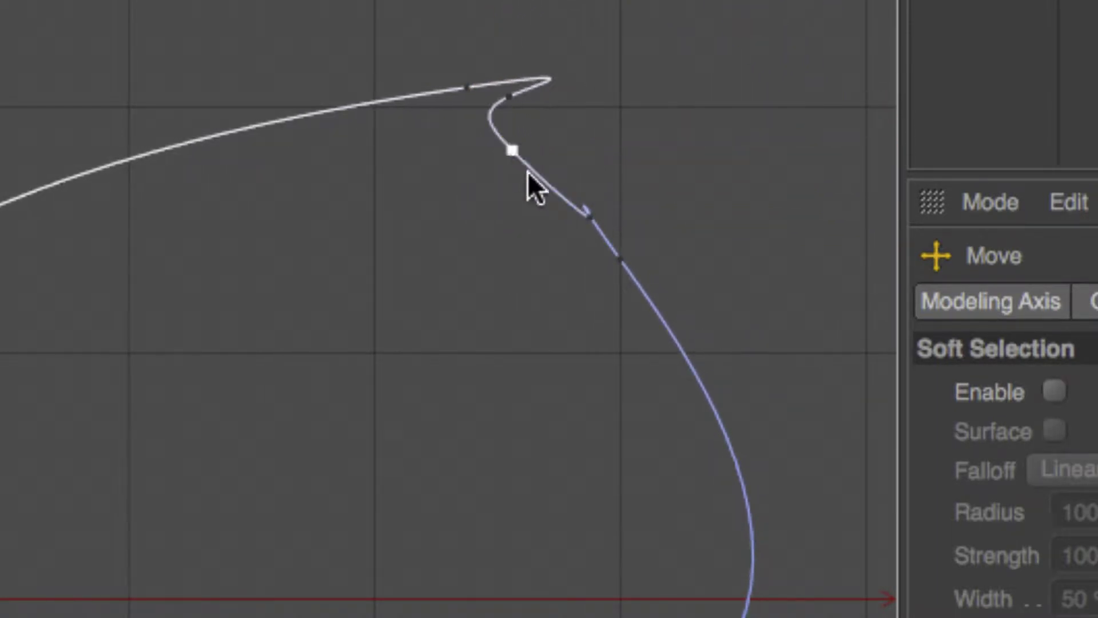
drag(592, 226, 588, 157)
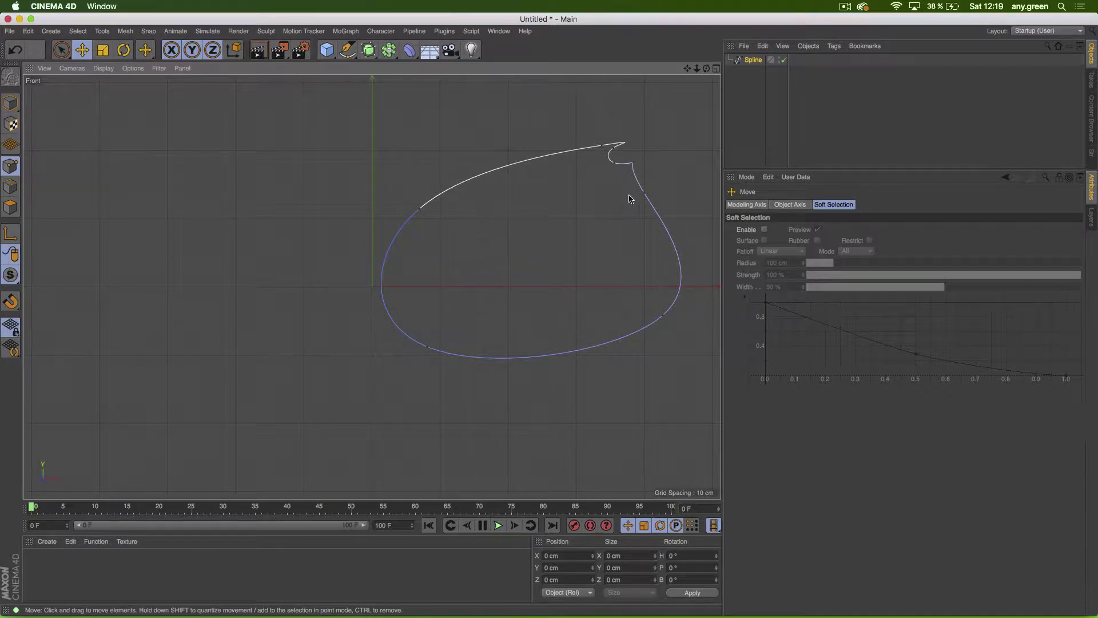
Step: Set the spline's type to B-Spline and delete the two control points just below its upper-right corner
click(738, 63)
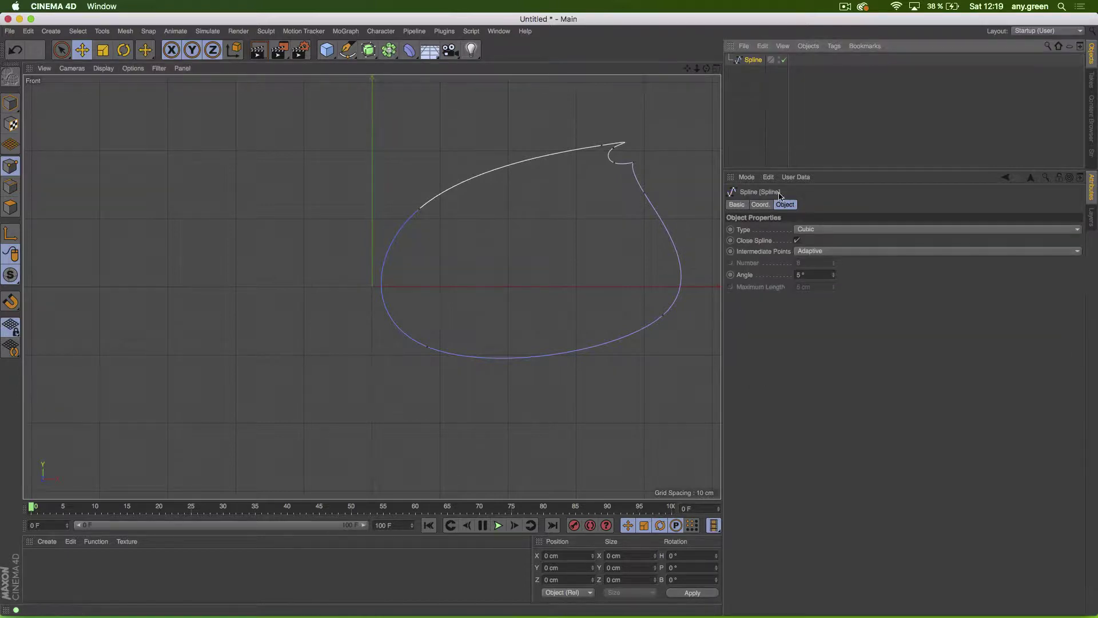
click(820, 230)
click(829, 278)
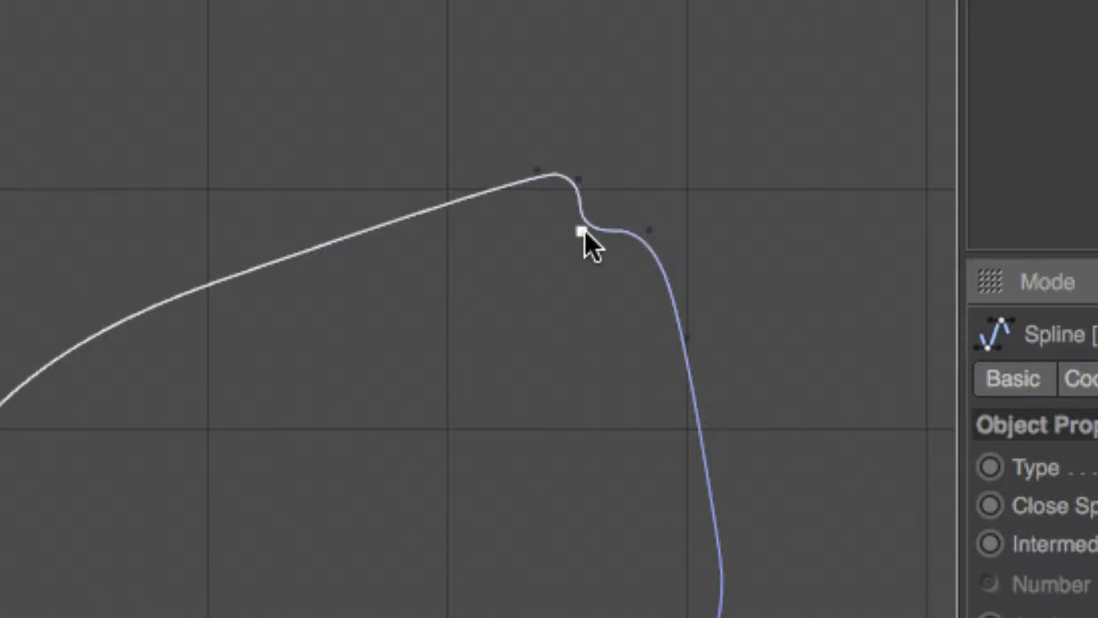
click(649, 229)
key(Delete)
click(688, 335)
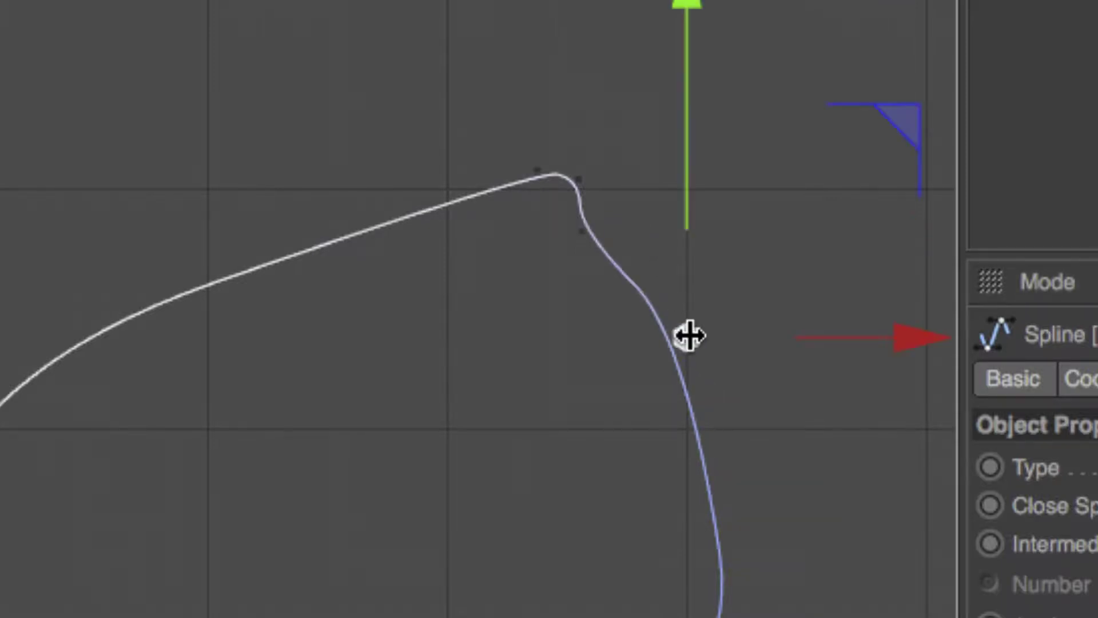
key(Delete)
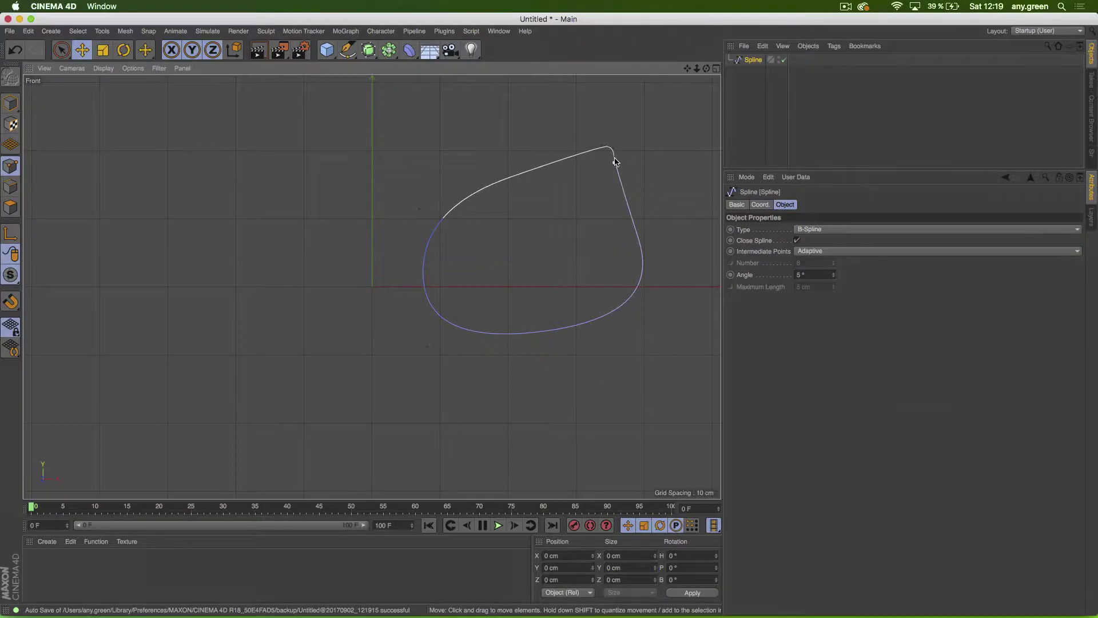
Step: Move the B-Spline's remaining upper-right control points close together to turn the rounded bend into a sharp corner
scroll(615, 162, up, 6)
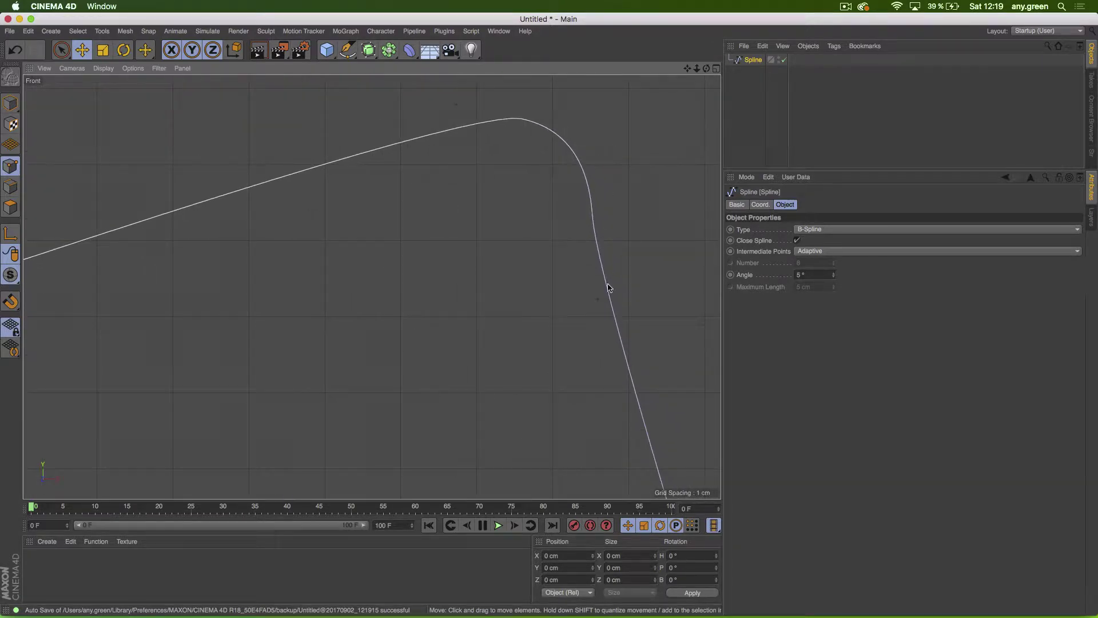
drag(598, 299, 589, 178)
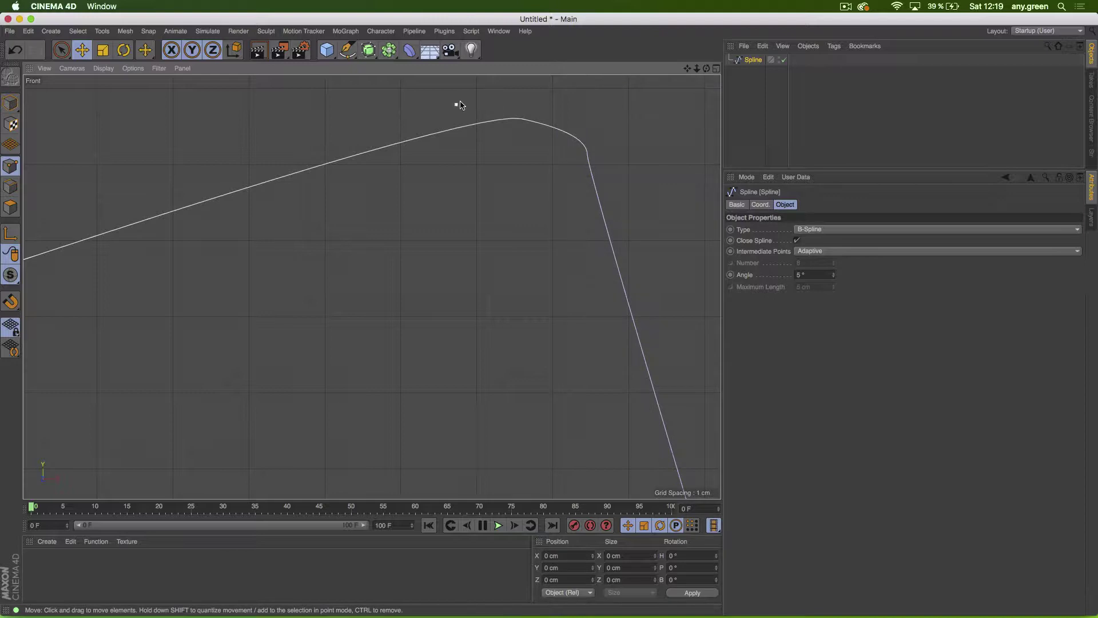
drag(461, 105, 545, 130)
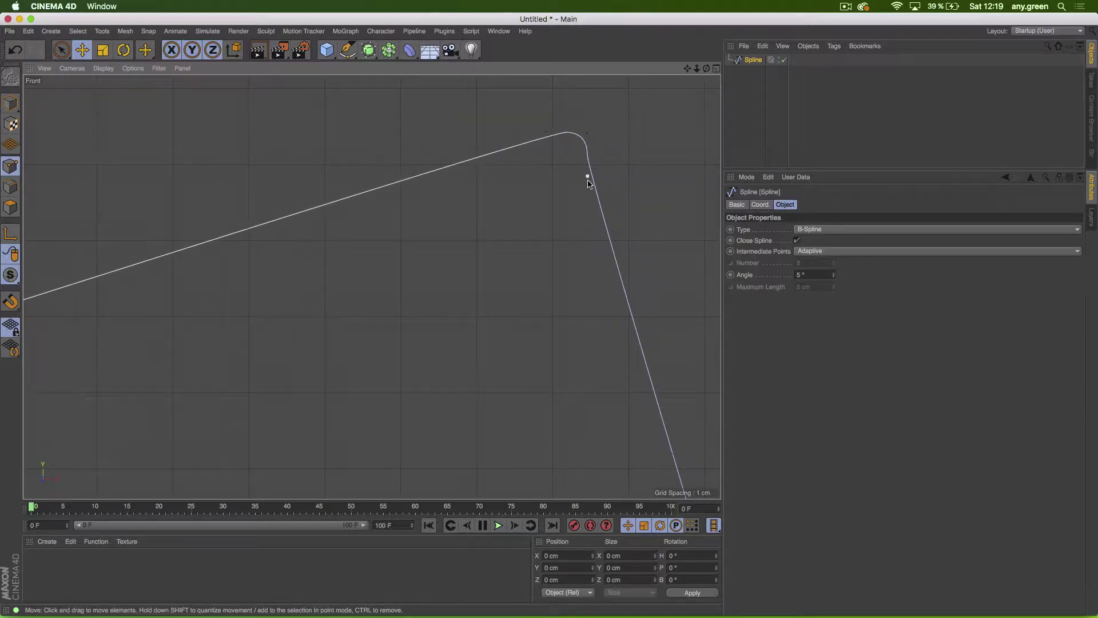
drag(588, 180, 598, 170)
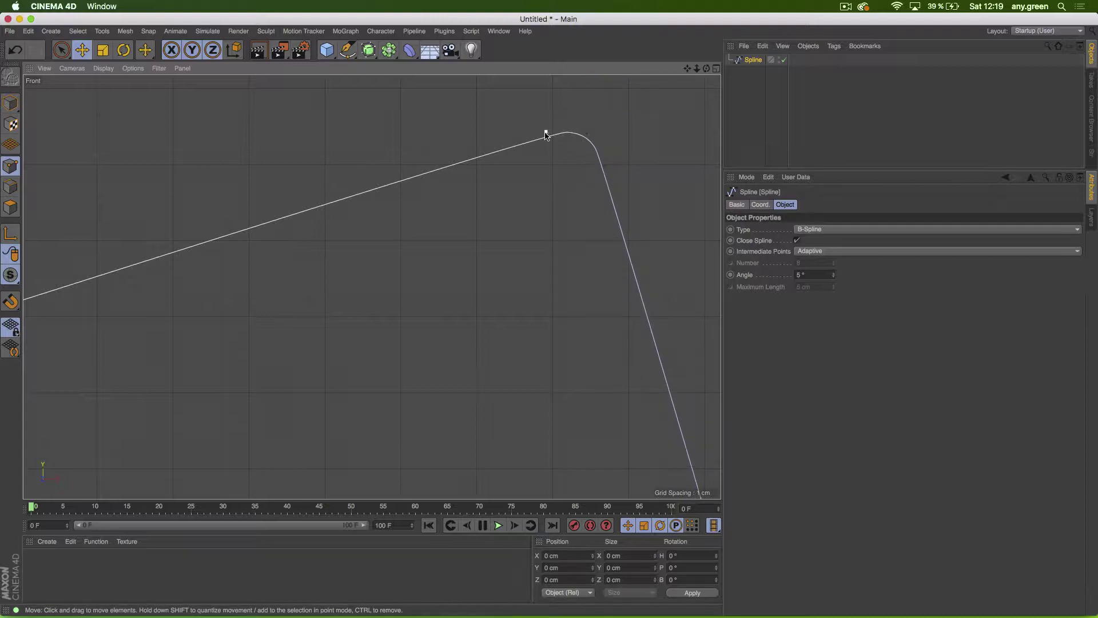
drag(546, 135, 568, 138)
click(626, 155)
alt+right_drag(551, 179, 458, 234)
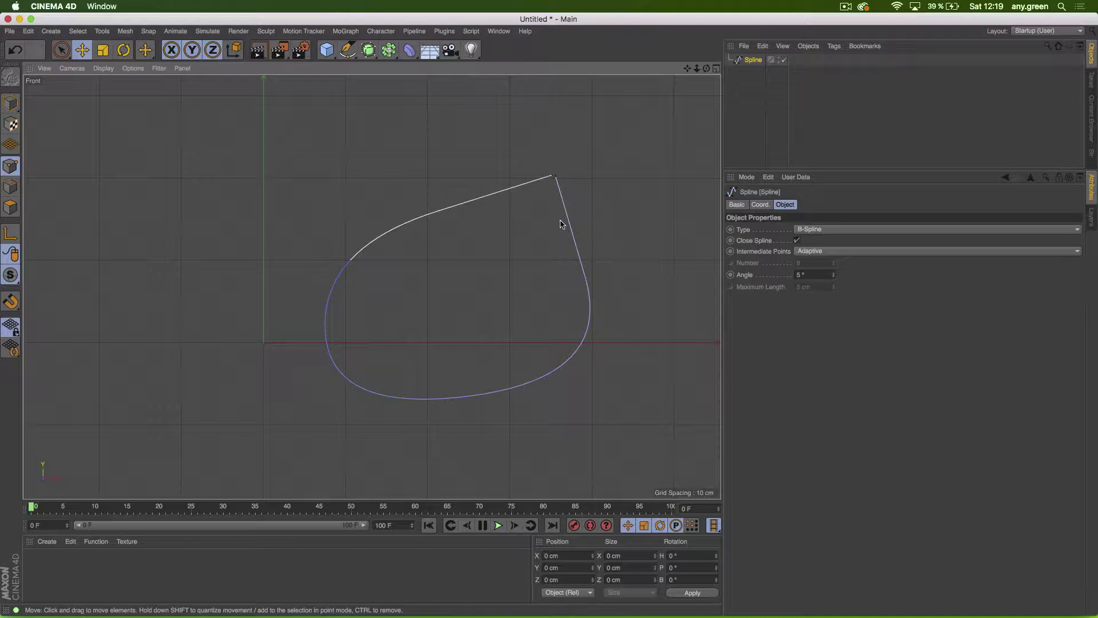
Step: Move the B-Spline's upper-left control point slightly inward
mouse_move(321, 247)
mouse_down()
mouse_move(251, 216)
mouse_move(364, 254)
mouse_move(307, 256)
mouse_up()
click(331, 245)
scroll(560, 173, up, 5)
scroll(559, 169, down, 8)
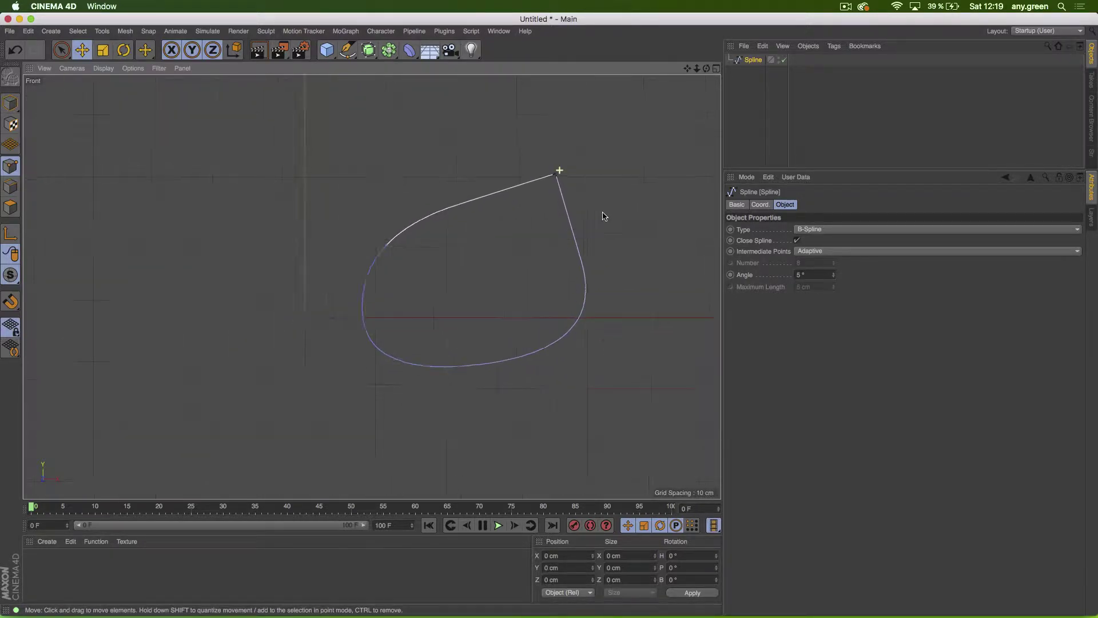
scroll(603, 218, up, 3)
alt+middle_drag(482, 252, 513, 232)
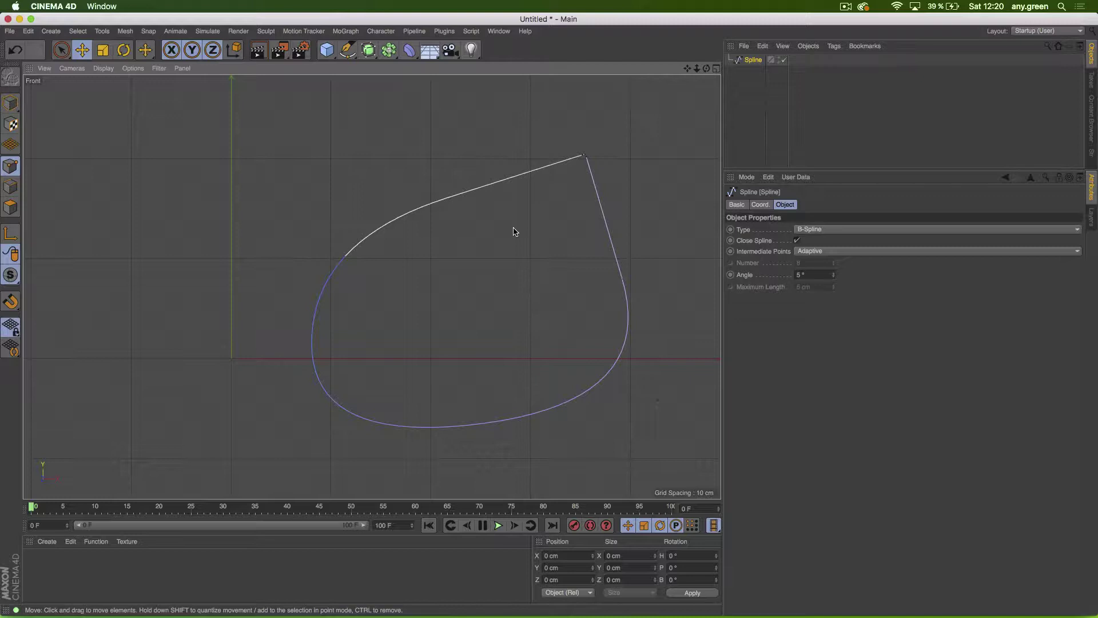
Step: In the Perspective view, move the spline's lower-right control point out of its plane to about X 390, Y 32, Z 74 cm
click(716, 68)
click(366, 68)
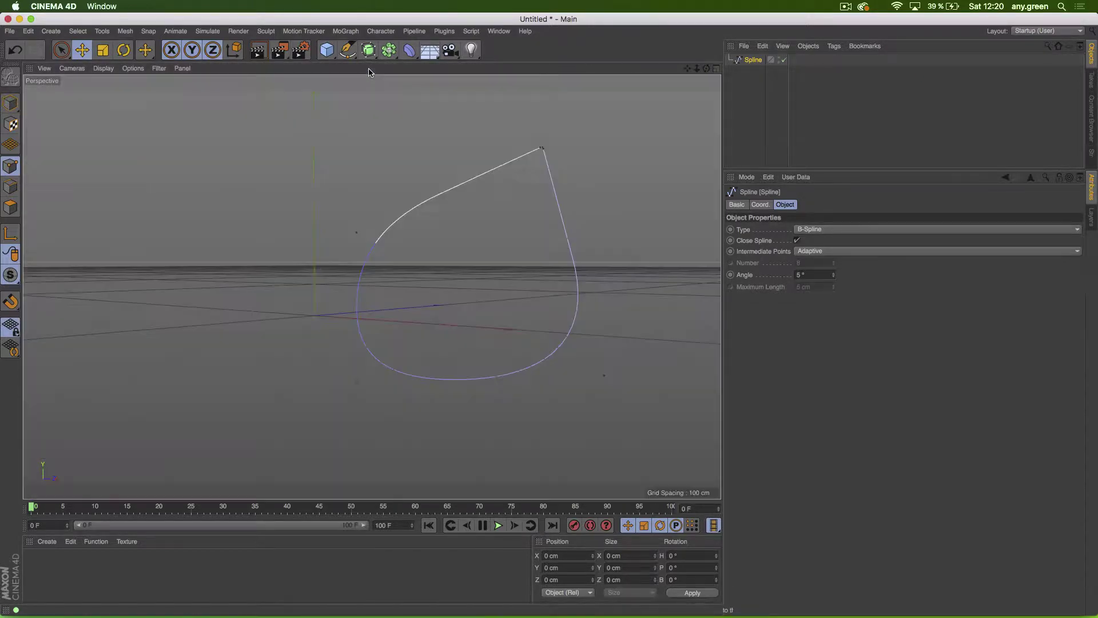
alt+drag(466, 191, 374, 244)
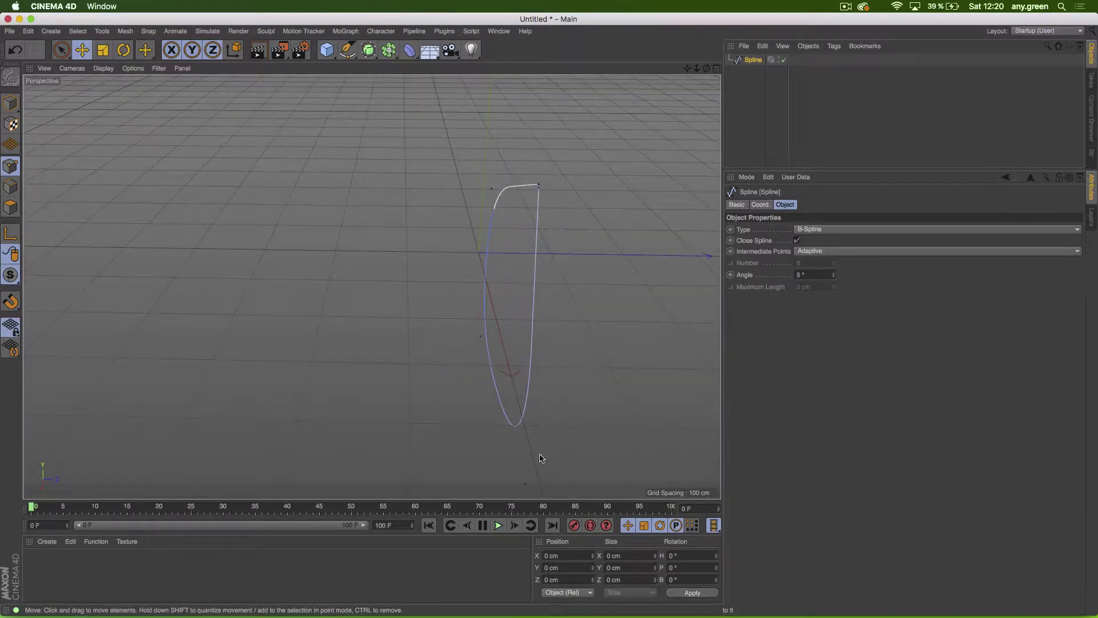
drag(525, 484, 612, 386)
mouse_move(487, 330)
alt+mouse_down()
mouse_move(456, 304)
mouse_move(592, 383)
mouse_move(486, 326)
mouse_move(541, 297)
mouse_move(518, 276)
alt+mouse_up()
click(659, 287)
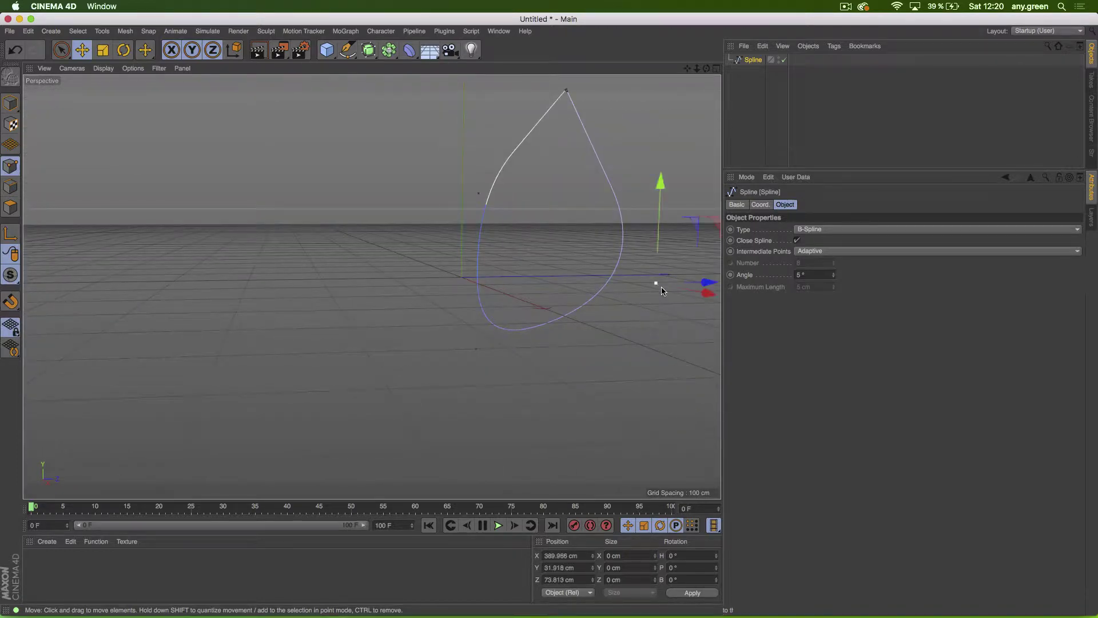
Step: Set the lower-right control point's Z position to 0 cm, and delete the spline
drag(555, 579, 502, 576)
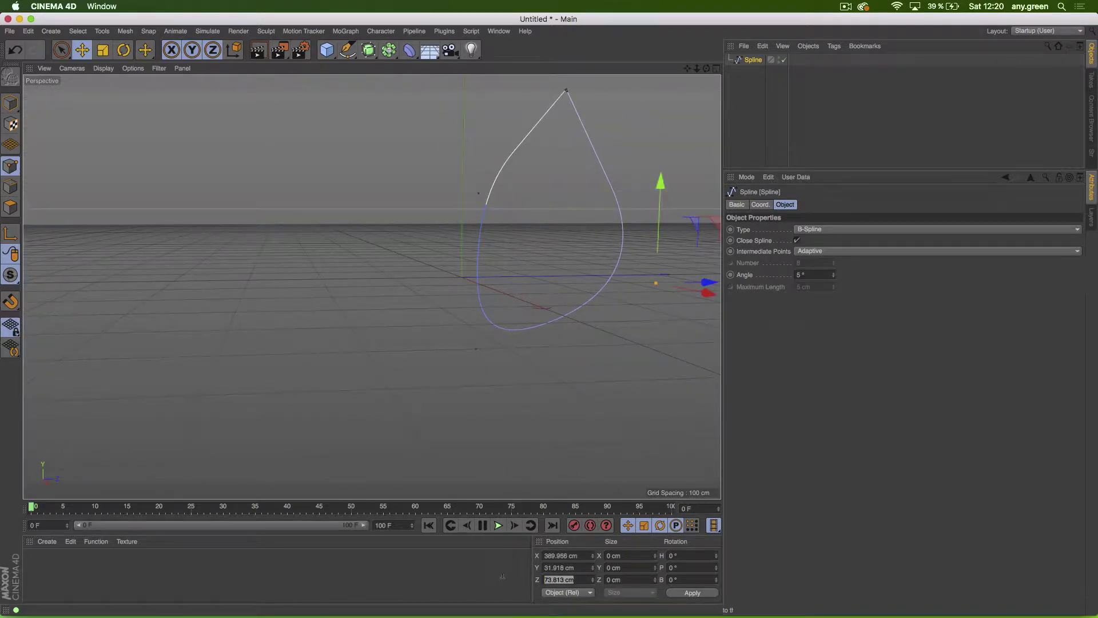
text(0)
key(Return)
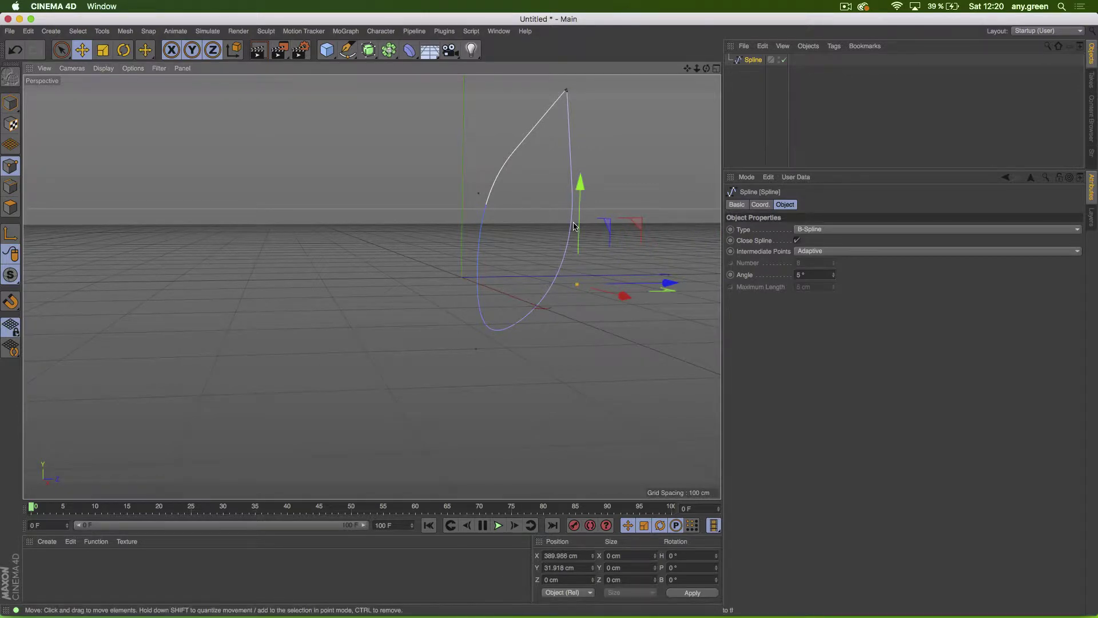
alt+drag(476, 196, 578, 167)
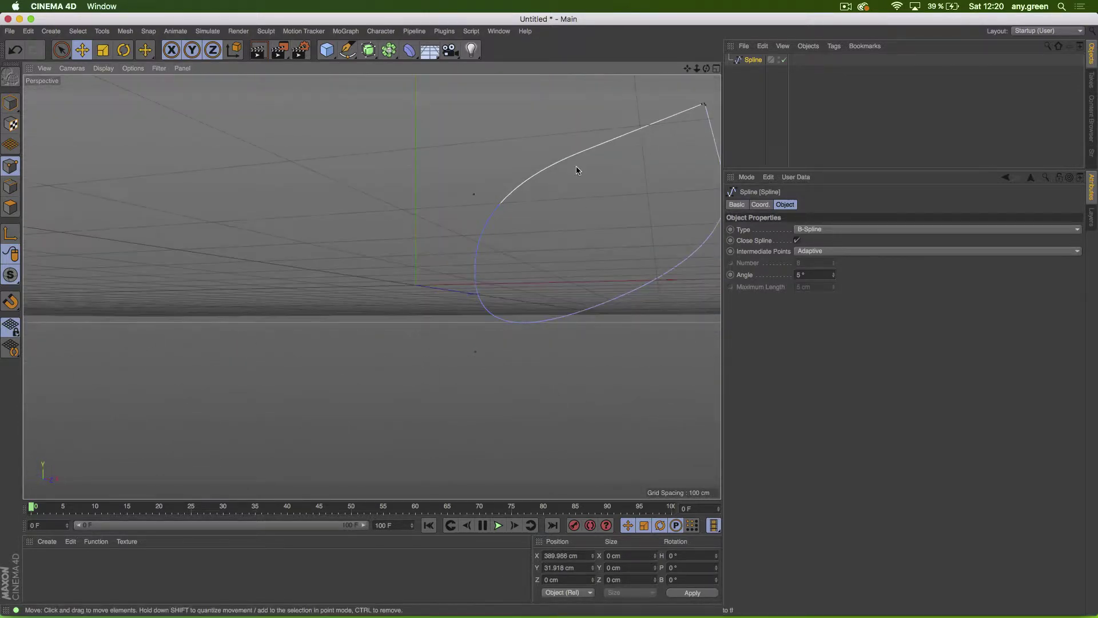
key(Delete)
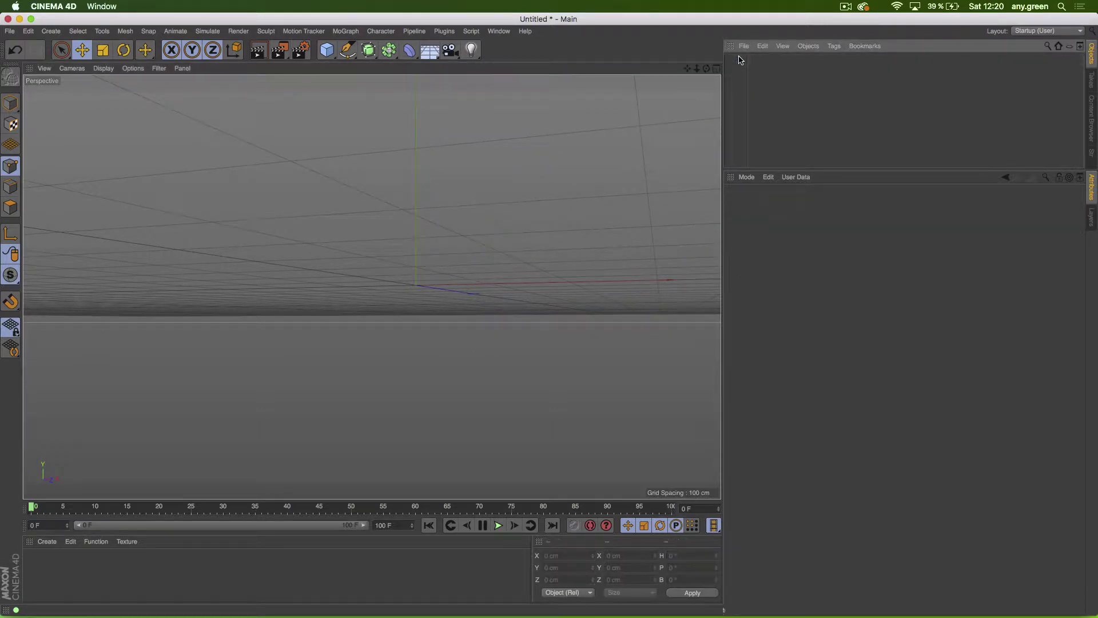
Step: Detach the generators palette with Lathe, Sweep and Loft as a floating window and set its icon size to Large Icons
click(369, 50)
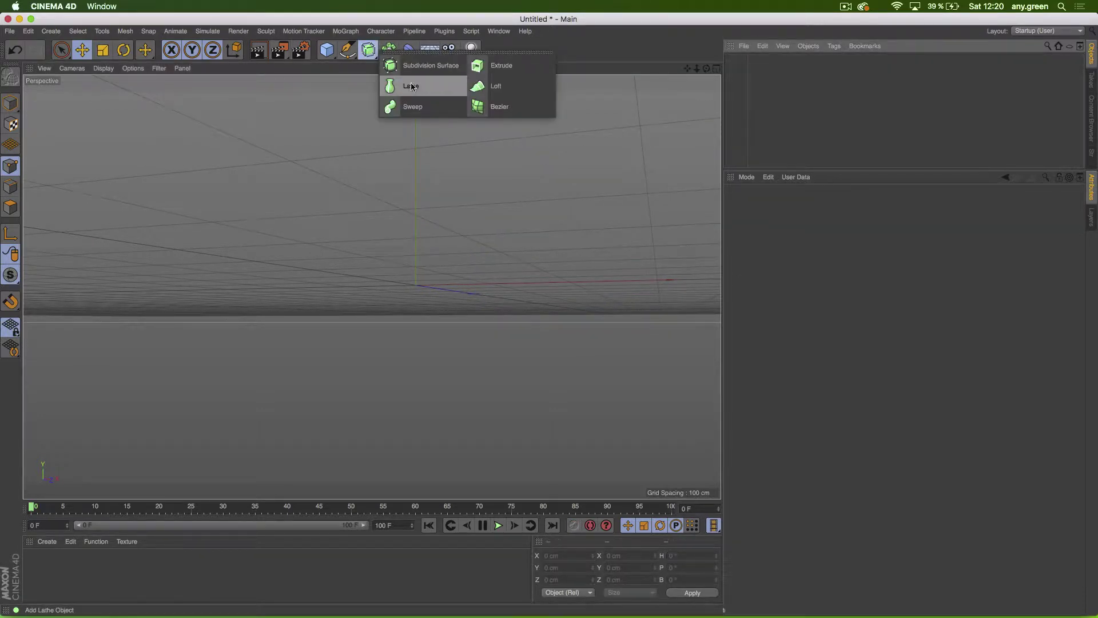
click(419, 53)
right_click(423, 71)
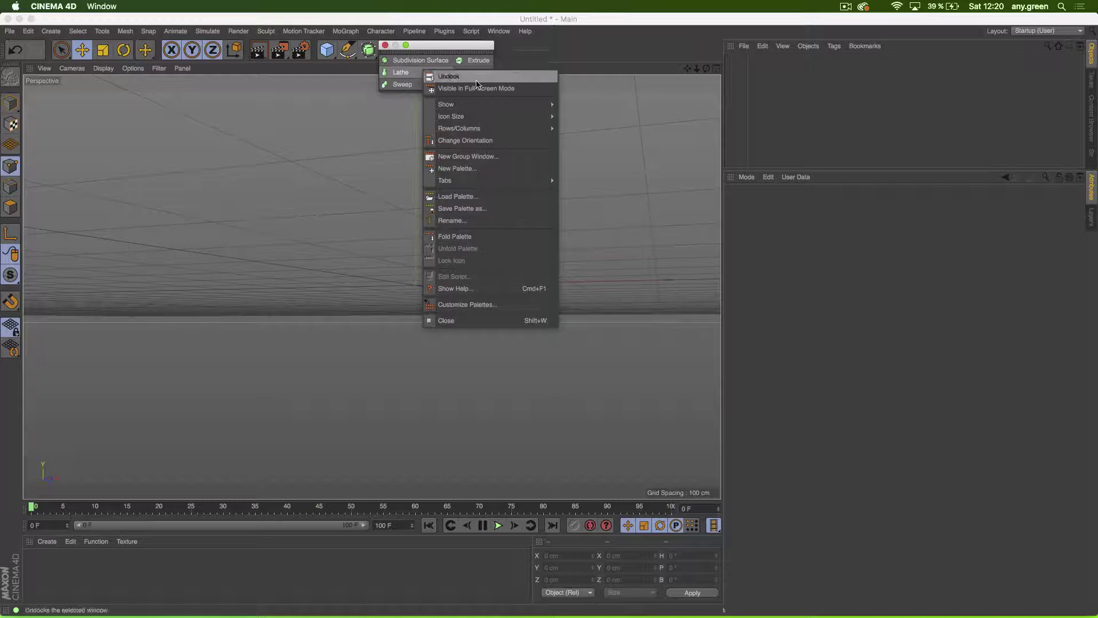
mouse_move(515, 117)
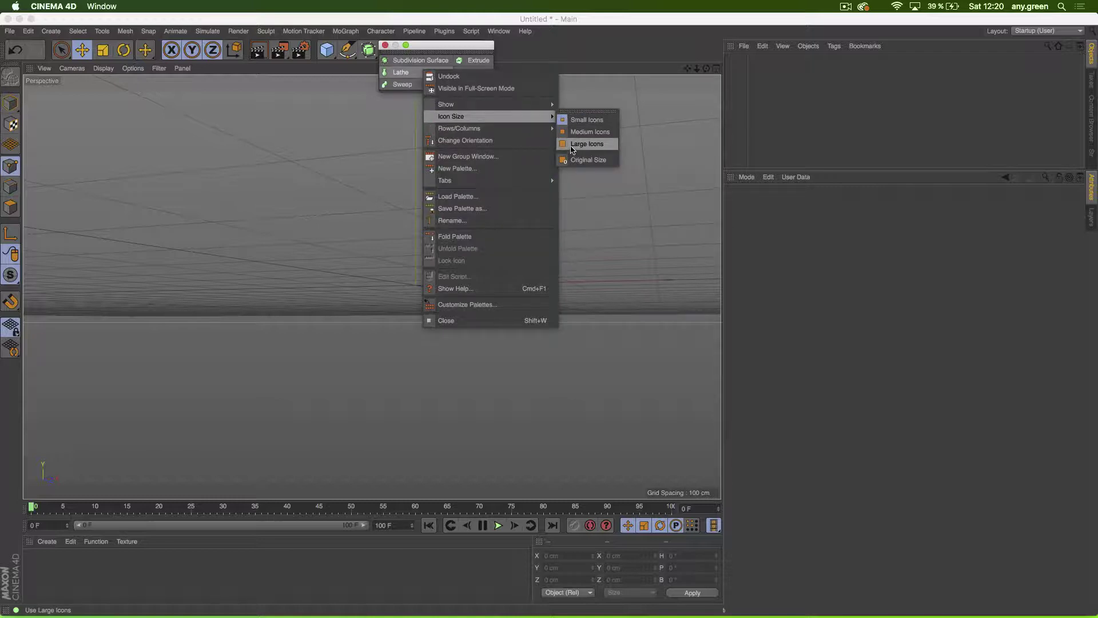
click(586, 144)
drag(510, 93, 521, 123)
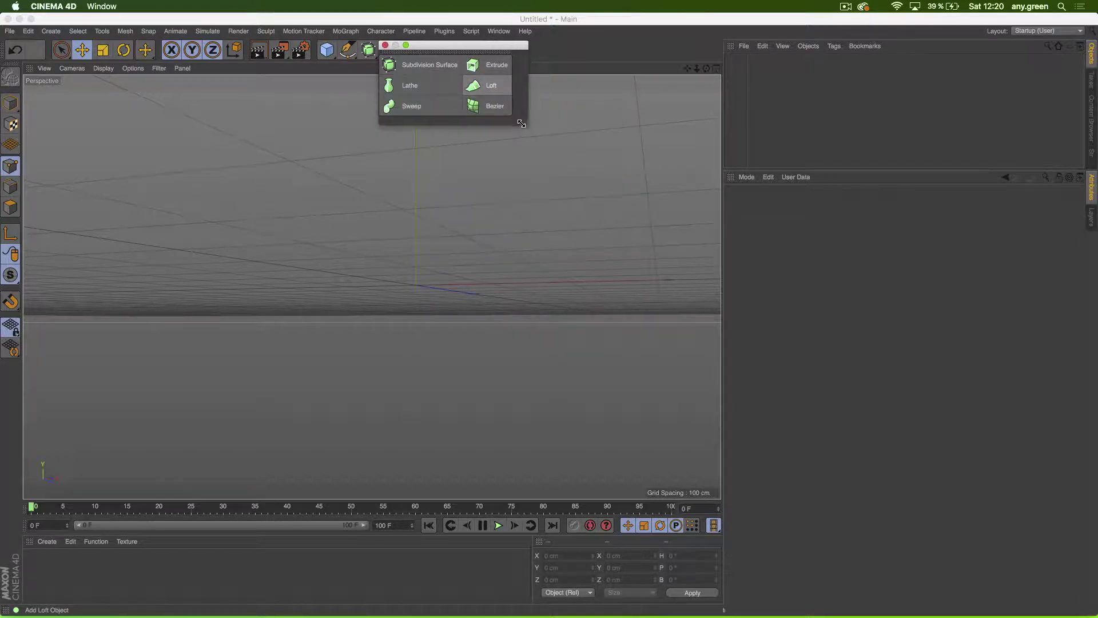
drag(435, 45, 387, 187)
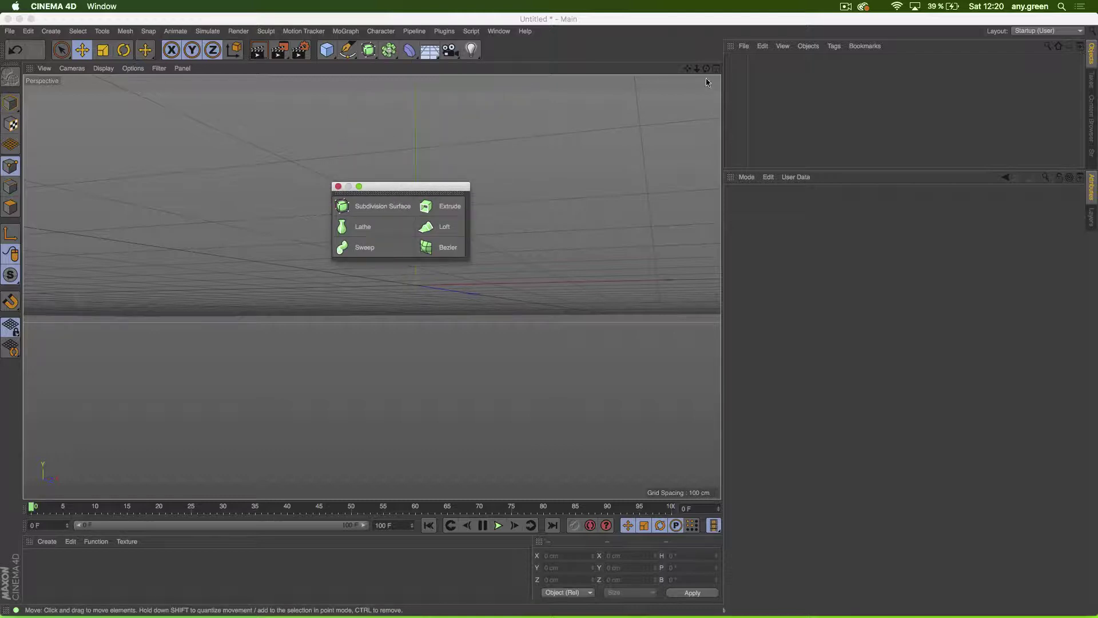
Step: Switch to the Front view and place the floating generators palette at the edge of the drawing area
click(717, 68)
click(717, 286)
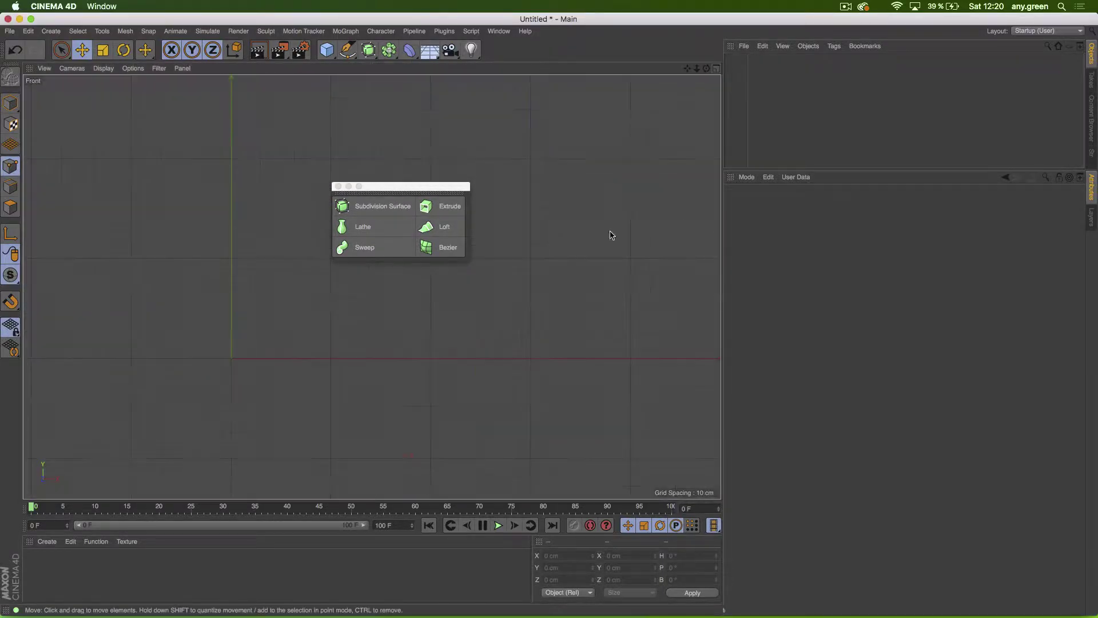
drag(431, 184, 724, 150)
scroll(417, 281, up, 2)
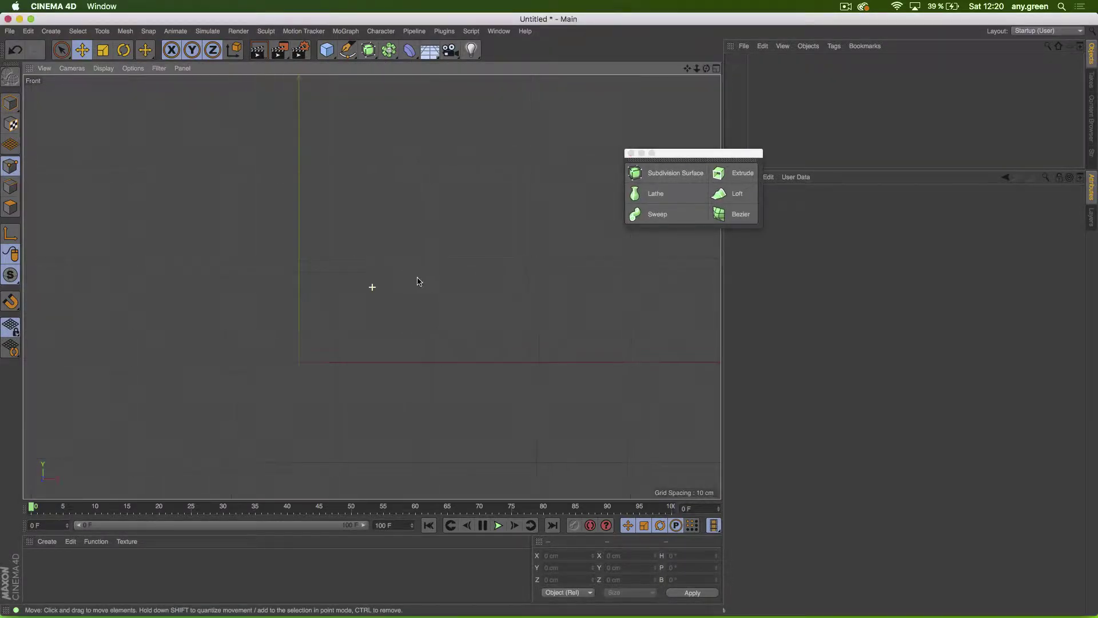
scroll(423, 285, up, 1)
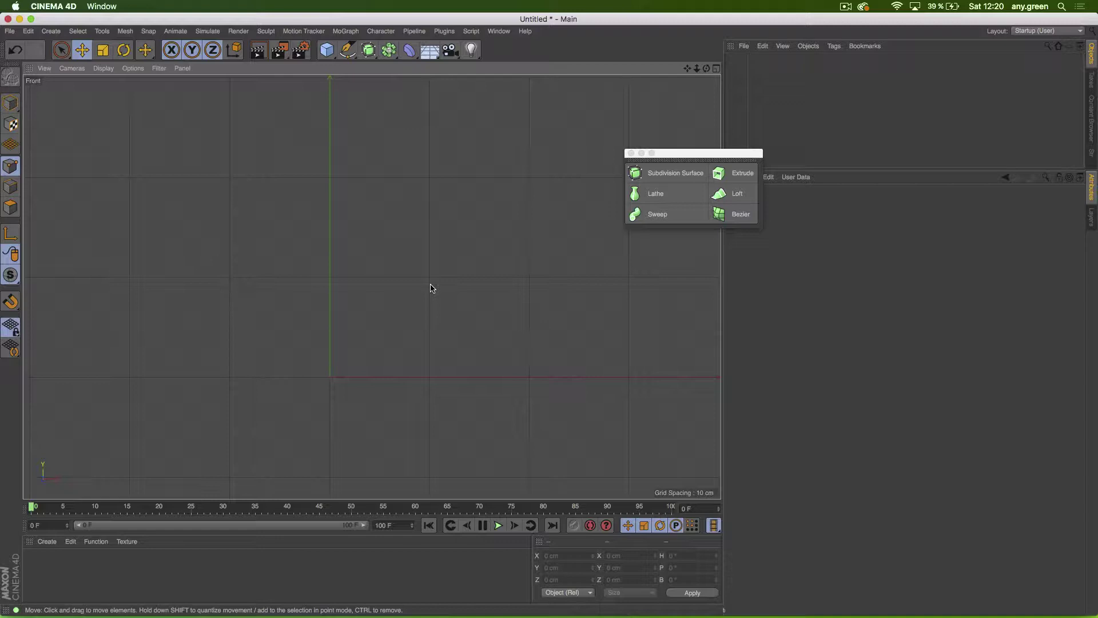
Step: With the Pen tool set to B-Spline, draw the curved profile from about X 101, Y 281 cm down to about X 54, Y 27 cm
click(347, 50)
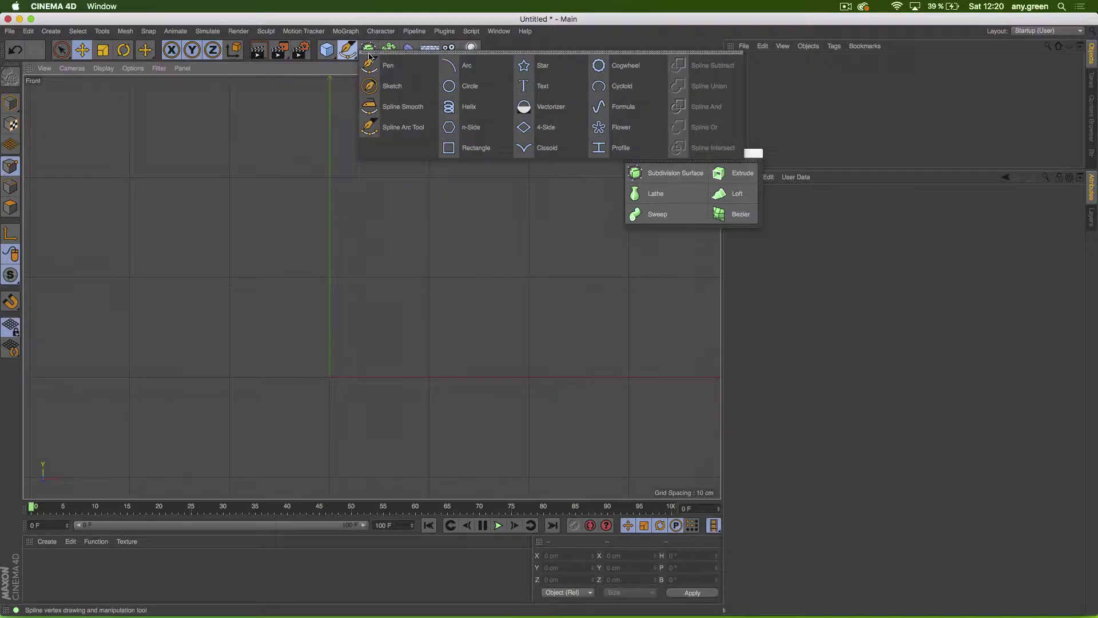
click(392, 62)
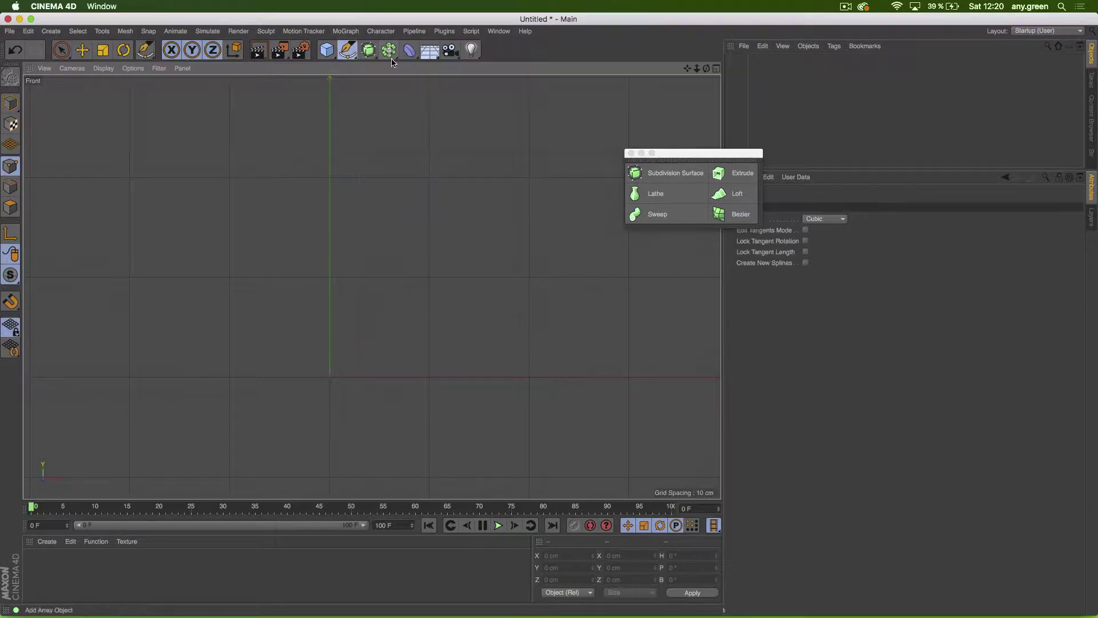
click(830, 223)
click(832, 268)
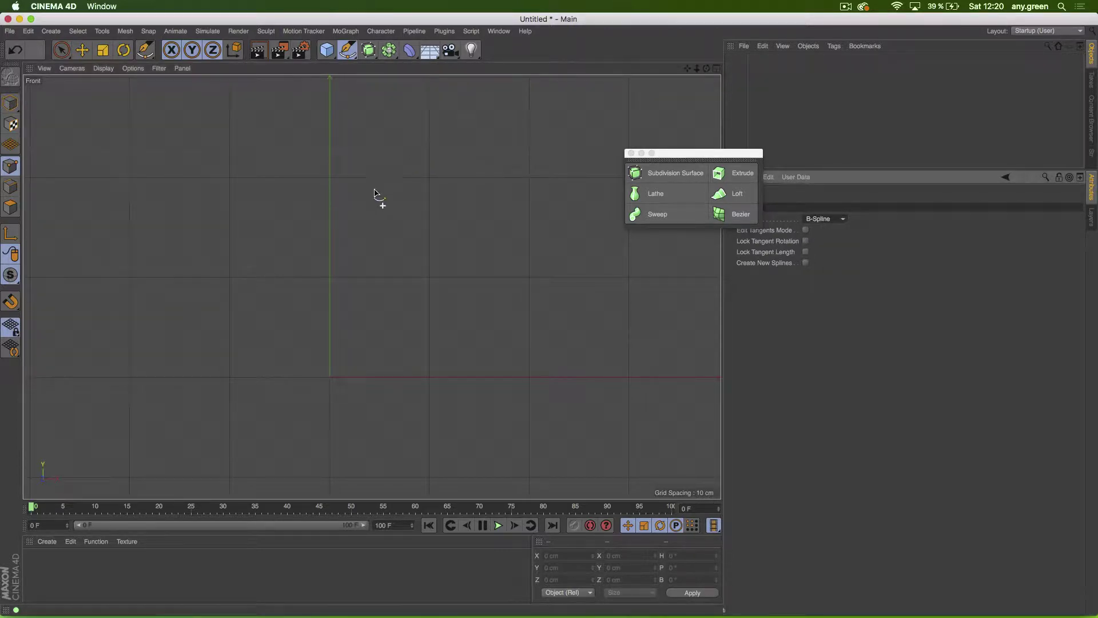
click(430, 97)
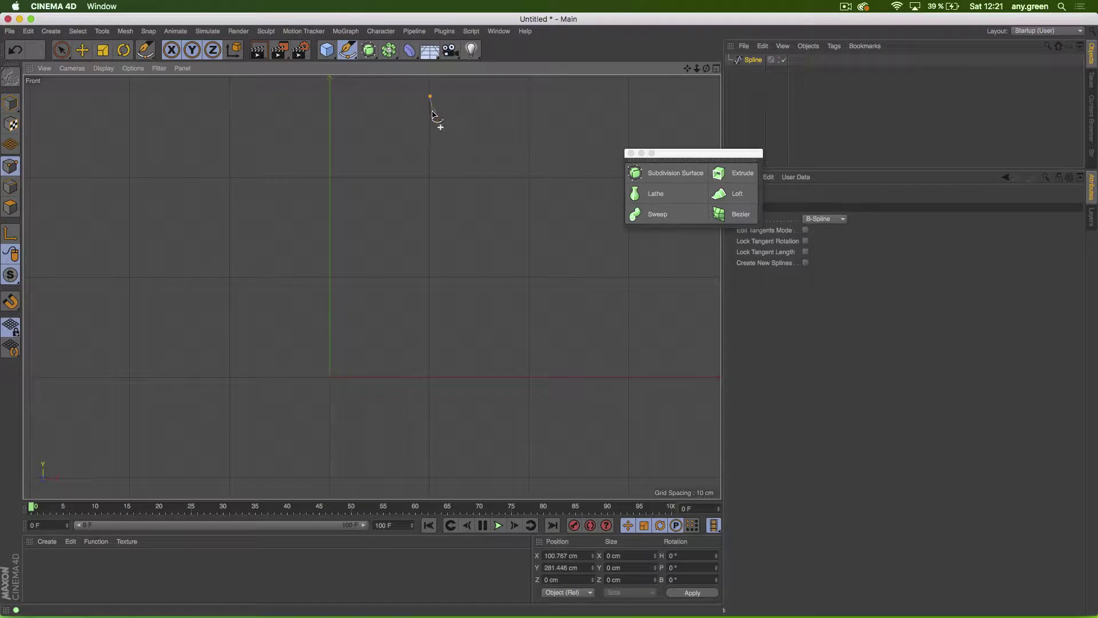
click(426, 158)
click(399, 202)
click(386, 245)
click(380, 302)
click(383, 350)
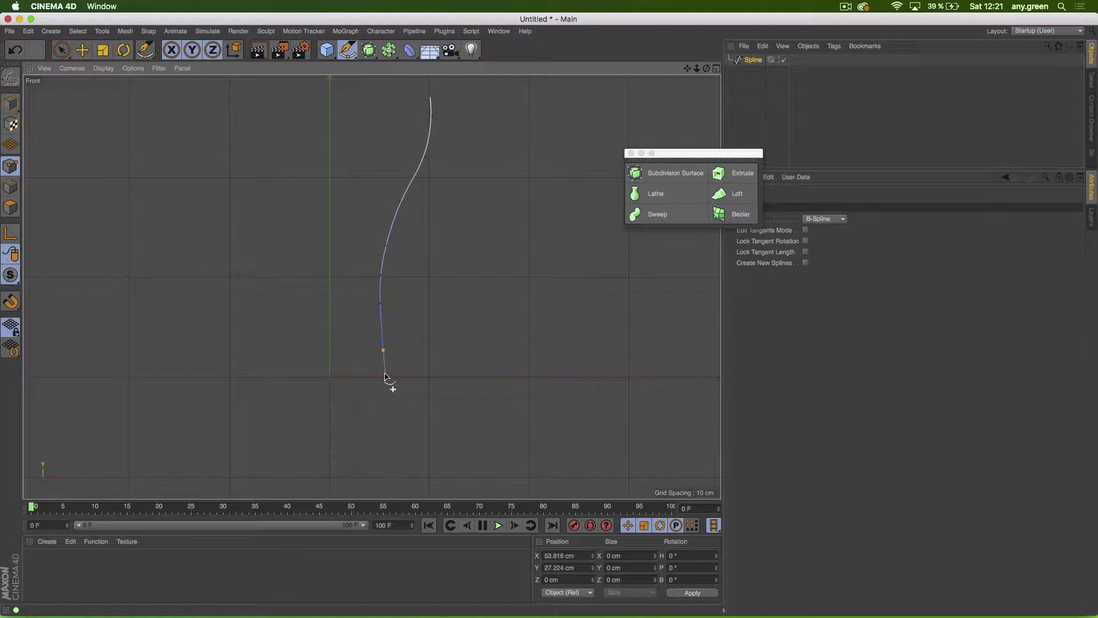
Step: Continue the spline into a flared foot with a rounded edge and a flat base ending near the vertical axis, and finish drawing
scroll(388, 382, up, 5)
click(444, 372)
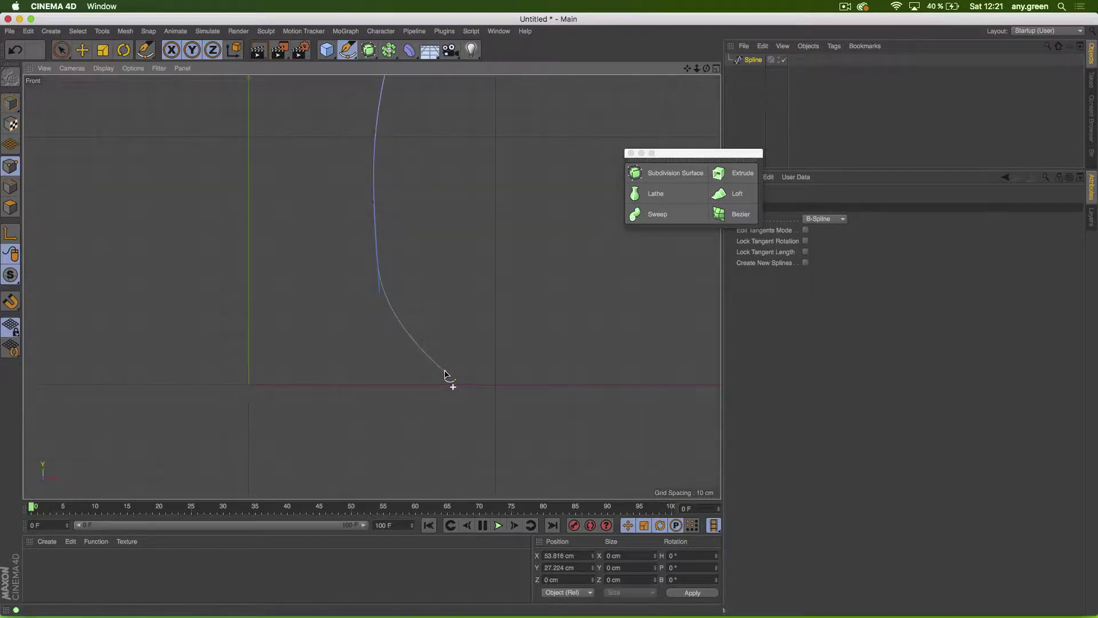
click(453, 378)
click(452, 384)
click(442, 385)
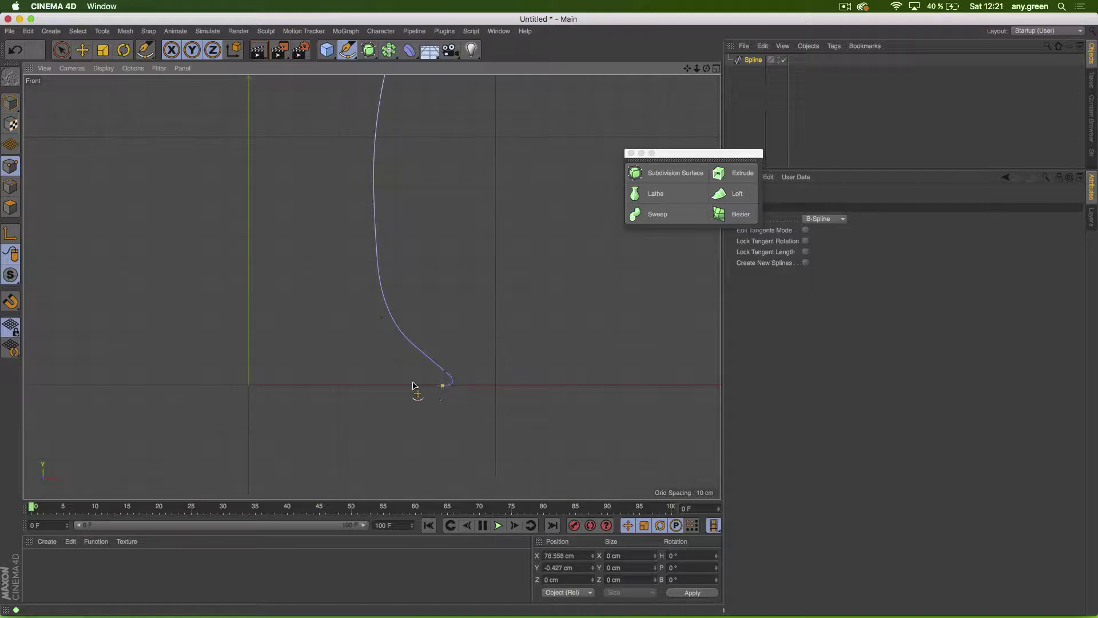
click(249, 387)
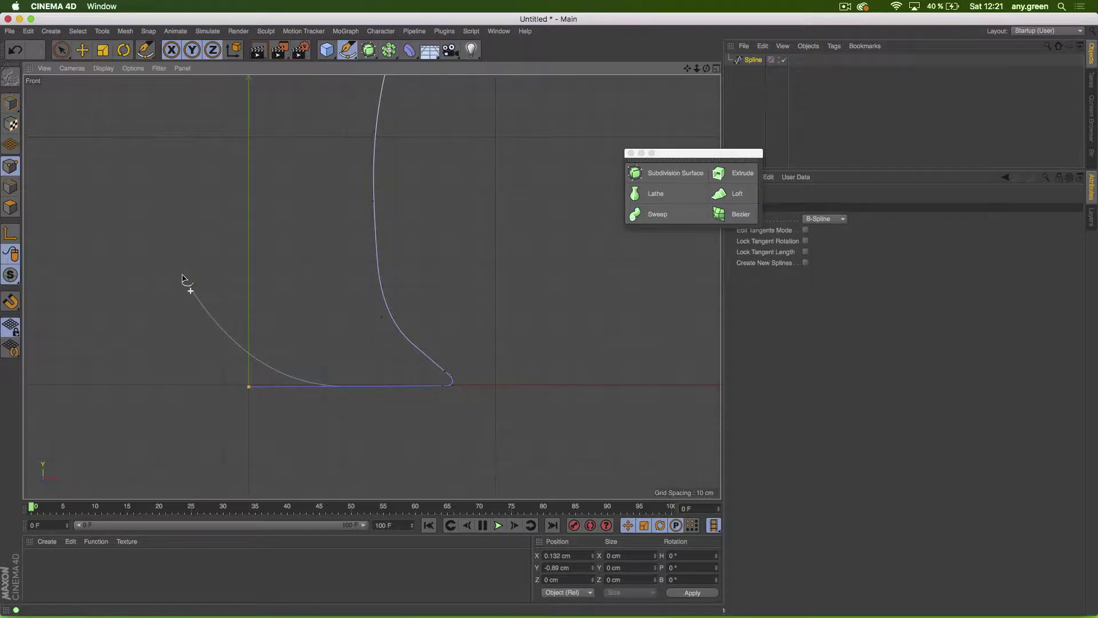
key(Escape)
Step: Select the three points along the profile's base with Rectangle Selection and check their Y size and Y position
alt+middle_drag(285, 165, 294, 529)
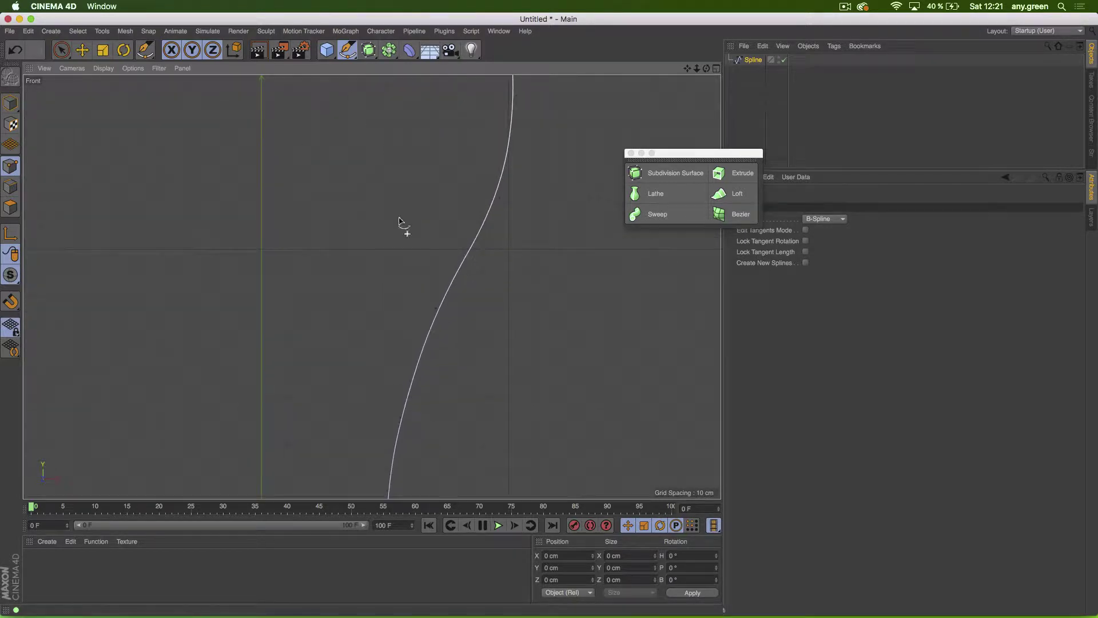
alt+right_drag(407, 255, 361, 265)
alt+middle_drag(453, 310, 458, 274)
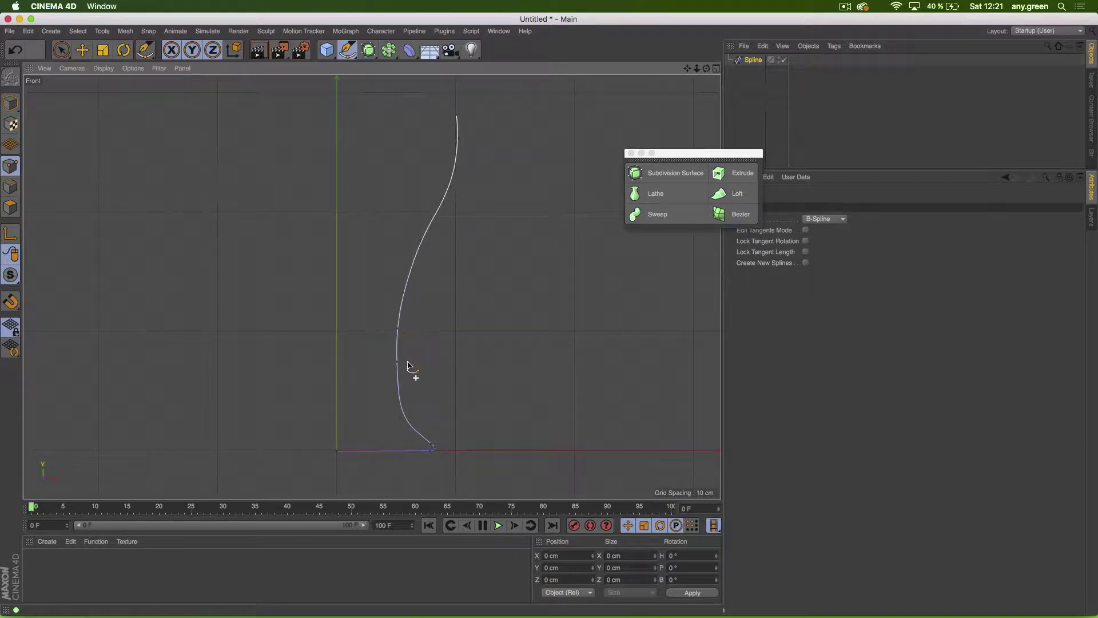
alt+right_drag(333, 447, 379, 443)
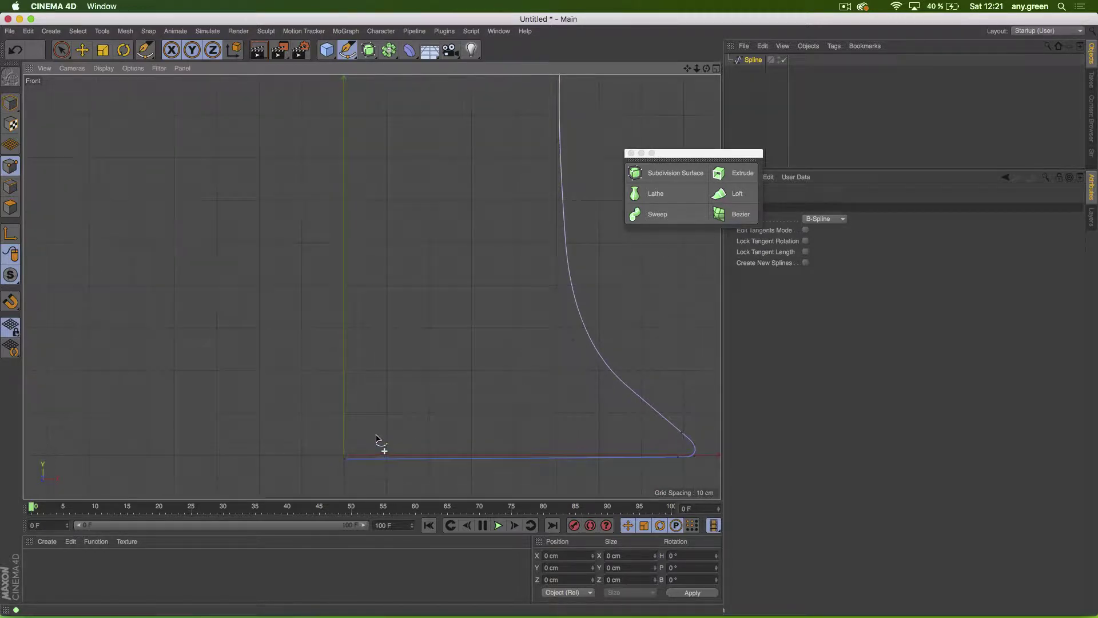
alt+middle_drag(380, 444, 368, 387)
alt+right_drag(359, 402, 233, 362)
alt+right_drag(277, 407, 272, 397)
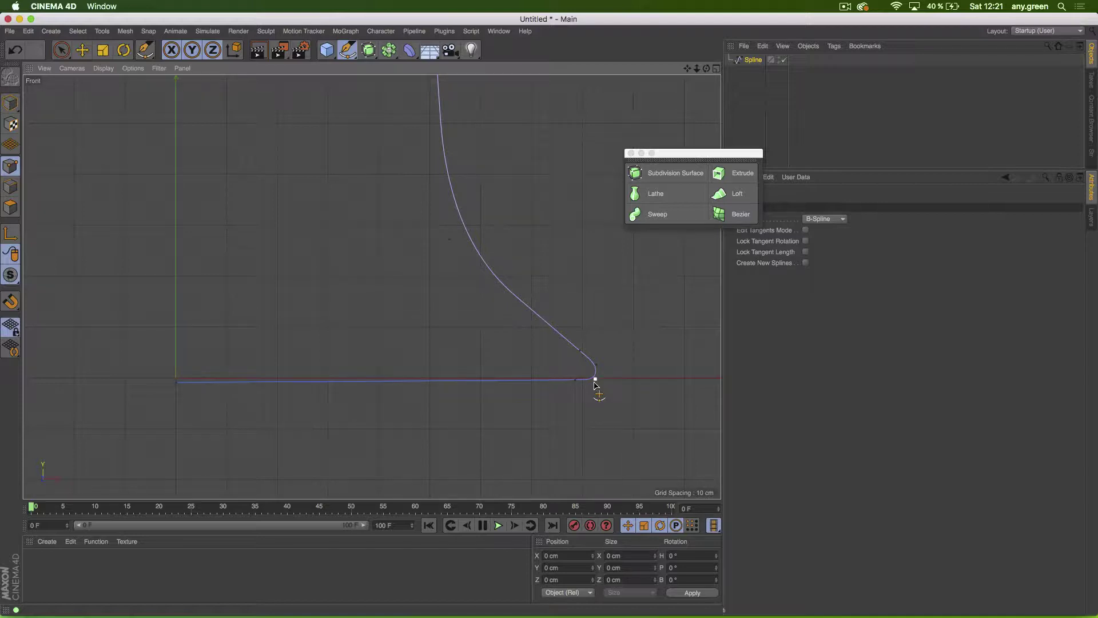
click(64, 55)
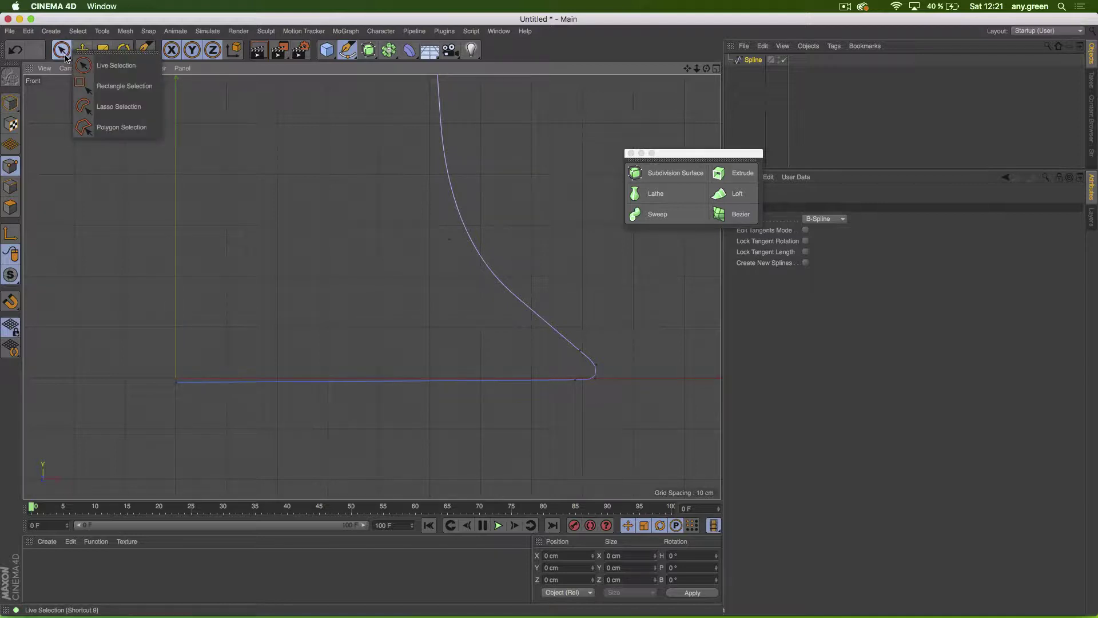
click(101, 89)
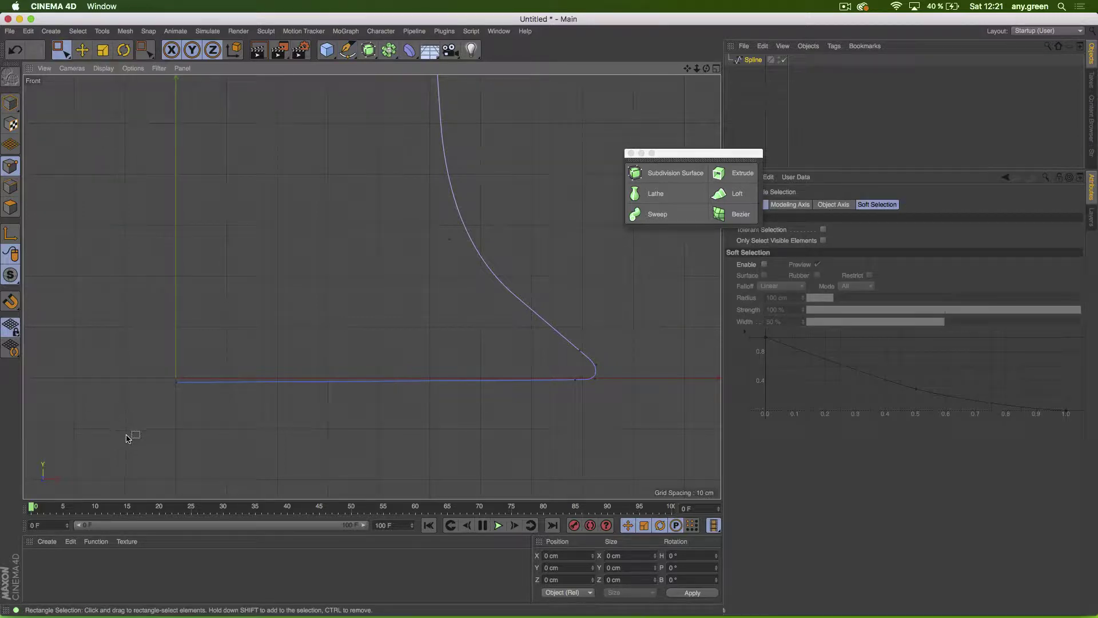
drag(132, 450, 658, 373)
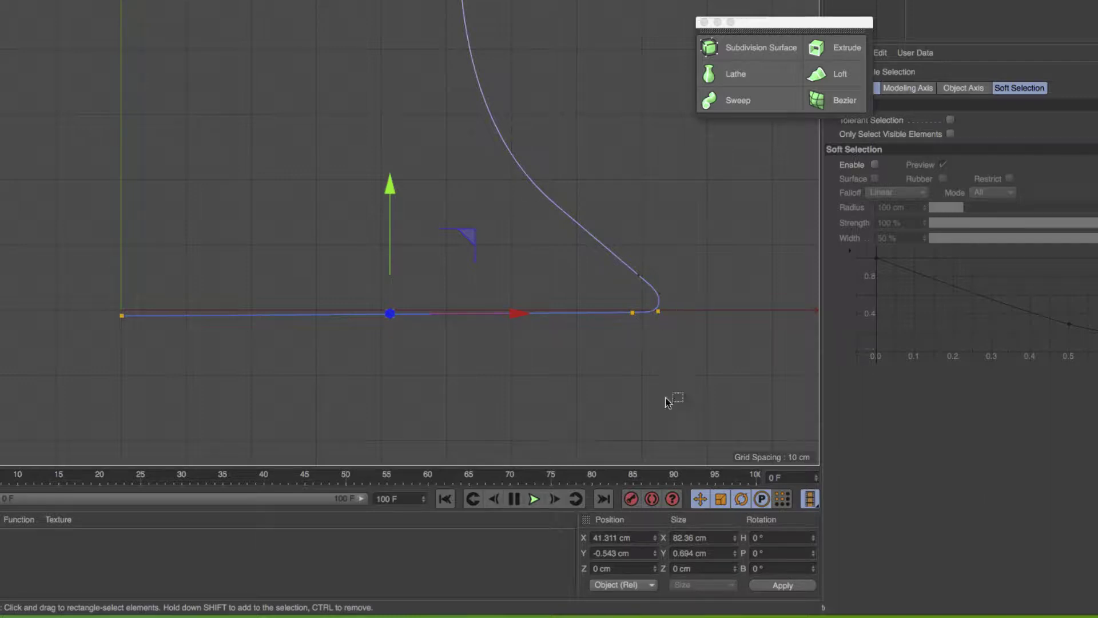
double_click(722, 555)
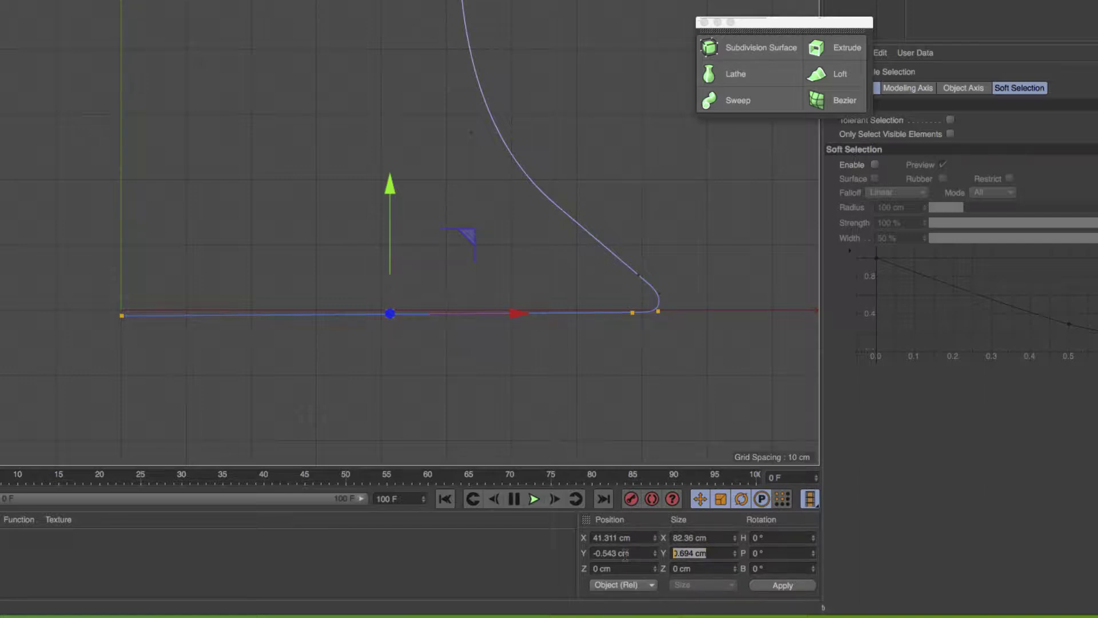
drag(638, 553, 558, 555)
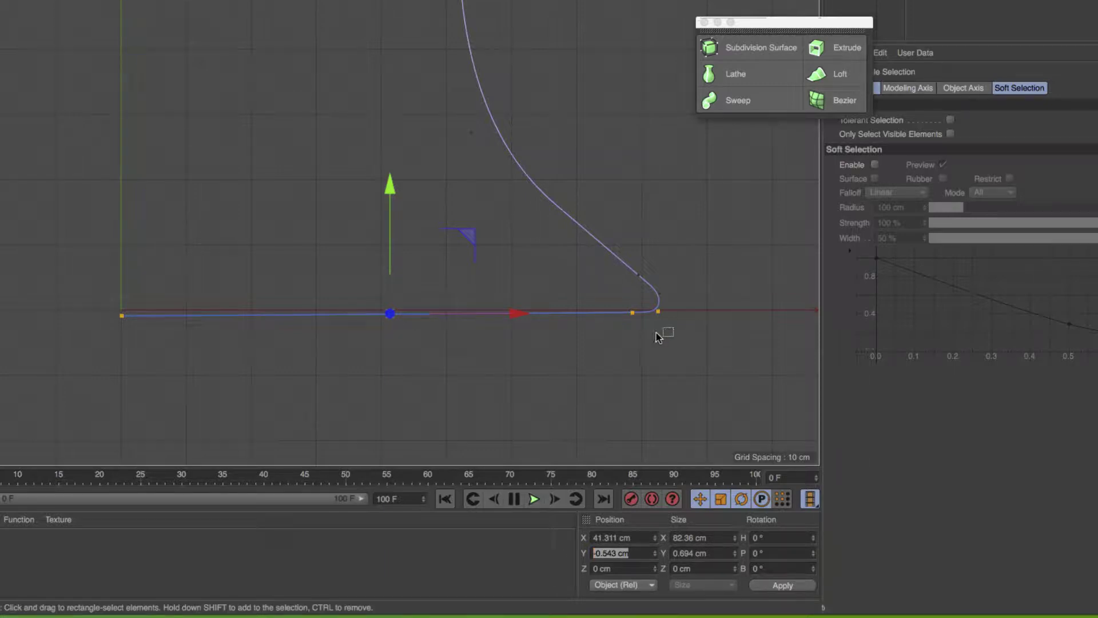
Step: Move the two base points nearest the foot's outer edge down to about Y -6 cm and Y -9 cm
drag(625, 335, 641, 280)
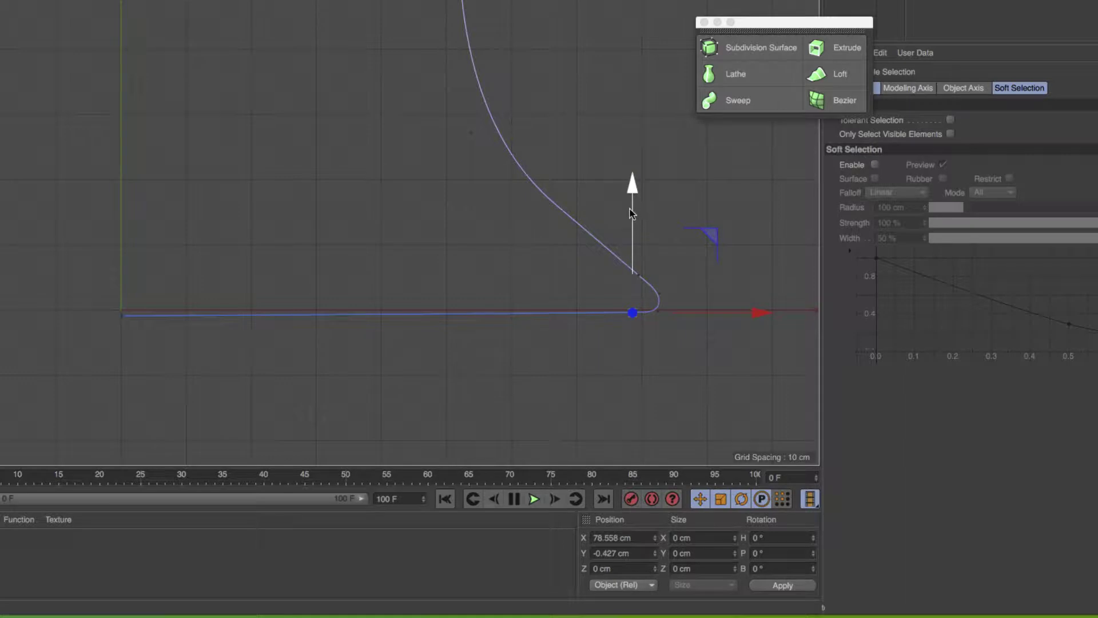
drag(632, 213, 630, 249)
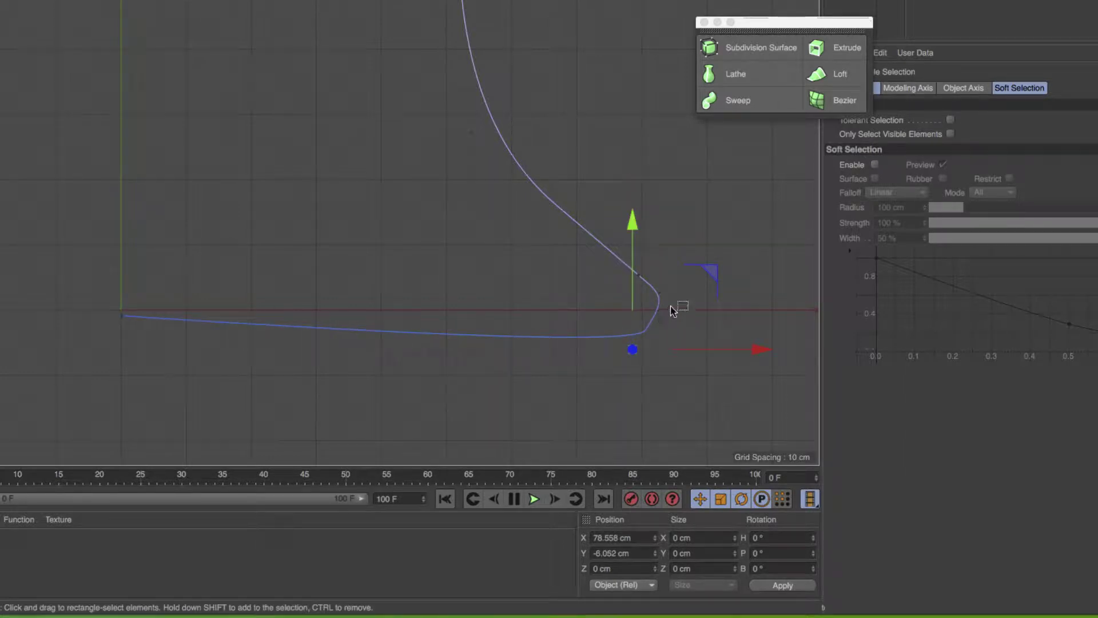
drag(670, 306, 628, 336)
drag(655, 246, 659, 304)
Step: Select the three base points together and set their common Y position to 0 cm
drag(677, 424, 89, 304)
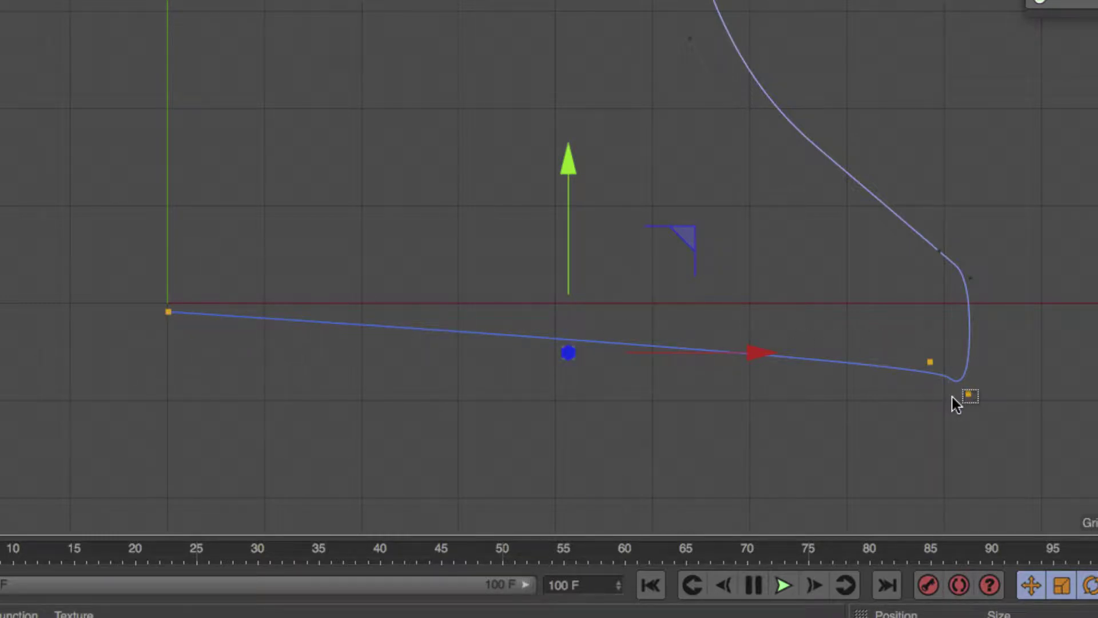
drag(929, 564, 778, 584)
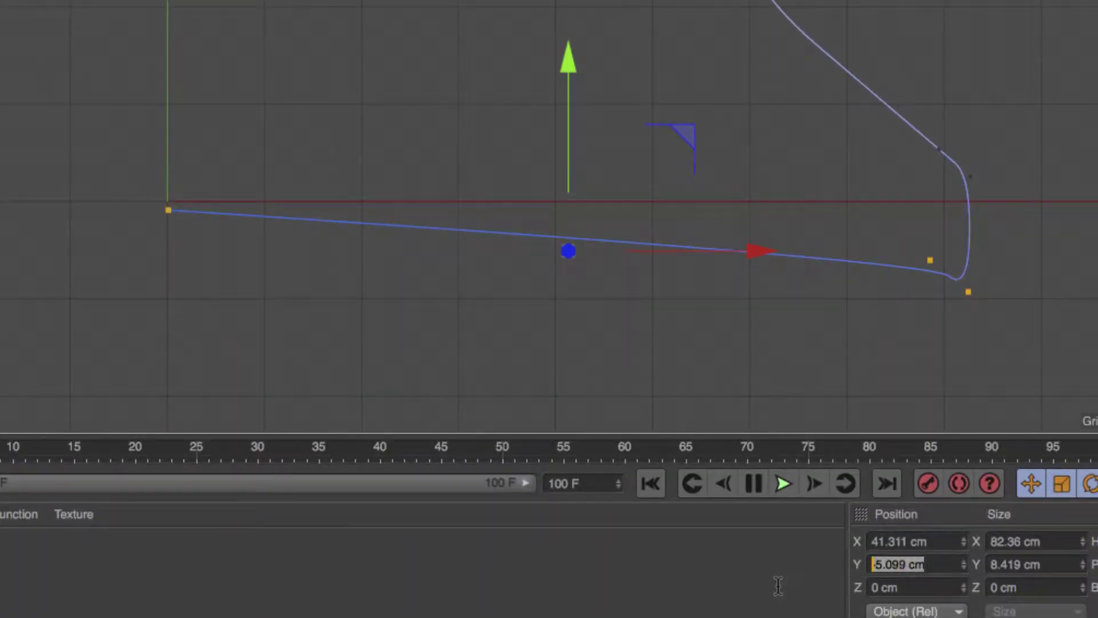
text(0)
key(Return)
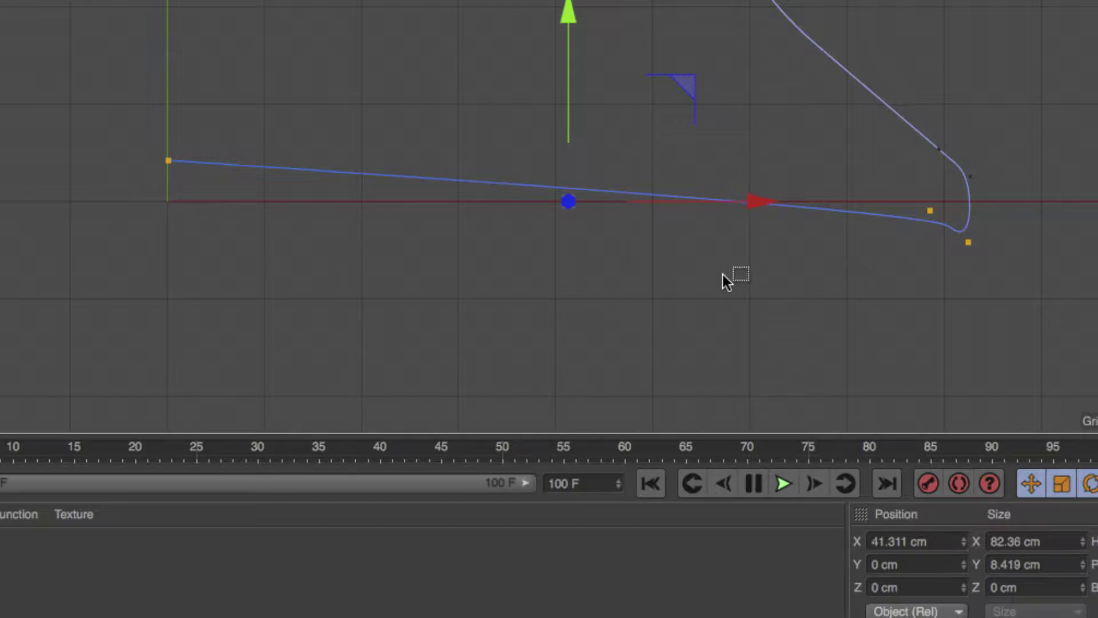
Step: Scale the selected base points vertically and flatten them into one line by setting their Y size to 0 cm
key(t)
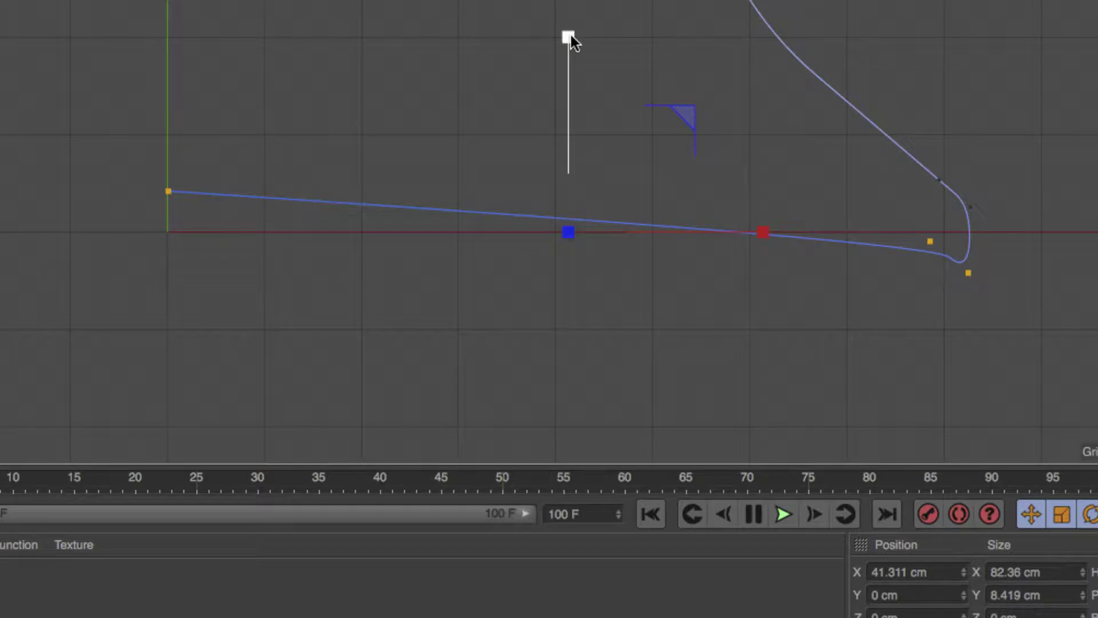
drag(570, 36, 551, 74)
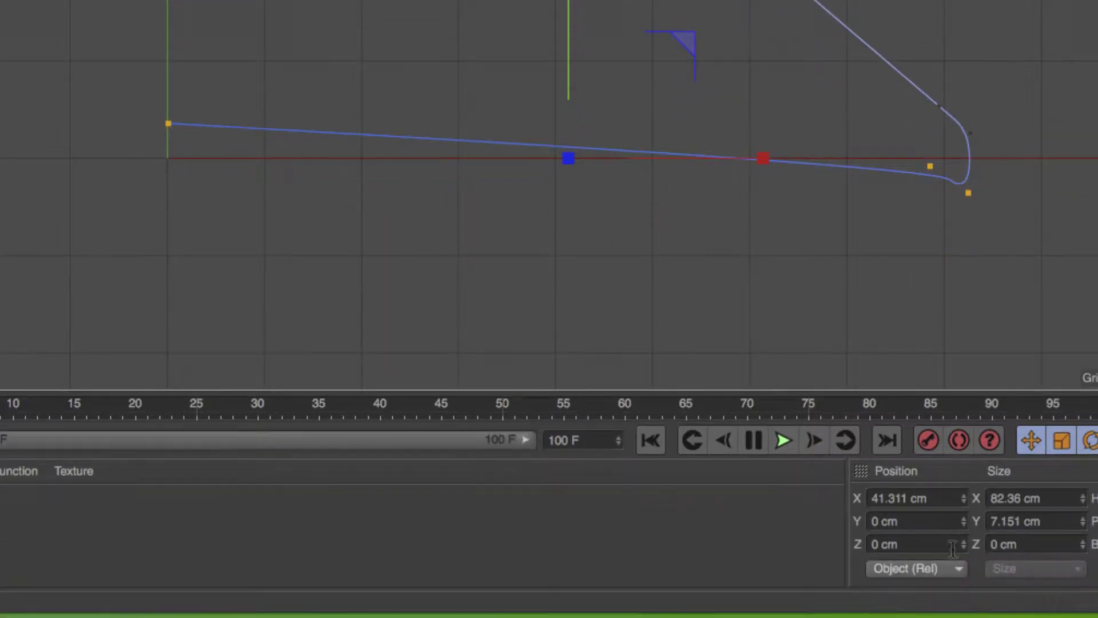
drag(1056, 608, 1020, 600)
drag(915, 517, 813, 516)
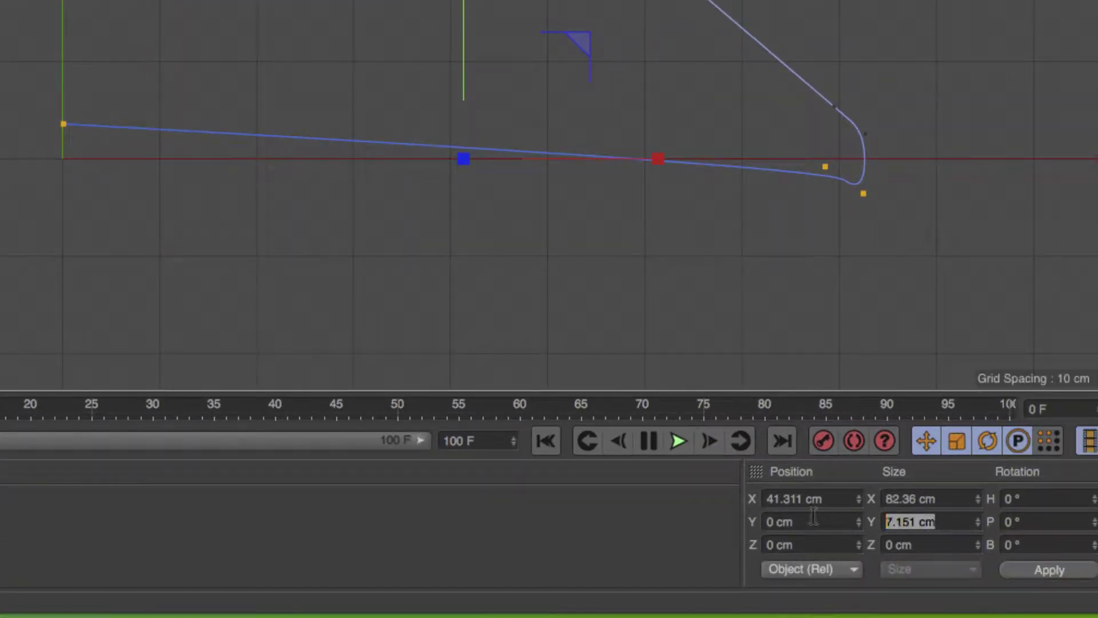
text(0)
key(Return)
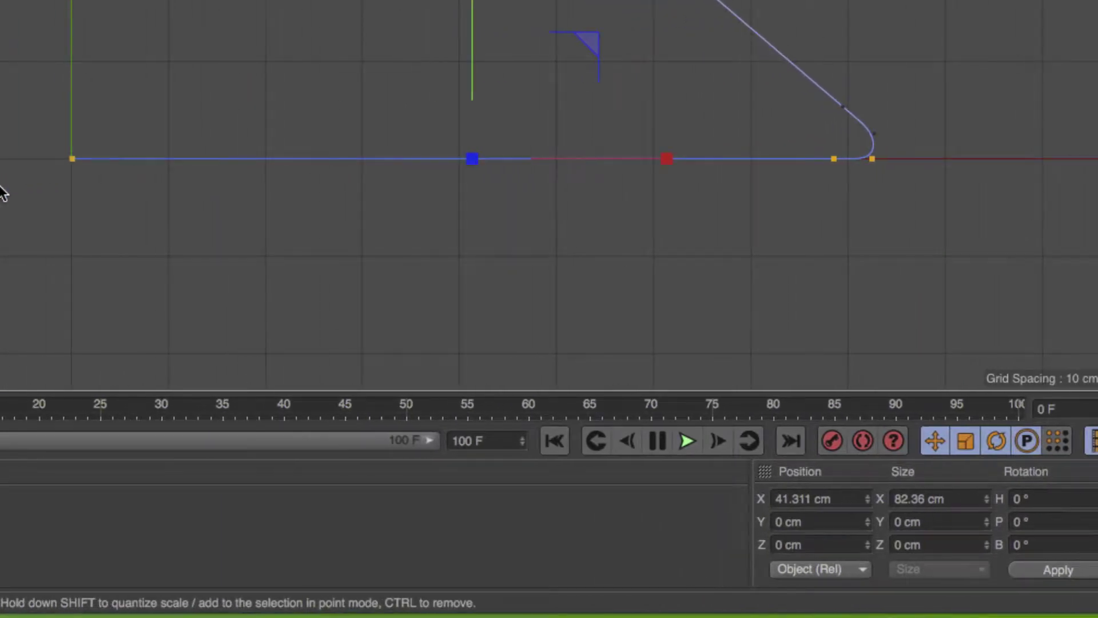
Step: Move the base's end point along X from the vertical axis to about X 2 cm, and deselect it
click(1, 192)
click(108, 158)
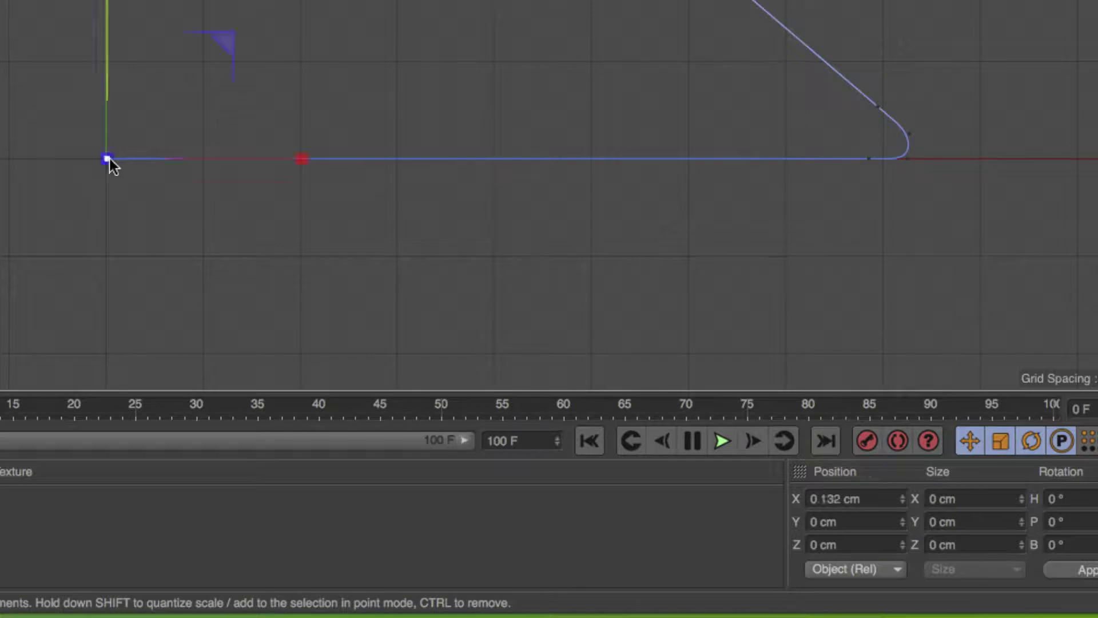
drag(255, 154, 273, 155)
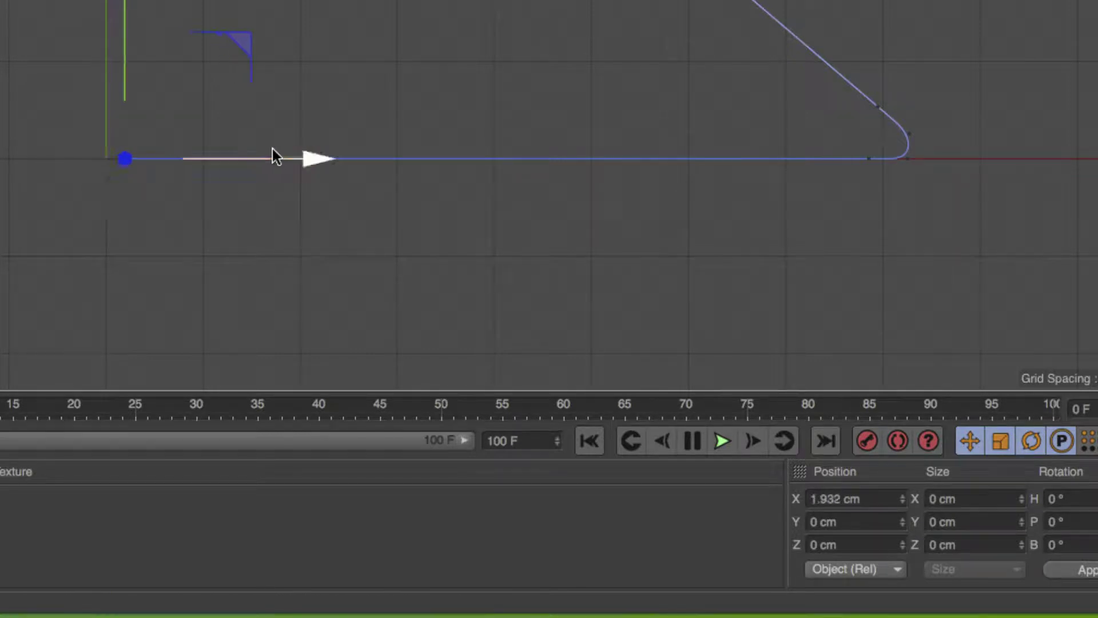
click(229, 223)
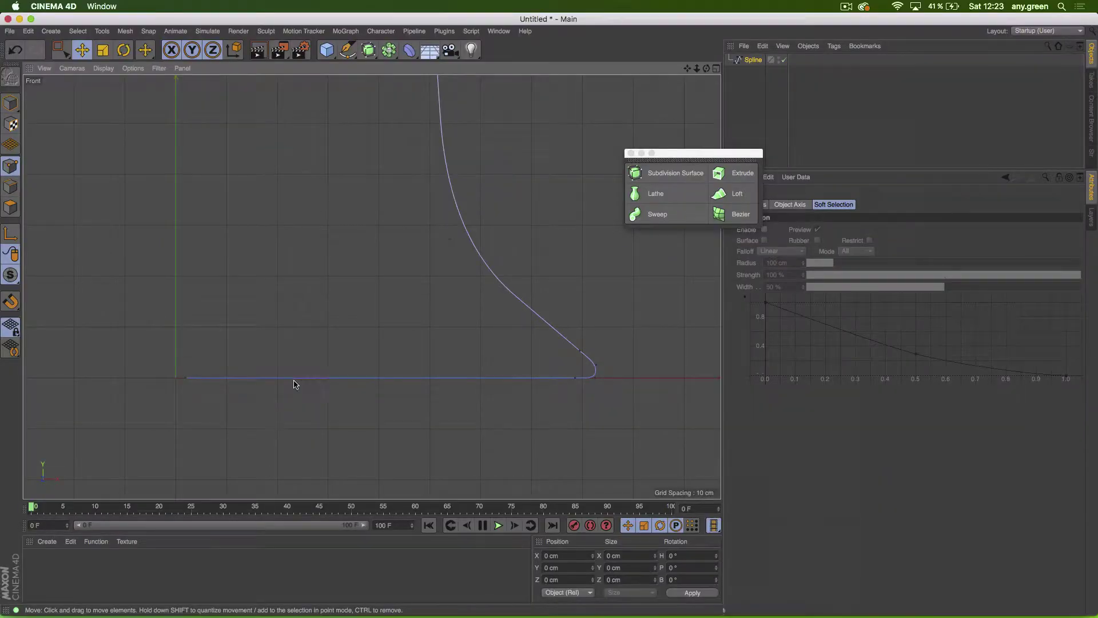
Step: Add a Lathe generator to the scene and select it in the object list
scroll(633, 0, down, 5)
scroll(436, 227, up, 3)
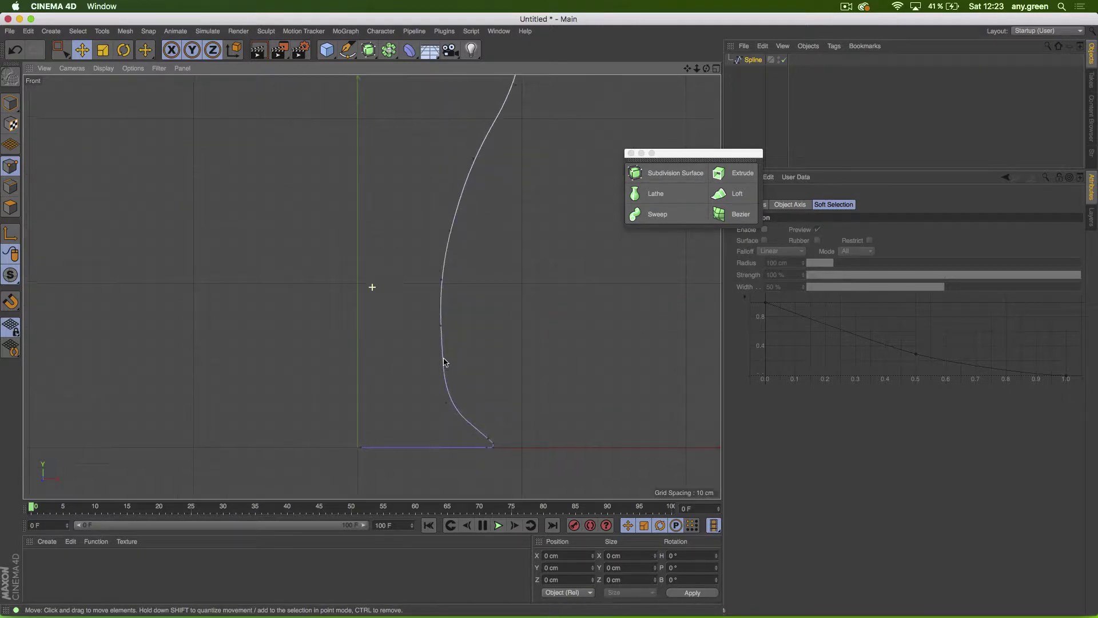
scroll(446, 429, down, 3)
scroll(404, 368, up, 4)
scroll(452, 360, down, 2)
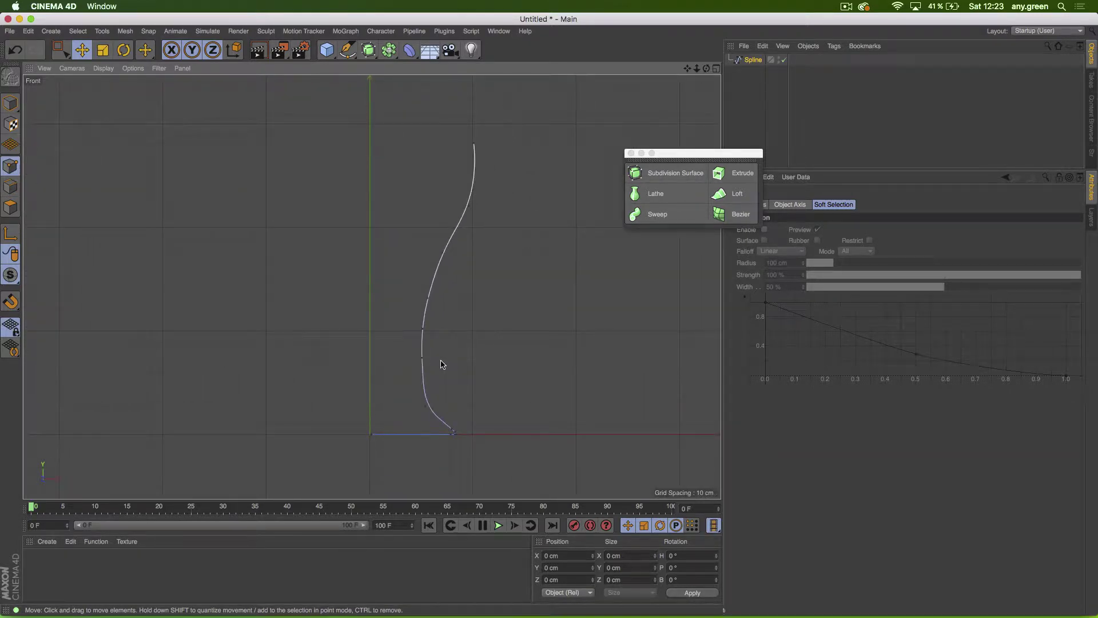
click(656, 193)
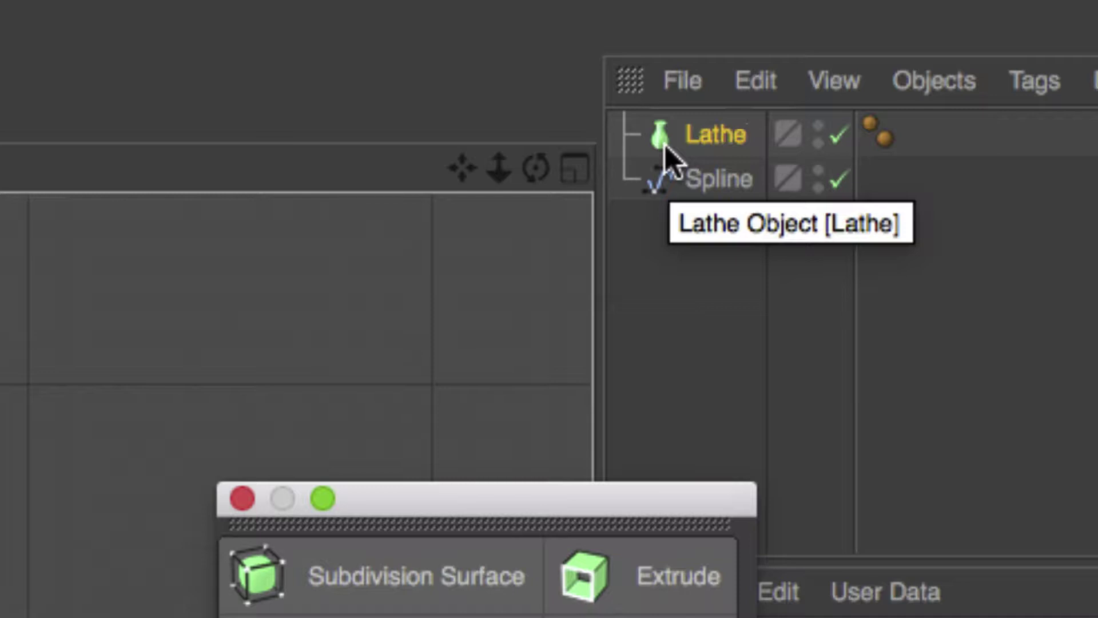
click(666, 145)
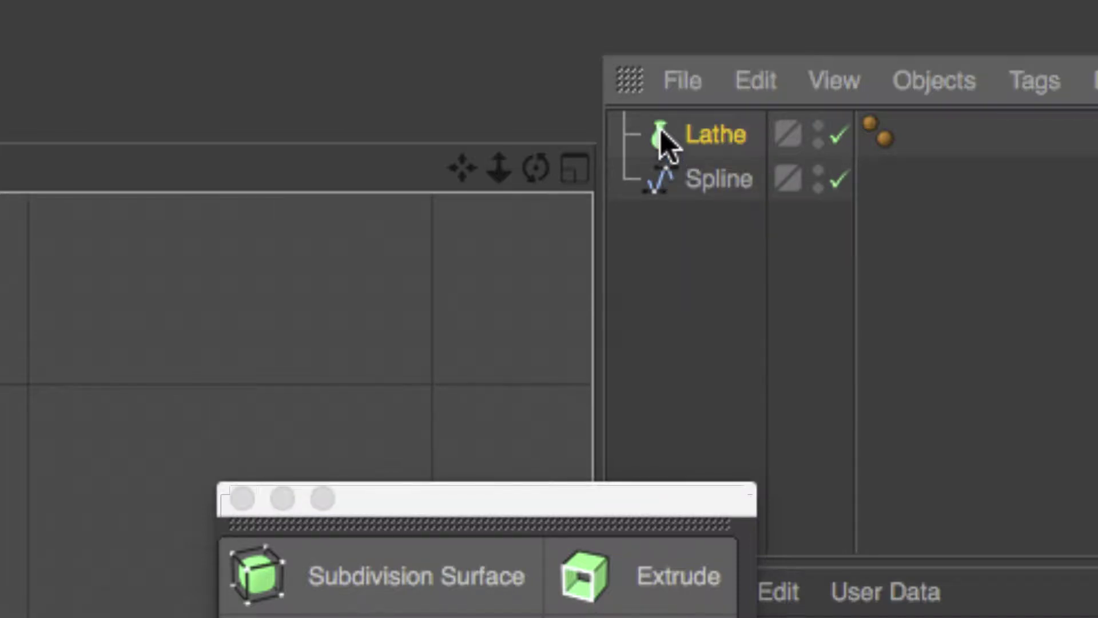
click(667, 184)
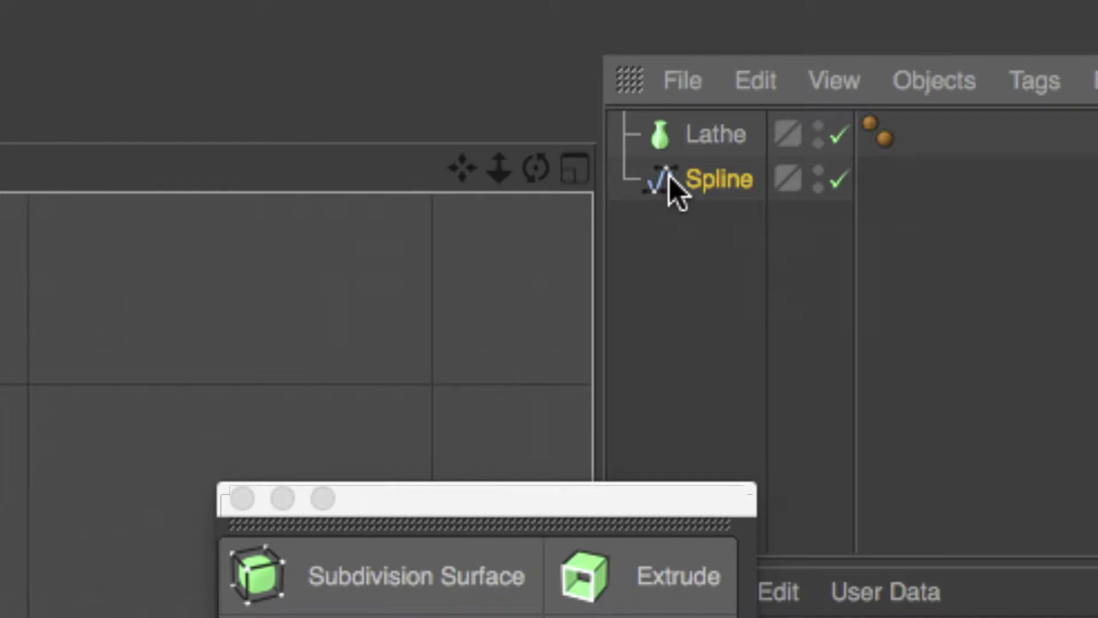
click(666, 142)
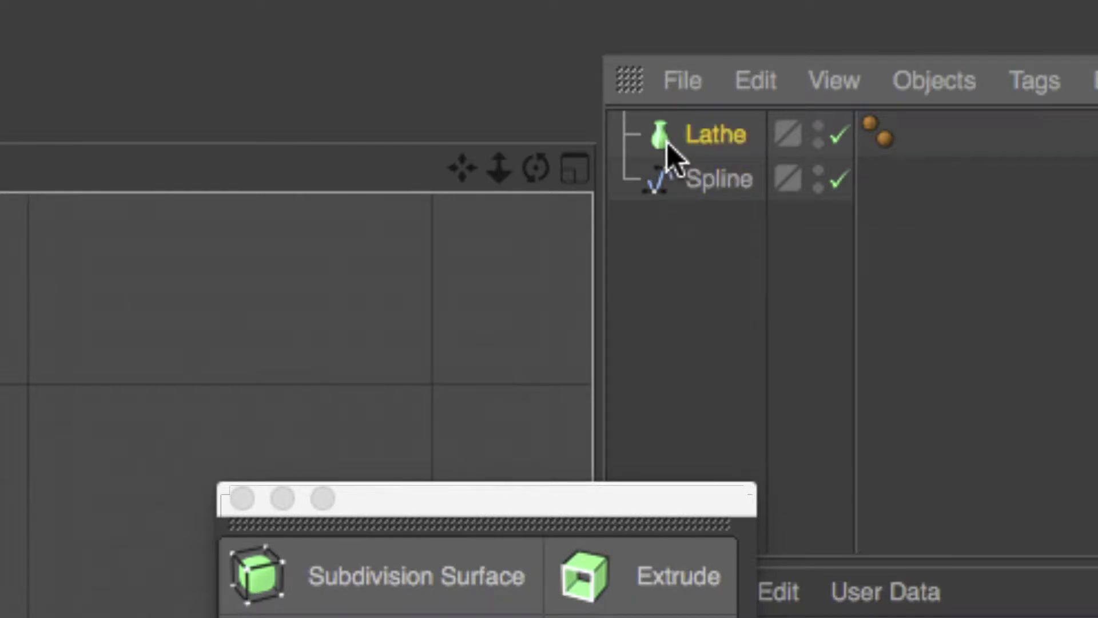
Step: Make the spline a child of the Lathe generator and view the lathed solid in the Perspective view
click(691, 181)
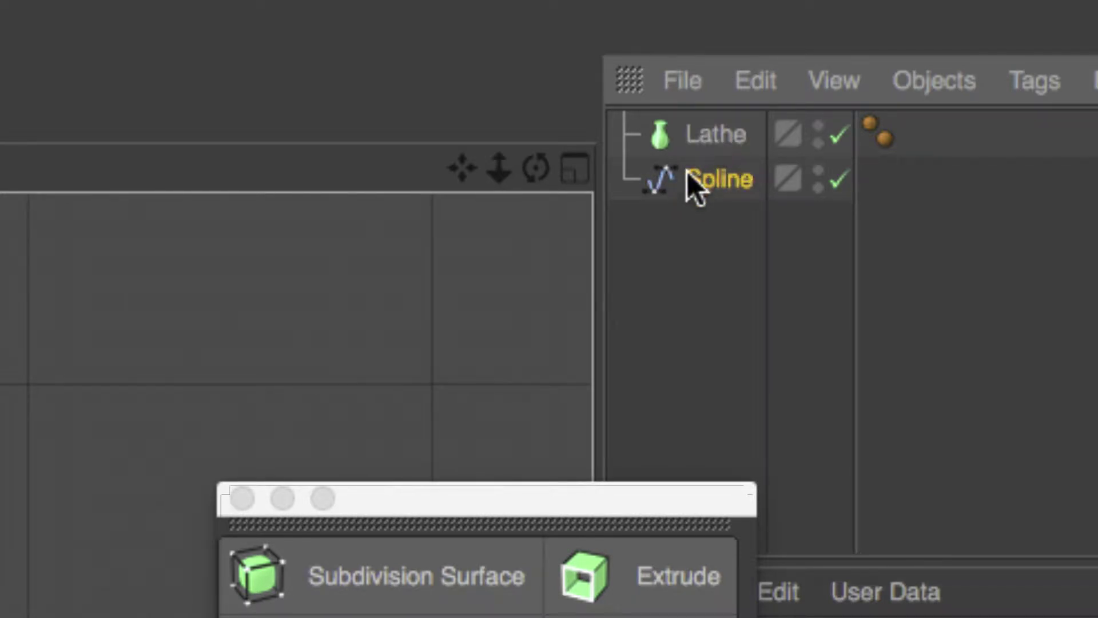
drag(683, 182, 699, 132)
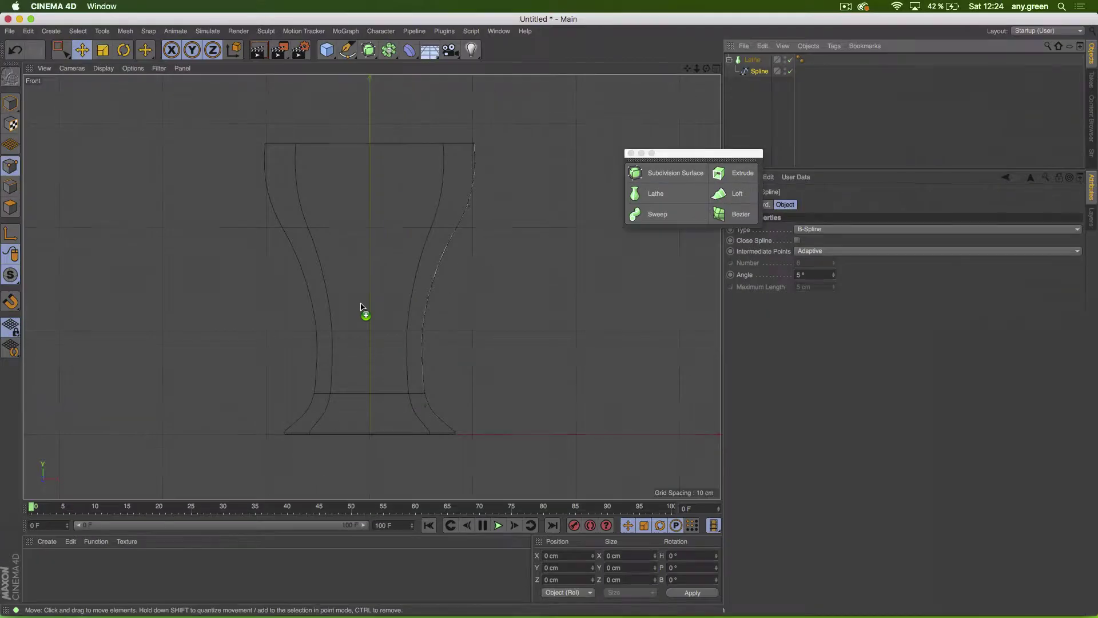
drag(697, 169, 755, 224)
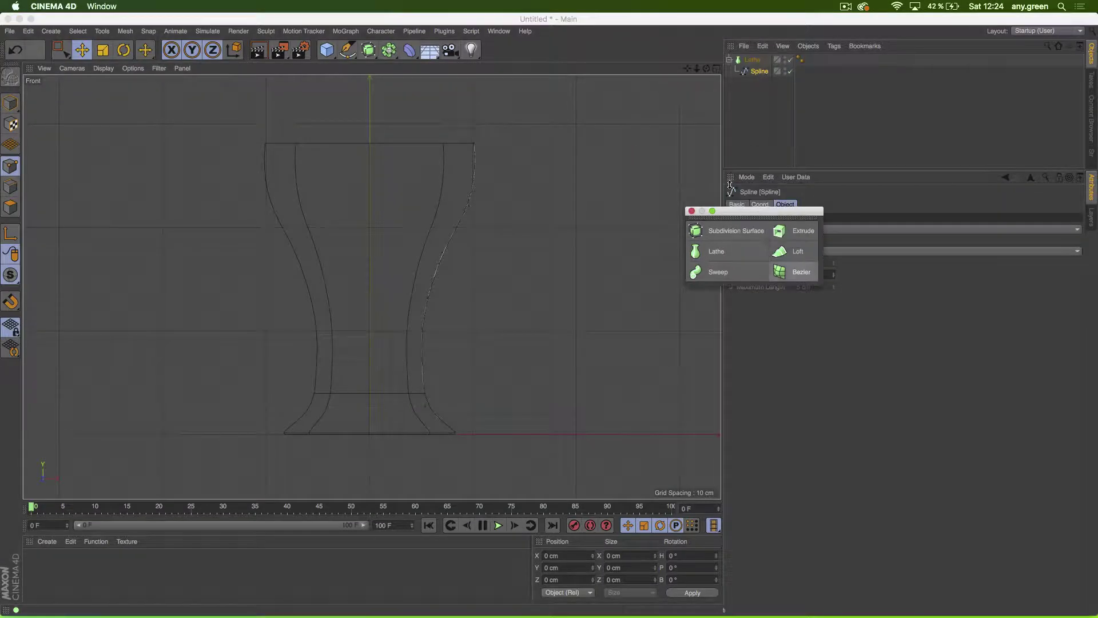
middle_click(352, 130)
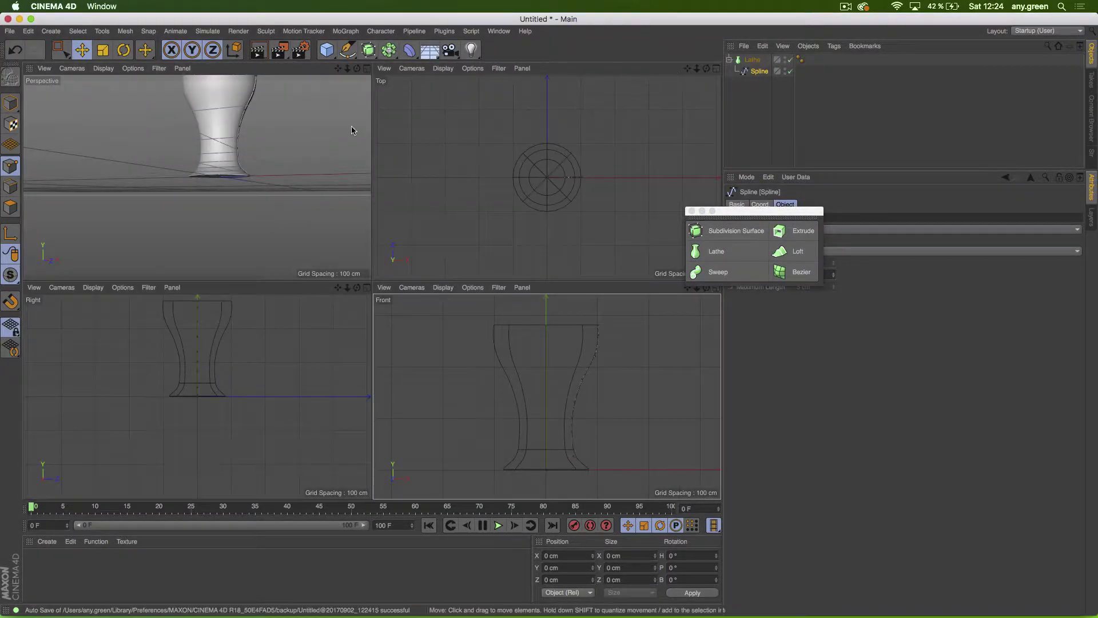
click(366, 68)
alt+middle_drag(410, 185, 384, 262)
alt+drag(384, 263, 439, 280)
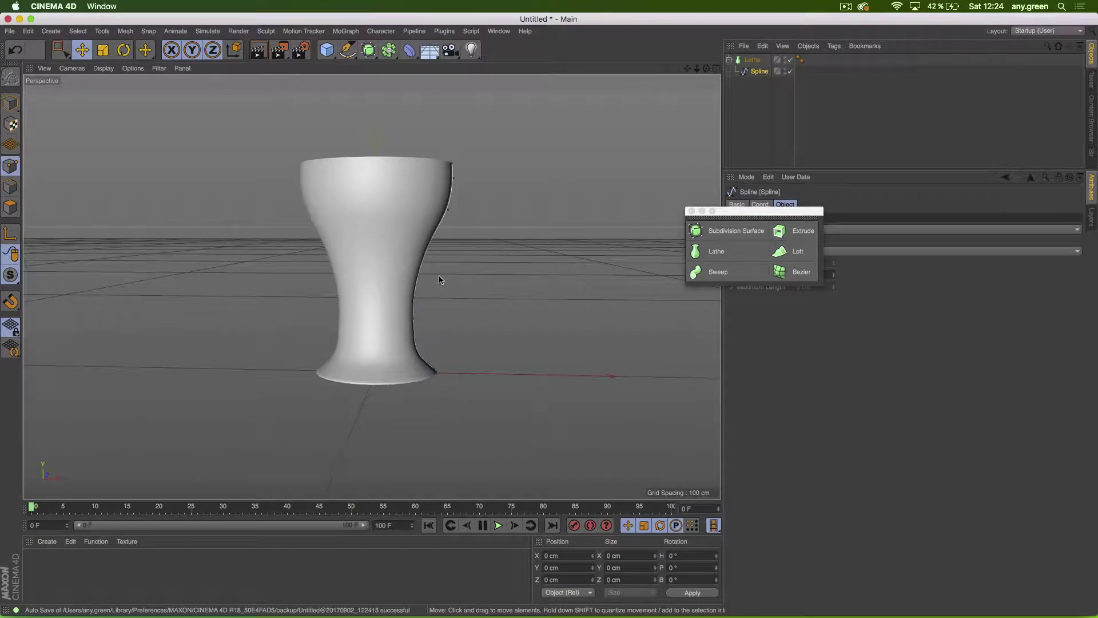
Step: In the Front view, select the five middle profile points together and move them along X toward the vertical axis to form a narrow stem
click(716, 68)
drag(750, 218, 869, 282)
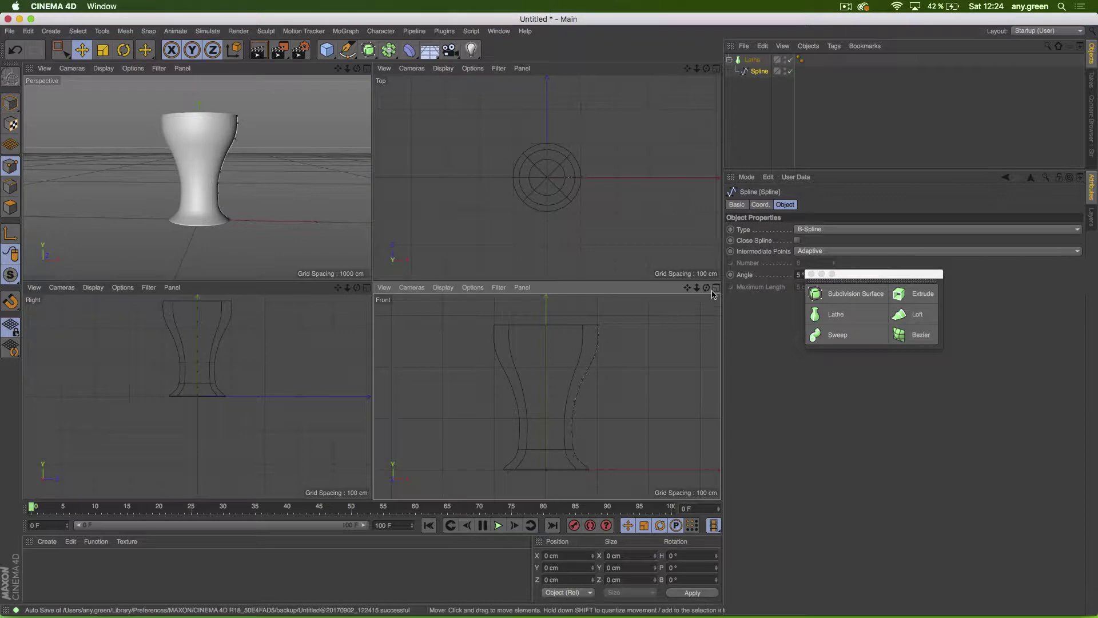
click(716, 288)
key(0)
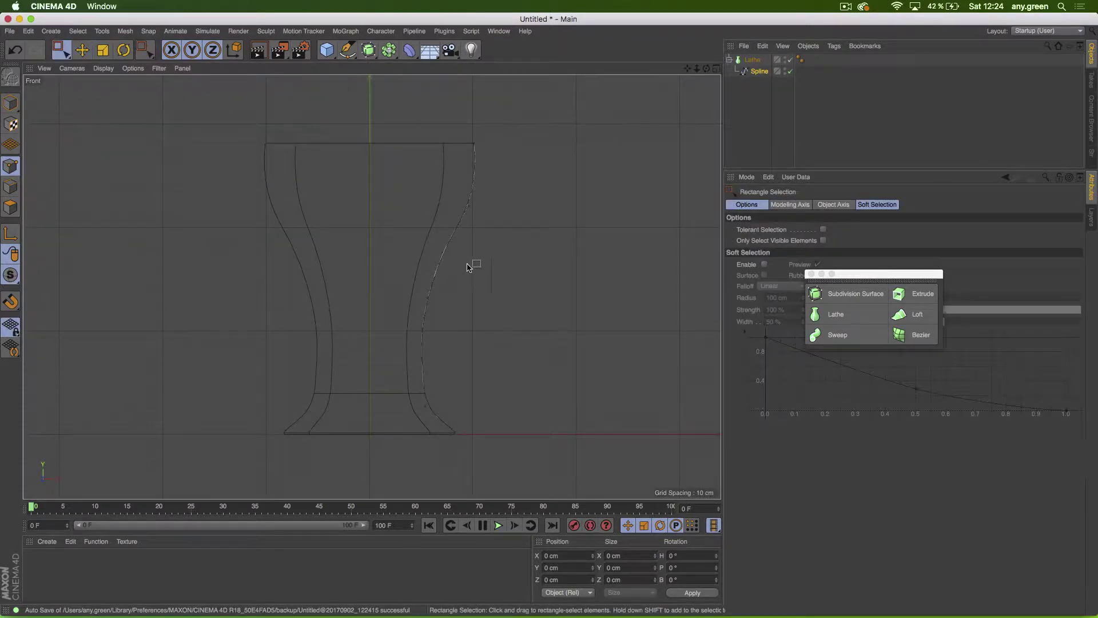
drag(466, 246, 408, 422)
key(e)
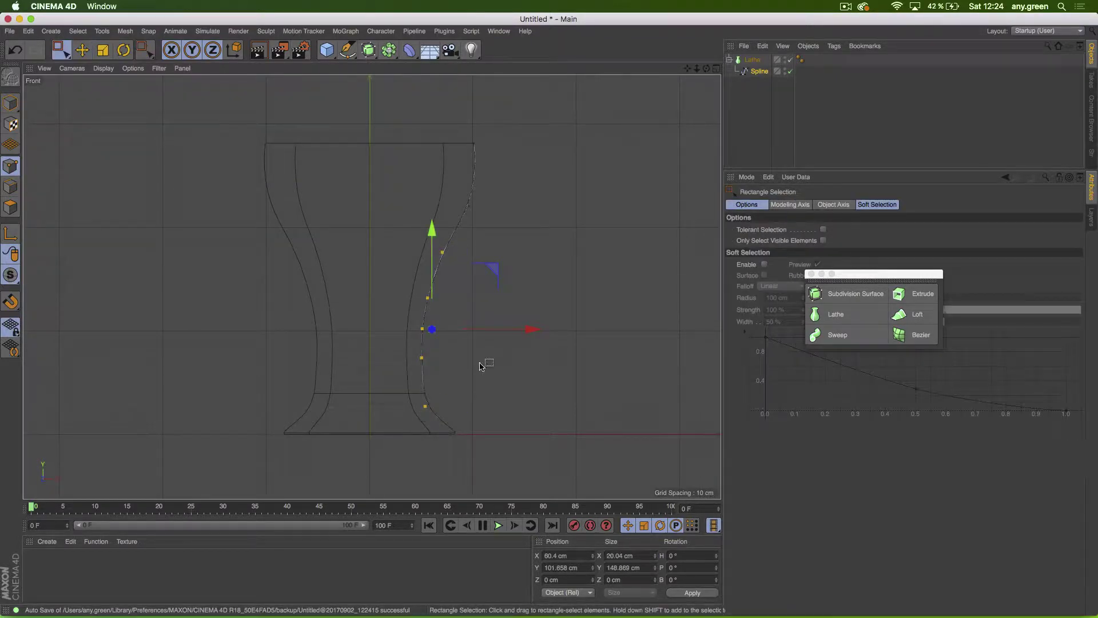
drag(499, 335, 477, 336)
Step: Lower the point at the top of the stem to about Y 146 cm and the bowl's lower point to about Y 187 cm
click(406, 252)
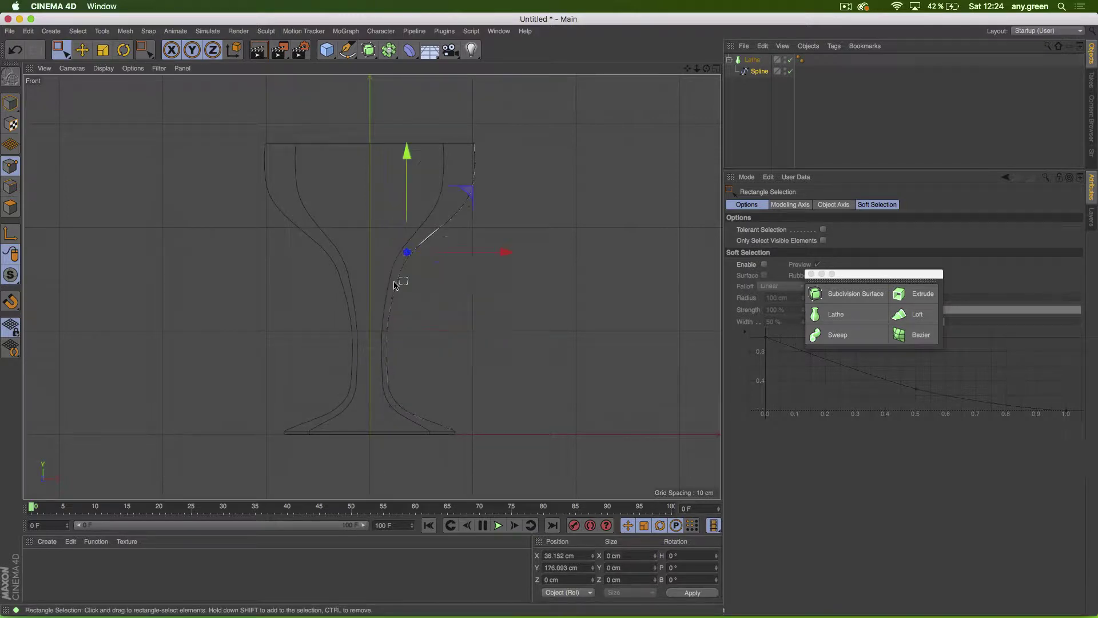
drag(408, 178, 422, 206)
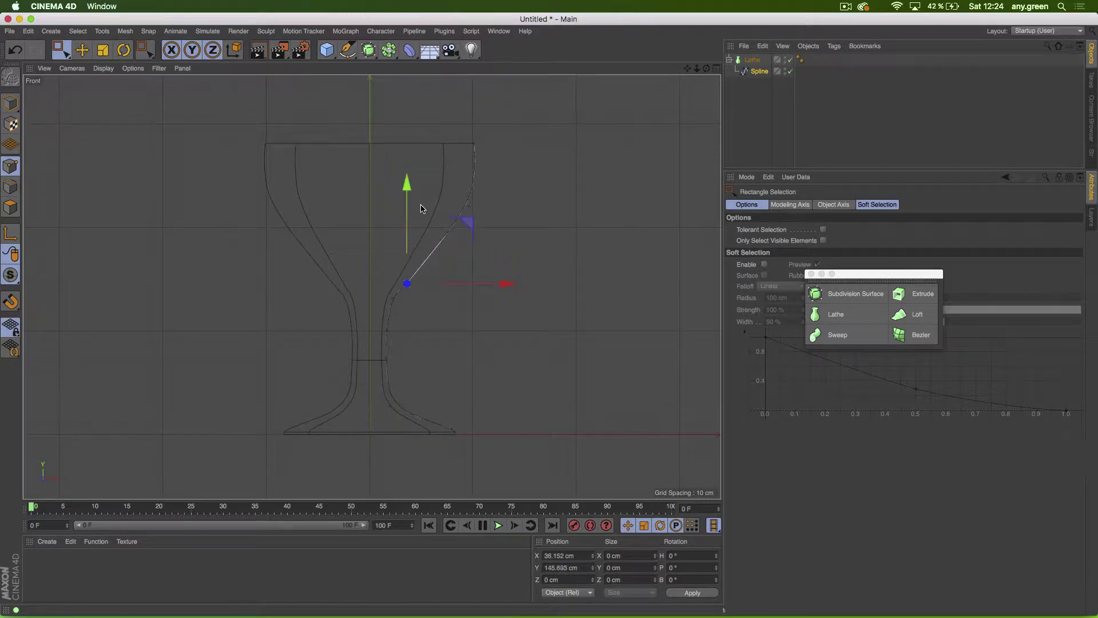
drag(523, 197, 464, 227)
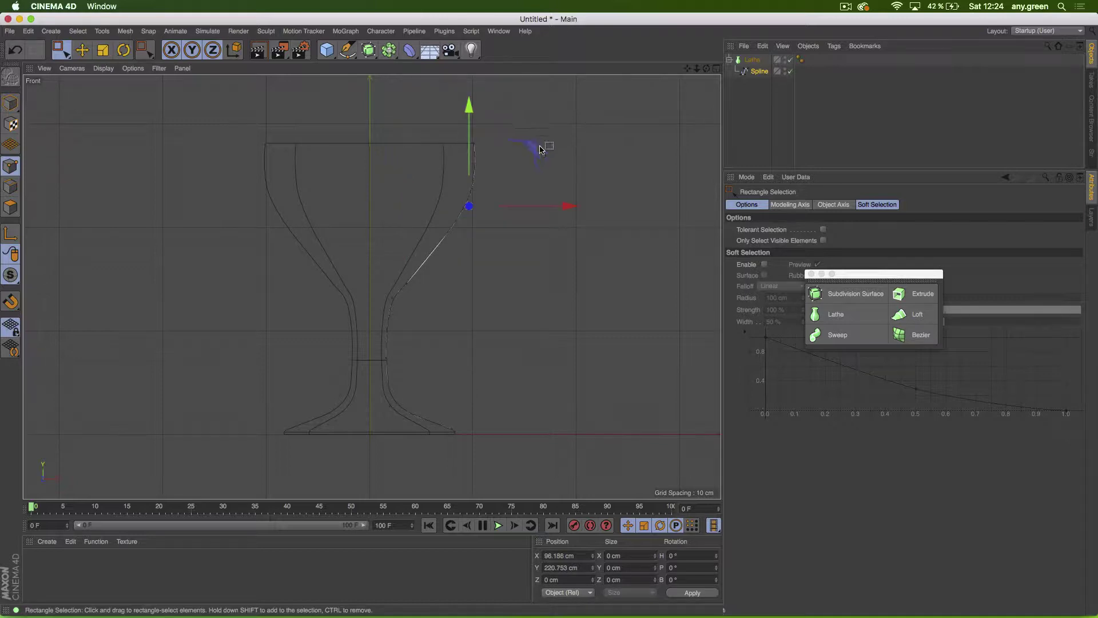
drag(532, 149, 522, 184)
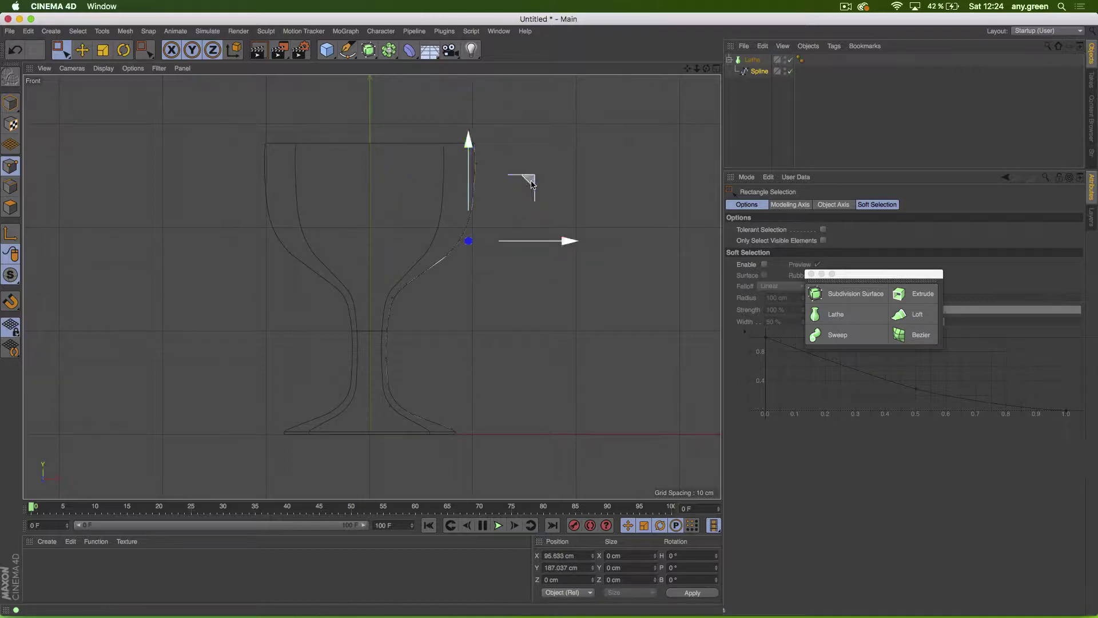
Step: Select the Lathe object and show the goblet in the Perspective view with Gouraud Shading (Lines)
click(716, 68)
click(368, 69)
alt+drag(368, 73, 297, 196)
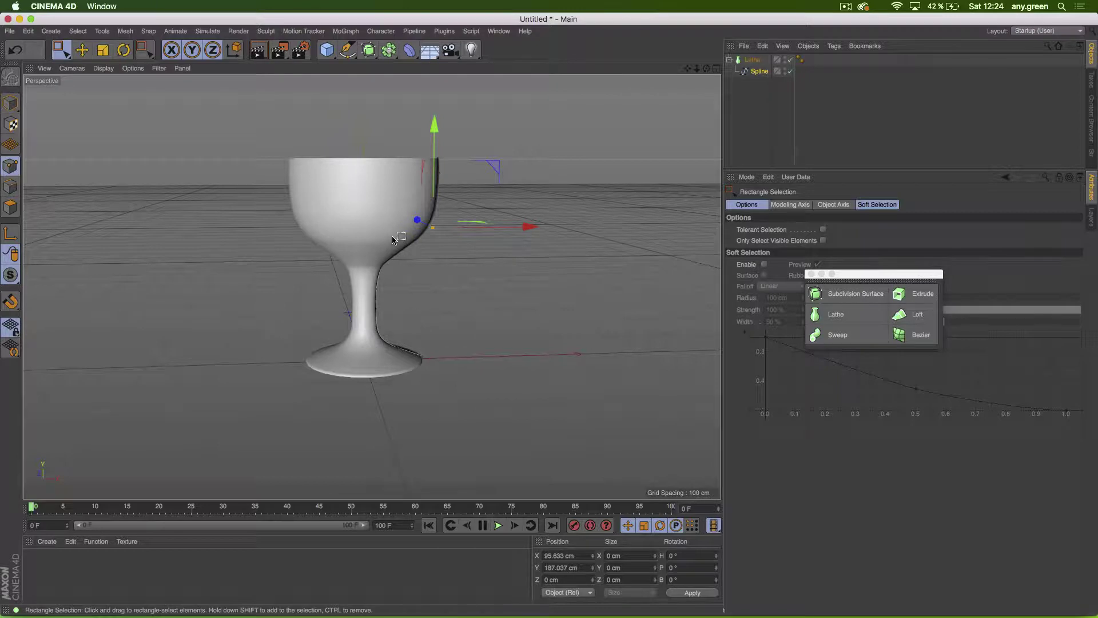
alt+drag(375, 189, 327, 245)
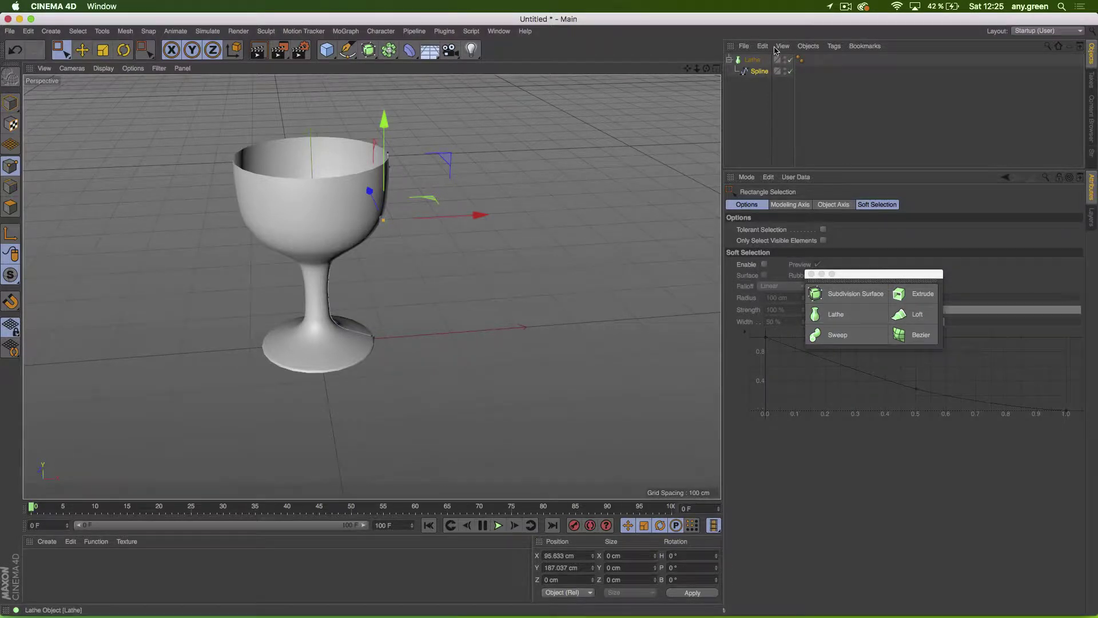
click(751, 60)
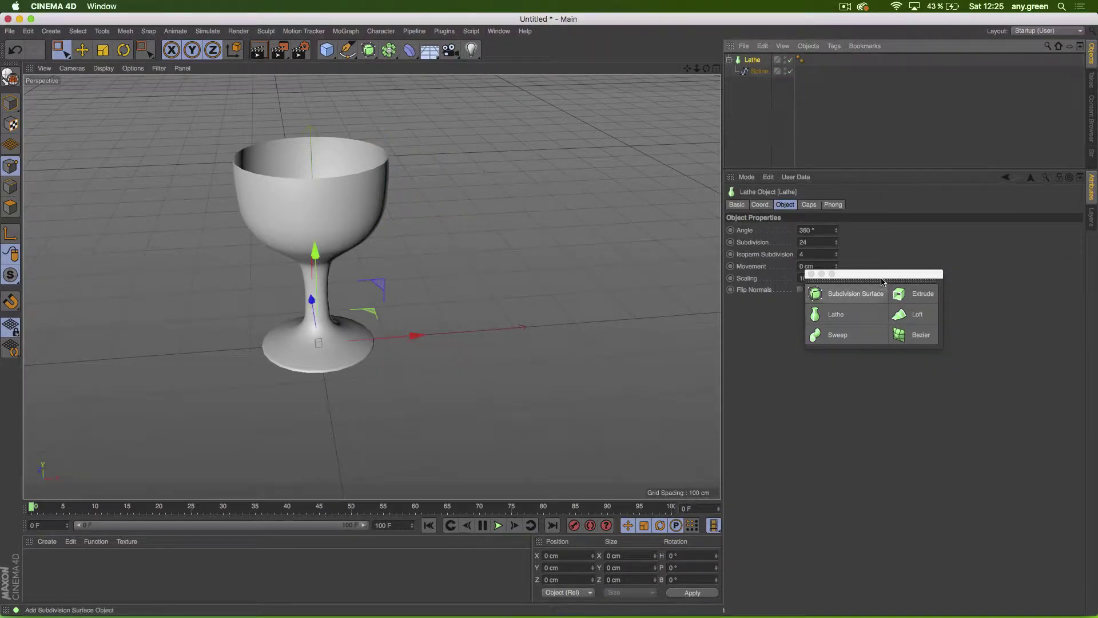
drag(875, 274, 956, 359)
click(103, 68)
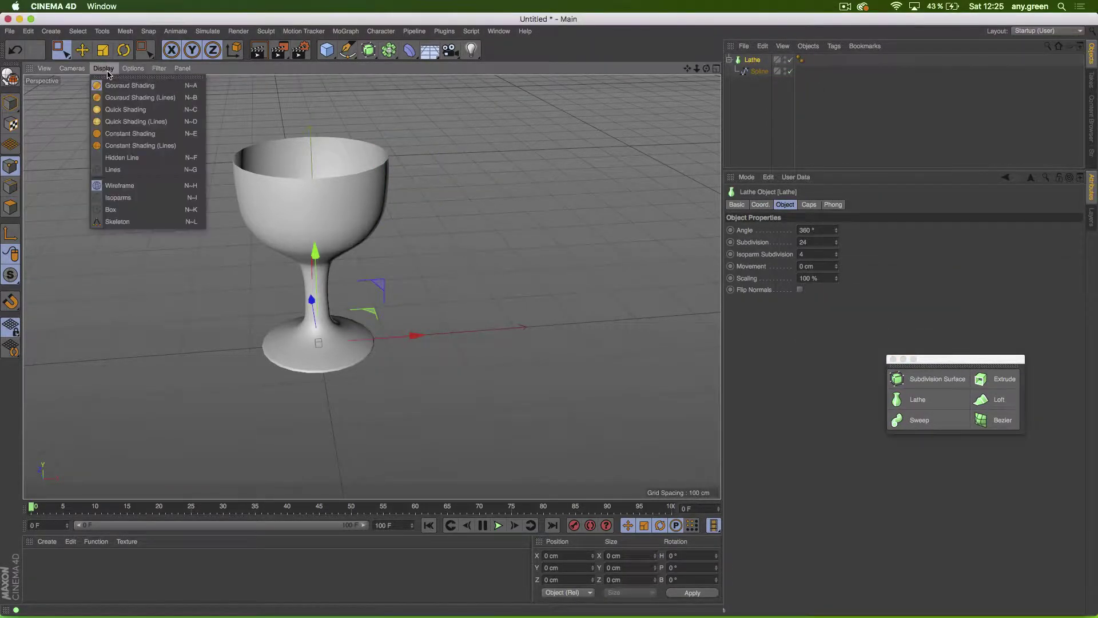
click(114, 98)
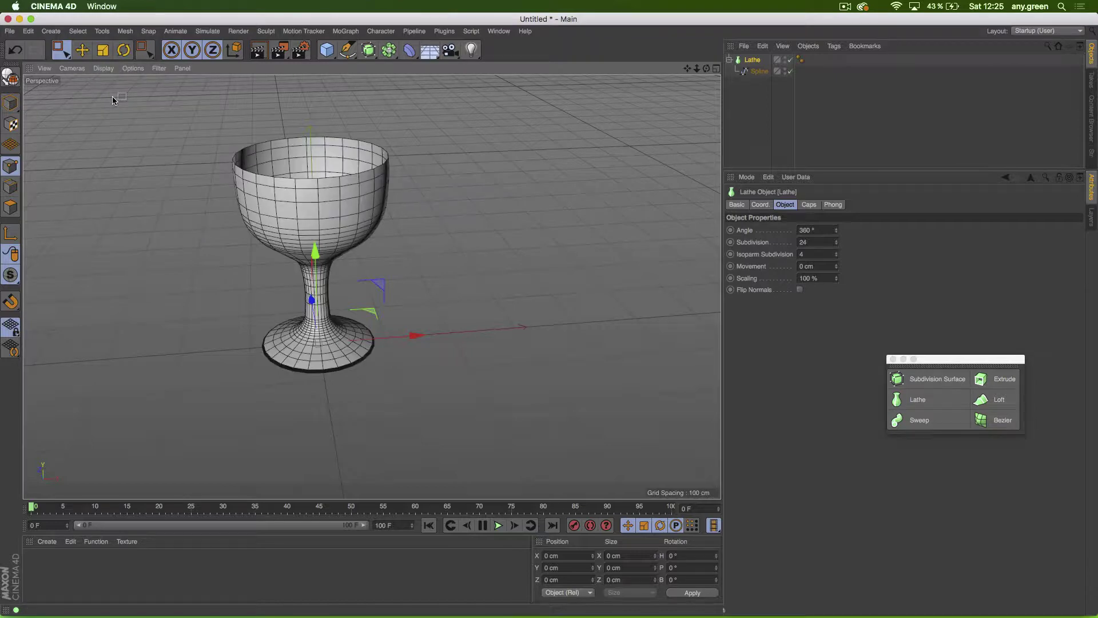
Step: Examine how the mesh lines are distributed over the goblet's bowl, stem and foot from several angles
mouse_move(304, 222)
alt+mouse_down()
mouse_move(302, 172)
mouse_move(303, 204)
alt+mouse_up()
scroll(337, 236, up, 5)
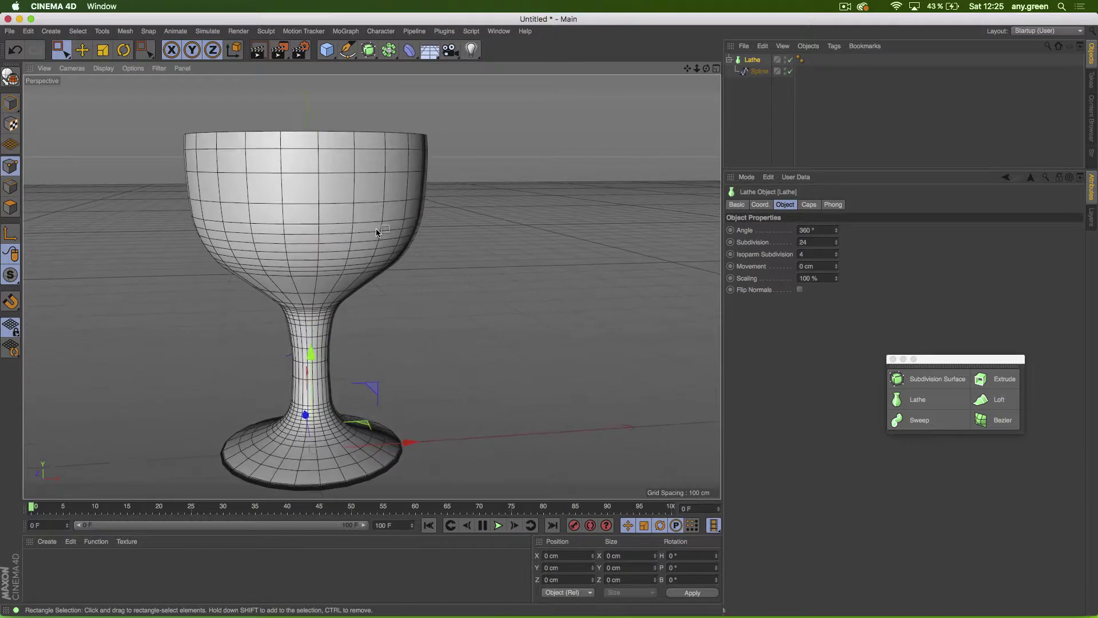
scroll(355, 229, up, 2)
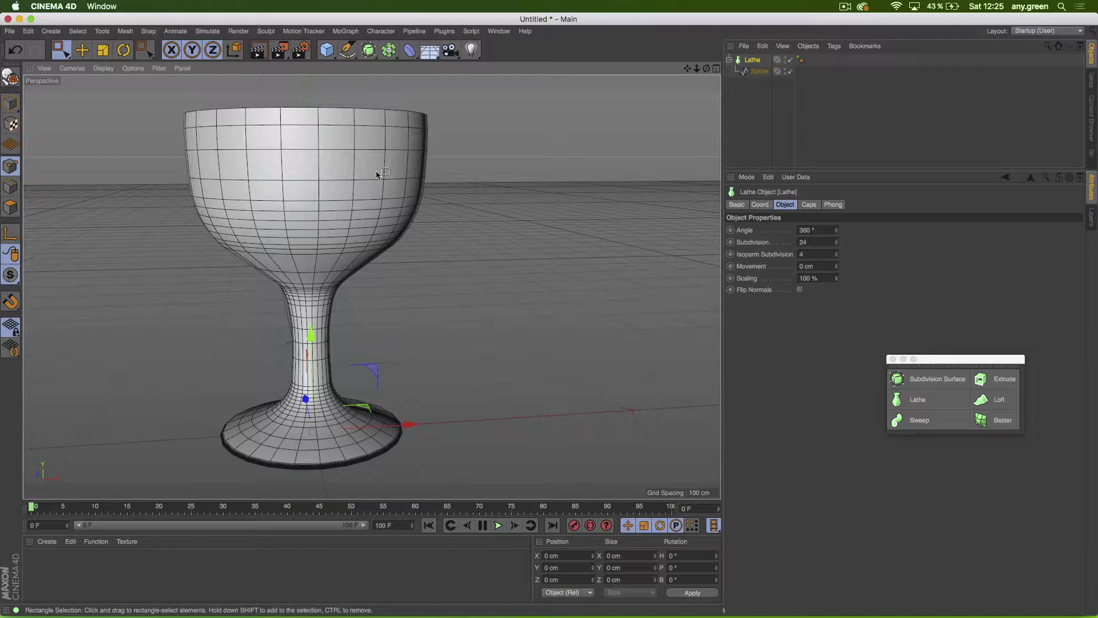
mouse_move(403, 169)
alt+mouse_down()
mouse_move(325, 163)
mouse_move(262, 177)
mouse_move(372, 167)
mouse_move(425, 187)
mouse_move(401, 186)
alt+mouse_up()
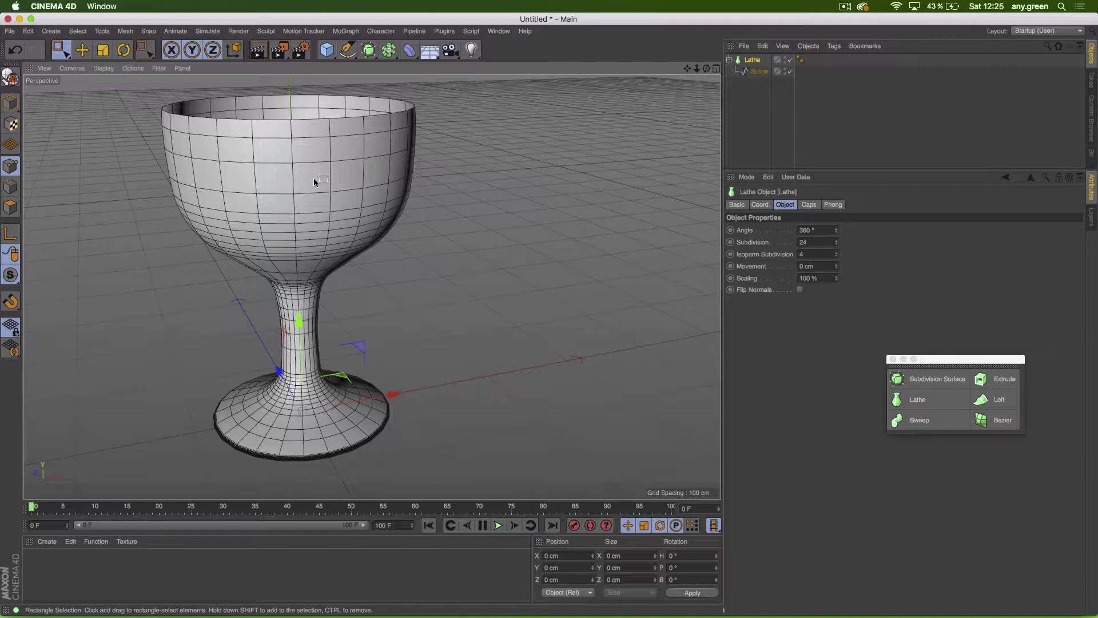
alt+drag(363, 174, 347, 137)
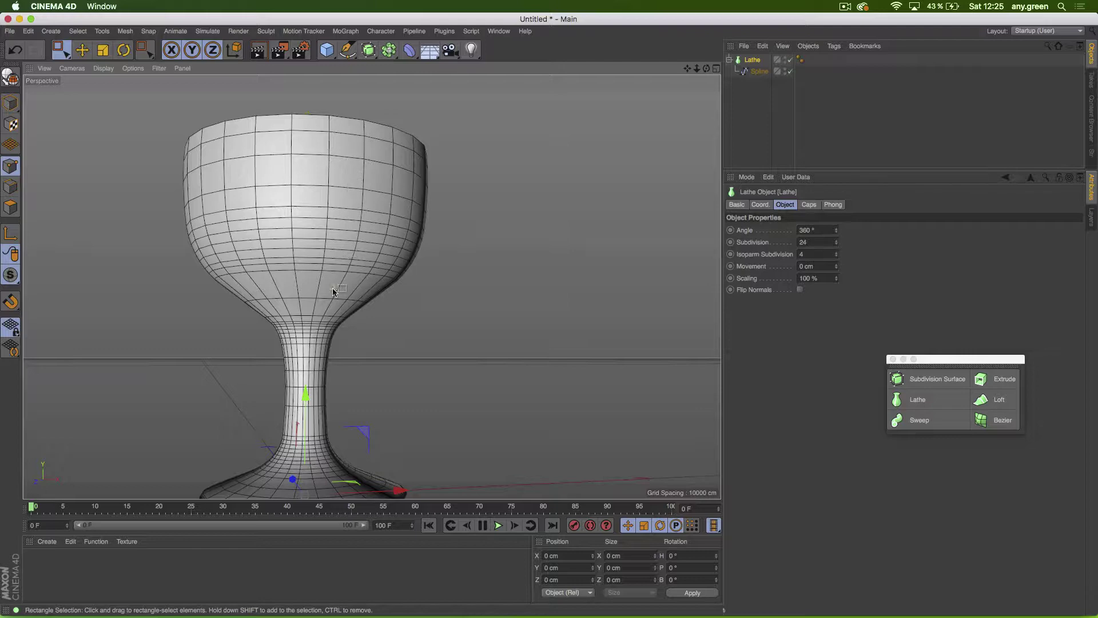
alt+drag(334, 290, 324, 333)
alt+middle_drag(324, 333, 332, 307)
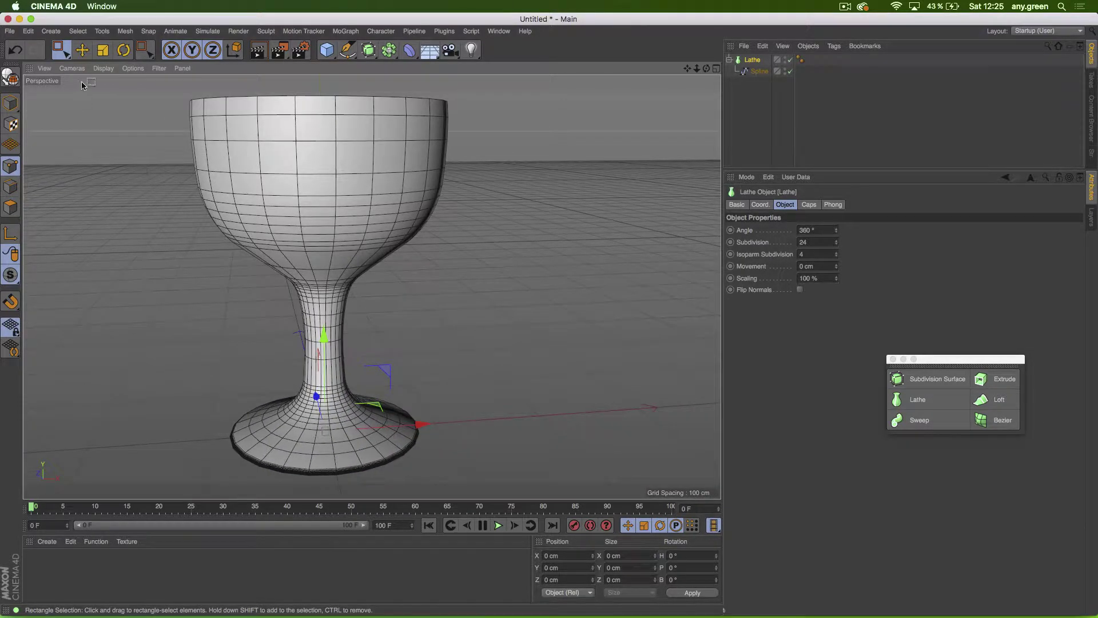
Step: Switch the Perspective view to plain Gouraud Shading for comparison, and return it to Gouraud Shading (Lines)
click(103, 68)
click(106, 93)
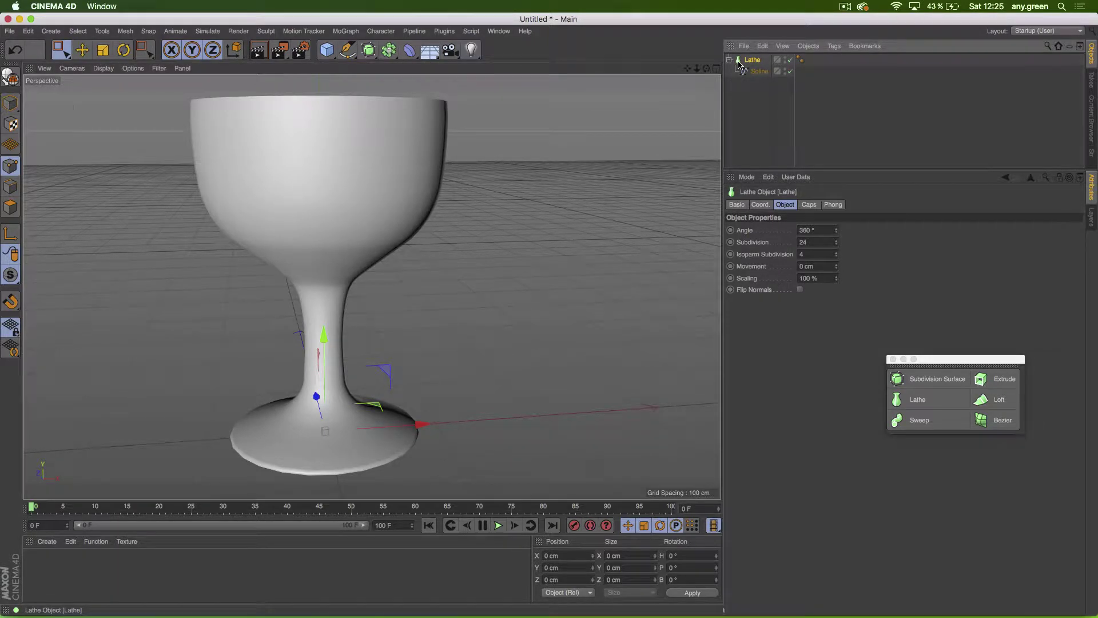
click(104, 69)
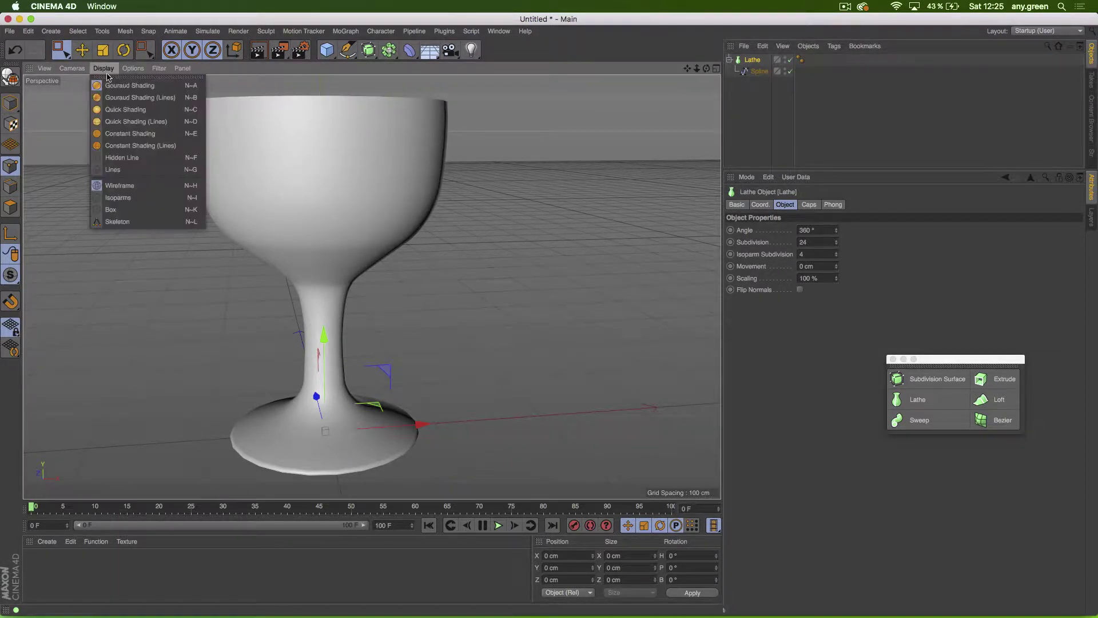
click(120, 93)
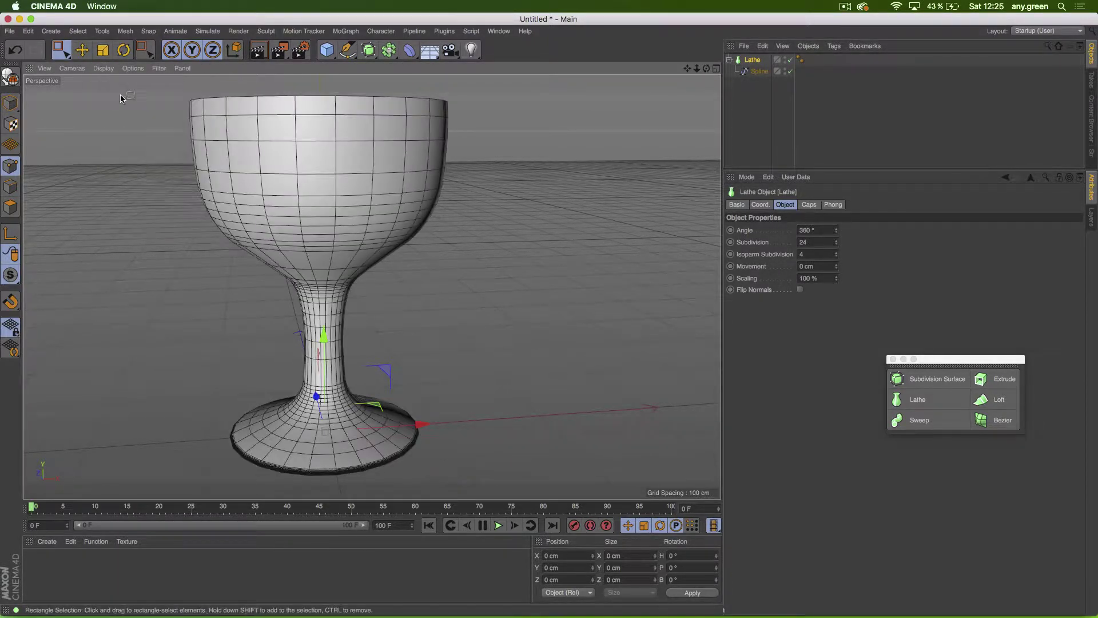
Step: Select the spline, disable the Lathe to inspect the bare profile curve, and enable the Lathe again
click(744, 73)
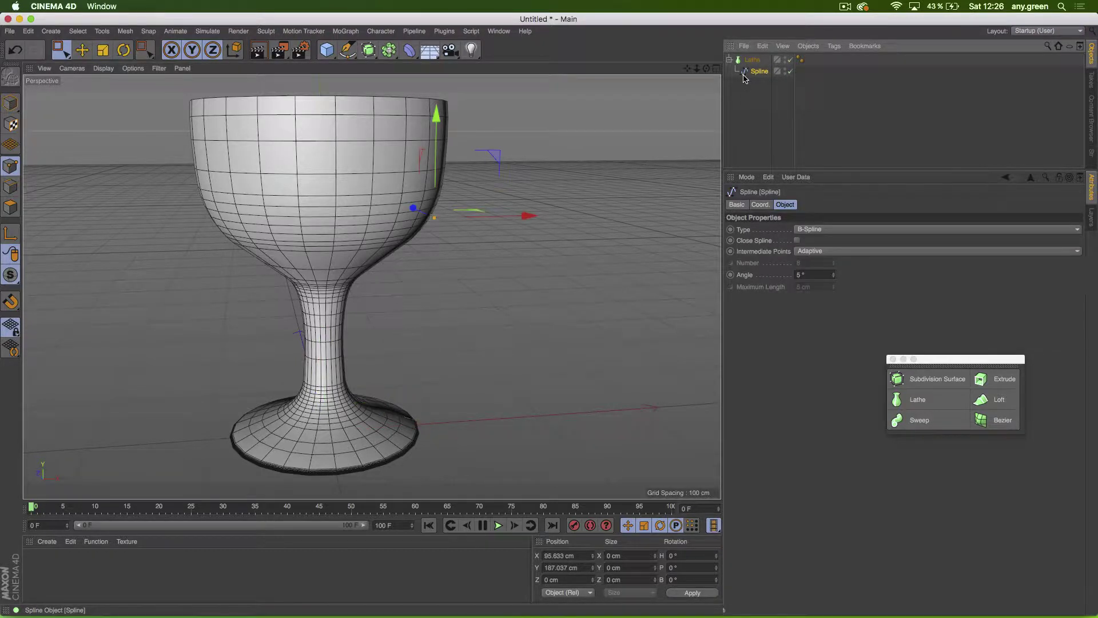
click(790, 60)
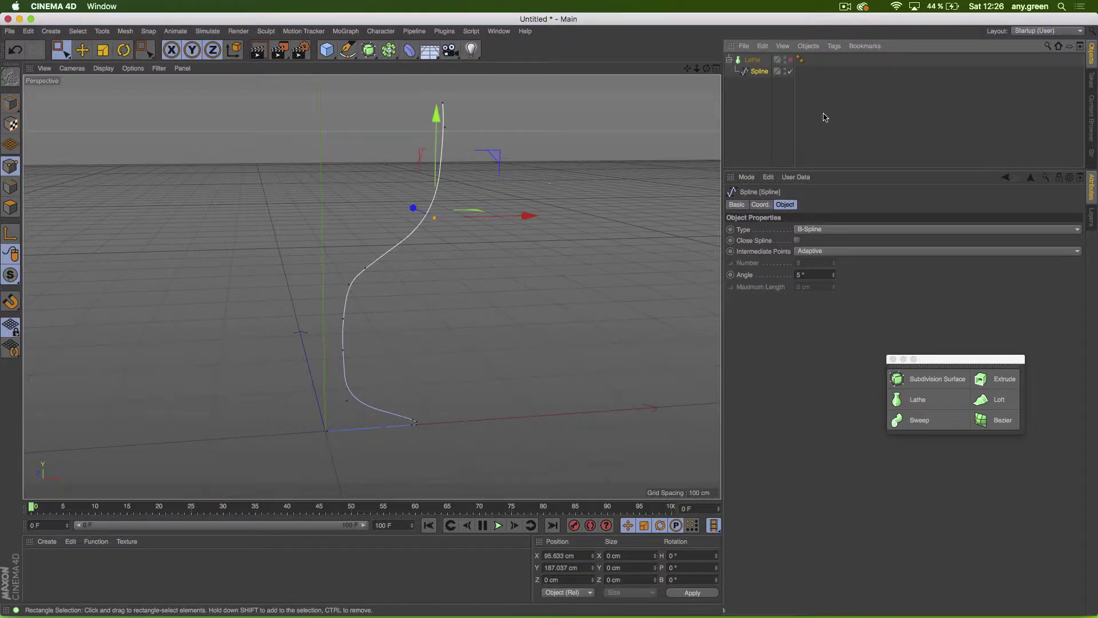
click(790, 60)
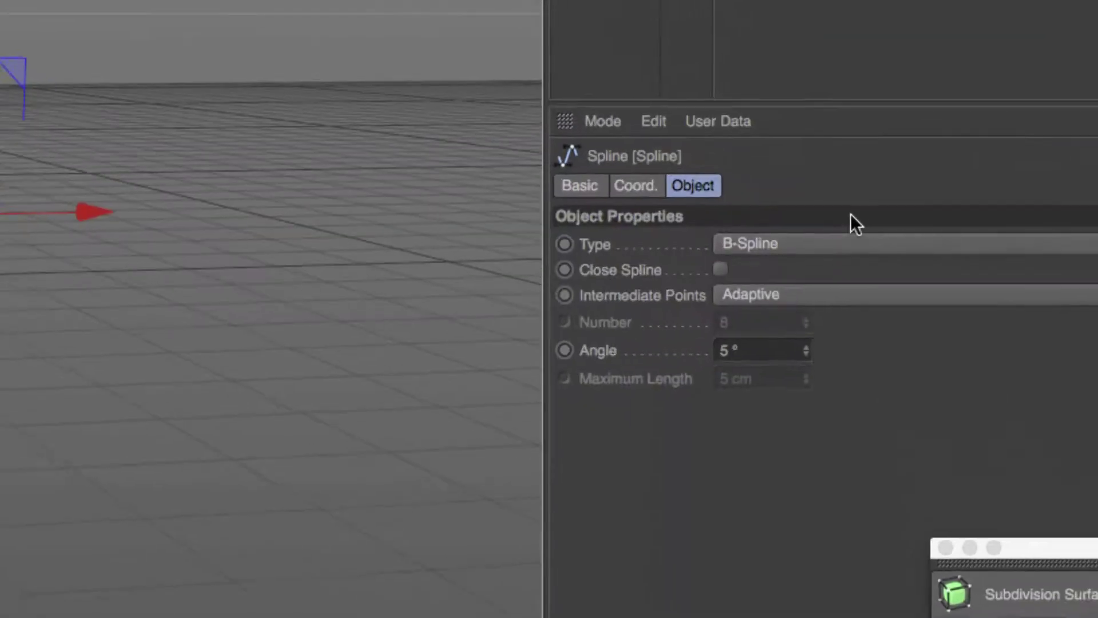
Step: Review the spline's Intermediate Points options and set the interpolation to Uniform
click(753, 305)
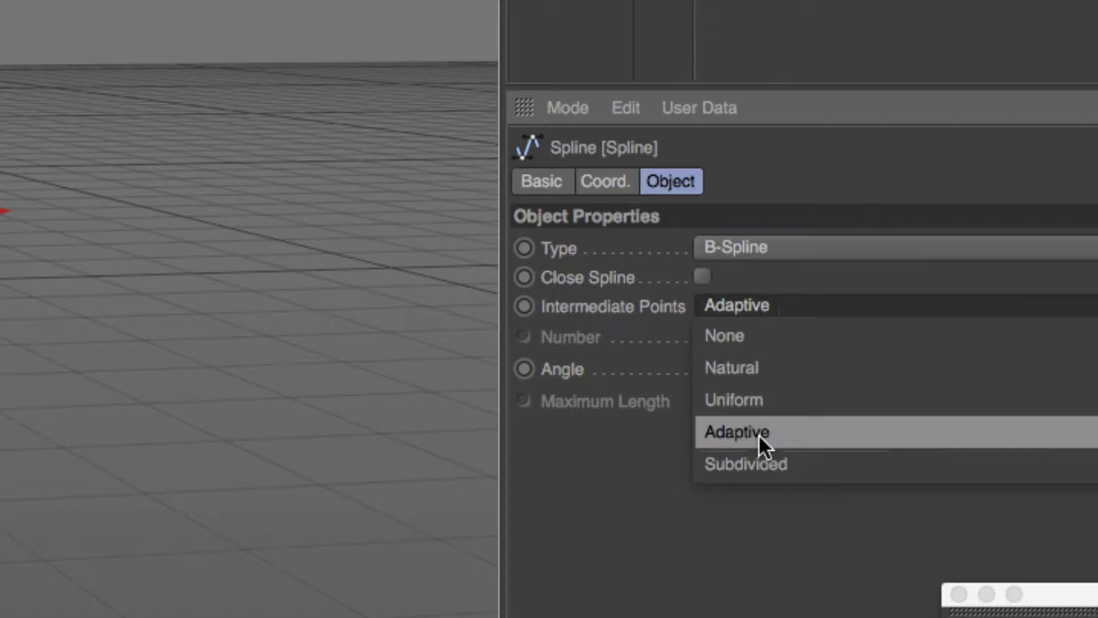
click(718, 432)
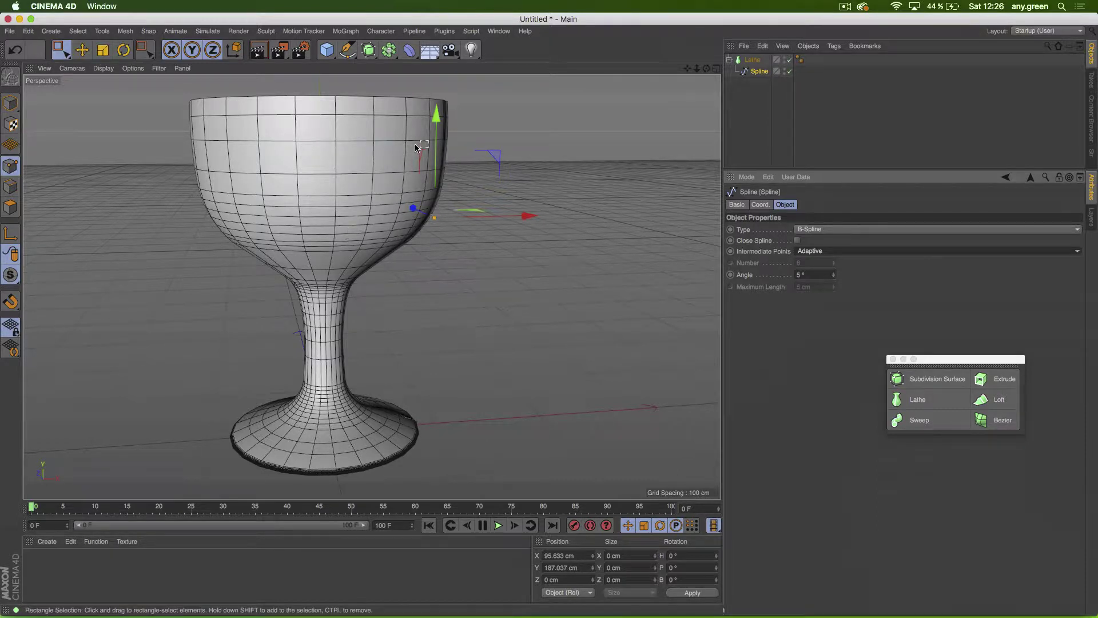
alt+middle_drag(343, 223, 400, 226)
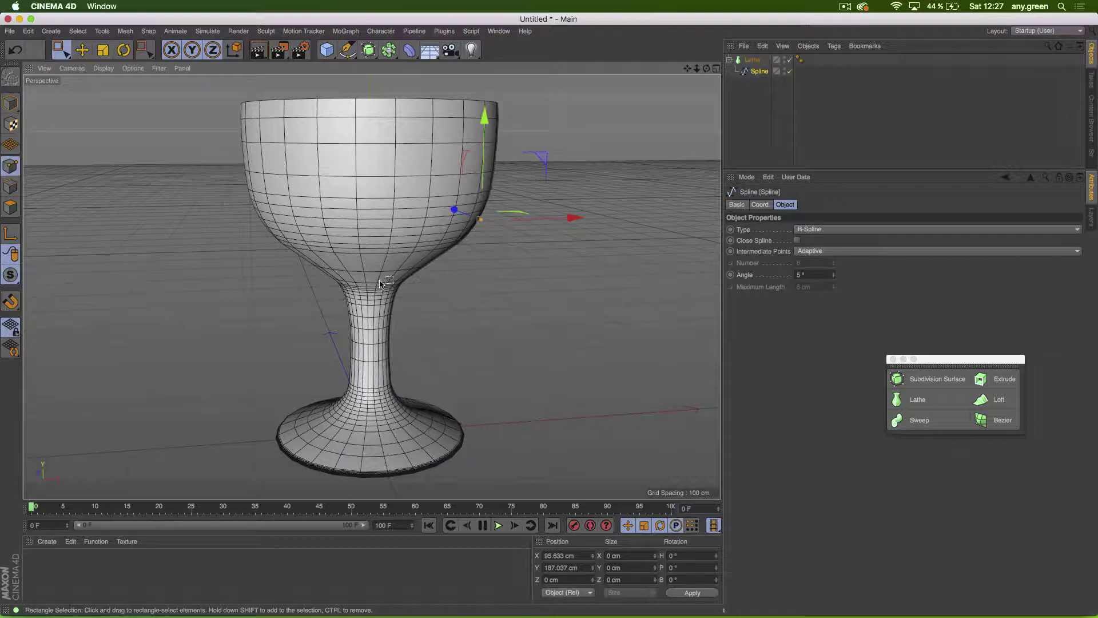
click(815, 253)
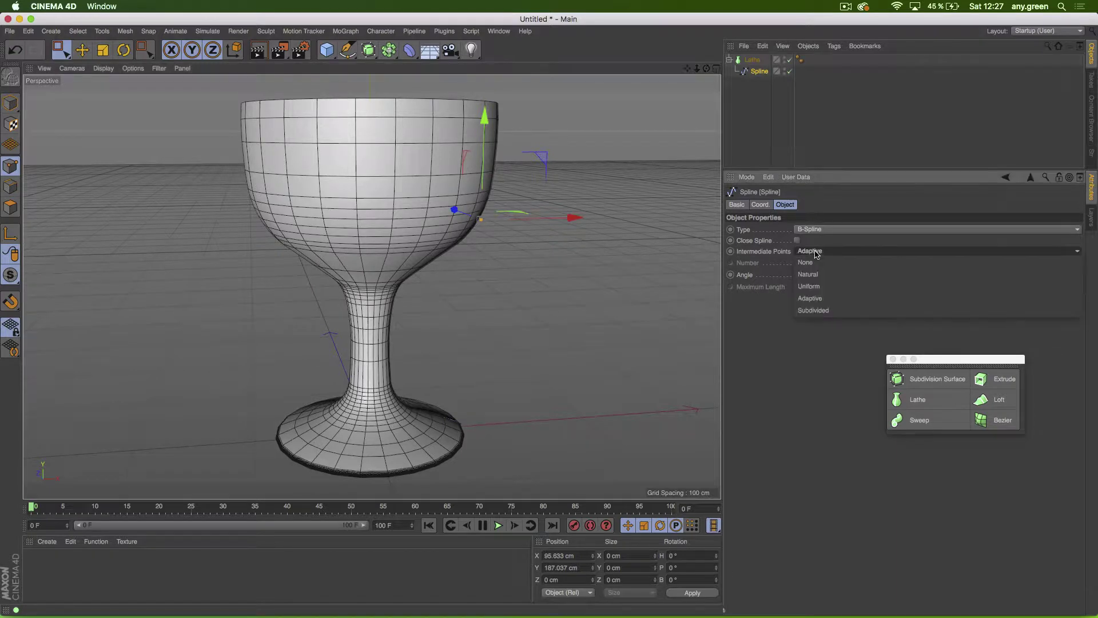
click(835, 282)
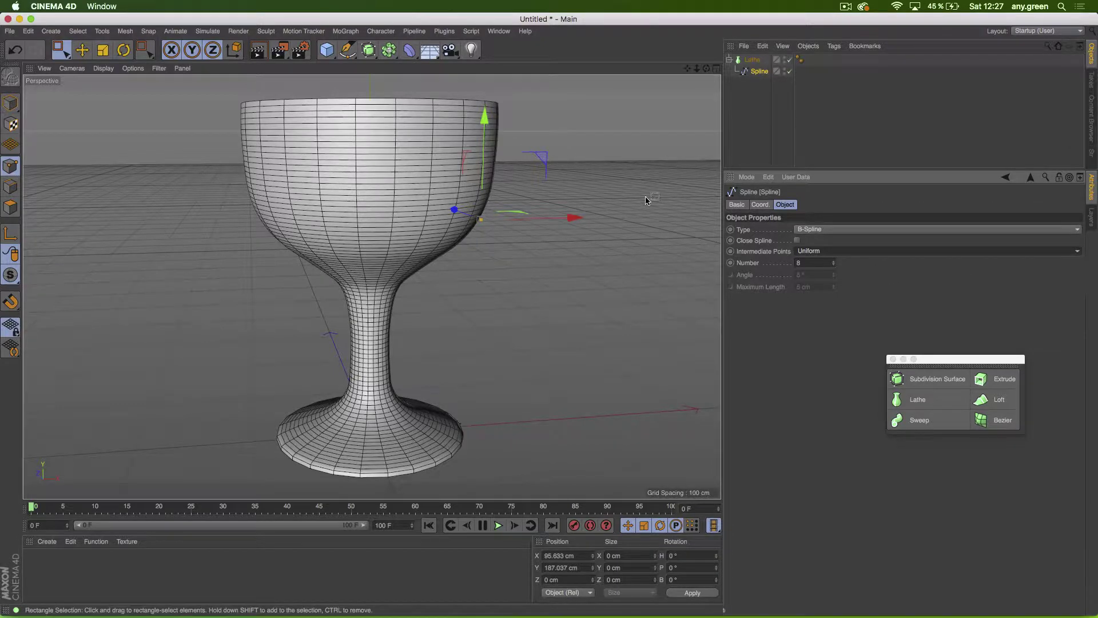
Step: Set the Perspective view's display to Gouraud Shading without lines
click(126, 69)
mouse_move(103, 68)
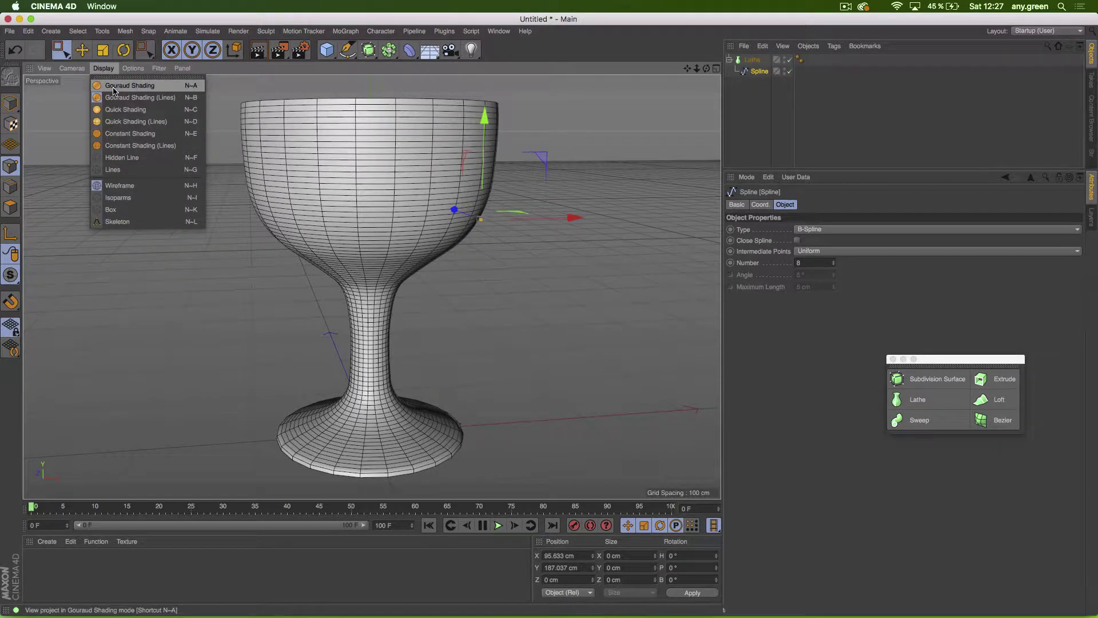
click(113, 90)
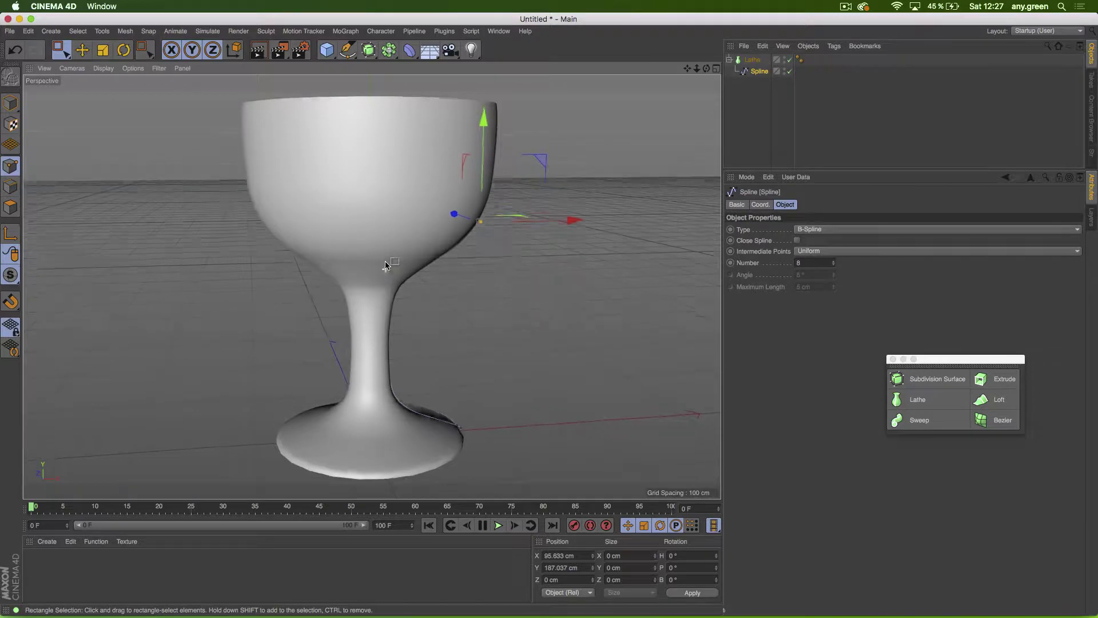
Step: Set the Perspective view's display to Gouraud Shading (Lines) to show the goblet's mesh
alt+drag(387, 264, 387, 301)
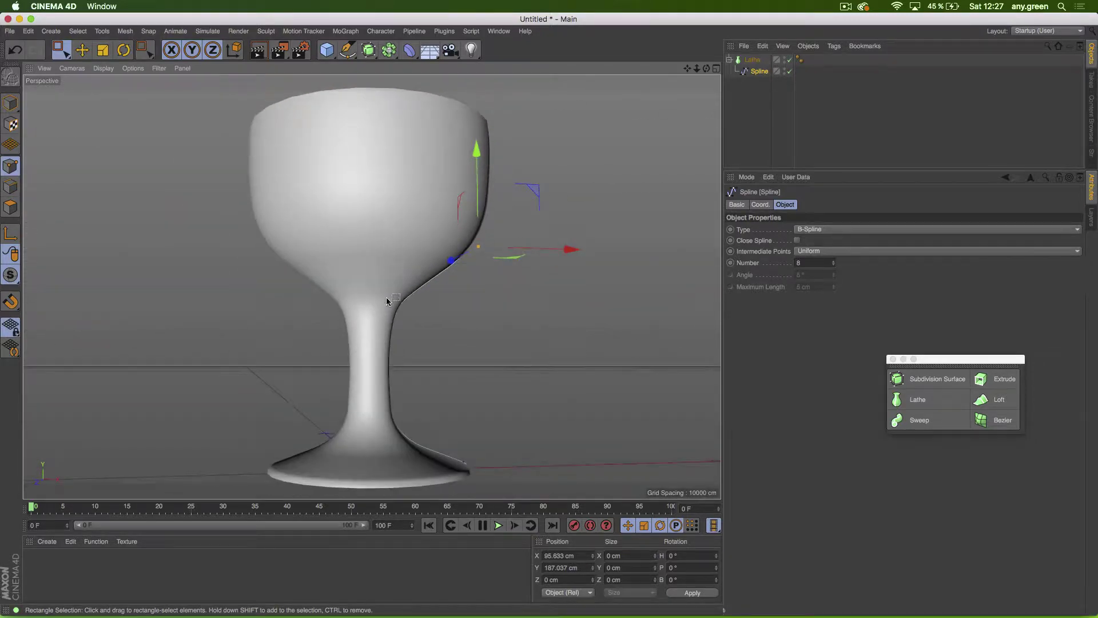
mouse_move(397, 377)
alt+mouse_down()
mouse_move(392, 428)
mouse_move(392, 380)
alt+mouse_up()
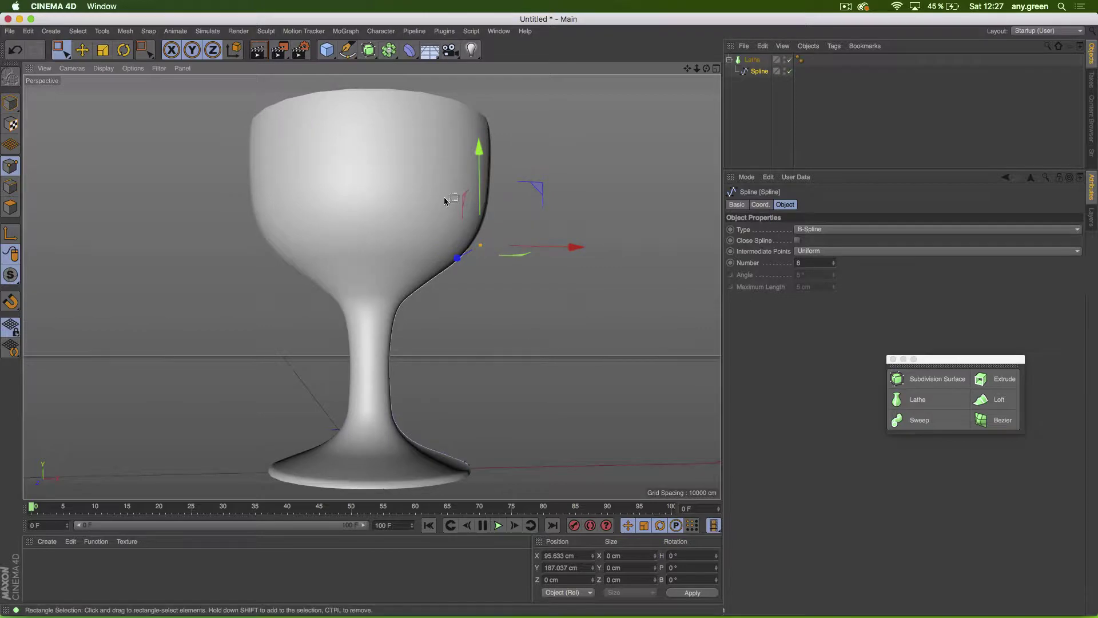
click(102, 68)
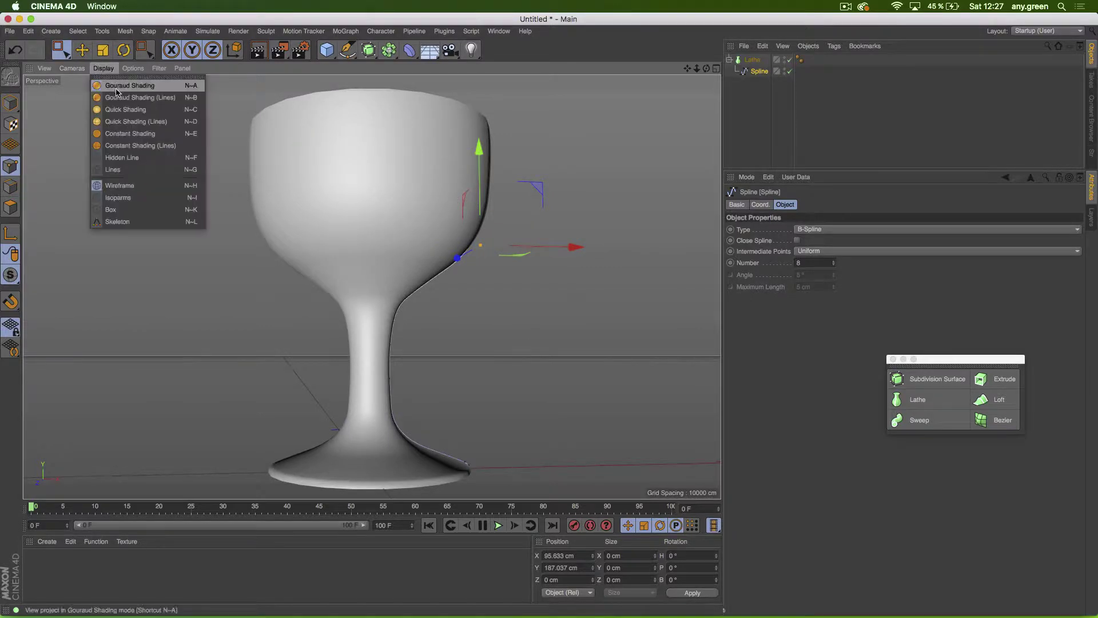
click(125, 97)
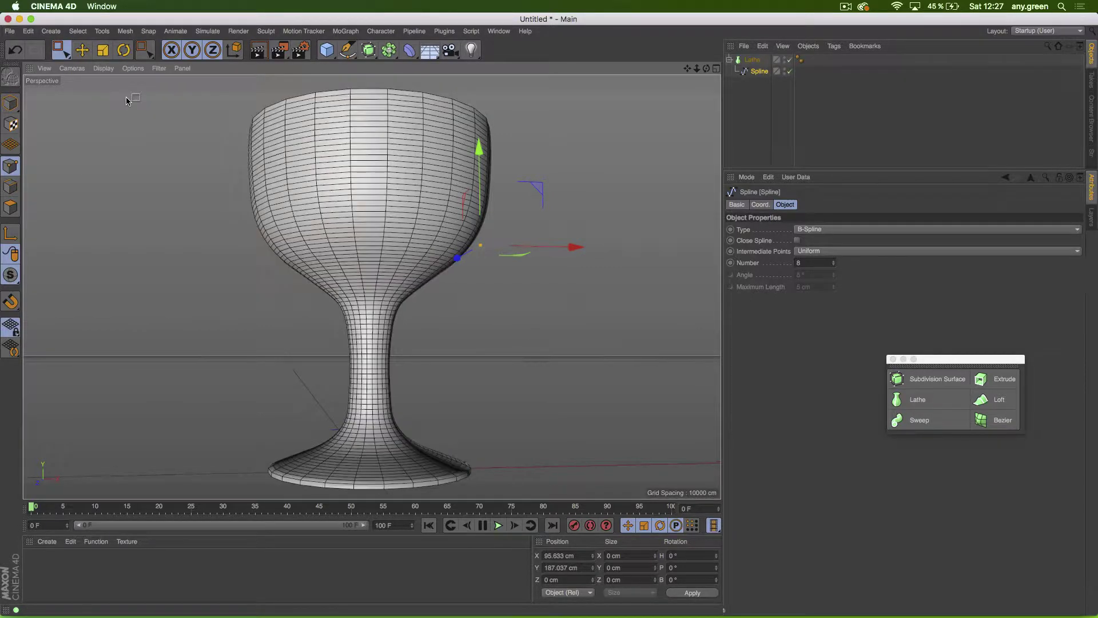
Step: Set the spline's intermediate points to Natural and reduce their Number to 4
click(822, 252)
click(822, 277)
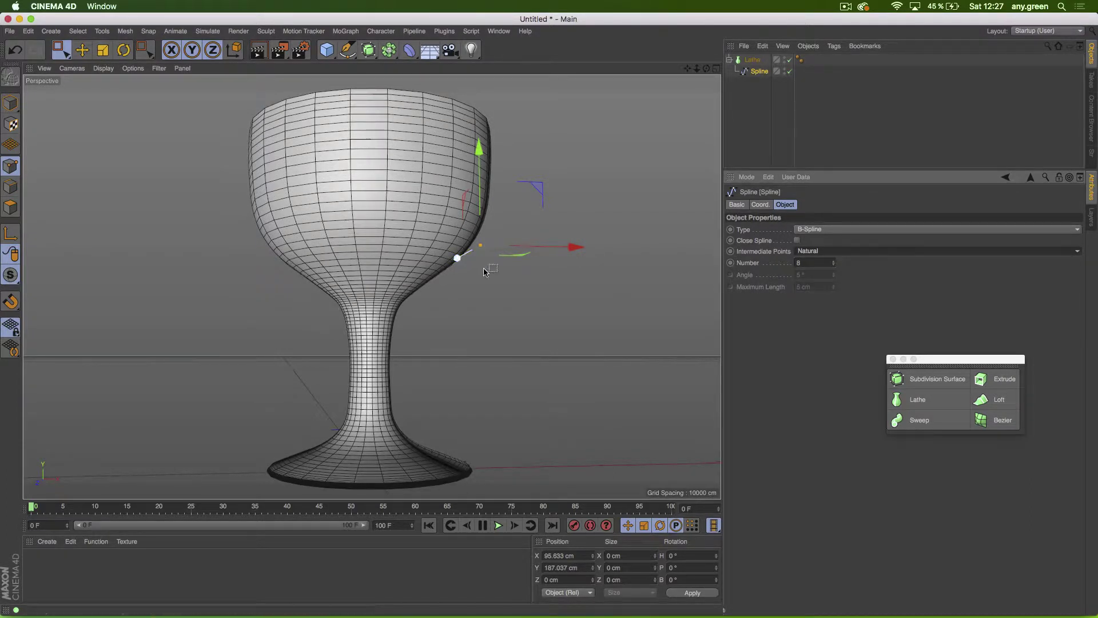
mouse_move(420, 272)
alt+mouse_down()
mouse_move(421, 318)
mouse_move(420, 269)
alt+mouse_up()
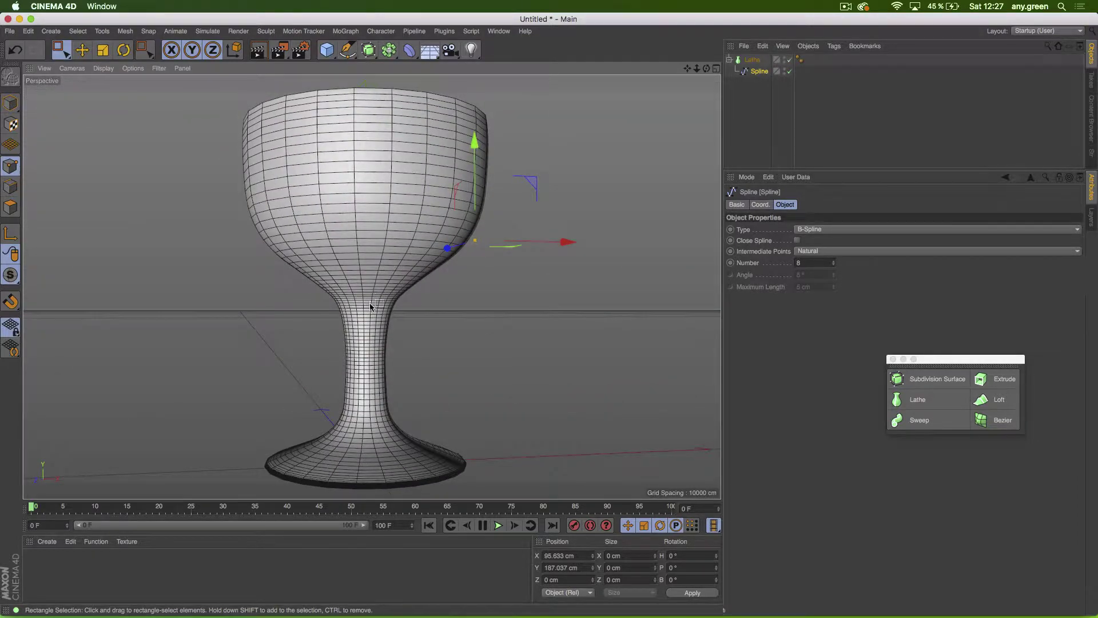
mouse_move(834, 265)
mouse_down()
mouse_move(812, 266)
mouse_move(835, 266)
mouse_up()
Step: Switch the spline's intermediate points to Adaptive for comparison, and return them to Natural
click(824, 251)
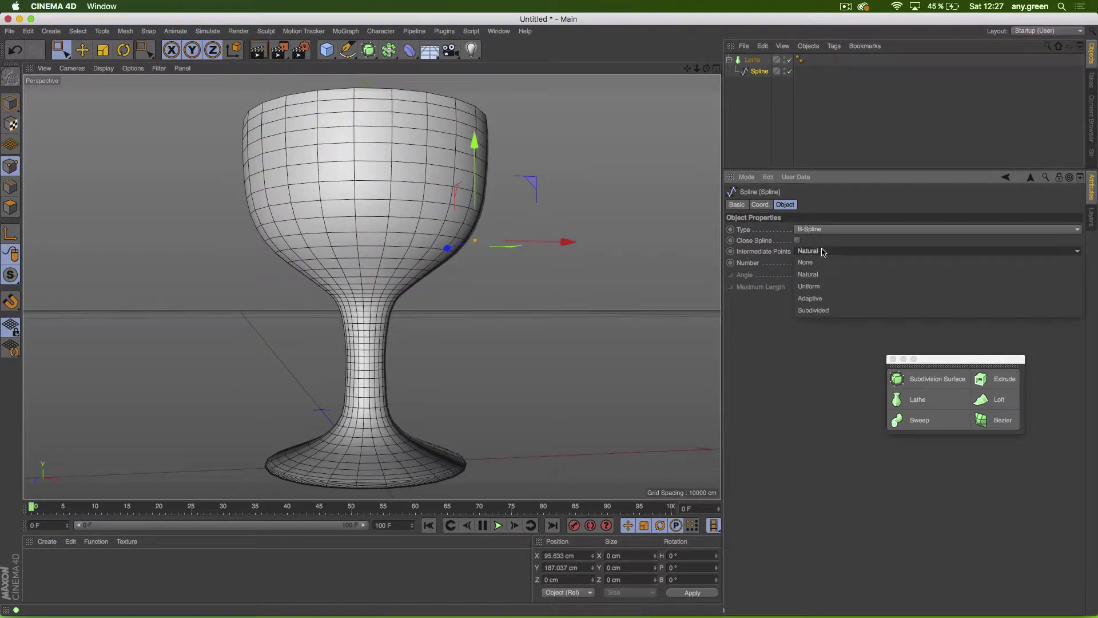
click(829, 299)
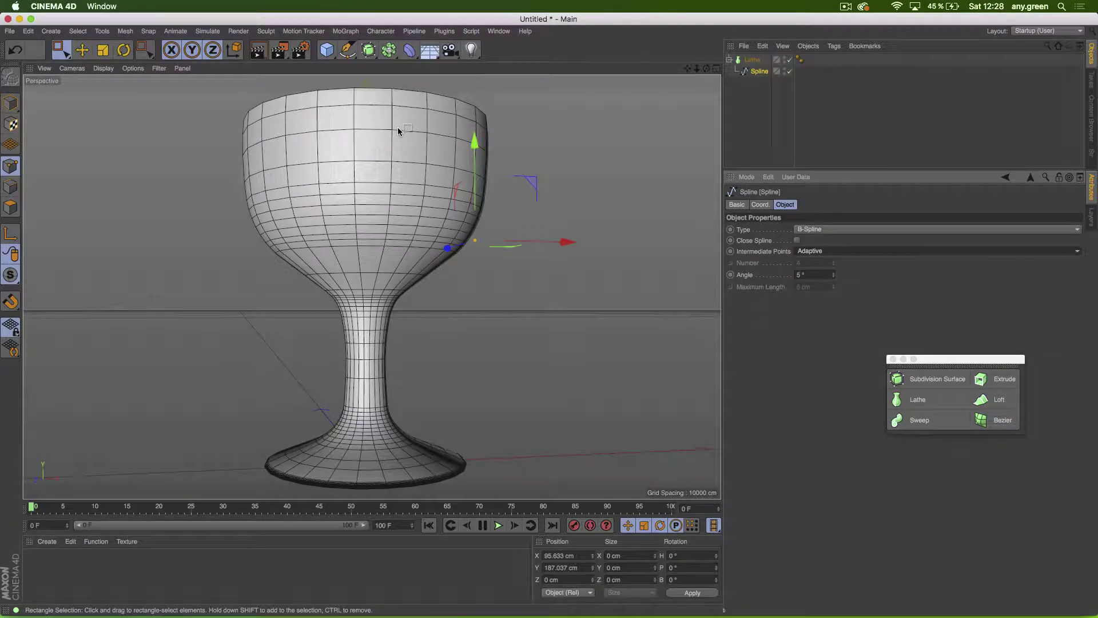
click(827, 251)
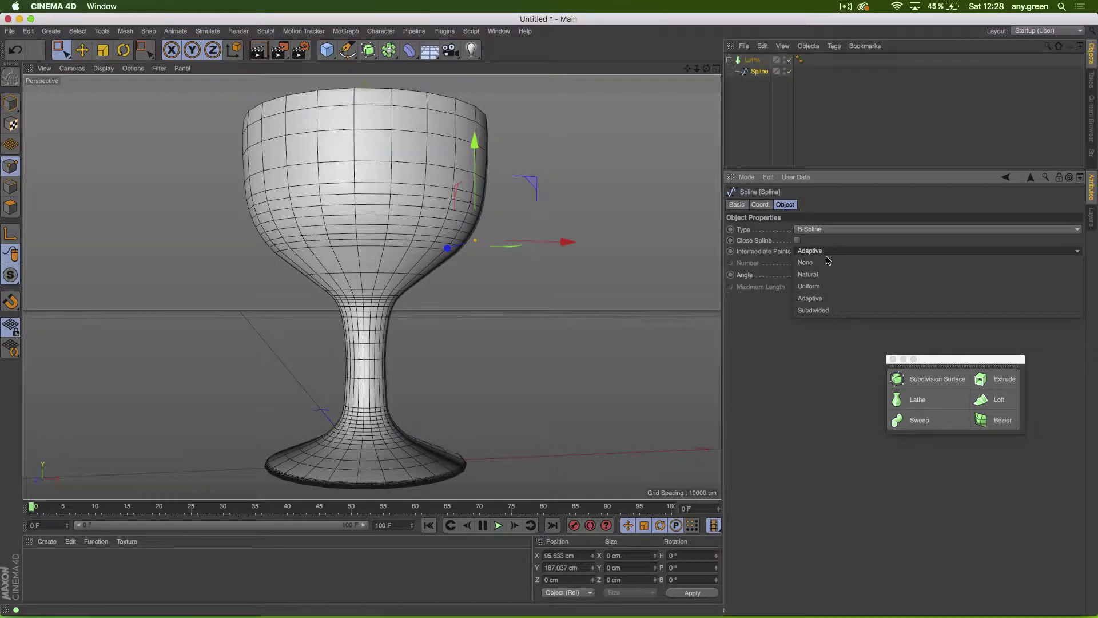
click(825, 270)
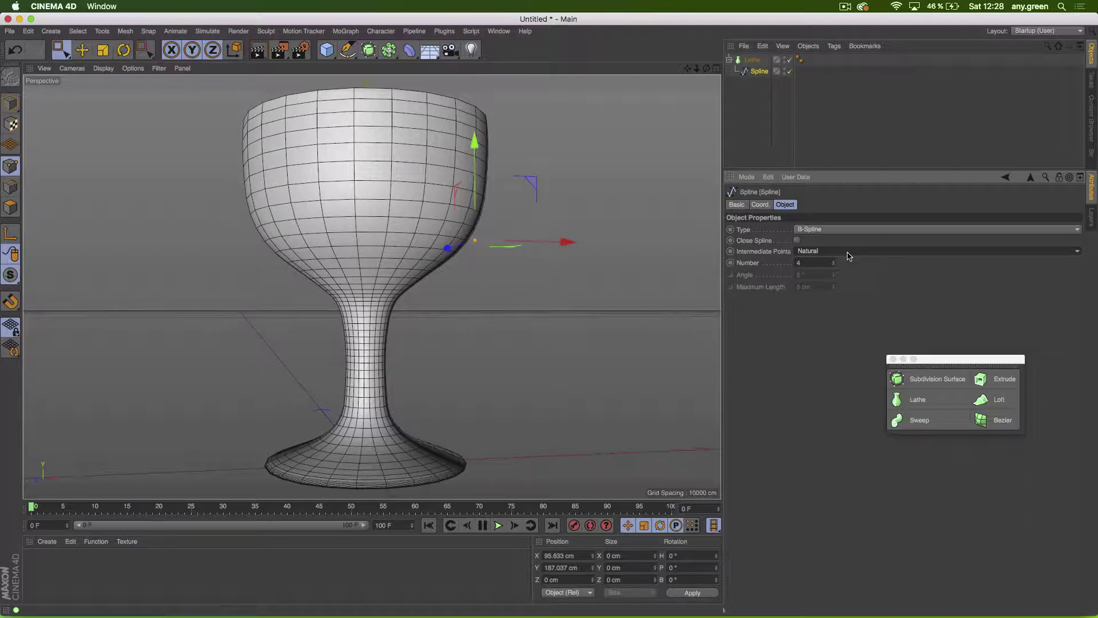
Step: Compare the goblet's mesh with Uniform intermediate points, and set the spline back to Natural
click(847, 252)
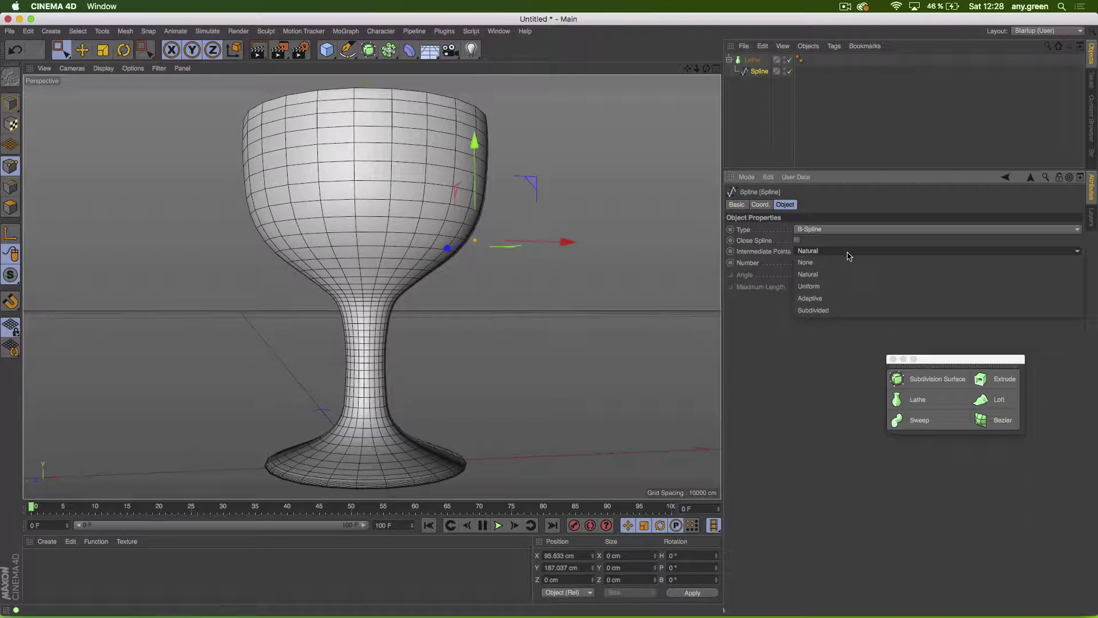
click(842, 287)
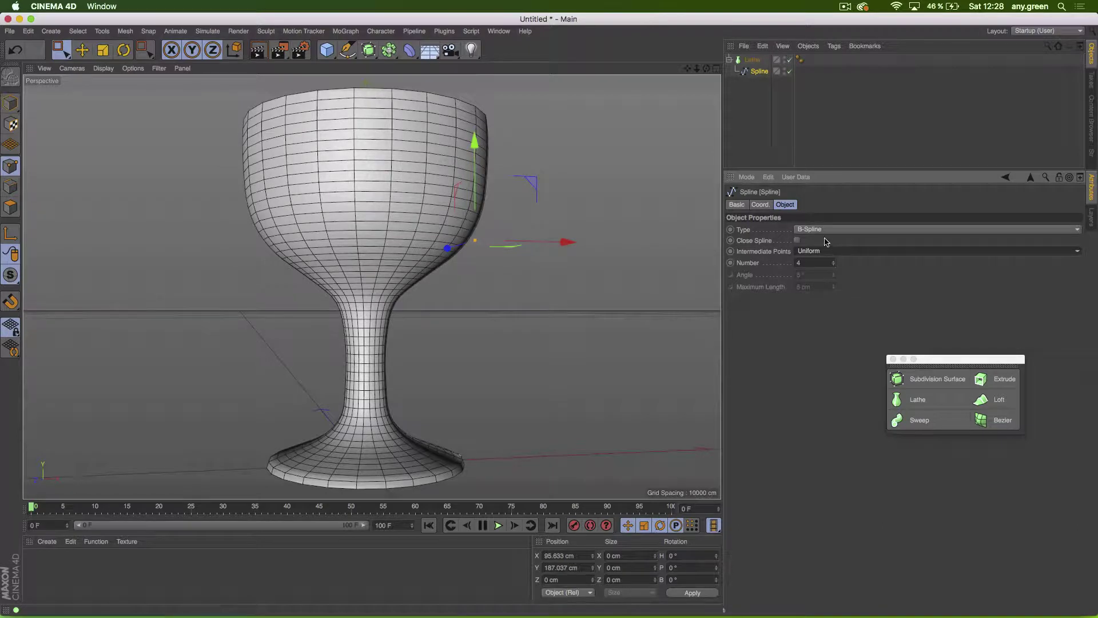
click(825, 252)
click(825, 275)
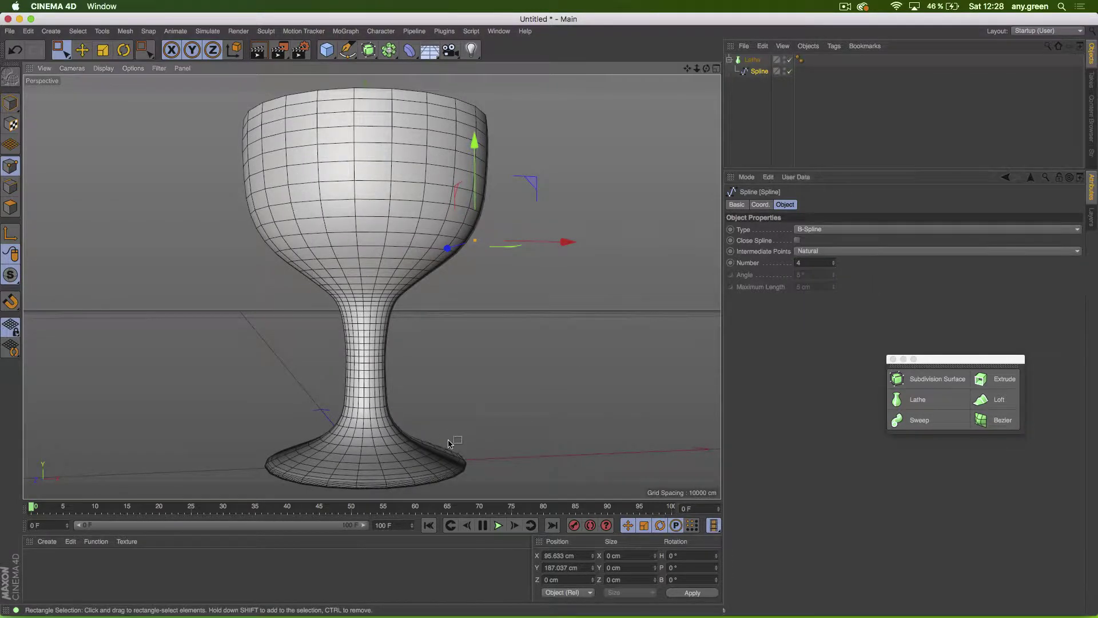
Step: Examine the rim of the goblet's base up close with Uniform intermediate points, and restore Natural for comparison
alt+middle_drag(448, 441, 465, 325)
scroll(380, 360, up, 6)
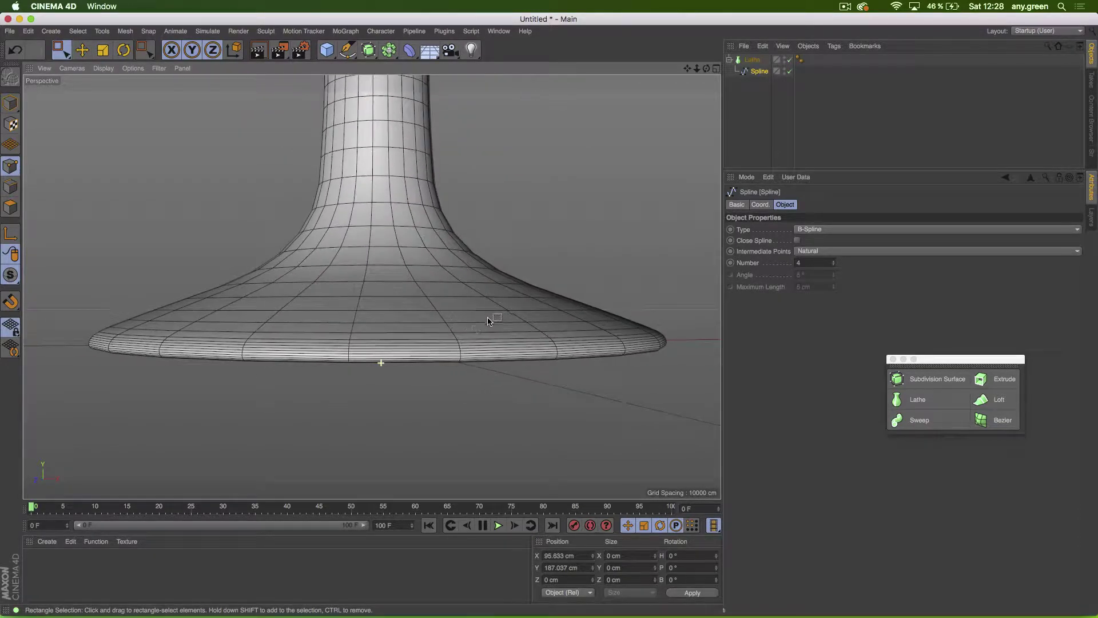
scroll(410, 333, up, 8)
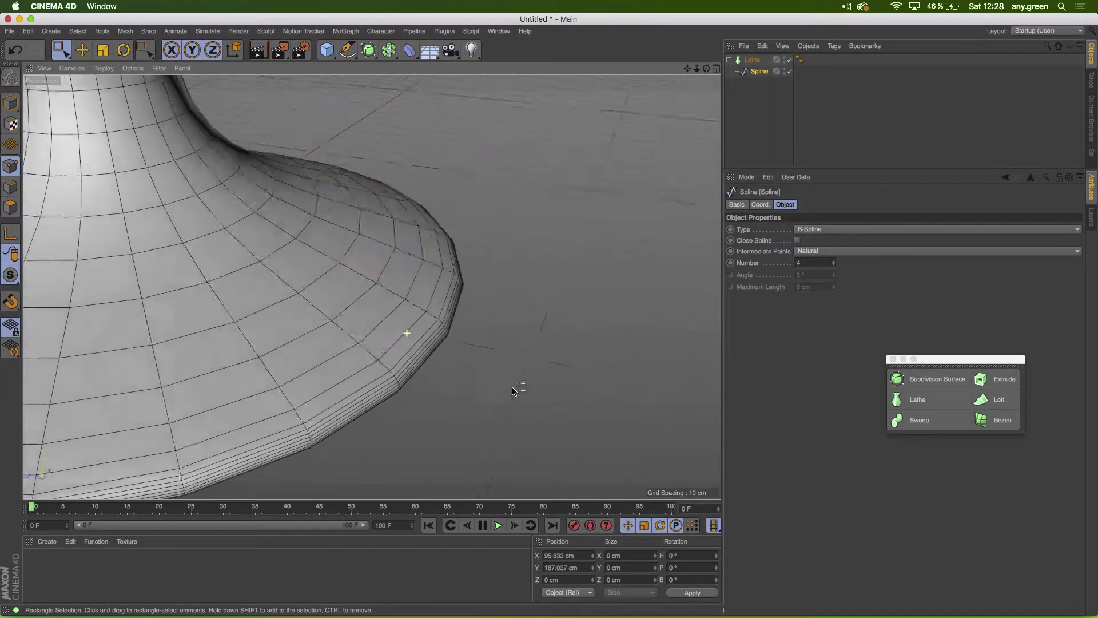
click(814, 251)
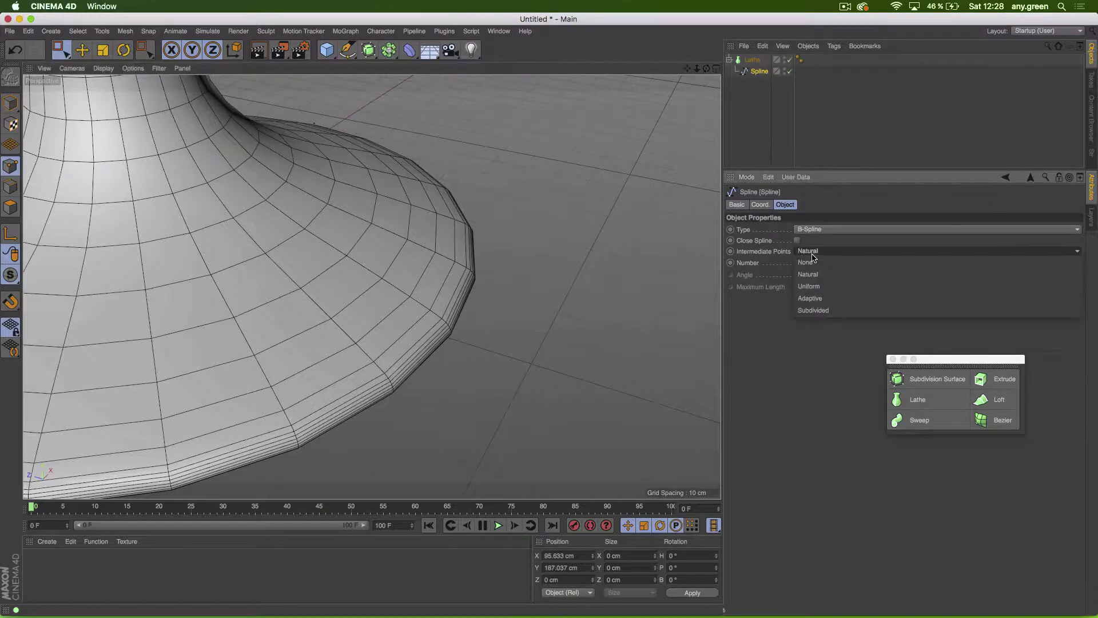
click(816, 288)
alt+drag(324, 319, 311, 227)
click(827, 253)
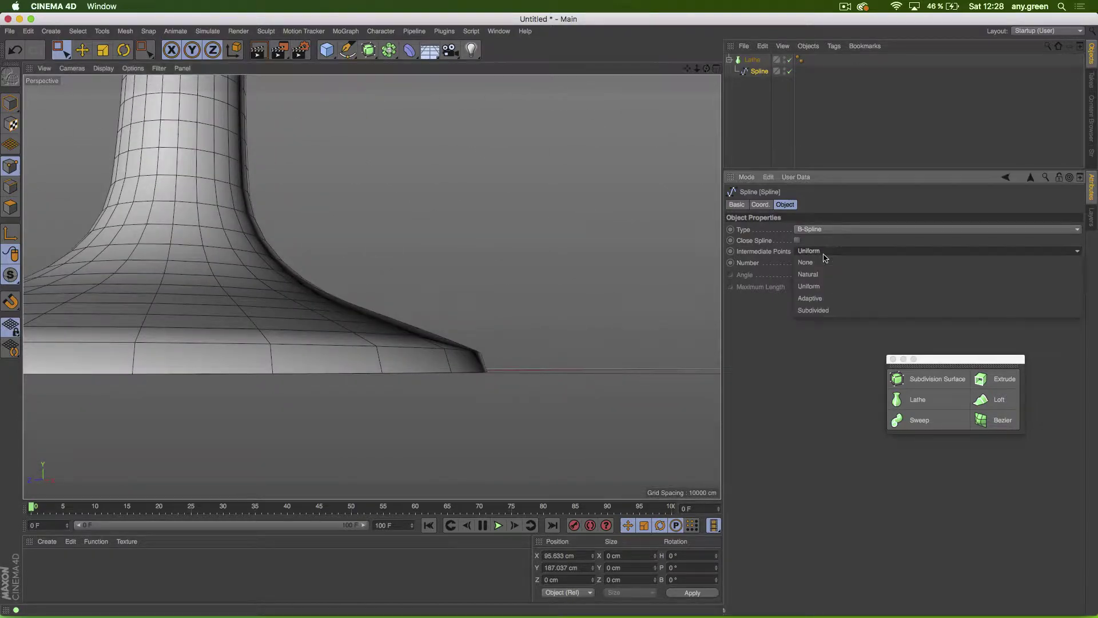
click(824, 275)
alt+drag(419, 341, 373, 416)
alt+right_drag(372, 265, 343, 279)
alt+drag(341, 281, 354, 305)
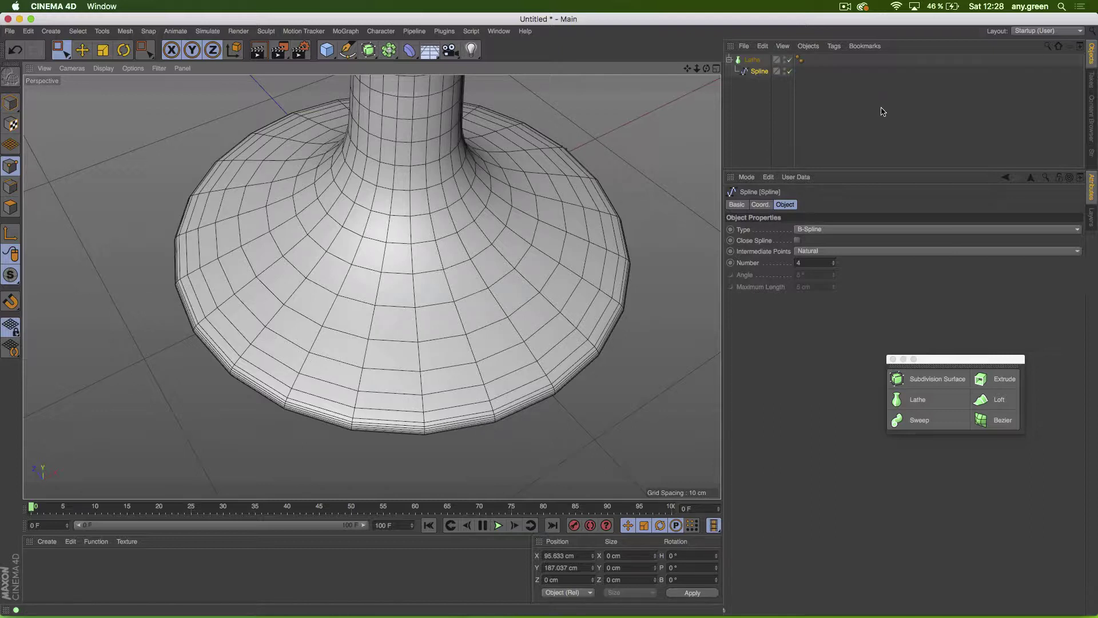
Step: Select the Lathe object and lower its Subdivision to 3 to see the triangular goblet
click(748, 62)
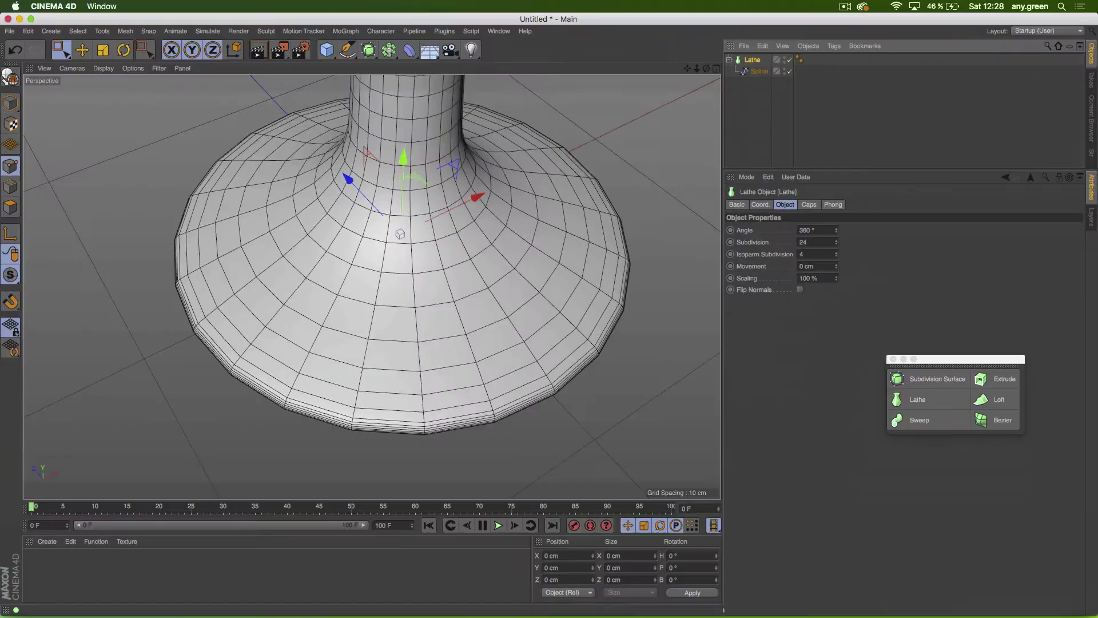
drag(837, 246, 838, 247)
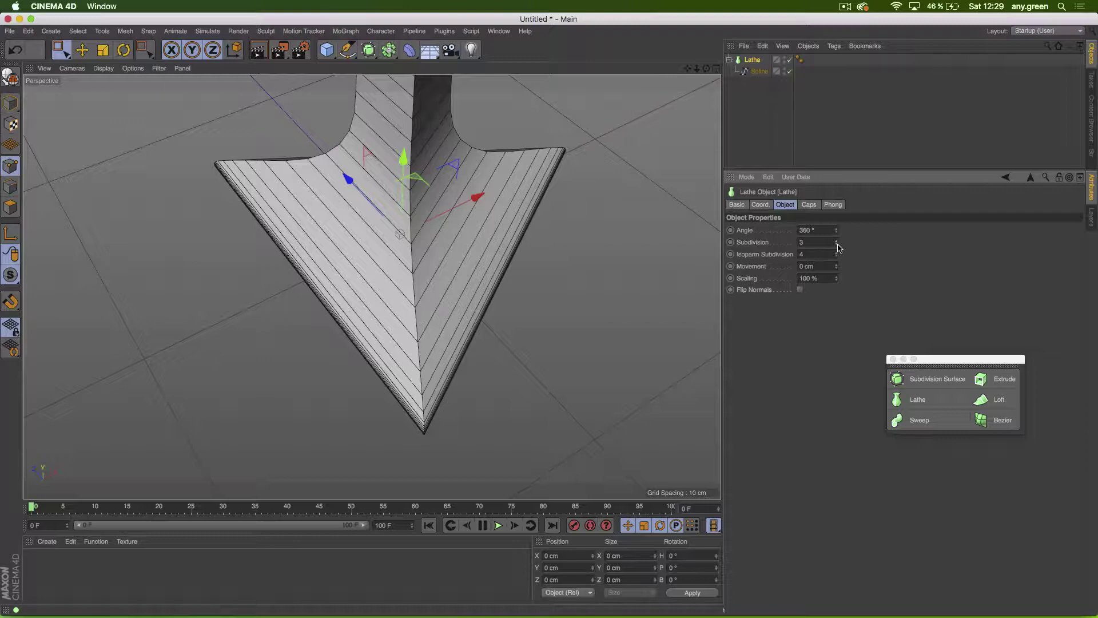
scroll(549, 225, down, 3)
alt+drag(543, 225, 263, 348)
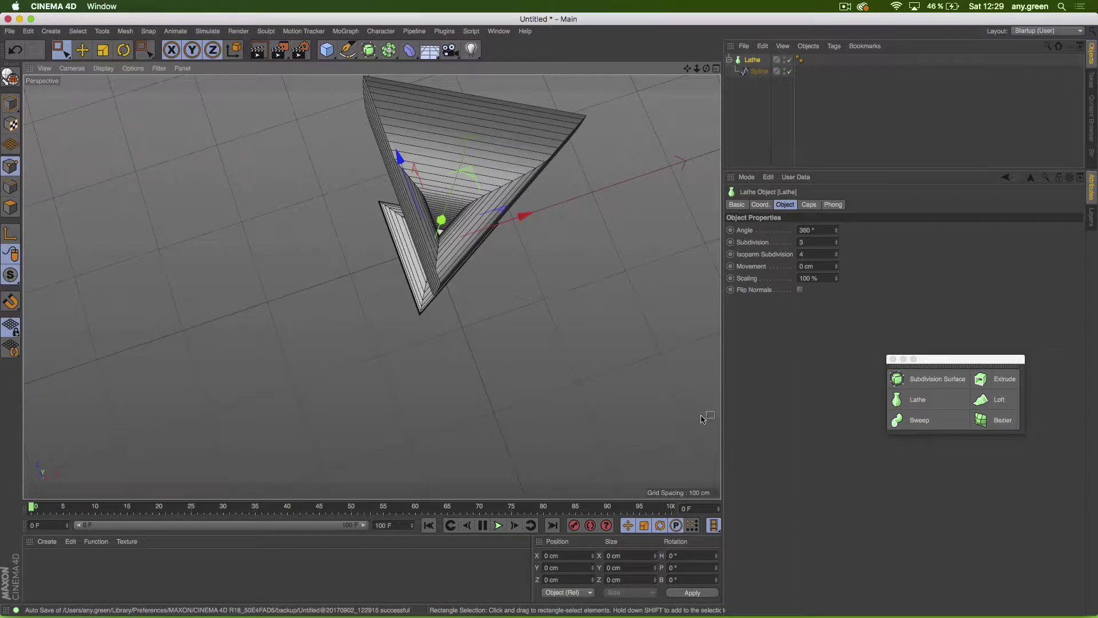
Step: Raise the Lathe's Subdivision gradually from a coarse shape to 63
click(836, 252)
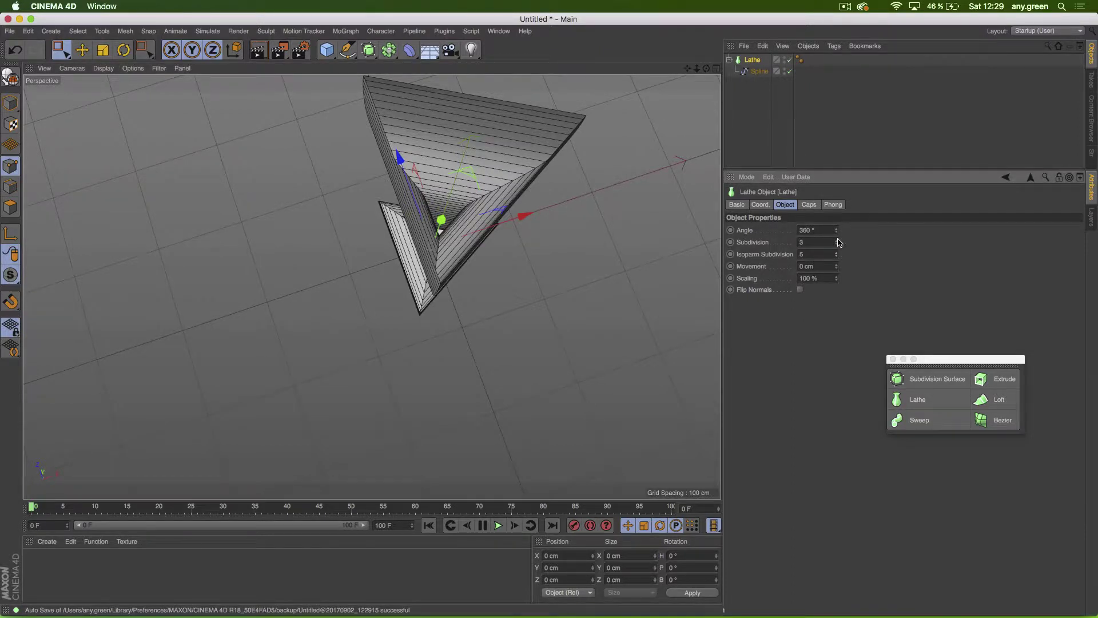
click(836, 240)
click(836, 241)
click(837, 240)
click(837, 240)
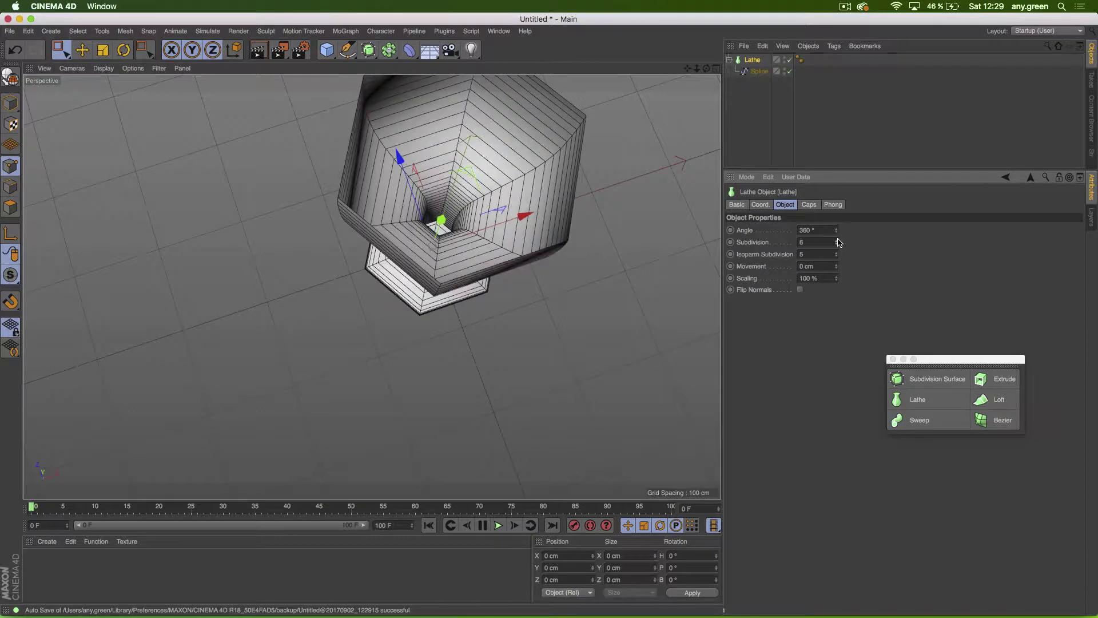
click(837, 240)
click(836, 240)
click(837, 240)
drag(838, 243, 935, 252)
Step: Inspect the goblet's base and stem, raise the Lathe's Subdivision to 1654 as an extreme test, and lower it to 650
alt+drag(453, 327, 454, 192)
alt+middle_drag(422, 338, 412, 185)
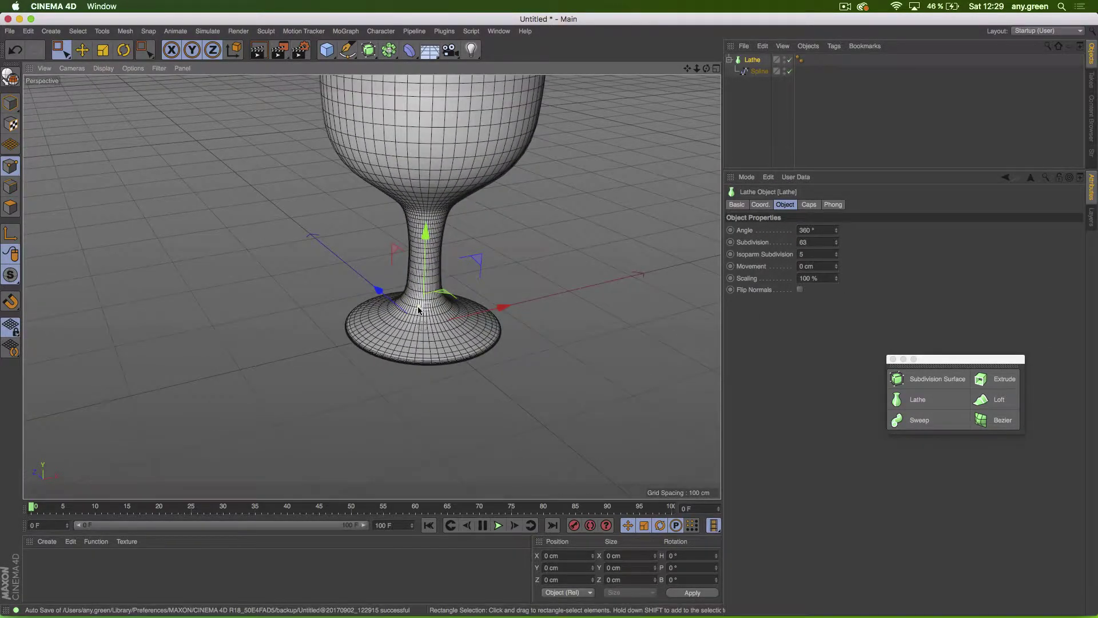
alt+right_drag(412, 185, 495, 294)
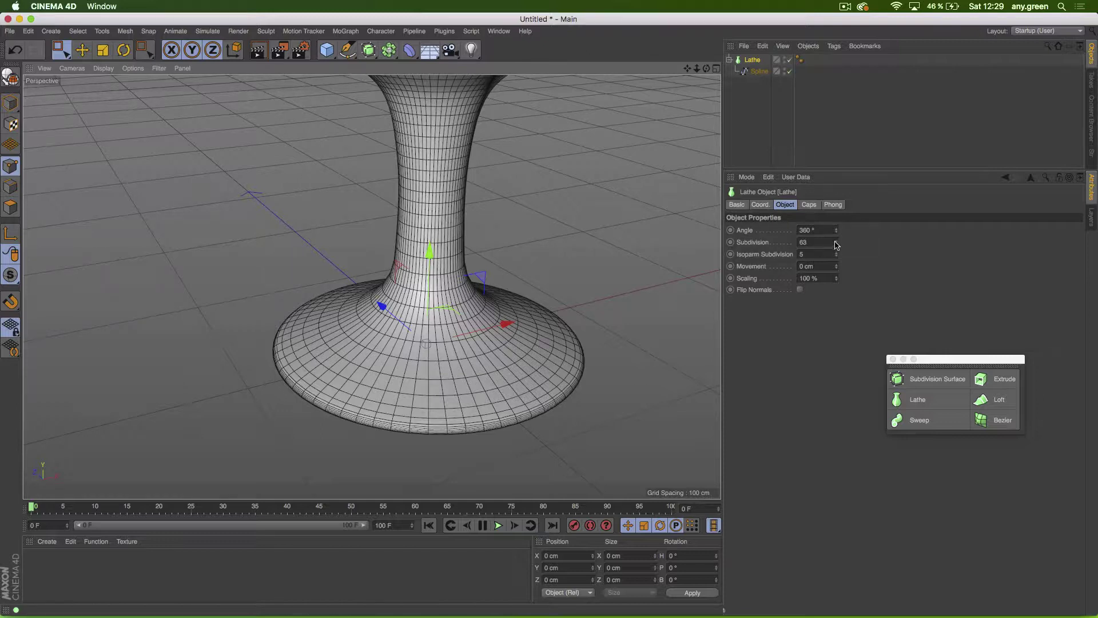
alt+drag(567, 309, 553, 275)
alt+right_drag(446, 304, 404, 310)
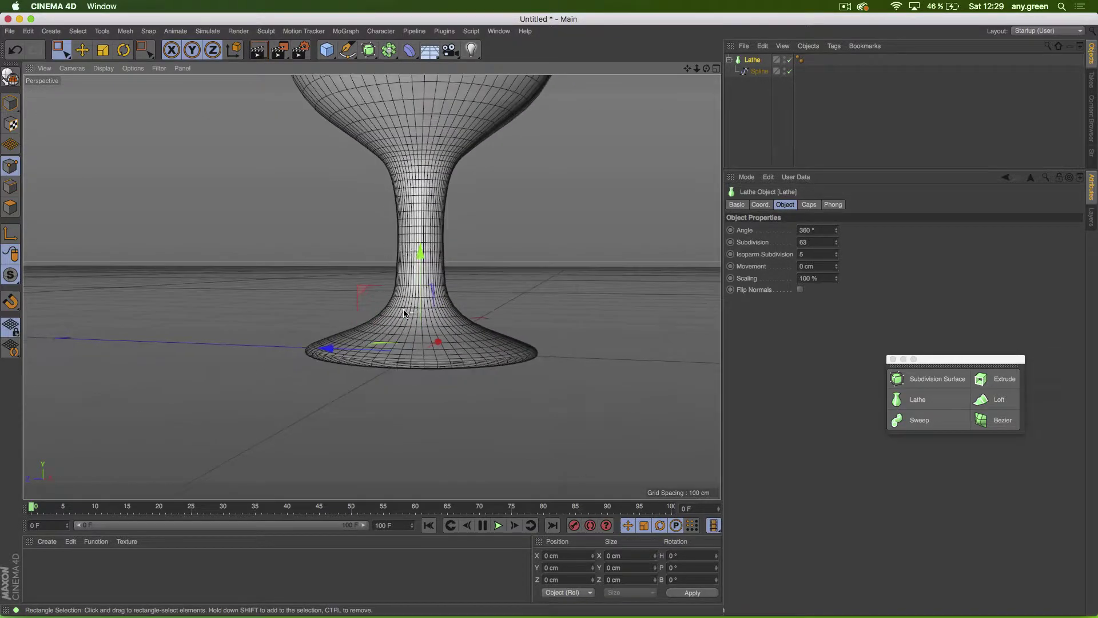
alt+middle_drag(400, 246, 356, 330)
scroll(369, 218, down, 4)
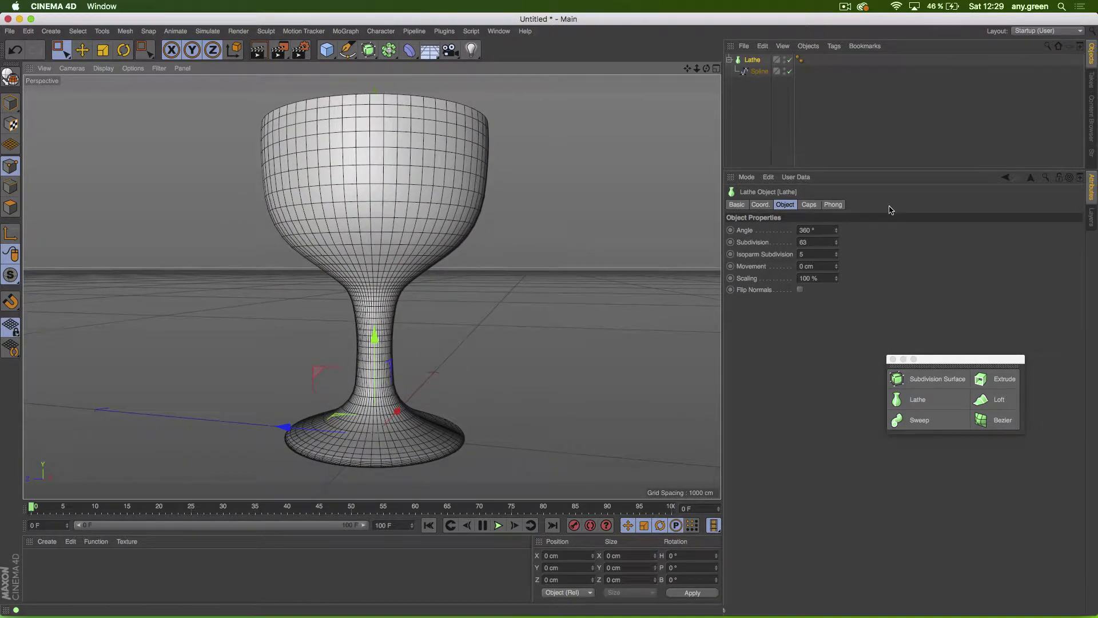
mouse_move(836, 242)
mouse_down()
mouse_move(836, 177)
mouse_move(836, 246)
mouse_up()
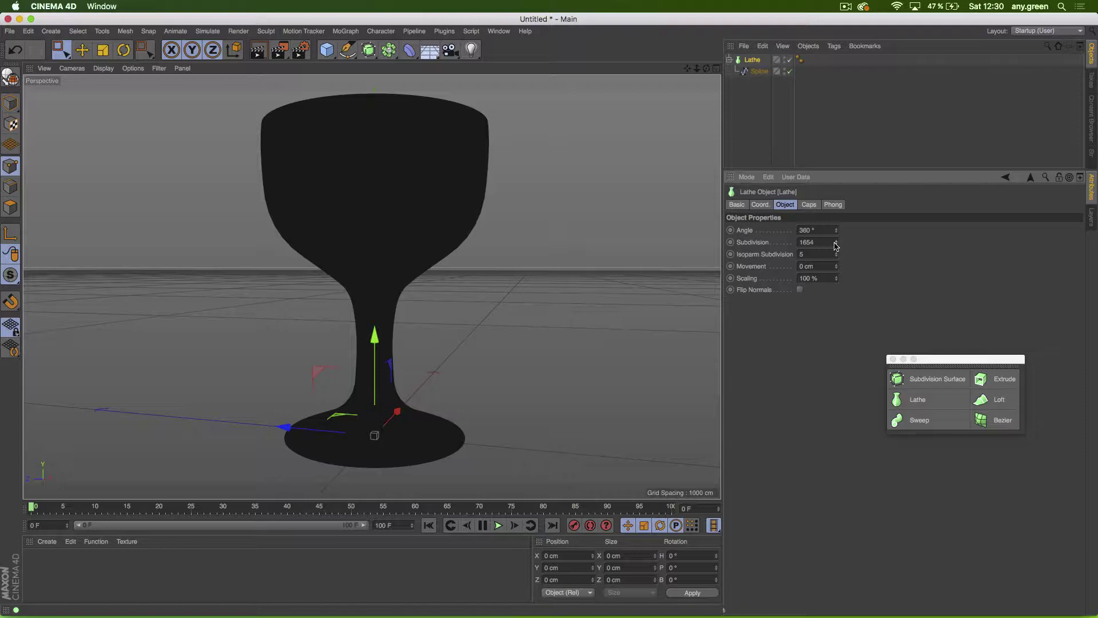
drag(836, 246, 836, 280)
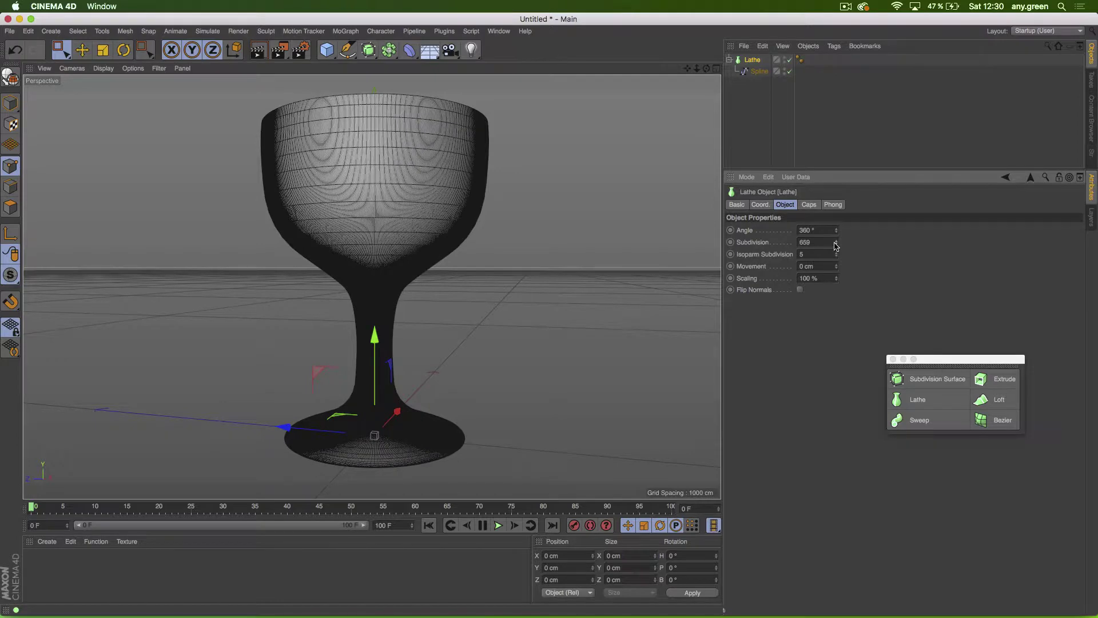
Step: Look up the Lathe's Subdivision setting in the help, highlight its upper limit, and close the help window
right_click(758, 243)
click(787, 452)
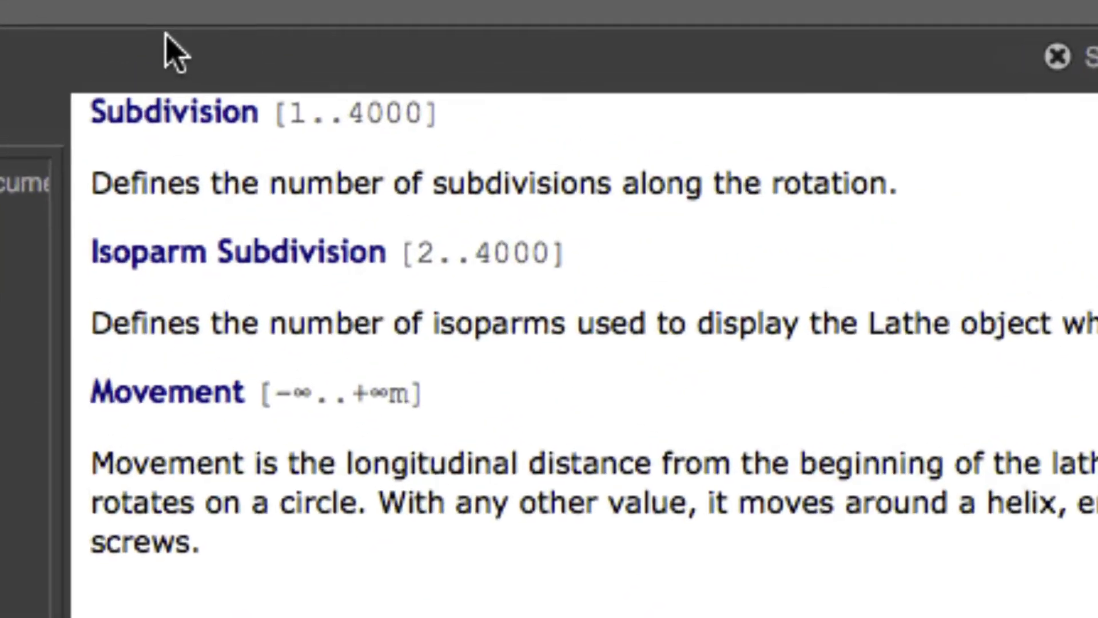
drag(356, 116, 439, 117)
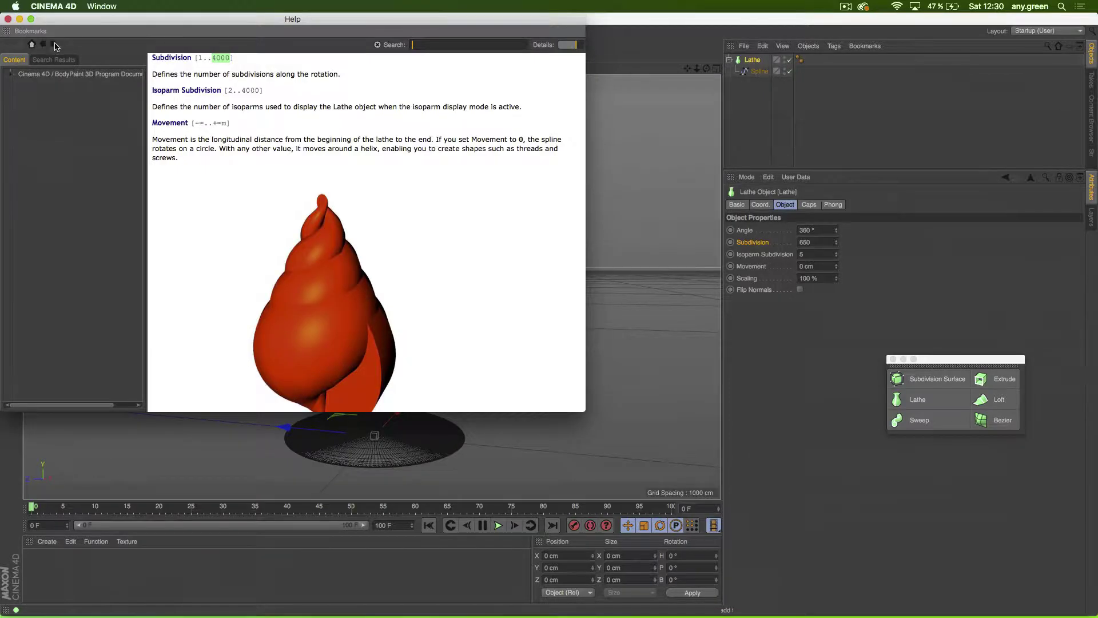
click(9, 19)
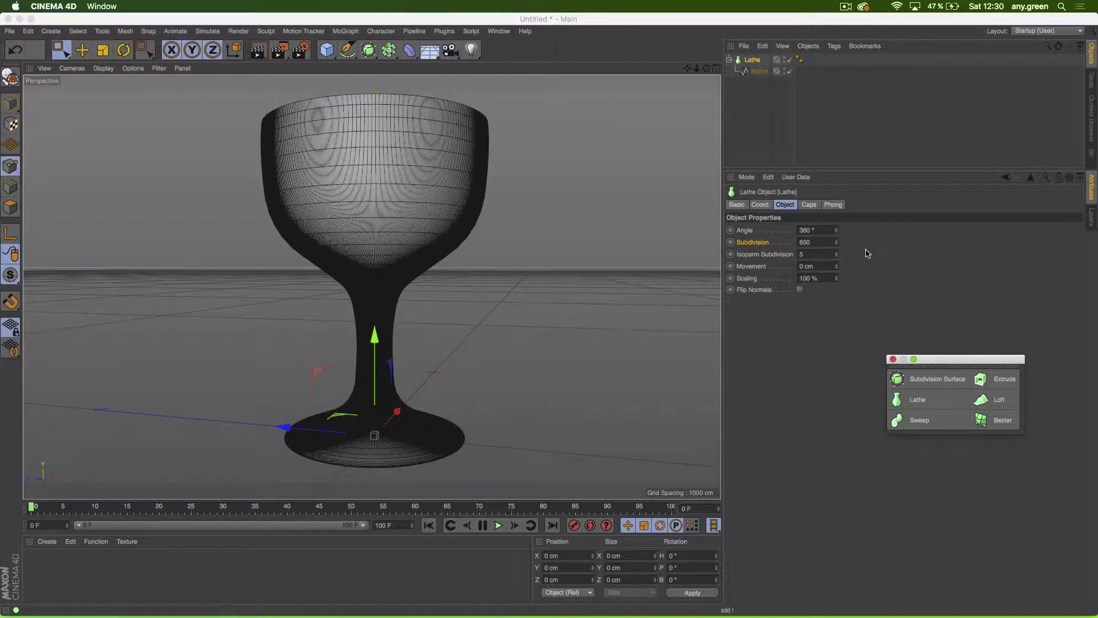
Step: Set the Lathe's Subdivision to 100
drag(838, 247, 836, 246)
click(805, 242)
text(100)
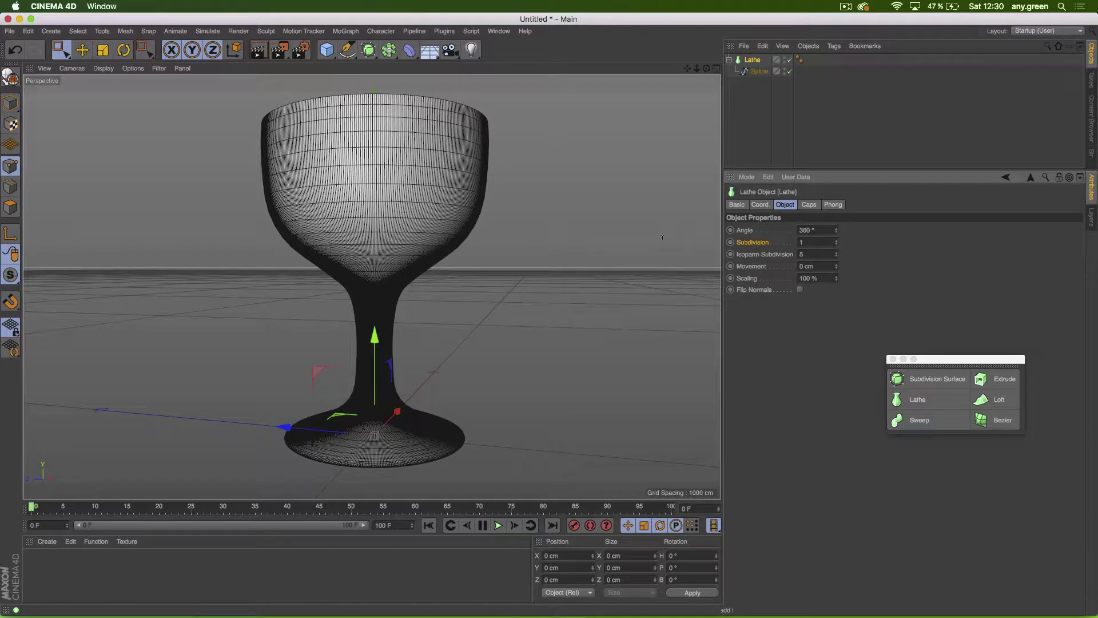
key(Return)
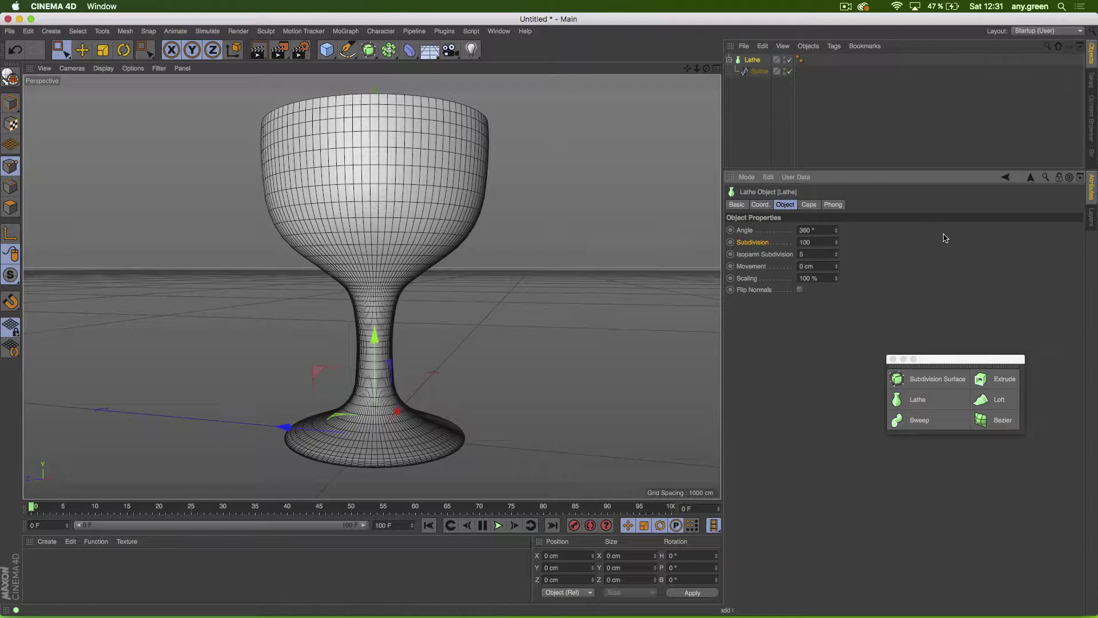
Step: Switch the perspective view to Gouraud Shading without lines and examine the goblet's base up close
click(104, 69)
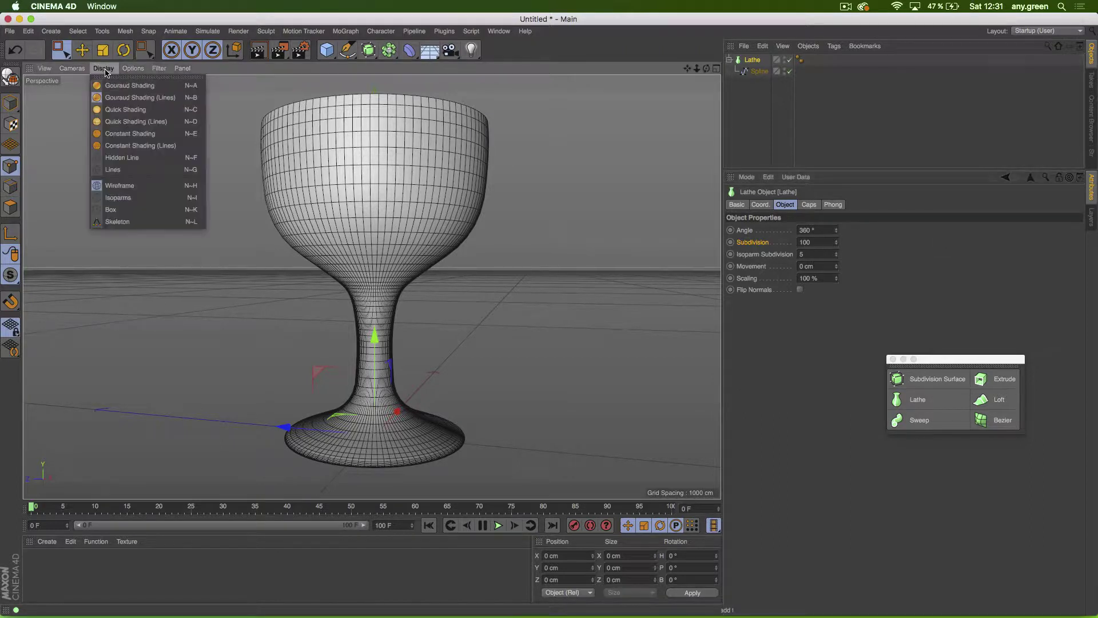
click(124, 85)
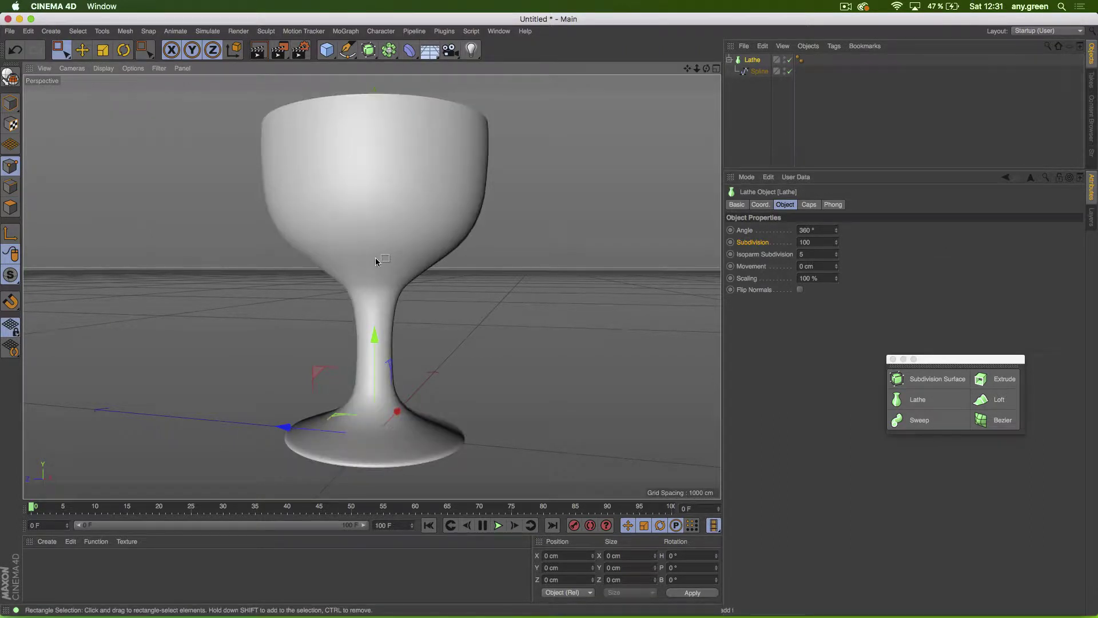
alt+drag(428, 338, 400, 461)
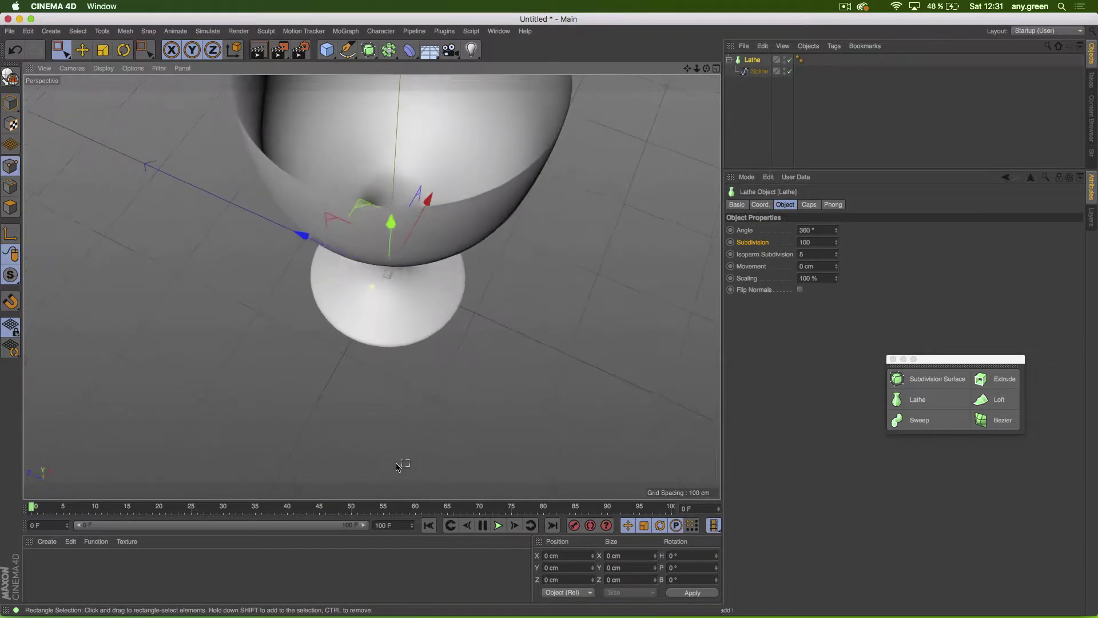
scroll(397, 307, up, 6)
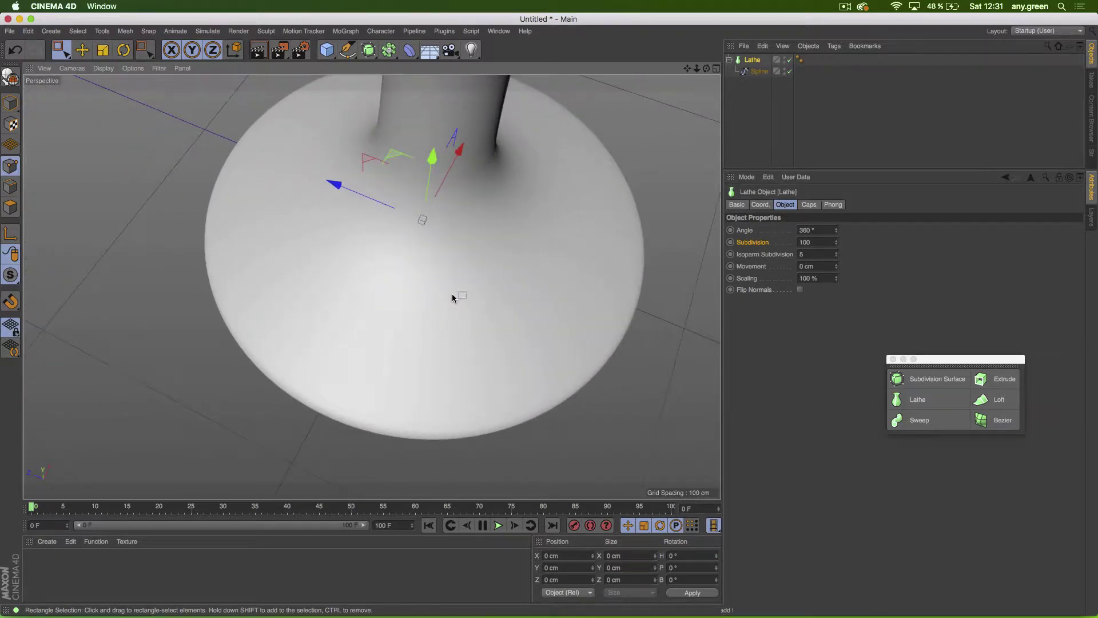
alt+middle_drag(452, 294, 410, 300)
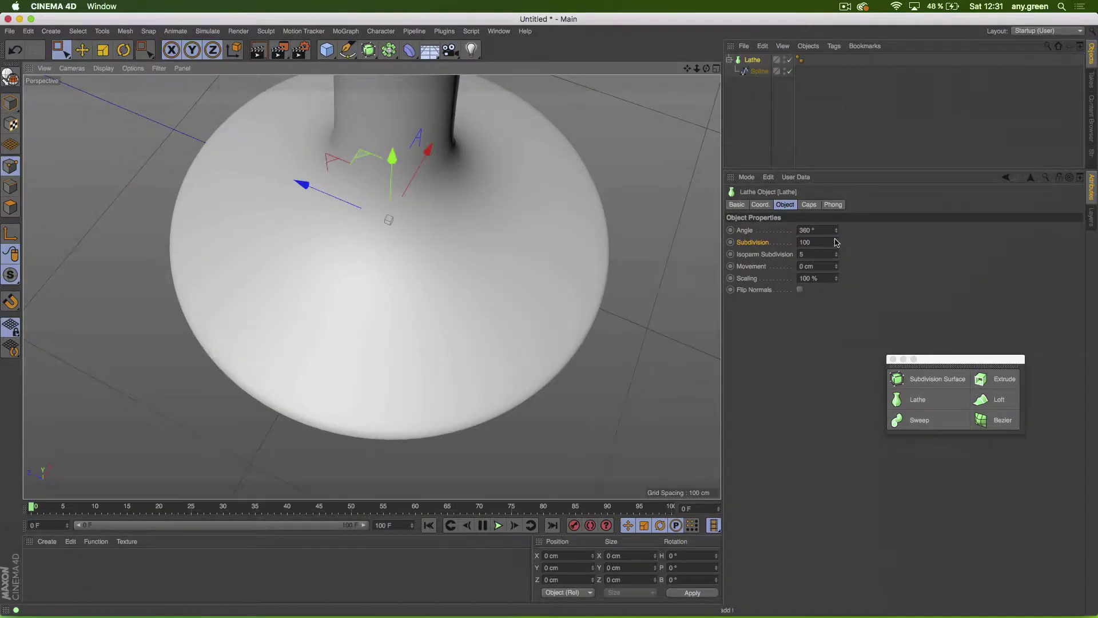
Step: Lower the Lathe's Subdivision to 65 and check the smoothness of the goblet's base, stem and bowl
drag(836, 243, 836, 250)
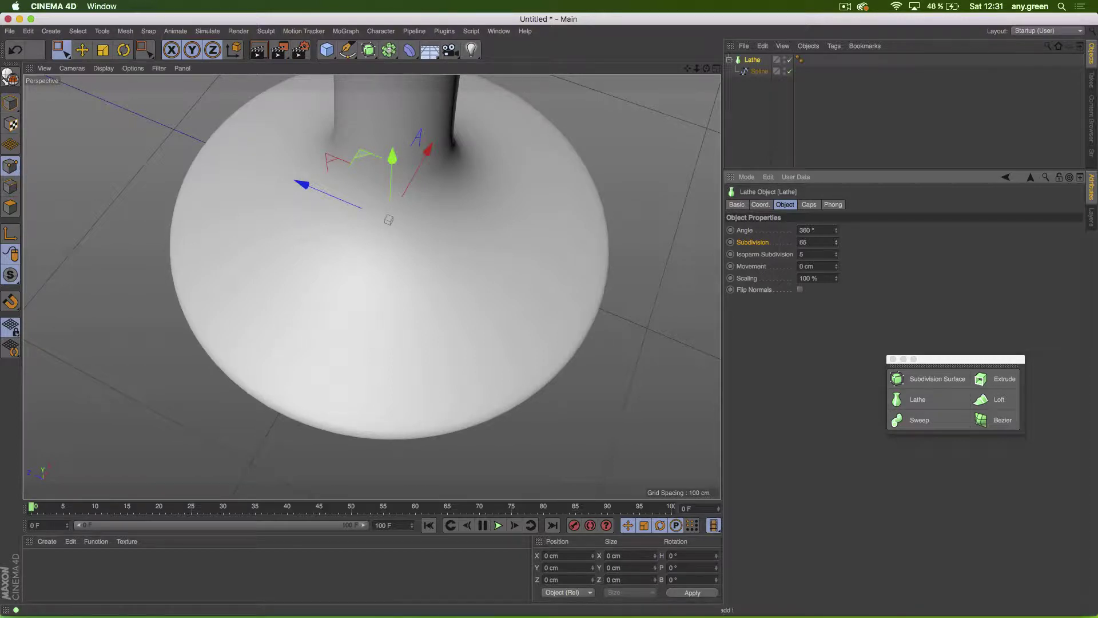
mouse_move(836, 250)
mouse_down()
mouse_move(836, 286)
mouse_move(837, 246)
mouse_move(836, 257)
mouse_up()
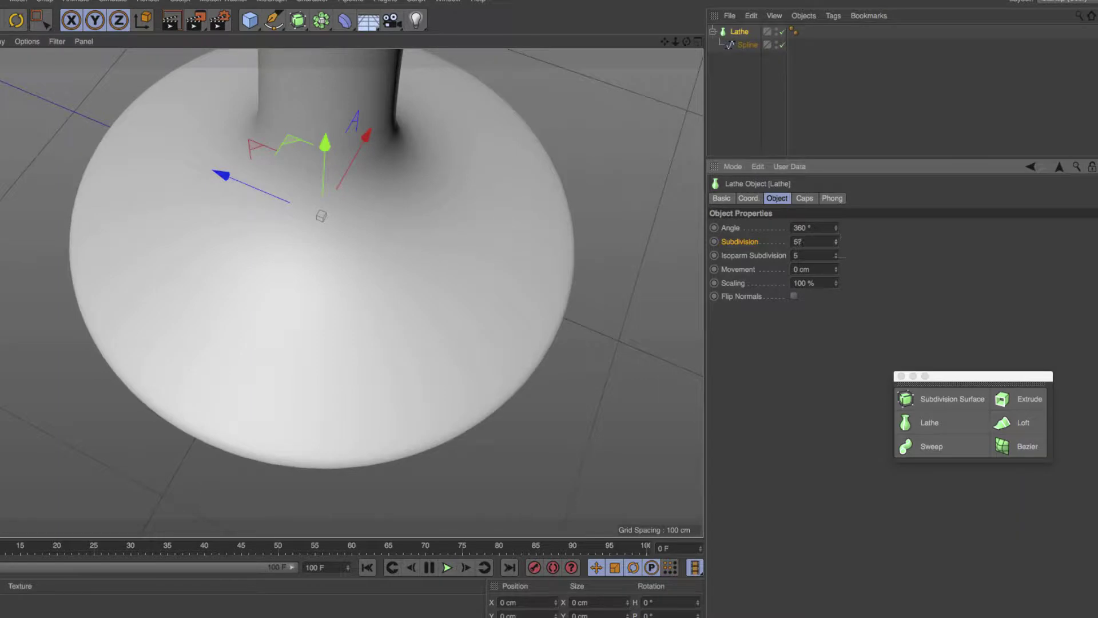
drag(836, 246, 835, 243)
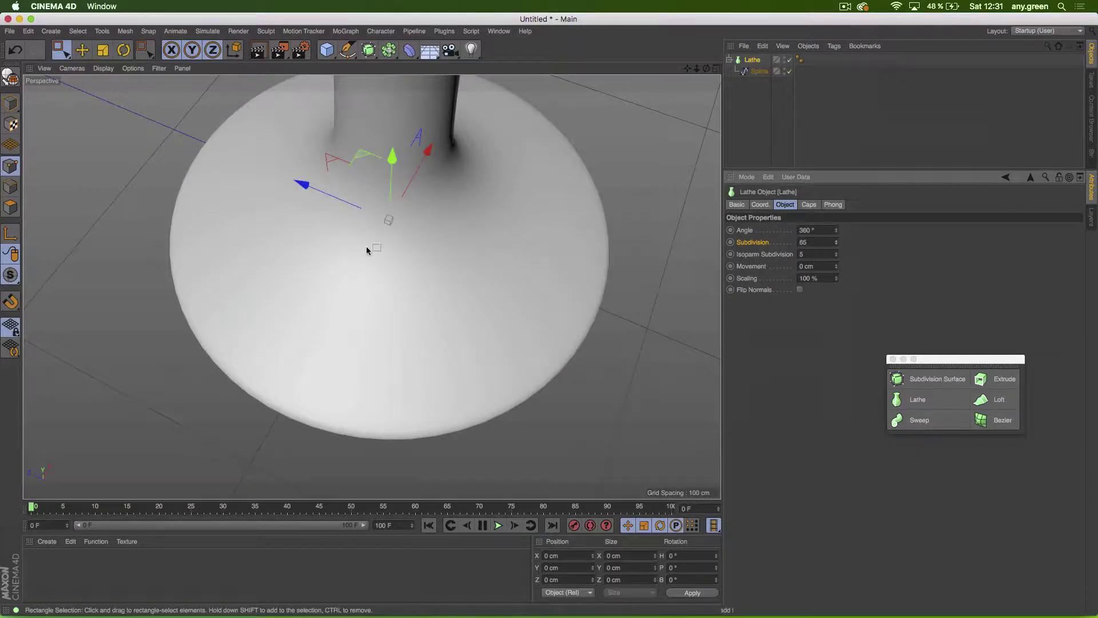
alt+drag(466, 370, 458, 226)
scroll(377, 240, down, 4)
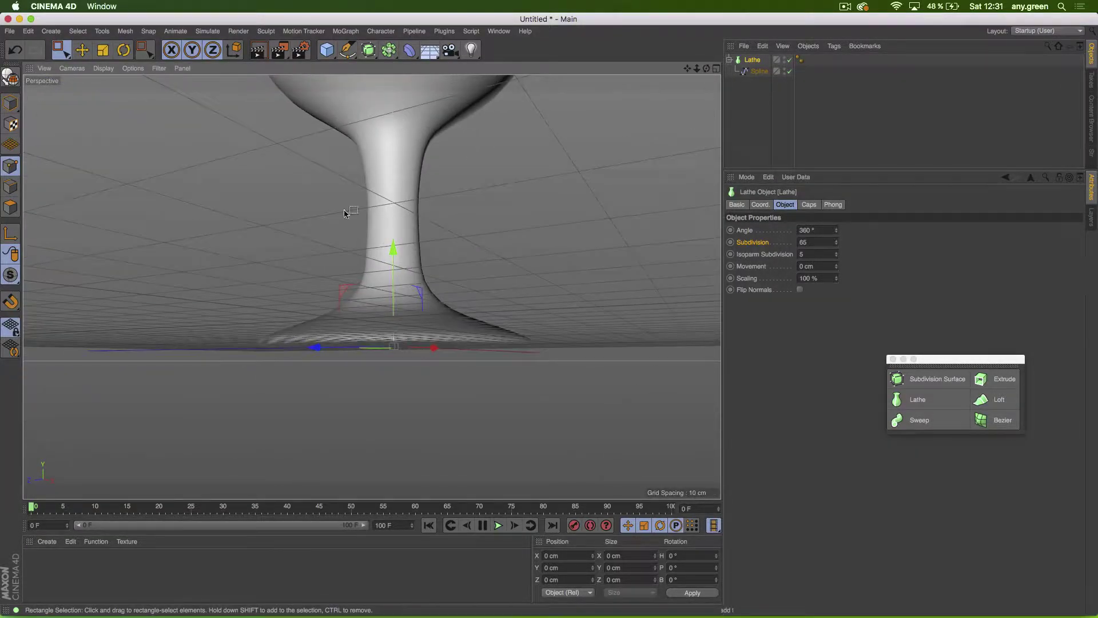
alt+middle_drag(386, 95, 417, 394)
mouse_move(446, 250)
alt+mouse_down()
mouse_move(448, 465)
mouse_move(462, 414)
mouse_move(448, 257)
alt+mouse_up()
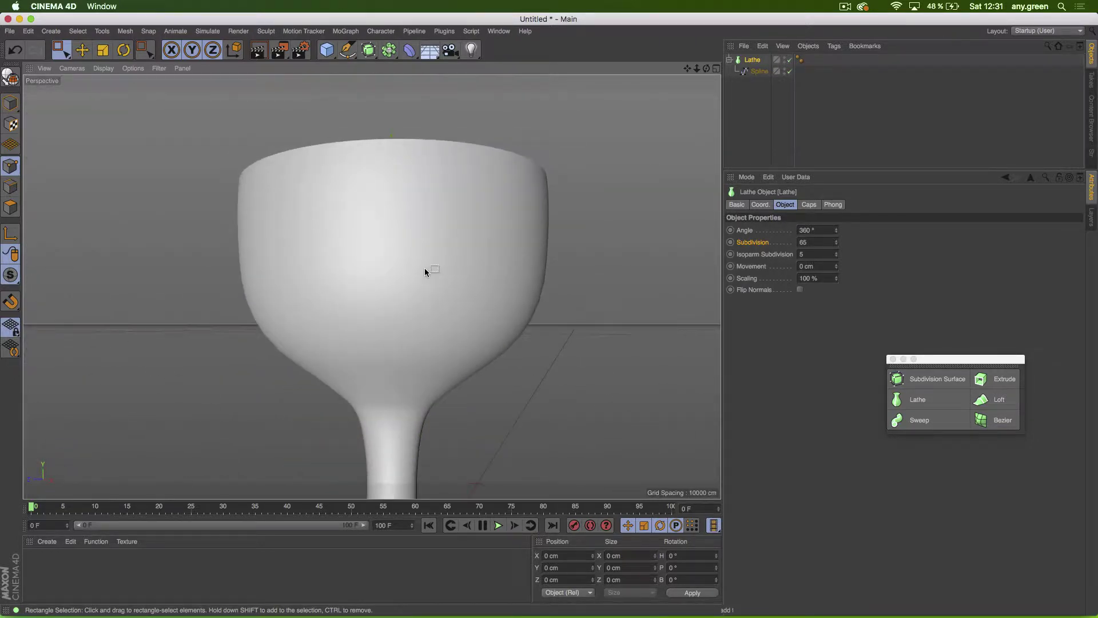
scroll(426, 272, down, 3)
alt+middle_drag(430, 272, 382, 212)
alt+drag(382, 212, 378, 263)
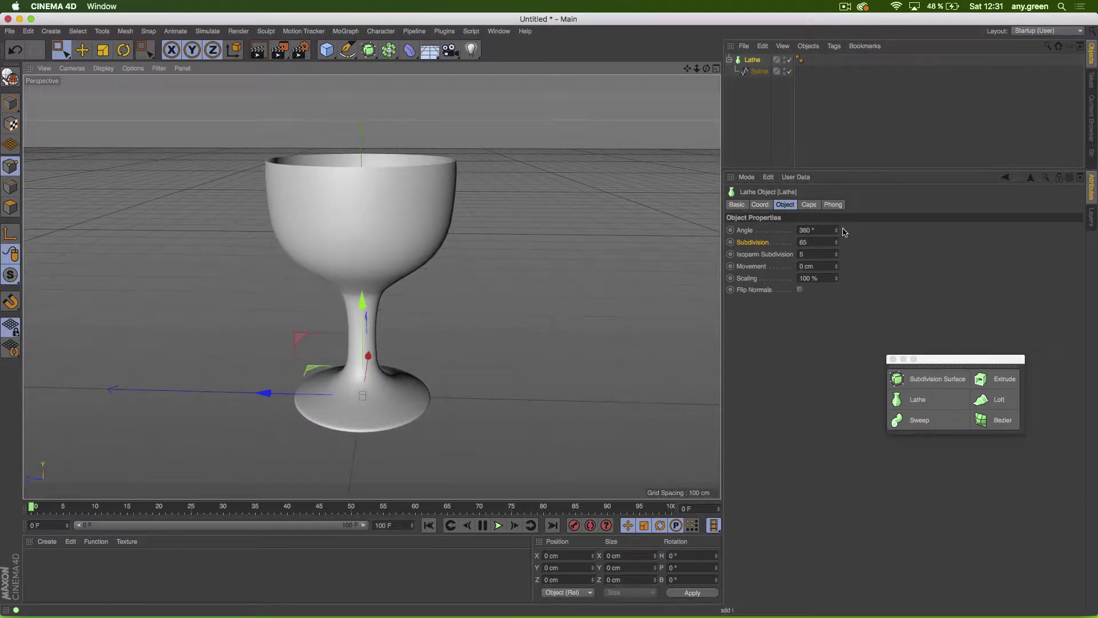
Step: Reduce the Lathe's Angle to 256° to cut the goblet open, and raise it to 366° to close it again
alt+drag(369, 201, 371, 280)
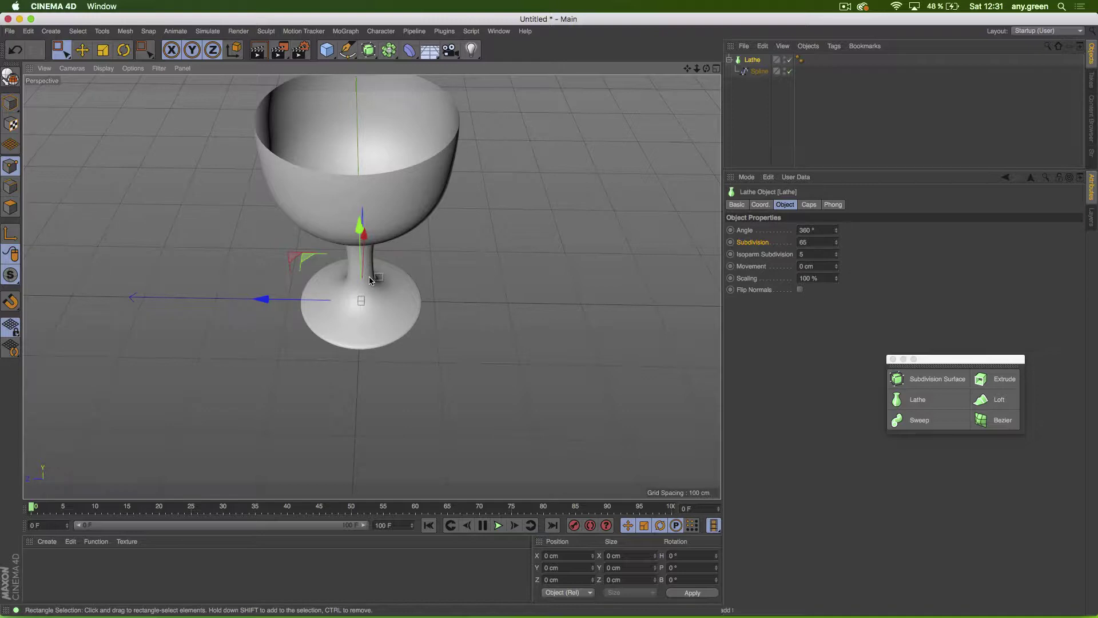
mouse_move(837, 231)
mouse_down()
mouse_move(836, 275)
mouse_move(837, 223)
mouse_move(836, 263)
mouse_move(837, 236)
mouse_up()
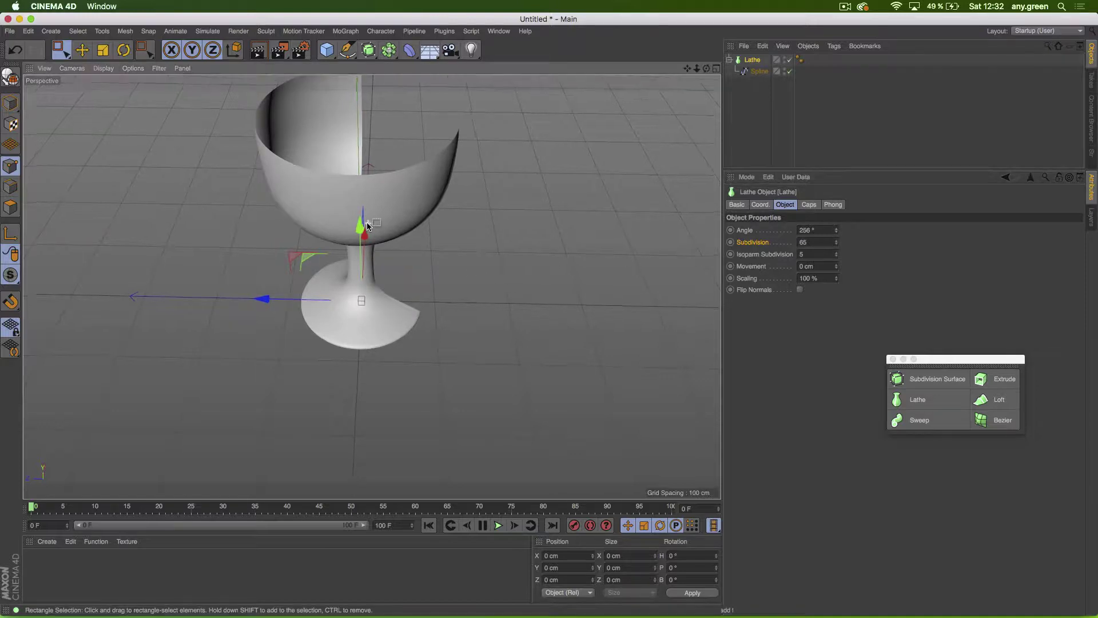
alt+drag(366, 222, 194, 204)
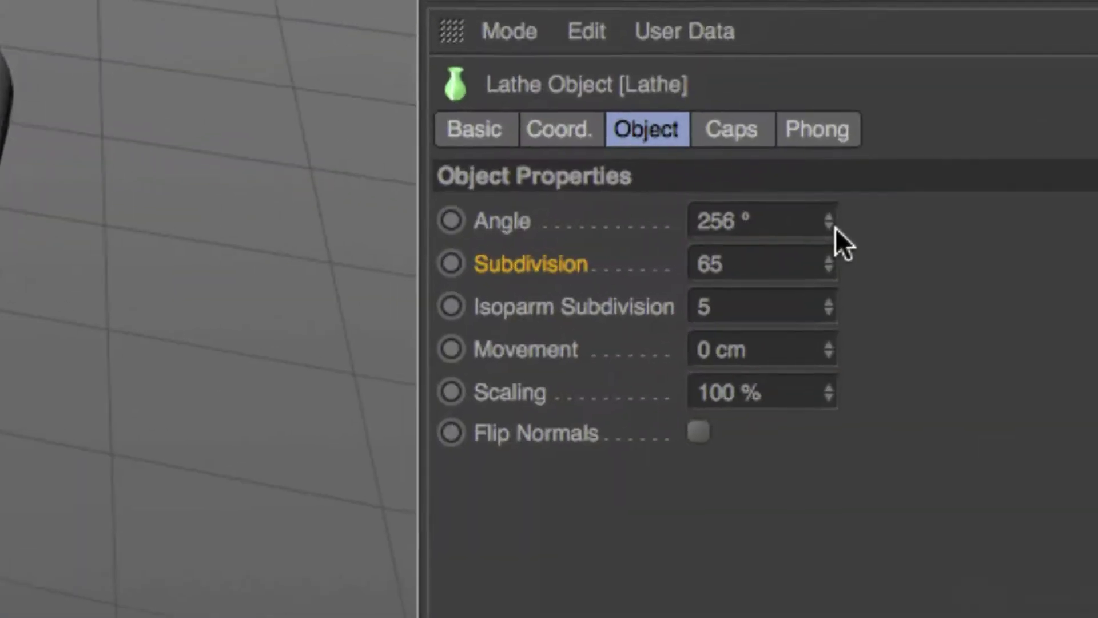
drag(826, 225, 889, 225)
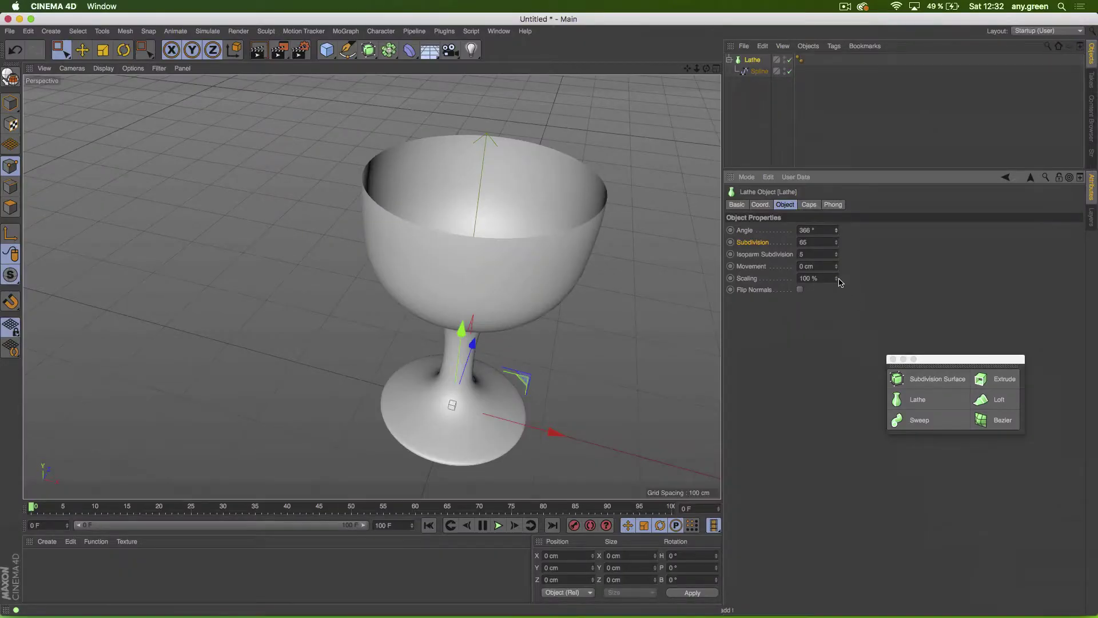
Step: Twist the goblet into a spiral with a Lathe Scaling of 78% and a Movement of 207 cm
drag(840, 282, 837, 208)
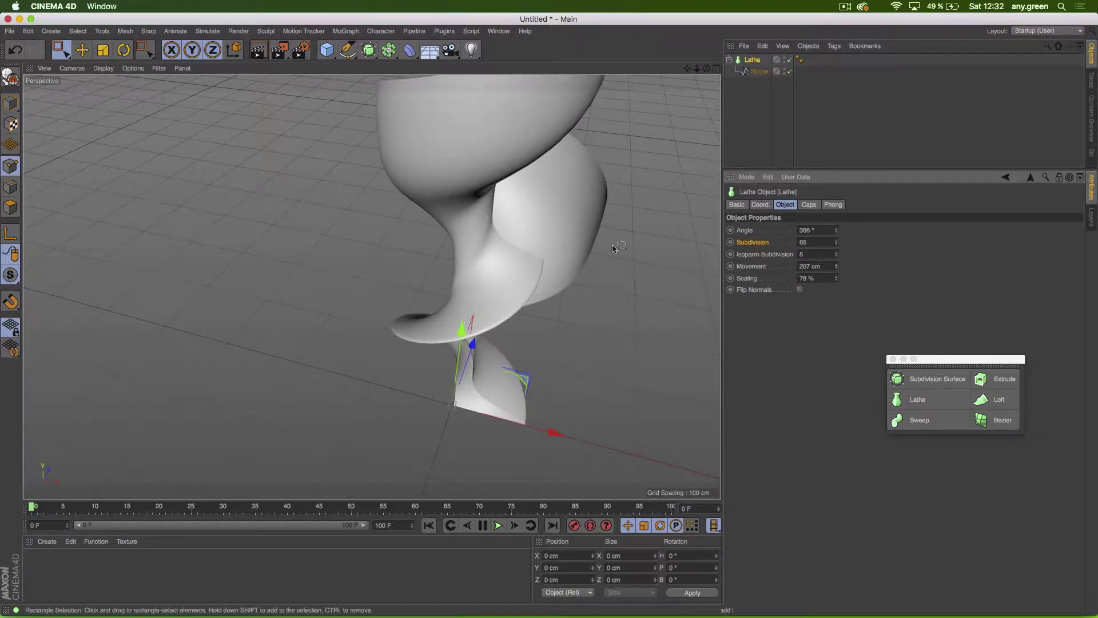
alt+drag(529, 226, 620, 226)
scroll(591, 233, down, 5)
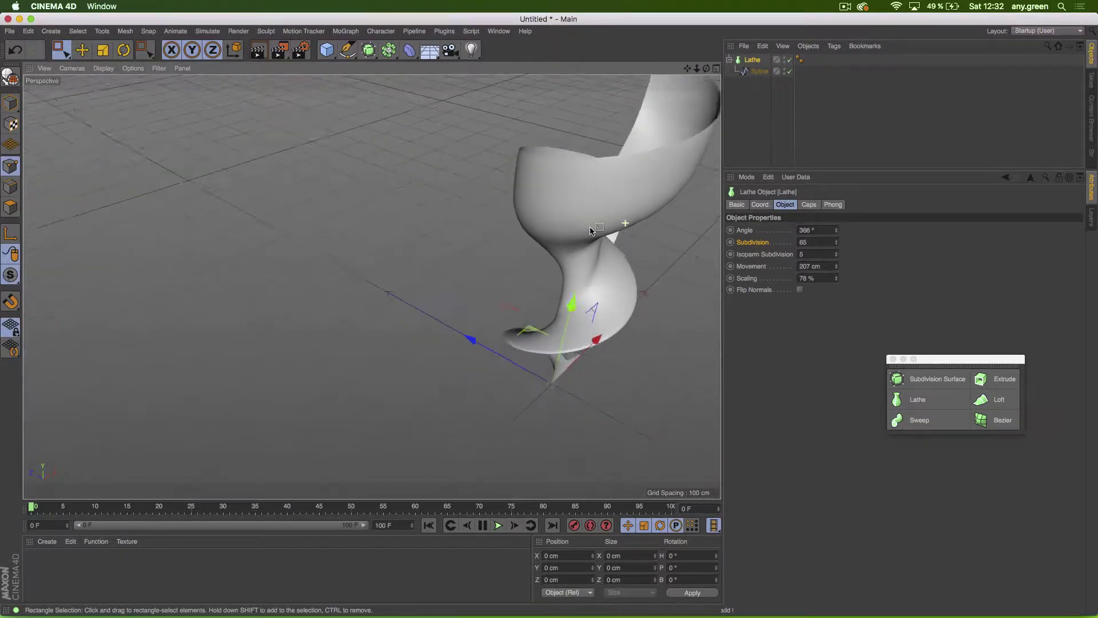
alt+drag(372, 287, 469, 361)
Step: Raise the Lathe's Angle to 1300° and its Movement to 972 cm to form a tall multi-turn spiral
drag(835, 230, 836, 150)
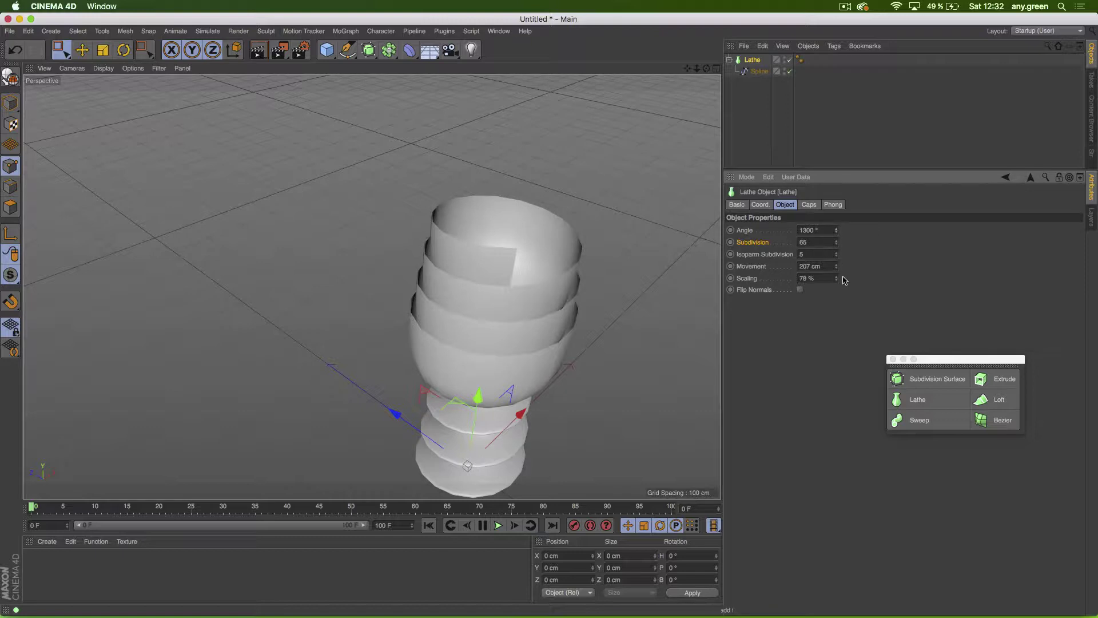
mouse_move(836, 266)
mouse_down()
mouse_move(836, 183)
mouse_move(835, 274)
mouse_up()
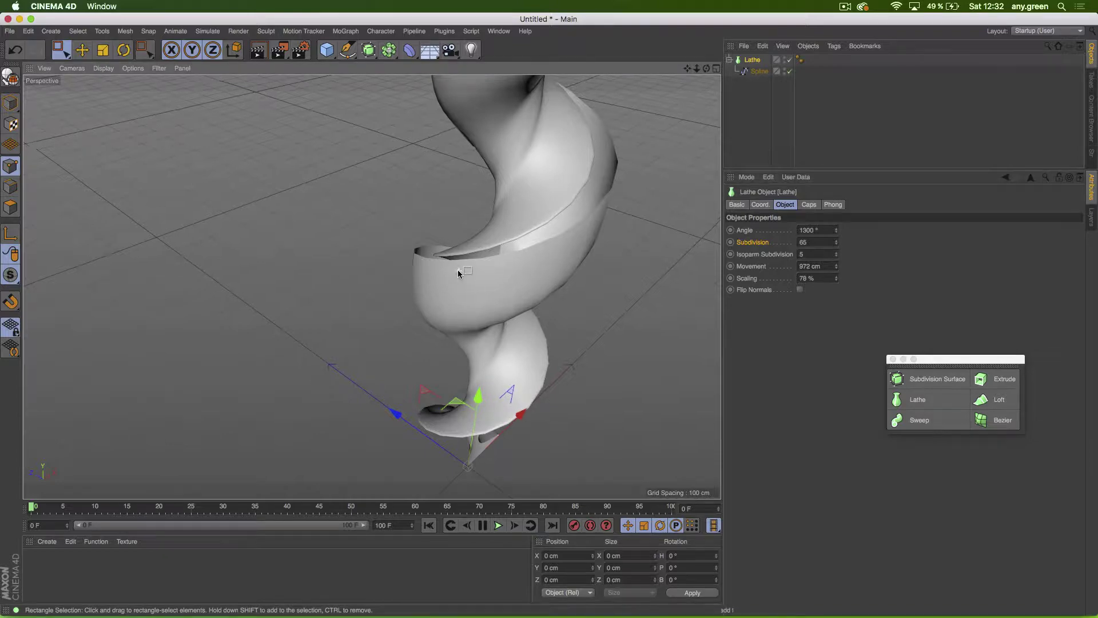
alt+drag(457, 269, 570, 224)
alt+right_drag(456, 214, 545, 201)
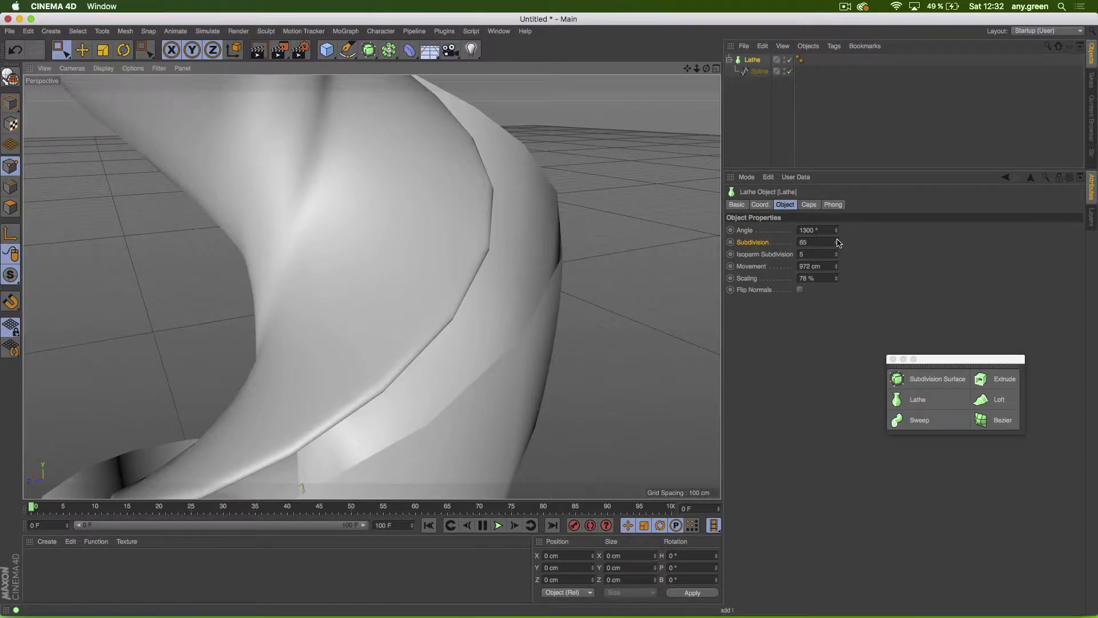
Step: Smooth the spiral with a Lathe Subdivision of 252, inspect it from several sides, and reselect the Lathe
drag(836, 241, 836, 174)
click(481, 332)
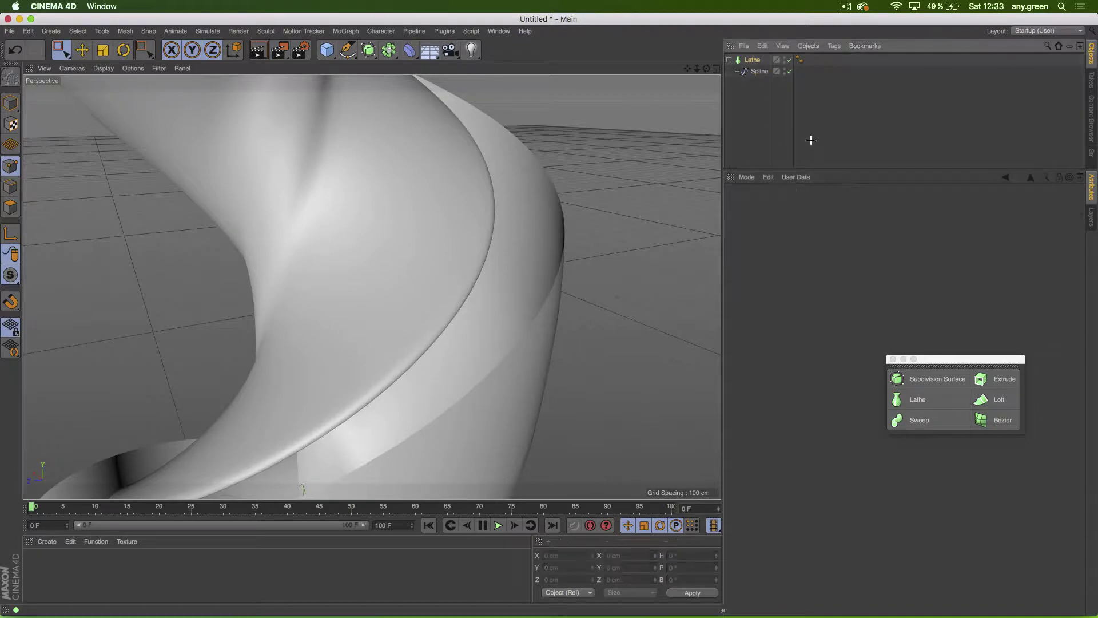
alt+right_drag(481, 332, 343, 377)
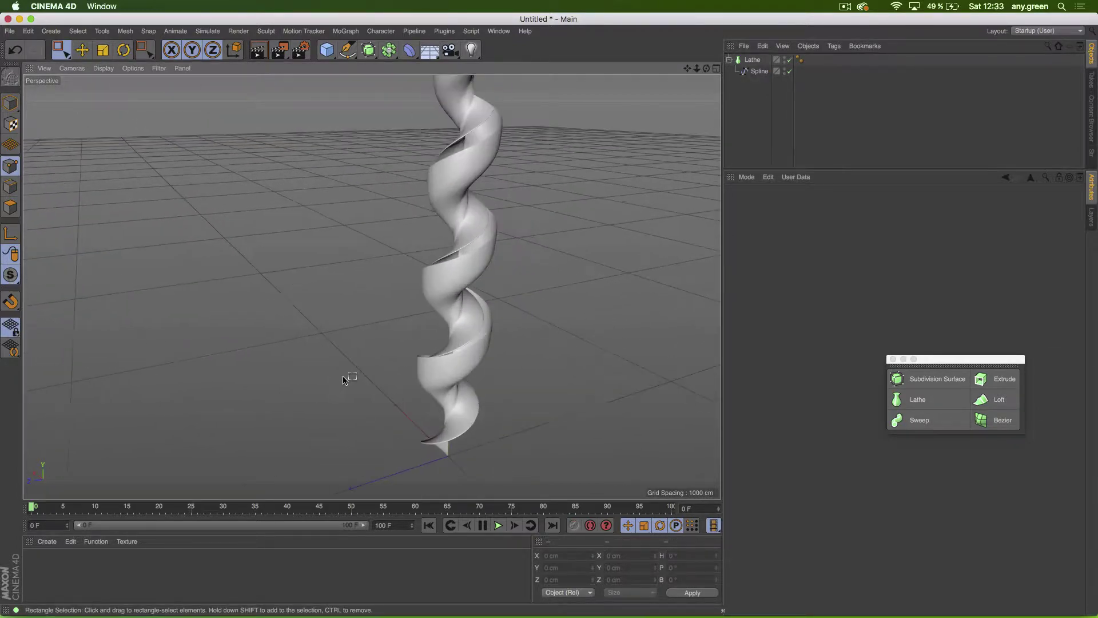
alt+drag(441, 282, 574, 227)
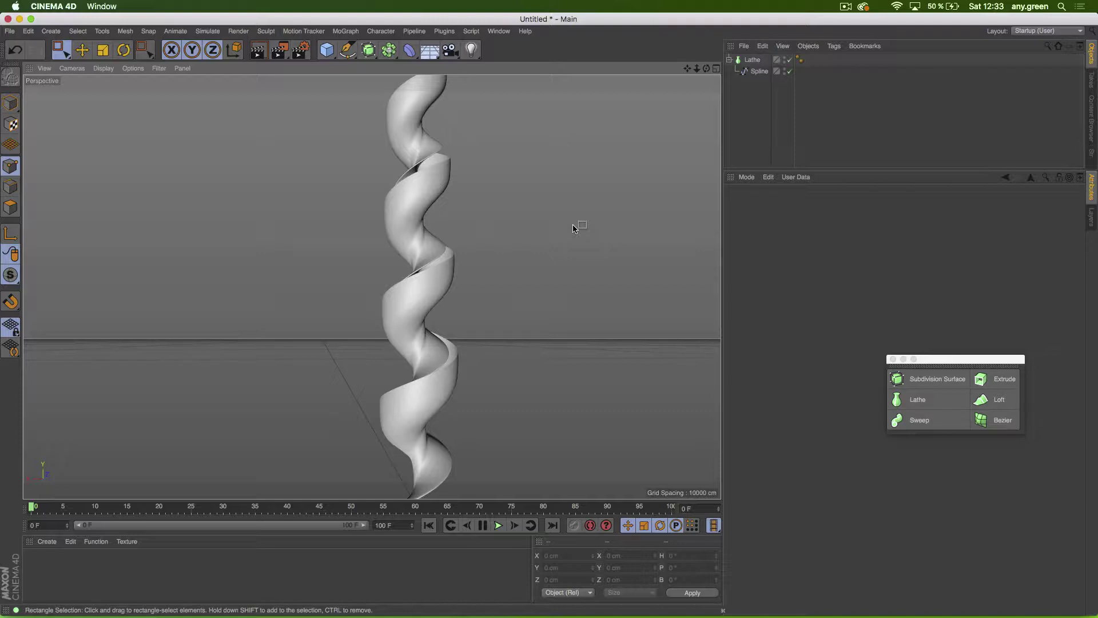
alt+drag(502, 258, 393, 191)
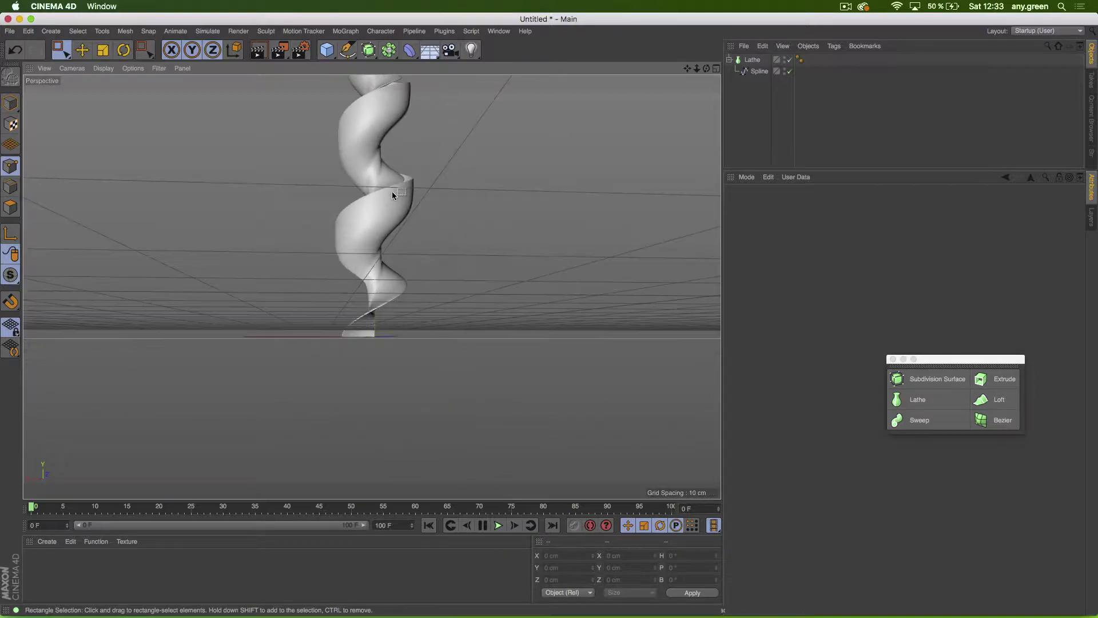
alt+drag(381, 264, 443, 246)
click(751, 61)
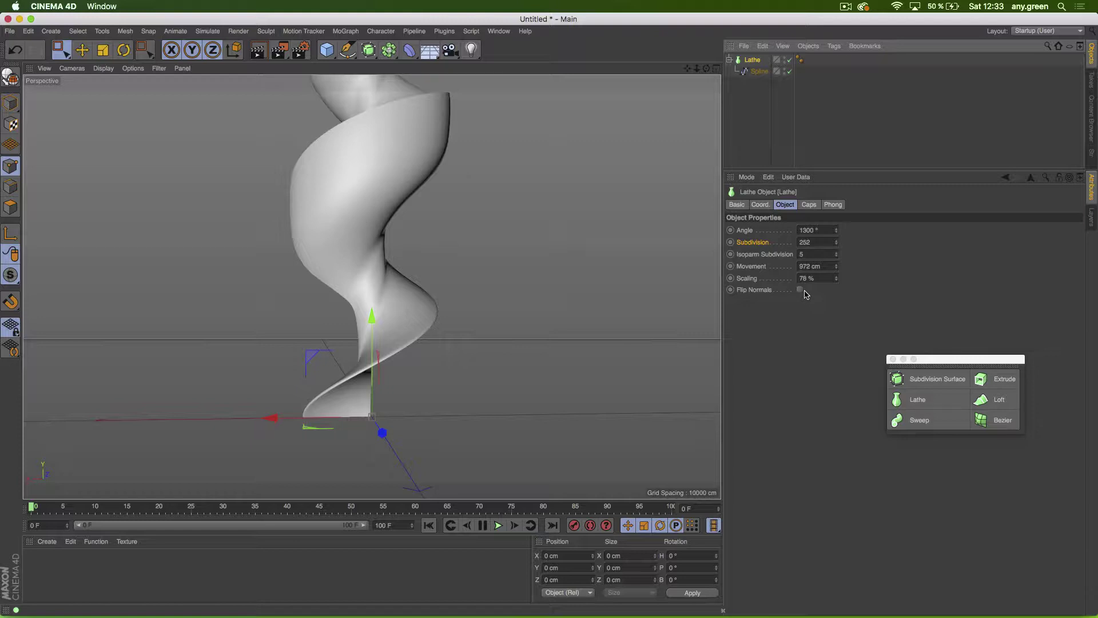
Step: In a new project, add a sphere of type Hemisphere and rotate it to a bank angle of -90°
key(super+n)
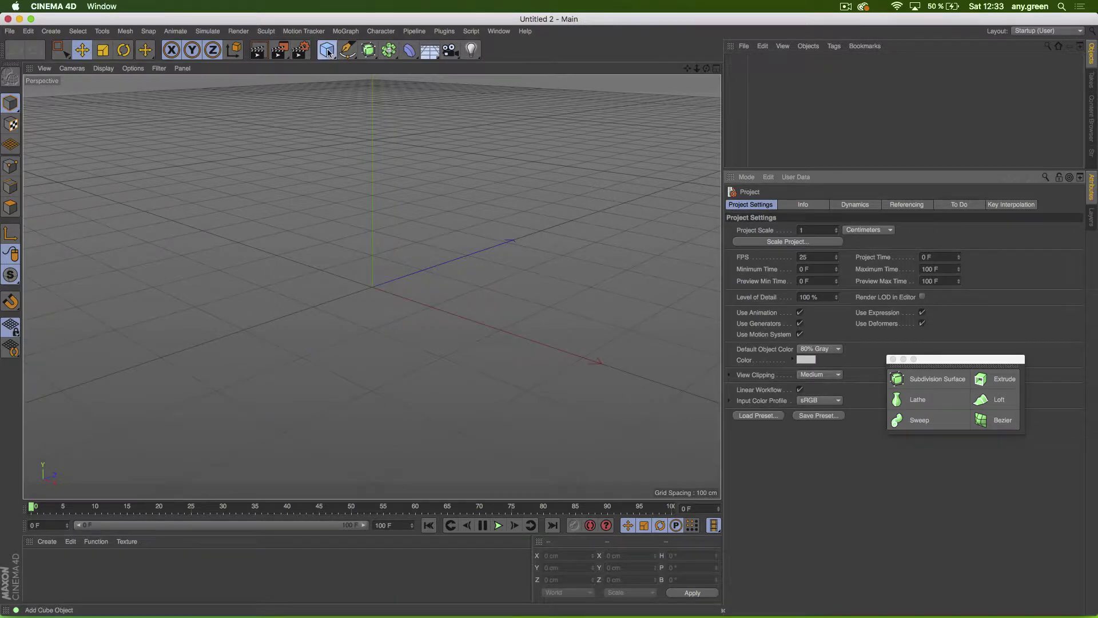
drag(328, 53, 557, 83)
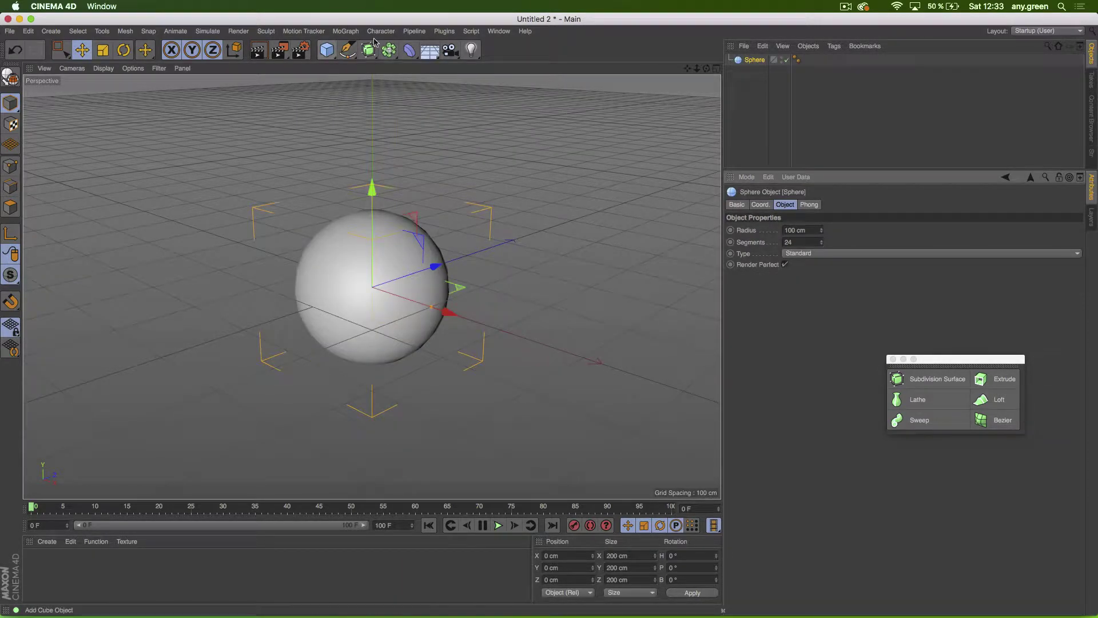
click(815, 253)
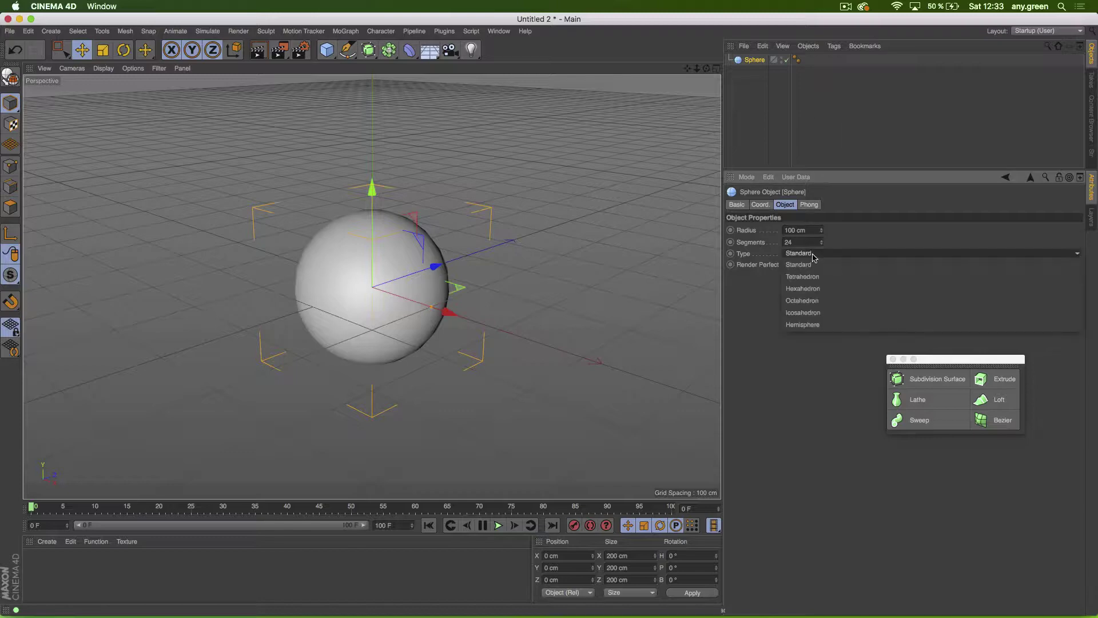
click(825, 329)
key(r)
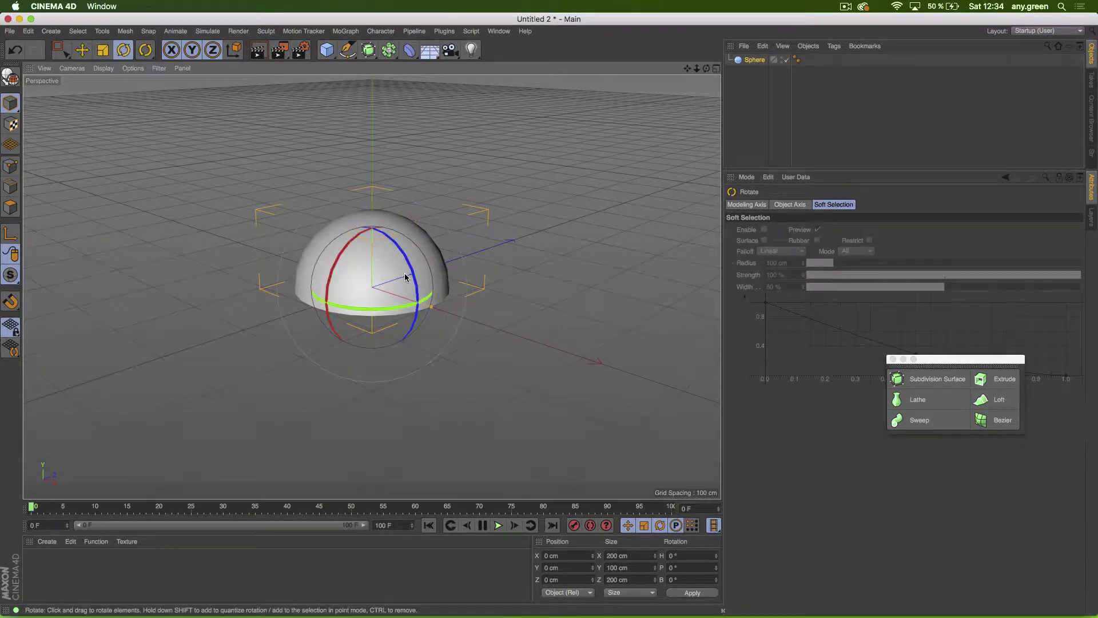
drag(413, 273, 322, 150)
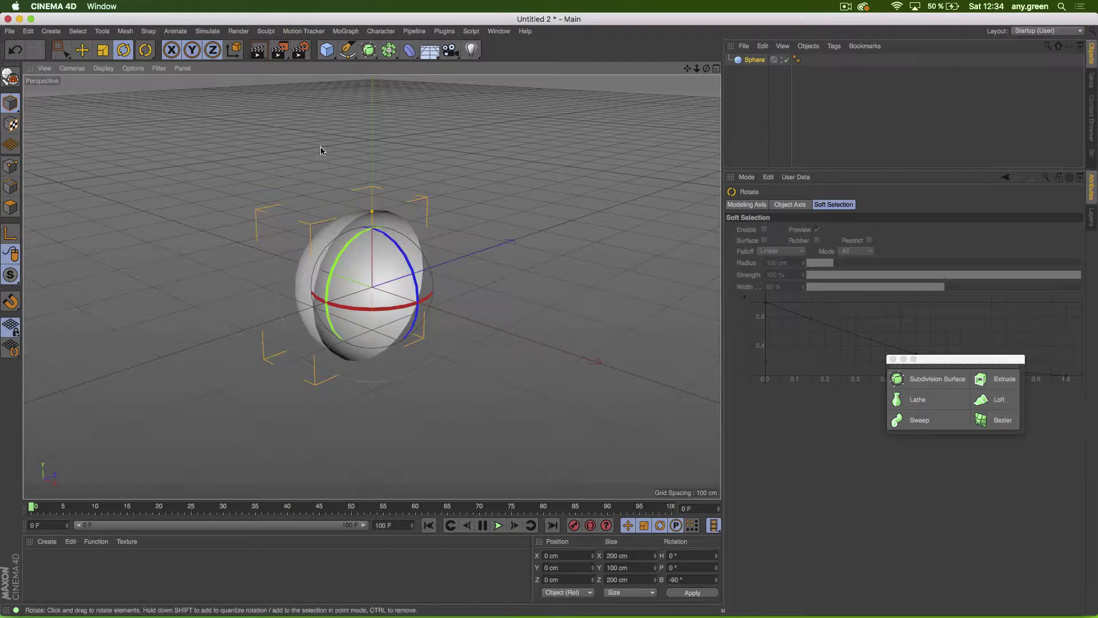
Step: Create a material with a green colour of hue 129° and saturation 90%
double_click(39, 563)
double_click(36, 563)
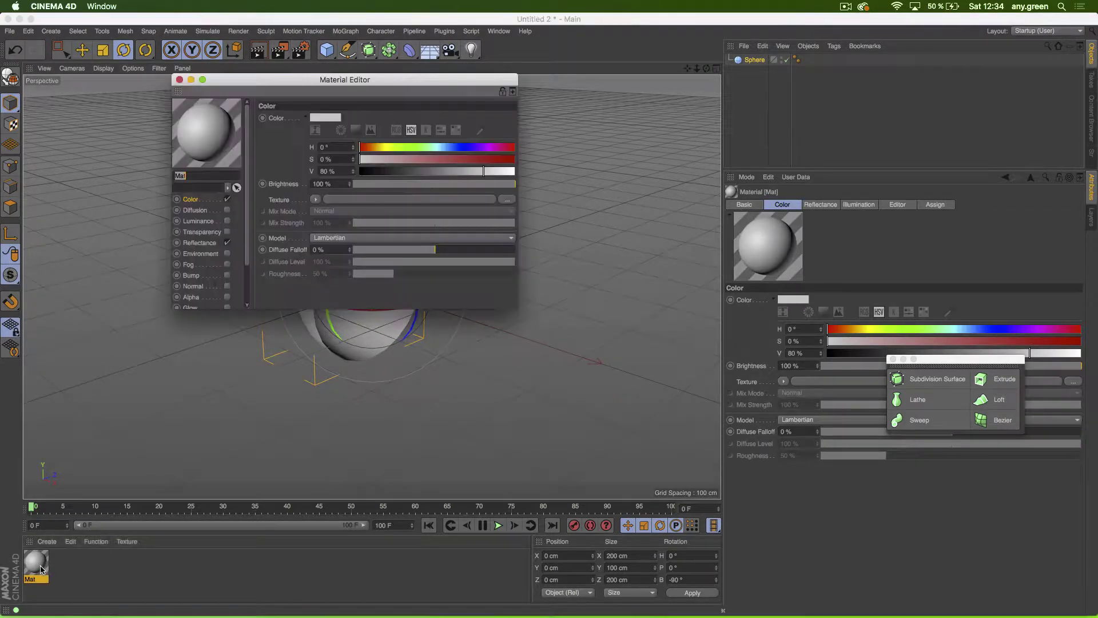
click(415, 148)
click(498, 160)
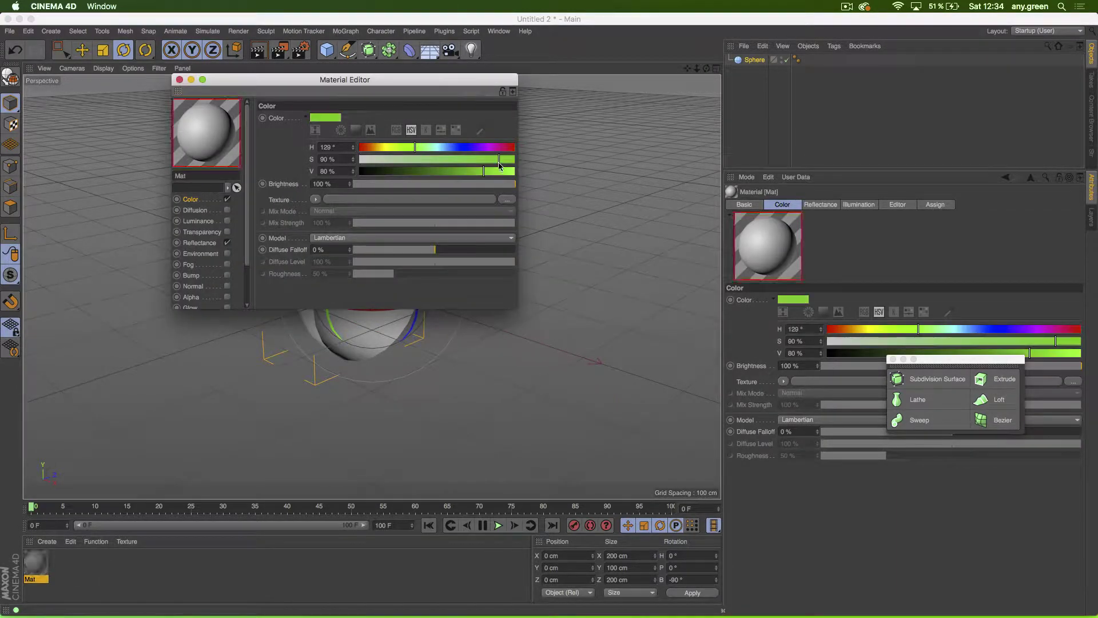
click(179, 79)
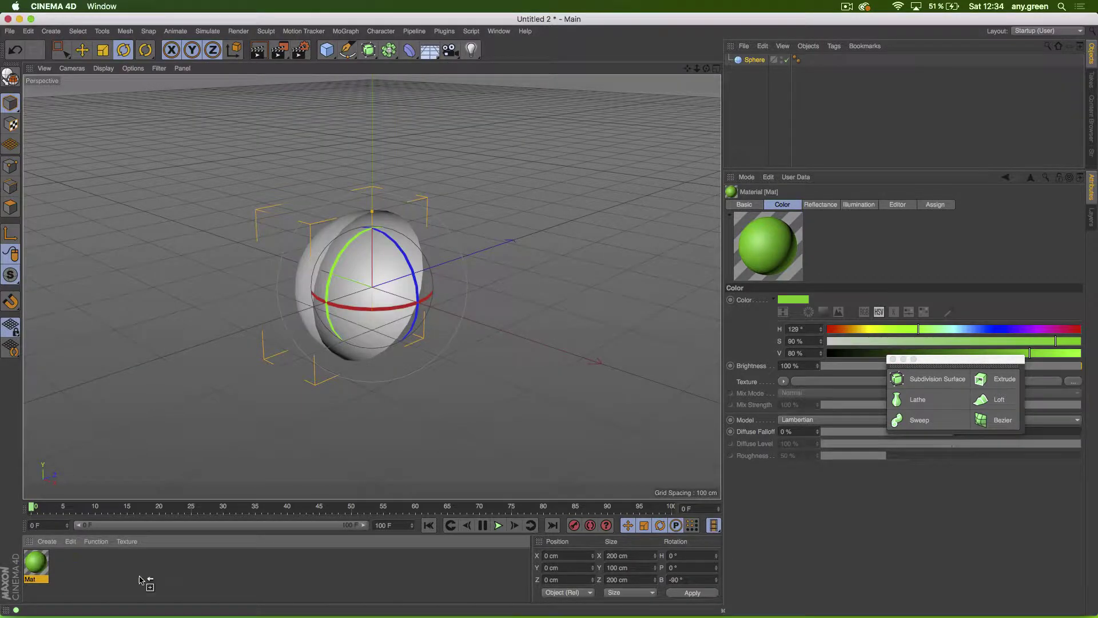
Step: Duplicate the green material and change the copy's colour to orange with a hue of 34°
double_click(73, 566)
double_click(64, 563)
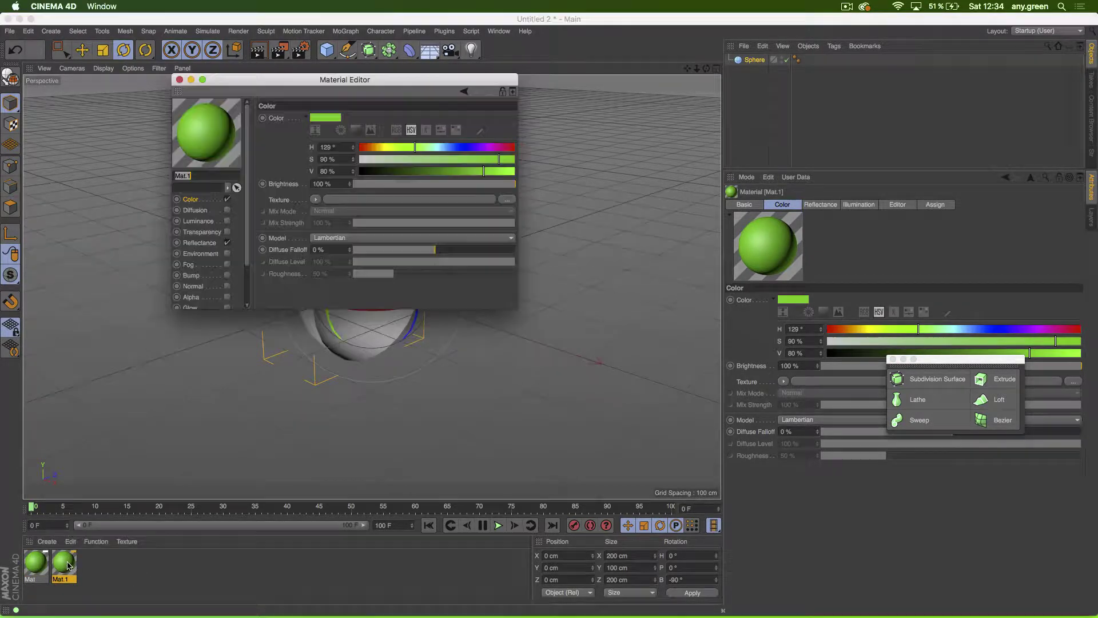
click(369, 149)
drag(369, 150, 374, 149)
click(179, 80)
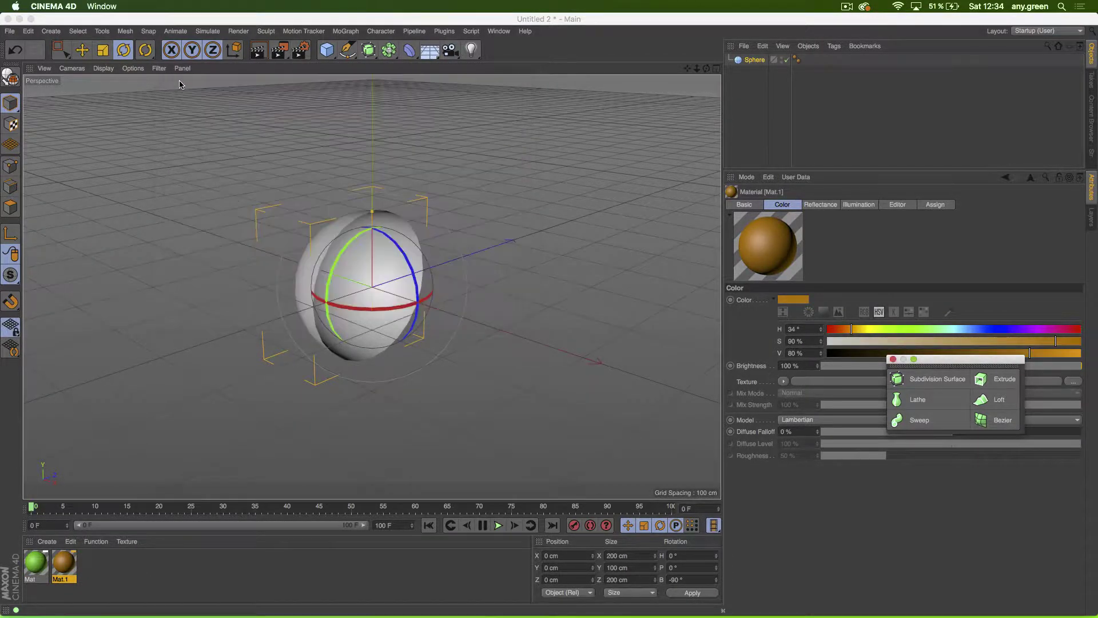
Step: Apply both the green and the orange material to the hemisphere, with the orange texture tag after the green one
click(95, 541)
click(91, 570)
drag(92, 570, 748, 61)
click(842, 61)
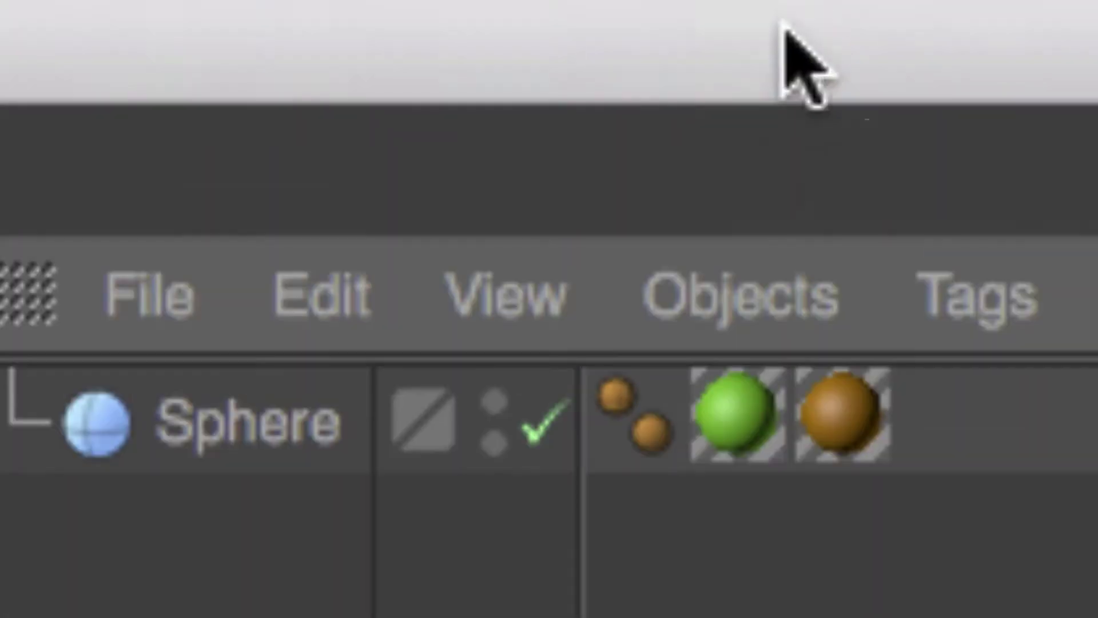
Step: Restrict the hemisphere's orange texture tag to the Front side and view both surfaces of the hemisphere
click(741, 409)
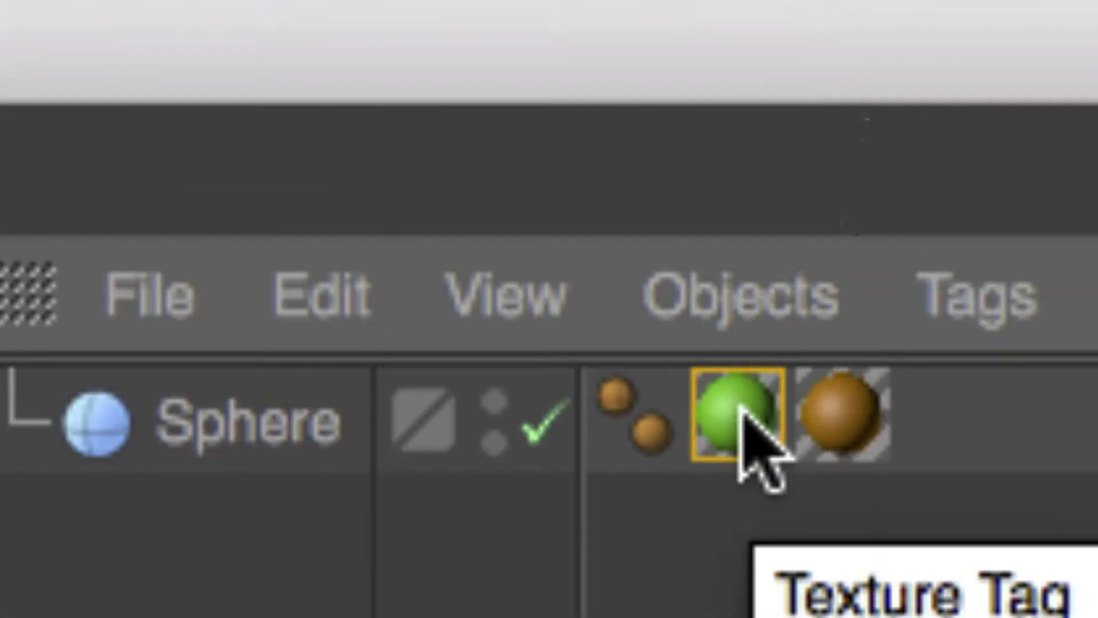
click(839, 401)
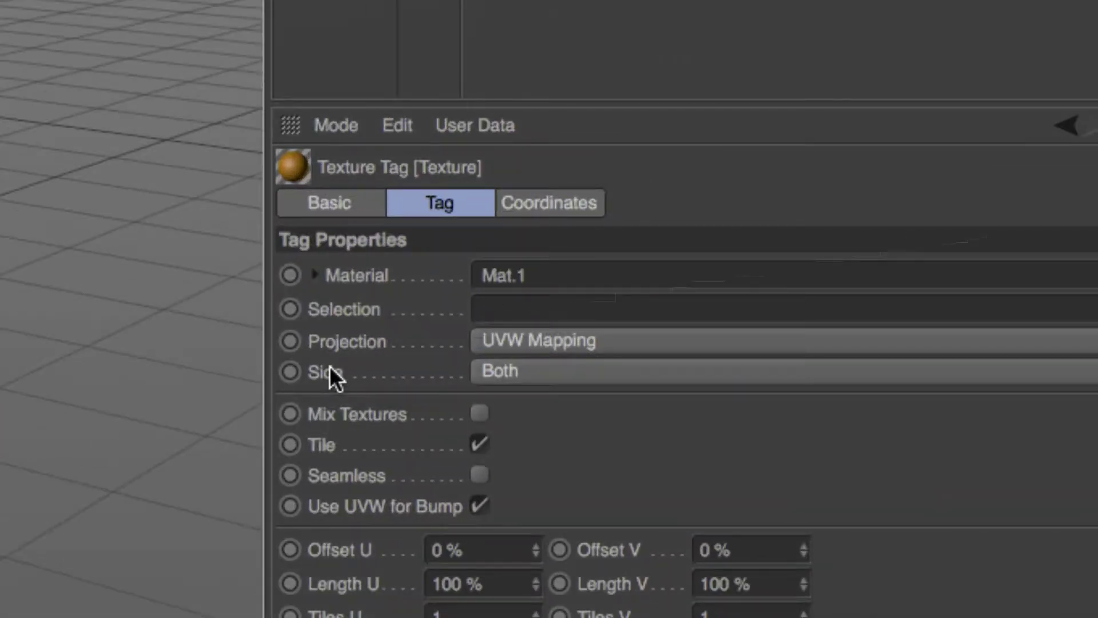
click(509, 372)
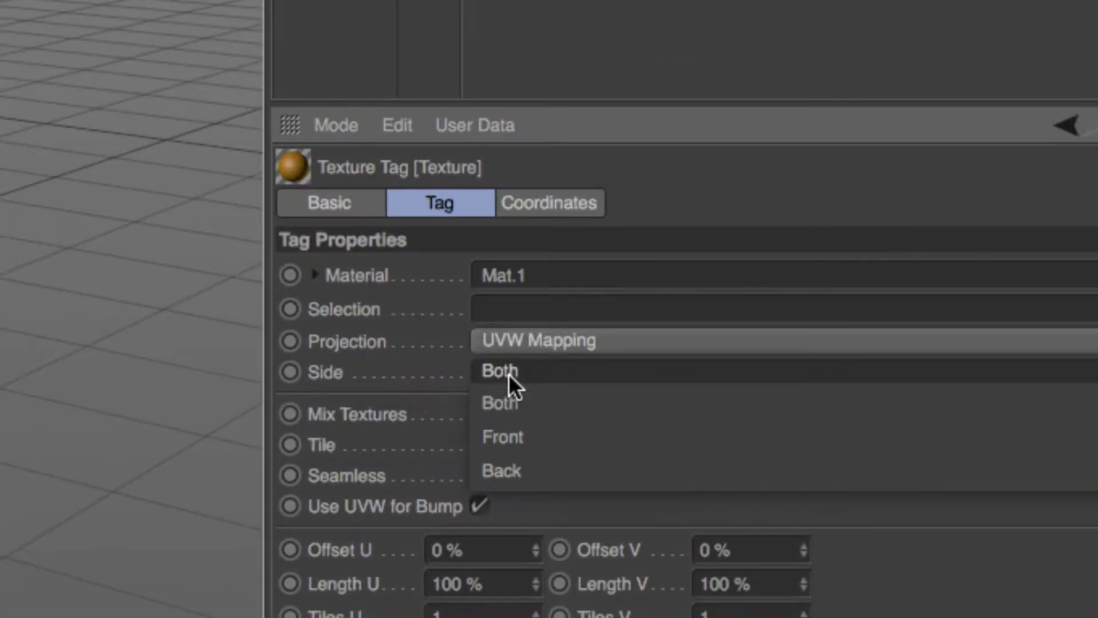
click(534, 439)
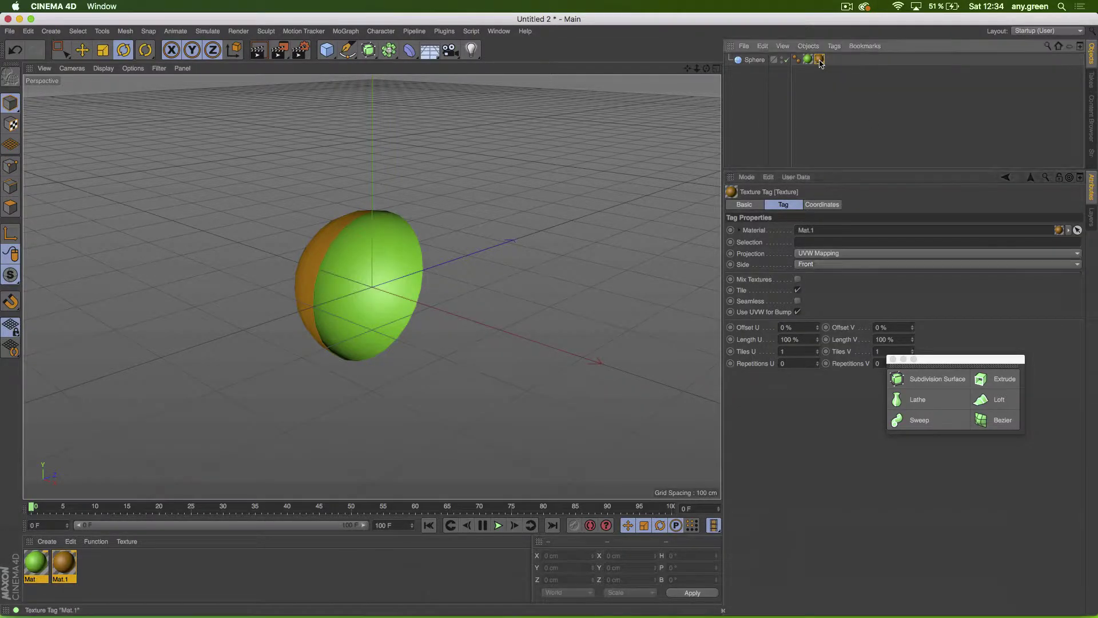
alt+drag(314, 262, 374, 281)
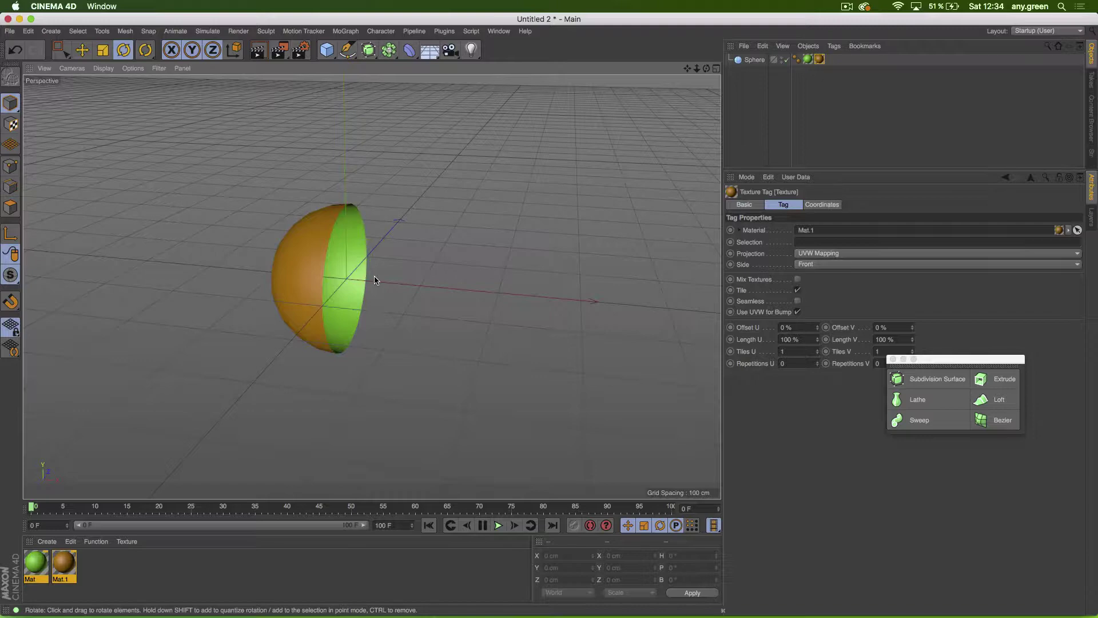
Step: Delete the hemisphere and add a Plane primitive in its place
click(747, 62)
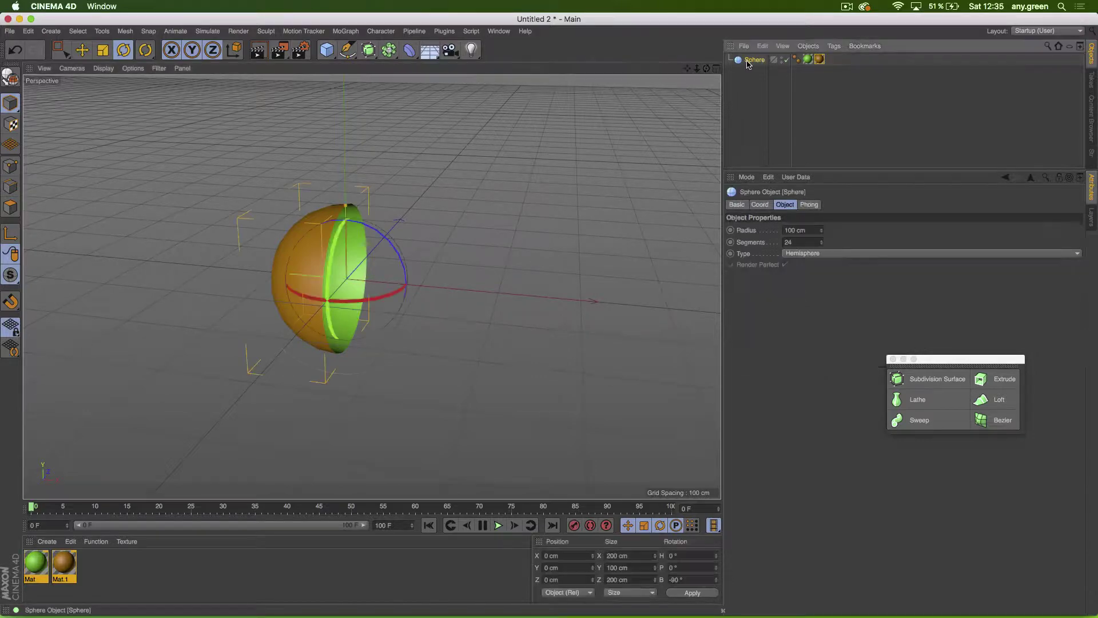
key(Delete)
click(326, 50)
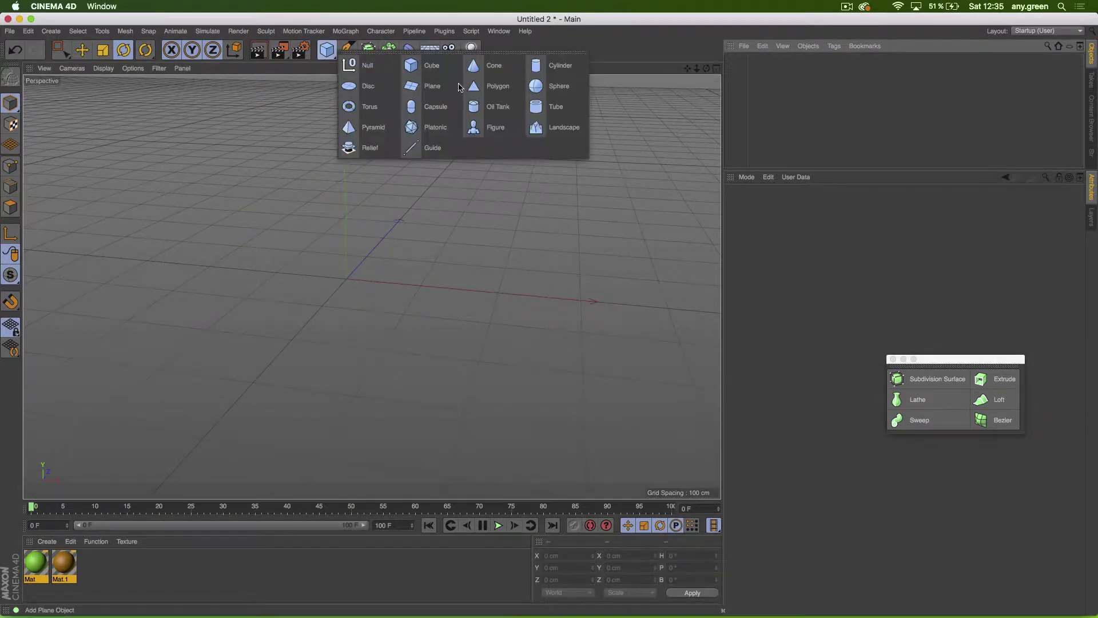
click(432, 86)
scroll(442, 304, up, 5)
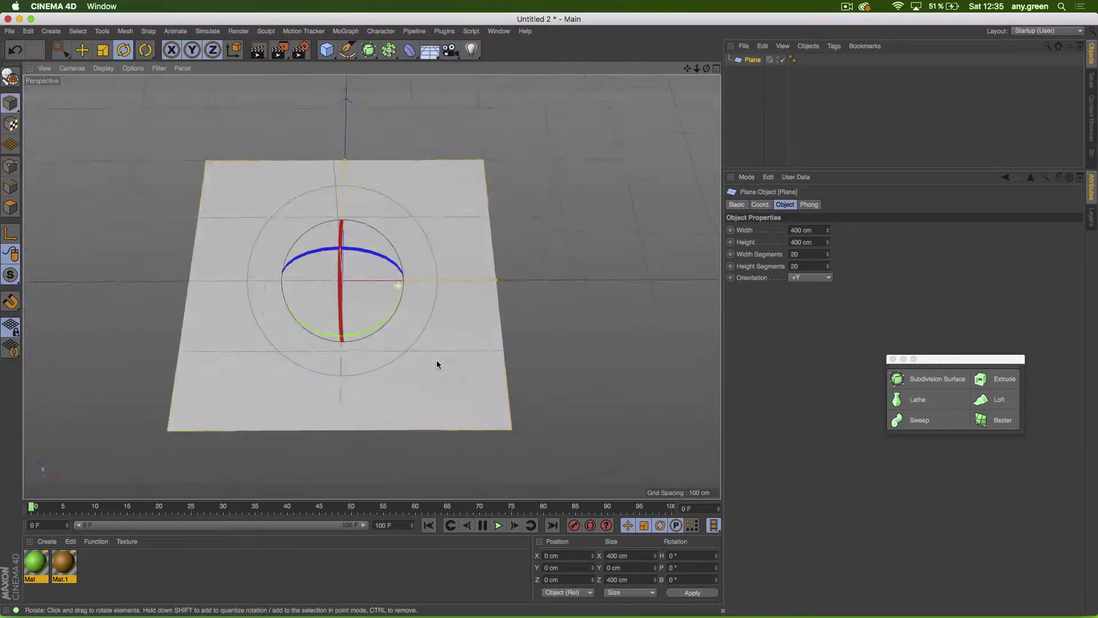
alt+drag(437, 361, 434, 355)
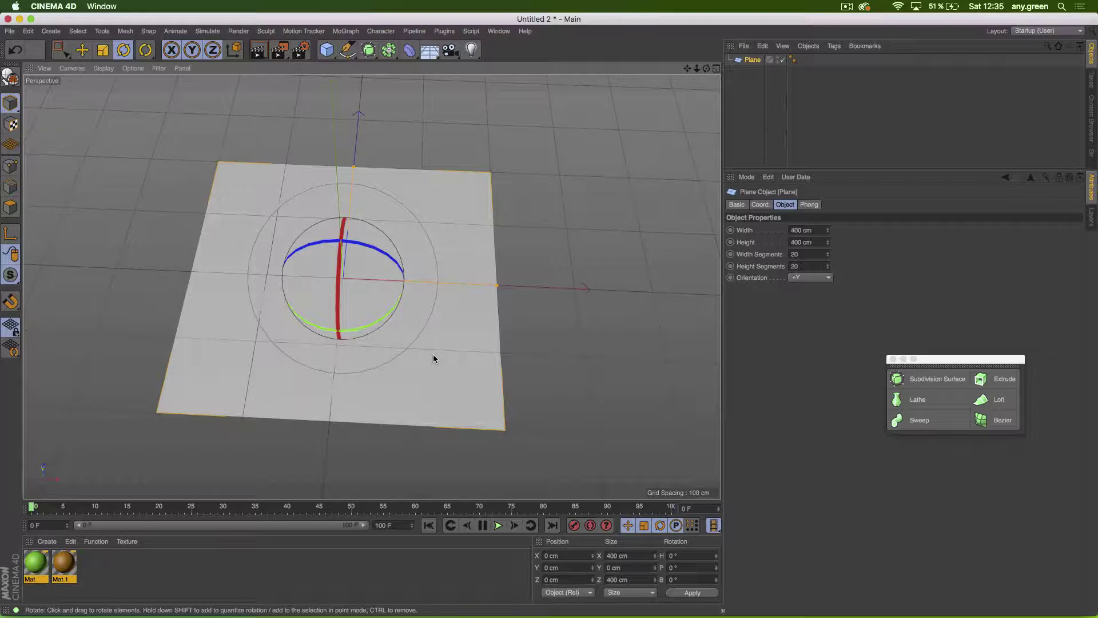
Step: Apply the green and orange materials together to the plane
click(121, 542)
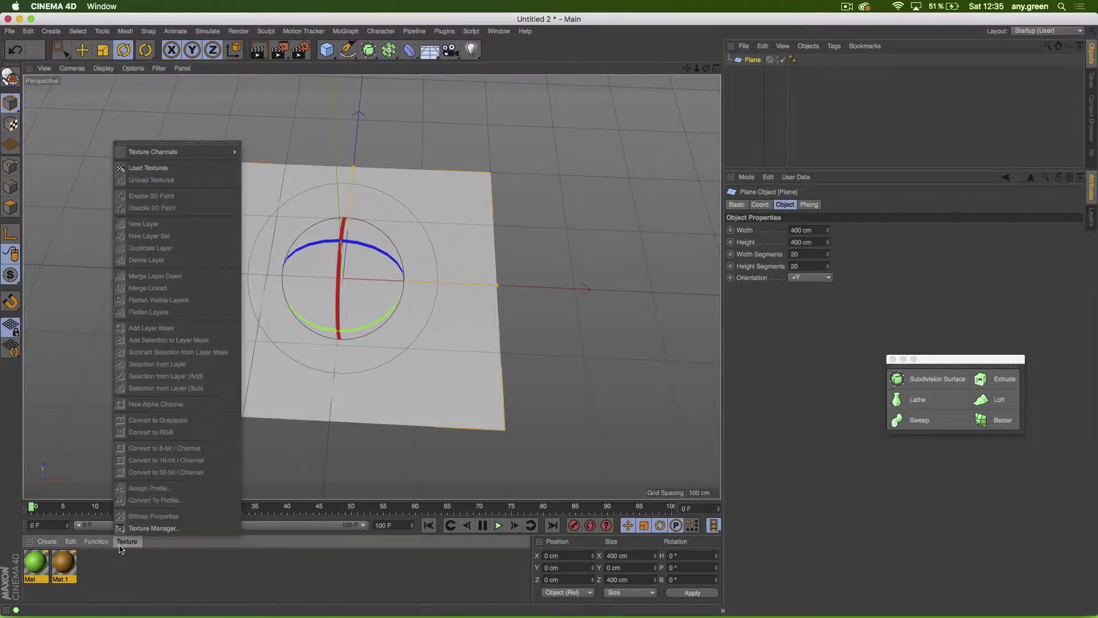
click(126, 566)
drag(38, 569, 231, 371)
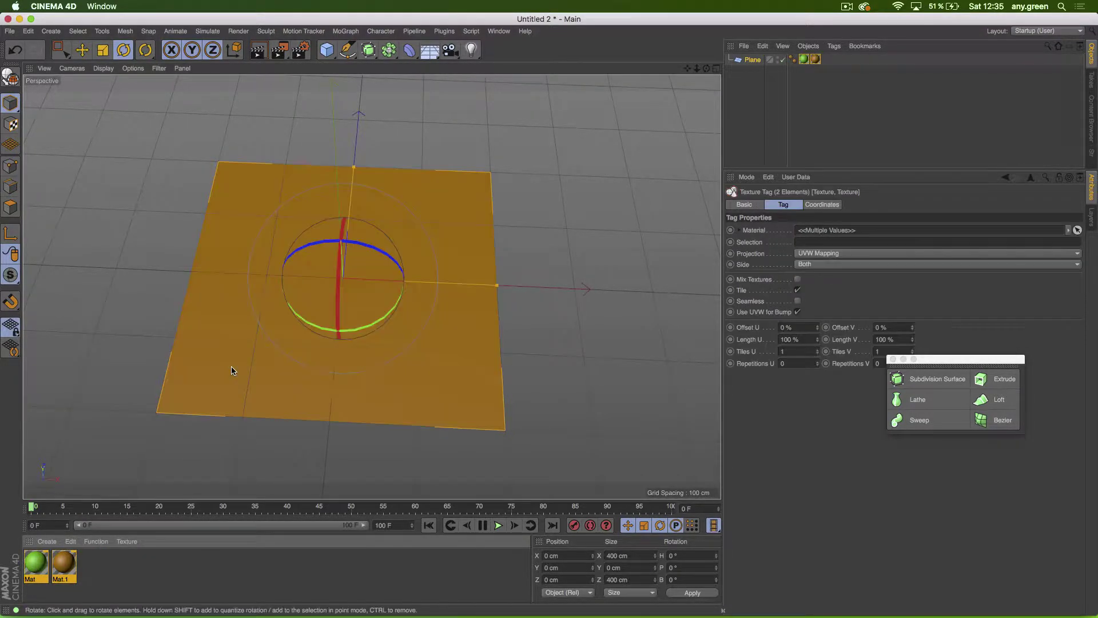
Step: Set the plane's green texture tag to the Front side and place it after the orange tag
click(820, 86)
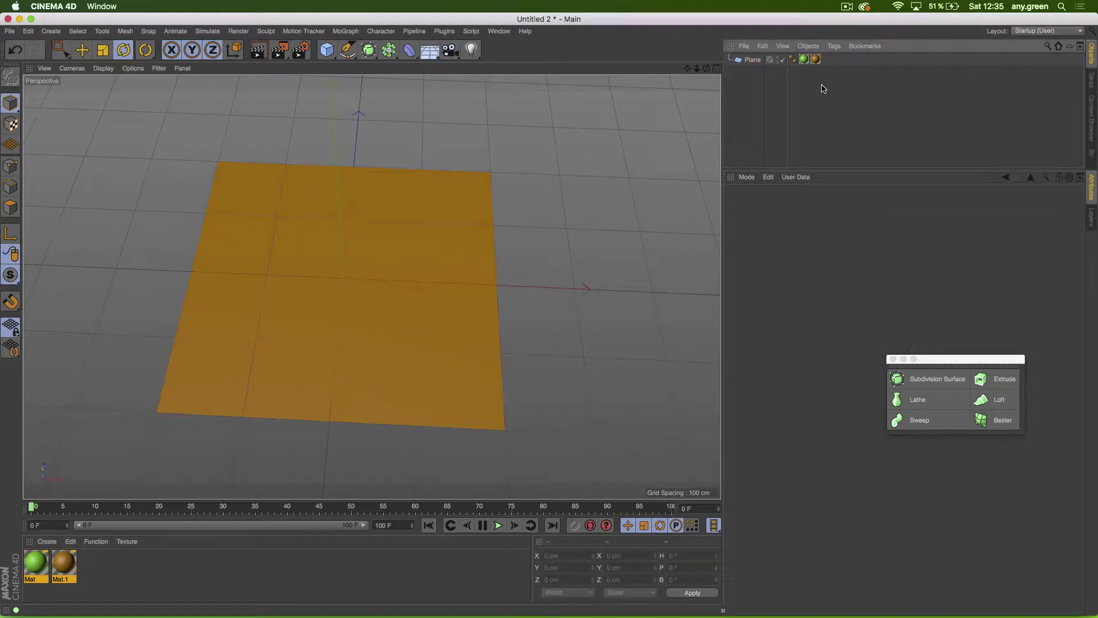
click(805, 60)
click(812, 265)
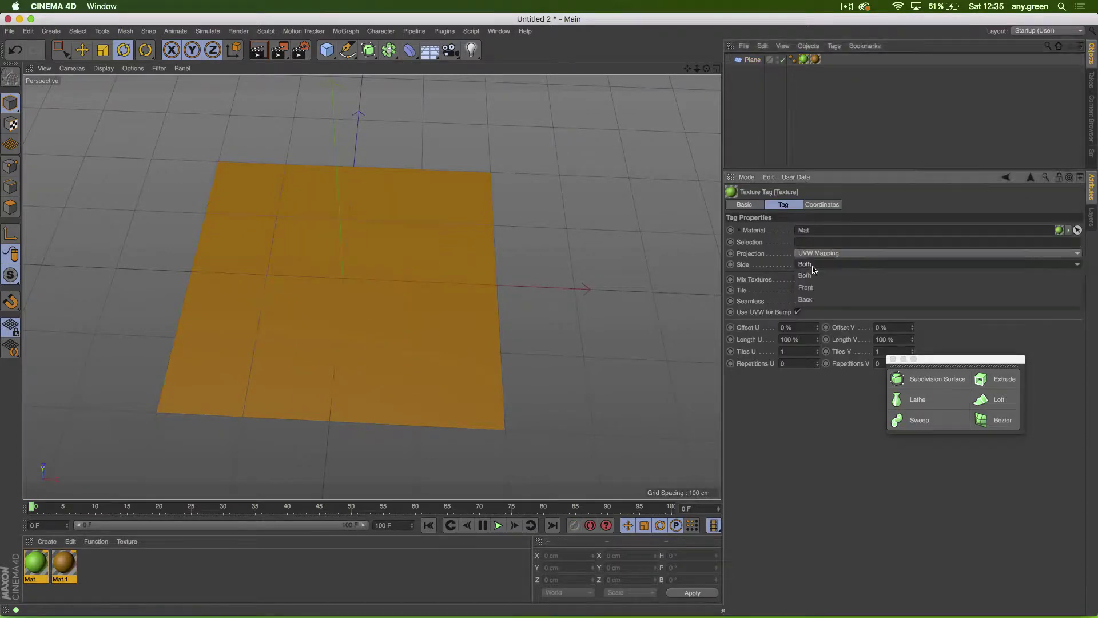
click(817, 287)
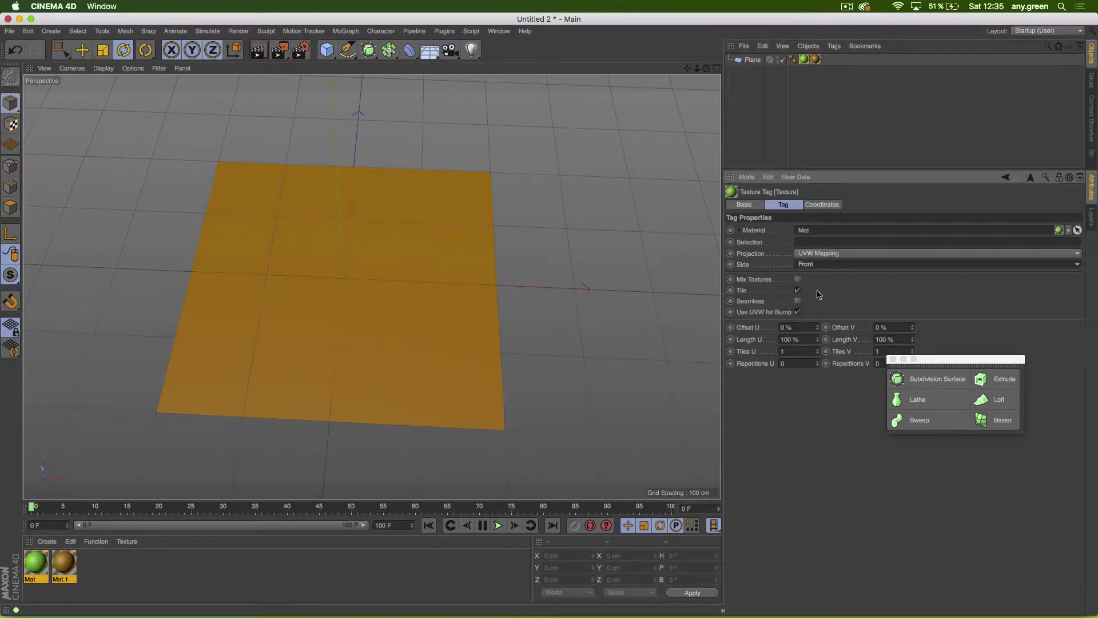
drag(804, 60, 837, 66)
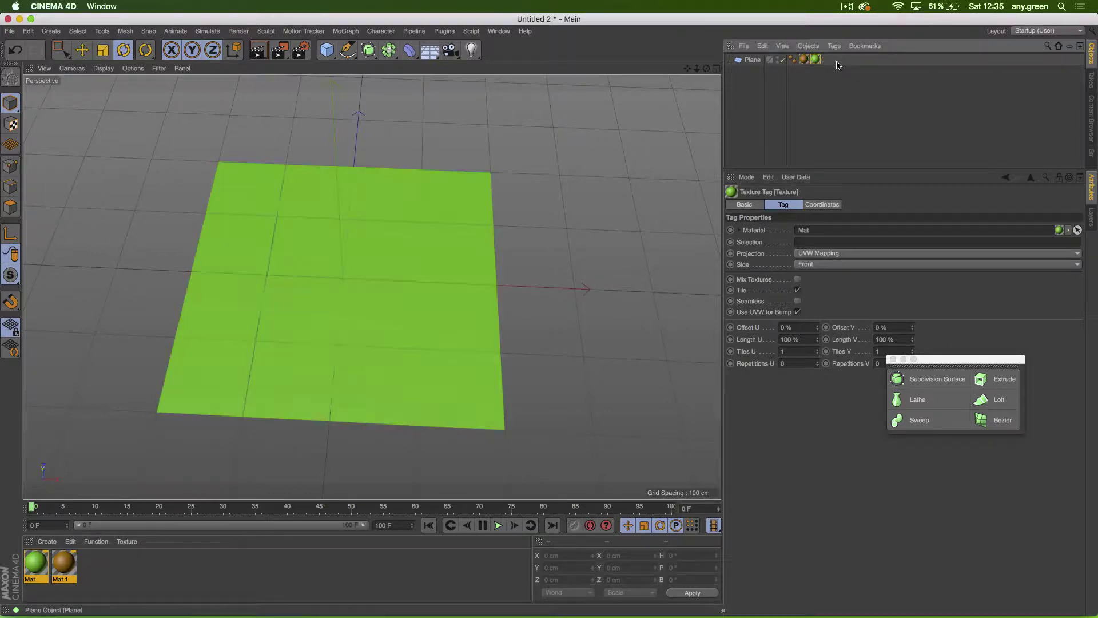
mouse_move(440, 318)
alt+mouse_down()
mouse_move(446, 156)
mouse_move(430, 323)
mouse_move(445, 318)
alt+mouse_up()
Step: Add a Bend deformer and rotate it to a heading of -30° and a bank of 90°
drag(408, 50, 457, 72)
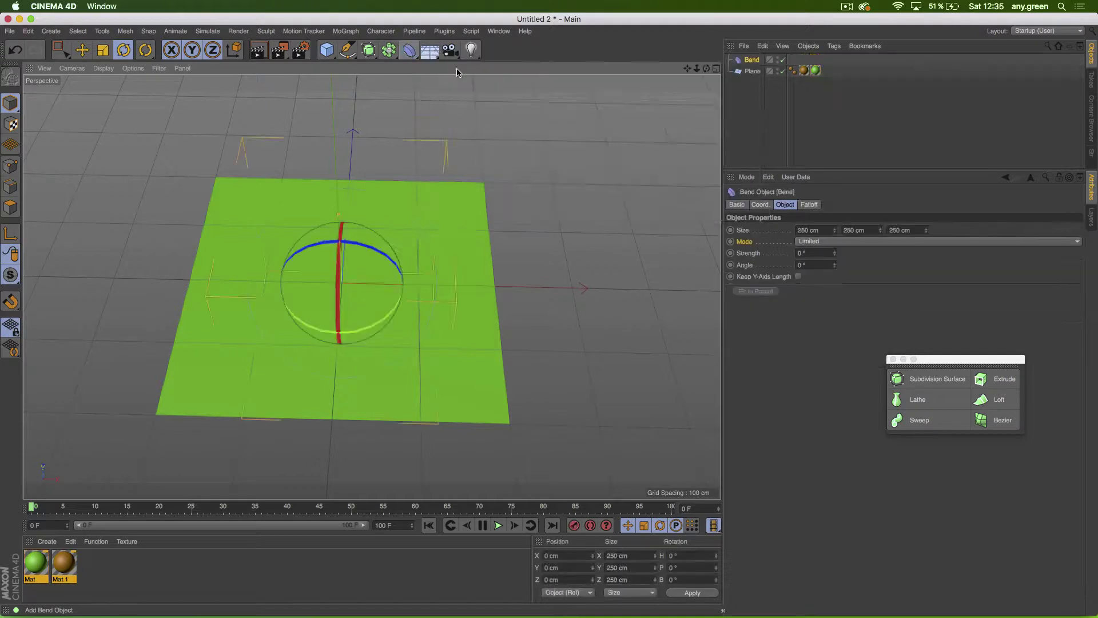
key(r)
drag(374, 249, 445, 322)
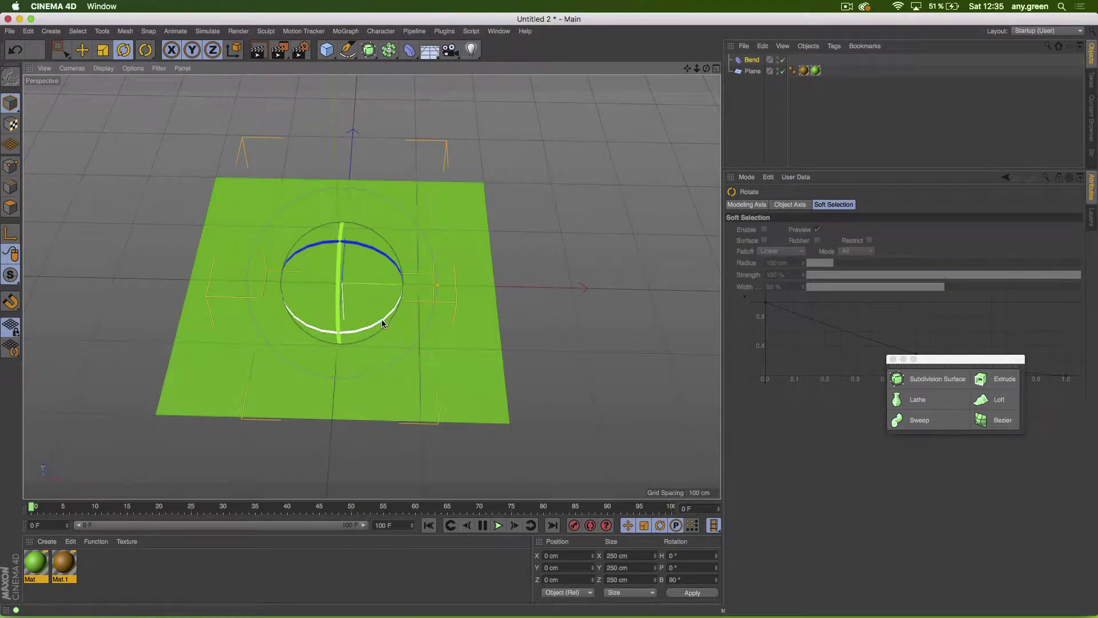
drag(380, 316, 355, 340)
key(e)
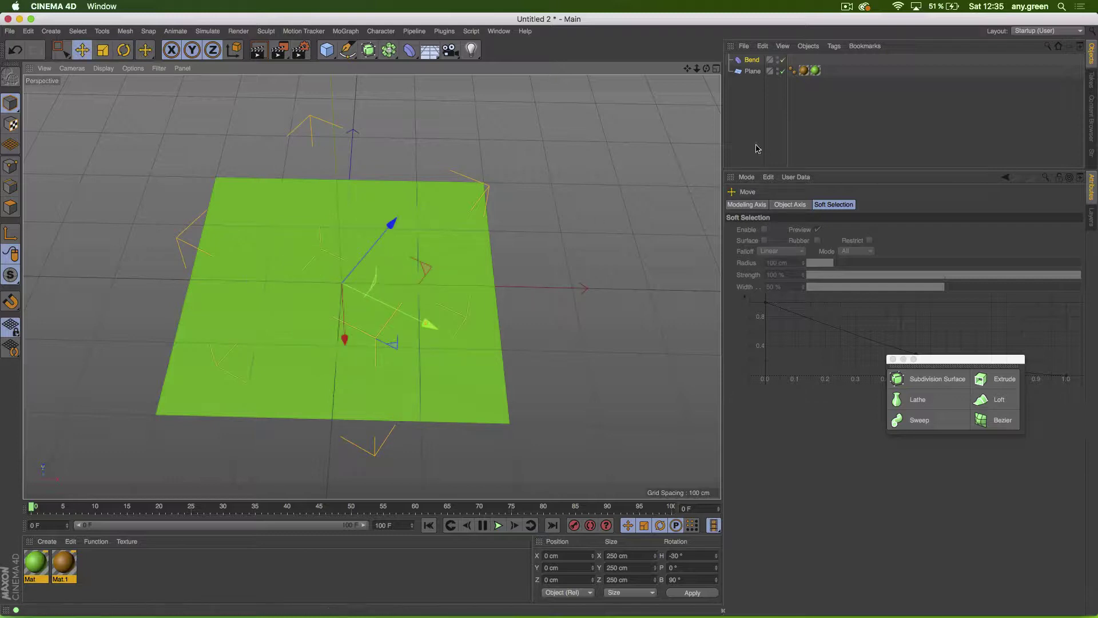
Step: Make the Bend a child of the Plane and curl the plane upward with negative Strength and Keep Y-Axis Length enabled
drag(750, 60, 746, 73)
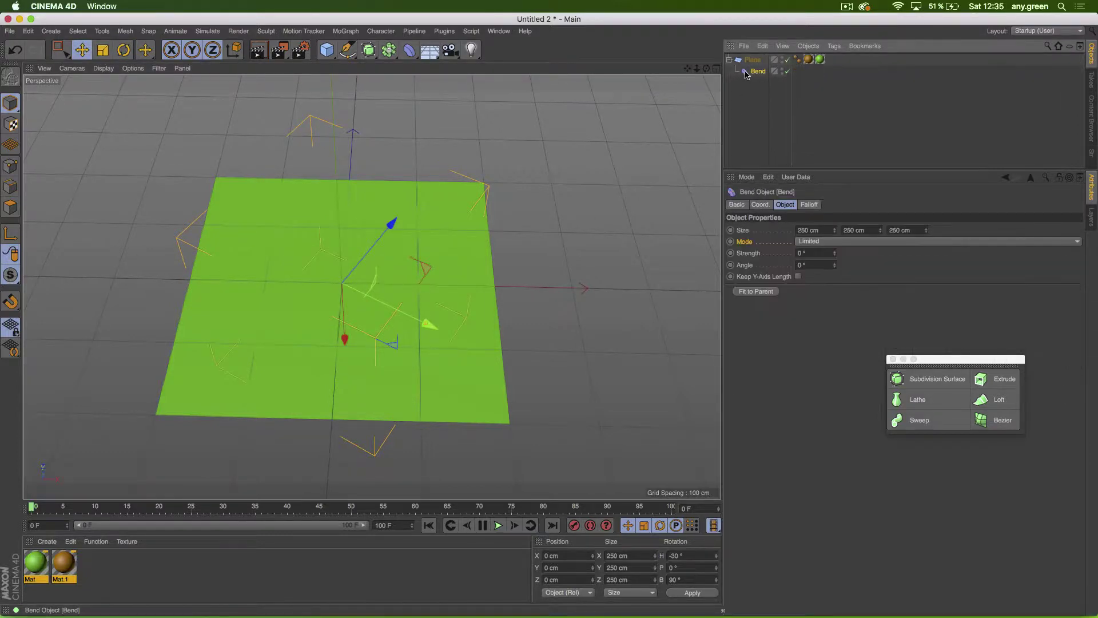
drag(830, 252, 836, 263)
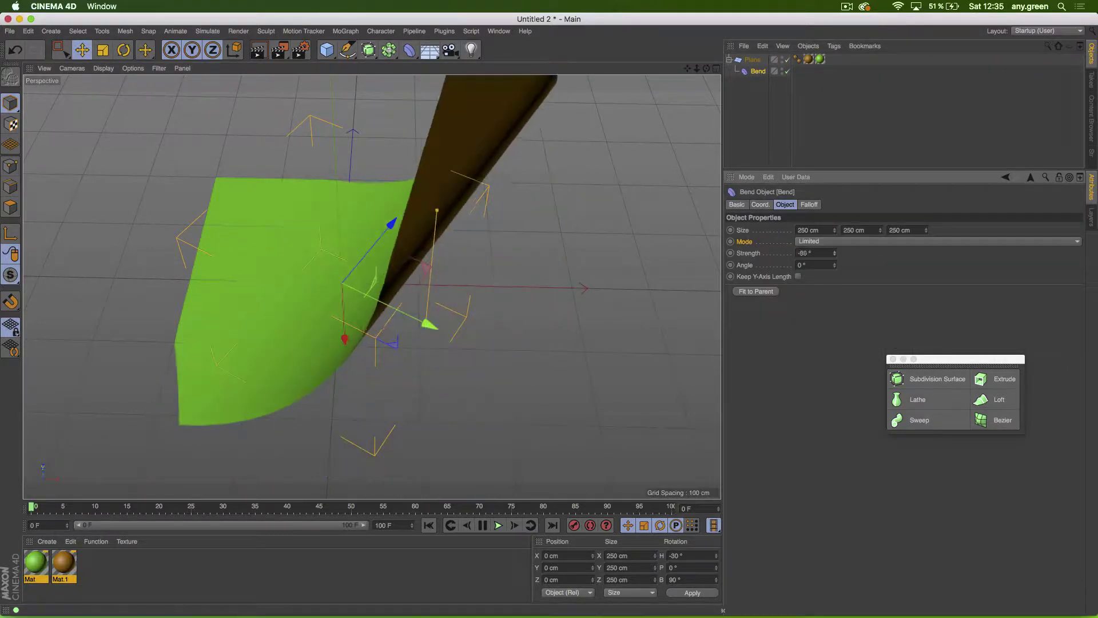
click(799, 277)
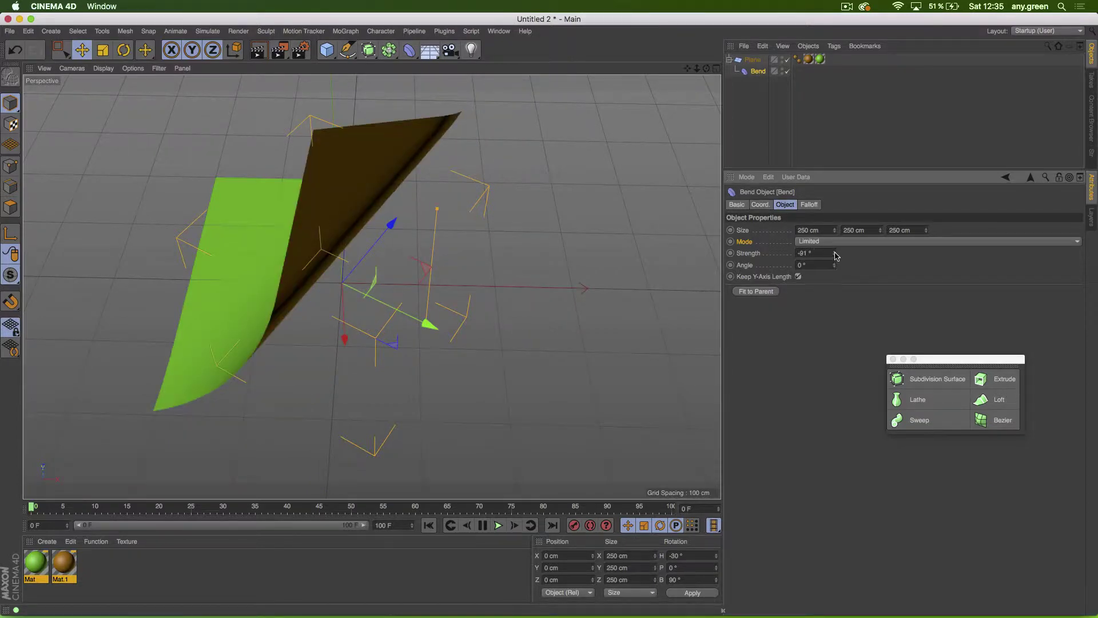
drag(834, 255, 836, 267)
Step: Scale the Bend down to about 142 cm and move it to about X 163 cm, Z -41 cm at the plane's corner
key(t)
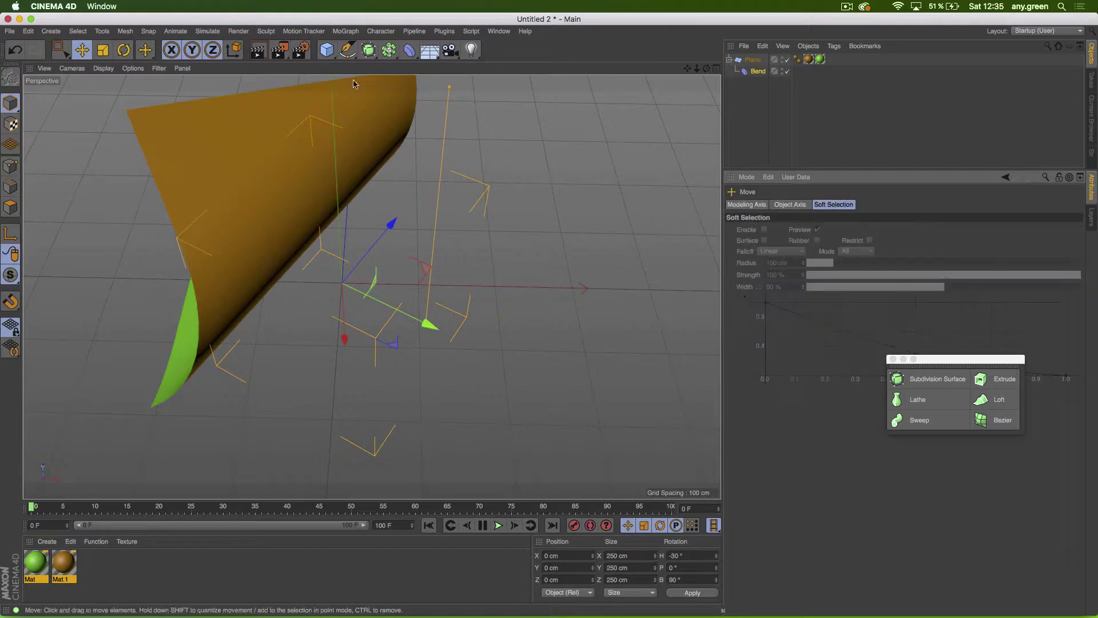
drag(584, 137, 547, 302)
key(e)
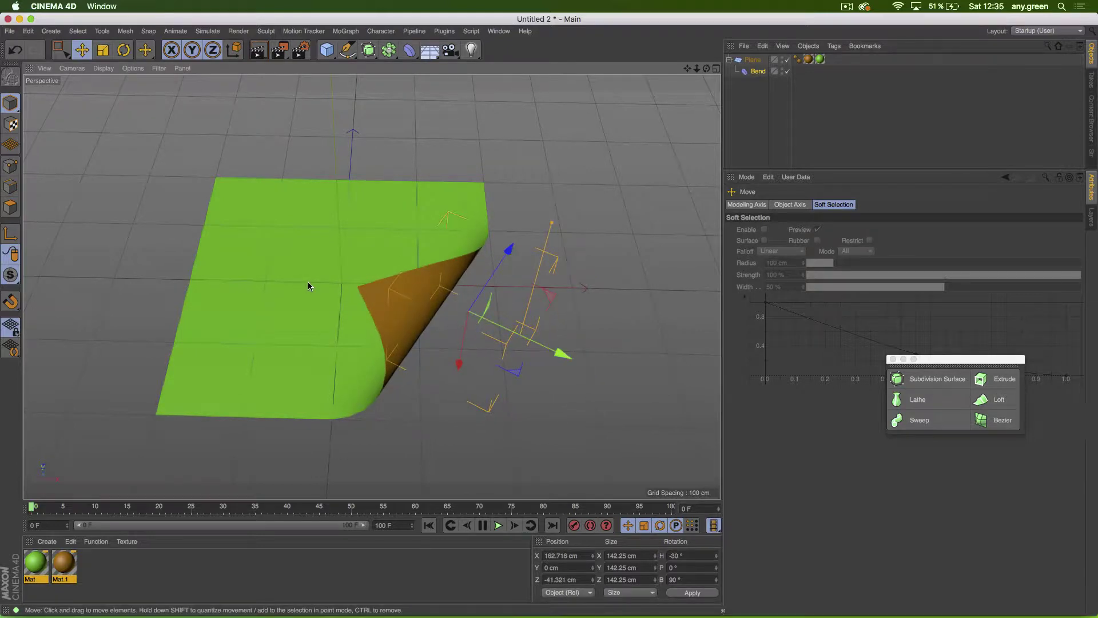
Step: Close the Untitled 2 project without saving and select the Spline under the Lathe in the spiral project
key(super+w)
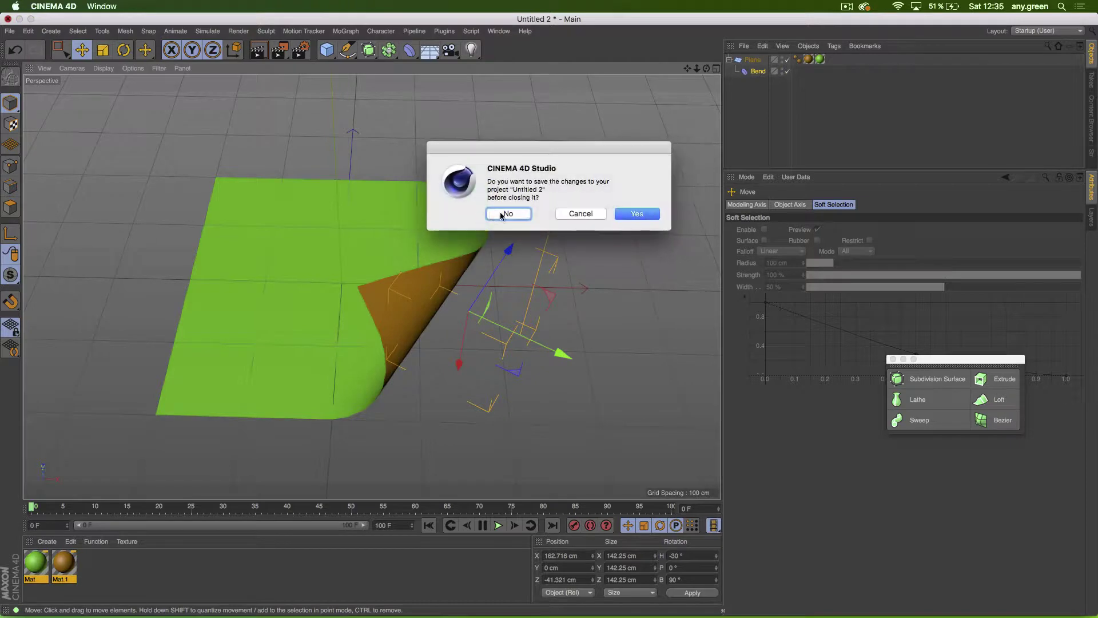
click(500, 212)
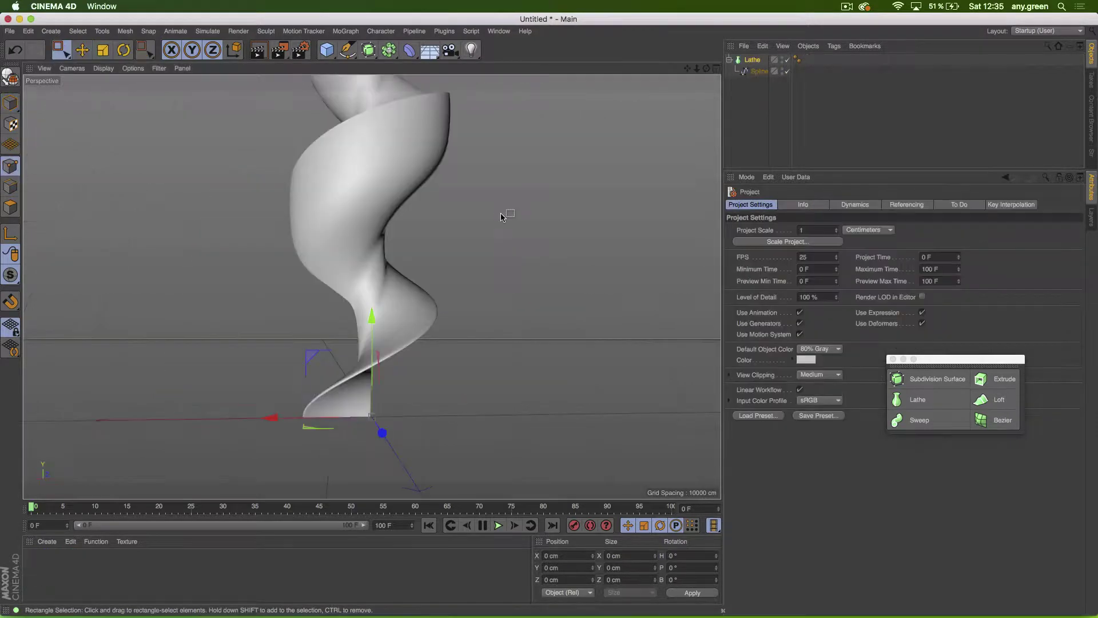
click(744, 73)
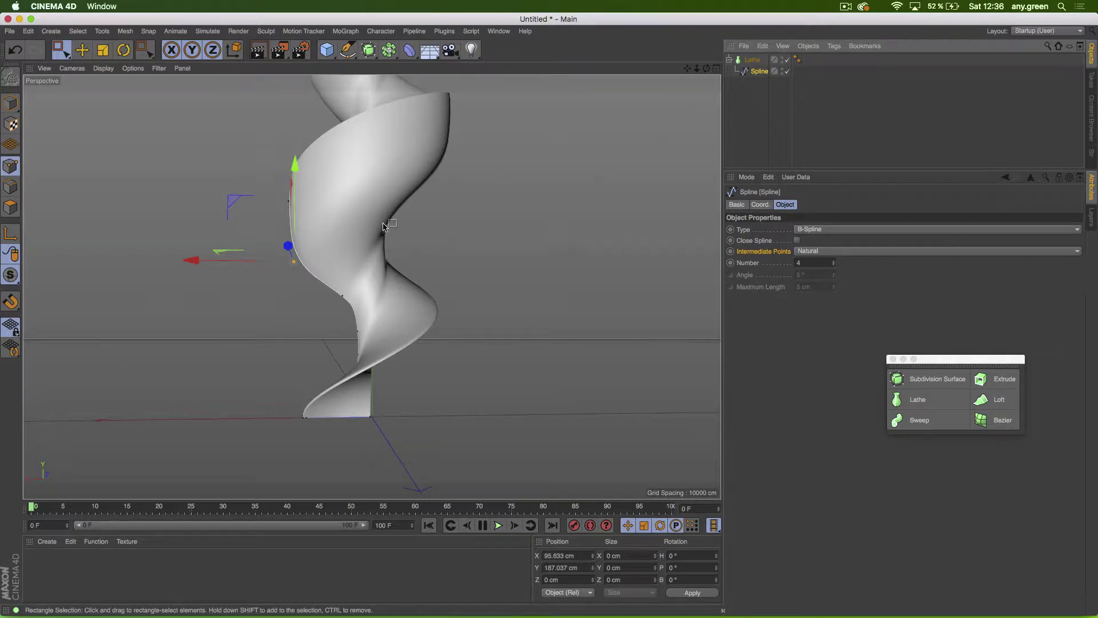
click(158, 68)
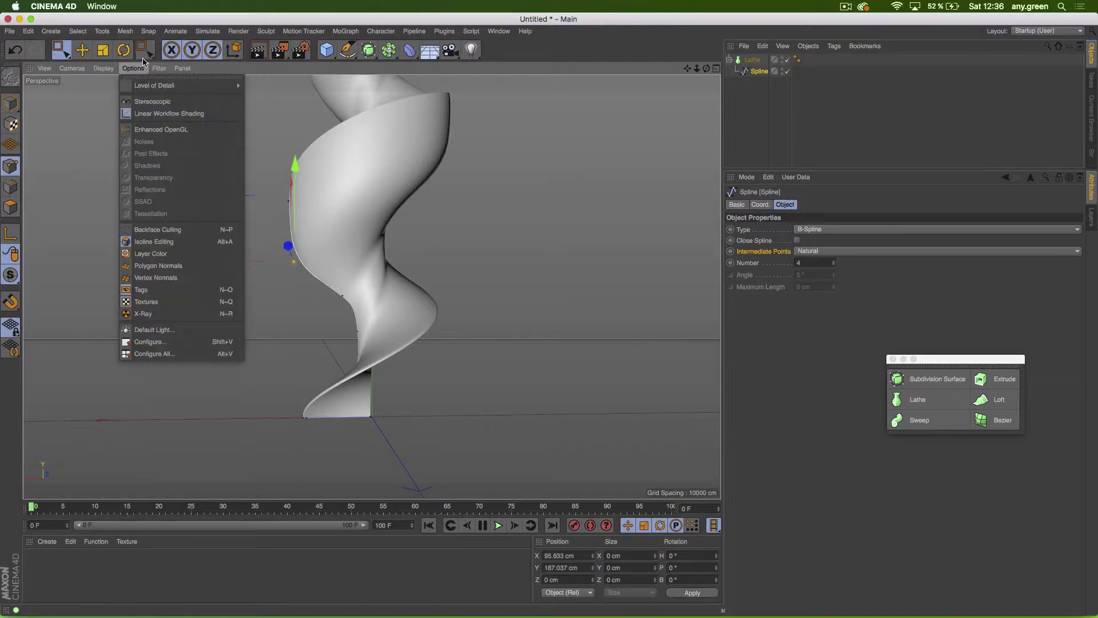
click(131, 68)
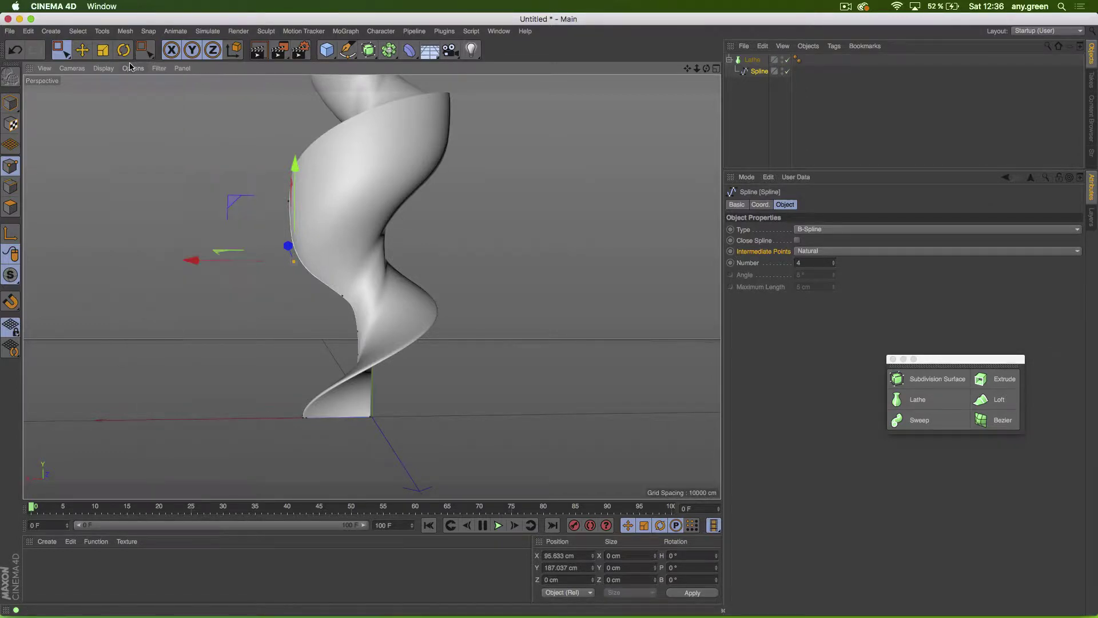
click(157, 69)
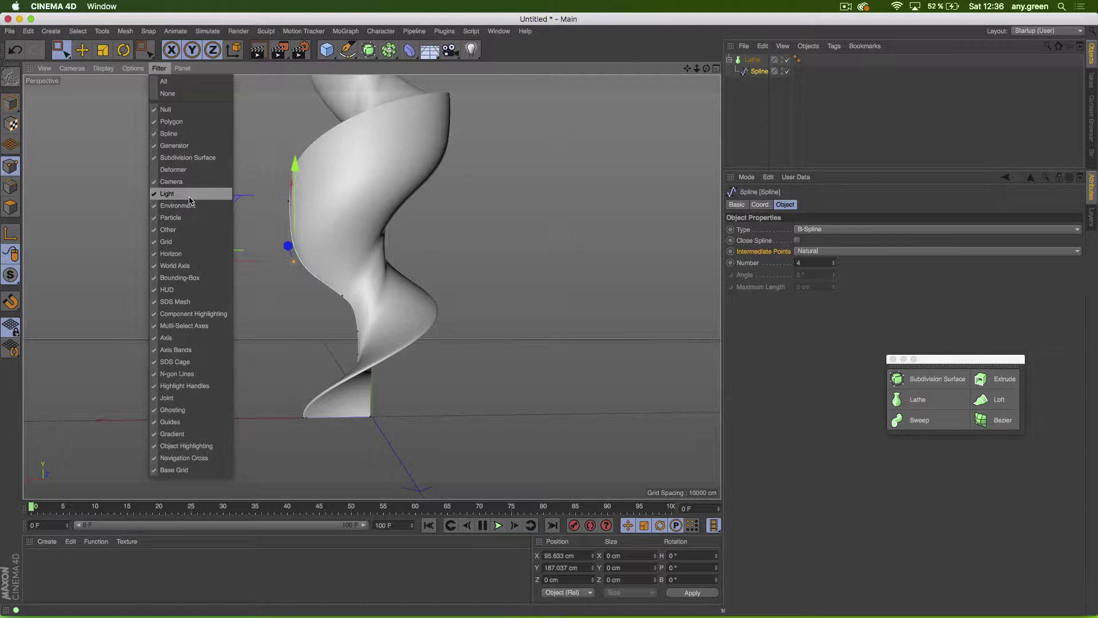
click(478, 135)
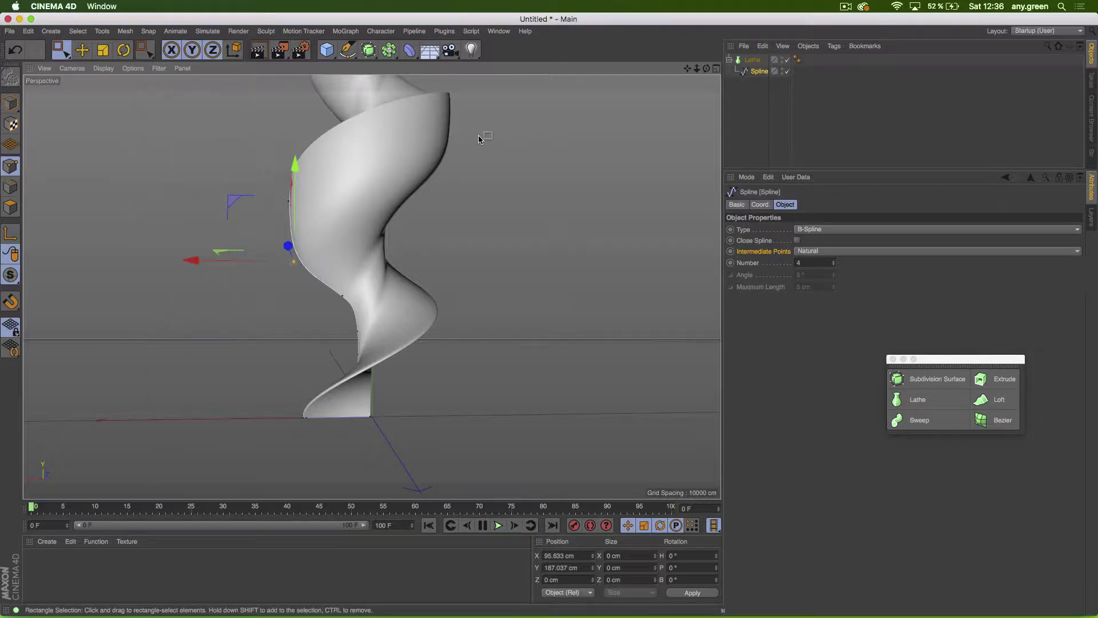
Step: Convert the Lathe into an editable polygon object and switch to polygon mode
click(748, 64)
key(c)
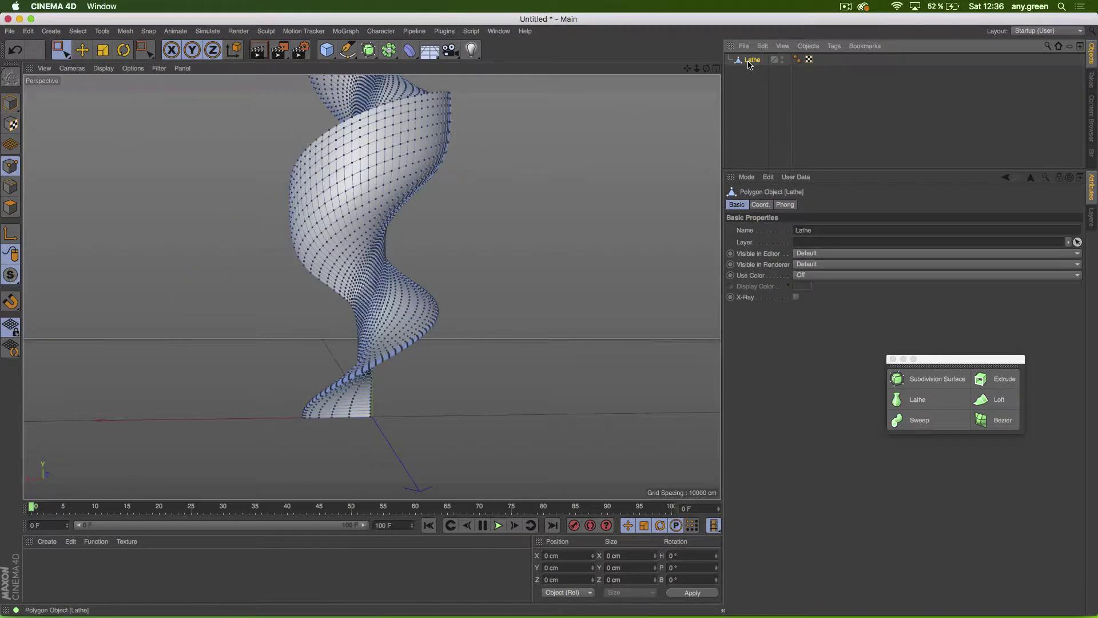
click(11, 207)
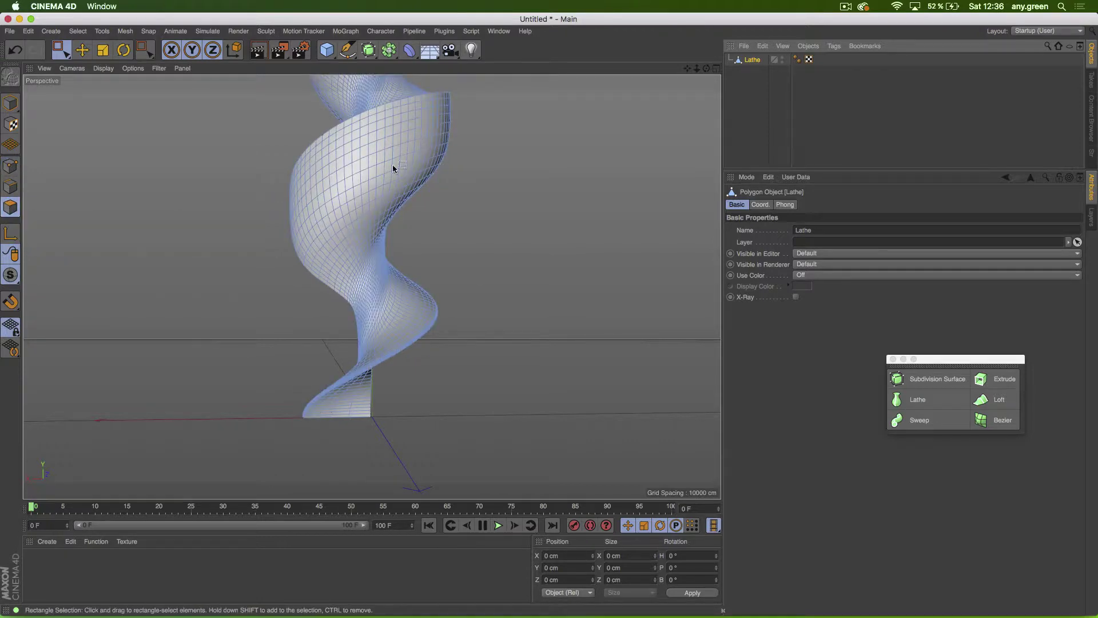
Step: Select a single polygon on the front of the spiral's wide upper turn, ready for moving
key(e)
click(368, 164)
scroll(430, 139, up, 3)
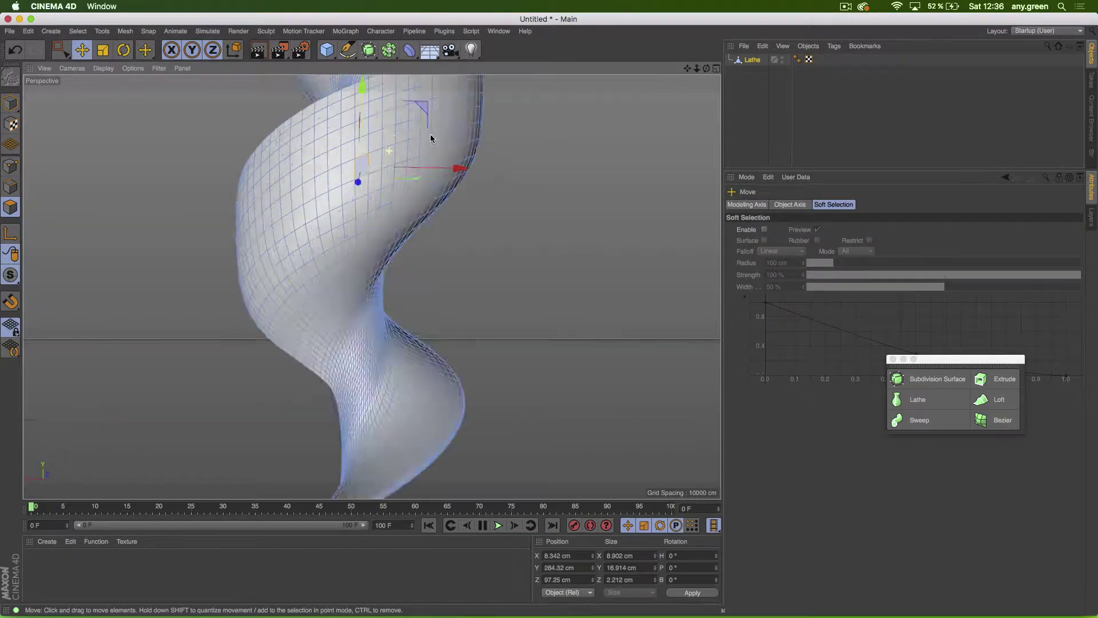
scroll(430, 133, up, 5)
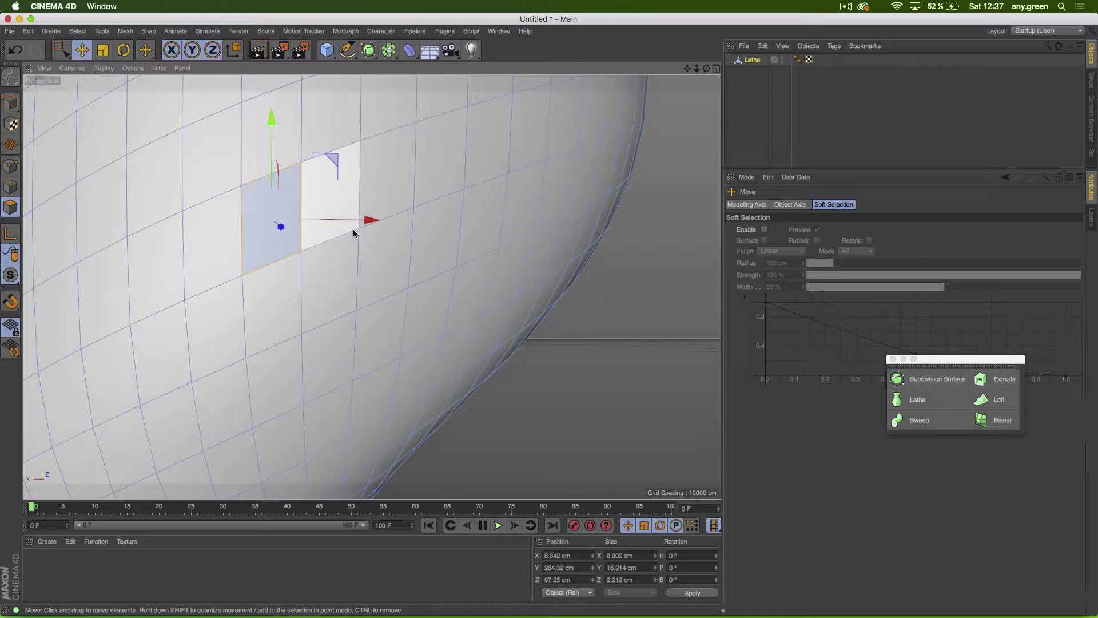
Step: Compare the selected polygon's highlight colour on the outer and inner sides of the spiral's wide upper turn
alt+drag(279, 277, 328, 235)
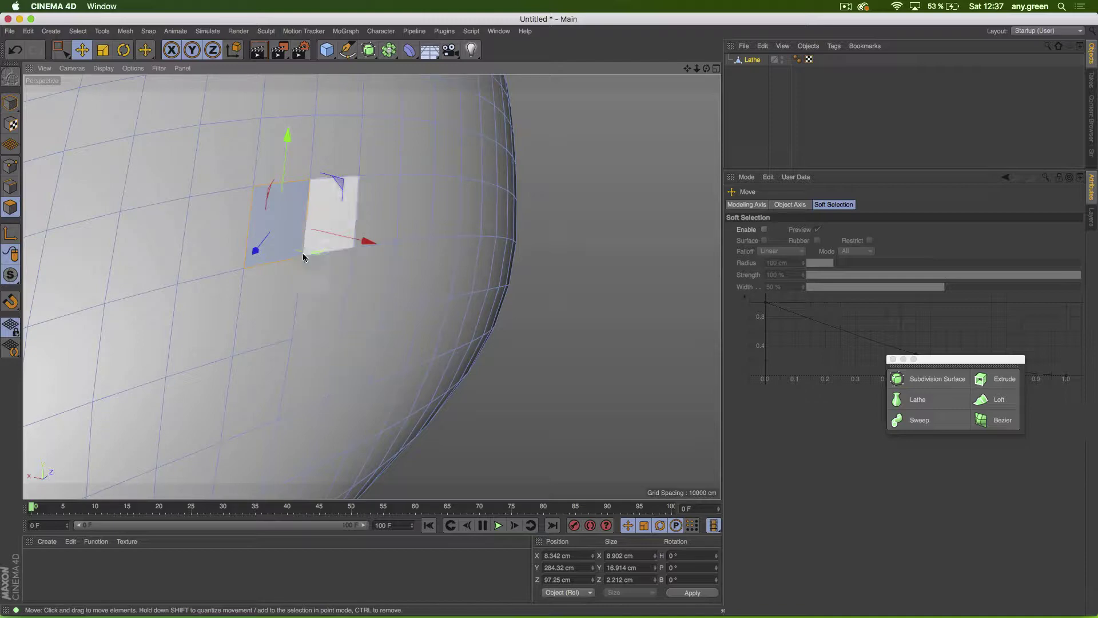
alt+drag(283, 240, 546, 275)
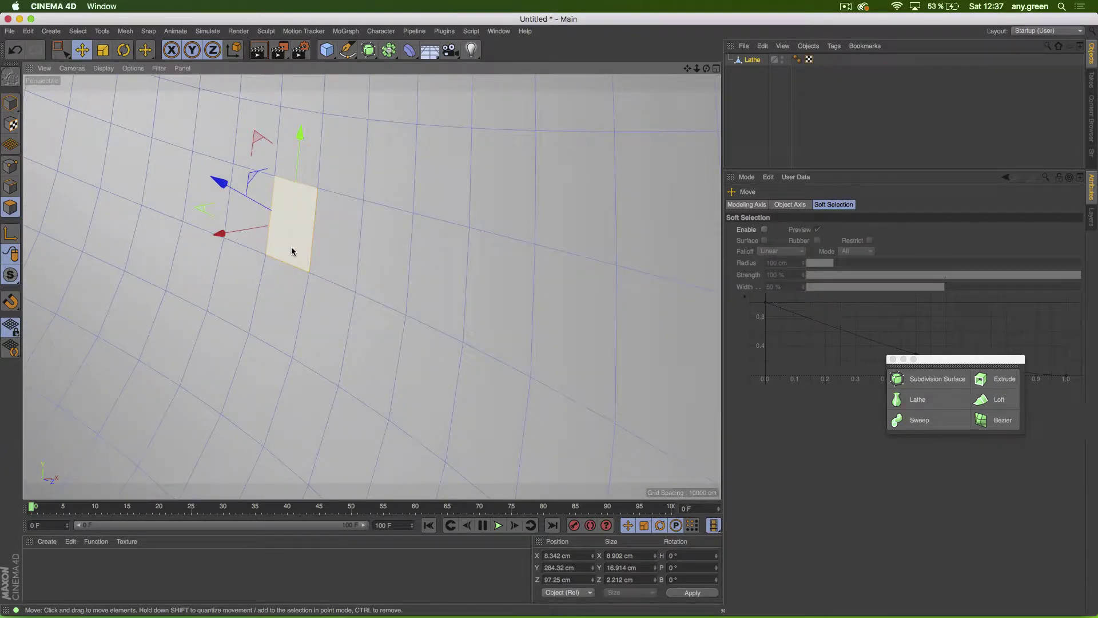
alt+drag(402, 231, 366, 167)
alt+right_drag(367, 164, 259, 202)
Step: Select all of the spiral's polygons and compare the highlight colours on its outer and inner surface sides
key(super+a)
alt+drag(259, 205, 294, 236)
alt+right_drag(345, 111, 440, 87)
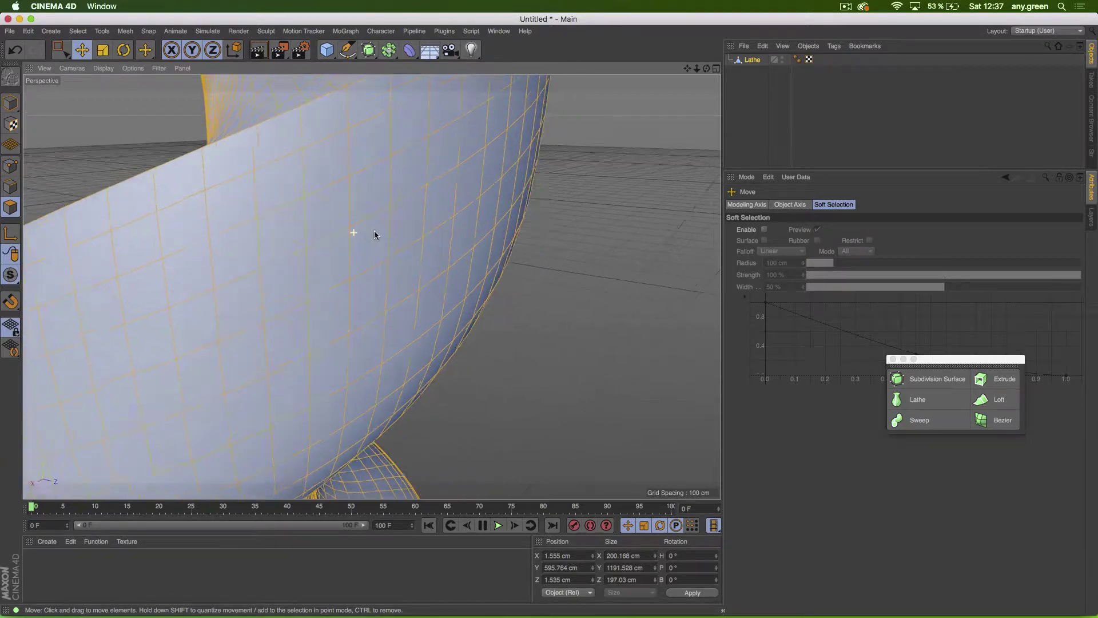
alt+drag(374, 231, 373, 202)
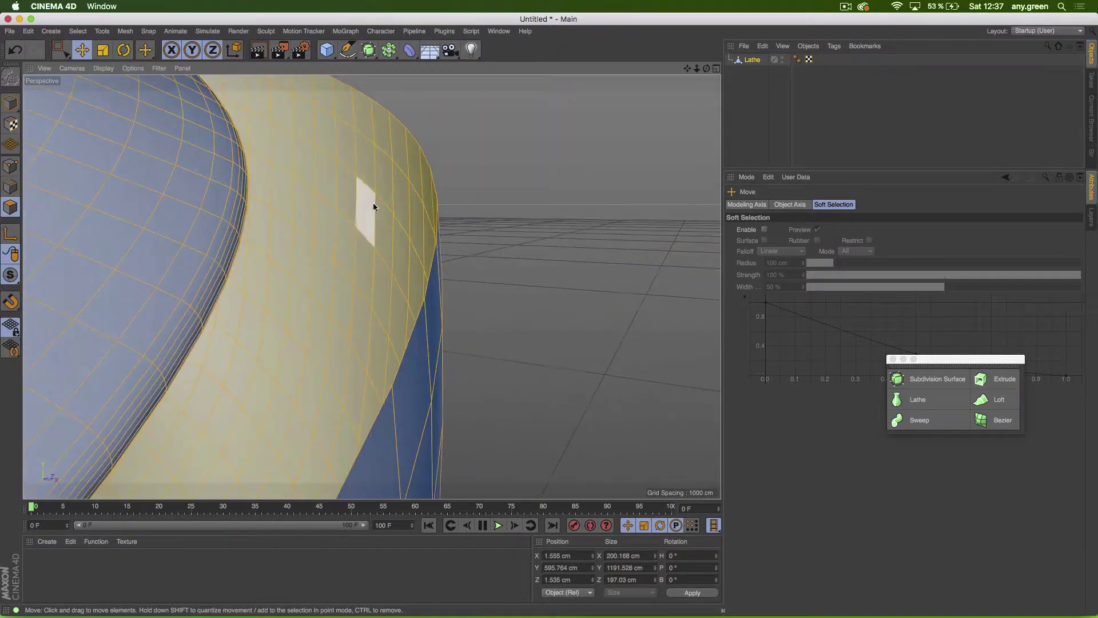
alt+drag(339, 278, 226, 264)
alt+right_drag(226, 265, 179, 275)
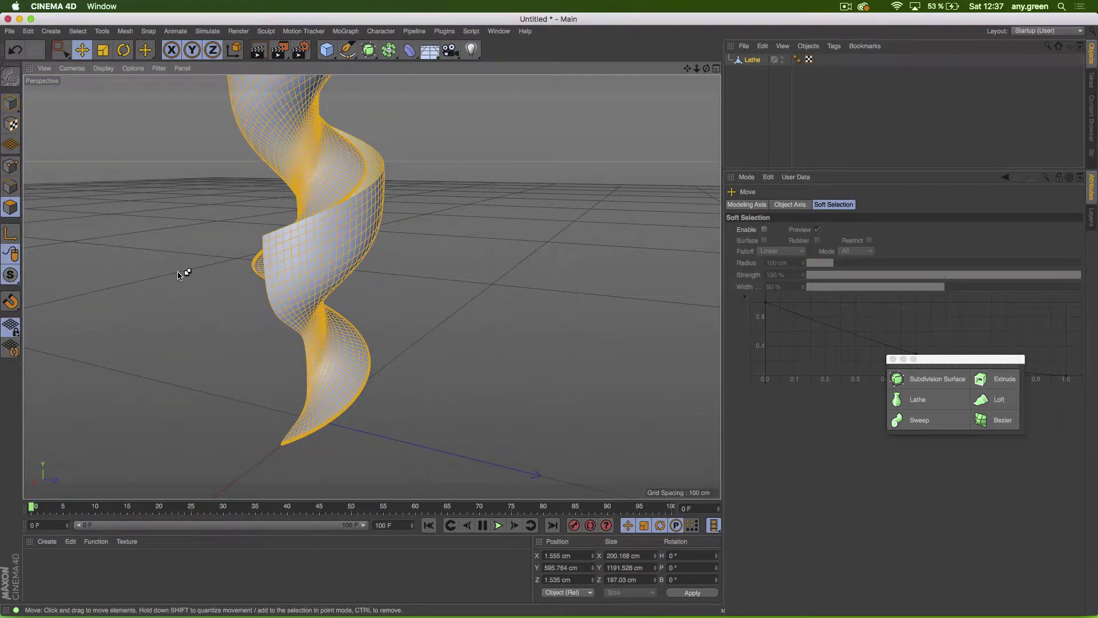
Step: Undo the polygon conversion of the spiral and turn on Flip Normals in the Lathe's object properties
key(super+z)
key(super+z)
key(super+z)
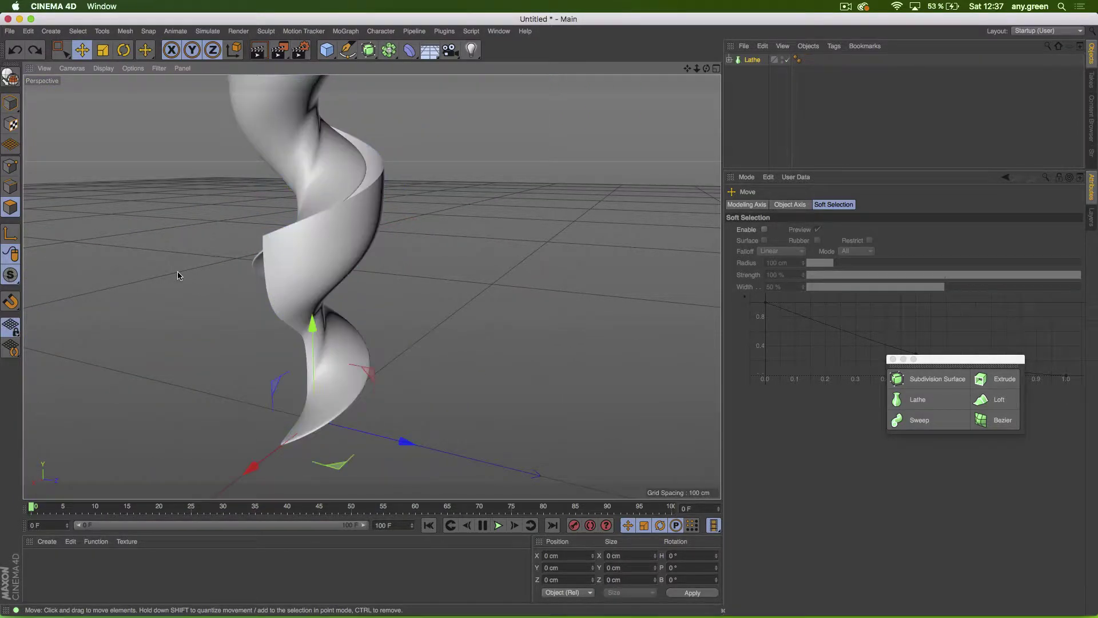
click(741, 61)
click(800, 289)
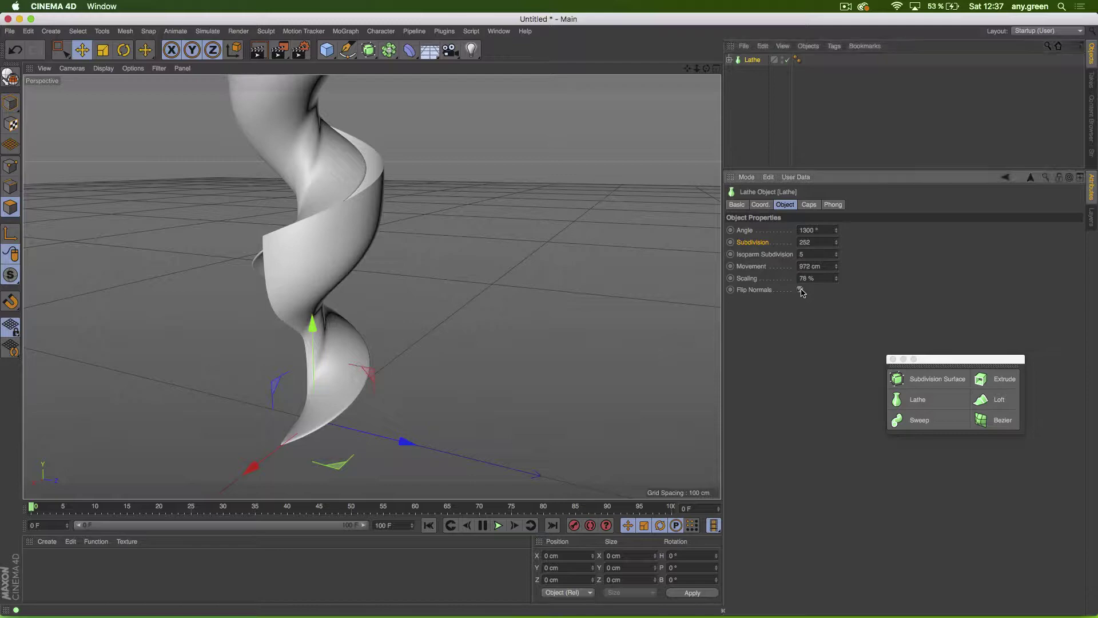
Step: Convert the Lathe to polygons to check one selected polygon's highlight colour on the outer side, and undo the conversion
key(c)
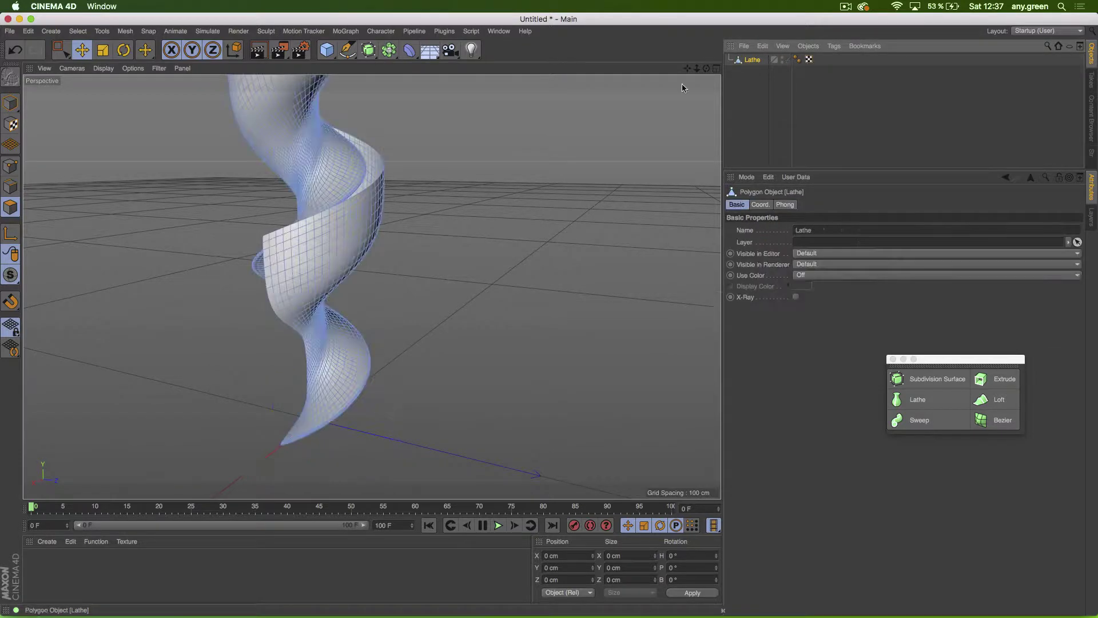
click(338, 246)
key(s)
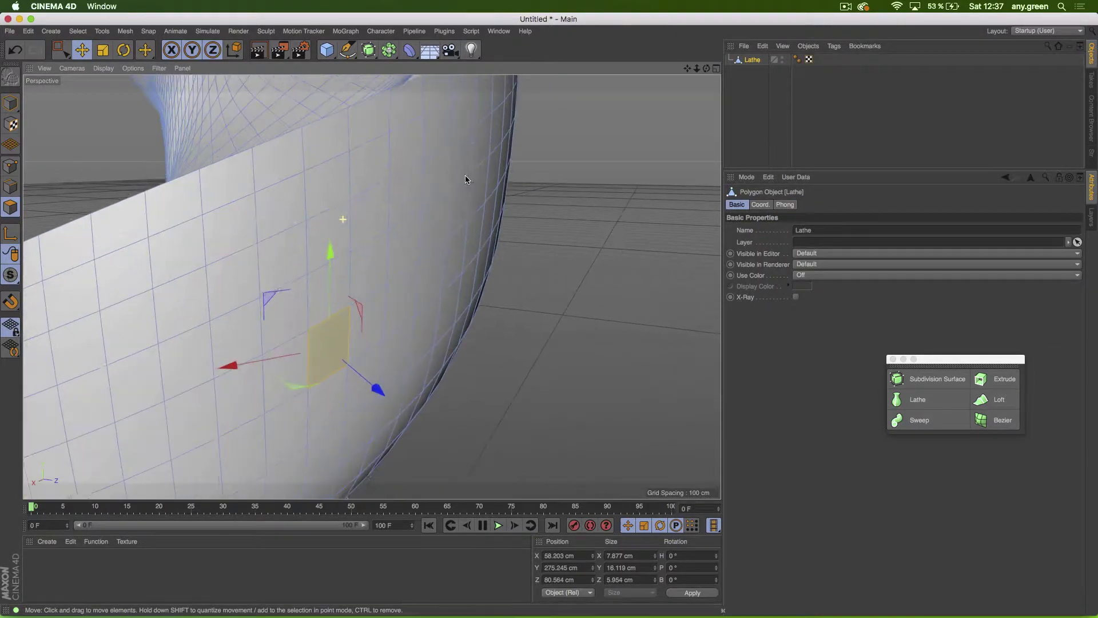
alt+drag(314, 382, 334, 314)
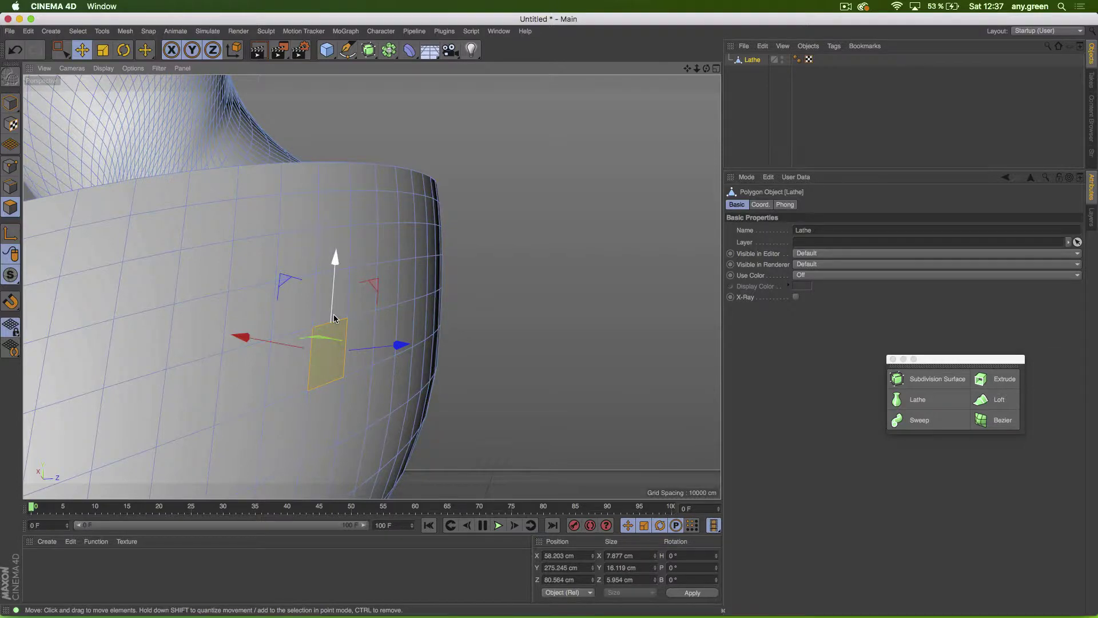
key(super+z)
key(super+z)
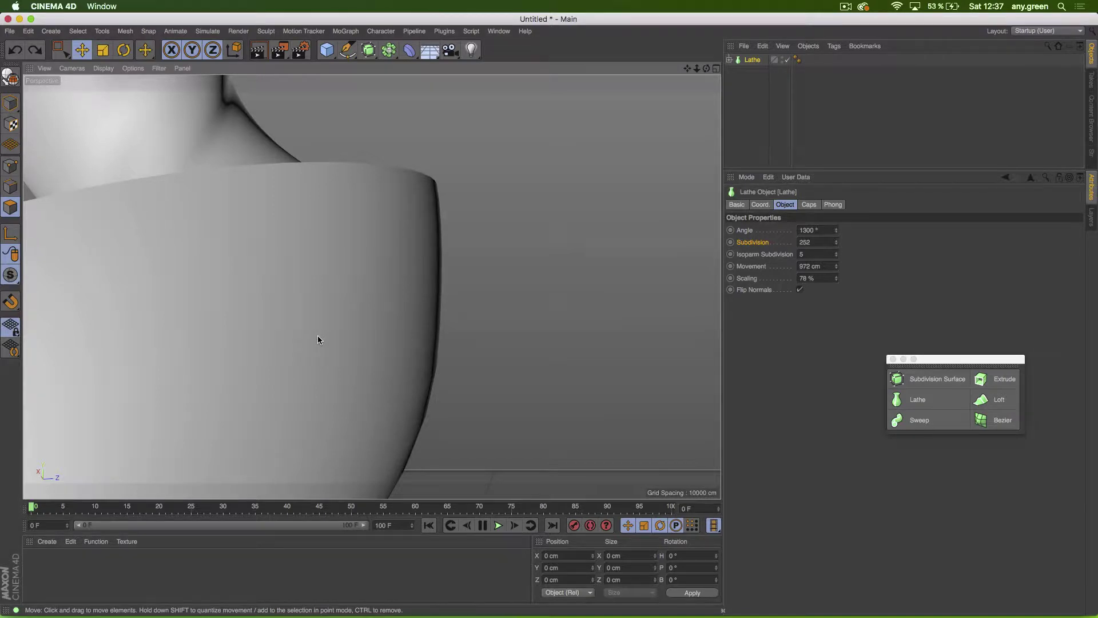
Step: Reset the Lathe's Angle, Subdivision, Isoparm Subdivision, Movement and Scaling to their default values
alt+drag(317, 334, 231, 334)
alt+right_drag(154, 366, 213, 354)
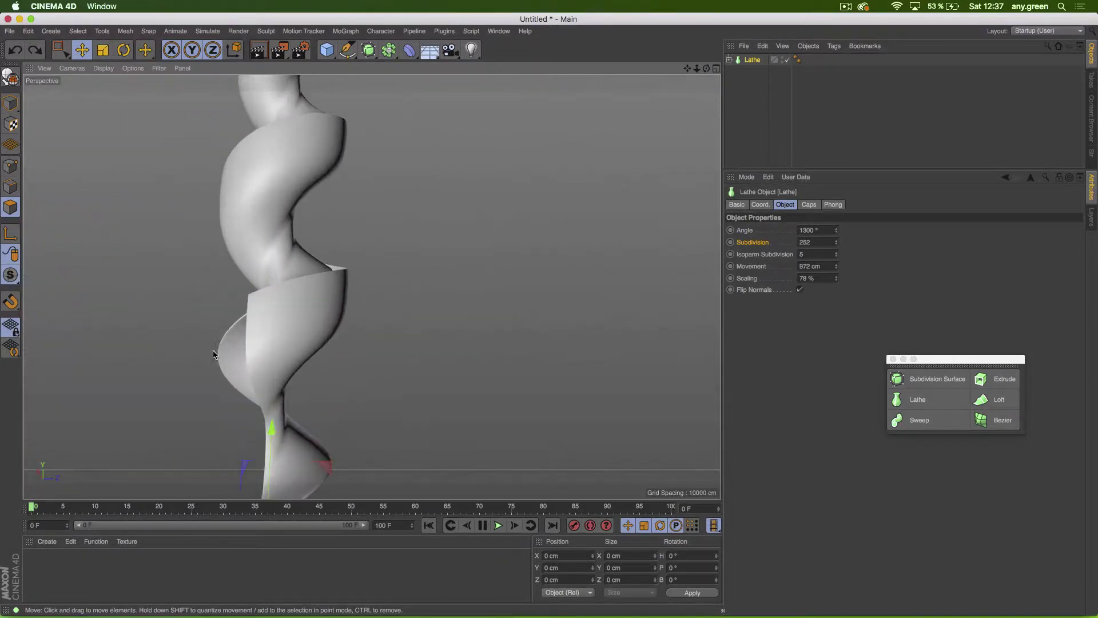
click(821, 230)
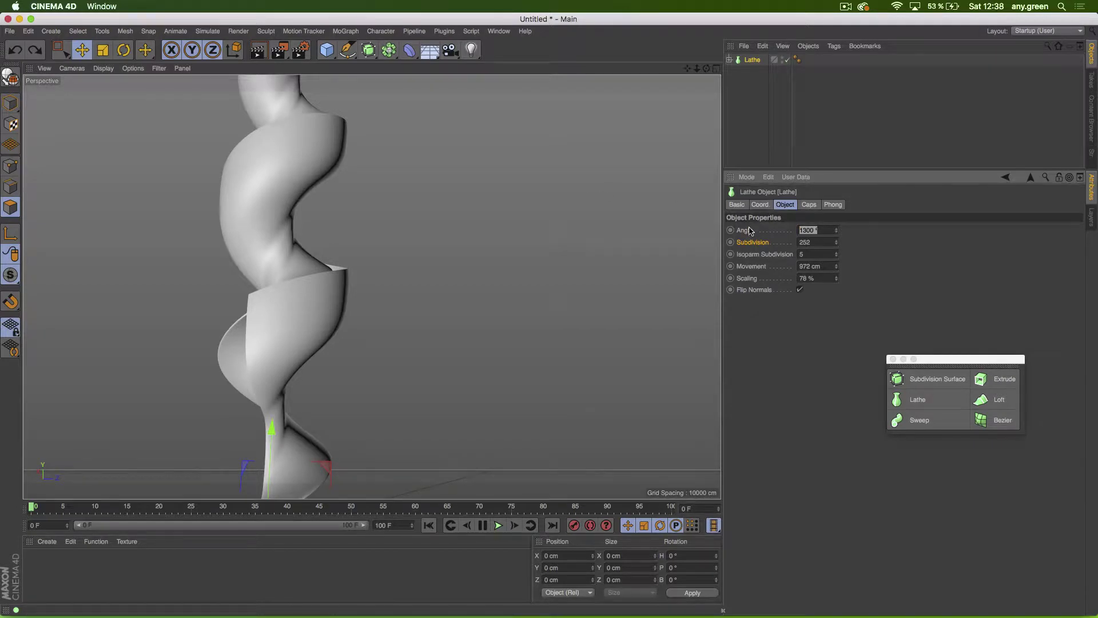
right_click(752, 280)
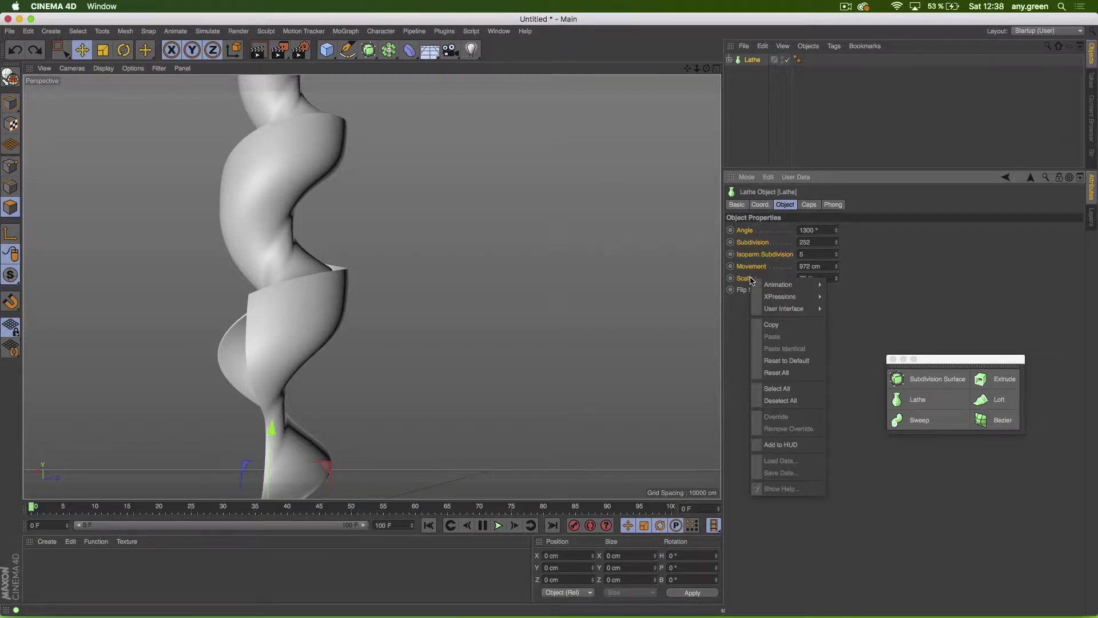
click(778, 372)
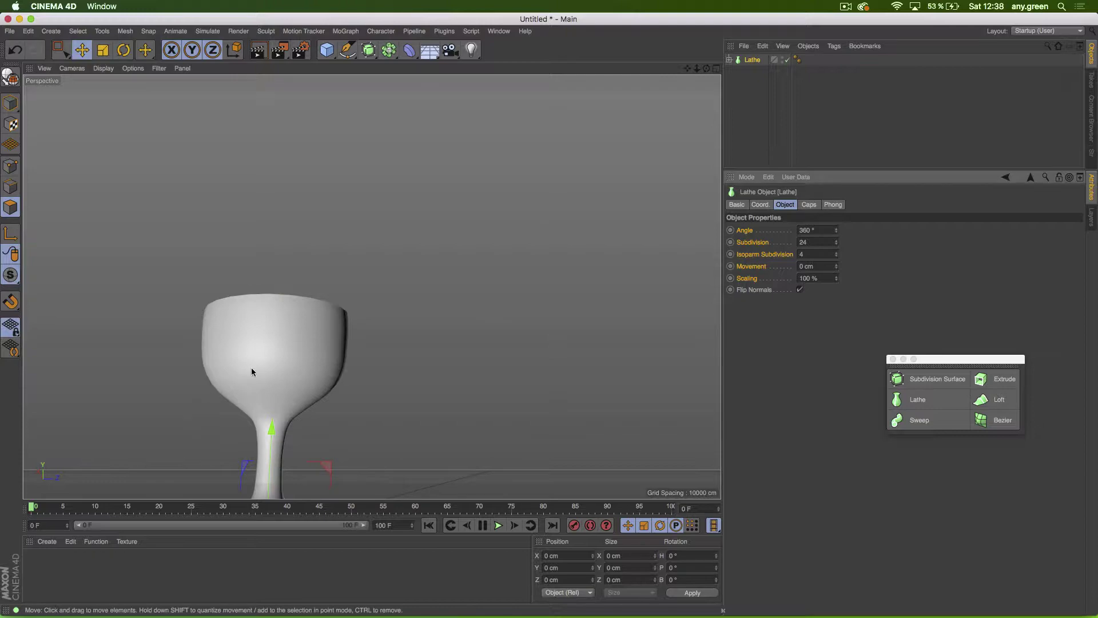
Step: Display the goblet with Gouraud Shading (Lines) in the perspective view
alt+drag(245, 372, 277, 295)
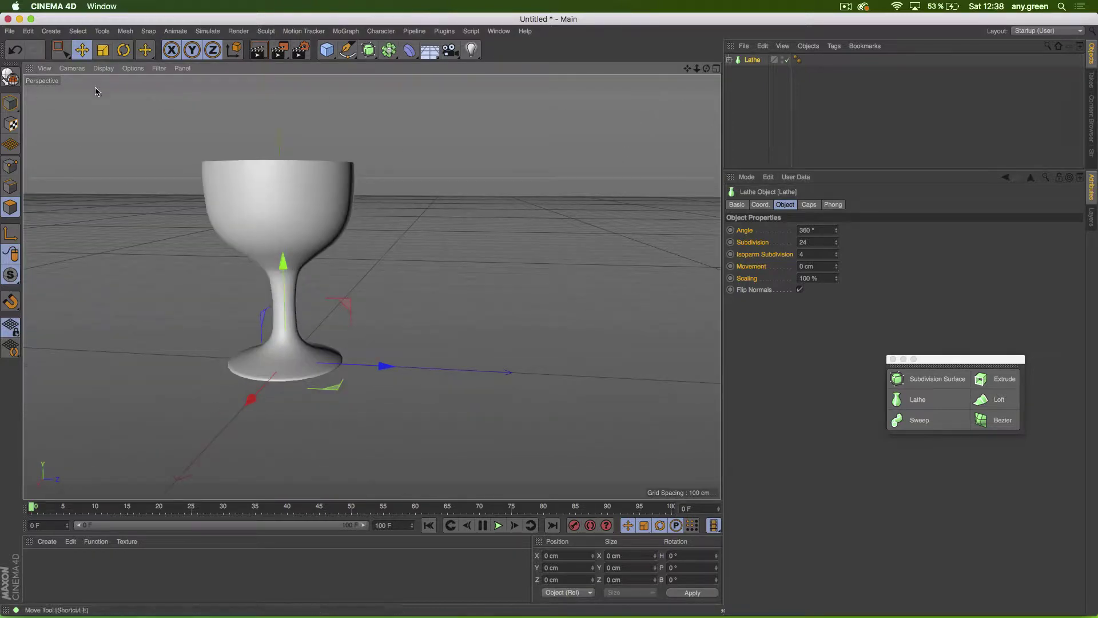
click(103, 68)
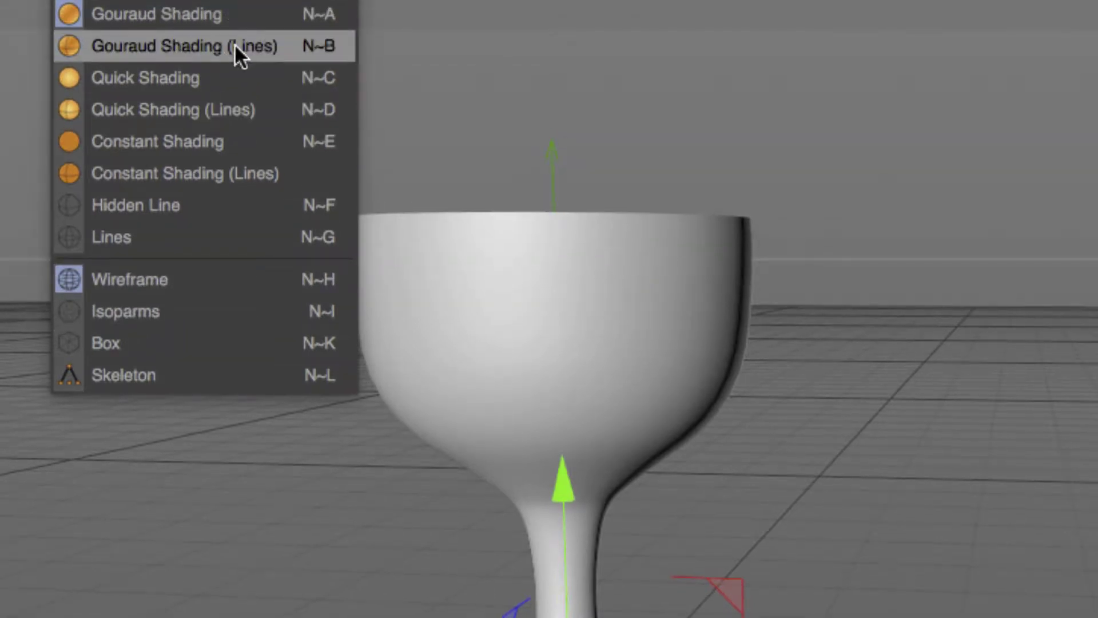
click(234, 46)
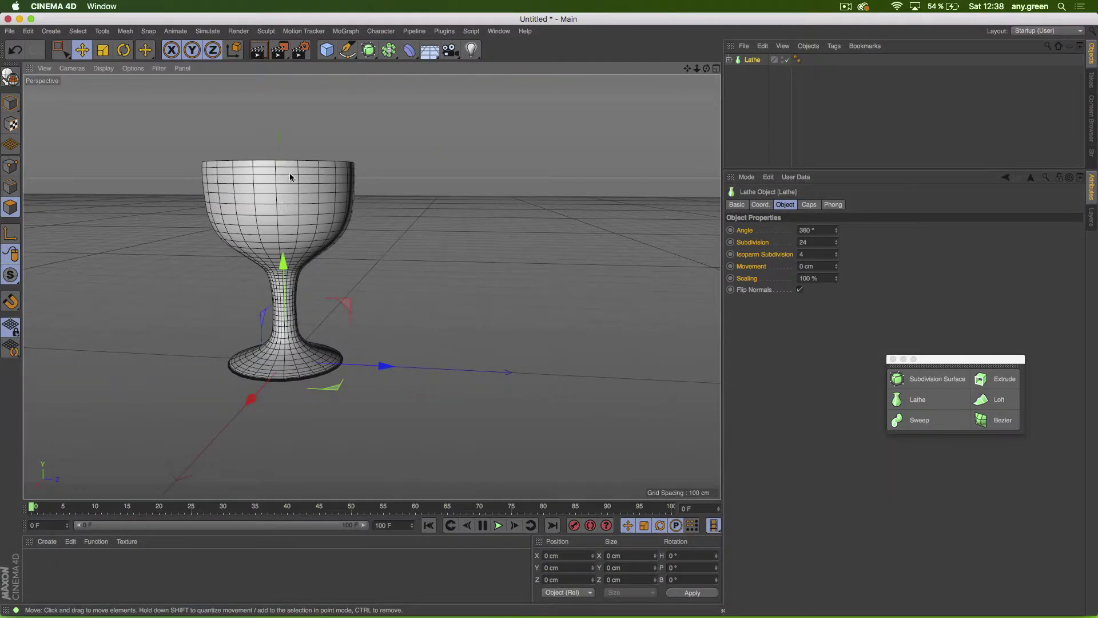
Step: Convert the goblet's Lathe into an editable polygon mesh to view its edges, and undo the conversion
click(750, 60)
key(c)
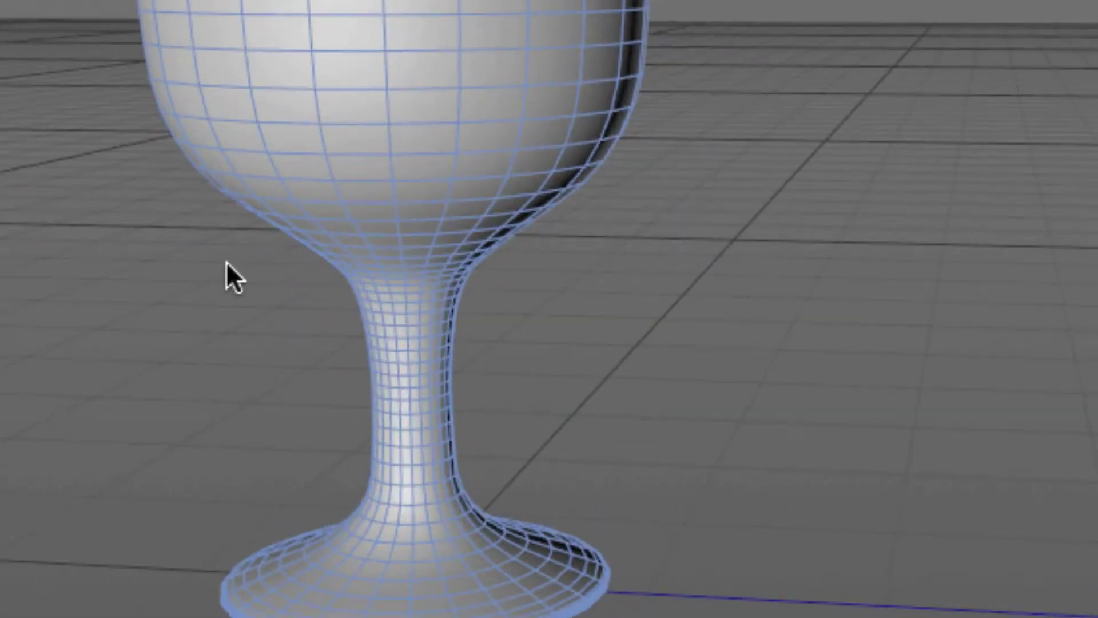
click(450, 193)
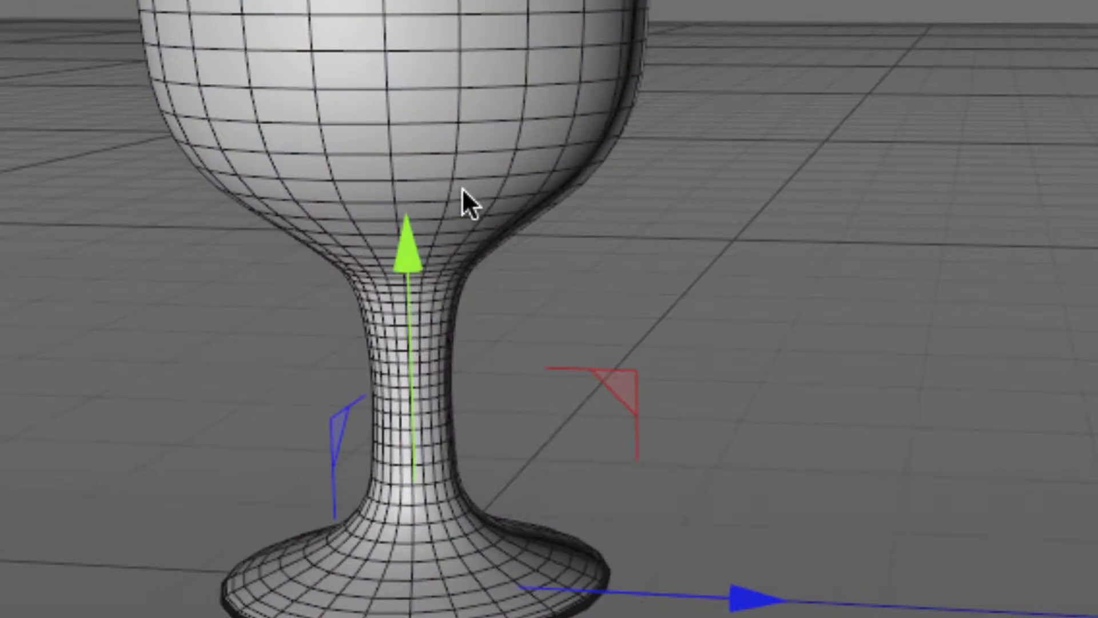
Step: Switch the perspective view's line display to Isoparms and inspect the lines on the goblet
scroll(463, 192, up, 5)
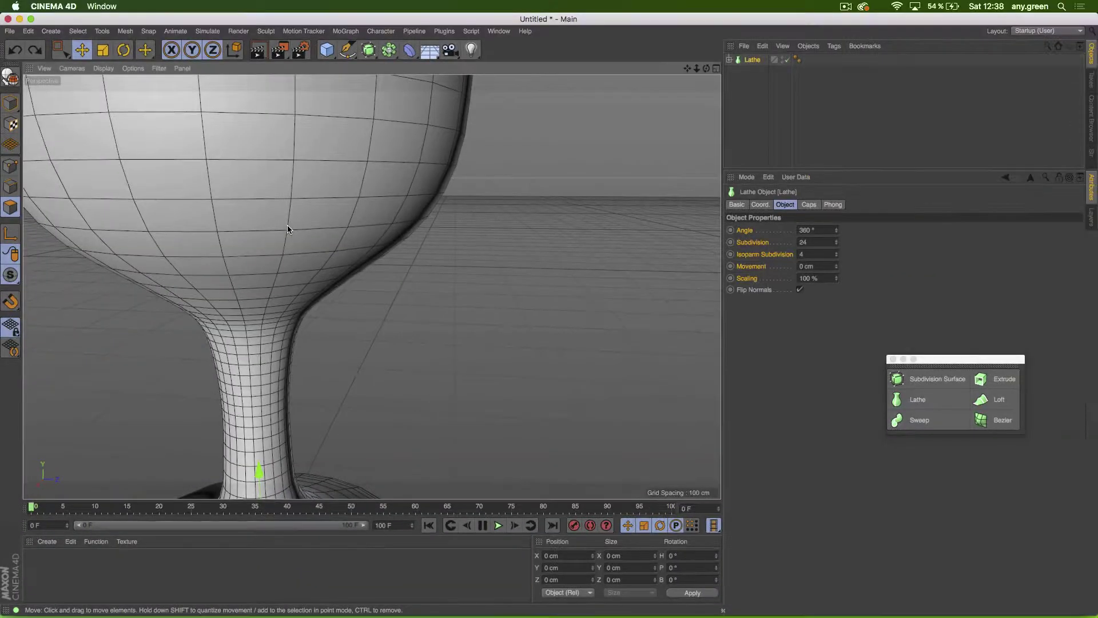
click(103, 68)
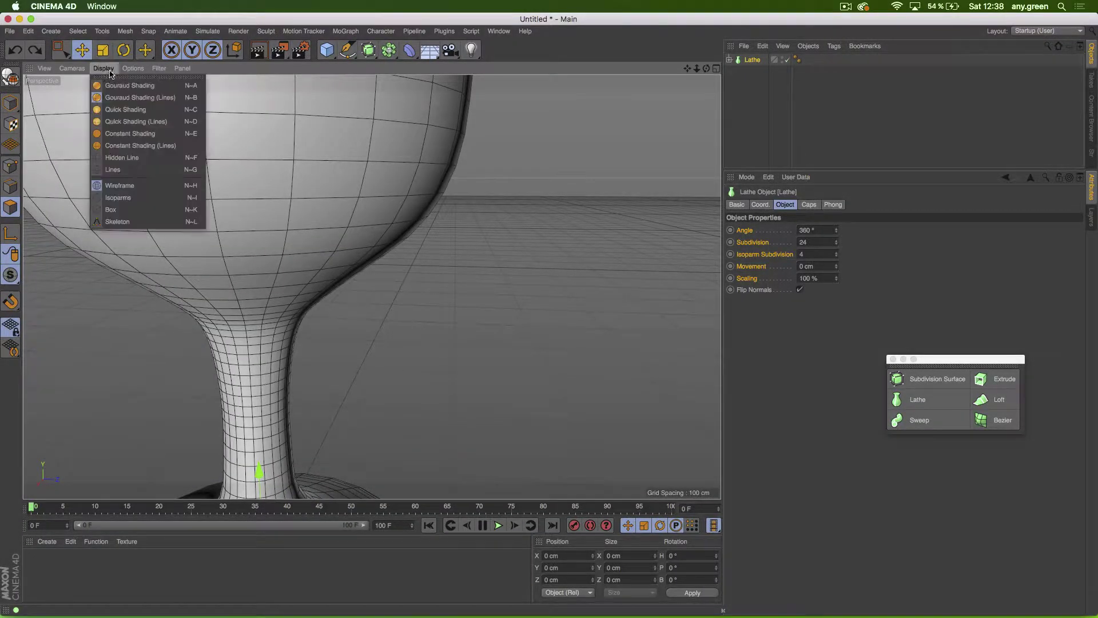
click(129, 200)
scroll(152, 201, down, 5)
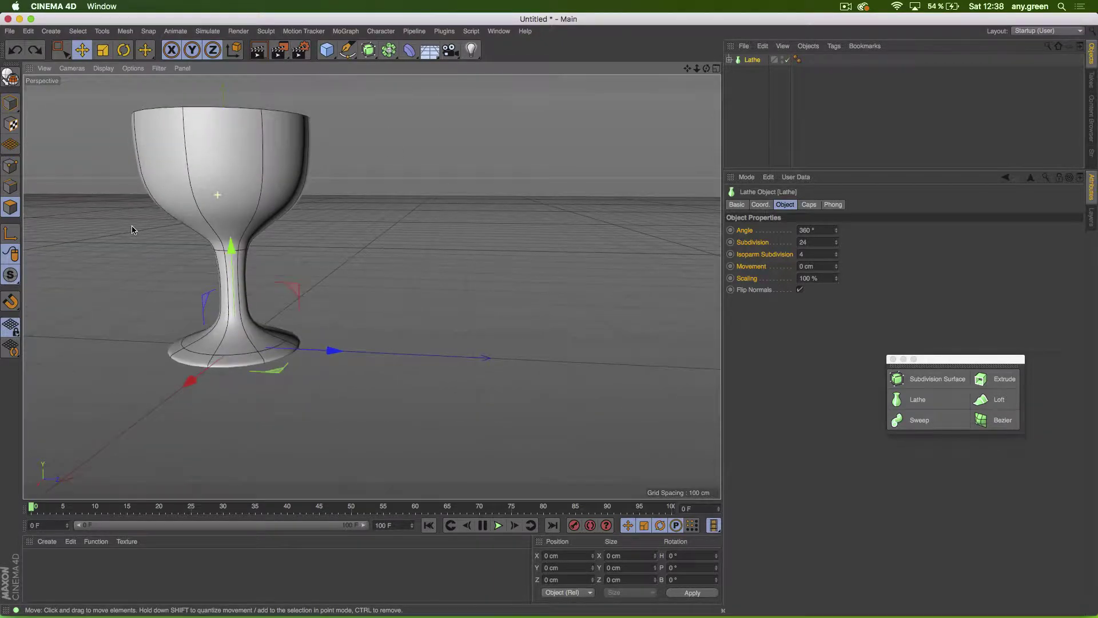
alt+drag(240, 196, 296, 193)
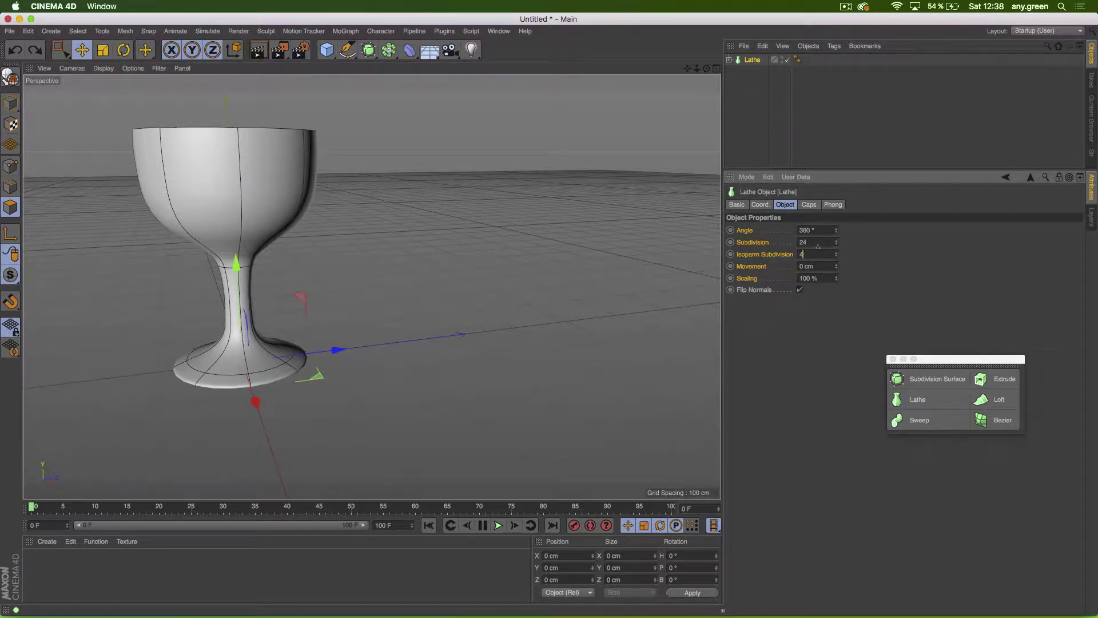
Step: Raise the Lathe's Isoparm Subdivision to 19 and lower it back to 4 to compare the goblet's isoparm lines
key(Up)
key(Up)
key(Up)
key(Up)
key(Up)
key(Up)
key(Up)
key(Up)
key(Up)
key(Up)
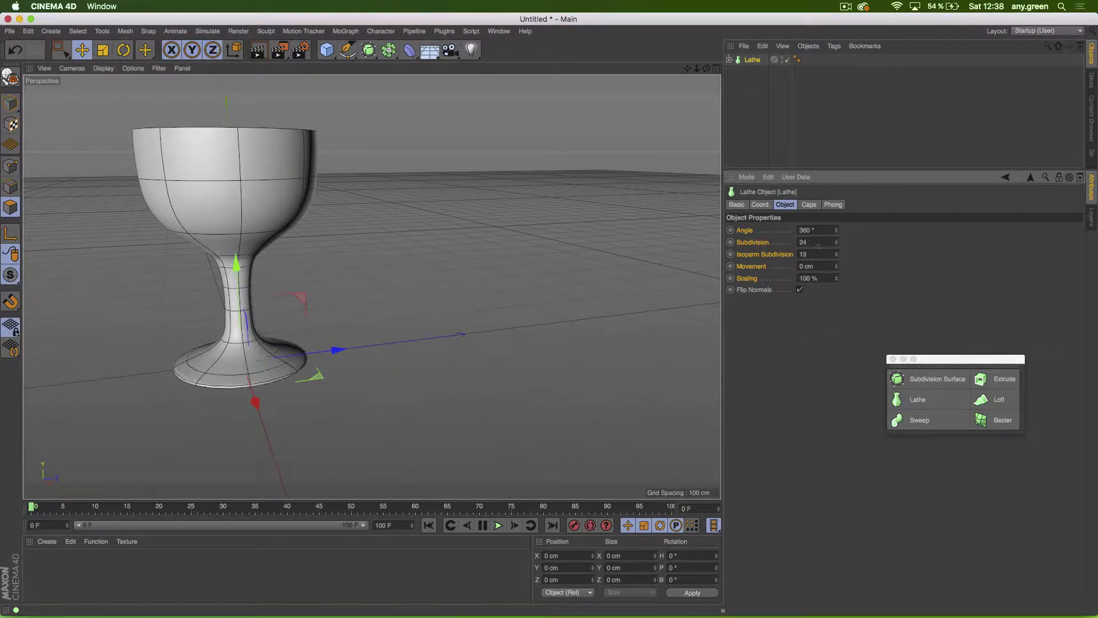
key(Up)
key(Up)
key(Up)
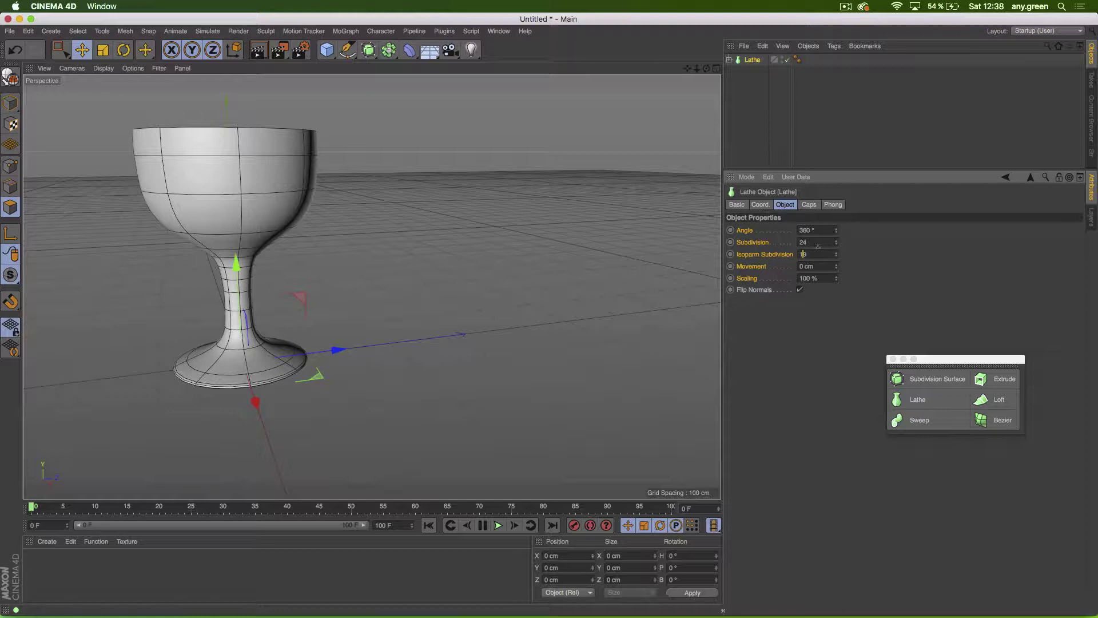
key(Down)
key(Down)
key(Down)
key(Down)
key(Down)
key(Down)
key(Down)
key(Down)
key(Down)
key(Down)
key(Down)
key(Down)
key(Down)
key(Down)
key(Down)
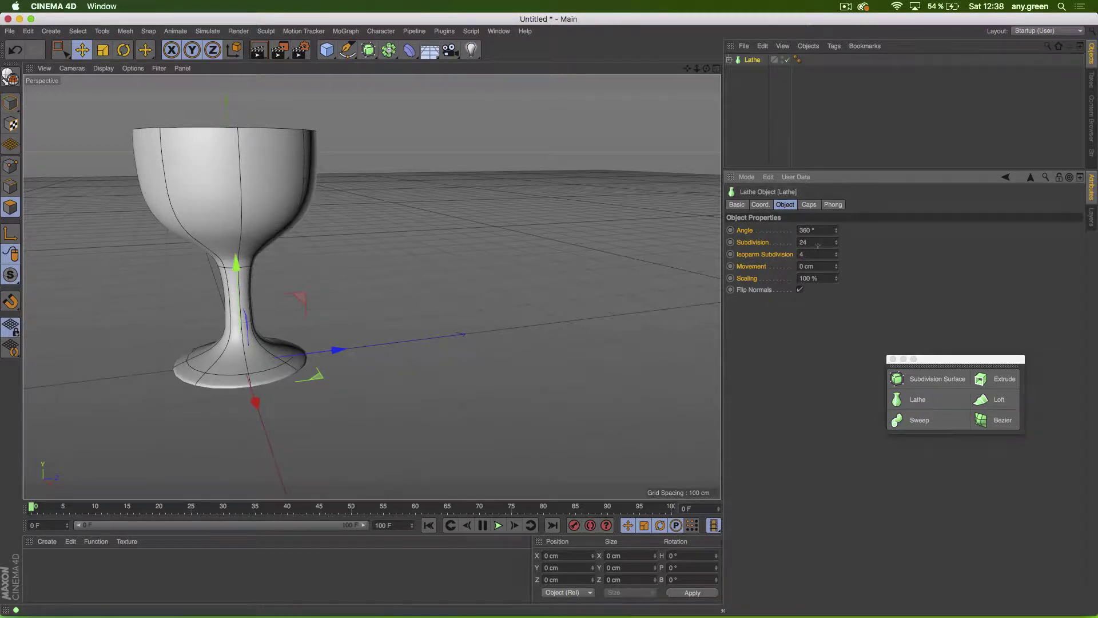
Step: Set the Lathe's Isoparm Subdivision to 14
key(Up)
key(Up)
key(Up)
key(Up)
key(Up)
key(Up)
key(Up)
key(Up)
key(Up)
key(Up)
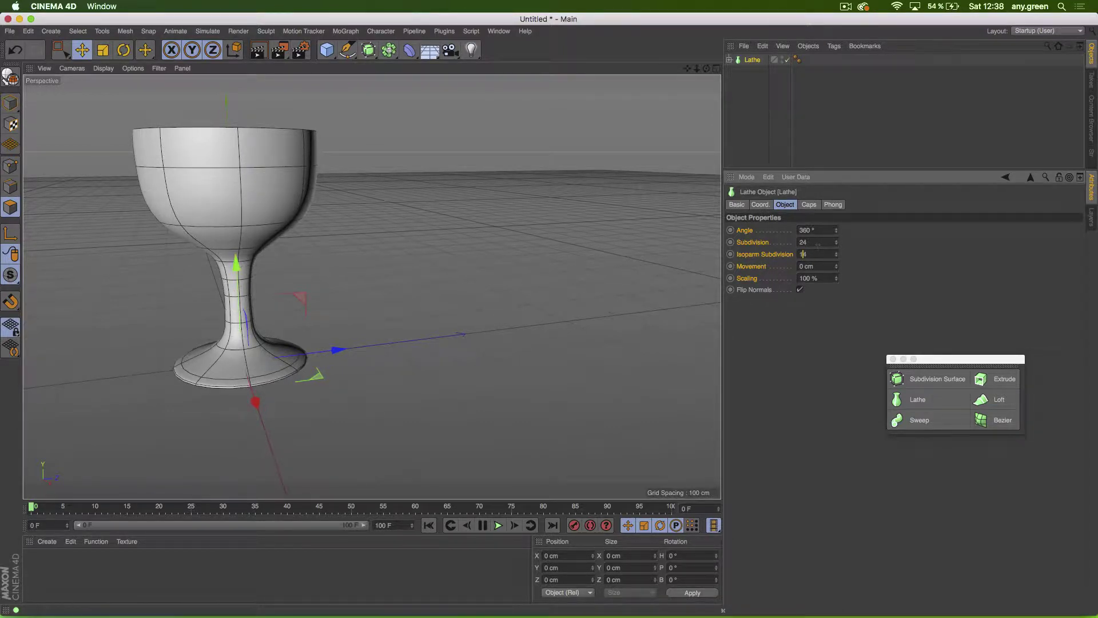
Step: Add a Sphere primitive and move it along the Z axis until it stands beside the goblet
click(326, 50)
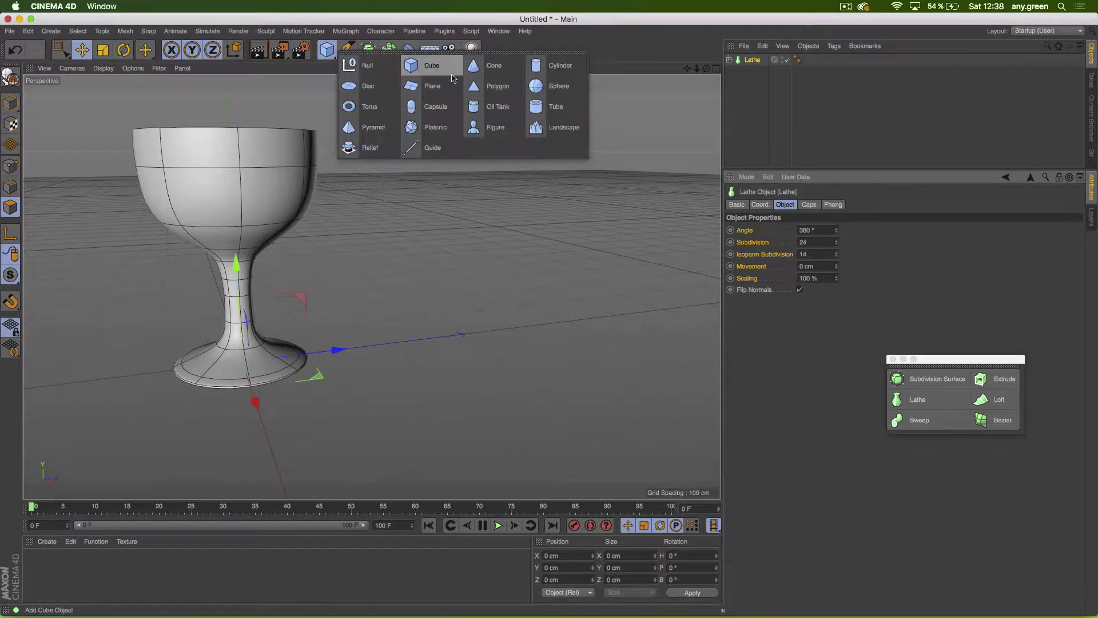
click(537, 87)
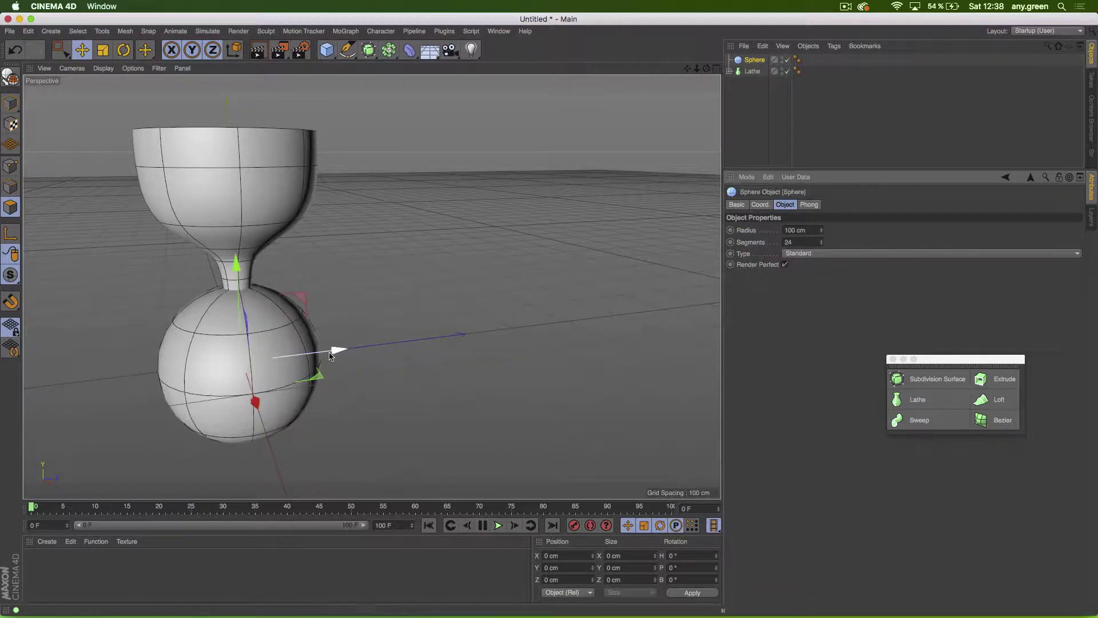
drag(338, 348, 469, 292)
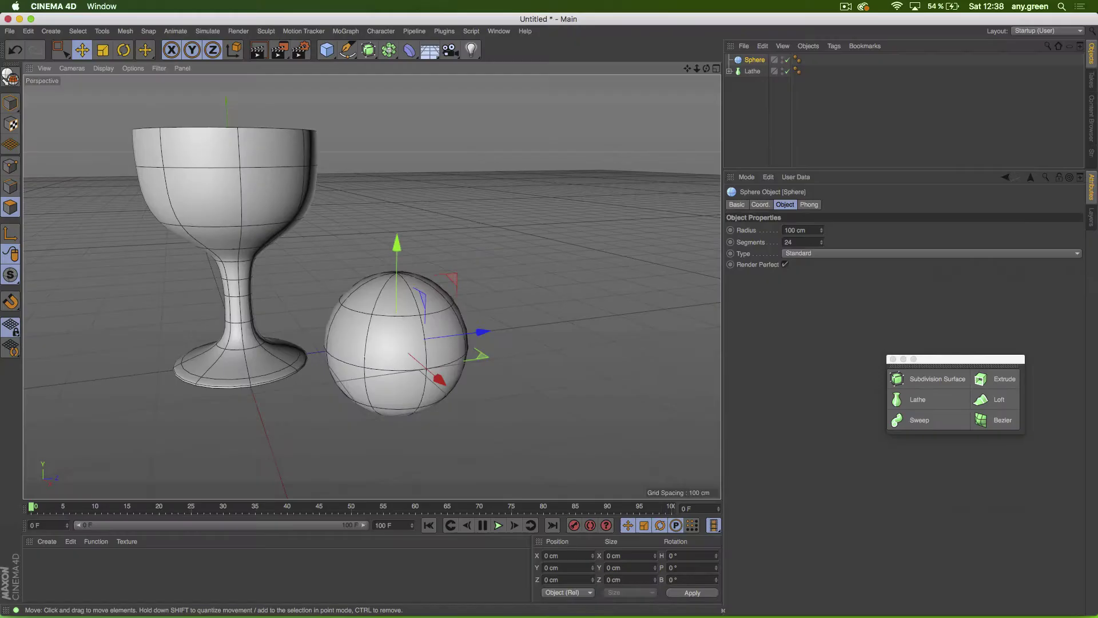
Step: Compare plain Gouraud Shading with Gouraud Shading (Lines), keep the lines version, and switch its line display to Wireframe
click(103, 68)
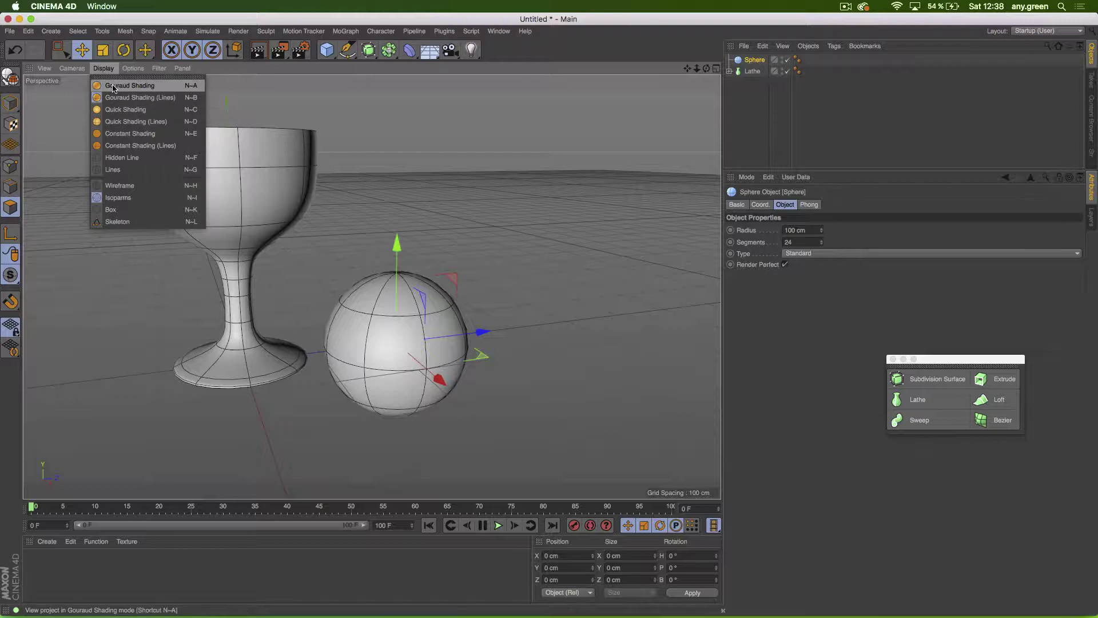
click(113, 87)
click(103, 68)
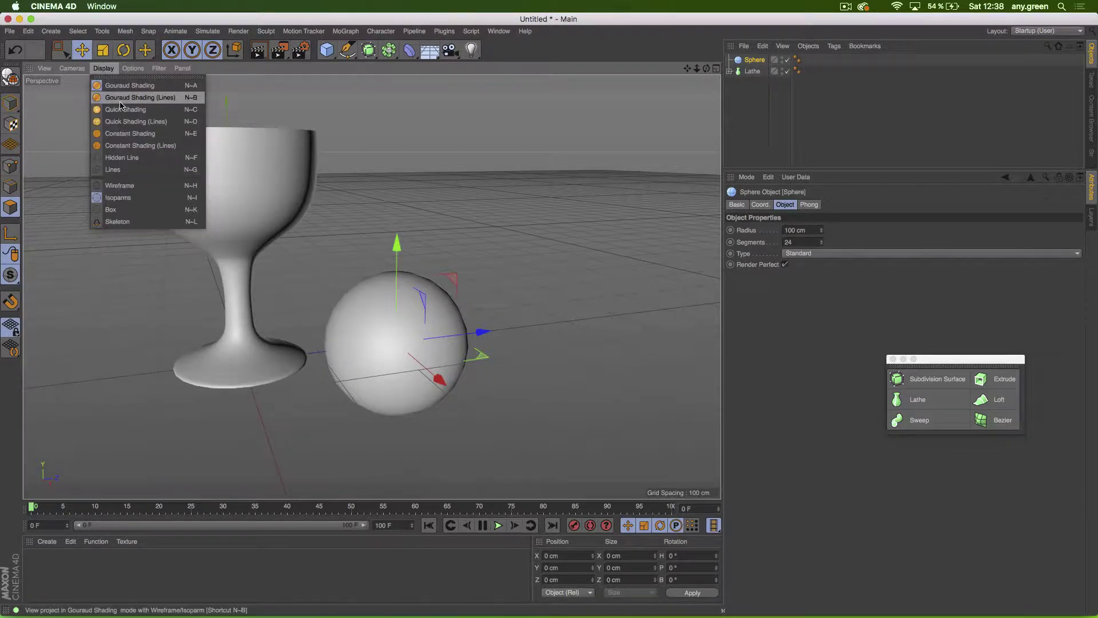
click(119, 98)
click(103, 68)
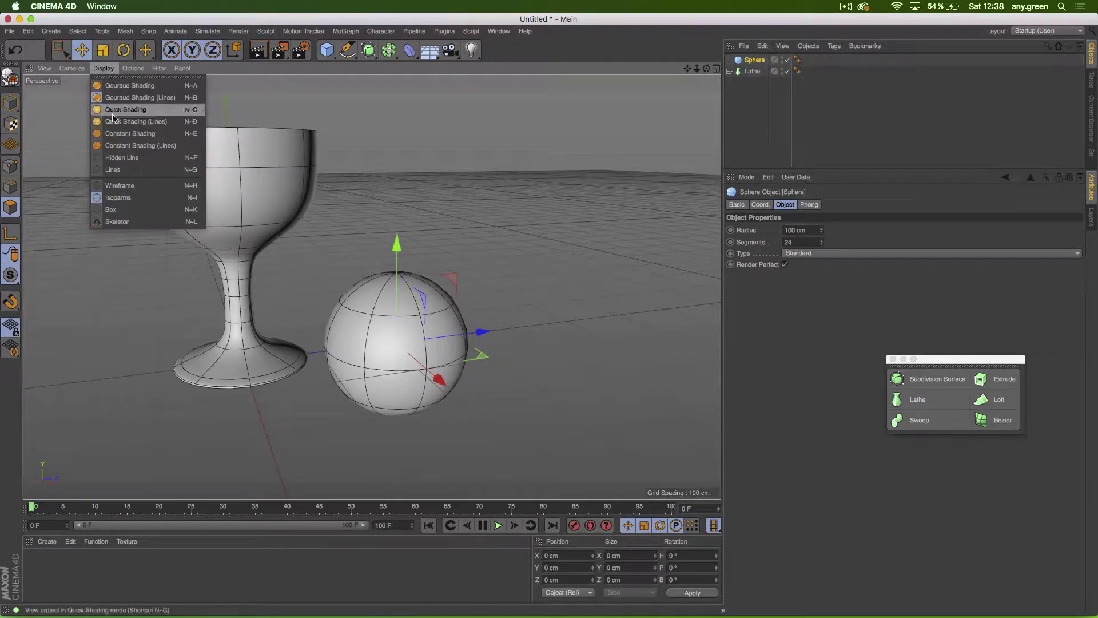
click(131, 188)
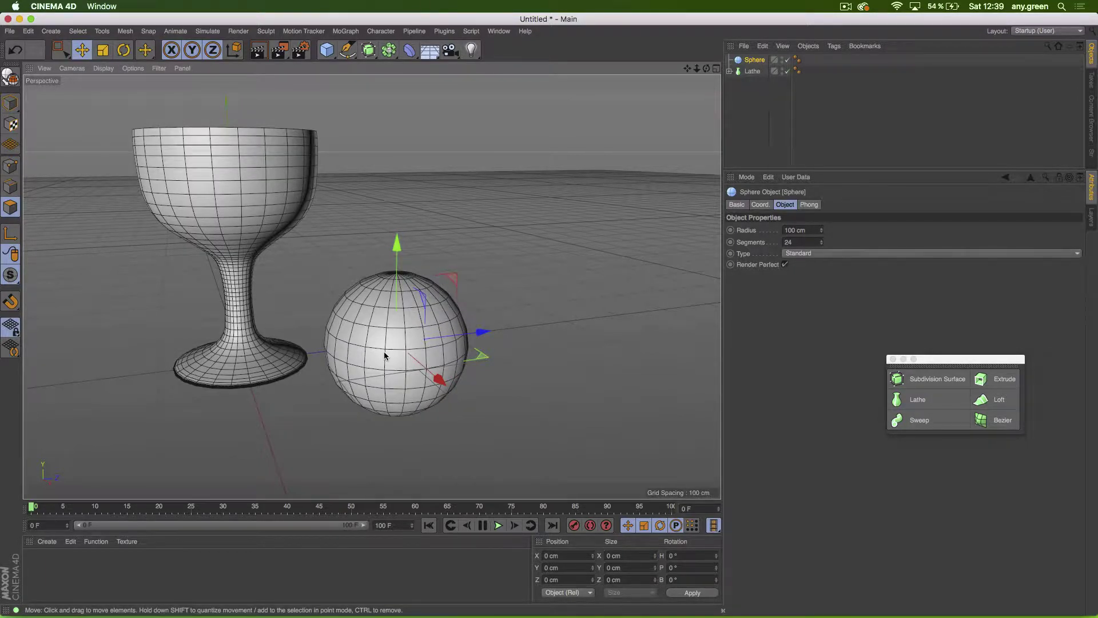
Step: Create a material with only the Luminance channel enabled, Color and Reflectance off, and assign it to the goblet
double_click(63, 589)
double_click(37, 566)
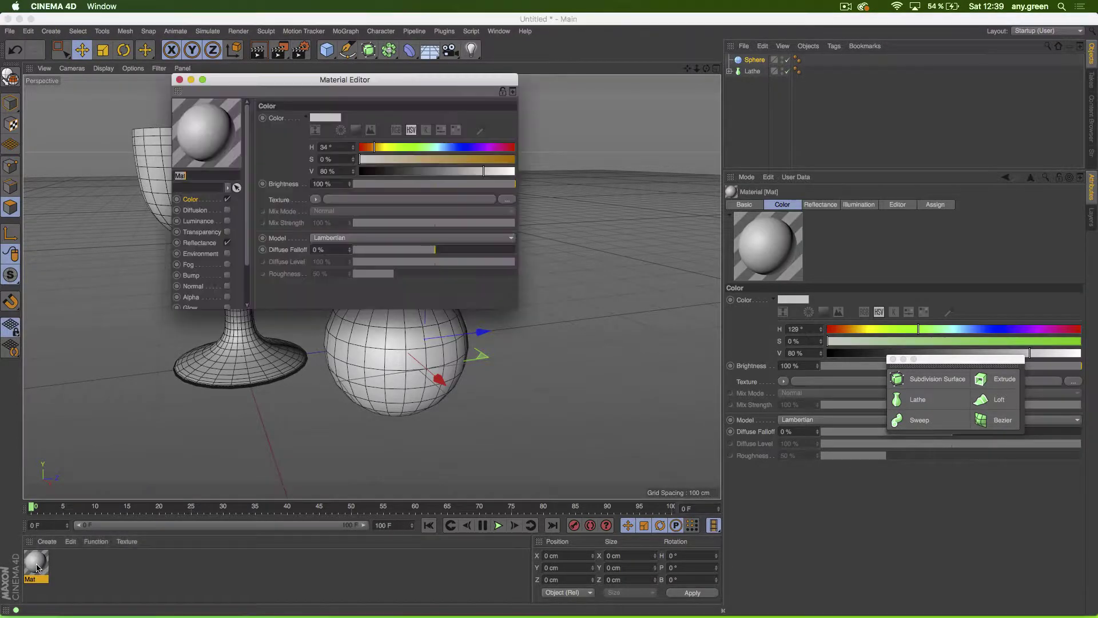
click(227, 199)
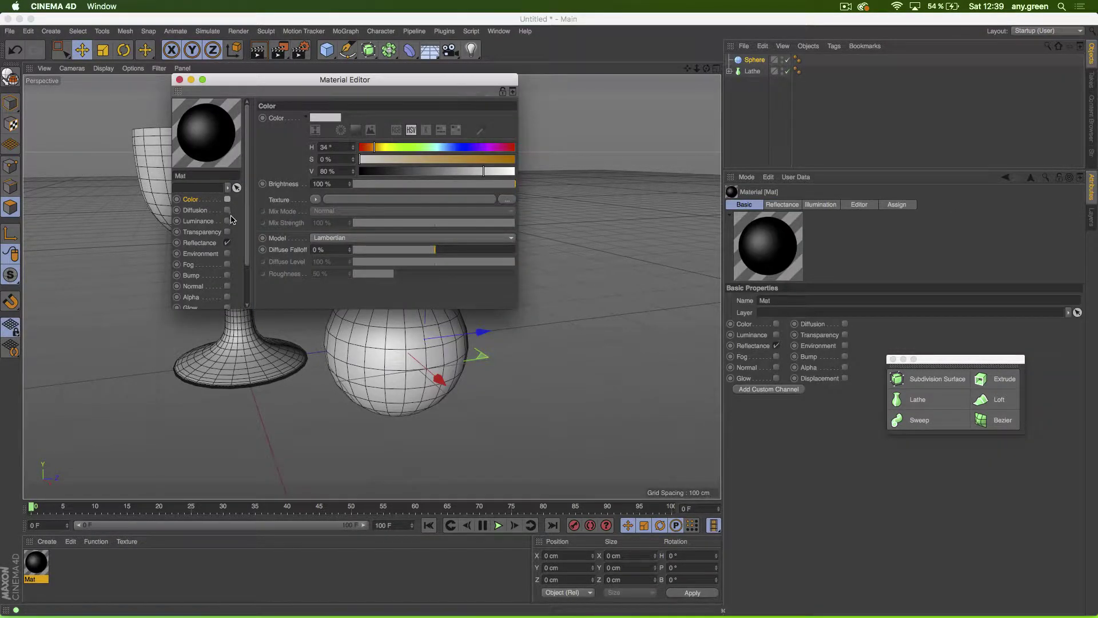
click(227, 221)
click(227, 242)
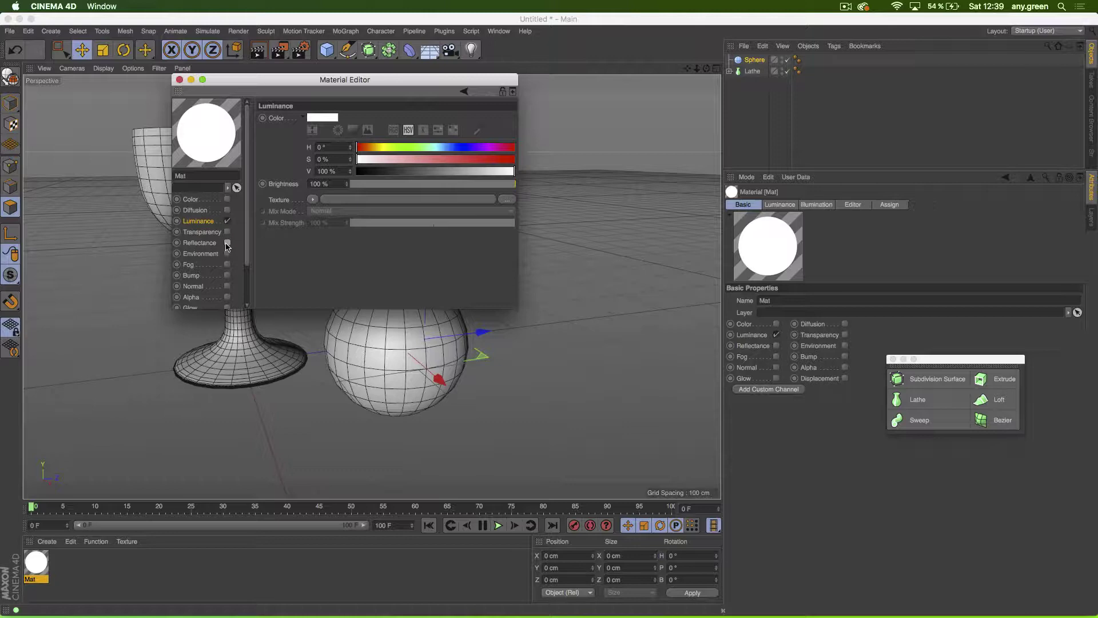
click(179, 80)
drag(36, 564, 247, 367)
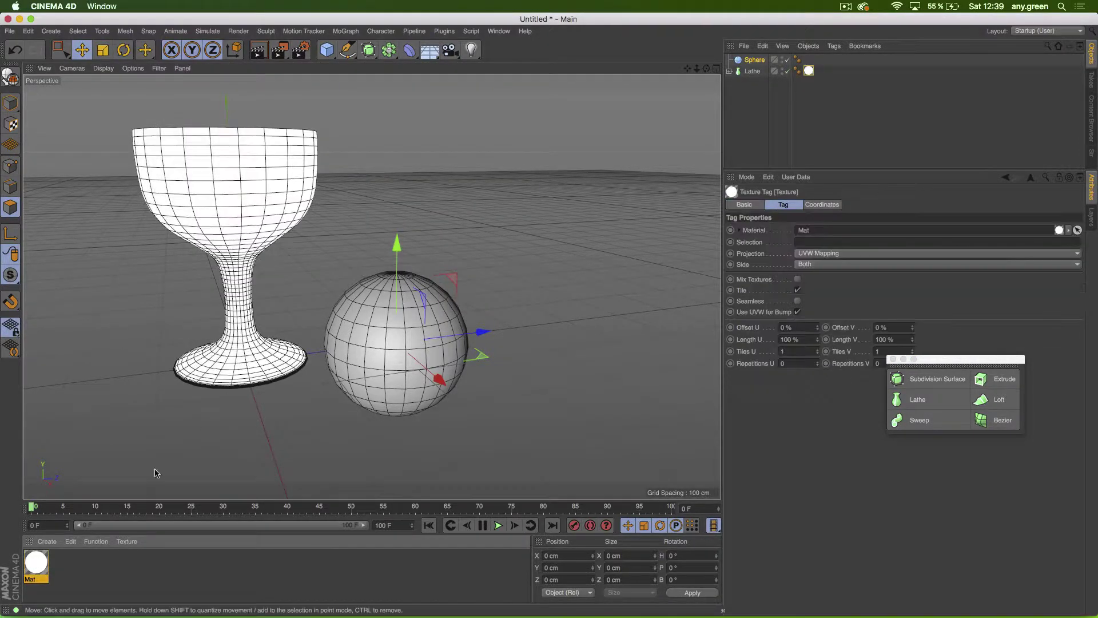
Step: Apply the Mat material to the sphere and set the perspective viewport to plain Gouraud Shading
drag(333, 406, 379, 331)
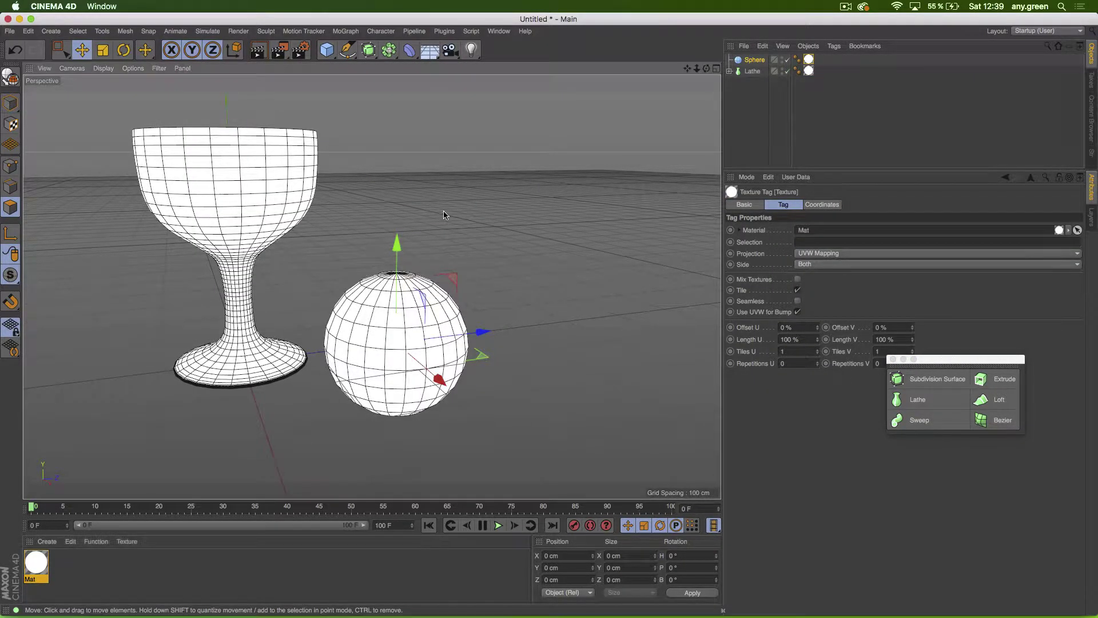
click(103, 68)
click(113, 88)
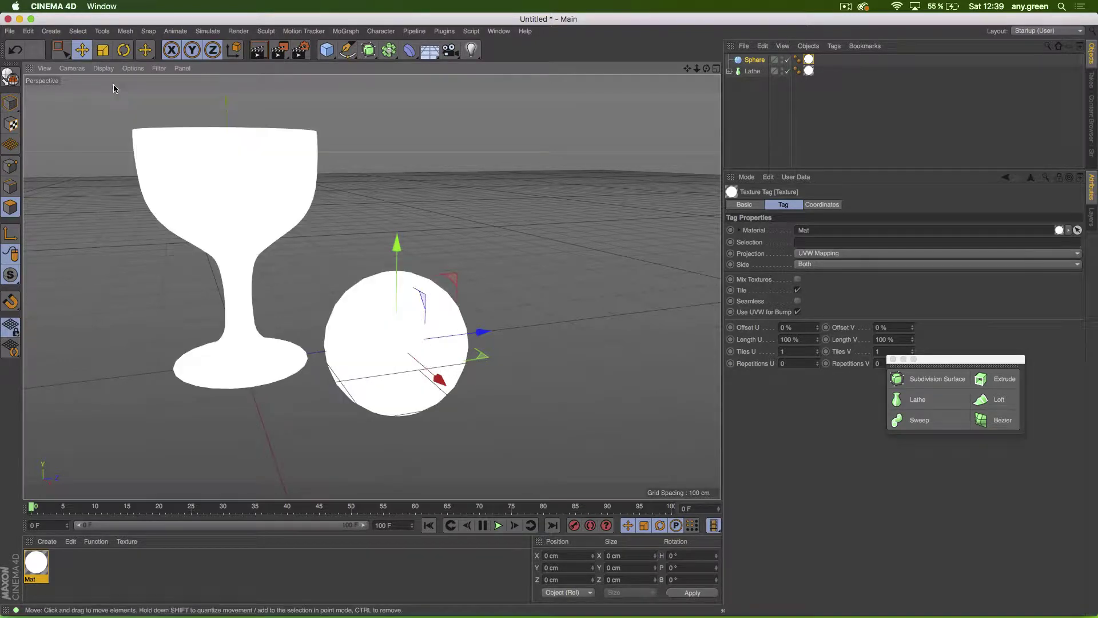
Step: Set the perspective viewport's display back to Gouraud Shading (Lines) with both objects seen from above
alt+drag(220, 330, 143, 333)
click(132, 70)
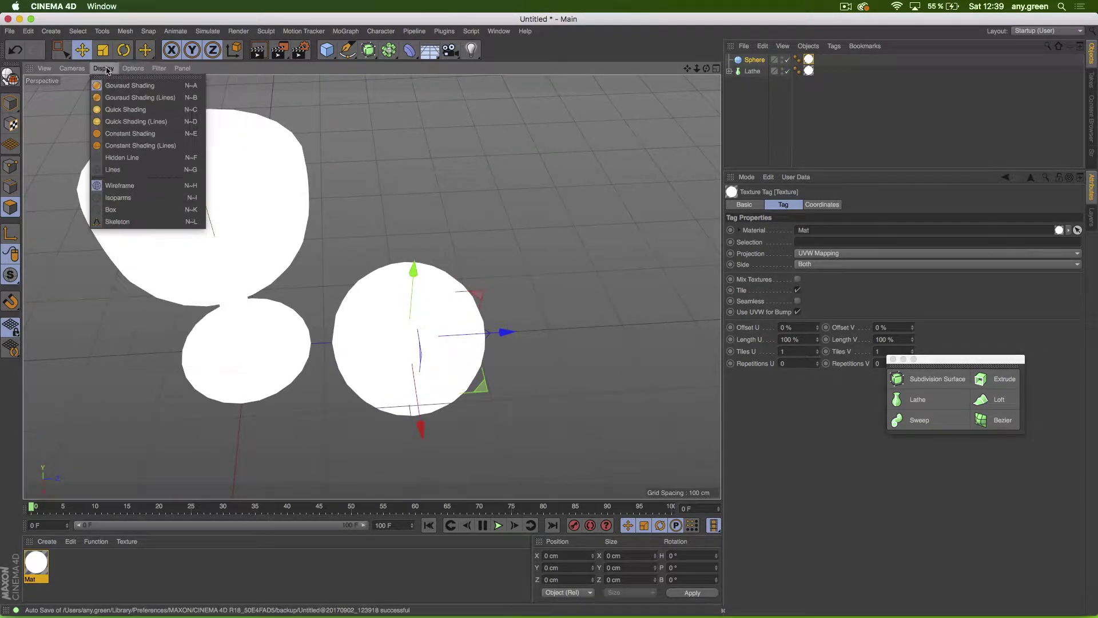
click(115, 98)
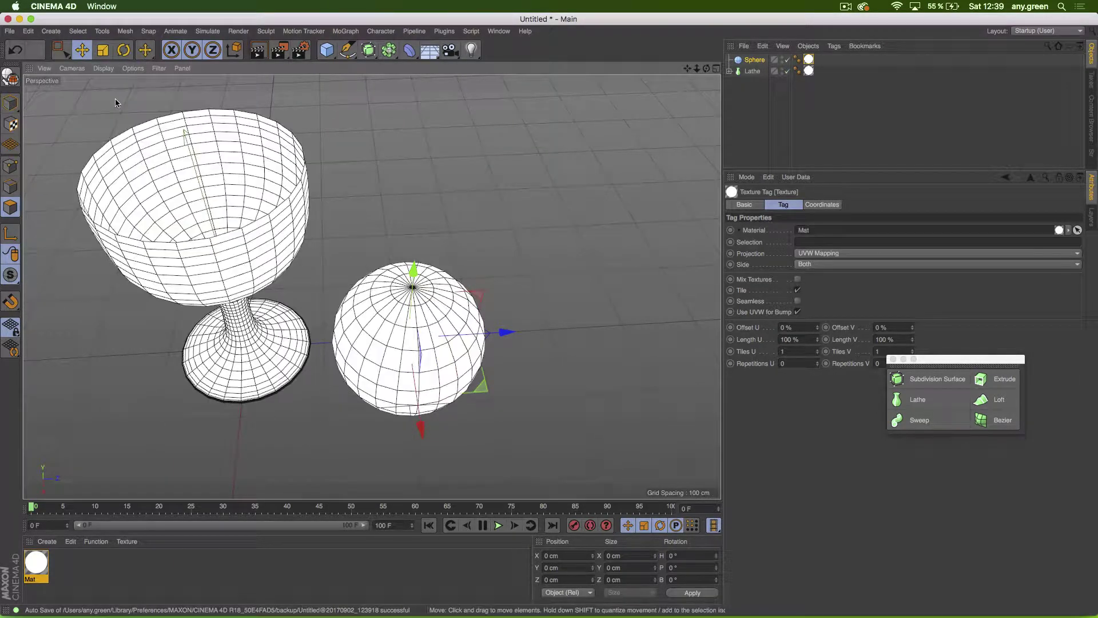
click(103, 69)
click(104, 71)
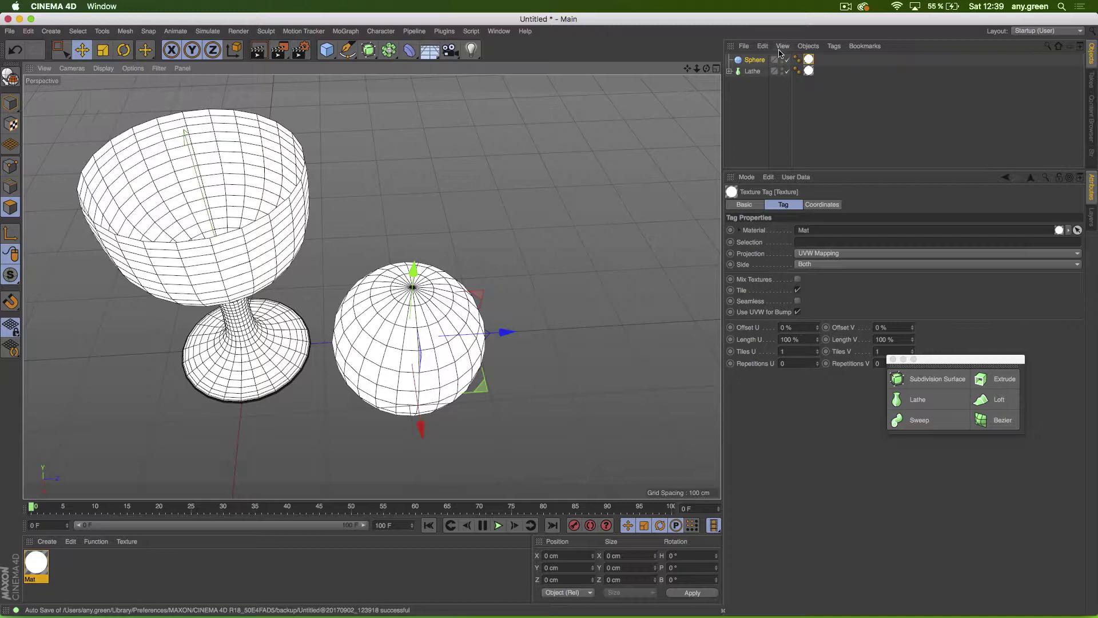
Step: Increase the sphere's segments for a much denser mesh and set the Lathe's subdivision to 391
click(750, 60)
drag(821, 246, 833, 212)
click(752, 71)
click(728, 117)
alt+drag(417, 283, 471, 222)
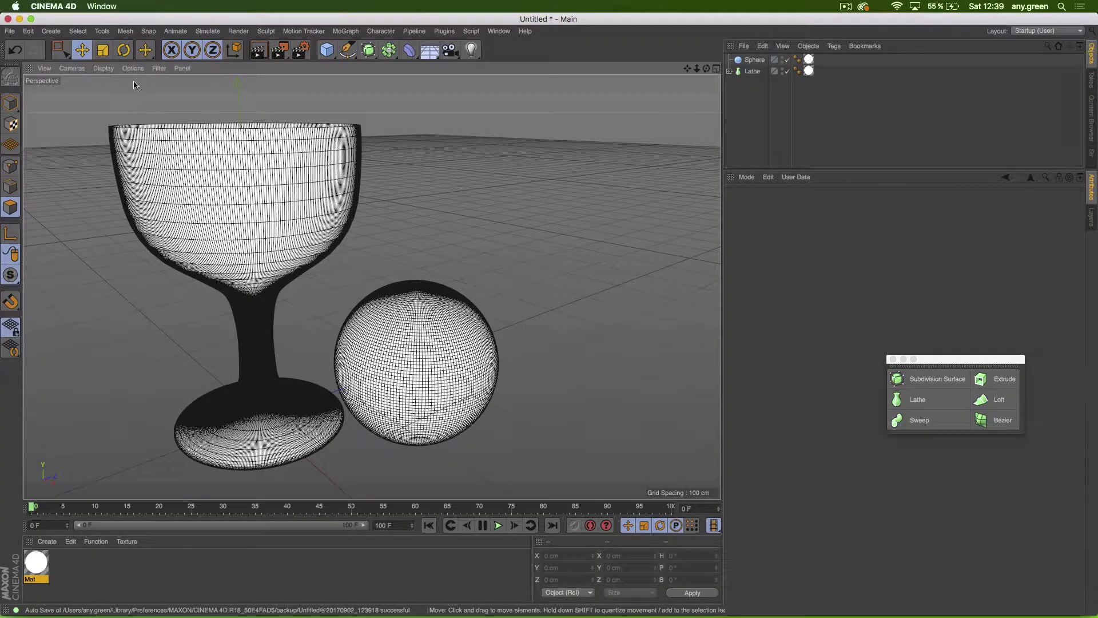
Step: Switch the viewport's line display to Isoparms for the goblet and the sphere
click(104, 68)
click(140, 197)
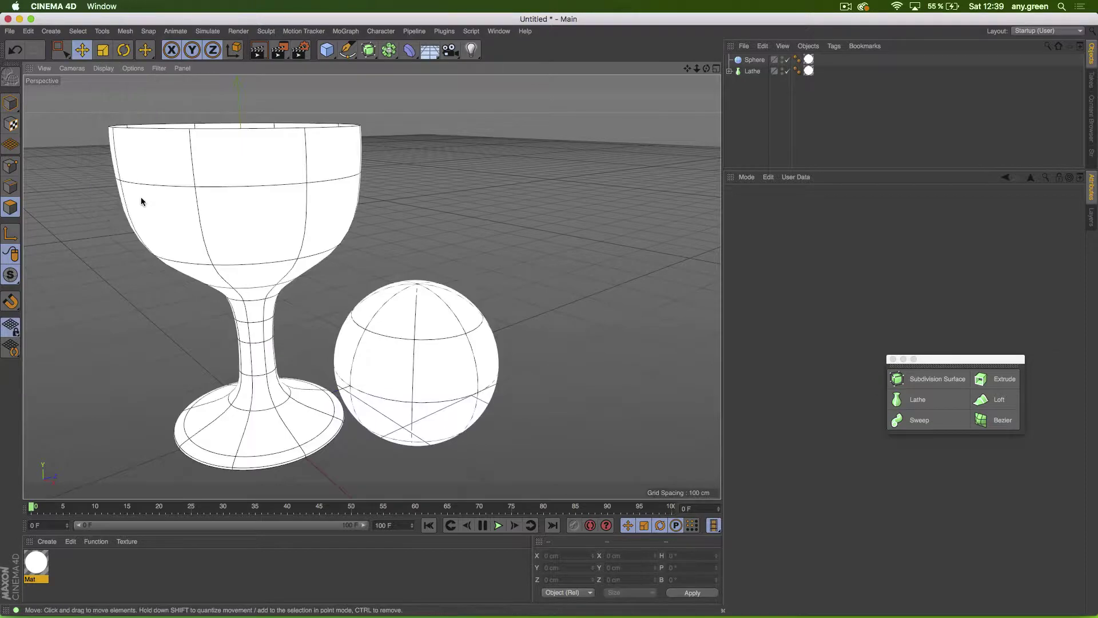
alt+drag(383, 442, 342, 361)
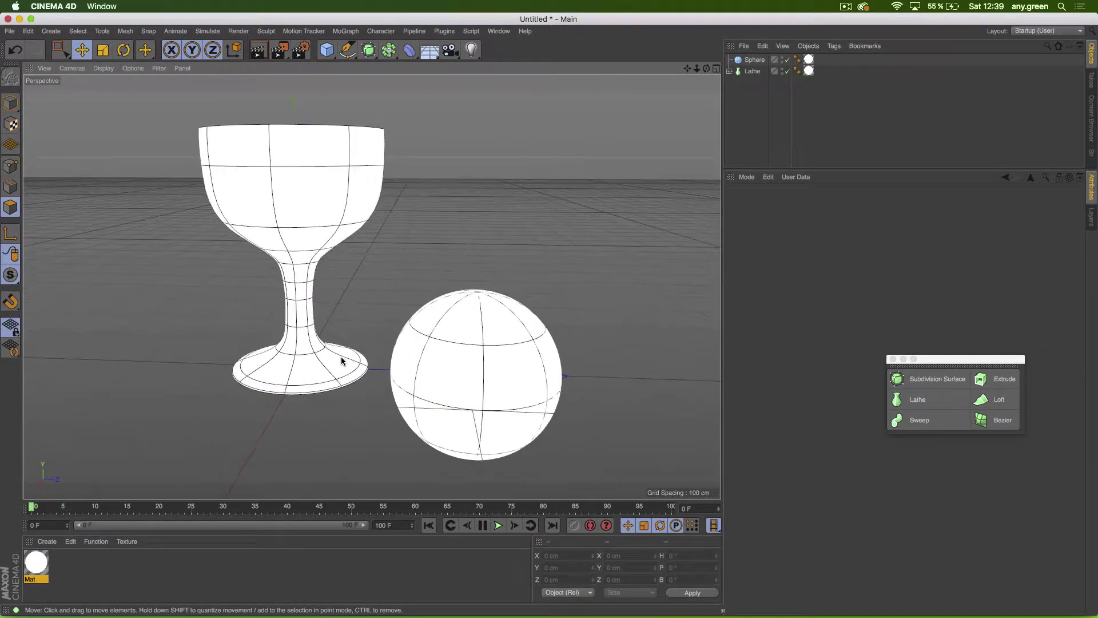
Step: Select the spline nested under the Lathe and switch to point editing mode
click(729, 71)
click(751, 84)
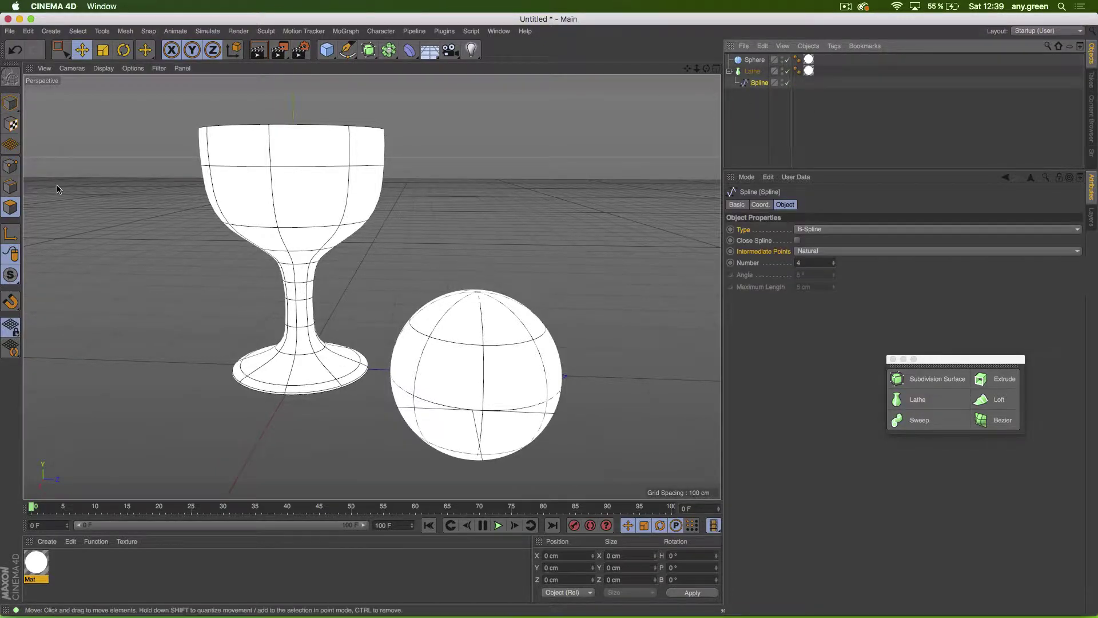
click(9, 162)
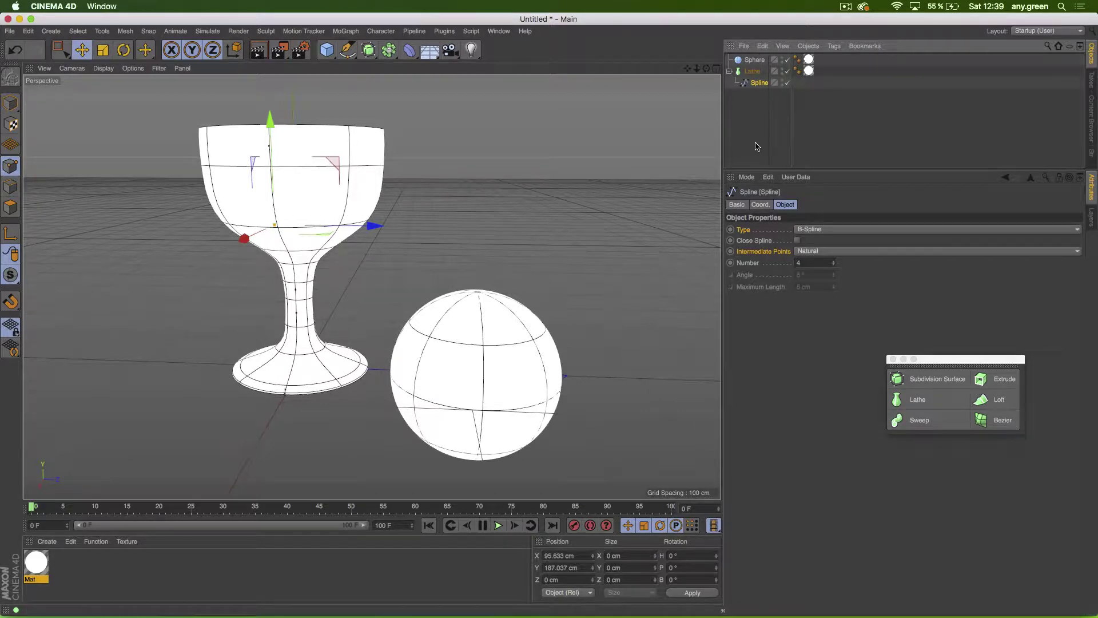
Step: Try moving the selected bowl point of the spline in the perspective view, undoing each move
alt+drag(248, 283, 385, 250)
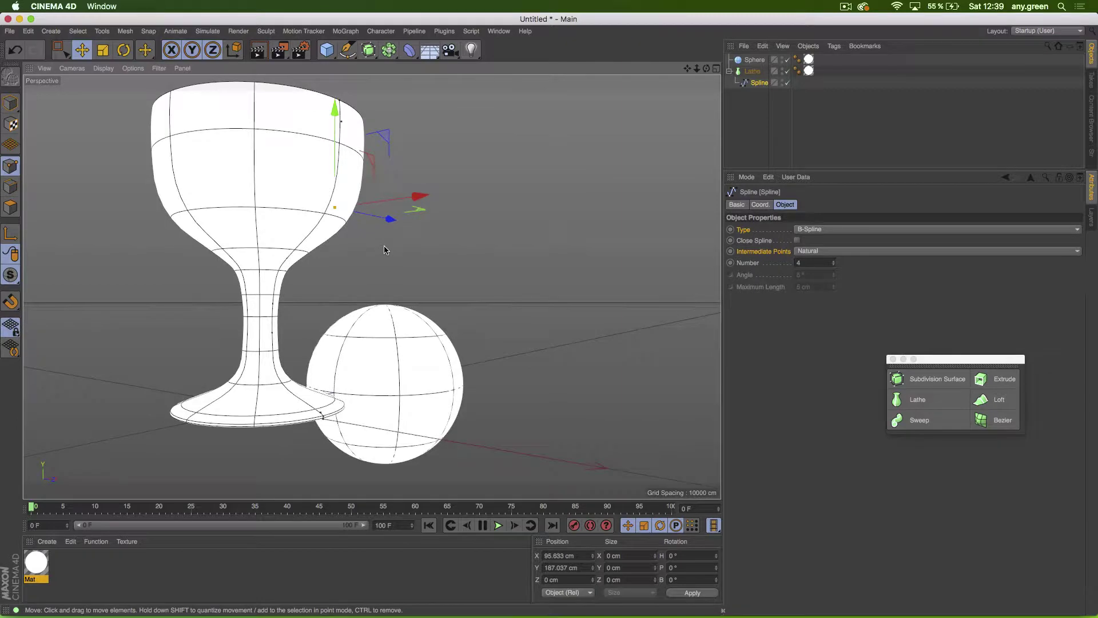
alt+drag(303, 206, 511, 139)
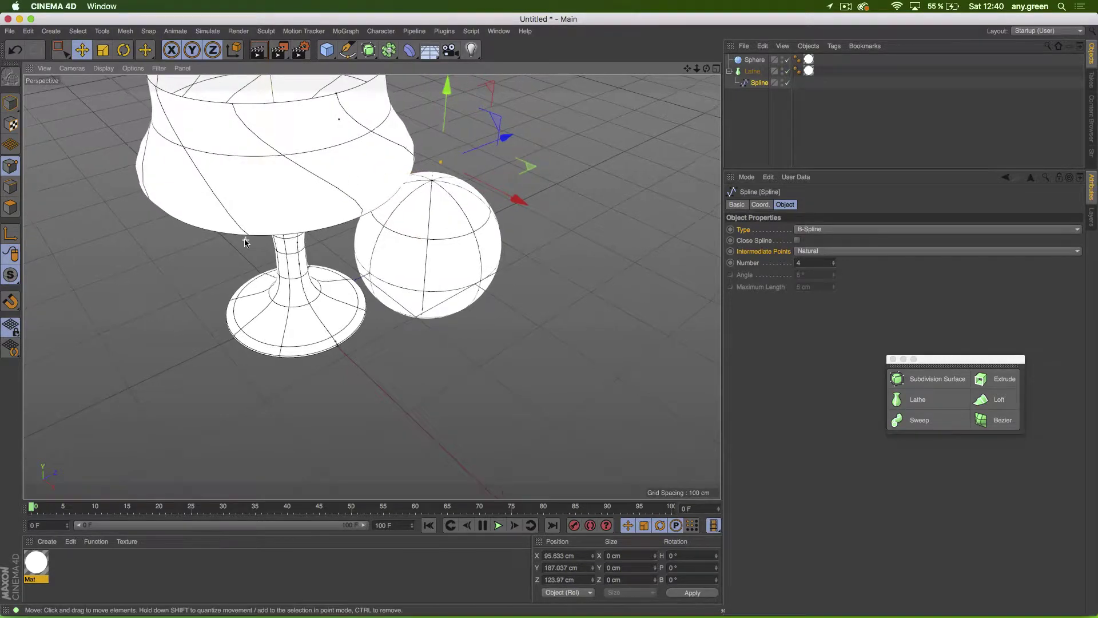
alt+drag(242, 240, 221, 211)
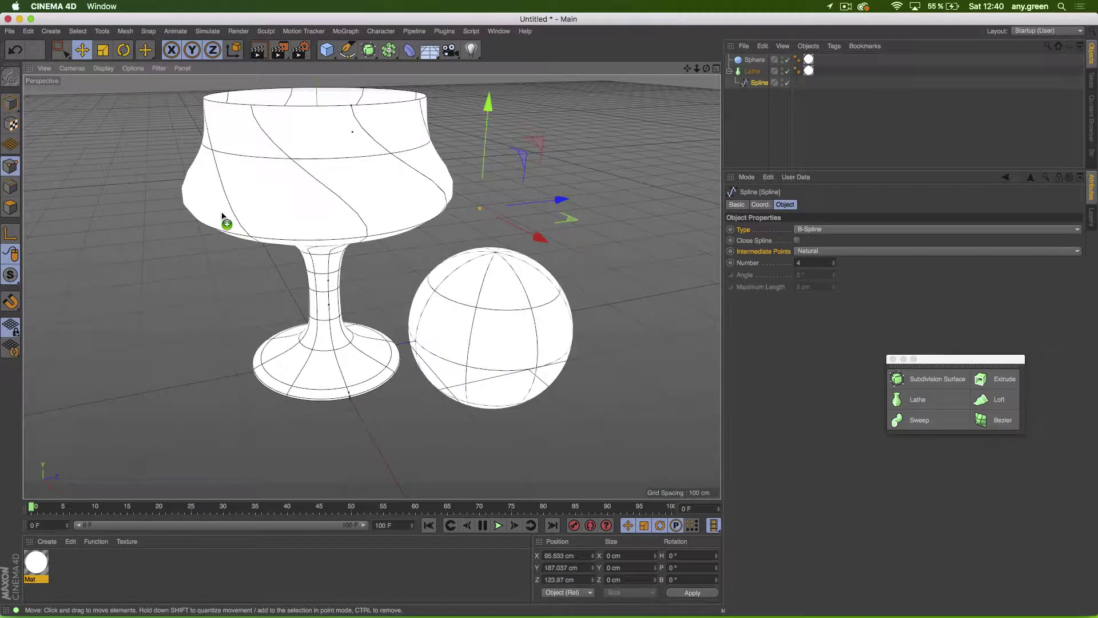
key(super+z)
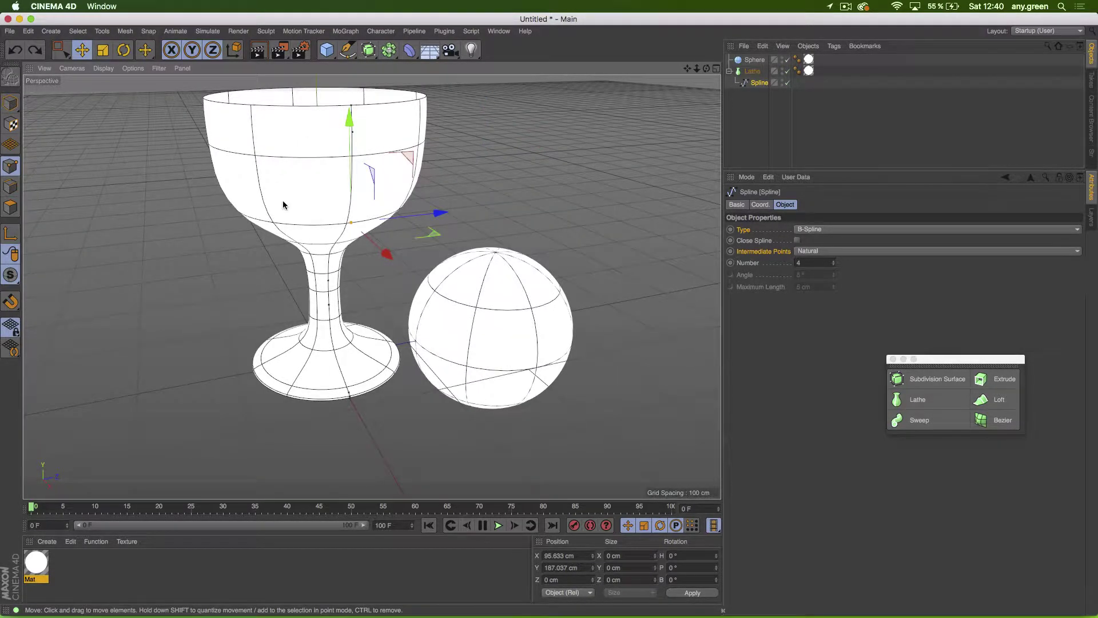
drag(428, 206, 529, 196)
alt+drag(330, 155, 353, 92)
key(super+z)
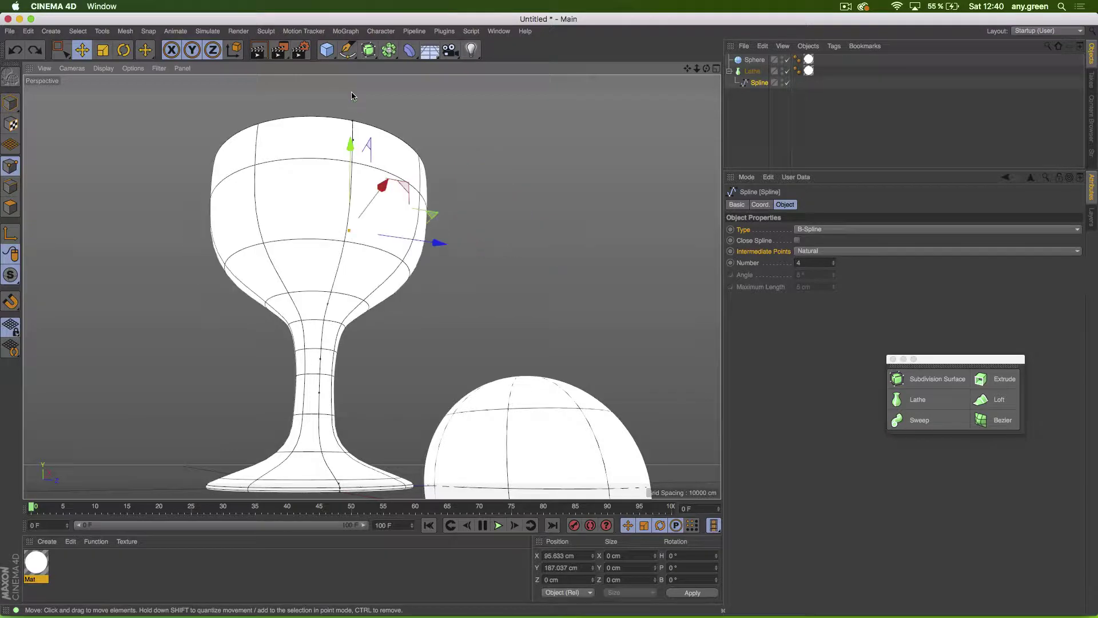
Step: Move the spline's bowl point in the XY plane from the perspective view to about X 86.3 cm, Y 202.2 cm
alt+drag(347, 215, 466, 263)
alt+drag(330, 192, 194, 236)
drag(436, 226, 490, 194)
key(super+z)
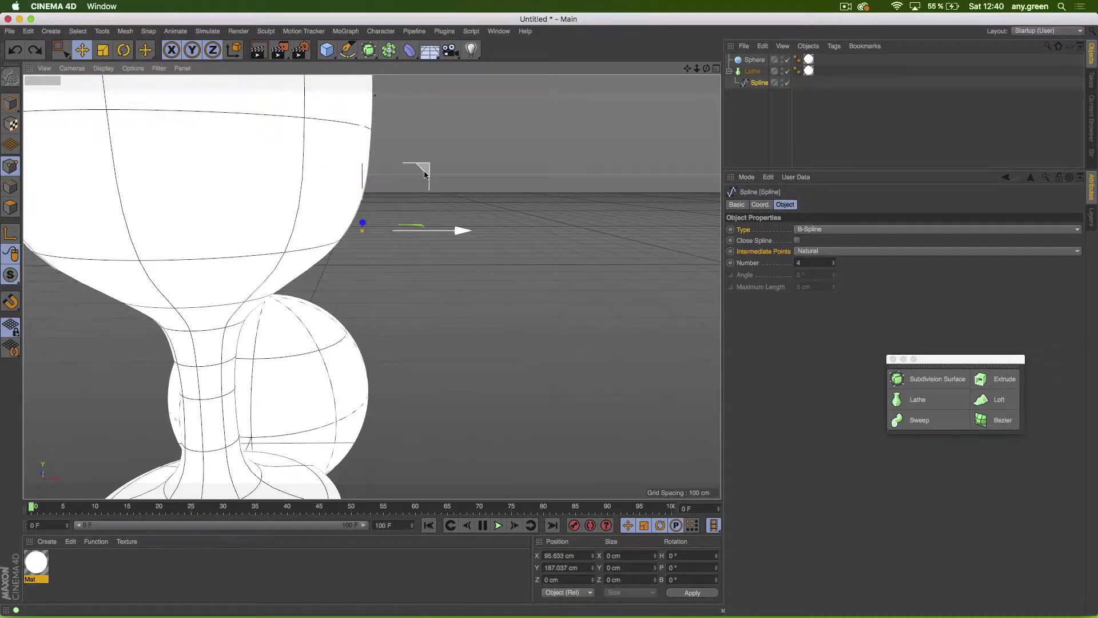
drag(423, 170, 400, 143)
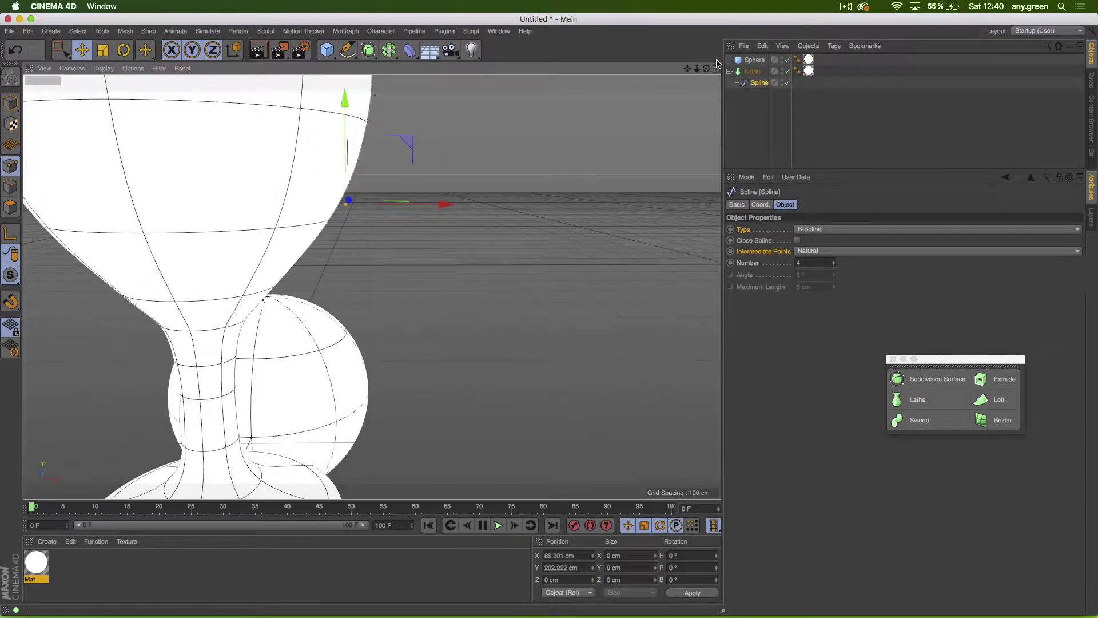
Step: Maximize the Front view and move the spline's bowl point to about X 83.7 cm, Y 197.1 cm
click(716, 68)
click(715, 286)
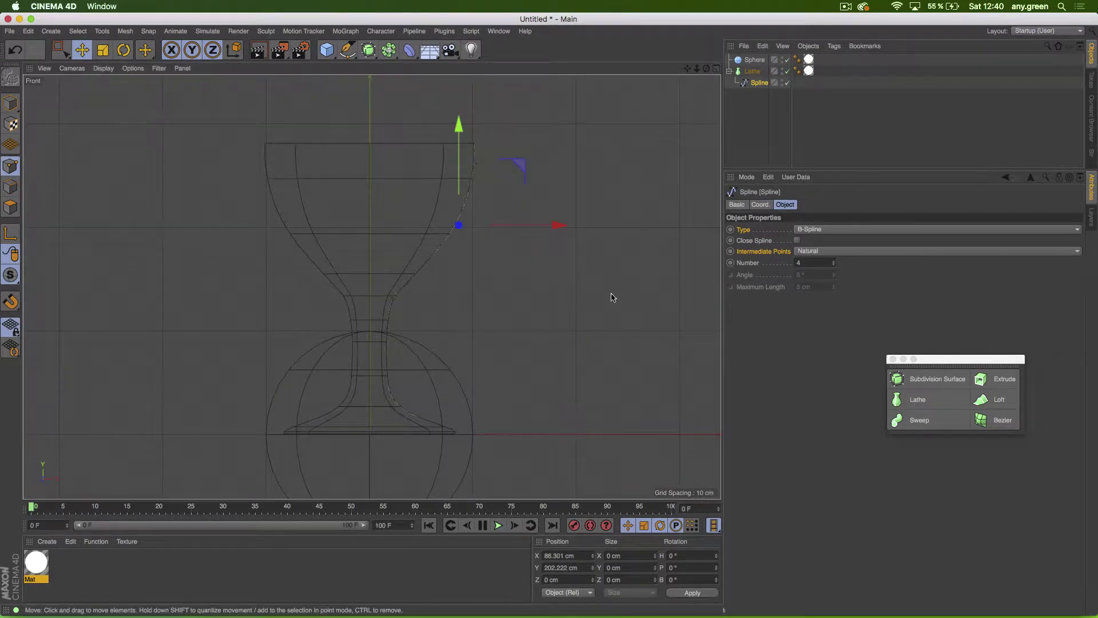
scroll(572, 297, up, 5)
scroll(466, 272, down, 3)
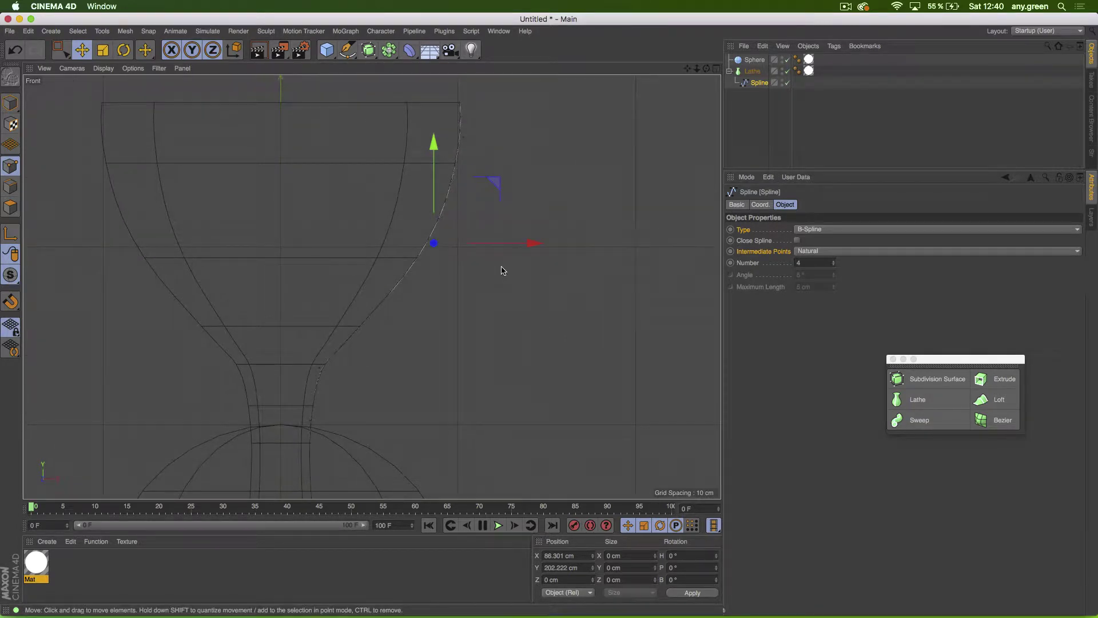
drag(502, 271, 505, 346)
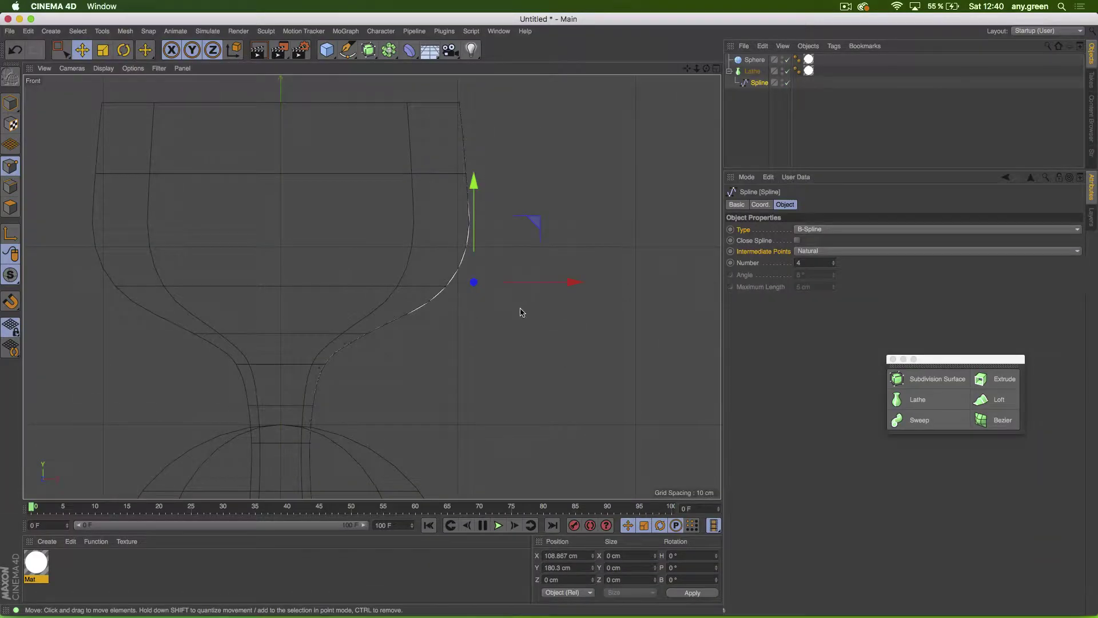
drag(522, 312, 456, 303)
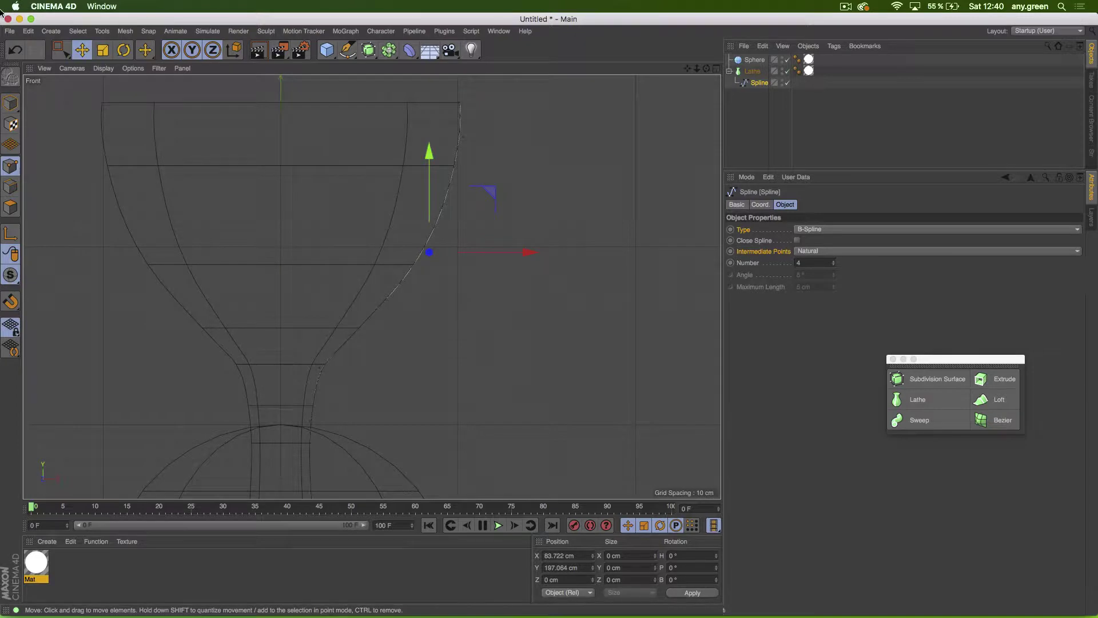
Step: Set the interface colour scheme to Light in the preferences and close them
click(10, 31)
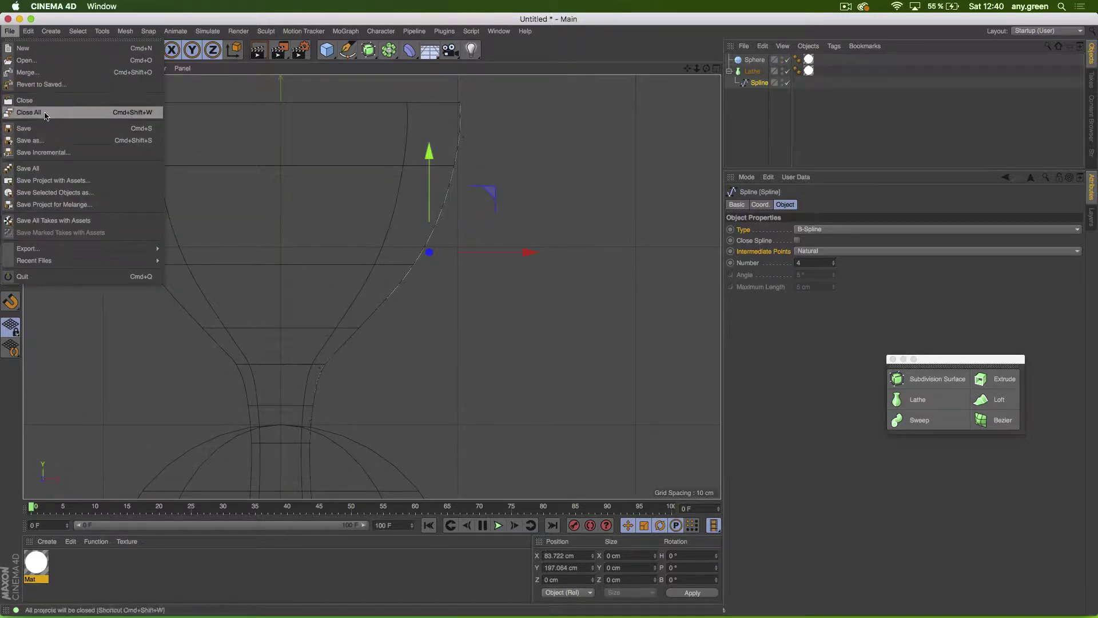
mouse_move(30, 33)
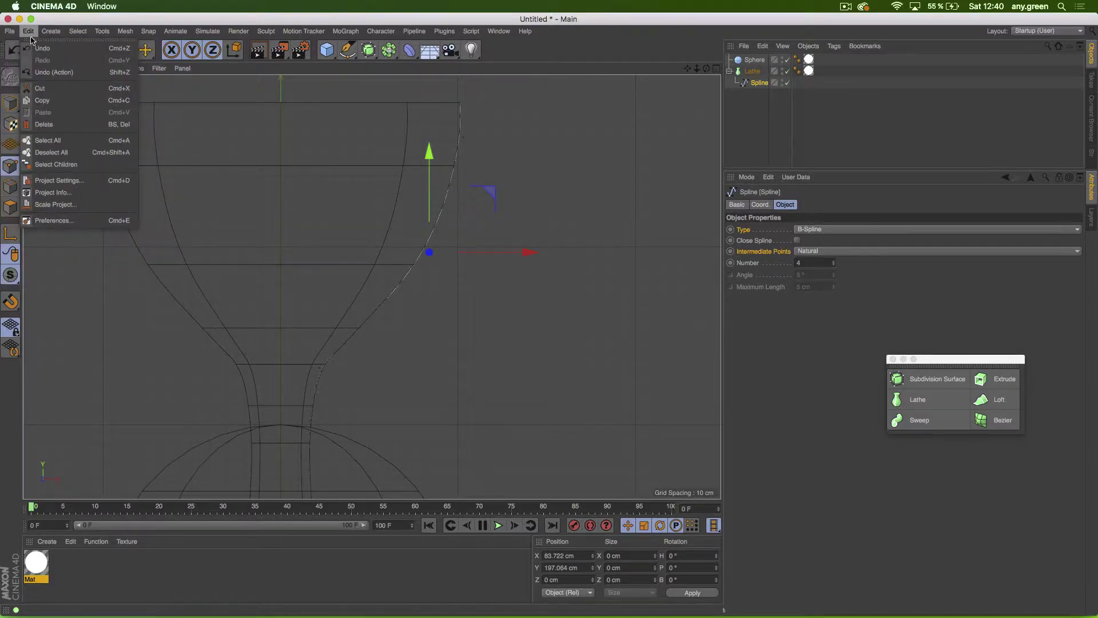
click(59, 223)
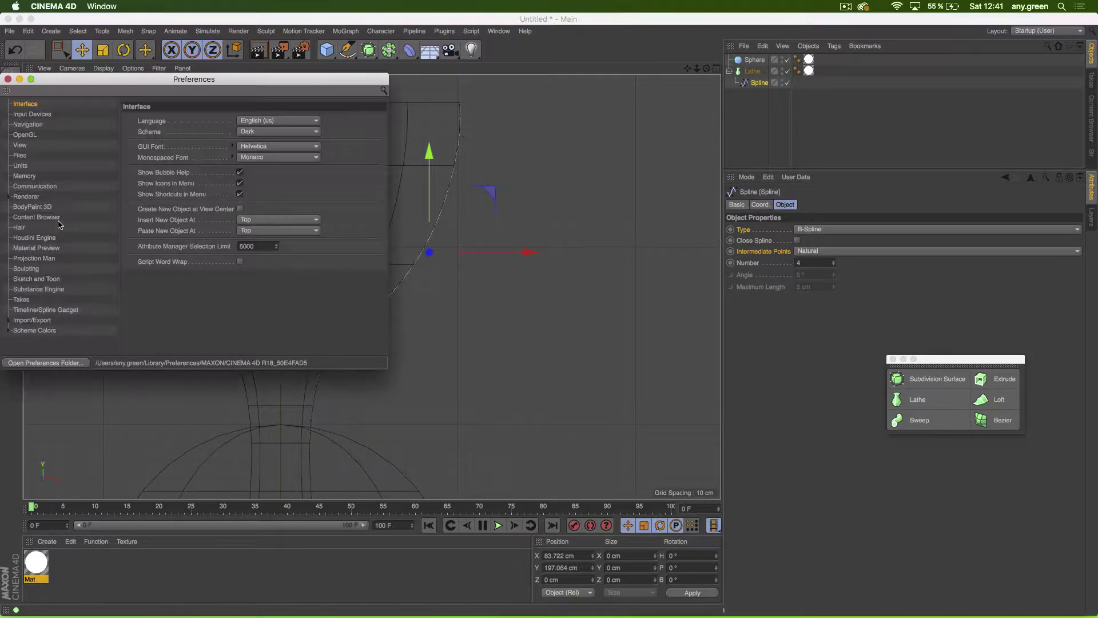
click(251, 131)
click(253, 142)
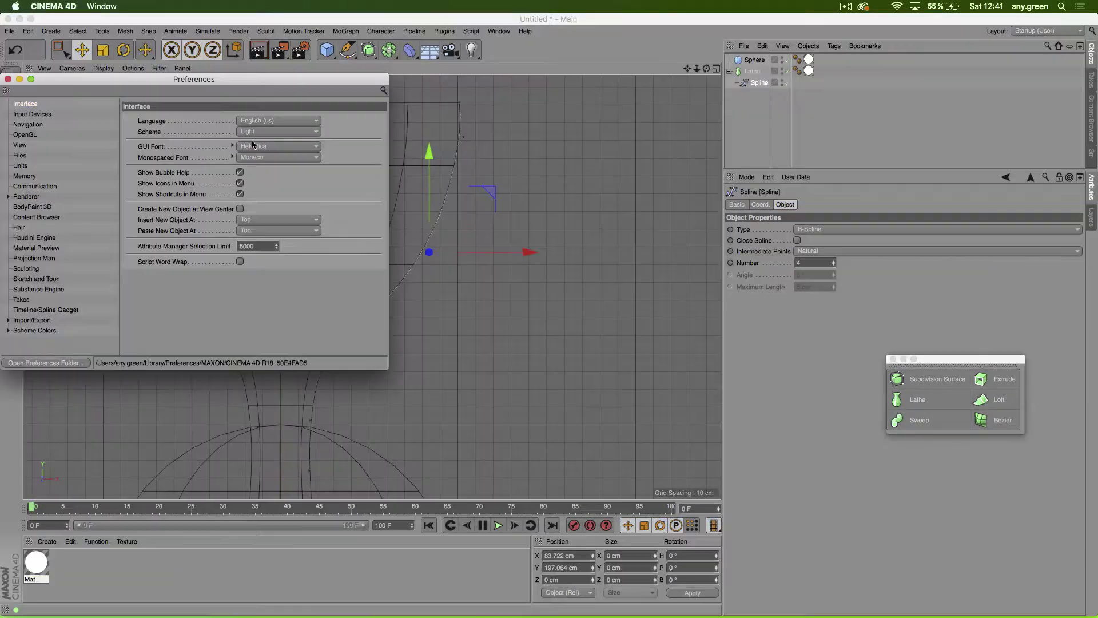
click(7, 80)
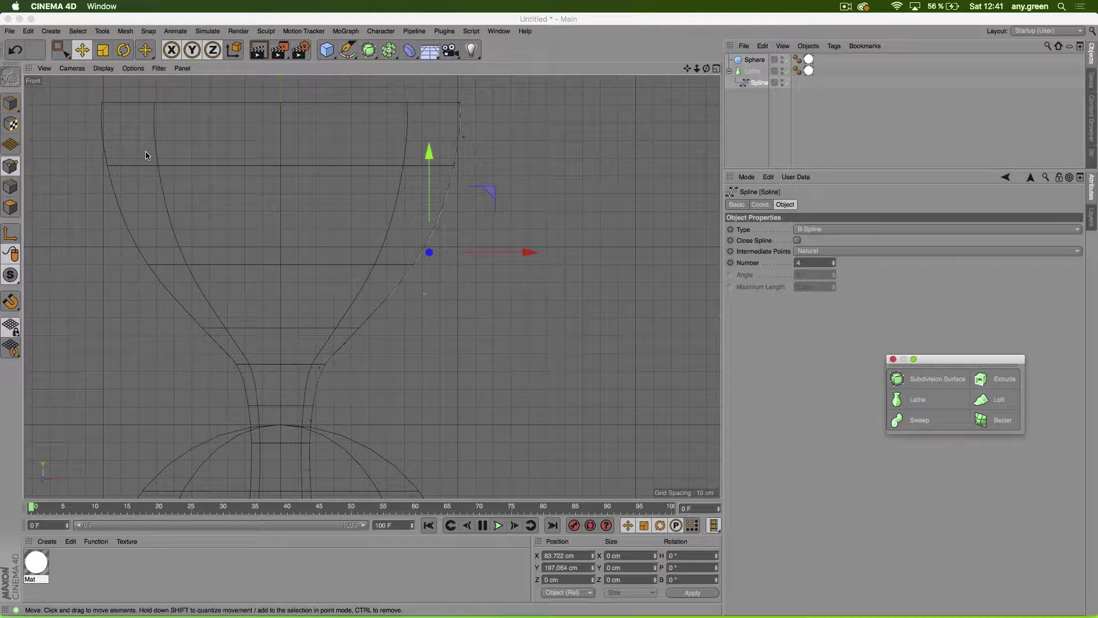
Step: Restore the Dark interface colour scheme in the preferences and close them
click(27, 32)
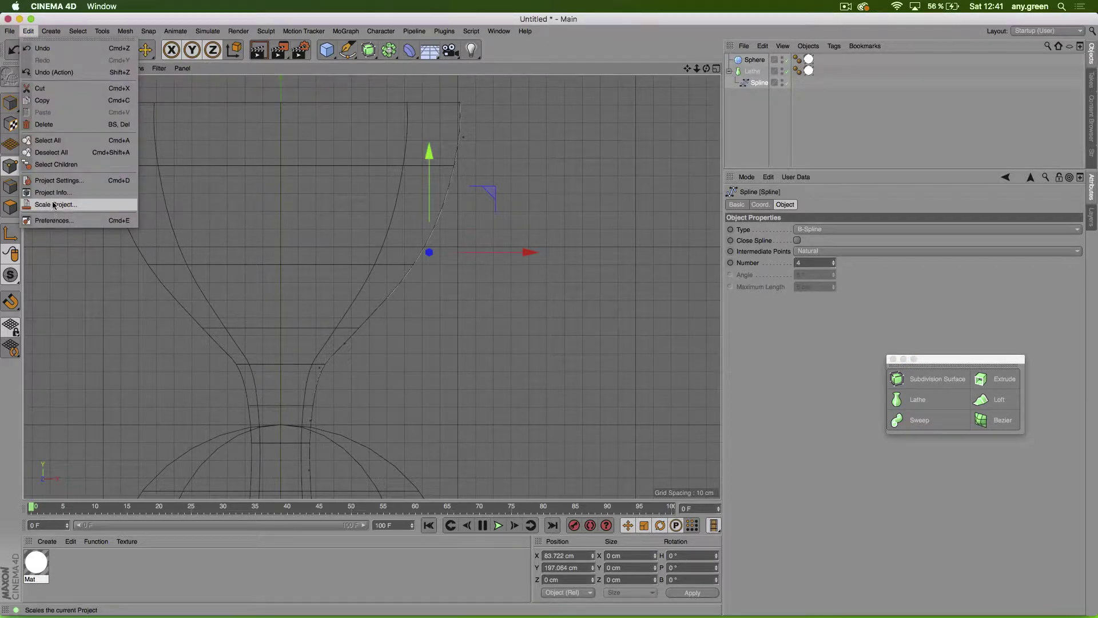
click(54, 220)
click(272, 138)
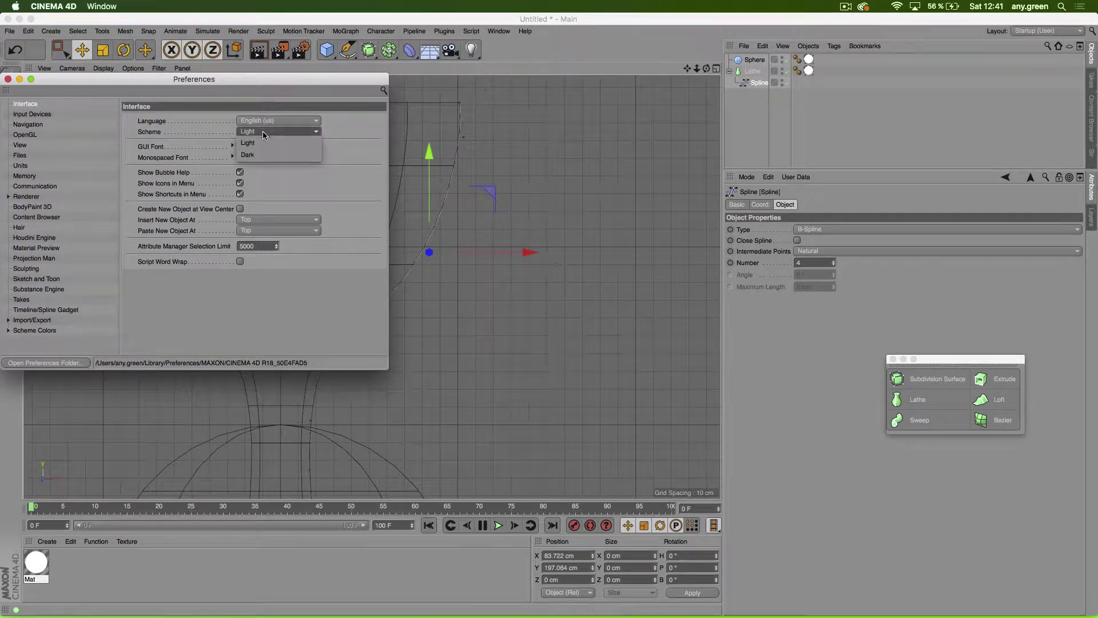
click(265, 150)
click(8, 79)
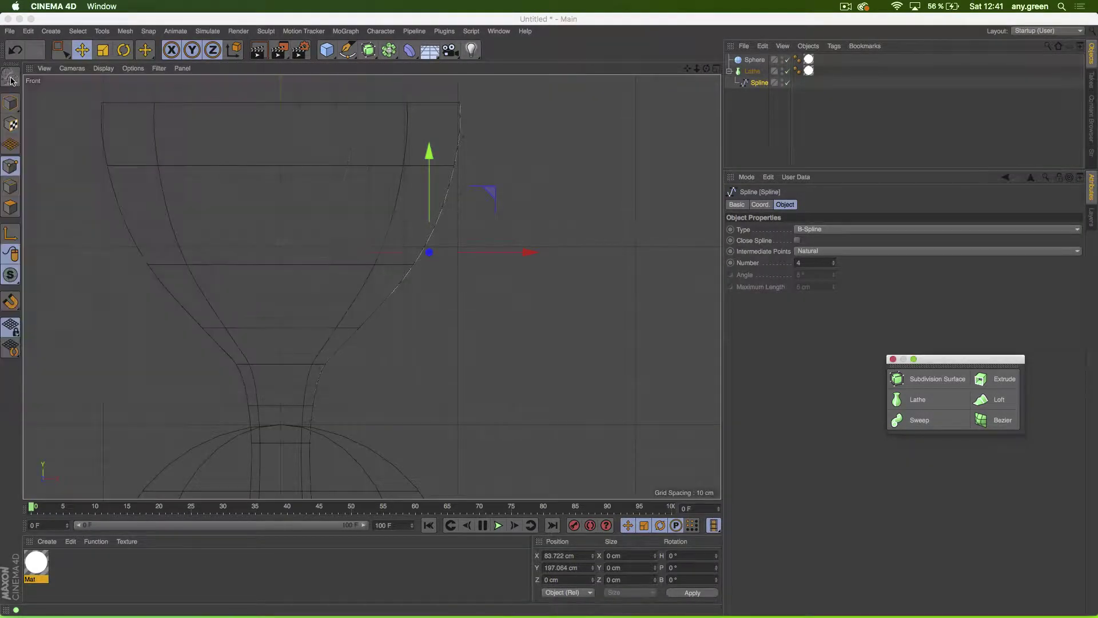
Step: Widen the goblet's bowl by moving the selected spline point outward to about X 126.9 cm, Y 189.3 cm
drag(489, 194, 551, 196)
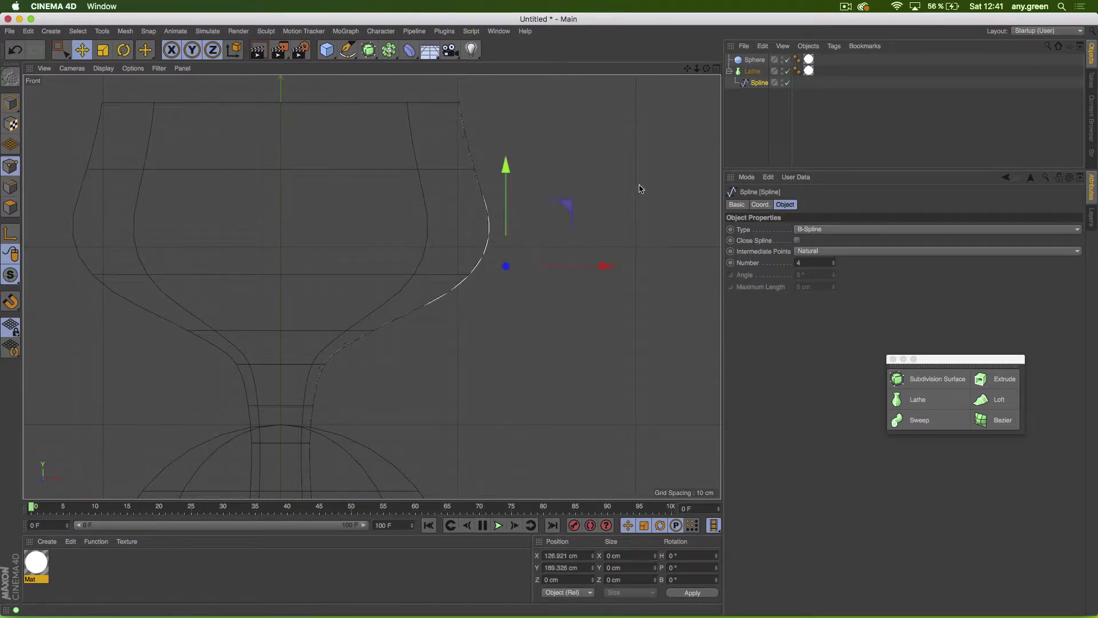
Step: Set the Lathe's start cap to None with the goblet's open bowl viewed from above in the perspective view
click(744, 73)
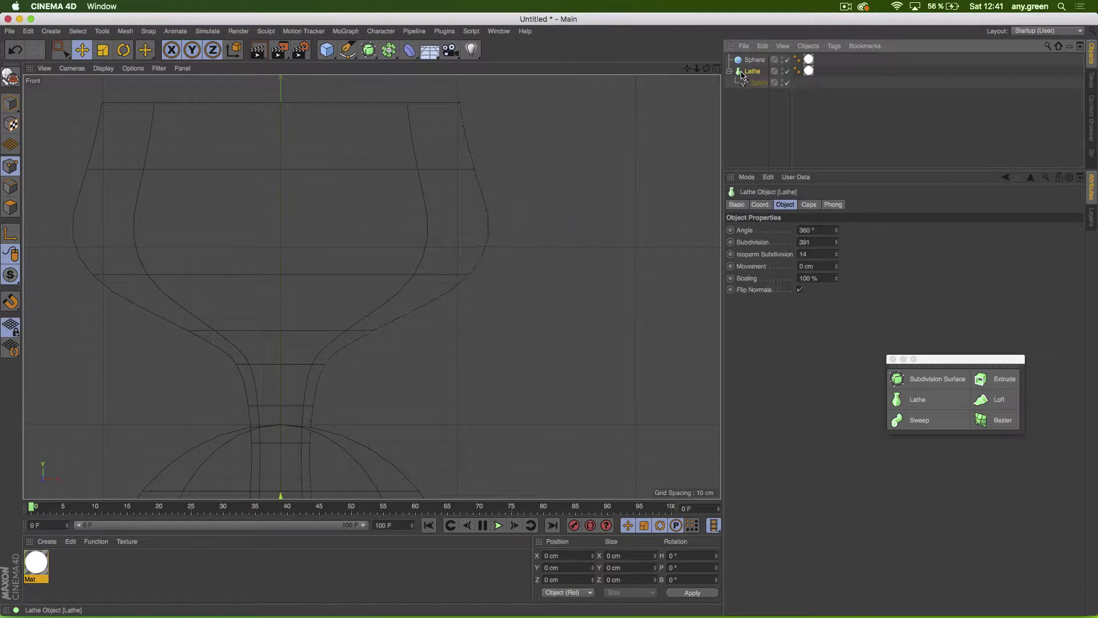
click(809, 206)
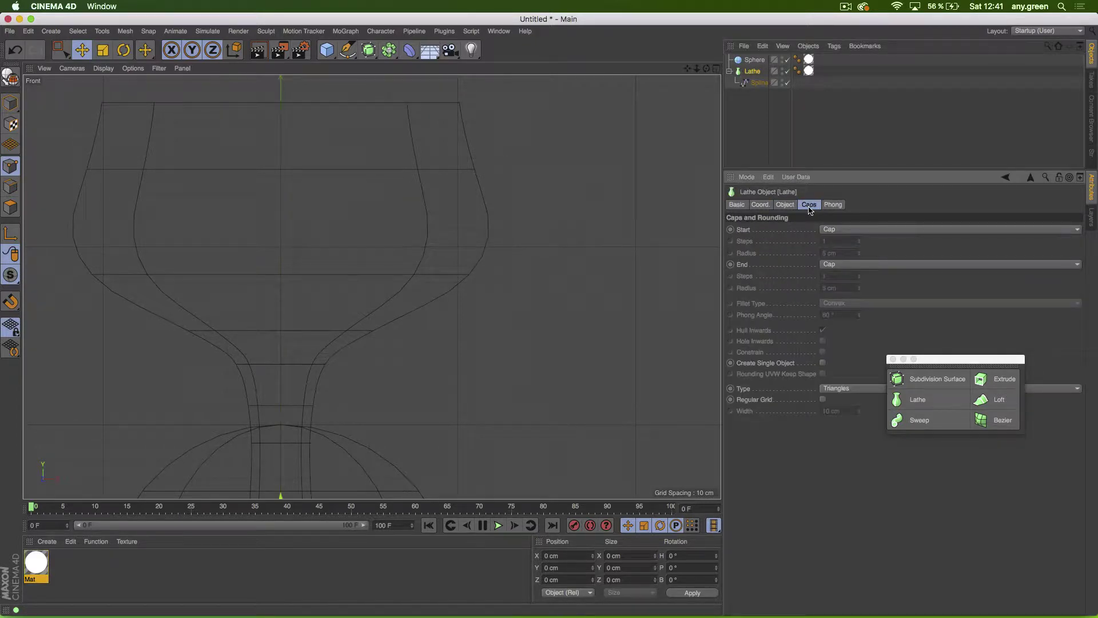
middle_click(713, 74)
middle_click(265, 146)
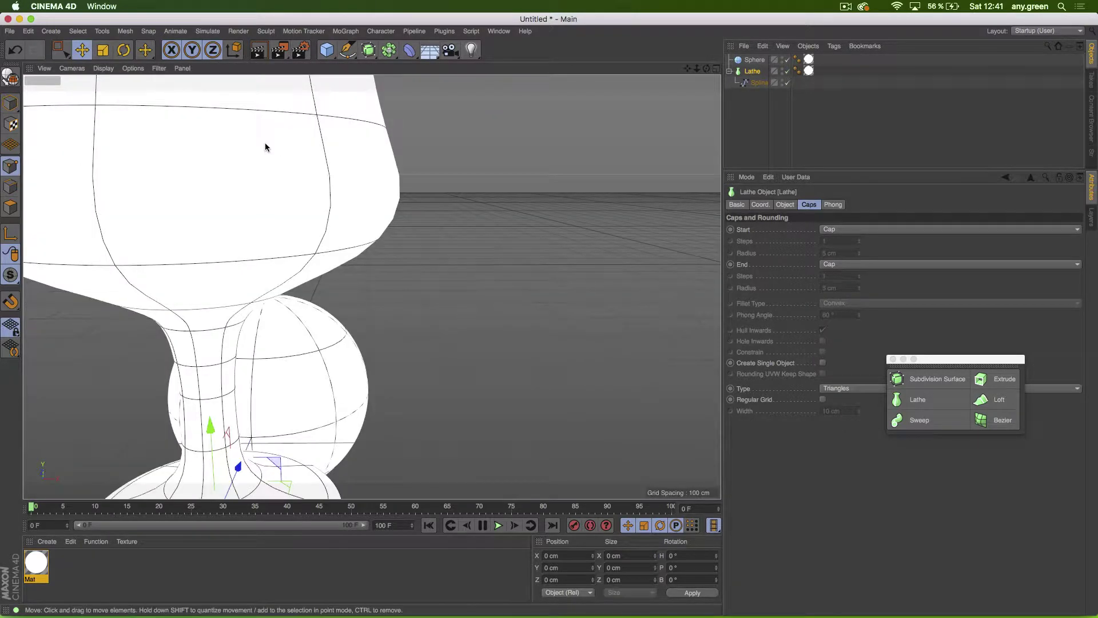
alt+drag(265, 143, 264, 160)
alt+middle_drag(264, 159, 317, 394)
alt+drag(318, 328, 310, 438)
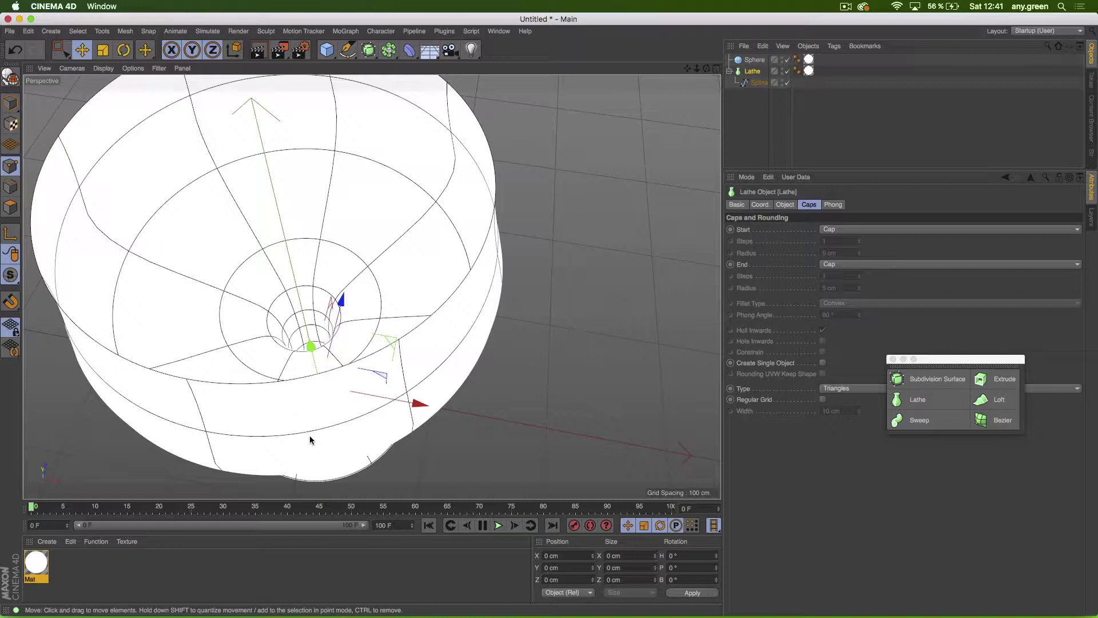
click(842, 230)
click(847, 240)
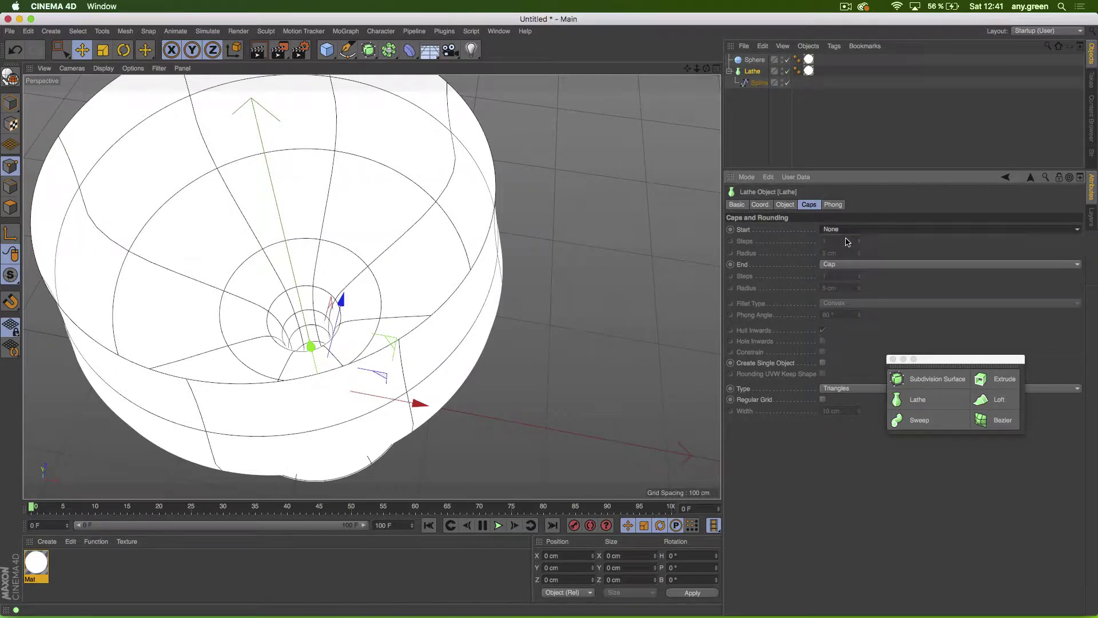
Step: Try Fillet for the goblet Lathe's start cap, and Fillet followed by Fillet Cap for its end cap
click(848, 229)
click(846, 264)
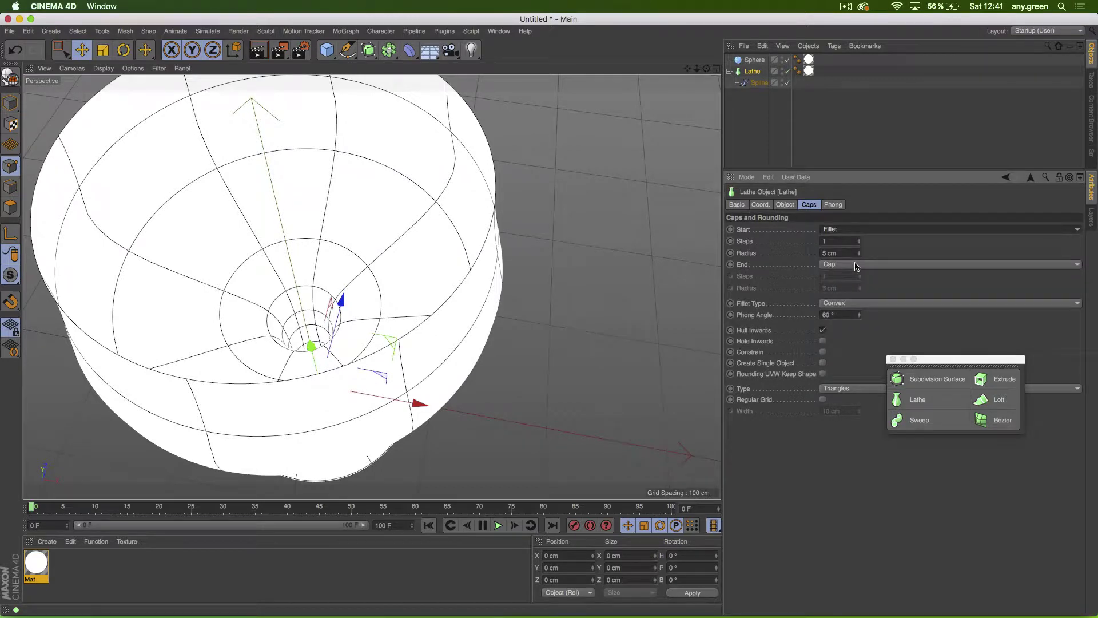
click(852, 264)
click(857, 300)
click(852, 275)
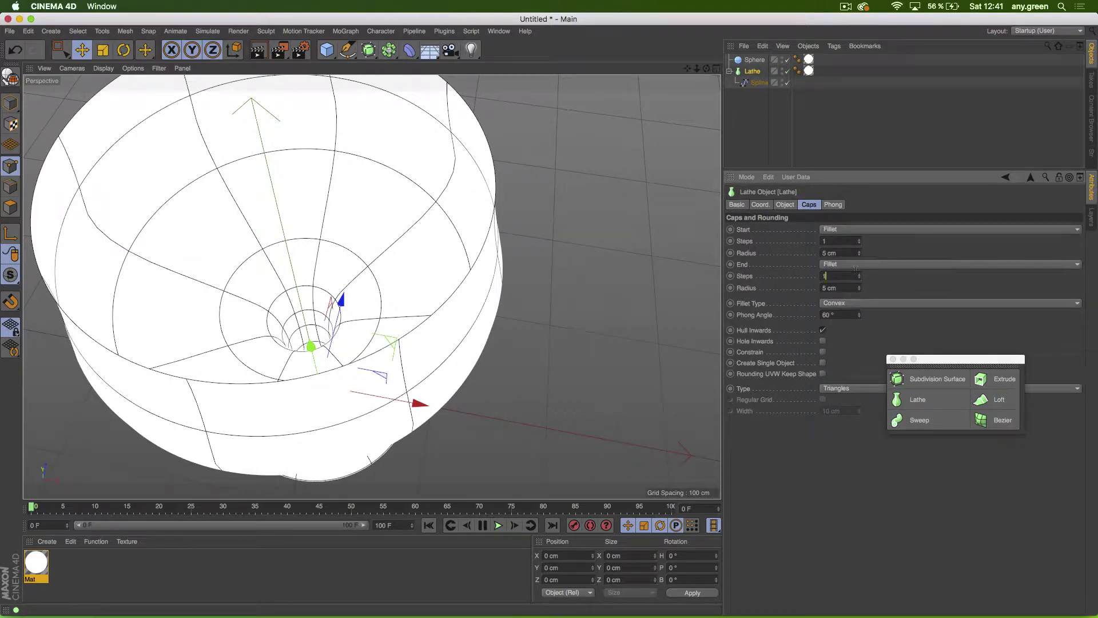
click(852, 265)
click(852, 308)
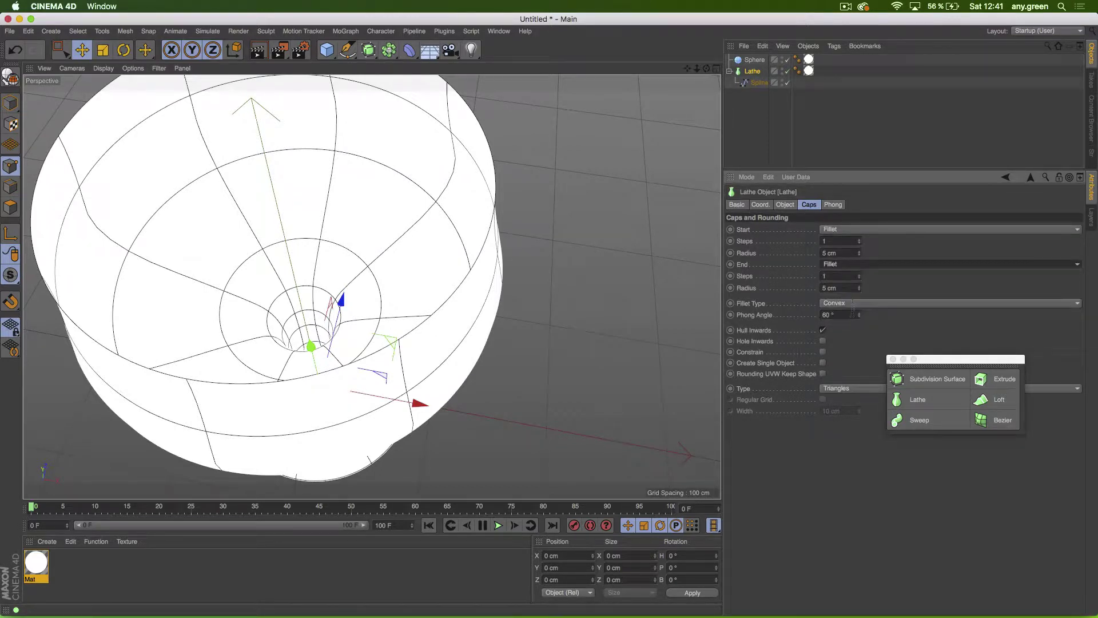
click(847, 266)
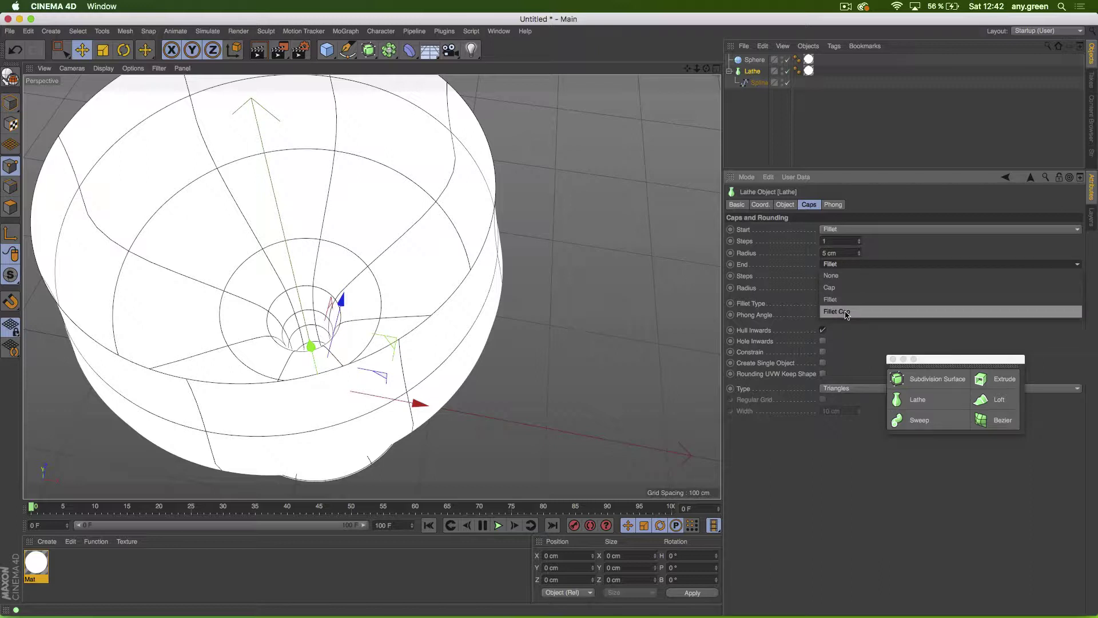
click(845, 309)
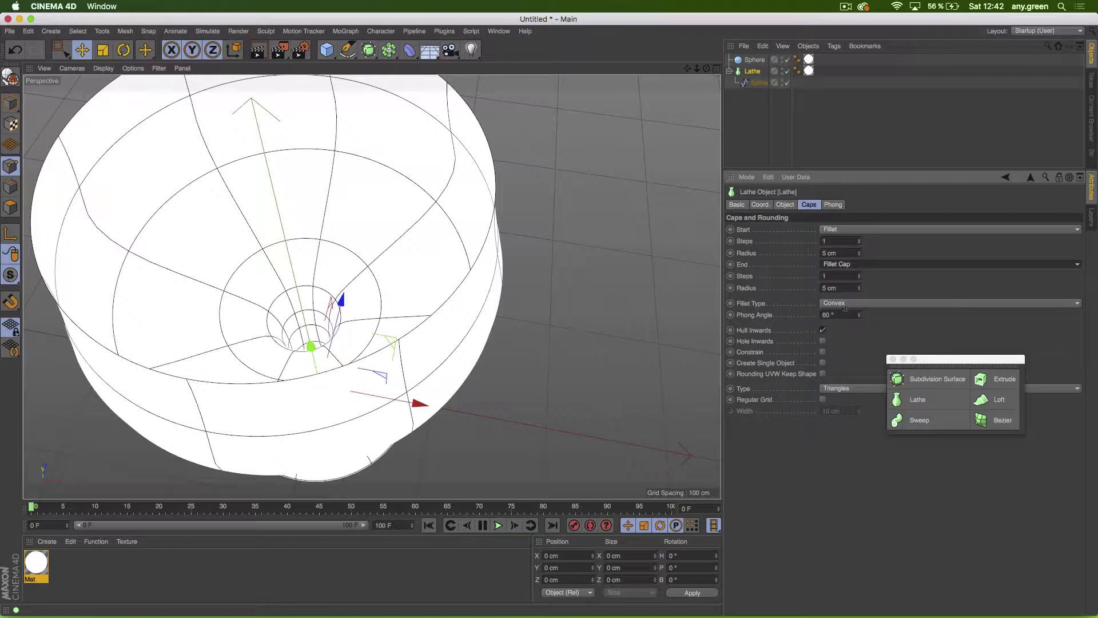
Step: Reset the goblet Lathe's start and end cap types, steps and radii to their default values
click(746, 230)
shift+click(746, 288)
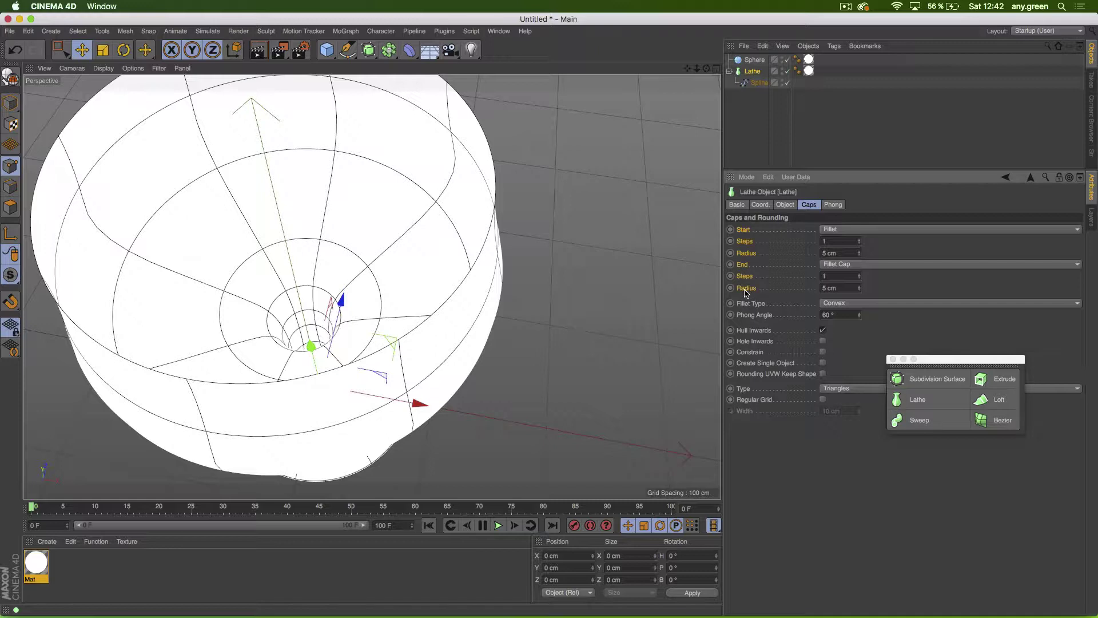
right_click(746, 292)
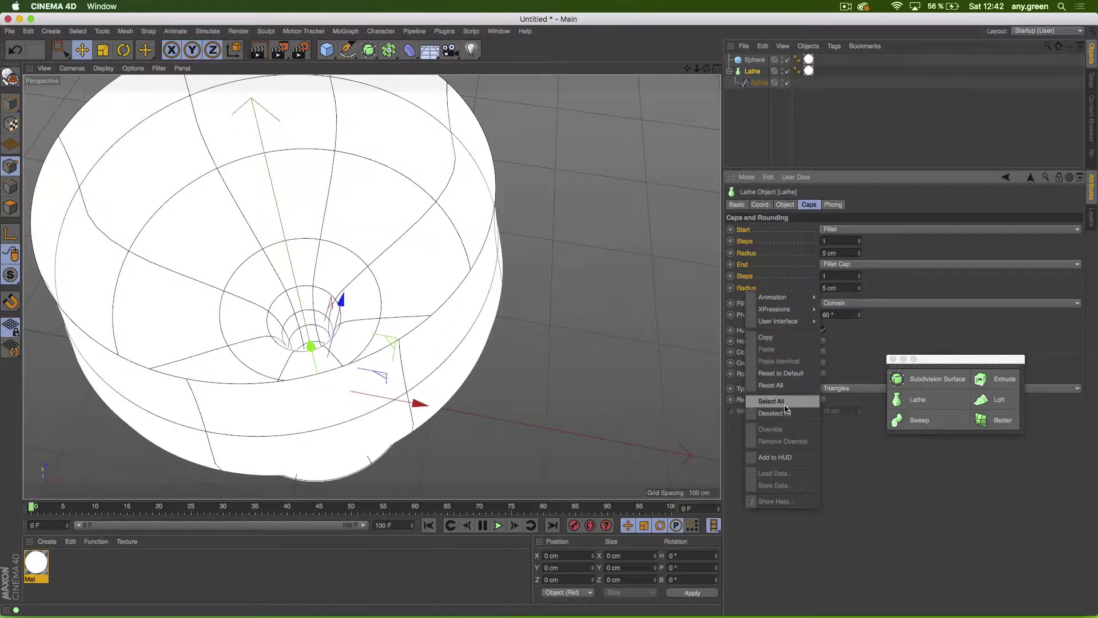
click(781, 373)
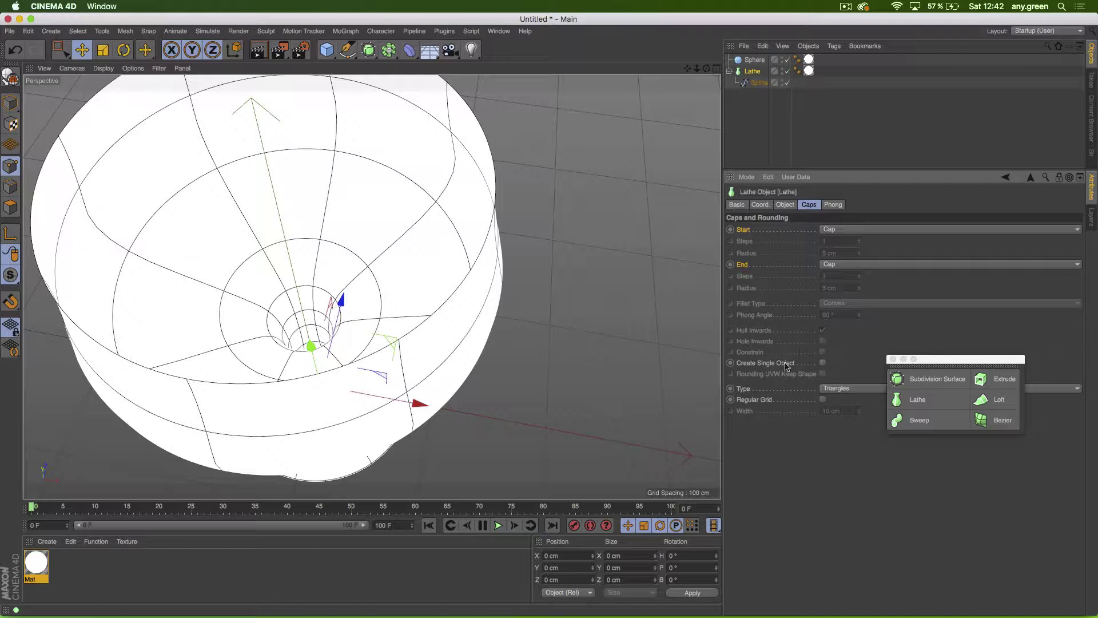
click(738, 120)
click(759, 82)
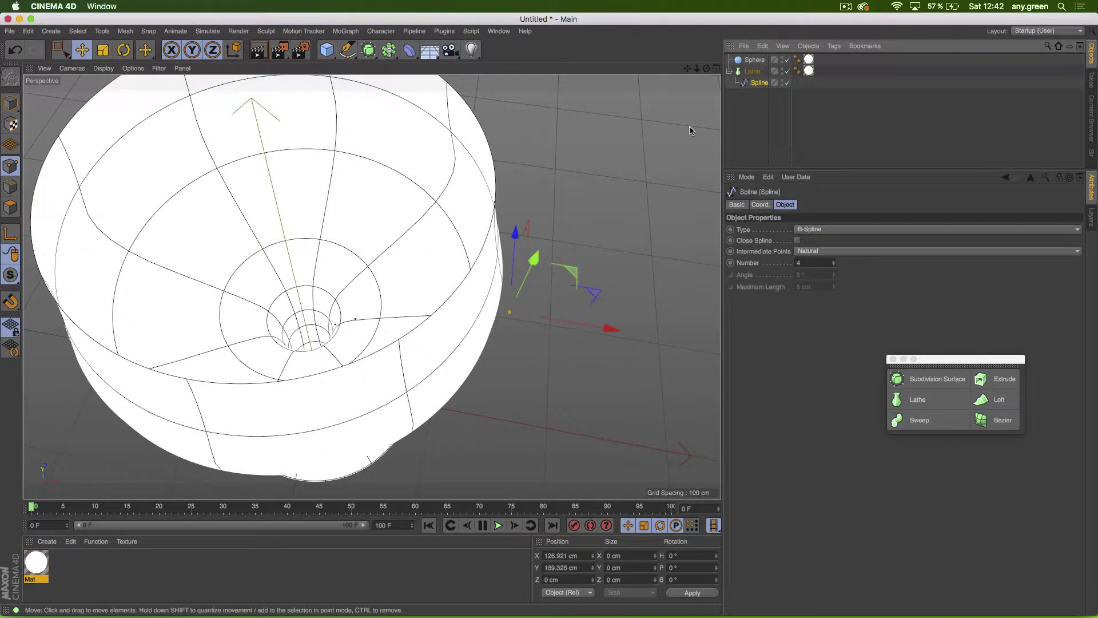
alt+drag(434, 372, 456, 345)
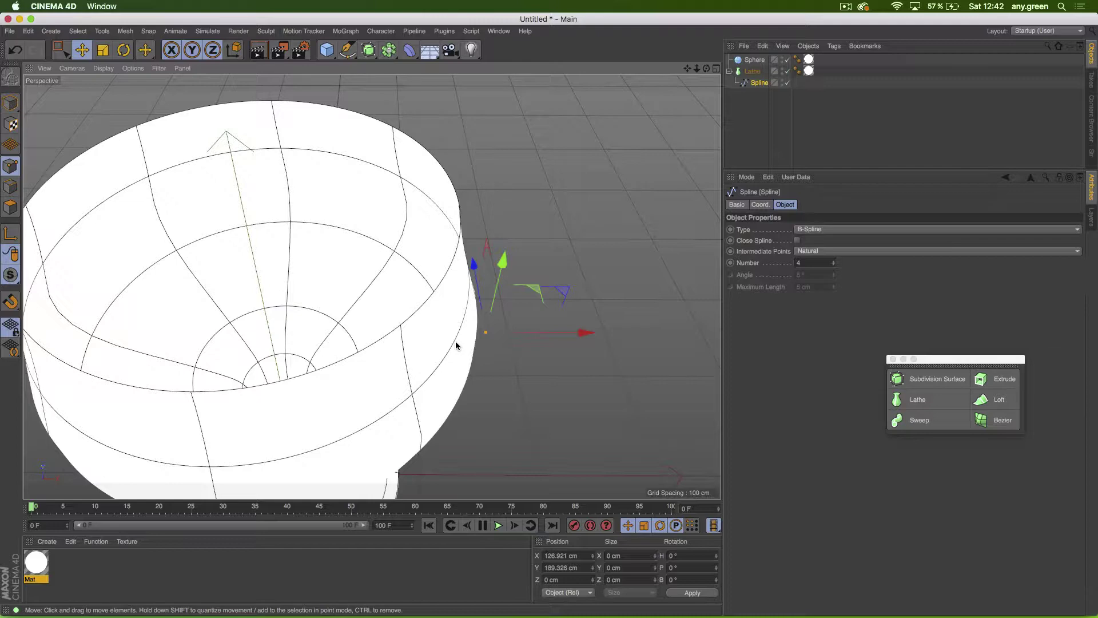
Step: Create a new project, add a circle spline and move it about 213 cm along the Z axis
key(super+n)
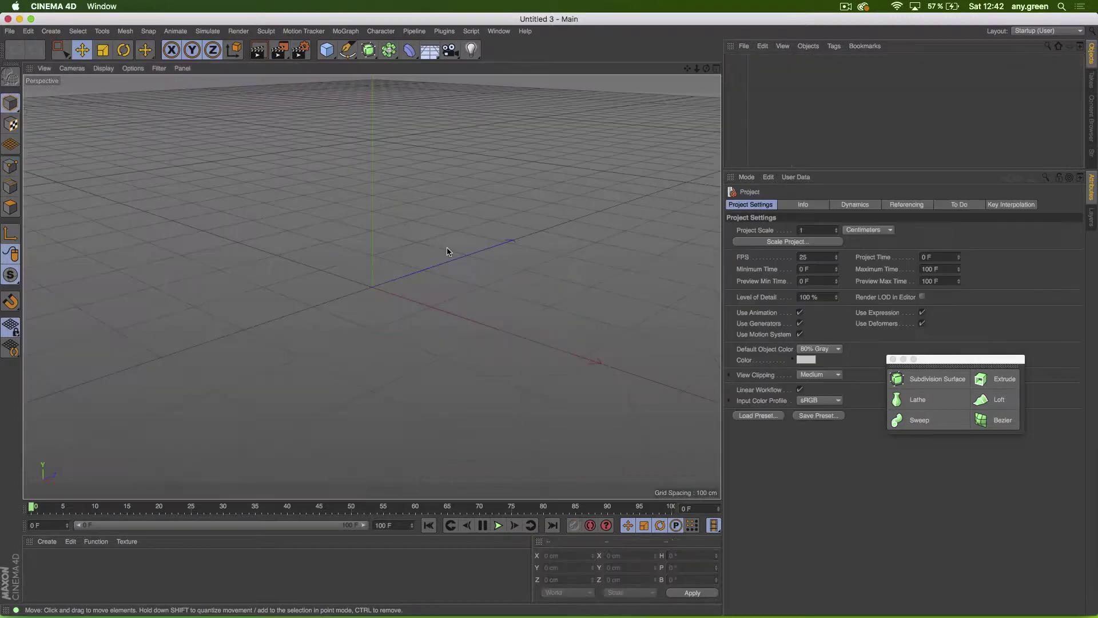
click(347, 50)
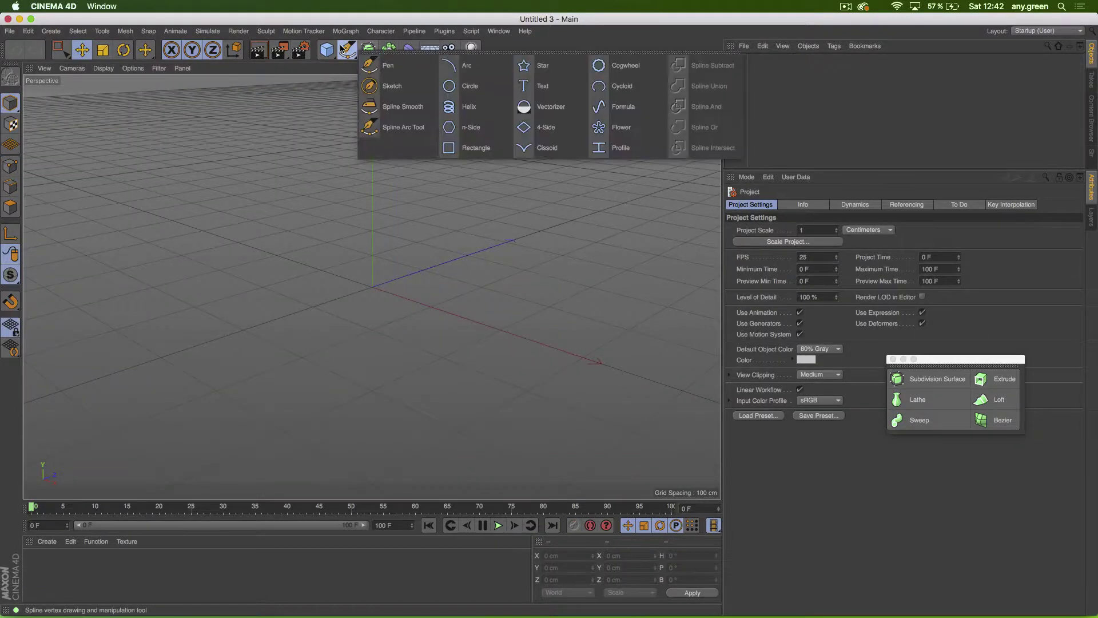
click(481, 84)
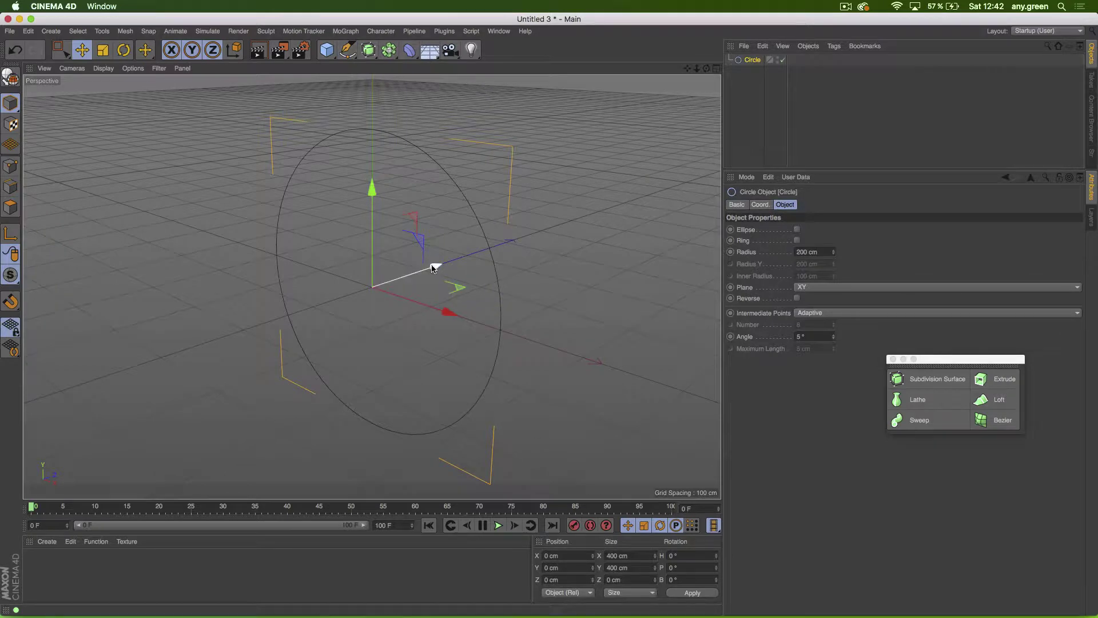
drag(436, 263, 519, 225)
Step: Rotate the circle to a heading of 90° and scale it down to a radius of about 93.8 cm
key(r)
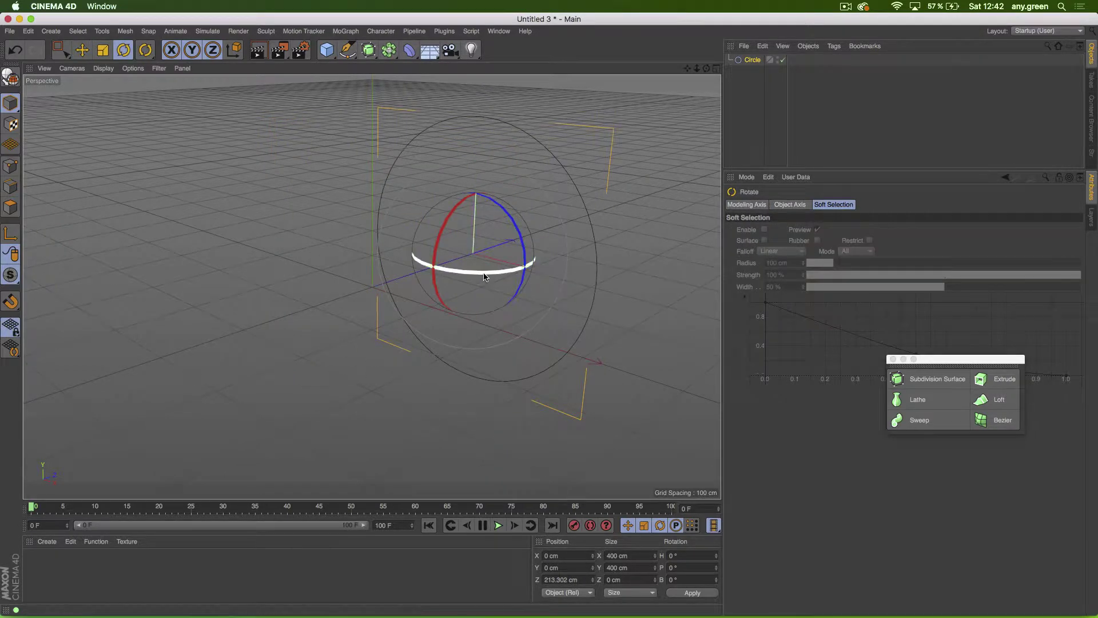
drag(490, 261, 581, 255)
key(t)
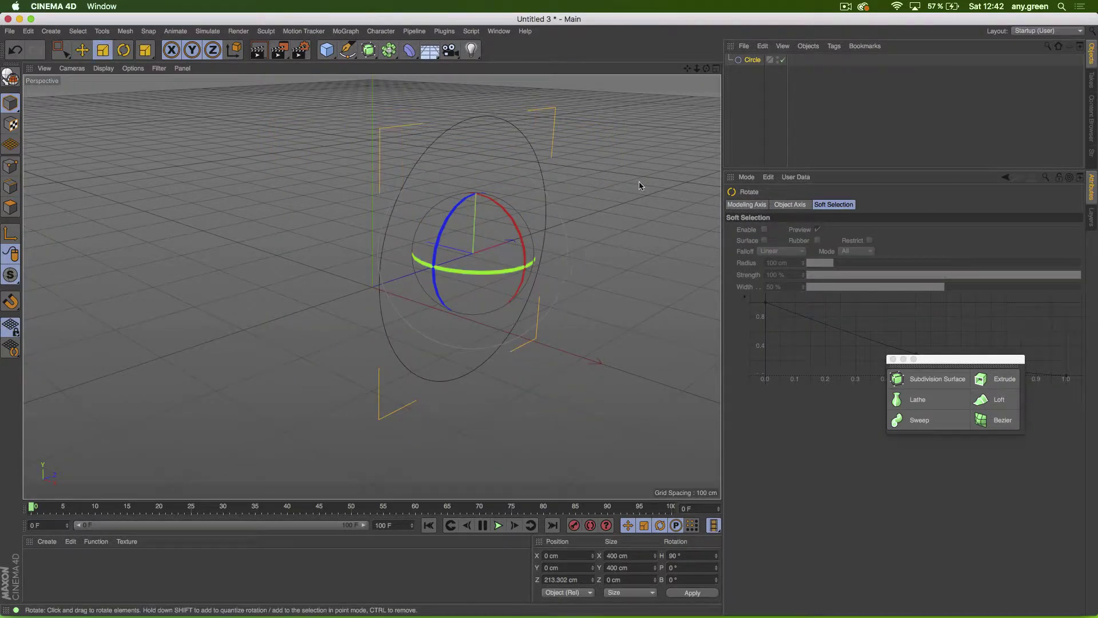
drag(639, 184, 507, 339)
Step: Add a Lathe generator and make the circle its child to form a torus
click(372, 51)
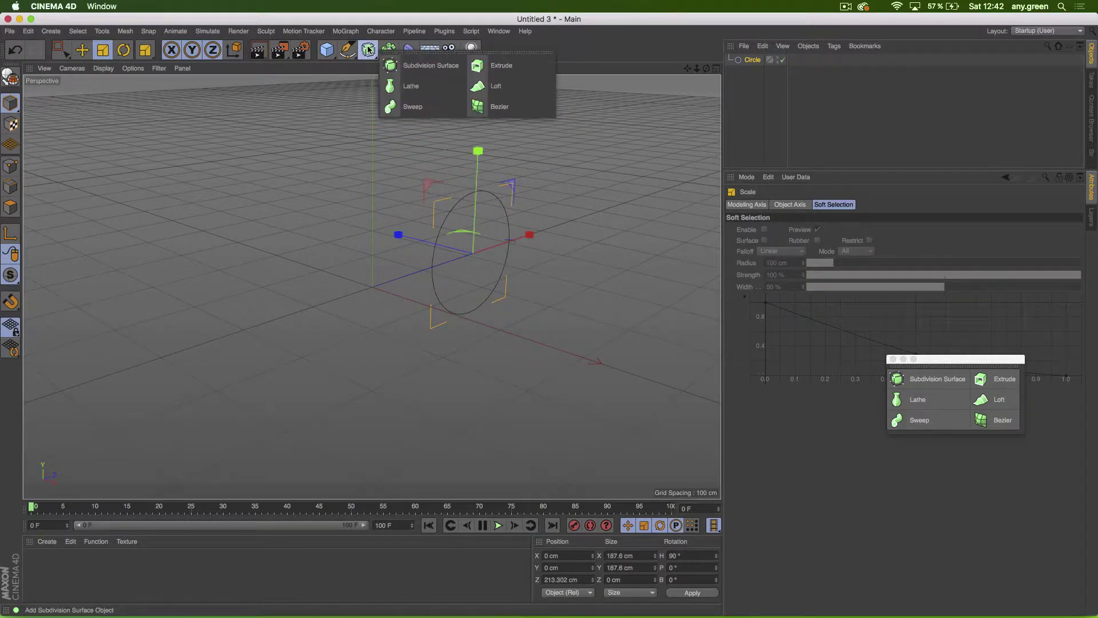
click(410, 86)
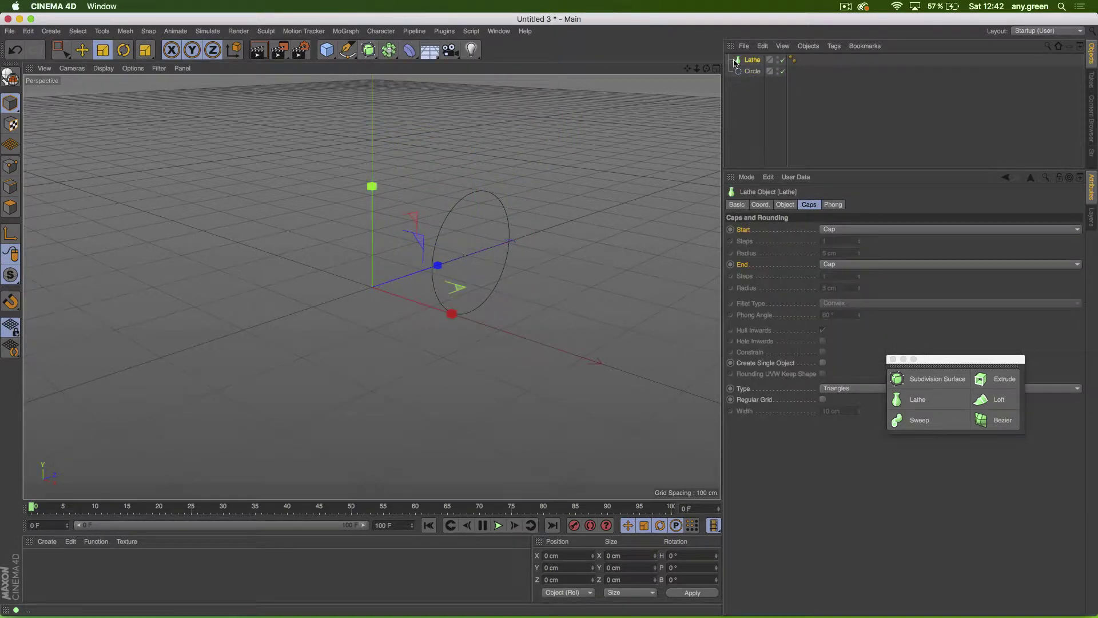
drag(752, 72, 752, 63)
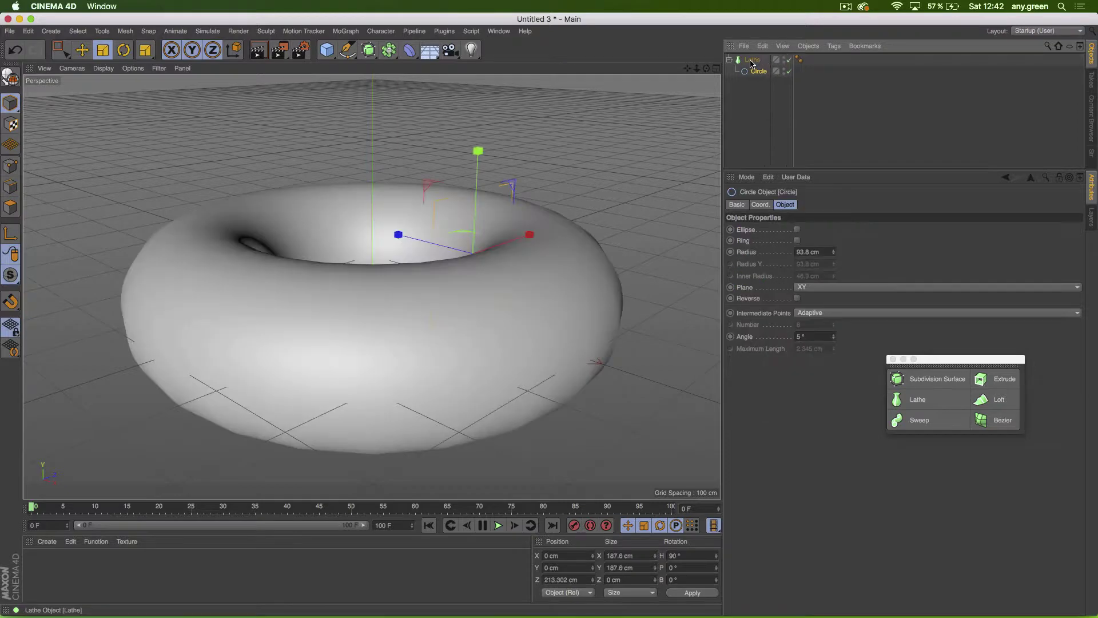
Step: Reduce the Lathe's angle to 224° so the torus becomes an open arc
click(752, 60)
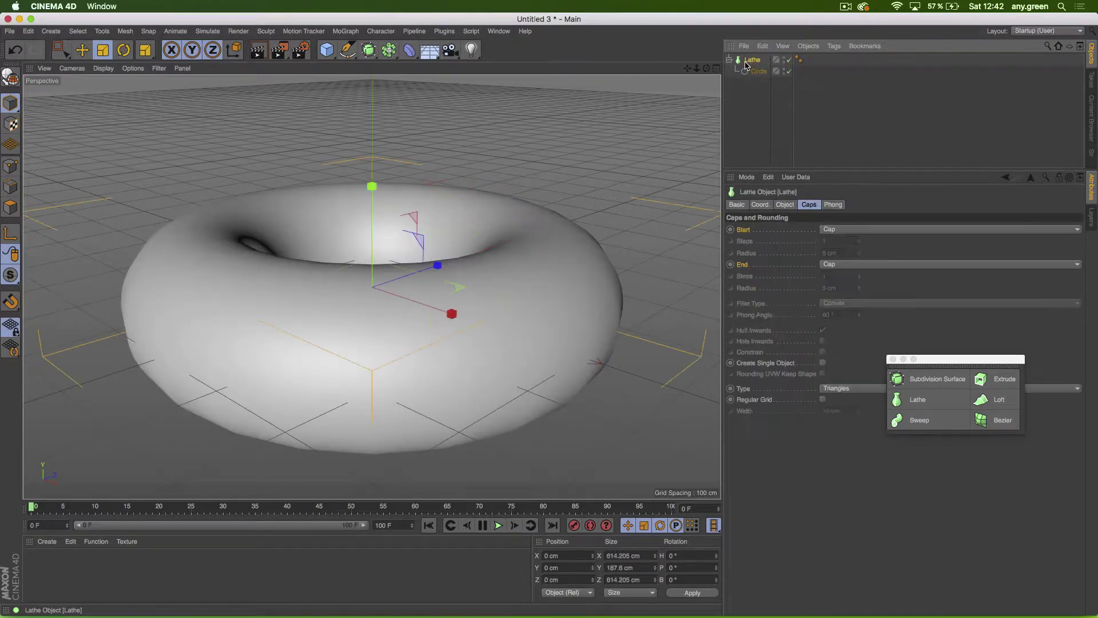
click(785, 204)
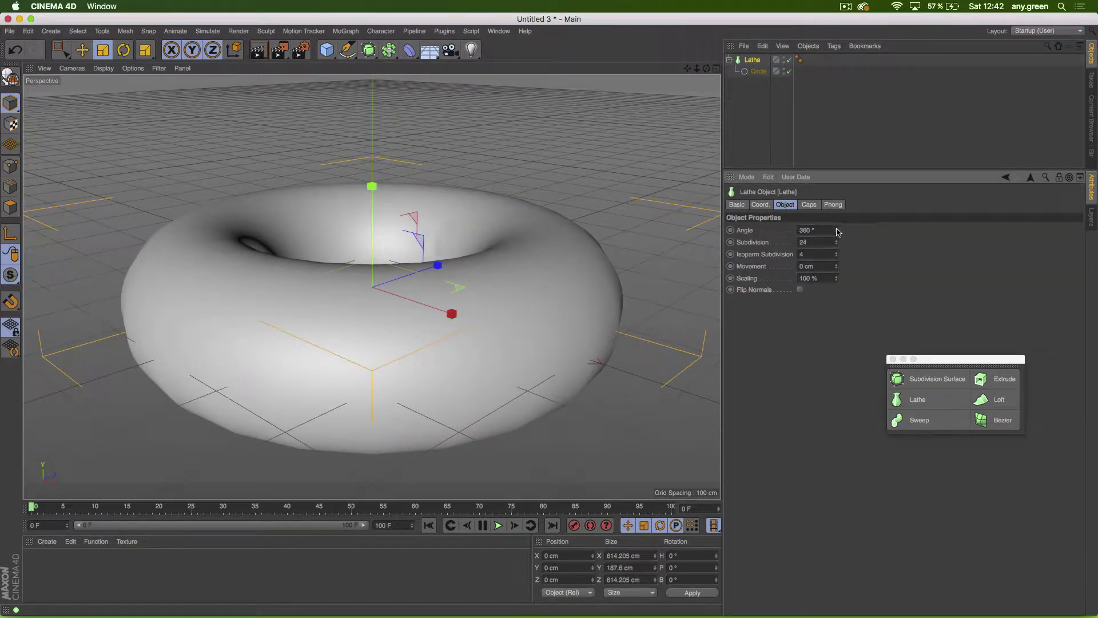
drag(836, 230, 836, 308)
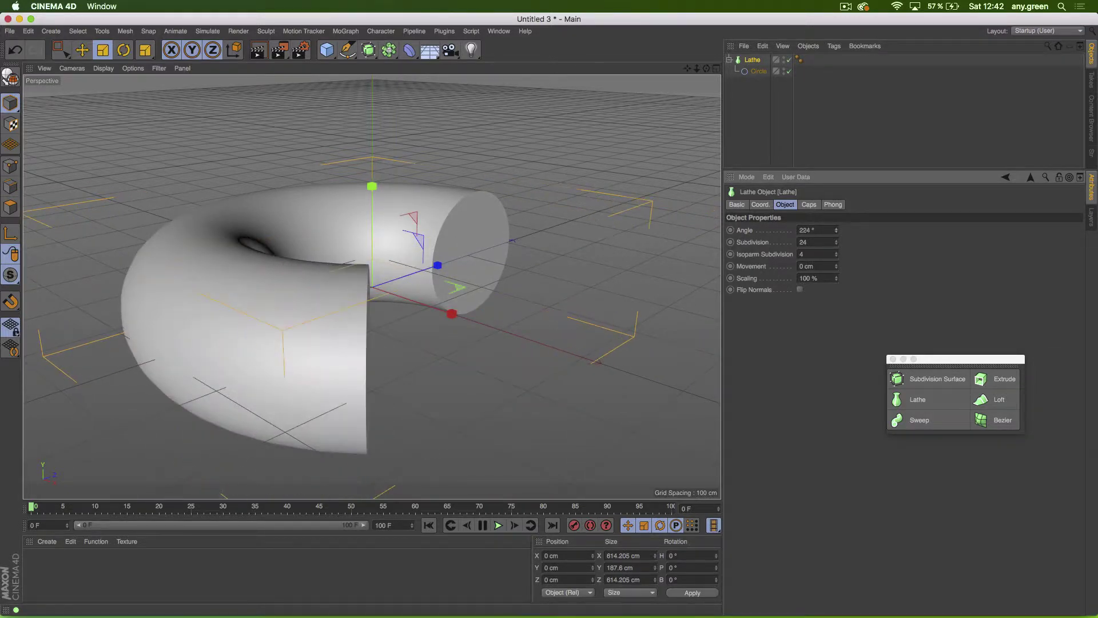
Step: Set both the start and end caps of the Lathe to Fillet Cap
click(809, 204)
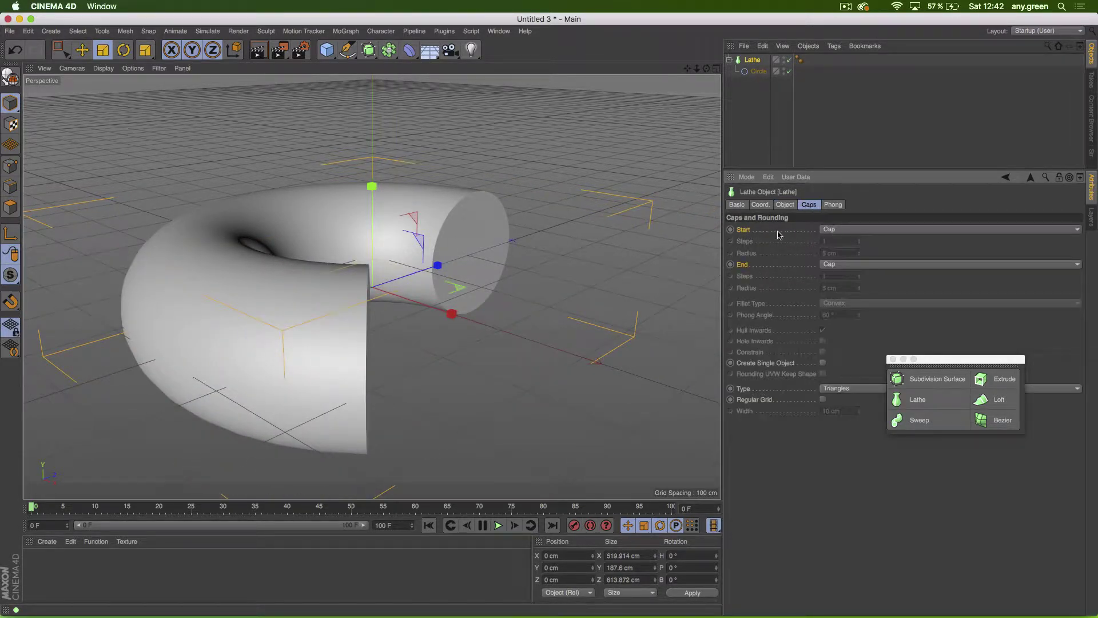
click(836, 230)
click(848, 279)
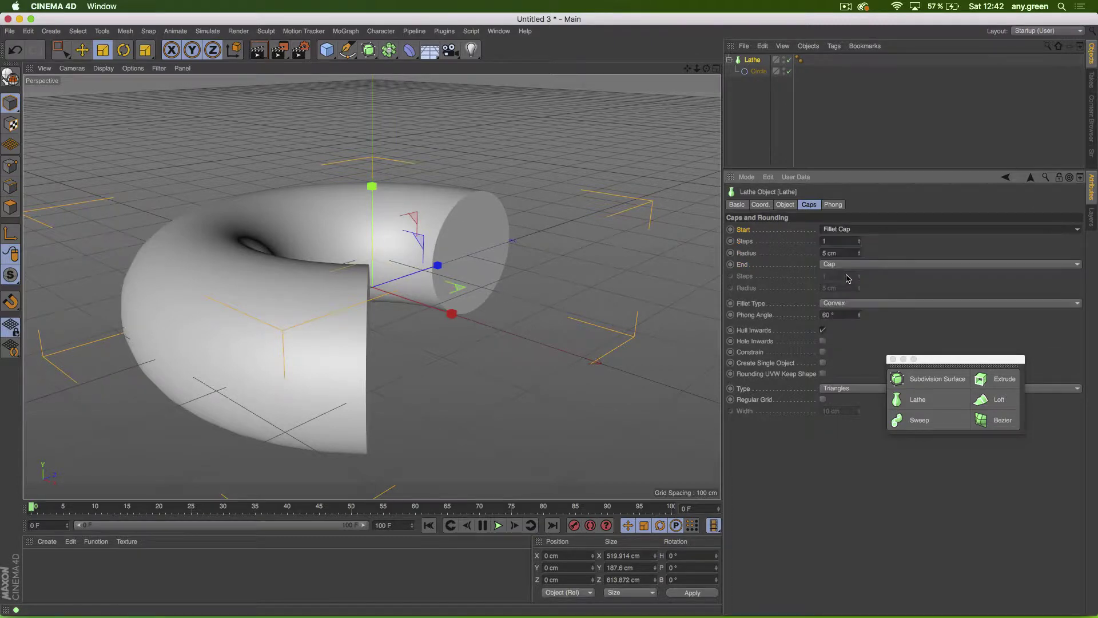
click(863, 264)
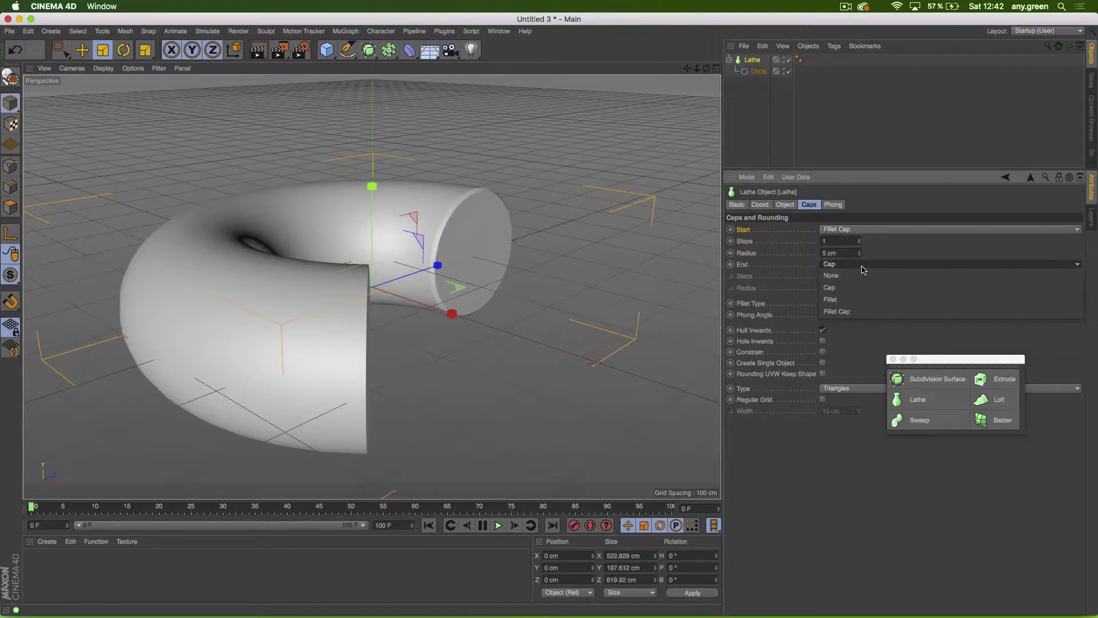
click(857, 309)
Step: Set the start cap's fillet radius to 25 cm and the end cap's to 14 cm, with both open ends in view
alt+drag(518, 262, 256, 281)
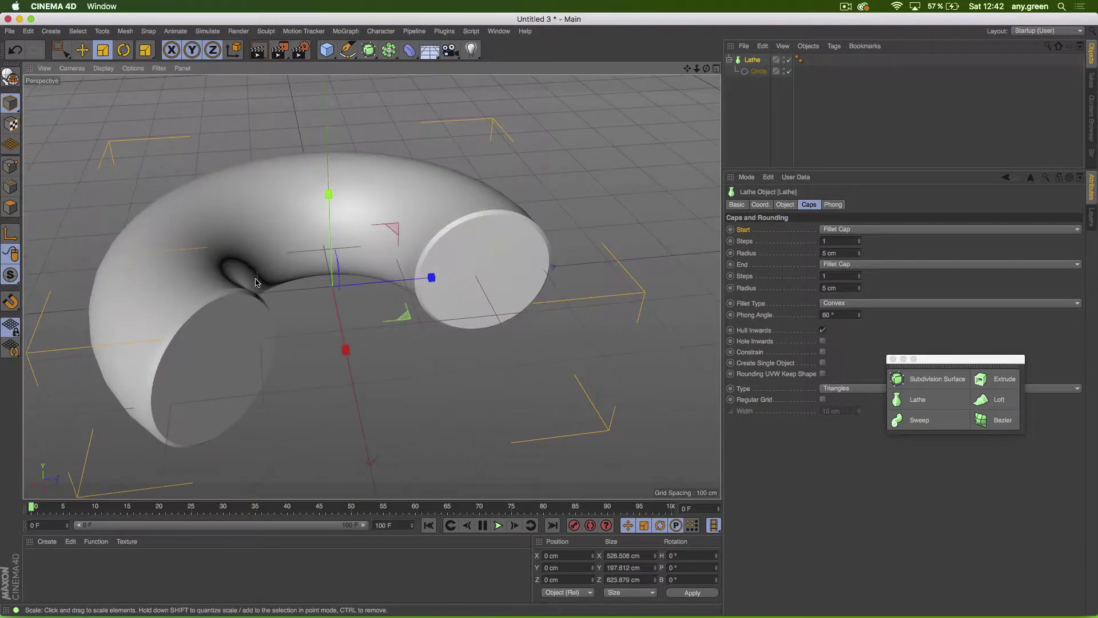
alt+right_drag(190, 309, 170, 332)
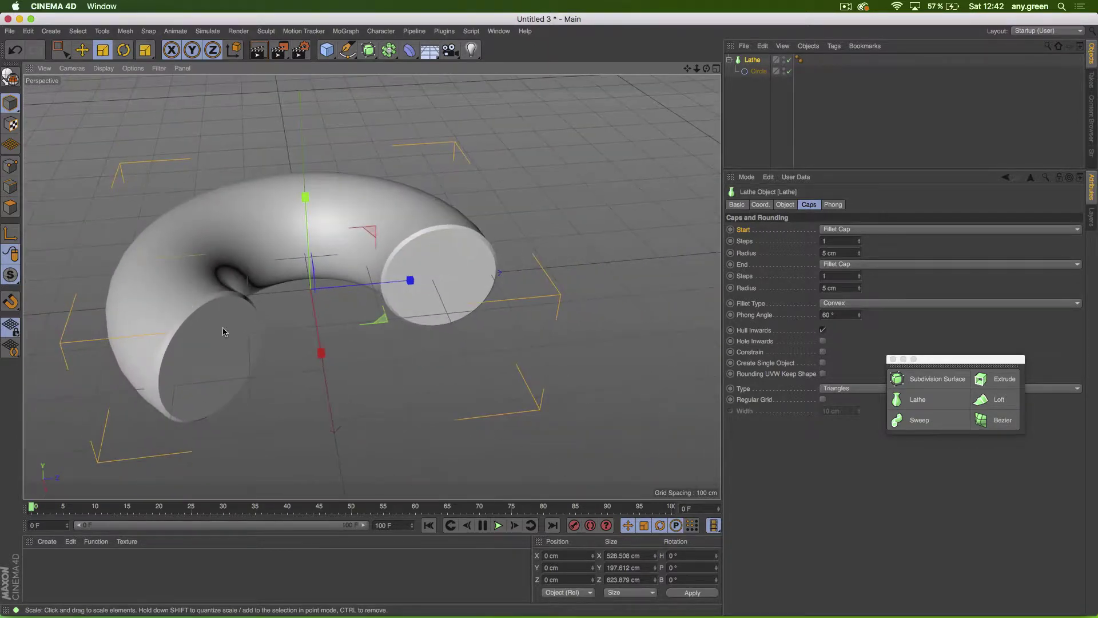
drag(858, 252, 861, 290)
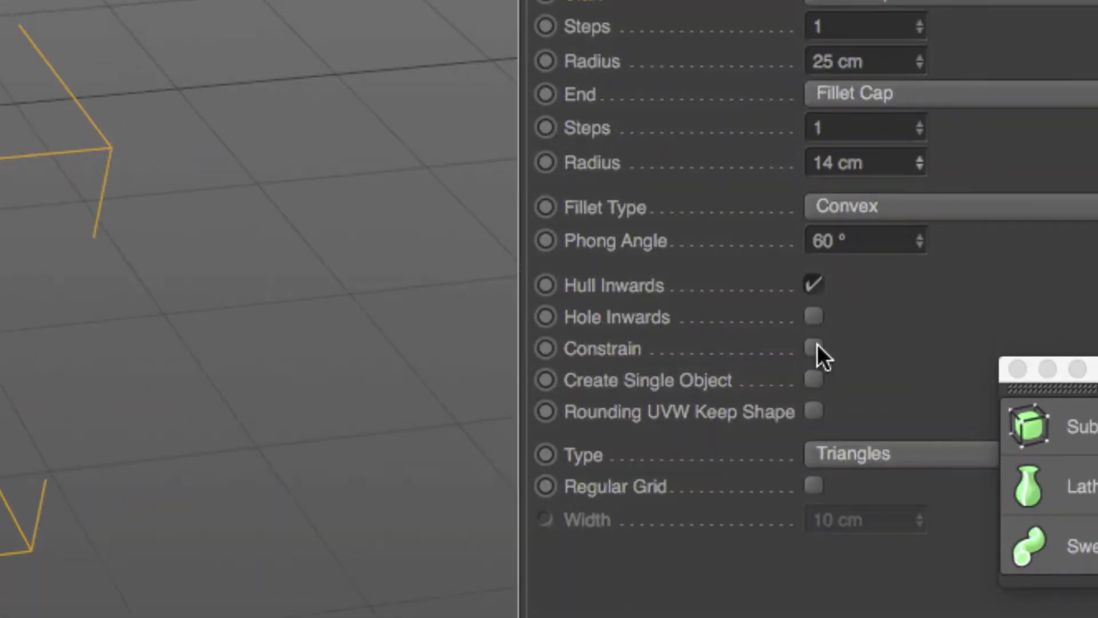
Step: Try the Constrain option with an end cap radius of 51 cm, comparing the shape with it off and on
click(814, 347)
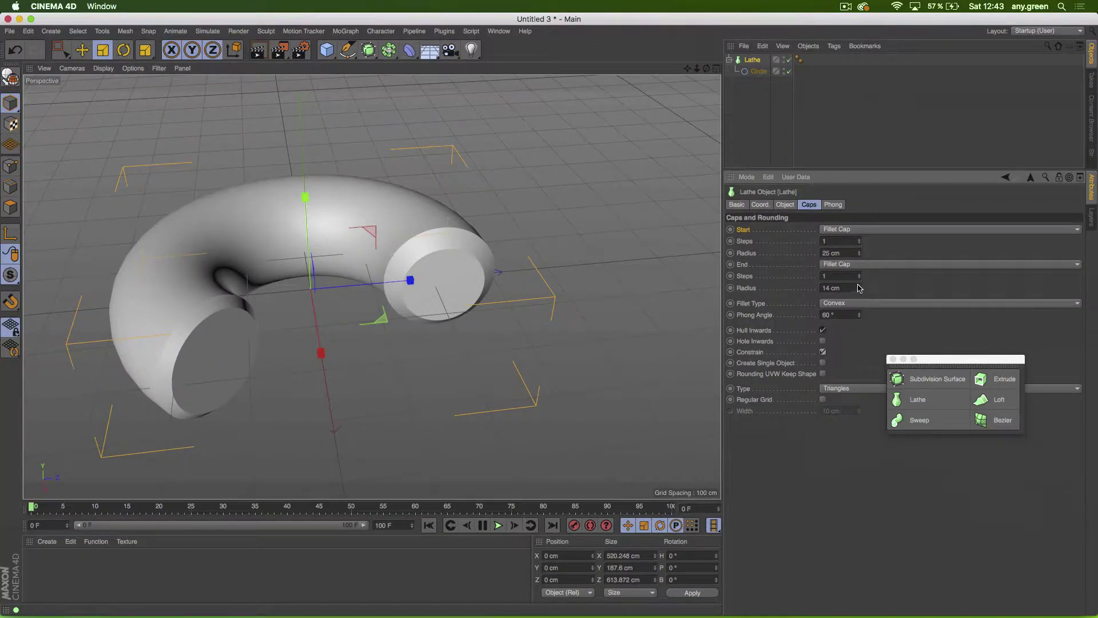
mouse_move(859, 287)
mouse_down()
mouse_move(859, 303)
mouse_move(861, 290)
mouse_up()
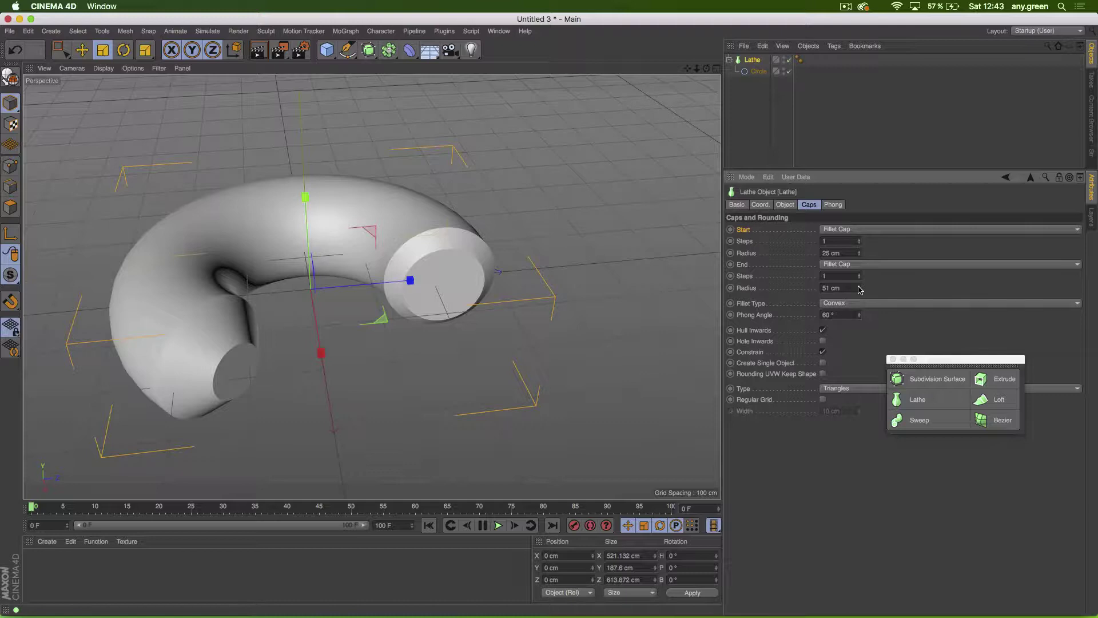
click(822, 352)
click(822, 352)
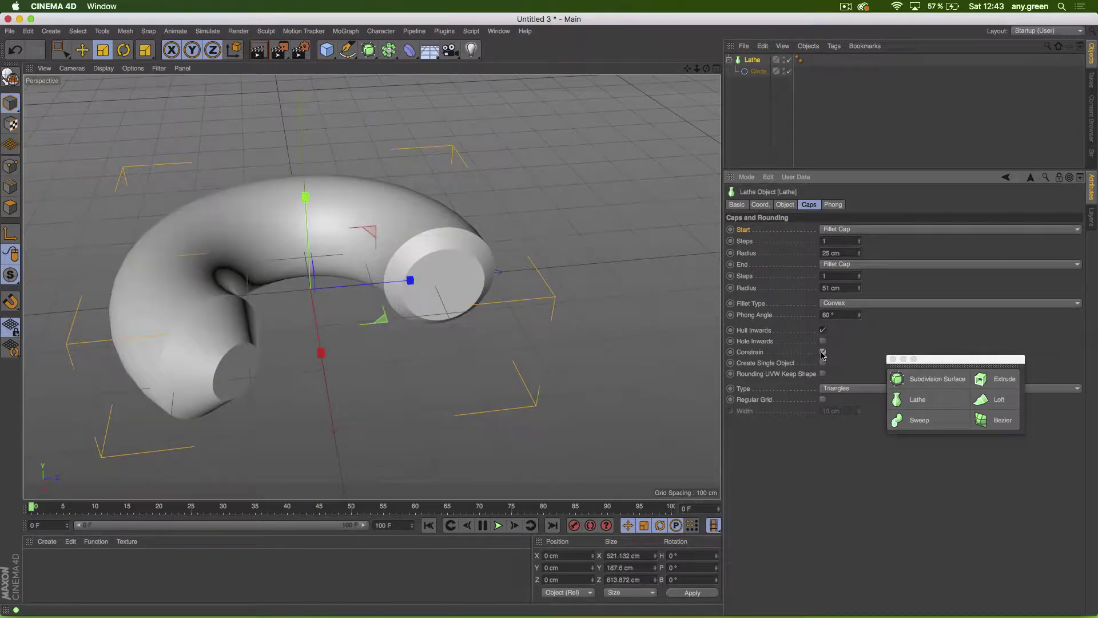
click(113, 68)
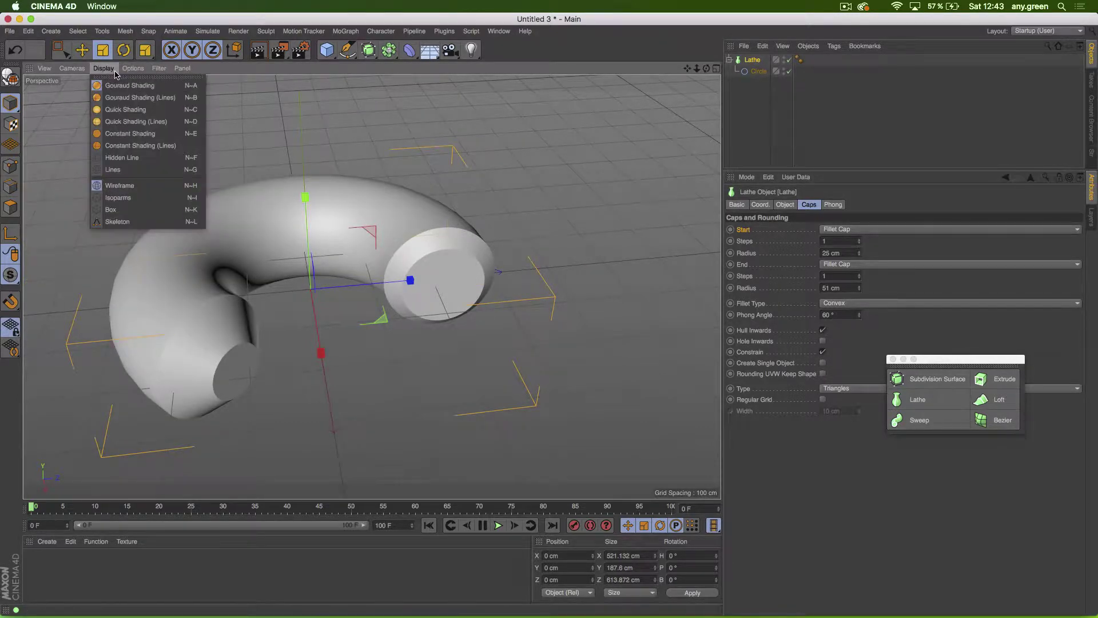
click(115, 71)
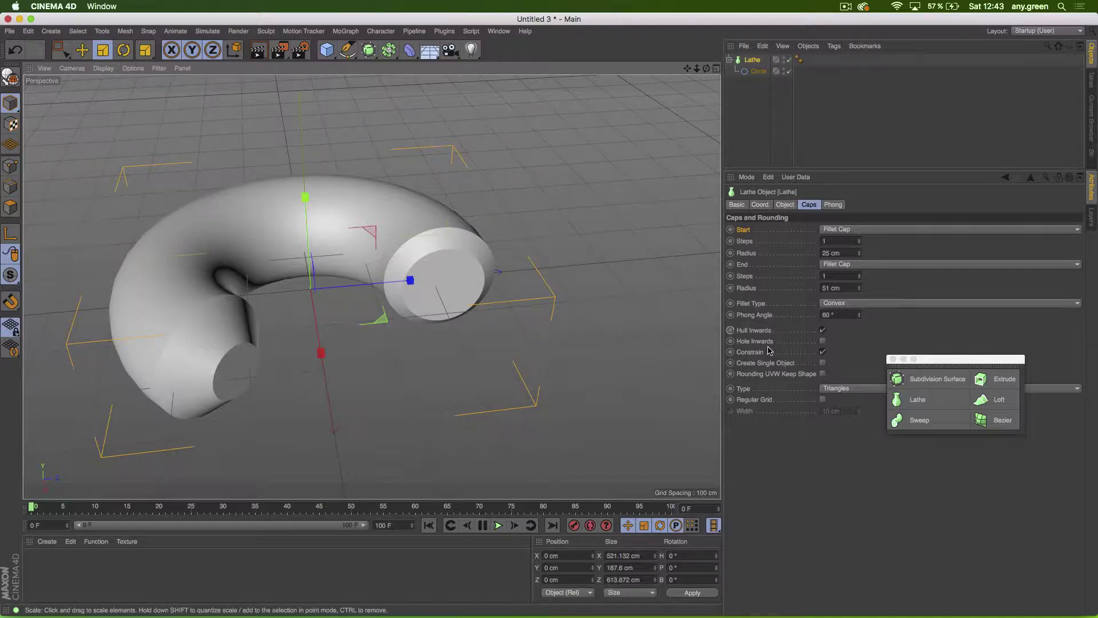
Step: Turn off Constrain and smooth the fillets with 9 start steps, 7 end steps and a 21 cm end radius
click(822, 352)
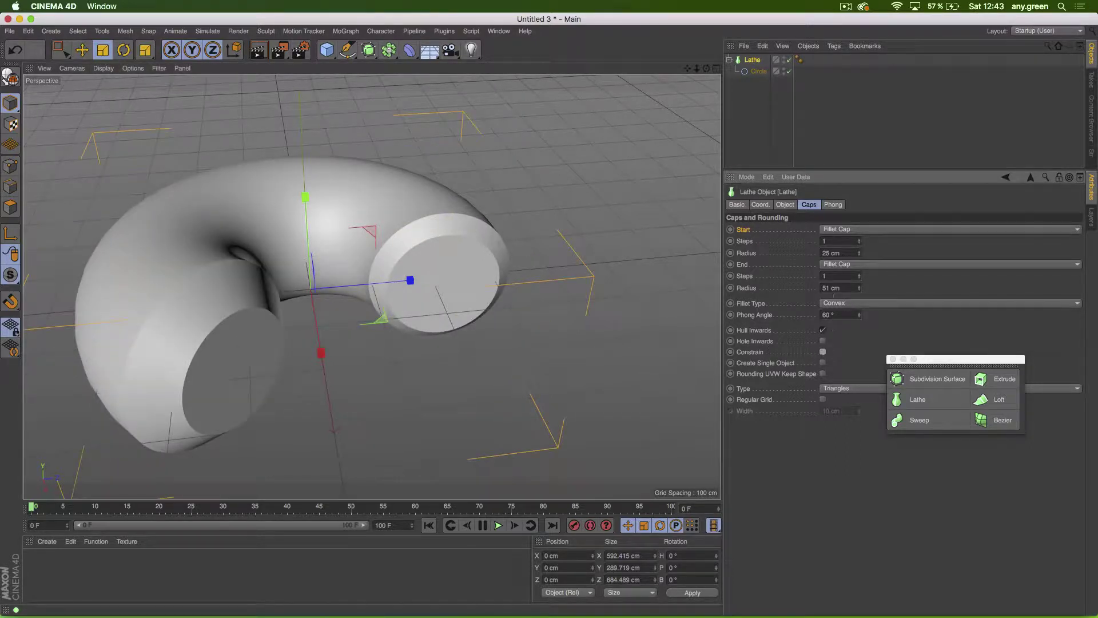
drag(860, 288, 862, 242)
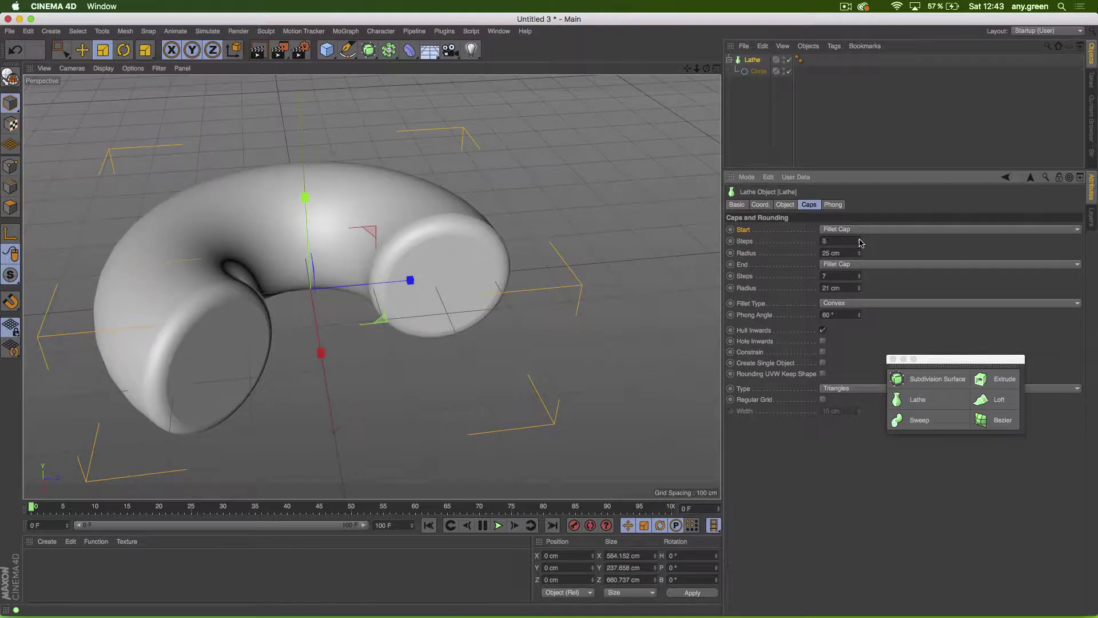
Step: Enable Create Single Object for the Lathe's caps and bring the end cap's rounded edge into close view
click(823, 363)
click(822, 363)
alt+right_drag(183, 335, 266, 303)
mouse_move(212, 292)
alt+middle_down()
mouse_move(295, 297)
mouse_move(395, 272)
alt+middle_up()
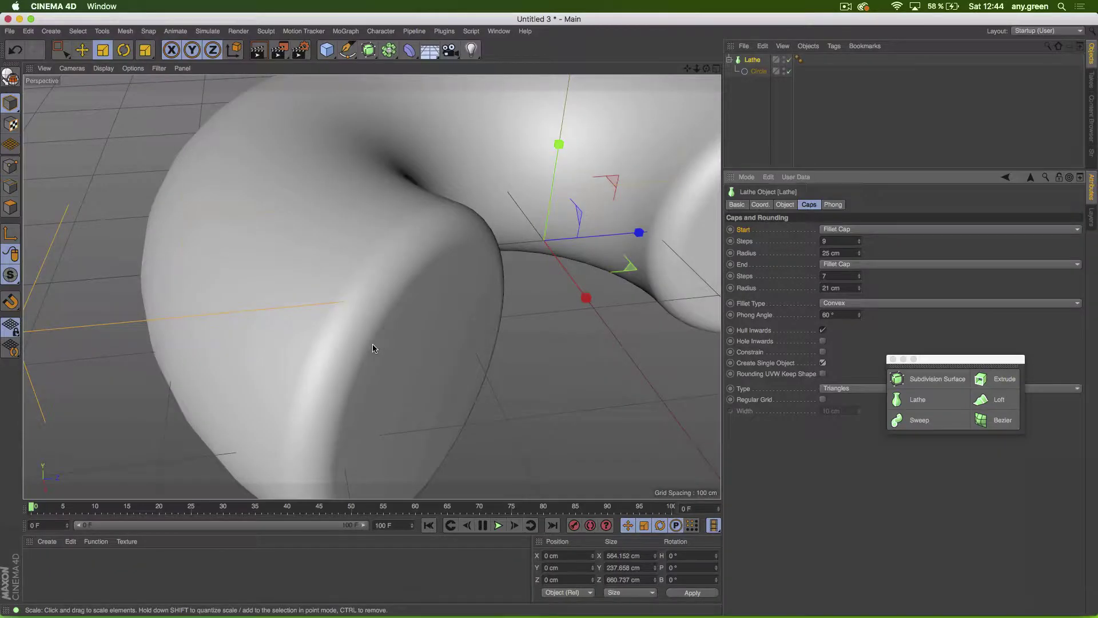
Step: Compare the shading of the end cap's rounded edge with Create Single Object turned off and on
alt+drag(416, 362, 333, 278)
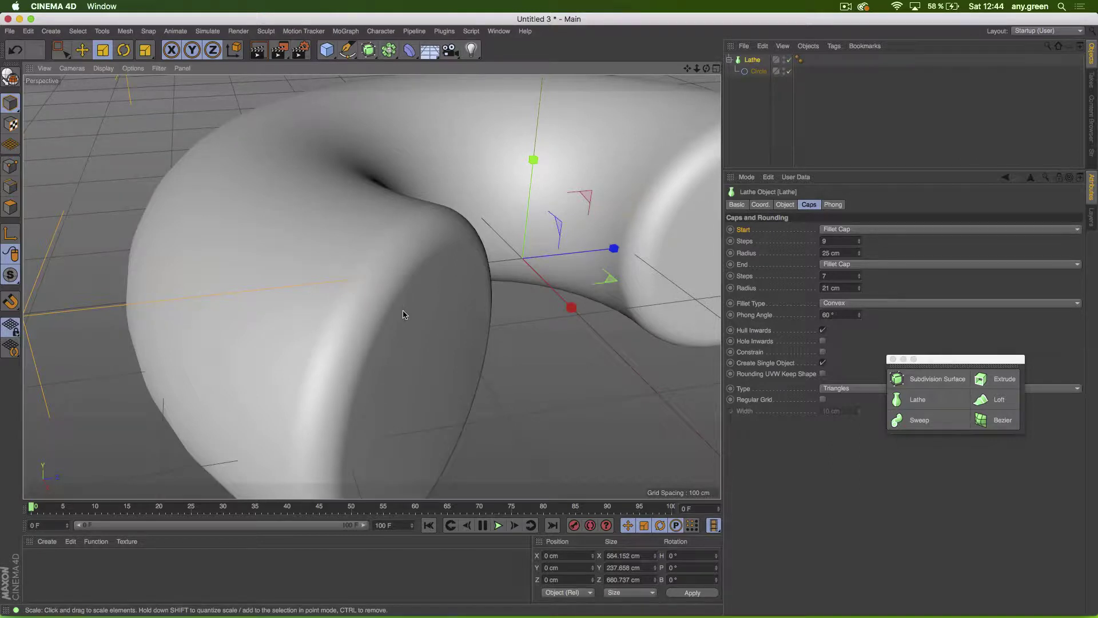
click(823, 363)
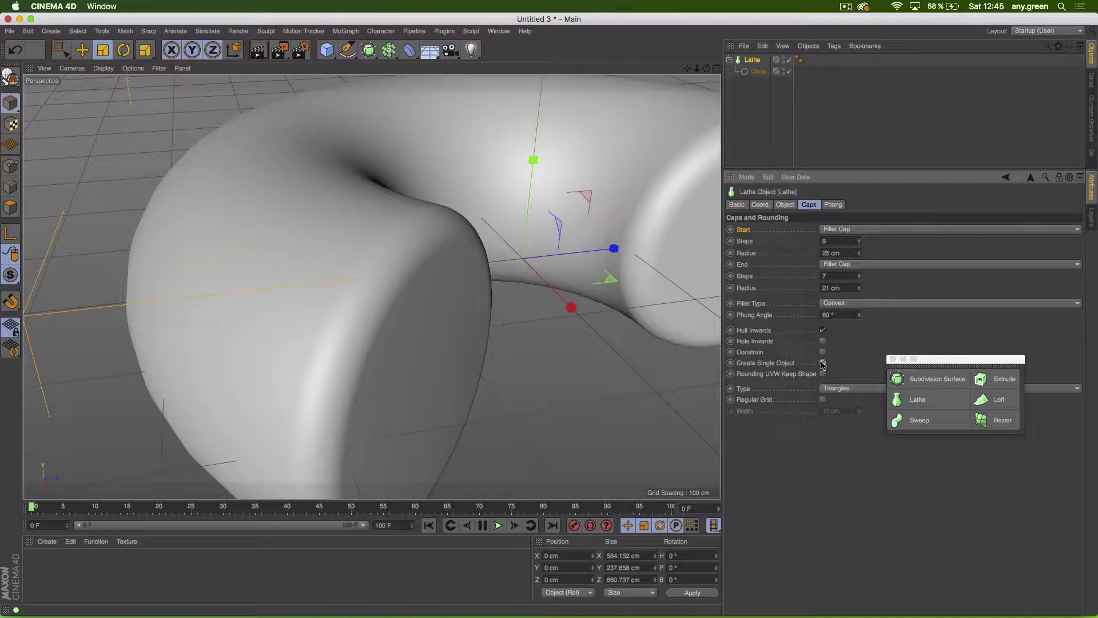
click(822, 364)
drag(368, 50, 641, 213)
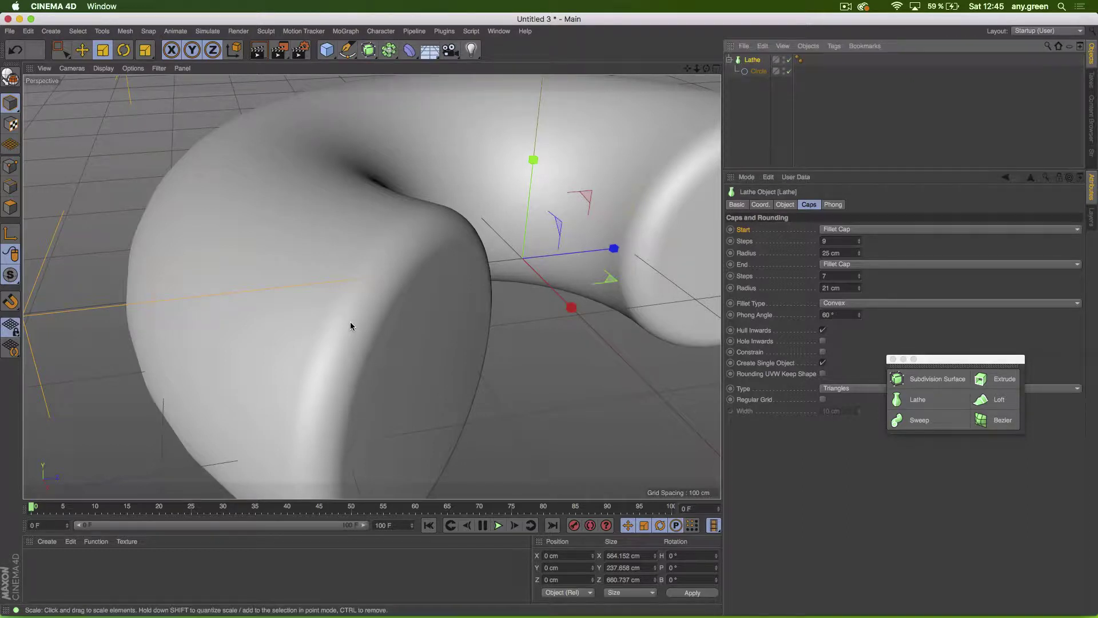
Step: Close both open Lathe projects without saving and dismiss the floating generator palette, leaving an empty scene
key(super+w)
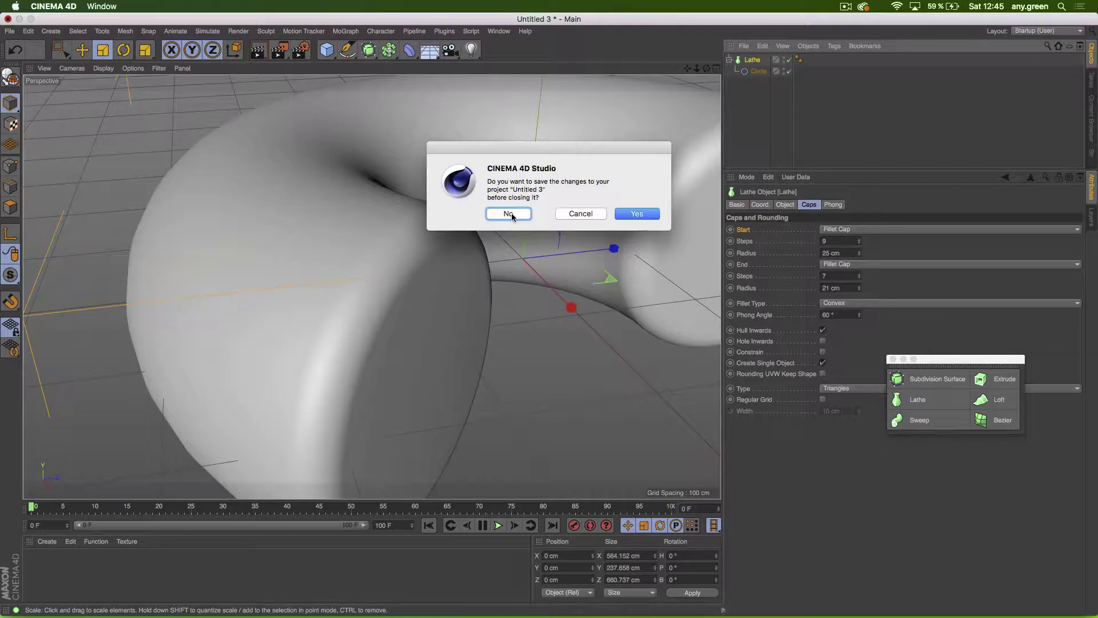
click(512, 215)
key(super+w)
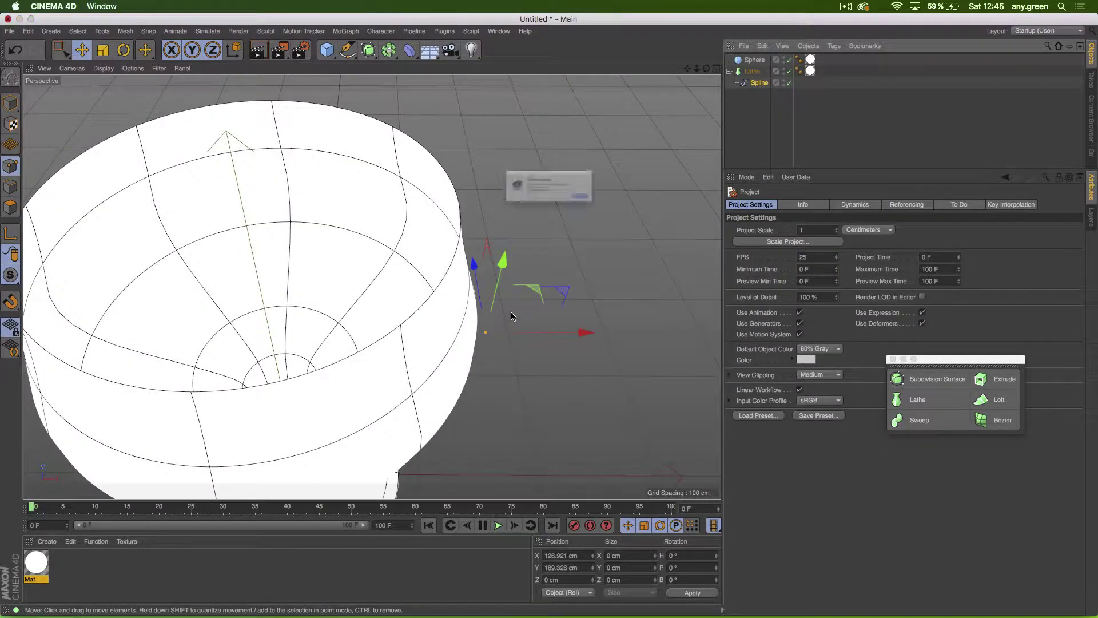
click(498, 215)
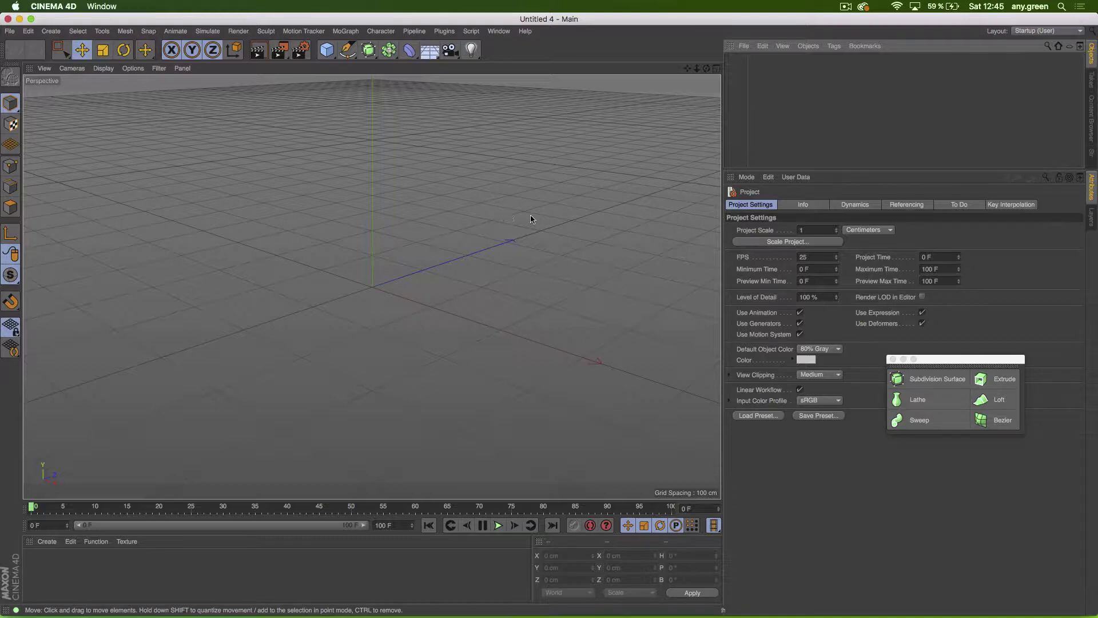
click(892, 359)
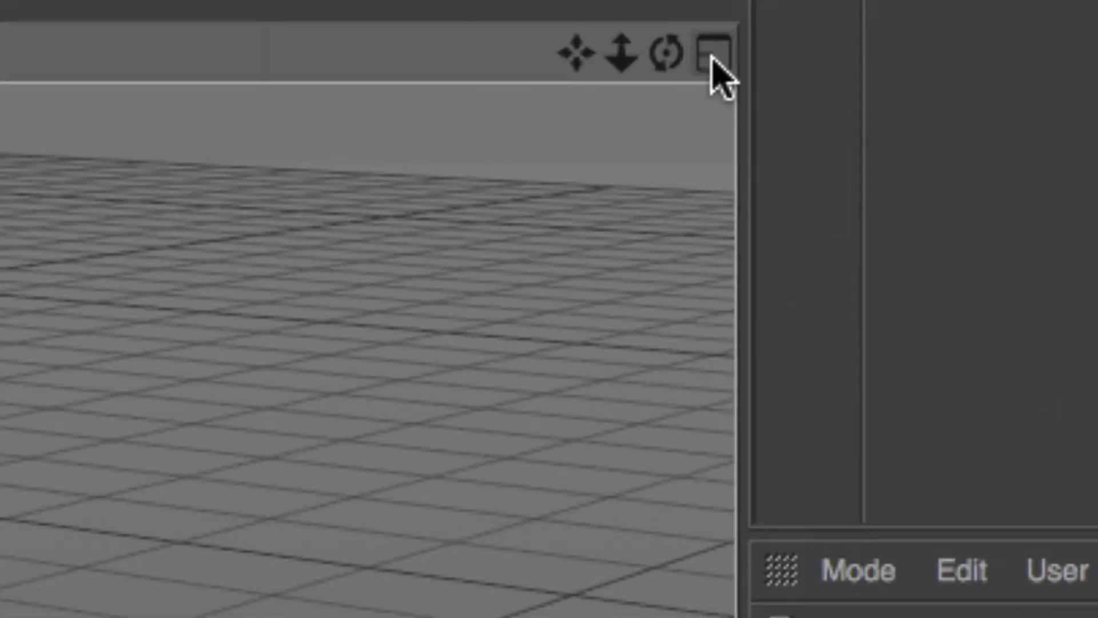
Step: Show the Front view full size and activate the Pen tool with its spline type set to B-Spline
click(713, 54)
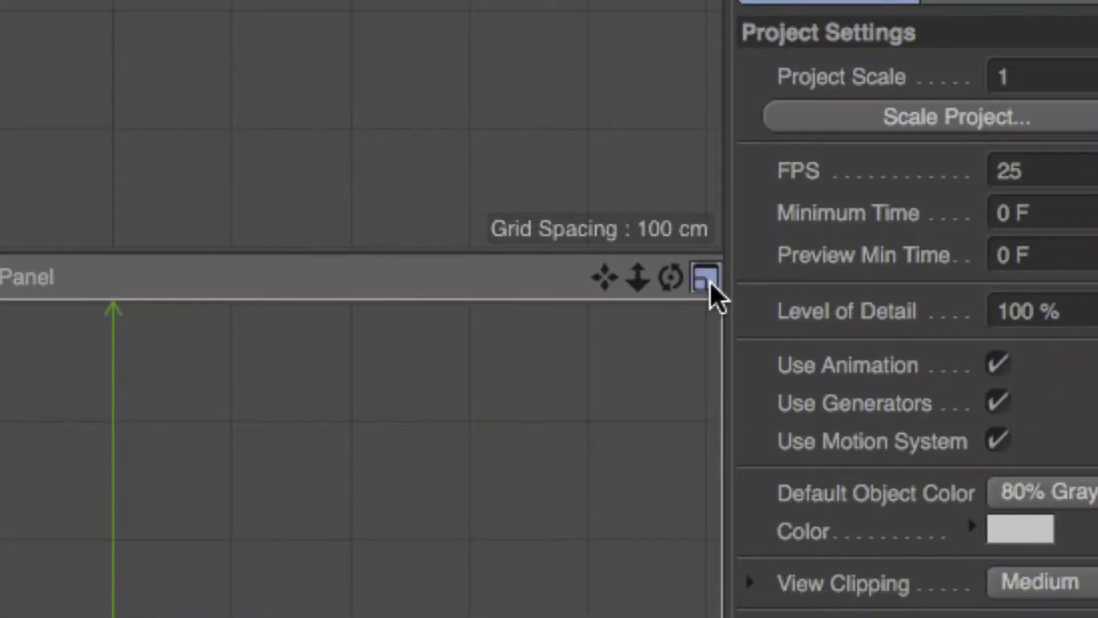
click(709, 281)
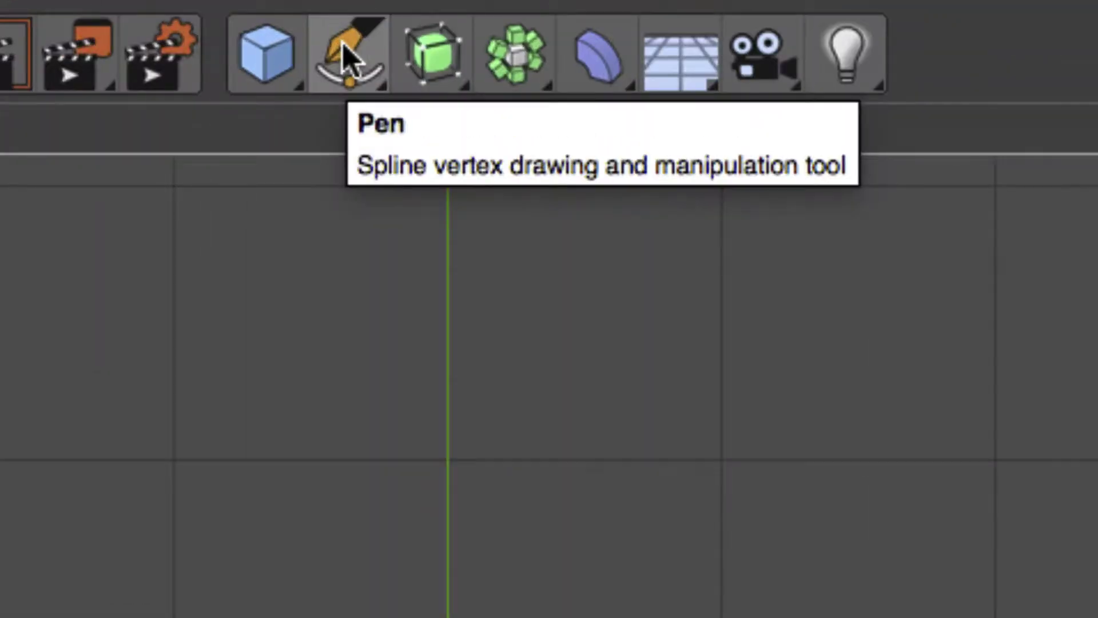
click(347, 50)
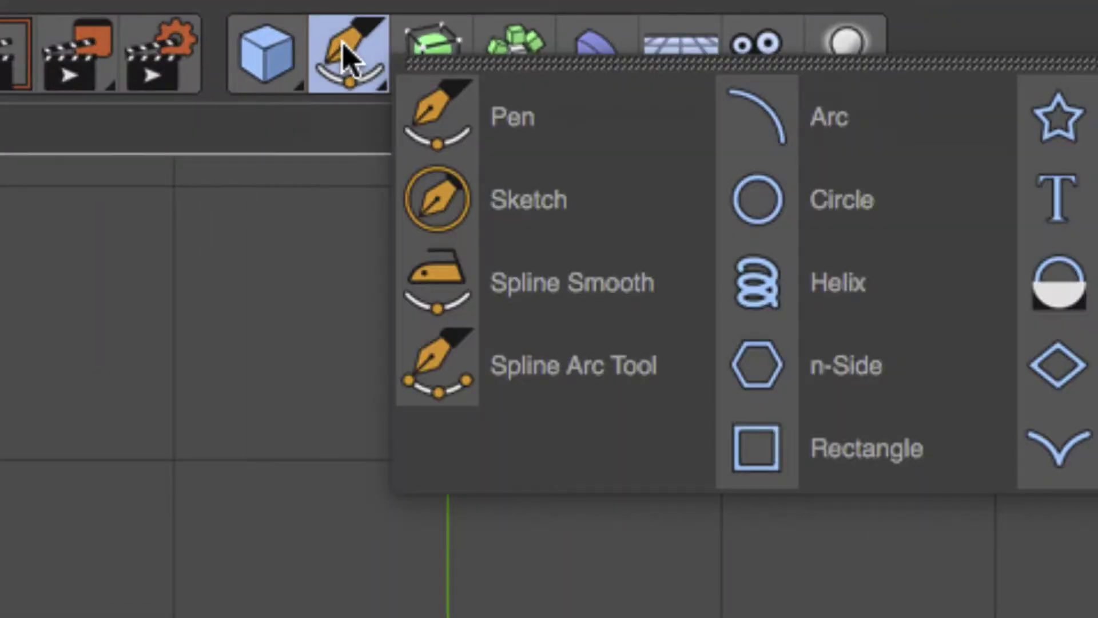
click(506, 142)
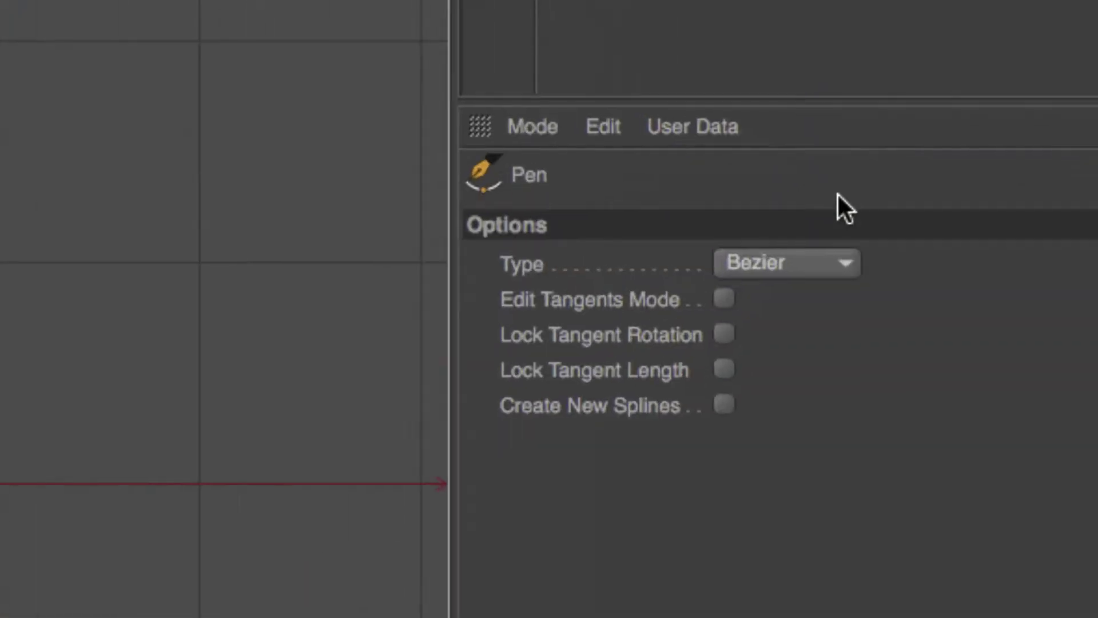
click(800, 263)
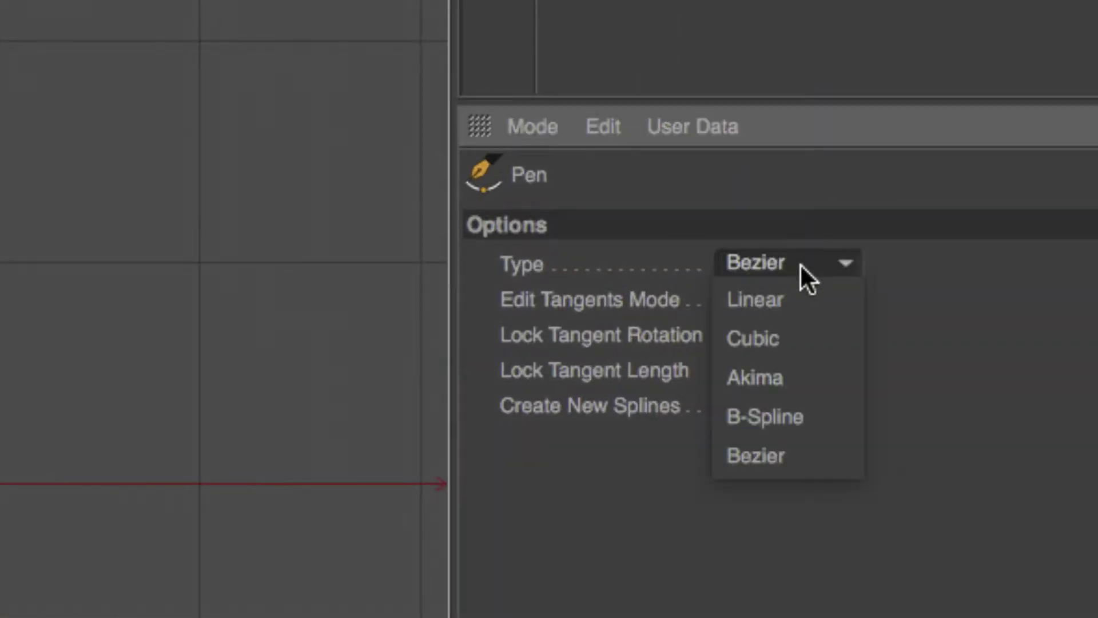
click(804, 426)
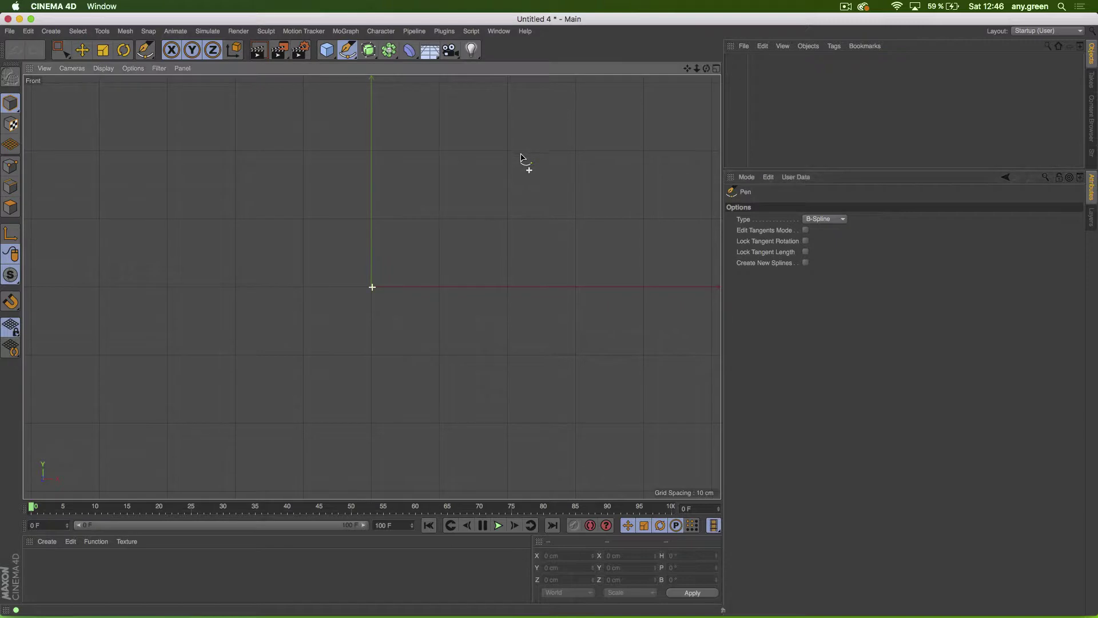
Step: Draw the goblet's bowl and stem profile from a rim point at about X 173 cm, Y 442 cm, curving down beside the vertical axis
middle_drag(522, 164, 535, 269)
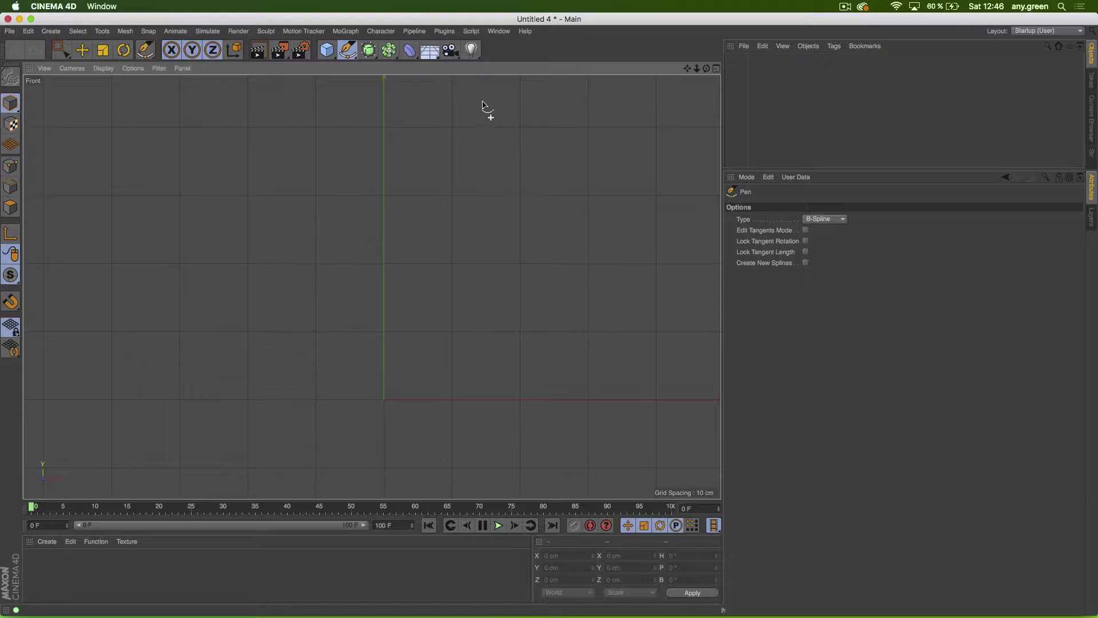
click(502, 100)
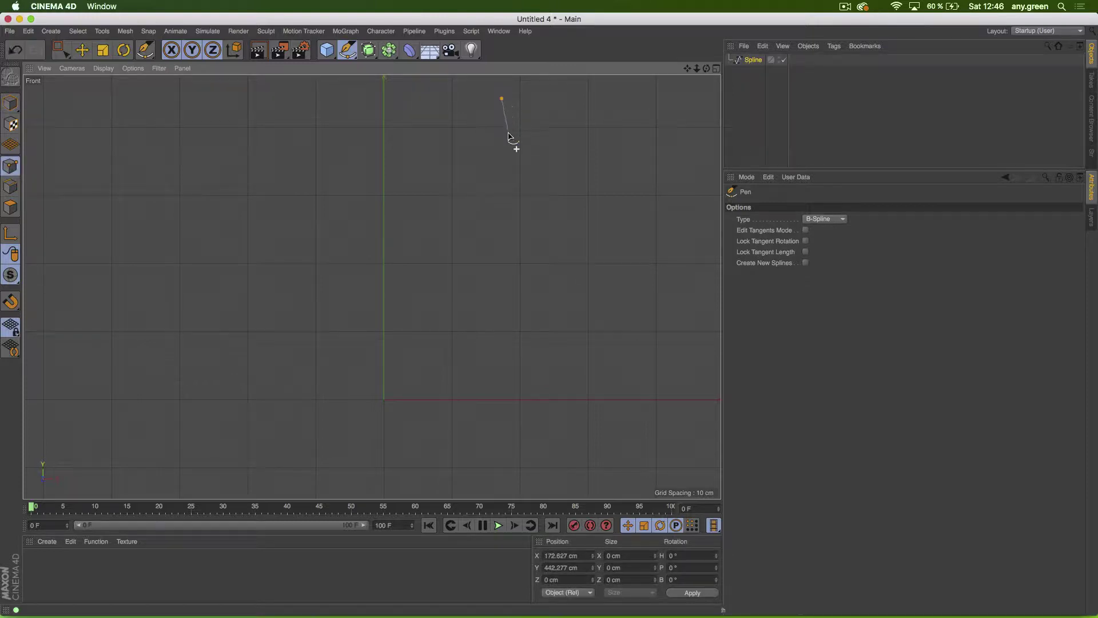
click(497, 196)
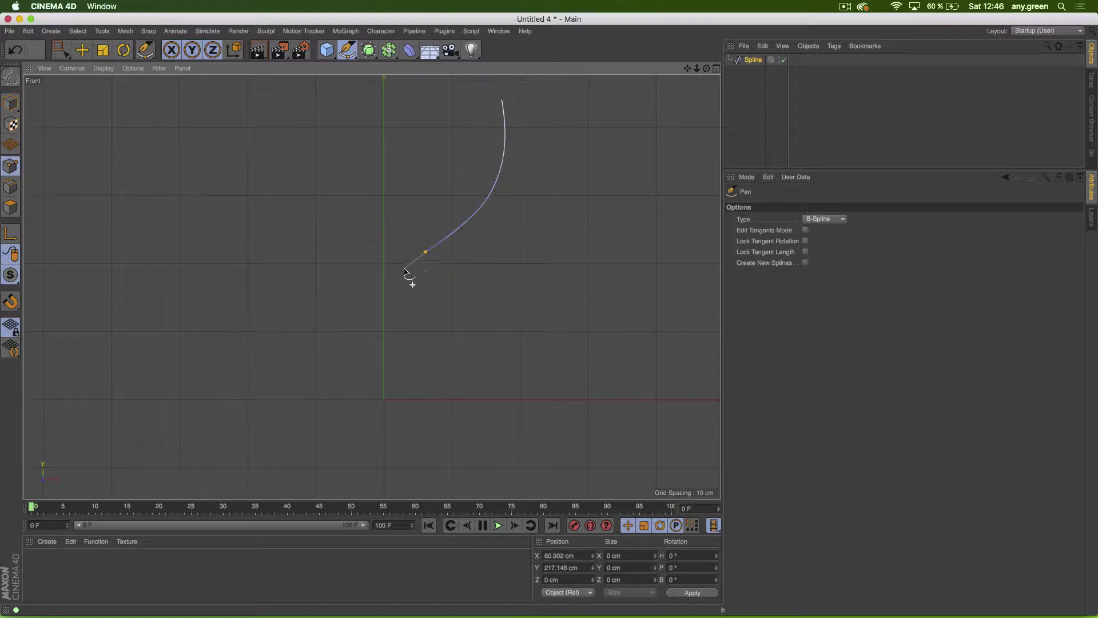
click(390, 302)
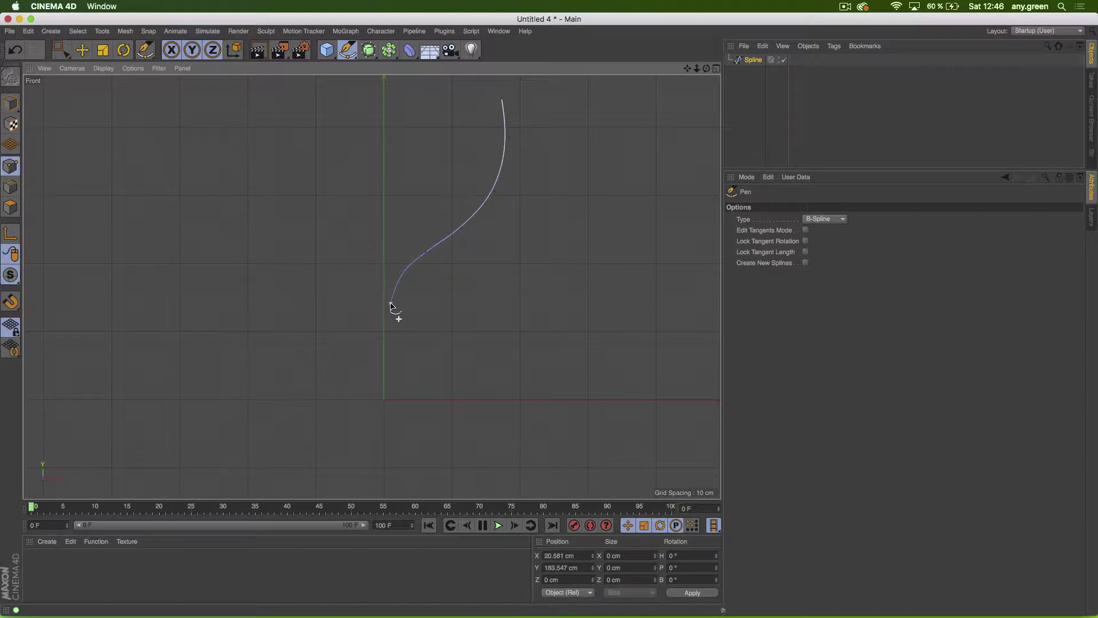
click(390, 349)
Step: Continue the profile into a wide foot reaching about X 122 cm, round its outer edge and end the spline at the origin
alt+right_drag(392, 387, 501, 372)
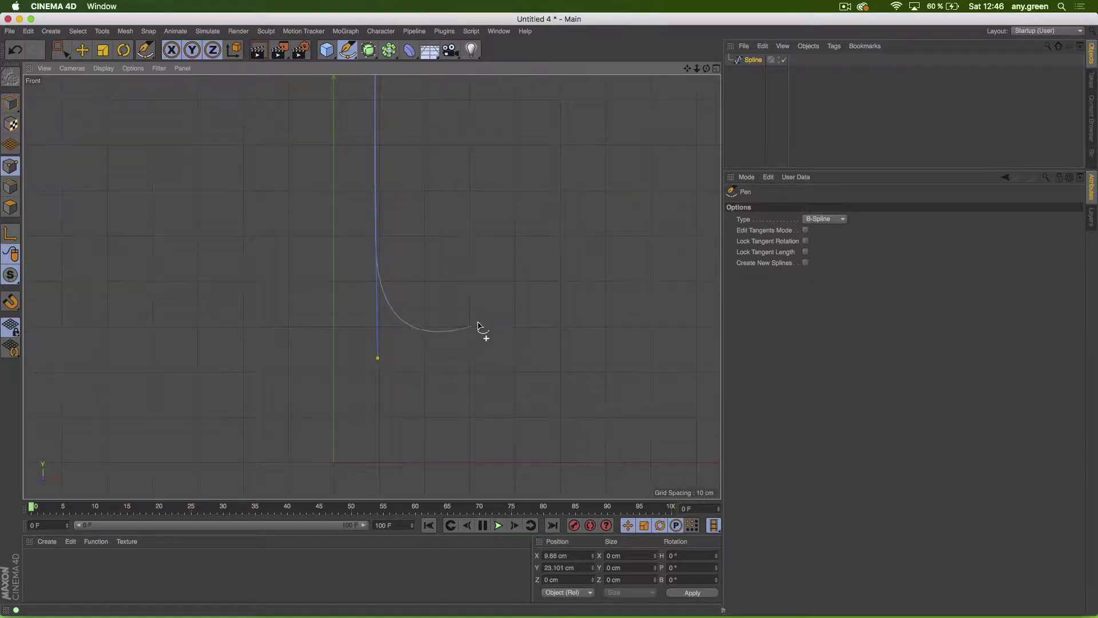
alt+middle_drag(478, 323, 363, 265)
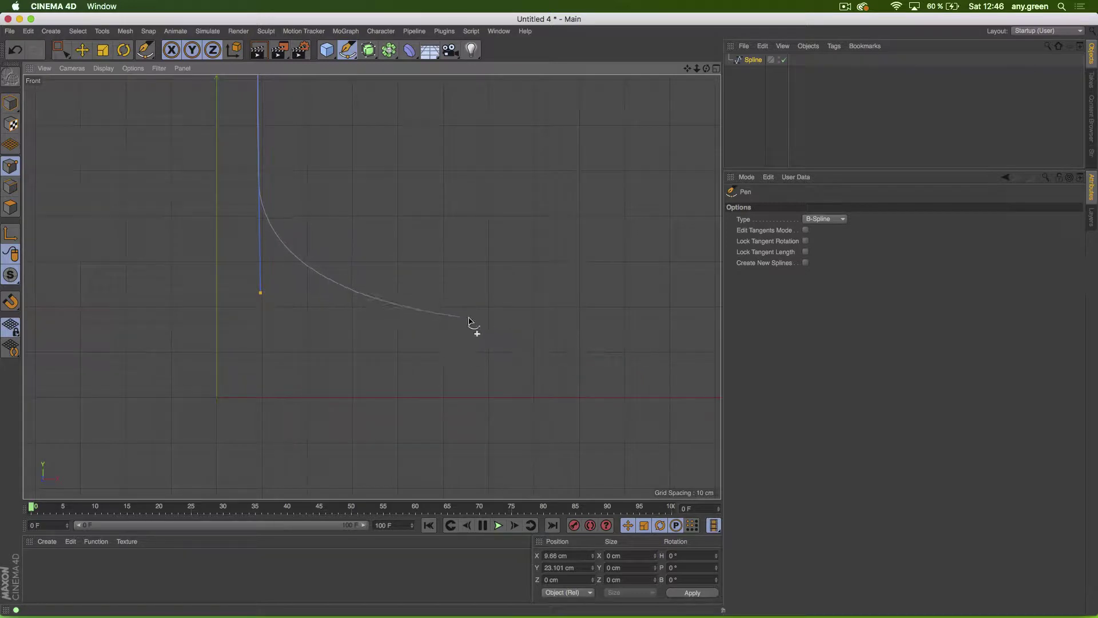
click(379, 337)
alt+middle_drag(541, 372, 457, 349)
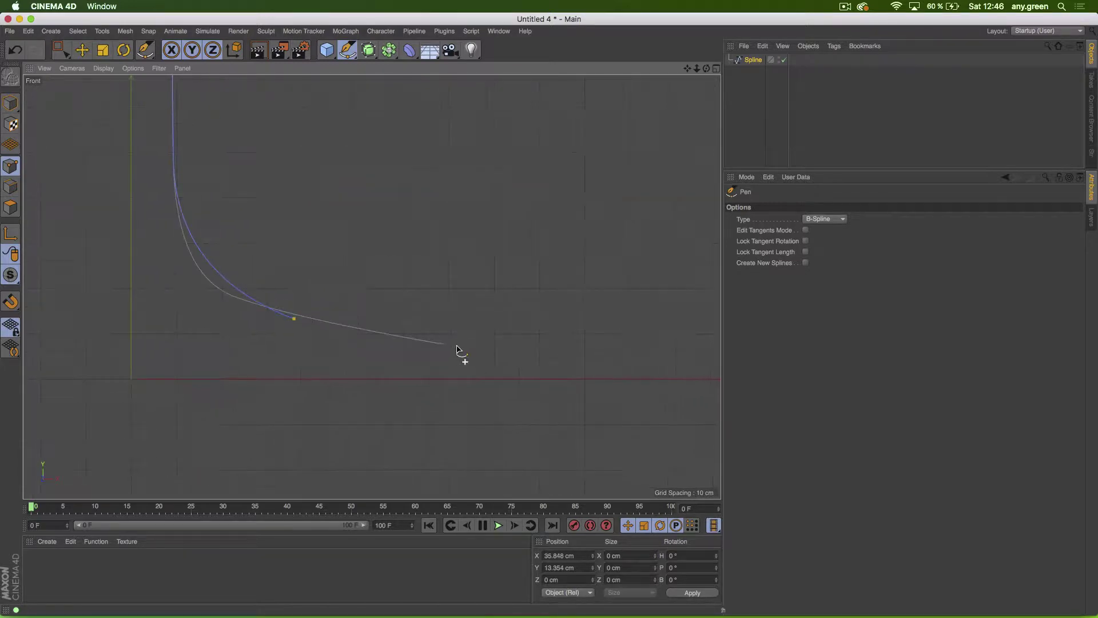
click(655, 343)
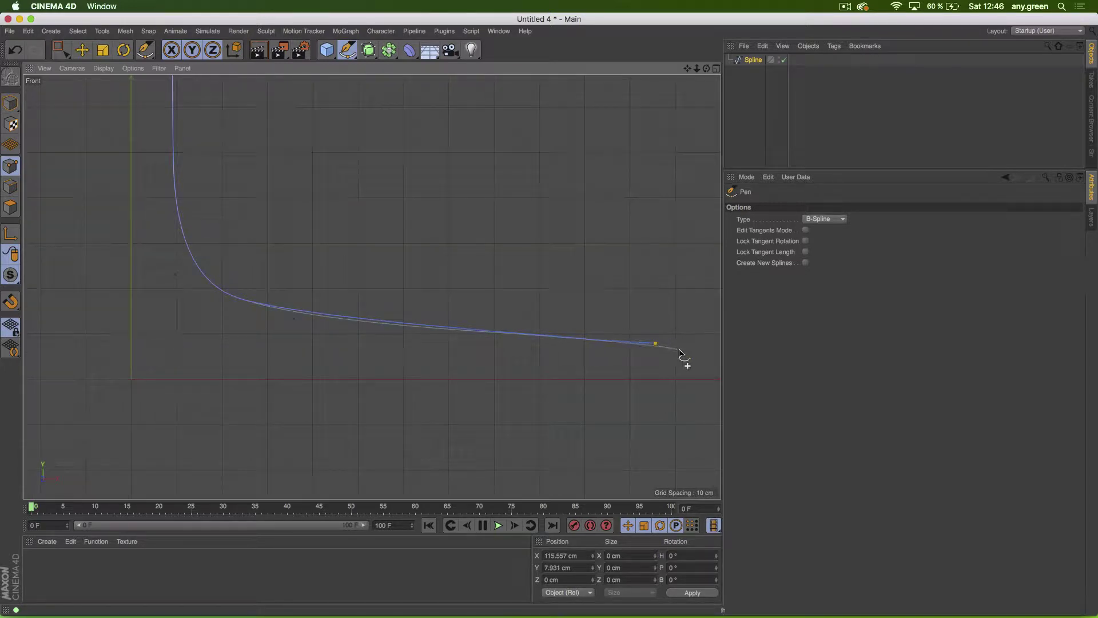
click(683, 379)
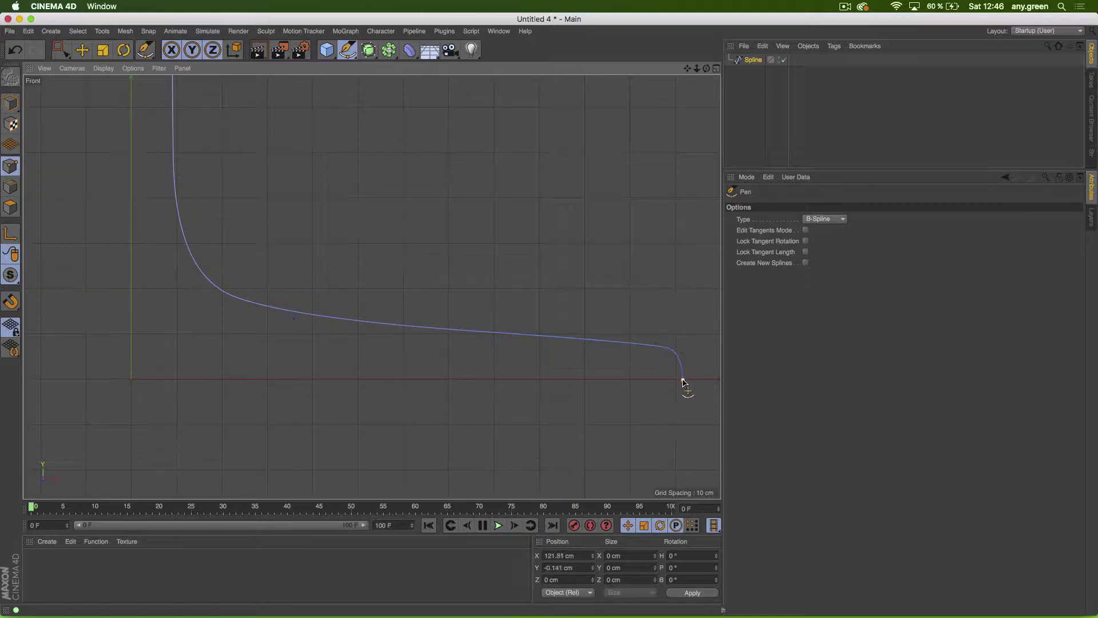
click(662, 380)
click(132, 380)
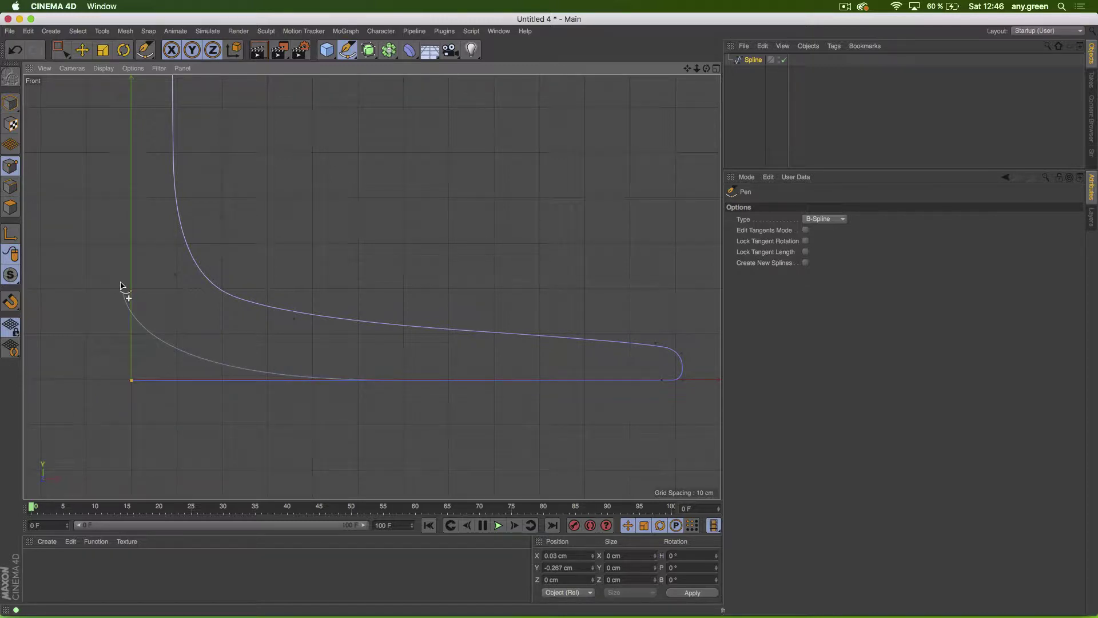
key(Escape)
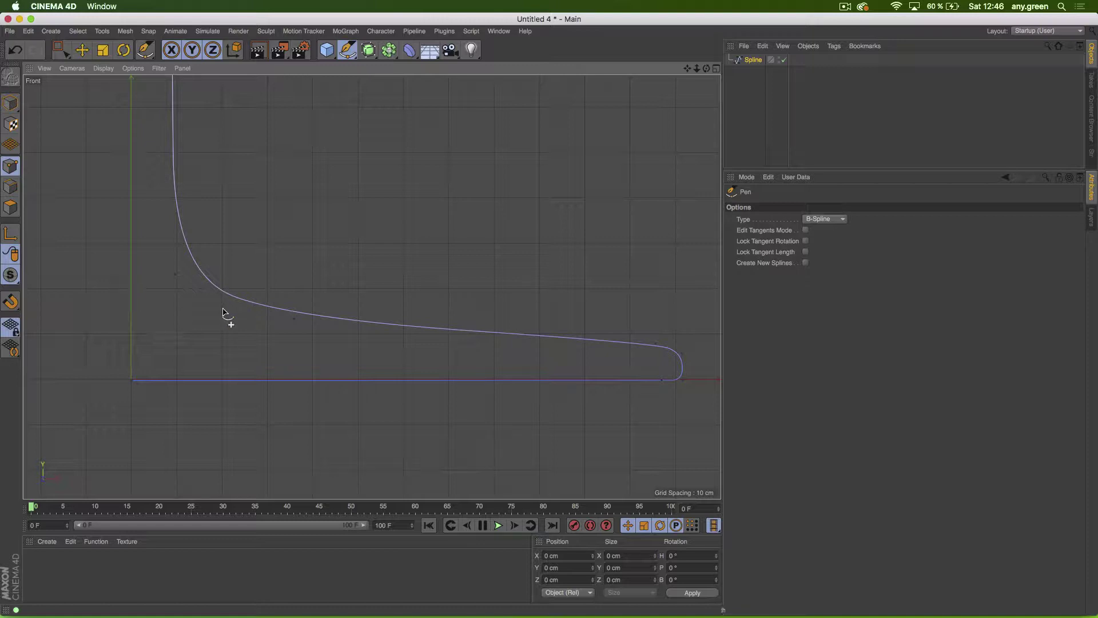
Step: Try inserting a point on the foot's upper curve near its outer edge and moving the neighbouring point up, and undo the move
alt+middle_drag(221, 311, 222, 268)
key(super+a)
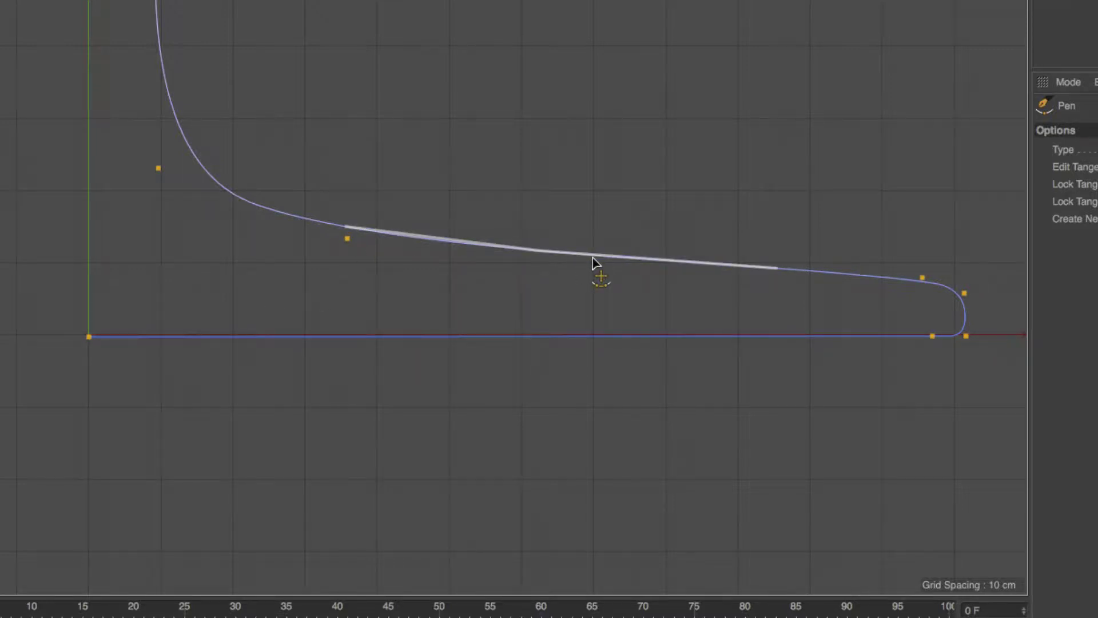
click(846, 277)
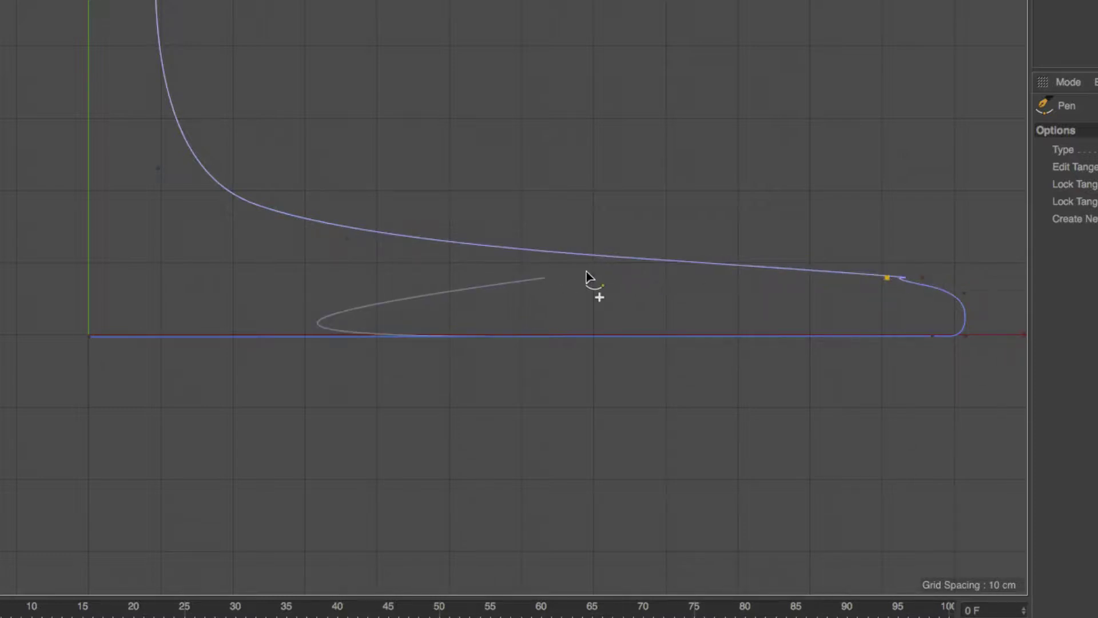
click(922, 279)
drag(921, 281, 863, 247)
key(space)
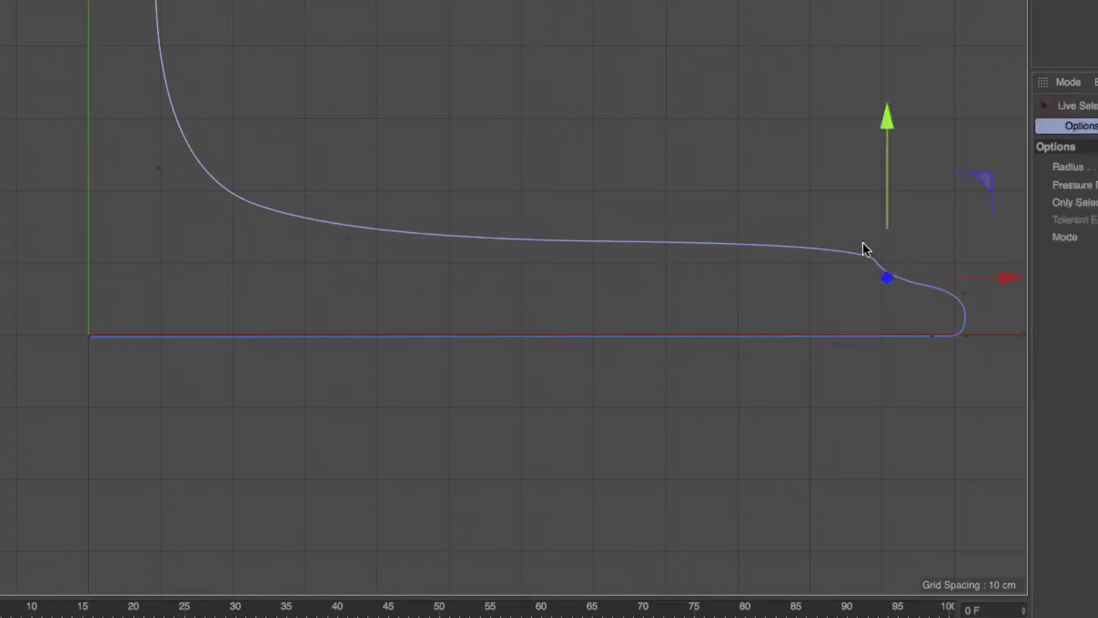
key(ctrl+z)
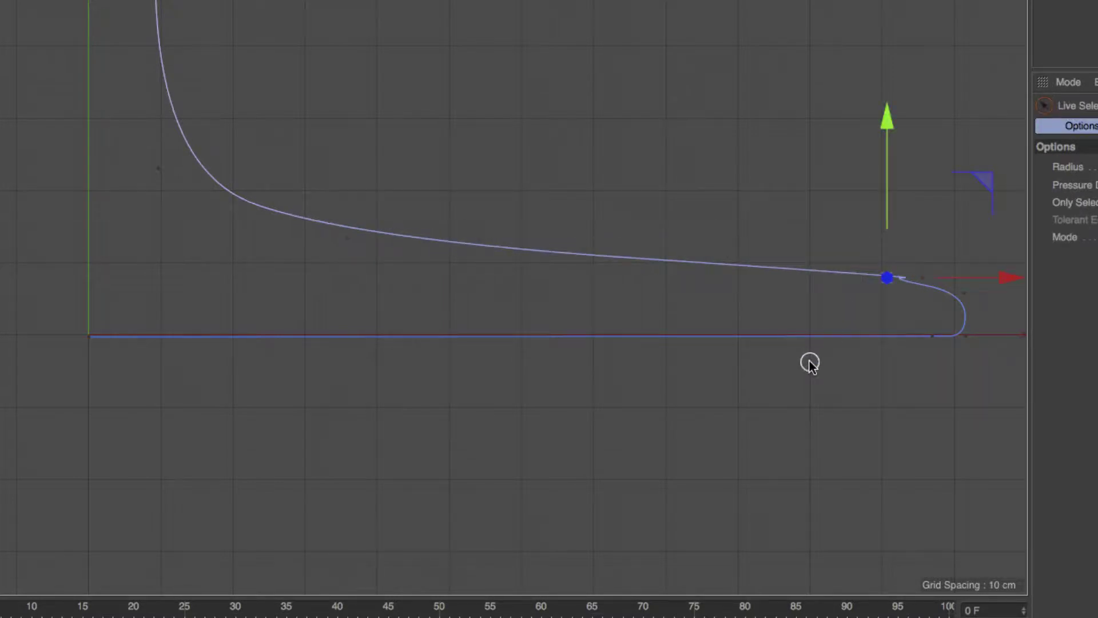
Step: Try pulling the point near the foot's outer edge inward past the inserted point, and undo both the move and the insertion
key(space)
key(ctrl+a)
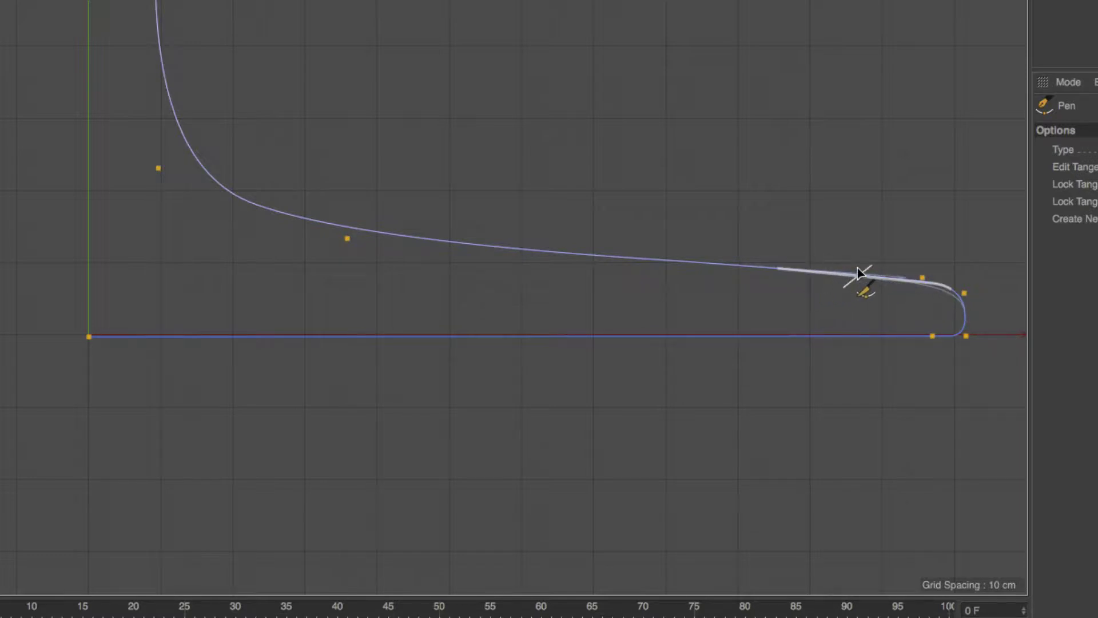
click(885, 278)
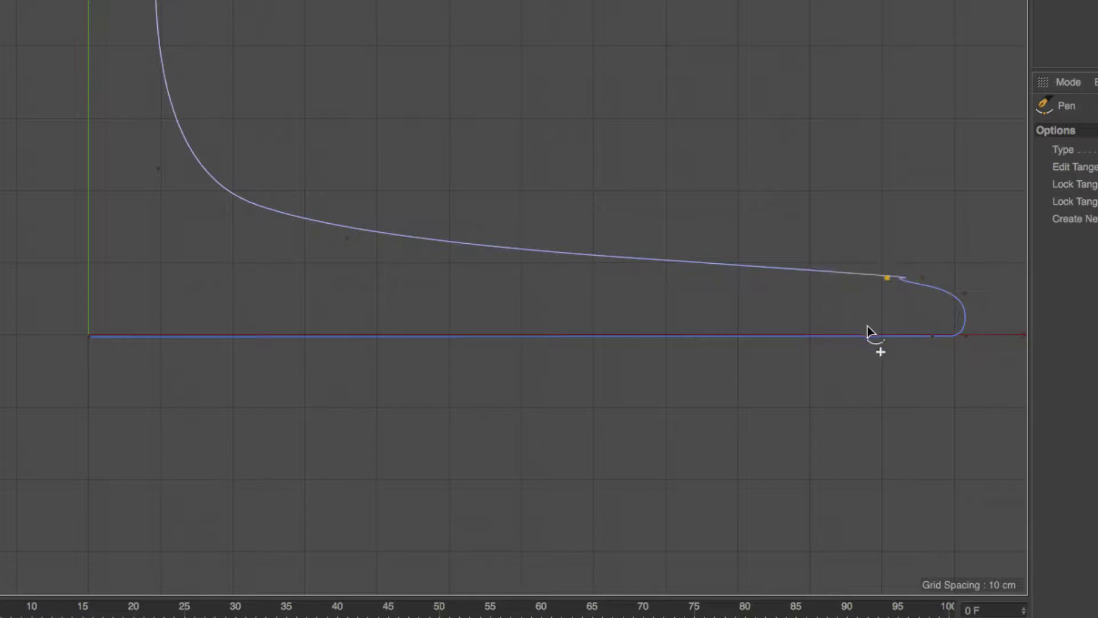
drag(927, 280, 819, 261)
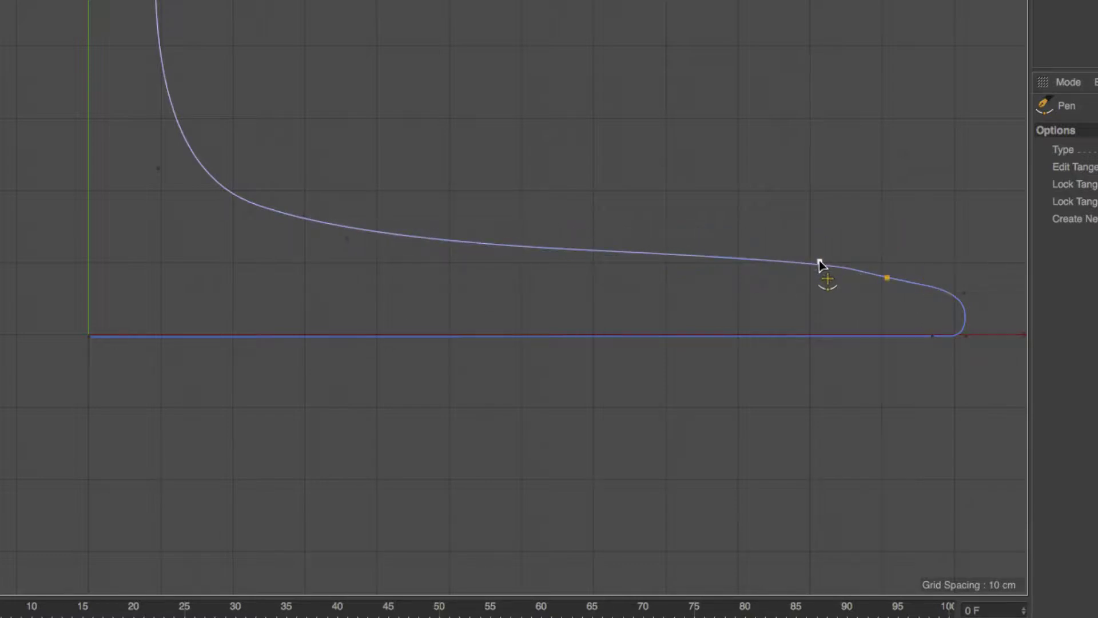
key(ctrl+z)
key(ctrl+z)
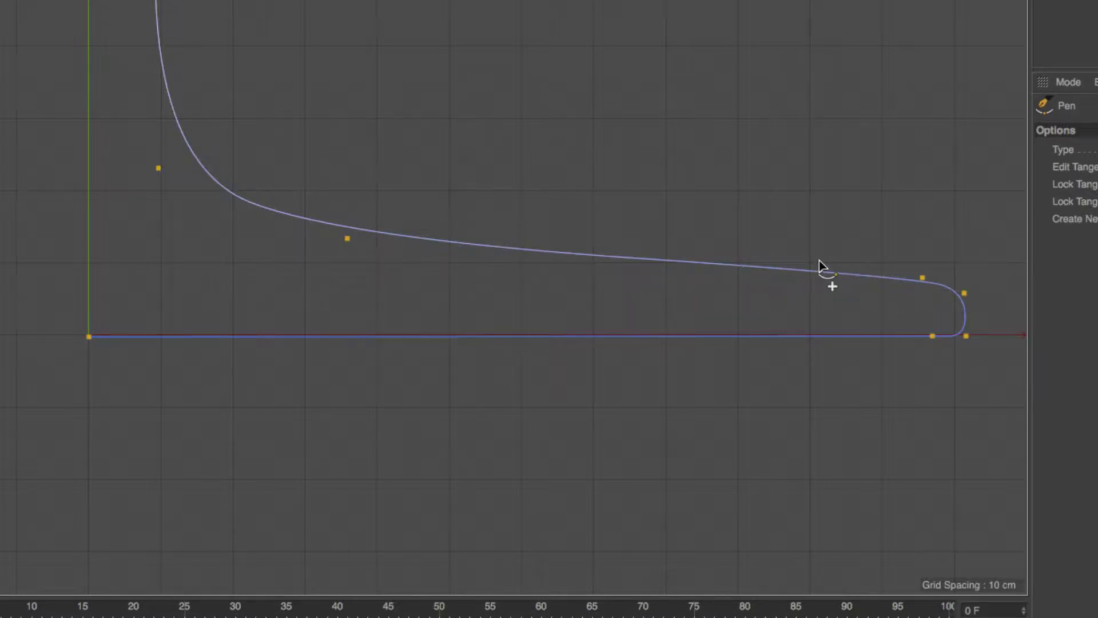
Step: Try adding a point farther along the foot's upper curve and raising it into a hump, and undo both changes
drag(819, 260, 680, 140)
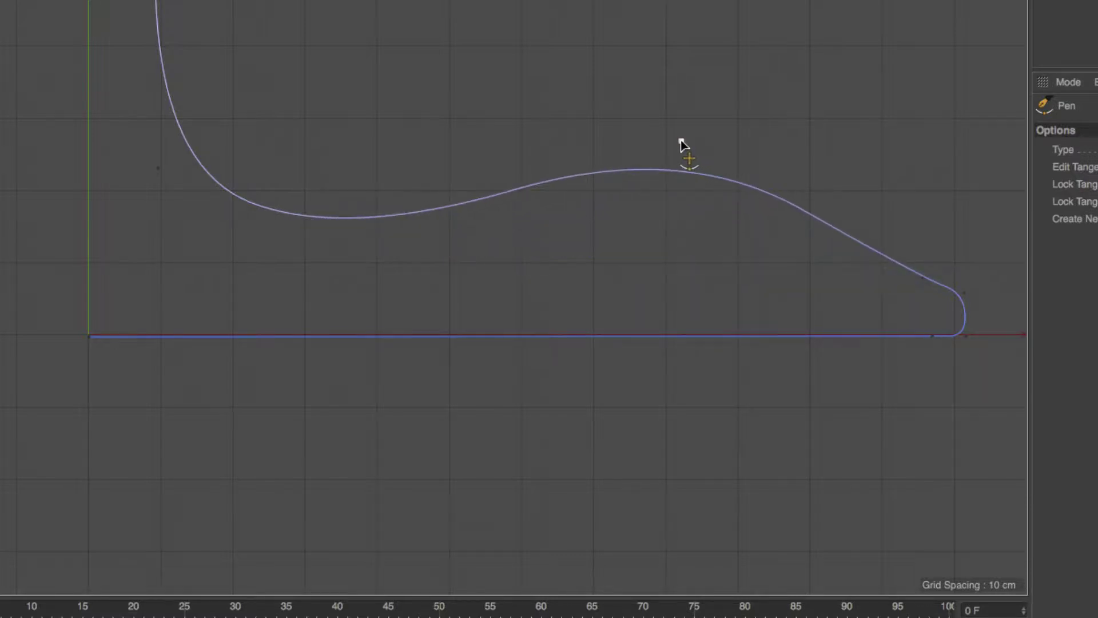
key(ctrl+z)
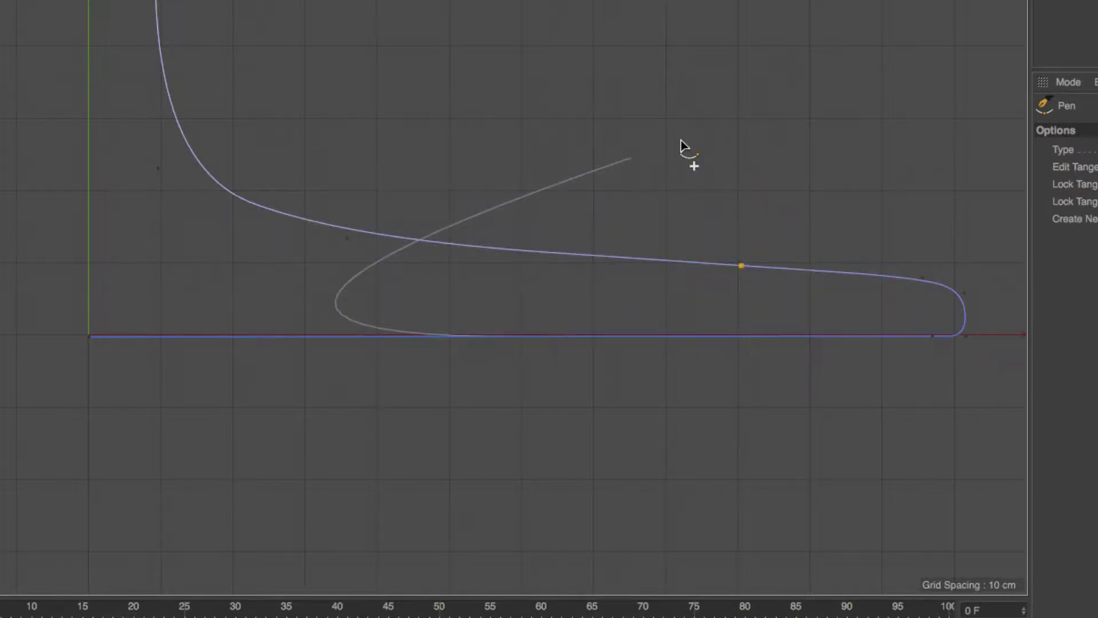
key(ctrl+z)
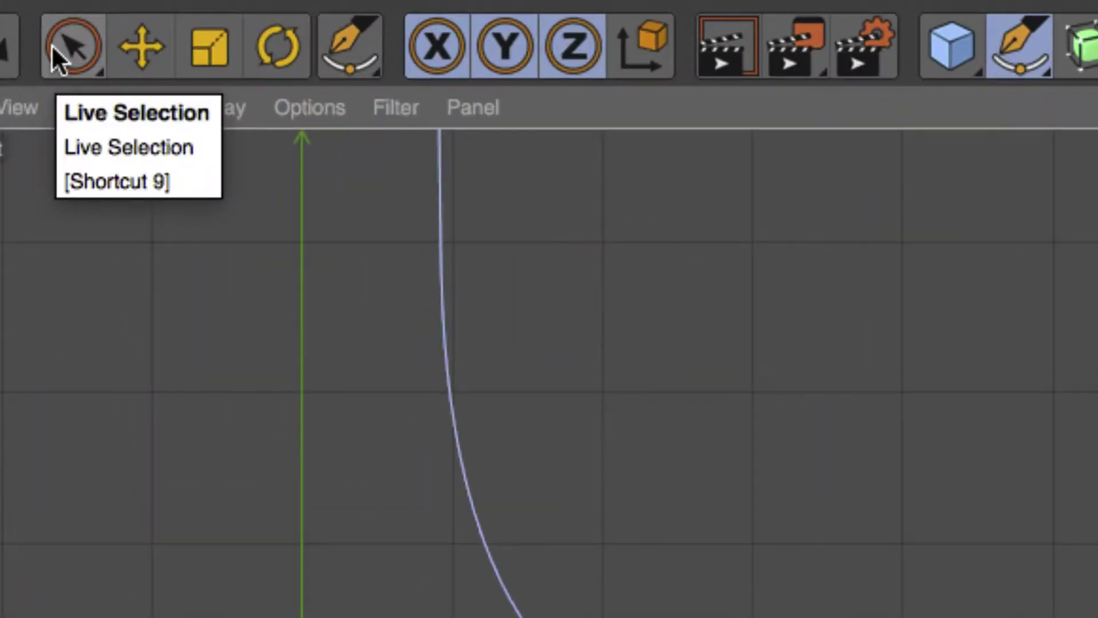
Step: Rectangle-select the foot's base points along the ground axis and set both their Y position and Y size to 0 cm
mouse_move(57, 57)
mouse_down()
mouse_move(69, 46)
mouse_move(177, 114)
mouse_move(212, 158)
mouse_up()
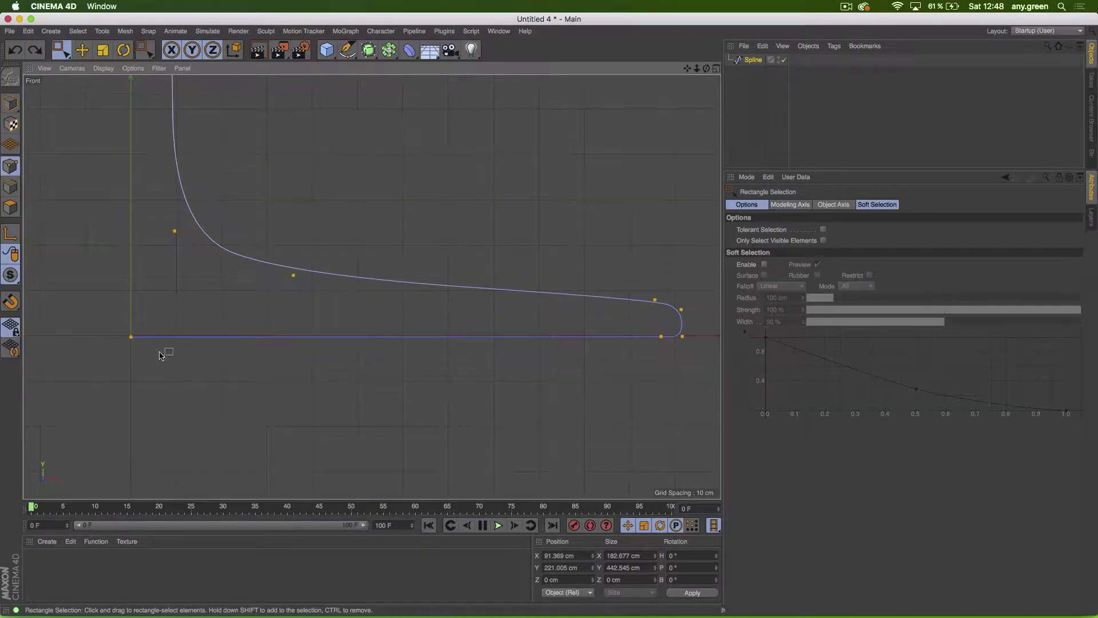
drag(115, 372, 697, 326)
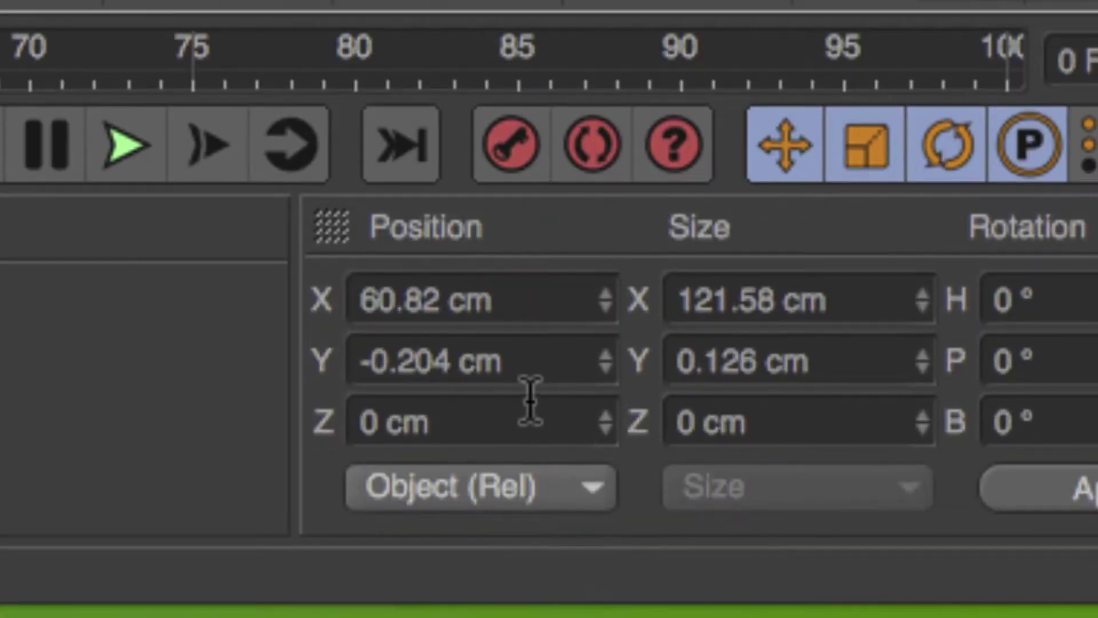
drag(531, 377, 350, 380)
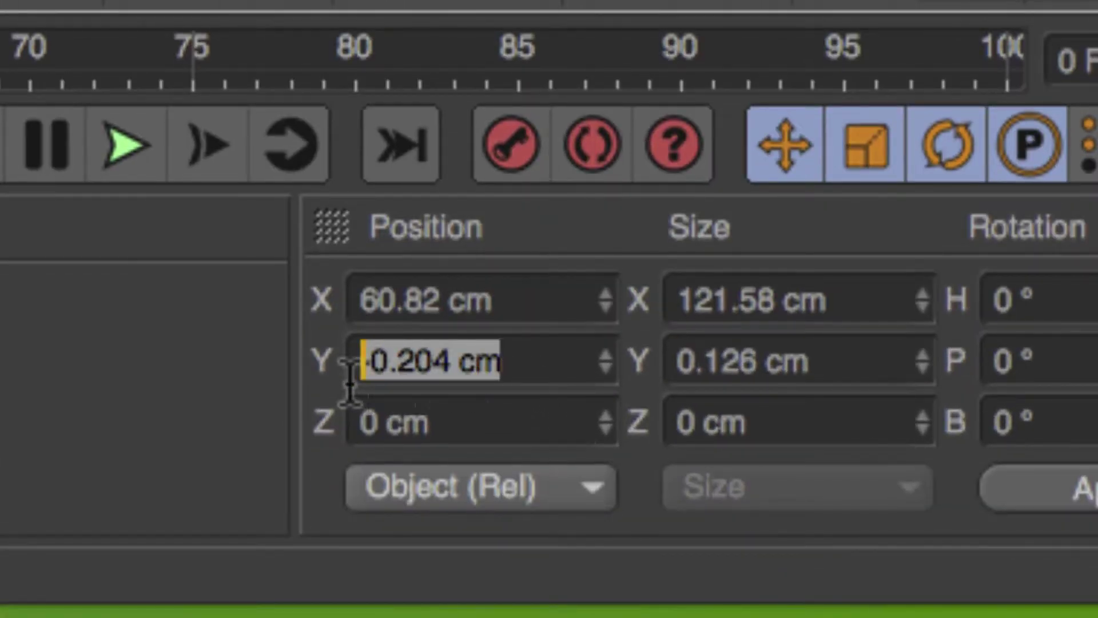
text(0)
drag(823, 360, 596, 323)
text(0)
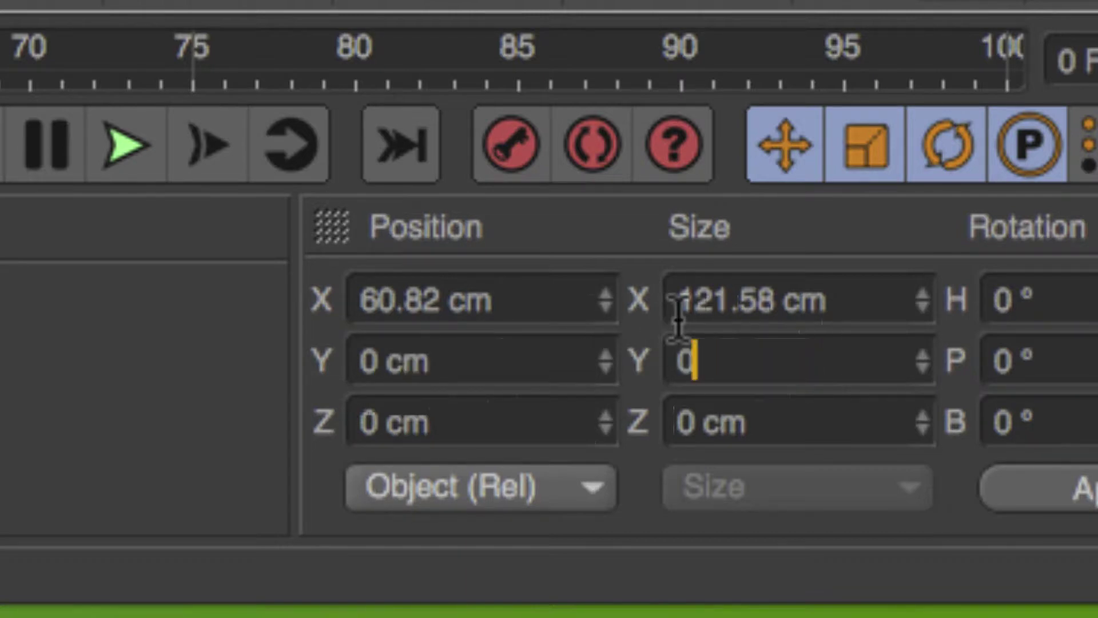
key(Return)
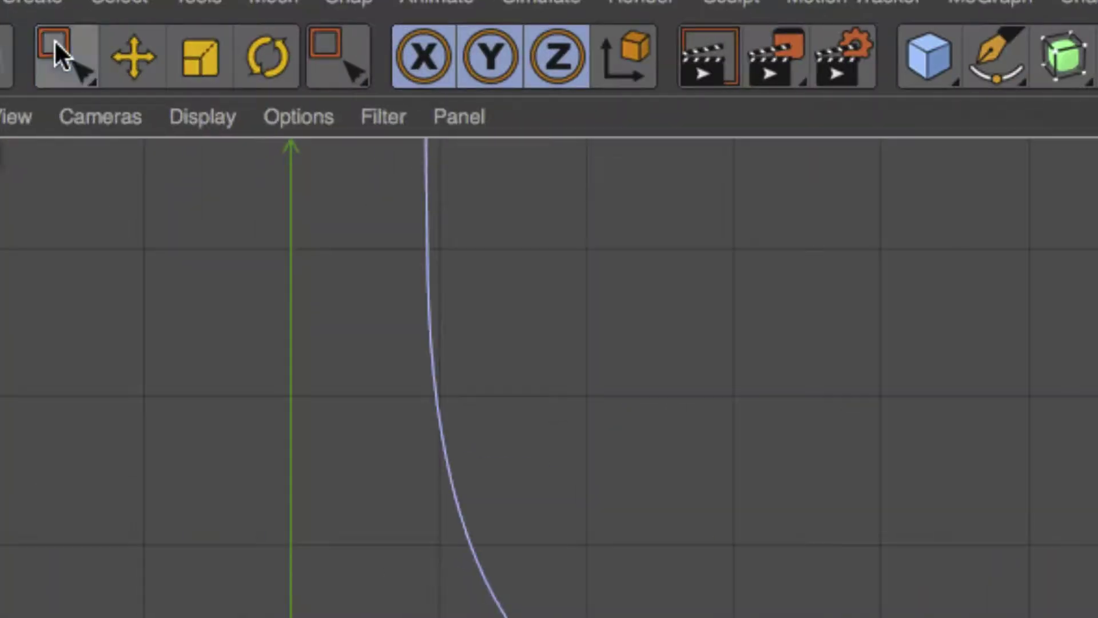
Step: Add a Lathe object and make the goblet's profile spline its child
click(54, 39)
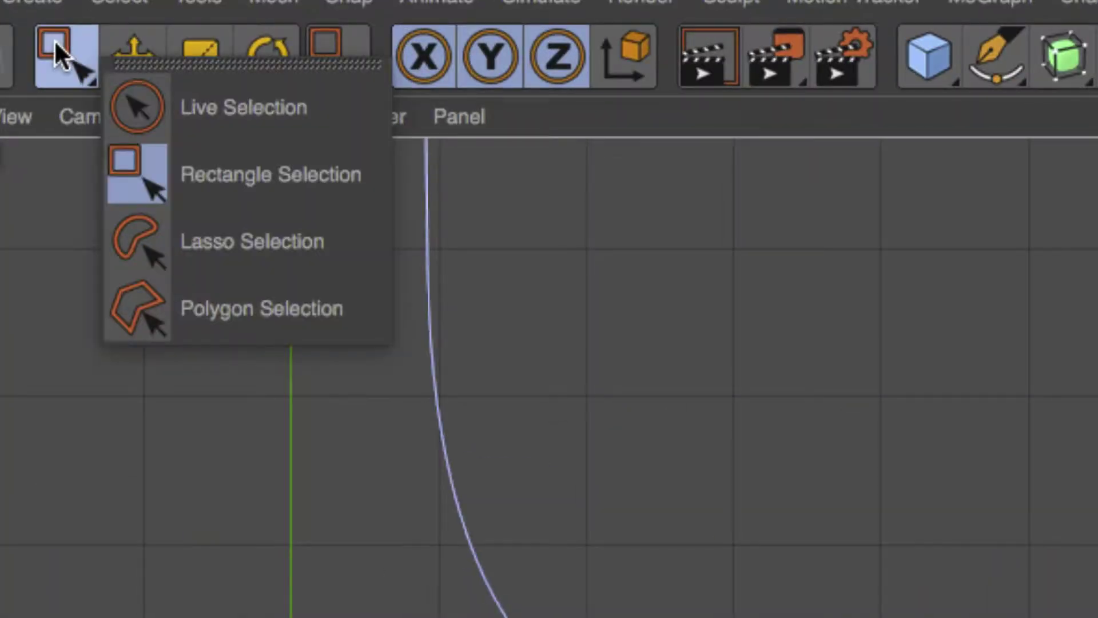
click(207, 166)
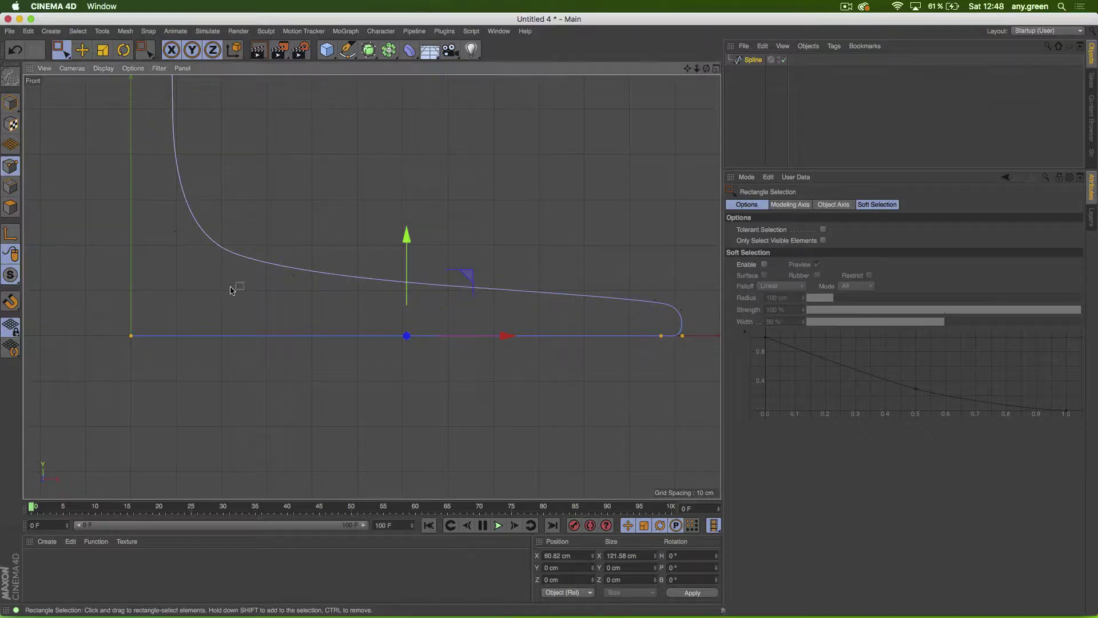
alt+right_drag(307, 270, 212, 295)
alt+middle_drag(315, 256, 338, 427)
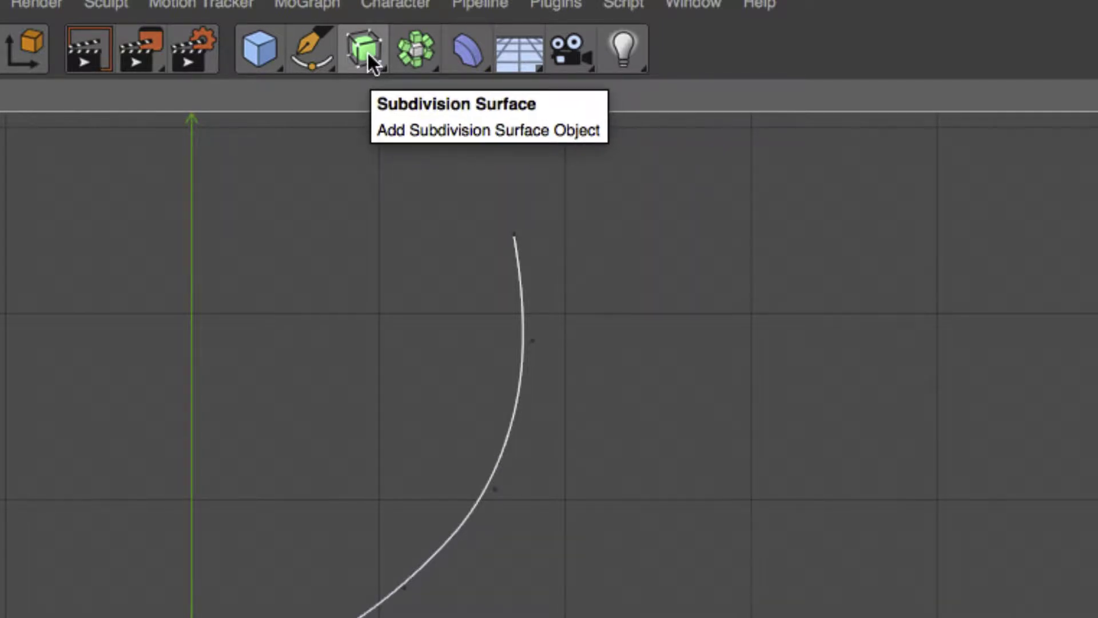
click(367, 55)
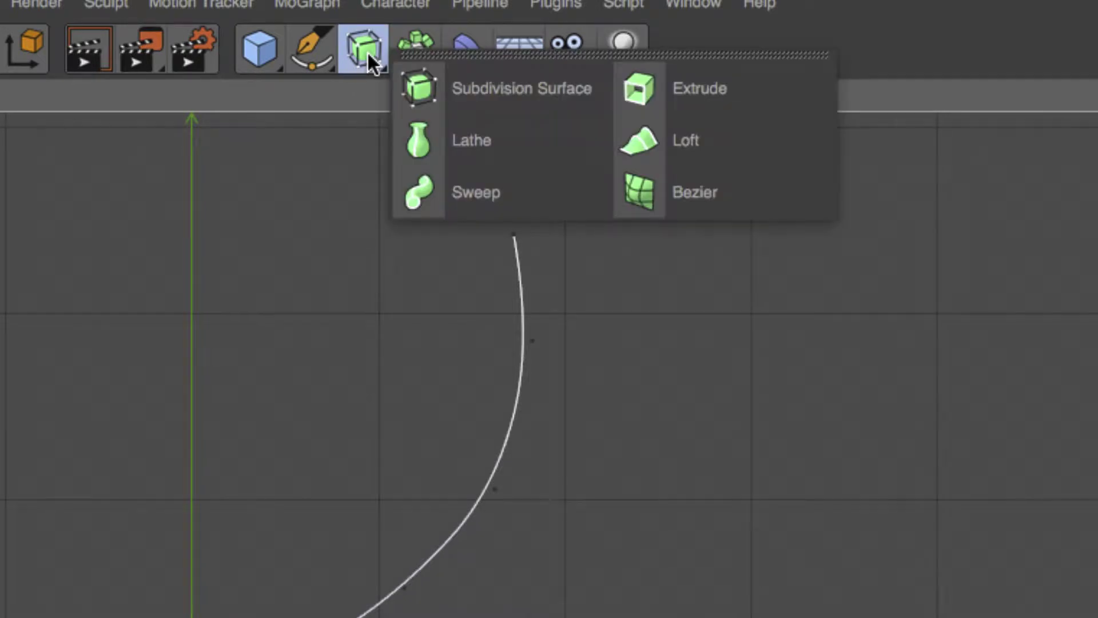
click(451, 136)
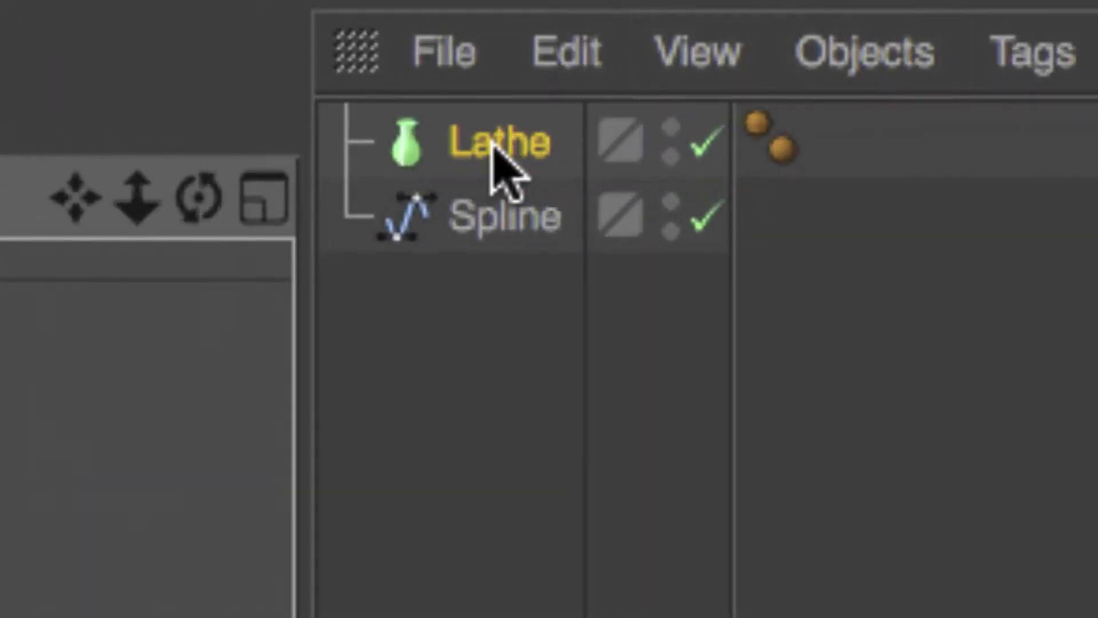
click(755, 72)
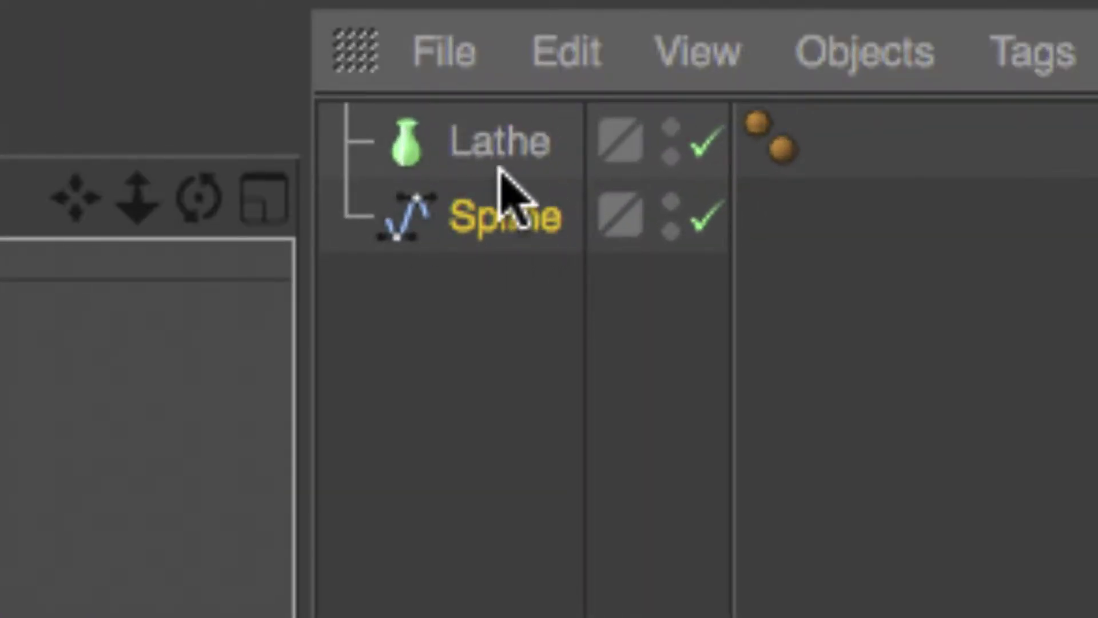
drag(455, 228, 480, 147)
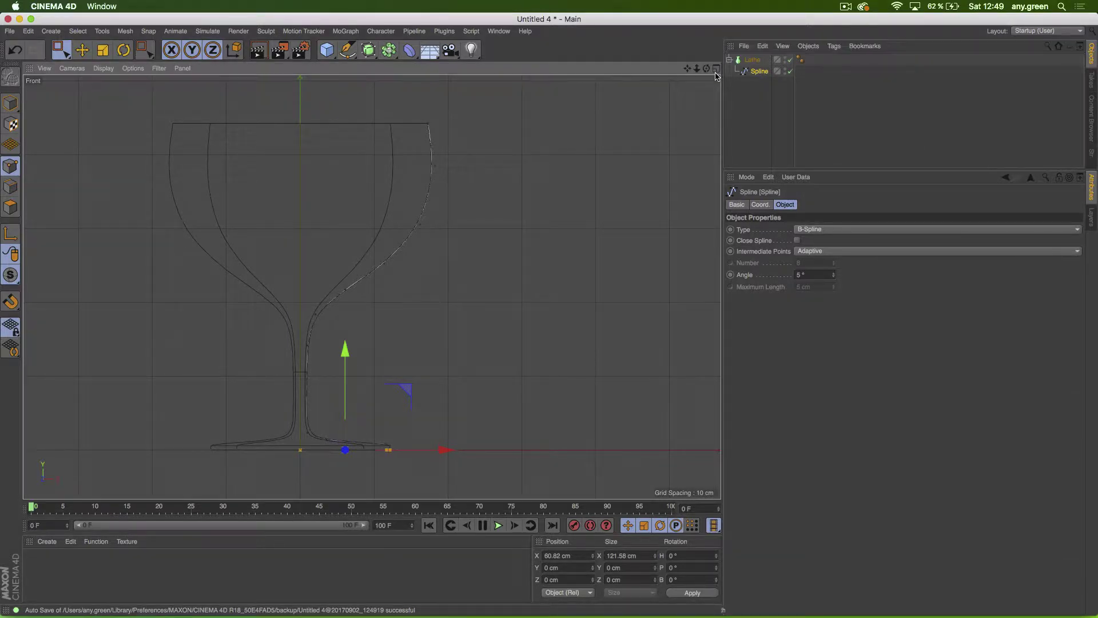
Step: Maximize the perspective view and display the goblet with Gouraud Shading (Lines)
click(716, 69)
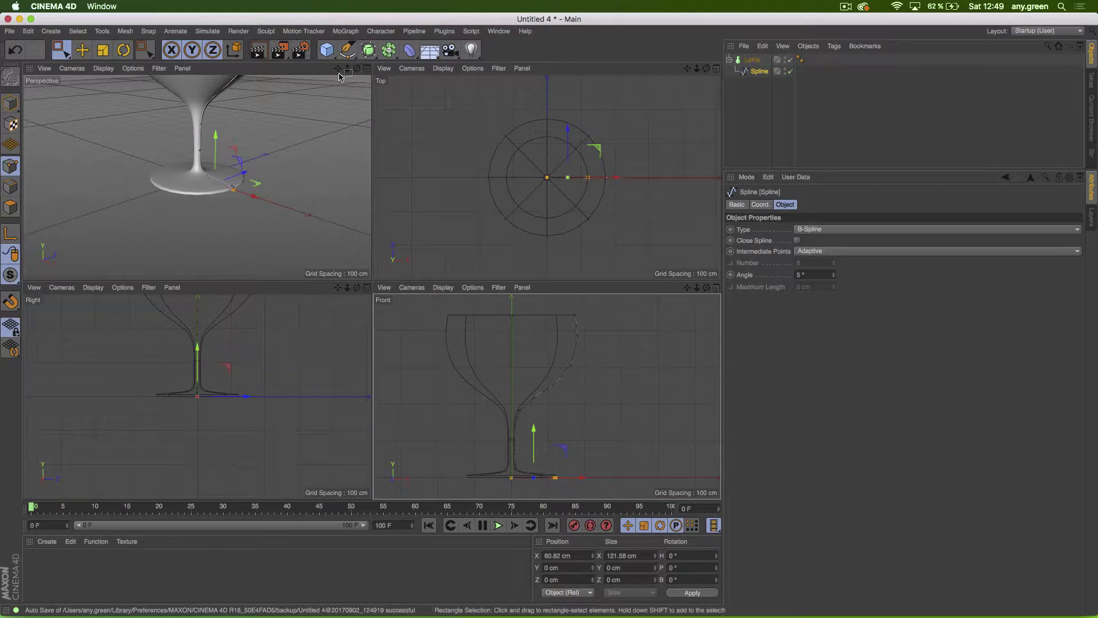
click(366, 69)
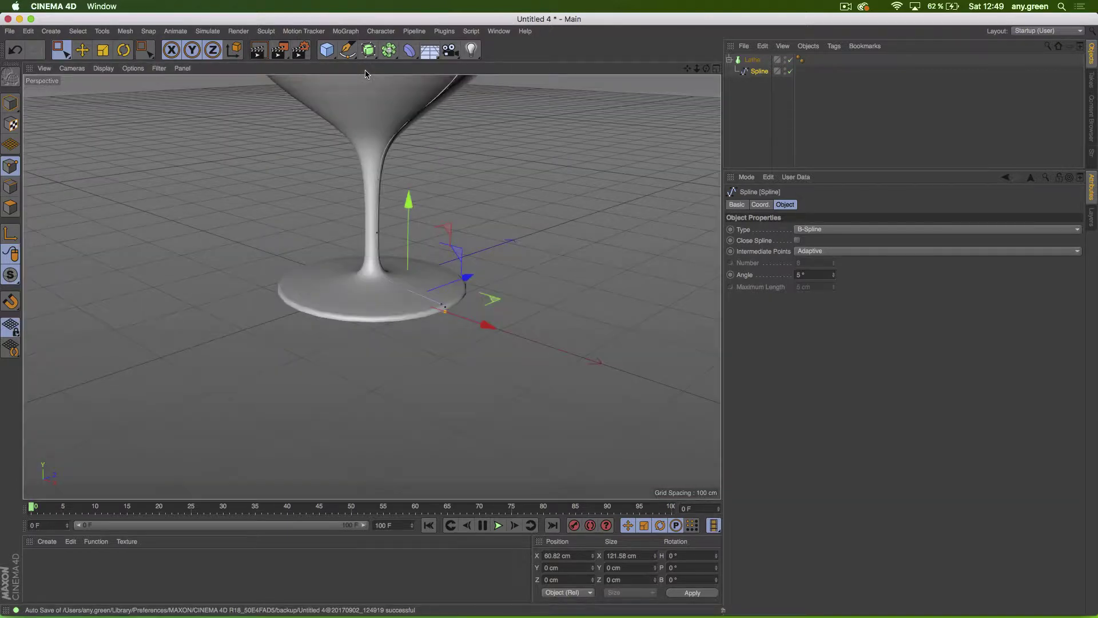
alt+drag(341, 320, 314, 266)
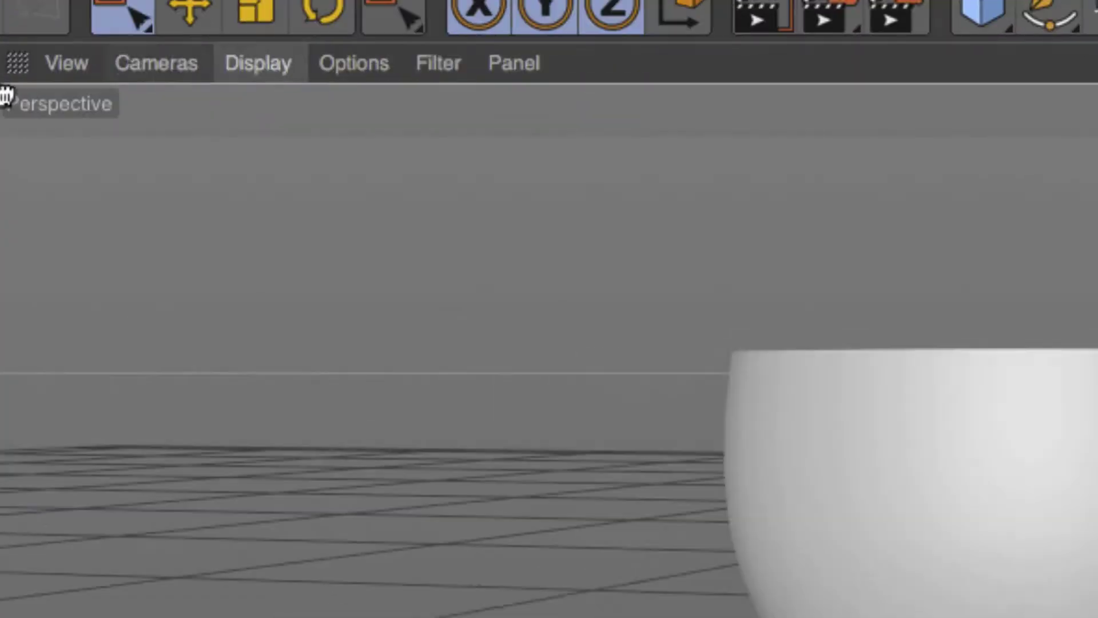
click(269, 64)
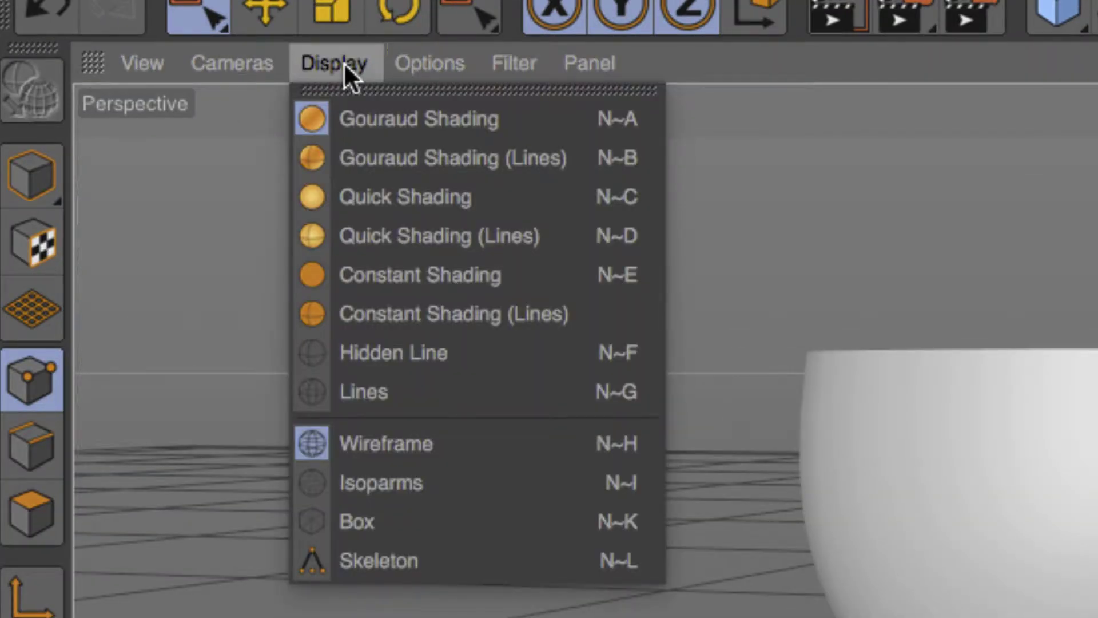
click(506, 164)
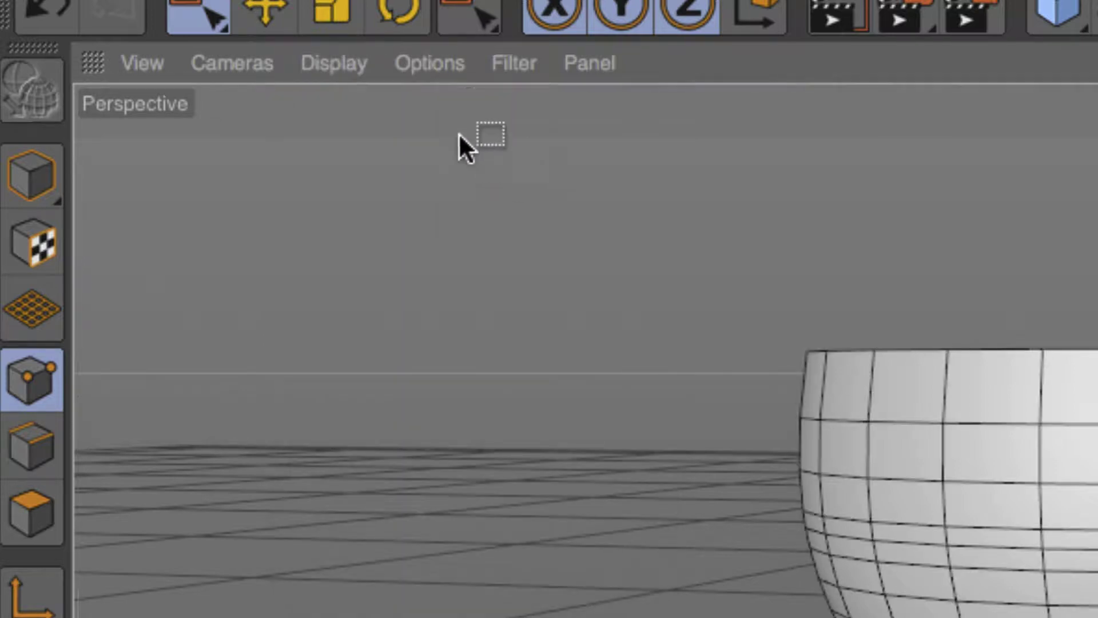
click(354, 67)
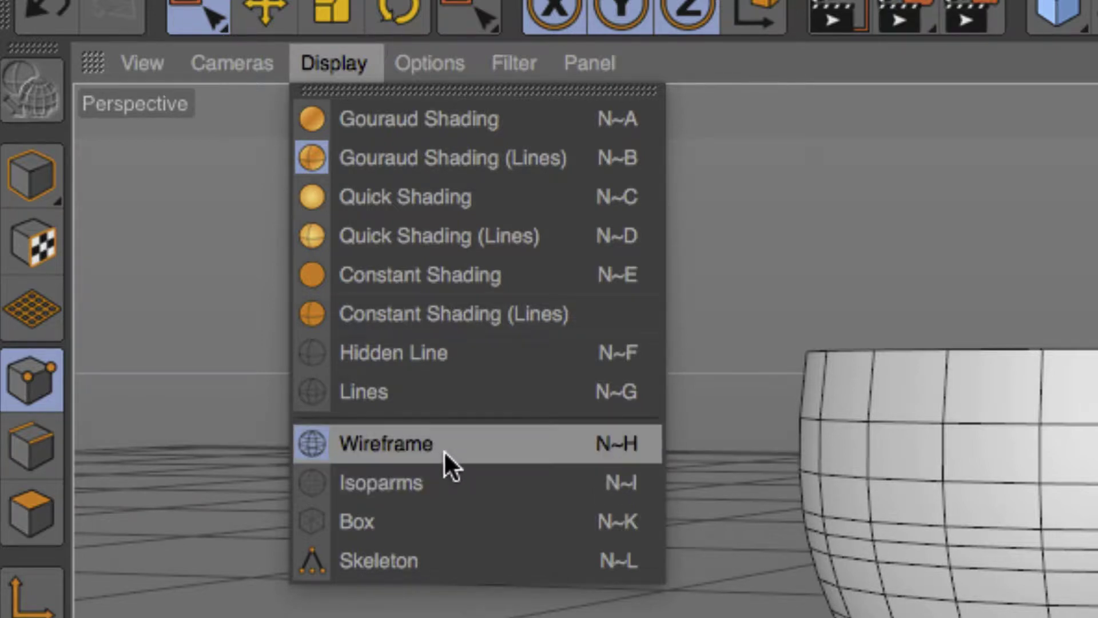
click(346, 59)
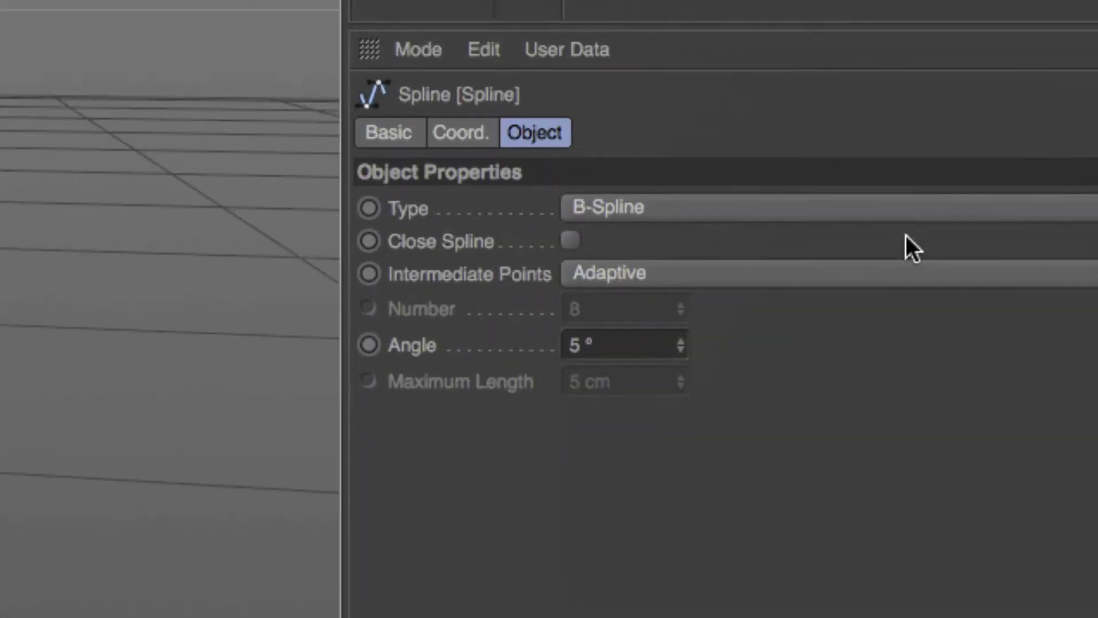
Step: Set the spline's intermediate points to Natural with a Number of 2
click(631, 288)
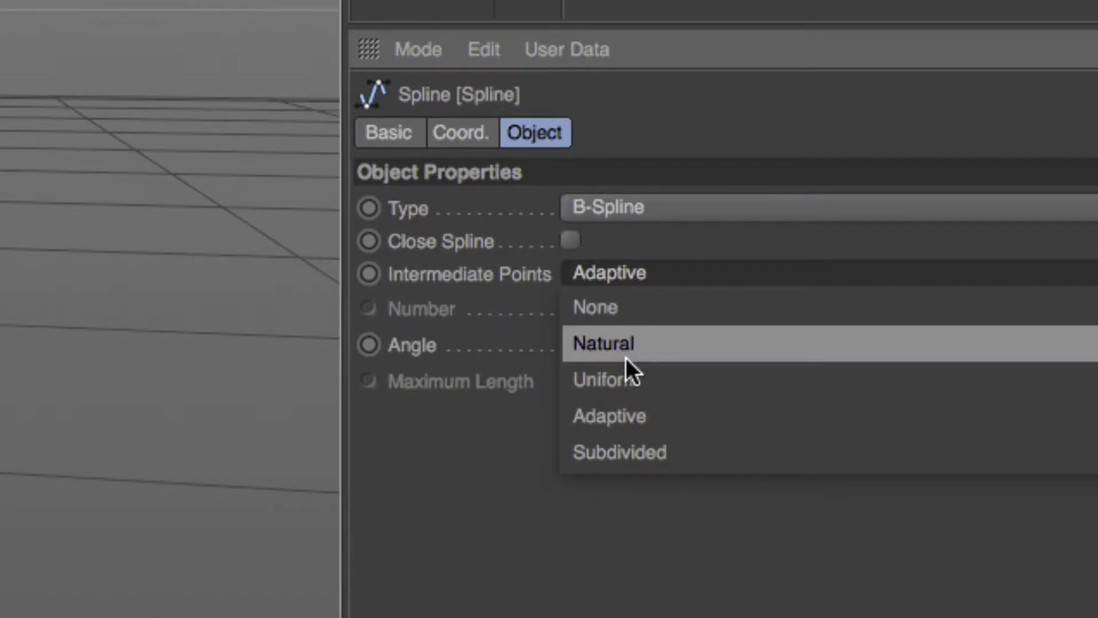
click(639, 353)
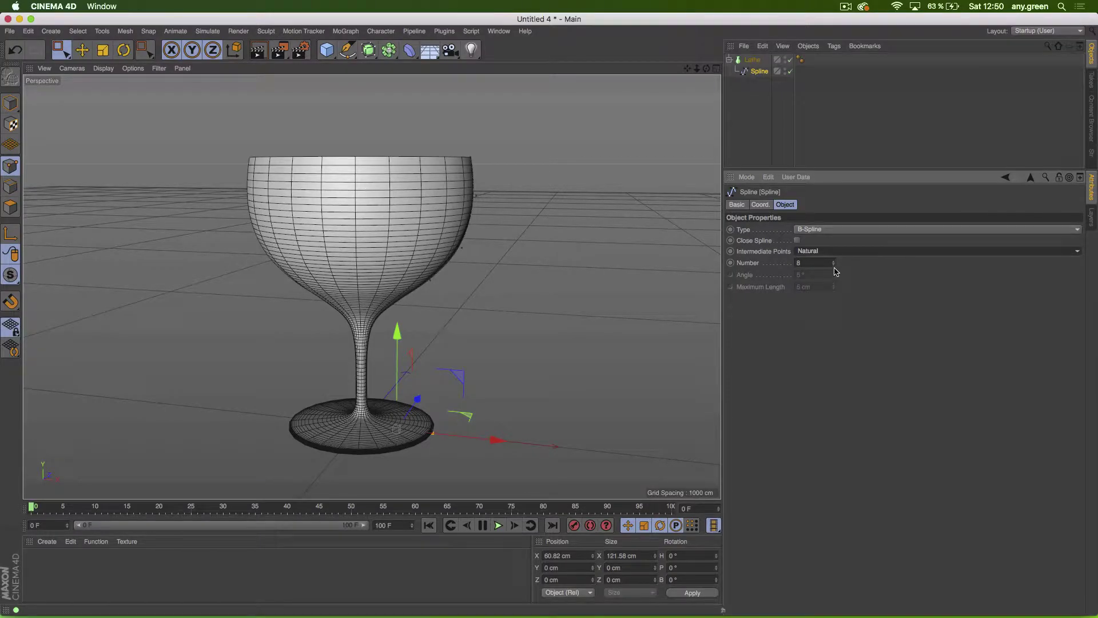
drag(833, 267, 834, 268)
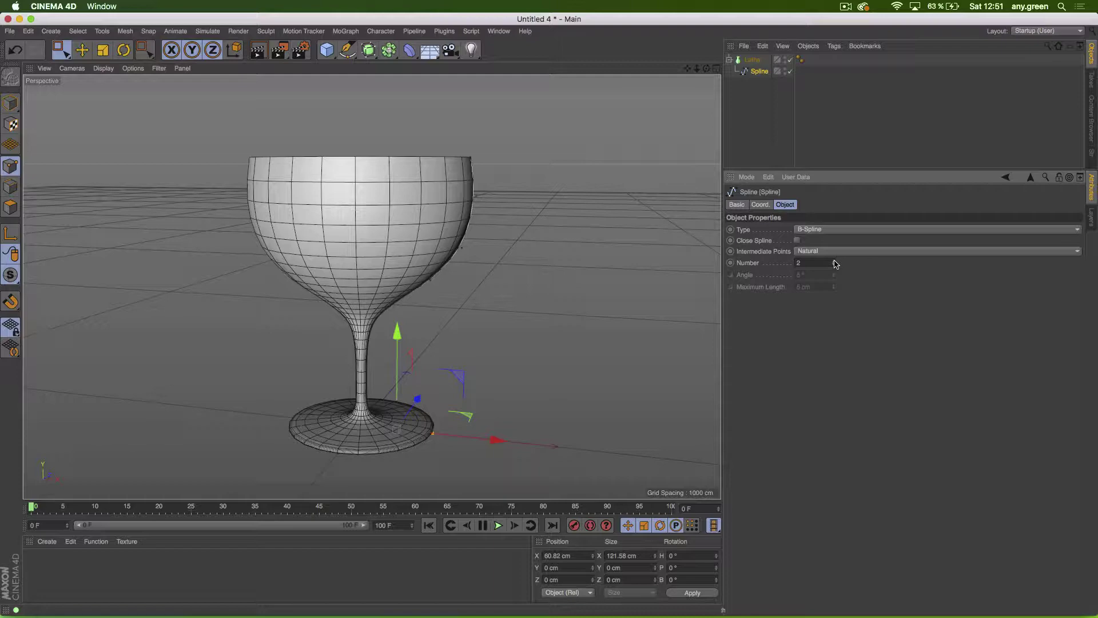
Step: Switch the perspective view to Gouraud Shading and inspect the outer edge of the goblet's foot up close
alt+drag(370, 410, 363, 460)
alt+middle_drag(363, 460, 363, 368)
alt+right_drag(342, 365, 378, 363)
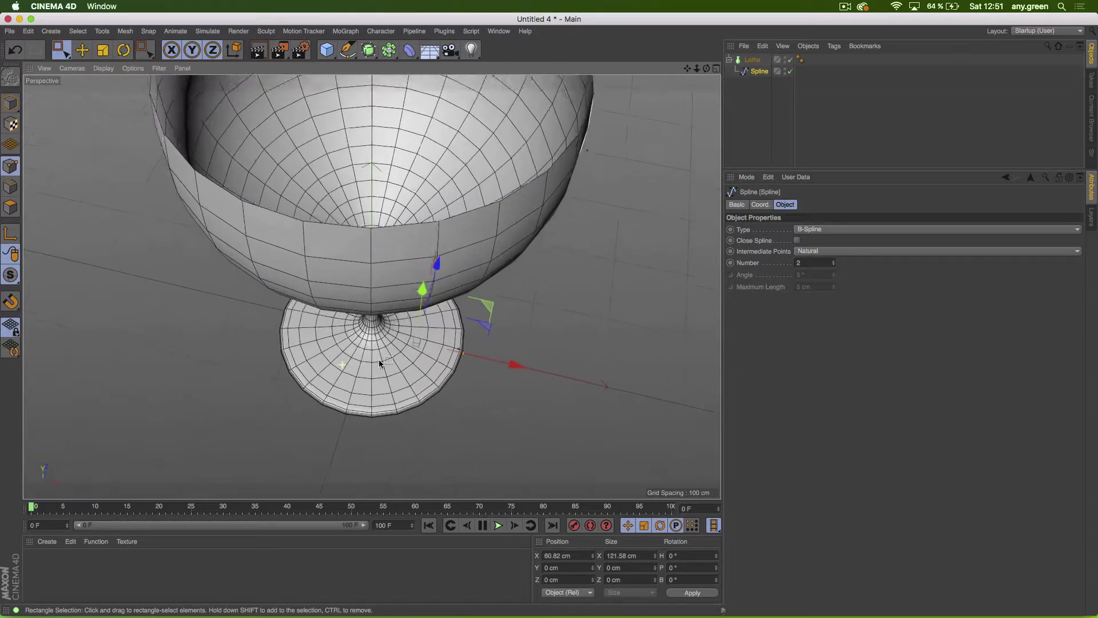
alt+drag(378, 362, 179, 301)
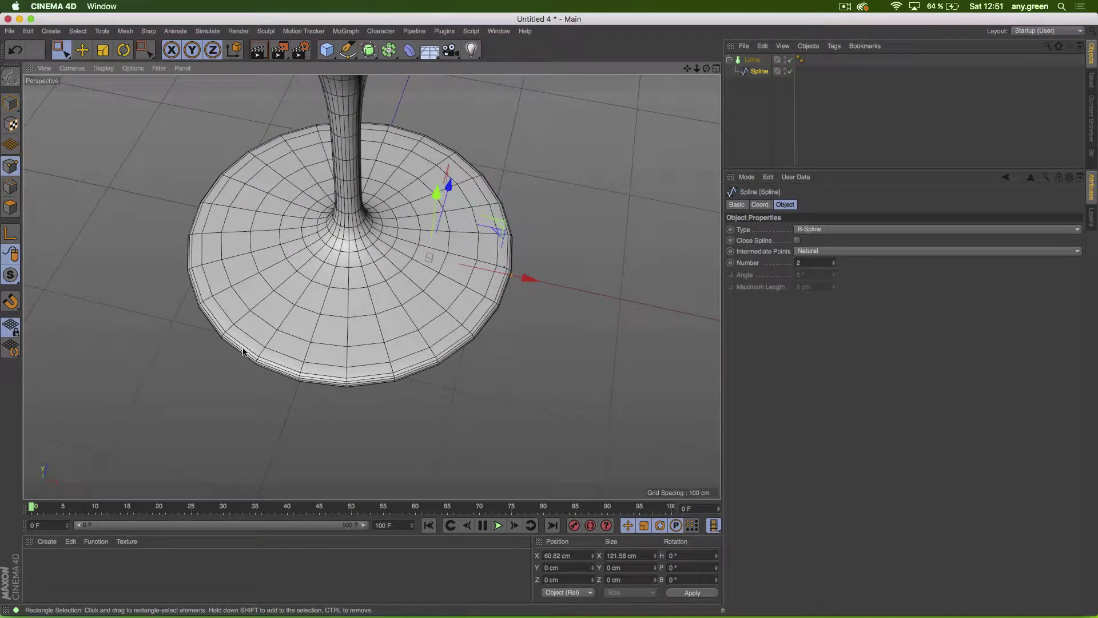
alt+drag(301, 357, 264, 365)
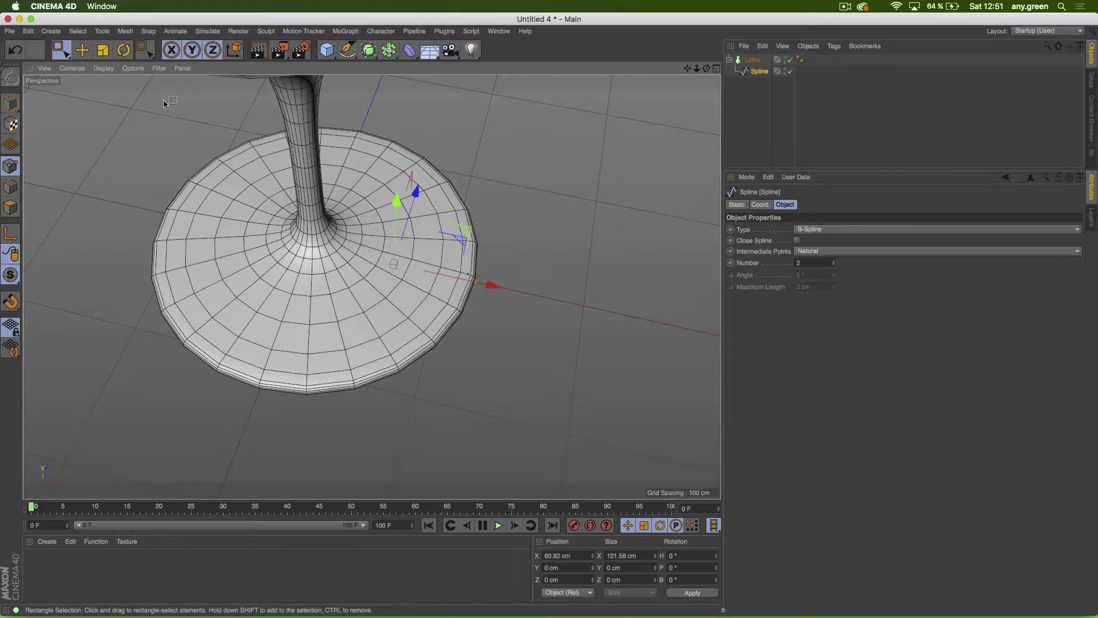
click(103, 68)
click(116, 86)
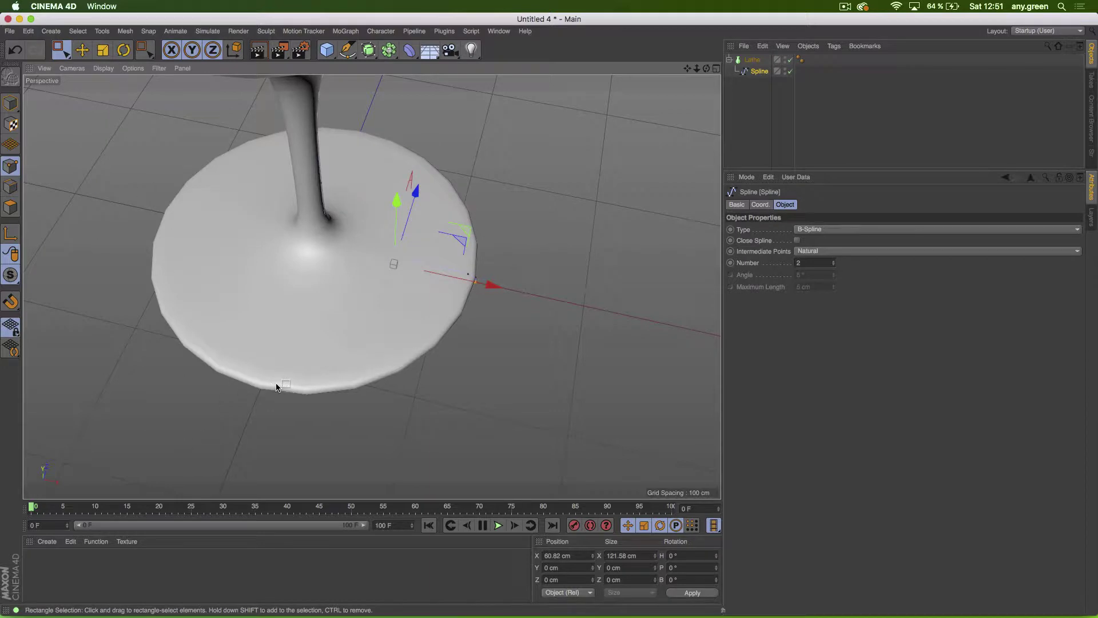
alt+right_drag(276, 385, 378, 402)
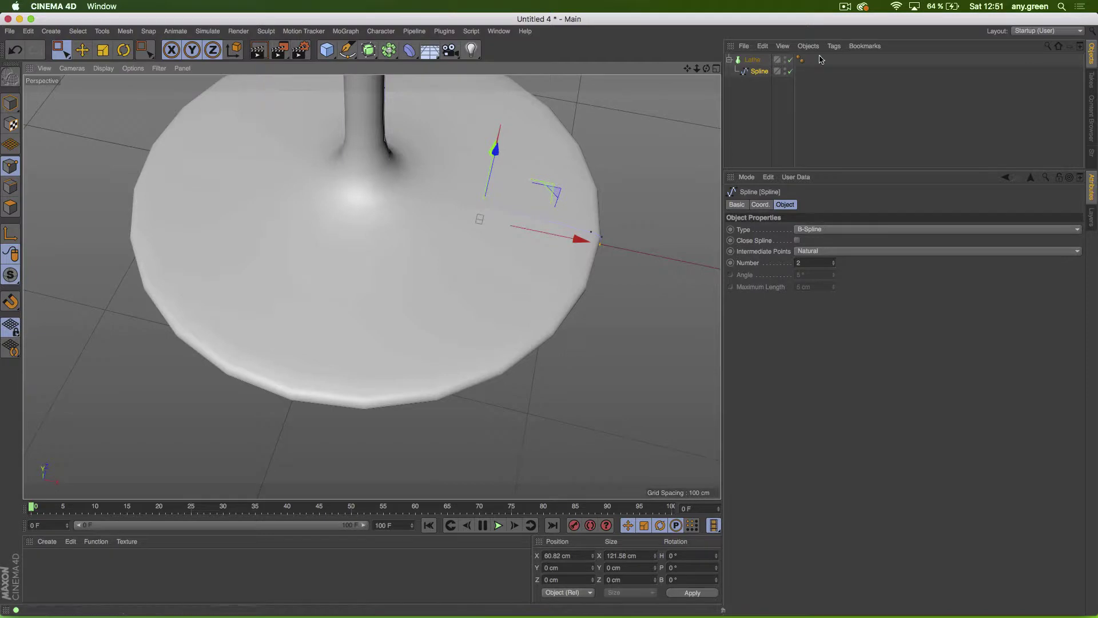
Step: Show the Lathe's object properties and raise its Subdivision to 26
click(741, 60)
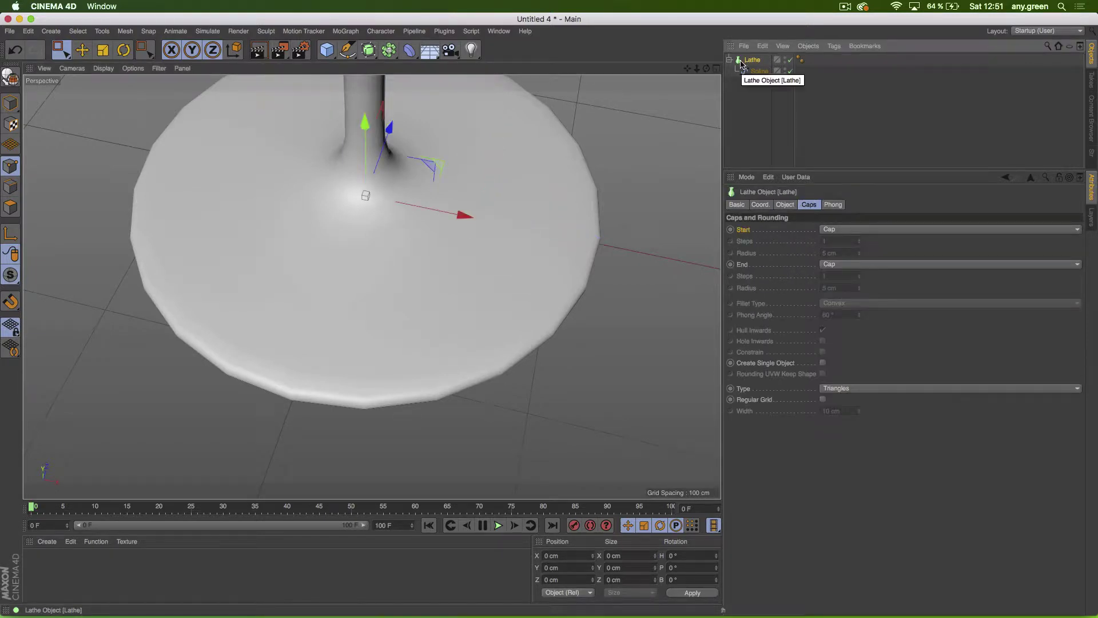
click(784, 205)
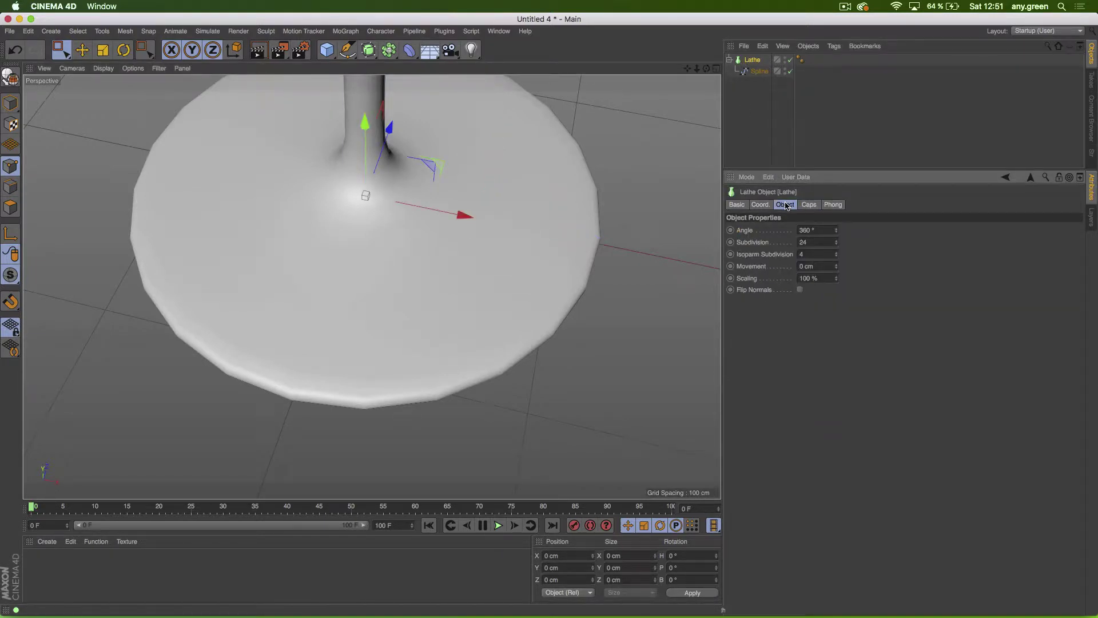
click(821, 237)
key(Up)
key(Up)
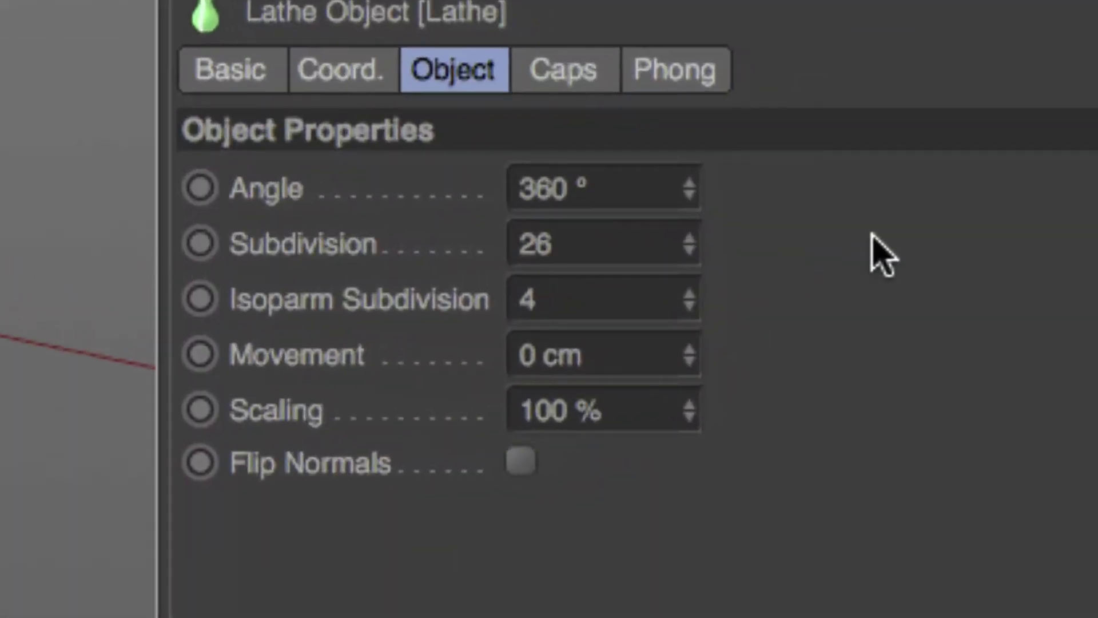
Step: Try Lathe Subdivision values of 24, 87 and 82
mouse_move(701, 257)
mouse_down()
mouse_move(702, 279)
mouse_move(688, 262)
mouse_up()
click(689, 253)
click(689, 236)
click(688, 237)
click(687, 240)
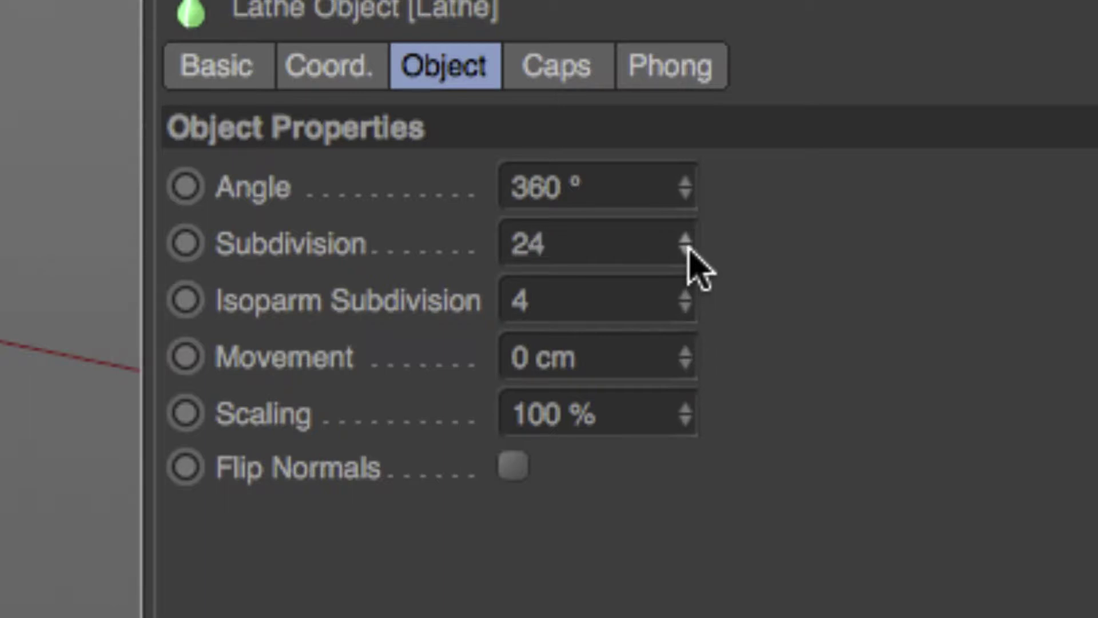
click(688, 251)
mouse_move(686, 252)
mouse_down()
mouse_move(686, 189)
mouse_move(687, 269)
mouse_move(686, 111)
mouse_move(688, 247)
mouse_up()
click(591, 243)
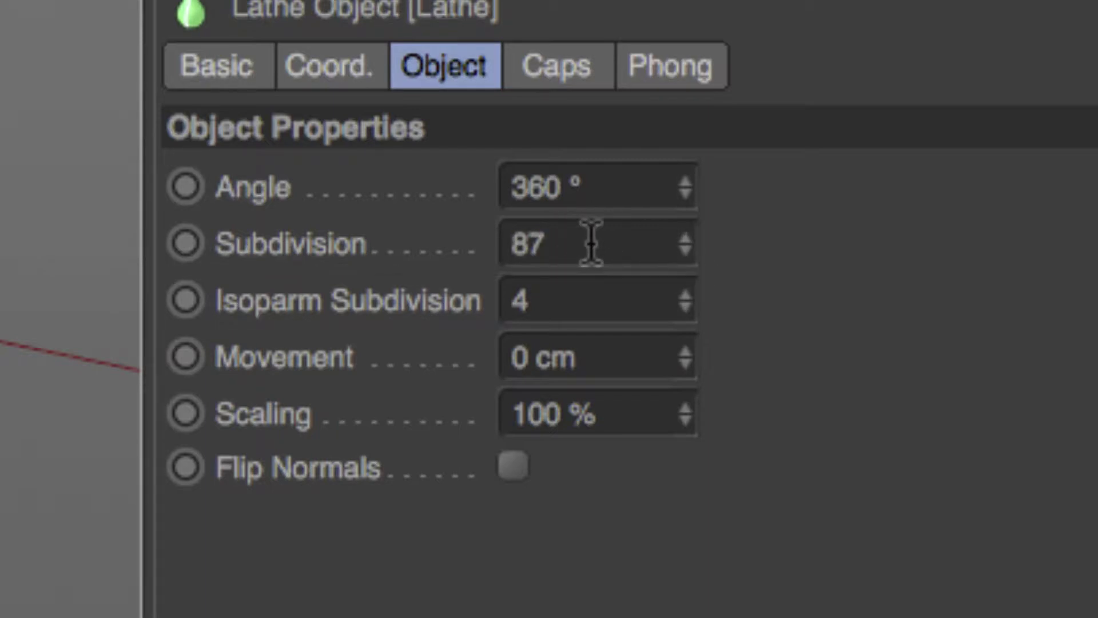
key(BackSpace)
text(2)
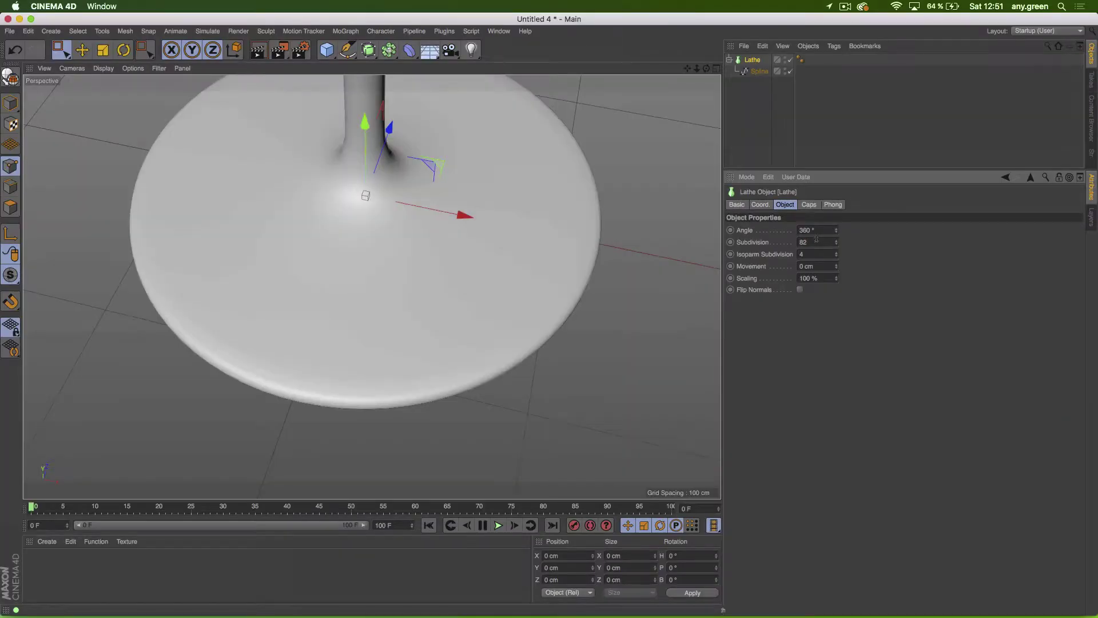
Step: Try lowering the Lathe's Subdivision to 10
key(BackSpace)
text(1)
key(Down)
key(Down)
key(Down)
key(Down)
key(Down)
key(Down)
key(Down)
key(Down)
key(Down)
key(Down)
key(Down)
key(Down)
key(Down)
key(Down)
key(Down)
key(Down)
key(Down)
key(Down)
key(Down)
key(Down)
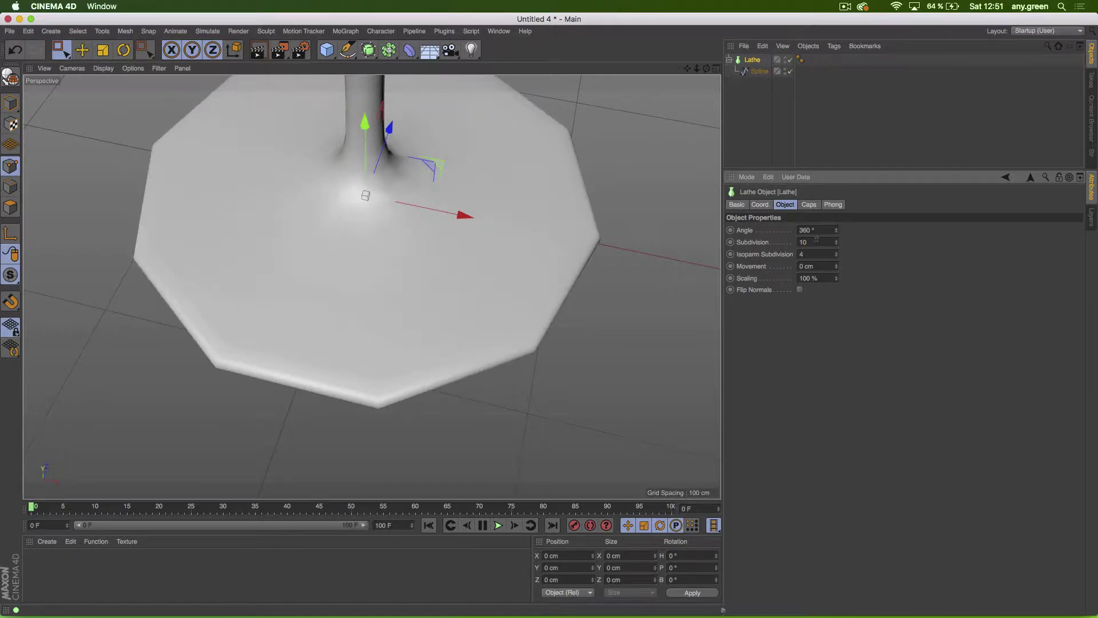
Step: Raise the Lathe's Subdivision to 60 for a smoothly rounded foot
key(Up)
key(Up)
key(Up)
key(Up)
key(Up)
key(Up)
key(Up)
key(Up)
key(Up)
key(Up)
key(Up)
key(Up)
key(Up)
key(Up)
key(Up)
key(Up)
key(Up)
key(Up)
key(Up)
key(Up)
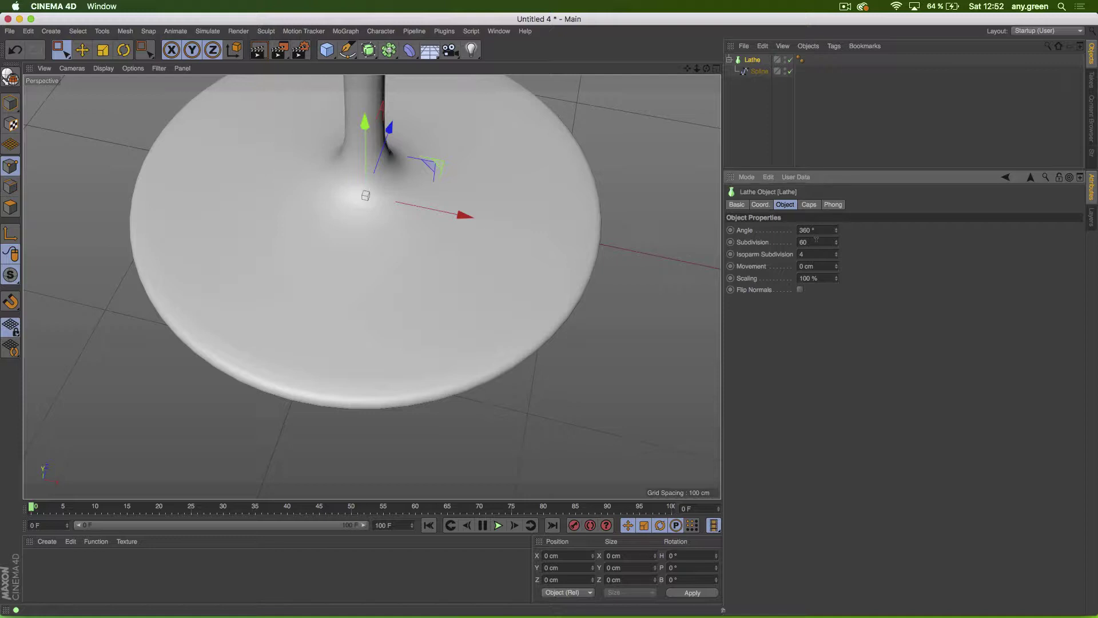
Step: Examine the finished goblet's foot, stem and bowl from above and from the side
scroll(427, 236, down, 5)
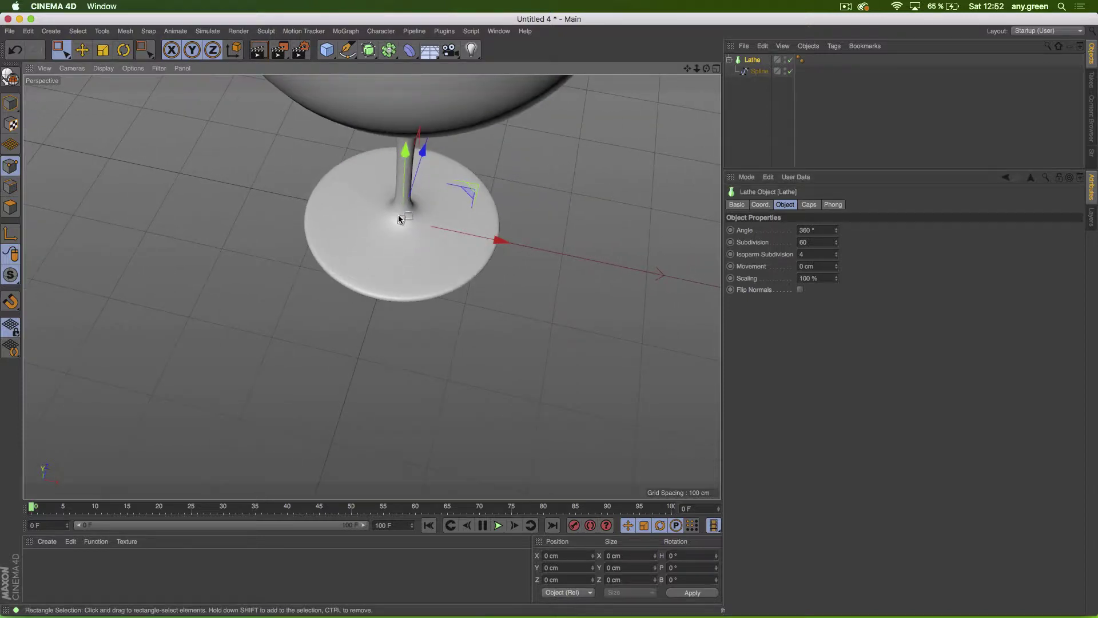
alt+middle_drag(399, 219, 389, 317)
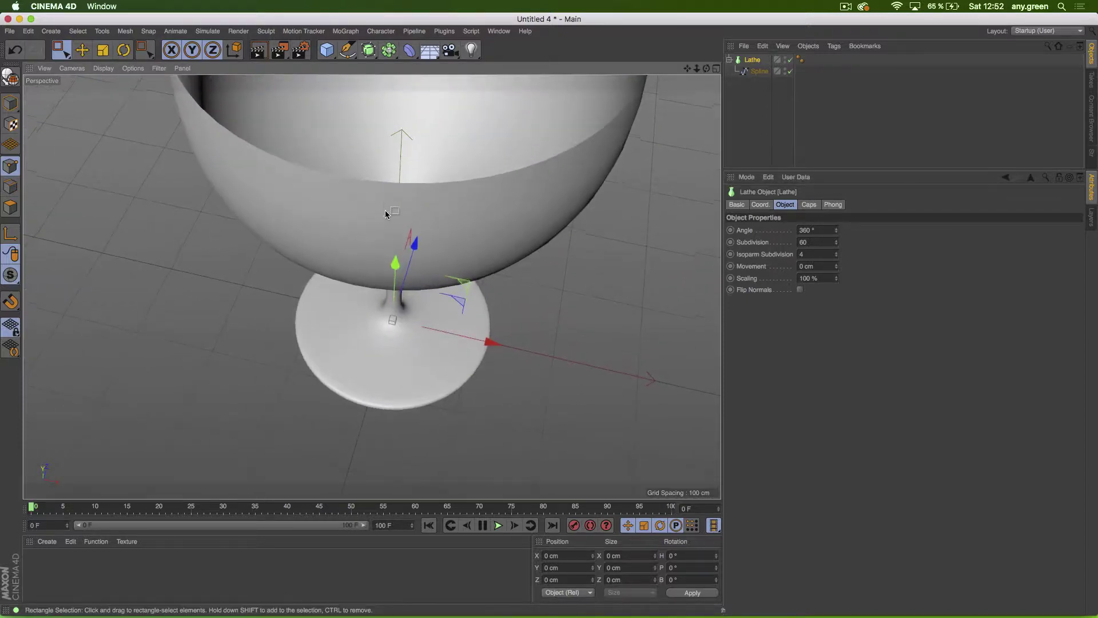
alt+drag(385, 213, 383, 141)
alt+right_drag(441, 261, 357, 270)
alt+middle_drag(405, 291, 386, 208)
mouse_move(392, 415)
alt+mouse_down()
mouse_move(446, 411)
mouse_move(575, 449)
mouse_move(552, 507)
mouse_move(499, 426)
mouse_move(500, 436)
alt+mouse_up()
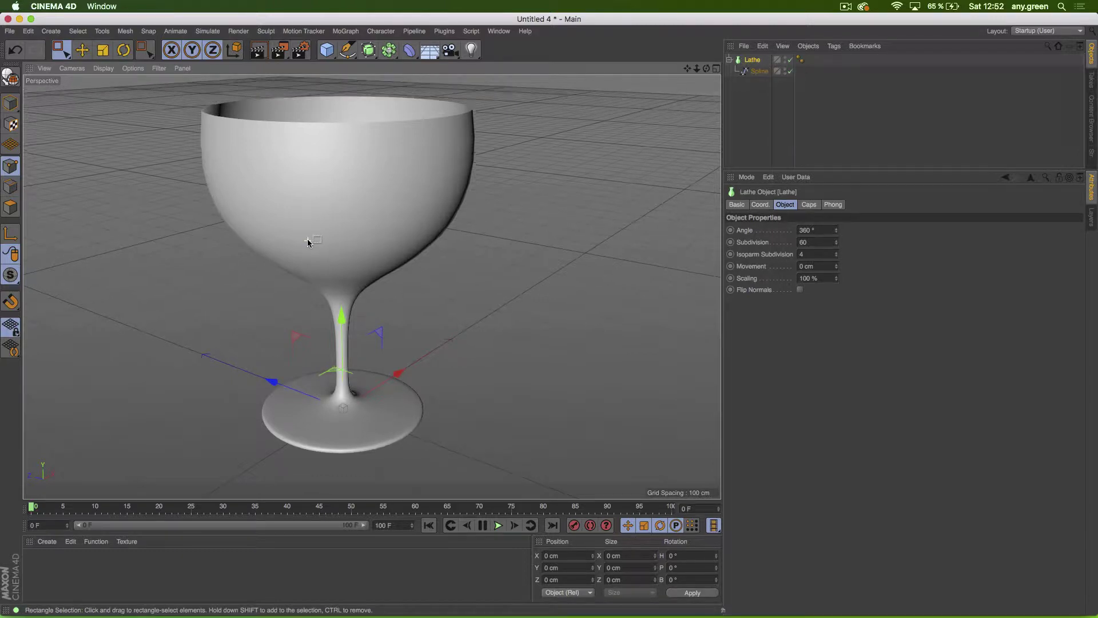
alt+drag(308, 240, 399, 235)
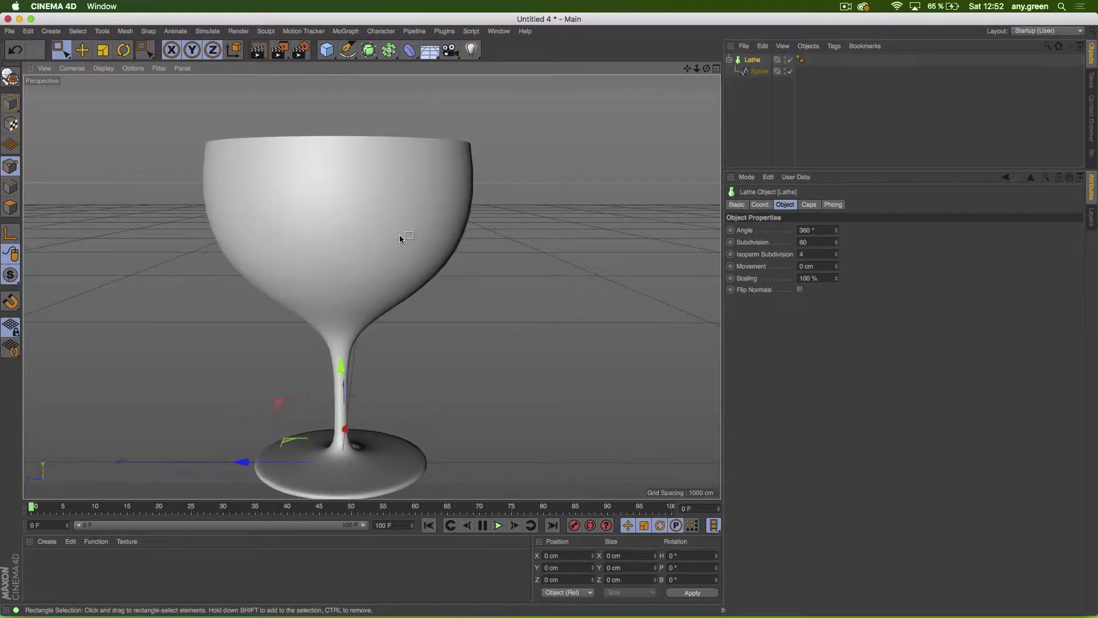
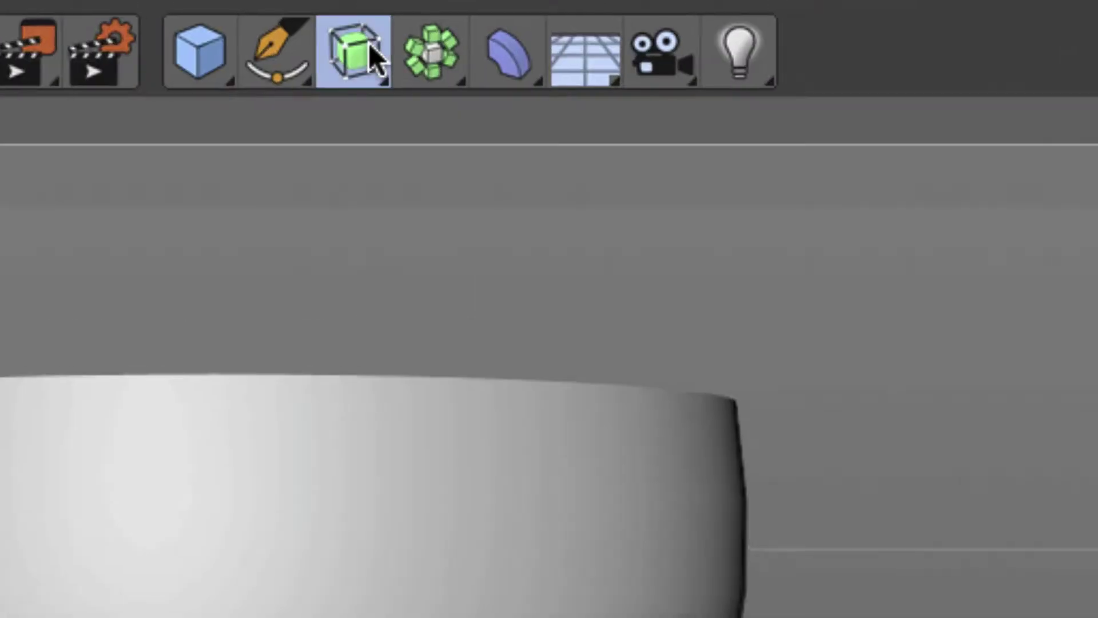
Step: Delete the goblet's Lathe object together with its profile spline
click(369, 50)
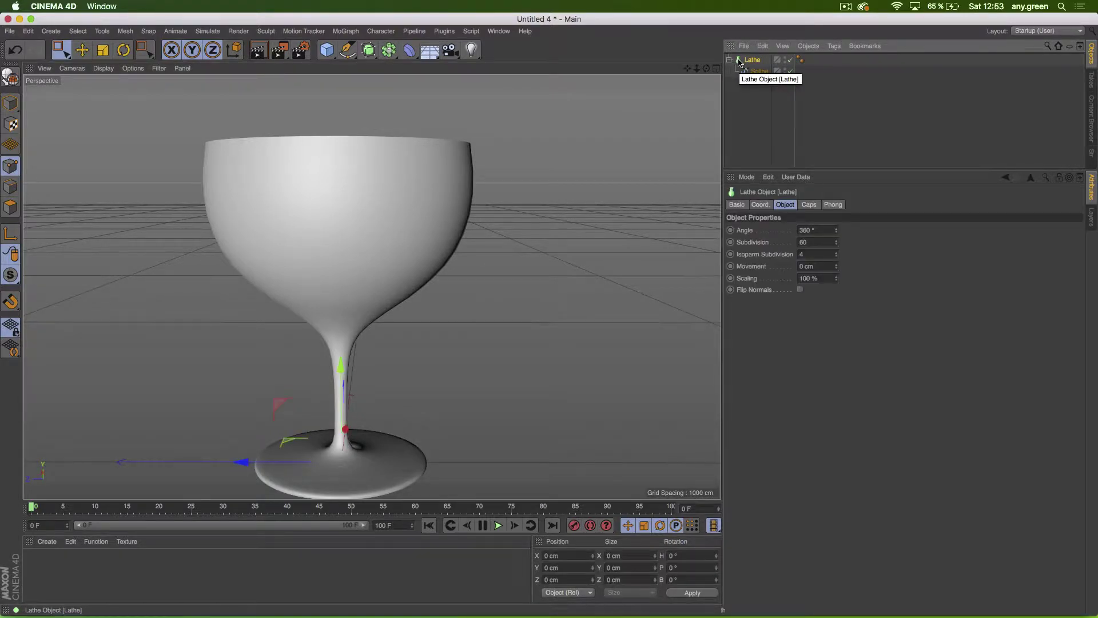
key(Delete)
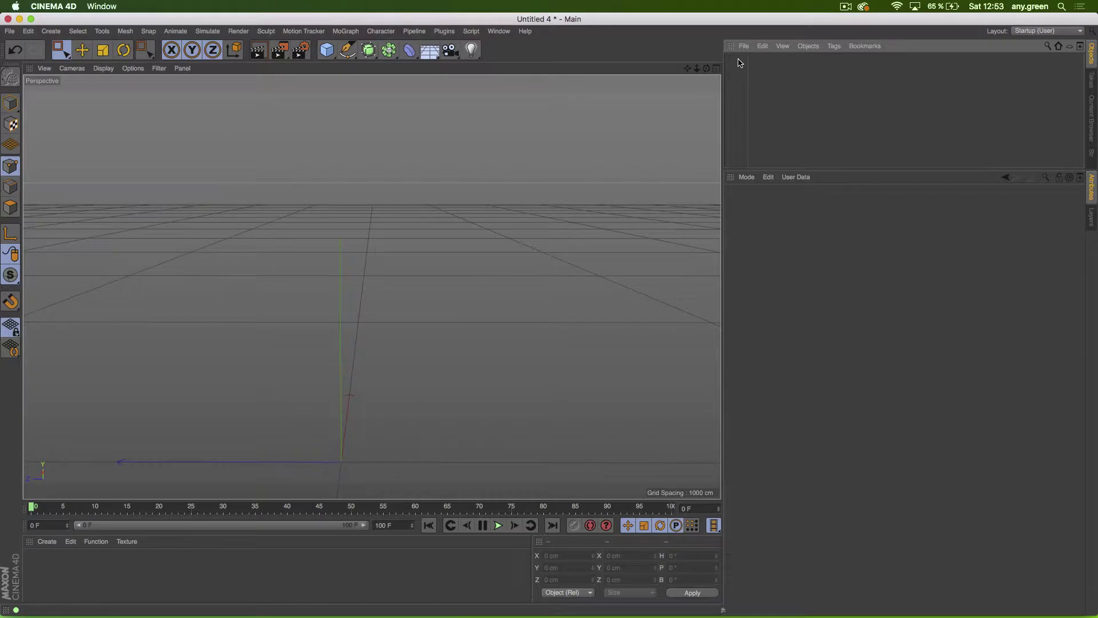
Step: Add a Circle spline in the XY plane and duplicate it a short distance away along the Z axis
click(327, 54)
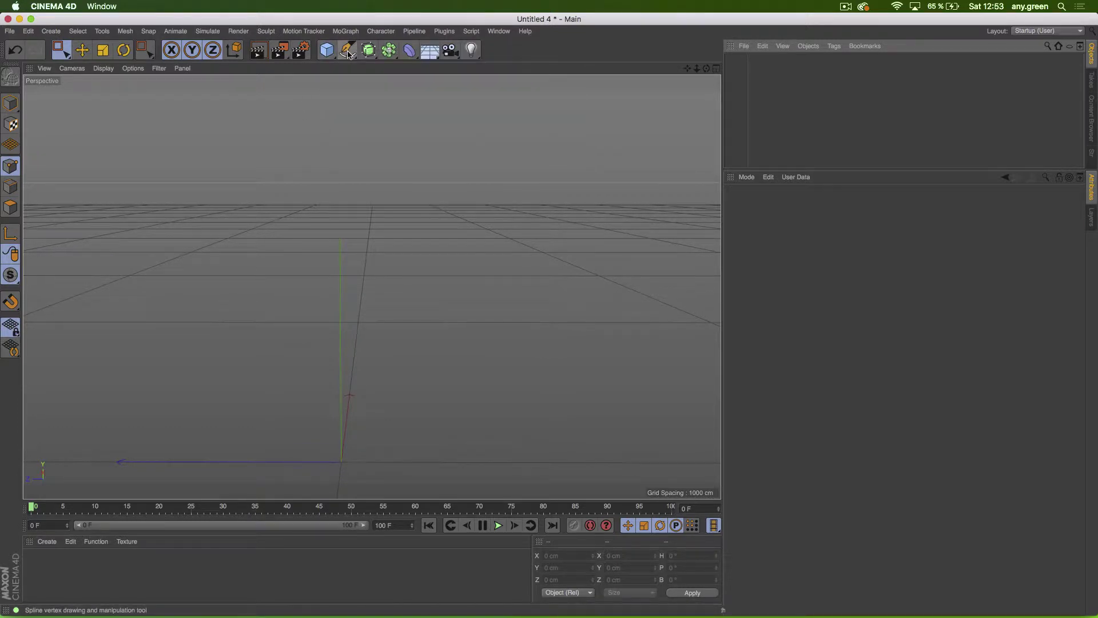
click(347, 52)
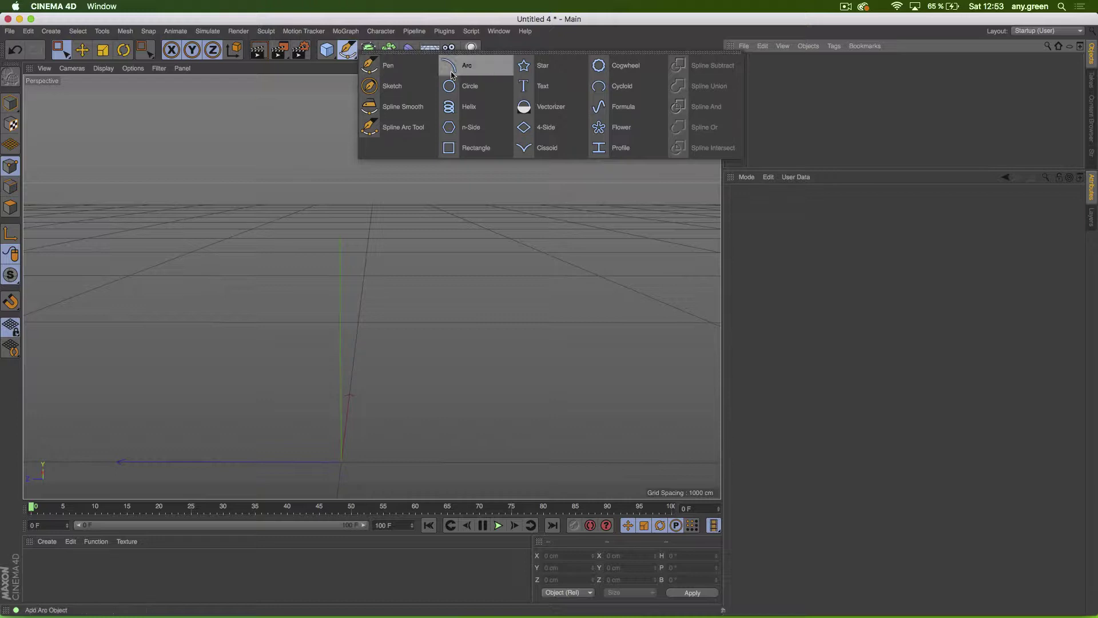
click(479, 86)
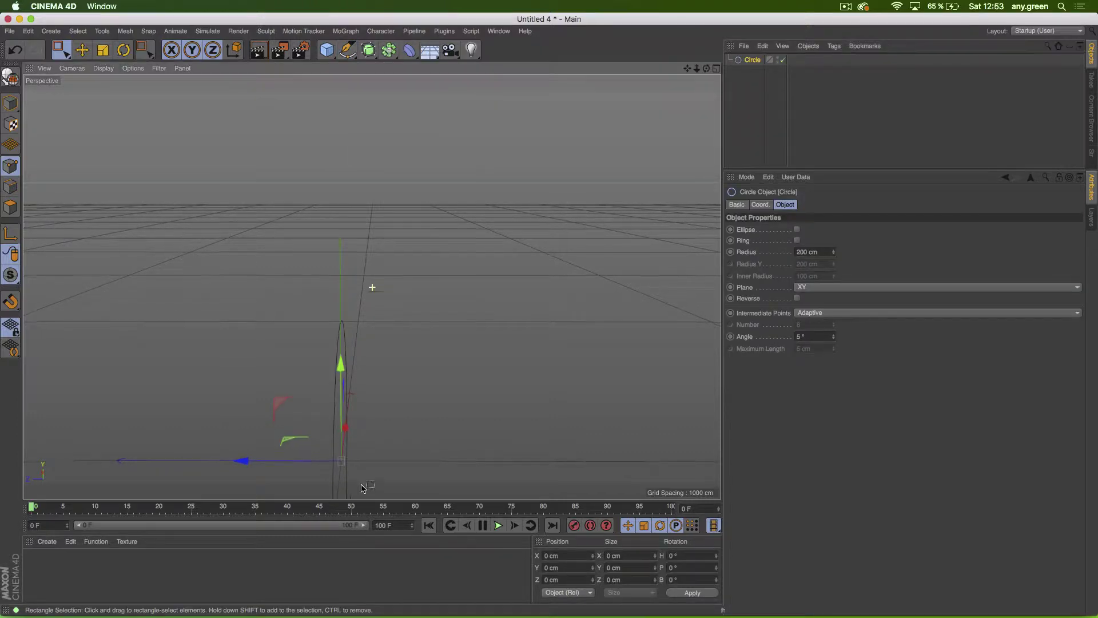
scroll(372, 287, up, 5)
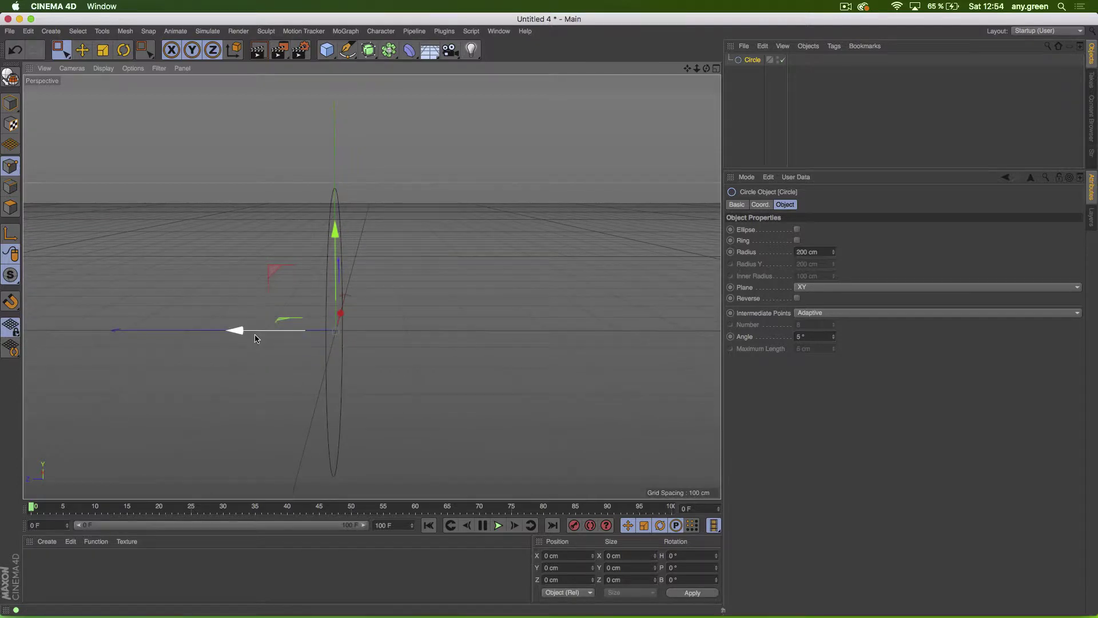
alt+drag(255, 336, 311, 338)
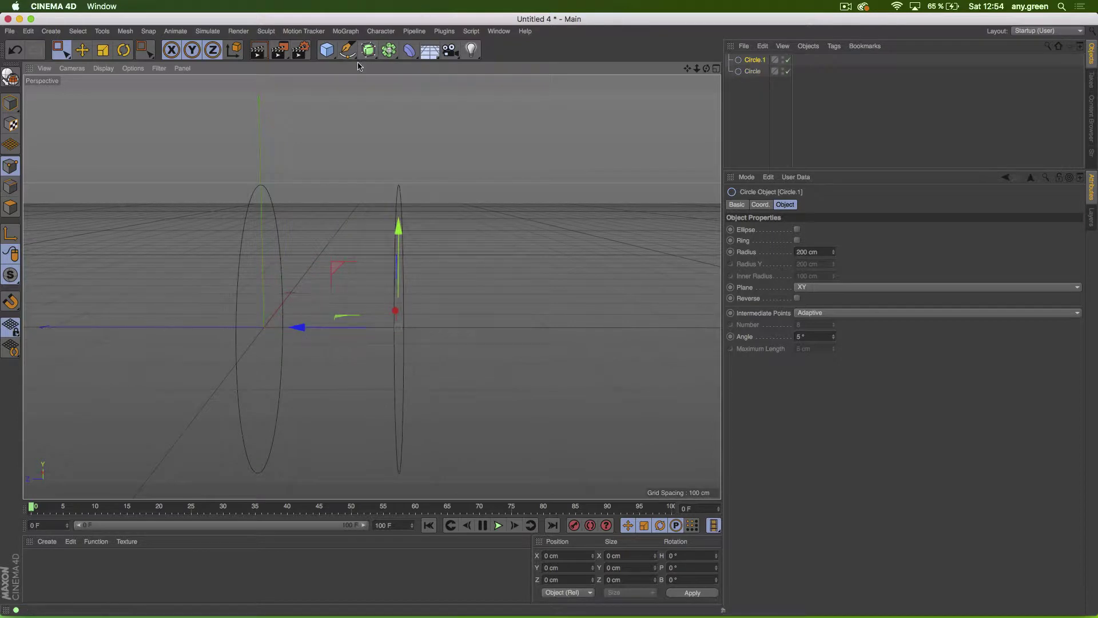
Step: Add a Rectangle spline beyond the two circles along Z and make three copies, arranging all four as two close pairs
drag(347, 49, 474, 155)
drag(177, 335, 439, 362)
scroll(471, 285, down, 2)
alt+middle_drag(370, 285, 244, 291)
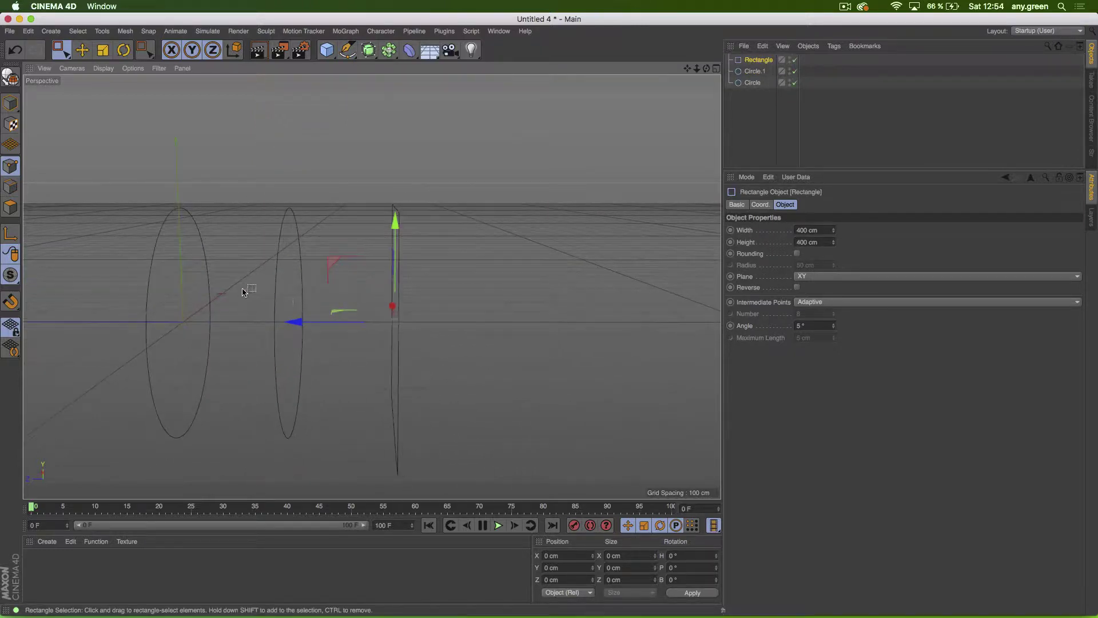
ctrl+drag(294, 321, 473, 321)
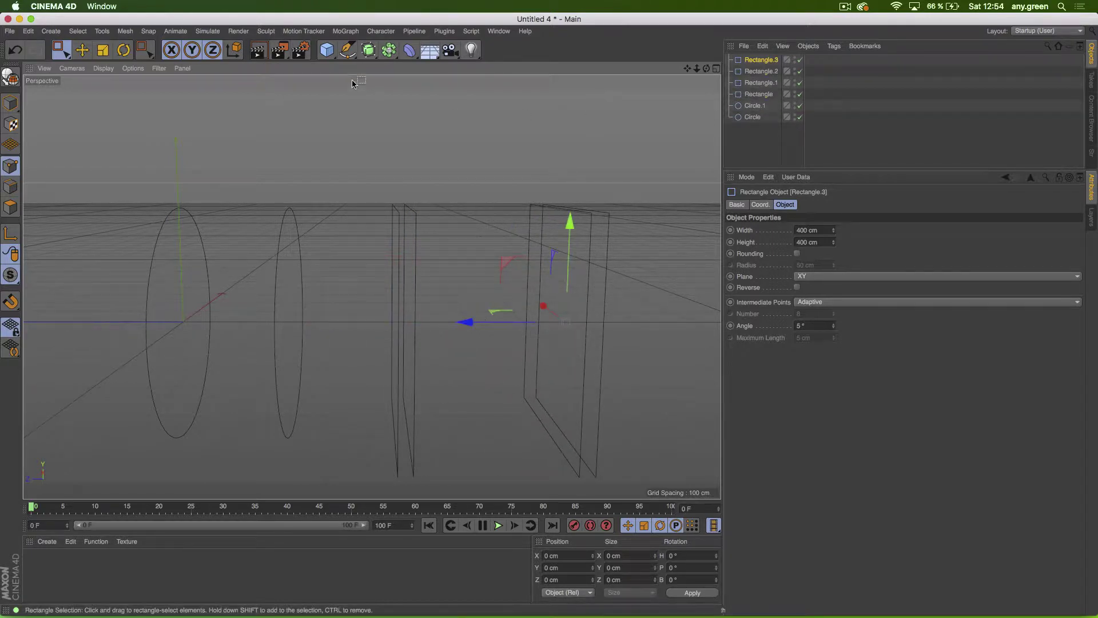
Step: Add another Circle spline beyond the last rectangle along Z and place a copy of it at the far end of the row
click(347, 50)
click(458, 84)
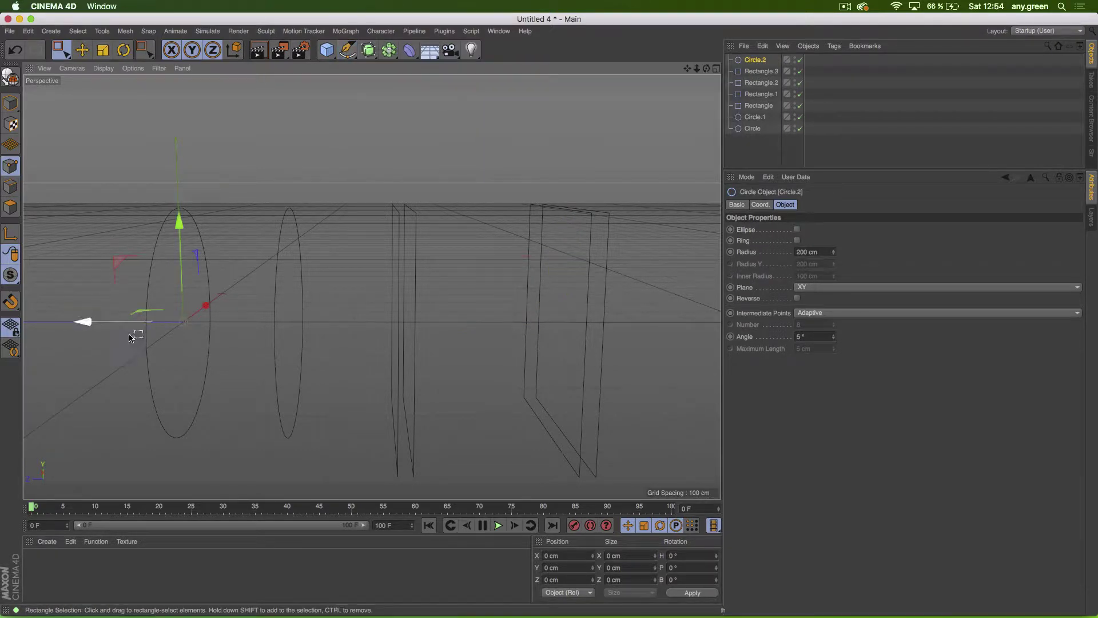
drag(97, 324, 625, 393)
scroll(570, 330, down, 2)
alt+middle_drag(521, 342, 320, 371)
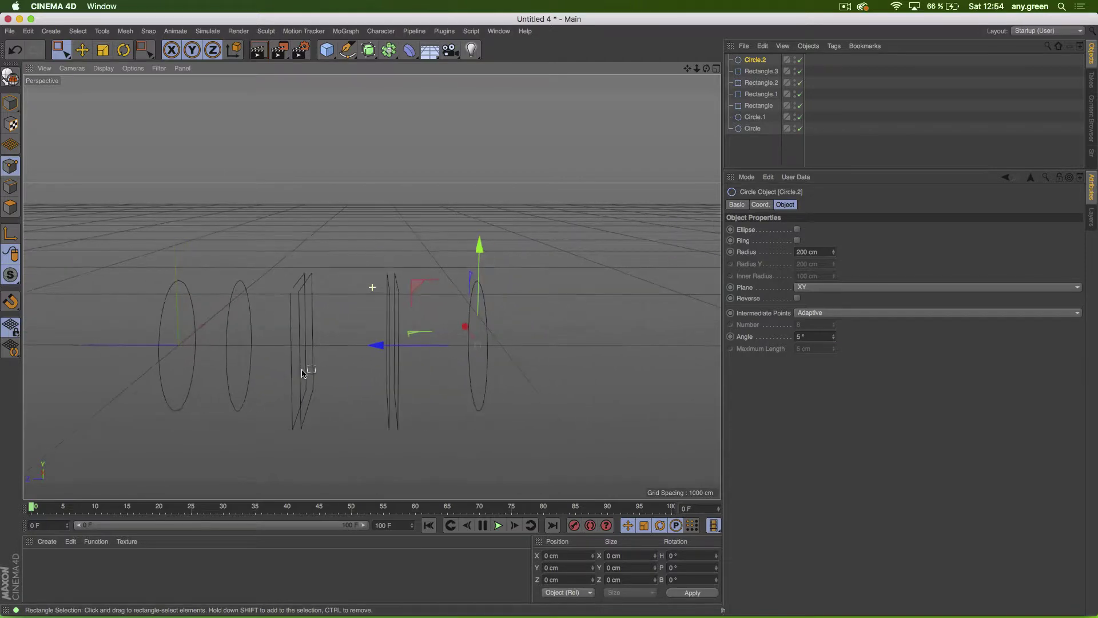
ctrl+drag(380, 344, 438, 339)
alt+drag(270, 318, 343, 314)
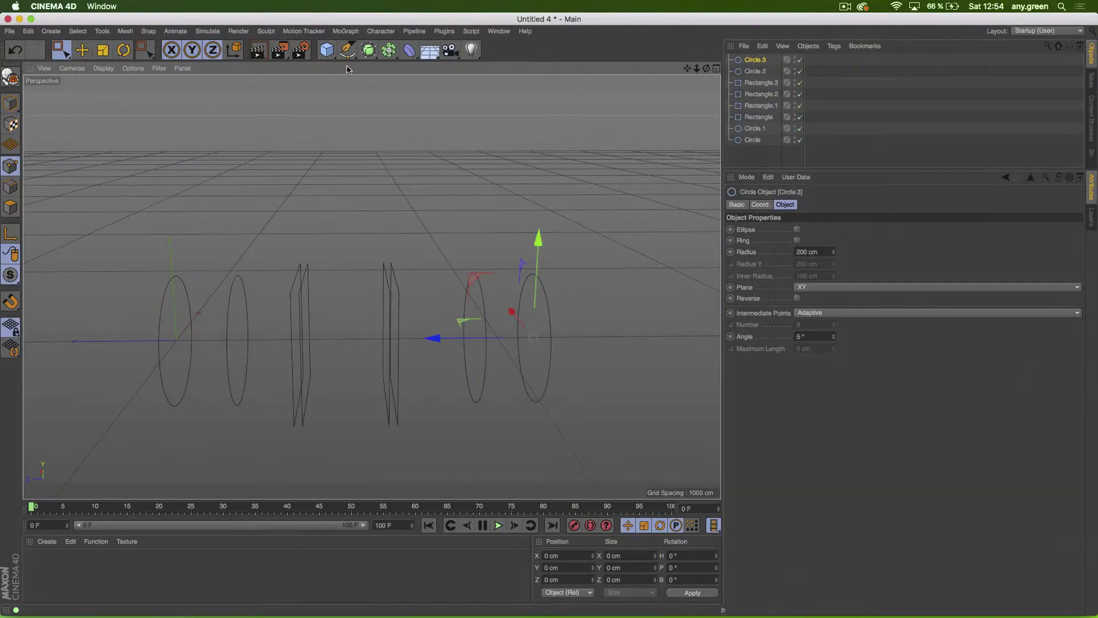
Step: Add a Loft object and make all eight circle and rectangle splines its children
drag(369, 49, 505, 86)
drag(760, 165, 749, 71)
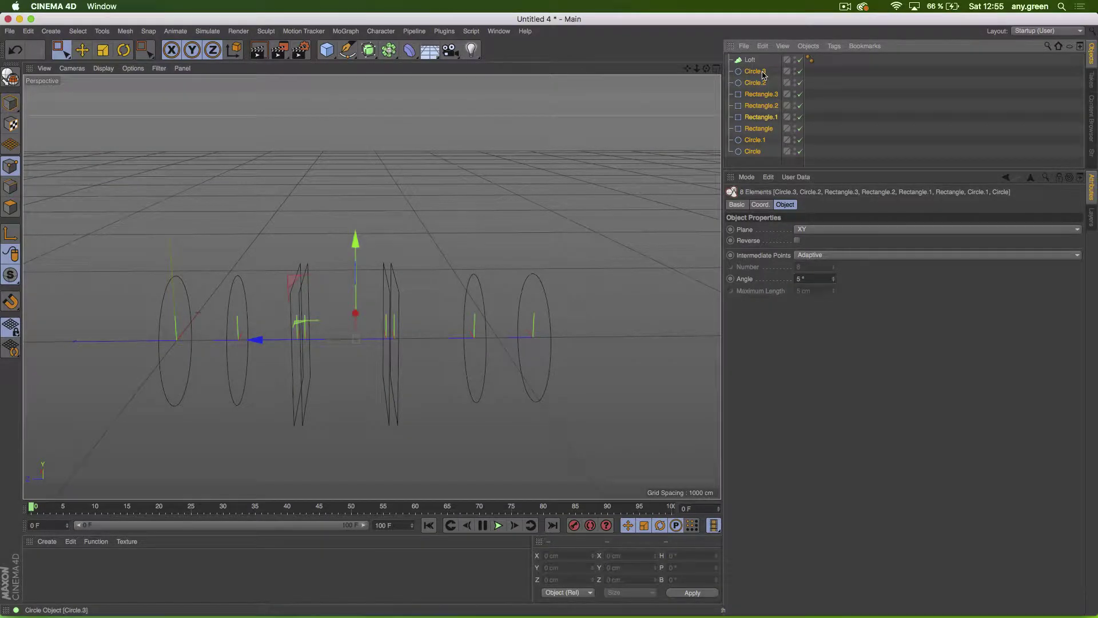
drag(763, 74, 750, 60)
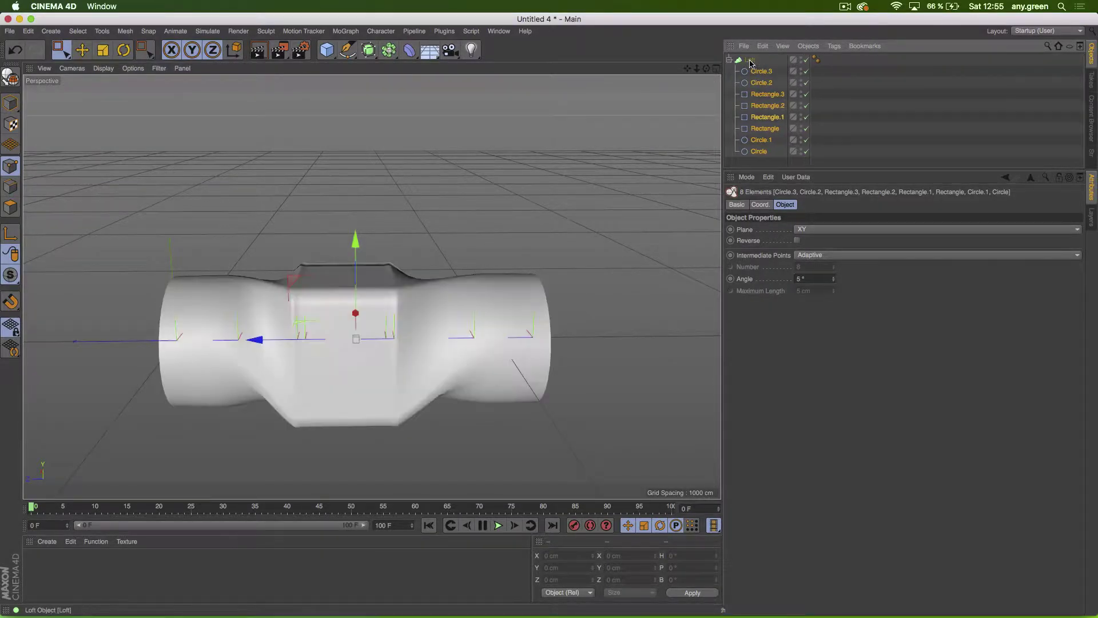
click(868, 86)
Step: Rotate the four circle splines together about the Z axis to remove the twist between the round and square sections
mouse_move(207, 376)
alt+mouse_down()
mouse_move(424, 361)
mouse_move(444, 417)
mouse_move(392, 455)
mouse_move(246, 357)
mouse_move(217, 360)
alt+mouse_up()
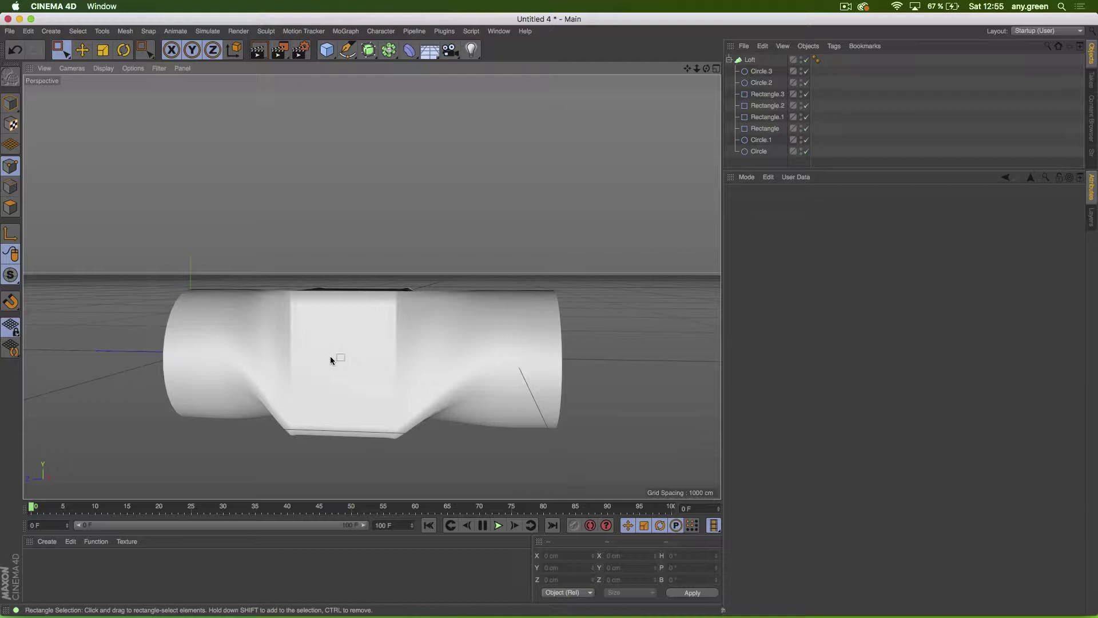
alt+drag(254, 348, 311, 307)
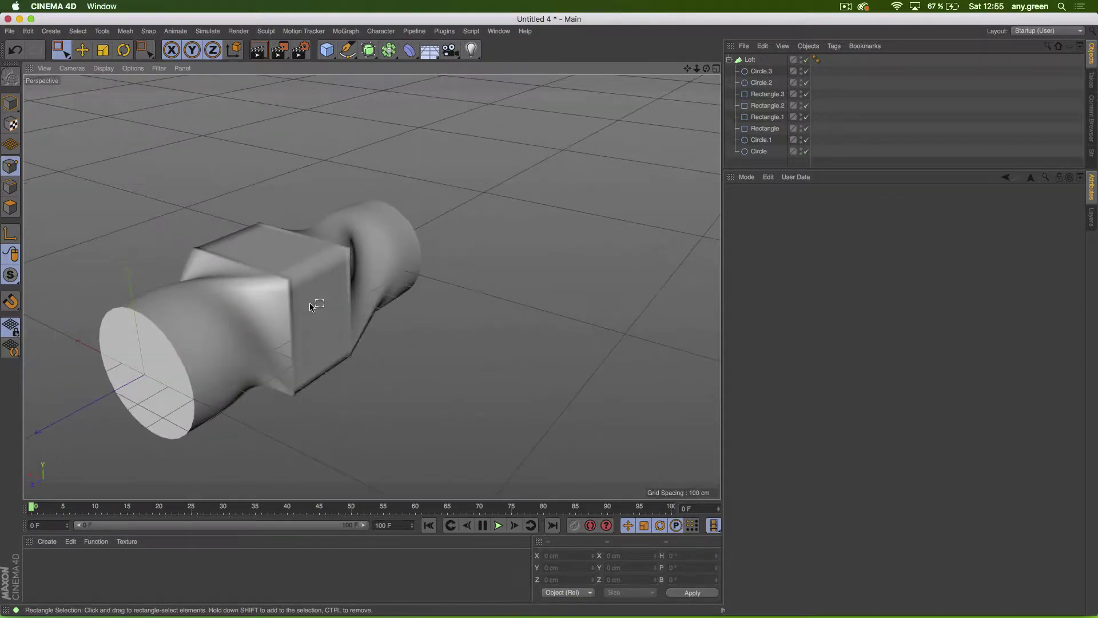
alt+right_drag(266, 285, 304, 276)
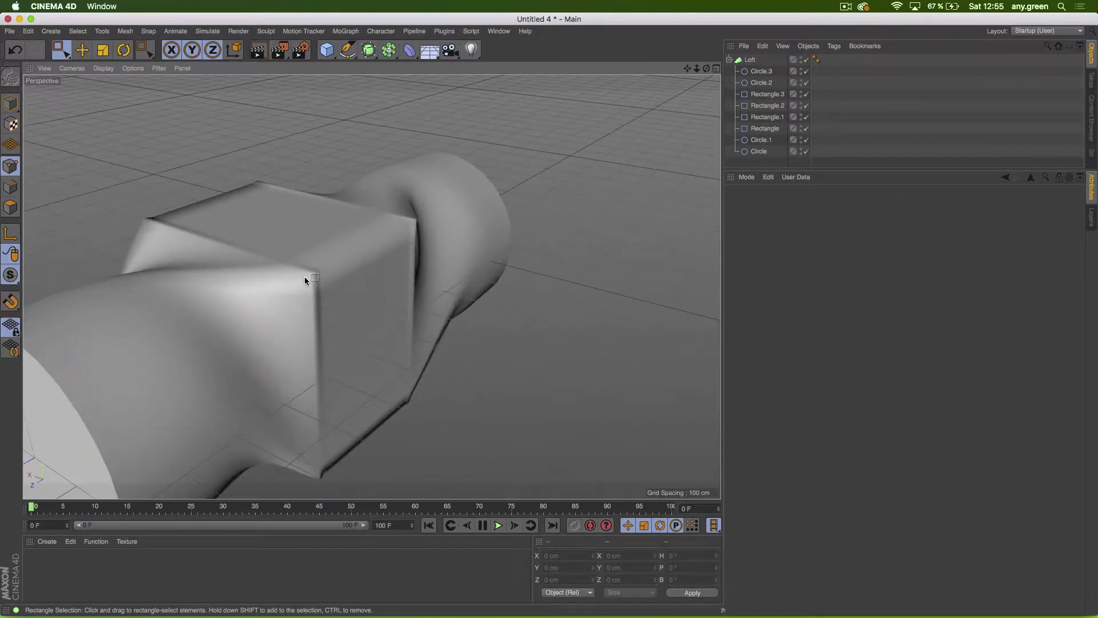
click(760, 72)
ctrl+click(761, 83)
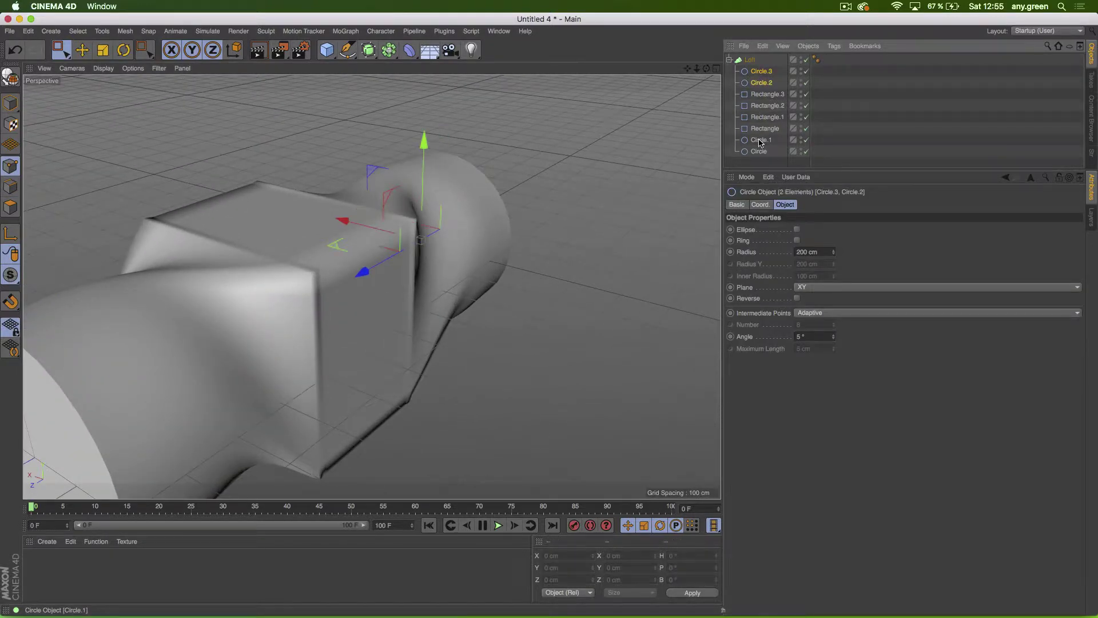
ctrl+click(761, 140)
ctrl+click(759, 151)
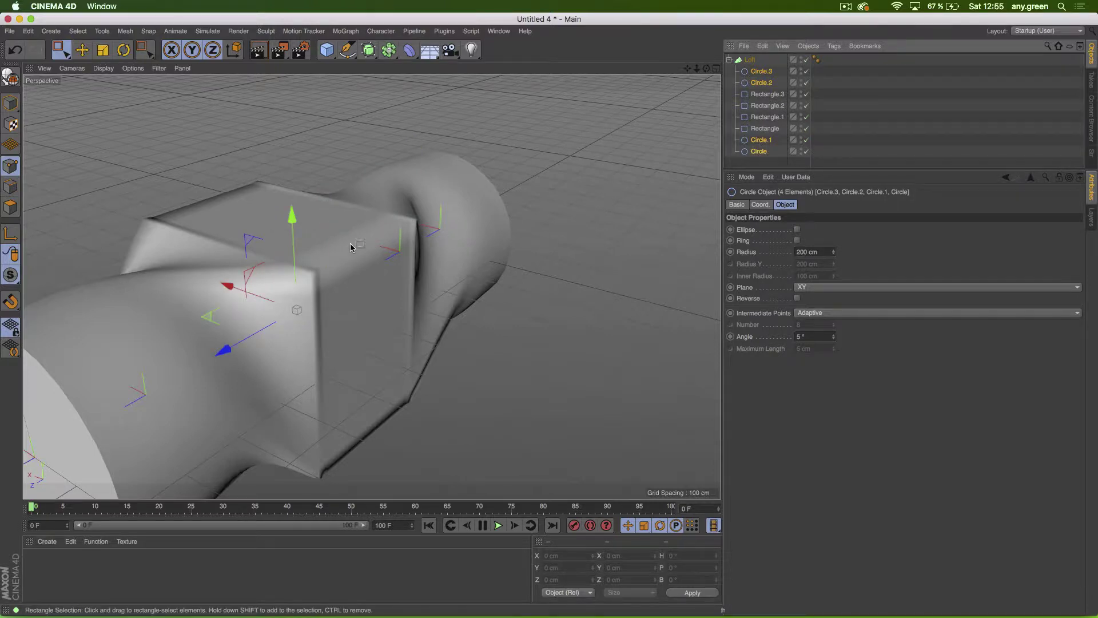
key(r)
drag(327, 282, 344, 327)
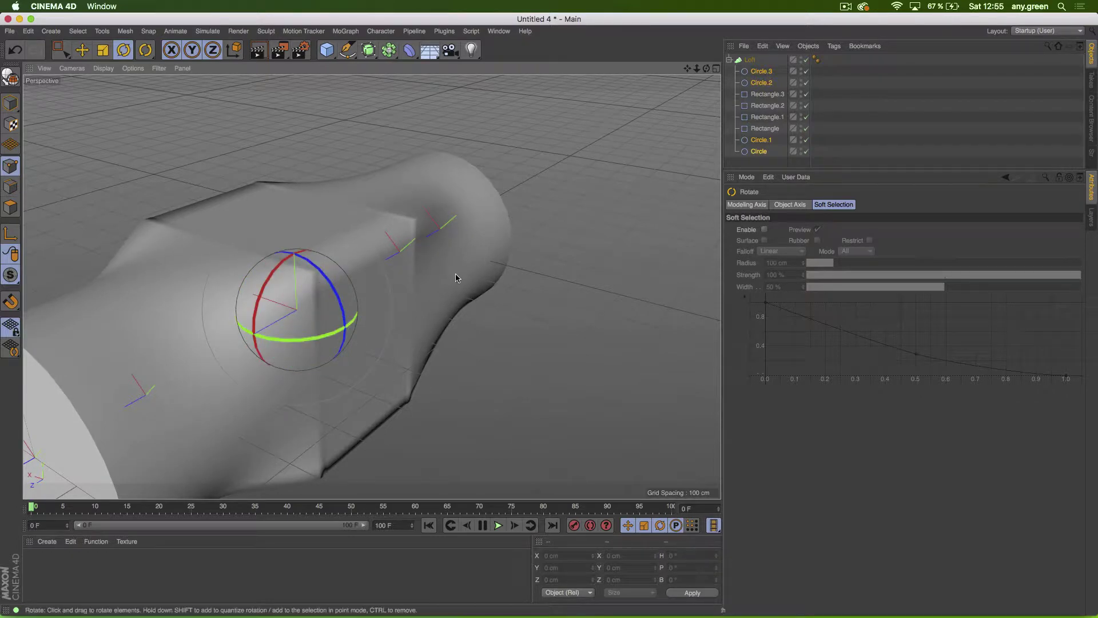
Step: Display the loft with Gouraud Shading (Lines) so its mesh can be inspected
mouse_move(441, 265)
alt+mouse_down()
mouse_move(152, 240)
mouse_move(272, 190)
mouse_move(320, 108)
mouse_move(297, 296)
mouse_move(231, 295)
mouse_move(337, 252)
mouse_move(341, 189)
mouse_move(375, 159)
mouse_move(297, 196)
mouse_move(311, 202)
mouse_move(158, 129)
alt+mouse_up()
click(104, 68)
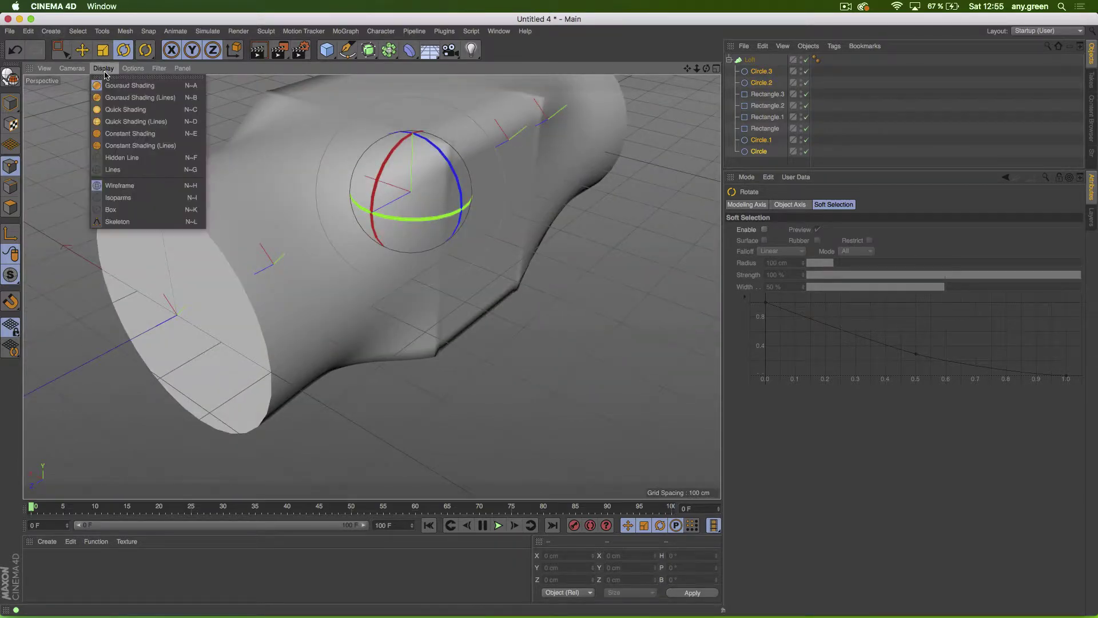
click(108, 97)
alt+drag(270, 147, 233, 182)
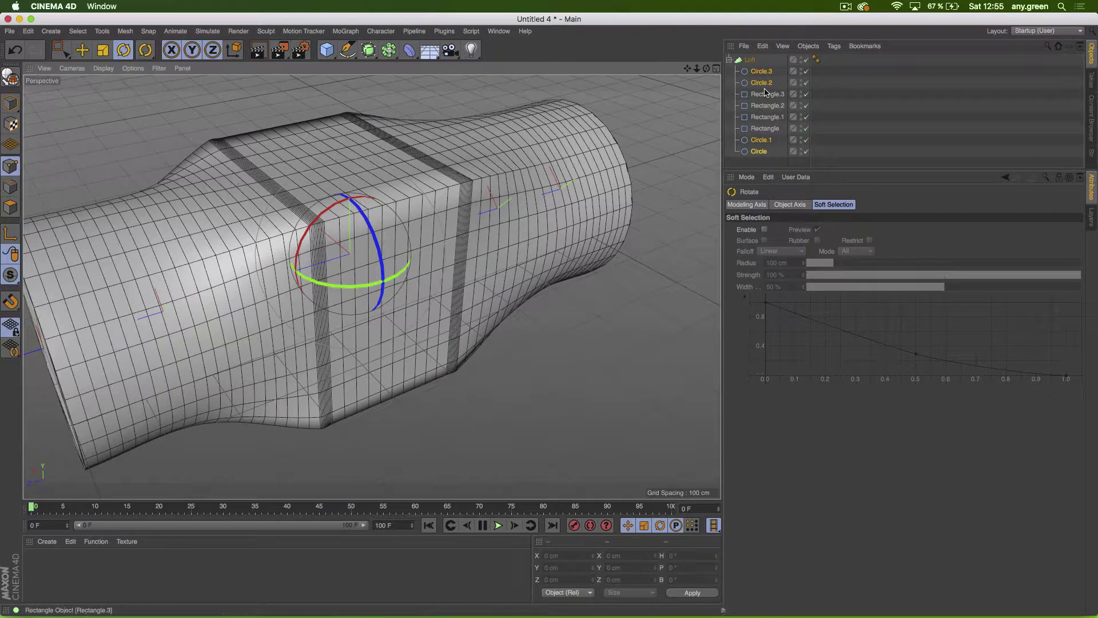
Step: Show the Loft's object properties and try Linear Interpolation, switching it back off
click(746, 60)
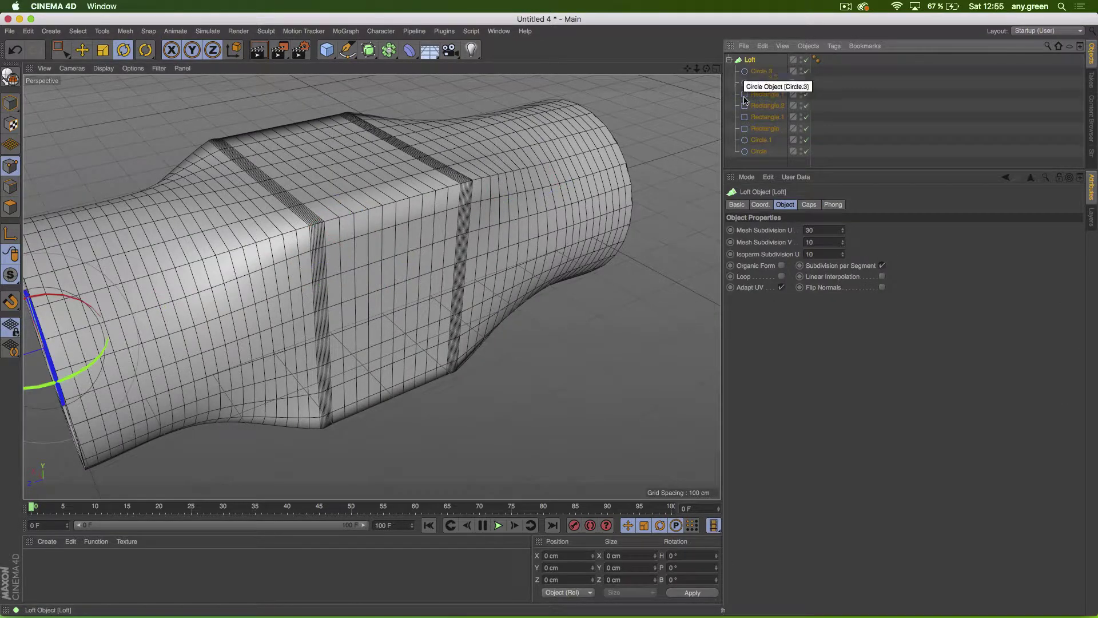
click(883, 278)
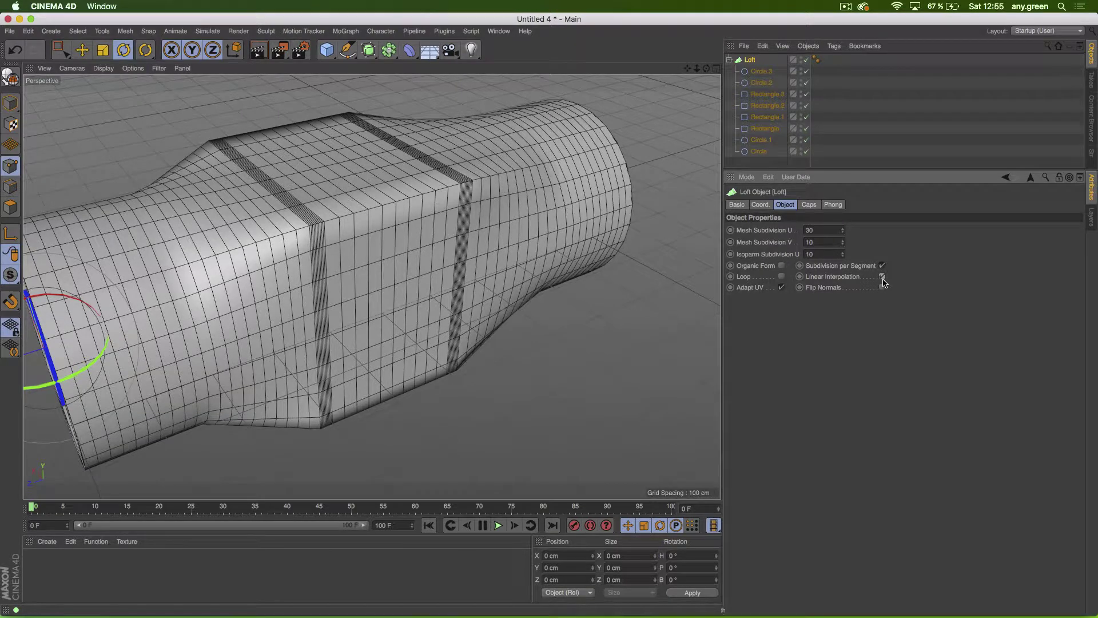
click(882, 278)
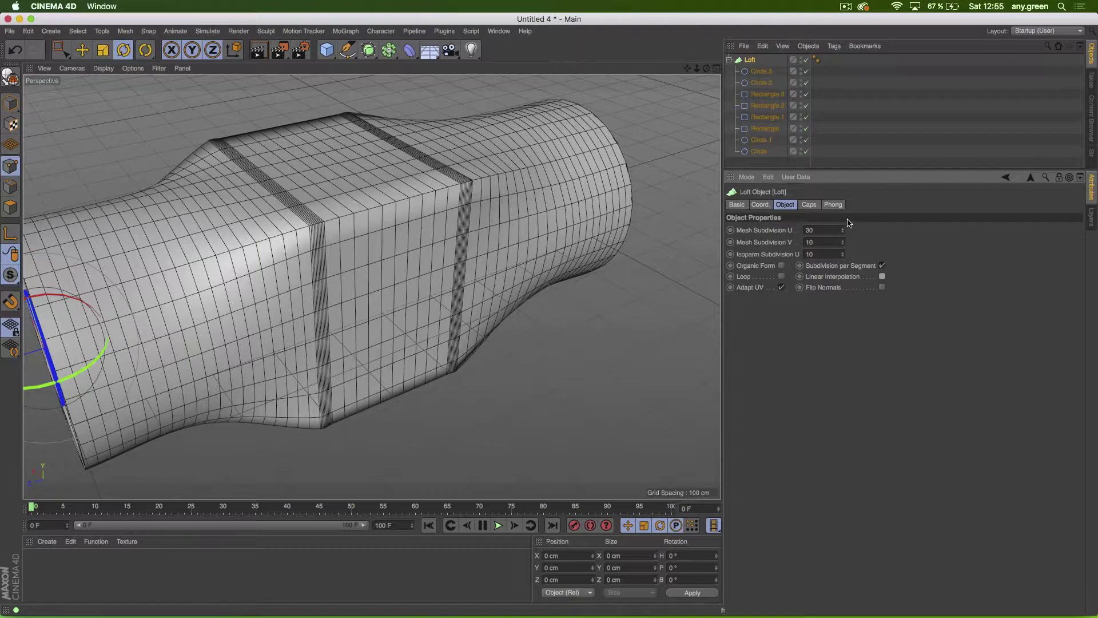
Step: Set the Loft's Mesh Subdivision U to 125, Mesh Subdivision V to 17 and Isoparm Subdivision U to 28
mouse_move(842, 230)
mouse_down()
mouse_move(909, 220)
mouse_move(837, 231)
mouse_move(908, 222)
mouse_move(846, 229)
mouse_move(852, 244)
mouse_move(886, 240)
mouse_move(829, 244)
mouse_move(840, 243)
mouse_up()
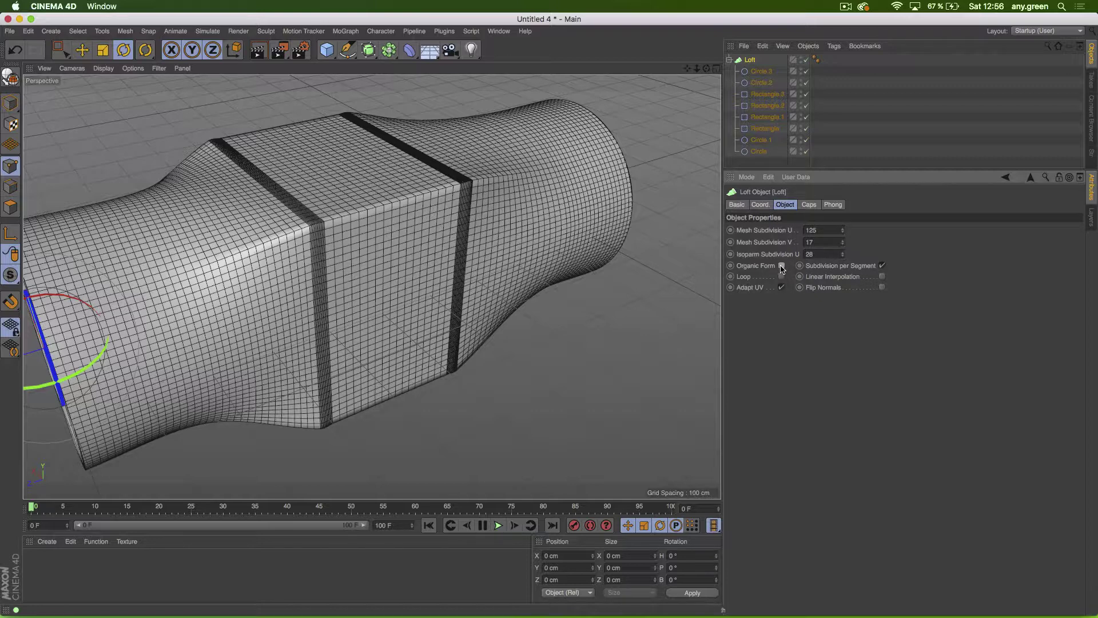
Step: Toggle the Loft's Subdivision per Segment repeatedly to compare the mesh distribution, leaving the option enabled
click(882, 265)
click(882, 265)
click(882, 265)
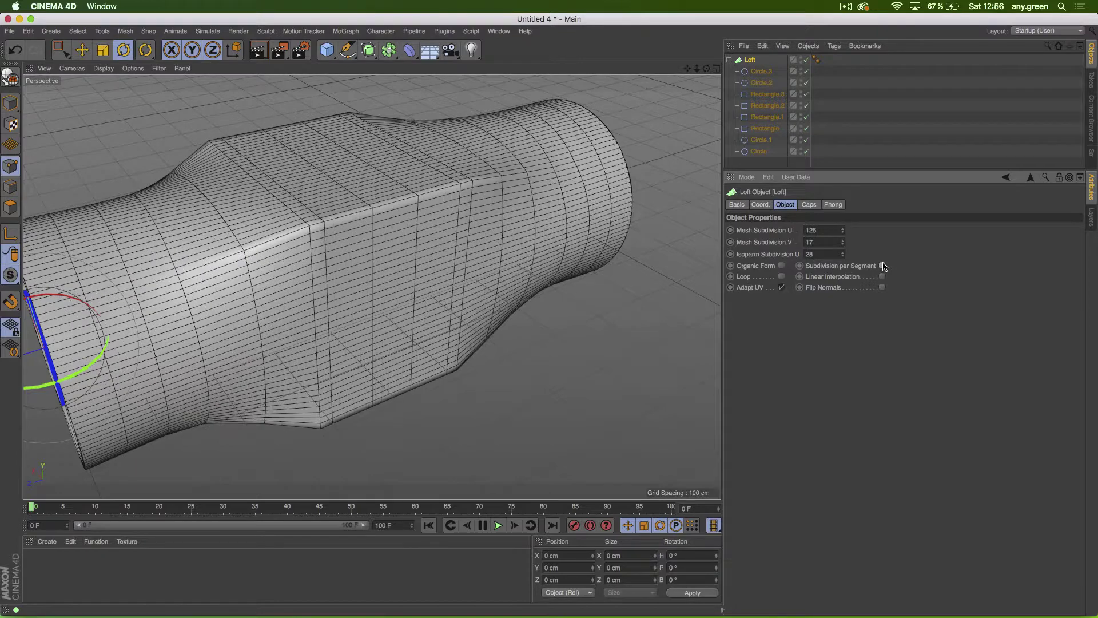
click(882, 265)
click(882, 266)
click(882, 265)
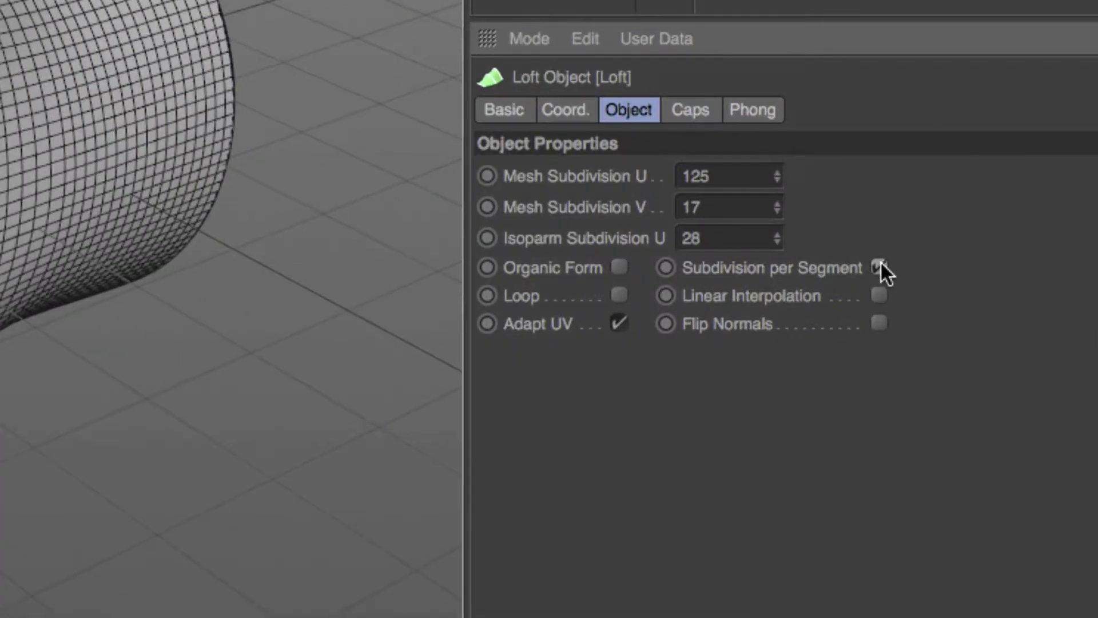
click(879, 265)
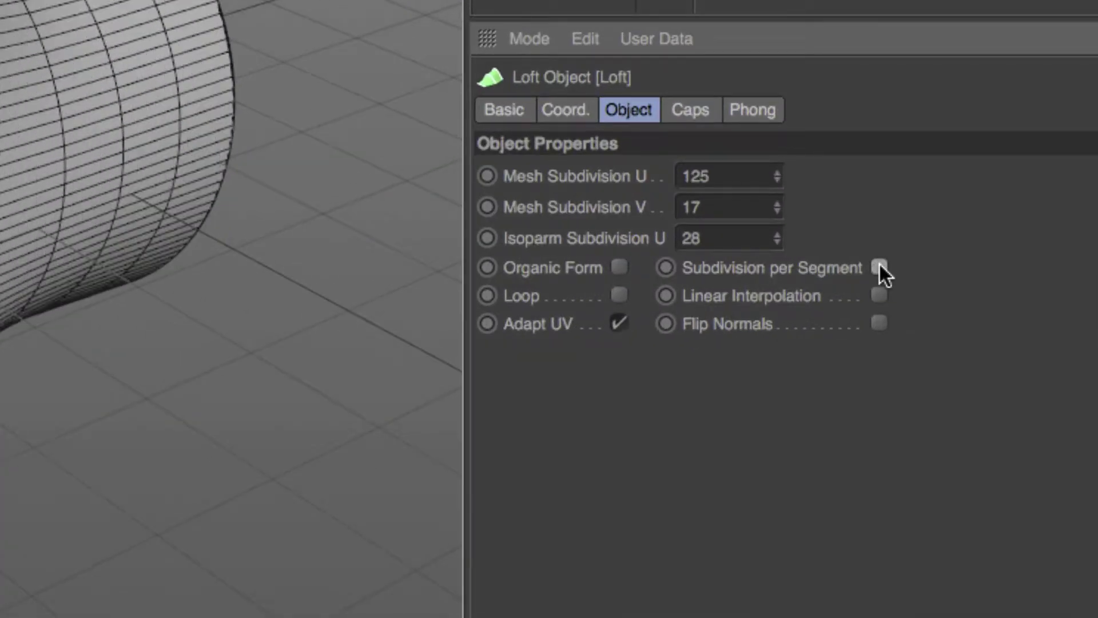
click(879, 265)
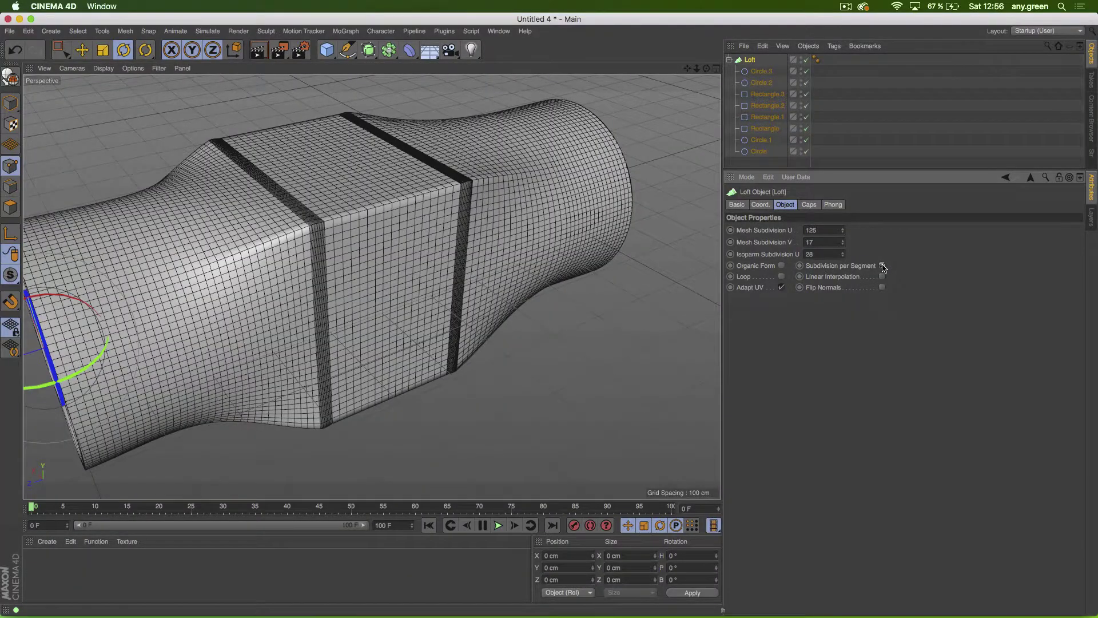
Step: Compare the Loft mesh with Subdivision per Segment on and off, leave it off, and set Mesh Subdivision V to 184
click(883, 265)
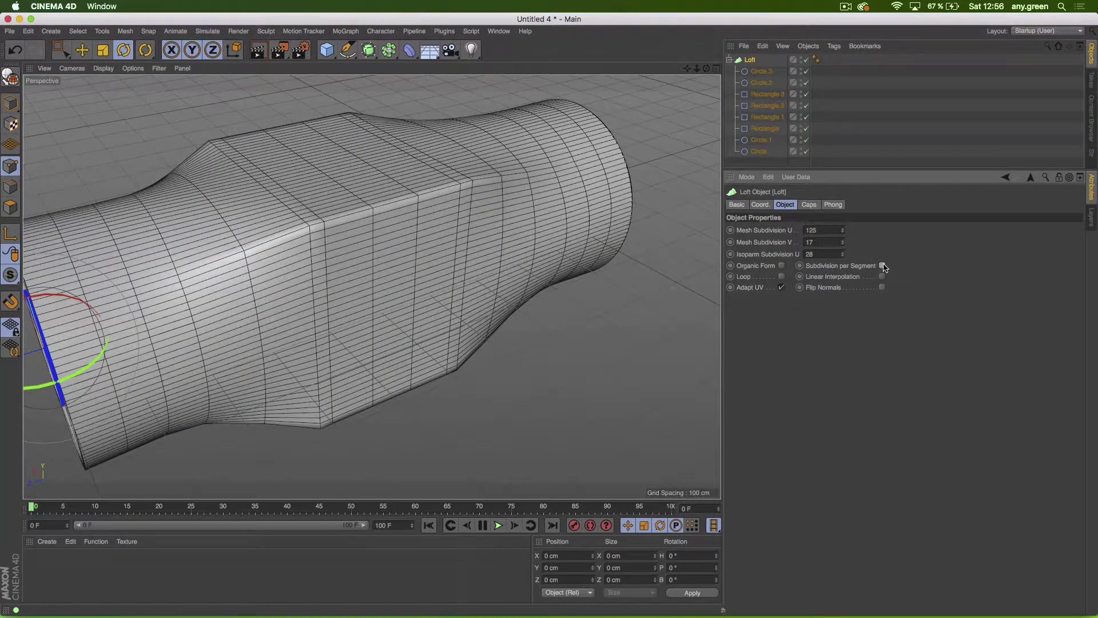
click(882, 266)
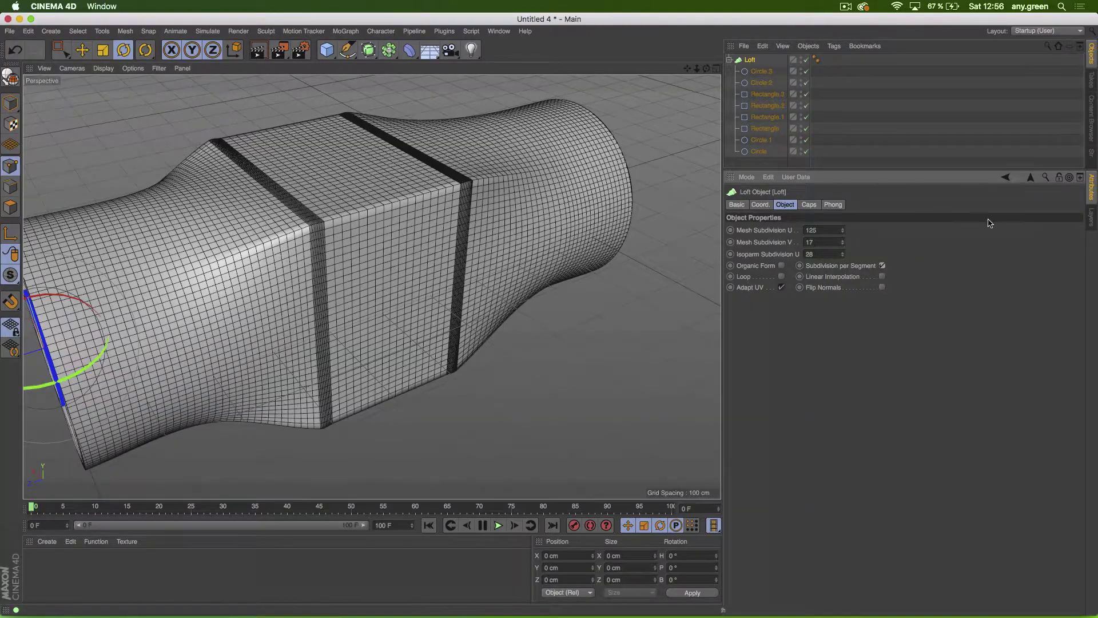
click(882, 266)
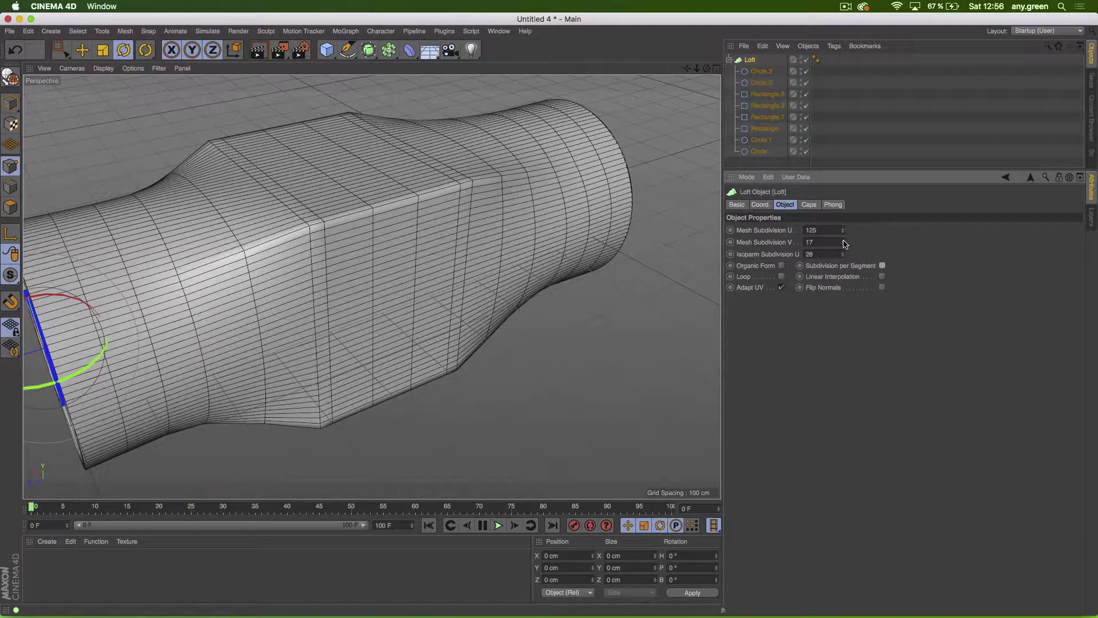
mouse_move(843, 242)
mouse_down()
mouse_move(842, 186)
mouse_move(843, 246)
mouse_up()
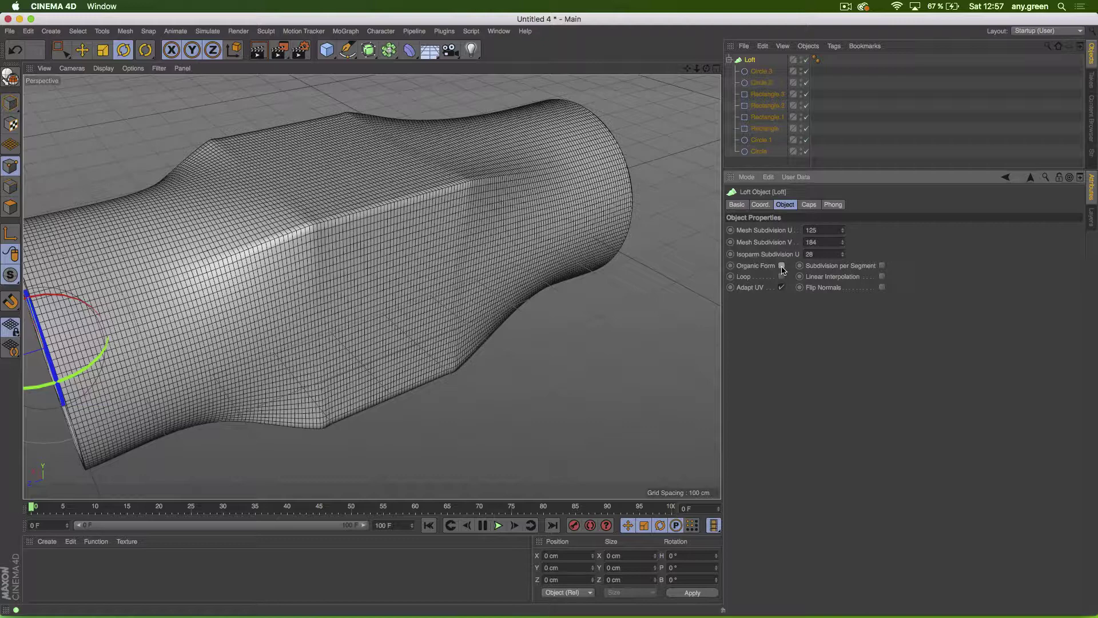
Step: Move Circle.3 and Circle.2 together upward to raise one end of the loft
click(762, 95)
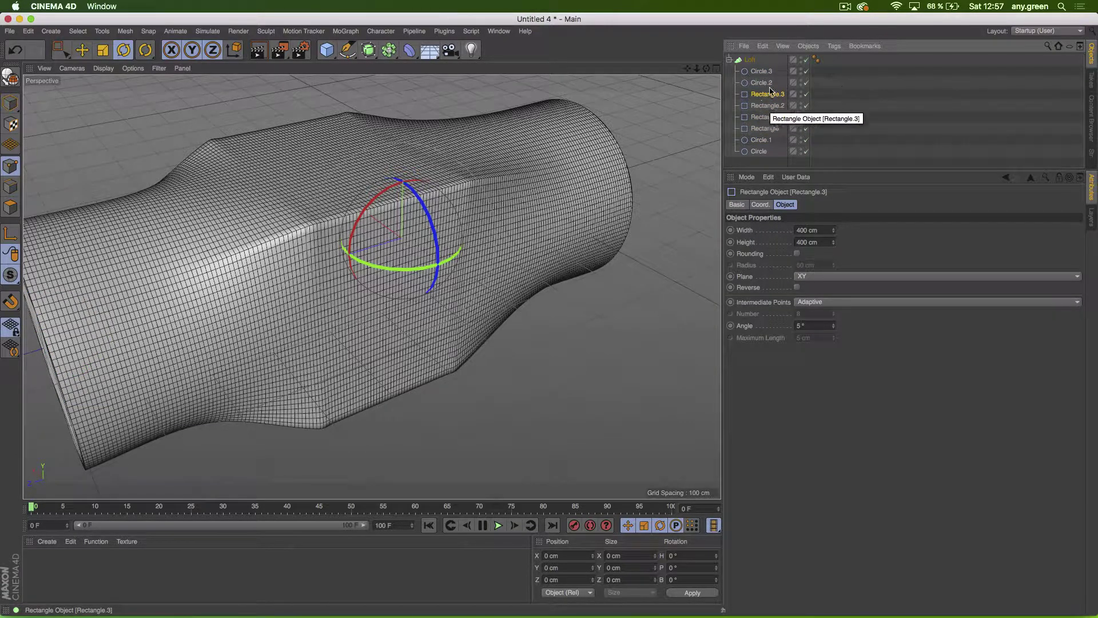
click(763, 71)
shift+click(762, 82)
key(e)
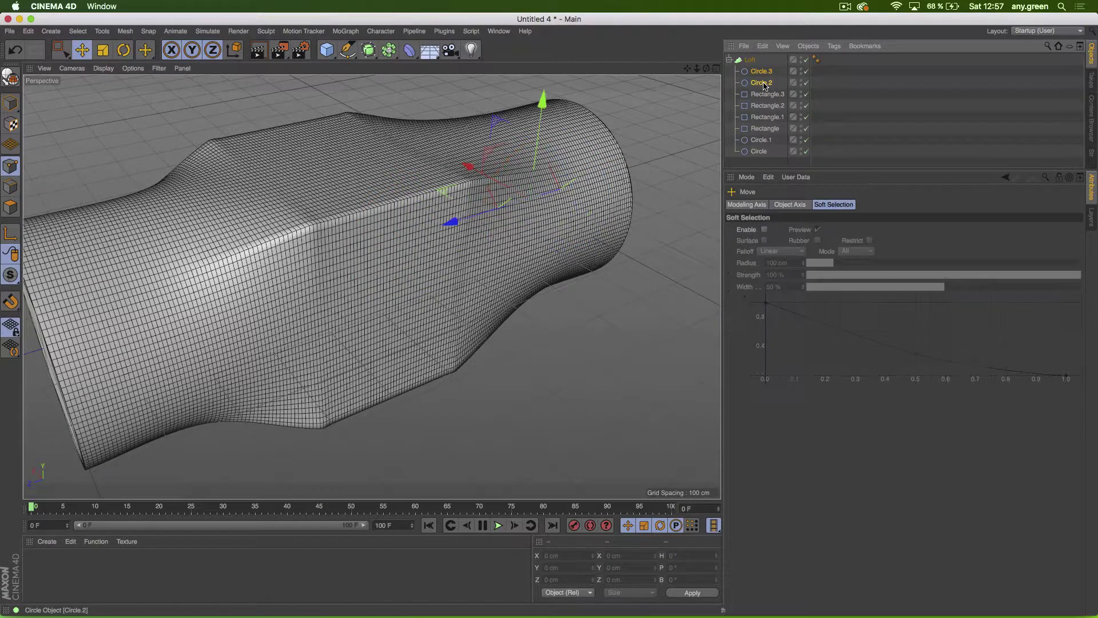
alt+drag(542, 133, 538, 337)
alt+drag(448, 390, 368, 435)
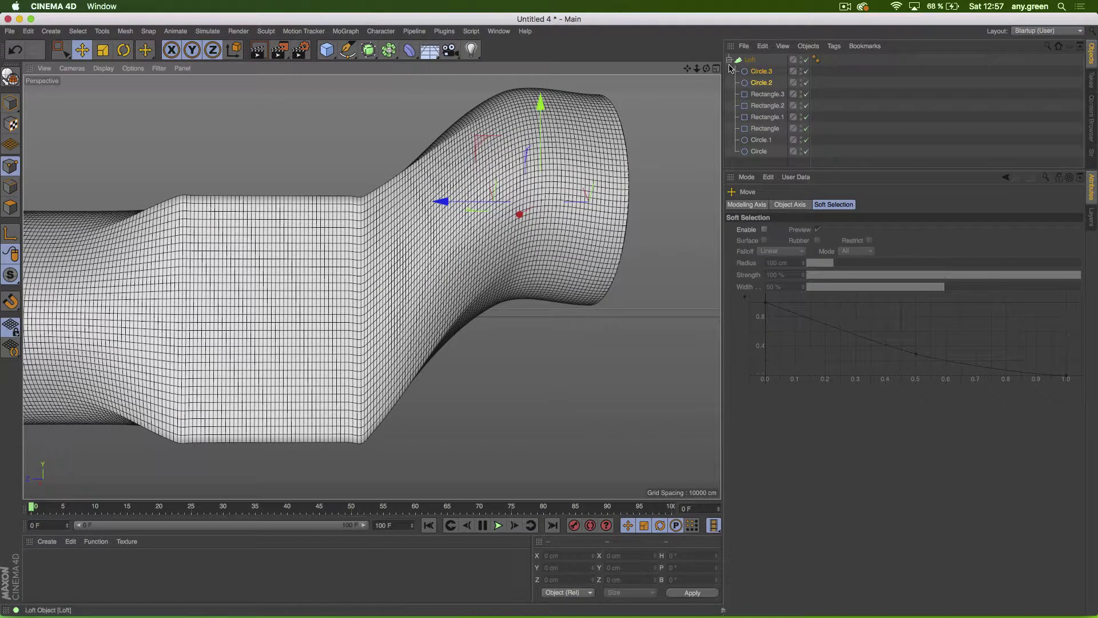
Step: Try the Loft's Loop option and switch it back off
click(749, 59)
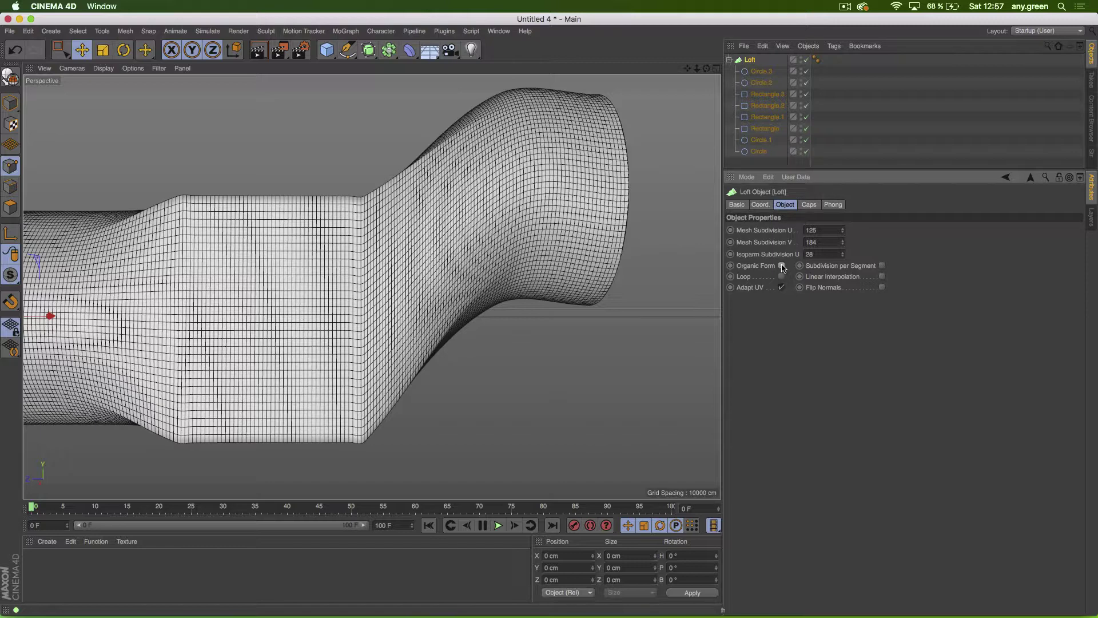
alt+drag(449, 195, 538, 275)
click(781, 277)
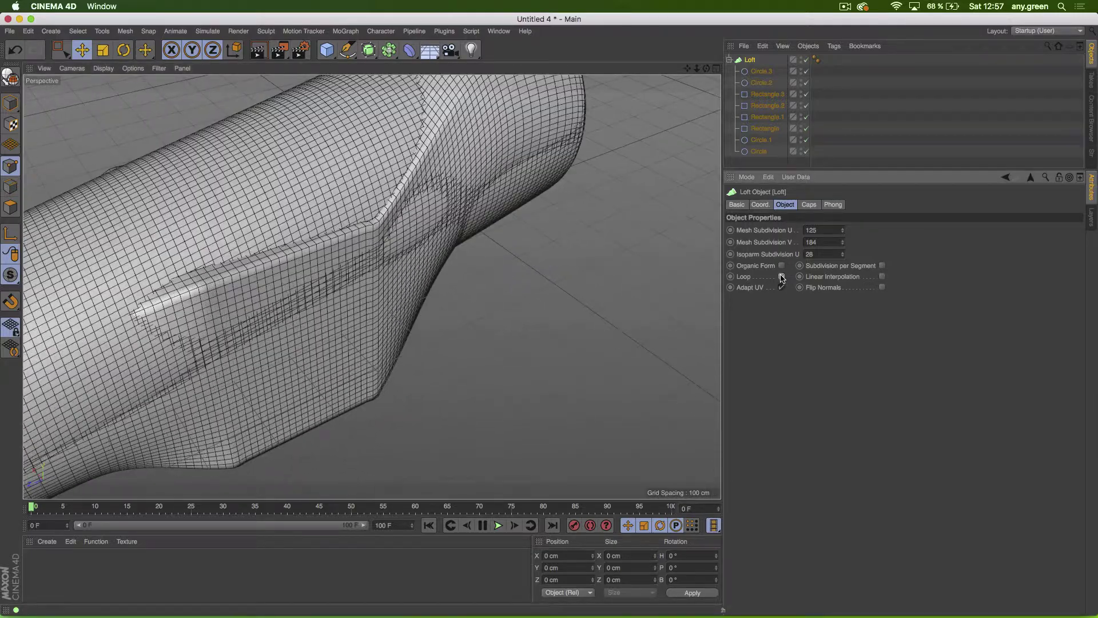
click(781, 276)
alt+drag(650, 219, 369, 187)
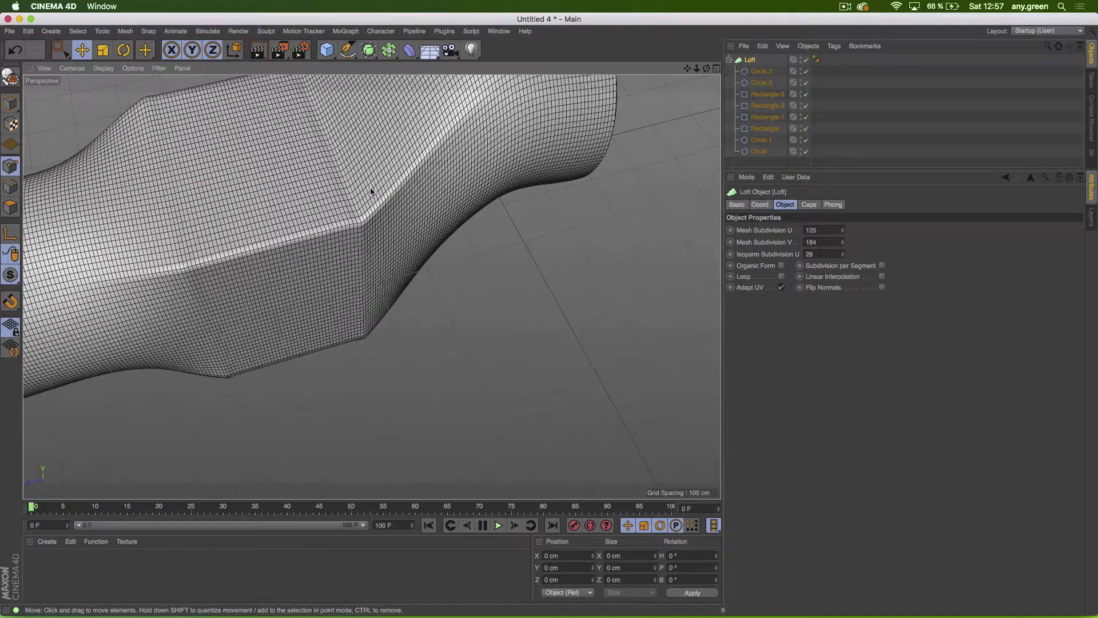
Step: Rotate Circle.3 and Circle.2 together and shift them sideways to bend the loft's raised end
click(750, 74)
shift+click(761, 82)
alt+drag(667, 120, 304, 226)
key(r)
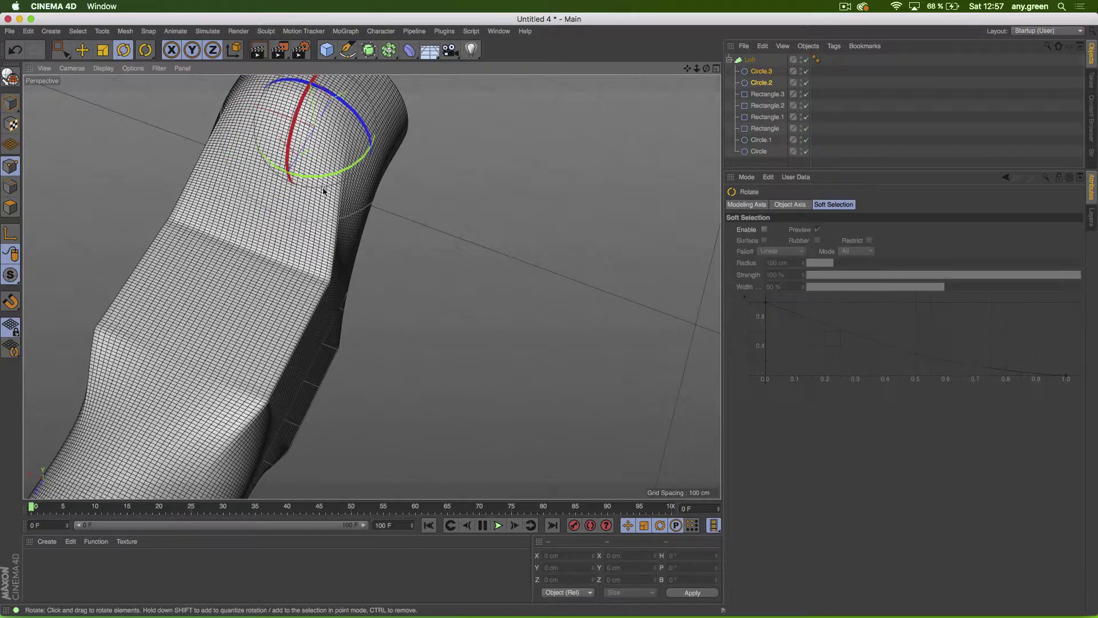
drag(347, 167, 350, 227)
key(e)
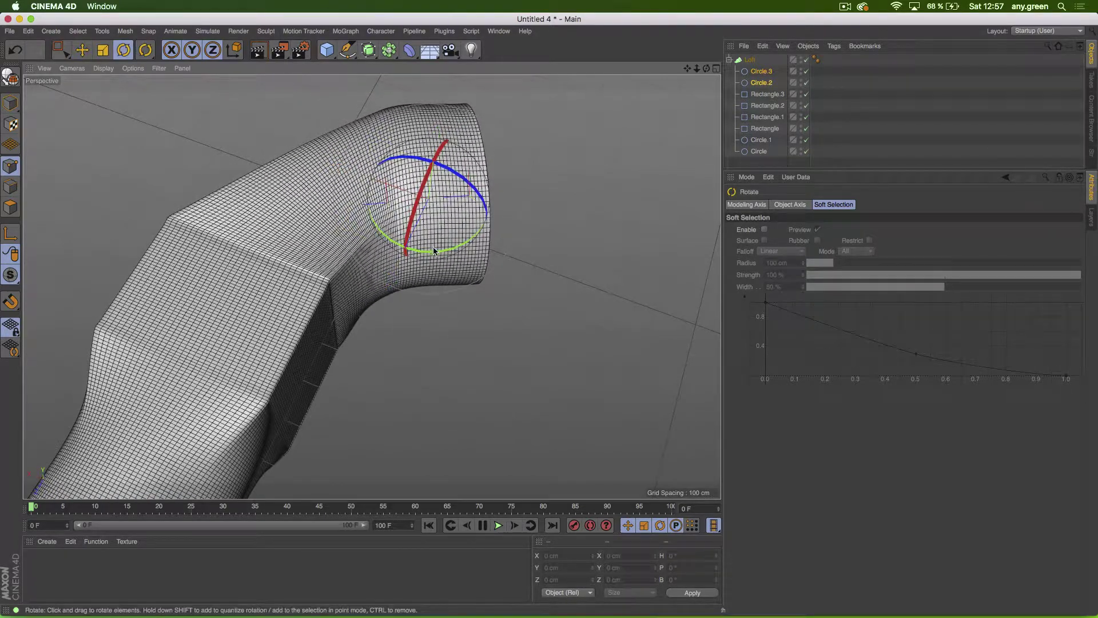
drag(434, 252, 392, 275)
key(e)
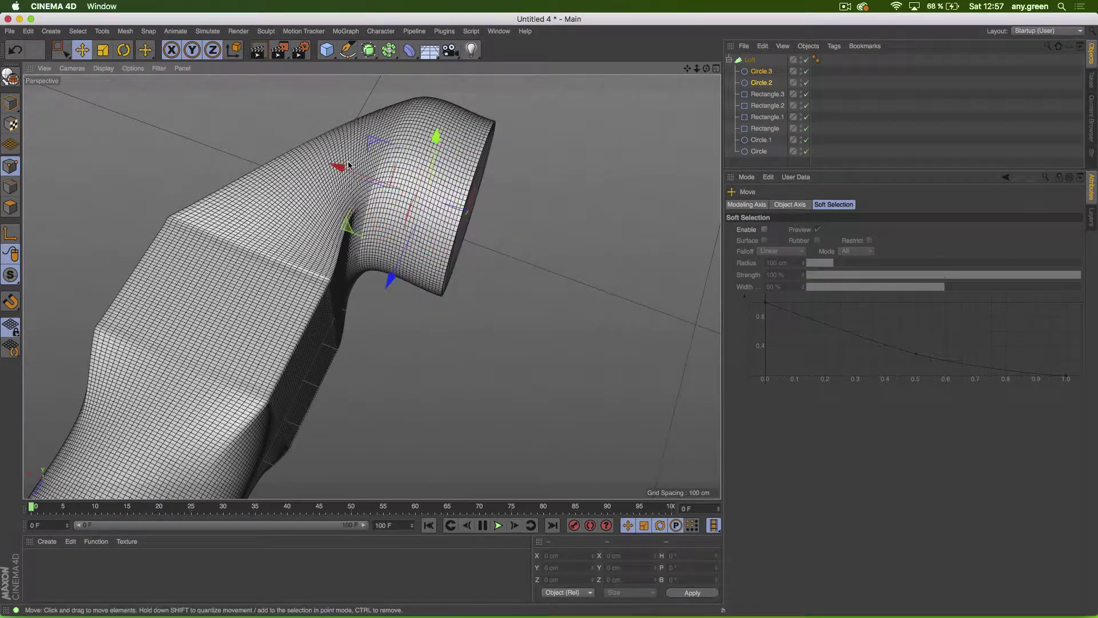
drag(348, 165, 441, 172)
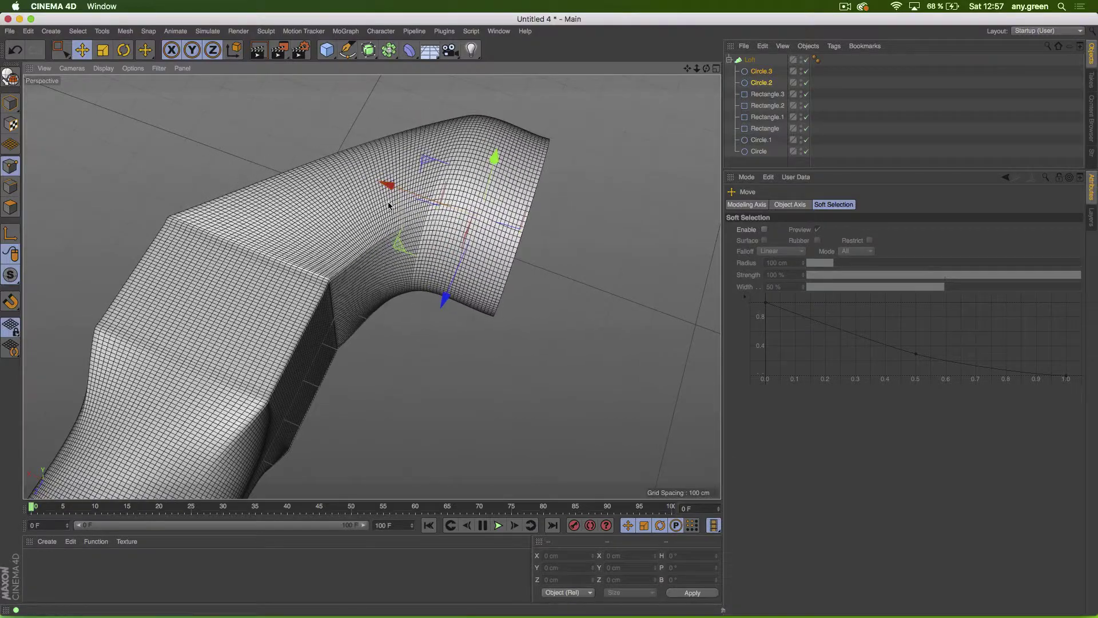
Step: Rotate Circle.3 alone about the vertical axis in the world coordinate system to curl the loft's end further
click(761, 72)
key(r)
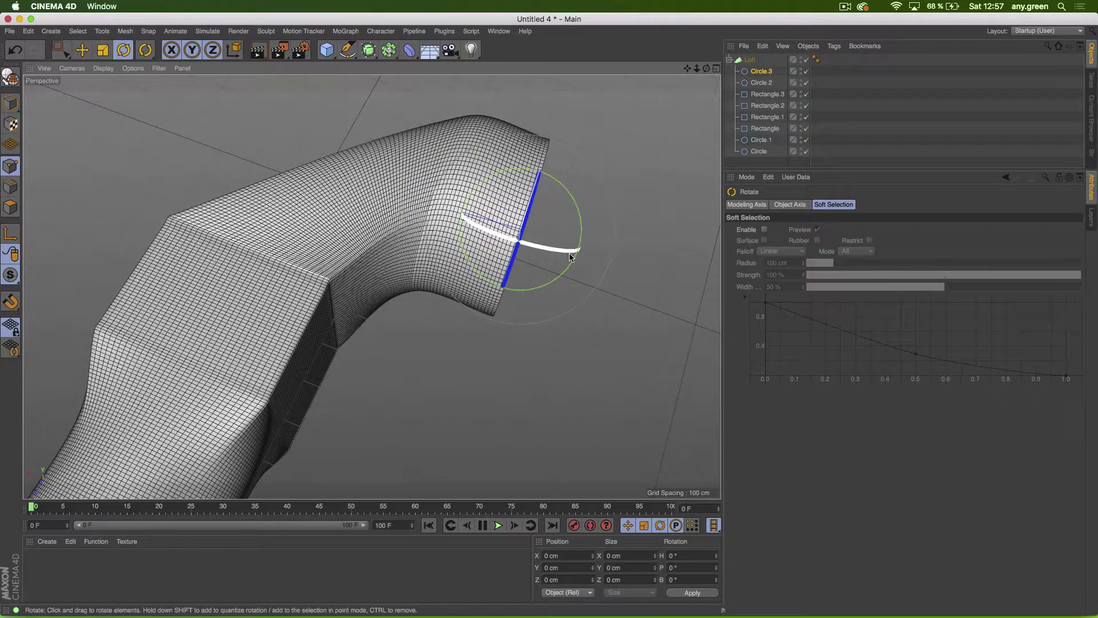
alt+drag(486, 255, 561, 304)
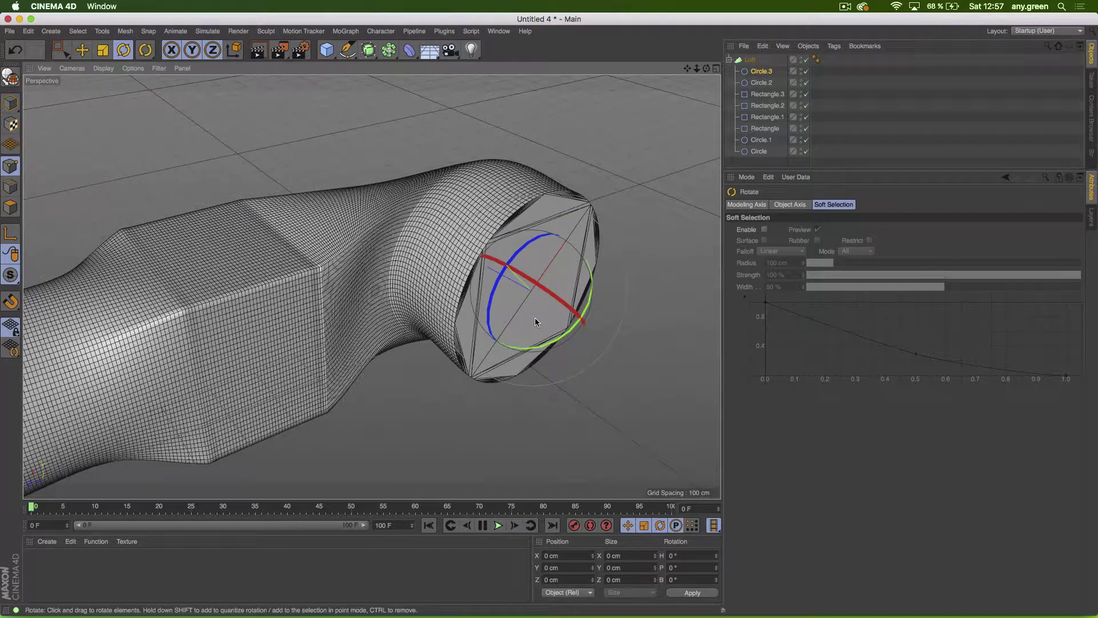
click(234, 51)
click(234, 52)
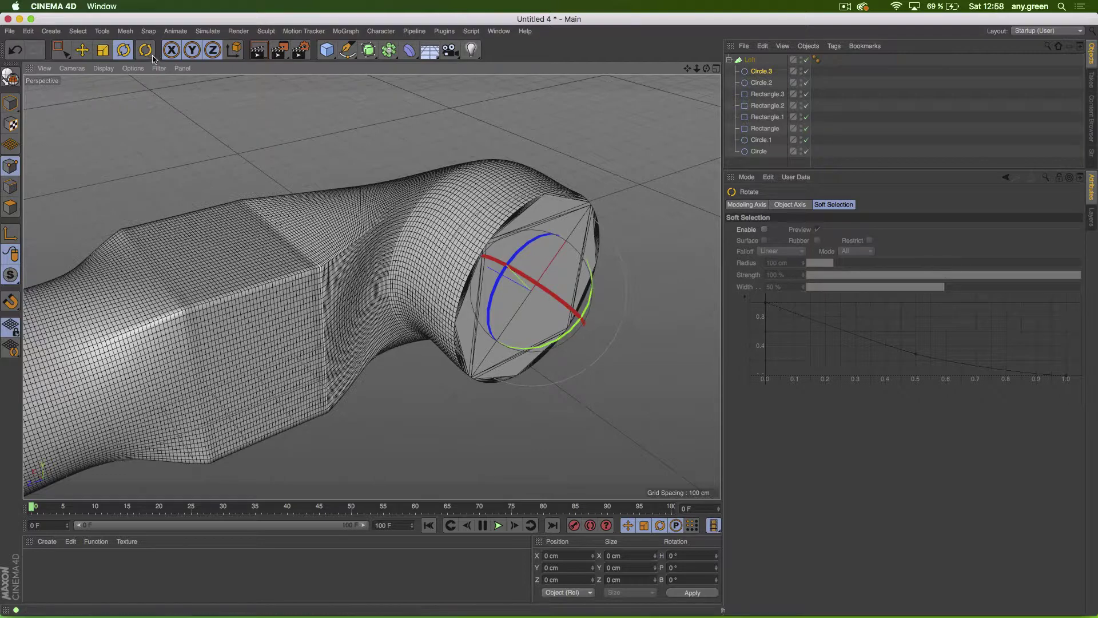
click(233, 51)
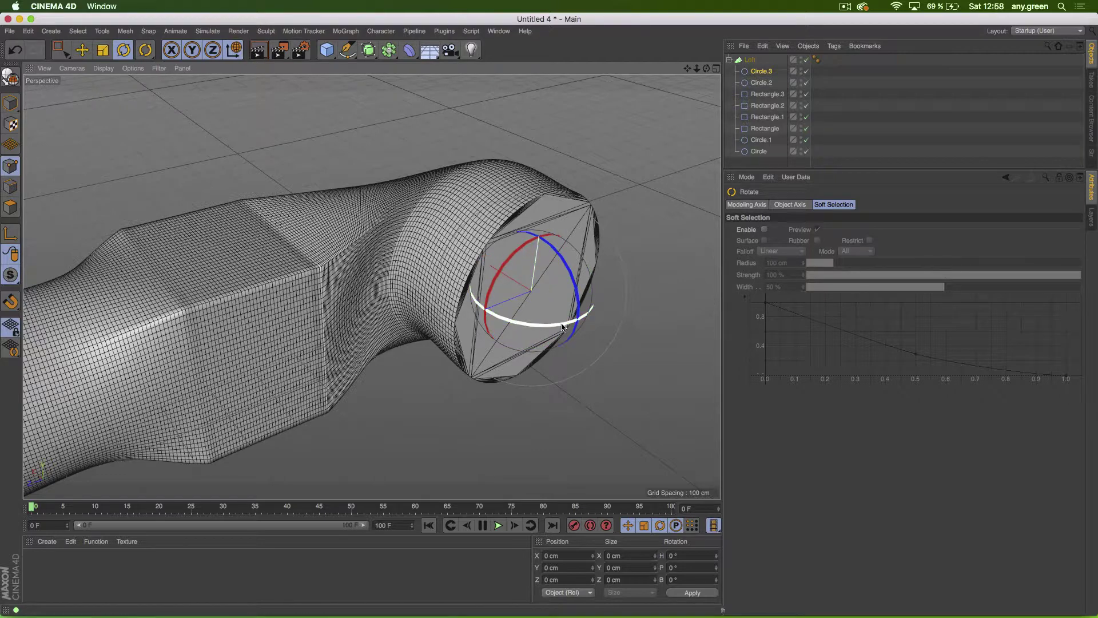
drag(563, 327, 465, 334)
Step: Move Circle.3 in the world coordinate system to extend the curved end of the loft
key(e)
alt+drag(511, 293, 480, 387)
alt+drag(574, 278, 556, 118)
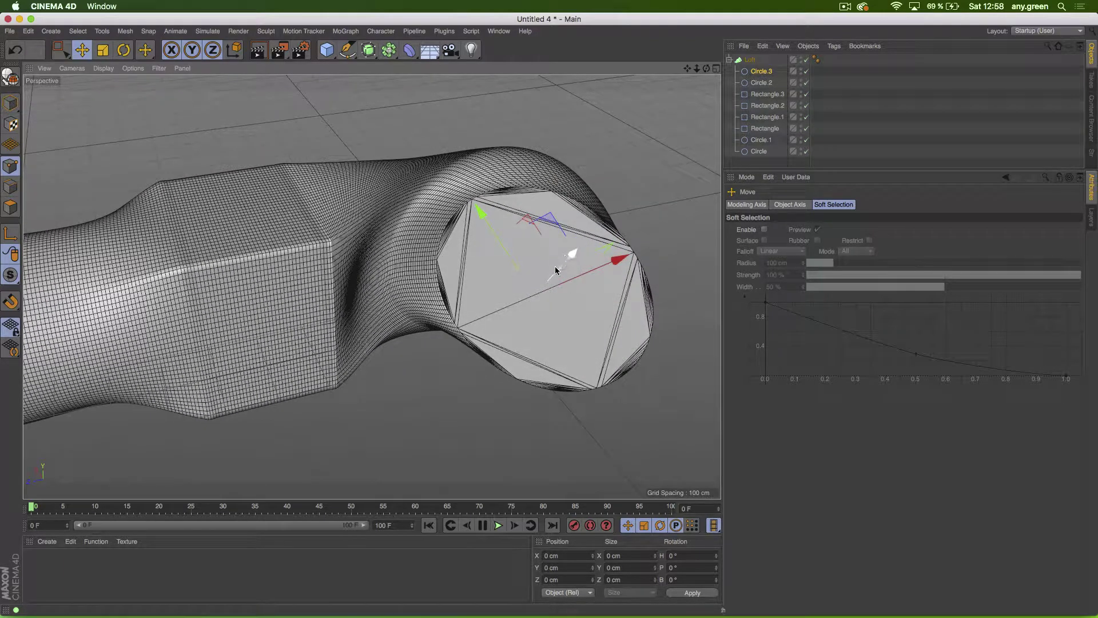
alt+drag(555, 266, 434, 217)
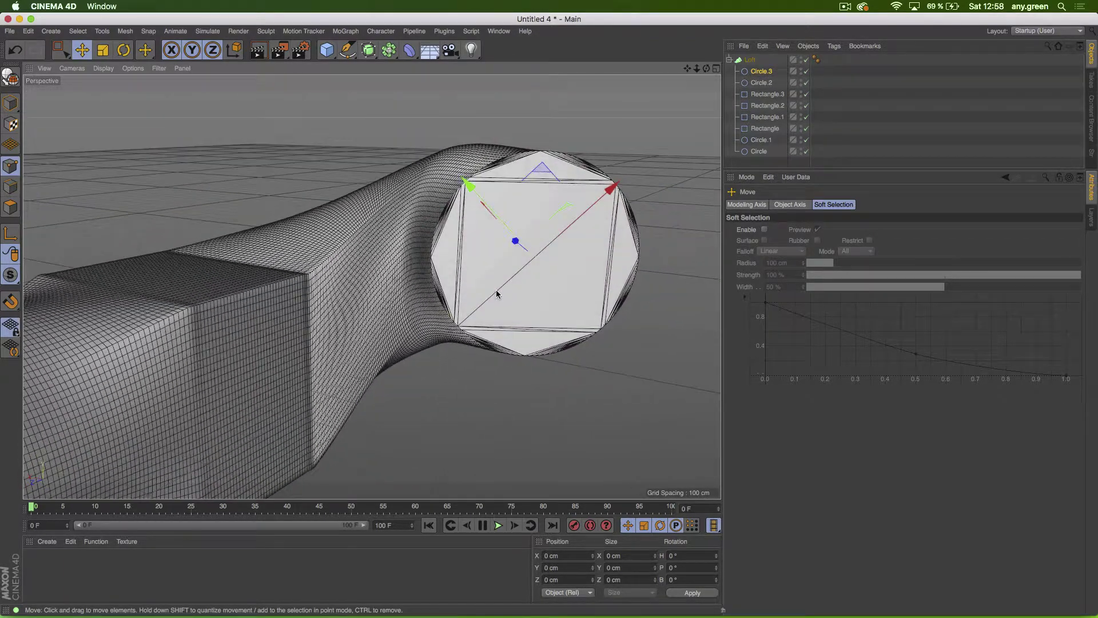
click(235, 50)
alt+drag(263, 126, 331, 325)
drag(448, 177, 350, 219)
alt+drag(361, 139, 354, 286)
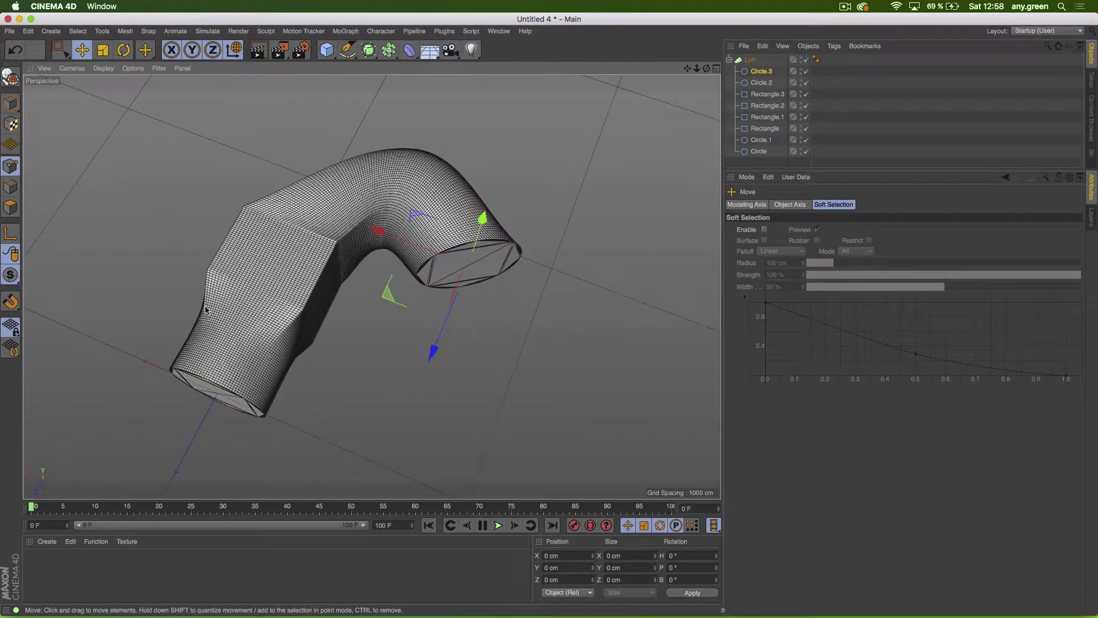
Step: Shift the Circle spline at the loft's opposite end by about 480 cm and rotate it to curve that end inward
click(765, 151)
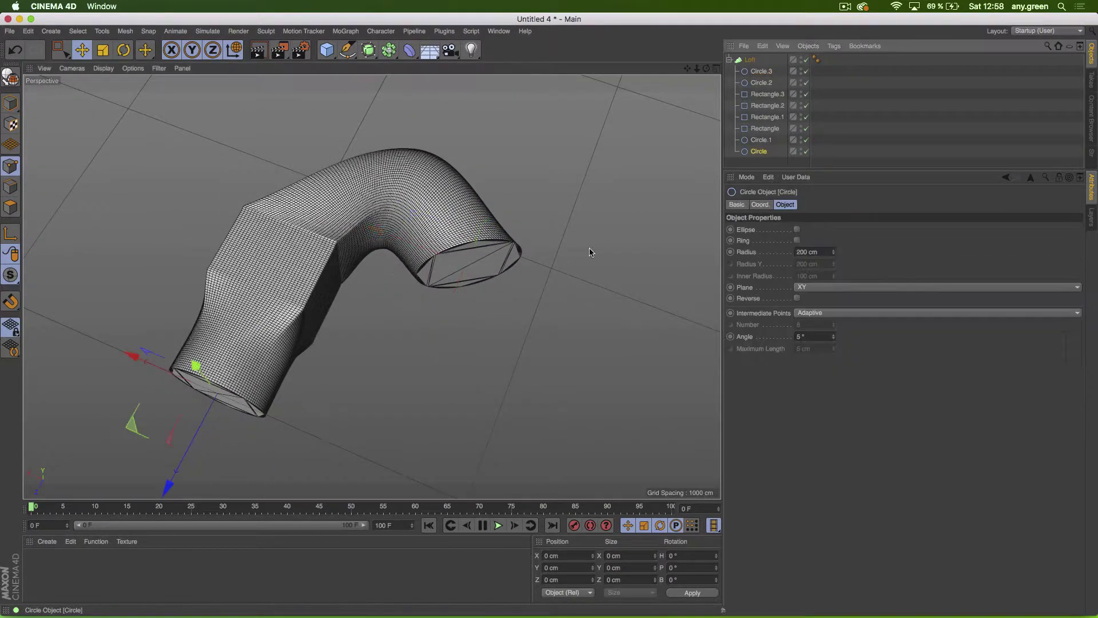
drag(164, 449, 275, 480)
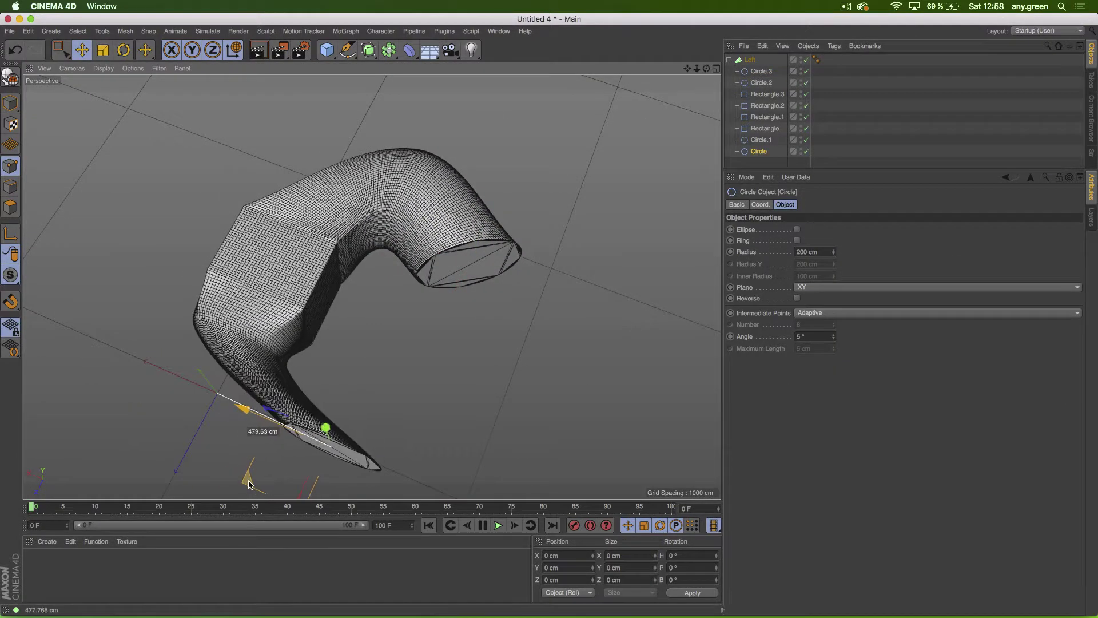
key(r)
drag(389, 454, 274, 313)
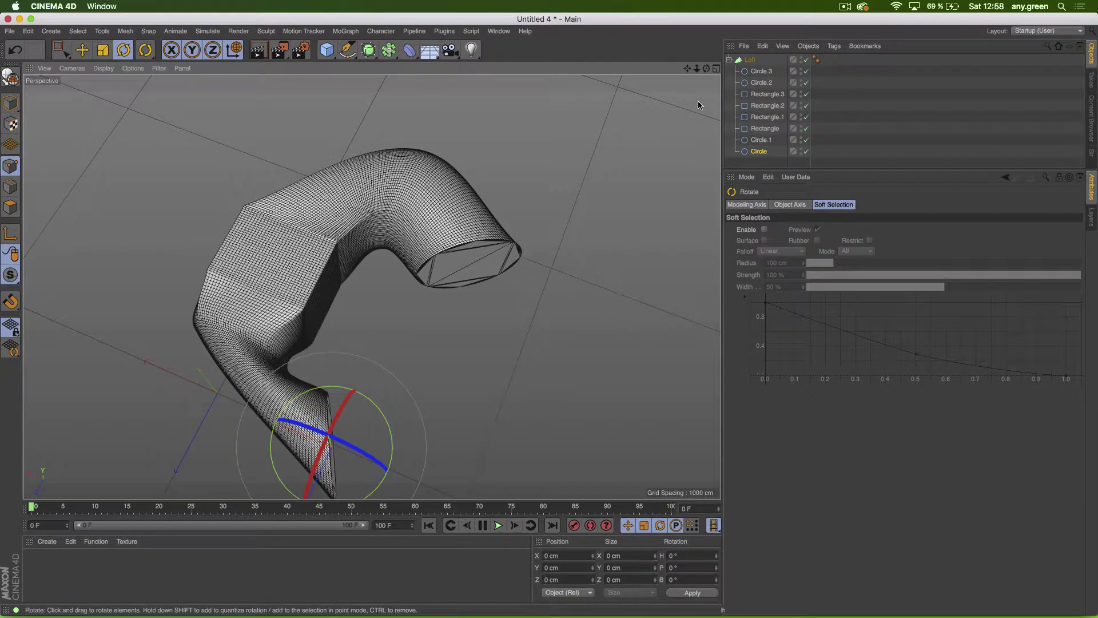
Step: Enable Loop on the Loft to join its two ends into a closed ring
click(747, 60)
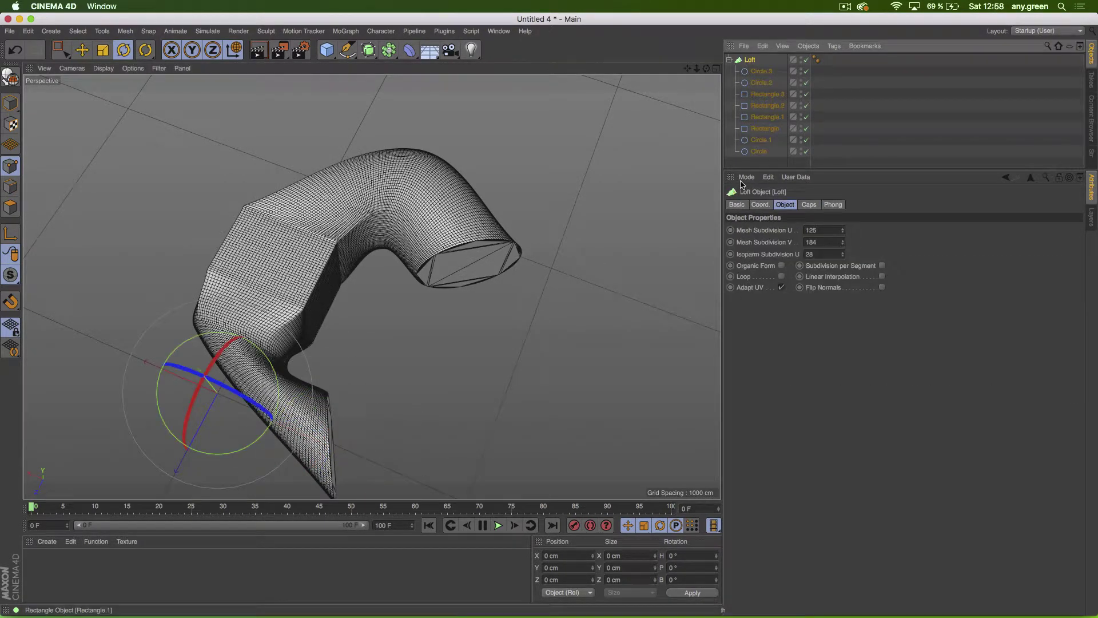
click(782, 276)
alt+drag(368, 282, 347, 350)
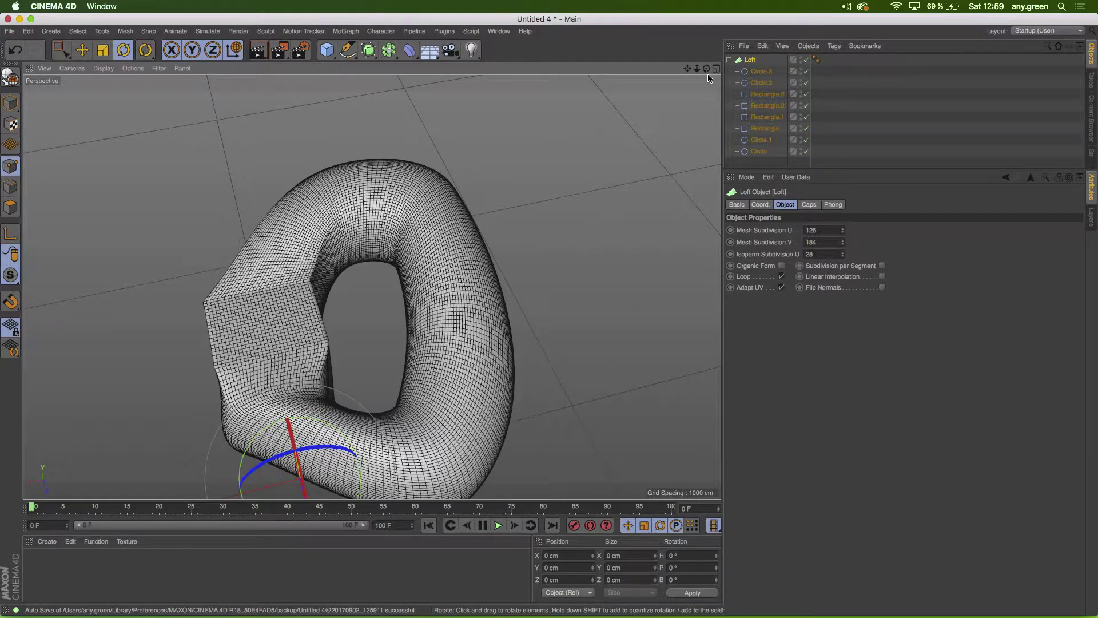
Step: Undo the Loop setting and the end circles' bending edits, back to the loft with only its end raised
key(super+z)
key(super+z)
key(super+z)
key(super+z)
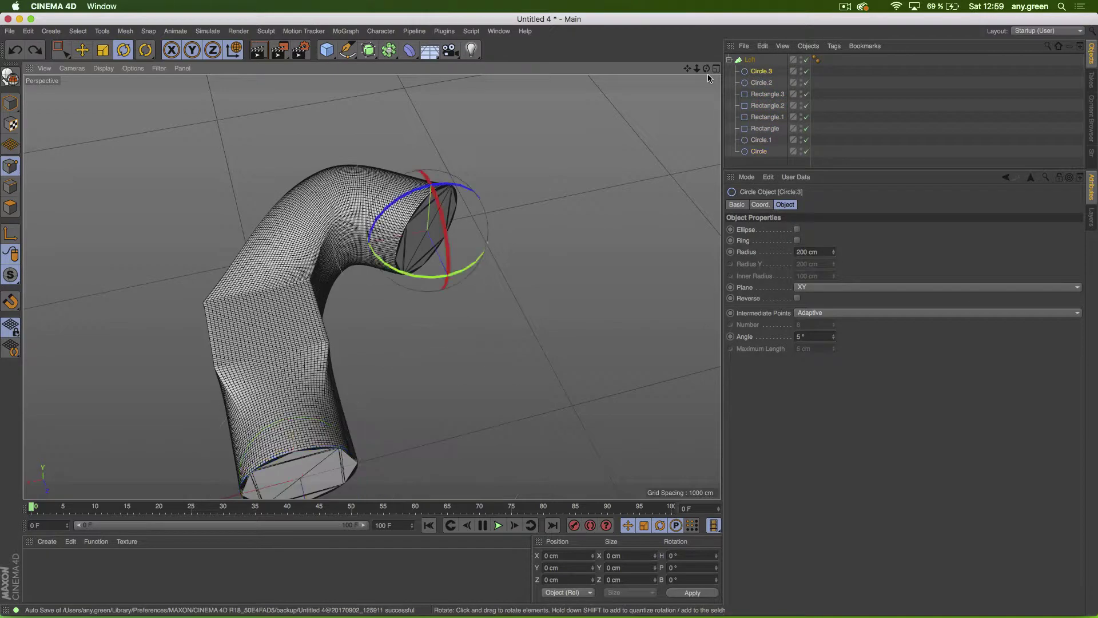
key(super+z)
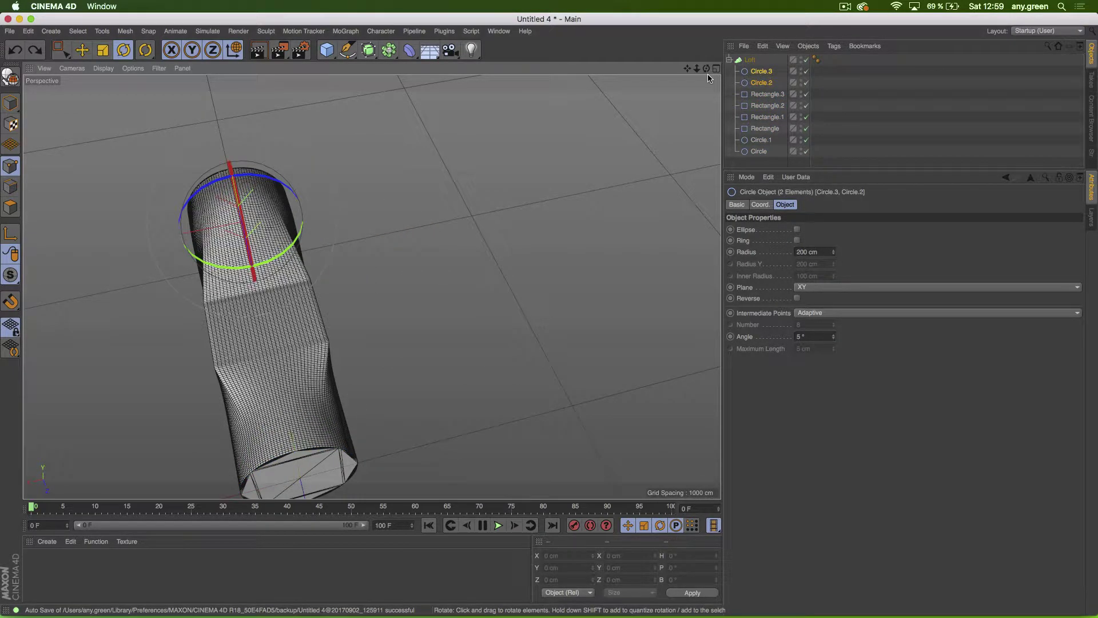
Step: Try to scale Circle.3 and Circle together at the two ends of the loft
click(753, 72)
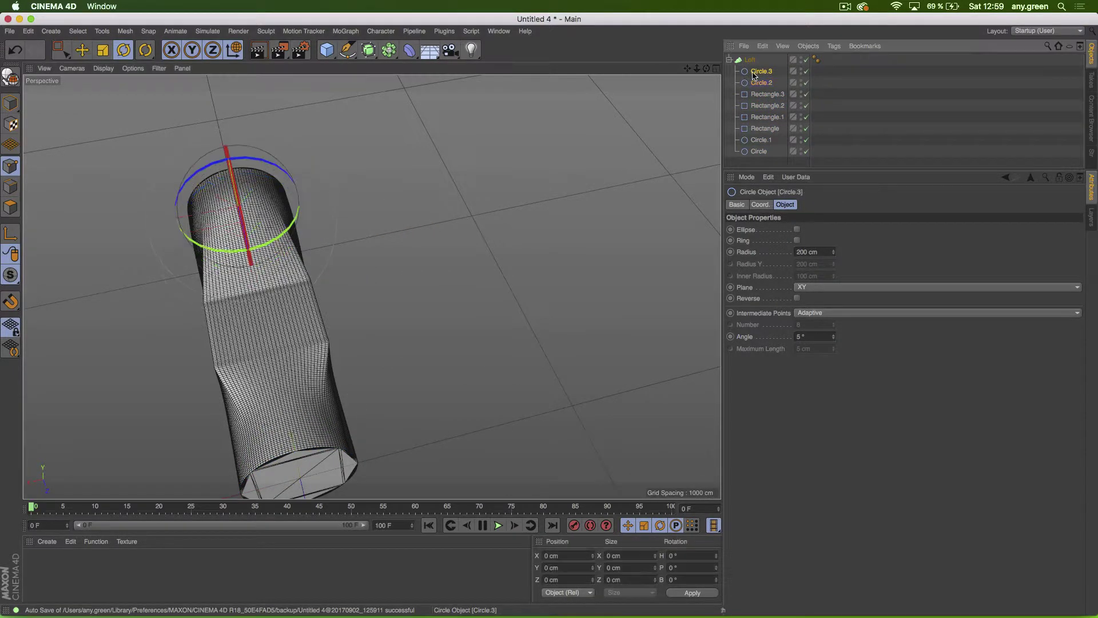
super+click(751, 151)
key(t)
drag(444, 111, 374, 187)
key(e)
alt+drag(297, 251, 131, 199)
Step: Undo the remaining edits to the end circles, back to the straight loft
key(super+z)
key(super+z)
key(super+z)
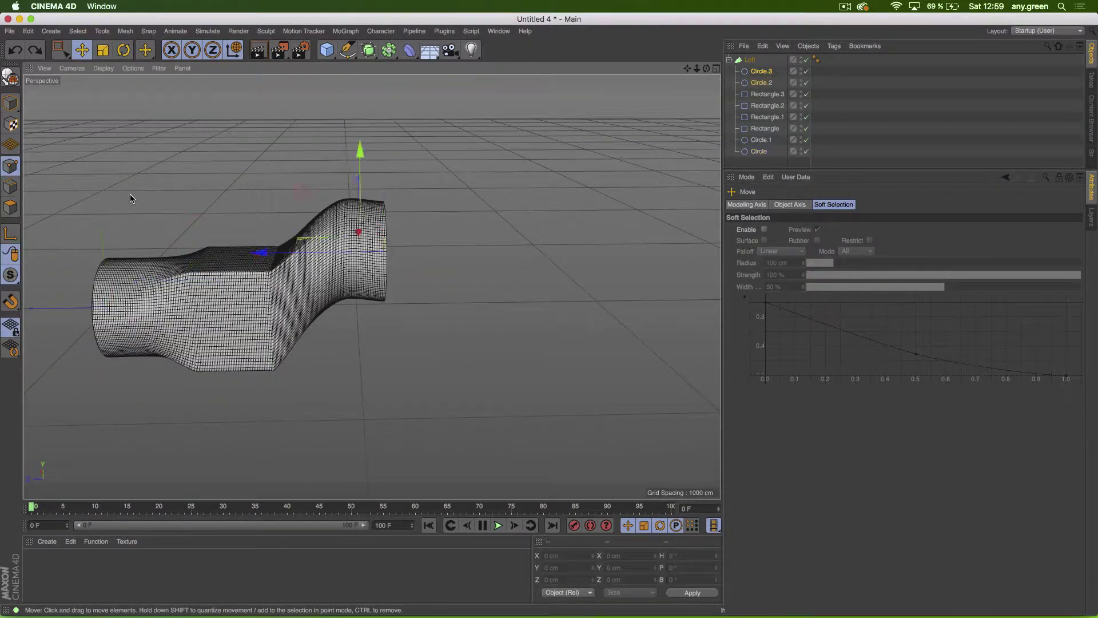
key(super+z)
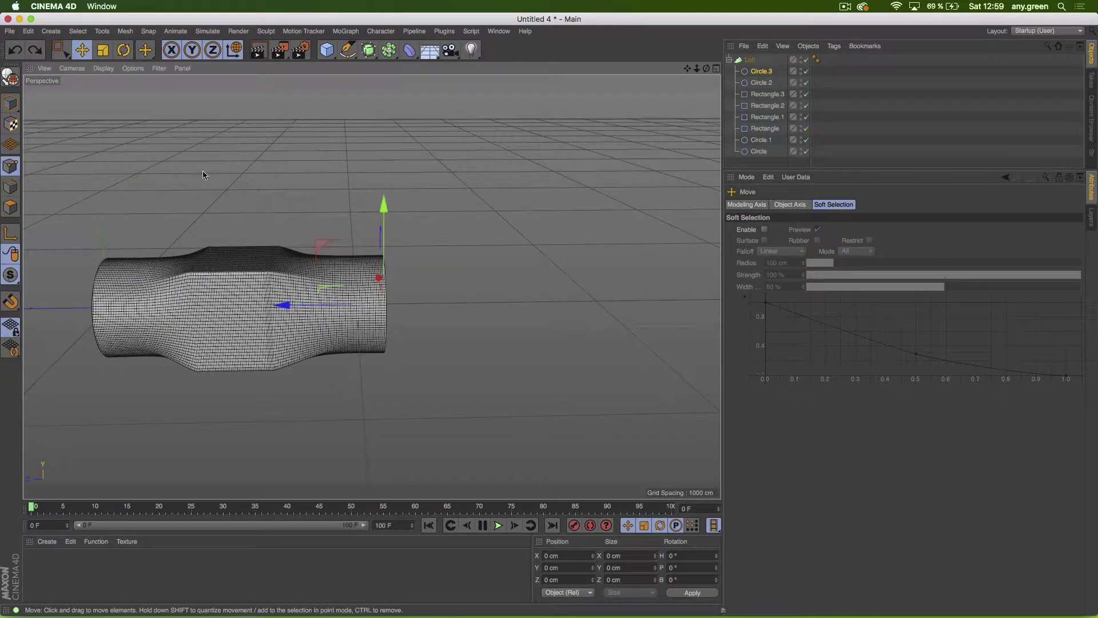
Step: Scale down Circle.3 and Circle together so both ends of the straight loft taper
ctrl+click(759, 151)
key(t)
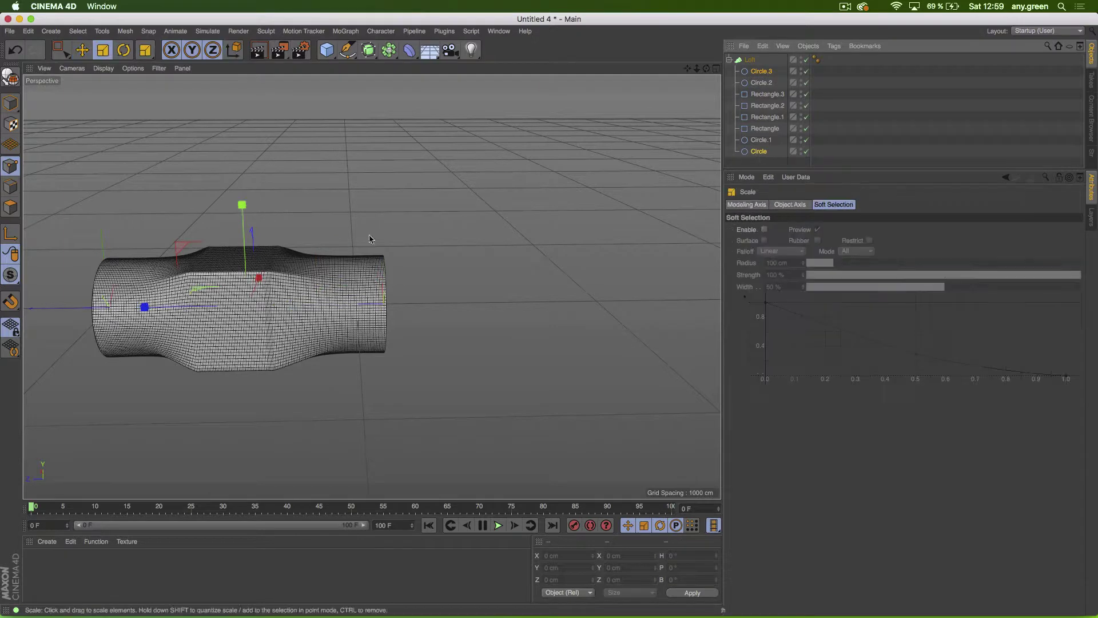
alt+drag(169, 270, 252, 253)
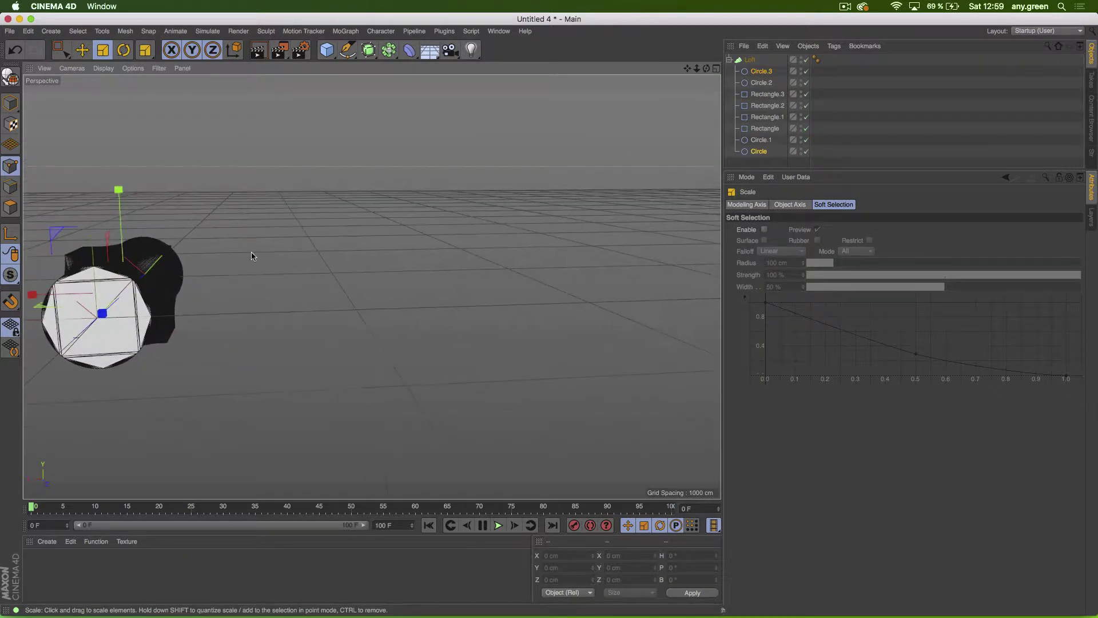
drag(86, 243, 102, 264)
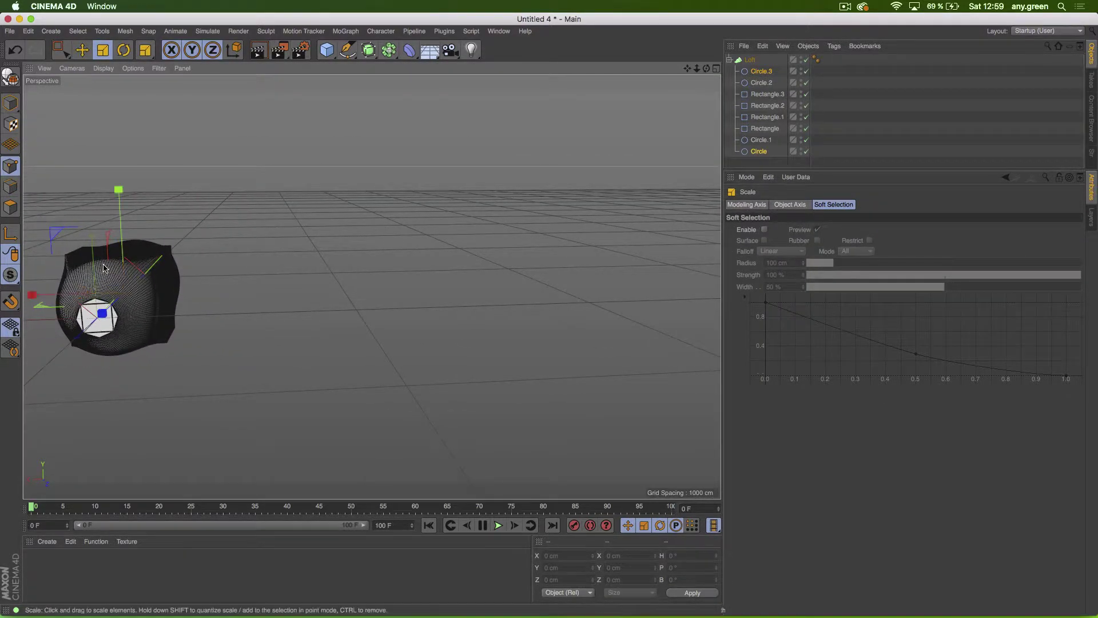
alt+drag(165, 286, 68, 306)
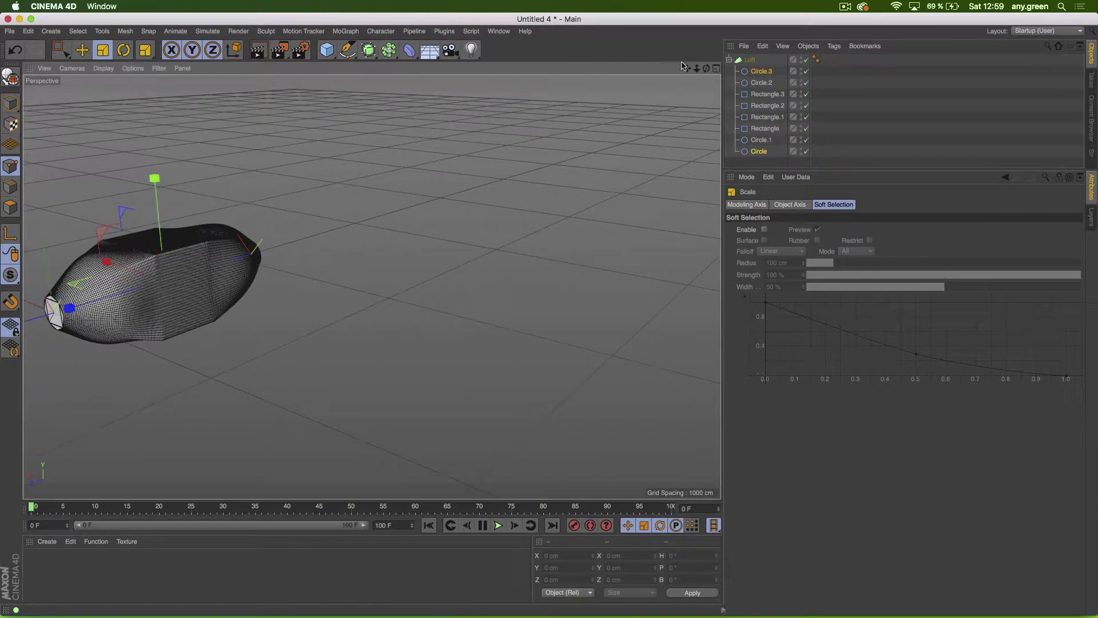
Step: Try the loft's Loop option, examine its open ends, and undo it
click(743, 60)
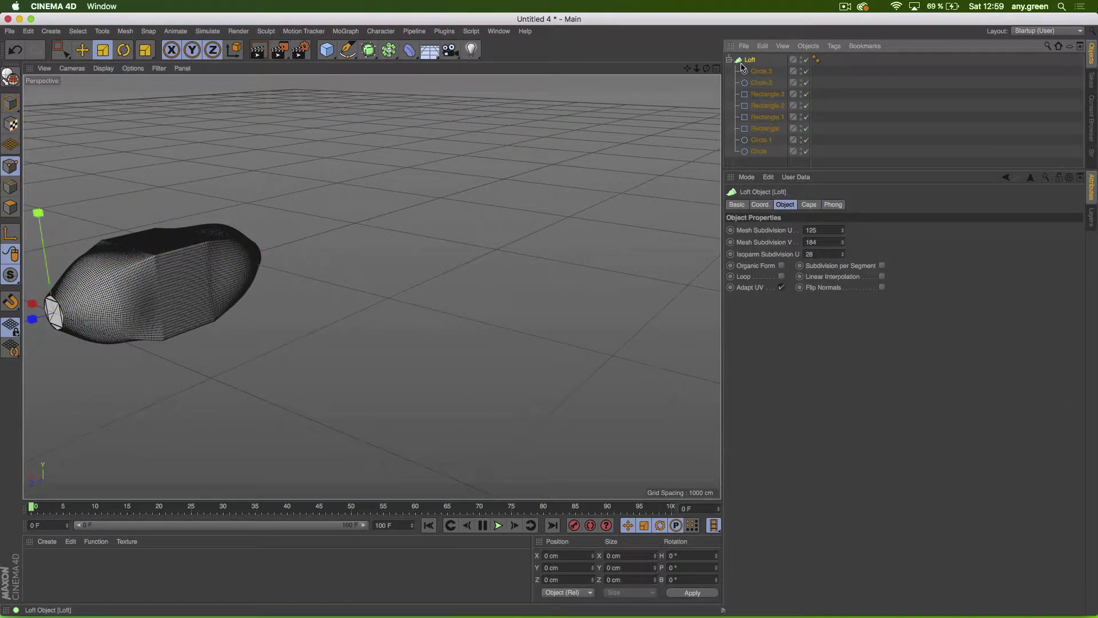
click(781, 276)
alt+drag(177, 367, 257, 289)
scroll(303, 293, up, 5)
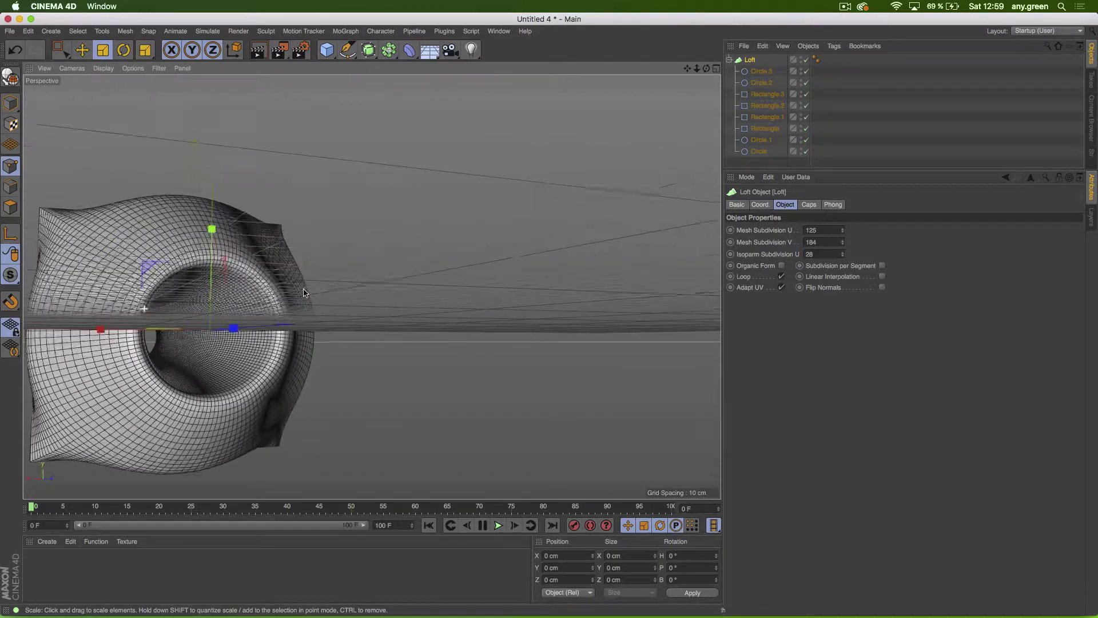
scroll(303, 293, down, 5)
alt+drag(275, 326, 560, 175)
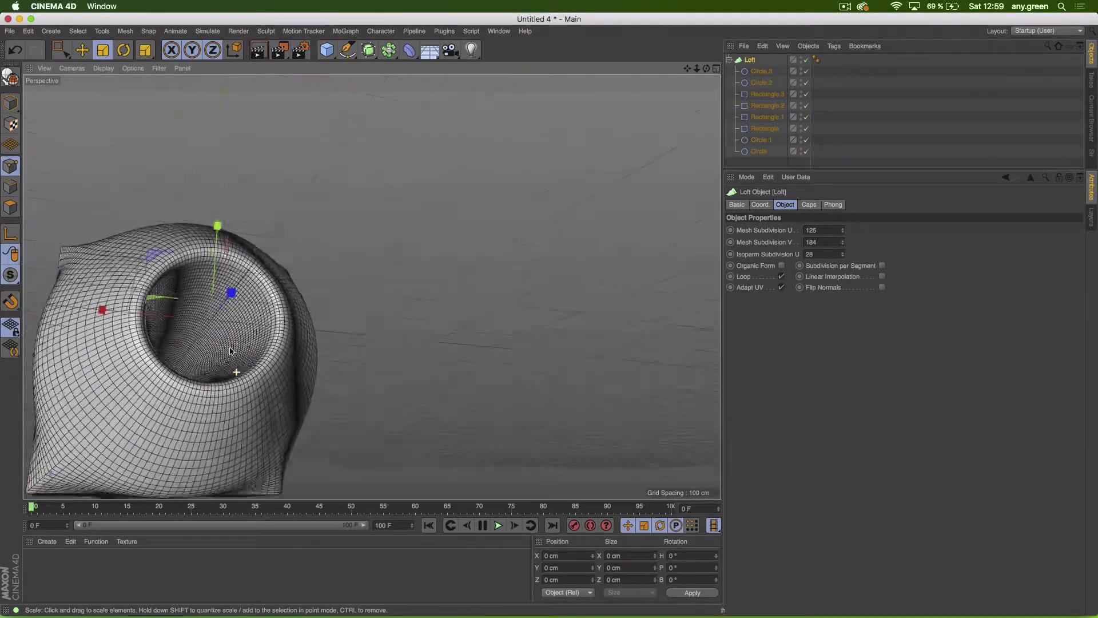
scroll(331, 341, down, 2)
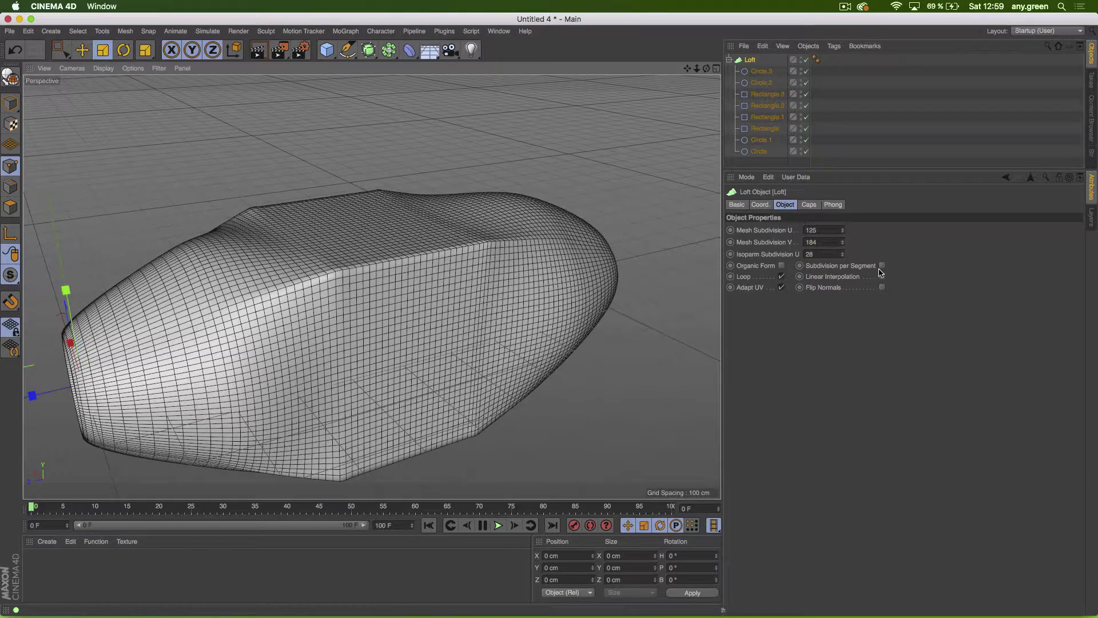
click(808, 205)
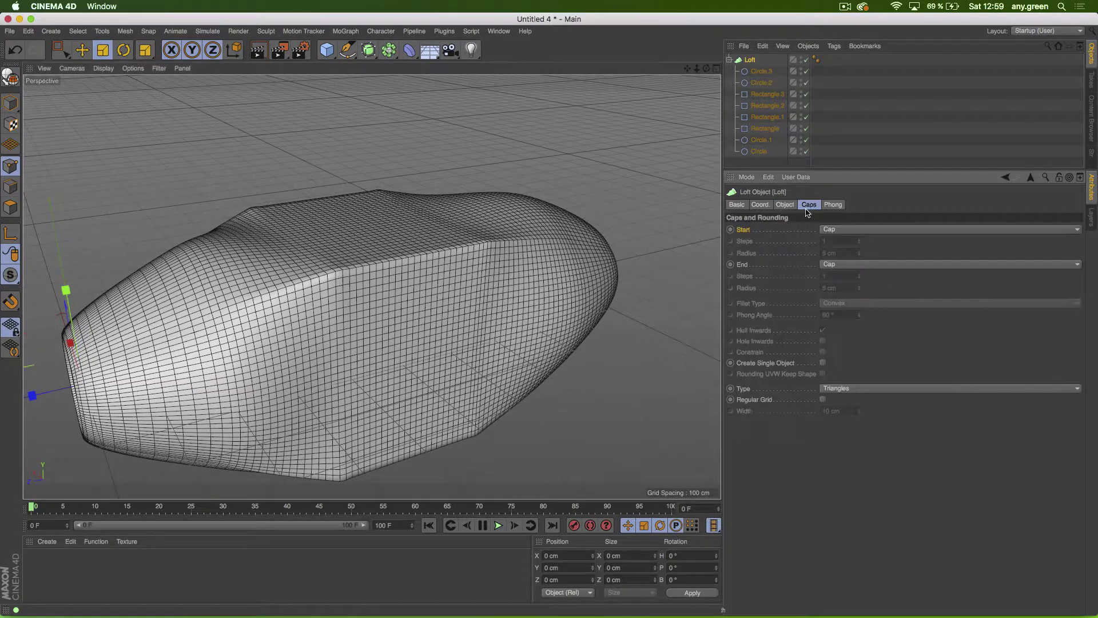
key(super+z)
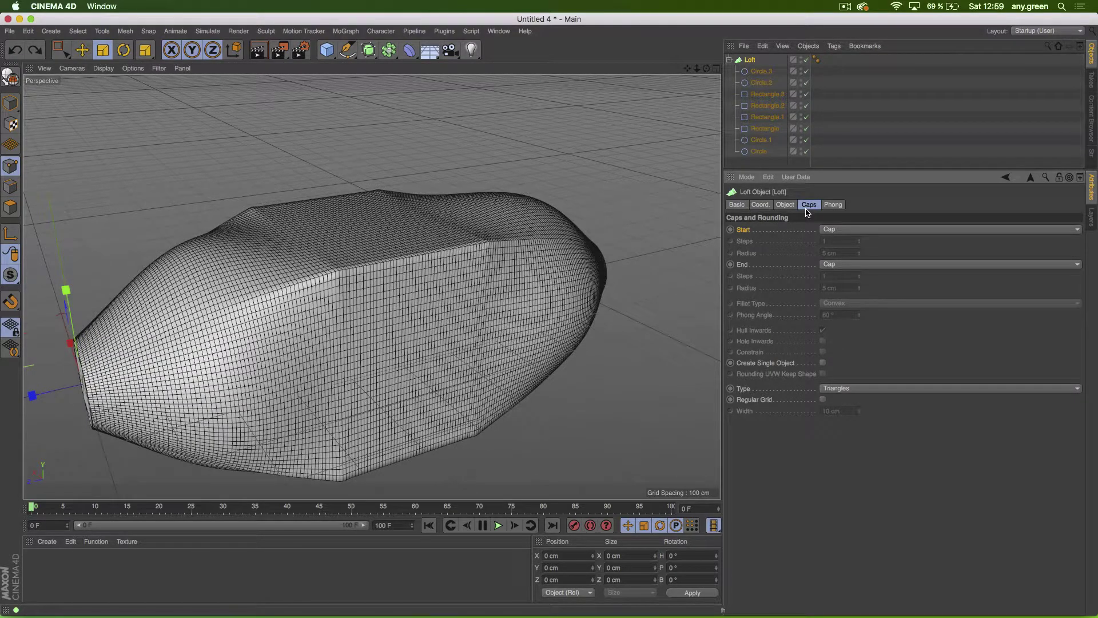
Step: Display the loft's capped end with smooth shading and no mesh lines
alt+drag(623, 313, 325, 276)
scroll(518, 298, up, 5)
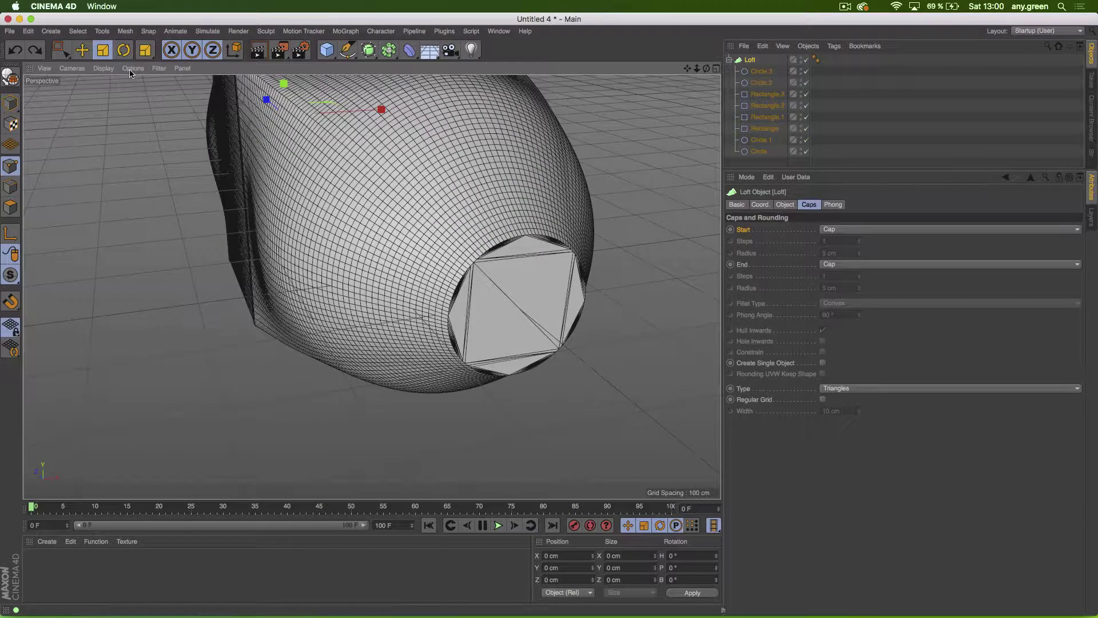
click(131, 72)
click(124, 86)
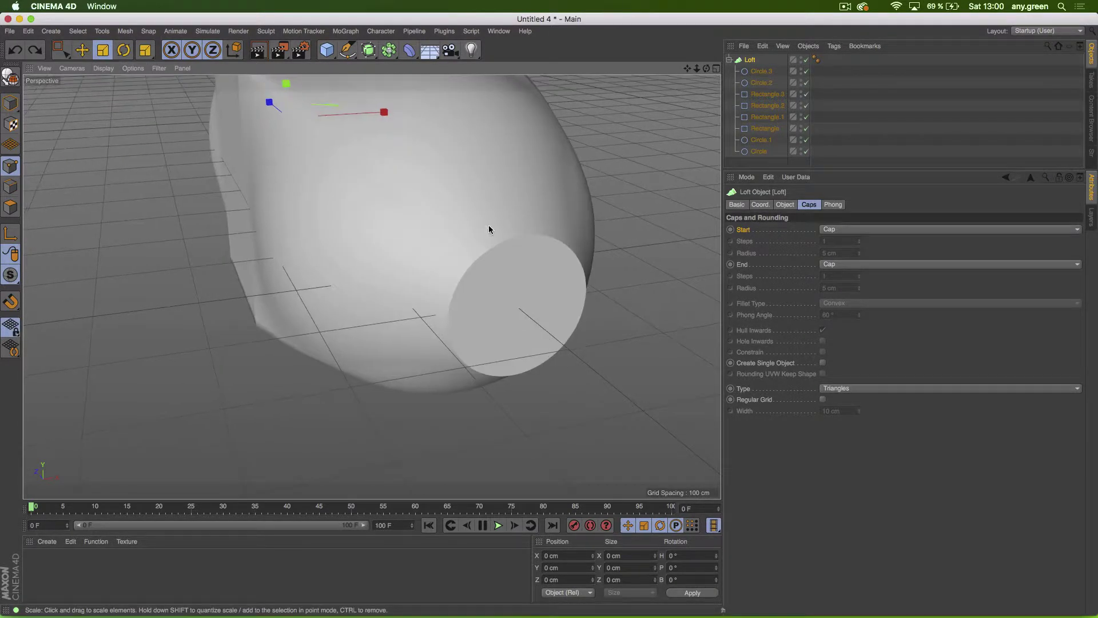
scroll(489, 229, up, 2)
Step: Set the loft's Start cap to Fillet Cap with 7 steps and a 22 cm radius, and enable Create Single Object
click(856, 229)
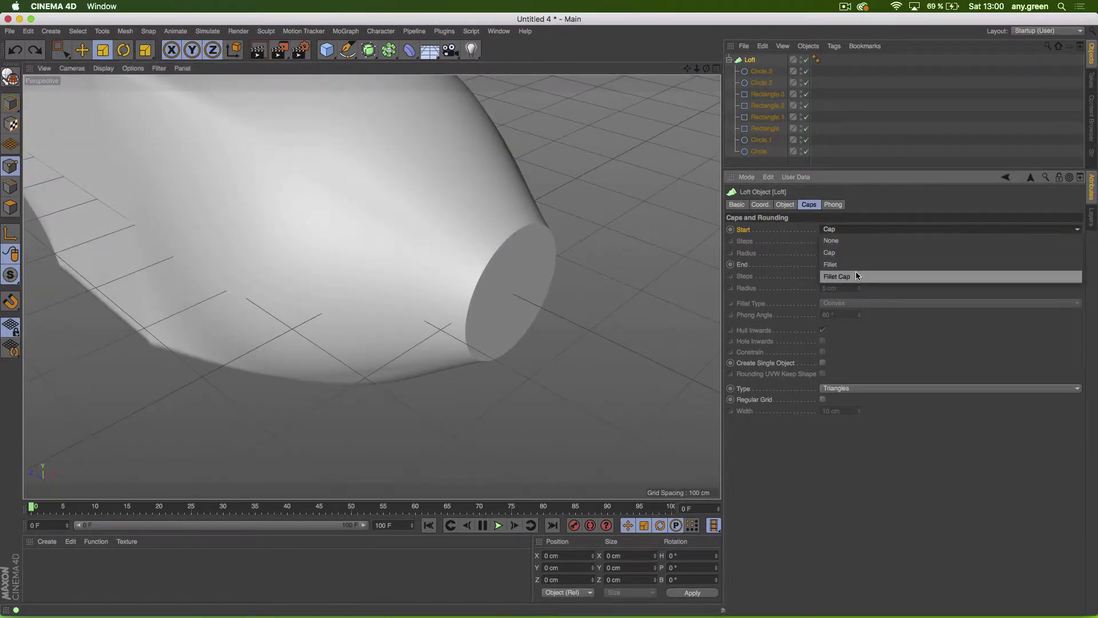
click(856, 275)
drag(859, 253, 859, 243)
click(859, 239)
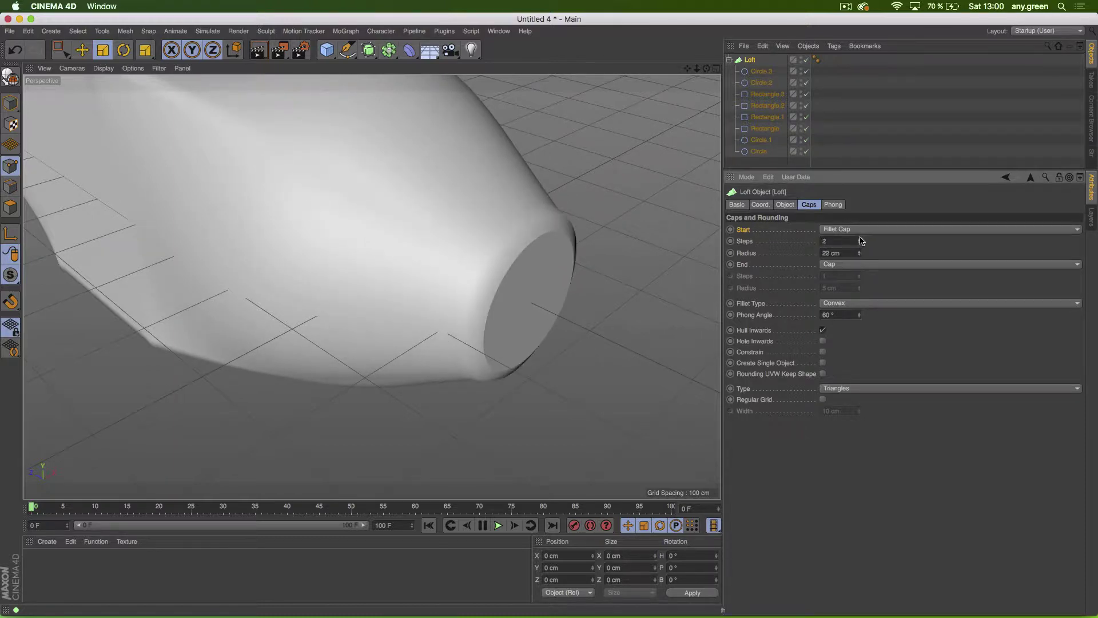
click(860, 238)
click(860, 238)
click(860, 238)
click(860, 239)
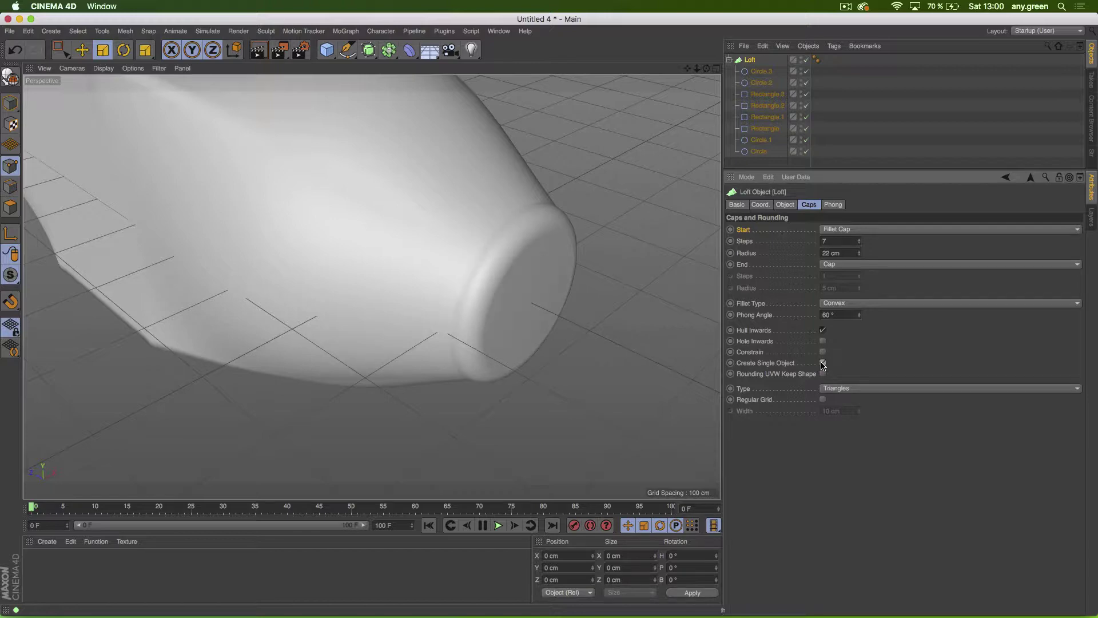
Step: Delete the loft together with all its circle and rectangle splines
alt+drag(559, 270, 470, 267)
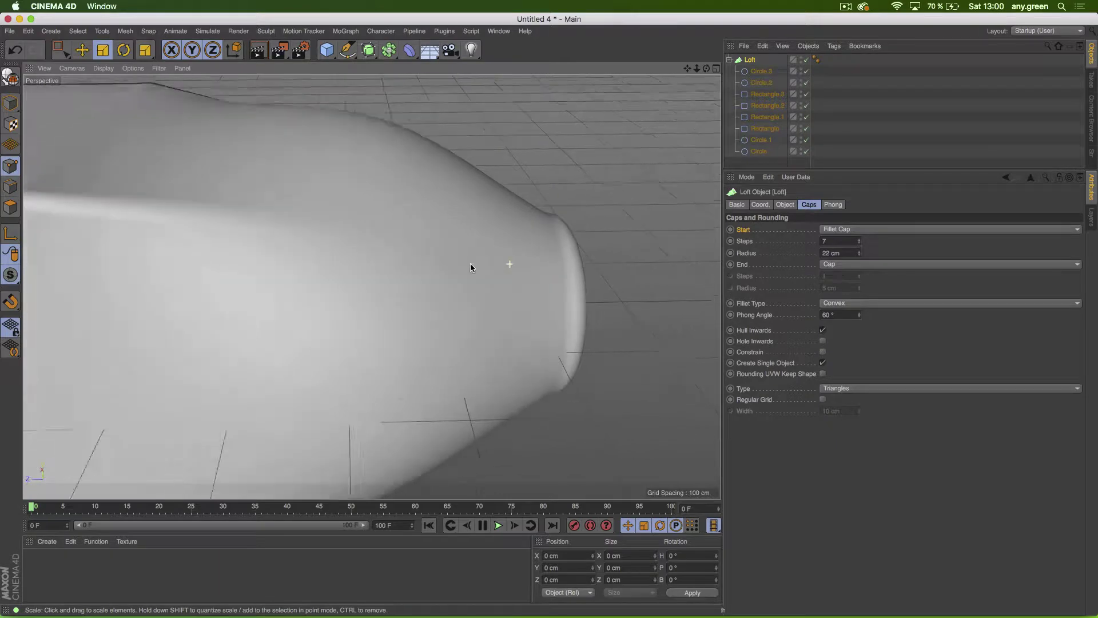
alt+right_drag(470, 267, 358, 282)
alt+right_drag(283, 286, 396, 330)
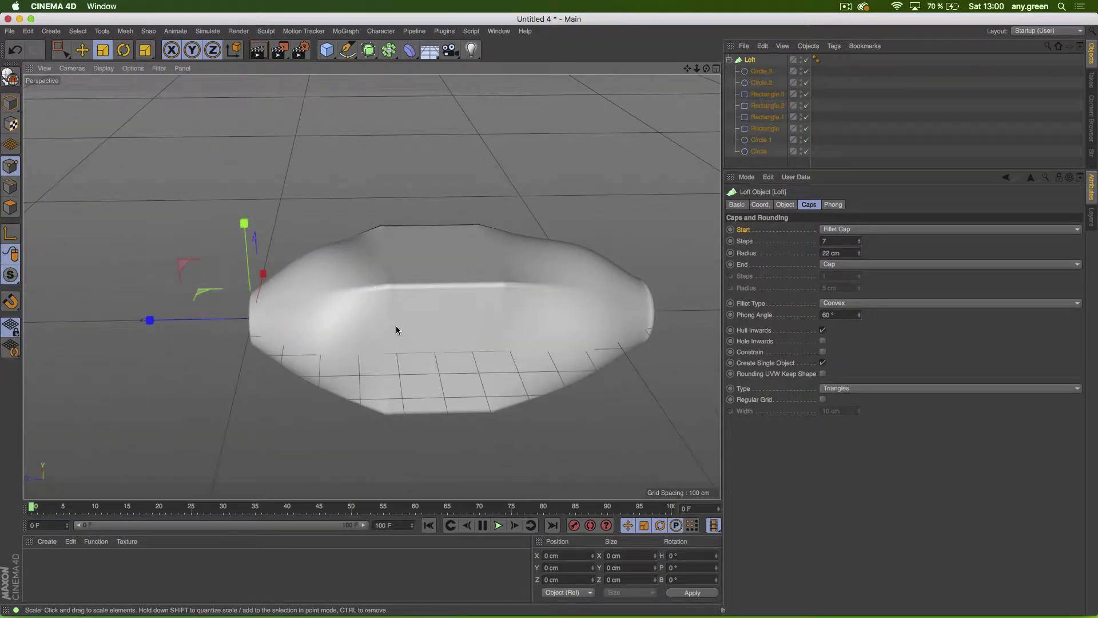
mouse_move(395, 326)
alt+mouse_down()
mouse_move(571, 318)
mouse_move(413, 329)
alt+mouse_up()
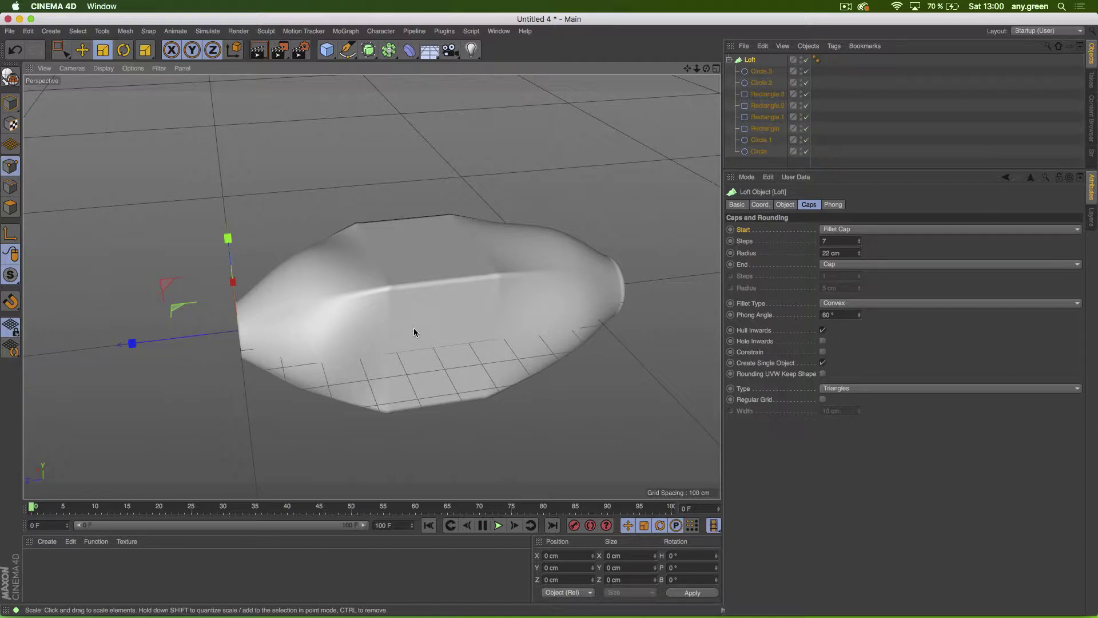
click(785, 204)
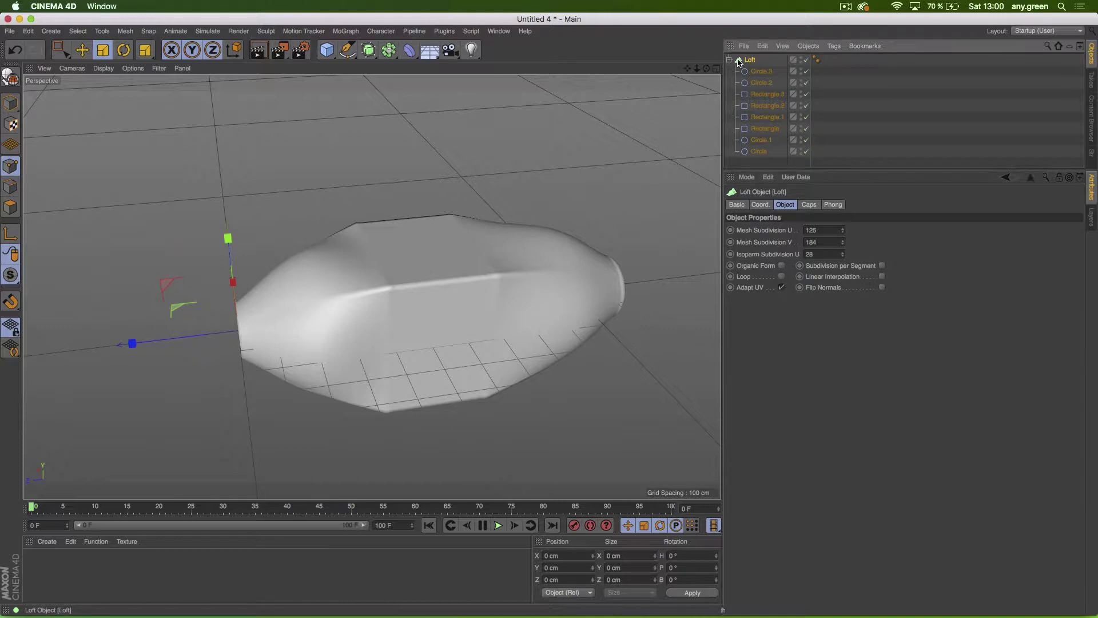
key(Delete)
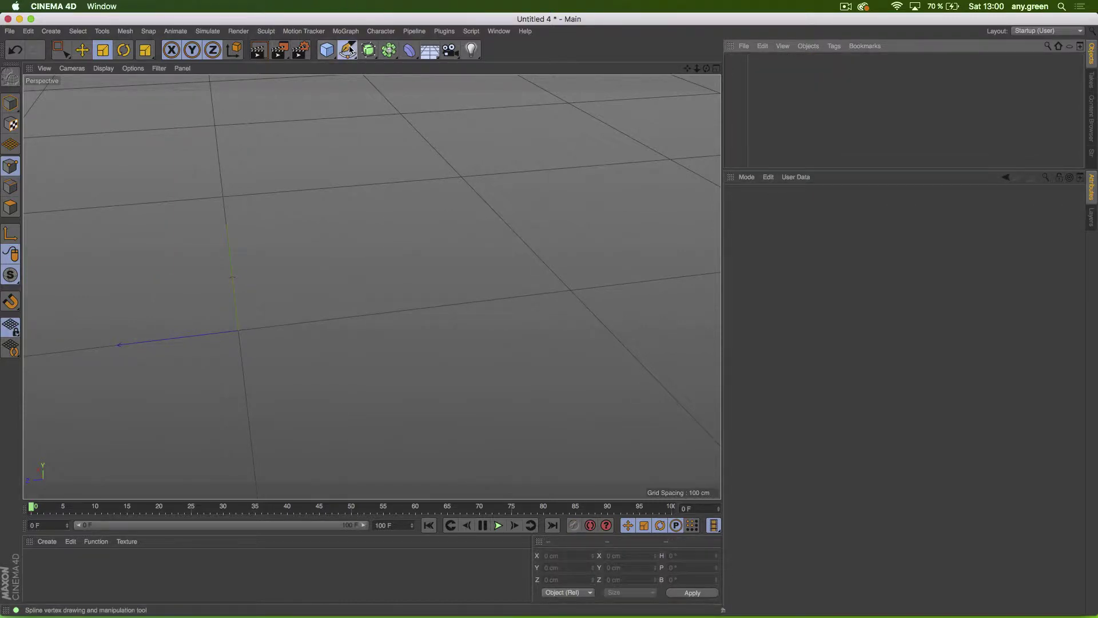
Step: Add a circle spline and rotate it -90° in pitch so it lies flat
drag(348, 50, 482, 90)
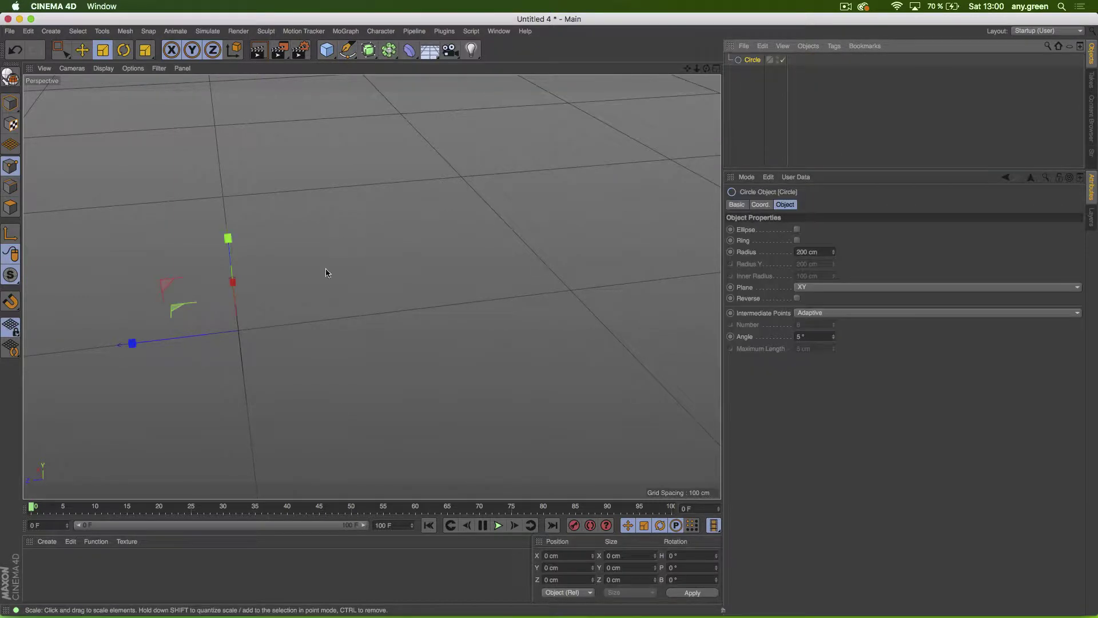
alt+drag(260, 309, 189, 311)
key(r)
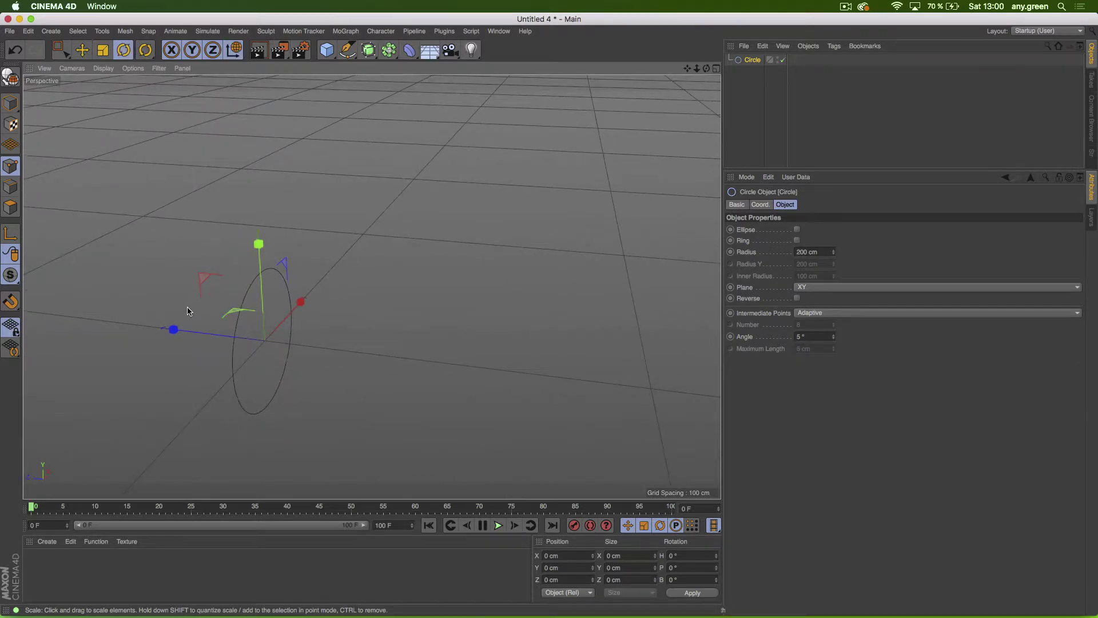
drag(303, 331, 233, 265)
key(super+z)
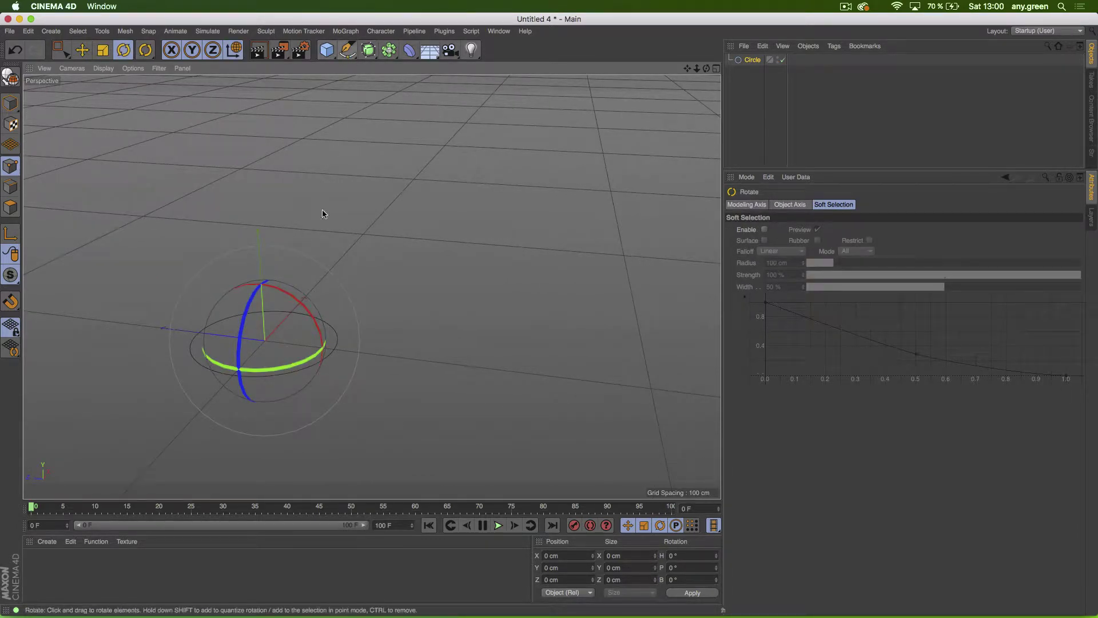
Step: Stack two copies of the circle upward and scale the top copy to a radius of about 184 cm
key(e)
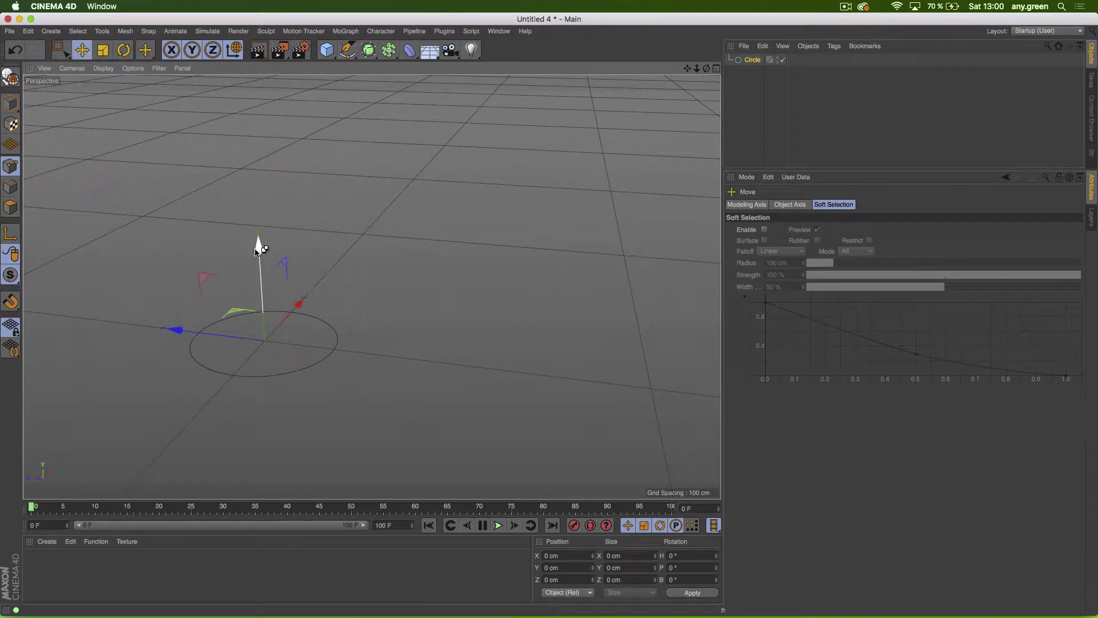
ctrl+drag(258, 246, 259, 216)
key(t)
drag(432, 205, 404, 223)
Step: Add a star spline, lay it flat above the circles and stack two copies higher up
click(347, 50)
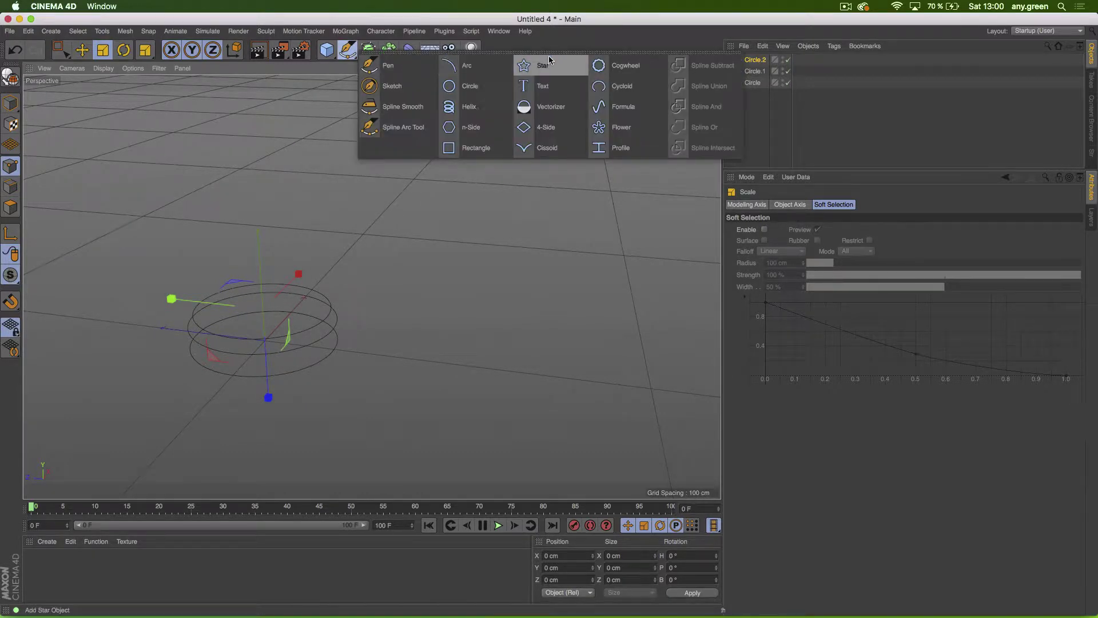
click(524, 65)
key(r)
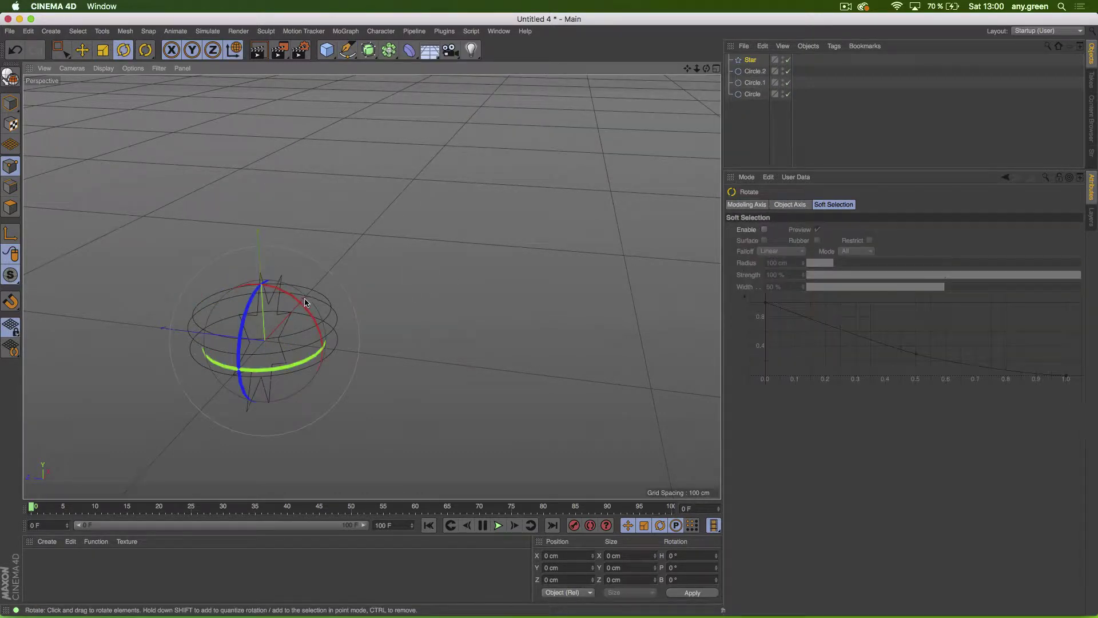
drag(305, 303, 228, 311)
key(e)
drag(260, 277, 263, 85)
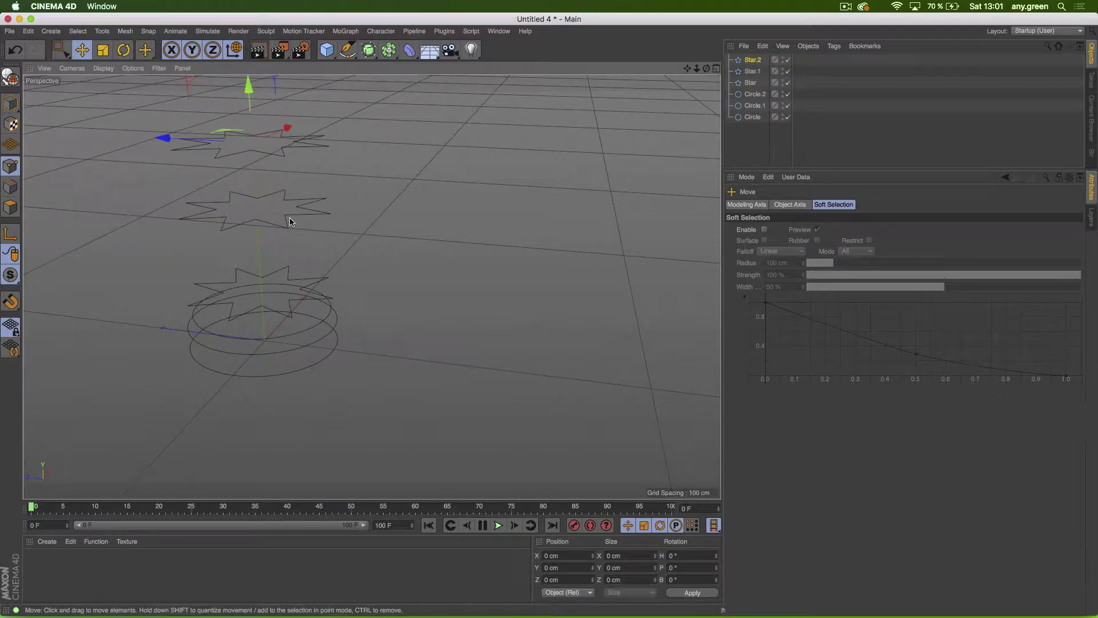
Step: Scale down the two upper stars together, and shrink the topmost one further to an outer radius of about 125 cm
click(11, 103)
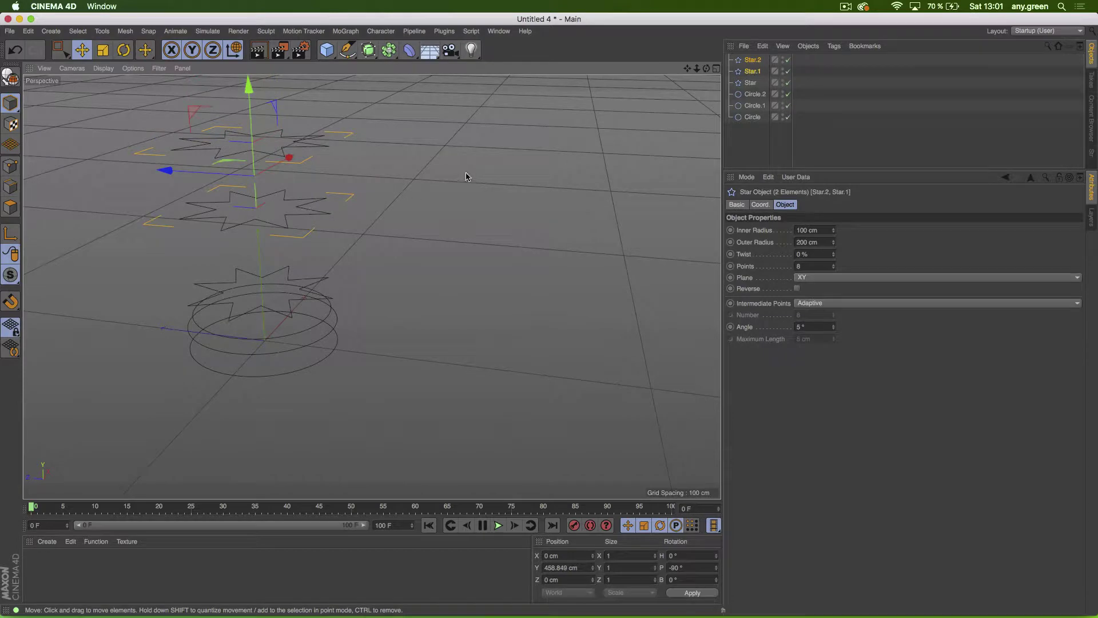
key(t)
drag(466, 177, 399, 187)
click(314, 129)
click(286, 150)
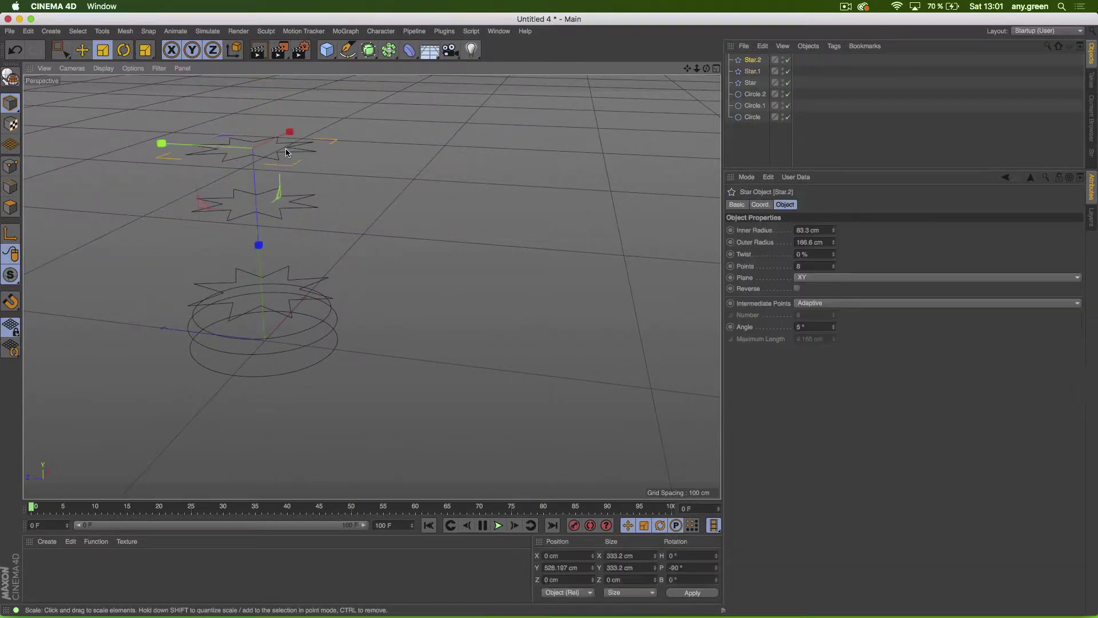
drag(421, 105, 330, 311)
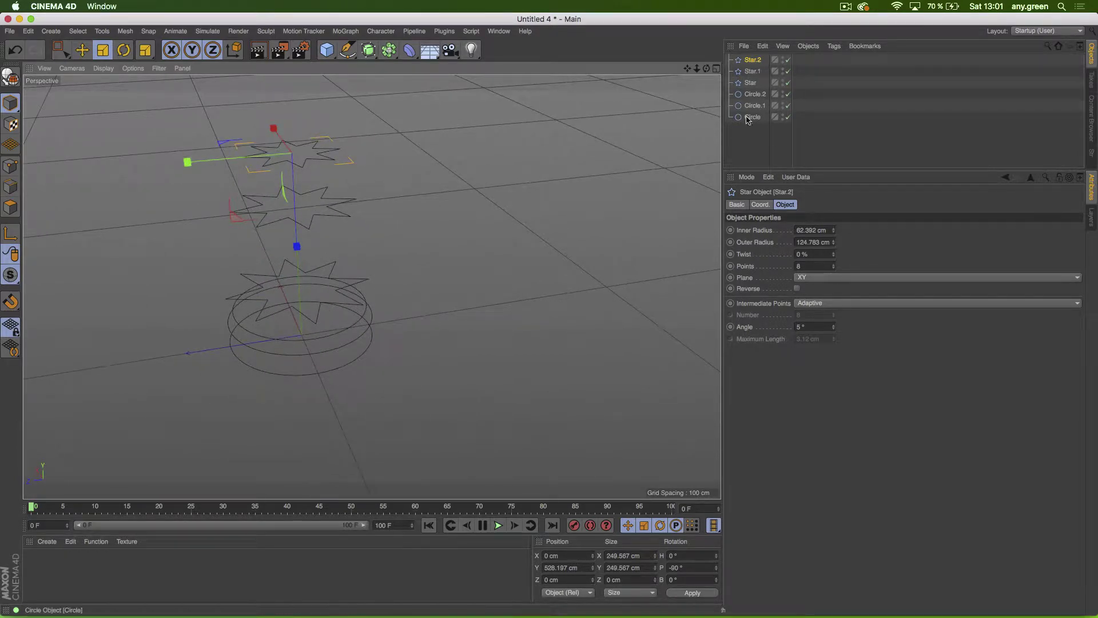
Step: Add a Loft generator and place all three stars and three circles inside it
click(370, 50)
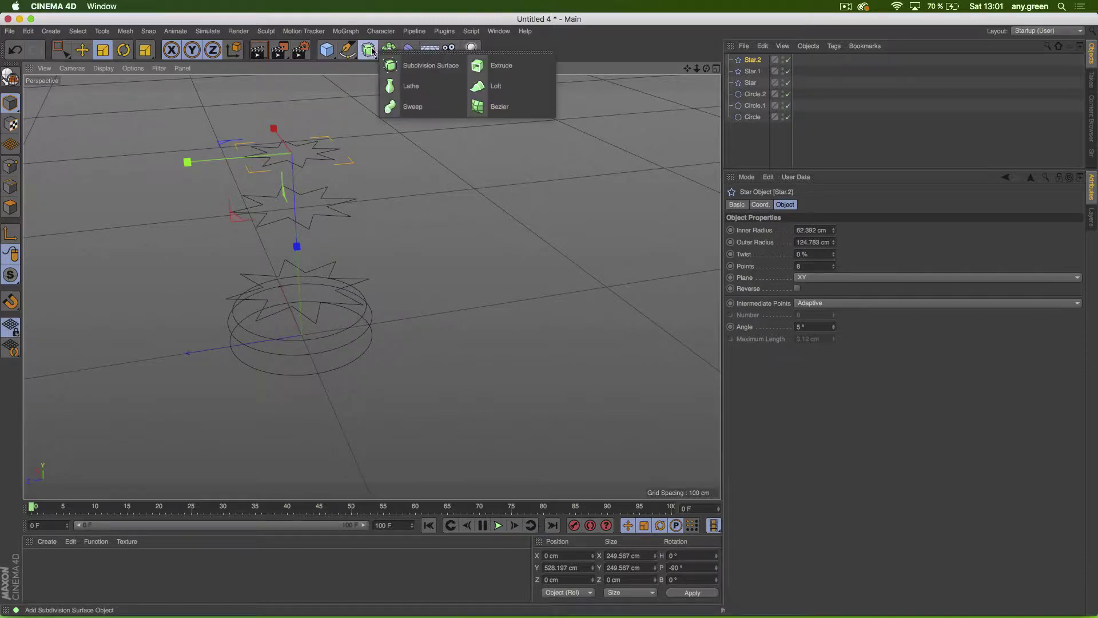
click(520, 85)
drag(749, 82, 751, 60)
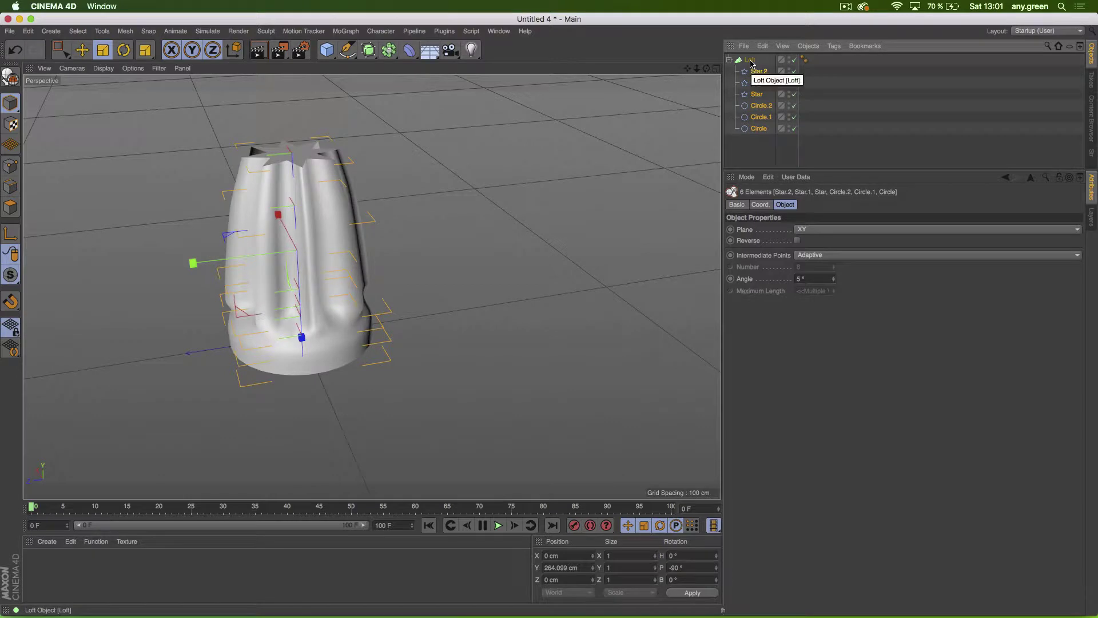
click(850, 147)
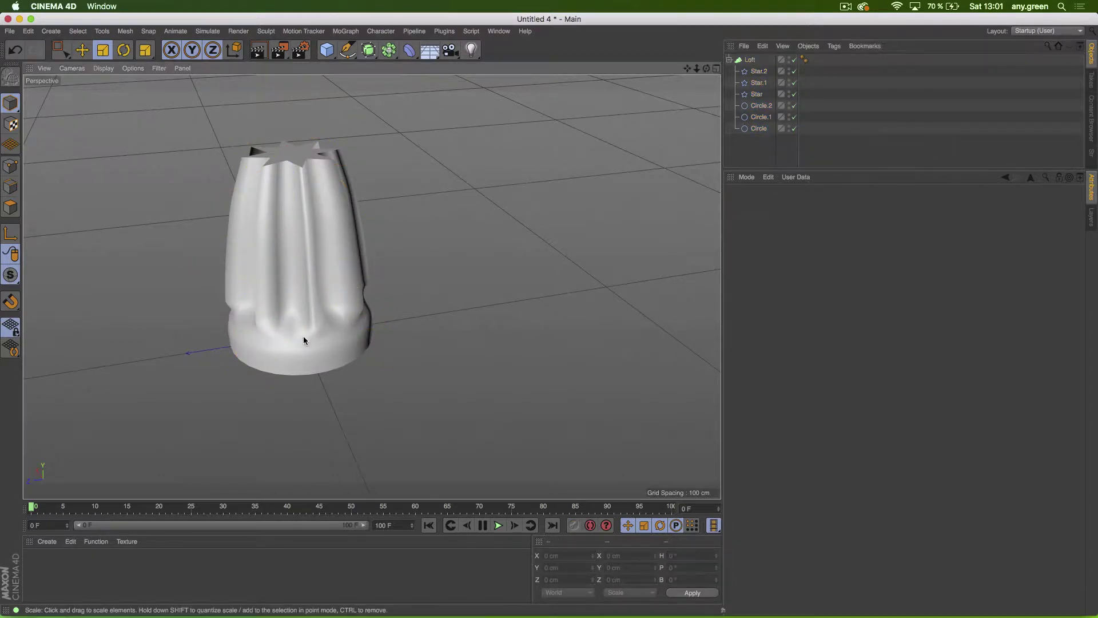
Step: Rotate the three base circles together about the vertical axis to a bank of 180°
alt+drag(303, 335, 311, 276)
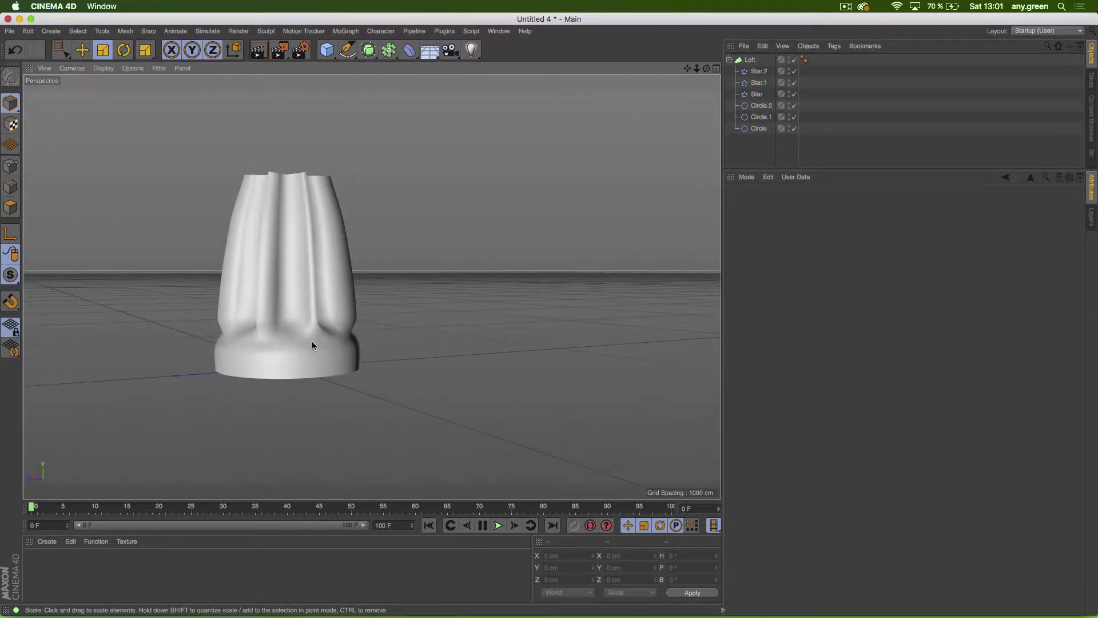
alt+drag(312, 344, 282, 372)
click(761, 106)
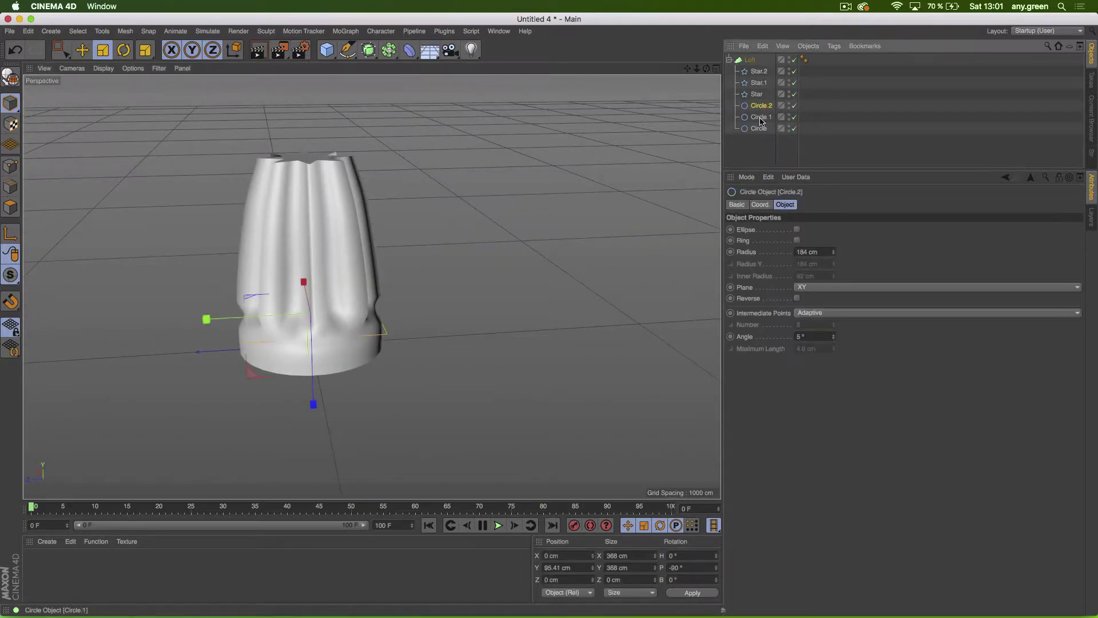
shift+click(758, 129)
key(r)
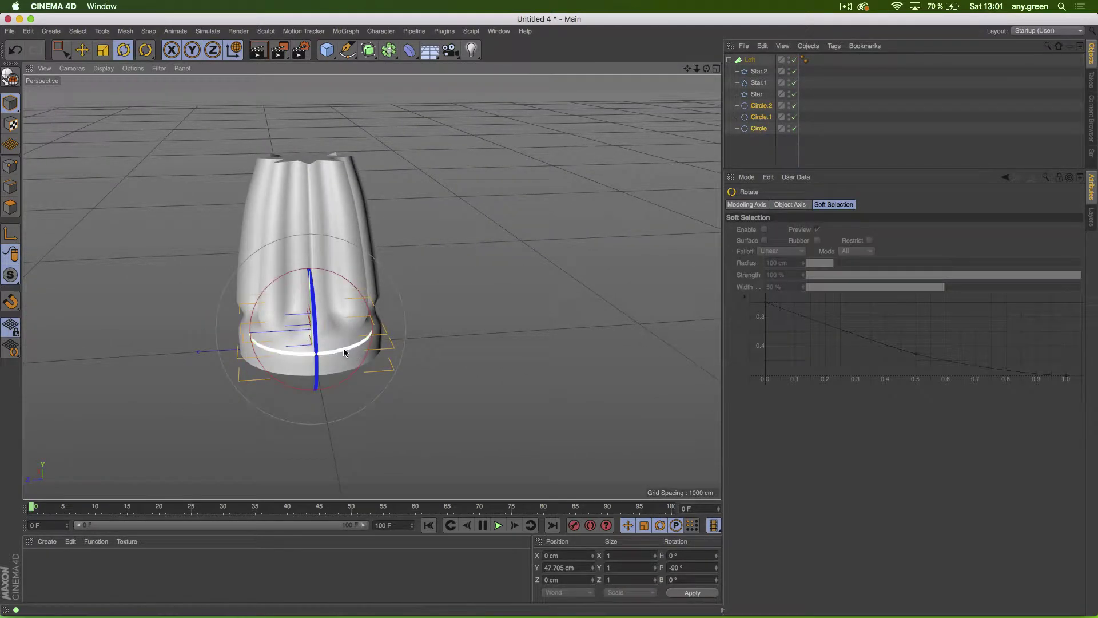
drag(344, 348, 366, 313)
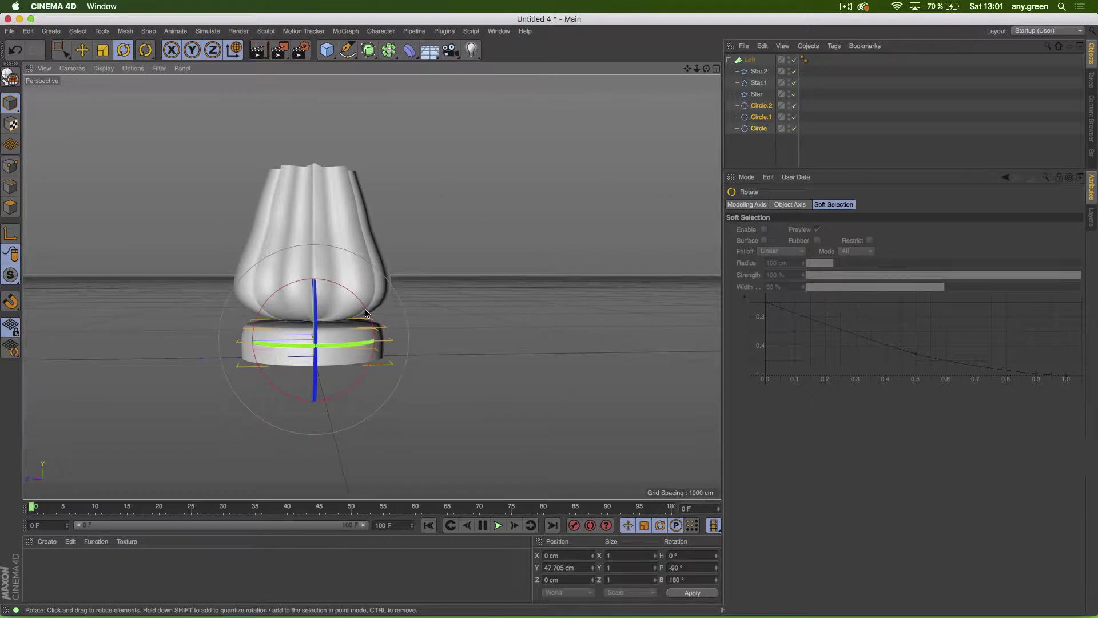
Step: Select the lowest circle and disable the Loft generator so only its splines are displayed
click(758, 128)
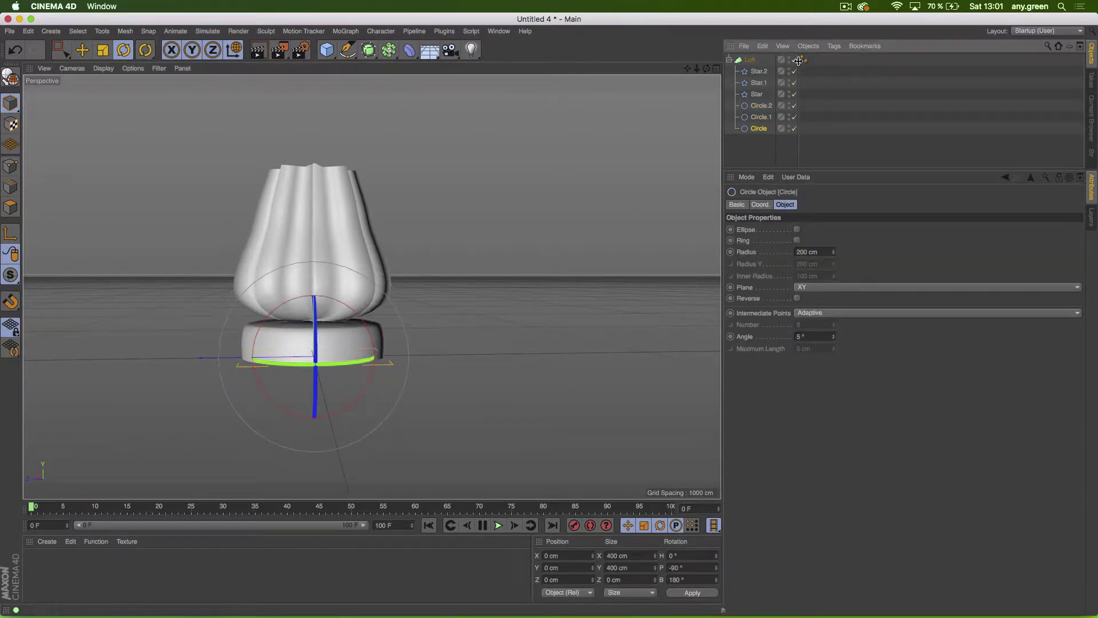
click(795, 59)
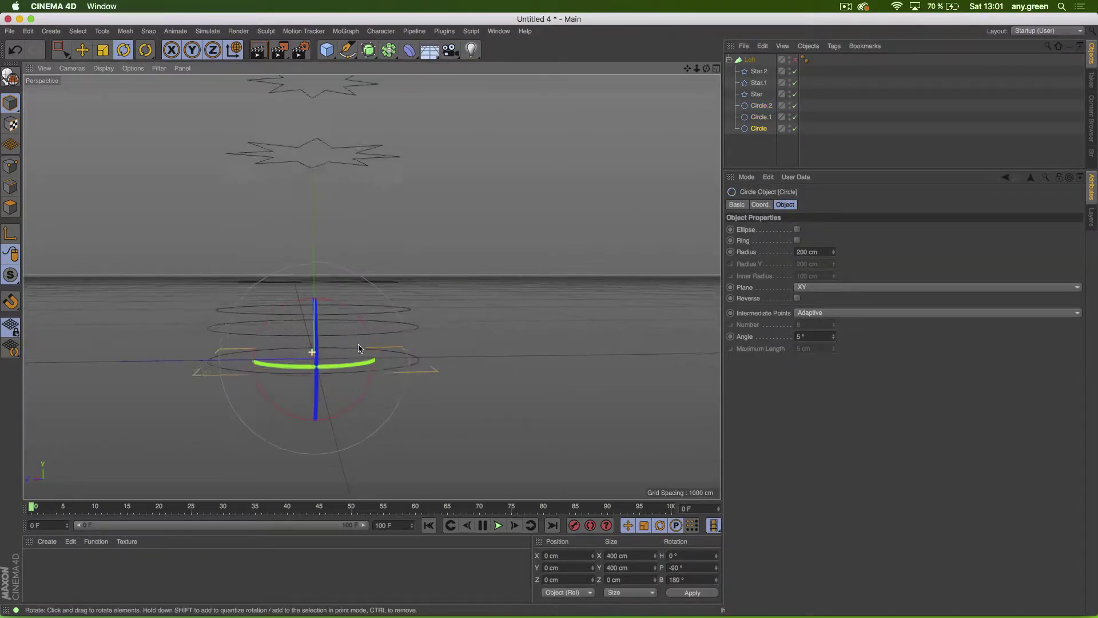
Step: Compare the orientation of the upper circle and the lowest star, then re-enable the Loft generator
alt+drag(377, 316, 357, 379)
click(364, 310)
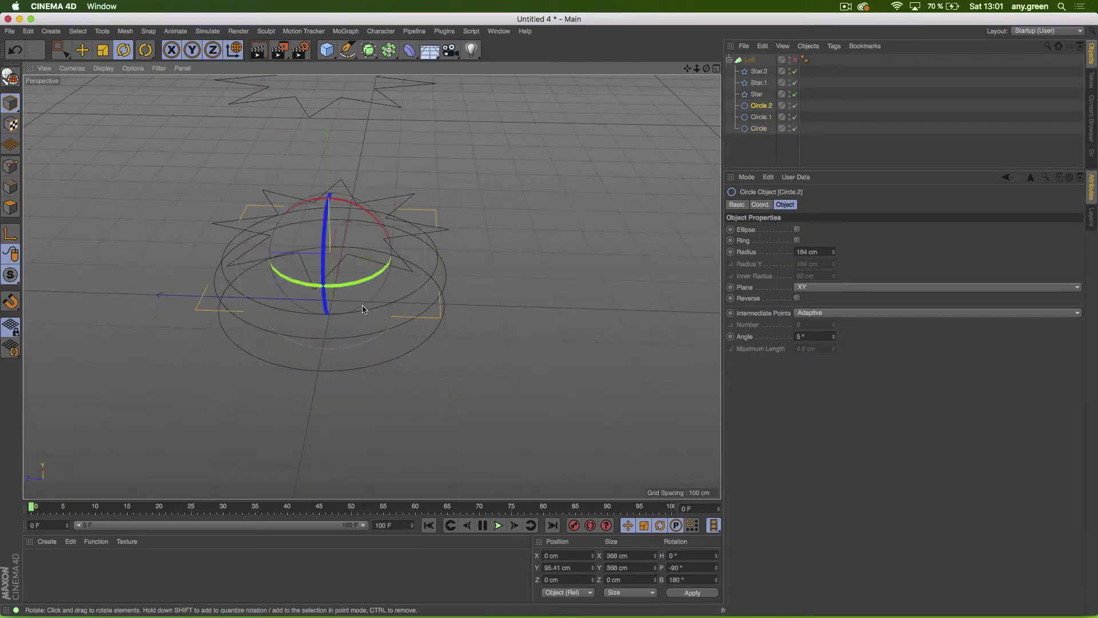
click(406, 239)
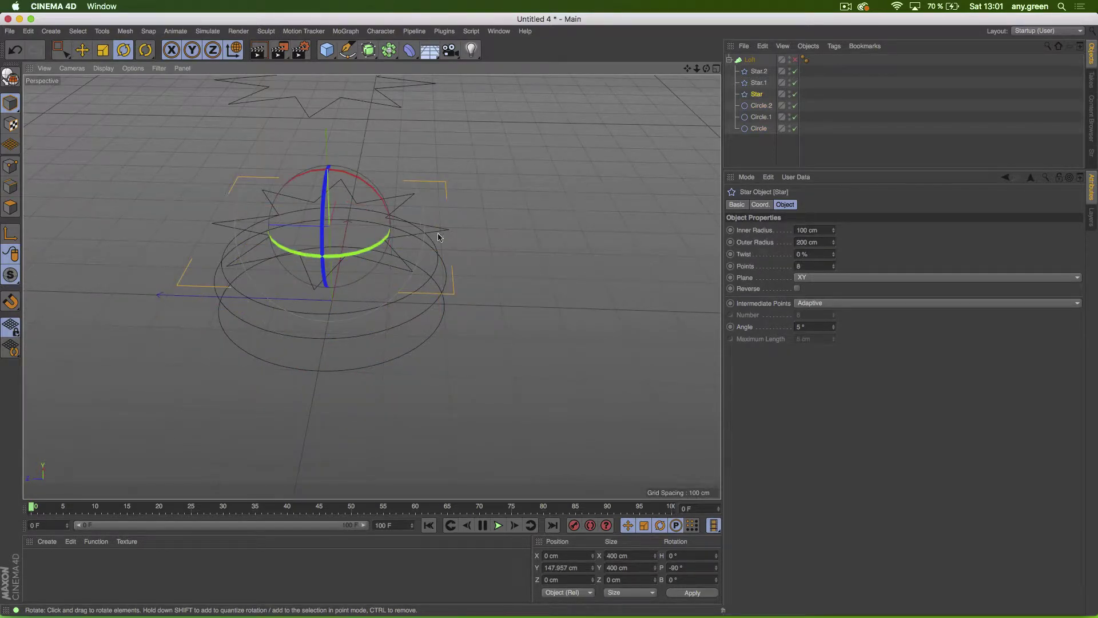
click(579, 240)
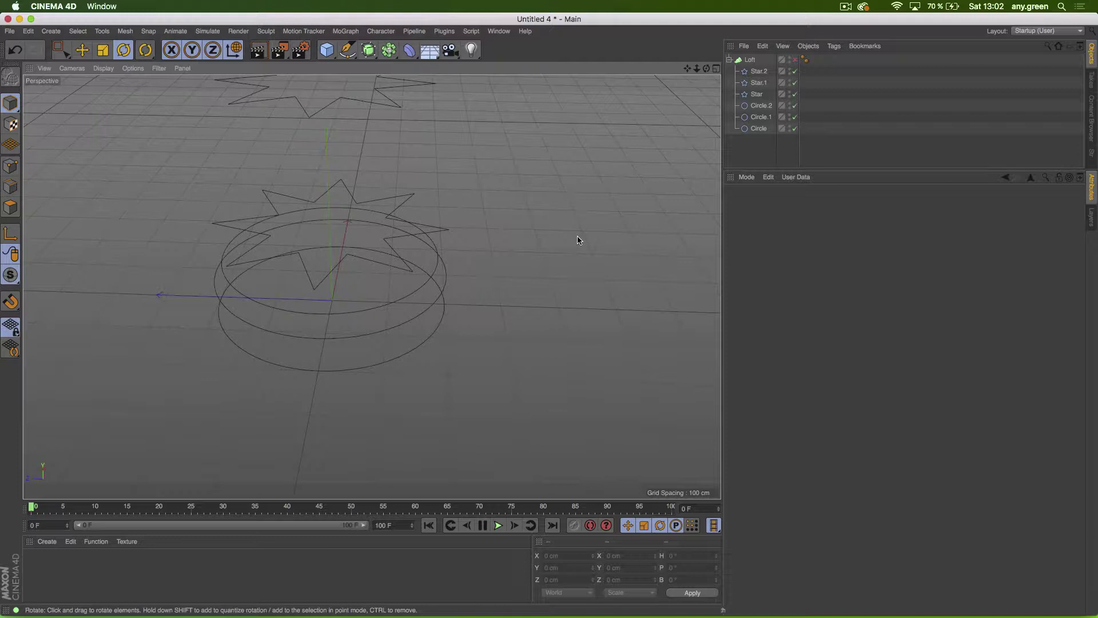
click(795, 60)
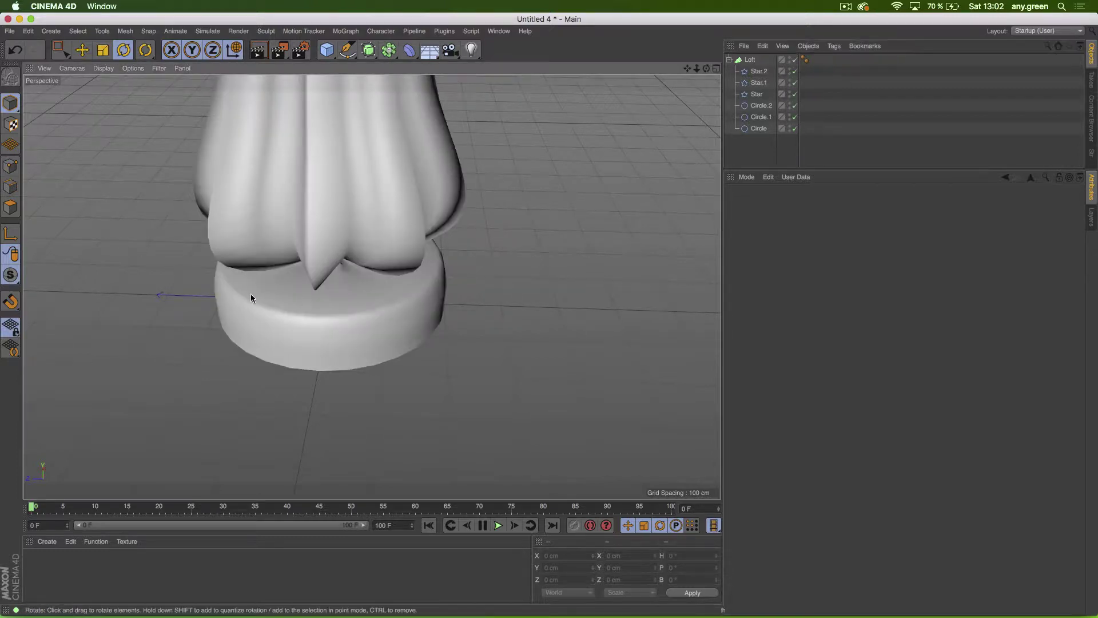
alt+drag(250, 293, 269, 268)
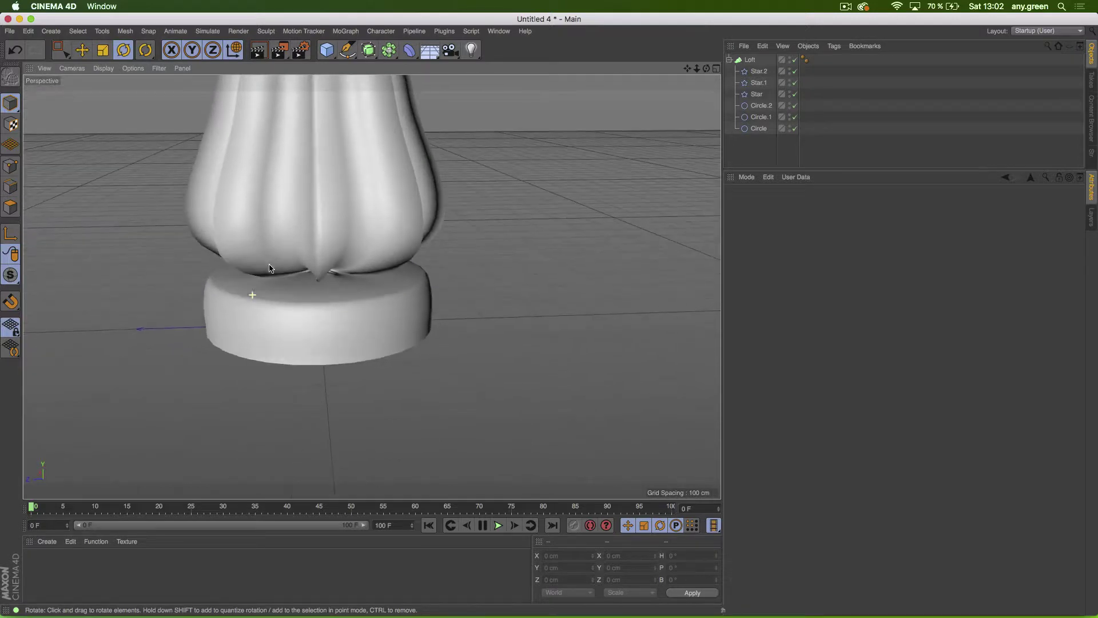
Step: Rotate the three stars together about the vertical axis to a bank of about 182° so the Loft untwists
click(756, 94)
shift+click(760, 70)
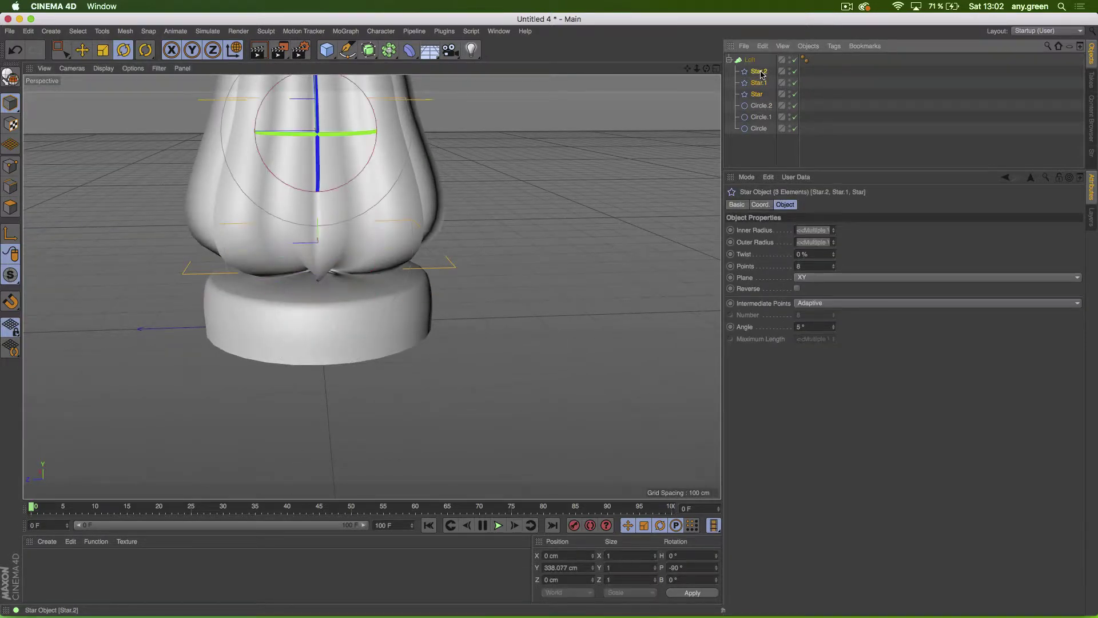
drag(344, 132, 597, 100)
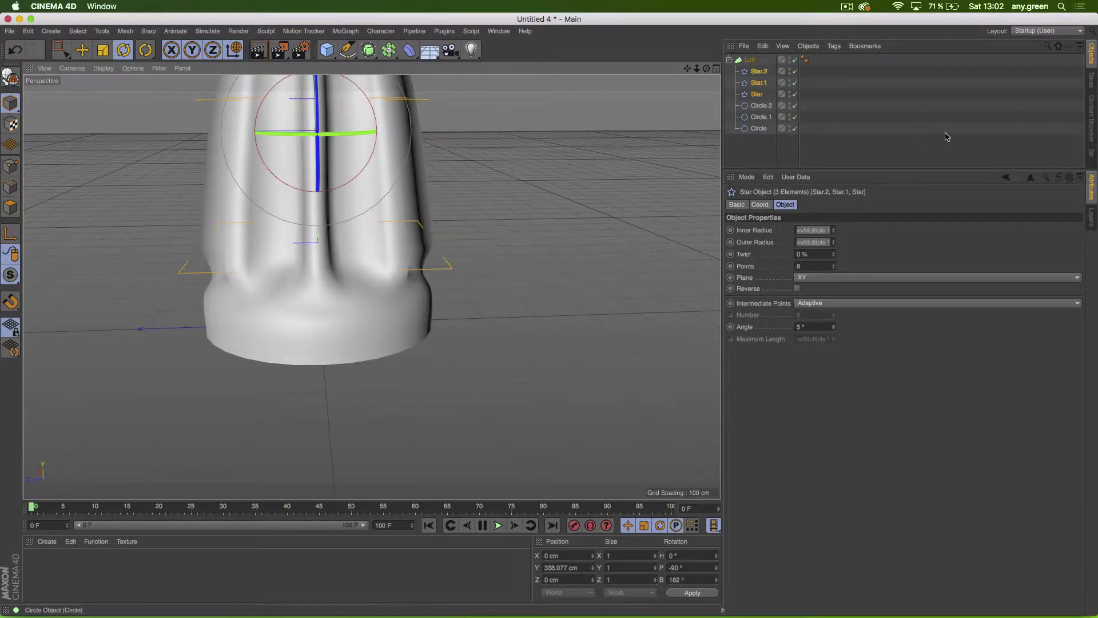
click(759, 148)
alt+right_drag(409, 252, 374, 252)
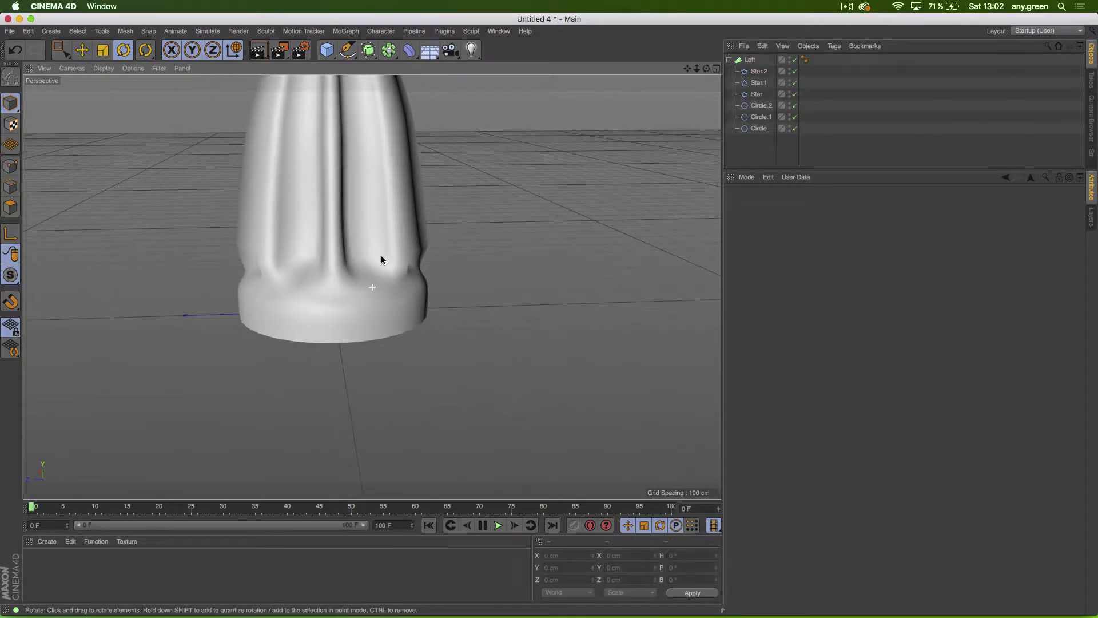
alt+middle_drag(381, 255, 361, 354)
alt+drag(363, 282, 341, 311)
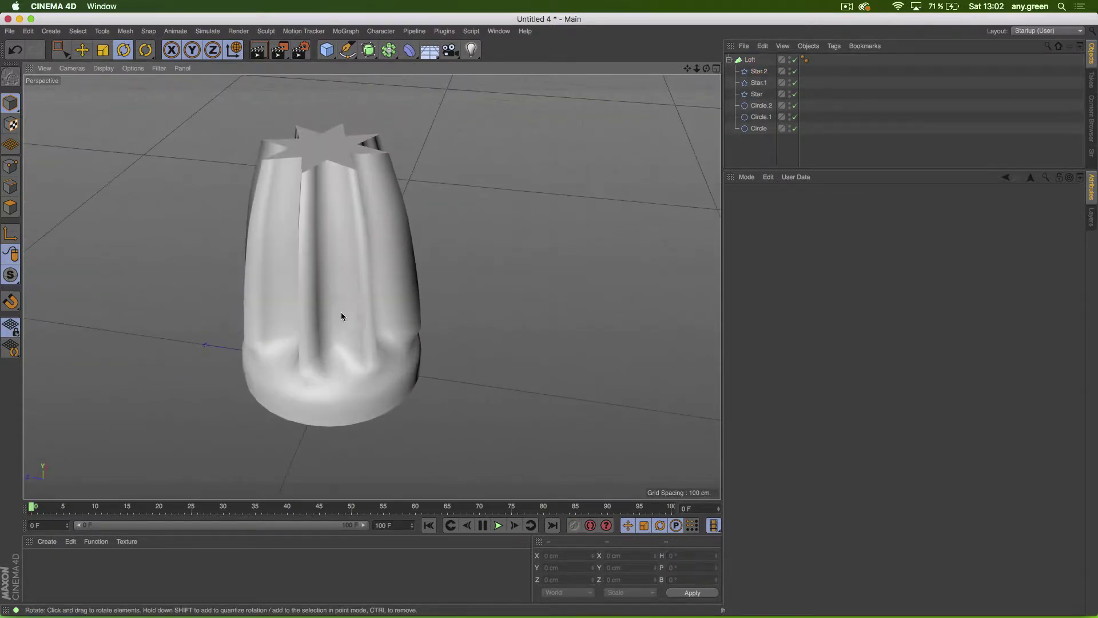
Step: Raise the Loft's Mesh Subdivision U to 279
click(754, 71)
click(749, 59)
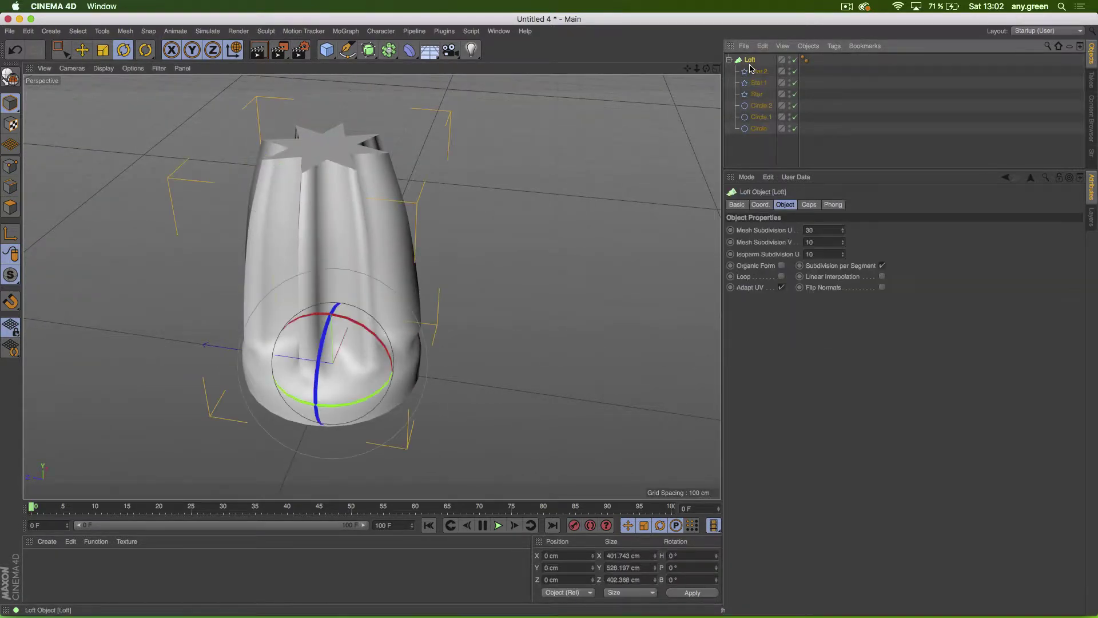
drag(841, 231, 841, 192)
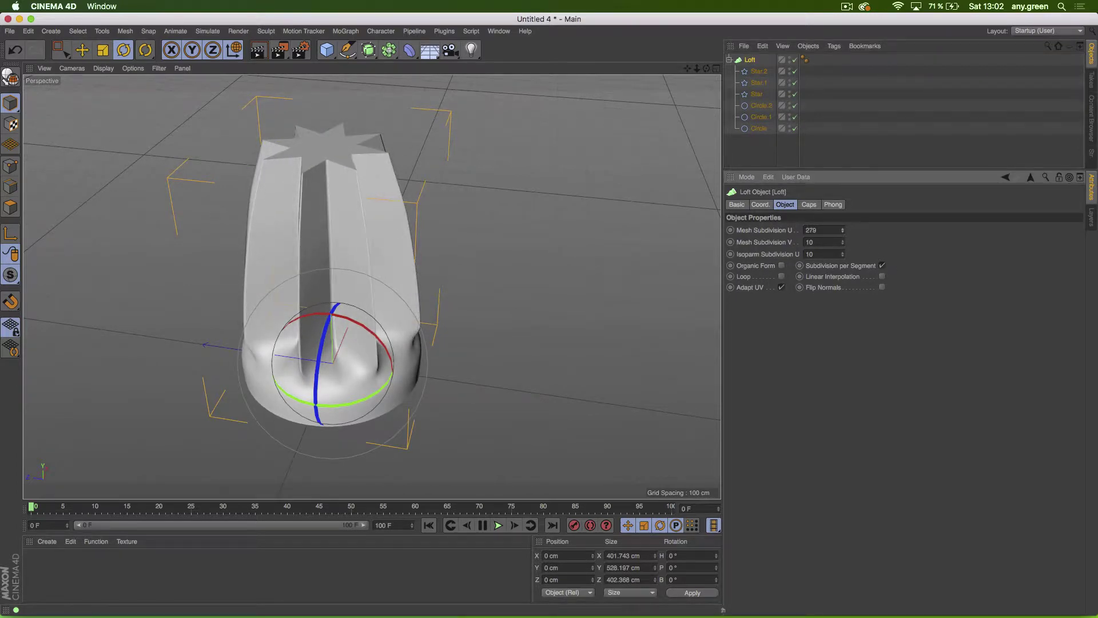
click(790, 150)
alt+drag(368, 240, 409, 222)
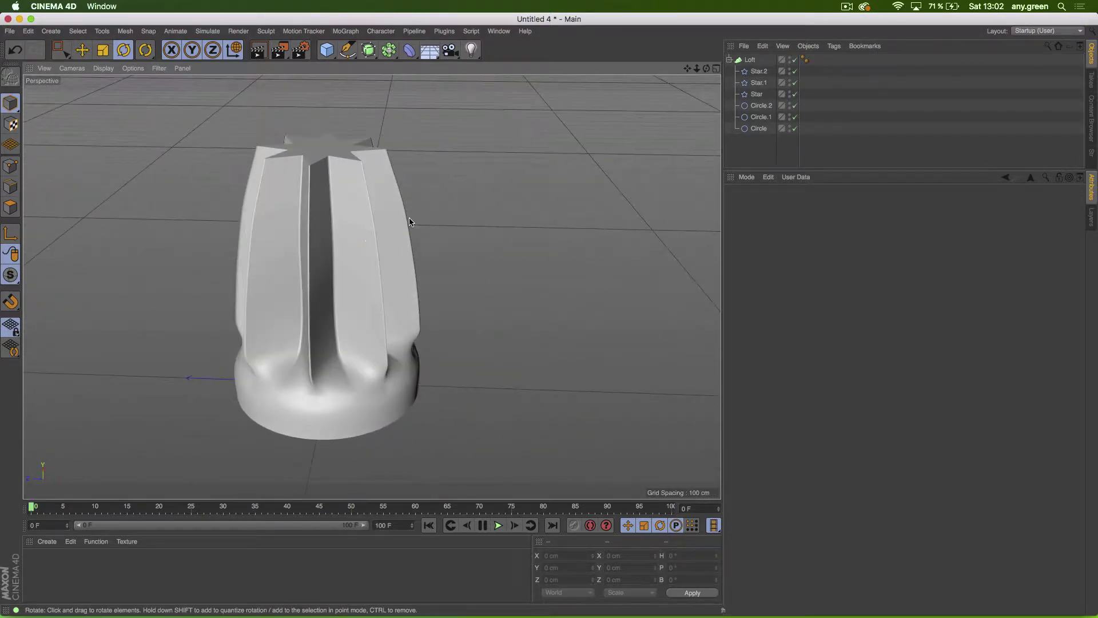
Step: Scale the lowest star down uniformly to about 350 cm across
click(756, 94)
key(t)
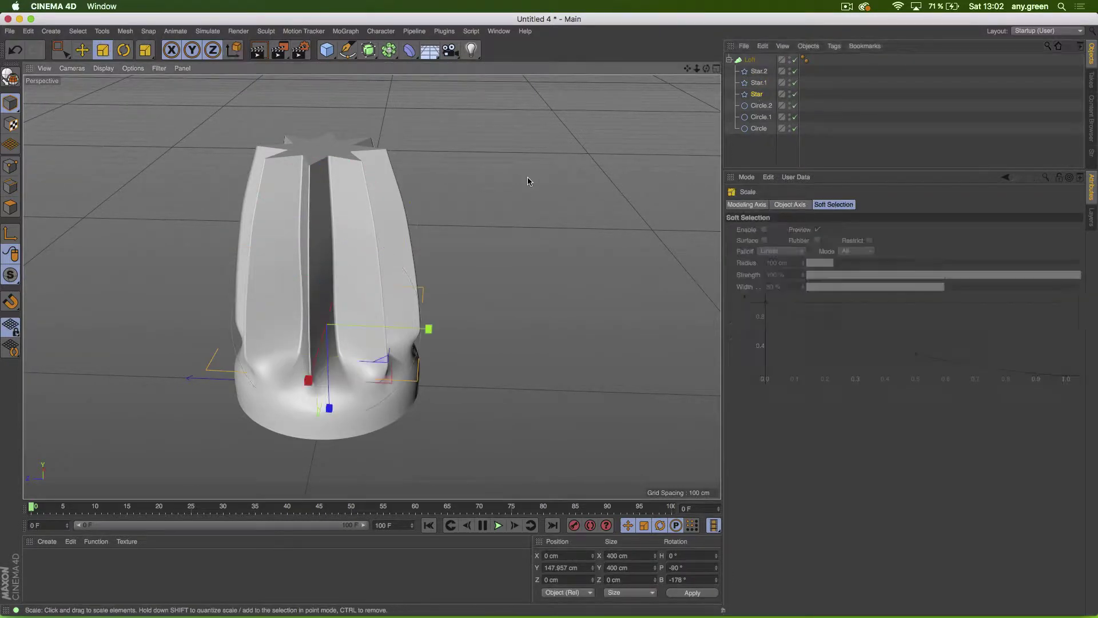
drag(522, 179, 489, 212)
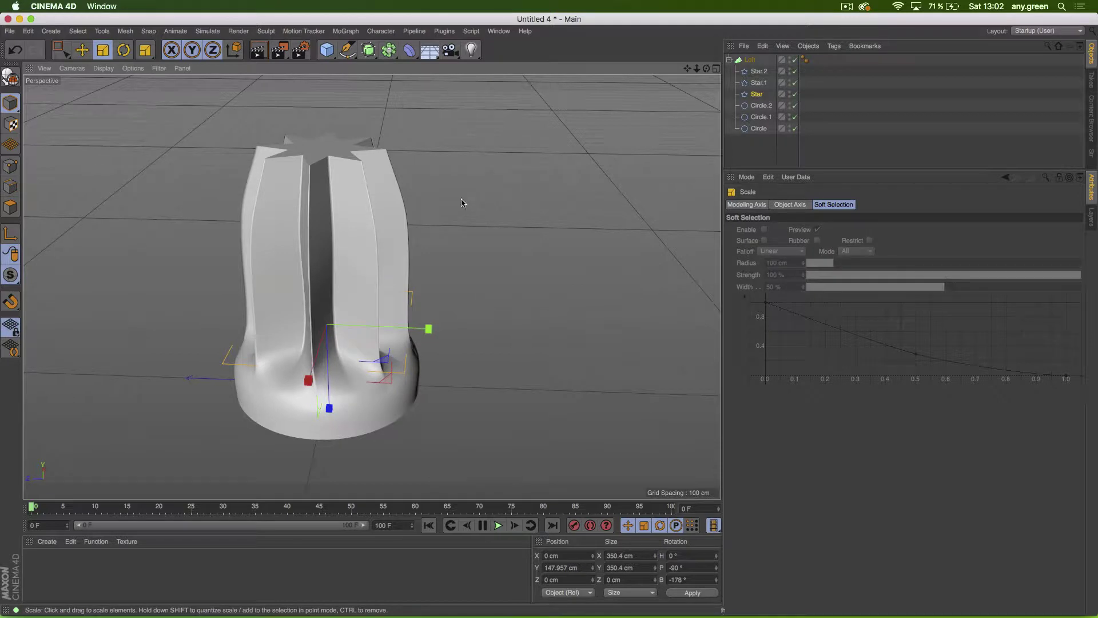
mouse_move(286, 185)
alt+mouse_down()
mouse_move(303, 219)
mouse_move(448, 379)
mouse_move(401, 273)
mouse_move(372, 240)
alt+mouse_up()
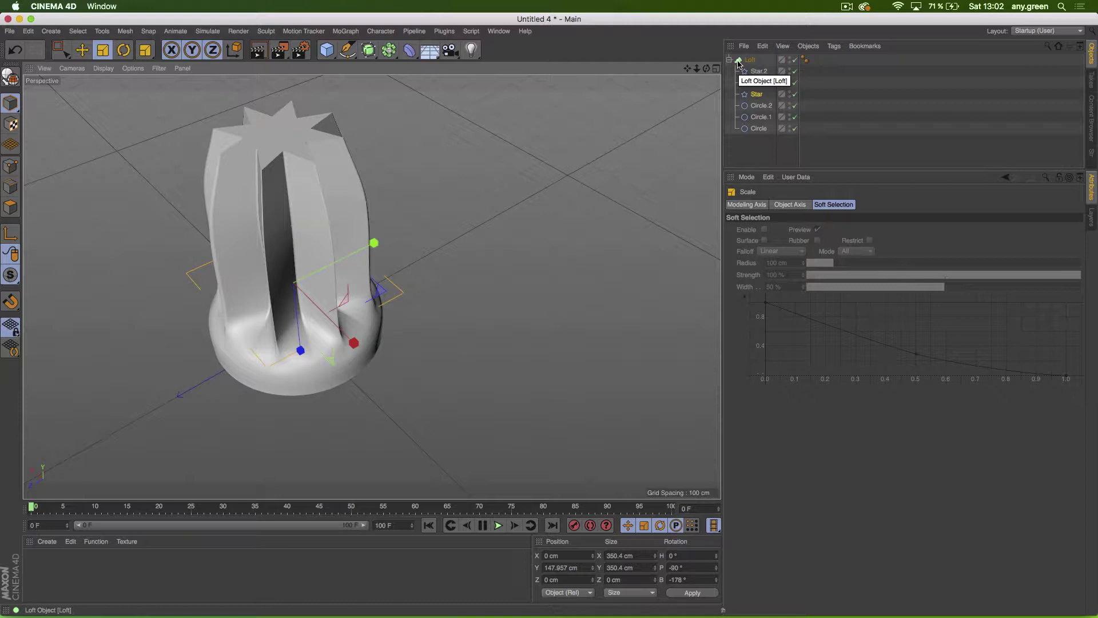
Step: Delete the Loft together with all the splines inside it
click(368, 51)
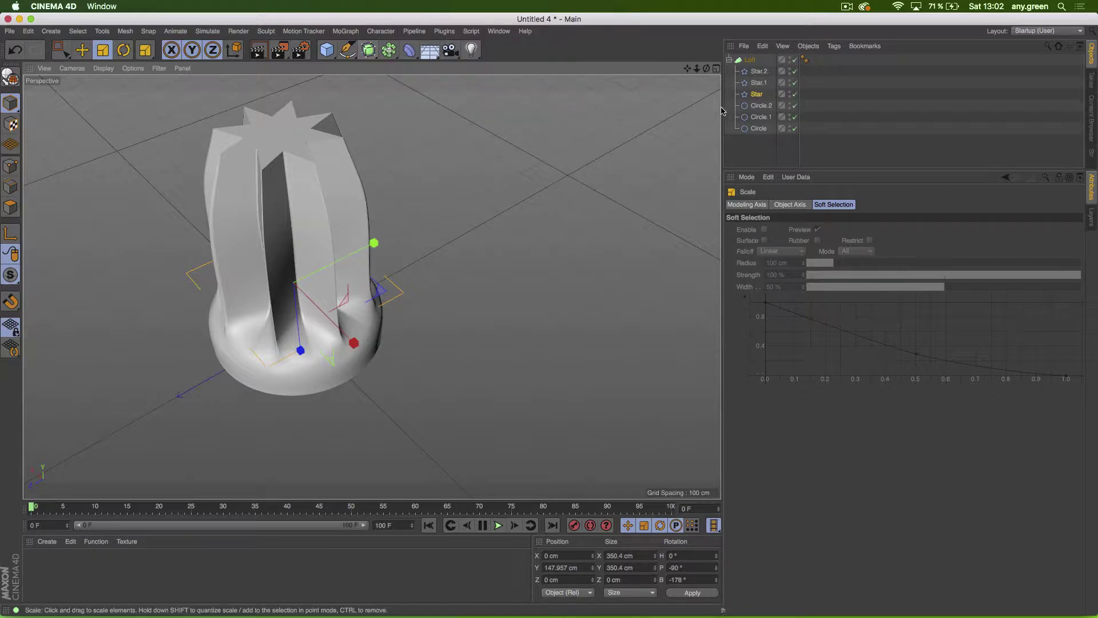
click(730, 60)
click(741, 60)
key(Delete)
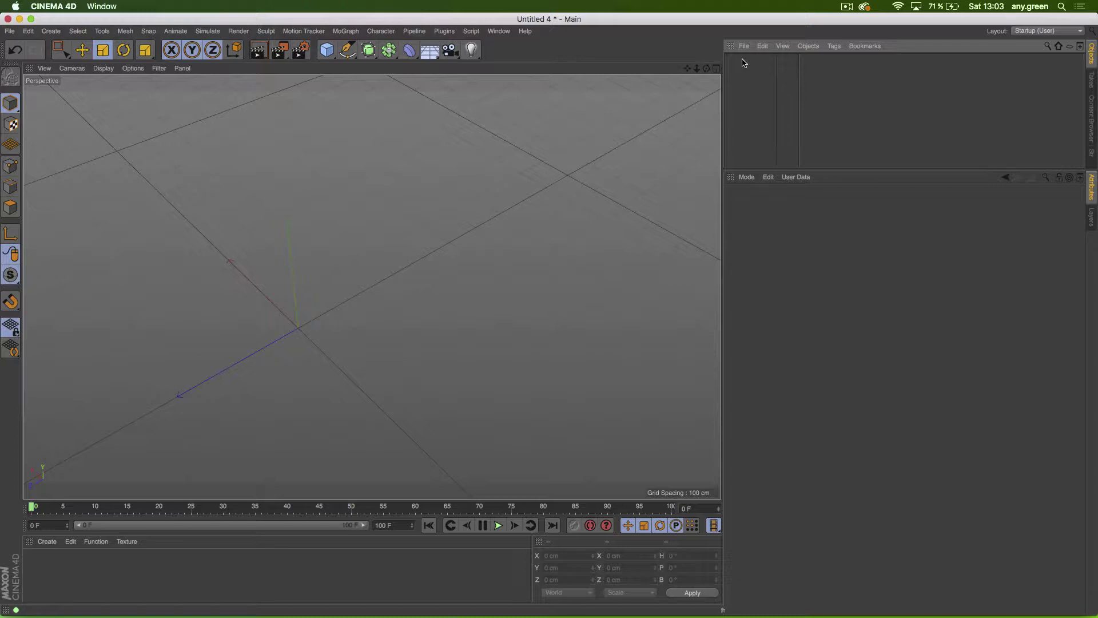
Step: Sketch a freehand spline in the Front view with three tall loops, about 604 cm wide and 478 cm high
click(716, 68)
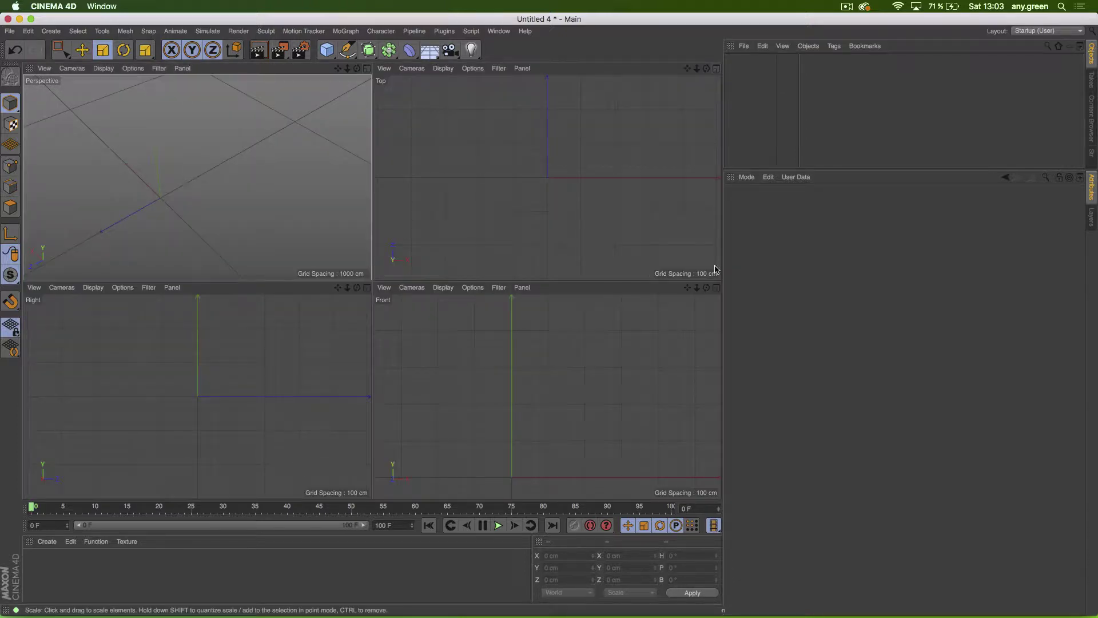
click(717, 294)
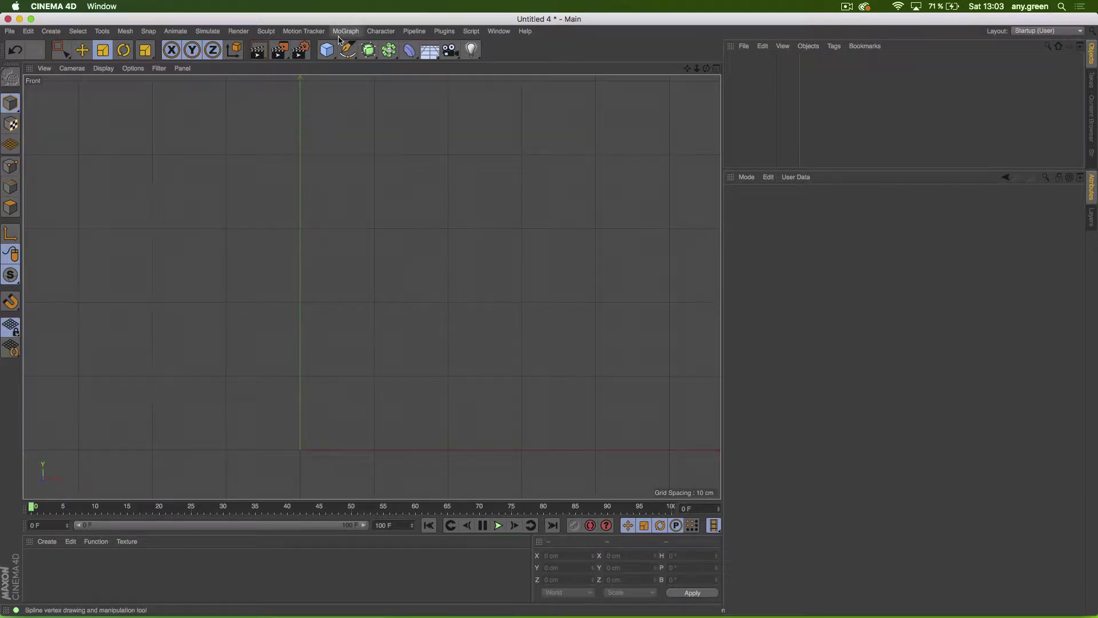
click(348, 55)
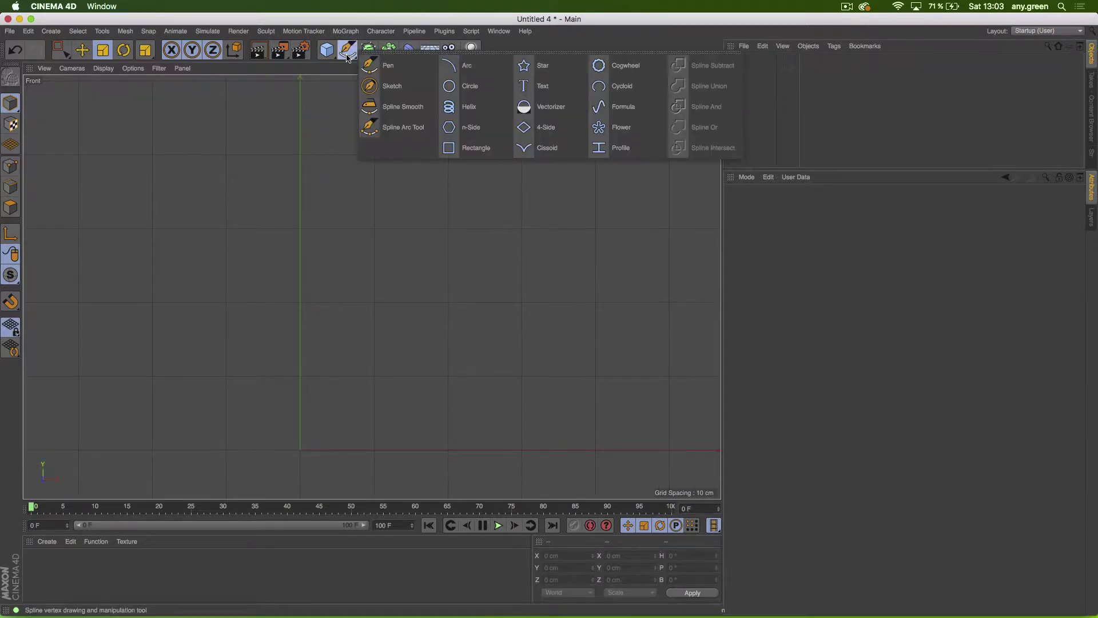
click(384, 86)
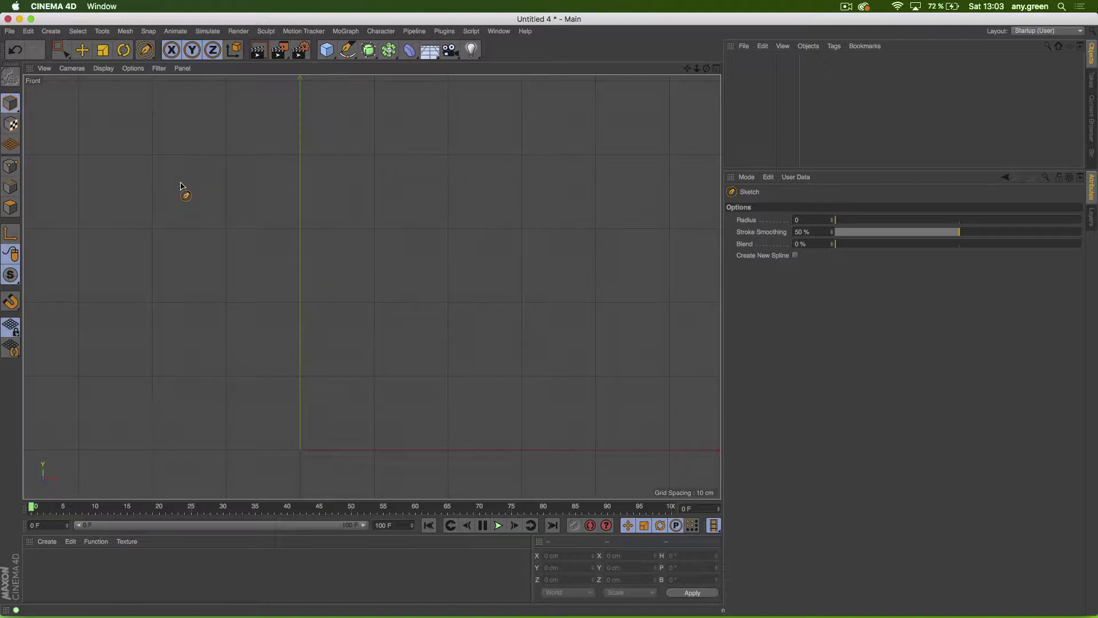
mouse_move(181, 183)
mouse_down()
mouse_move(207, 189)
mouse_move(320, 113)
mouse_move(272, 184)
mouse_move(280, 265)
mouse_move(256, 444)
mouse_move(178, 398)
mouse_move(219, 358)
mouse_move(297, 356)
mouse_move(415, 312)
mouse_move(439, 133)
mouse_move(375, 294)
mouse_move(360, 456)
mouse_move(335, 377)
mouse_move(478, 388)
mouse_move(554, 221)
mouse_move(586, 436)
mouse_move(619, 407)
mouse_up()
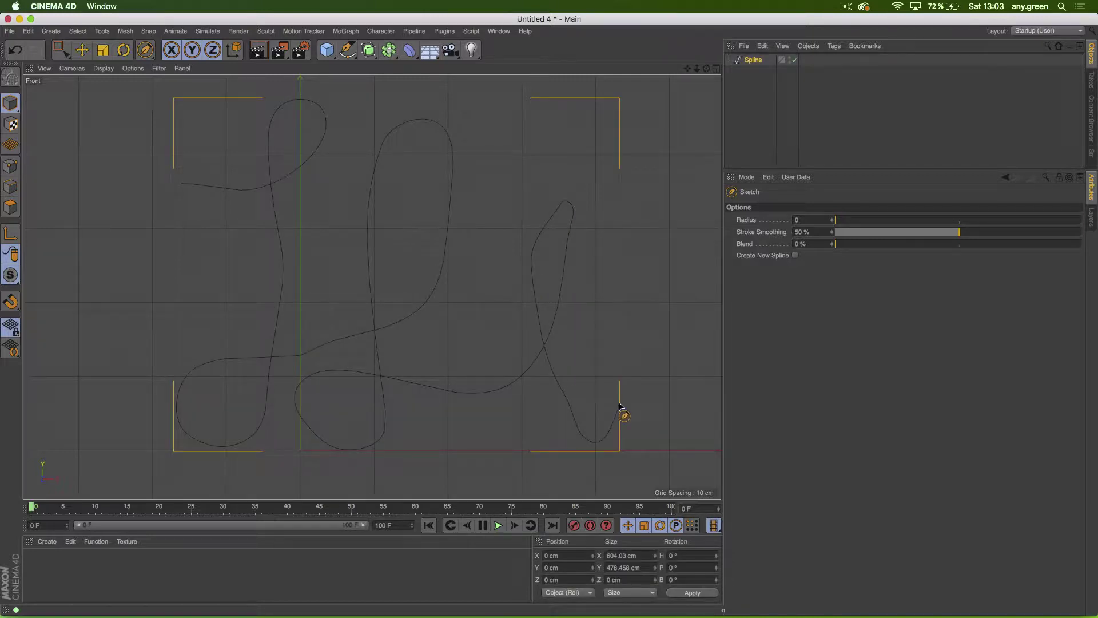
Step: Change the sketched spline's type to B-Spline
click(749, 60)
click(809, 229)
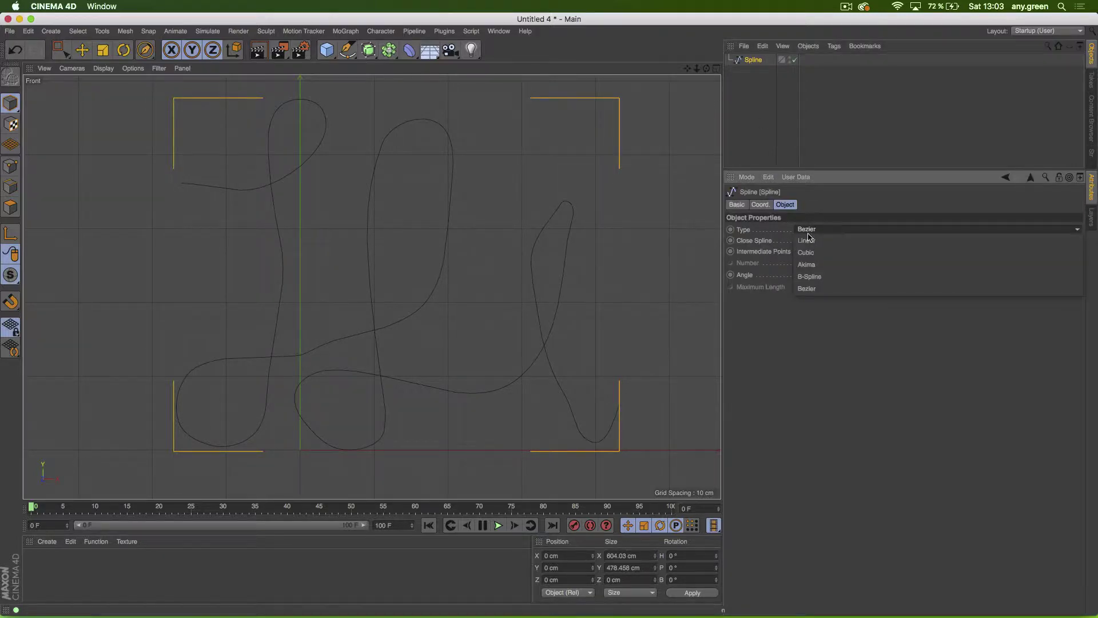
click(820, 278)
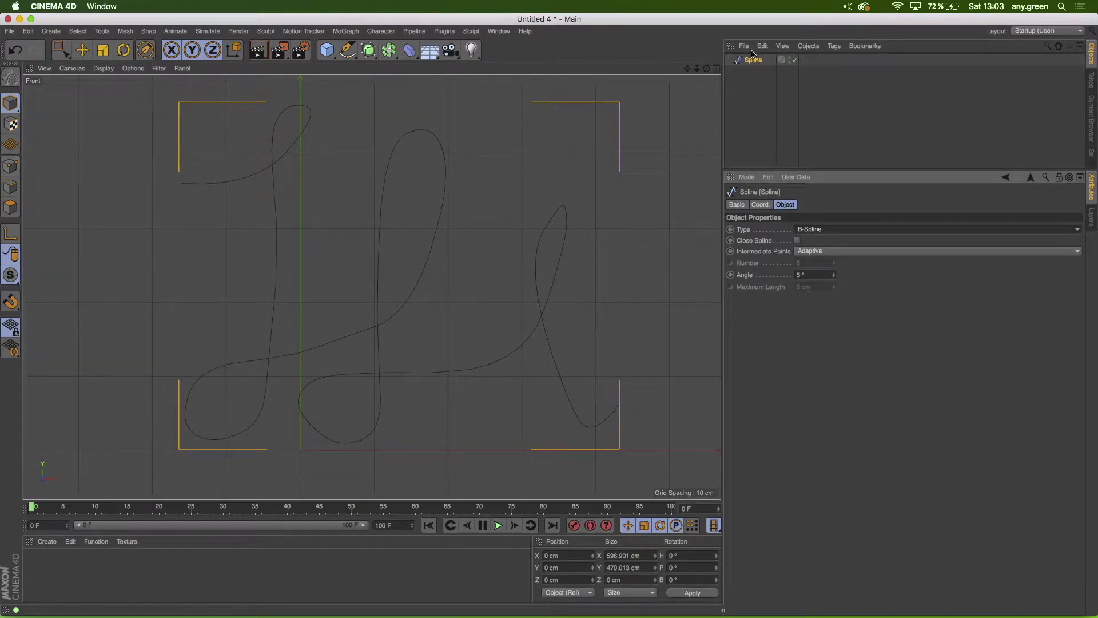
Step: In point mode, use the Pen tool to round out the smallest loop's top and the middle loop's bottom by moving their control points
click(11, 166)
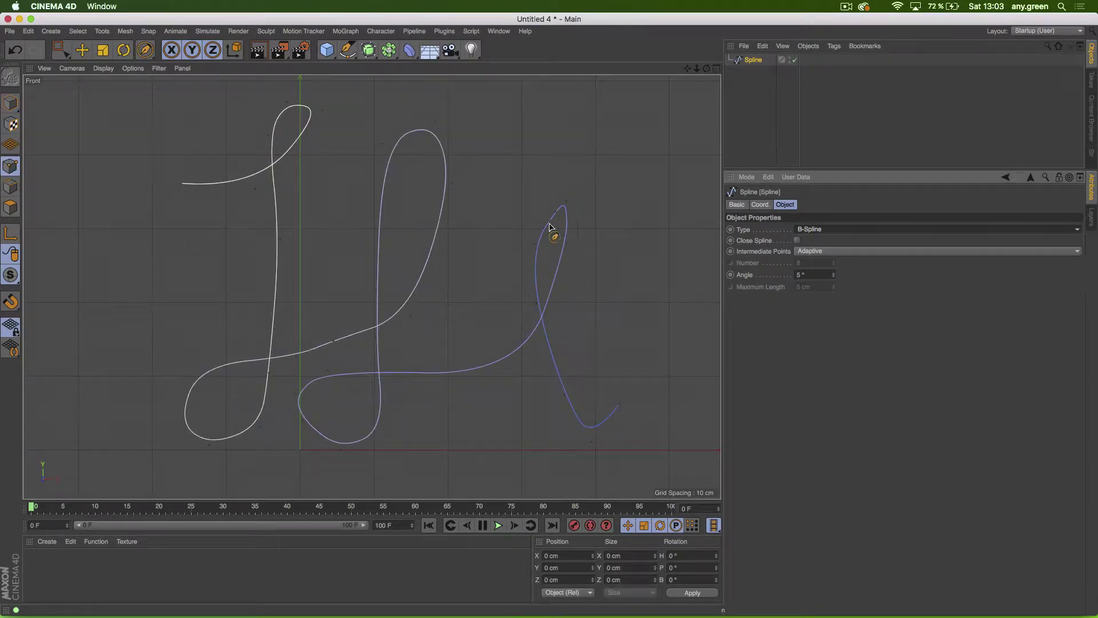
drag(542, 212, 542, 215)
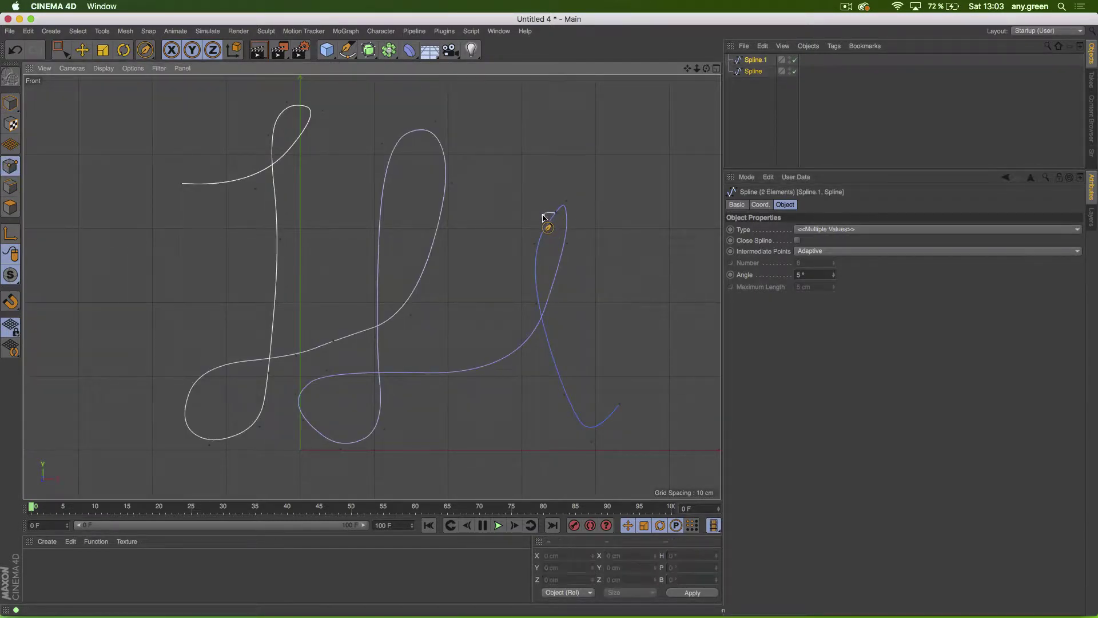
key(super+z)
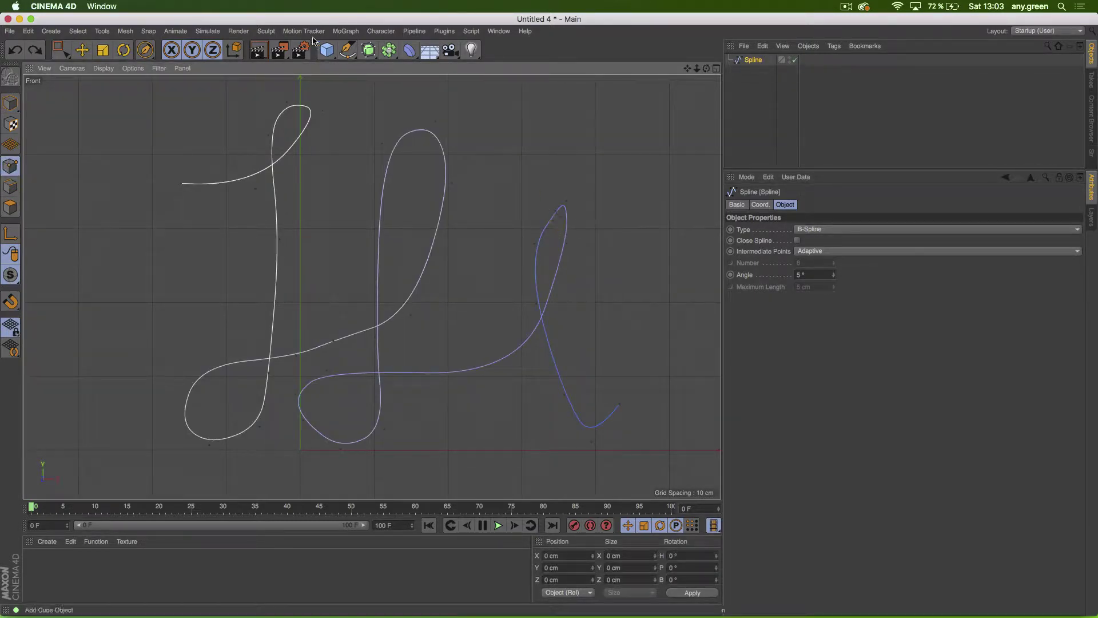
click(345, 51)
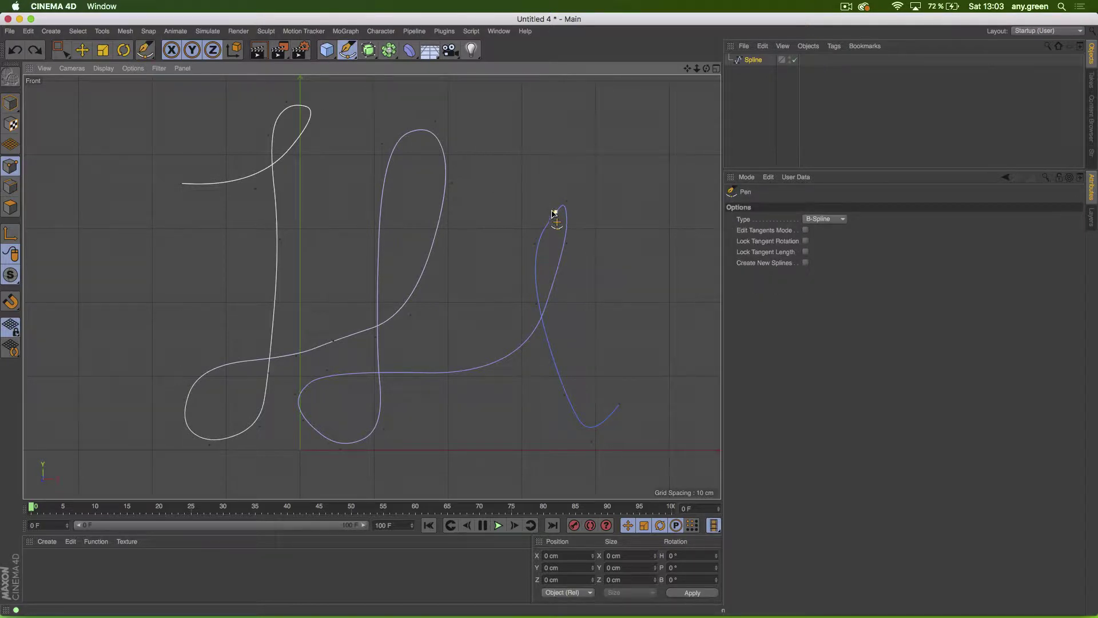
drag(554, 213, 547, 215)
mouse_move(320, 428)
mouse_down()
mouse_move(303, 422)
mouse_move(299, 443)
mouse_up()
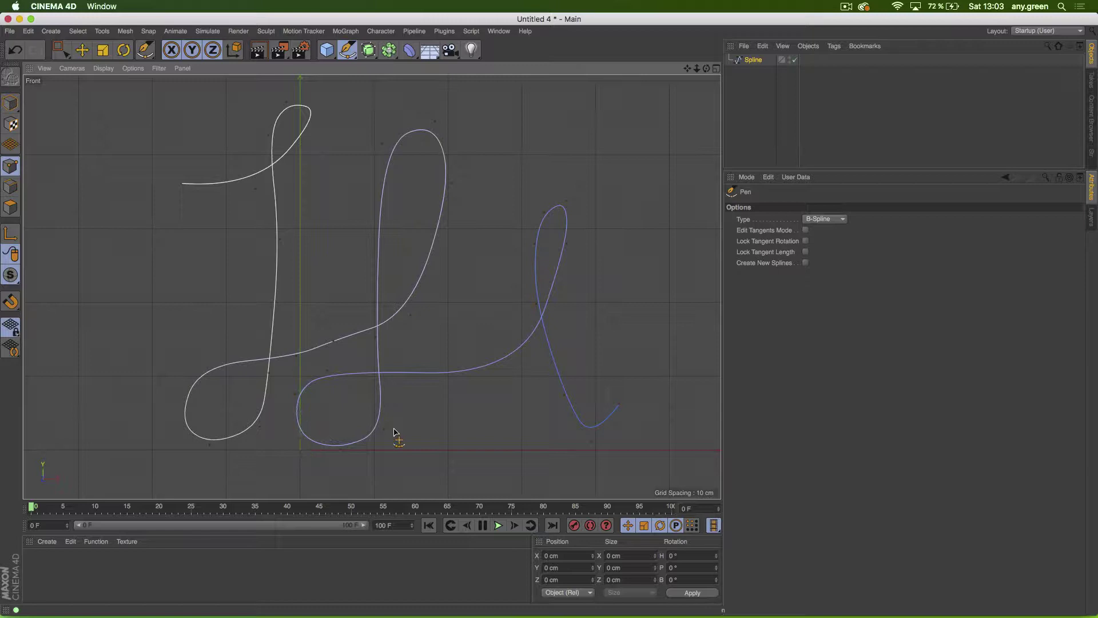
Step: Return to the Perspective view, look at the spline from the front, and add an n-Side spline
click(717, 69)
click(367, 68)
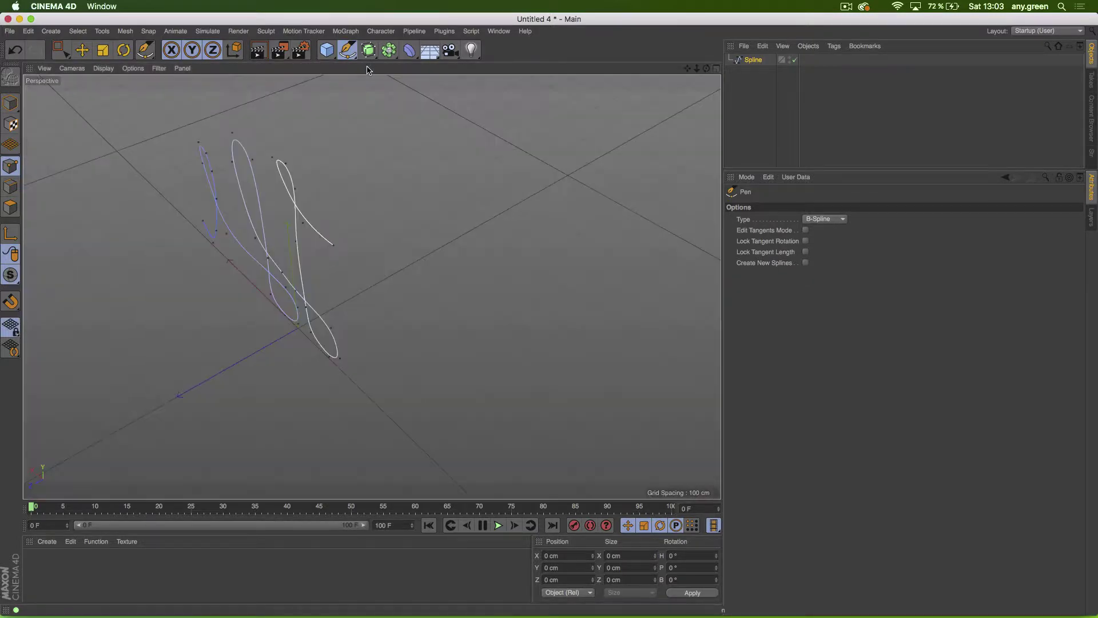
alt+drag(348, 325, 238, 277)
alt+drag(320, 296, 319, 287)
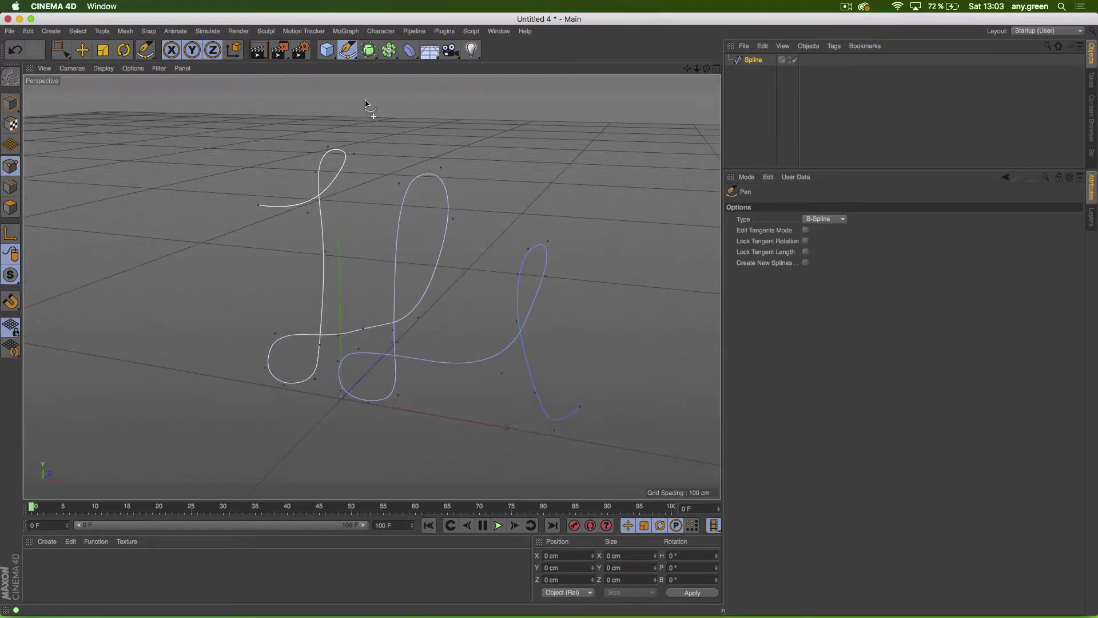
click(346, 52)
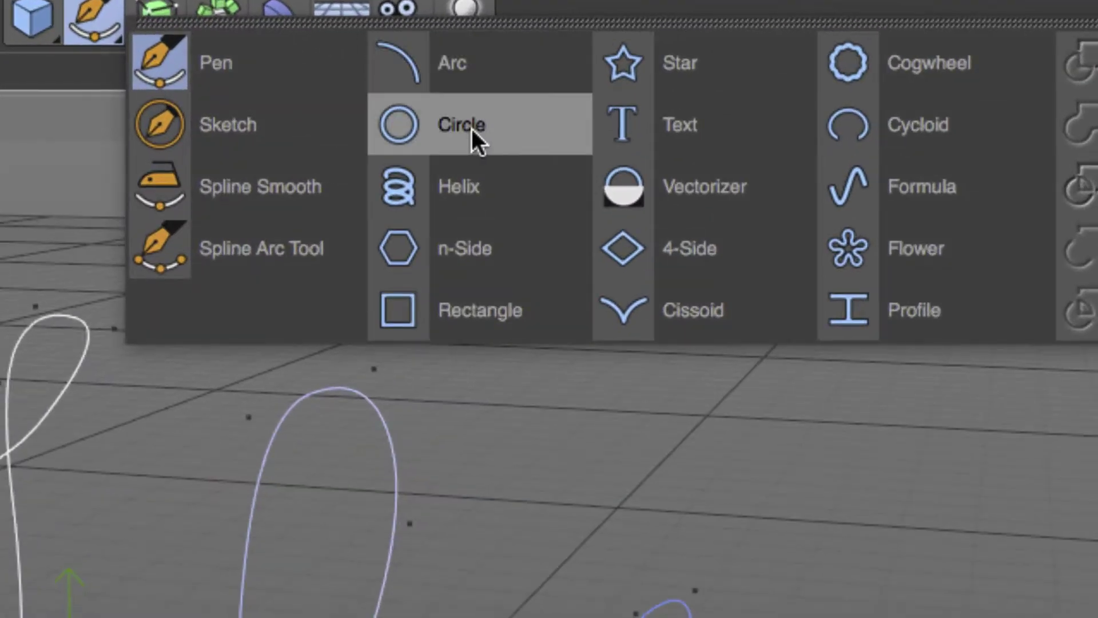
click(478, 259)
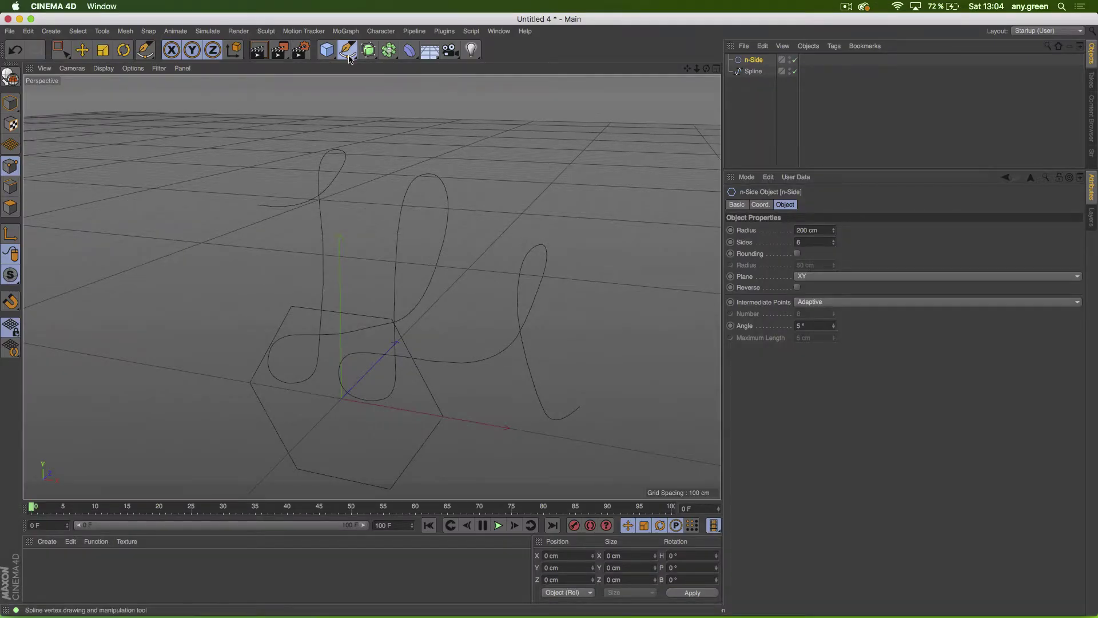
Step: Add a Sweep generator and place the n-Side and the sketched spline inside it, with the n-Side first
click(369, 50)
click(403, 107)
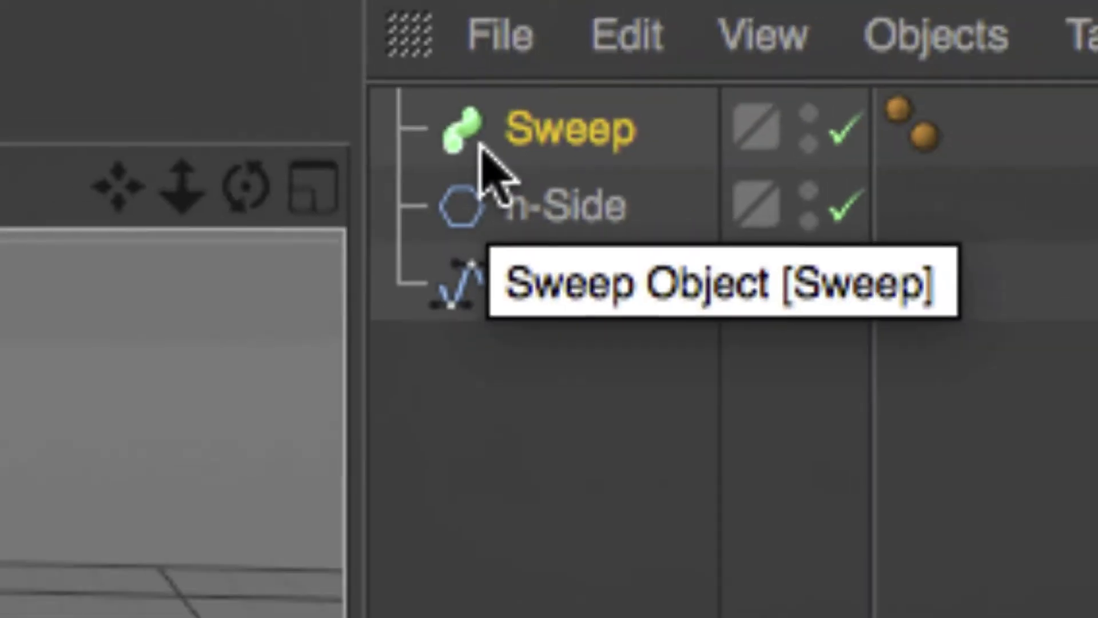
click(644, 269)
drag(562, 153, 564, 135)
drag(561, 286, 566, 230)
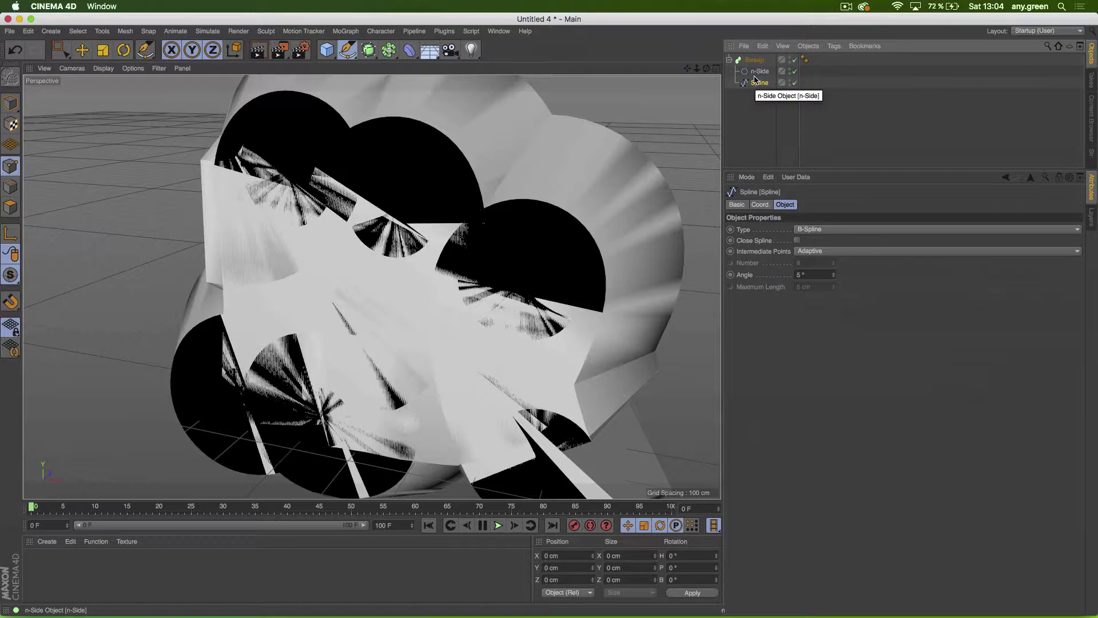
Step: In model mode, scale the n-Side profile inside the Sweep down to a radius of about 23 cm
click(758, 72)
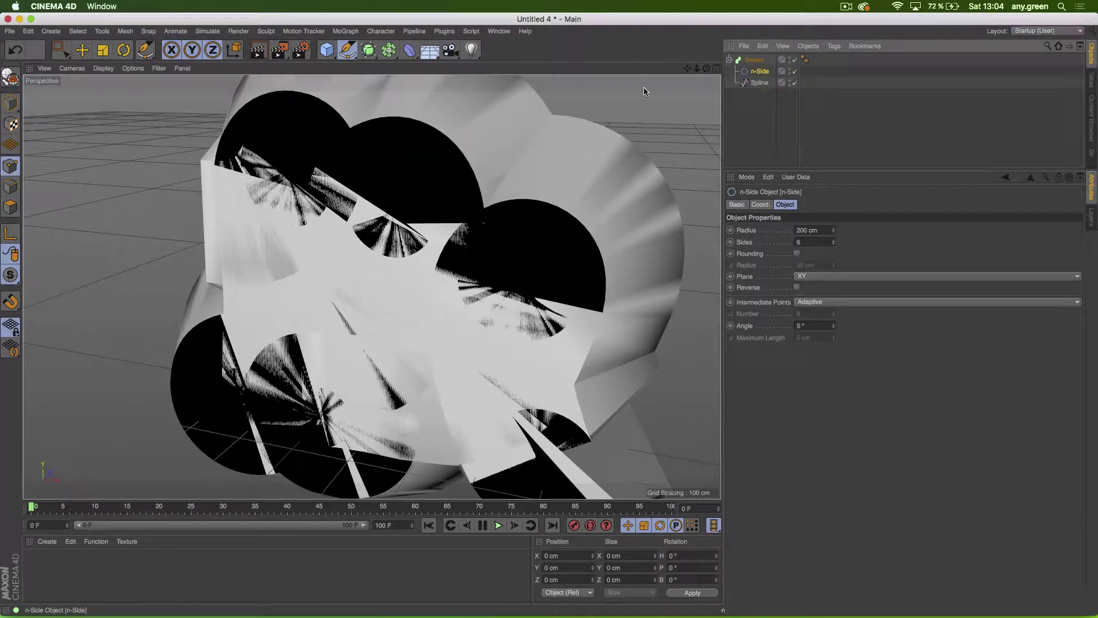
click(11, 103)
click(103, 50)
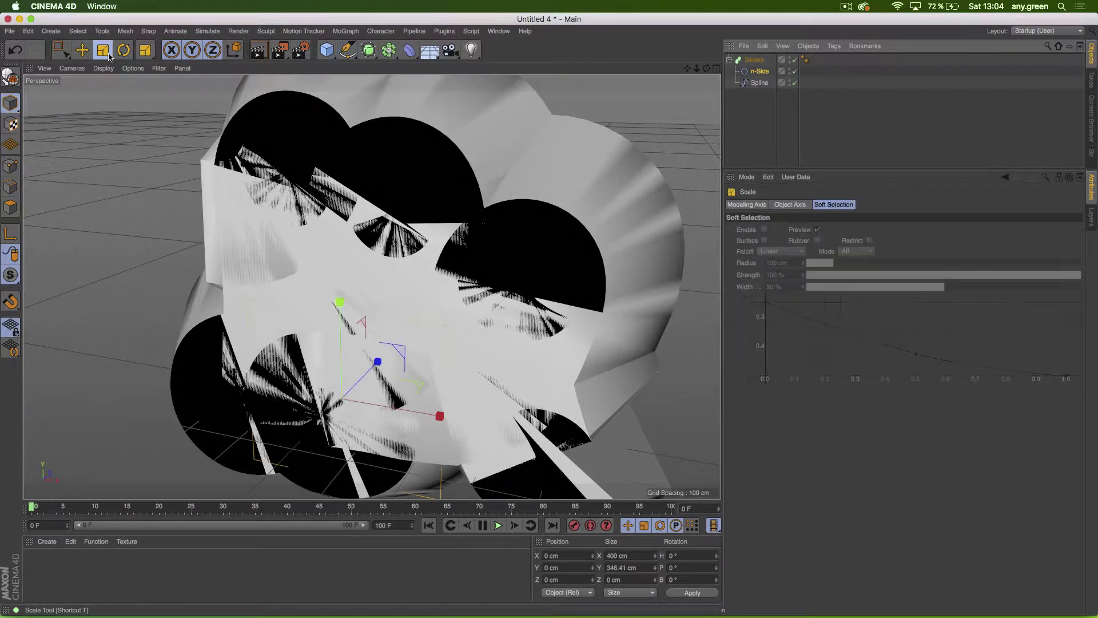
drag(604, 135, 327, 368)
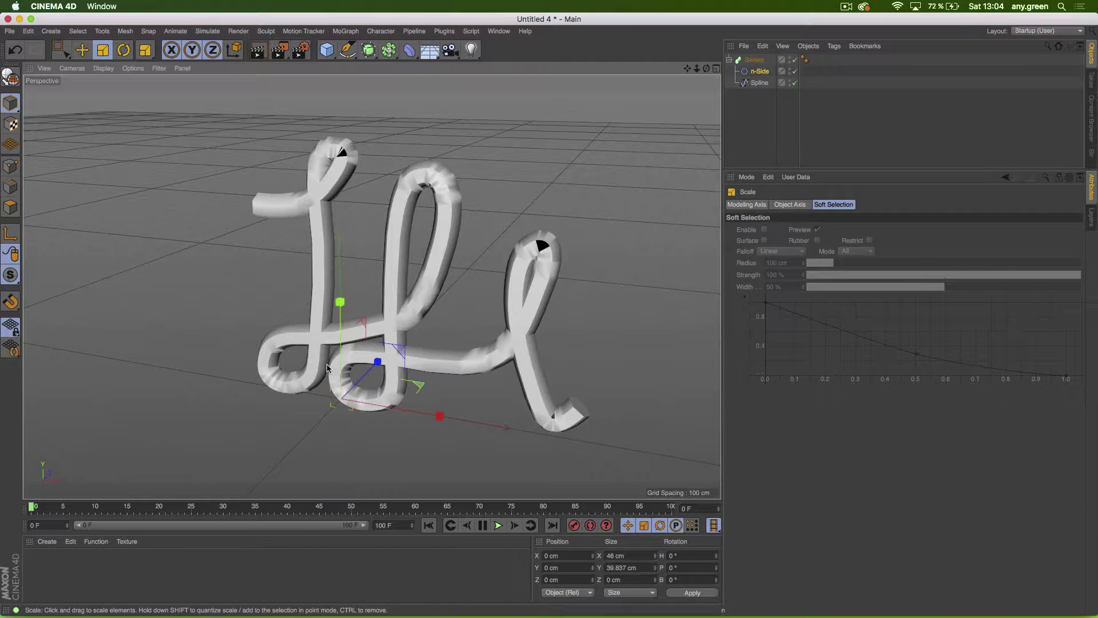
Step: Raise the n-Side's number of sides to 14, and lower it again by a few sides
click(759, 71)
click(799, 240)
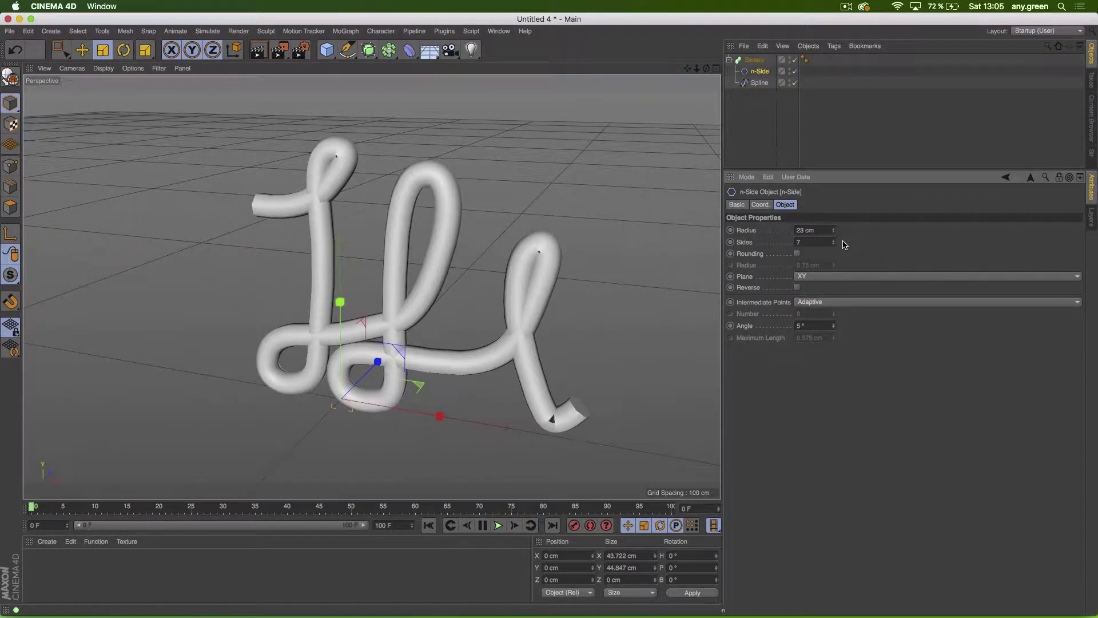
key(Up)
key(Up)
key(Up)
key(Up)
key(Up)
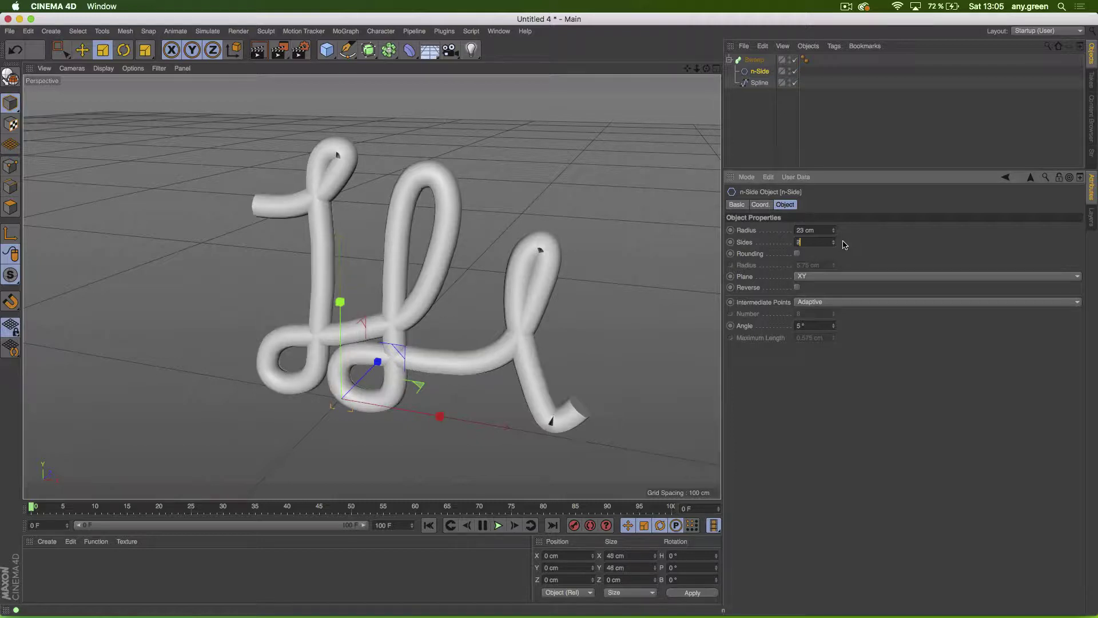
key(Up)
key(Up)
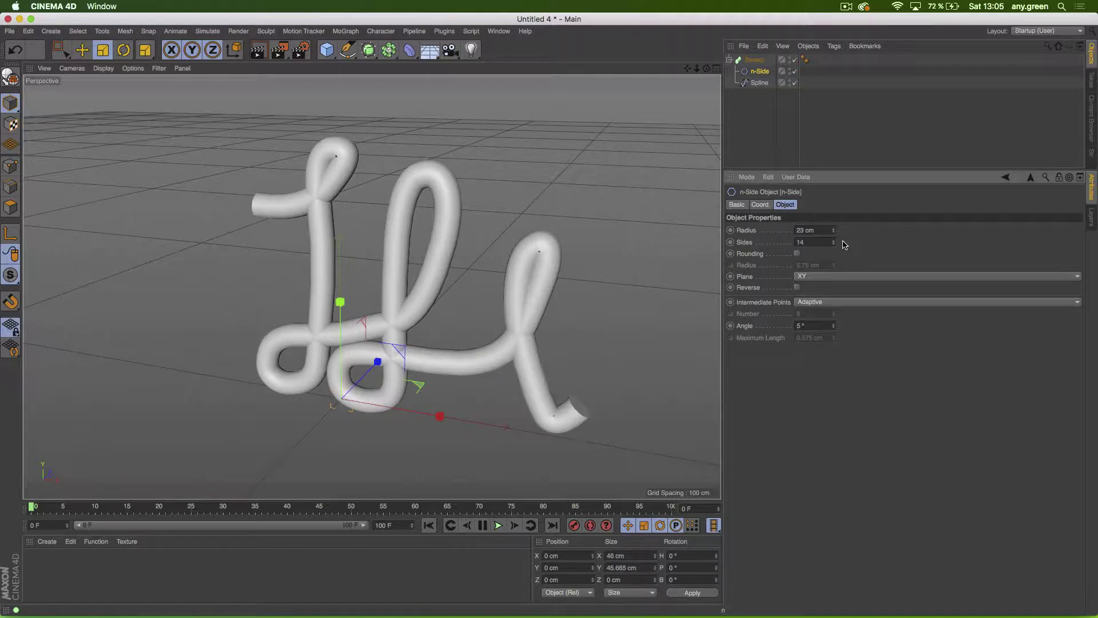
key(Down)
key(Down)
key(Down)
key(Down)
click(751, 111)
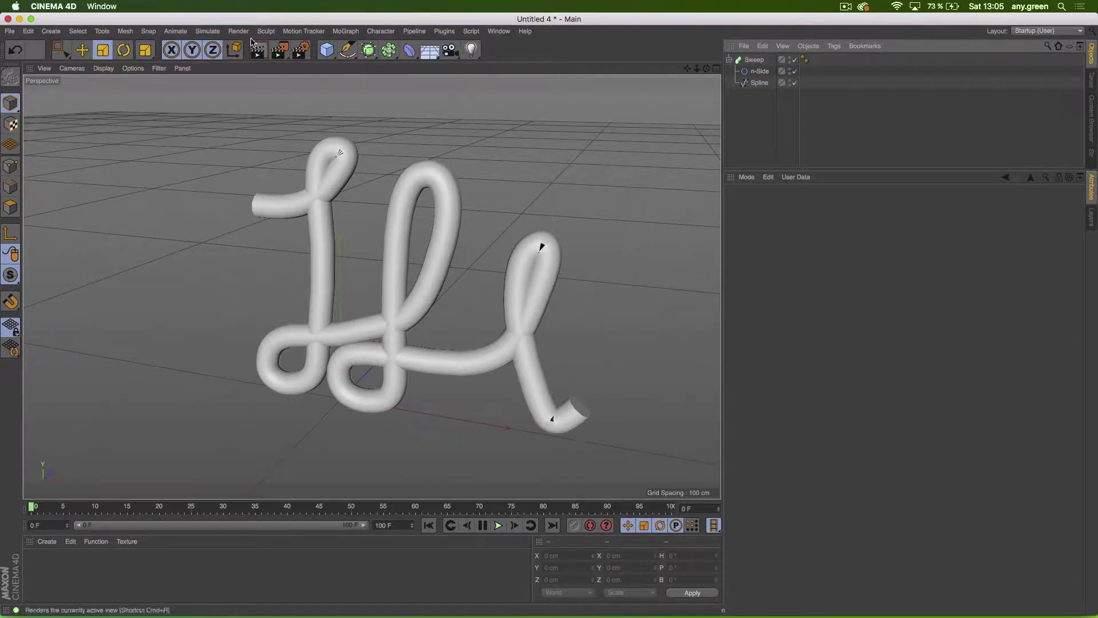
Step: Replace the n-Side in the Sweep with a Circle spline and scale it down to a radius of about 19.4 cm
click(759, 71)
key(Delete)
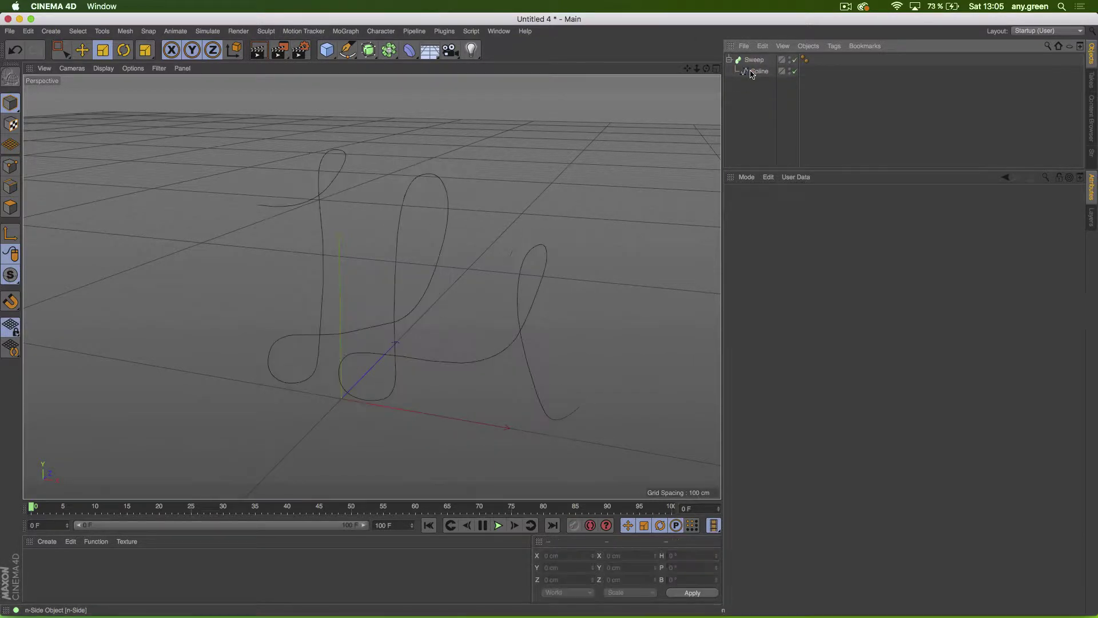
click(347, 50)
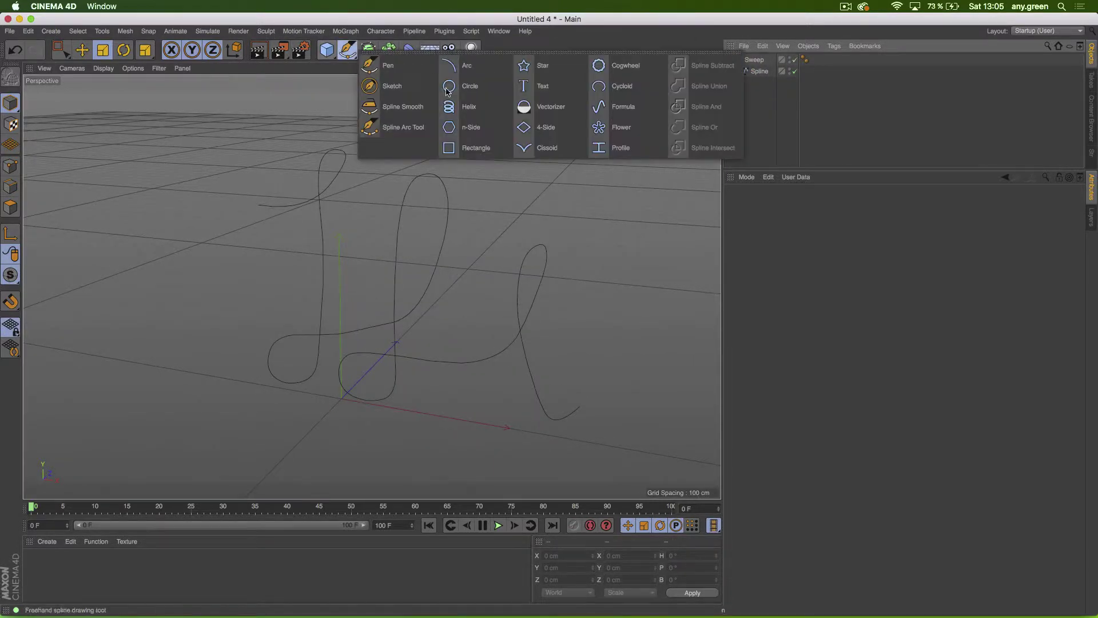
click(467, 98)
drag(753, 60, 748, 77)
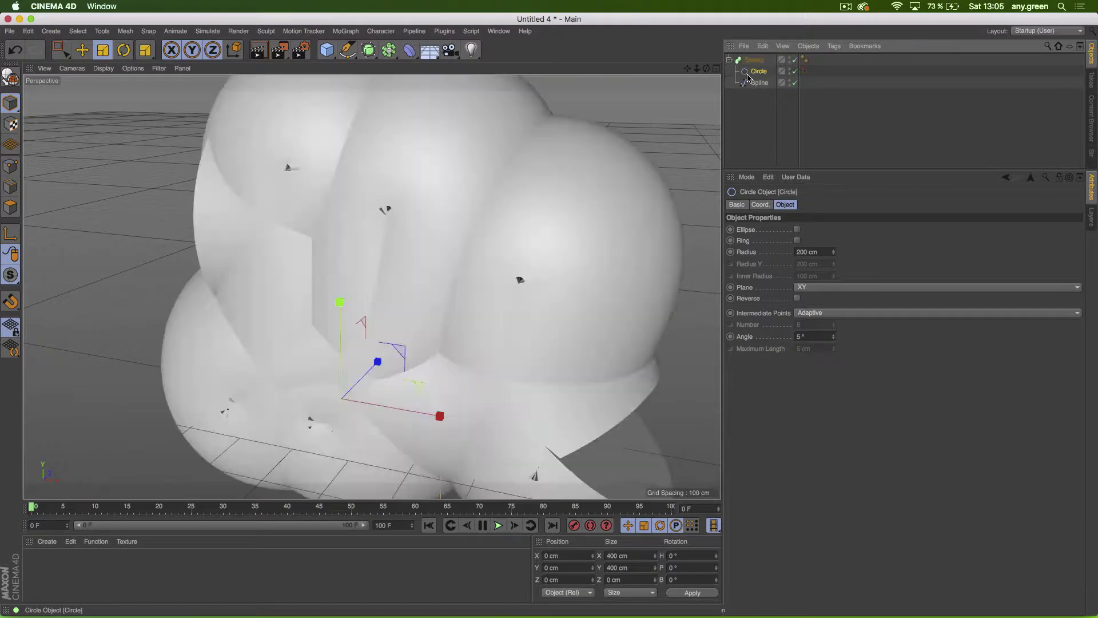
drag(592, 136, 325, 384)
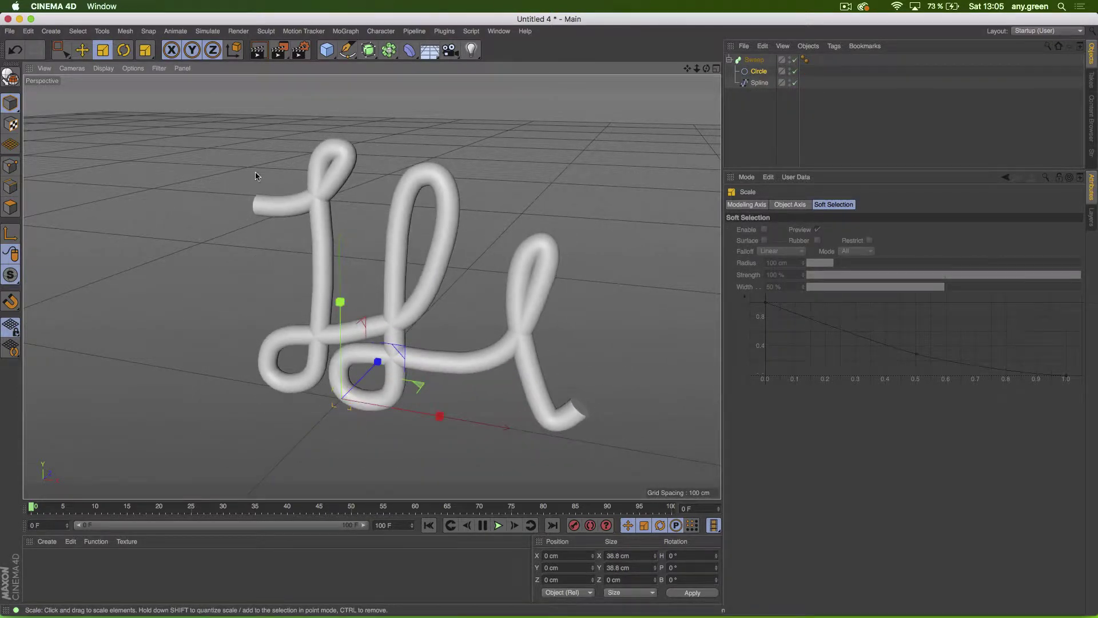
Step: Change the viewport display so the shaded tube is drawn with its mesh lines
click(104, 68)
click(108, 95)
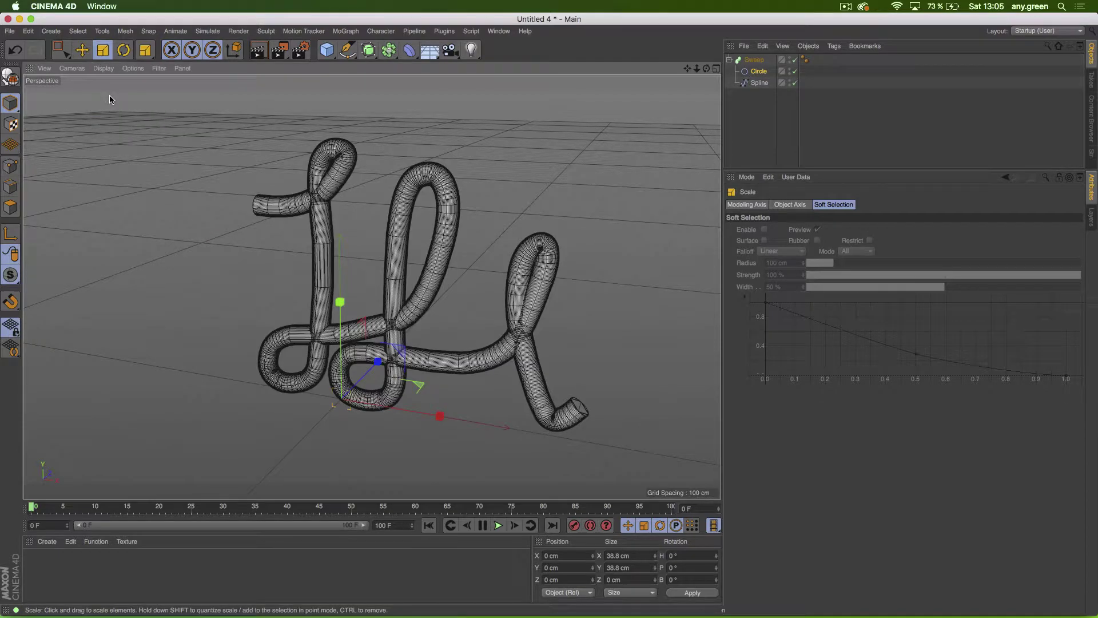
scroll(583, 163, up, 10)
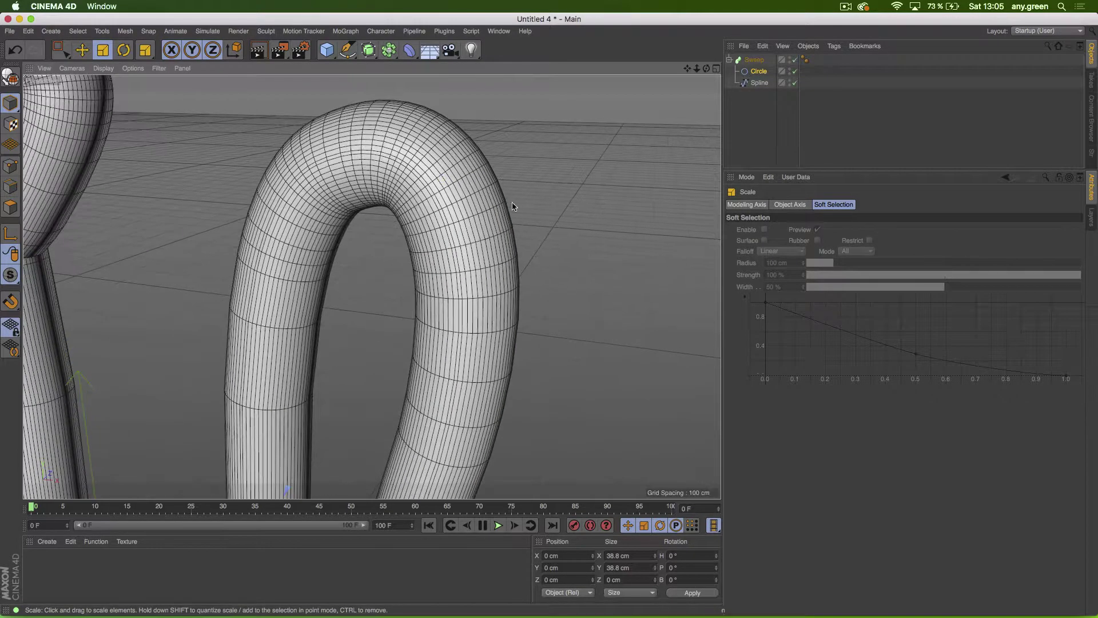
Step: Change the Circle's intermediate points to Uniform and reduce their number to 0
click(758, 71)
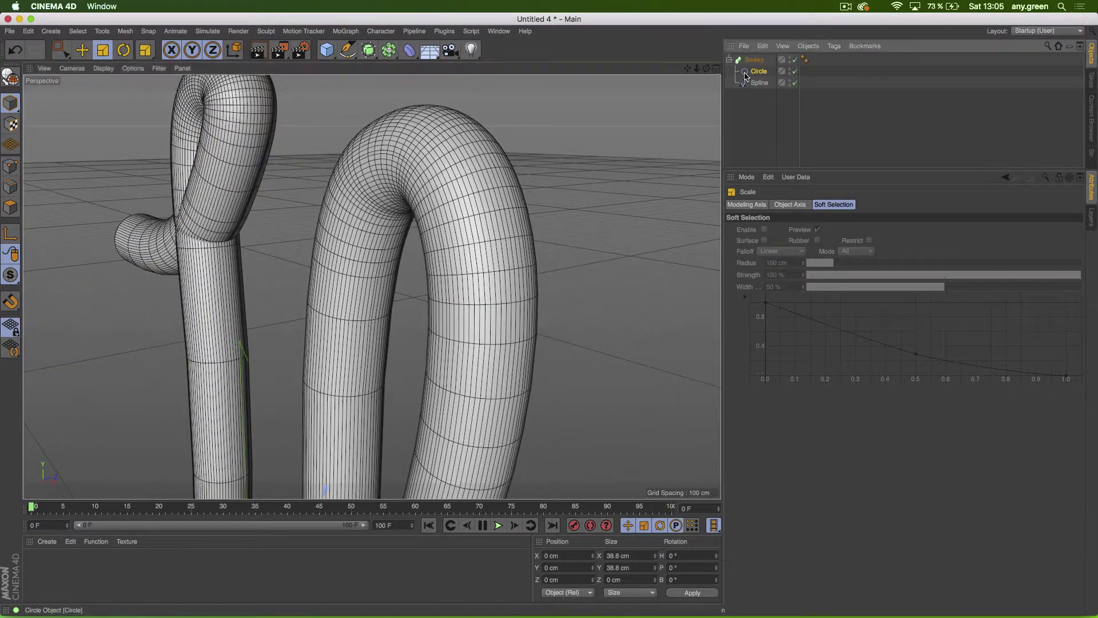
click(826, 313)
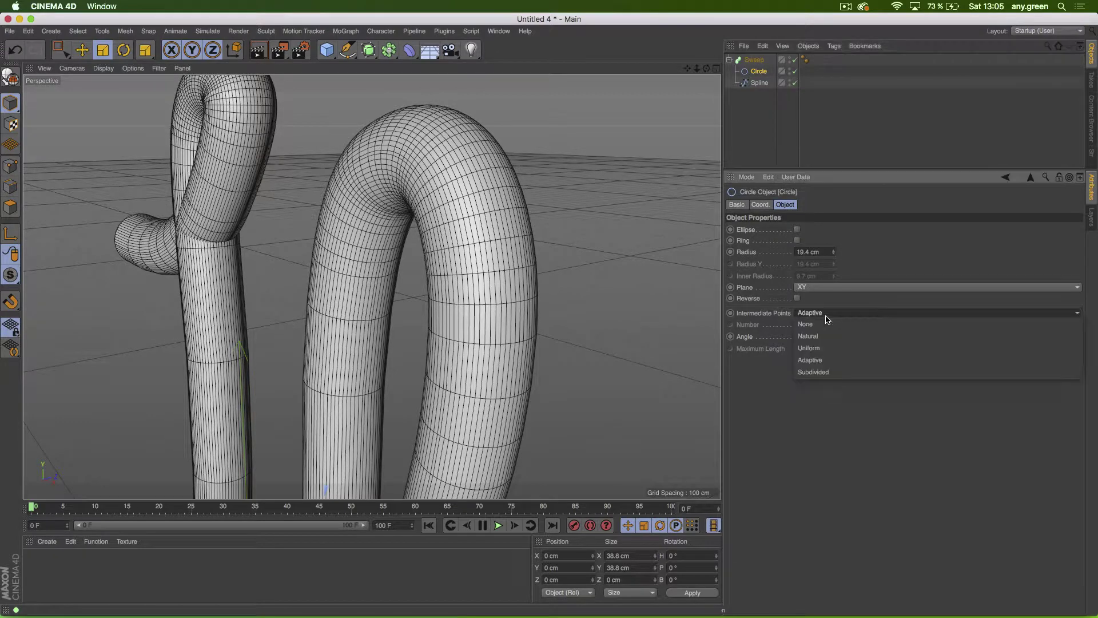
click(827, 348)
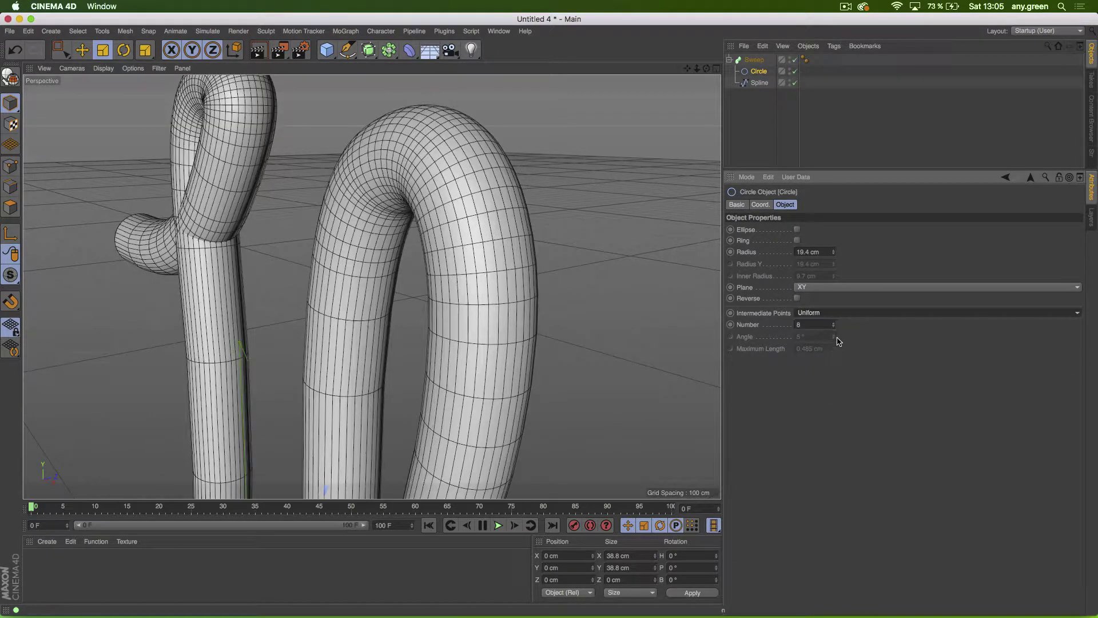
click(834, 327)
click(834, 327)
click(834, 327)
click(834, 327)
click(834, 327)
click(834, 327)
click(833, 327)
click(834, 327)
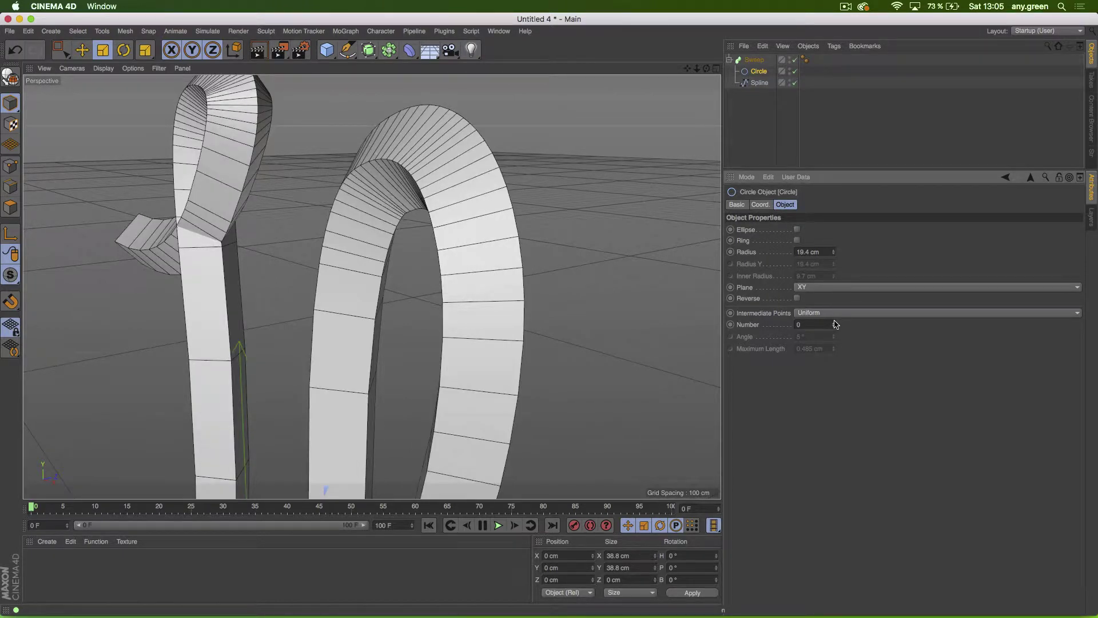
Step: Raise the Circle's number of intermediate points gradually to 10
click(834, 322)
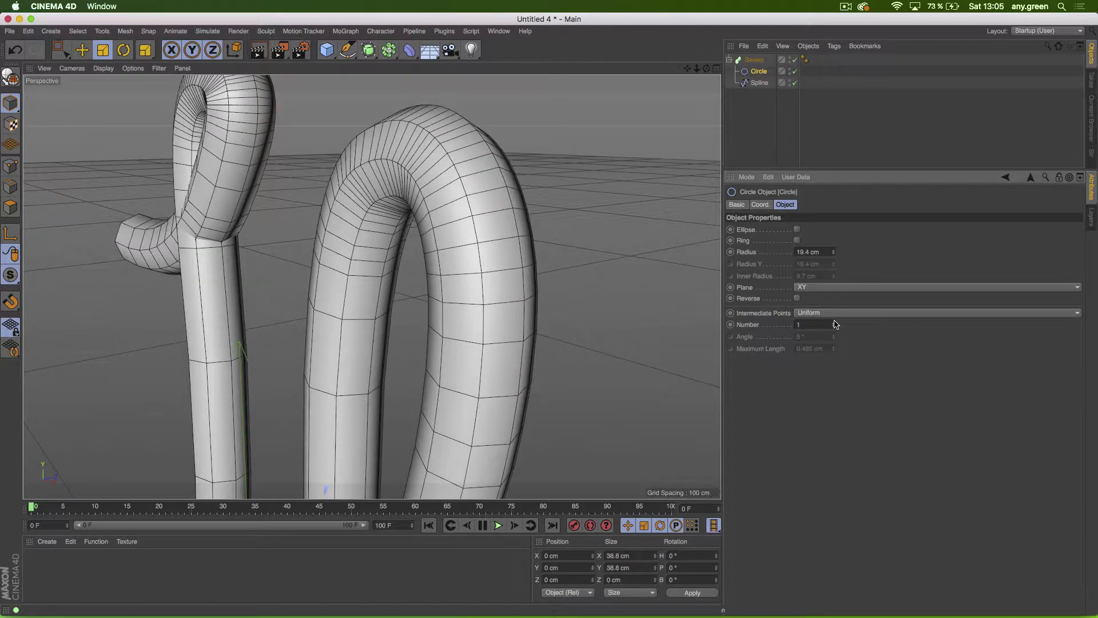
click(834, 322)
click(834, 322)
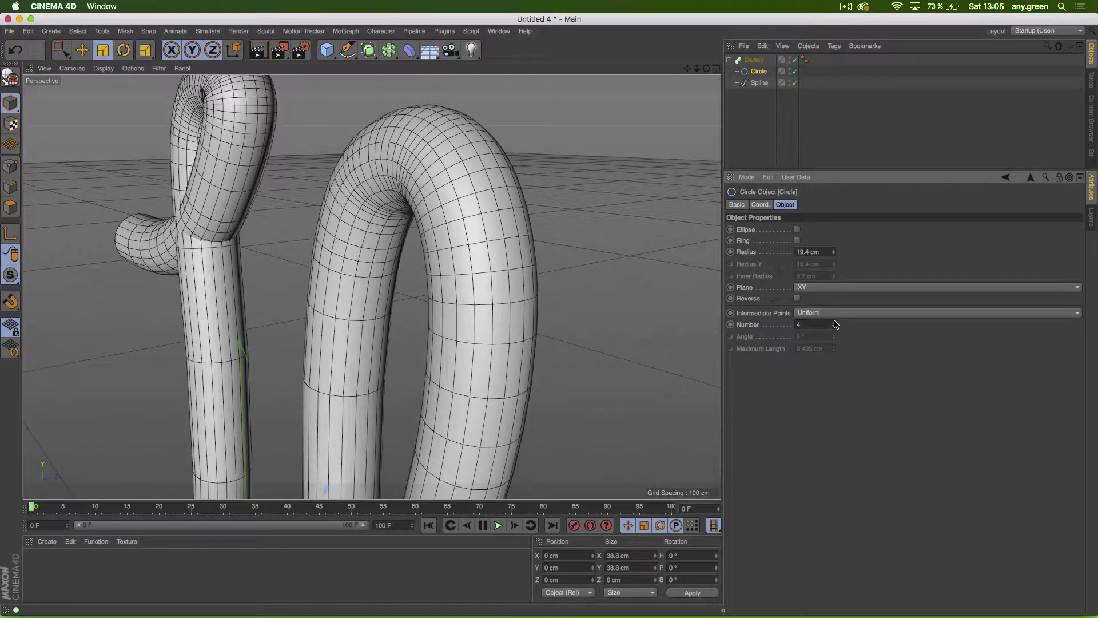
click(834, 322)
click(834, 322)
click(834, 322)
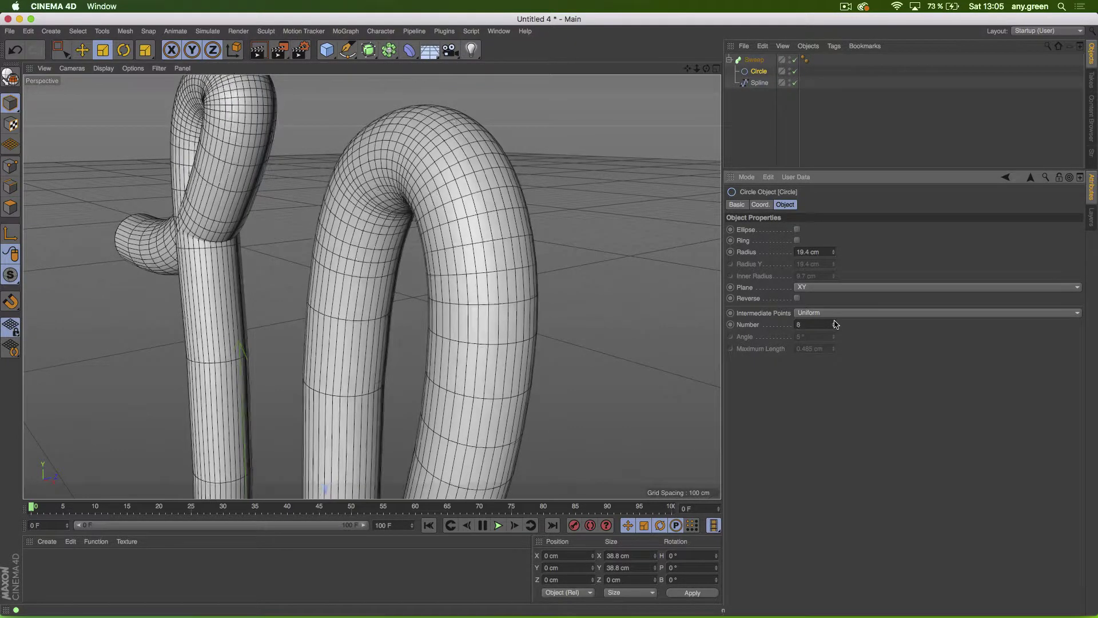
click(834, 322)
click(834, 322)
click(833, 322)
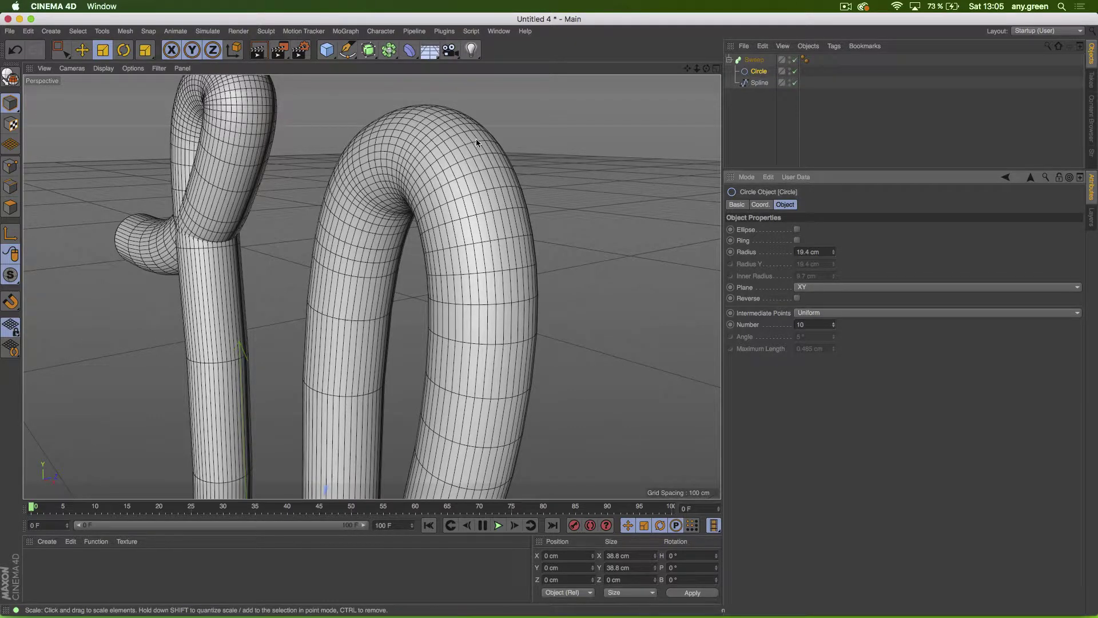
Step: Replace the Circle in the Sweep with a new n-Side profile and scale it down to a radius of about 30 cm
click(758, 71)
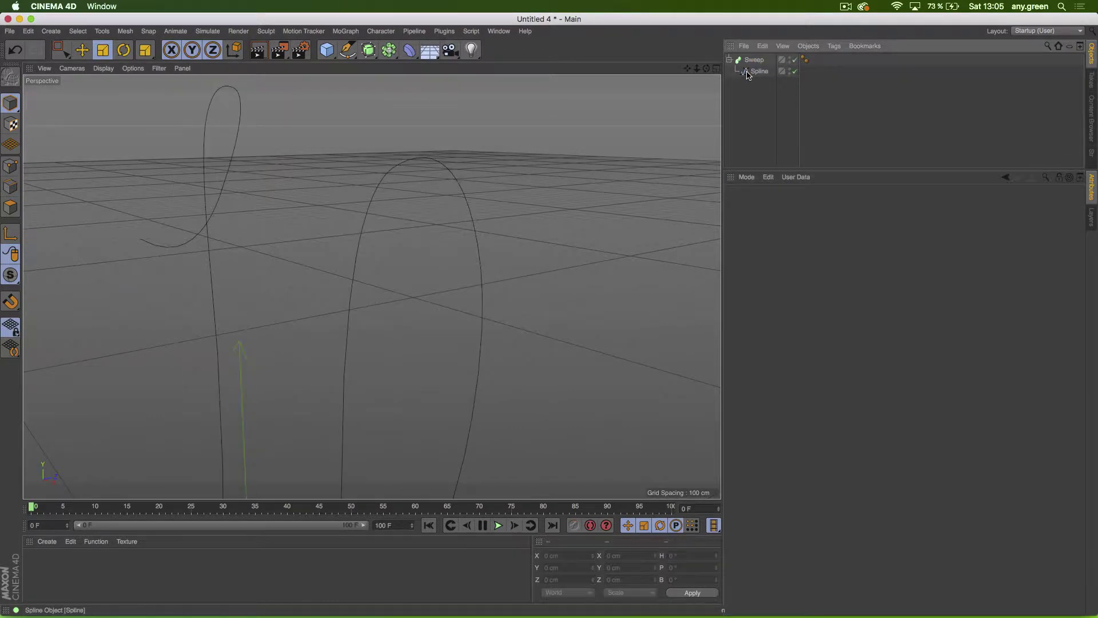
key(Delete)
drag(347, 50, 487, 126)
drag(744, 60, 741, 80)
key(t)
drag(465, 162, 231, 394)
drag(566, 143, 514, 196)
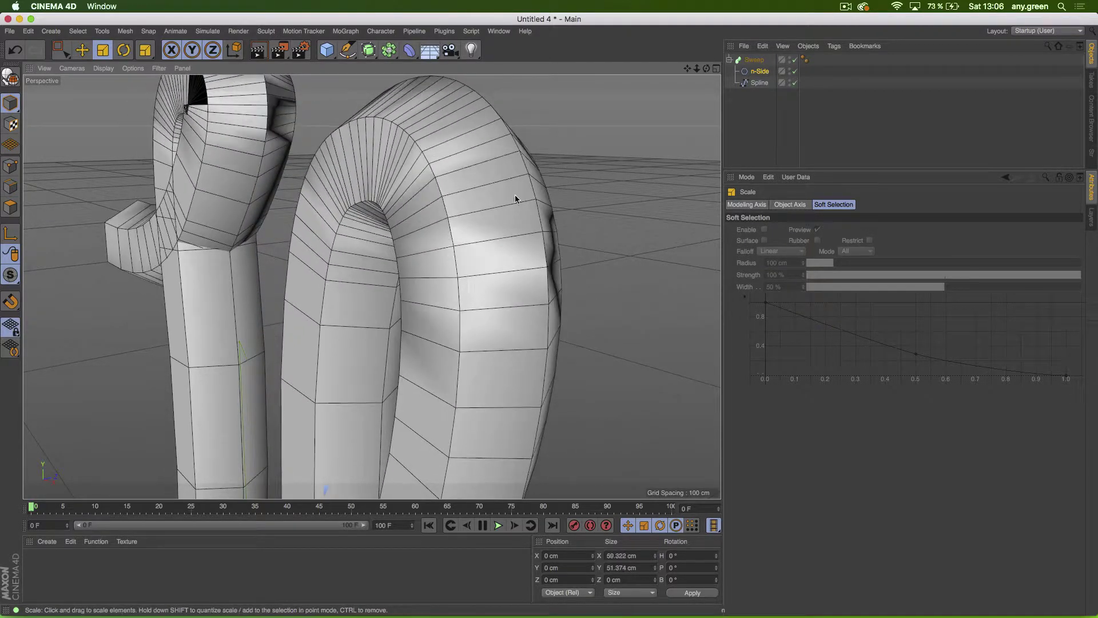
Step: Reduce the new n-Side's number of sides to 4
click(756, 71)
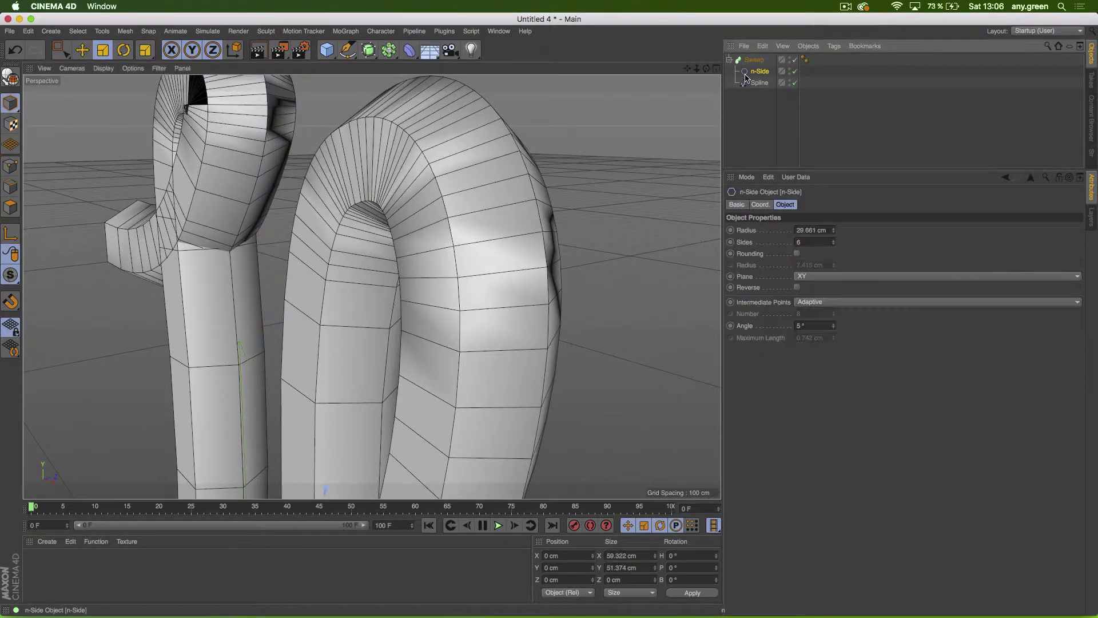
click(833, 245)
click(833, 245)
click(834, 245)
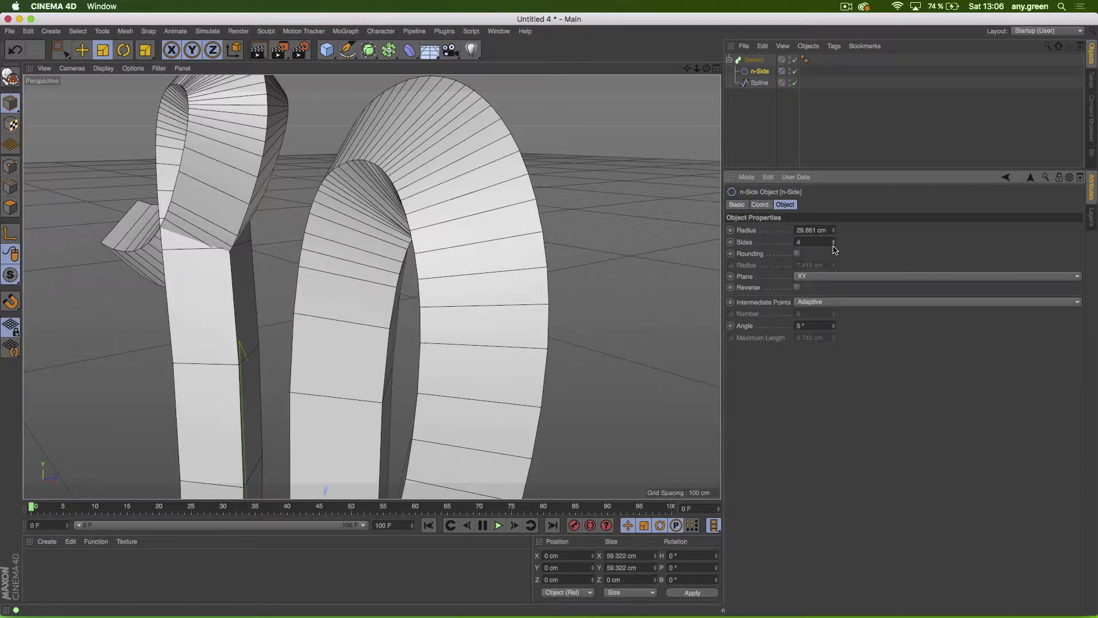
Step: Raise the n-Side's number of sides gradually to 22 for a rounder tube
click(835, 243)
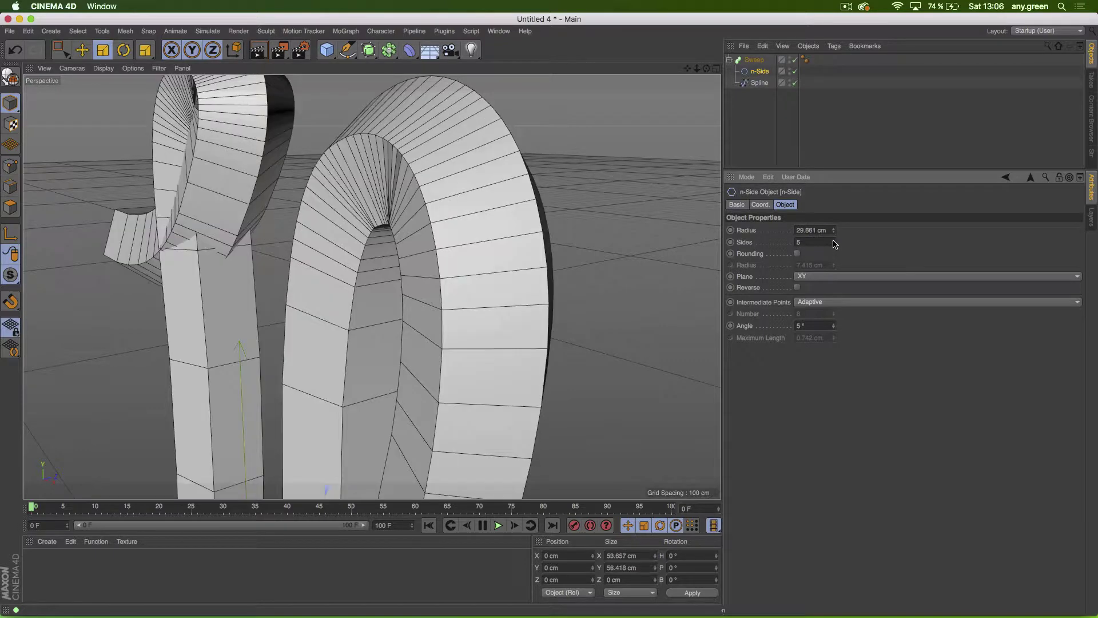
click(835, 243)
click(835, 243)
click(833, 244)
click(833, 244)
click(834, 244)
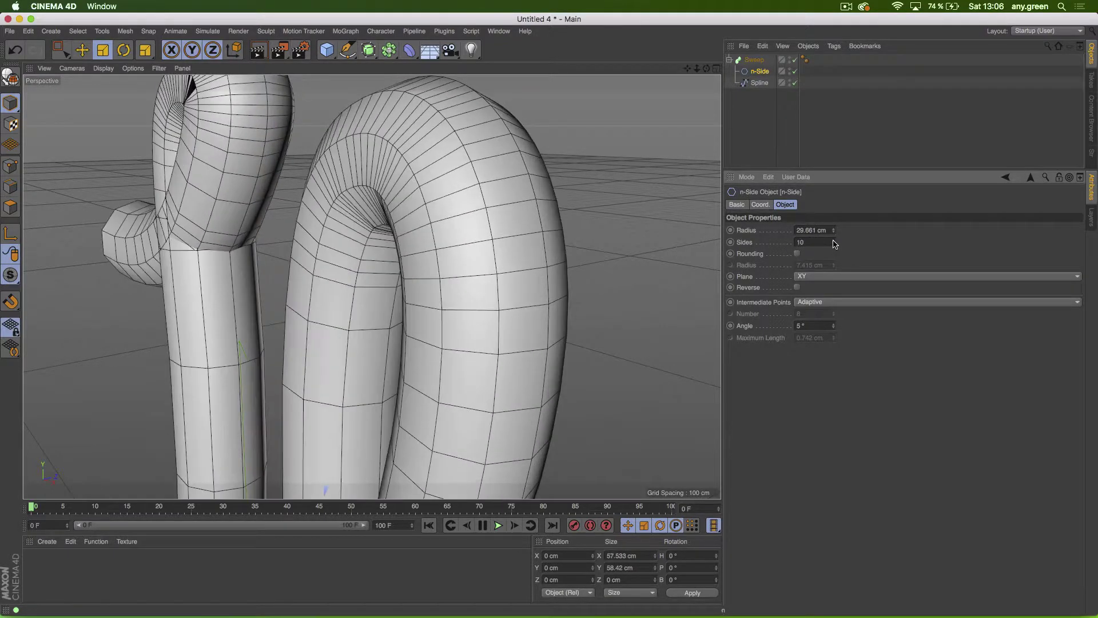
click(834, 244)
click(833, 244)
click(834, 244)
click(833, 243)
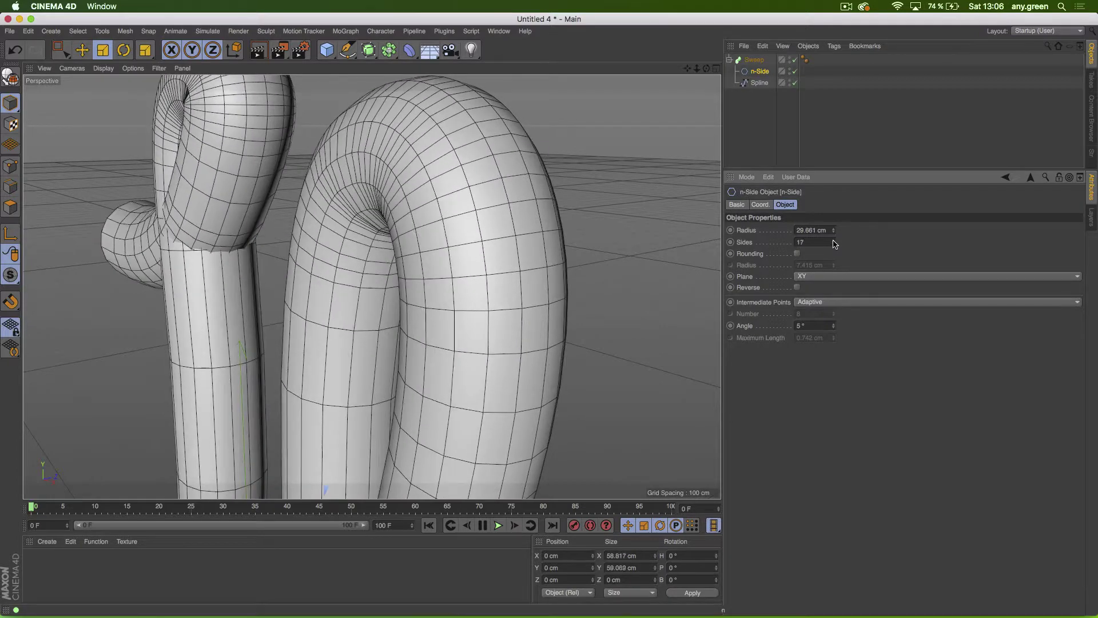
click(834, 243)
click(833, 244)
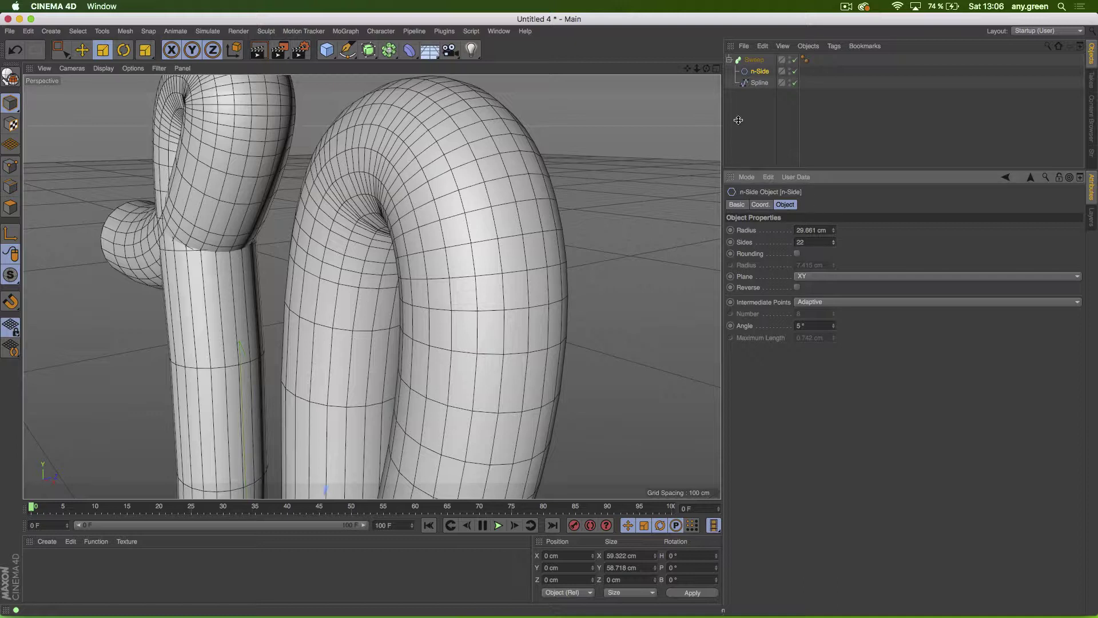
Step: Set the path spline's intermediate points to Natural so the segments along the tube are more evenly spaced
click(349, 50)
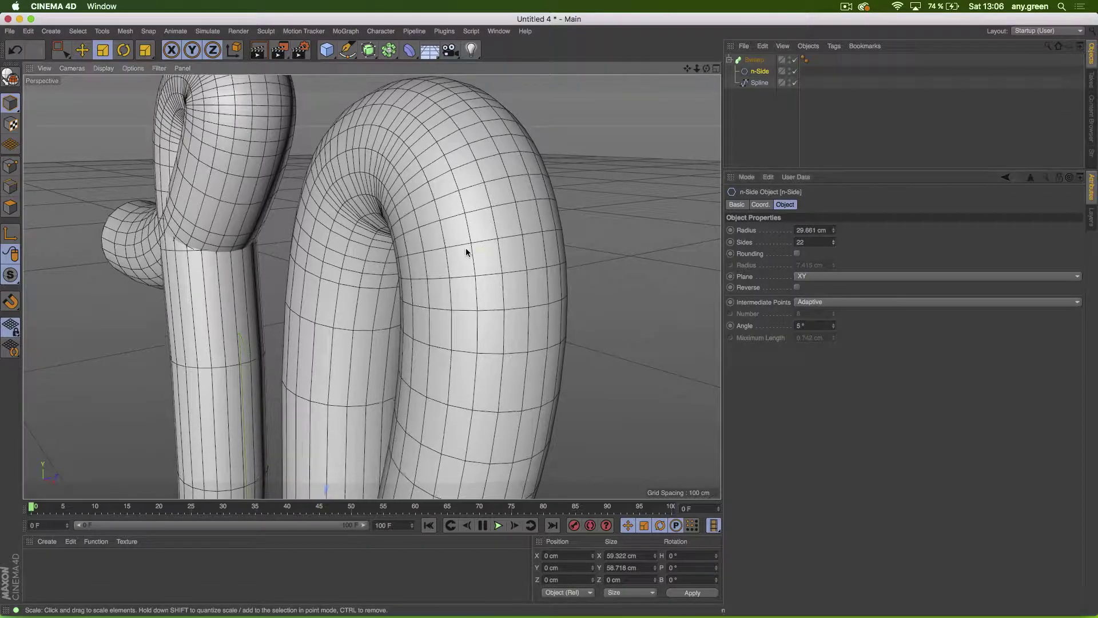
alt+right_drag(466, 252, 329, 288)
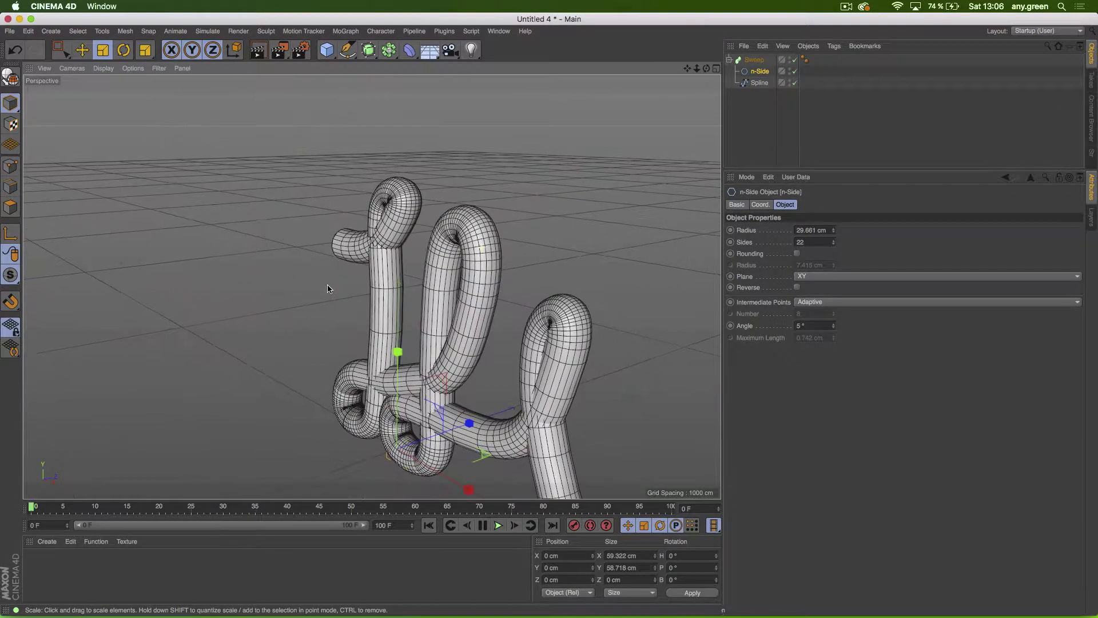
alt+drag(377, 304, 498, 293)
scroll(410, 270, up, 5)
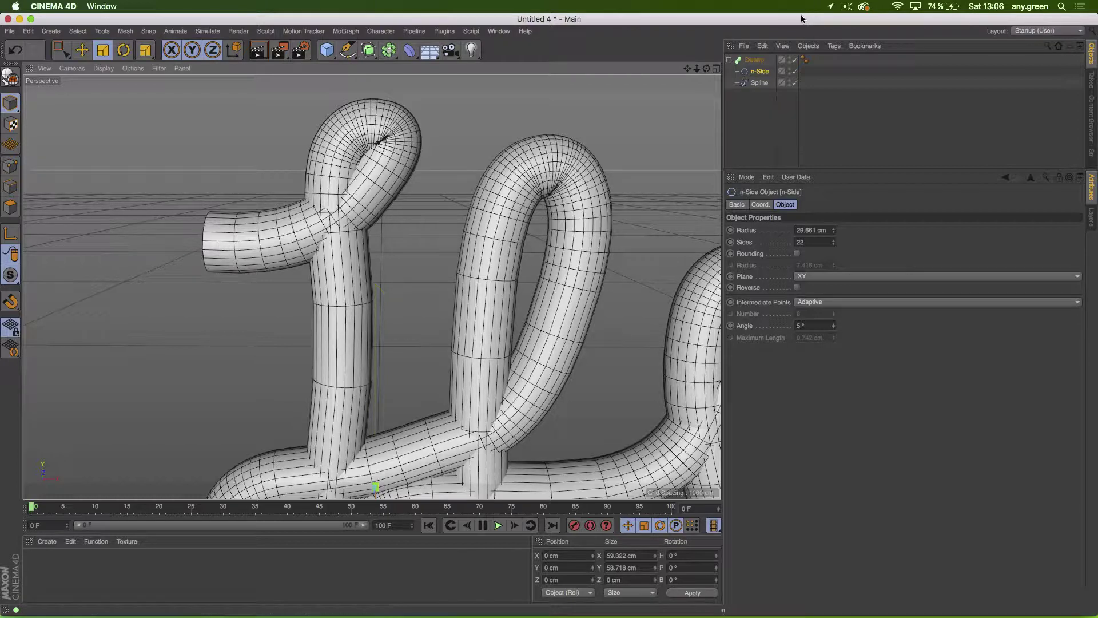
click(750, 61)
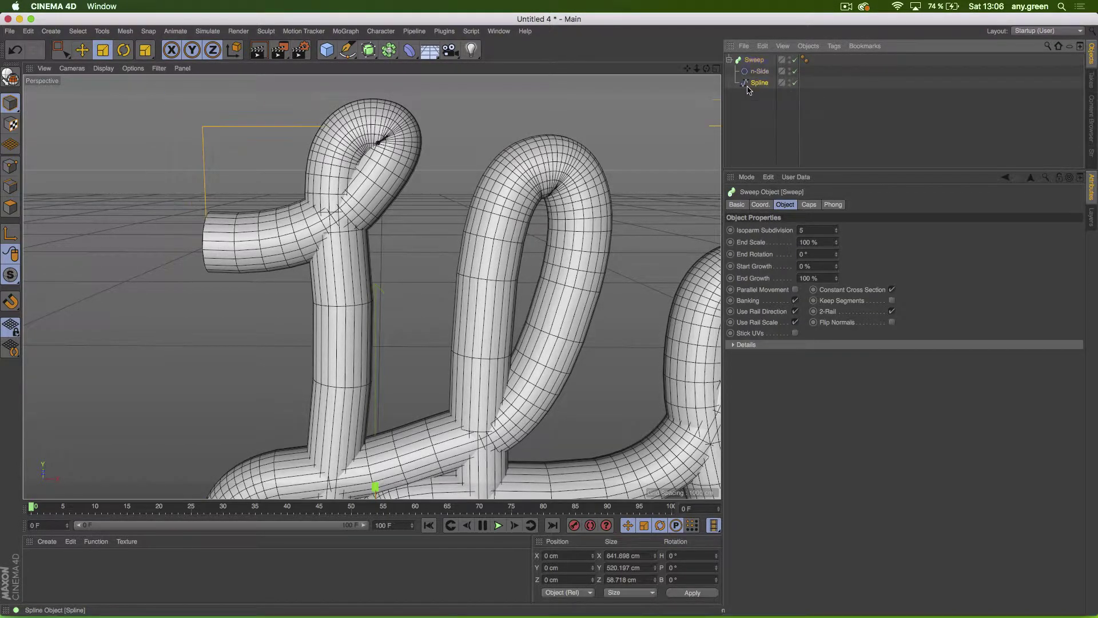
click(758, 83)
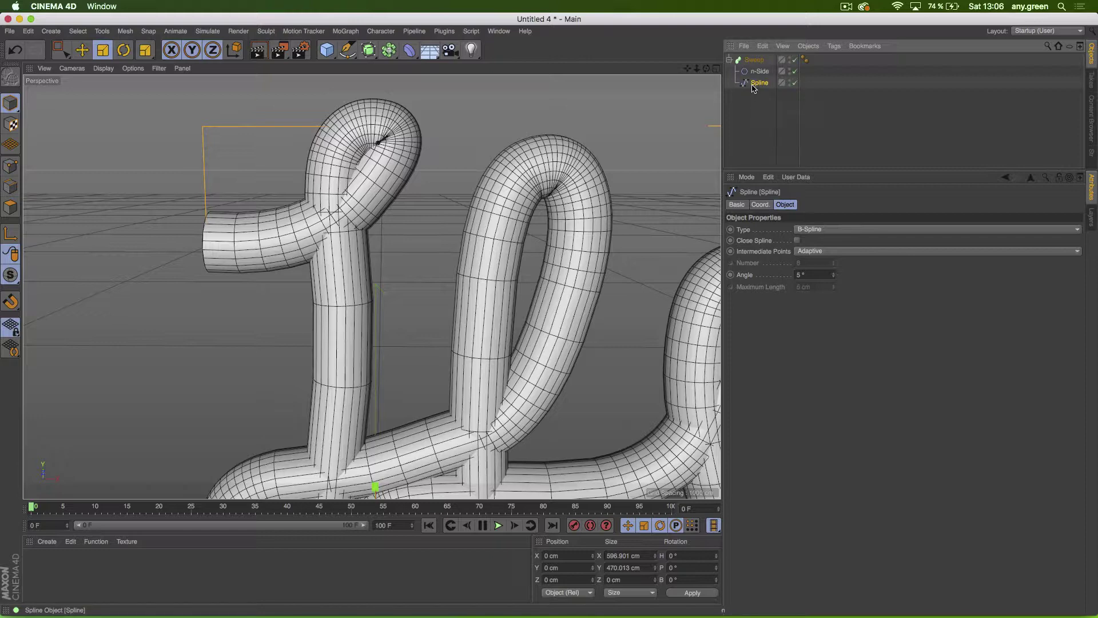
click(810, 251)
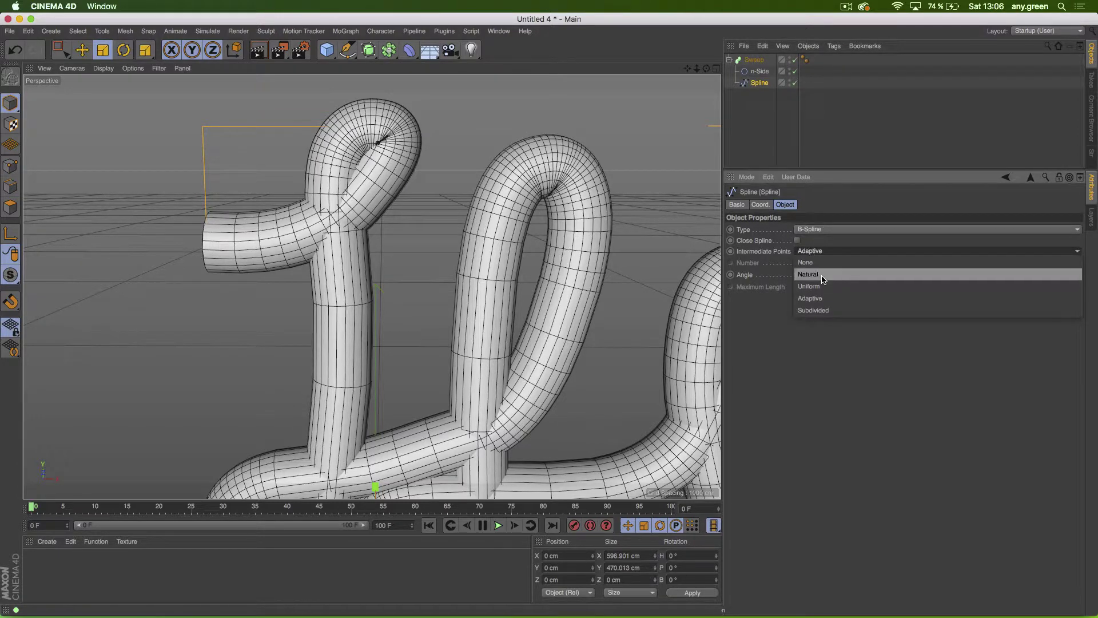
click(818, 274)
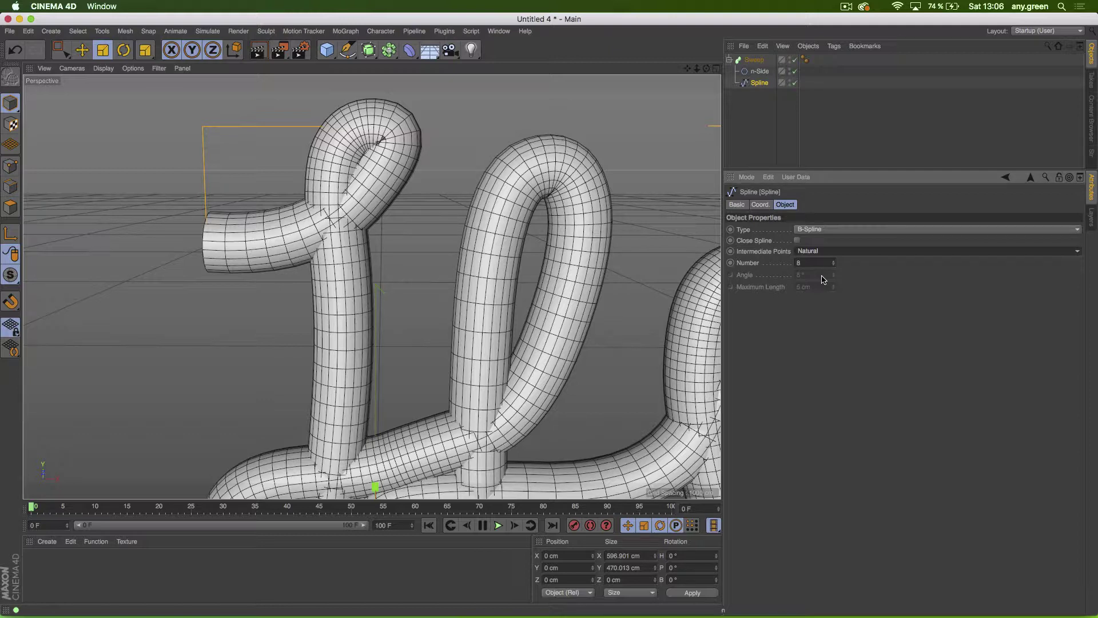
Step: Taper the Sweep by setting its End Scale to 2 % and lowering it further to 0 %
click(754, 60)
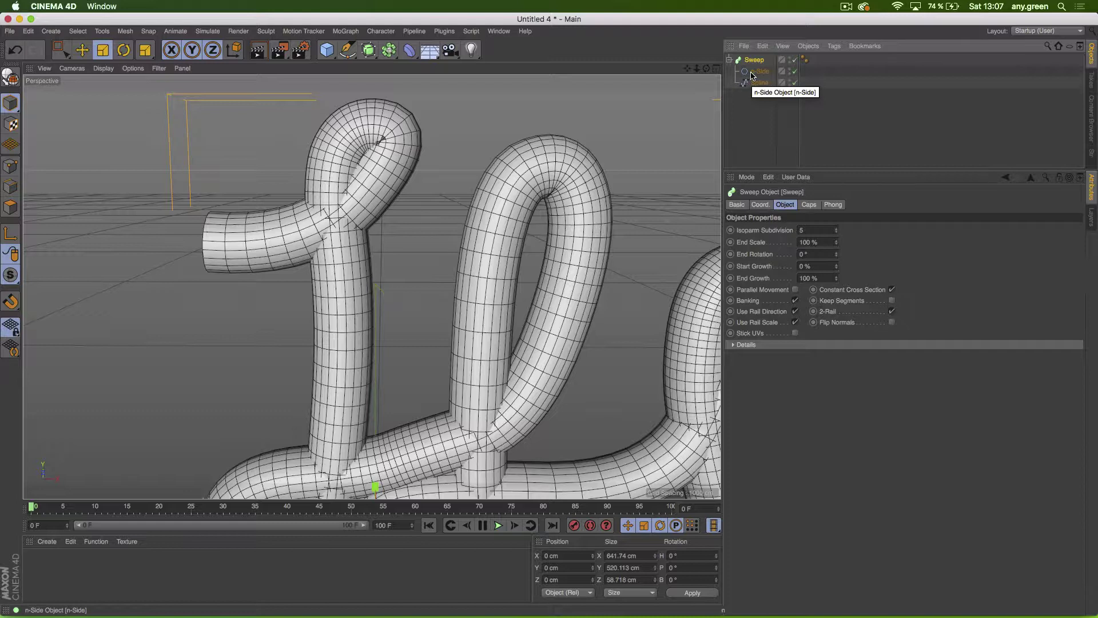
click(751, 73)
click(754, 83)
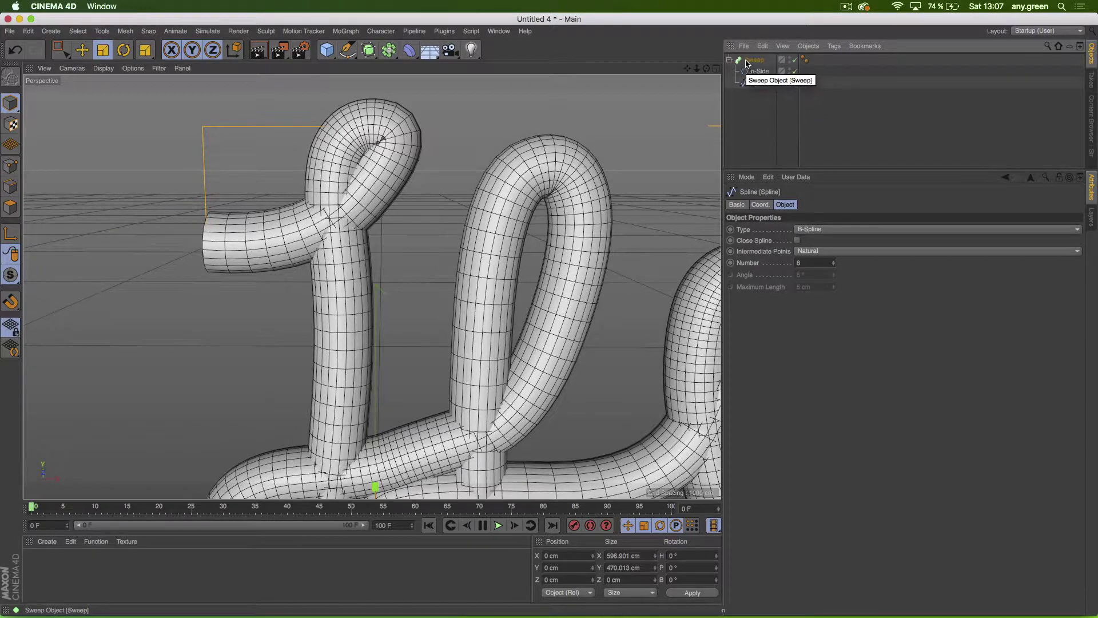
click(747, 60)
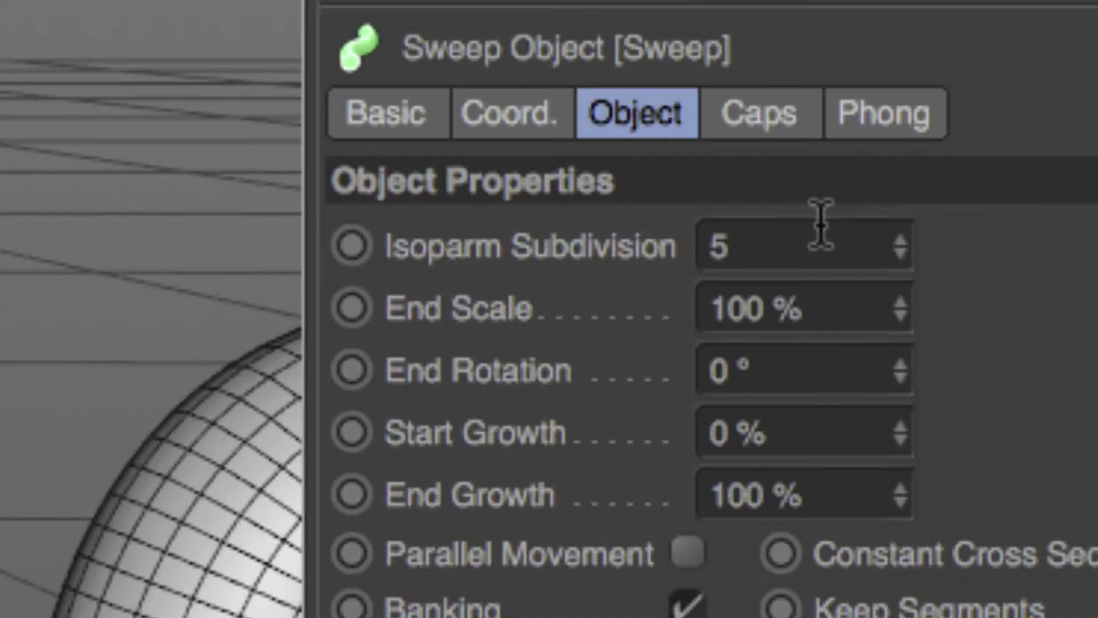
click(865, 304)
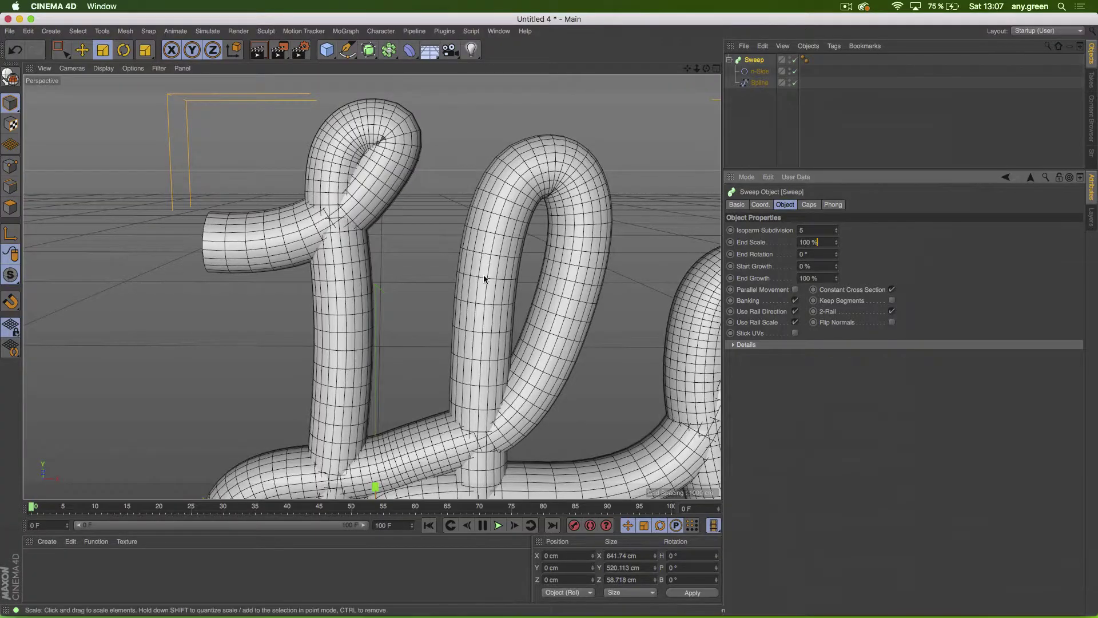
key(BackSpace)
key(BackSpace)
key(BackSpace)
key(BackSpace)
key(BackSpace)
text(2)
key(Return)
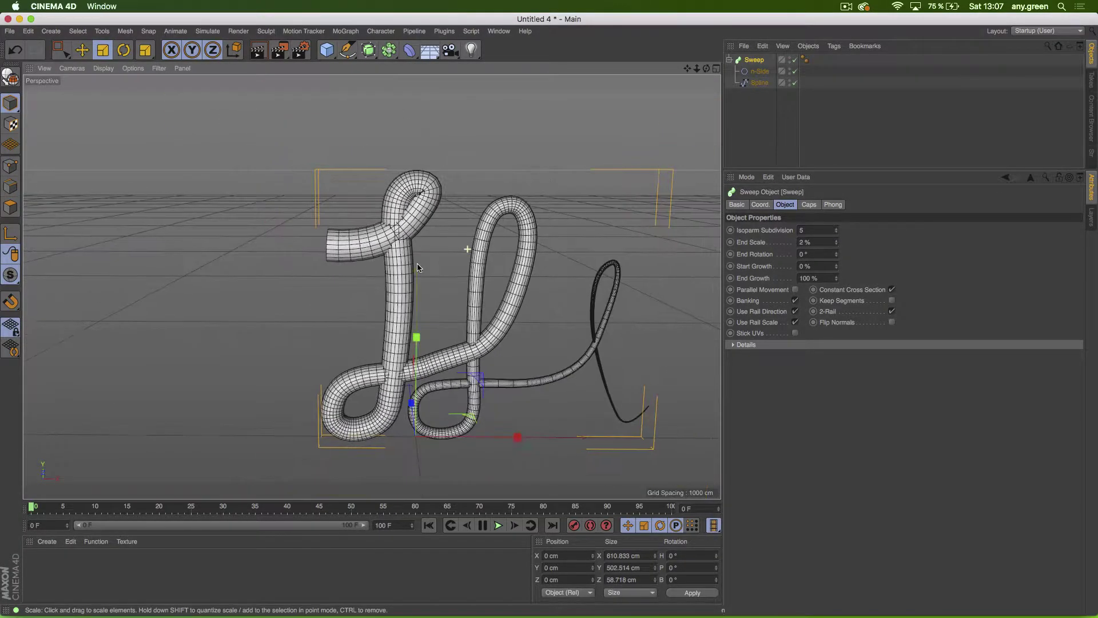
scroll(461, 284, right, 5)
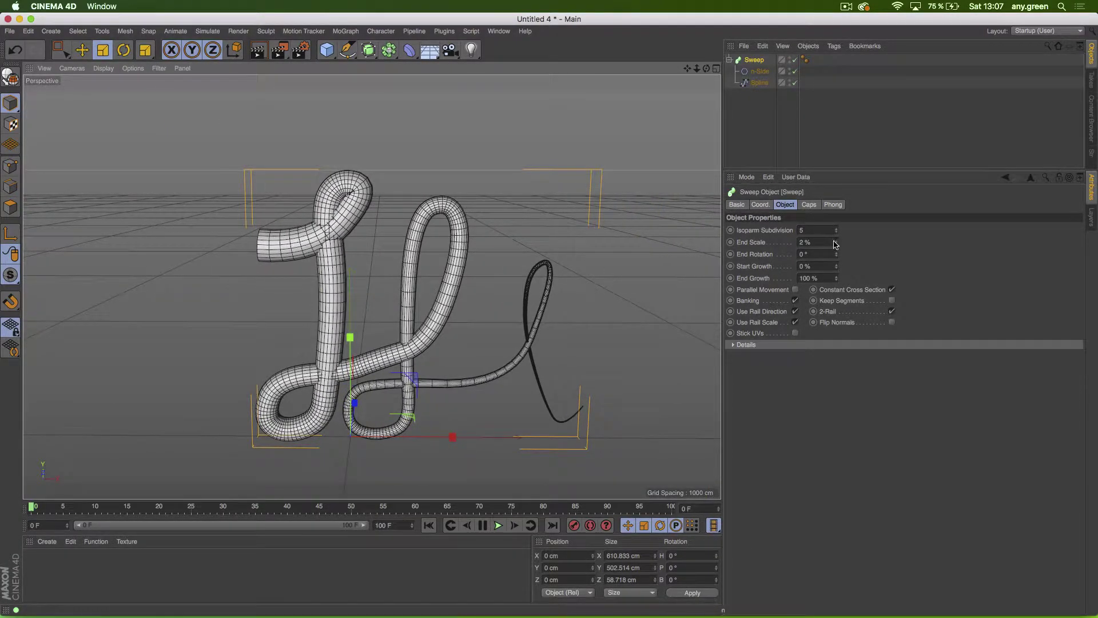
mouse_move(834, 244)
mouse_down()
mouse_move(835, 215)
mouse_move(834, 251)
mouse_up()
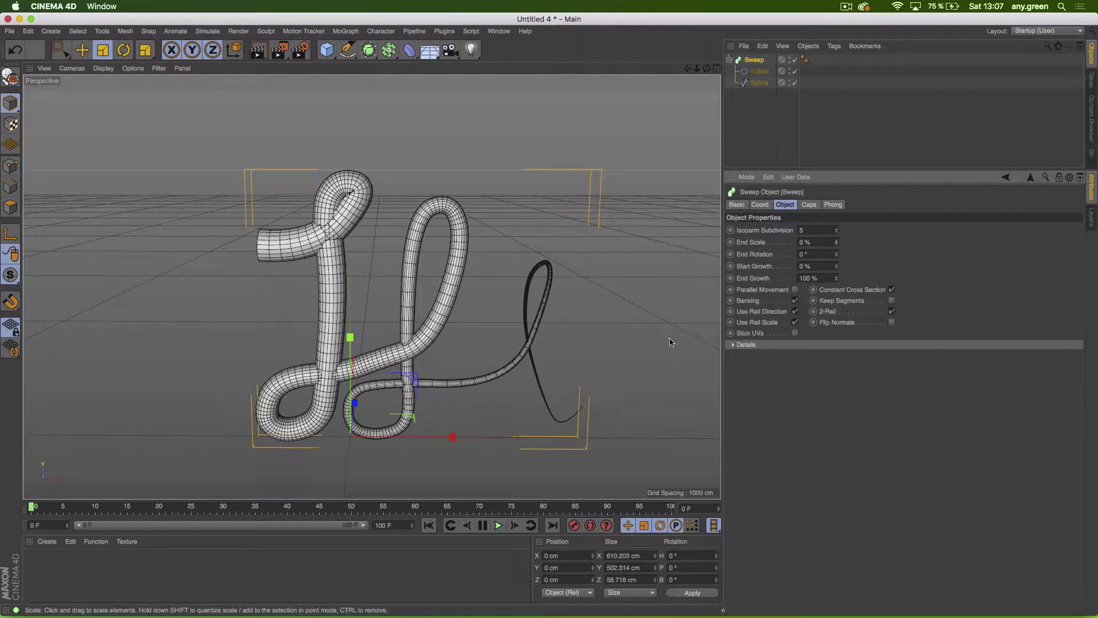
Step: Restore the Sweep's End Scale to 100 %
click(829, 252)
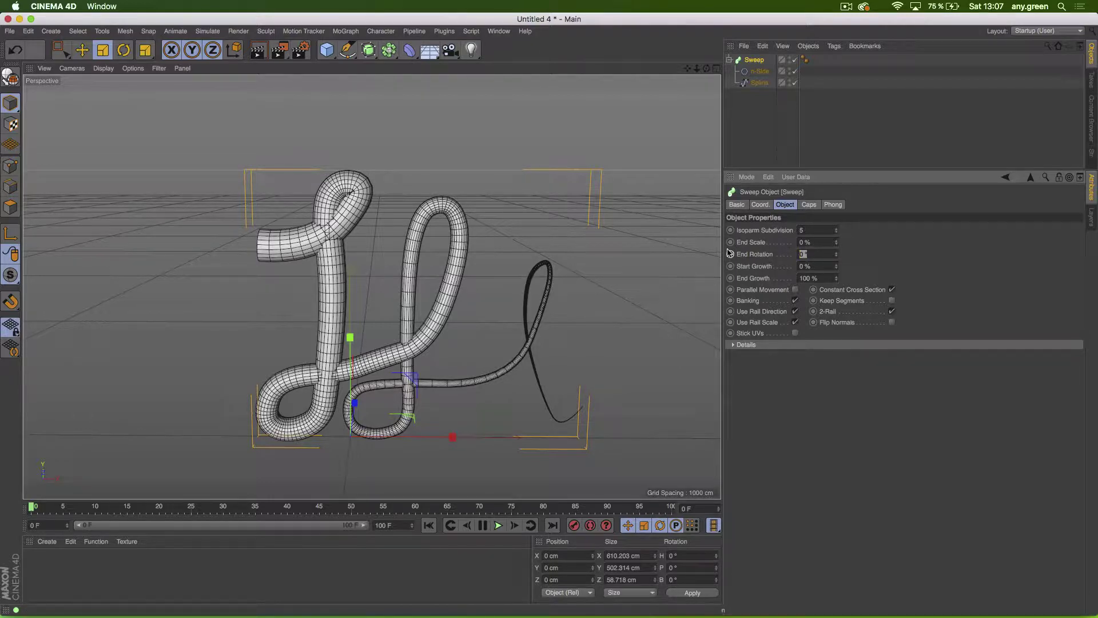
click(804, 242)
text(100)
key(Return)
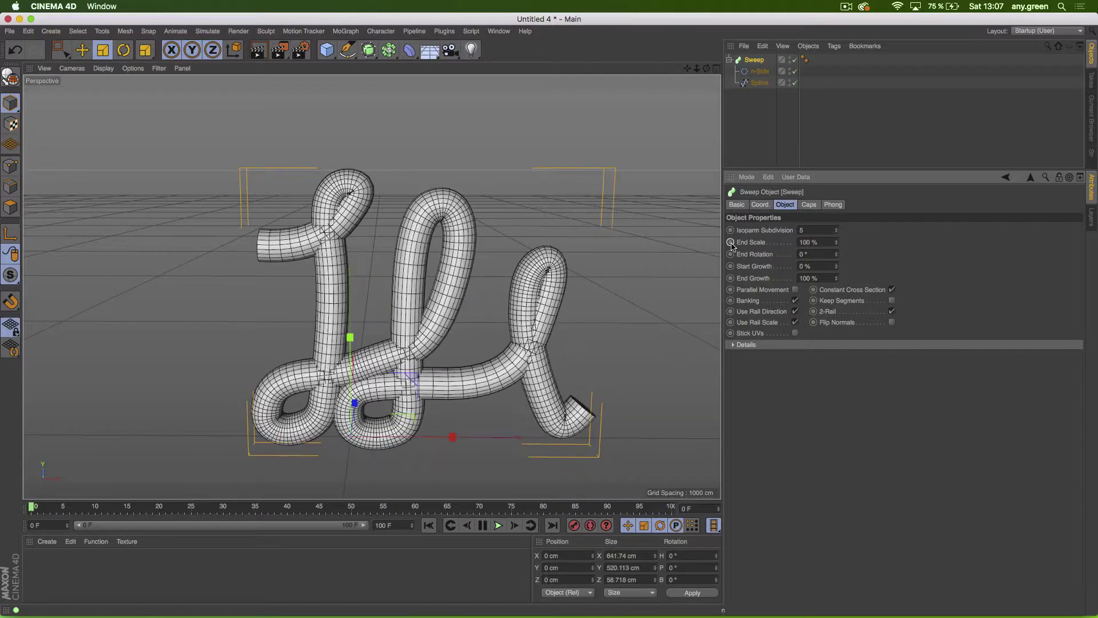
Step: Replace the n-Side profile in the Sweep with a new Flower spline and delete the n-Side
click(350, 52)
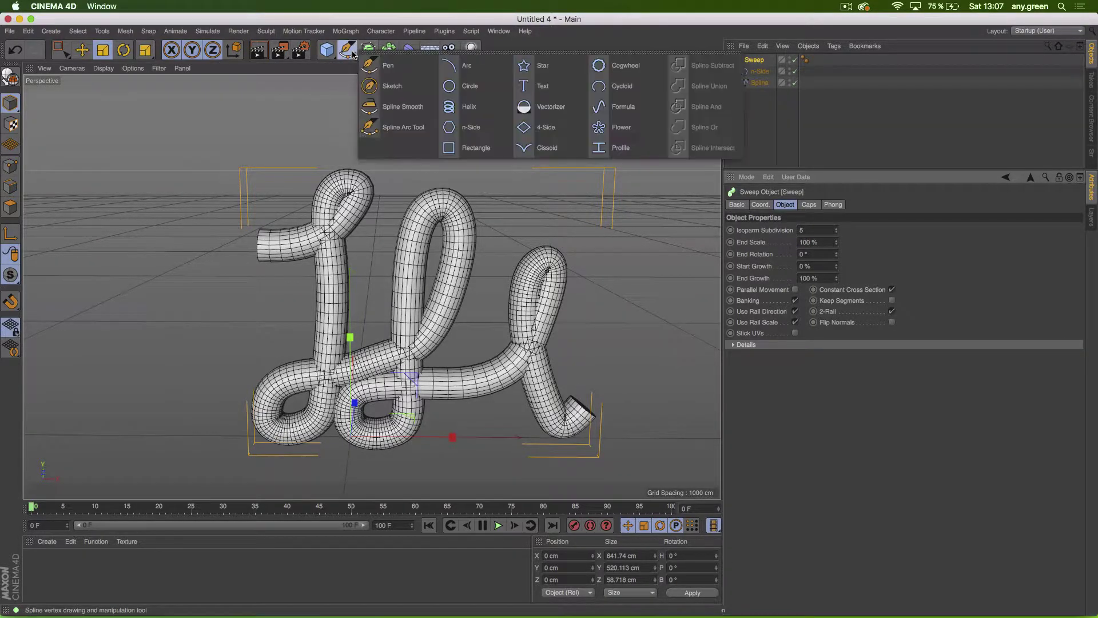
click(615, 127)
drag(750, 61, 746, 86)
click(760, 82)
key(Delete)
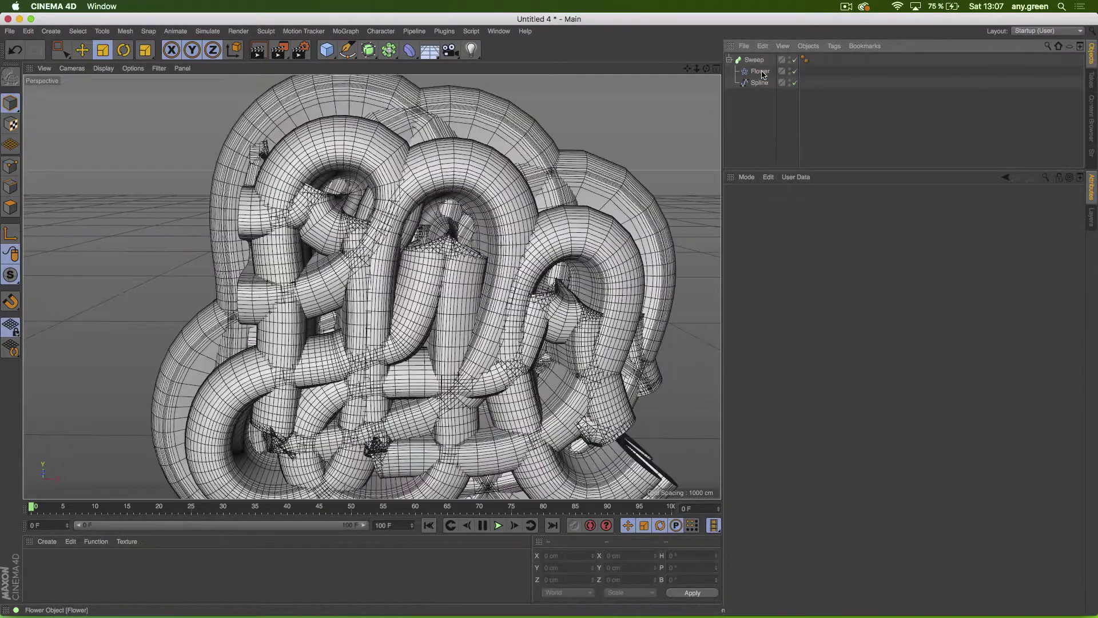
Step: Scale the Flower profile down to about 66 cm wide
click(760, 72)
key(t)
drag(412, 354, 327, 372)
Step: Switch the viewport display to Gouraud Shading without lines
click(103, 68)
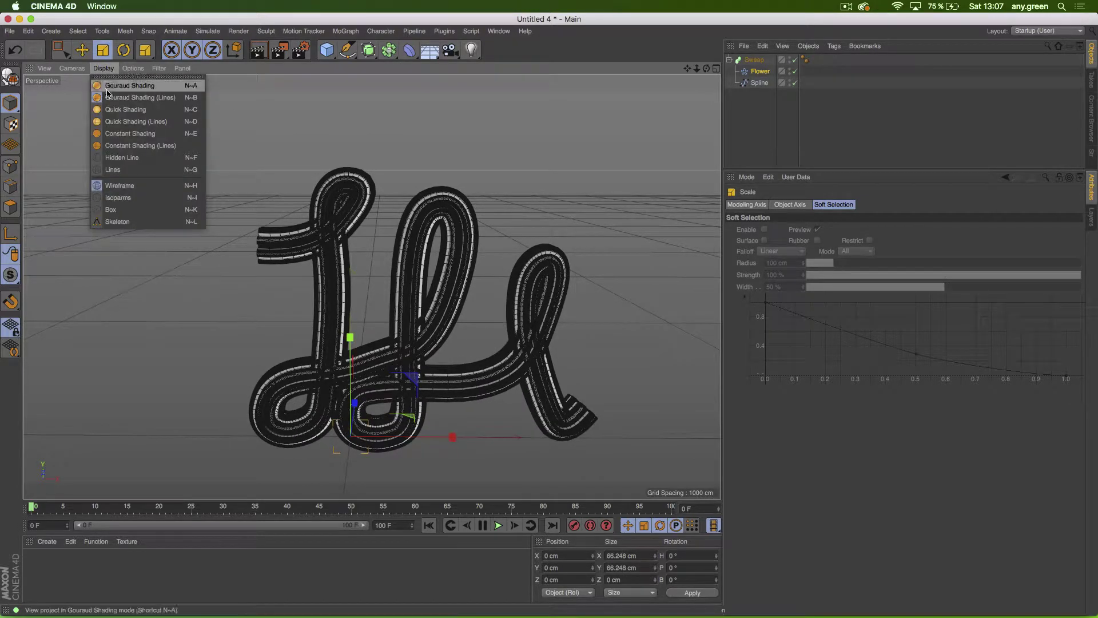
click(107, 91)
click(104, 68)
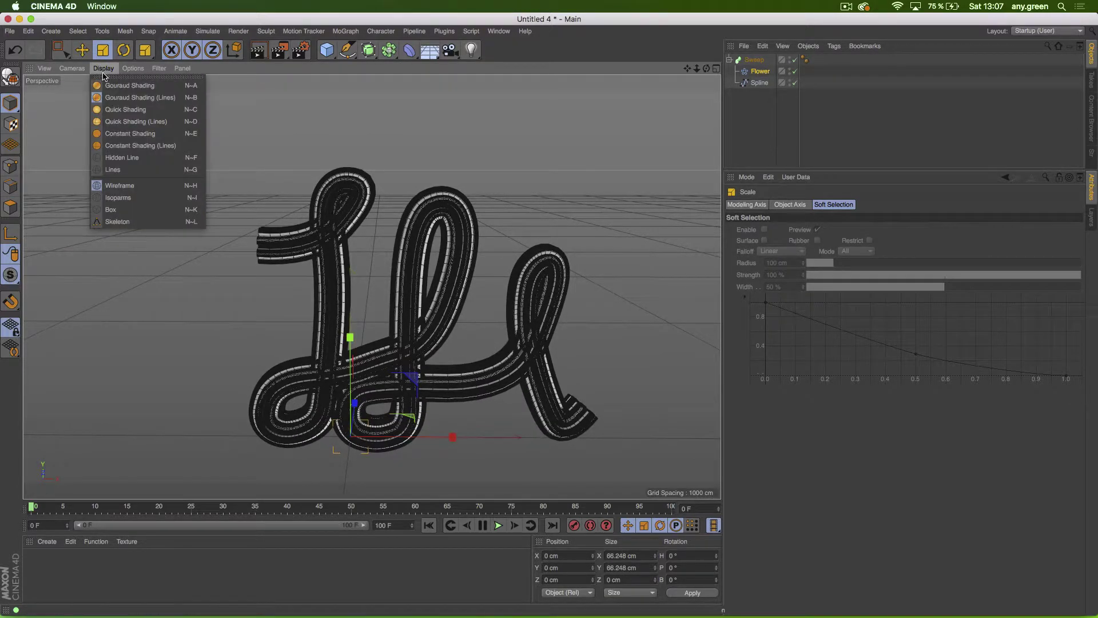
click(105, 86)
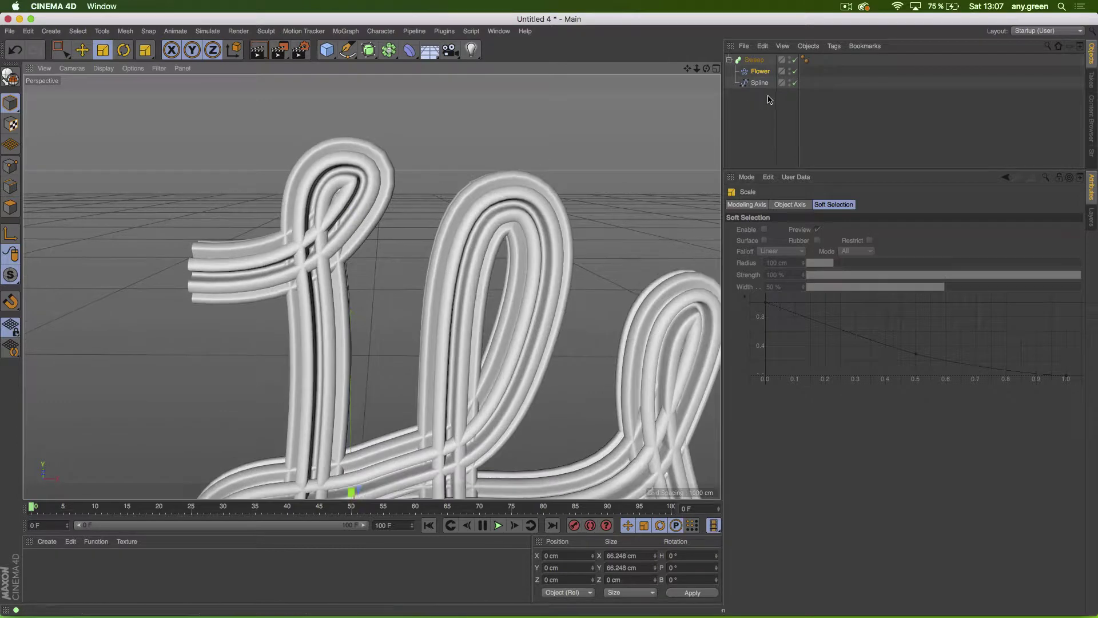
Step: Twist the Sweep with an End Rotation of 3183° and scale the Flower profile down to about 39 cm wide
click(754, 59)
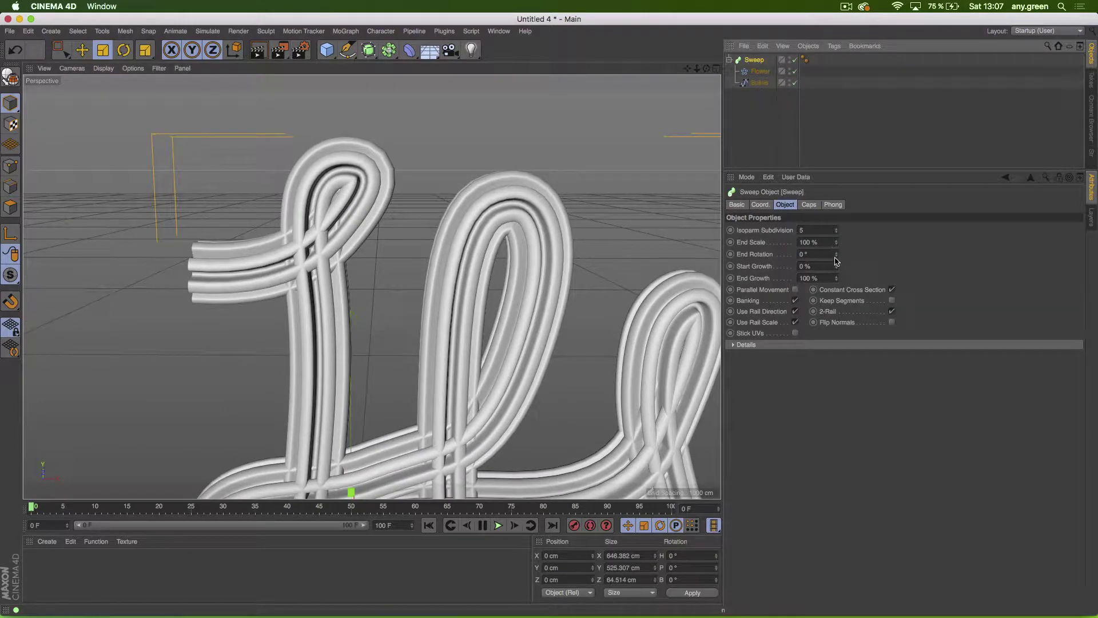
drag(836, 255, 836, 63)
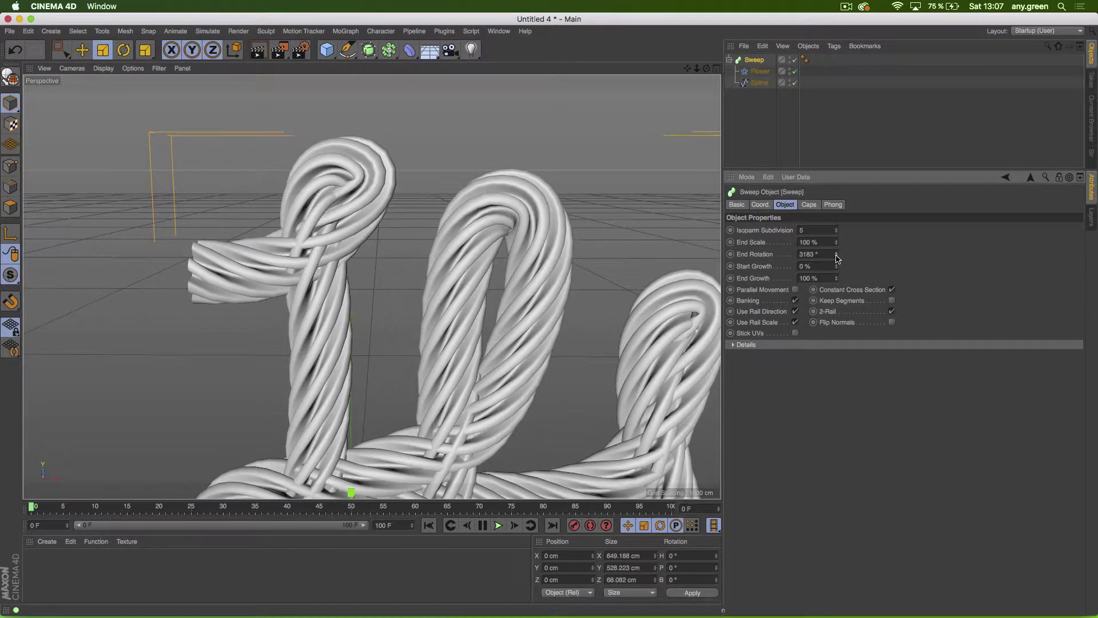
alt+middle_drag(486, 365, 428, 203)
mouse_move(416, 292)
alt+mouse_down()
mouse_move(329, 224)
mouse_move(373, 276)
mouse_move(421, 303)
alt+mouse_up()
alt+drag(486, 239, 438, 341)
alt+drag(237, 291, 321, 283)
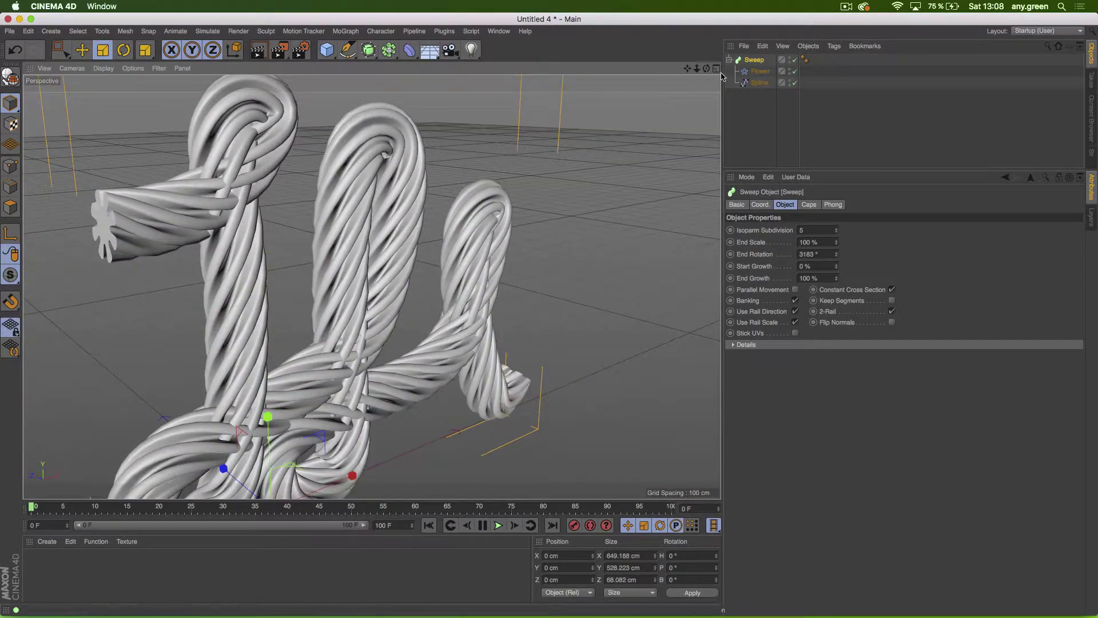
click(756, 71)
drag(582, 121, 471, 228)
Step: Open the path spline for point editing and set the viewport display to Lines with Isoparms
click(759, 83)
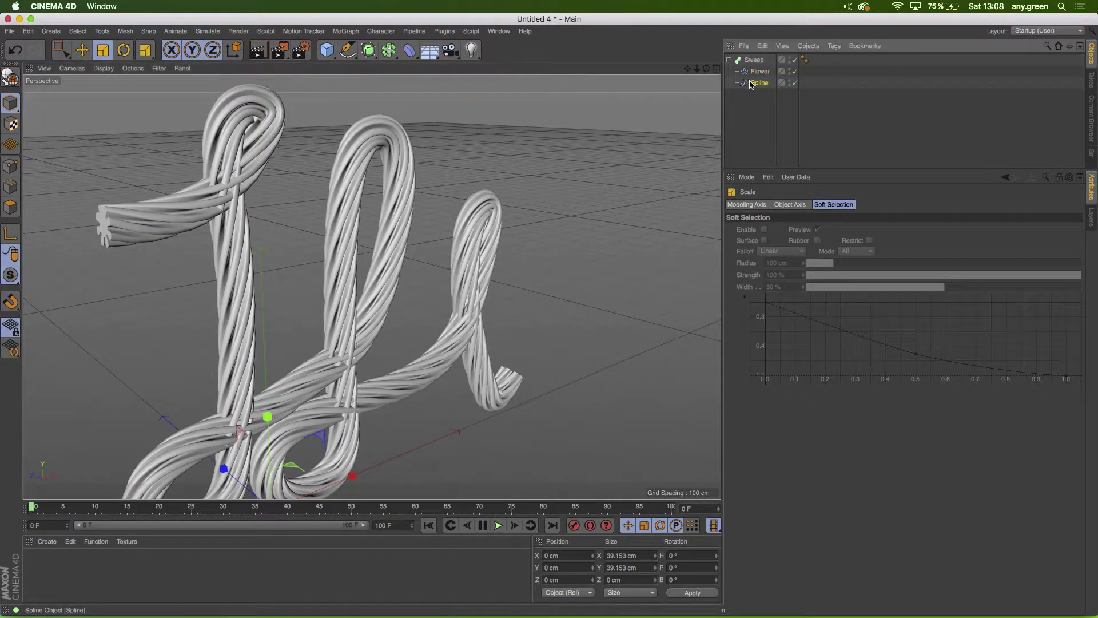
click(11, 167)
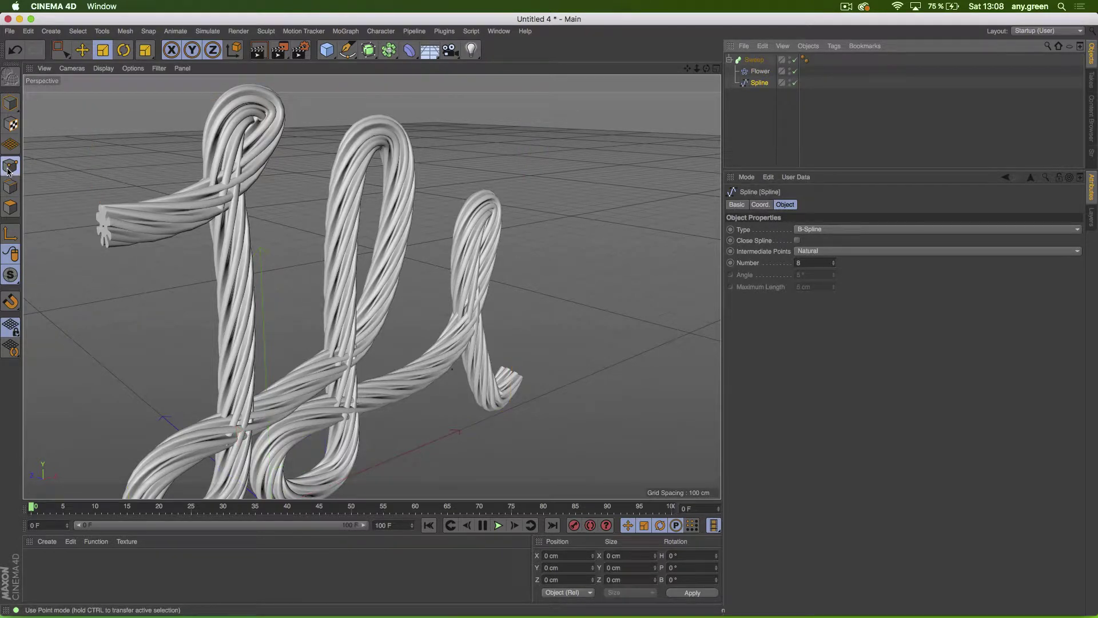
alt+drag(352, 199, 234, 185)
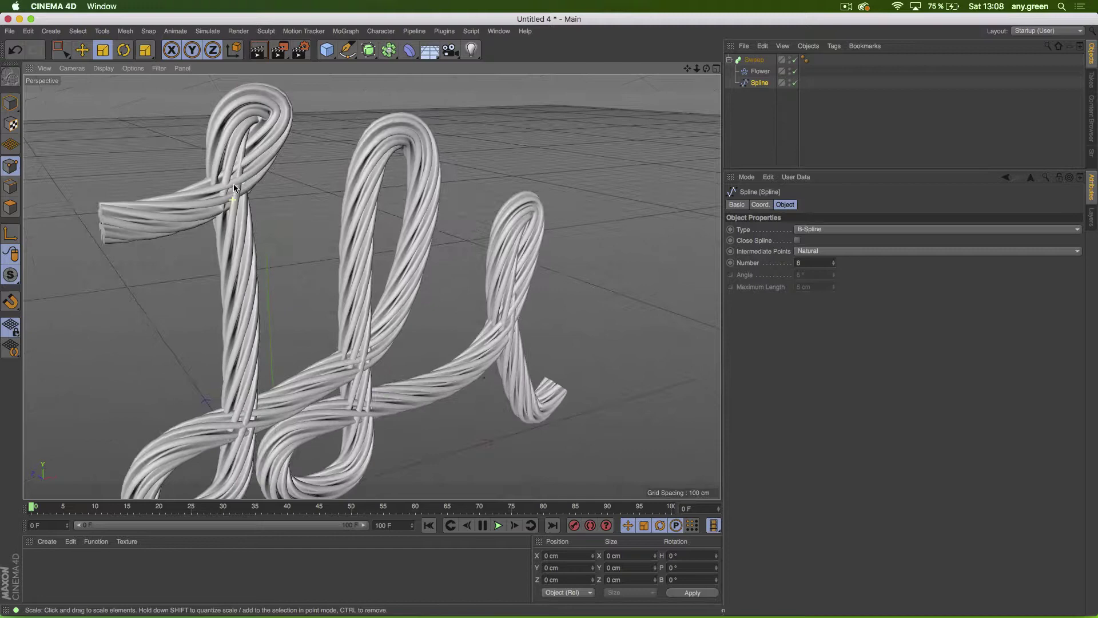
click(104, 69)
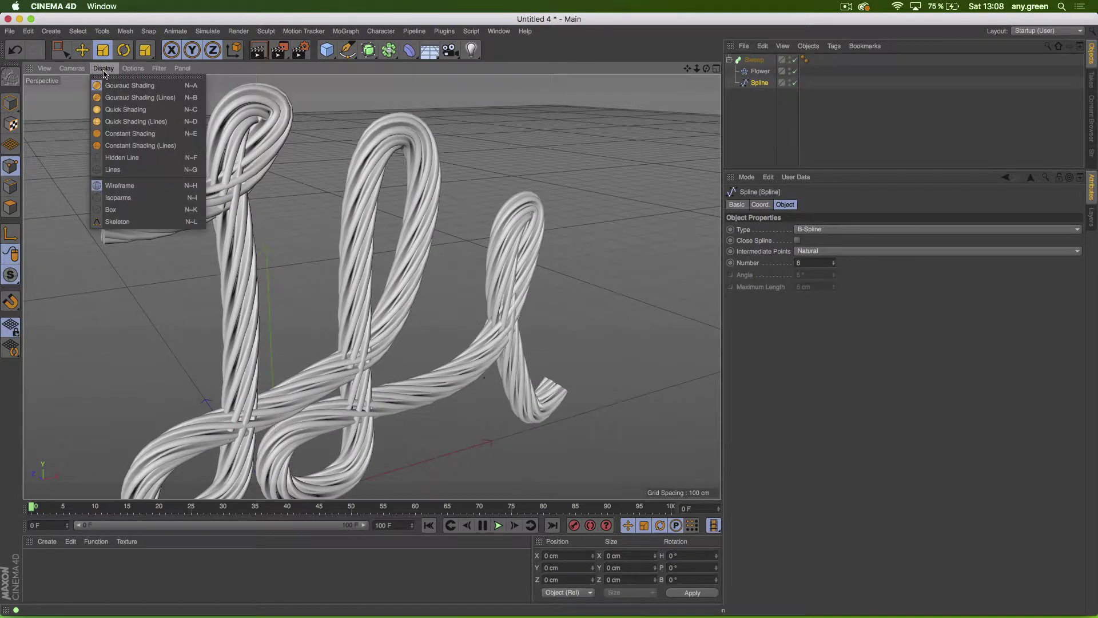
click(130, 170)
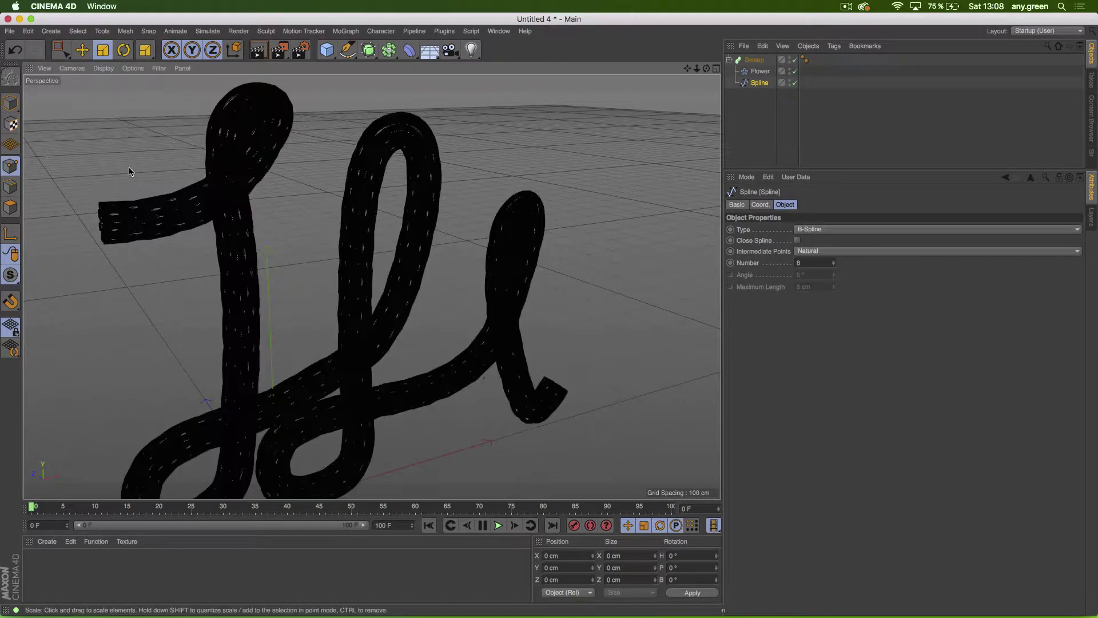
click(103, 68)
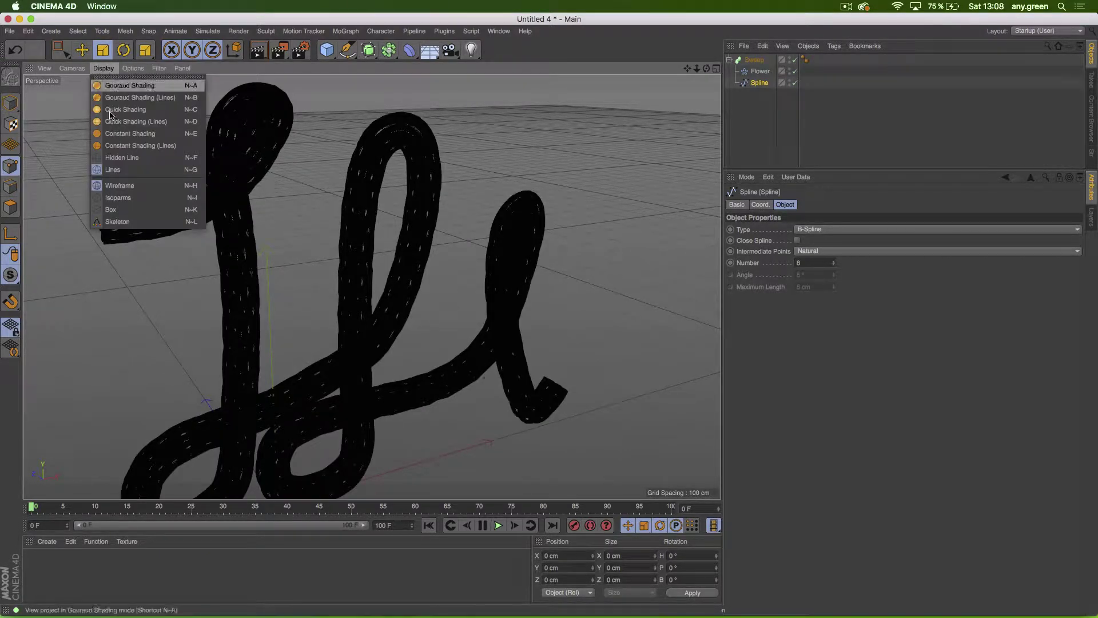
click(118, 197)
Step: Move the path spline's control point beside the first loop's crossing along Z to about 27 cm
alt+drag(227, 199, 259, 187)
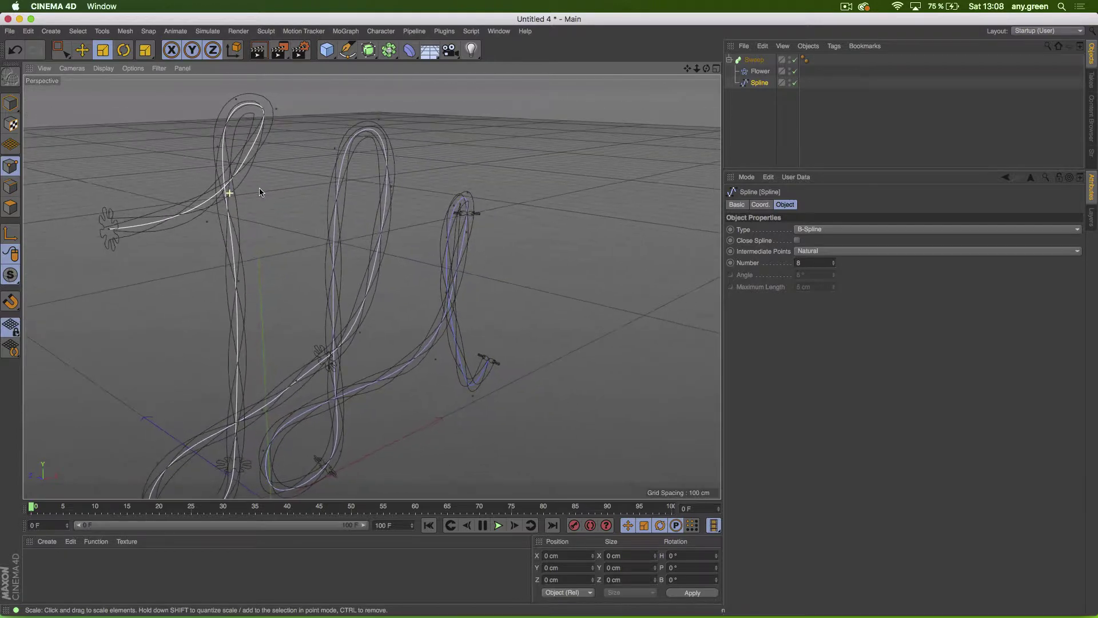
alt+right_drag(237, 173, 321, 149)
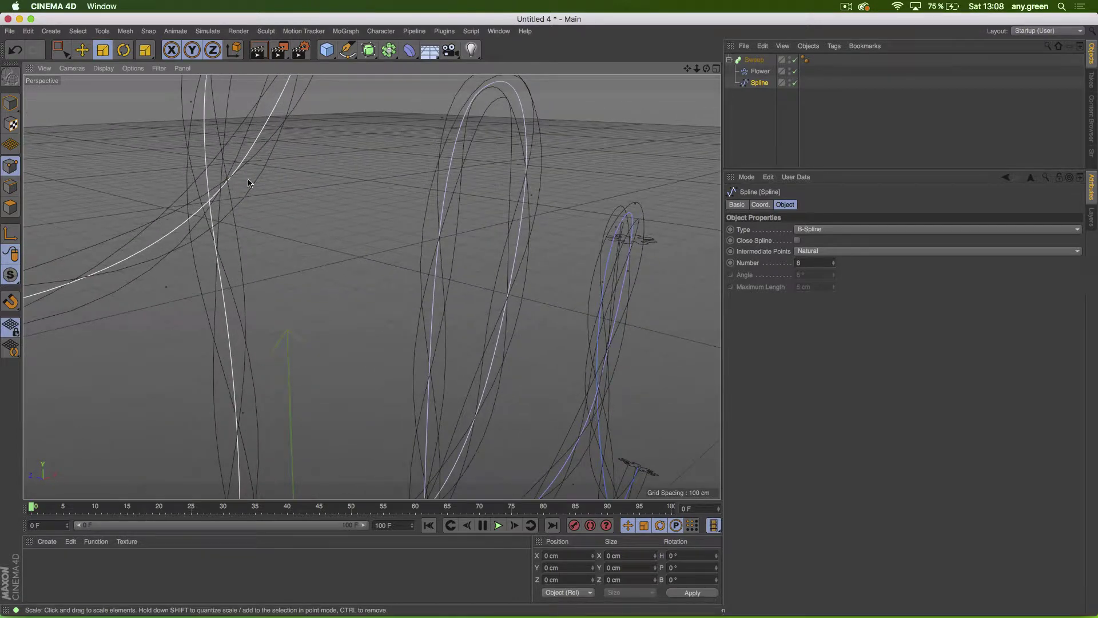
click(167, 286)
alt+drag(240, 200, 172, 257)
key(e)
drag(110, 298, 45, 300)
alt+drag(157, 230, 106, 240)
Step: Display the rope in Gouraud Shading and examine the strands at the first crossing
click(103, 68)
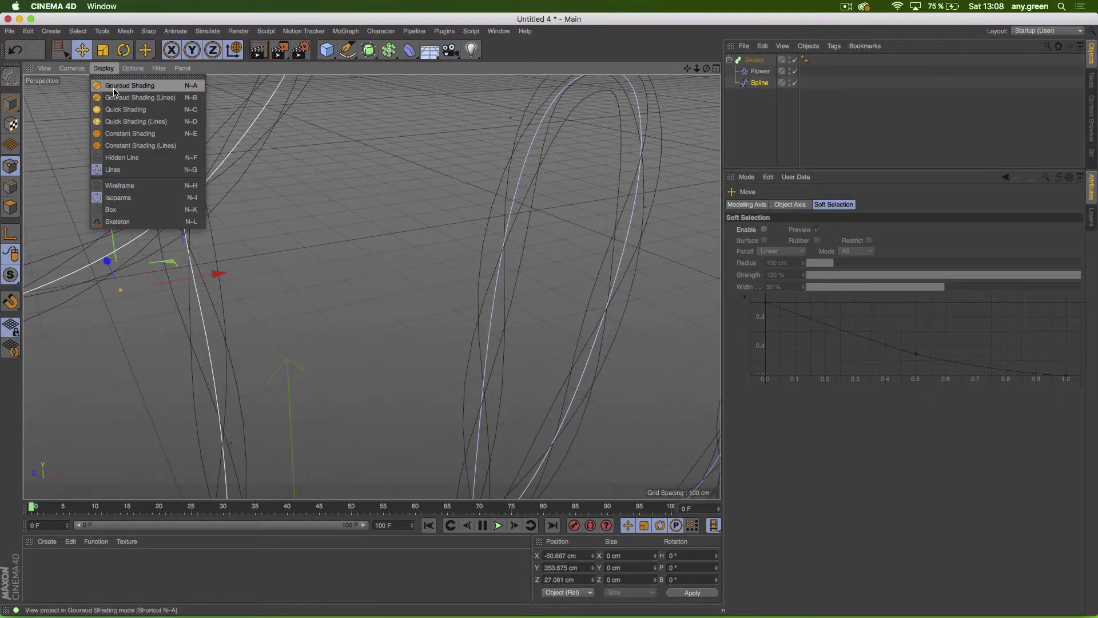
click(114, 85)
mouse_move(126, 171)
alt+mouse_down()
mouse_move(250, 208)
mouse_move(326, 201)
mouse_move(216, 244)
mouse_move(128, 119)
alt+mouse_up()
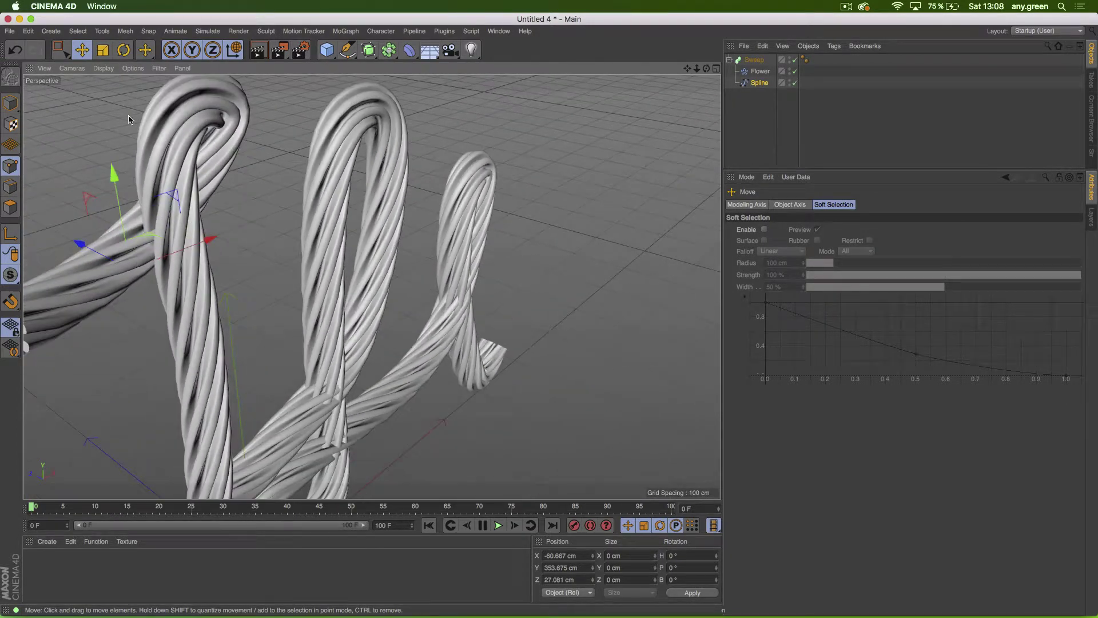
Step: Switch the viewport display to Lines with Wireframe around the first crossing
click(103, 68)
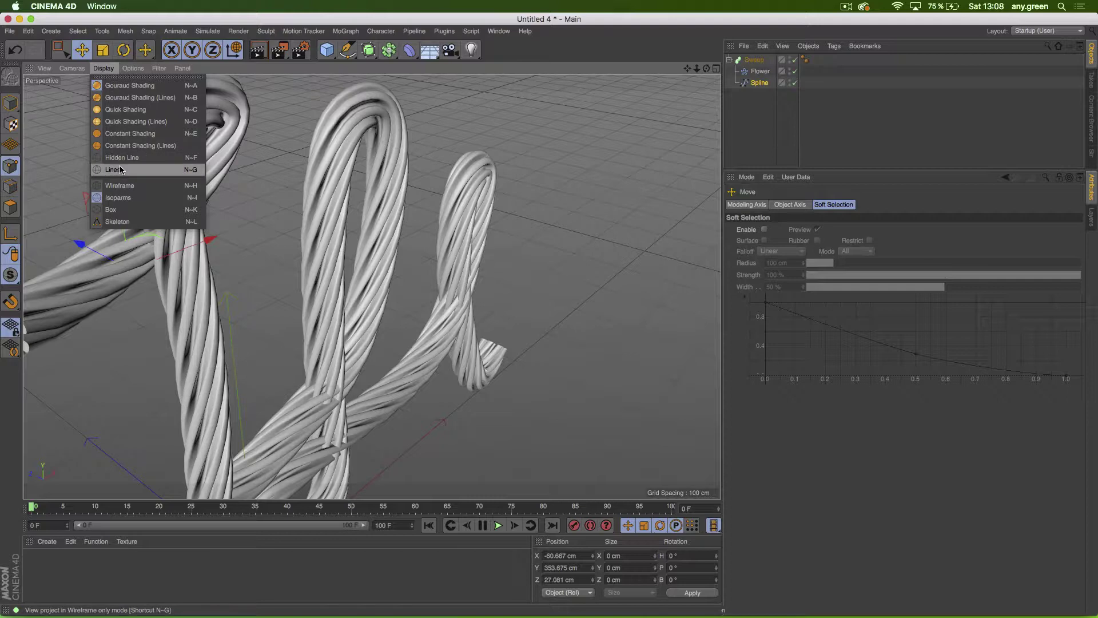
click(121, 186)
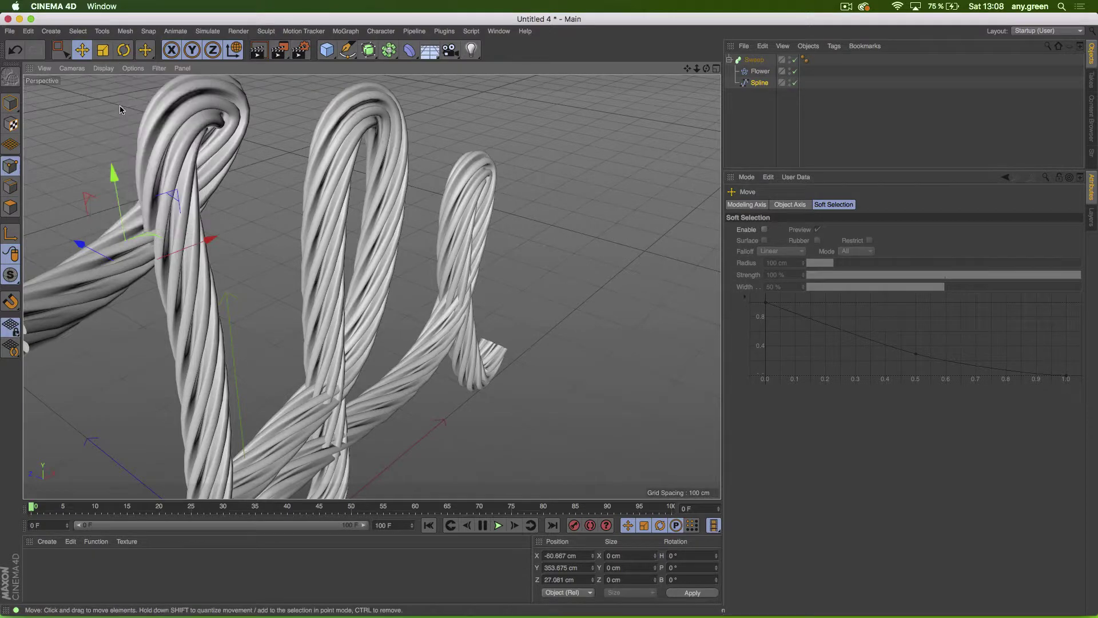
click(103, 68)
click(122, 170)
mouse_move(157, 191)
alt+mouse_down()
mouse_move(303, 188)
mouse_move(267, 252)
mouse_move(223, 177)
mouse_move(236, 166)
alt+mouse_up()
scroll(221, 172, up, 3)
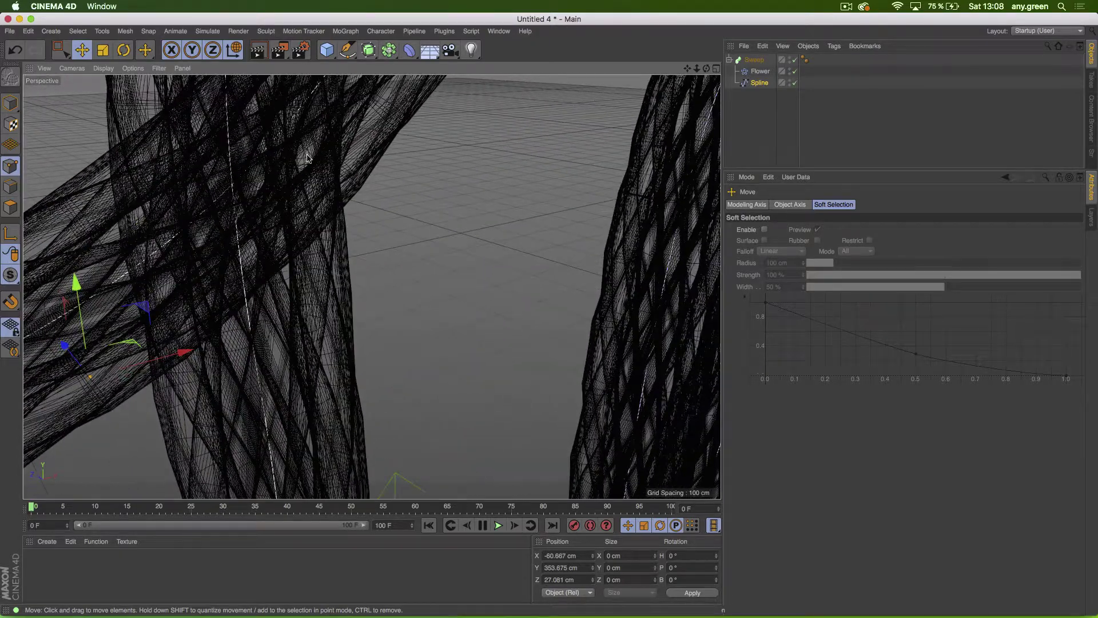
Step: Select the spline point on the first letter's top loop and lower it to about Y 433.5 cm
alt+drag(309, 157, 219, 262)
scroll(219, 262, down, 5)
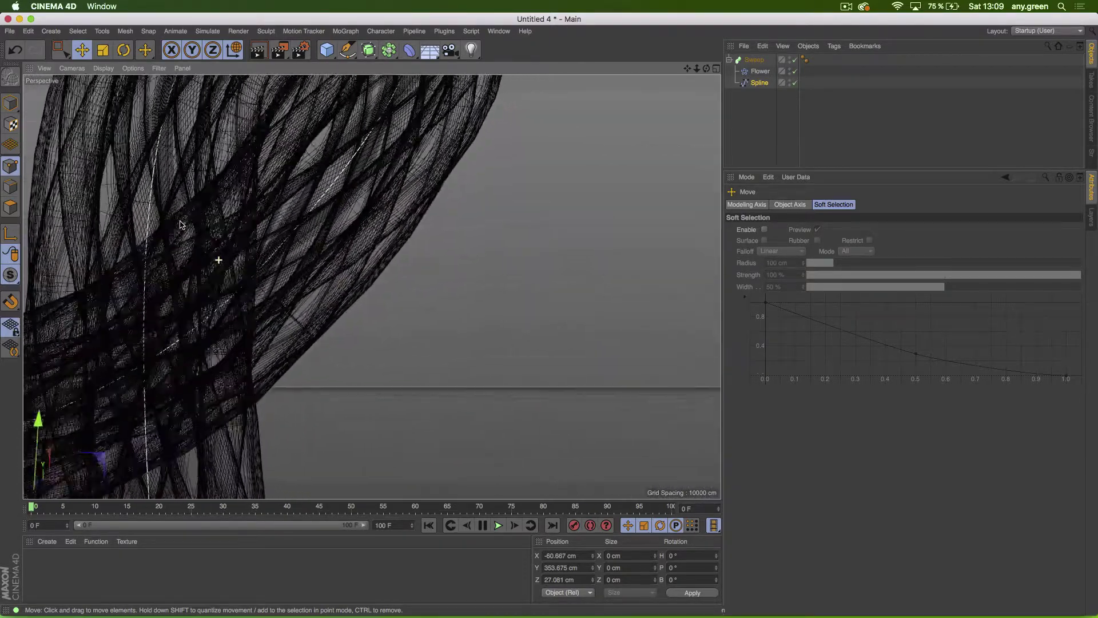
scroll(186, 250, down, 3)
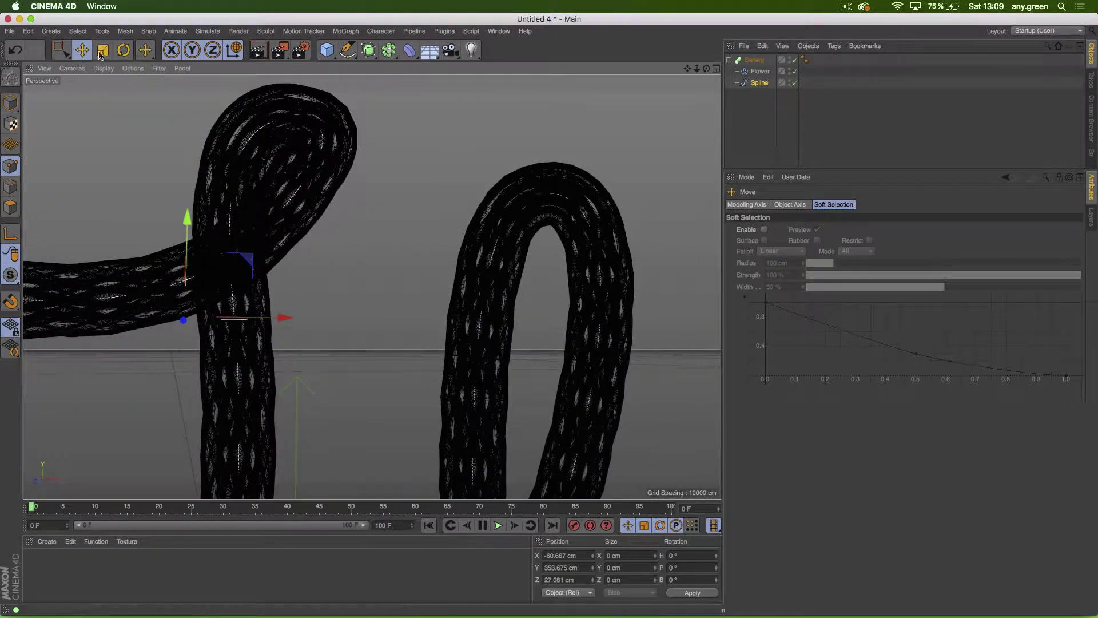
drag(64, 52, 117, 85)
drag(363, 314, 266, 201)
drag(333, 269, 224, 222)
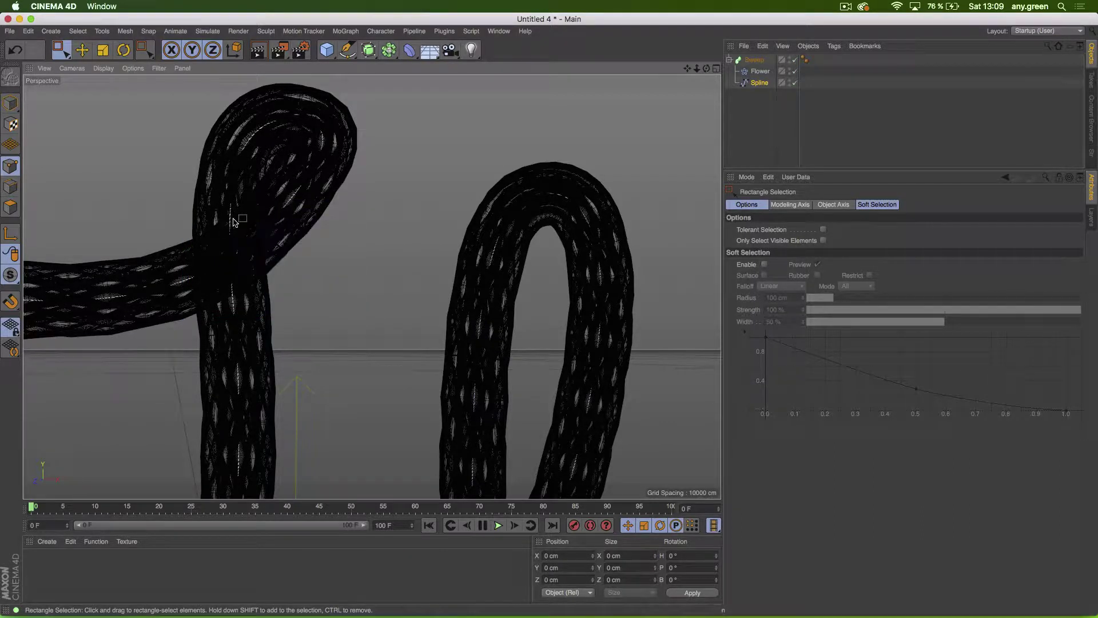
drag(333, 145, 300, 109)
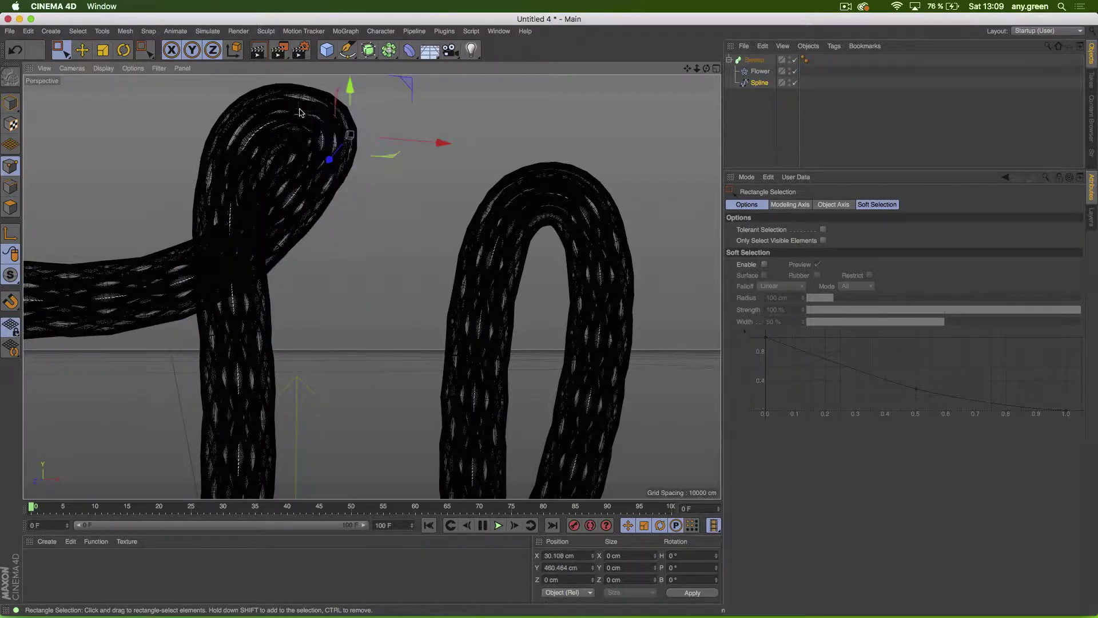
drag(411, 85, 410, 126)
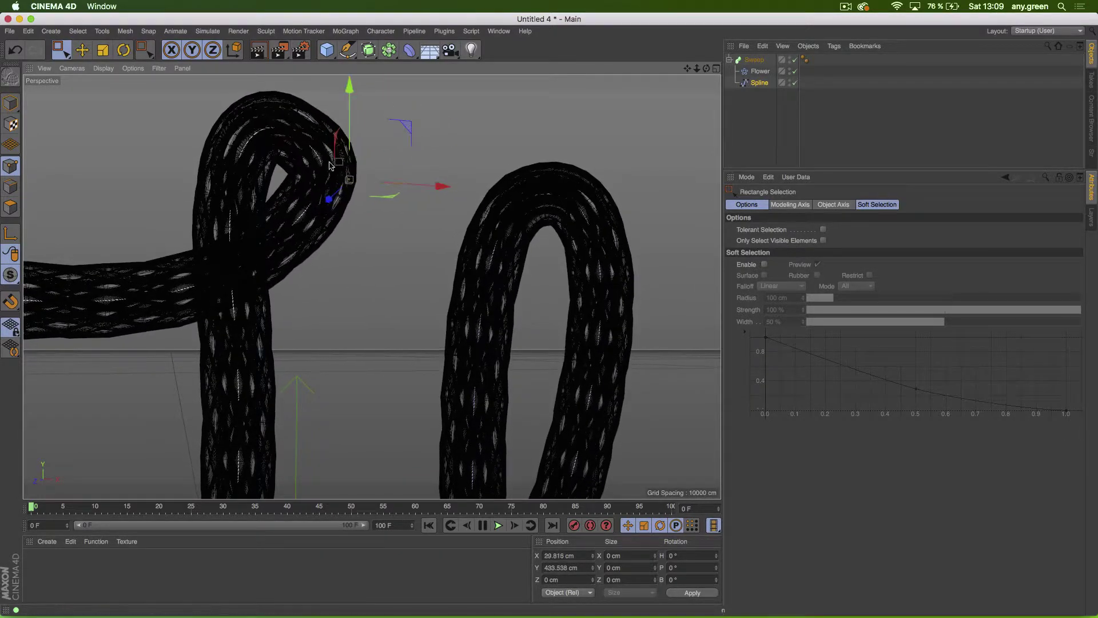
Step: Shift the selected top-loop point in depth to about Z 27 cm
alt+drag(275, 212, 193, 269)
drag(384, 173, 212, 218)
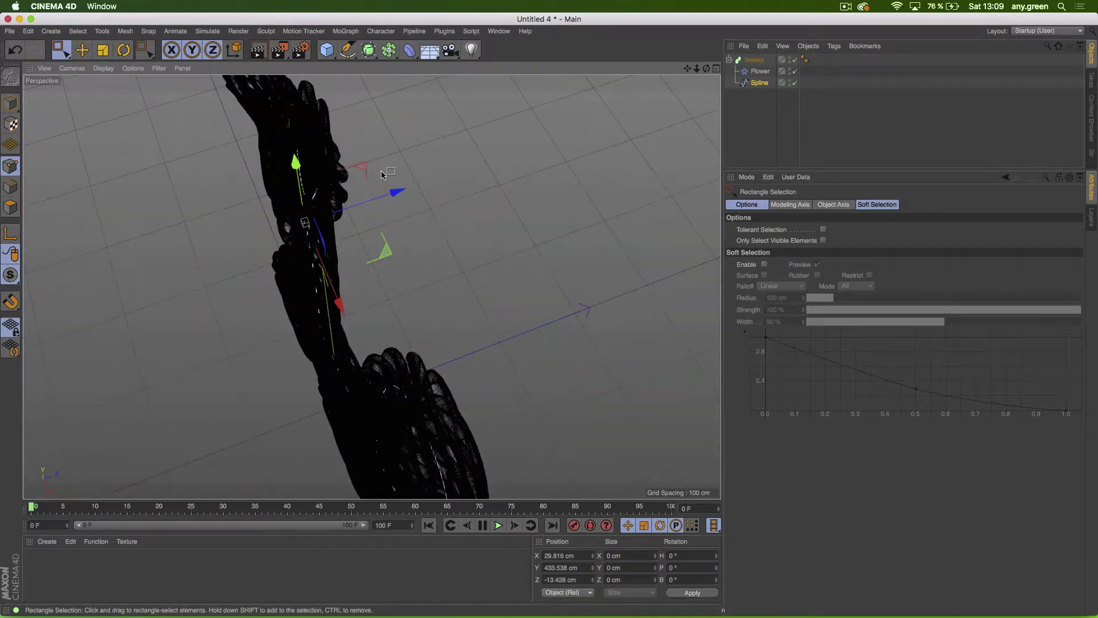
mouse_move(395, 191)
mouse_down()
mouse_move(462, 176)
mouse_move(478, 105)
mouse_move(527, 117)
mouse_move(468, 165)
mouse_move(457, 134)
mouse_up()
Step: Switch the viewport to smooth shading and push the top-loop point further in depth to about Z 35 cm
click(111, 69)
click(111, 84)
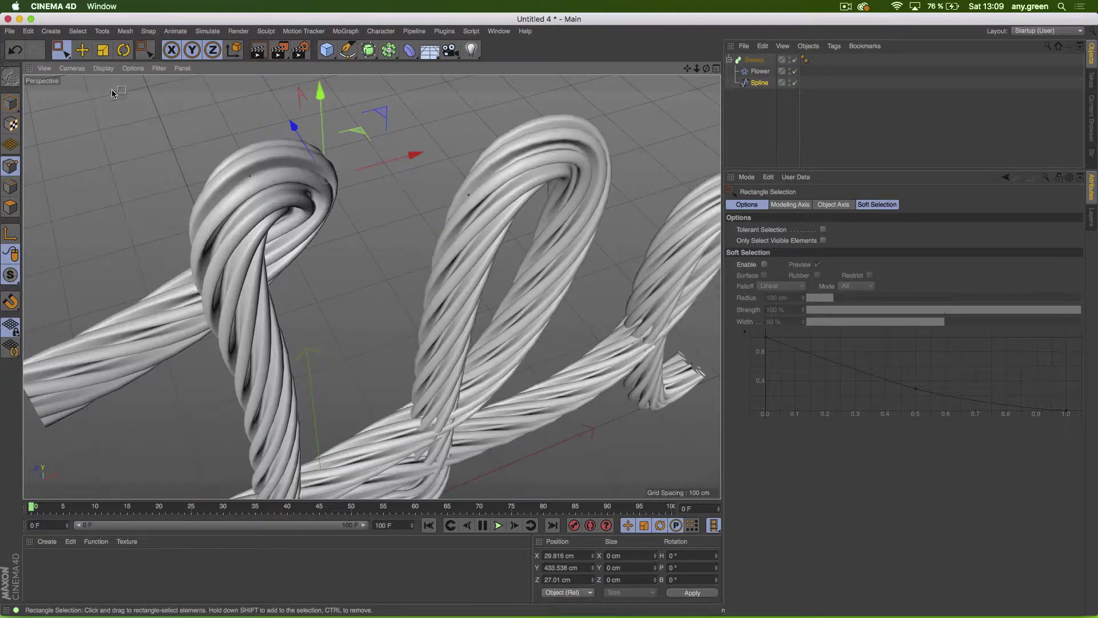
mouse_move(213, 318)
alt+mouse_down()
mouse_move(379, 255)
mouse_move(383, 277)
alt+mouse_up()
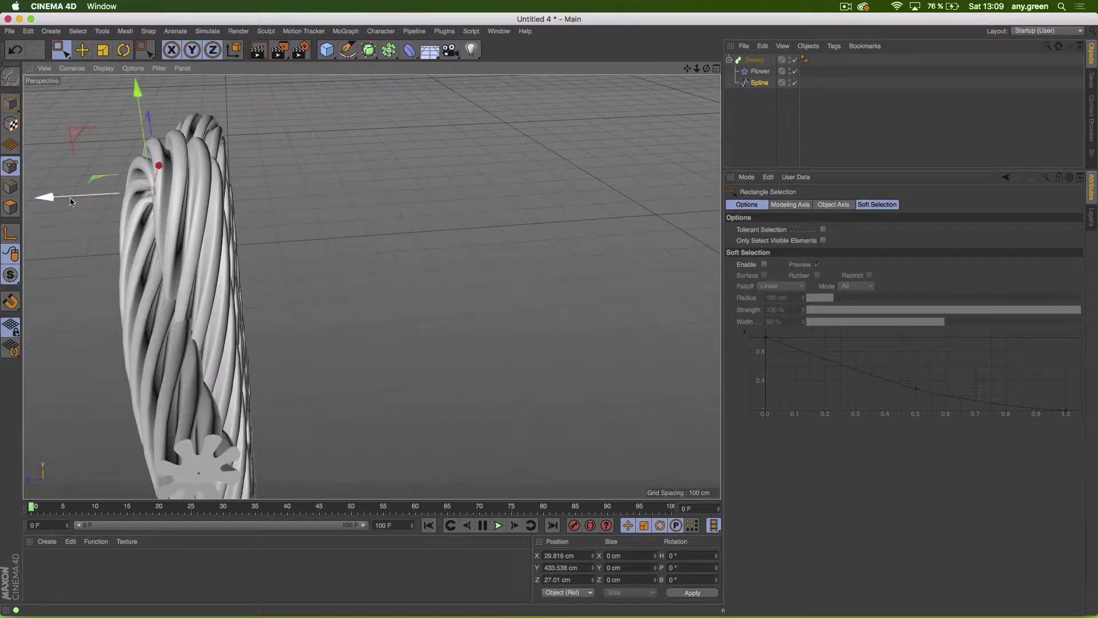
drag(72, 199, 70, 209)
alt+drag(70, 209, 180, 275)
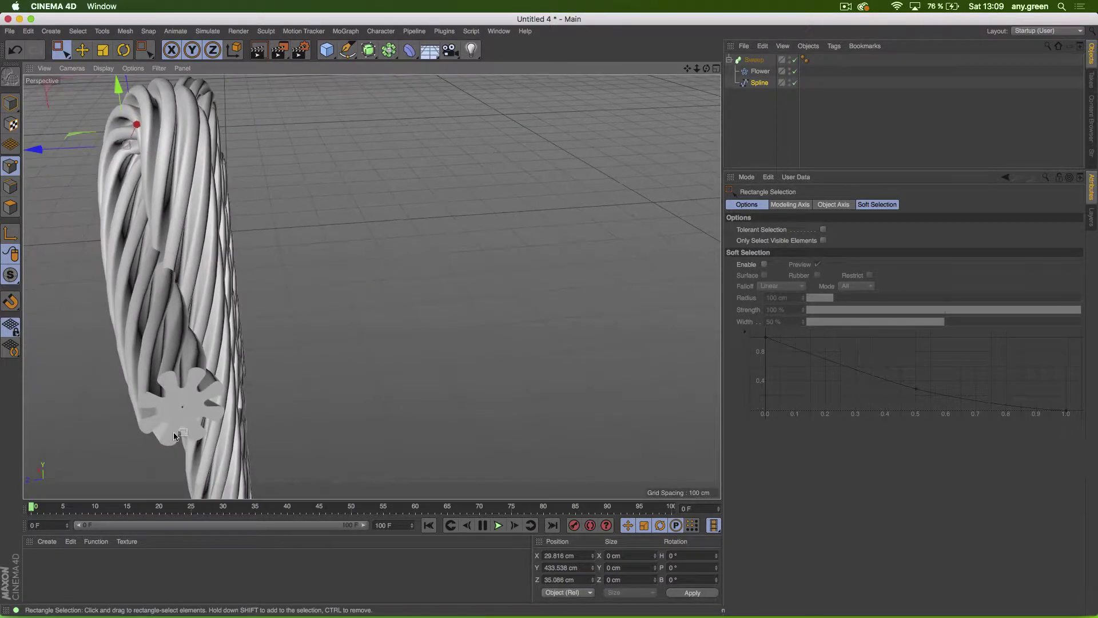
Step: Select the spline point where the opening stroke crosses the first letter's stem and move it to about Z 43 cm
click(182, 408)
drag(119, 413, 64, 416)
drag(72, 336, 166, 232)
drag(61, 330, 41, 331)
alt+drag(247, 256, 110, 255)
scroll(109, 255, down, 5)
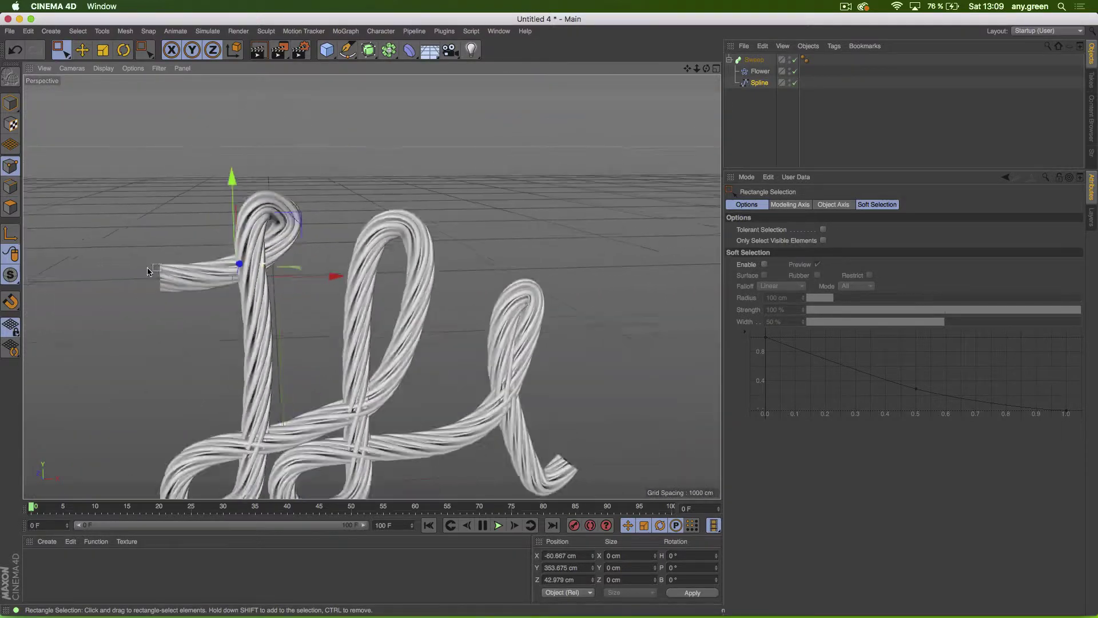
alt+drag(246, 286, 272, 303)
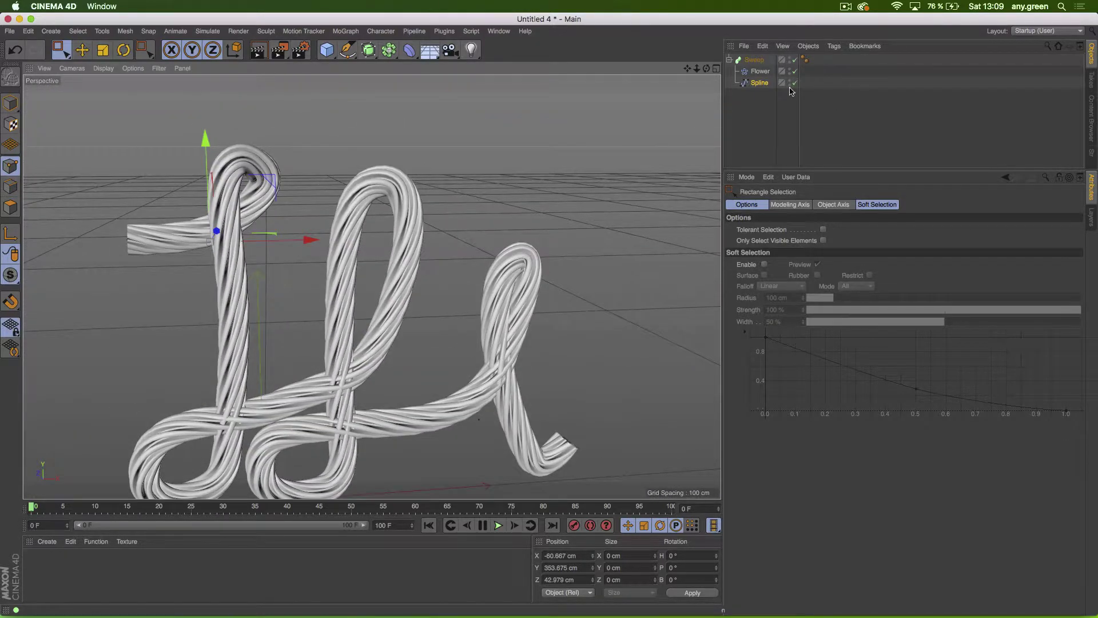
Step: Select the Sweep object and try out lower End Growth values, then restore 100%
click(741, 60)
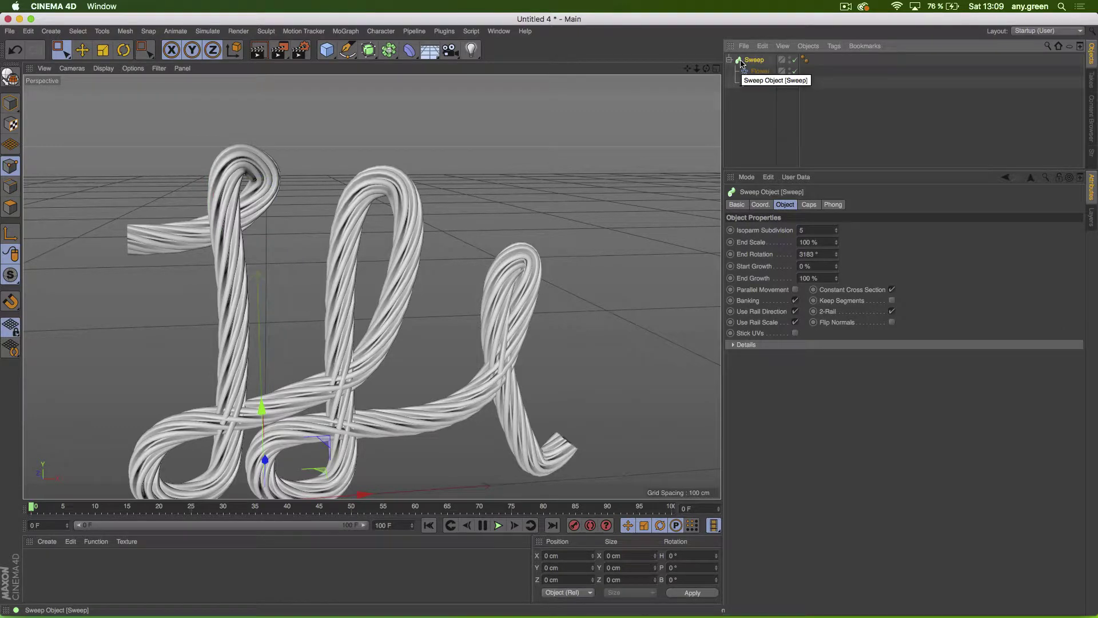
click(837, 280)
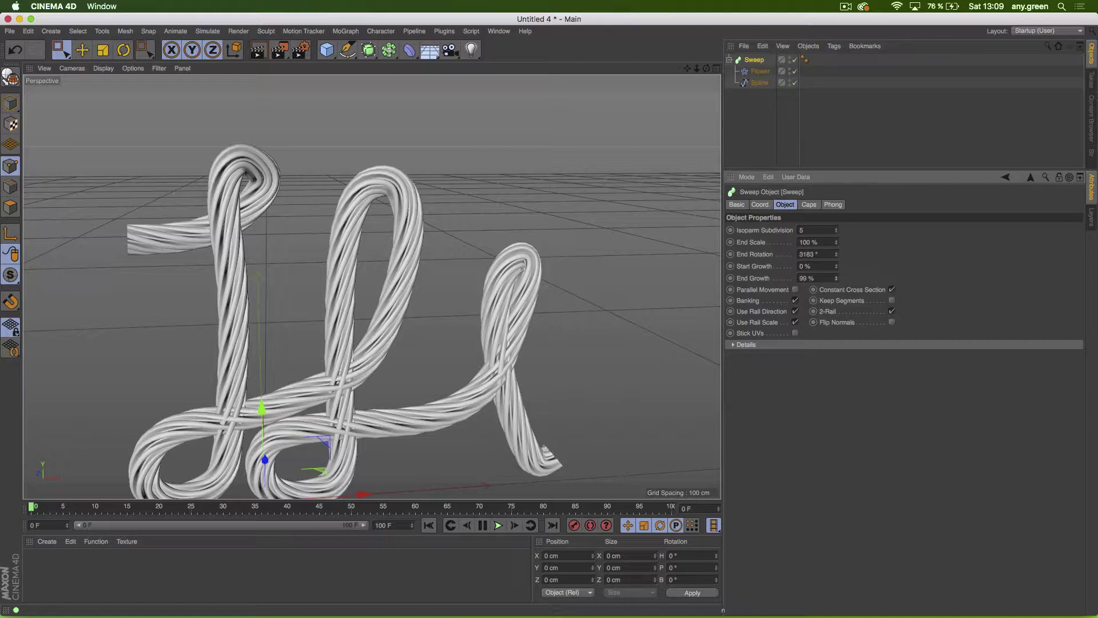
mouse_move(837, 279)
mouse_down()
mouse_move(839, 360)
mouse_move(839, 185)
mouse_up()
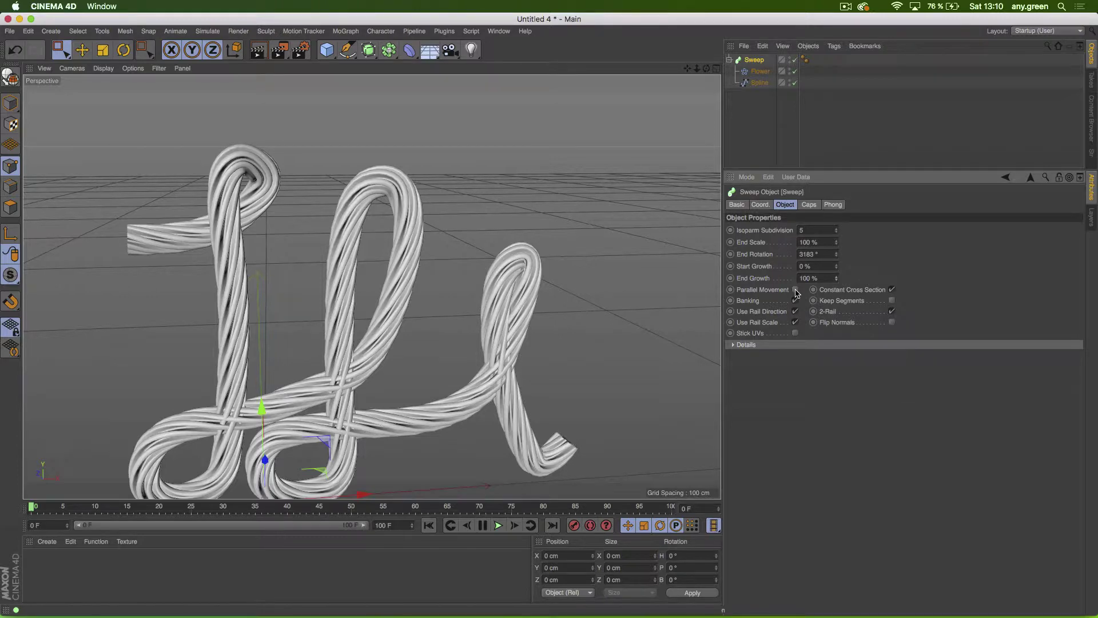
Step: Try Parallel Movement on the Sweep, inspect the rope from several angles, and switch the option off again
click(795, 290)
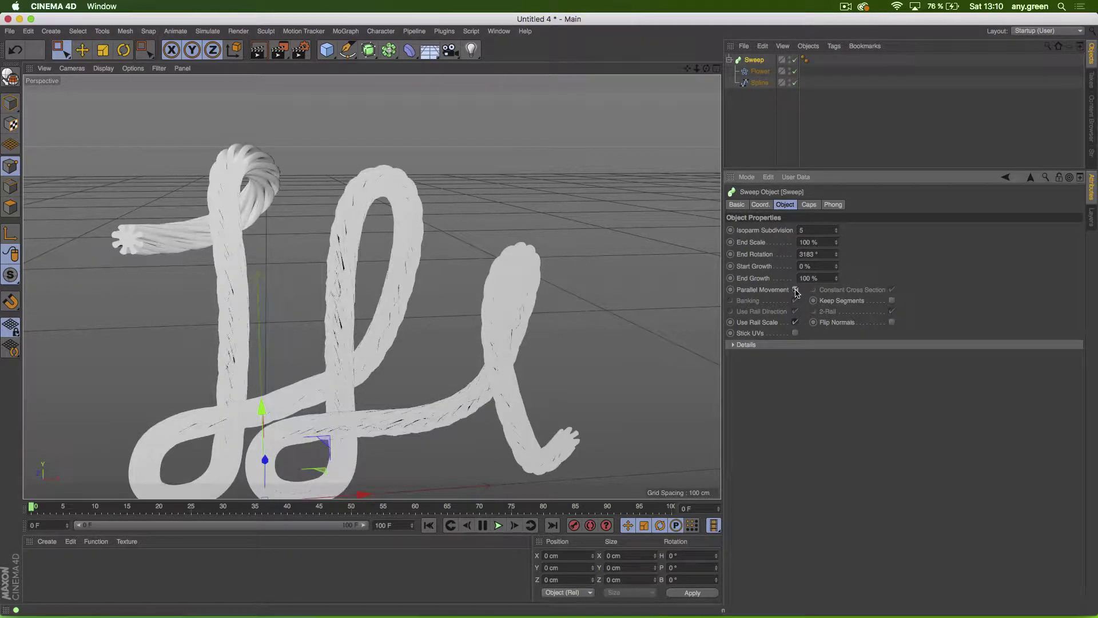
alt+drag(174, 246, 224, 299)
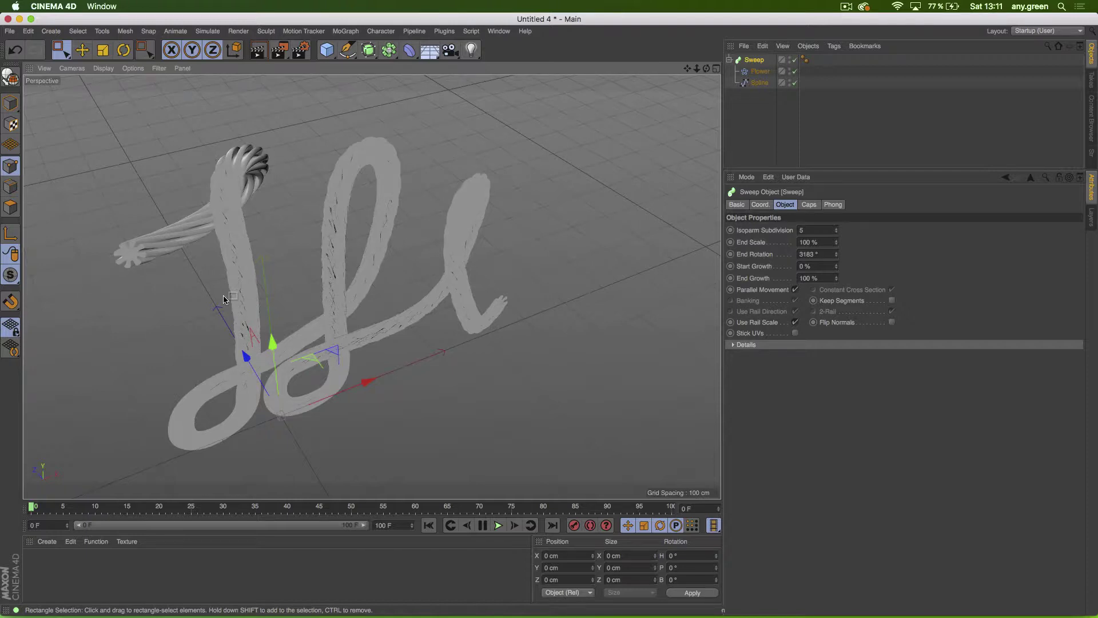
alt+drag(252, 314, 242, 171)
alt+right_drag(241, 170, 360, 122)
alt+right_drag(248, 148, 322, 140)
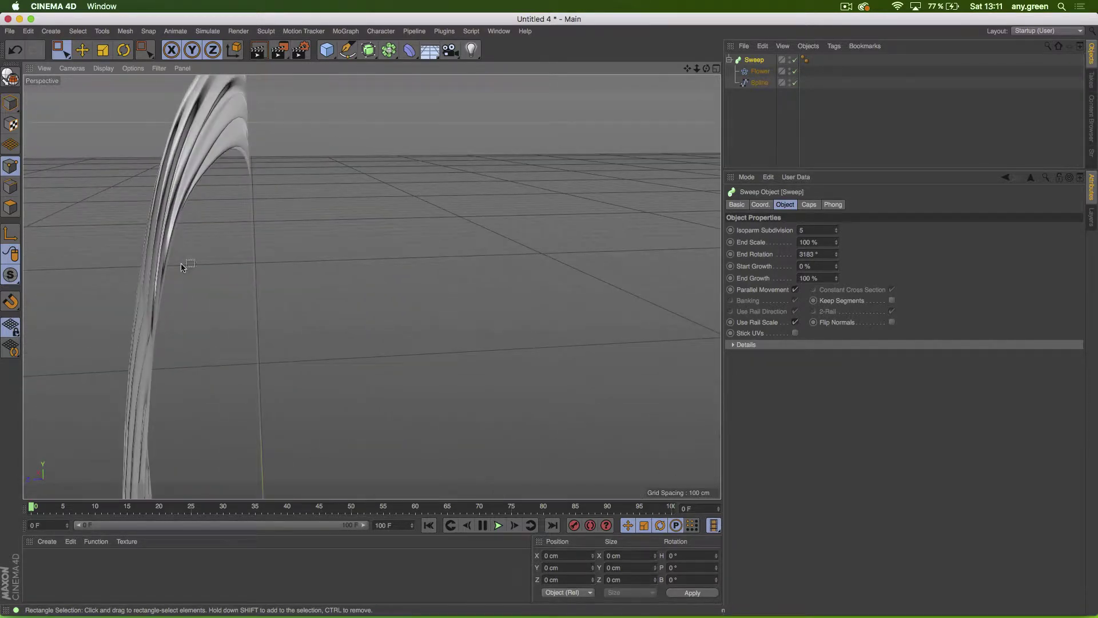
alt+drag(164, 168, 47, 225)
scroll(129, 208, down, 5)
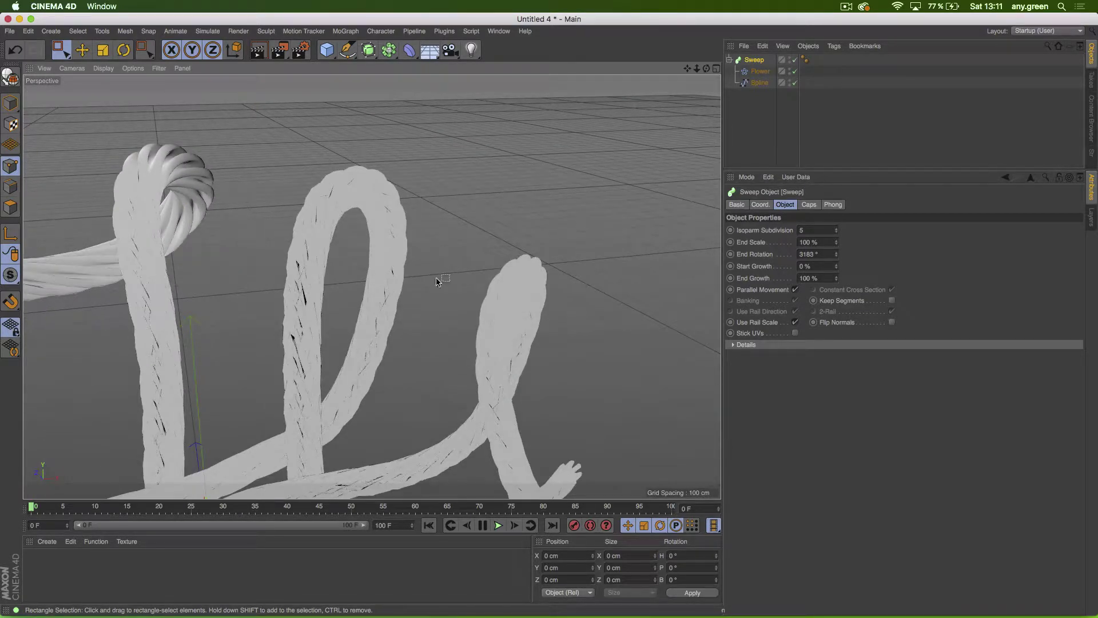
click(795, 290)
Step: Try the Sweep with Banking off, inspect the rope around the stem, and switch Banking back on
click(795, 300)
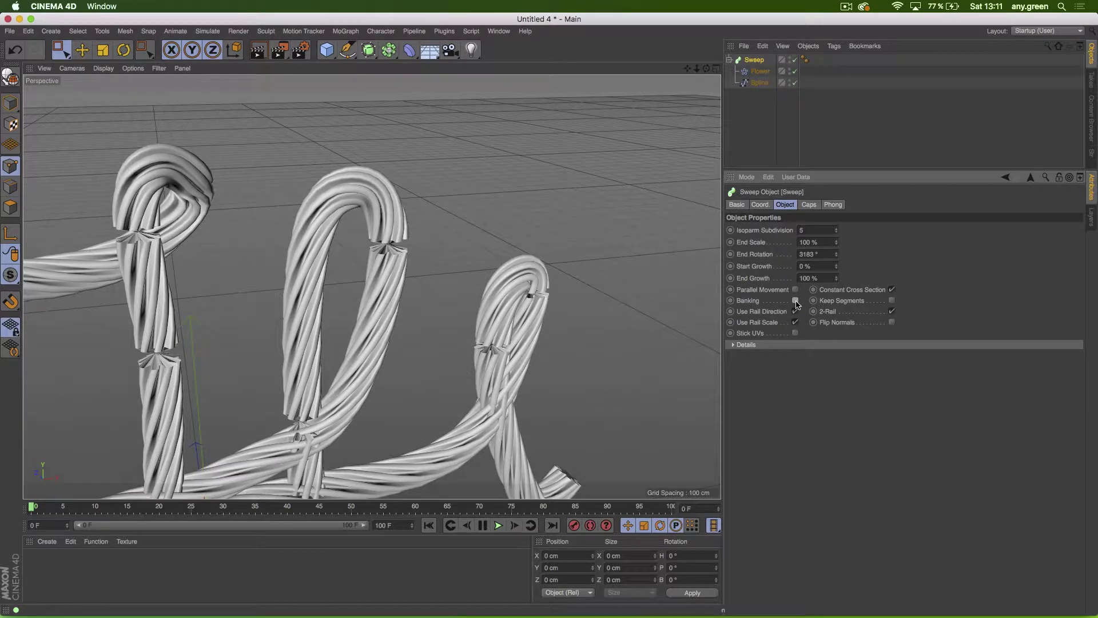
alt+drag(358, 262, 292, 120)
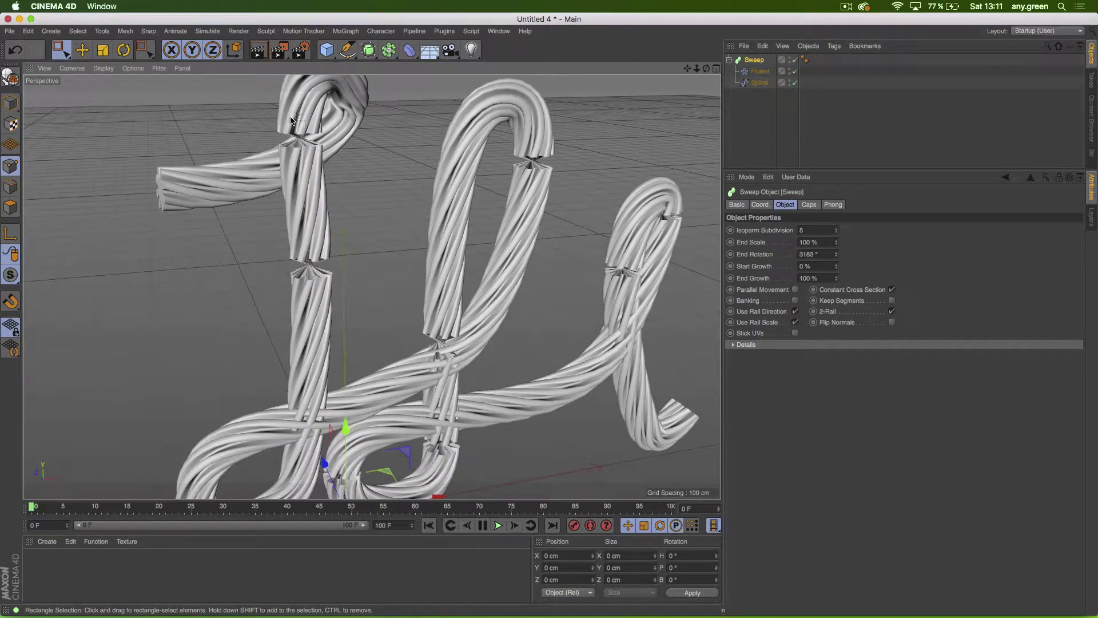
scroll(295, 132, up, 6)
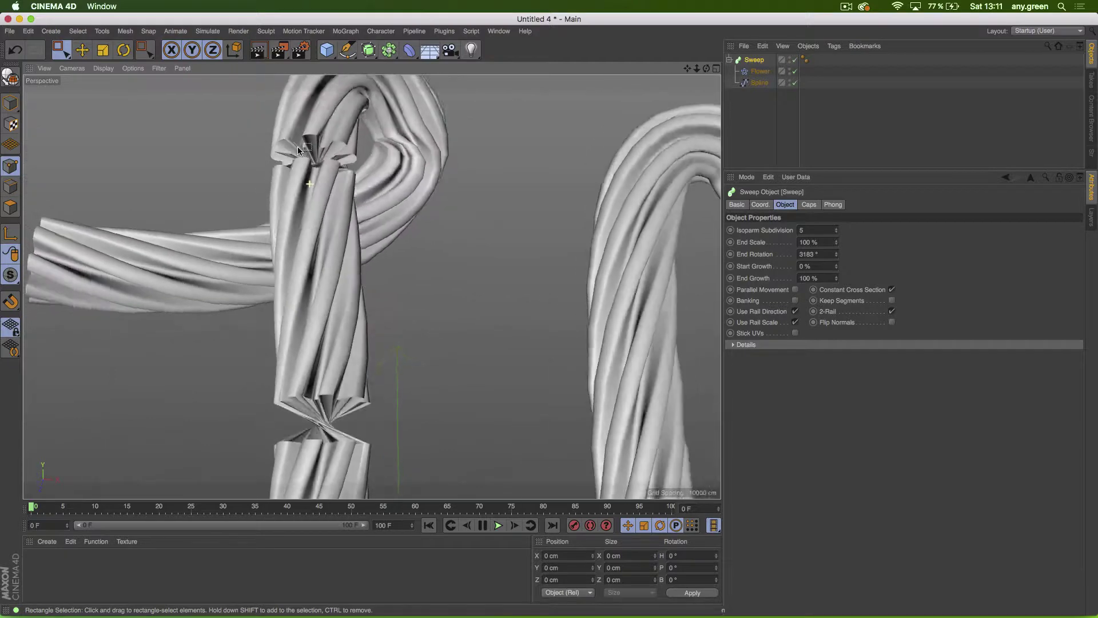
click(796, 299)
click(796, 299)
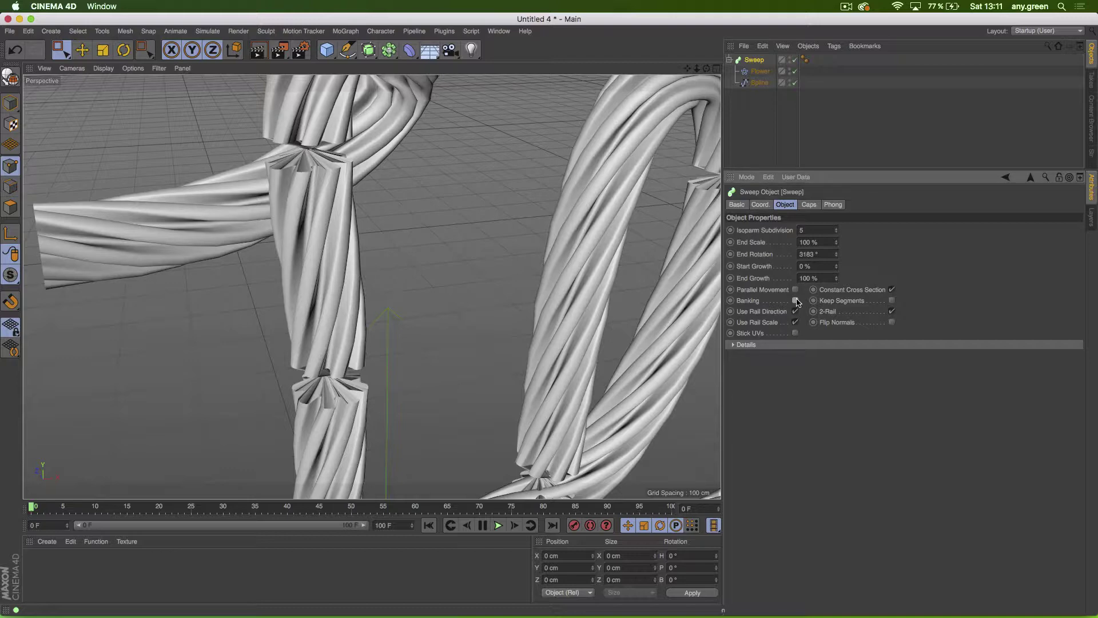
click(797, 300)
Step: Try the Sweep with Use Rail Direction off, restore it, and test the 2-Rail and Flip Normals options
click(795, 312)
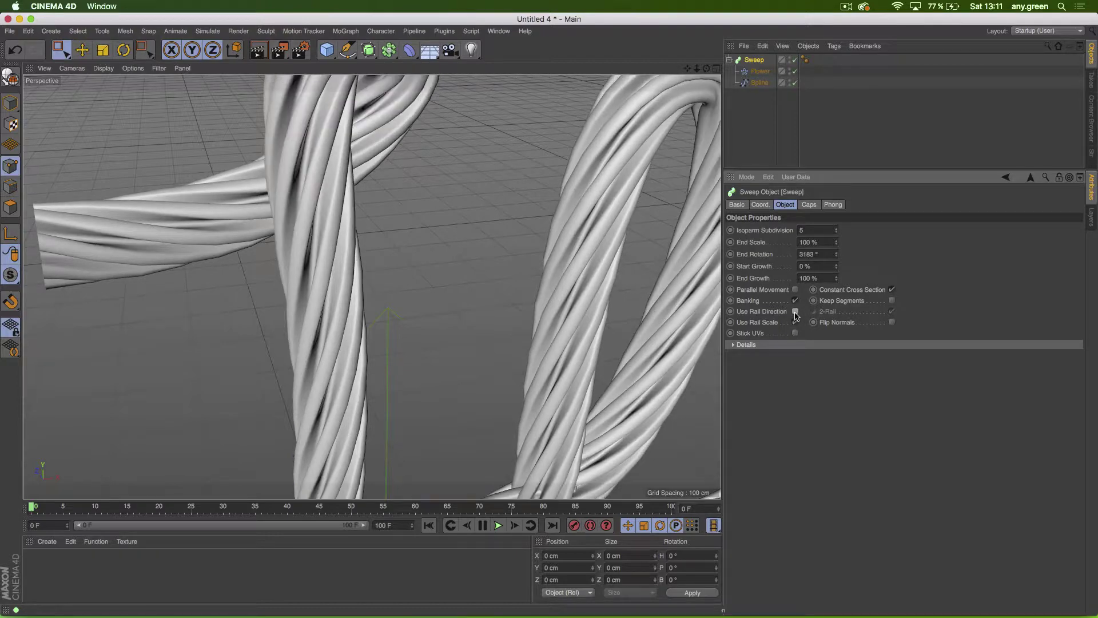
click(795, 312)
click(892, 312)
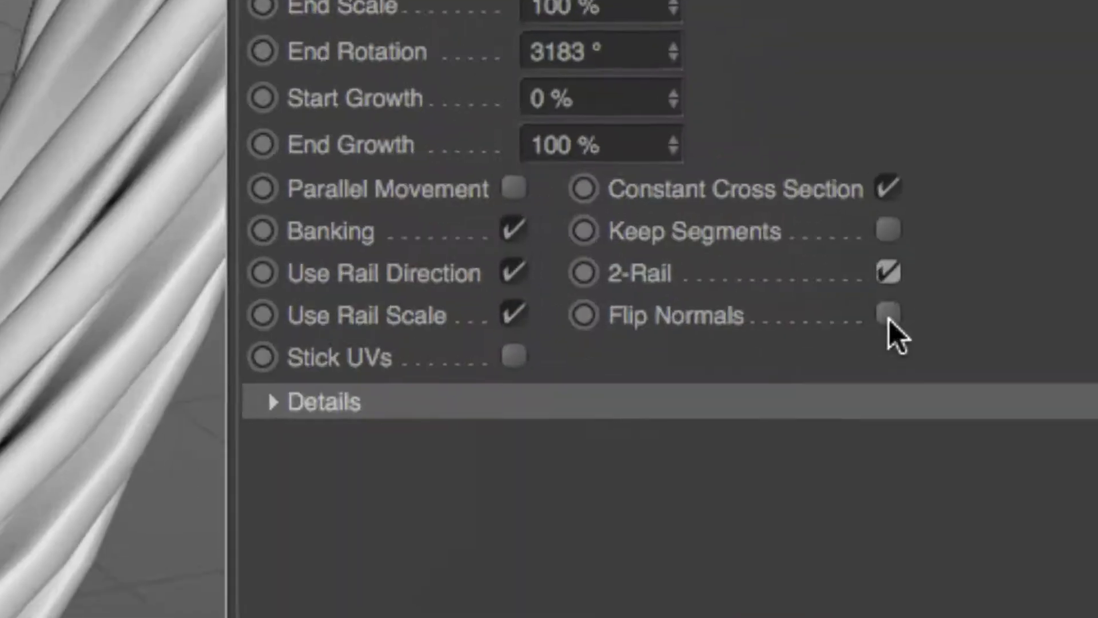
click(892, 323)
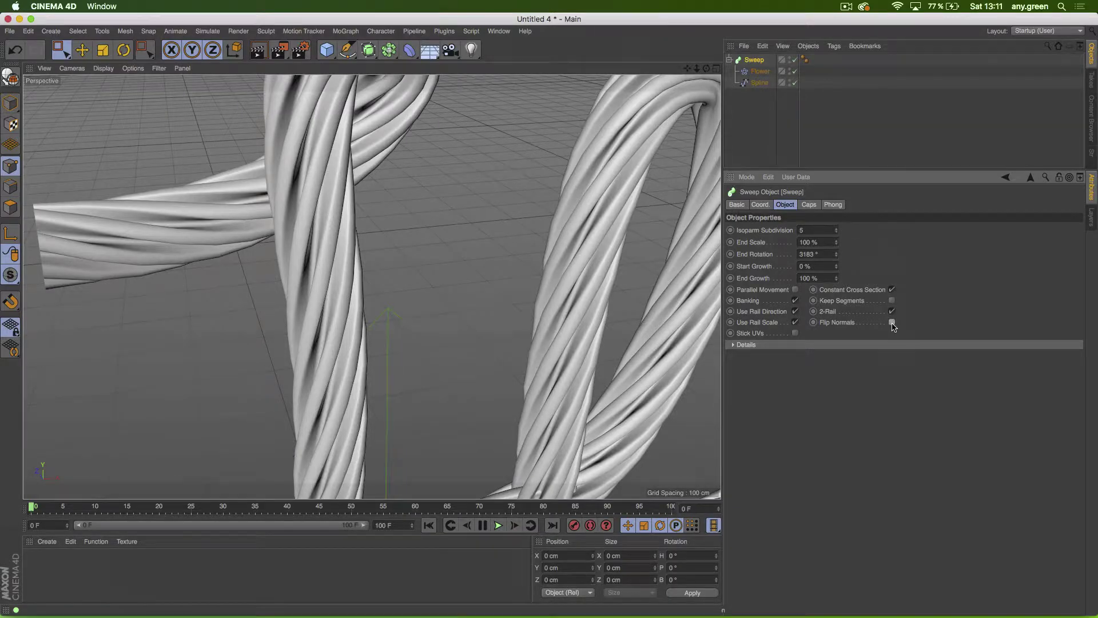
Step: Expand the Sweep's Details and add a point midway along the Scale curve, pulled down to nearly zero
click(749, 344)
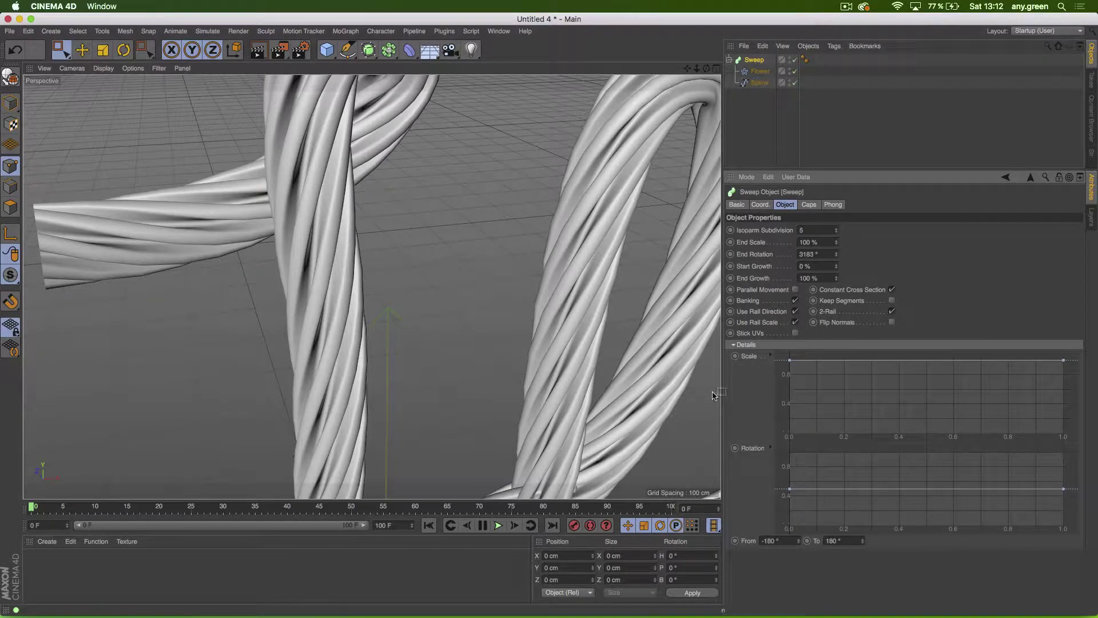
scroll(507, 312, down, 8)
alt+middle_drag(537, 325, 408, 261)
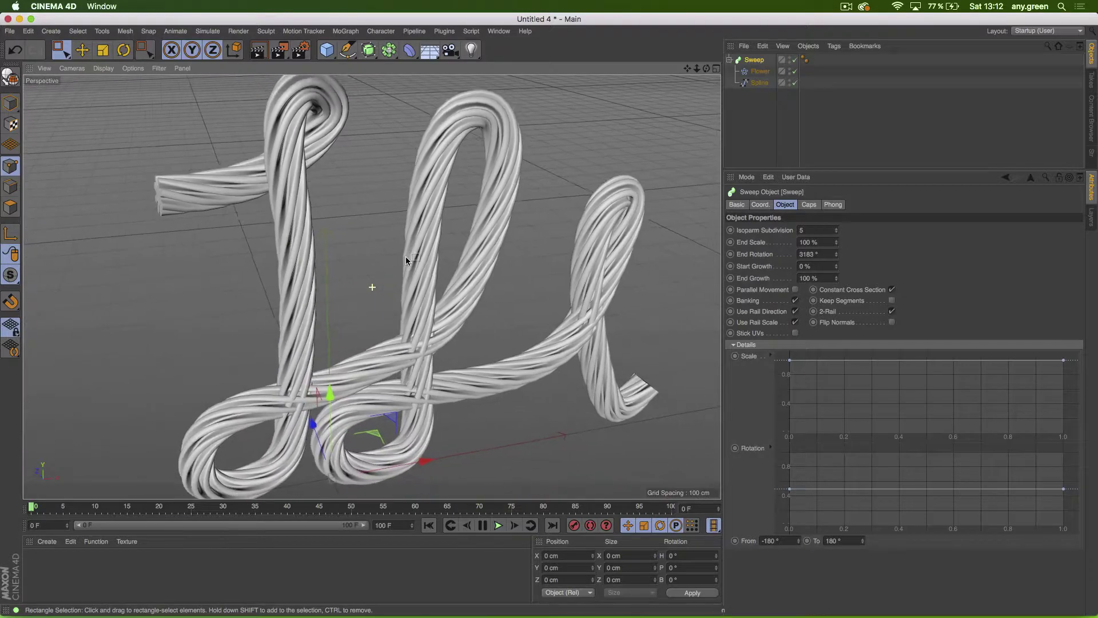
alt+drag(406, 257, 401, 267)
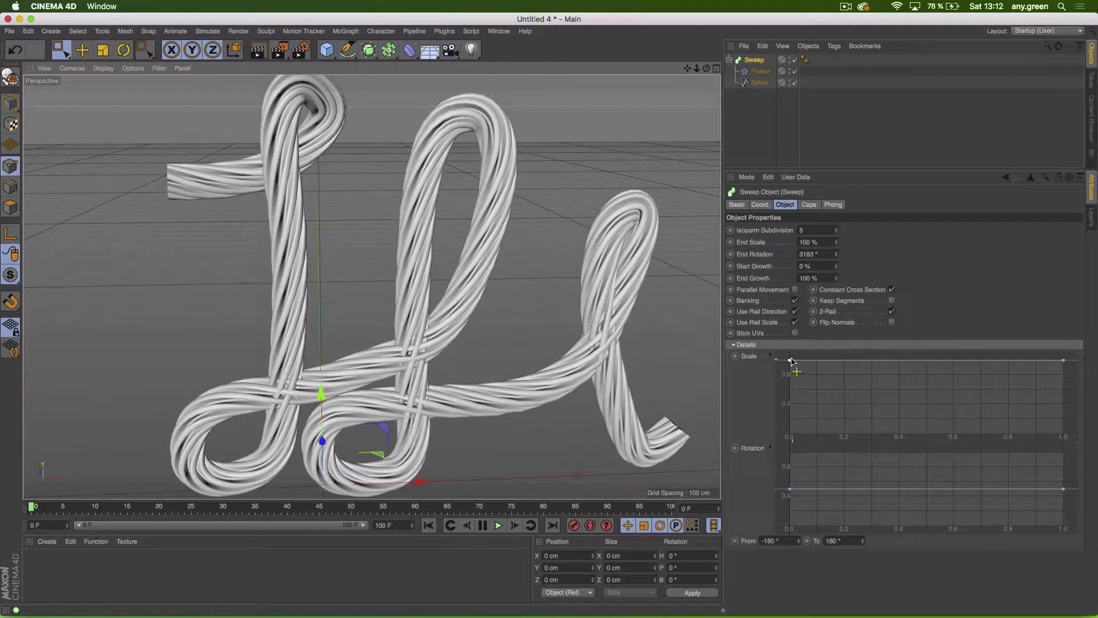
mouse_move(790, 359)
mouse_down()
mouse_move(788, 428)
mouse_move(781, 356)
mouse_up()
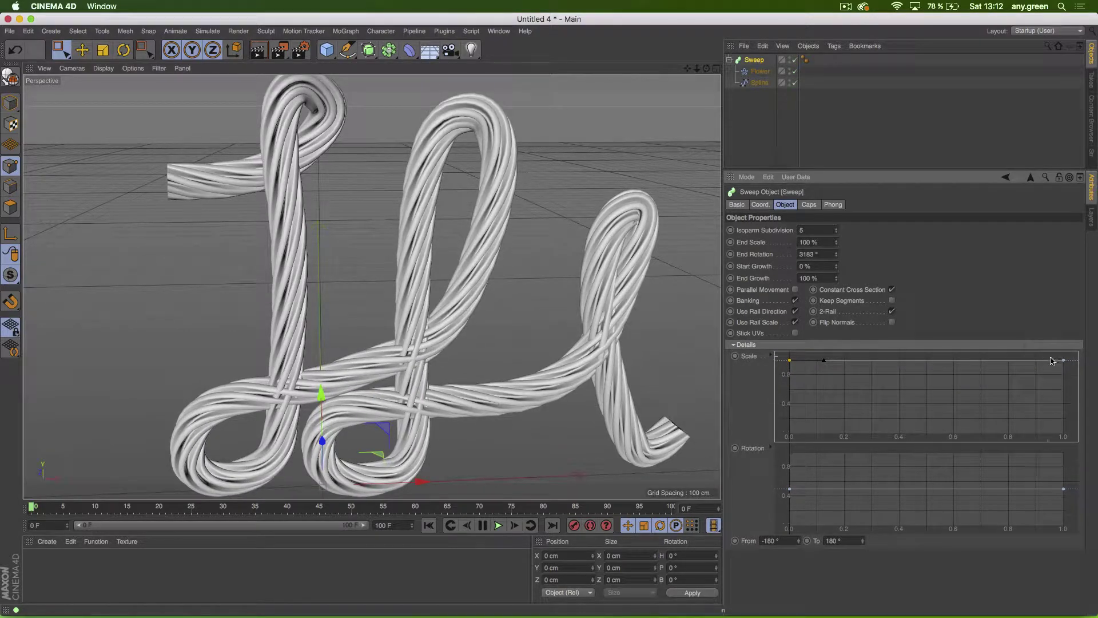
click(1062, 371)
mouse_move(1062, 372)
mouse_down()
mouse_move(1062, 431)
mouse_move(1063, 360)
mouse_up()
ctrl+click(926, 360)
drag(926, 360, 932, 430)
Step: Add Scale curve points of about 0.8 near positions 0.27 and 0.85, and lower both end points to nearly zero
ctrl+click(864, 378)
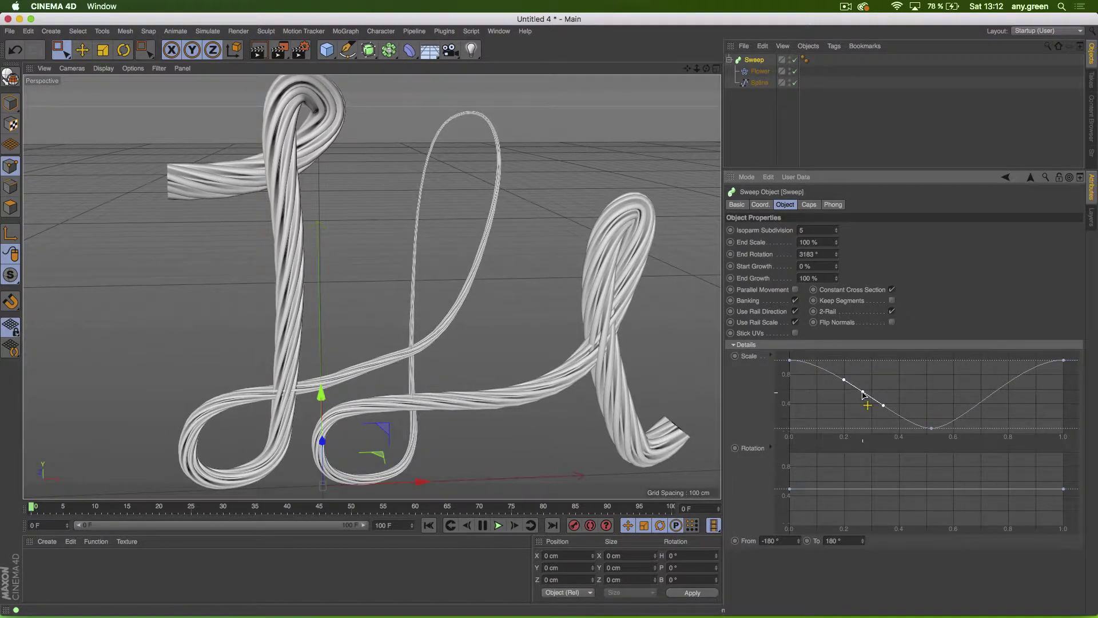
drag(864, 378, 863, 375)
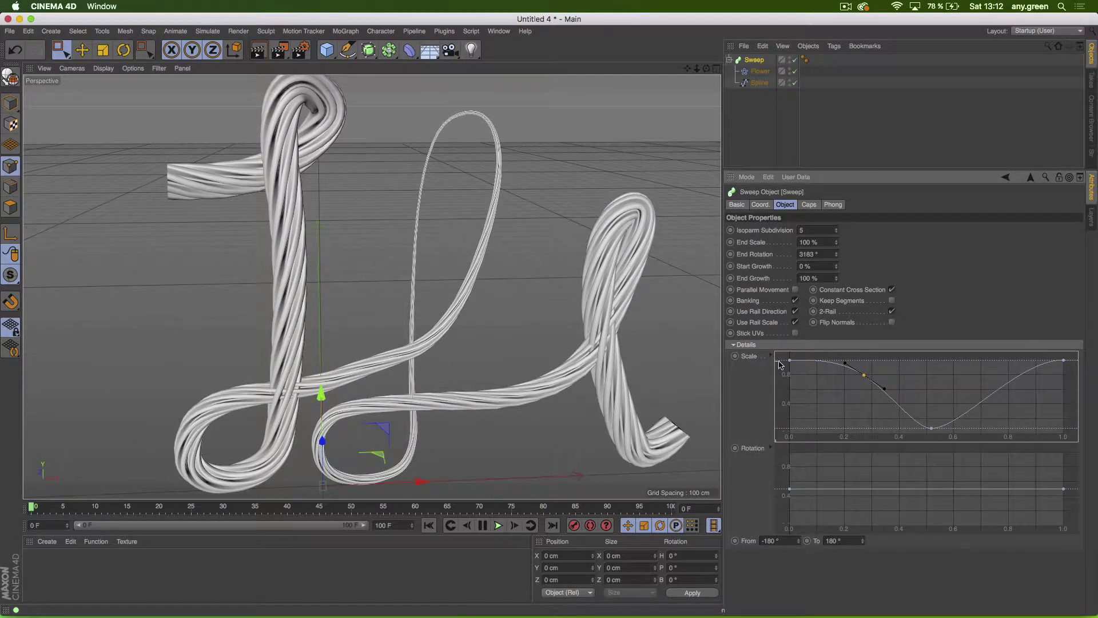
drag(789, 360, 789, 427)
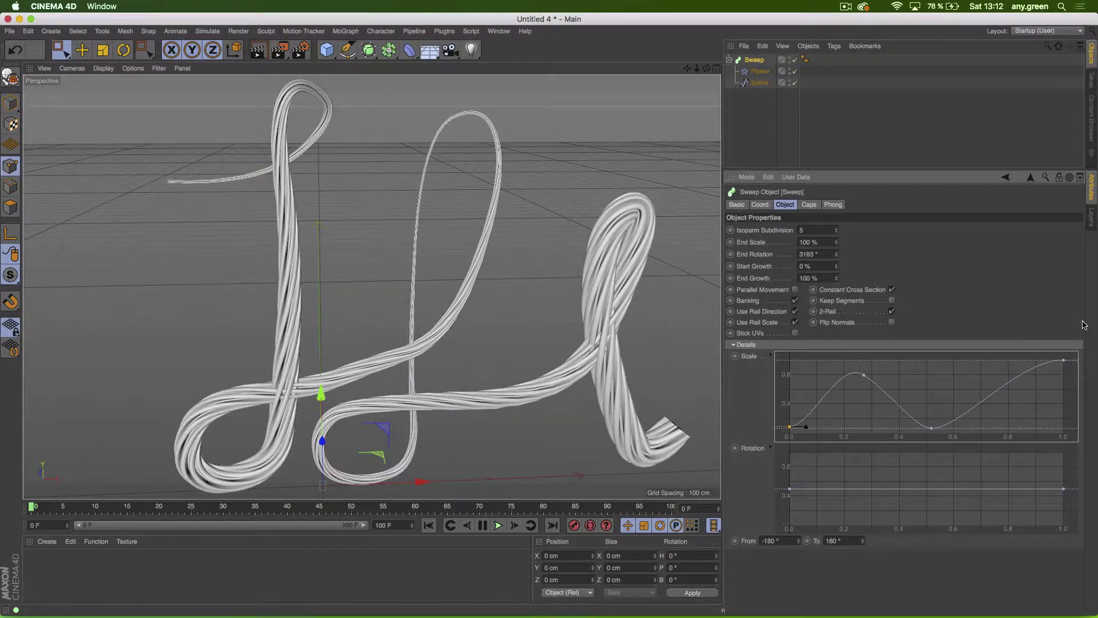
ctrl+click(1022, 375)
drag(1064, 360, 1072, 436)
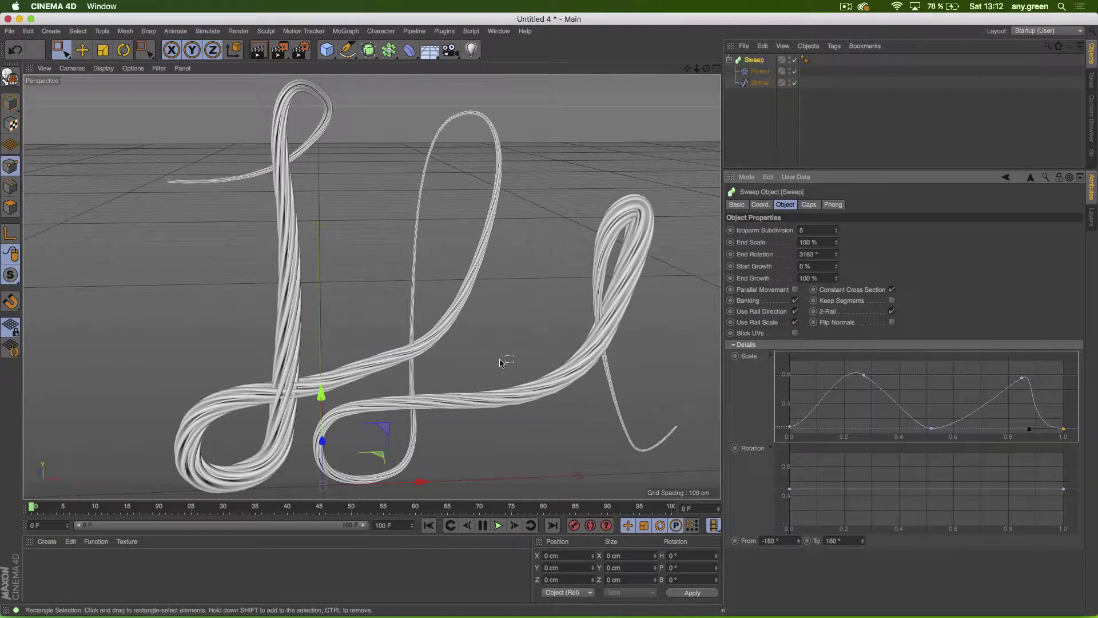
alt+drag(430, 389, 449, 345)
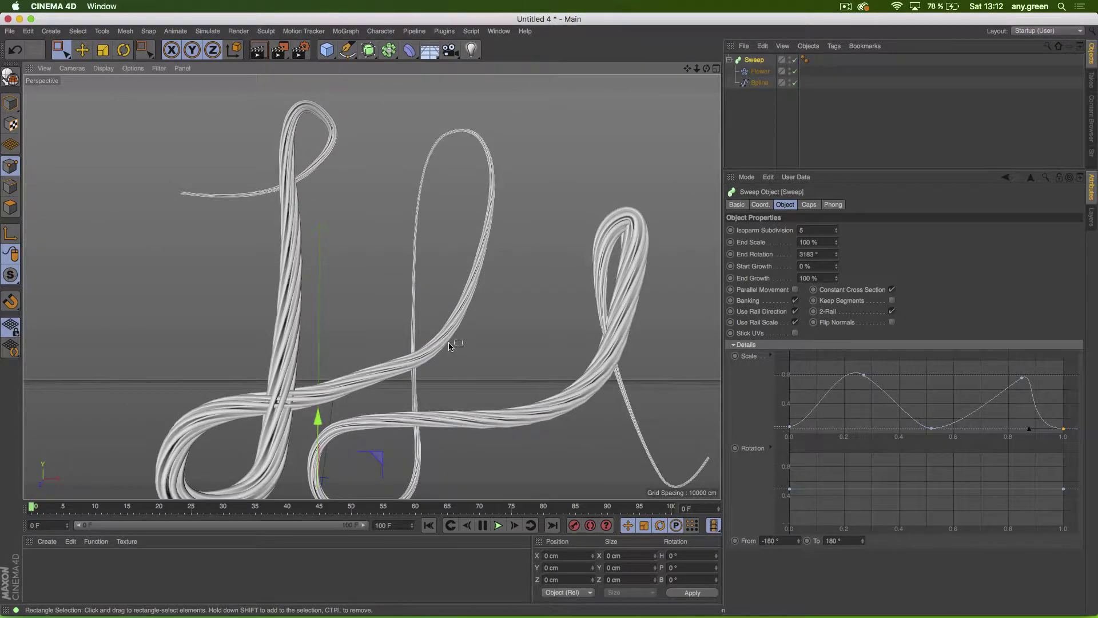
Step: Slope the Sweep's Rotation curve from maximum at the start to zero at the end, with End Rotation 3204° and To 302°
click(790, 489)
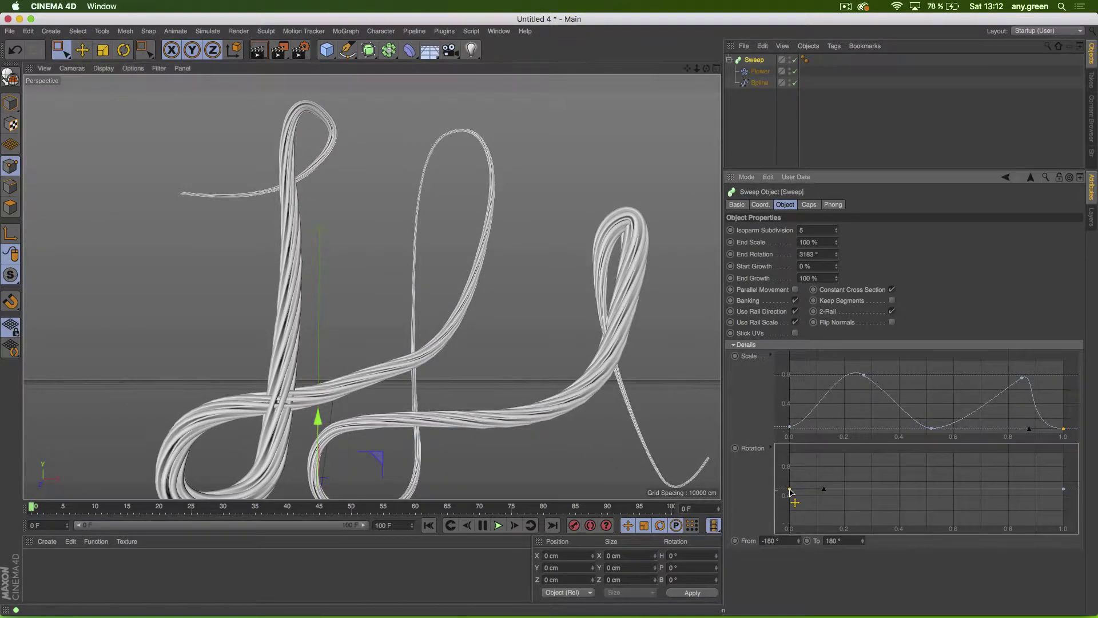
drag(789, 490, 769, 446)
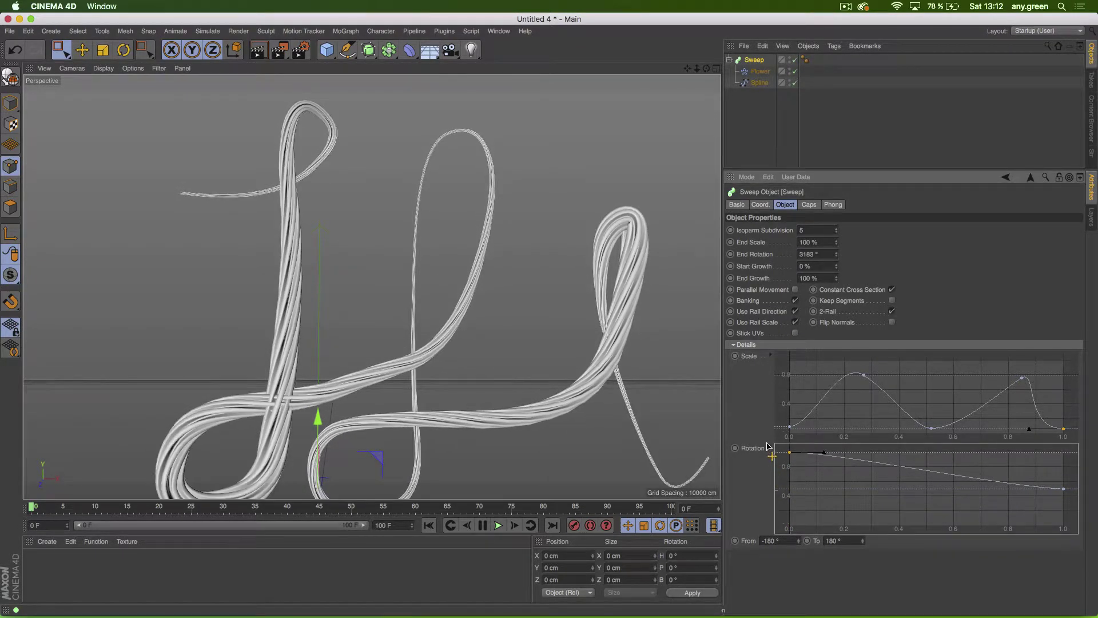
drag(1064, 488, 1070, 548)
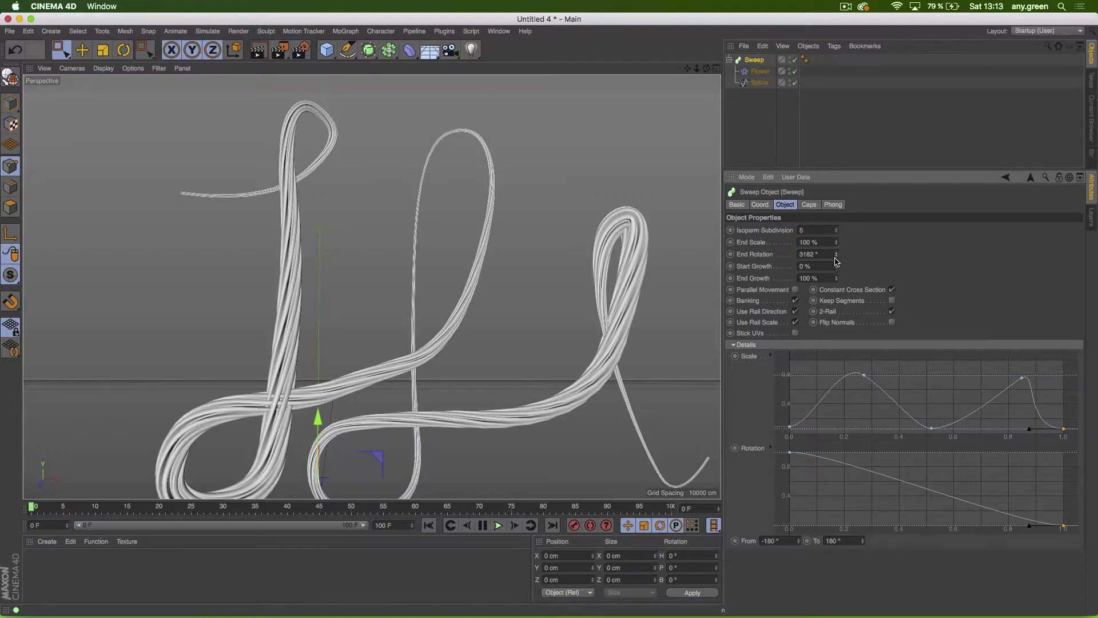
mouse_move(836, 254)
mouse_down()
mouse_move(836, 286)
mouse_move(836, 238)
mouse_move(835, 259)
mouse_up()
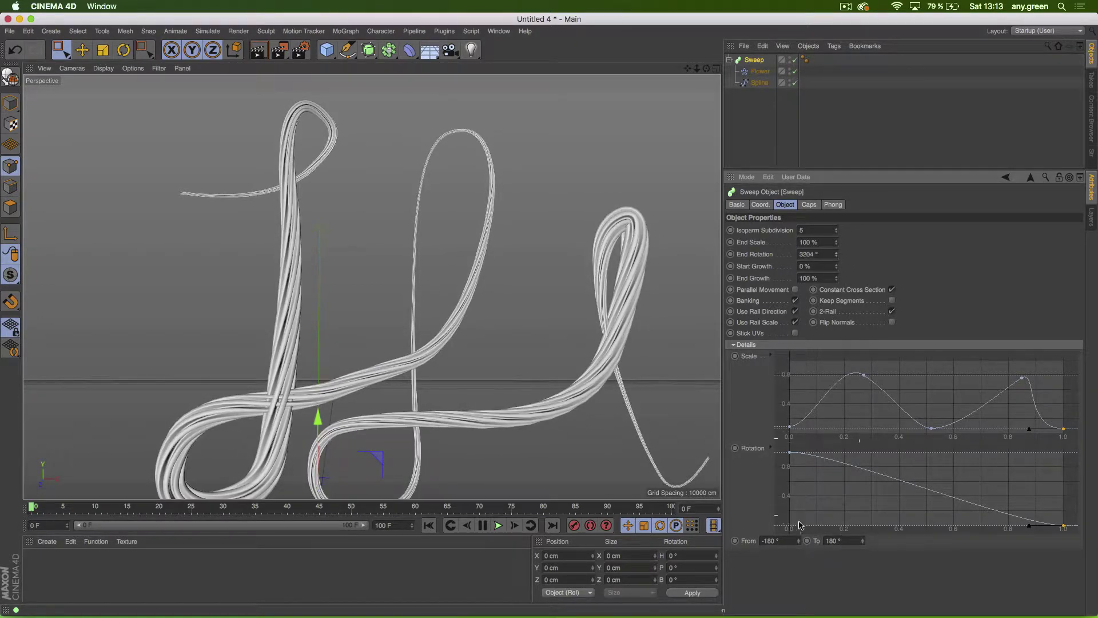
mouse_move(861, 542)
mouse_down()
mouse_move(862, 560)
mouse_move(864, 543)
mouse_up()
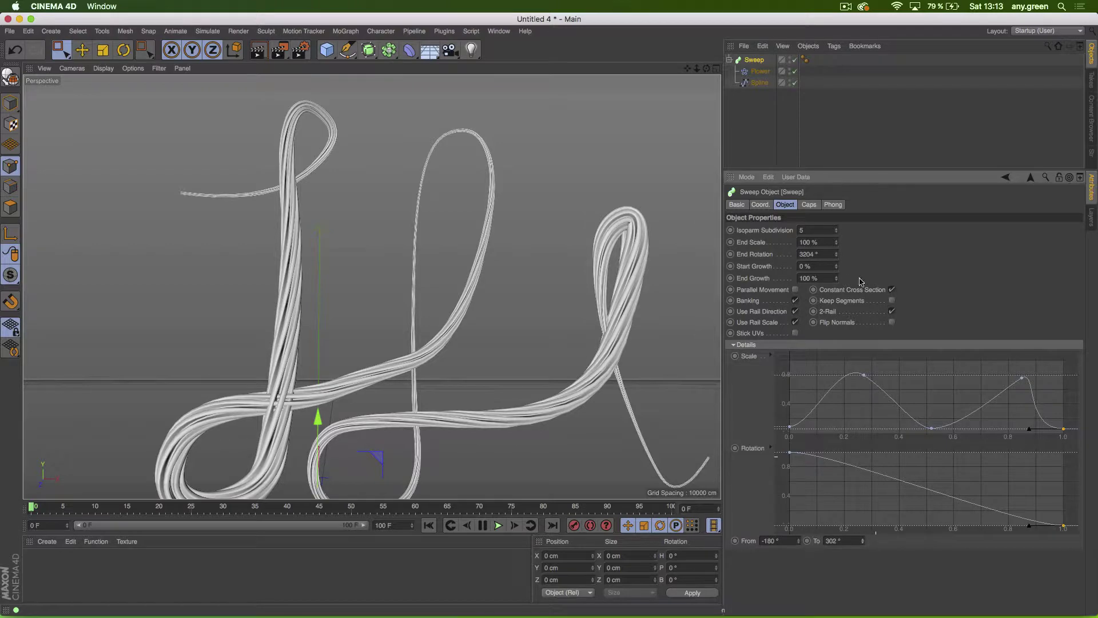
Step: Set the Sweep's End Growth to 0% and record a keyframe for it at frame 0
drag(839, 279, 839, 278)
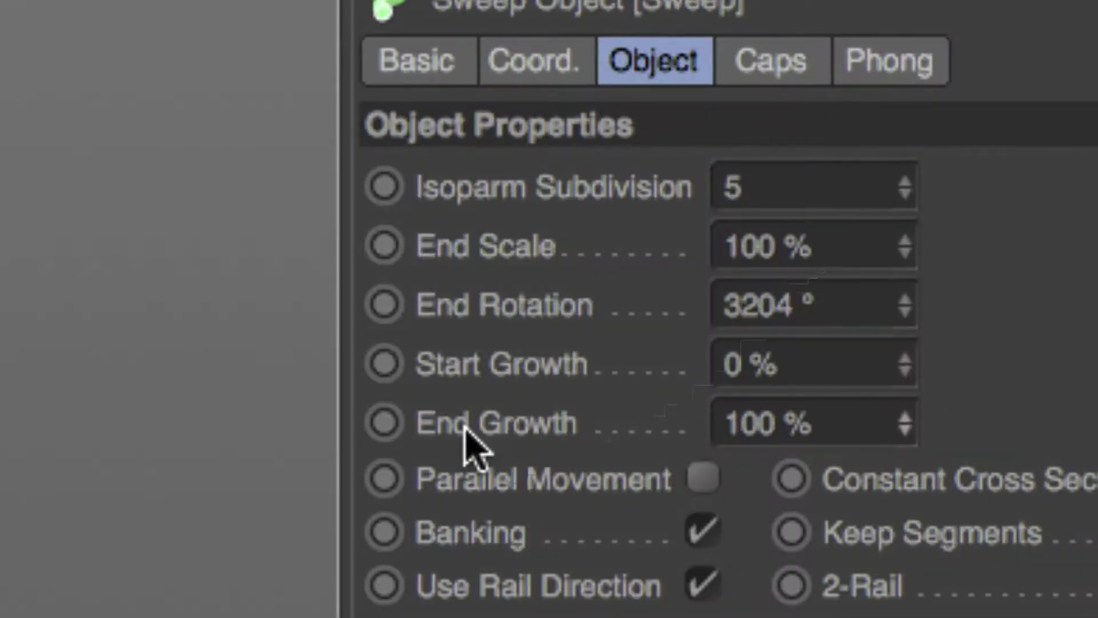
click(394, 426)
click(392, 419)
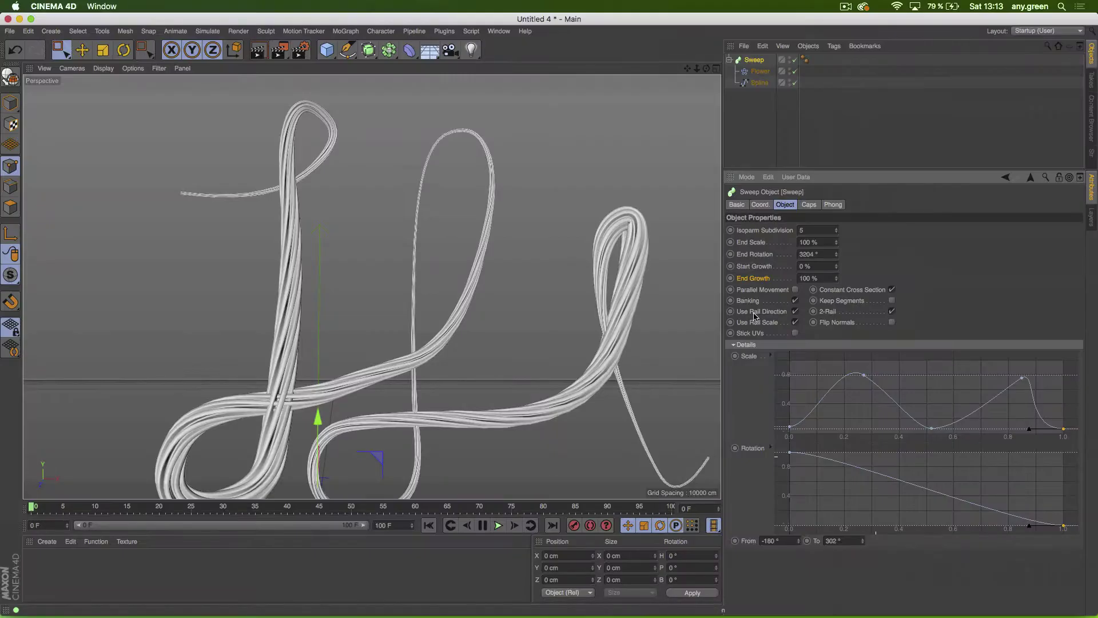
scroll(392, 355, down, 2)
alt+middle_drag(442, 351, 461, 396)
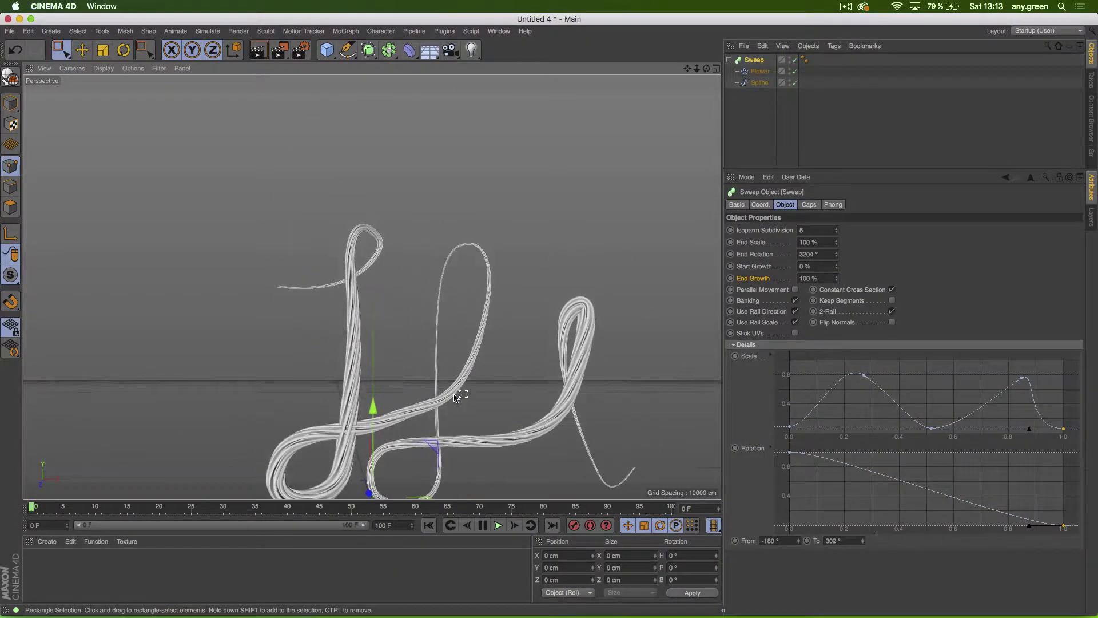
drag(836, 278, 836, 320)
click(730, 279)
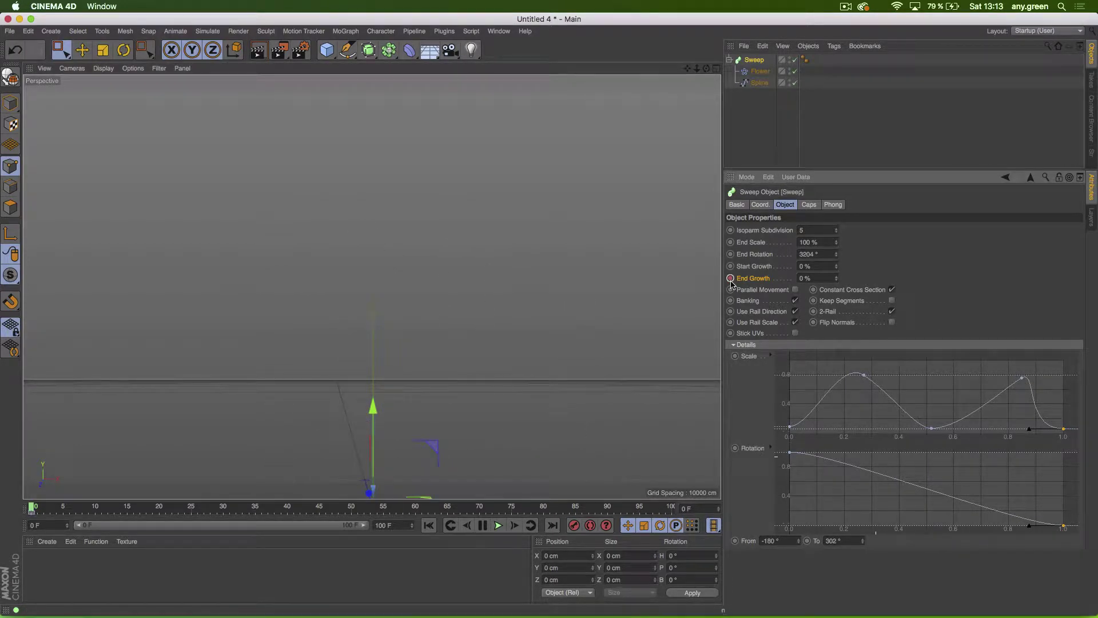
Step: Record an End Growth keyframe of 100% at frame 100
click(551, 526)
double_click(803, 278)
text(100)
key(Return)
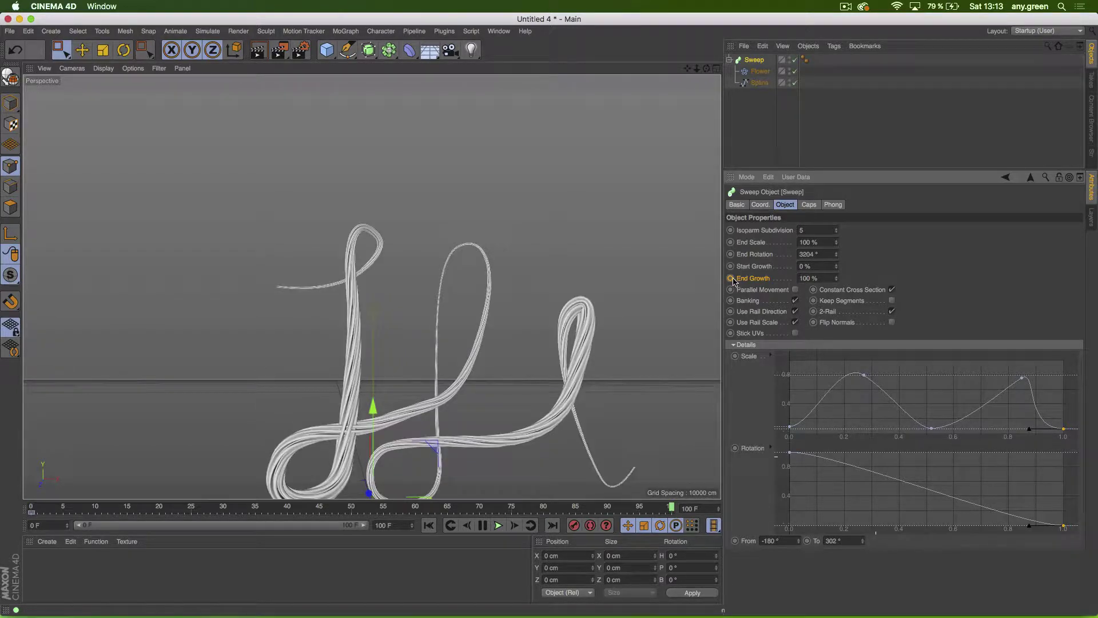
click(730, 279)
Step: Play the rope's growth animation from the first frame, stop it partway, and return to frame 0
click(429, 526)
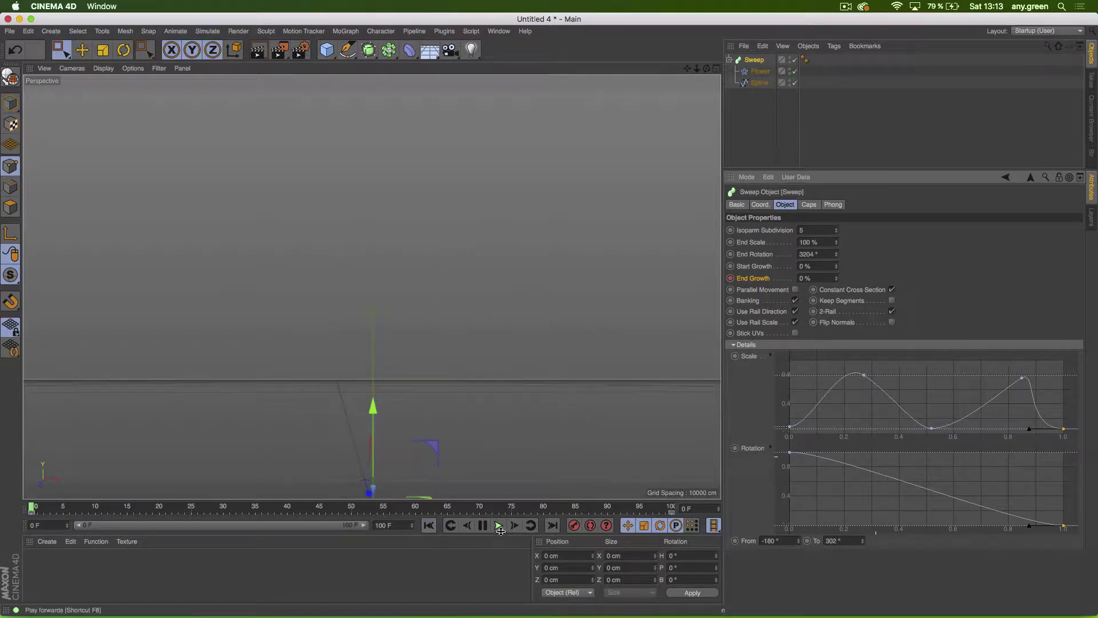
click(499, 527)
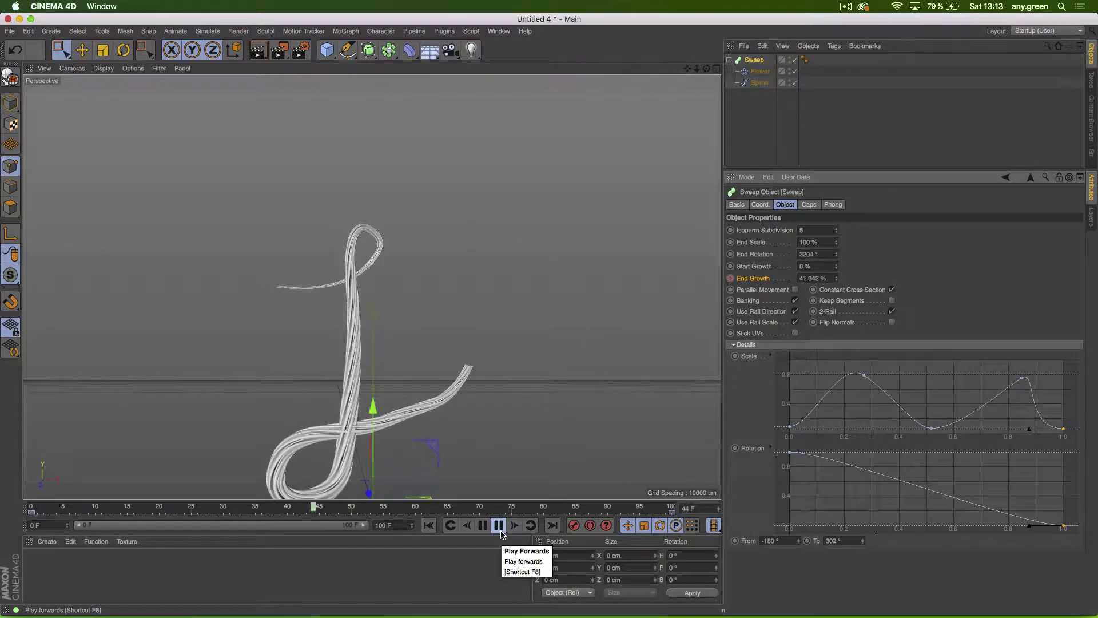
click(499, 526)
click(429, 525)
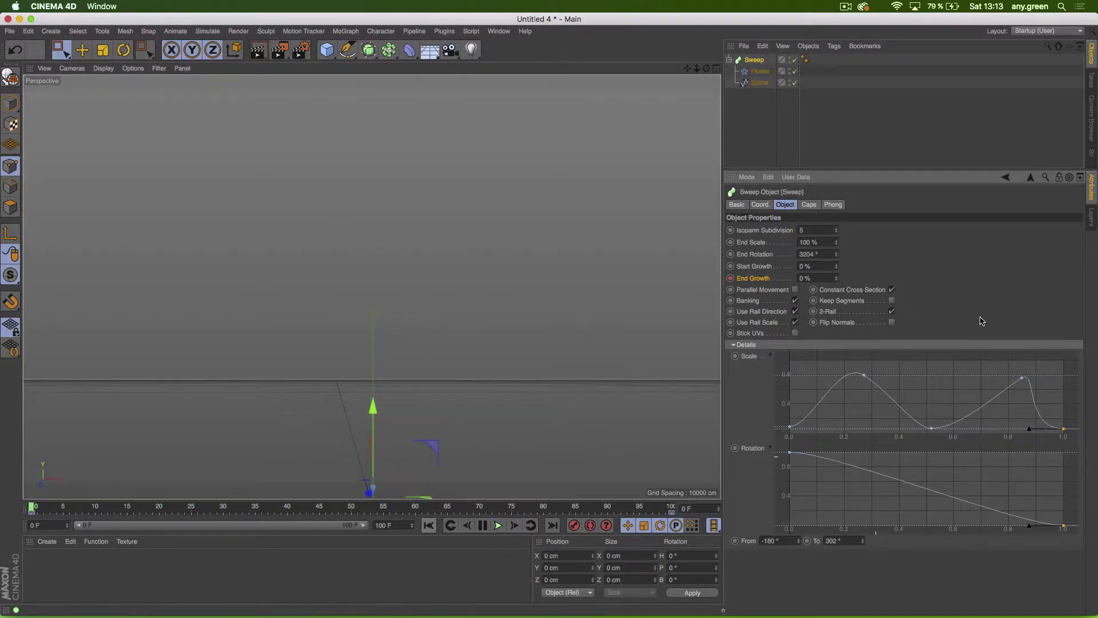
Step: Remove the End Growth animation from the Sweep and set End Growth back to 100%
click(731, 279)
right_click(730, 284)
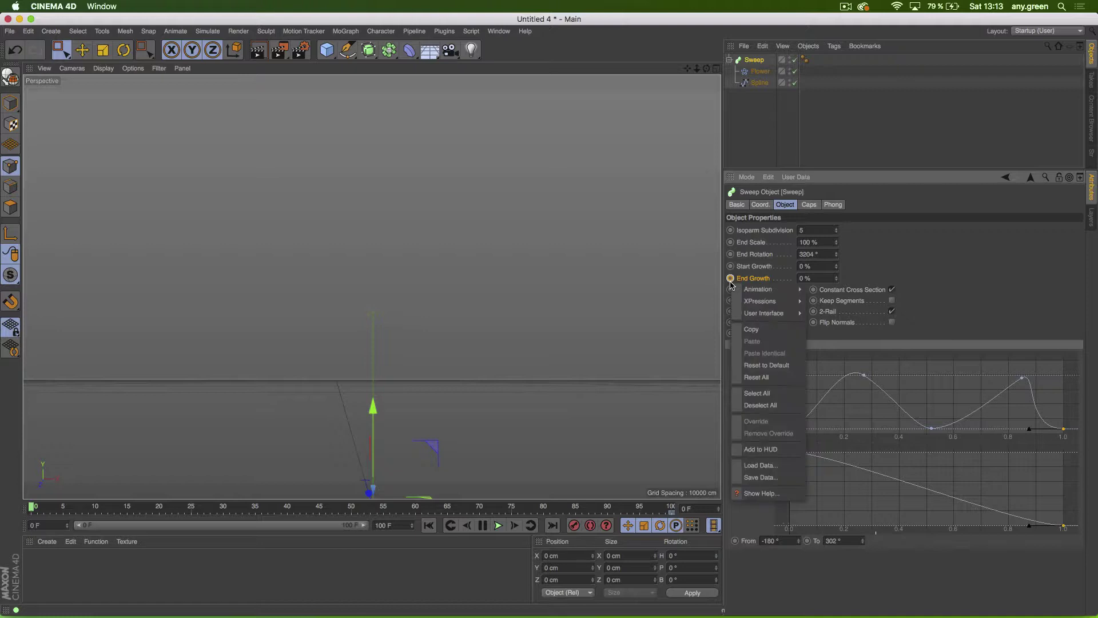
mouse_move(766, 289)
click(856, 380)
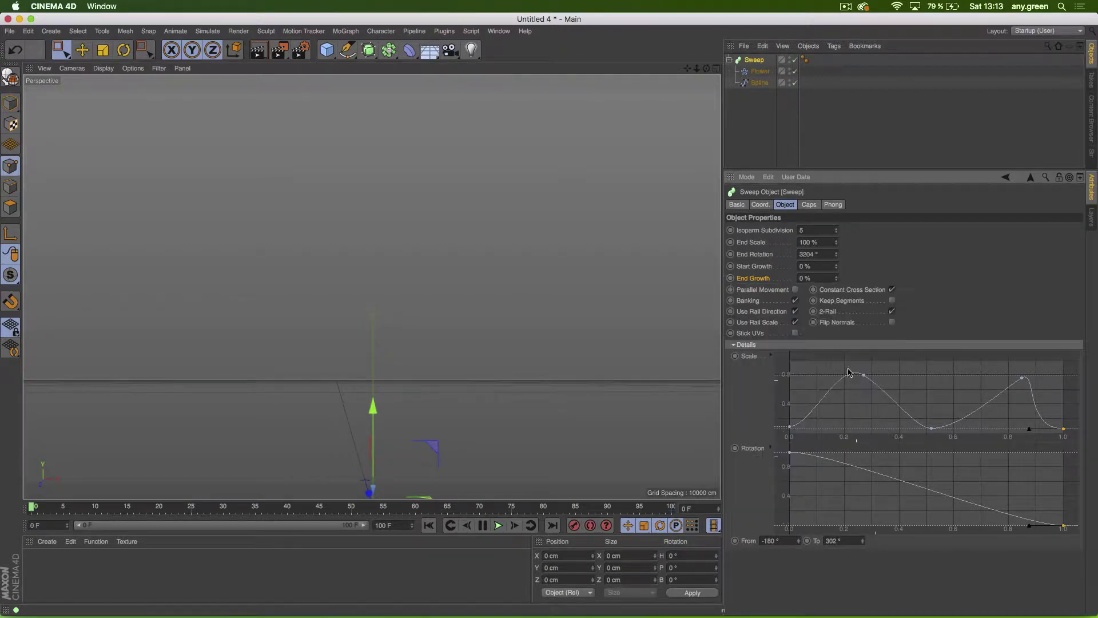
drag(836, 279, 836, 240)
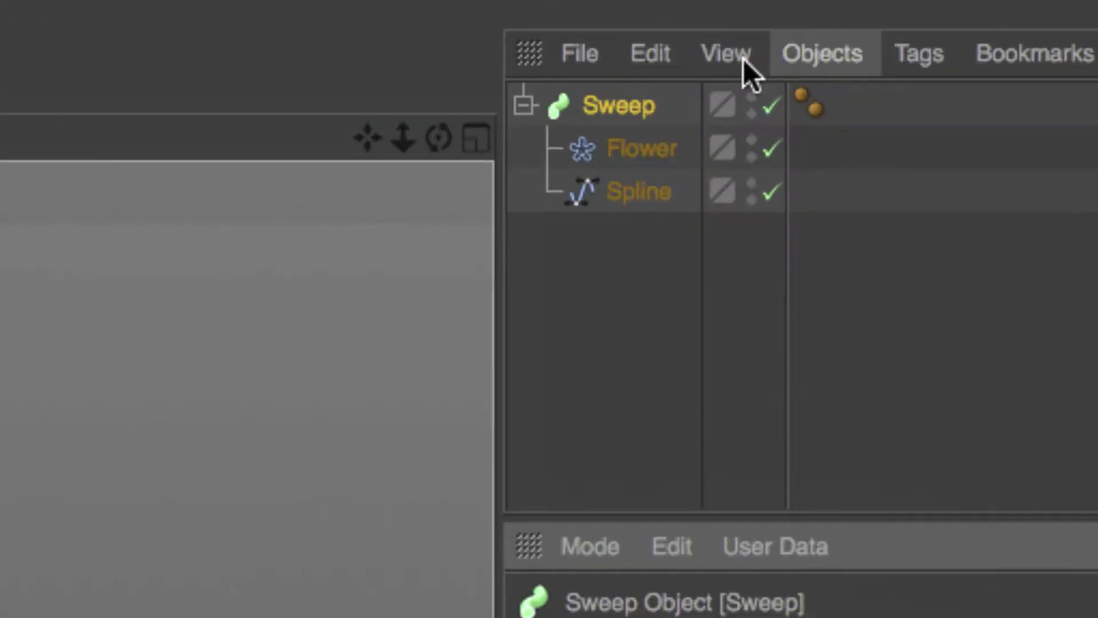
Step: Hide the rope lettering by disabling the Sweep, Flower and Spline, and leave everything deselected in Model mode
click(614, 154)
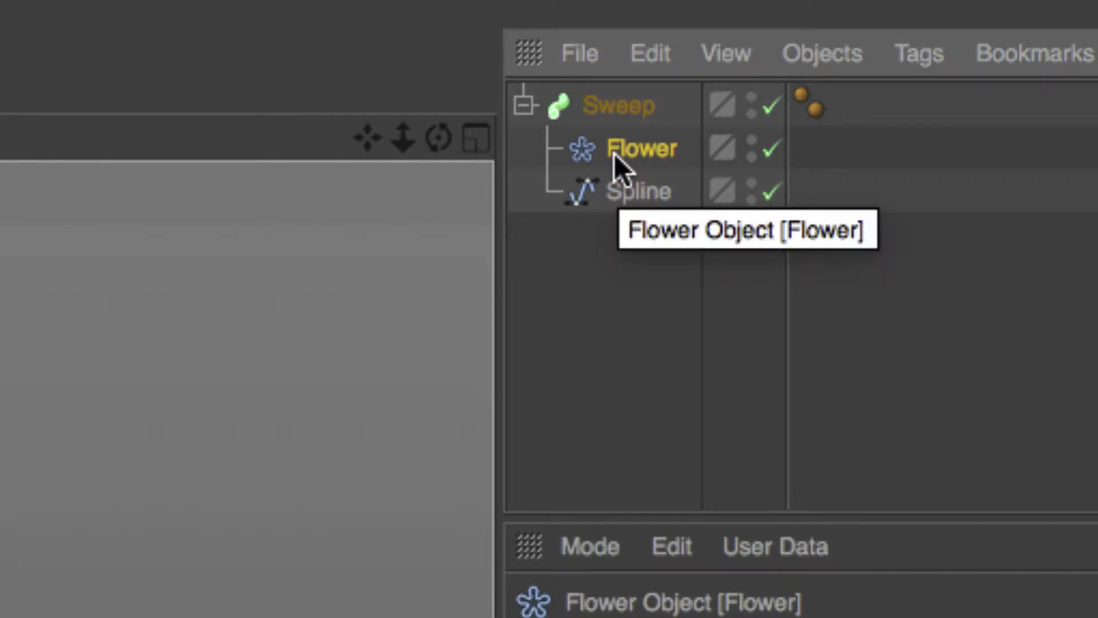
click(615, 187)
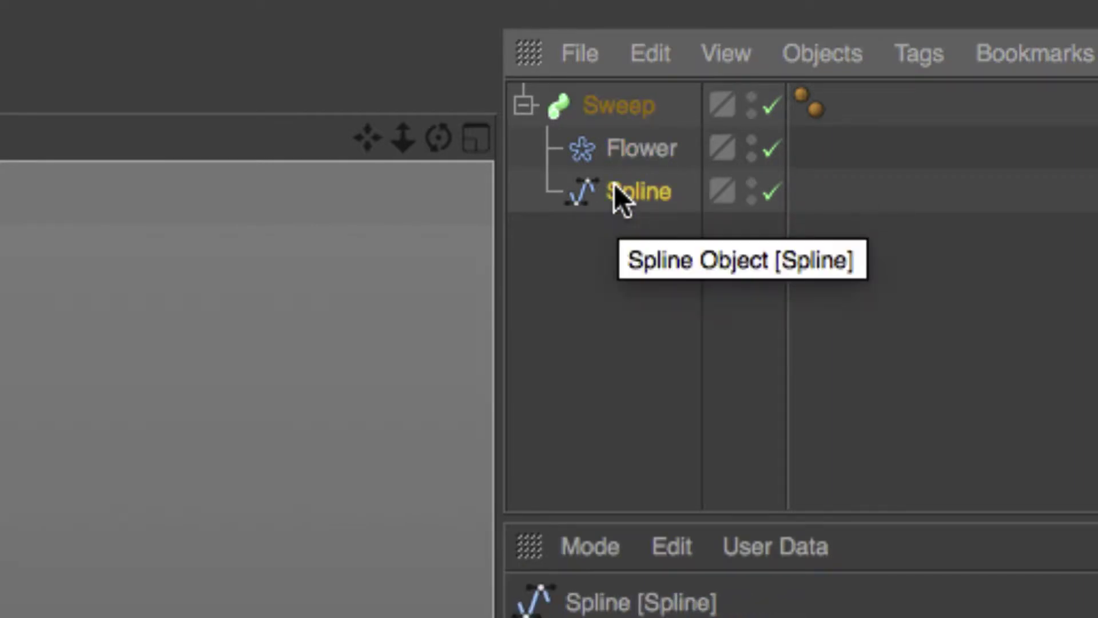
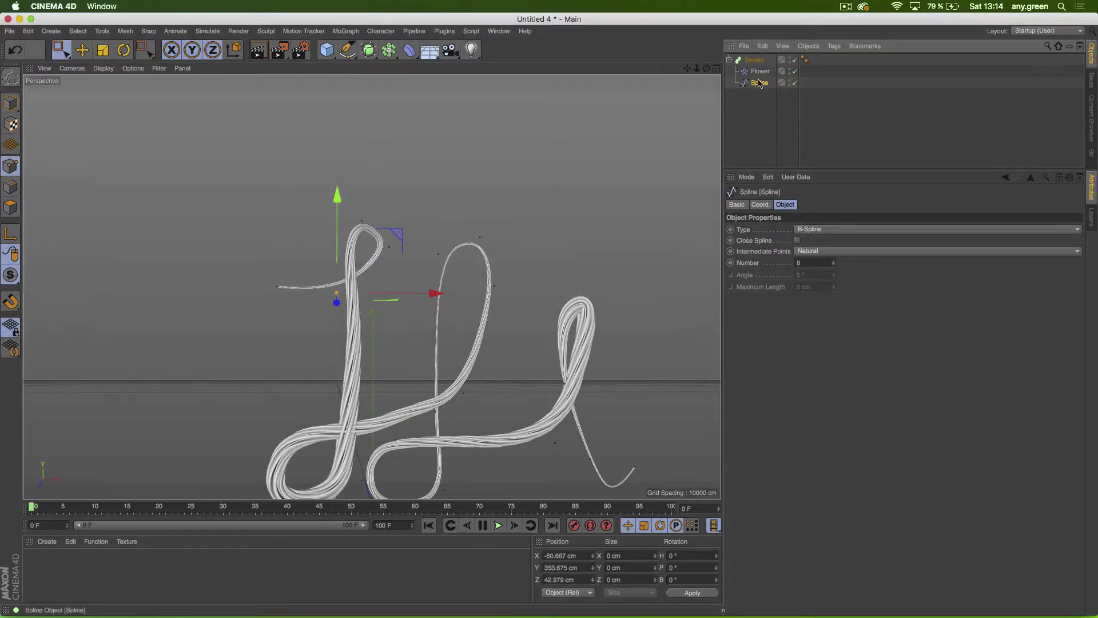
click(11, 103)
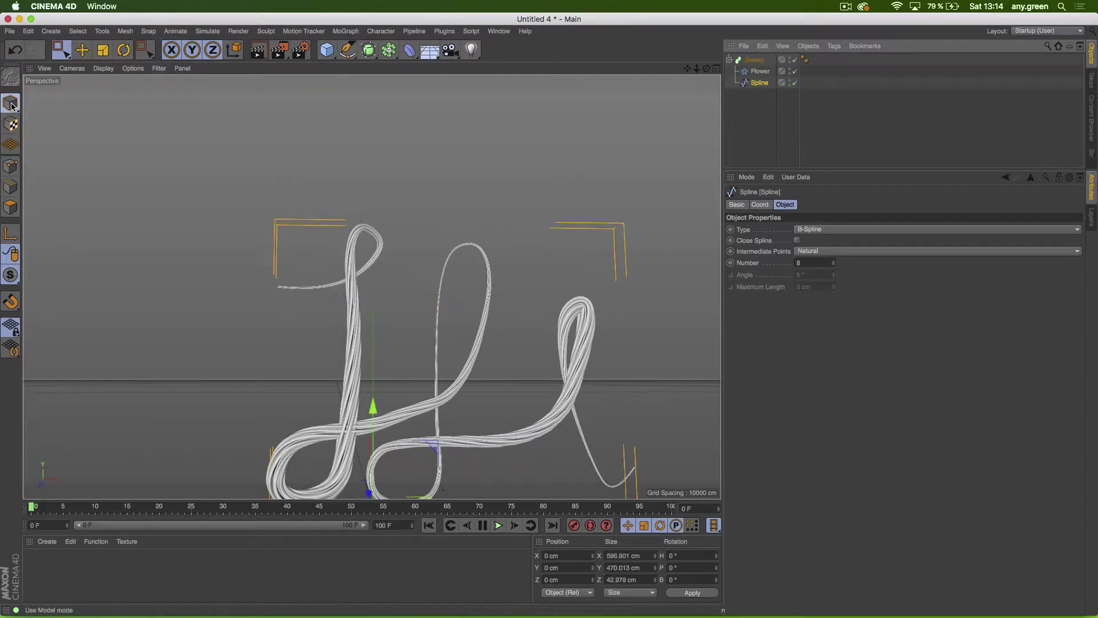
click(82, 49)
scroll(446, 294, down, 3)
alt+drag(446, 294, 436, 331)
click(749, 108)
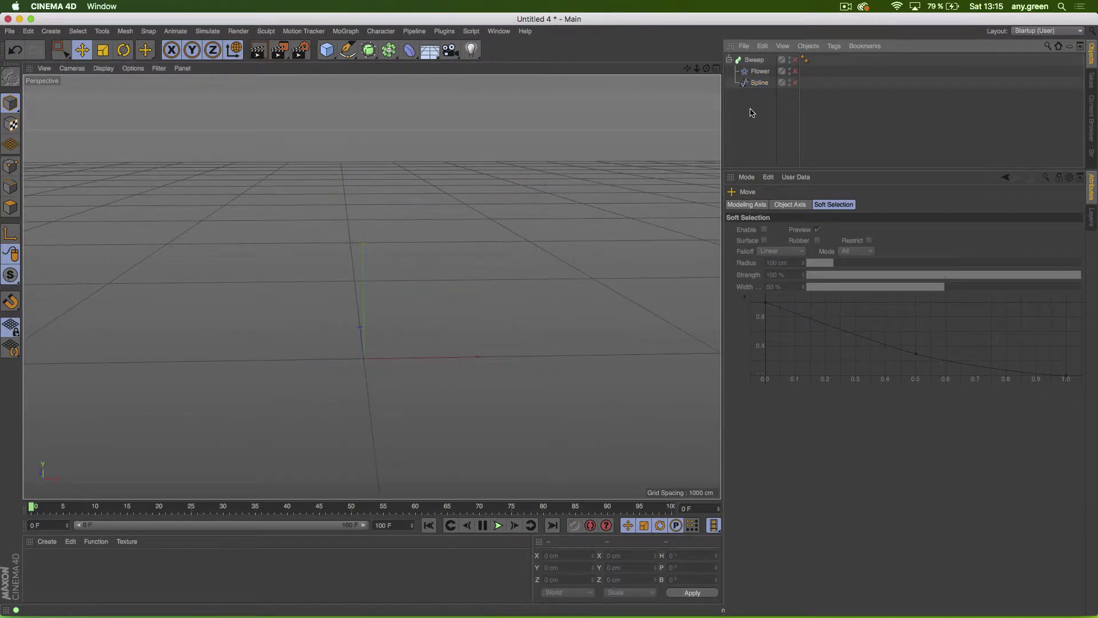
Step: Draw a looping, self-crossing B-spline with the Pen in the Front view, about 630 cm wide and 310 cm tall
click(716, 68)
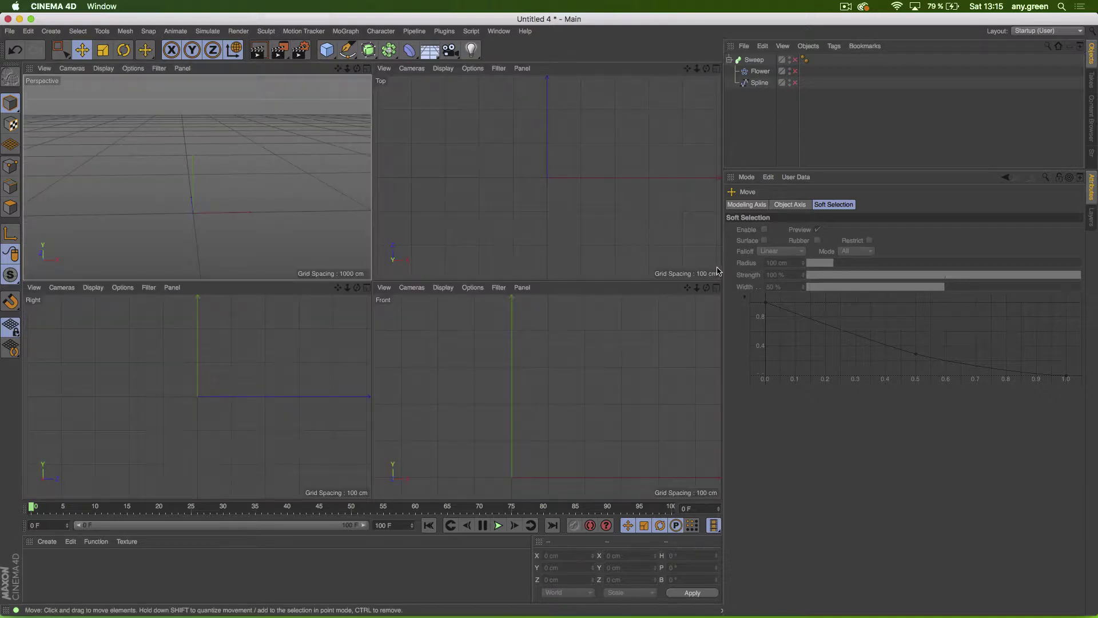
key(F4)
click(350, 58)
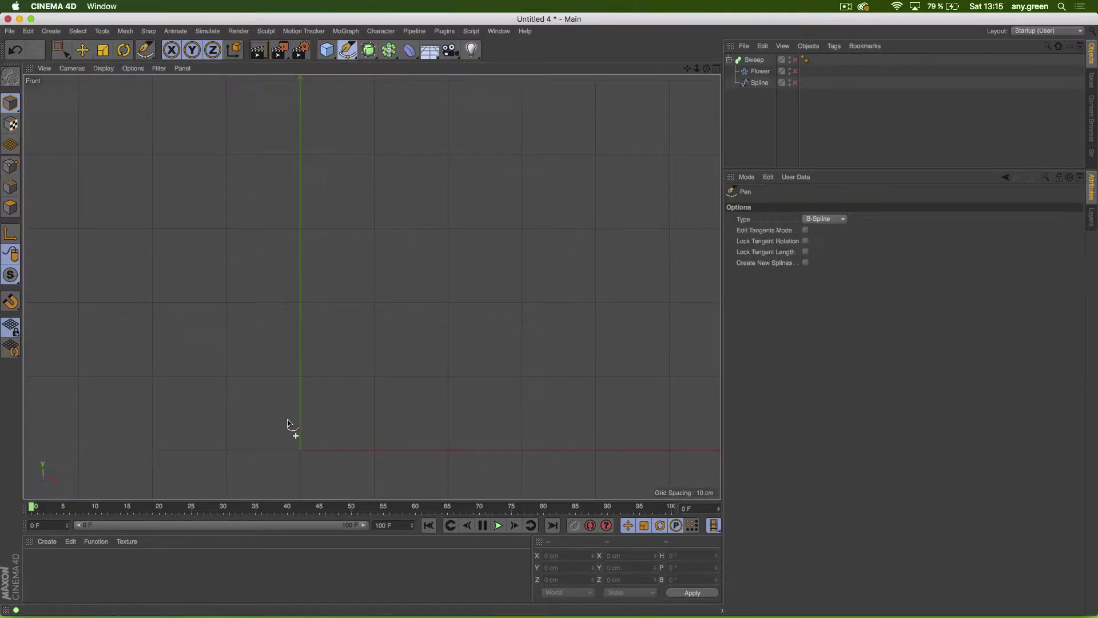
click(277, 424)
click(426, 227)
click(326, 191)
click(318, 371)
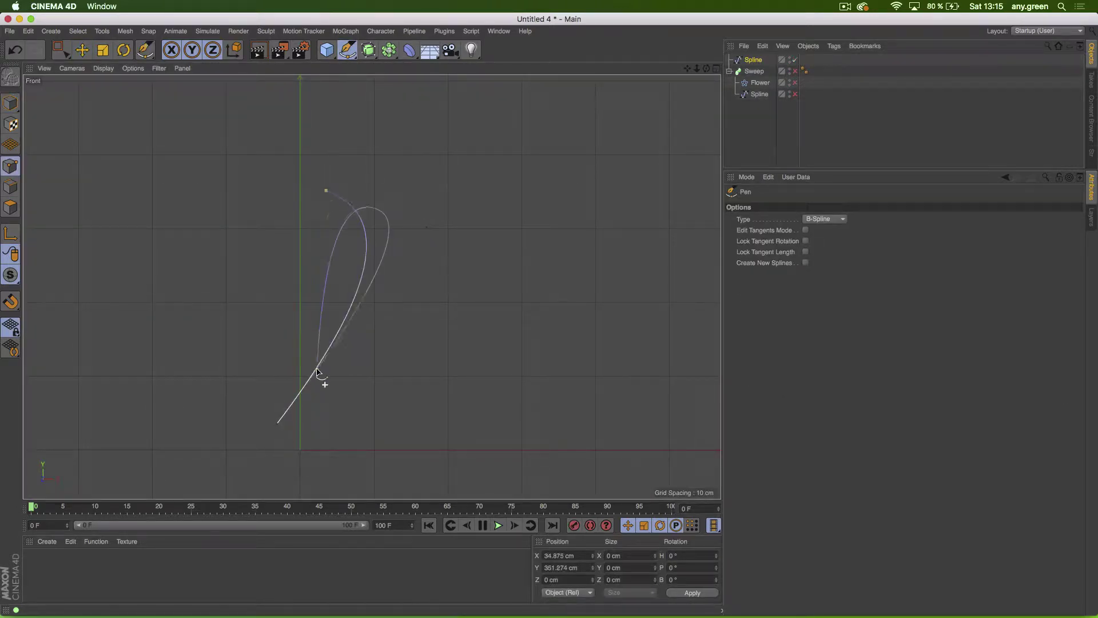
click(546, 450)
click(565, 156)
click(378, 345)
click(549, 350)
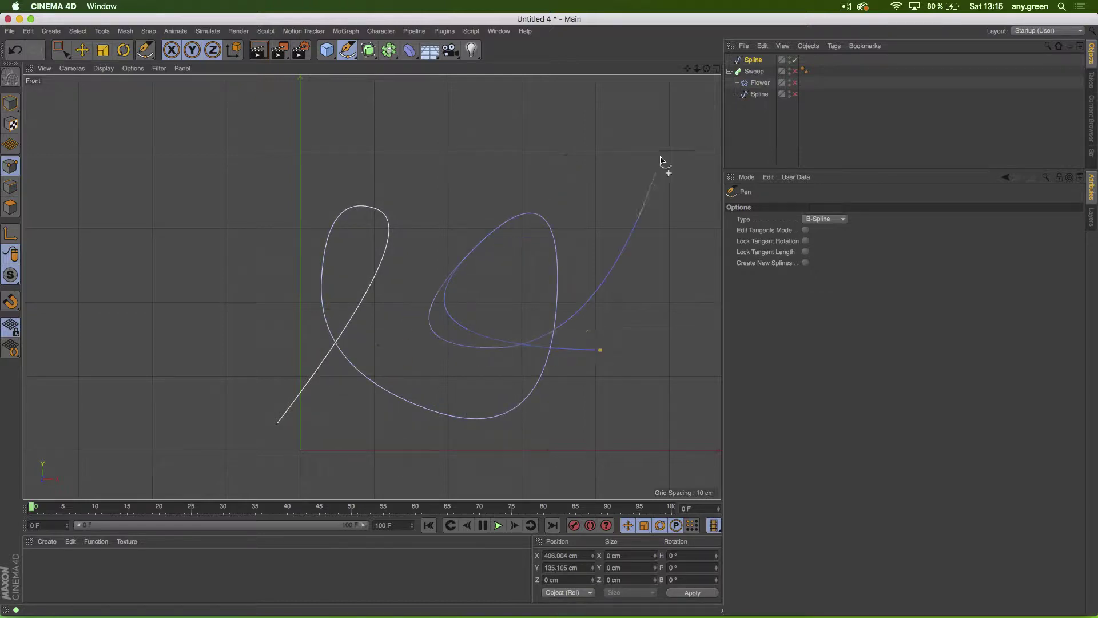
click(662, 164)
click(205, 296)
click(713, 359)
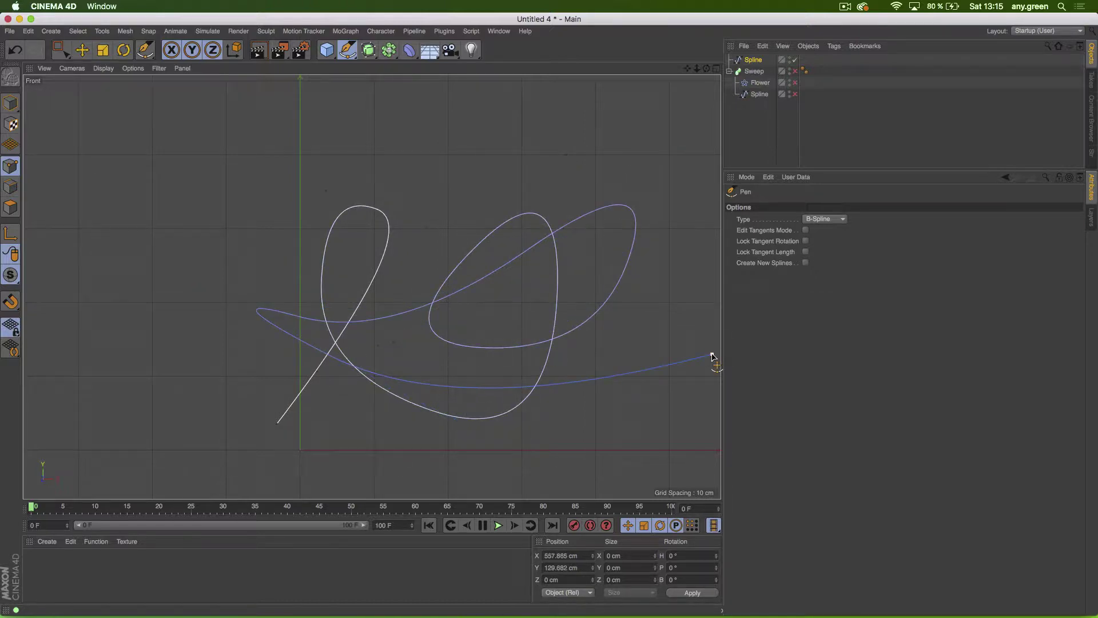
key(Escape)
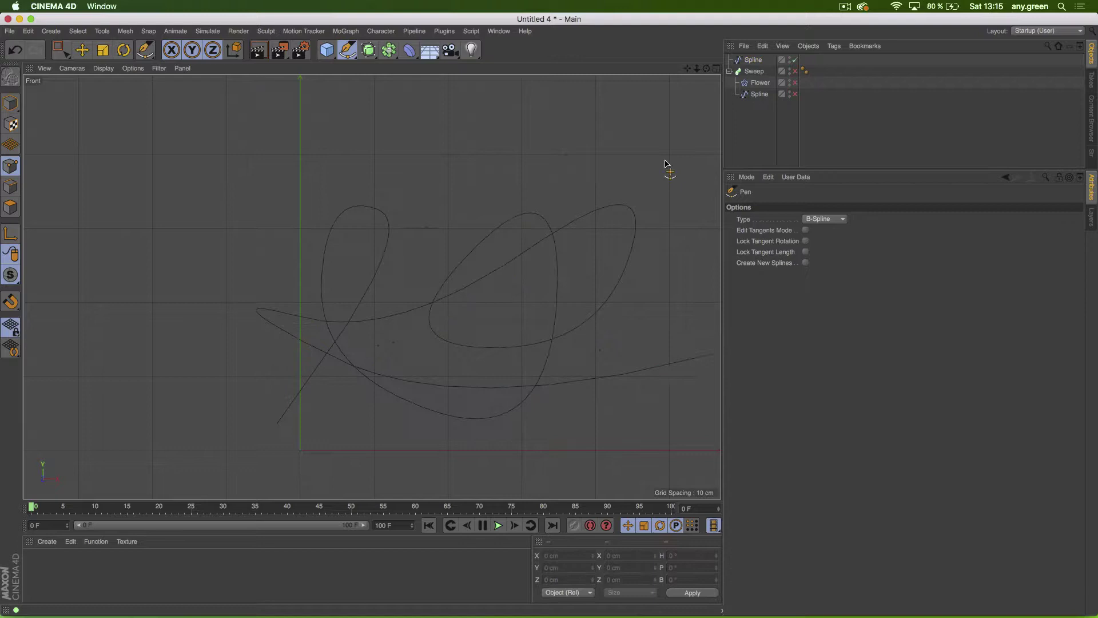
Step: Duplicate the Sweep and replace the copy's original path spline with the newly drawn spline
click(729, 71)
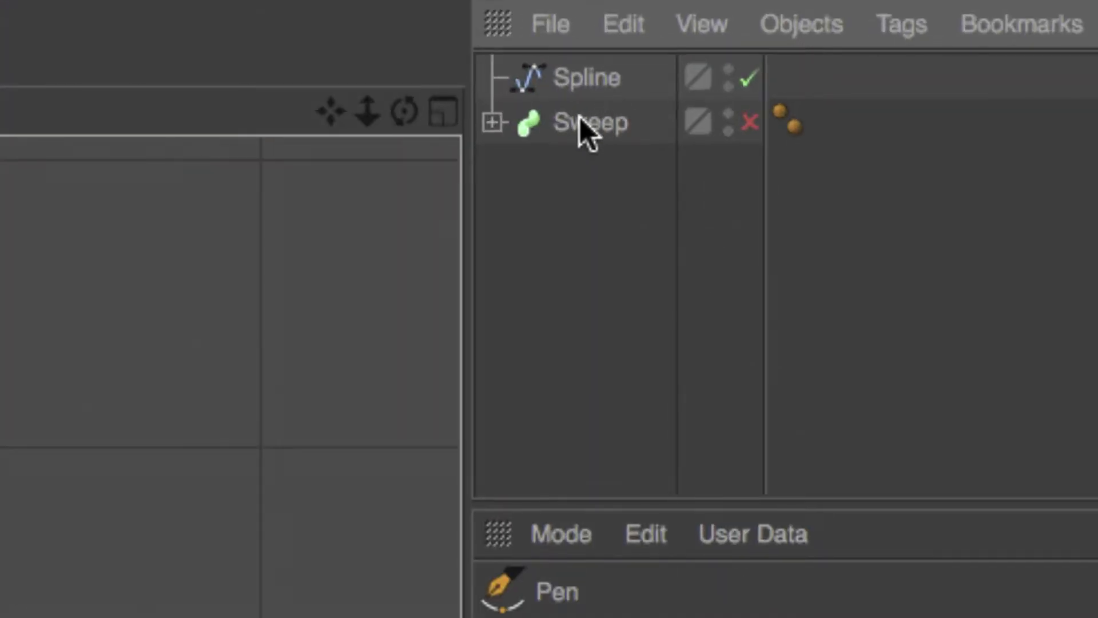
ctrl+drag(584, 128, 565, 203)
click(492, 167)
click(598, 80)
drag(598, 80, 571, 262)
key(Delete)
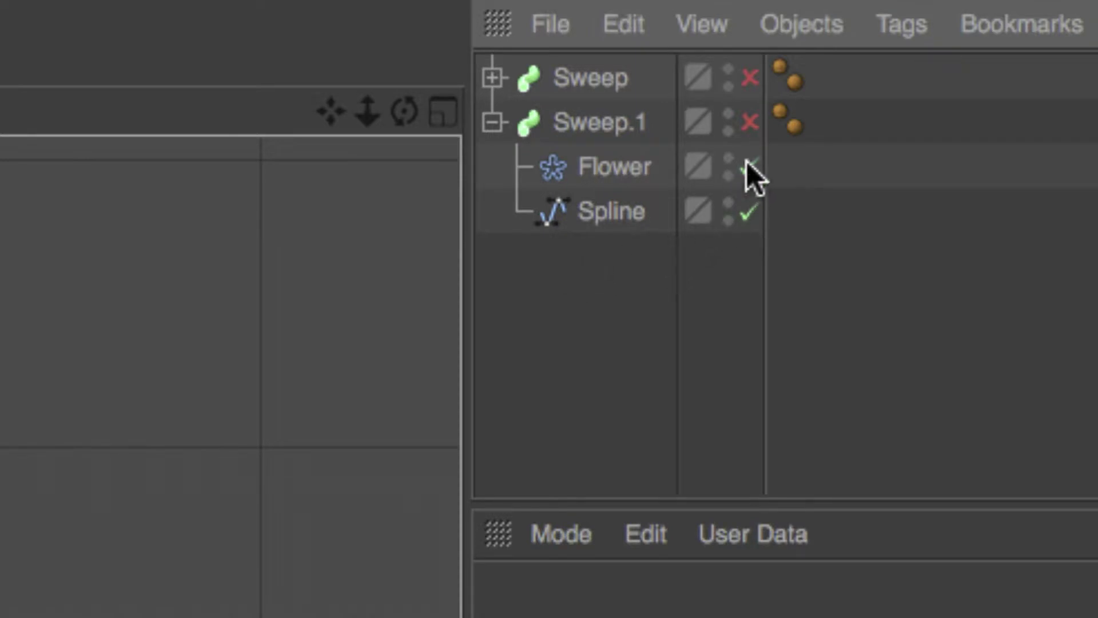
Step: Enable both Sweep objects and show the new rope shape in the full-size Perspective view
click(749, 121)
click(749, 77)
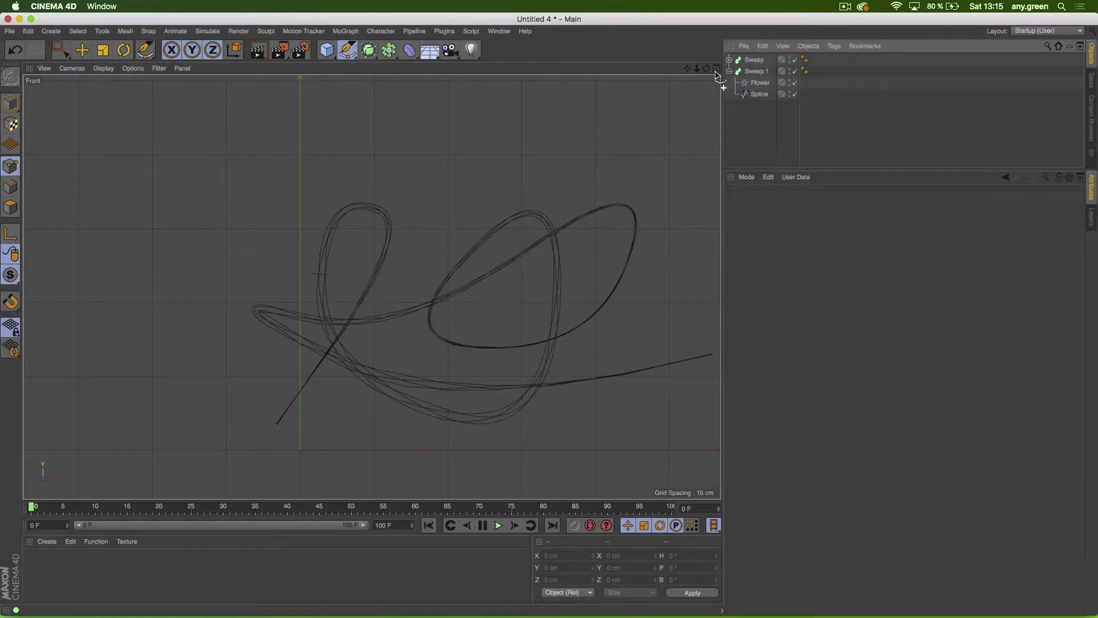
click(717, 68)
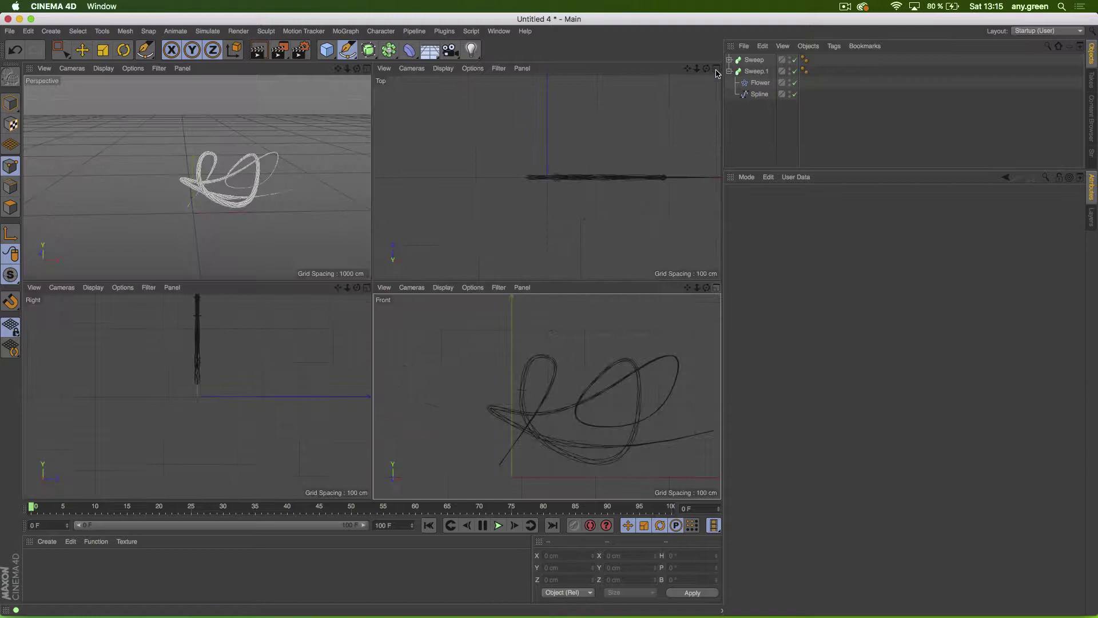
click(368, 70)
Step: Move Sweep.1 down about 345 cm in Y and re-enable the Flower and Spline inside the original Sweep
click(755, 72)
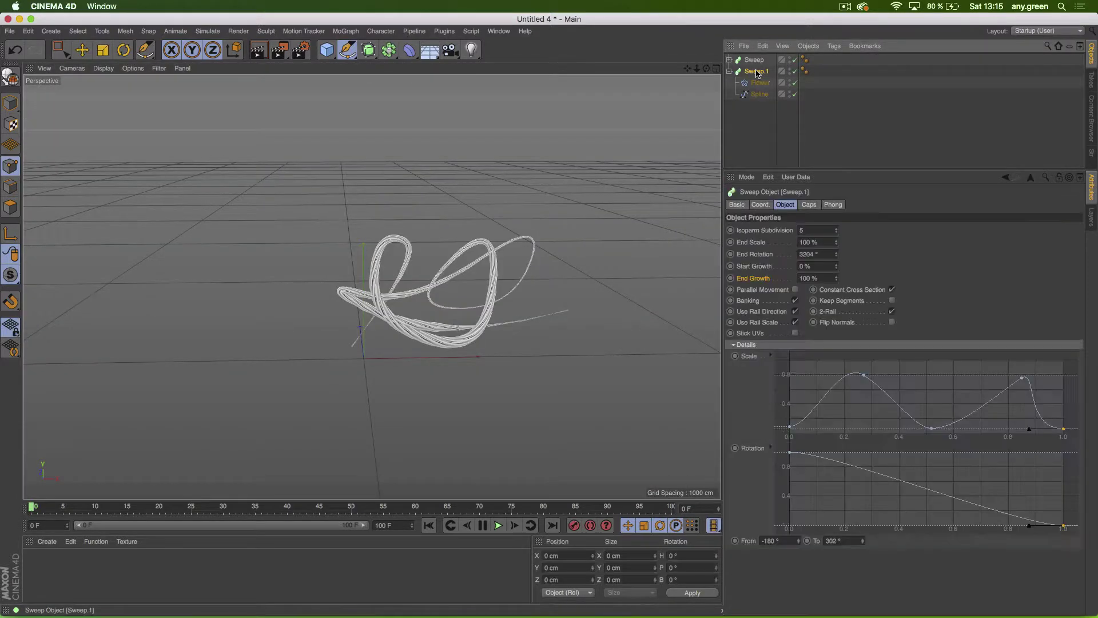
click(10, 102)
click(81, 49)
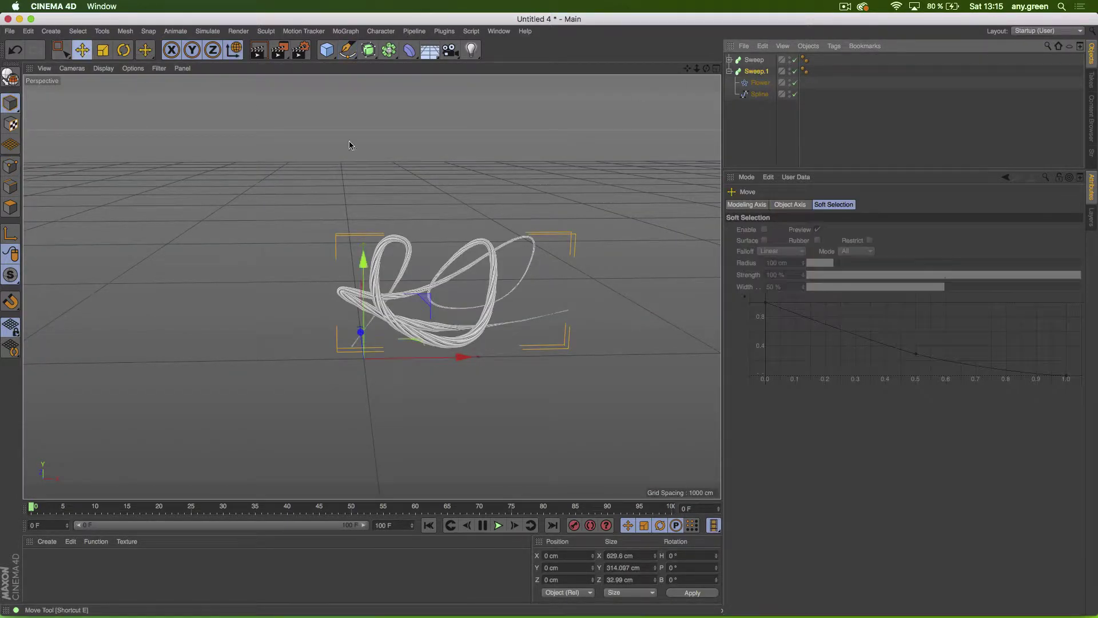
drag(363, 262, 366, 384)
click(729, 59)
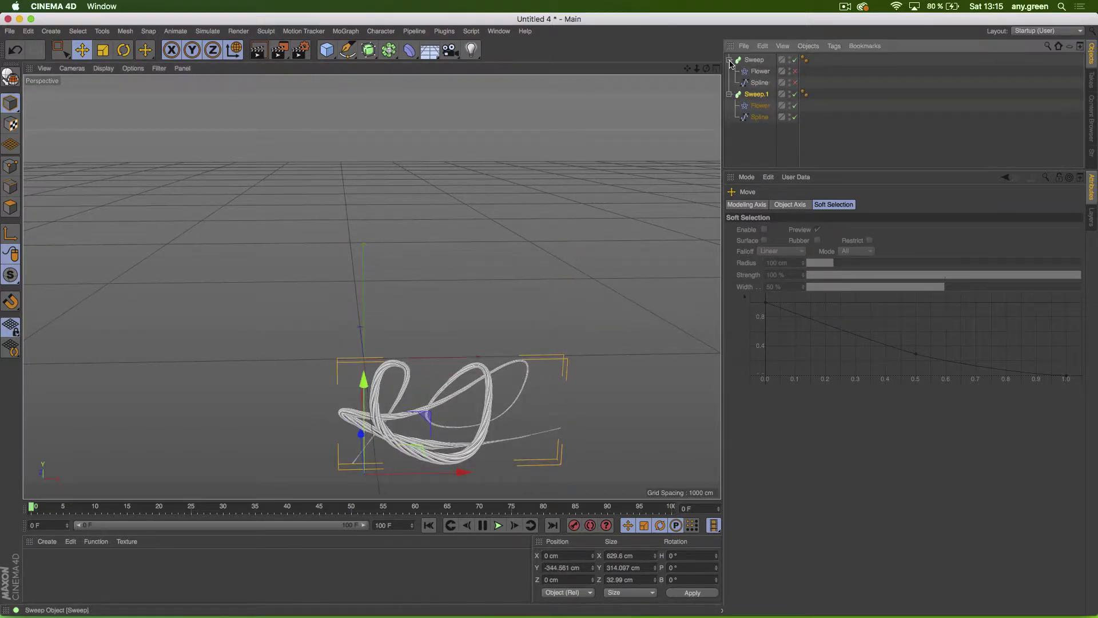
click(794, 83)
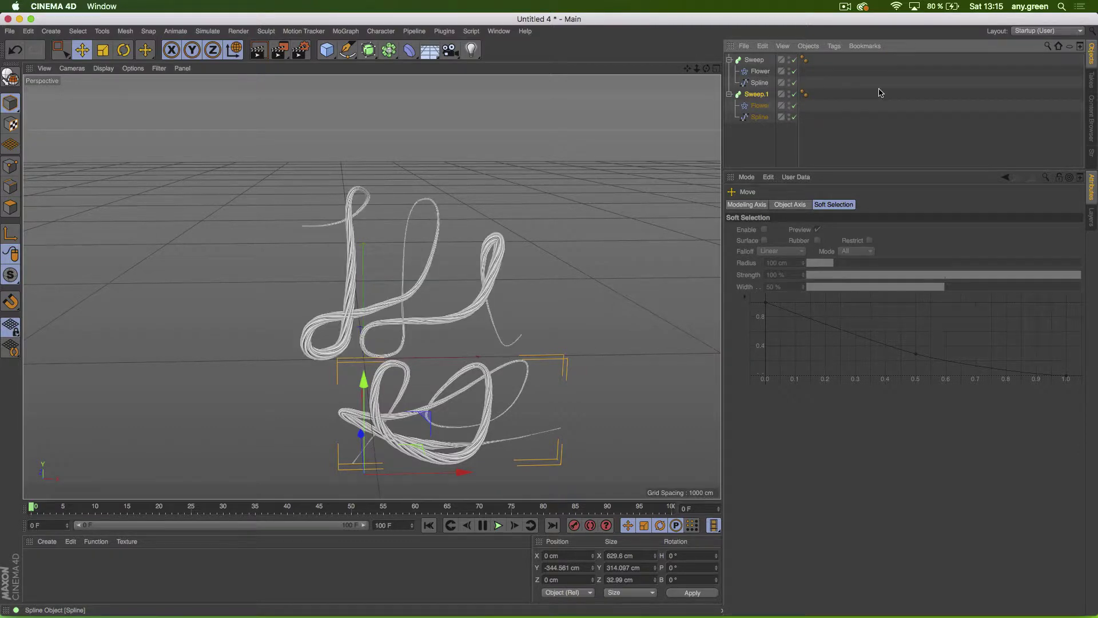
Step: Move Sweep.1 so it intertwines with the original rope lettering, at about X -72, Y -190, Z -61 cm
click(756, 94)
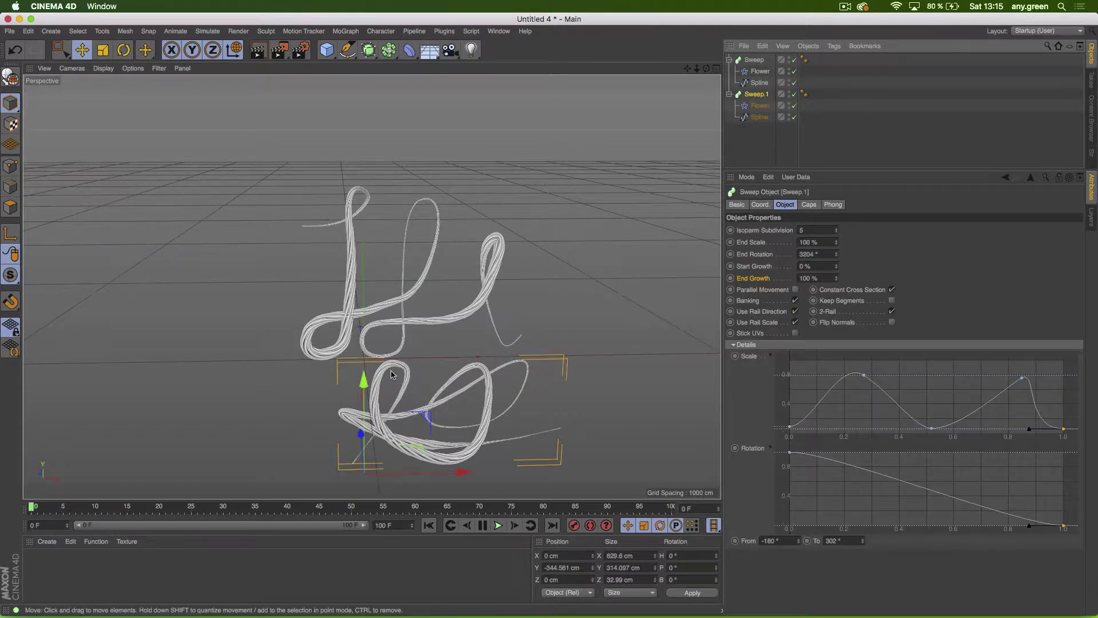
drag(368, 389, 353, 407)
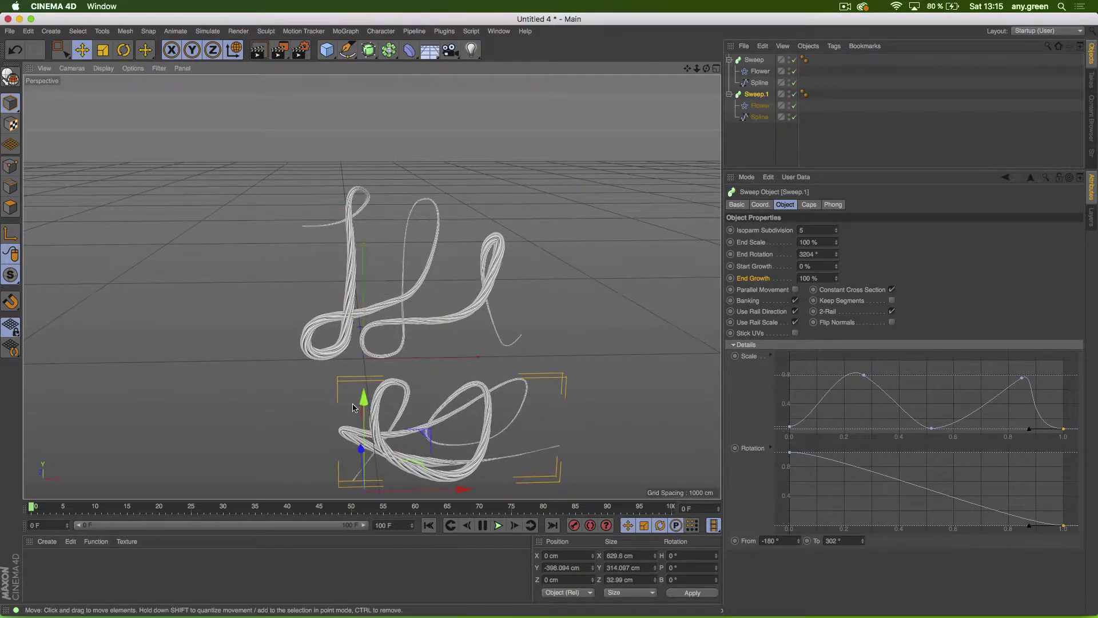
drag(463, 421, 396, 365)
alt+drag(396, 364, 495, 347)
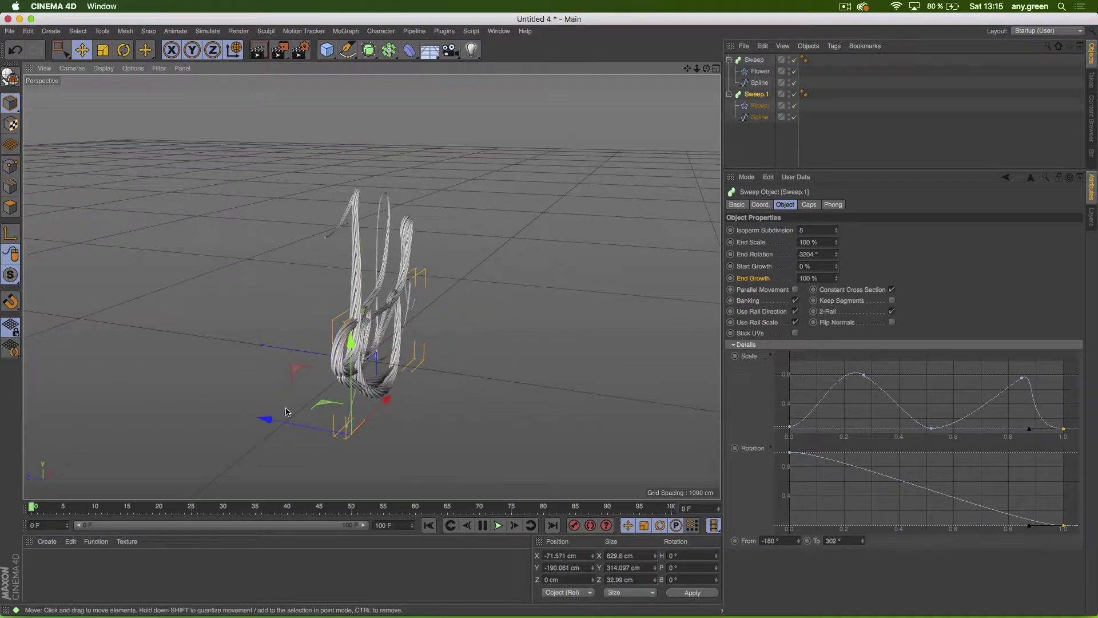
drag(268, 419, 290, 424)
alt+drag(354, 311, 235, 318)
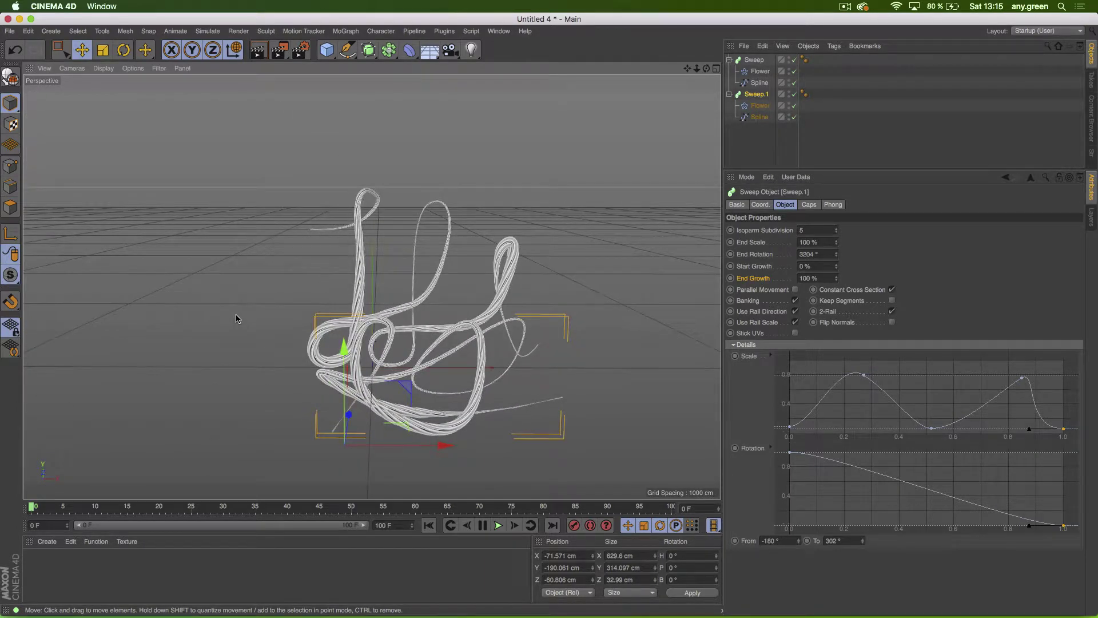
mouse_move(401, 323)
alt+mouse_down()
mouse_move(263, 303)
mouse_move(410, 328)
alt+mouse_up()
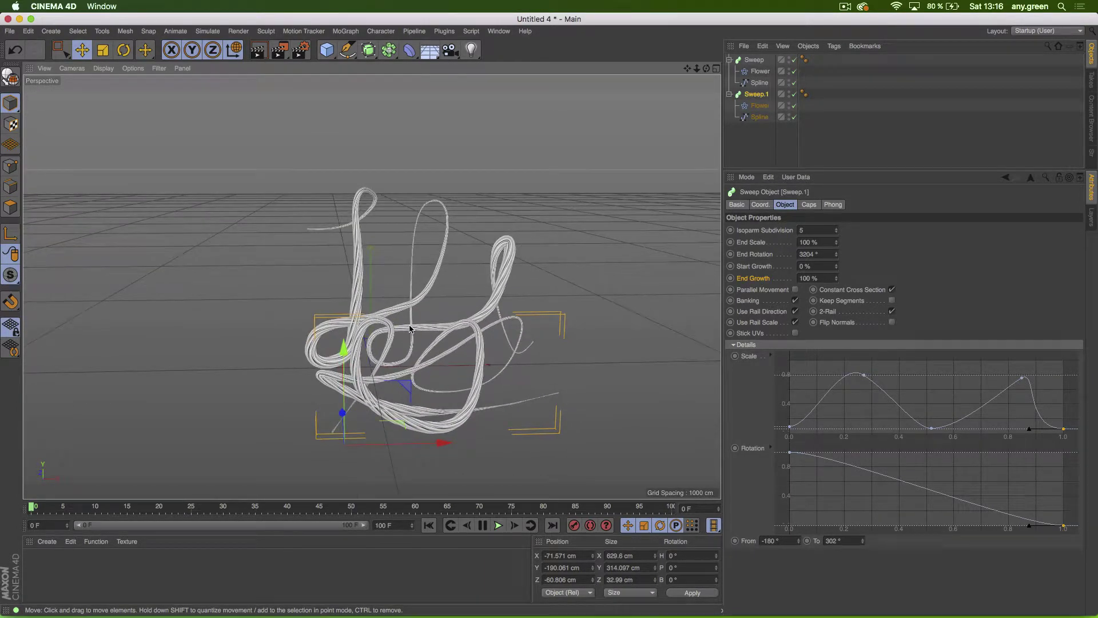
Step: Collapse and select both Sweep objects, and close the Untitled 4 project without saving its changes
click(729, 94)
click(729, 60)
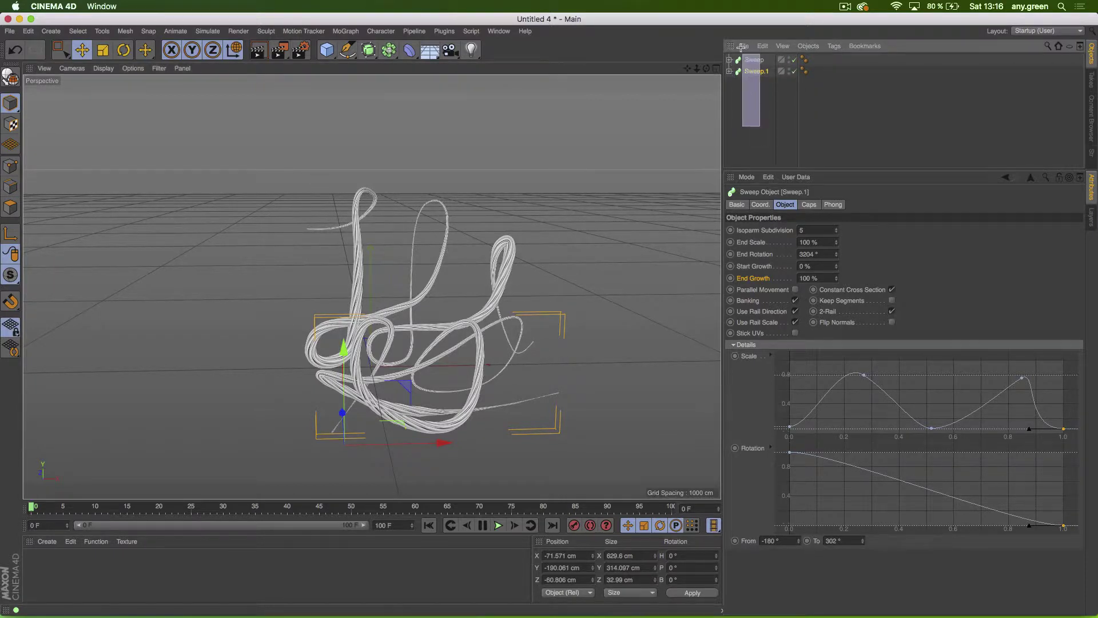
shift+click(753, 60)
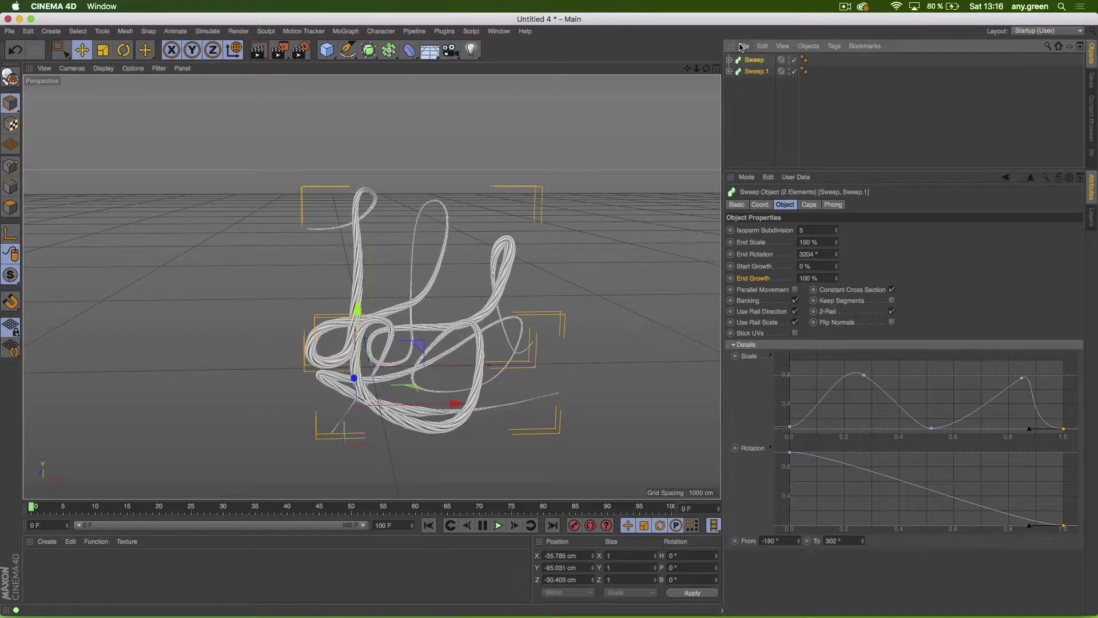
key(super+w)
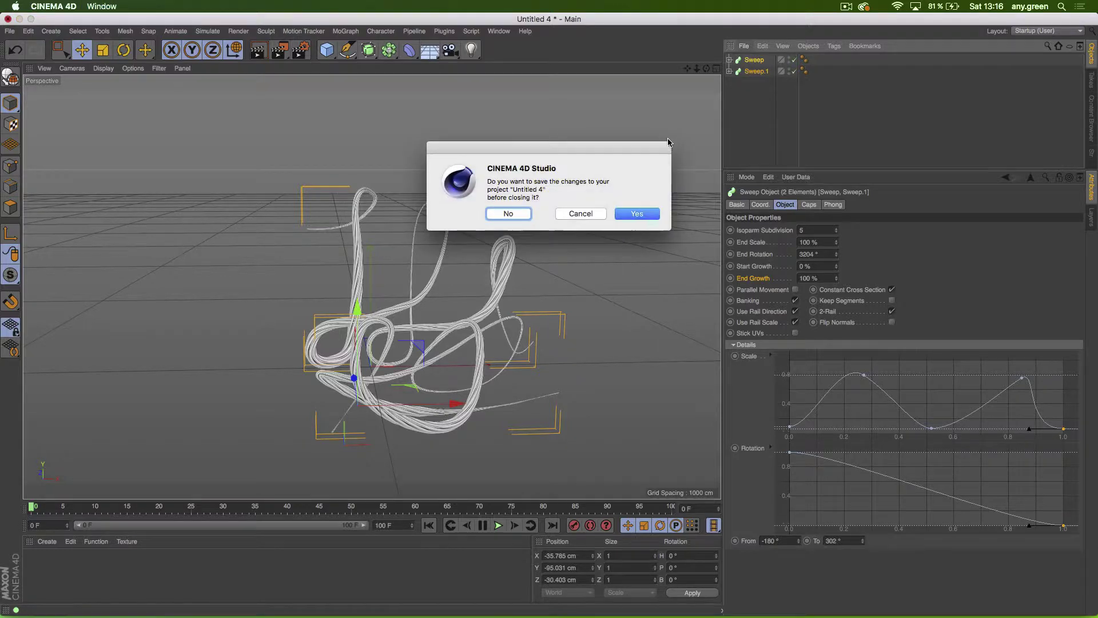
click(512, 216)
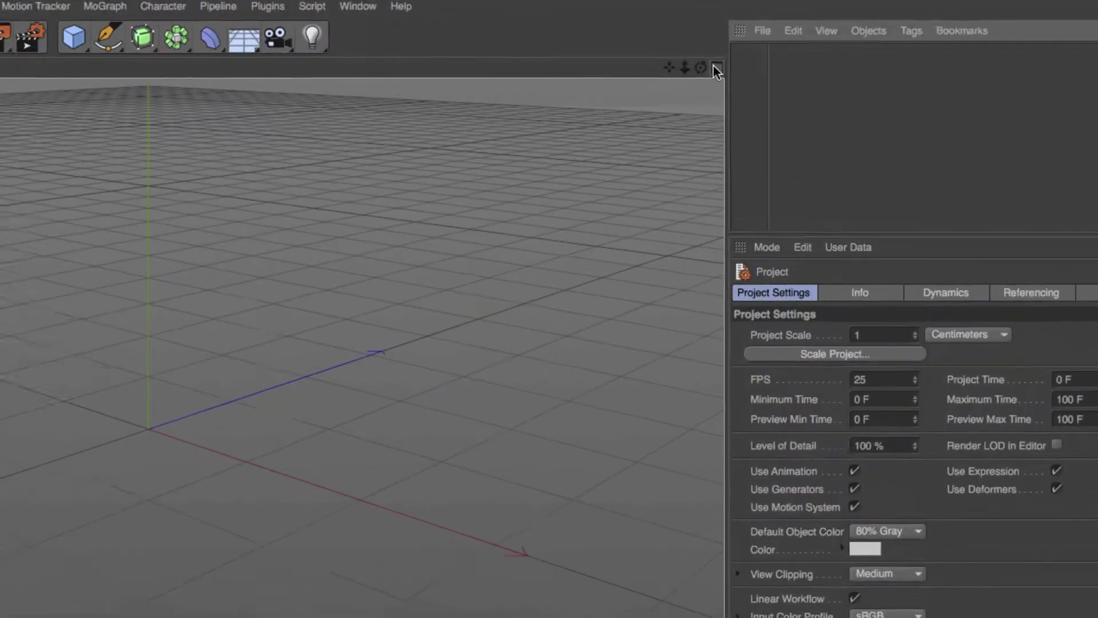
Step: In the full-size Front view, draw a B-Spline with the Pen forming the lead-in and tall loop of an "h", down to about X -135, Y 4 cm
click(715, 69)
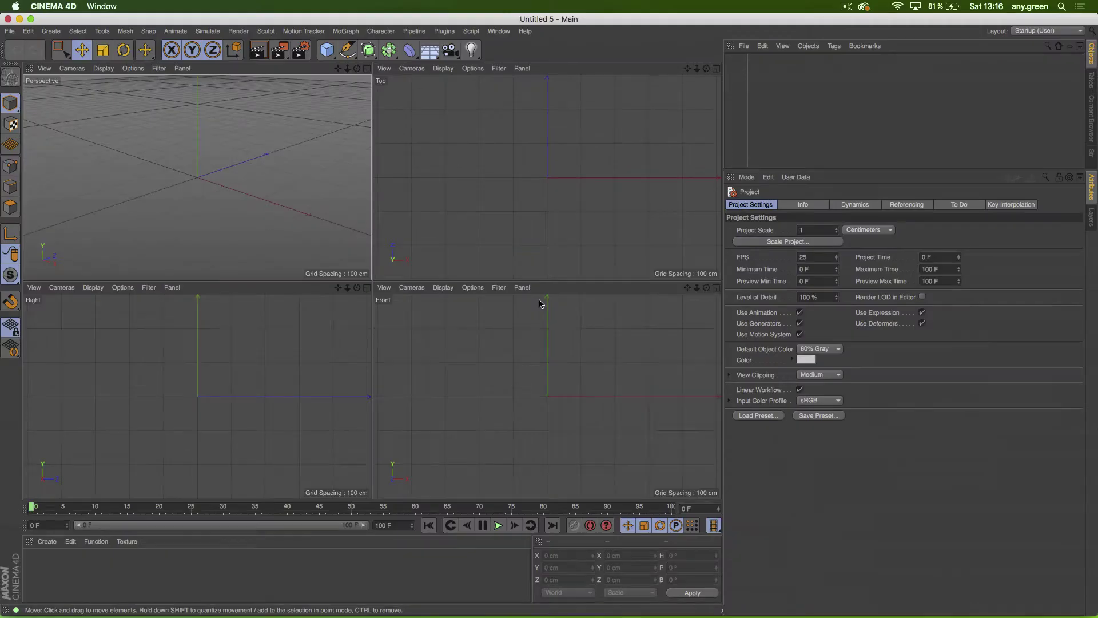
click(716, 287)
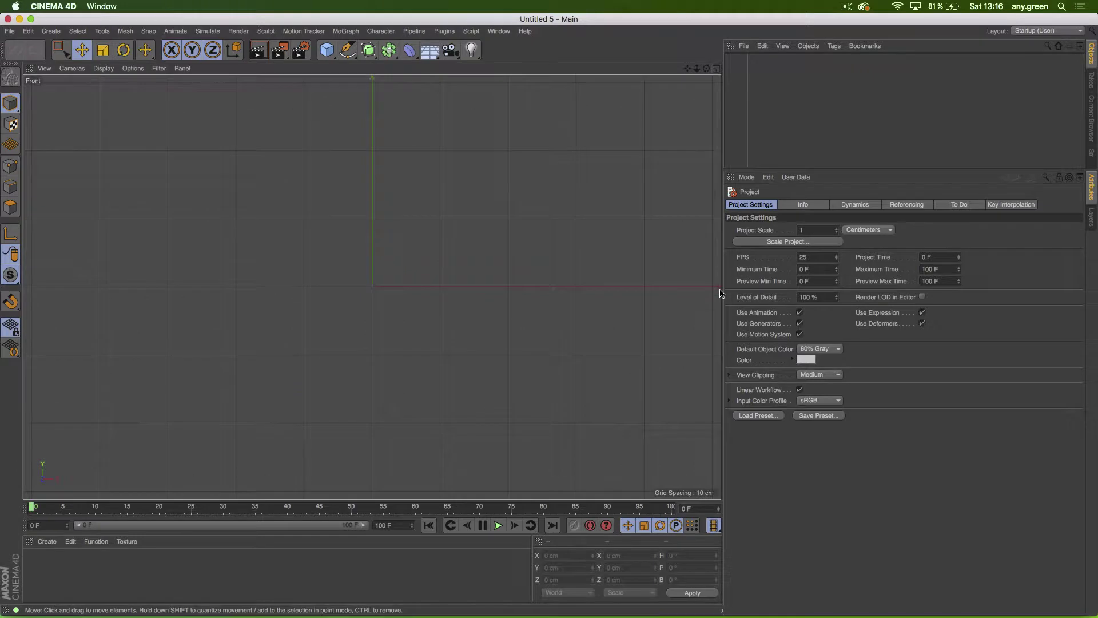
alt+middle_drag(467, 233, 522, 291)
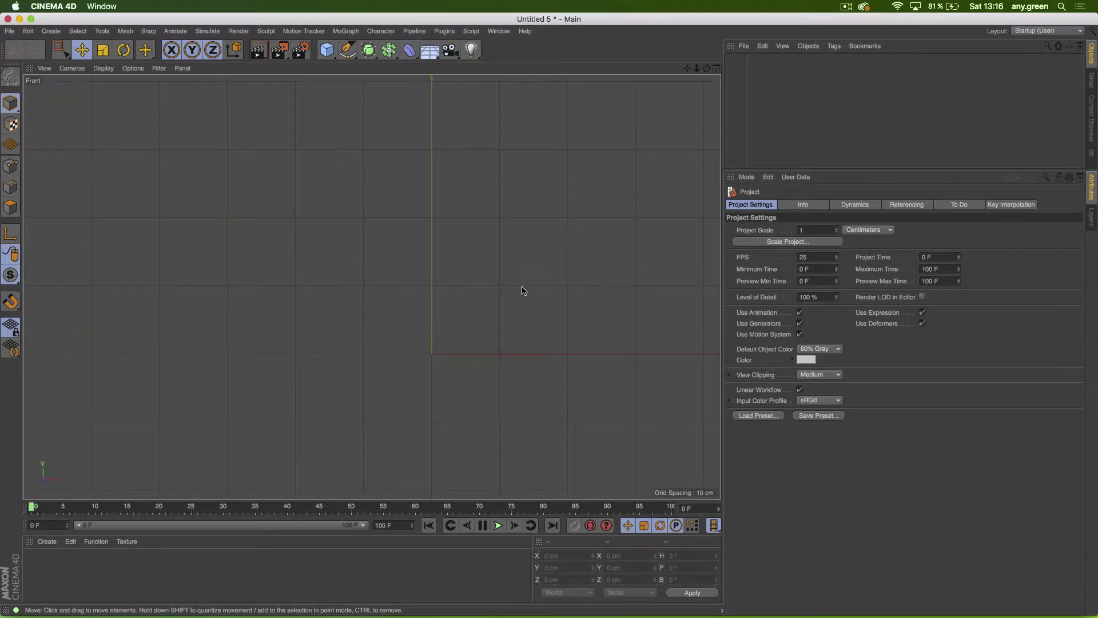
click(347, 51)
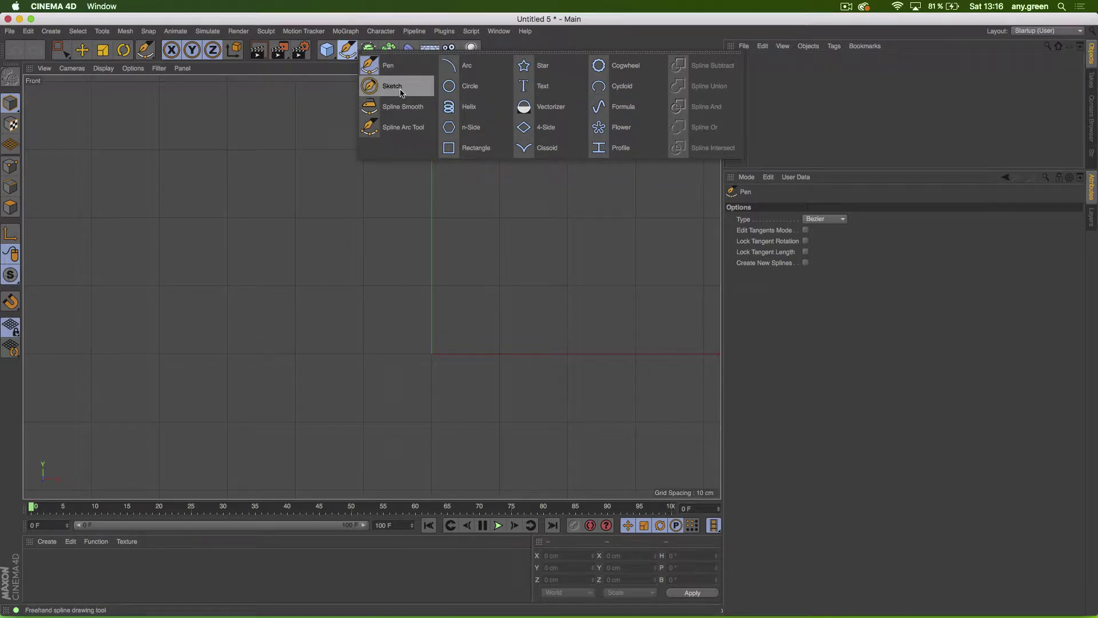
click(401, 74)
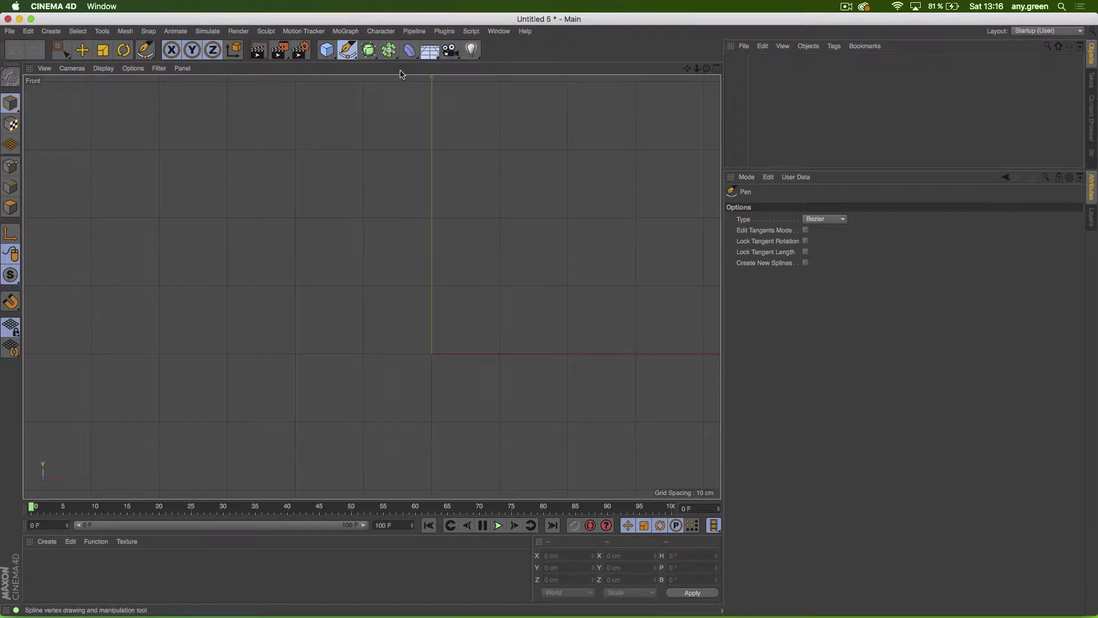
click(834, 222)
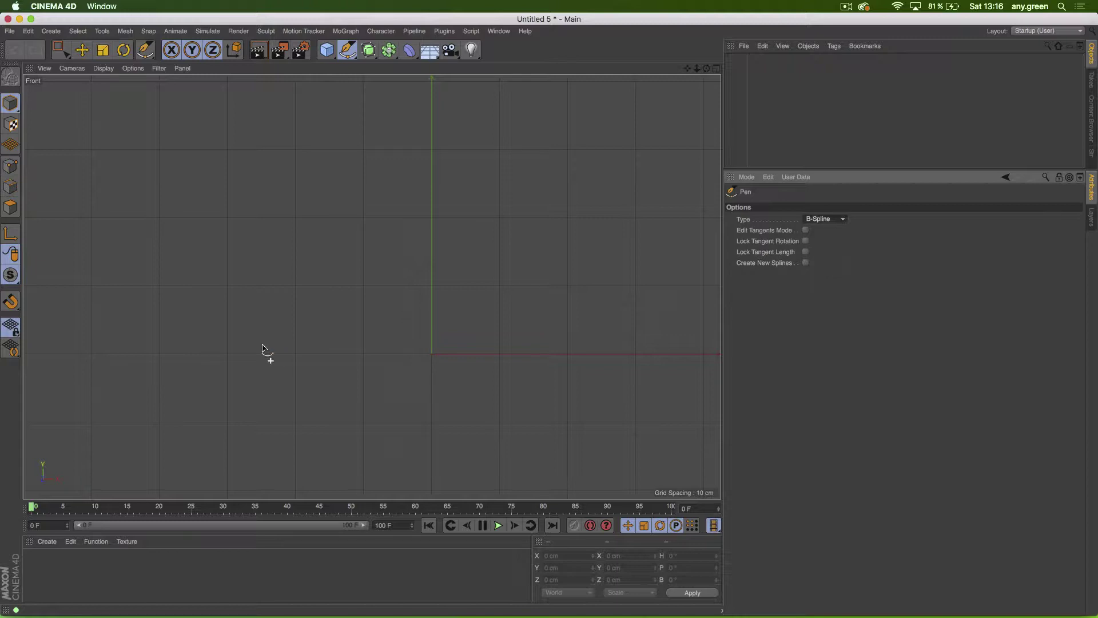
click(215, 355)
click(290, 323)
click(357, 253)
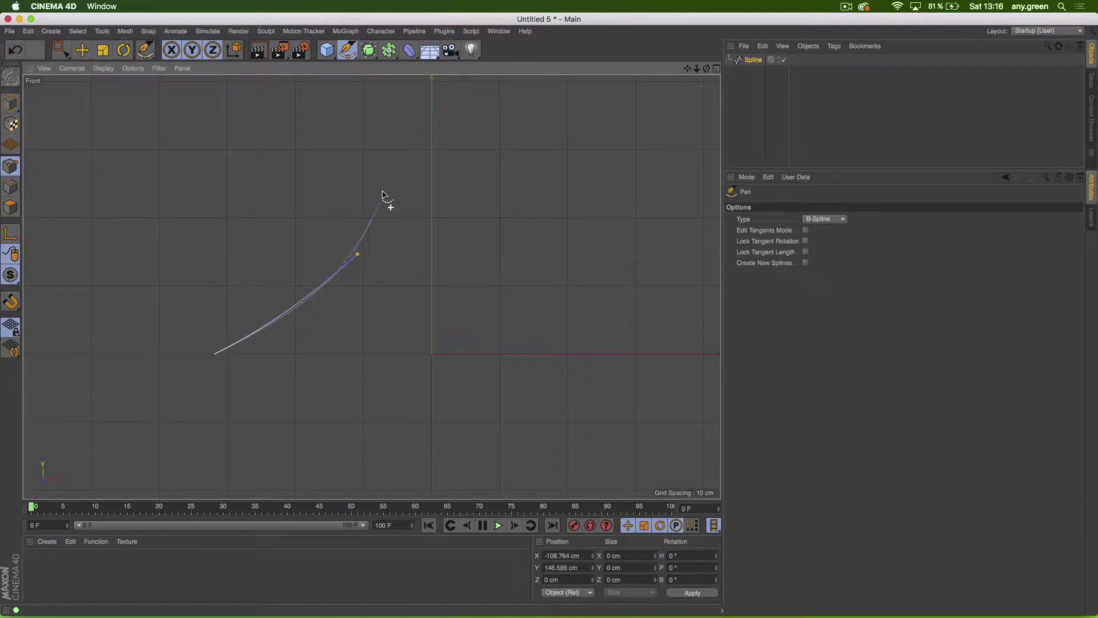
click(406, 126)
click(339, 165)
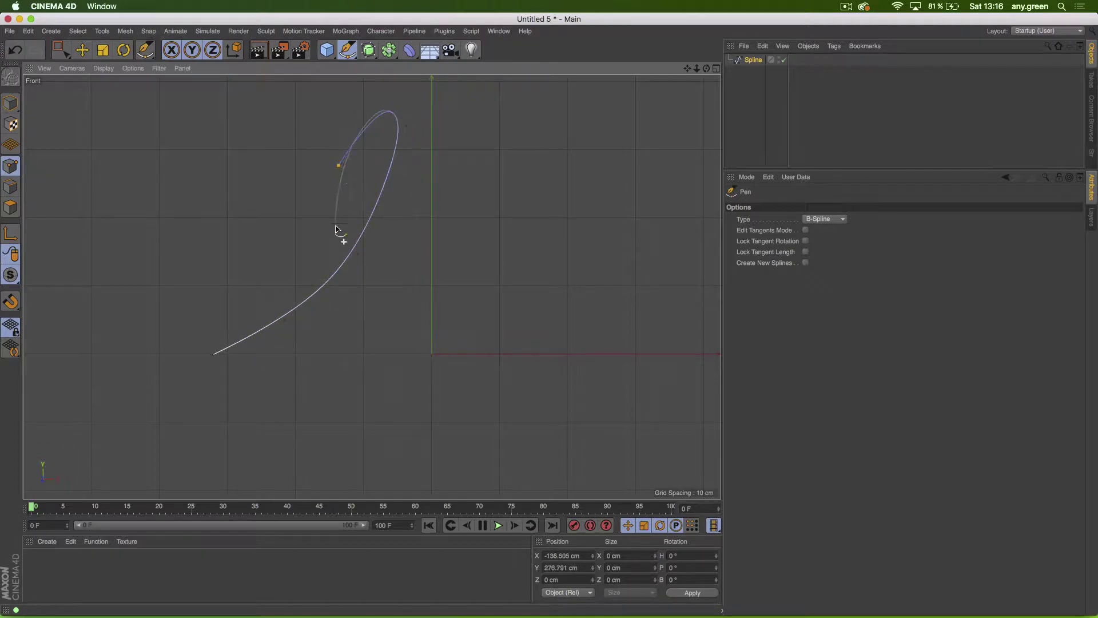
click(338, 240)
click(342, 304)
click(340, 351)
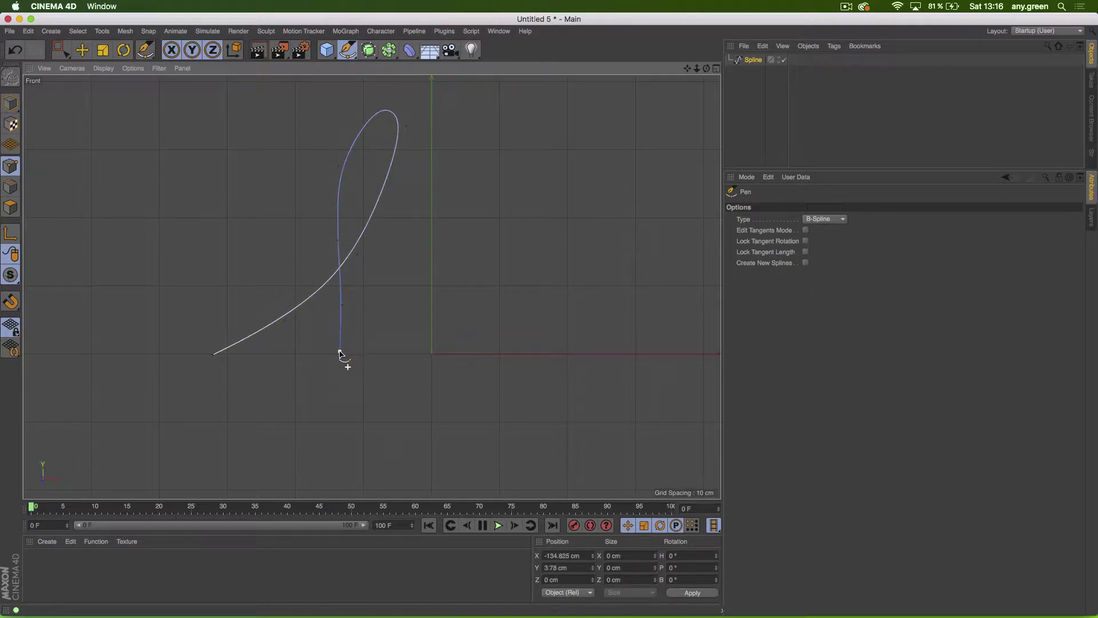
Step: Continue the spline with the arch and curved foot of the "h", reaching about X 14, Y 5 cm
click(346, 273)
click(357, 253)
click(408, 254)
click(405, 314)
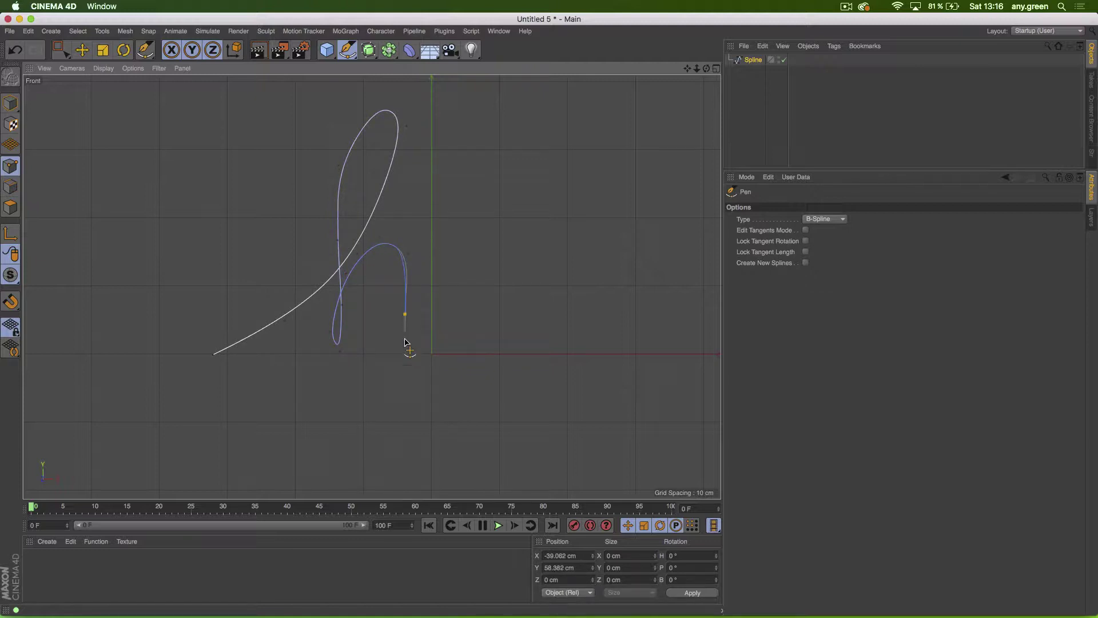
click(406, 345)
click(441, 350)
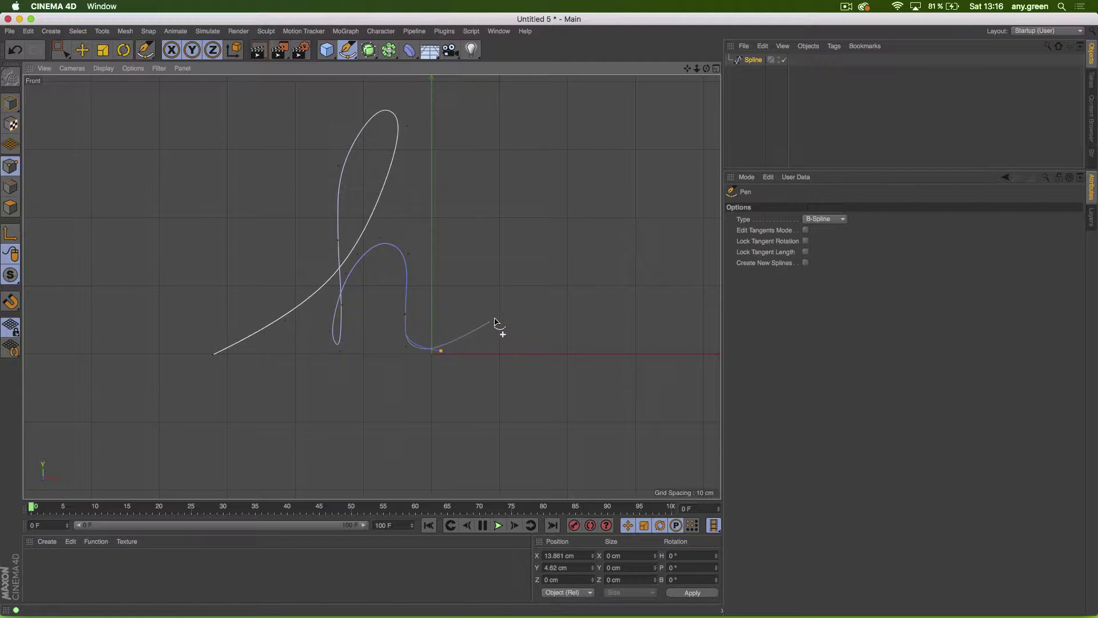
Step: Continue the spline with a round "e" loop that crosses its own upstroke and reaches about X 164, Y 11 cm
click(495, 318)
click(513, 286)
click(522, 231)
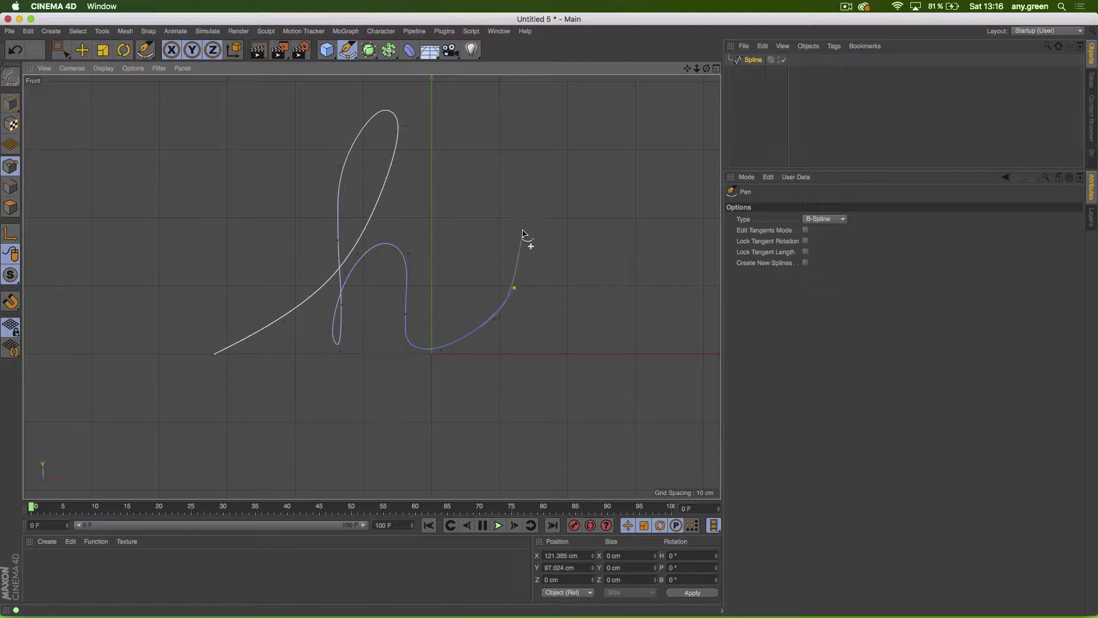
click(482, 229)
click(435, 263)
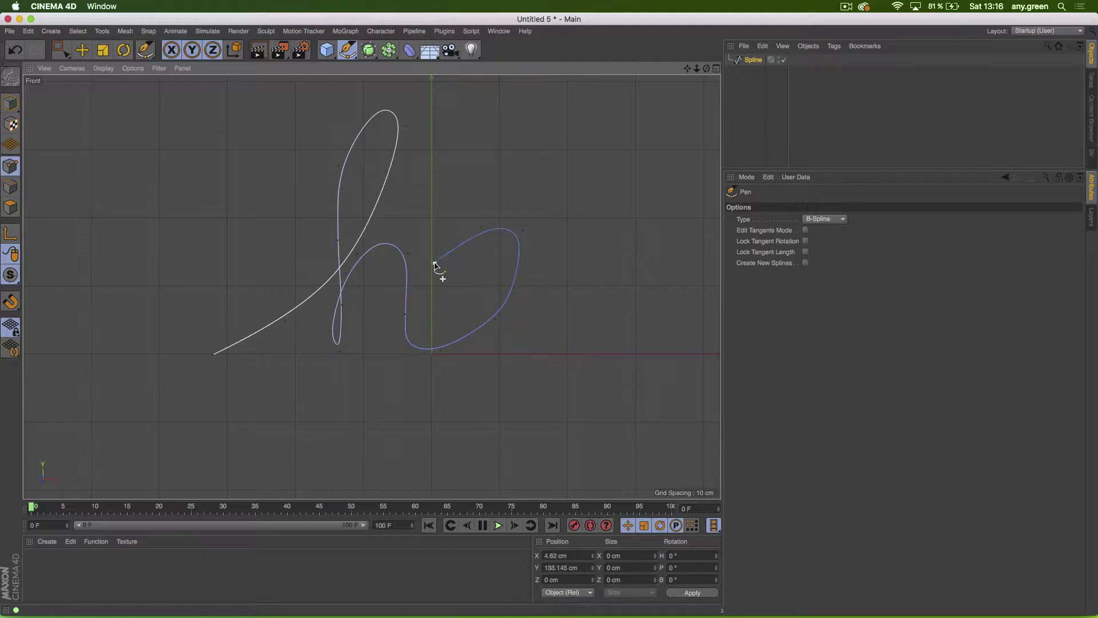
click(446, 318)
click(483, 348)
click(544, 346)
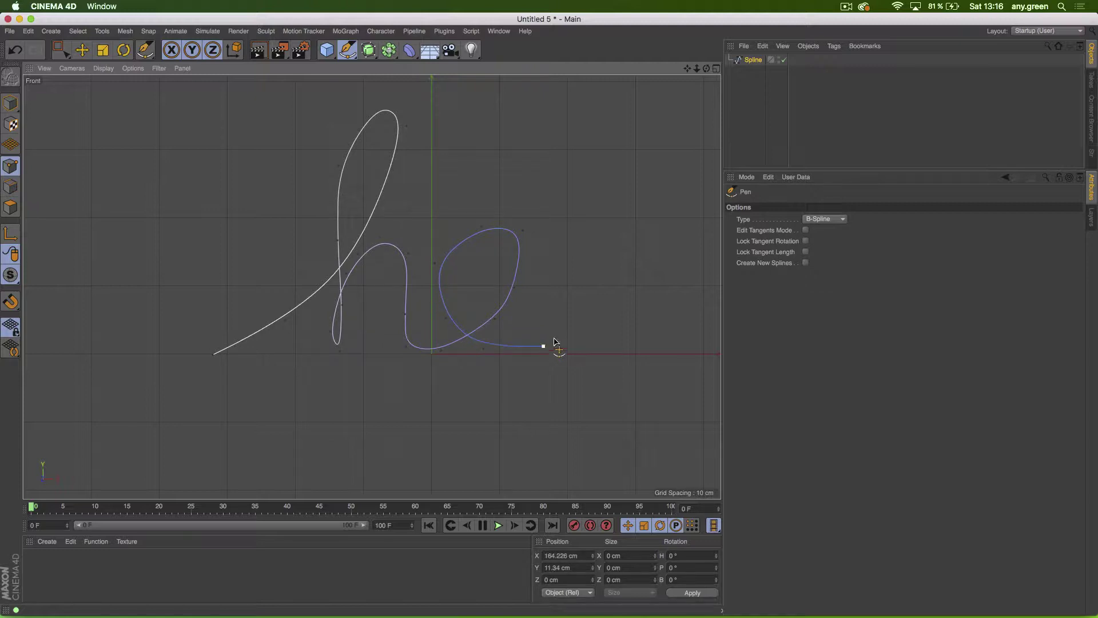
Step: Continue the spline with the two peaks and rounded cup of the "y", reaching about X 370, Y 131 cm
click(586, 280)
click(580, 229)
click(577, 270)
click(578, 333)
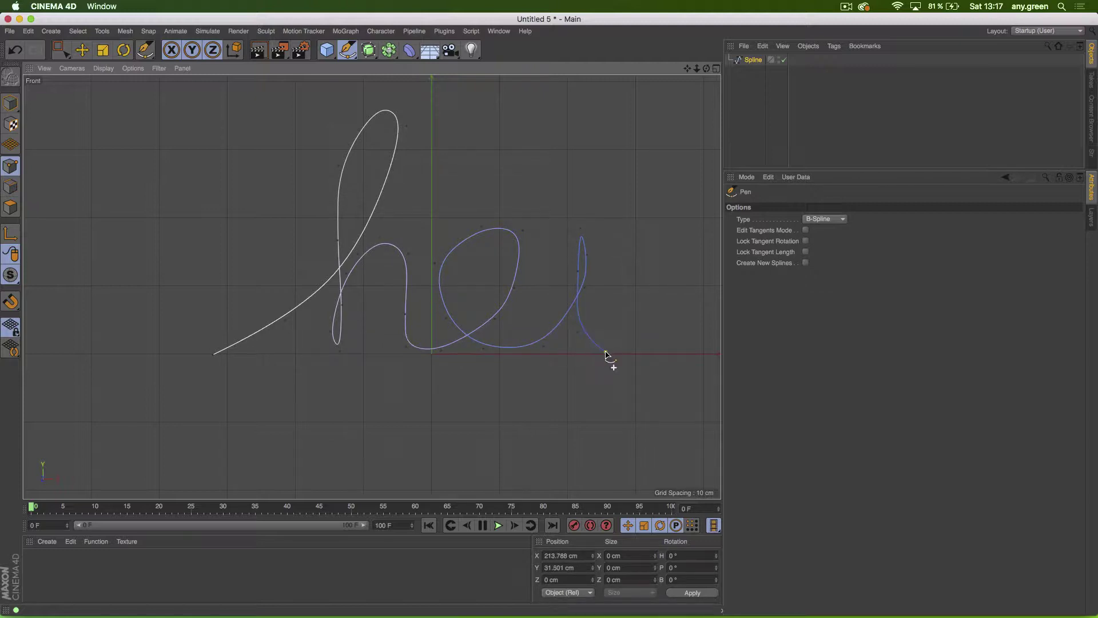
click(606, 352)
click(655, 346)
click(690, 308)
click(687, 241)
click(684, 265)
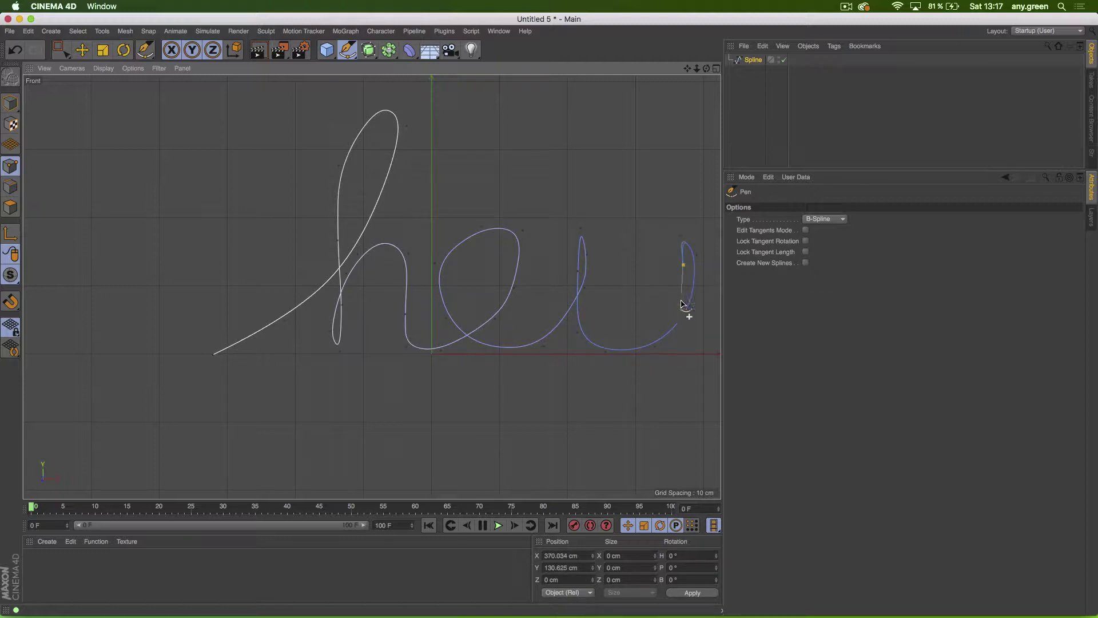
Step: Extend the stem of the "y" into a wide descender curving back under the word to about X -35, Y -284 cm
click(680, 370)
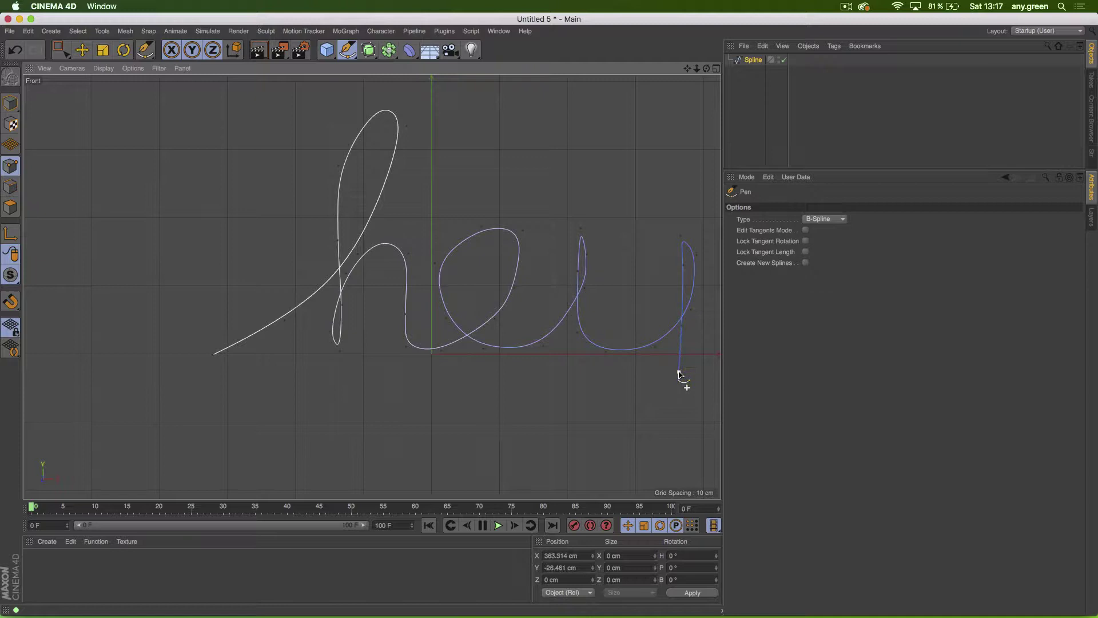
click(651, 462)
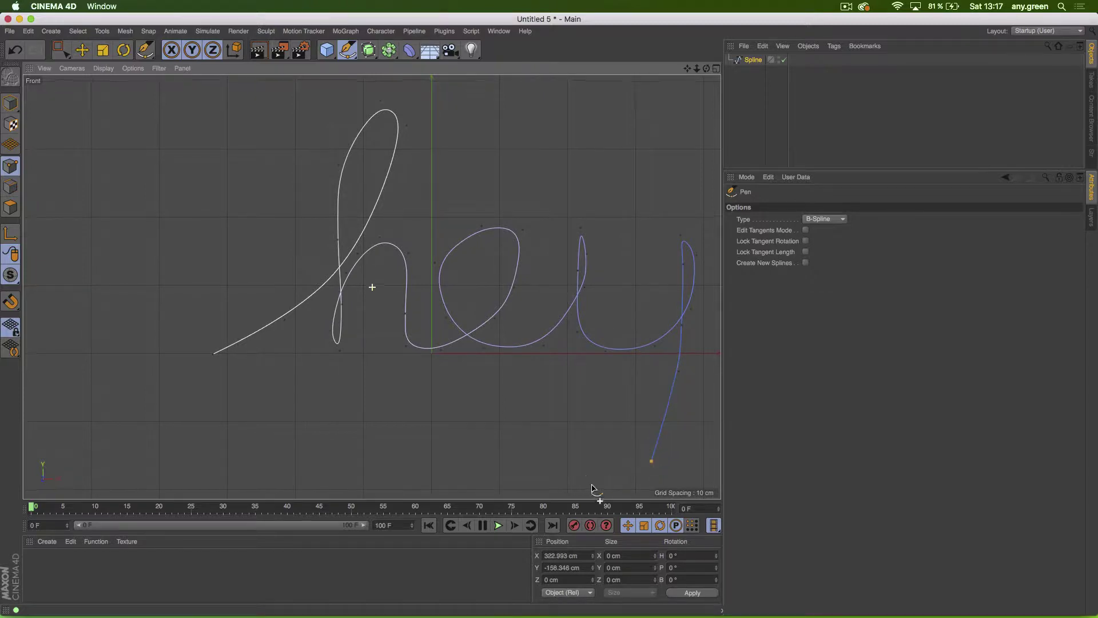
alt+middle_drag(595, 492, 530, 406)
click(478, 452)
click(343, 460)
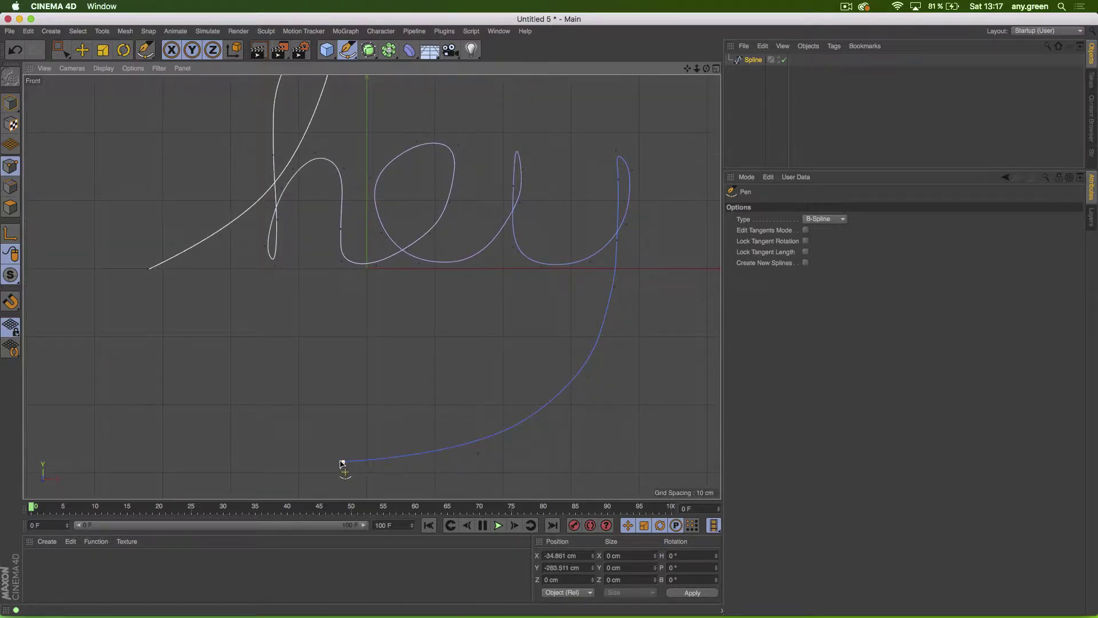
Step: Finish the "y" tail by looping it back beneath the word, across the stem and upward past the last letter
click(281, 410)
click(277, 344)
click(367, 301)
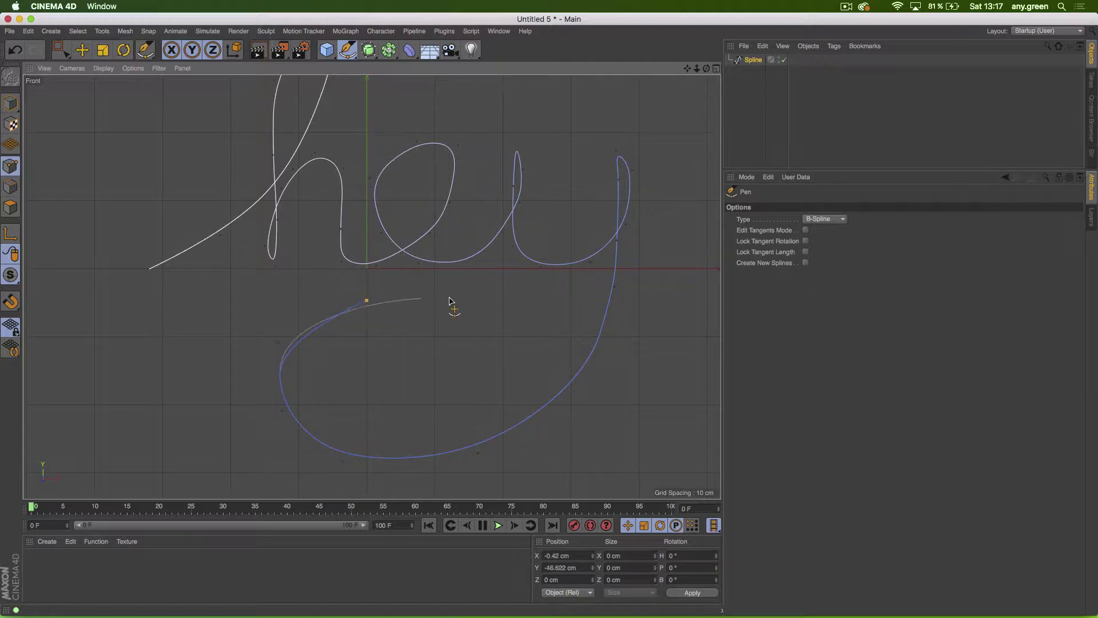
click(488, 297)
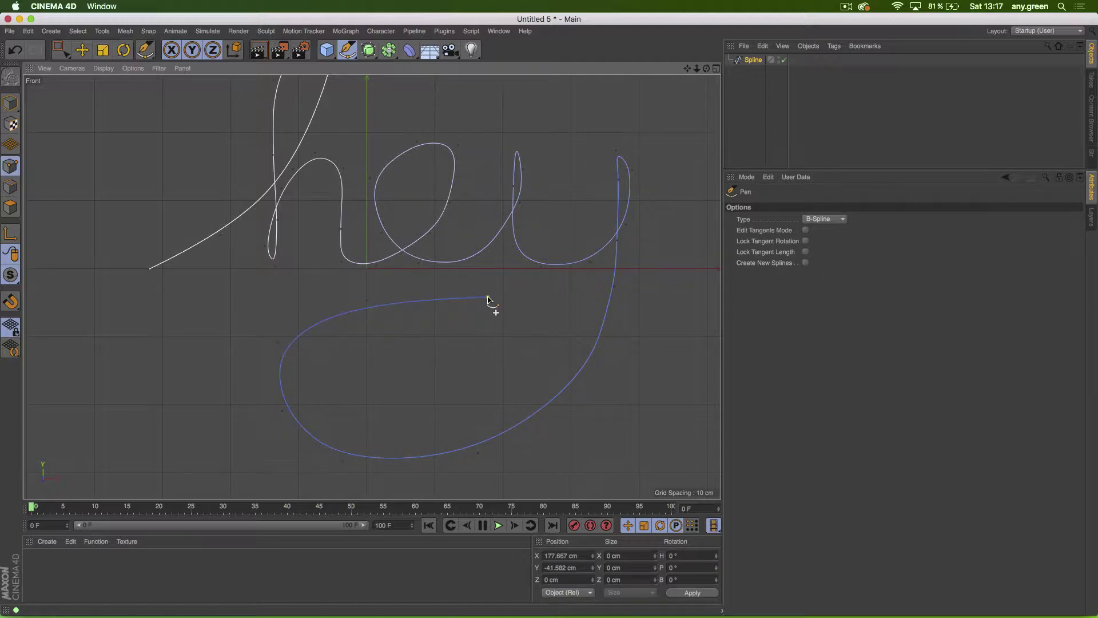
click(702, 257)
alt+middle_drag(702, 257, 623, 277)
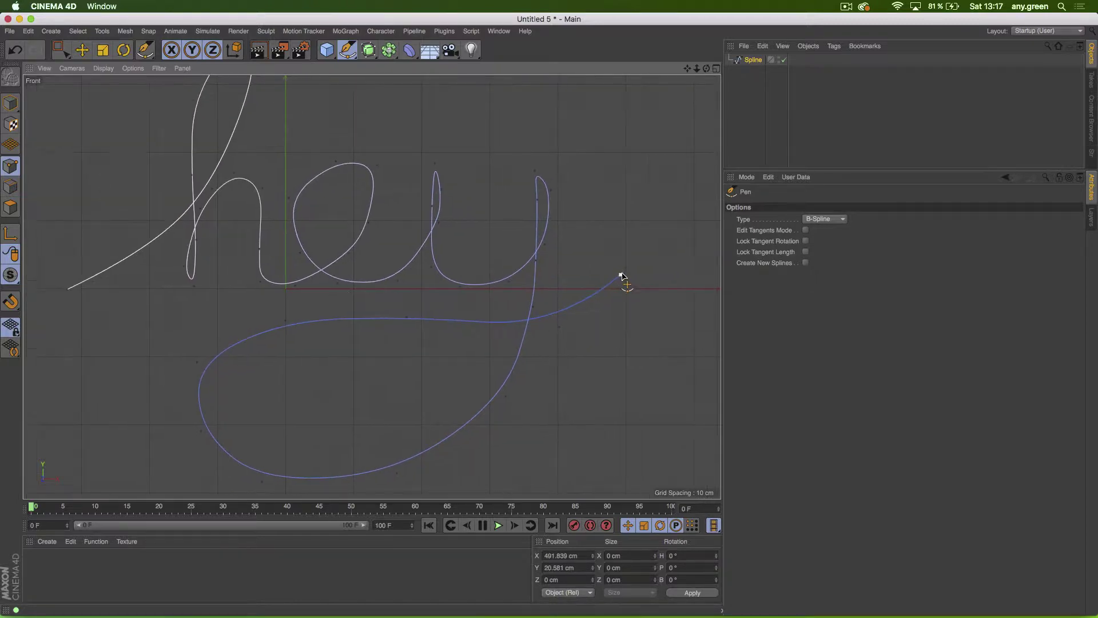
click(684, 196)
Step: Smooth the end of the tail, narrow both upper peaks of the "y" and adjust the bottom of its cup by moving spline points
drag(637, 276, 646, 284)
mouse_move(541, 254)
mouse_down()
mouse_move(542, 268)
mouse_move(549, 191)
mouse_move(544, 201)
mouse_up()
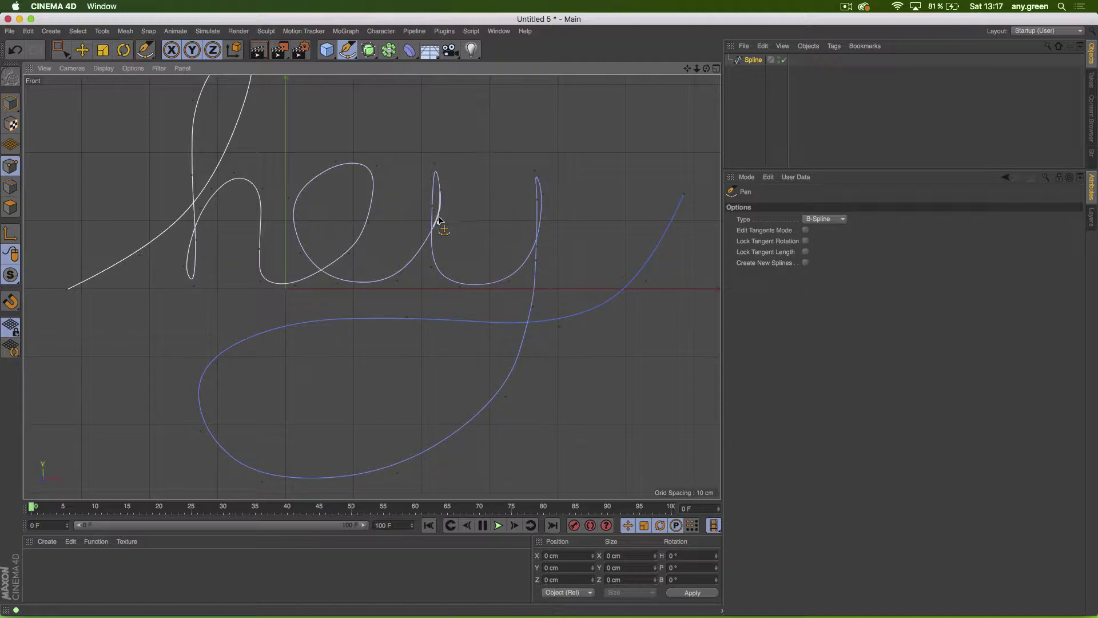
mouse_move(441, 222)
mouse_down()
mouse_move(434, 231)
mouse_move(441, 186)
mouse_move(436, 201)
mouse_up()
mouse_move(464, 289)
mouse_down()
mouse_move(510, 280)
mouse_move(486, 295)
mouse_up()
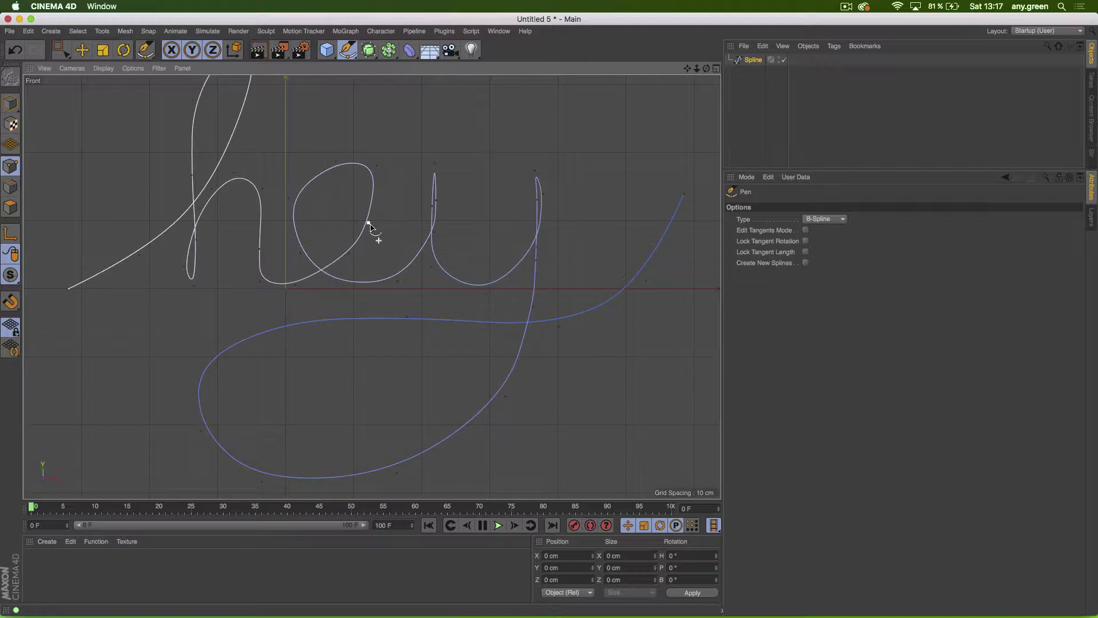
Step: Move the points around the "e" to form an evenly rounded, slanted loop, and bend the right leg of the "h" inward
drag(367, 225, 289, 202)
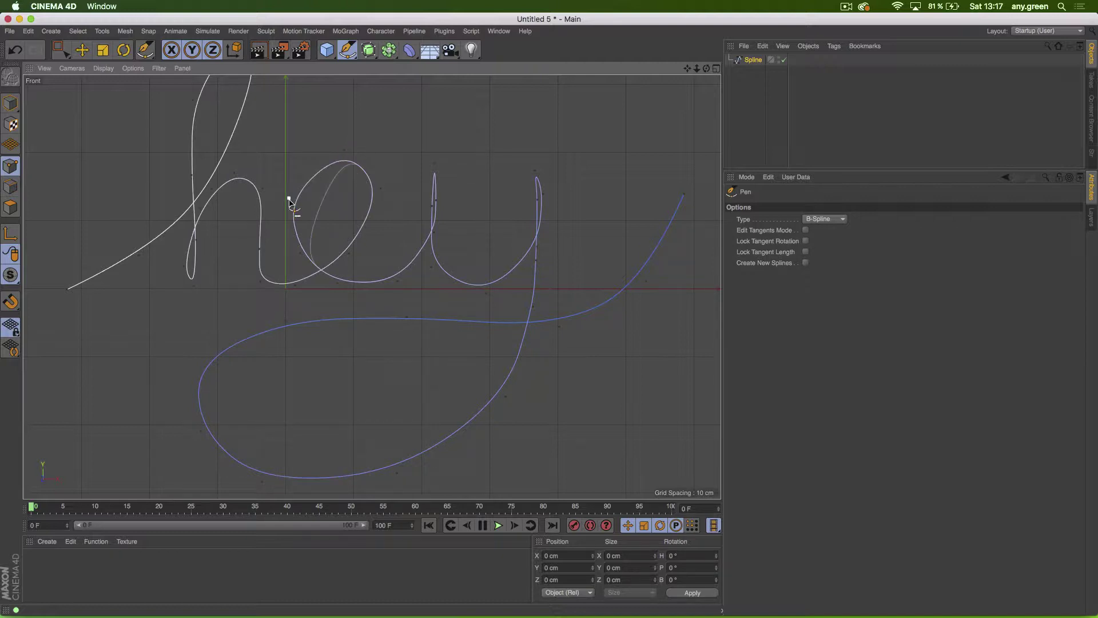
drag(290, 201, 299, 204)
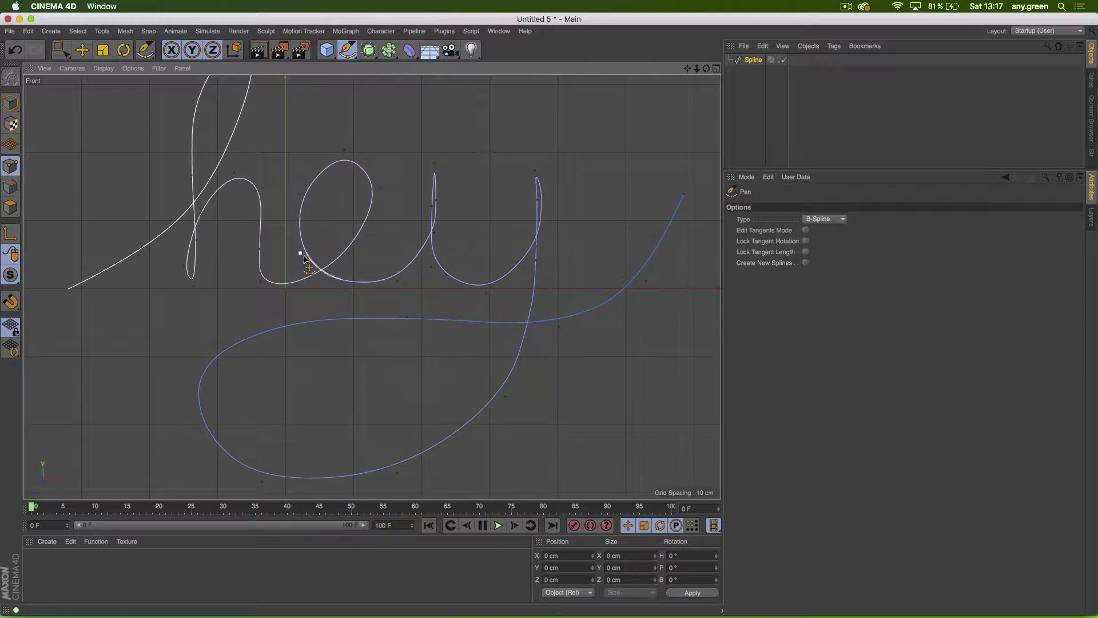
drag(302, 251, 251, 251)
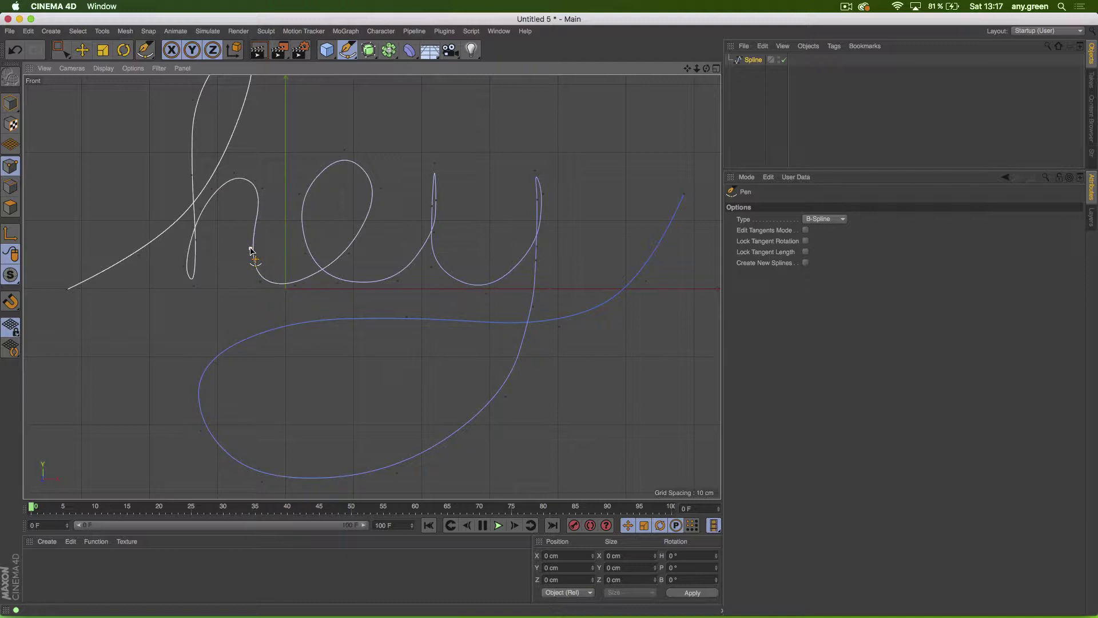
Step: Adjust the stem and upper loop of the "h", lengthen its bottom turn and curve its entry stroke downward by moving spline points
alt+middle_drag(235, 247, 293, 275)
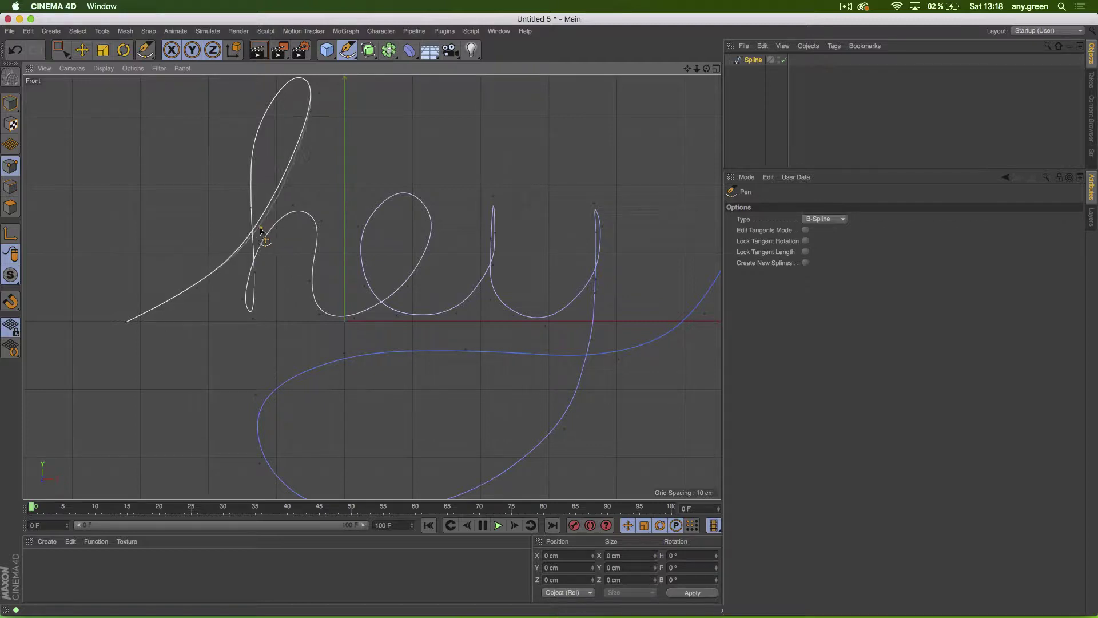
drag(256, 237, 249, 204)
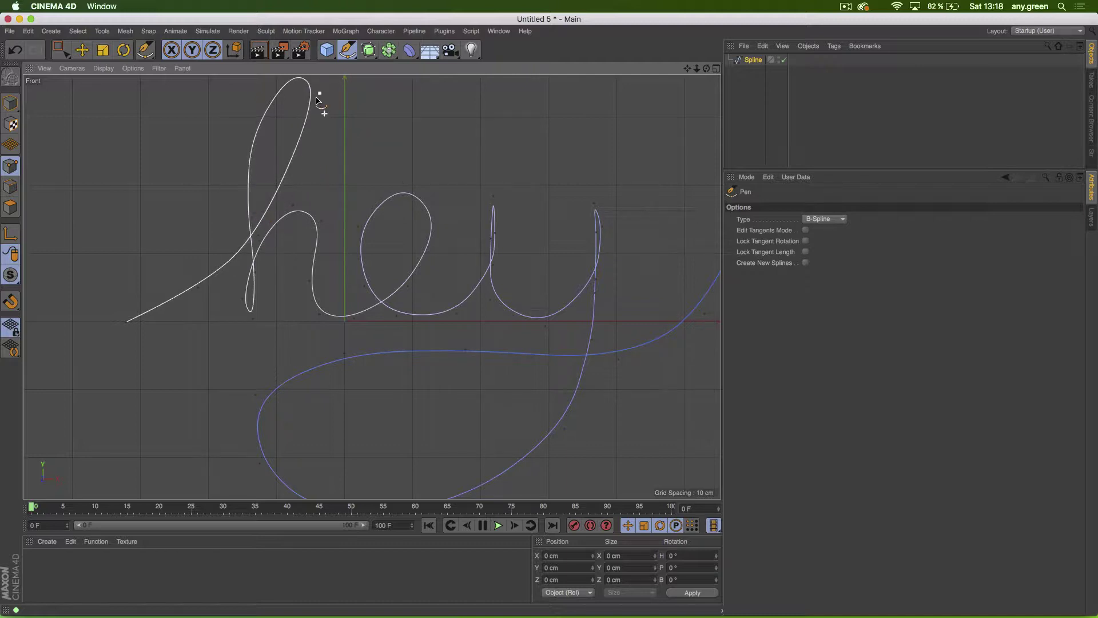
drag(318, 95, 322, 113)
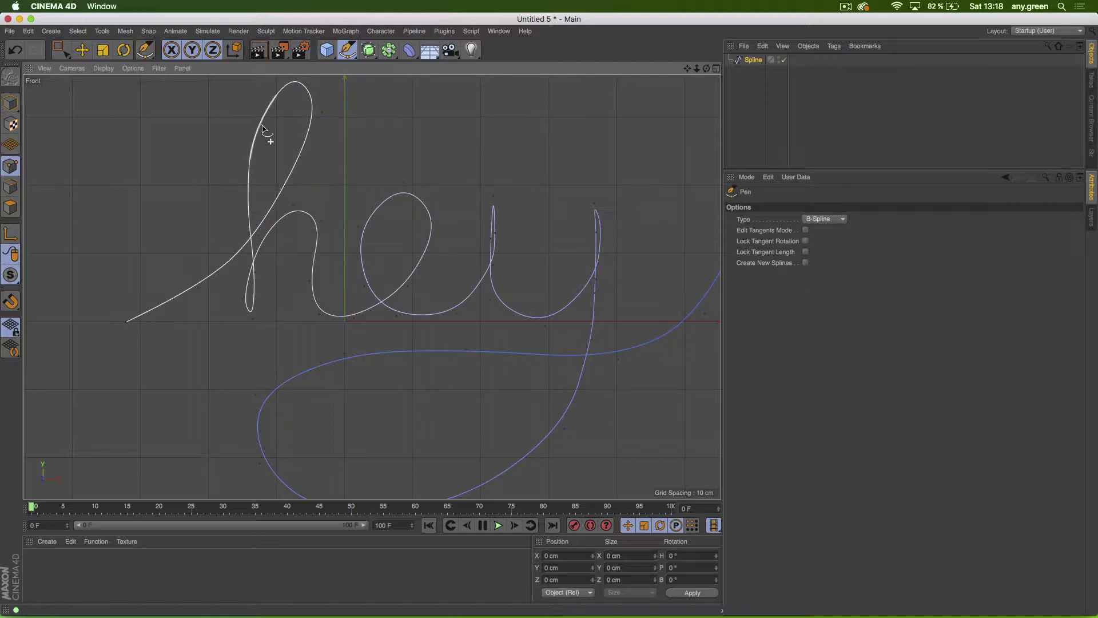
mouse_move(253, 135)
mouse_down()
mouse_move(246, 147)
mouse_move(250, 123)
mouse_up()
mouse_move(253, 319)
mouse_down()
mouse_move(256, 337)
mouse_move(241, 312)
mouse_move(255, 333)
mouse_up()
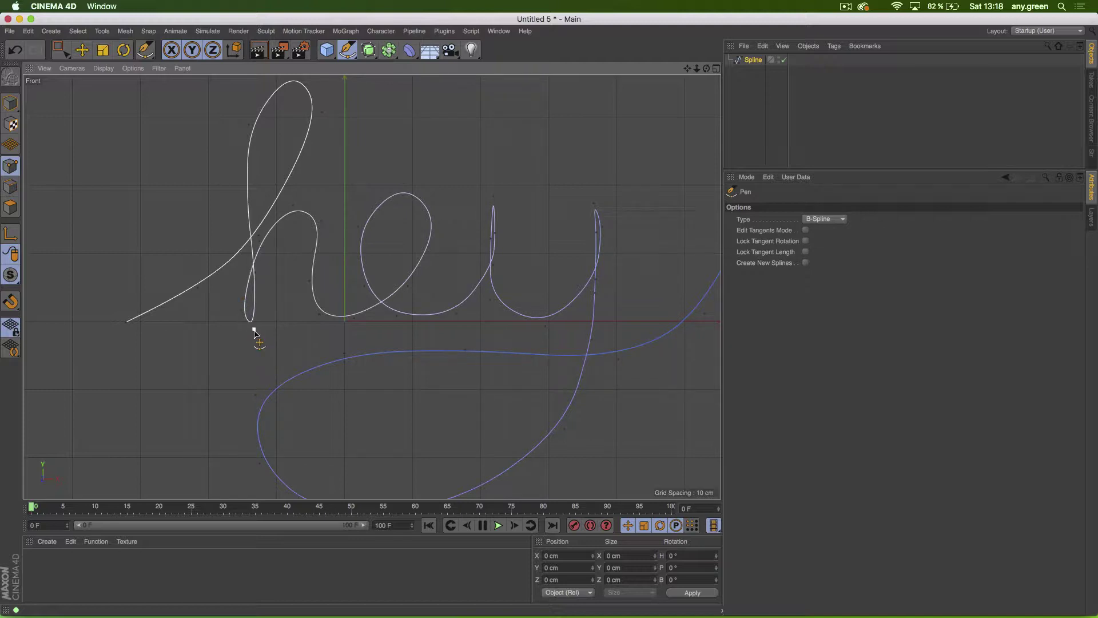
mouse_move(198, 290)
mouse_down()
mouse_move(207, 305)
mouse_move(181, 313)
mouse_up()
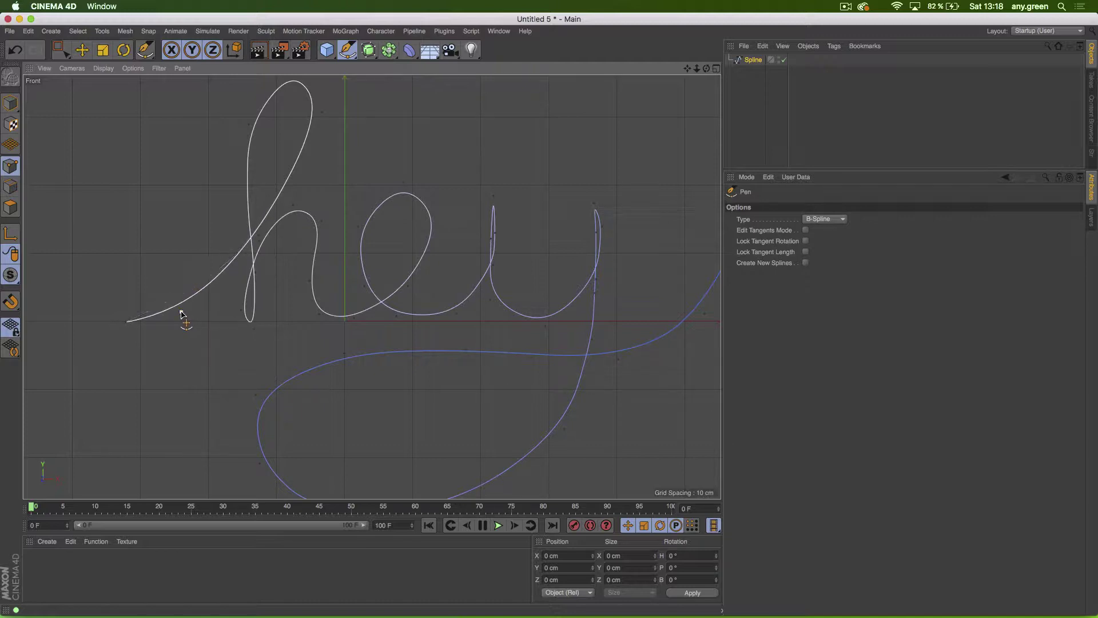
Step: Widen the upper loop of the "h" by moving the control points on both sides outward
alt+middle_drag(402, 240, 359, 290)
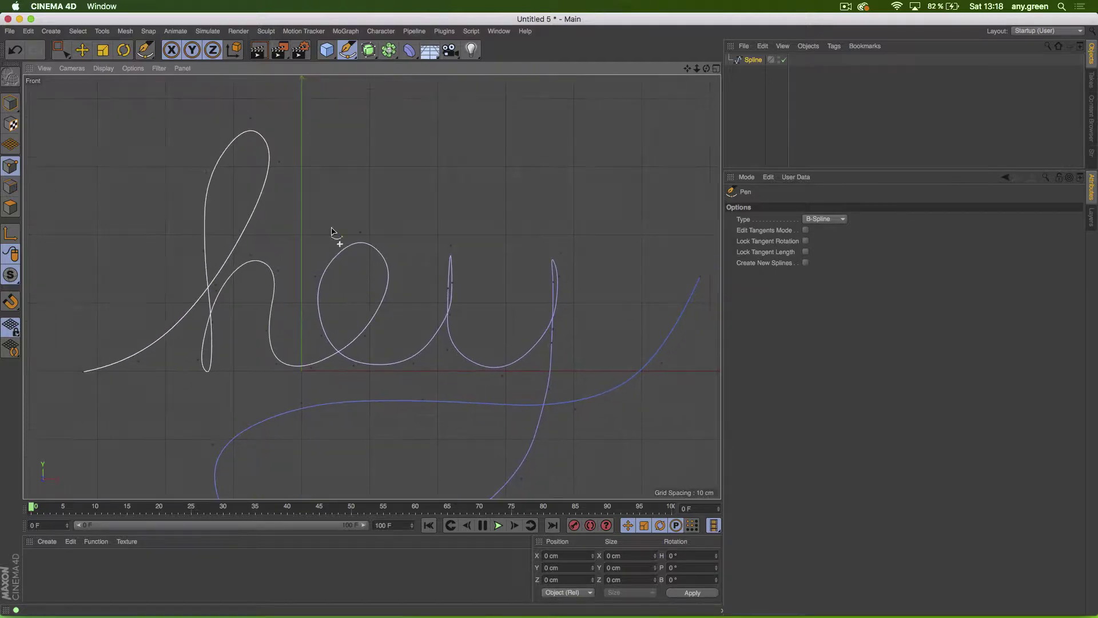
drag(282, 166, 294, 167)
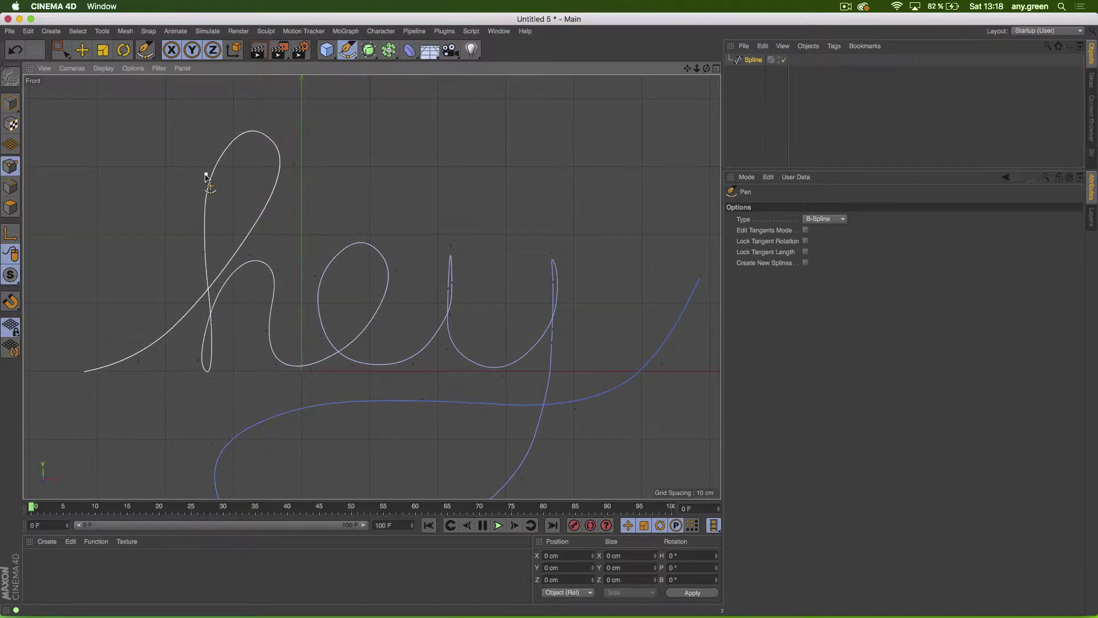
drag(207, 178, 199, 173)
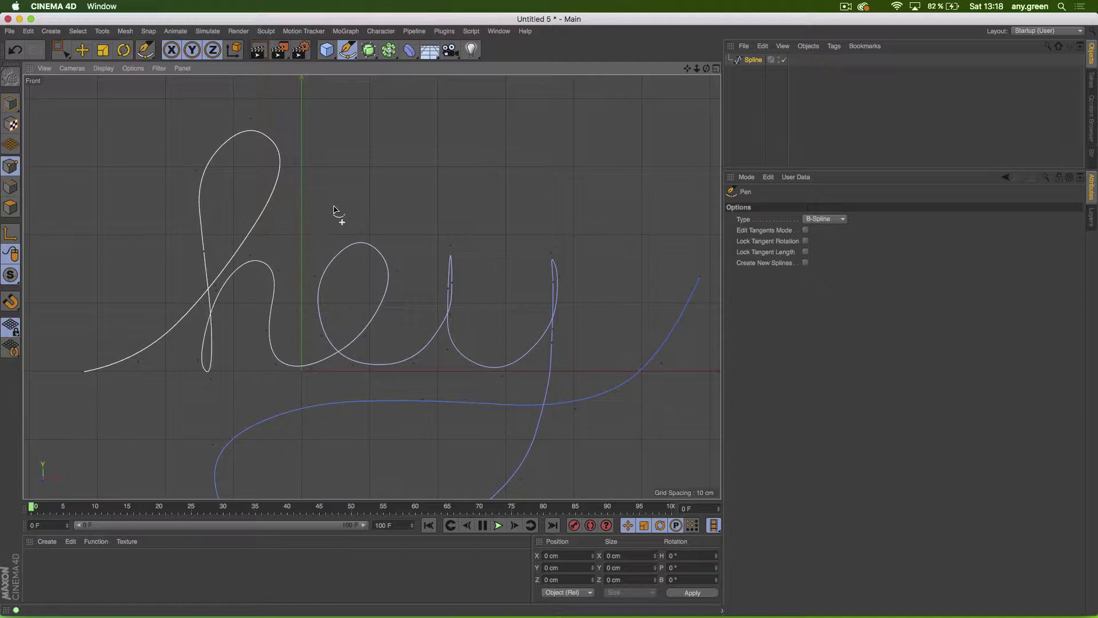
Step: Narrow the "y" by moving its right peak and stem points left together and shifting the bottom of its cup to about X 275 cm
scroll(334, 209, down, 4)
scroll(334, 210, up, 4)
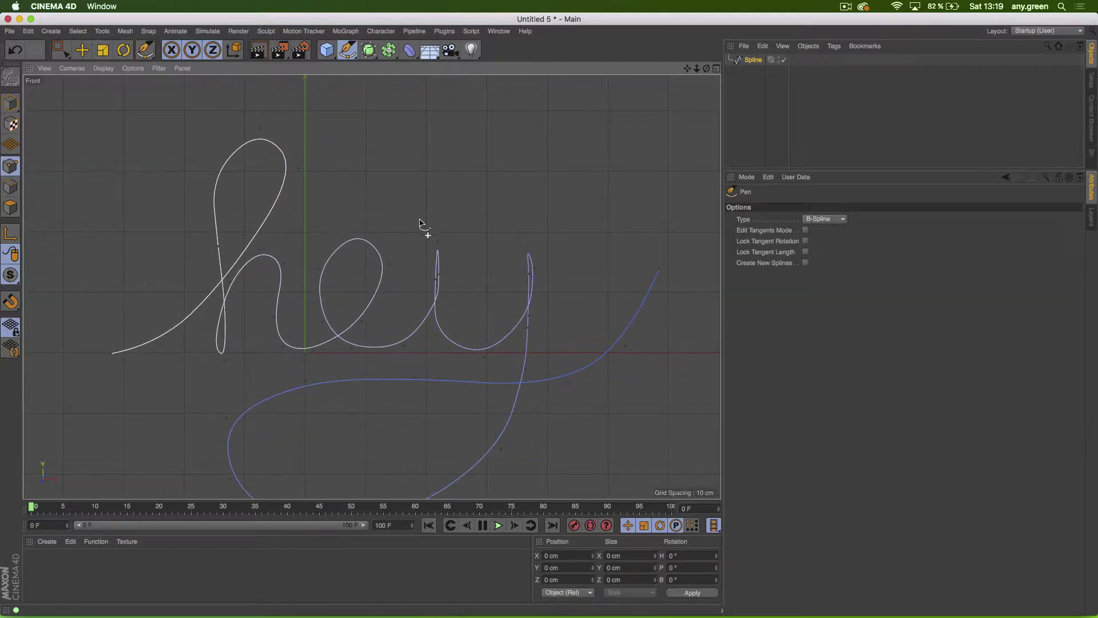
alt+middle_drag(420, 223, 363, 204)
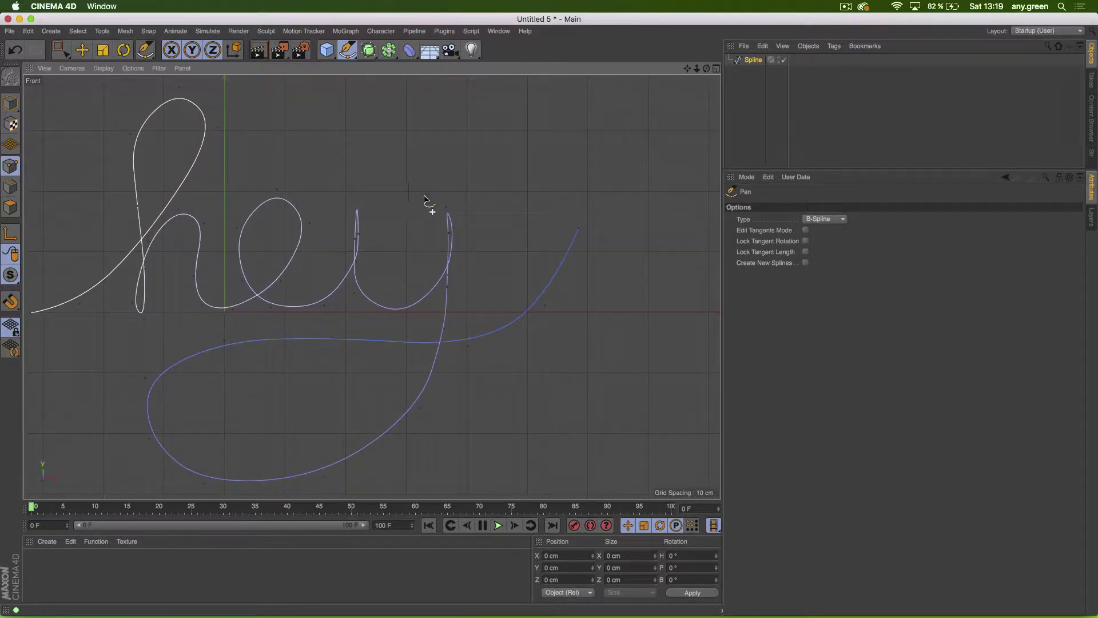
key(space)
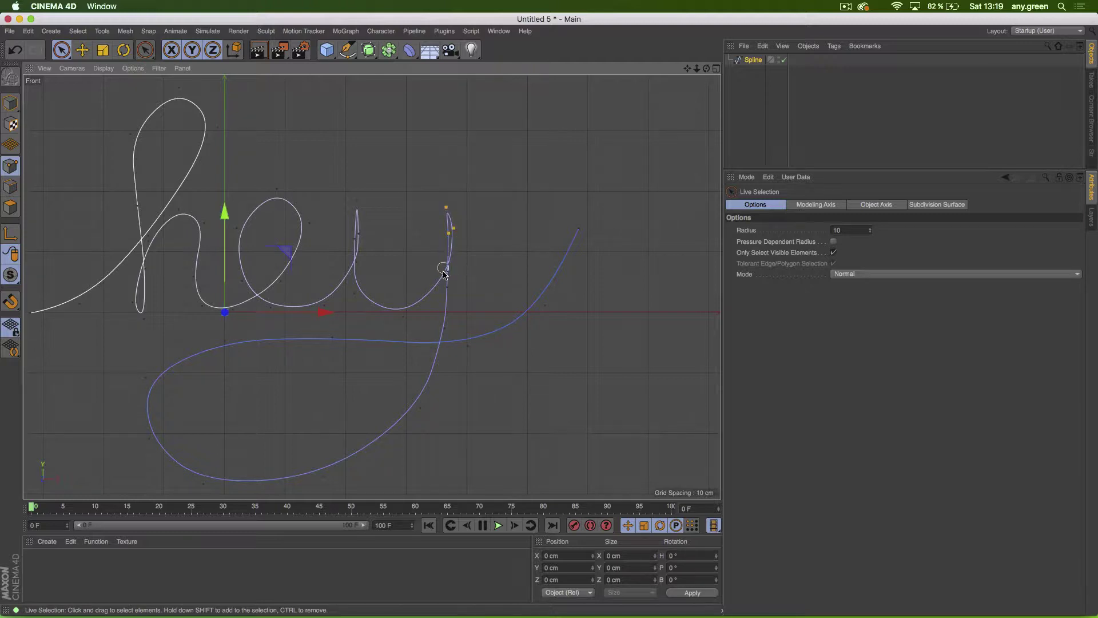
mouse_move(443, 273)
mouse_down()
mouse_move(447, 322)
mouse_move(420, 420)
mouse_up()
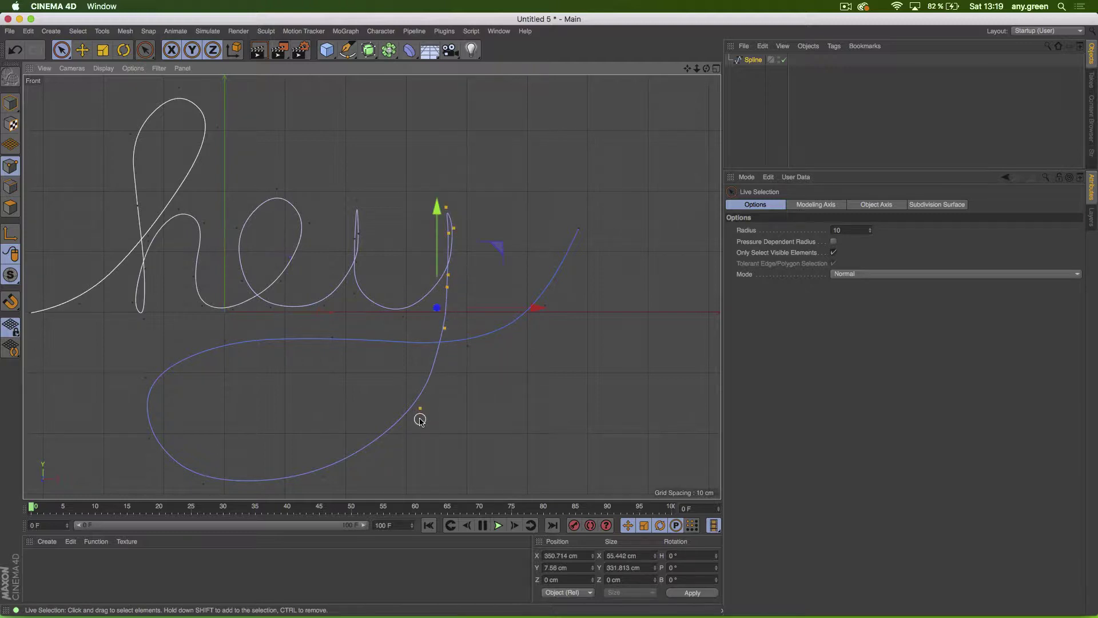
drag(503, 307, 462, 316)
click(371, 331)
click(402, 316)
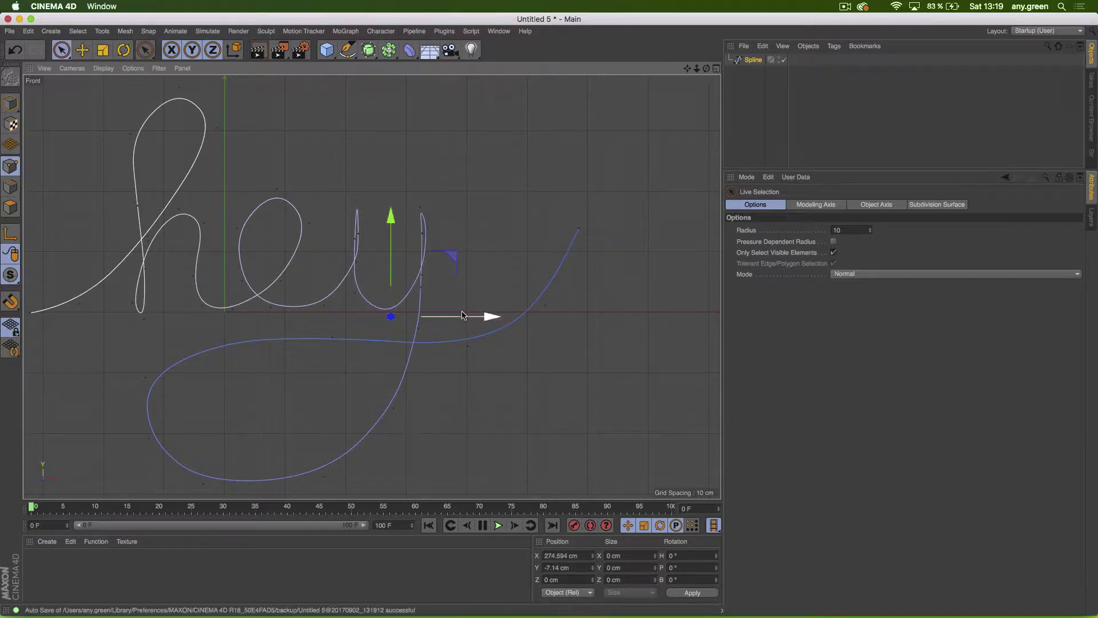
Step: Move the tail point just past the "y" stem to about X 348, Y -48 cm
click(431, 357)
click(470, 350)
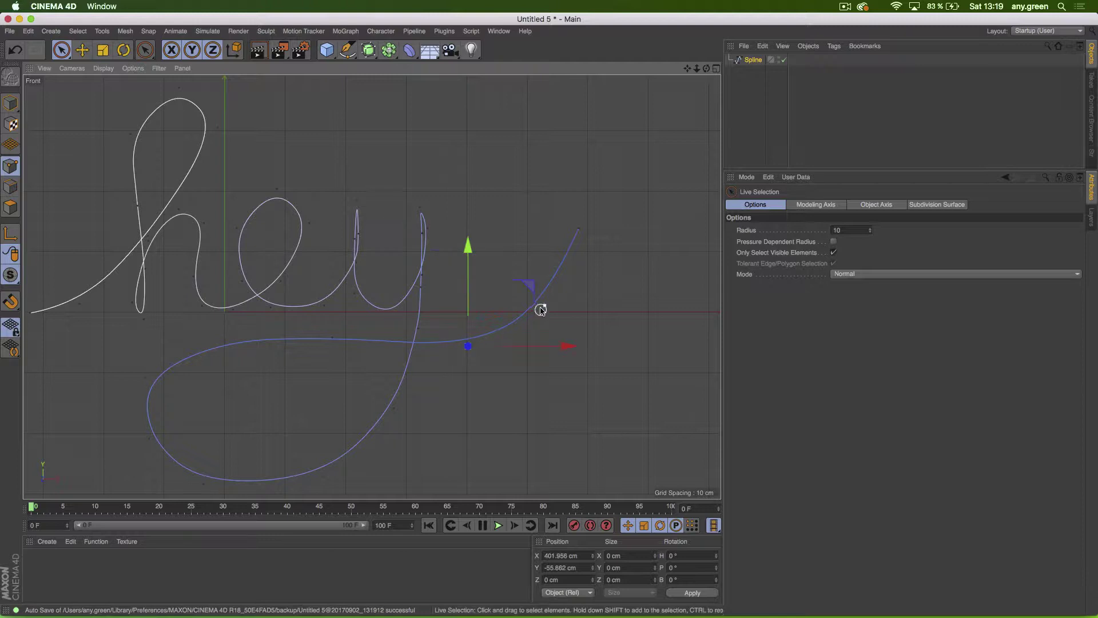
drag(525, 286, 498, 289)
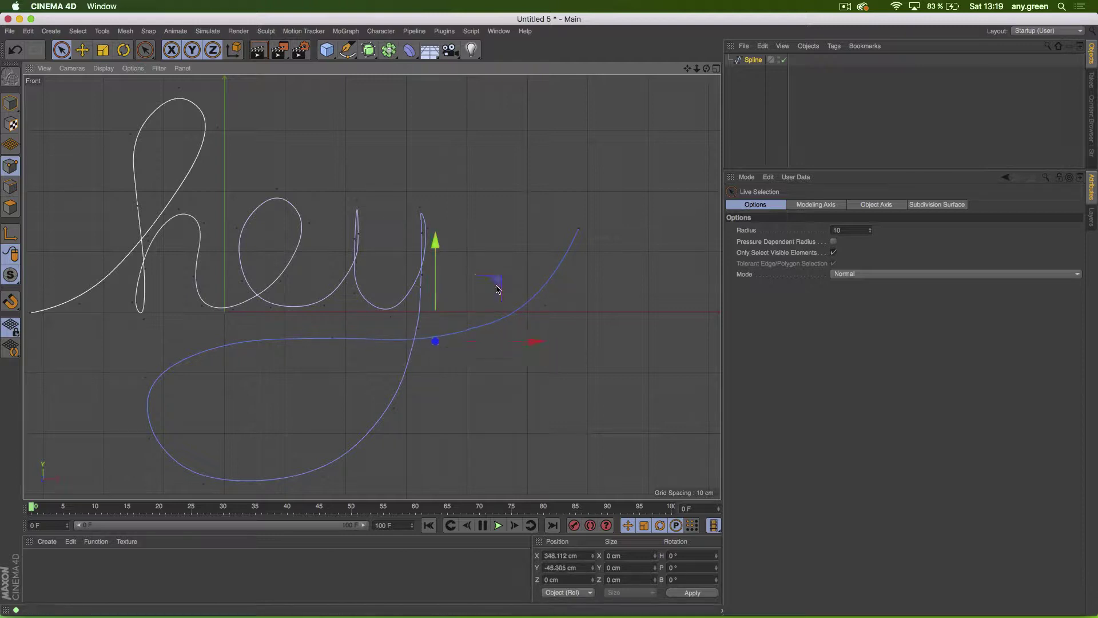
alt+middle_drag(507, 221, 547, 221)
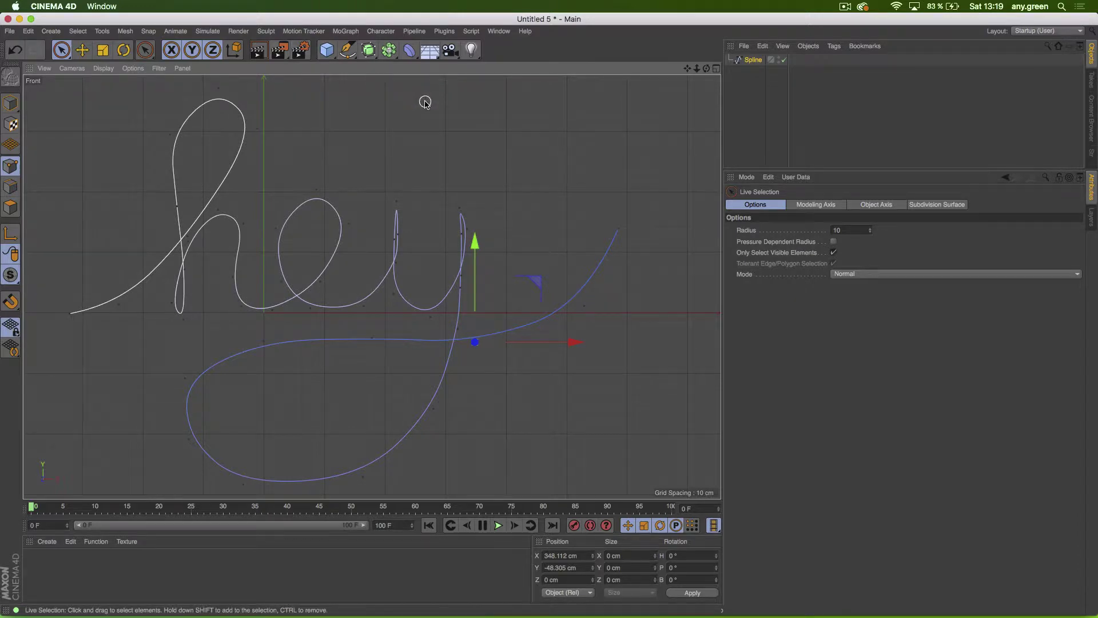
Step: Try deleting the second-to-last point of the "y" tail as a selected point, and undo the deletion
key(e)
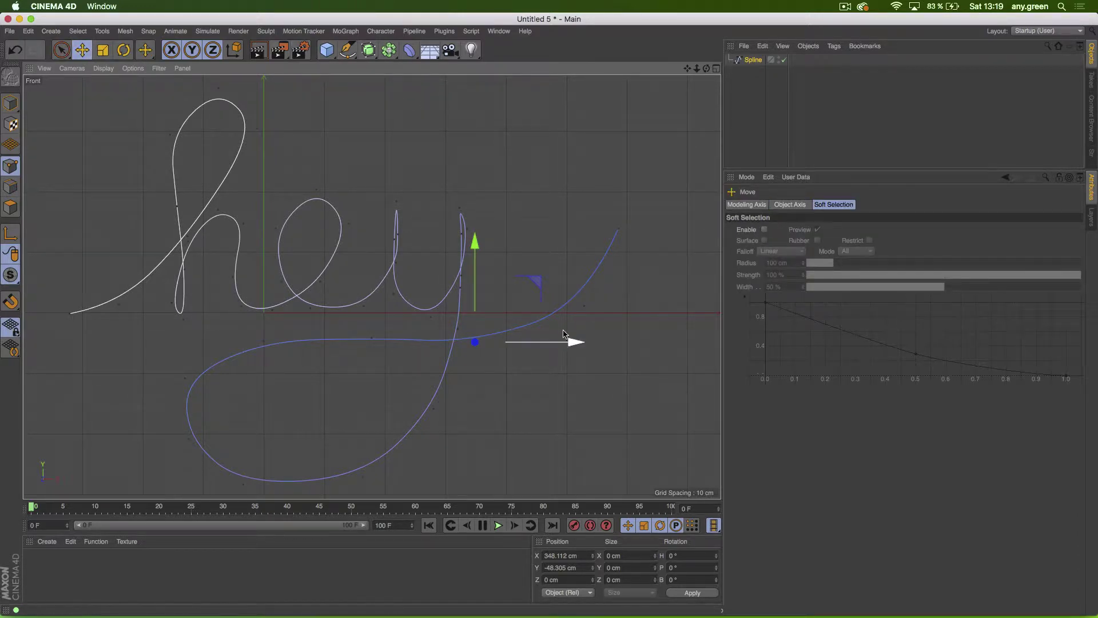
click(583, 306)
key(Delete)
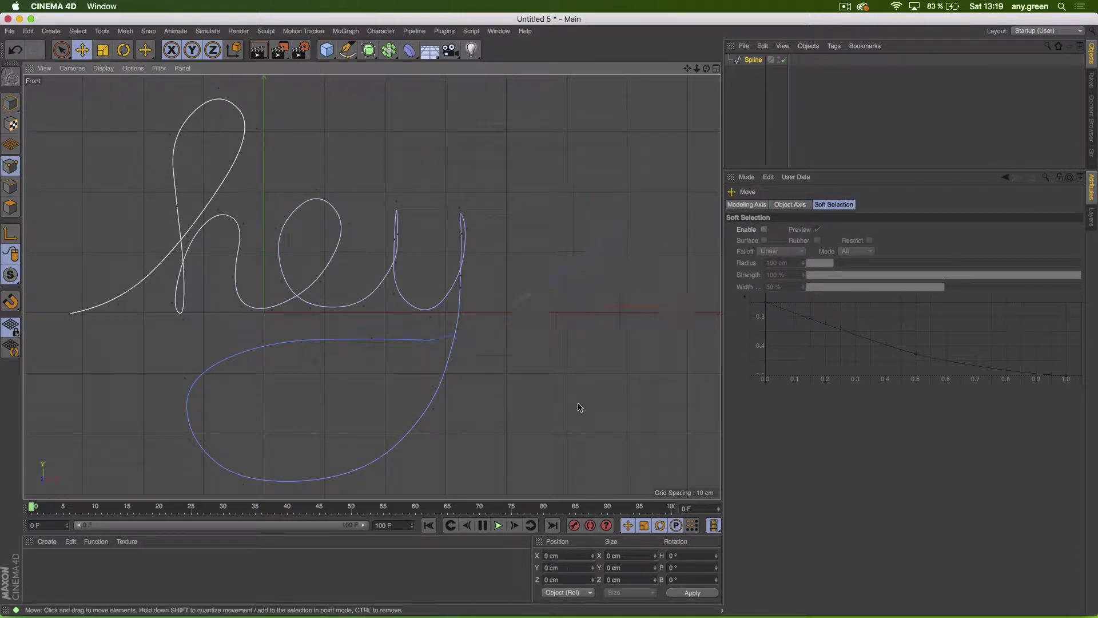
key(ctrl+z)
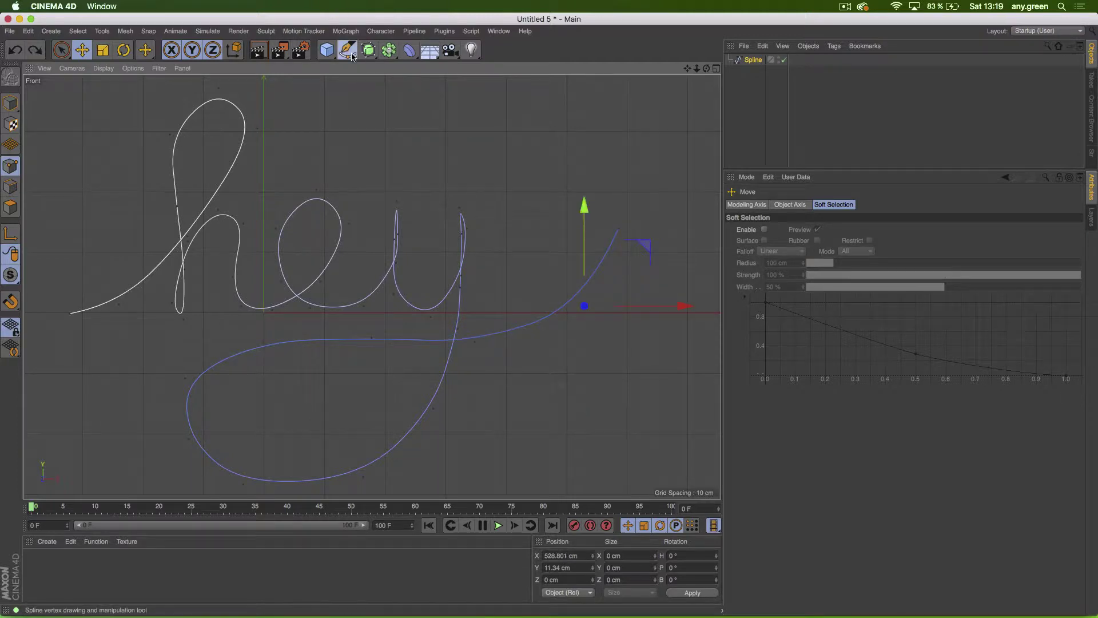
Step: Try removing the second-to-last tail point and the point right of the "e" with the Pen tool, undoing each removal
click(347, 50)
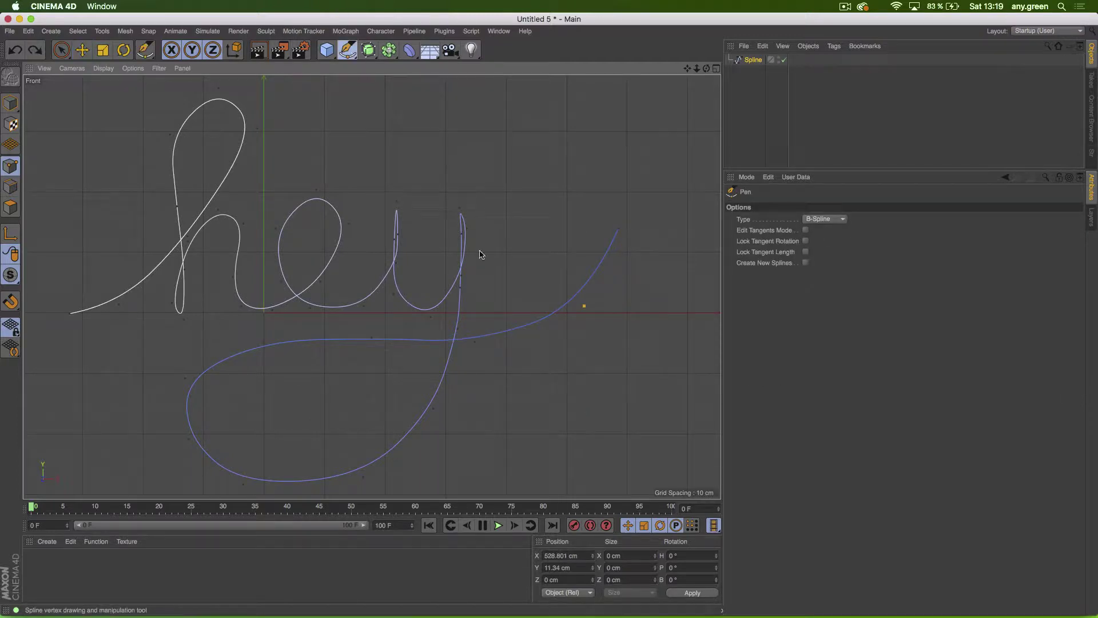
ctrl+click(583, 307)
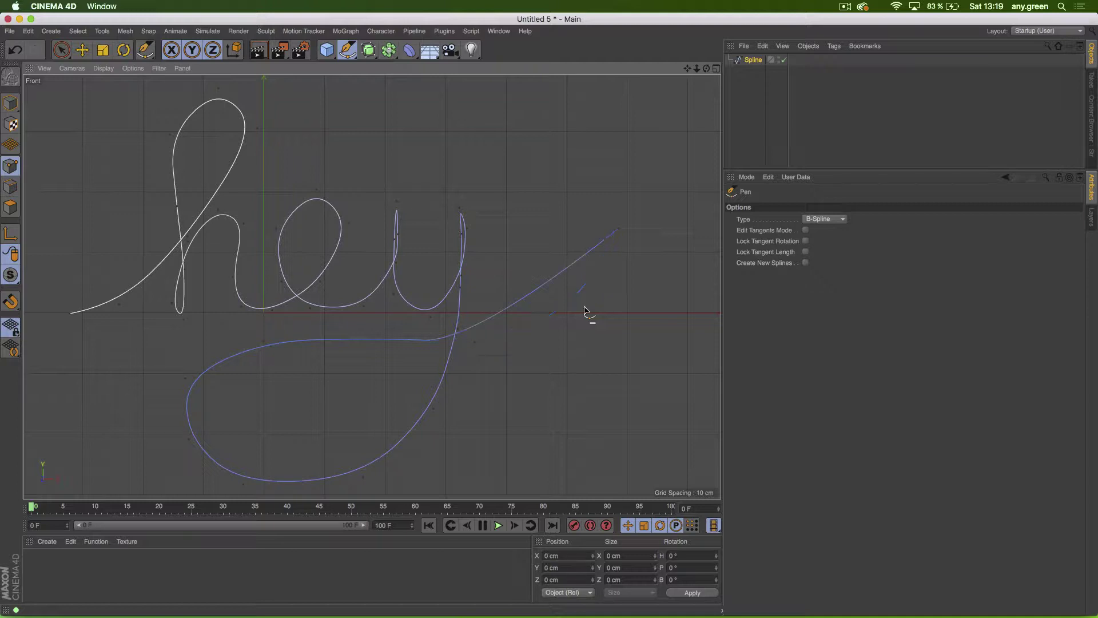
key(super+z)
drag(347, 50, 377, 64)
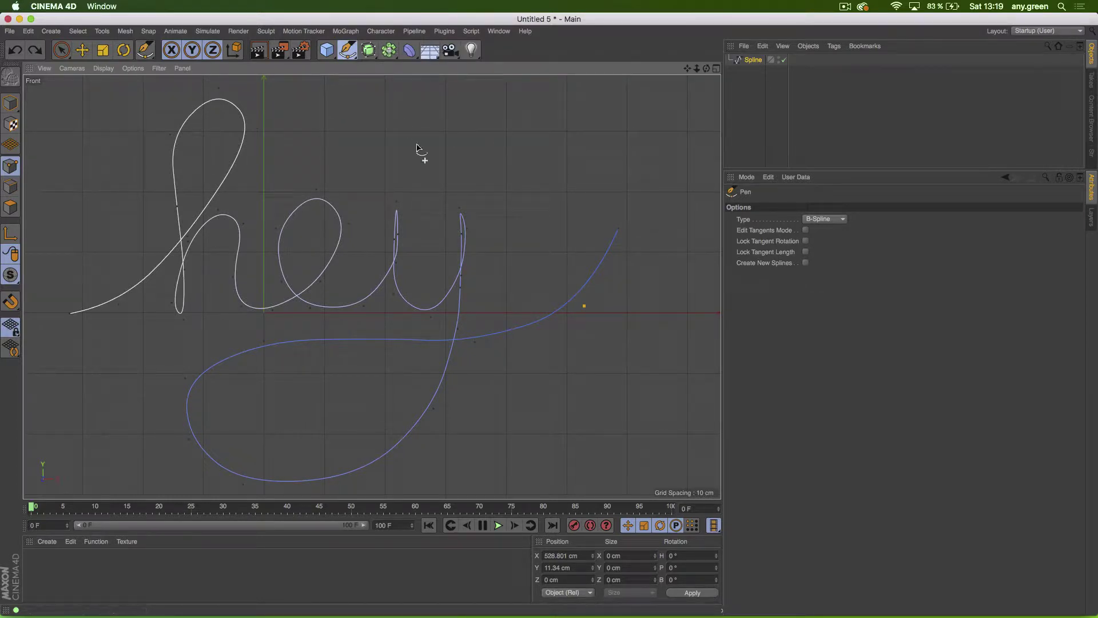
click(351, 226)
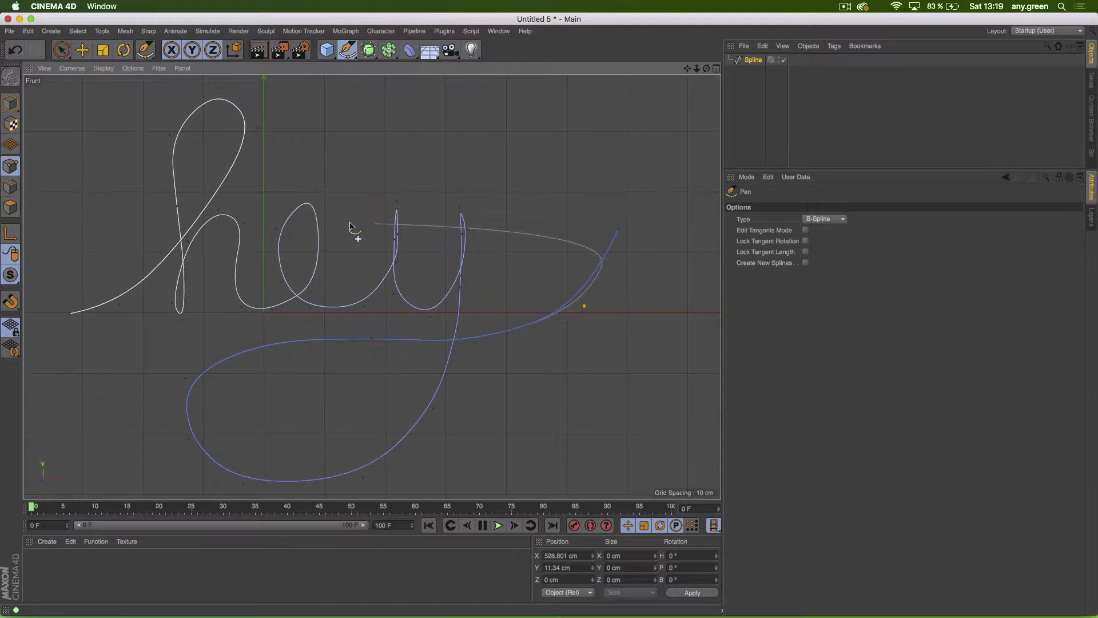
key(super+z)
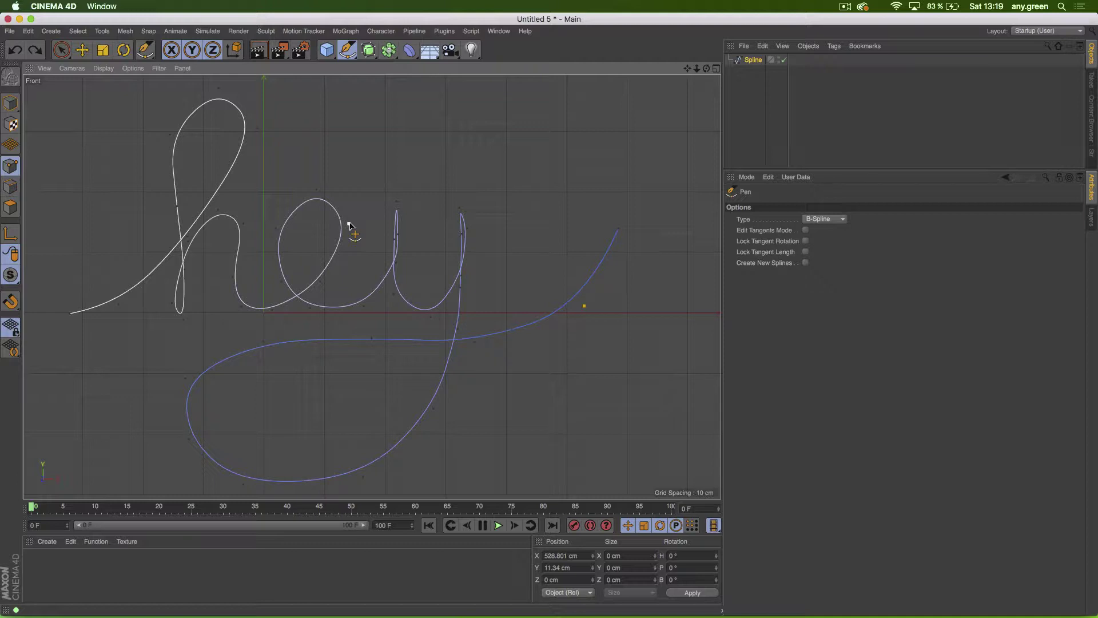
Step: Deselect all spline points and add a Flower spline as the rope's cross-section profile
key(super+shift+a)
scroll(536, 319, down, 5)
scroll(532, 323, up, 5)
alt+middle_drag(453, 314, 510, 306)
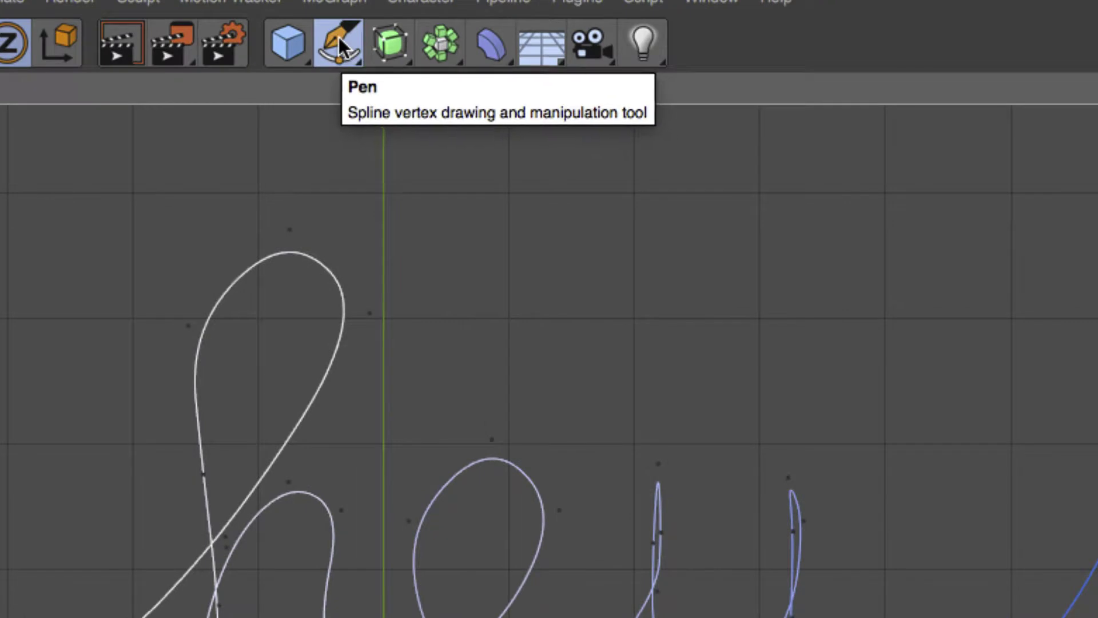
click(350, 50)
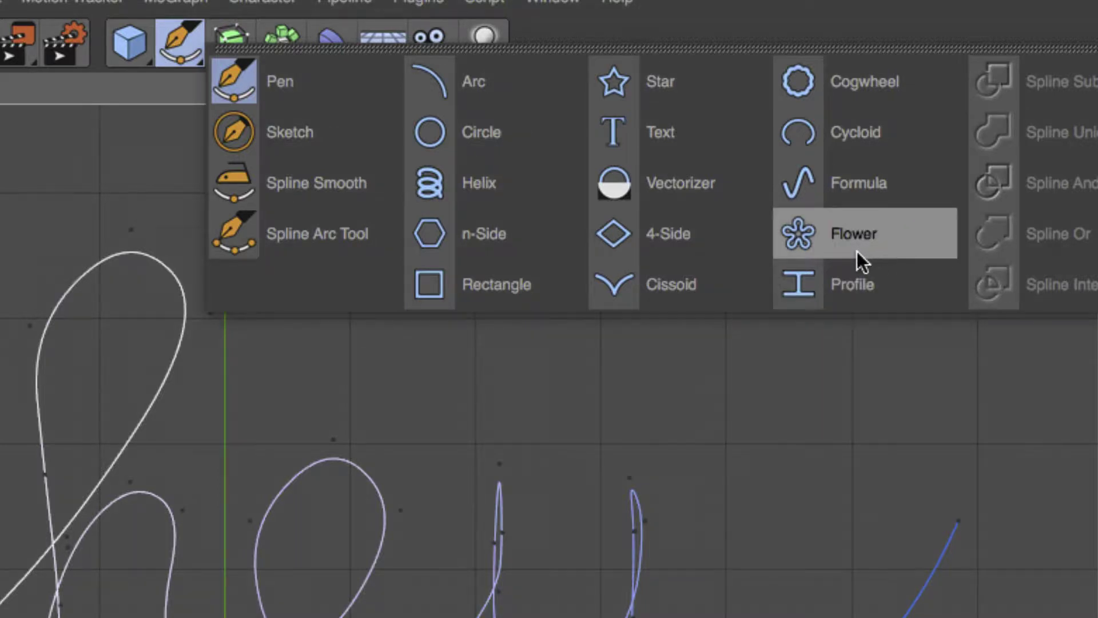
click(839, 237)
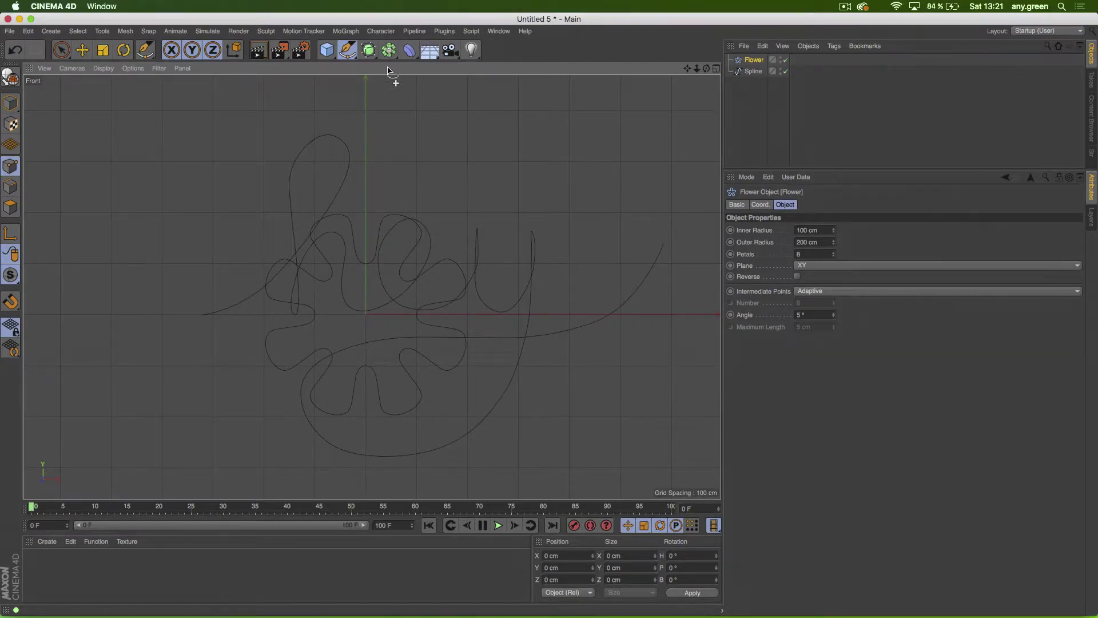
Step: Create a Sweep object, nest the Flower above the "hey" spline beneath it, and show the result in a maximized Perspective view
click(369, 50)
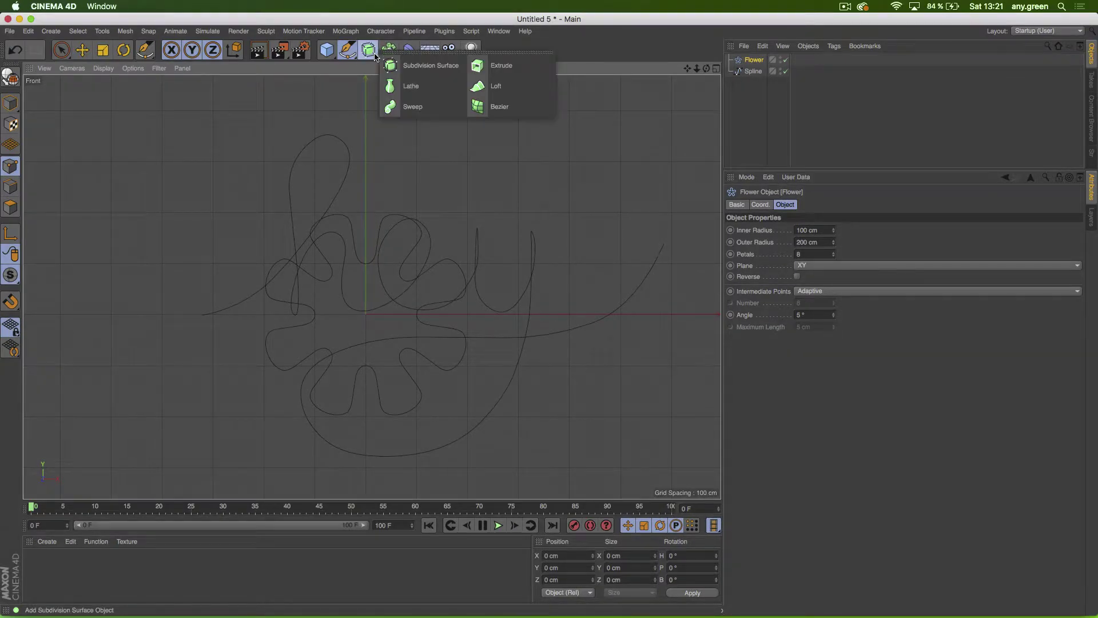
click(430, 107)
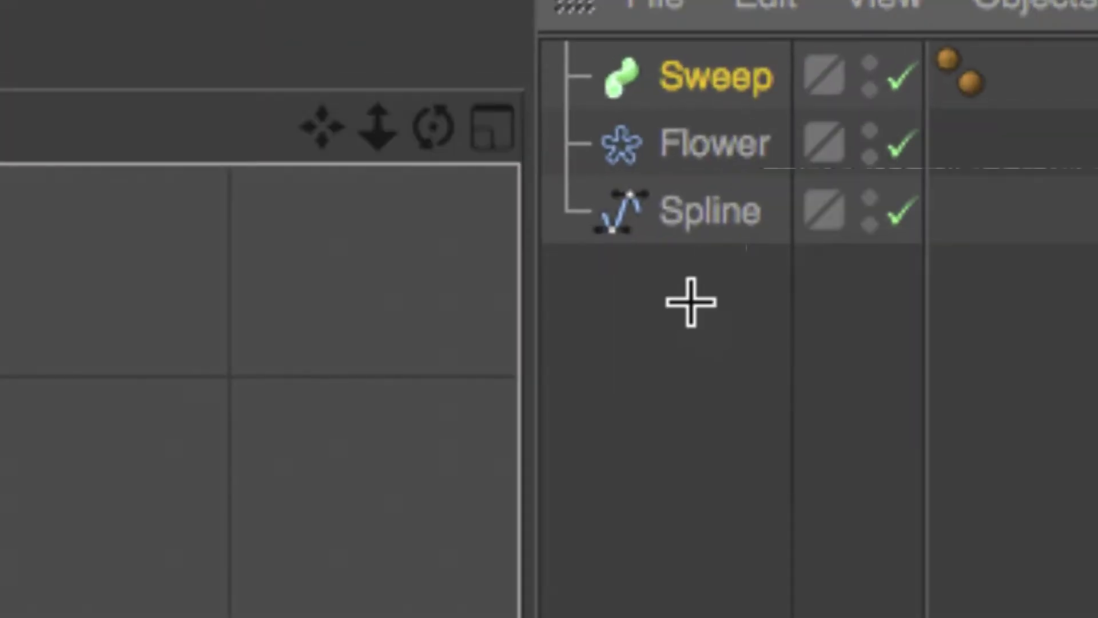
drag(691, 153, 718, 85)
click(731, 298)
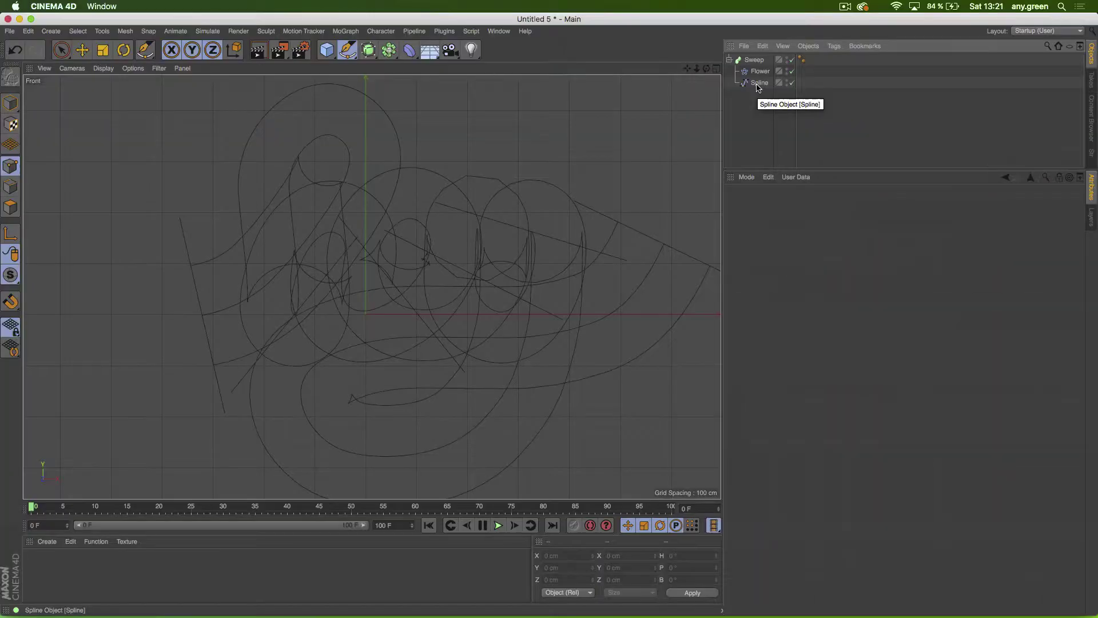
click(716, 69)
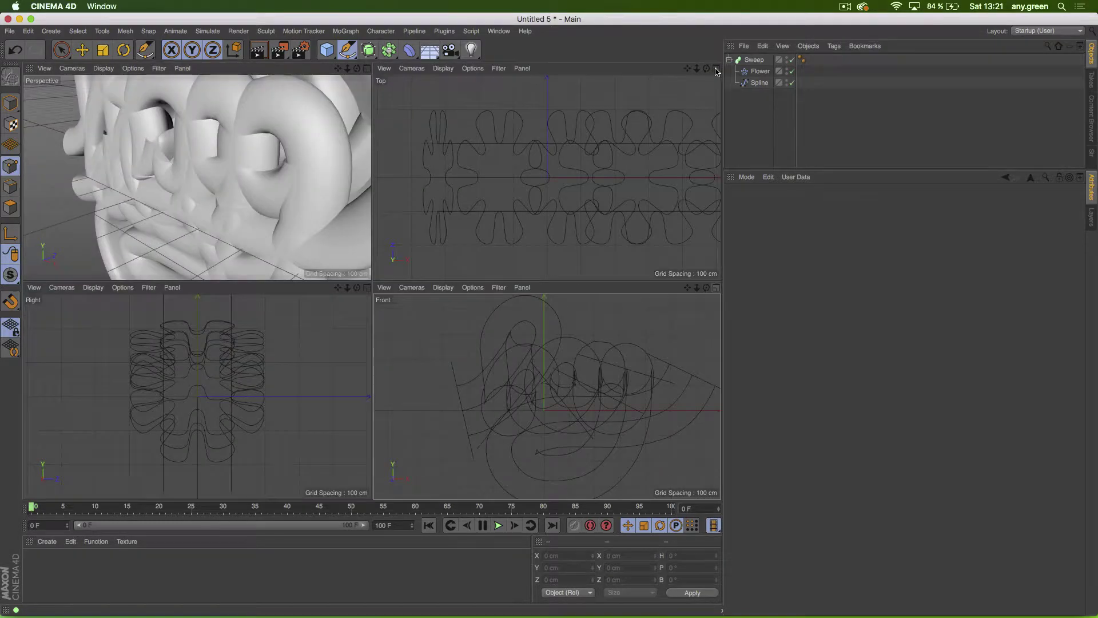
click(366, 68)
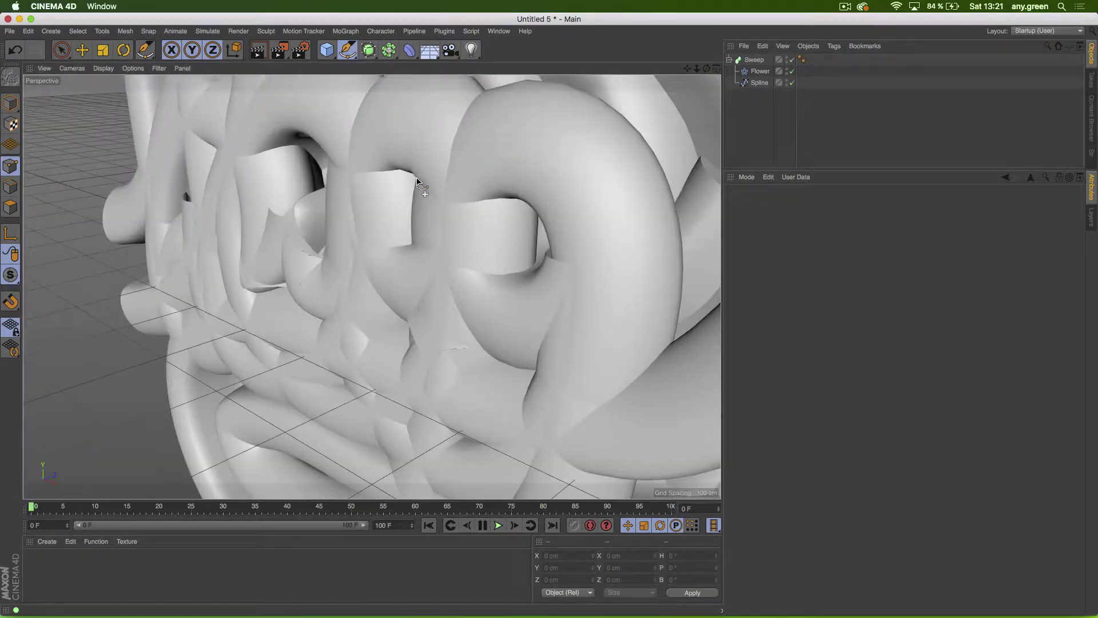
Step: Scale the Flower profile down uniformly to about 38.8 cm across so the sweep becomes a thin rope
mouse_move(418, 180)
alt+mouse_down()
mouse_move(317, 207)
mouse_move(407, 312)
mouse_move(362, 307)
alt+mouse_up()
alt+right_drag(363, 307, 410, 241)
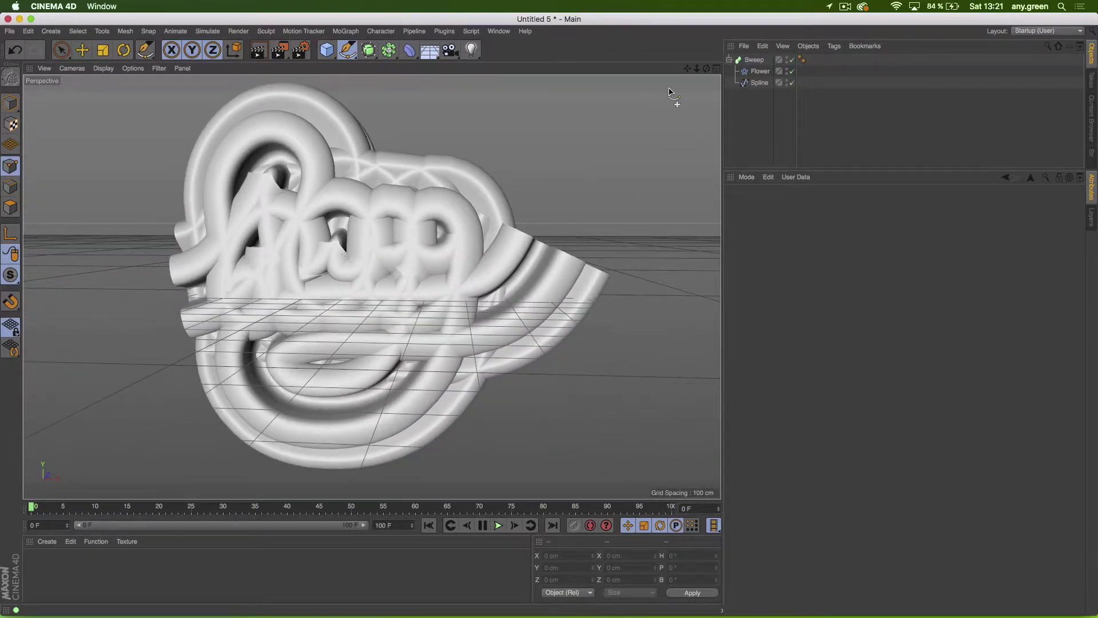
click(750, 72)
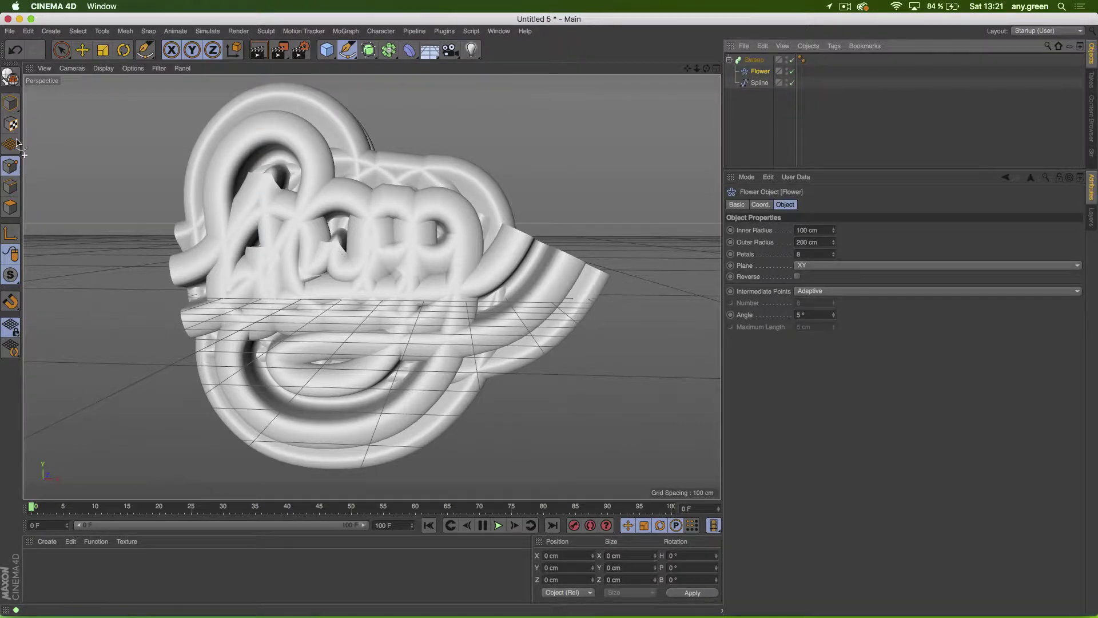
click(10, 103)
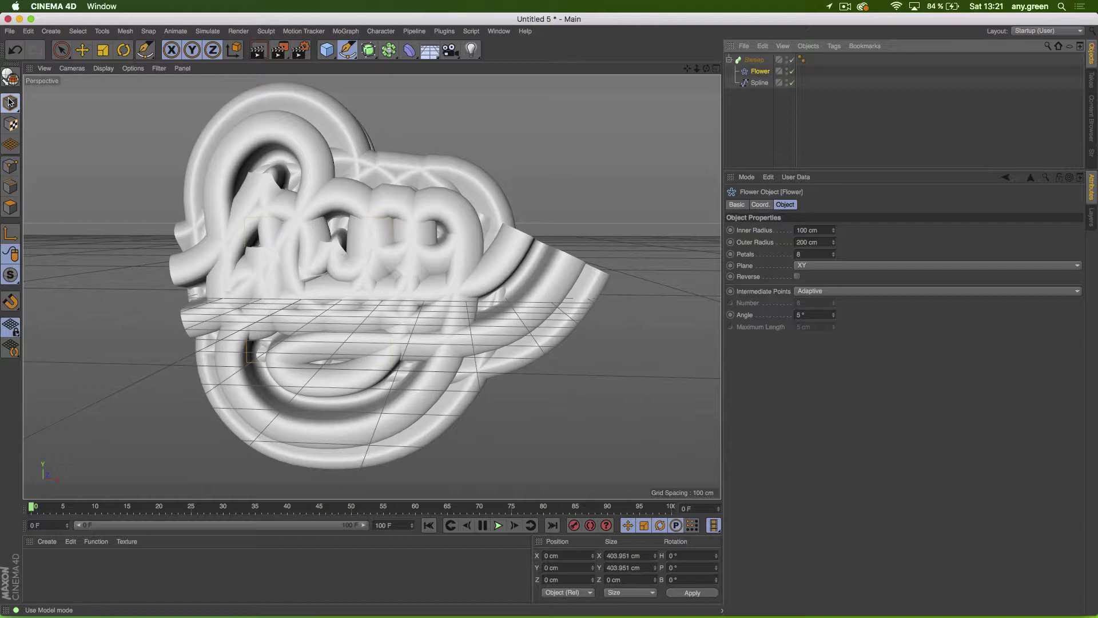
click(106, 50)
drag(616, 160, 337, 402)
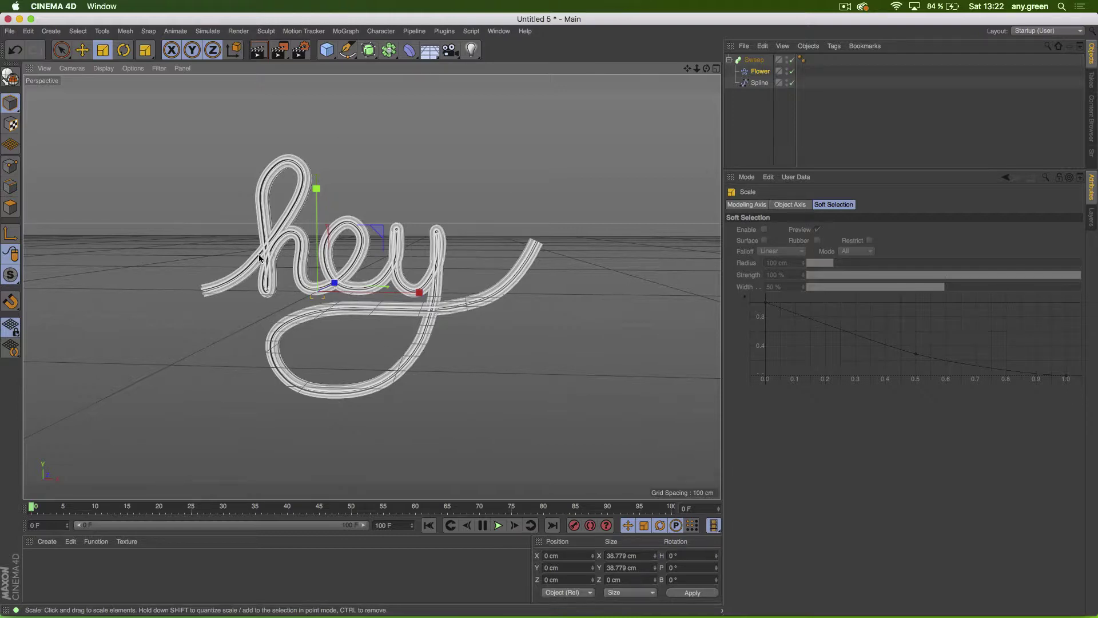
Step: Push the "hey" spline point at the right side of the "h" upper loop back to about Z 50 cm
scroll(259, 257, up, 5)
alt+drag(295, 236, 300, 261)
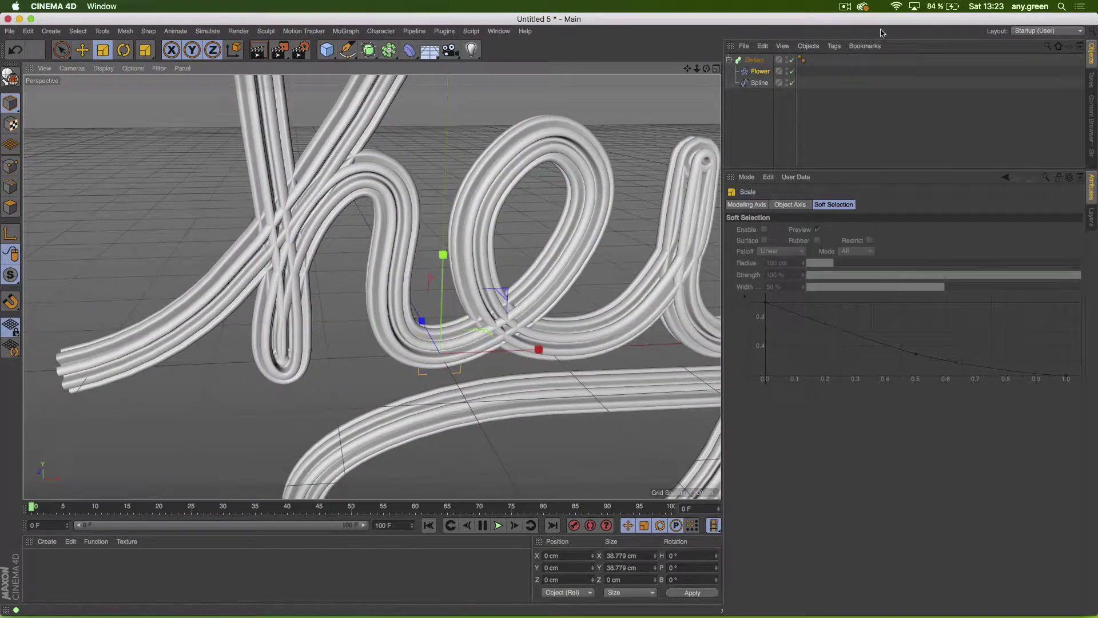
click(746, 84)
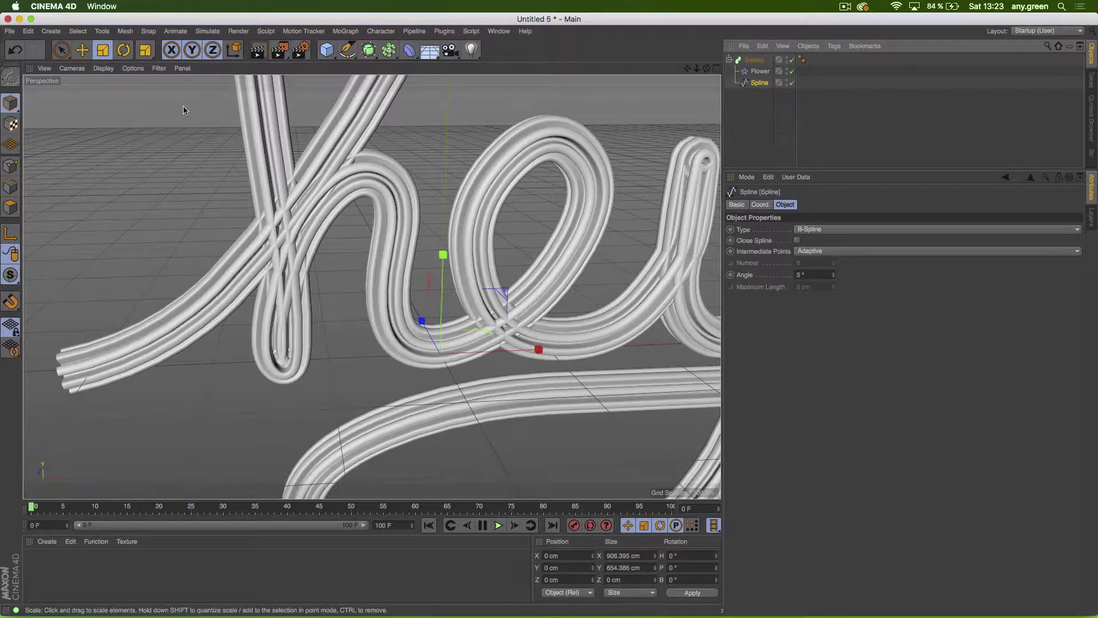
click(16, 169)
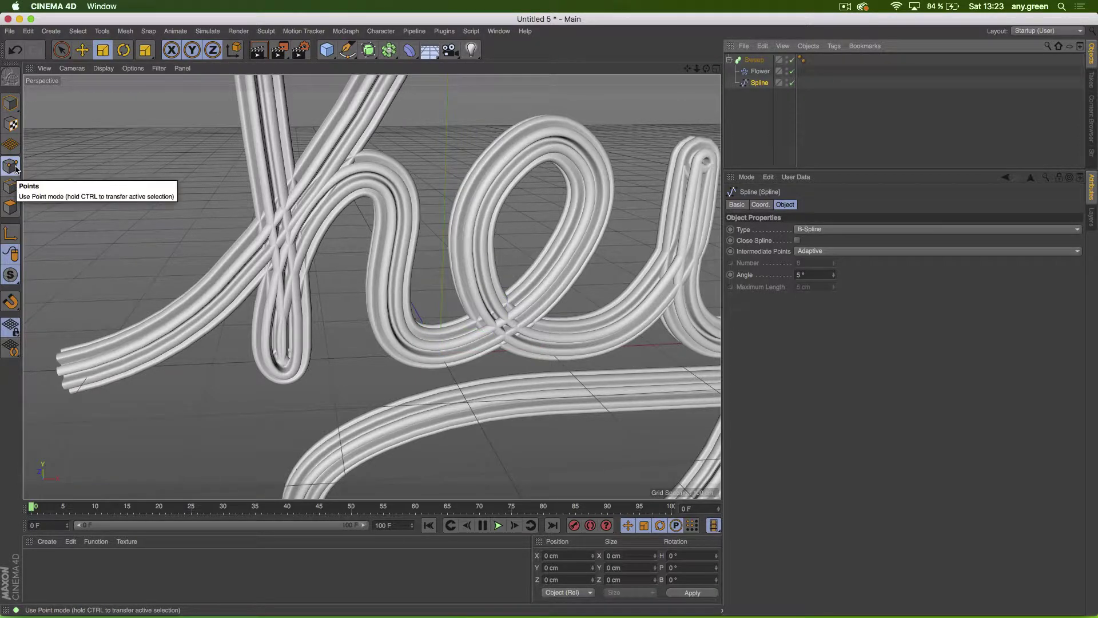
click(64, 56)
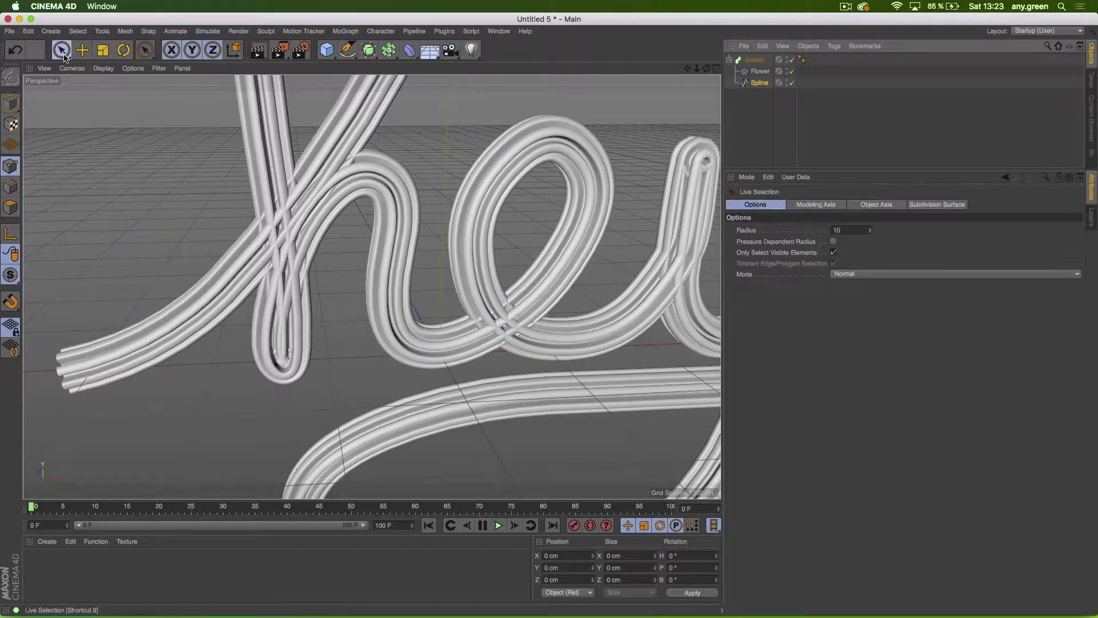
alt+middle_drag(143, 166, 173, 259)
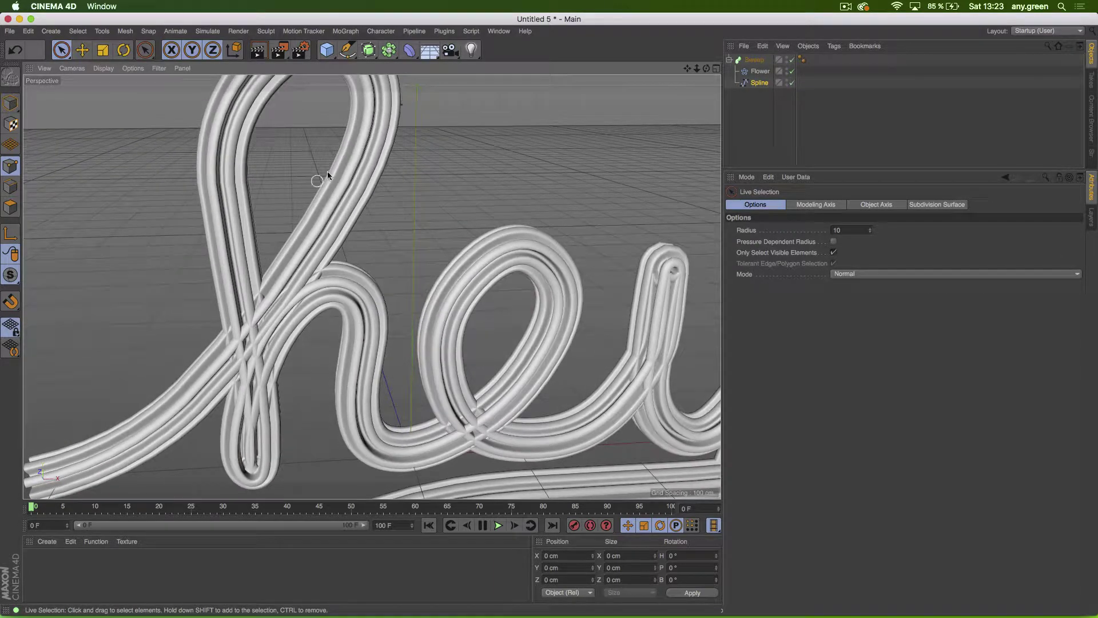
click(402, 104)
alt+drag(342, 191, 247, 223)
drag(457, 110, 506, 84)
alt+drag(365, 233, 437, 202)
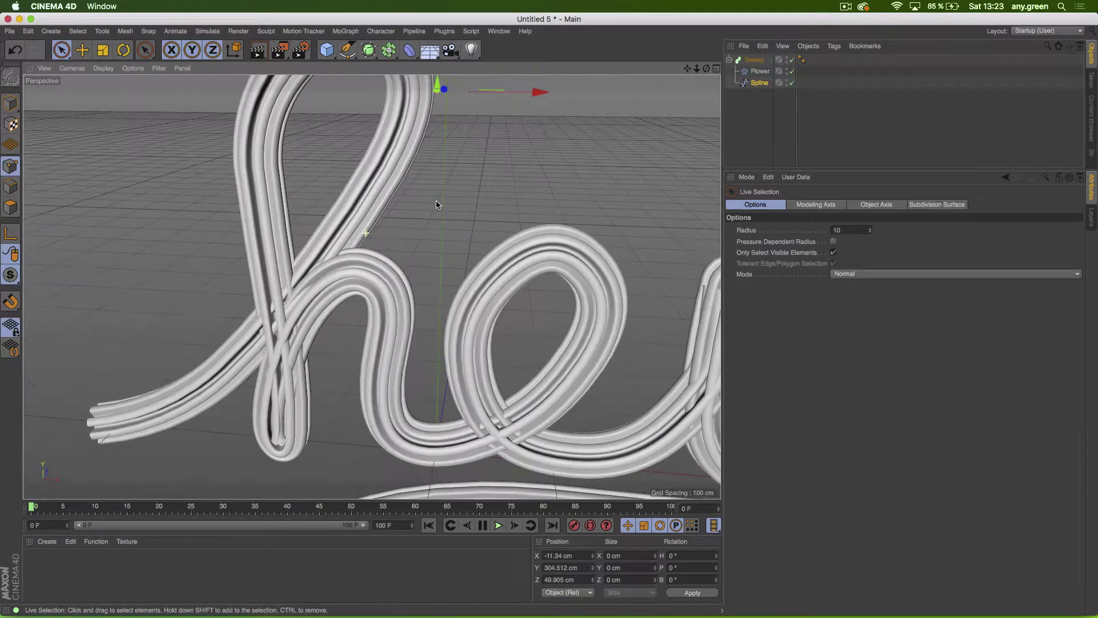
click(295, 284)
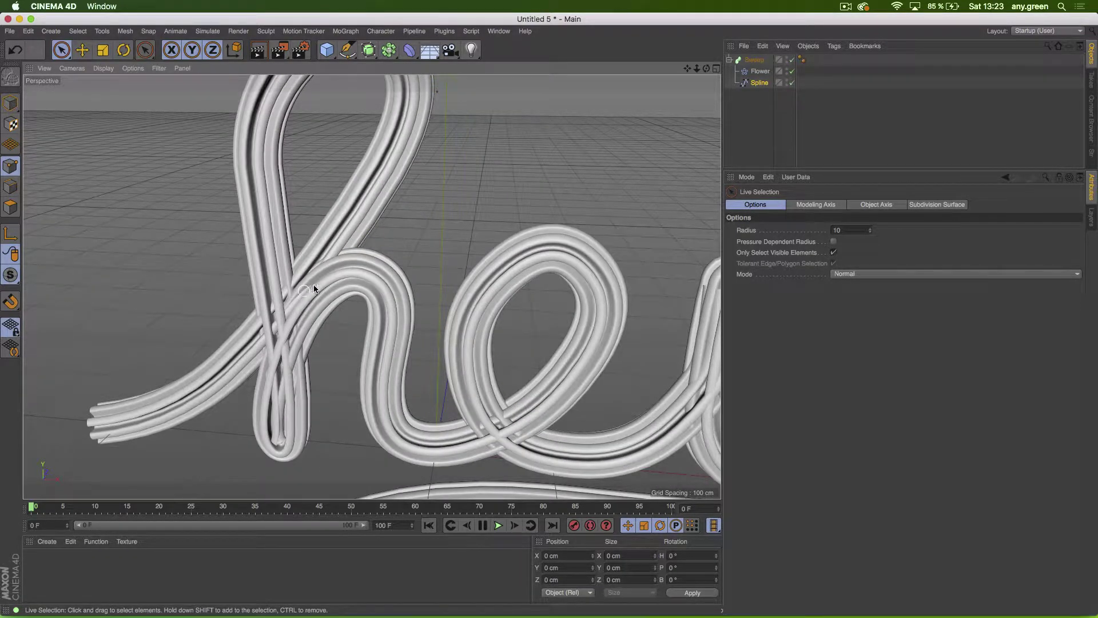
Step: In the four-view layout, push the point where the lead-in stroke crosses the "h" stem back to about Z 41 cm
click(715, 69)
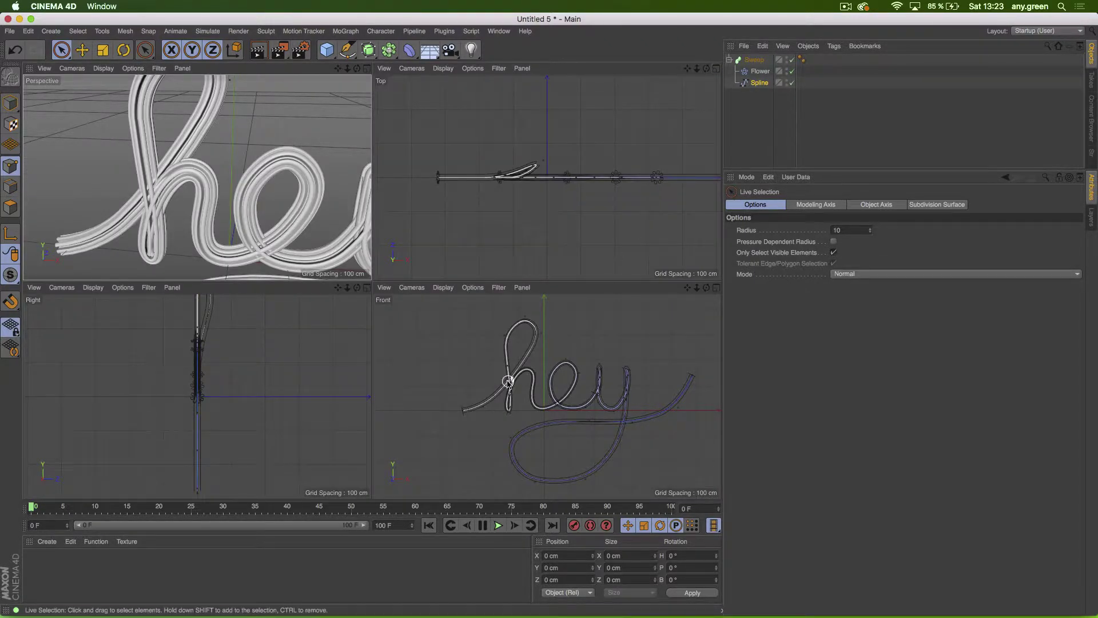
scroll(503, 377, up, 10)
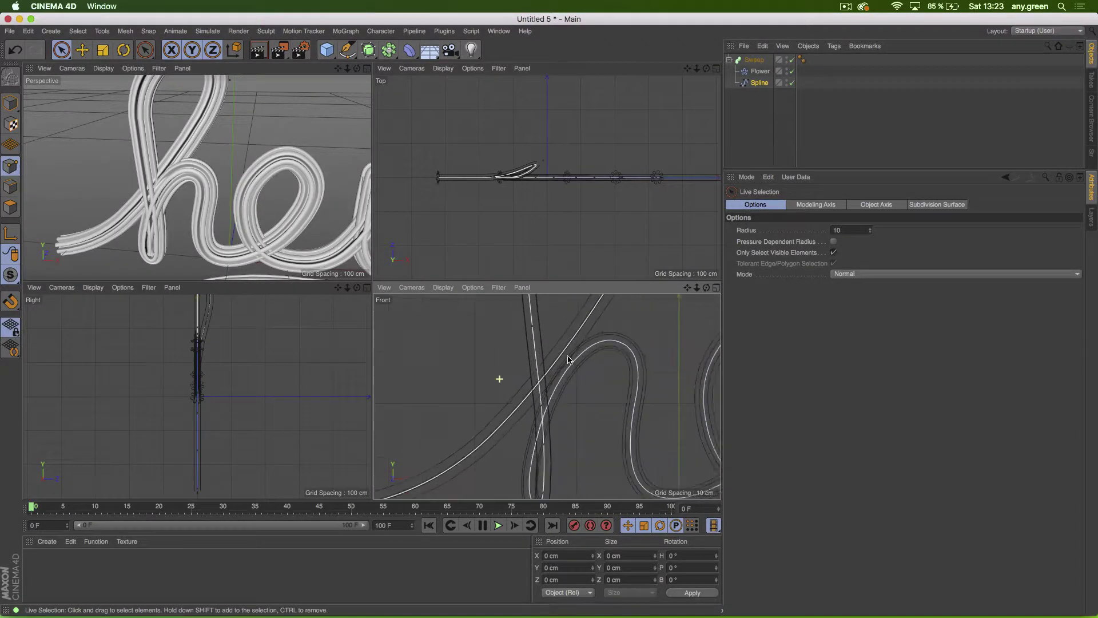
alt+middle_drag(575, 356, 519, 385)
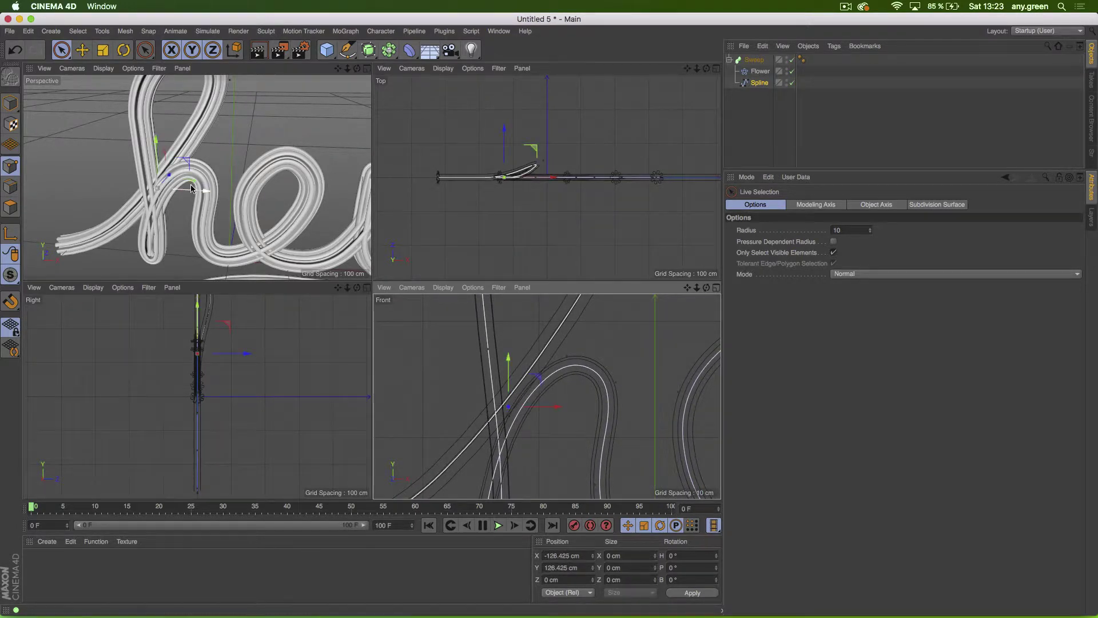
click(509, 405)
scroll(213, 186, up, 5)
mouse_move(212, 187)
alt+mouse_down()
mouse_move(307, 187)
mouse_move(114, 198)
alt+mouse_up()
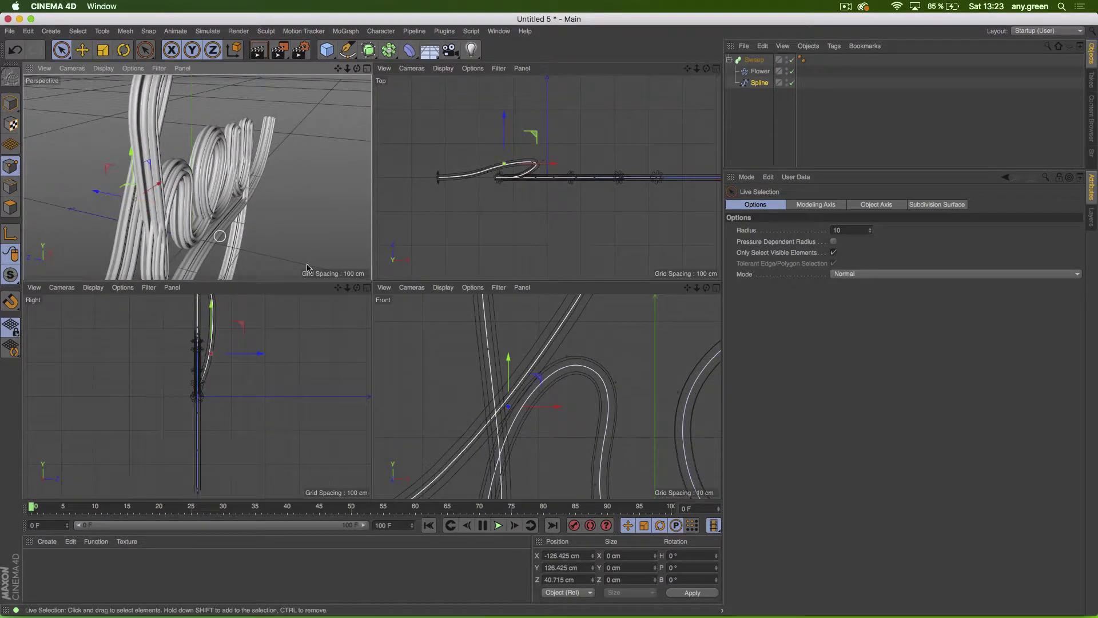
Step: Push the point midway along the lead-in stroke of the "h" back to about Z 21 cm
alt+middle_drag(463, 438, 563, 337)
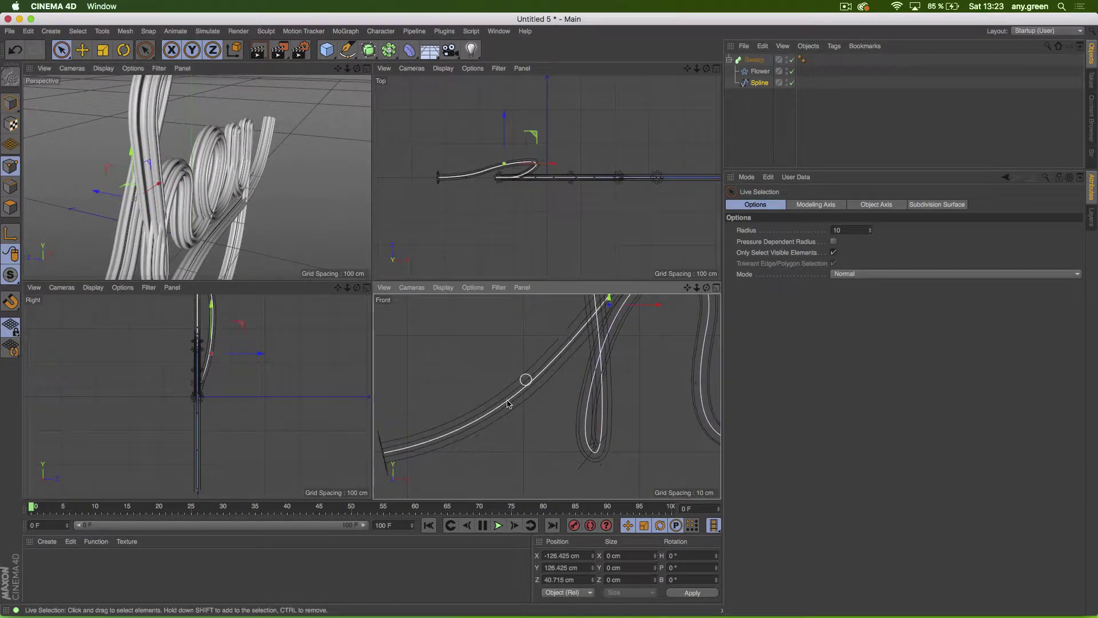
click(477, 437)
alt+drag(146, 208, 198, 98)
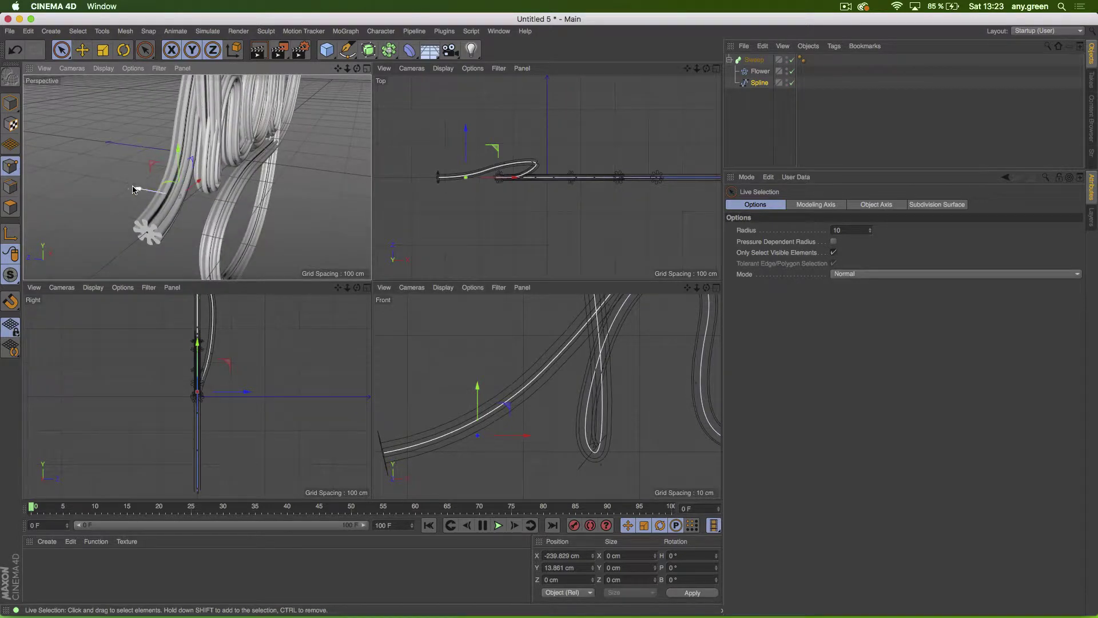
drag(138, 191, 267, 85)
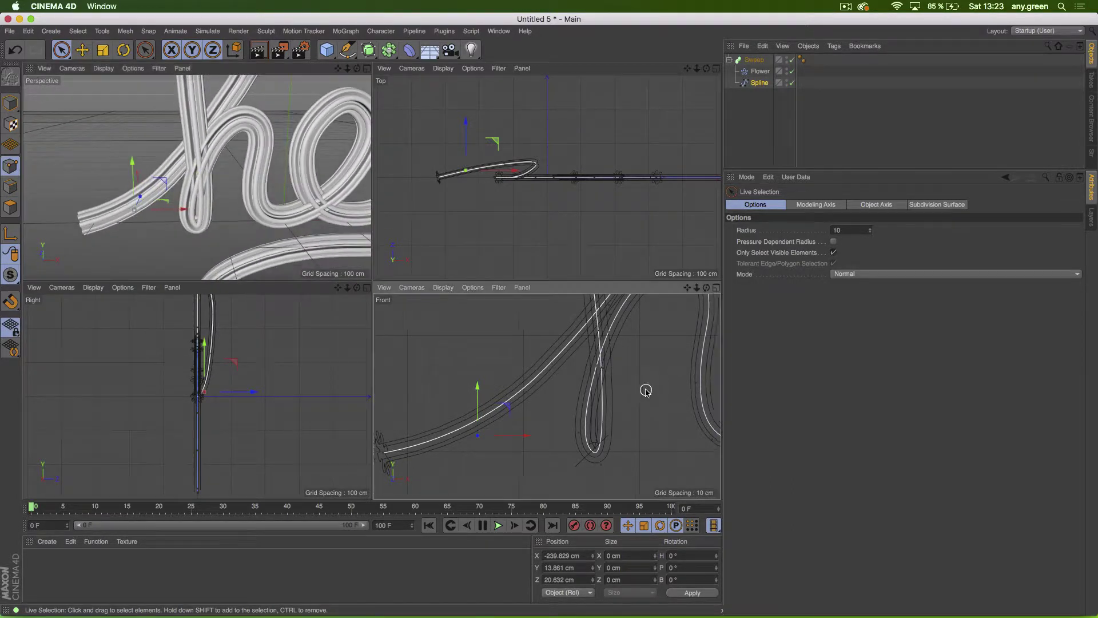
Step: Pull the lower-left point of the narrow loop at the foot of the "h" forward to about Z -19 cm
alt+middle_drag(642, 386, 615, 404)
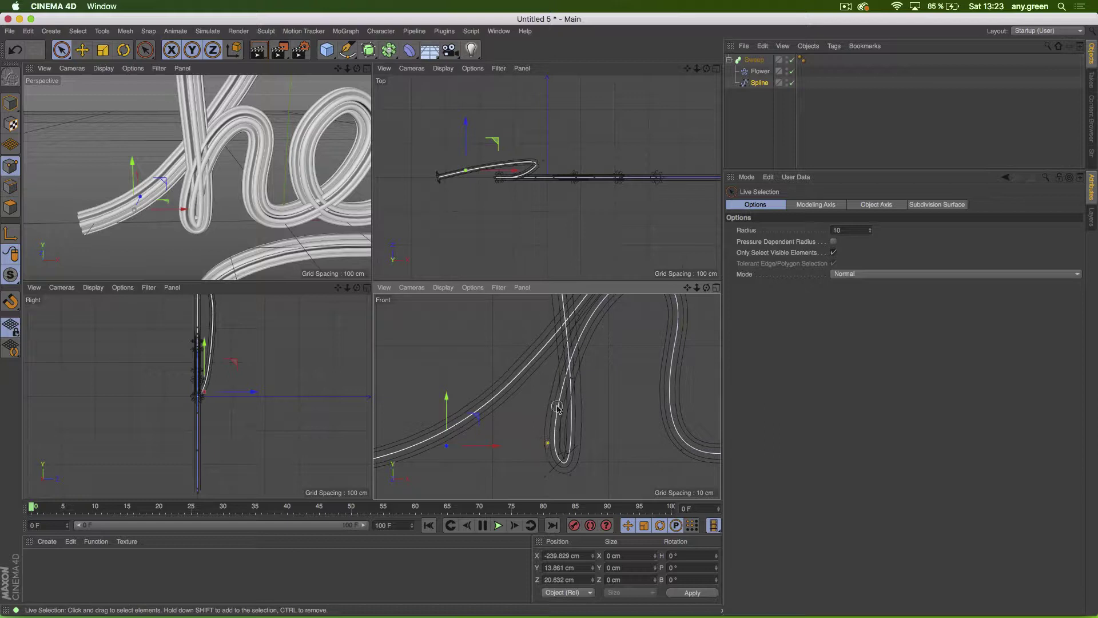
click(563, 380)
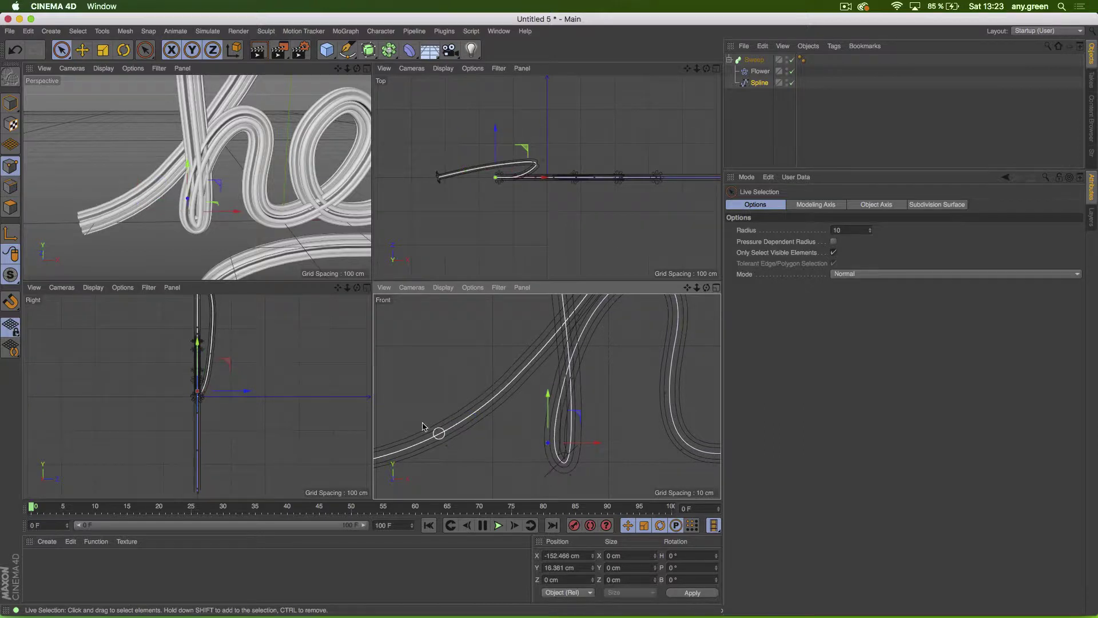
alt+drag(211, 280, 166, 203)
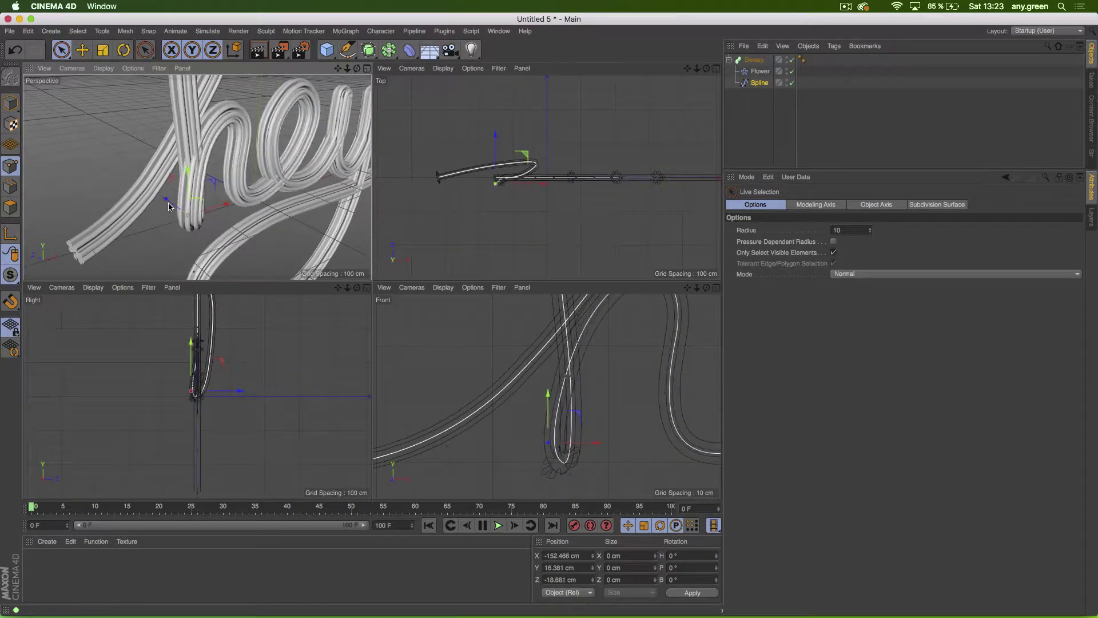
Step: Try pulling the point on the "h" stem just above the foot loop forward to about Z -25 cm, and undo the move
click(572, 377)
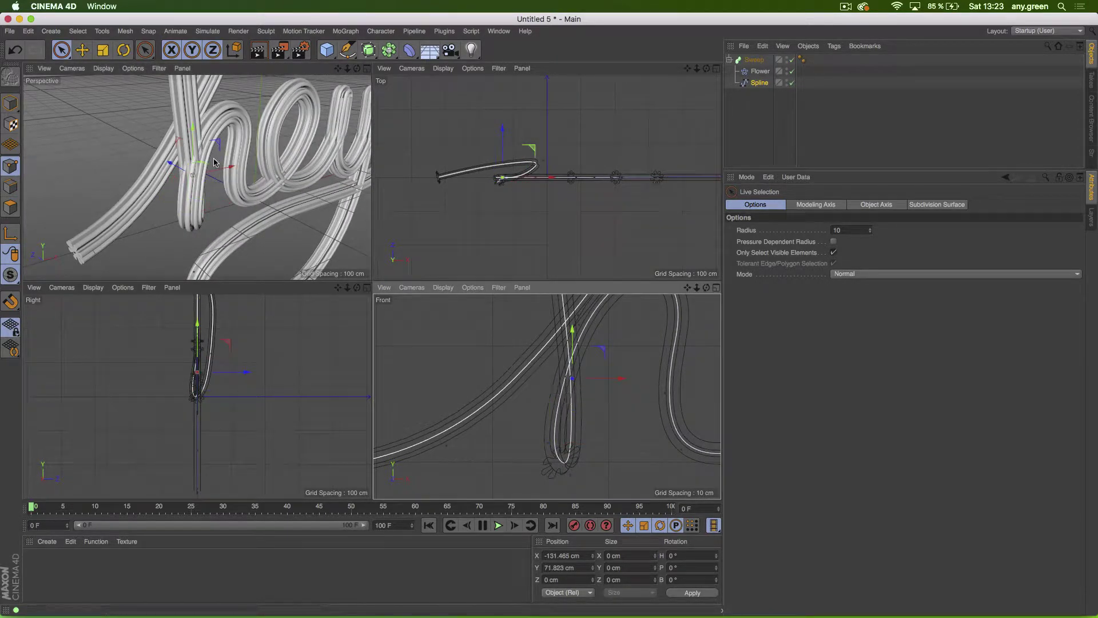
key(super+z)
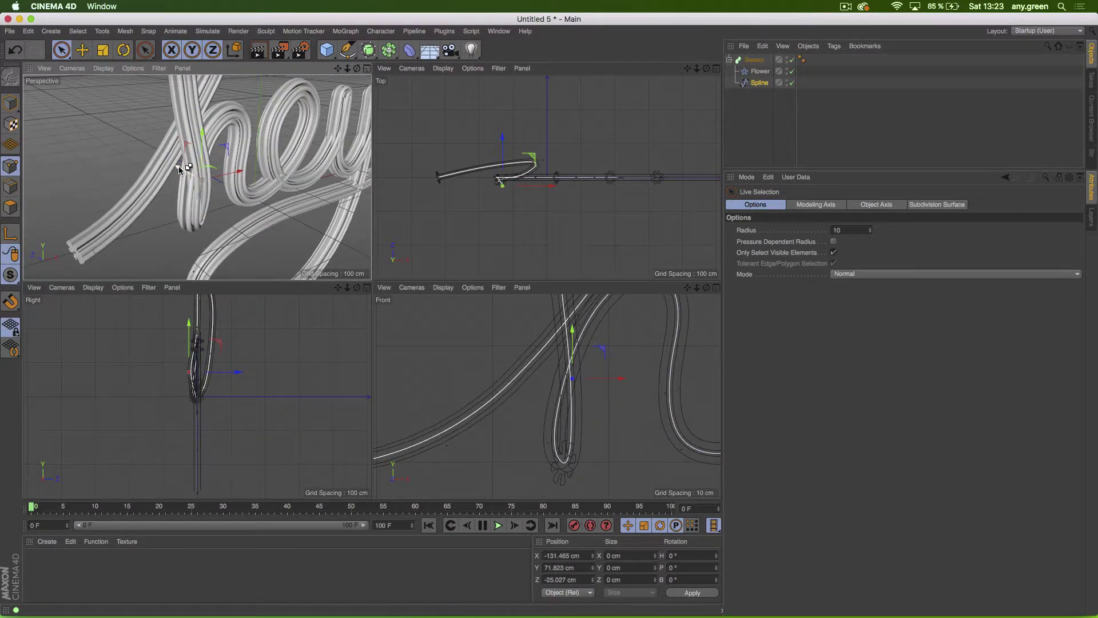
drag(63, 51, 93, 65)
Step: Pull the point where the "h" arch begins forward to about Z -36 cm and the arch's top point to about Z -21 cm
scroll(526, 411, up, 3)
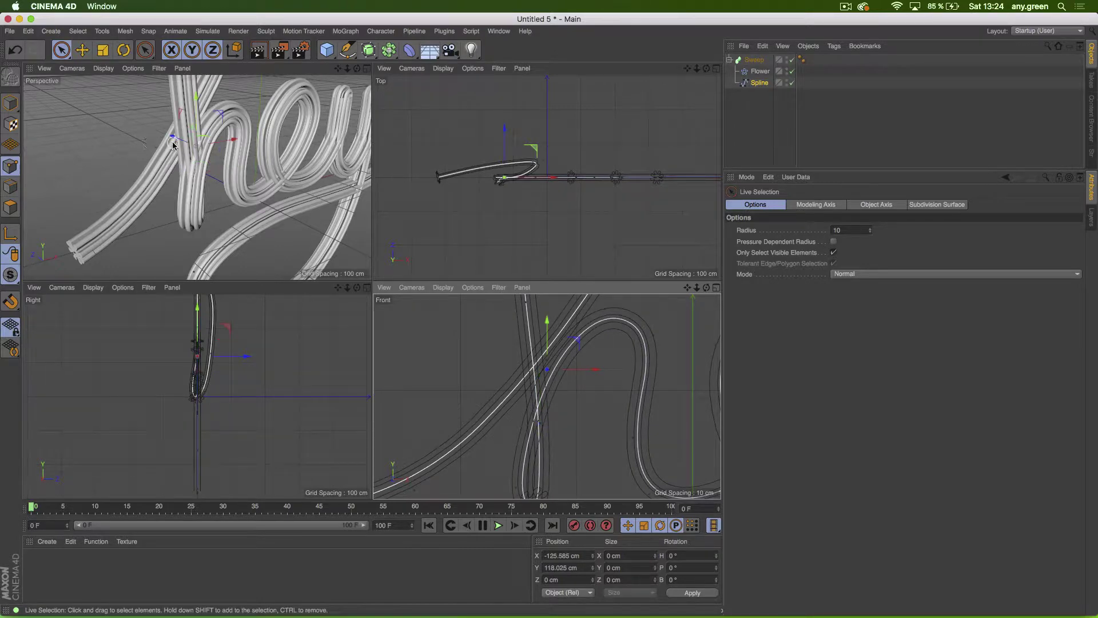
click(173, 140)
drag(173, 140, 187, 144)
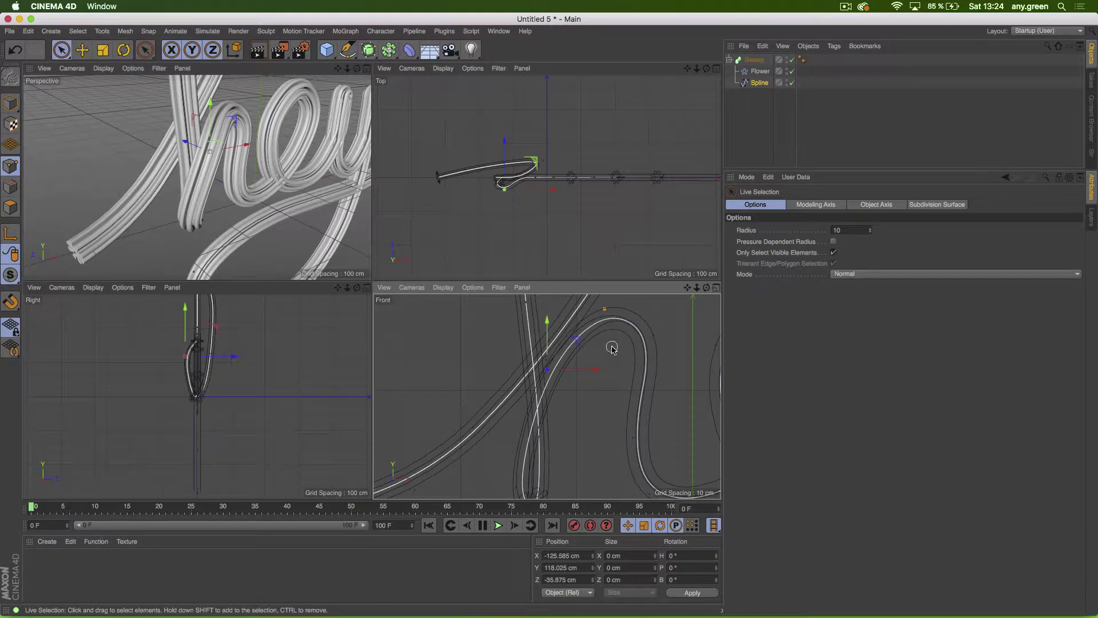
click(605, 310)
drag(196, 103, 221, 201)
Step: Push the lowest point of the "h" foot loop back to about Z 5 cm and deselect it
alt+middle_drag(527, 420, 526, 372)
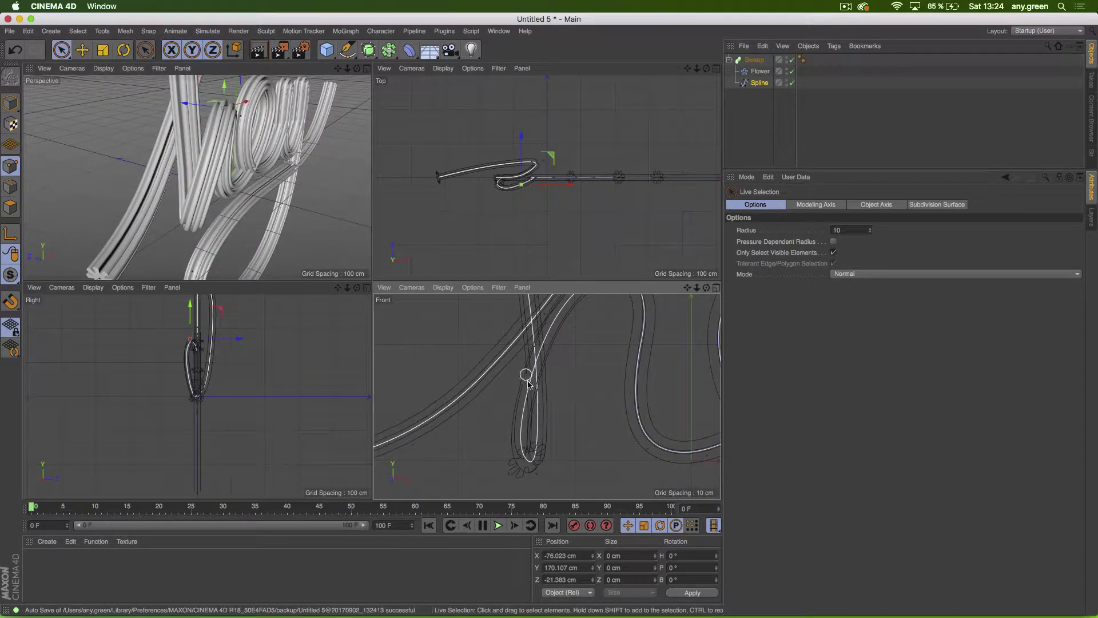
click(538, 474)
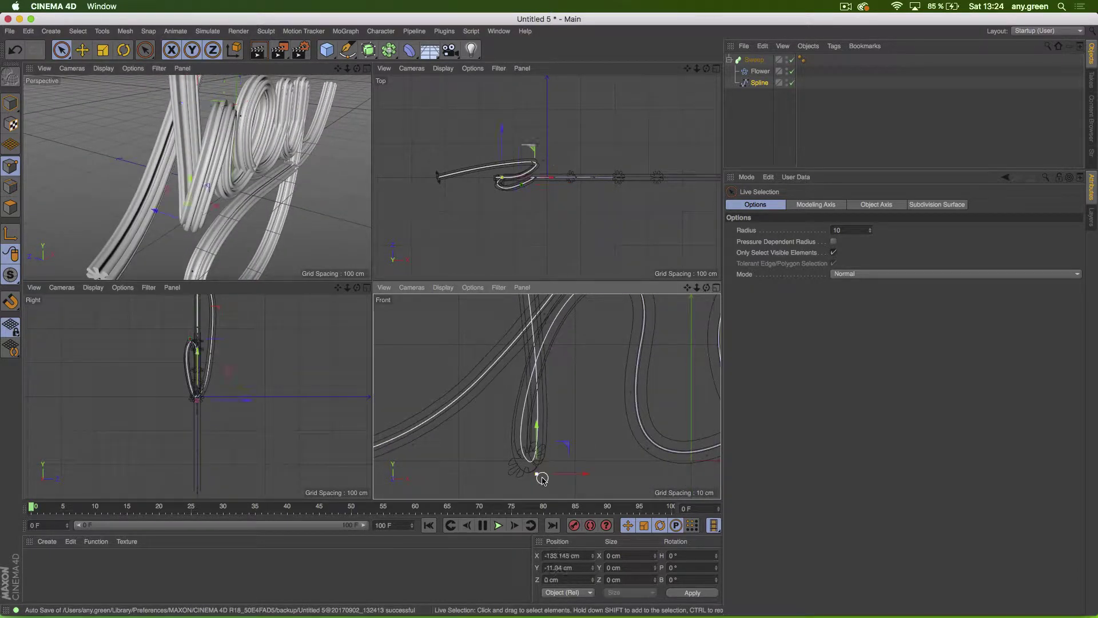
drag(153, 211, 152, 213)
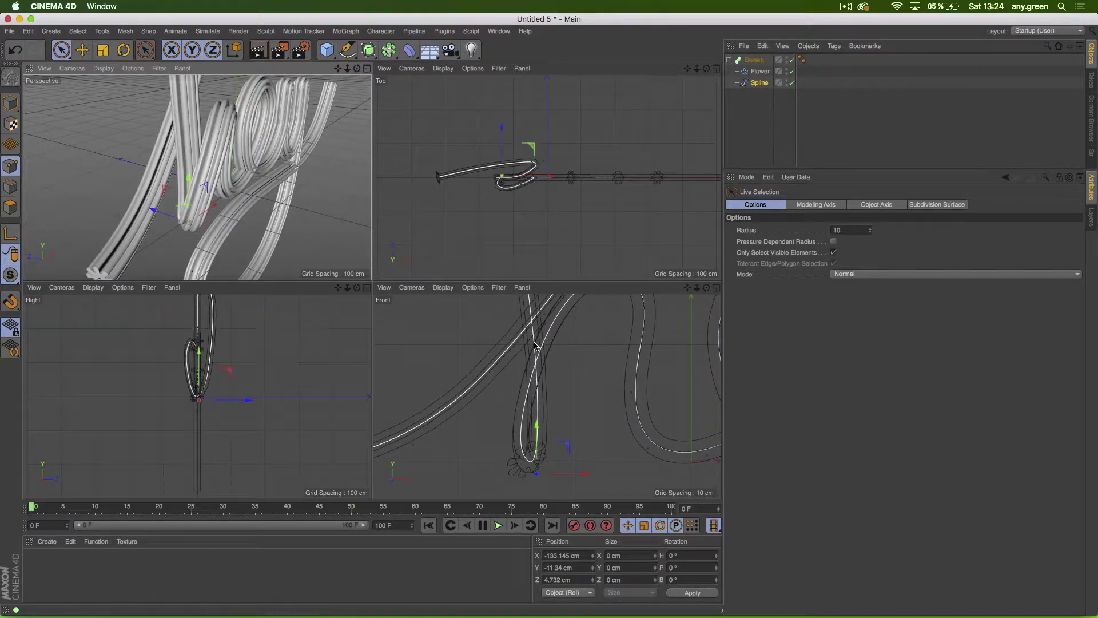
click(553, 408)
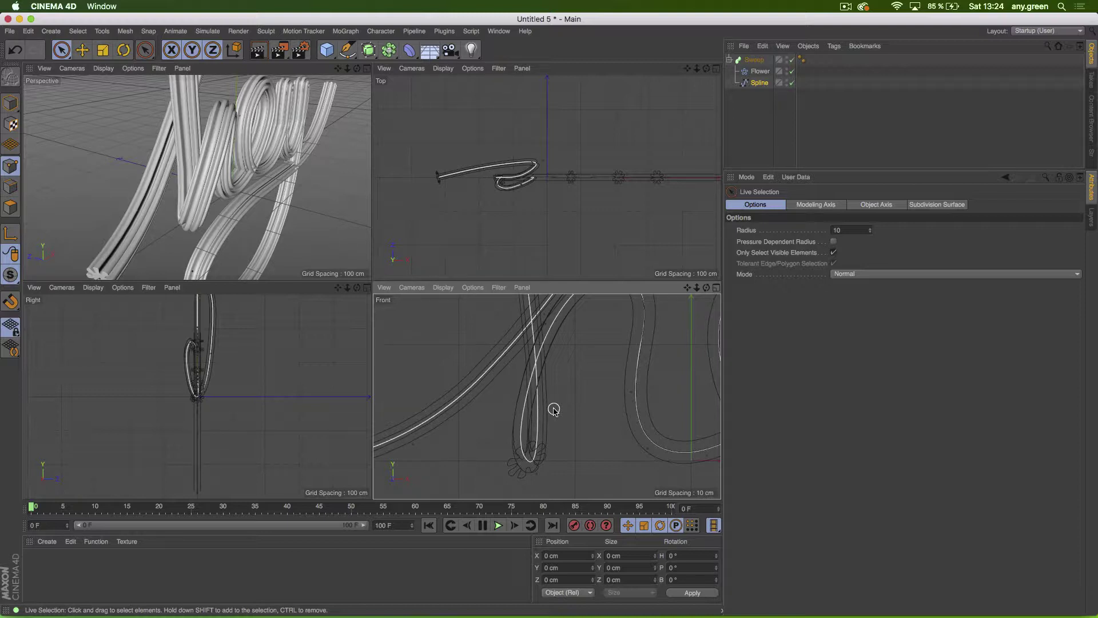
click(845, 6)
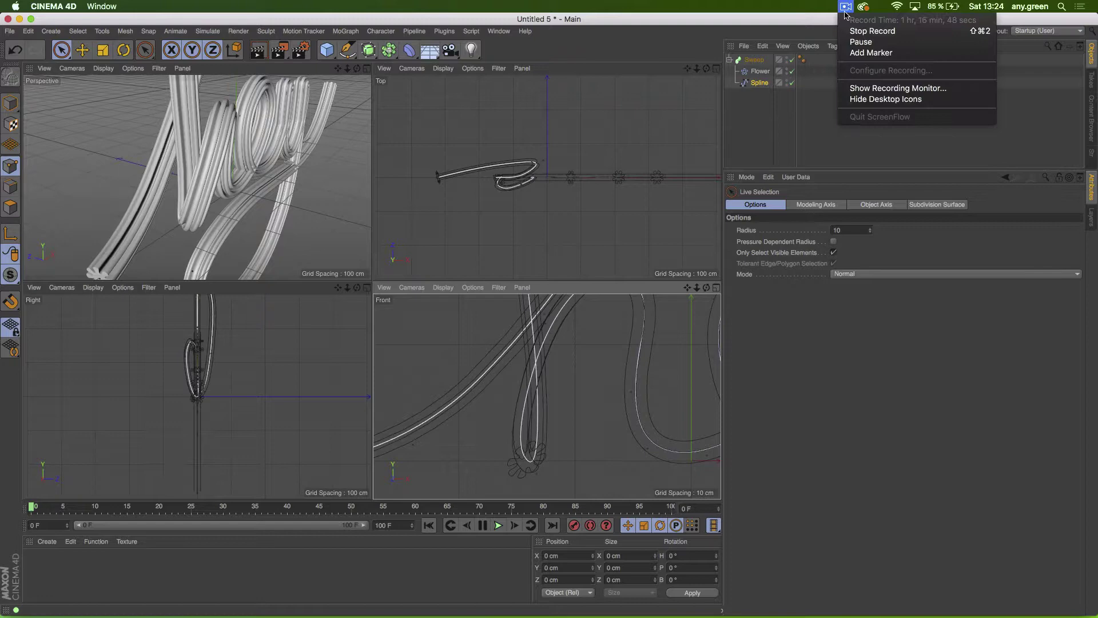
click(852, 42)
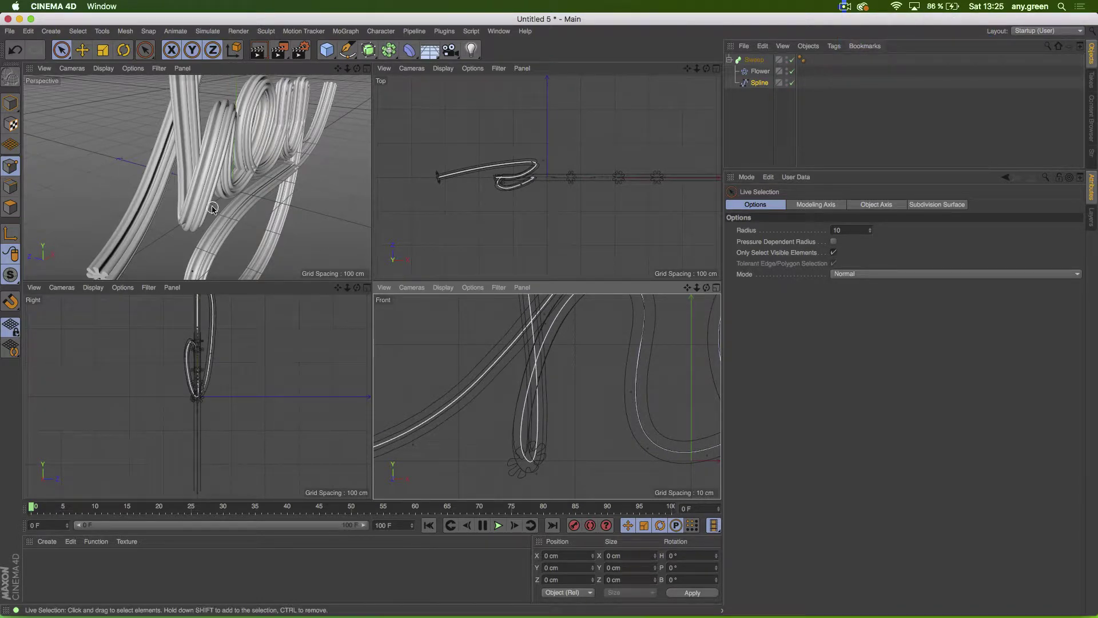
Step: Examine how the overlapping rope strokes of the "h" separate in depth in a maximized Perspective view
alt+drag(213, 208, 178, 159)
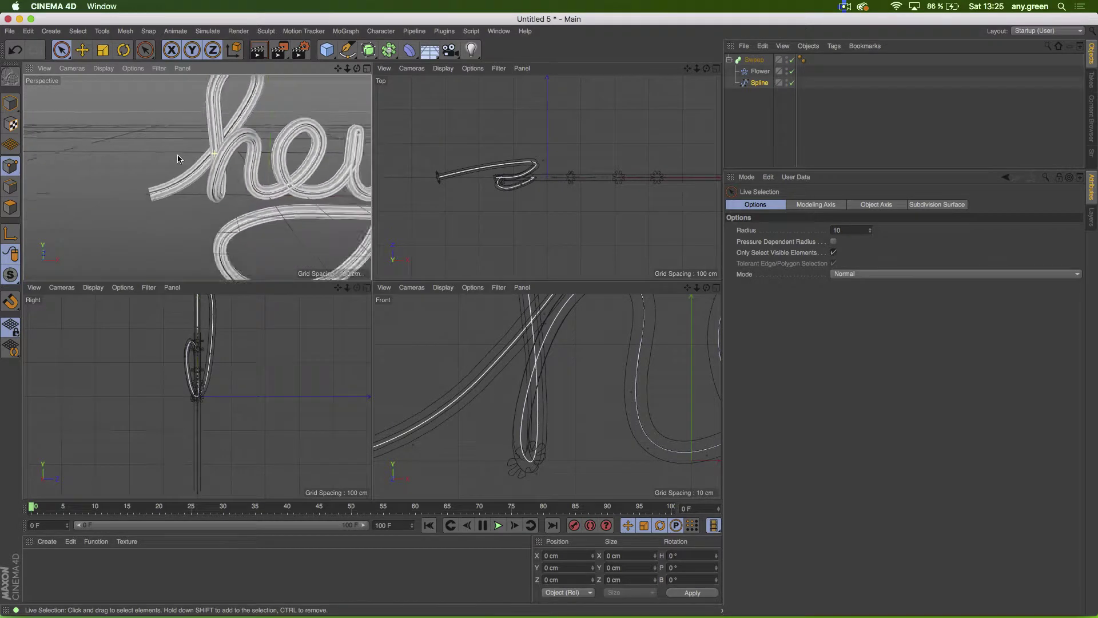
alt+right_drag(178, 155, 179, 157)
alt+middle_drag(244, 169, 172, 174)
alt+right_drag(140, 161, 196, 155)
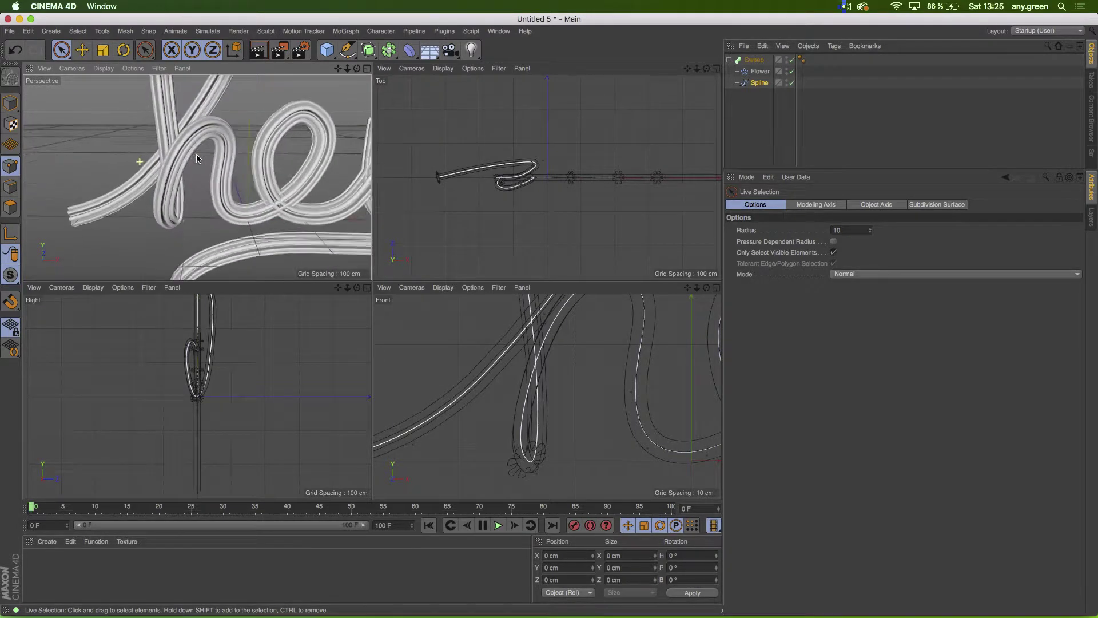
alt+drag(197, 158, 199, 156)
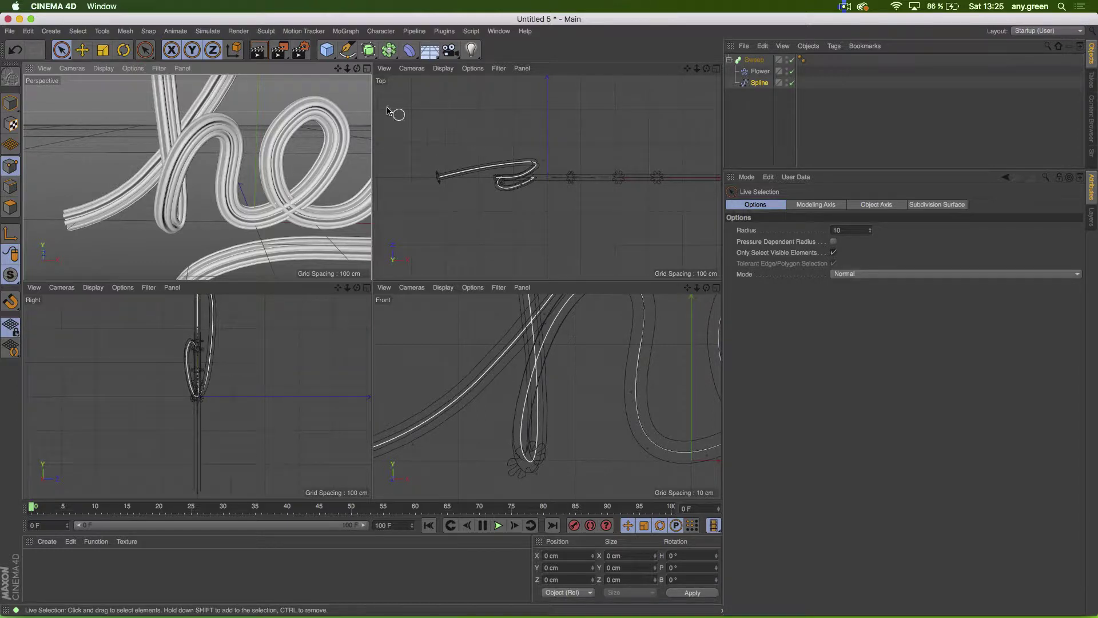
click(367, 68)
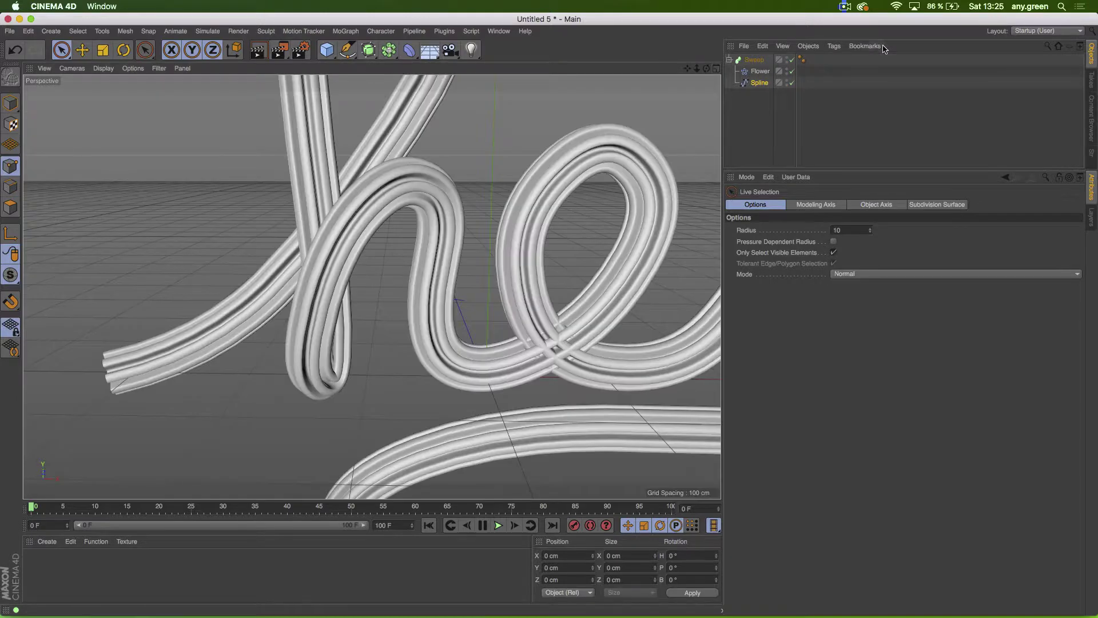
Step: Twist the rope strands along the lettering by setting the Sweep's End Rotation to 6218°
click(456, 213)
alt+middle_drag(456, 213, 403, 232)
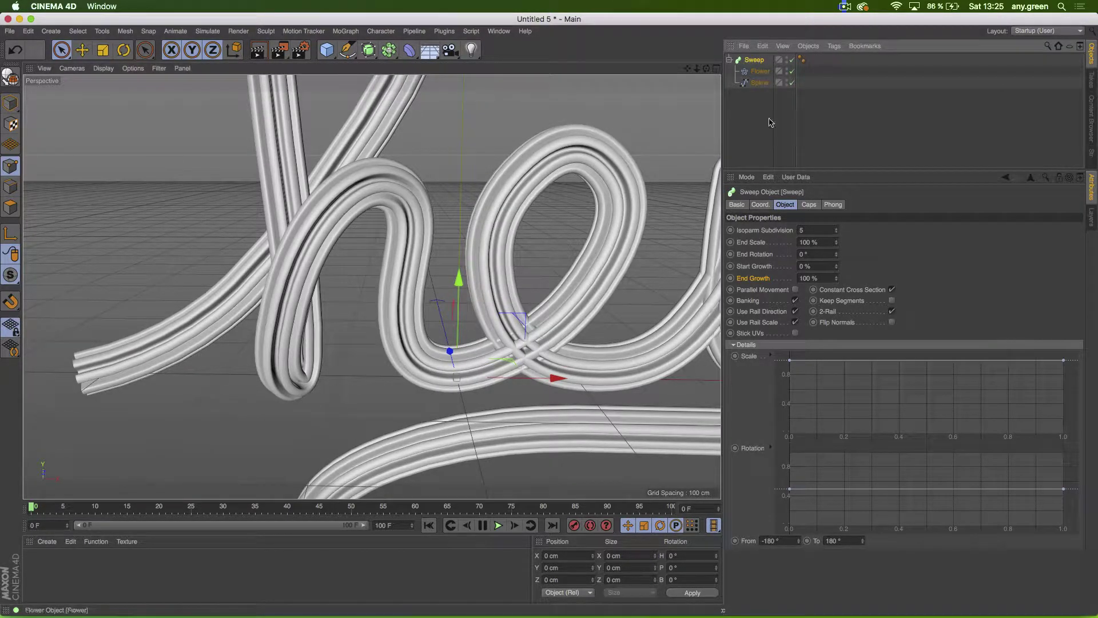
mouse_move(836, 255)
mouse_down()
mouse_move(1087, 255)
mouse_move(838, 259)
mouse_up()
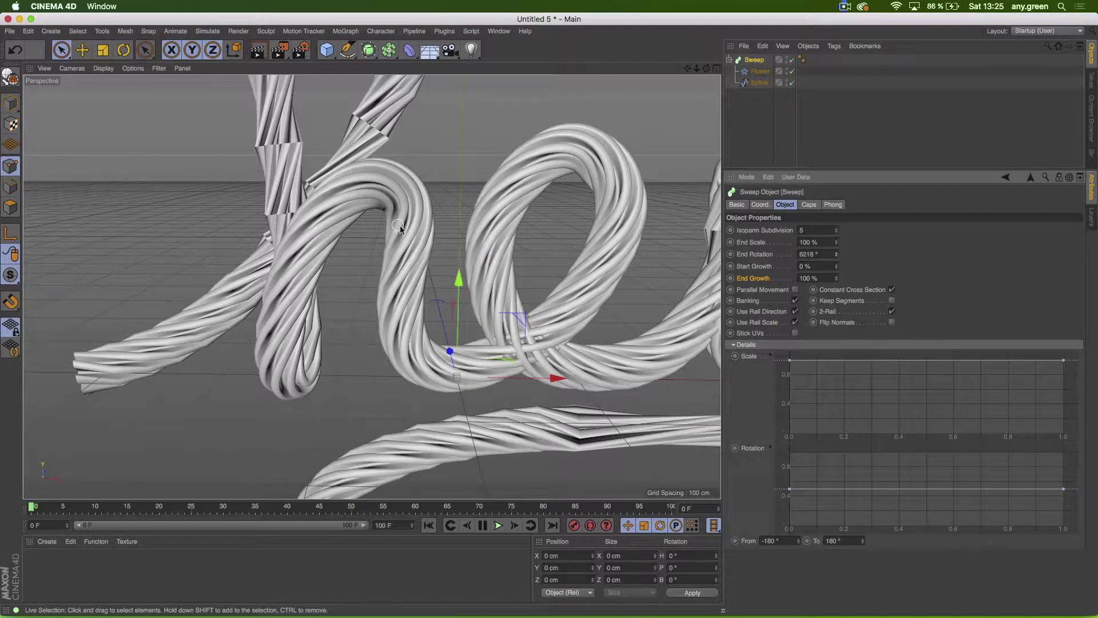
alt+middle_drag(455, 279, 272, 211)
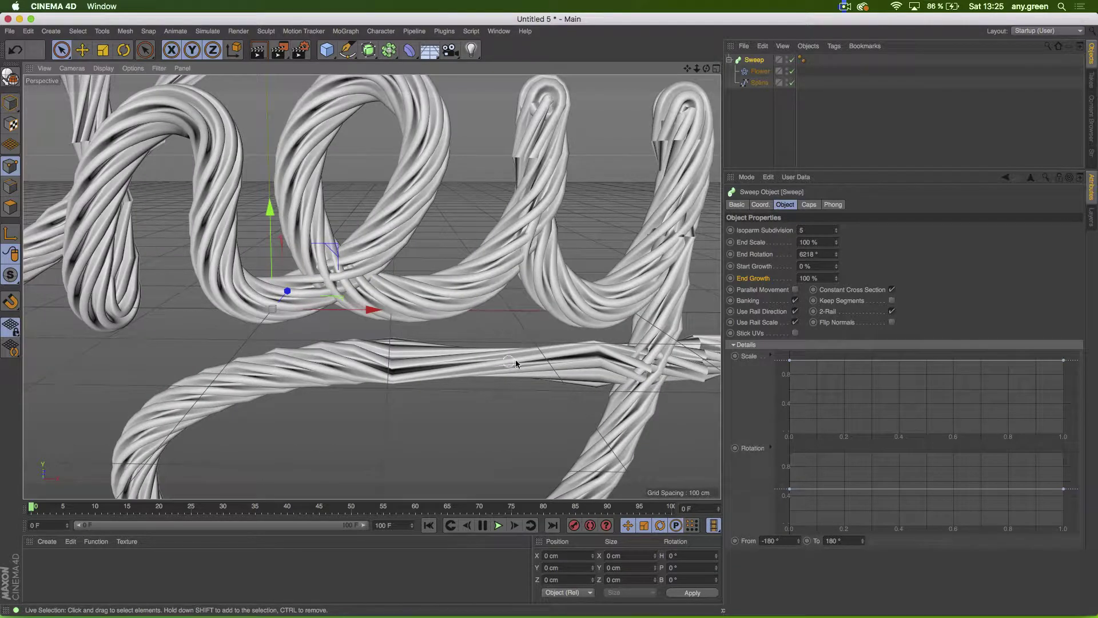
alt+middle_drag(566, 363, 396, 369)
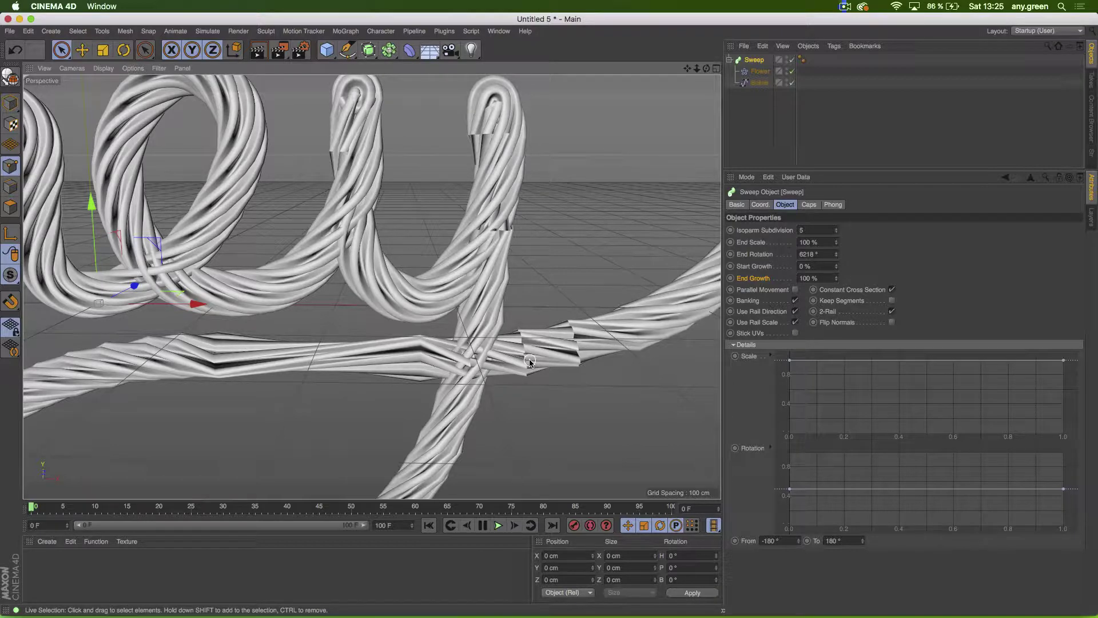
Step: Set the lettering spline's Intermediate Points to Uniform
click(749, 82)
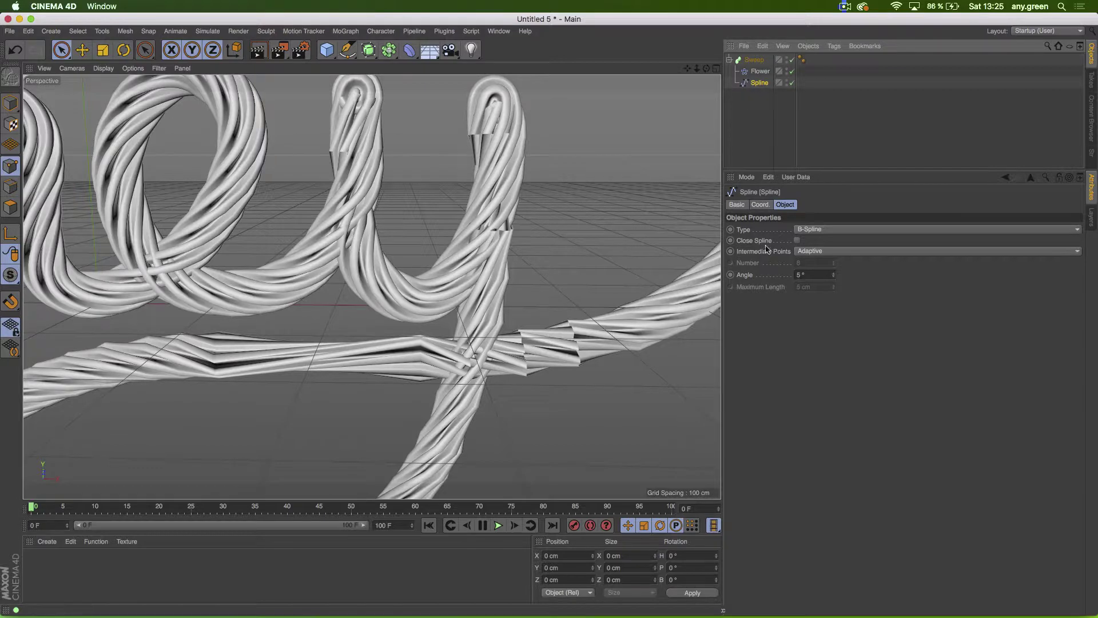
click(817, 253)
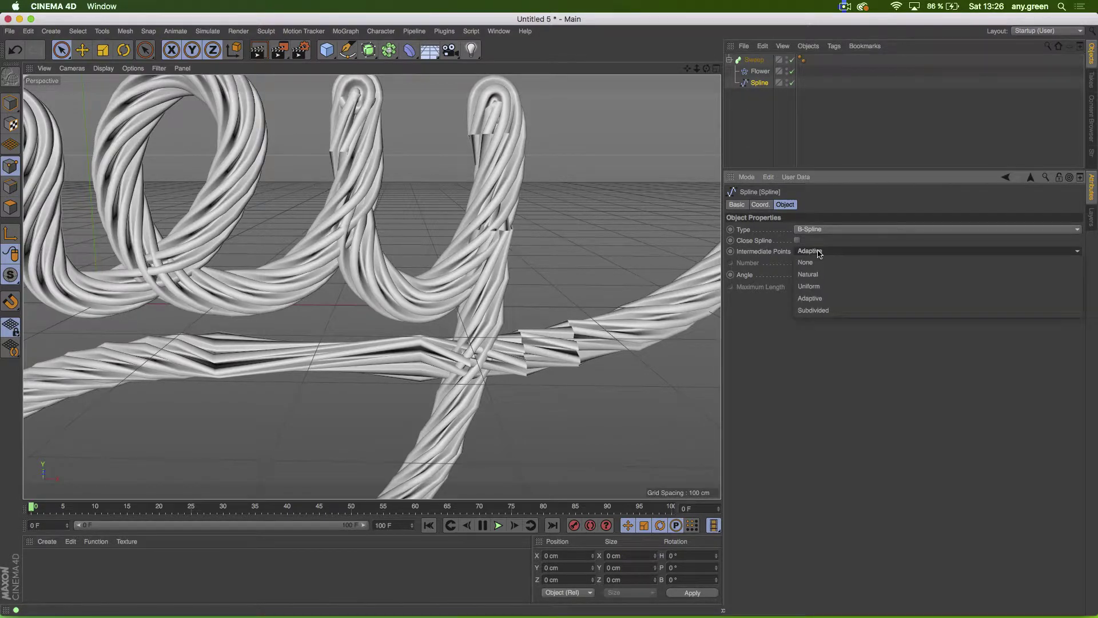
click(822, 287)
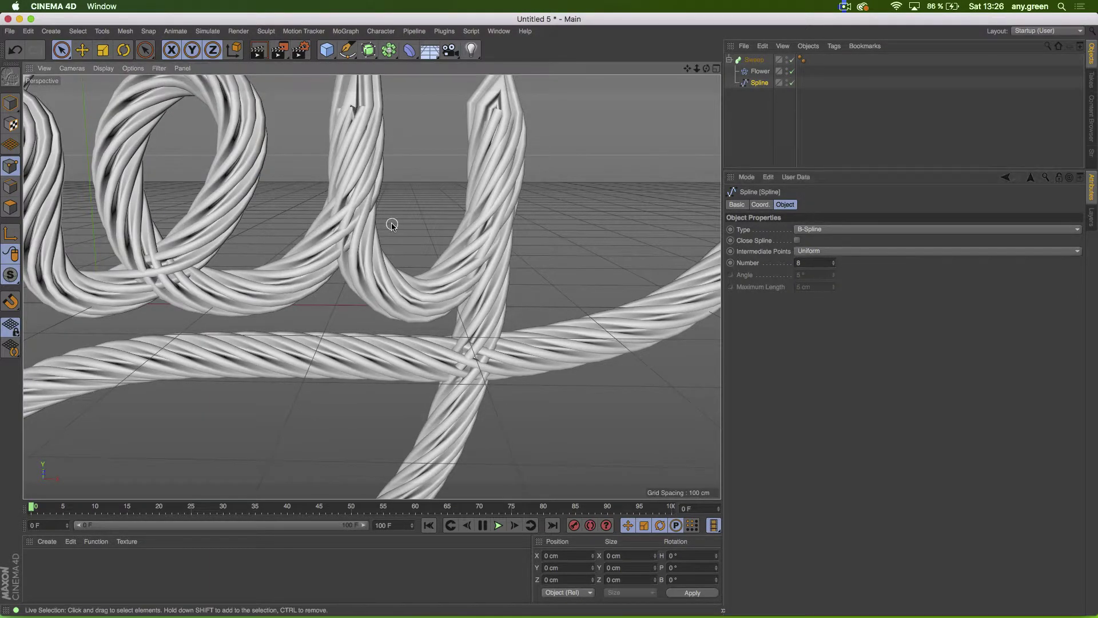
alt+middle_drag(392, 226, 698, 455)
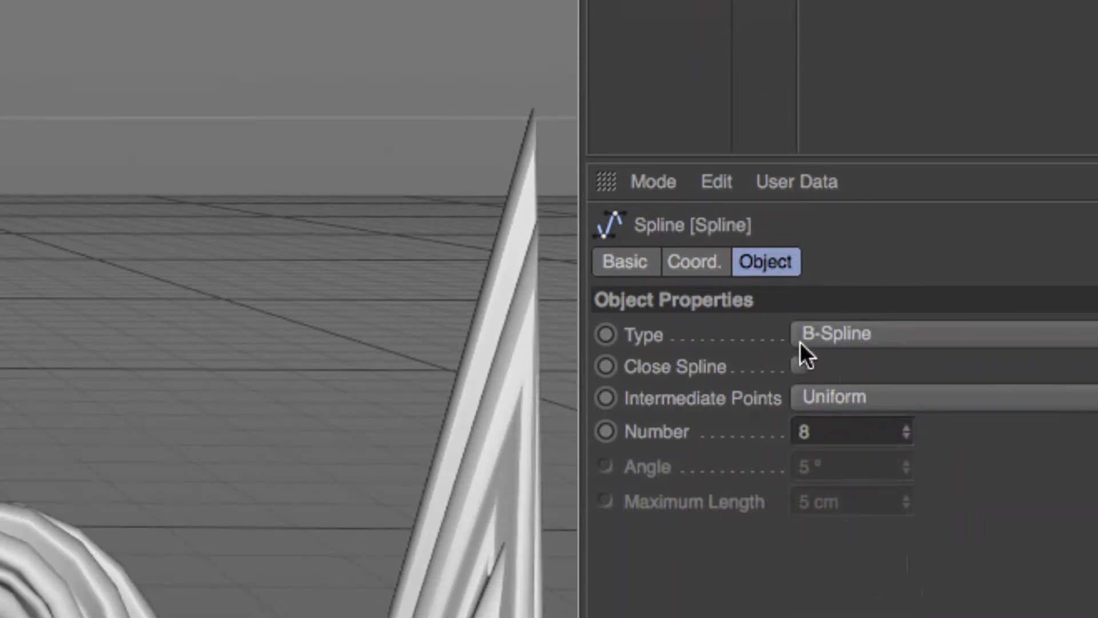
click(704, 398)
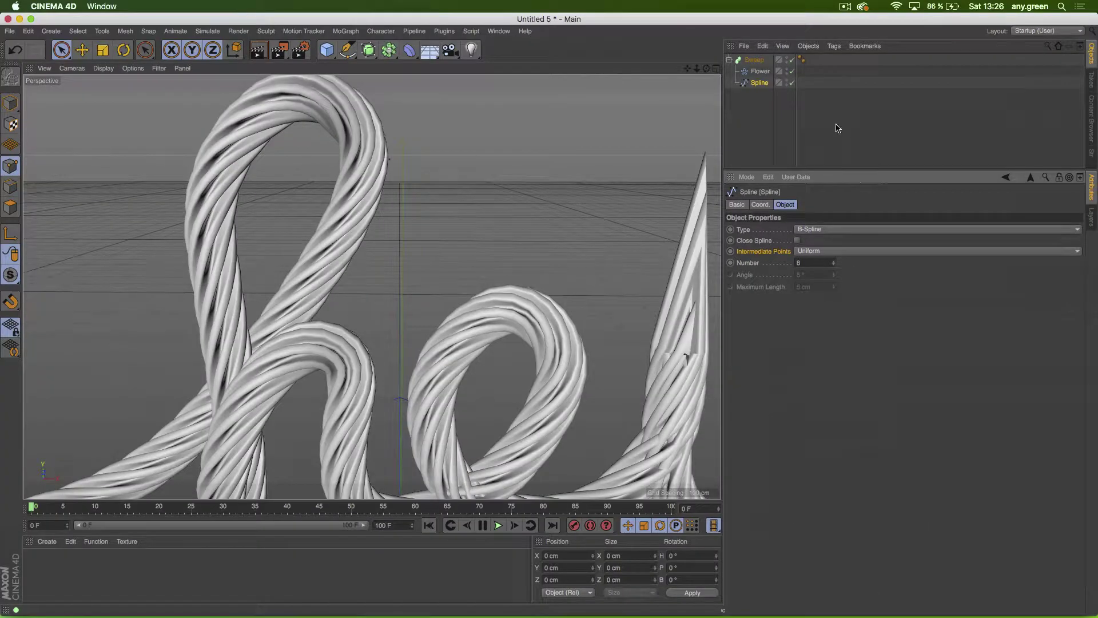
Step: Try Natural intermediate points on the lettering spline, and return the setting to Uniform
click(754, 59)
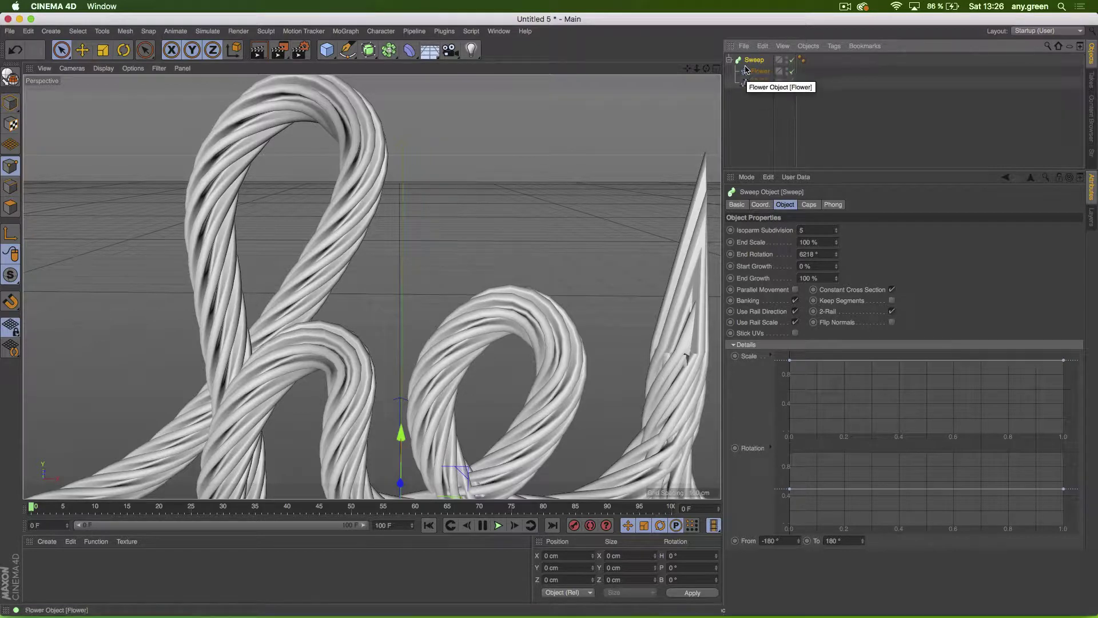
click(747, 89)
click(749, 84)
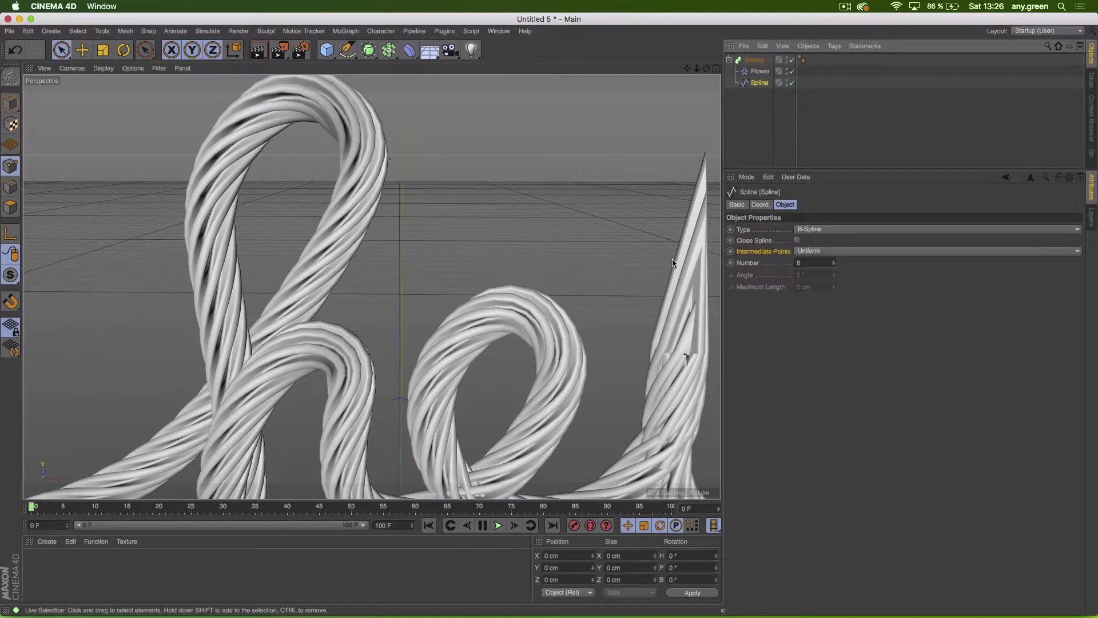
alt+middle_drag(663, 280, 542, 247)
click(805, 253)
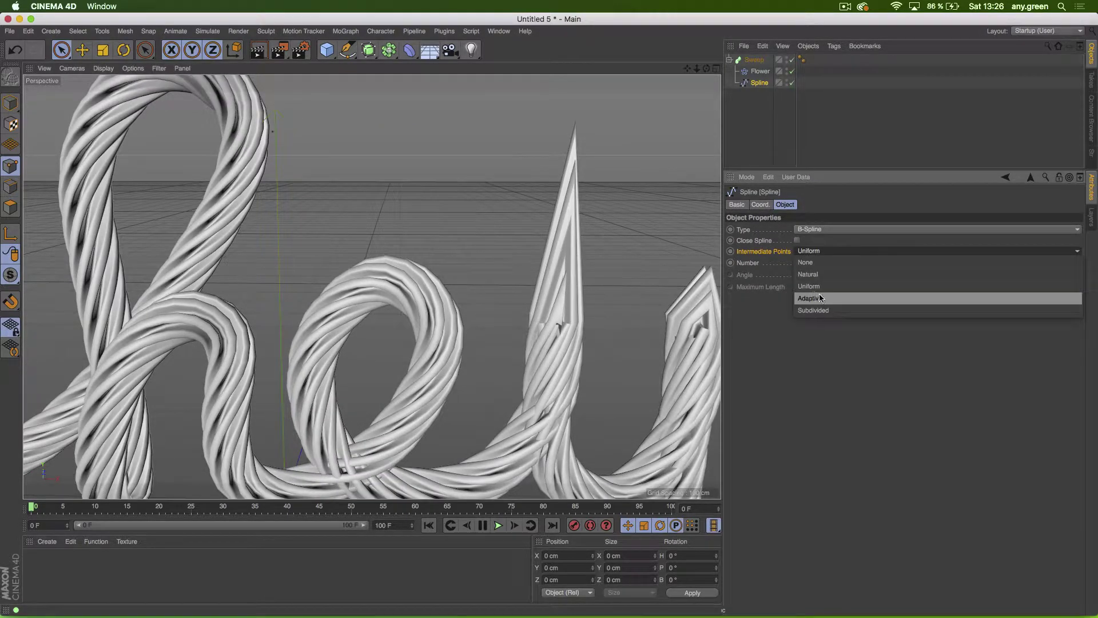
click(823, 279)
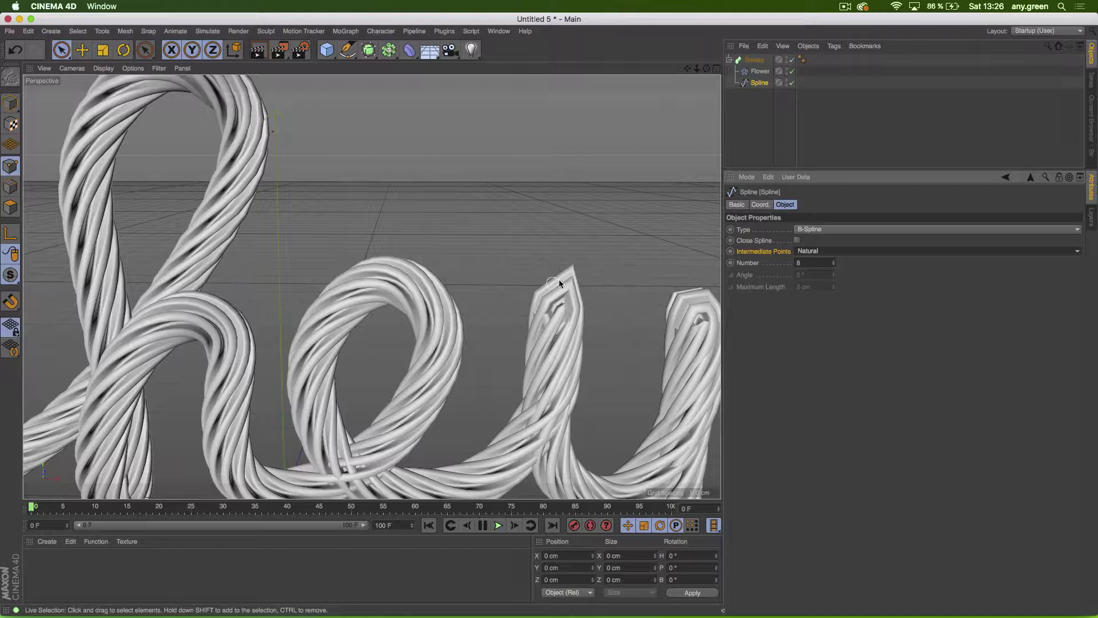
click(820, 250)
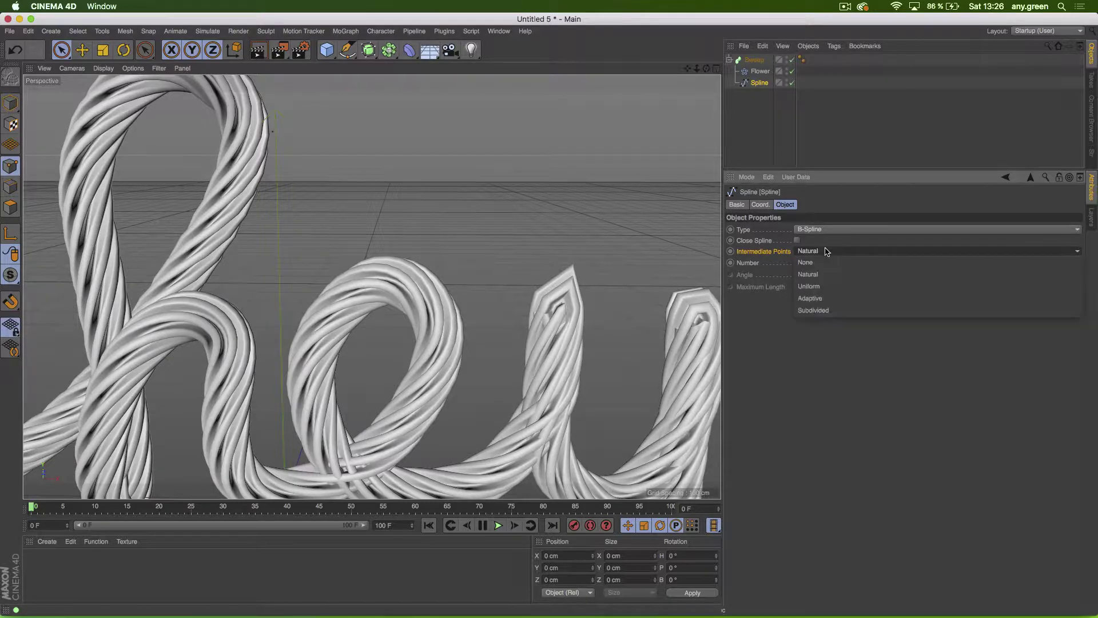
click(828, 286)
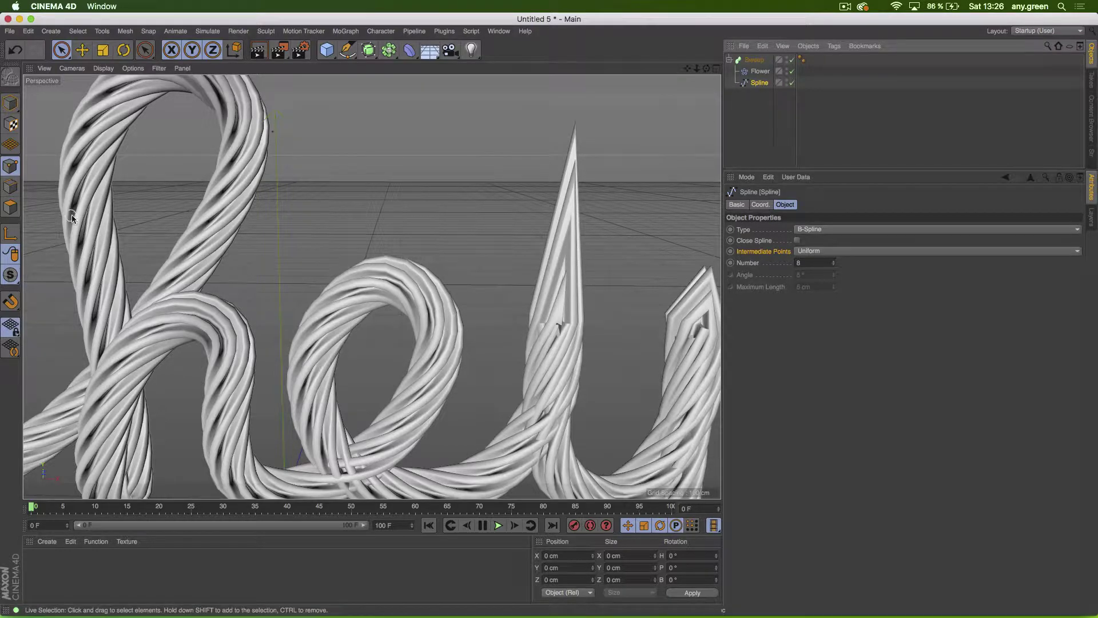
Step: Push the spline point near the tip of the "y"'s first upstroke back in depth to about Z 42 cm
click(716, 69)
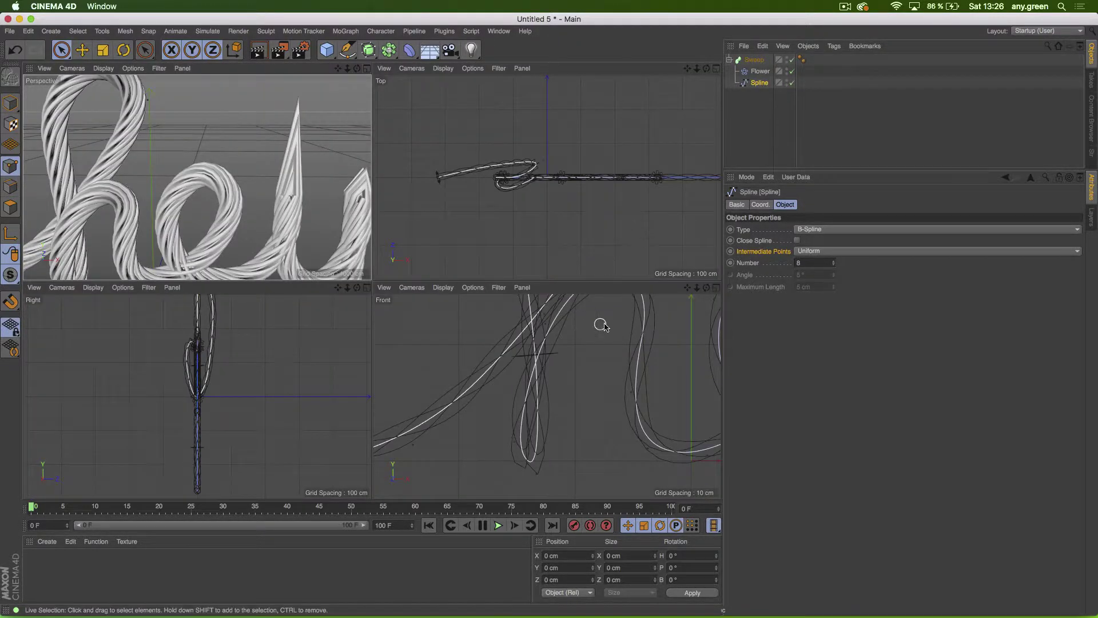
scroll(600, 320, up, 5)
alt+middle_drag(565, 366, 366, 369)
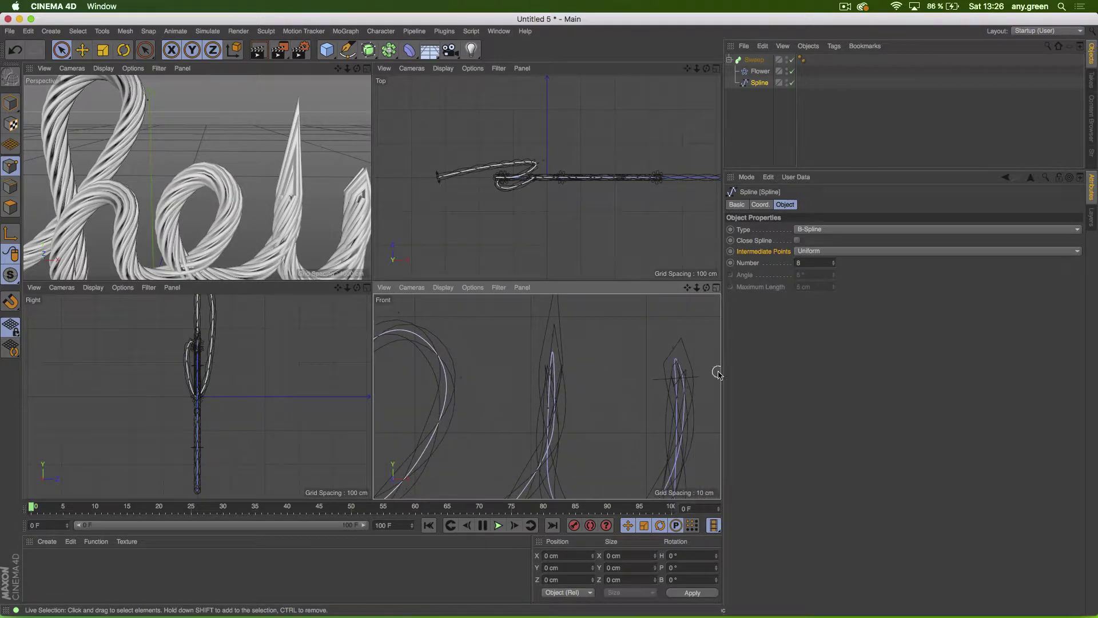
scroll(703, 375, down, 1)
scroll(703, 374, up, 5)
alt+middle_drag(605, 387, 663, 368)
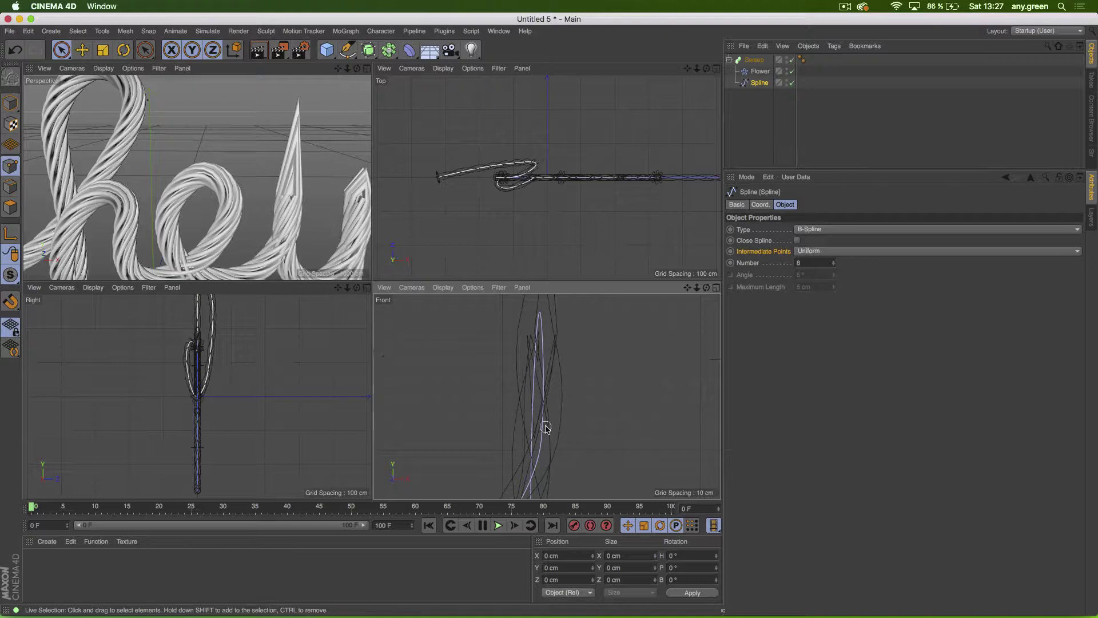
click(532, 408)
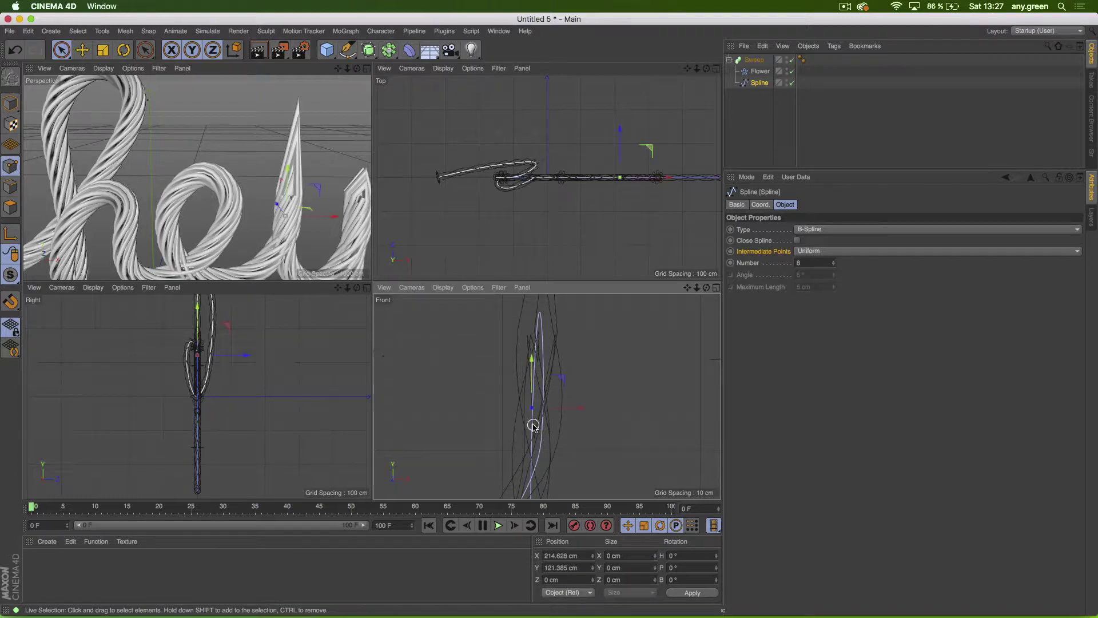
scroll(273, 225, up, 3)
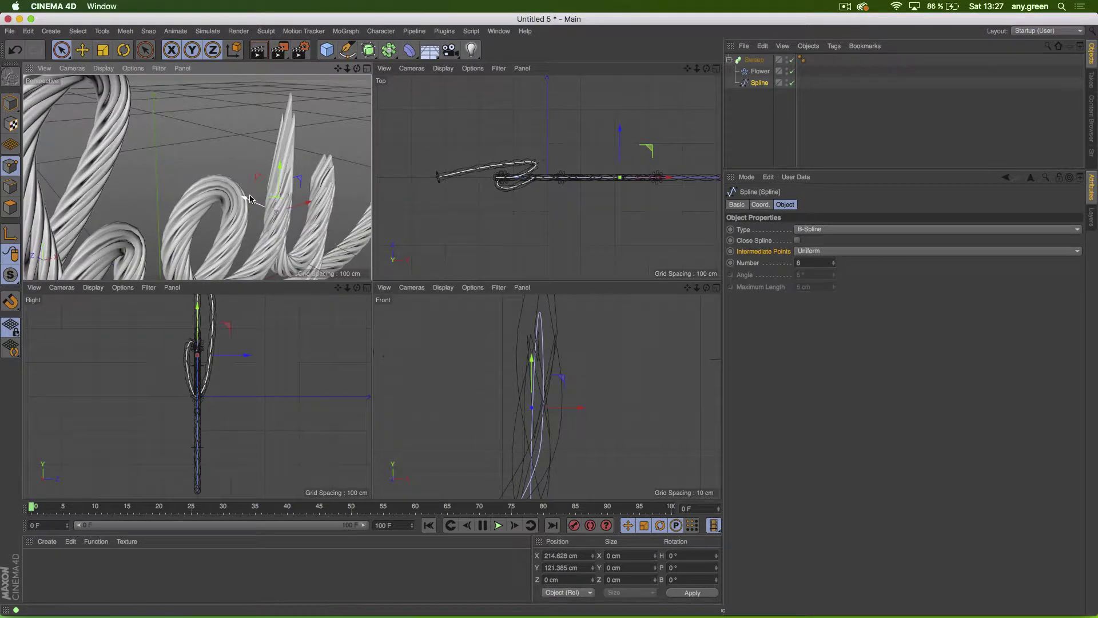
drag(250, 199, 238, 199)
key(ctrl+z)
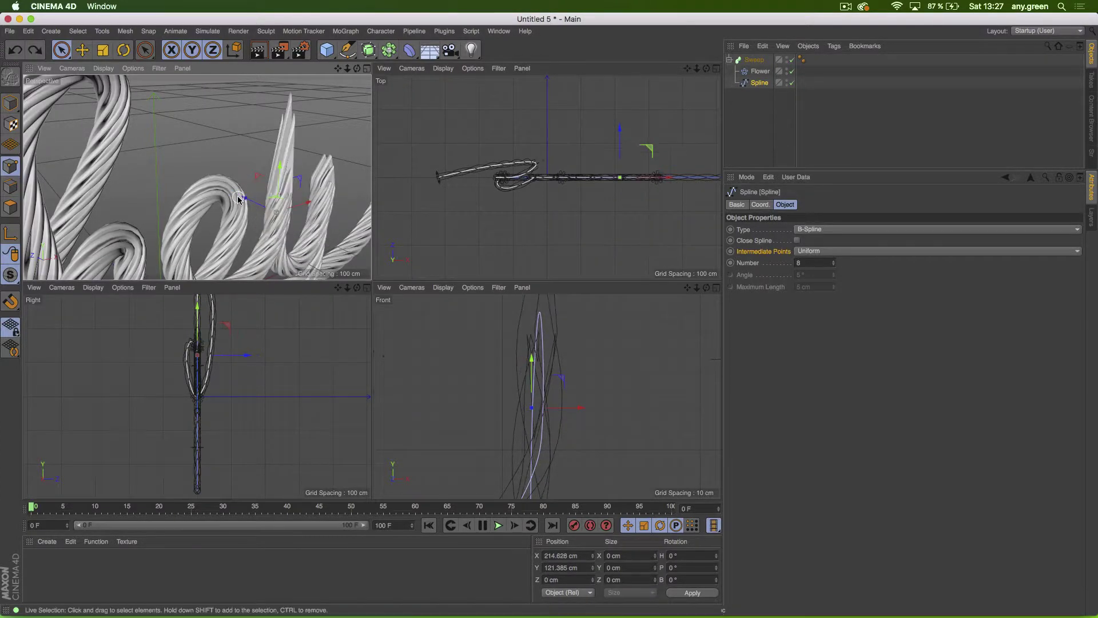
scroll(297, 172, up, 3)
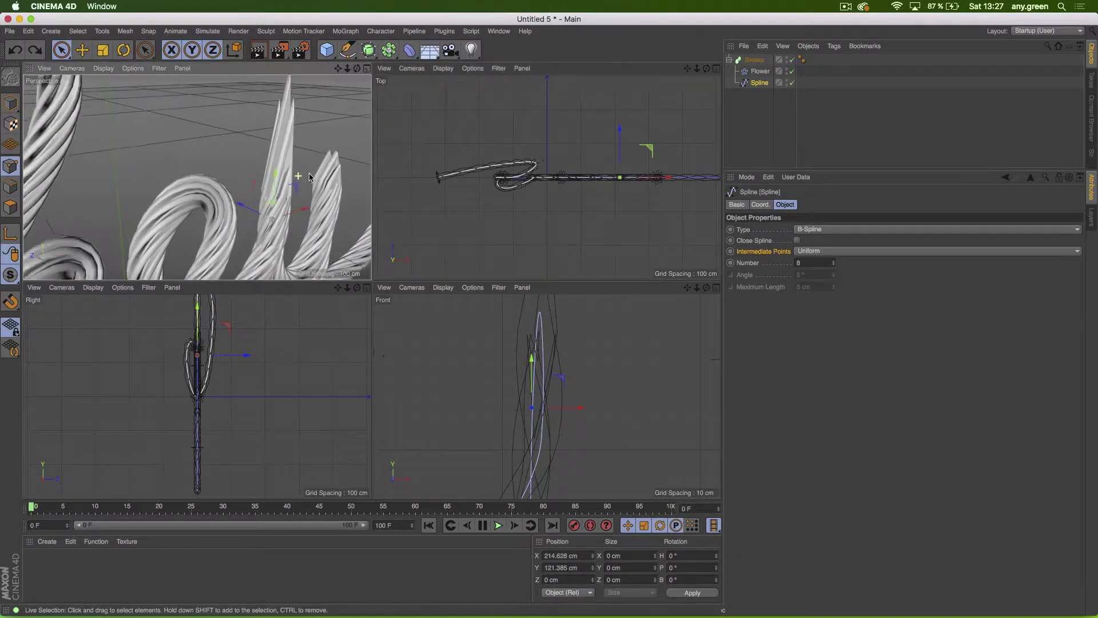
drag(246, 212, 271, 235)
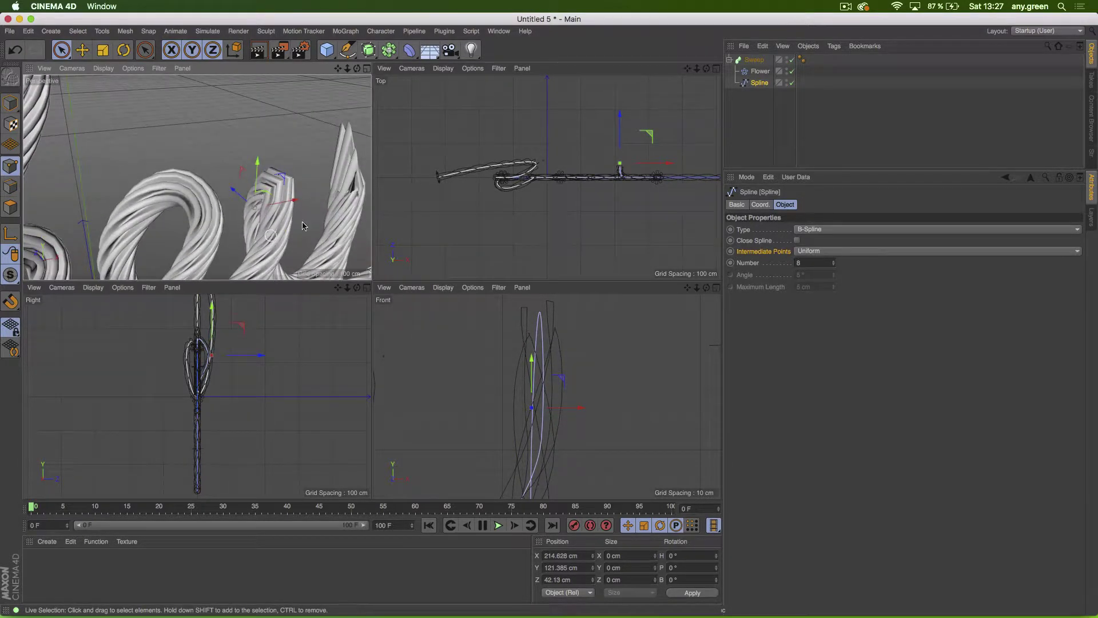
Step: Push the spline point near the tip of the "y"'s second upstroke back to about Z 35 cm and frame the whole "hey" in Perspective
alt+middle_drag(645, 379, 553, 361)
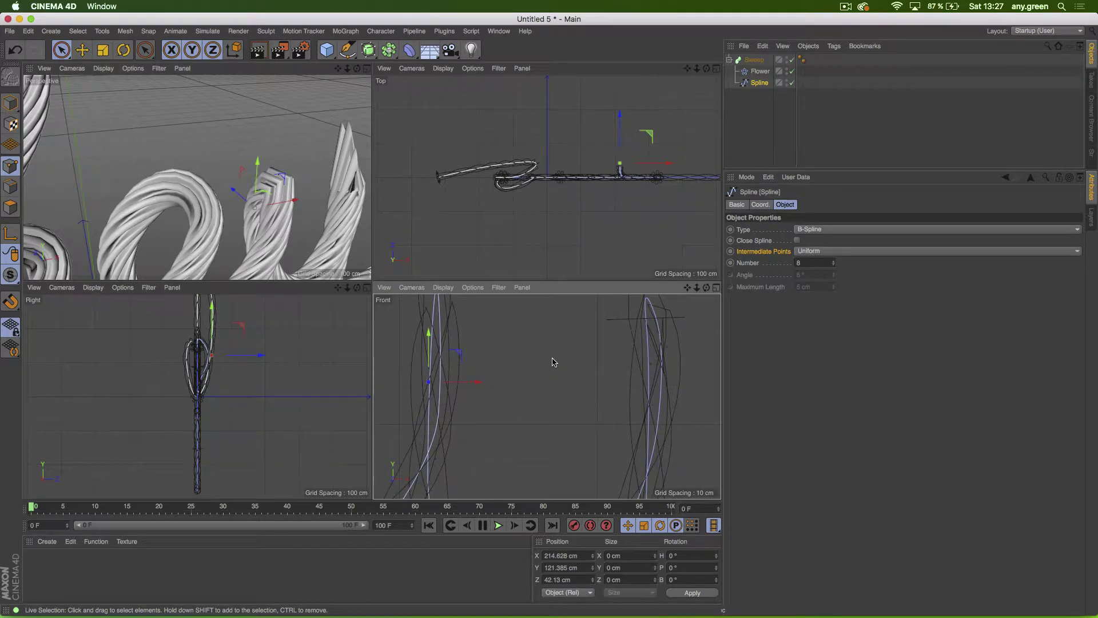
click(650, 364)
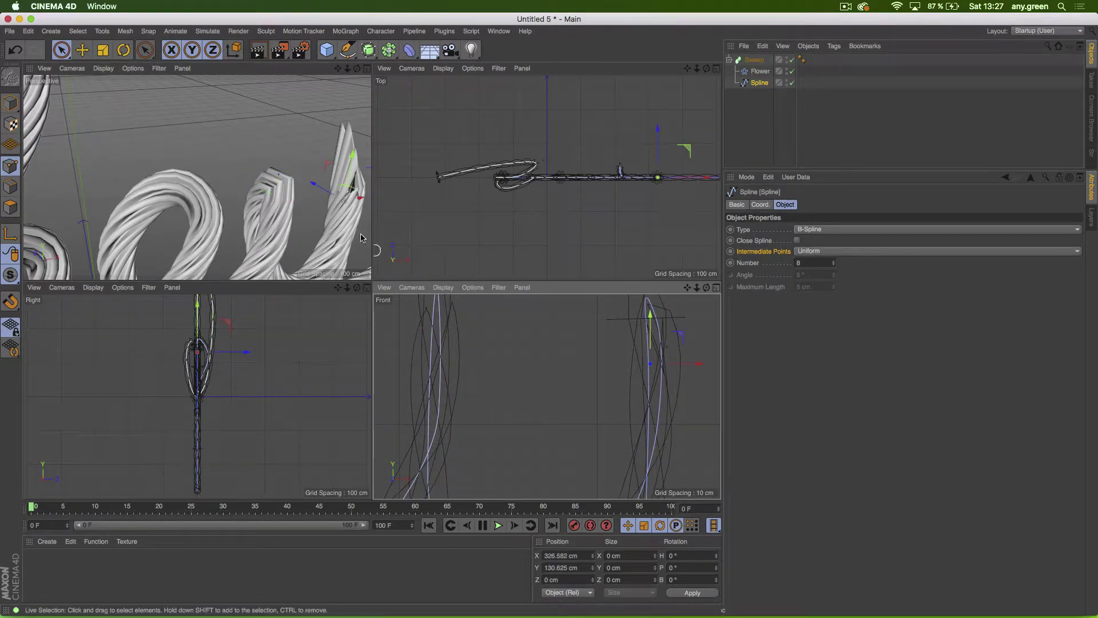
drag(314, 184, 292, 178)
alt+drag(298, 264, 288, 220)
scroll(288, 219, down, 6)
alt+drag(214, 241, 231, 244)
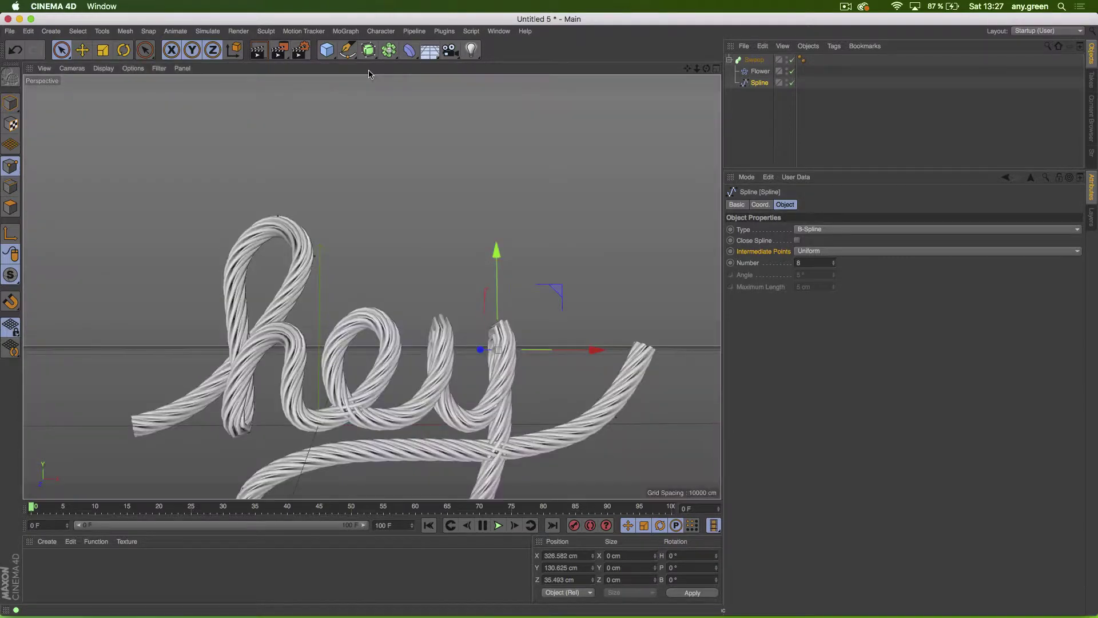
click(367, 68)
alt+drag(345, 382, 344, 308)
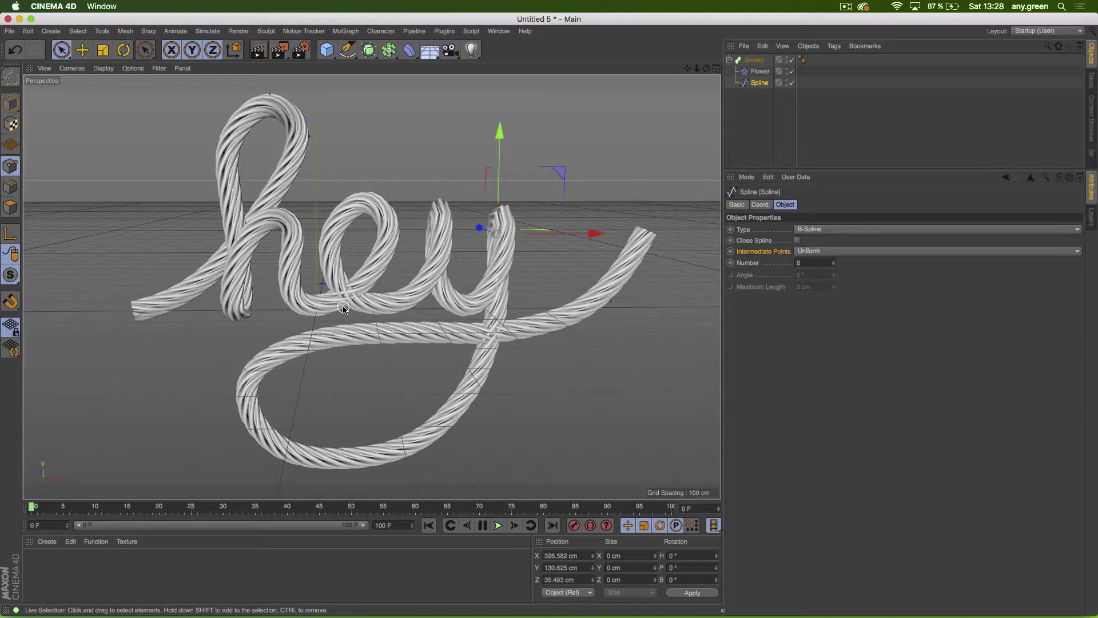
click(848, 7)
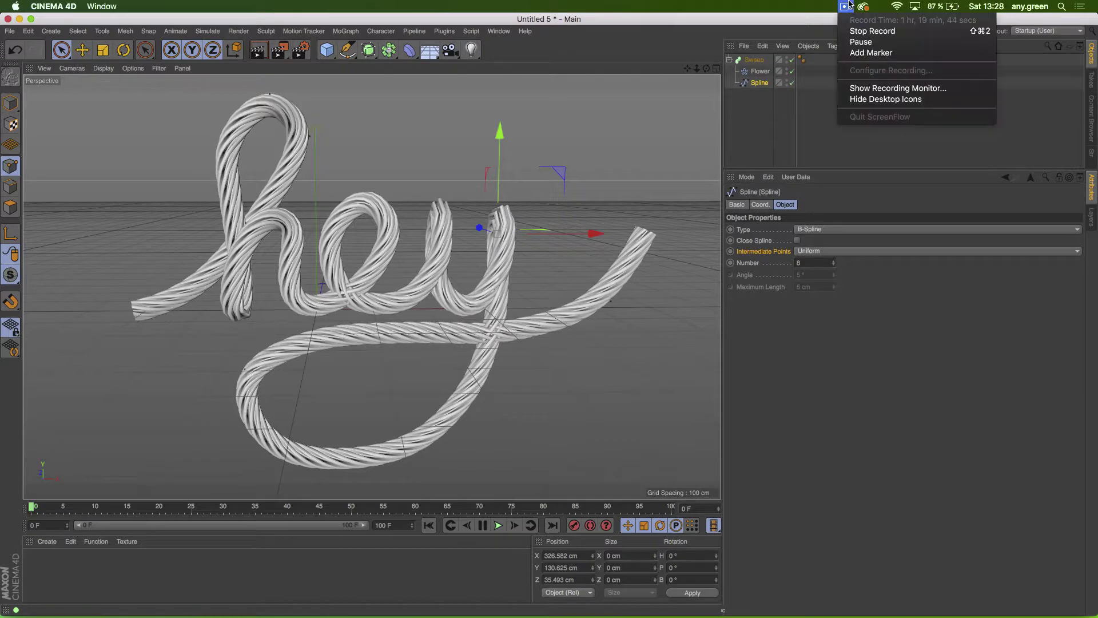
click(861, 42)
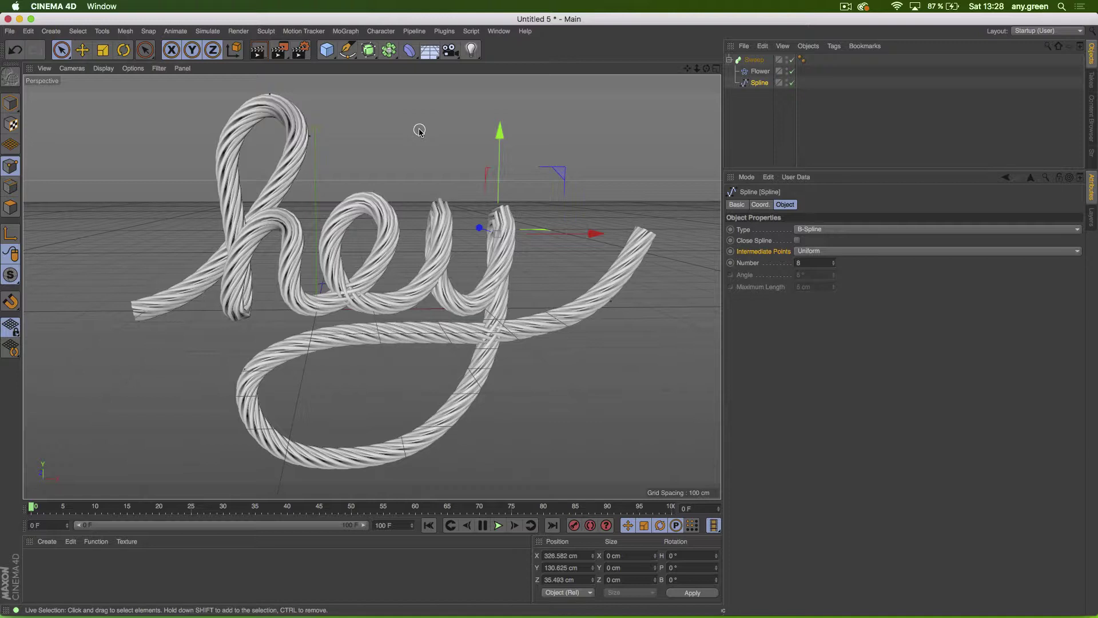
Step: Add a Bezier generator object to the scene and delete the rope Sweep with its Flower and Spline
click(368, 48)
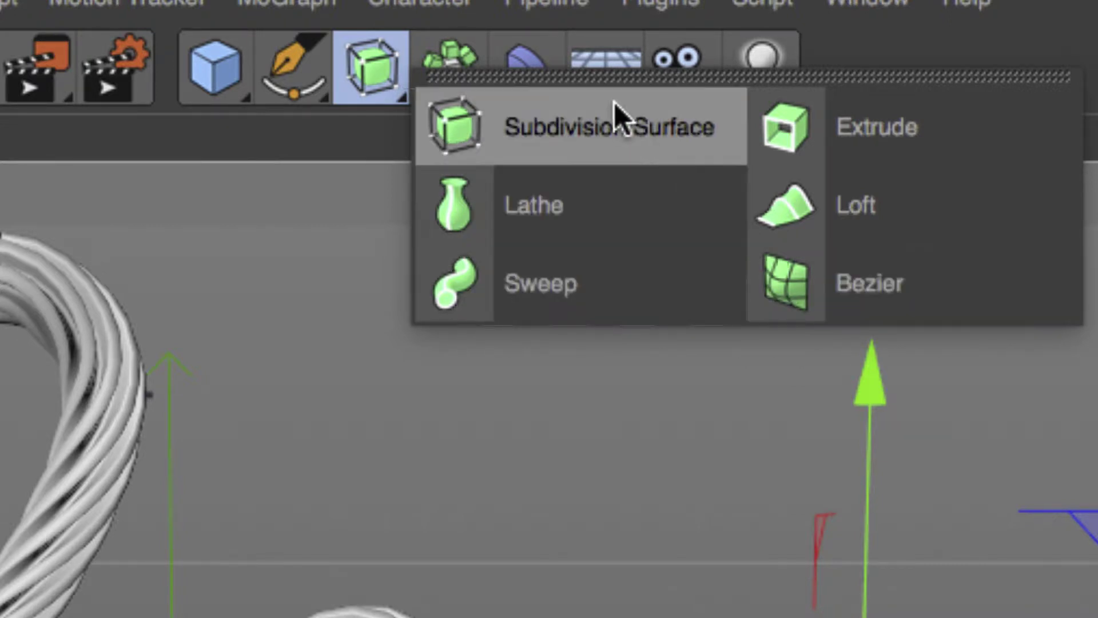
click(953, 250)
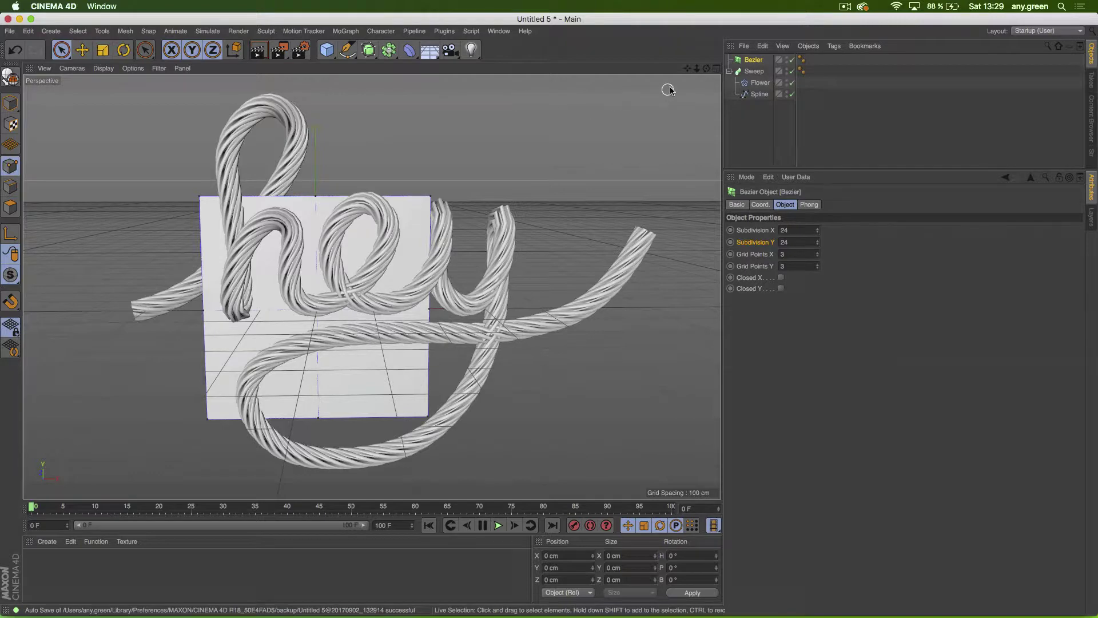
click(753, 71)
key(Delete)
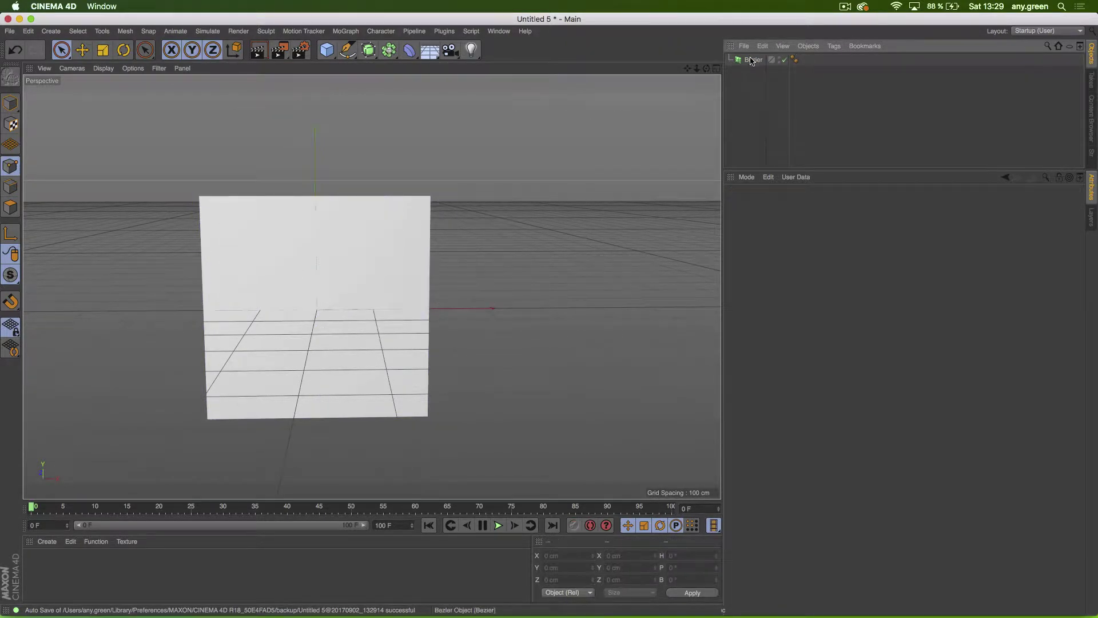
Step: Set the Bezier object's grid points to 5 in X and 5 in Y
click(751, 60)
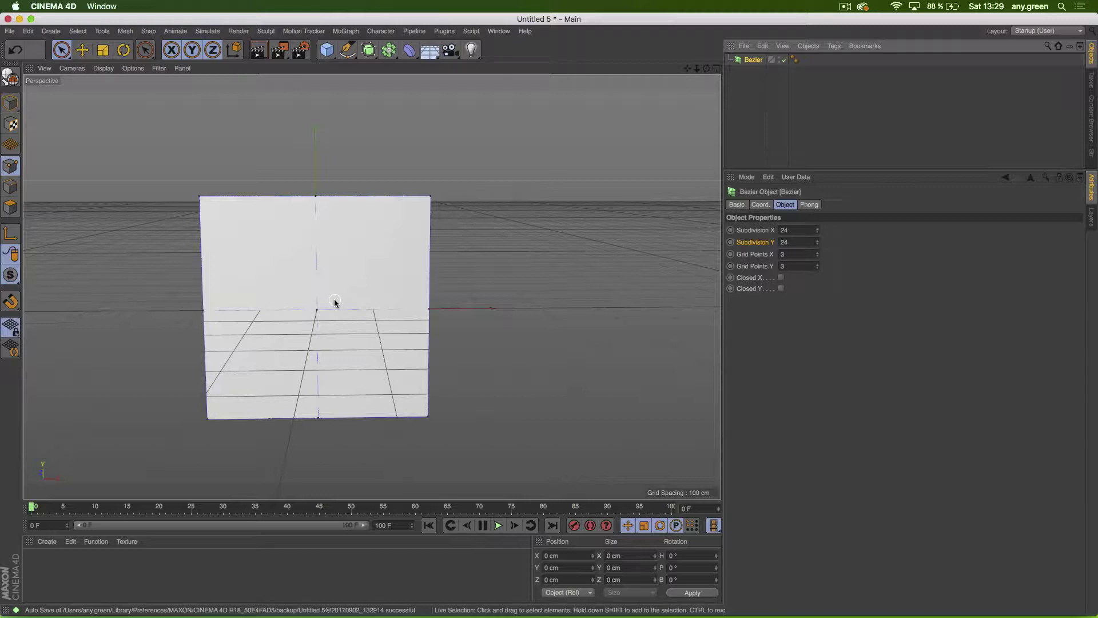
click(817, 253)
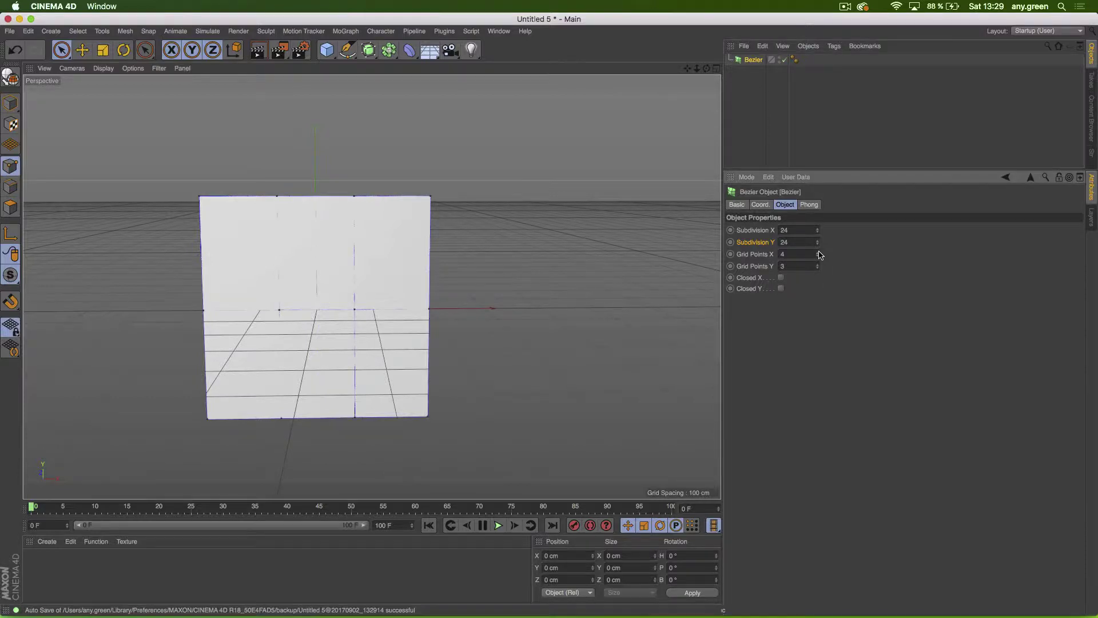
click(817, 253)
click(818, 265)
click(818, 265)
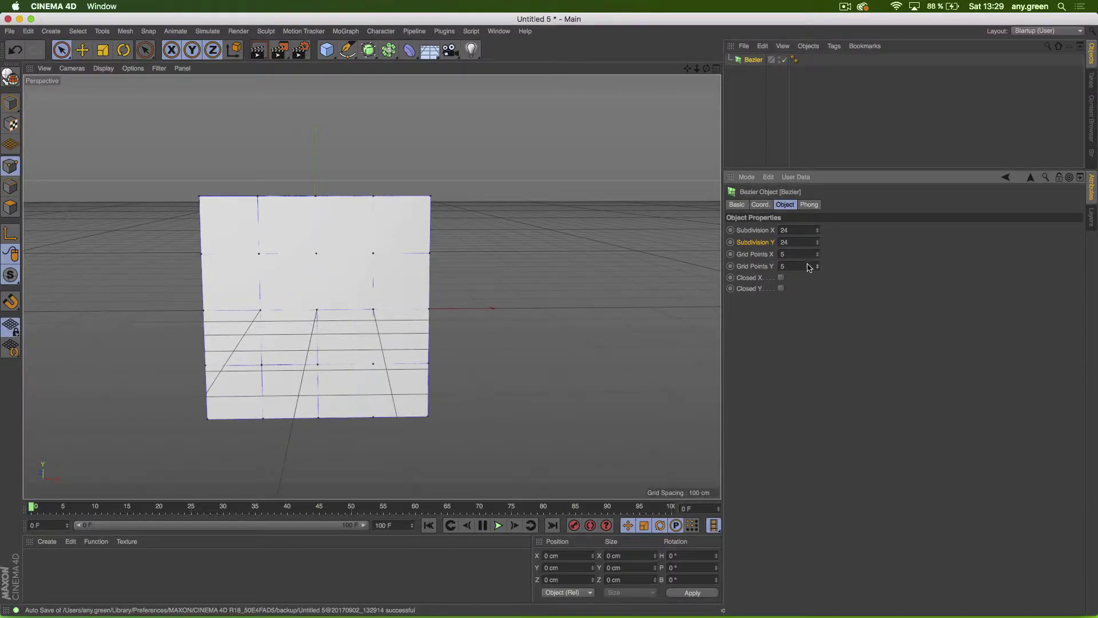
Step: Pull the Bezier surface's centre grid point forward in depth to about Z -364 cm
click(315, 310)
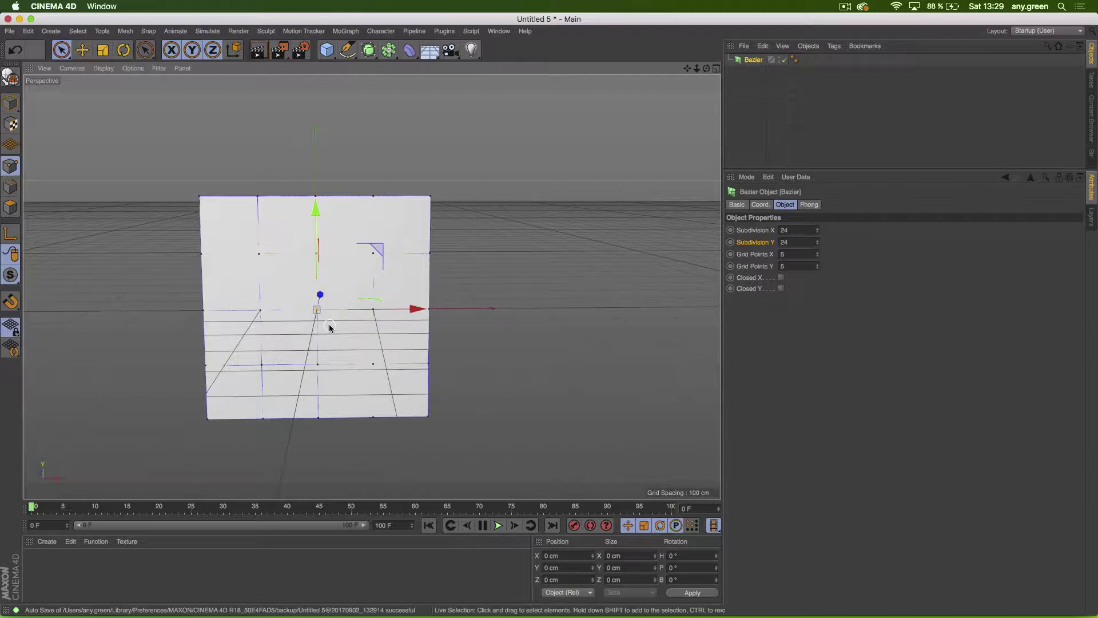
alt+drag(329, 325, 229, 329)
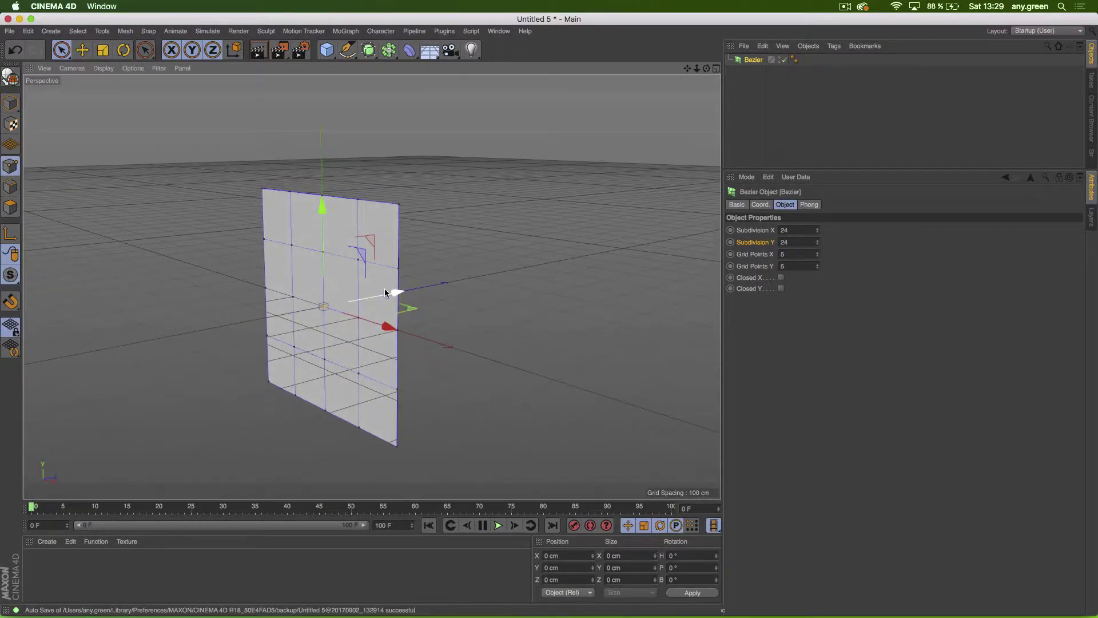
drag(385, 293, 393, 265)
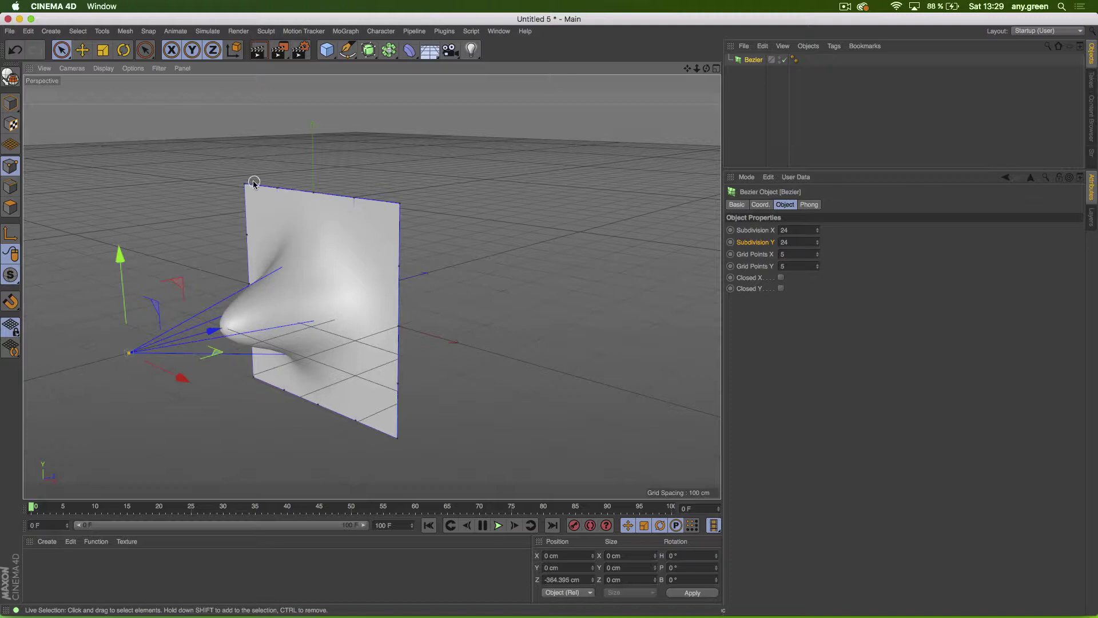
Step: Bend the Bezier surface's top row of grid points back to about Z 108 cm and lower it to about Y 158 cm
drag(246, 181, 405, 209)
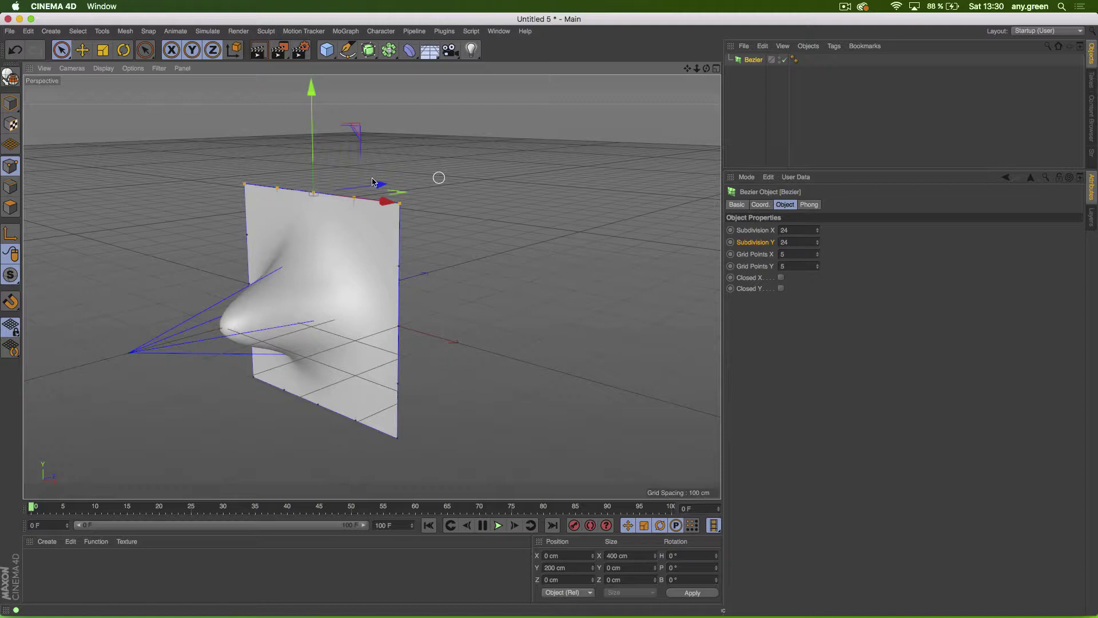
drag(372, 182, 456, 158)
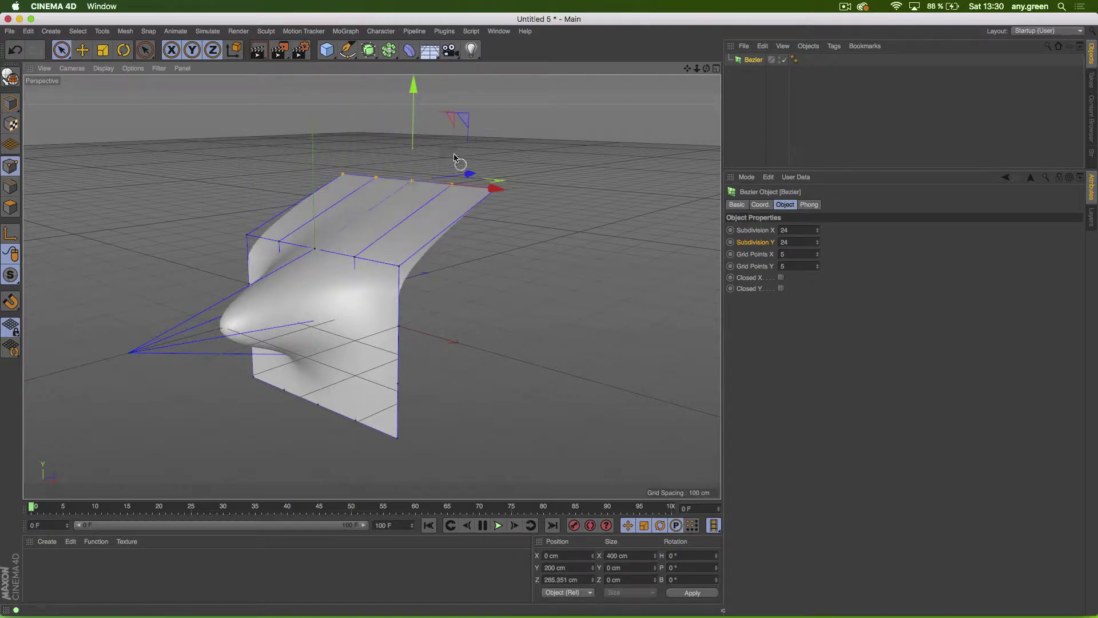
mouse_move(412, 123)
mouse_down()
mouse_move(415, 172)
mouse_move(417, 134)
mouse_up()
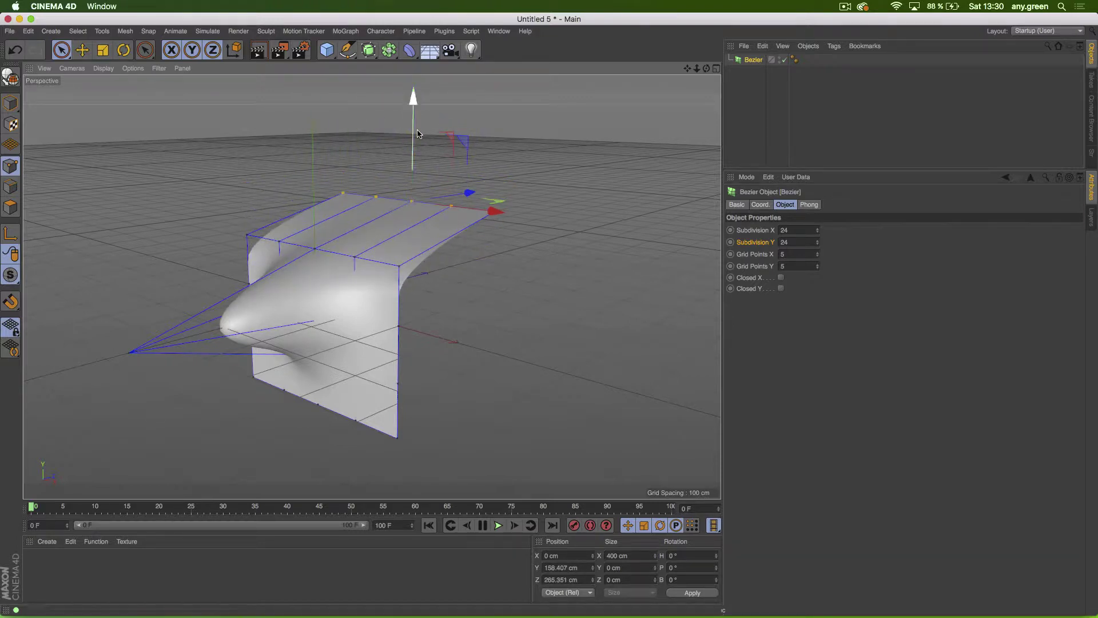
drag(467, 193, 421, 204)
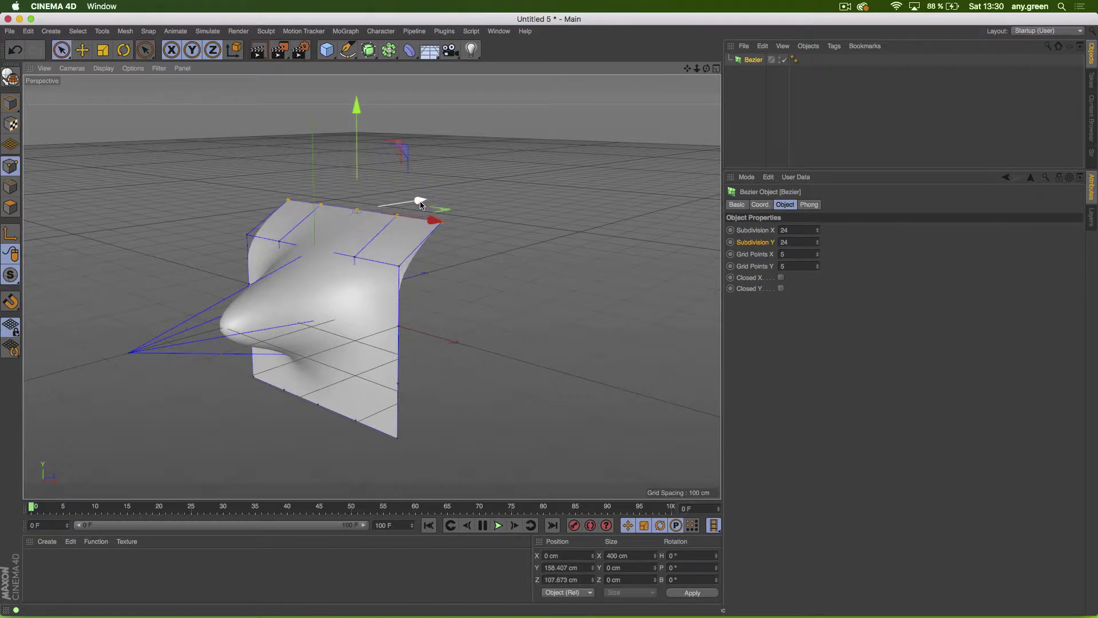
click(498, 31)
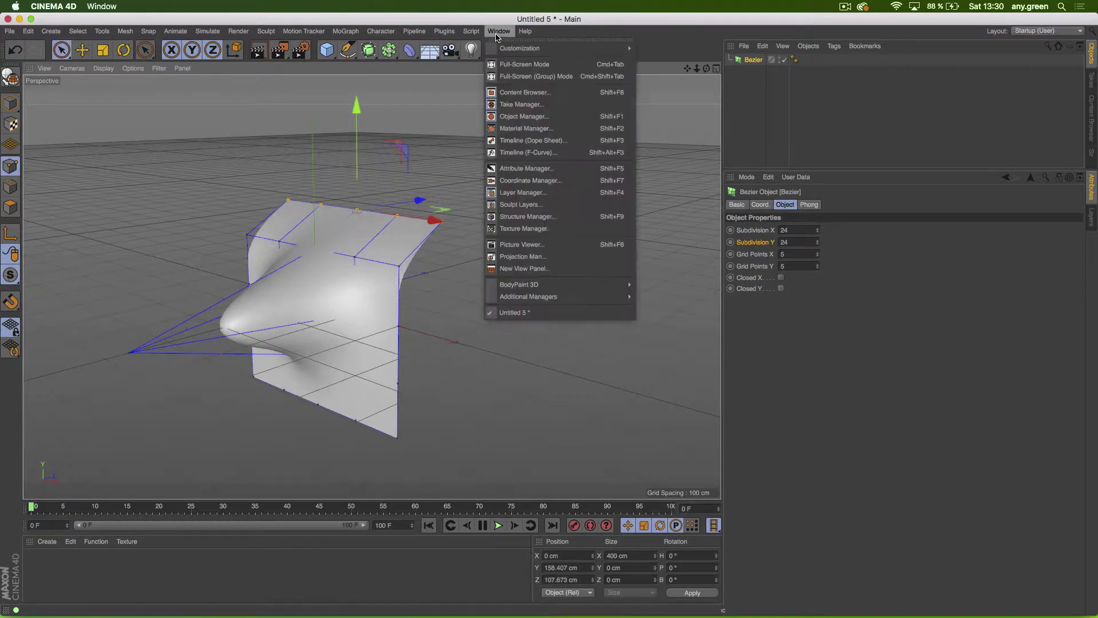
click(523, 92)
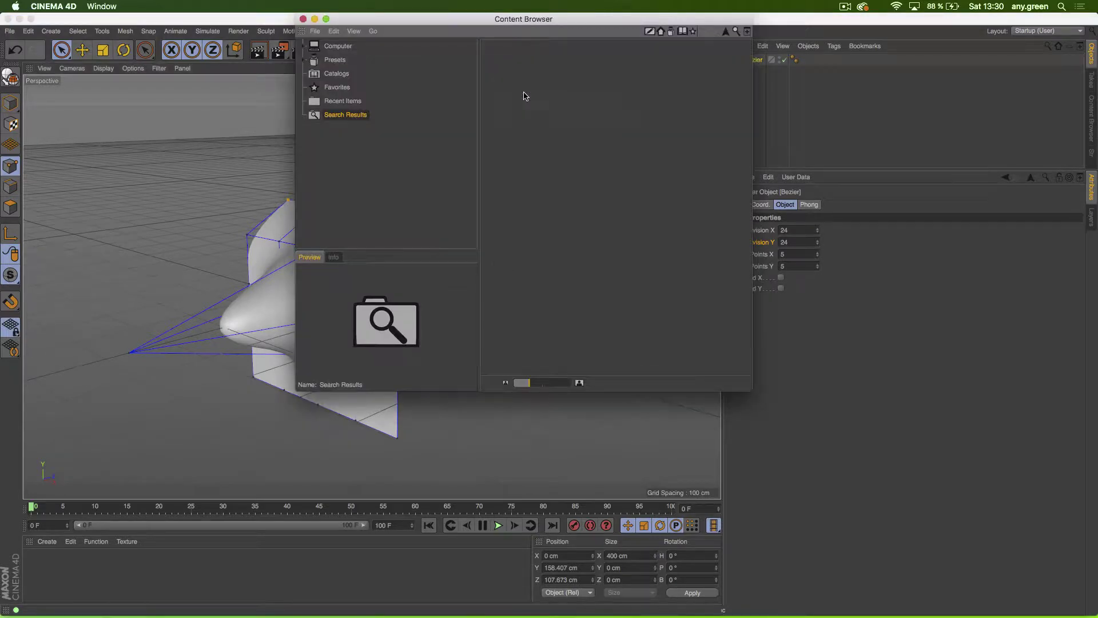
click(303, 19)
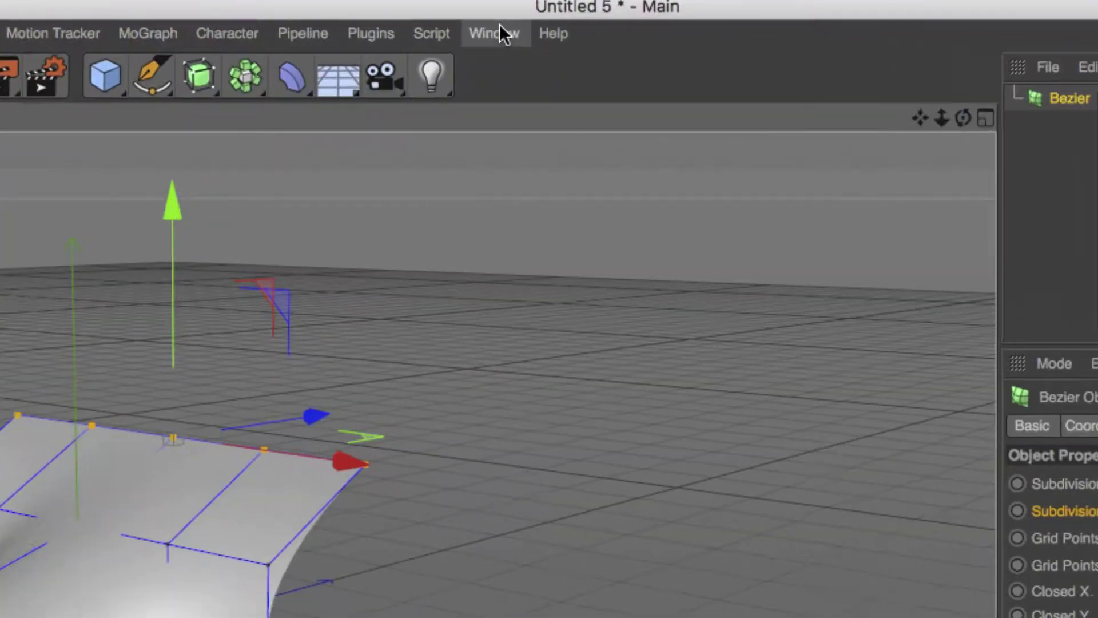
click(498, 31)
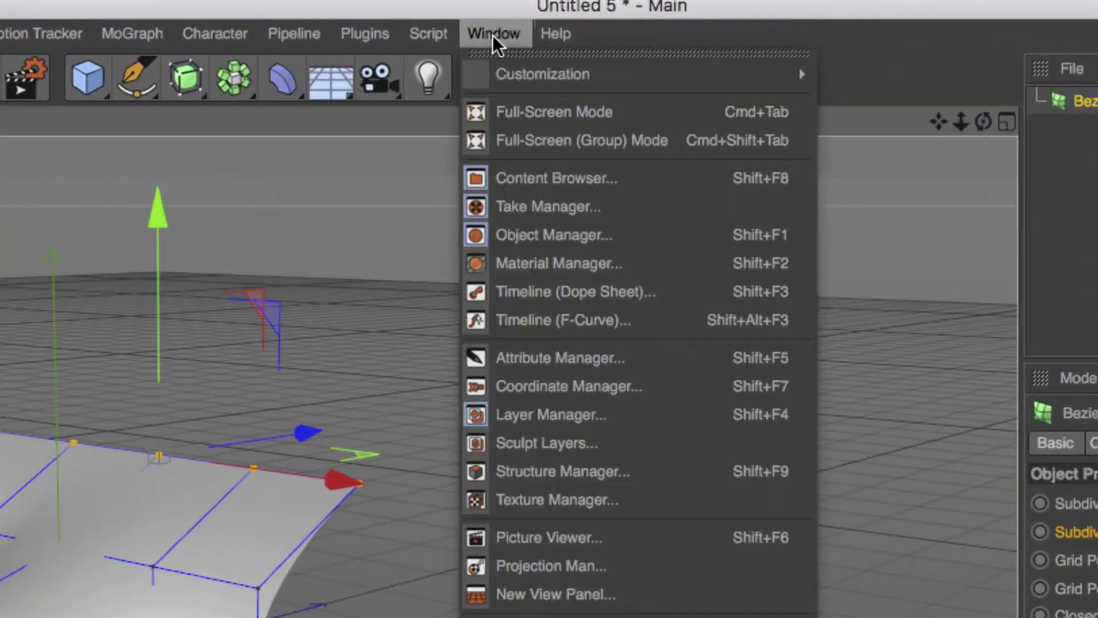
click(540, 180)
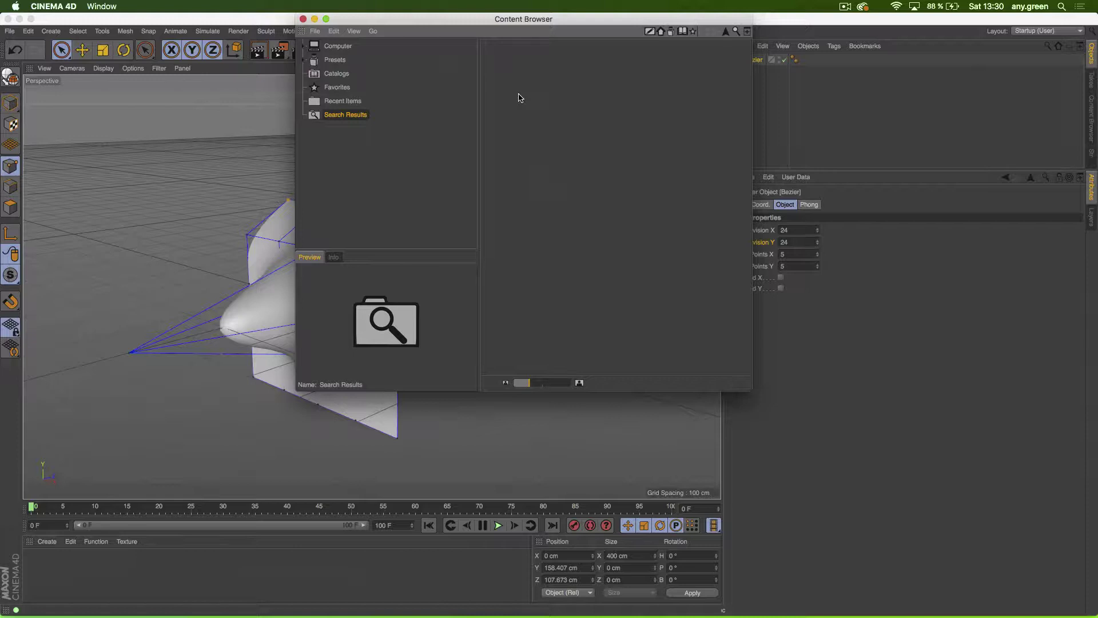
click(304, 19)
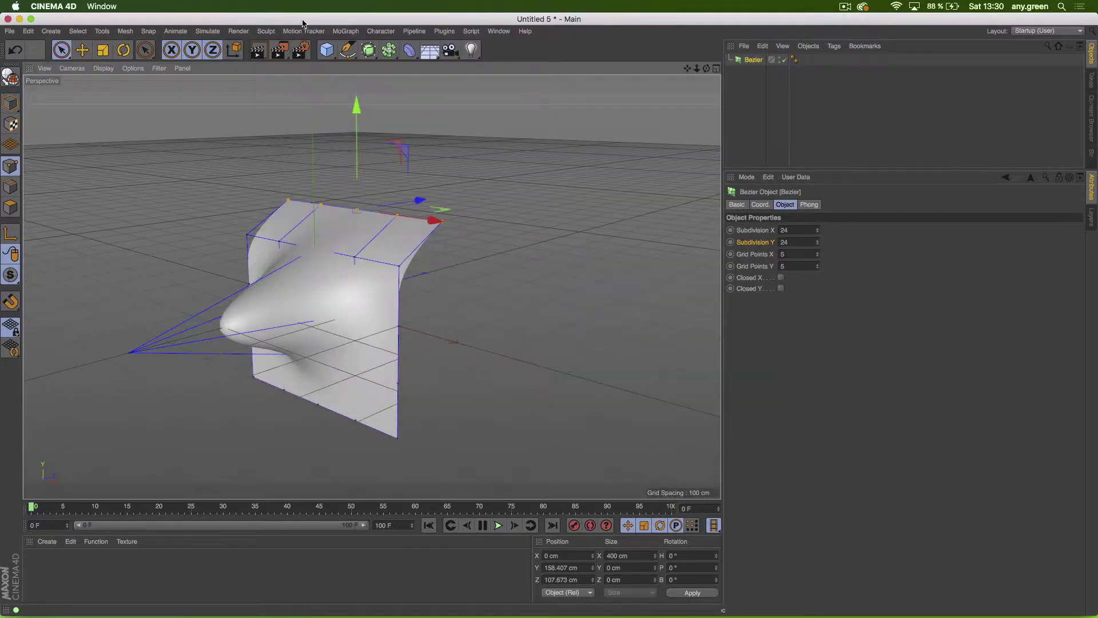
Step: Open the Content Browser and go to the Appliances folder in Presets, Visualize, 3D Objects
click(499, 31)
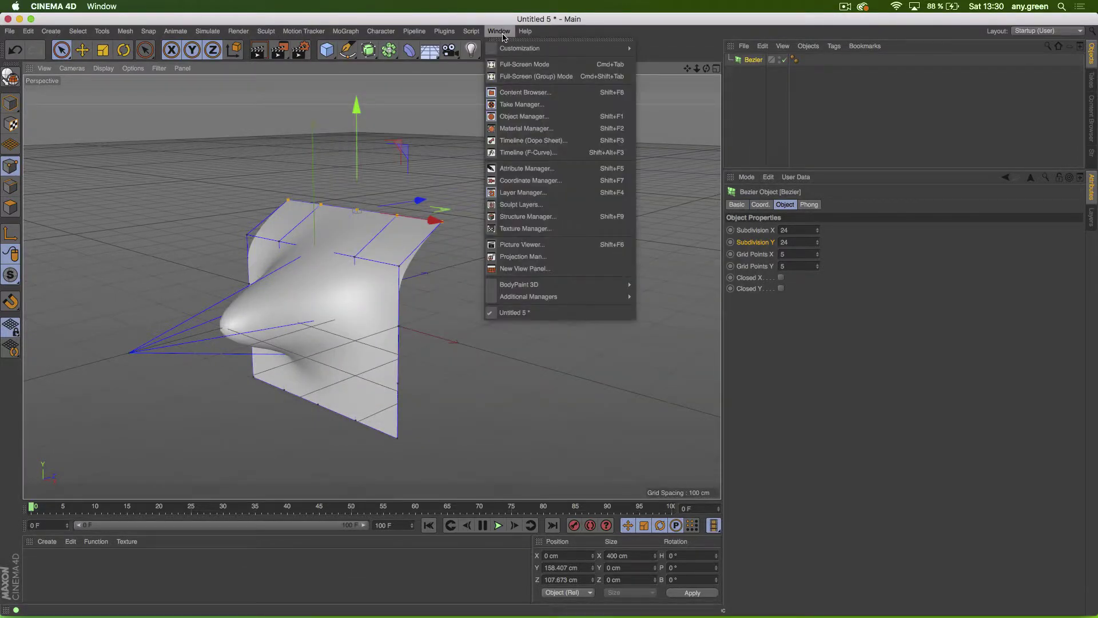
click(534, 94)
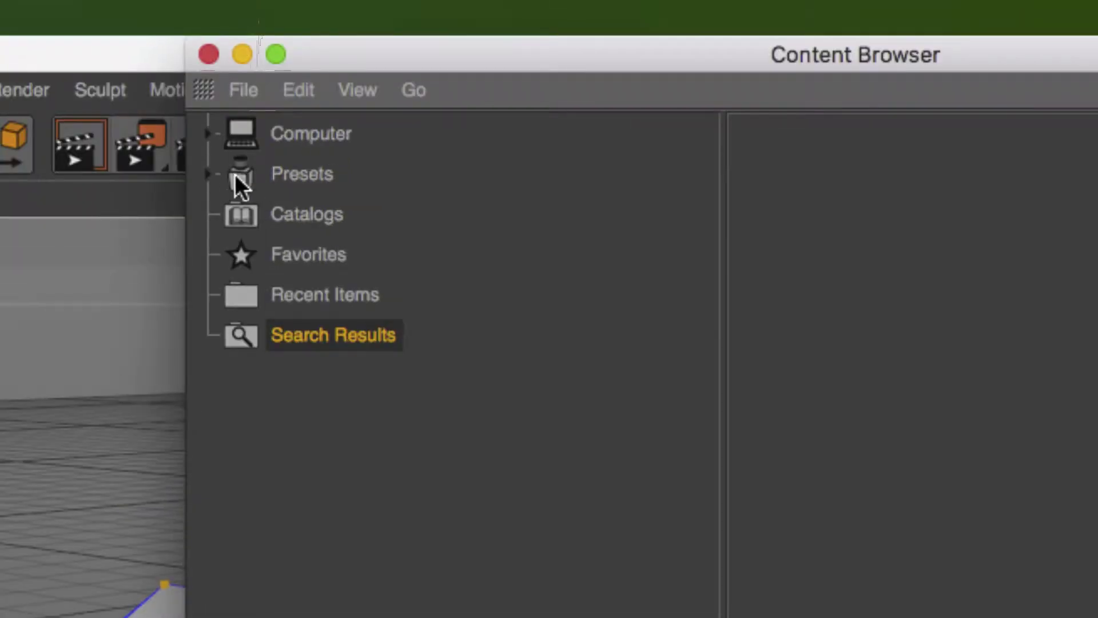
click(208, 175)
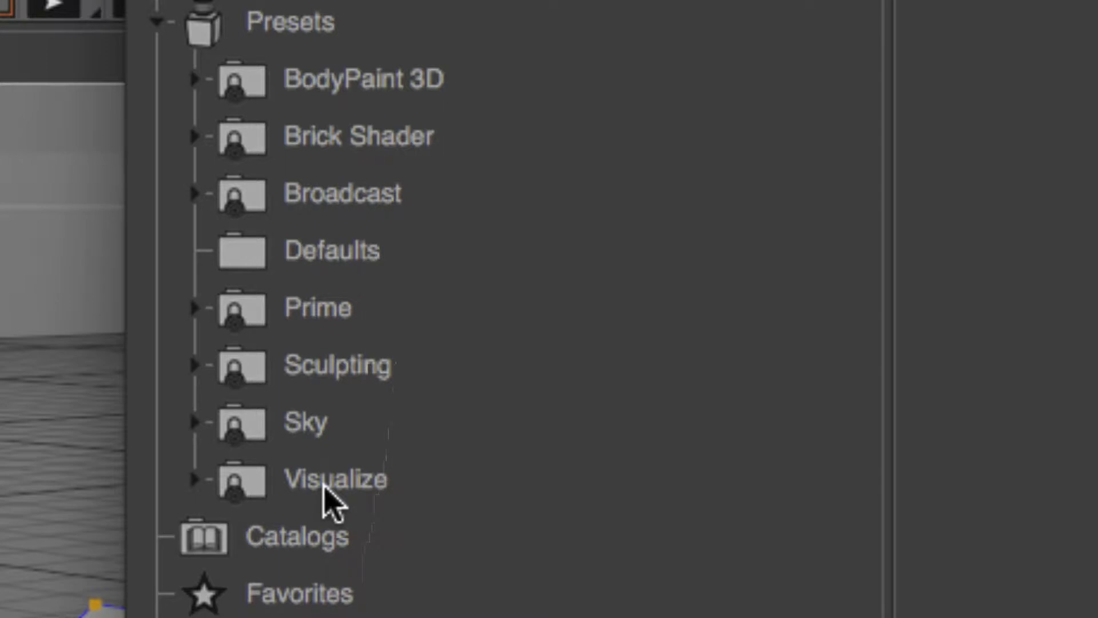
click(336, 493)
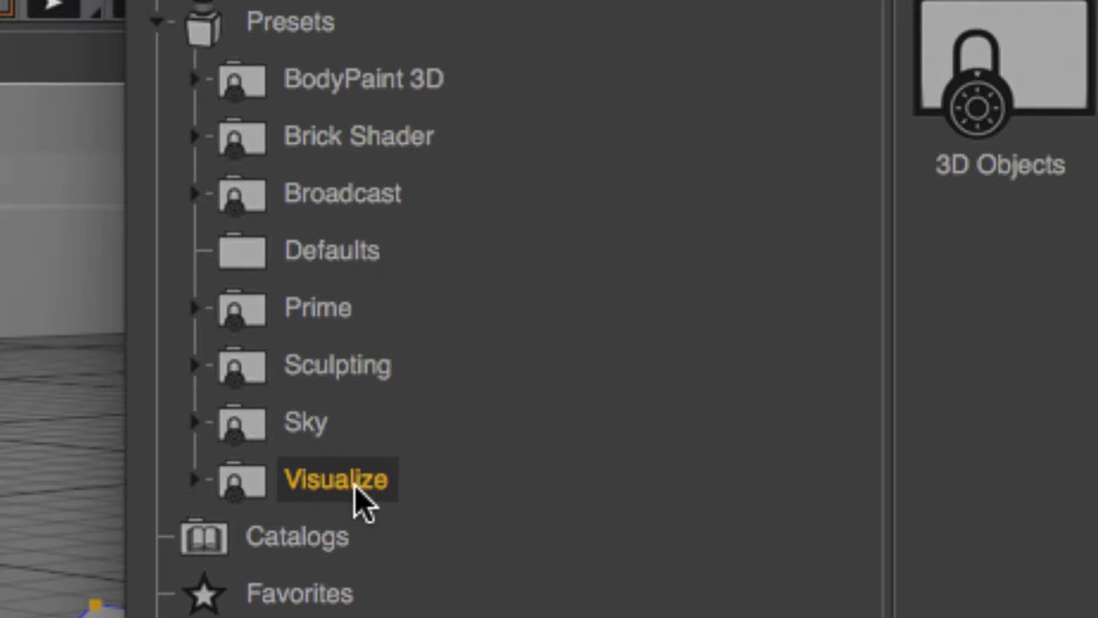
click(197, 480)
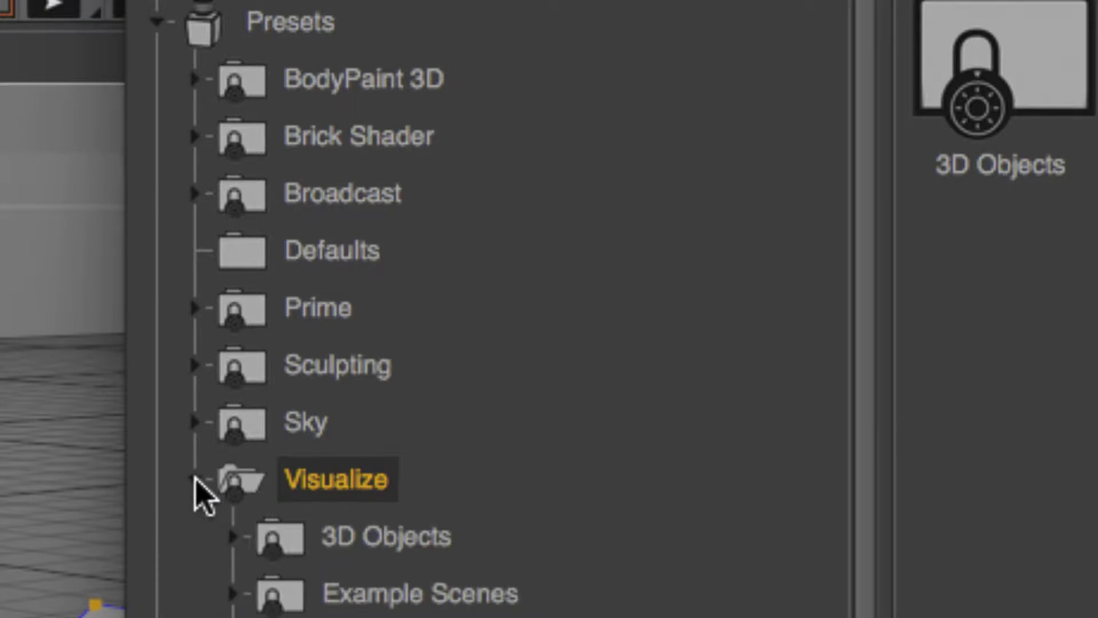
click(289, 243)
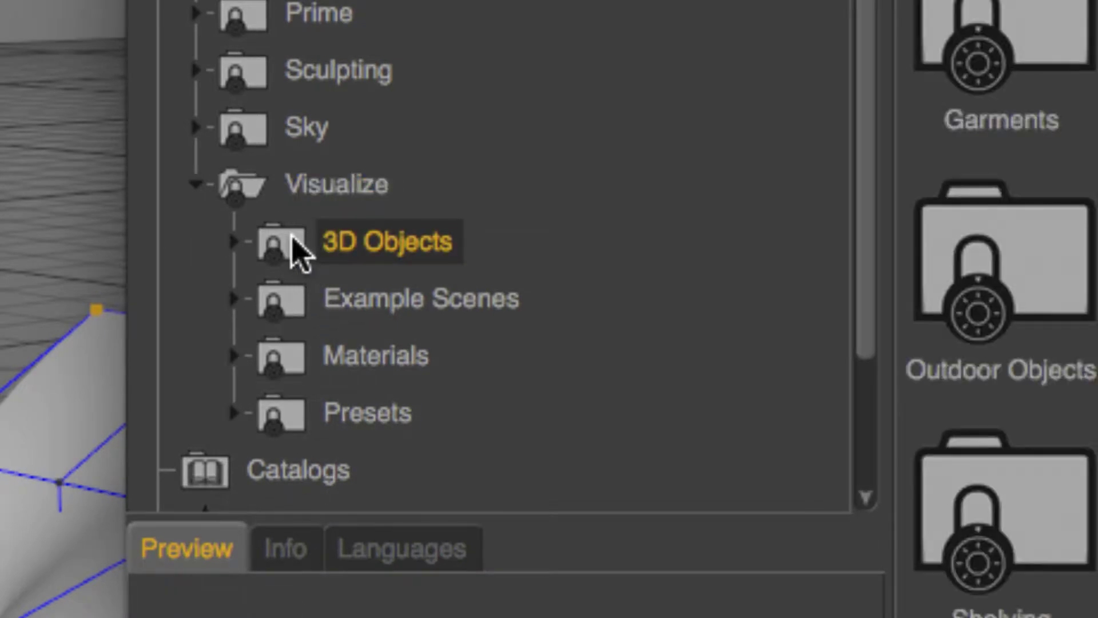
click(234, 240)
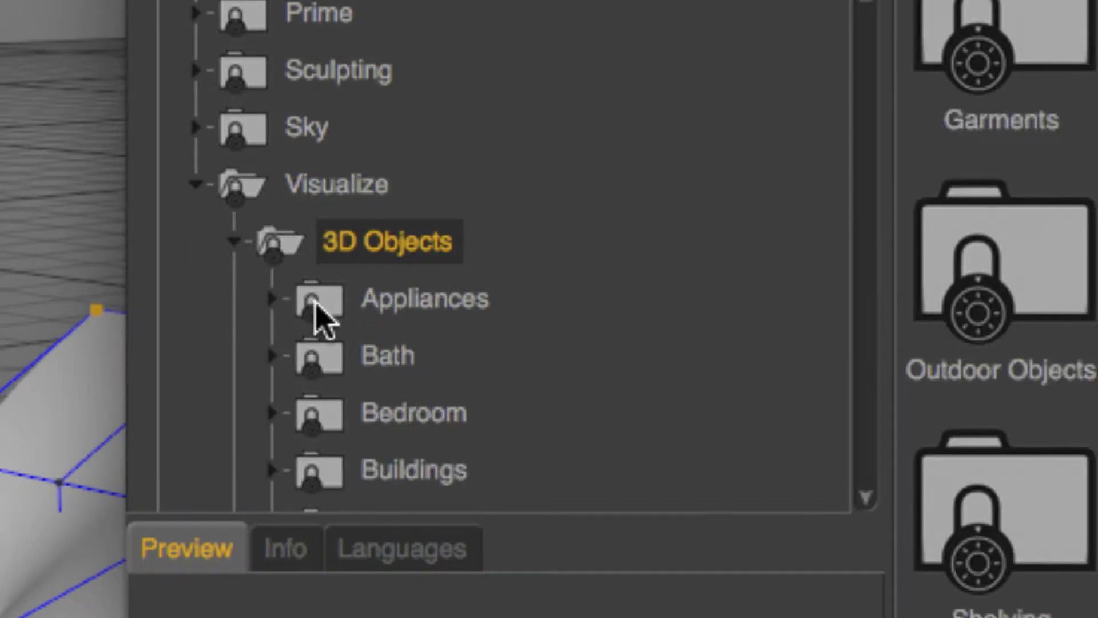
click(318, 302)
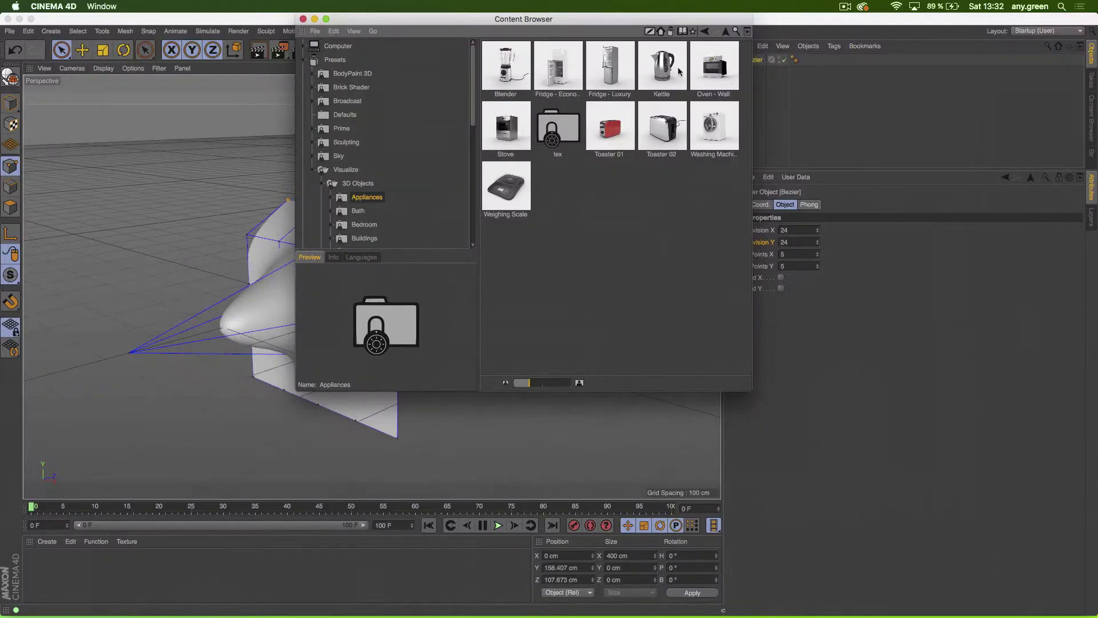
Step: Load the Kettle preset into the scene and put the Content Browser away
drag(629, 20, 523, 95)
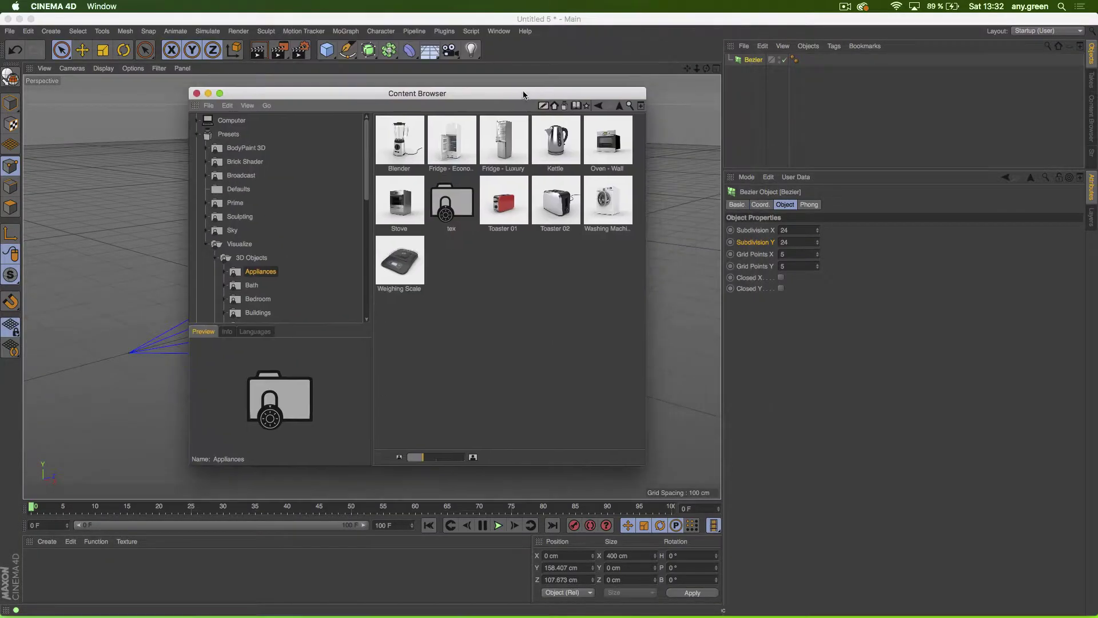
click(563, 137)
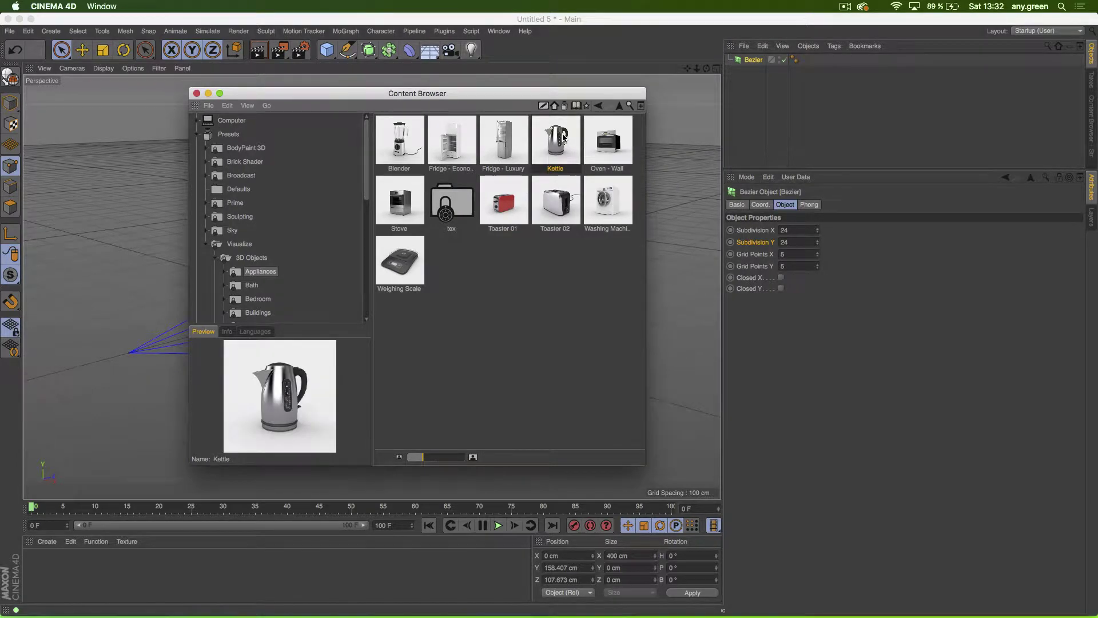
double_click(563, 138)
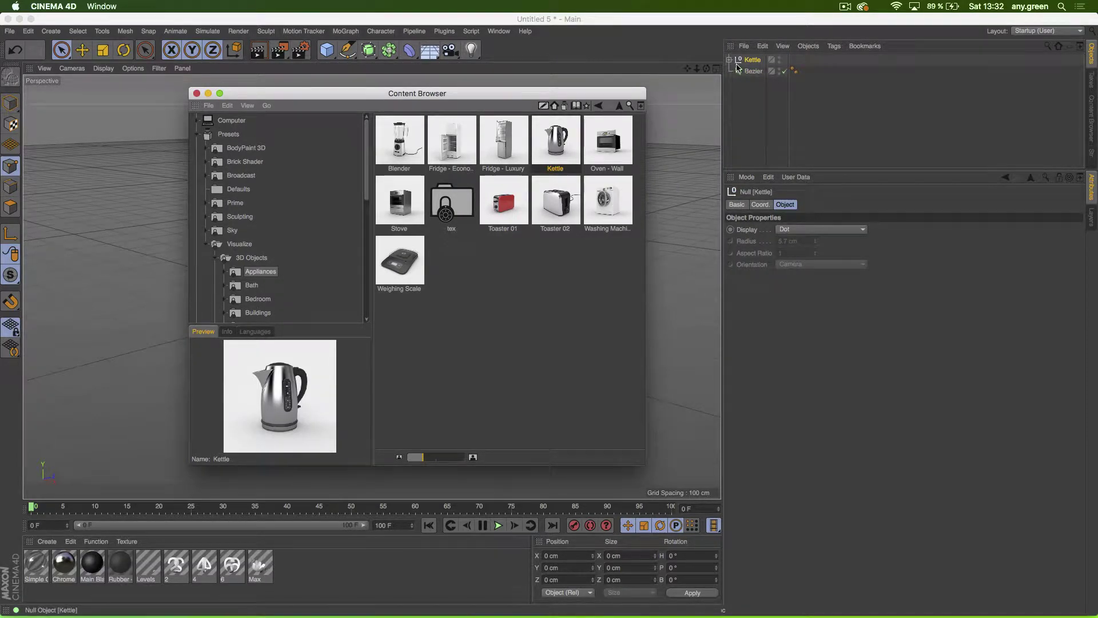
click(208, 93)
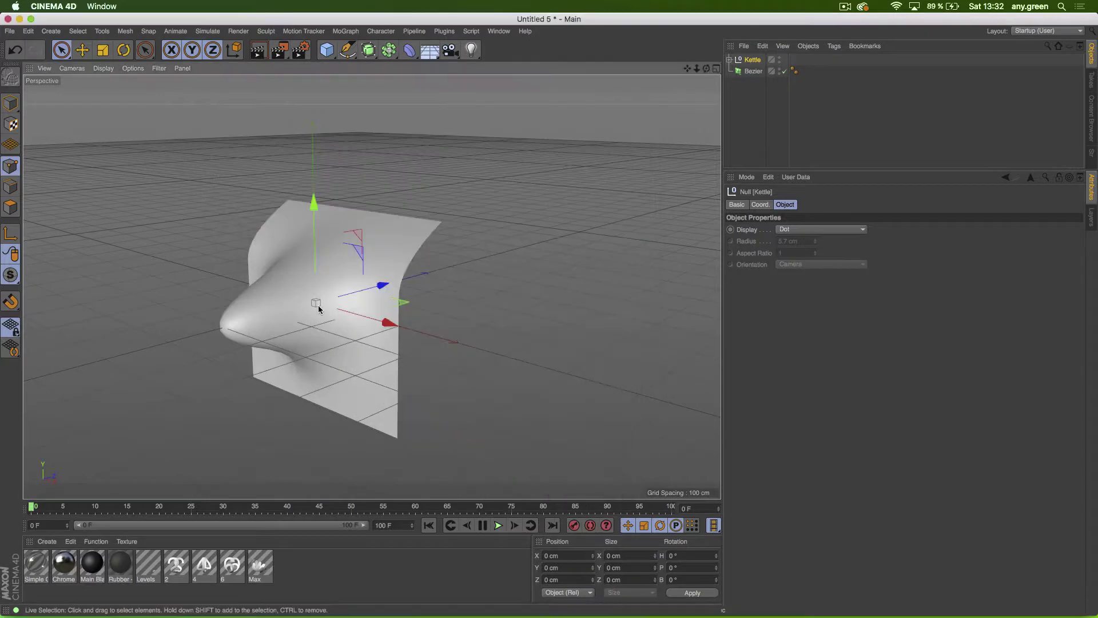
Step: Move the whole Bezier object clear of the kettle to about Z -308 cm and frame the kettle up close
click(753, 71)
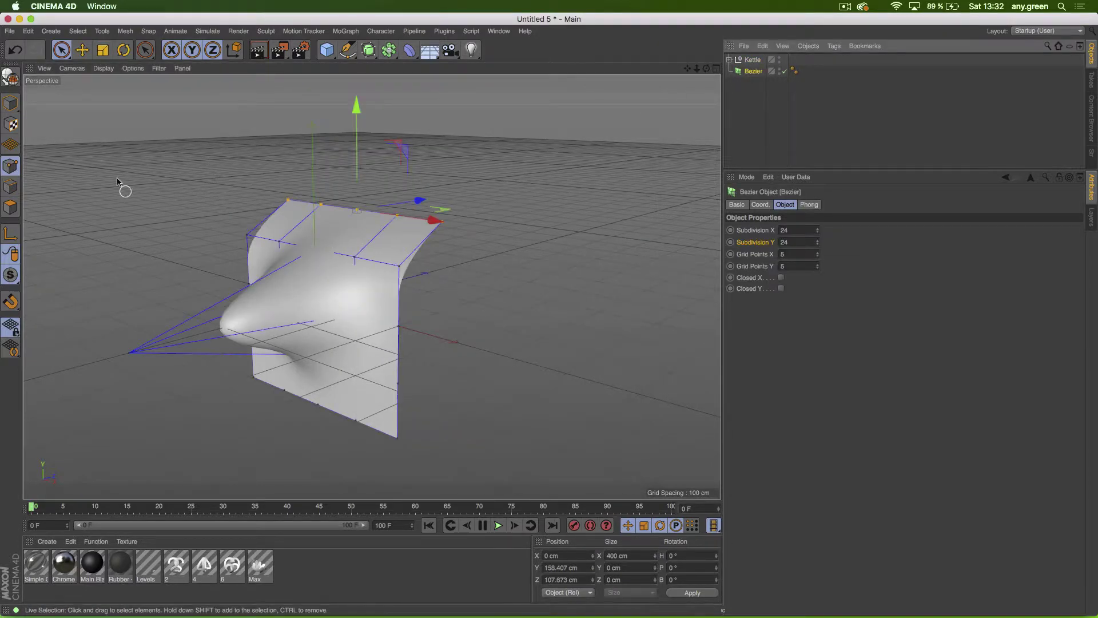
drag(372, 308, 224, 311)
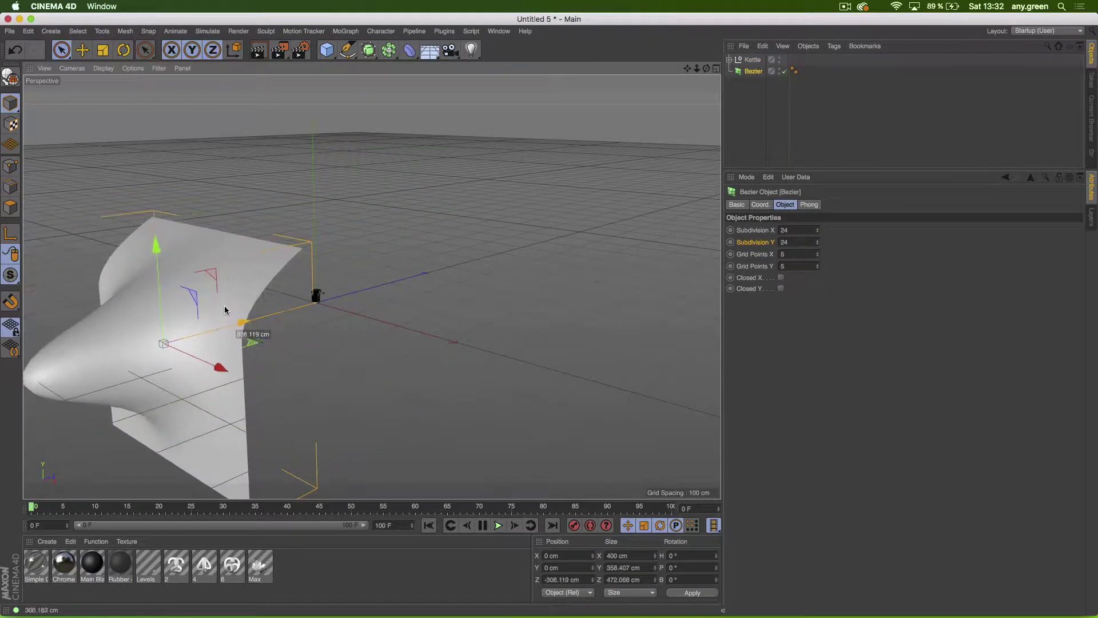
alt+right_drag(314, 294, 644, 277)
alt+middle_drag(372, 286, 342, 288)
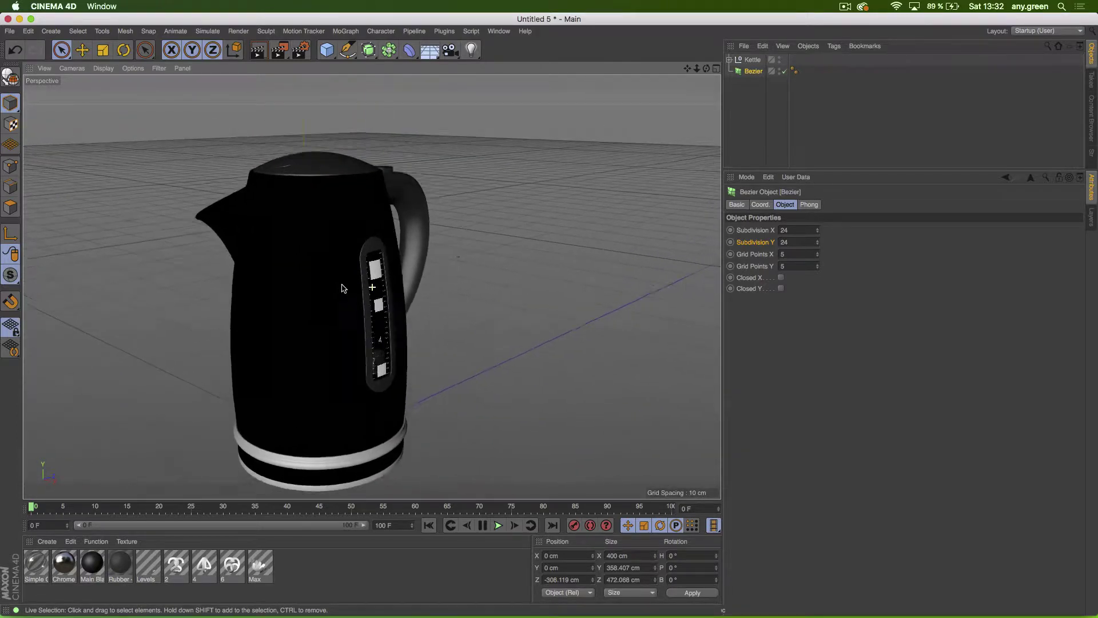
alt+drag(342, 287, 213, 314)
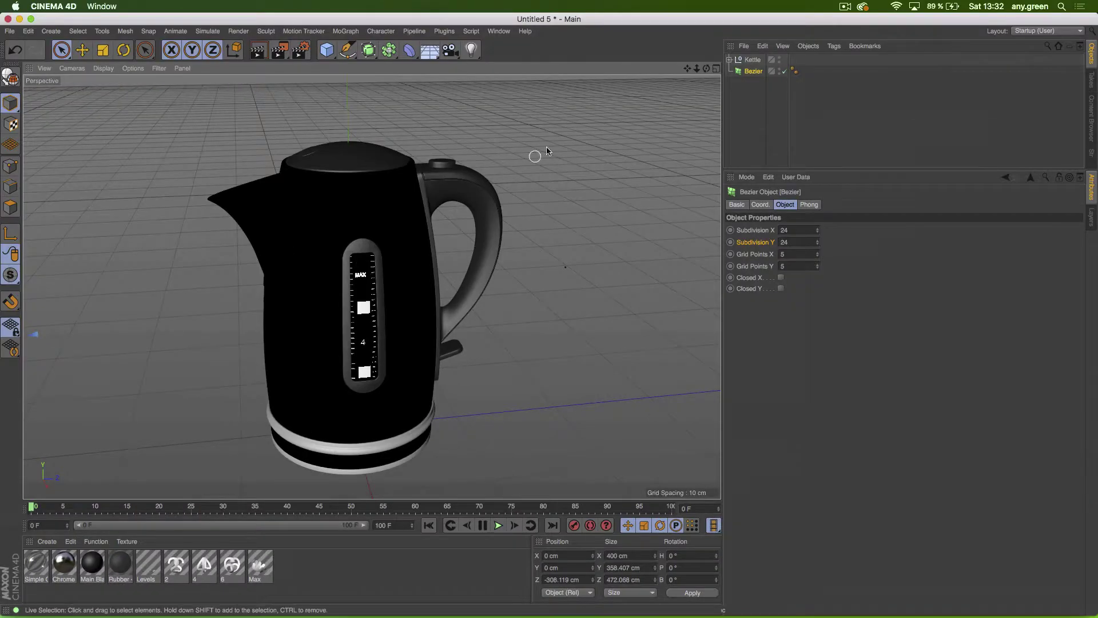
Step: Expand the Kettle hierarchy and its Main Body group, and try shifting the Inner Frame part along its X axis
click(729, 59)
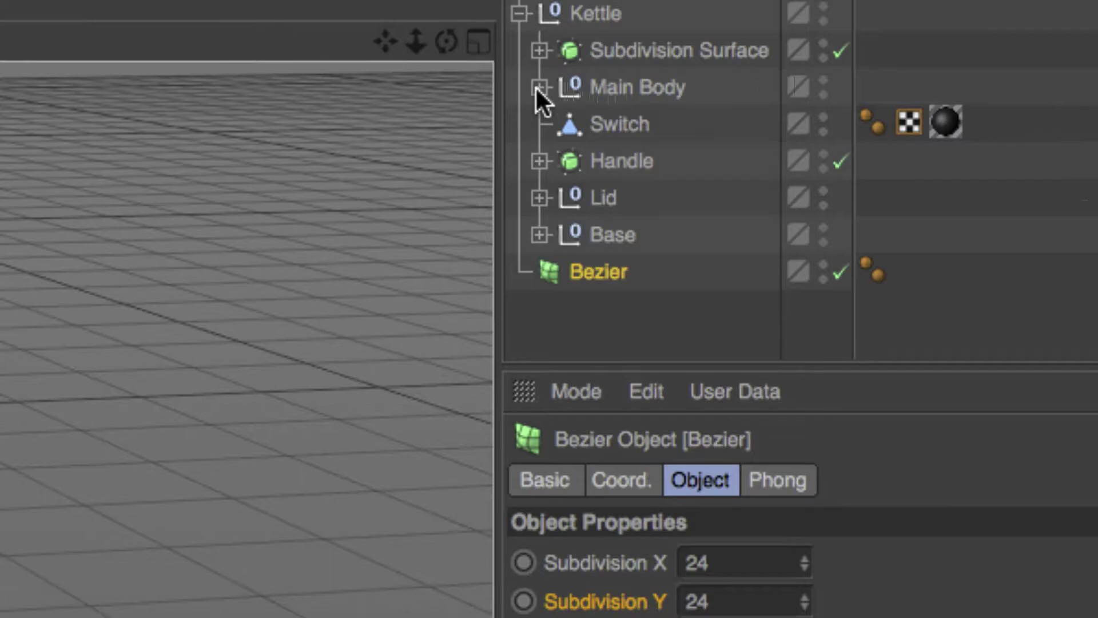
click(735, 82)
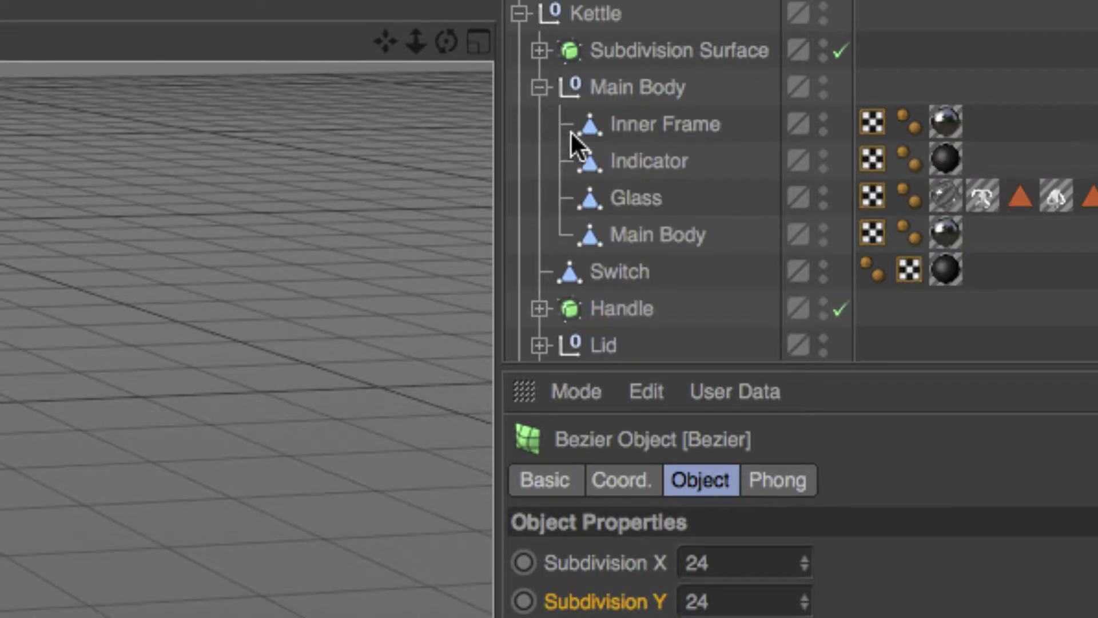
click(622, 124)
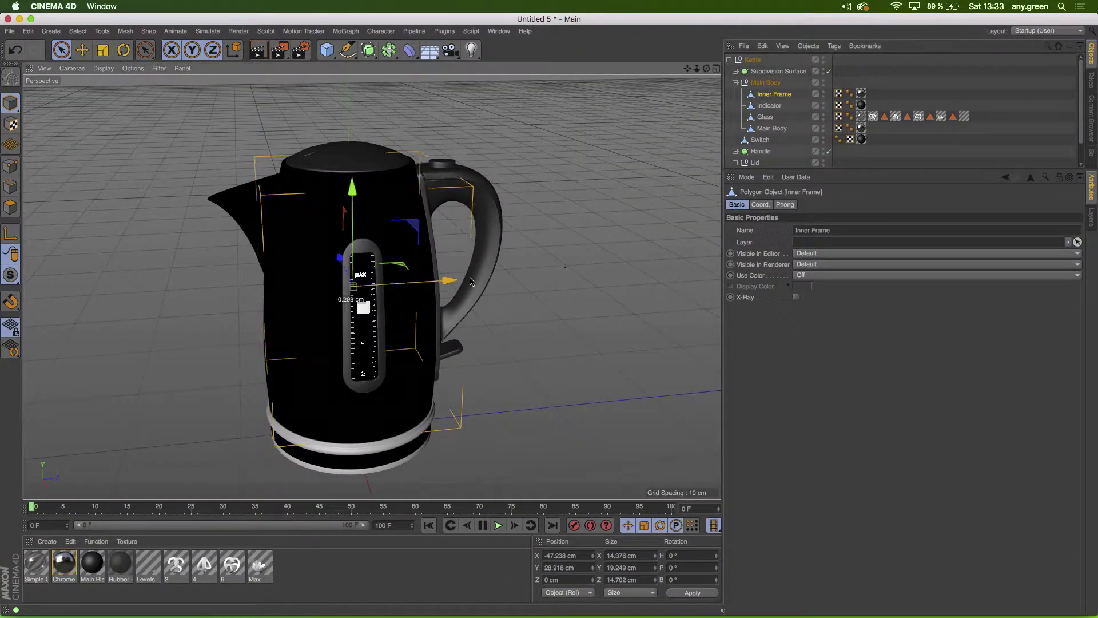
drag(470, 281, 503, 280)
key(ctrl+z)
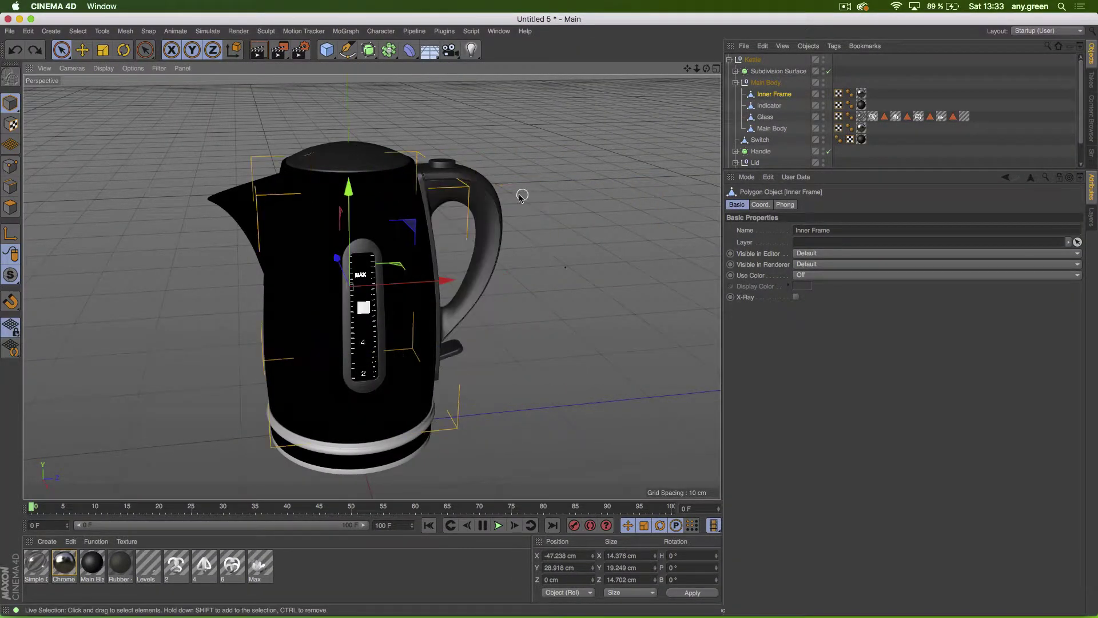
Step: Try to move the kettle's Handle along its vertical axis
click(449, 170)
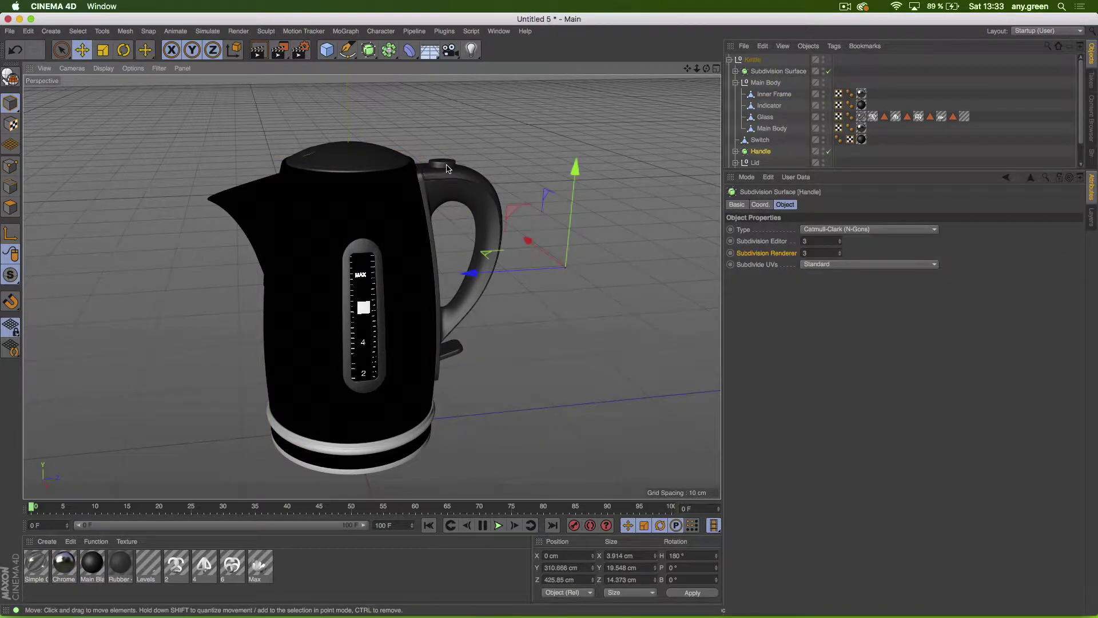
key(e)
drag(573, 161, 592, 222)
Step: Frame the whole kettle in the Perspective view from a lower, more distant angle
alt+drag(375, 290, 313, 229)
mouse_move(436, 286)
alt+mouse_down()
mouse_move(448, 277)
mouse_move(444, 294)
alt+mouse_up()
scroll(378, 356, down, 5)
alt+right_drag(377, 355, 417, 361)
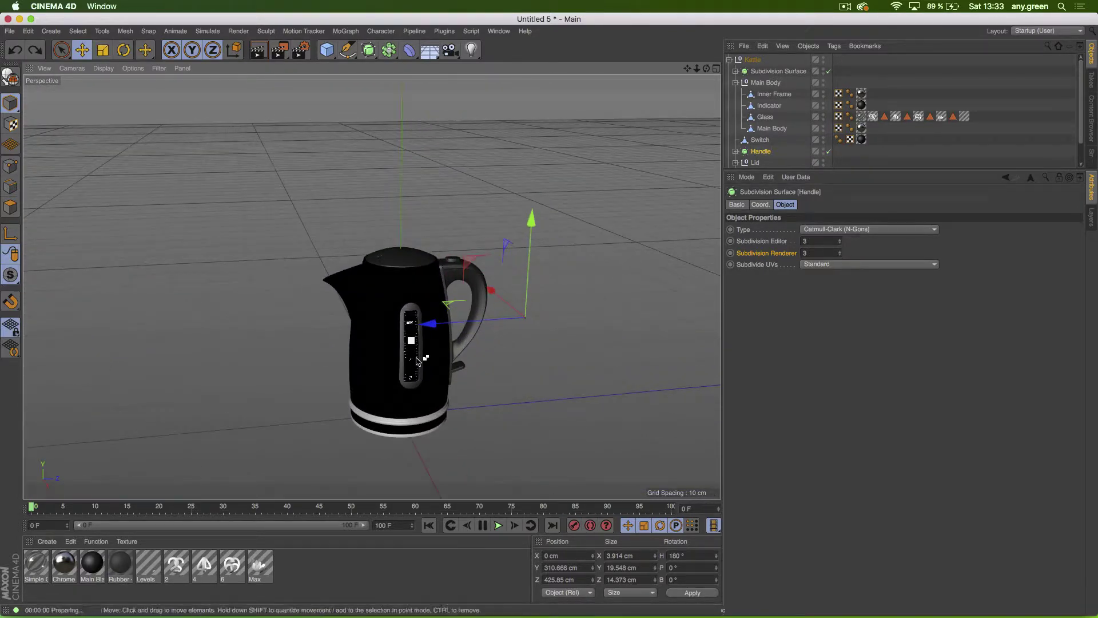
Step: Disable Global Illumination in the render settings and render the kettle in the Perspective view
key(super+r)
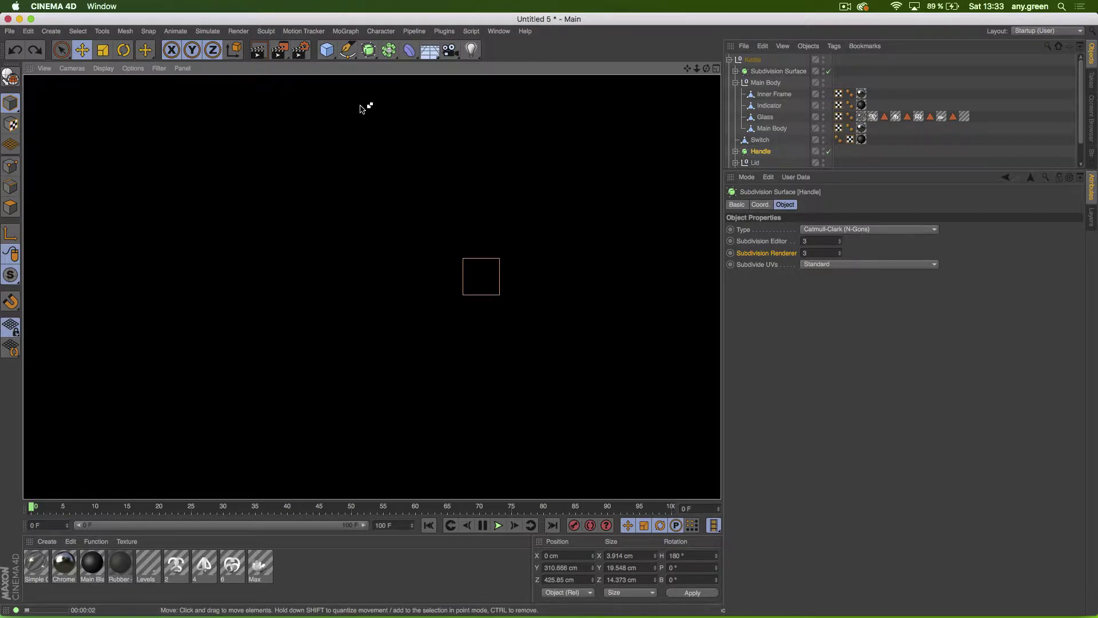
click(301, 50)
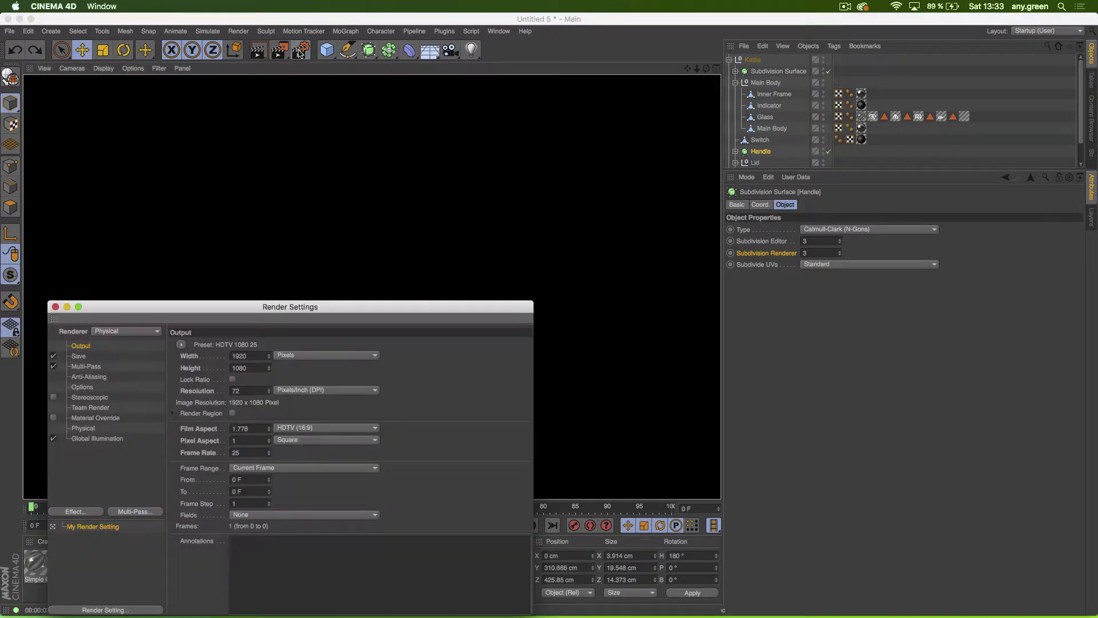
click(53, 438)
click(55, 307)
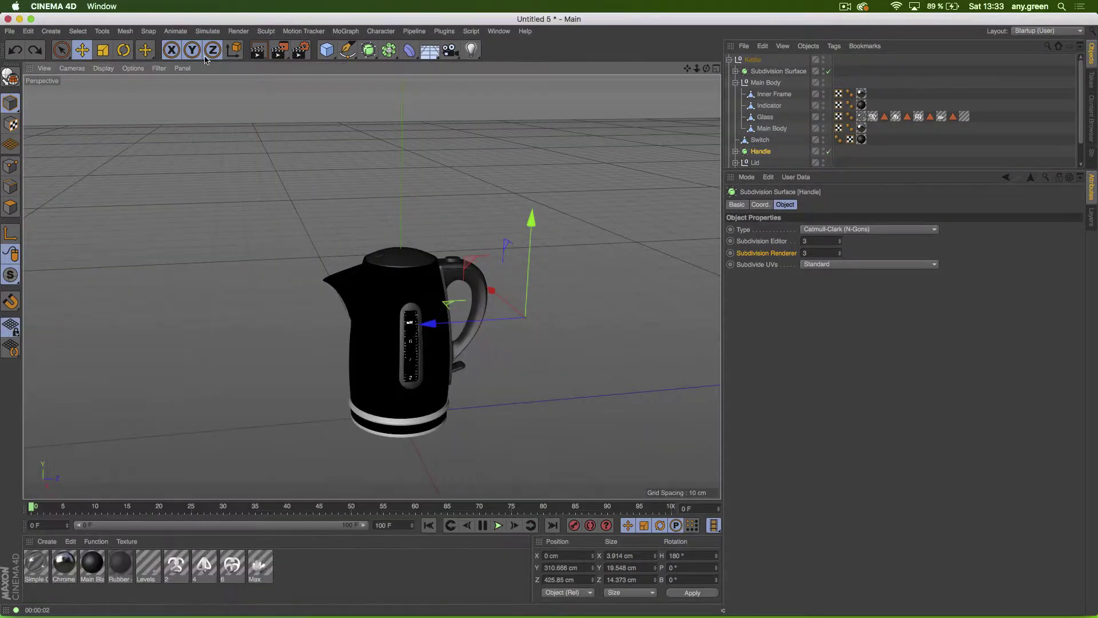
click(253, 55)
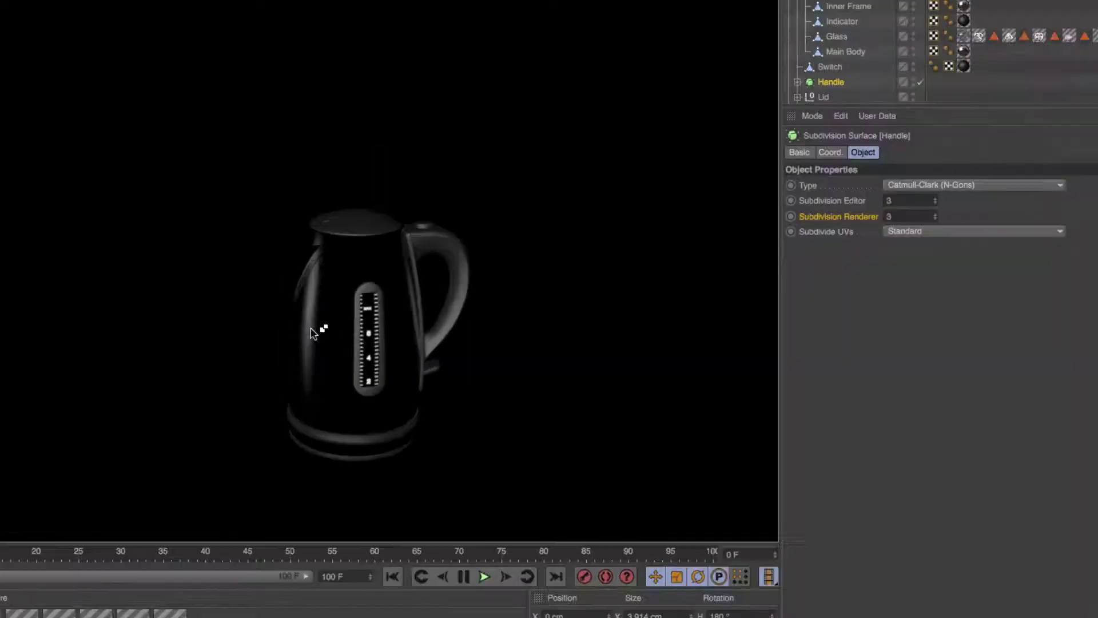
Step: Close the kettle project without saving its changes
scroll(351, 327, down, 10)
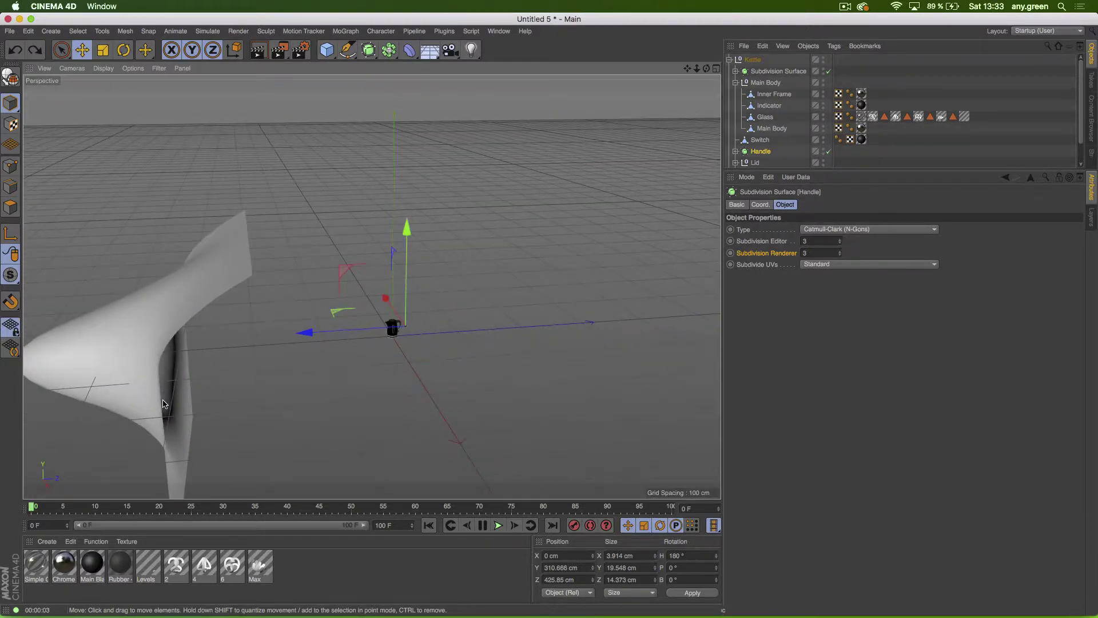
alt+right_drag(391, 324, 637, 271)
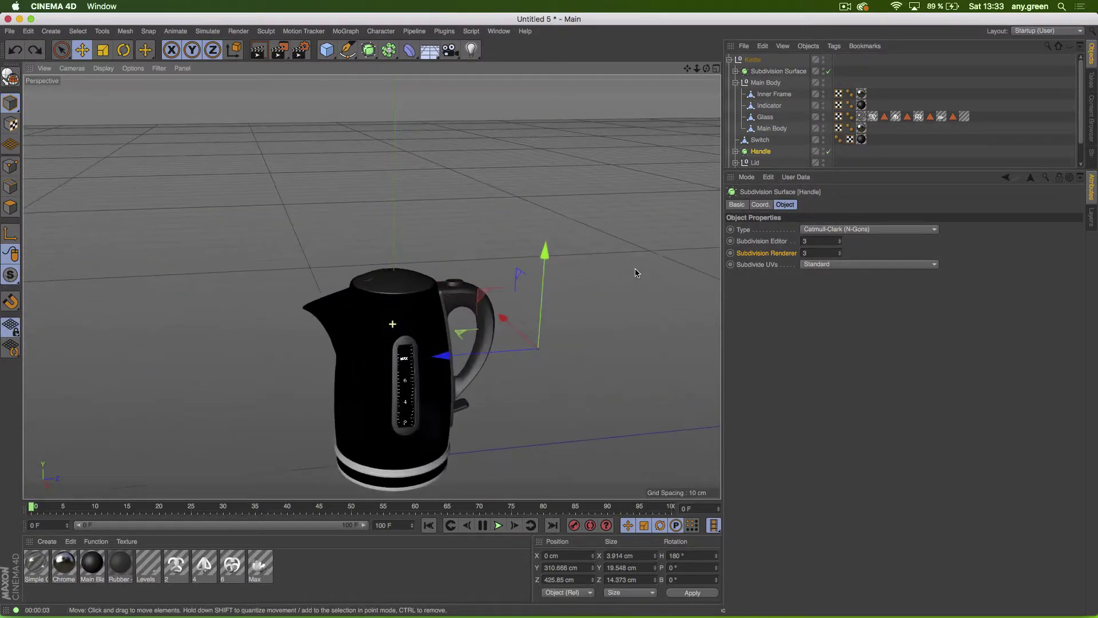
alt+drag(413, 426, 382, 414)
alt+right_drag(382, 414, 417, 338)
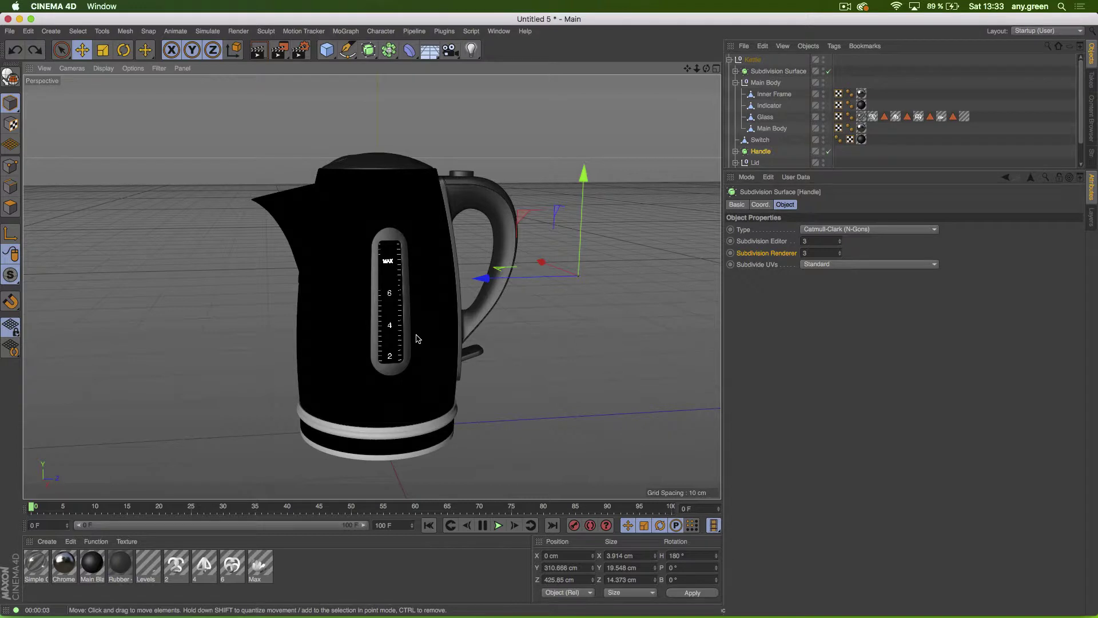
key(super+w)
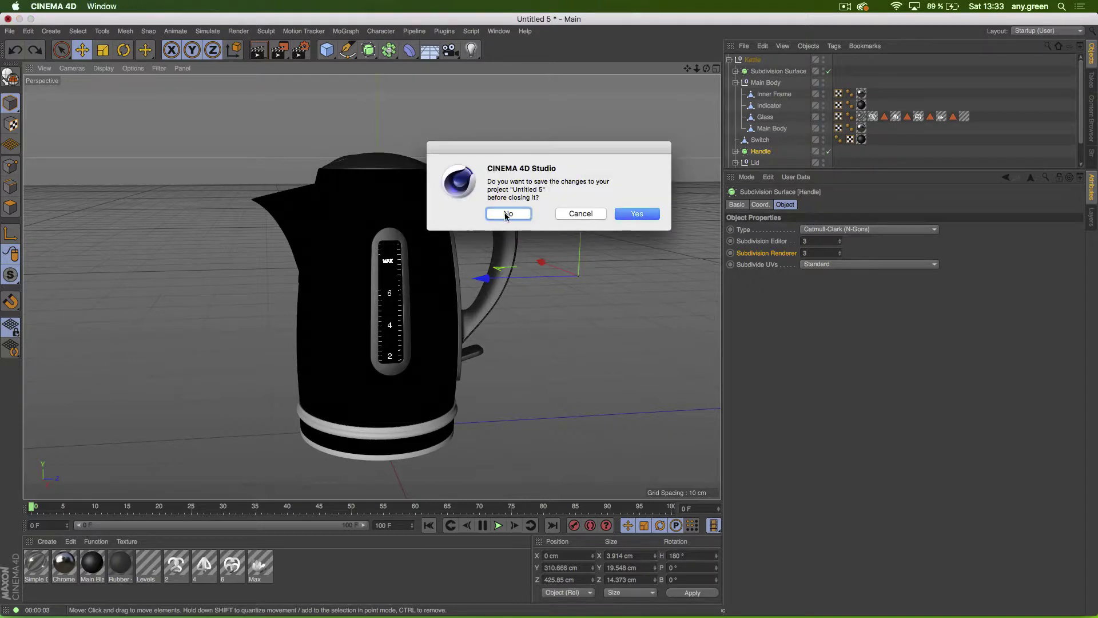
click(588, 213)
click(499, 33)
click(496, 35)
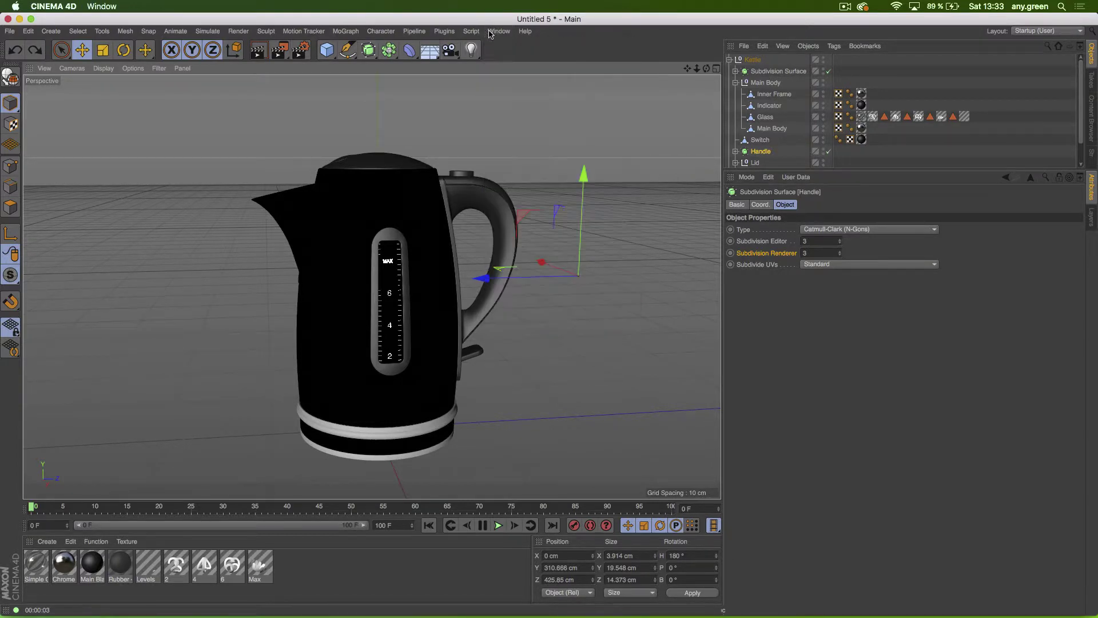
key(super+w)
click(504, 216)
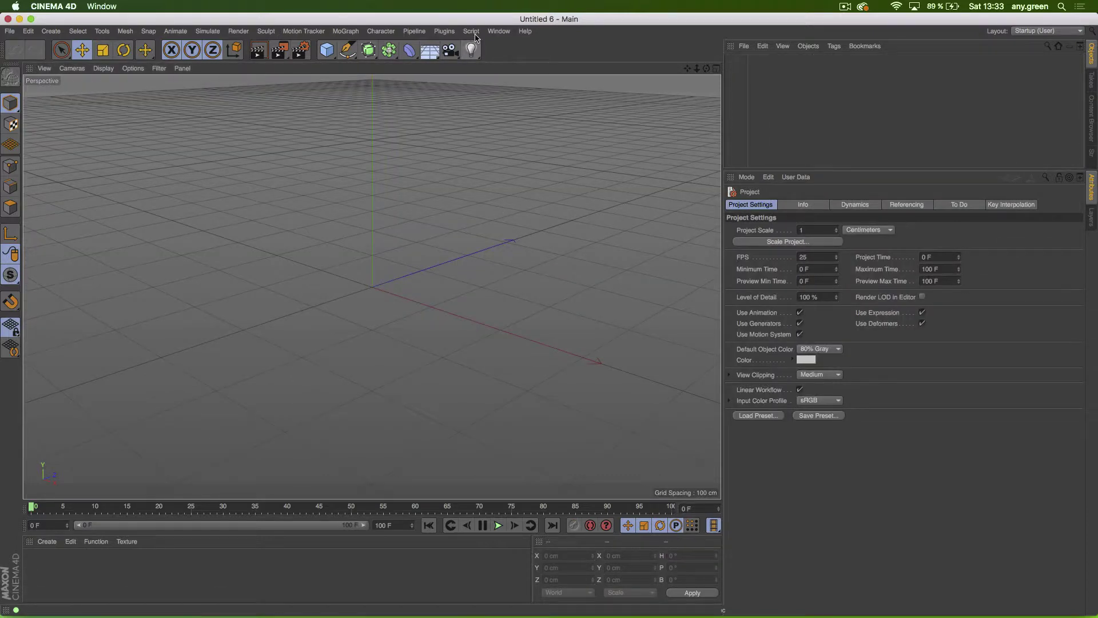
Step: Open the Content Browser and show the 3D People [Low Resolution] presets in the Humans folder of Visualize's 3D Objects
click(497, 34)
click(525, 92)
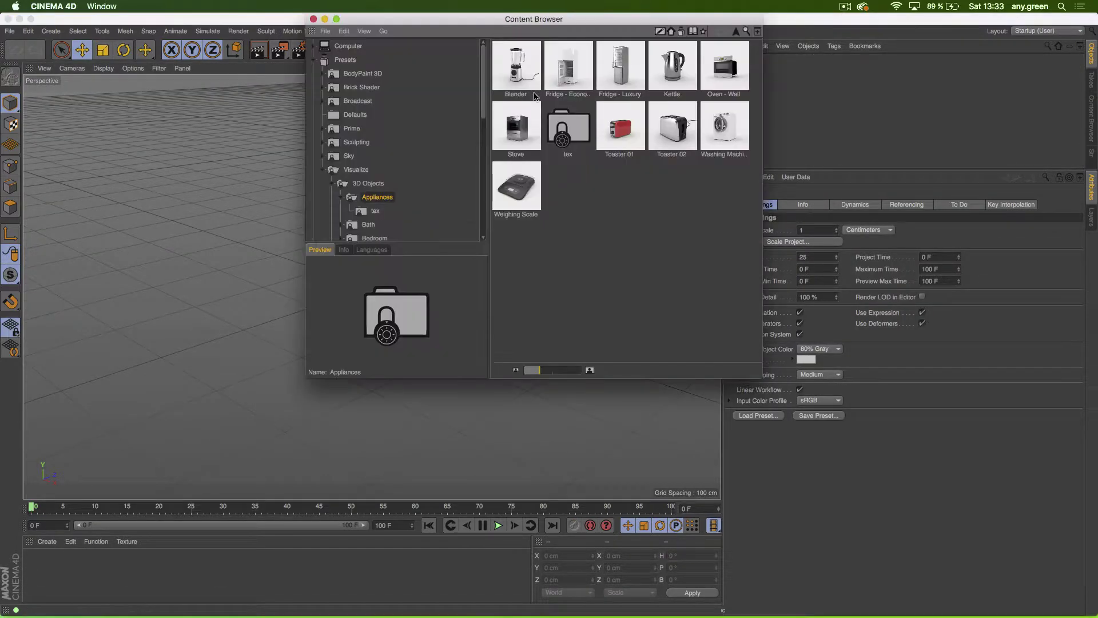
click(322, 171)
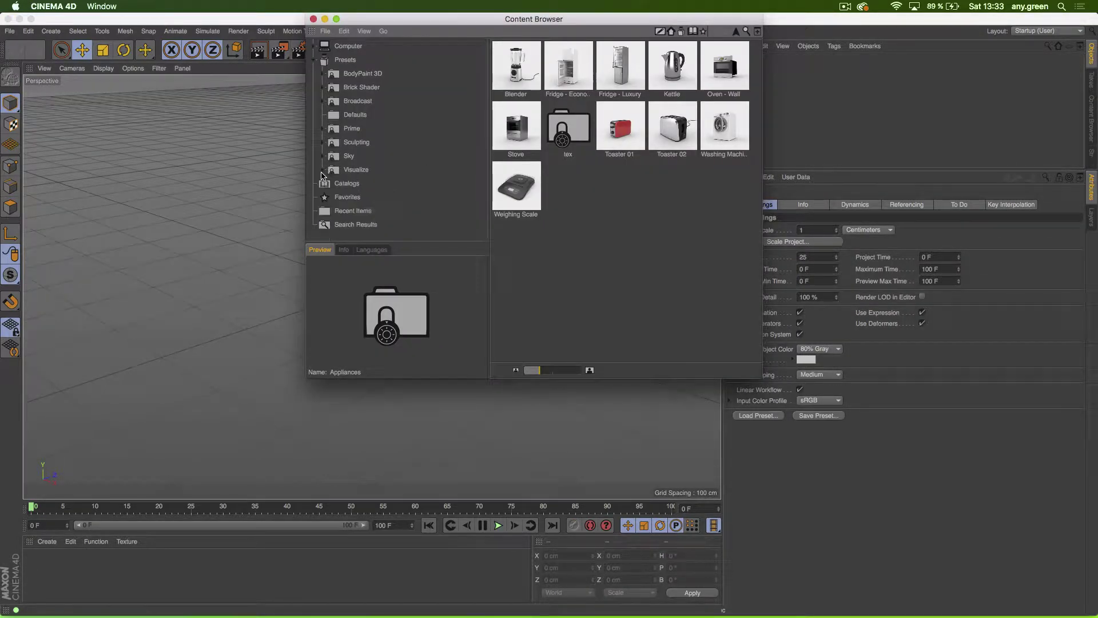
click(322, 171)
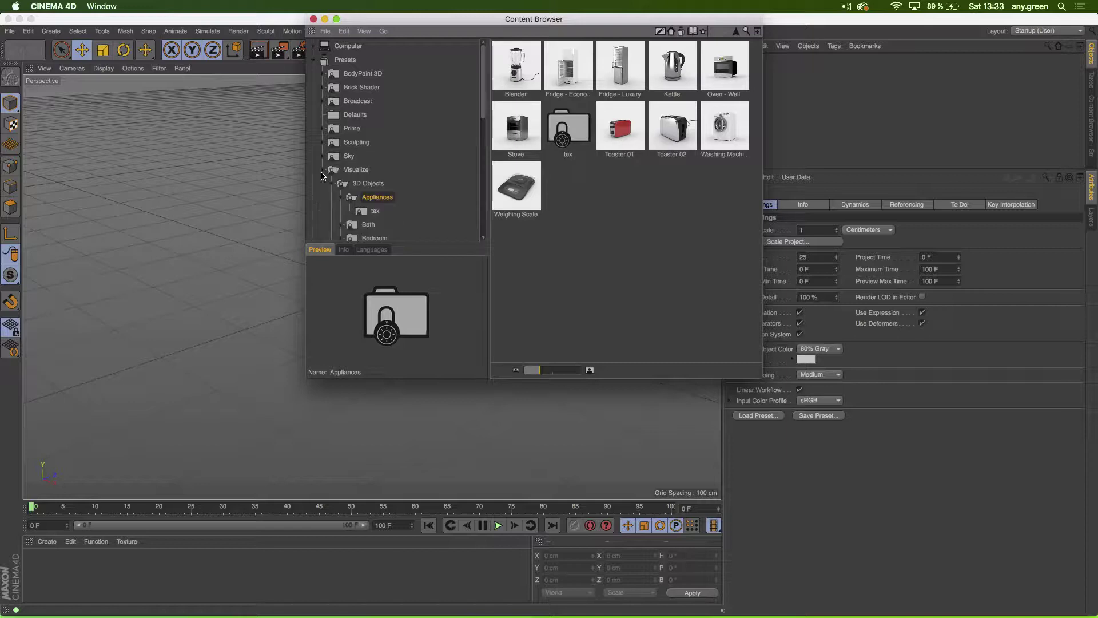
click(338, 196)
scroll(338, 198, down, 6)
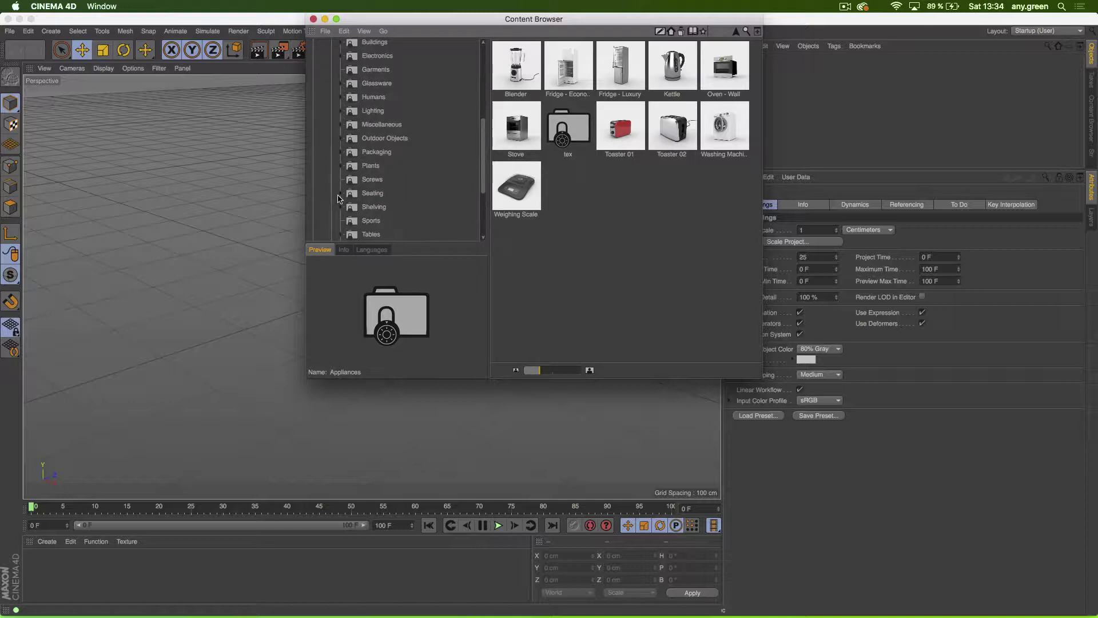
click(380, 98)
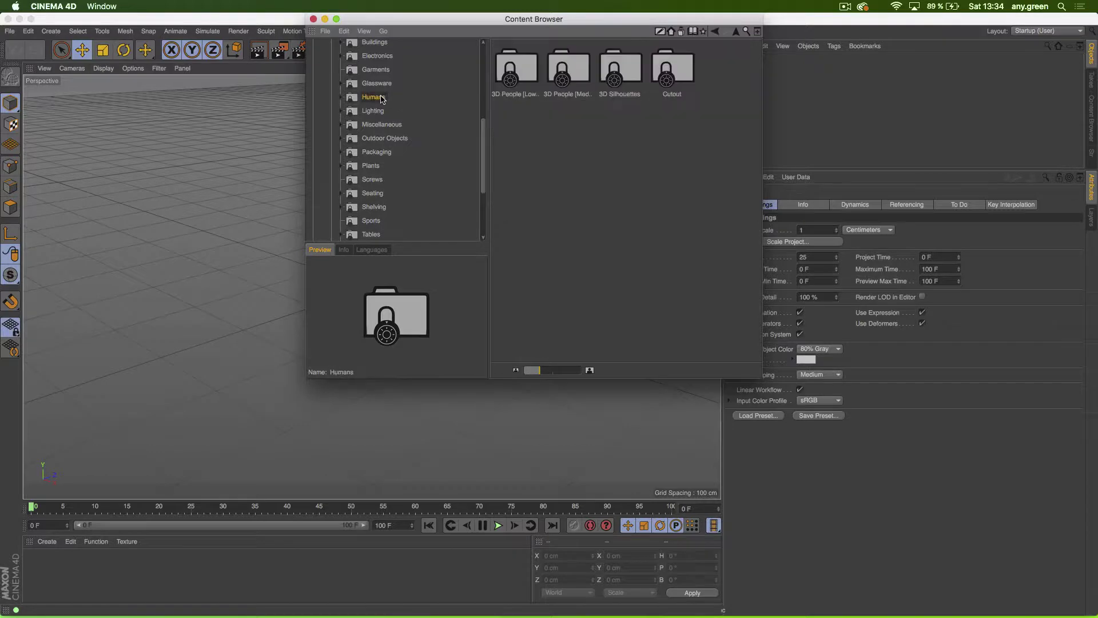
click(344, 97)
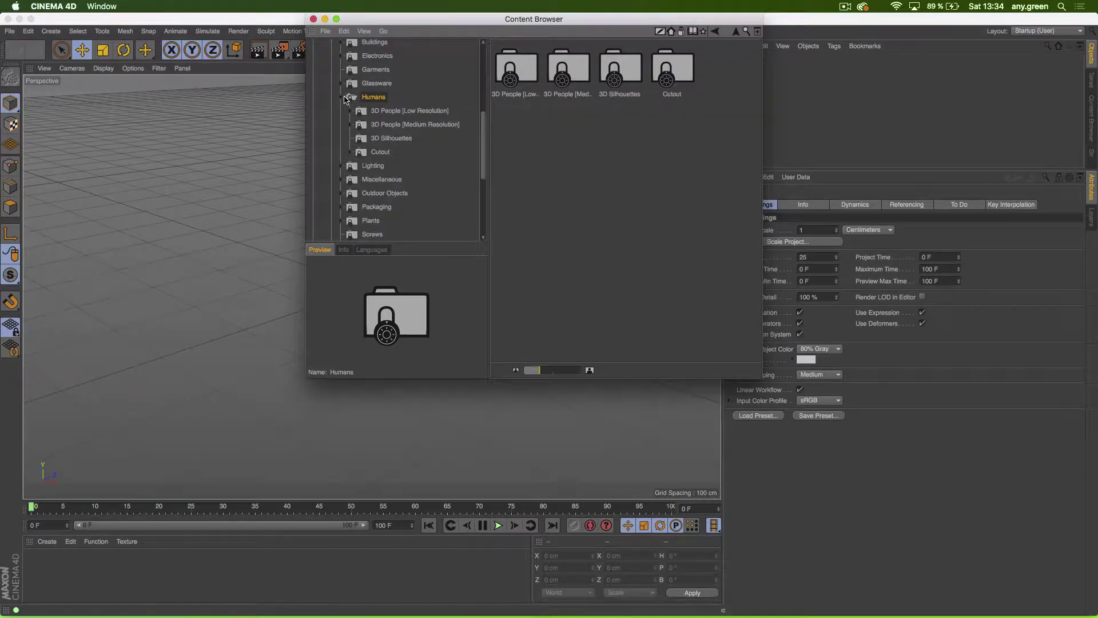
click(391, 112)
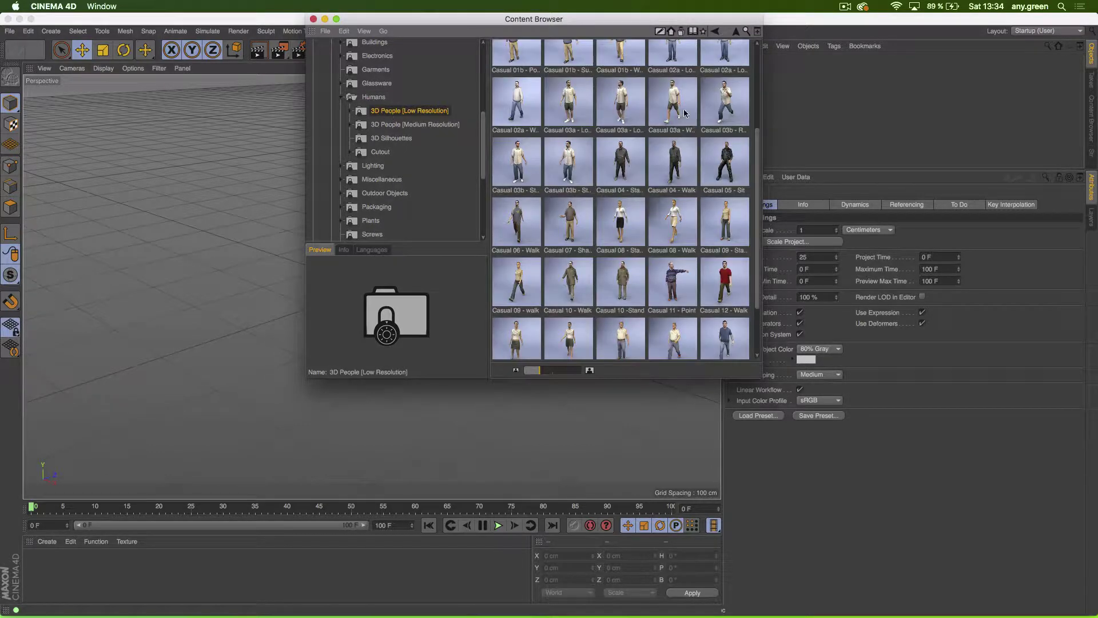
Step: Load the Casual 08 - Walk figure into the empty scene and move the Content Browser clear of it
scroll(677, 113, up, 3)
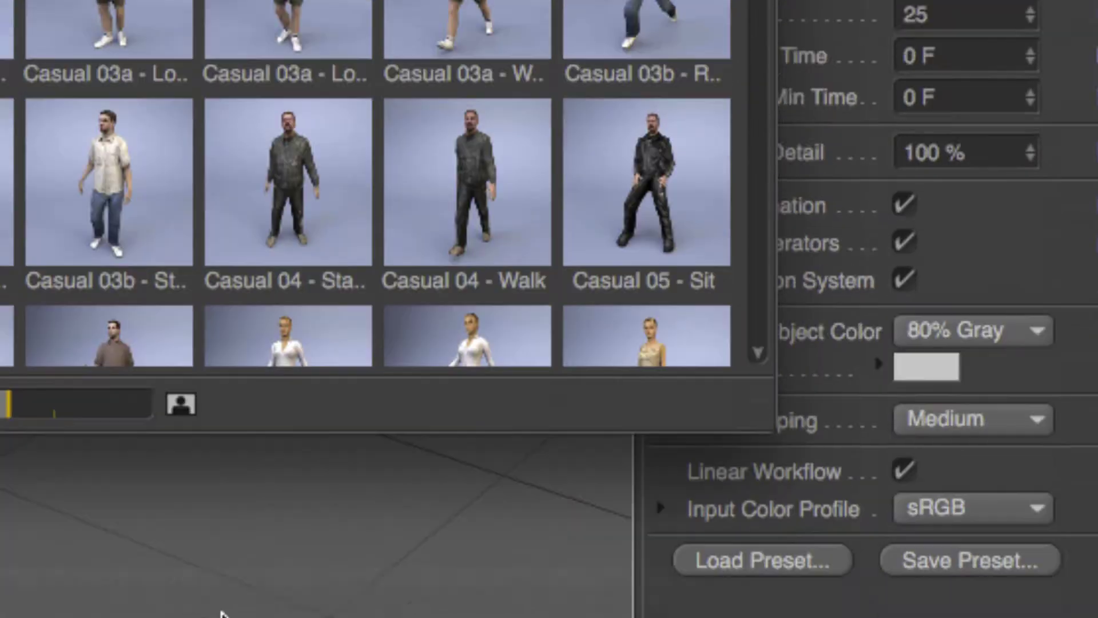
scroll(275, 206, down, 5)
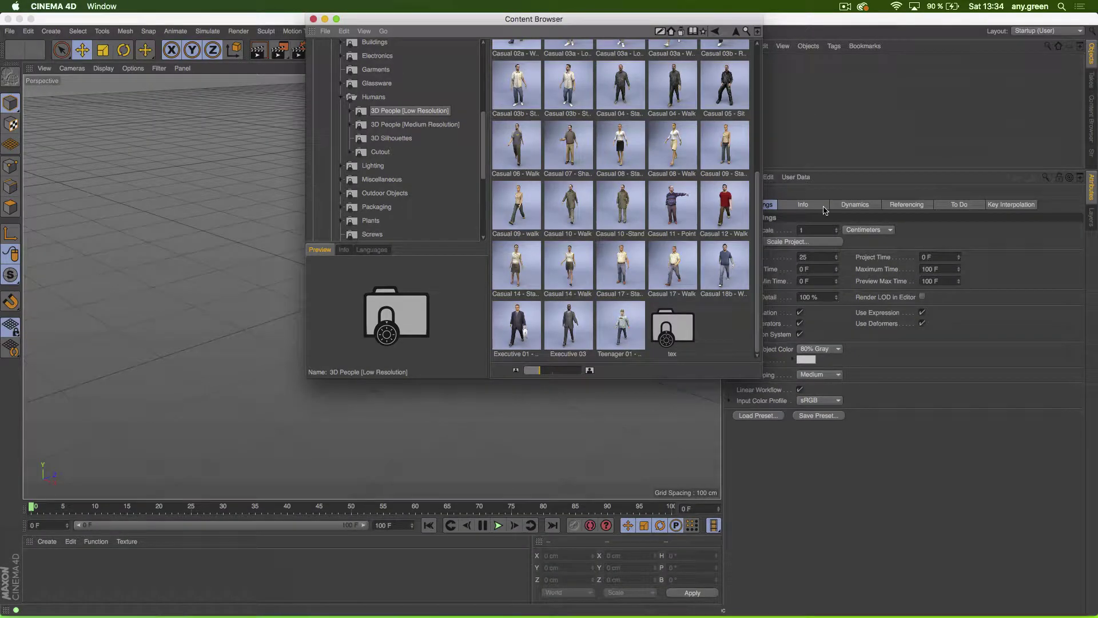
double_click(676, 136)
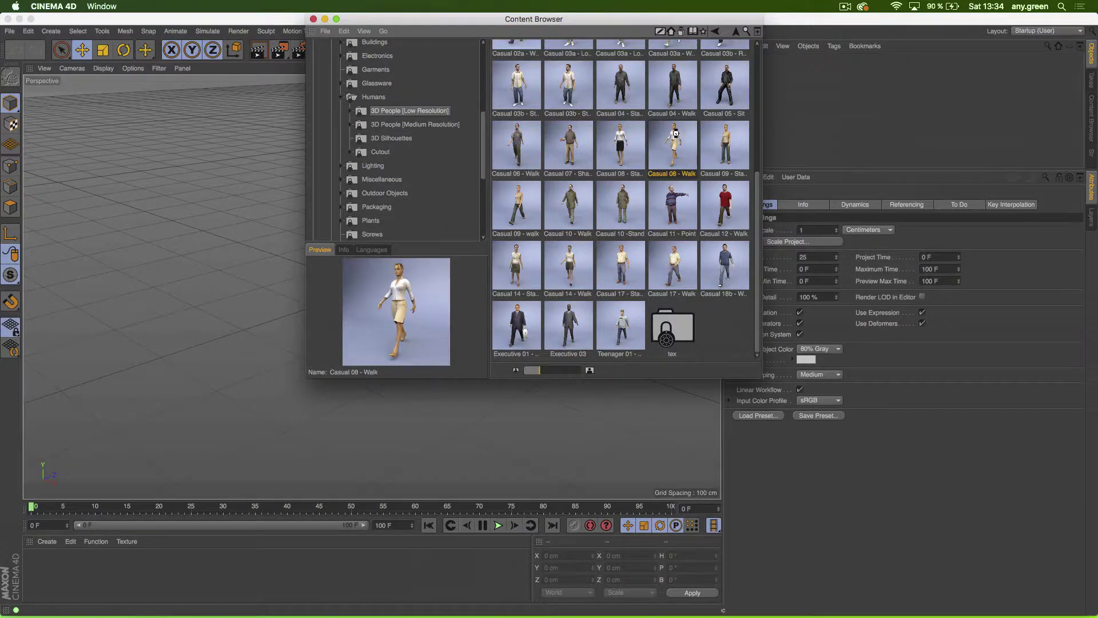
drag(441, 21, 693, 306)
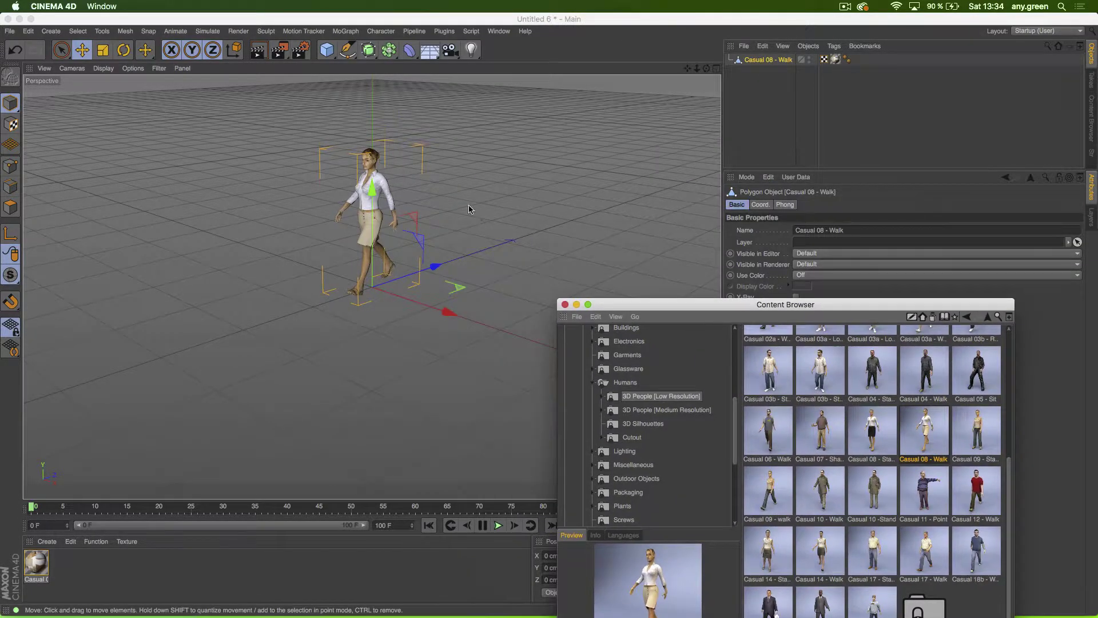
Step: Examine the walking woman's face, clothing and upper body up close from several angles
click(380, 197)
scroll(377, 199, up, 6)
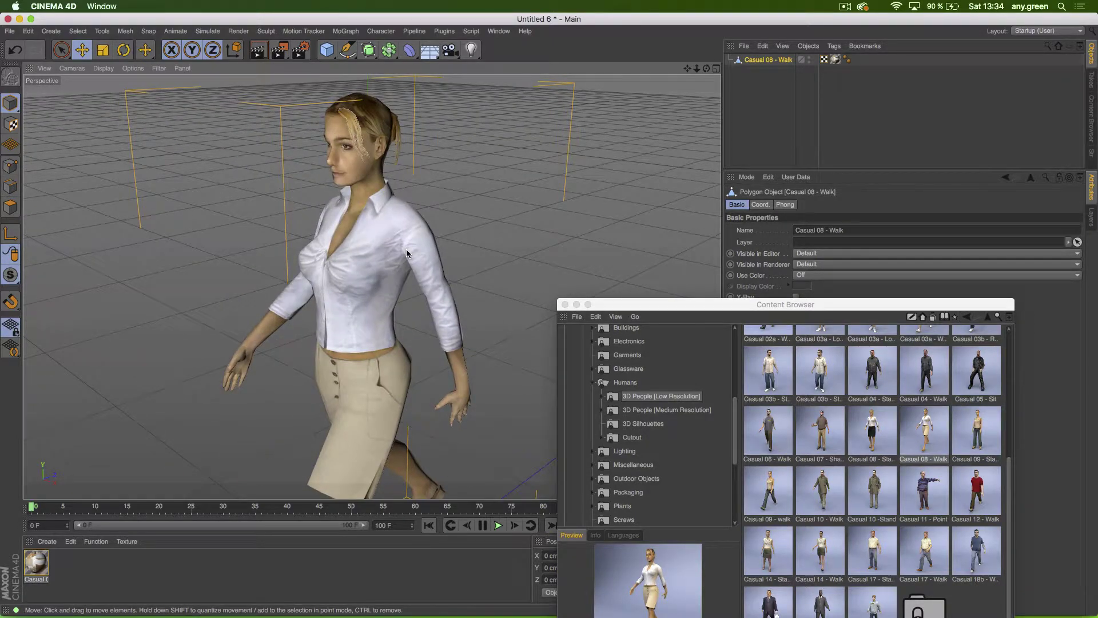
alt+drag(406, 253, 341, 164)
scroll(340, 164, up, 4)
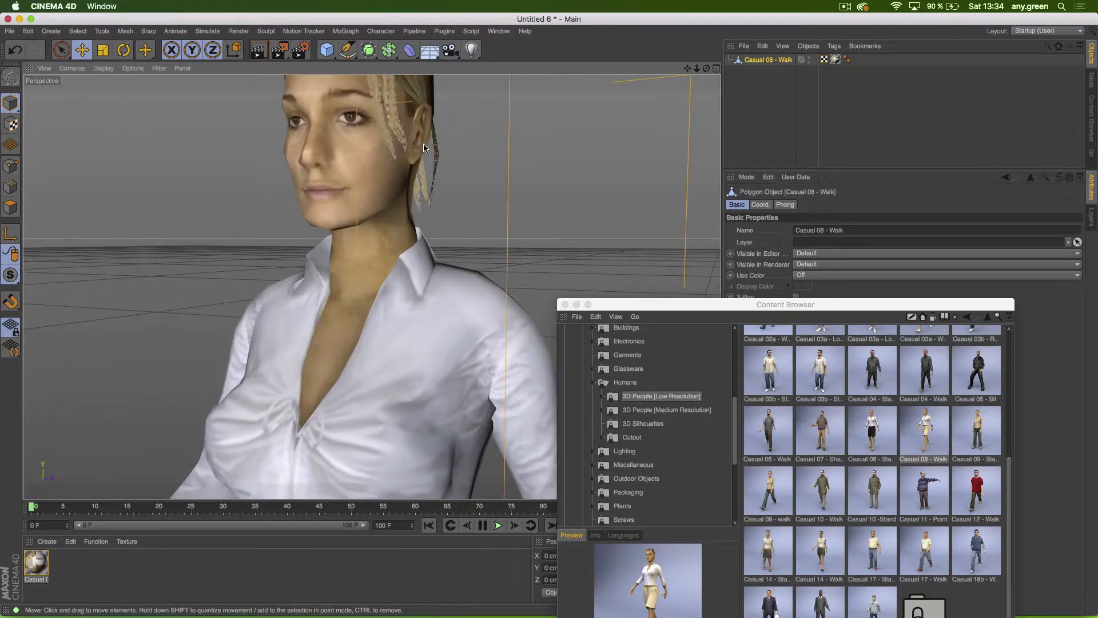
alt+drag(424, 148, 335, 190)
alt+right_drag(408, 264, 334, 287)
alt+drag(334, 287, 446, 318)
Step: Show the 3D People [Medium Resolution] presets and place the Content Browser so the figure stays in view
drag(666, 305, 647, 108)
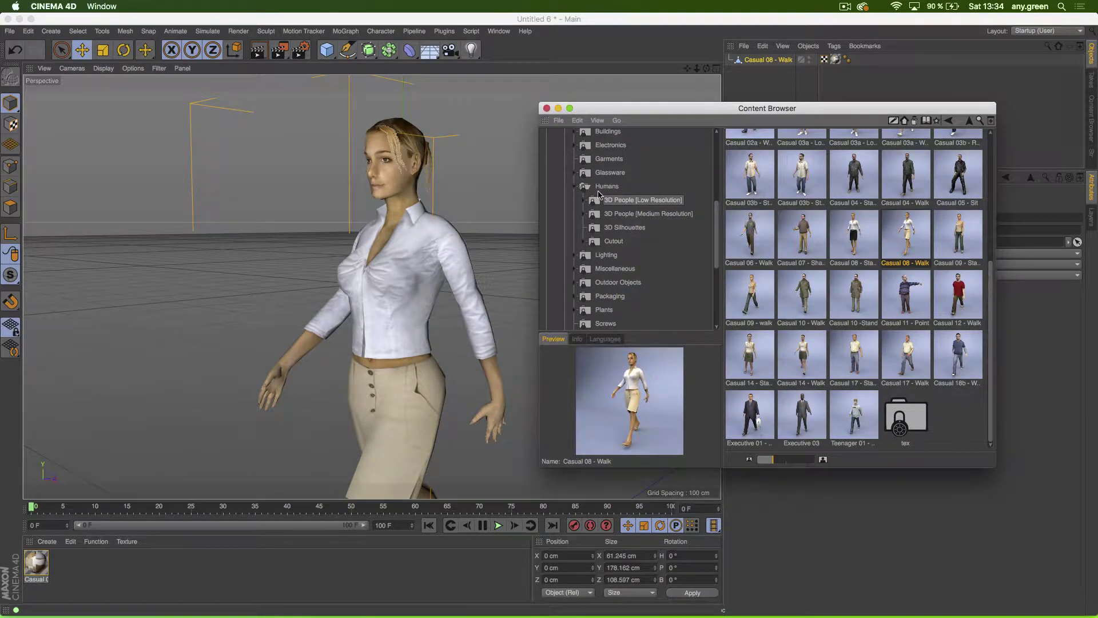
click(626, 214)
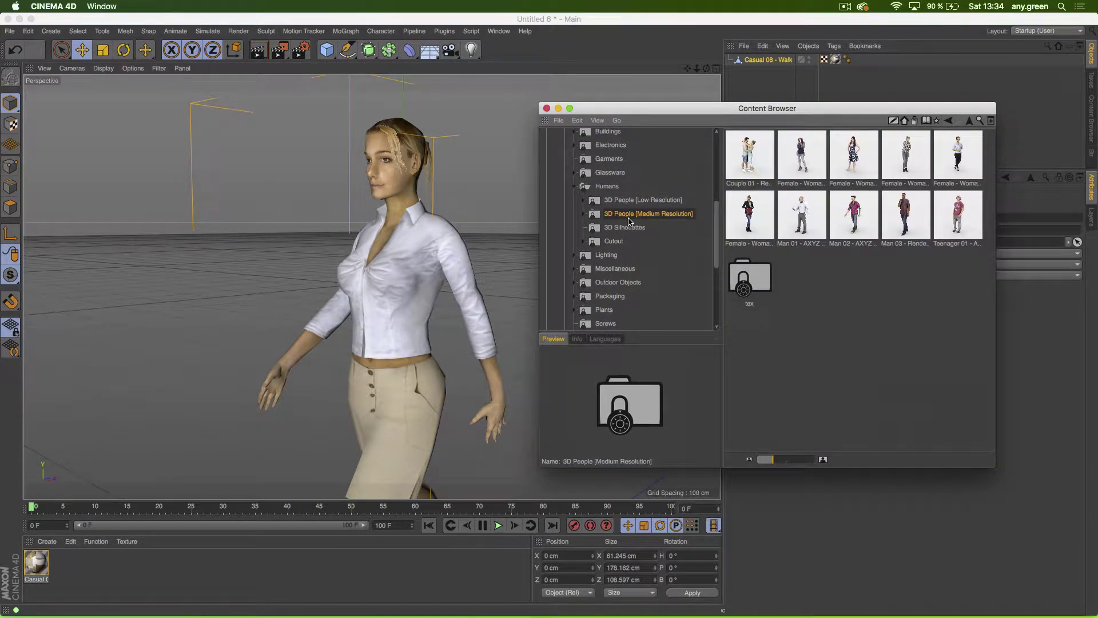
click(739, 63)
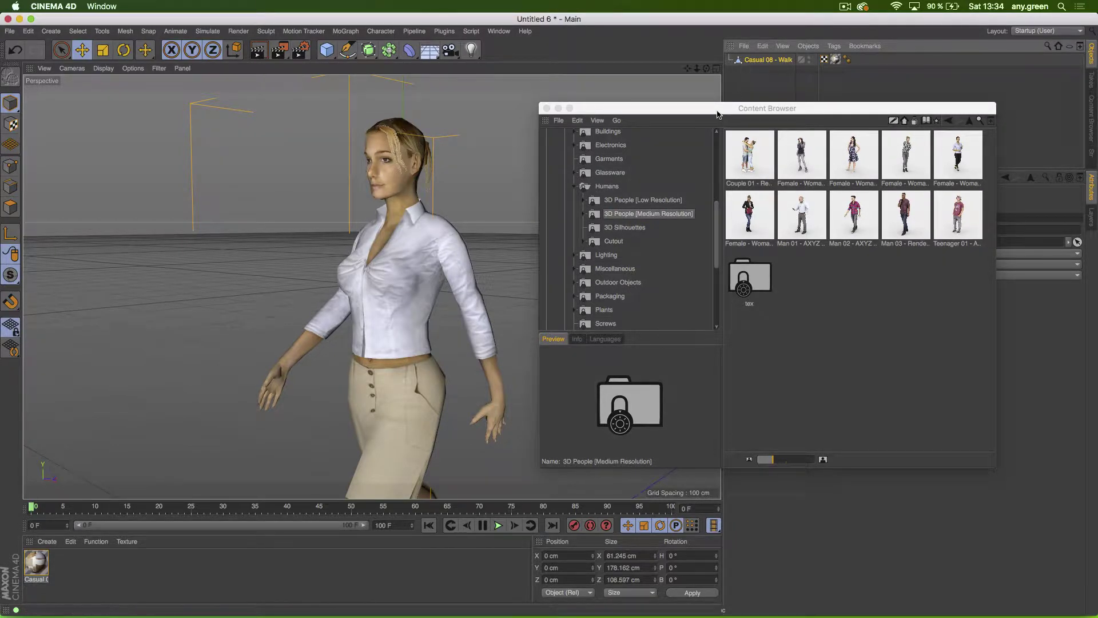
drag(716, 114, 755, 222)
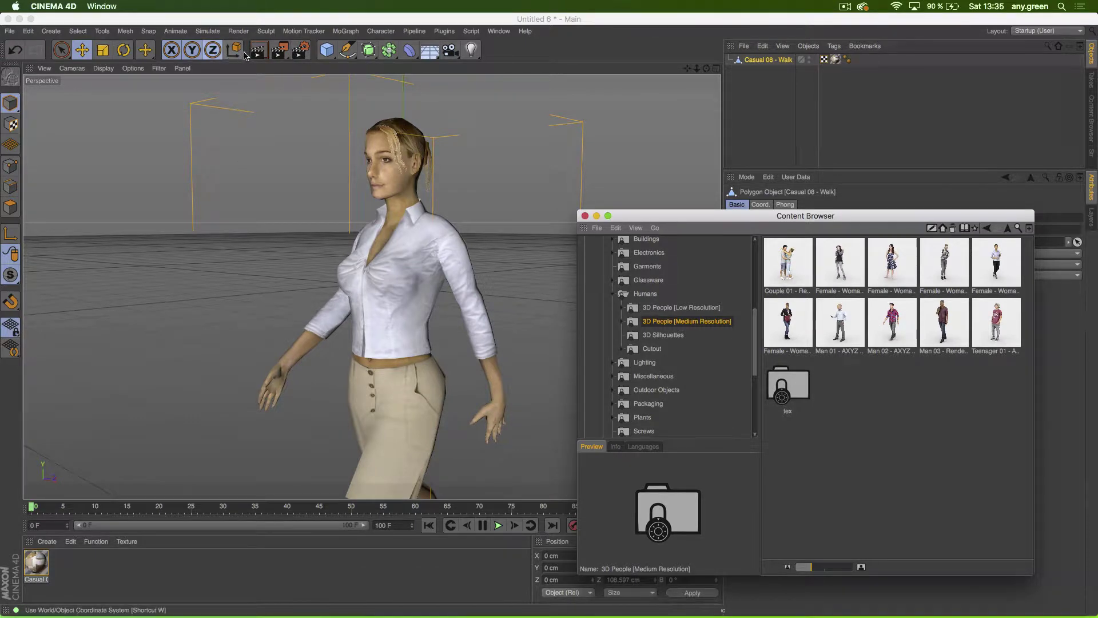
Step: Live-select the points of the woman's rear hand, try shifting them along Z to about 7.5 cm, and undo the move
click(61, 50)
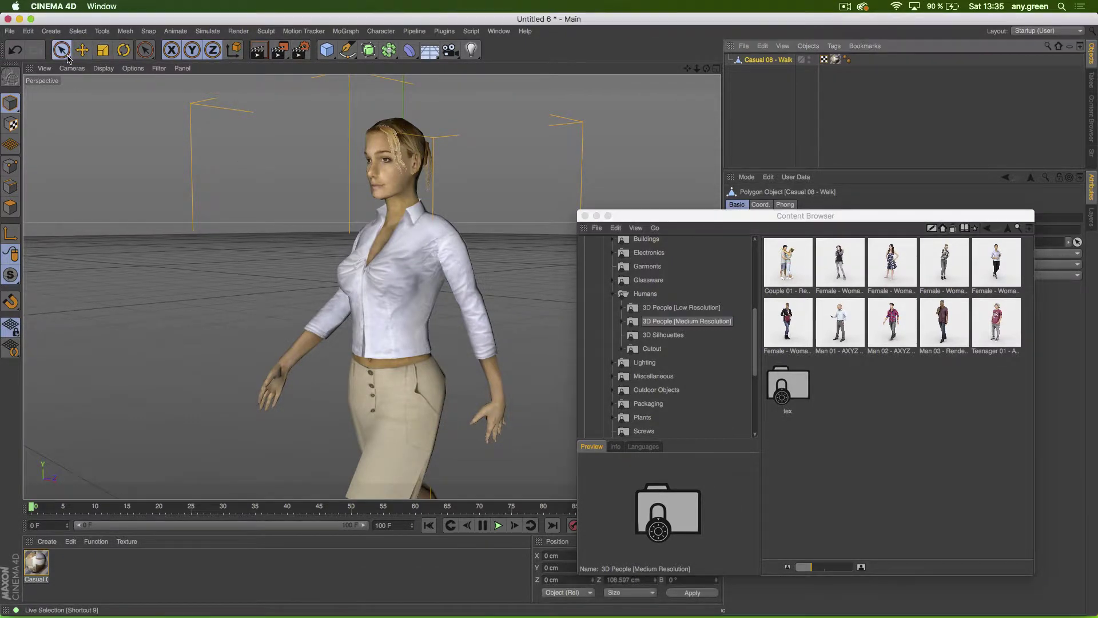
click(10, 166)
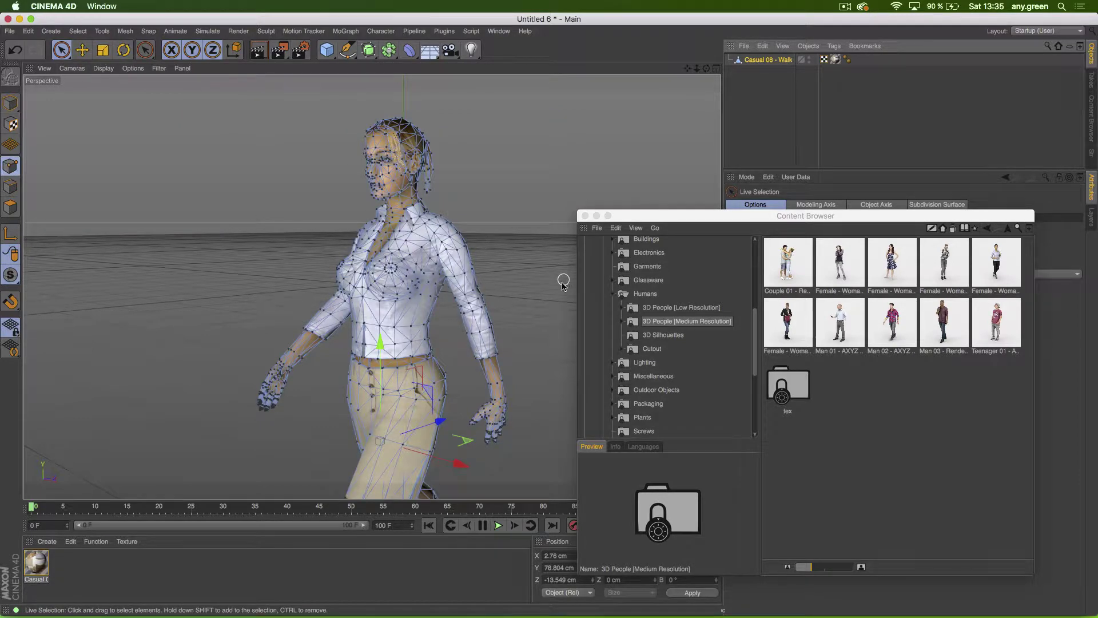
mouse_move(510, 399)
mouse_down()
mouse_move(492, 444)
mouse_move(496, 418)
mouse_move(474, 430)
mouse_up()
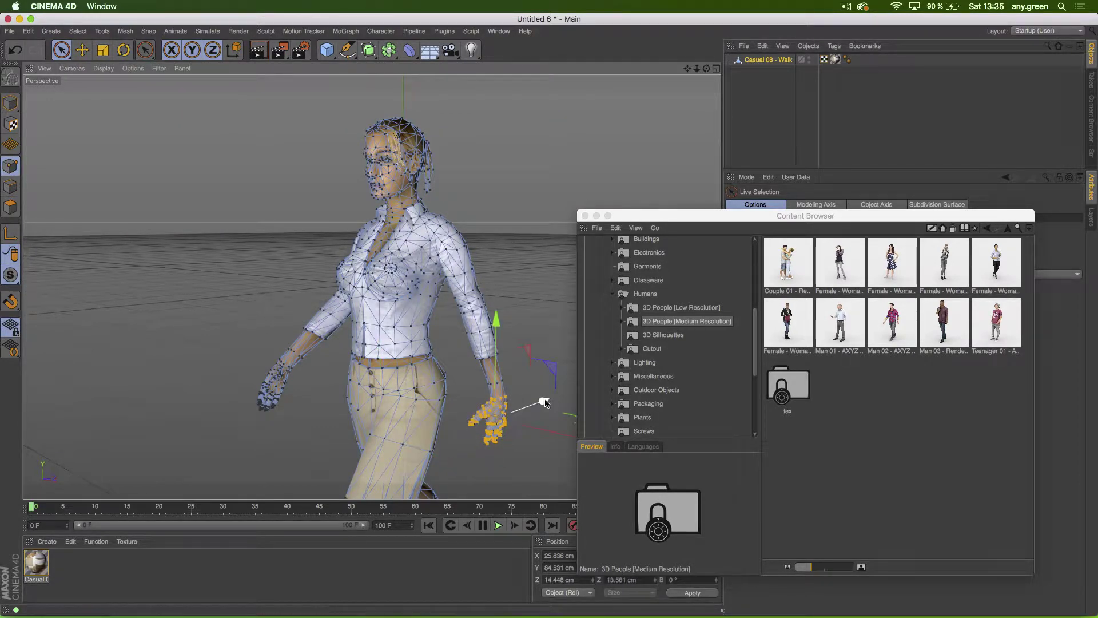
mouse_move(544, 397)
mouse_down()
mouse_move(508, 424)
mouse_move(536, 413)
mouse_up()
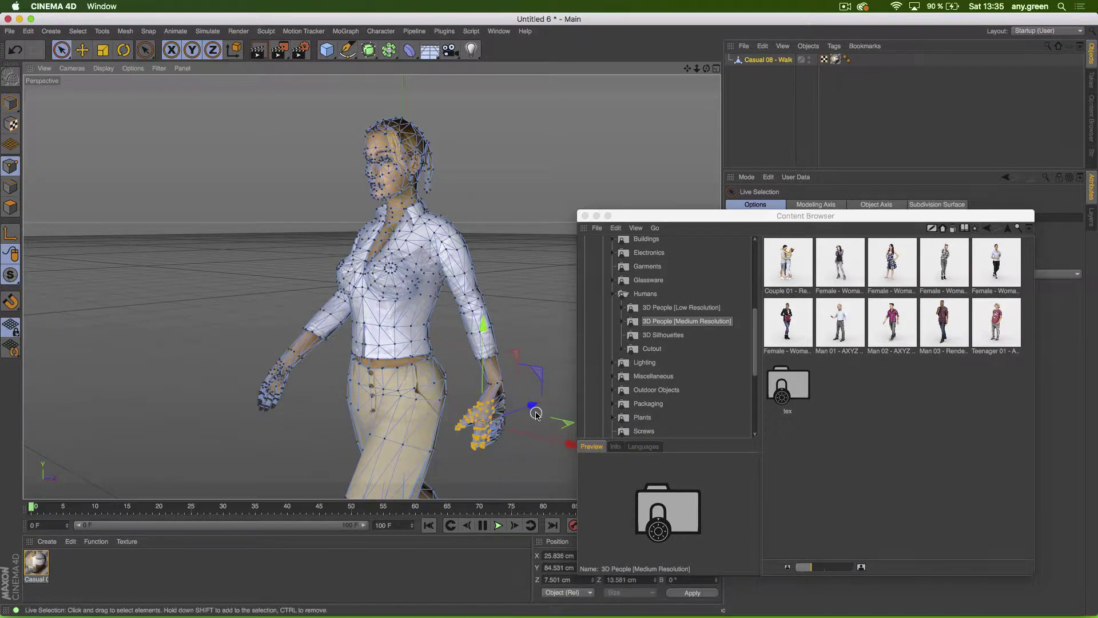
key(super+z)
alt+drag(503, 329, 449, 280)
alt+middle_drag(449, 280, 349, 255)
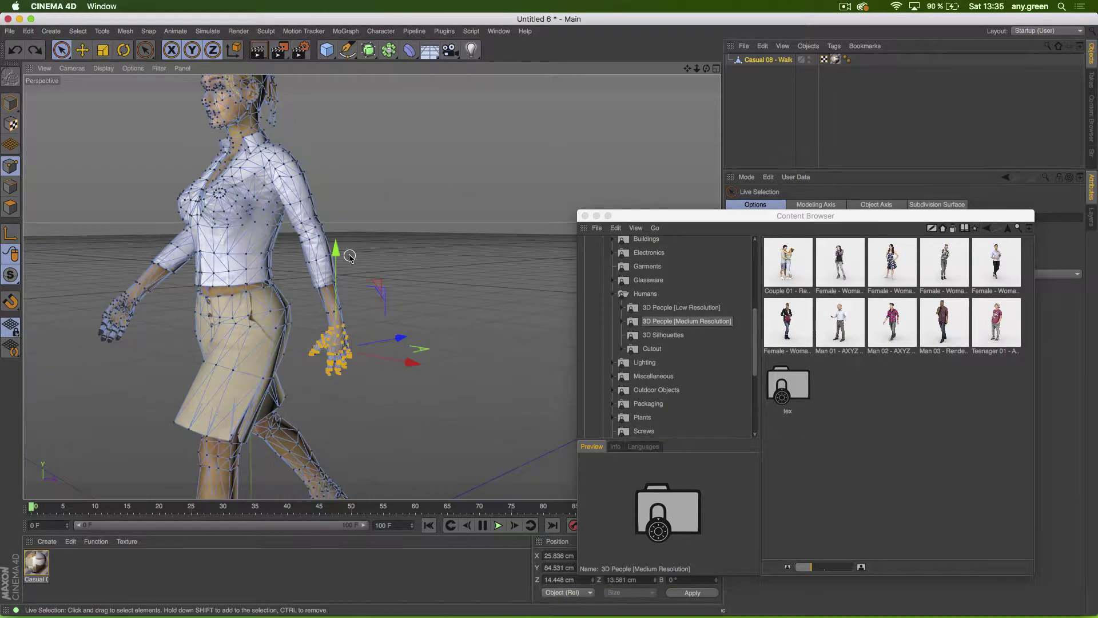
alt+drag(310, 304, 304, 332)
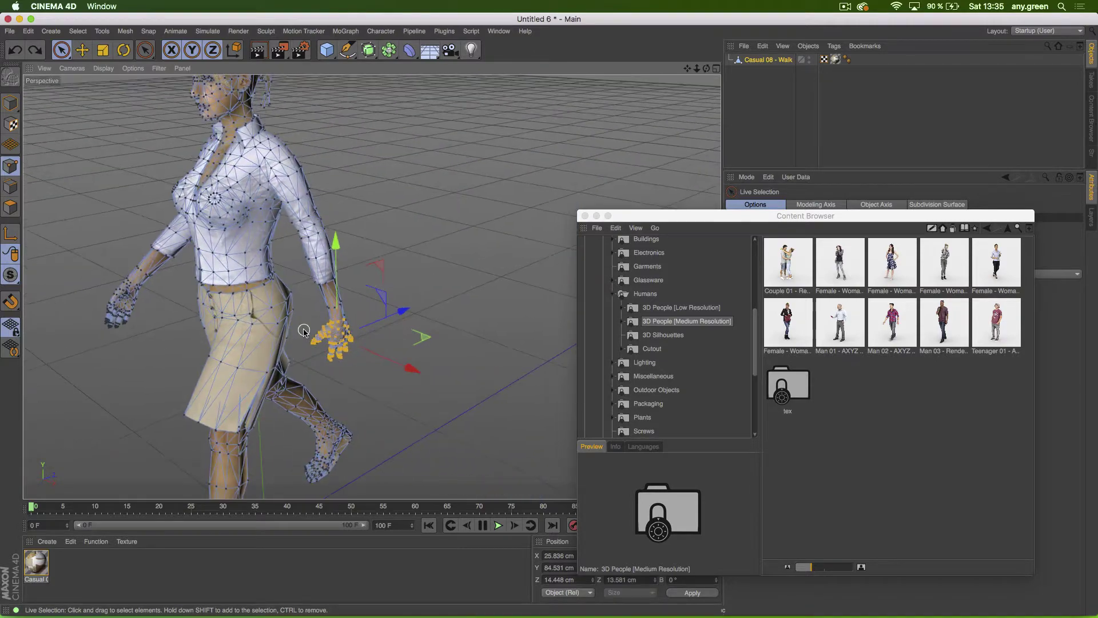
Step: Return to Model mode and load the Man 02 - AXYZ Design figure into the scene beside the woman
click(10, 103)
alt+drag(242, 191, 240, 251)
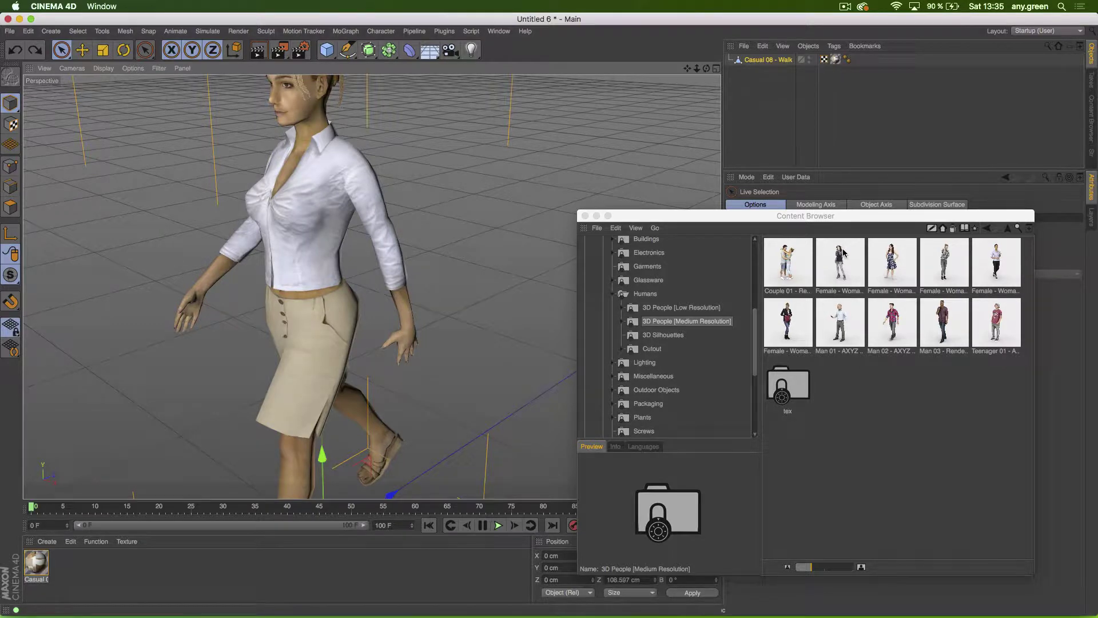
double_click(891, 324)
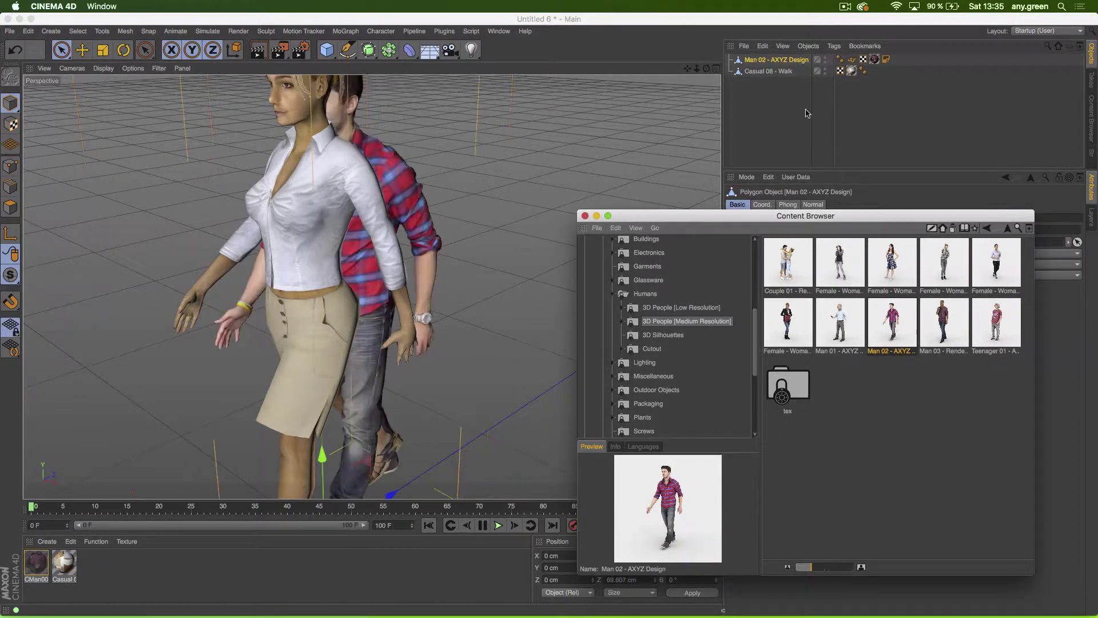
Step: Delete the Casual 08 - Walk figure, leaving the man in the plaid shirt in the scene
click(740, 73)
key(Delete)
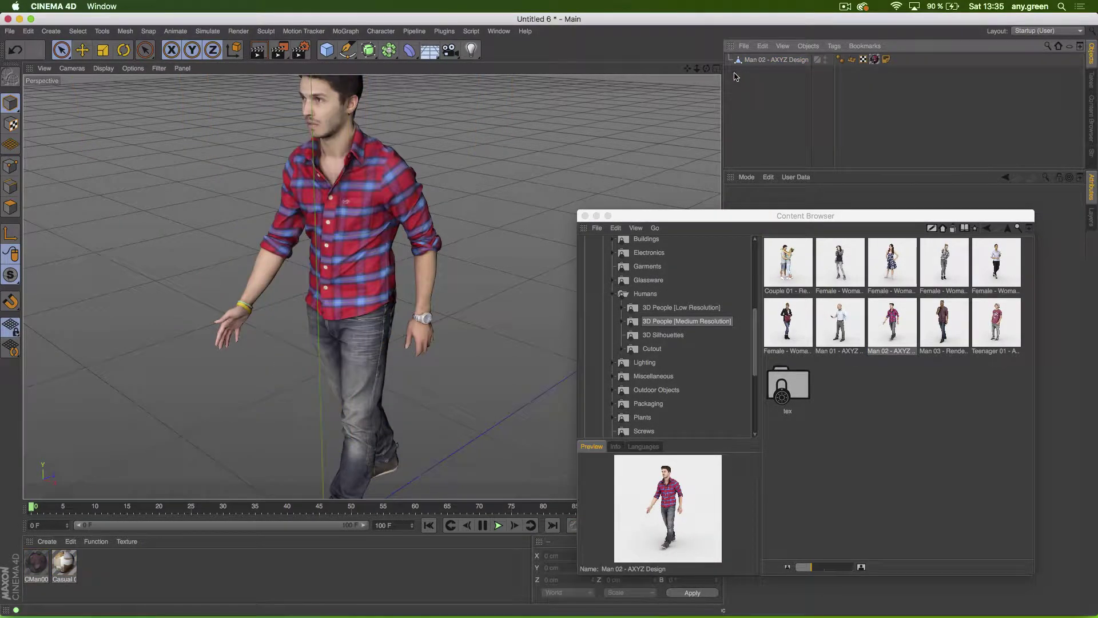
alt+drag(537, 110, 352, 219)
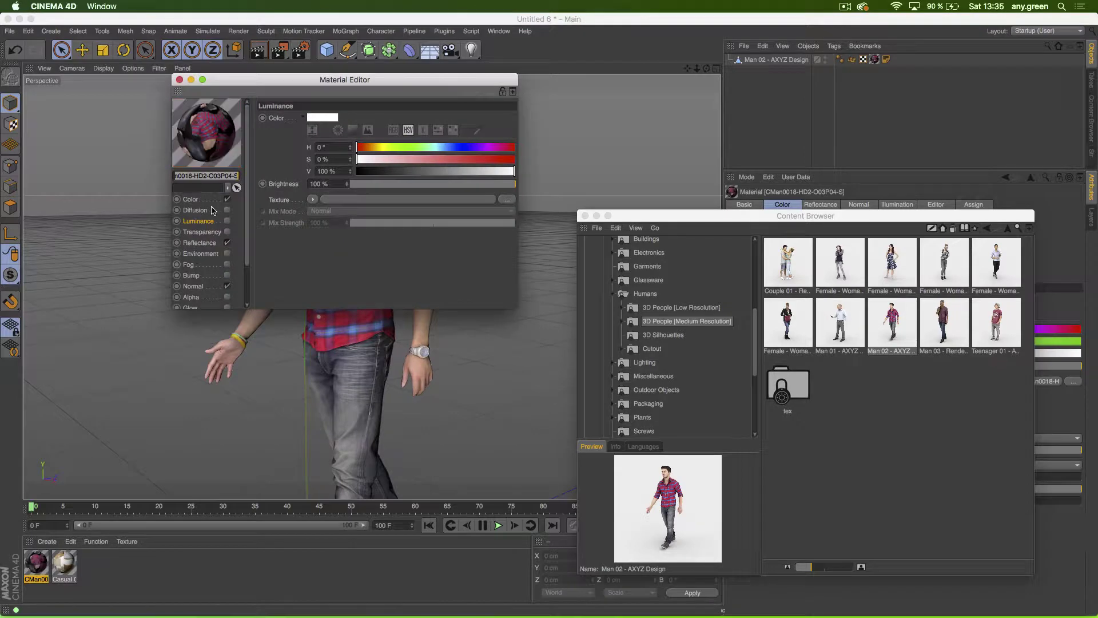
Step: Set the Texture Preview Size of the man's material to No Scaling and close the Material Editor
scroll(203, 277, down, 3)
click(194, 282)
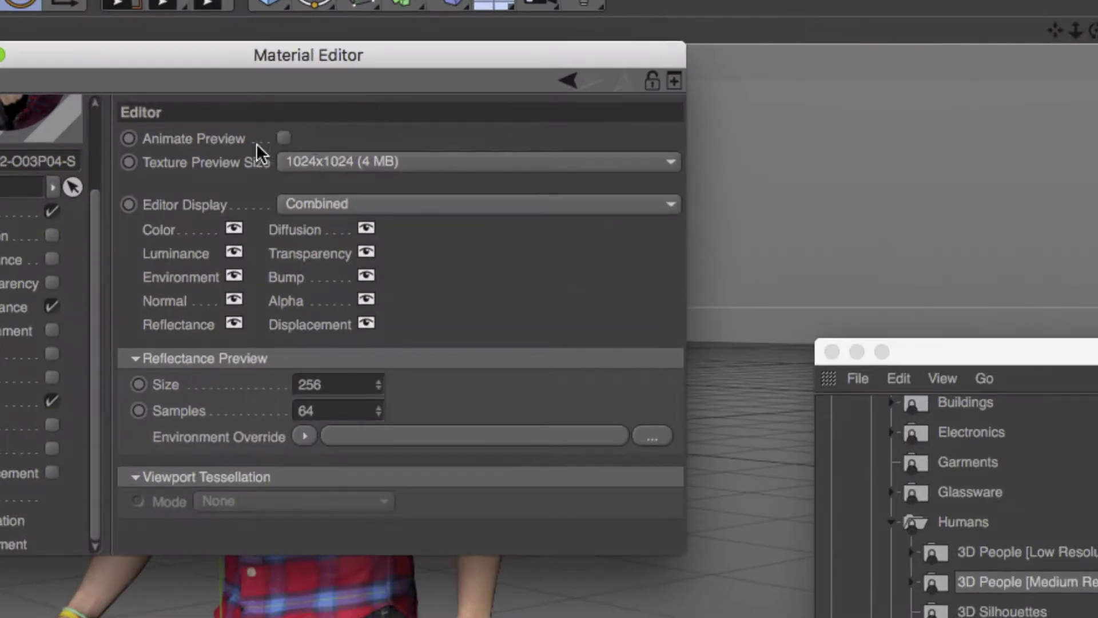
click(289, 166)
click(329, 213)
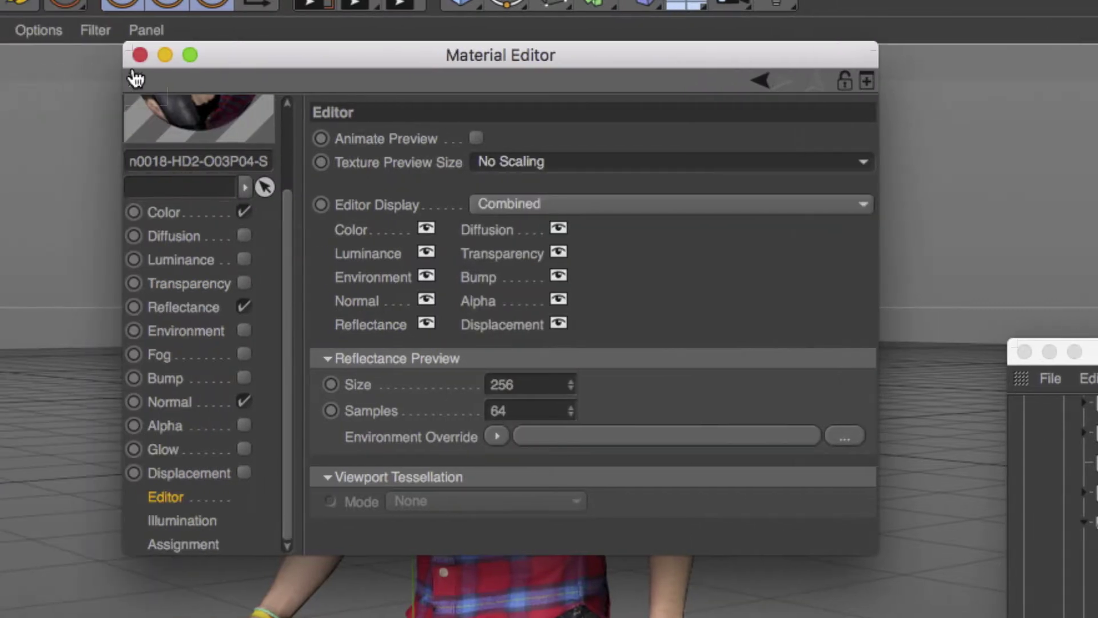
click(0, 53)
Step: Examine the man's face, beard, hands and plaid shirt up close from several angles
alt+right_drag(446, 164, 593, 197)
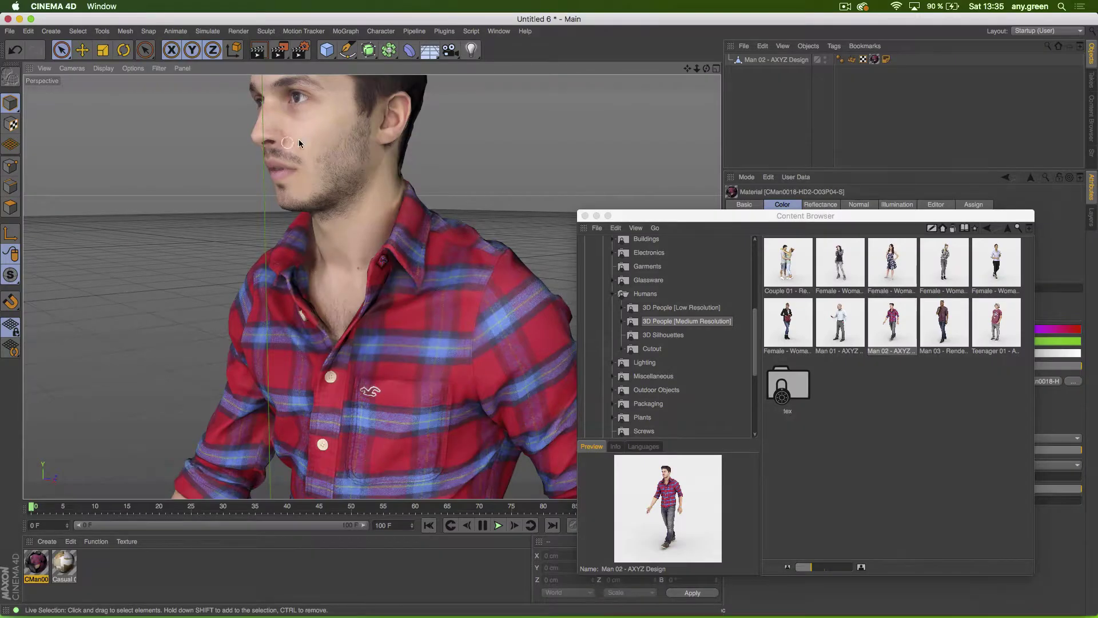
alt+right_drag(328, 137, 386, 143)
alt+drag(386, 143, 549, 412)
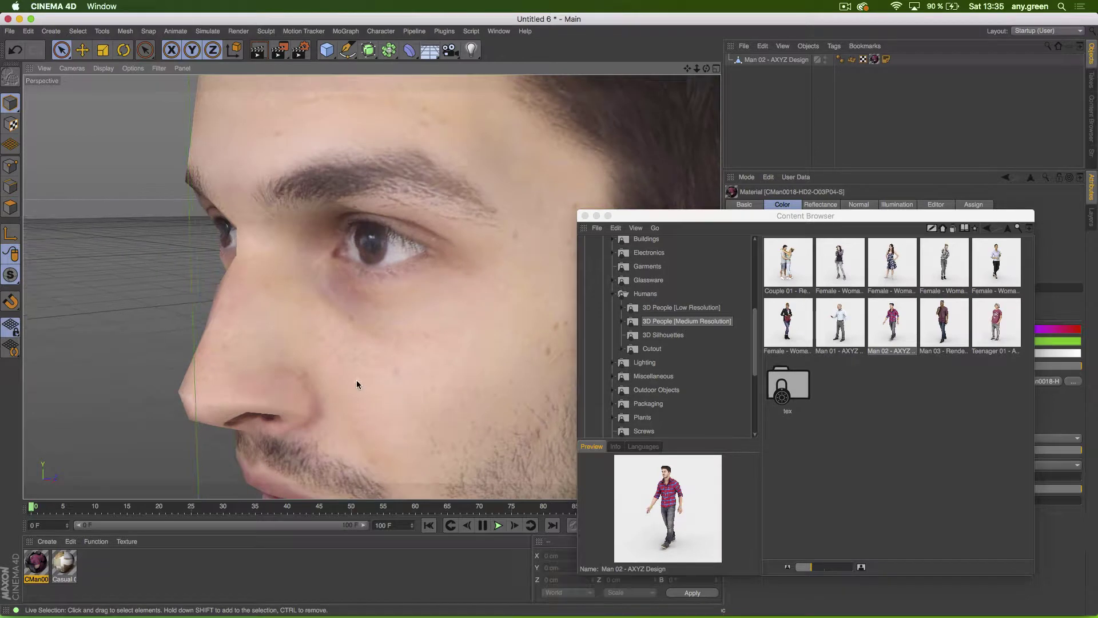
alt+right_drag(356, 380, 496, 387)
alt+drag(497, 386, 490, 360)
alt+right_drag(374, 368, 291, 369)
alt+drag(292, 368, 213, 356)
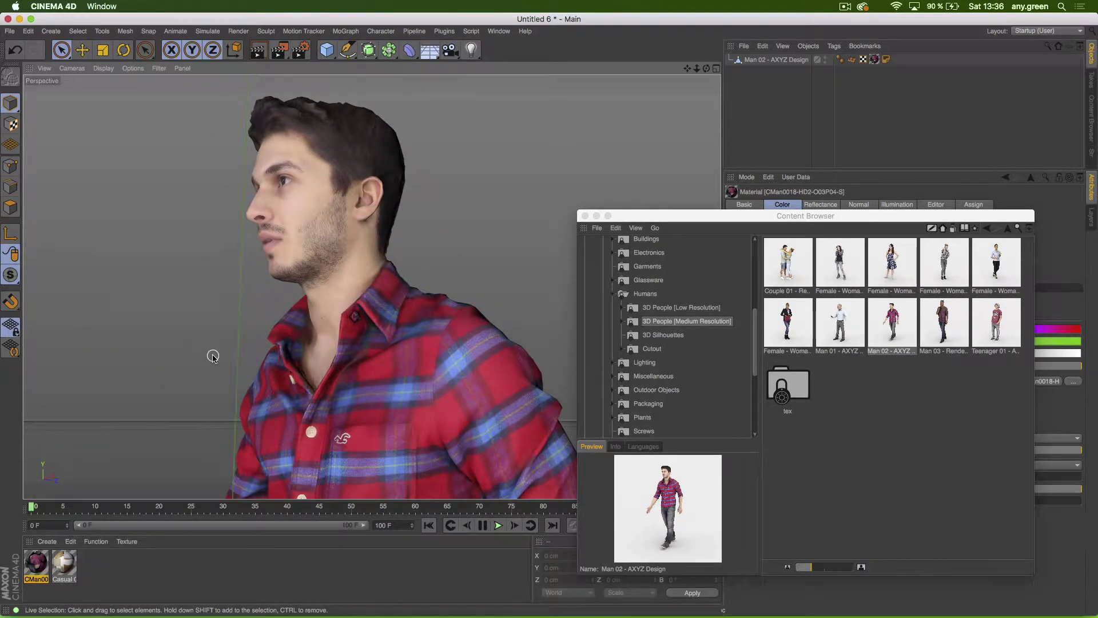
alt+right_drag(451, 392, 436, 416)
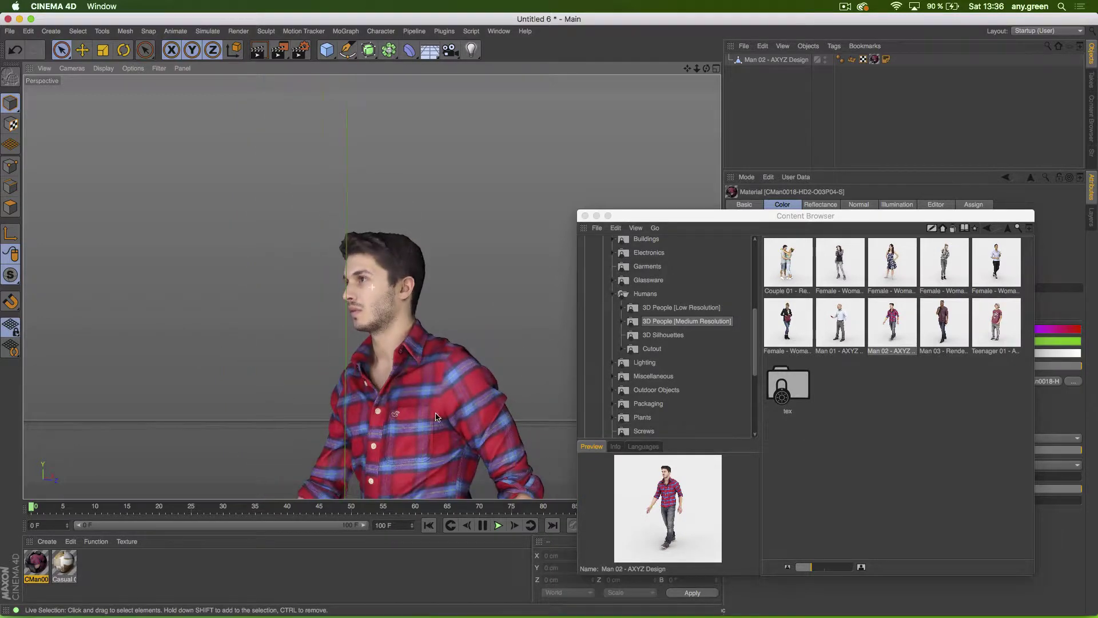
alt+drag(436, 416, 394, 280)
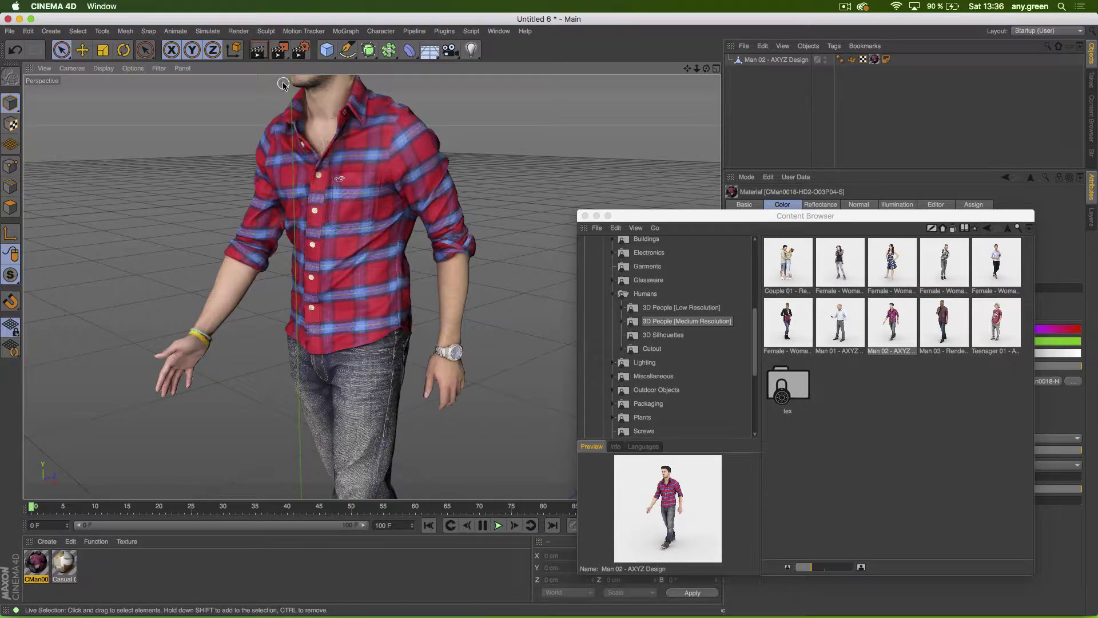
alt+middle_drag(303, 95, 322, 198)
alt+right_drag(322, 190, 341, 187)
scroll(340, 187, up, 10)
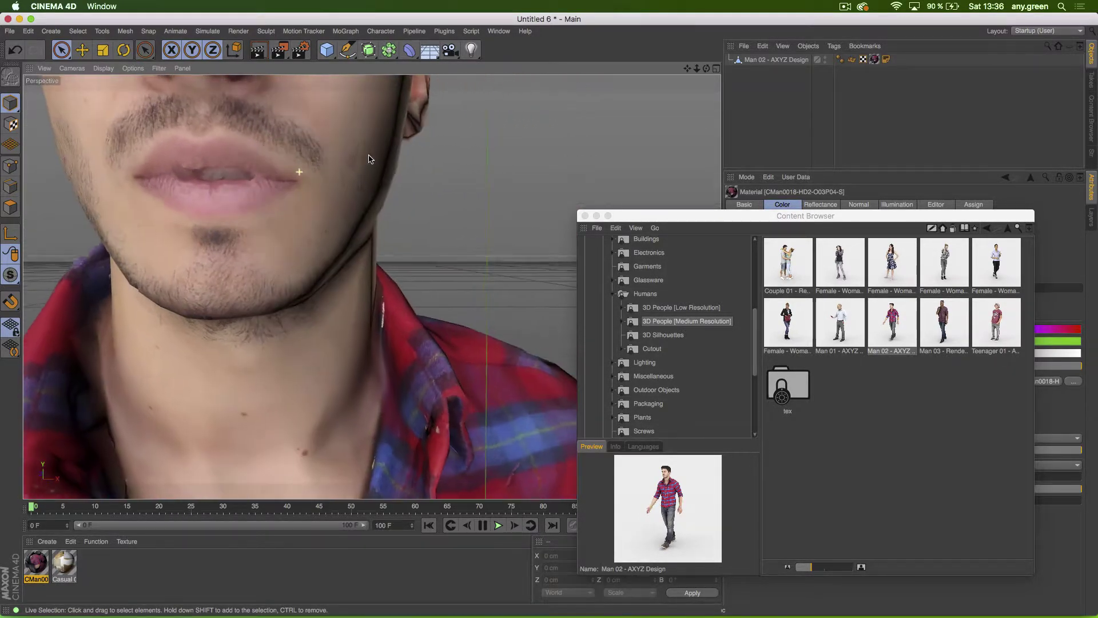
alt+drag(369, 159, 306, 147)
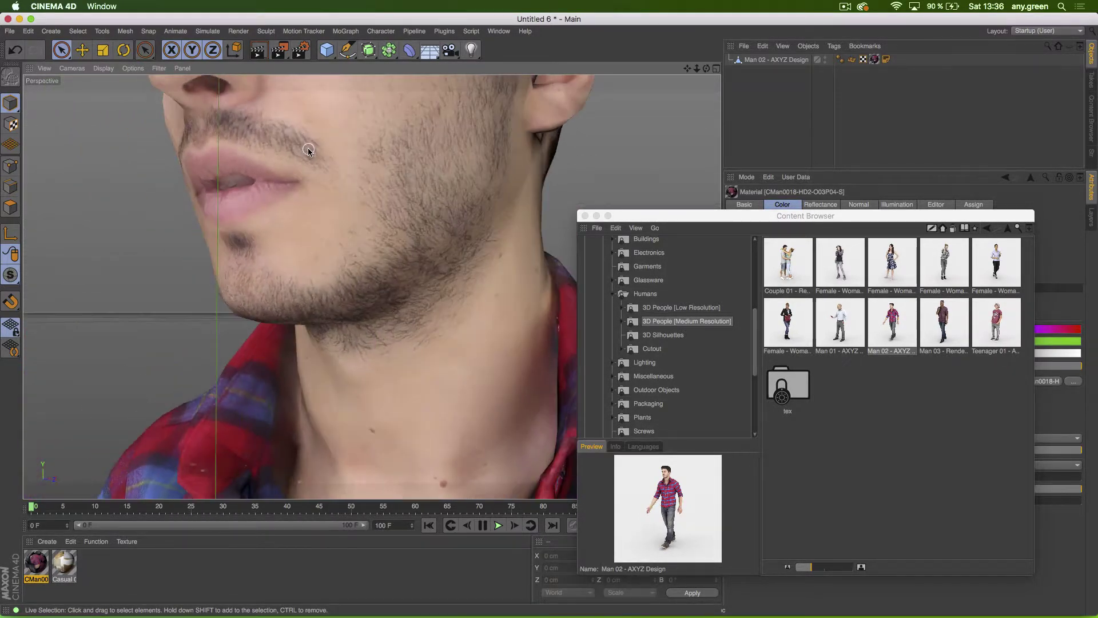
alt+drag(375, 147, 354, 286)
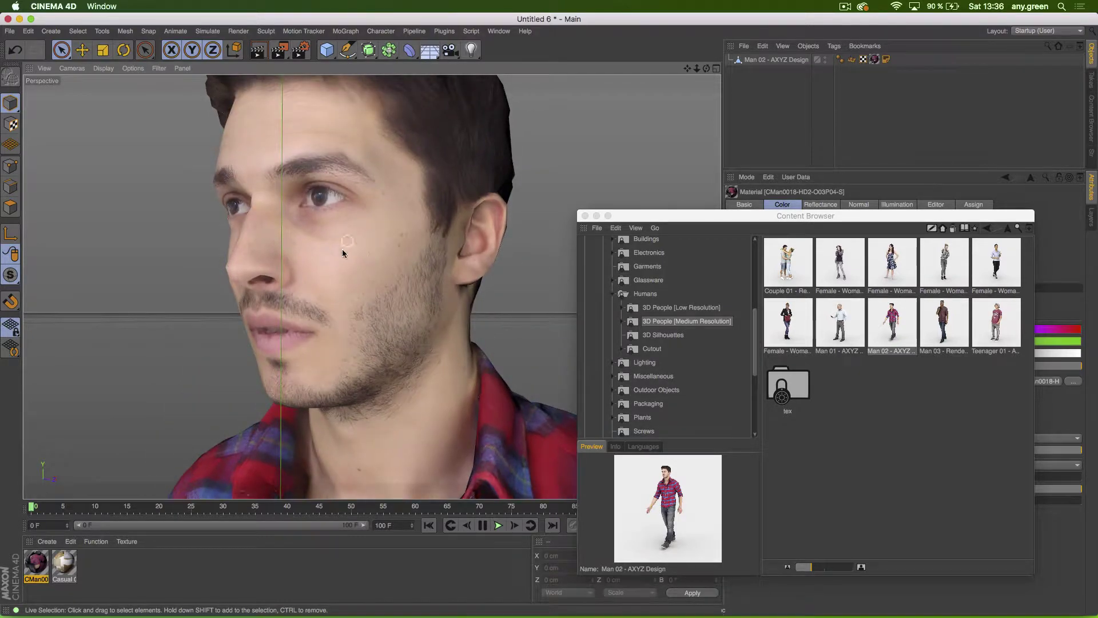
Step: Show the color texture image of the man's material in an enlarged Picture Viewer
double_click(37, 562)
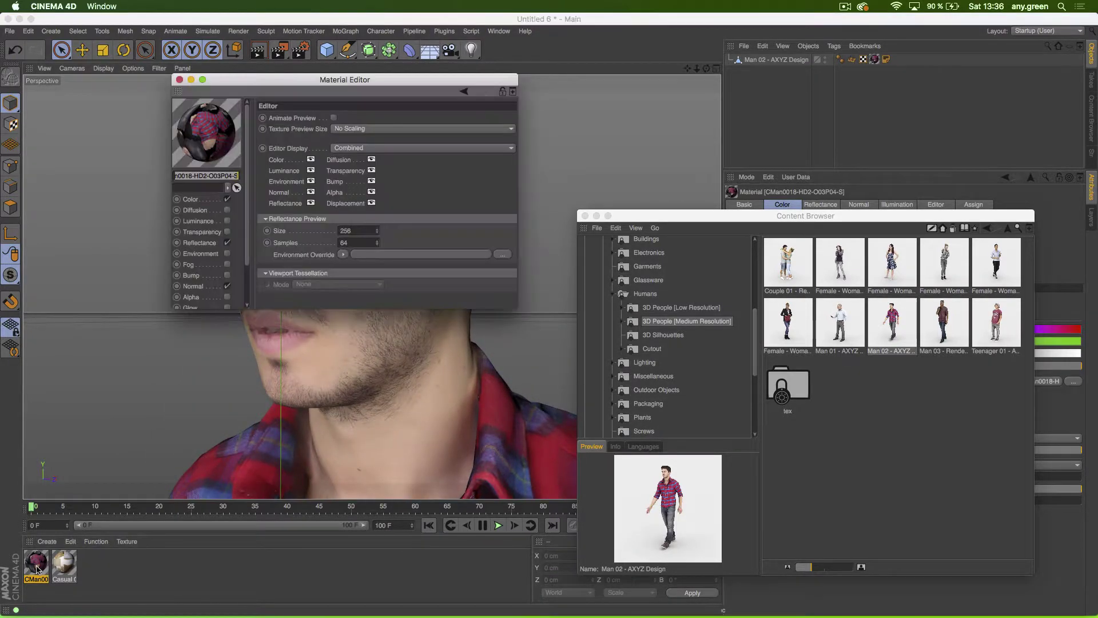
click(191, 199)
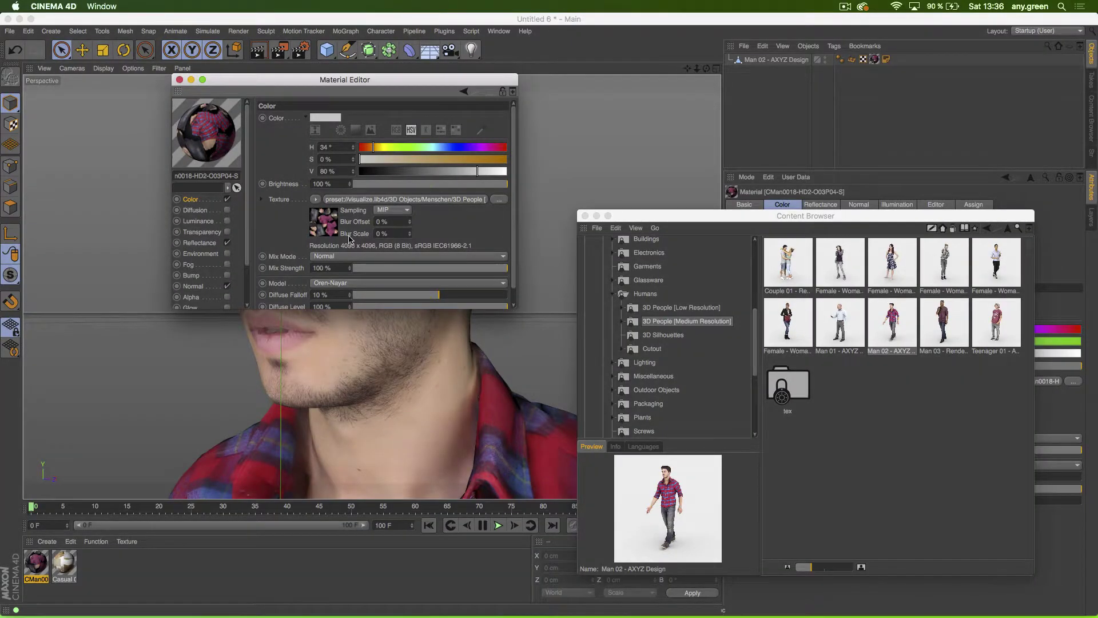
click(368, 231)
click(372, 127)
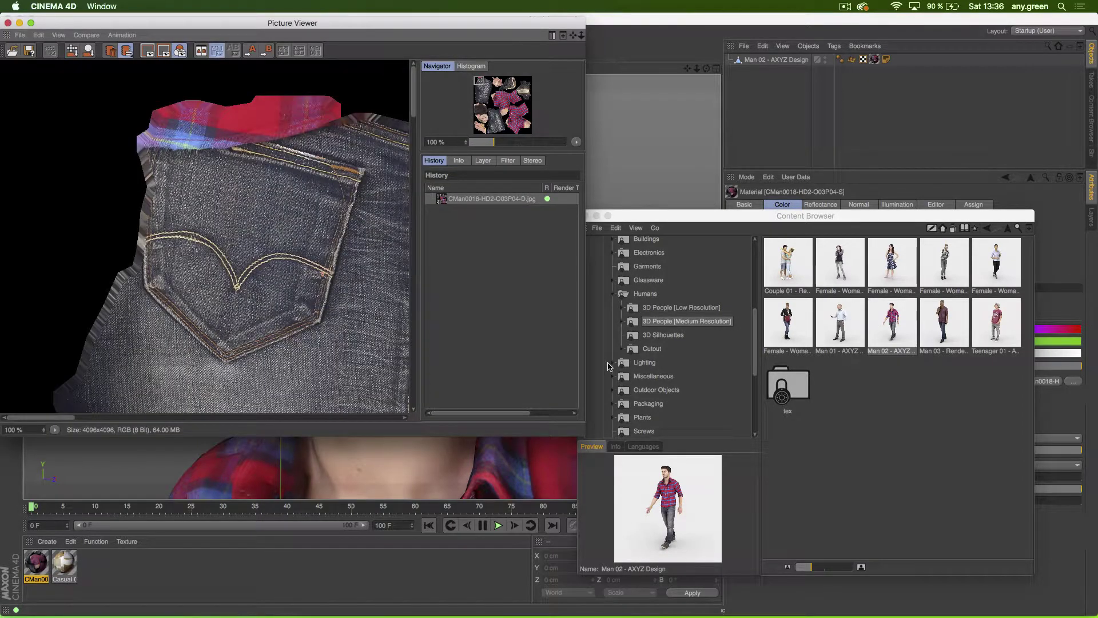
drag(581, 432, 998, 606)
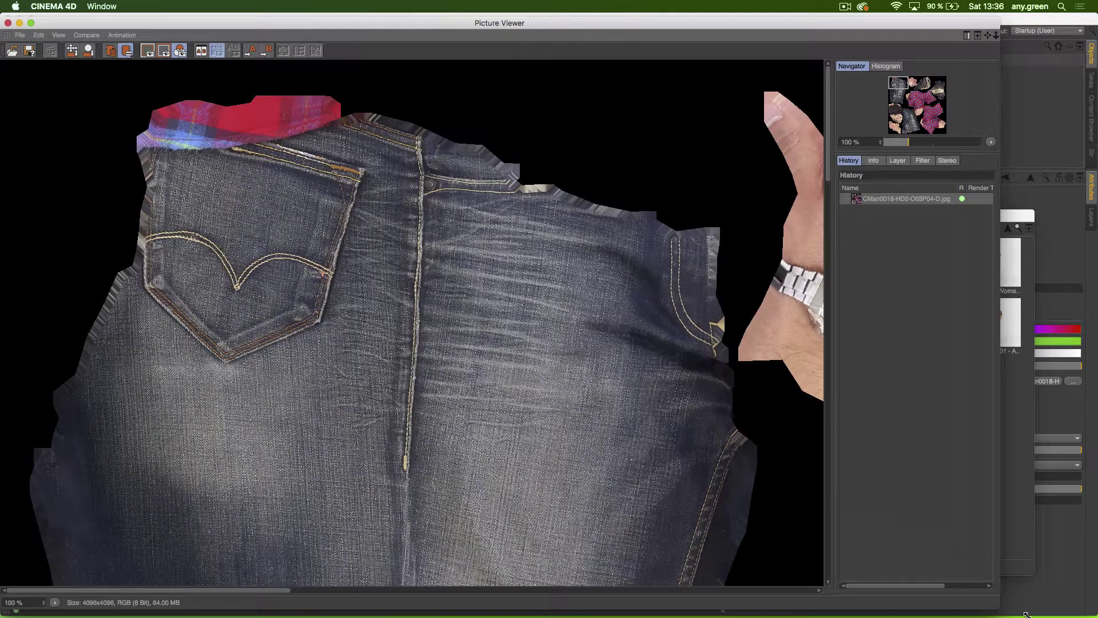
Step: Examine the texture's jeans, shirt and face areas in close-up and as a whole, and close the image and the Material Editor
drag(761, 286, 294, 2)
drag(265, 368, 358, 88)
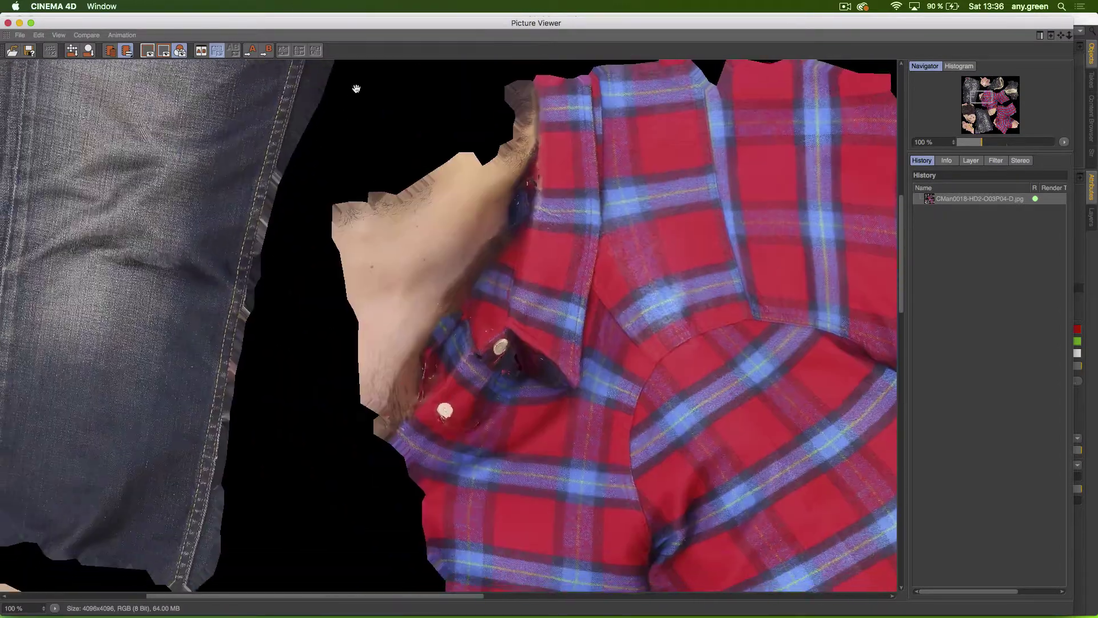
drag(217, 379, 545, 71)
drag(503, 343, 549, 266)
mouse_move(757, 395)
mouse_down()
mouse_move(634, 392)
mouse_move(669, 5)
mouse_up()
drag(415, 362, 483, 289)
drag(423, 340, 424, 343)
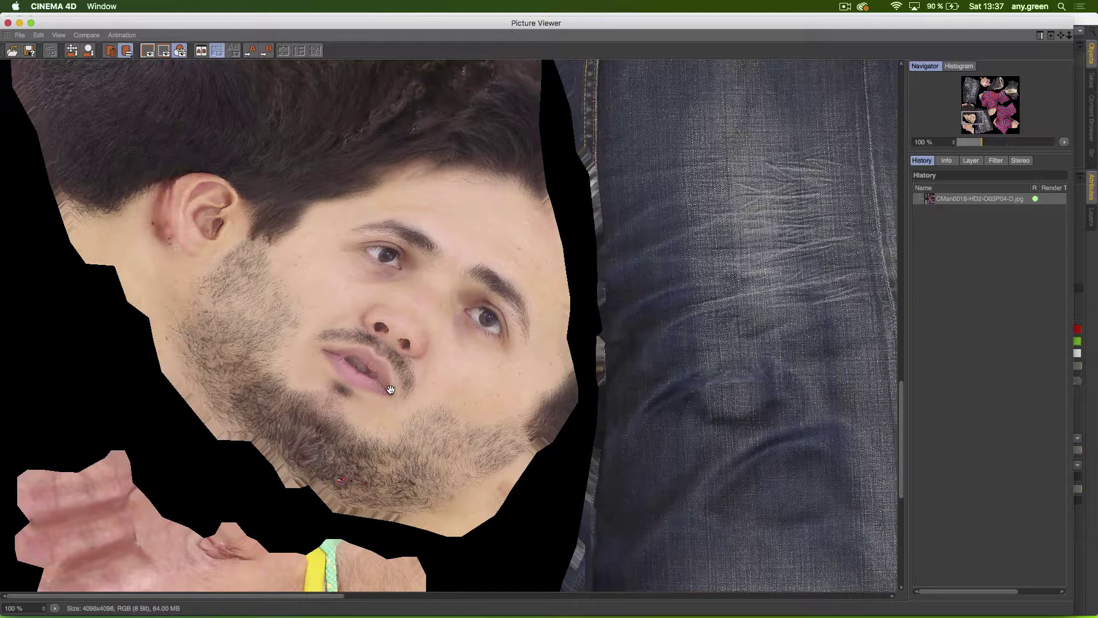
key(super)
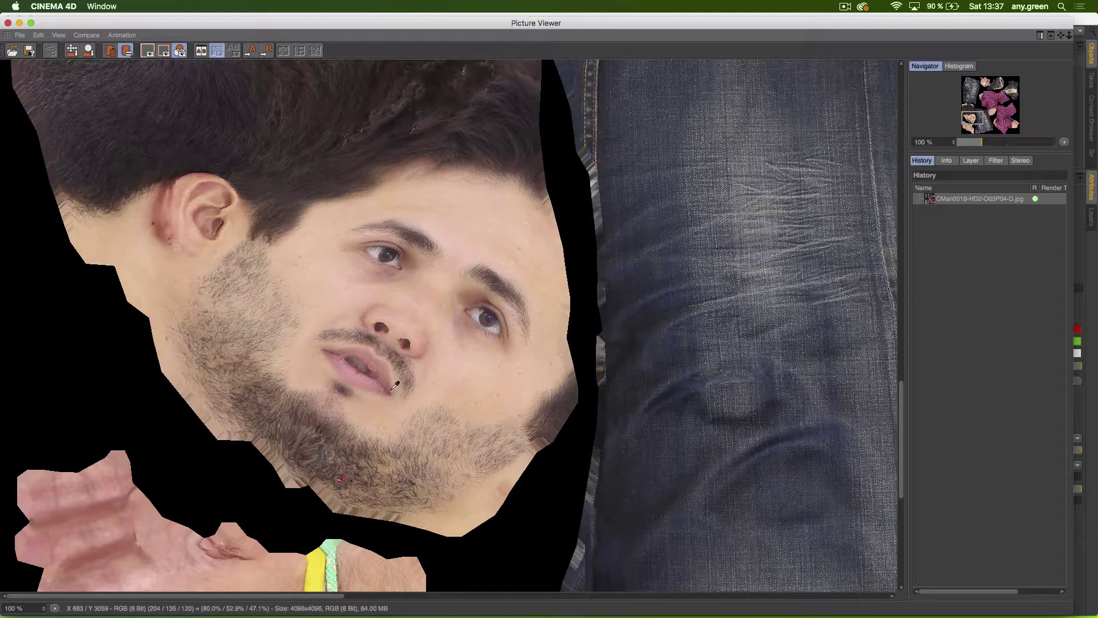
scroll(394, 385, up, 5)
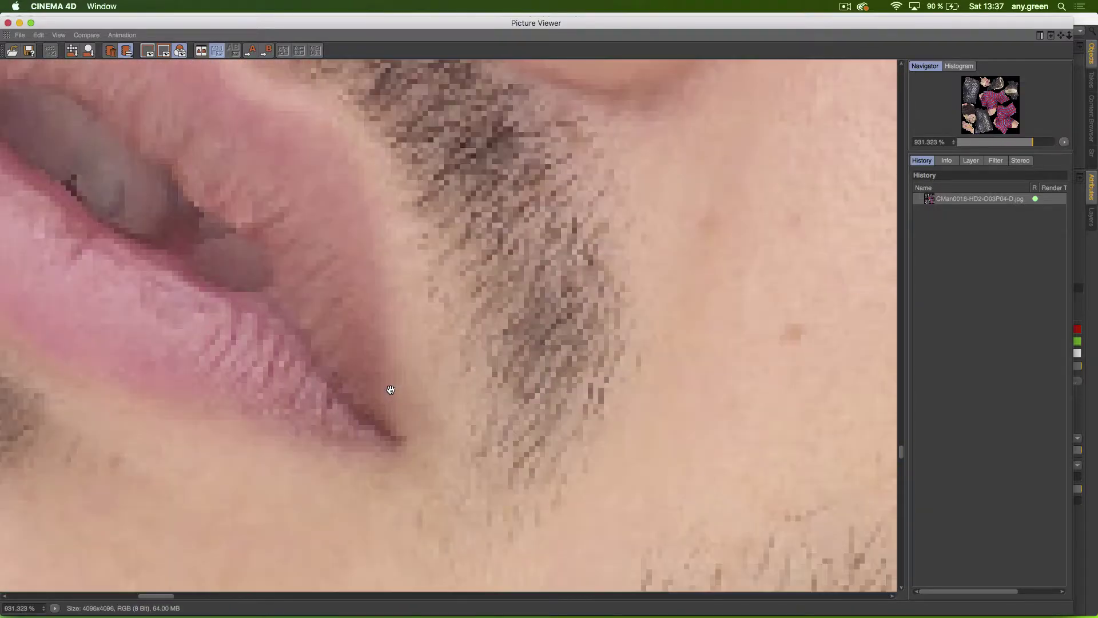
scroll(391, 390, down, 11)
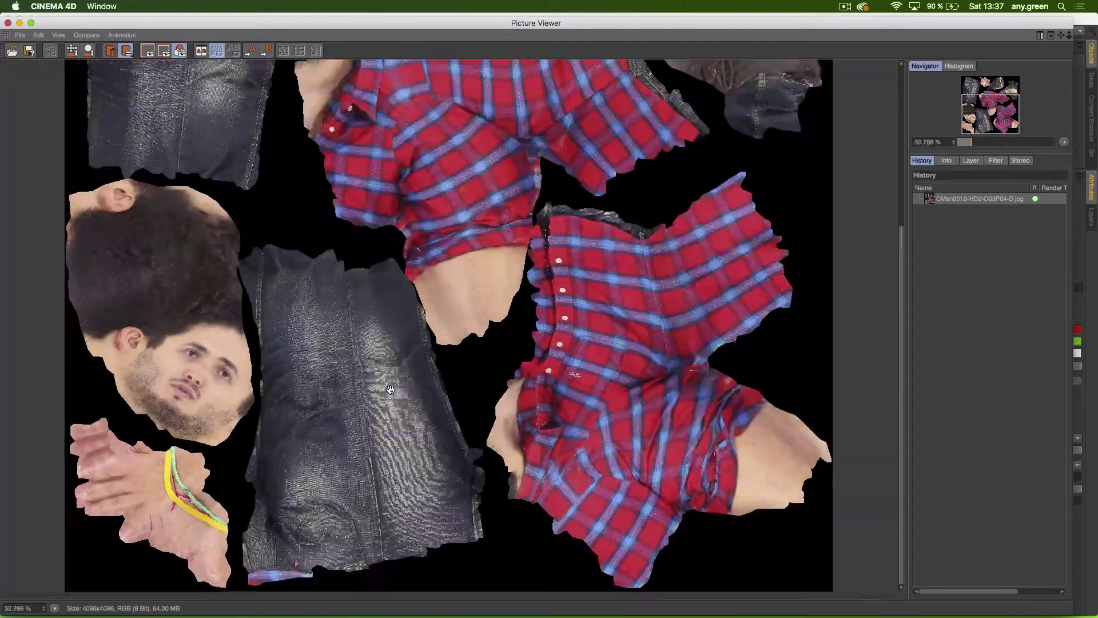
scroll(391, 389, down, 3)
scroll(391, 389, down, 6)
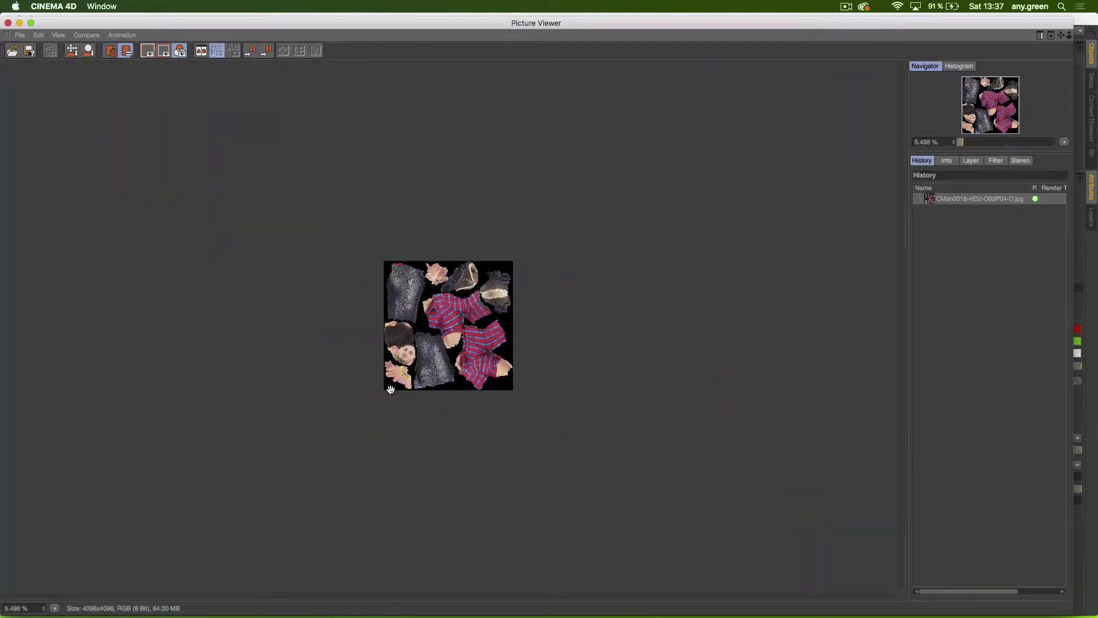
click(8, 23)
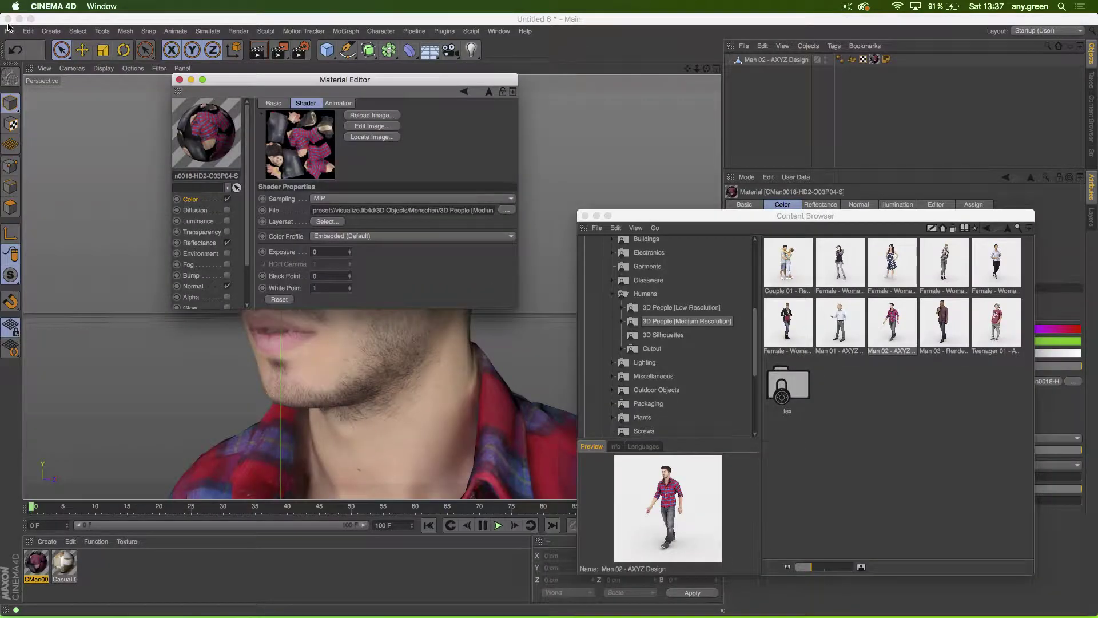
click(173, 78)
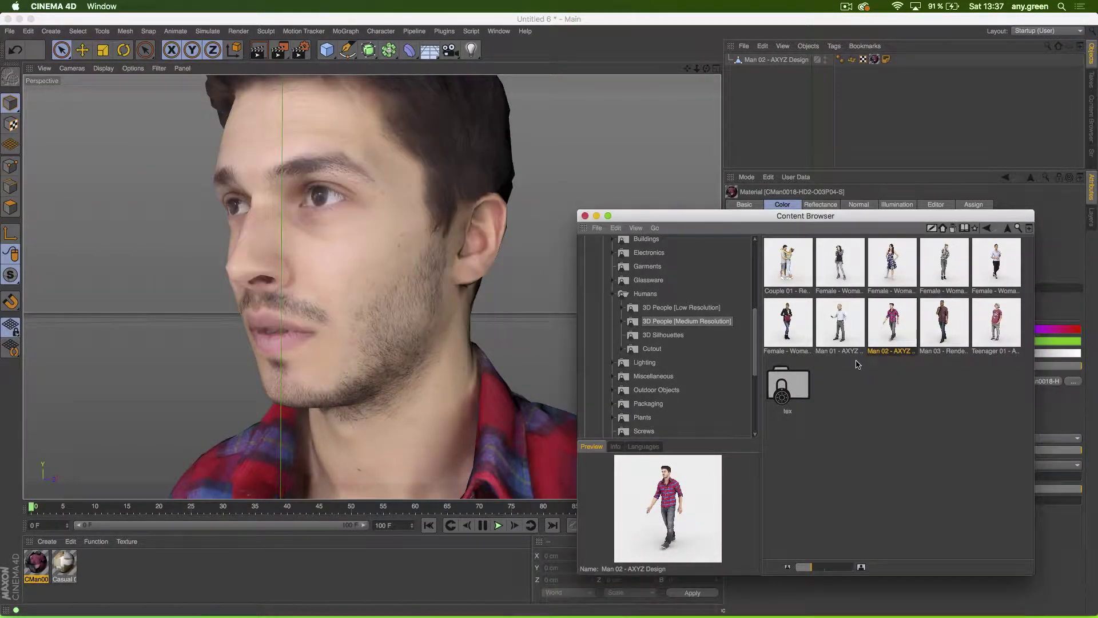
Step: Browse the 3D Silhouettes and Cutout human presets, and collapse the Visualize folder
click(659, 337)
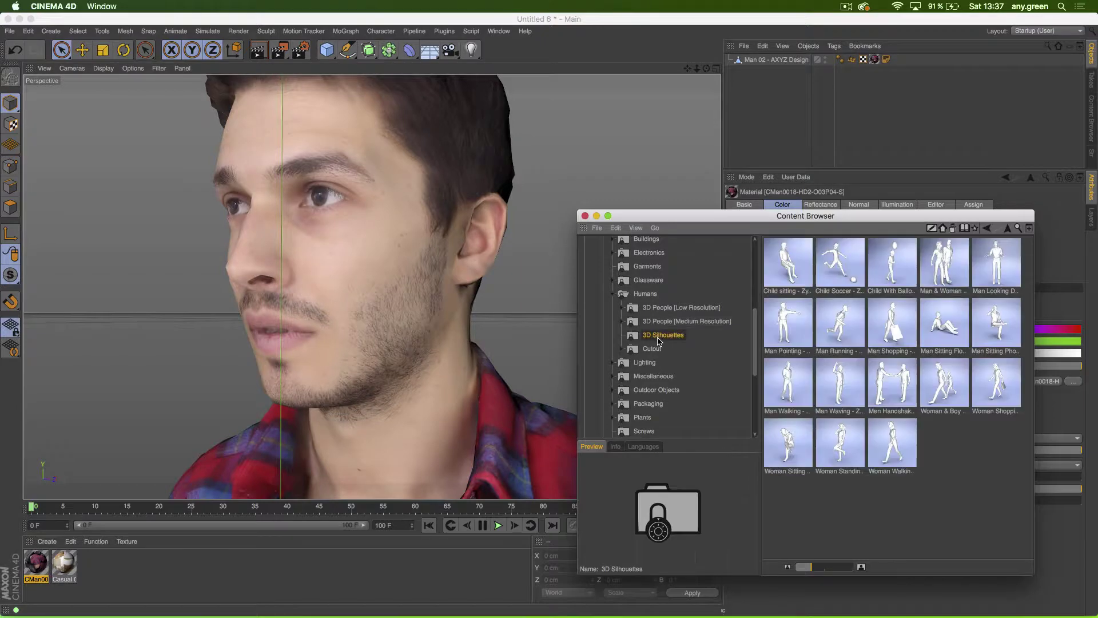
click(652, 350)
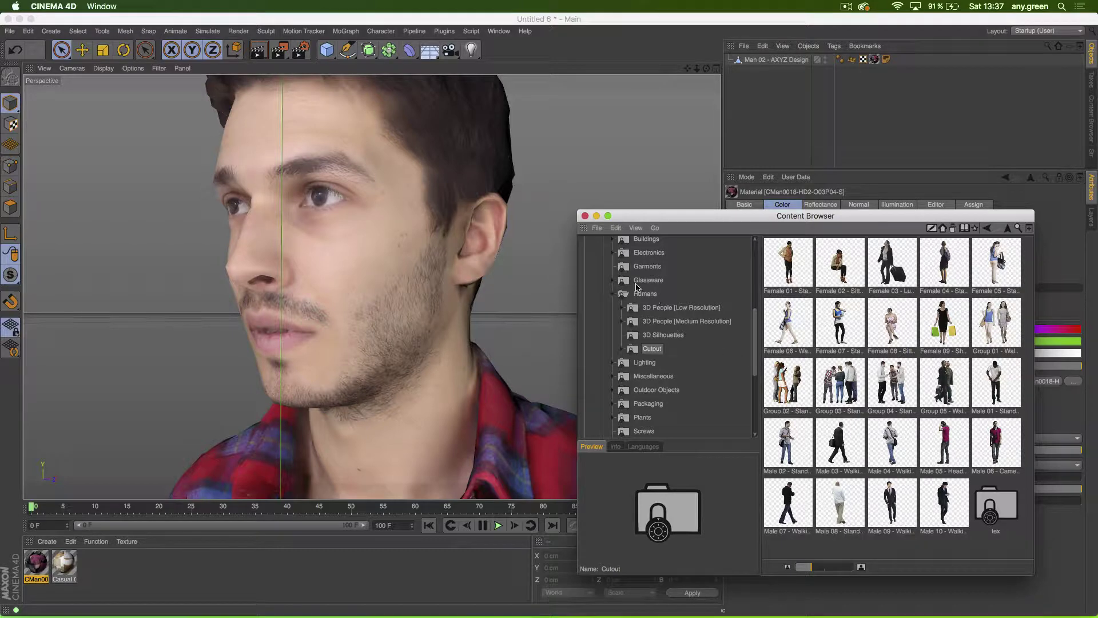
scroll(611, 297, up, 5)
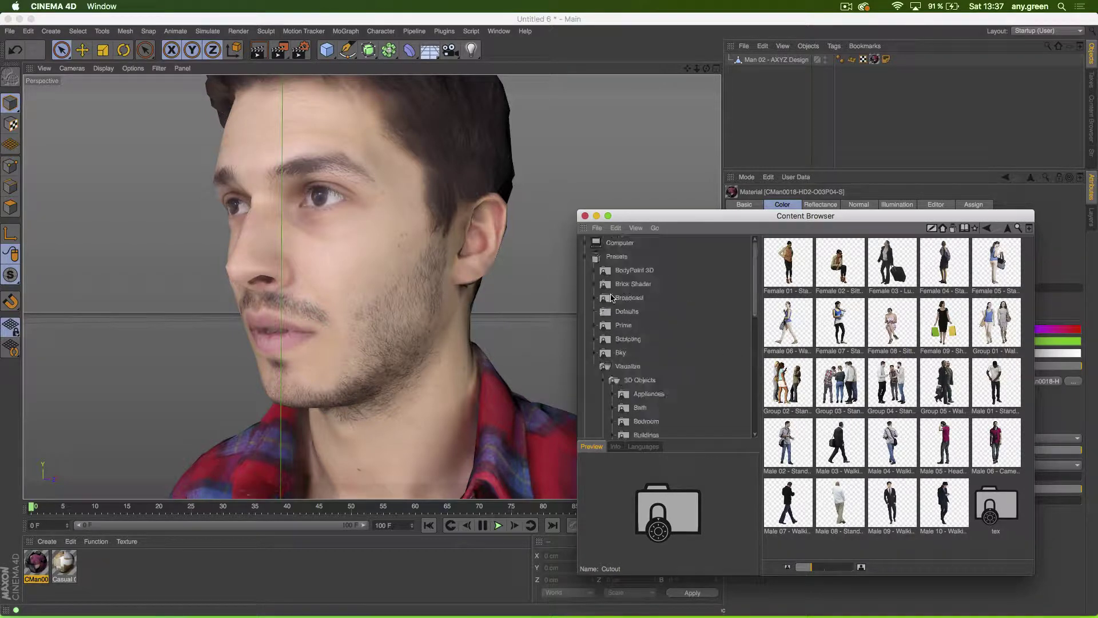
click(596, 367)
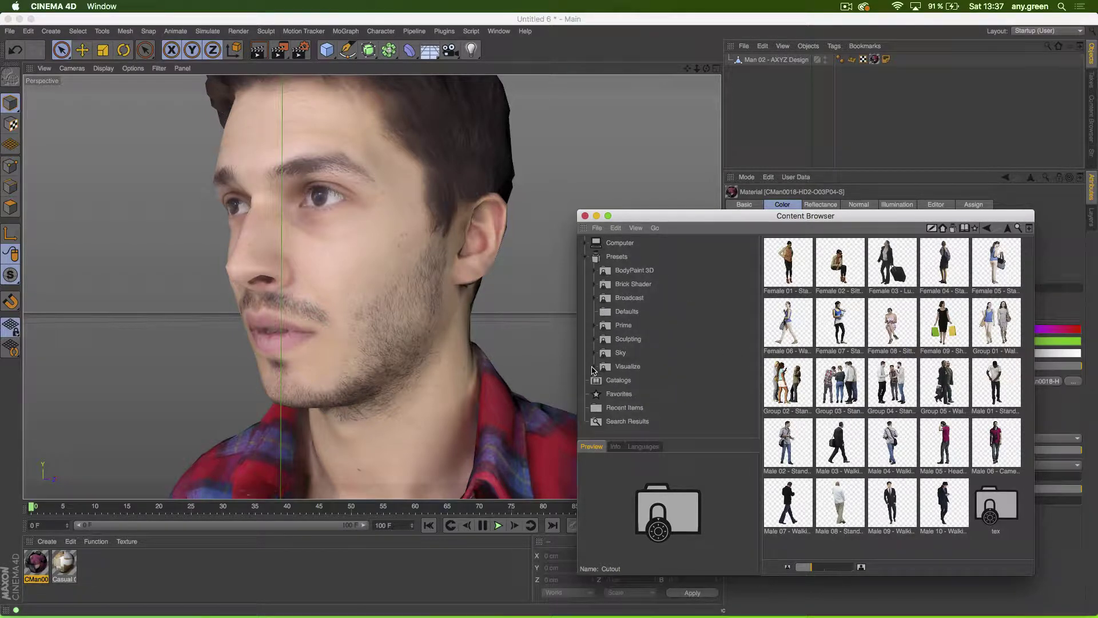
Step: Empty the scene by deleting the Man 02 - AXYZ Design figure and both remaining materials
click(751, 61)
key(Delete)
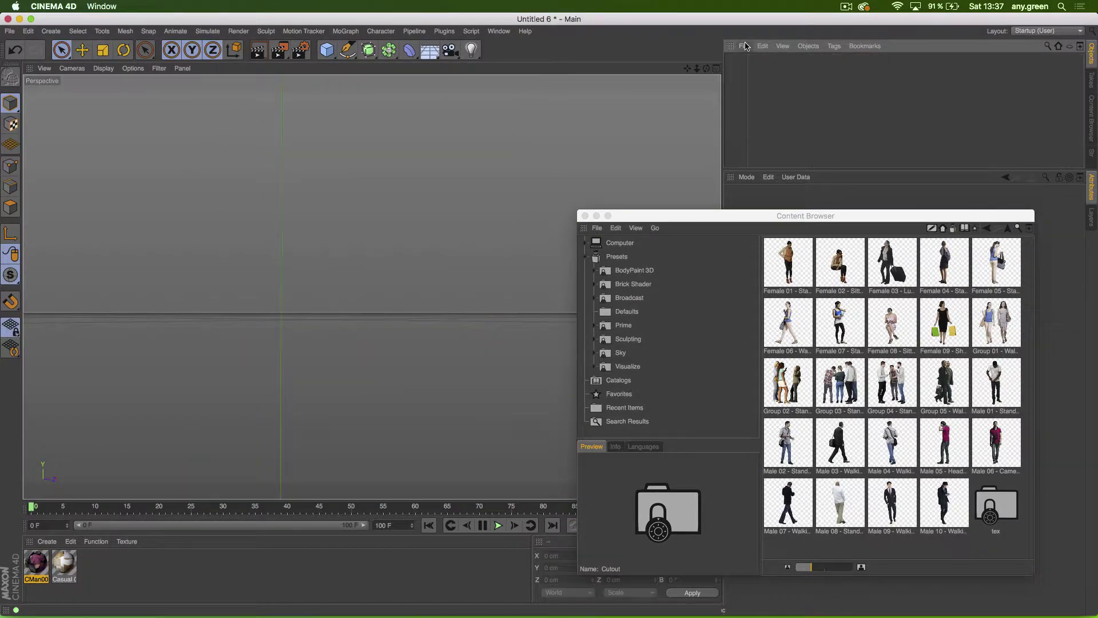
drag(96, 575, 8, 552)
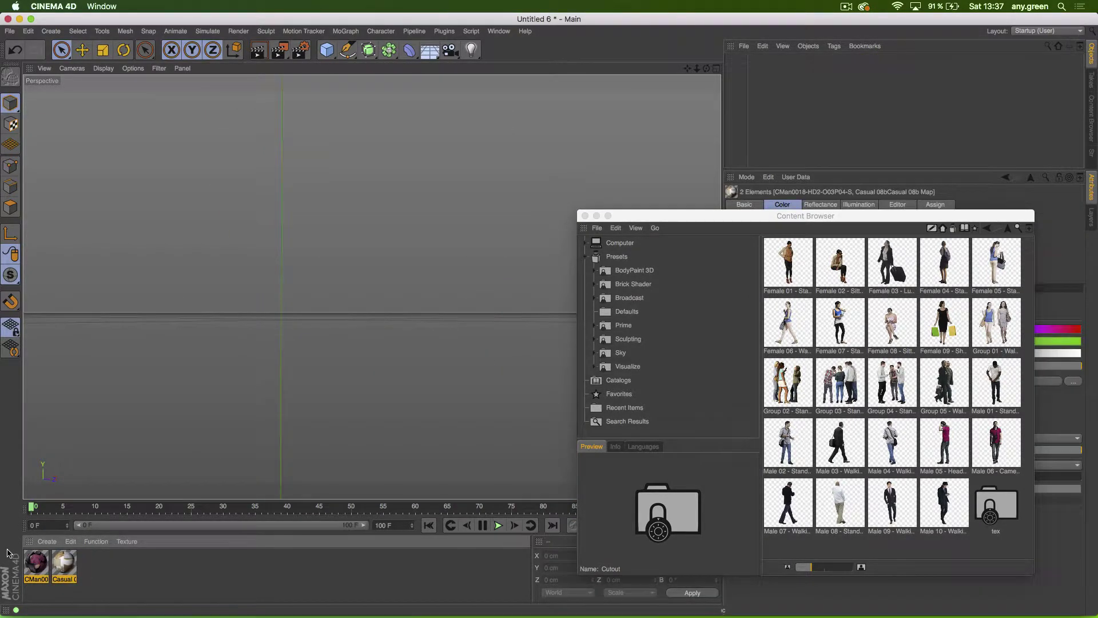
key(Delete)
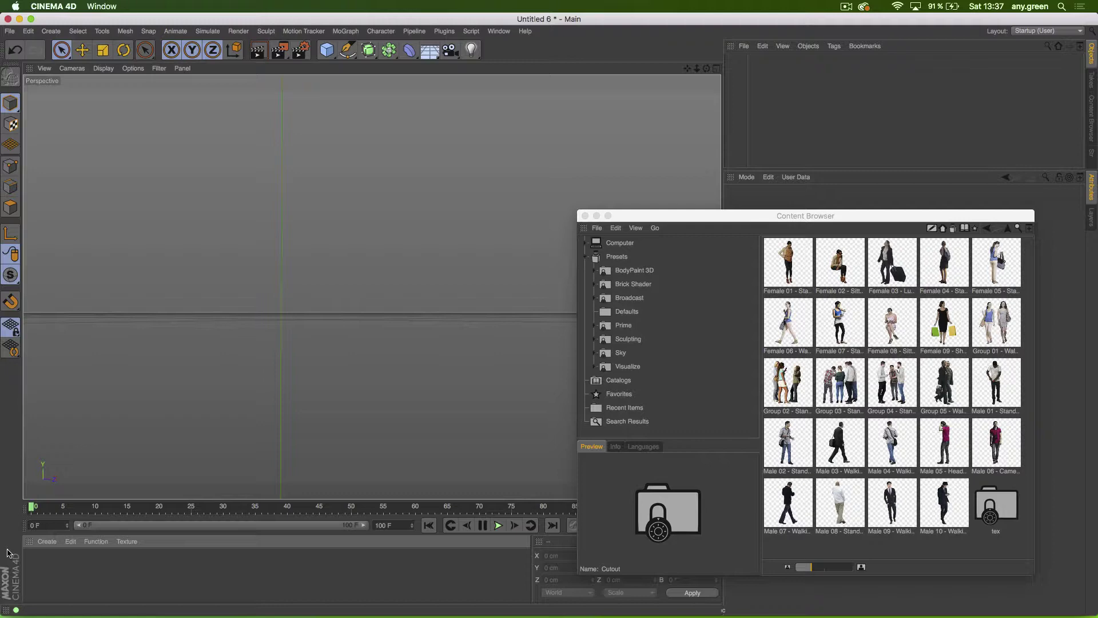
Step: Search the presets by name for "female", load the Female model and move the Content Browser clear of it
click(1021, 229)
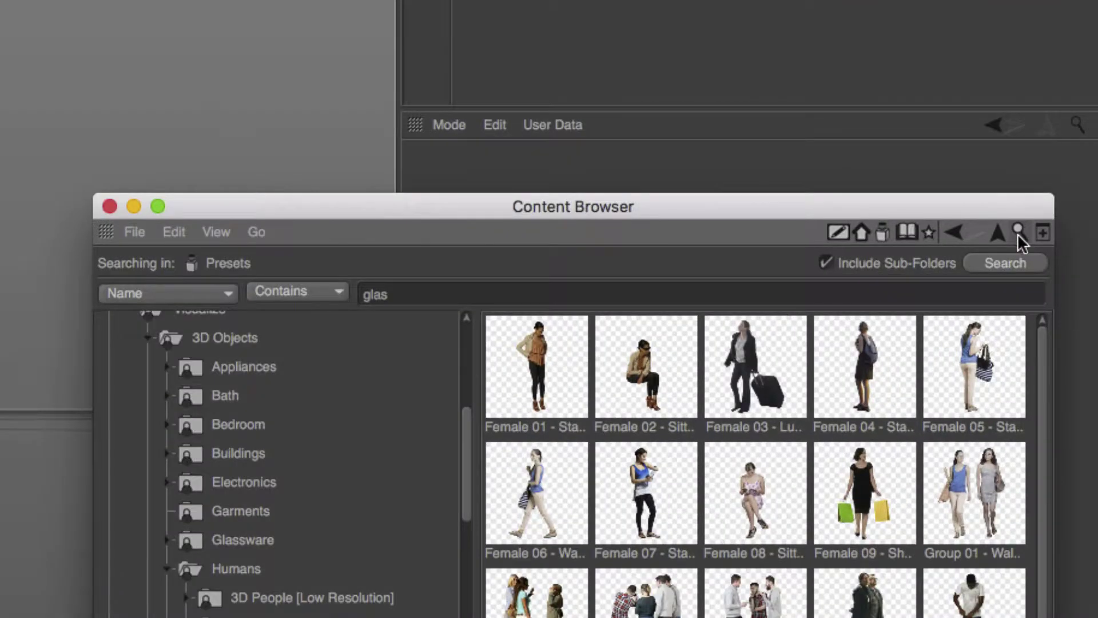
click(1018, 228)
click(1018, 229)
drag(395, 302, 314, 288)
text(female)
key(Return)
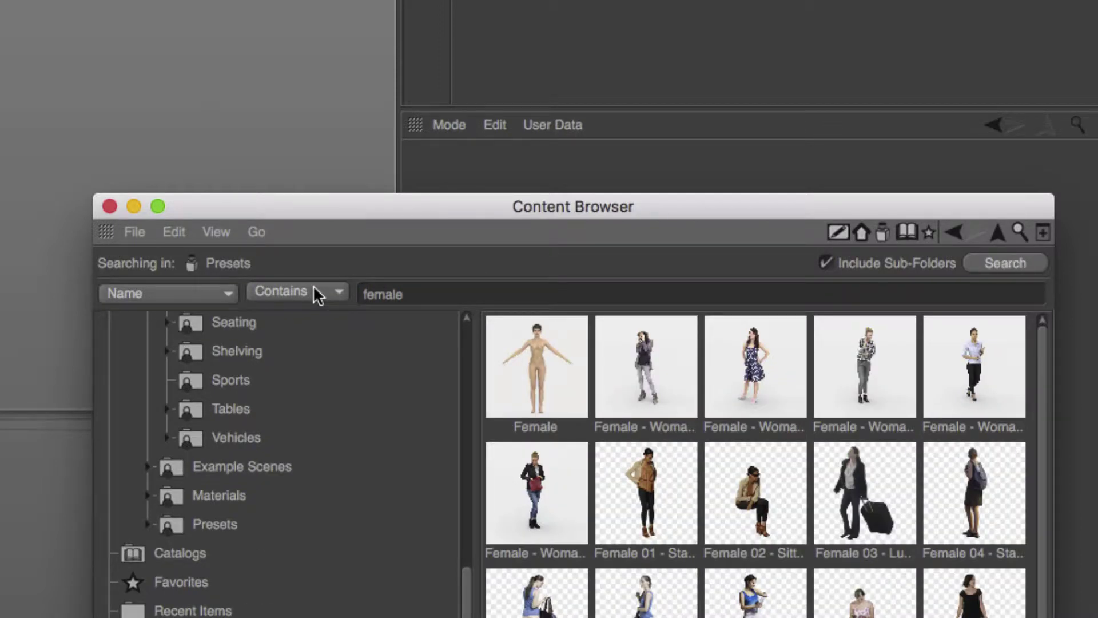
click(523, 359)
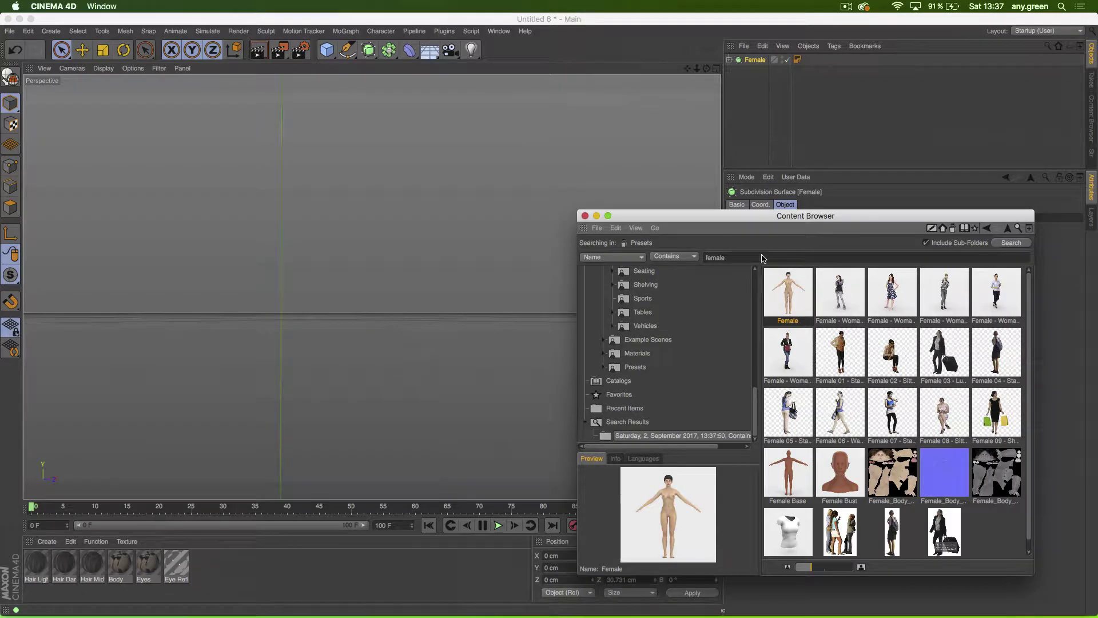
drag(744, 215, 826, 189)
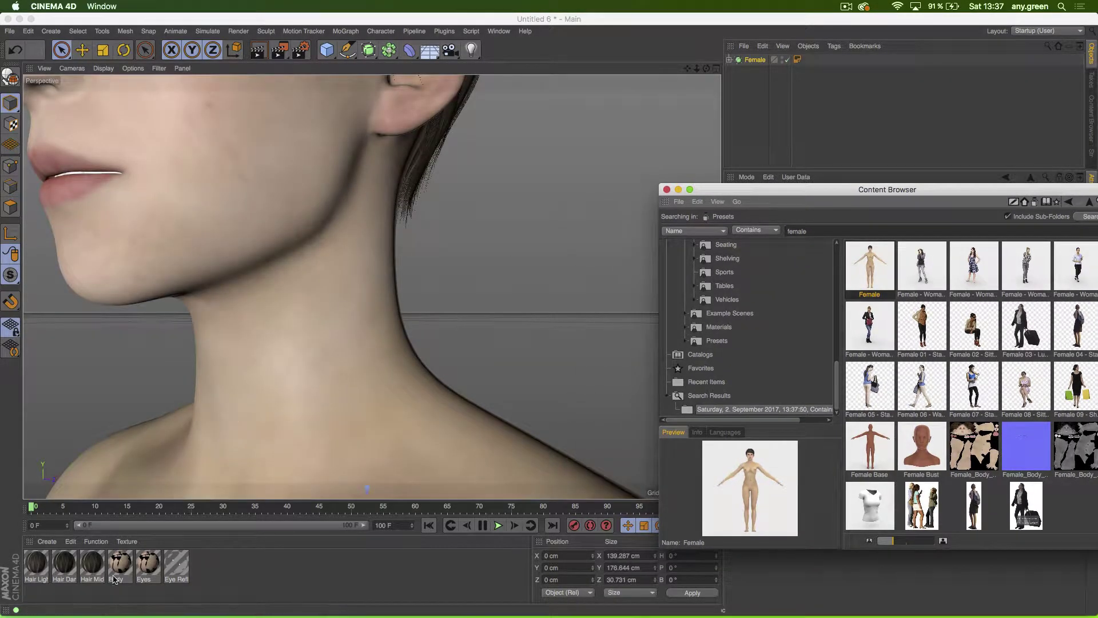
Step: Set the Body material's texture preview size to No Scaling and close the Material Editor
double_click(122, 566)
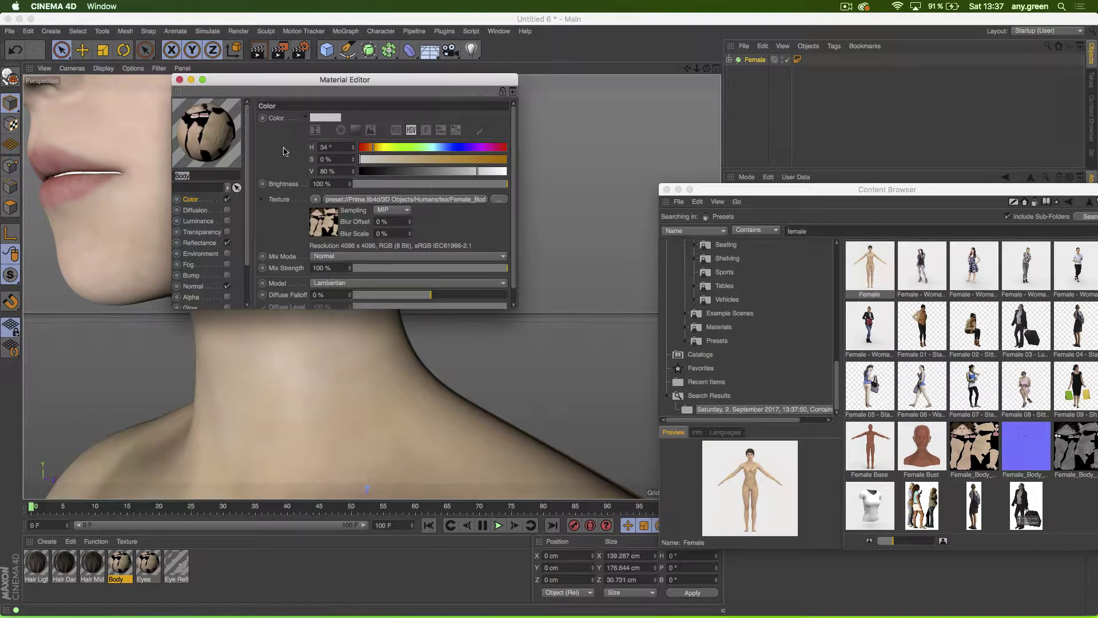
scroll(181, 270, down, 3)
click(190, 282)
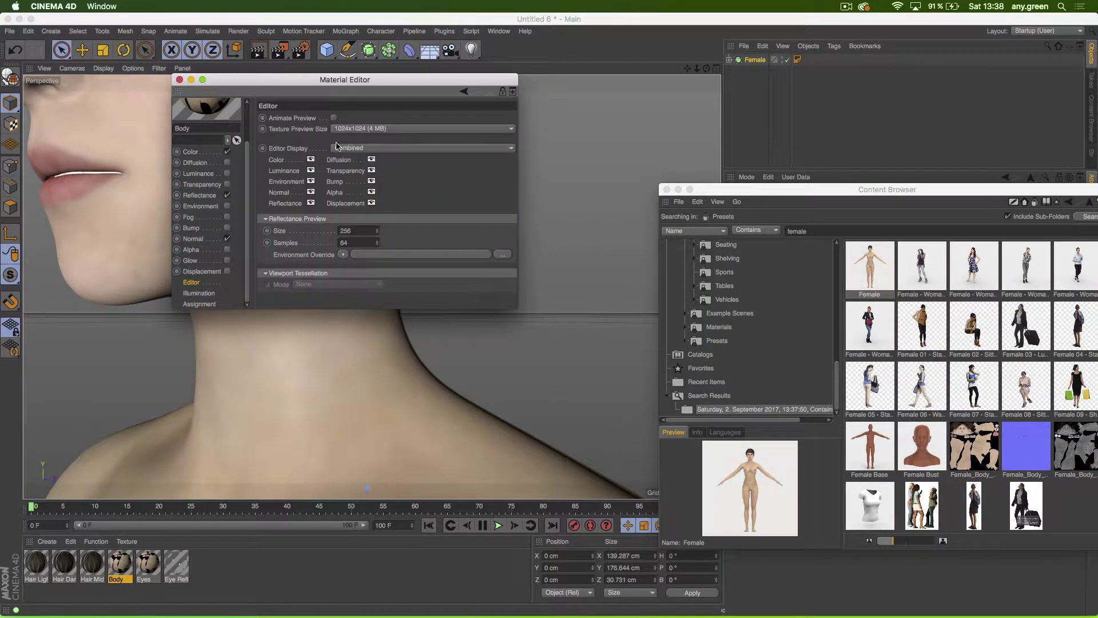
click(351, 129)
click(350, 152)
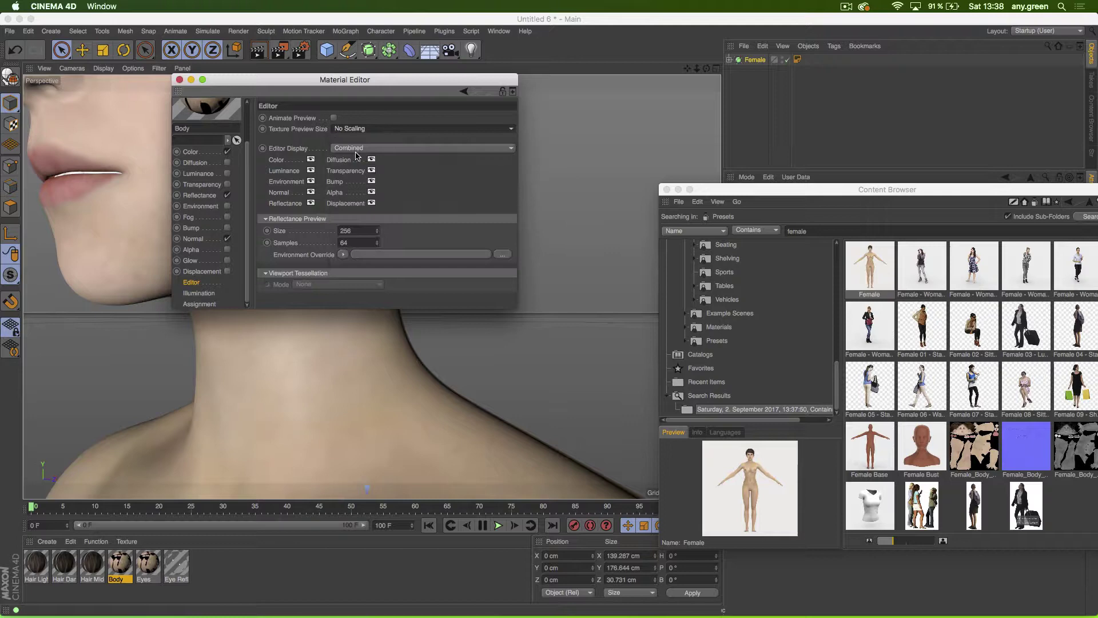
click(179, 80)
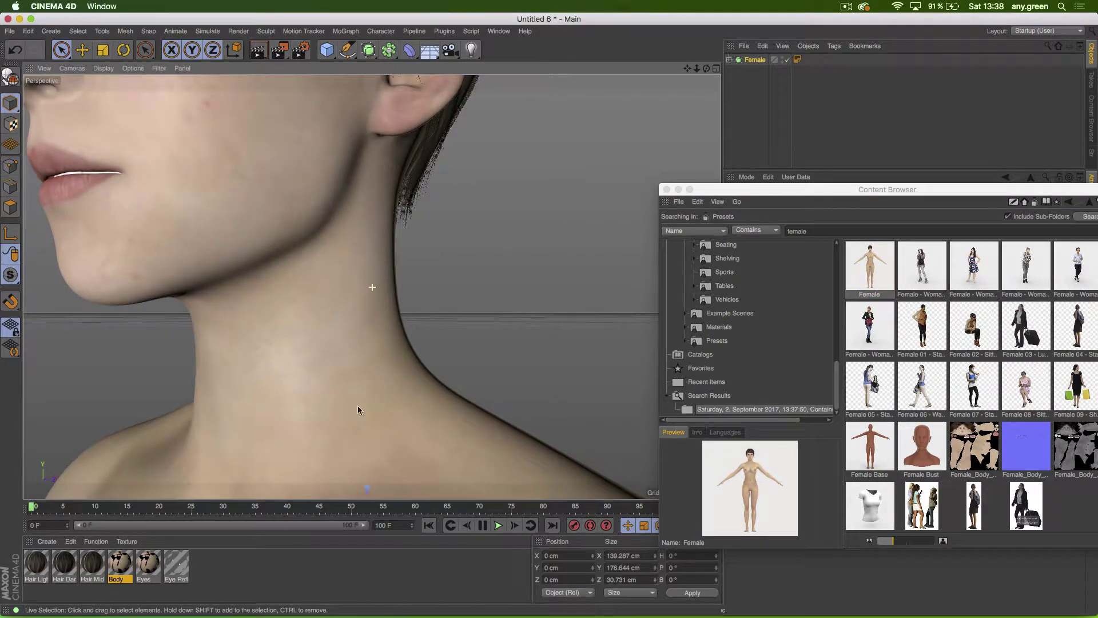
Step: Close the Content Browser, expand the Female object down to its Hair, Eyes and Body Undressed parts, and deselect the Body material
alt+middle_drag(358, 406, 393, 438)
alt+drag(395, 441, 273, 314)
alt+right_drag(274, 314, 153, 358)
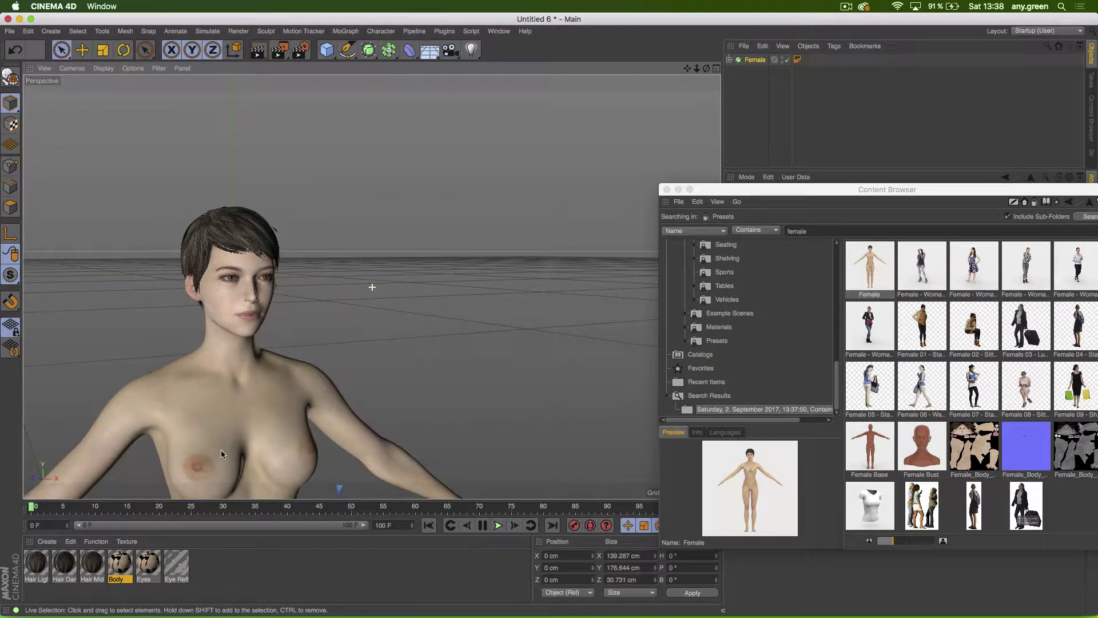
alt+right_drag(221, 449, 179, 343)
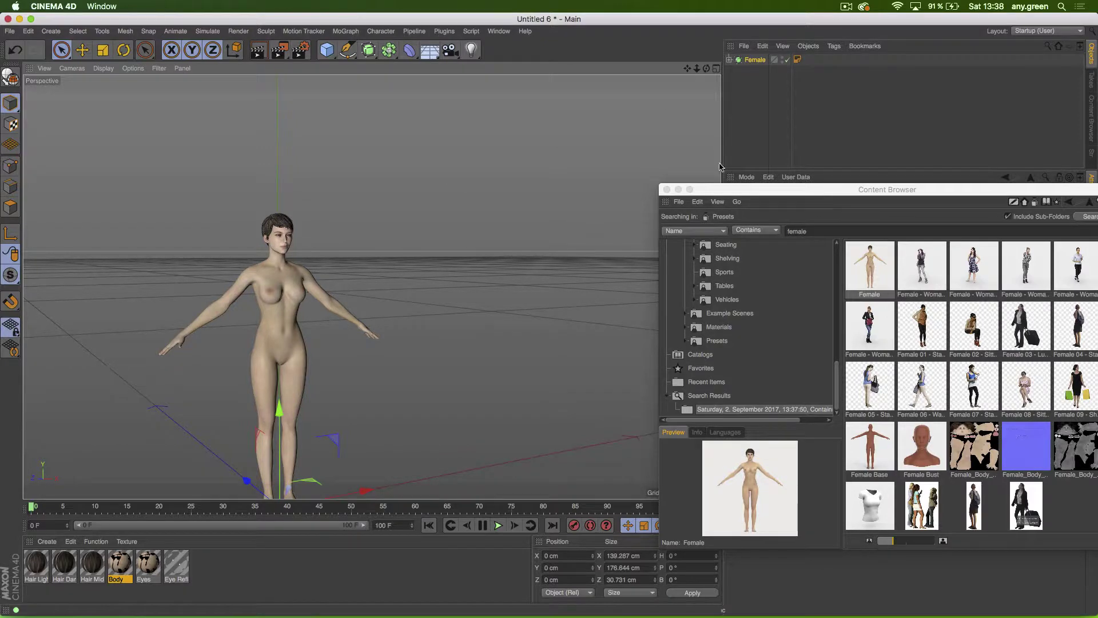
click(666, 189)
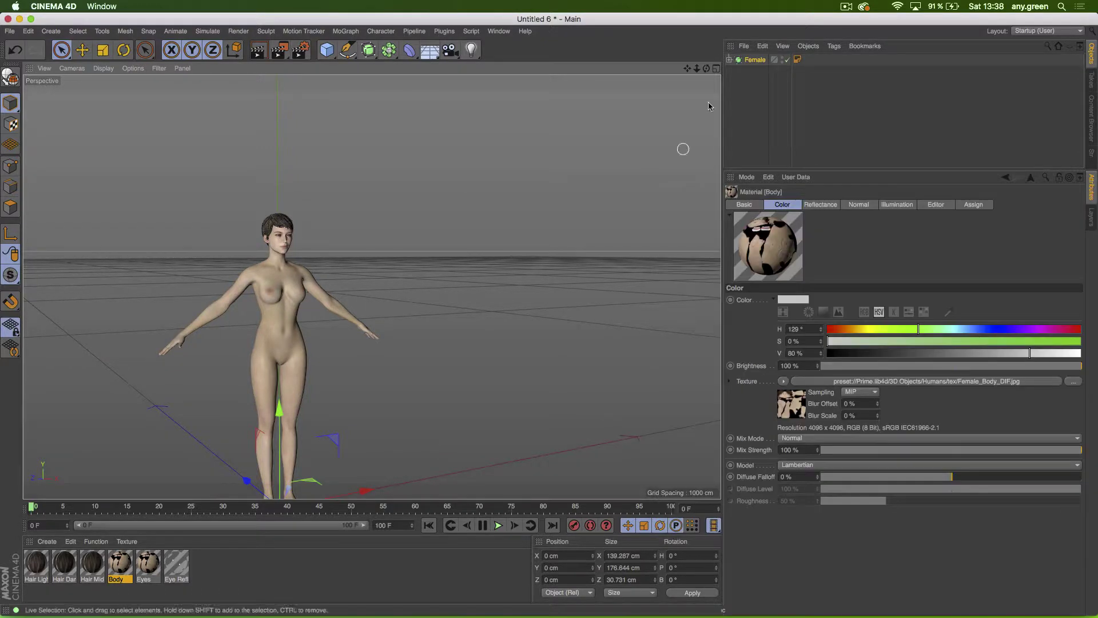
click(729, 60)
click(736, 71)
mouse_move(544, 610)
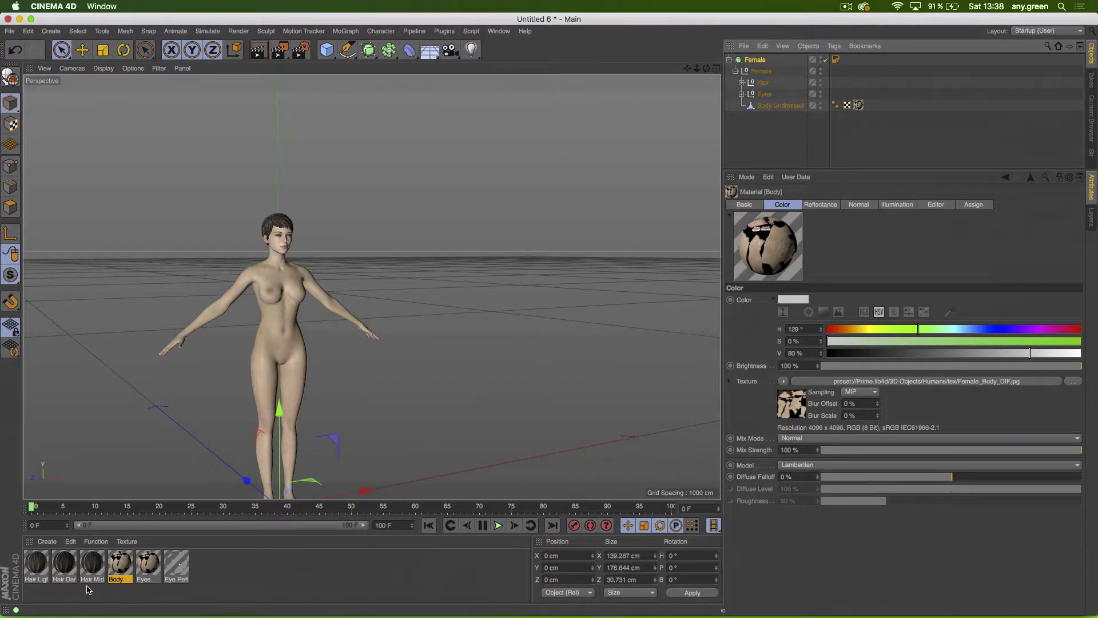
click(237, 569)
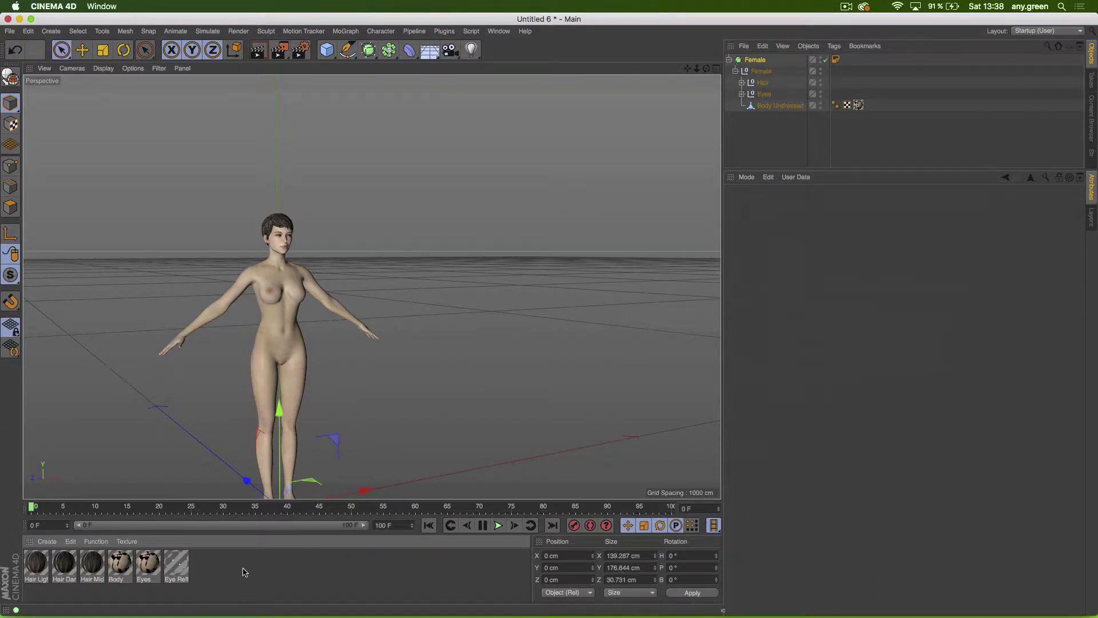
Step: Reopen the Content Browser over the viewport and search the presets by name for "gold"
click(498, 32)
click(543, 93)
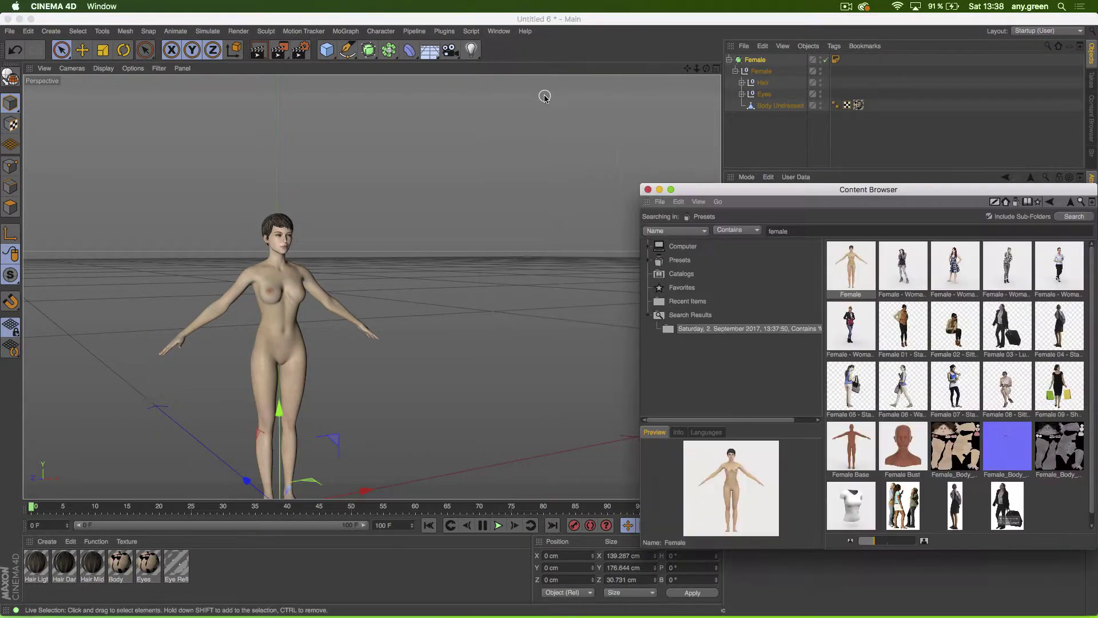
drag(788, 186, 640, 144)
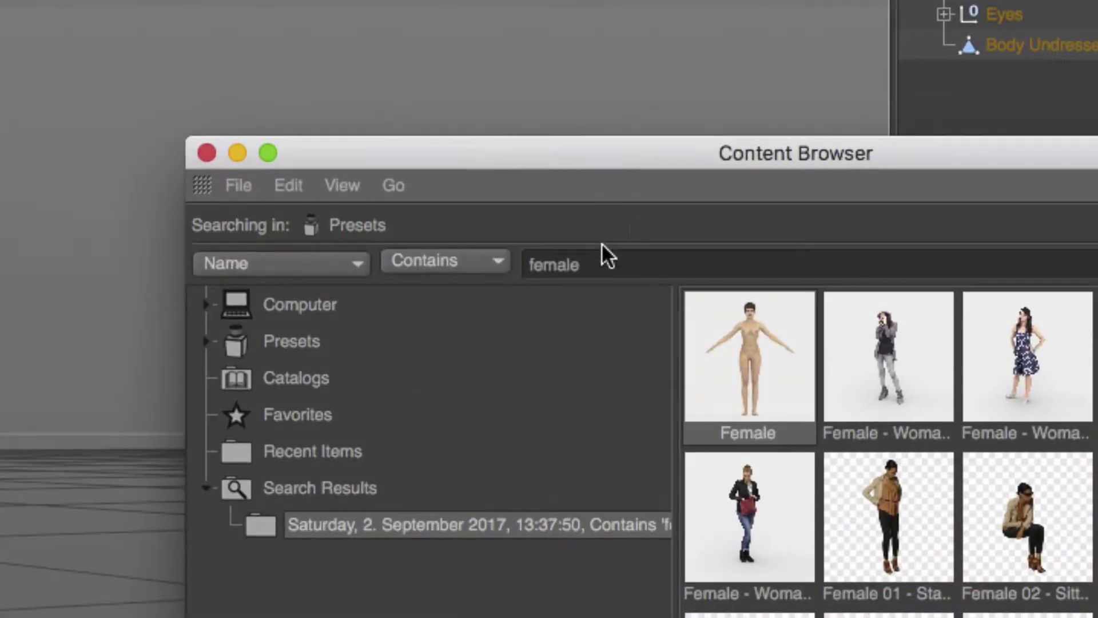
drag(644, 188, 560, 188)
text(gold)
key(Return)
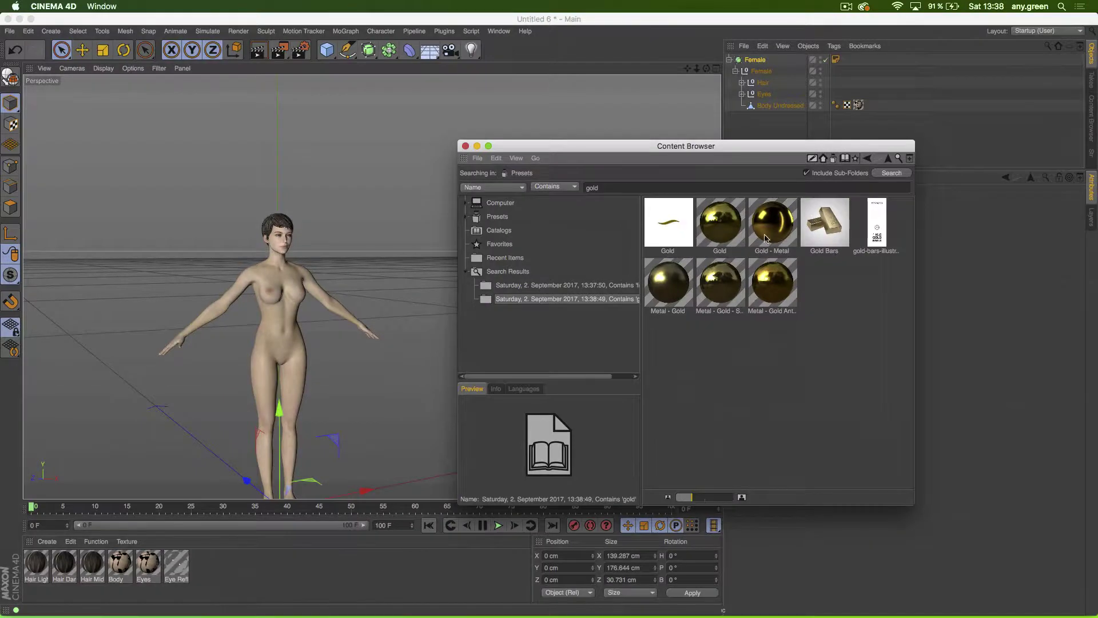
Step: Apply the Gold - Metal material to the Female object, remove the original material from Body Undressed, and render the view
drag(767, 238, 763, 61)
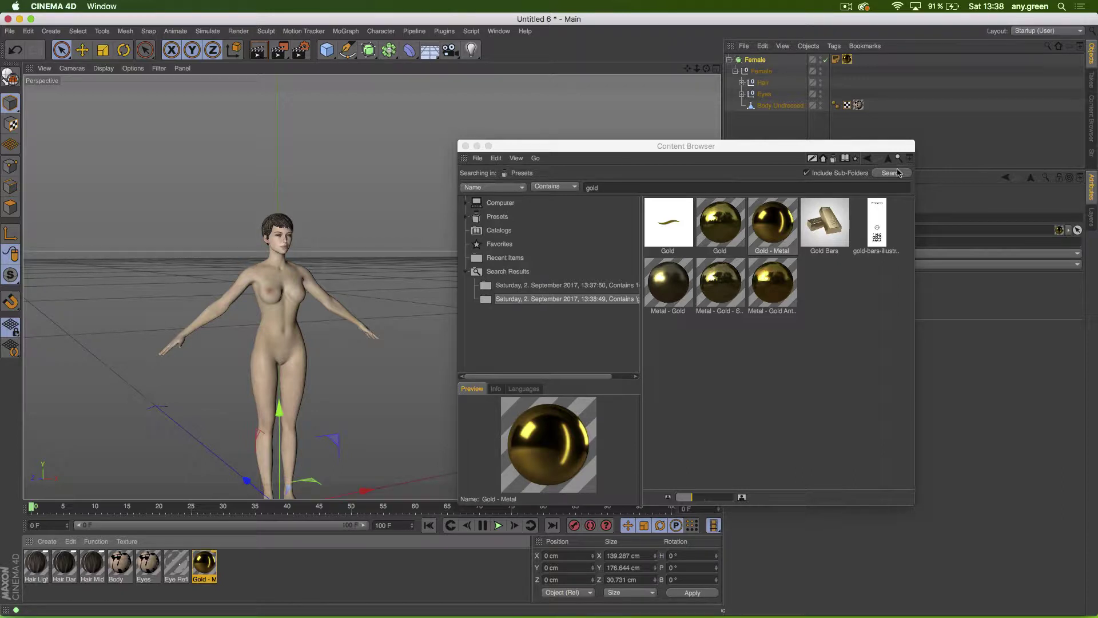
click(859, 105)
drag(861, 111, 847, 105)
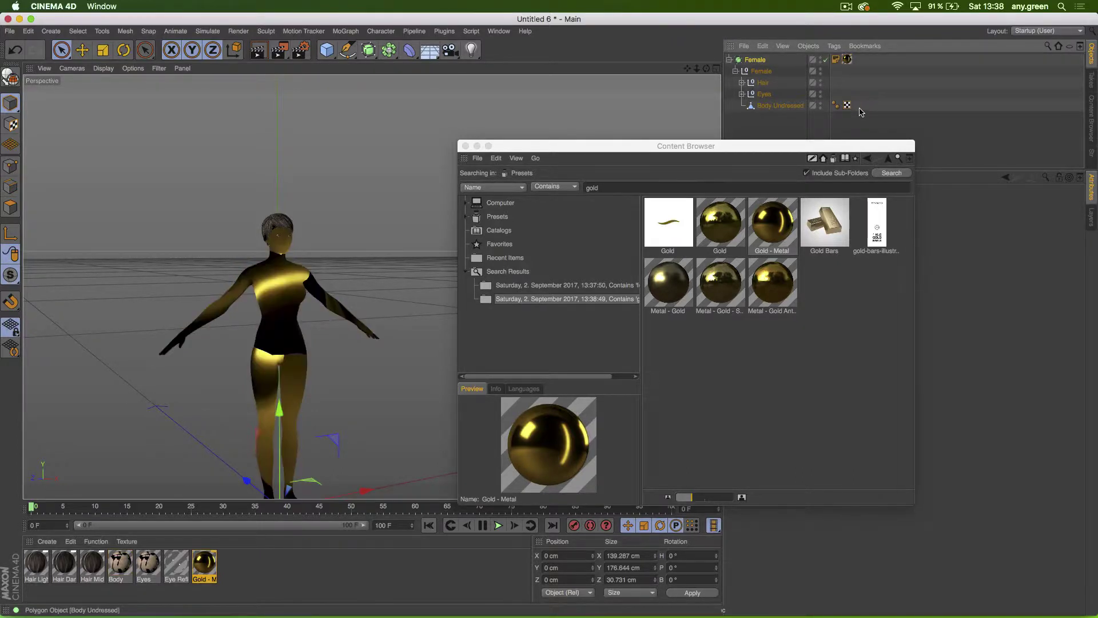
alt+drag(307, 332, 313, 356)
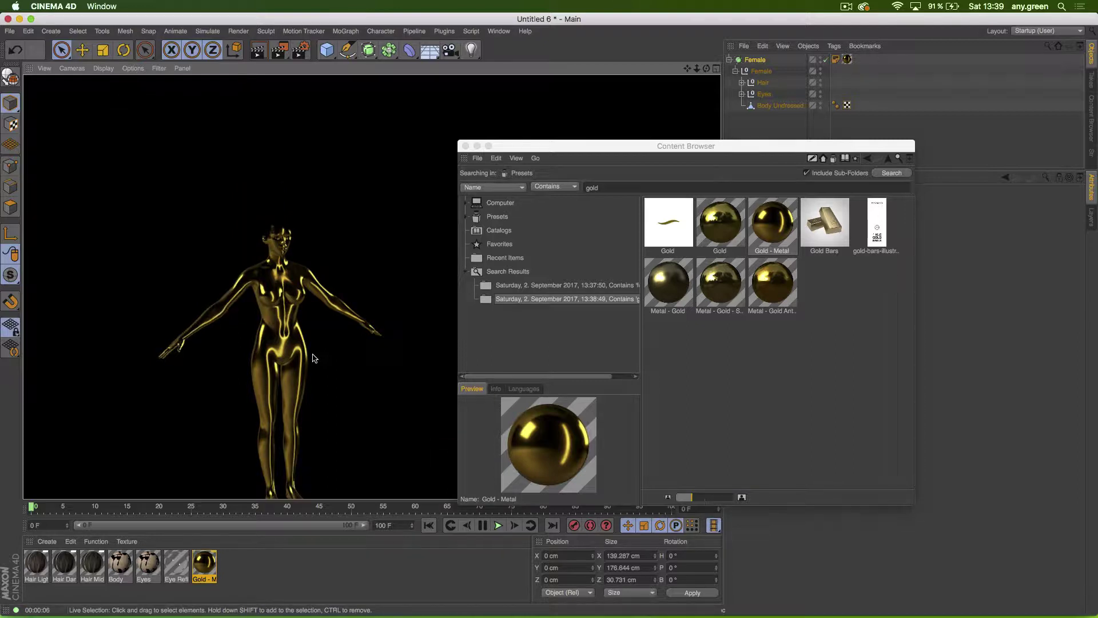
click(780, 334)
Step: Switch to Chrome, search Google for "cinema 4d fred", and minimize the browser to return to Cinema 4D
click(545, 611)
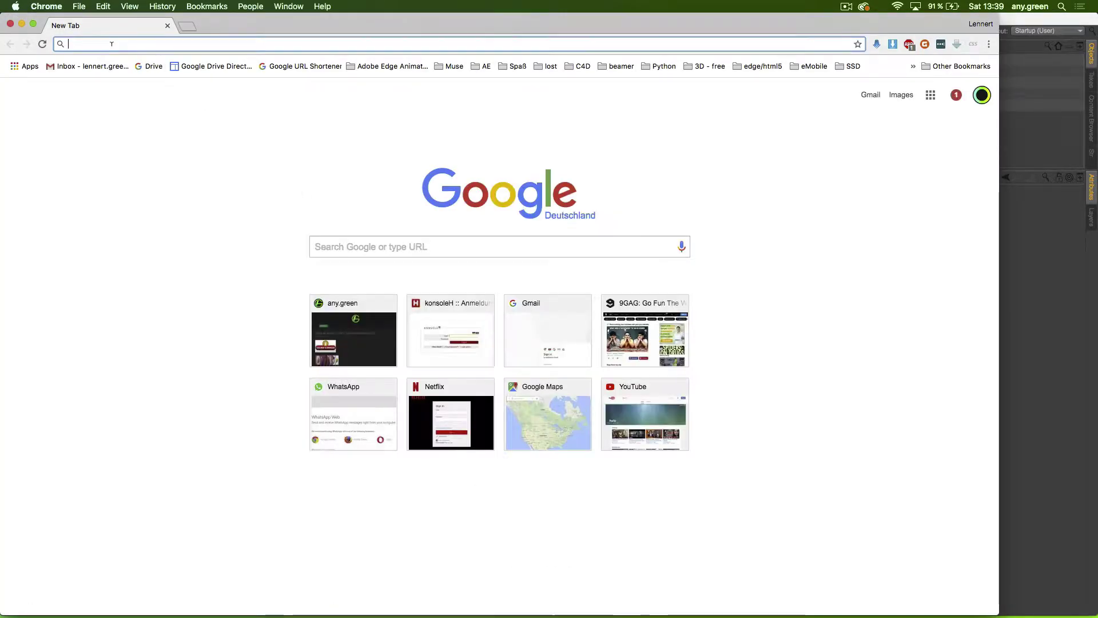
text(cinema 4d fred)
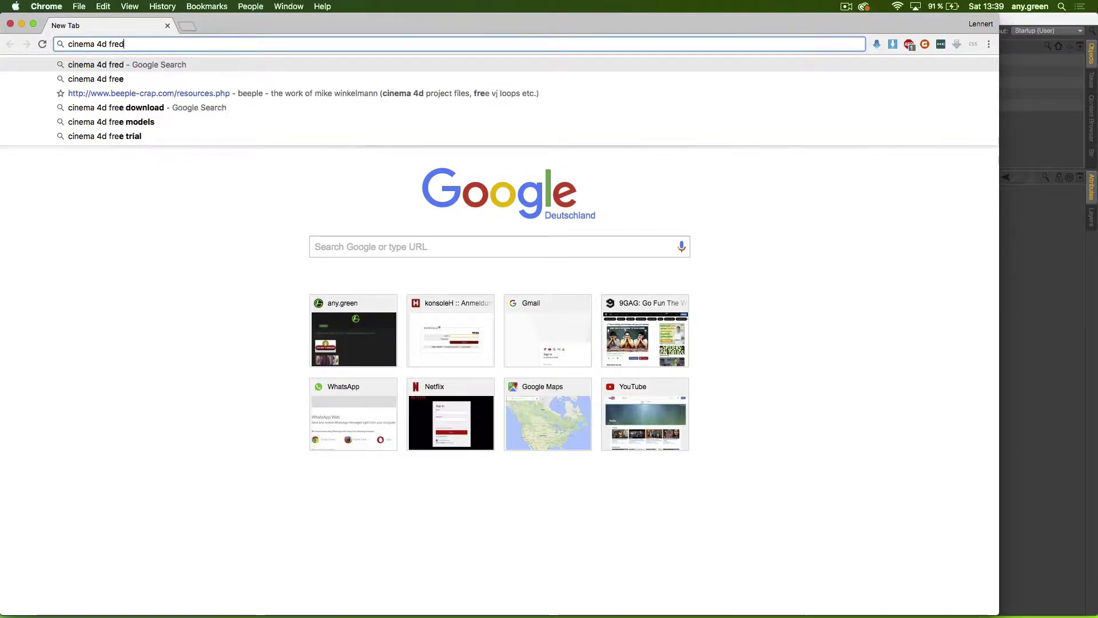
key(Return)
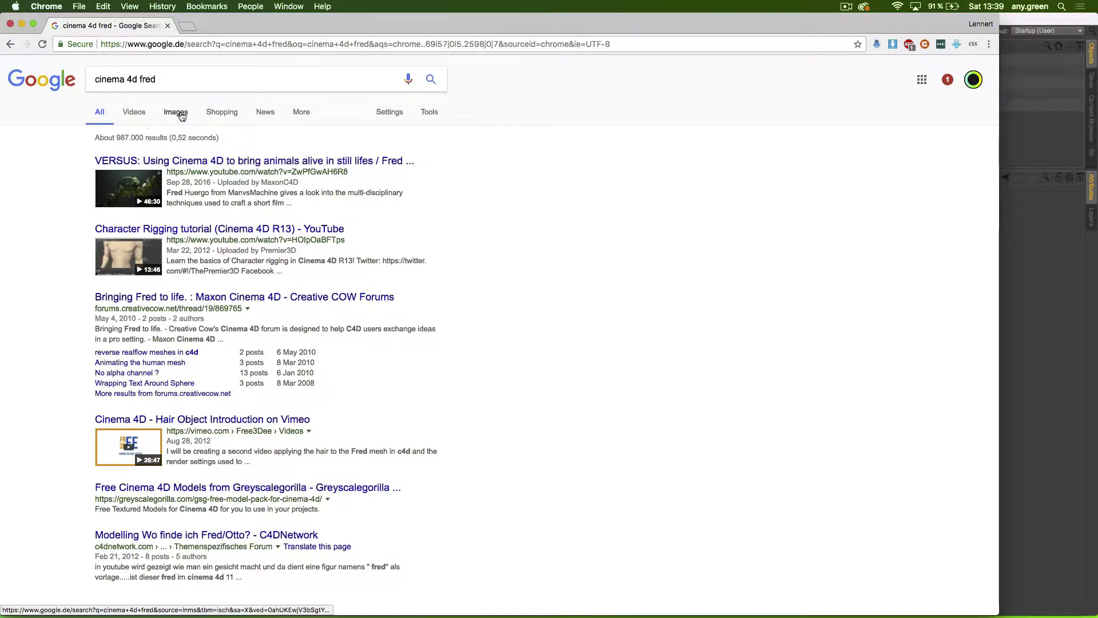
mouse_move(2, 7)
click(21, 22)
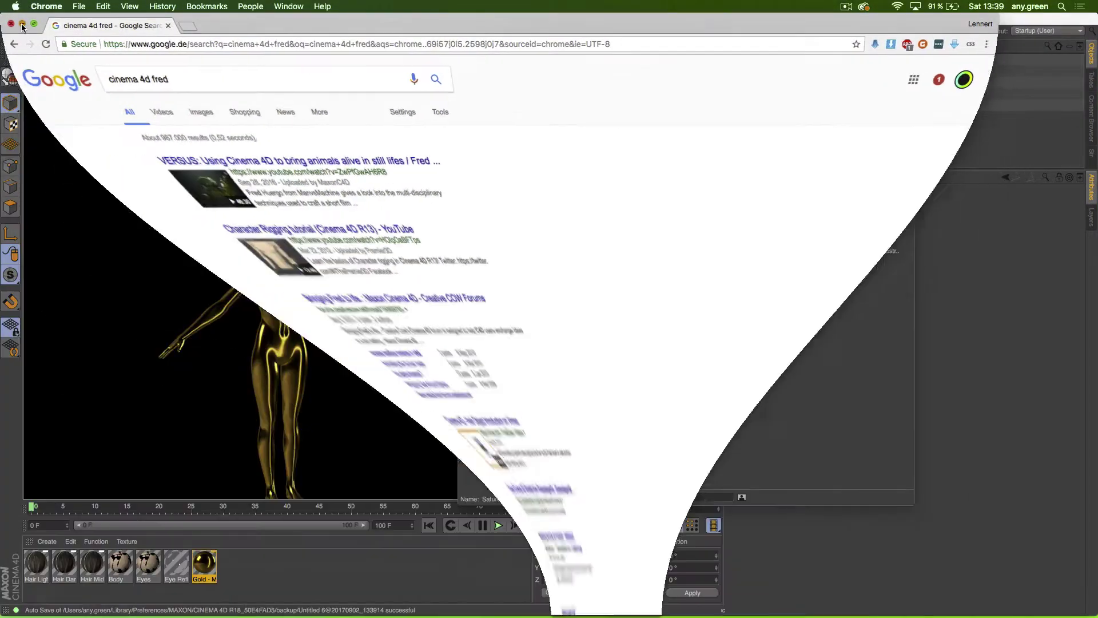
Step: Close the Content Browser, delete the whole Female object, and close the project without saving
click(741, 135)
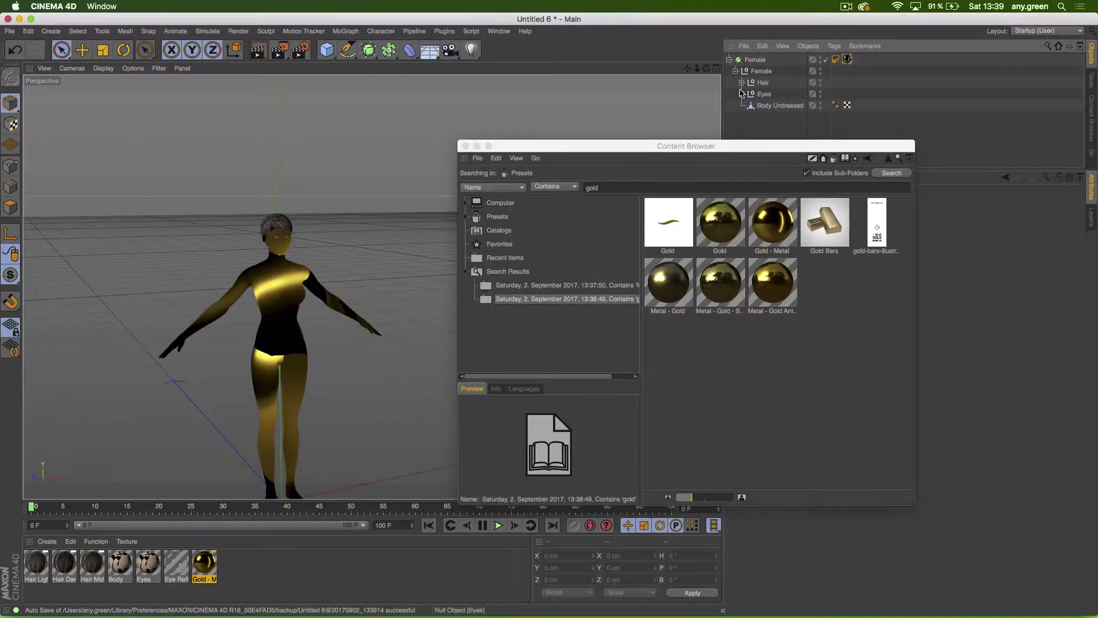
click(750, 108)
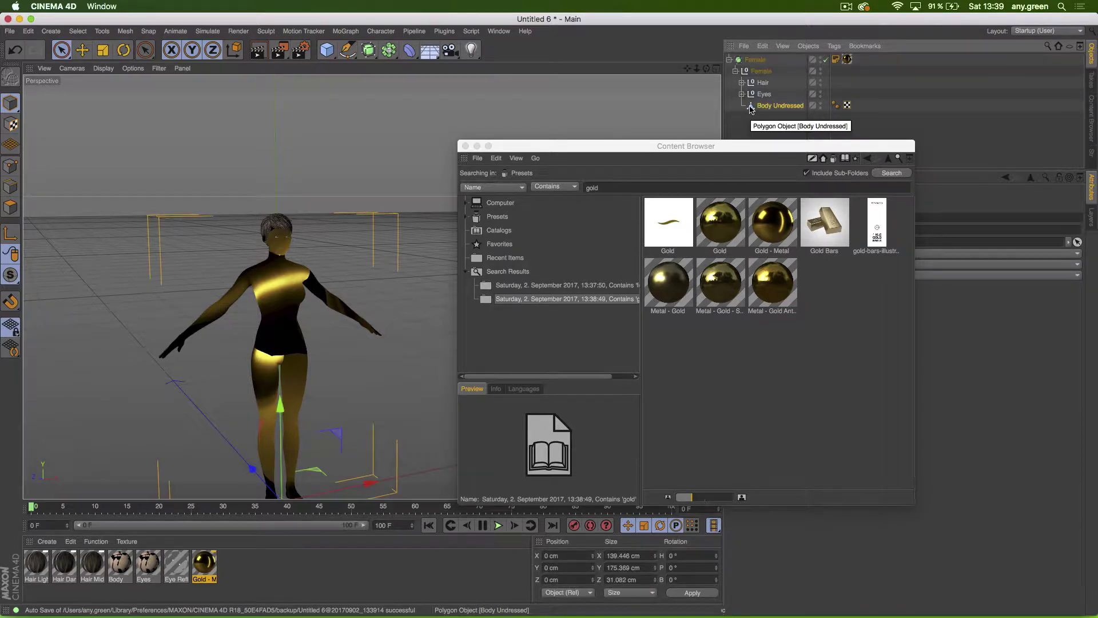
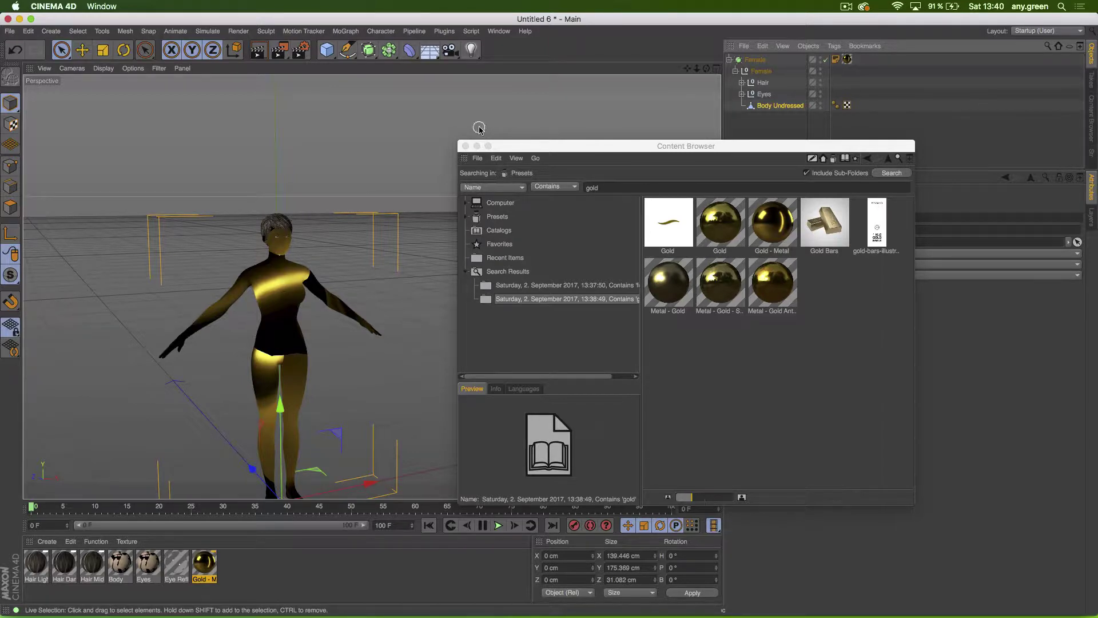
click(466, 145)
click(748, 59)
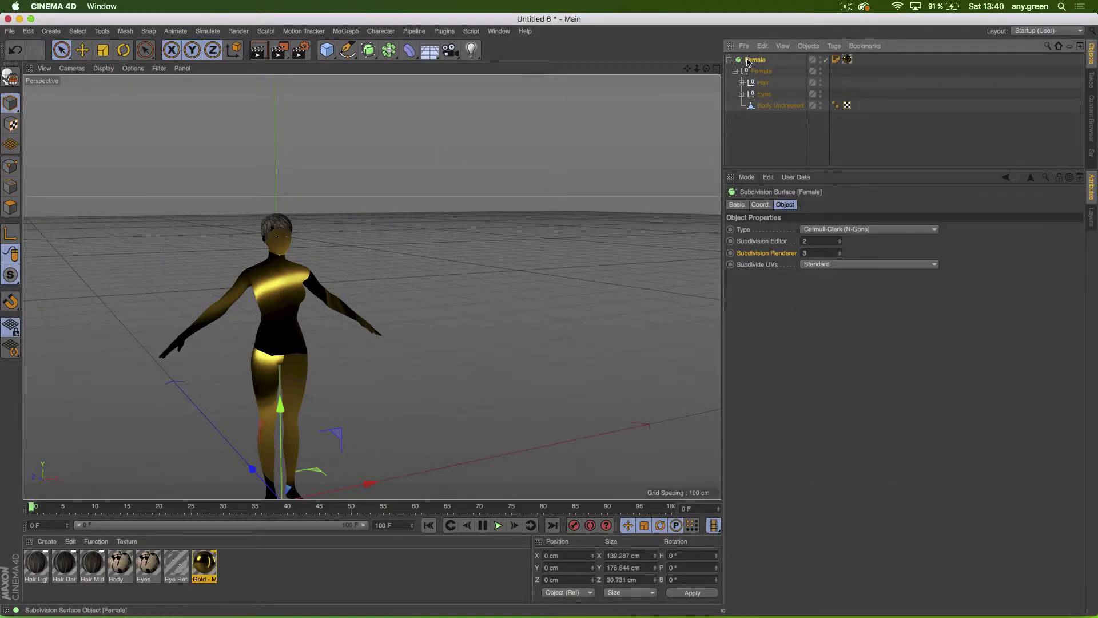
key(Delete)
key(super+w)
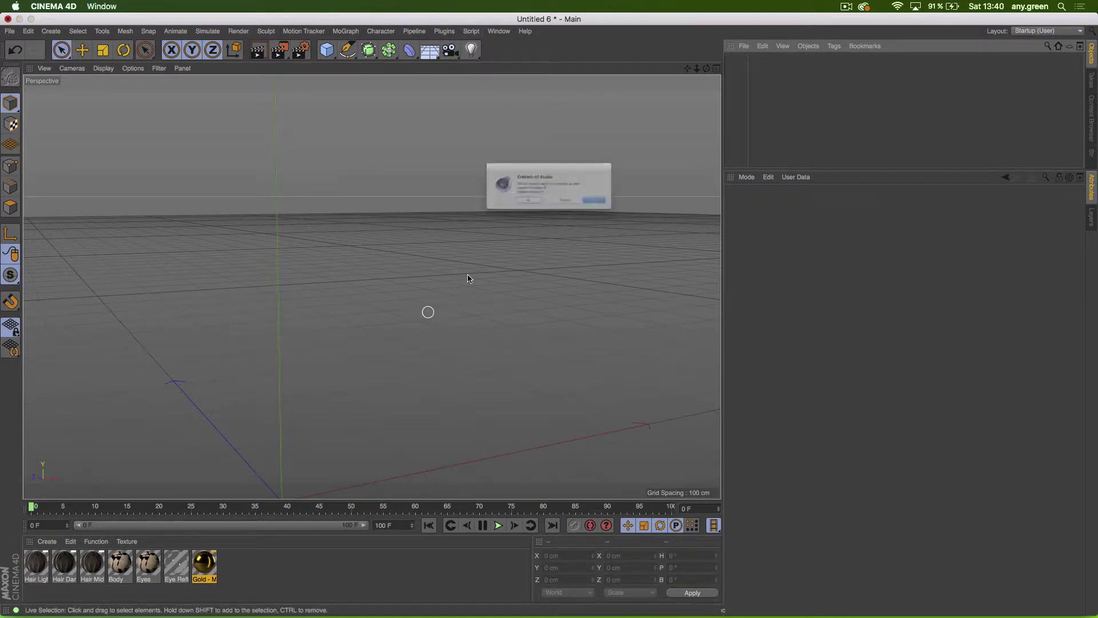
click(522, 216)
Step: Reopen the Content Browser and browse the 01 Scenes folder of the Packaging example scenes in the Visualize presets
click(499, 31)
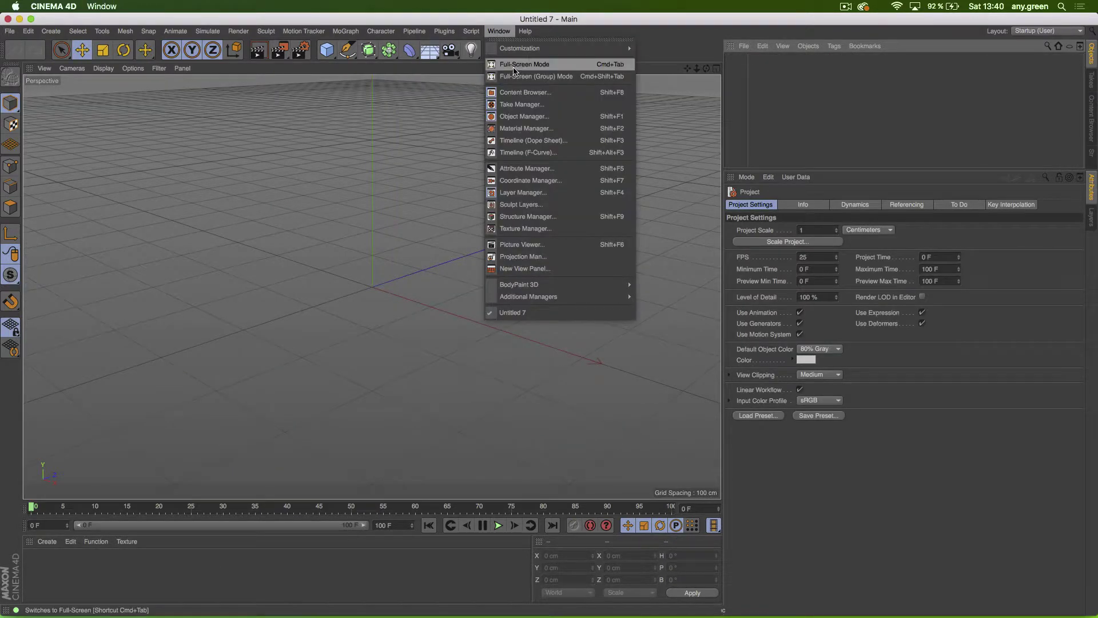
mouse_move(566, 48)
click(565, 93)
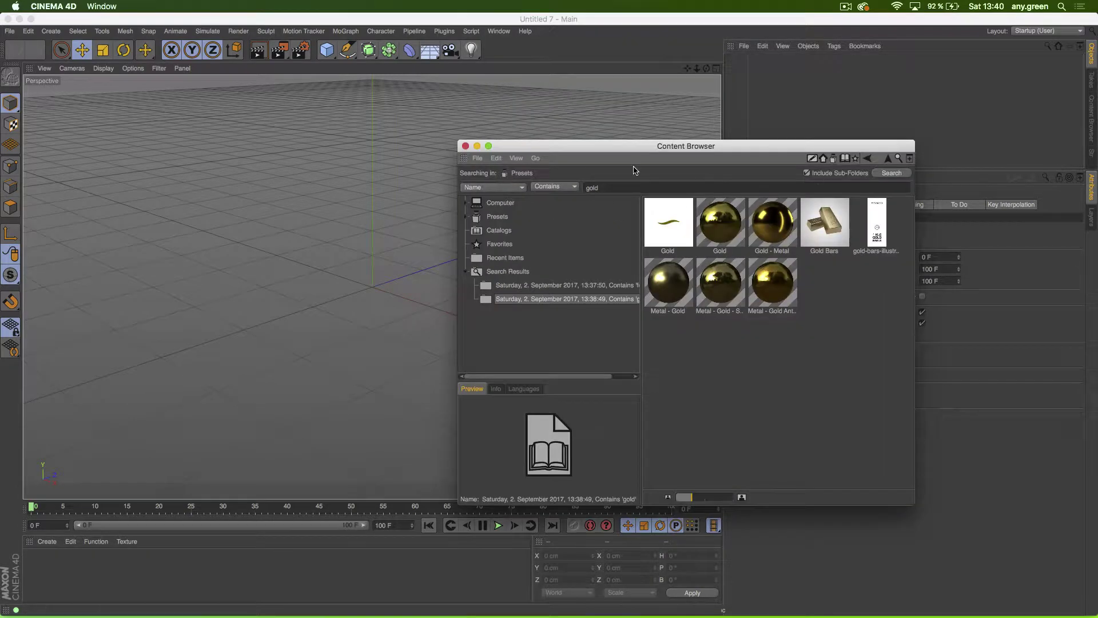
click(467, 216)
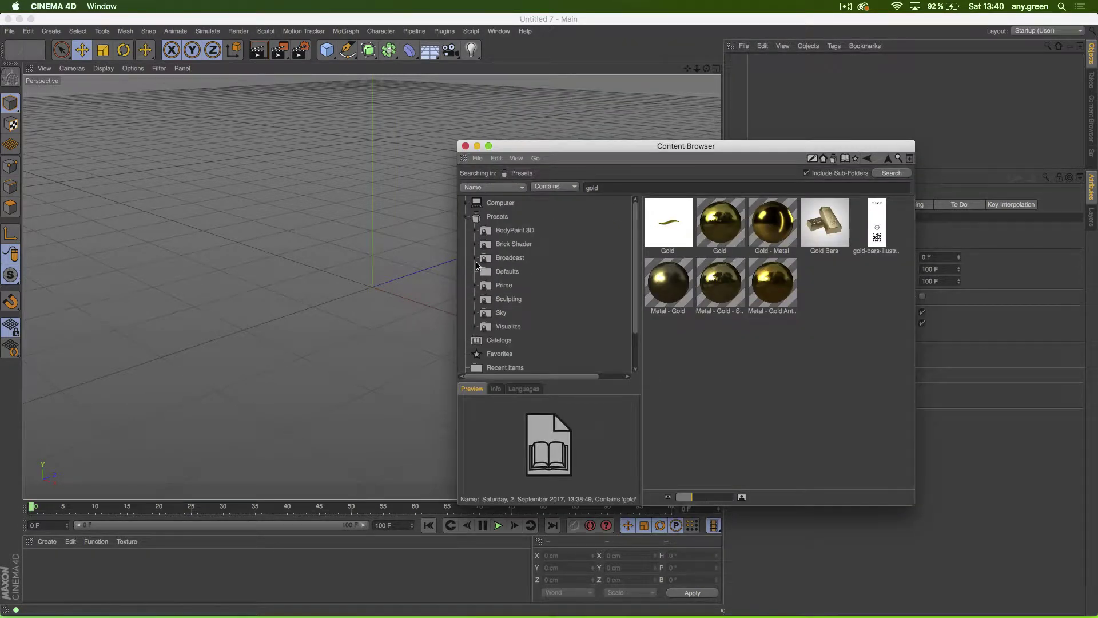
click(474, 327)
scroll(474, 330, down, 5)
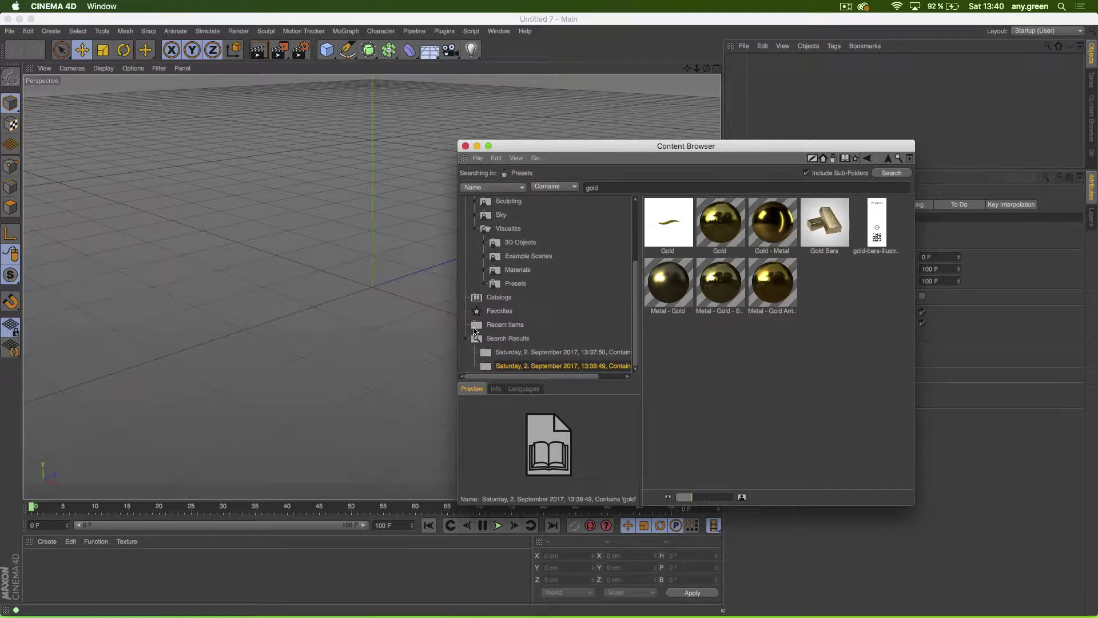
click(485, 258)
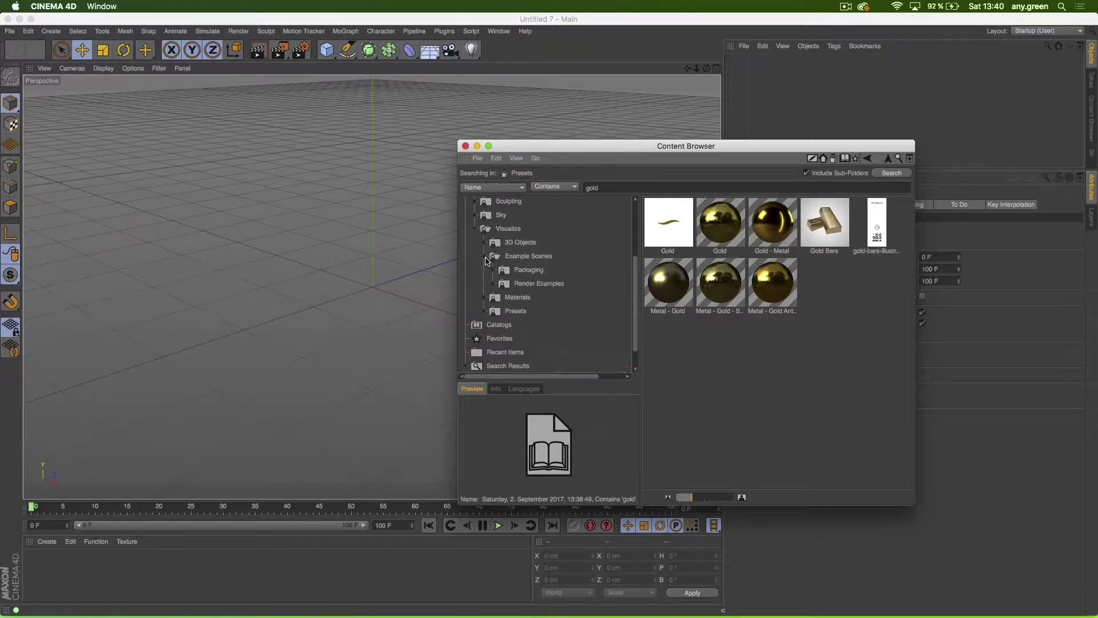
click(533, 270)
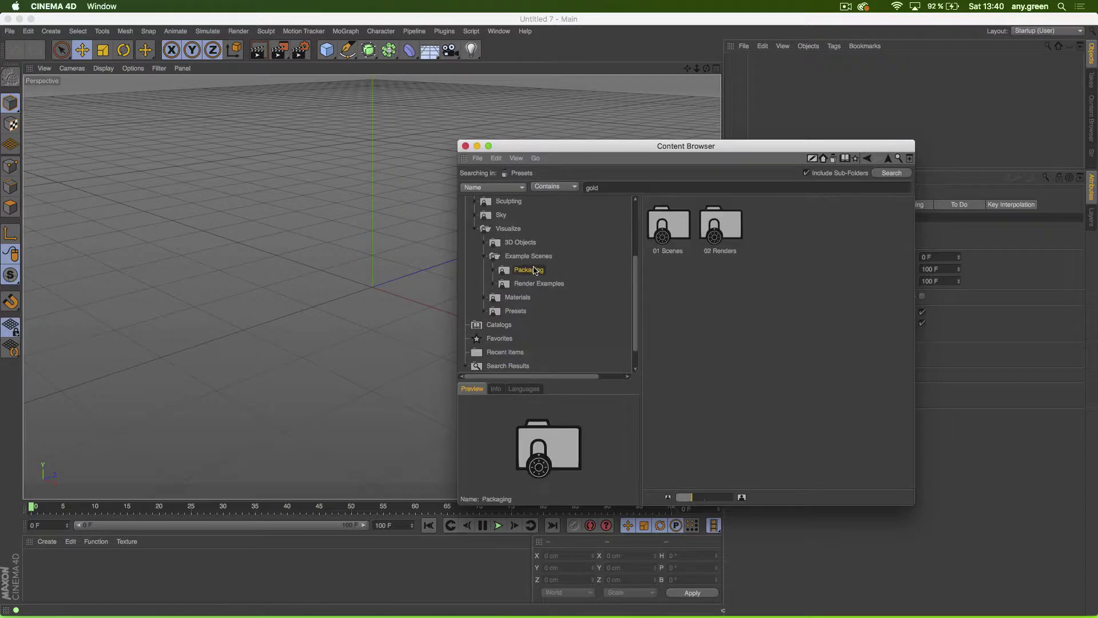
click(493, 270)
click(522, 284)
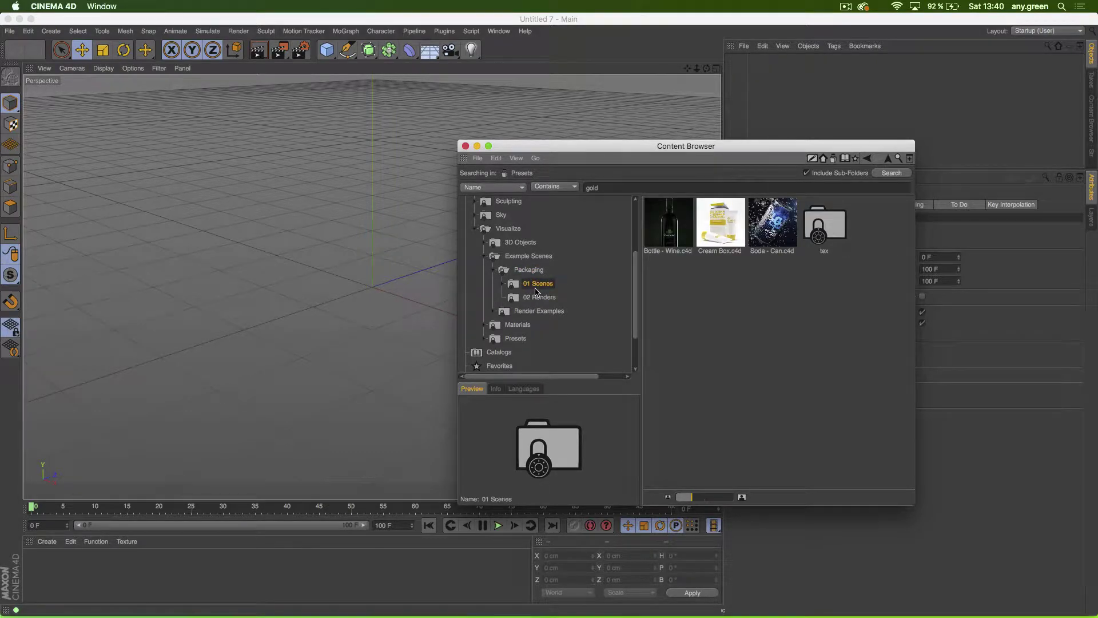
Step: Collapse Example Scenes and browse the Packaging models in the Visualize 3D Objects
click(484, 256)
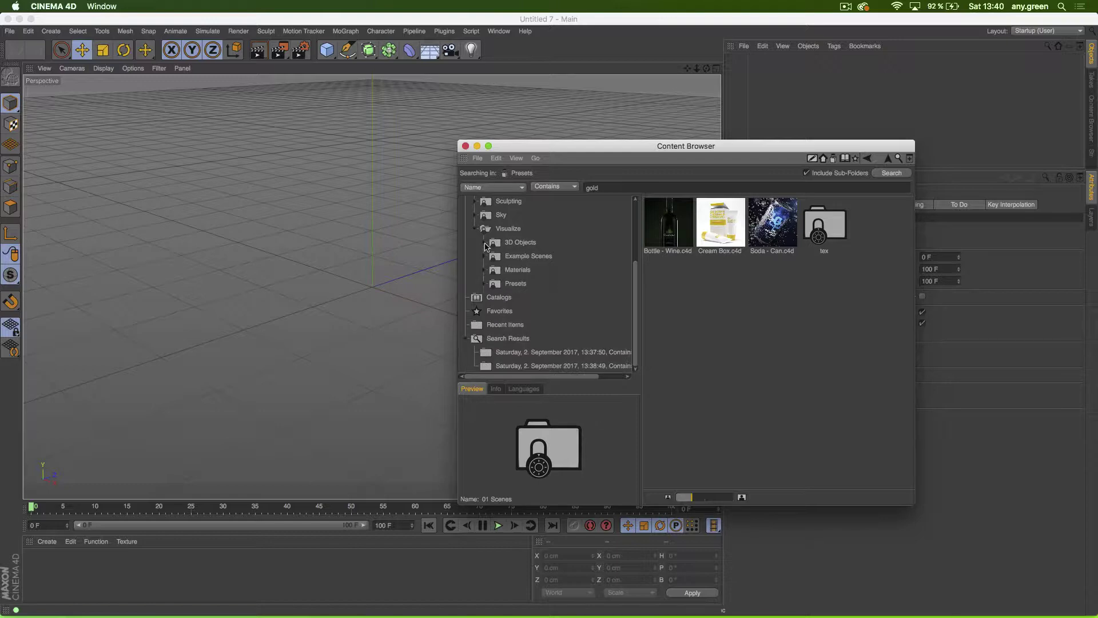
click(485, 242)
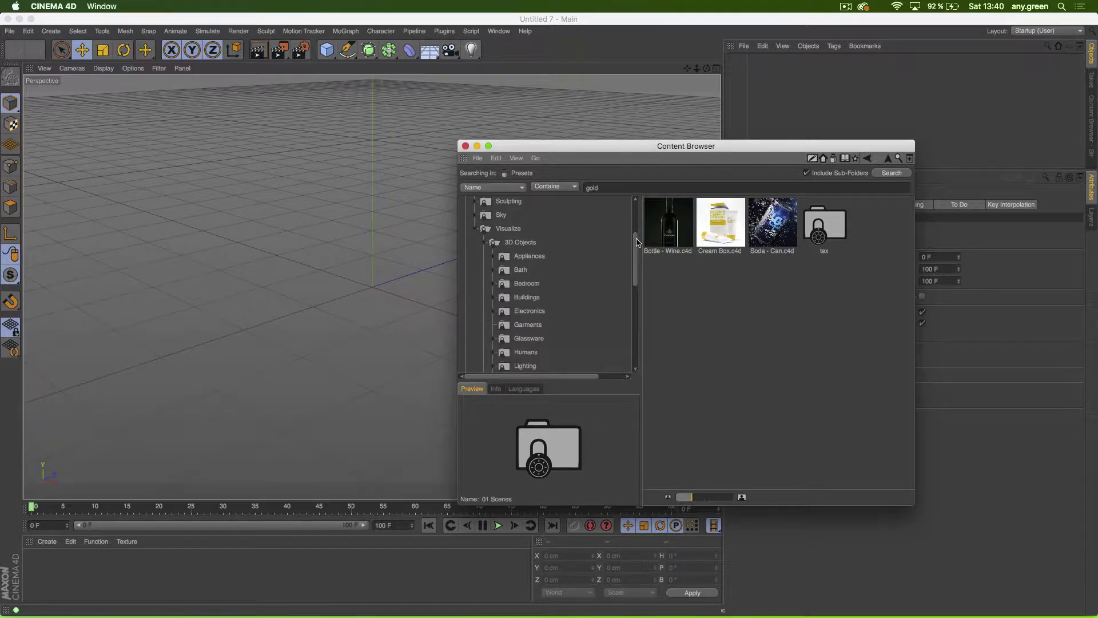
drag(635, 240, 636, 279)
click(533, 287)
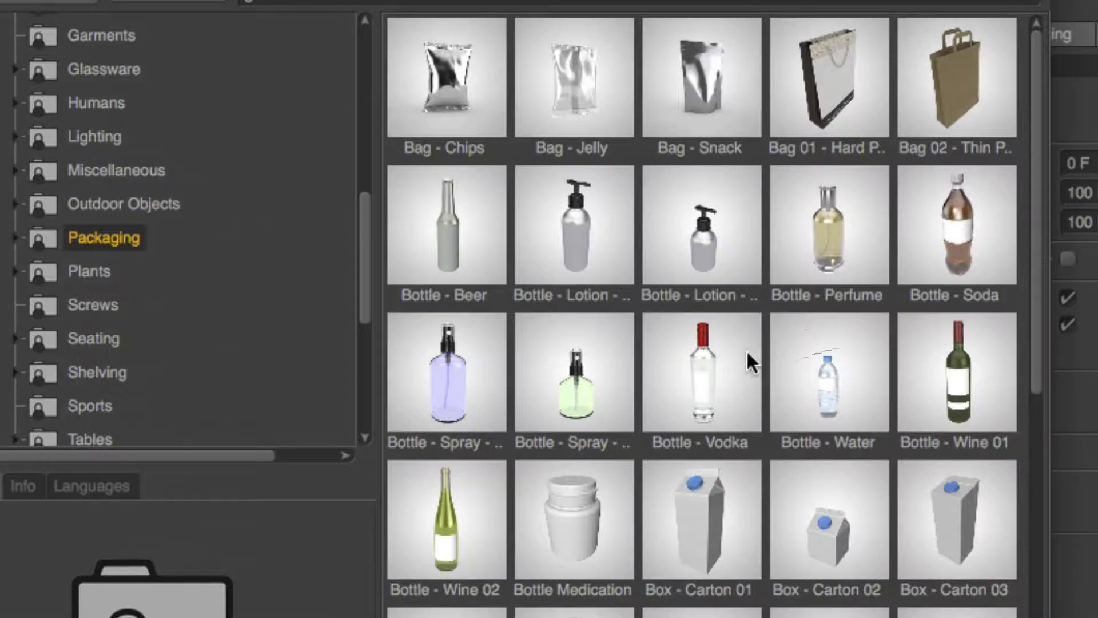
scroll(722, 372, down, 5)
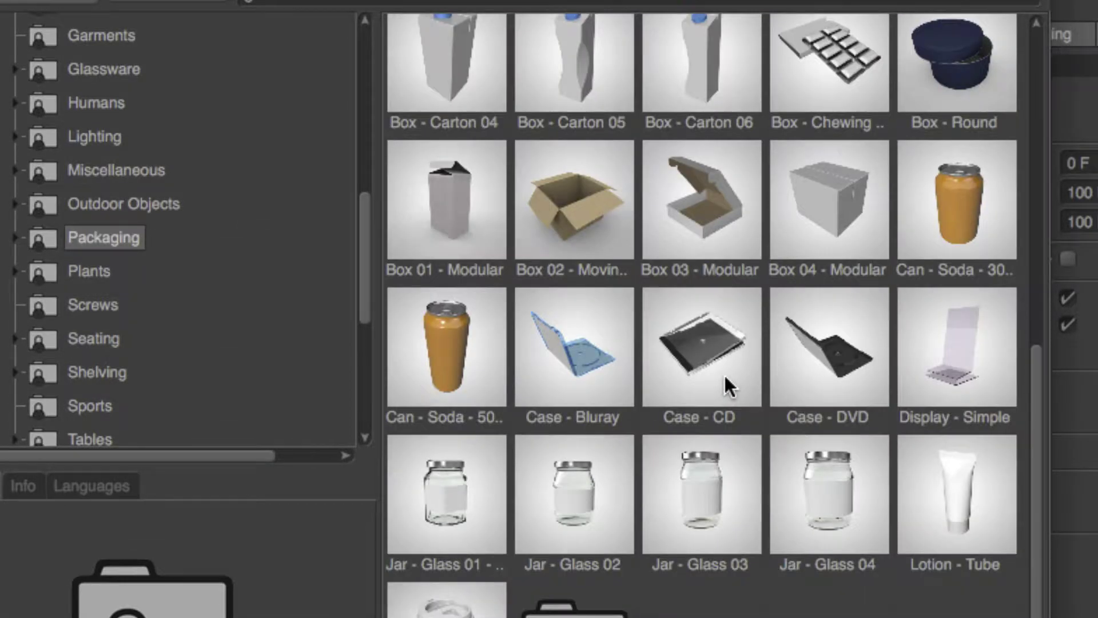
Step: Load the Box 03 - Modular preset from the Packaging library into the scene and close the Content Browser
scroll(725, 377, up, 3)
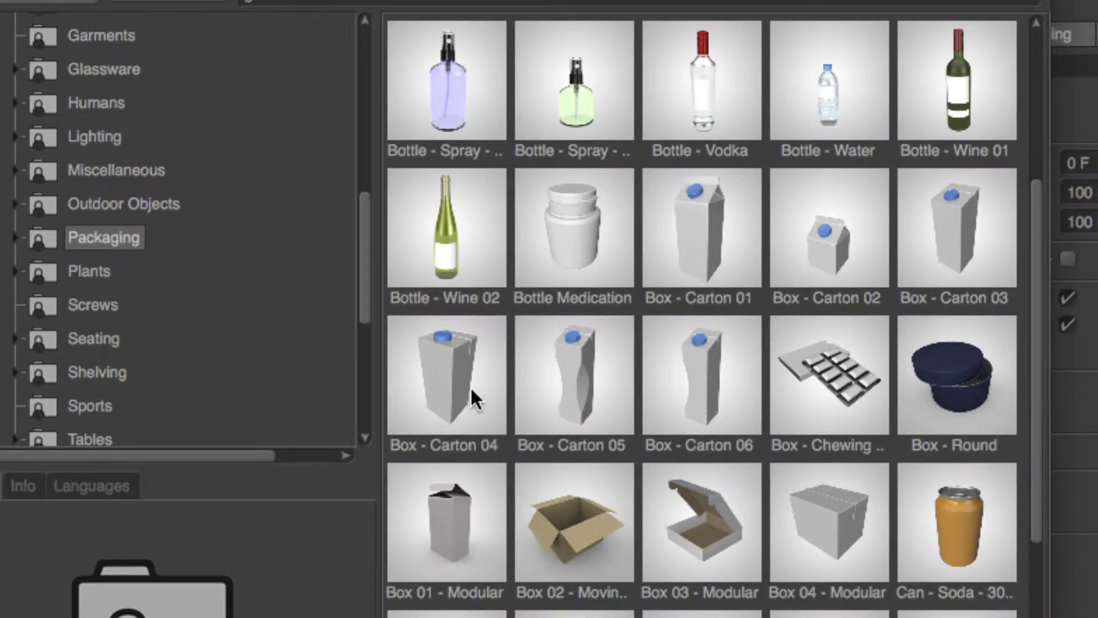
scroll(470, 395, down, 3)
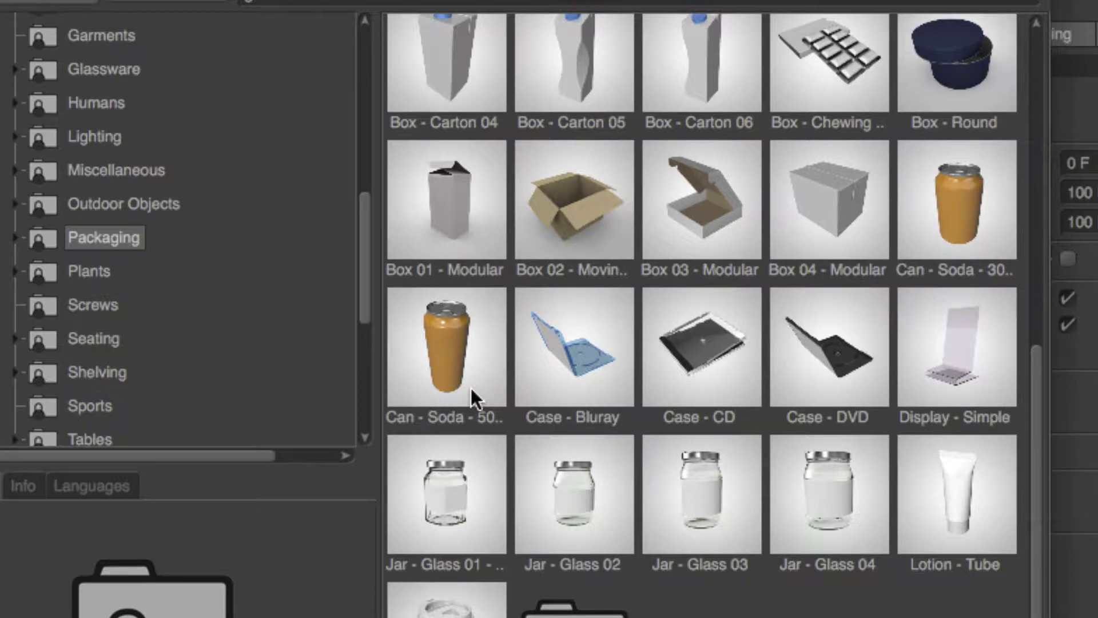
scroll(471, 388, up, 5)
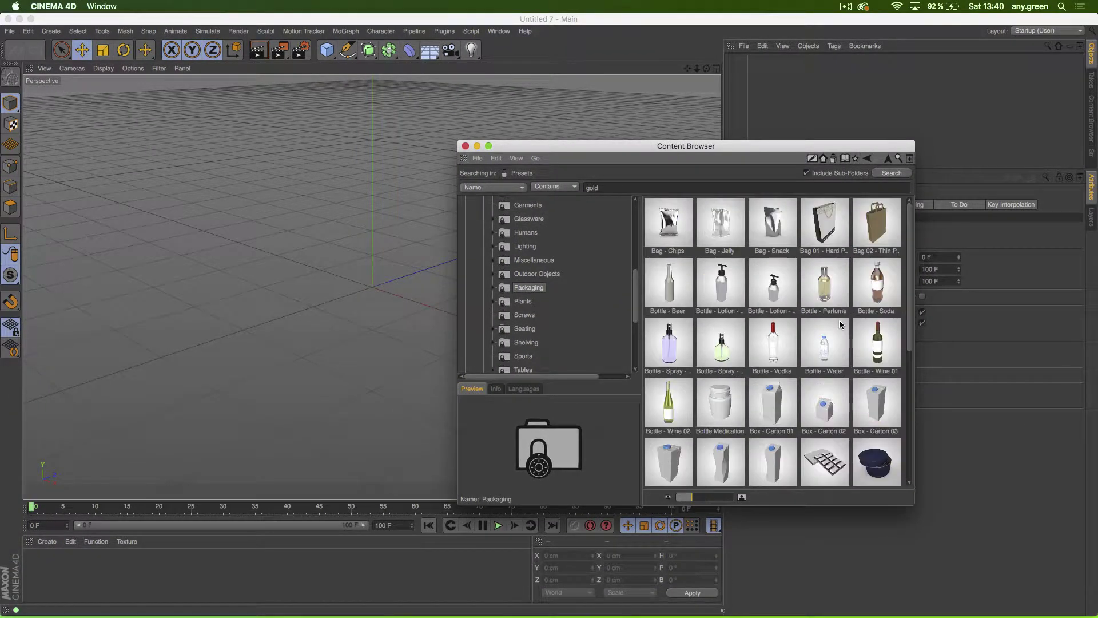
scroll(839, 320, down, 4)
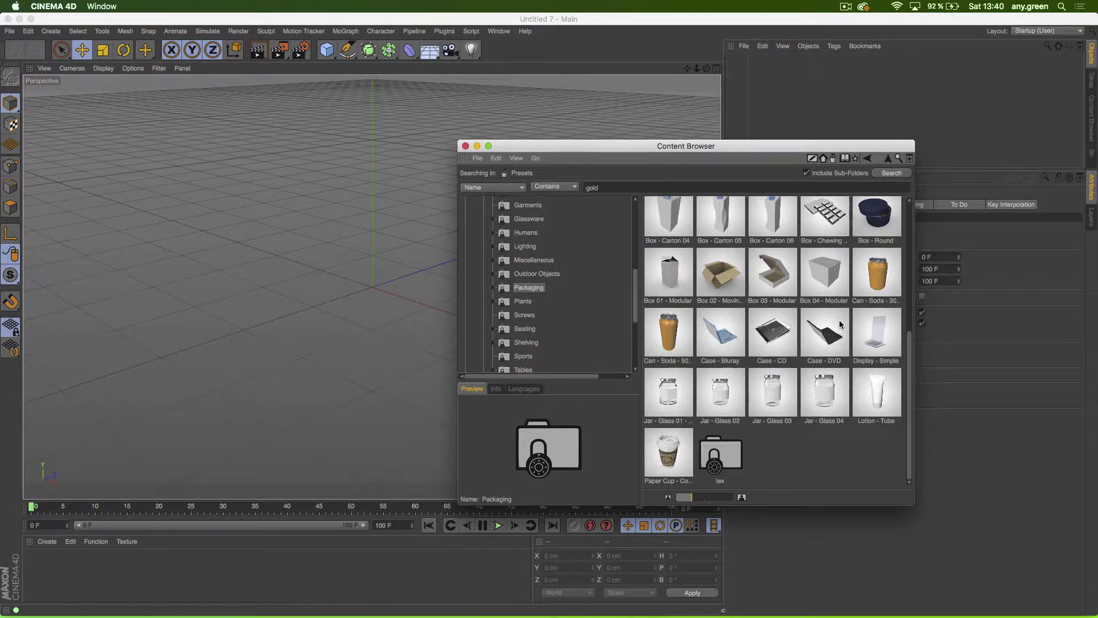
double_click(782, 276)
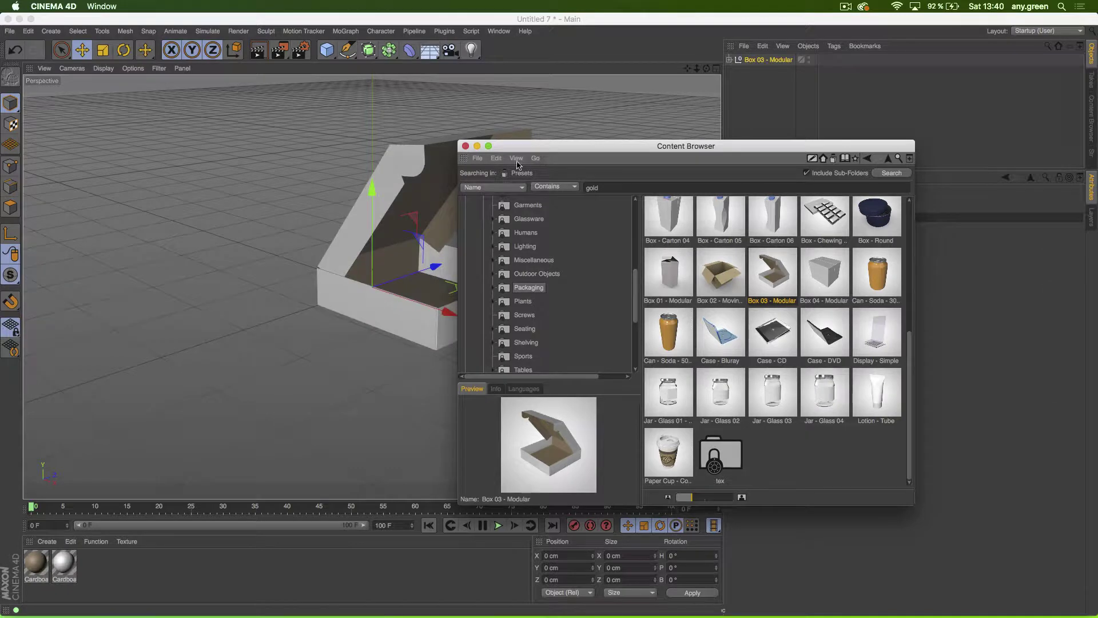
click(466, 147)
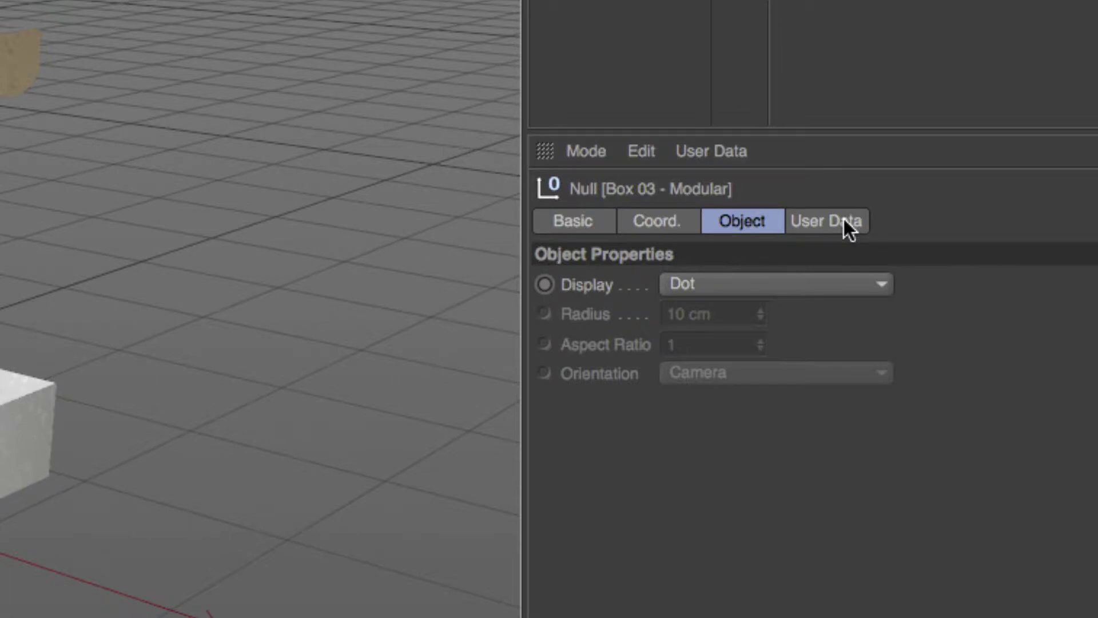
Step: Set the box's first Box Size value to 187.5, Cover Sides to about 63%, Cover Sides Length to 108% and Cover Blades to 88%
click(844, 219)
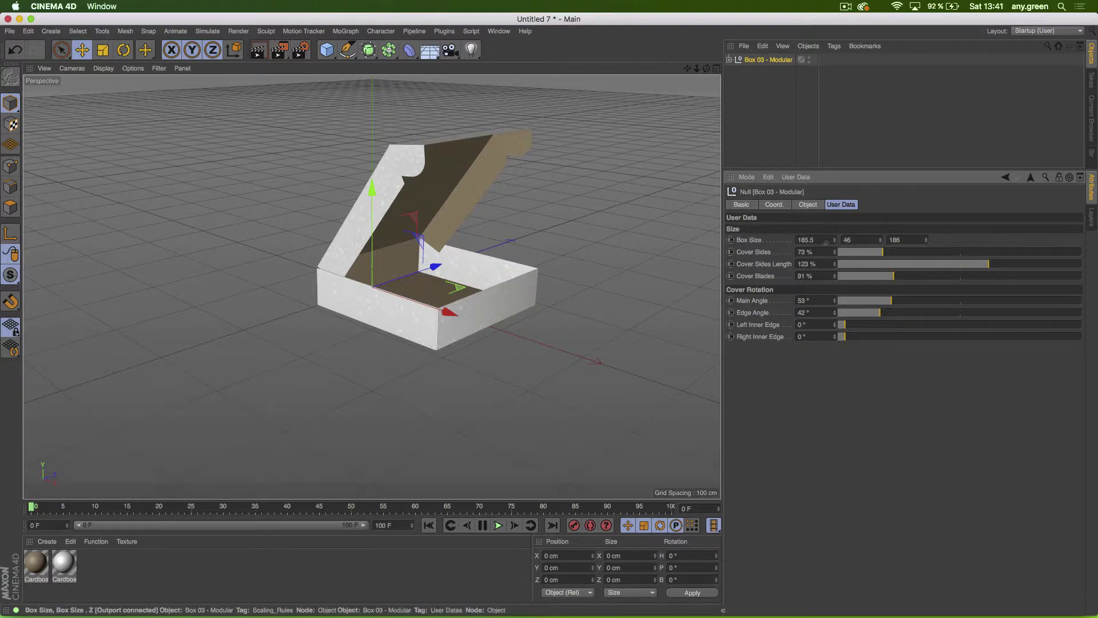
mouse_move(834, 240)
mouse_down()
mouse_move(834, 149)
mouse_move(834, 240)
mouse_up()
drag(898, 253, 875, 252)
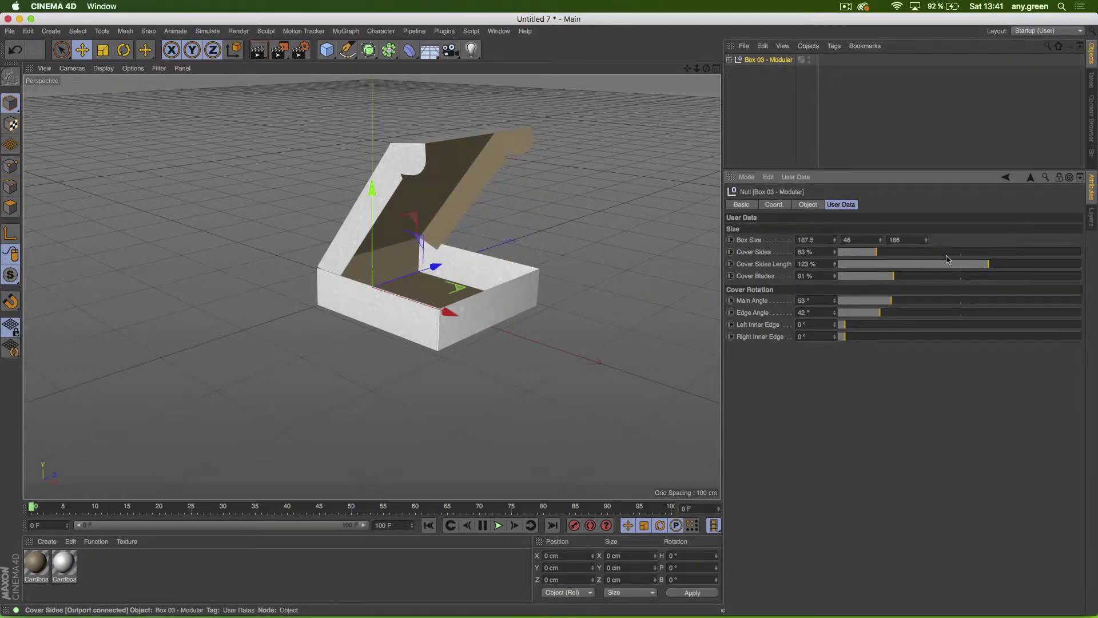
drag(996, 265, 971, 268)
drag(898, 284, 841, 312)
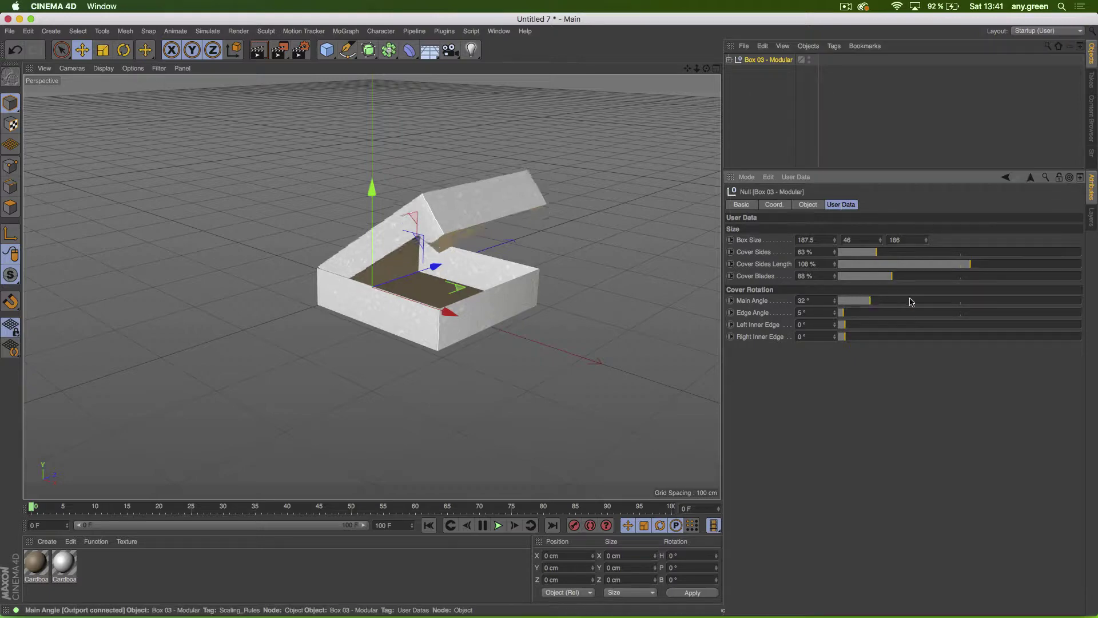
Step: Set the cover rotation to Main Angle 84°, Edge Angle 40°, Left Inner Edge 48° and Right Inner Edge 85°
drag(847, 301, 922, 305)
drag(845, 314, 920, 363)
click(908, 324)
drag(846, 336, 956, 338)
alt+drag(409, 147, 439, 172)
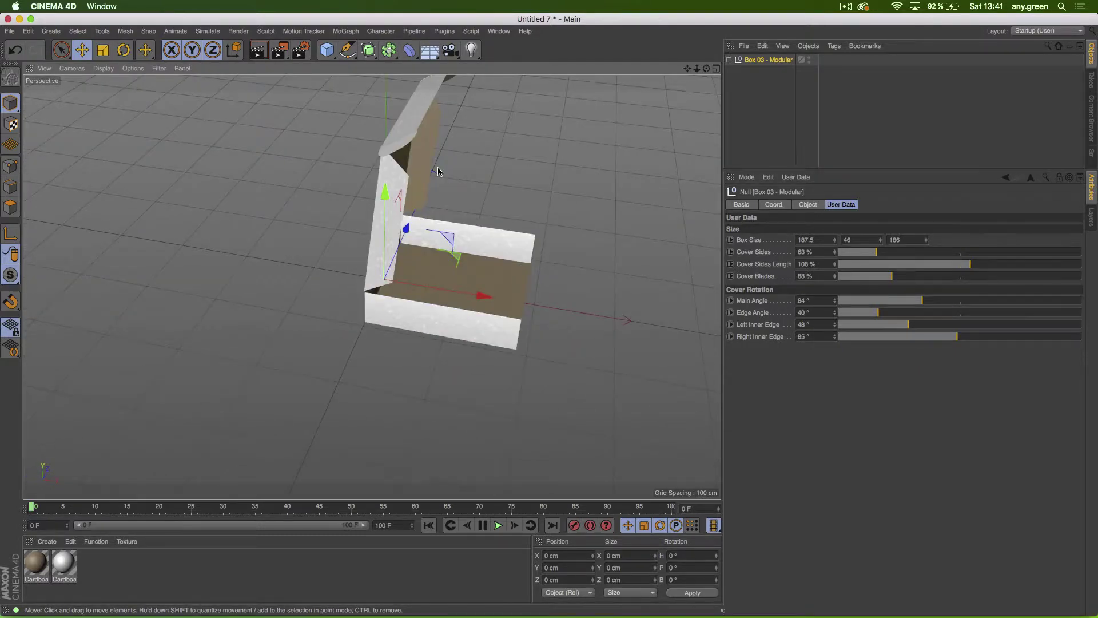
Step: Close the box project without saving and reopen the Content Browser
key(super+w)
click(502, 213)
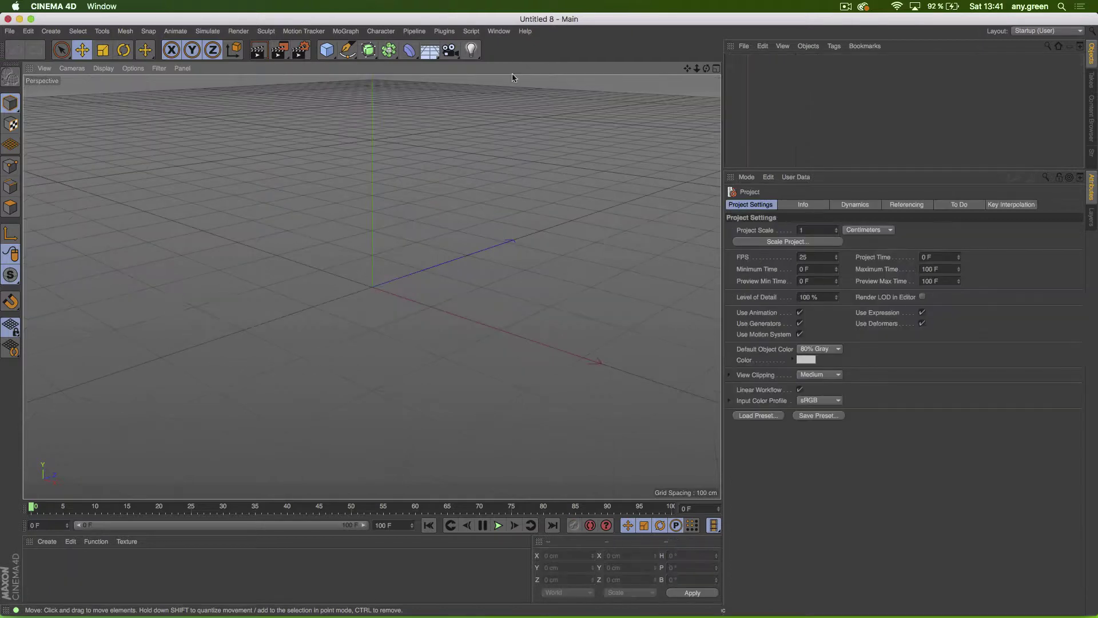
click(499, 31)
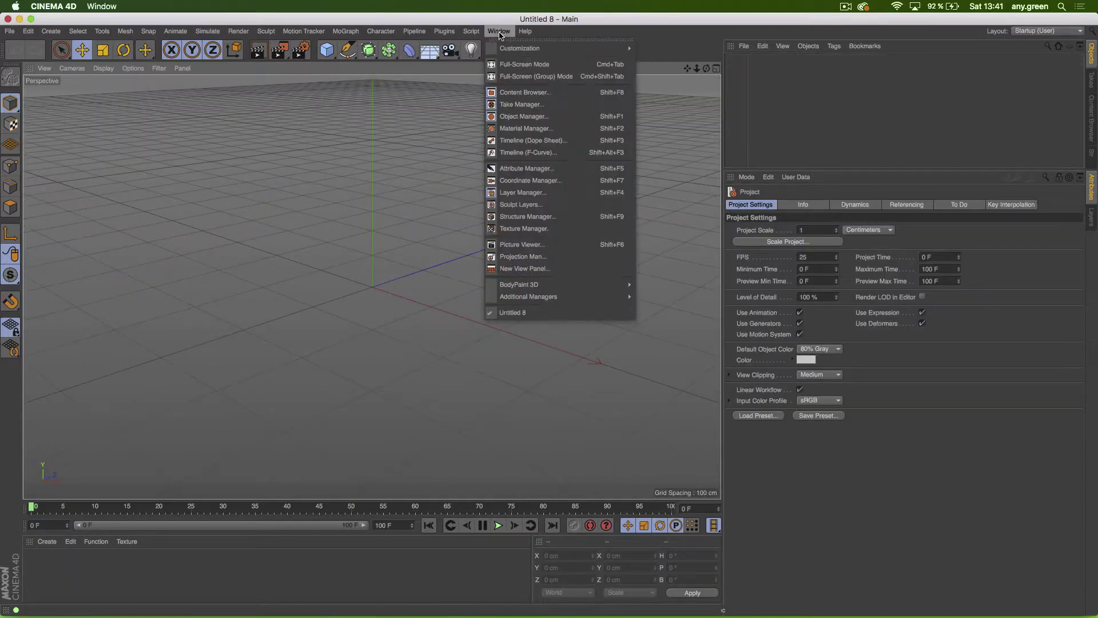
click(537, 96)
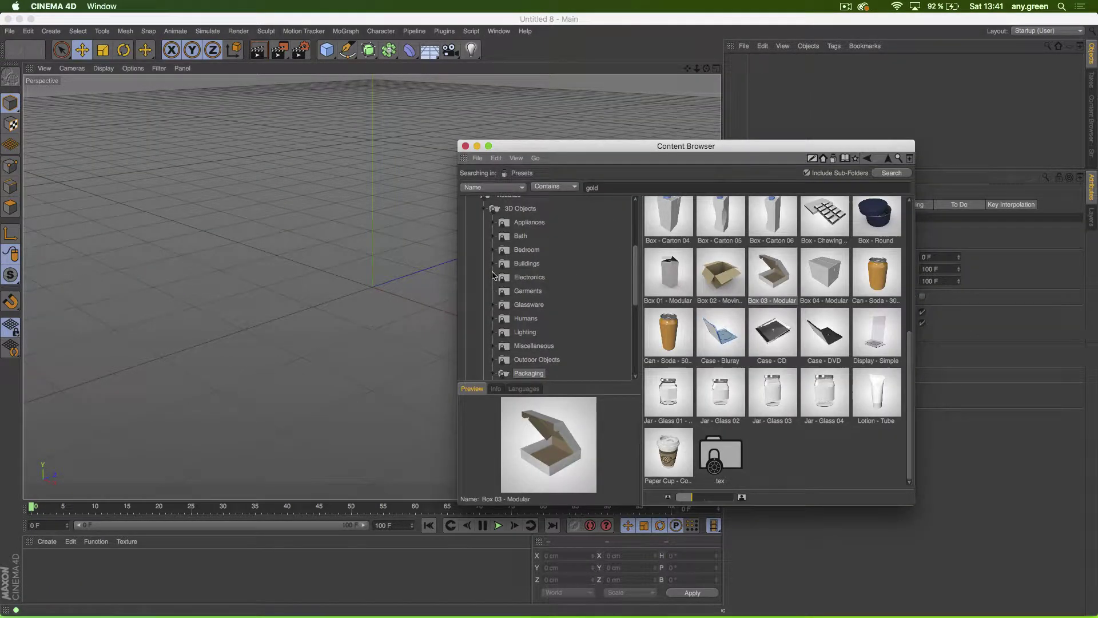
Step: Collapse the Visualize presets and preview the Male model in the Humans folder of Prime's 3D Objects
scroll(493, 275, up, 3)
scroll(493, 276, up, 2)
click(475, 326)
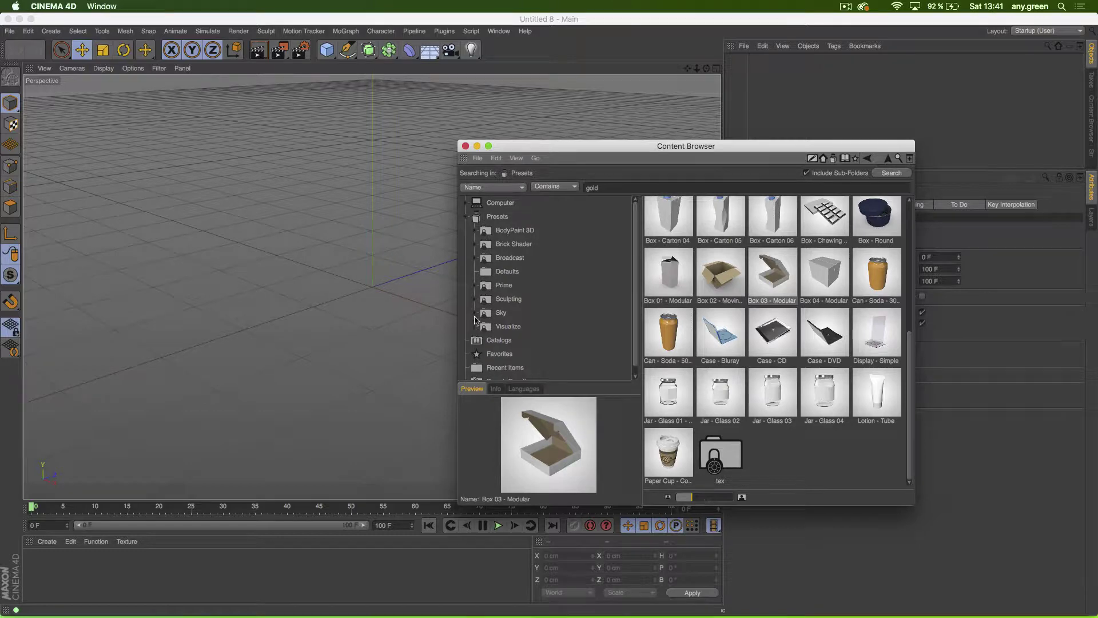
click(475, 285)
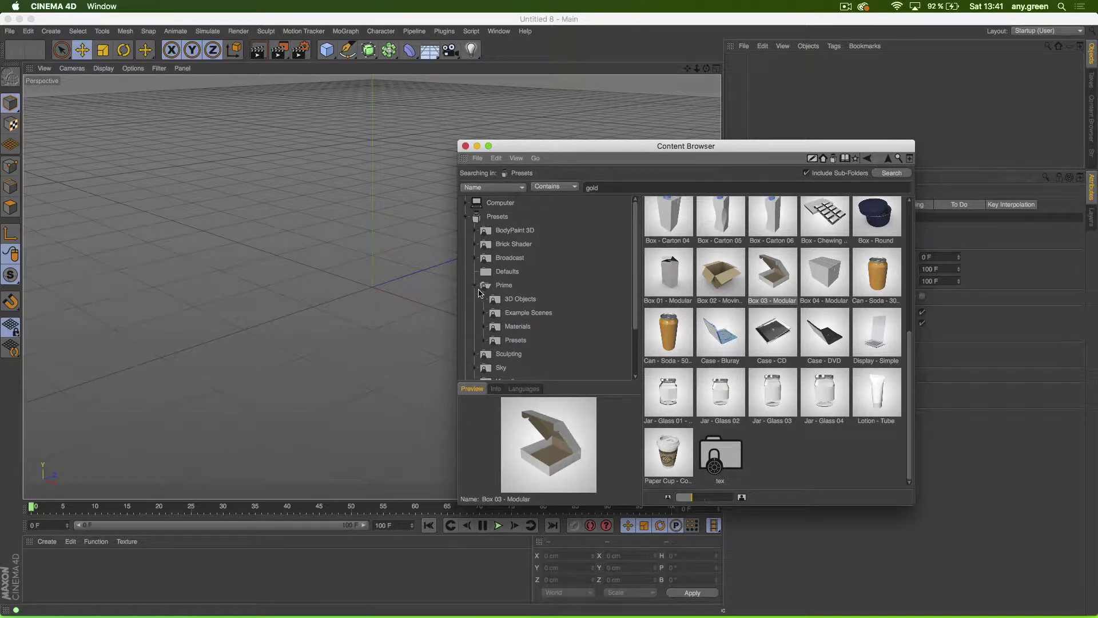
click(485, 313)
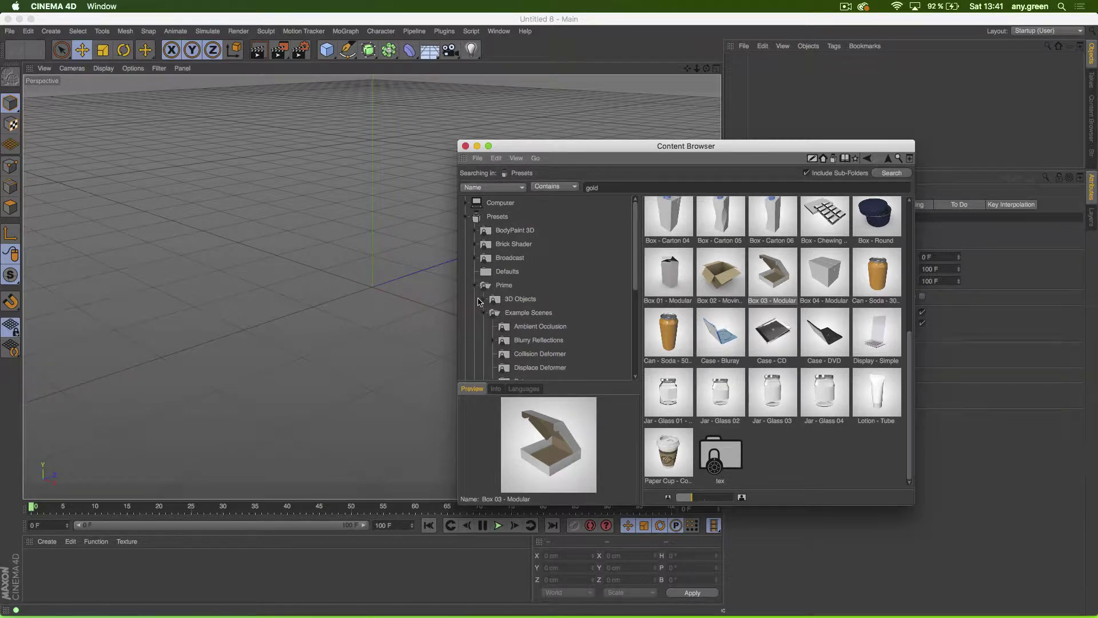
click(485, 299)
click(500, 301)
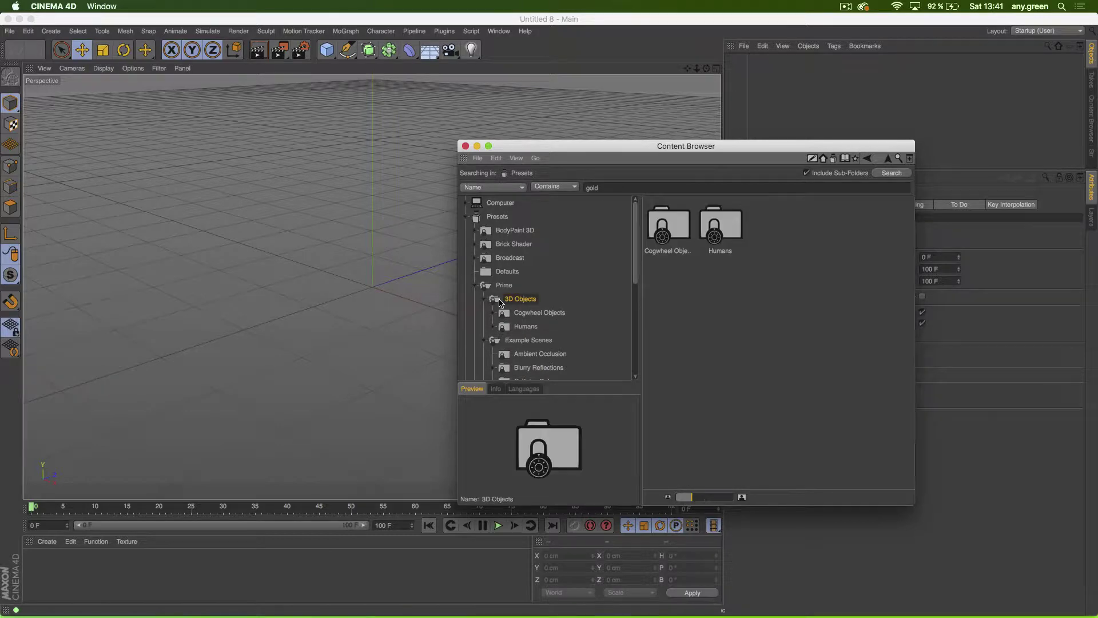
click(512, 326)
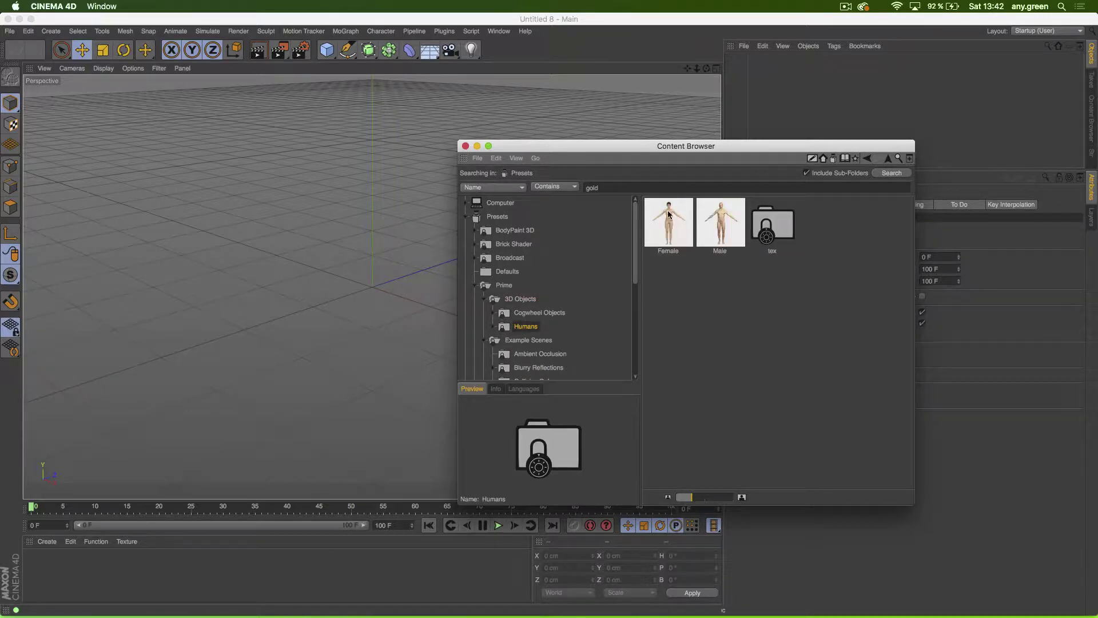
click(716, 224)
click(549, 326)
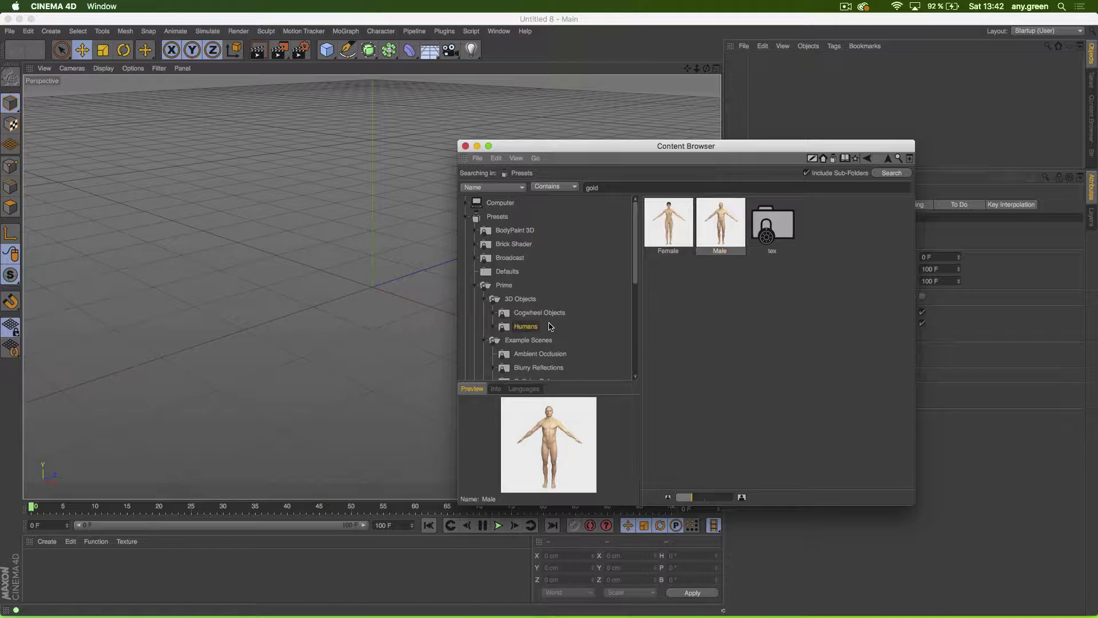
Step: Look through Prime's Example Scenes folders, from Blurry Reflections and the deformers to Retrospace, Stereo Rendering and the Weathering and Wood Shaders
scroll(550, 325, down, 3)
scroll(551, 324, up, 3)
scroll(495, 336, down, 5)
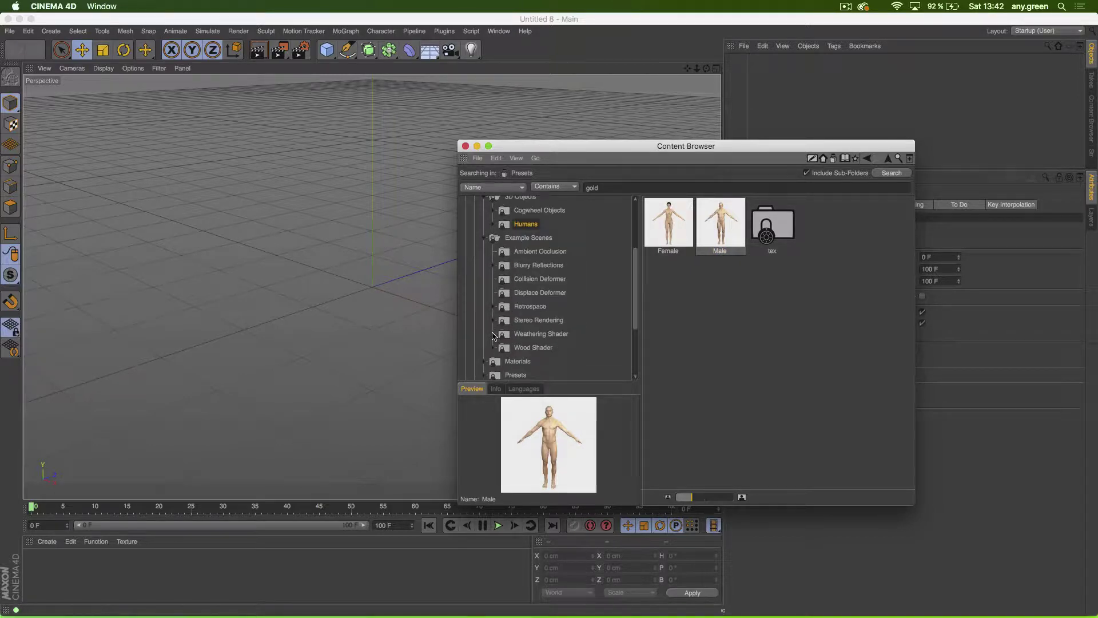
click(544, 263)
click(525, 280)
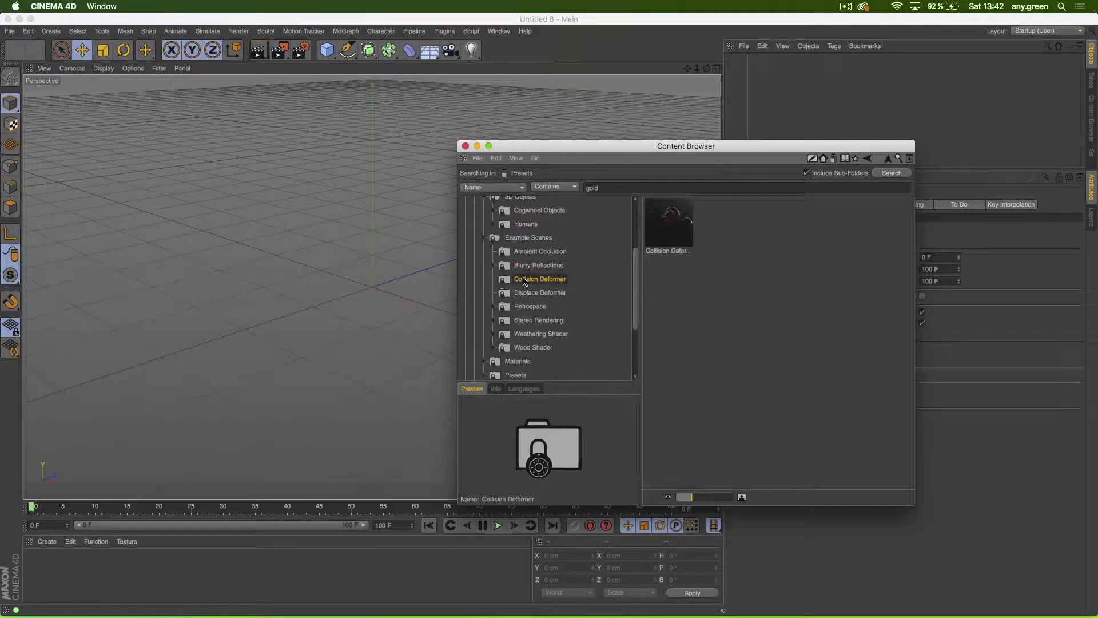
click(525, 291)
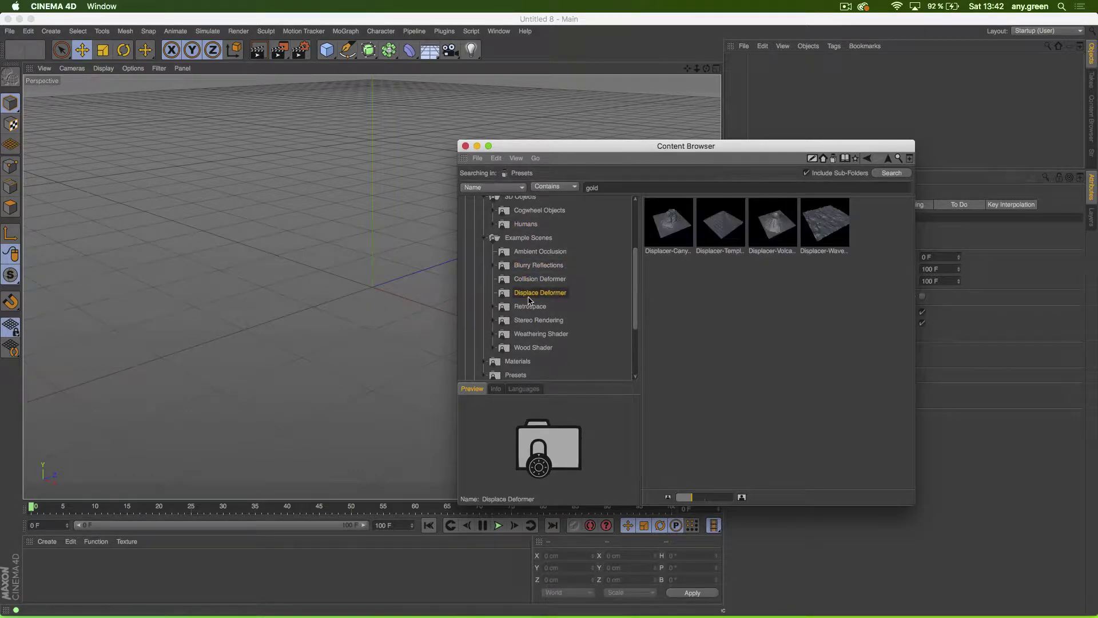
click(527, 306)
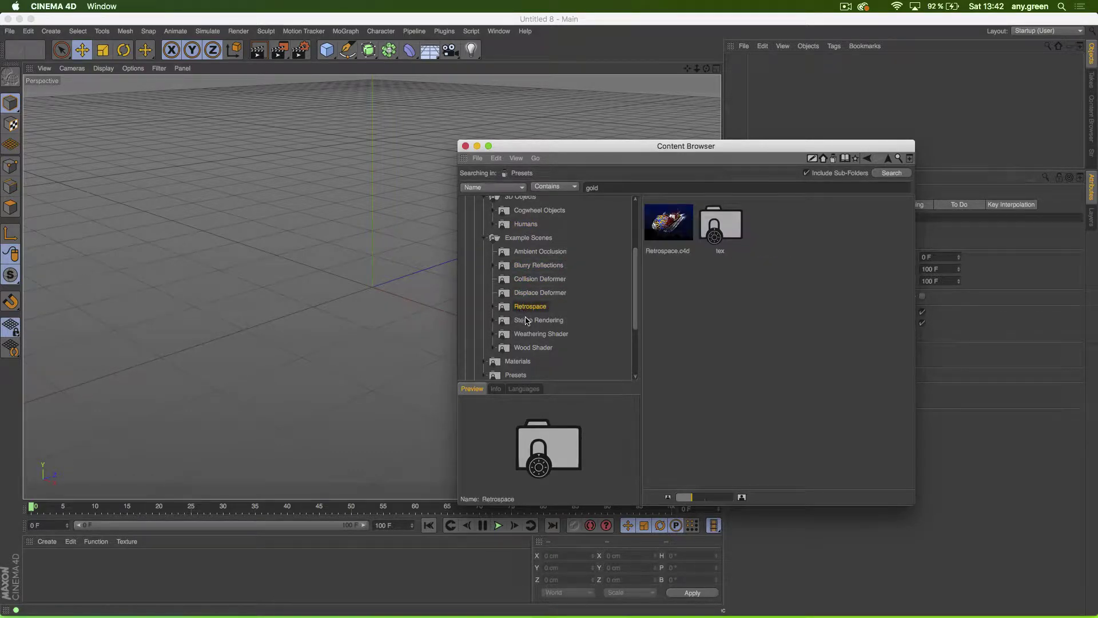
click(524, 320)
click(534, 334)
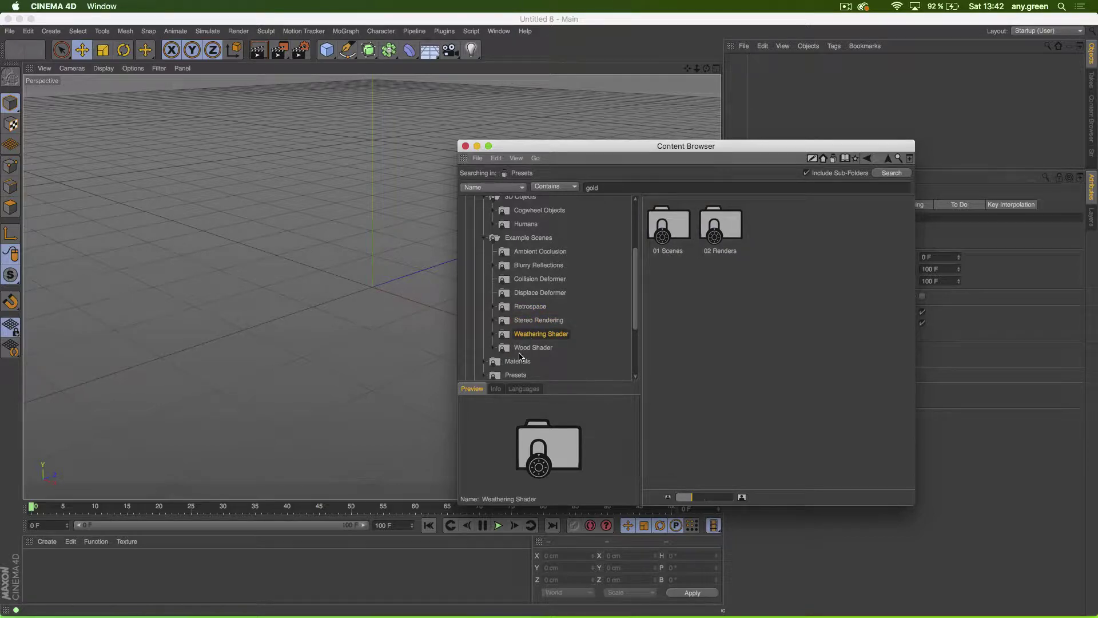
click(521, 347)
scroll(521, 355, down, 3)
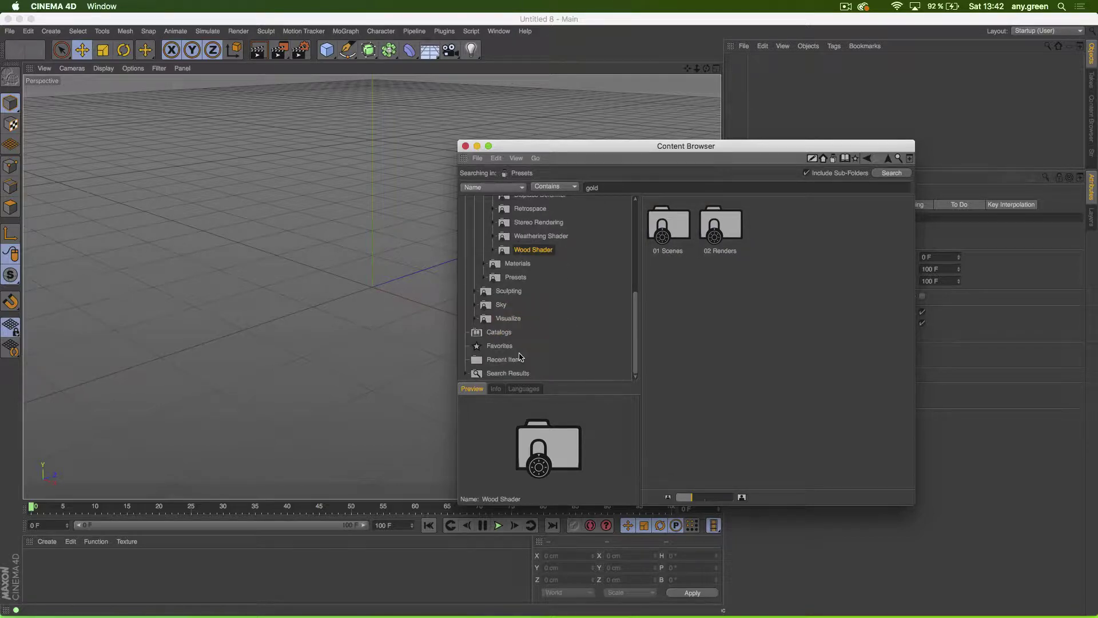
Step: Look at the Backdrops in Prime's Presets folder, then collapse that folder
click(484, 277)
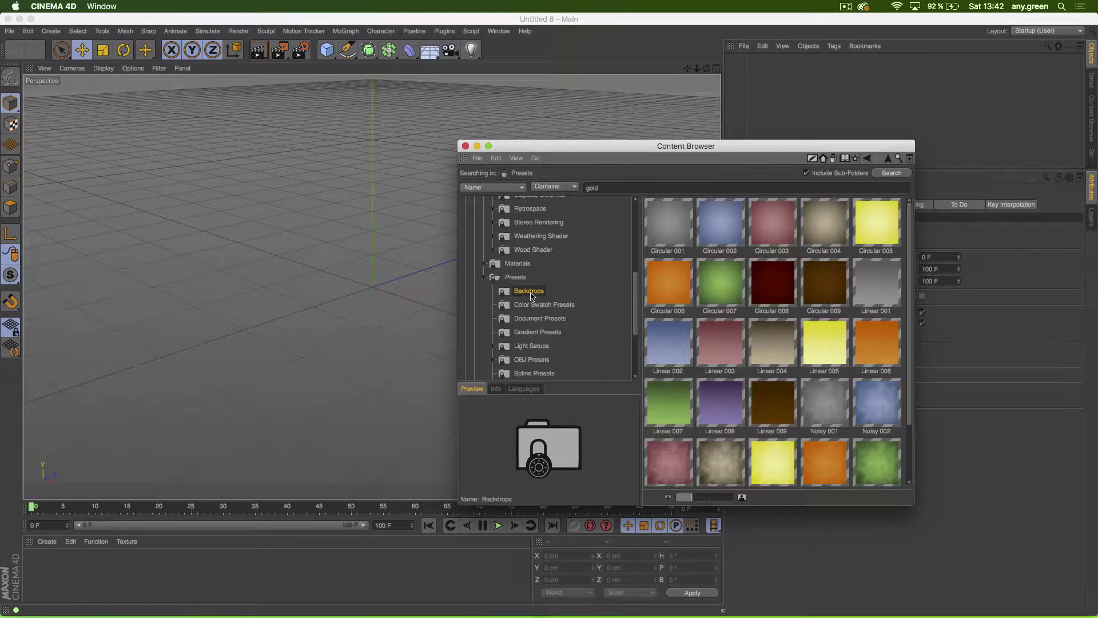
click(492, 279)
click(484, 278)
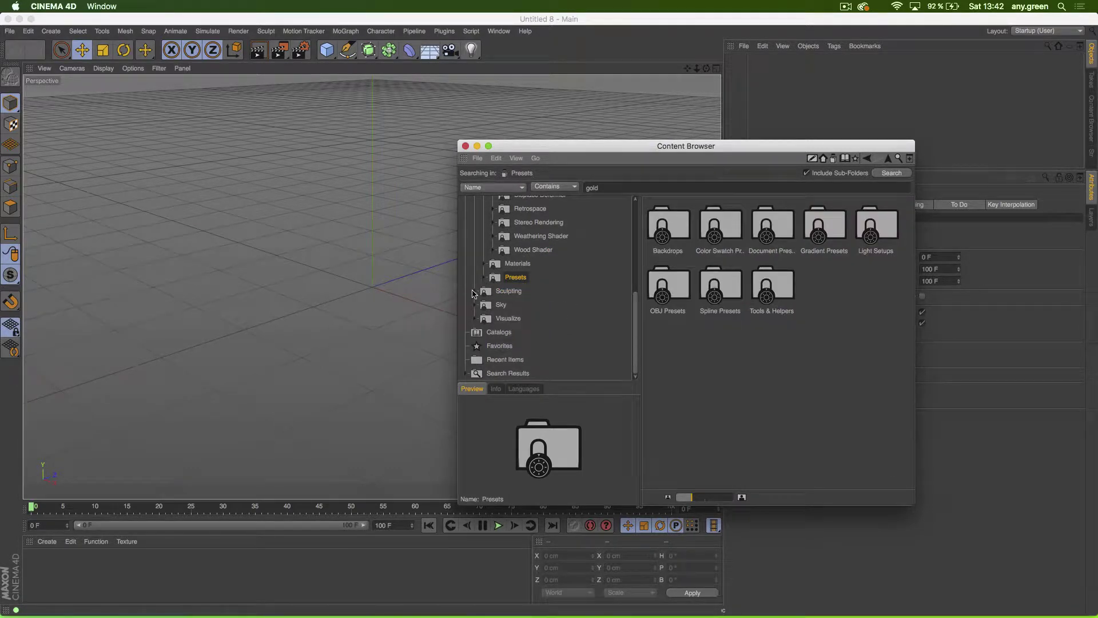
Step: Browse the Sculpting Base Meshes and preview the Dog Base model
click(473, 292)
click(496, 309)
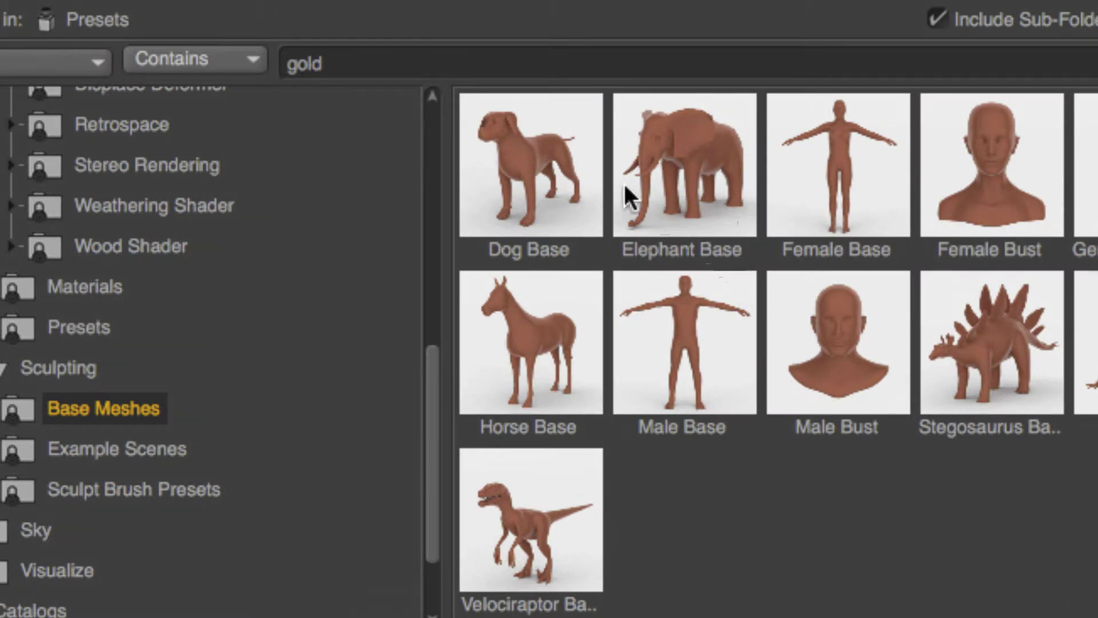
click(689, 228)
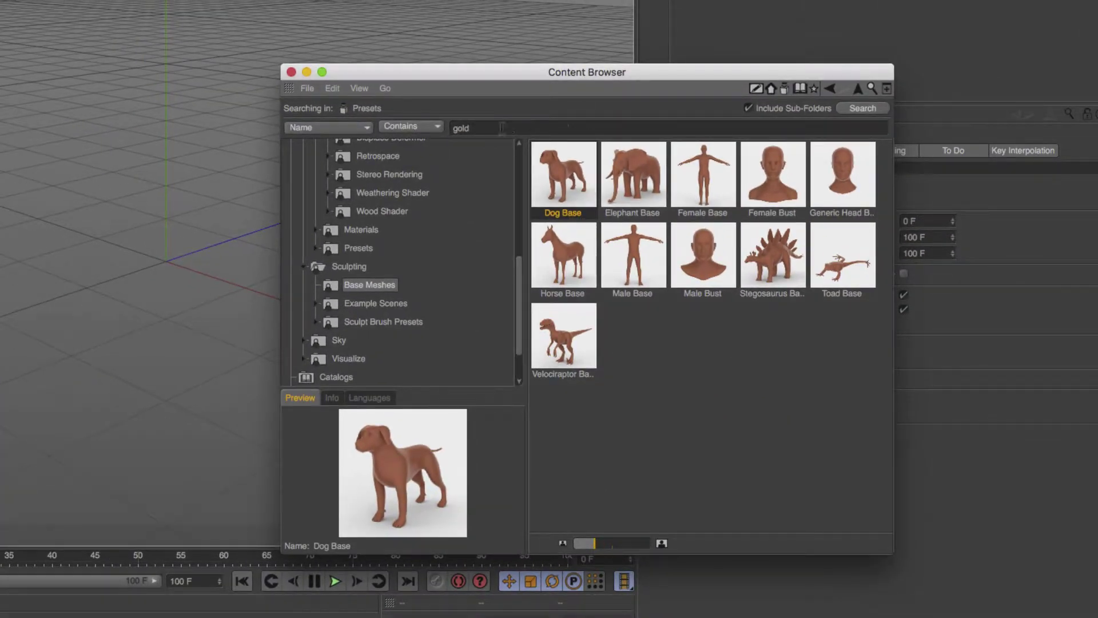
Step: Search the presets for "dog" by name and select the Dog Base model
drag(501, 127, 350, 128)
text(dog)
key(Return)
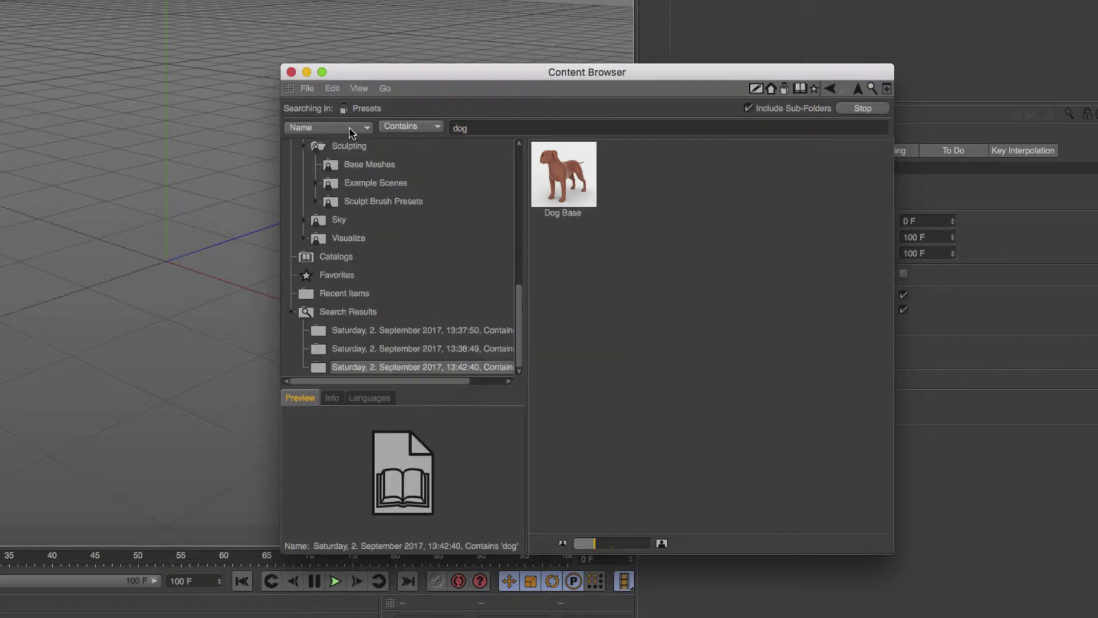
click(562, 195)
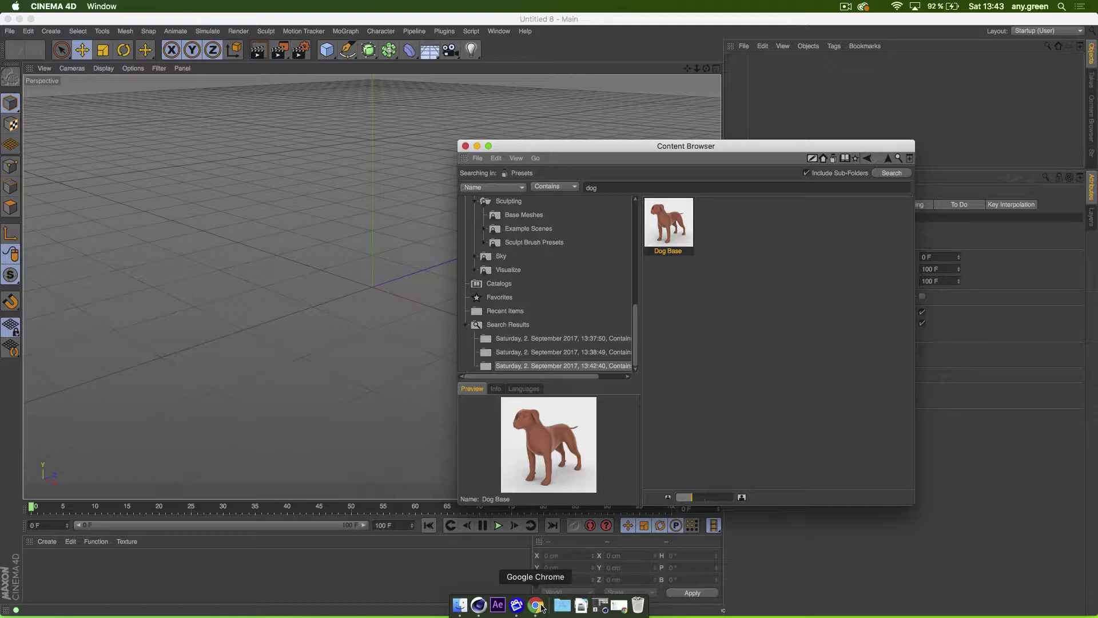
Step: Switch to Google Chrome and open the website turbosquid.com
click(538, 605)
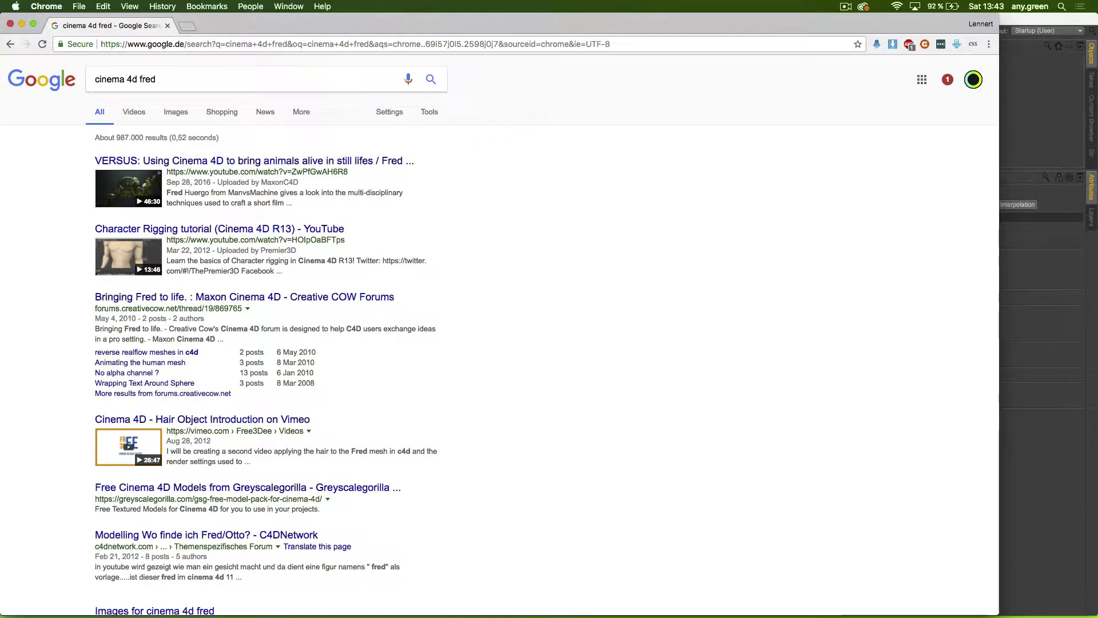
click(173, 46)
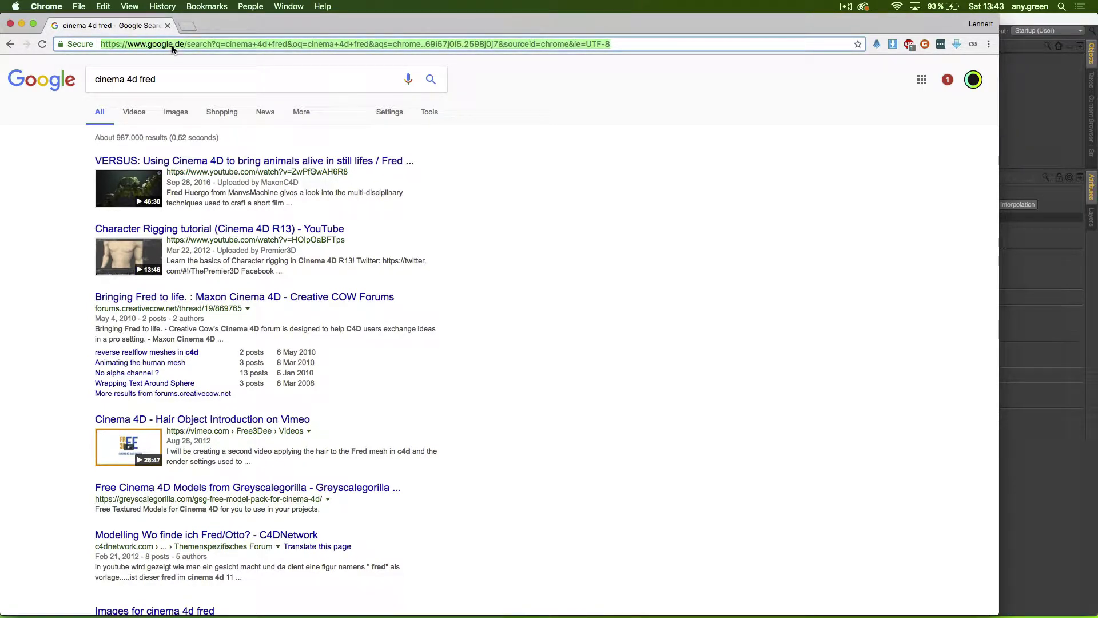
text(turbosquid)
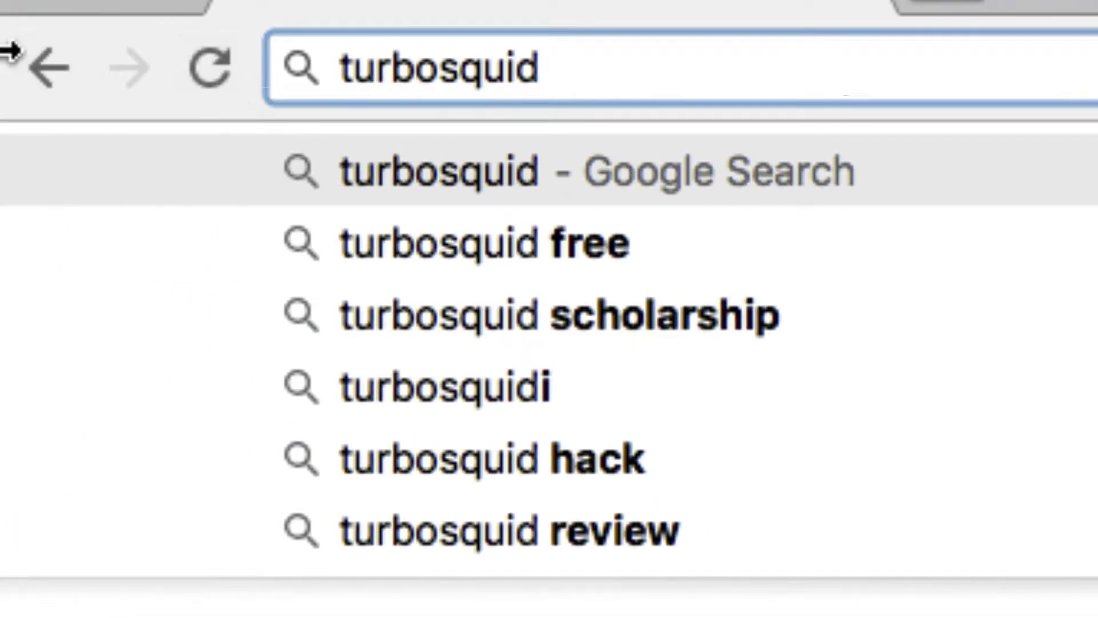
text(.com)
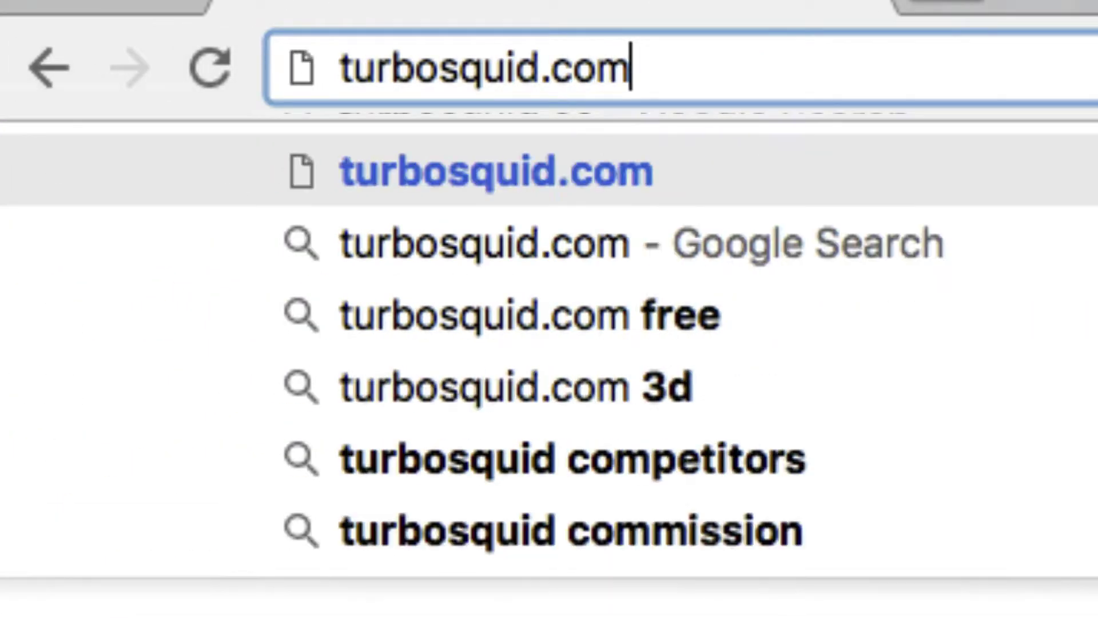
key(Return)
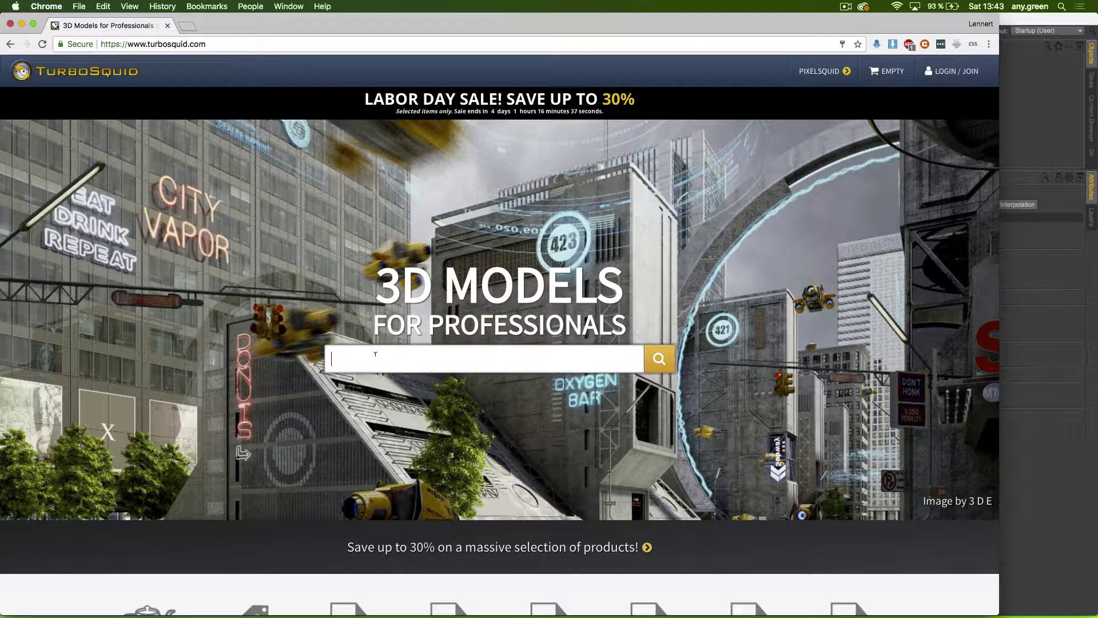
Step: Search TurboSquid for "porsche" and look through the models with their prices and file formats
text(porsche)
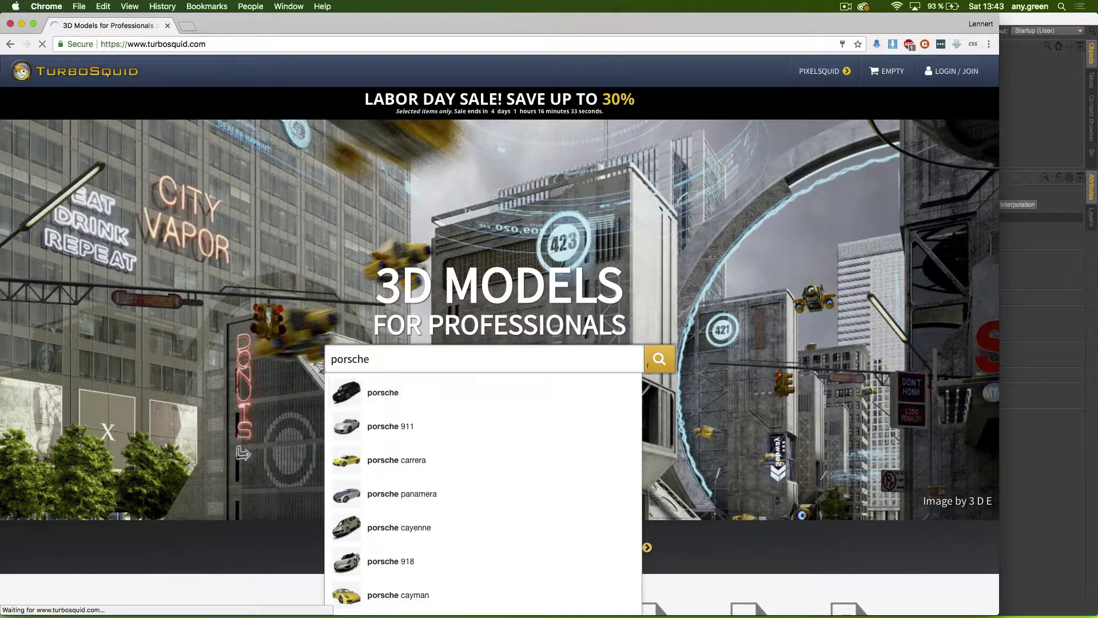
click(665, 366)
scroll(665, 367, down, 1)
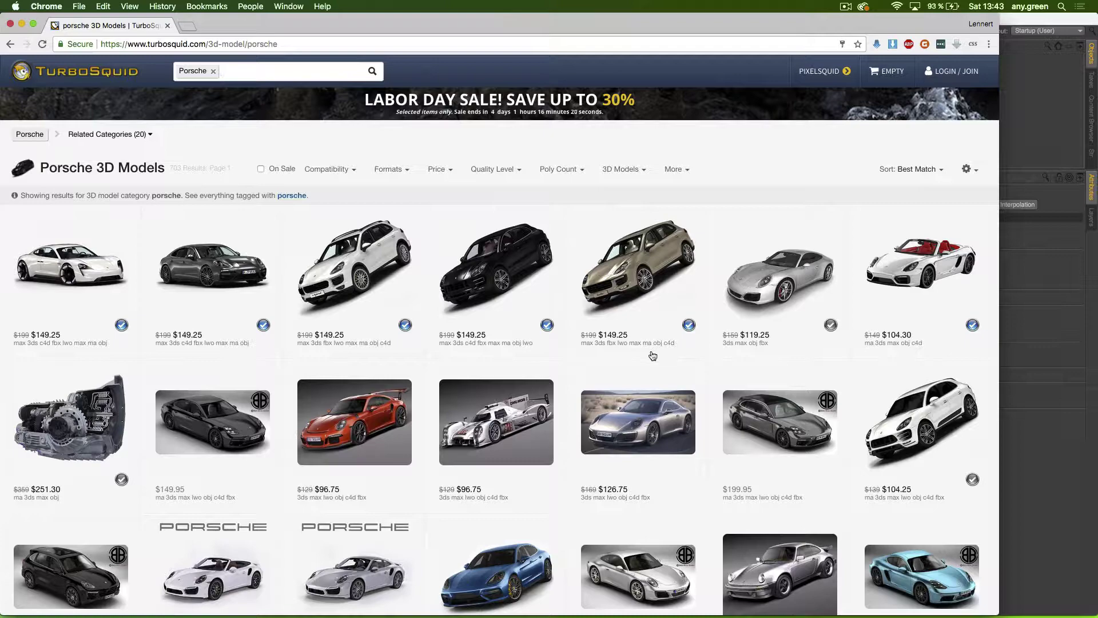
mouse_move(123, 377)
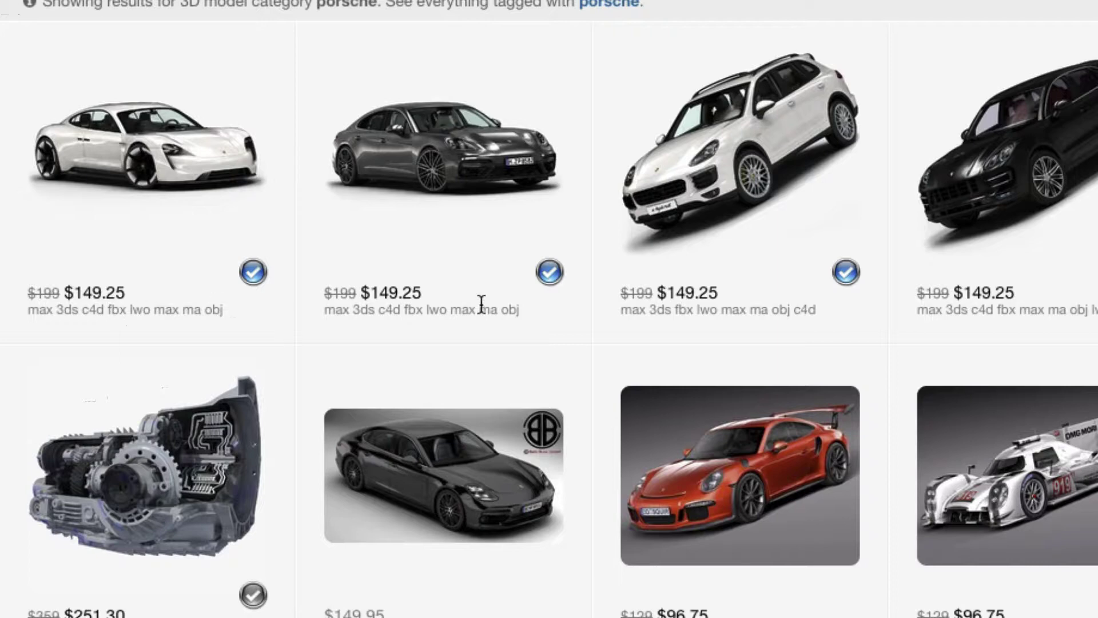
mouse_move(455, 220)
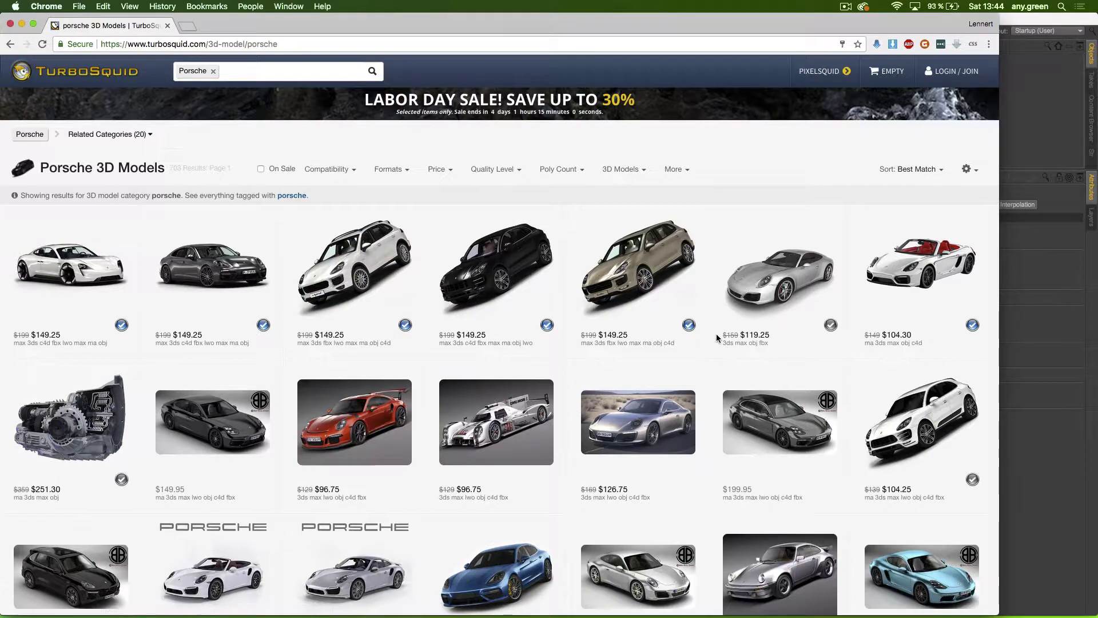
scroll(716, 337, down, 7)
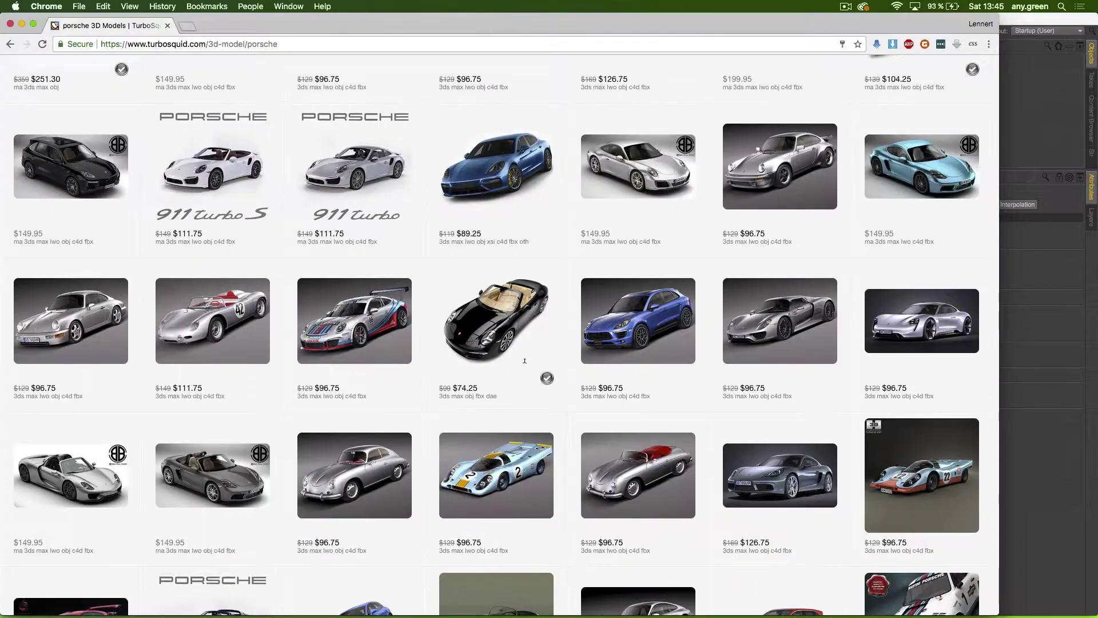
scroll(524, 360, up, 10)
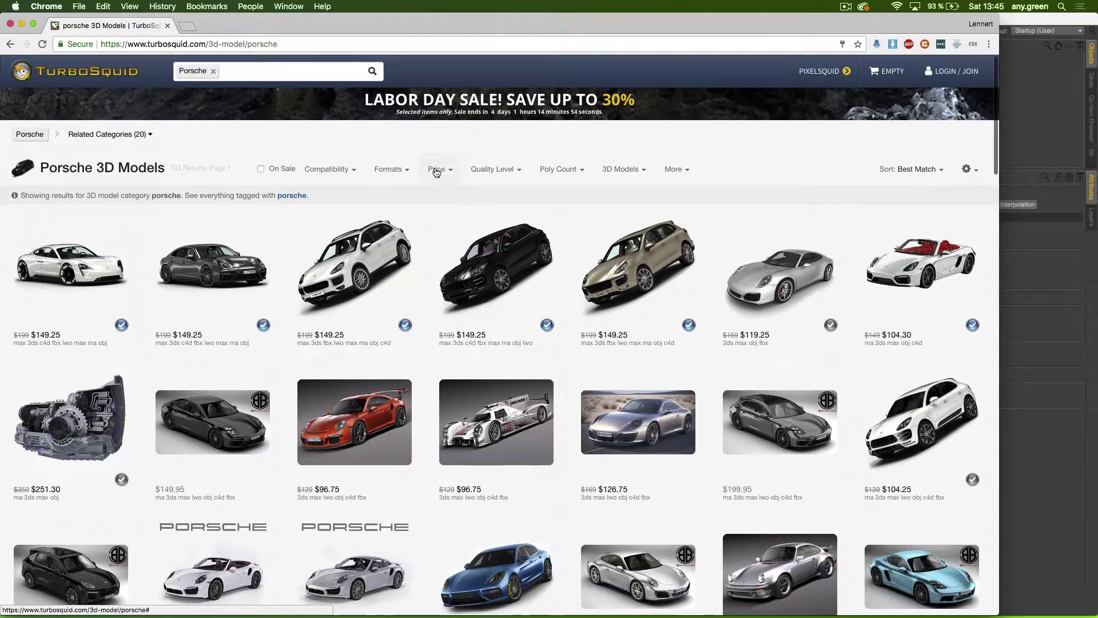
Step: Filter the Porsche models to the $1 to $100 price range and sort them by Lower Prices
mouse_move(440, 172)
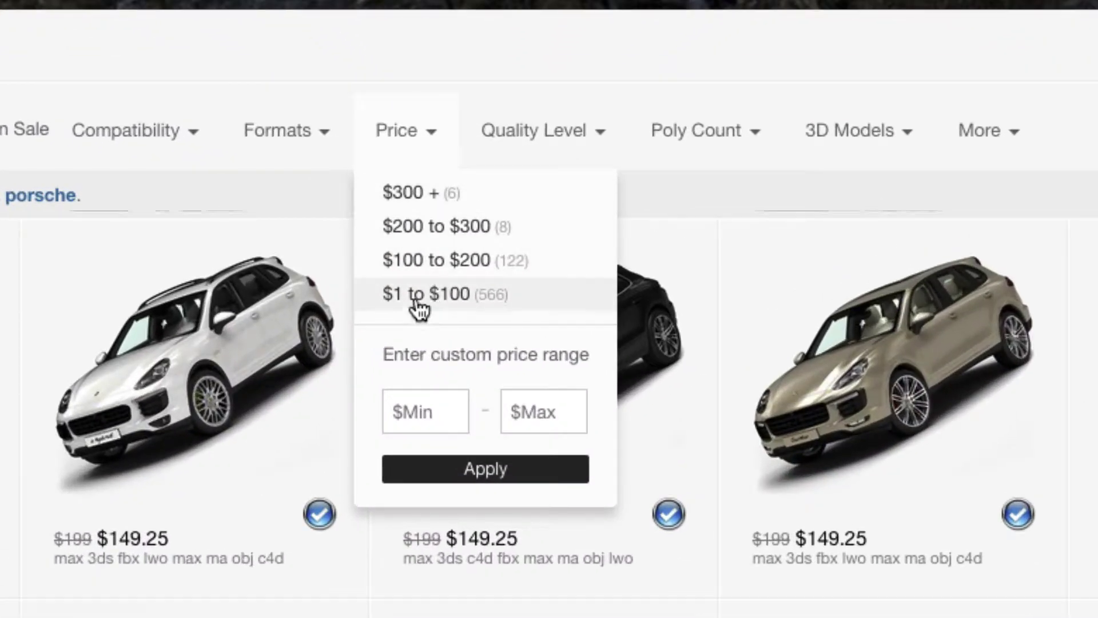
click(446, 236)
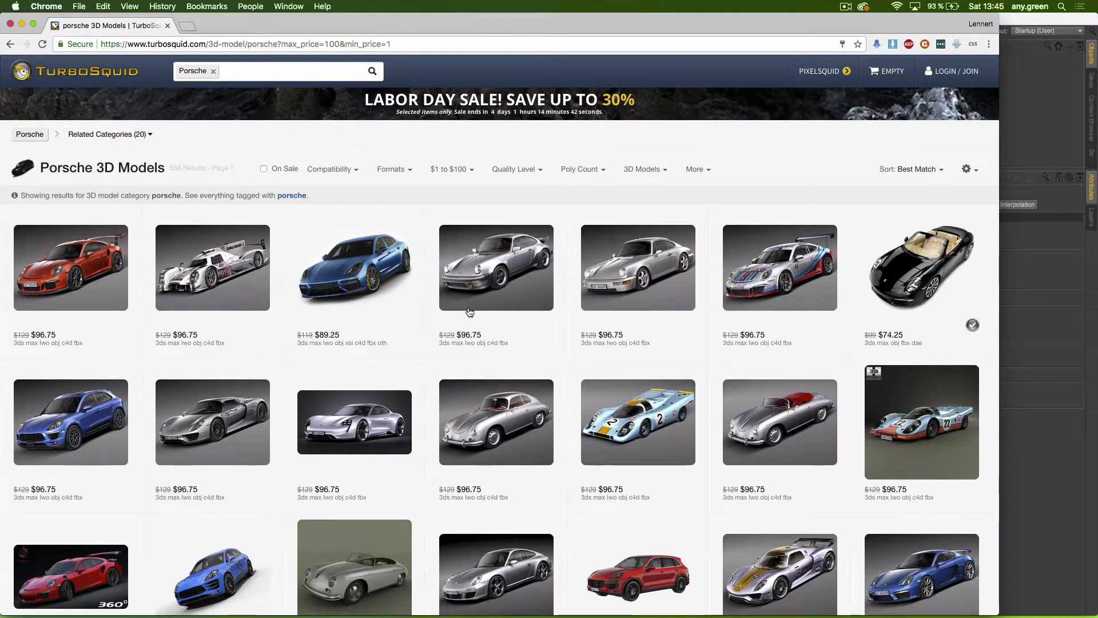
click(457, 172)
click(464, 174)
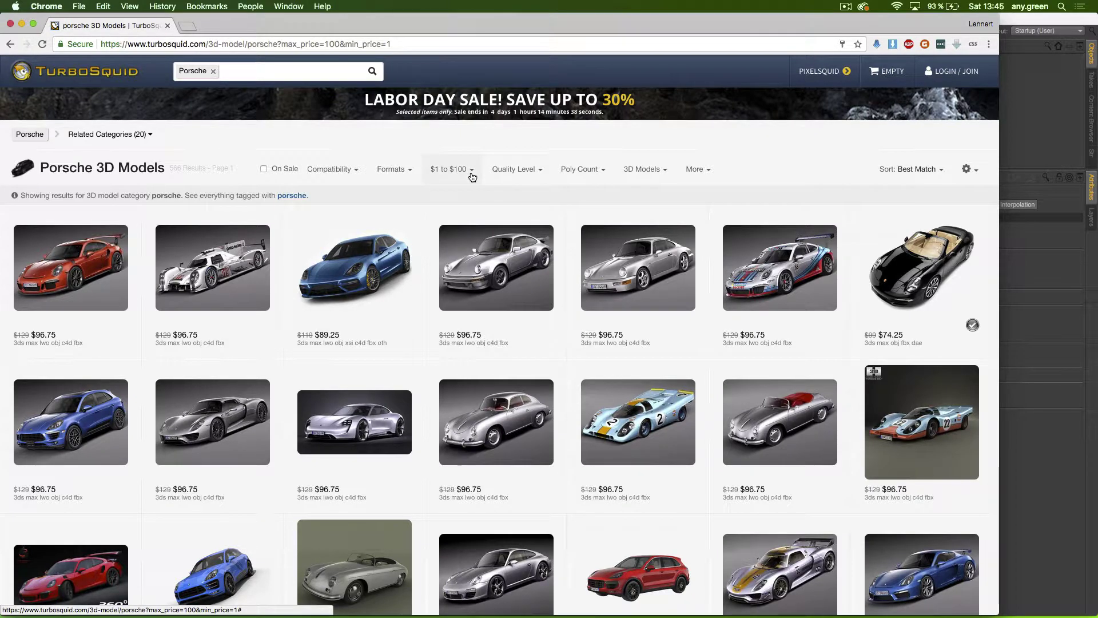
click(470, 177)
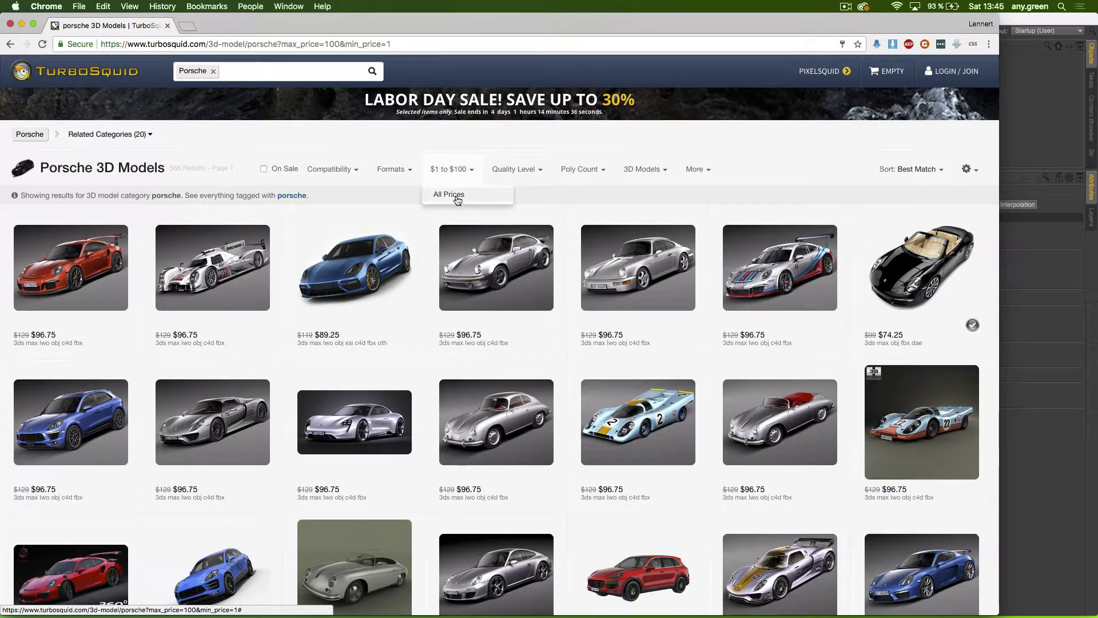
click(913, 170)
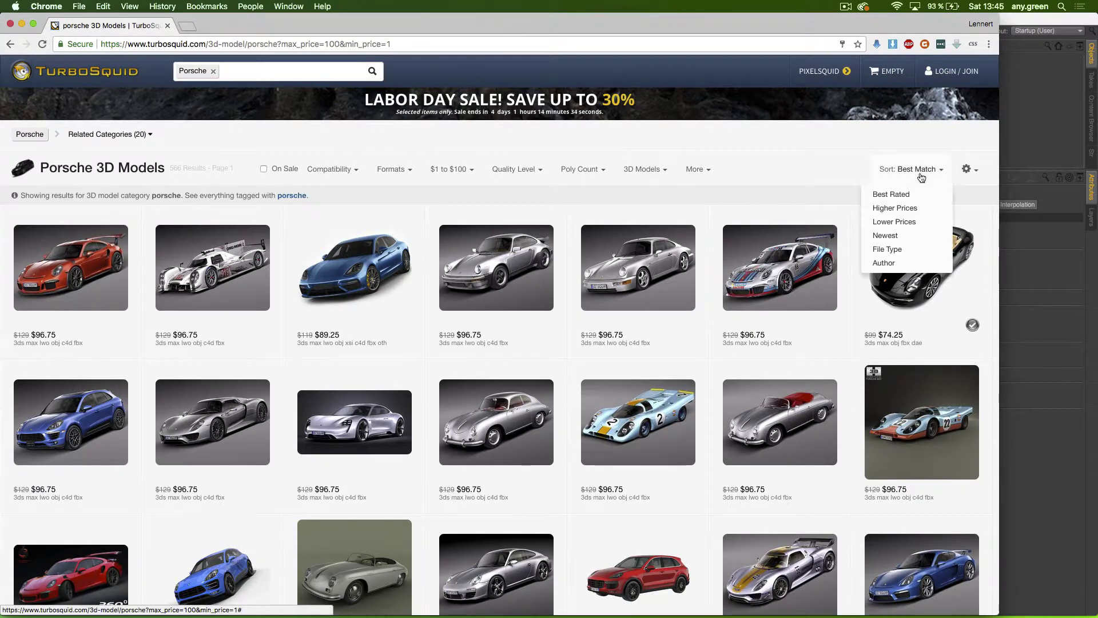
click(902, 223)
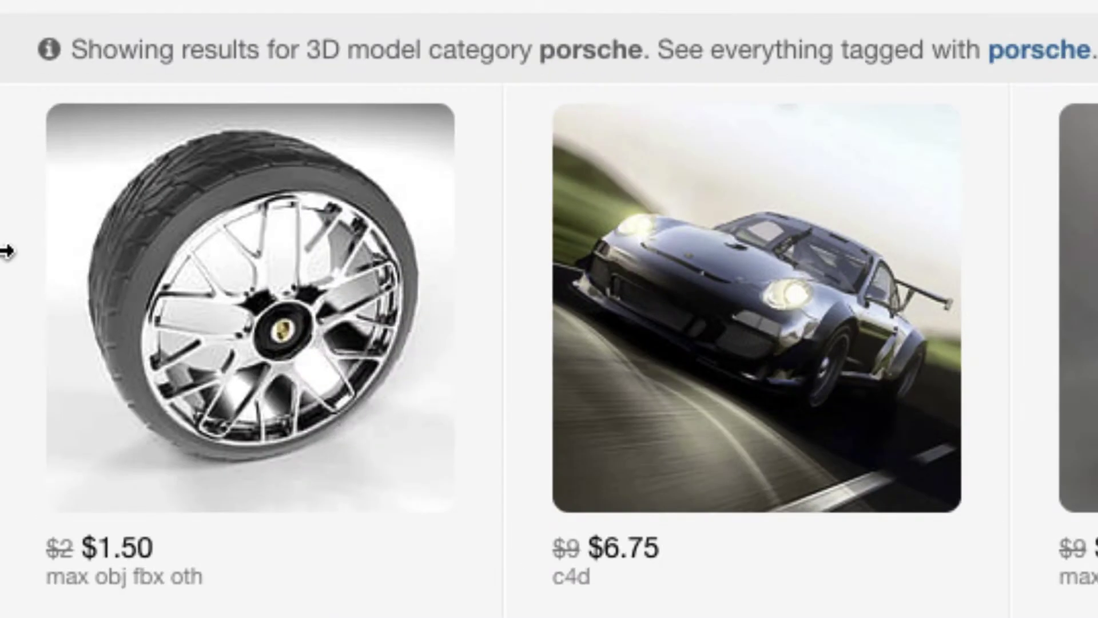
Step: Preview the Porsche car tire among the results, and open the product page of the Porsche Panamera 4S
mouse_move(81, 268)
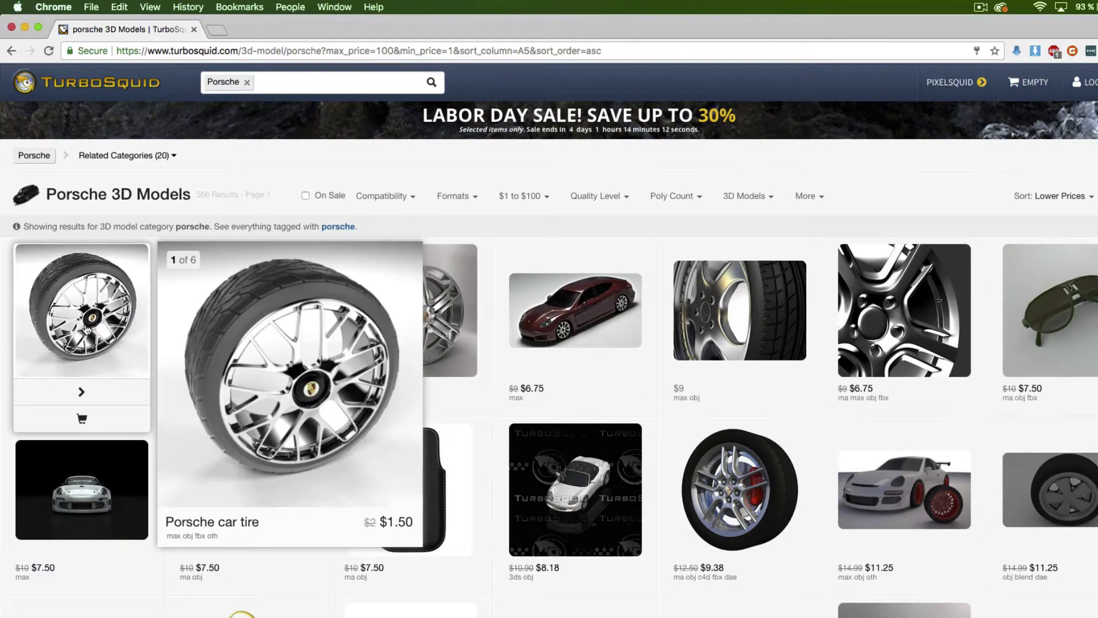
mouse_move(560, 303)
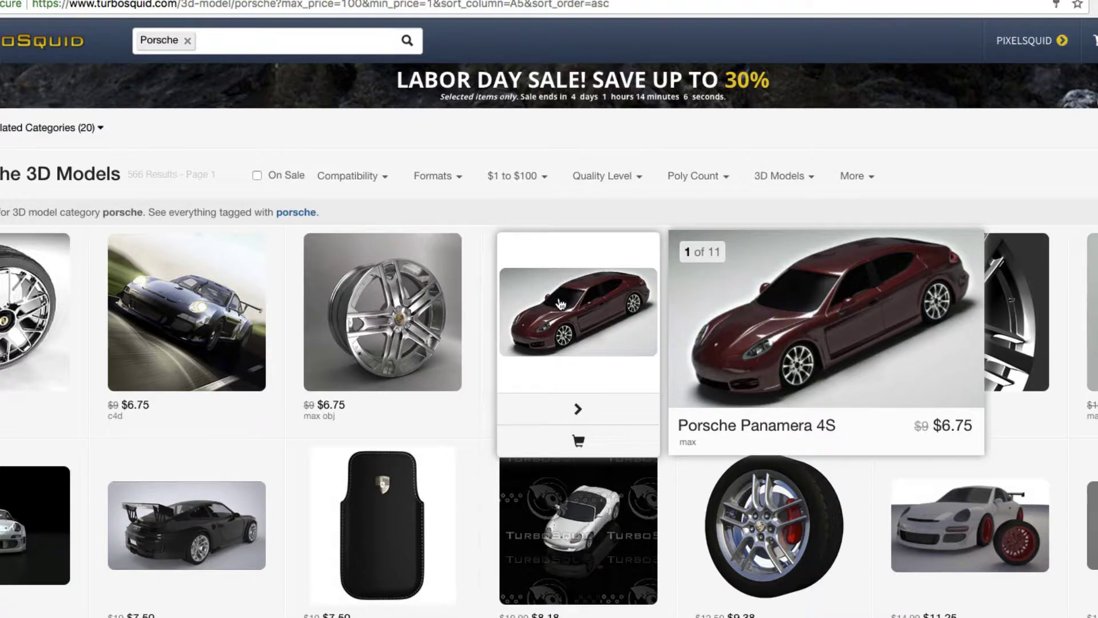
click(560, 303)
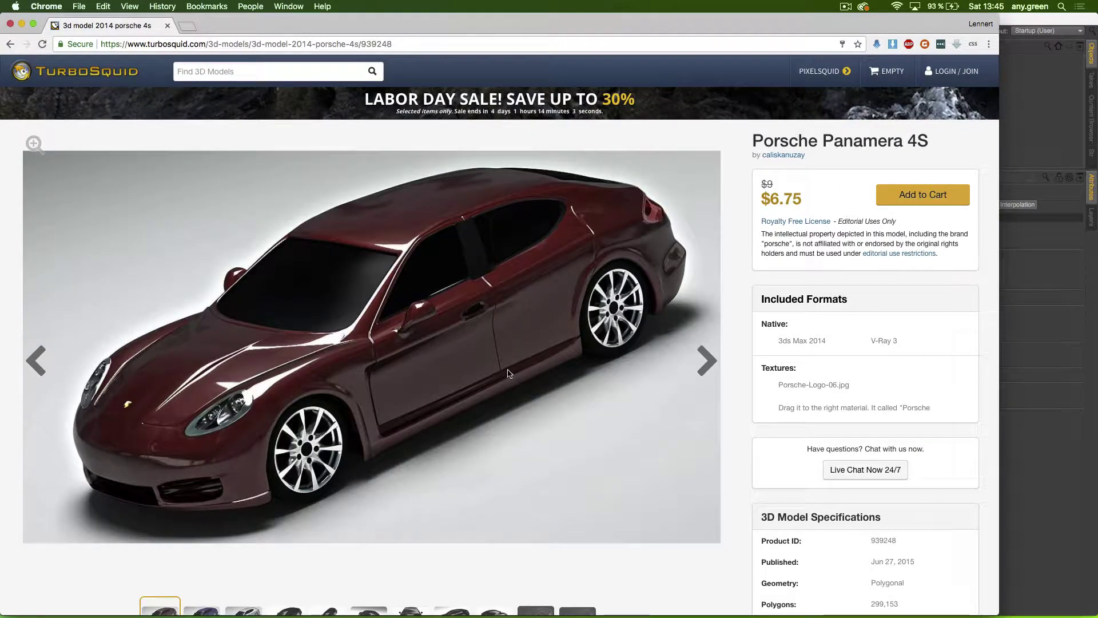
Step: Look through the Porsche Panamera 4S preview images, from the colour variants to the wireframes and back to the front view
scroll(506, 369, down, 2)
click(704, 332)
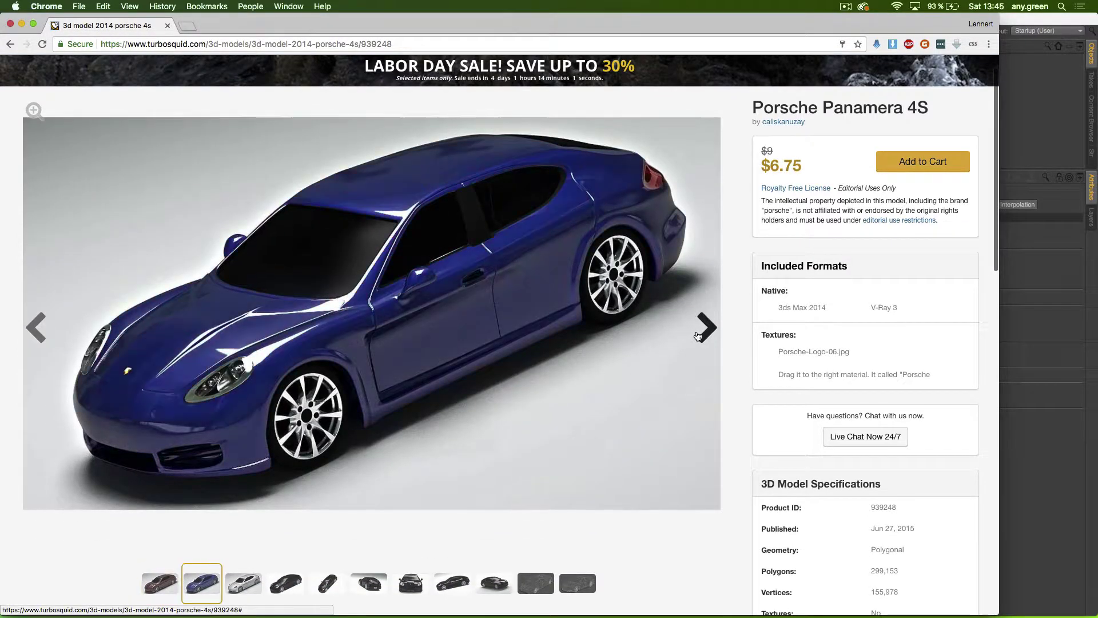
click(704, 333)
click(704, 331)
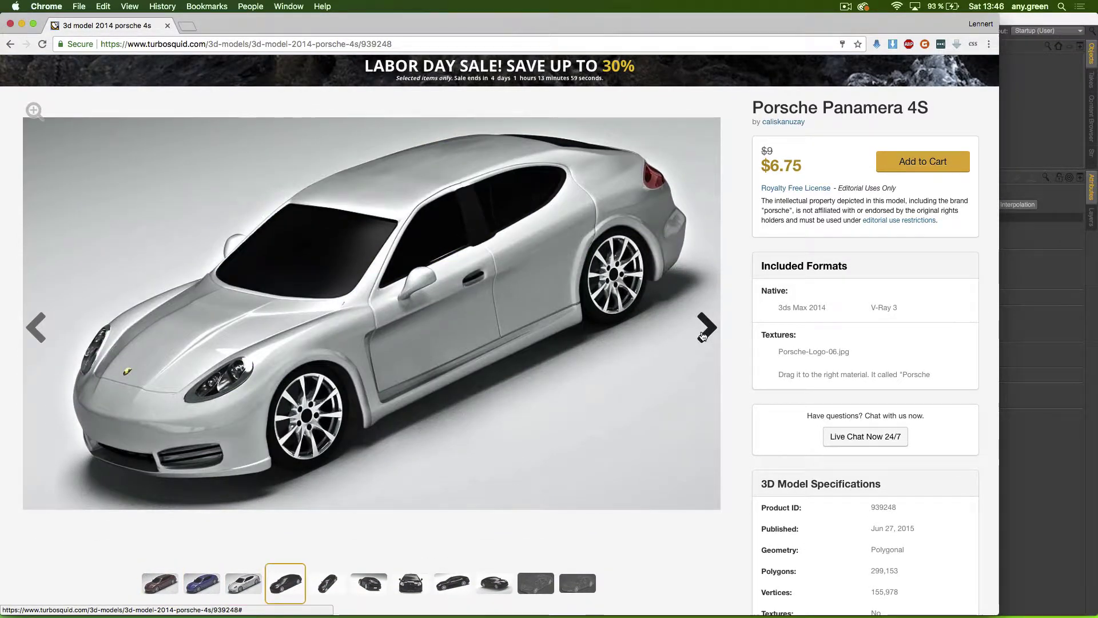
click(703, 332)
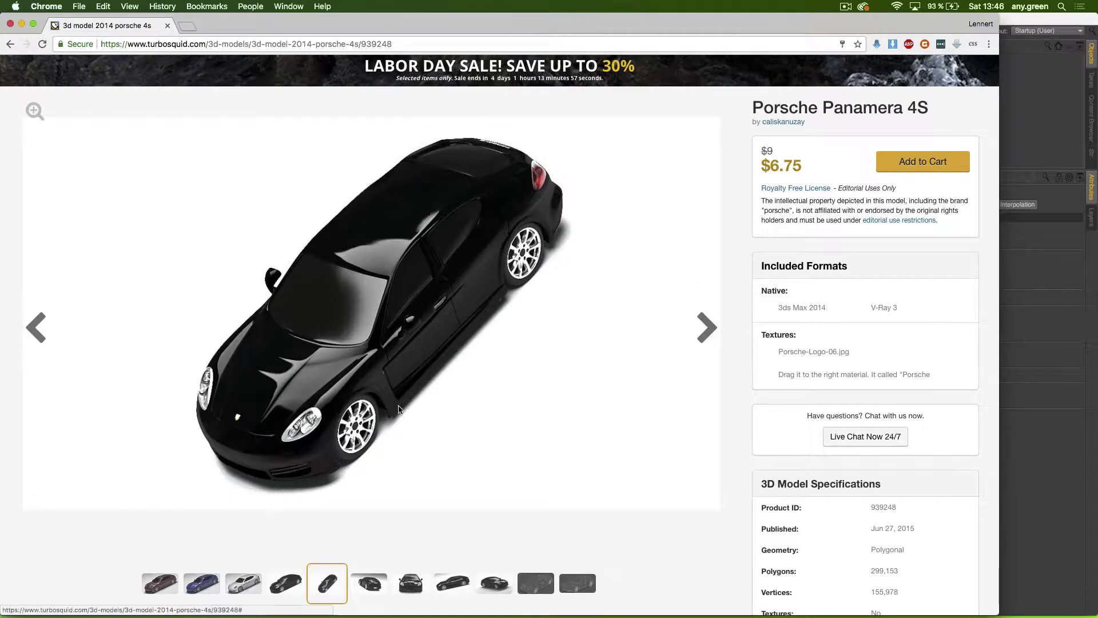
click(706, 334)
click(707, 332)
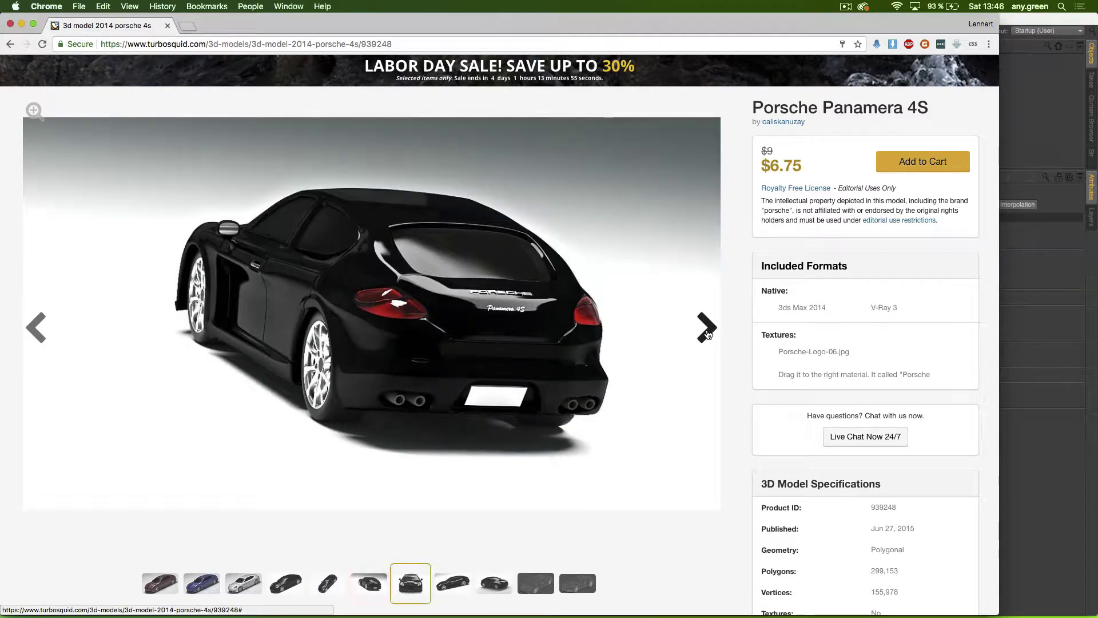
click(707, 333)
click(707, 333)
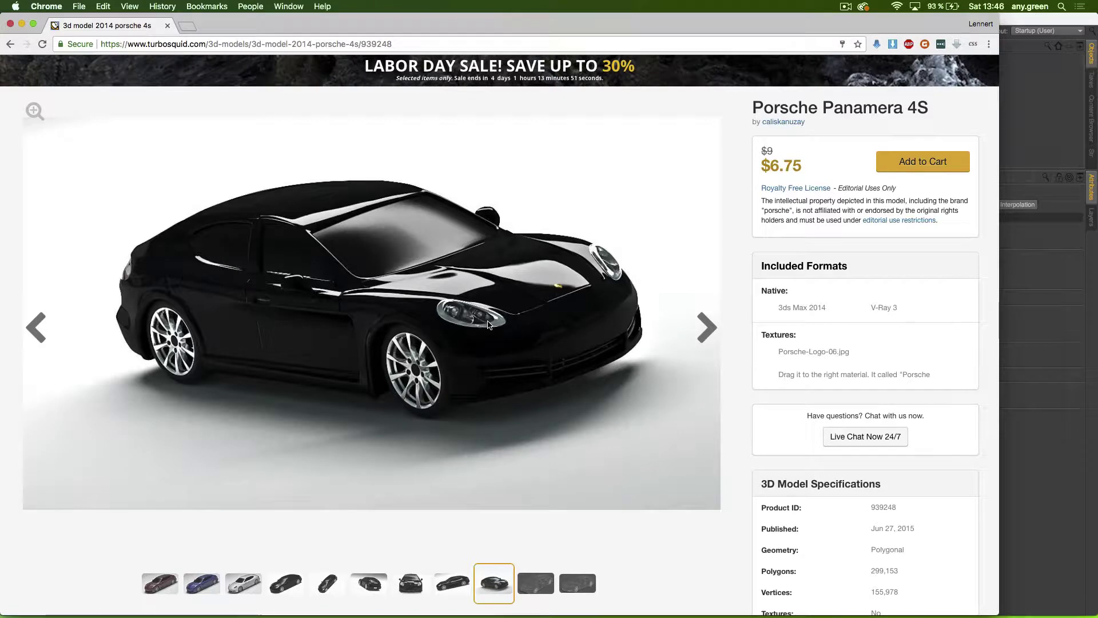
click(707, 330)
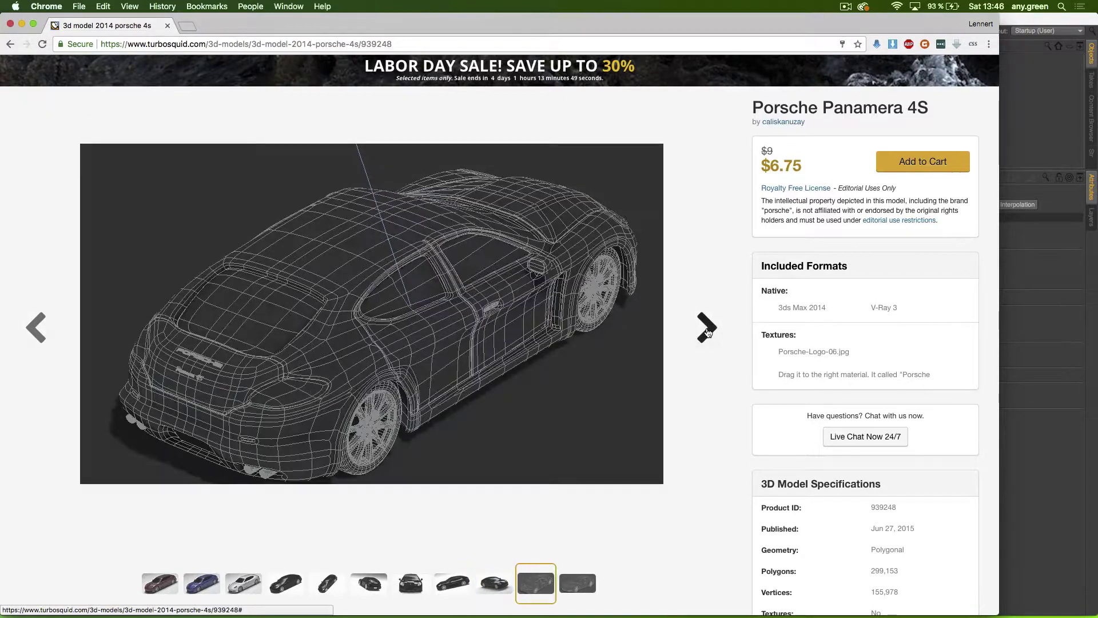
click(707, 331)
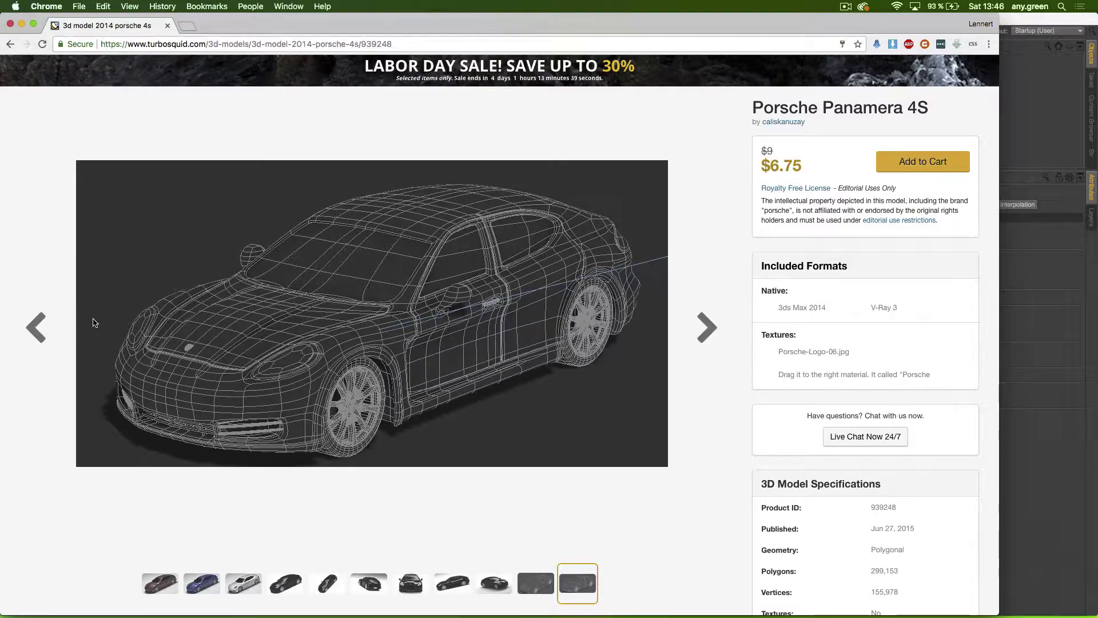
click(37, 341)
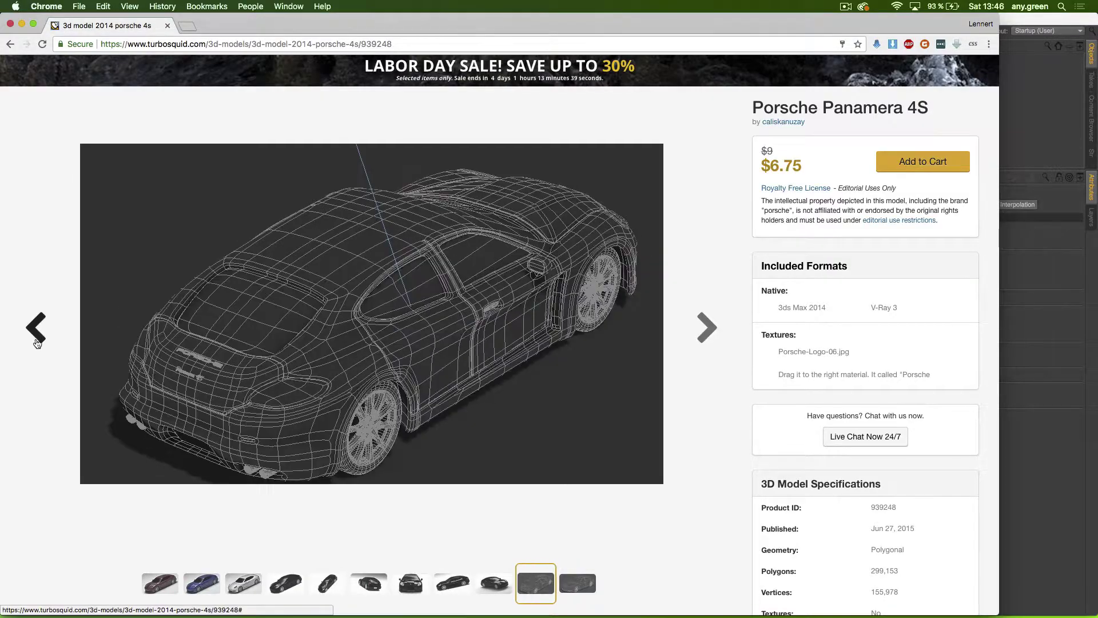
click(36, 341)
click(37, 341)
click(37, 341)
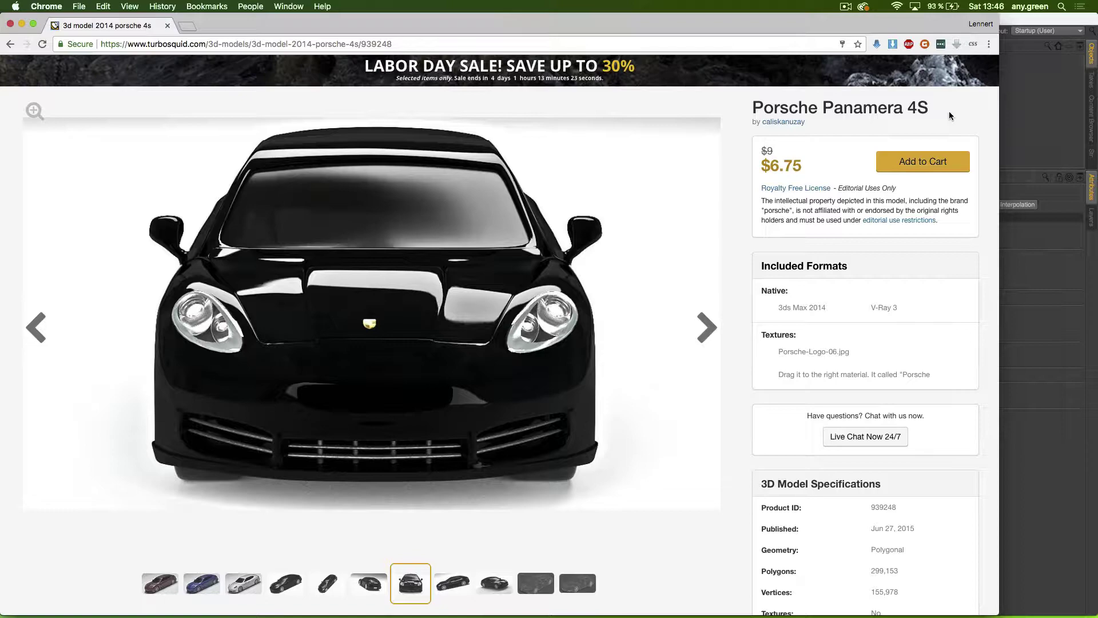
Step: Examine the Panamera model's description, polycounts, related products and the artist's other products, then return to the page start
scroll(949, 111, down, 20)
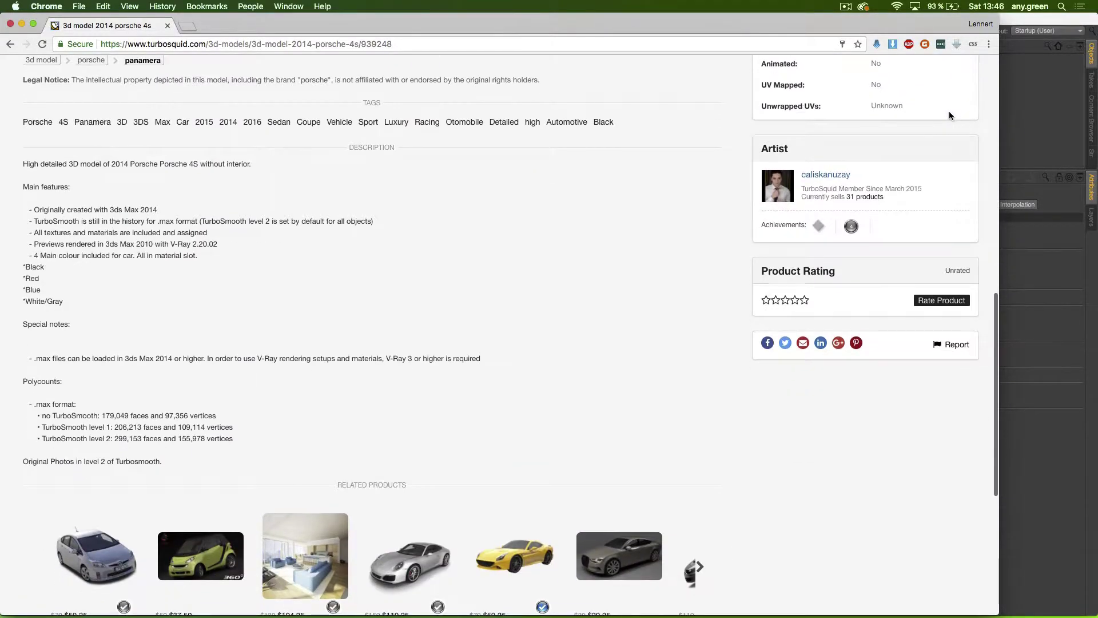
scroll(948, 116, up, 1)
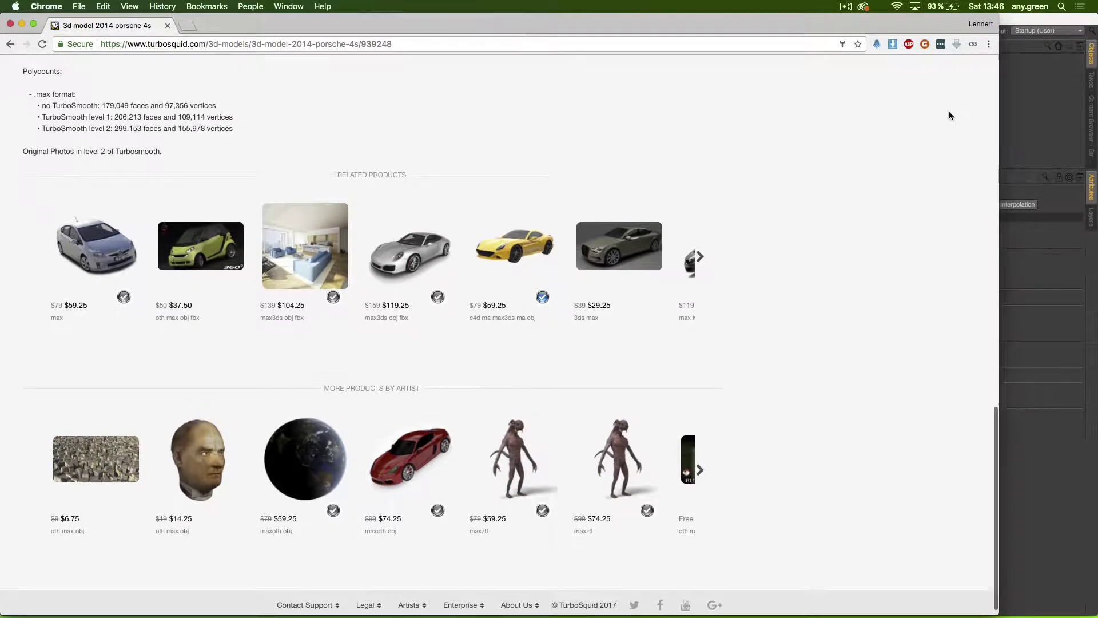
scroll(948, 116, up, 3)
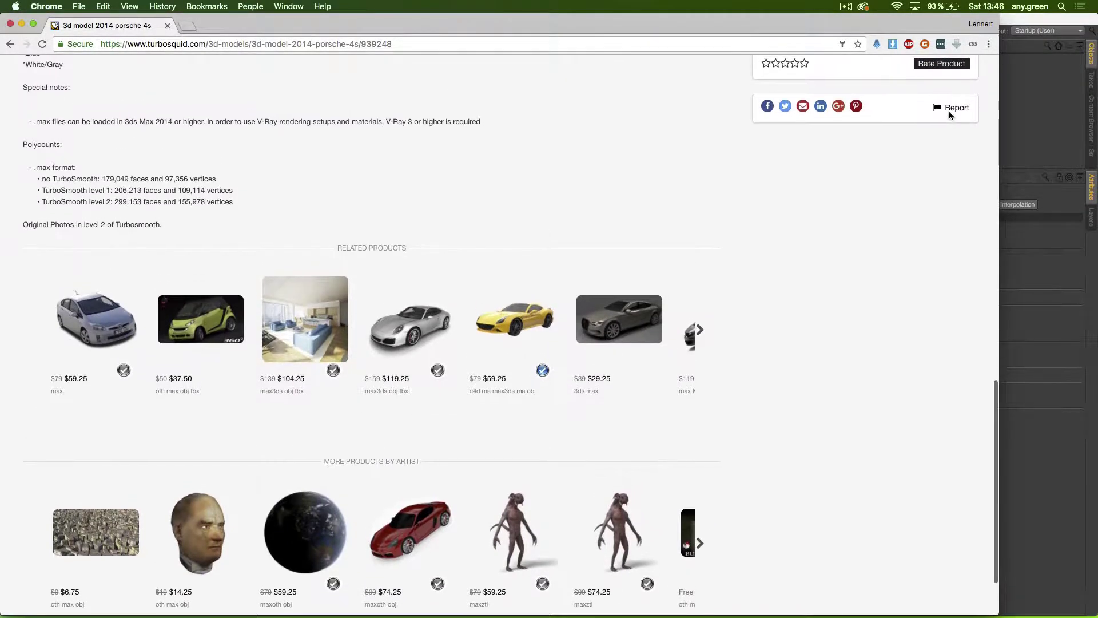
scroll(949, 116, up, 20)
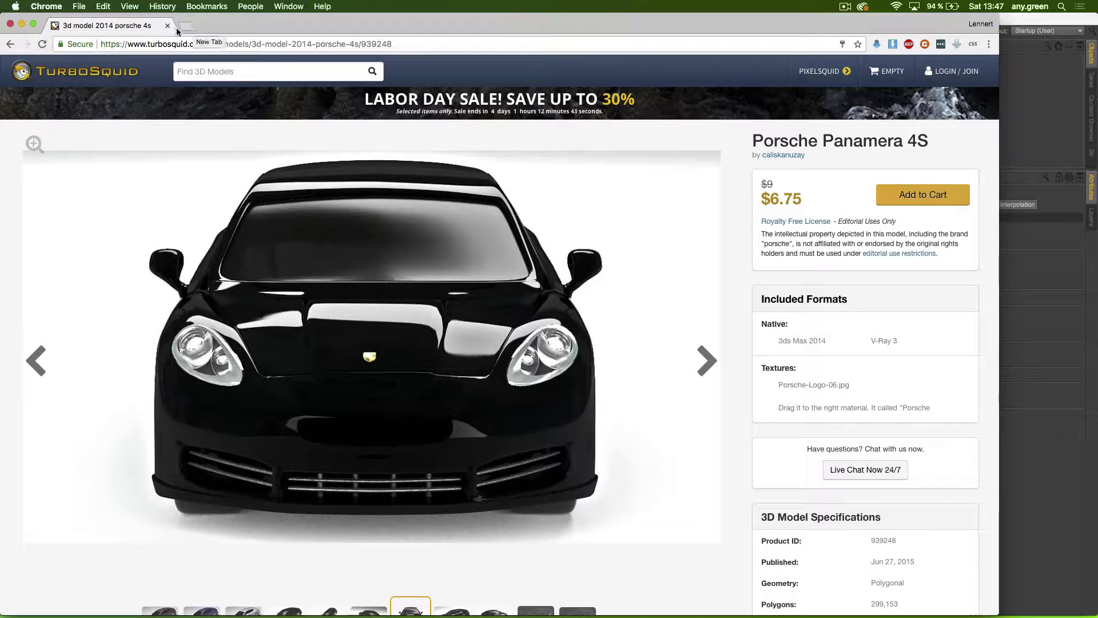
Step: Go to the free 3D model website 3dbar.net in place of the TurboSquid product page
click(158, 45)
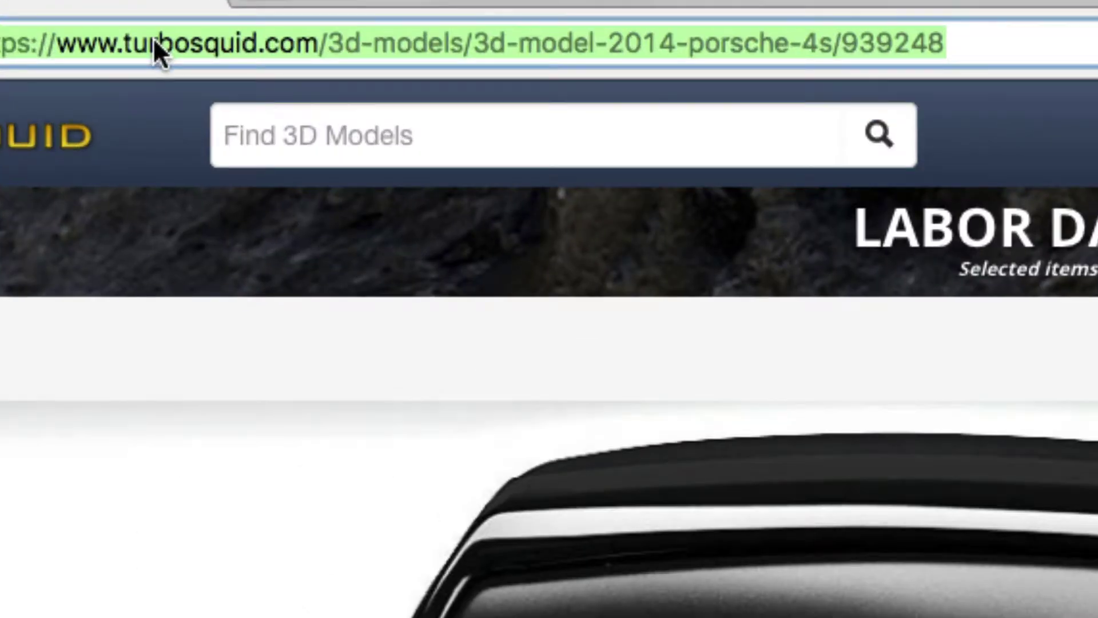
text(3dsky)
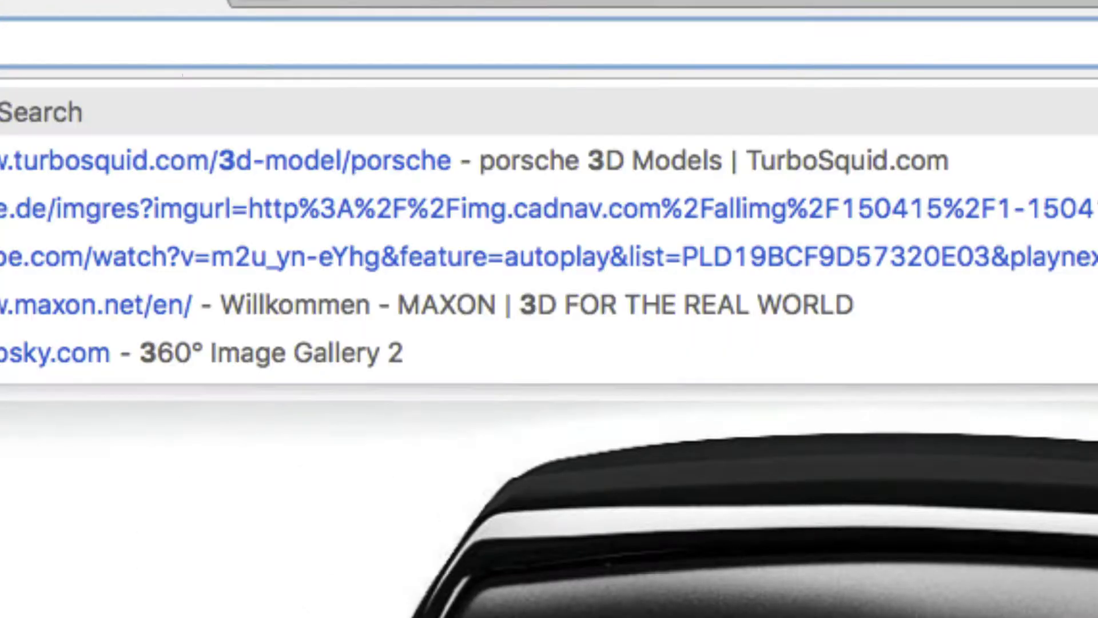
text(t)
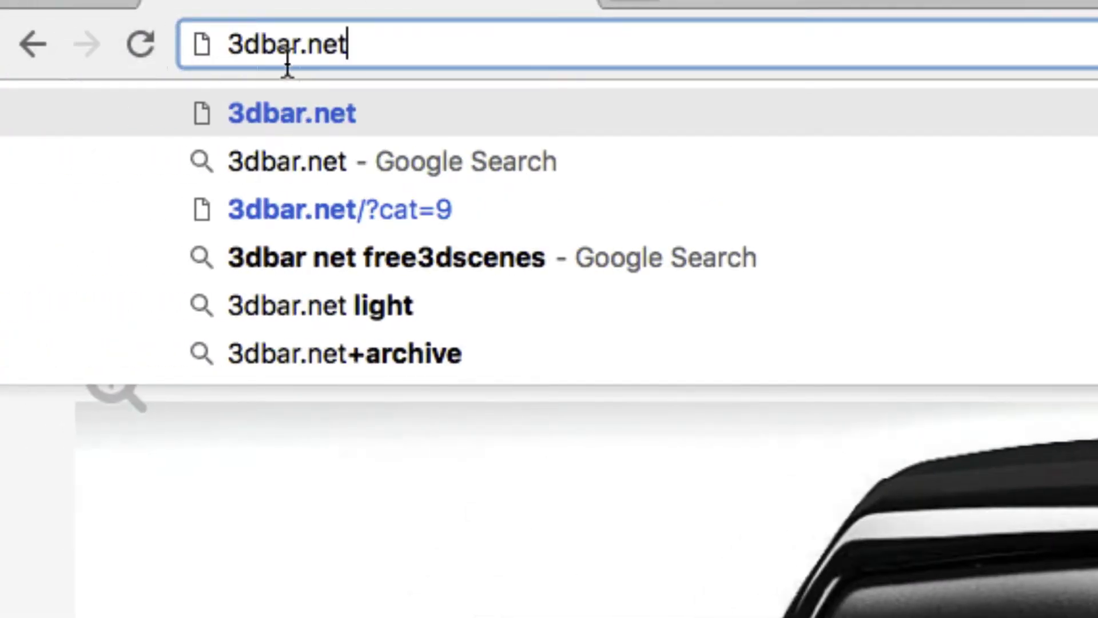
key(Return)
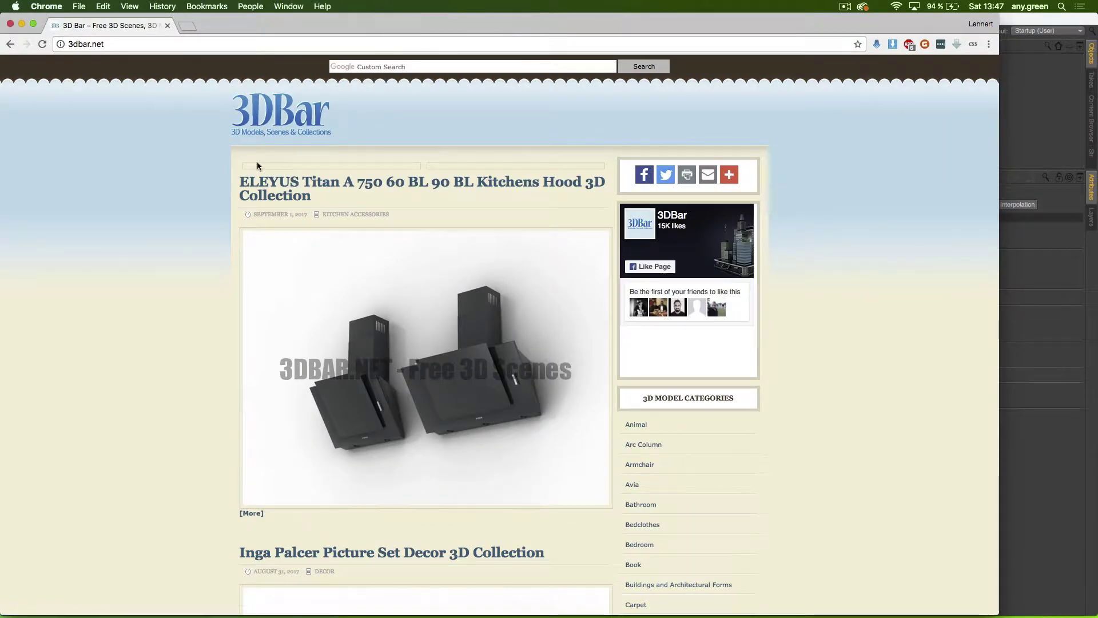
Step: Open the Animal category from the 3D model categories and look through its first page of models
scroll(743, 456, down, 5)
scroll(744, 456, down, 3)
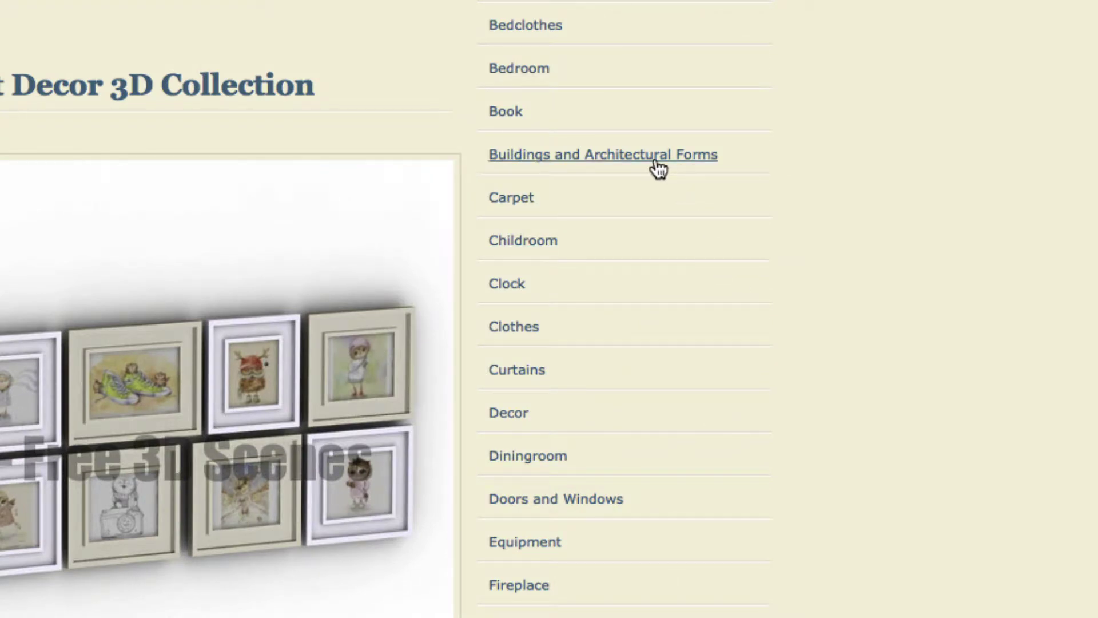
scroll(641, 7, up, 5)
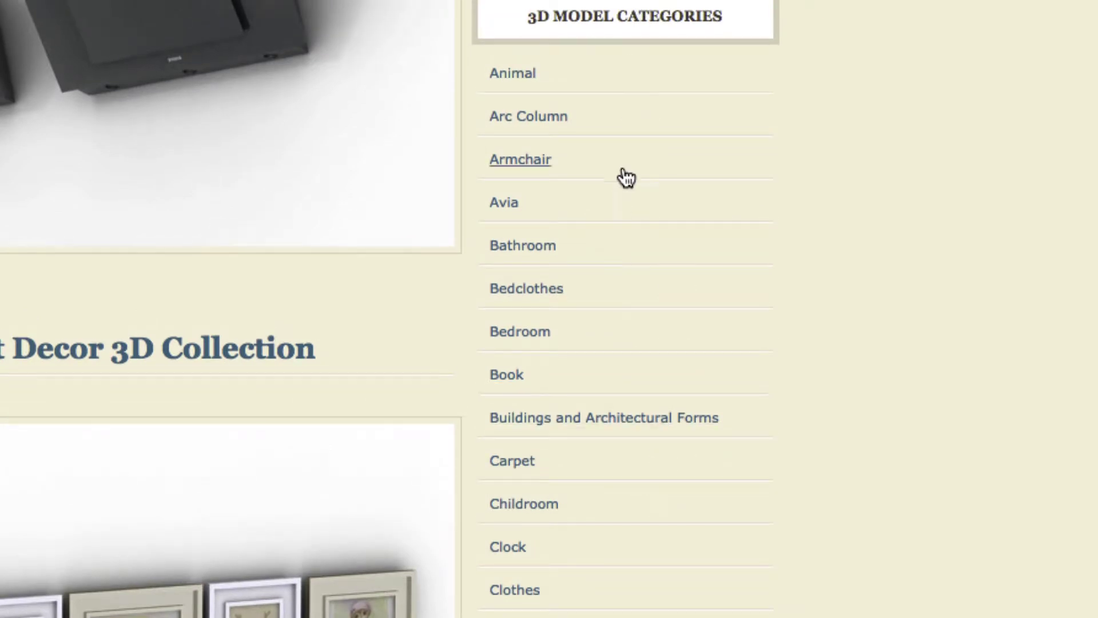
click(520, 80)
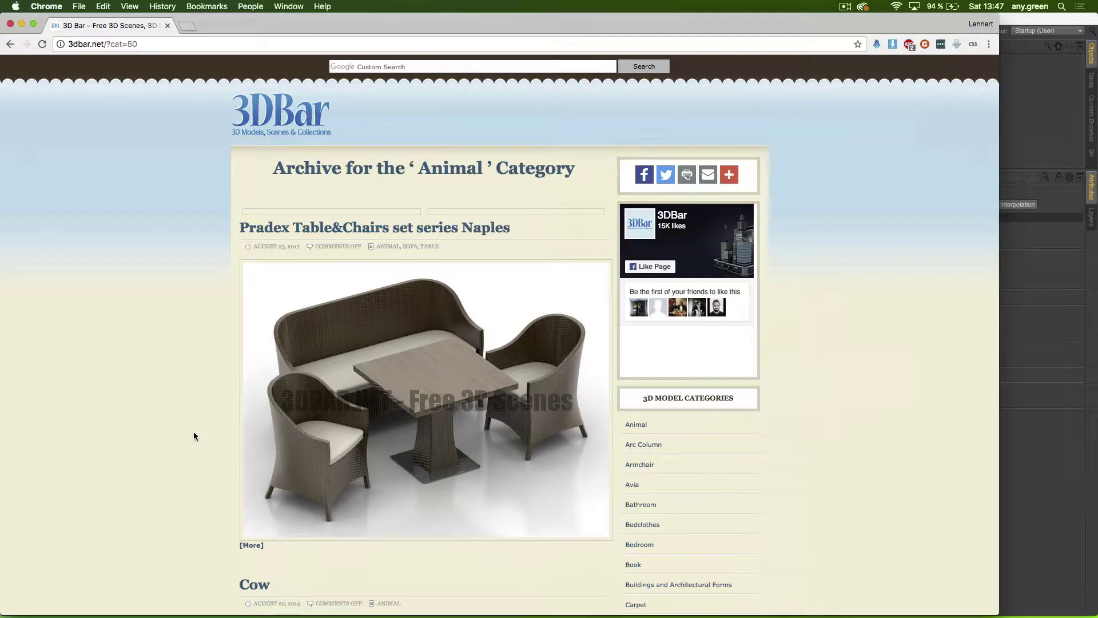
scroll(193, 432, down, 7)
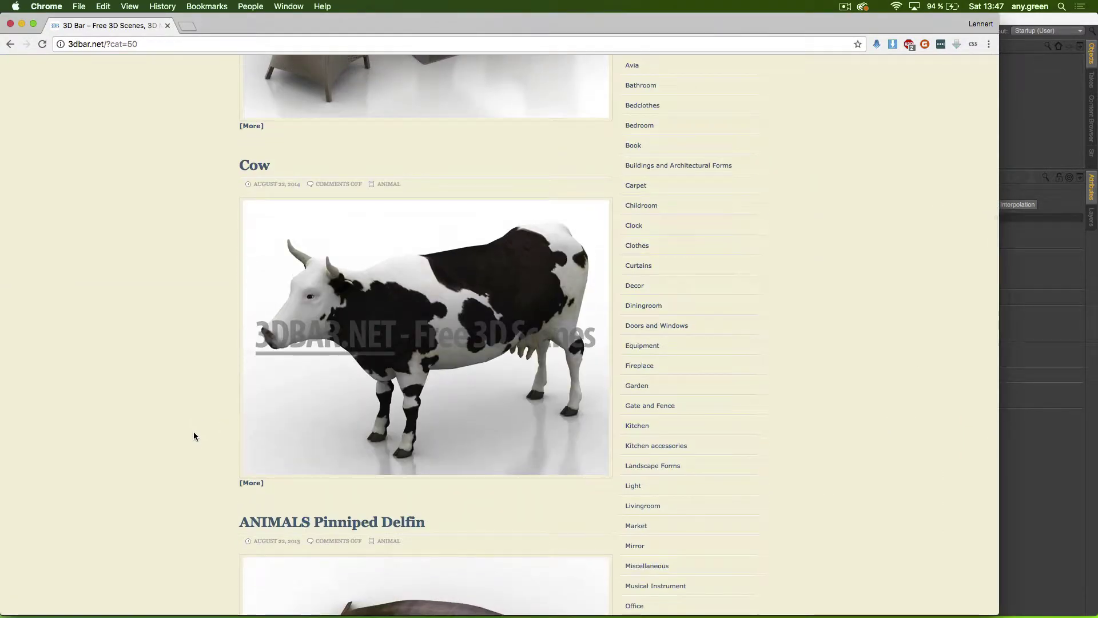
scroll(193, 436, down, 7)
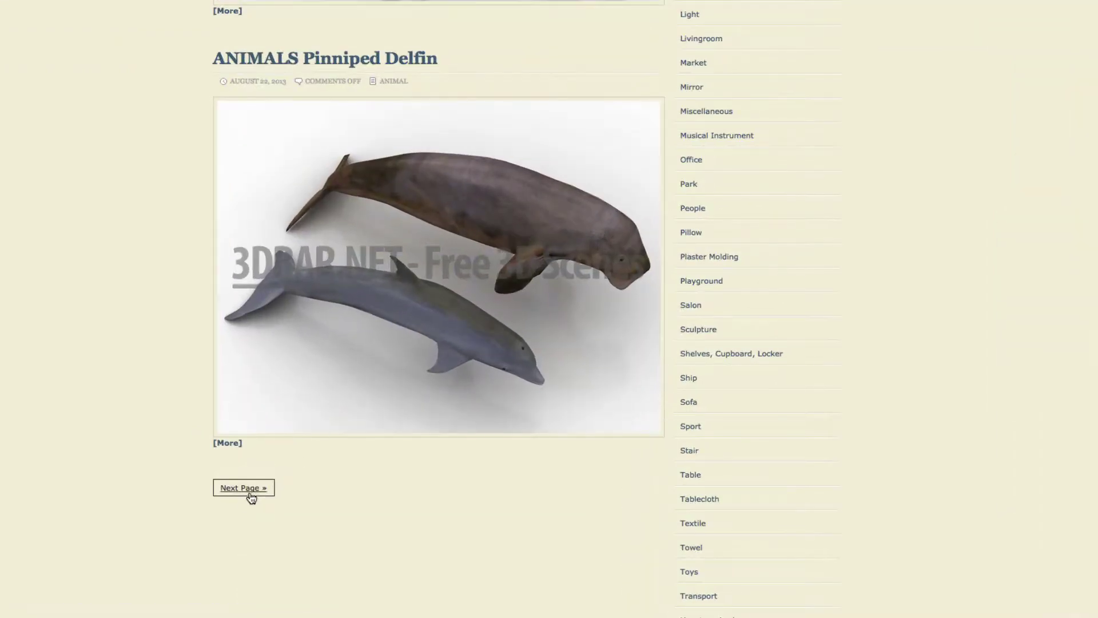
scroll(235, 328, up, 15)
scroll(235, 329, down, 20)
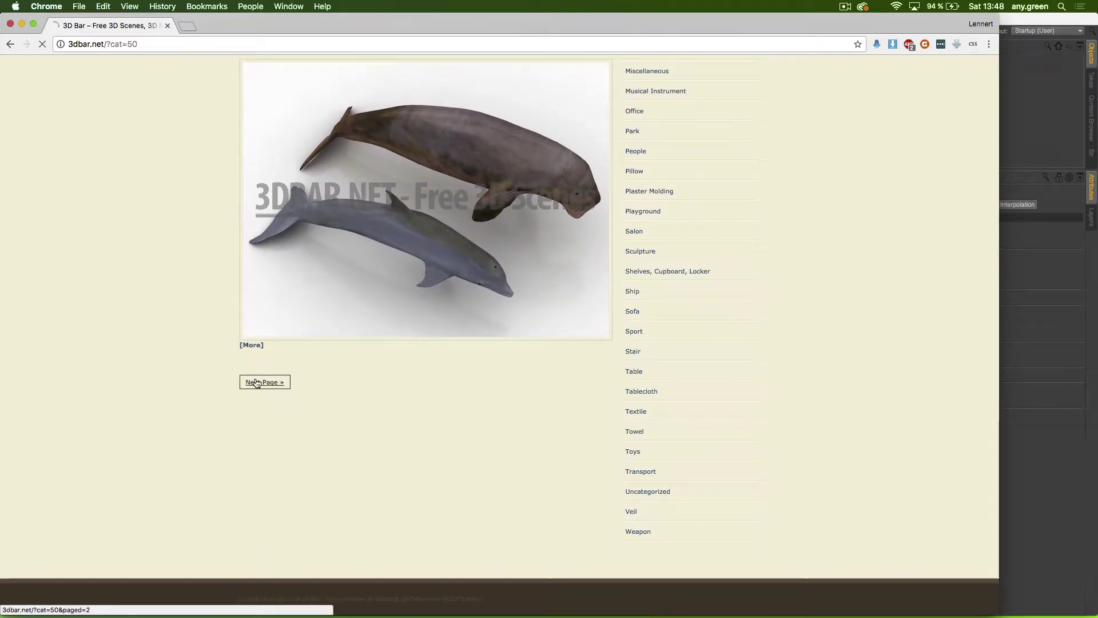
Step: Browse the second and third pages of the Animal category
click(256, 382)
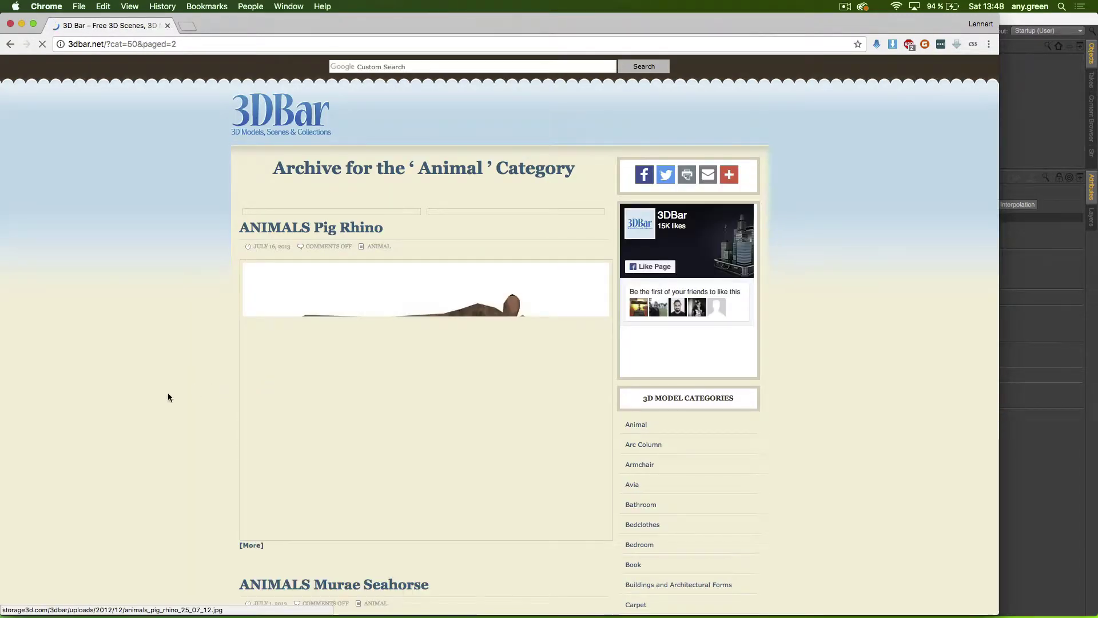
scroll(167, 392, down, 5)
scroll(168, 392, down, 13)
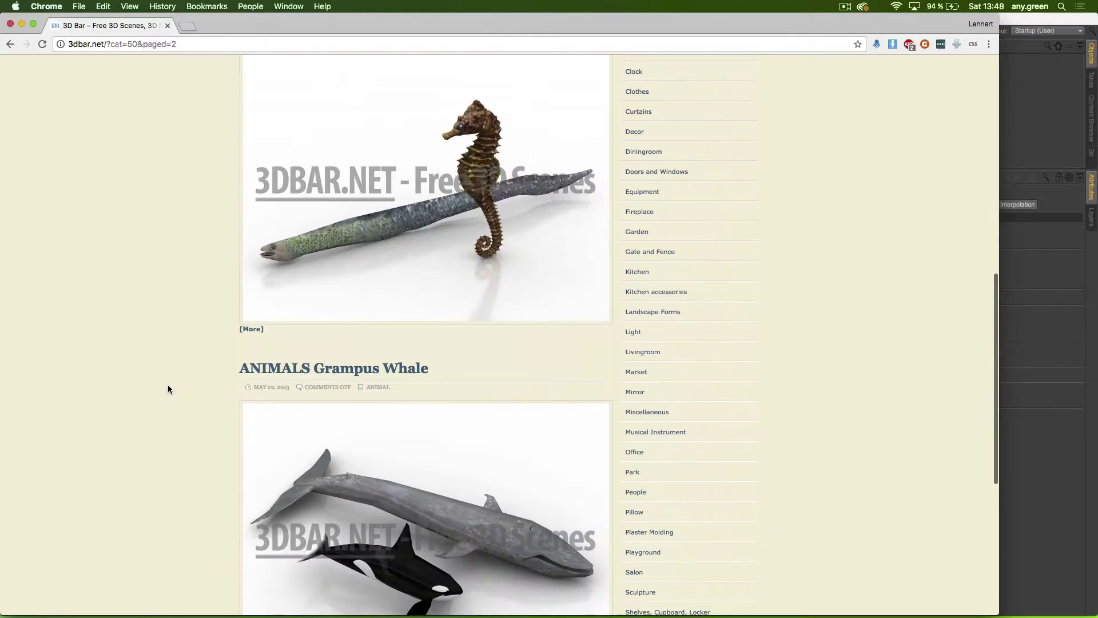
click(341, 381)
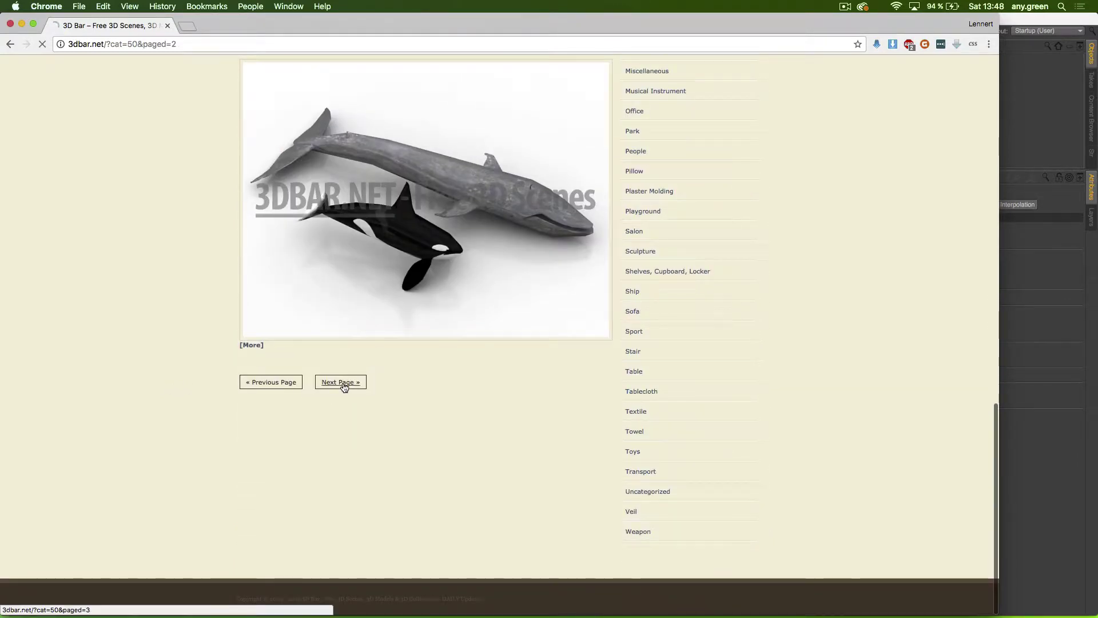
scroll(163, 359, down, 4)
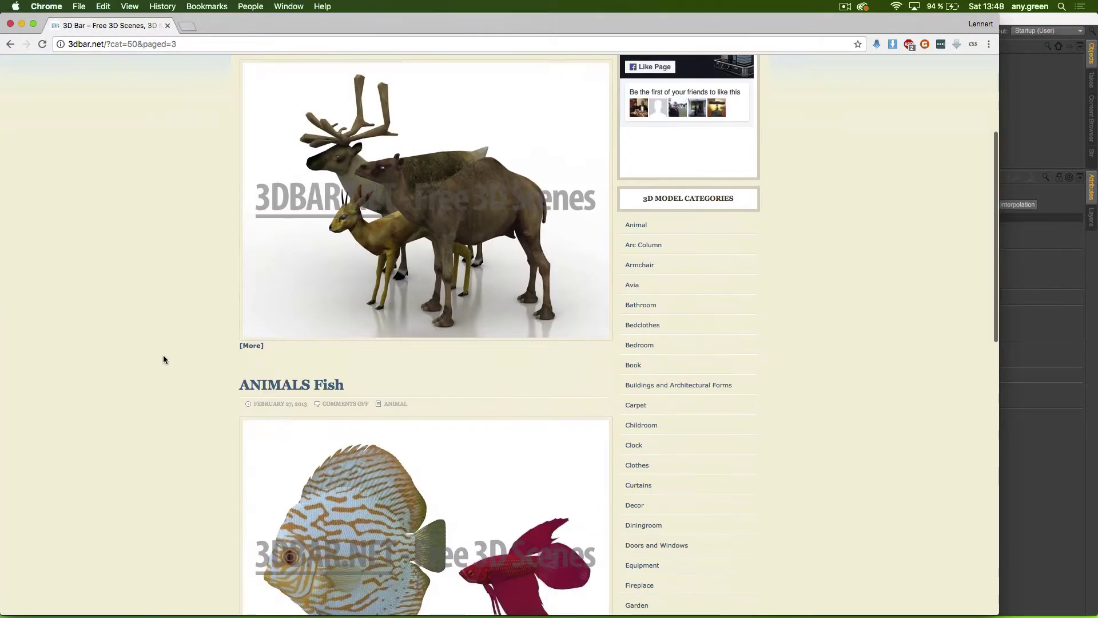
scroll(163, 359, up, 4)
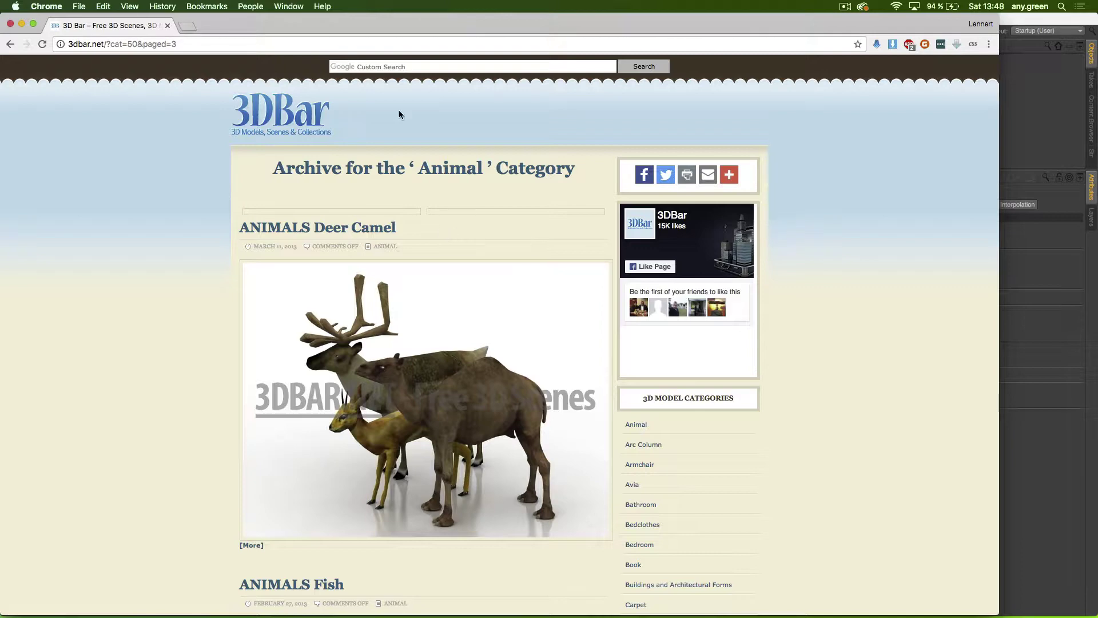
Step: Search the 3DBar site for "dog"
click(390, 67)
text(dog)
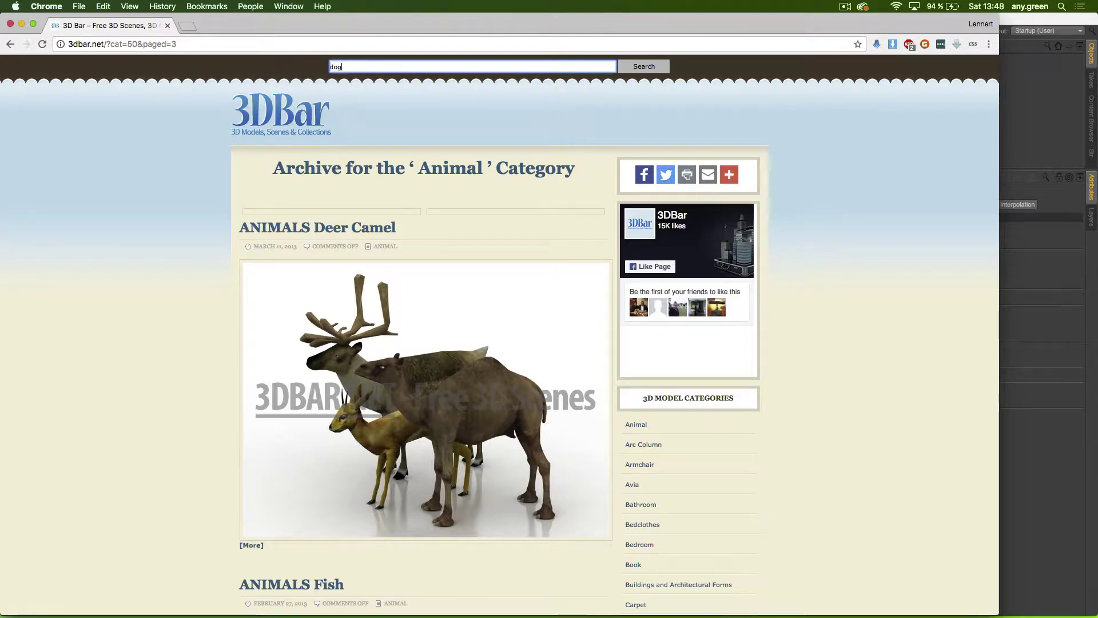
key(Return)
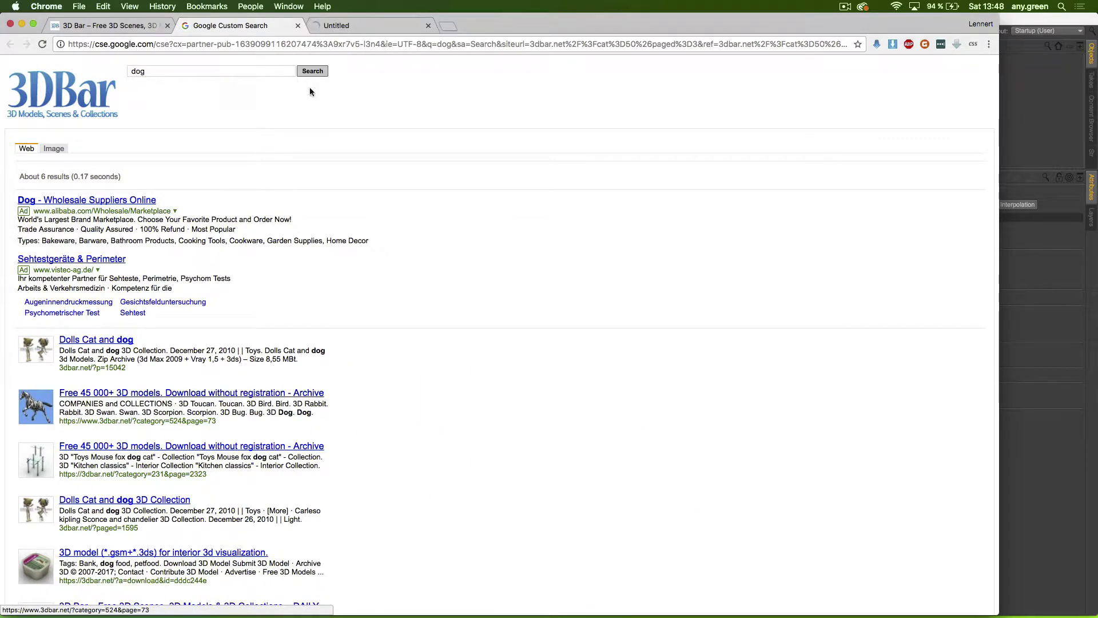
Step: Look through the page of the first "Free 45 000+ 3D models" archive result and close it again
click(332, 27)
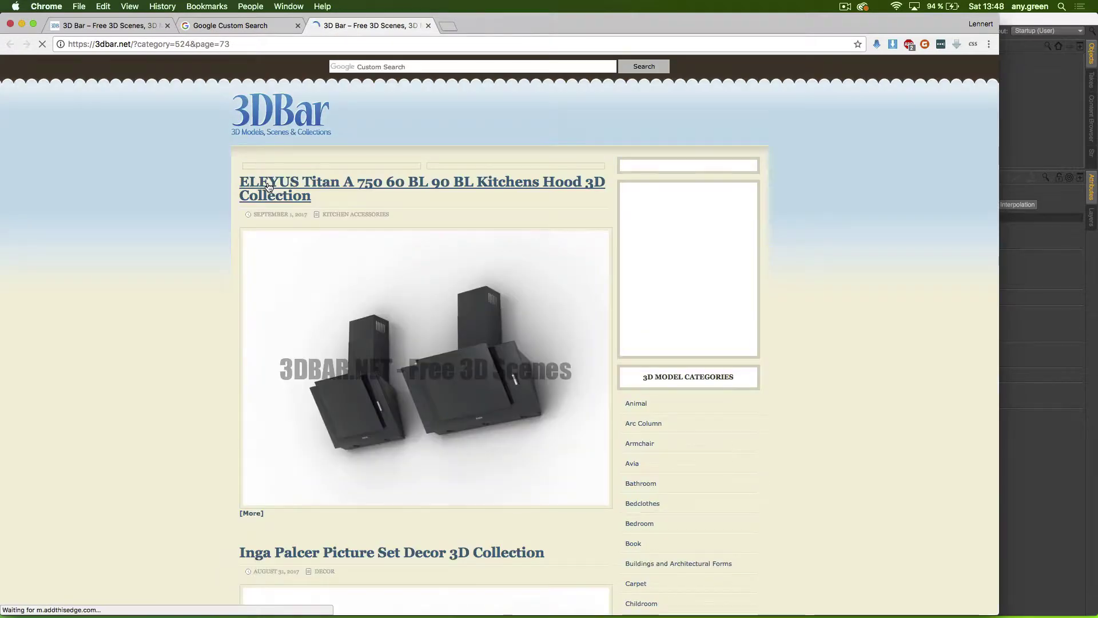
scroll(231, 438, down, 10)
scroll(231, 436, down, 4)
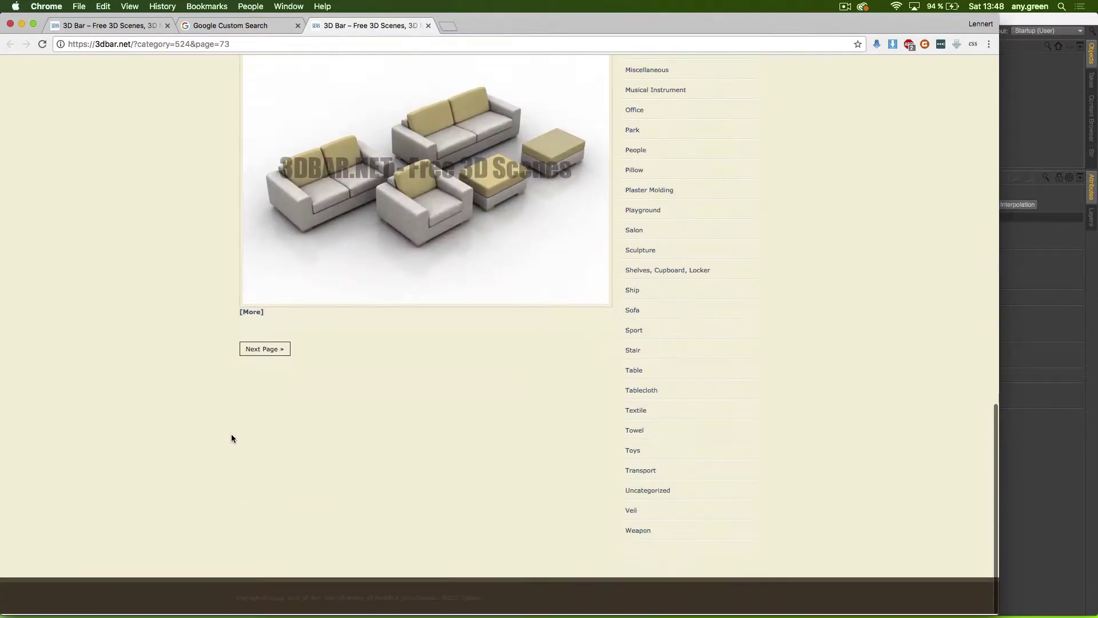
scroll(231, 436, up, 15)
click(428, 25)
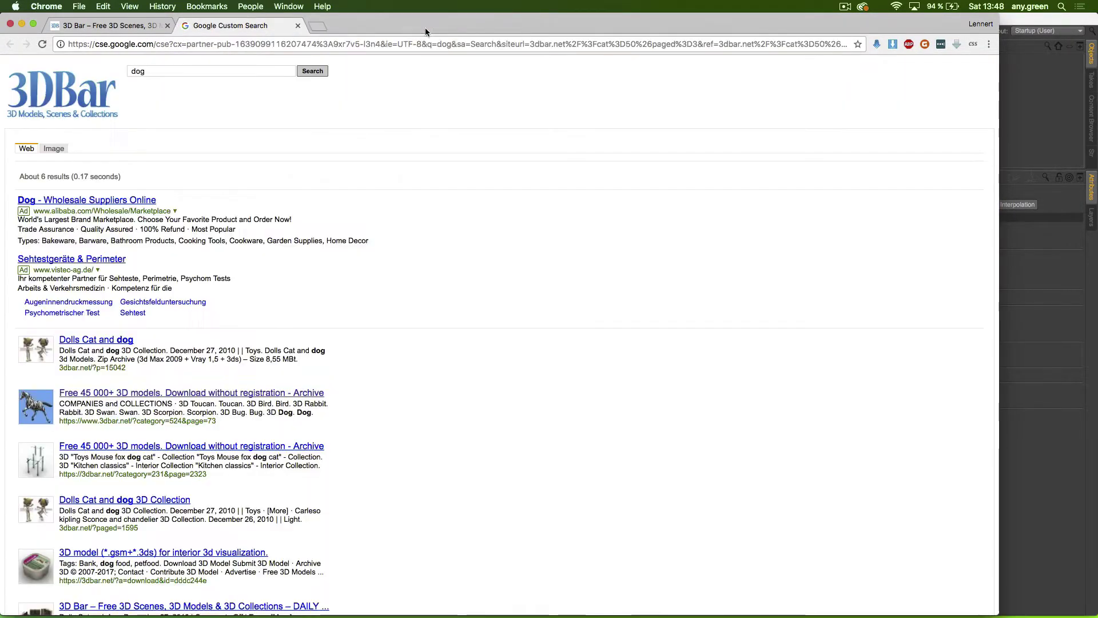
Step: Open the first "Free 45 000+ 3D models" archive result, switch to the Playground category and view its models
click(119, 393)
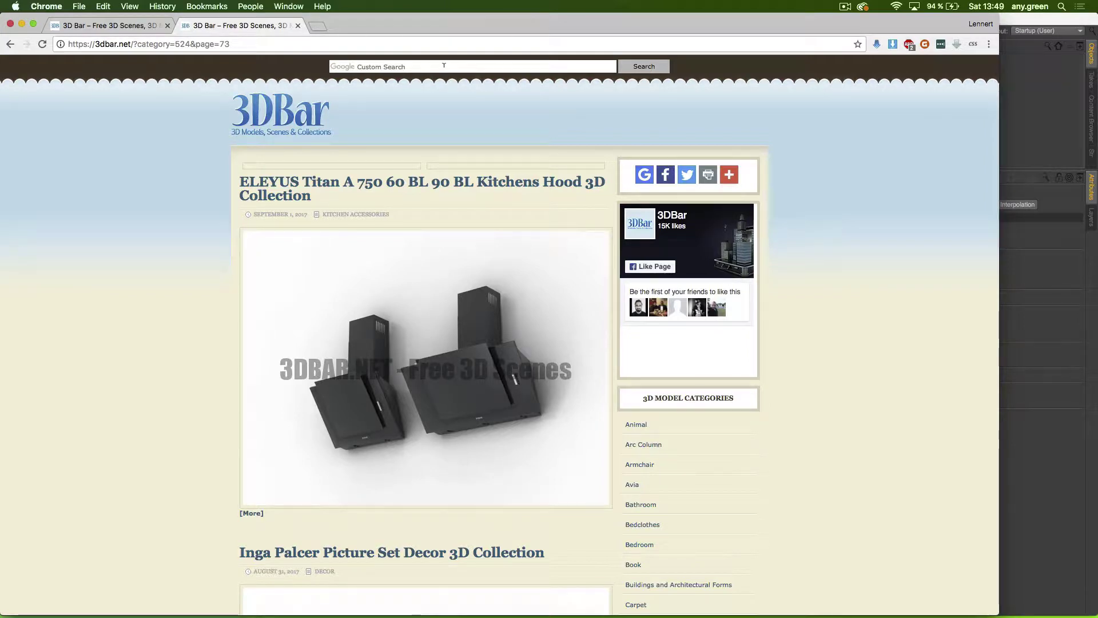
scroll(809, 286, down, 5)
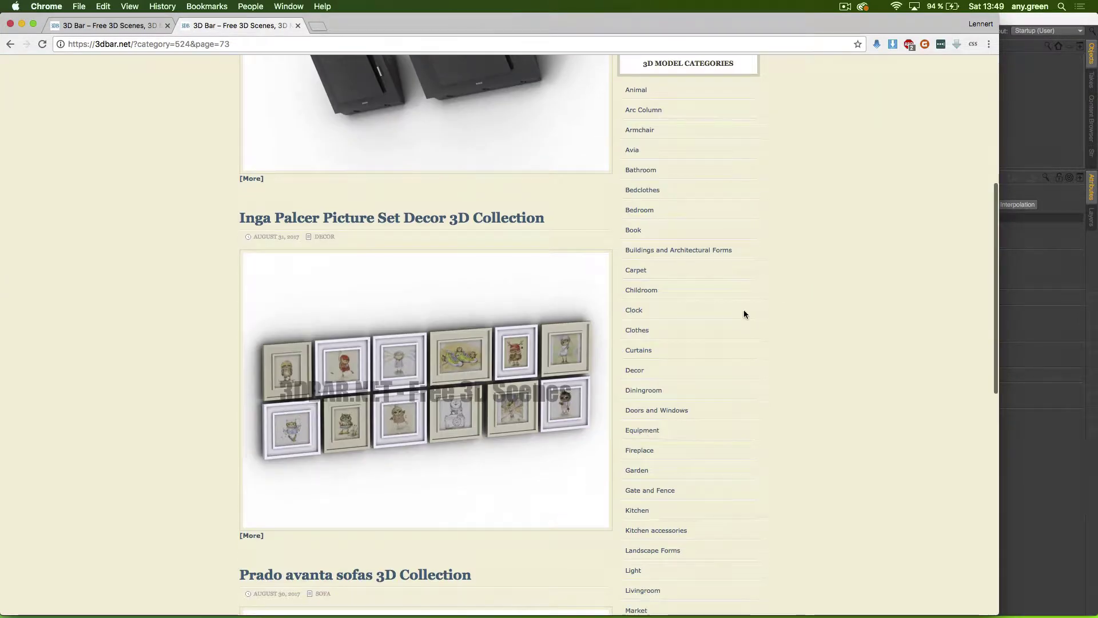
scroll(646, 358, down, 8)
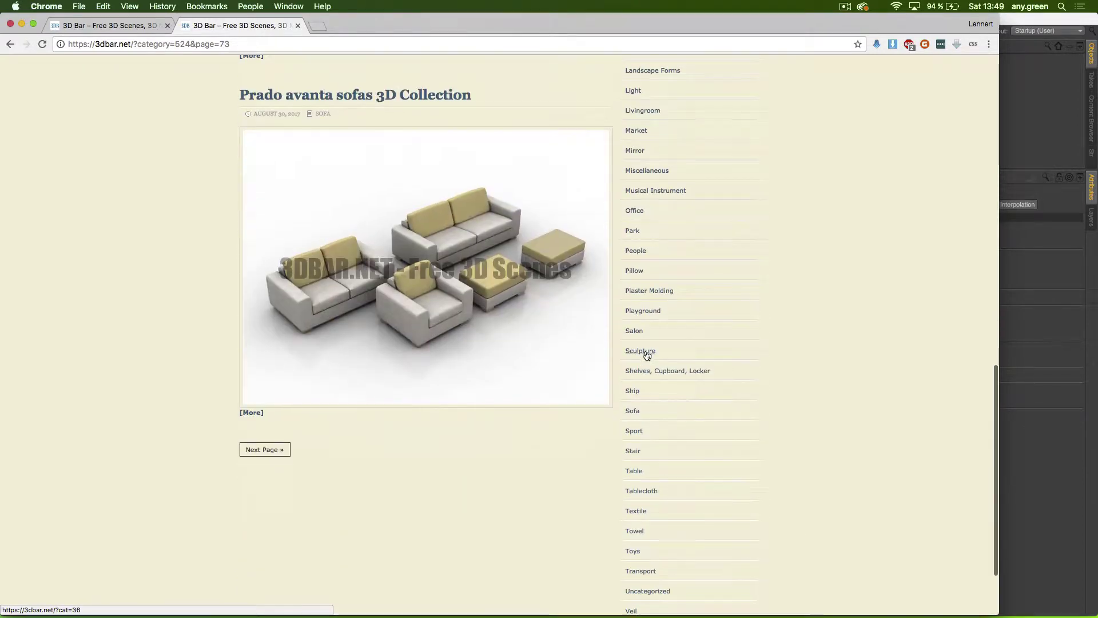
click(652, 273)
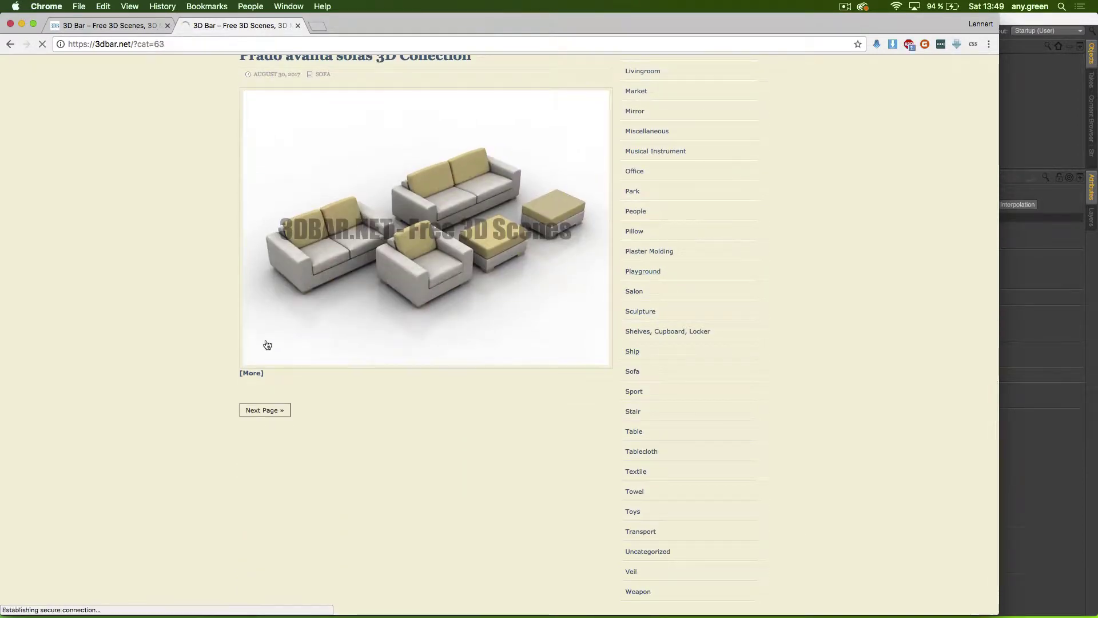
scroll(261, 347, down, 14)
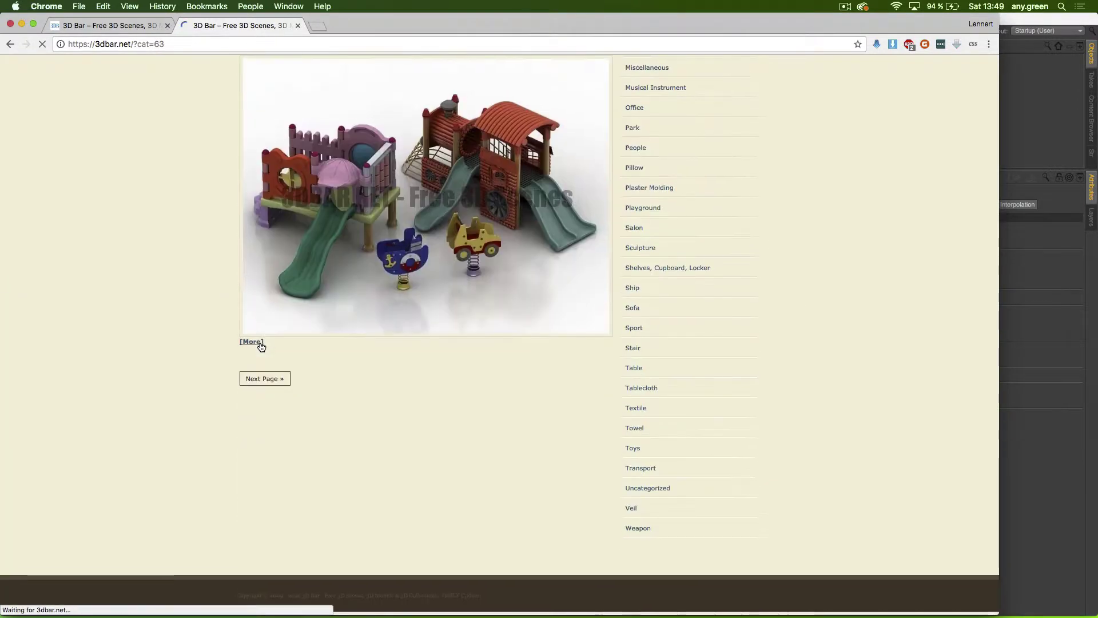
Step: Browse the second and third pages of the Playground category
click(269, 382)
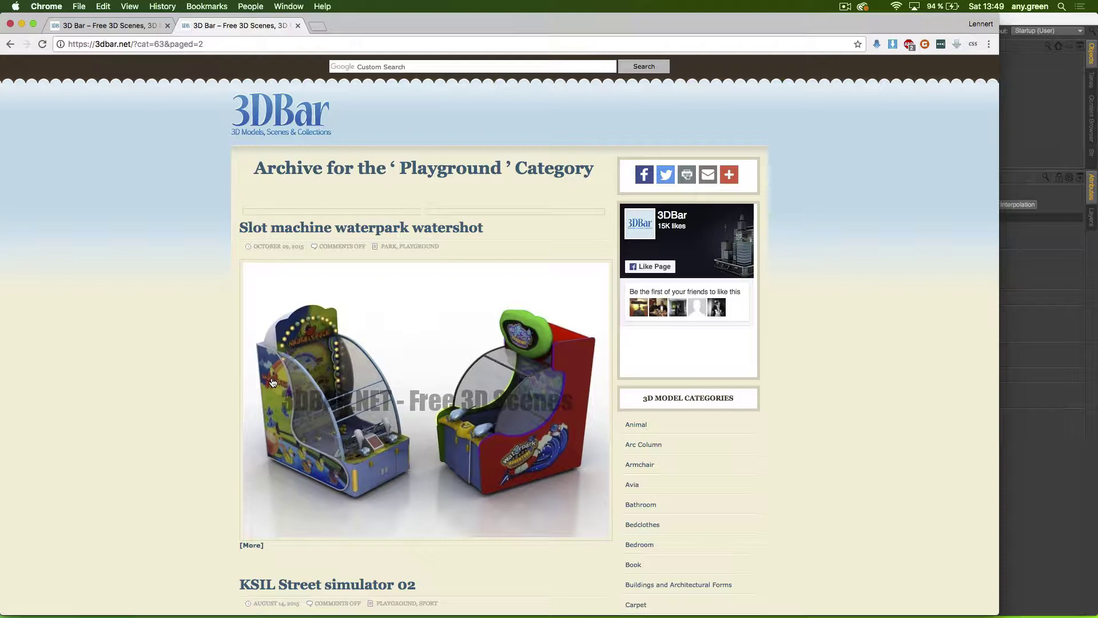
scroll(273, 382, down, 10)
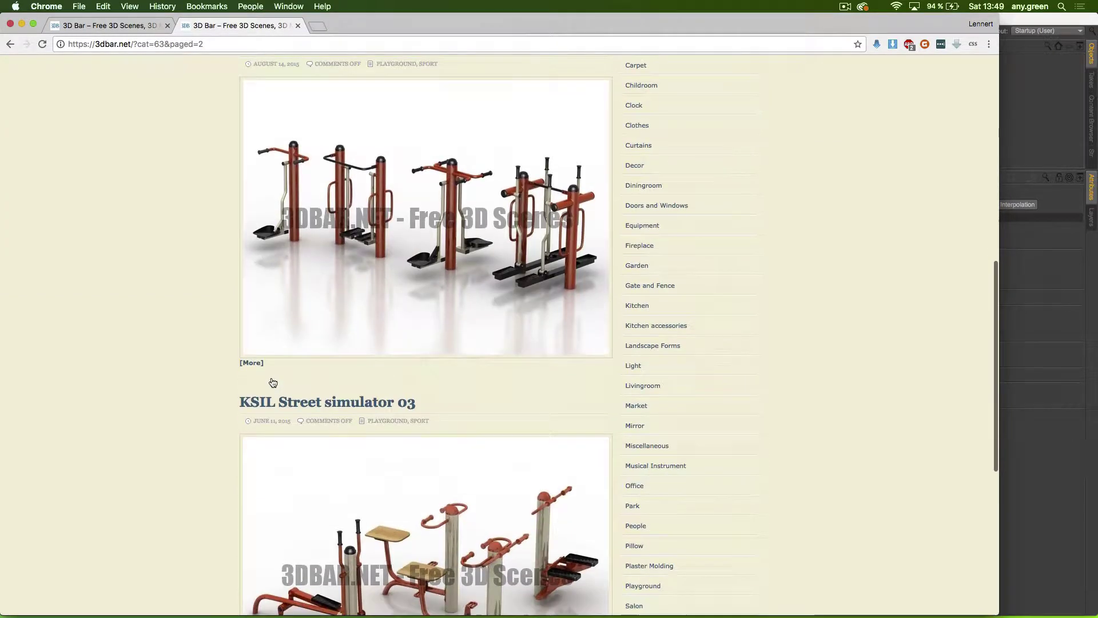
scroll(273, 382, down, 6)
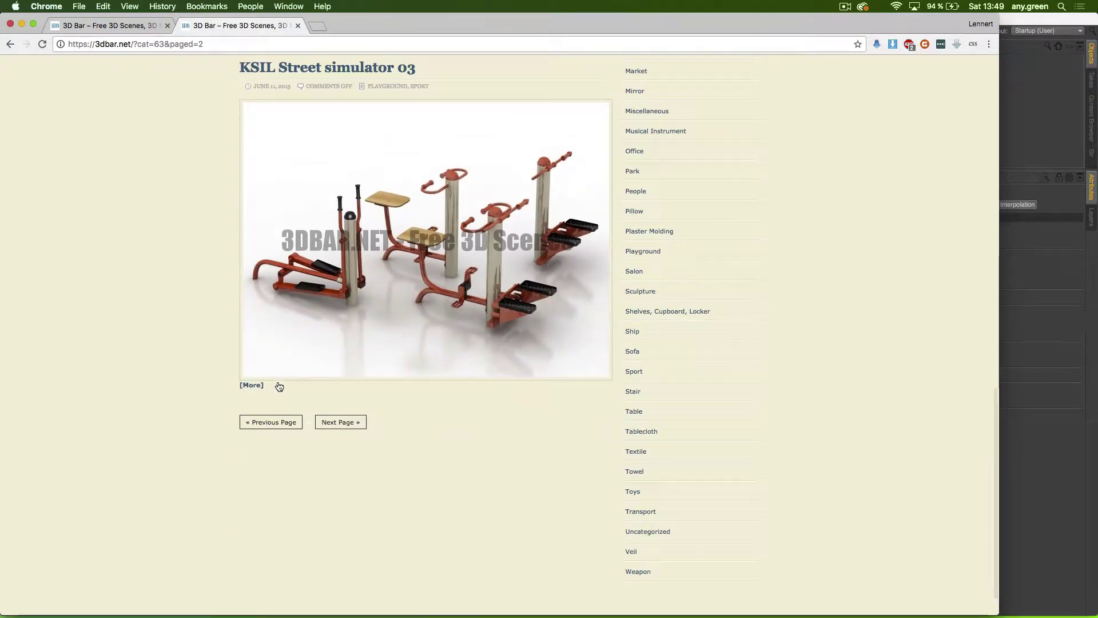
click(340, 423)
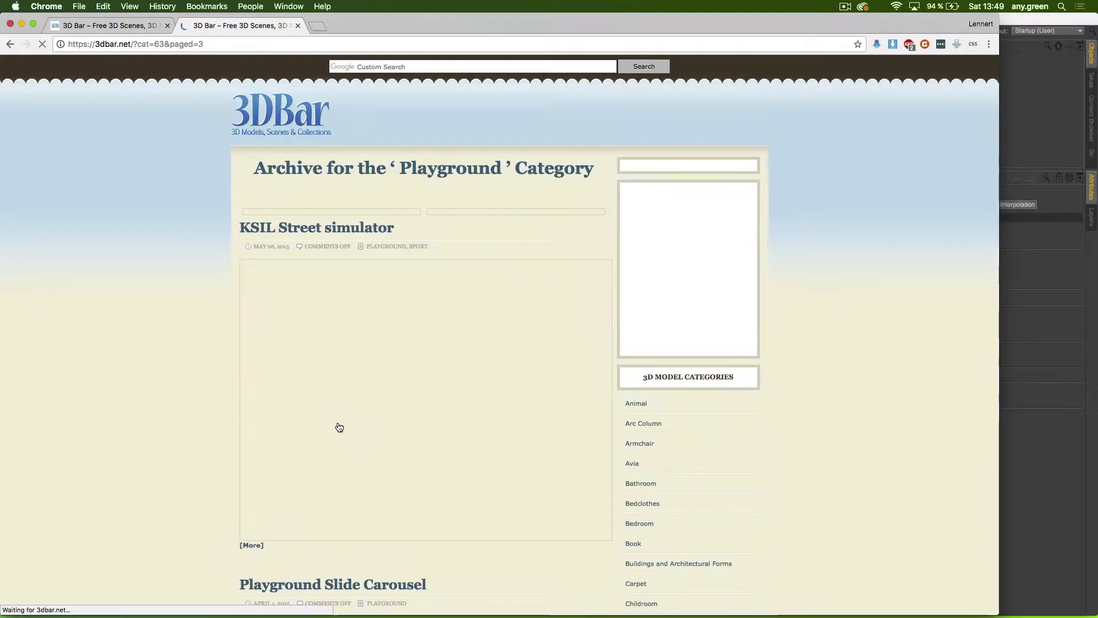
scroll(127, 189, down, 9)
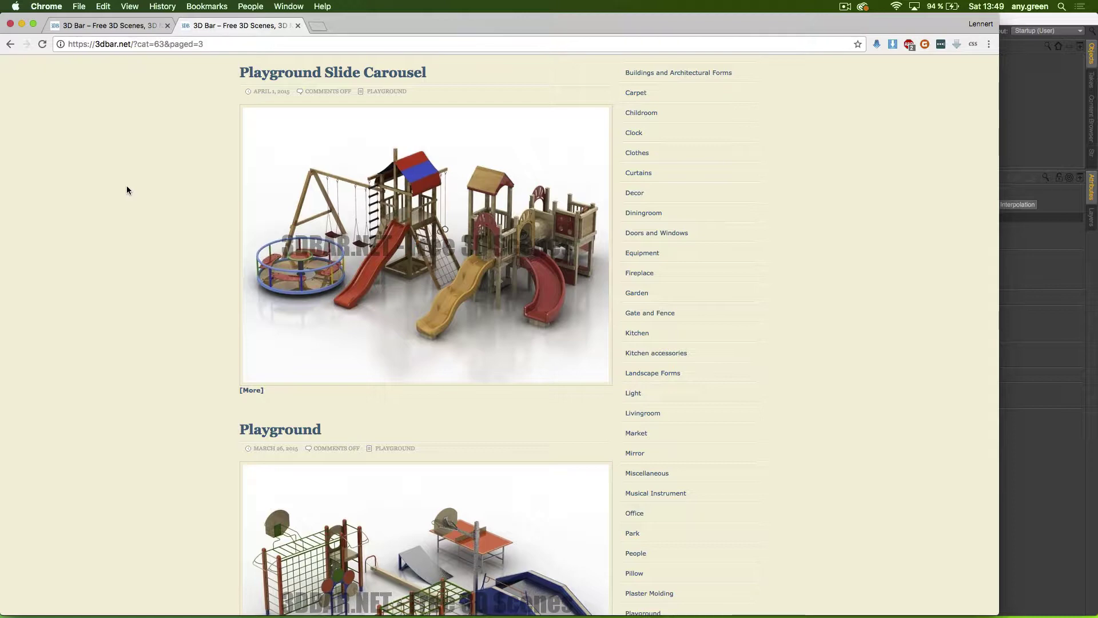
Step: Search the web for "free cad download" from the Animal category page and open the German FreeCAD result in a background tab
click(105, 25)
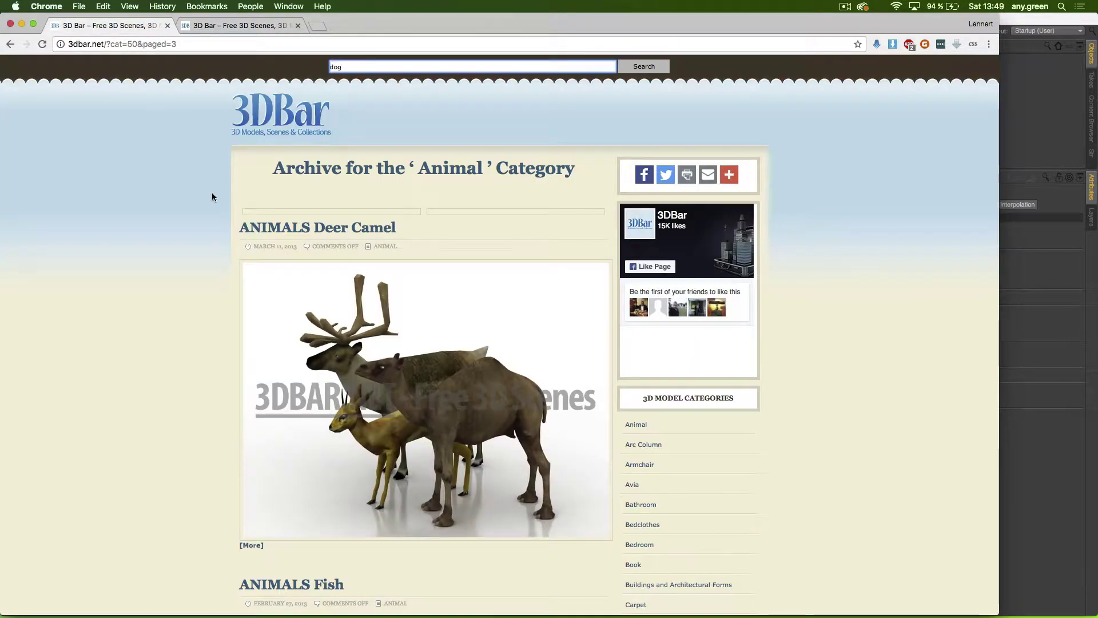
click(200, 44)
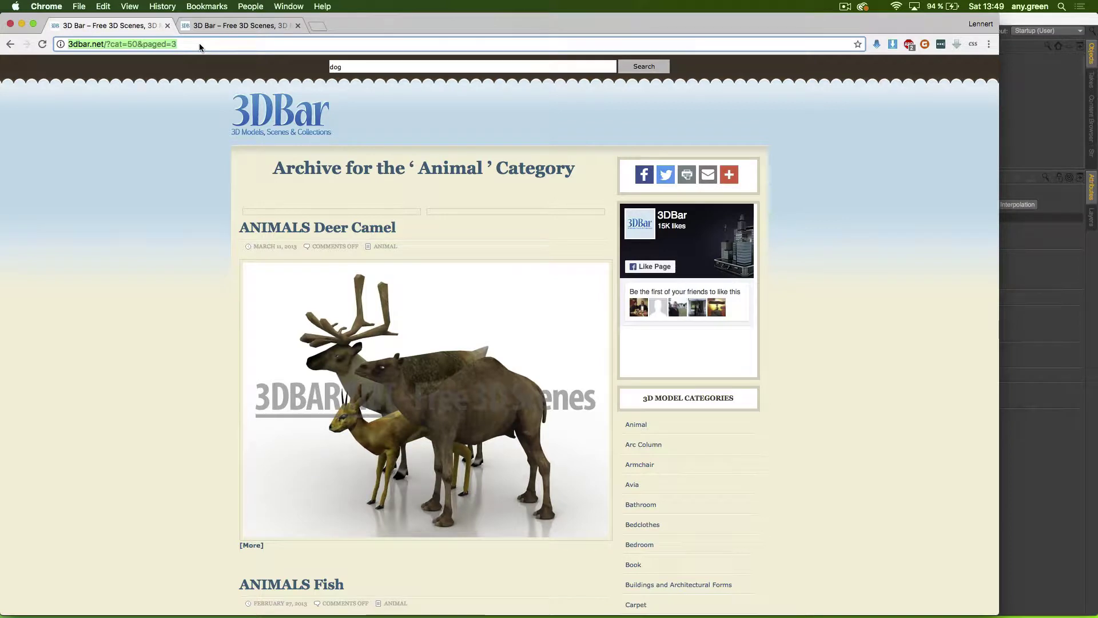
text(free cad)
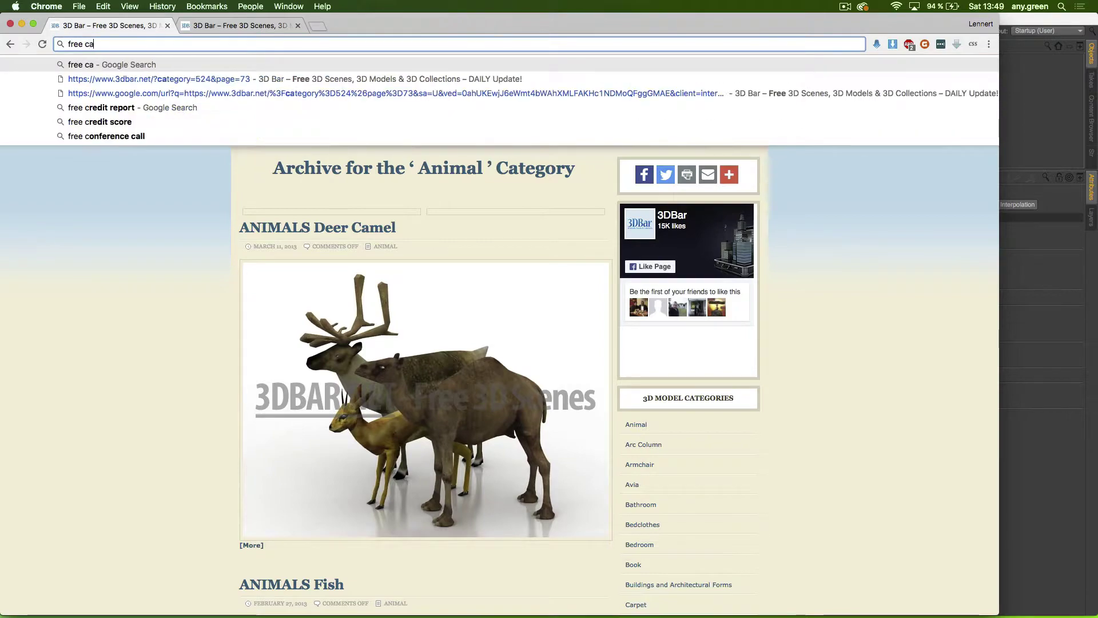
text( download)
key(Return)
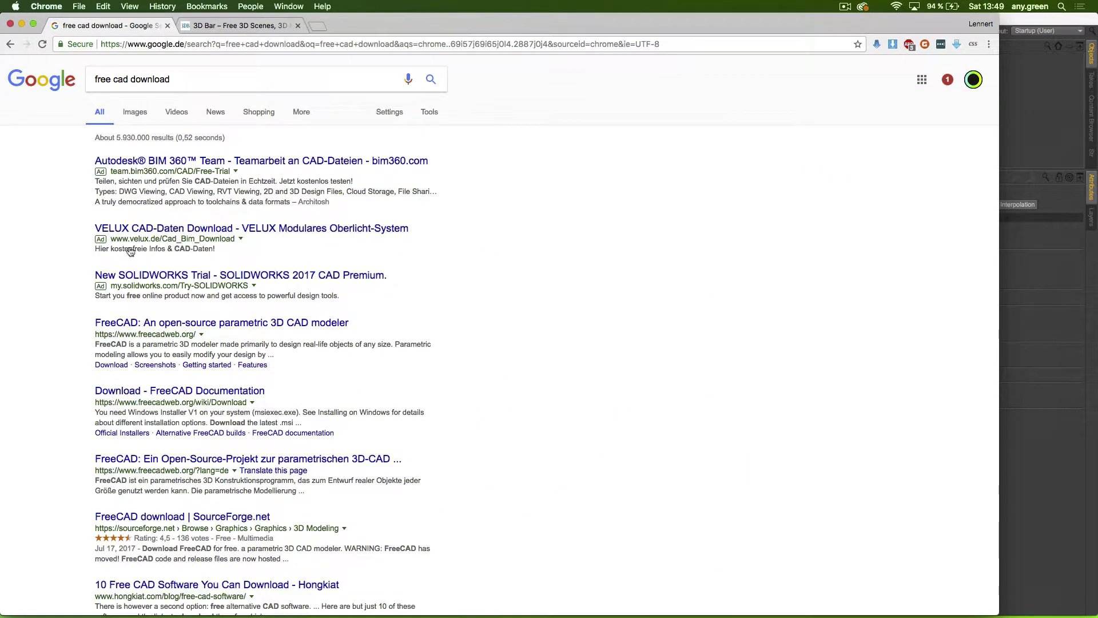
middle_click(157, 458)
scroll(169, 432, down, 3)
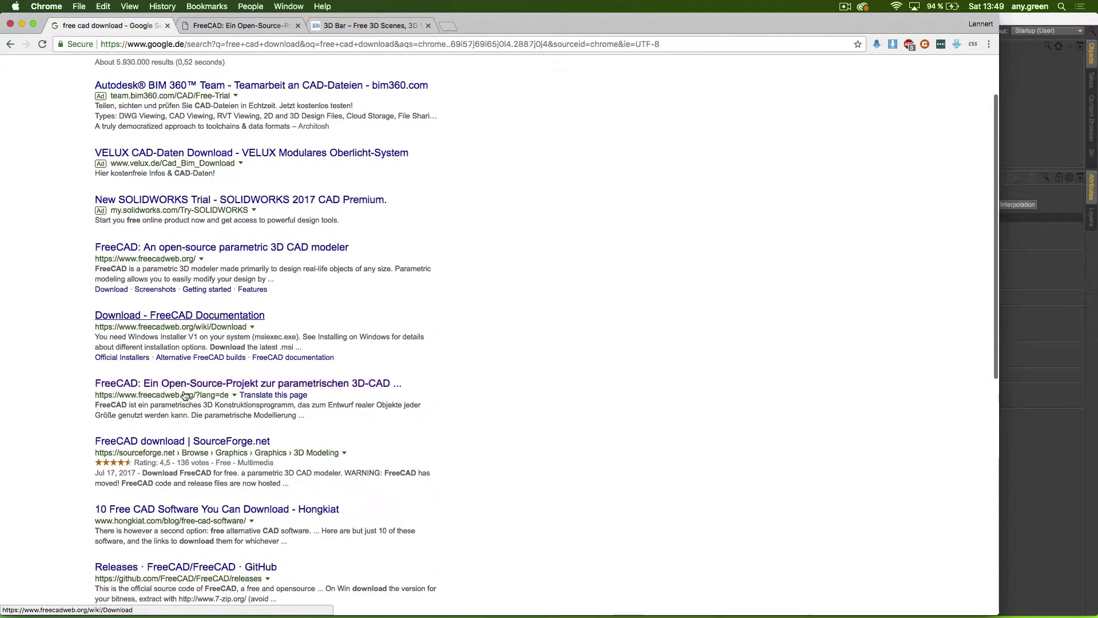
Step: Open the "10 Free CAD Software You Can Download" result, look at it and the FreeCAD page, close both and return to 3D Bar
middle_click(217, 490)
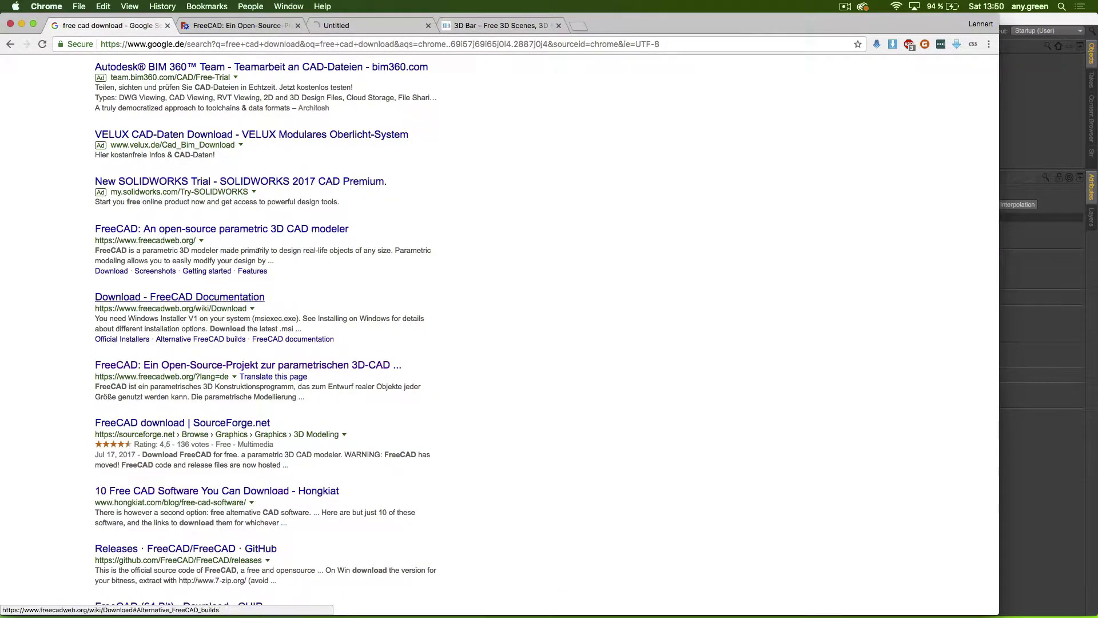
click(276, 26)
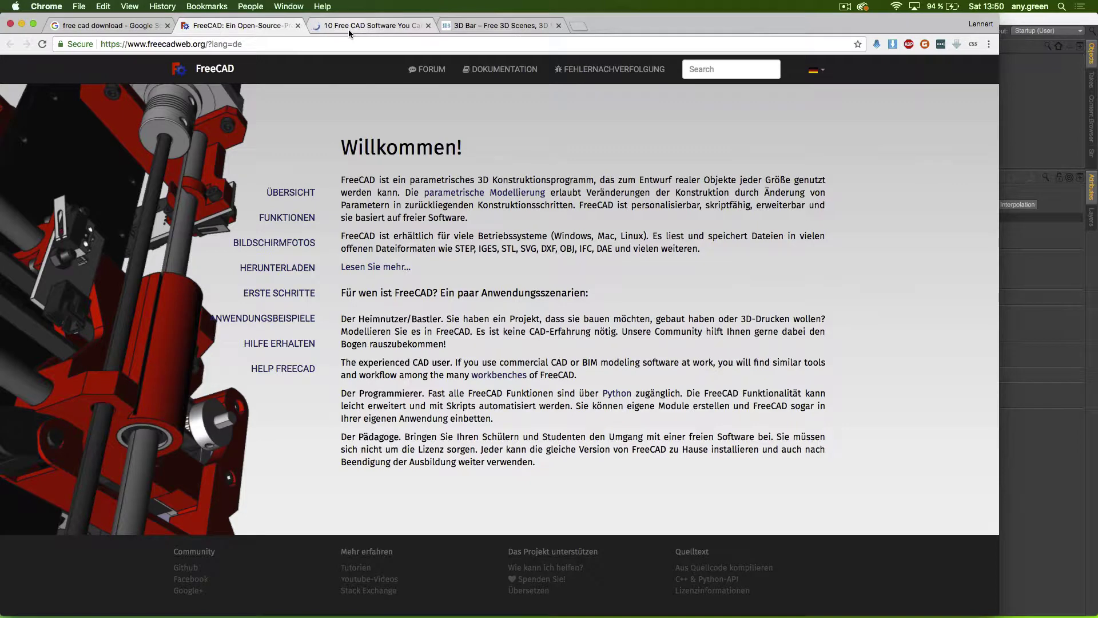
click(297, 25)
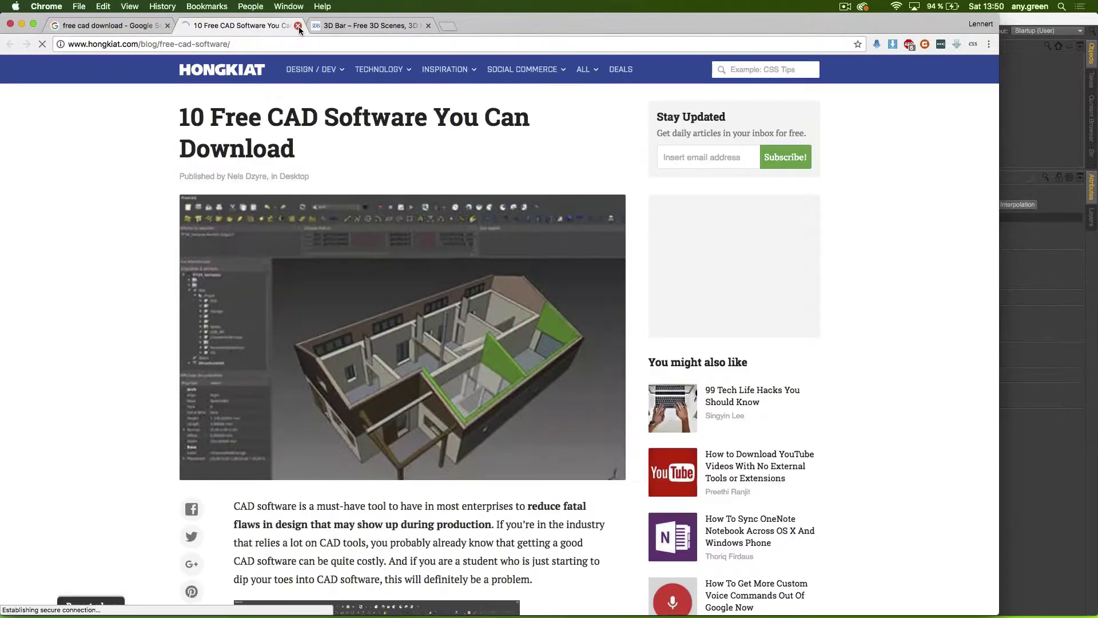
click(298, 26)
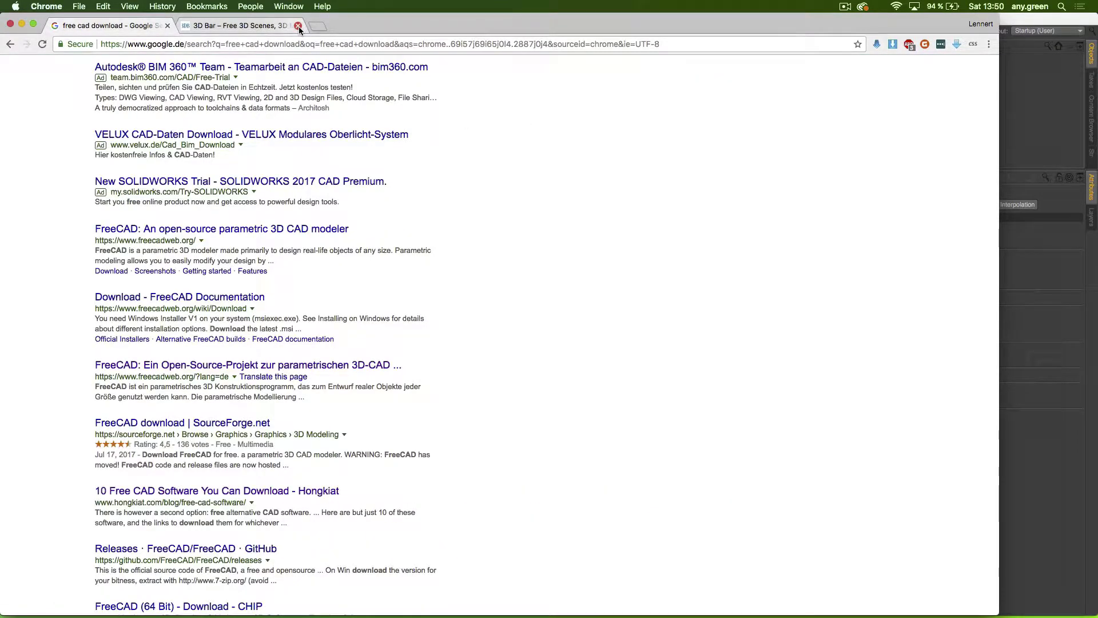
click(269, 25)
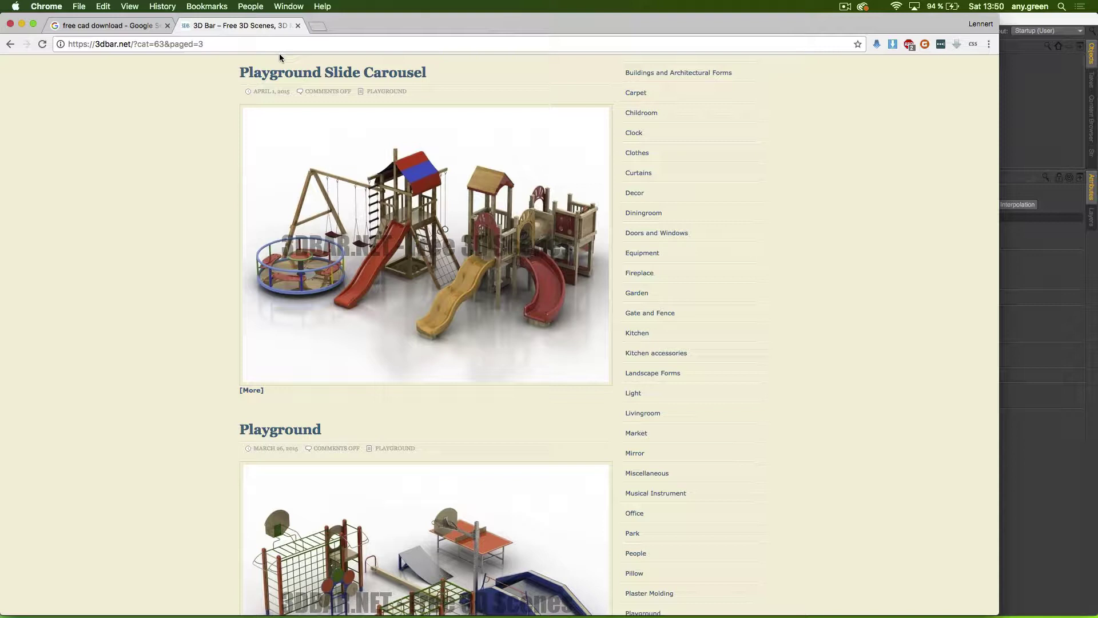
click(844, 7)
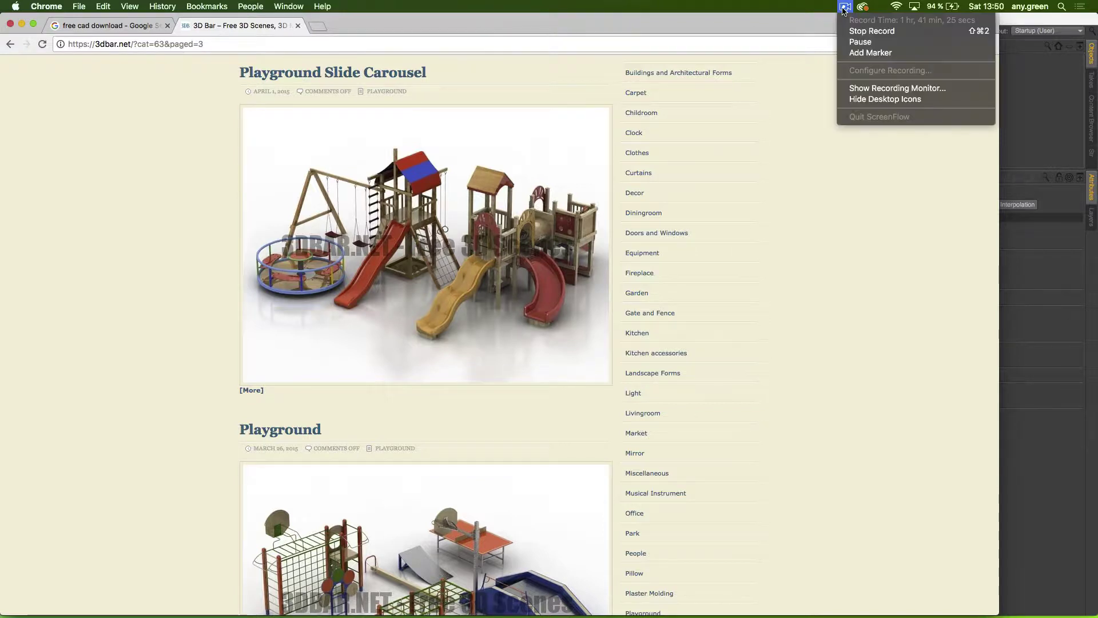
click(861, 41)
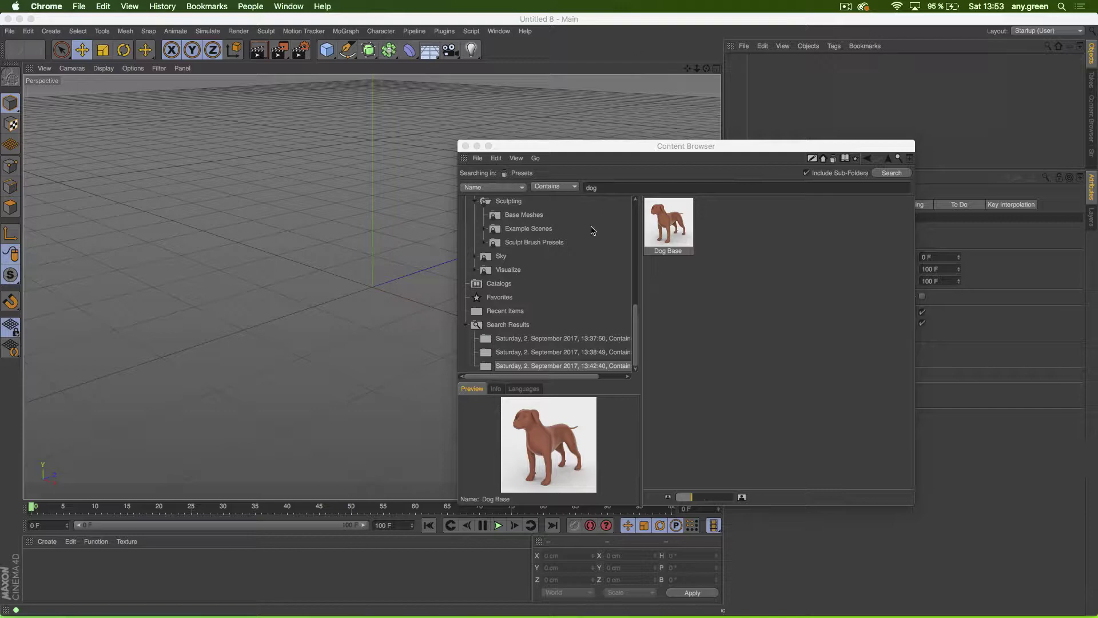
Step: Switch to Cinema 4D, search the Content Browser presets for "female" and add the Female model to the scene
click(610, 190)
drag(610, 190, 564, 192)
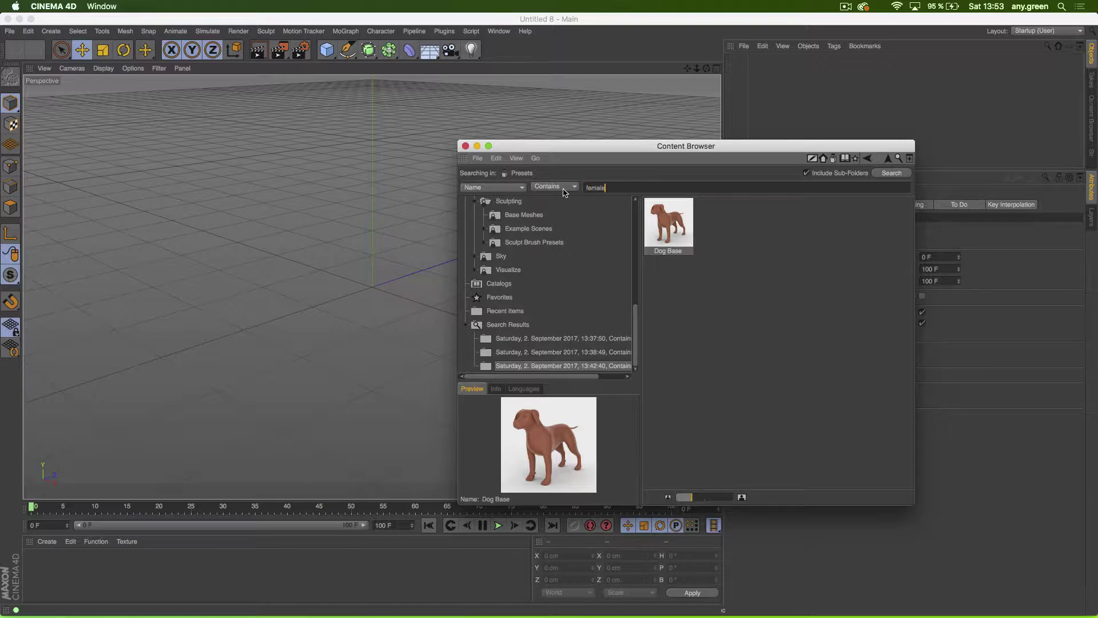
key(Return)
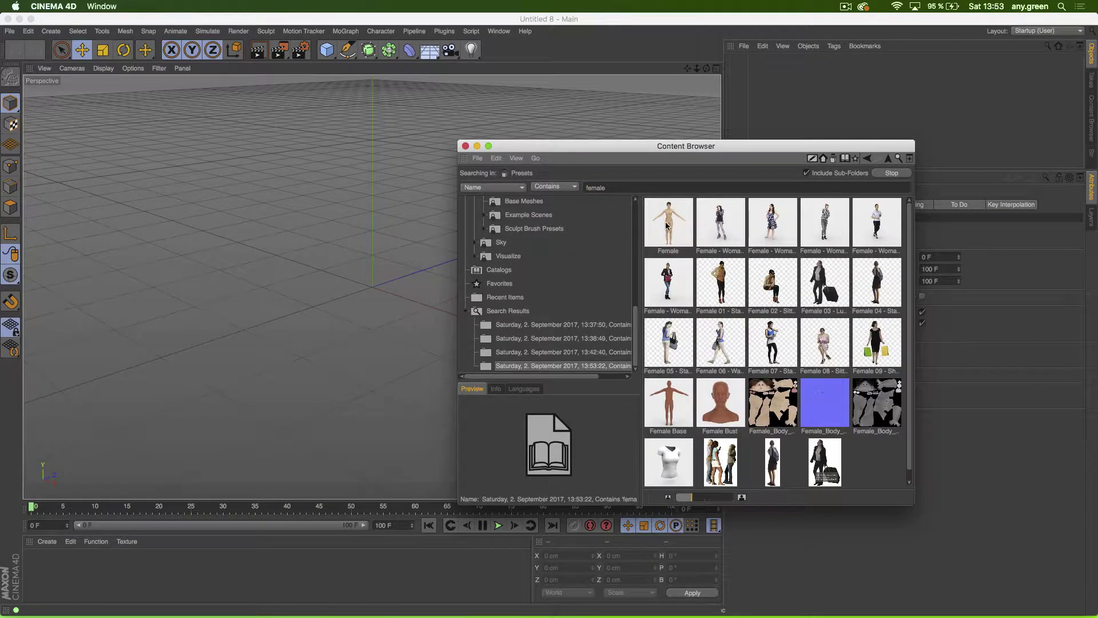
drag(668, 224, 758, 70)
drag(586, 150, 567, 136)
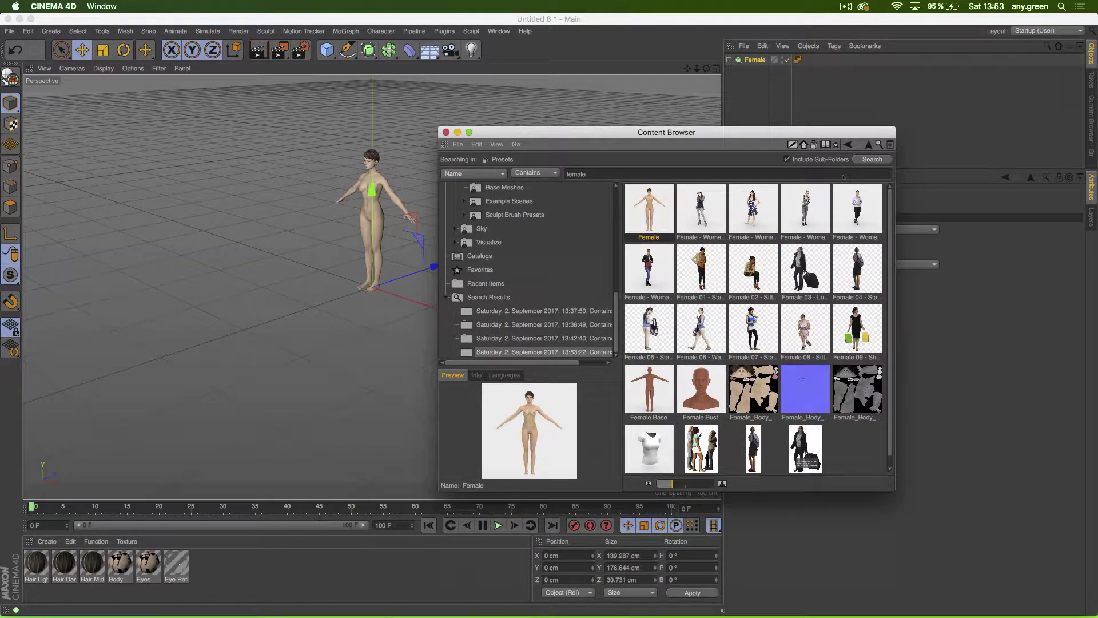
Step: Search the presets for "gold" and apply the Gold - Metal material to the Female object
click(575, 173)
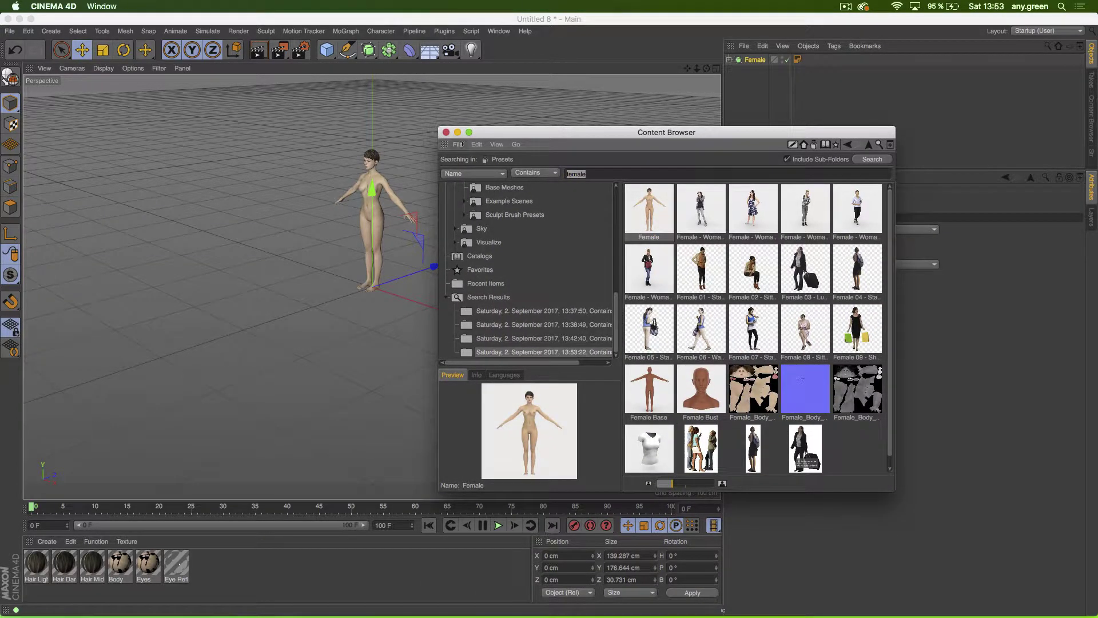
text(gold)
key(Return)
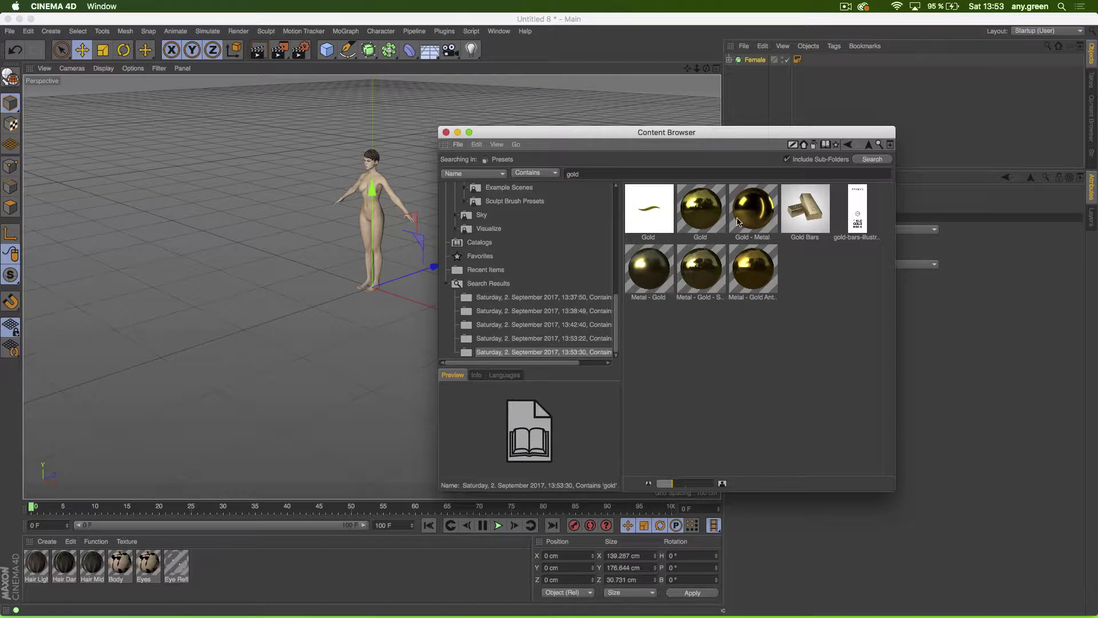
drag(741, 222, 756, 60)
drag(580, 140, 734, 172)
Step: Expand the Female hierarchy and delete the Body texture tag from Body Undressed
click(729, 59)
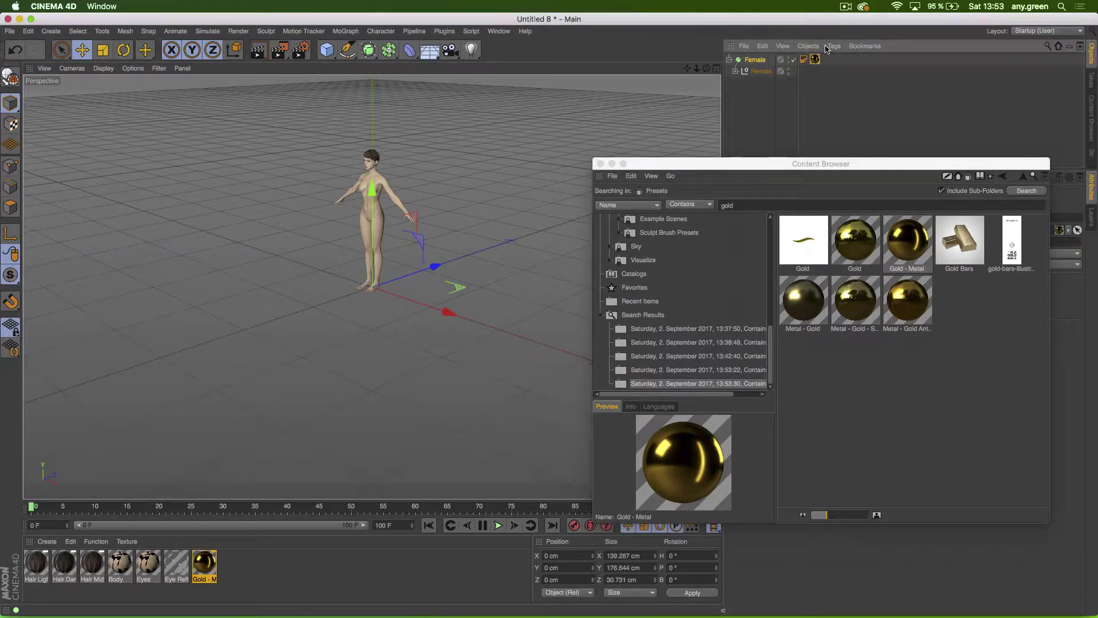
click(734, 71)
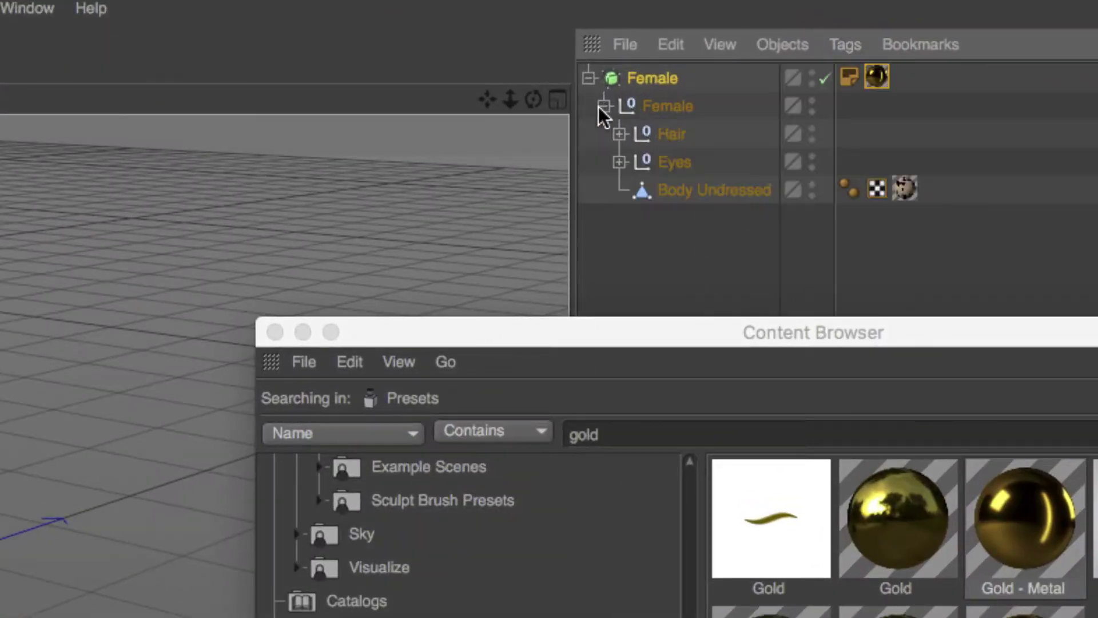
click(914, 187)
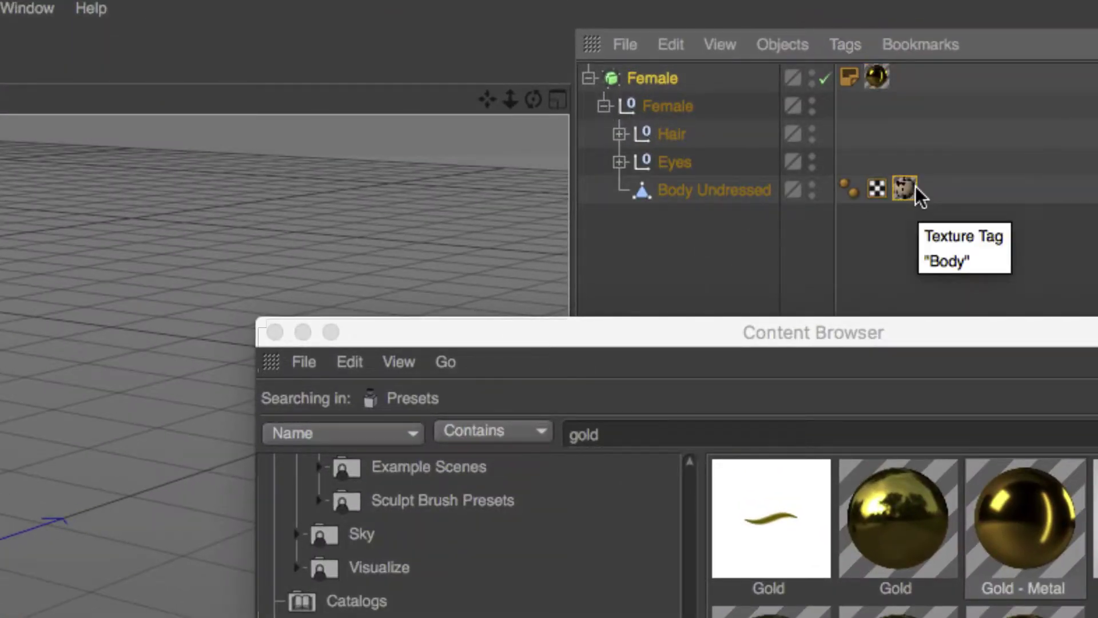
click(899, 206)
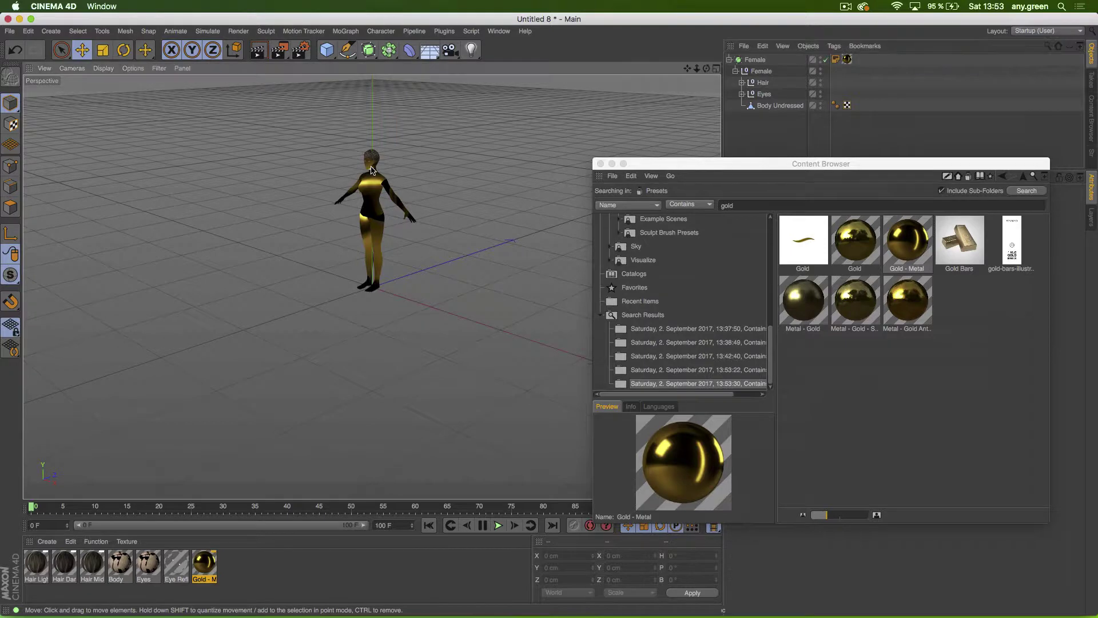
Step: Delete the texture tags from the Hair Light, Hair Dark and Hair Mid objects in the Hair group
alt+right_drag(371, 167, 586, 136)
alt+middle_drag(435, 148, 427, 223)
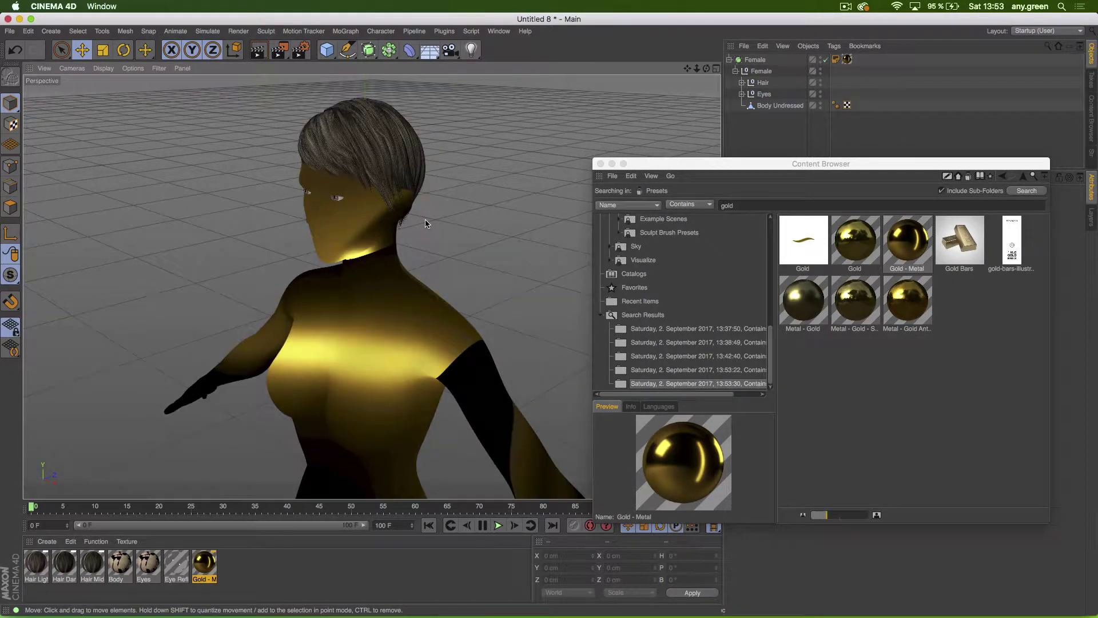
click(741, 82)
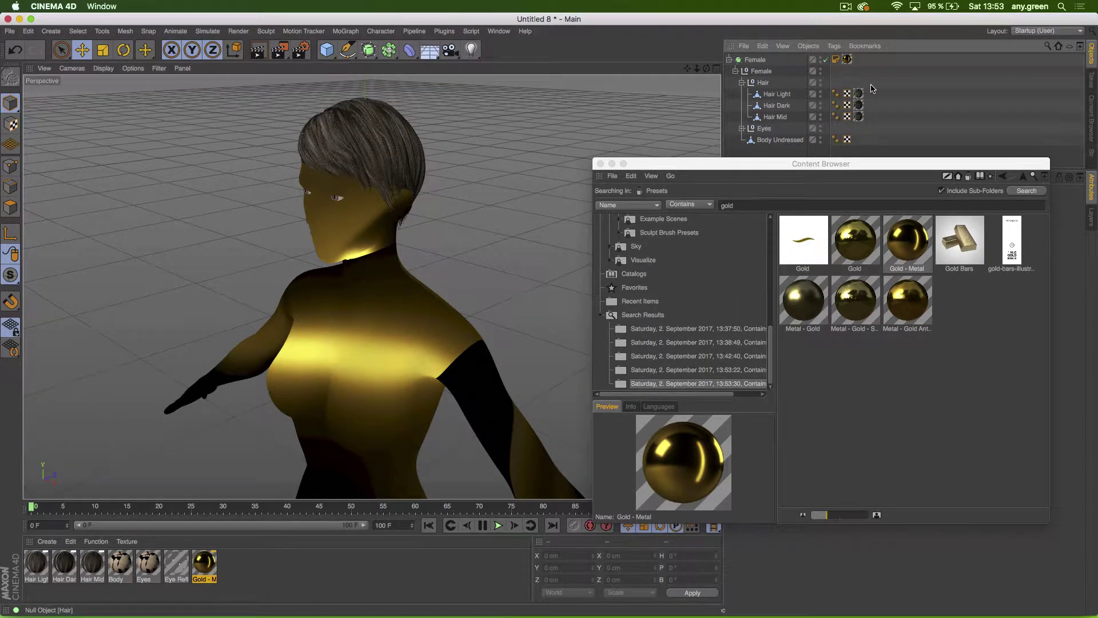
key(Delete)
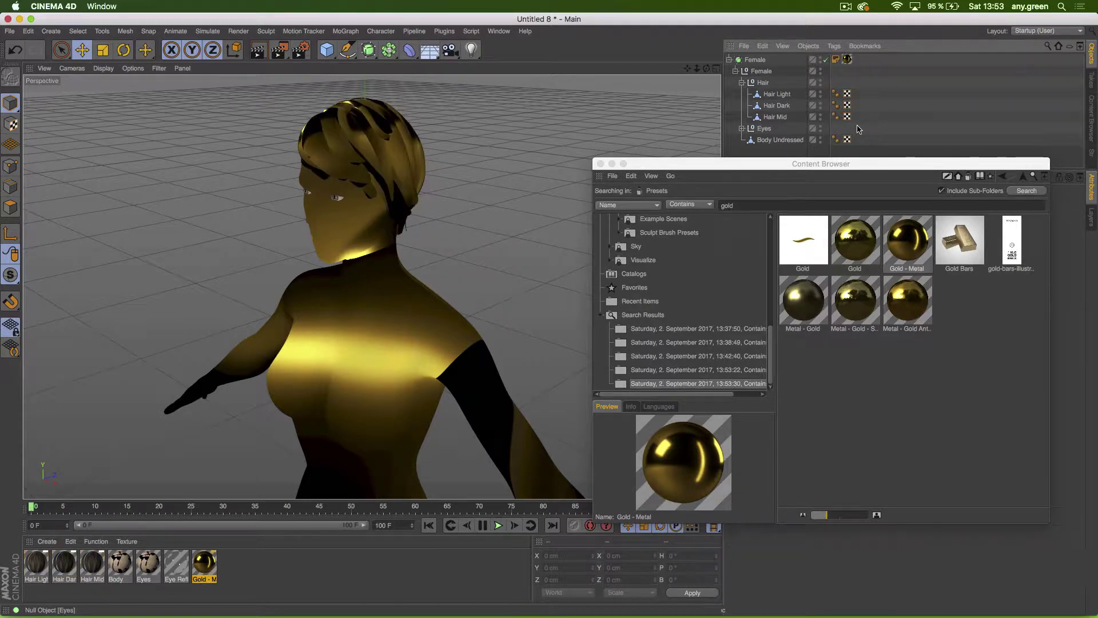
Step: Delete the Eye Reflections texture tags from Eyes 01 Reflections and Eyes 02 Reflections
click(741, 129)
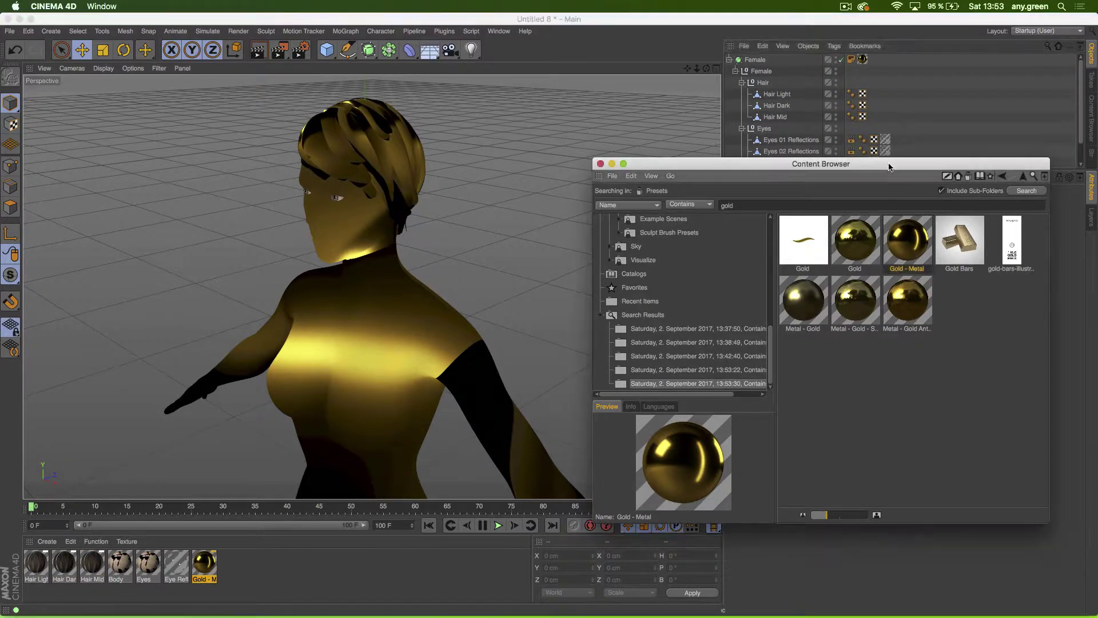
drag(895, 164, 892, 261)
drag(885, 139, 888, 153)
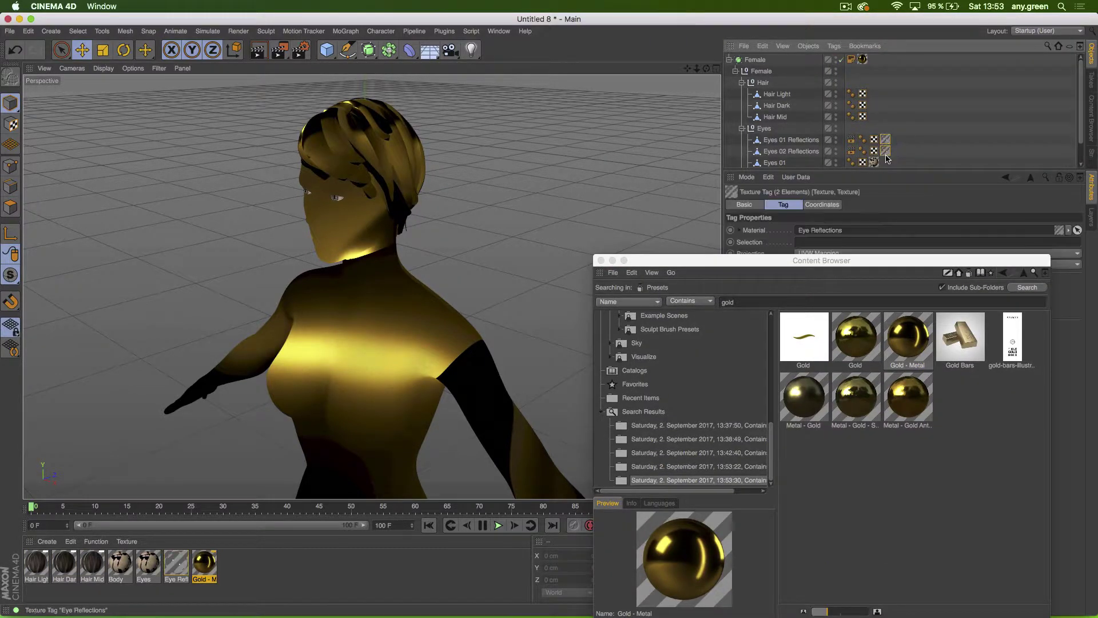
key(Delete)
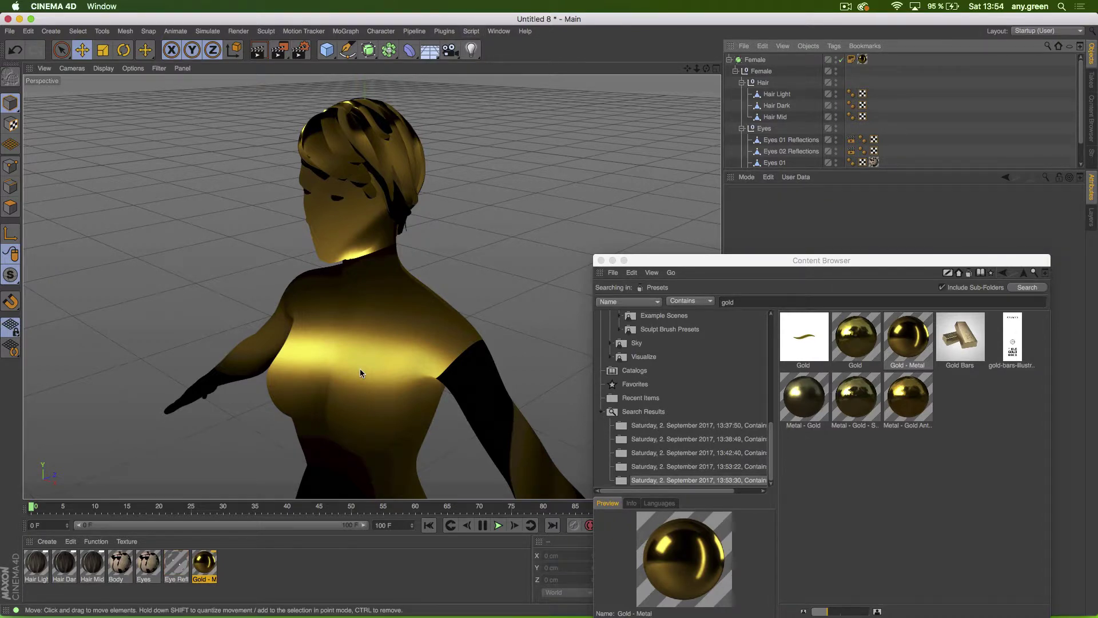
Step: Undo the texture tag deletions on the eyes, hair and body
key(super+z)
key(super+z)
key(super+z)
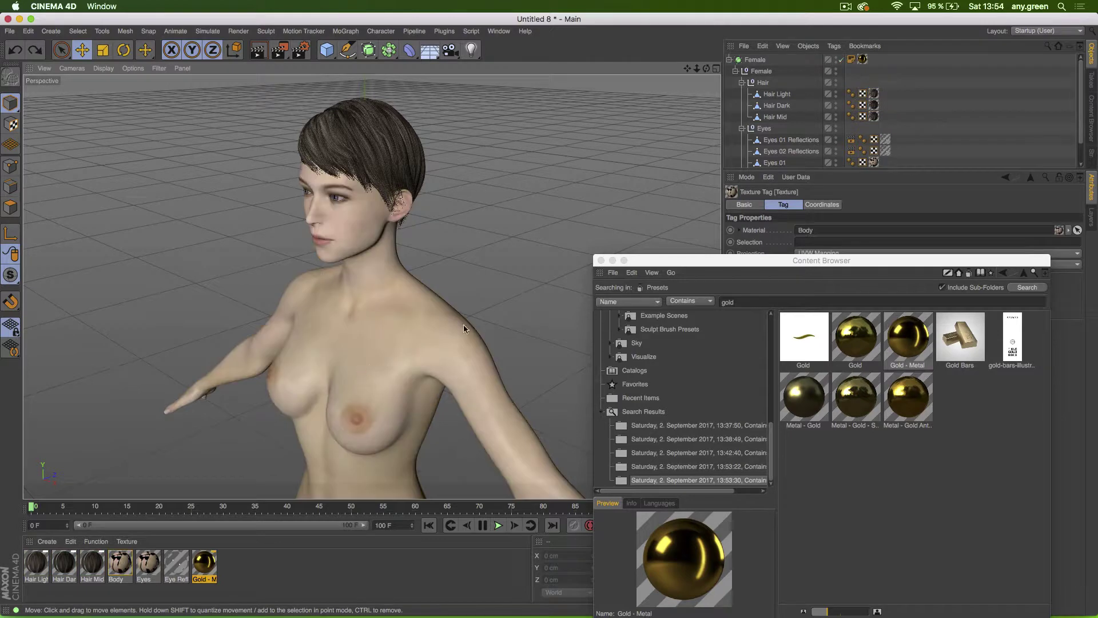
Step: Delete the model's original hair, body and eye materials, keeping only Gold - Metal
click(247, 566)
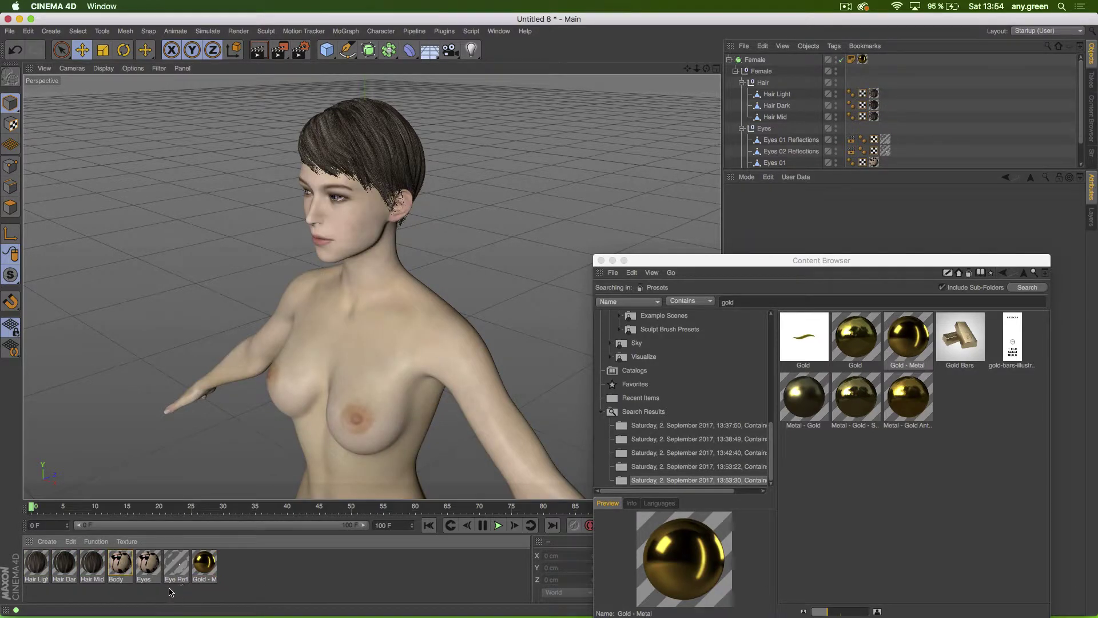
drag(170, 592, 16, 563)
key(Delete)
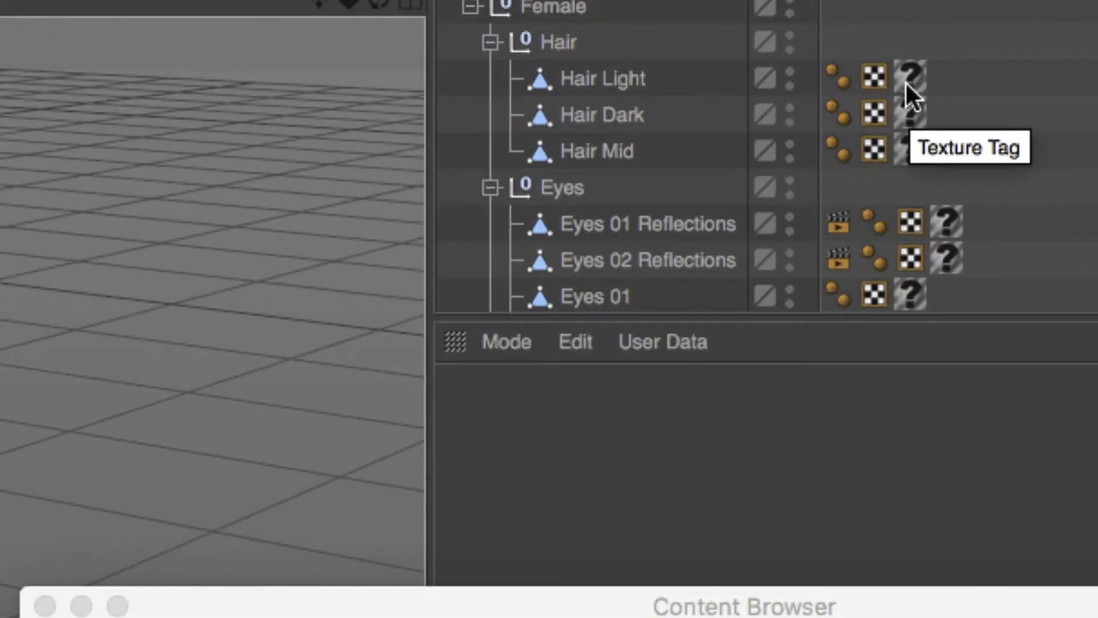
Step: Delete the empty texture tags left on the hair, eye and Body Undressed objects
click(908, 85)
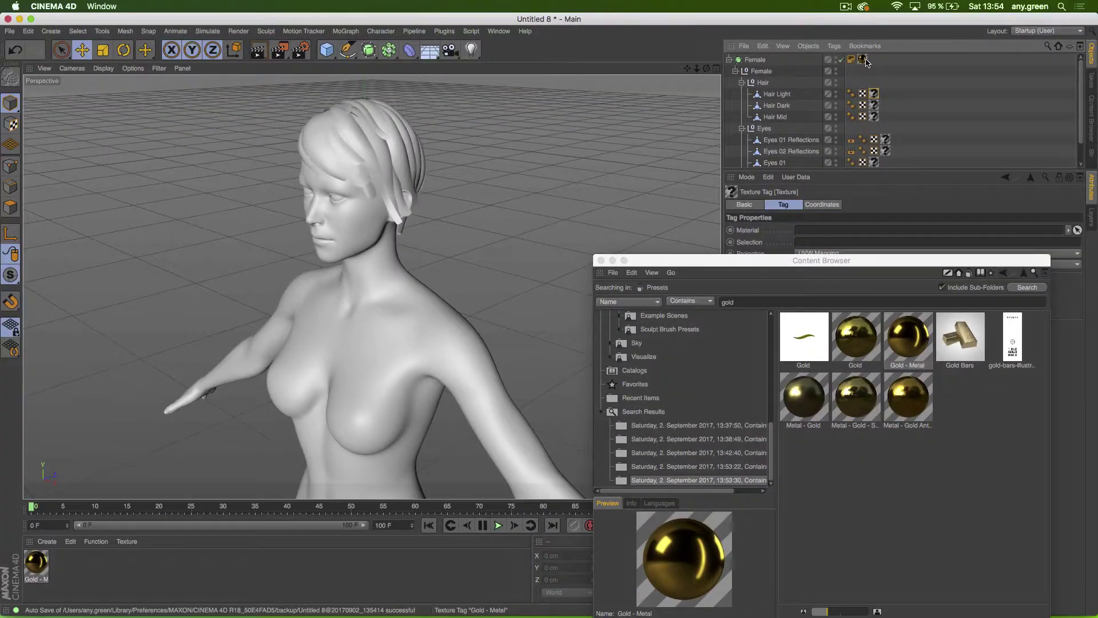
click(863, 60)
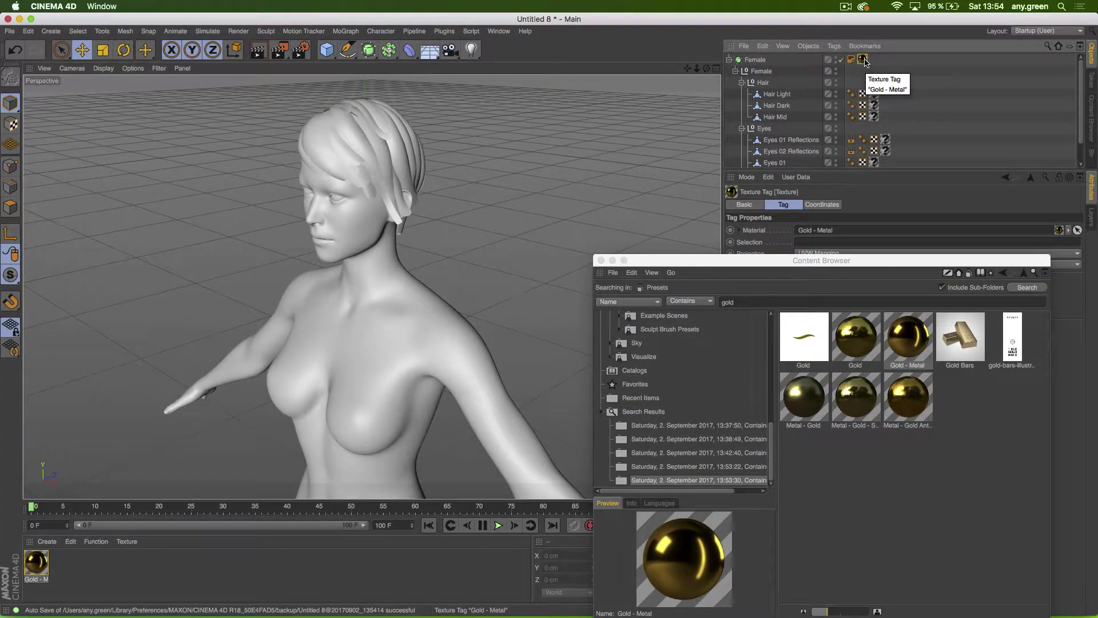
drag(905, 74, 885, 161)
key(Delete)
key(Delete)
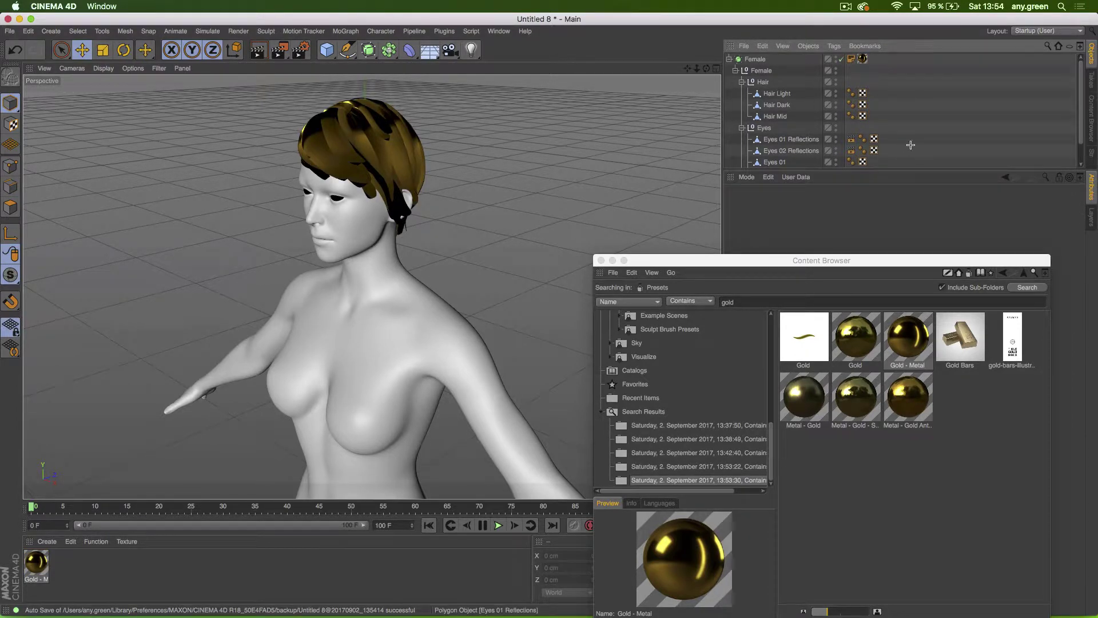
scroll(911, 148, down, 2)
drag(891, 143, 878, 177)
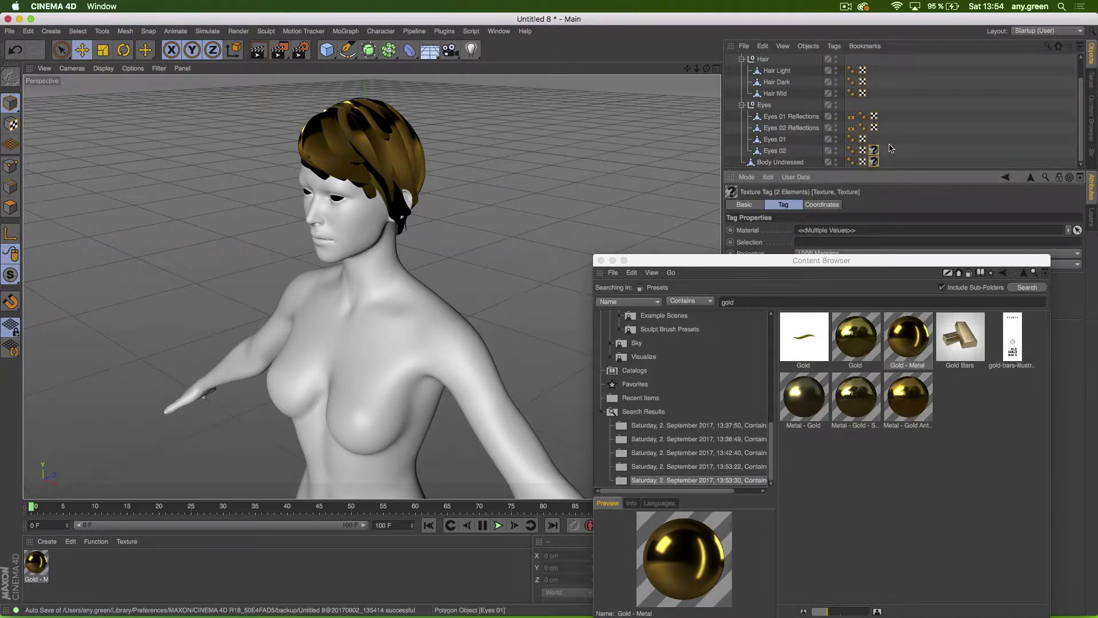
key(Delete)
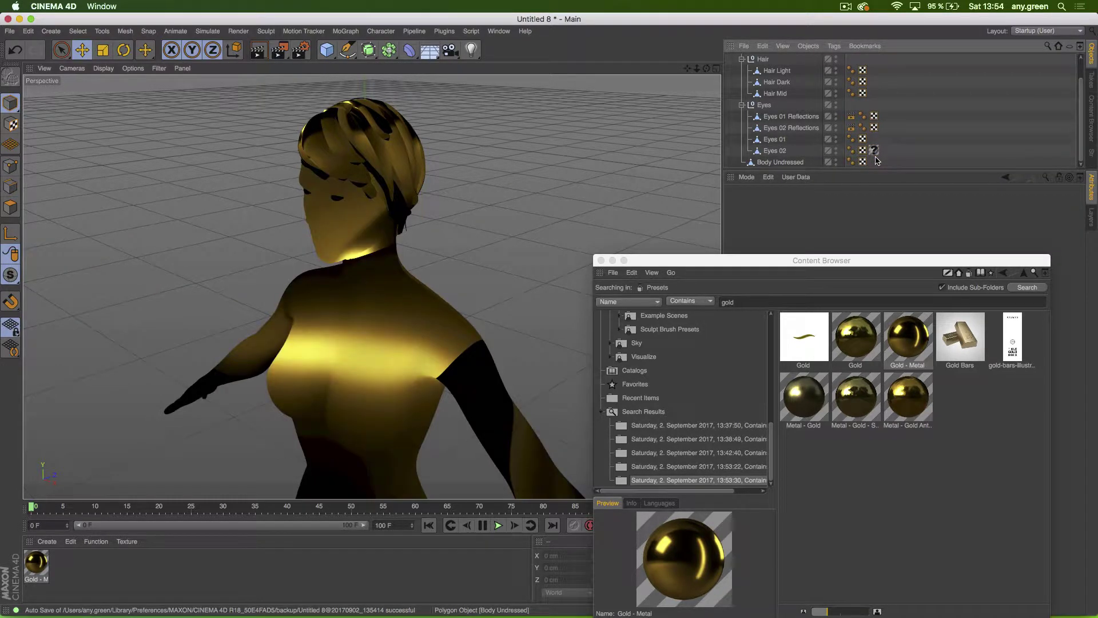
Step: Close the scene with the gold female figure
key(super+w)
click(508, 213)
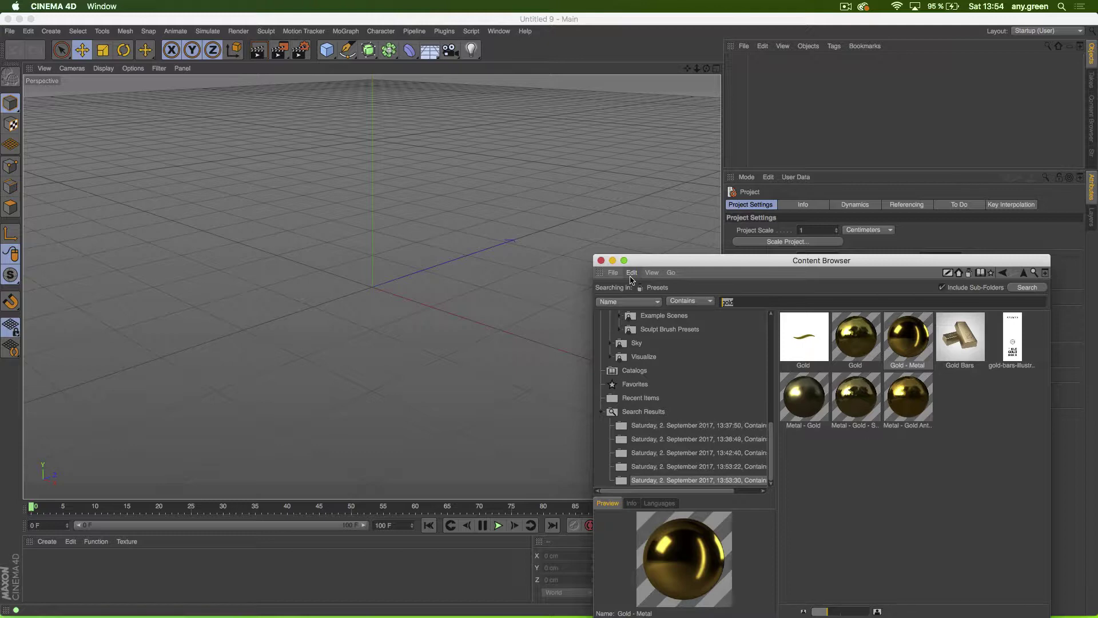
Step: Search the Content Browser presets for "face" and for "human"
text(face)
key(Return)
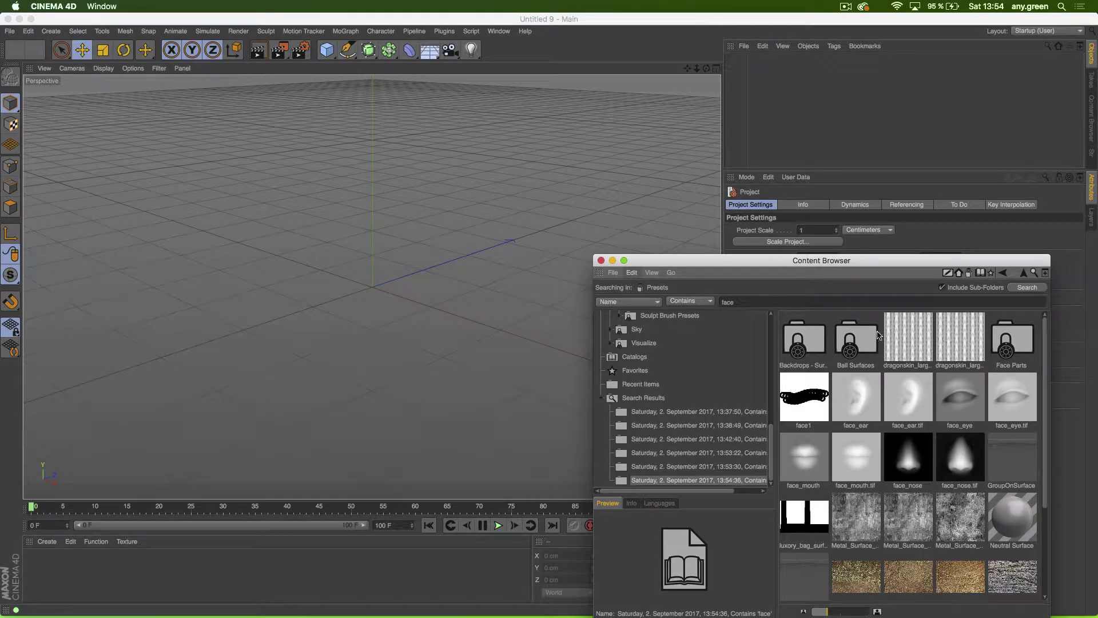
text(human)
key(Return)
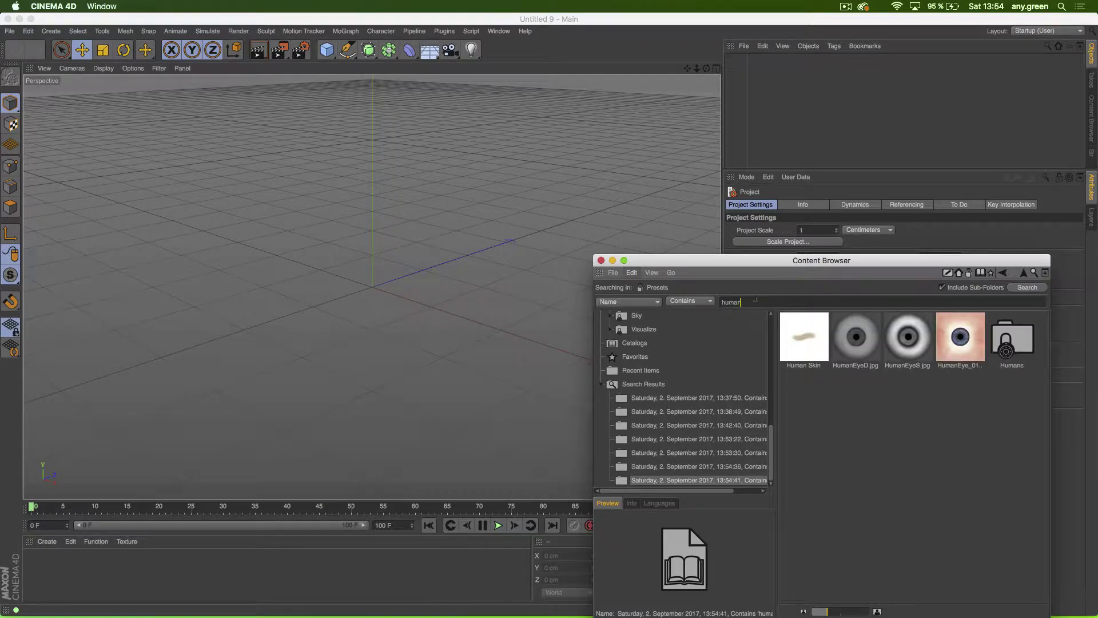
Step: Clear the preset search term, rerun the search and collapse the Search Results folder
key(BackSpace)
key(Return)
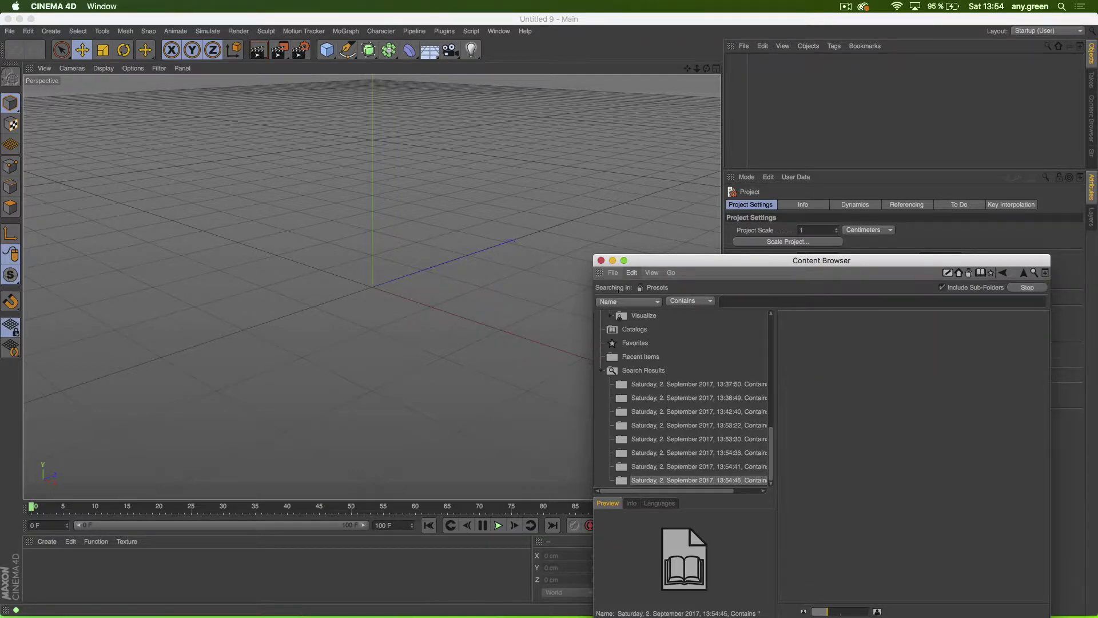
click(601, 370)
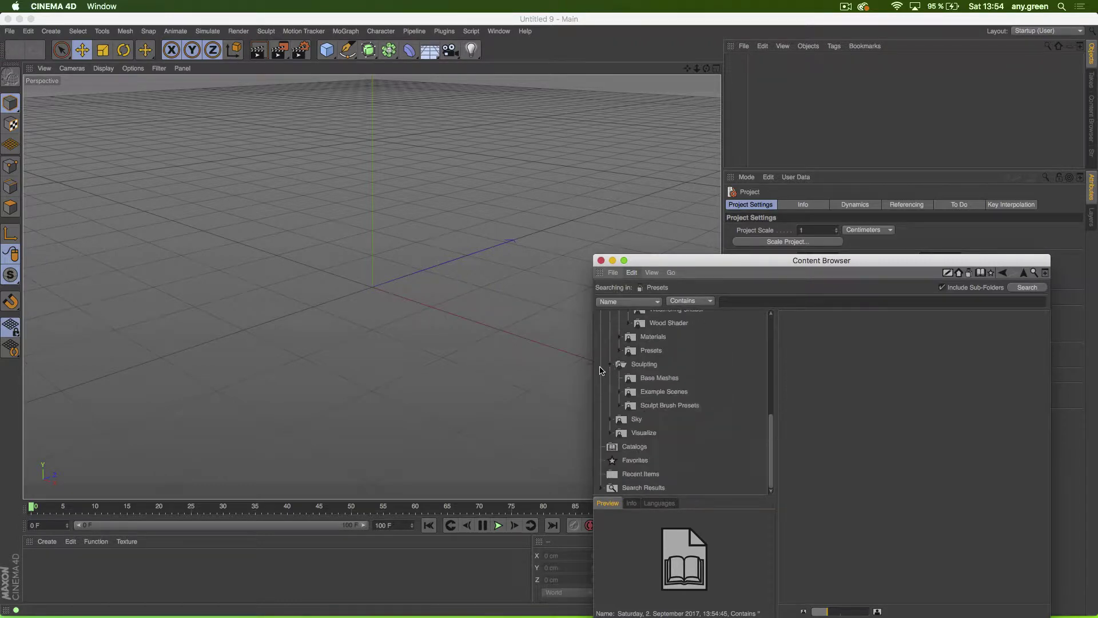
Step: Load the Female Bust preset from the Sculpting Base Meshes into the scene and close the Content Browser
click(652, 379)
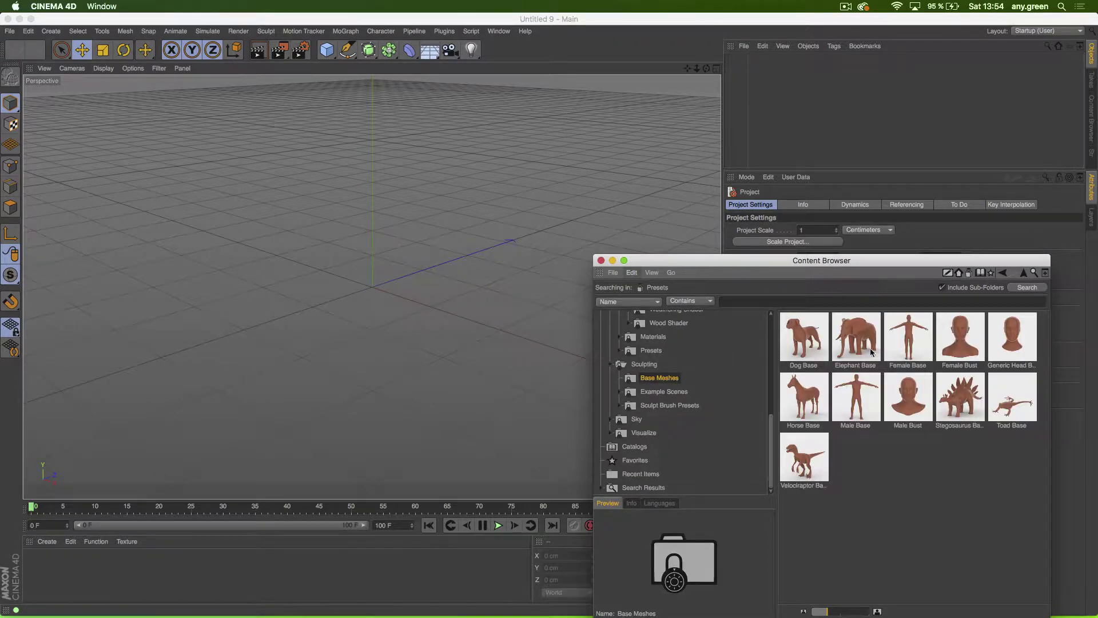
click(965, 350)
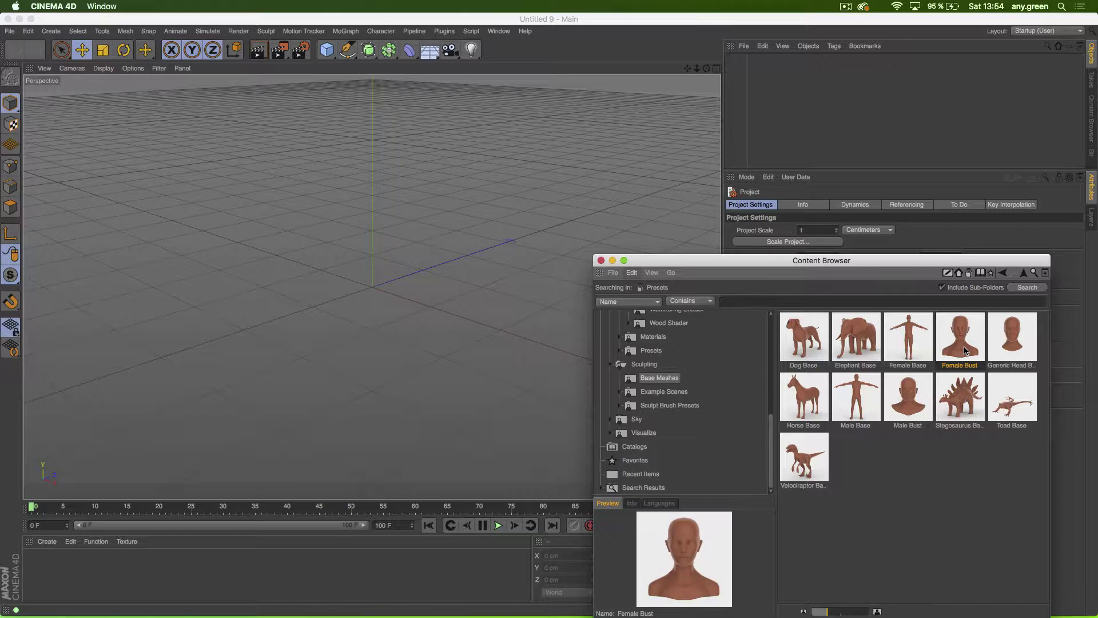
double_click(960, 347)
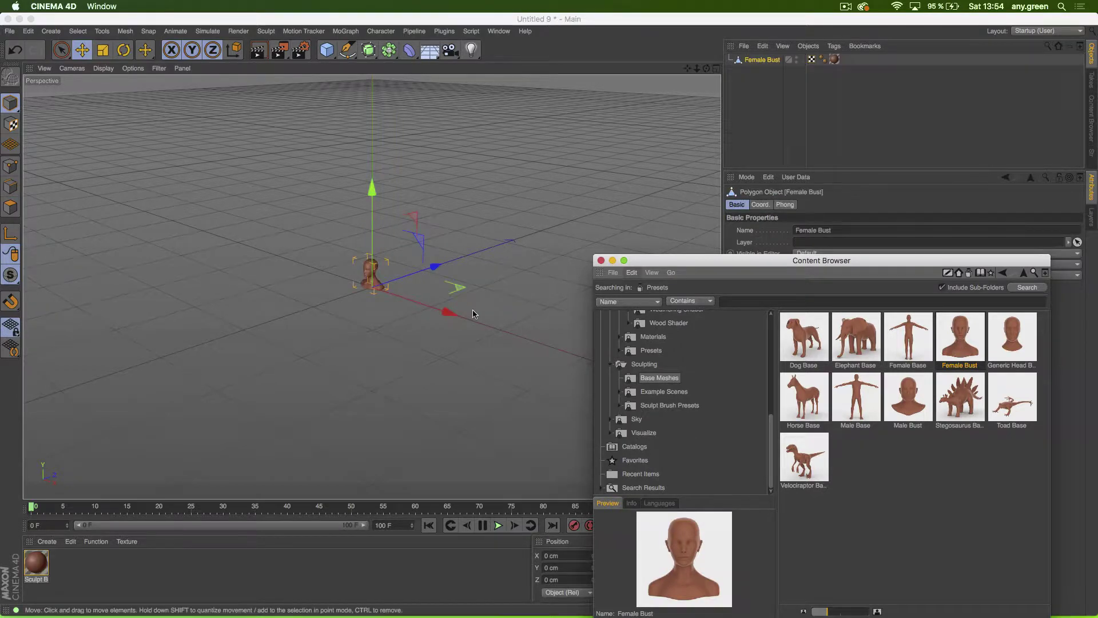
scroll(535, 217, up, 5)
scroll(536, 218, up, 2)
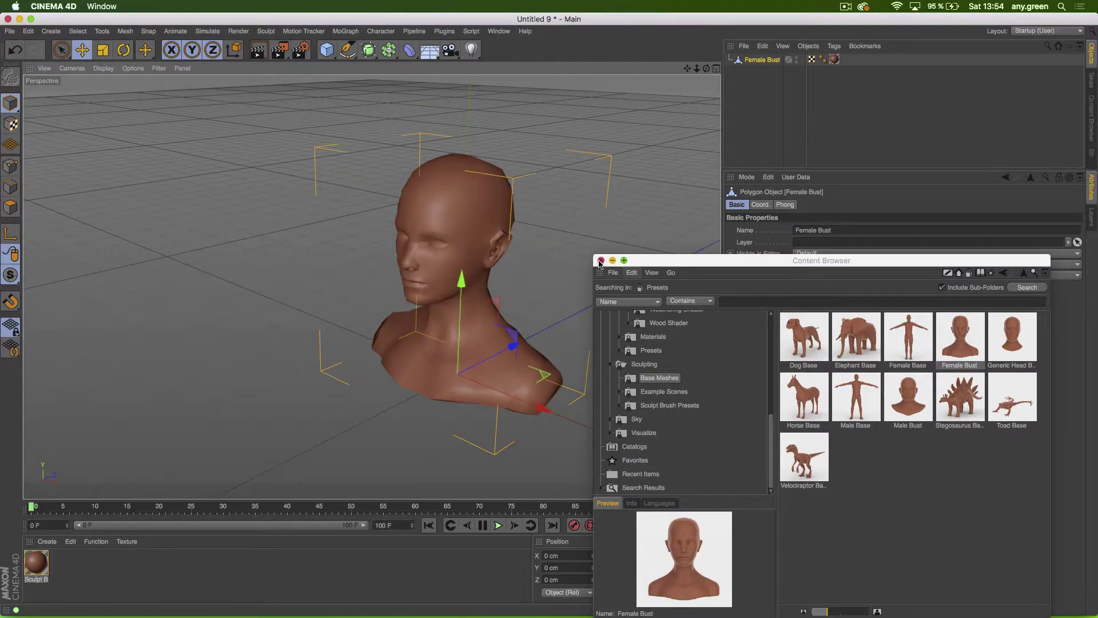
click(601, 260)
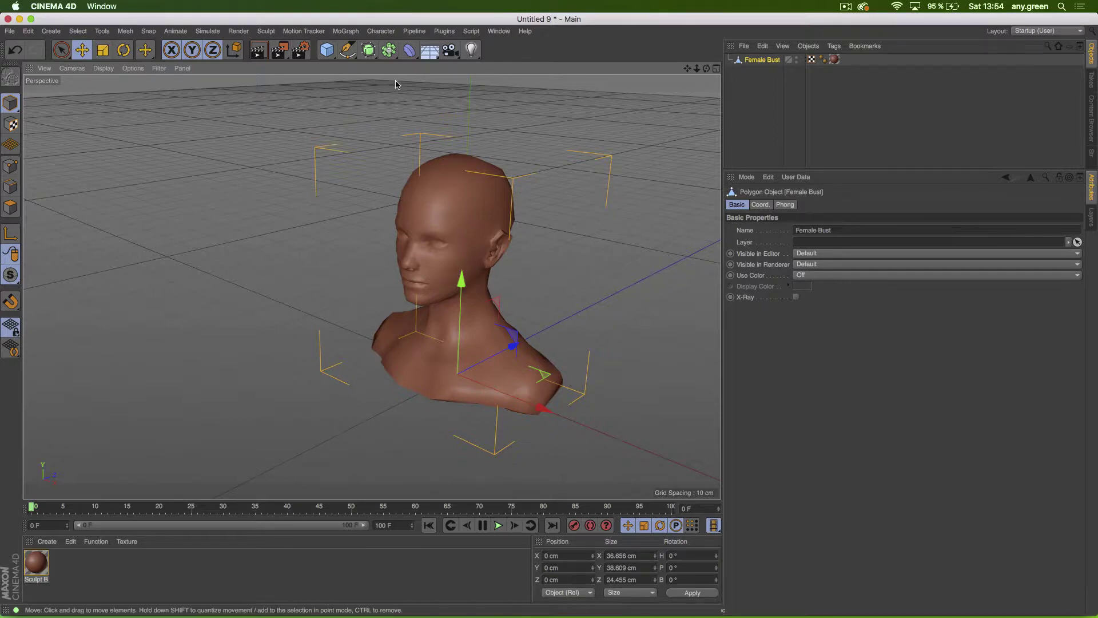
Step: Add a Plane object and rotate it upright to a 90° pitch
click(326, 49)
click(449, 86)
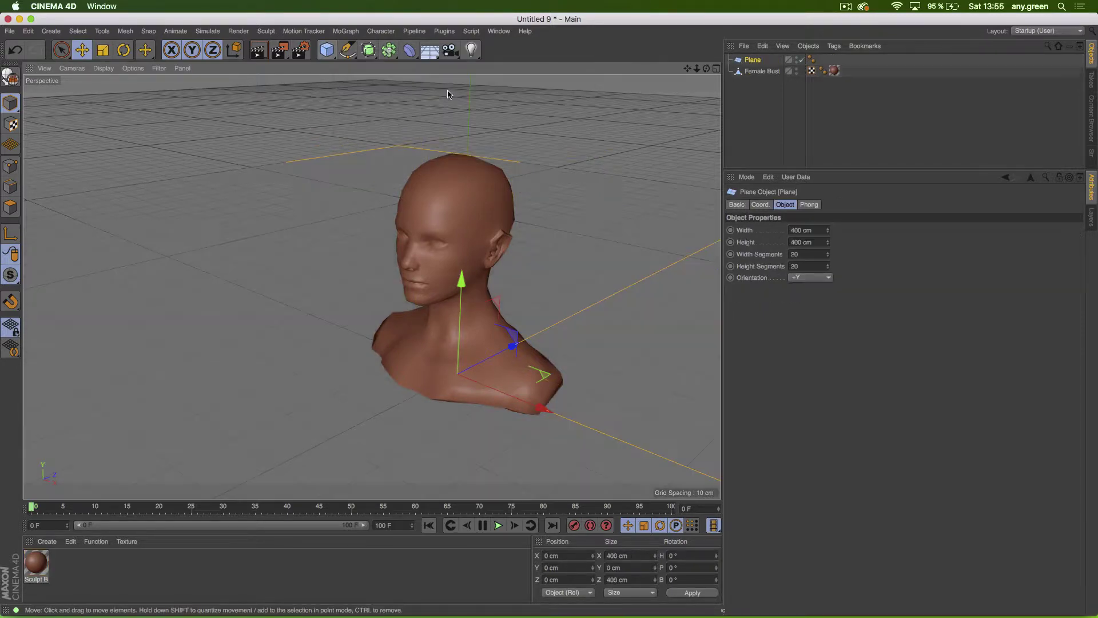
key(r)
drag(442, 345, 412, 448)
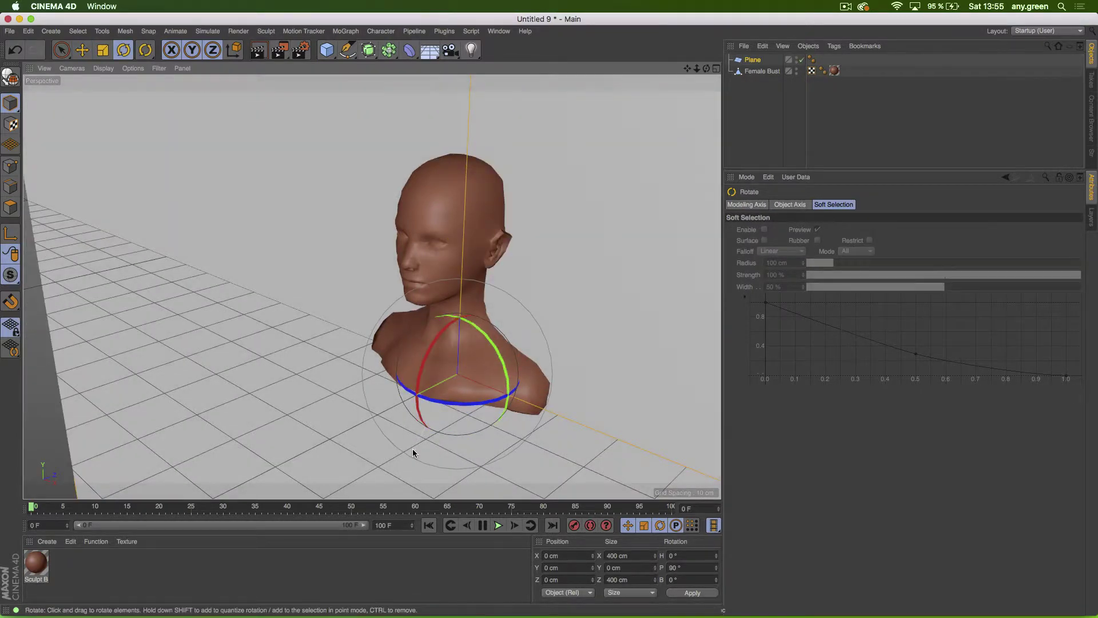
Step: Scale the plane to about 72.4 cm square and place it in front of the face at about Y 9.4 cm, Z -19.5 cm
key(t)
drag(458, 358, 366, 416)
key(e)
drag(461, 284, 461, 233)
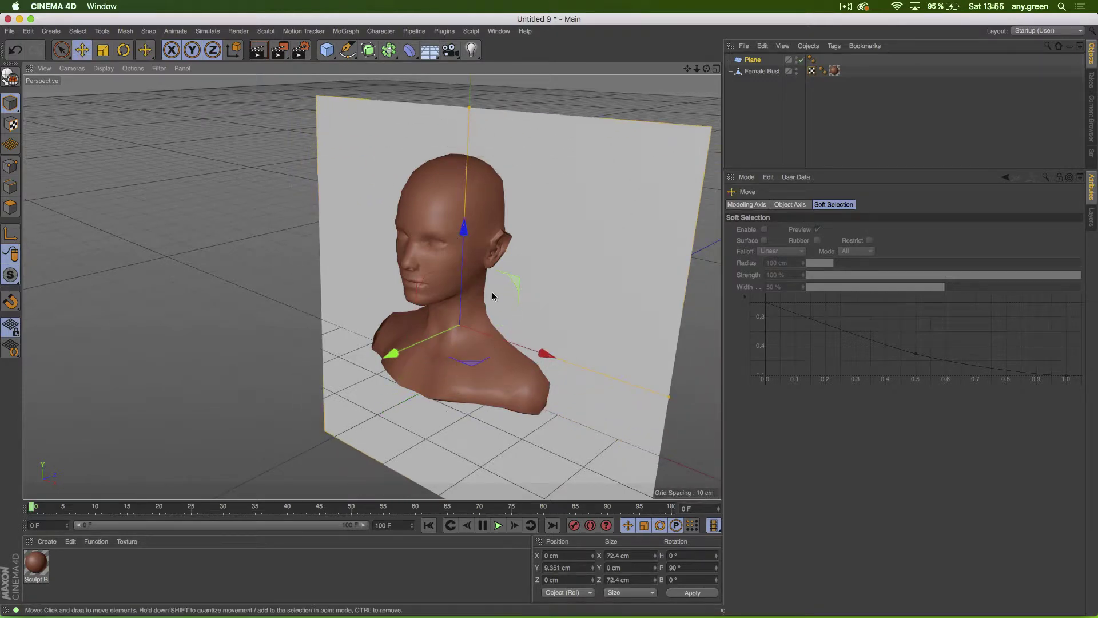
drag(393, 356, 312, 392)
alt+drag(360, 365, 254, 363)
scroll(475, 332, up, 6)
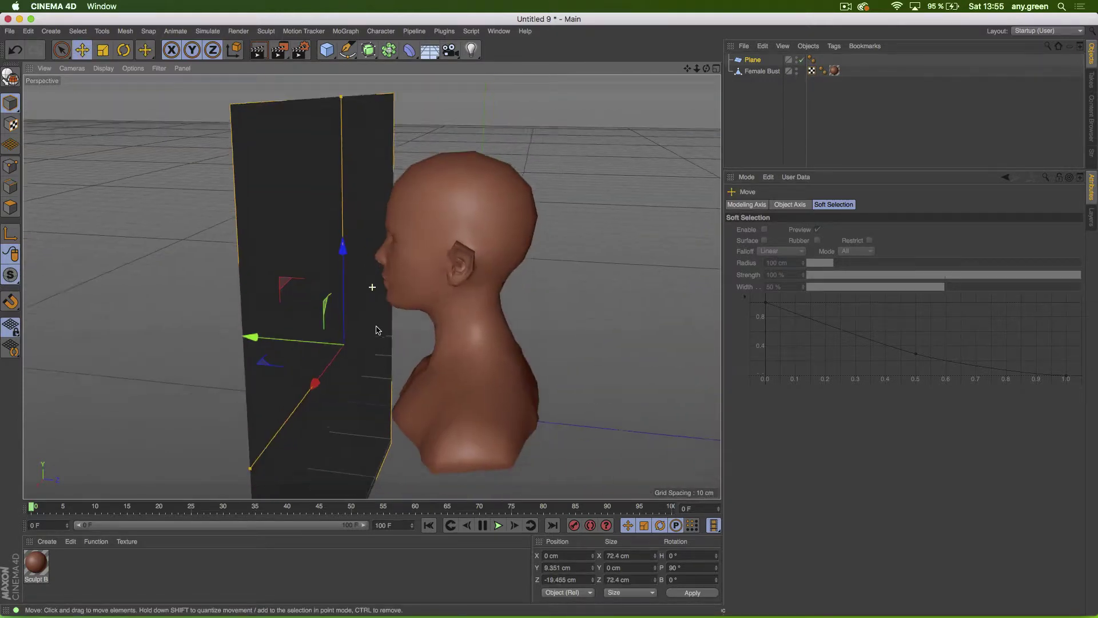
alt+middle_drag(475, 332, 477, 336)
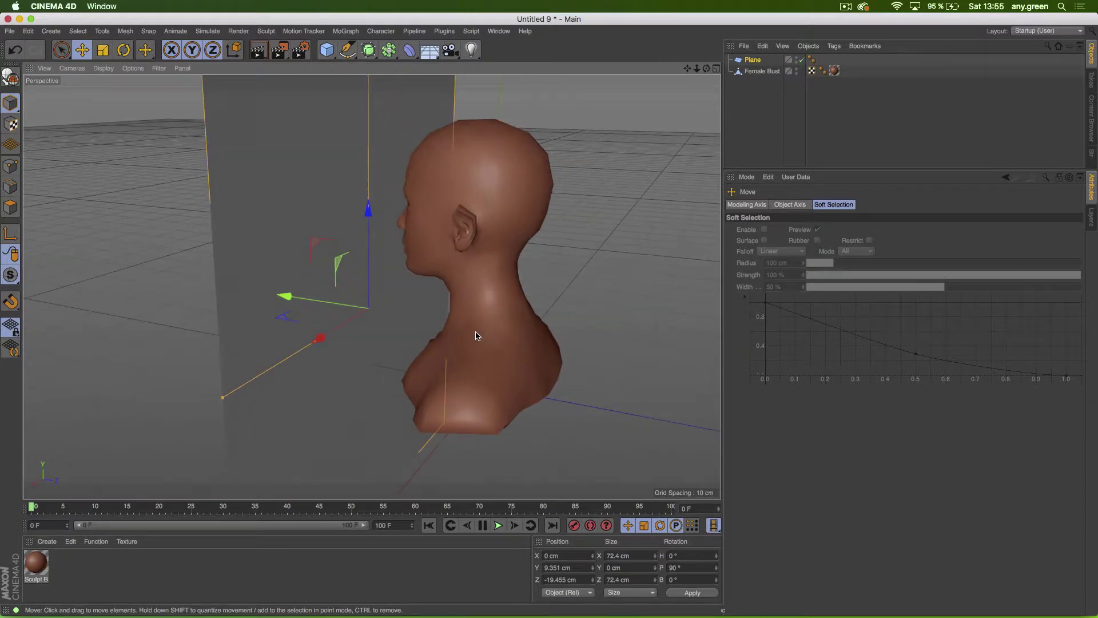
Step: Add a Collision deformer as a child of the Plane and assign the Female Bust as its collider object
click(408, 52)
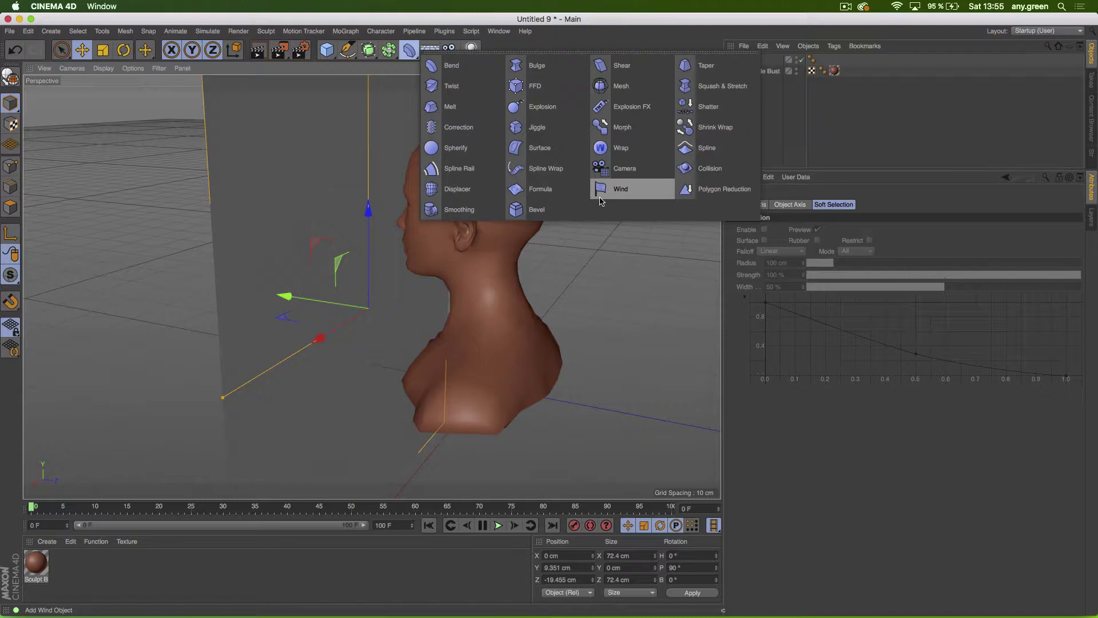
click(696, 173)
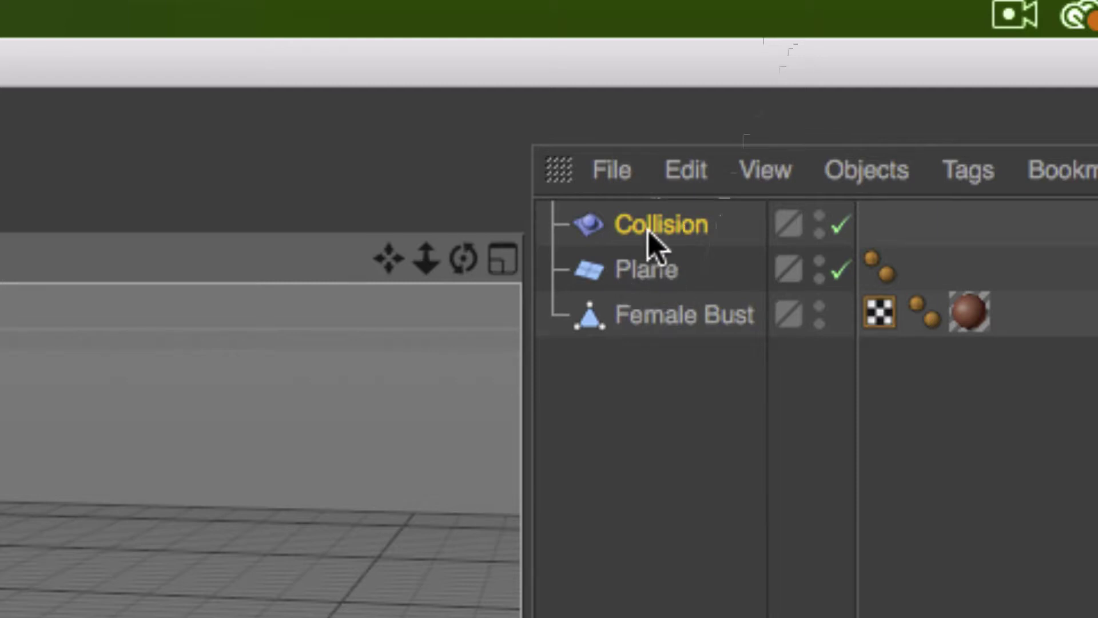
drag(657, 245, 637, 270)
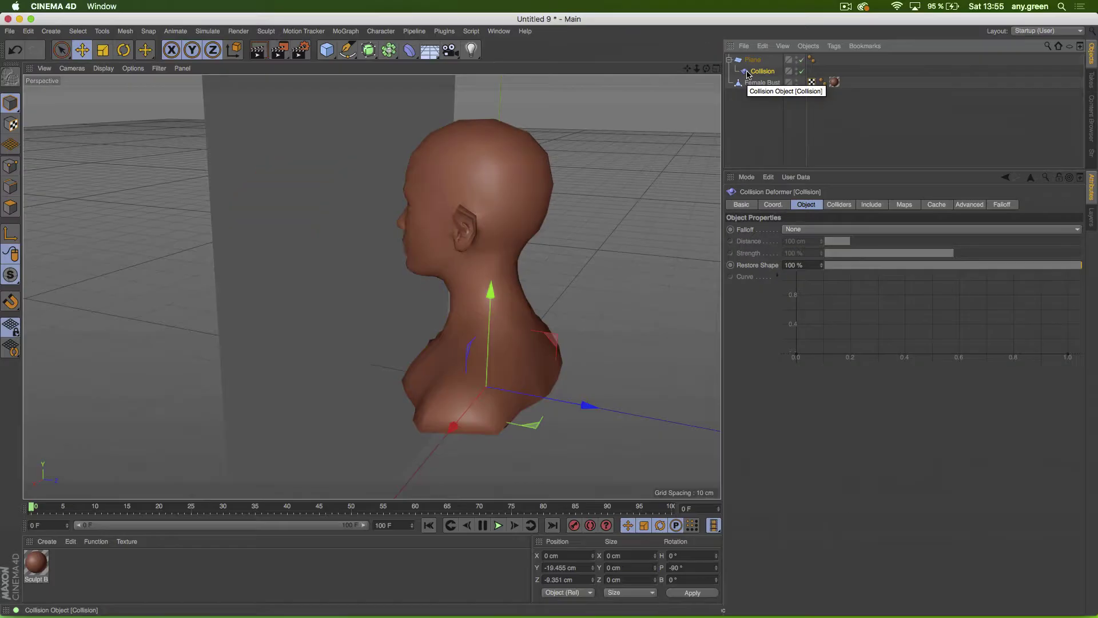
click(848, 205)
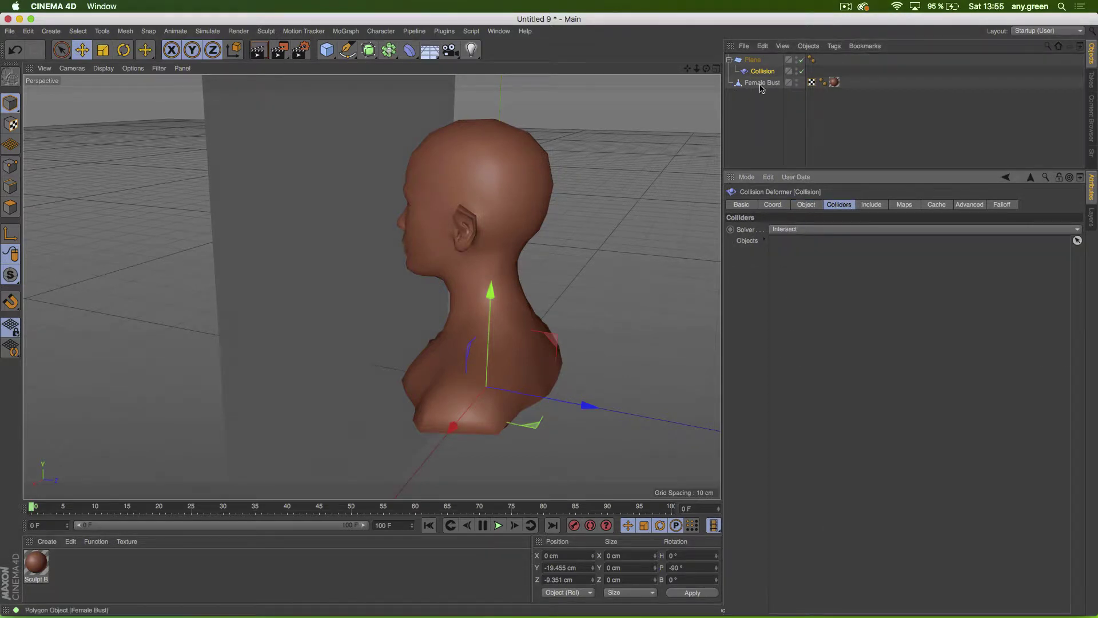
drag(761, 83, 756, 91)
drag(817, 292, 818, 293)
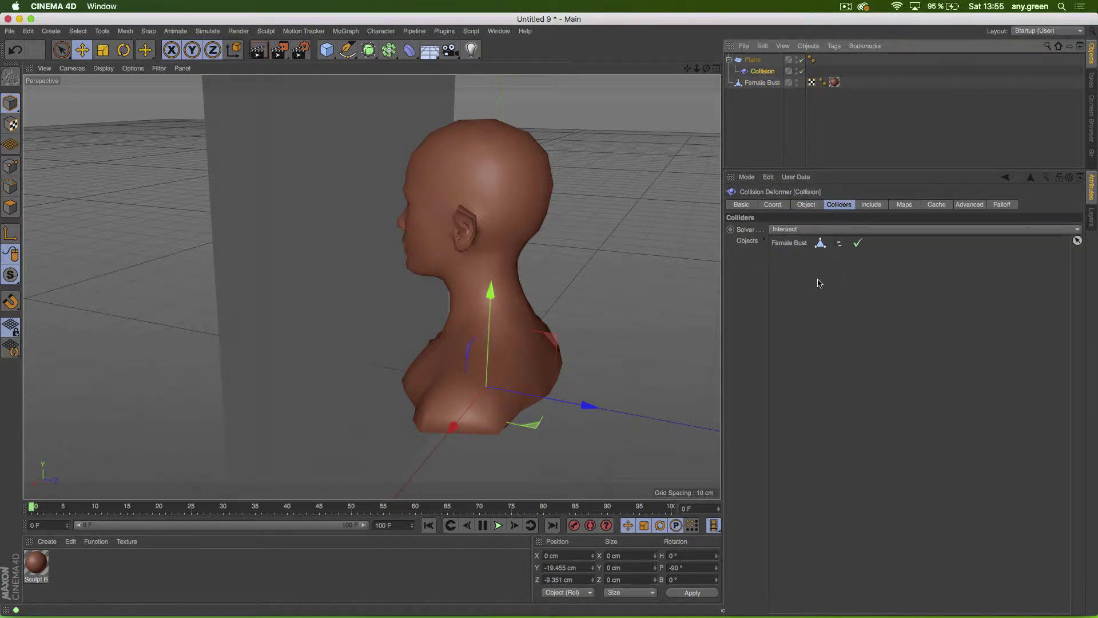
Step: Move the plane back into the bust to about Z -5.7 cm so the face pushes through it
click(744, 62)
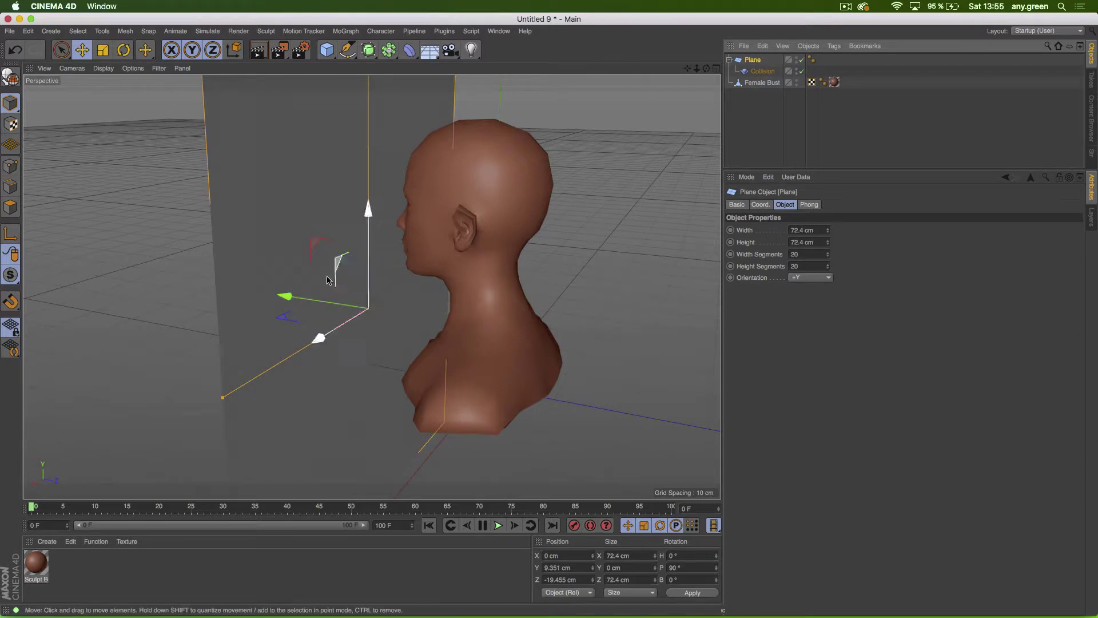
drag(295, 297, 386, 190)
mouse_move(228, 383)
mouse_down()
mouse_move(209, 382)
mouse_move(281, 384)
mouse_move(220, 384)
mouse_move(247, 386)
mouse_up()
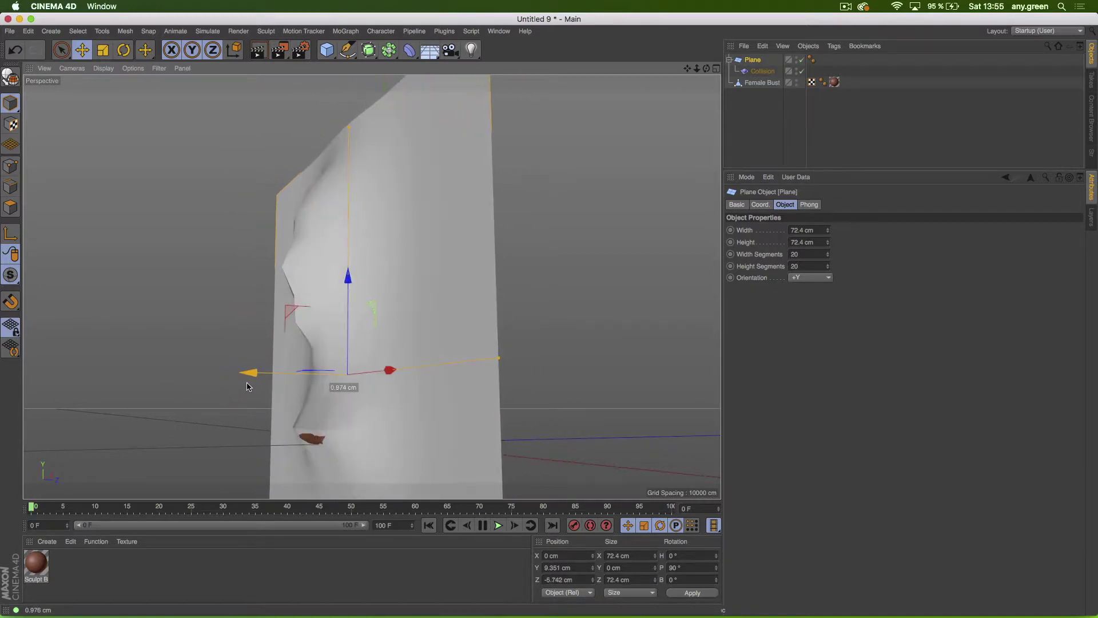
Step: Try the Outside solver on the Collision deformer, and set the solver to Inside
click(762, 71)
click(839, 204)
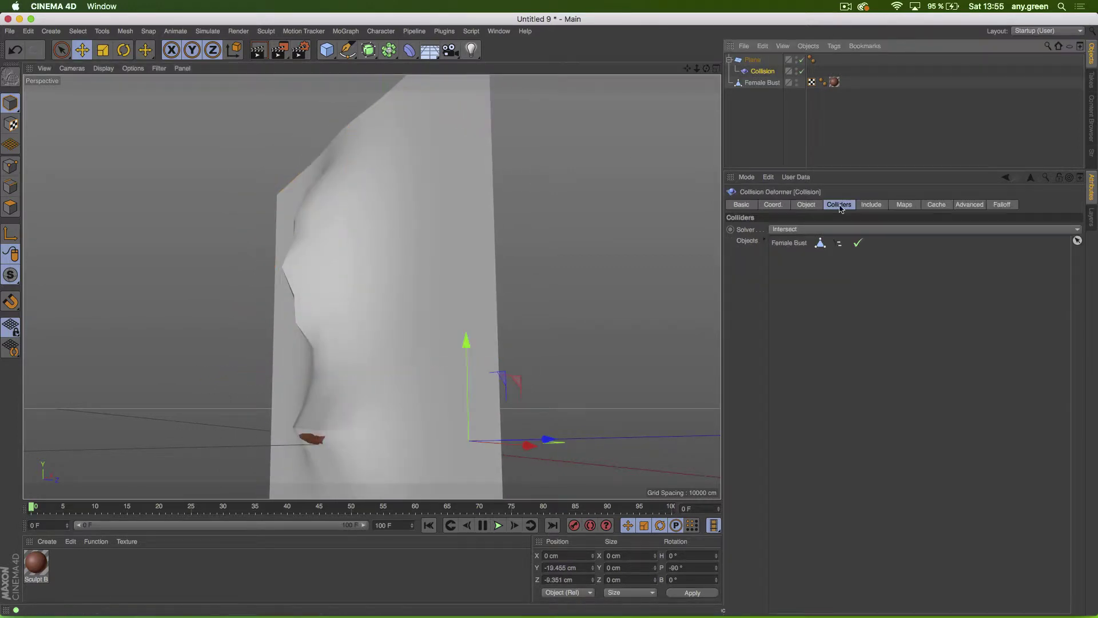
click(835, 229)
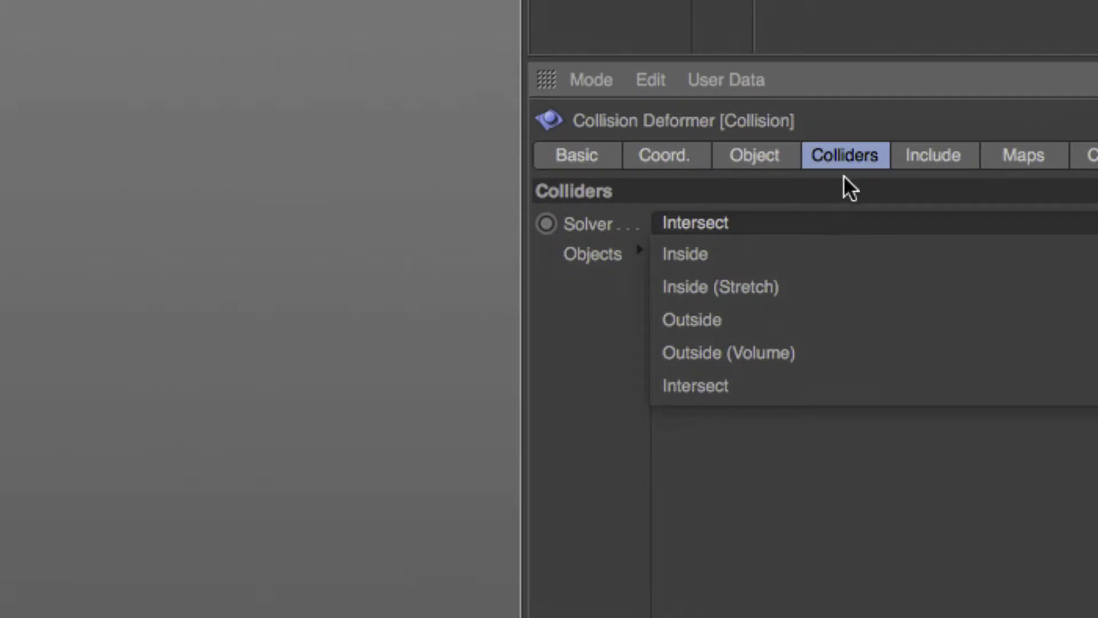
click(845, 203)
click(792, 230)
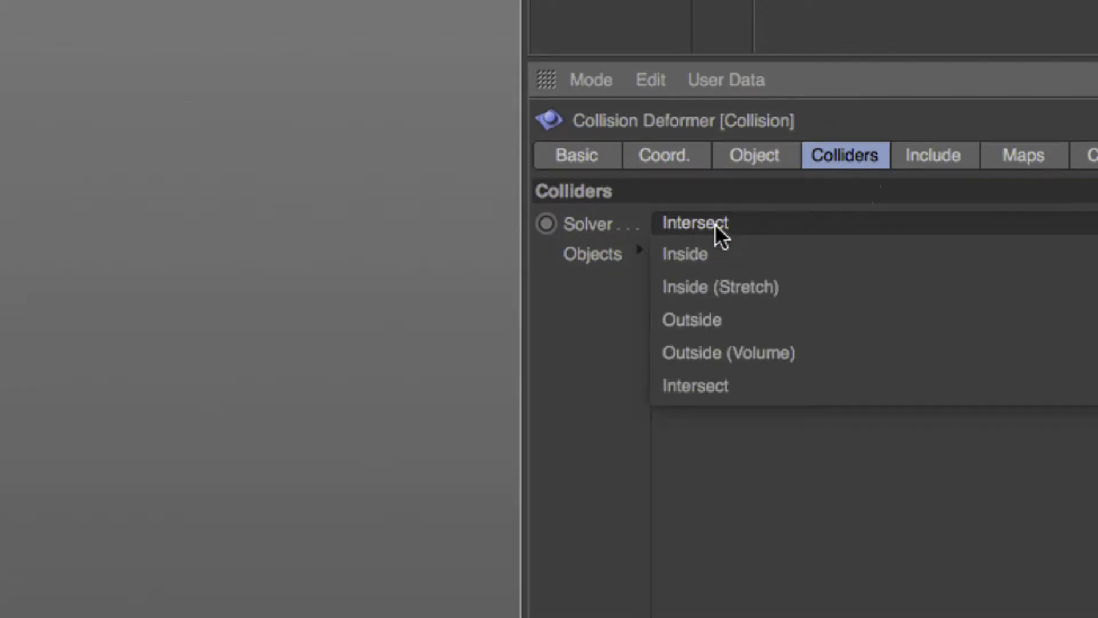
click(724, 320)
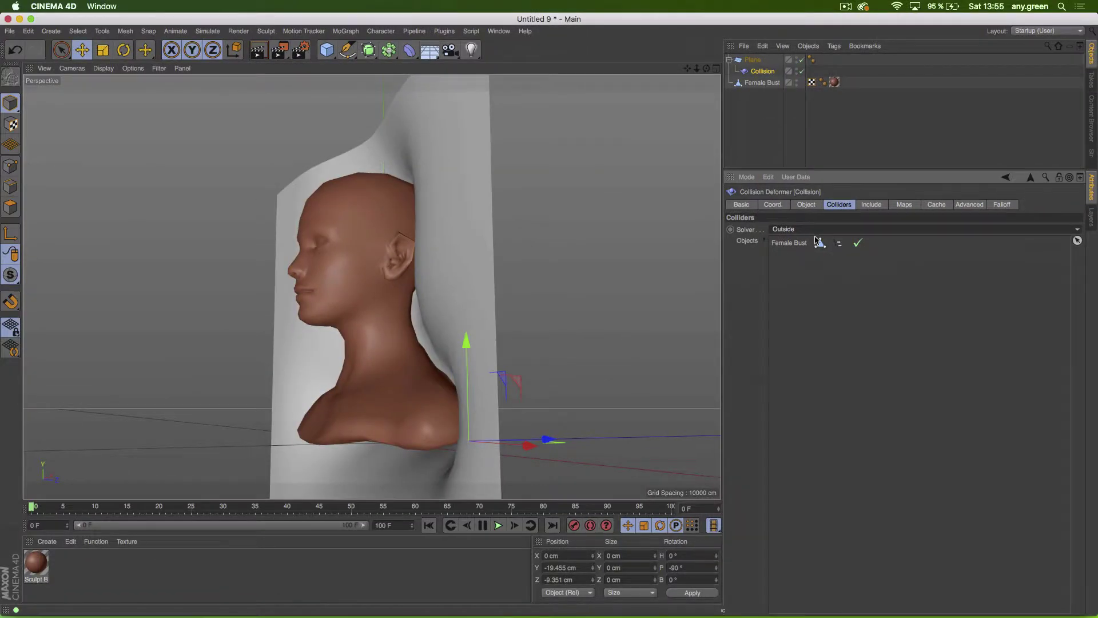
click(815, 230)
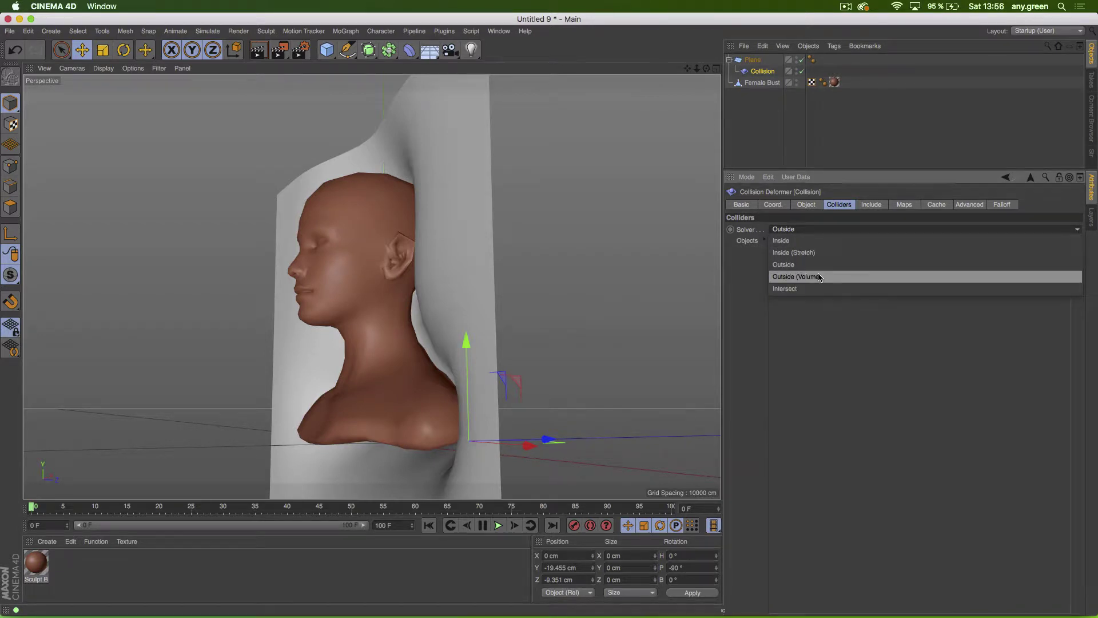
click(815, 242)
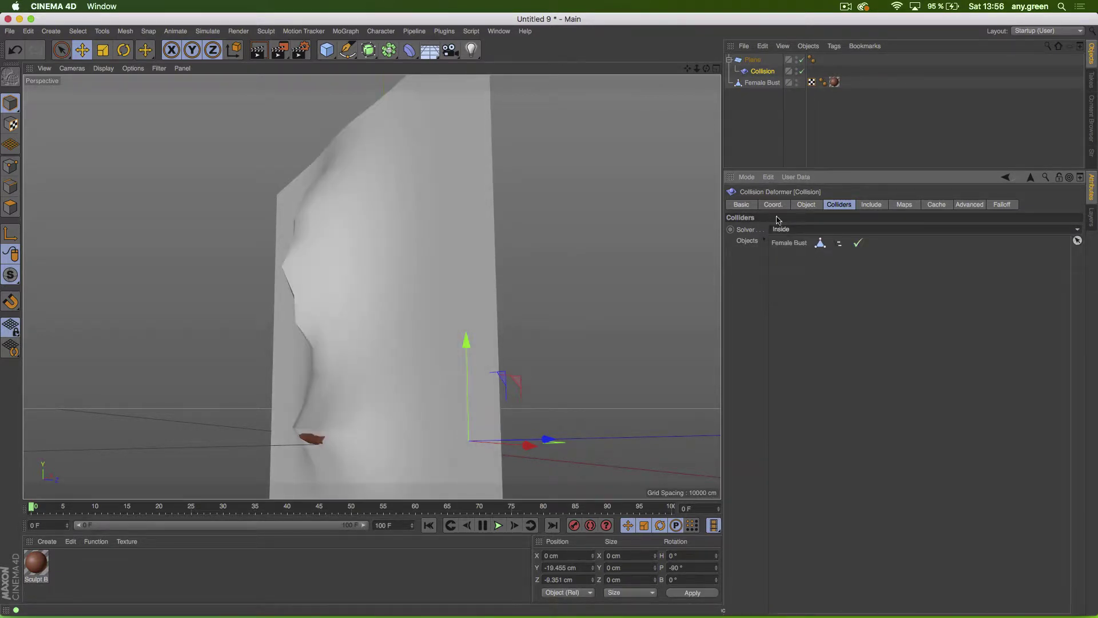
Step: Move the plane deeper into the bust to about Z 2 cm
click(752, 60)
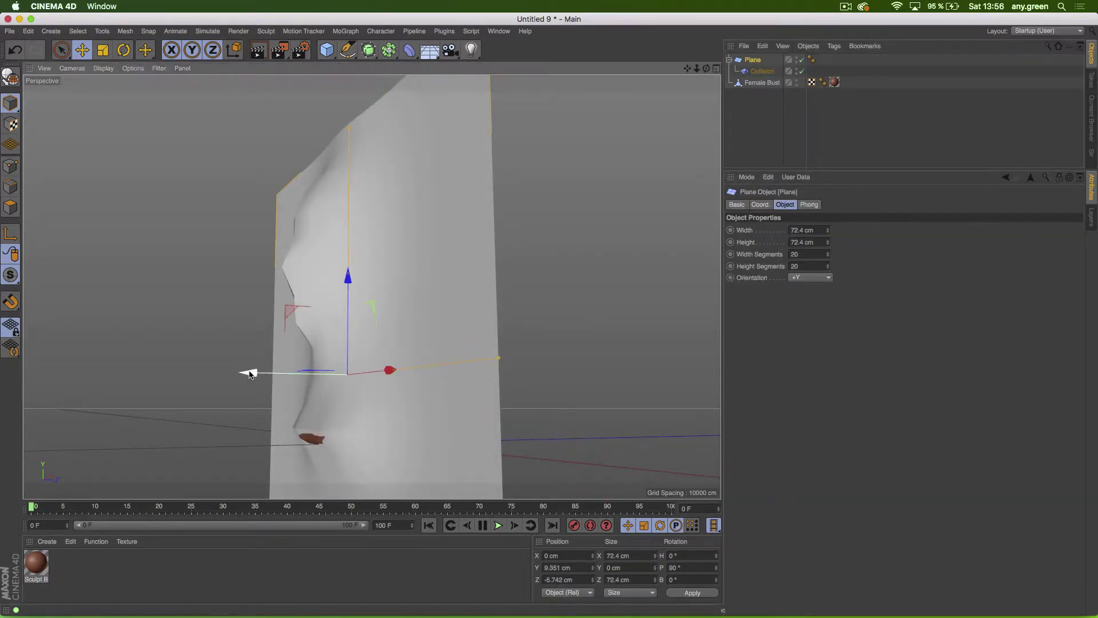
drag(248, 372, 303, 368)
click(744, 73)
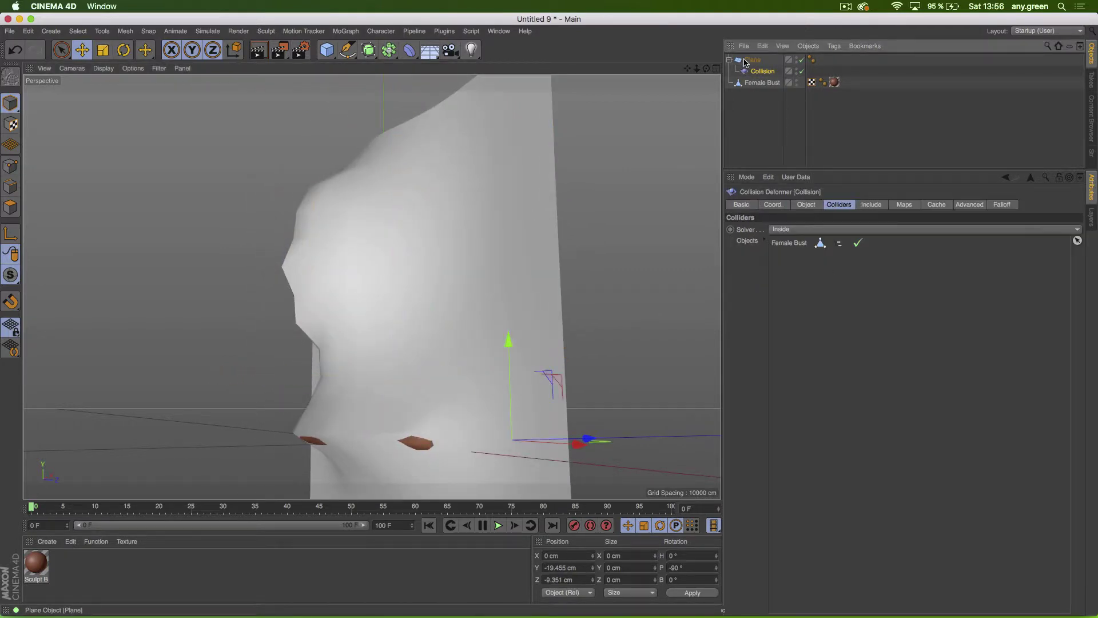
Step: Increase the plane's resolution to 89 width segments and 195 height segments, and check the face imprint
click(744, 56)
drag(827, 254, 827, 222)
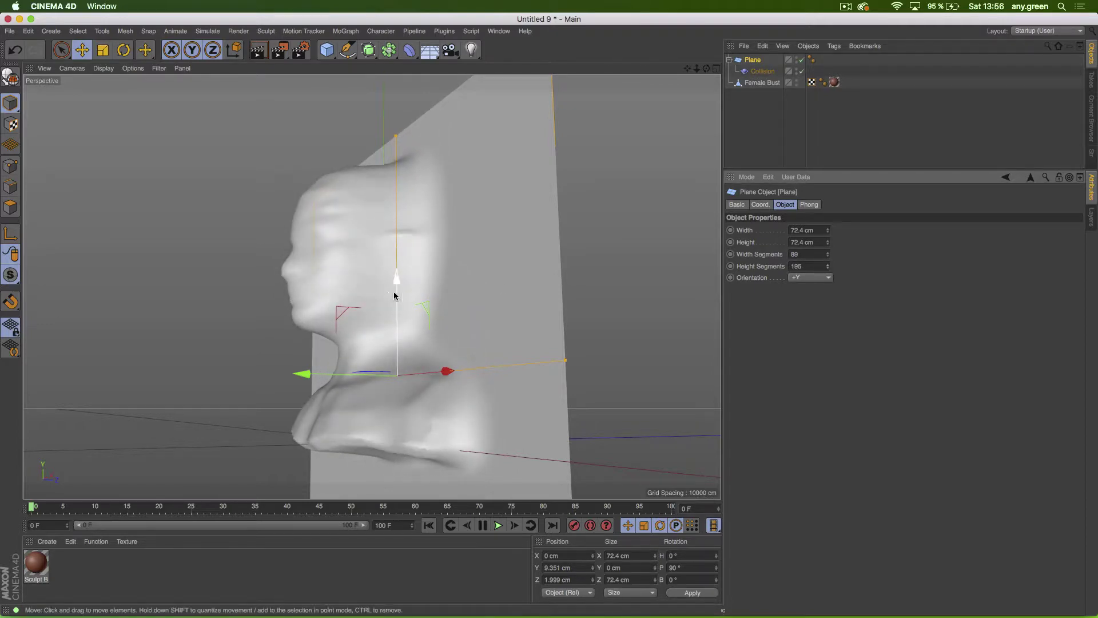
alt+drag(318, 270, 365, 296)
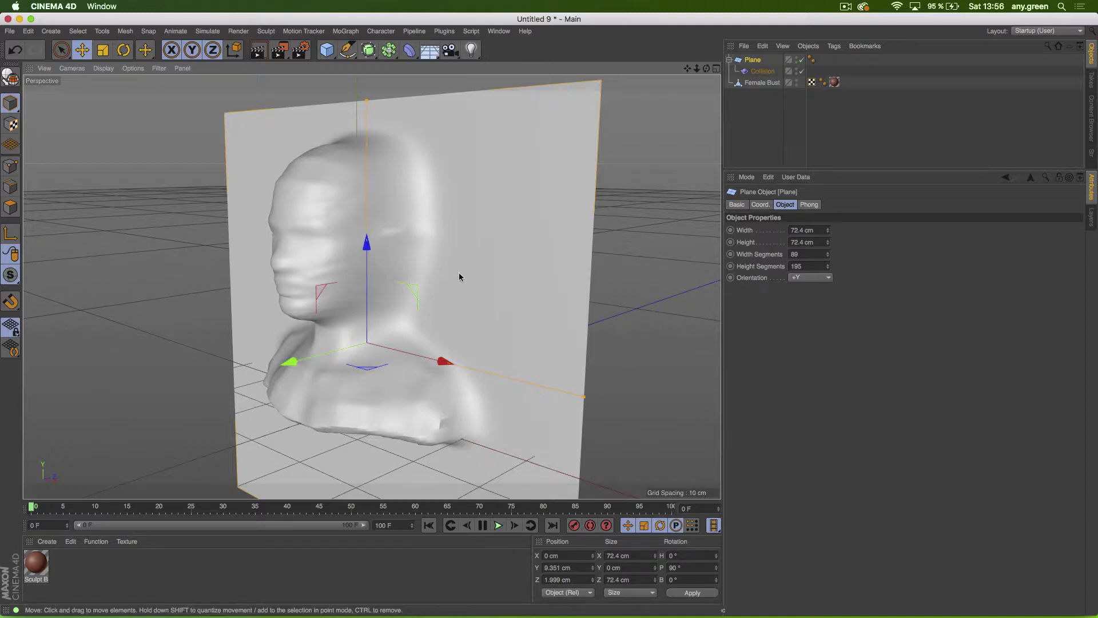
alt+drag(329, 338, 373, 319)
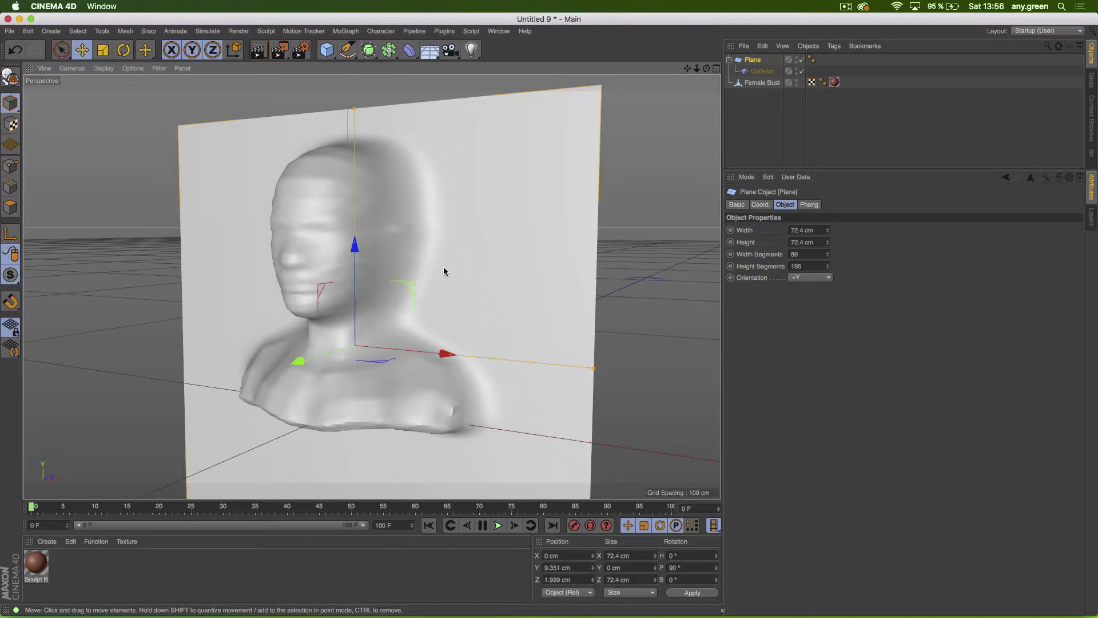
Step: Try a Cloth Surface generator as parent of the plane to smooth the imprint, and delete it again
click(207, 31)
mouse_move(248, 49)
click(287, 51)
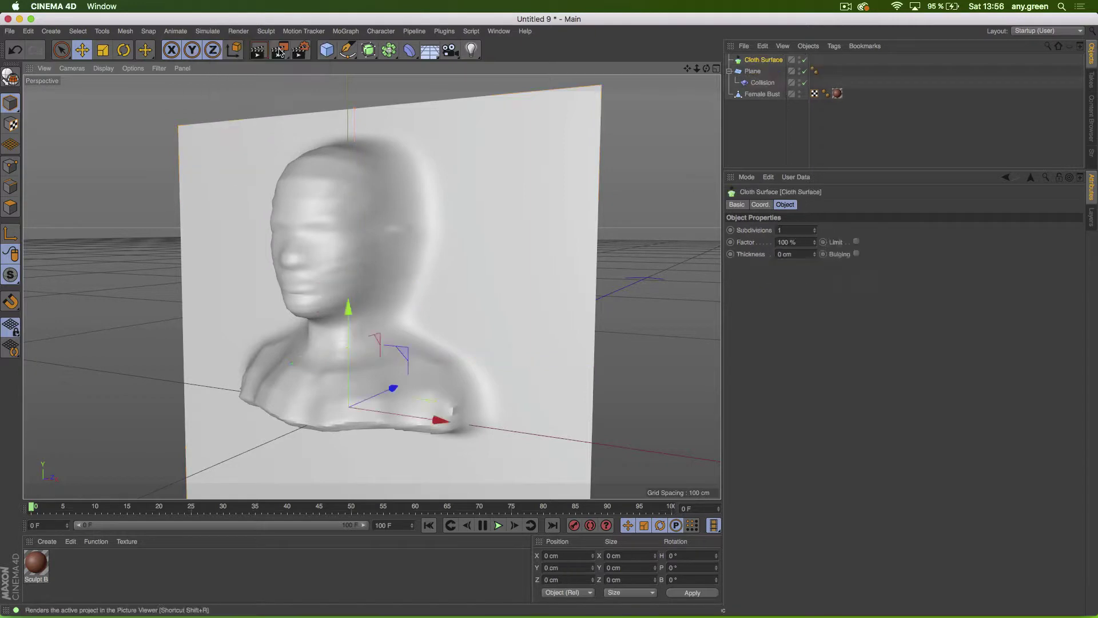
drag(752, 71, 751, 62)
alt+right_drag(371, 231, 437, 227)
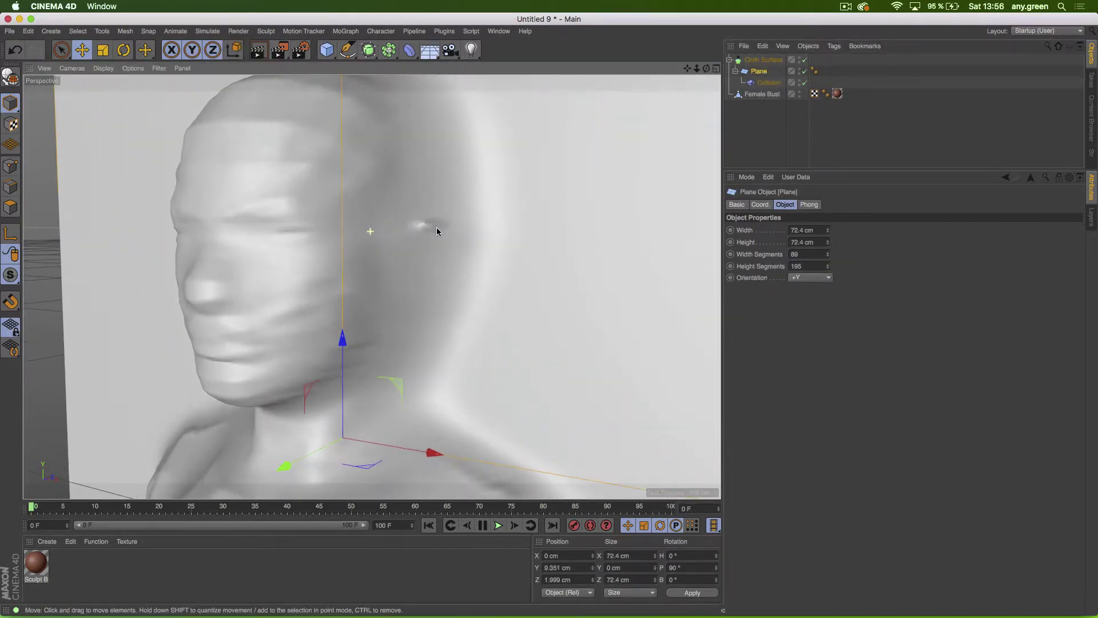
alt+drag(415, 226, 430, 250)
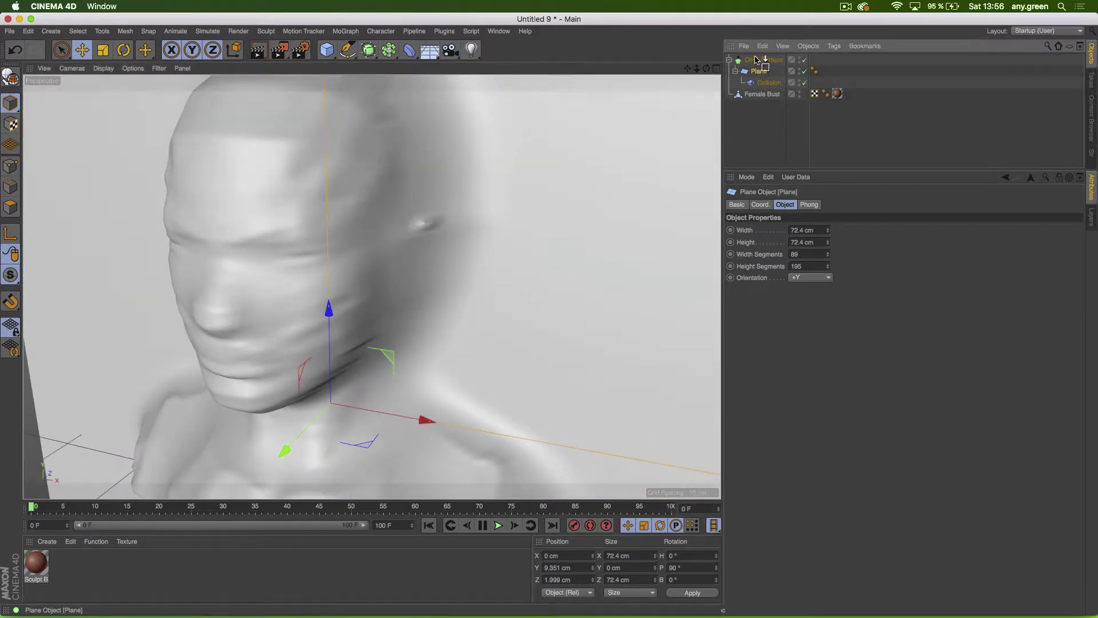
click(754, 81)
key(Delete)
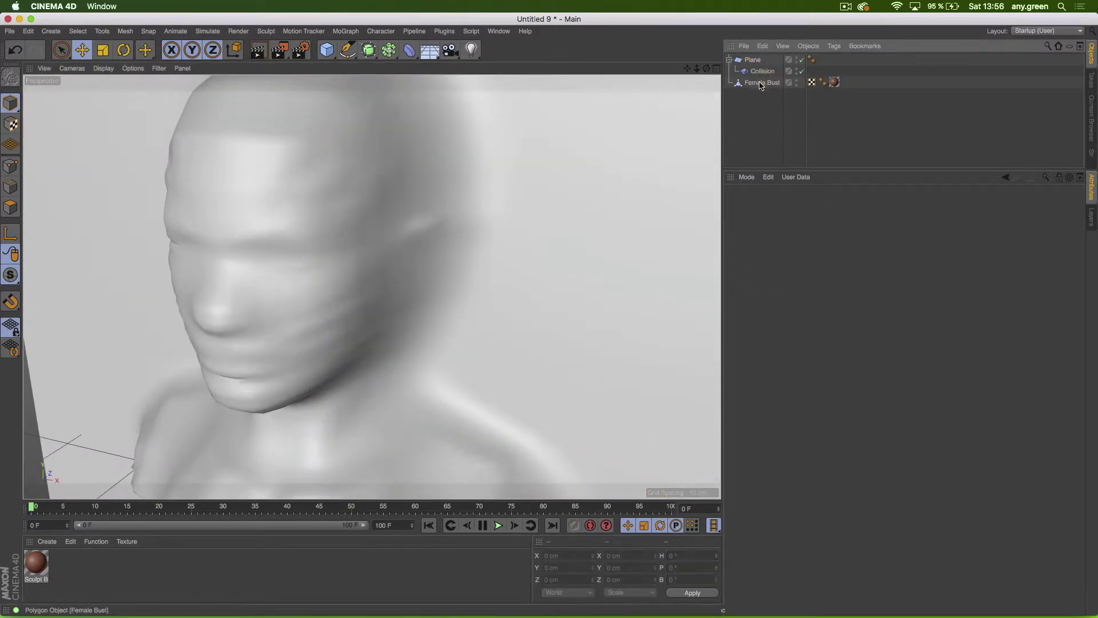
Step: Slide the plane along its depth axis against the bust, leaving it at about Z 1.9 cm
click(760, 71)
alt+drag(610, 147, 329, 291)
scroll(329, 292, down, 5)
click(314, 329)
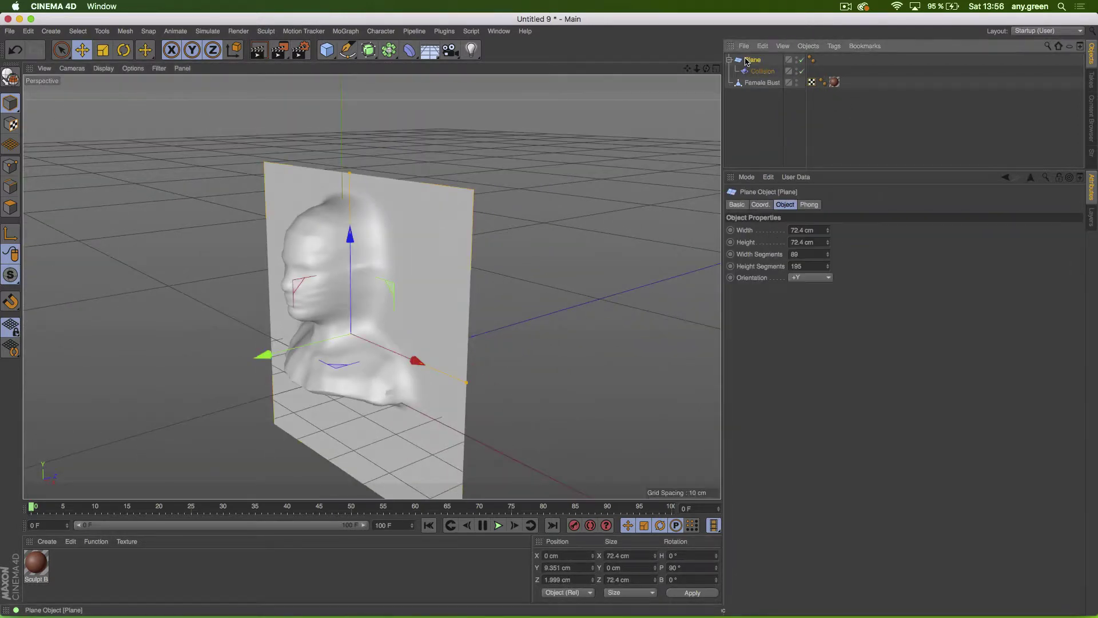
drag(262, 355, 494, 294)
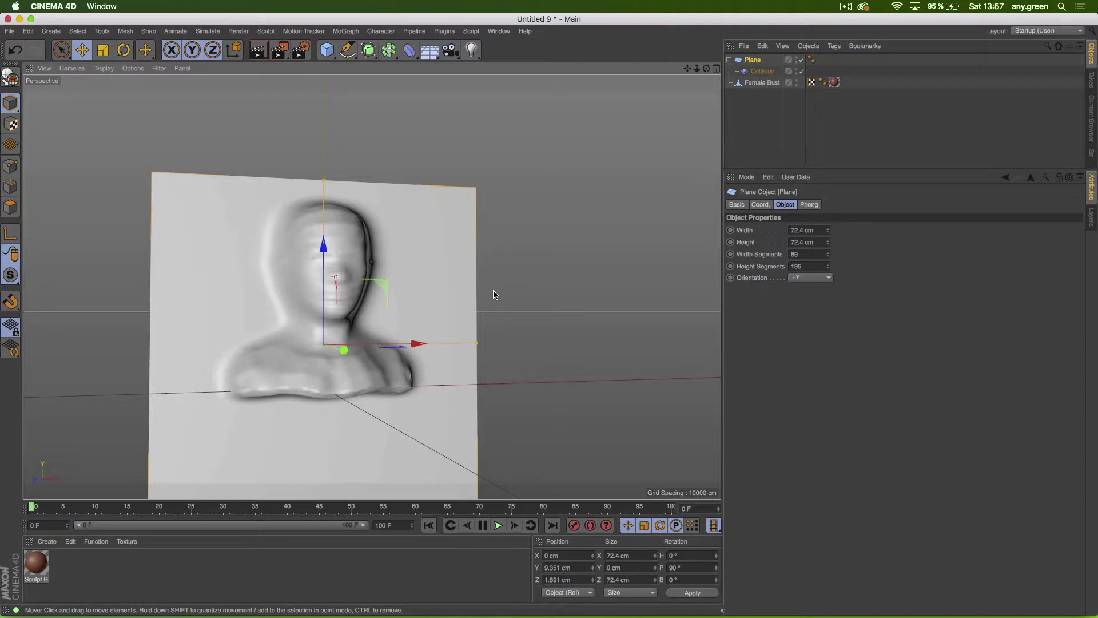
Step: Check the Collision deformer's collider settings and delete the Female Bust object
click(766, 106)
click(759, 71)
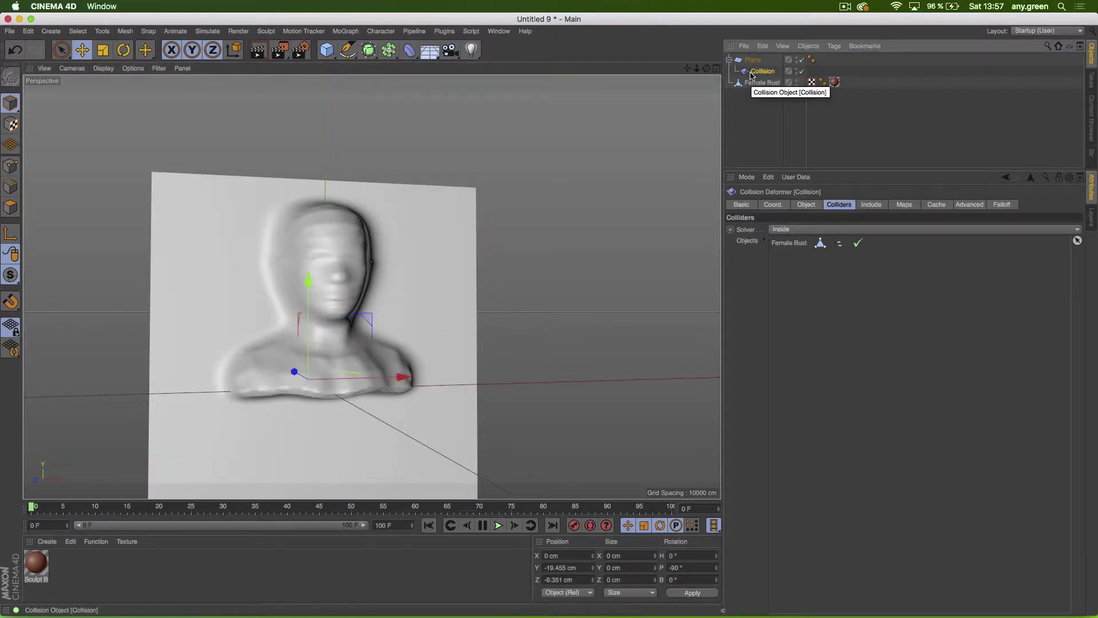
click(757, 82)
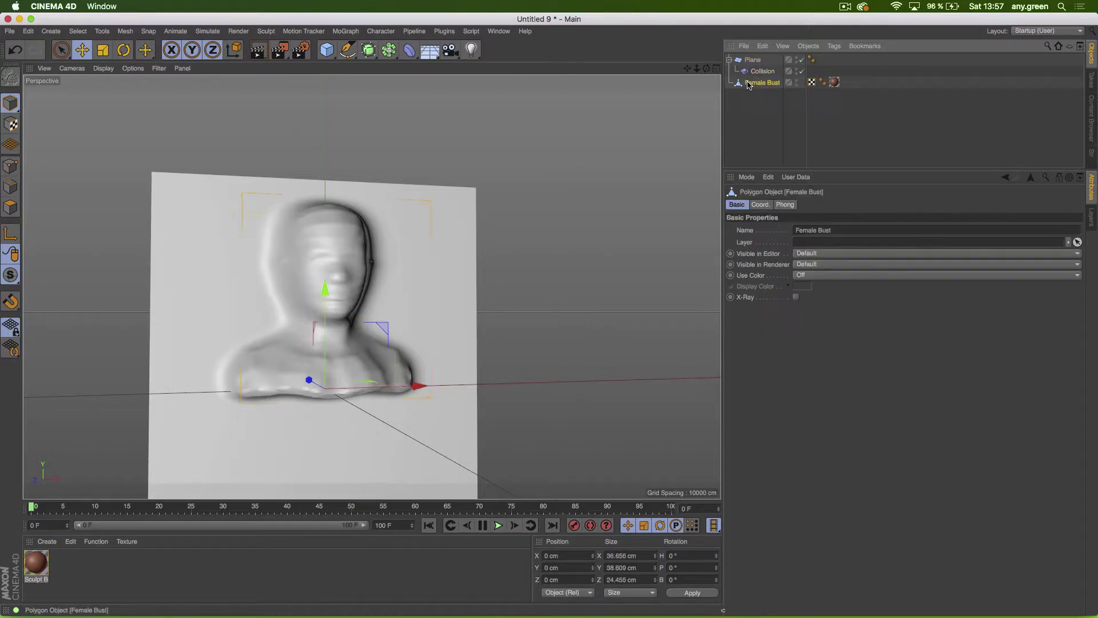
key(Delete)
Step: Add a MoText object, scale it to about 28.4 cm high, and centre it across the plane at about X -30.8 cm
drag(369, 48, 328, 98)
click(372, 32)
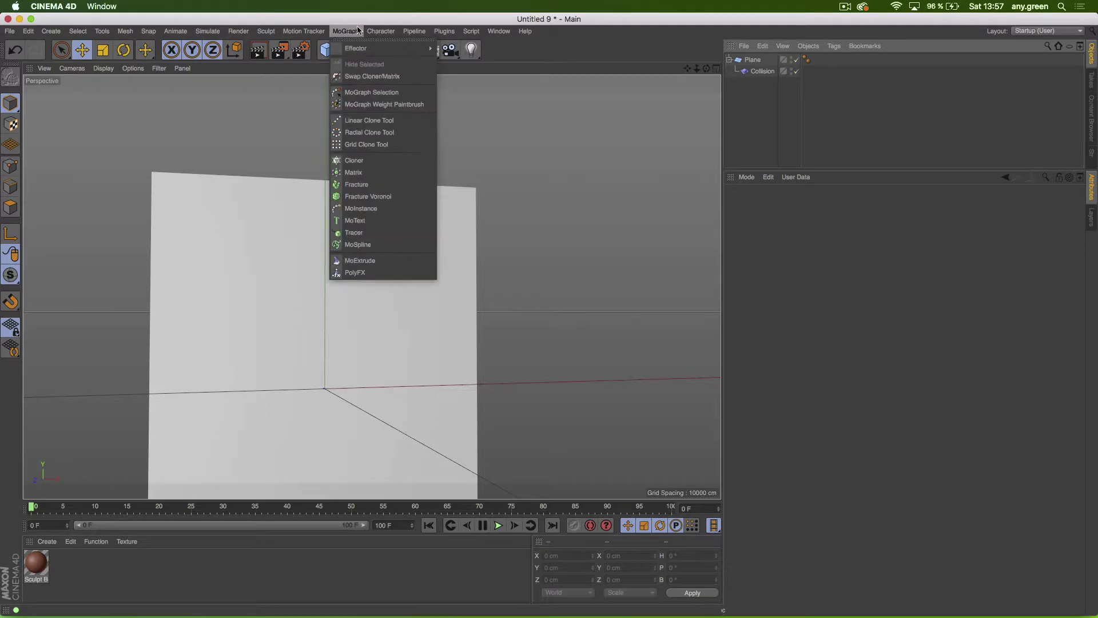
click(346, 224)
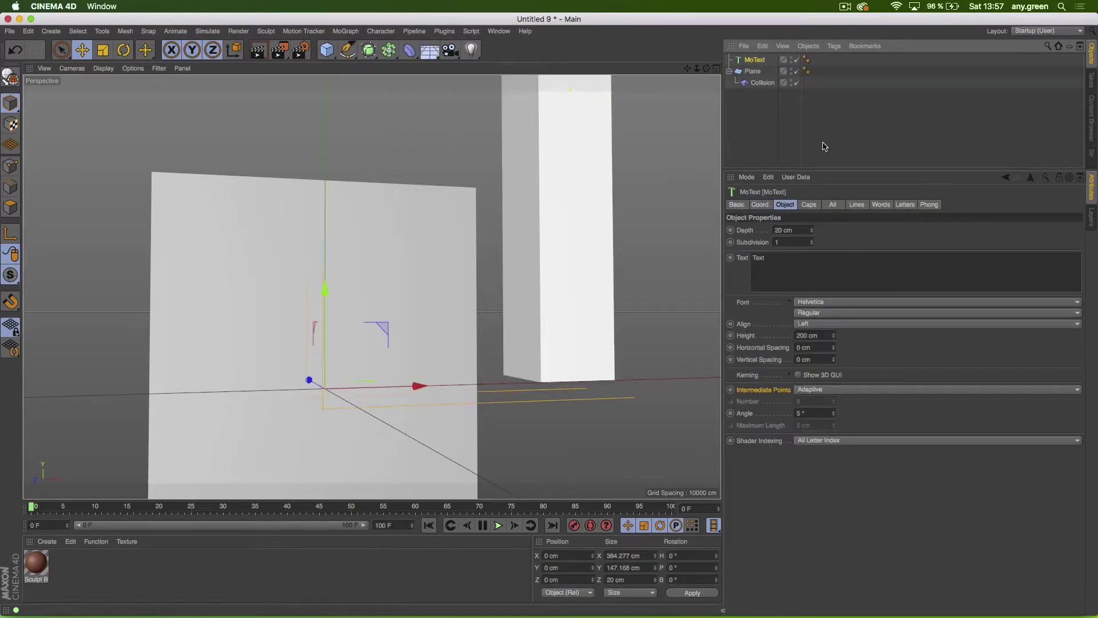
key(t)
drag(620, 171, 262, 420)
key(e)
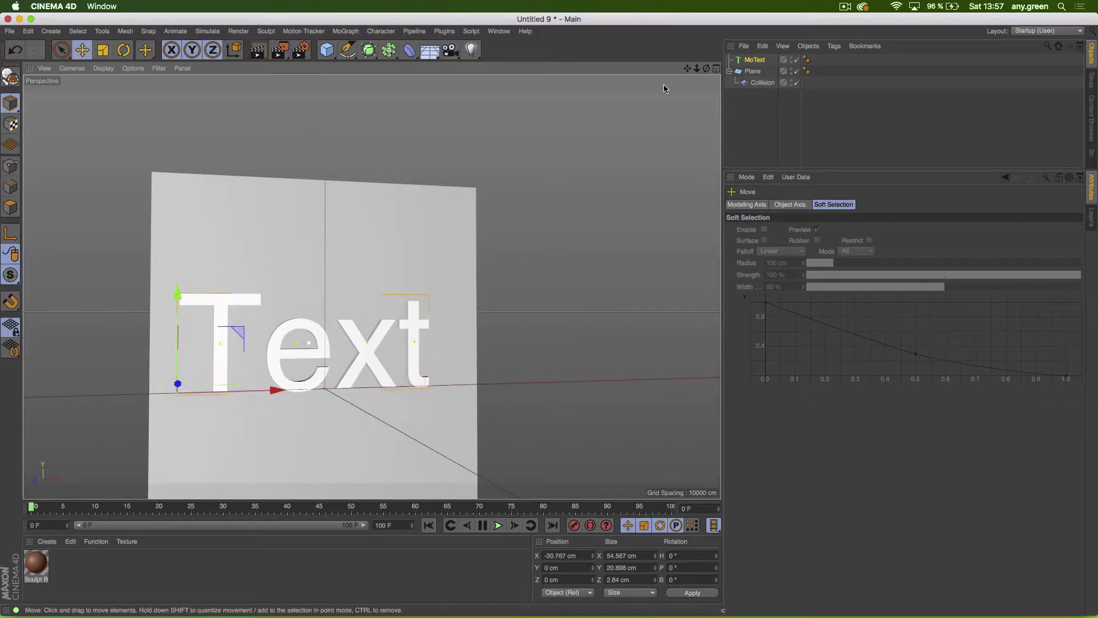
Step: Wrap the MoText in a Connect generator and assign the Connect as the Collision deformer's collider object
click(741, 61)
click(388, 58)
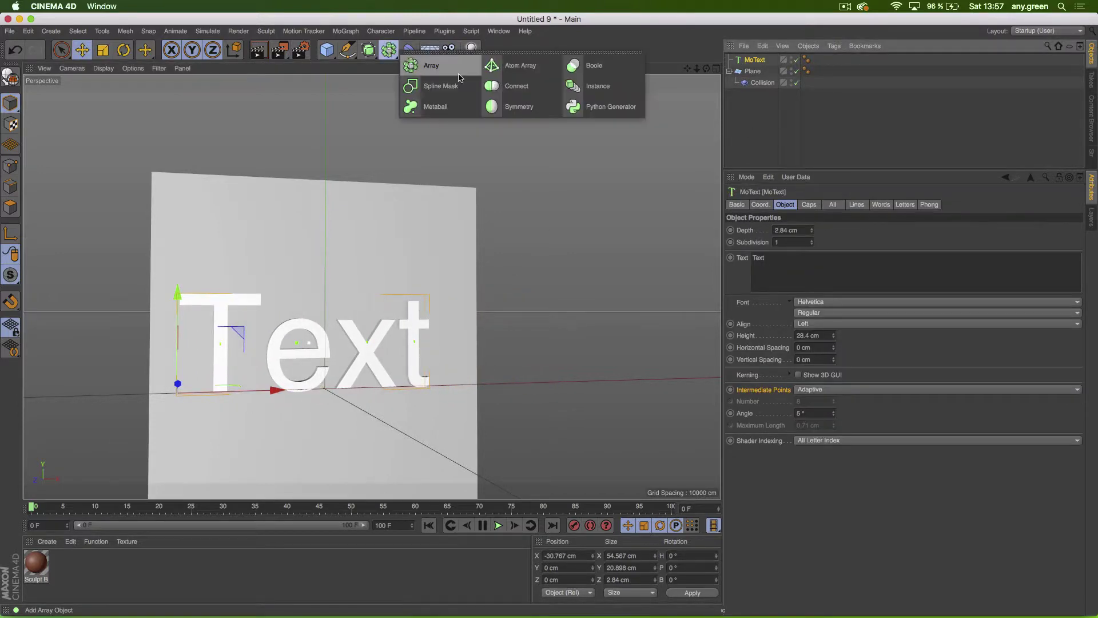
alt+click(536, 90)
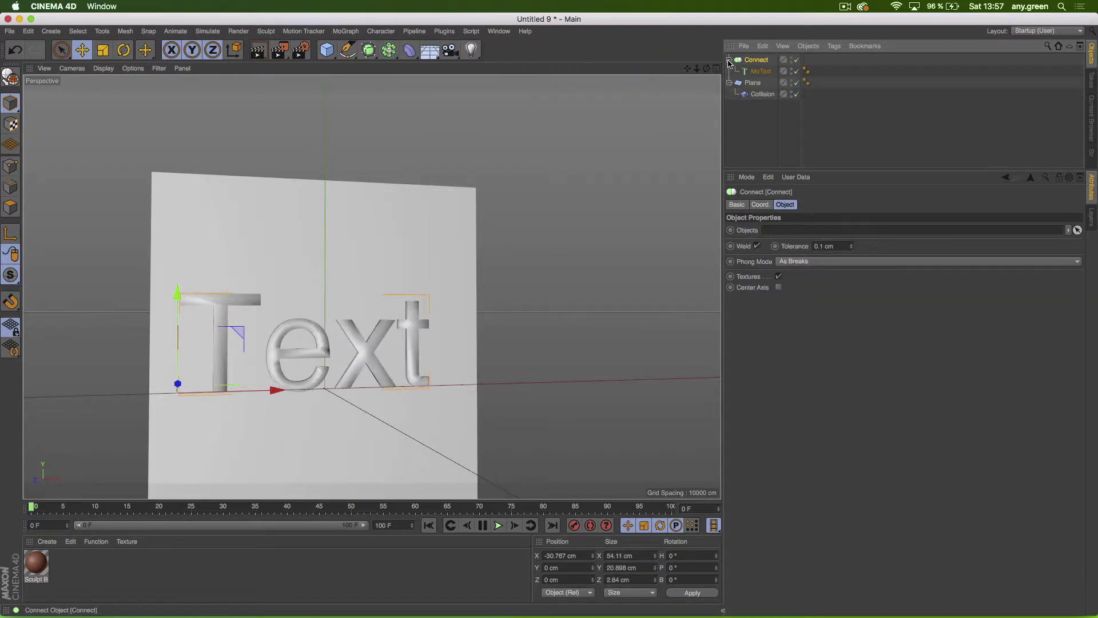
click(728, 60)
click(764, 83)
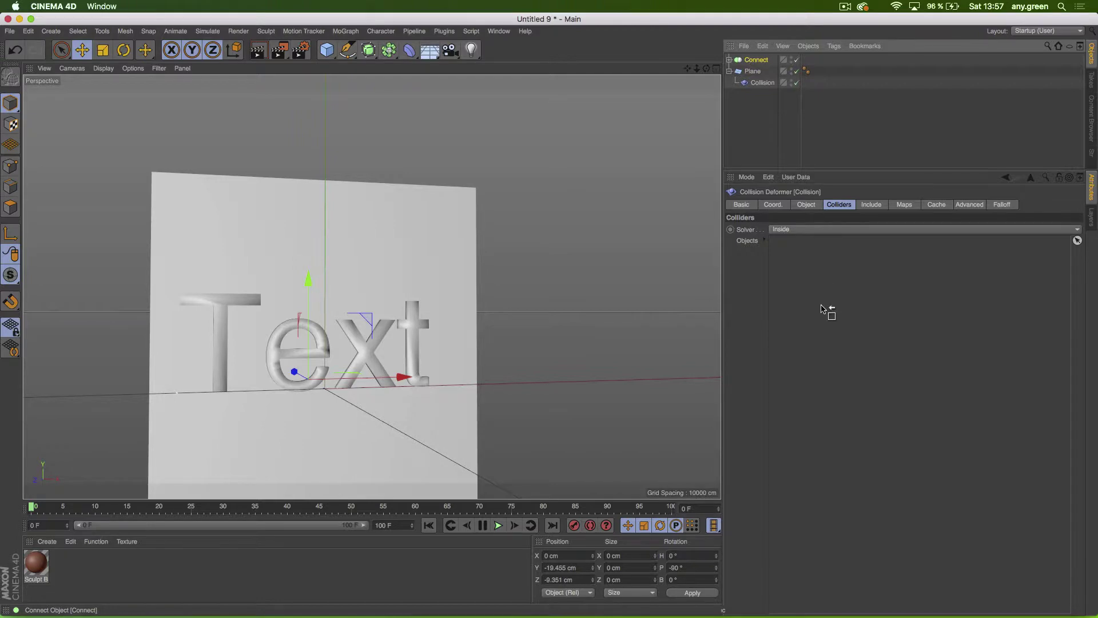
drag(823, 312, 821, 318)
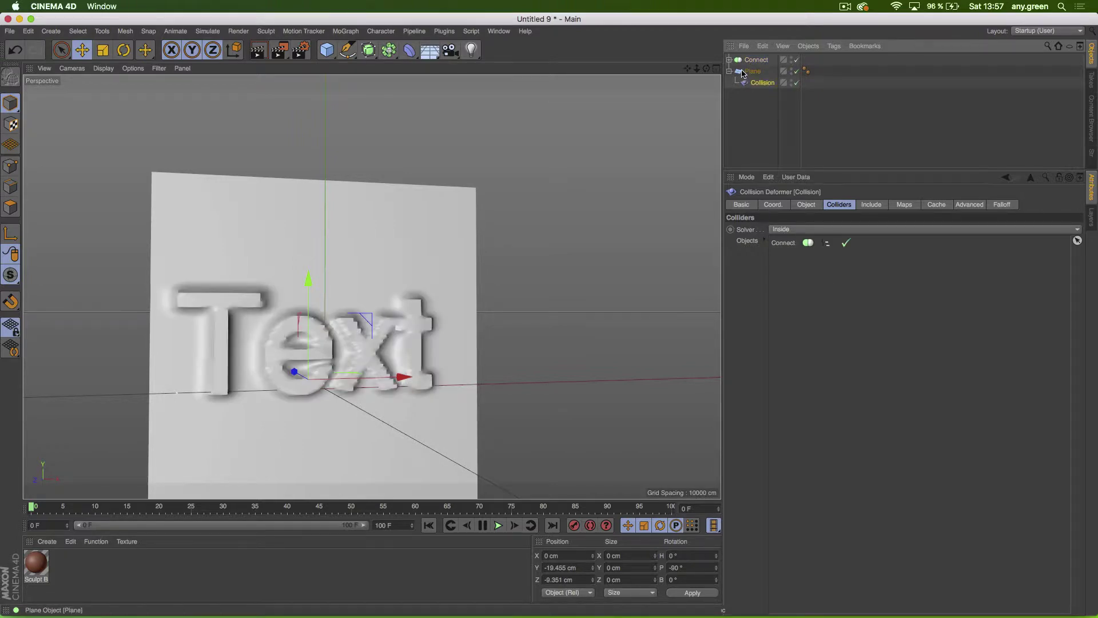
Step: Move the plane along its depth axis to about Z 0.7 cm, hide the Connect object, and check the text imprint
click(742, 72)
alt+drag(269, 323, 252, 371)
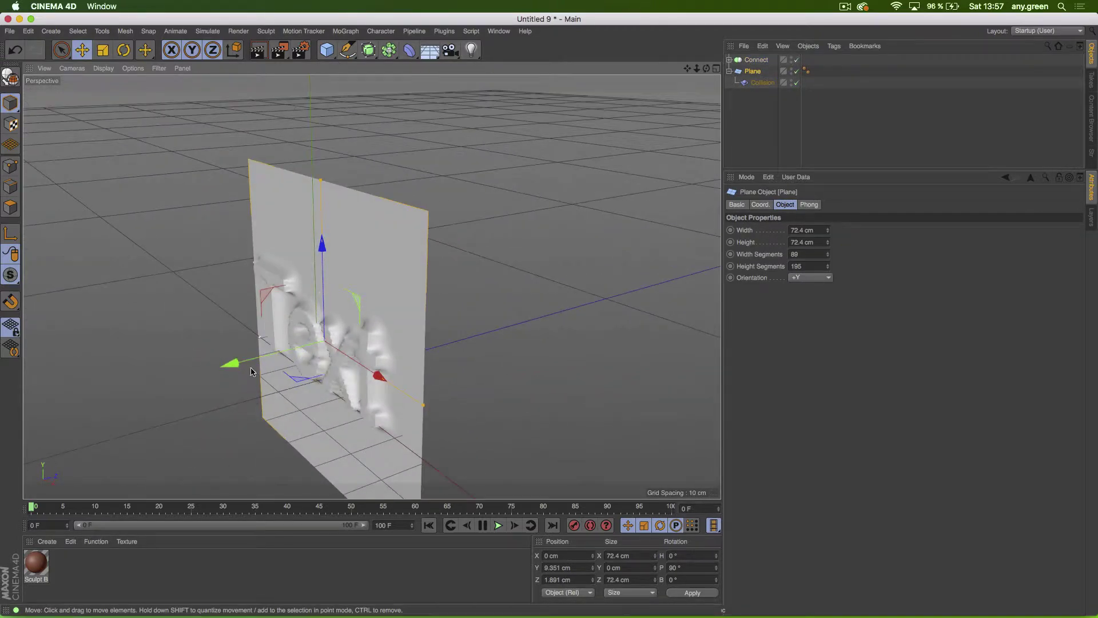
scroll(252, 372, up, 5)
mouse_move(263, 329)
mouse_down()
mouse_move(281, 330)
mouse_move(231, 352)
mouse_move(256, 344)
mouse_up()
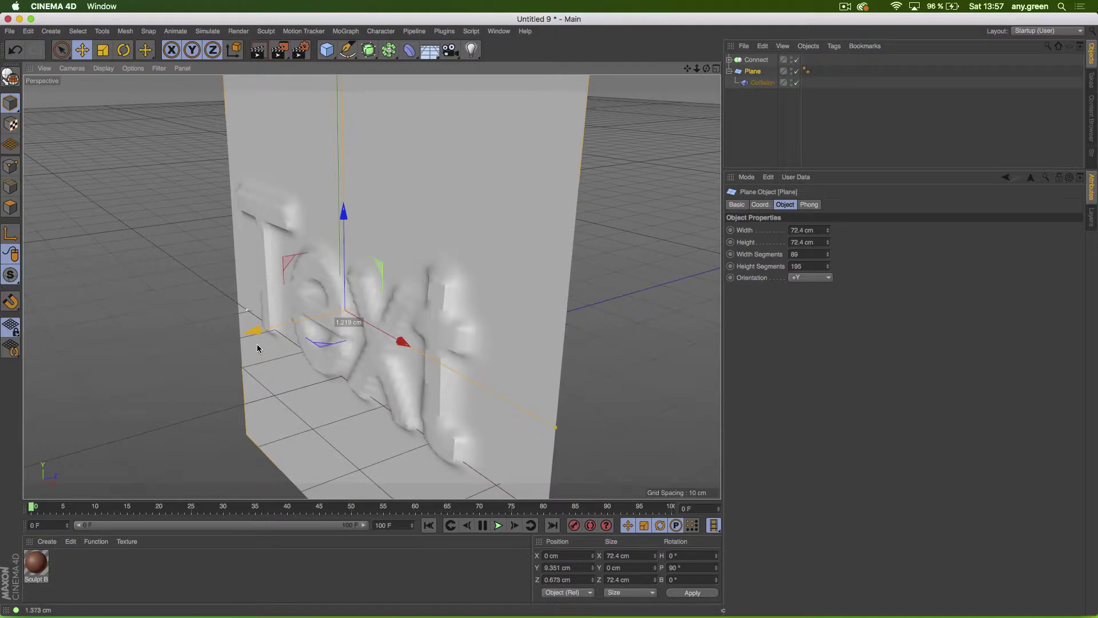
click(792, 60)
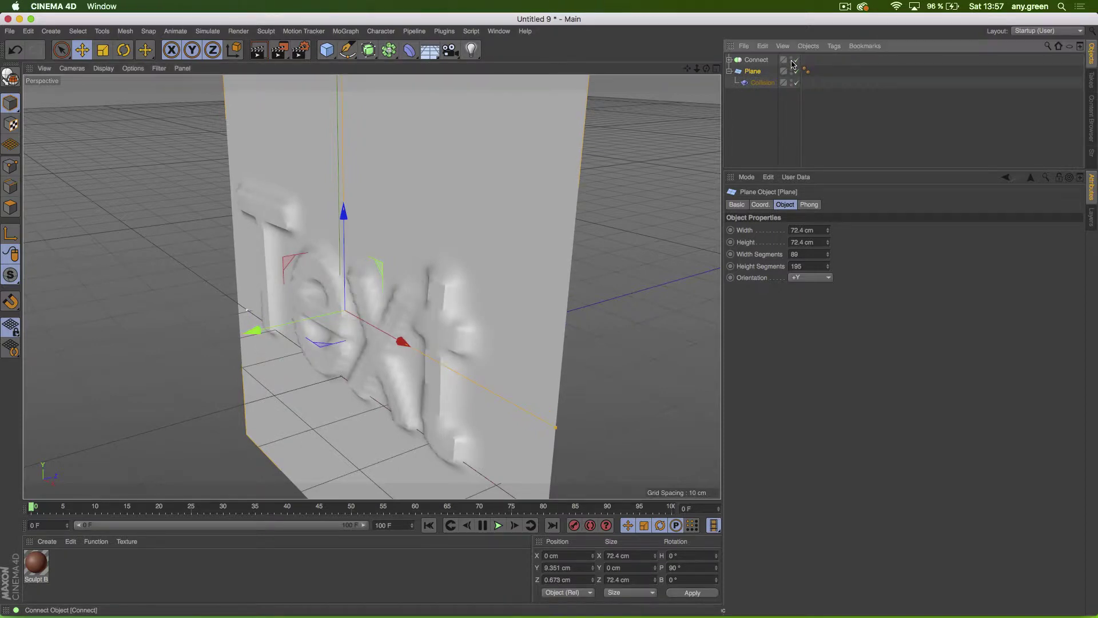
click(750, 147)
alt+drag(356, 288, 523, 263)
alt+drag(399, 271, 516, 248)
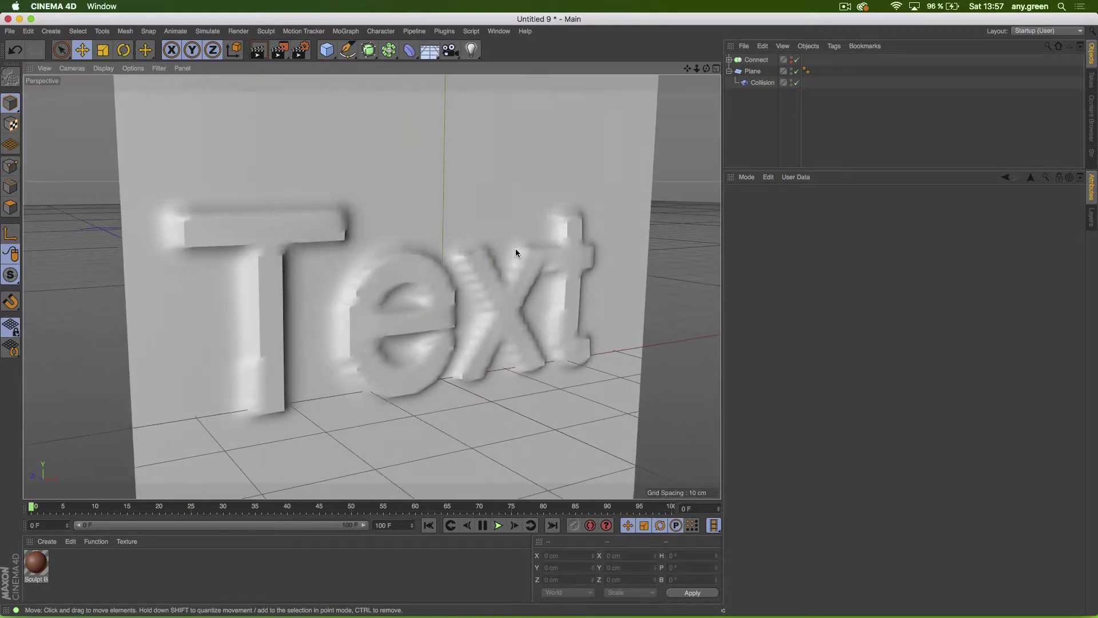
Step: Raise the plane's width segments to 112 and parent it under a Subdivision Surface to smooth the imprint
click(751, 71)
drag(830, 259, 830, 245)
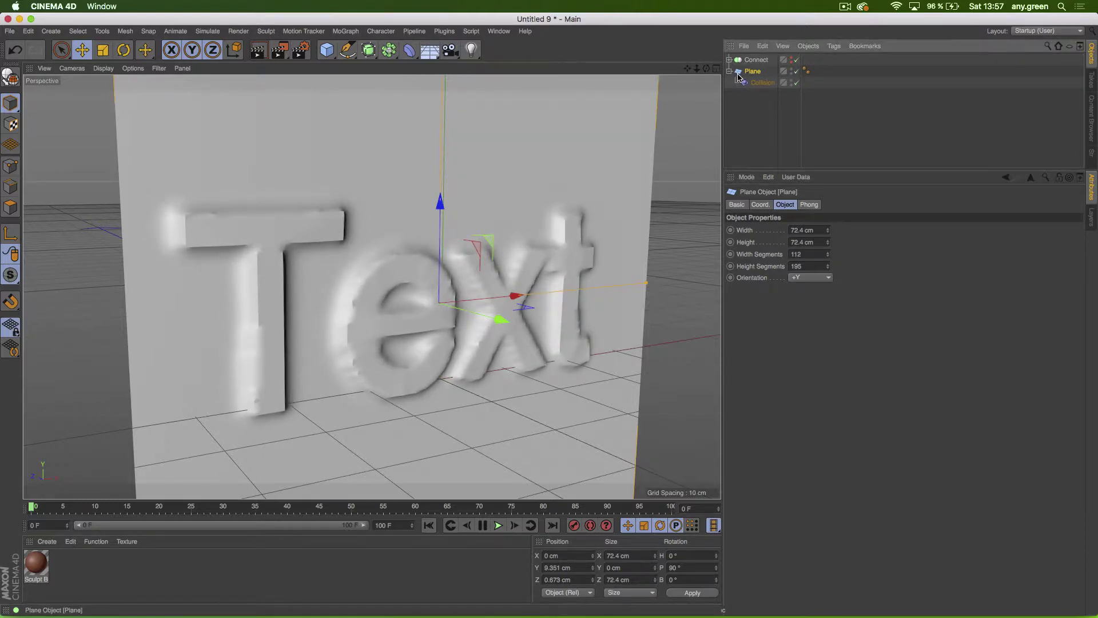
alt+click(368, 51)
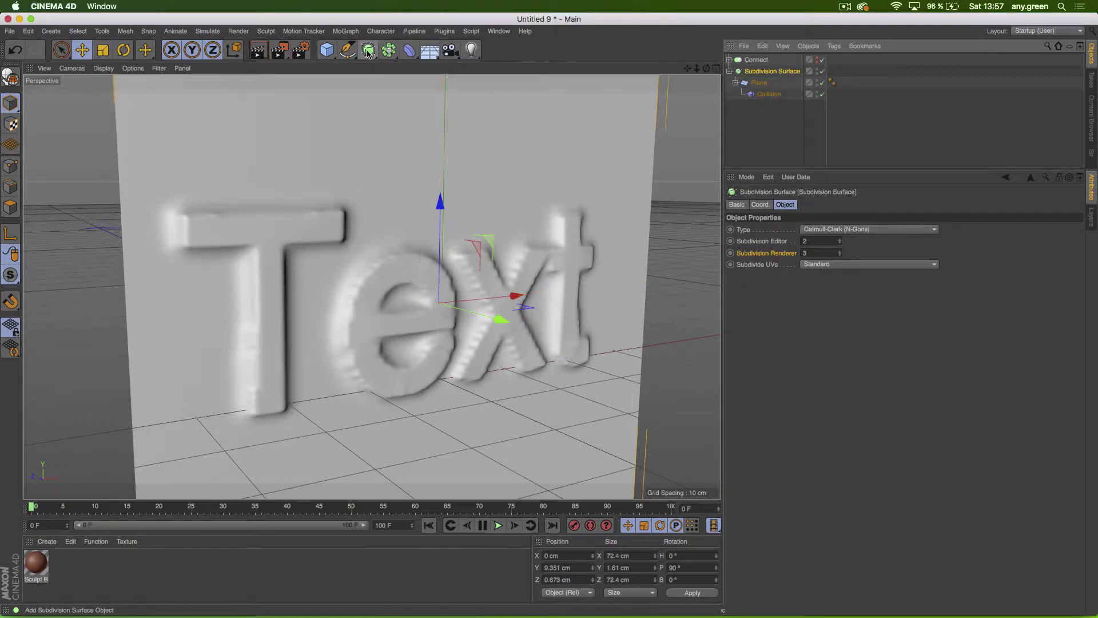
mouse_move(472, 260)
alt+mouse_down()
mouse_move(424, 283)
mouse_move(479, 272)
alt+mouse_up()
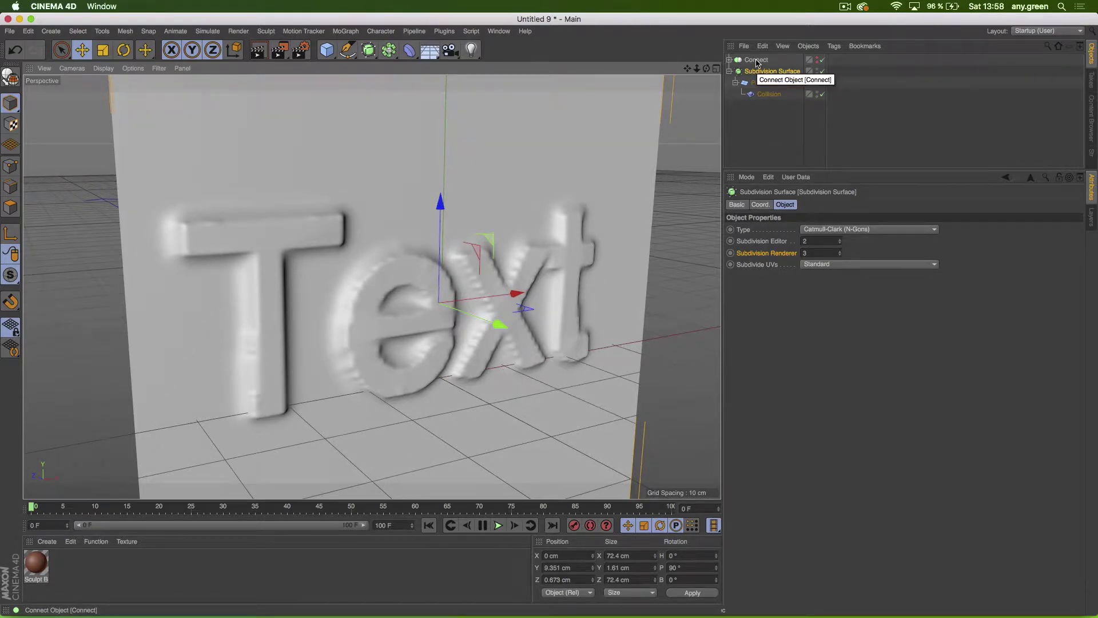
Step: Enable Create Single Object for the MoText and set both its start and end caps to Fillet Cap
click(730, 59)
click(743, 70)
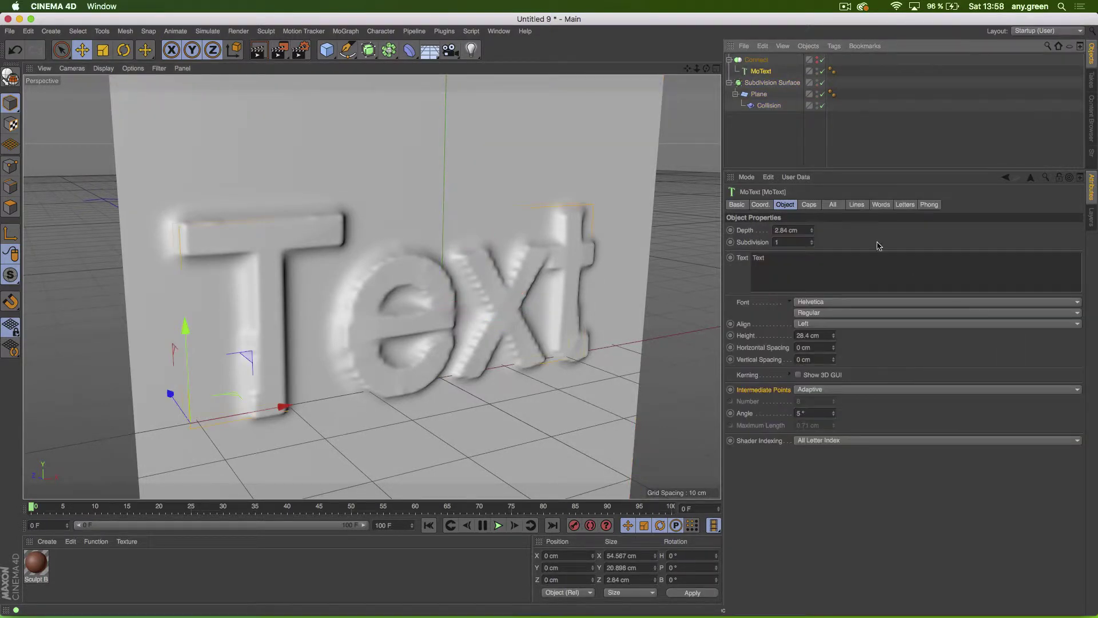
click(809, 206)
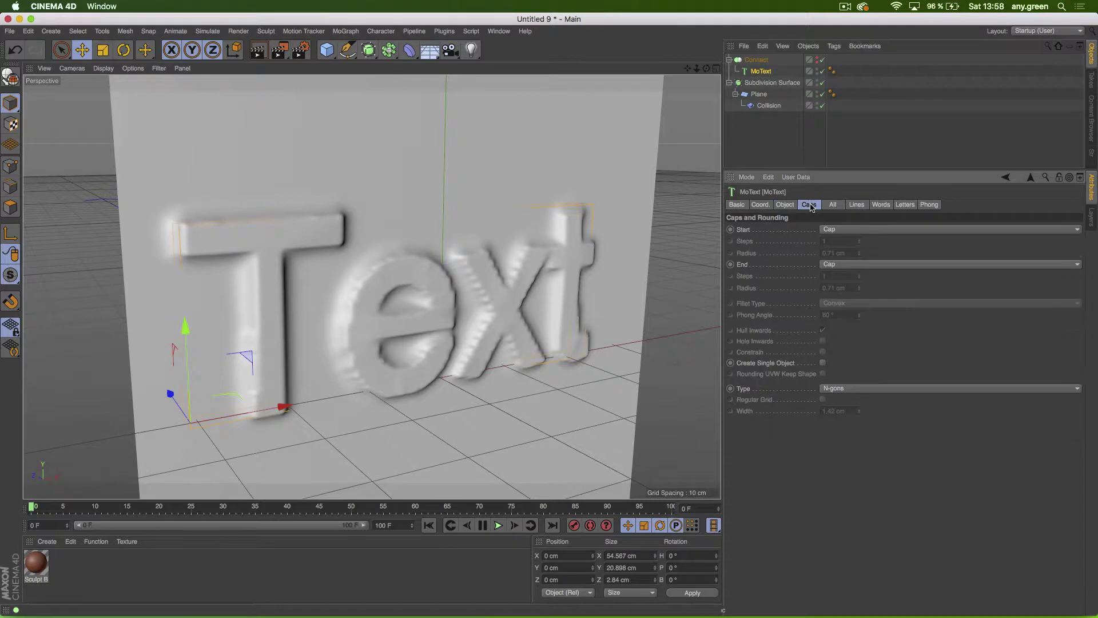
click(823, 362)
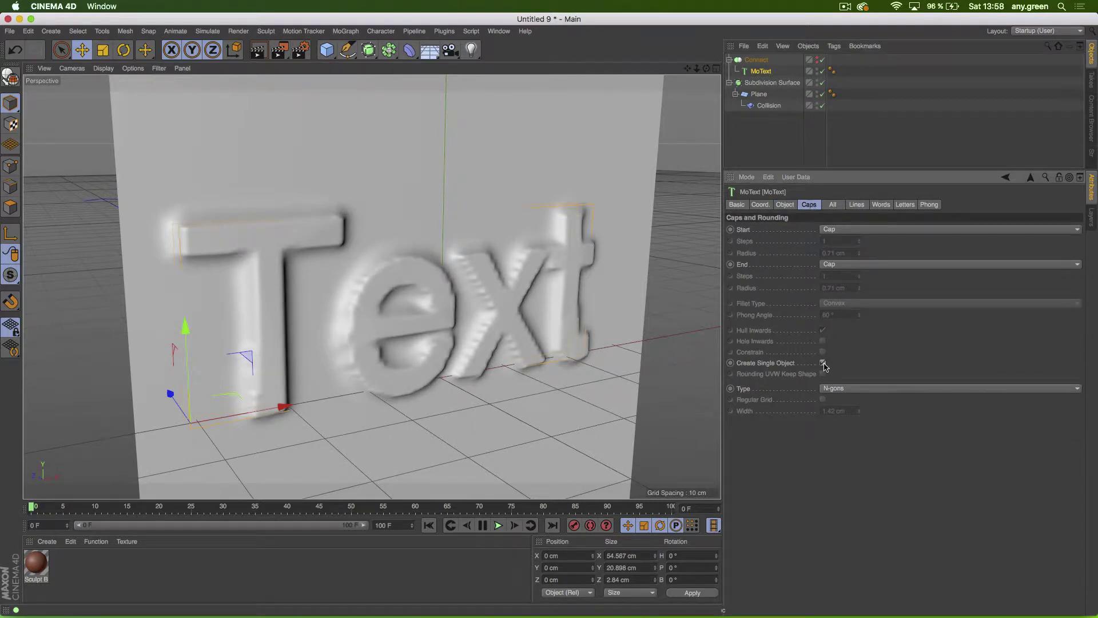
click(844, 234)
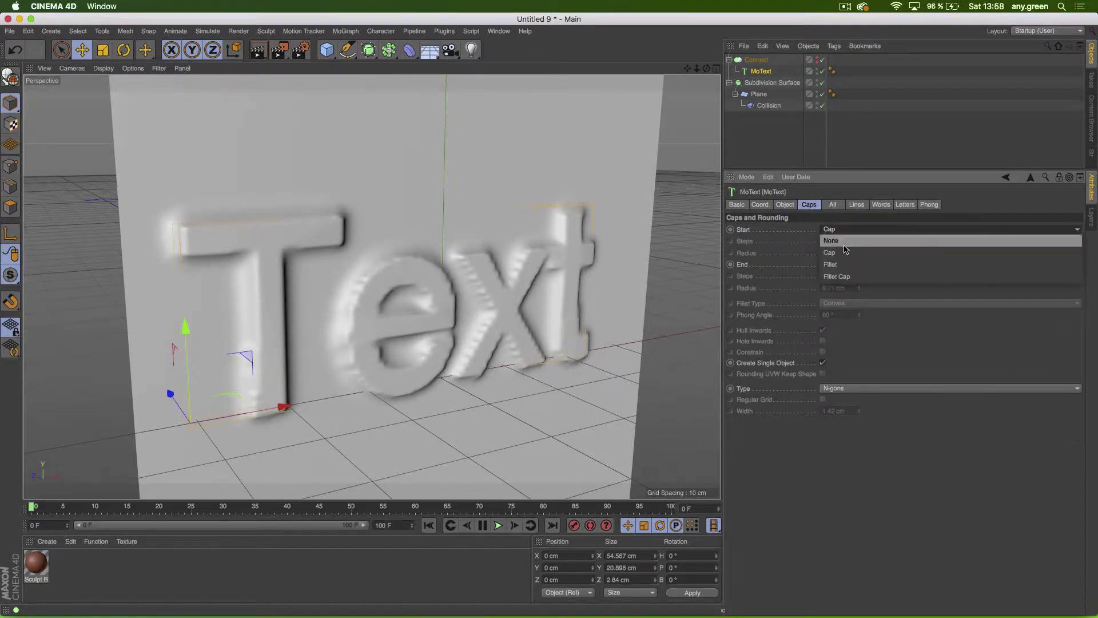
click(845, 276)
click(841, 265)
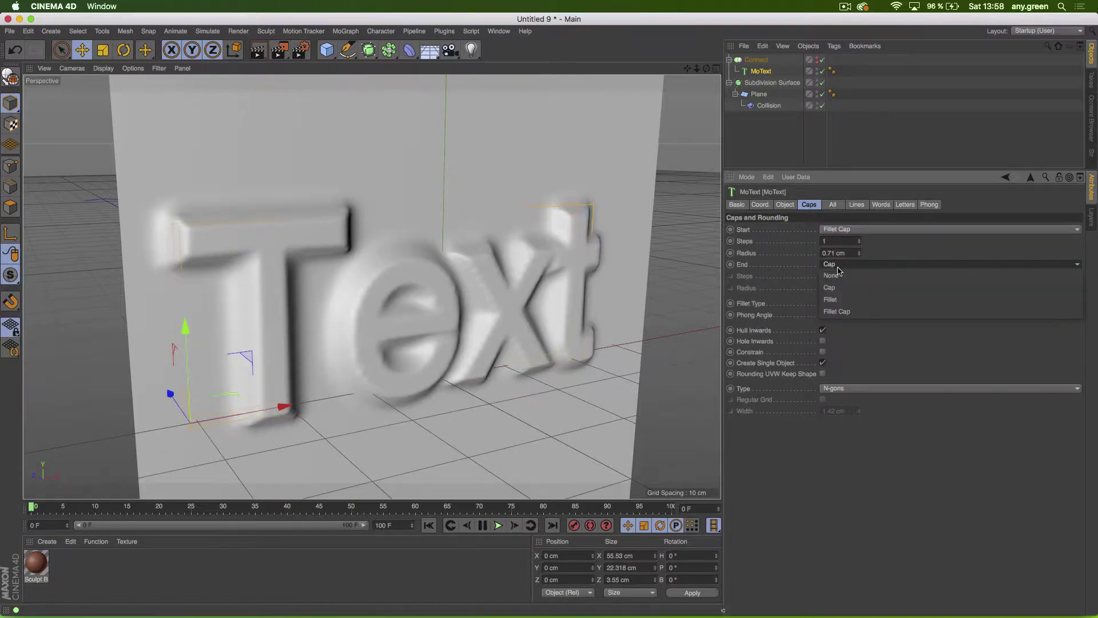
click(838, 314)
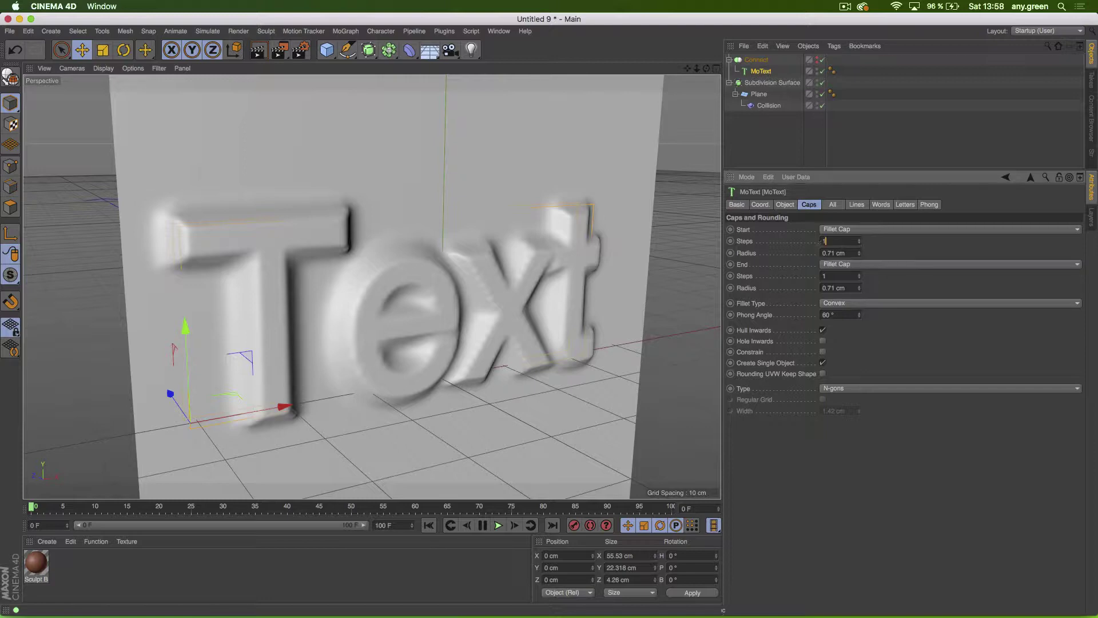
Step: Set the MoText's start fillet to 5 steps, enable Constrain, and check the rounded lettering
click(843, 243)
text(5)
key(Return)
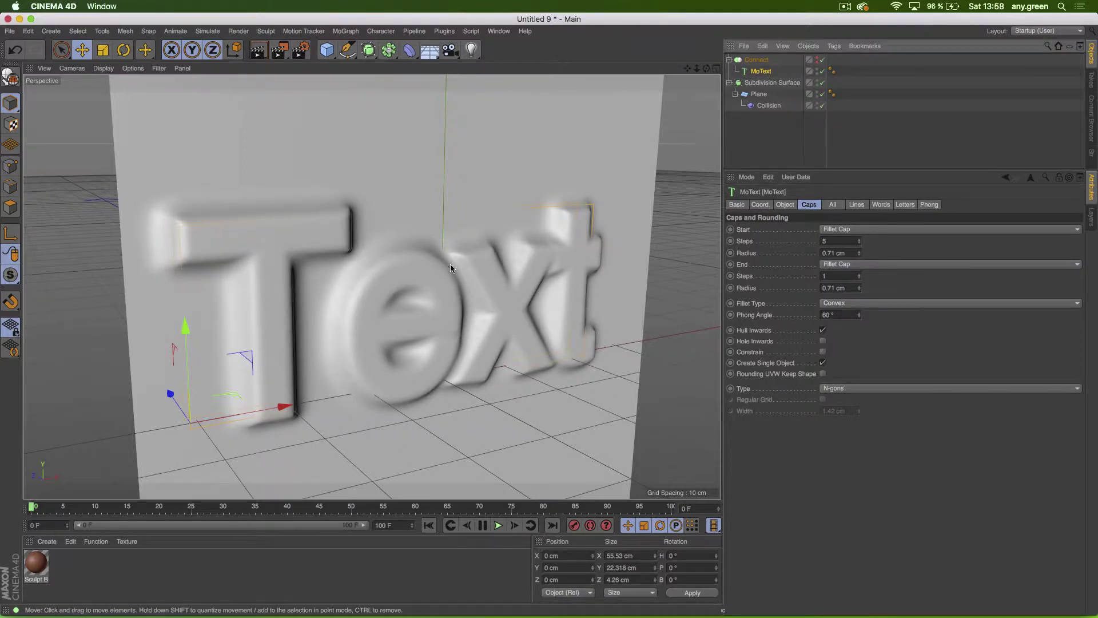
alt+drag(451, 263, 419, 245)
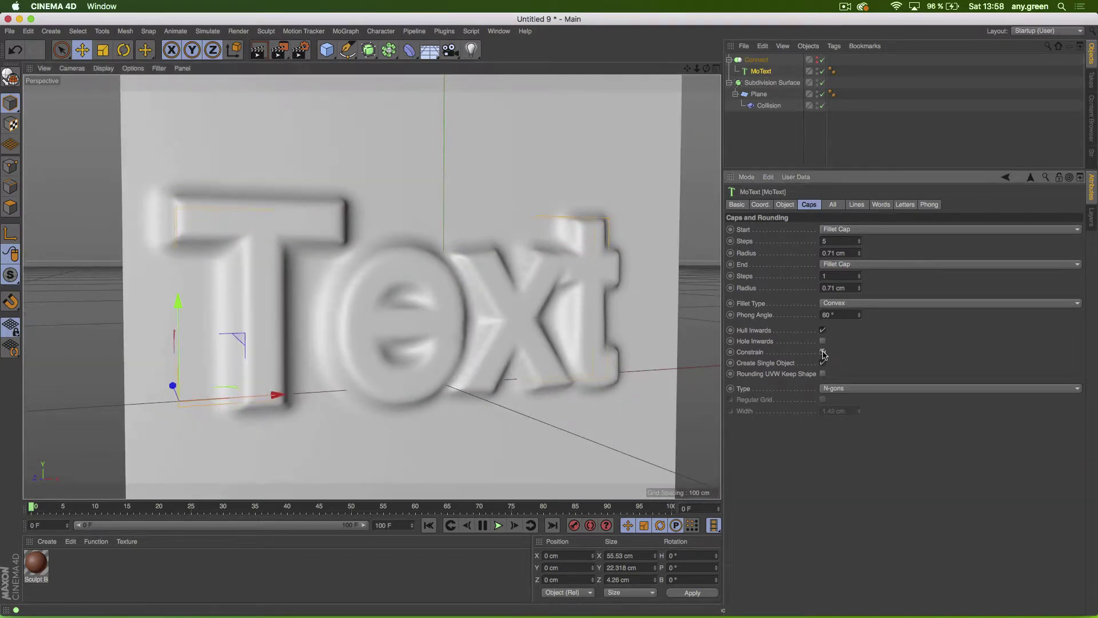
click(822, 351)
alt+drag(581, 248, 451, 269)
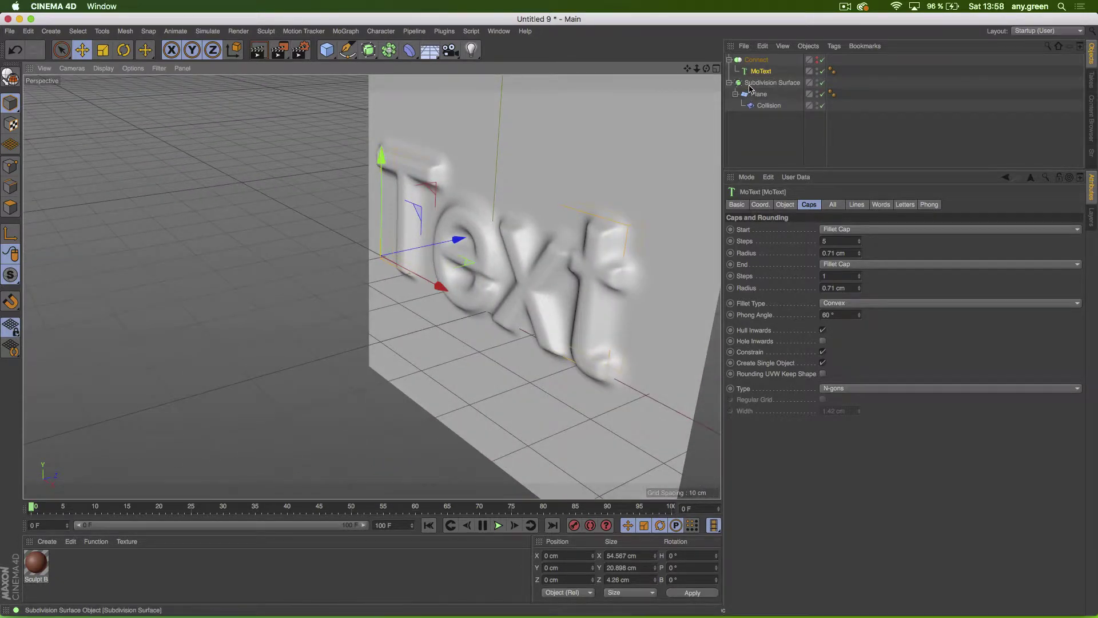
Step: Switch the Collision deformer's solver to Outside and check how the text deforms the plane
click(768, 105)
click(794, 229)
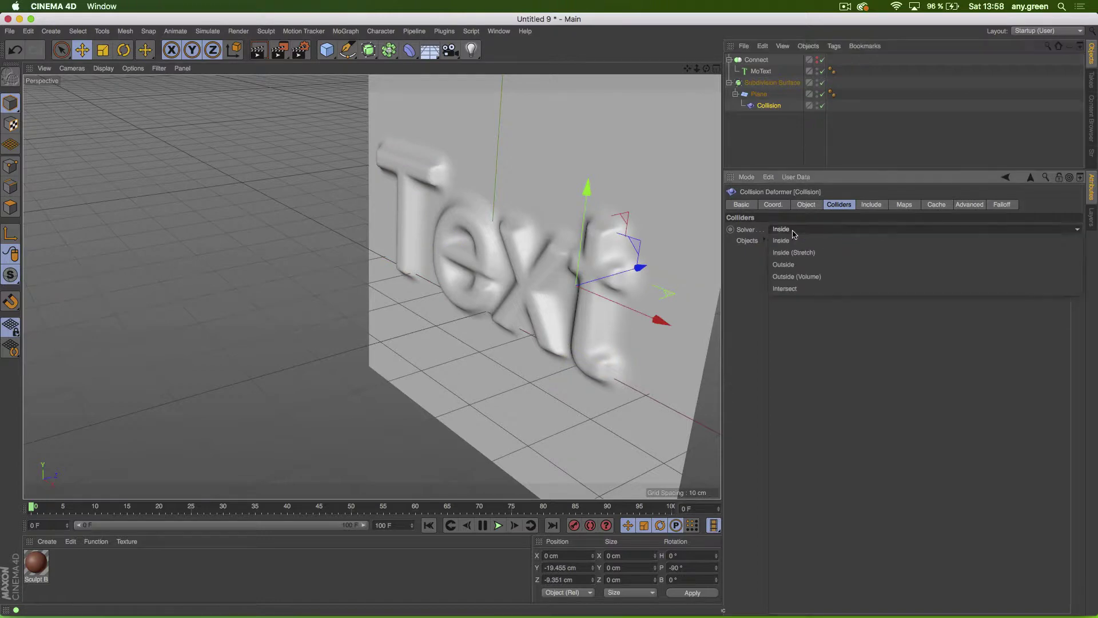
click(783, 265)
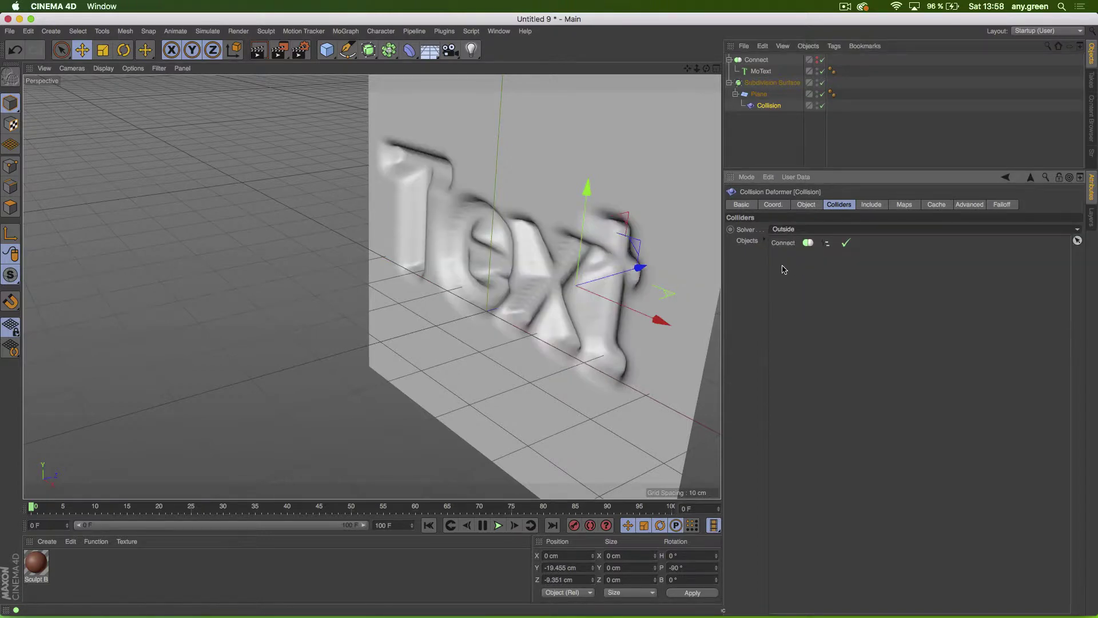
alt+drag(658, 269, 492, 232)
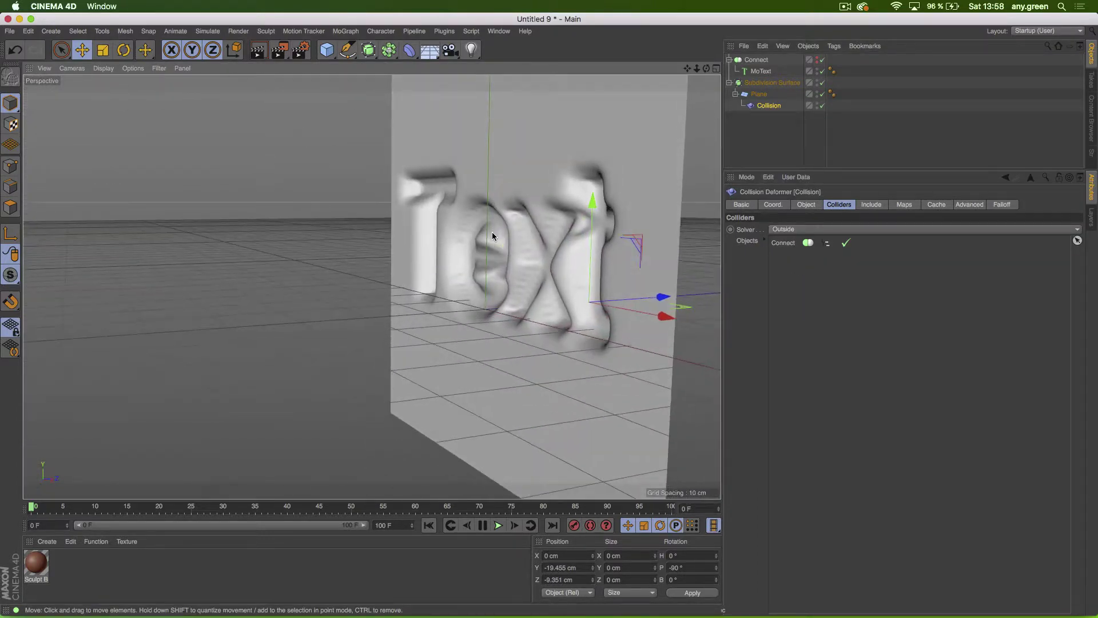
Step: Slide the plane along its depth axis to try a different text imprint, and view it from the front
click(758, 94)
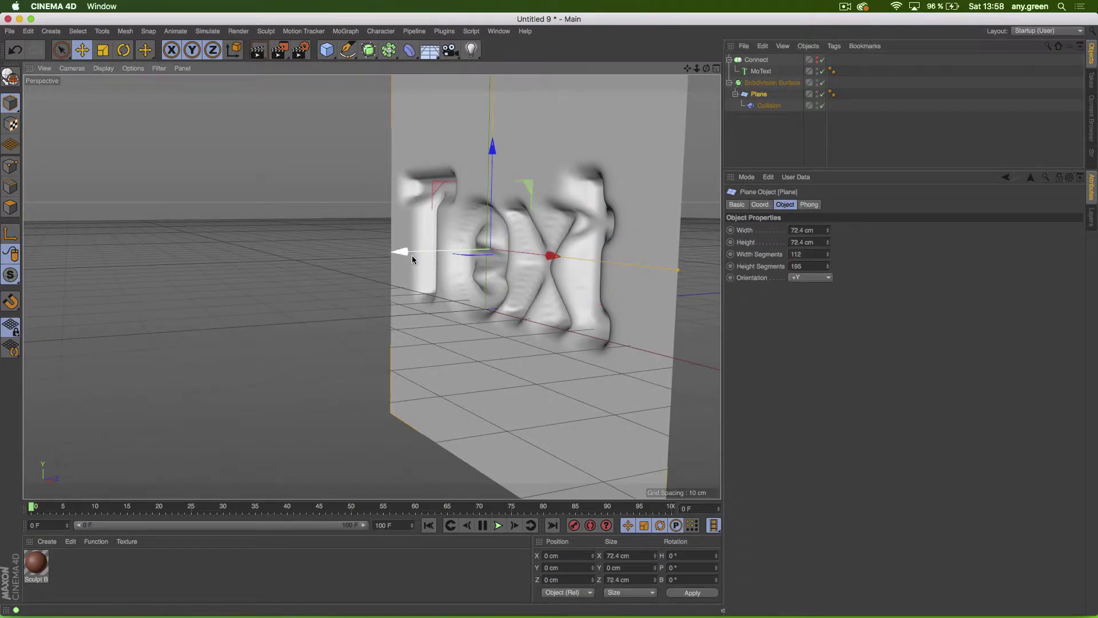
drag(412, 255, 490, 328)
click(745, 154)
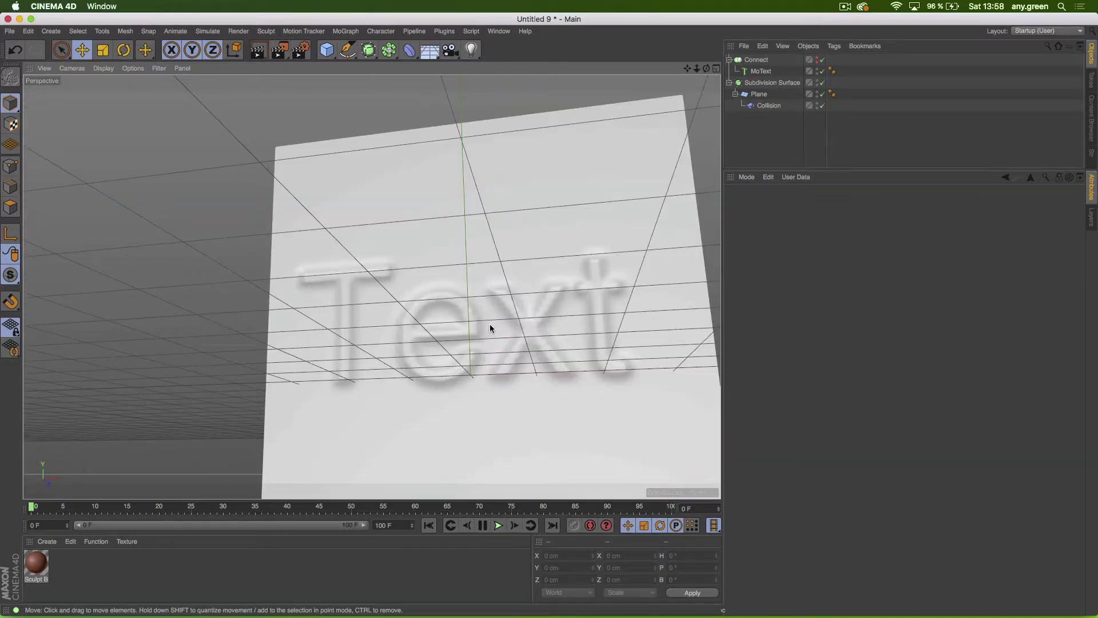
click(368, 49)
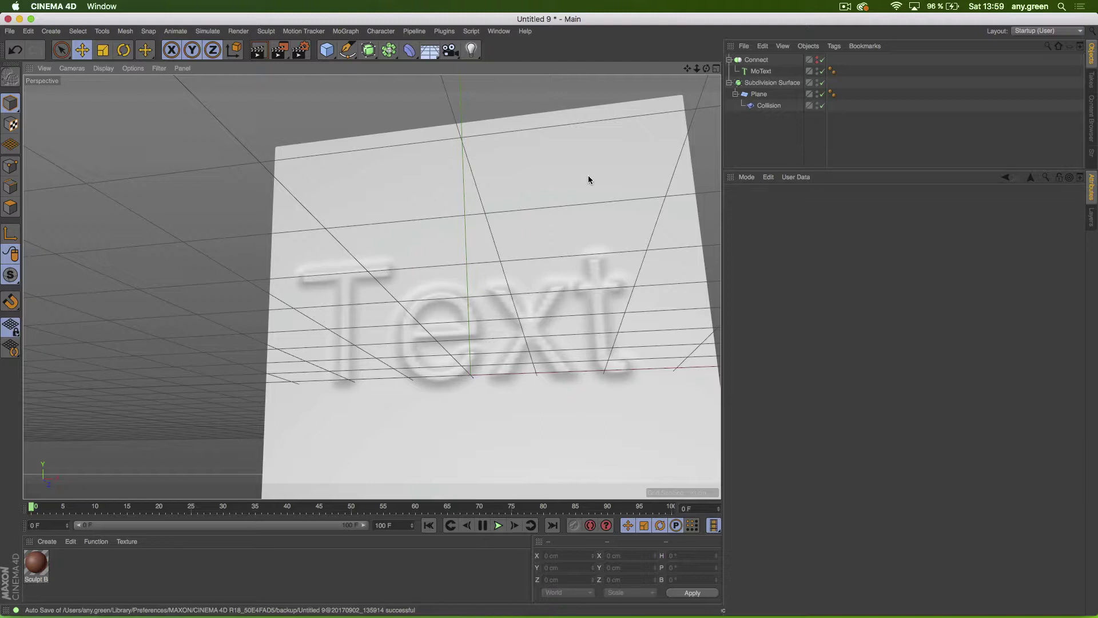
Step: Undo the whole text experiment back to the plane with the Female Bust as its collider
key(super+z)
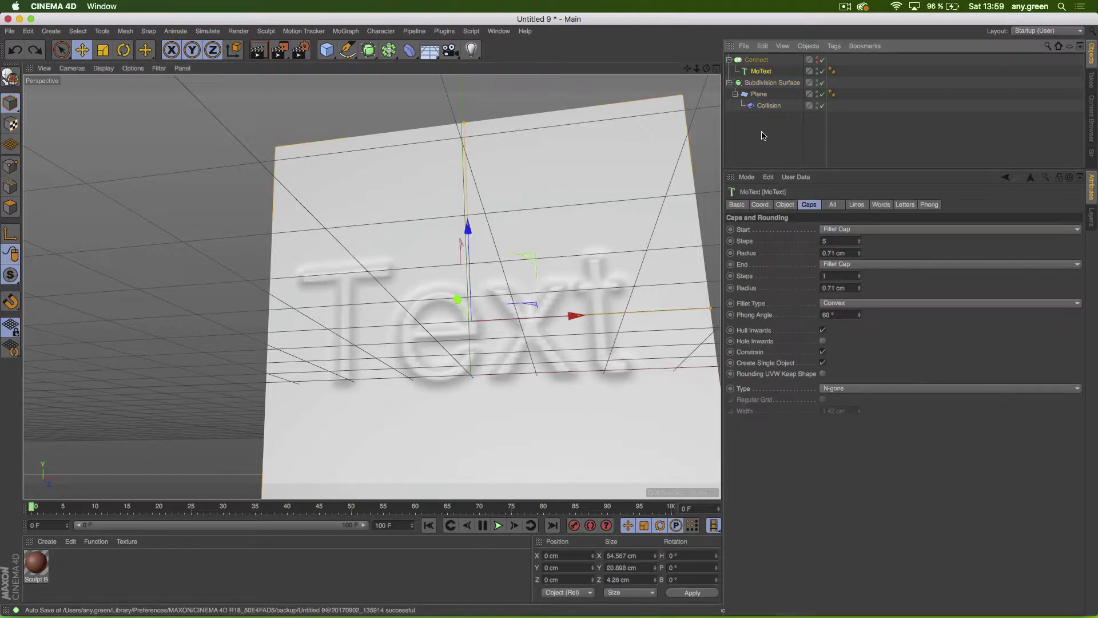
key(super+z)
key(super+z)
key(super+z)
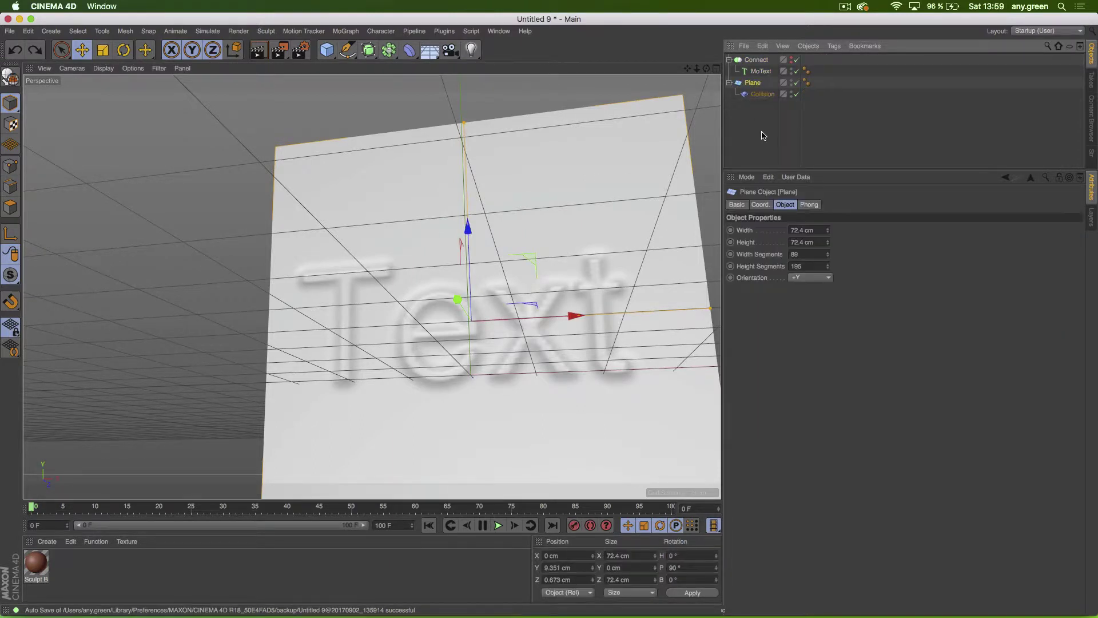
key(super+z)
key(super+z)
key(super+z)
key(super+z)
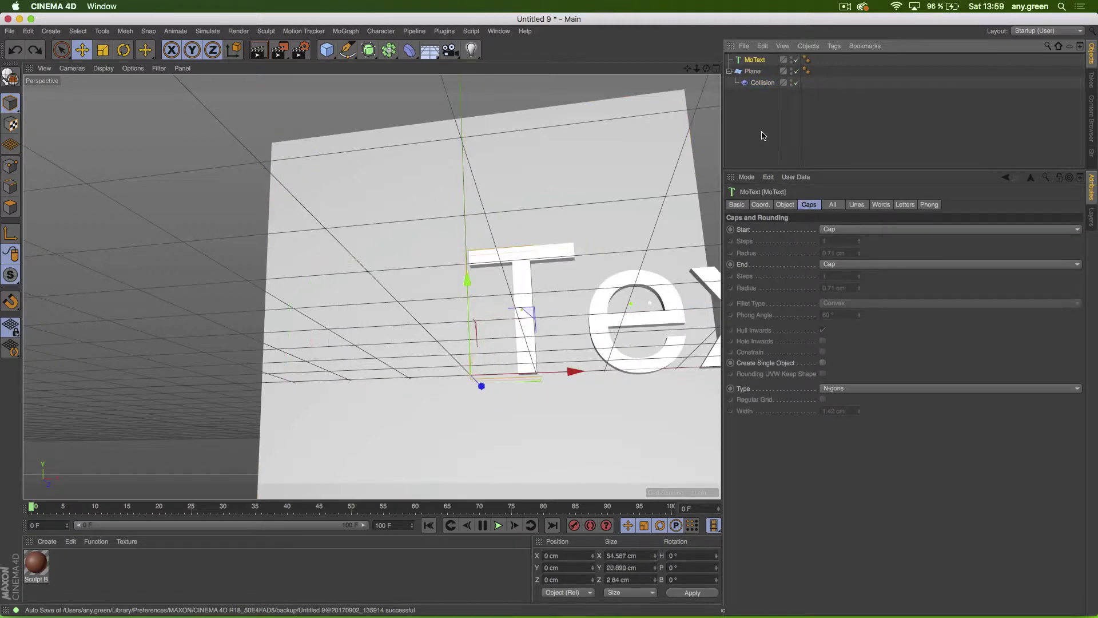
key(super+z)
key(super+z)
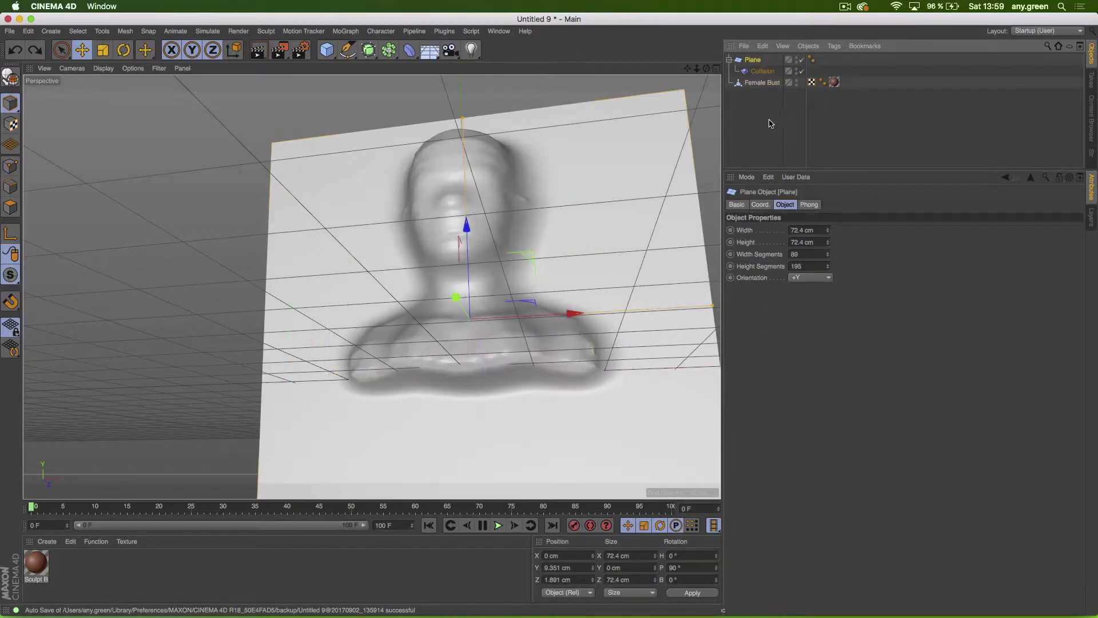
Step: Hide the Female Bust and examine its imprint in the plane closely from several angles
click(771, 112)
alt+drag(461, 258, 392, 211)
scroll(434, 215, up, 5)
alt+drag(395, 317, 417, 290)
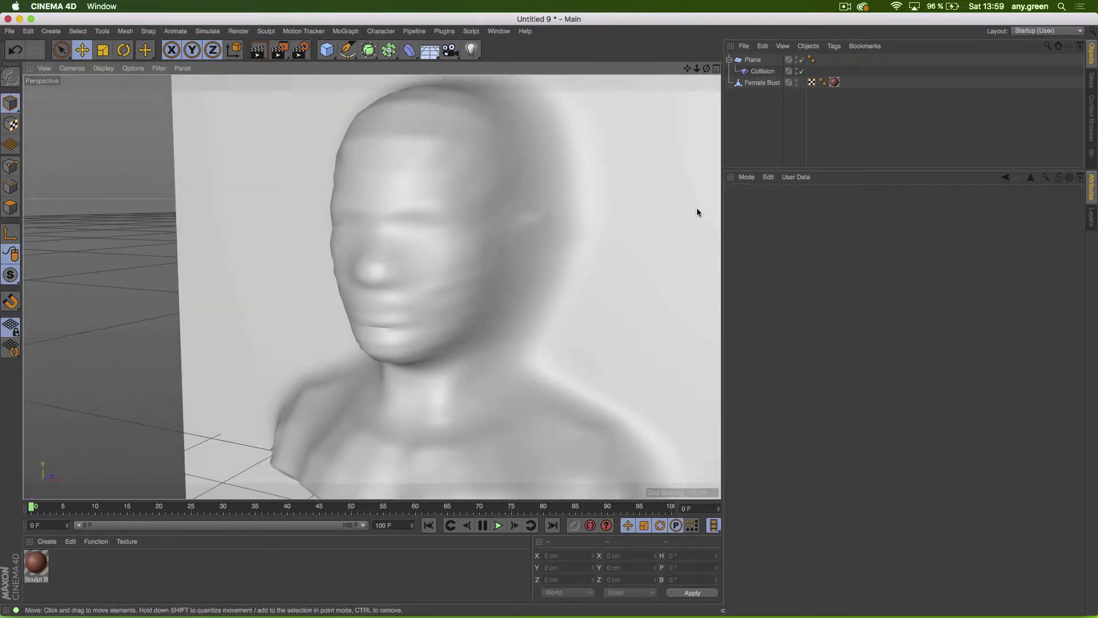
click(752, 60)
alt+drag(431, 319, 410, 305)
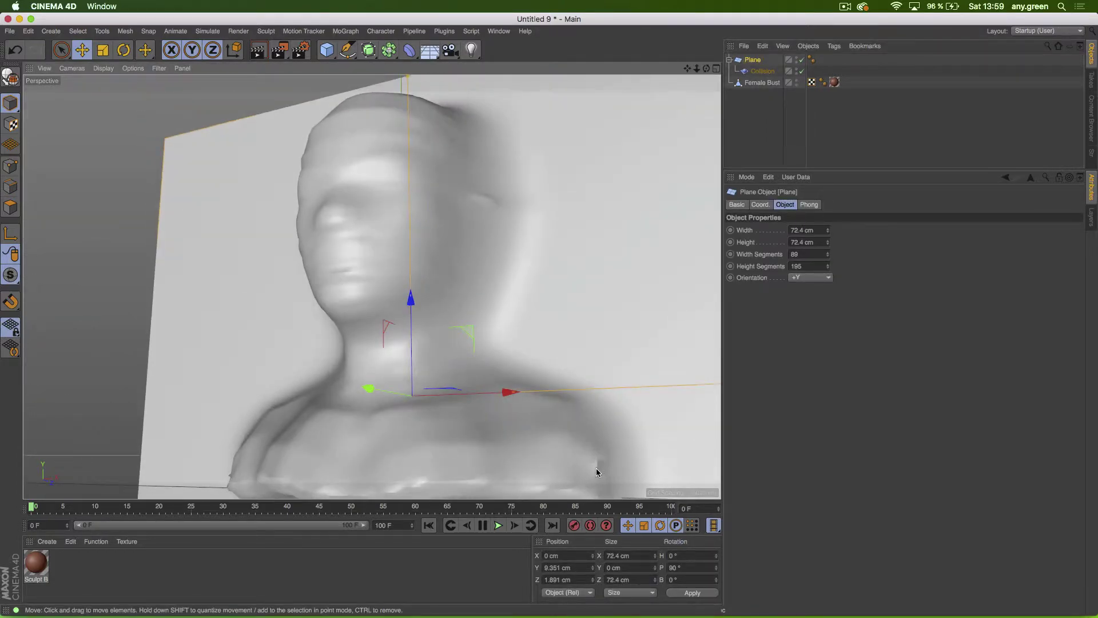
alt+middle_drag(493, 432, 504, 368)
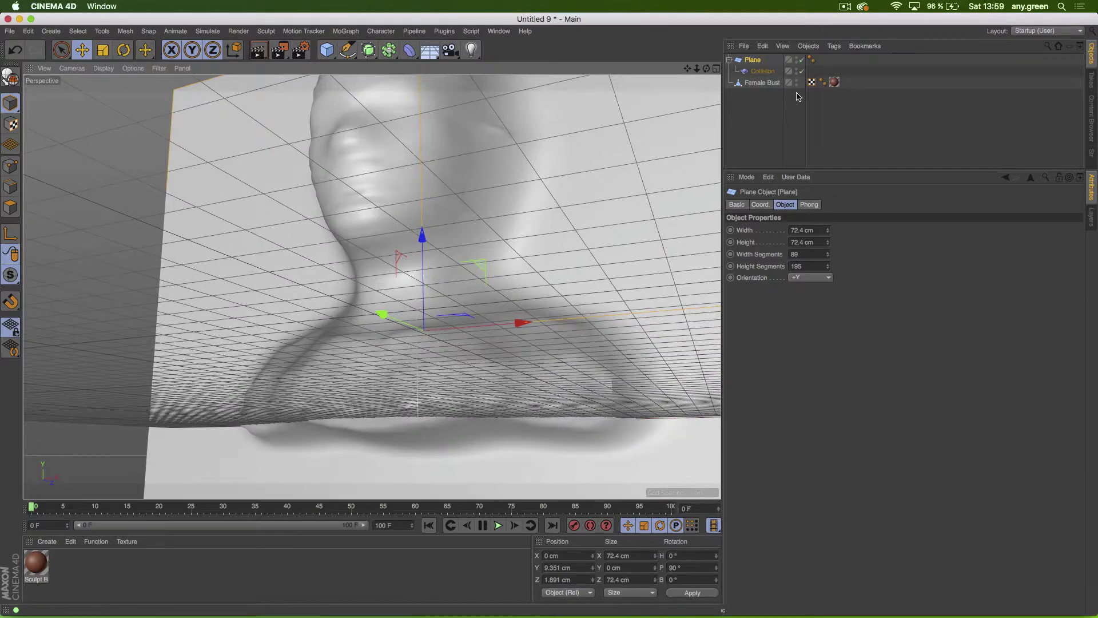
alt+drag(549, 274, 508, 322)
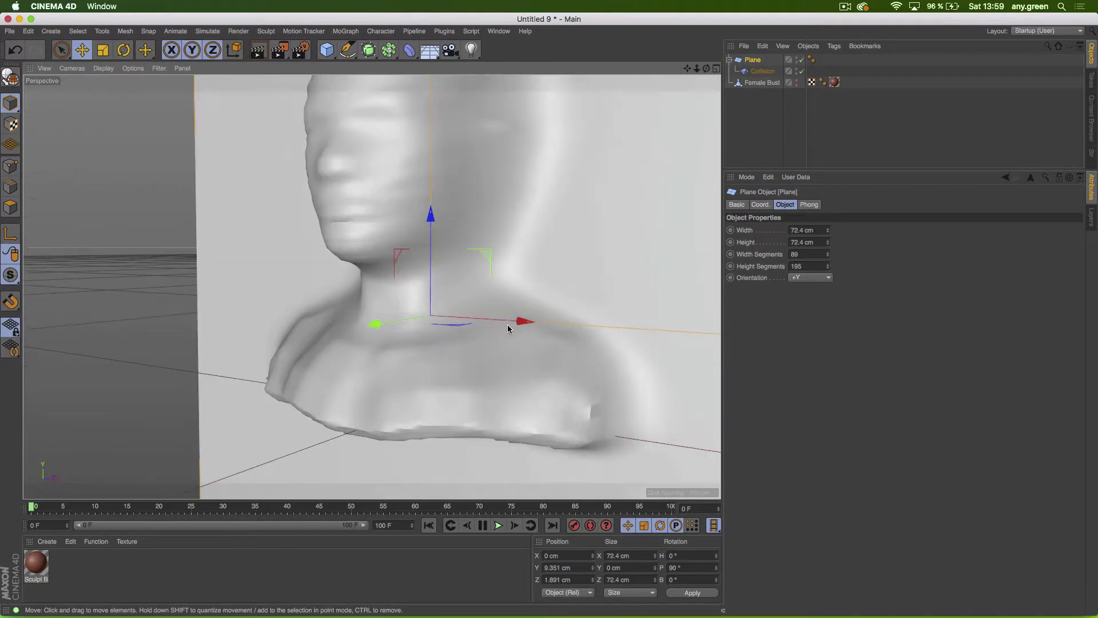
alt+middle_drag(464, 191, 464, 240)
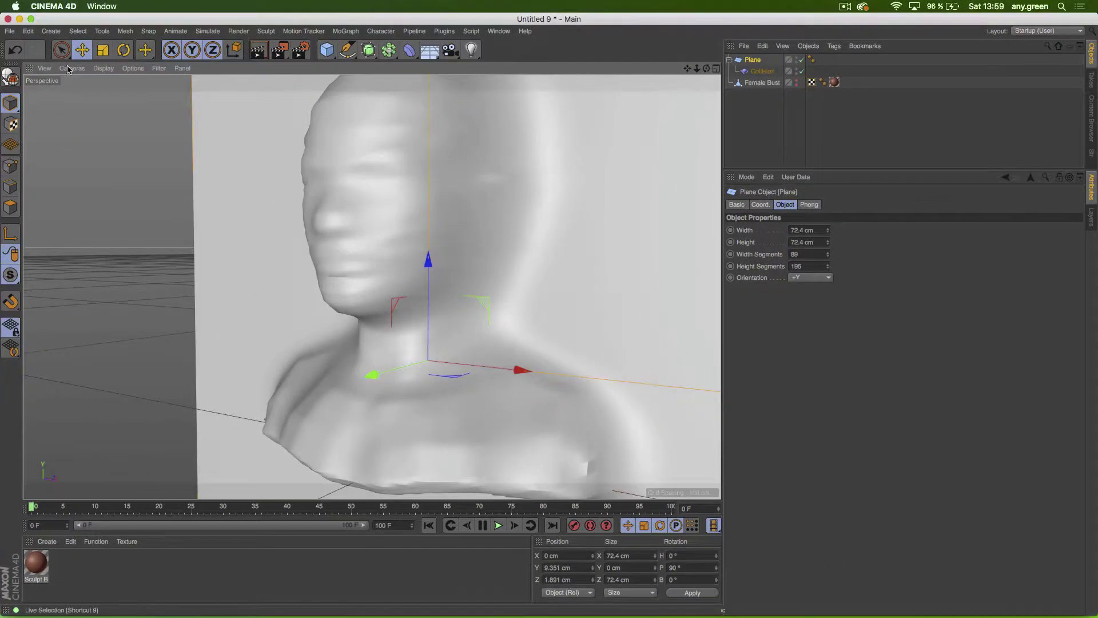
Step: Show the mesh lines in the viewport and set the plane's width and height segments to 100 each
click(104, 68)
click(110, 98)
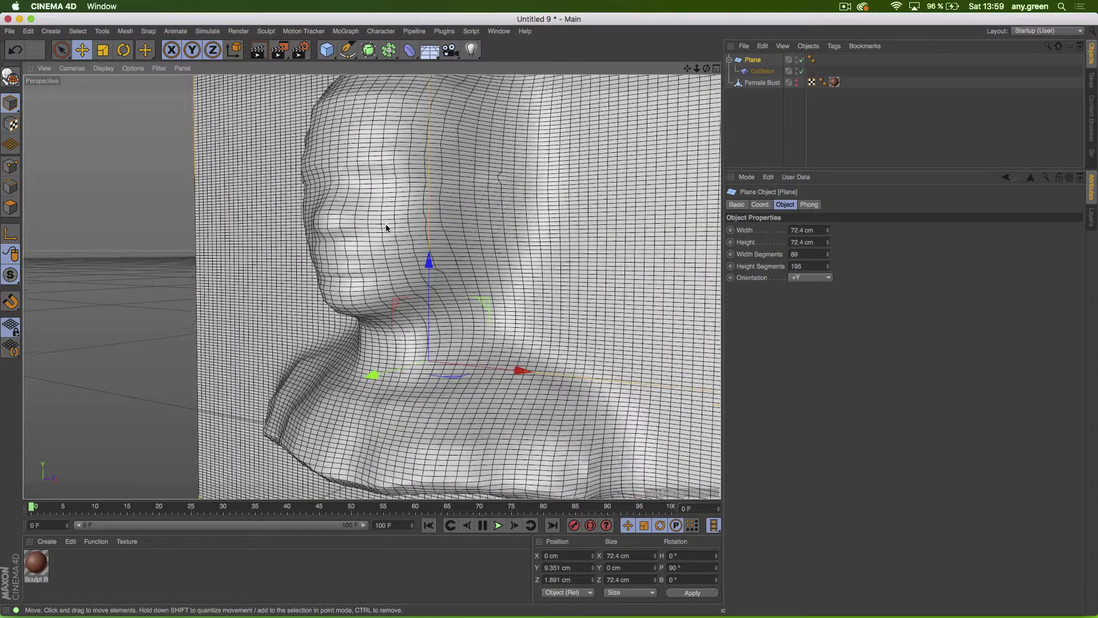
mouse_move(386, 224)
alt+mouse_down()
mouse_move(478, 223)
mouse_move(399, 235)
alt+mouse_up()
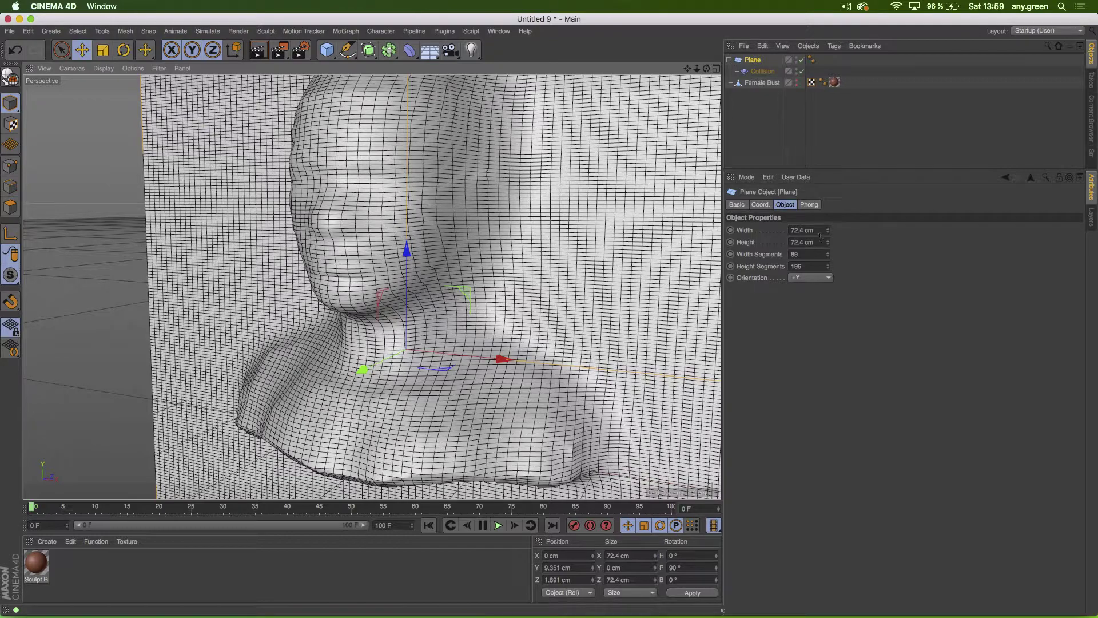
click(827, 256)
drag(828, 257, 828, 233)
double_click(796, 254)
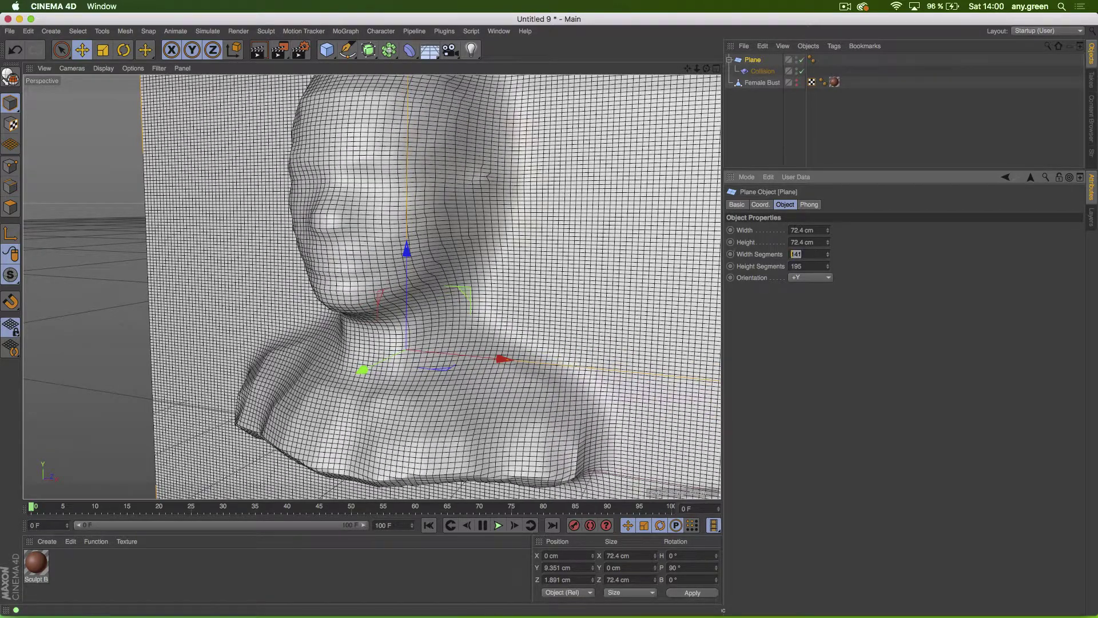
text(100)
key(Tab)
text(100)
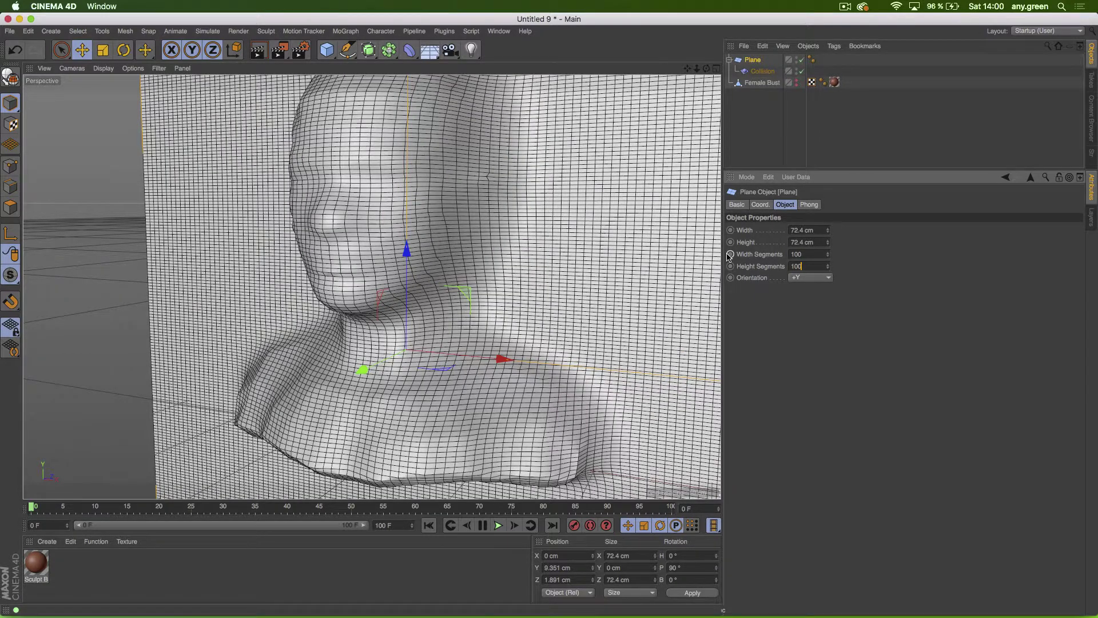
key(Return)
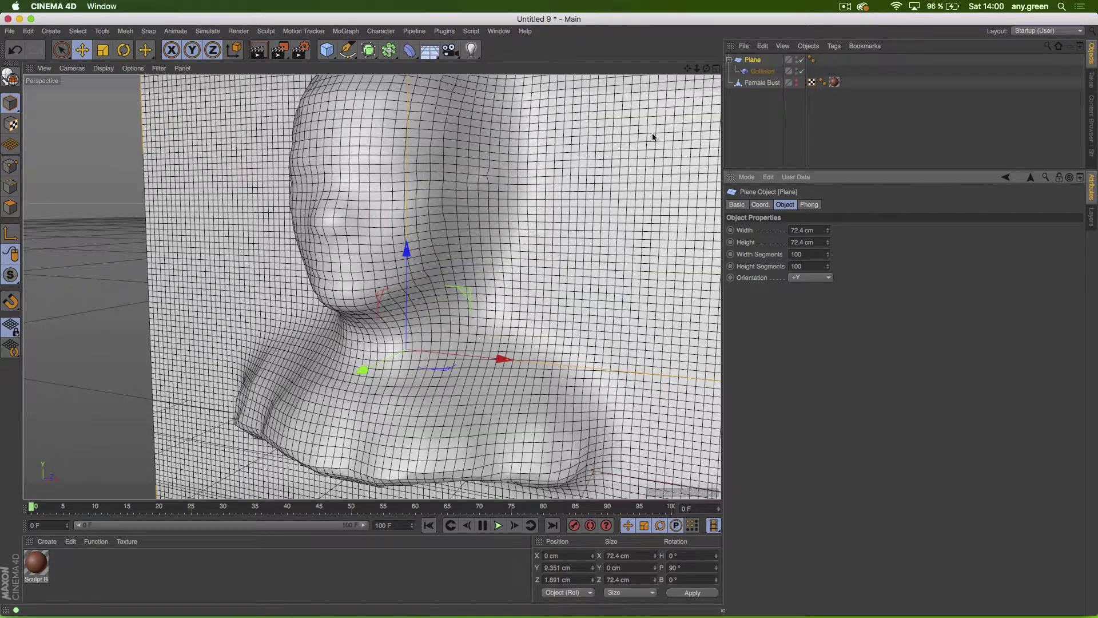
Step: Return the viewport to shading without lines and inspect the face imprint up close
click(117, 68)
click(130, 85)
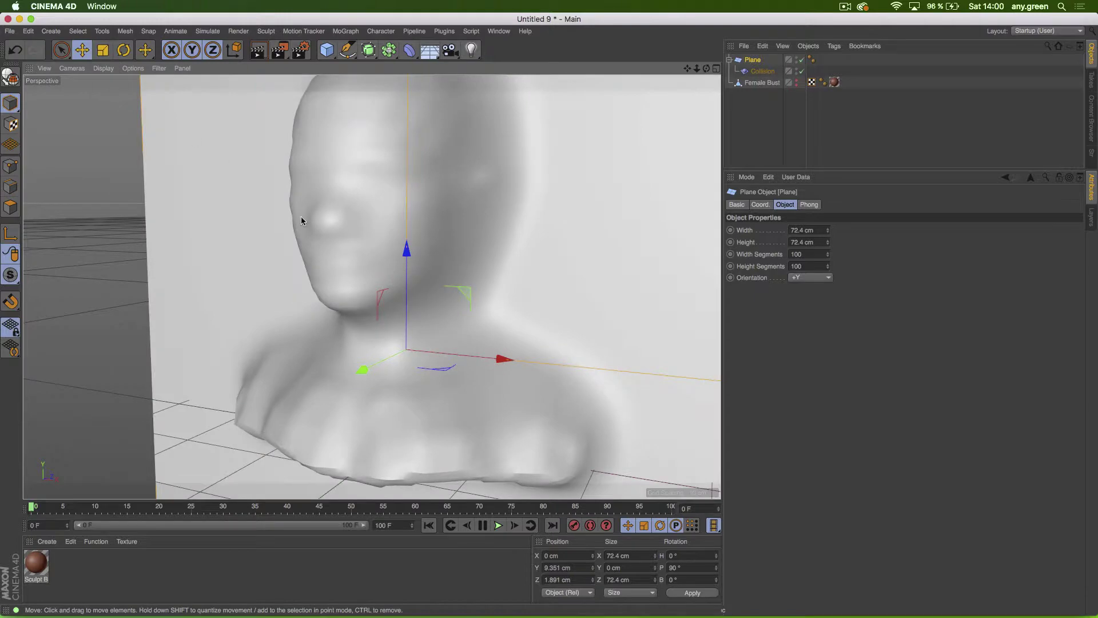
mouse_move(303, 221)
alt+mouse_down()
mouse_move(421, 213)
mouse_move(233, 211)
mouse_move(311, 206)
mouse_move(419, 241)
mouse_move(387, 287)
mouse_move(332, 240)
mouse_move(277, 220)
mouse_move(274, 198)
mouse_move(345, 122)
mouse_move(321, 153)
alt+mouse_up()
alt+drag(409, 125, 329, 200)
scroll(328, 200, up, 5)
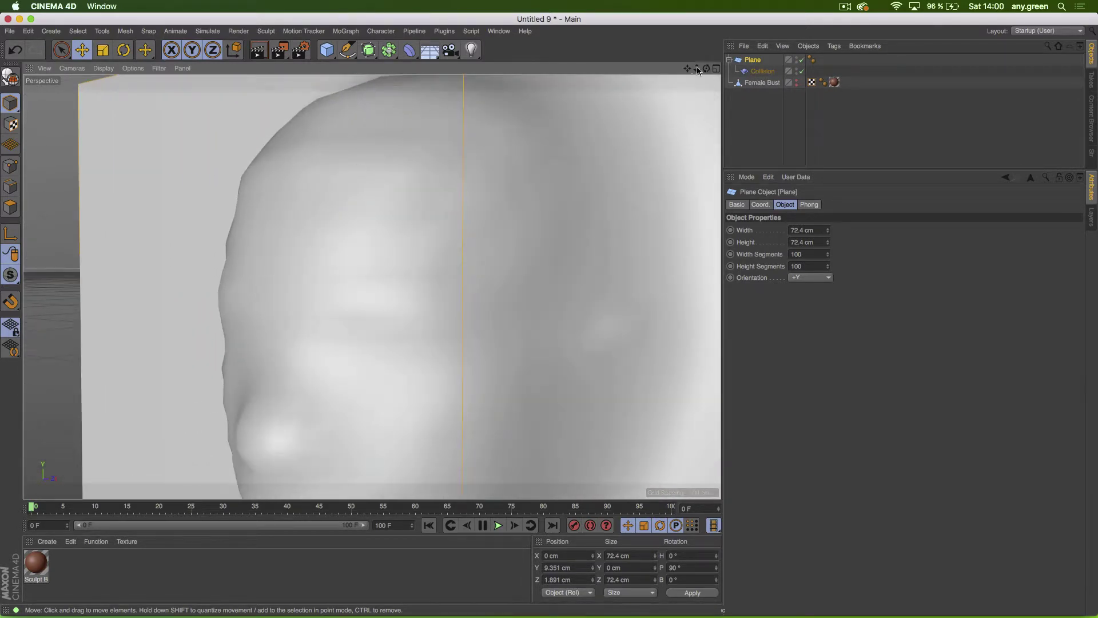
Step: Add a Subdivision Surface and nest the plane inside it to smooth the imprint
click(368, 50)
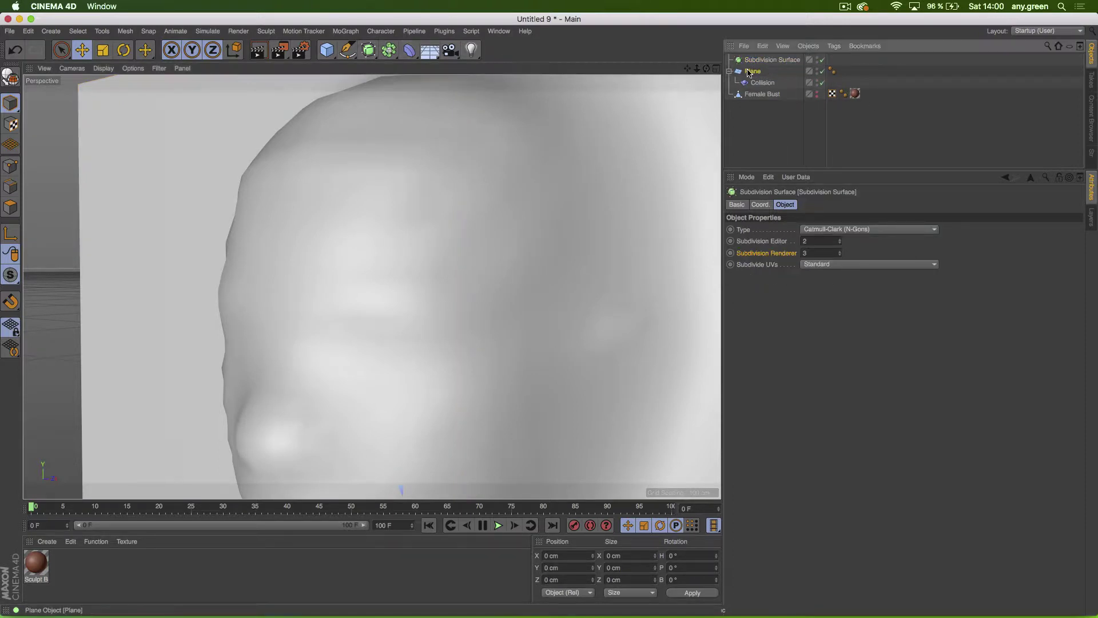
drag(748, 72, 762, 60)
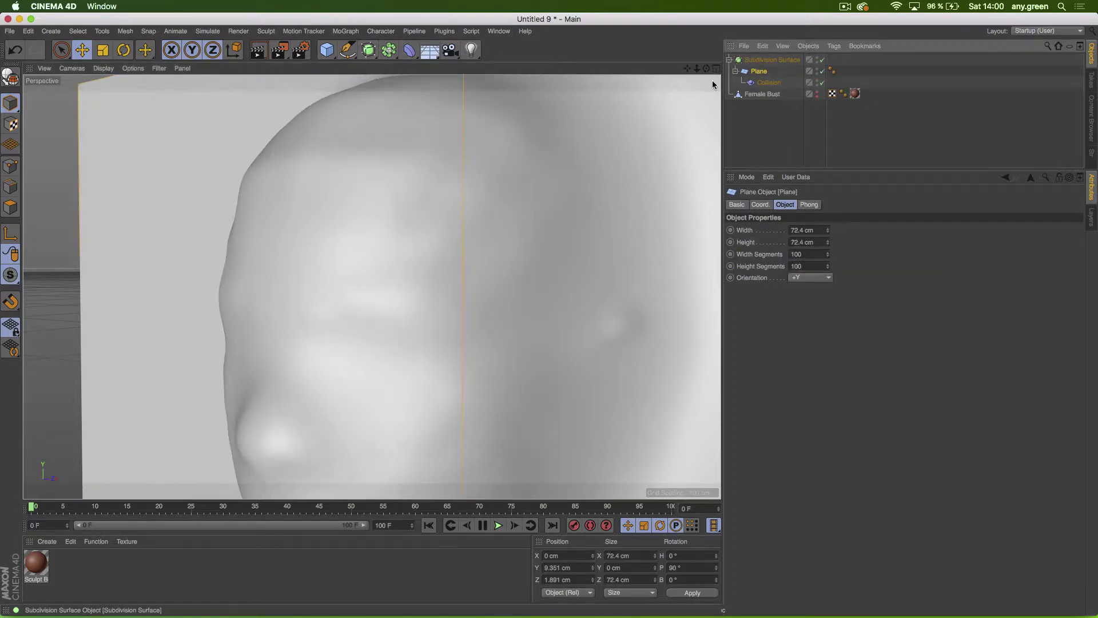
scroll(421, 285, down, 5)
alt+drag(421, 284, 415, 350)
Step: Wrap the Female Bust in its own Subdivision Surface and add that surface to the Collision deformer's collider objects
click(749, 95)
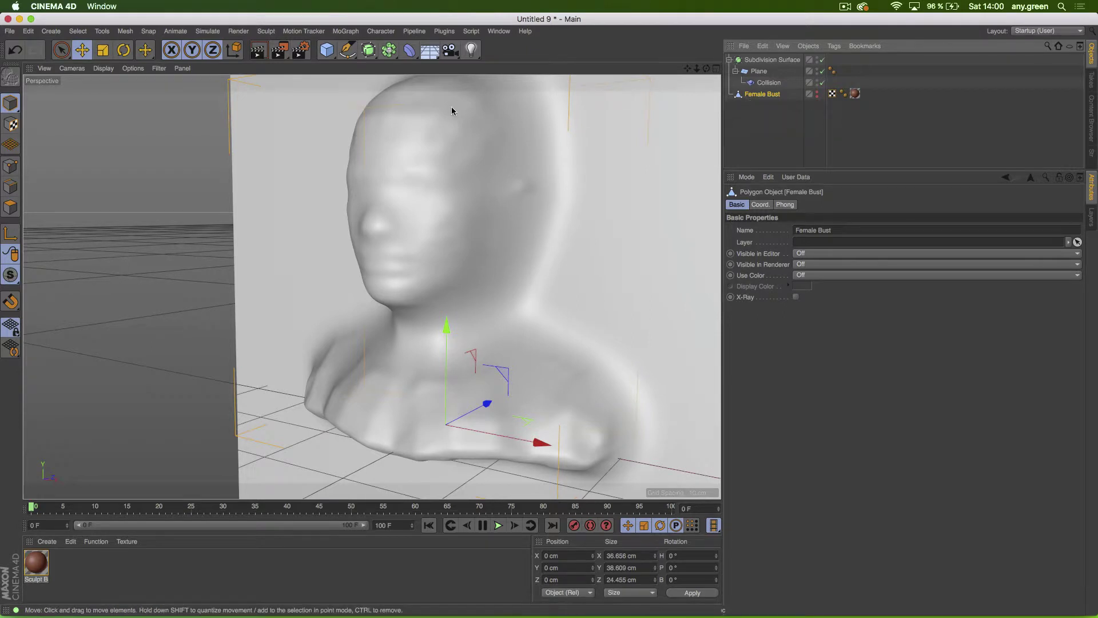
alt+click(369, 49)
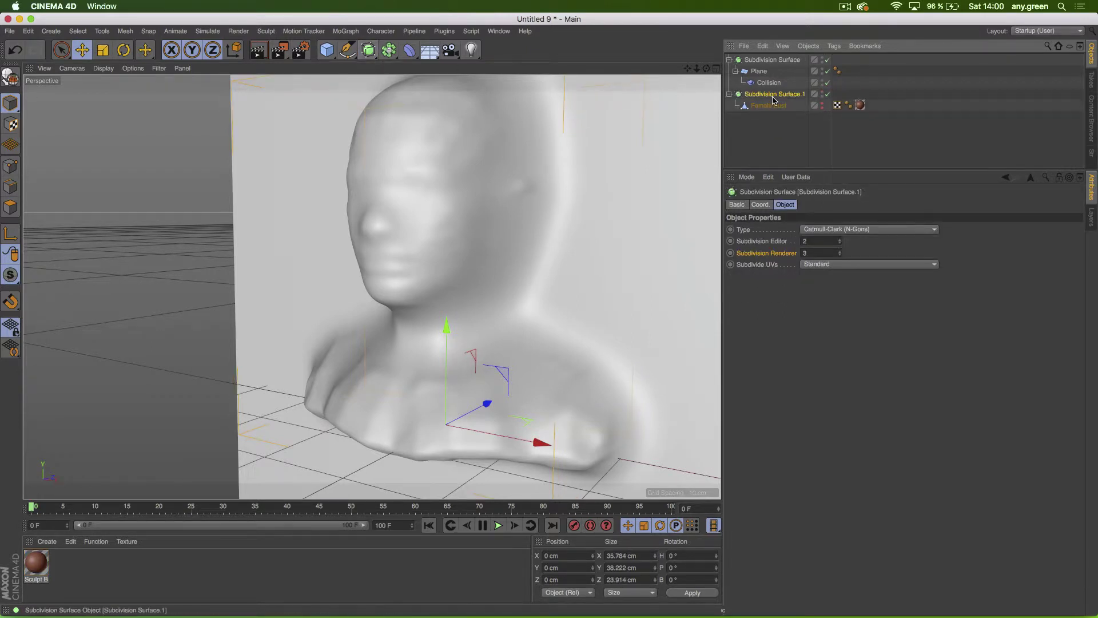
click(764, 72)
click(769, 82)
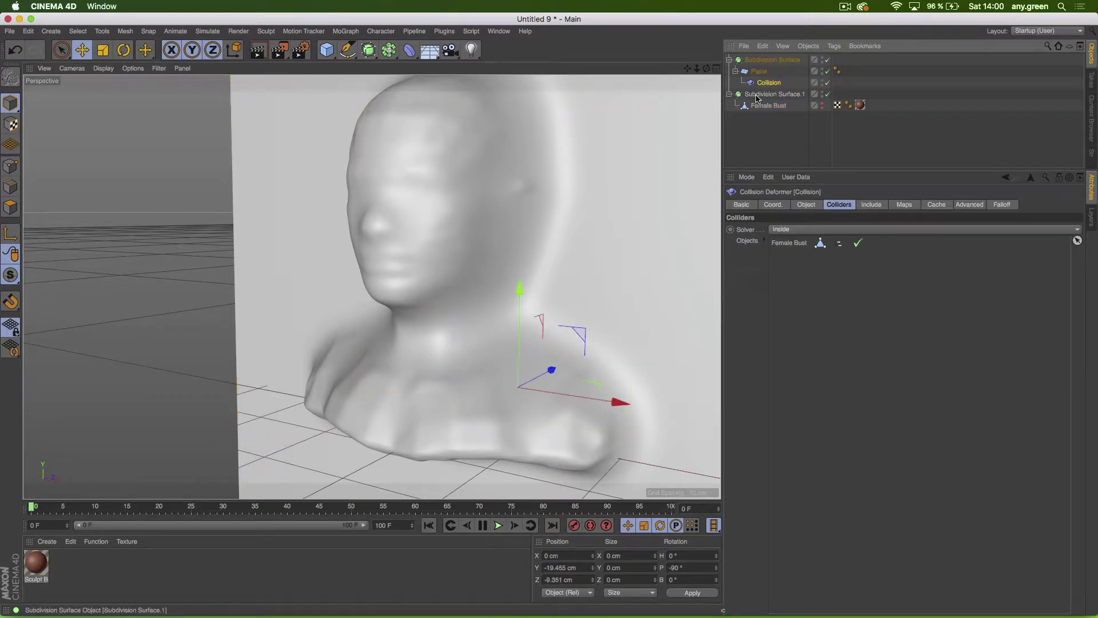
drag(768, 105, 803, 238)
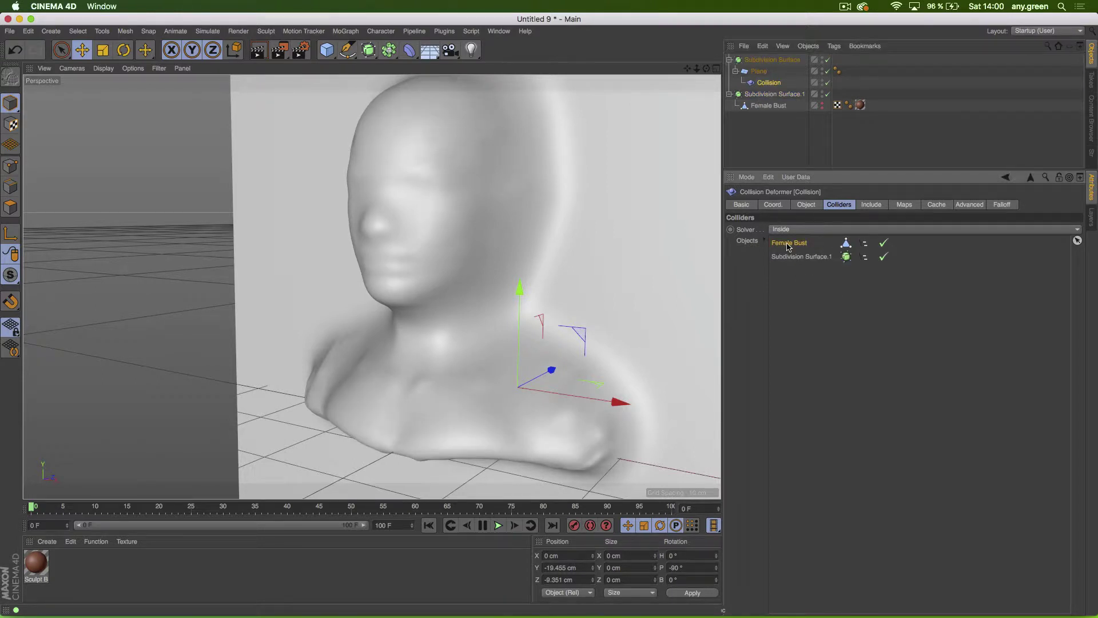
Step: Toggle the bust's Subdivision Surface and compare its effect on the imprint from the side
click(767, 135)
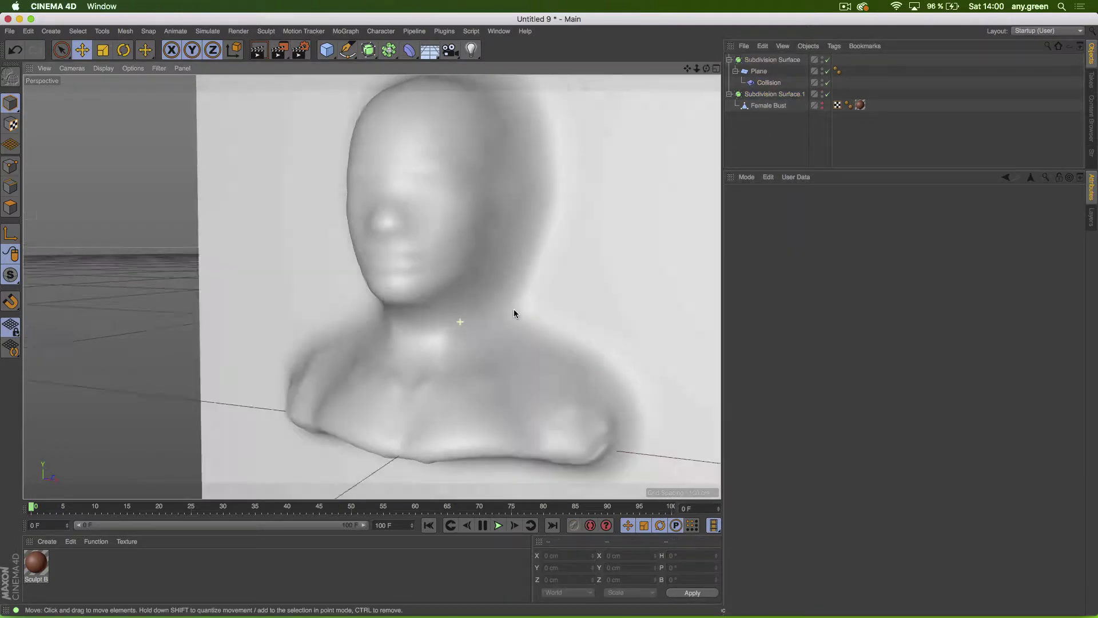
alt+drag(513, 314, 409, 318)
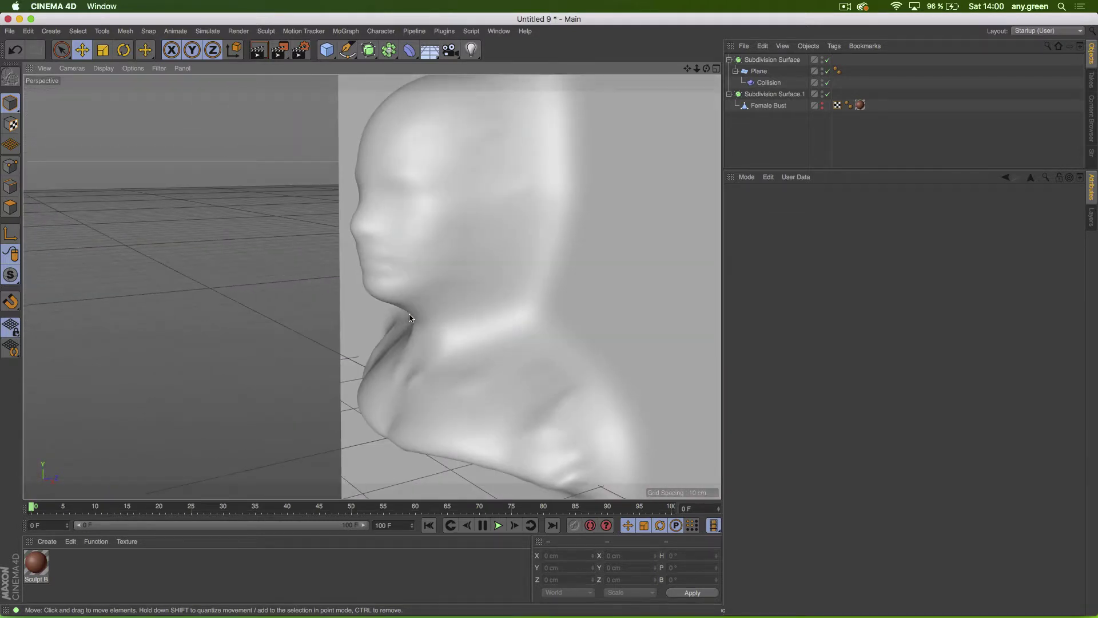
click(826, 94)
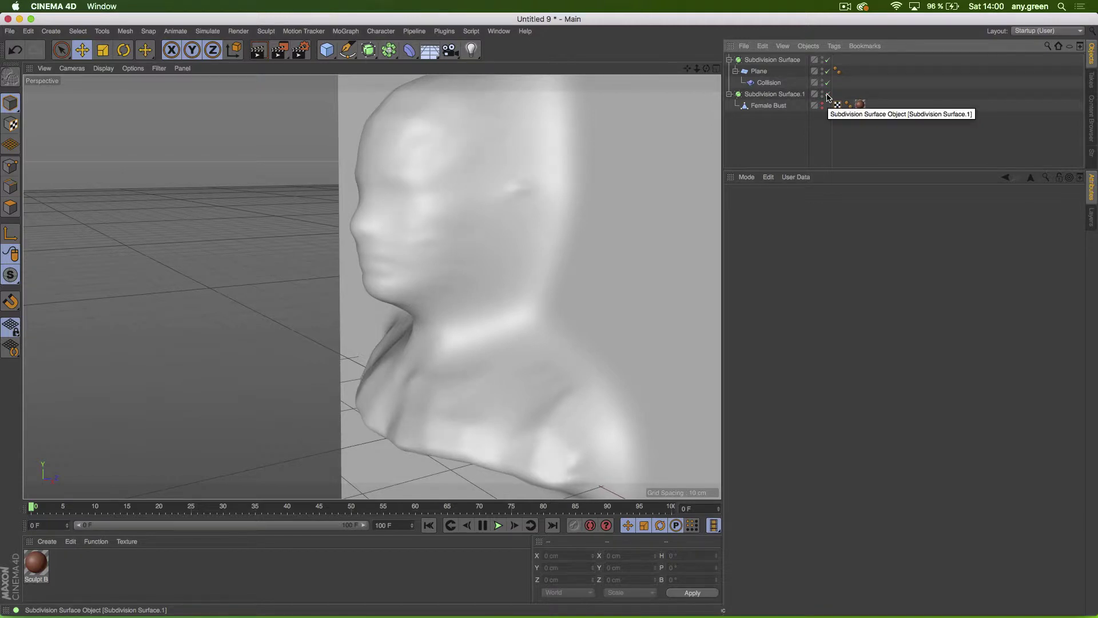
click(845, 6)
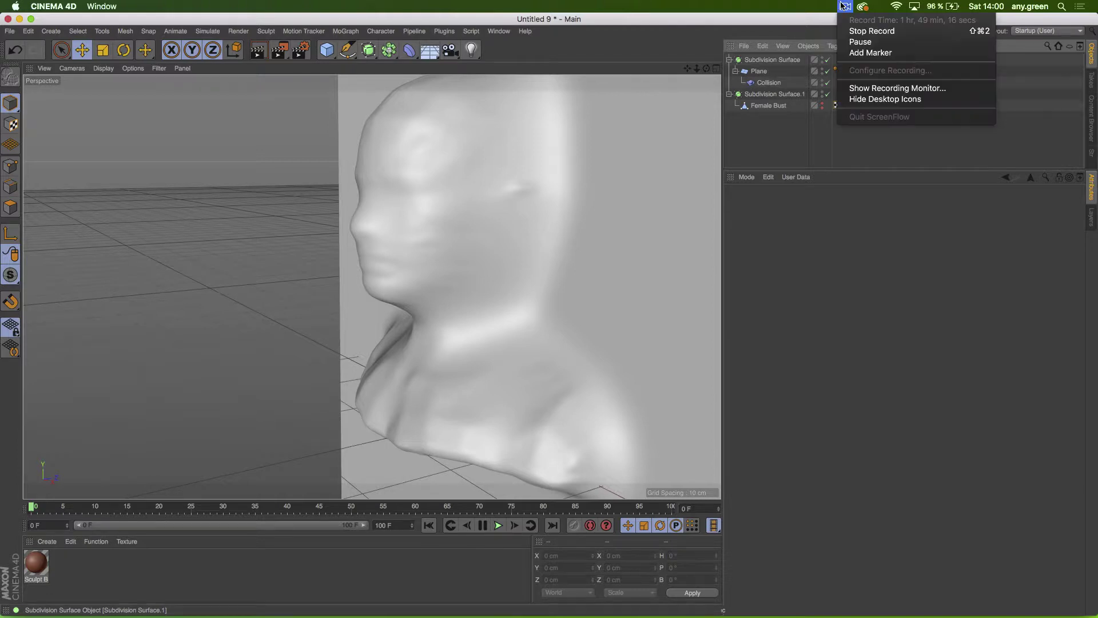
click(858, 42)
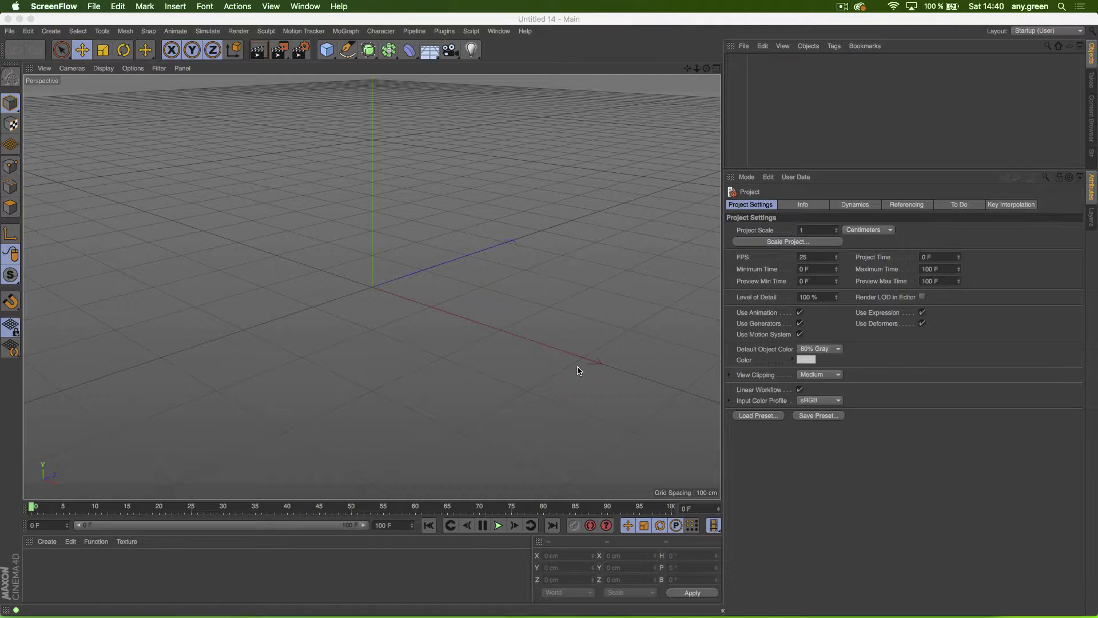
Step: Add a 200 cm cube to the empty project and display it shaded with mesh lines
click(327, 50)
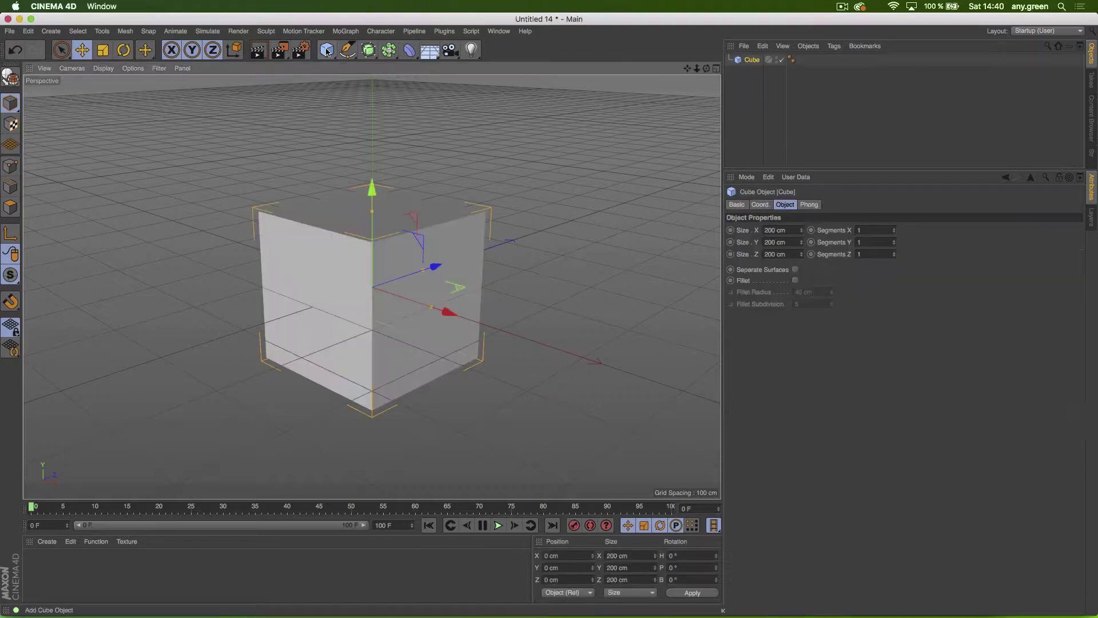
click(101, 68)
click(110, 102)
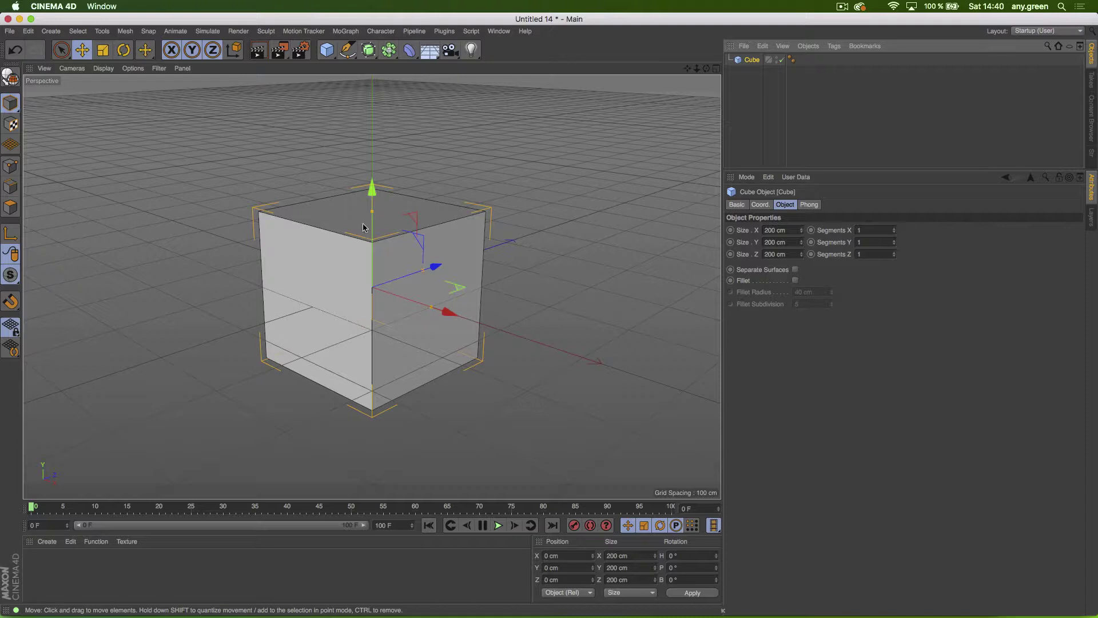
Step: Set the cube's X segments to 2 with Y and Z at 1, and make it editable
click(894, 253)
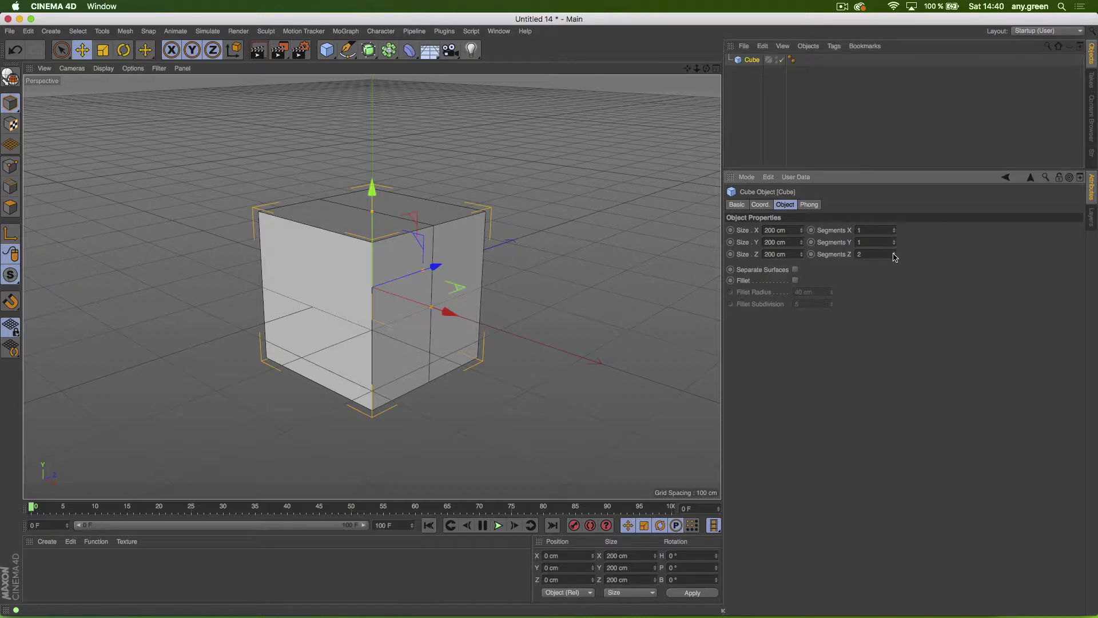
click(894, 229)
click(894, 255)
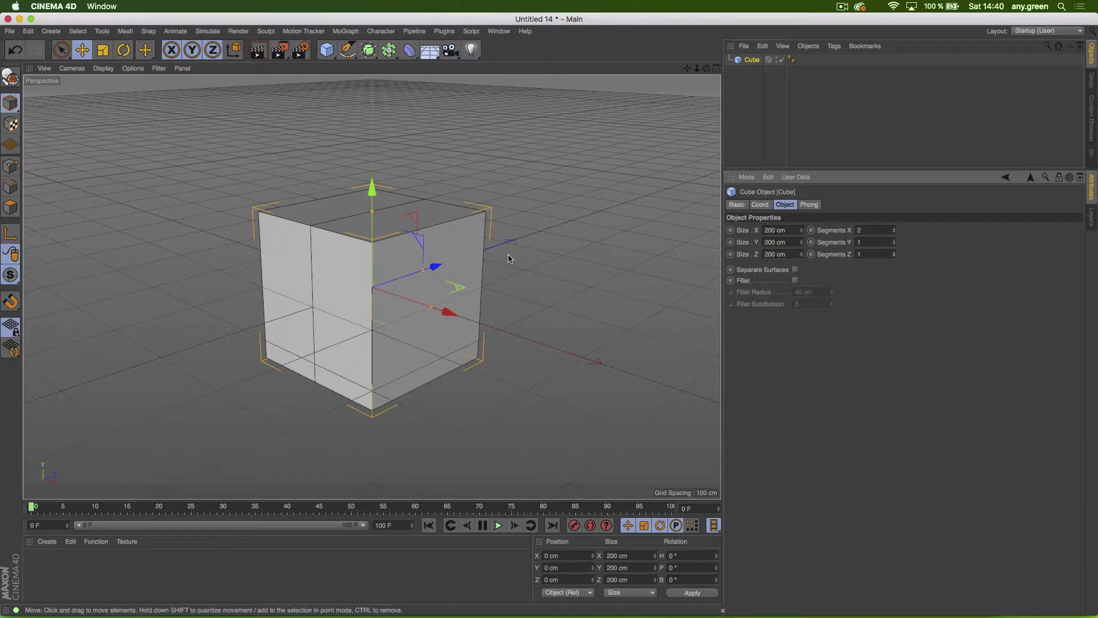
key(c)
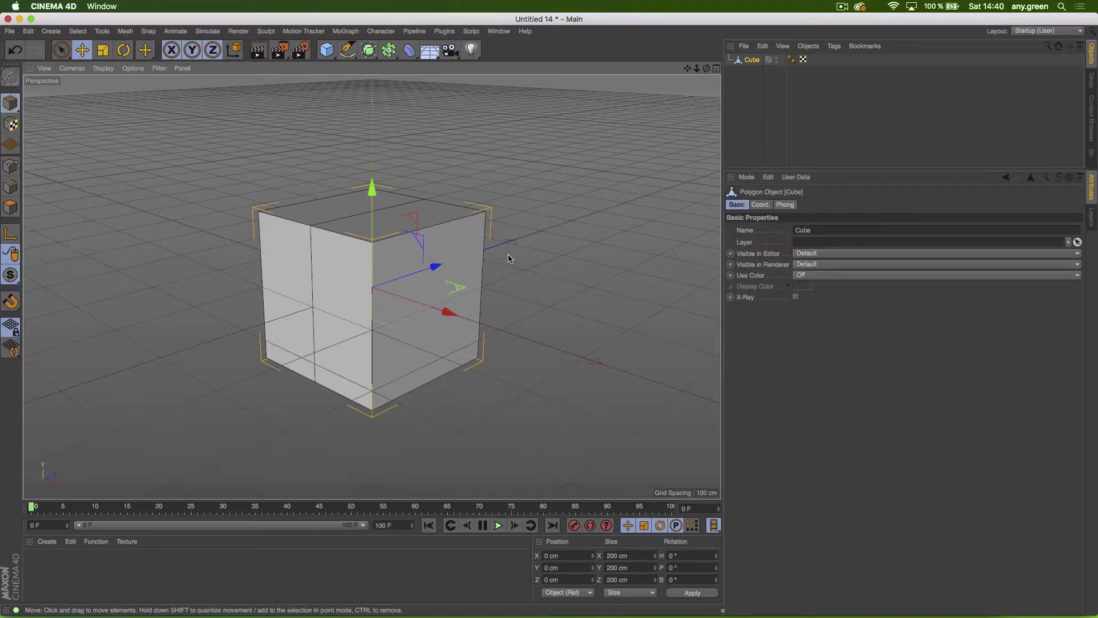
Step: Try selecting a face, an edge and a corner point of the cube in polygon, edge and point modes
click(10, 207)
click(82, 50)
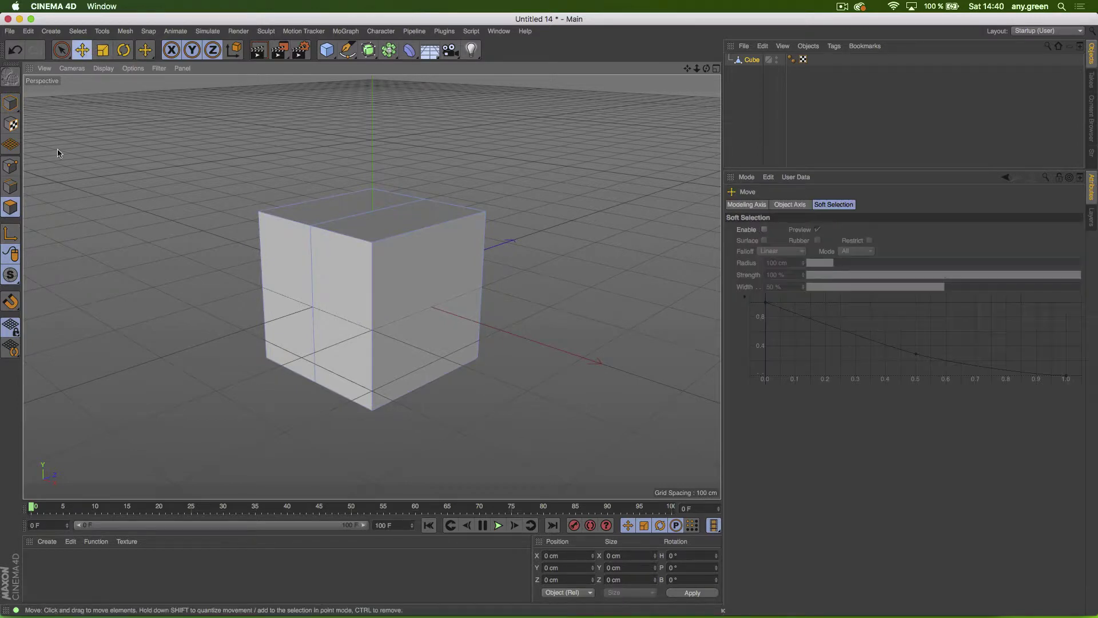
click(297, 266)
alt+drag(297, 266, 208, 262)
click(10, 187)
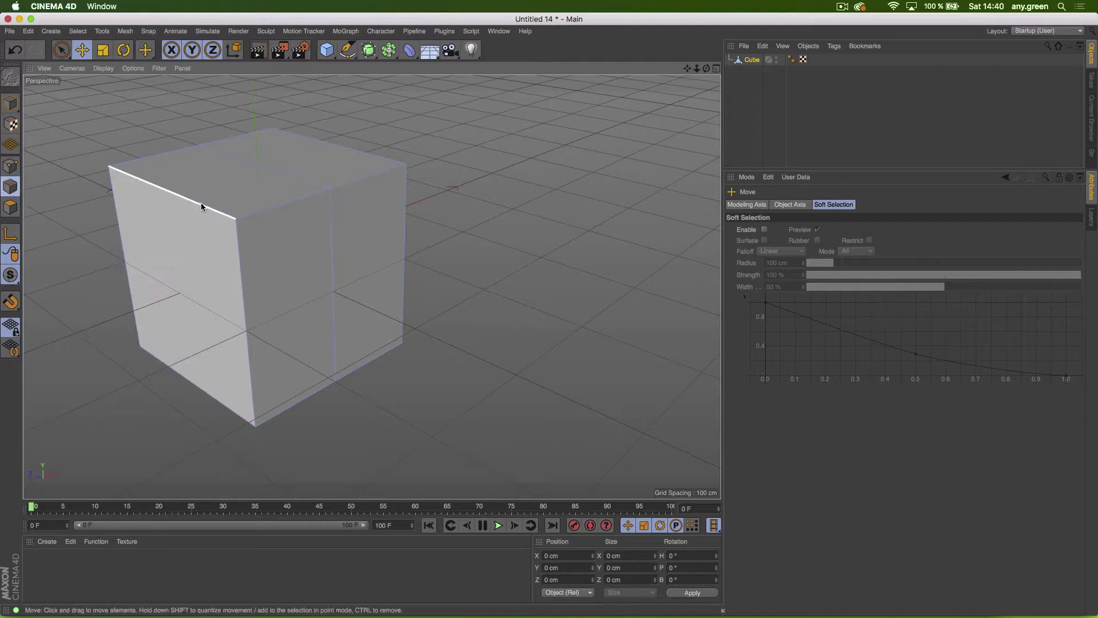
click(200, 203)
click(12, 165)
click(233, 219)
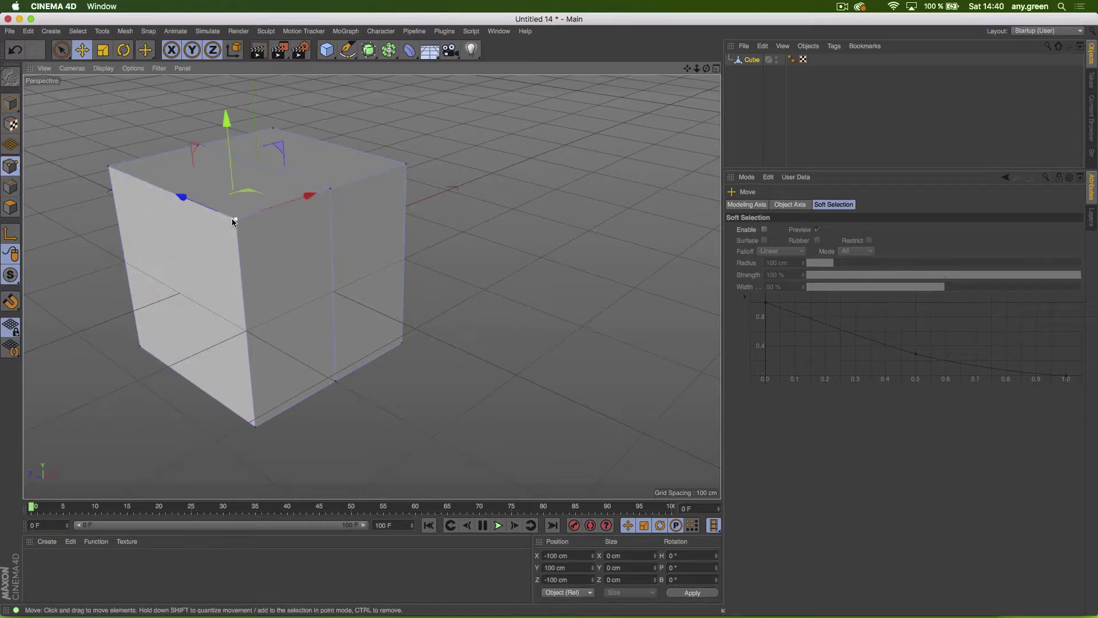
Step: Try deleting the cube's undivided side face, inspect the opening, and undo the deletion
click(10, 207)
click(203, 256)
key(Delete)
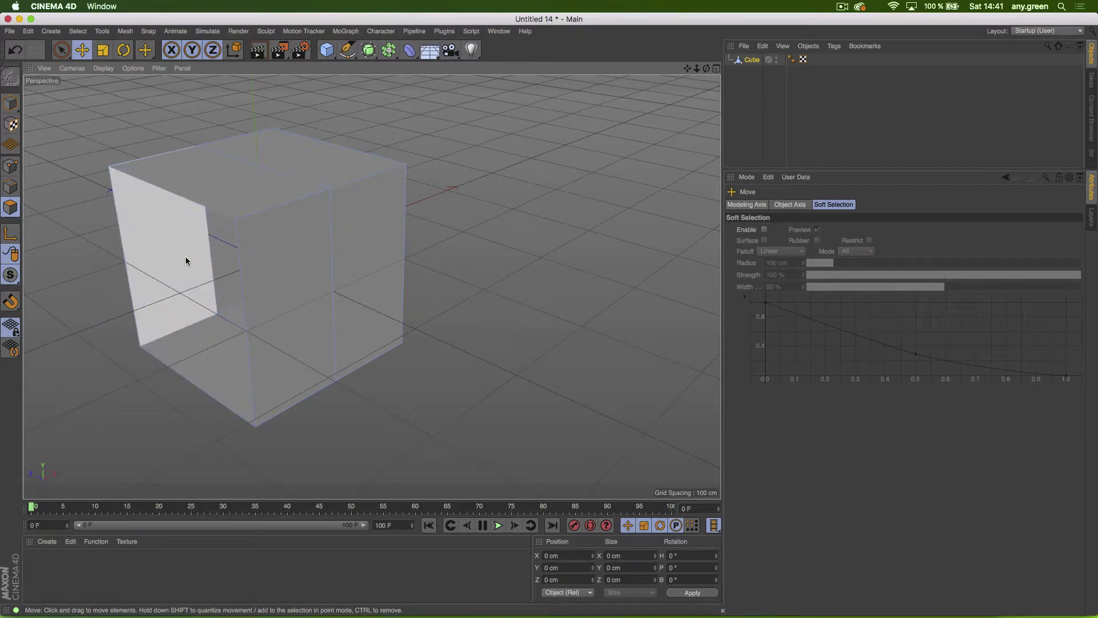
alt+drag(187, 257, 249, 306)
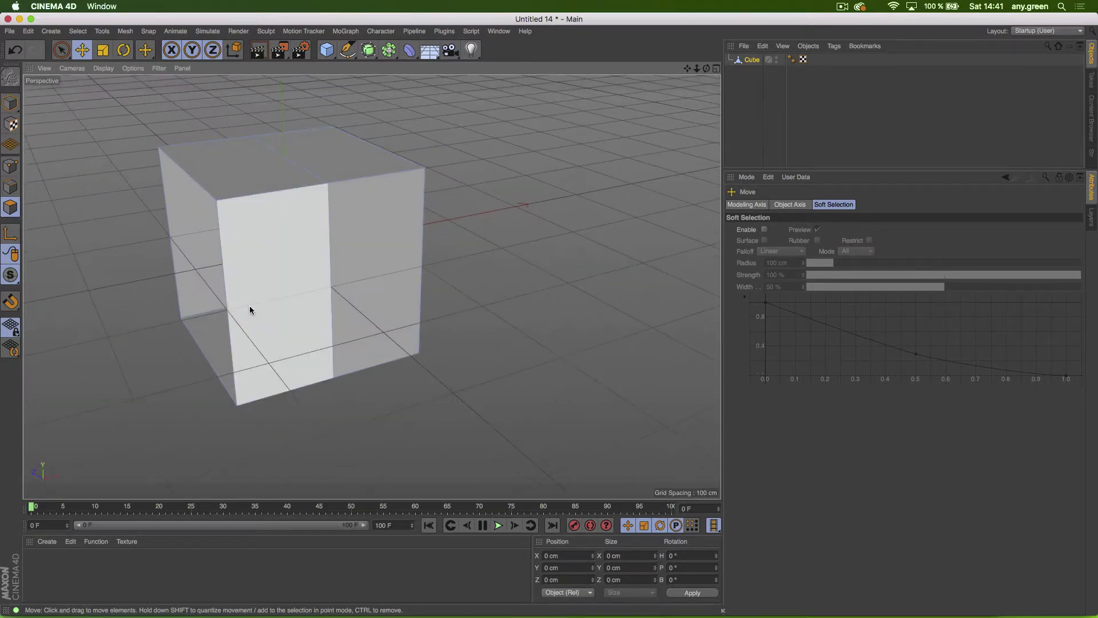
key(super+z)
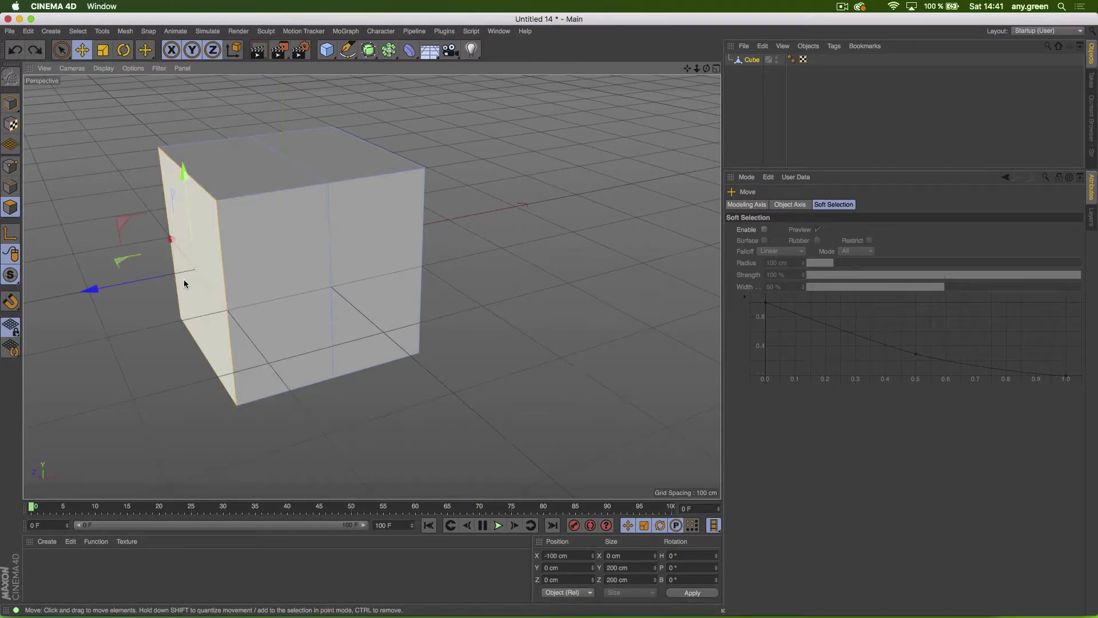
Step: Try removing half of the cube by deleting its polygons, check the leftover points in point mode, and undo the deletions
shift+click(250, 273)
key(Delete)
click(208, 193)
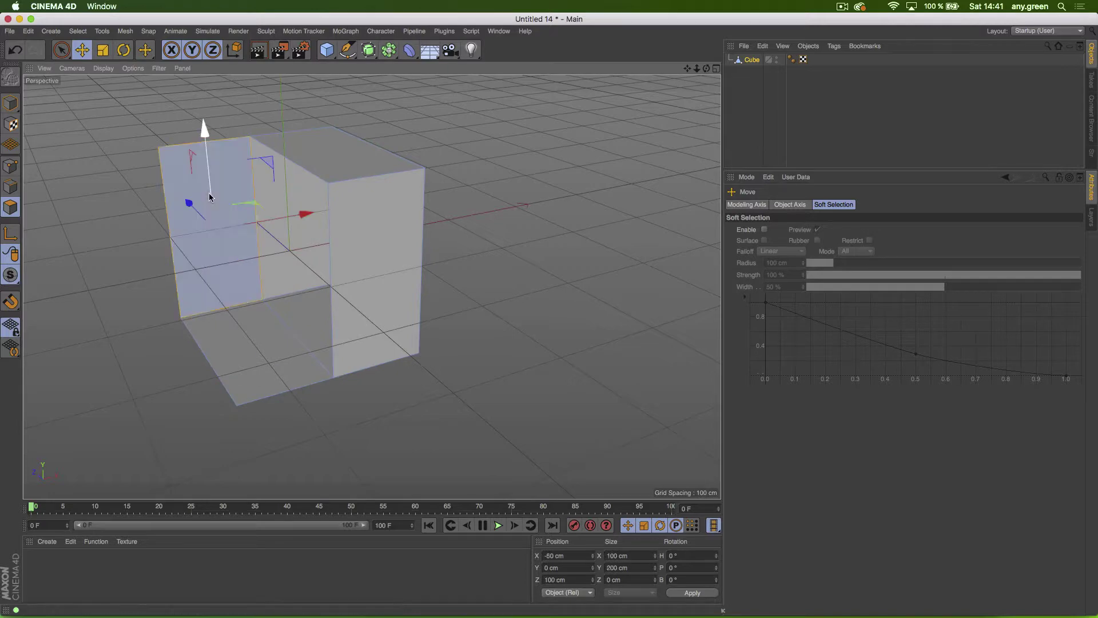
key(Delete)
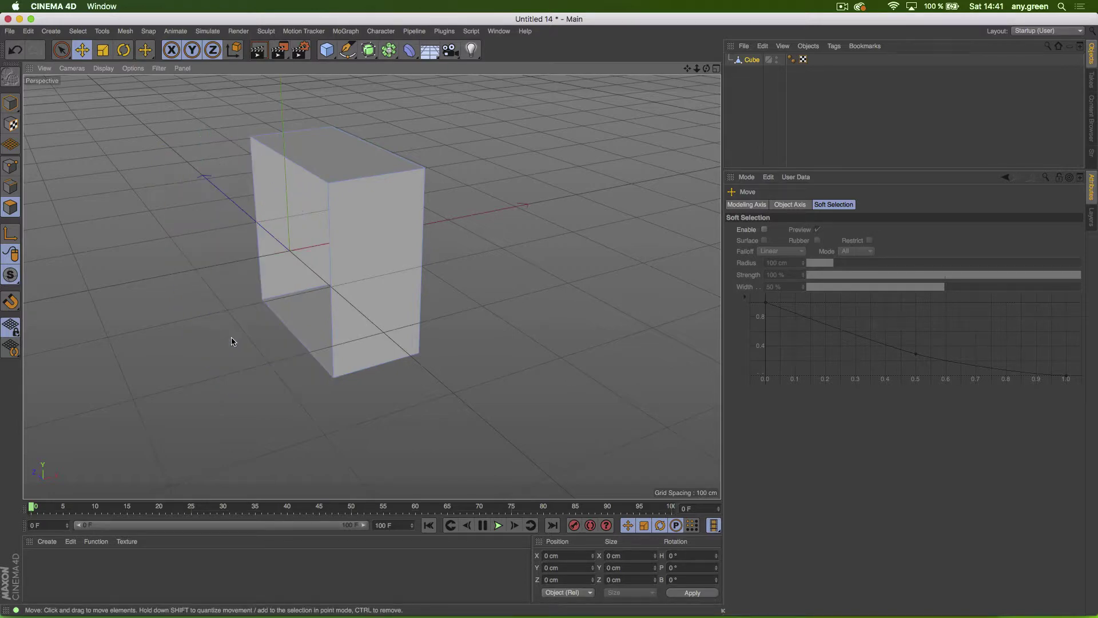
click(9, 165)
alt+drag(371, 287, 212, 167)
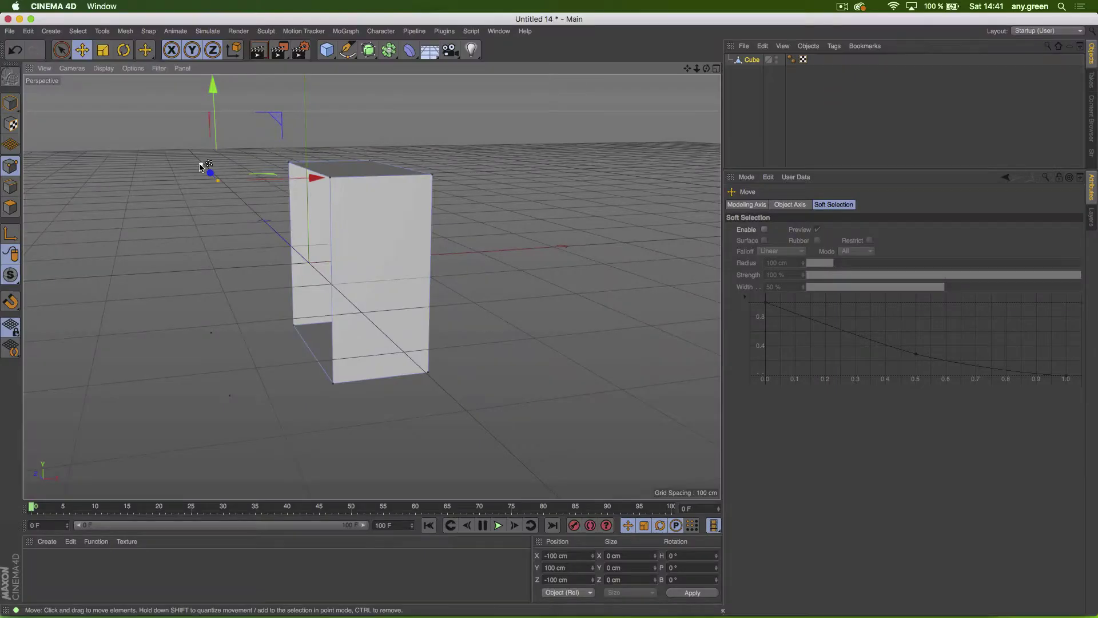
key(super+z)
key(super+z)
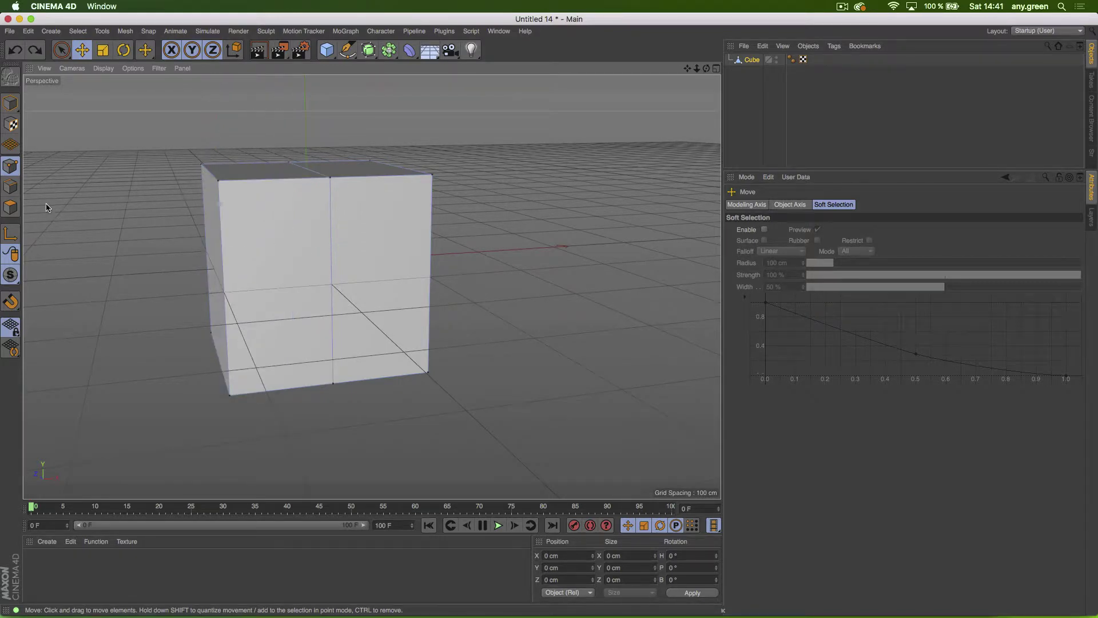
Step: Select the cube's undivided side face, switch to point mode with its corner points selected, and delete them to remove that half
click(11, 207)
alt+drag(240, 270, 162, 219)
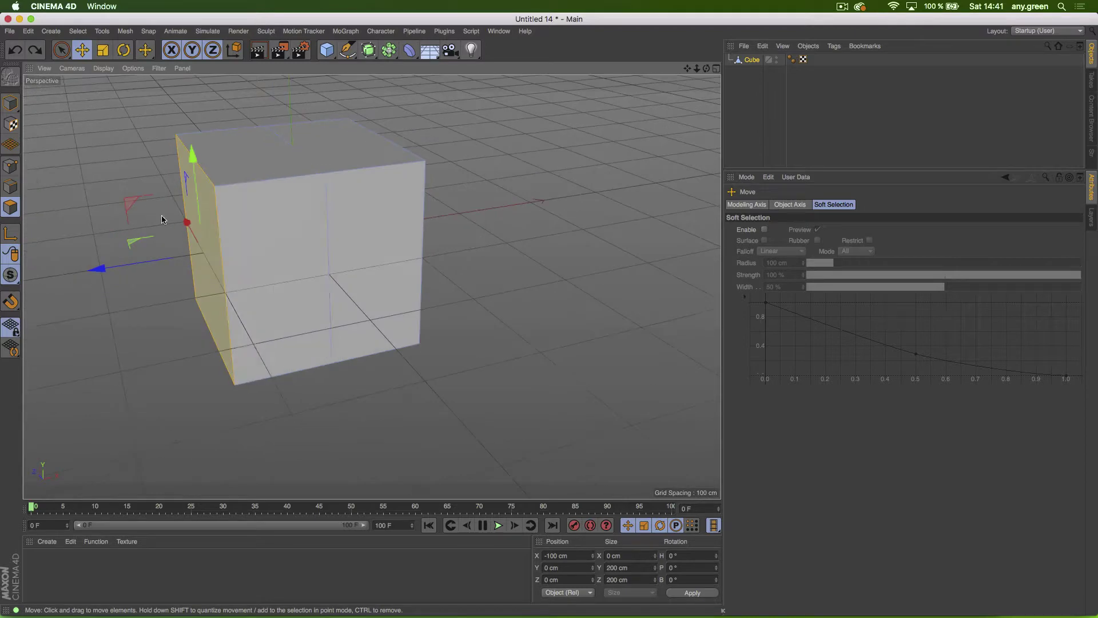
click(11, 167)
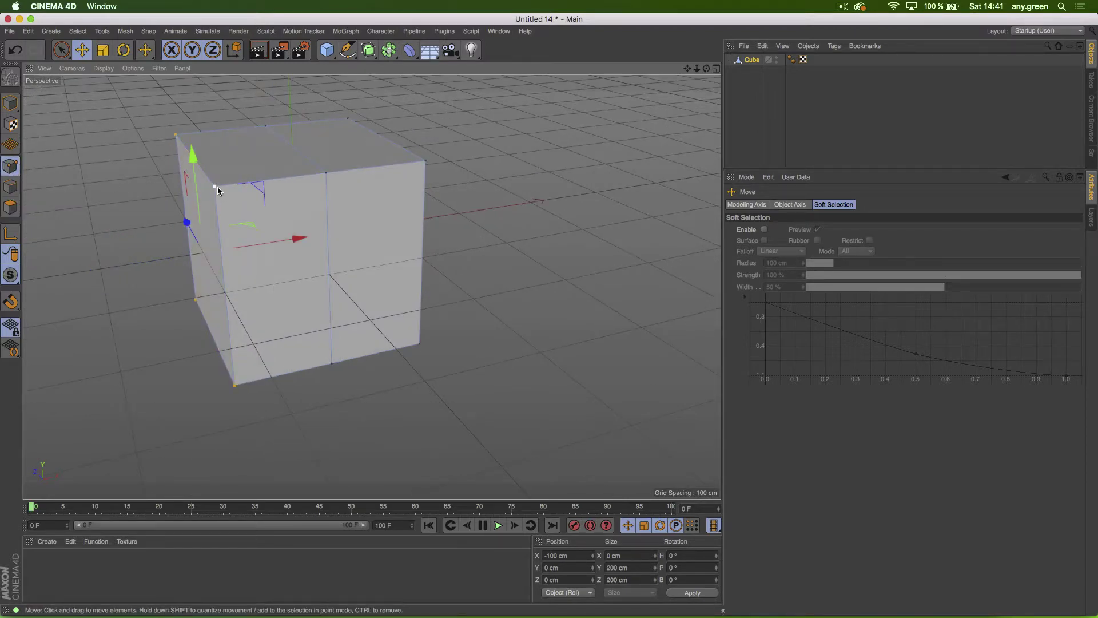
key(Delete)
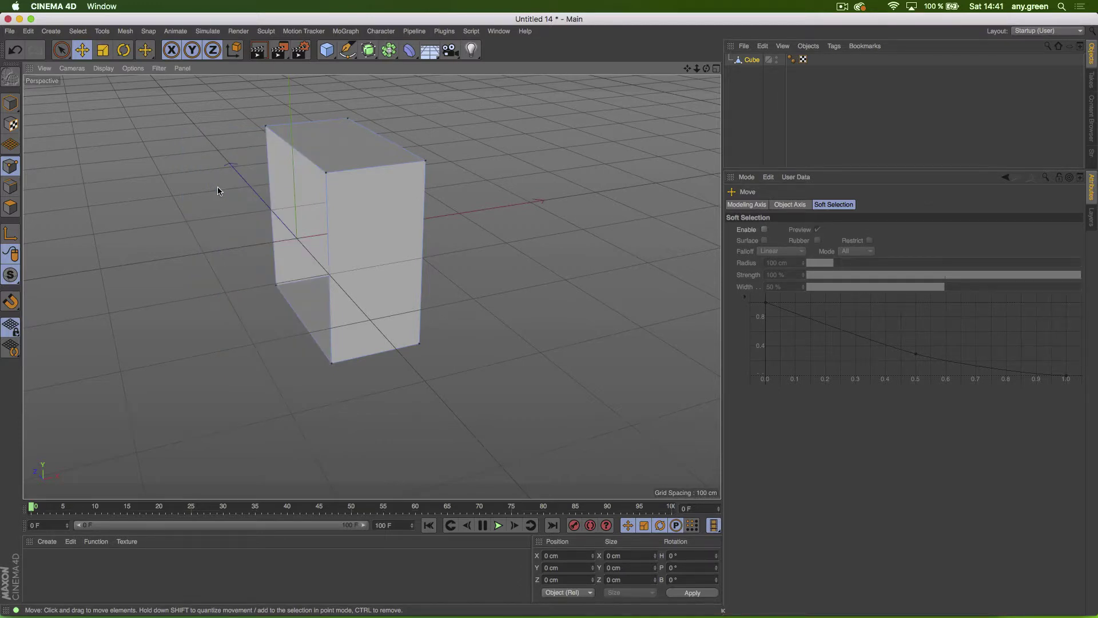
Step: Enlarge the Right view, frame the half cube in it, and activate Rectangle Selection
alt+drag(333, 216, 221, 227)
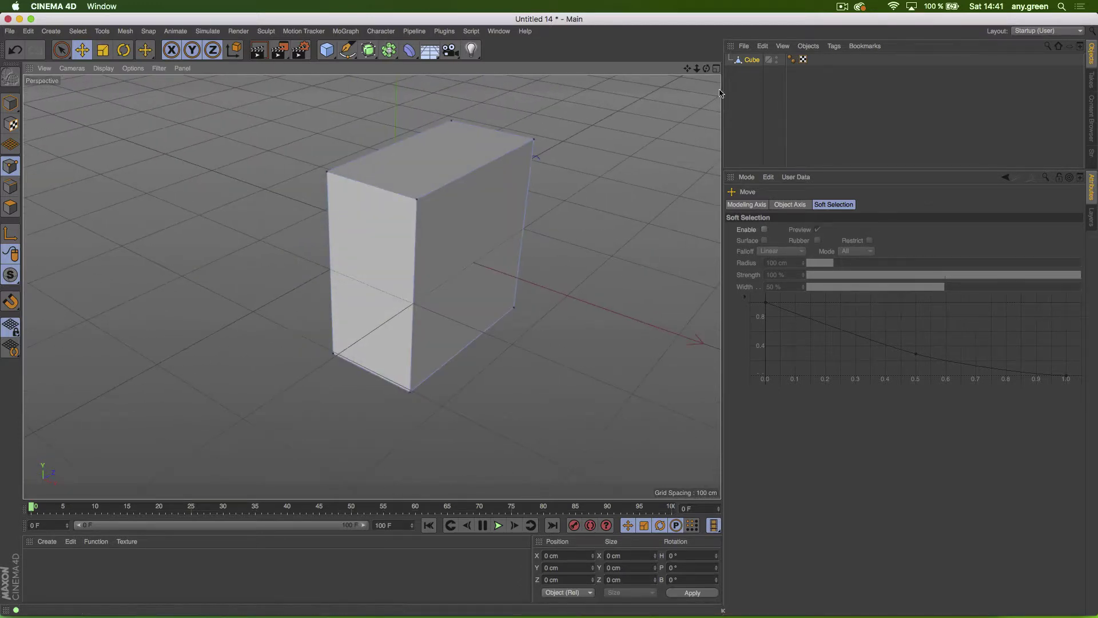
click(717, 70)
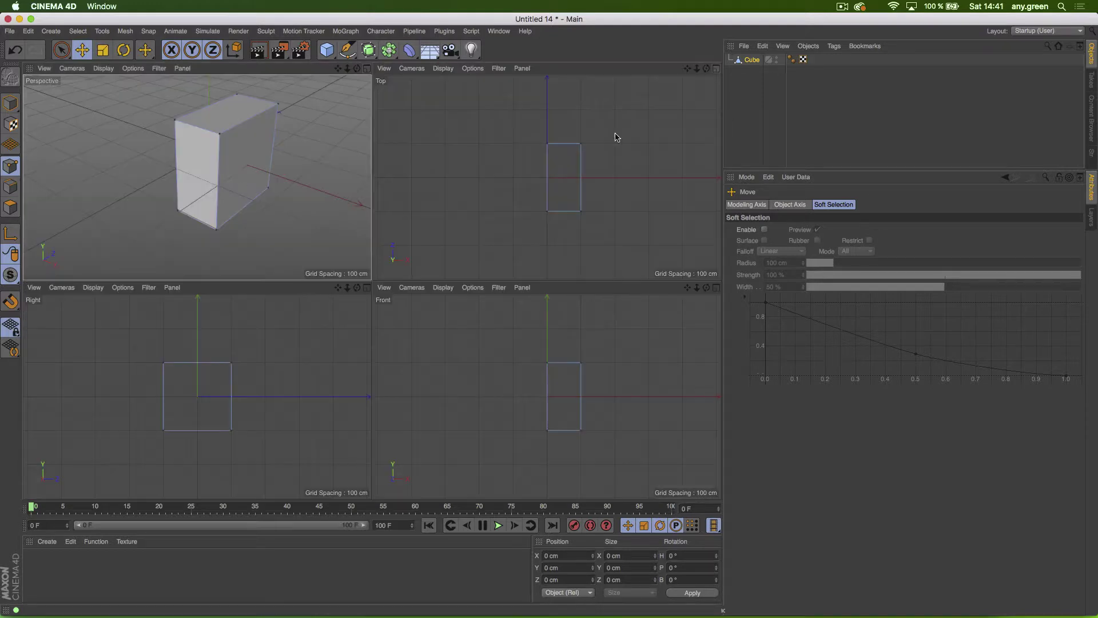
click(362, 296)
scroll(309, 298, up, 5)
alt+middle_drag(358, 289, 299, 301)
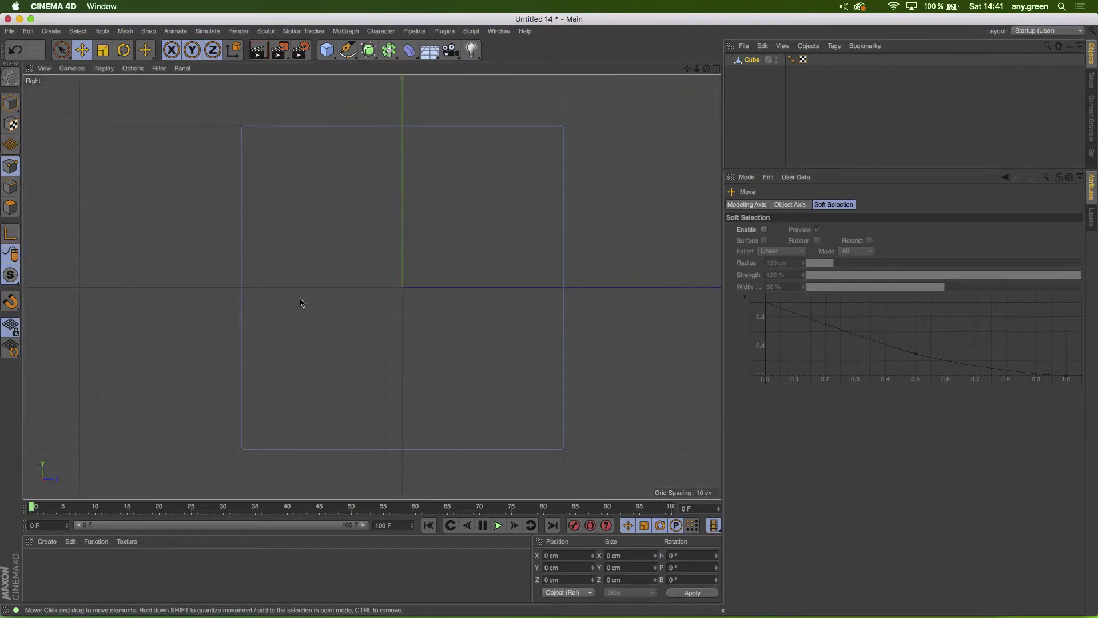
drag(61, 50, 95, 106)
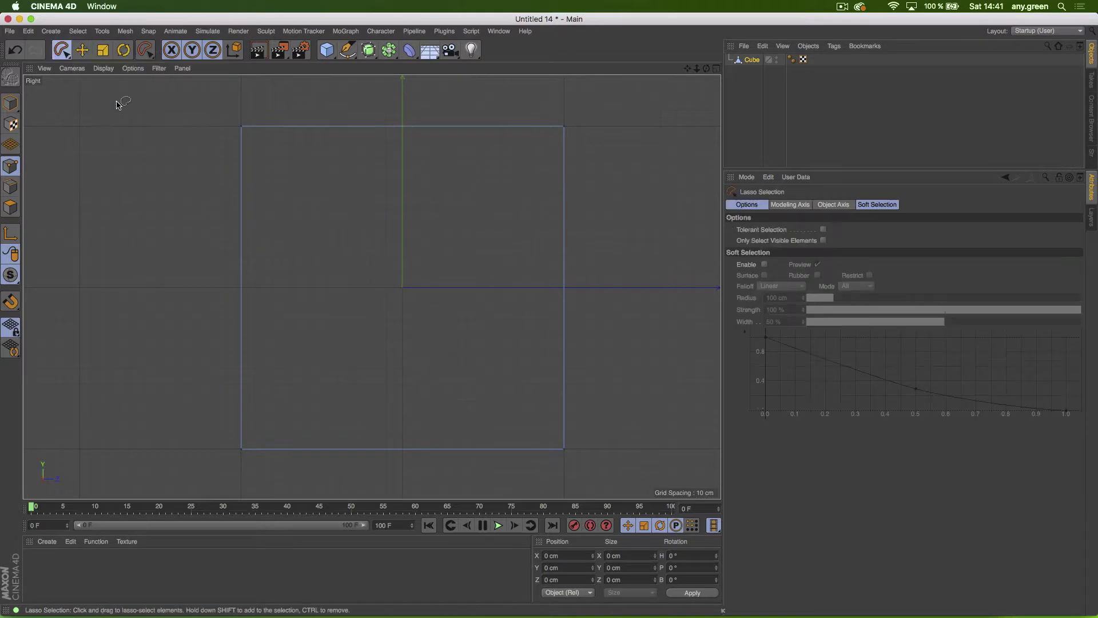
drag(71, 59, 92, 86)
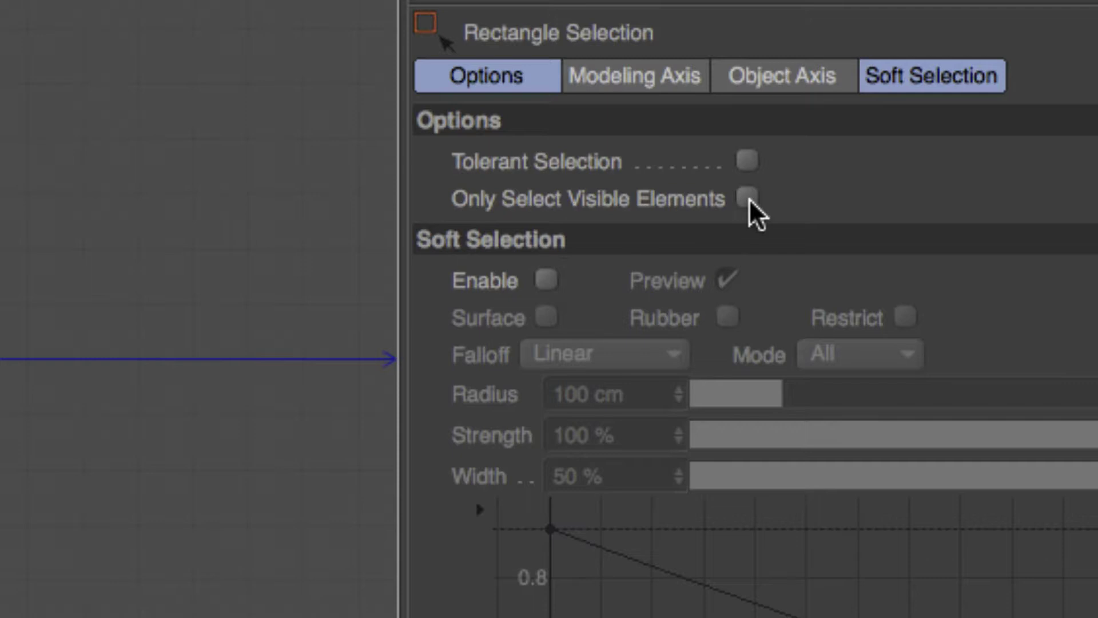
Step: Try raising the bottom points selected with Only Select Visible Elements enabled to about Y -2 cm, inspect in perspective, and undo the move
click(748, 198)
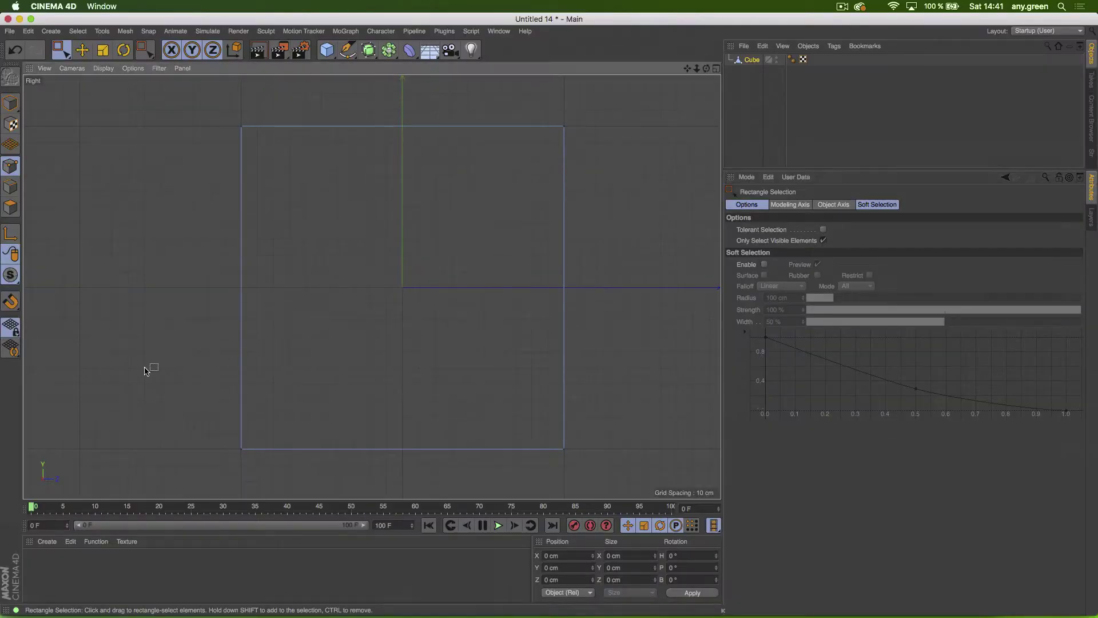
drag(145, 367, 646, 517)
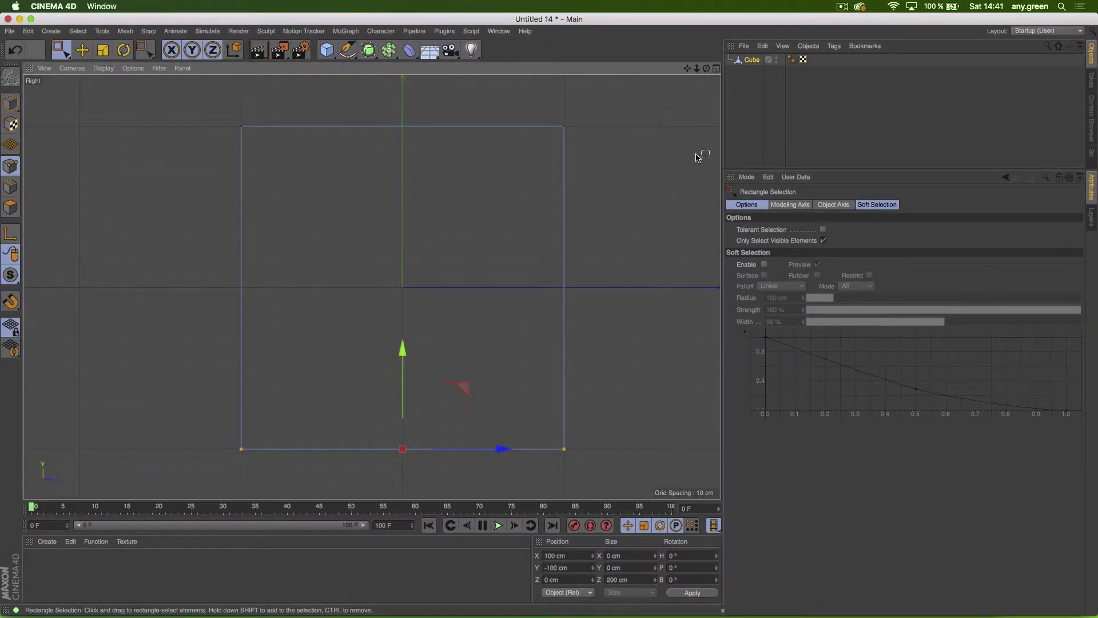
click(716, 68)
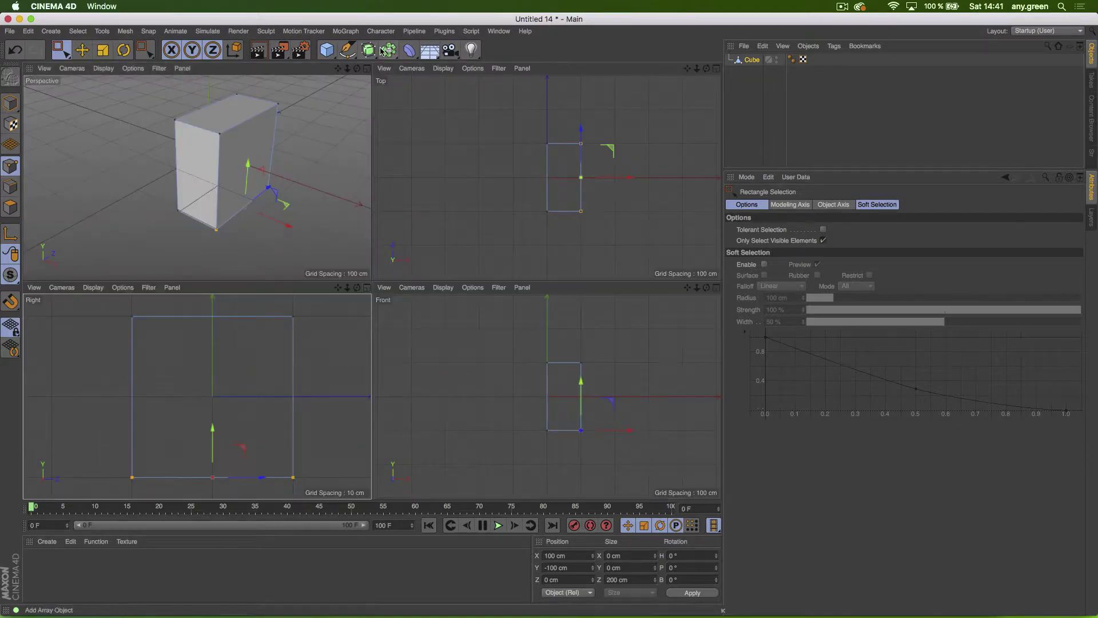
click(367, 68)
scroll(426, 370, up, 5)
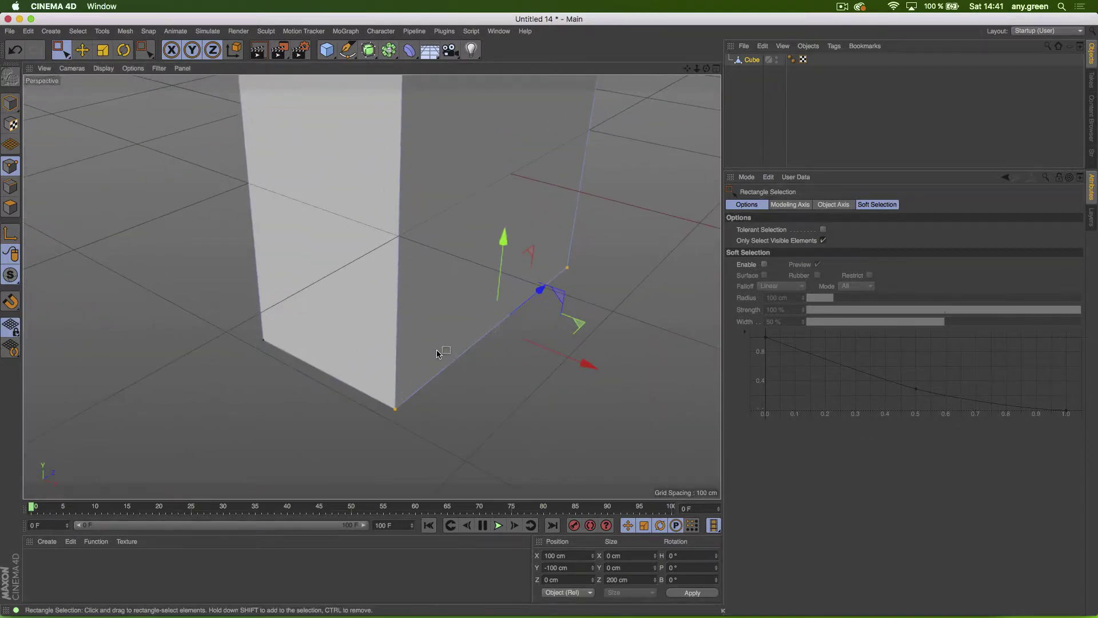
alt+drag(428, 351, 412, 331)
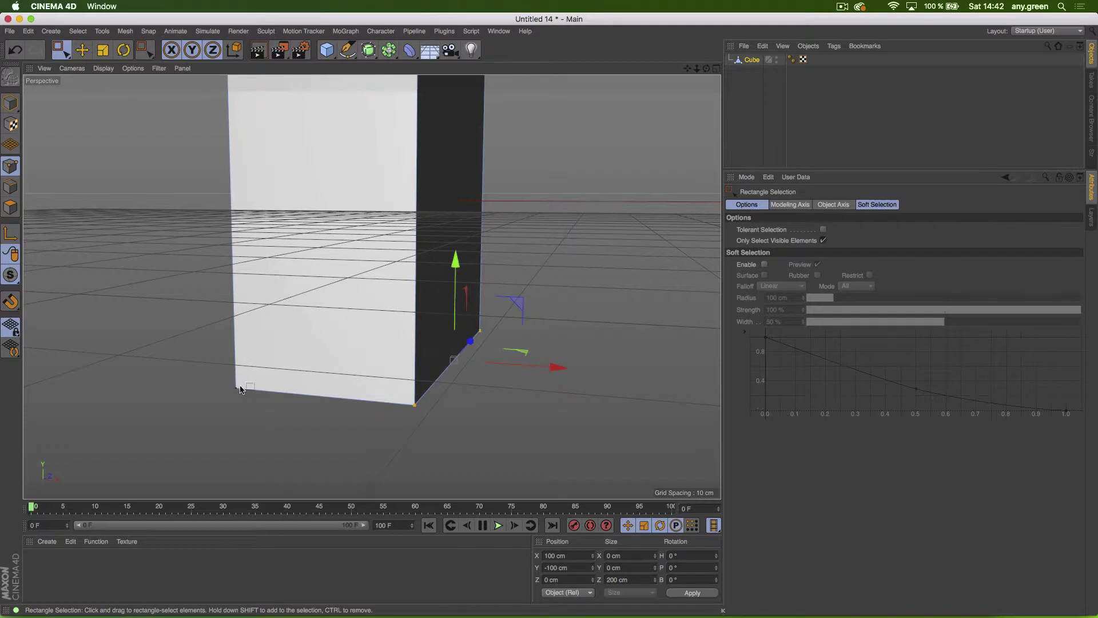
drag(456, 261, 457, 103)
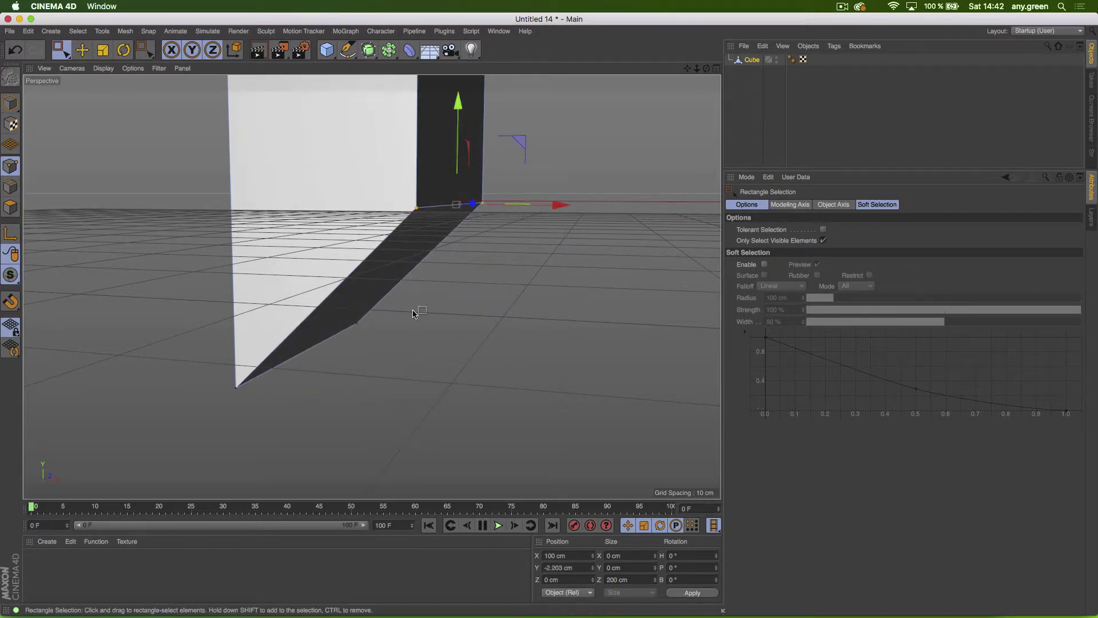
key(ctrl+z)
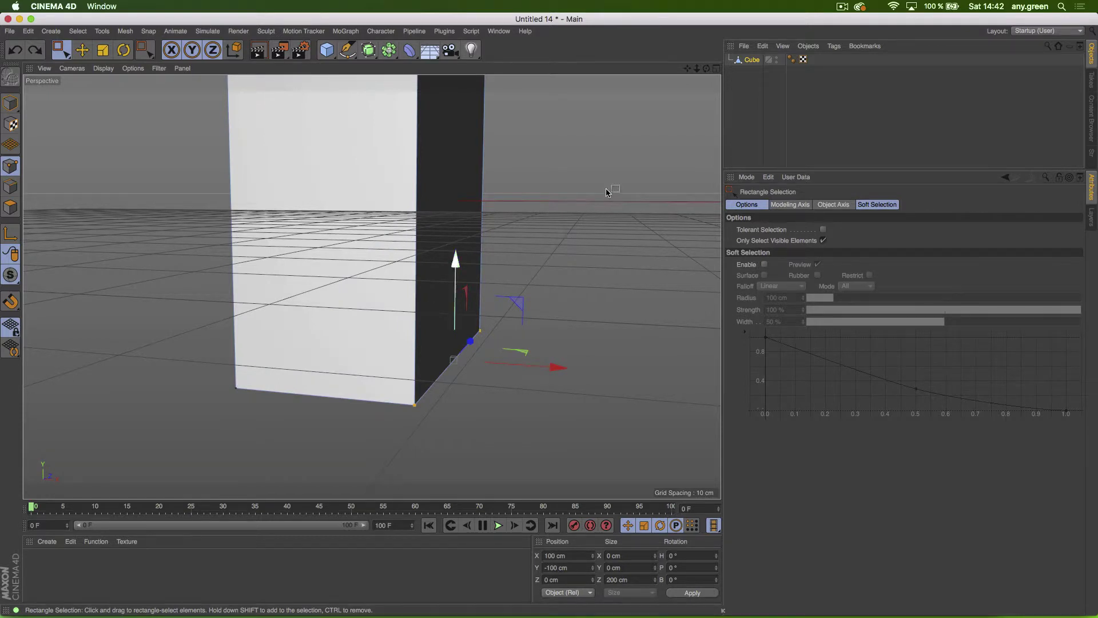
Step: In the Right view, disable Only Select Visible Elements, select all the bottom points and raise them to about Y 21 cm
click(716, 68)
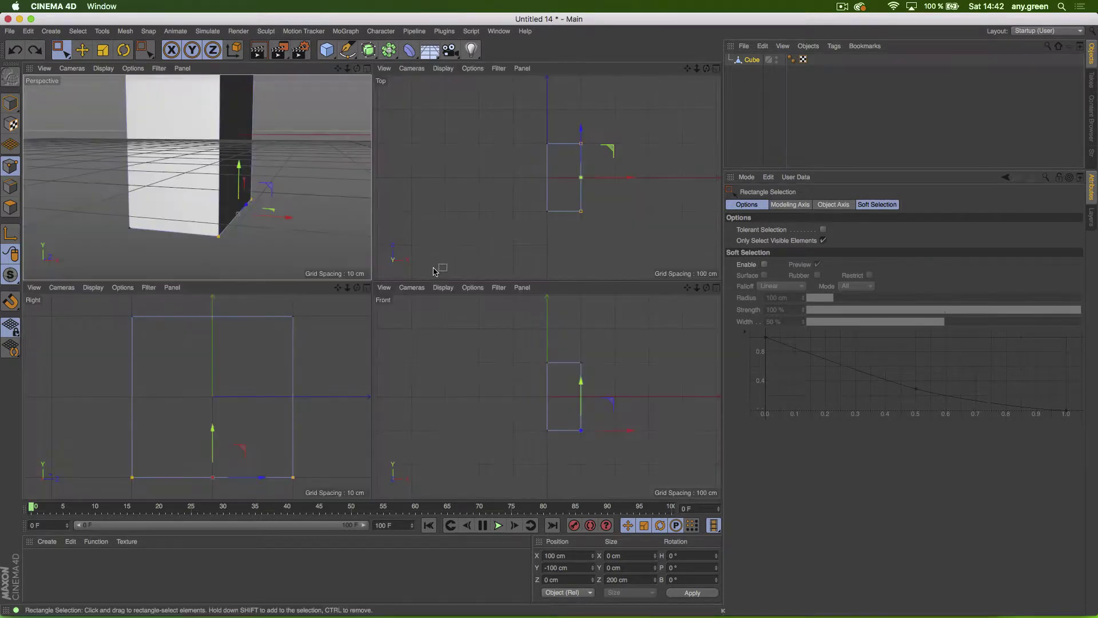
click(366, 287)
click(824, 241)
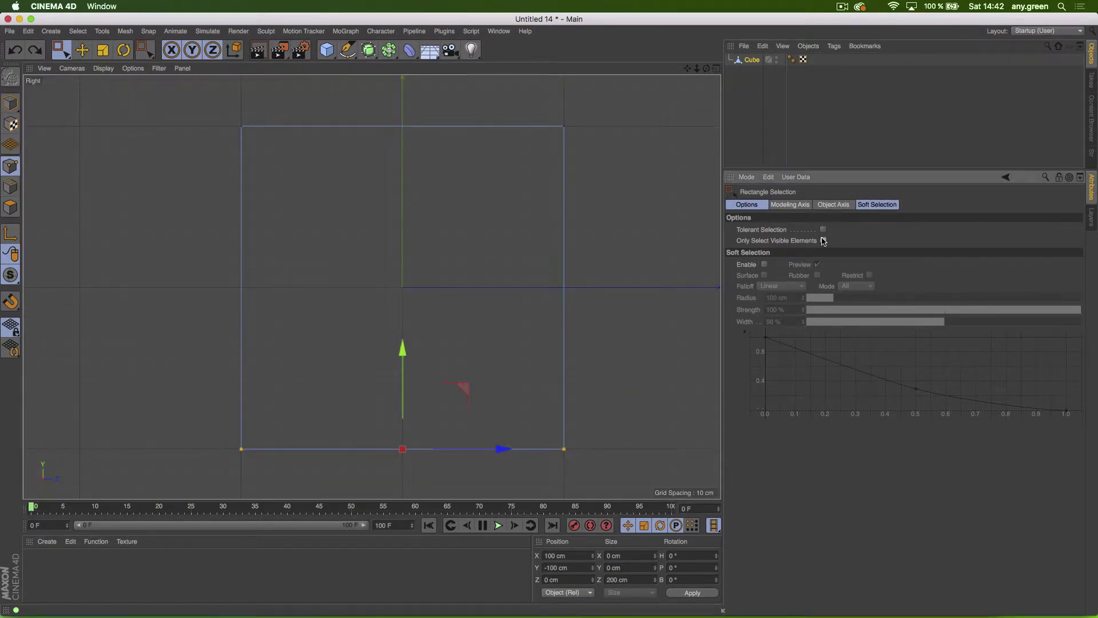
drag(184, 392, 636, 514)
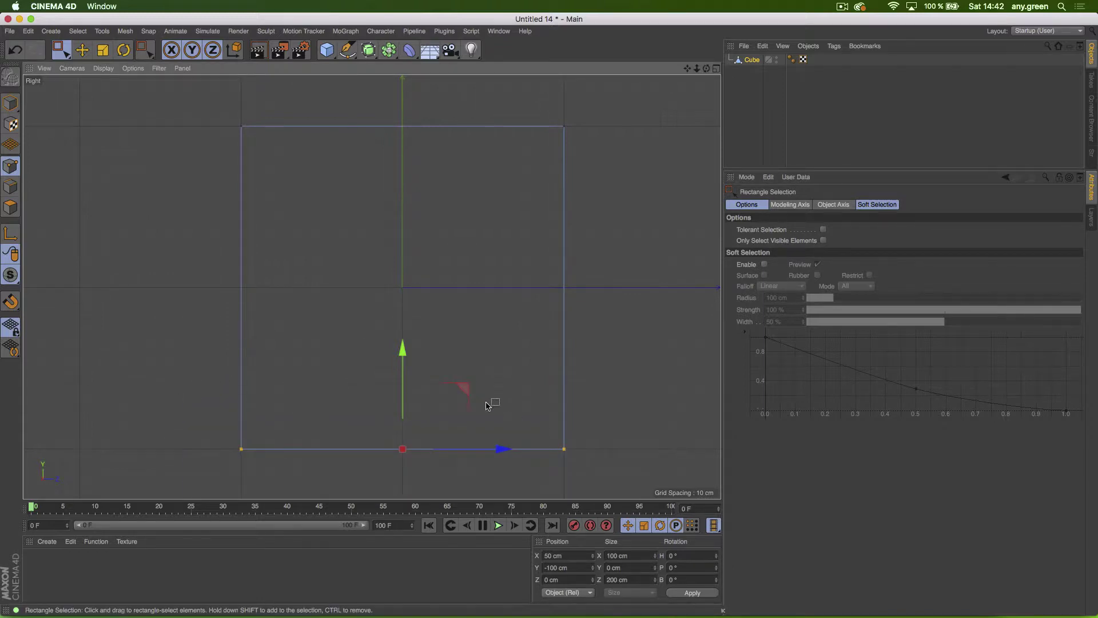
drag(402, 349, 395, 174)
alt+middle_drag(335, 188, 335, 252)
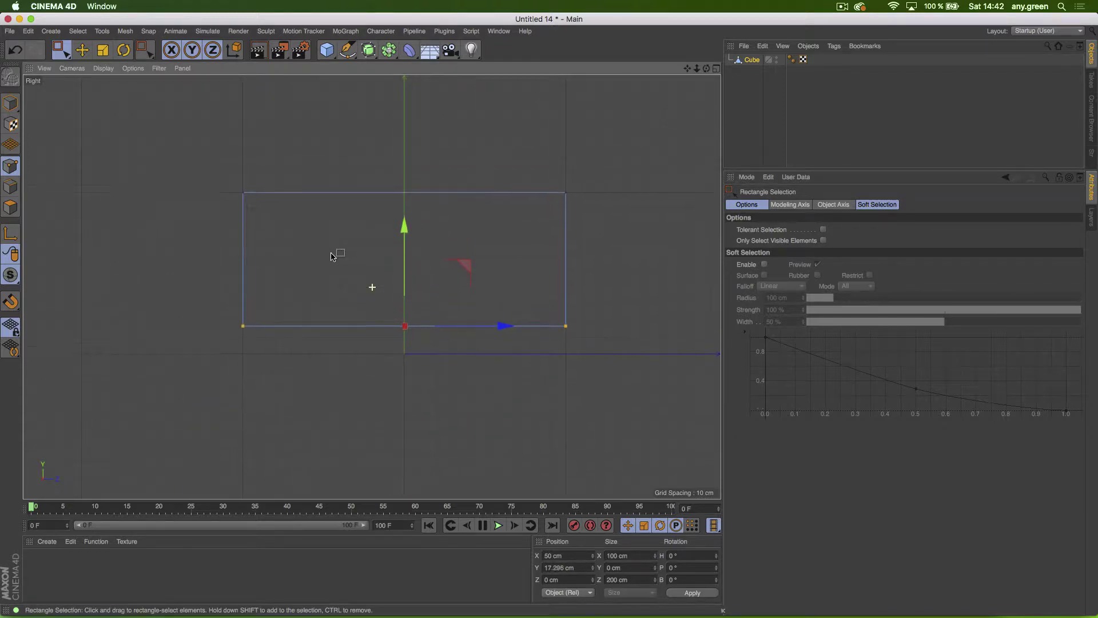
alt+right_drag(257, 259, 286, 263)
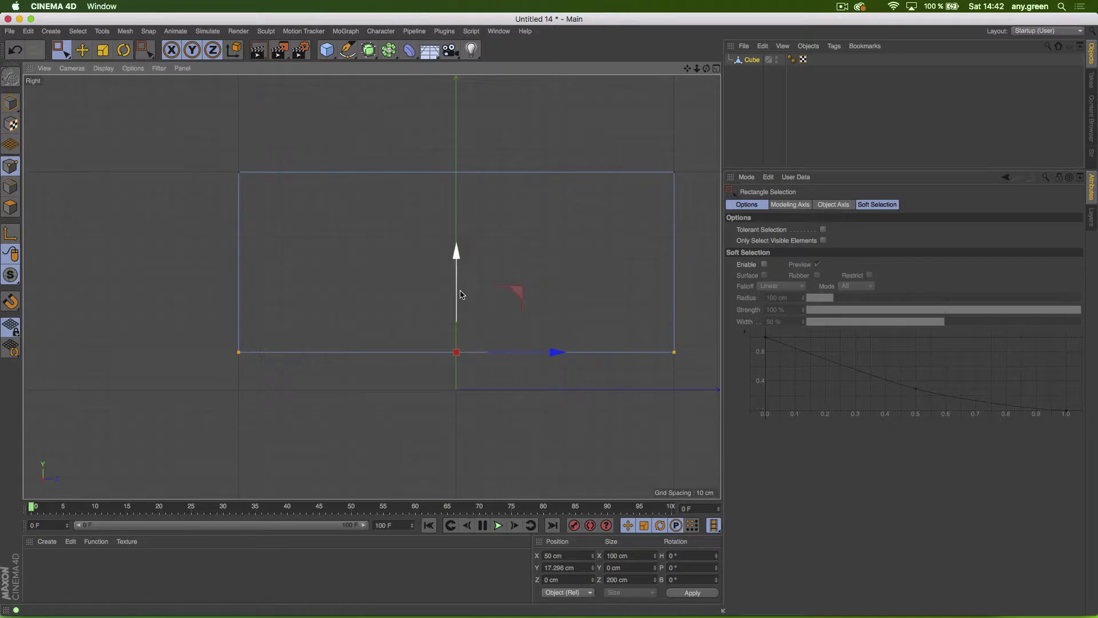
drag(458, 293, 458, 284)
alt+middle_drag(355, 290, 355, 325)
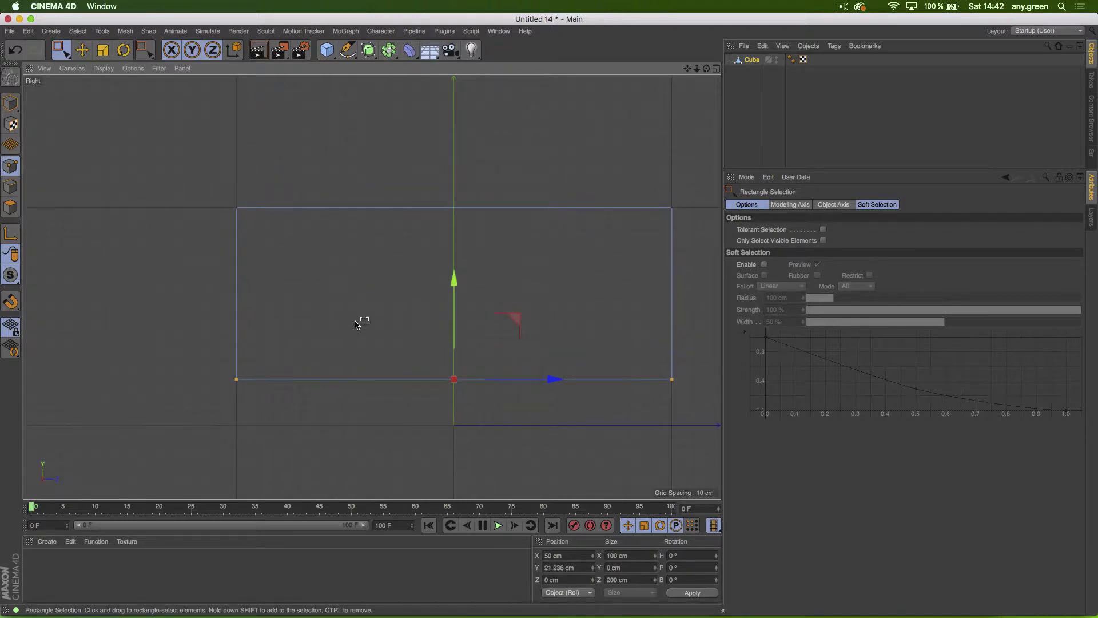
Step: Deselect everything and use Loop/Path Cut to add four vertical loop cuts along the block's Z length
key(k)
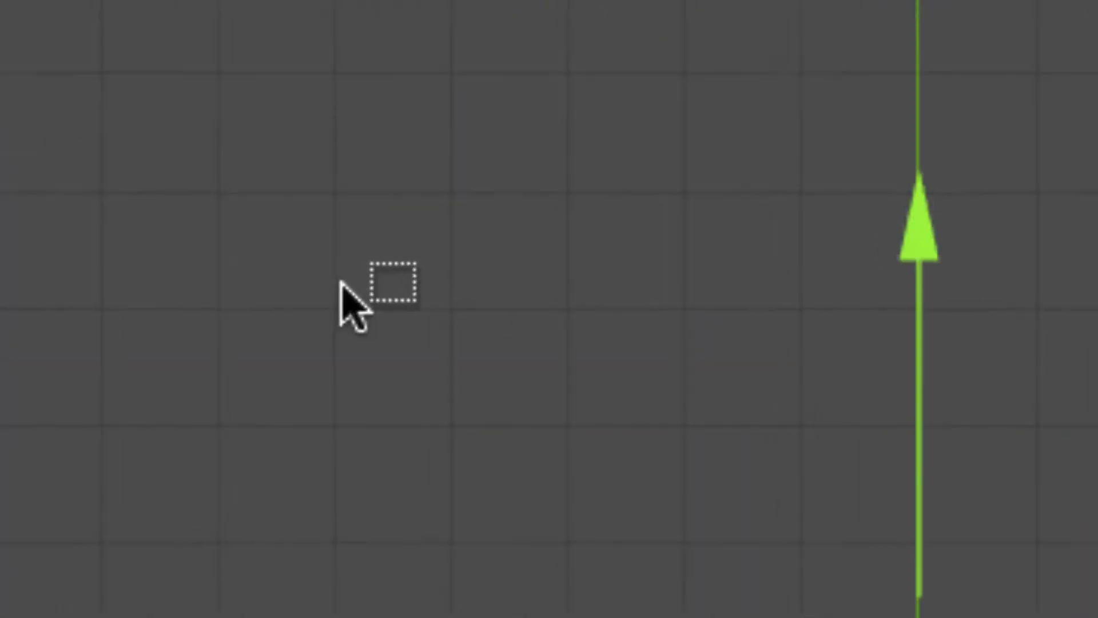
key(k)
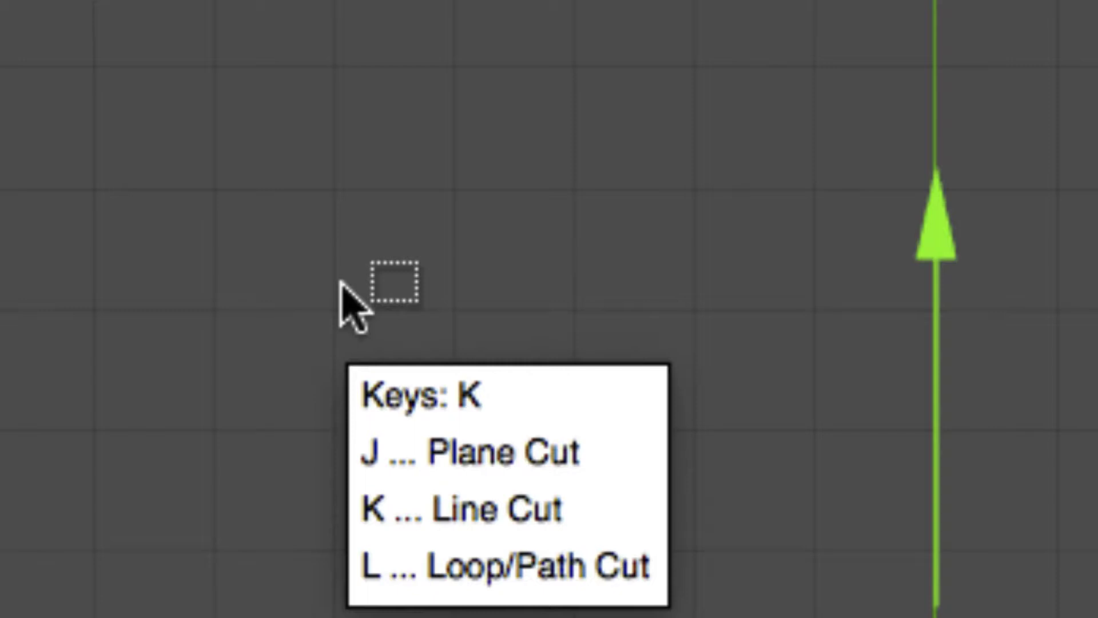
key(k)
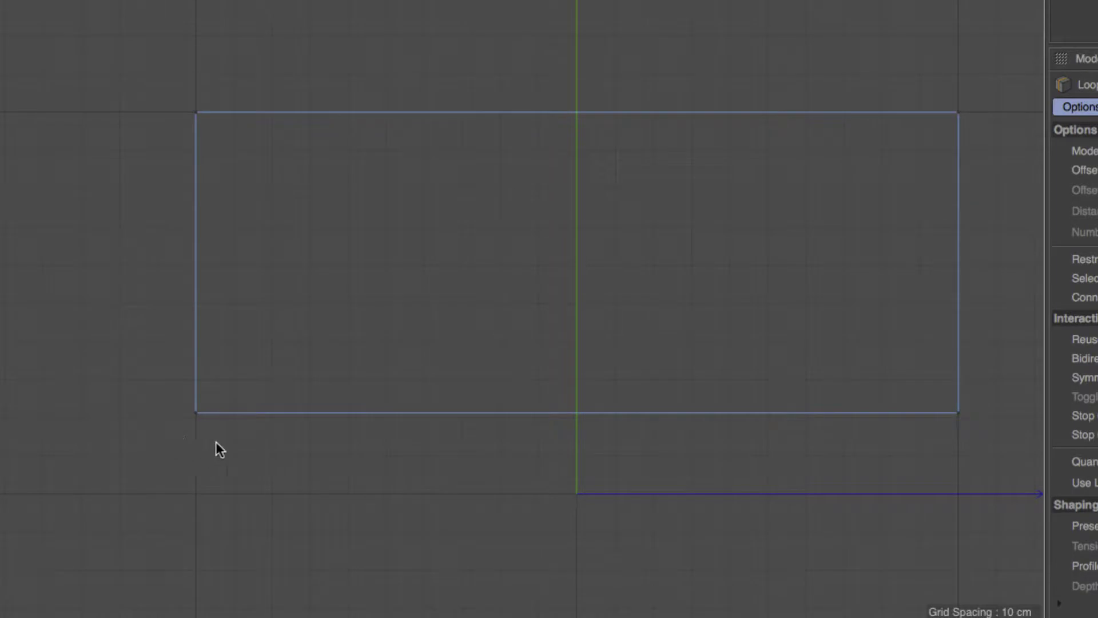
key(super+a)
key(super+shift+a)
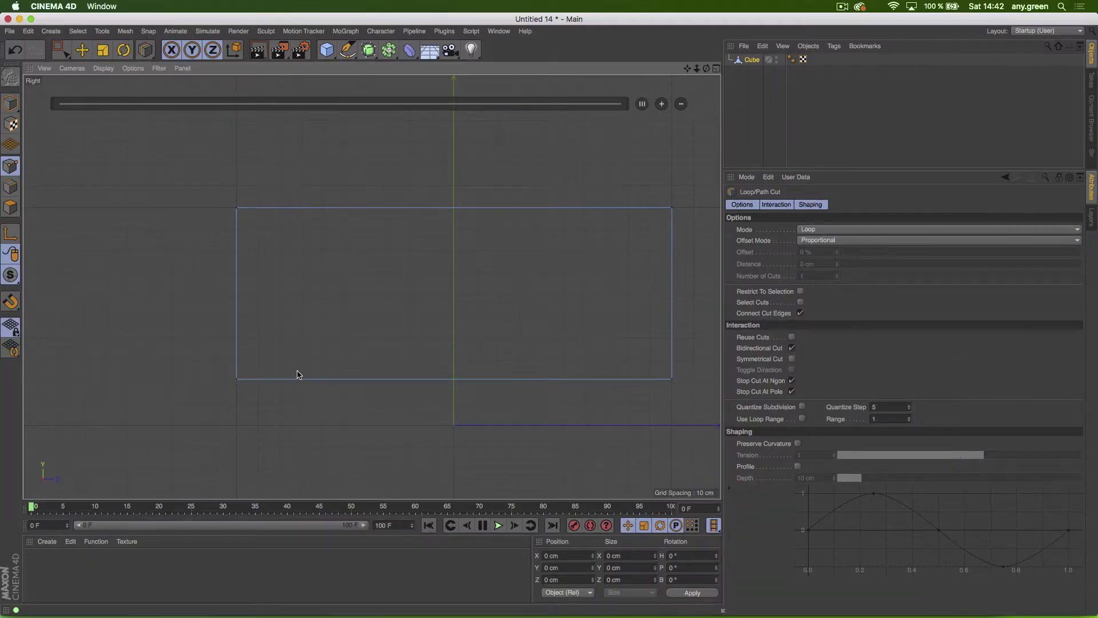
click(311, 379)
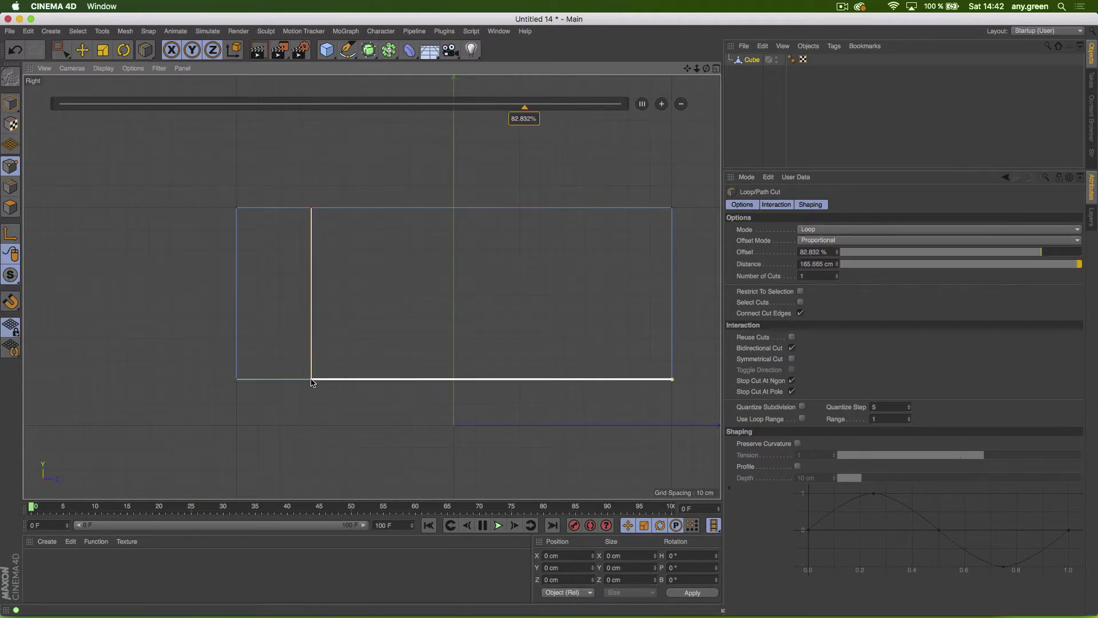
click(420, 379)
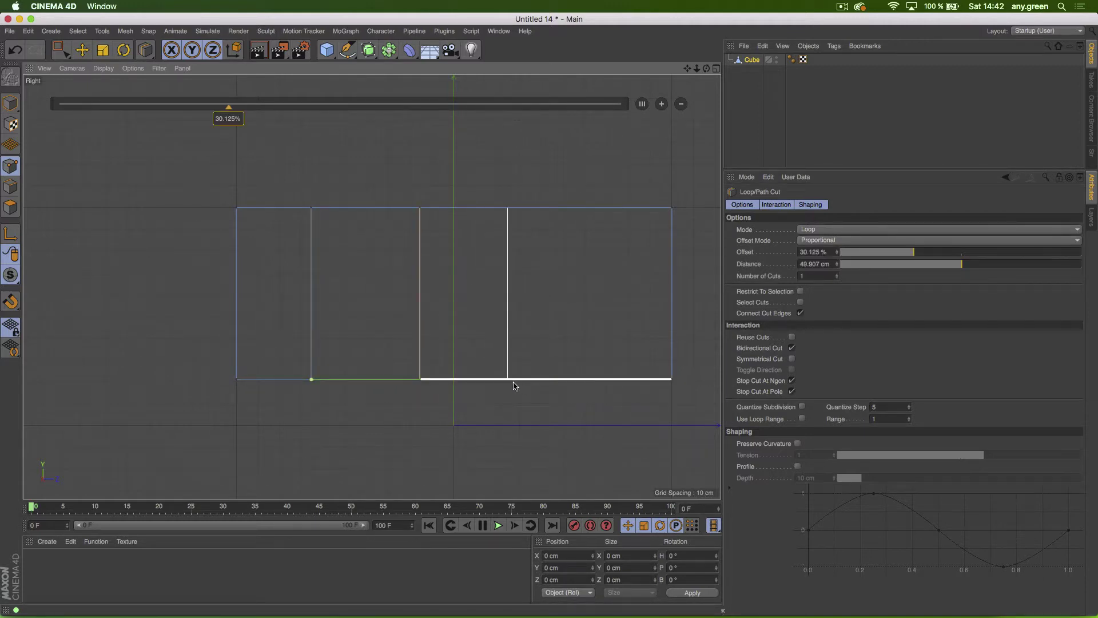
click(546, 387)
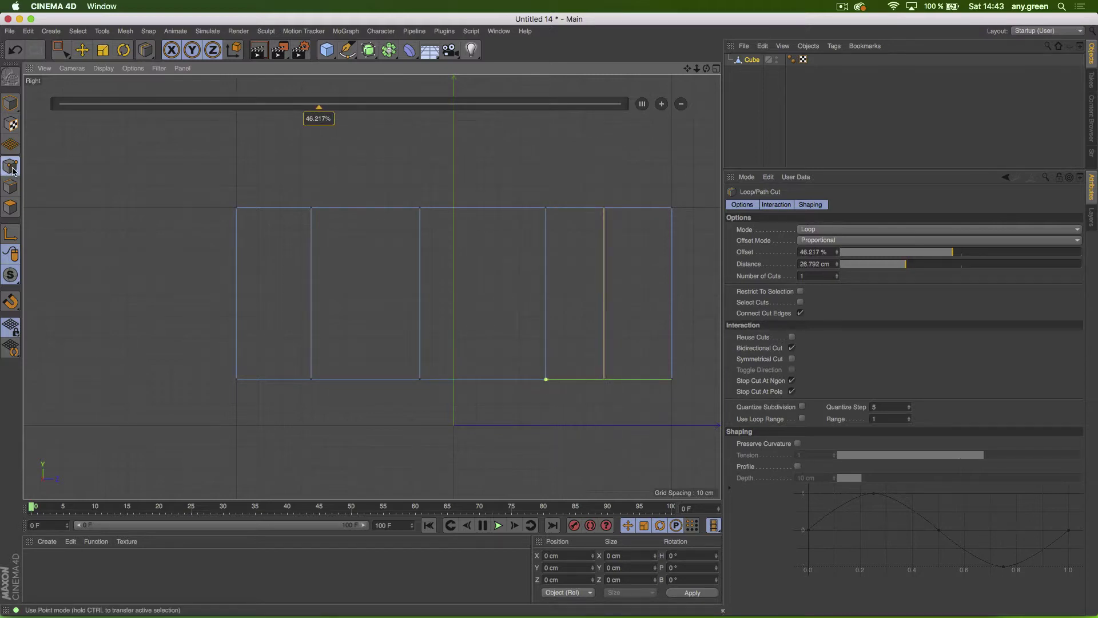
Step: Lower the top points of the negative-Z end section to about Y 36 cm and those of the positive-Z end section to about Y 55 cm
click(62, 50)
drag(174, 169, 404, 250)
drag(274, 112, 274, 253)
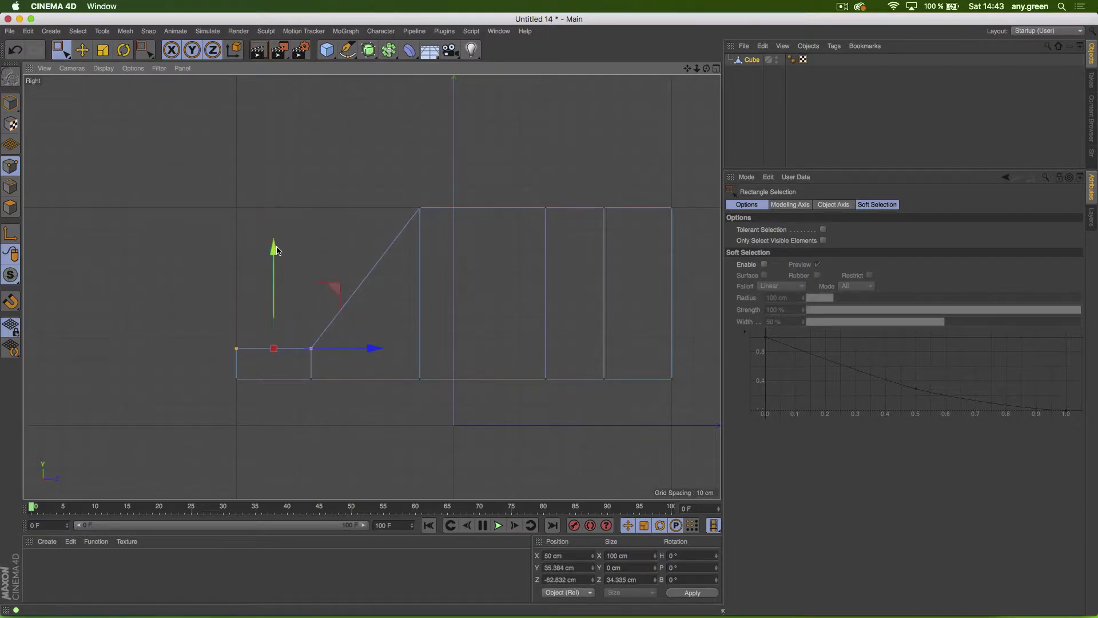
drag(573, 189, 689, 221)
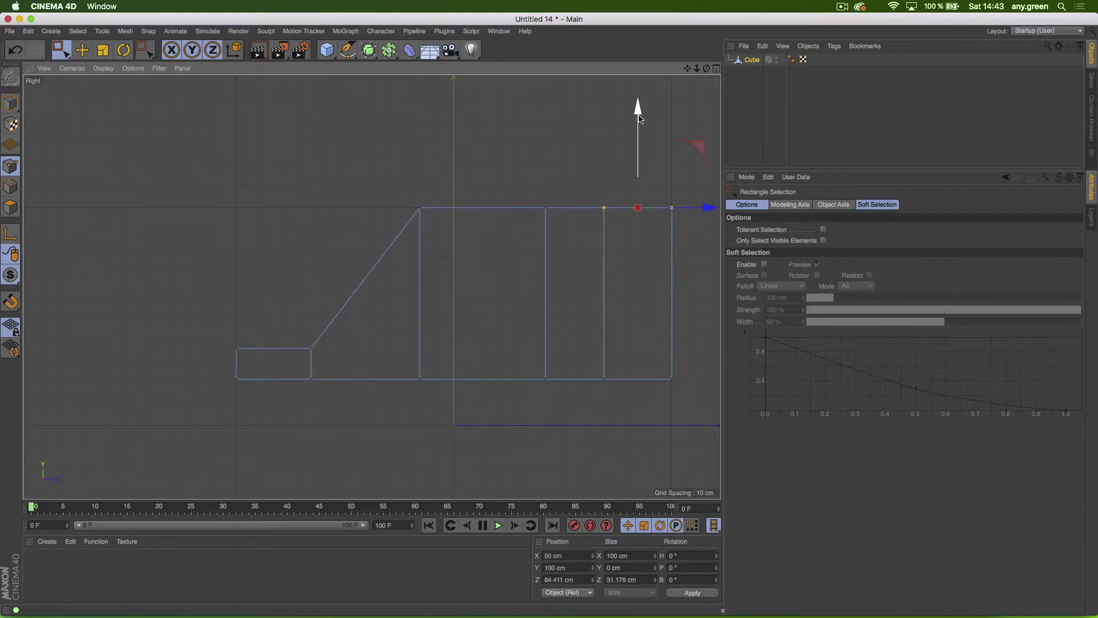
drag(638, 115, 639, 218)
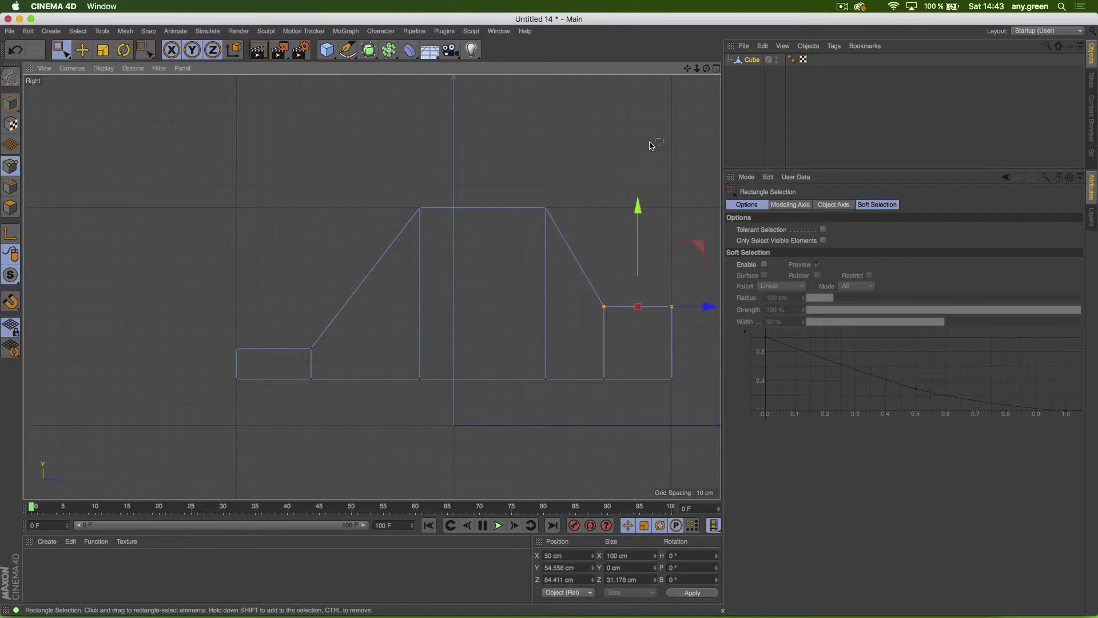
Step: In the Perspective view, add a Symmetry generator and make the half-body Cube its child to mirror the missing half
click(717, 69)
click(369, 69)
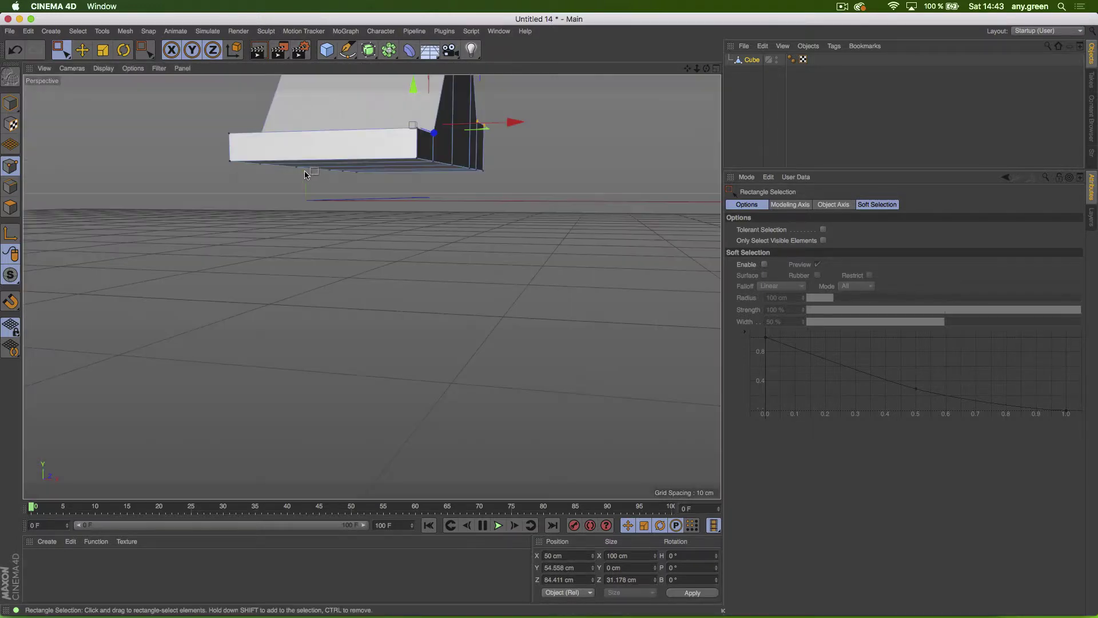
alt+drag(306, 173, 272, 226)
alt+drag(334, 155, 337, 196)
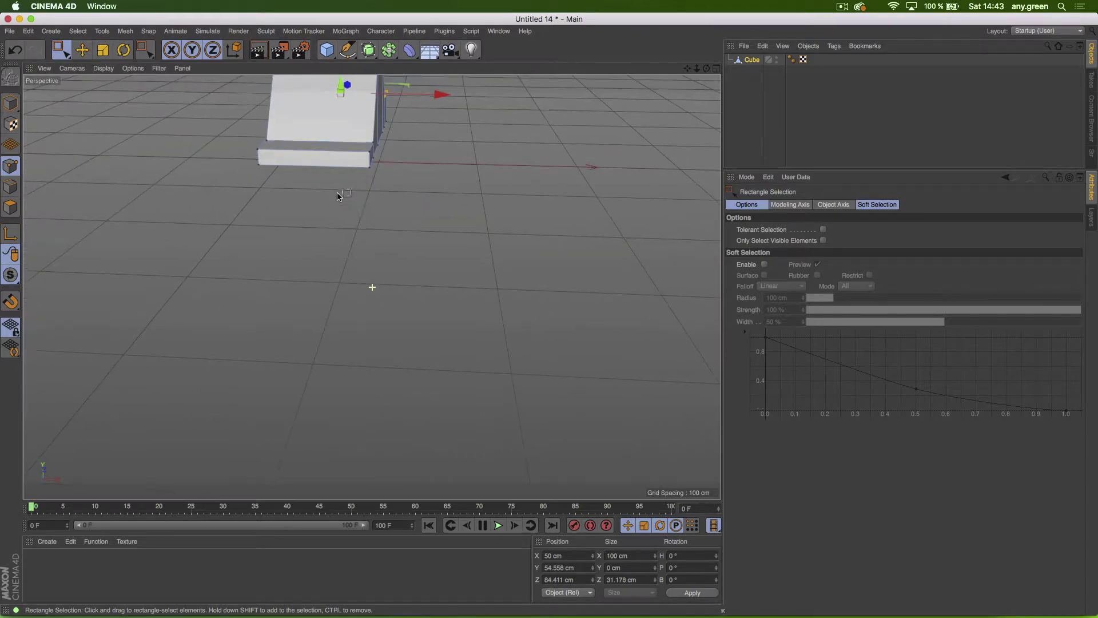
alt+middle_drag(338, 196, 330, 331)
alt+drag(309, 291, 287, 320)
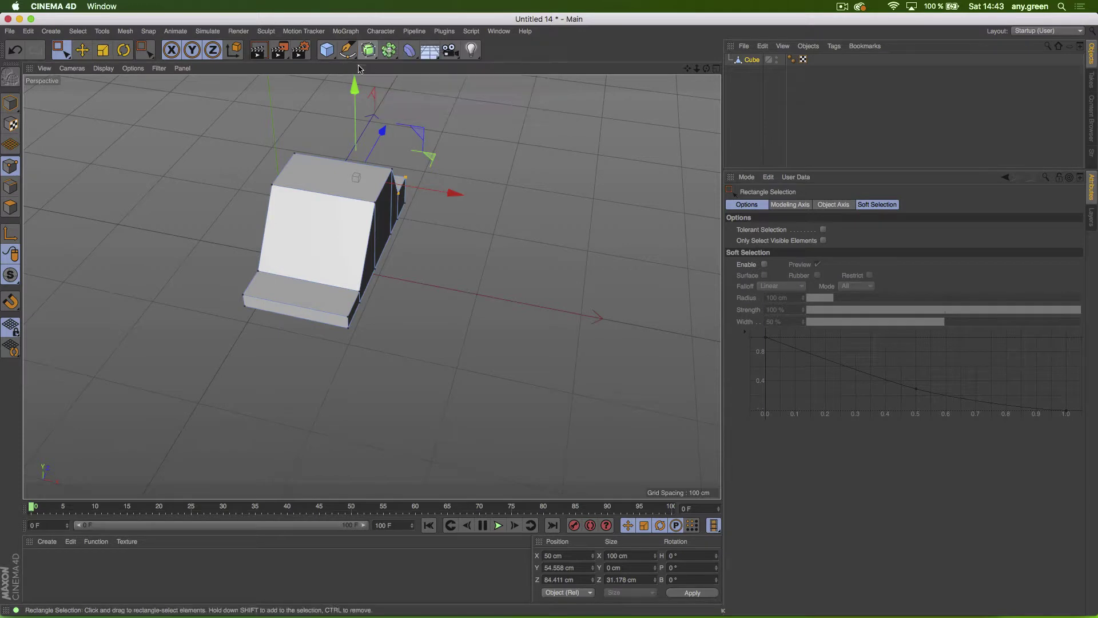
click(388, 50)
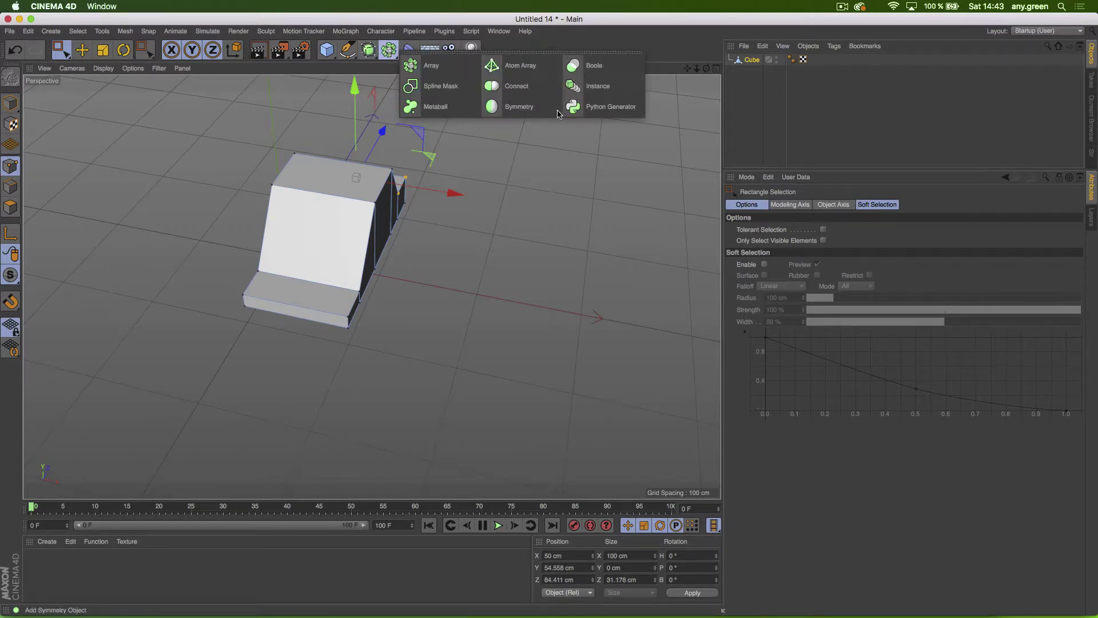
click(518, 106)
drag(751, 71, 743, 63)
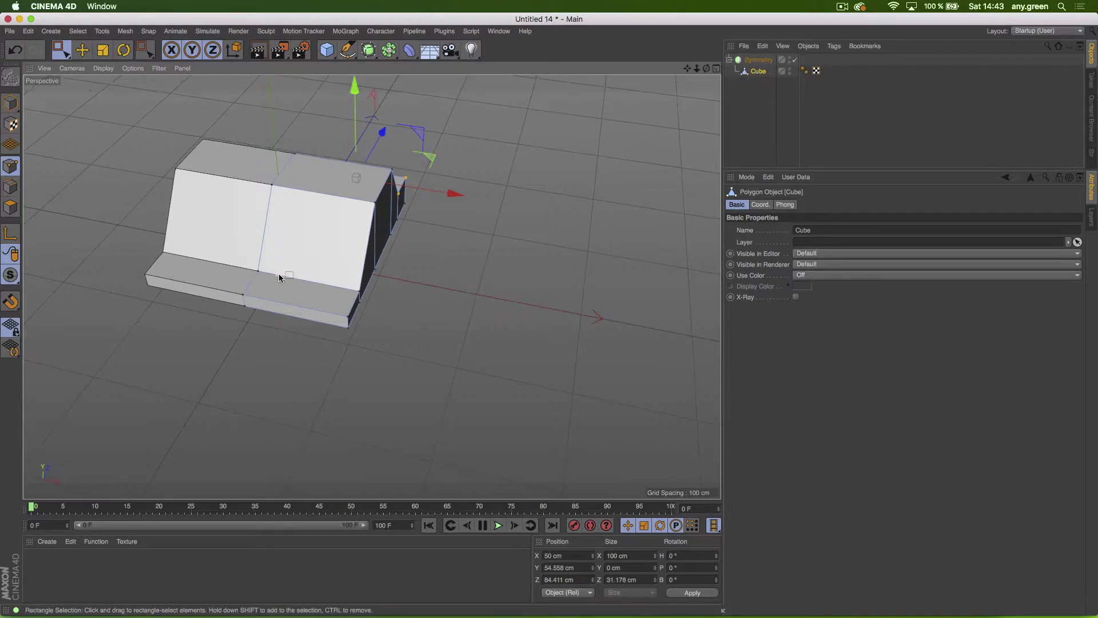
Step: Narrow the mirrored body by selecting the Cube's outer side points and moving them to about X 44 cm
alt+drag(279, 273, 355, 232)
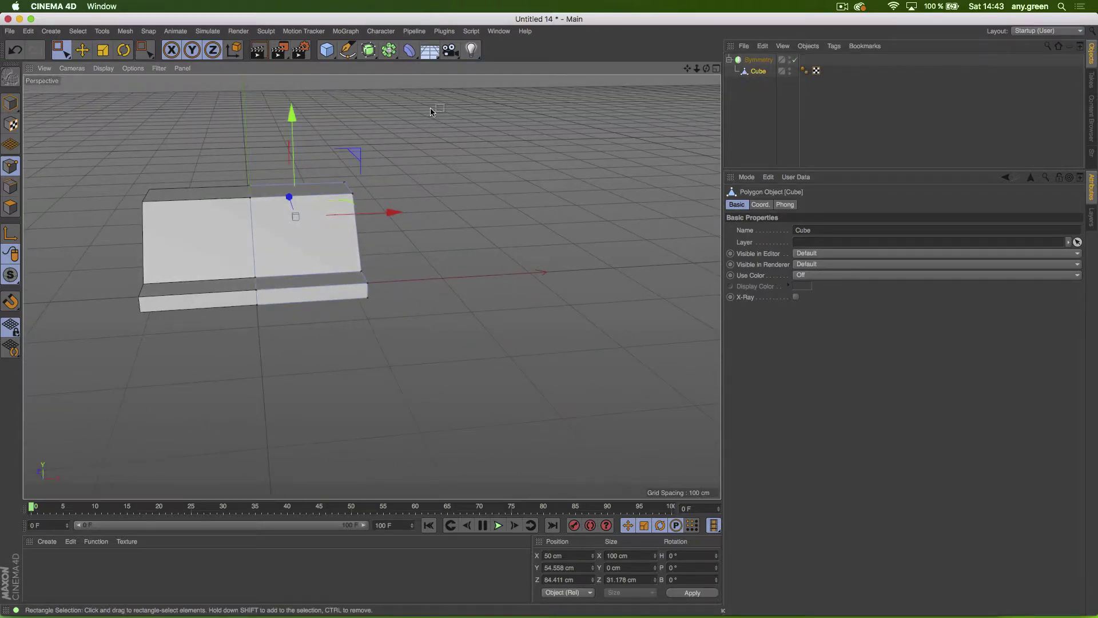
drag(434, 108, 394, 207)
alt+drag(306, 220, 223, 219)
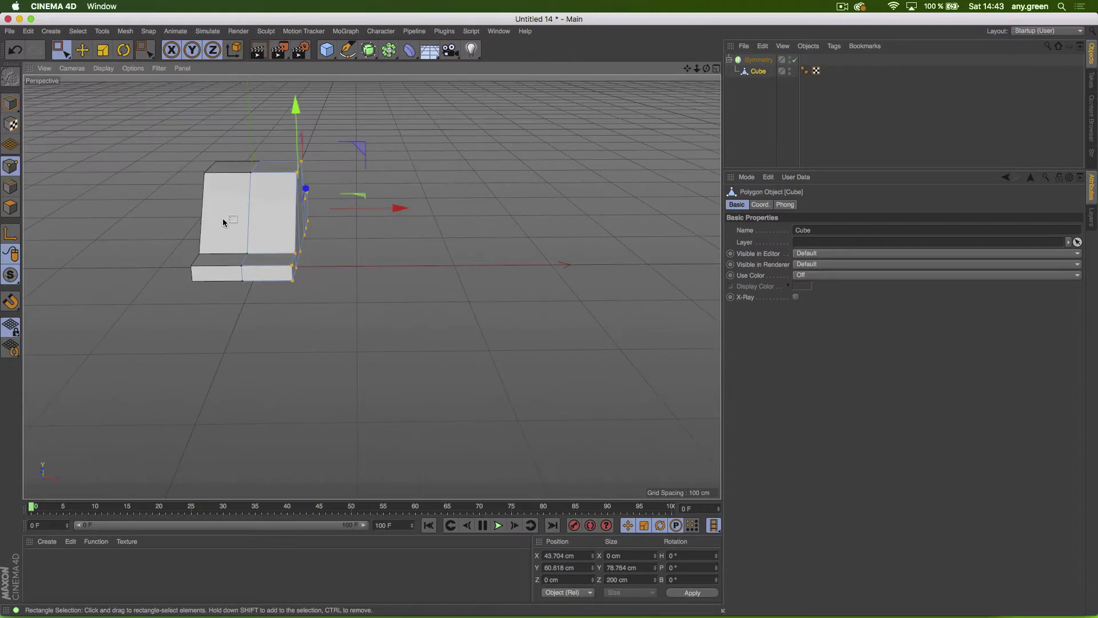
alt+right_drag(223, 219, 300, 216)
alt+drag(300, 216, 343, 267)
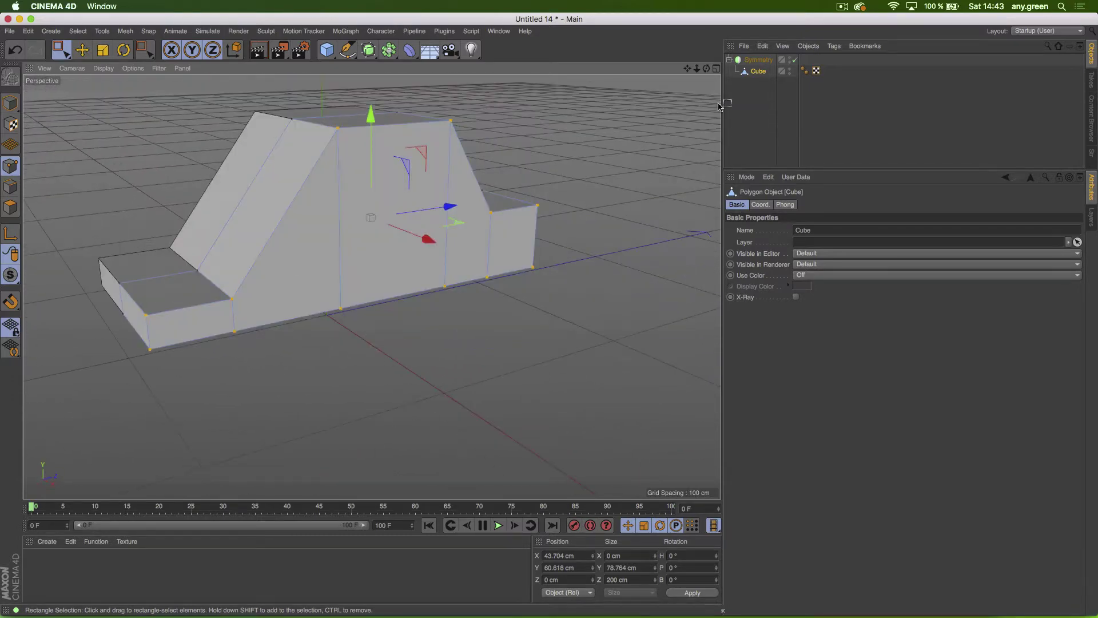
Step: In the Right view, deselect all points and line-cut horizontally from the hood's upper corner beyond the opposite end of the body
middle_click(439, 267)
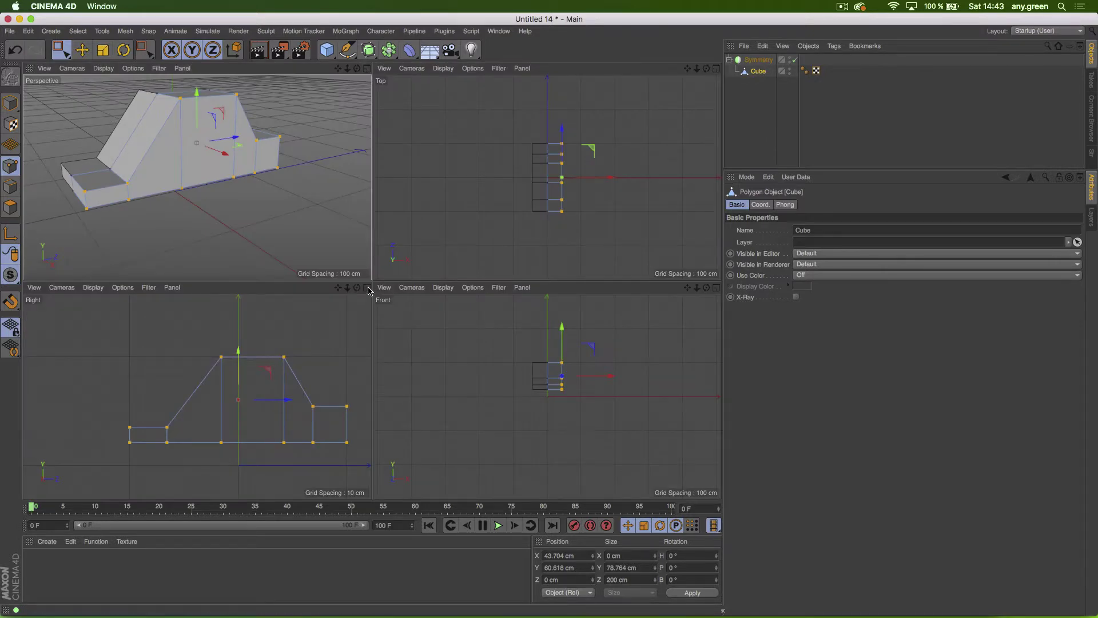
middle_click(331, 358)
scroll(331, 357, up, 5)
key(k)
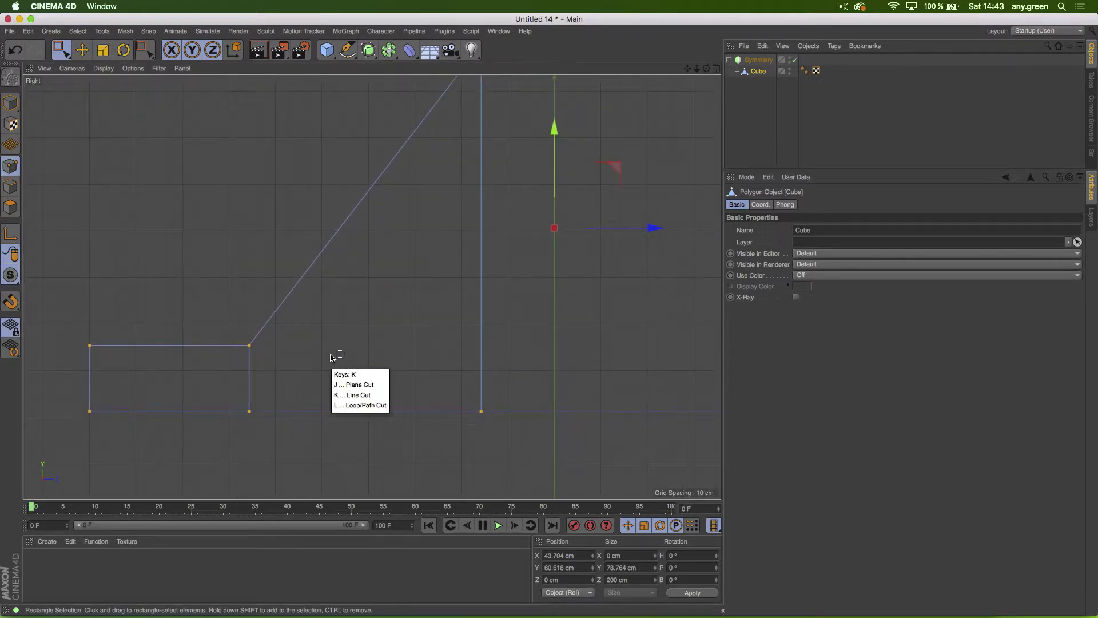
key(k)
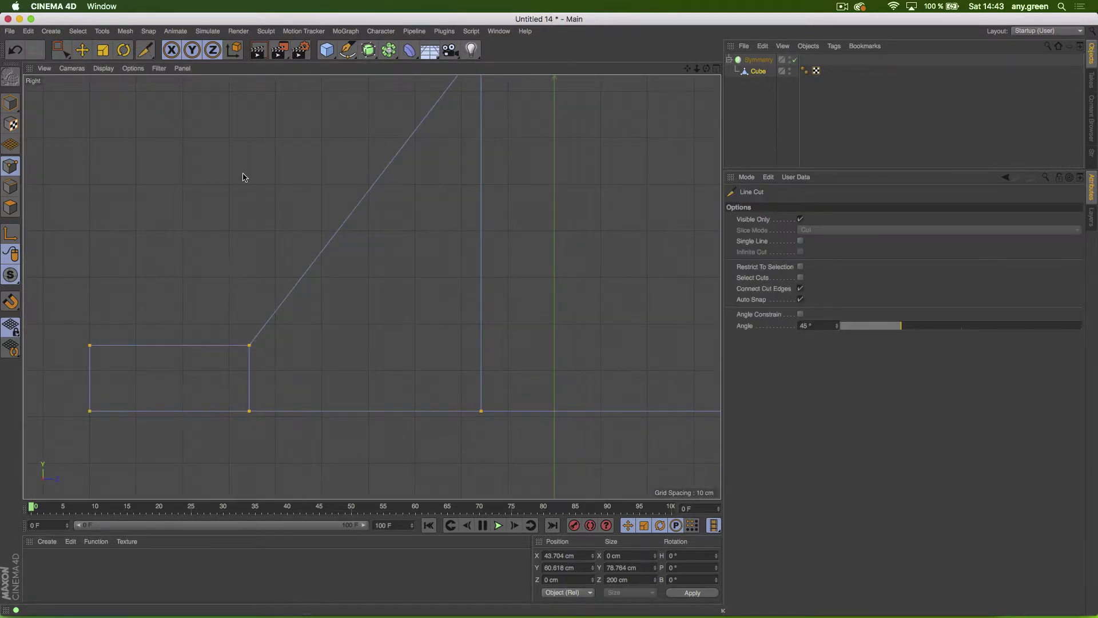
key(super+shift+a)
alt+right_drag(324, 223, 277, 222)
alt+middle_drag(339, 268, 272, 285)
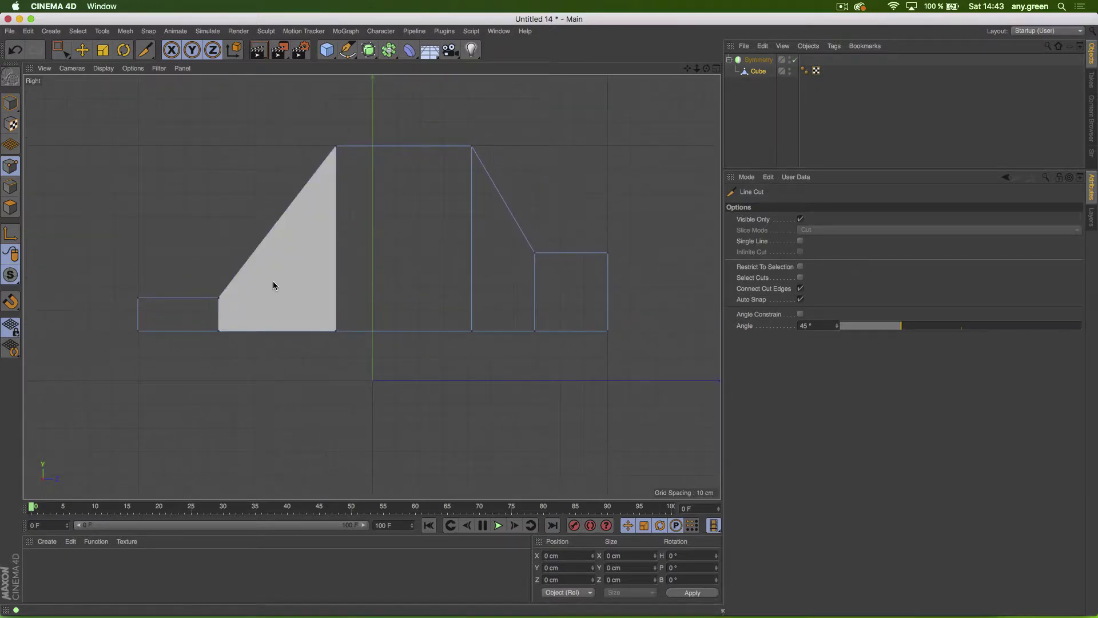
click(219, 298)
click(665, 297)
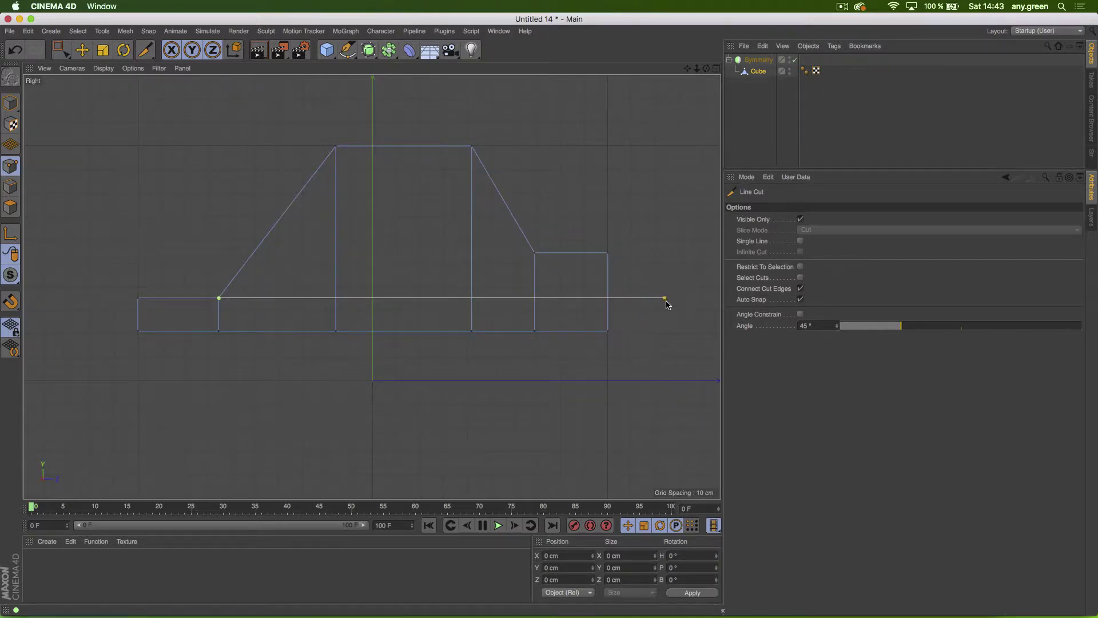
click(687, 298)
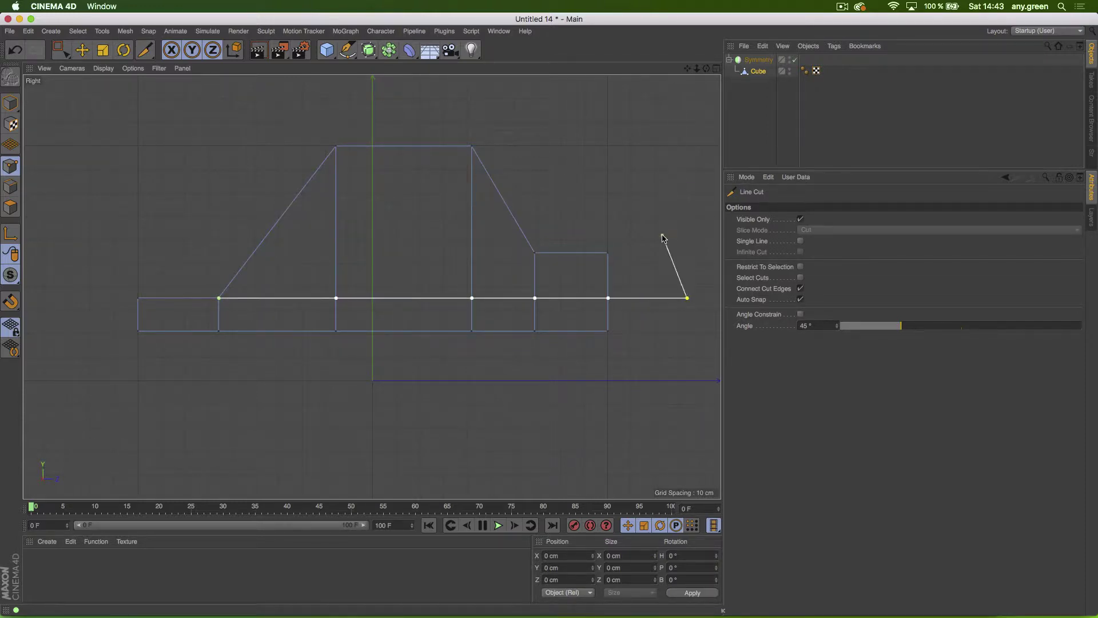
key(Escape)
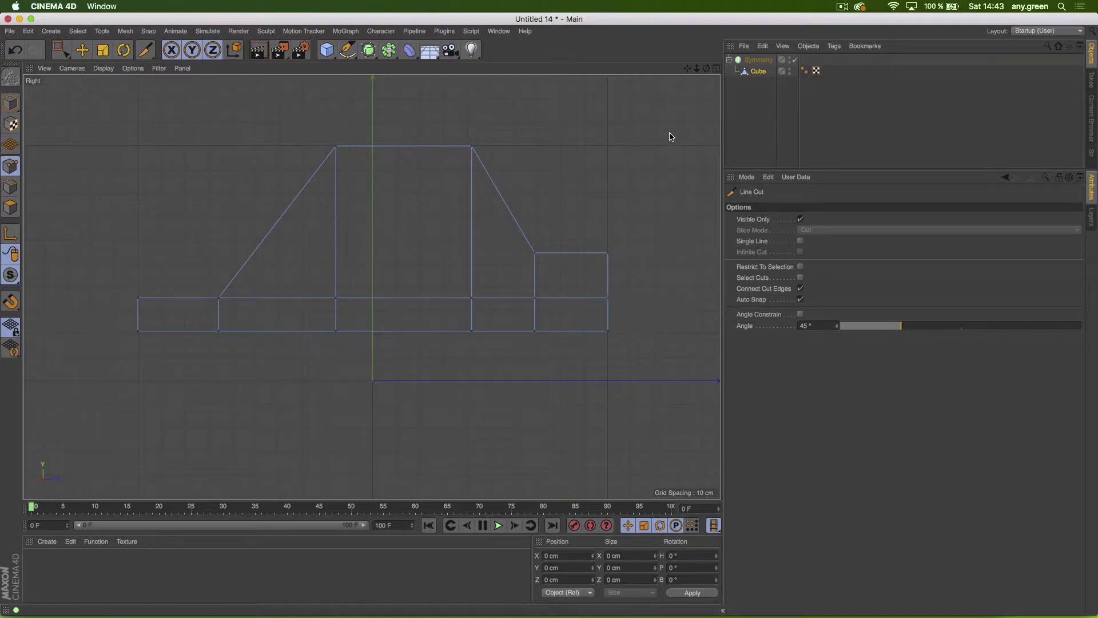
Step: Line-cut horizontally from the upper corner of the positive-Z end section to the cabin's far vertical edge, and inspect both cuts in perspective
click(535, 253)
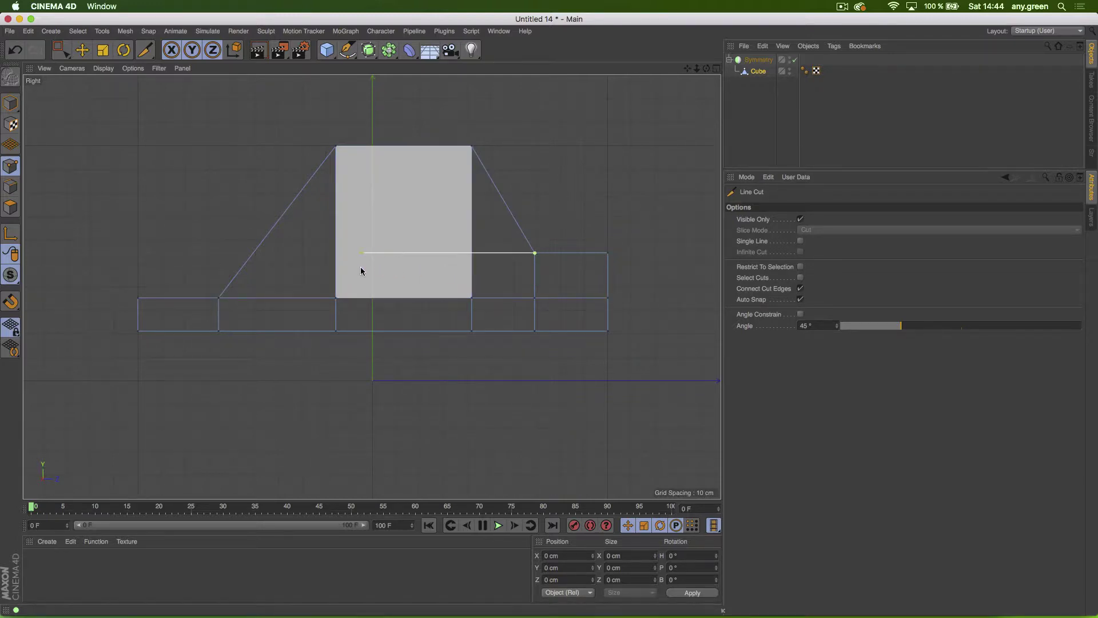
click(335, 257)
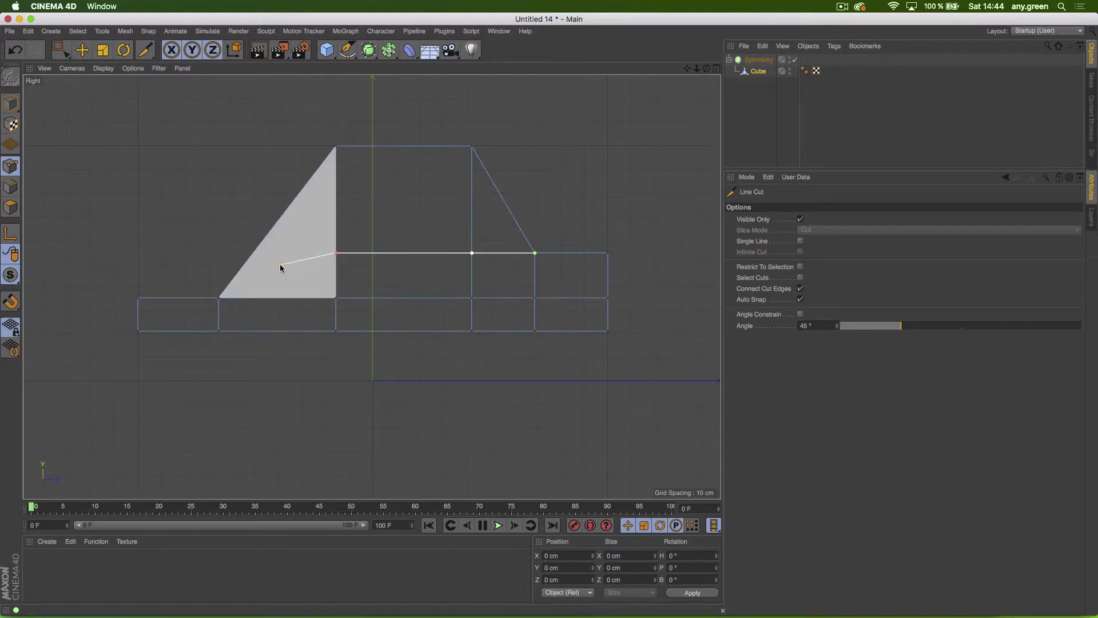
key(Escape)
click(714, 70)
click(366, 69)
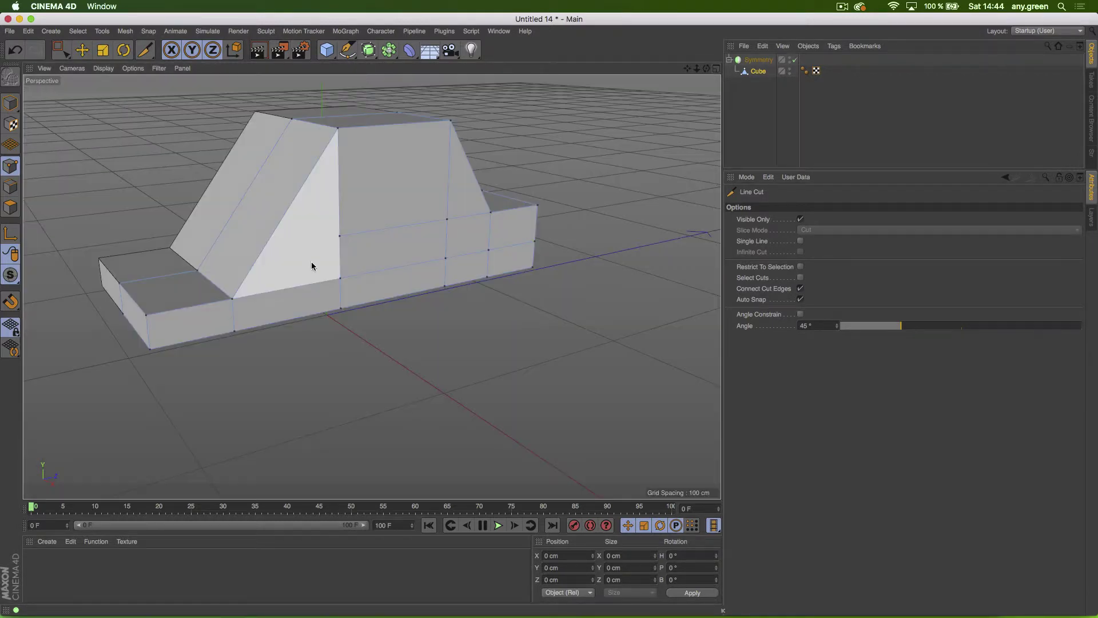
mouse_move(318, 270)
alt+mouse_down()
mouse_move(296, 246)
mouse_move(324, 241)
mouse_move(334, 272)
alt+mouse_up()
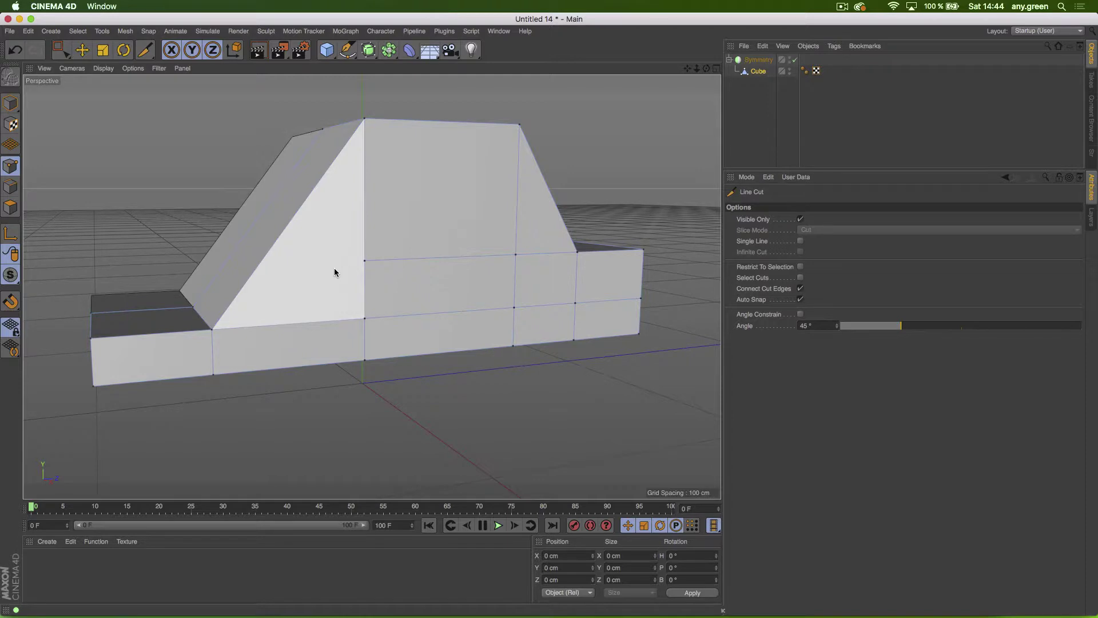
Step: In polygon mode, try pulling the triangular side polygon outward to about X 103 cm, and undo the move
key(e)
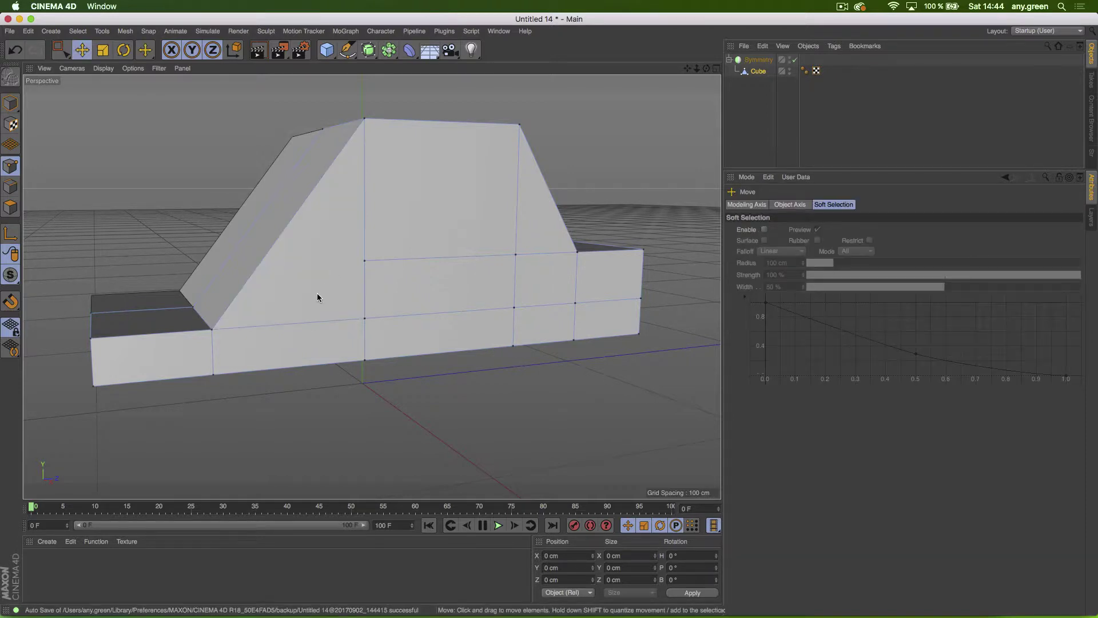
click(18, 207)
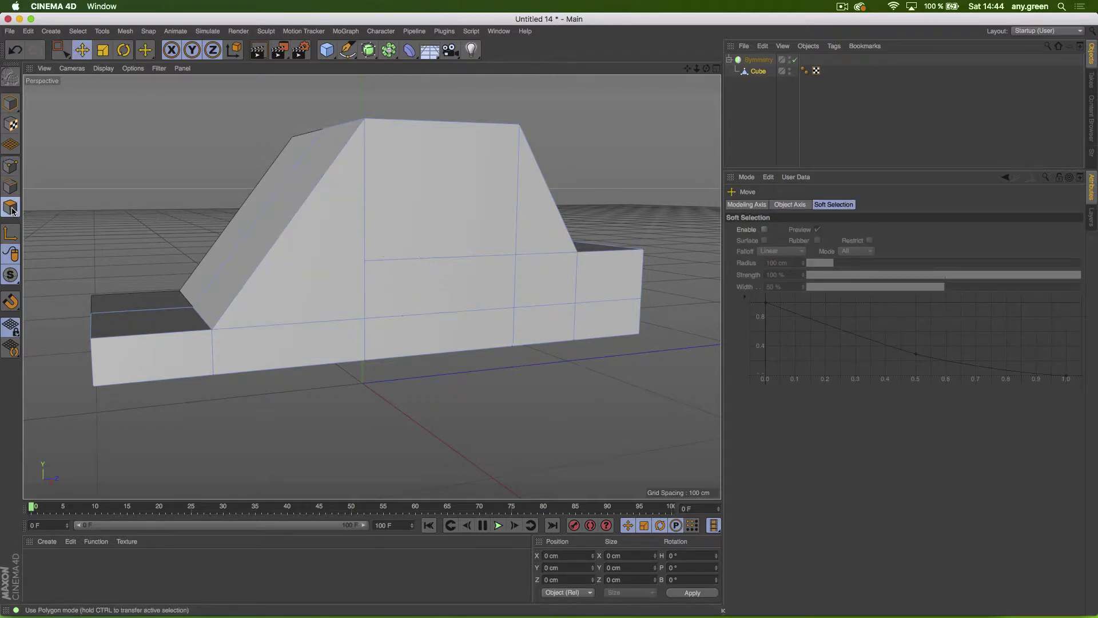
click(332, 293)
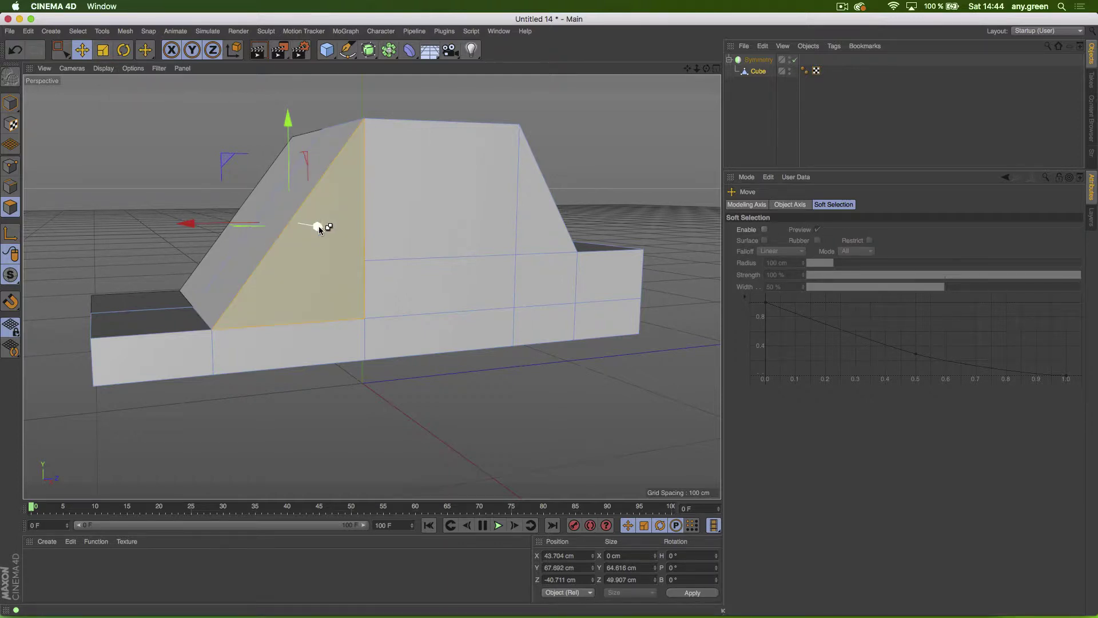
drag(318, 226, 393, 248)
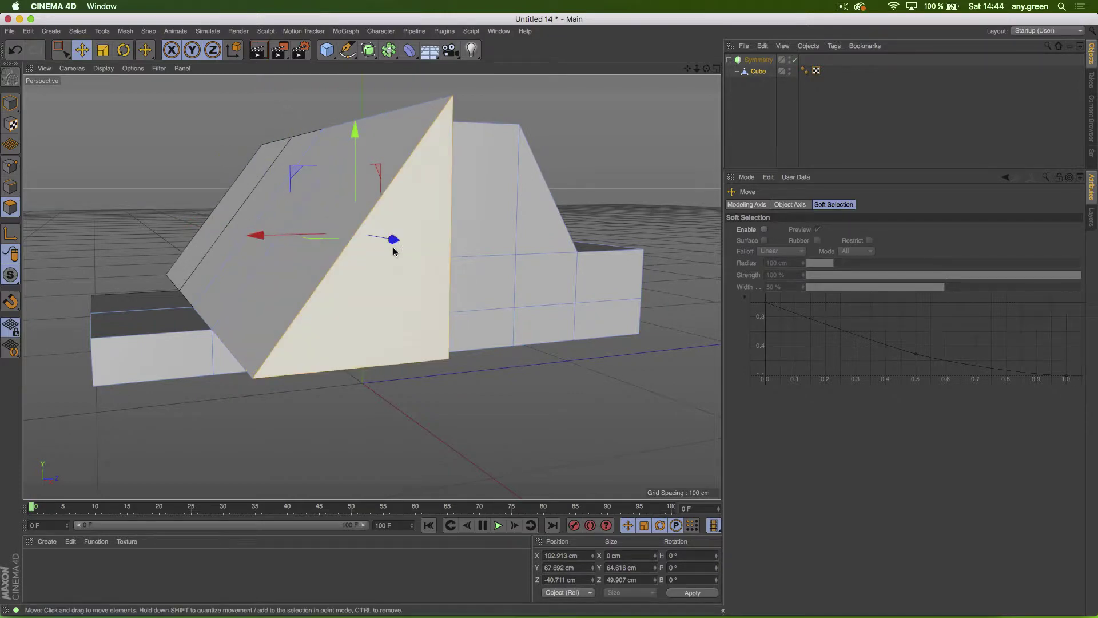
alt+right_drag(366, 265, 278, 265)
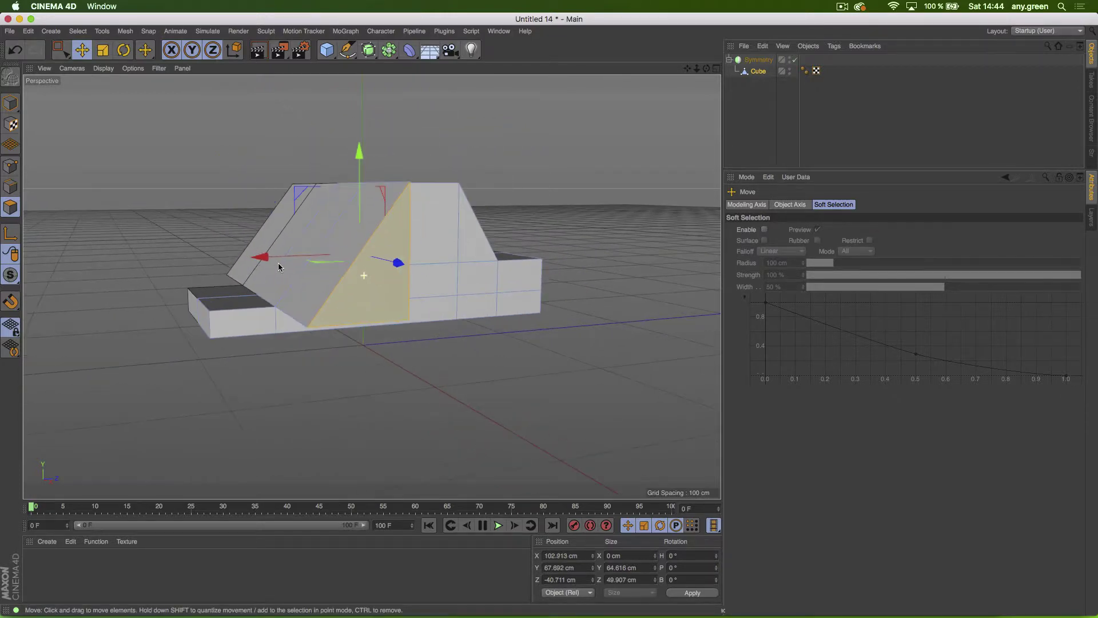
alt+drag(409, 279, 373, 328)
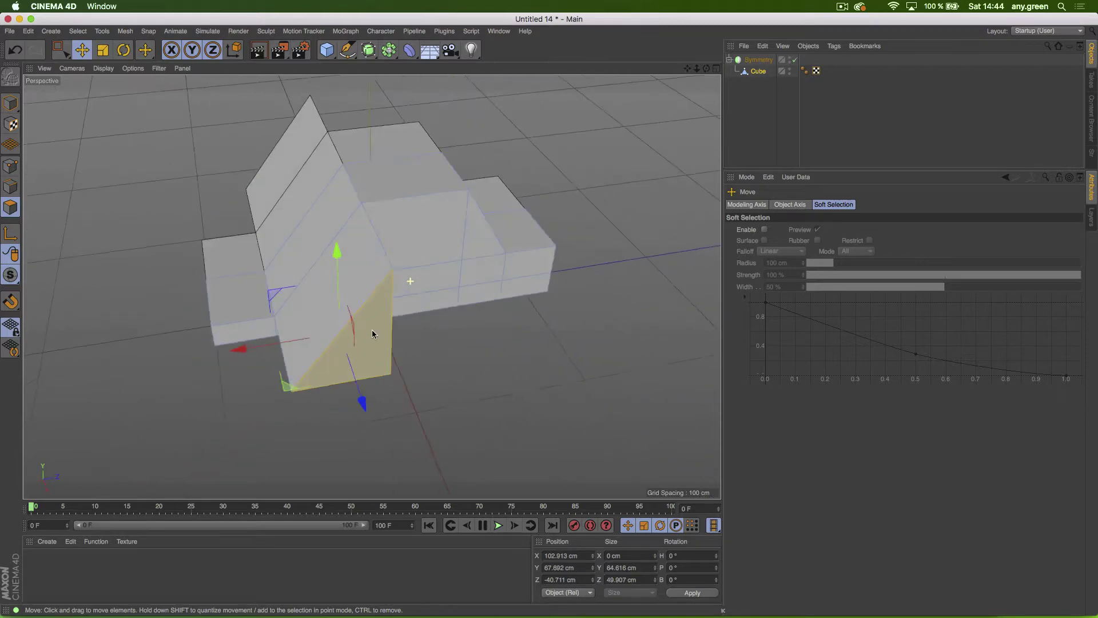
key(super+z)
Step: Try insetting the triangular side polygon by scaling a copy to about 40 cm high and 31 cm long, moved to Y 61 cm, Z -37 cm
alt+right_drag(318, 304, 359, 292)
alt+drag(367, 289, 407, 219)
key(t)
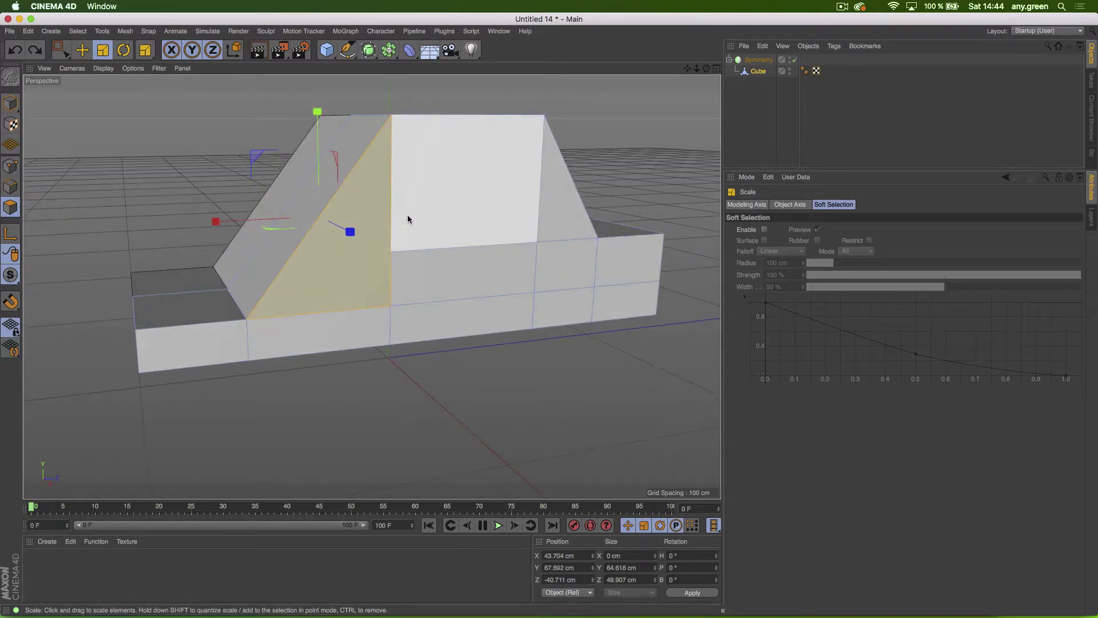
drag(480, 158, 380, 274)
key(e)
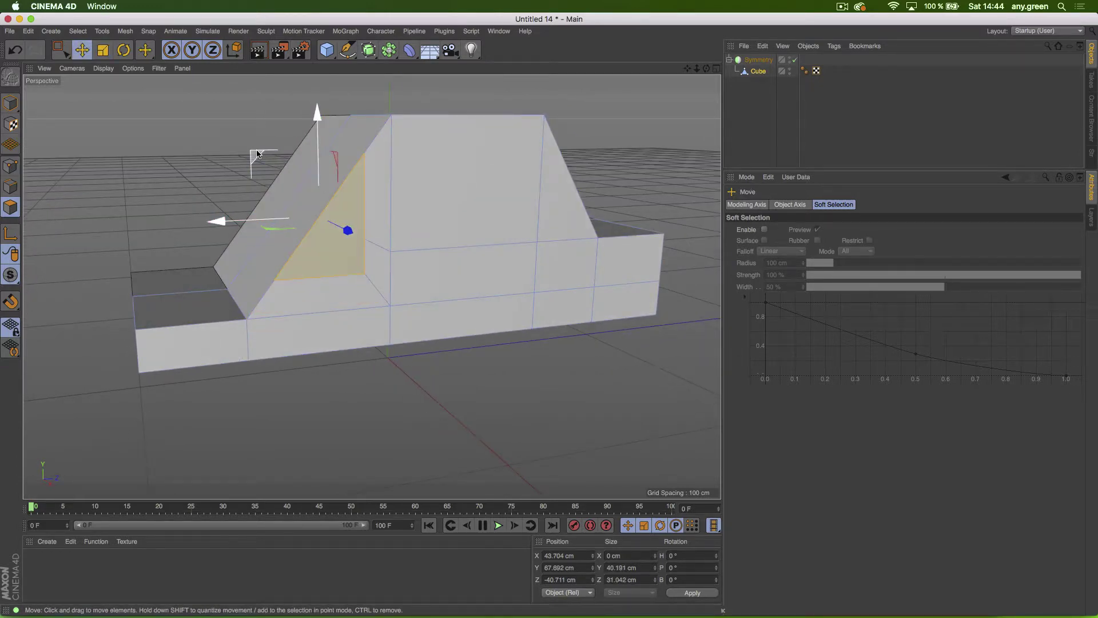
drag(255, 157, 268, 173)
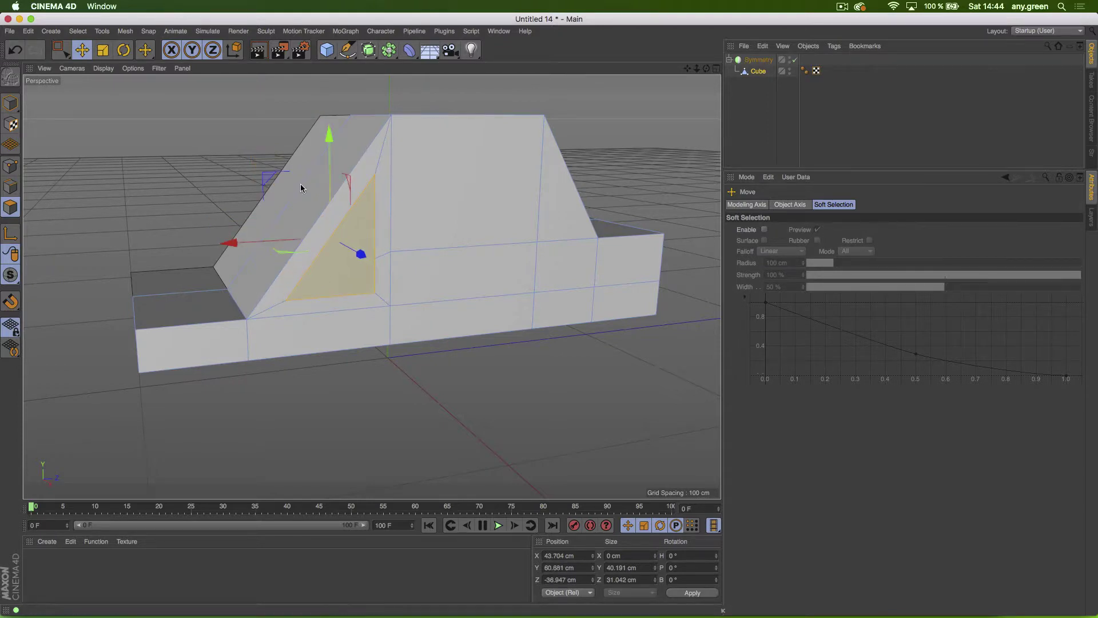
Step: Try extruding the inset triangle inward to about X 39.5 cm, and undo both the extrusion and the inset
key(s)
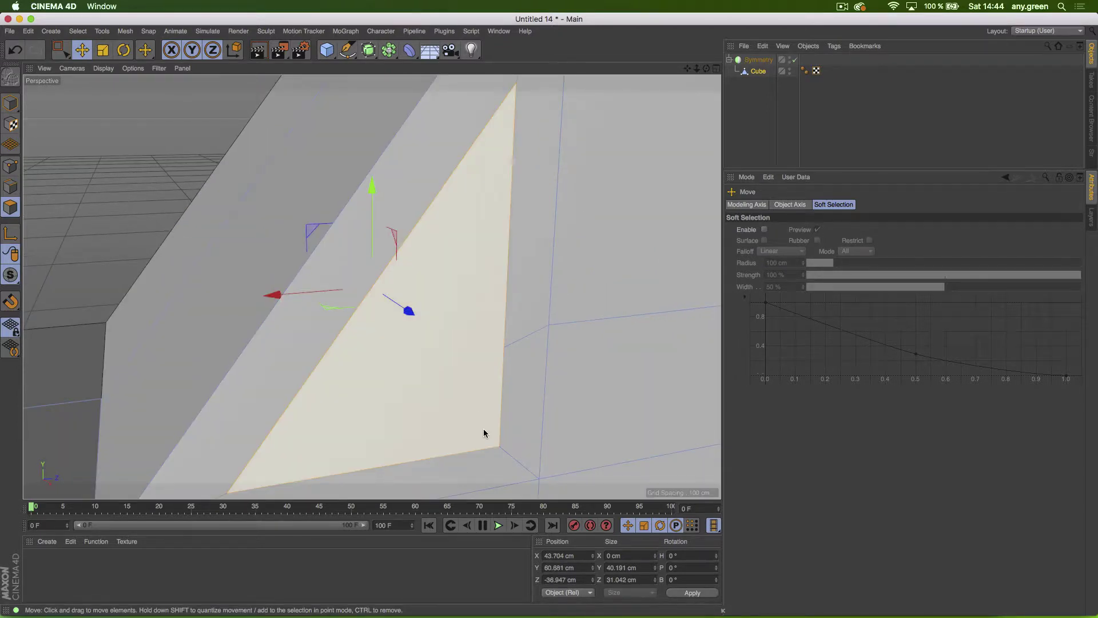
ctrl+drag(409, 310, 396, 306)
alt+drag(502, 319, 591, 355)
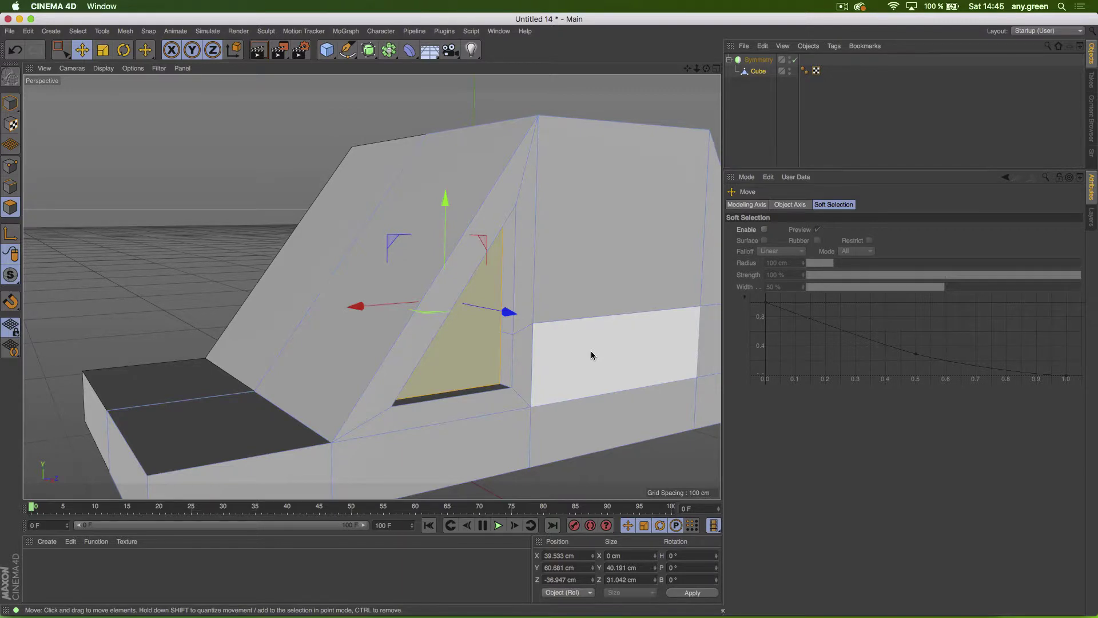
key(super+z)
key(super+z)
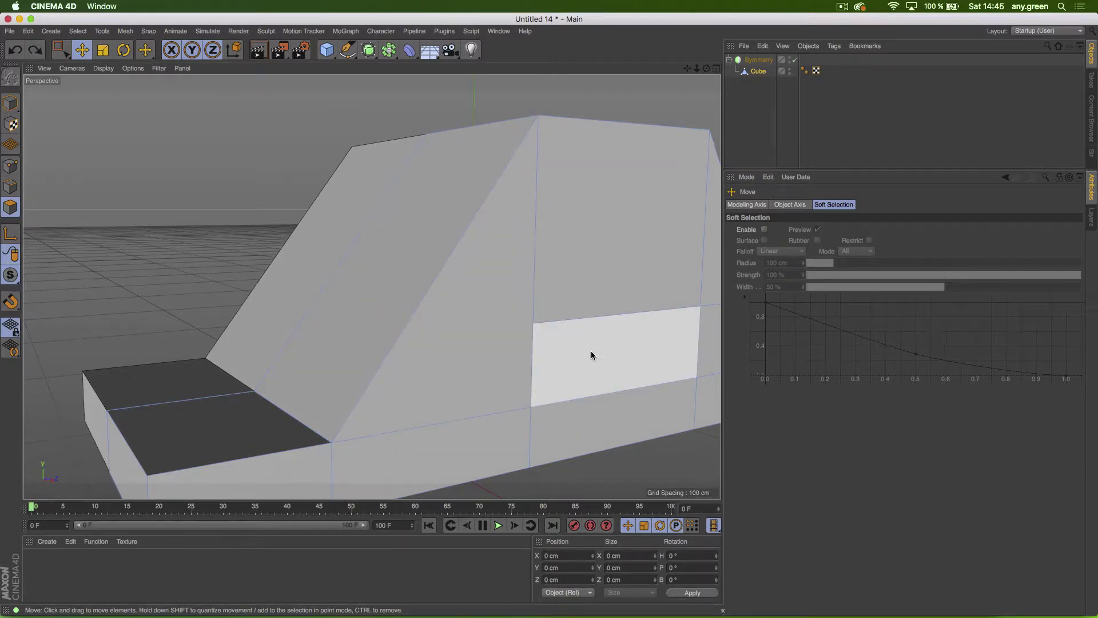
Step: Reselect the triangular side polygon and try insetting it with Extrude Inner at an offset of about 4.7 cm
click(519, 327)
mouse_move(471, 304)
alt+mouse_down()
mouse_move(392, 313)
mouse_move(484, 318)
mouse_move(546, 343)
alt+mouse_up()
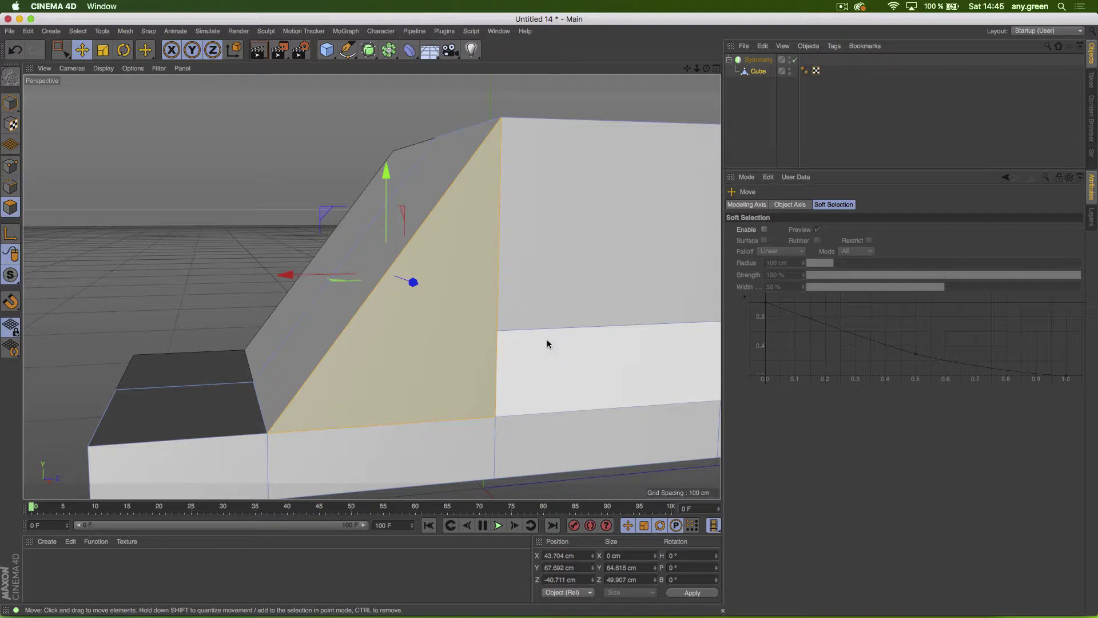
key(i)
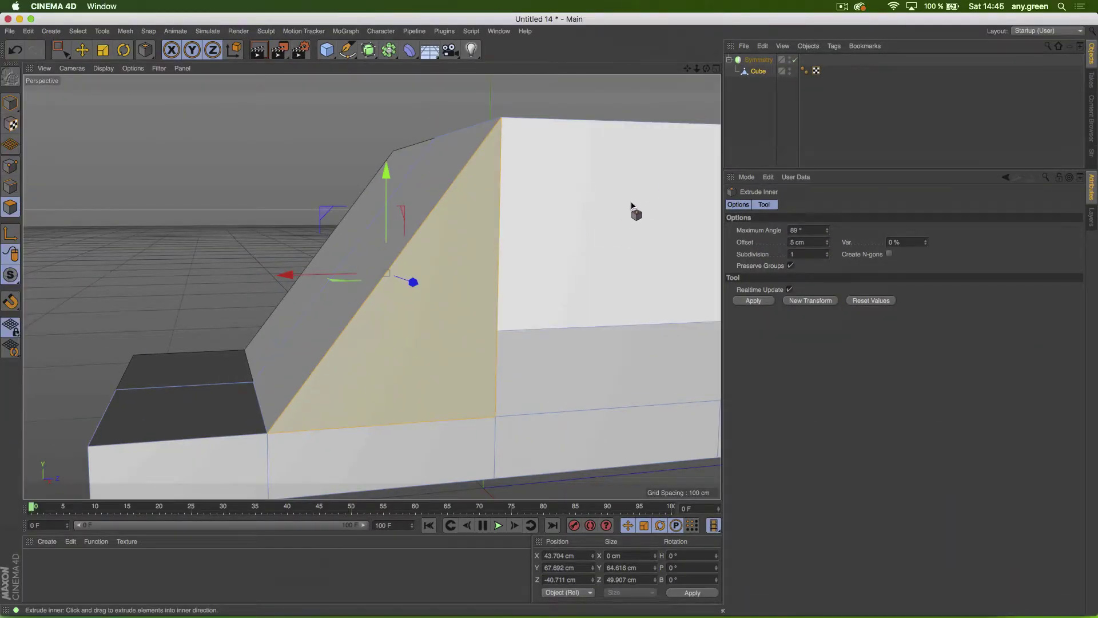
drag(632, 213, 423, 284)
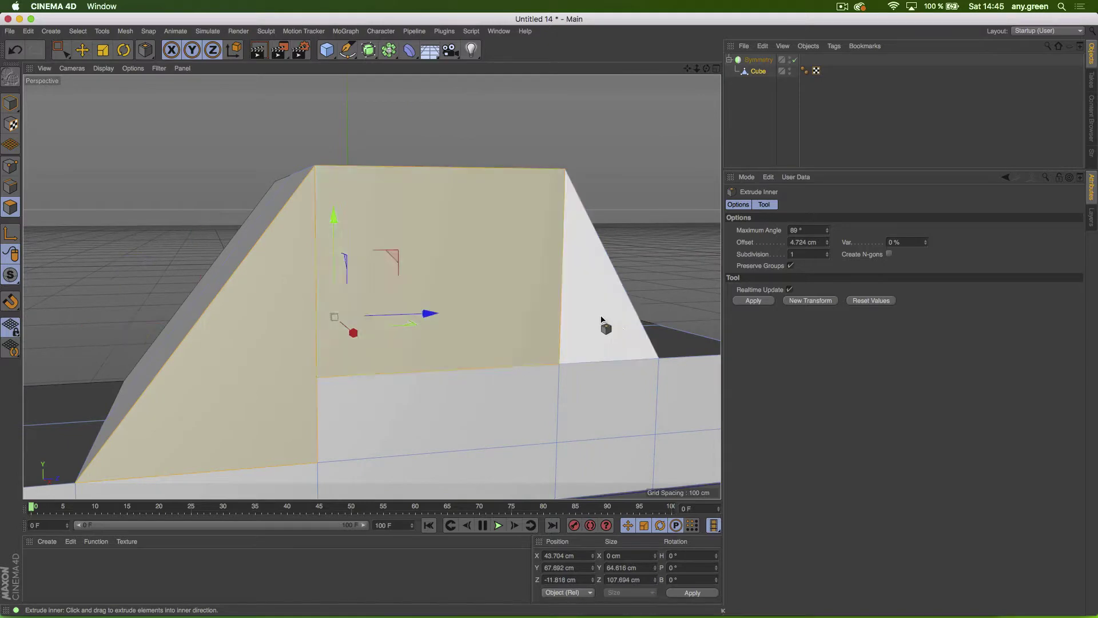
Step: Add the front and rear window polygons to the side selection and inset them as one group with Extrude Inner at about 4.5 cm
alt+drag(534, 341, 492, 282)
alt+right_drag(462, 180, 510, 162)
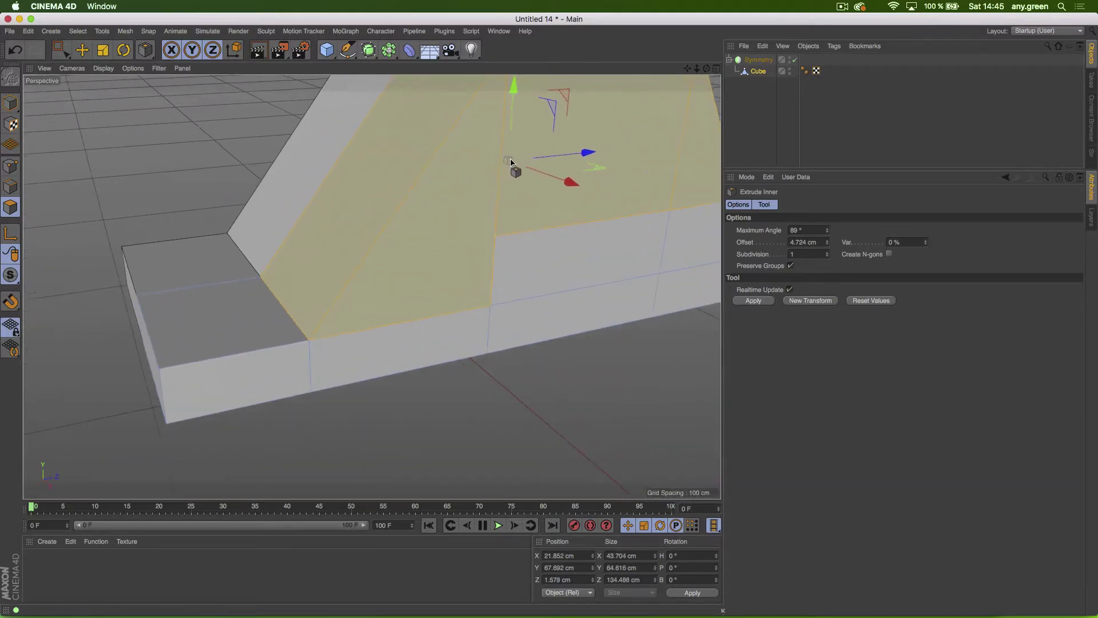
alt+middle_drag(511, 162, 431, 222)
drag(623, 139, 595, 142)
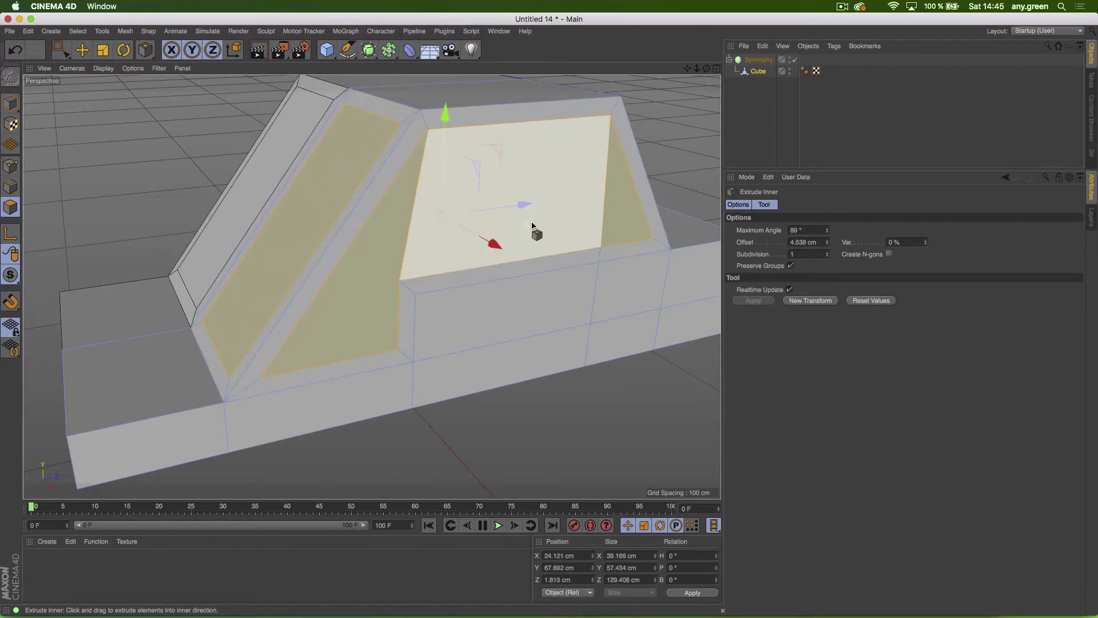
alt+drag(534, 233, 487, 196)
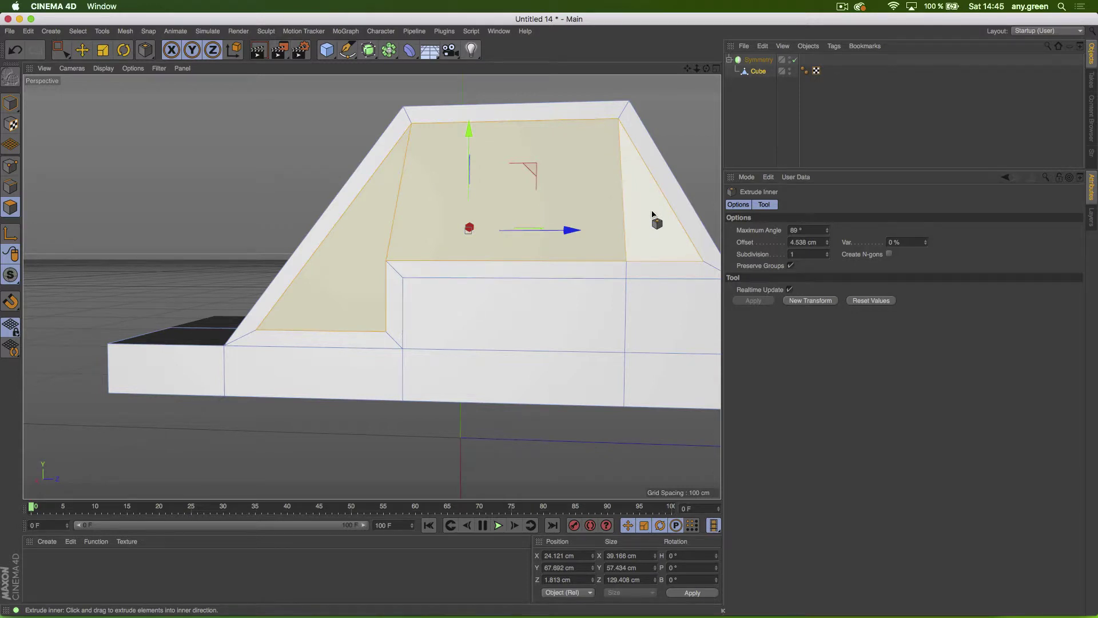
Step: Turn off Preserve Groups to inset each window separately, with the Extrude Inner offset set to about 1.34 cm and subdivision kept at 1
click(791, 266)
click(791, 265)
click(791, 266)
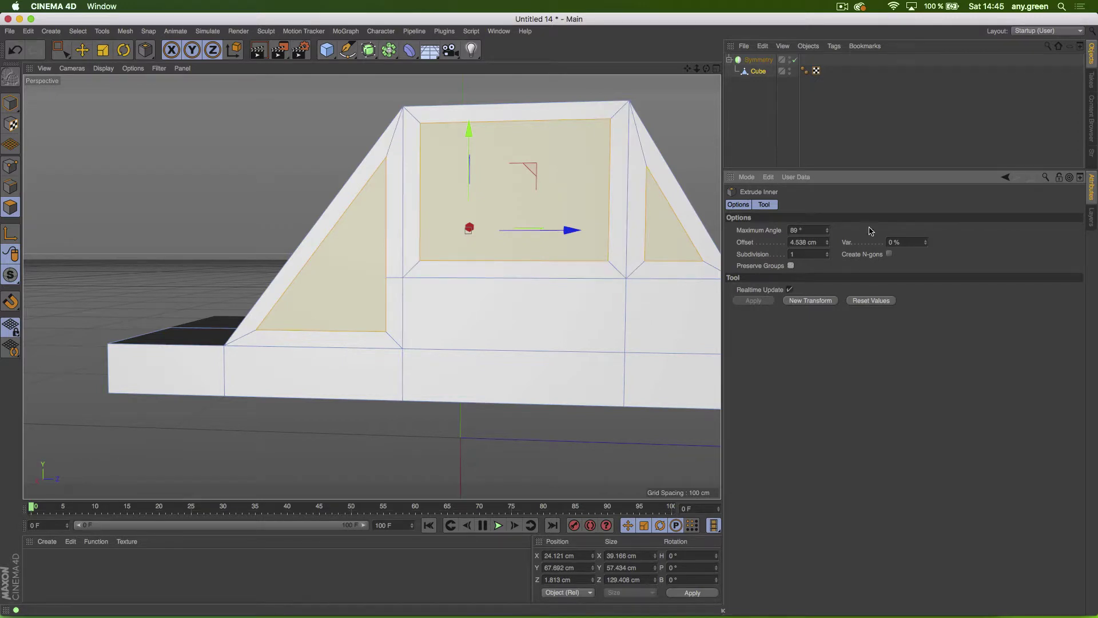
mouse_move(829, 245)
mouse_down()
mouse_move(828, 214)
mouse_move(832, 263)
mouse_up()
click(827, 253)
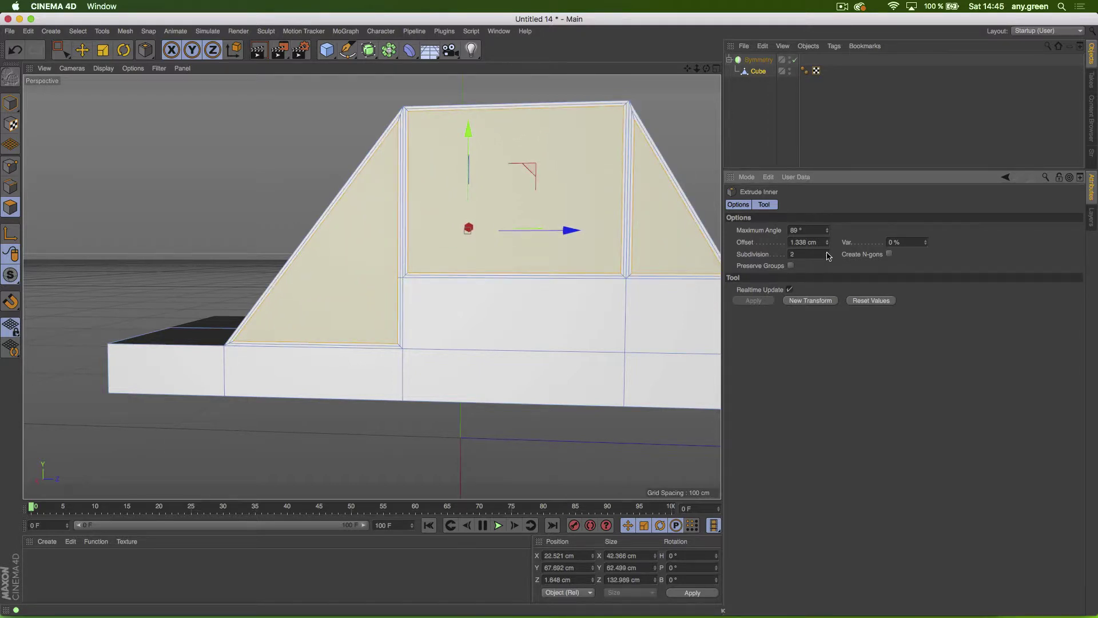
click(827, 256)
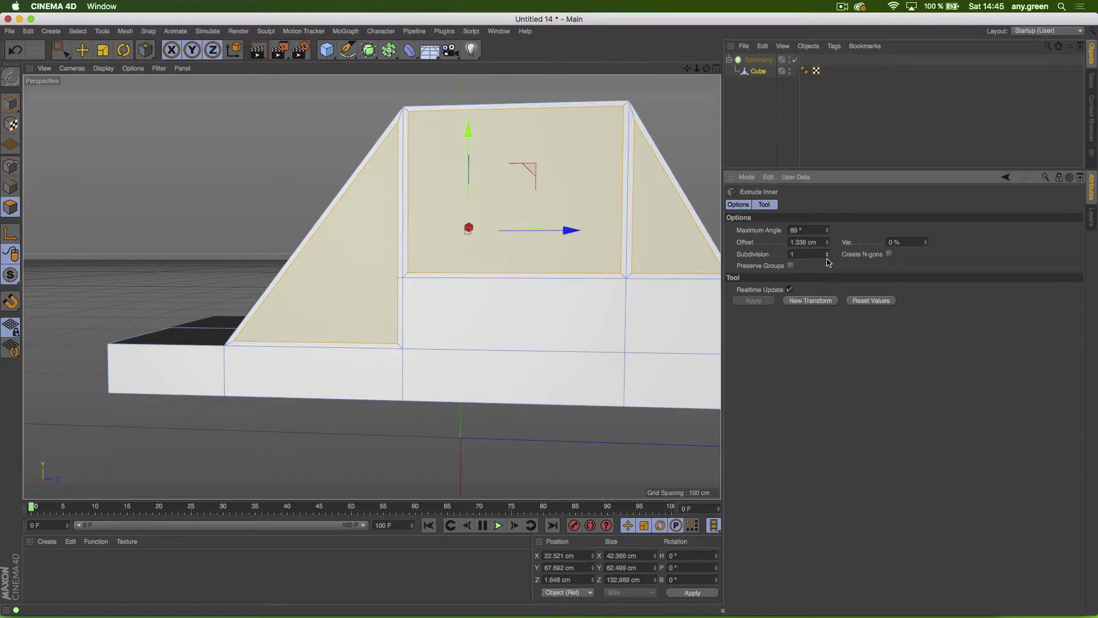
click(791, 266)
click(791, 266)
Step: Reselect only the three side window faces, try insetting them again by about 4 cm, and undo the second inset
click(536, 327)
click(358, 276)
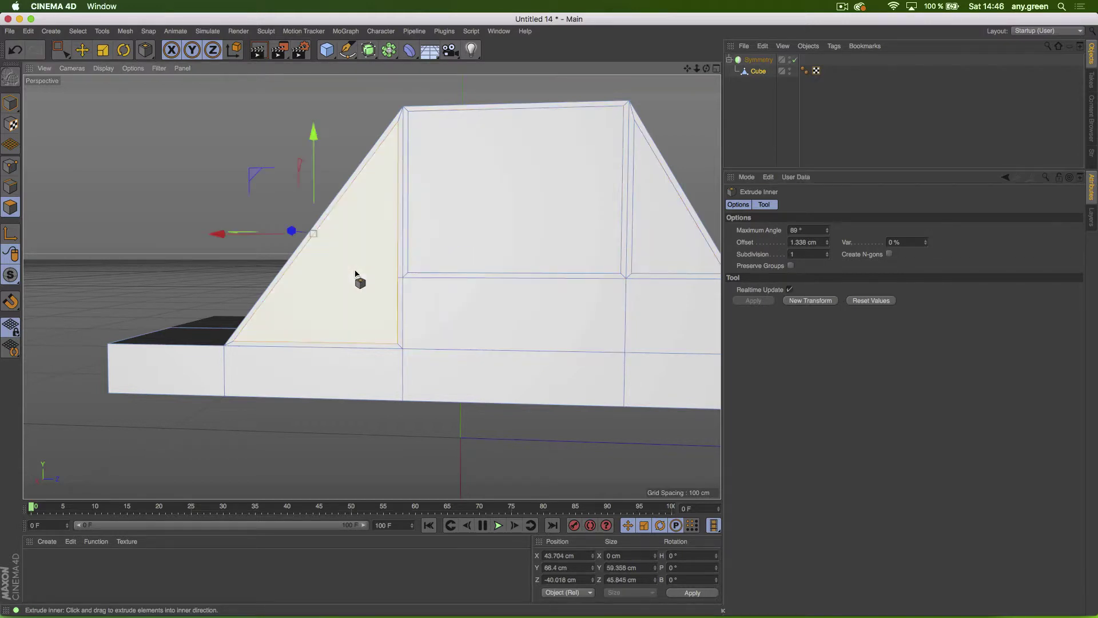
shift+click(527, 214)
shift+click(665, 239)
shift+click(665, 239)
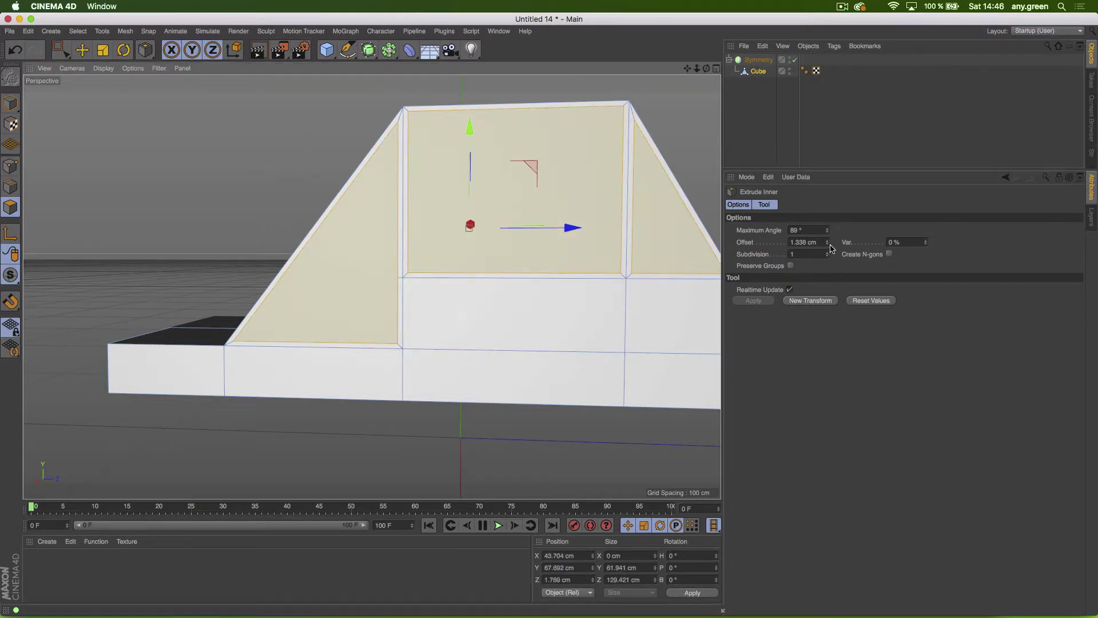
drag(827, 243, 827, 229)
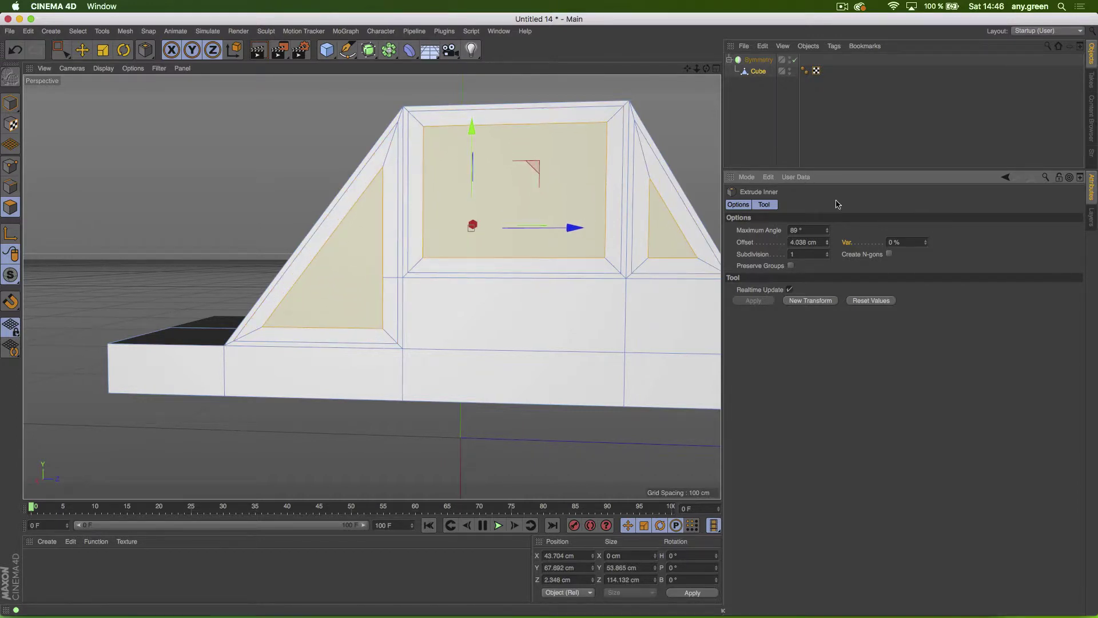
key(super+z)
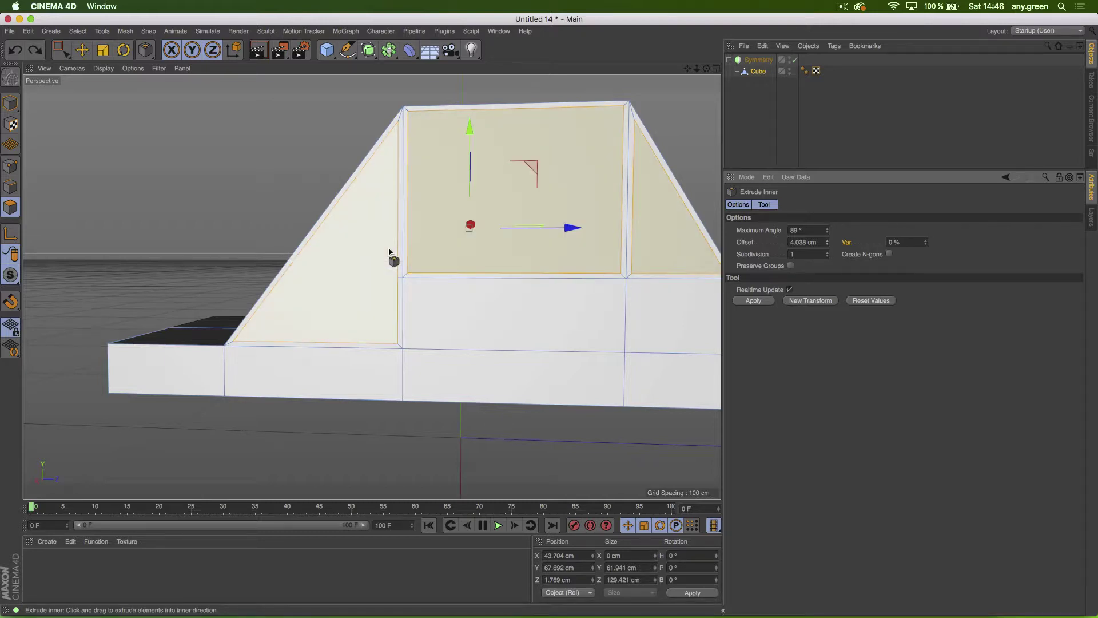
Step: Add the front and rear window faces to the side window selection and extrude all of them inward by about 1.04 cm
alt+drag(393, 255, 483, 267)
alt+middle_drag(483, 268, 483, 294)
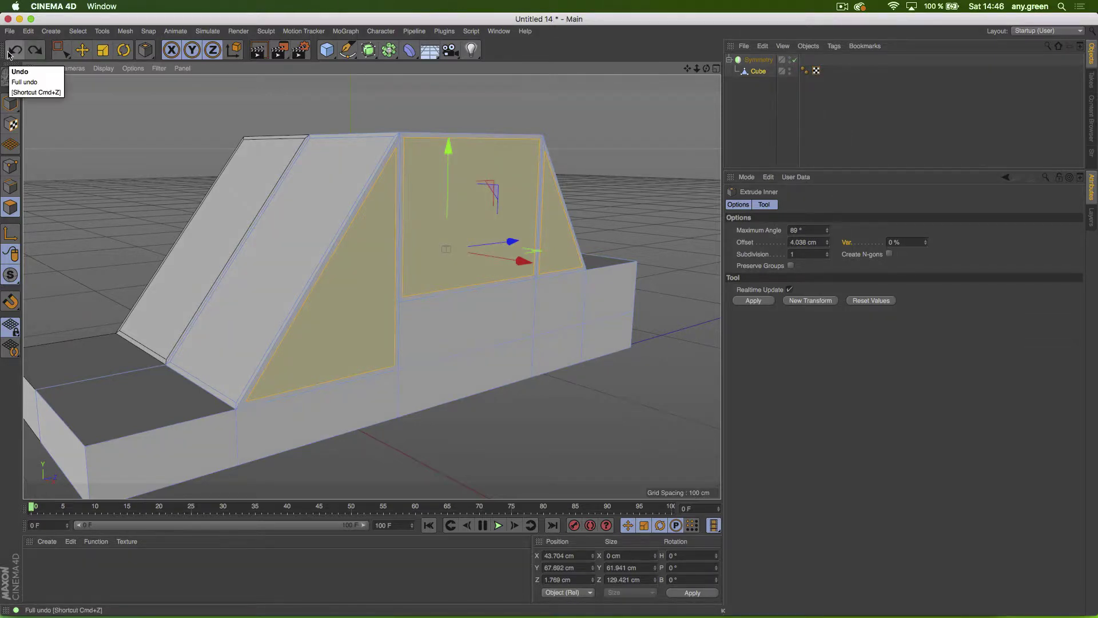
click(368, 50)
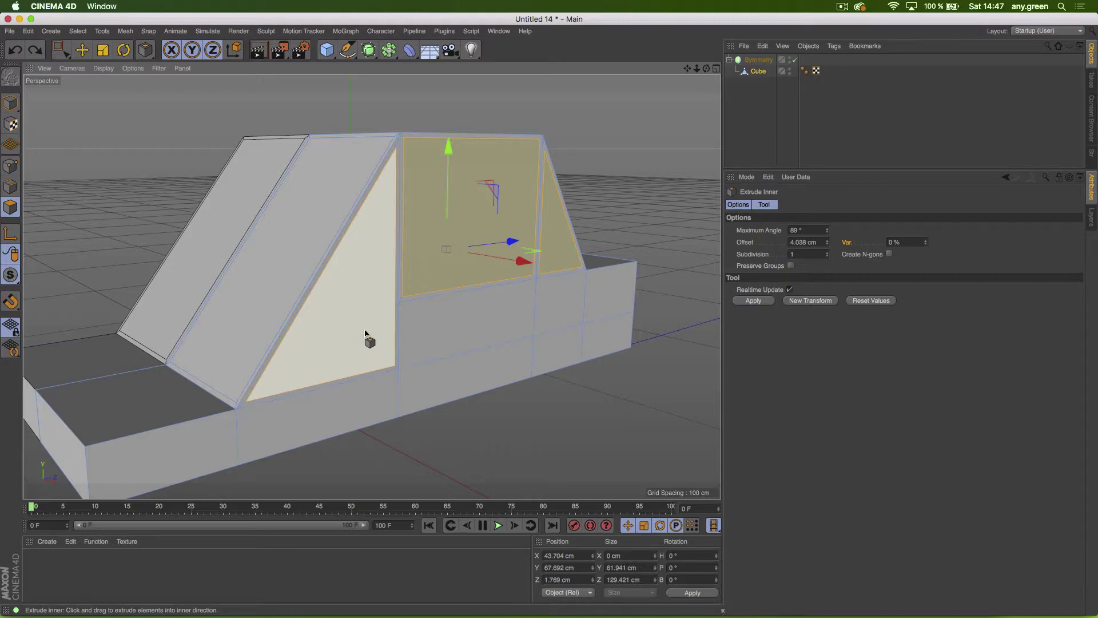
shift+click(294, 239)
alt+drag(439, 260, 444, 289)
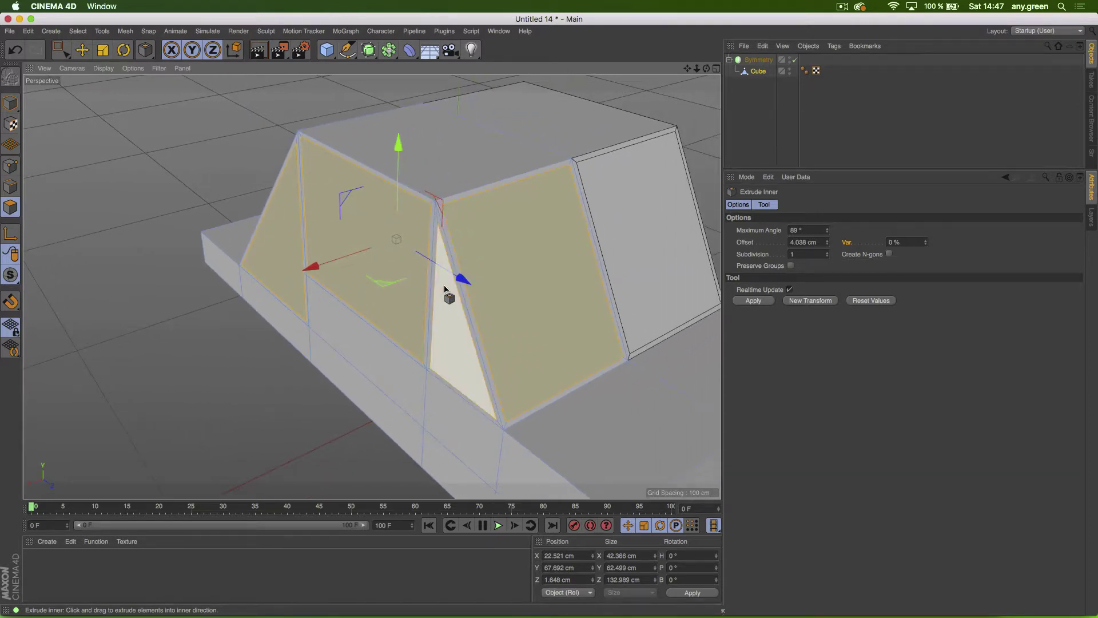
shift+click(445, 289)
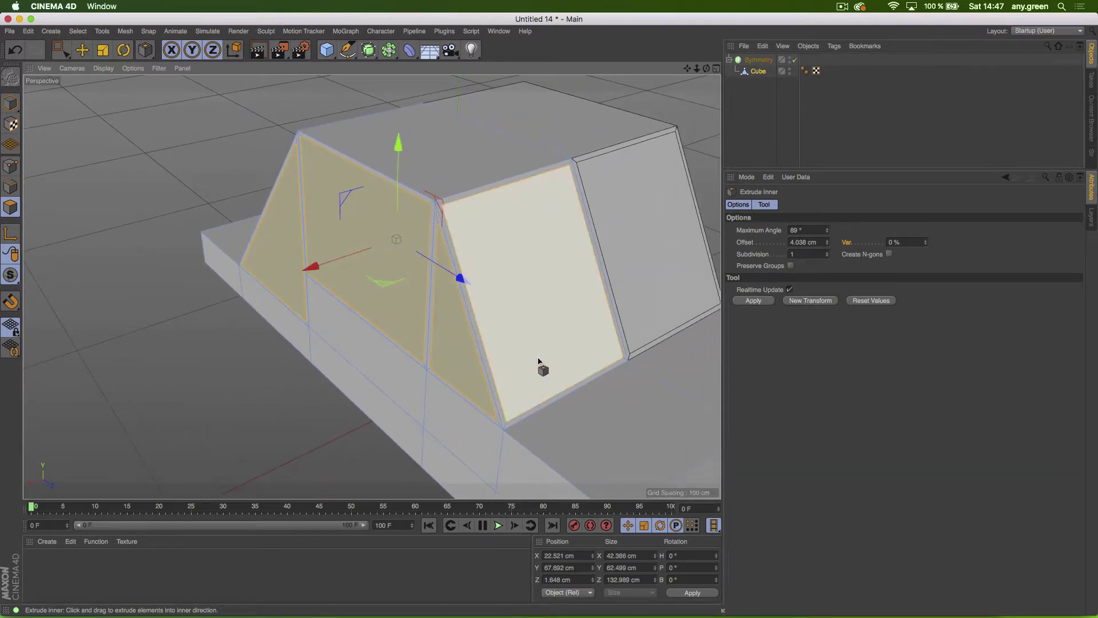
key(d)
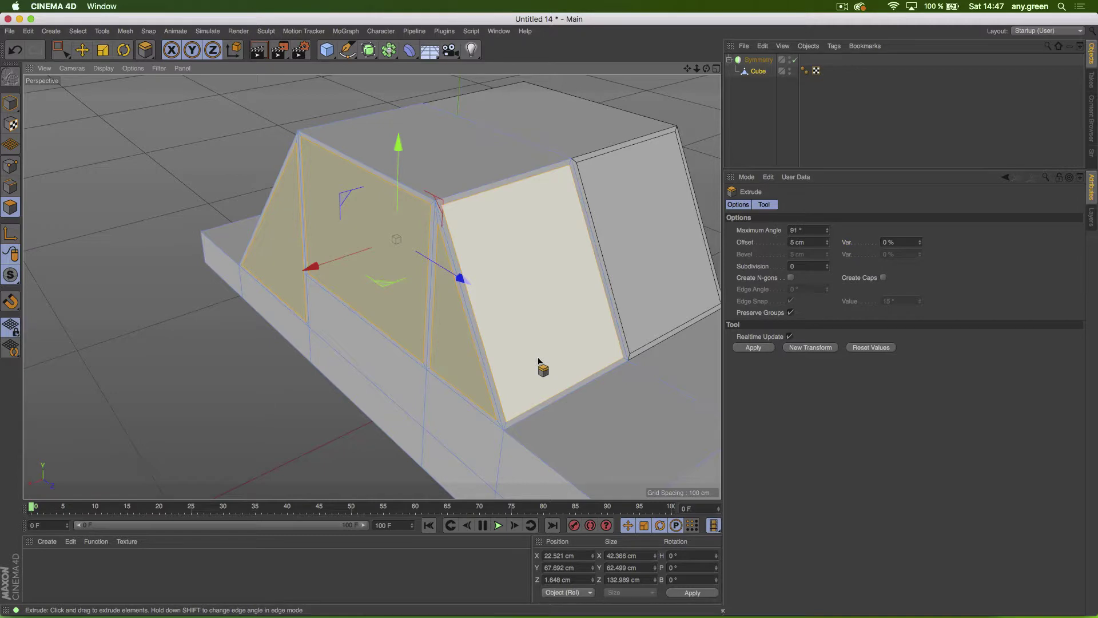
scroll(538, 361, up, 5)
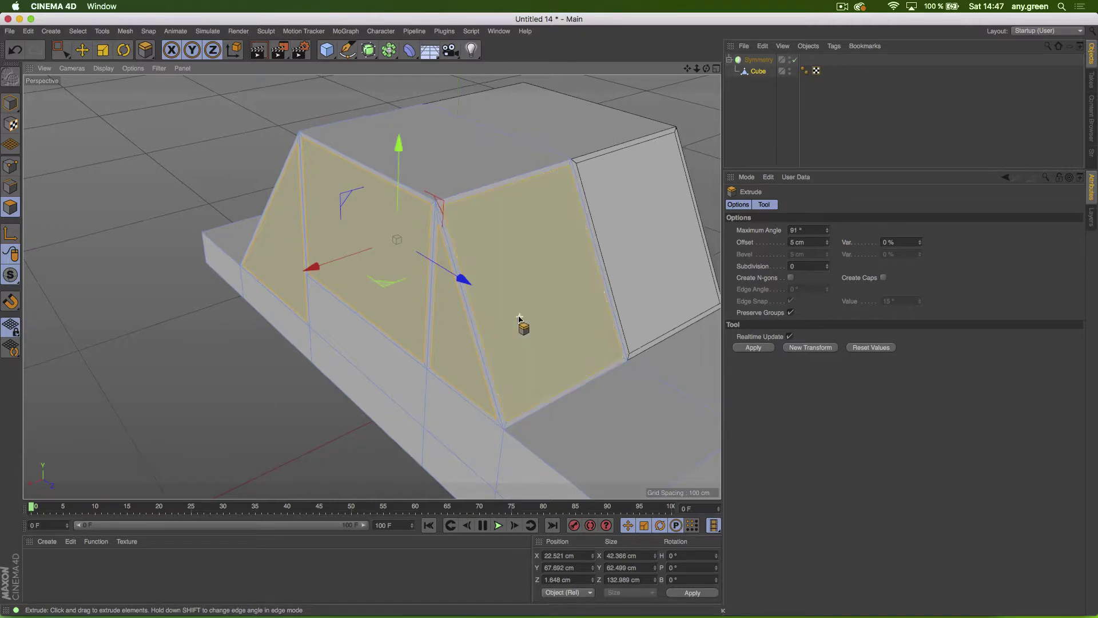
mouse_move(508, 212)
mouse_down()
mouse_move(536, 212)
mouse_move(515, 216)
mouse_up()
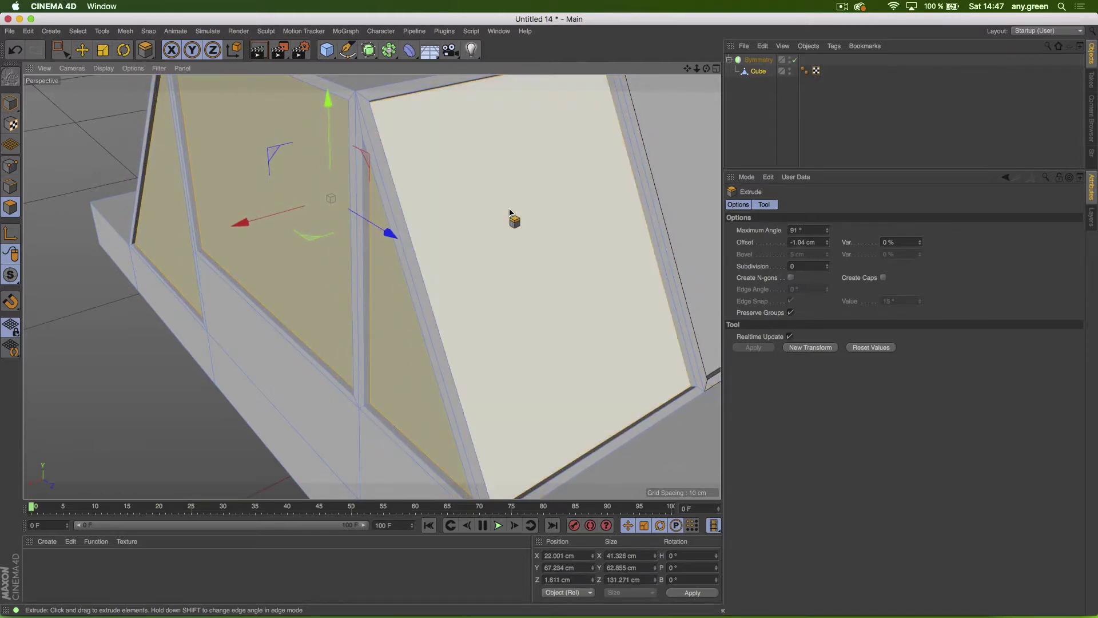
Step: Create a new material and set its color to a light blue with H 188°, S 34% and V 80%
alt+drag(566, 166, 402, 225)
scroll(311, 259, down, 5)
scroll(310, 258, down, 2)
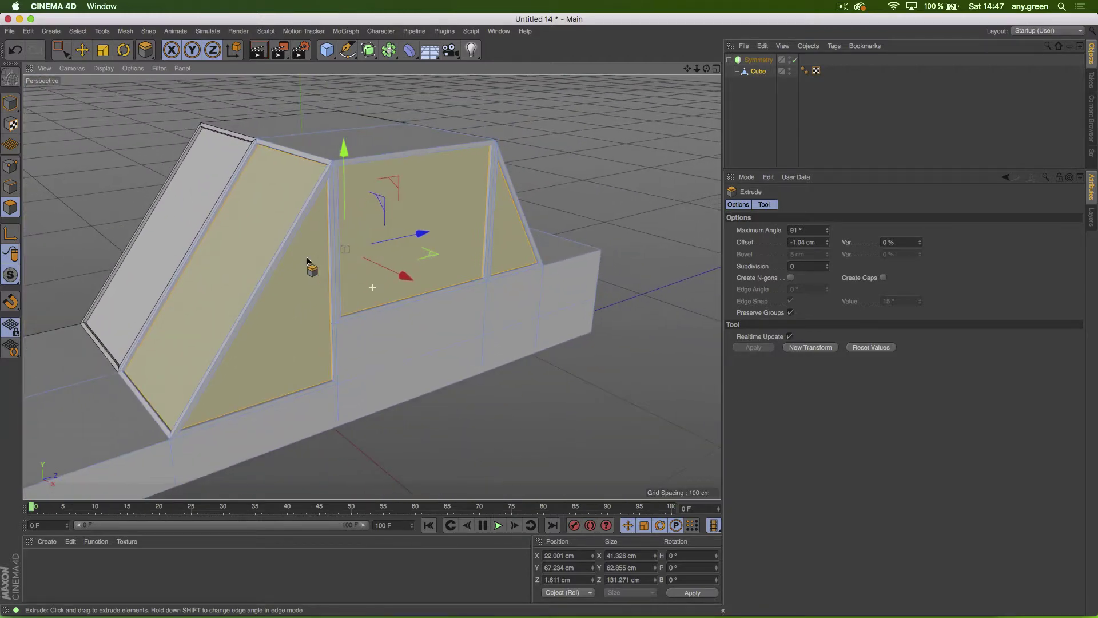
alt+drag(311, 262, 397, 208)
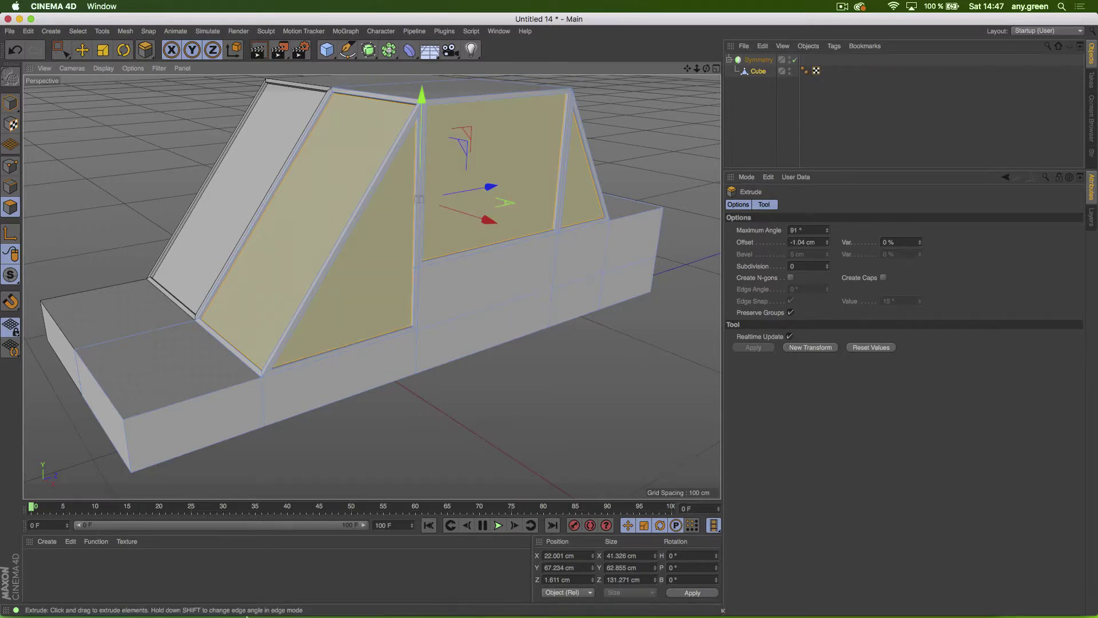
double_click(48, 565)
double_click(37, 566)
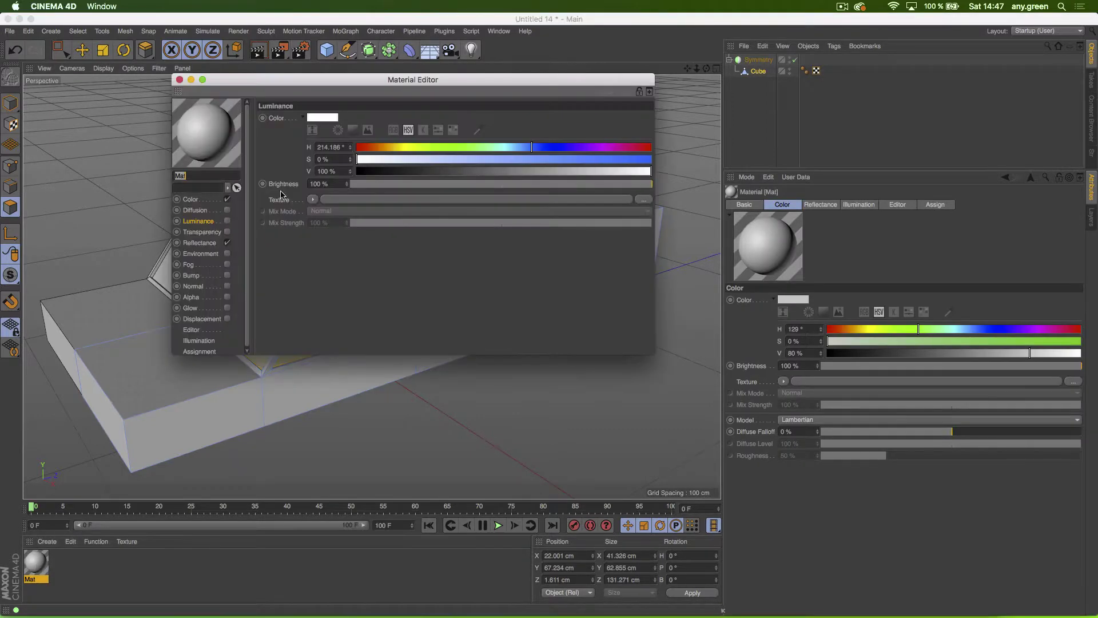
click(190, 200)
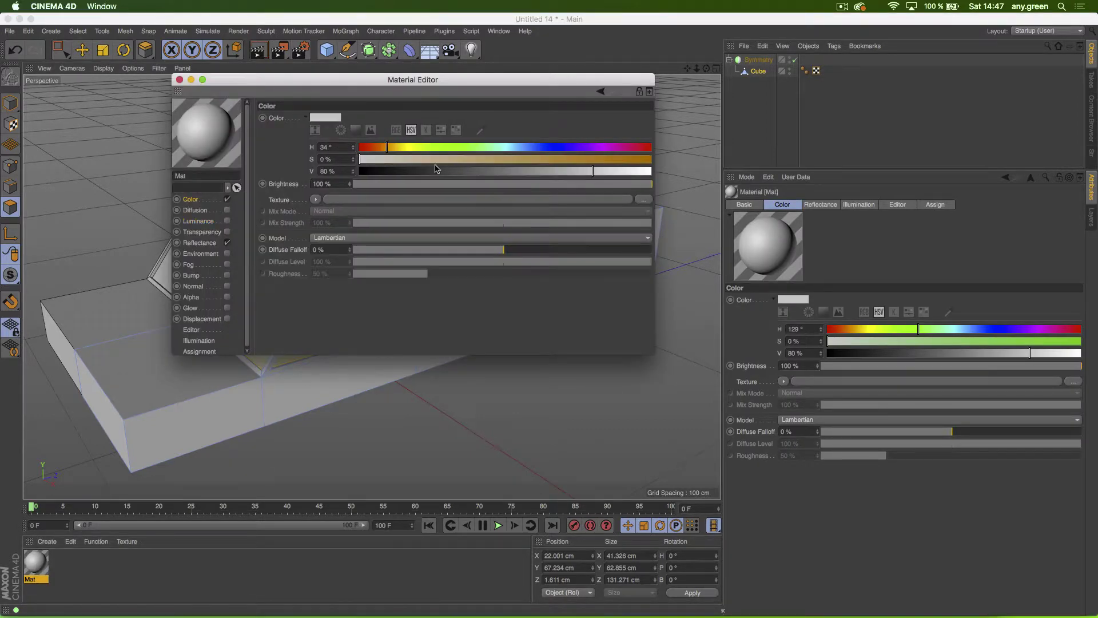
drag(528, 149, 458, 159)
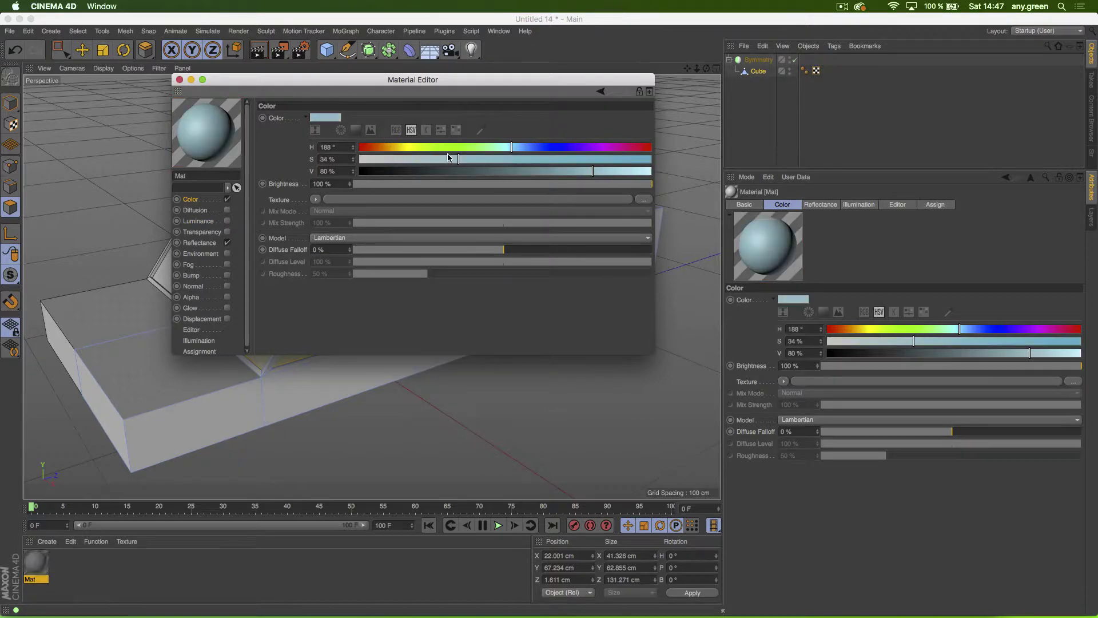
click(179, 80)
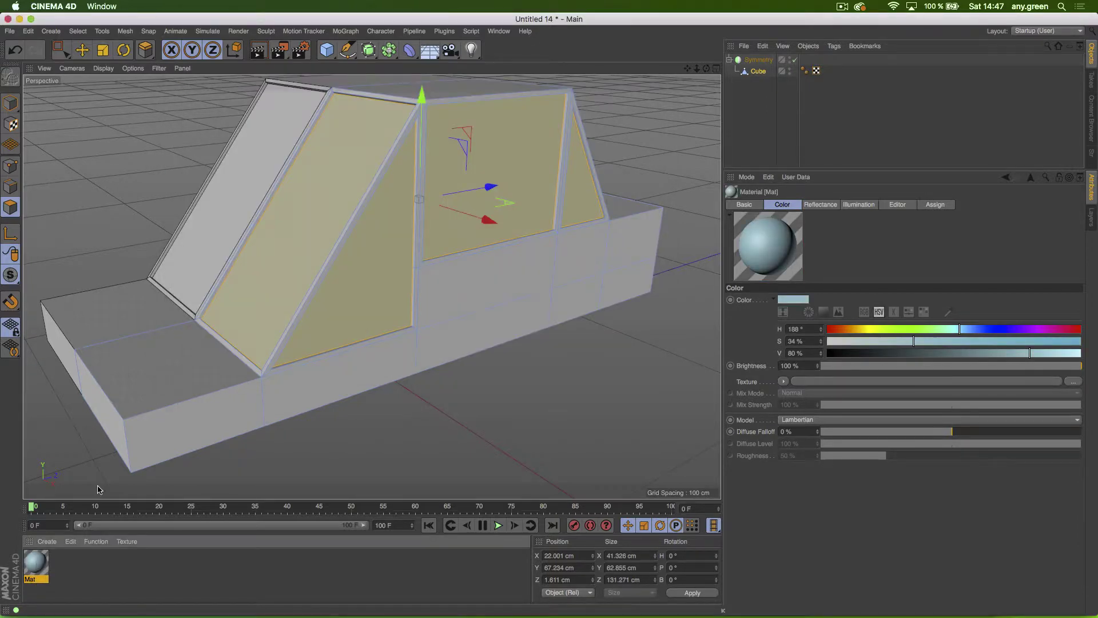
Step: Apply the light blue material to the selected window faces, deselect everything, and inspect the glazed cabin
drag(98, 489, 307, 263)
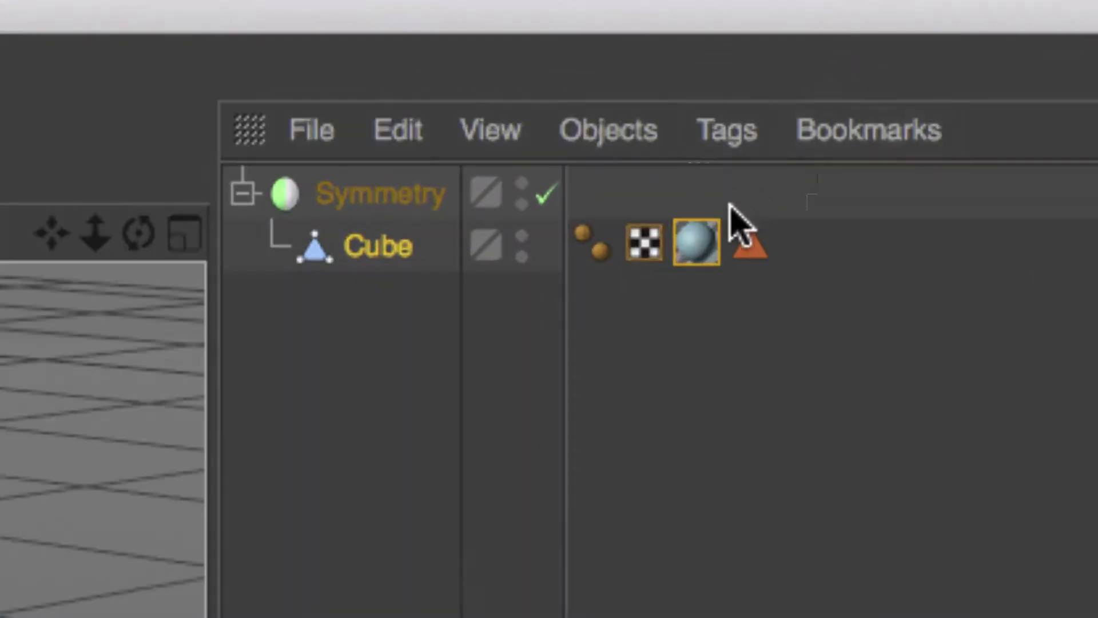
click(370, 486)
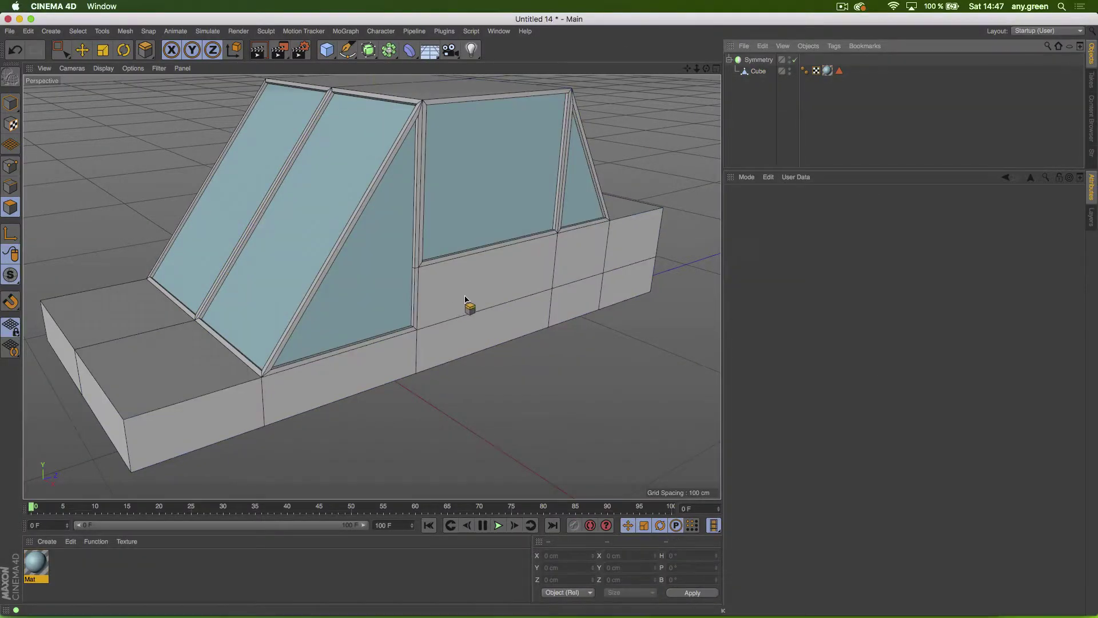
alt+drag(465, 297, 494, 293)
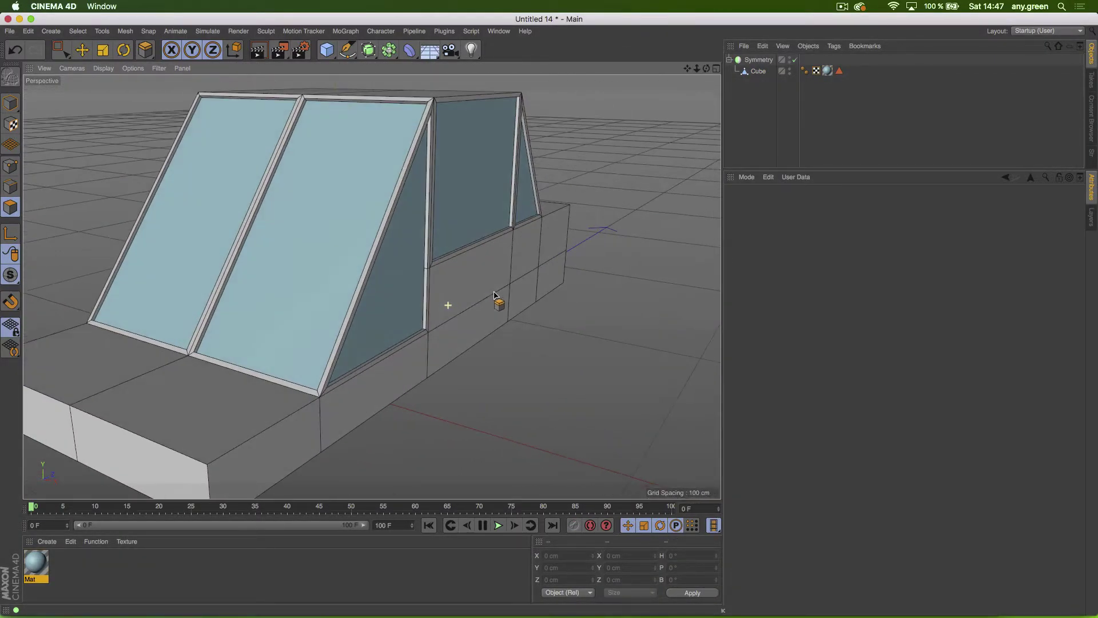
alt+drag(257, 281, 336, 289)
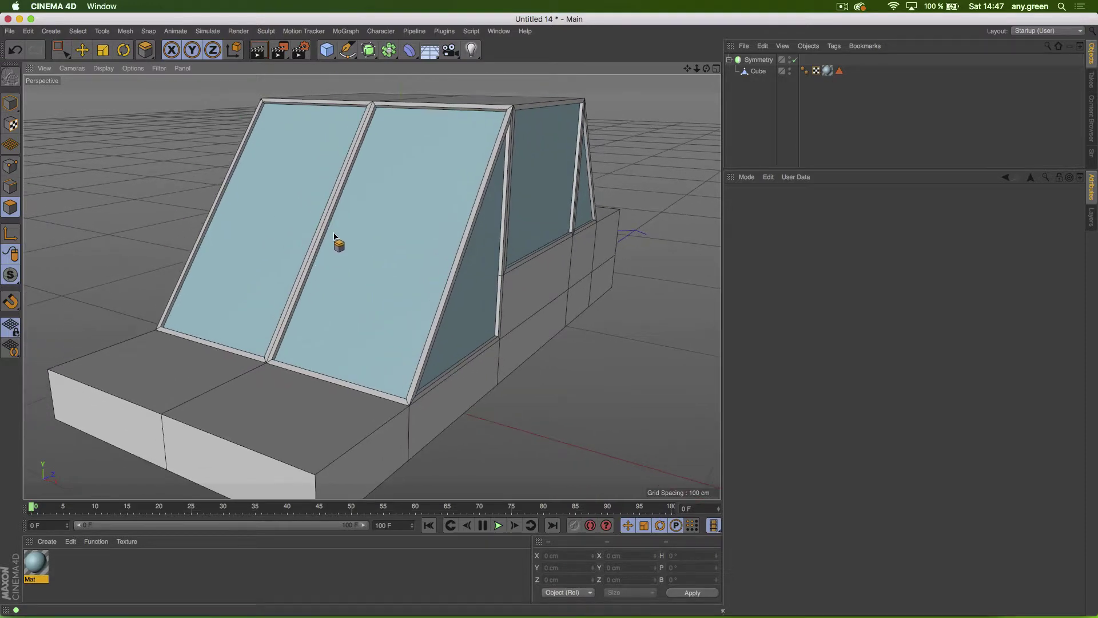
Step: Disable the Symmetry object and select the Cube with the Move tool active
click(794, 60)
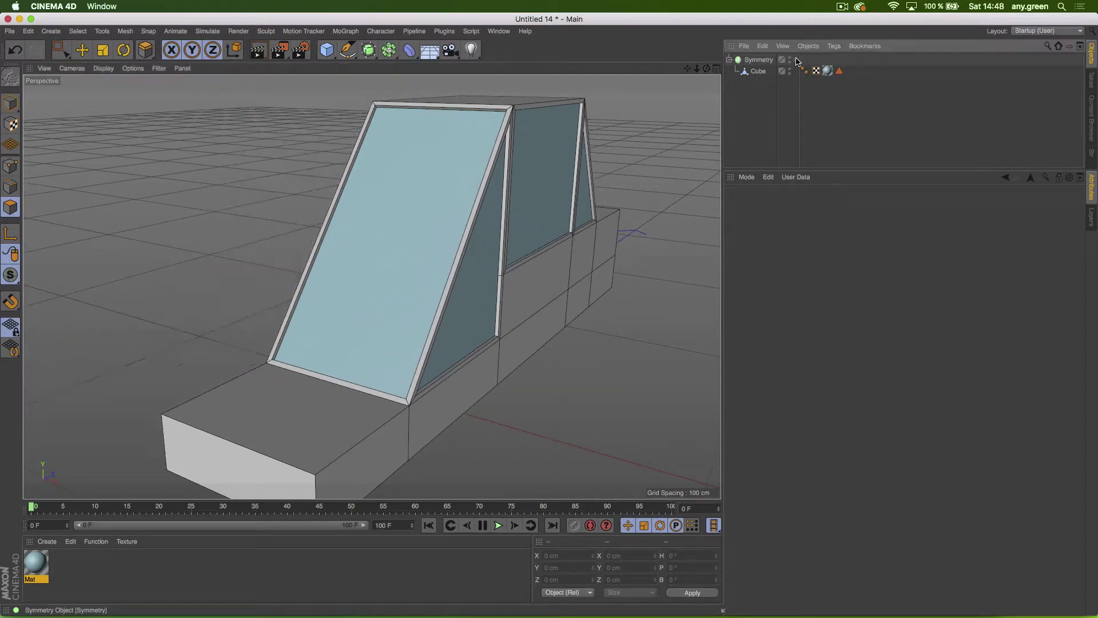
click(83, 51)
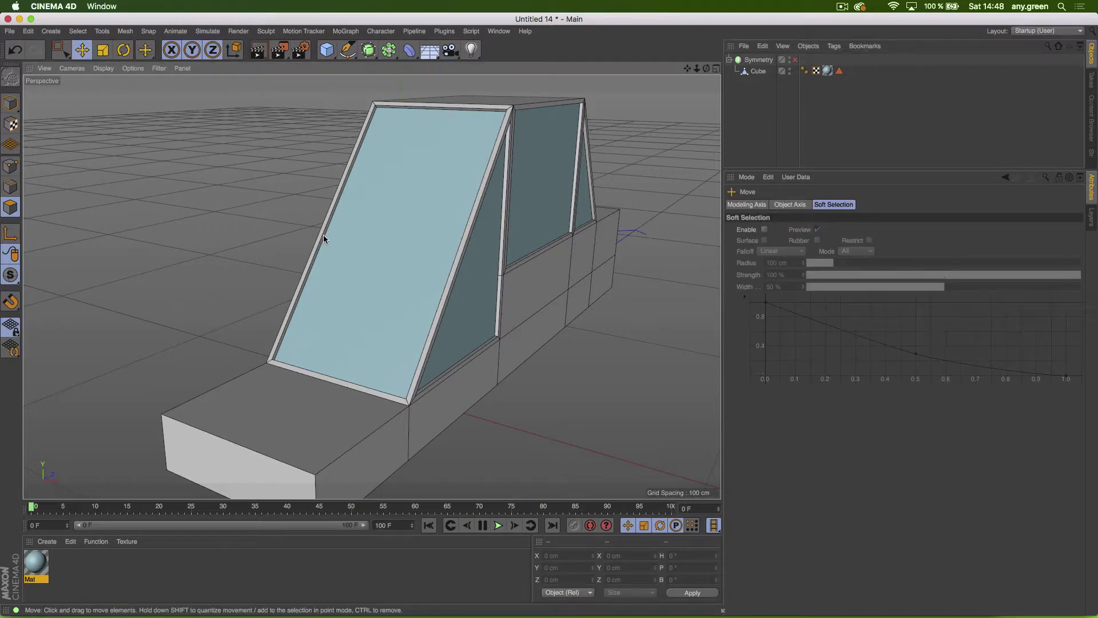
click(758, 71)
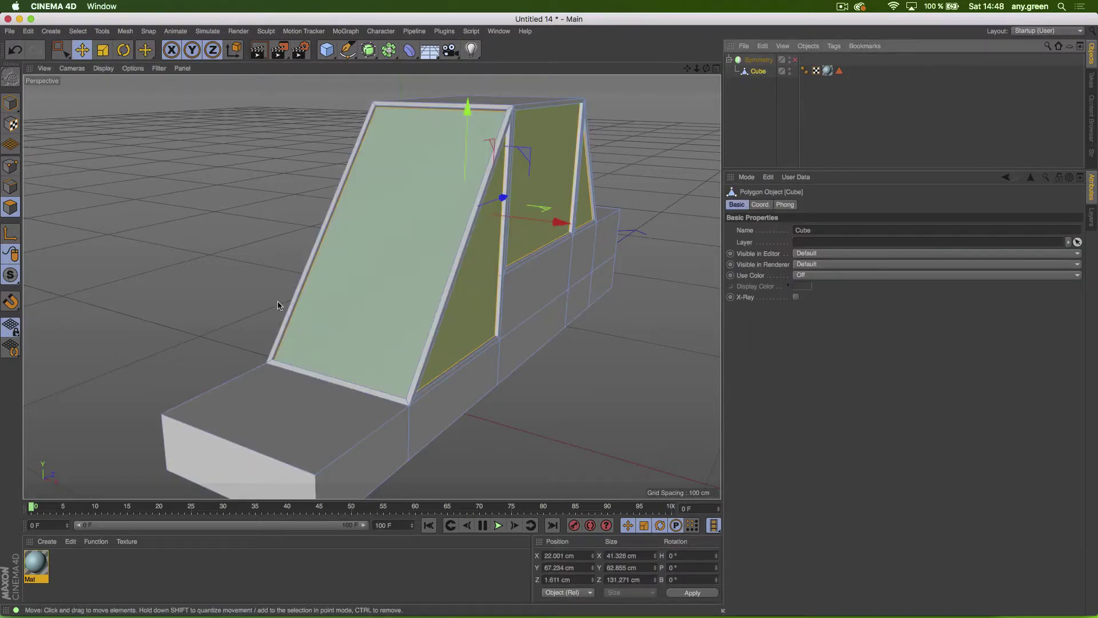
Step: Select the two narrow frame polygons along the center edge of the front windscreen and delete them
alt+right_drag(337, 234, 428, 179)
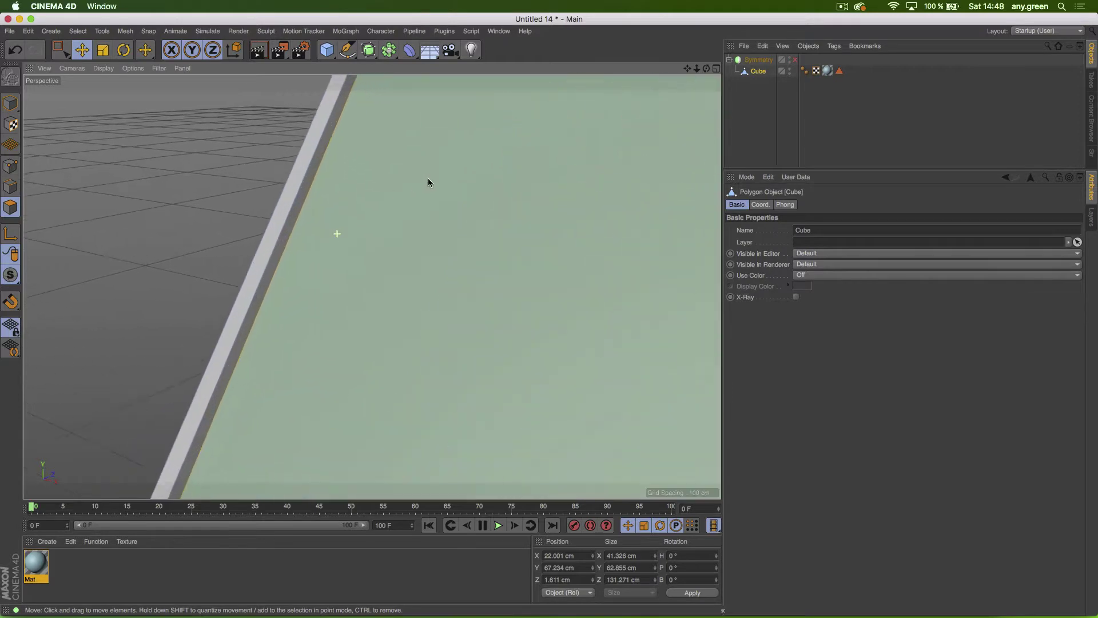
alt+middle_drag(383, 236, 376, 411)
alt+middle_drag(394, 201, 372, 292)
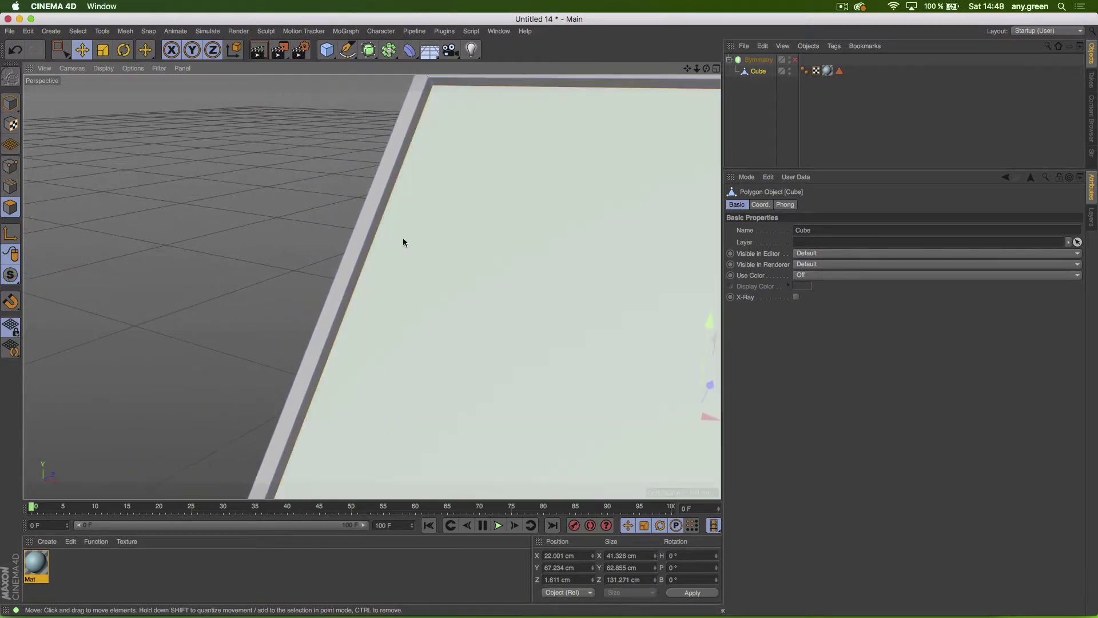
click(378, 197)
shift+click(387, 196)
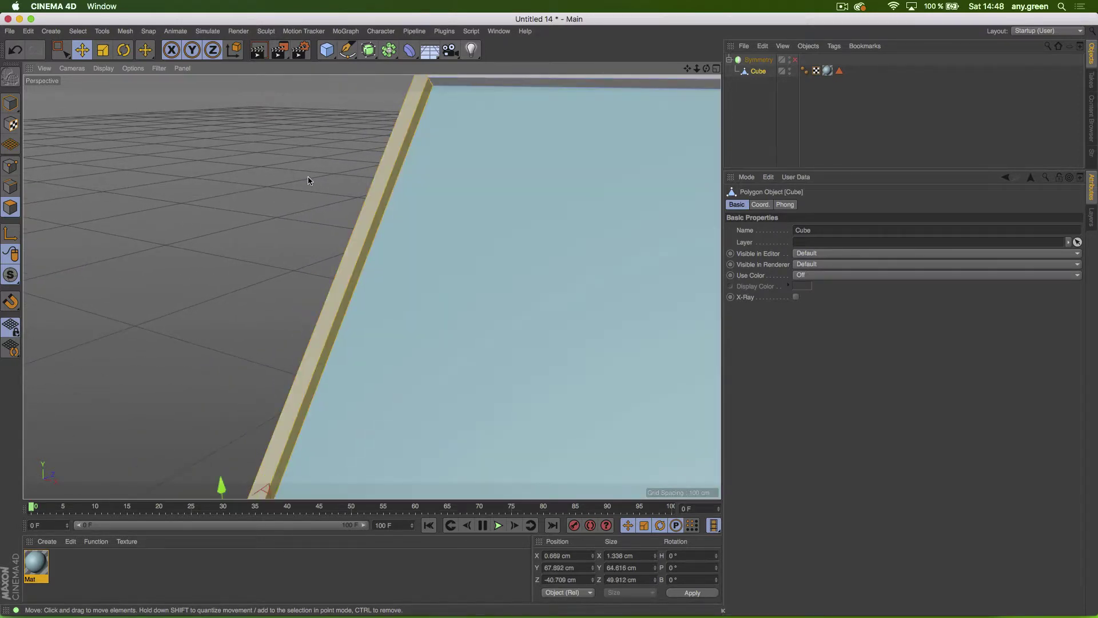
alt+drag(373, 176, 311, 245)
click(311, 250)
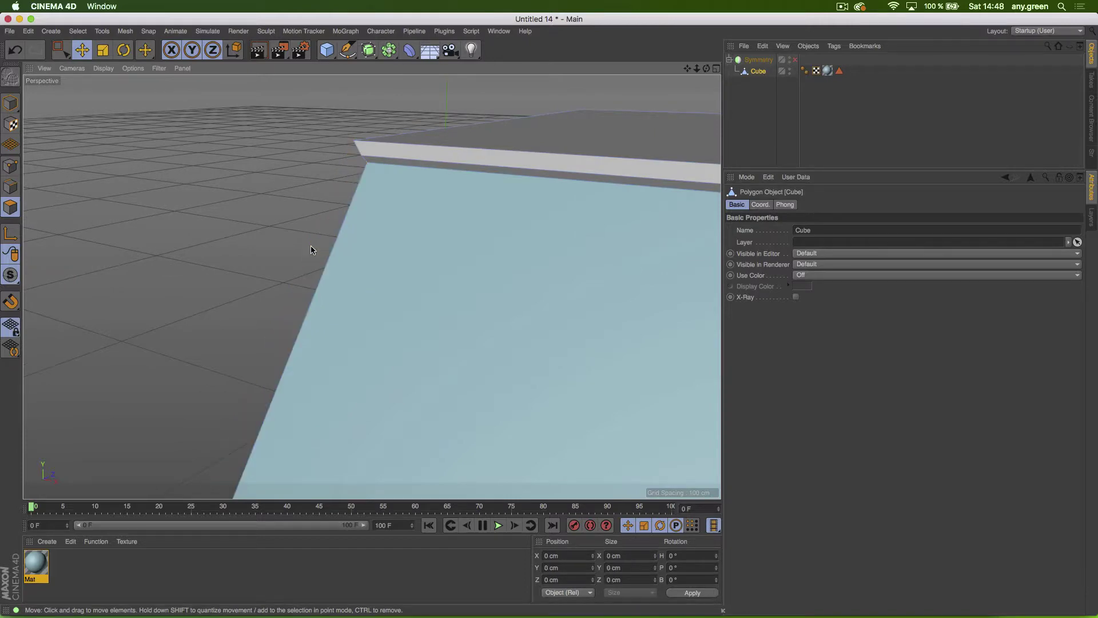
alt+drag(425, 146, 617, 166)
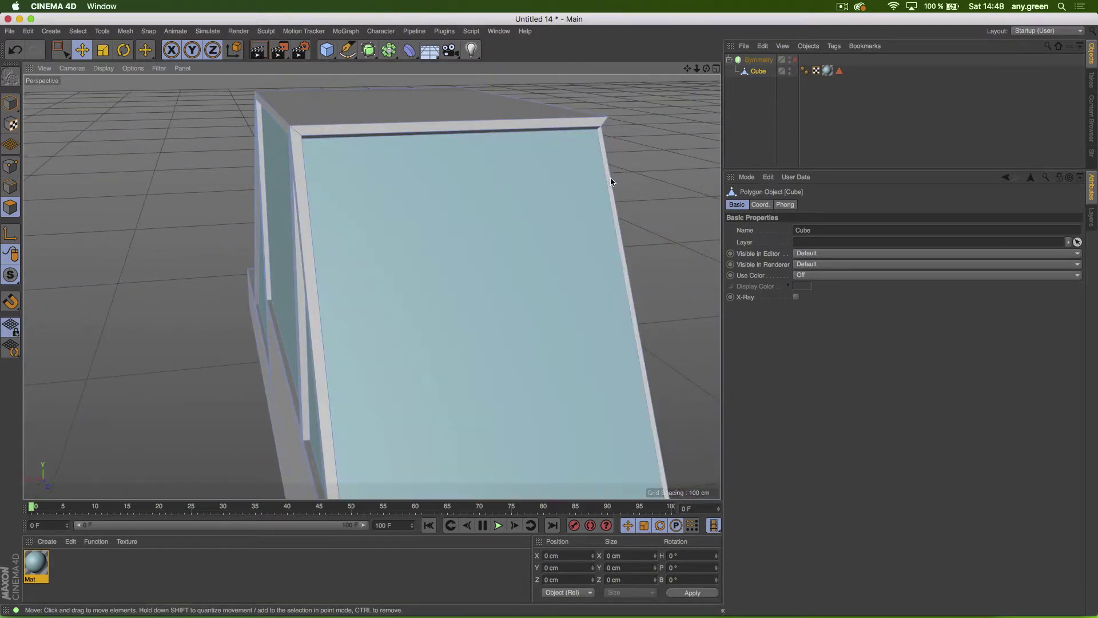
Step: Re-enable the Symmetry object and examine the center seam between the two mirrored windscreen halves from several angles
alt+drag(502, 231, 410, 235)
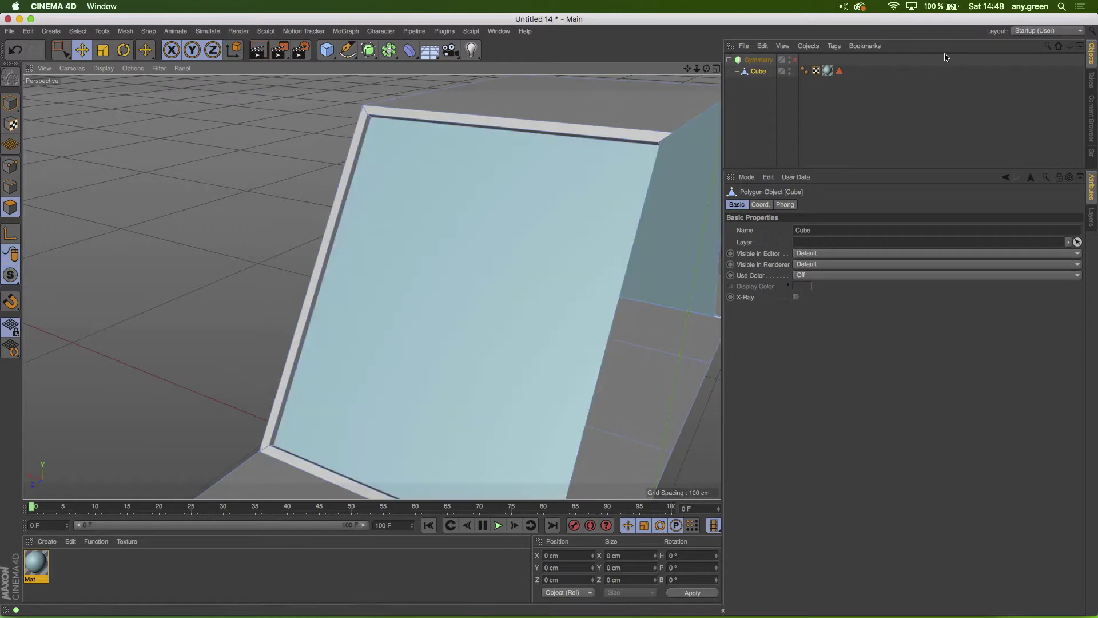
click(794, 60)
alt+drag(556, 227, 514, 210)
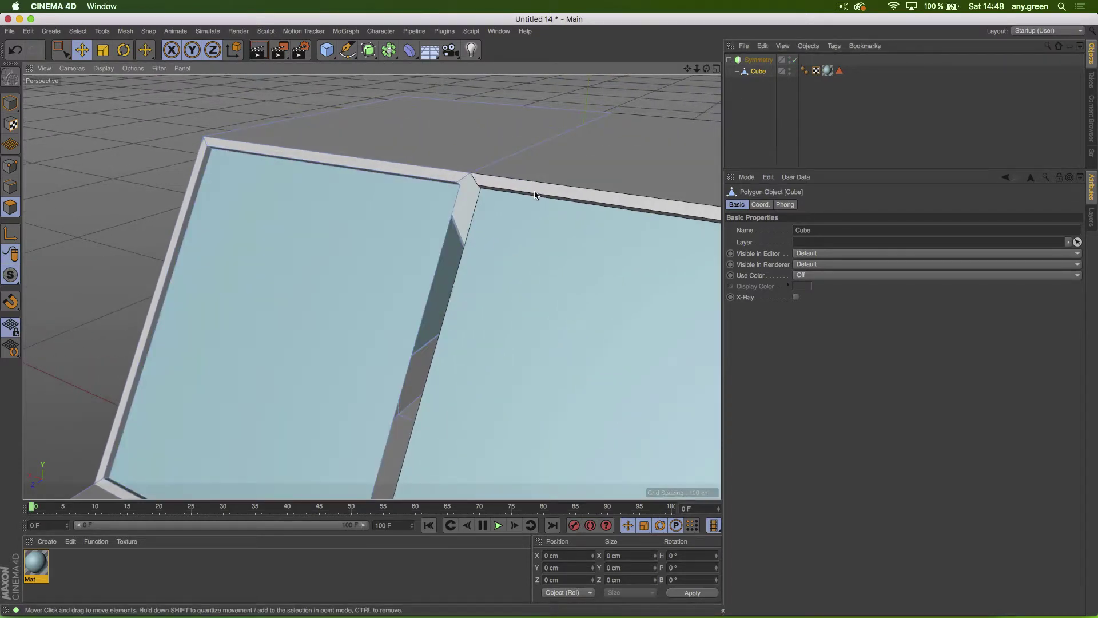
alt+drag(485, 171, 568, 202)
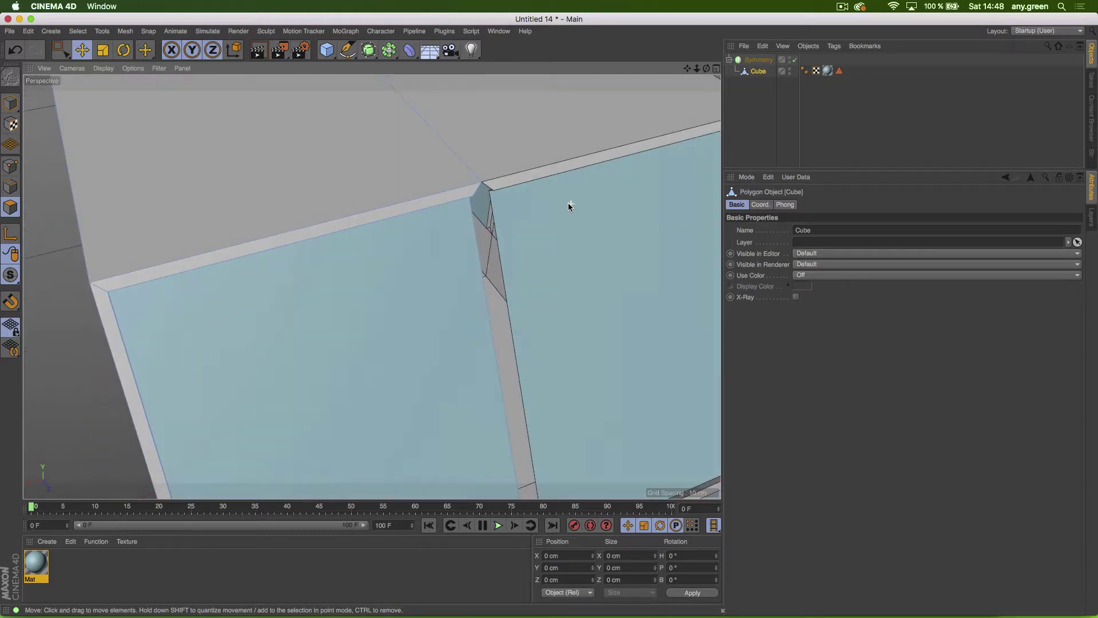
scroll(567, 202, down, 5)
alt+drag(370, 193, 562, 158)
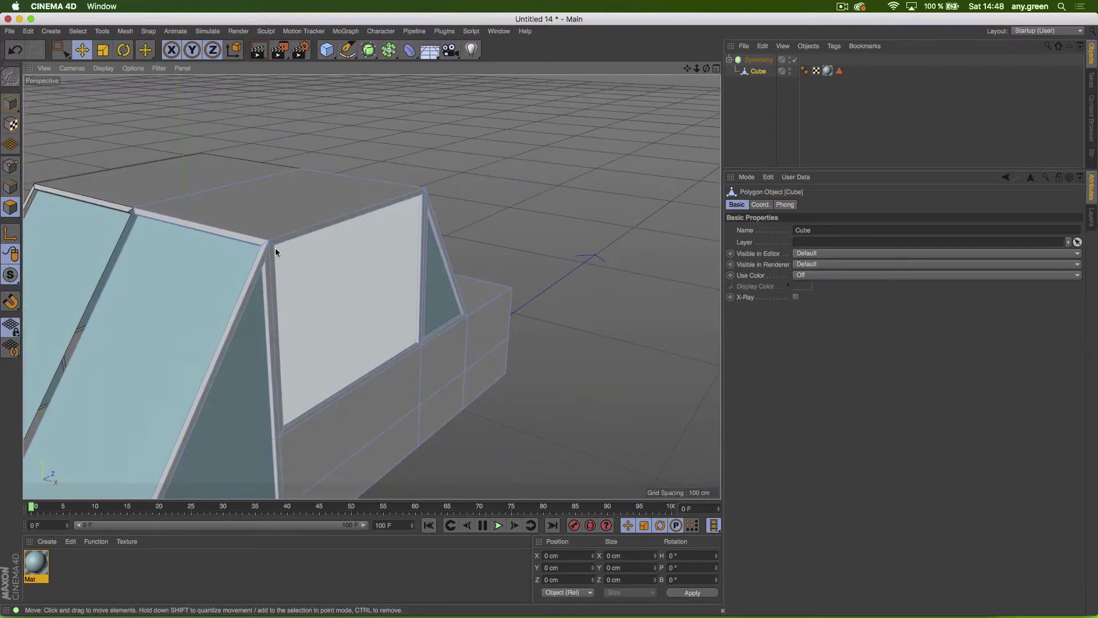
alt+drag(276, 248, 491, 139)
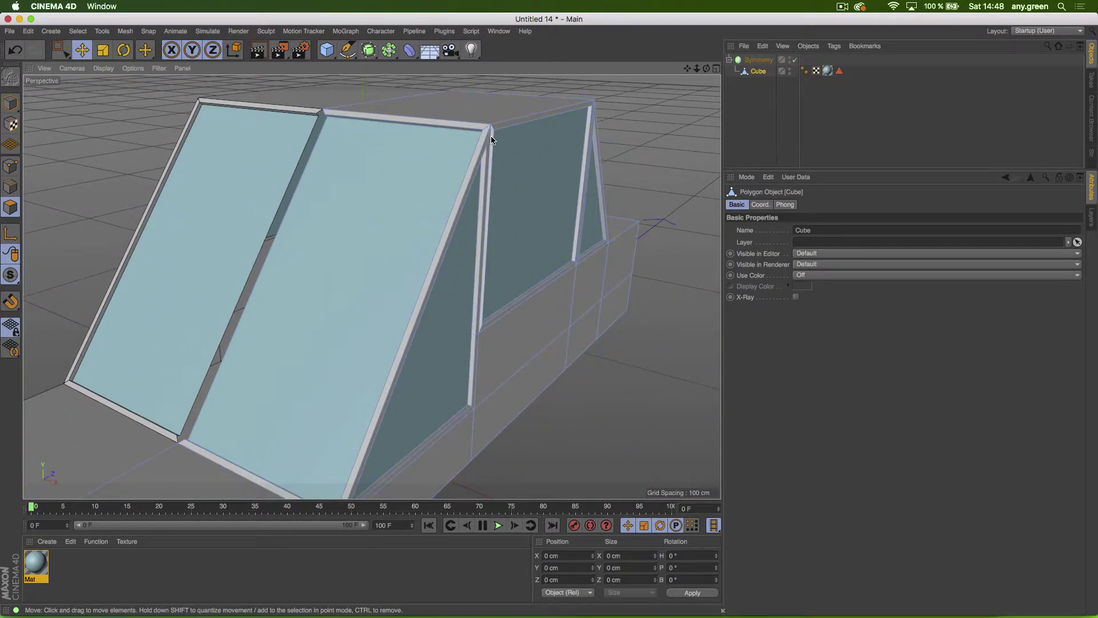
alt+drag(314, 156, 464, 166)
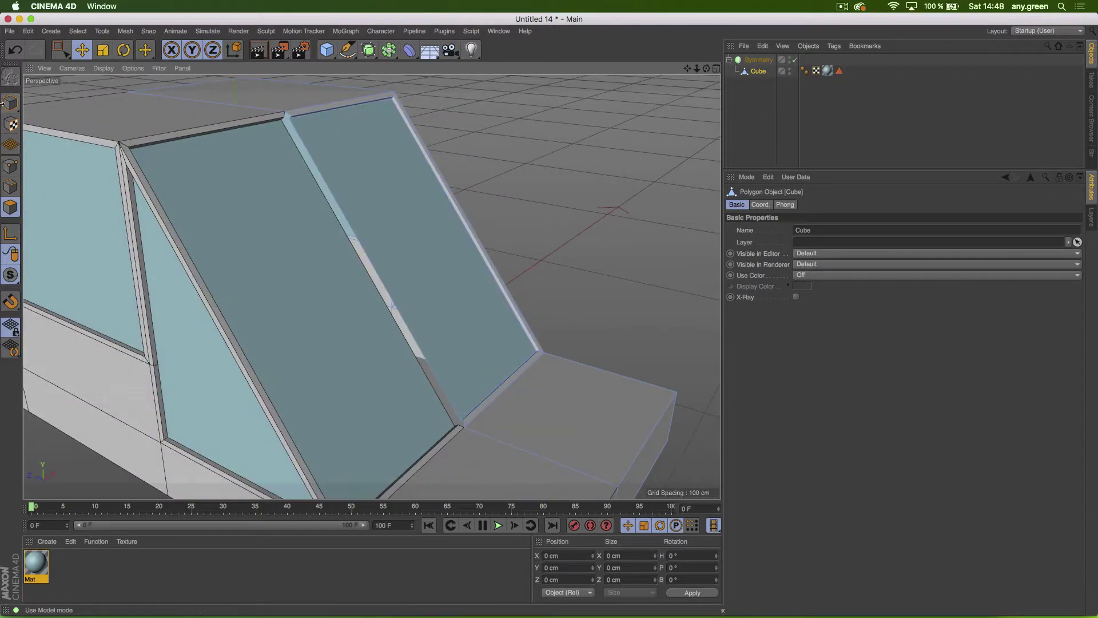
Step: Select the edge loop running down the car body's centre line in edge mode
click(10, 190)
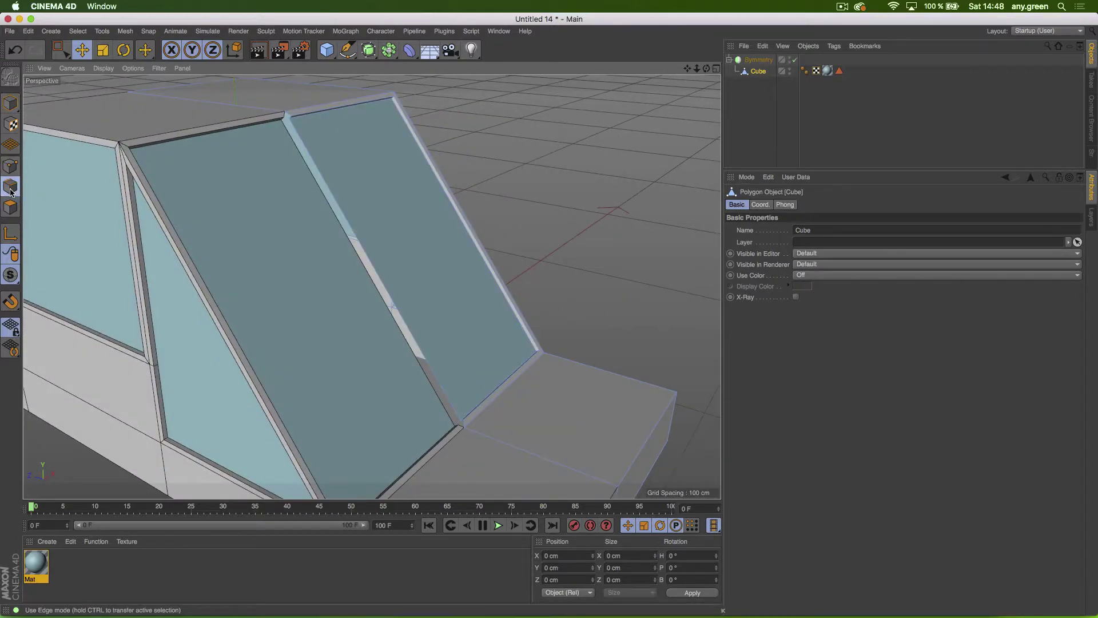
double_click(309, 143)
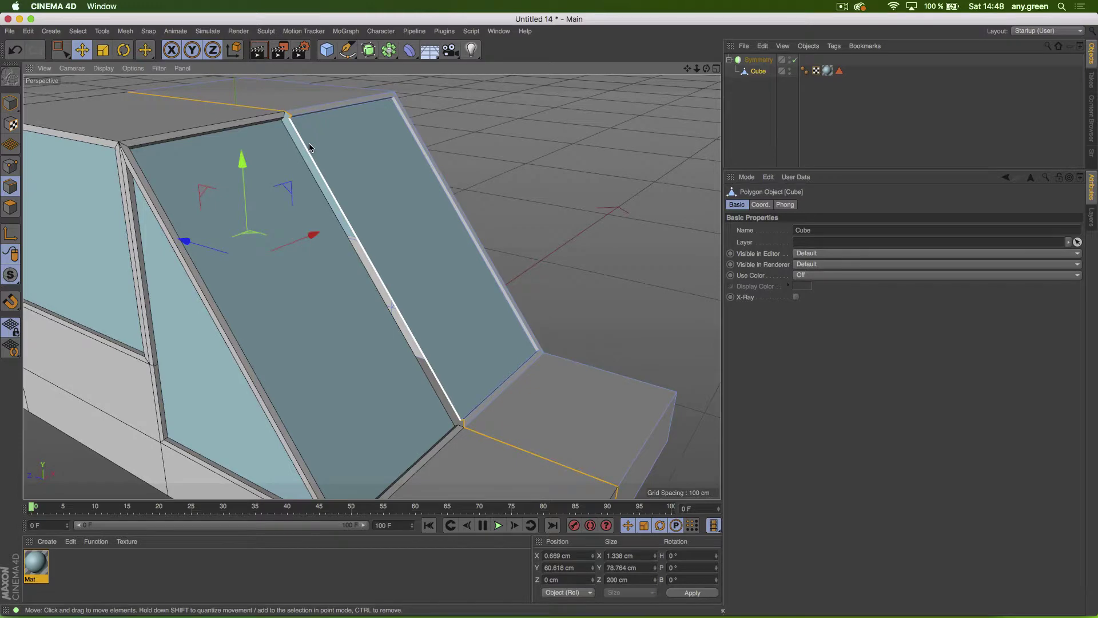
alt+drag(421, 199, 344, 206)
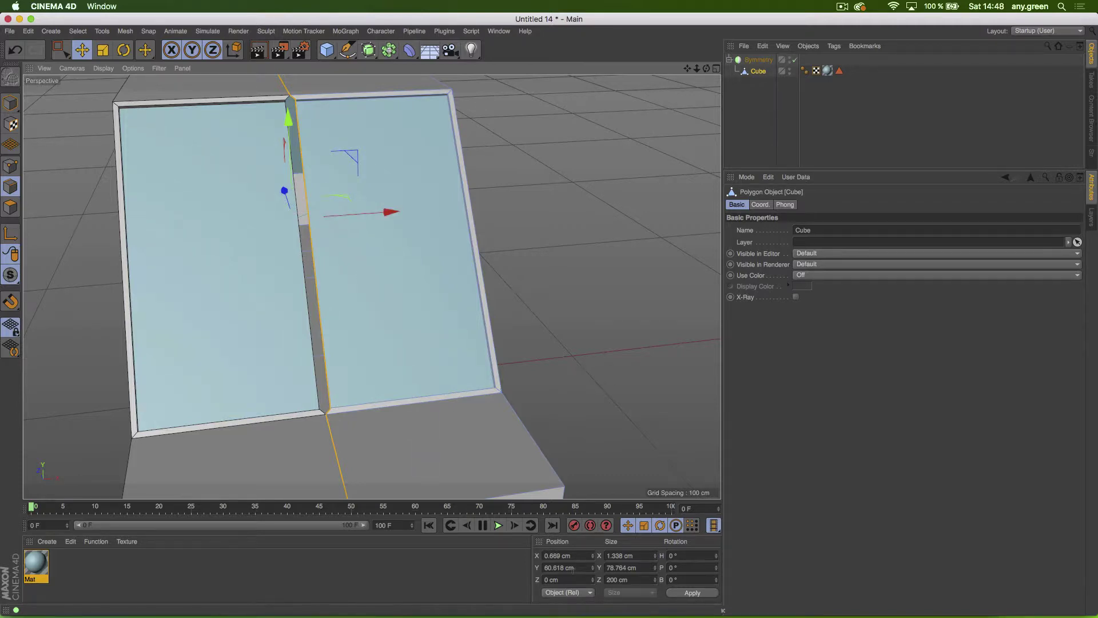
click(583, 554)
text(0)
key(Return)
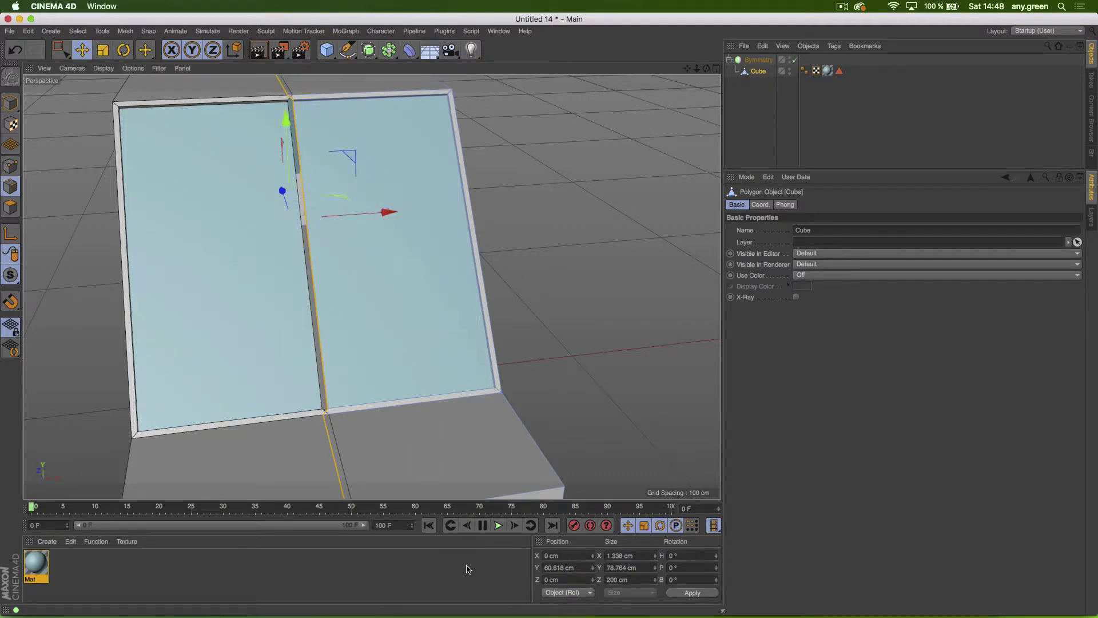
mouse_move(357, 213)
alt+mouse_down()
mouse_move(317, 205)
mouse_move(311, 189)
mouse_move(335, 184)
mouse_move(337, 254)
mouse_move(341, 197)
alt+mouse_up()
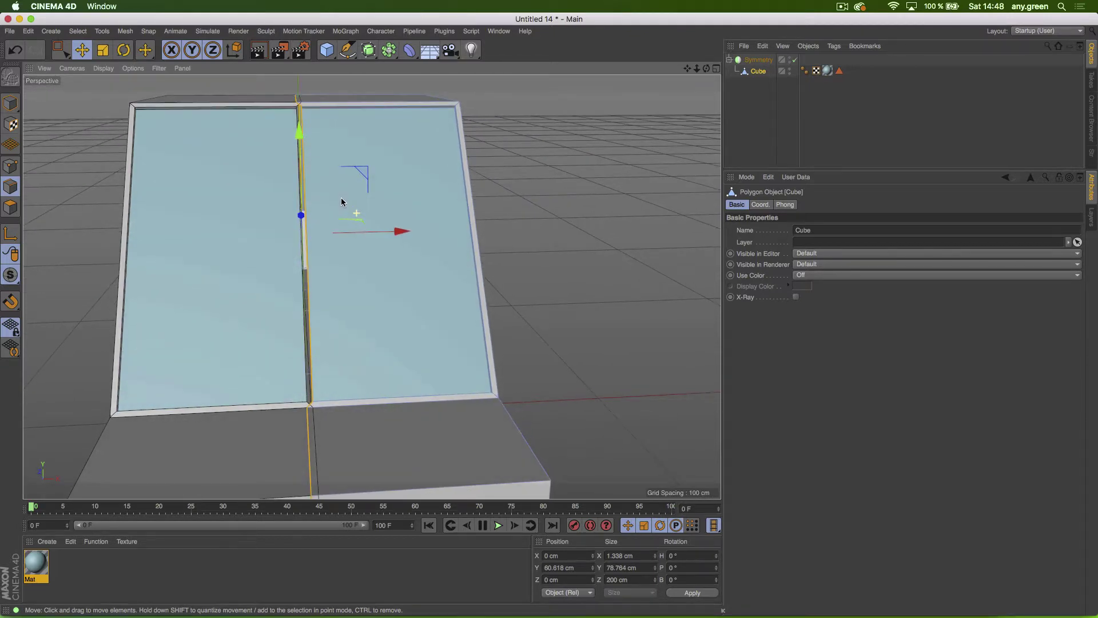
click(795, 60)
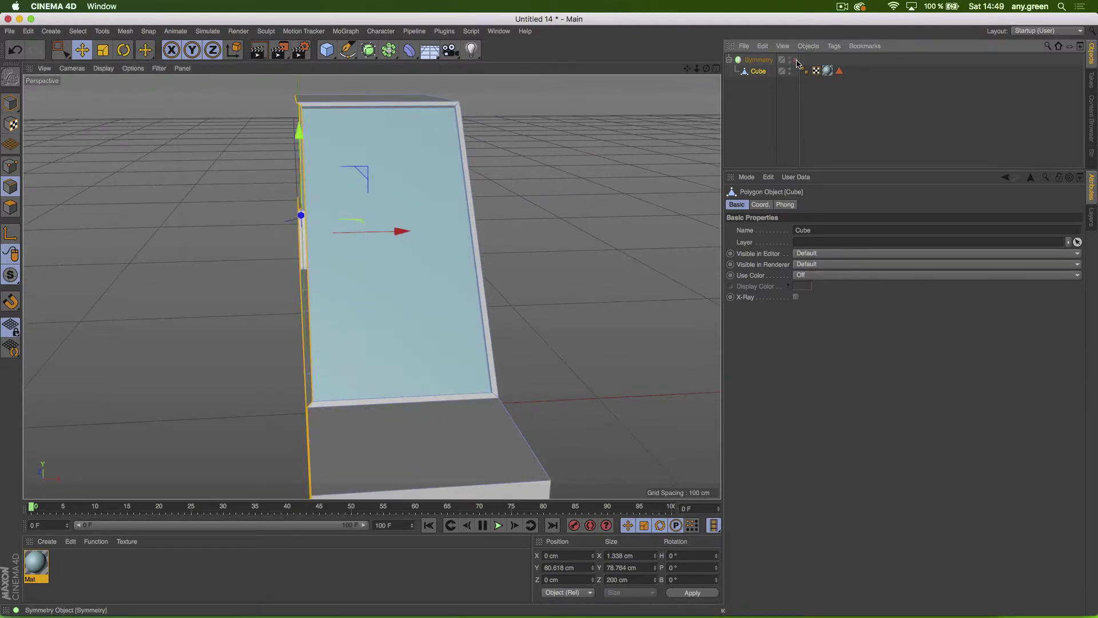
mouse_move(401, 136)
alt+mouse_down()
mouse_move(389, 180)
mouse_move(370, 169)
mouse_move(384, 137)
alt+mouse_up()
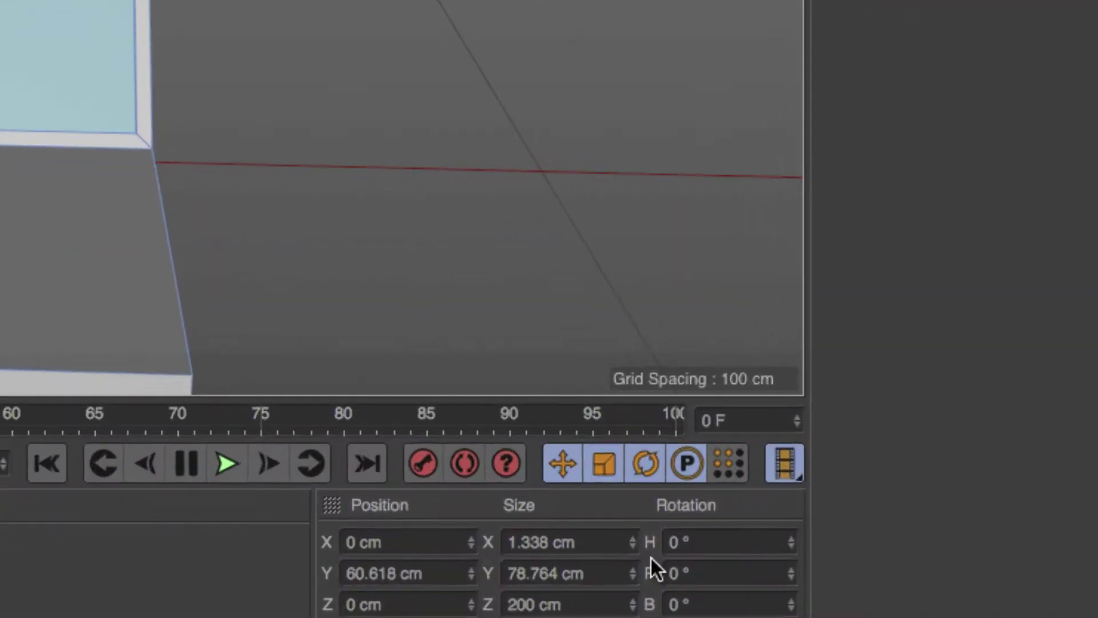
click(644, 557)
text(0)
key(Return)
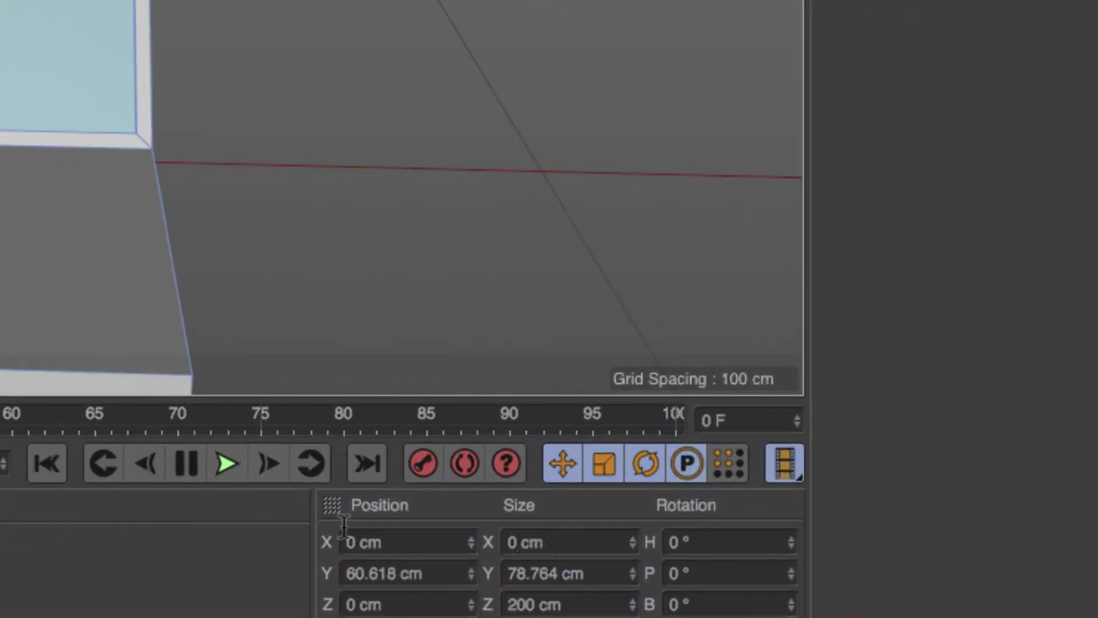
click(398, 543)
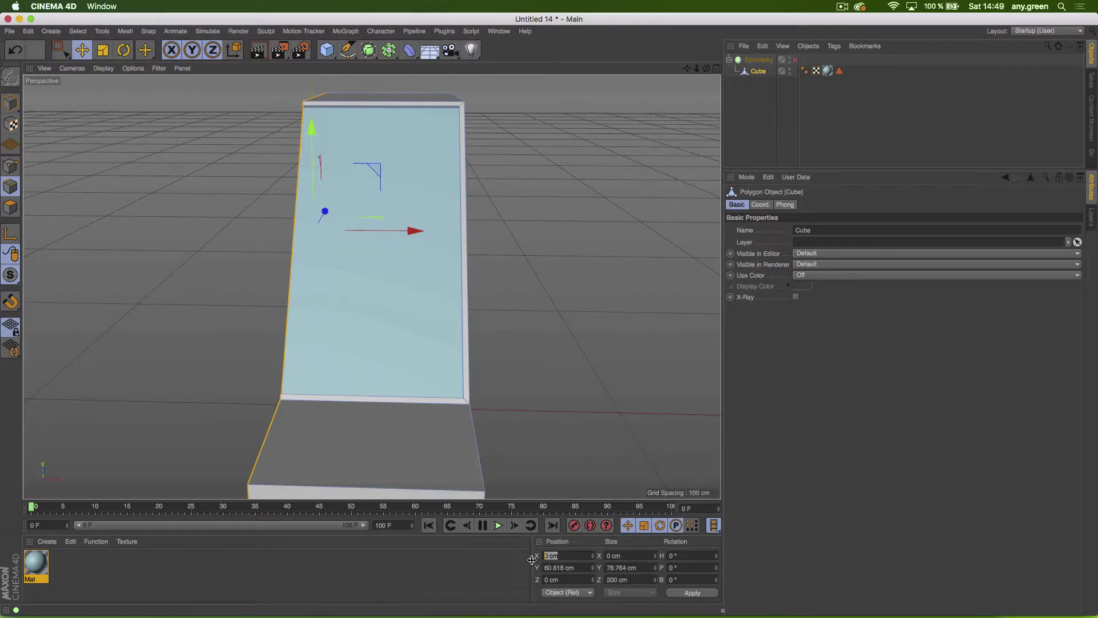
text(3)
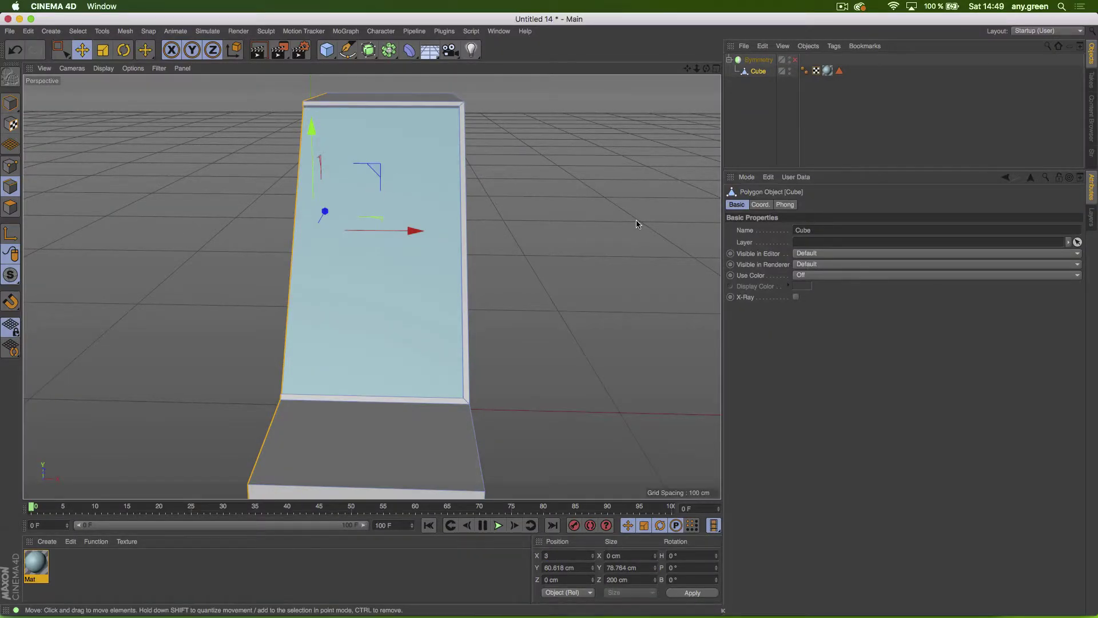
key(super+z)
key(super+z)
key(super+z)
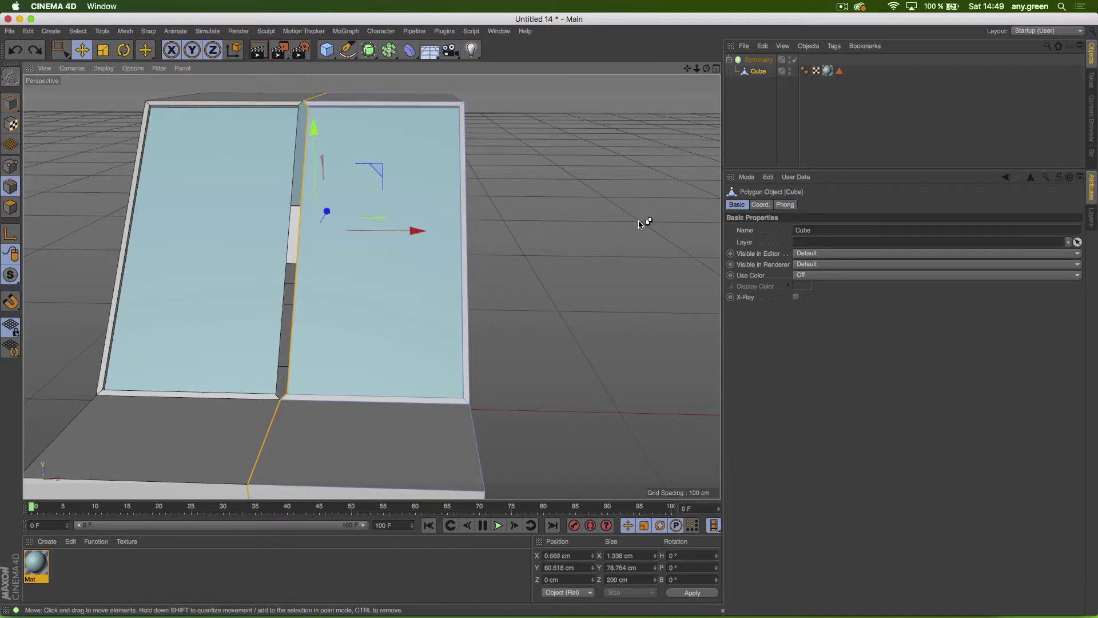
Step: Set the centre edge loop's X size and X position to 0 cm to close the symmetry seam, and deselect everything
double_click(627, 555)
text(0)
key(Return)
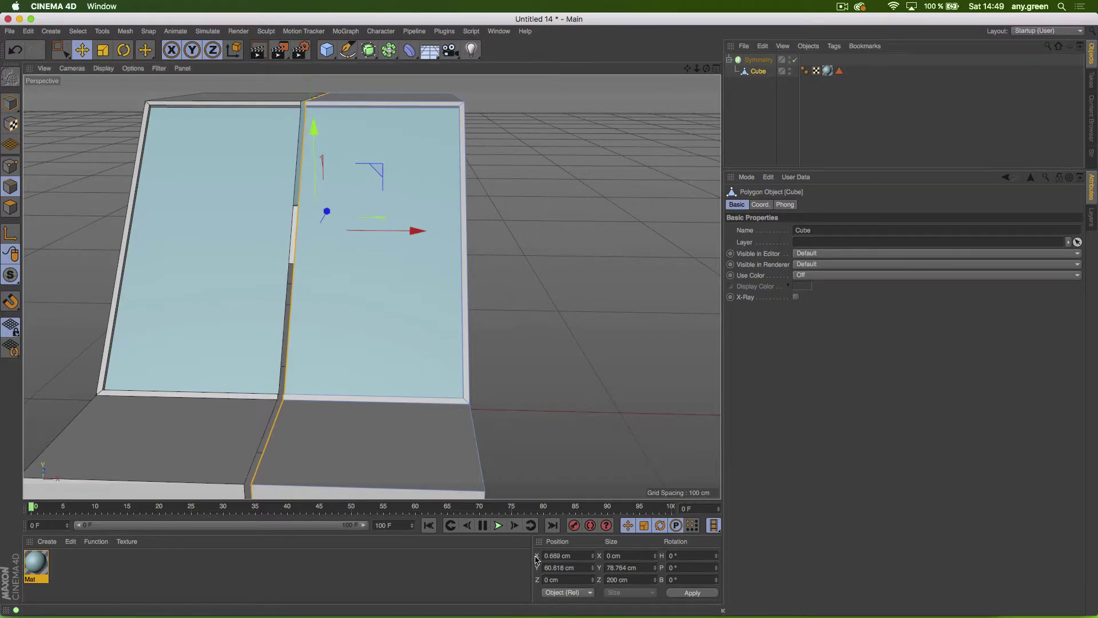
alt+drag(307, 379, 338, 355)
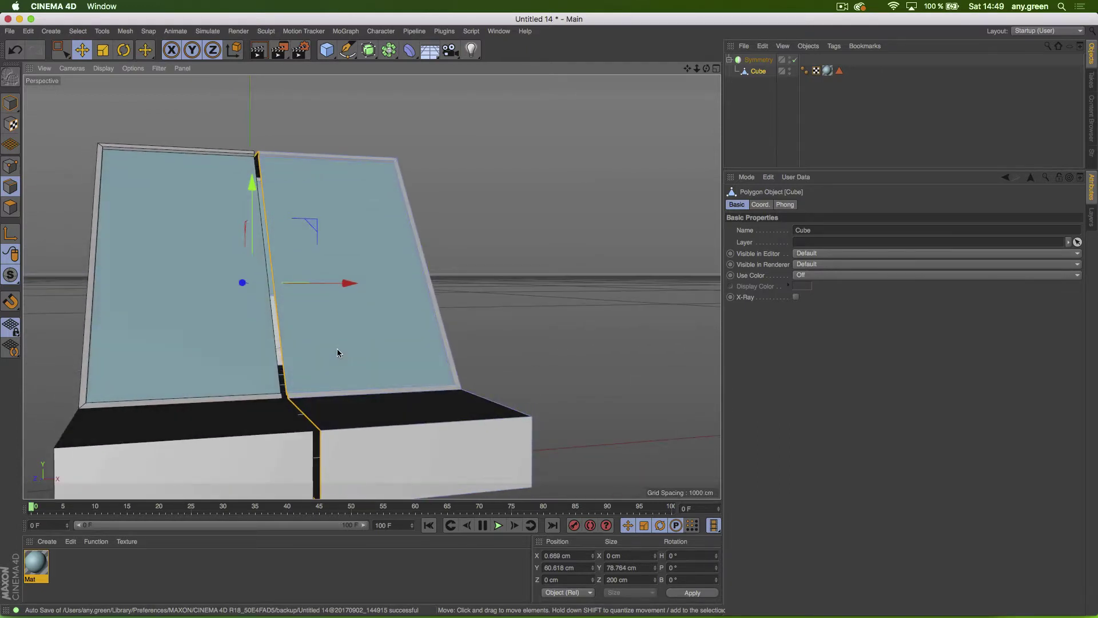
double_click(566, 556)
text(0)
key(Return)
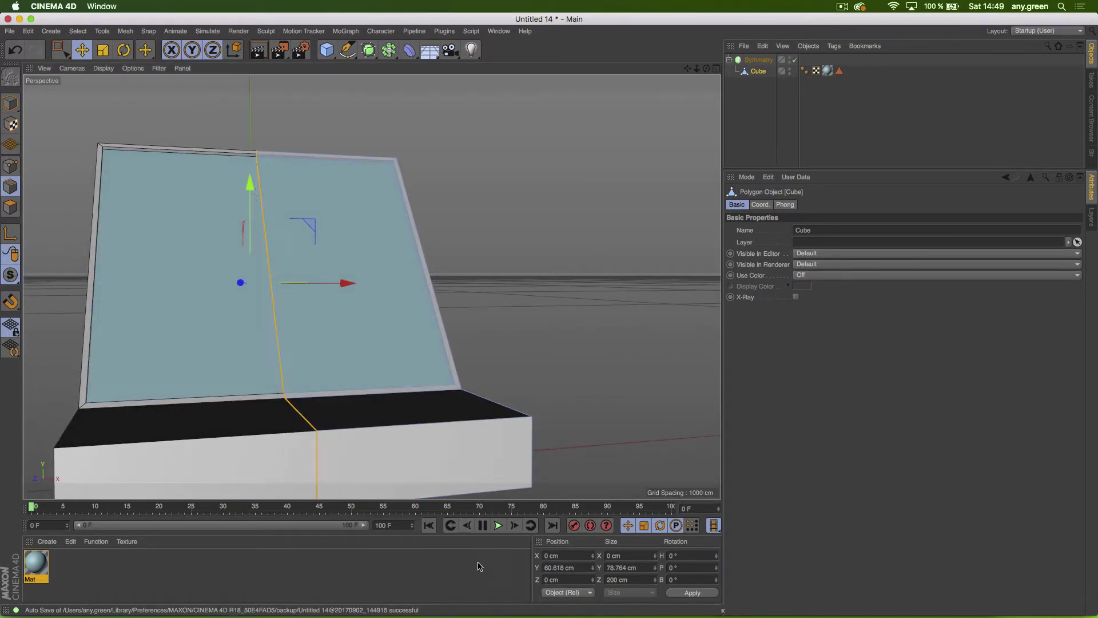
click(771, 166)
alt+drag(297, 286, 441, 306)
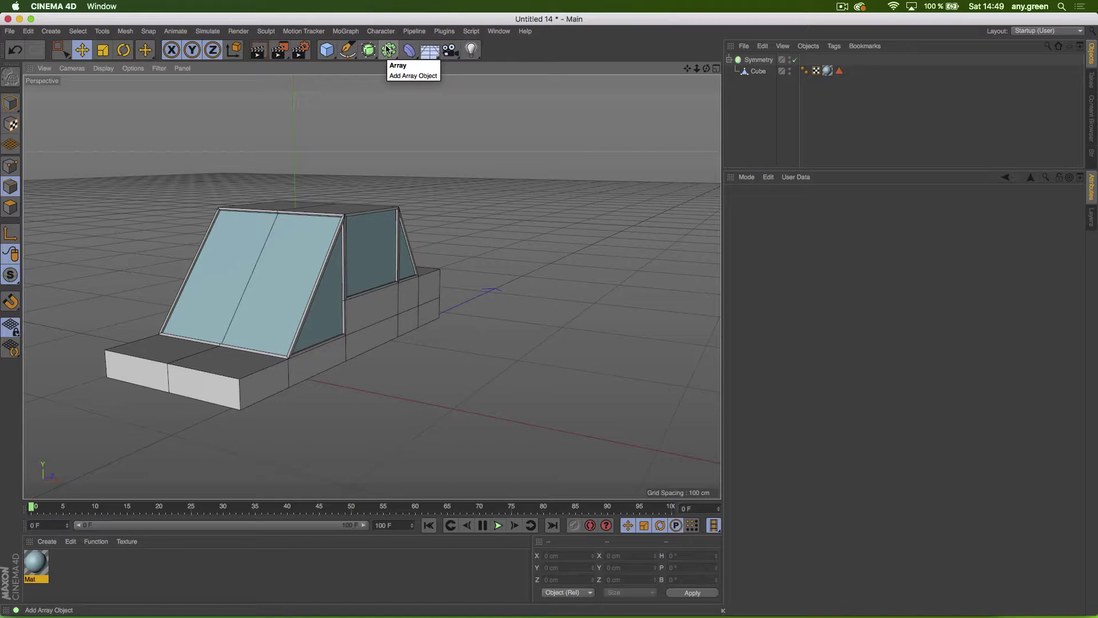
Step: Add a Tube primitive, rotate it 90° to stand upright like a wheel, and scale it down to wheel size
click(331, 55)
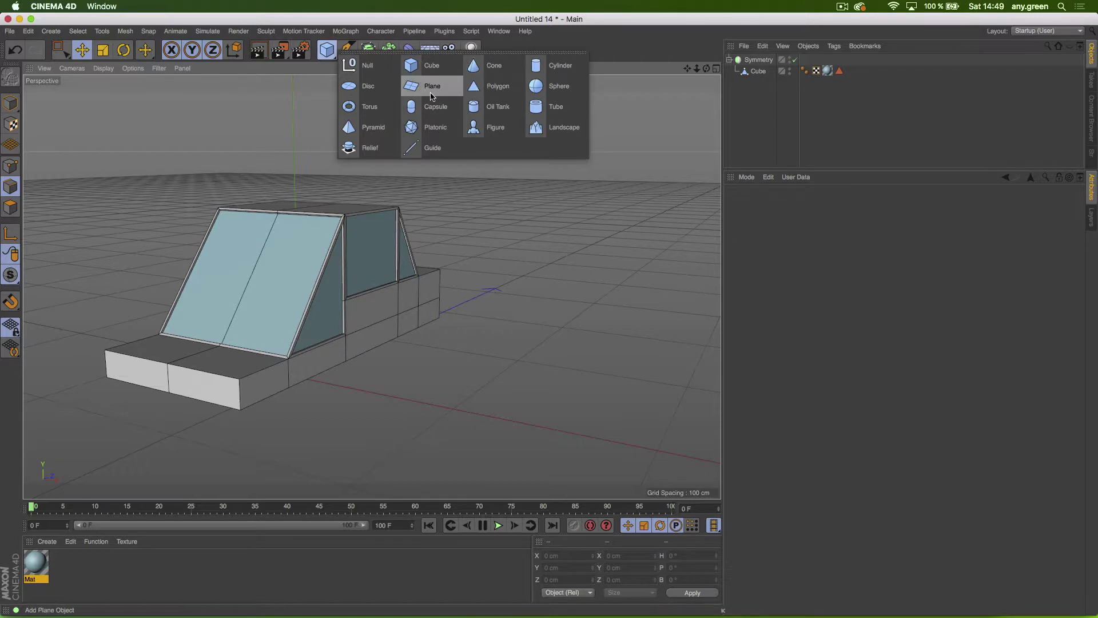
click(537, 104)
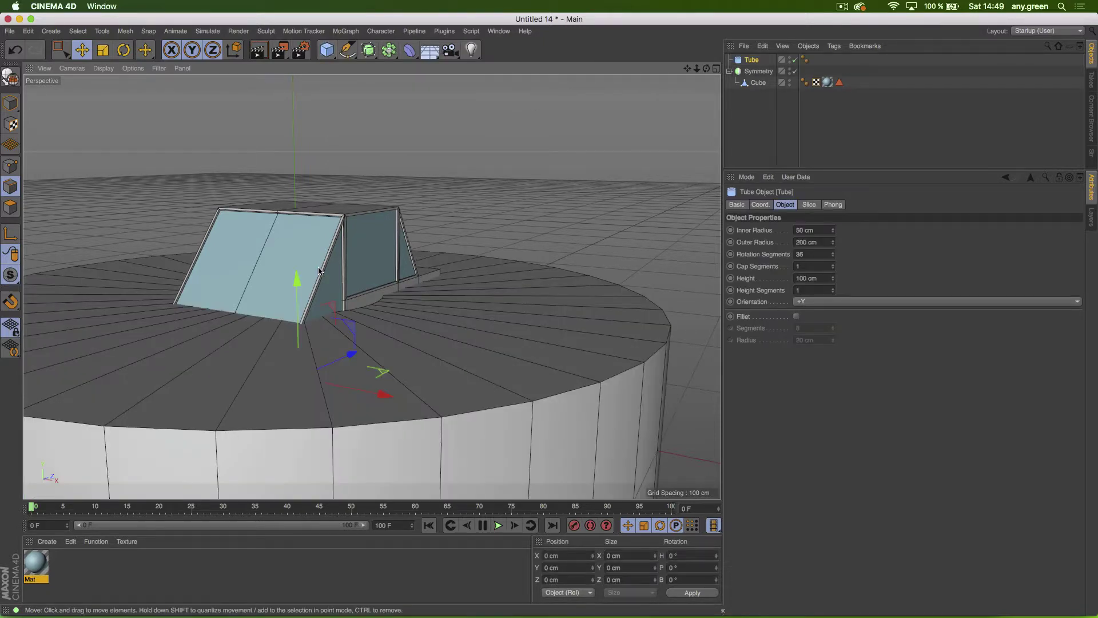
key(r)
drag(343, 426, 345, 427)
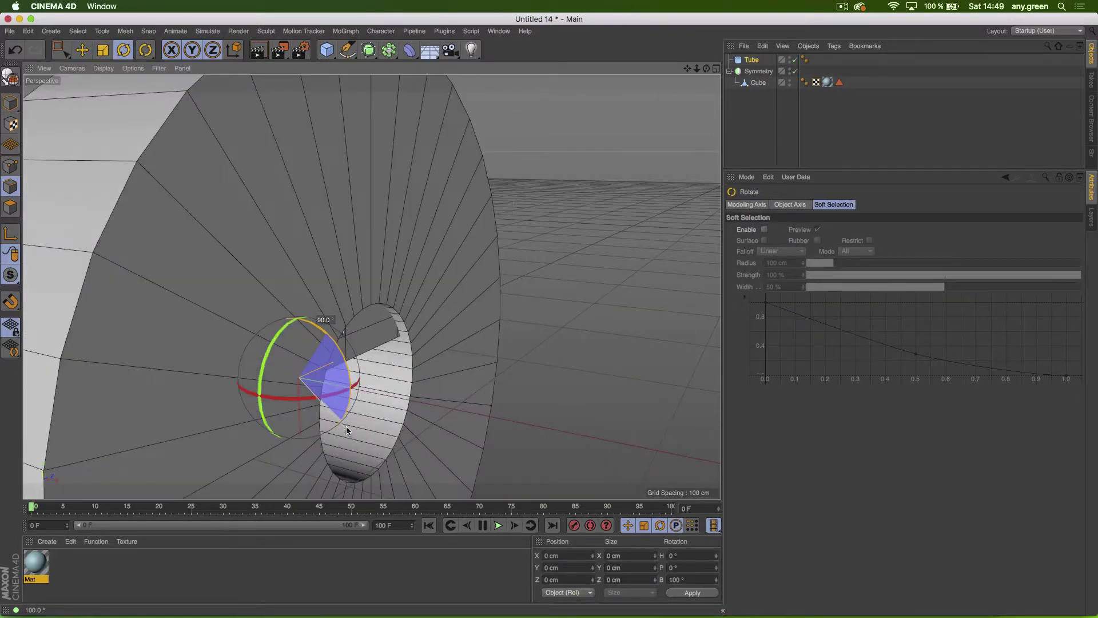
key(t)
drag(461, 263, 309, 378)
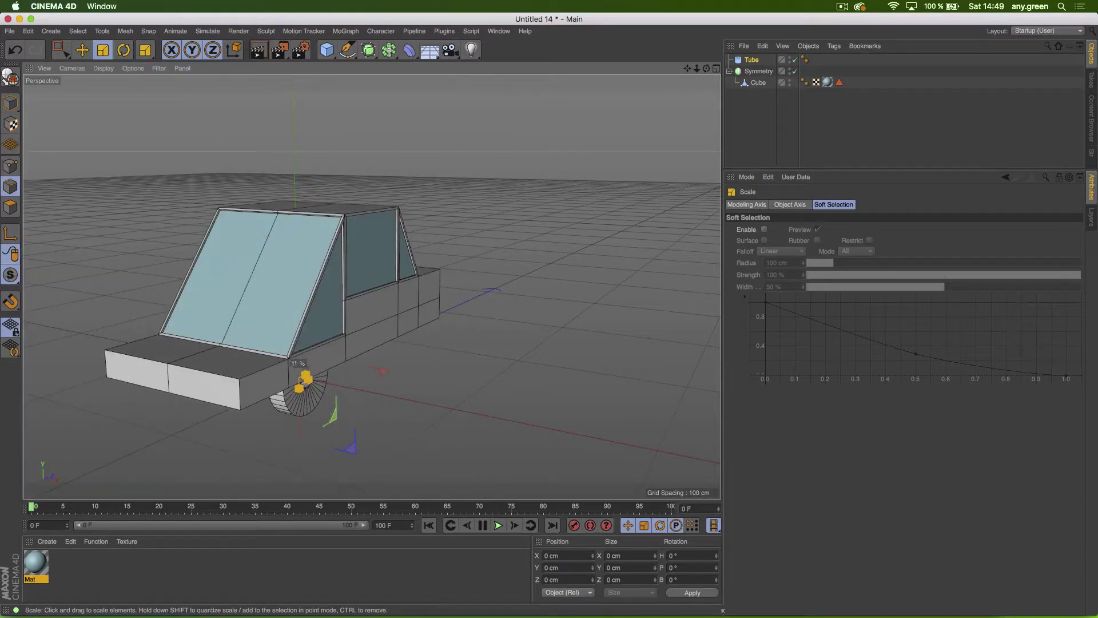
alt+drag(474, 200, 399, 183)
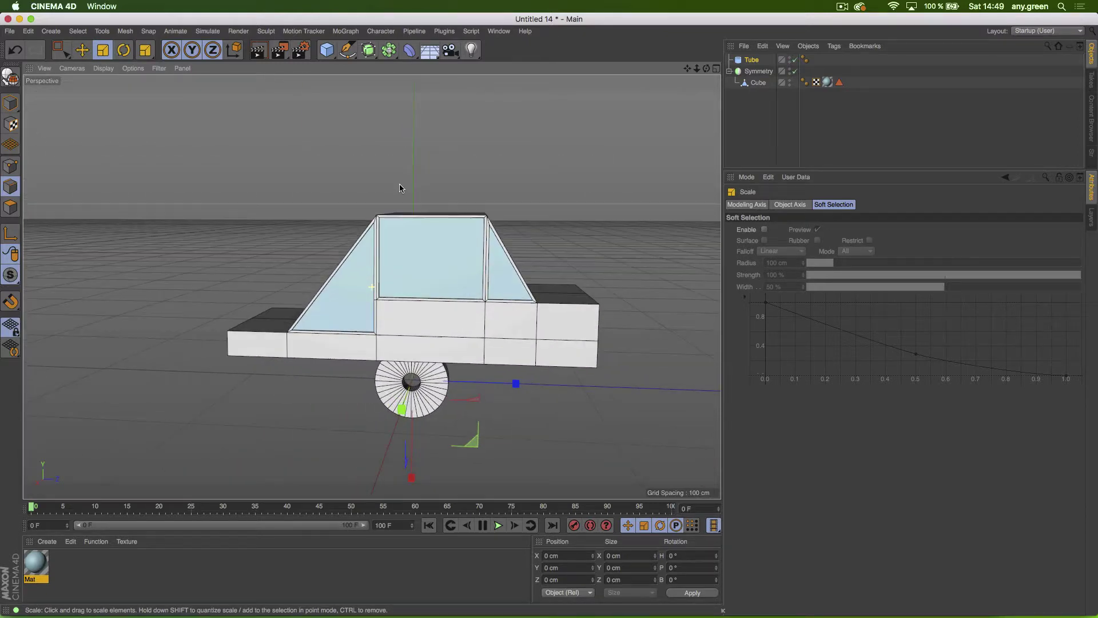
Step: Move the tube under the car's front end in the right view, at about Y 11 cm and Z -68 cm, and scale it to about 85%
click(716, 68)
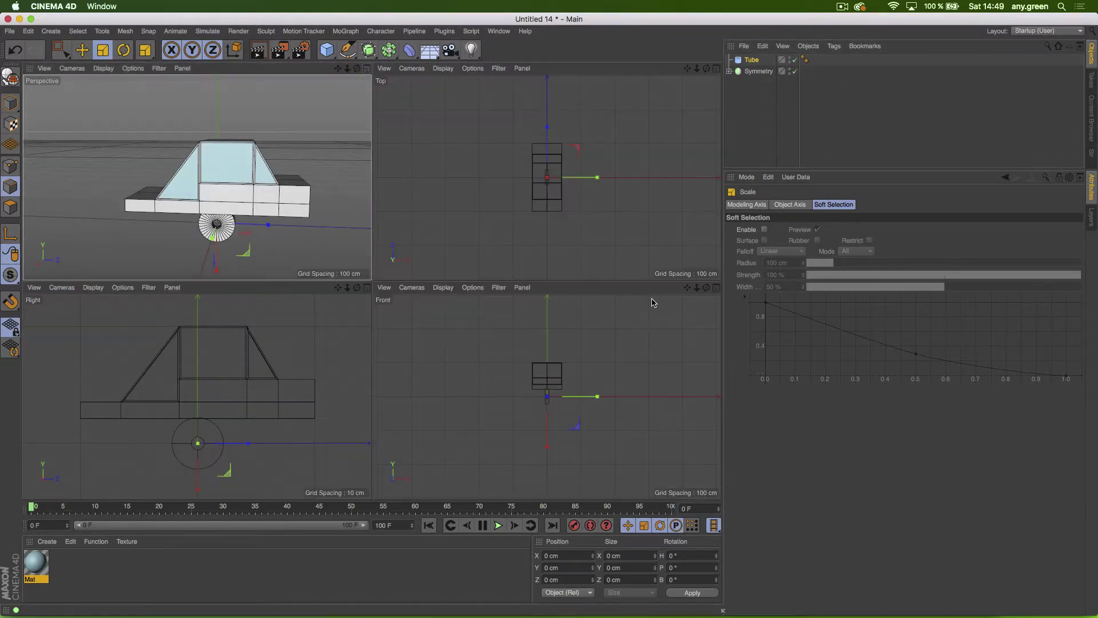
click(366, 288)
key(e)
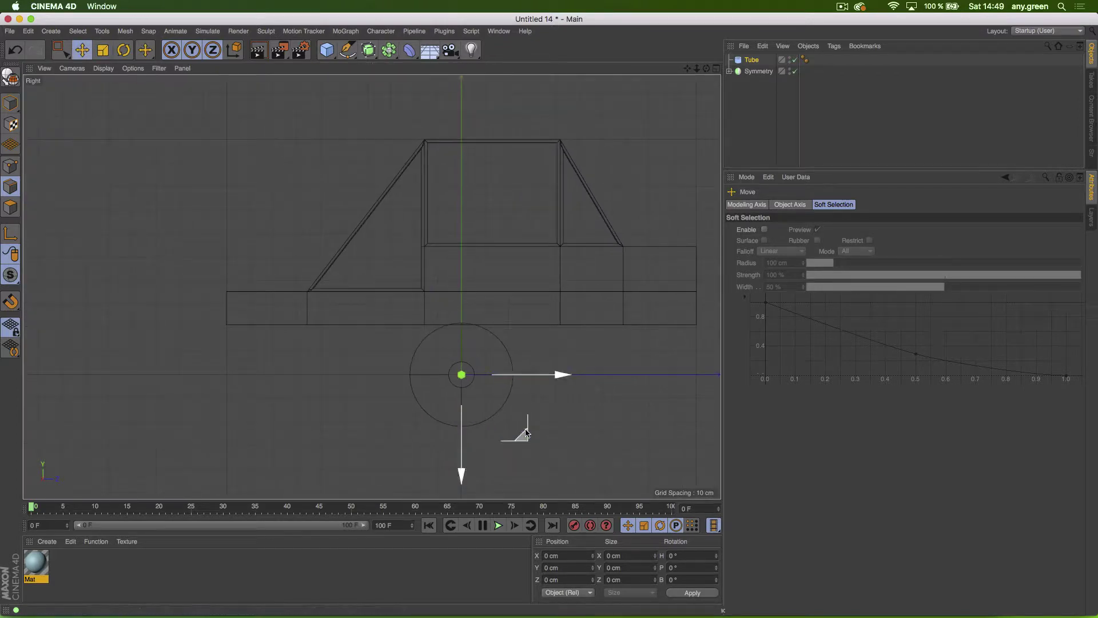
drag(525, 433, 364, 407)
key(t)
drag(475, 338, 438, 334)
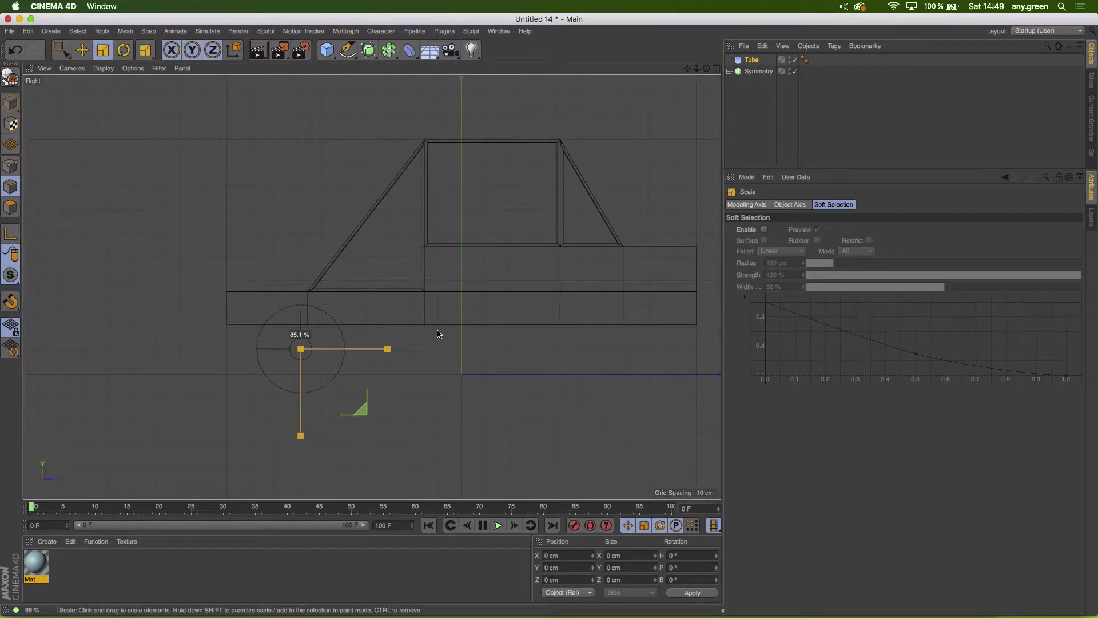
Step: Enlarge the tube's inner radius to leave a thinner tyre ring, and raise the tube to Y about 13.6 cm
key(e)
scroll(357, 353, up, 5)
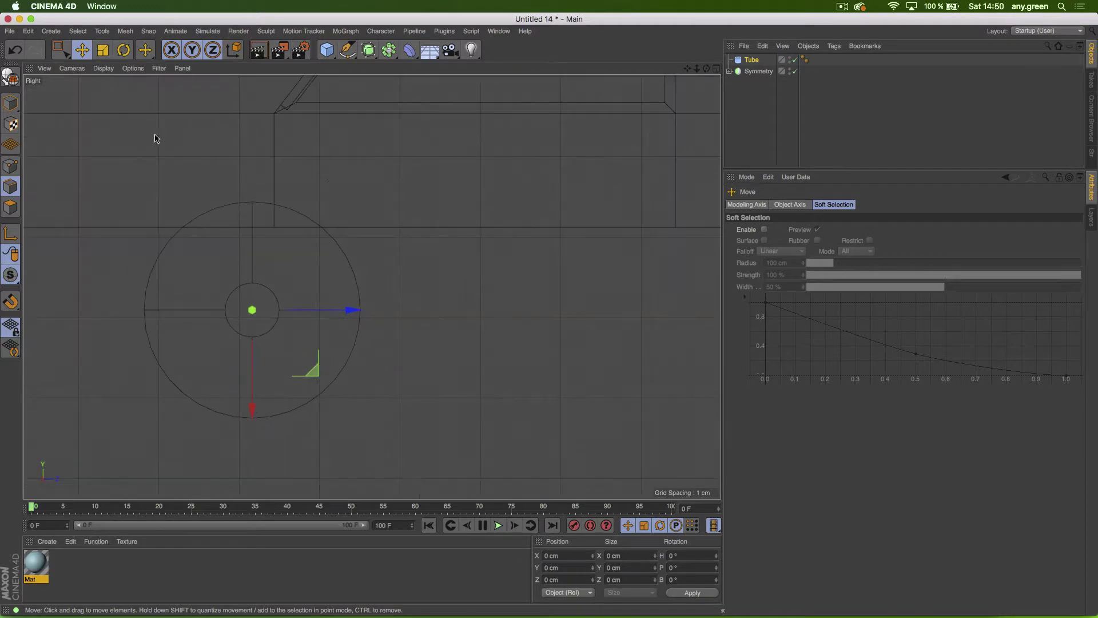
click(10, 103)
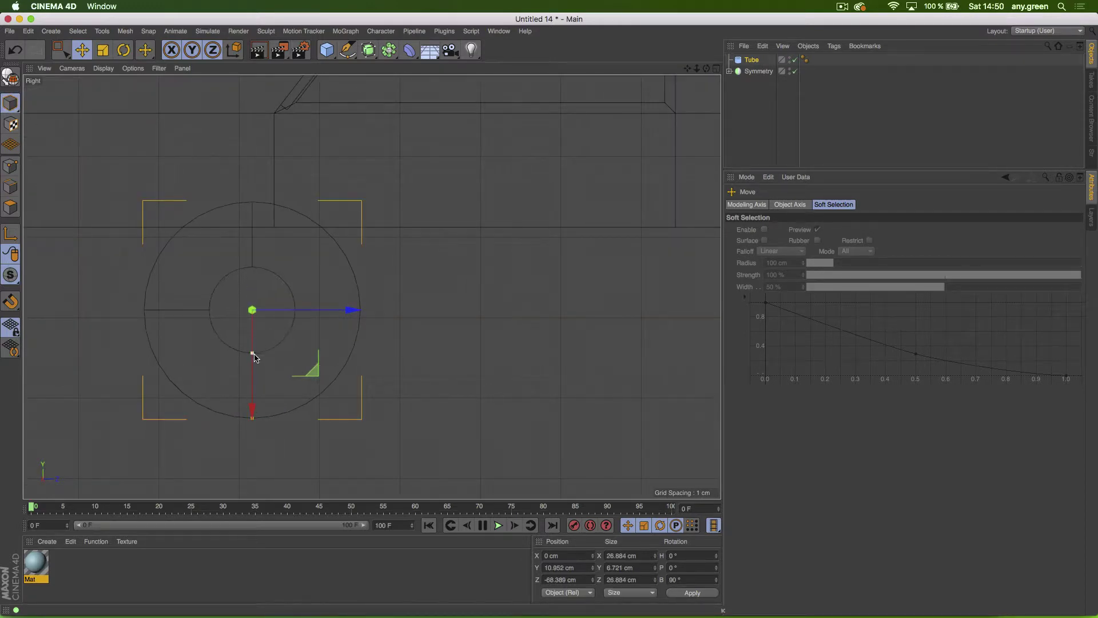
drag(255, 358, 254, 384)
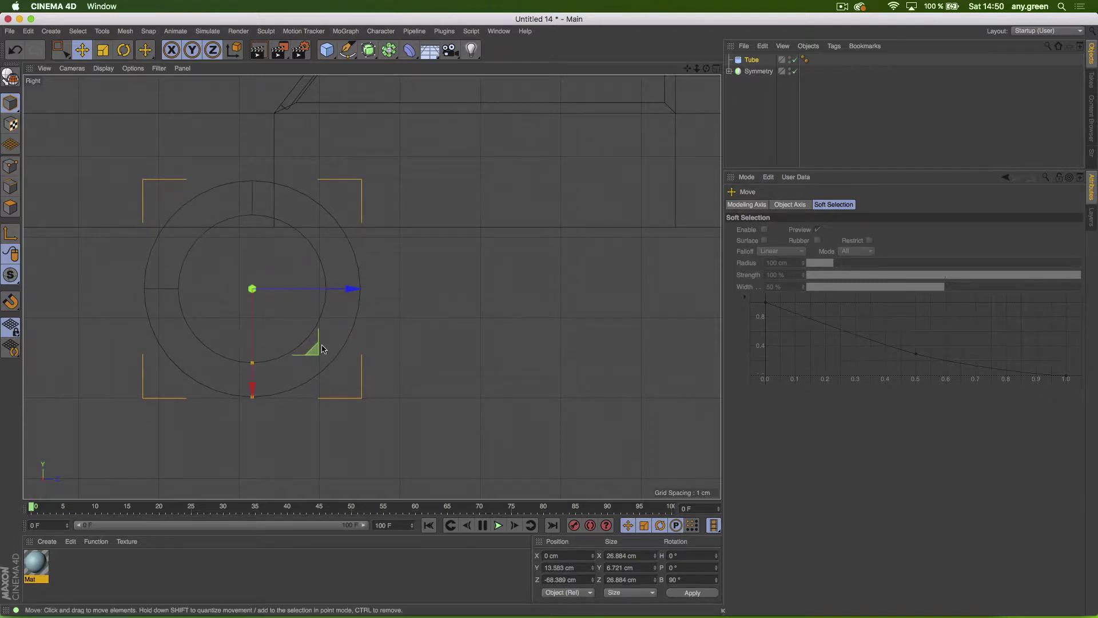
Step: Add a Cylinder primitive and make it a child of the tube
scroll(228, 380, down, 5)
scroll(326, 343, up, 4)
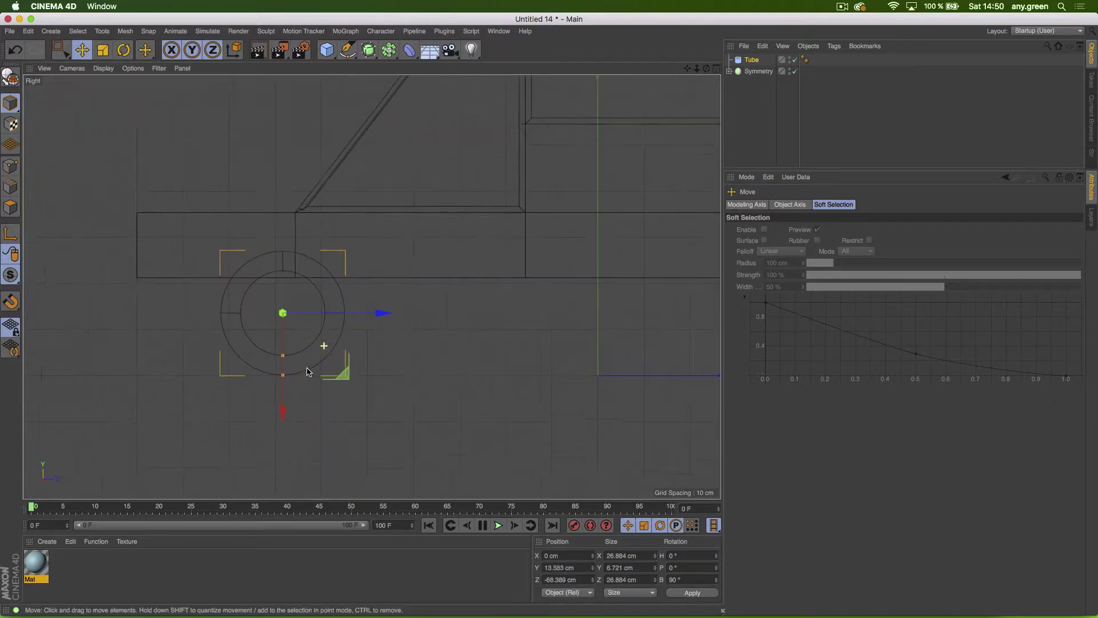
click(326, 50)
click(555, 66)
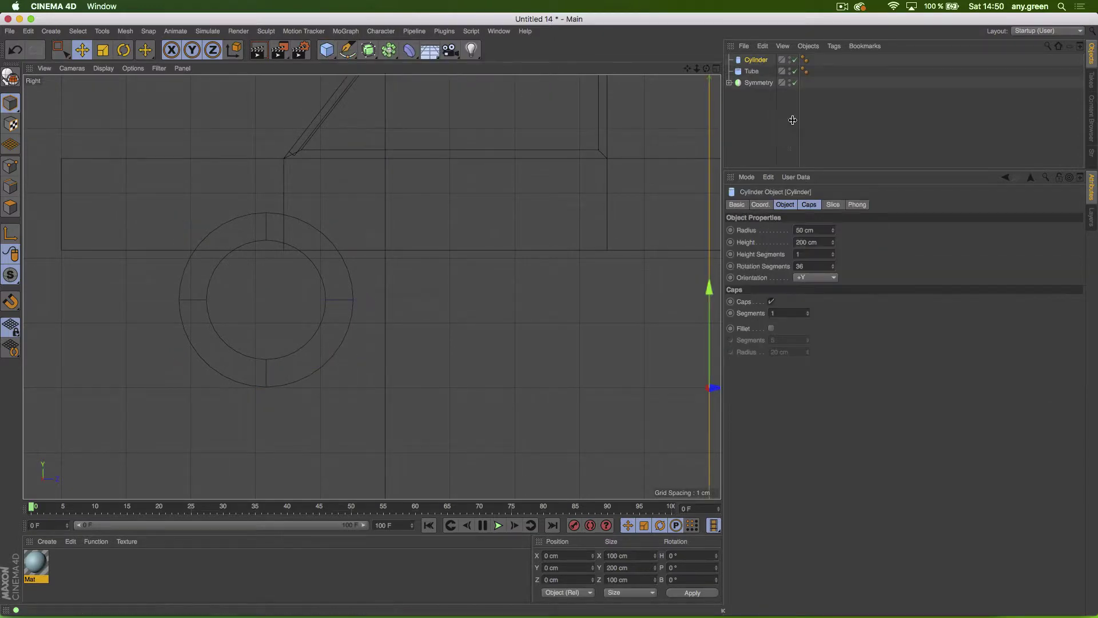
click(716, 68)
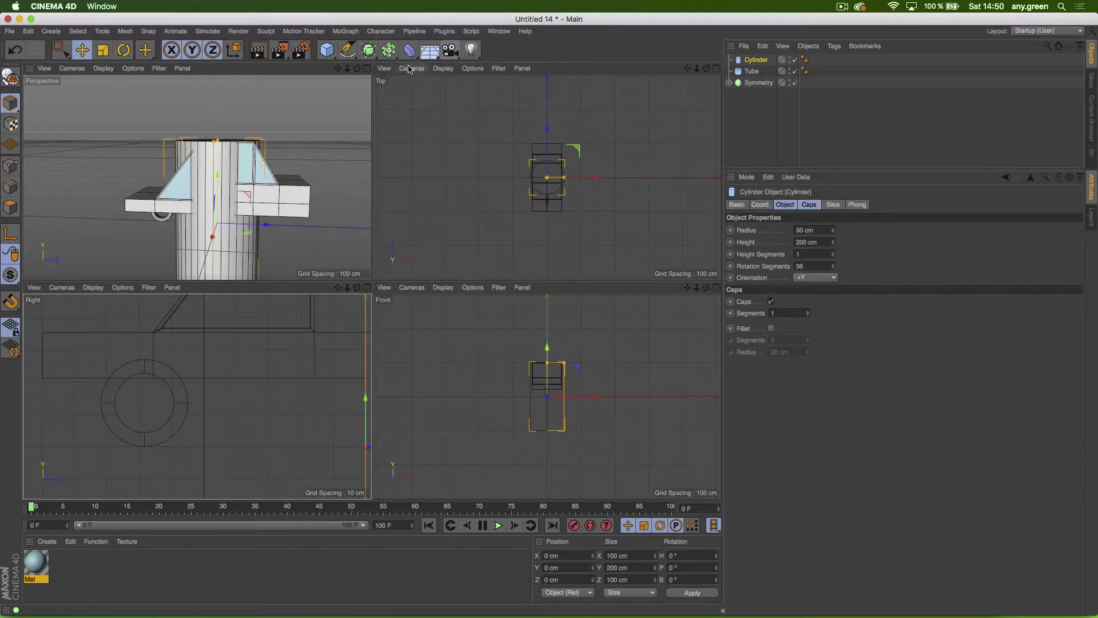
click(366, 68)
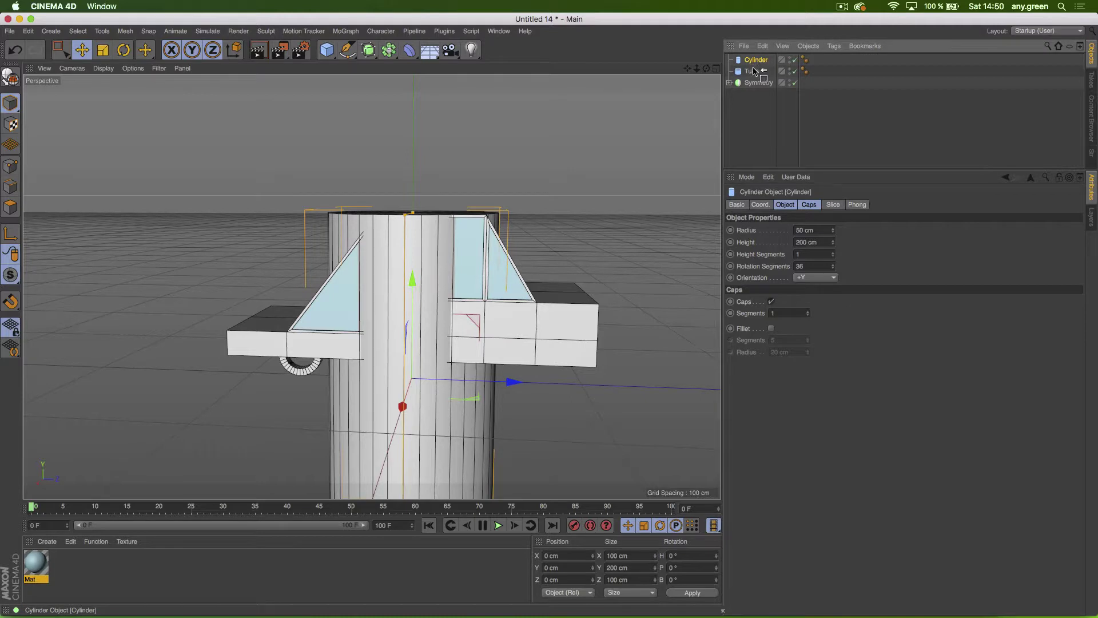
drag(754, 70, 755, 72)
Step: Set the cylinder's X and Z position and its bank rotation to 0 to centre and align it with the tube
click(759, 205)
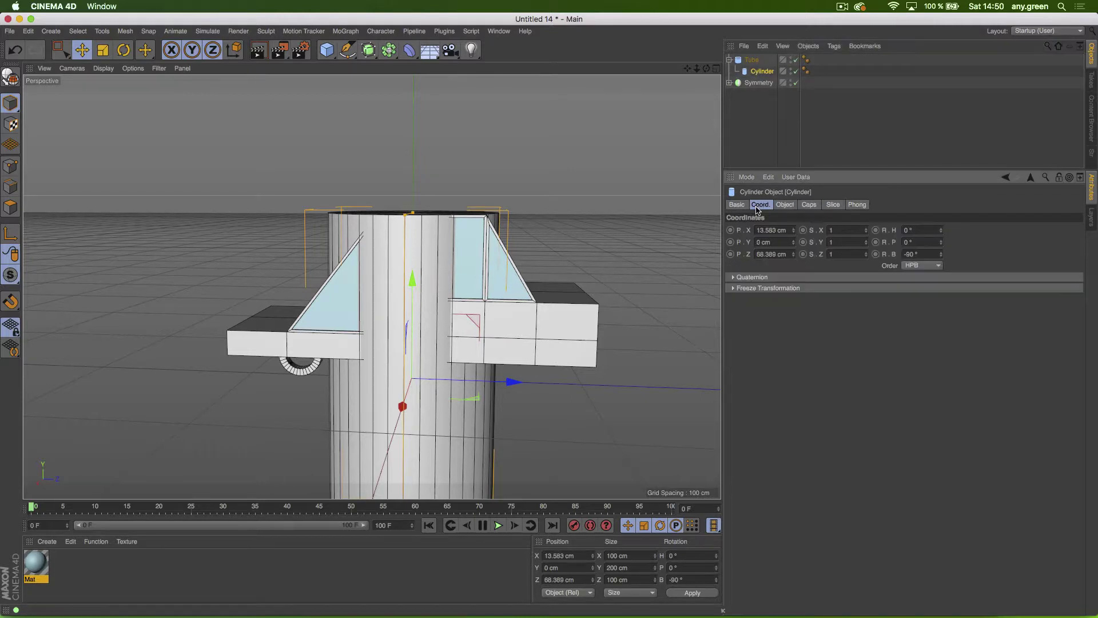
key(Return)
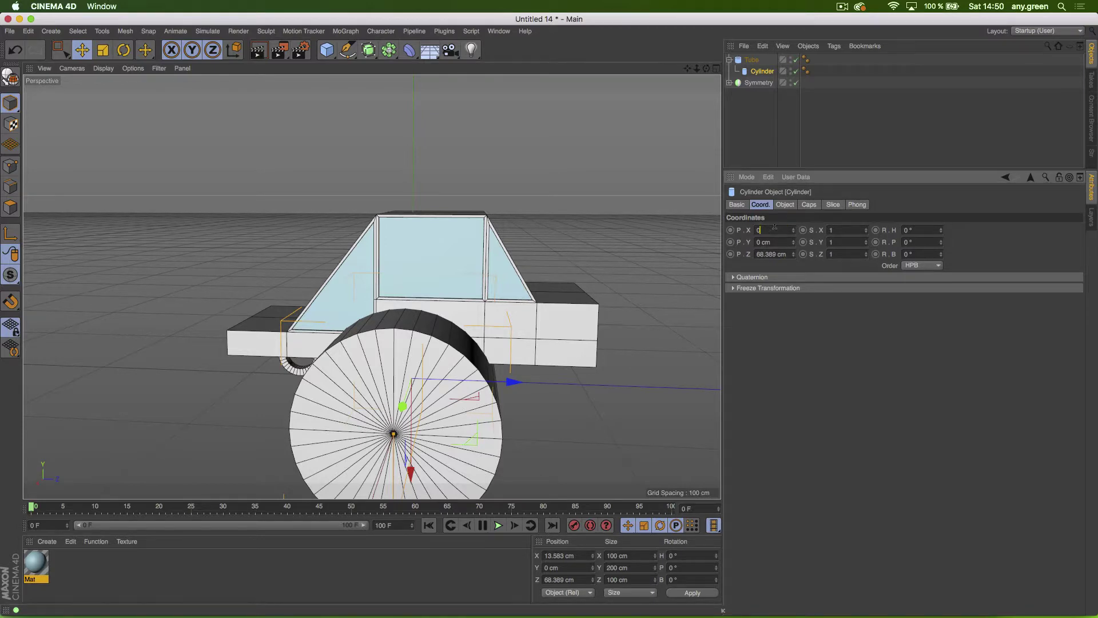
key(Tab)
key(Tab)
text(0)
key(Return)
Step: Scale the cylinder to about 20 cm in diameter and flatten it to about 1.6 cm thick as the wheel's hub disc
key(t)
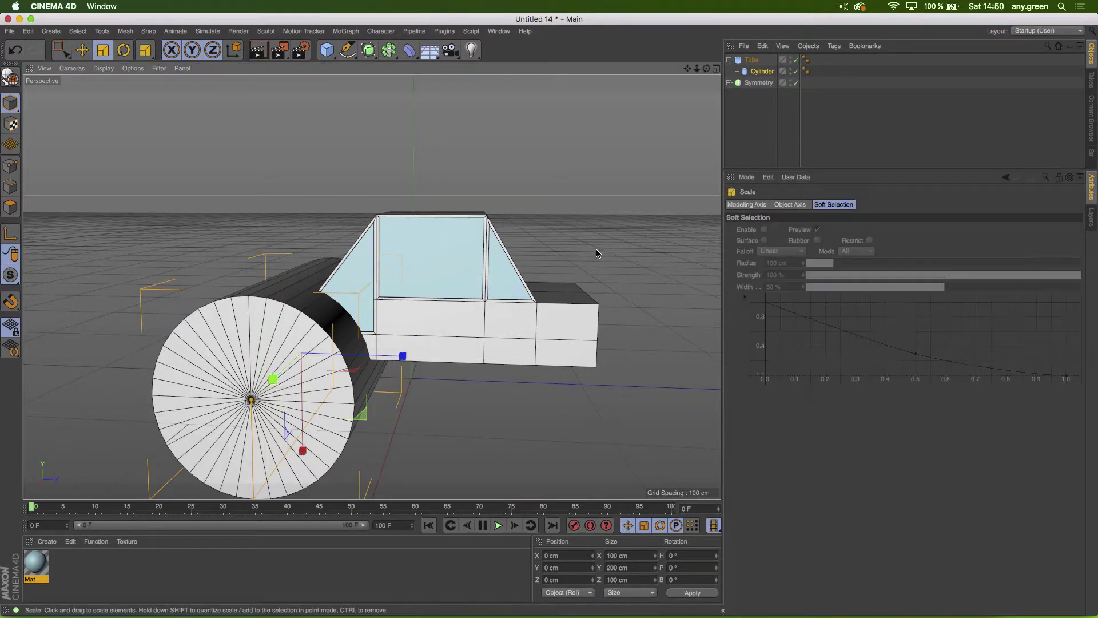
drag(597, 254, 303, 409)
scroll(279, 376, up, 5)
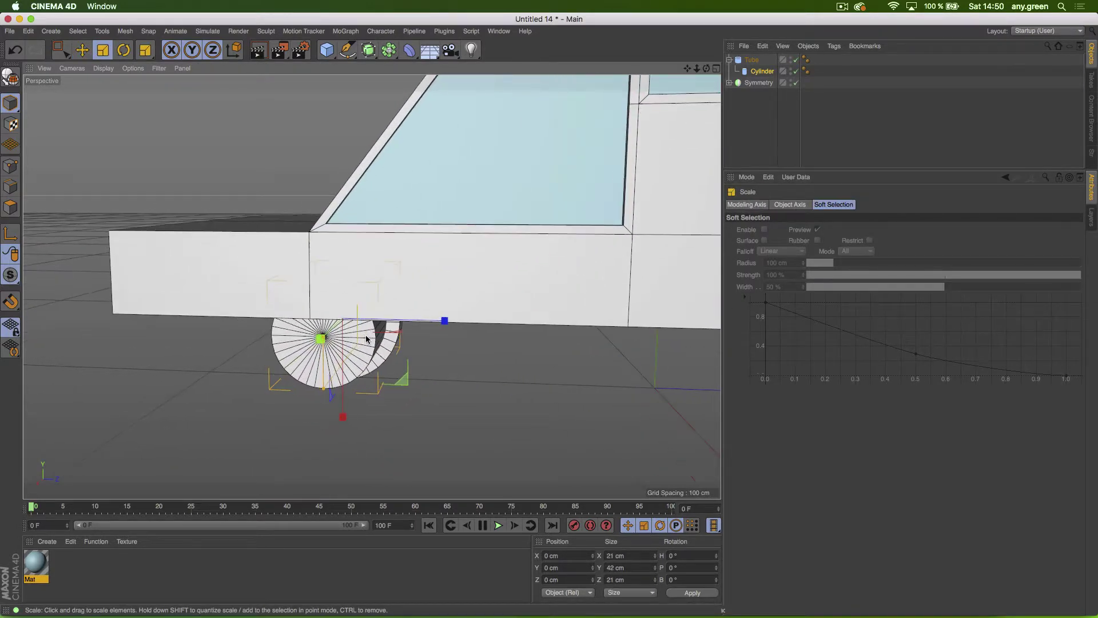
alt+drag(366, 339, 337, 286)
drag(547, 264, 549, 287)
drag(354, 335, 384, 350)
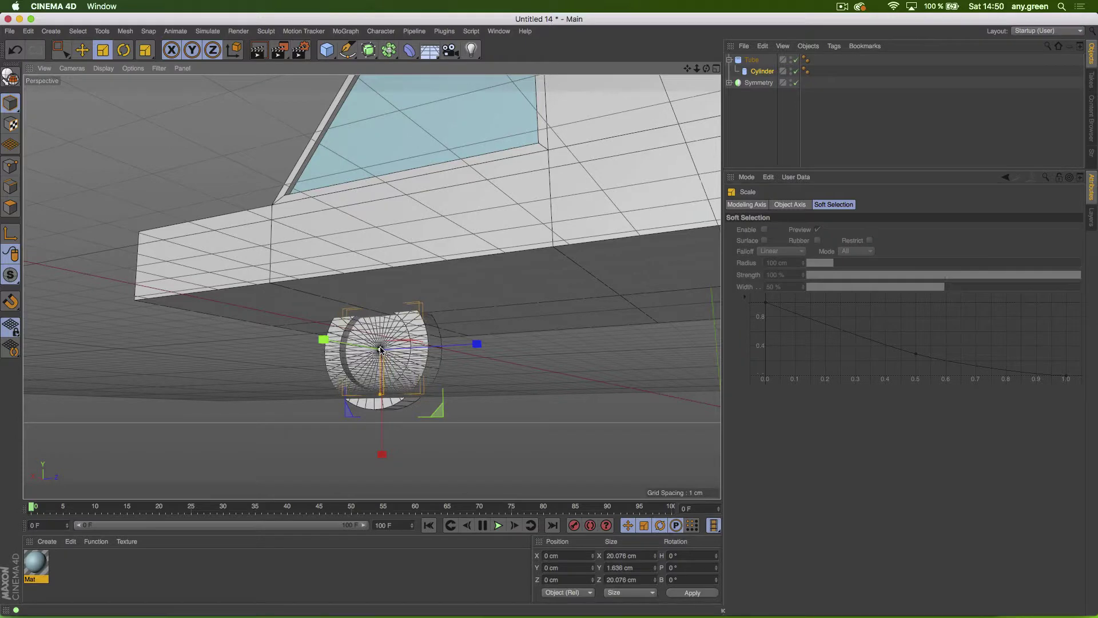
Step: Try nesting the tube wheel under the car body's Symmetry object, then move it back out
click(729, 60)
click(751, 59)
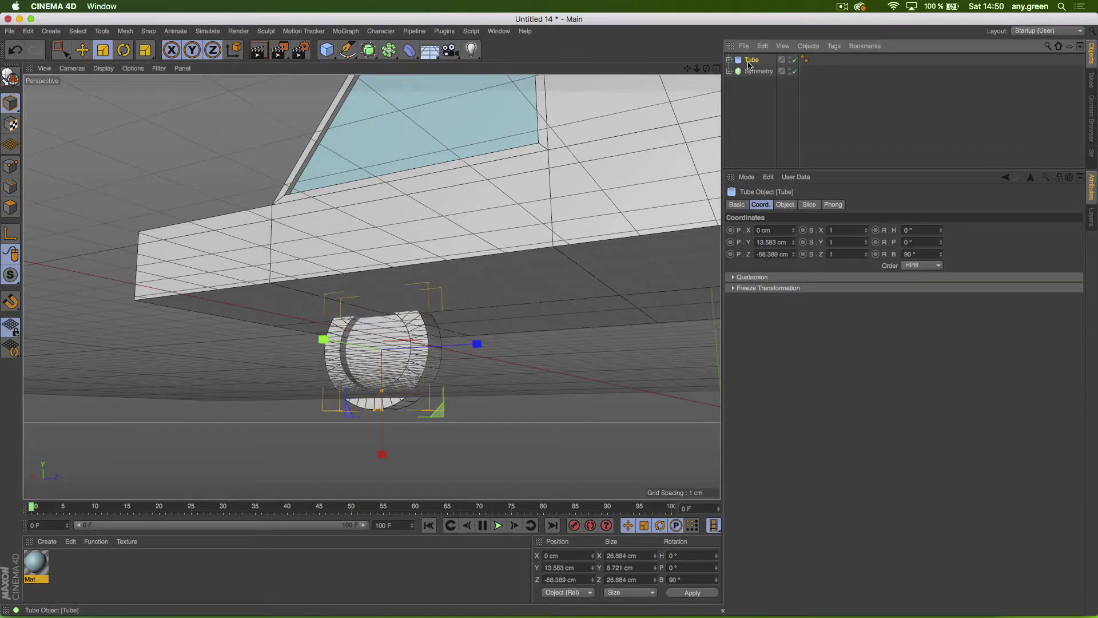
alt+drag(287, 308, 448, 338)
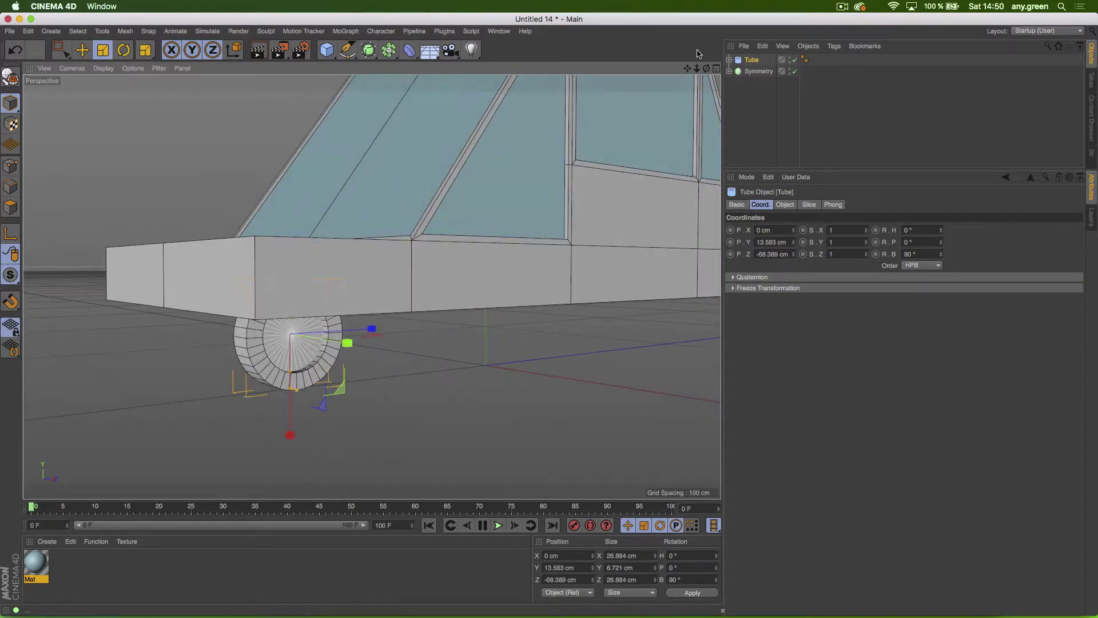
click(729, 71)
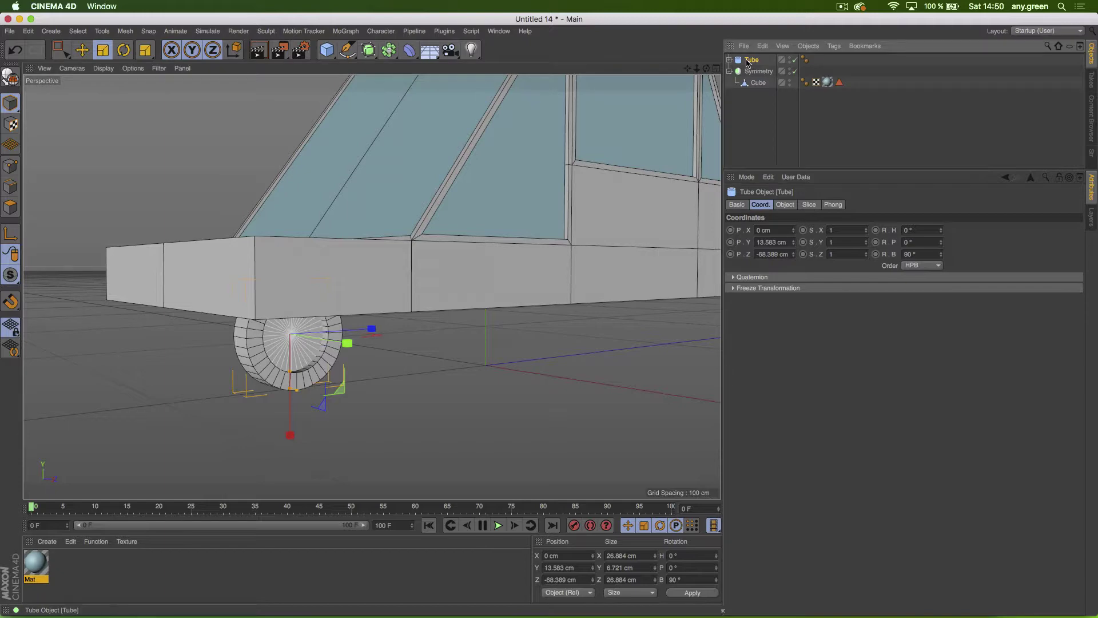
drag(747, 73, 747, 71)
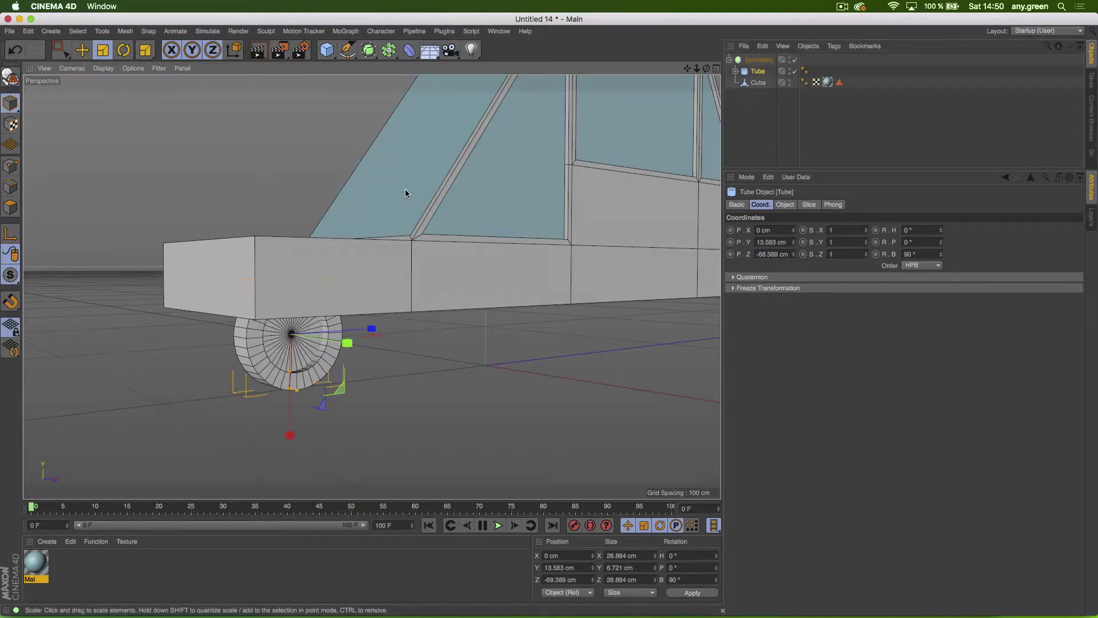
mouse_move(404, 189)
alt+mouse_down()
mouse_move(542, 202)
mouse_move(480, 220)
mouse_move(391, 183)
alt+mouse_up()
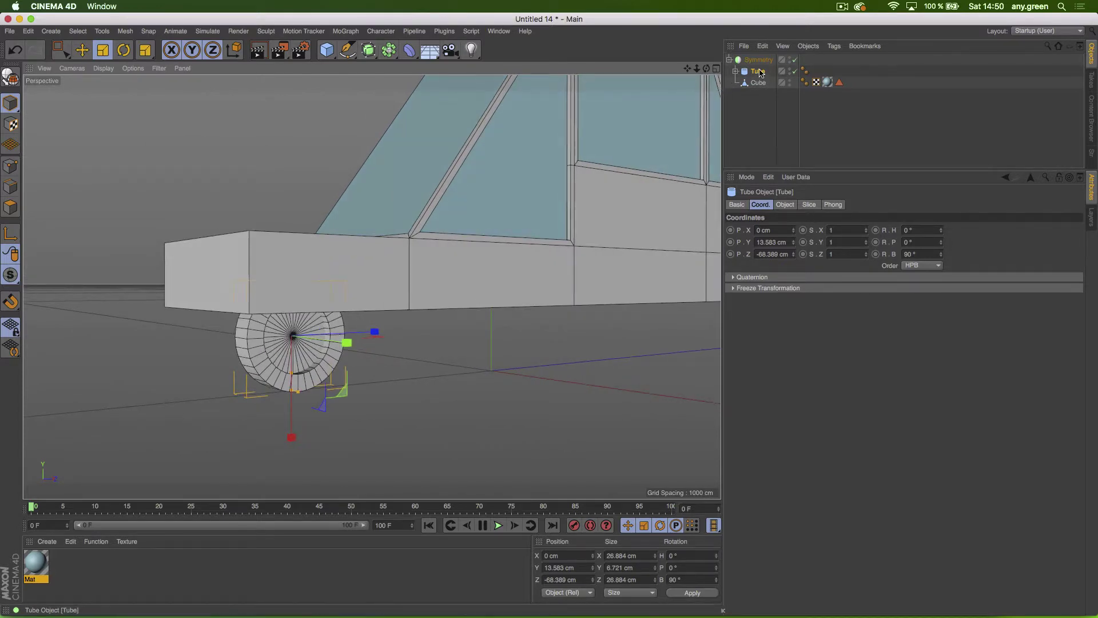
drag(758, 70, 752, 57)
click(731, 72)
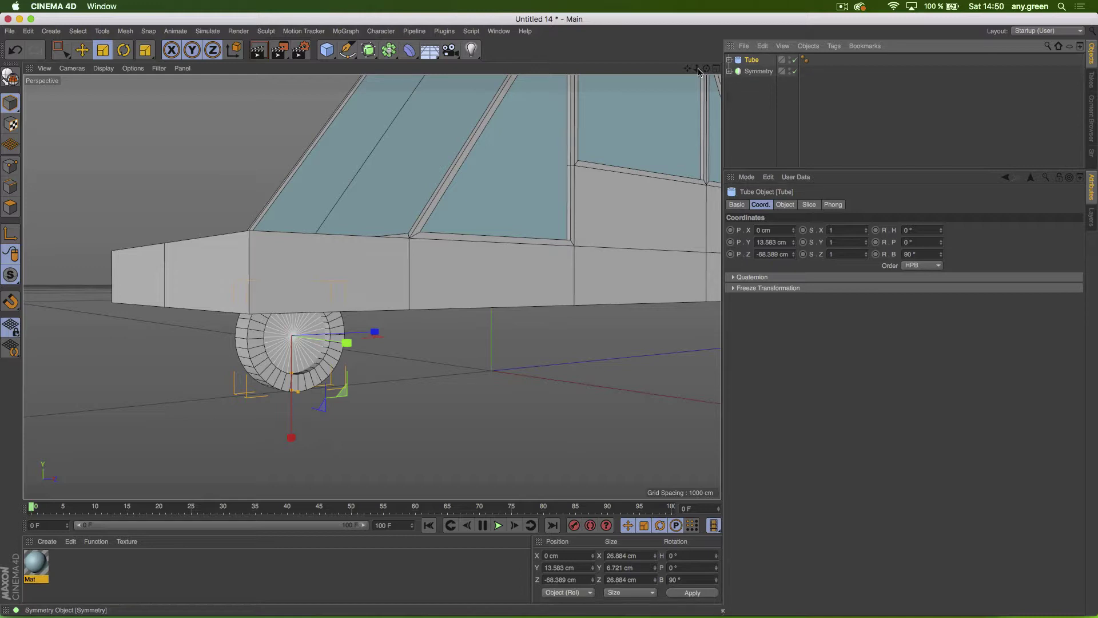
Step: Add a second Symmetry object with the tube wheel as its child, and move the tube outward to X about 33.2 cm
click(389, 50)
click(538, 106)
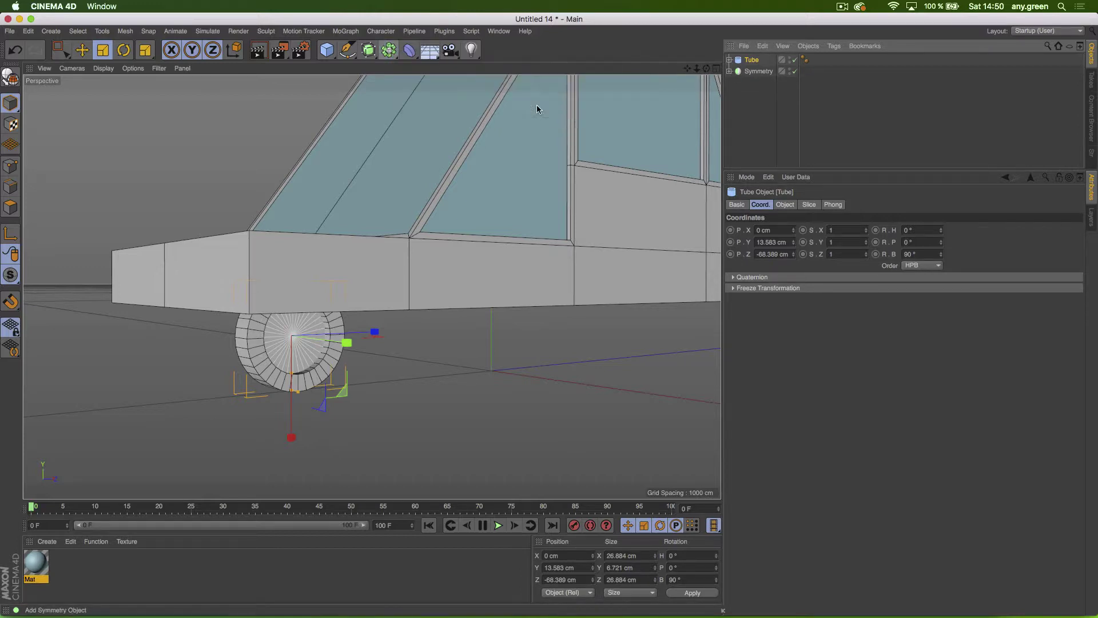
click(756, 72)
drag(750, 63, 751, 61)
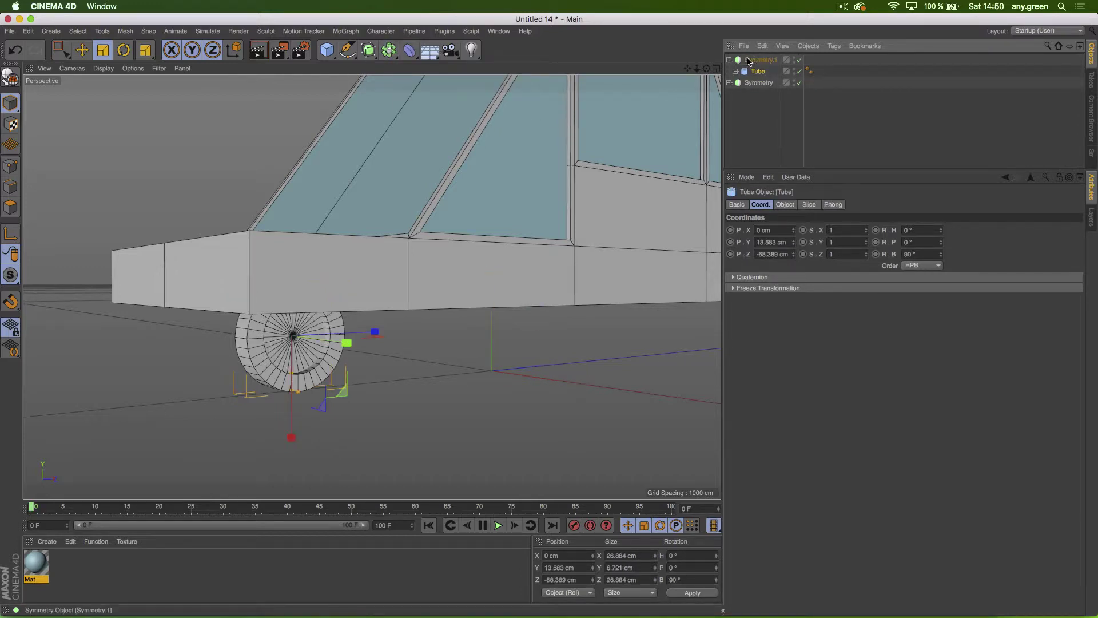
key(e)
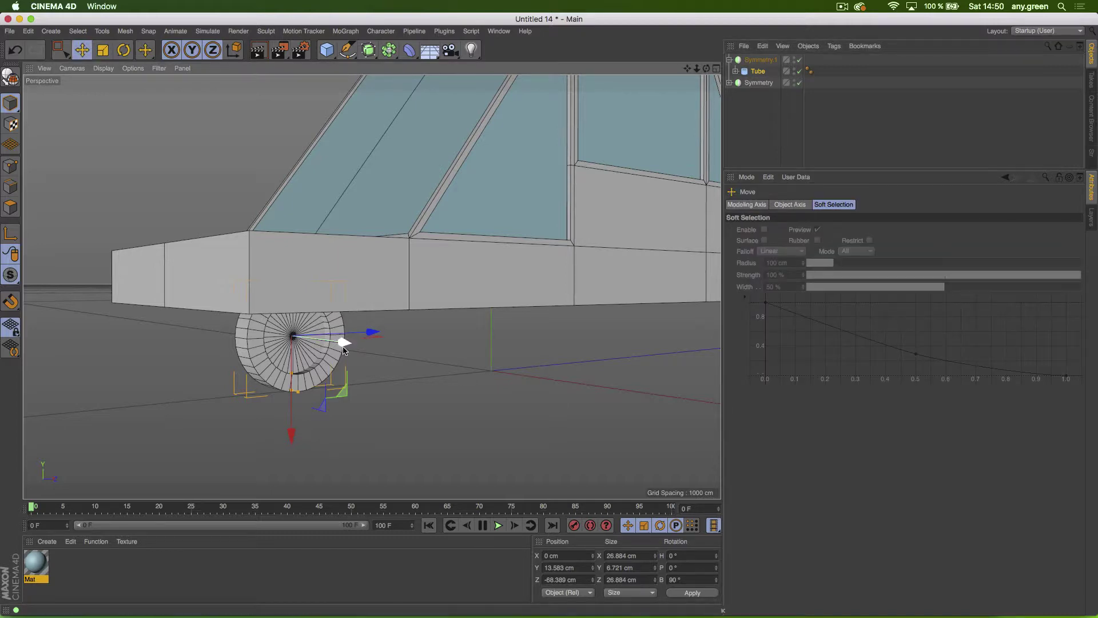
drag(343, 342, 413, 433)
Step: Create an Instance of the wheel Symmetry and move it to the rear of the car at Z about 141.2 cm
click(729, 60)
click(751, 61)
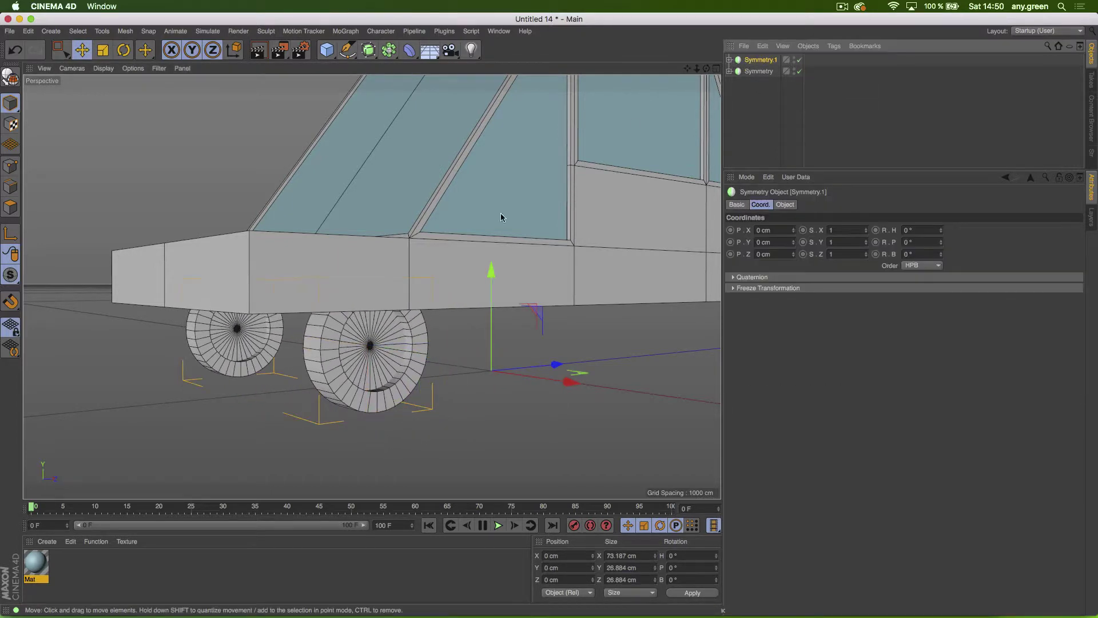
scroll(502, 216, down, 10)
alt+drag(294, 292, 347, 304)
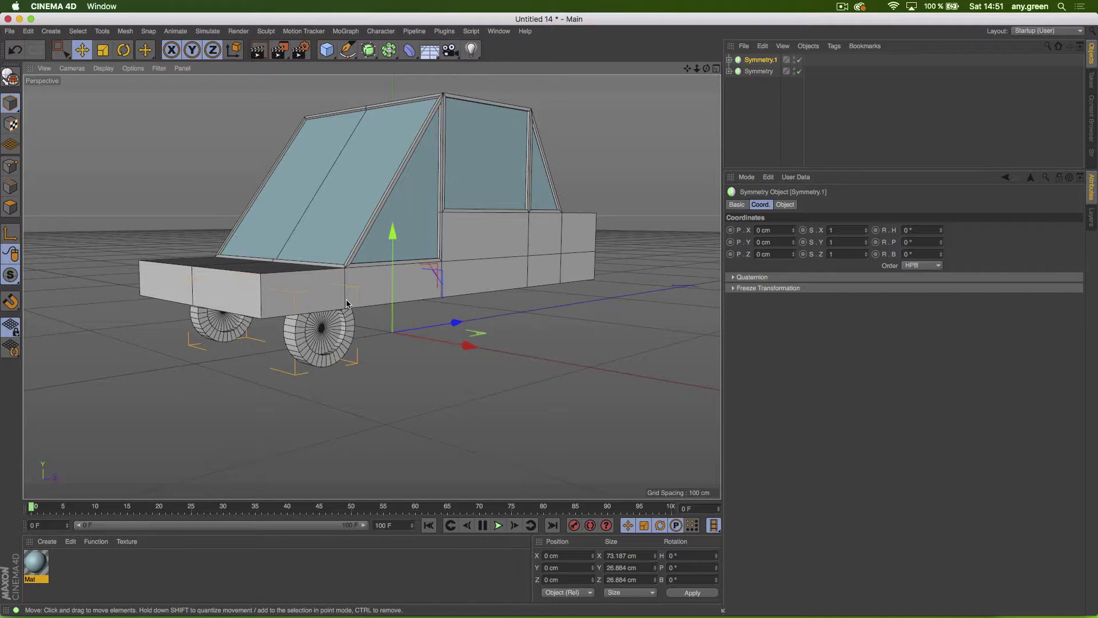
click(395, 47)
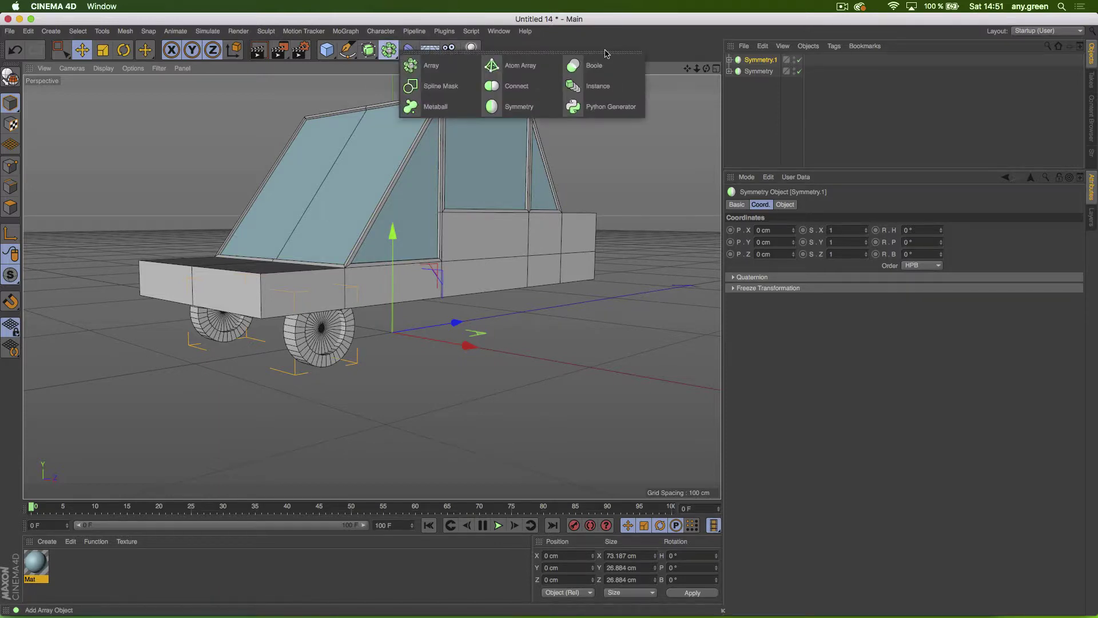
click(617, 80)
drag(436, 336, 600, 293)
alt+drag(462, 240, 434, 221)
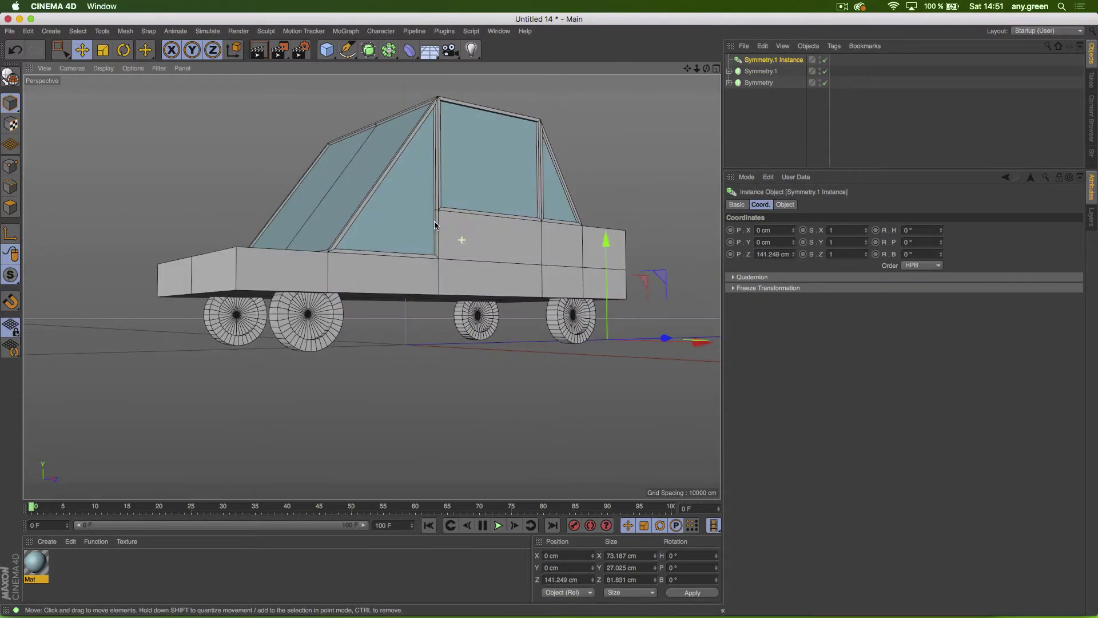
Step: Adjust the inner radius of the front wheel's tube to reshape the tyre ring around the hub disc
click(765, 70)
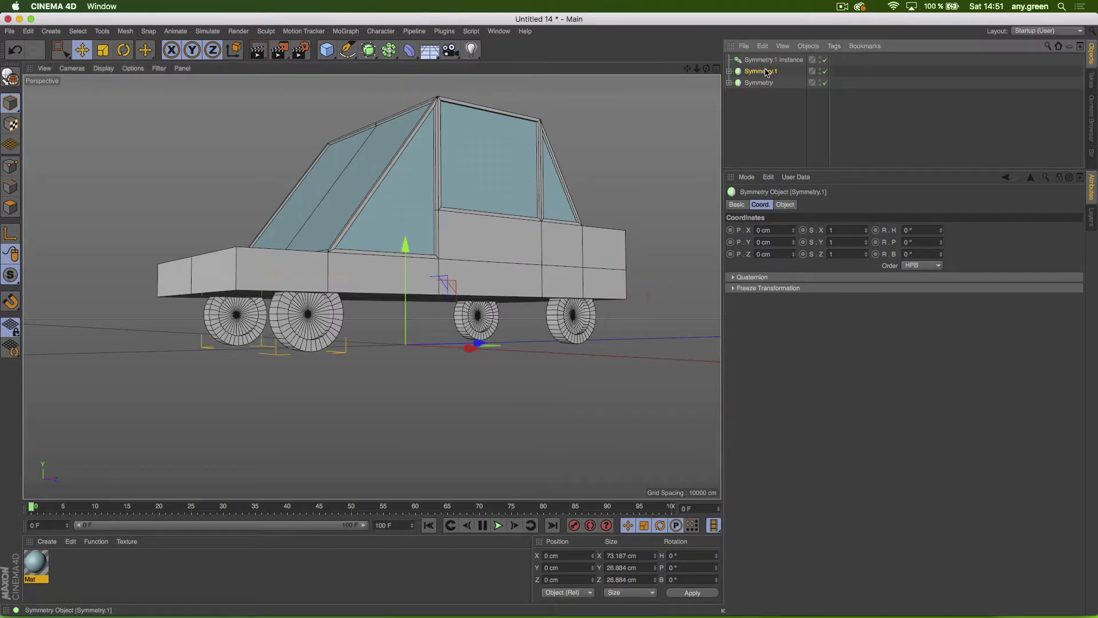
click(727, 79)
click(729, 72)
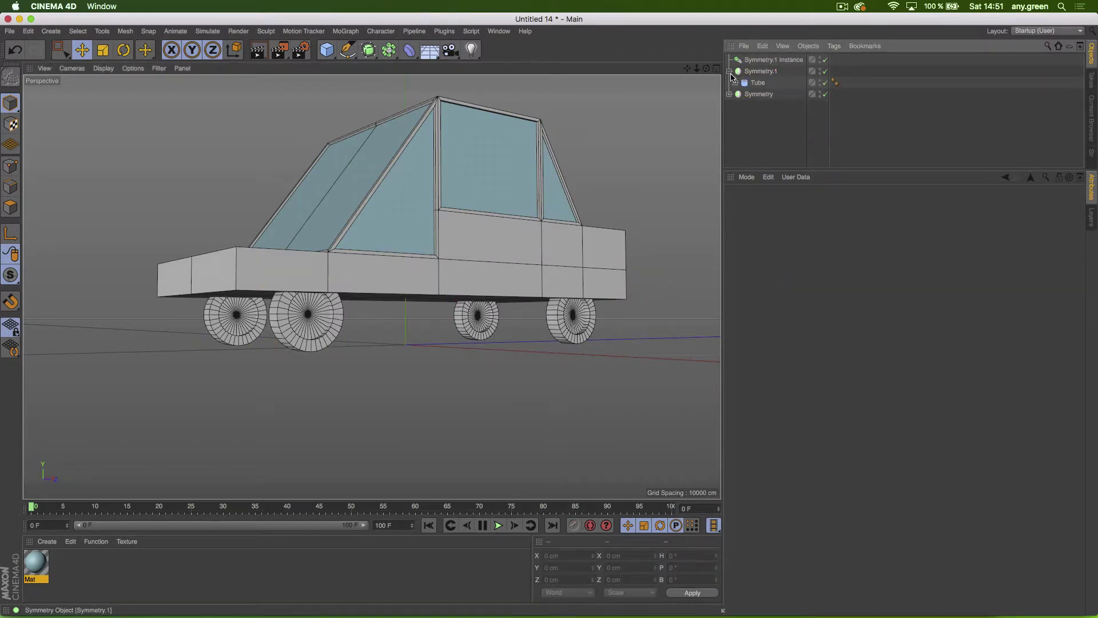
click(747, 82)
click(736, 84)
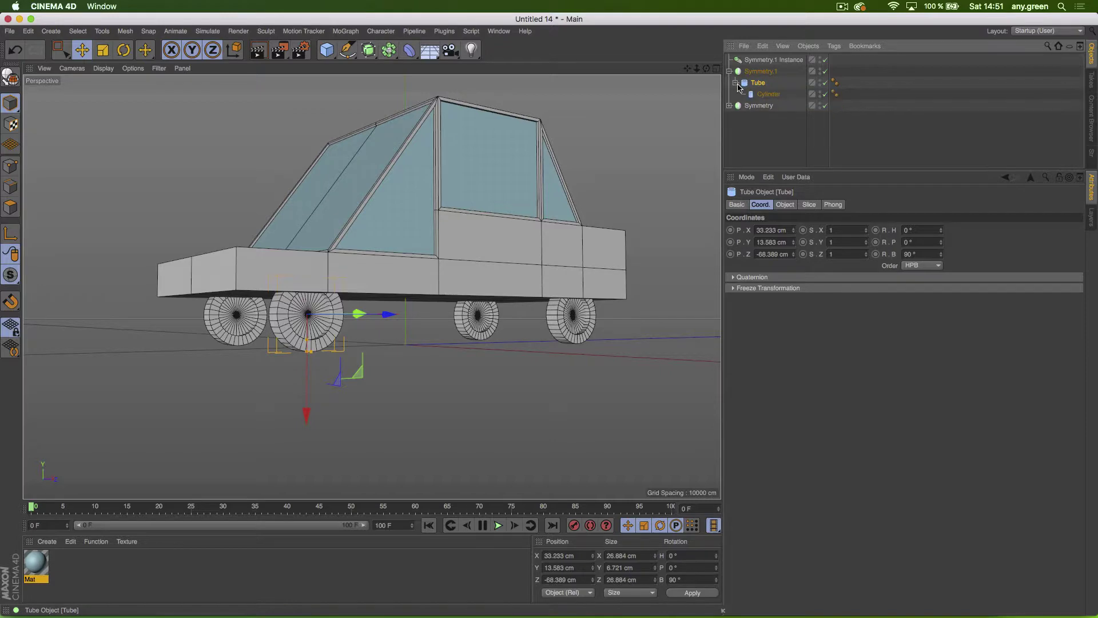
scroll(359, 327, up, 3)
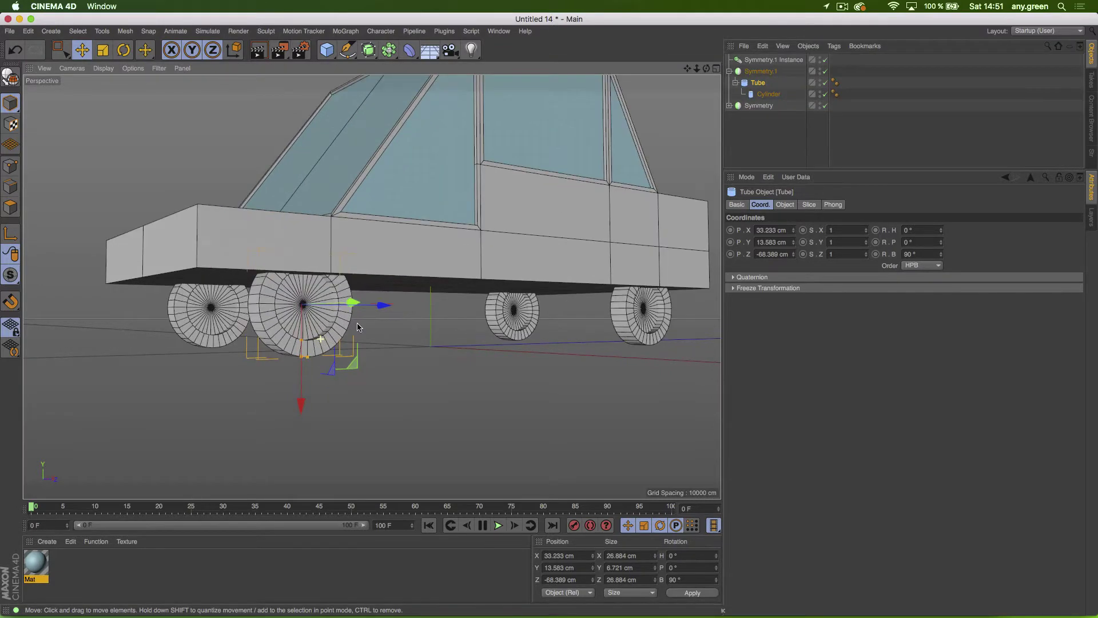
scroll(358, 327, up, 2)
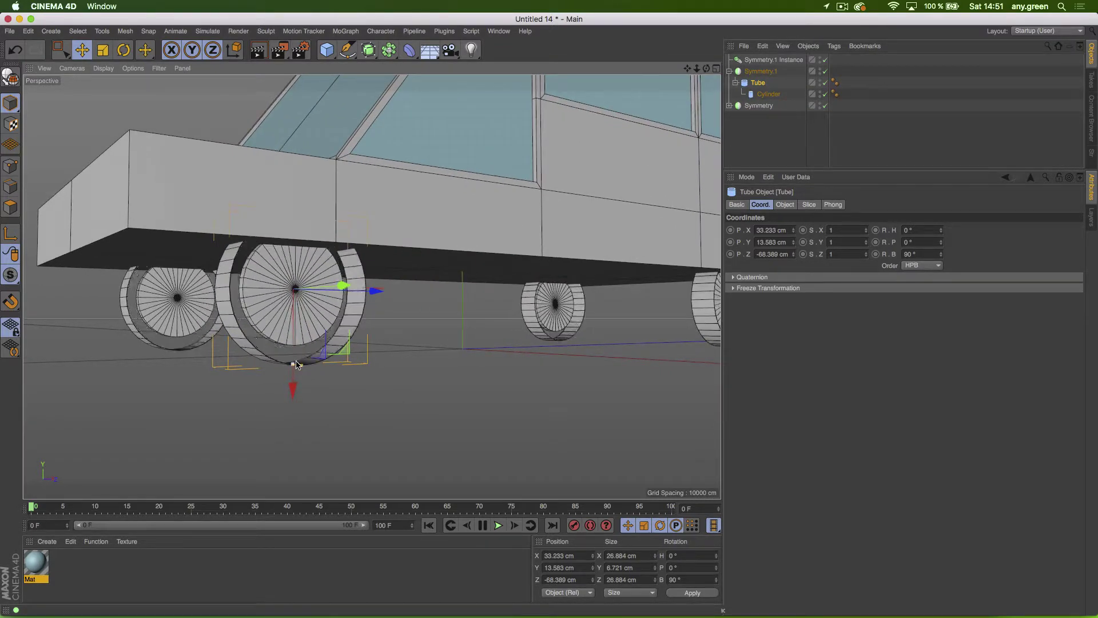
drag(294, 364, 305, 337)
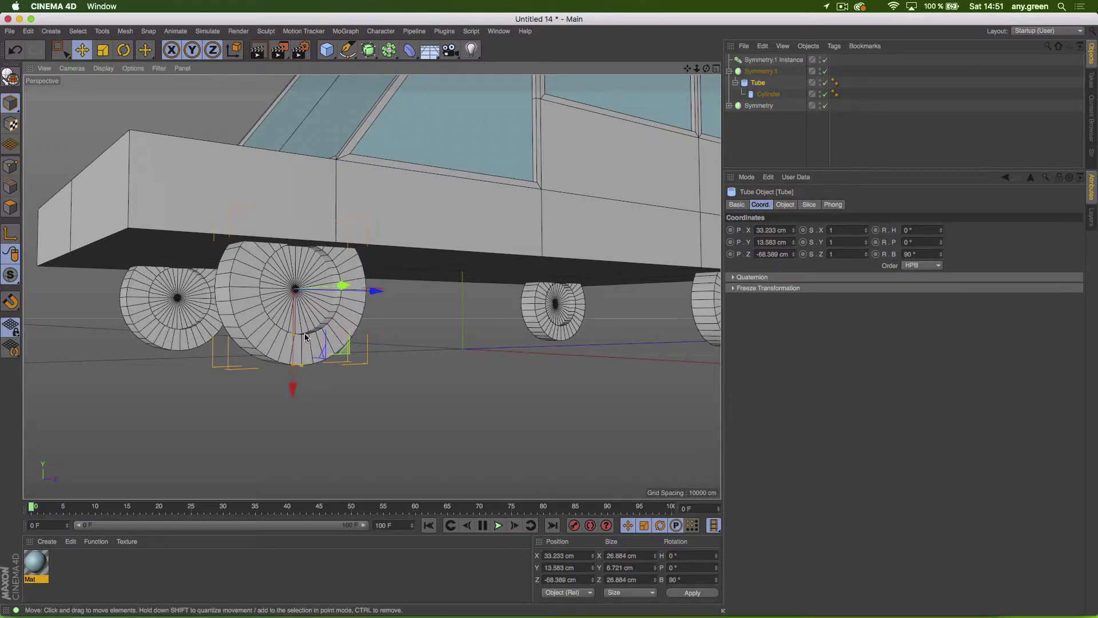
scroll(320, 294, down, 5)
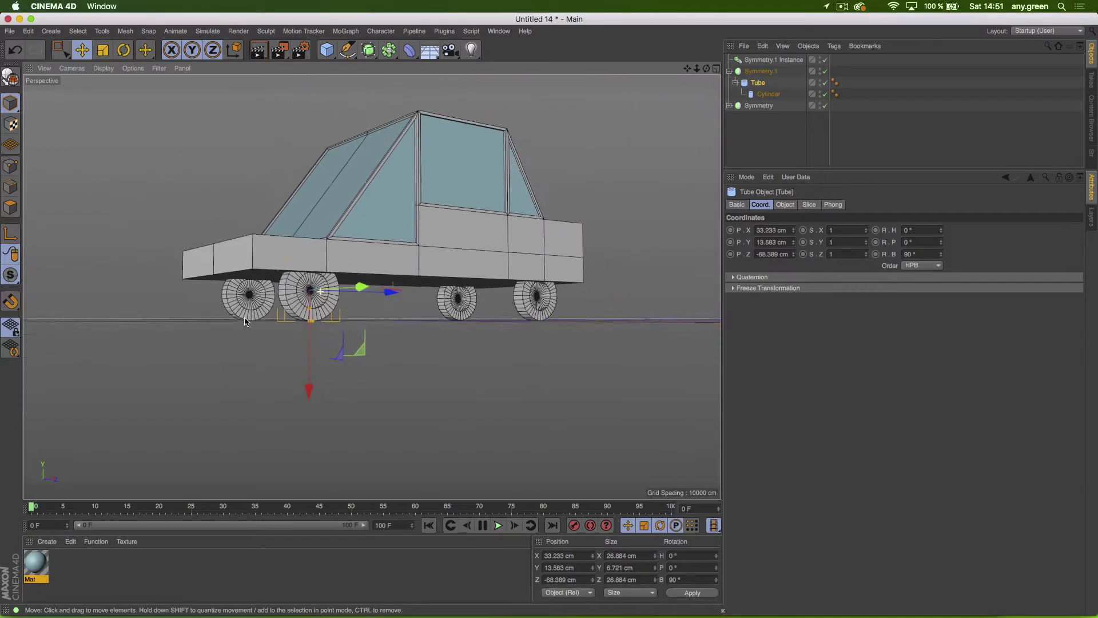
scroll(309, 309, up, 4)
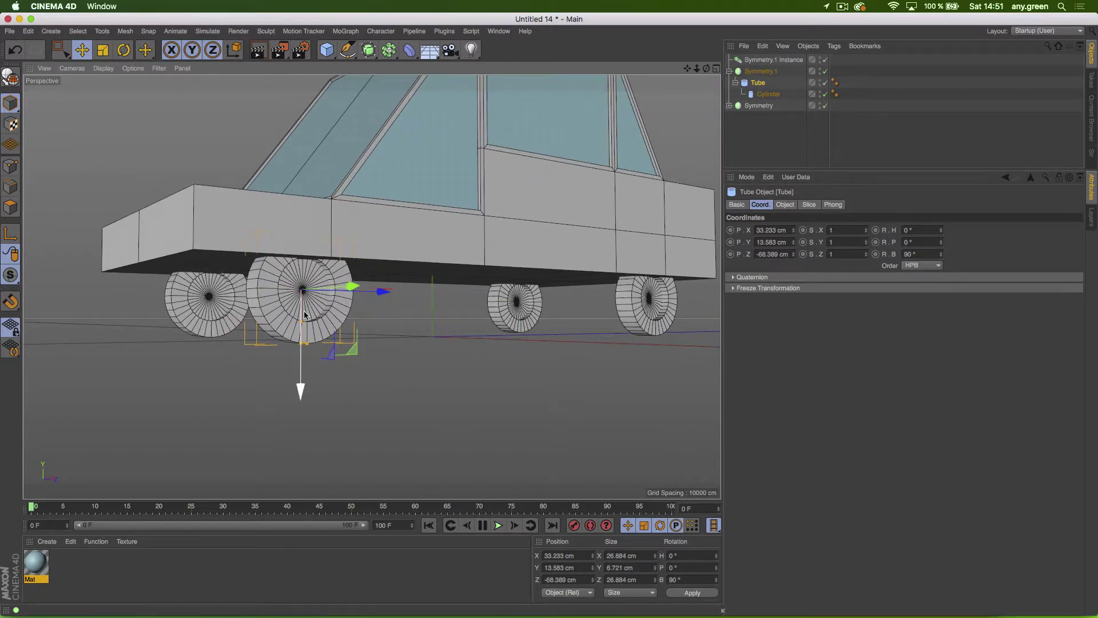
Step: Replace the rear-wheel instance with a fresh Instance of the wheel Symmetry, moved back to Z about 135.2 cm
click(755, 59)
key(Delete)
click(756, 61)
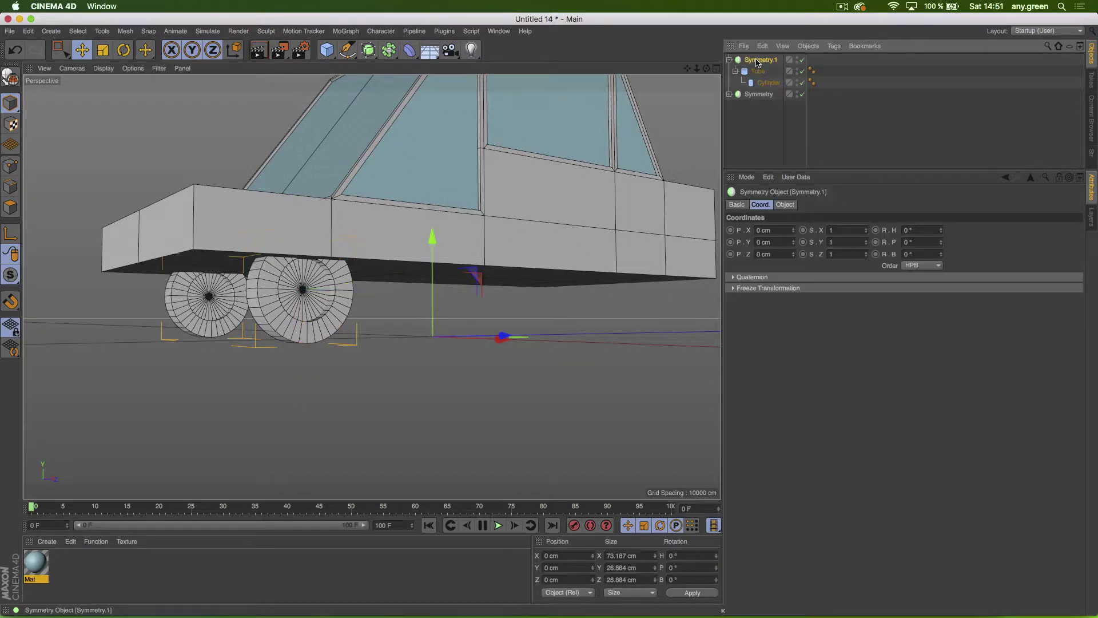
click(730, 60)
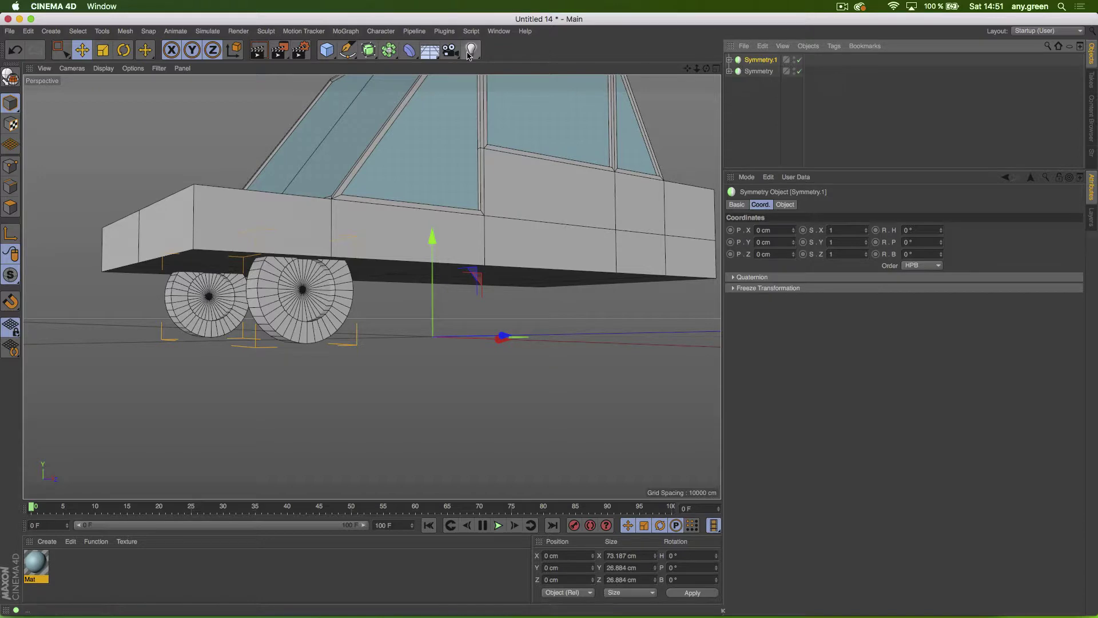
click(389, 50)
click(598, 89)
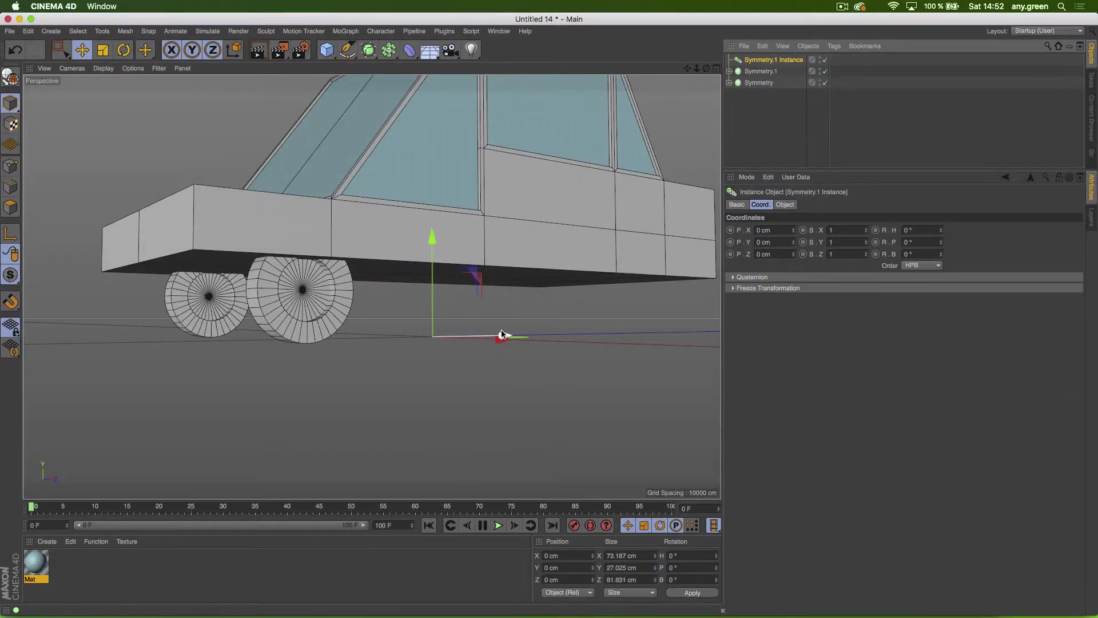
alt+drag(502, 335, 497, 373)
drag(525, 240, 646, 251)
Step: Add a Cube, scale it down uniformly to about 25.8 cm, and move it to the car's front at Z about -88.3 cm
alt+drag(318, 242, 304, 277)
scroll(331, 292, up, 3)
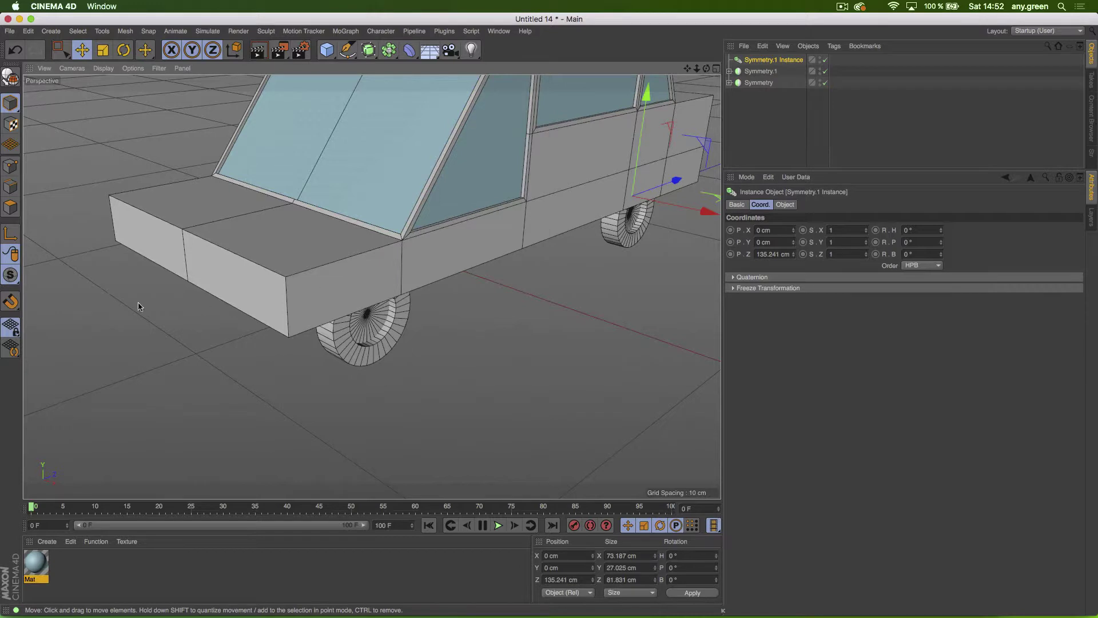
click(327, 50)
key(e)
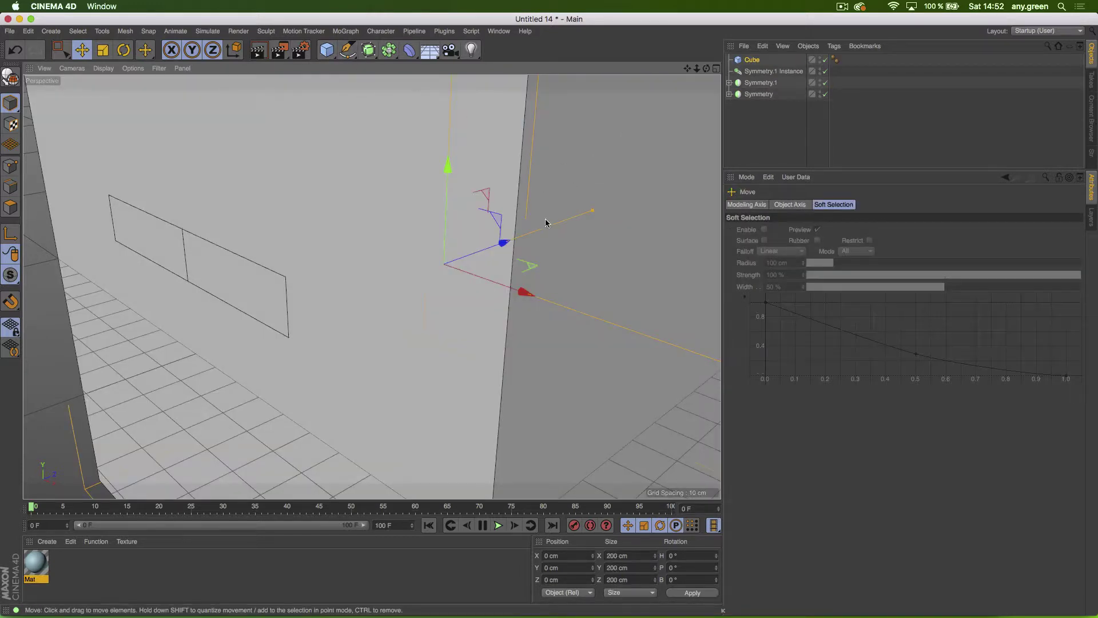
drag(504, 250, 251, 400)
key(t)
key(e)
drag(396, 289, 299, 334)
drag(228, 255, 217, 185)
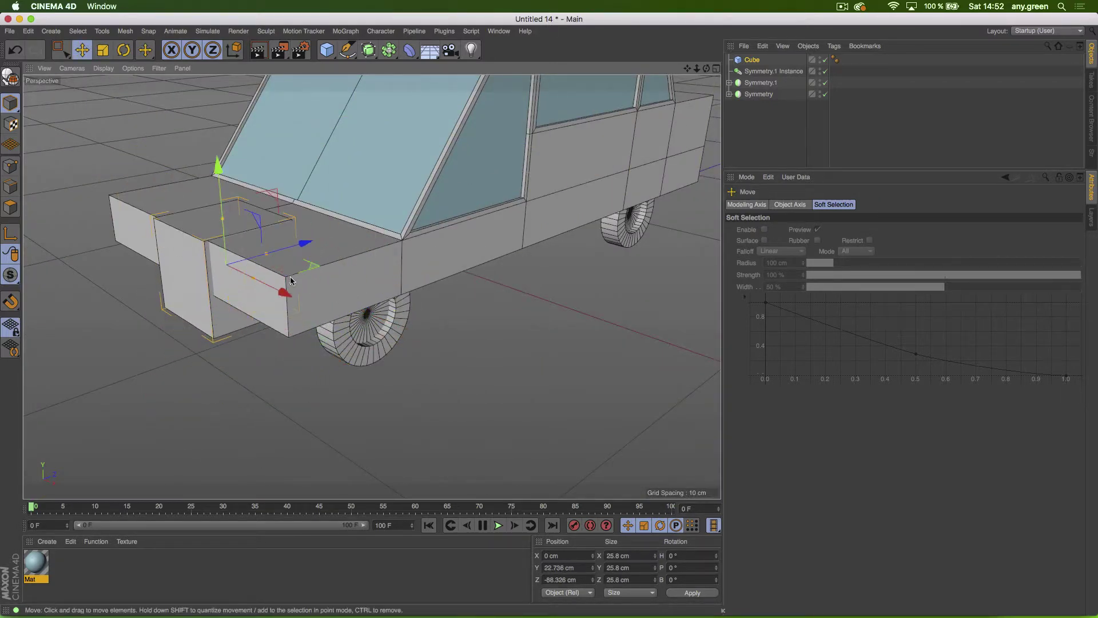
Step: Move the cube out of the car's front face to X about 25.4, Y about 27 and Z about -101.2 cm
drag(291, 306, 372, 314)
drag(276, 191, 284, 176)
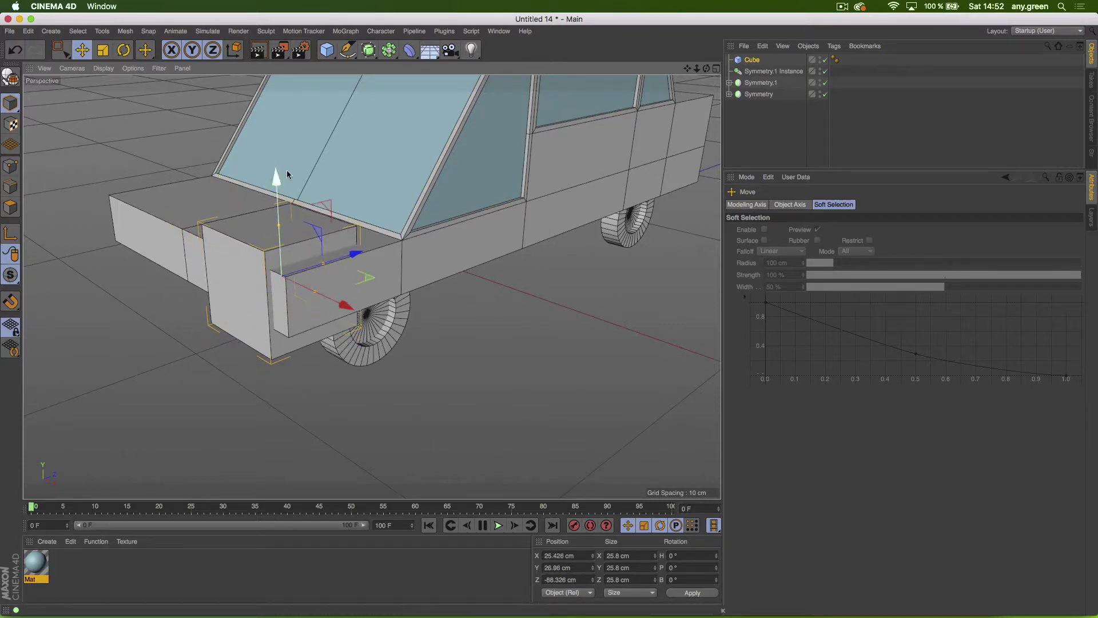
drag(317, 233, 269, 286)
Step: Scale the cube to about 12 x 3 x 12 cm and set it into the front face at Y about 30.3, Z about -97.3 cm
key(t)
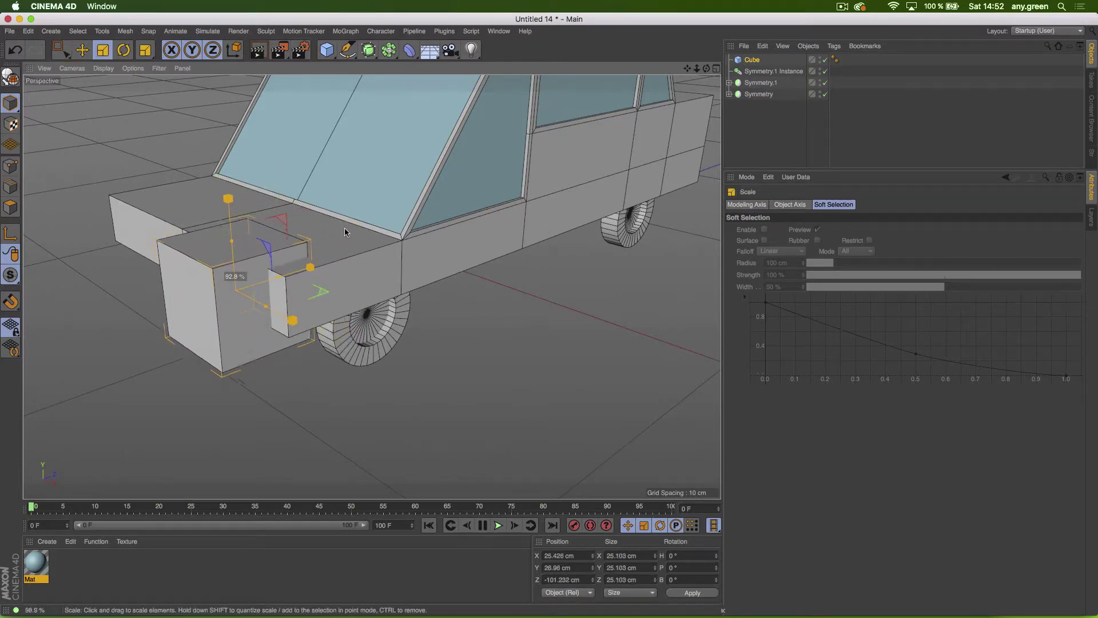
drag(344, 228, 237, 336)
key(e)
drag(234, 264, 303, 268)
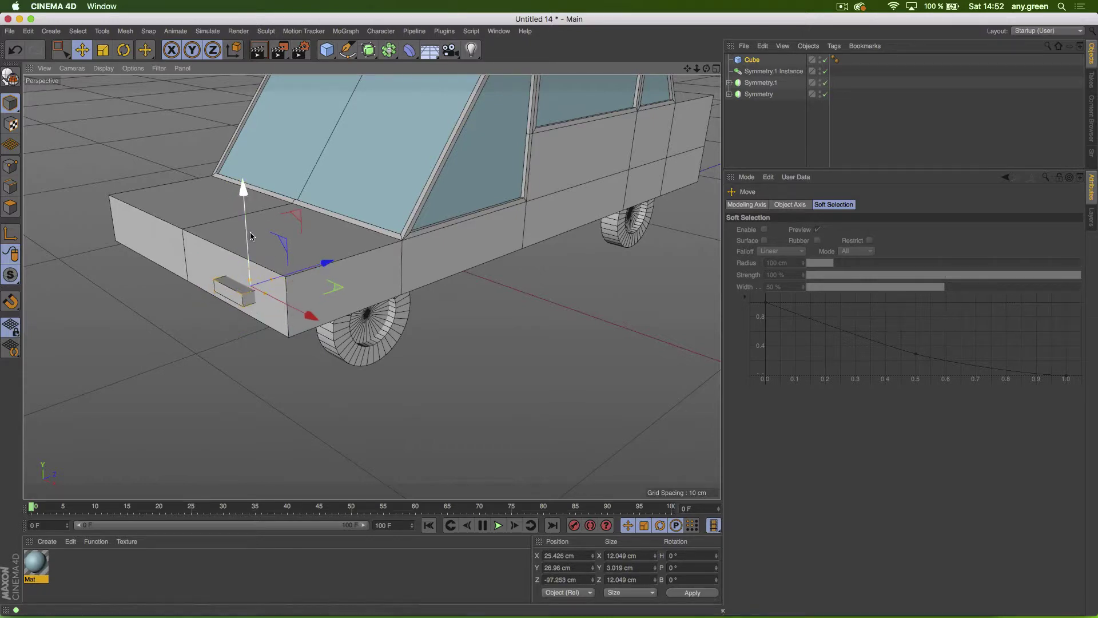
drag(246, 240, 250, 224)
Step: Add a Null inside the body's Symmetry object and place both the body mesh and the headlight cube in it
alt+drag(263, 217, 430, 139)
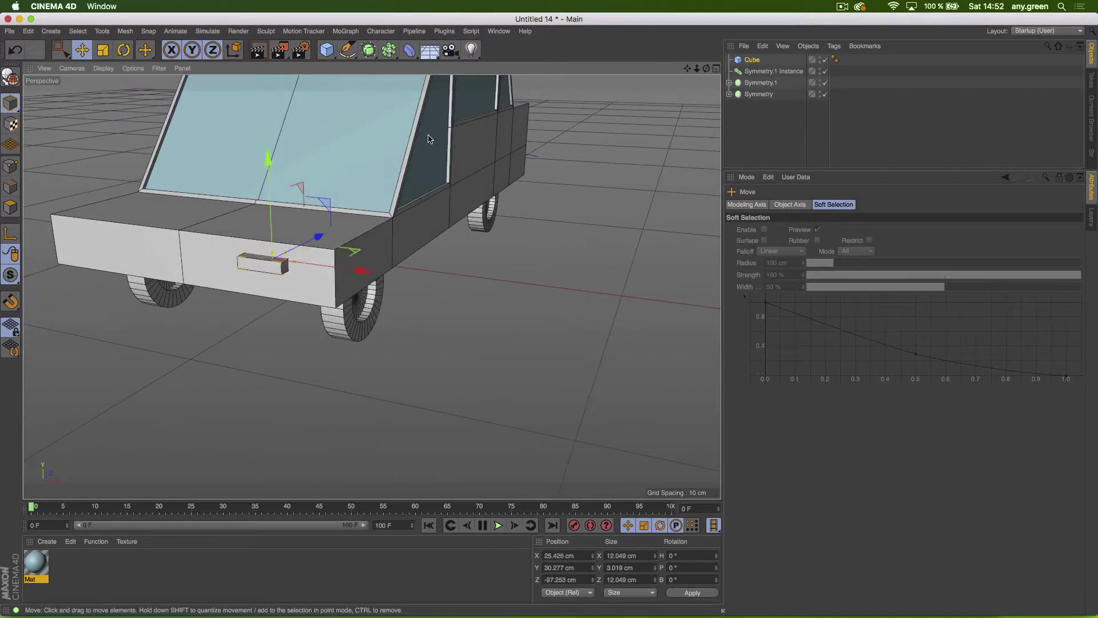
click(729, 93)
click(755, 105)
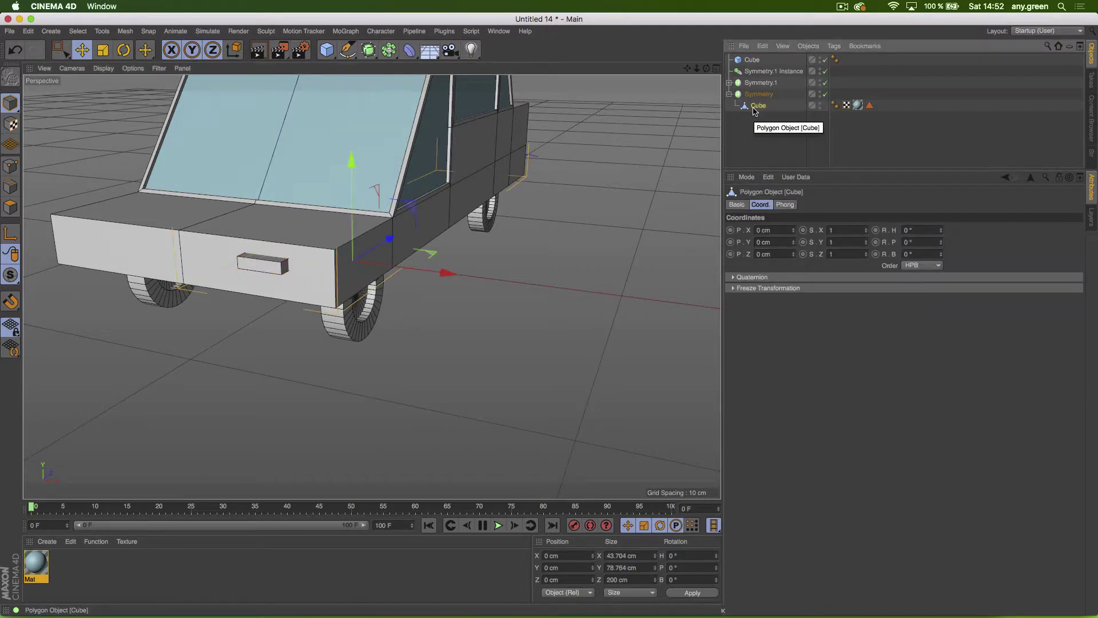
click(331, 50)
click(363, 65)
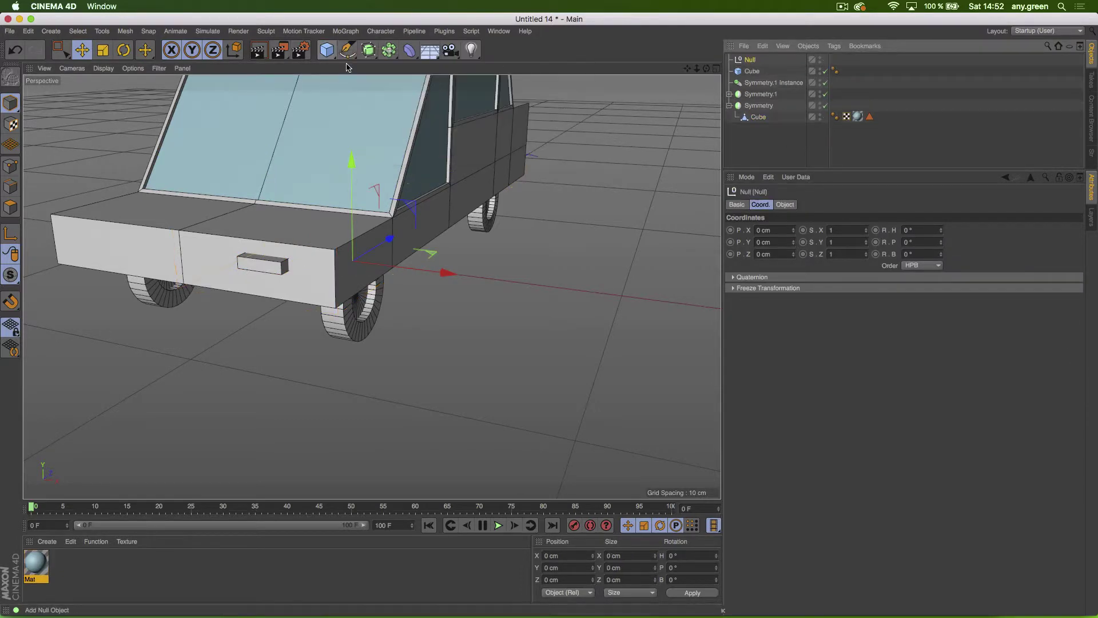
drag(746, 114, 754, 107)
click(750, 61)
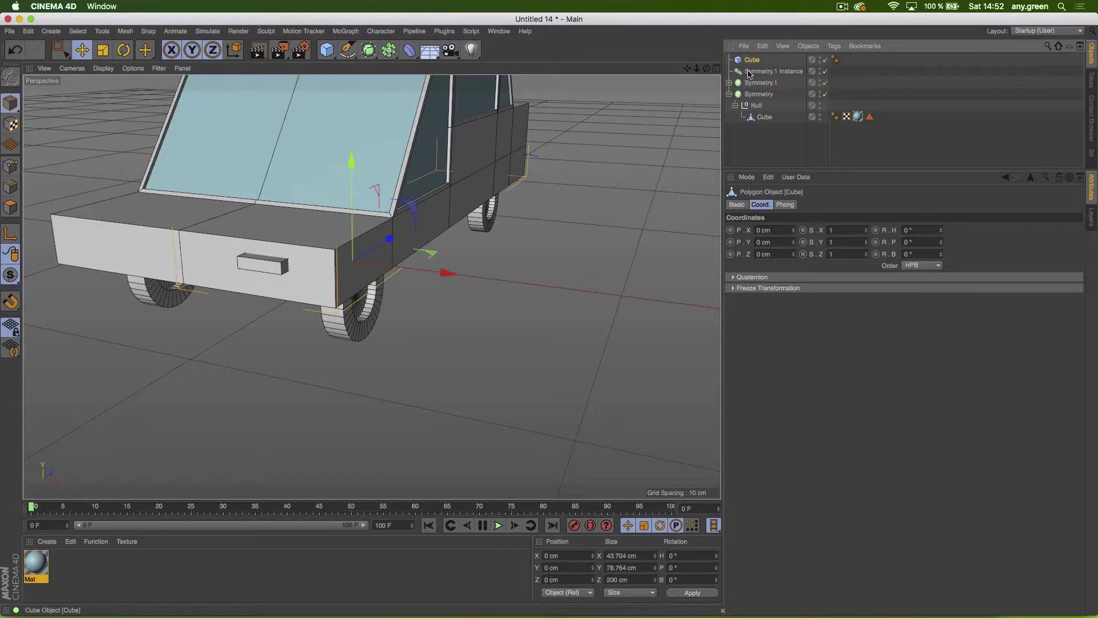
drag(752, 114, 754, 112)
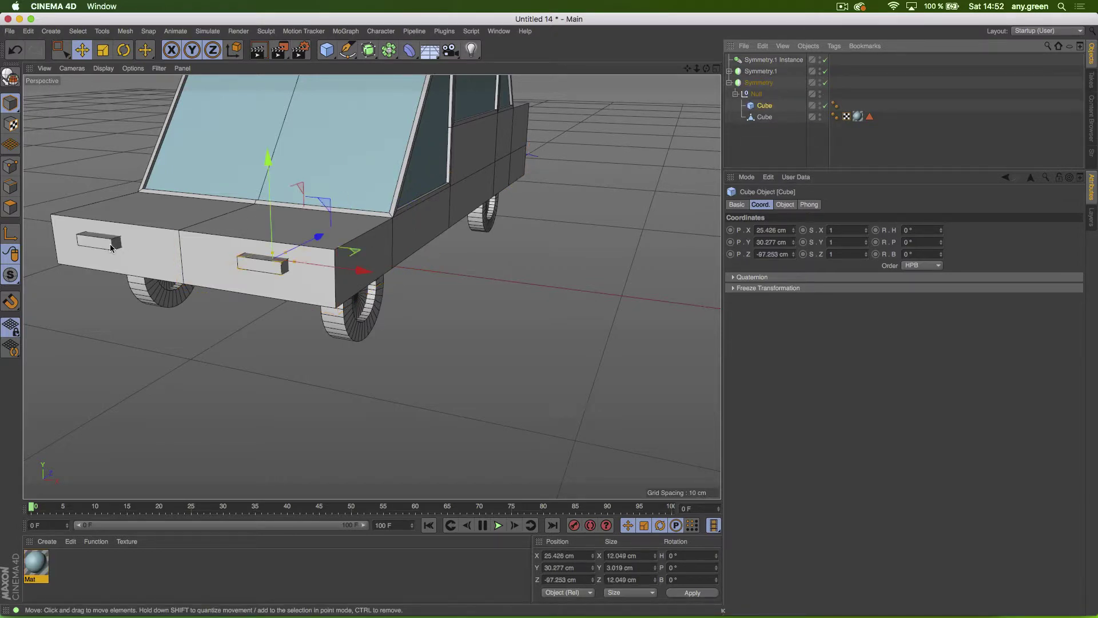
Step: Duplicate the headlight cube inside the Null and place the copy in the car's rear face at Z about 98.8 cm
click(736, 94)
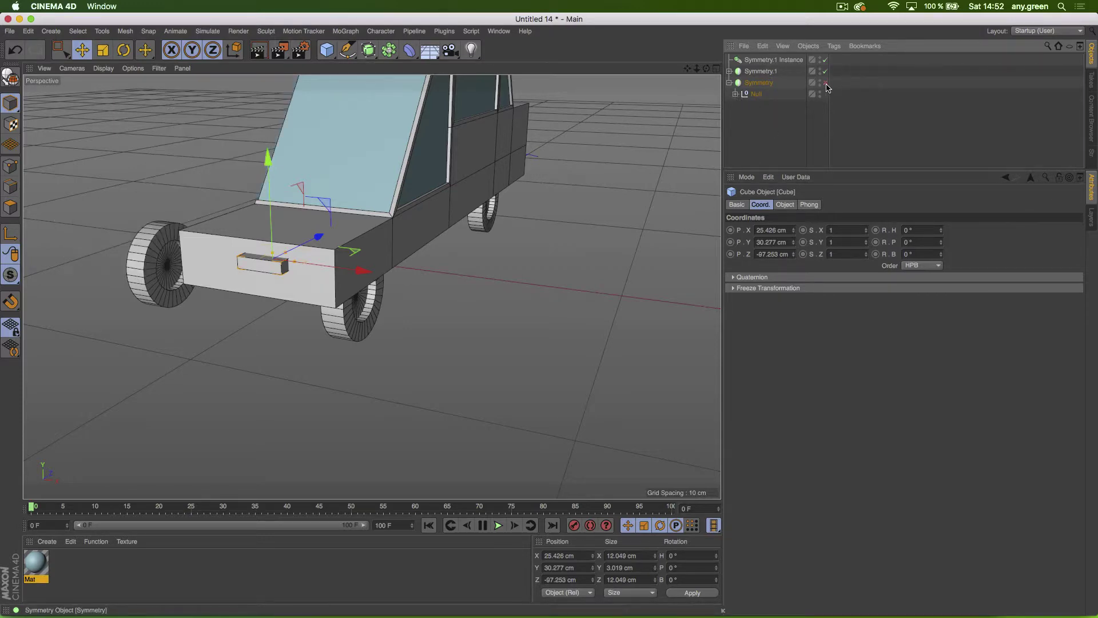
alt+drag(286, 269, 427, 157)
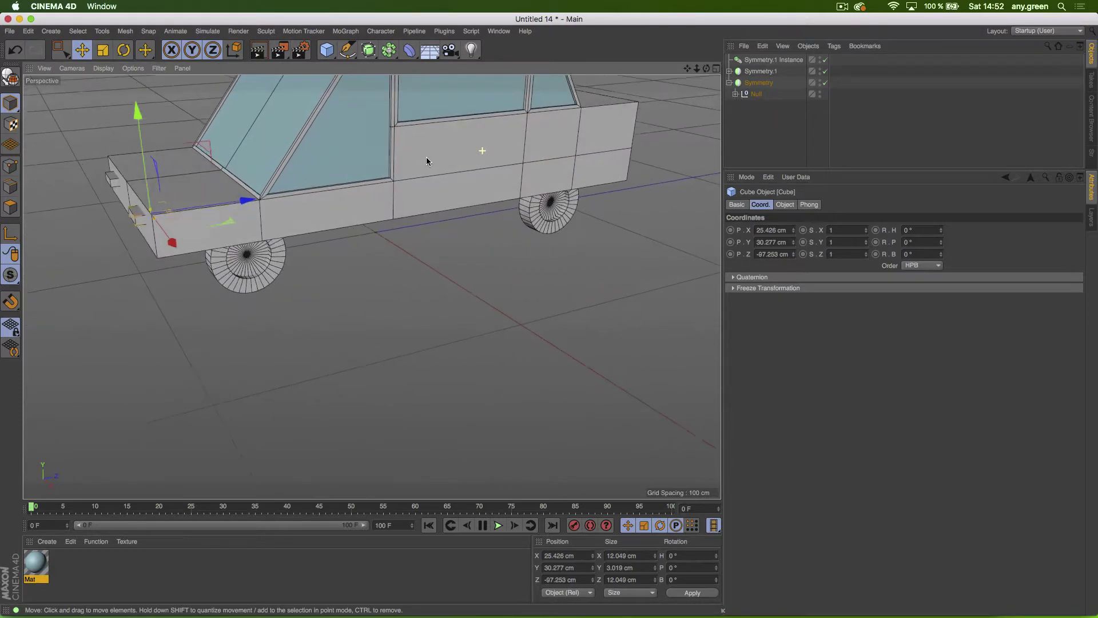
click(735, 94)
ctrl+drag(243, 201, 631, 159)
alt+drag(658, 253, 503, 251)
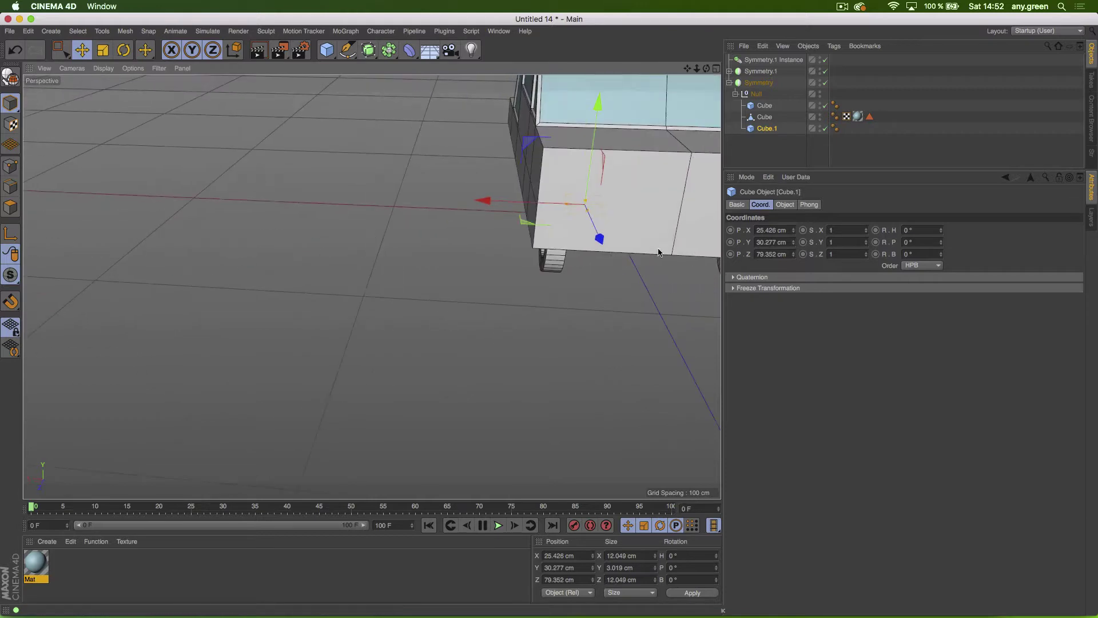
drag(608, 241, 618, 266)
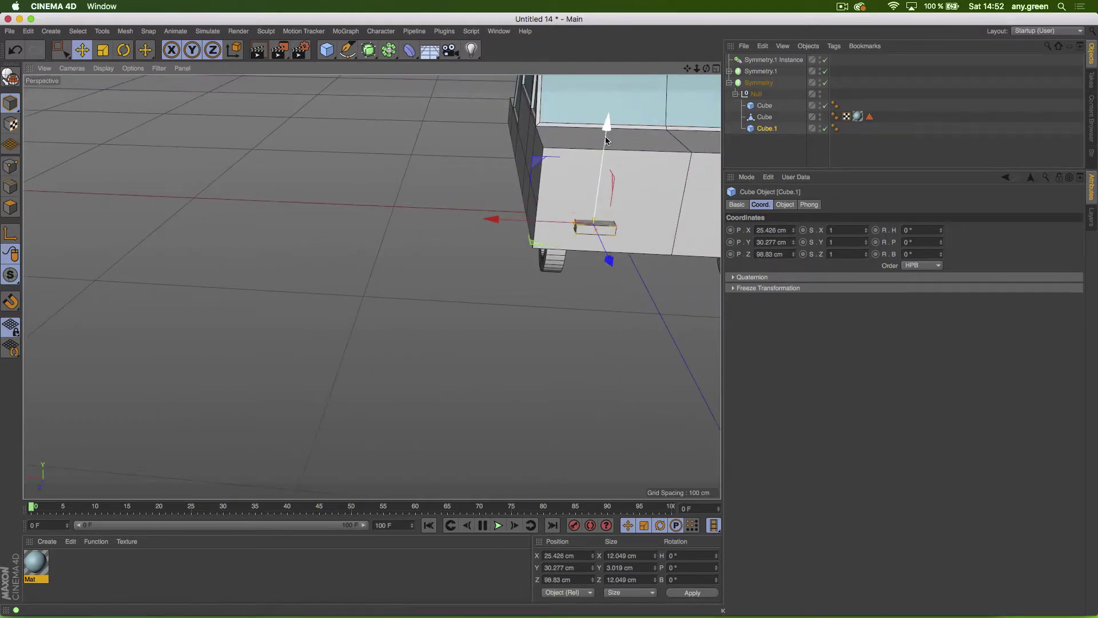
Step: Raise the duplicated cube toward the upper edge of the rear face, make it taller as a taillight, and deselect it
drag(605, 136, 572, 173)
click(746, 153)
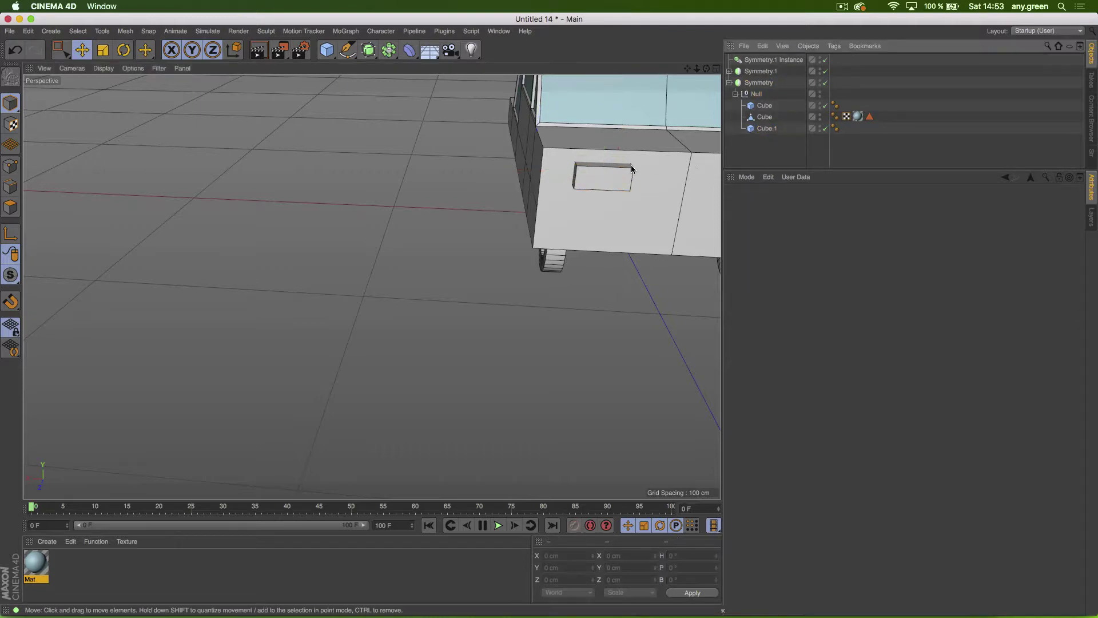
alt+right_drag(620, 164, 544, 175)
alt+drag(542, 175, 540, 253)
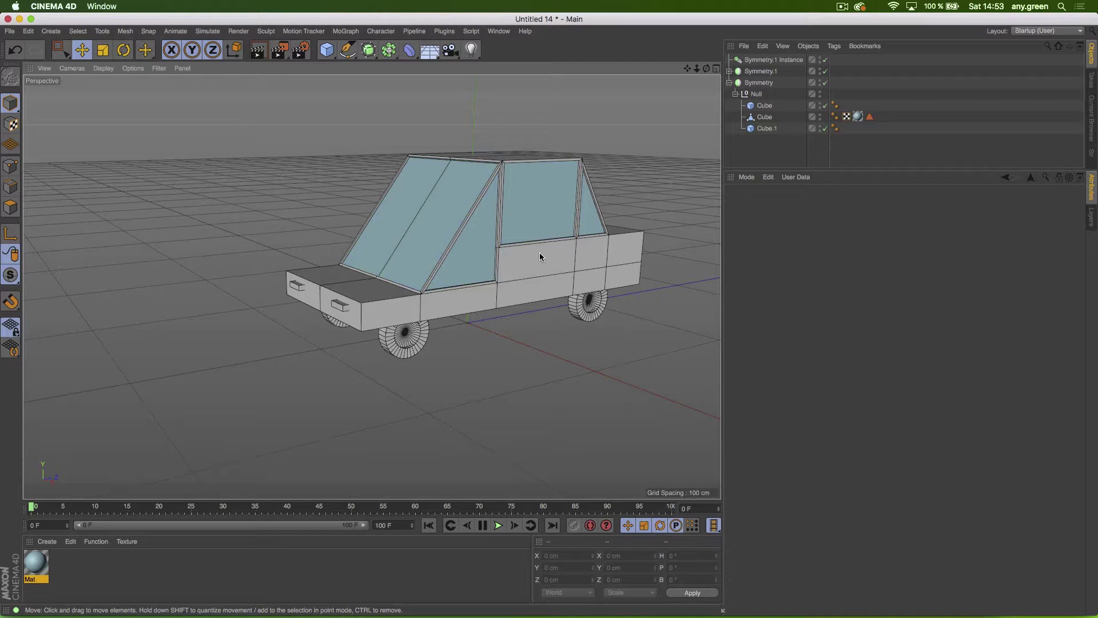
Step: Add a Cube in a new project and display it with Gouraud Shading (Lines)
key(super+q)
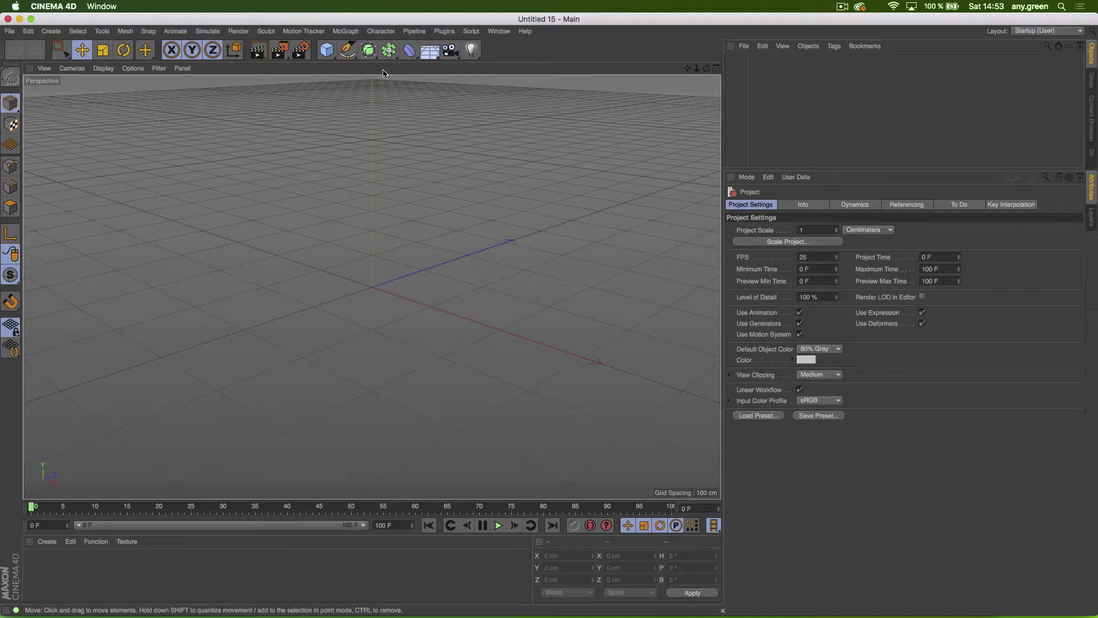
click(325, 52)
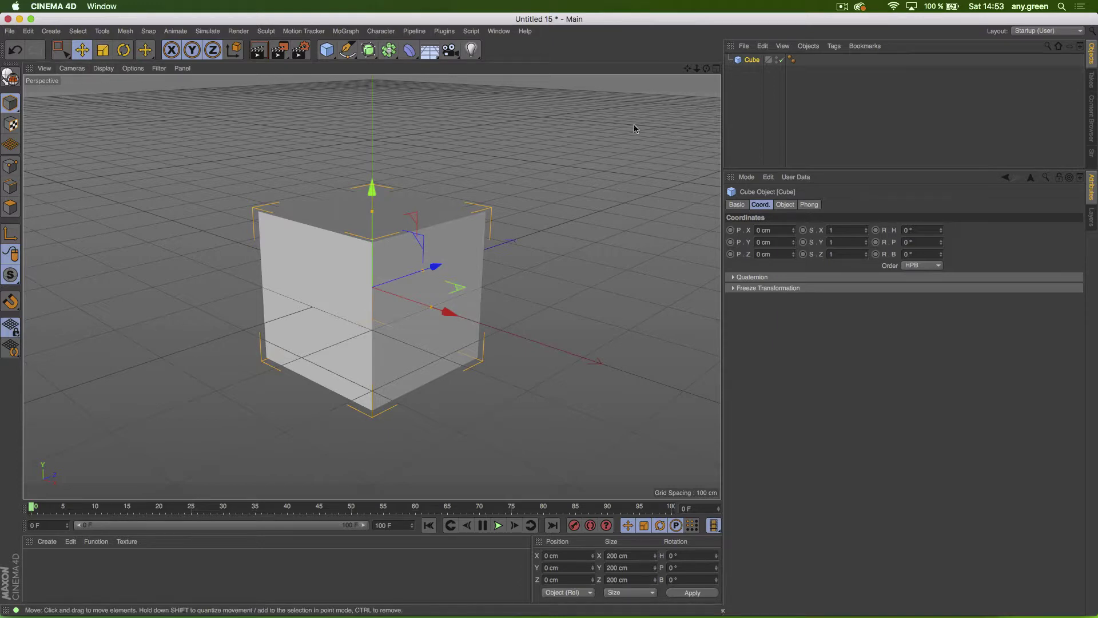
click(103, 70)
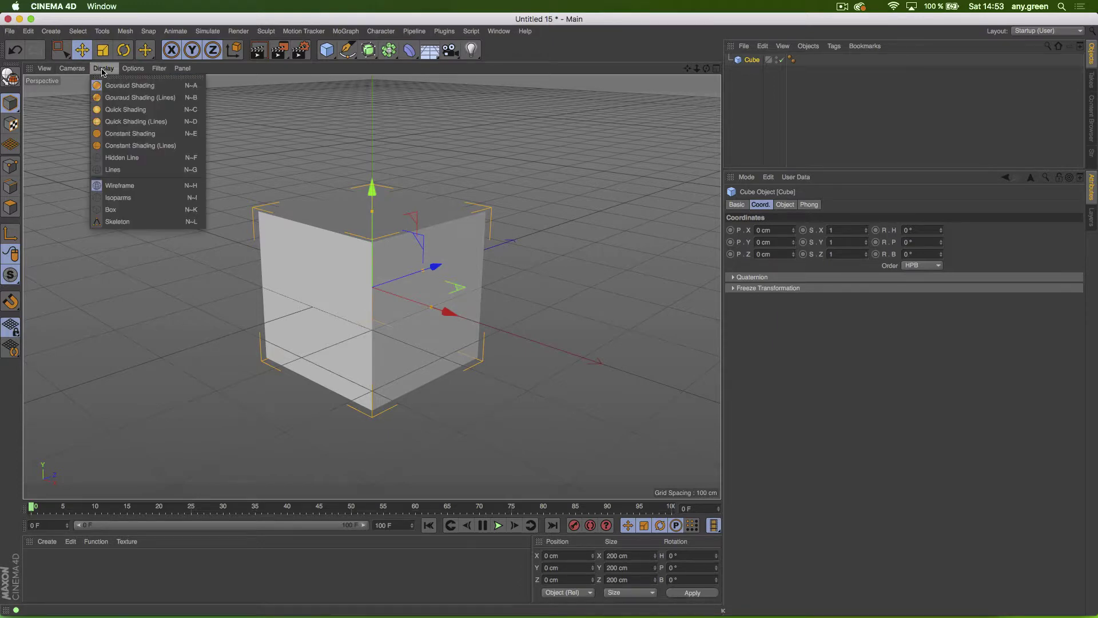
click(114, 98)
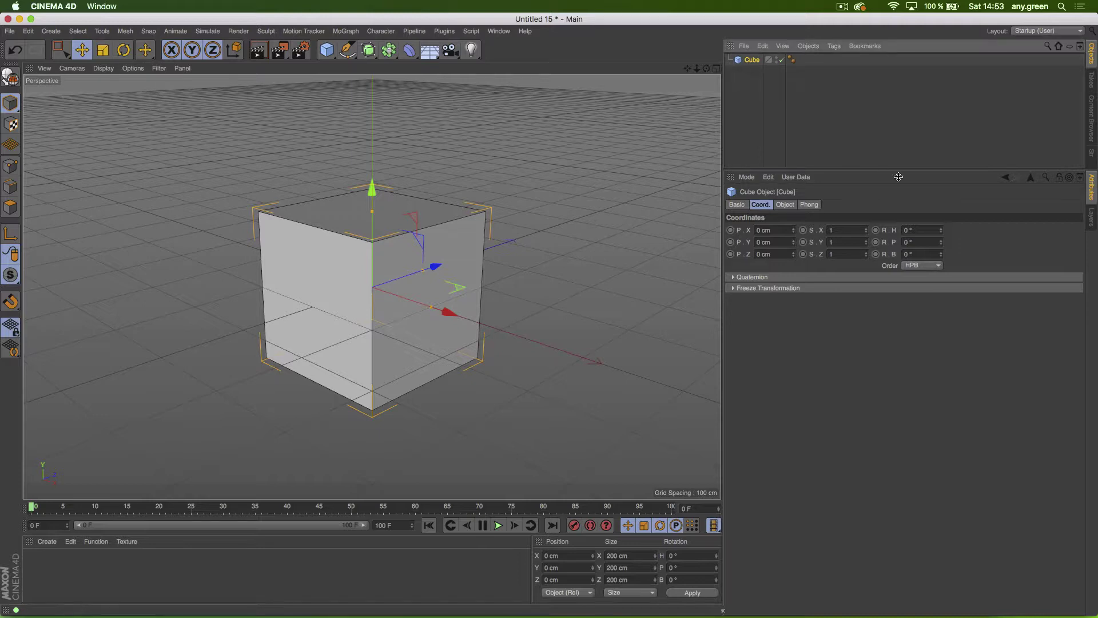
Step: Set the cube's Segments X to 2 in its object properties
click(789, 204)
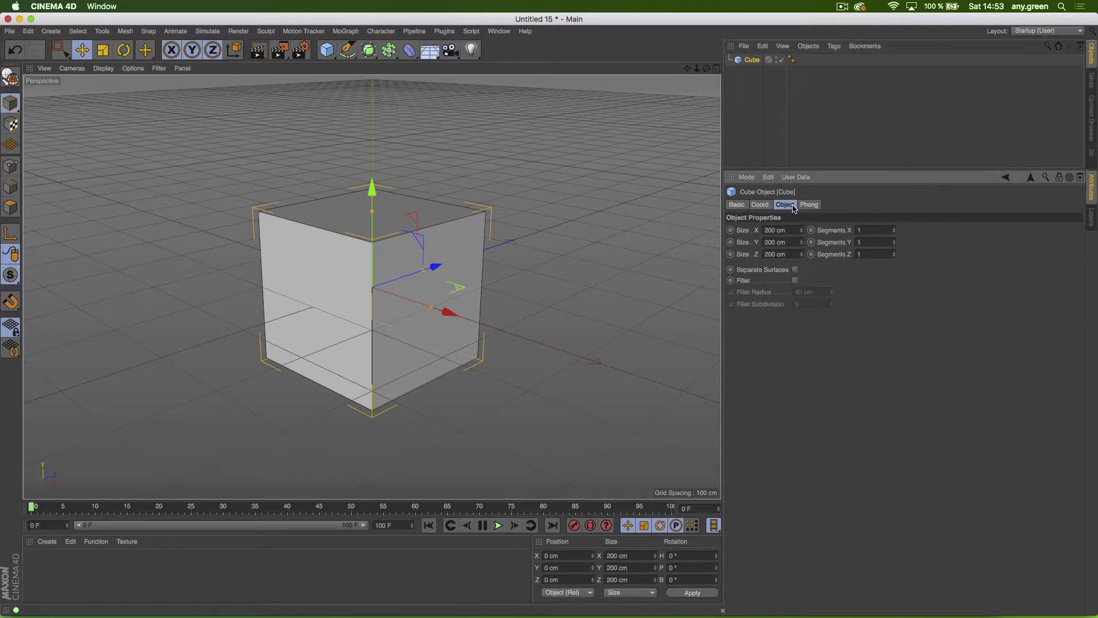
click(895, 229)
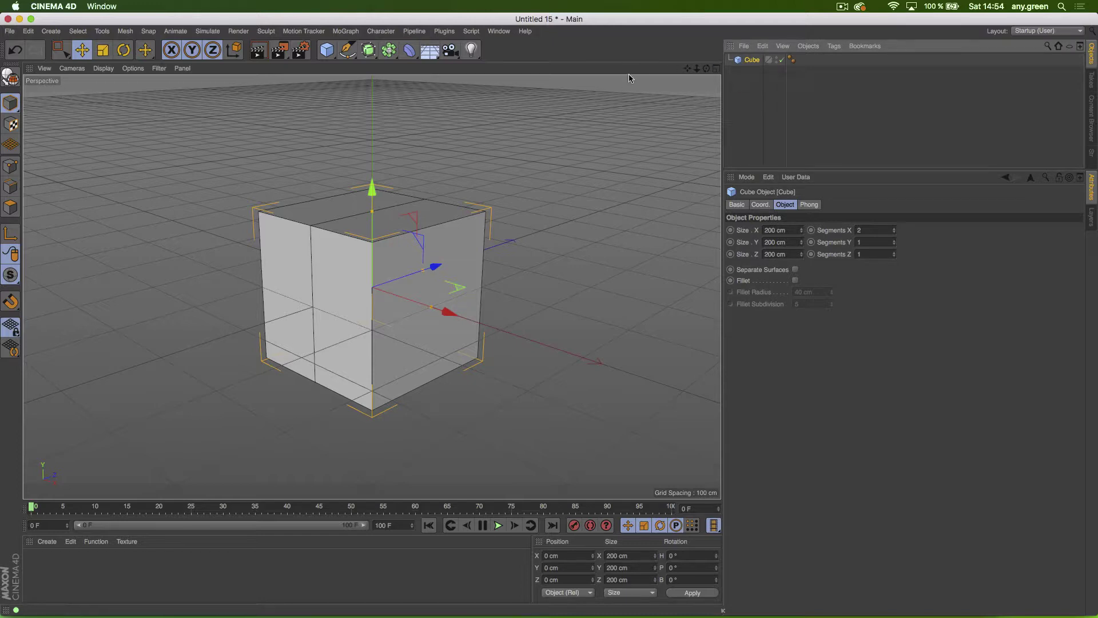
click(103, 68)
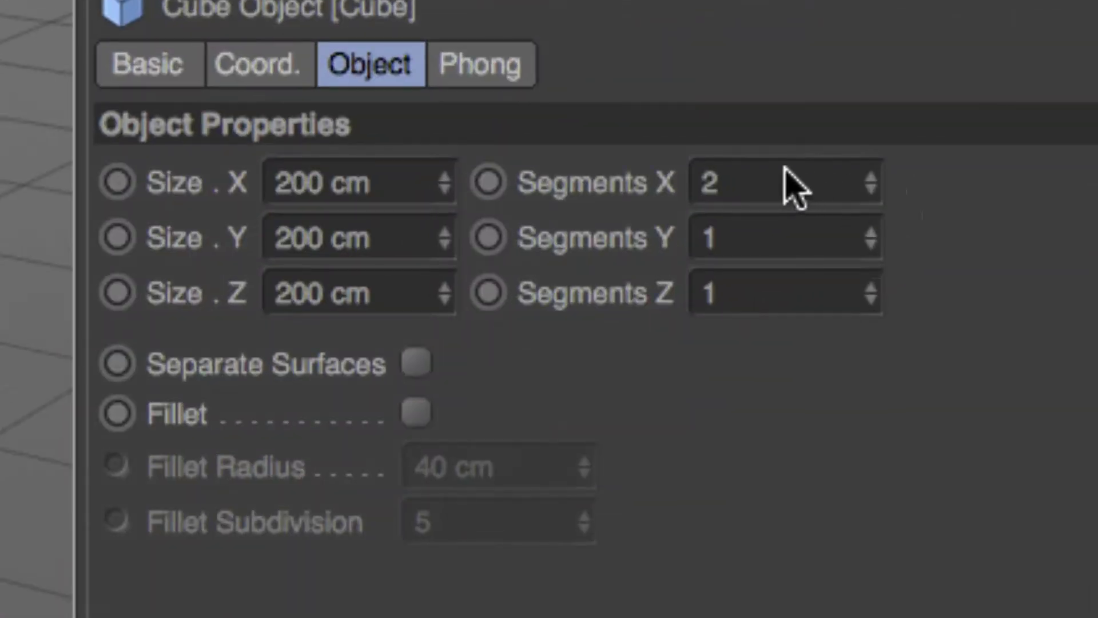
click(721, 193)
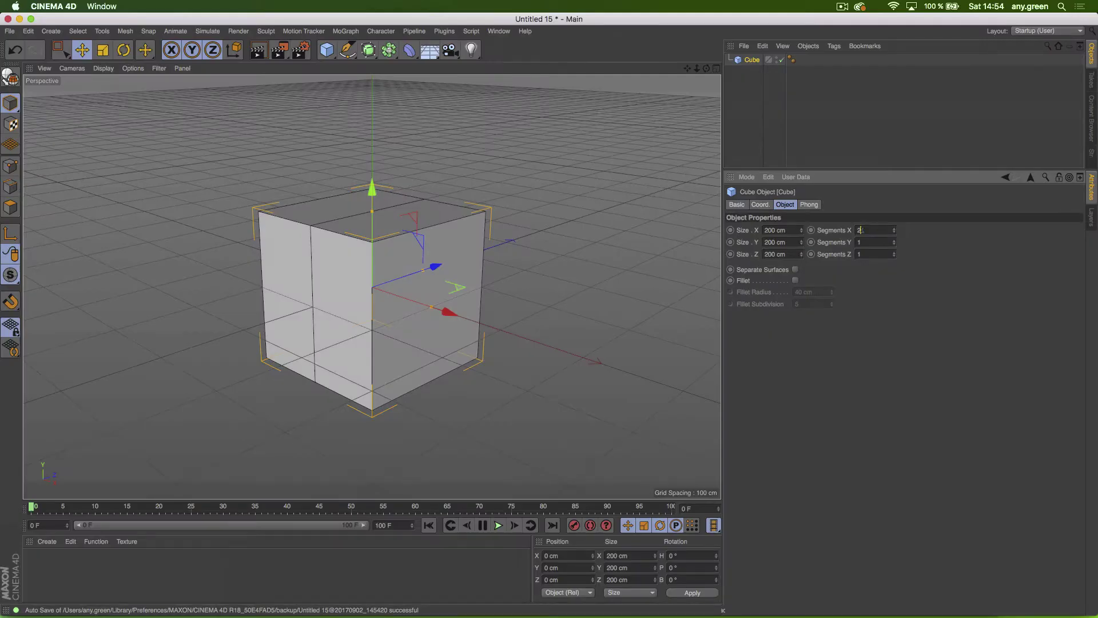
Step: Convert the cube into an editable polygon object and switch to polygon mode
click(741, 63)
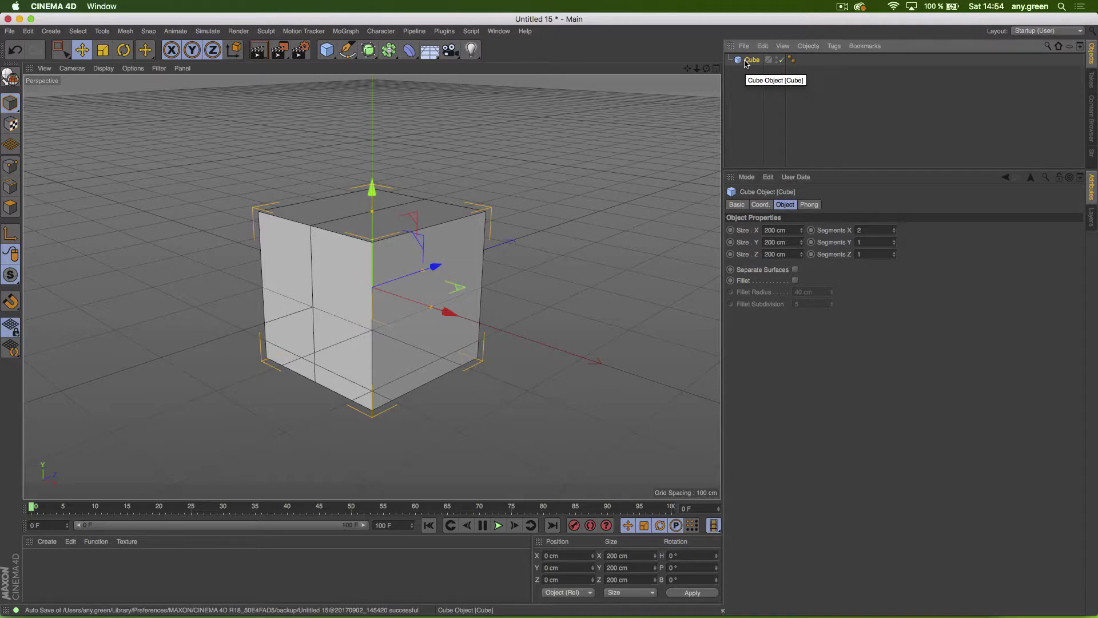
key(c)
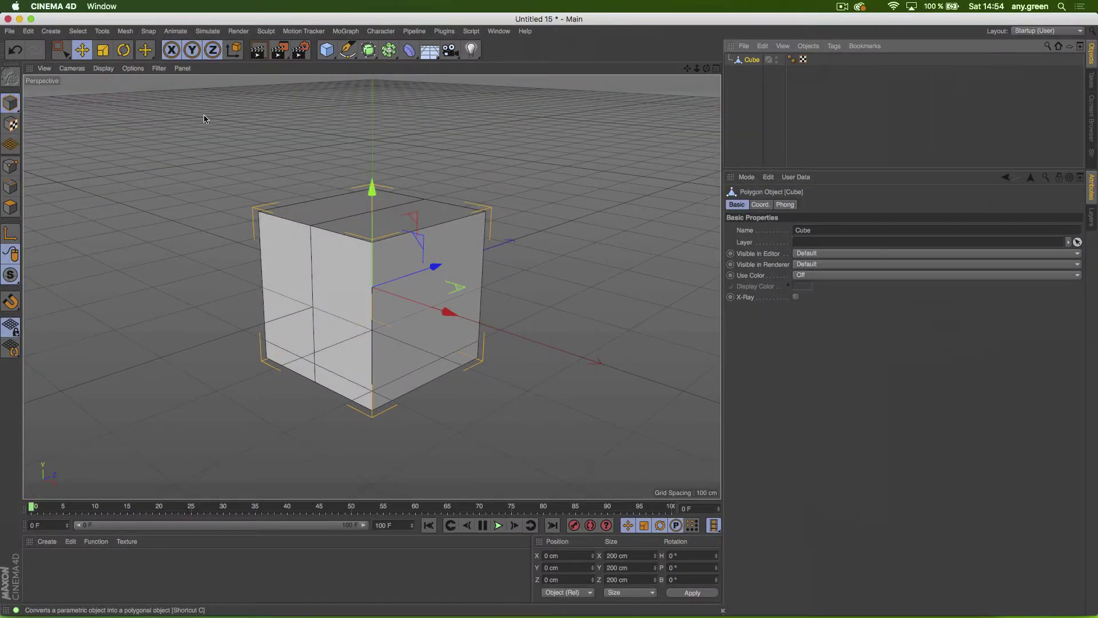
click(13, 211)
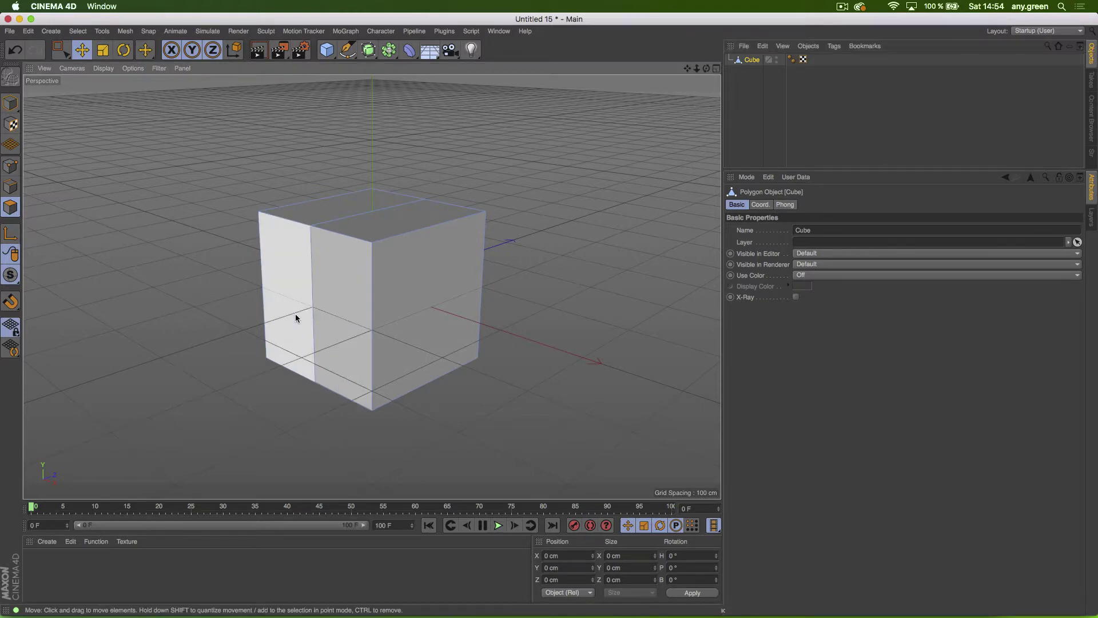
Step: Remove the negative-X half of the cube by deleting the four corner points of its face at X -100 cm
alt+drag(295, 313, 458, 338)
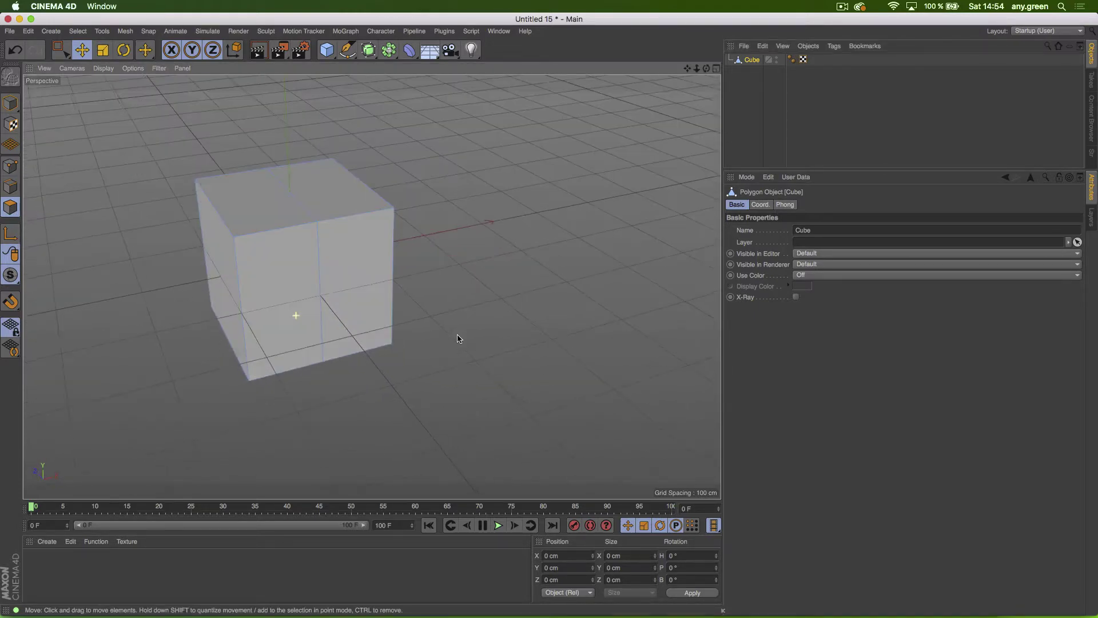
alt+drag(328, 284, 201, 268)
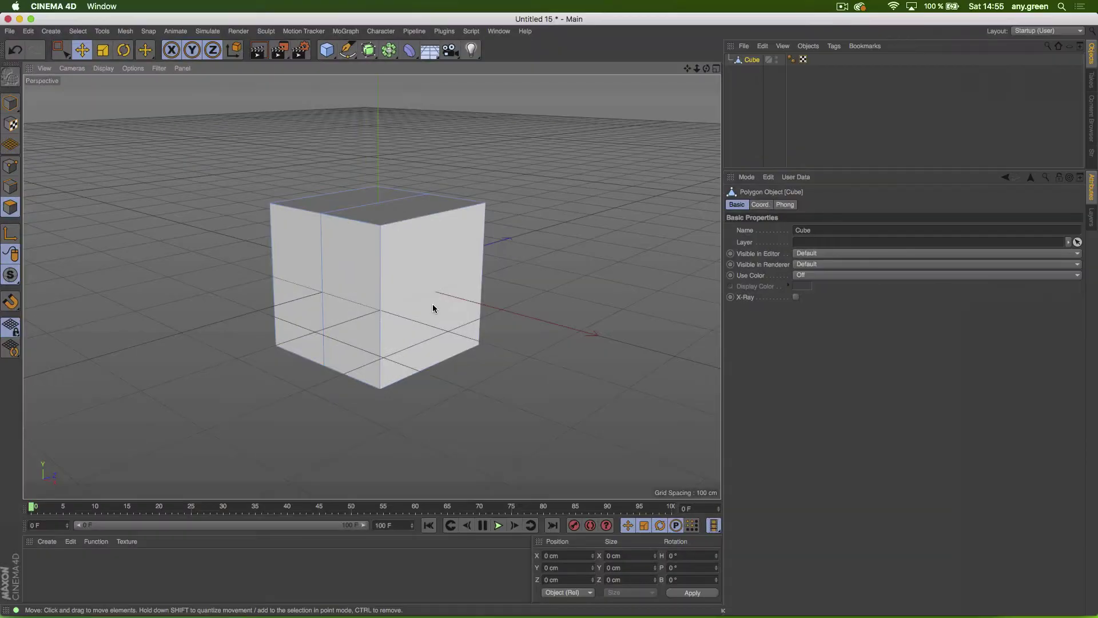
alt+drag(510, 301, 409, 206)
alt+drag(383, 261, 490, 265)
click(210, 278)
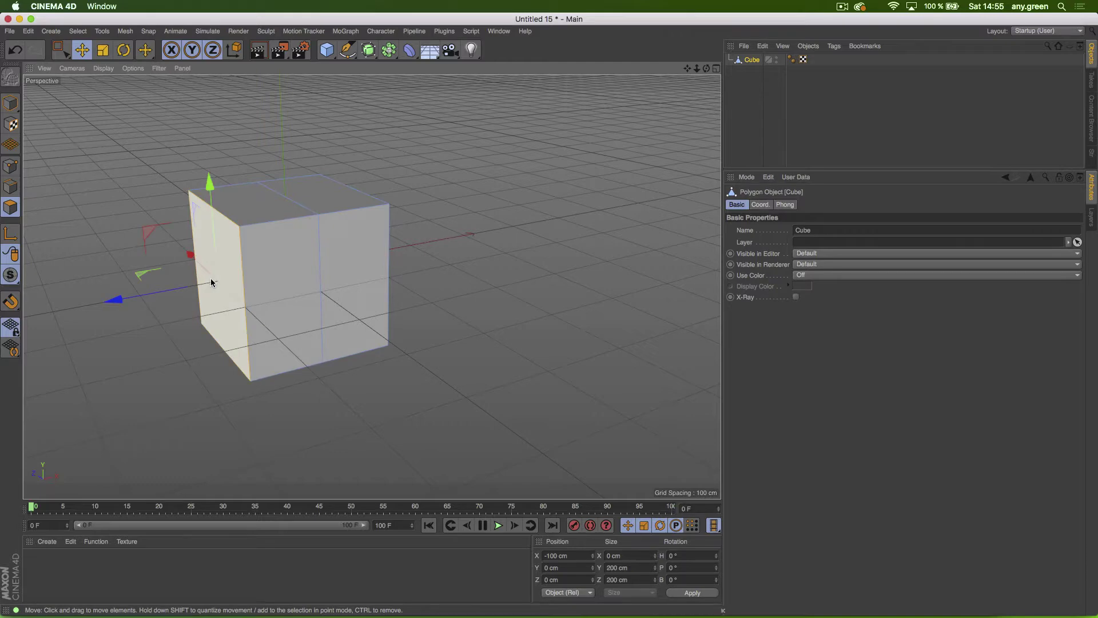
alt+drag(211, 278, 292, 272)
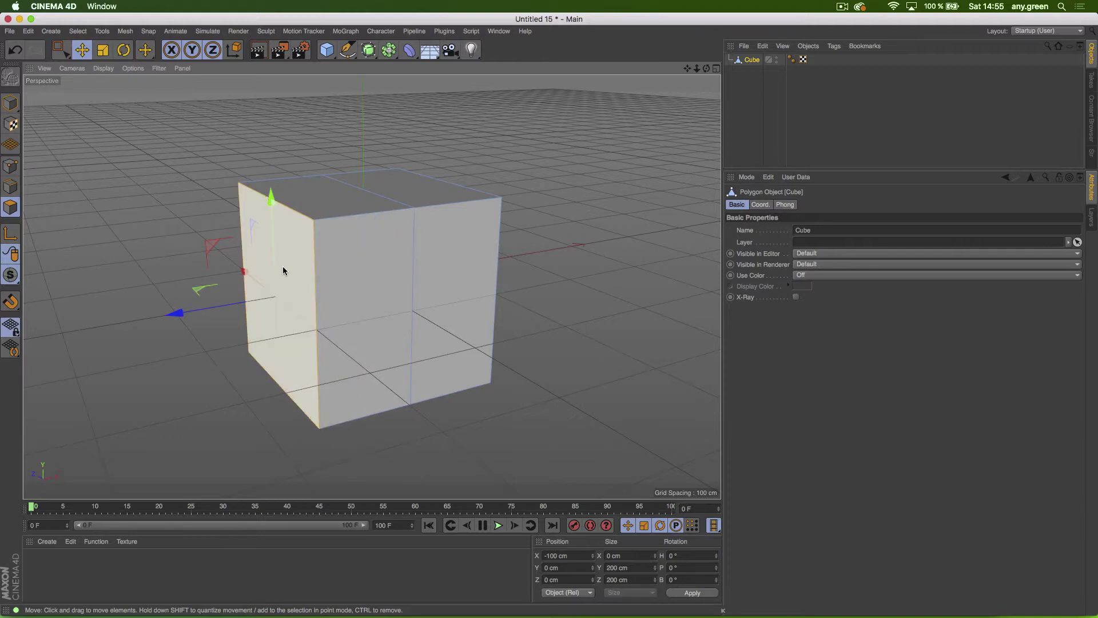
click(10, 168)
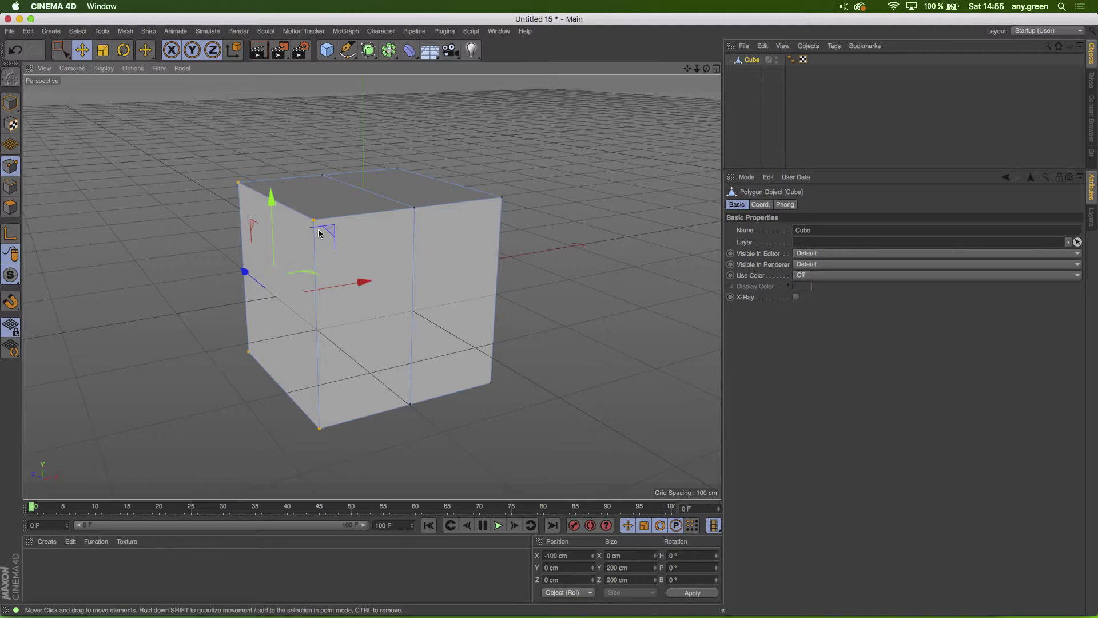
key(Delete)
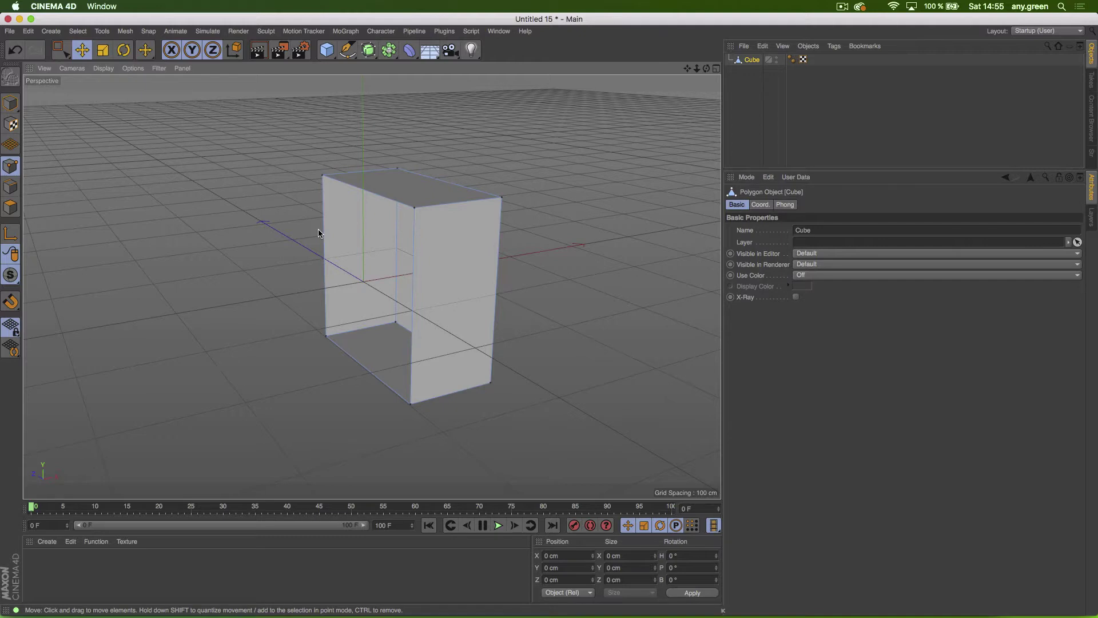
alt+drag(318, 233, 235, 280)
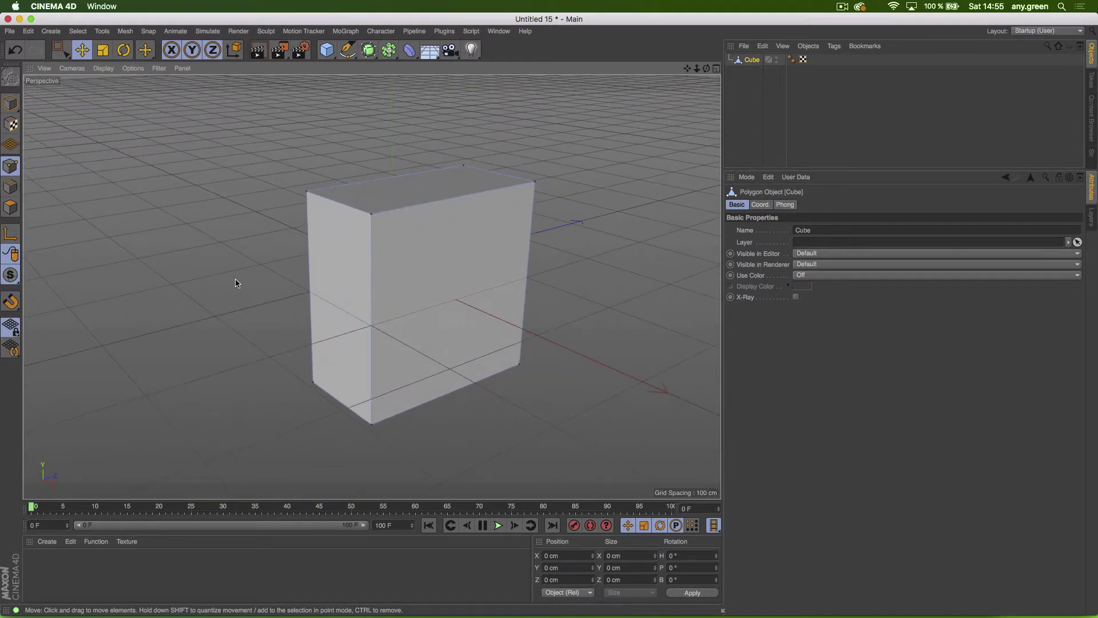
Step: Maximize the Right view and enlarge the half cube in it
click(716, 68)
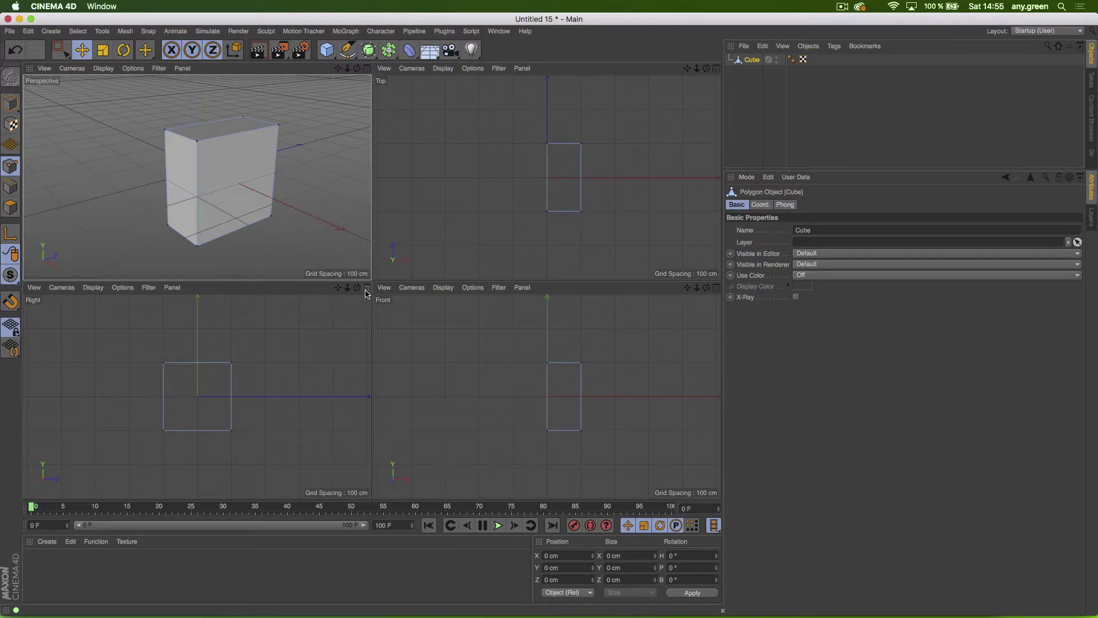
click(366, 287)
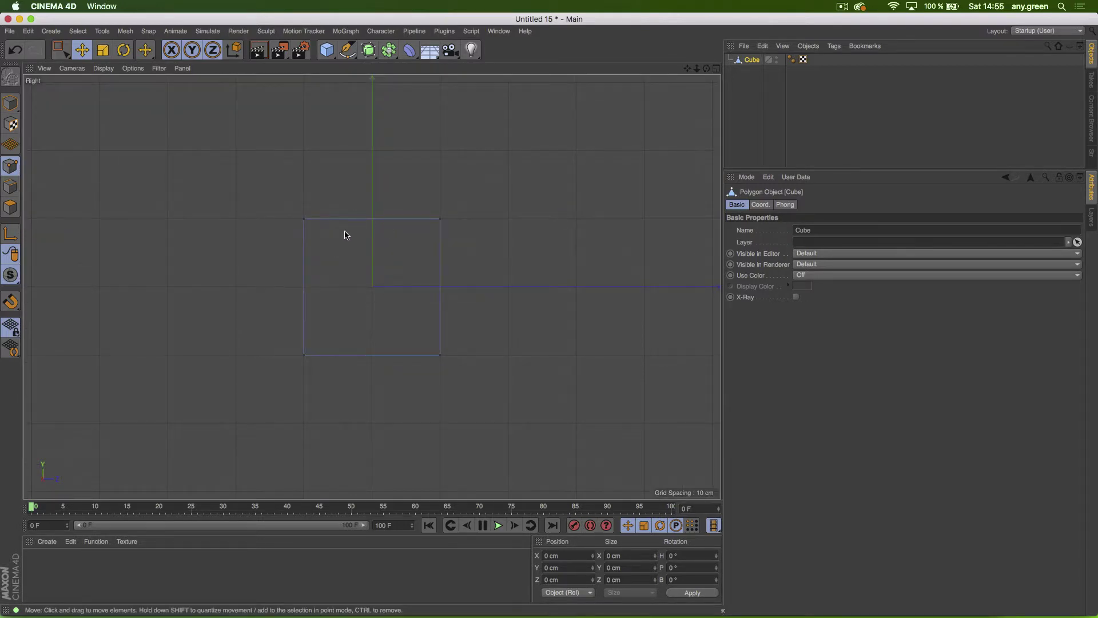
alt+right_drag(330, 266, 380, 267)
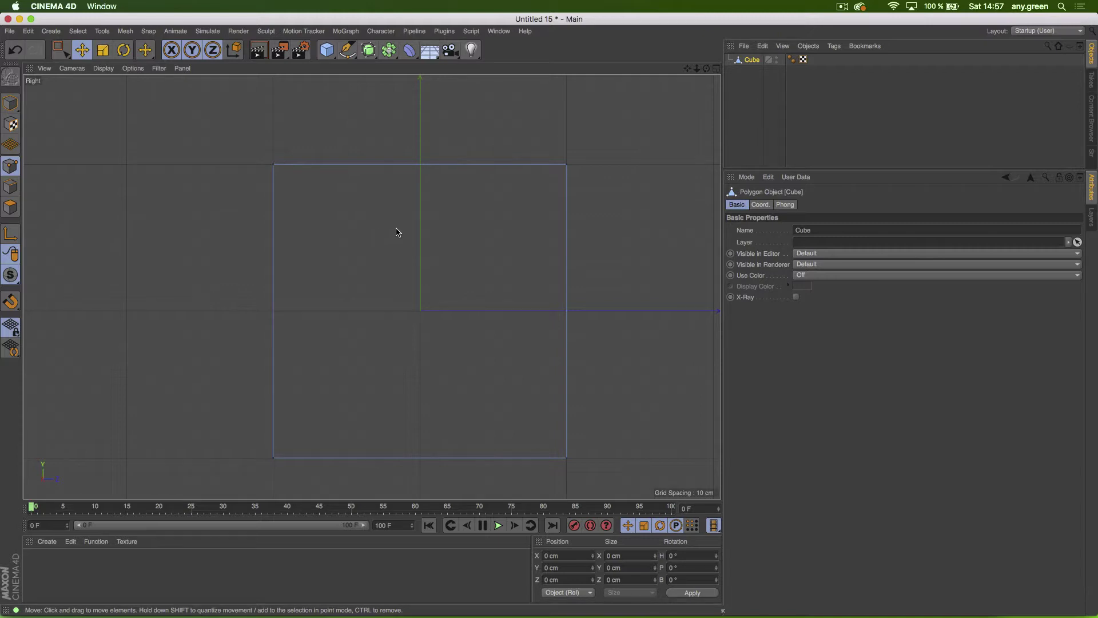
click(844, 6)
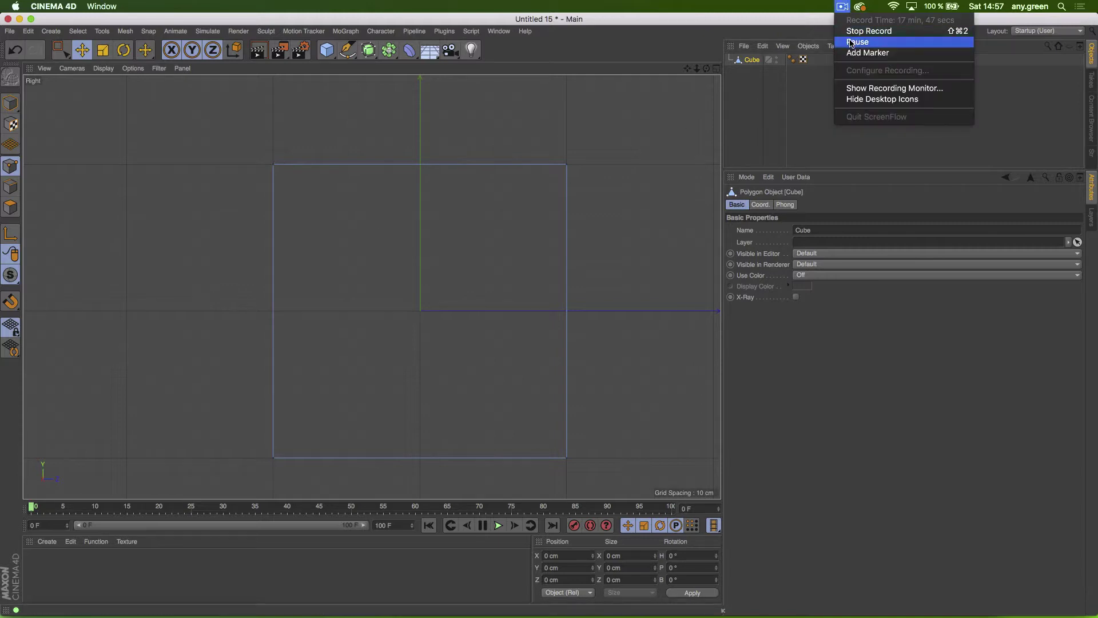
click(854, 43)
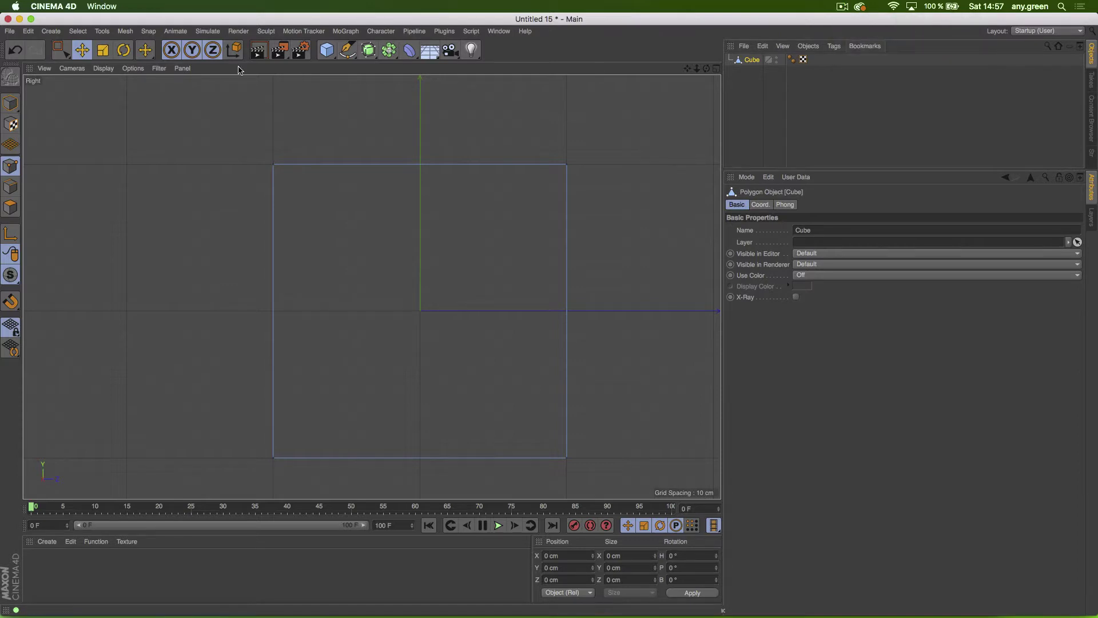
Step: Select the half cube's bottom points with Rectangle Selection and move them up to Y about 31.3 cm
click(60, 50)
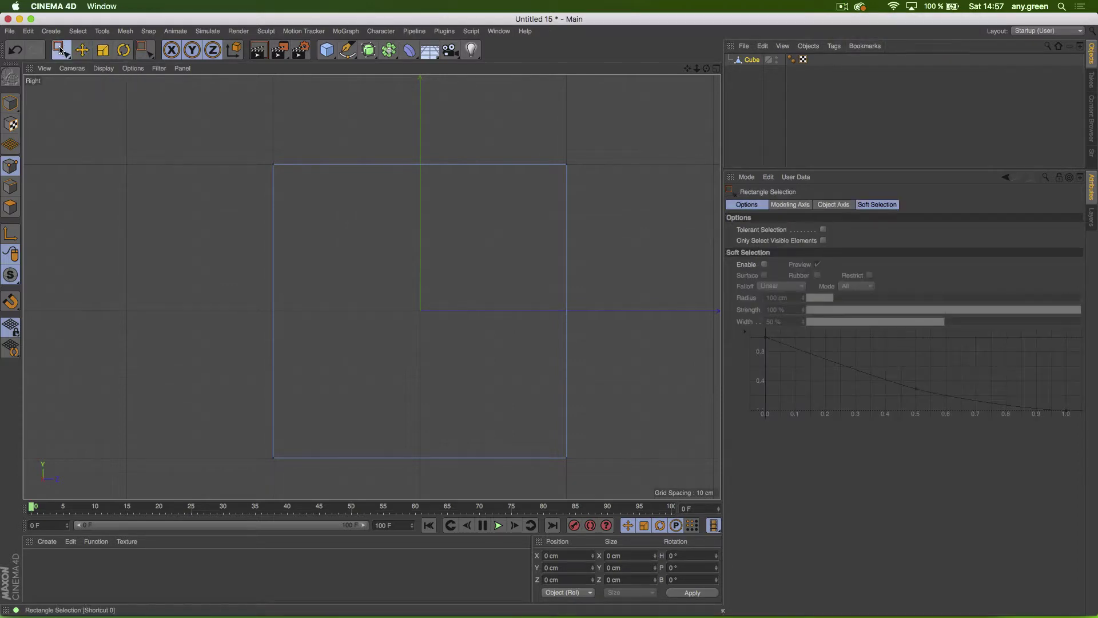
drag(60, 51, 109, 87)
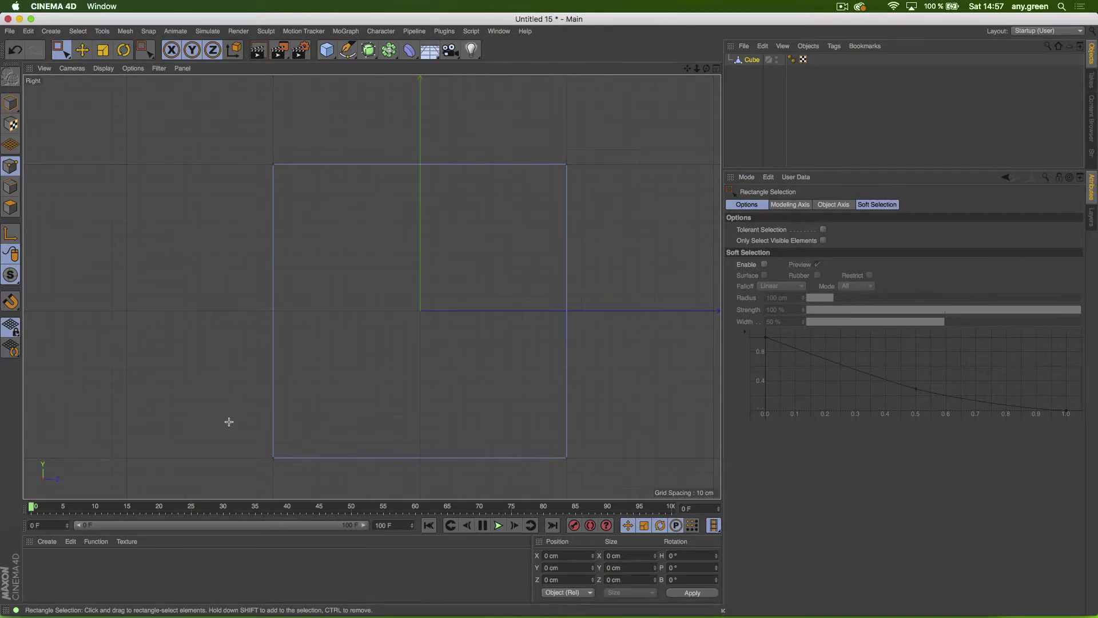
drag(228, 422, 637, 485)
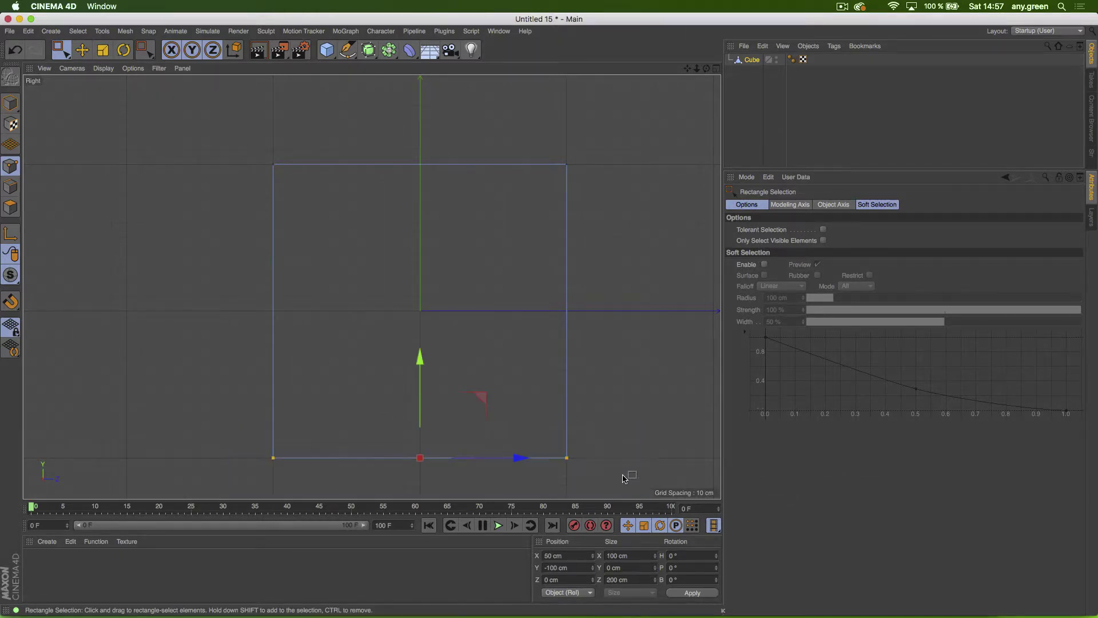
drag(419, 355, 420, 171)
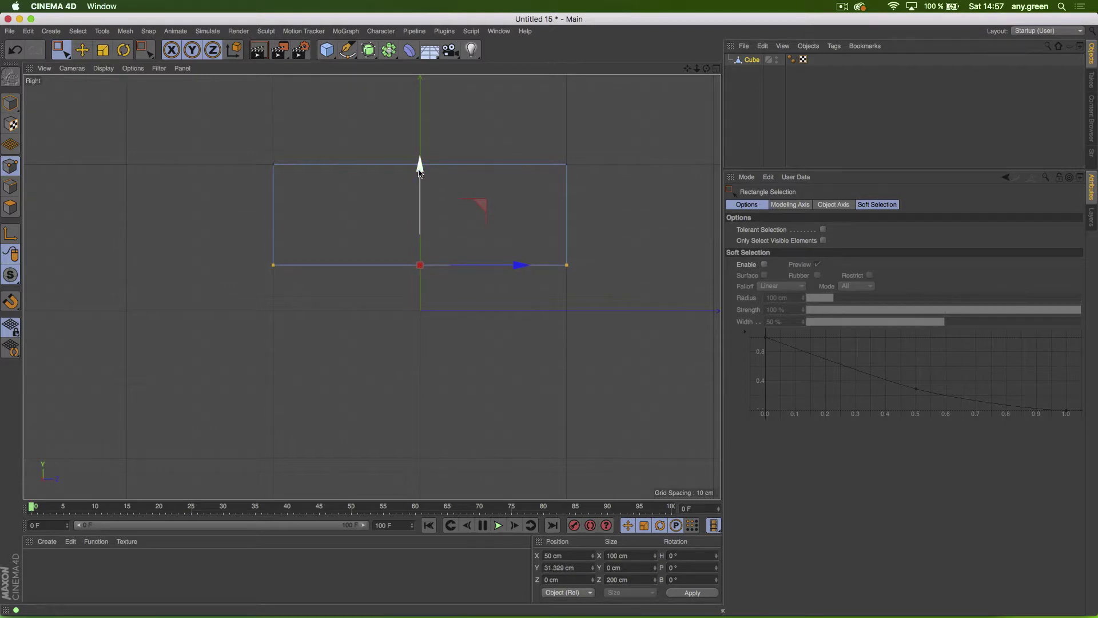
alt+right_drag(394, 191, 416, 191)
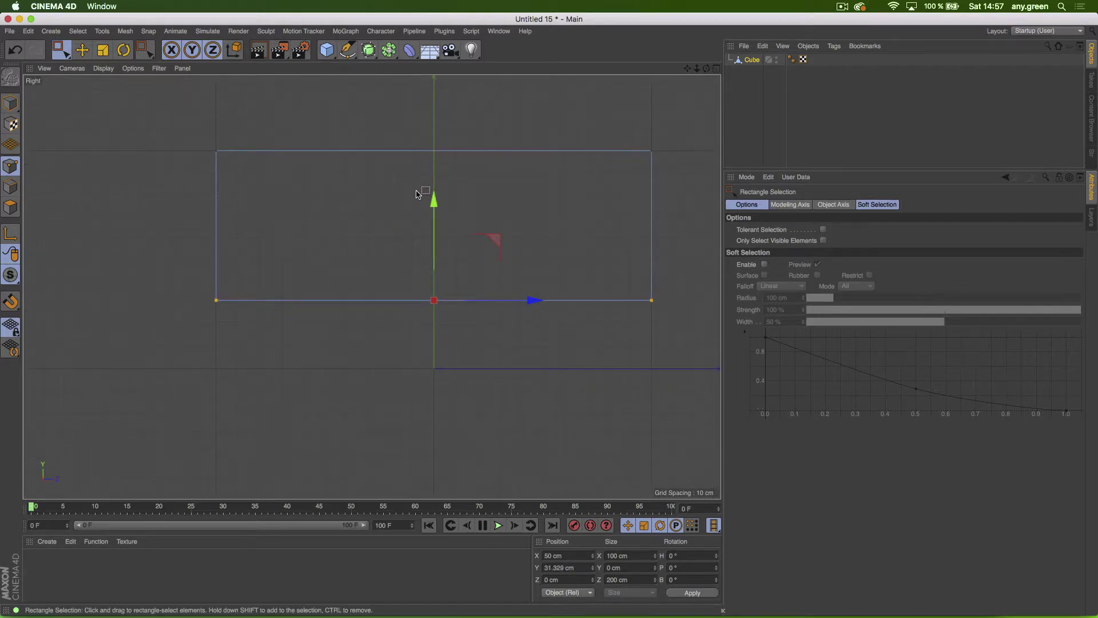
alt+middle_drag(416, 191, 353, 200)
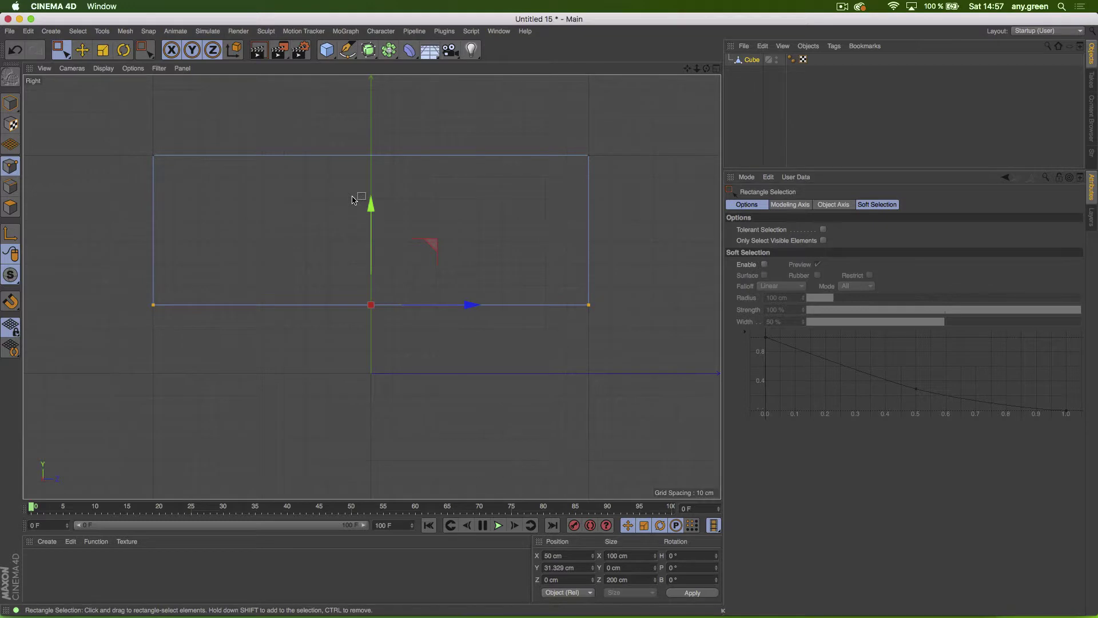
Step: Keep Rectangle Selection active and undo the last move of the half cube's bottom points
click(60, 50)
click(60, 51)
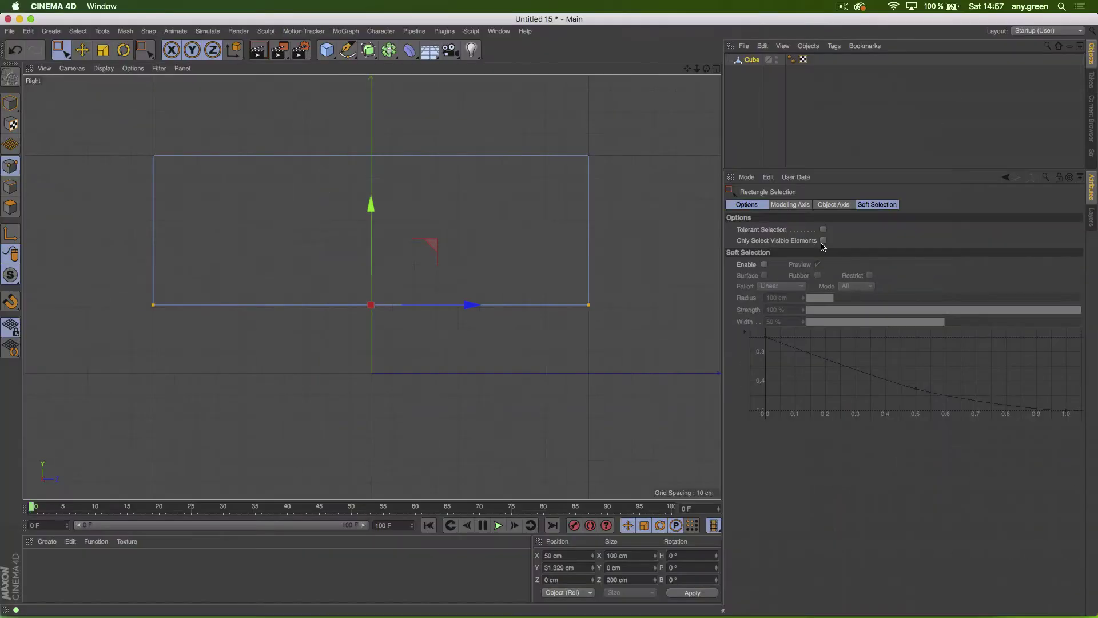
key(super+z)
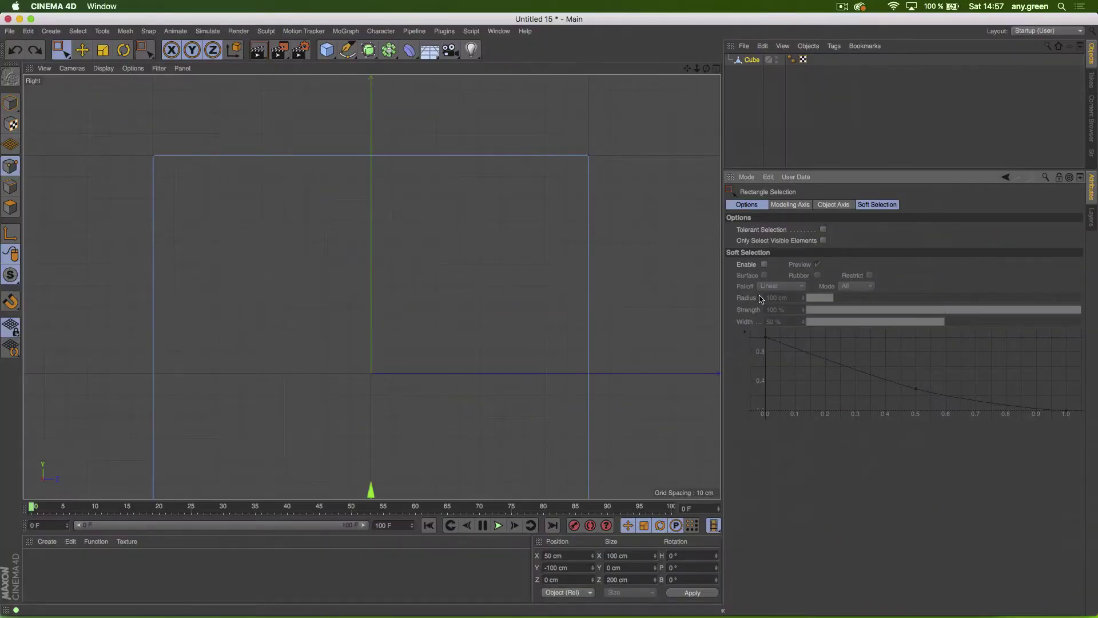
Step: Rectangle-select all the half cube's bottom points, raise them to Y about 29.5 cm, and clear the selection
scroll(474, 386, down, 3)
middle_drag(365, 420, 331, 362)
drag(273, 383, 534, 447)
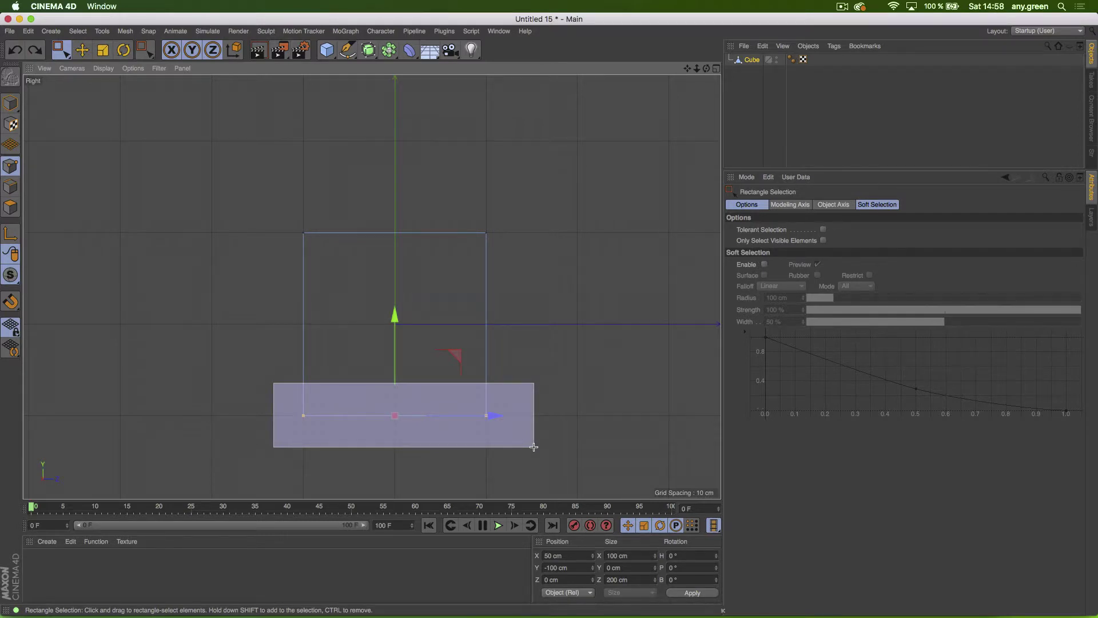
drag(534, 446, 534, 445)
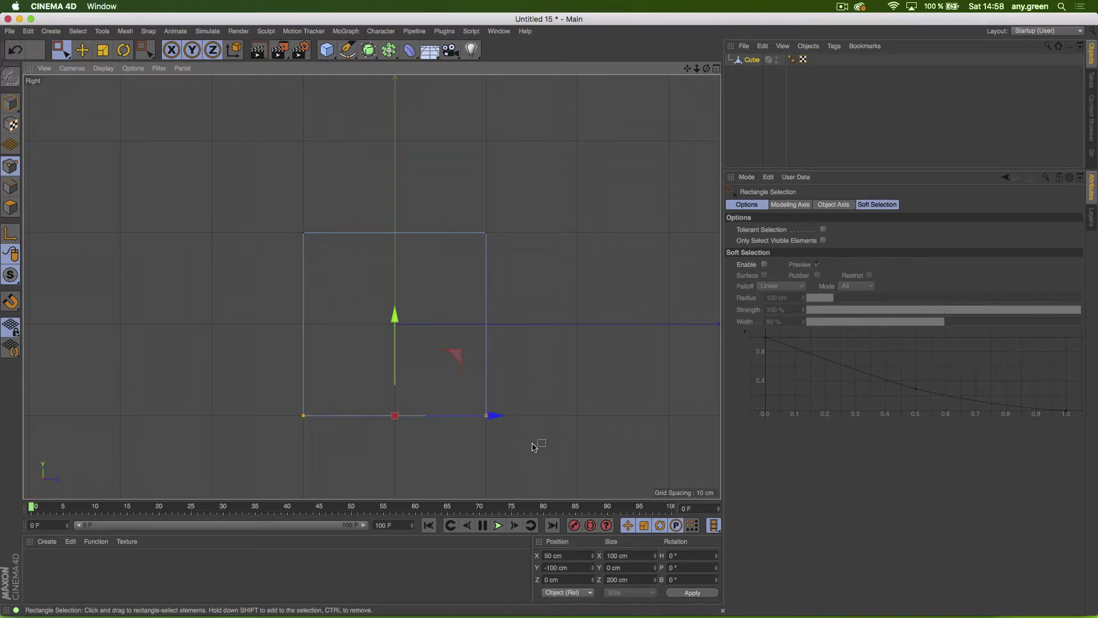
drag(395, 324, 392, 209)
scroll(380, 245, up, 5)
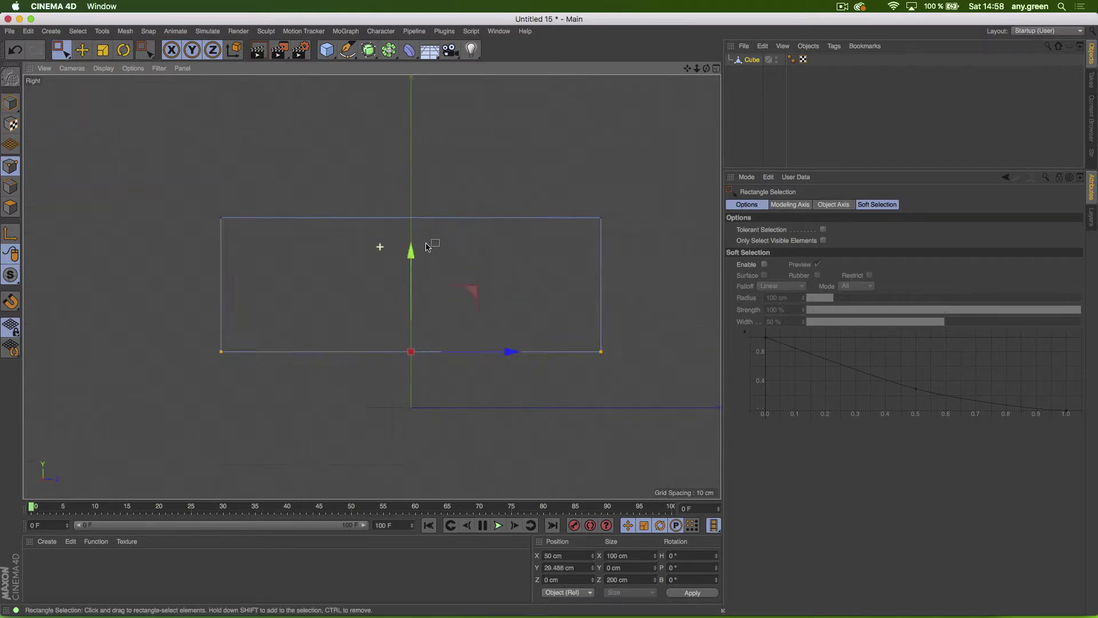
alt+middle_drag(426, 211, 424, 207)
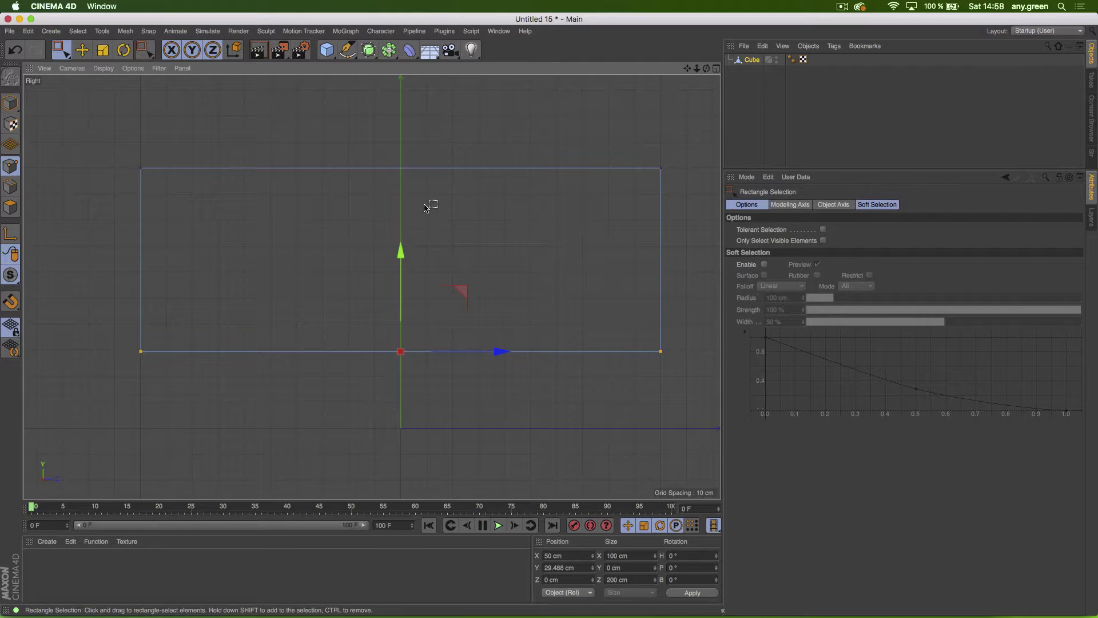
click(426, 207)
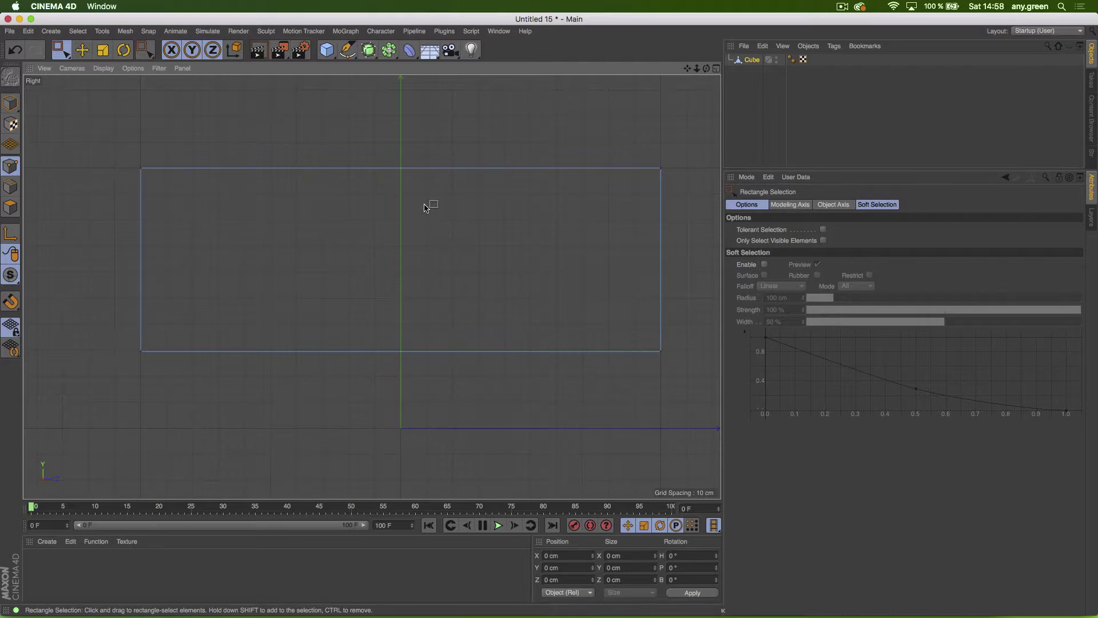
Step: Make four vertical loop cuts along the body's length with Loop/Path Cut, the first about 38 cm from the negative-Z end
key(k)
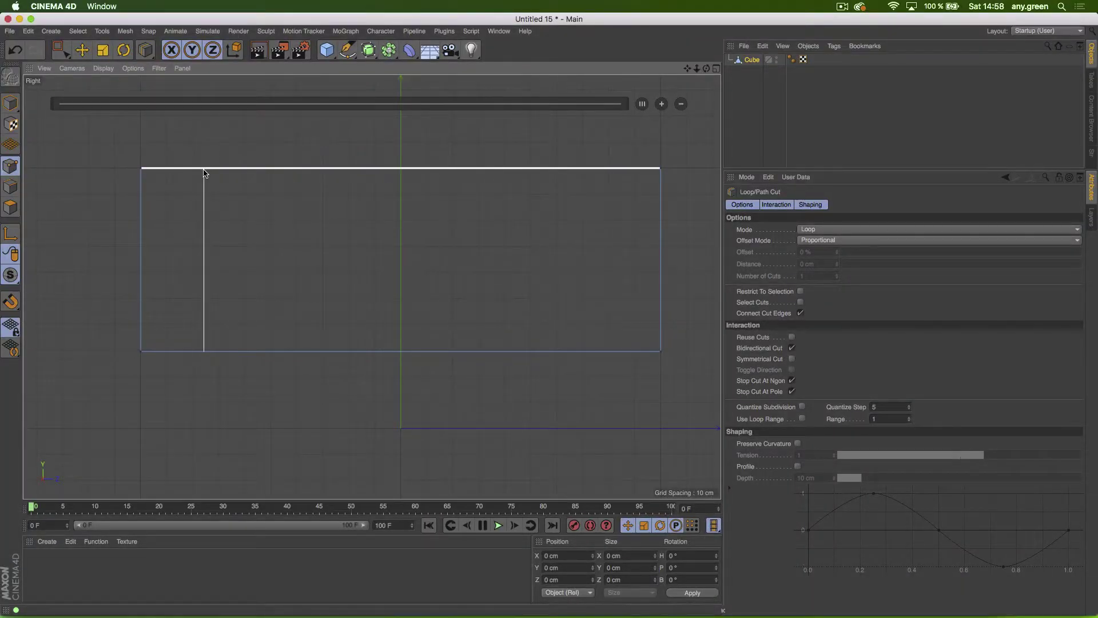
click(239, 174)
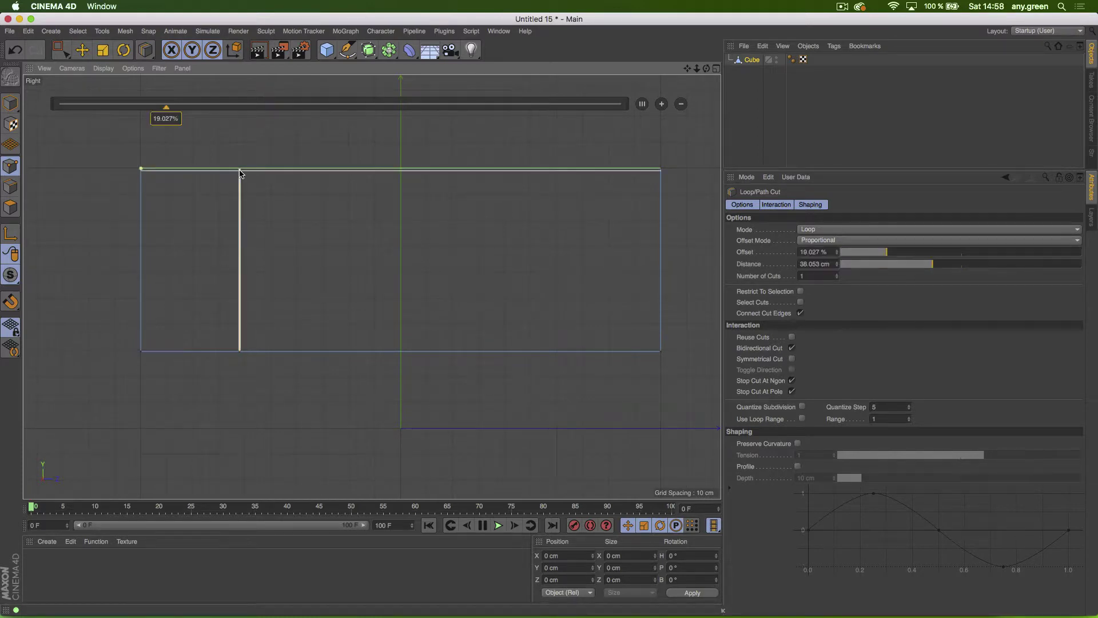
click(339, 174)
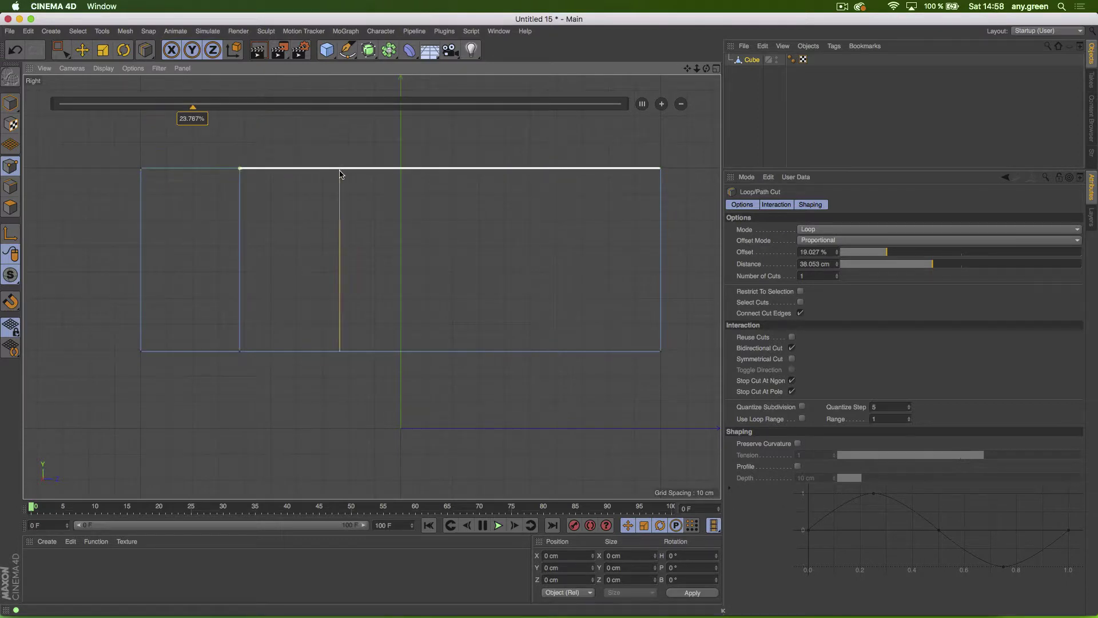
click(489, 173)
click(566, 173)
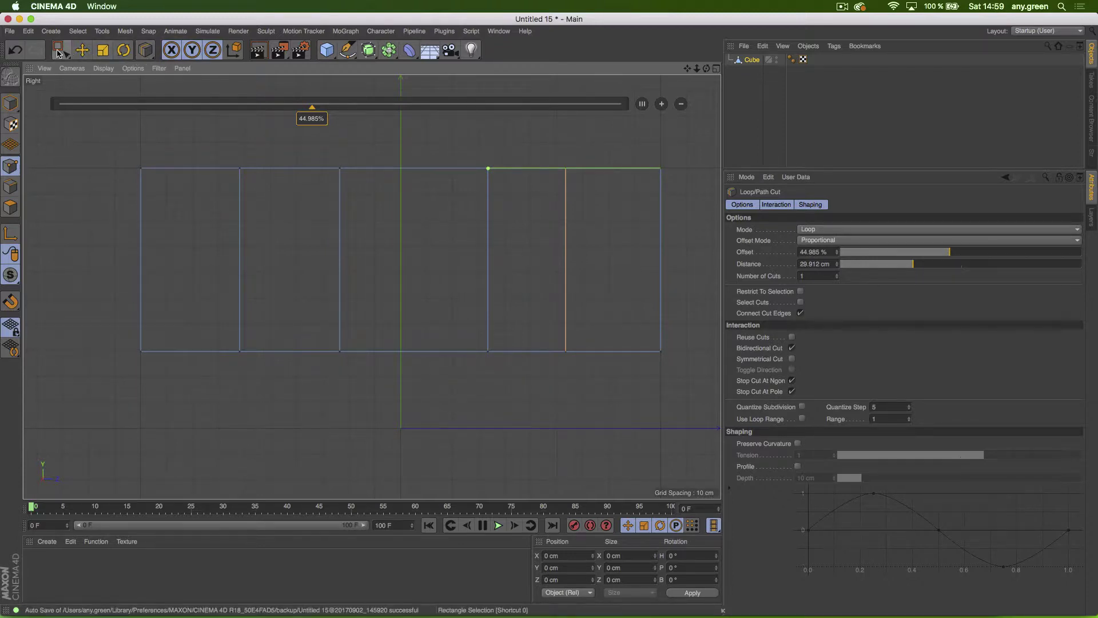
Step: Lower the top points of both end segments, the negative-Z end to Y about 49.9 cm and the positive-Z end to slightly above that
drag(60, 51, 108, 87)
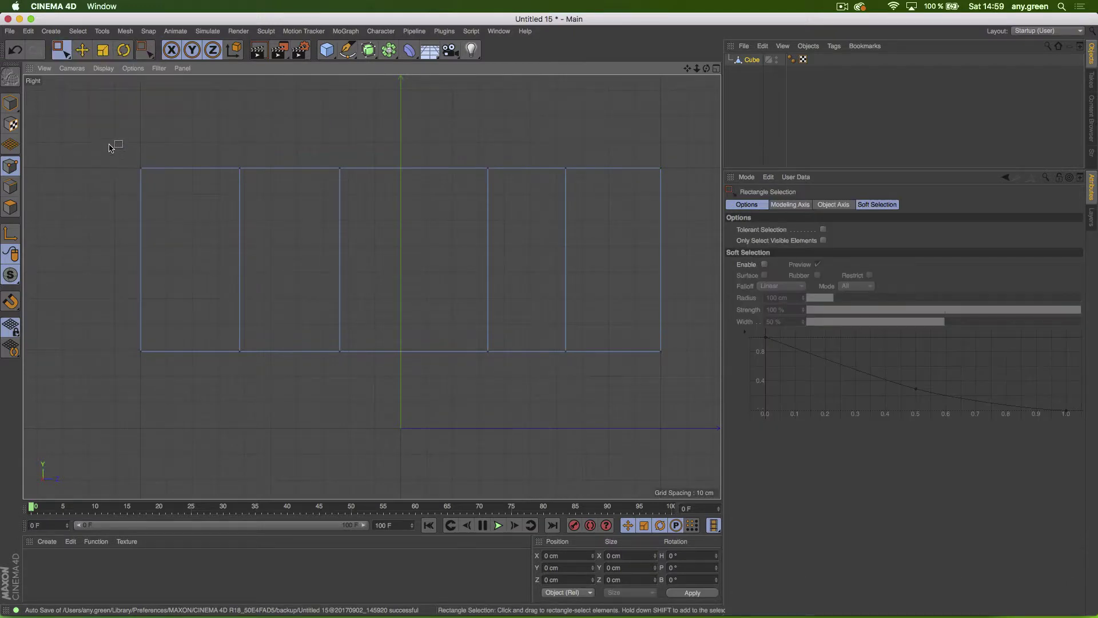
drag(111, 144, 275, 213)
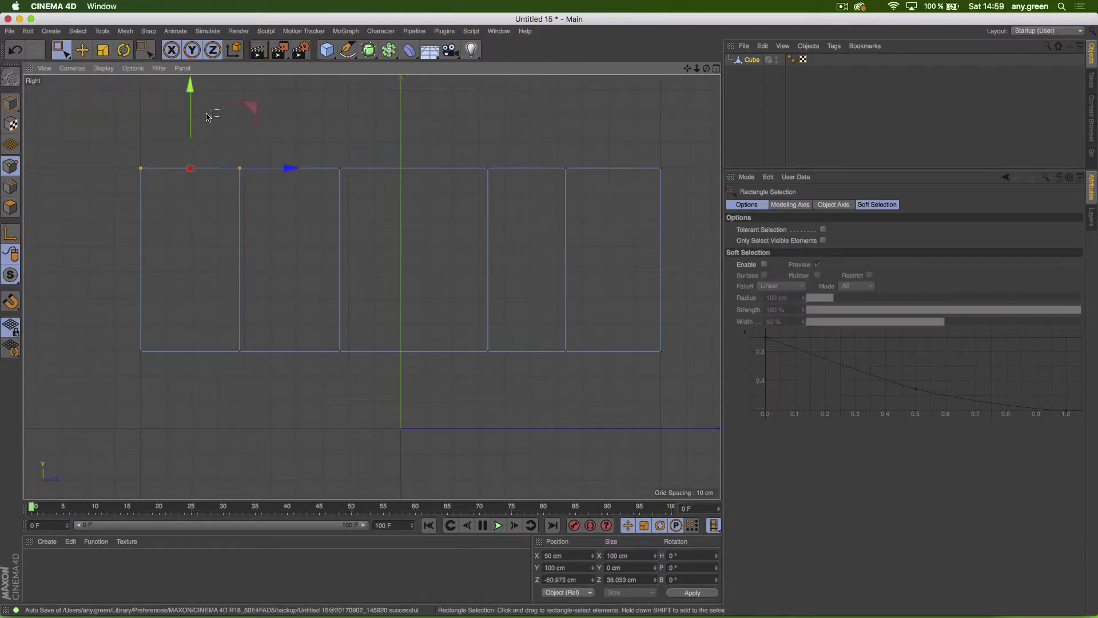
drag(191, 96, 192, 224)
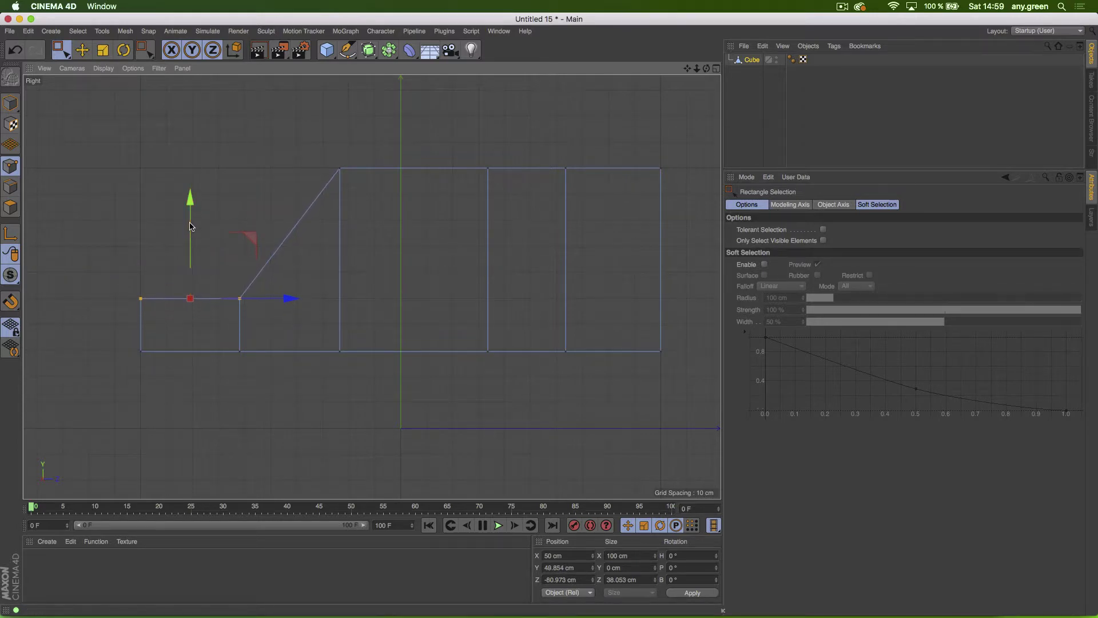
drag(533, 148, 696, 207)
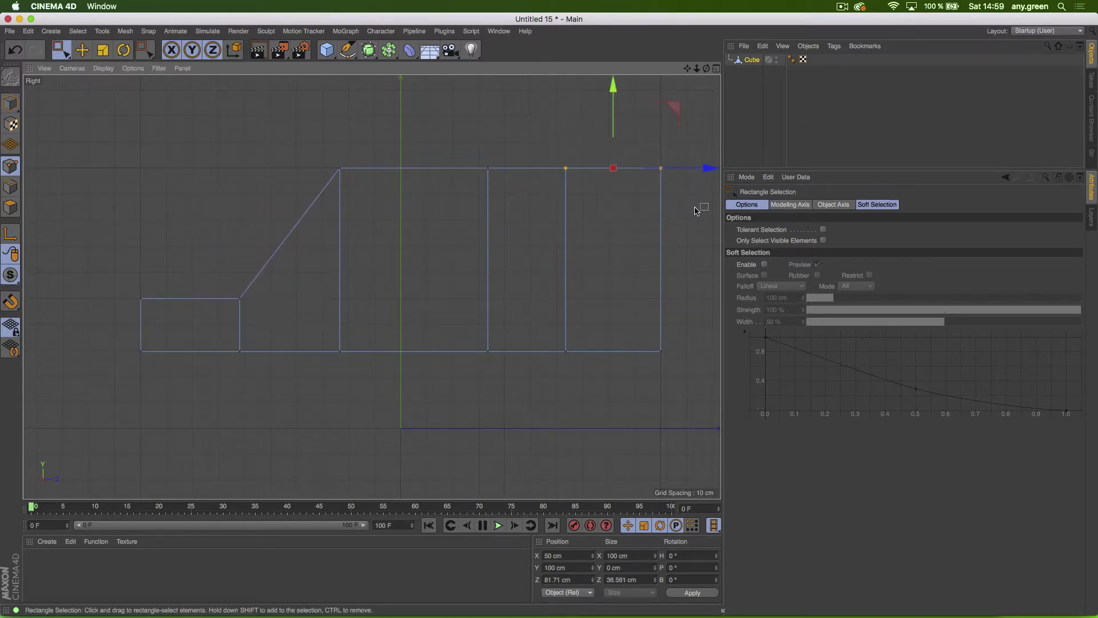
drag(614, 86, 591, 209)
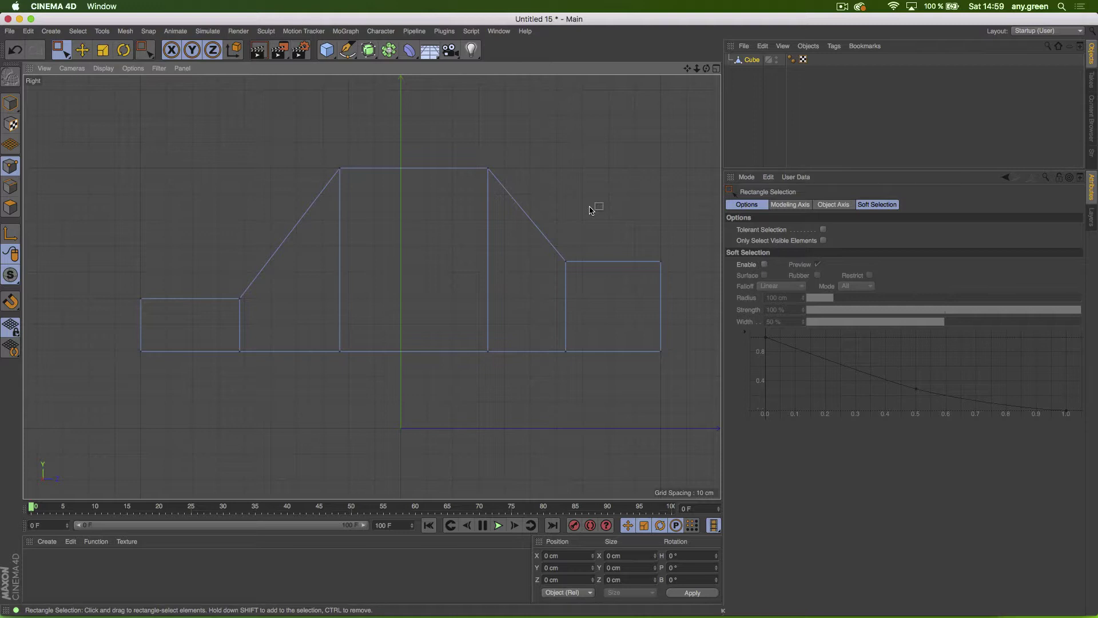
click(843, 6)
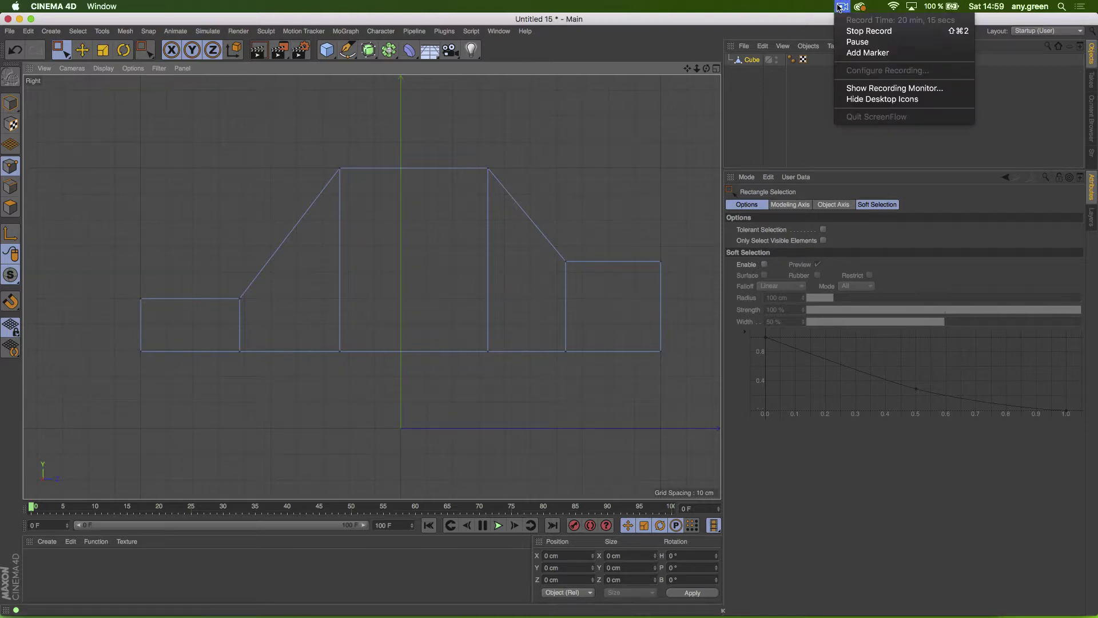
click(851, 43)
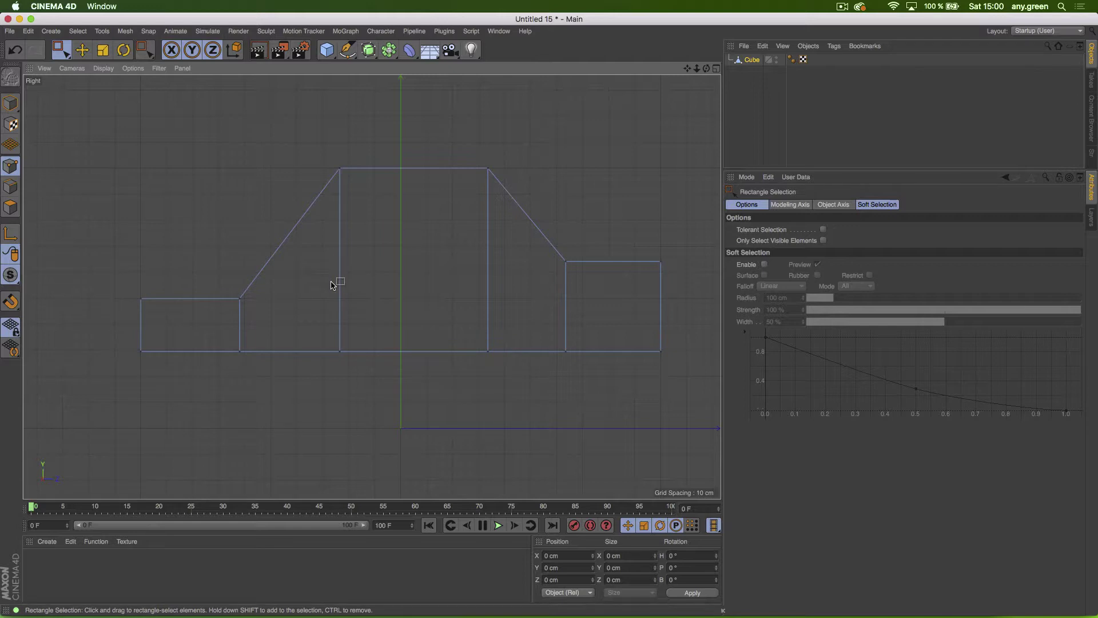
Step: Try a horizontal Line Cut from the negative-Z hood's inner corner point to the nearest vertical cabin edge, and undo it
key(k)
key(k)
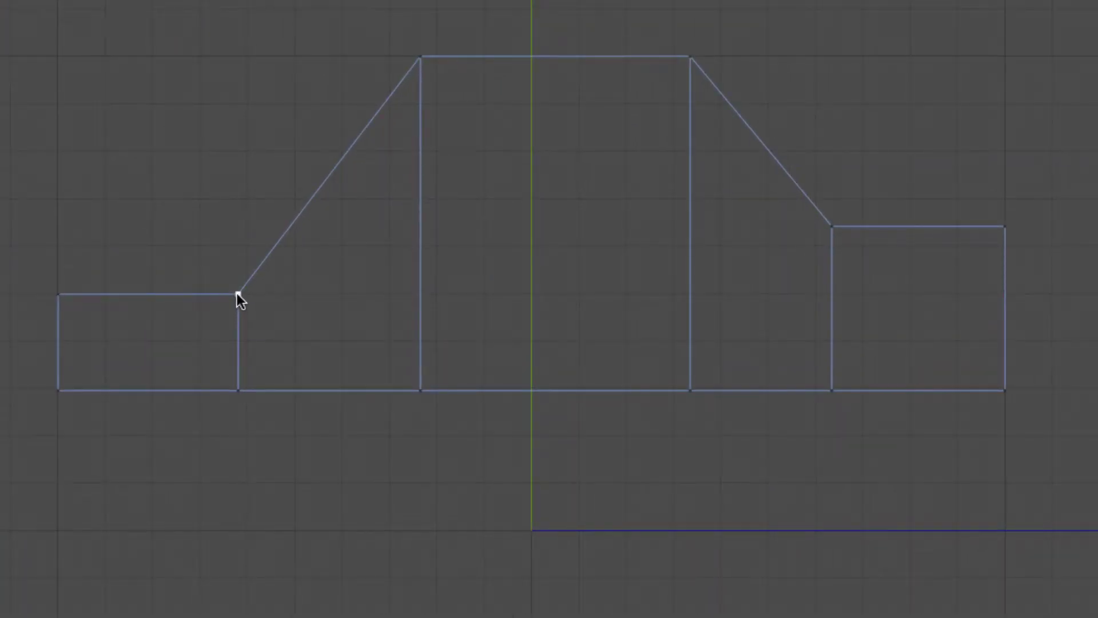
click(238, 294)
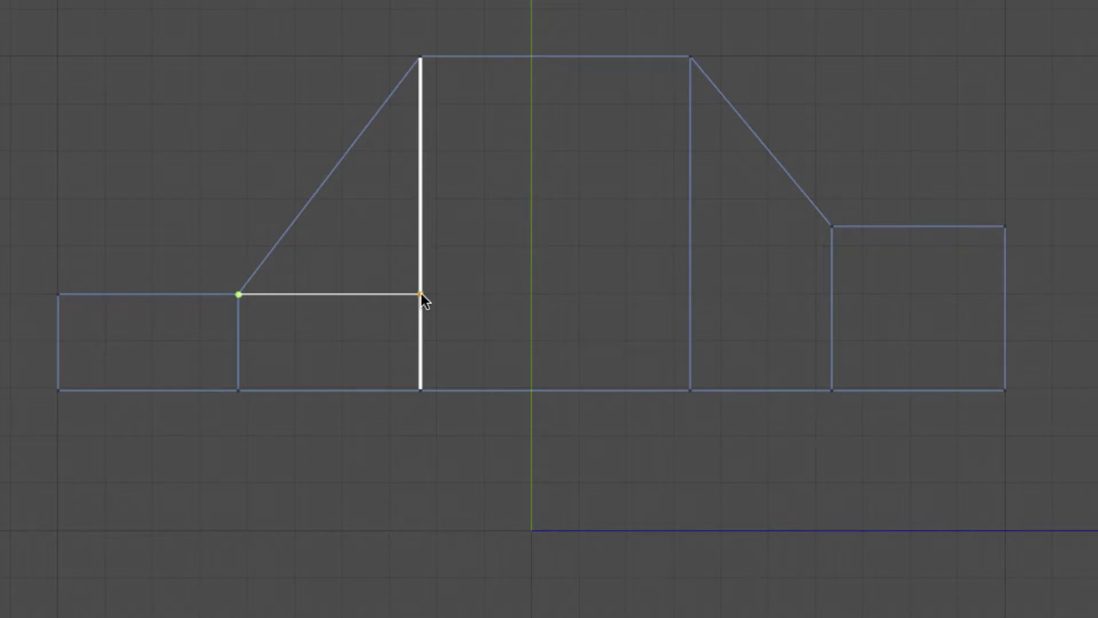
click(420, 294)
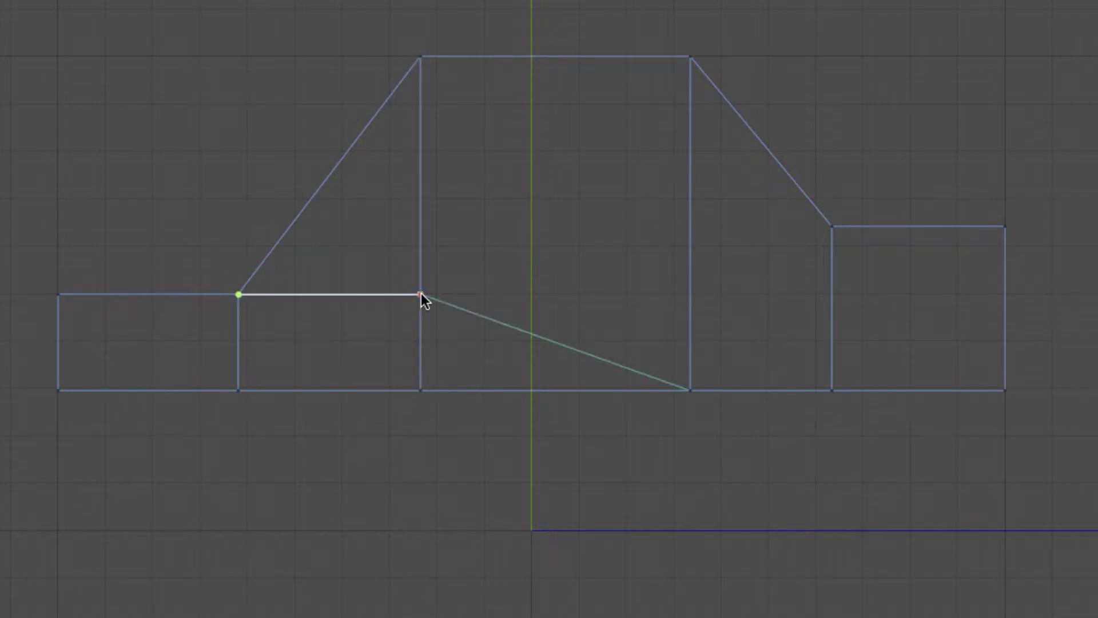
key(Return)
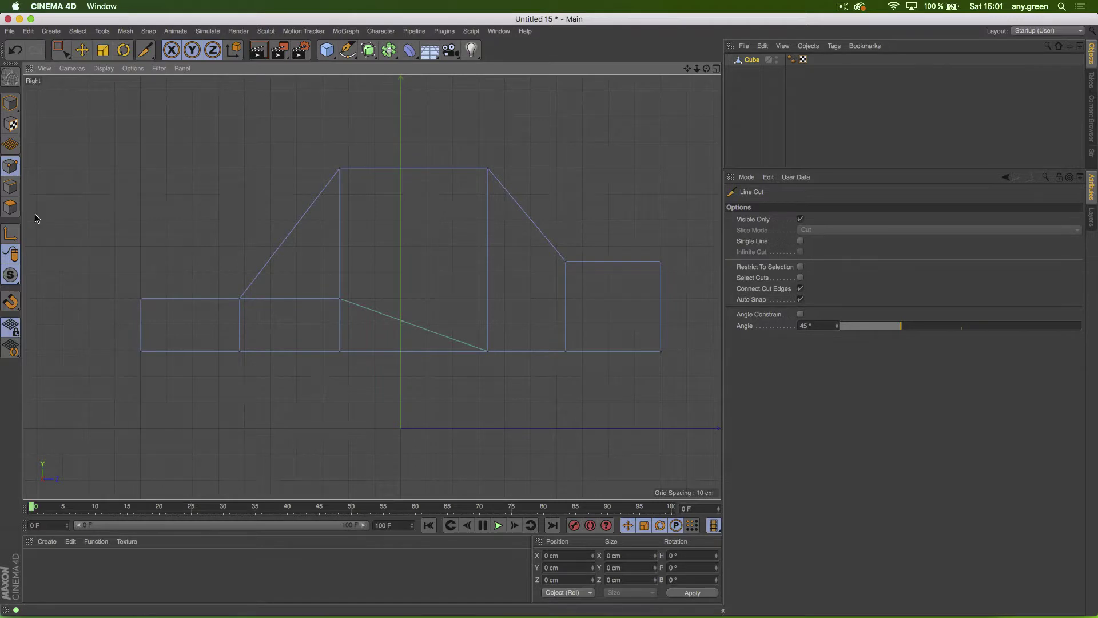
key(0)
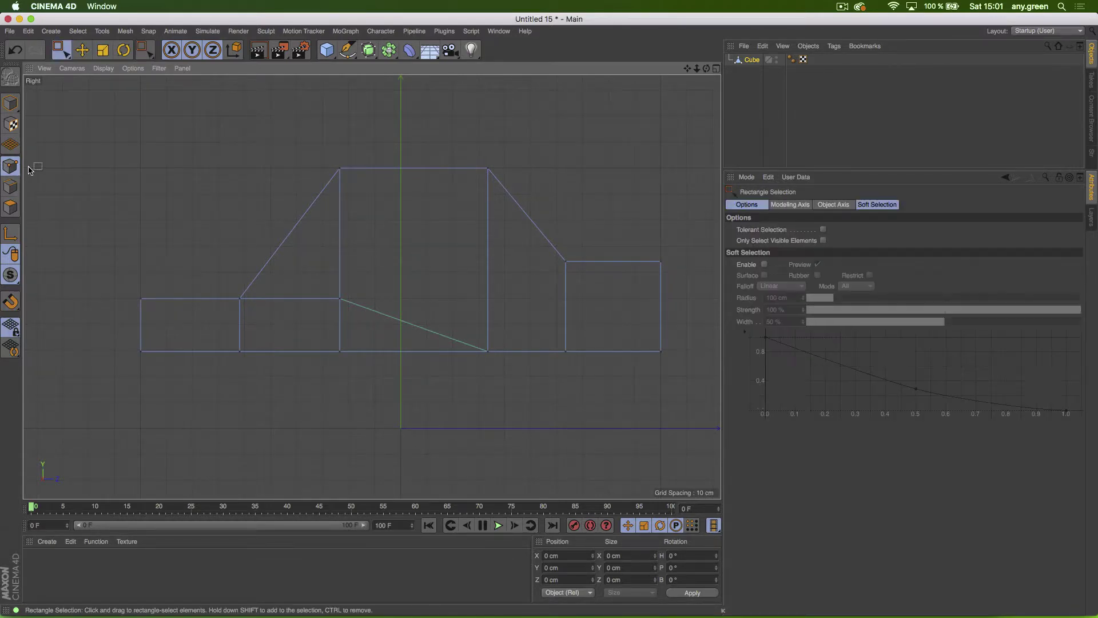
key(super+z)
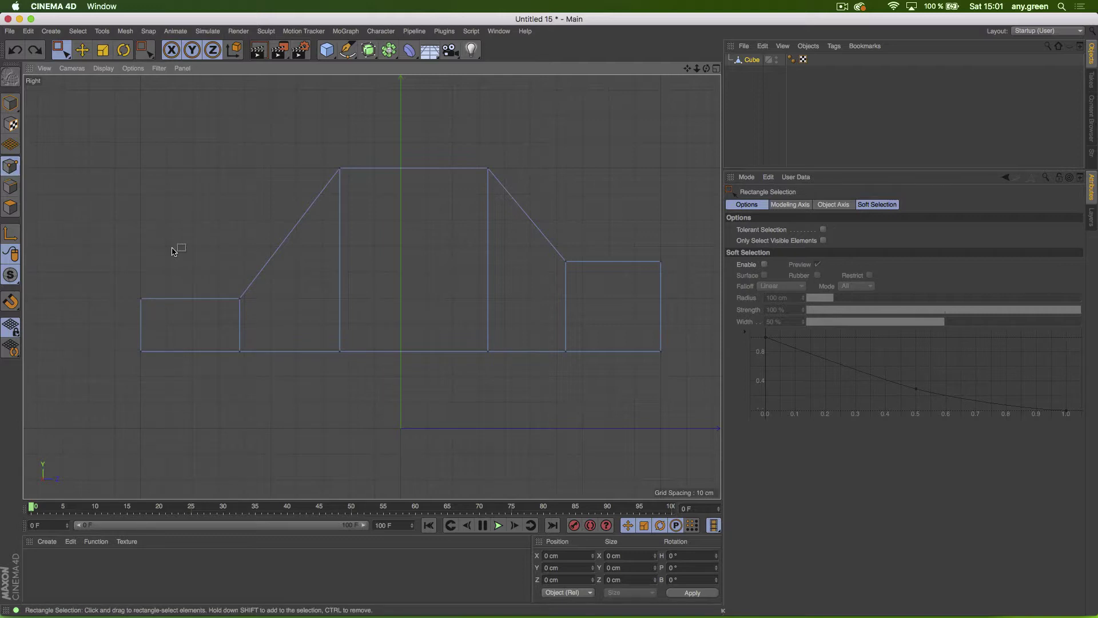
Step: Cut a horizontal line with Line Cut from the negative-Z hood's inner corner point to the nearest vertical cabin edge
key(k)
key(k)
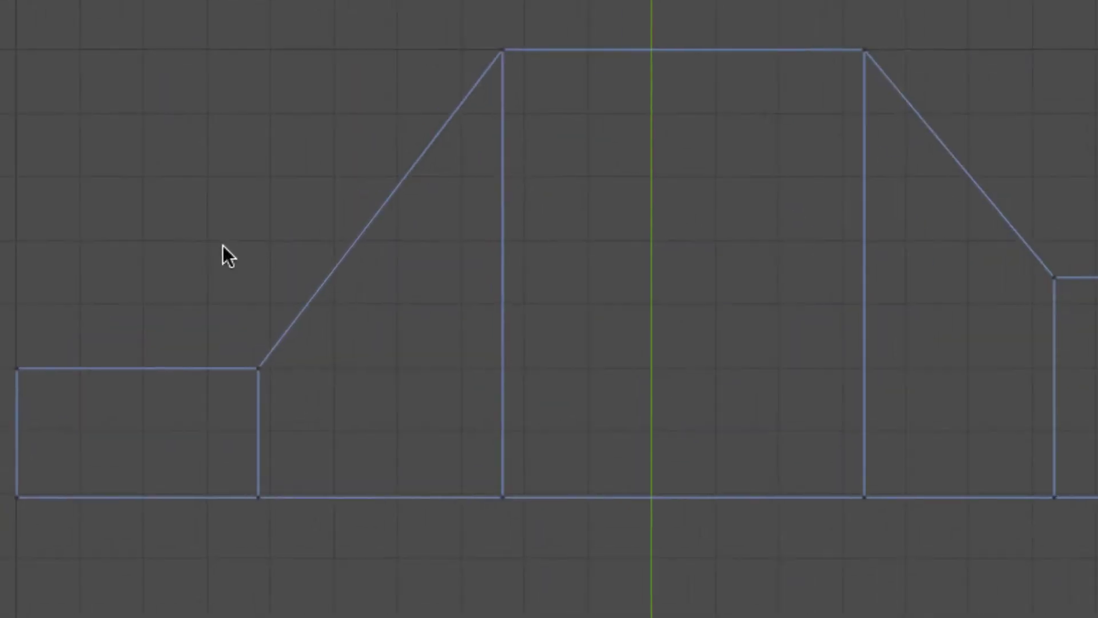
click(258, 369)
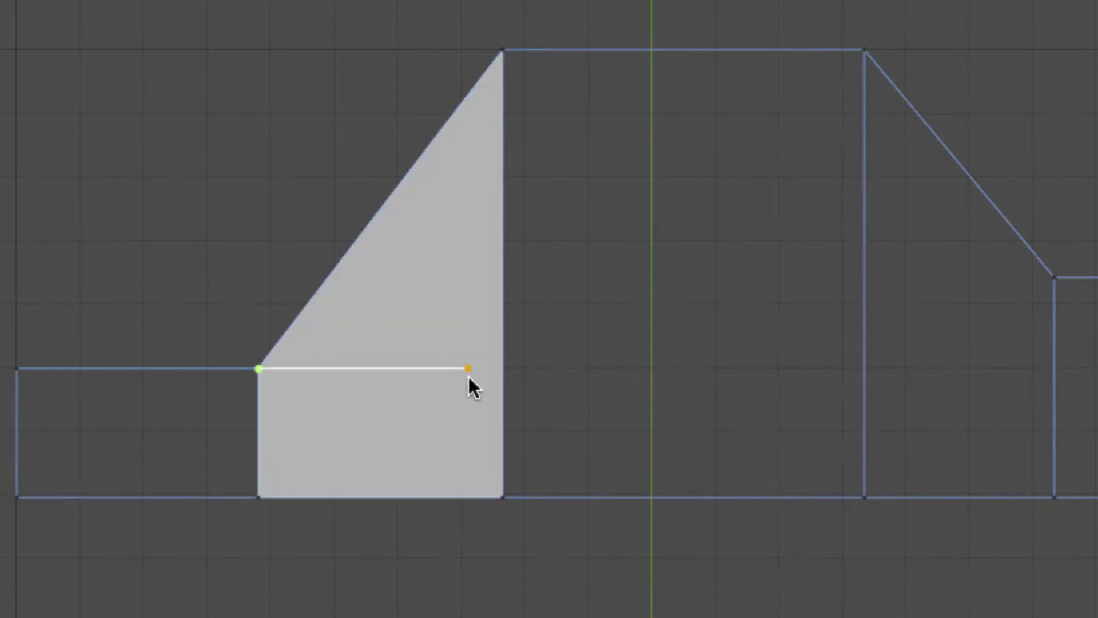
click(501, 371)
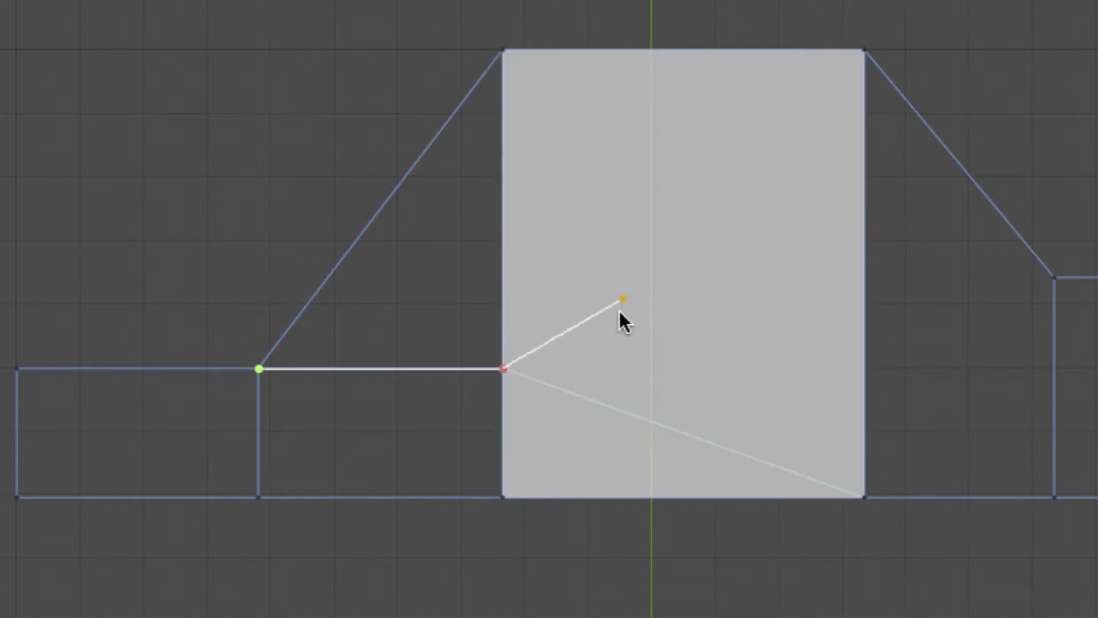
key(Escape)
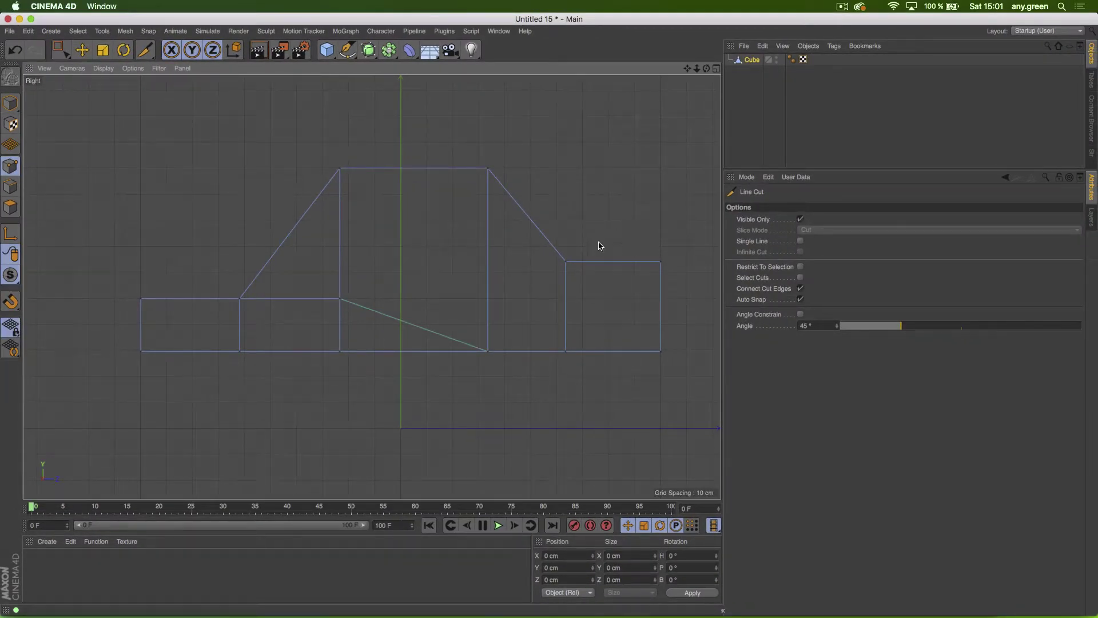
Step: Cut a horizontal line from the positive-Z end segment's inner corner point across the cabin to its far vertical edge
click(565, 262)
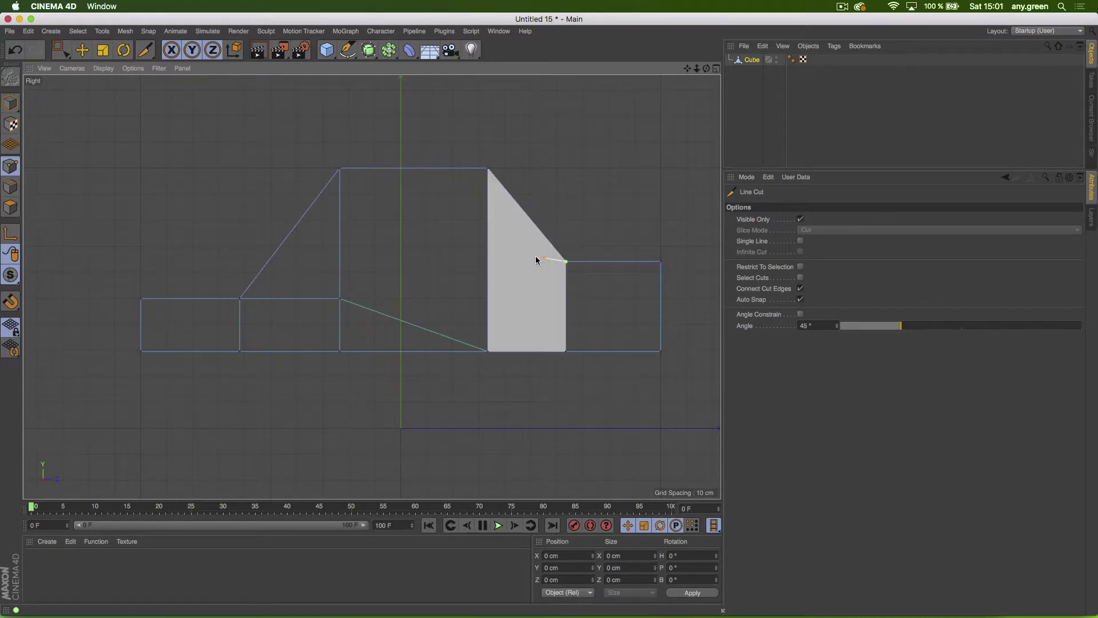
click(340, 262)
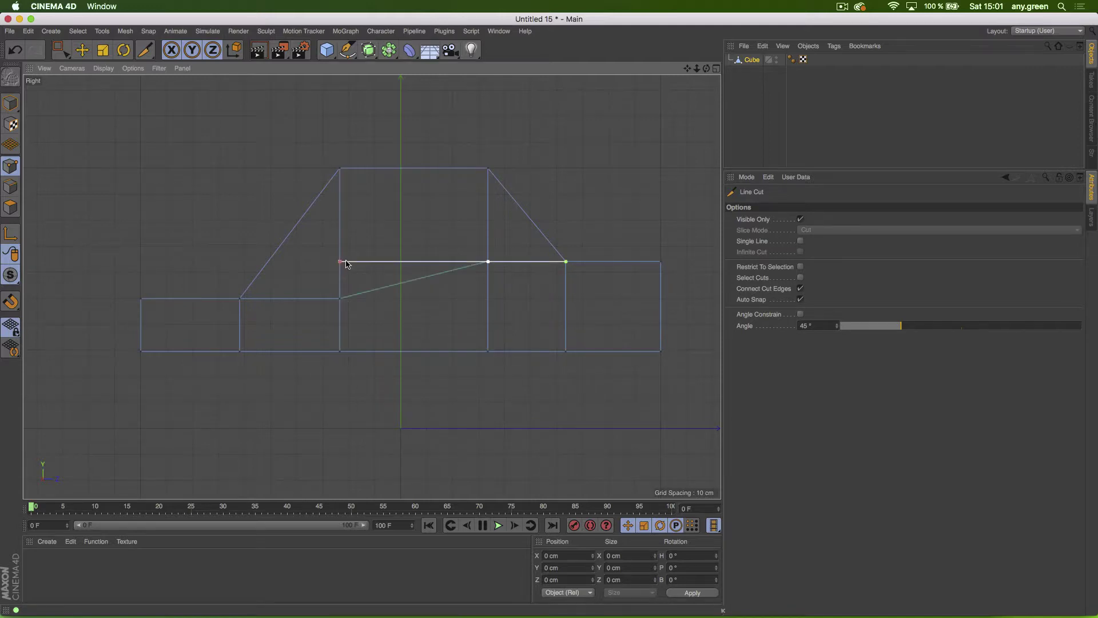
key(Escape)
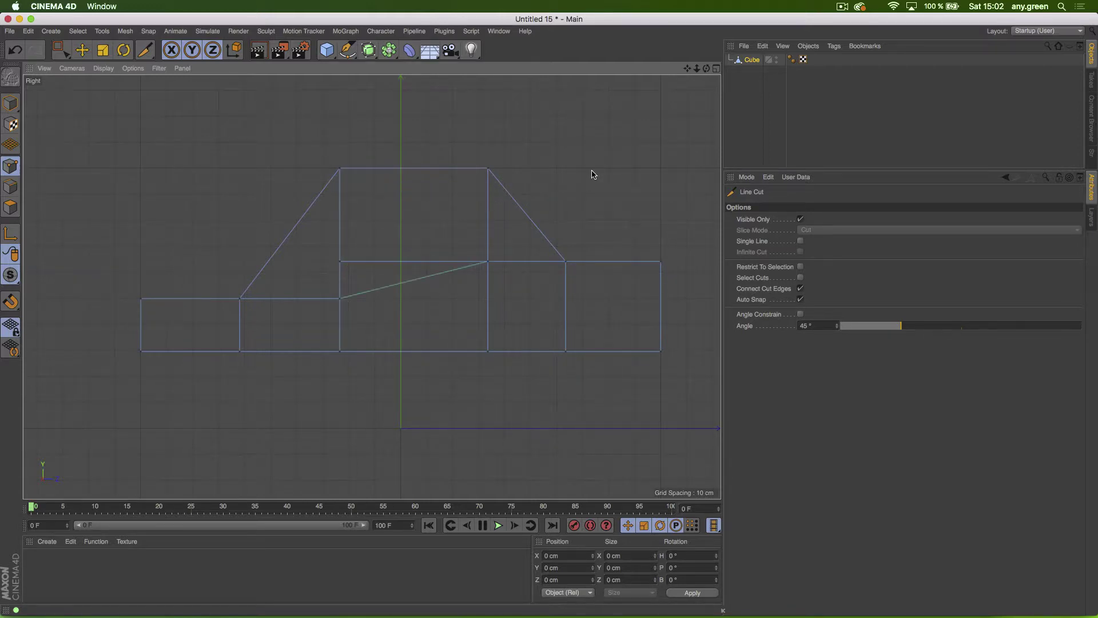
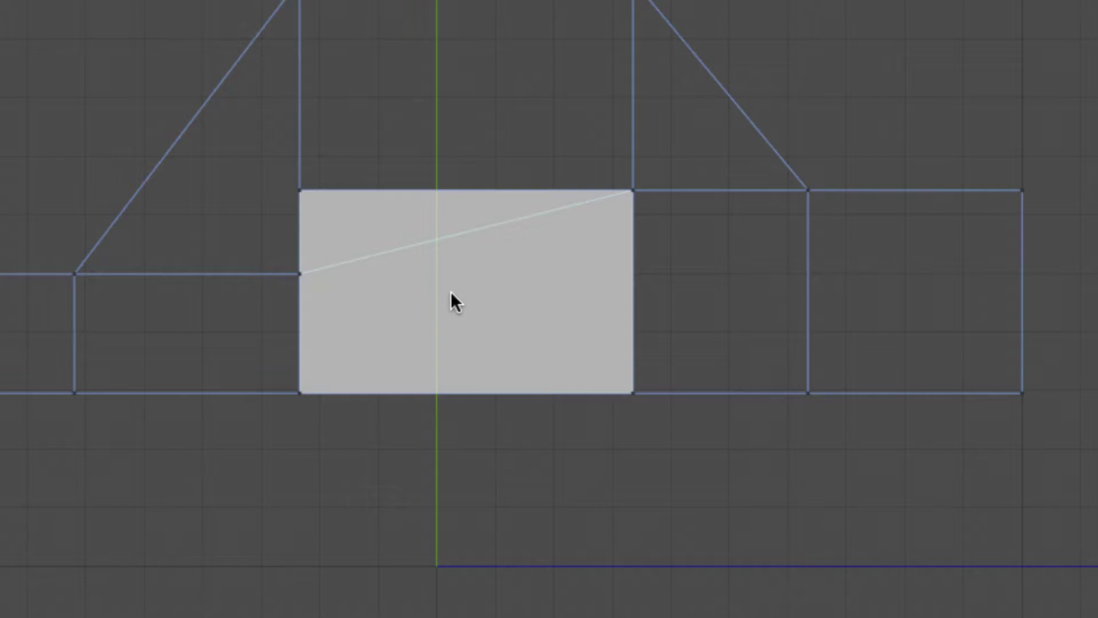
click(317, 255)
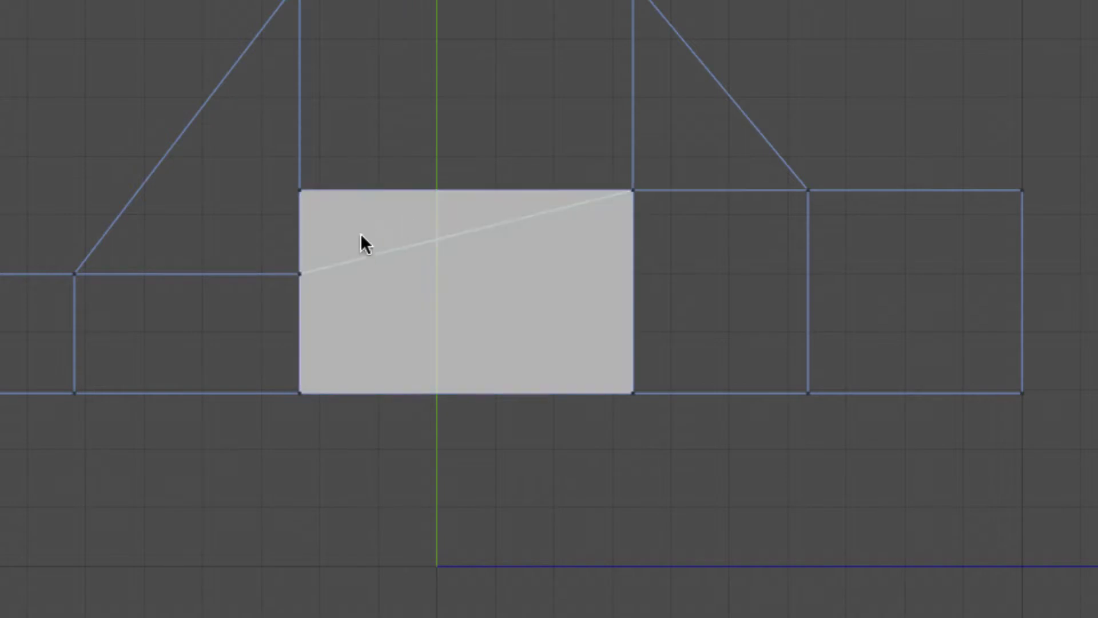
click(295, 270)
key(Return)
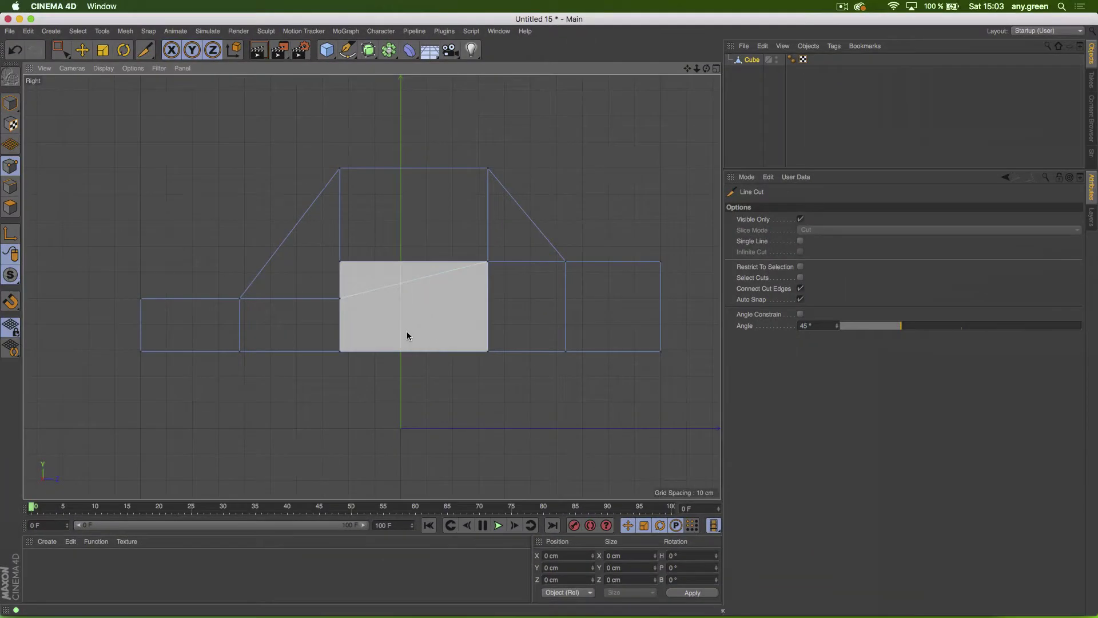
Step: Hide the N-gon lines in the side view and switch to the maximized Perspective view
click(158, 69)
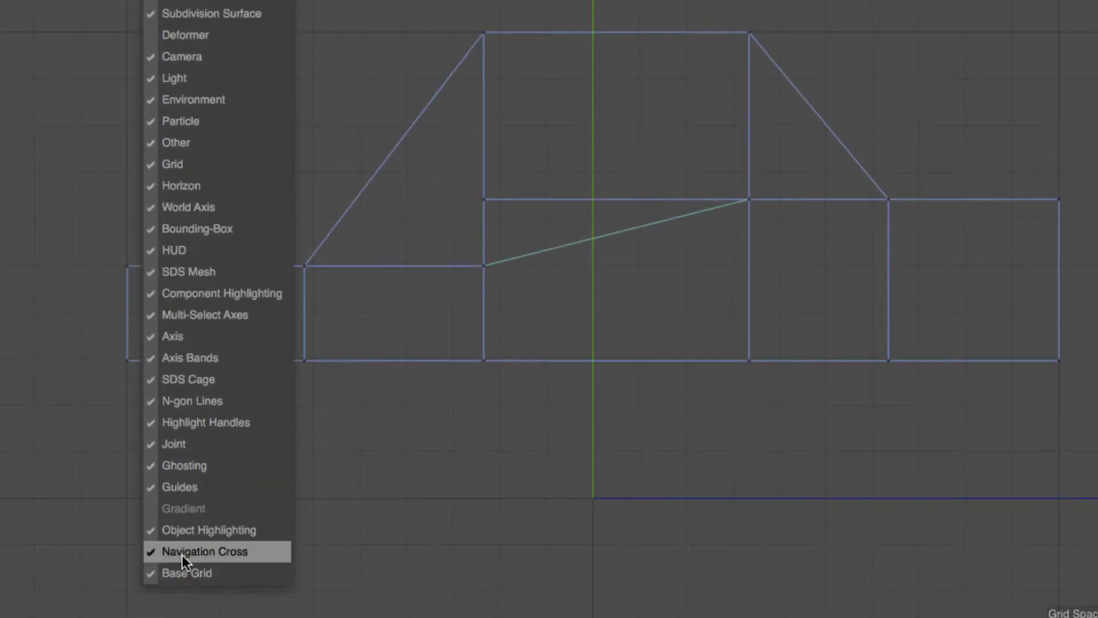
click(219, 400)
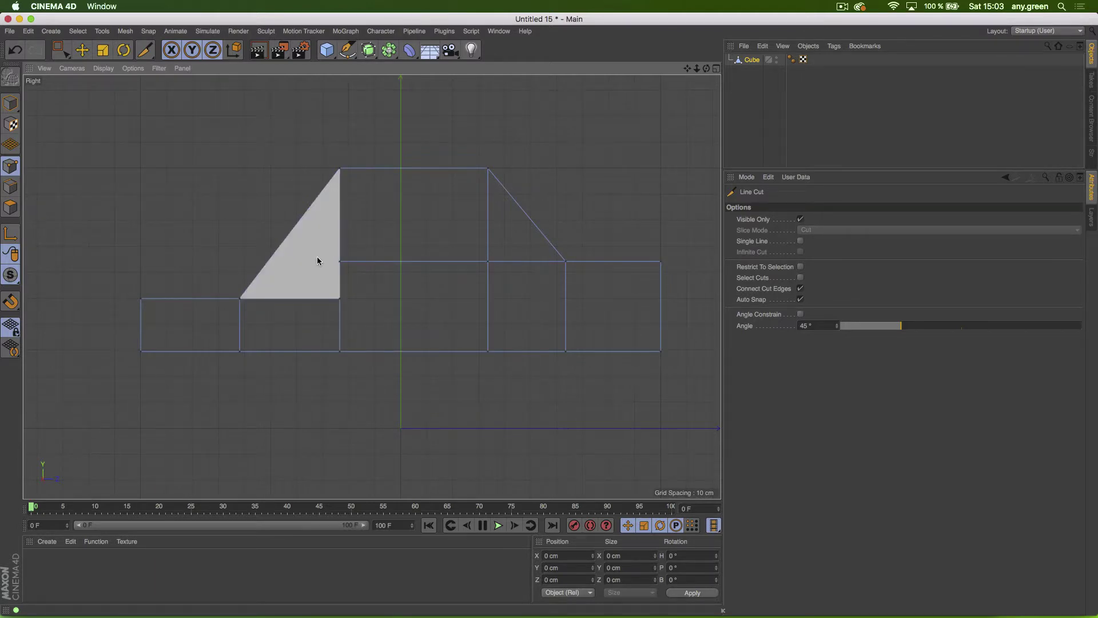
click(714, 69)
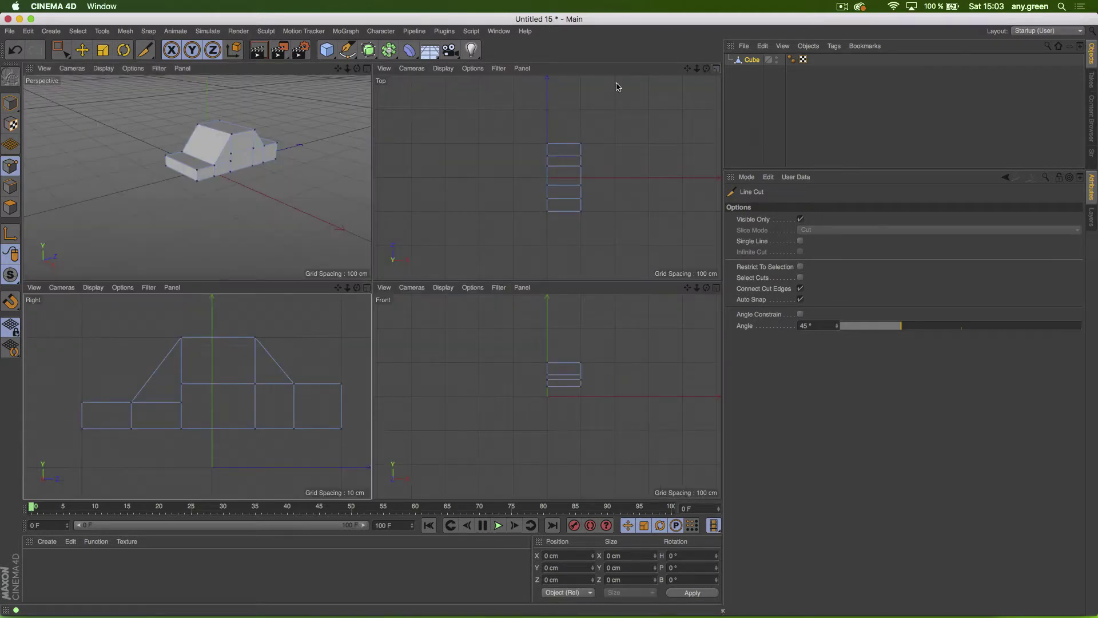
click(367, 69)
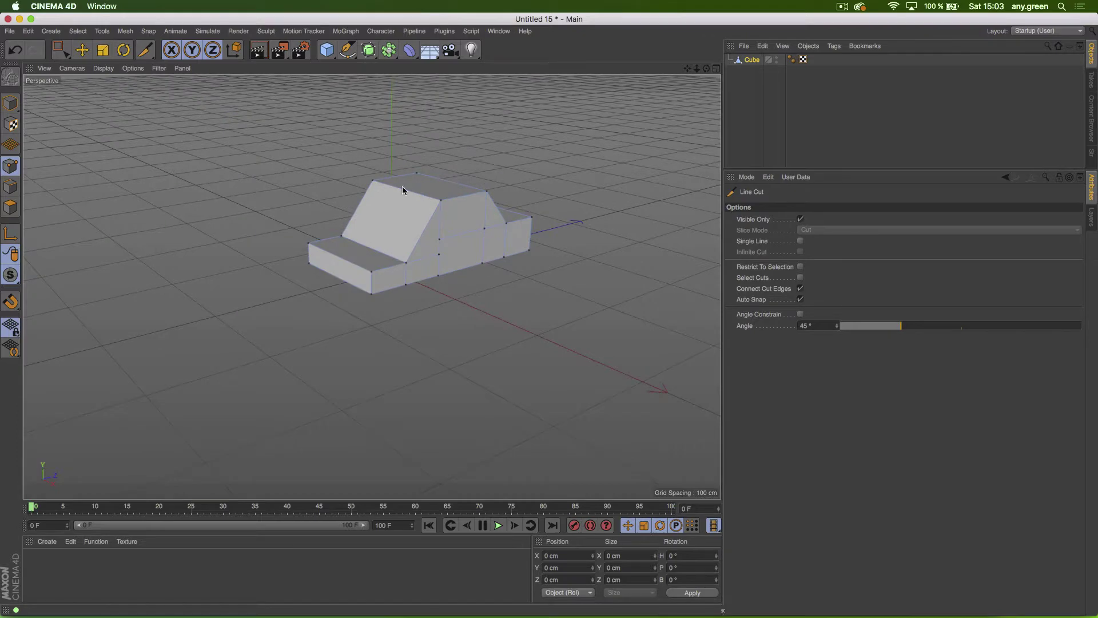
Step: Add a Symmetry object and make the half-car Cube its child
alt+drag(437, 265, 494, 275)
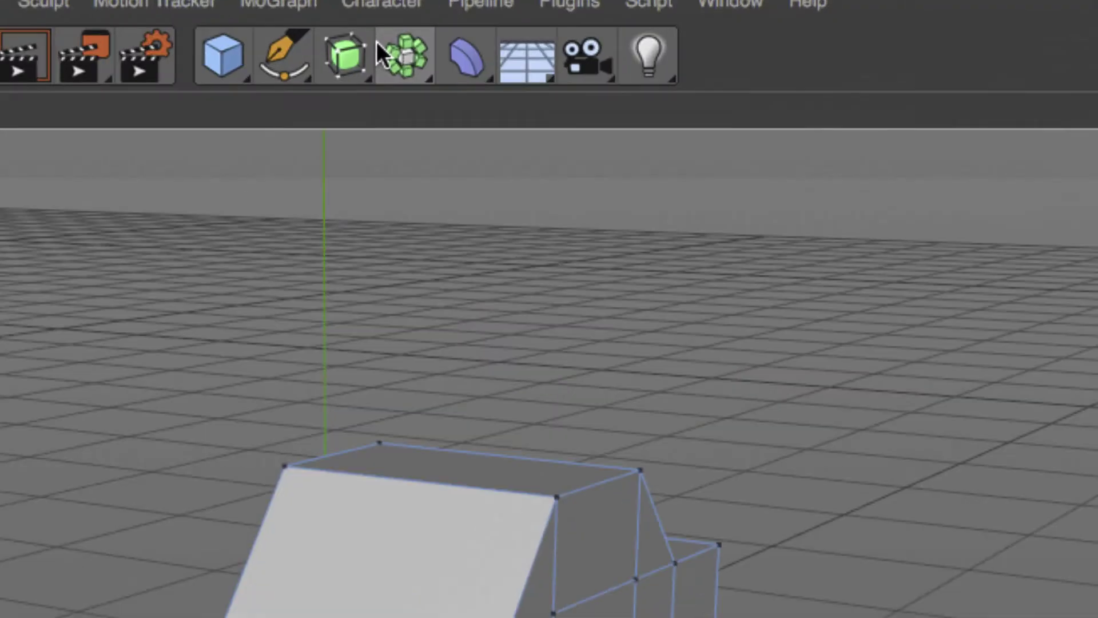
click(404, 53)
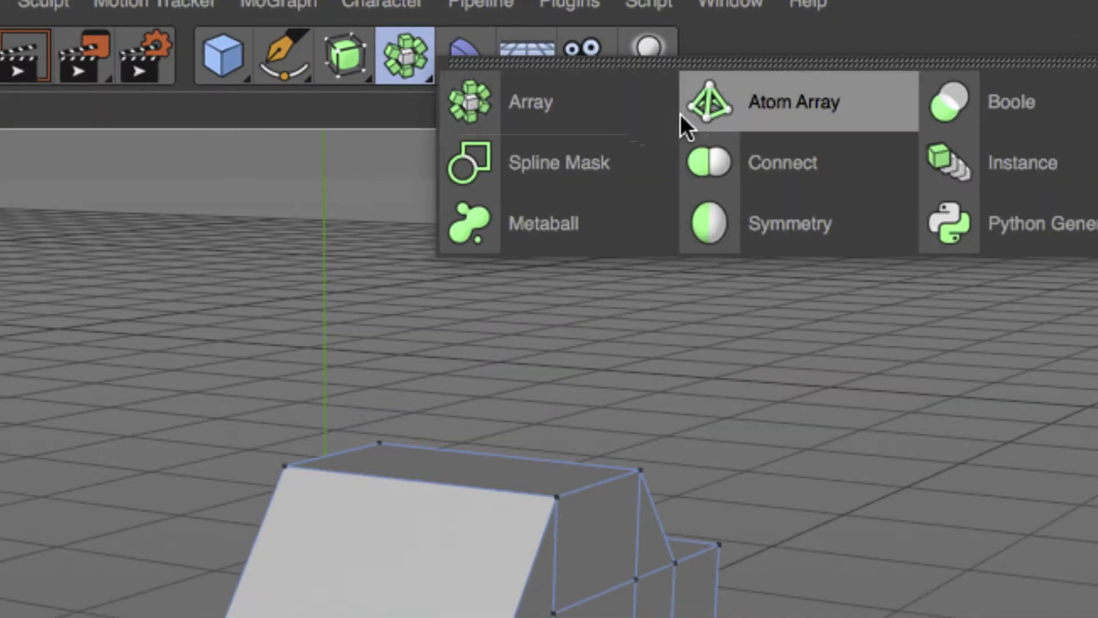
click(799, 222)
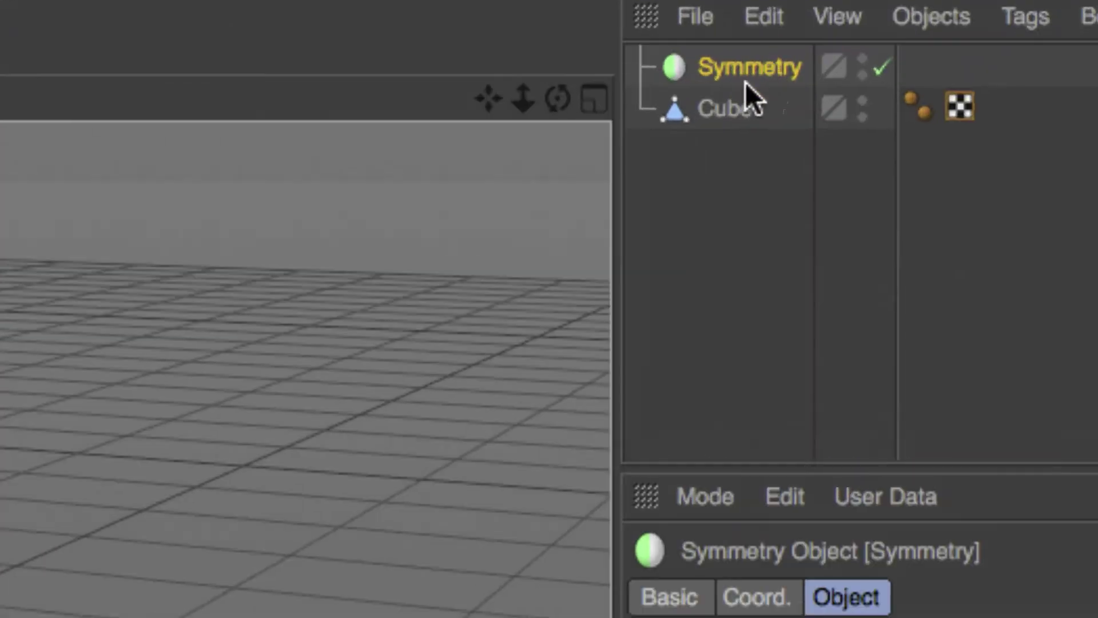
drag(751, 72, 750, 58)
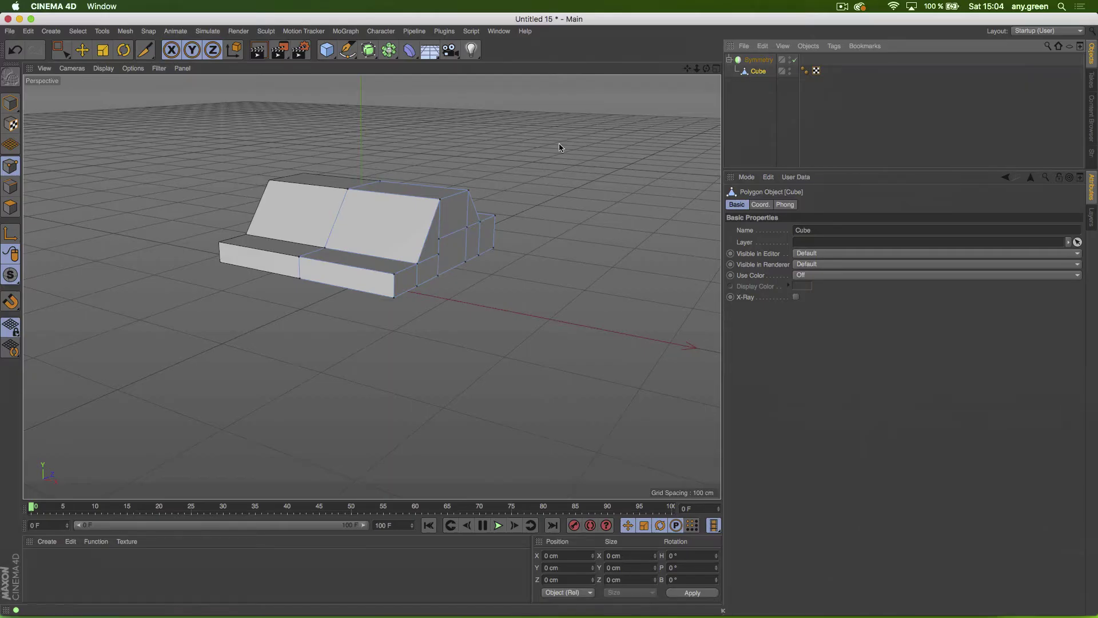
Step: Select all the points on the car's outer side and move them inward to X about 53 cm
alt+drag(498, 308, 457, 221)
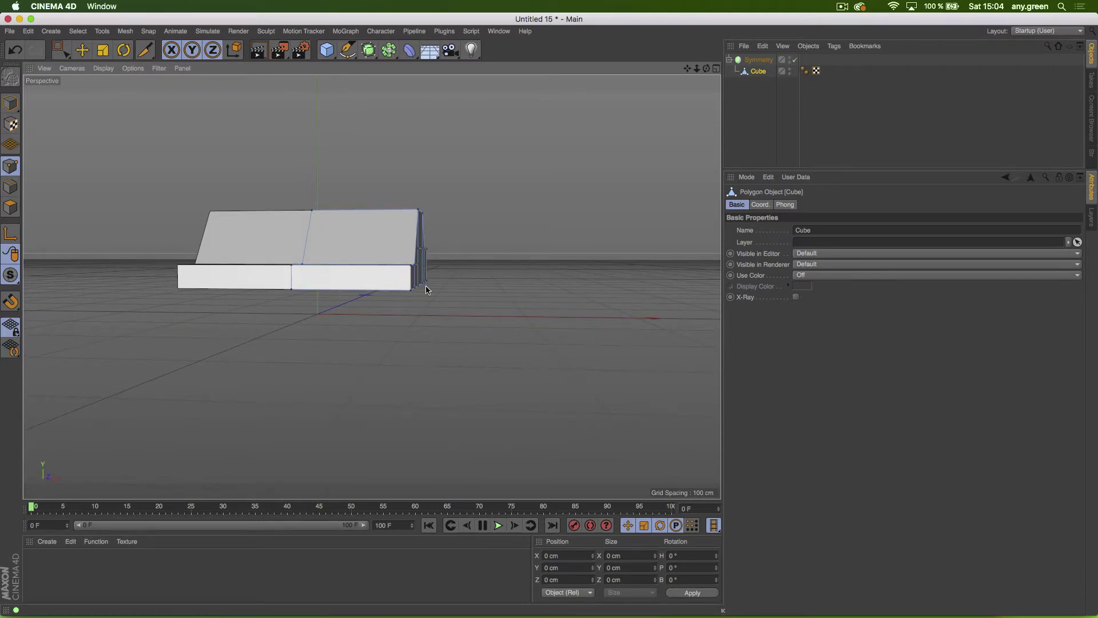
alt+drag(522, 199, 342, 234)
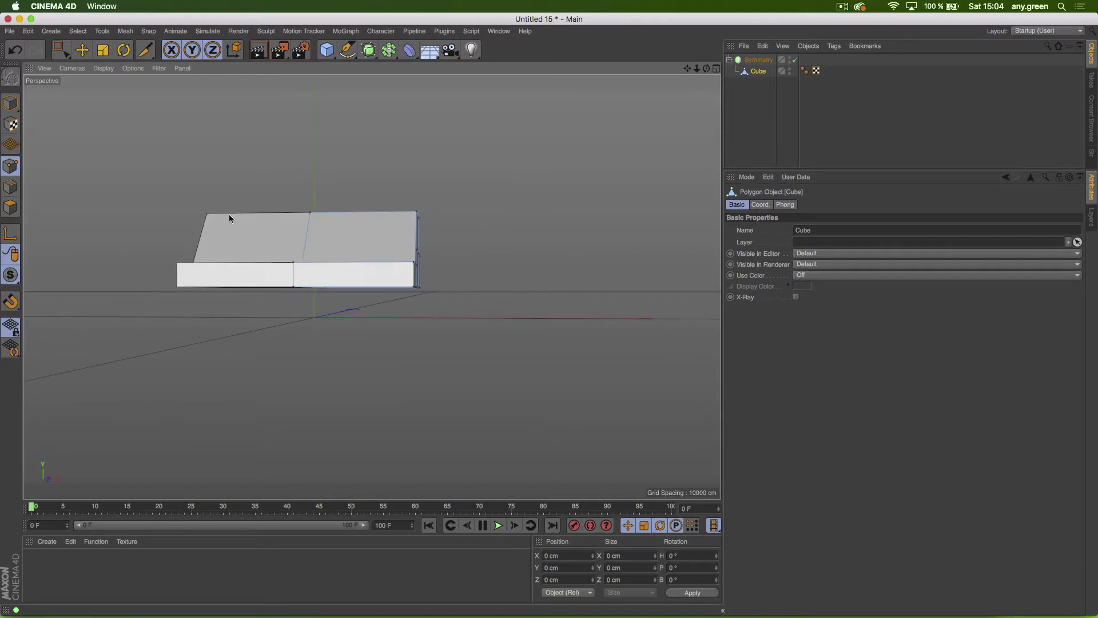
click(63, 60)
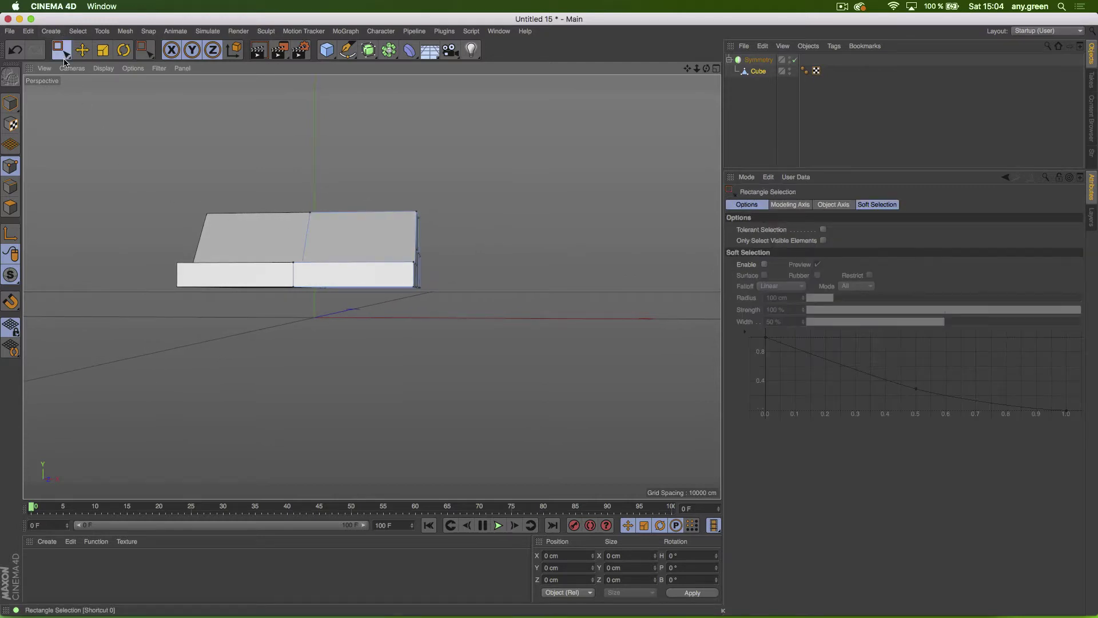
drag(505, 156, 399, 314)
alt+drag(351, 281, 248, 316)
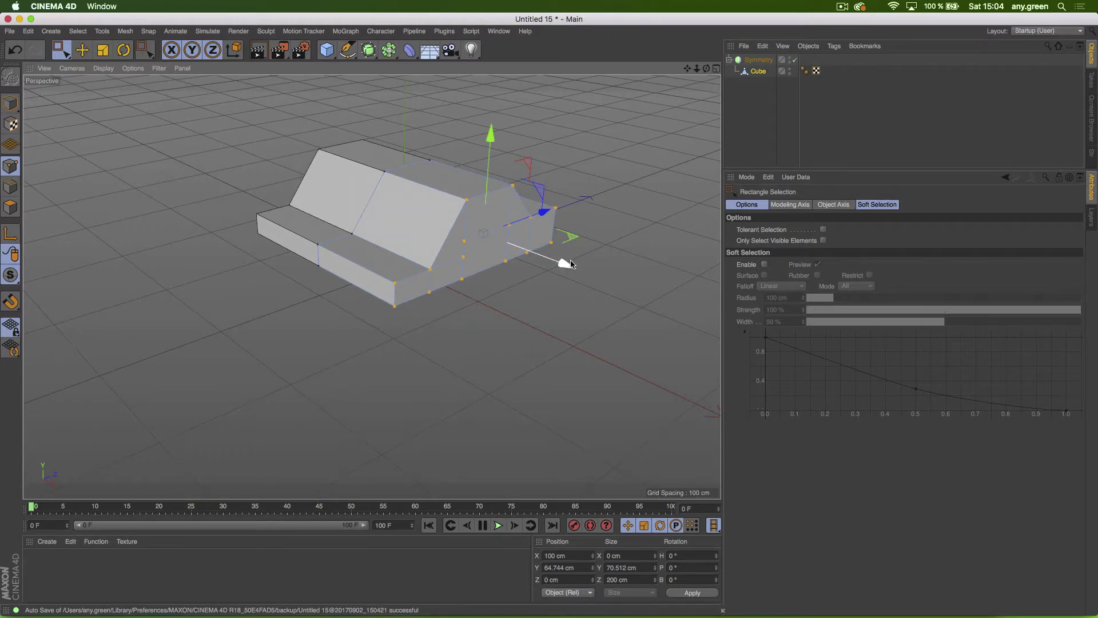
drag(564, 260, 525, 247)
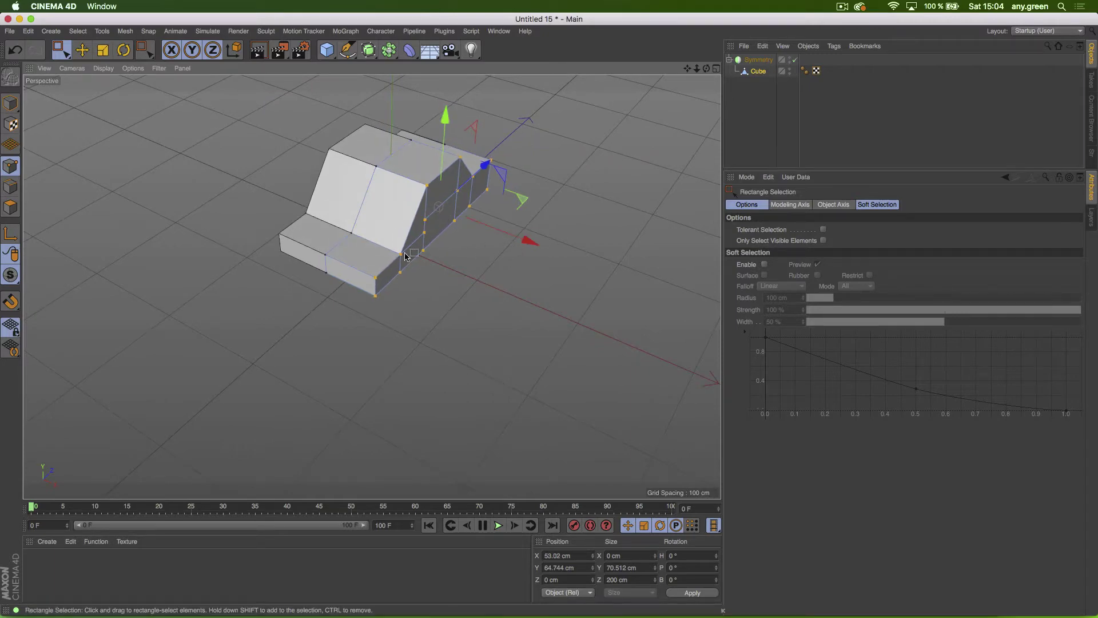
Step: Examine the mirrored car body from several angles and review the Symmetry object's mirror settings
alt+drag(429, 260, 495, 272)
alt+drag(451, 353, 284, 191)
scroll(412, 243, up, 3)
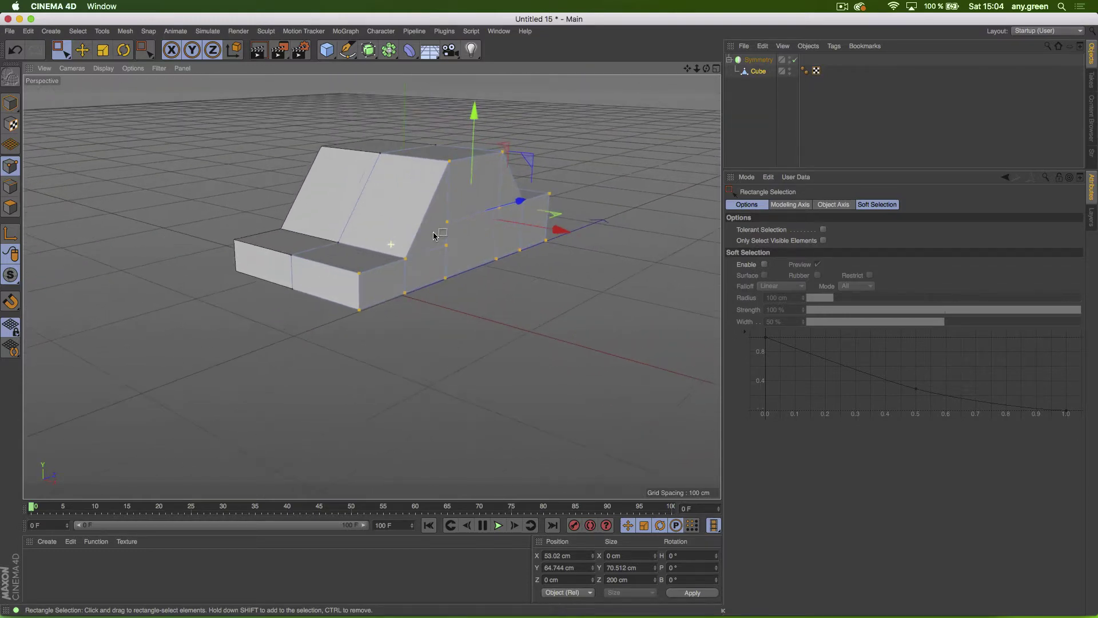
scroll(434, 258, up, 4)
alt+drag(426, 276, 405, 285)
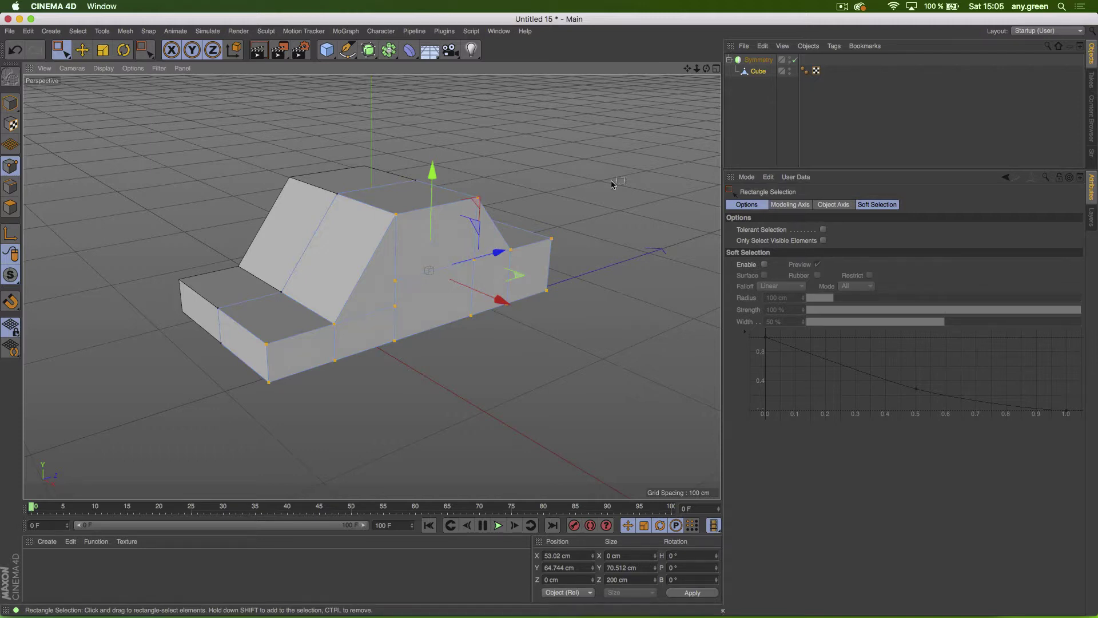
click(766, 61)
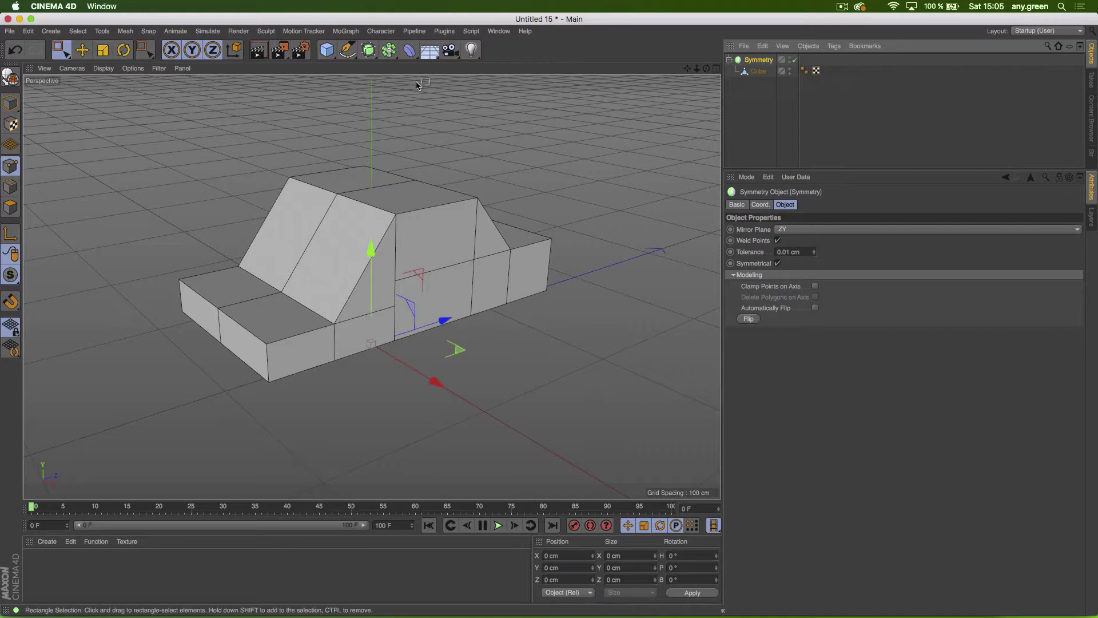
click(390, 51)
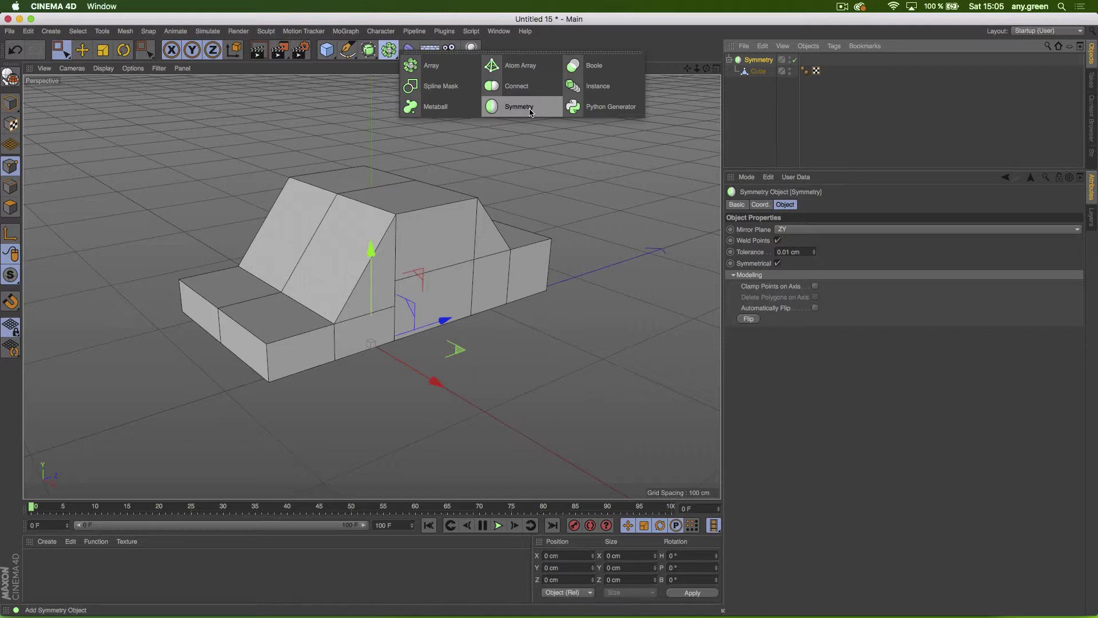
click(755, 70)
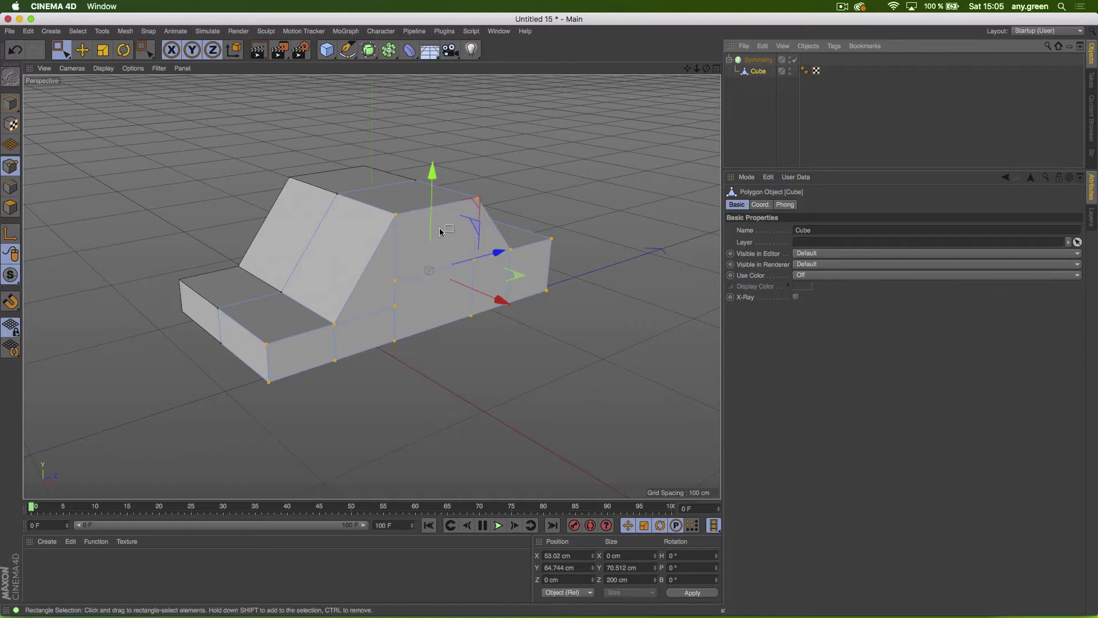
Step: In polygon mode, select the sloped front and rear window polygons and all the cabin side window polygons above the body line
alt+middle_drag(372, 287, 440, 287)
alt+drag(441, 288, 425, 270)
alt+right_drag(496, 257, 567, 256)
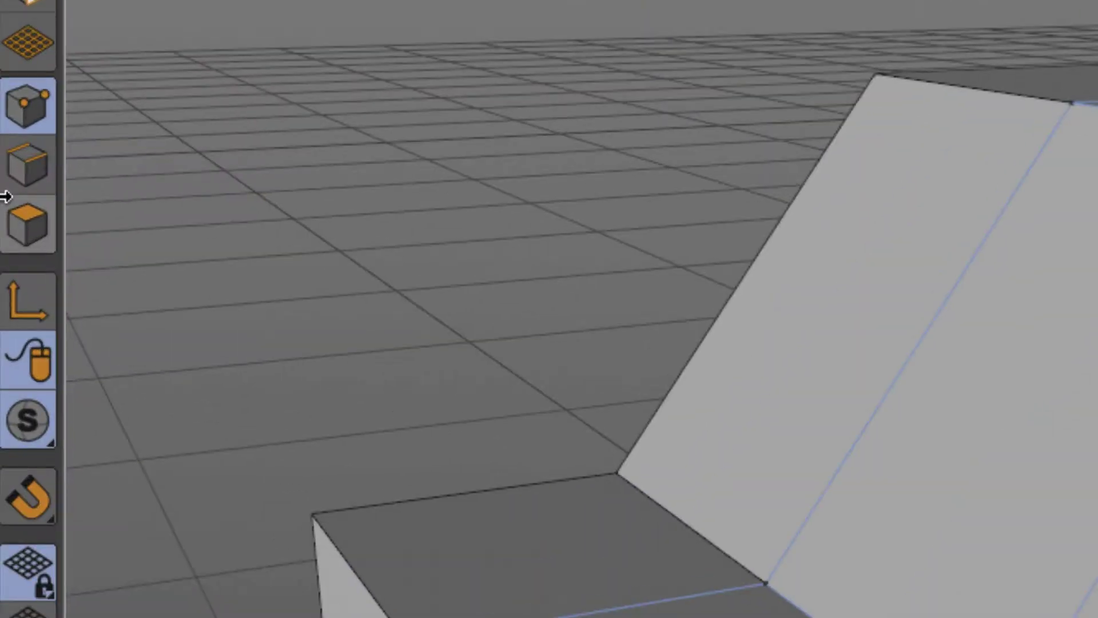
click(28, 217)
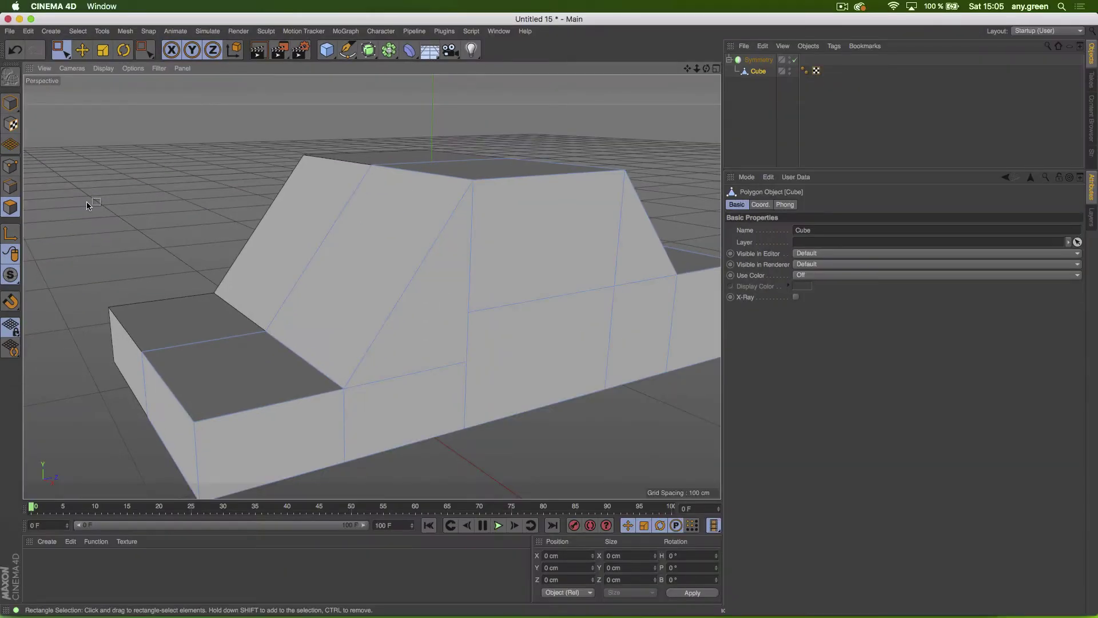
click(83, 52)
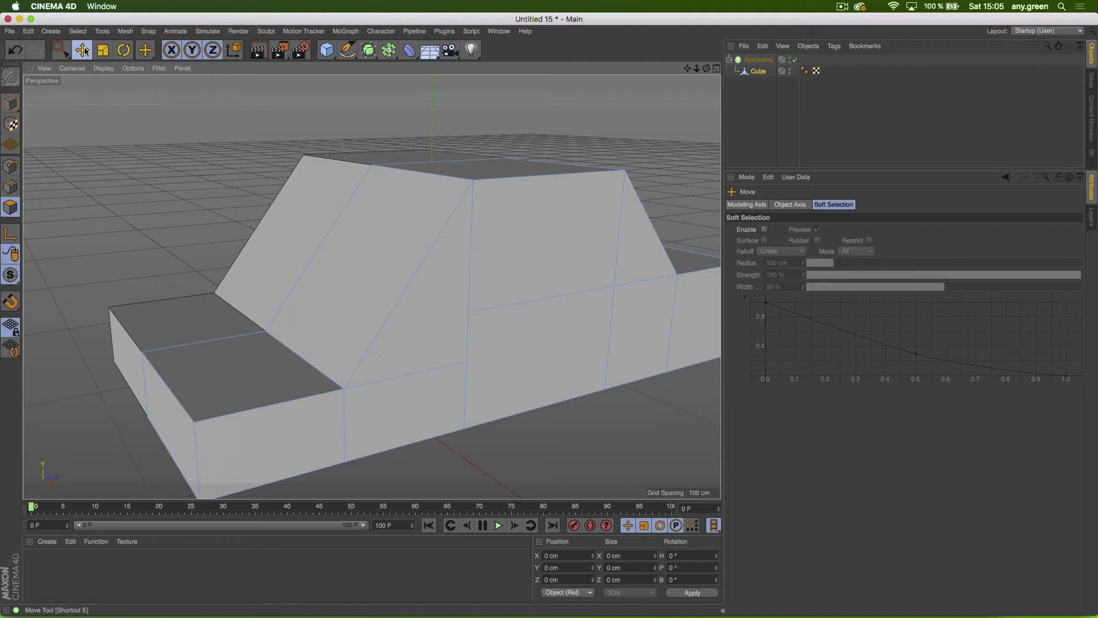
click(353, 271)
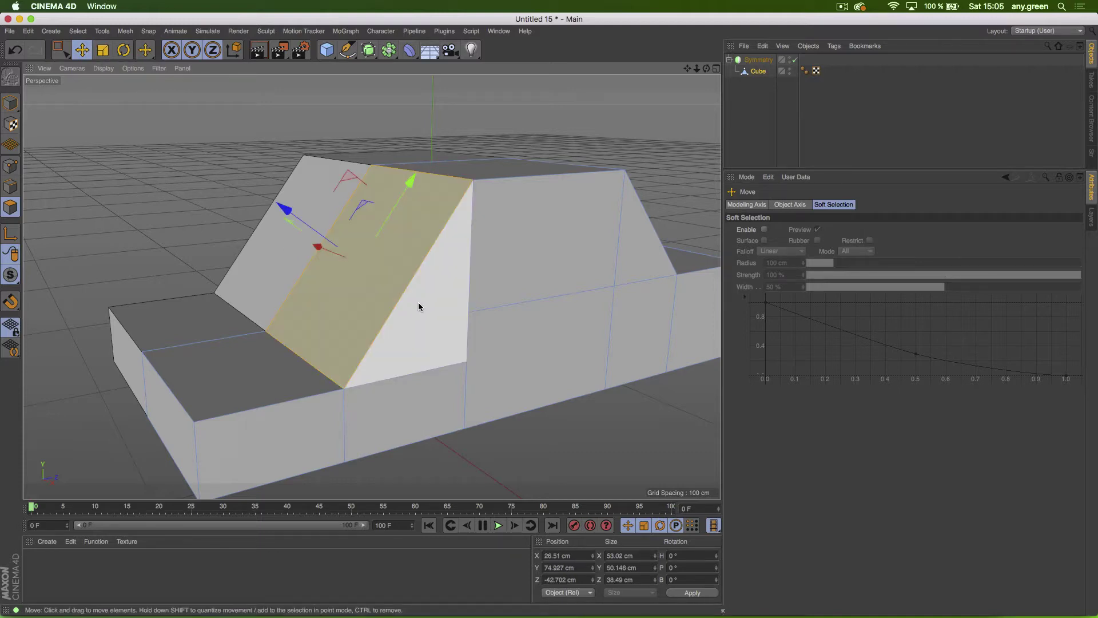
shift+click(514, 245)
shift+click(633, 231)
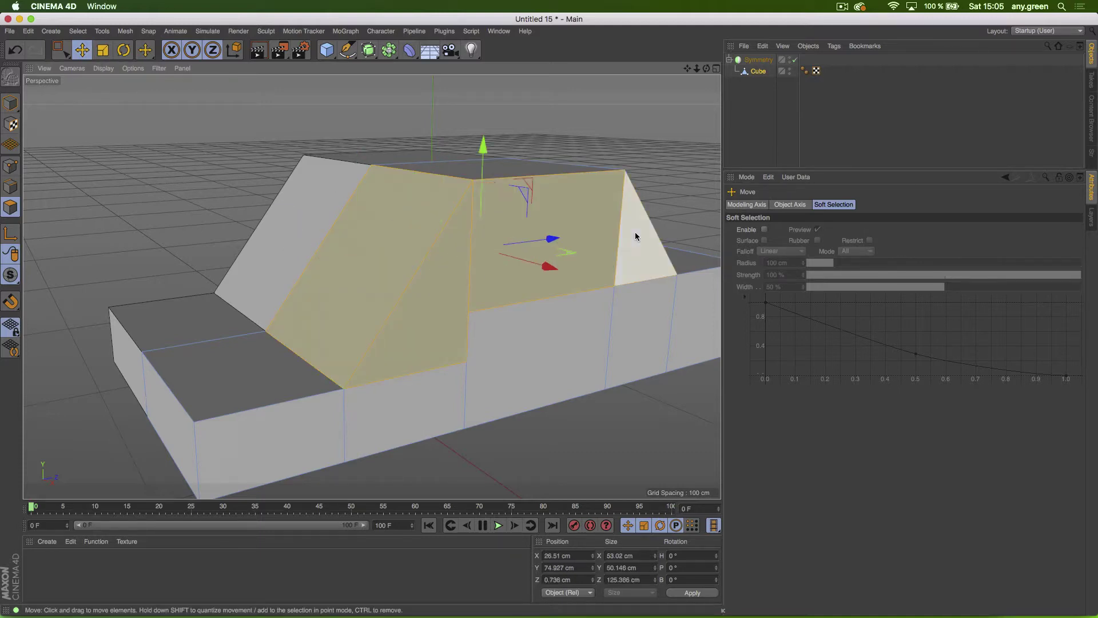
alt+drag(603, 306, 431, 319)
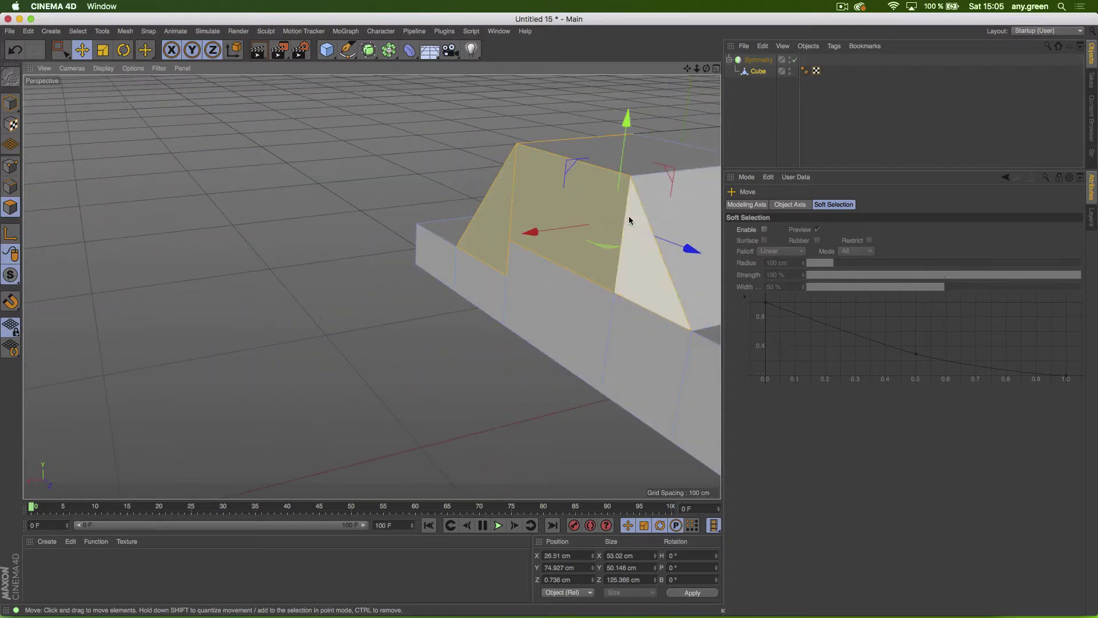
shift+click(675, 212)
alt+drag(503, 245, 395, 289)
click(841, 5)
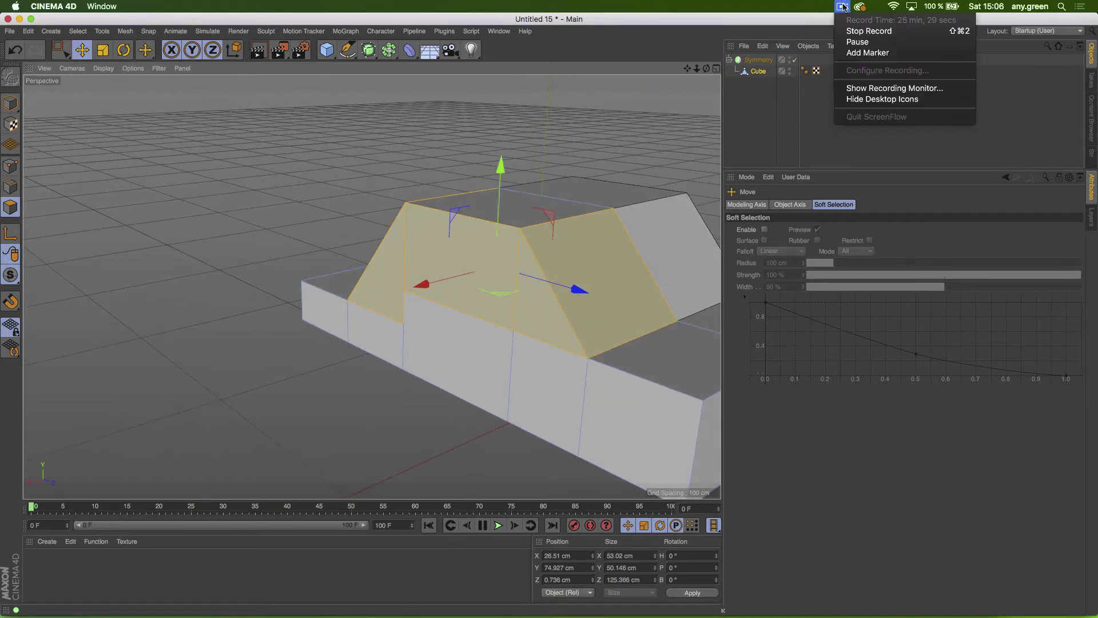
click(848, 44)
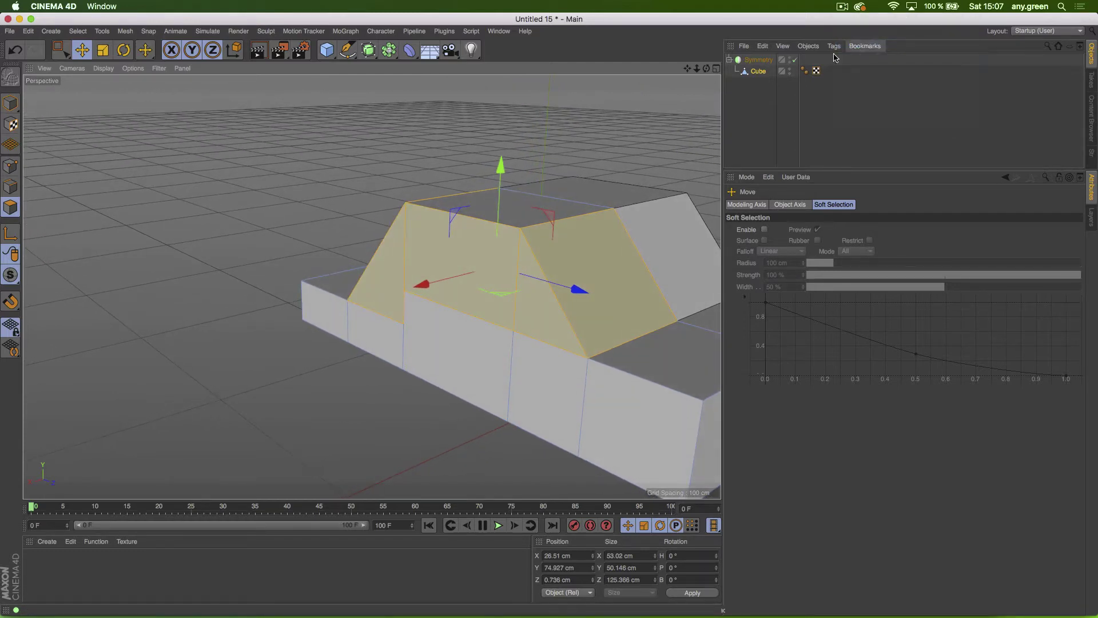
Step: Try several stacked Extrude Inner insets on the selected window polygons, starting at about 2.7 cm, and undo them
alt+drag(438, 256, 433, 282)
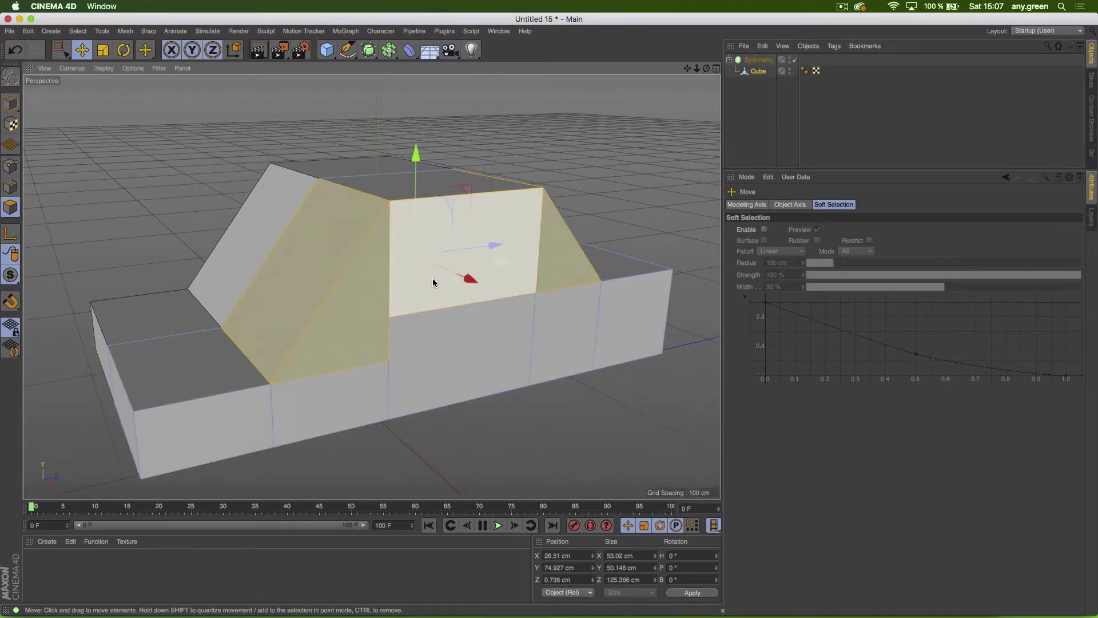
key(i)
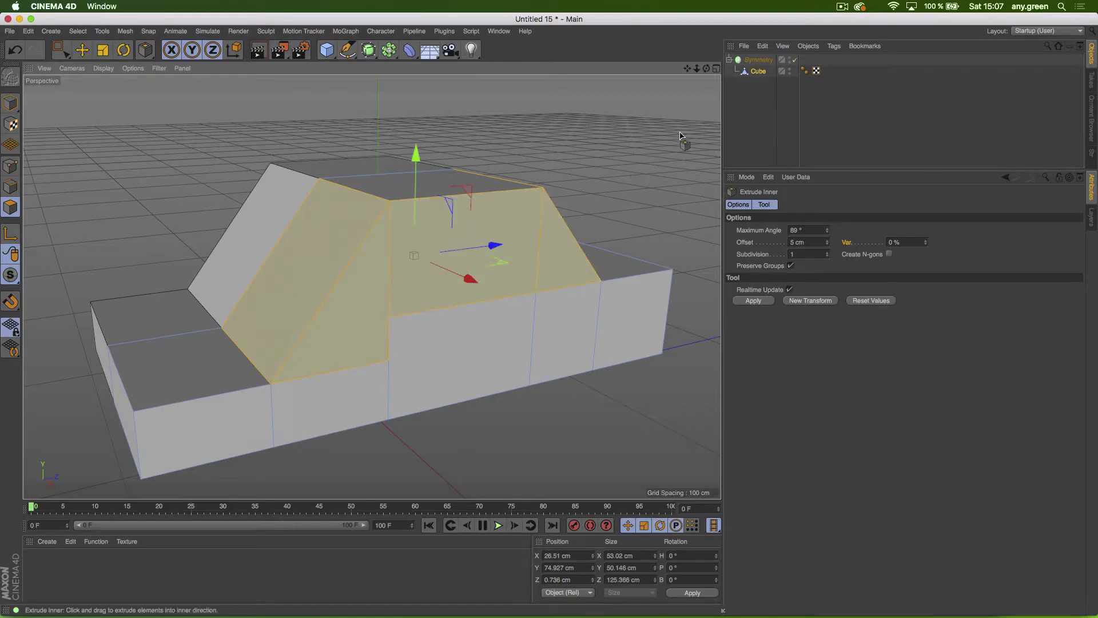
drag(557, 306, 574, 307)
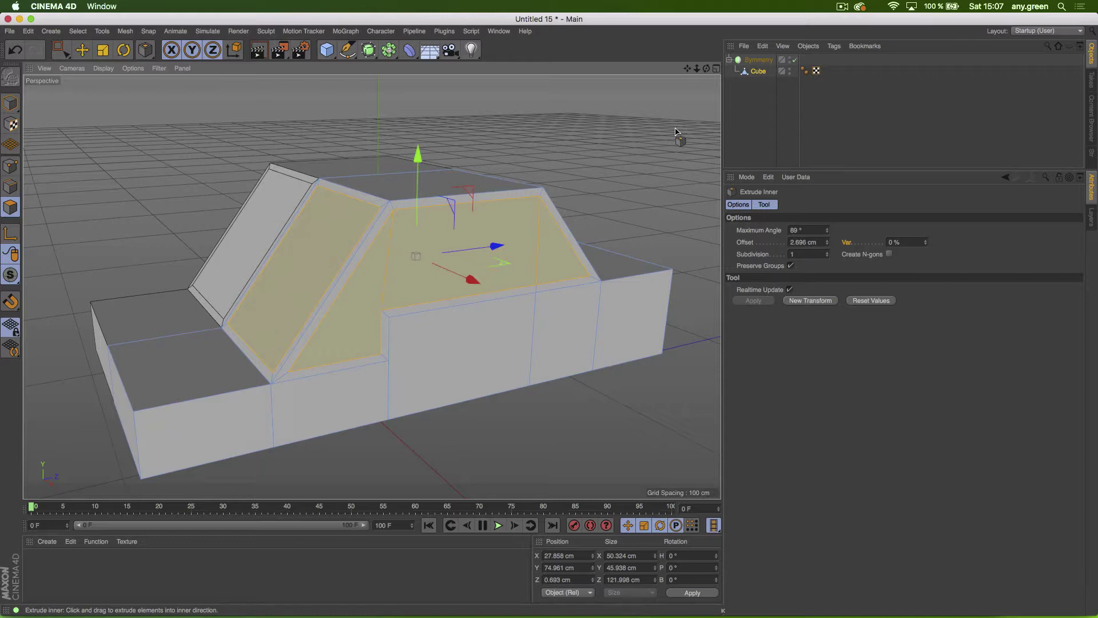
drag(676, 132, 700, 132)
alt+right_drag(402, 295, 447, 284)
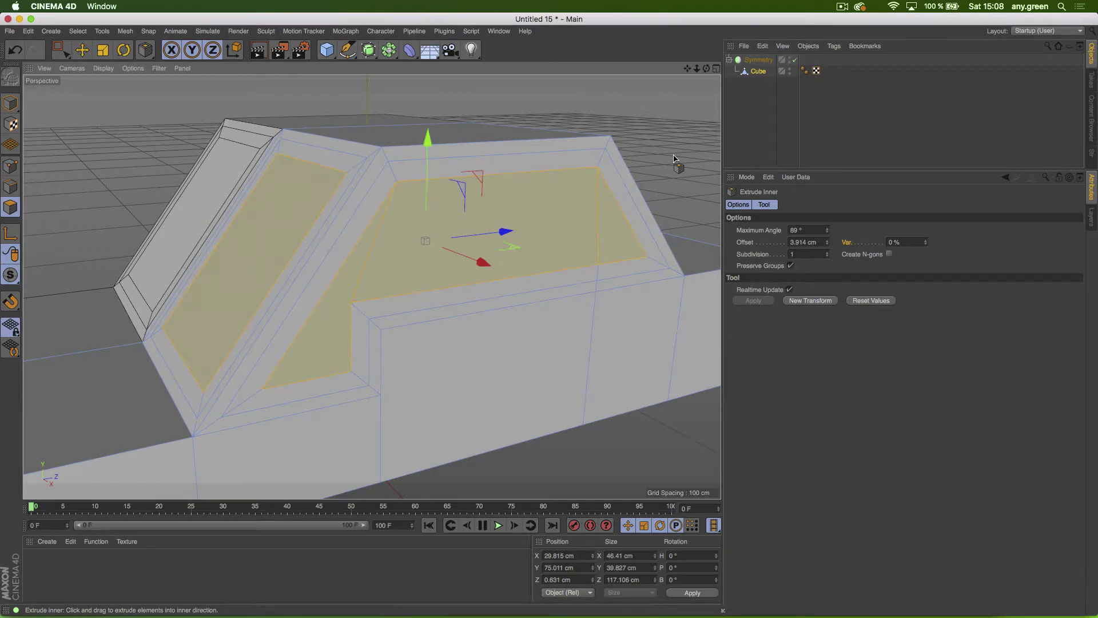
mouse_move(689, 152)
mouse_down()
mouse_move(715, 152)
mouse_move(688, 160)
mouse_up()
drag(600, 257, 503, 259)
drag(683, 159, 672, 128)
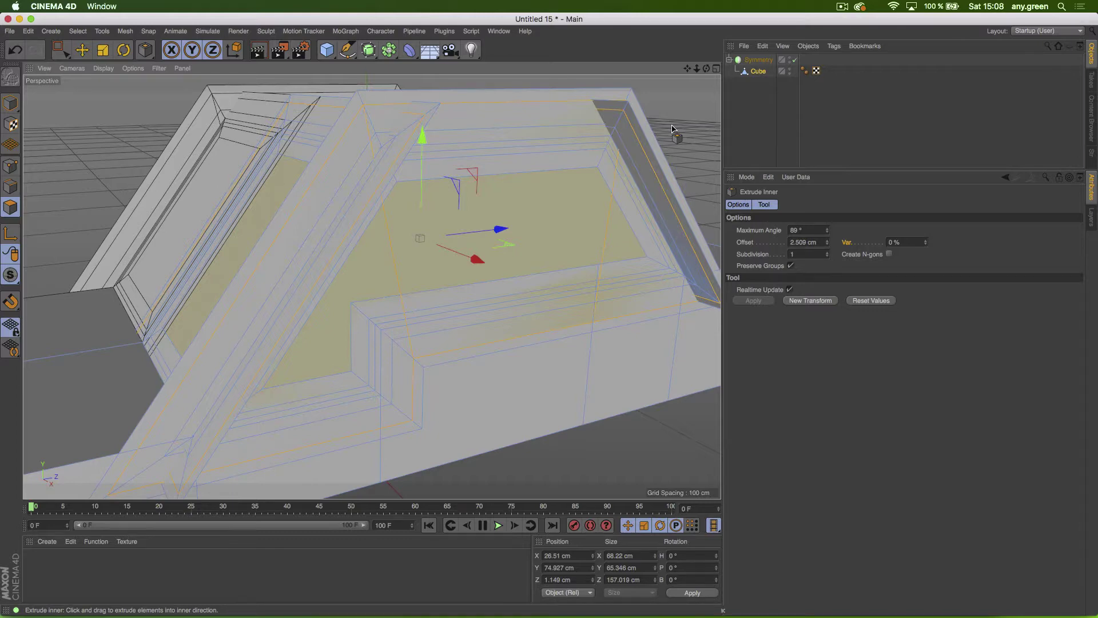
key(super+z)
key(super+z)
key(super+z)
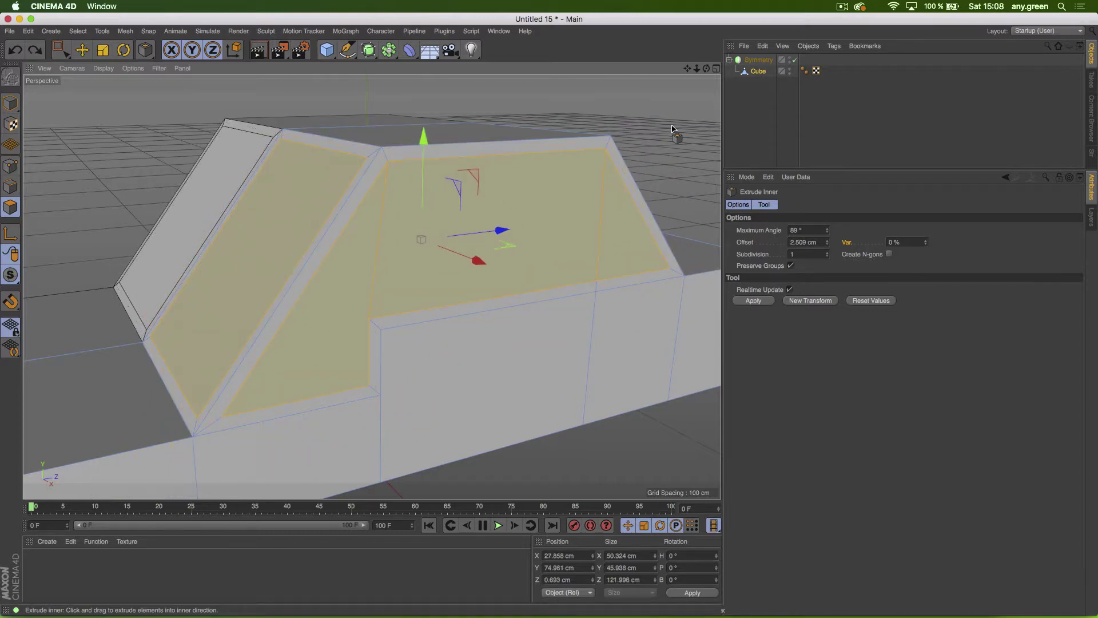
Step: Try an Extrude Inner inset of about 2.2 cm on the window polygons followed by an outward one, and undo both
drag(667, 157, 664, 159)
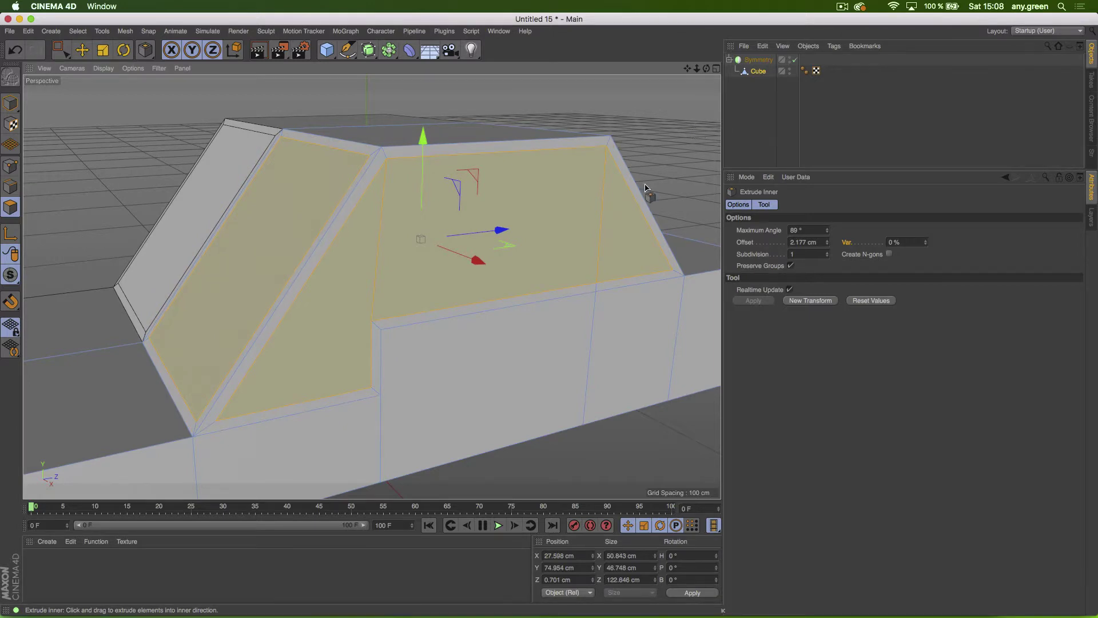
mouse_move(692, 125)
mouse_down()
mouse_move(646, 127)
mouse_move(692, 125)
mouse_up()
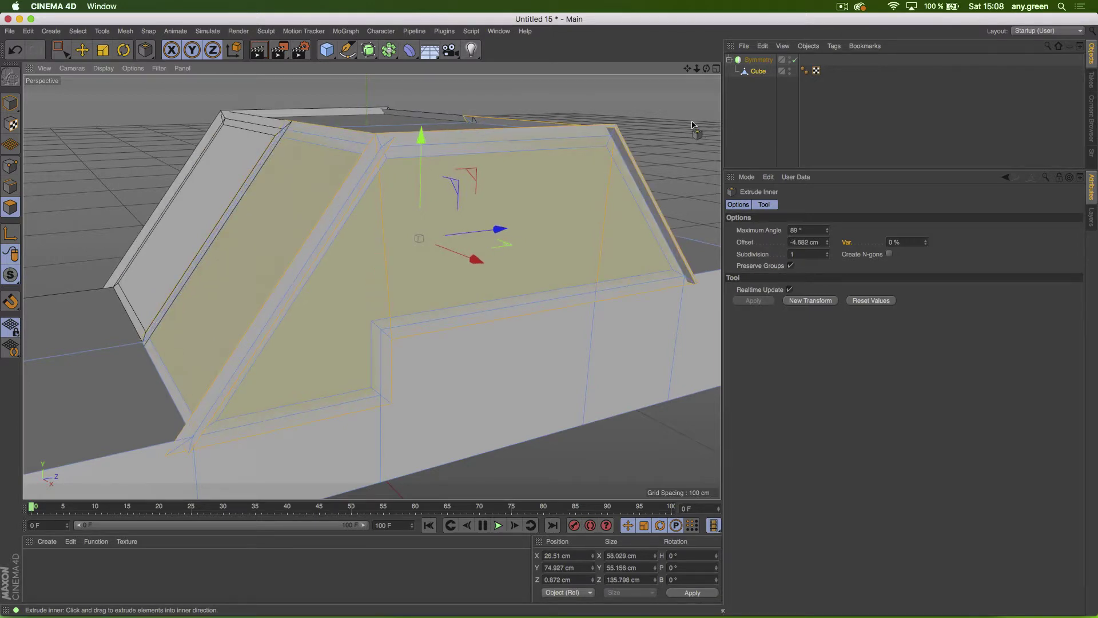
key(super+z)
key(super+z)
key(super+z)
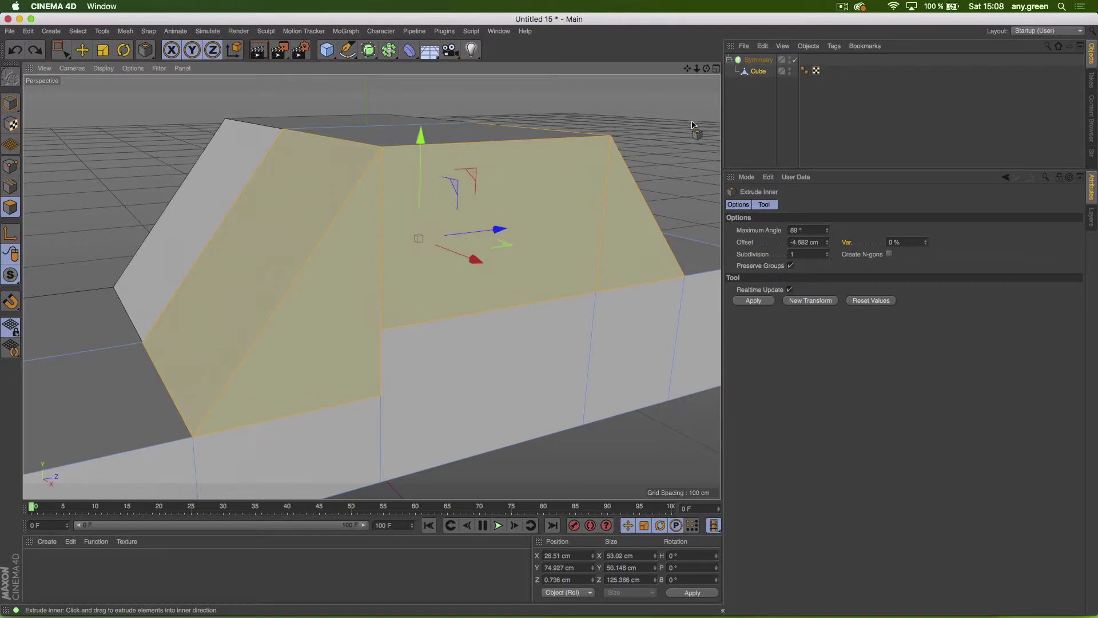
Step: Inset each selected window polygon separately with Extrude Inner at an offset of 2.469 cm and Preserve Groups turned off
key(super+shift+z)
key(super+shift+z)
key(super+shift+z)
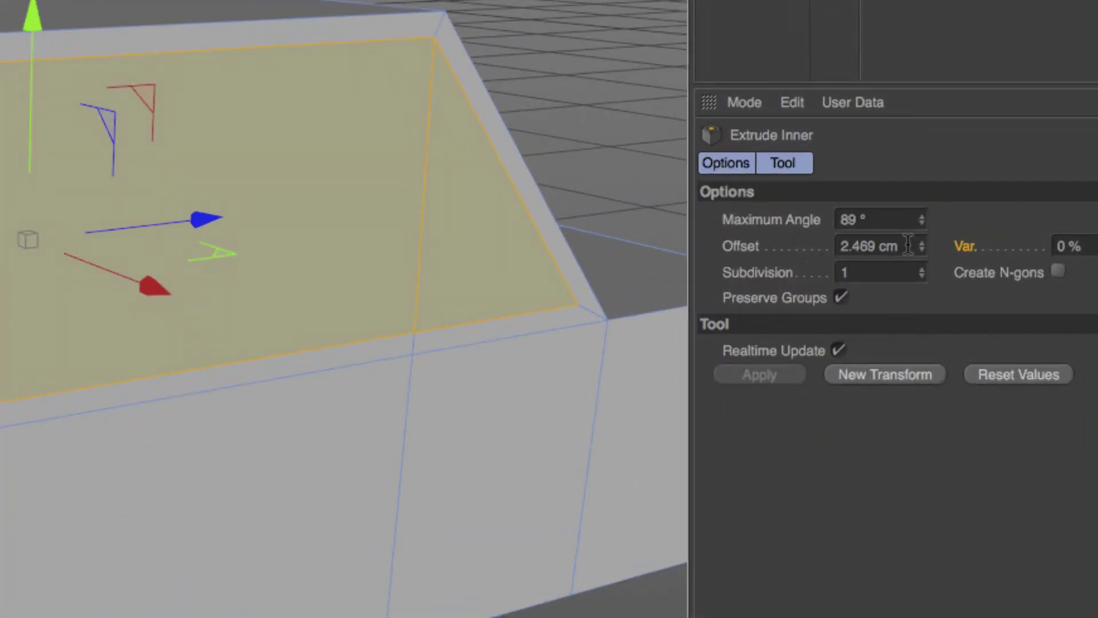
click(841, 298)
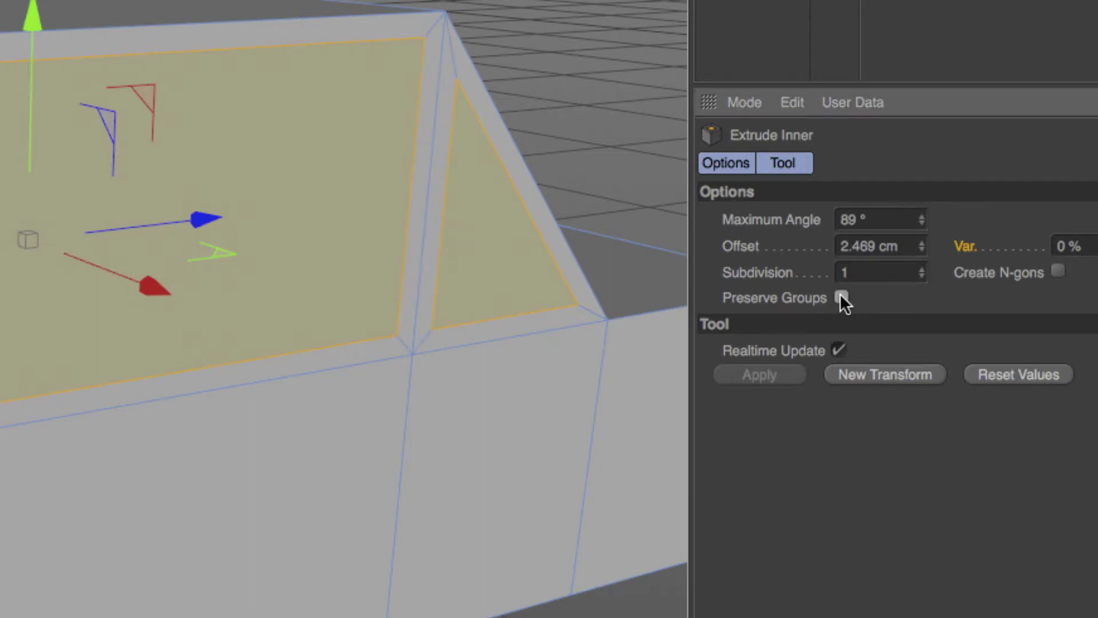
click(841, 298)
click(842, 298)
click(841, 298)
click(841, 298)
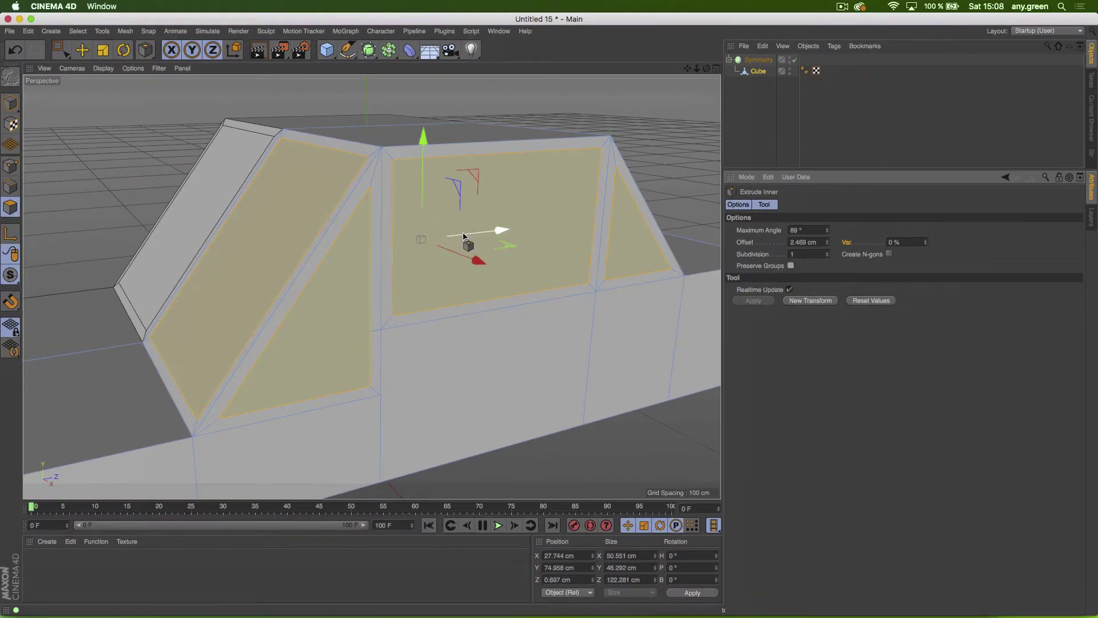
alt+drag(287, 246, 336, 255)
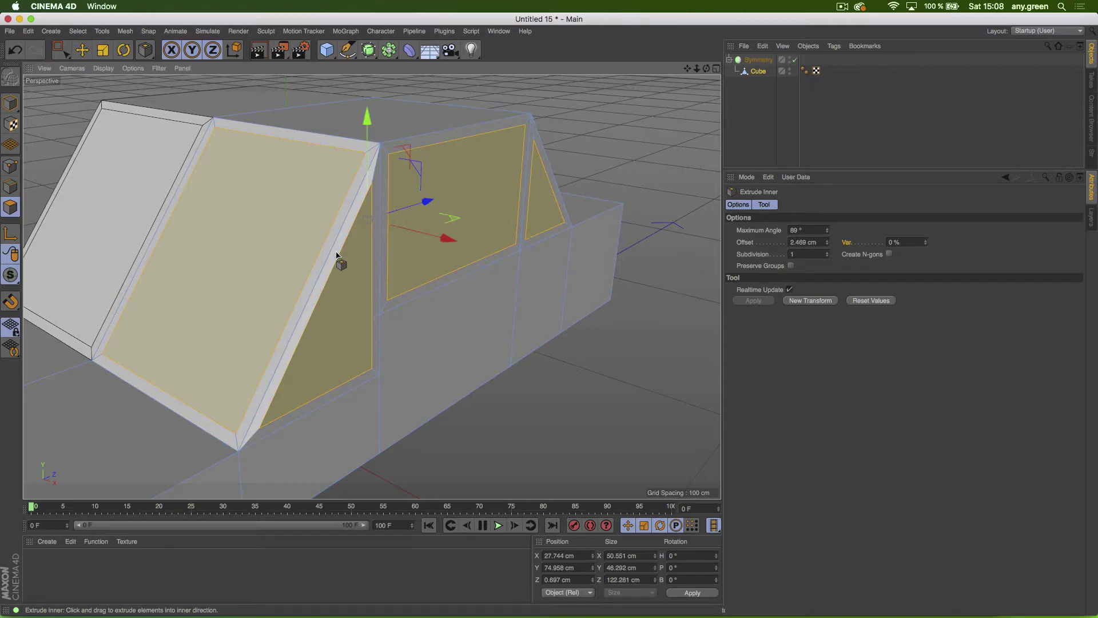
mouse_move(499, 318)
alt+mouse_down()
mouse_move(326, 321)
mouse_move(414, 304)
mouse_move(498, 307)
mouse_move(483, 322)
alt+mouse_up()
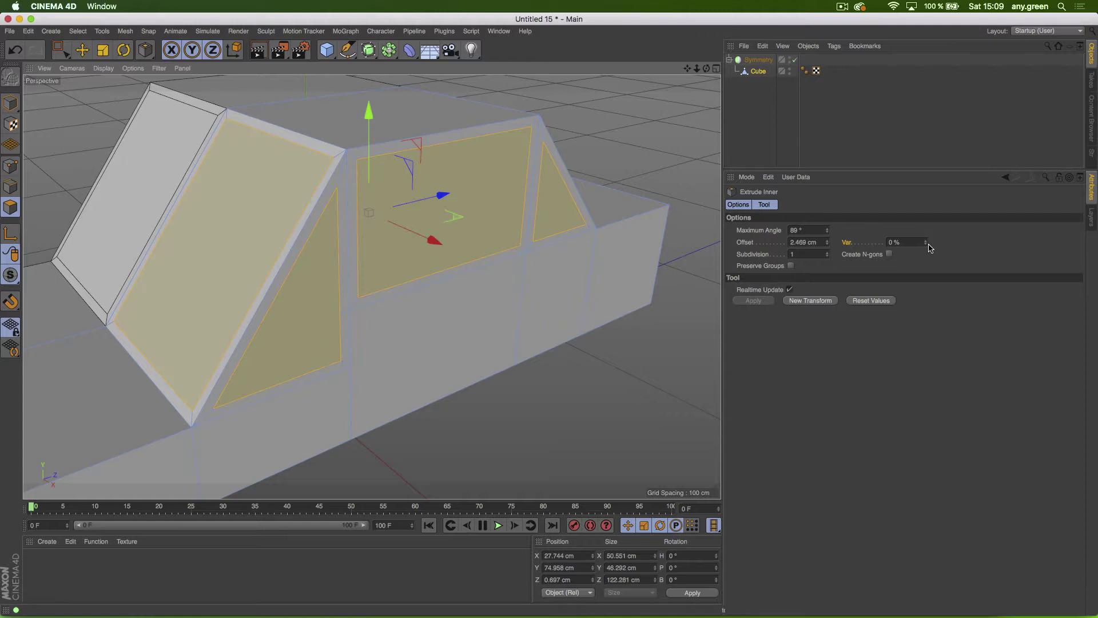
Step: In a new project, add a plane, make it editable and select all of its polygons
key(super+n)
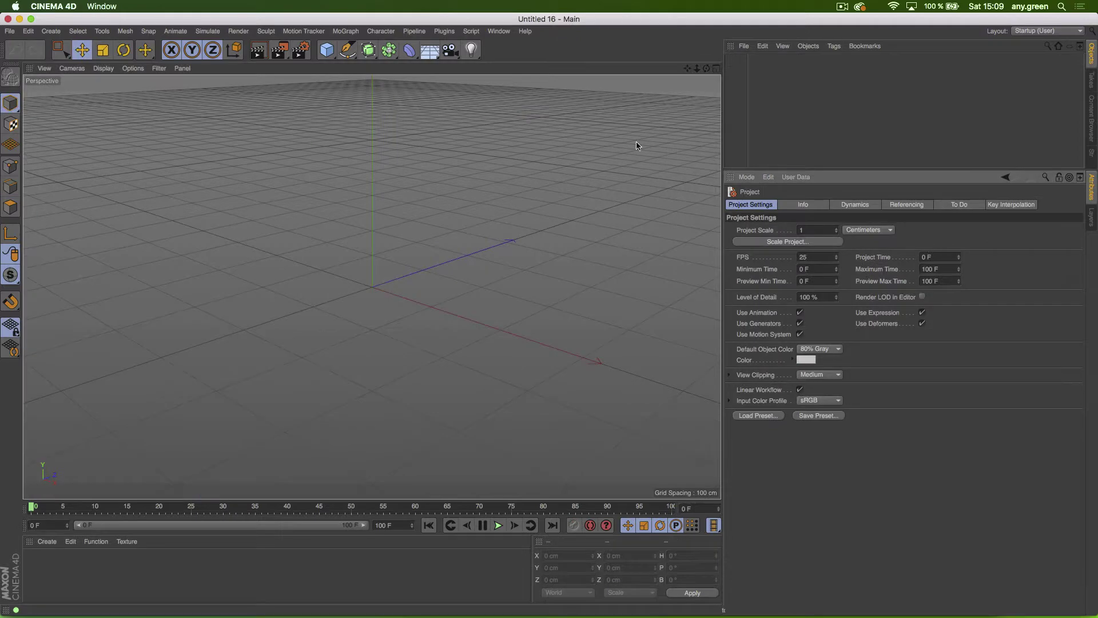
click(328, 55)
click(424, 64)
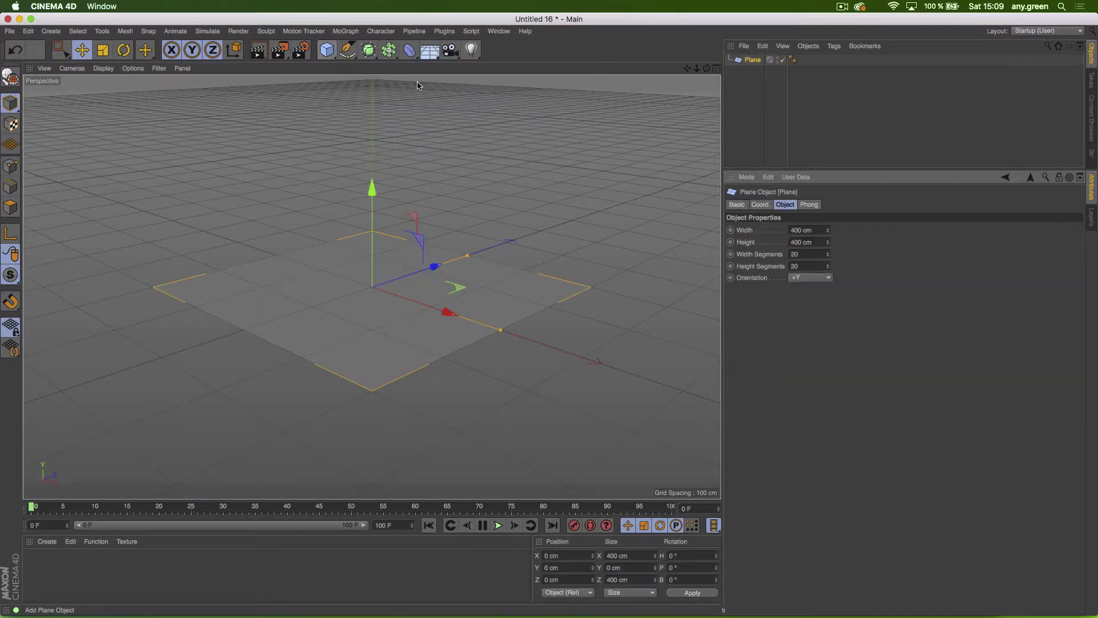
click(10, 207)
key(super+a)
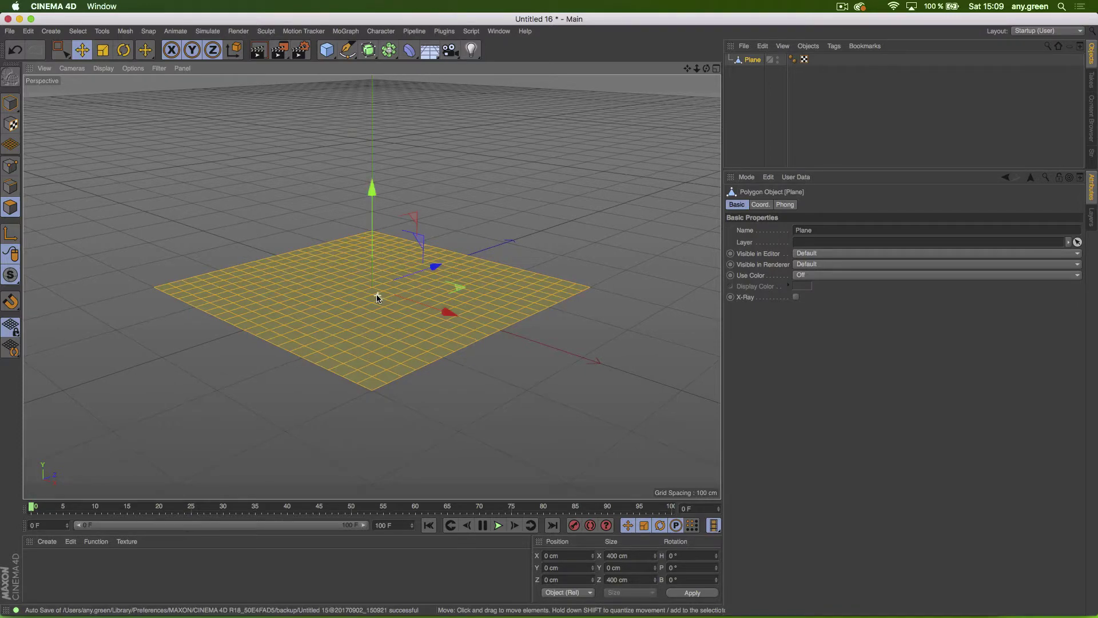
Step: Inset all the plane's polygons individually with Extrude Inner, using a 9 cm offset, 80% variation and Preserve Groups off
scroll(407, 287, up, 5)
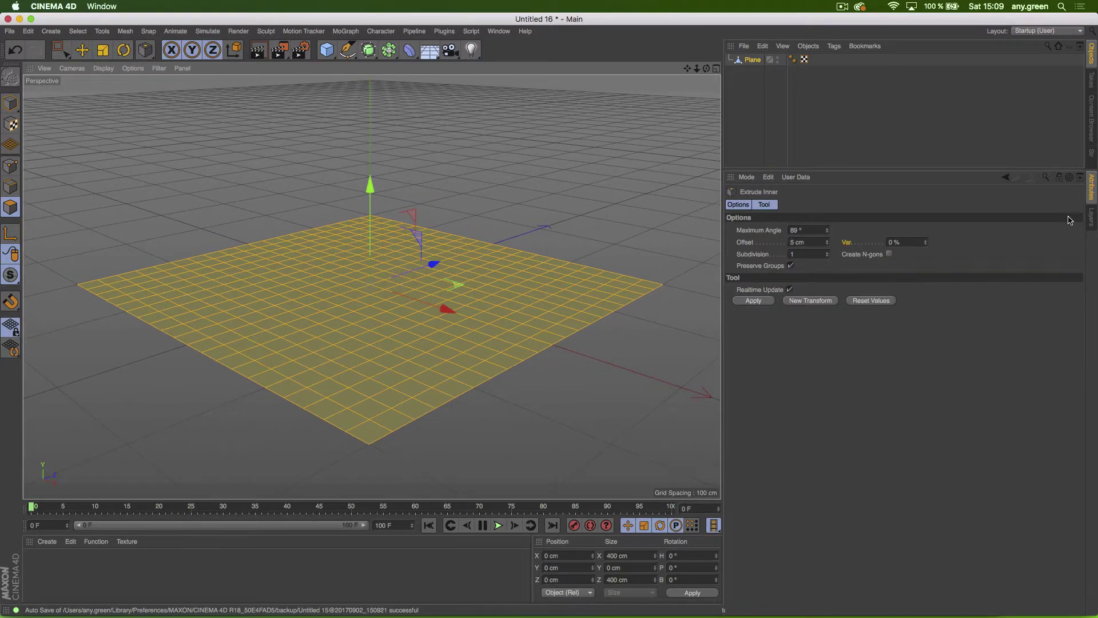
double_click(892, 241)
text(80)
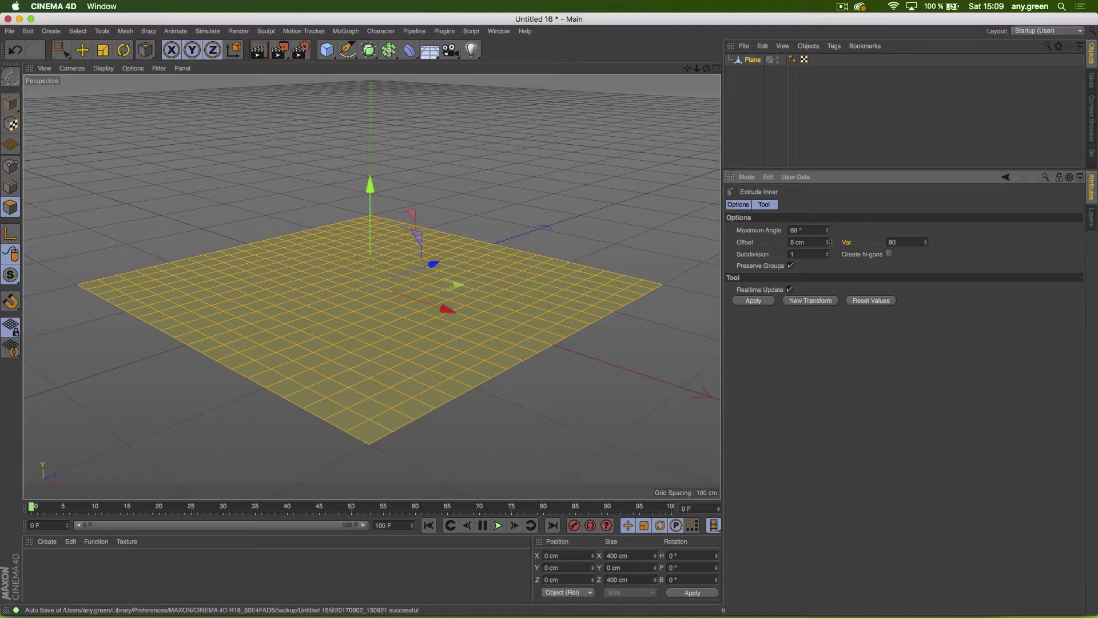
key(Return)
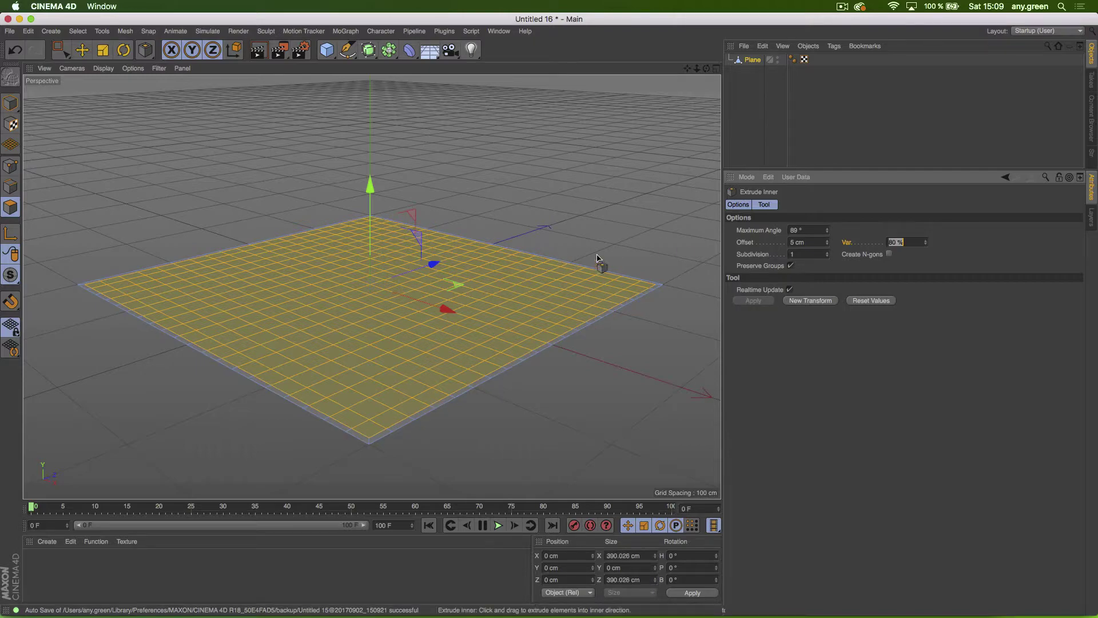
click(790, 266)
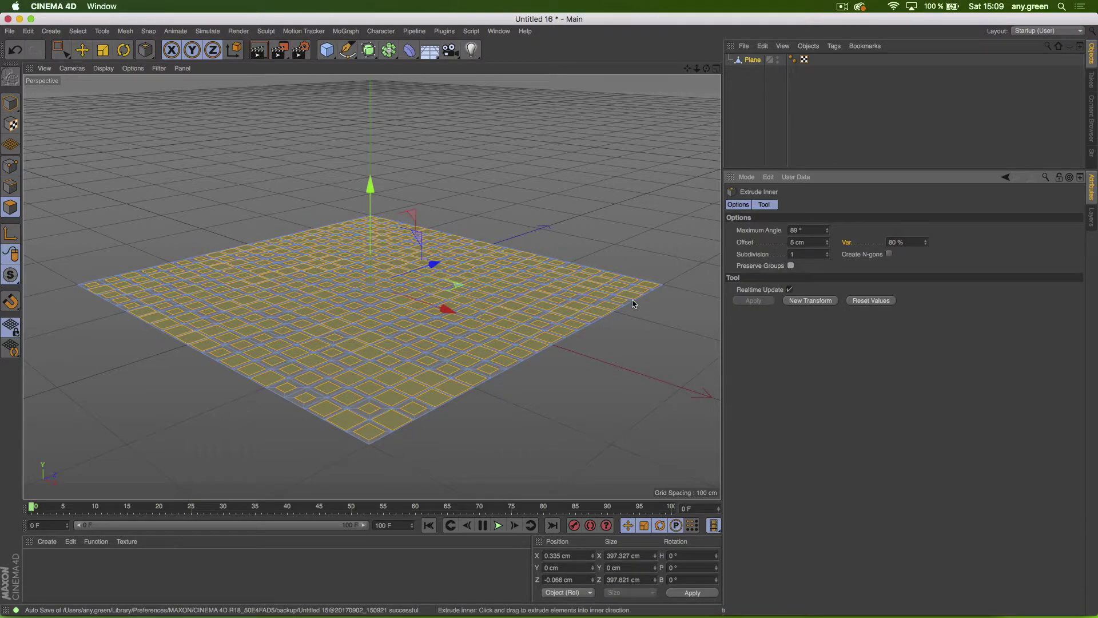
alt+drag(422, 339, 475, 424)
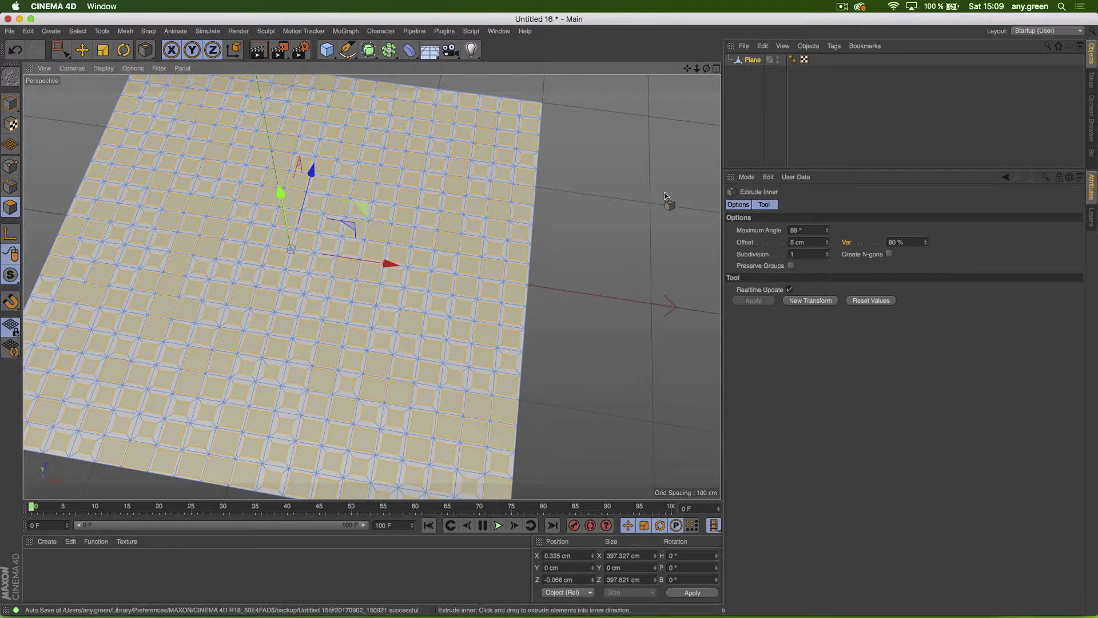
click(827, 239)
click(827, 240)
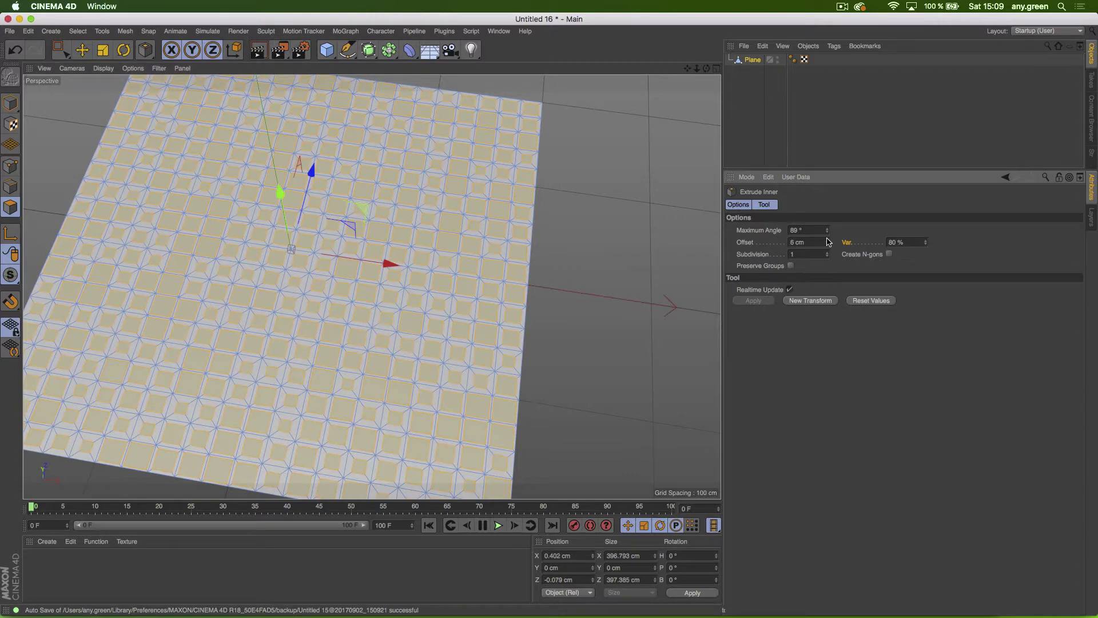
click(827, 239)
click(826, 239)
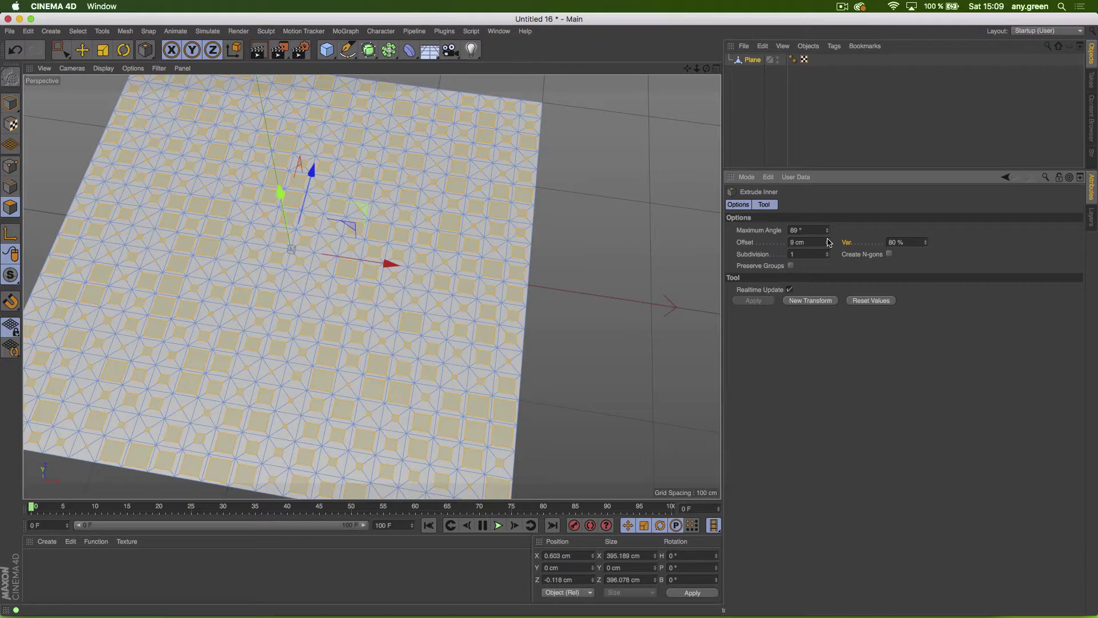
Step: Extrude the inset polygons upward with an offset of 64 cm and 80% offset variation
alt+drag(483, 280, 425, 215)
key(d)
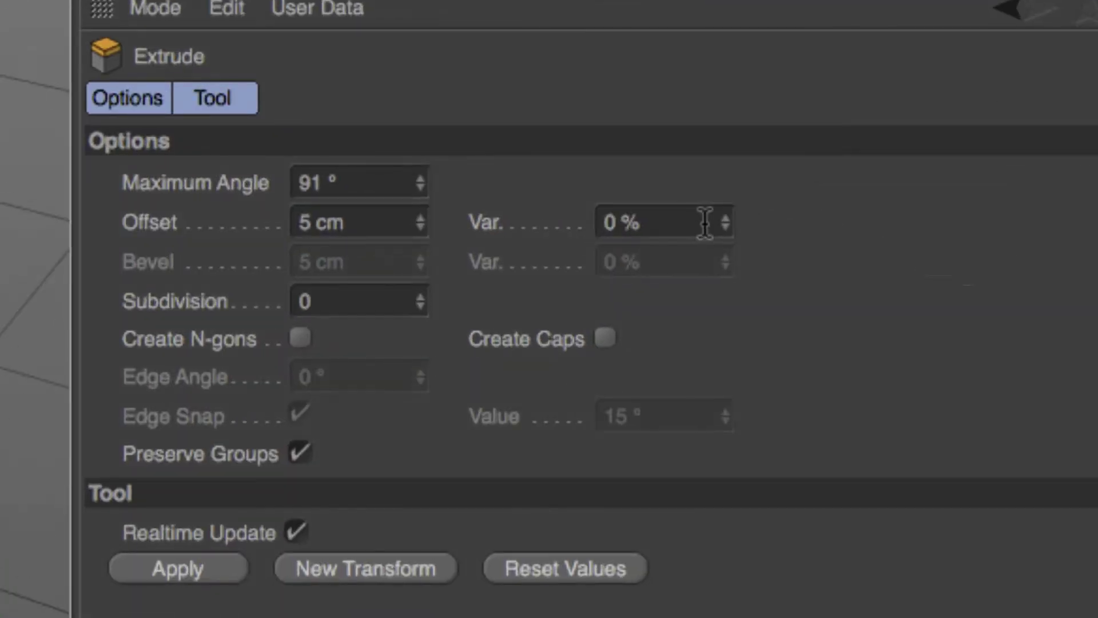
drag(705, 220, 520, 221)
text(80)
key(Return)
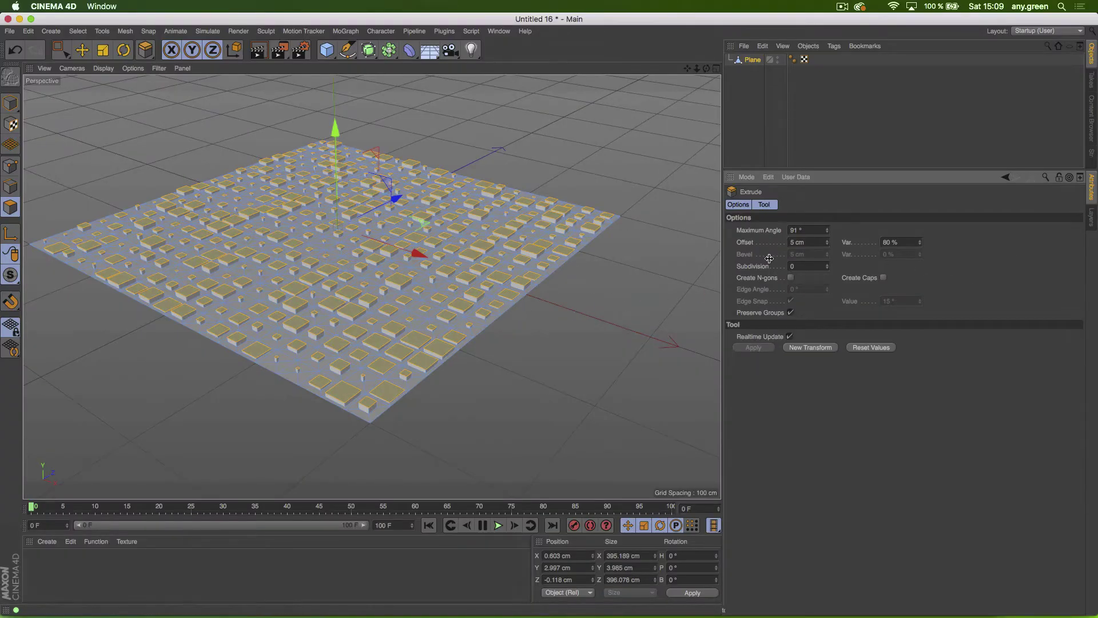
click(807, 242)
text(21)
key(Return)
drag(827, 243, 830, 244)
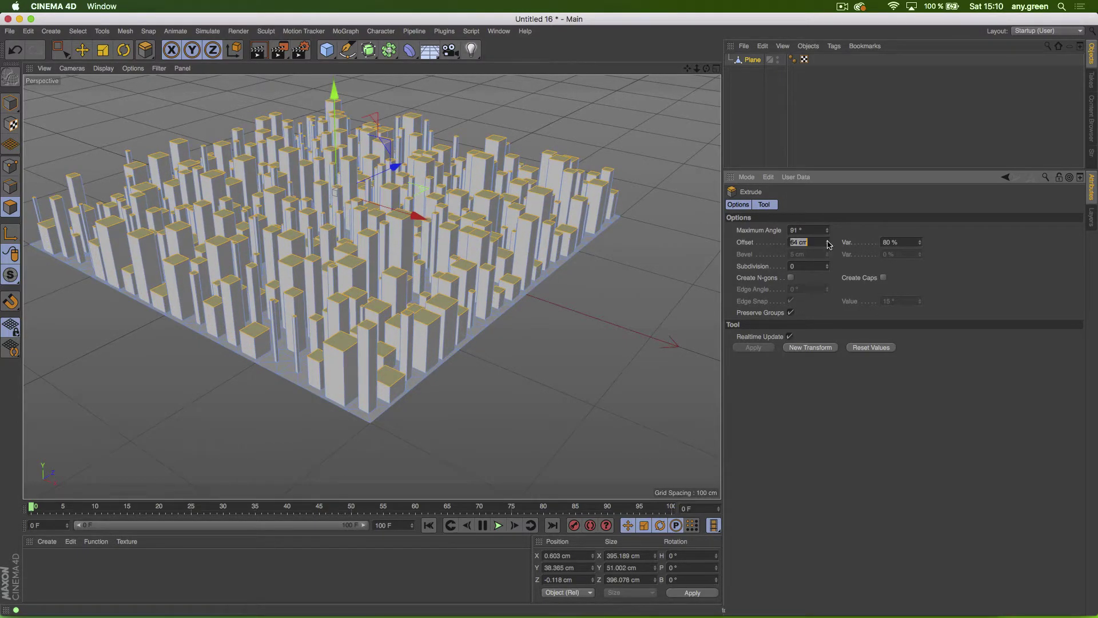
Step: Deselect the plane and examine the extruded blocks from several angles, ending with a view from straight above
click(747, 111)
alt+drag(412, 229, 534, 194)
alt+right_drag(302, 302, 375, 271)
alt+right_drag(289, 252, 399, 227)
mouse_move(323, 203)
alt+mouse_down()
mouse_move(307, 201)
mouse_move(377, 183)
mouse_move(213, 204)
mouse_move(203, 216)
mouse_move(230, 215)
mouse_move(217, 258)
mouse_move(154, 286)
mouse_move(355, 223)
mouse_move(385, 225)
mouse_move(252, 349)
mouse_move(275, 351)
mouse_move(307, 331)
mouse_move(304, 208)
alt+mouse_up()
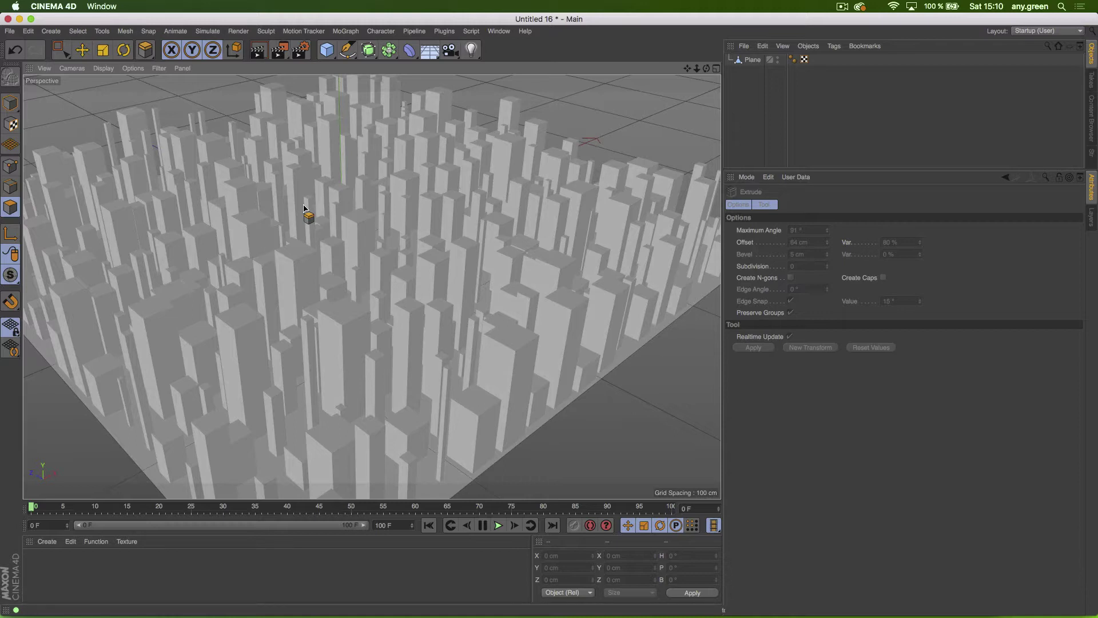
alt+drag(304, 207, 471, 287)
alt+right_drag(441, 287, 496, 287)
alt+drag(497, 289, 478, 276)
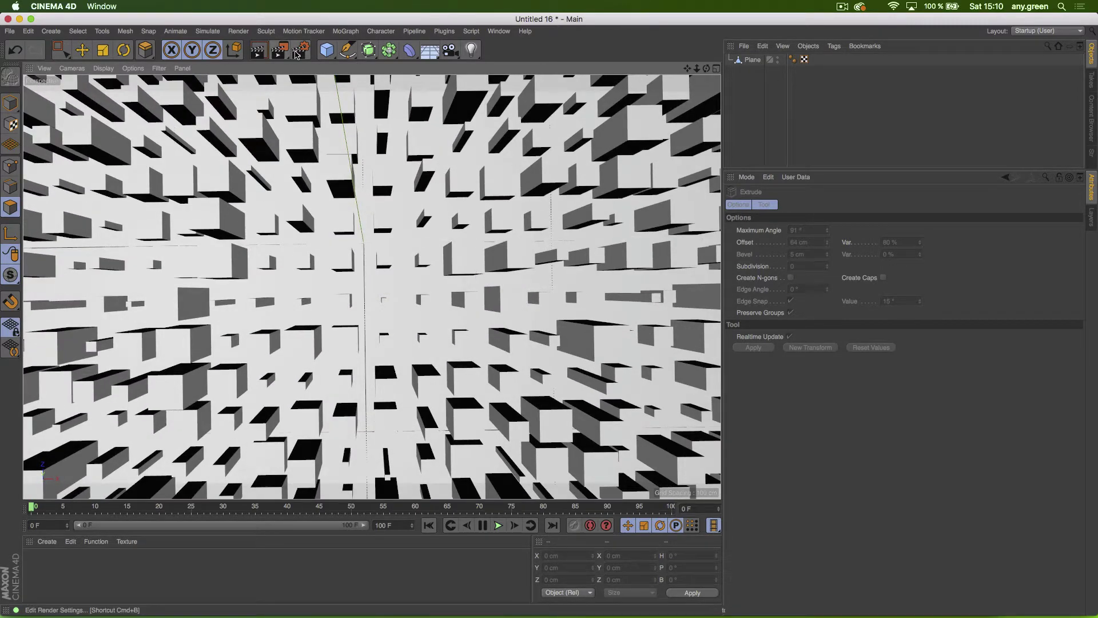
Step: Add the Ambient Occlusion effect to the render settings
click(299, 51)
click(53, 438)
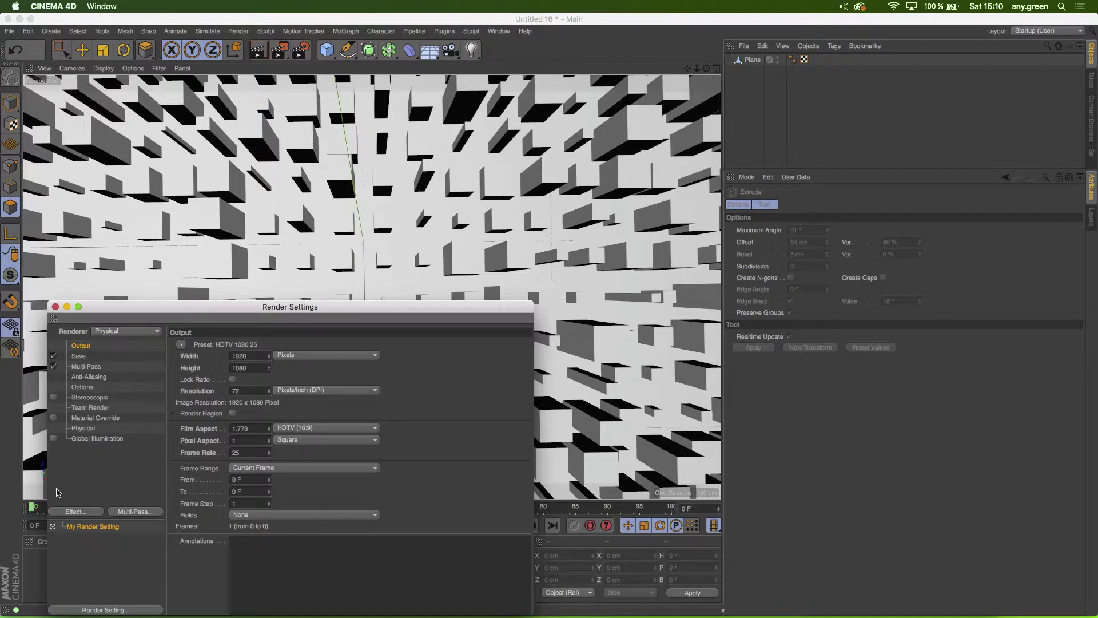
click(76, 515)
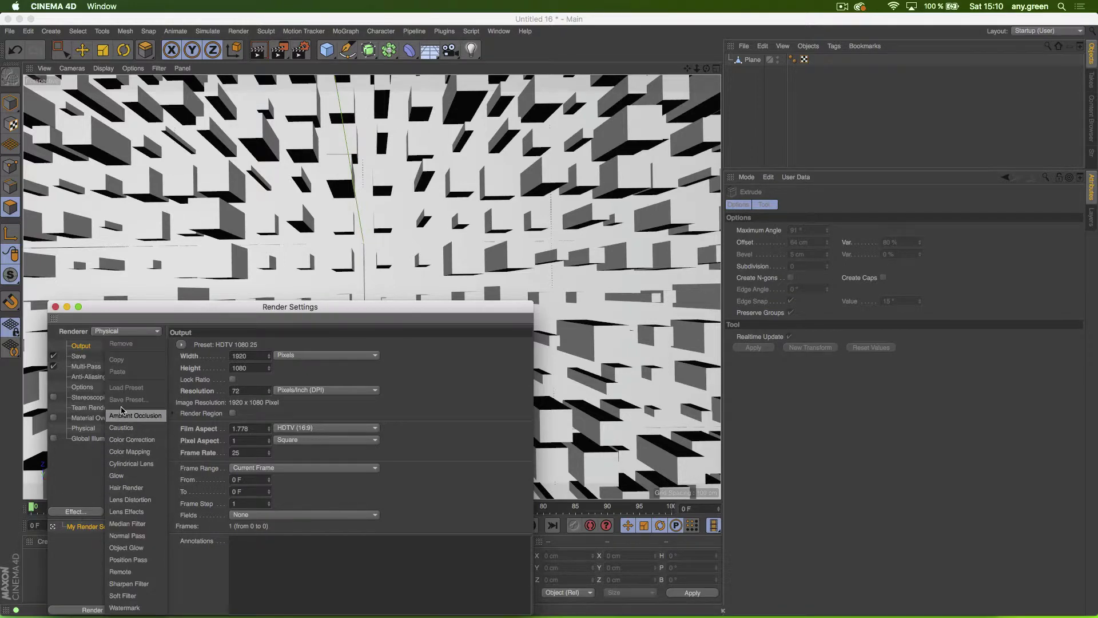
click(125, 414)
click(55, 307)
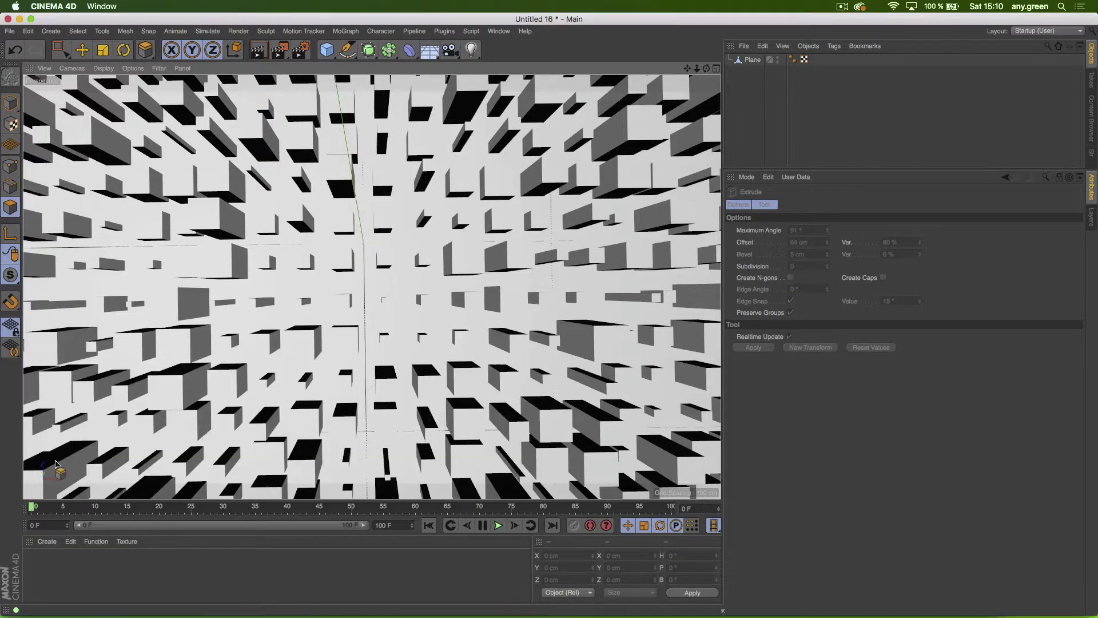
Step: Apply a new material with Luminance on and Color and Reflectance off to the plane, and render the view
double_click(58, 582)
double_click(40, 565)
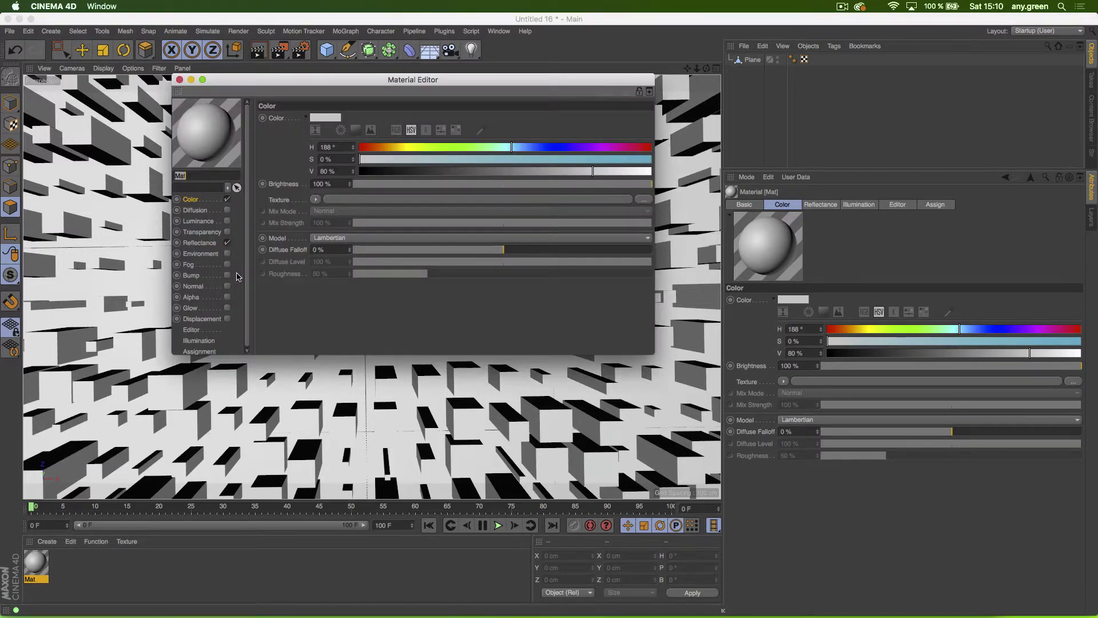
click(227, 199)
click(227, 221)
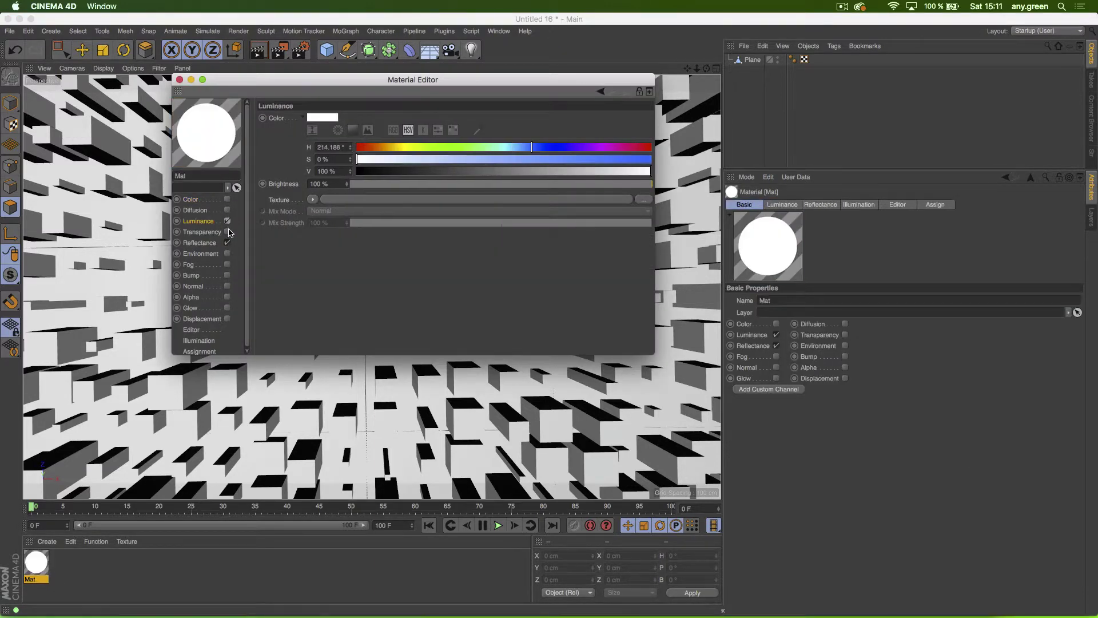
click(227, 243)
click(179, 80)
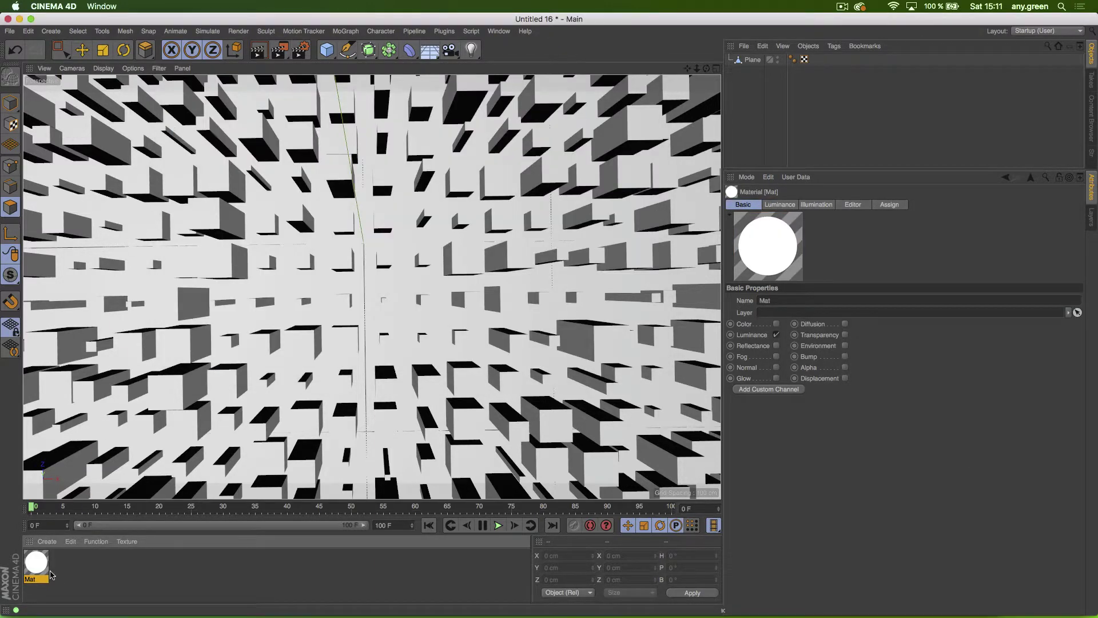
drag(86, 540, 290, 370)
key(super+r)
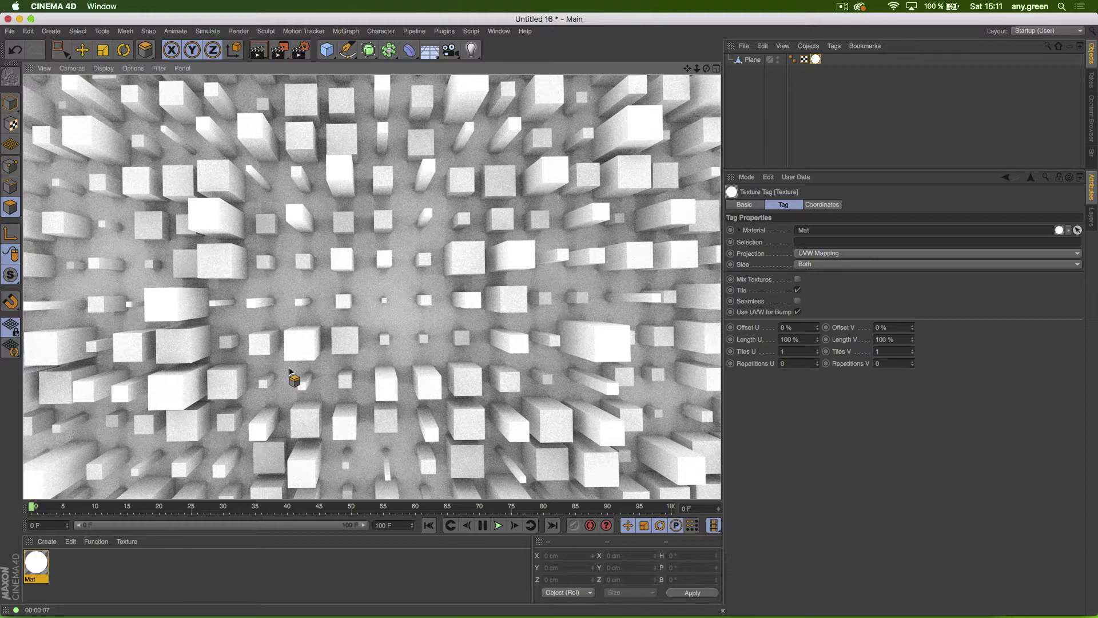
Step: Set the dark end of the Ambient Occlusion color gradient to red
click(301, 50)
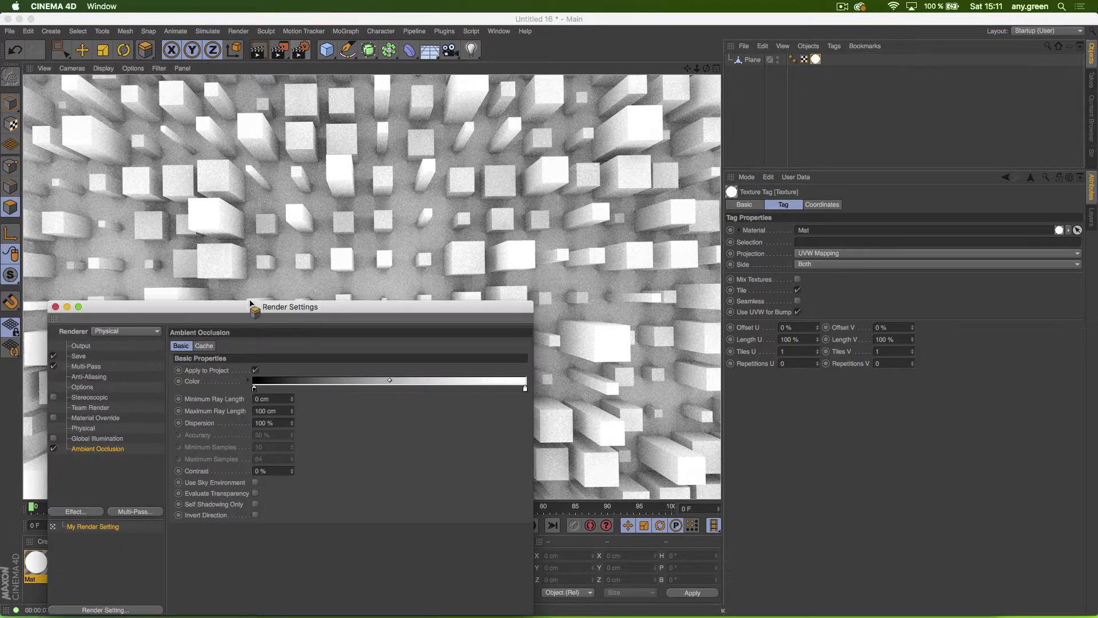
double_click(255, 389)
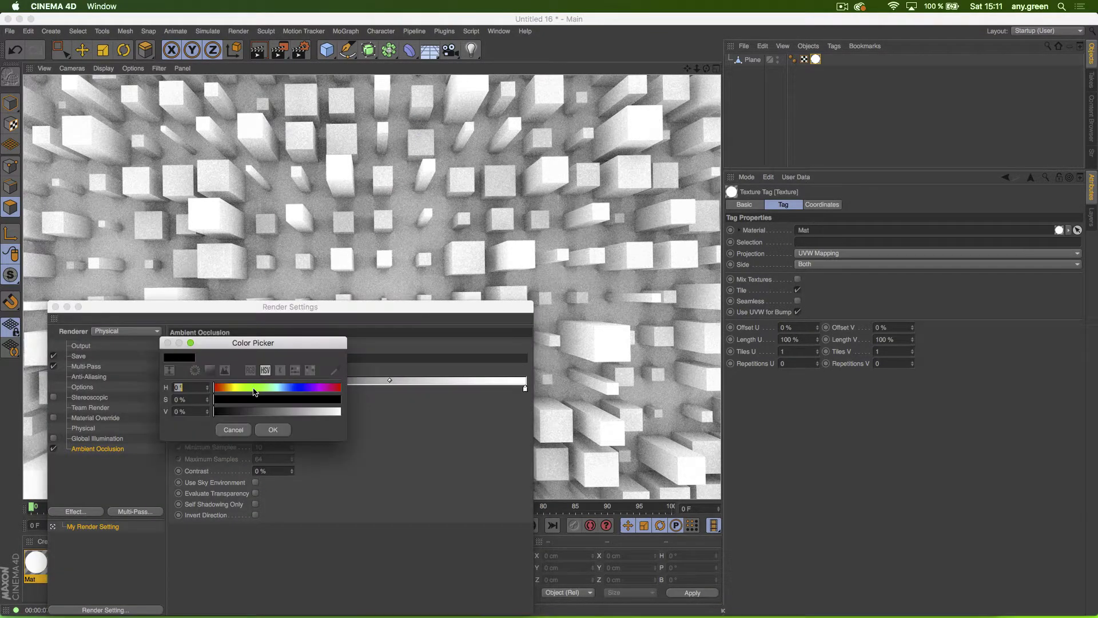
drag(254, 391, 357, 415)
click(279, 430)
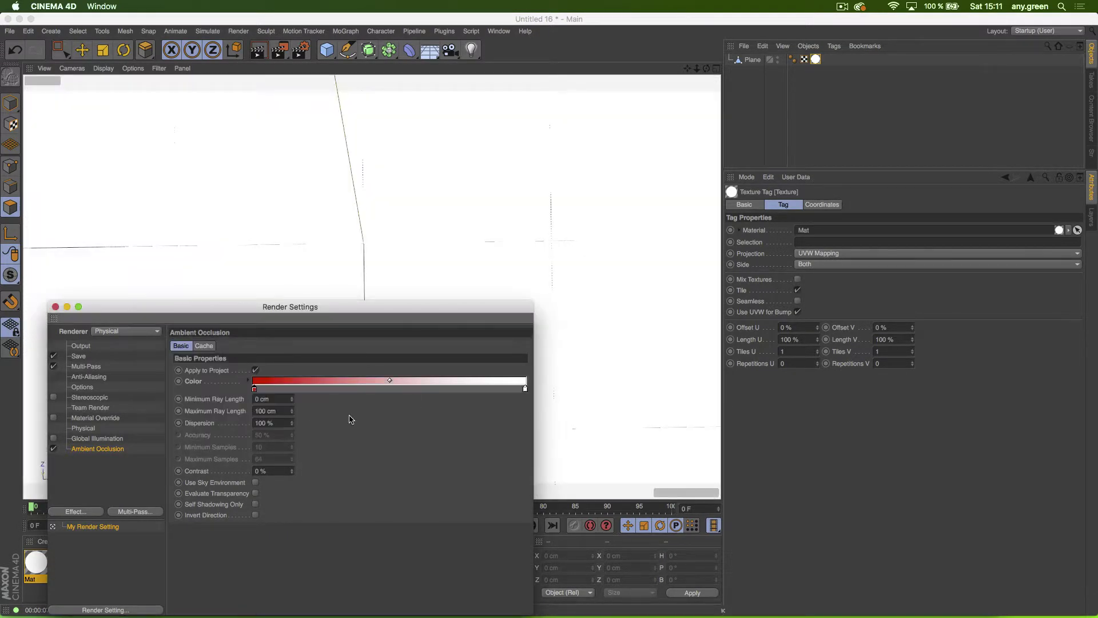
Step: Set the light end of the Ambient Occlusion gradient to green (H 140°, S 100%, V 100%) and render the view
double_click(524, 389)
click(520, 390)
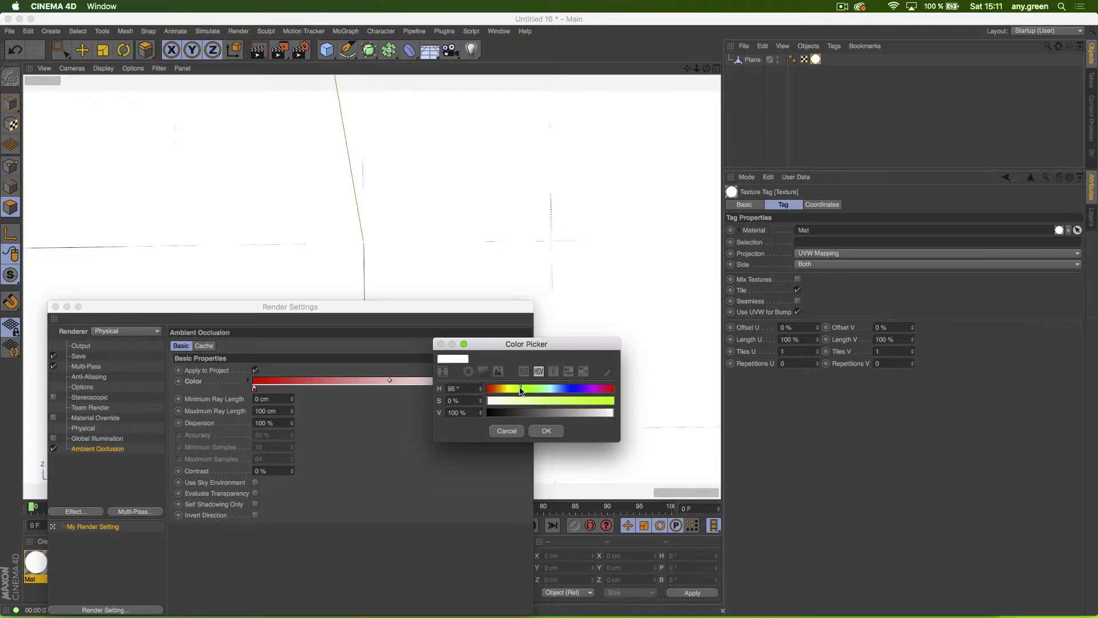
drag(520, 389, 650, 415)
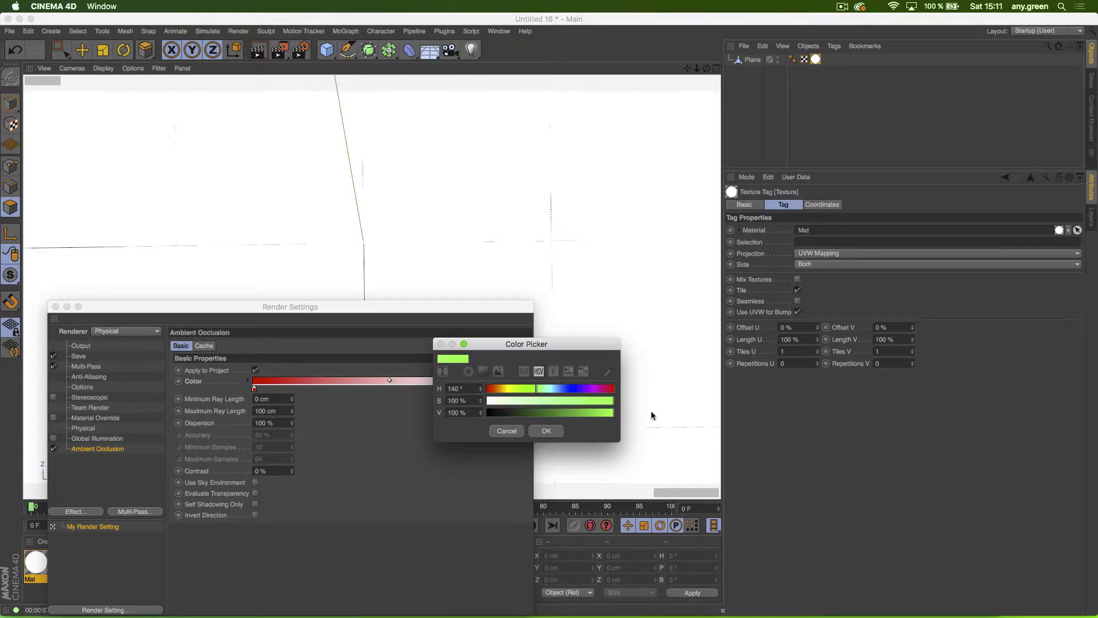
click(546, 431)
click(56, 307)
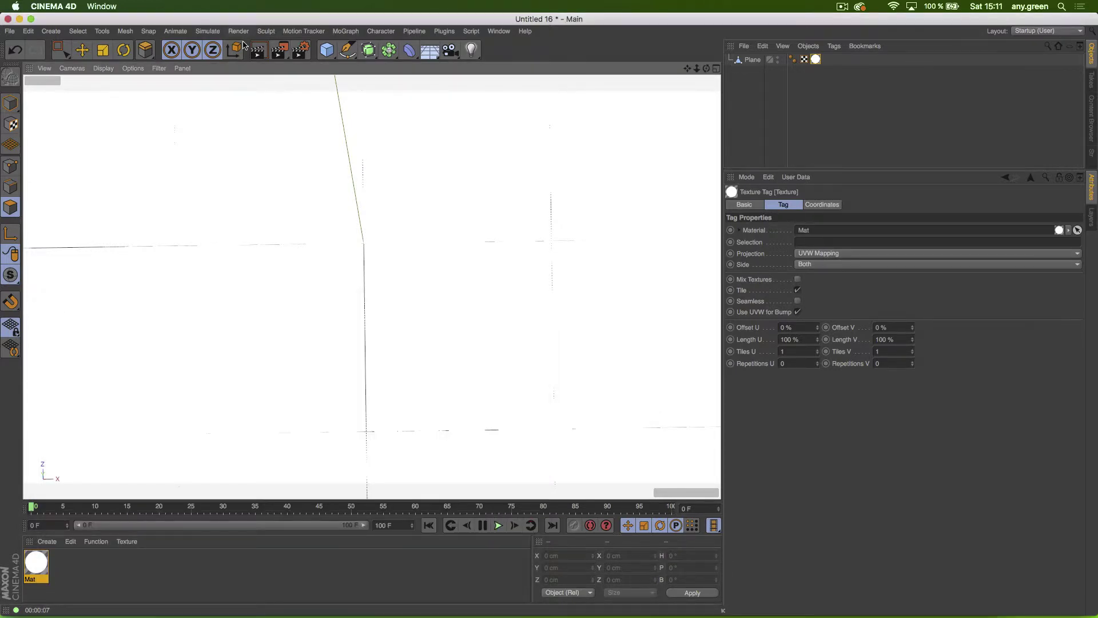
click(256, 52)
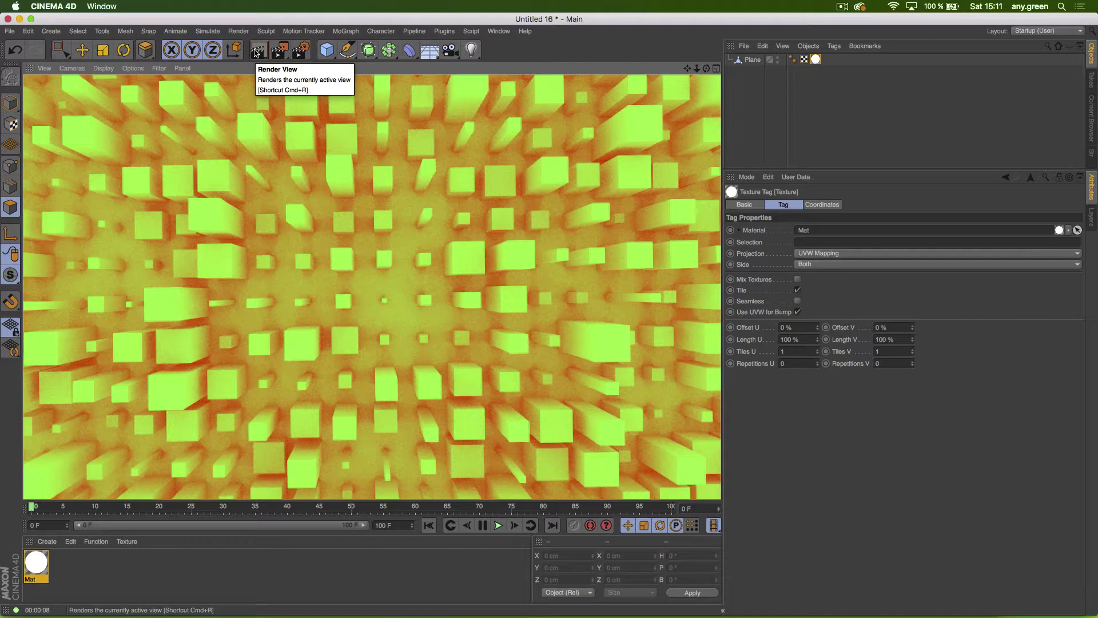
Step: Close the extruded plane project without saving it and return to the car project
key(super+w)
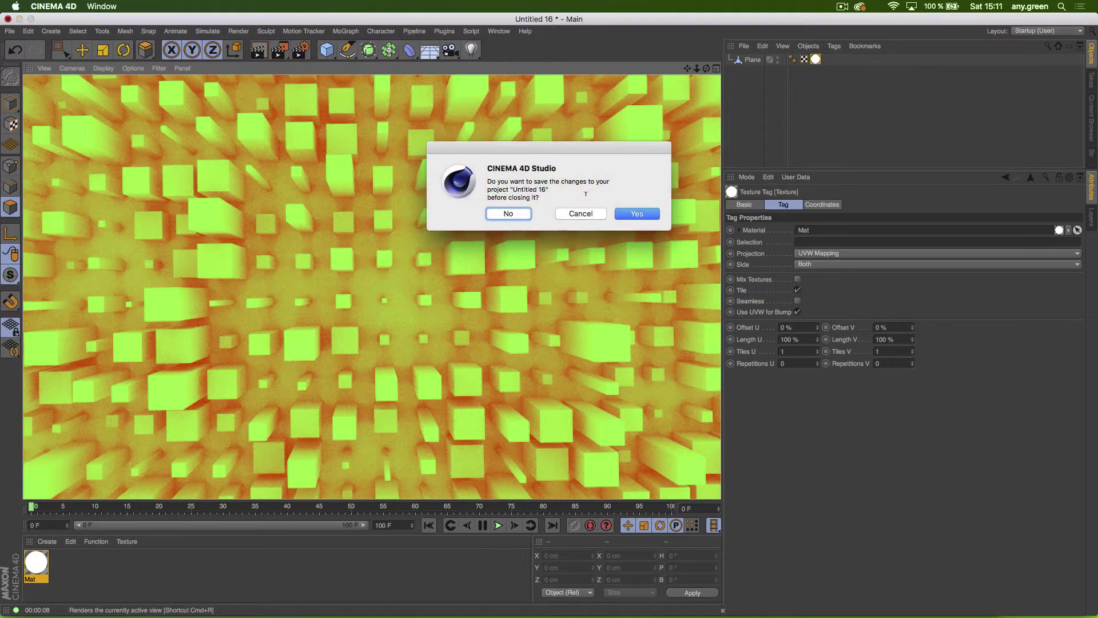
click(504, 216)
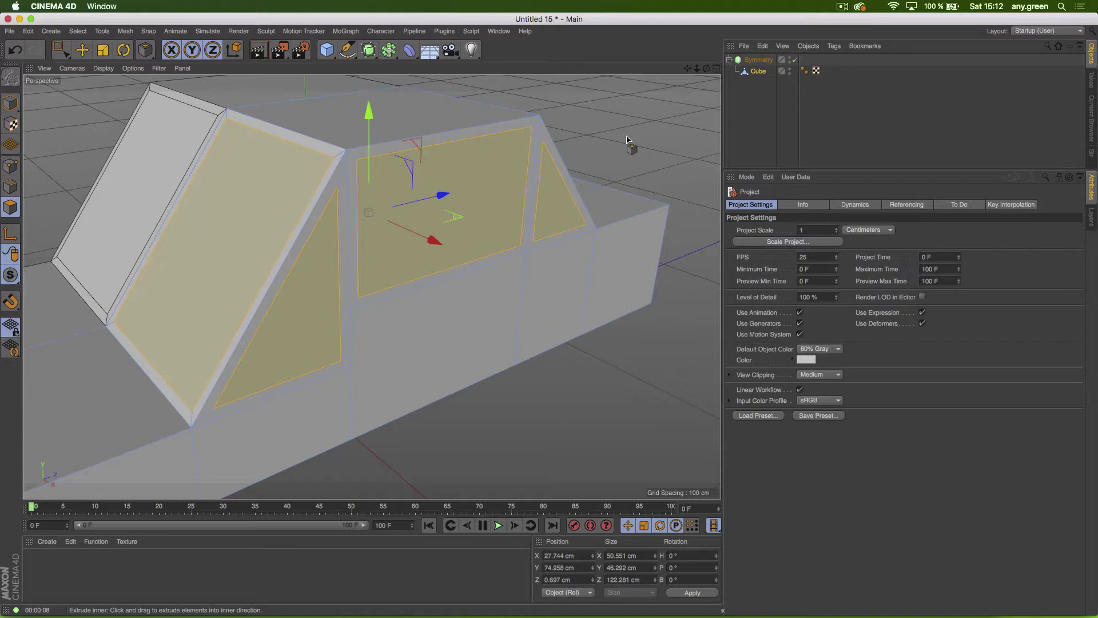
Step: Try extruding the inset window faces of the cabin, and undo back to the faces before the inset
key(d)
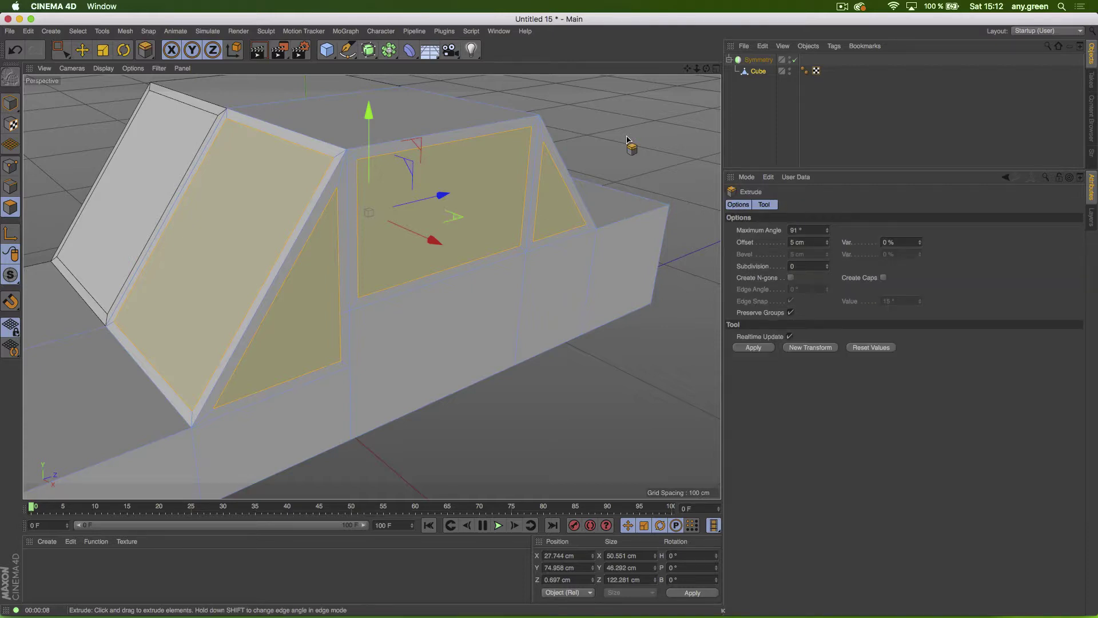
mouse_move(627, 139)
mouse_down()
mouse_move(103, 144)
mouse_move(627, 139)
mouse_up()
key(super+z)
key(super+z)
key(super+z)
Step: Try insetting the selected cabin window faces with Extrude Inner and switching to Extrude, and undo the inset
key(i)
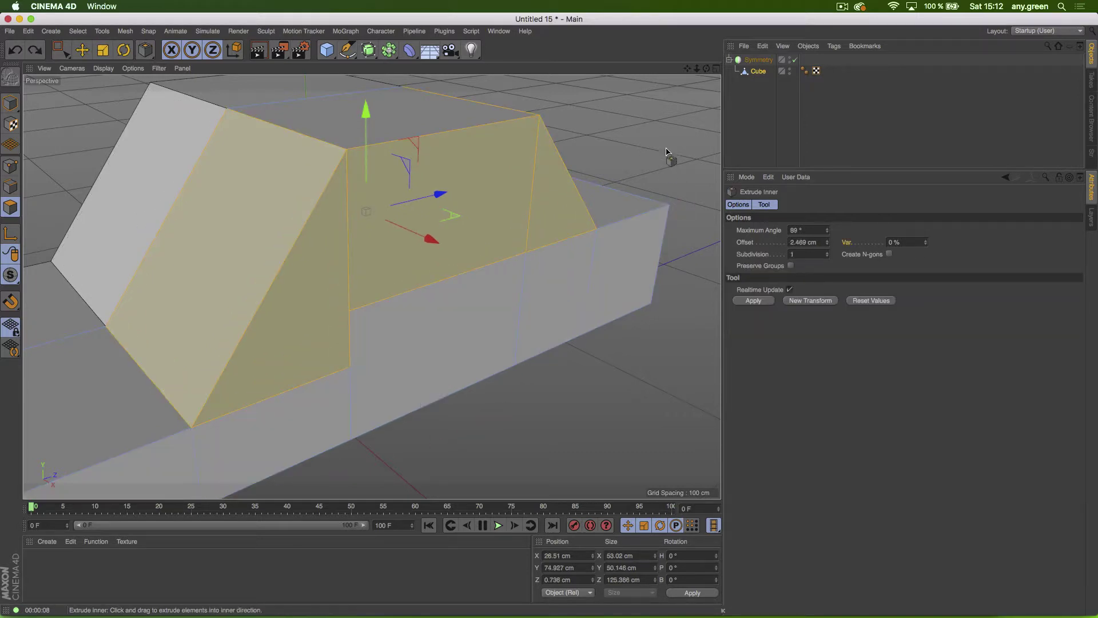
mouse_move(668, 154)
mouse_down()
mouse_move(687, 156)
mouse_move(626, 153)
mouse_move(670, 133)
mouse_up()
key(d)
key(super+z)
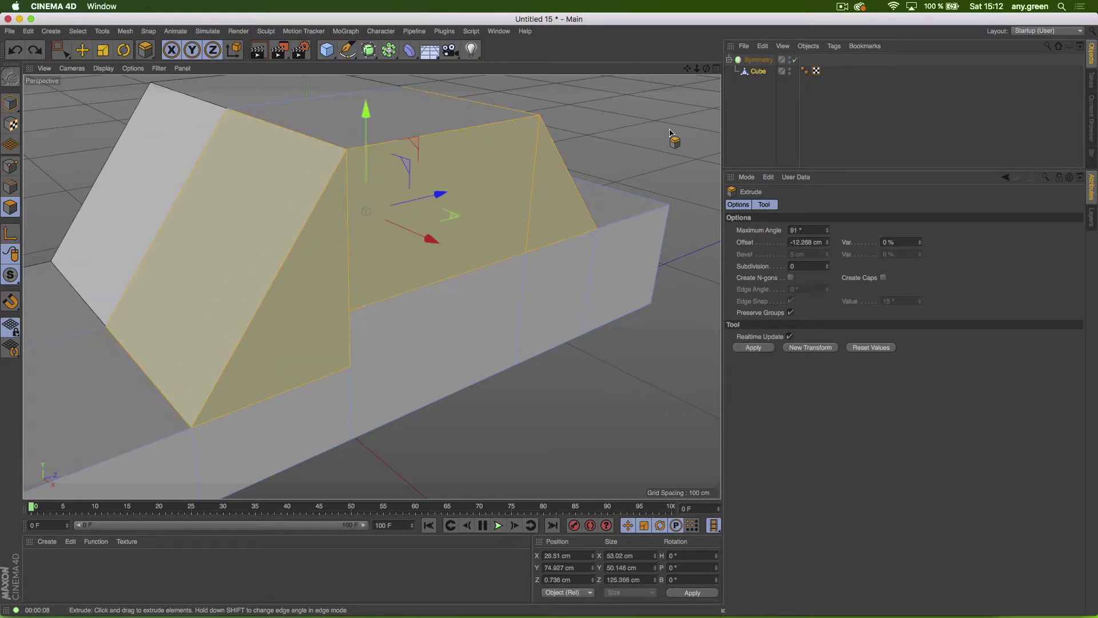
Step: Try insetting the cabin window faces and extruding them inward with an offset of -2.028 cm, and undo both
key(i)
drag(603, 234, 667, 120)
key(d)
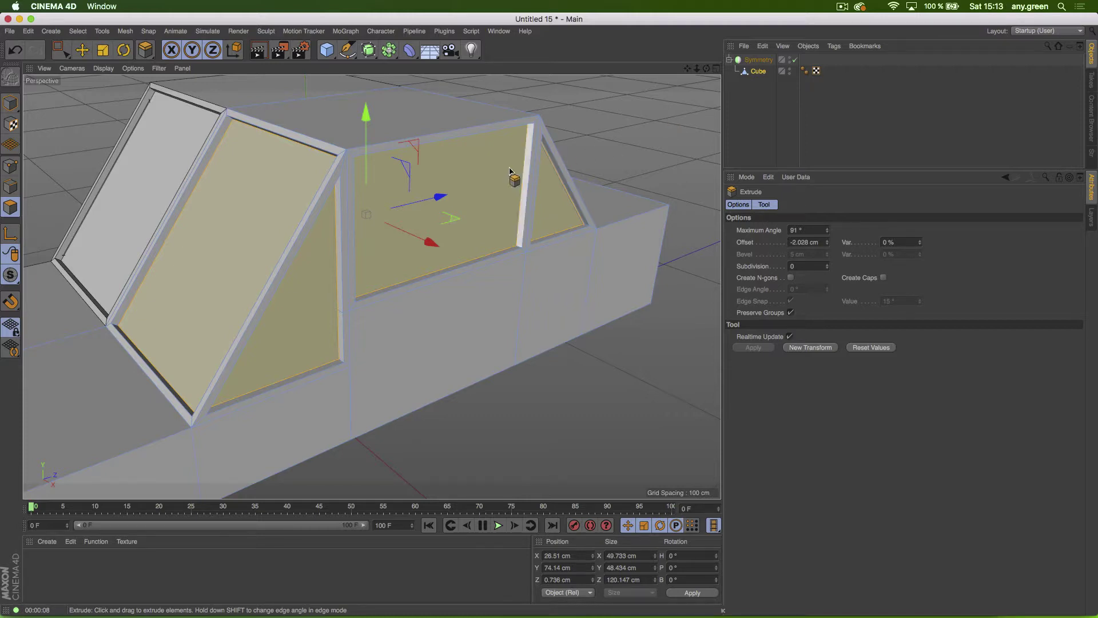
drag(449, 196, 490, 235)
key(super+z)
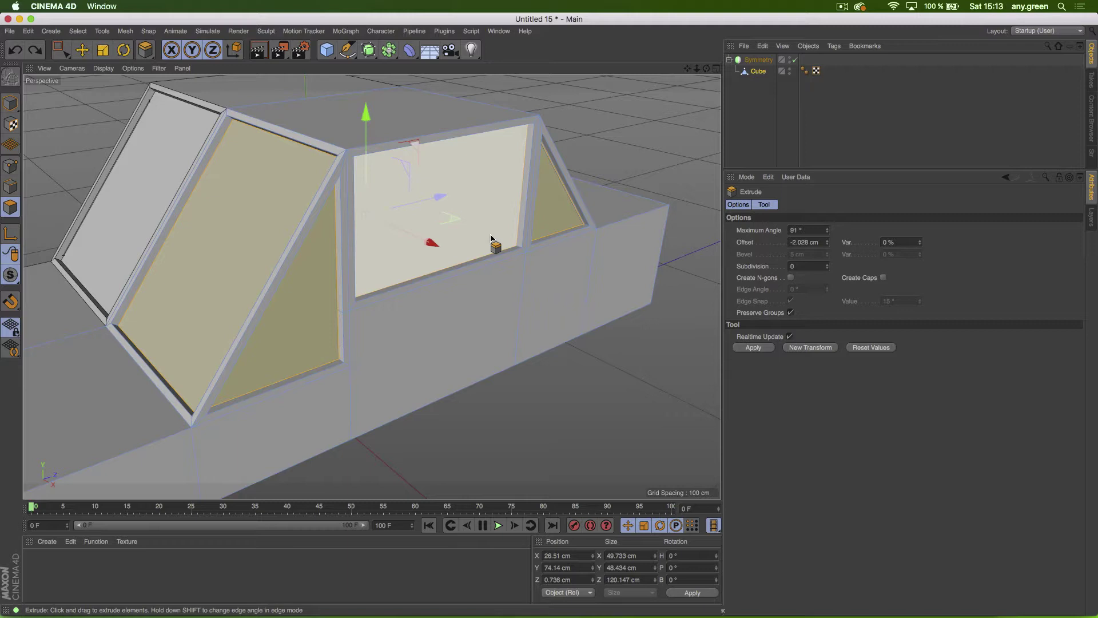
key(super+z)
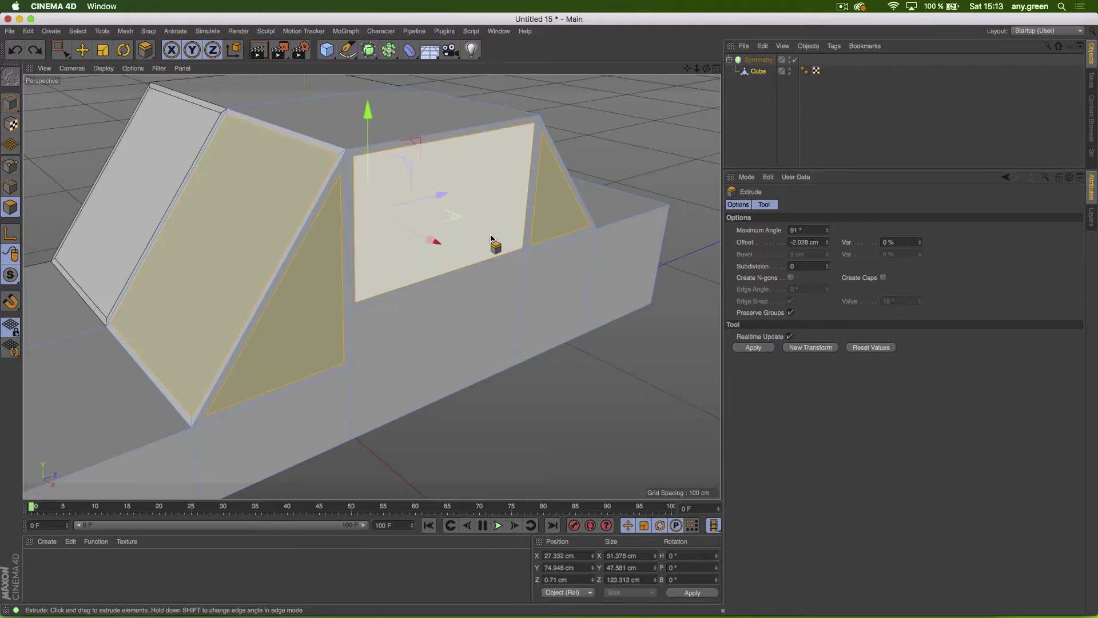
key(super+z)
key(super+z)
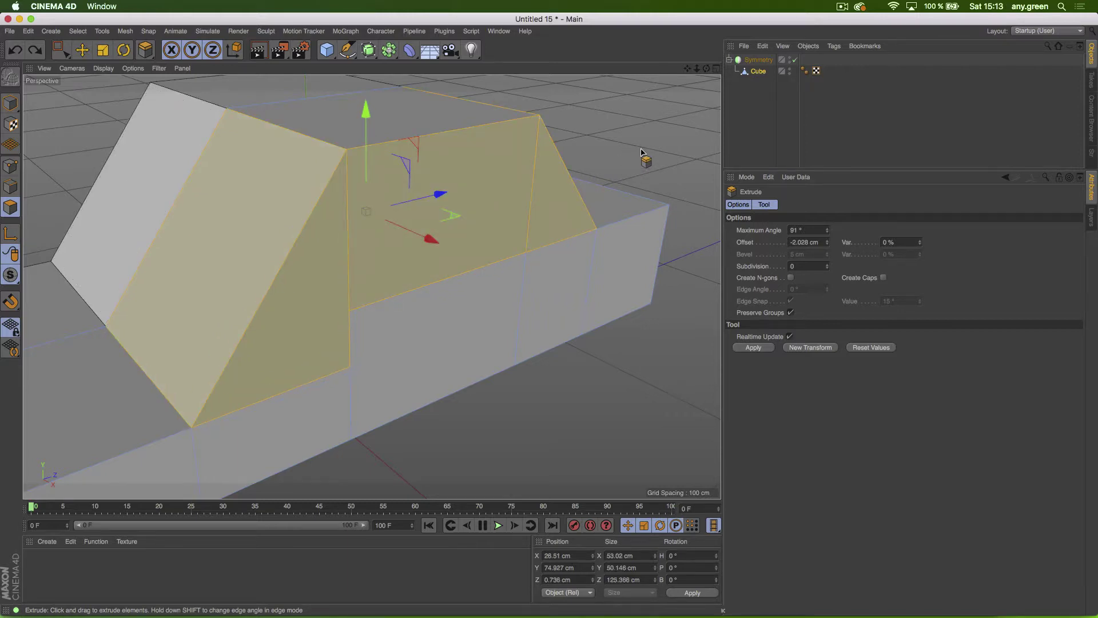
Step: Try another Extrude Inner of 2.945 cm on the window faces, and undo back to only the front side triangle selected
key(i)
mouse_move(592, 119)
mouse_down()
mouse_move(624, 119)
mouse_move(593, 121)
mouse_up()
key(super+z)
key(super+z)
key(super+z)
key(super+z)
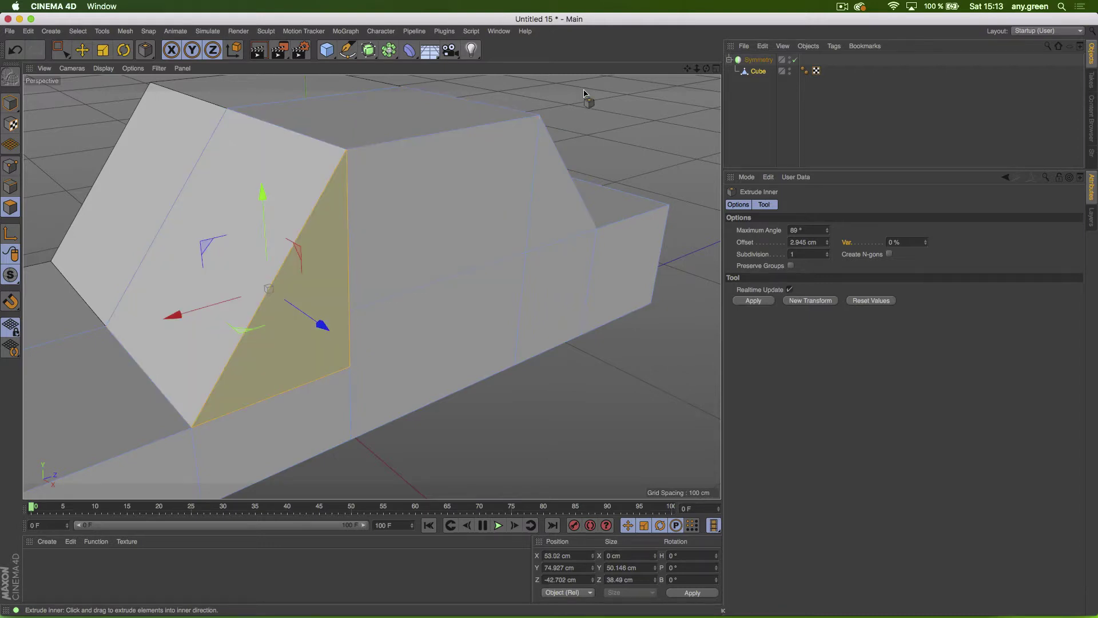
Step: Try scaling the triangular front side window face down to about half its size, and undo the scaling
key(t)
drag(614, 78, 461, 208)
alt+drag(328, 294, 279, 246)
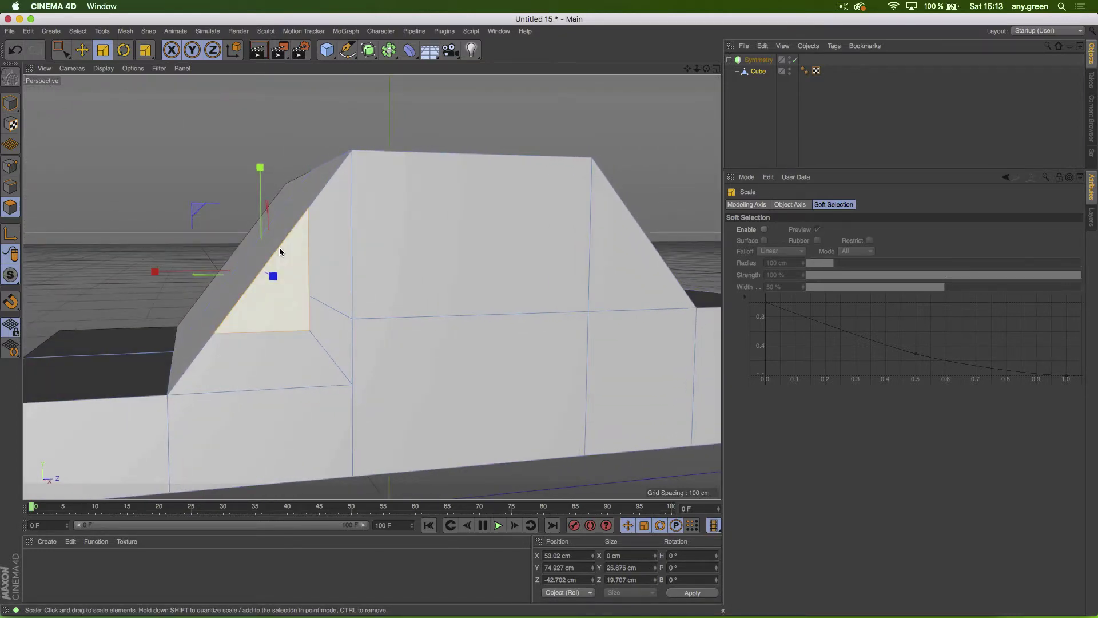
key(super+z)
Step: Try insetting the car's roof face and raising it as an extrusion to Y 114.571 cm, and undo it all
alt+drag(280, 249, 329, 374)
click(325, 266)
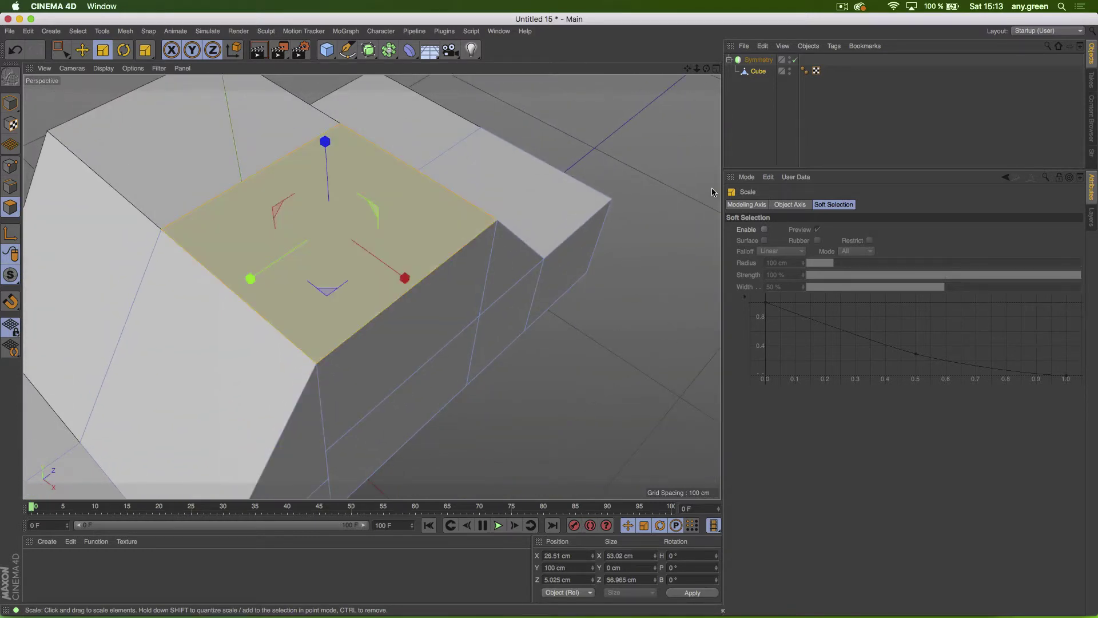
key(i)
drag(638, 127, 320, 98)
key(e)
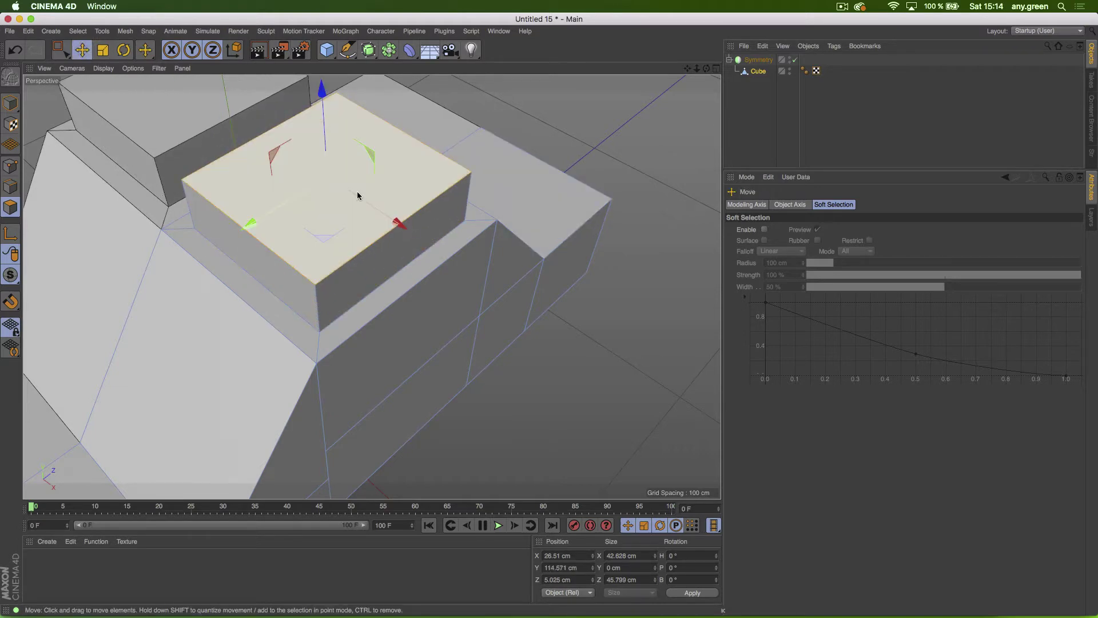
alt+drag(358, 196, 388, 179)
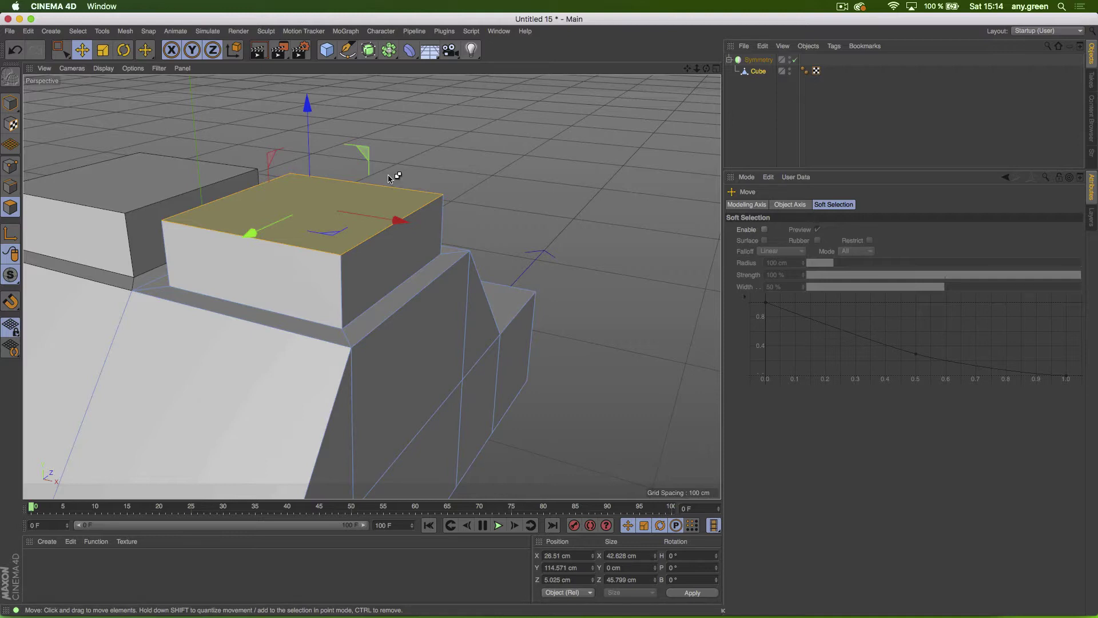
key(super+z)
key(super+z)
key(super+z)
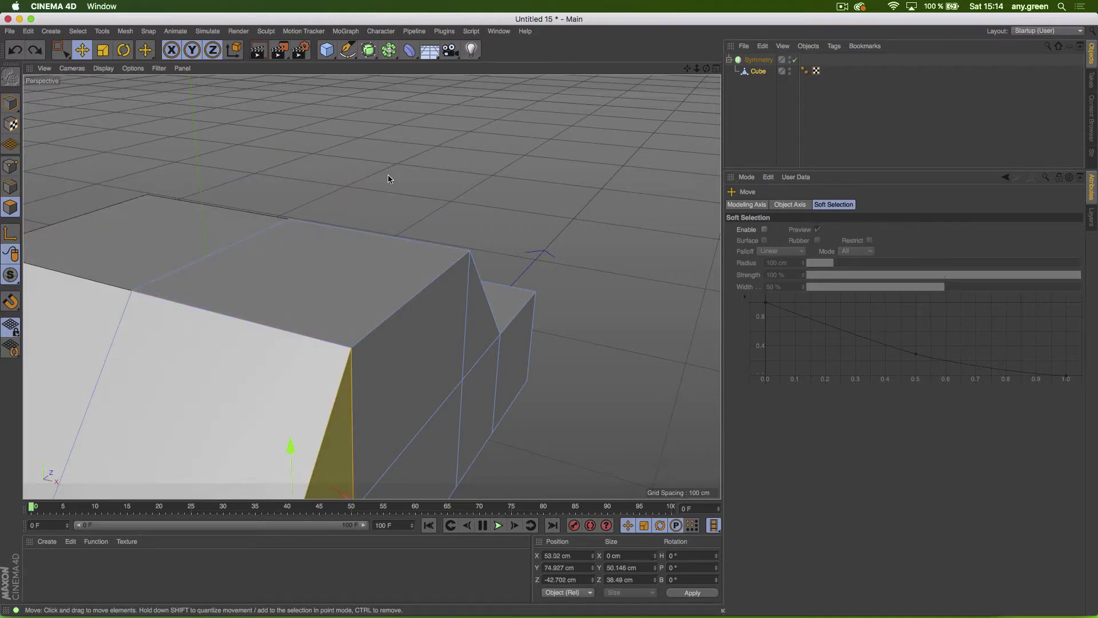
Step: Add the windshield, the remaining side window faces and the rear window face to the polygon selection
alt+drag(400, 197, 269, 309)
shift+click(245, 314)
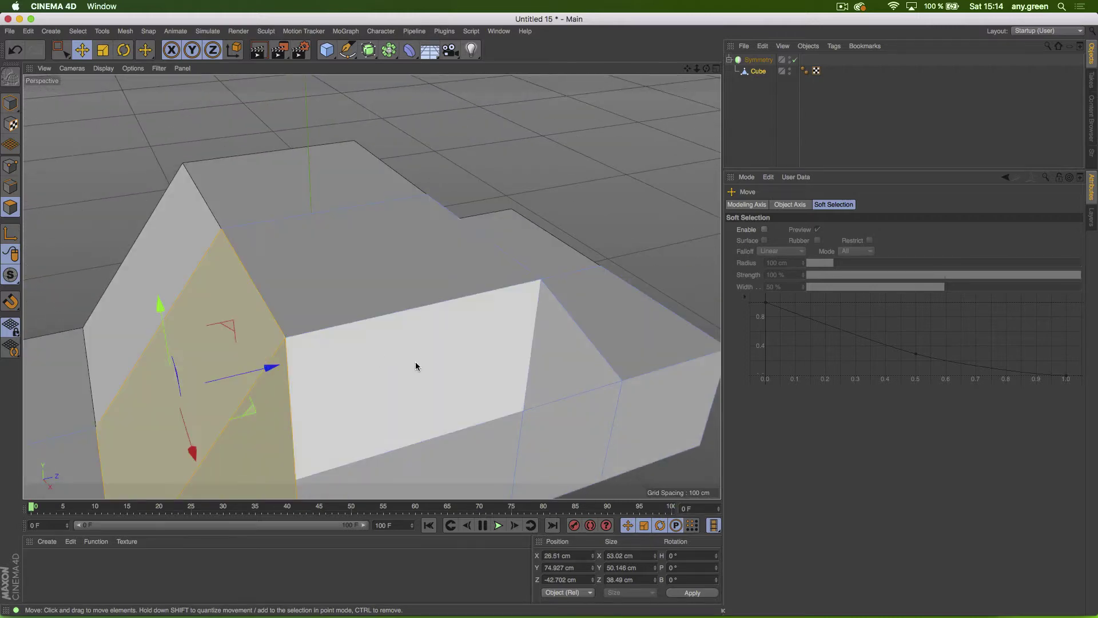
shift+click(416, 363)
alt+drag(564, 360, 612, 330)
shift+click(611, 329)
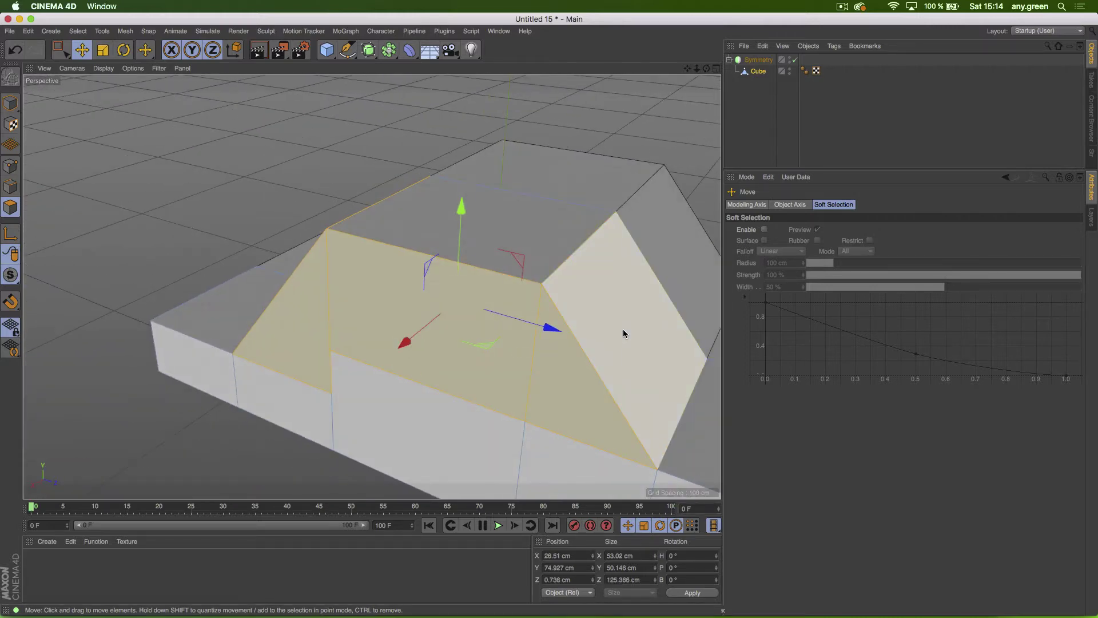
Step: Inset the selected window faces with Extrude Inner and extrude them inward with an offset of -1.549 cm
key(i)
drag(585, 263, 515, 277)
key(d)
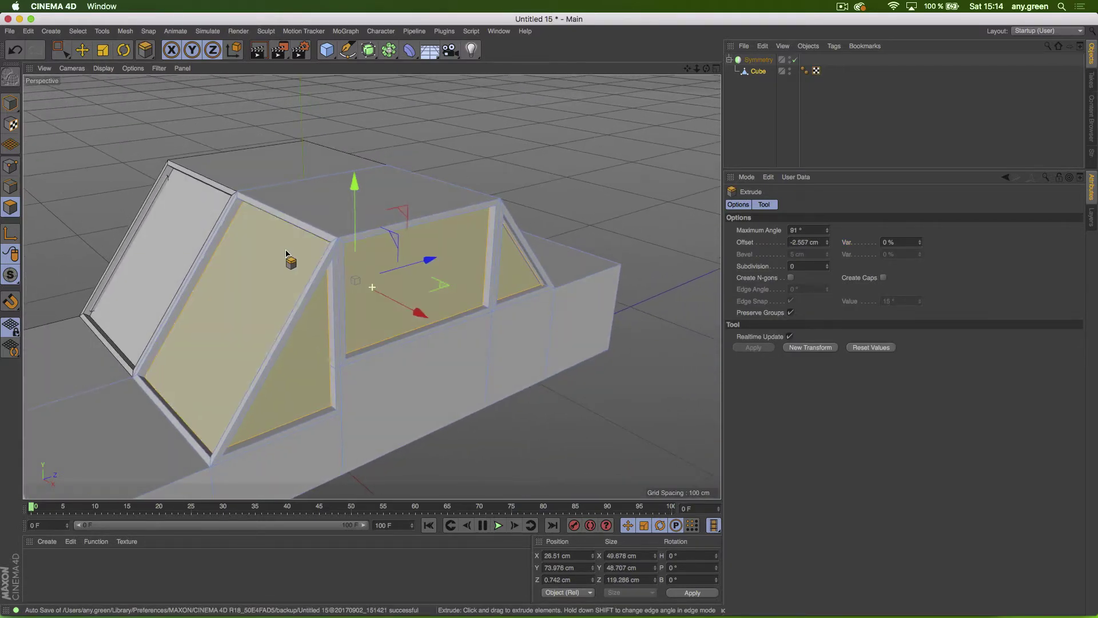
alt+drag(289, 255, 318, 248)
alt+right_drag(319, 248, 407, 149)
alt+drag(407, 149, 355, 131)
key(super+z)
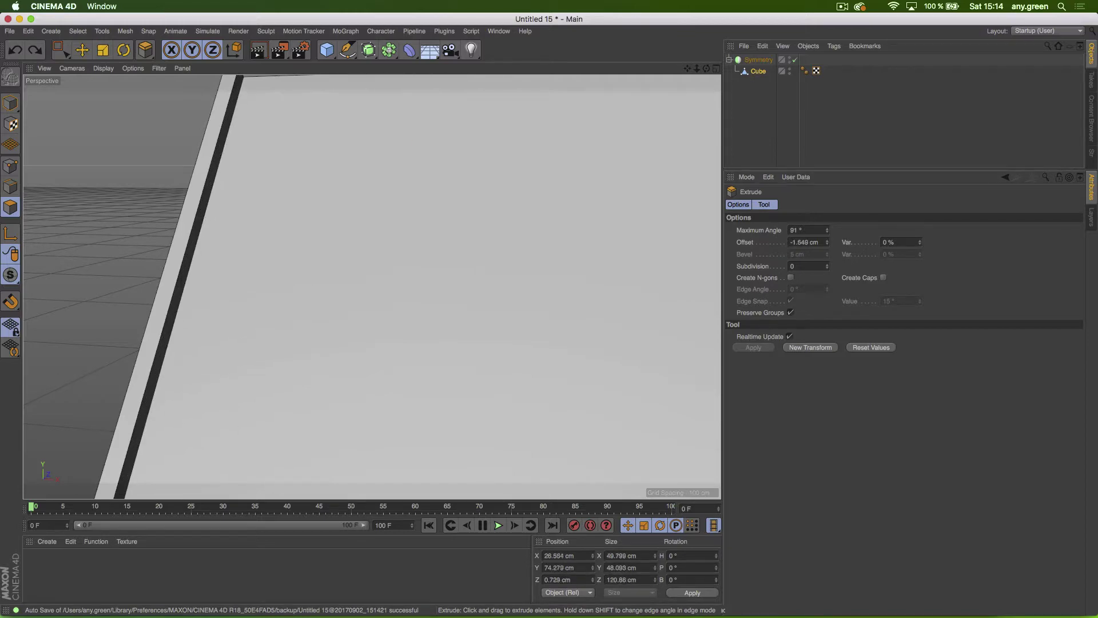
alt+right_drag(482, 173, 526, 203)
alt+drag(526, 203, 284, 217)
alt+drag(432, 245, 318, 245)
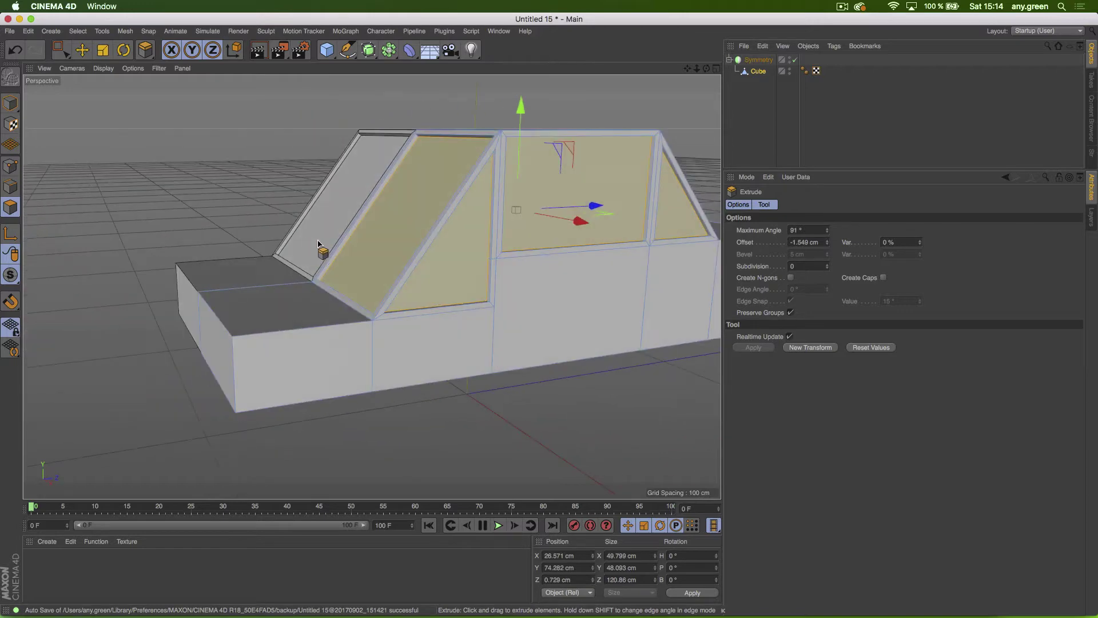
Step: Create a new material with a pale blue color of H 188°, S 29%, V 98%
alt+right_drag(318, 246, 318, 283)
alt+drag(429, 246, 503, 247)
alt+right_drag(503, 247, 584, 252)
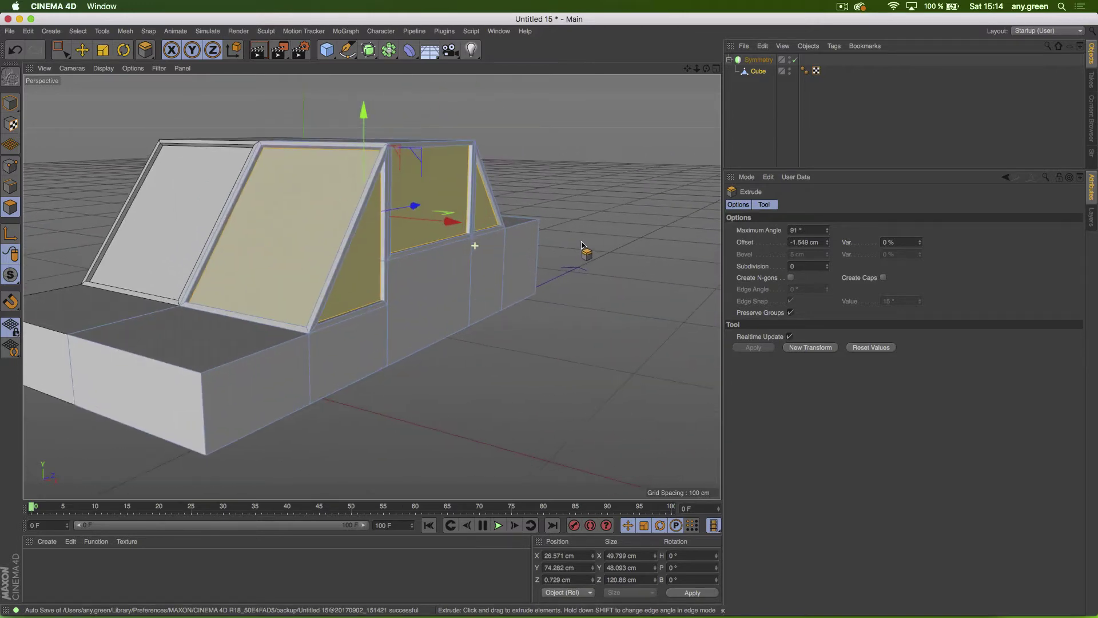
double_click(63, 583)
double_click(36, 564)
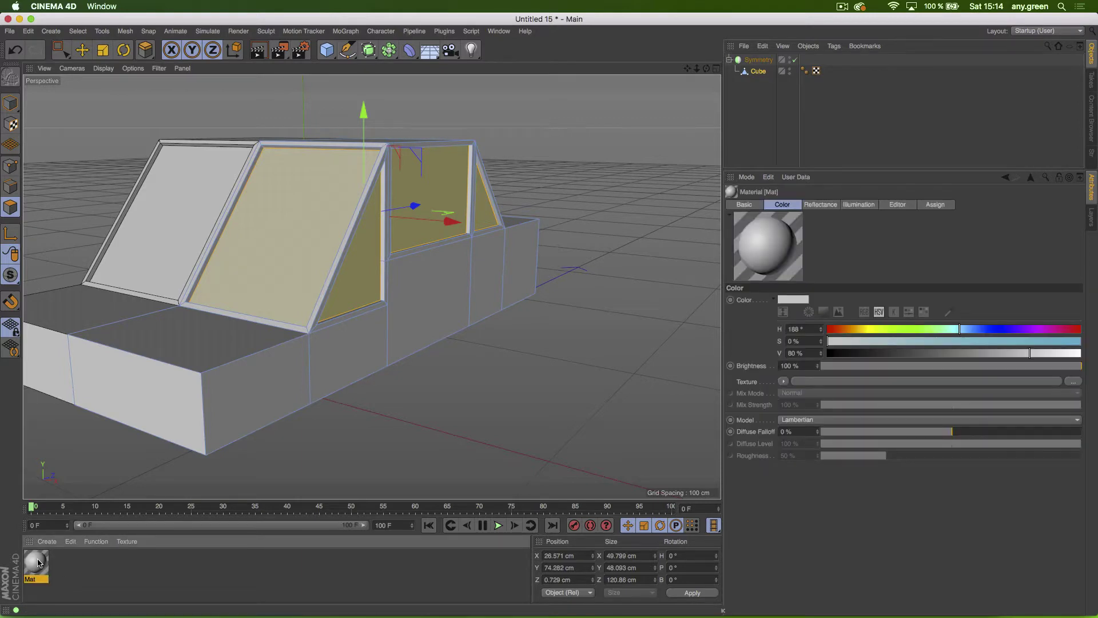
drag(36, 564, 152, 404)
click(193, 199)
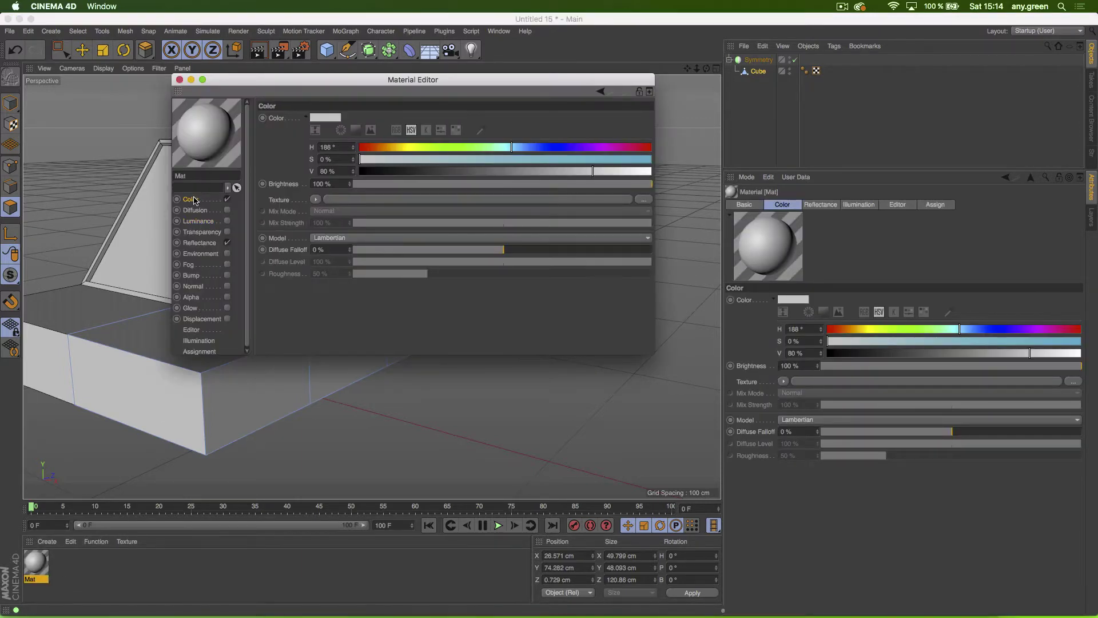
drag(525, 160, 443, 166)
drag(595, 172, 646, 178)
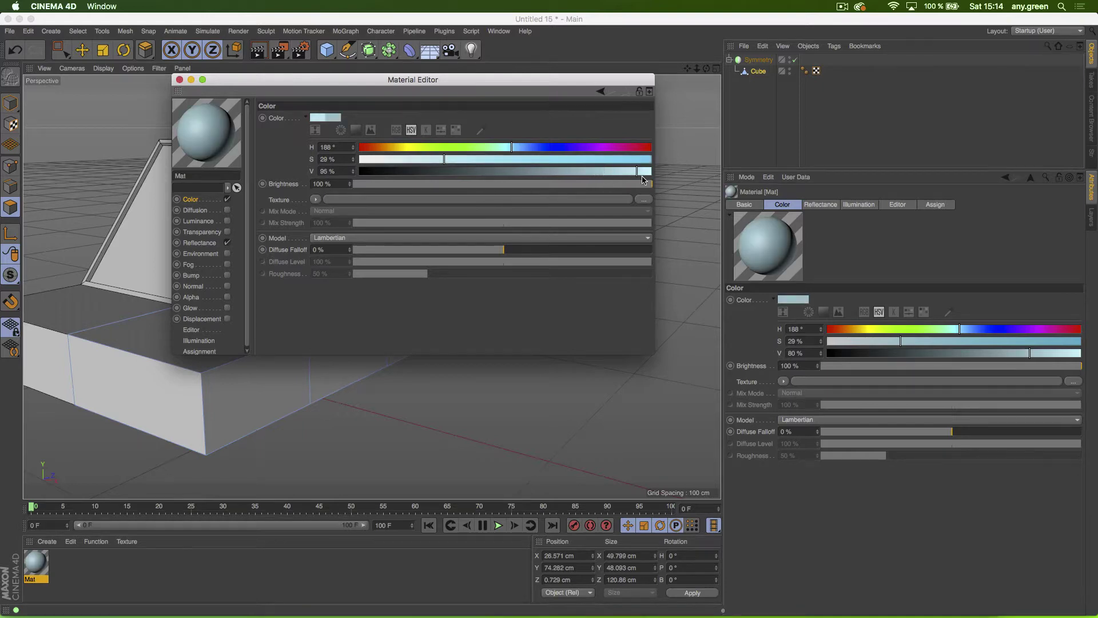
click(180, 81)
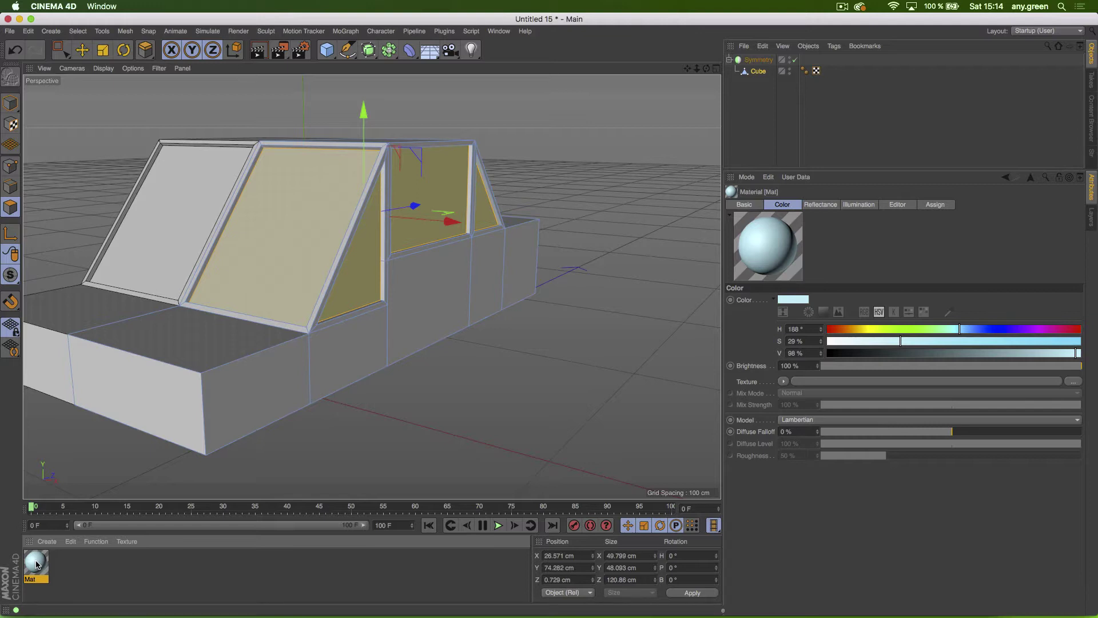
Step: Apply the pale blue material to the selected window faces and deselect the car to check the windshield's center bar
drag(36, 565, 302, 196)
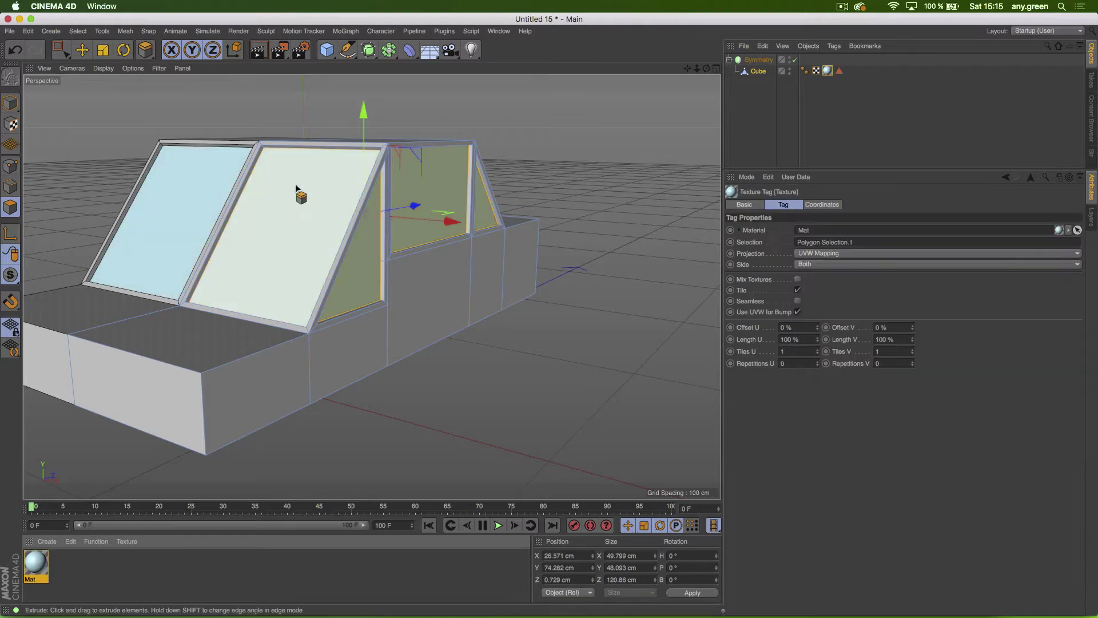
click(749, 105)
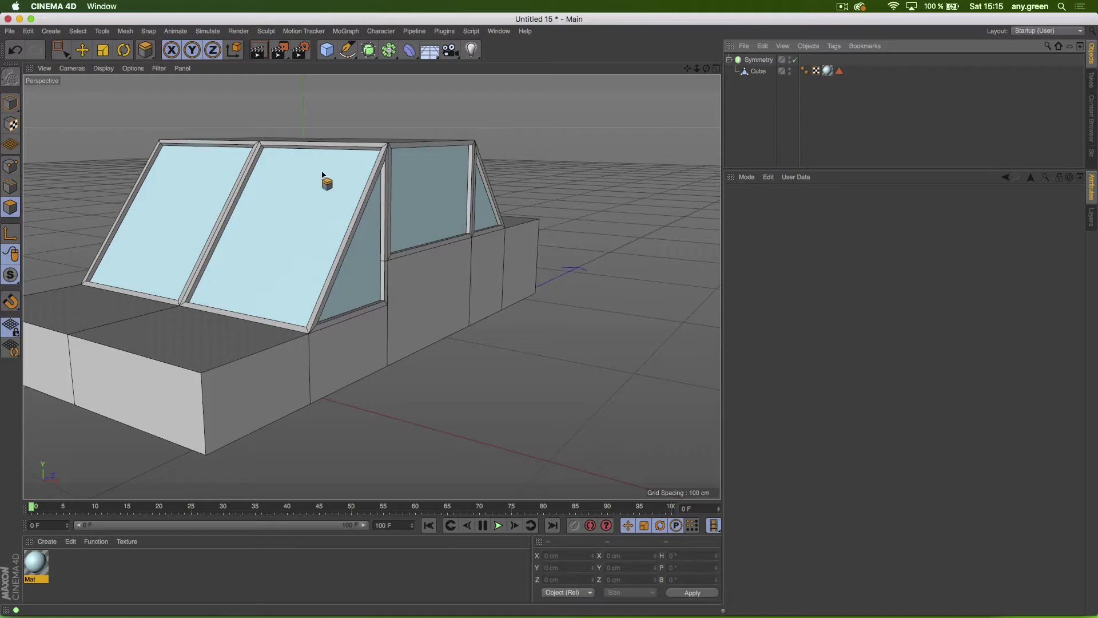
scroll(282, 176, up, 6)
mouse_move(226, 212)
alt+mouse_down()
mouse_move(352, 202)
mouse_move(232, 230)
mouse_move(226, 211)
alt+mouse_up()
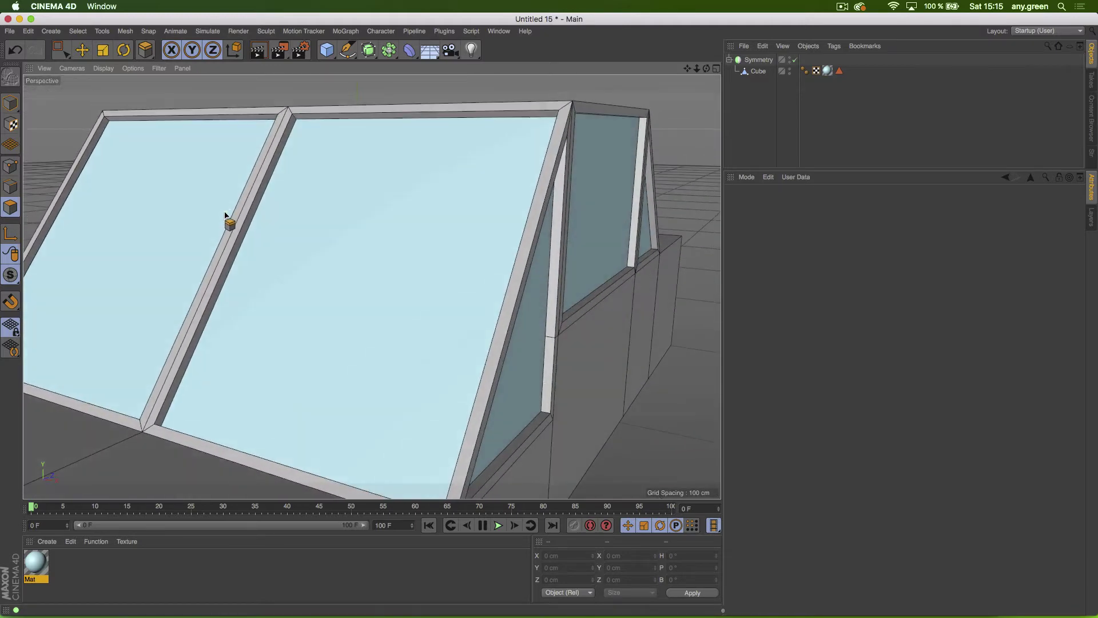
Step: Turn off the Symmetry and delete the two frame strip faces of the Cube along the windshield's center edge
click(795, 60)
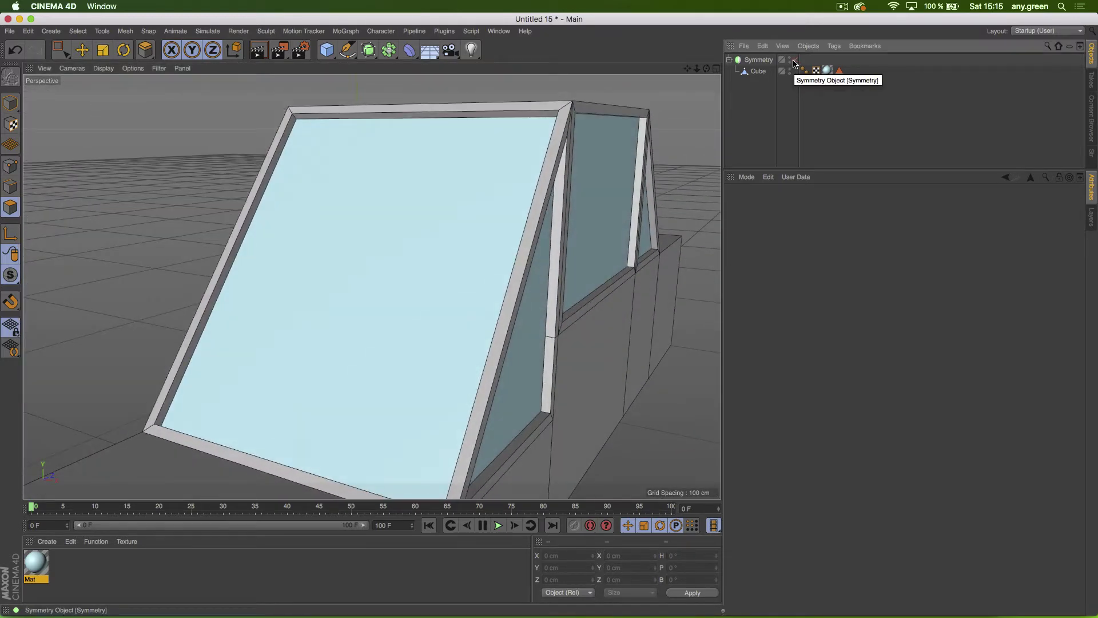
click(758, 71)
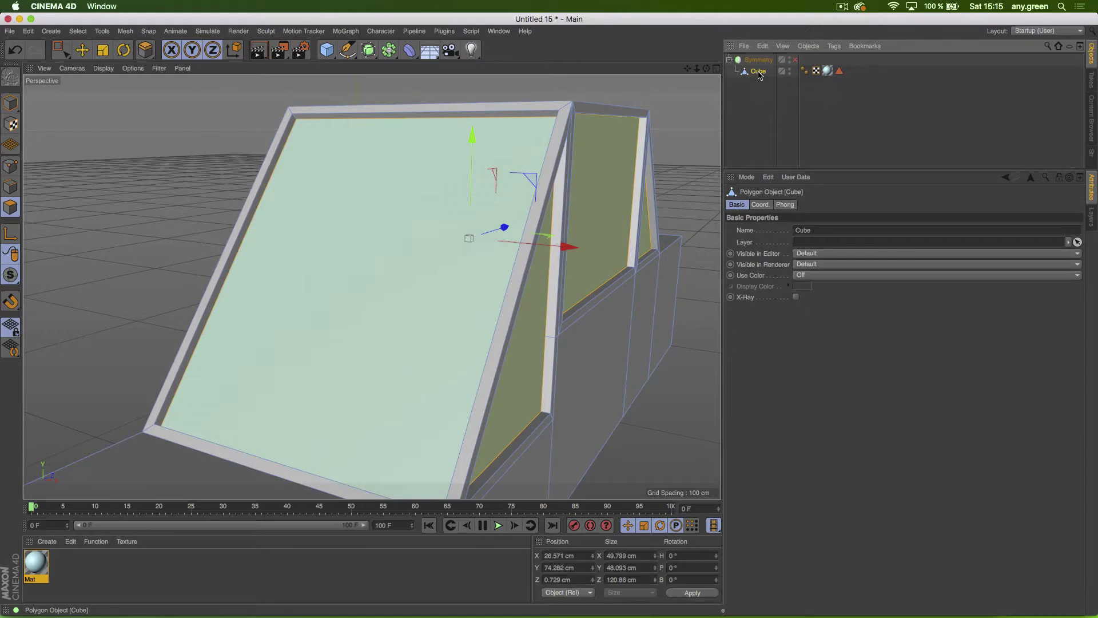
click(88, 51)
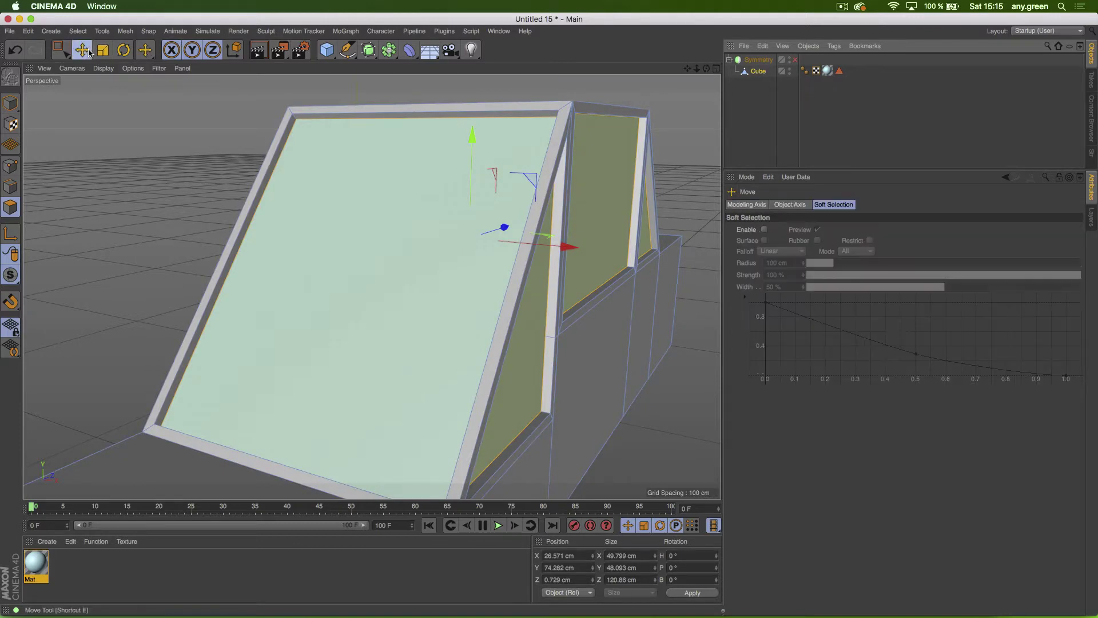
scroll(260, 174, up, 5)
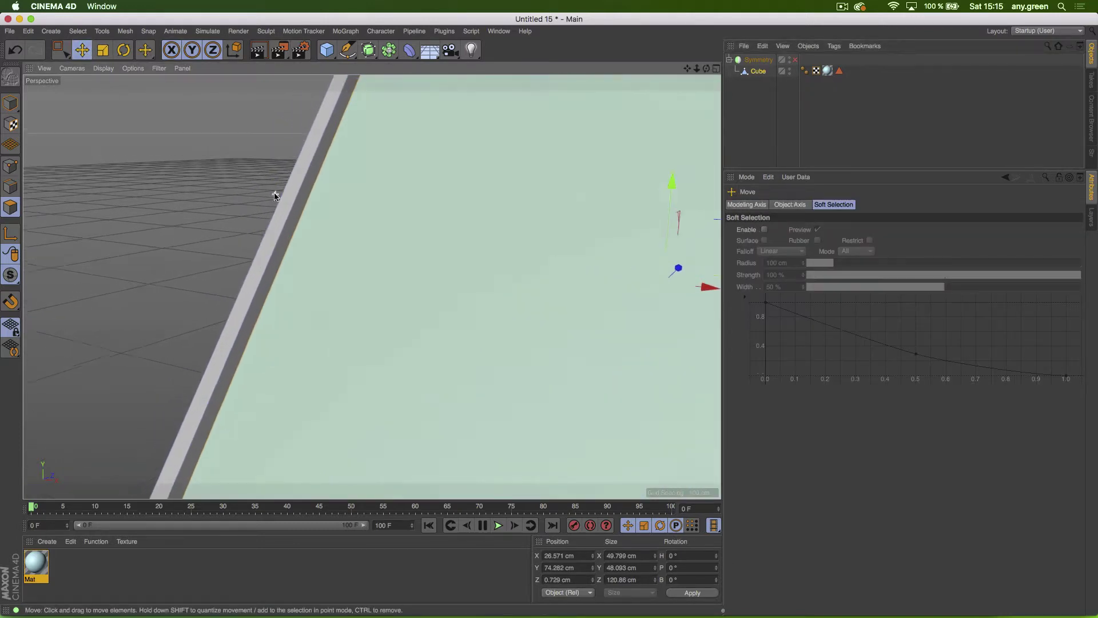
click(279, 211)
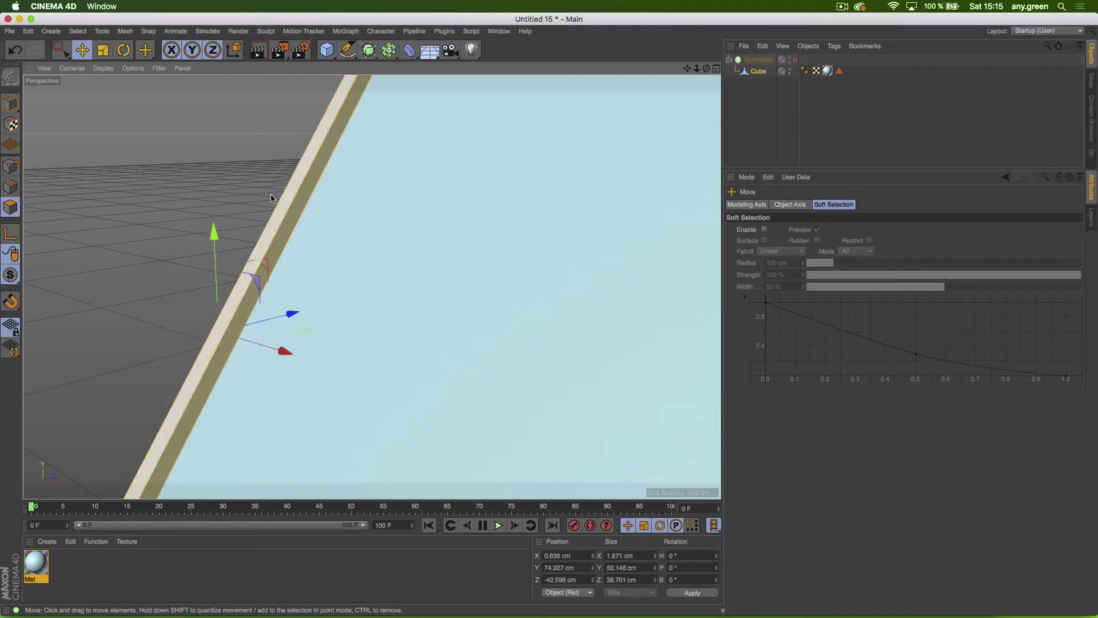
key(super+shift+a)
scroll(422, 257, down, 5)
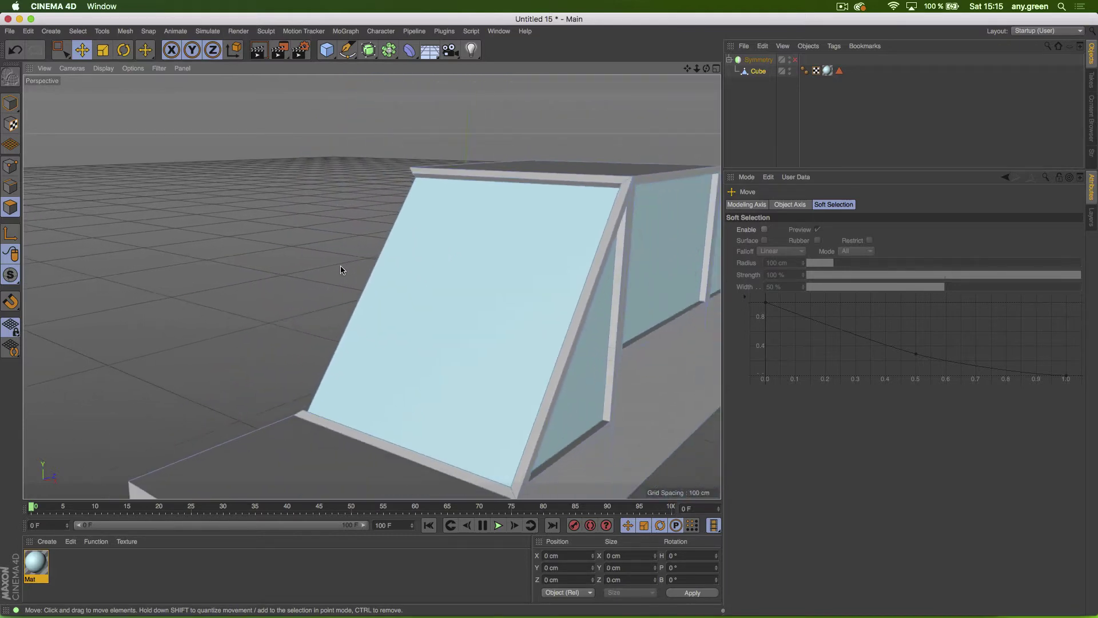
alt+drag(341, 270, 583, 245)
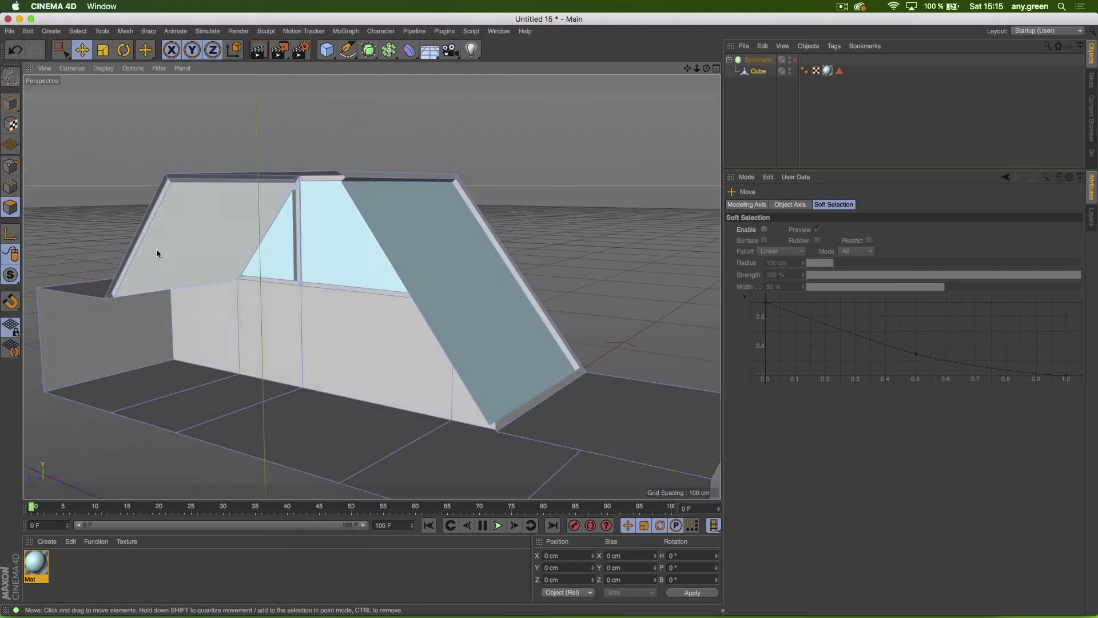
Step: Delete the two frame strip faces of the Cube along the rear window's center edge
alt+drag(156, 249, 400, 255)
alt+drag(144, 226, 205, 221)
click(163, 215)
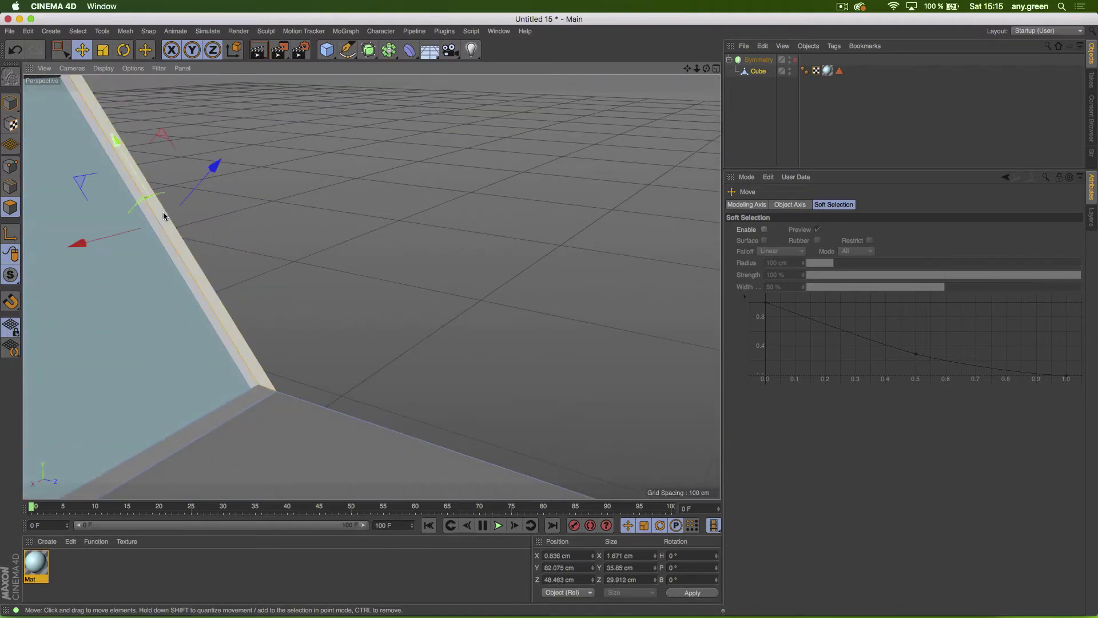
shift+click(152, 213)
key(Delete)
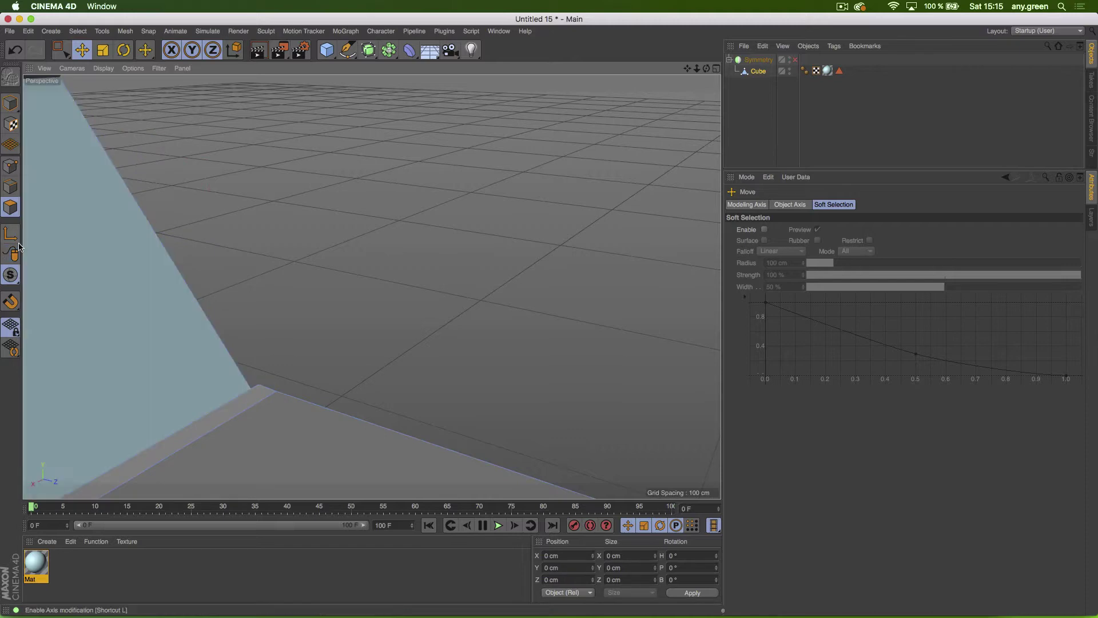
Step: Select the whole loop of open boundary edges along the Cube's mirror side in Edge mode
alt+right_drag(176, 307, 81, 323)
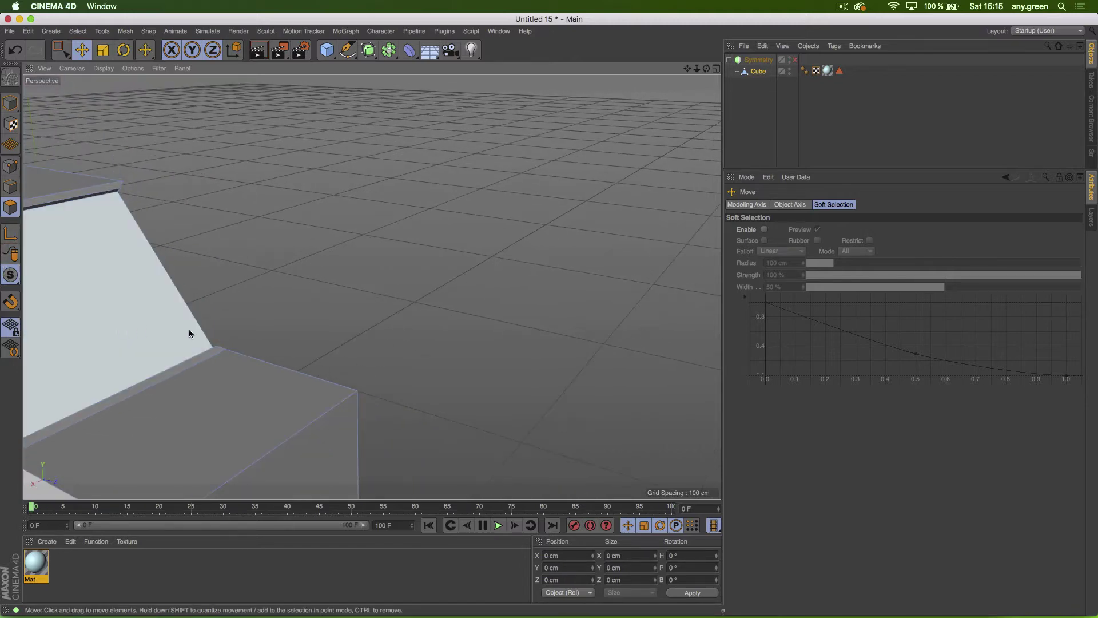
alt+right_drag(190, 334, 73, 336)
alt+drag(73, 336, 382, 244)
alt+right_drag(382, 245, 399, 236)
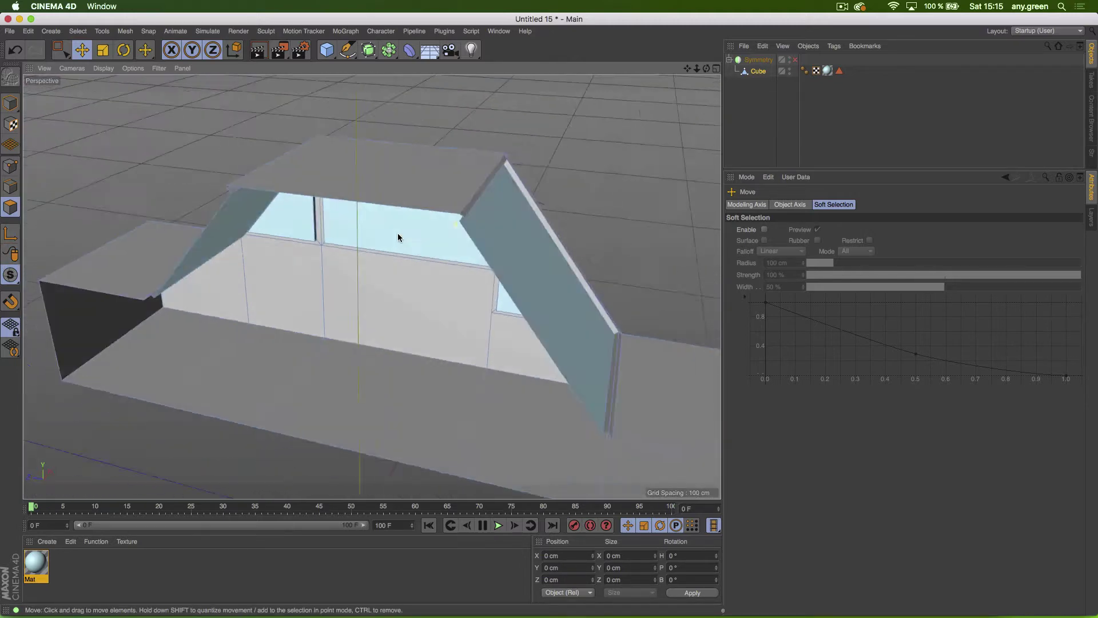
alt+drag(398, 237, 304, 212)
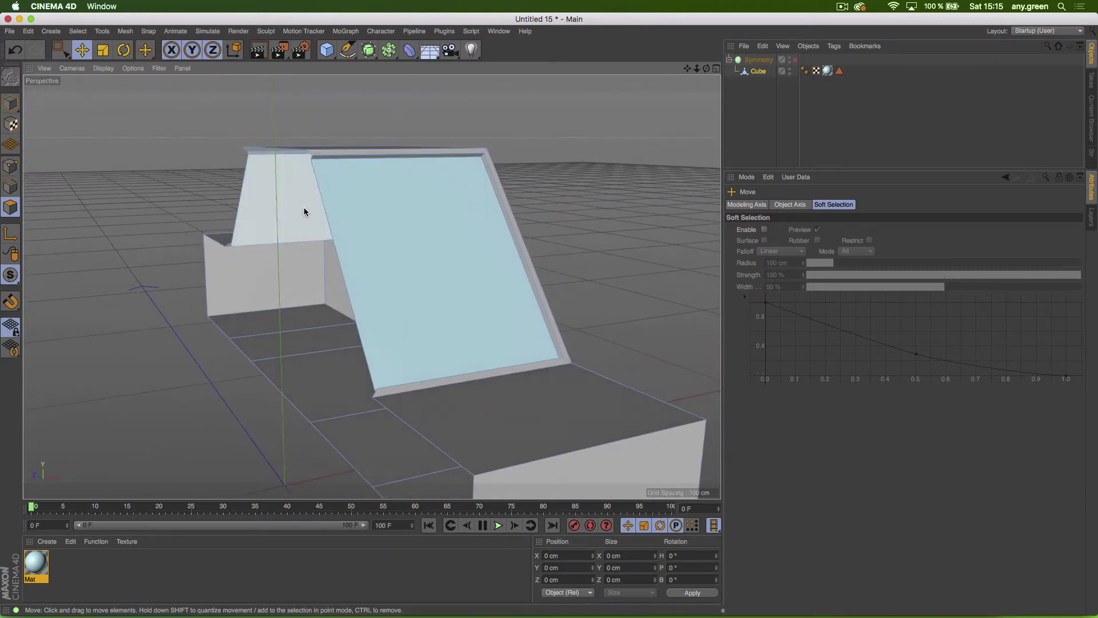
shift+click(304, 211)
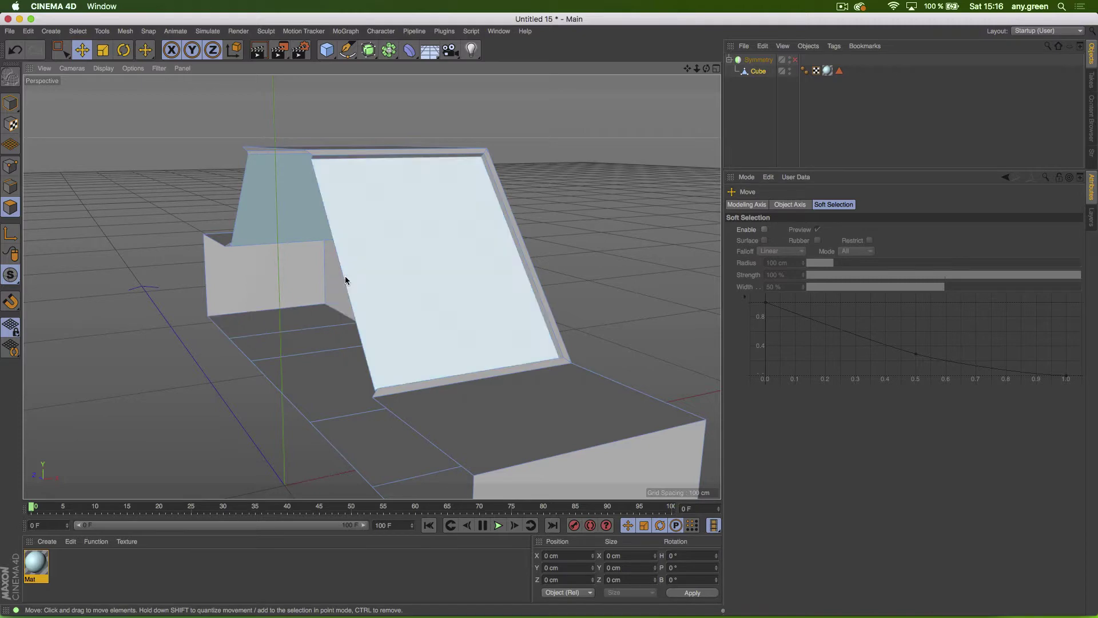
alt+drag(343, 276, 419, 230)
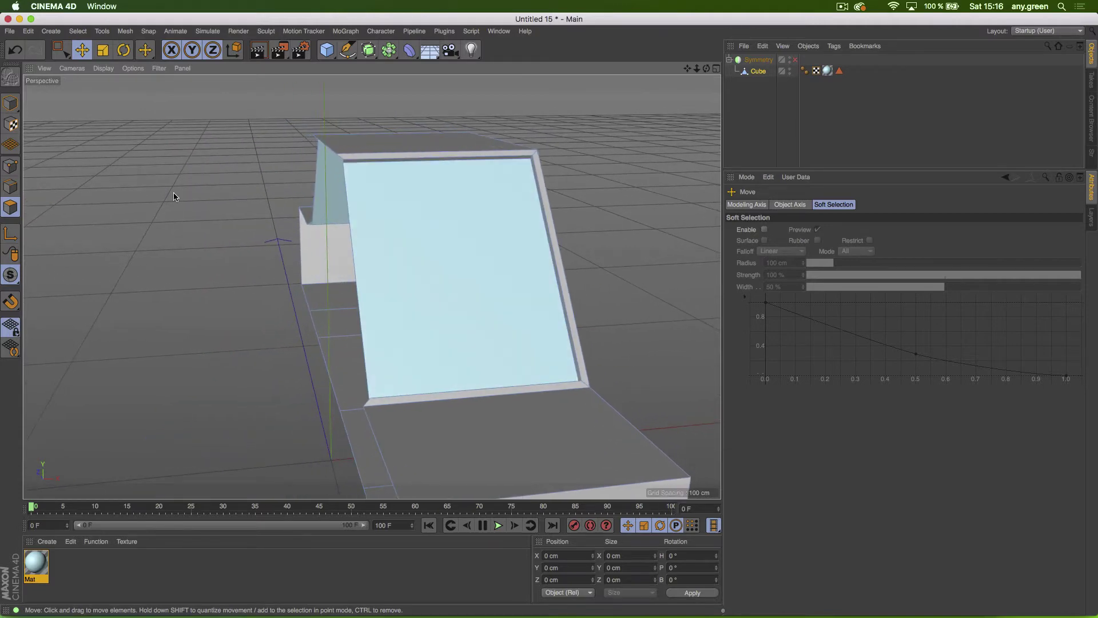
click(18, 187)
alt+drag(149, 189, 249, 198)
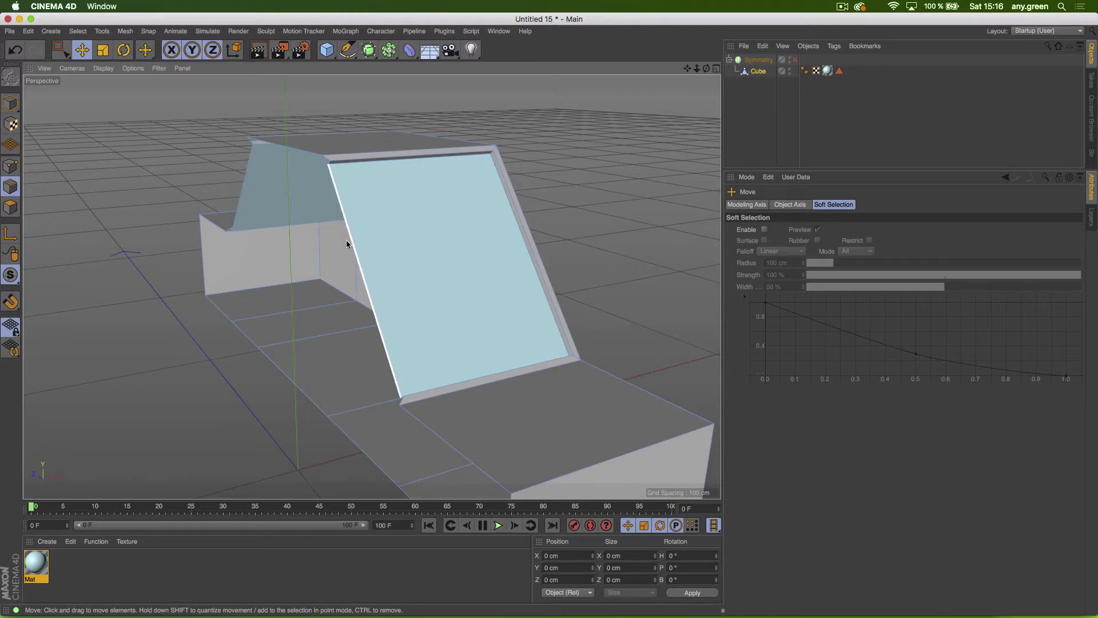
double_click(286, 371)
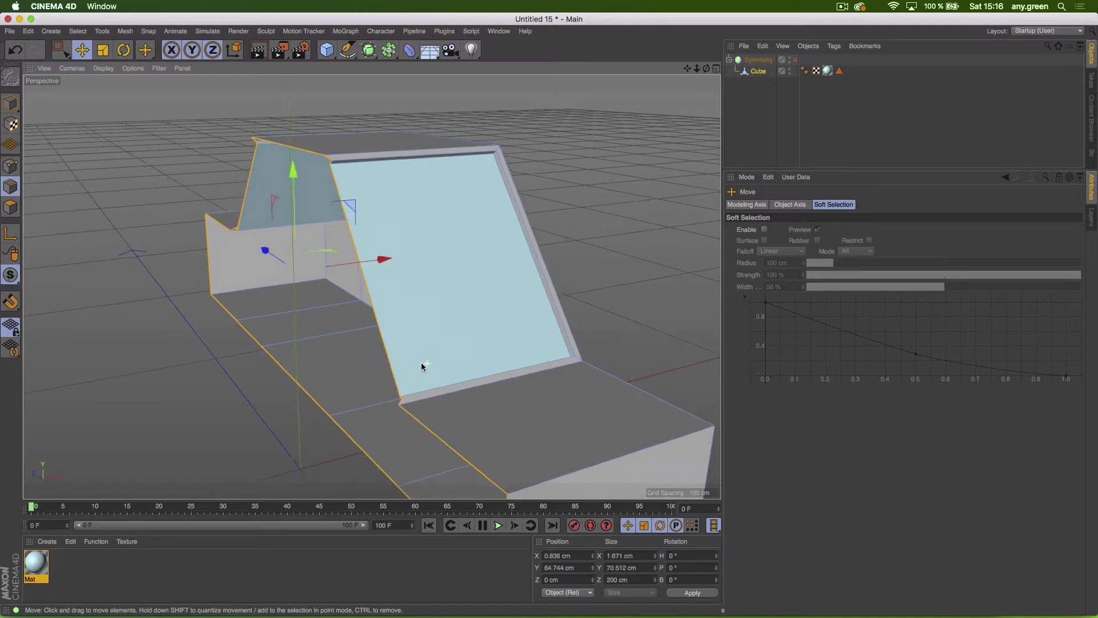
mouse_move(421, 362)
alt+mouse_down()
mouse_move(474, 358)
mouse_move(338, 343)
mouse_move(465, 341)
mouse_move(433, 360)
alt+mouse_up()
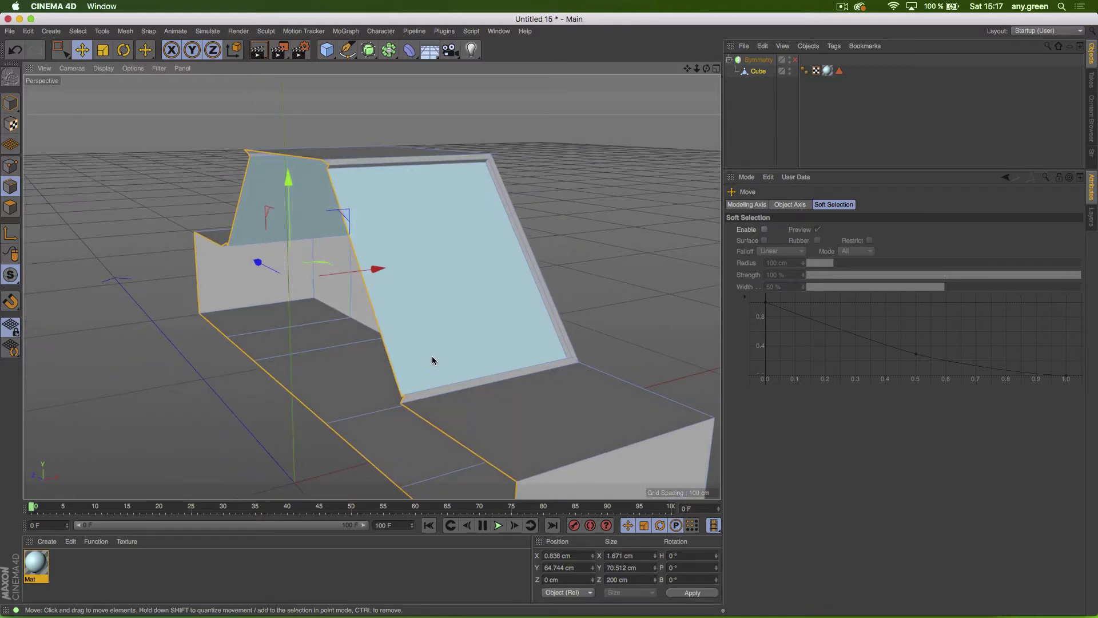
click(384, 346)
key(super+z)
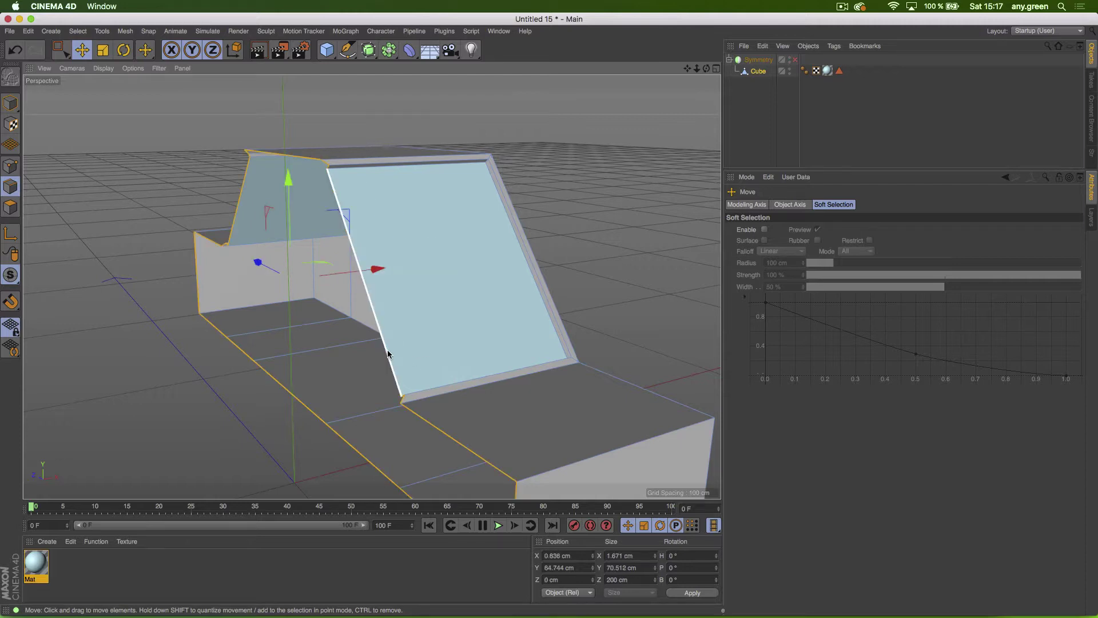
Step: Flatten the selected edge loop onto the mirror plane by setting its X position and X size to 0 cm
alt+drag(393, 287, 369, 185)
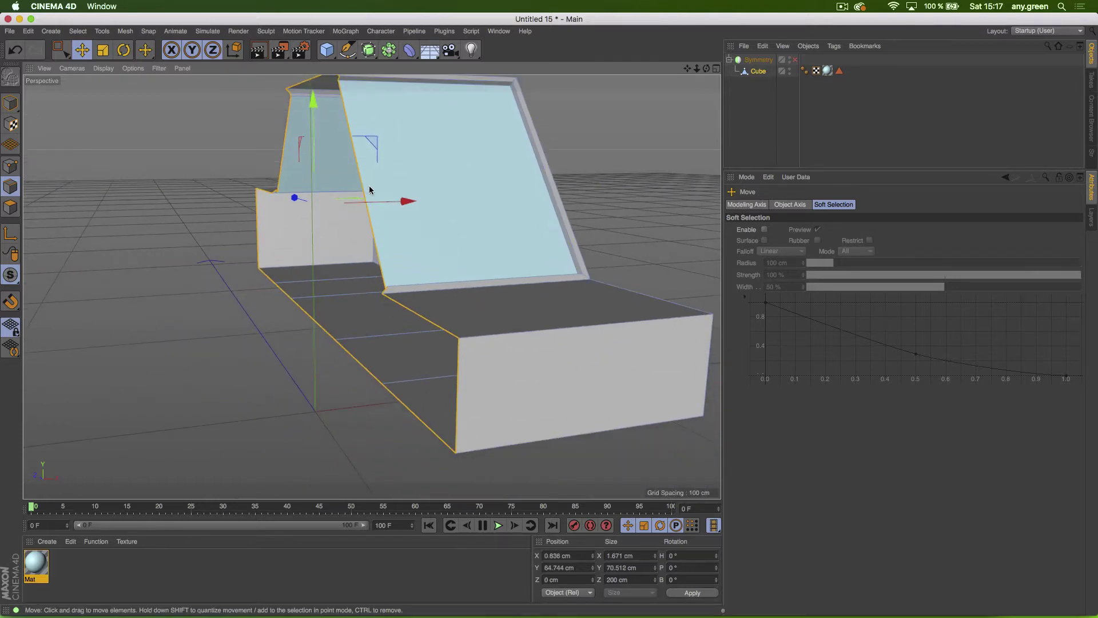
alt+middle_drag(408, 210, 425, 243)
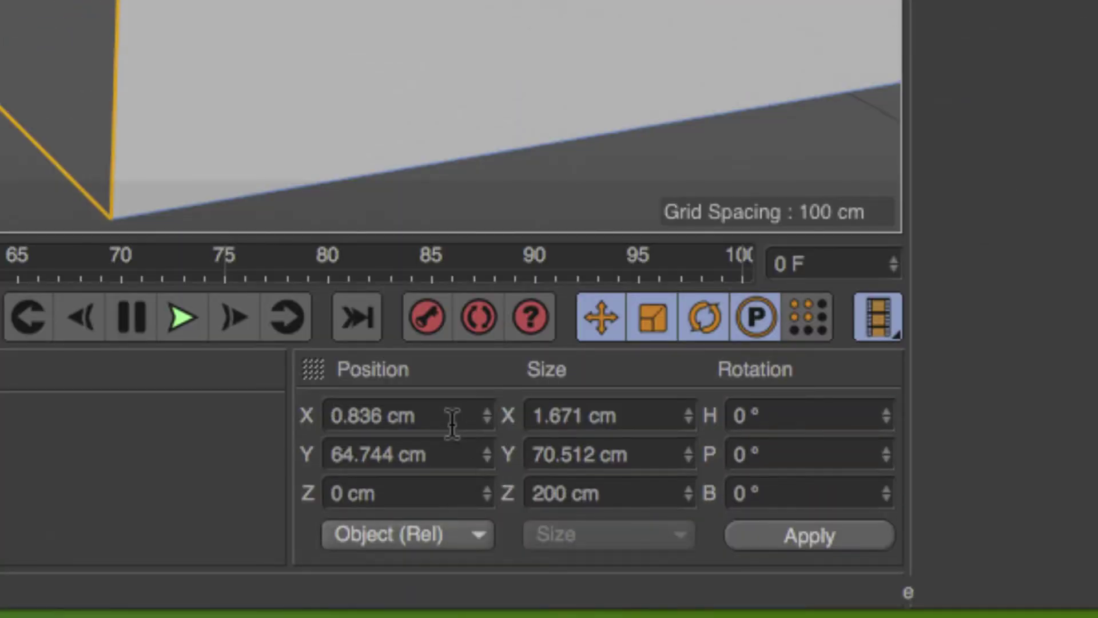
drag(452, 423, 311, 415)
text(0)
click(639, 406)
drag(639, 406, 465, 368)
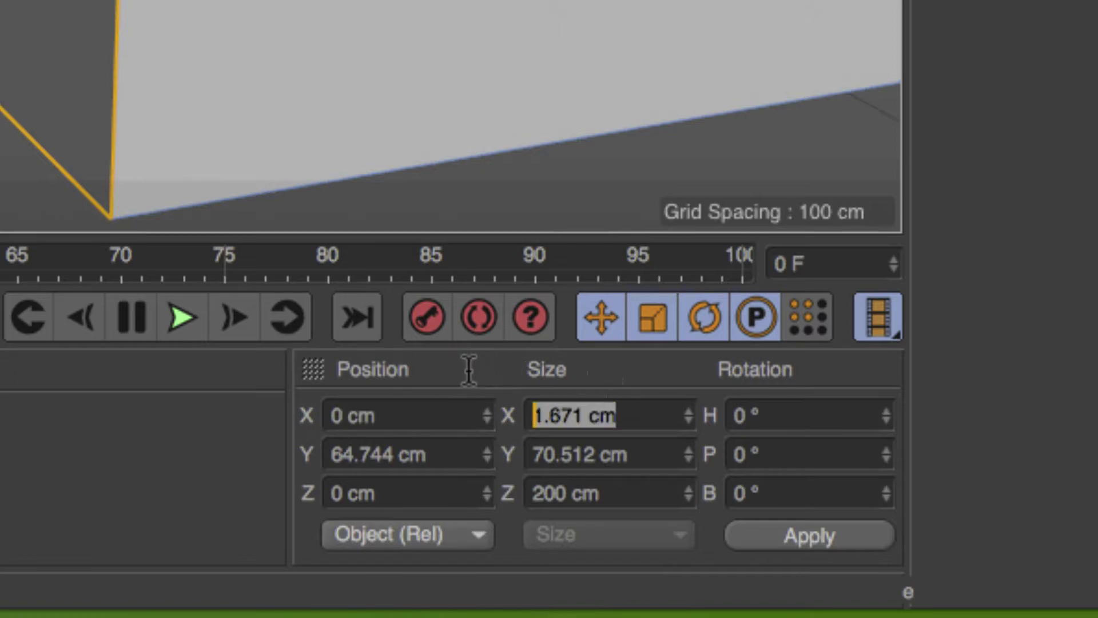
text(0)
key(Return)
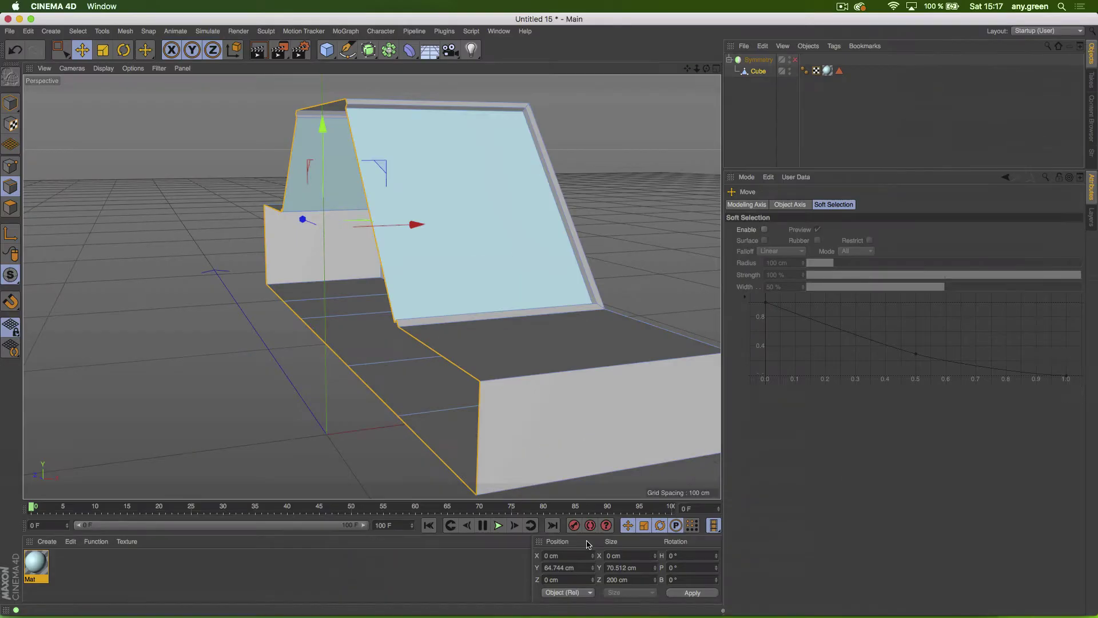
Step: Compare the edge loop before and after flattening by repeatedly undoing and redoing the change
key(super+z)
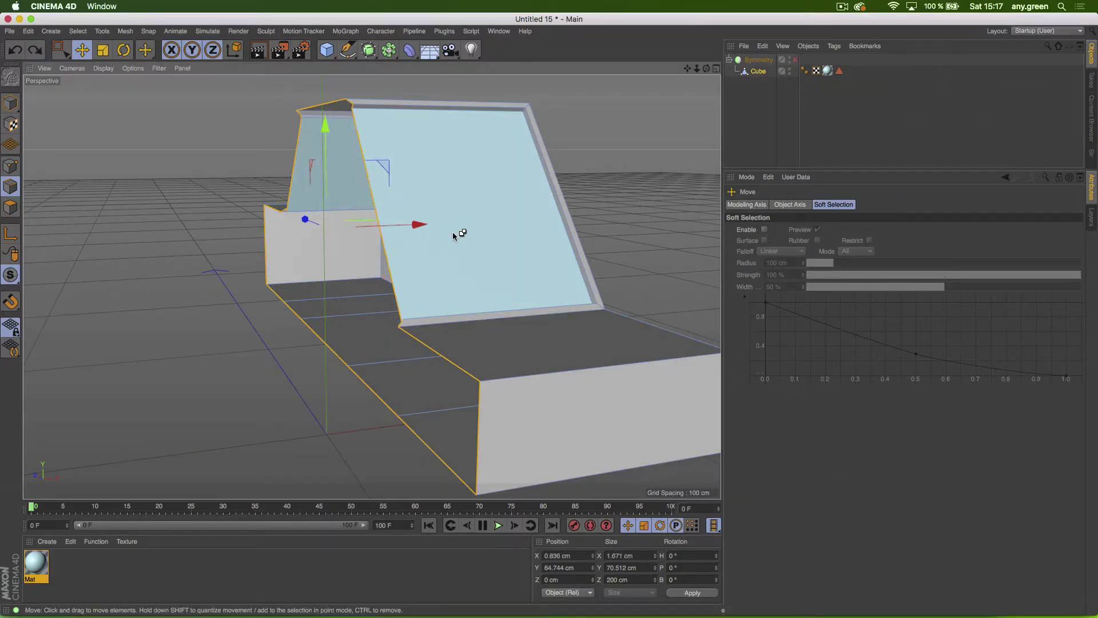
key(super+shift+z)
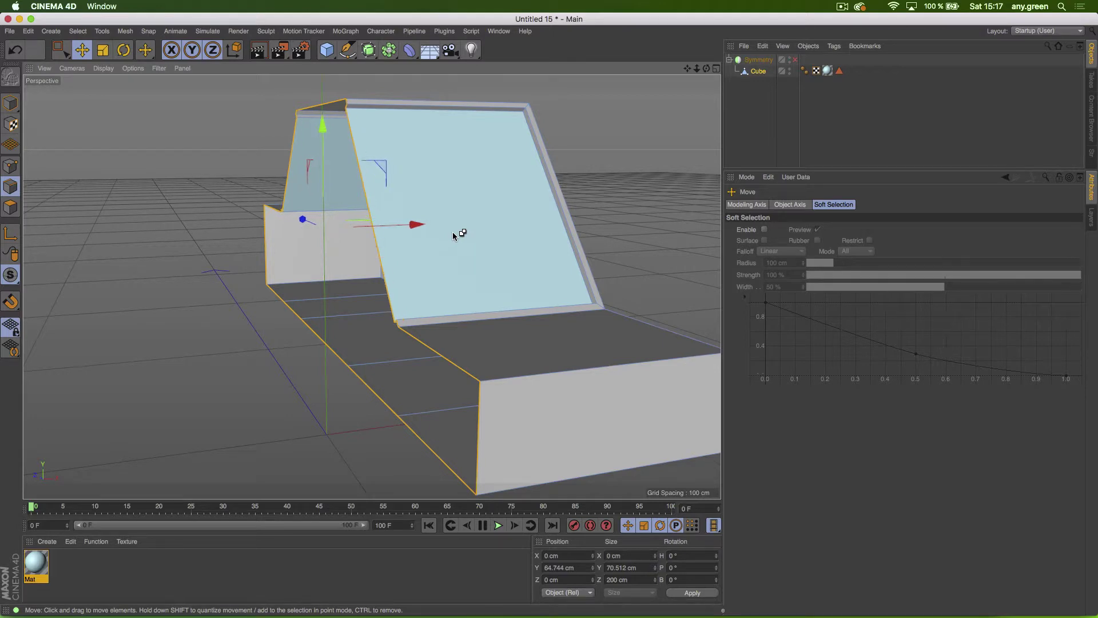
key(super+z)
key(super+shift+z)
key(super+z)
key(super+shift+z)
key(super+z)
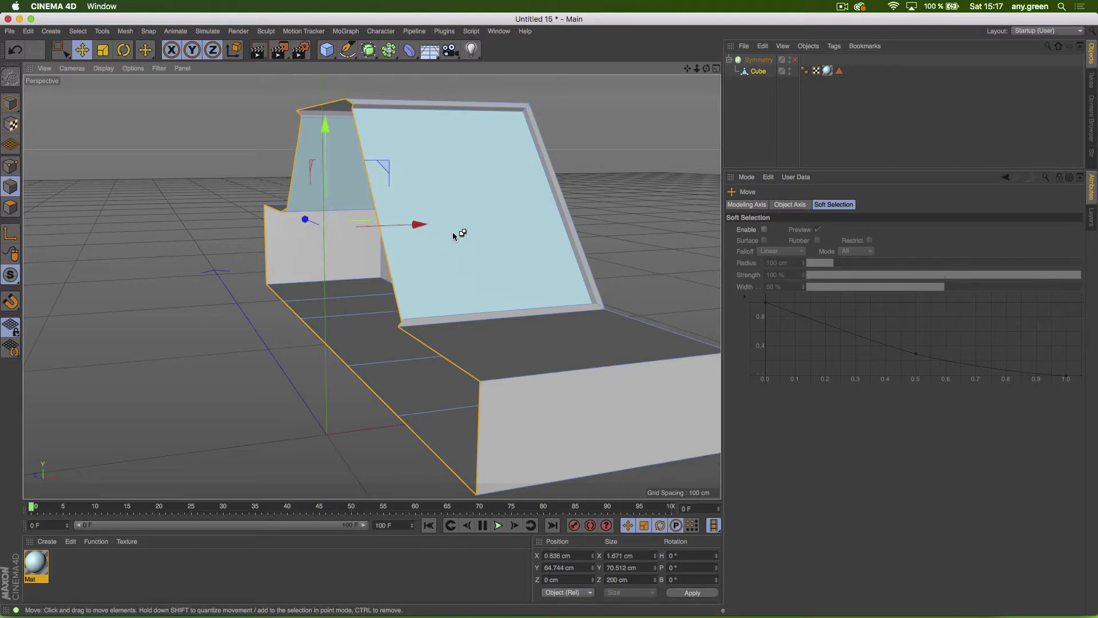
key(super+shift+z)
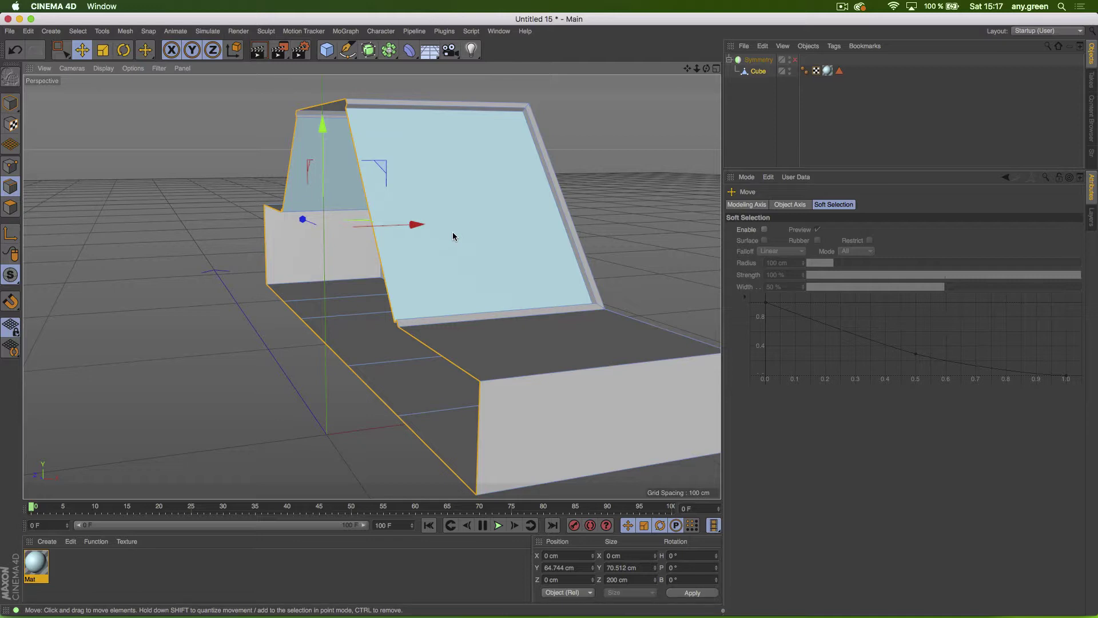
Step: Turn the Symmetry back on, deselect everything and check the joined windows on the whole car
click(794, 60)
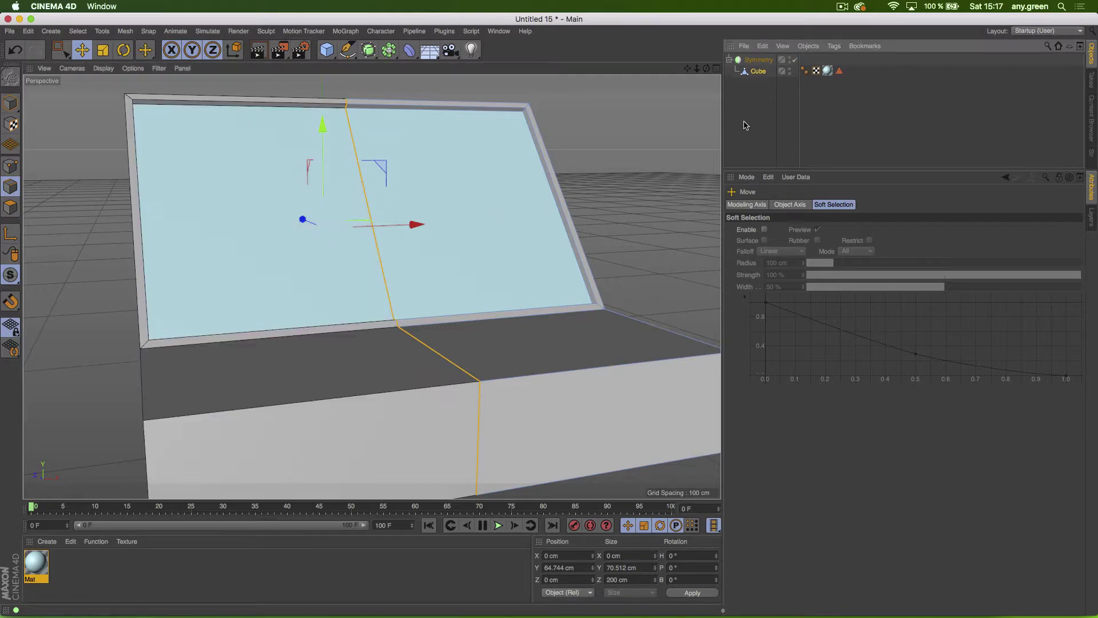
click(745, 125)
alt+drag(454, 307, 394, 260)
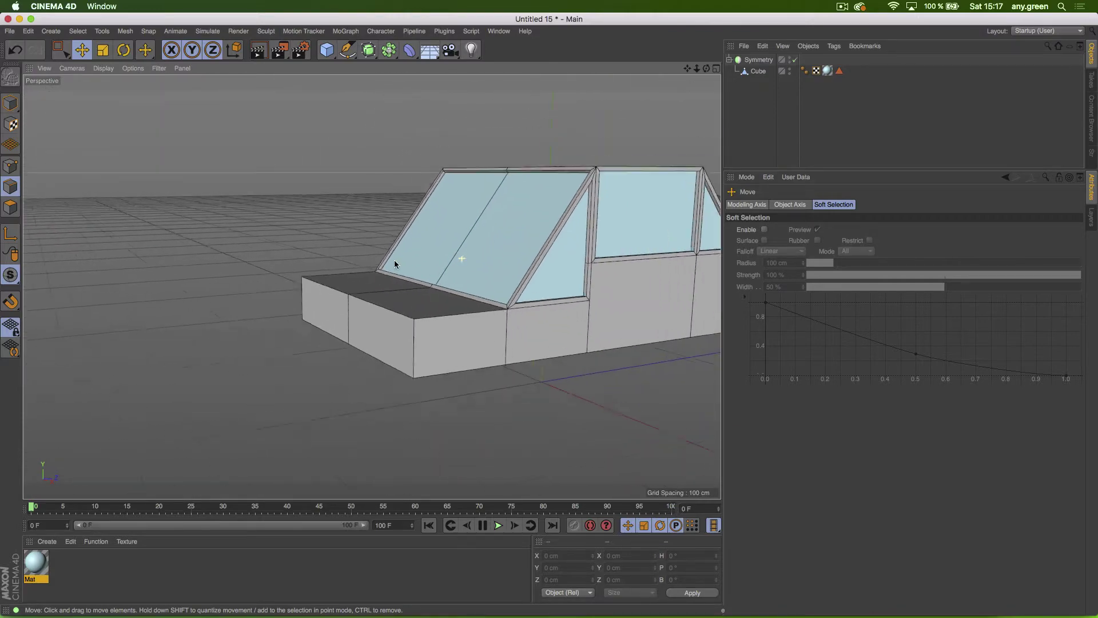
alt+right_drag(394, 259, 388, 261)
alt+middle_drag(560, 249, 375, 281)
mouse_move(464, 276)
alt+mouse_down()
mouse_move(174, 314)
mouse_move(344, 338)
mouse_move(553, 284)
mouse_move(590, 289)
mouse_move(464, 289)
alt+mouse_up()
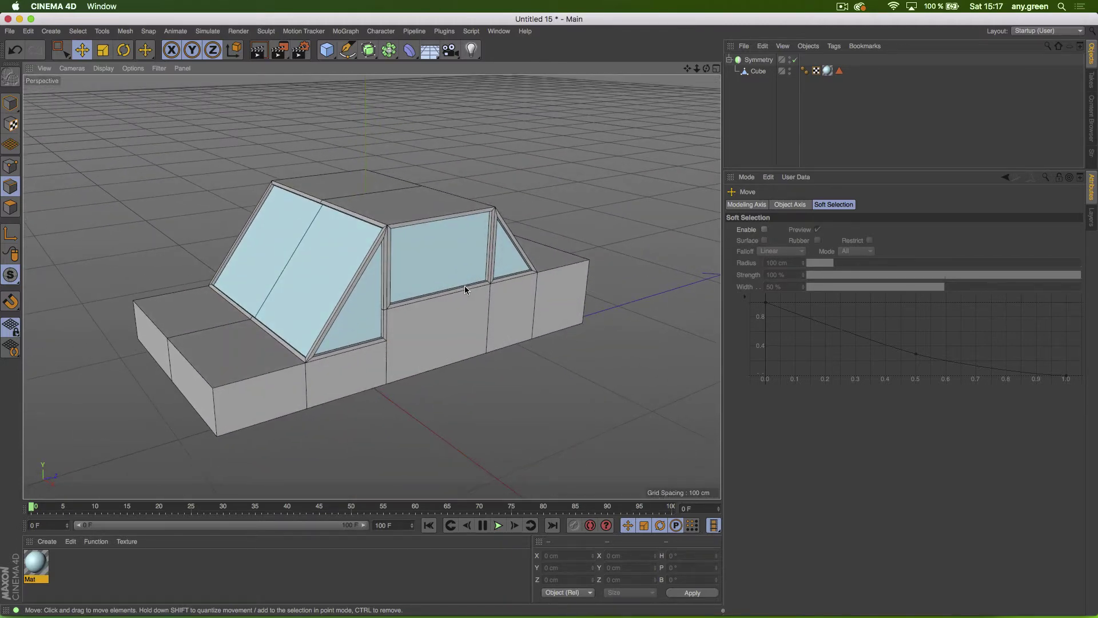
Step: Add a Tube primitive for the wheel and scale it down uniformly to fit beneath the car
alt+drag(266, 360, 289, 224)
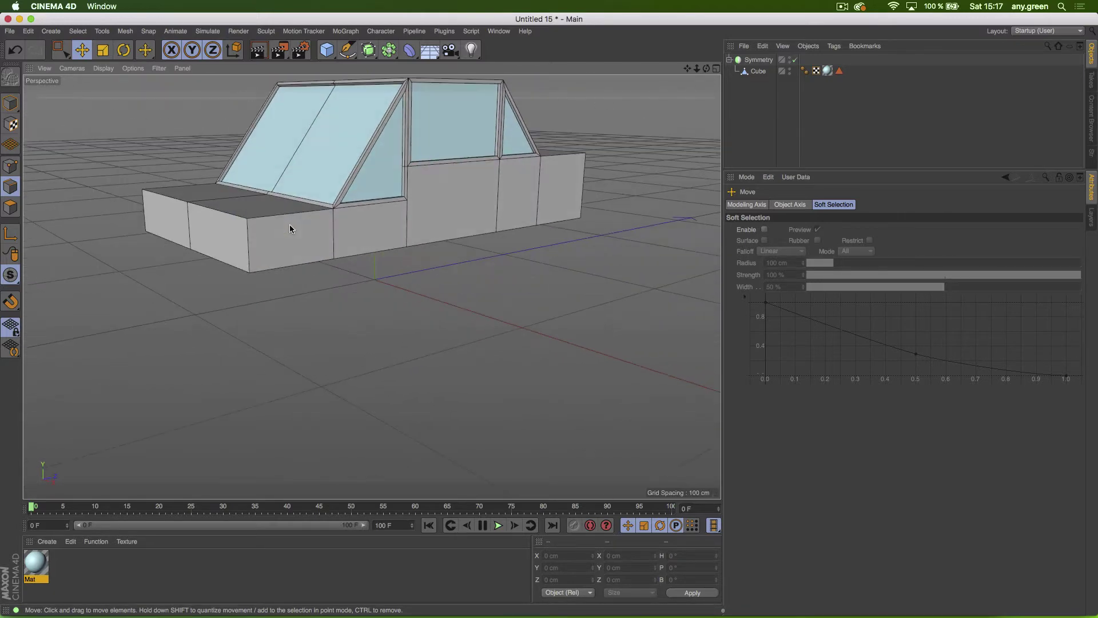
click(329, 52)
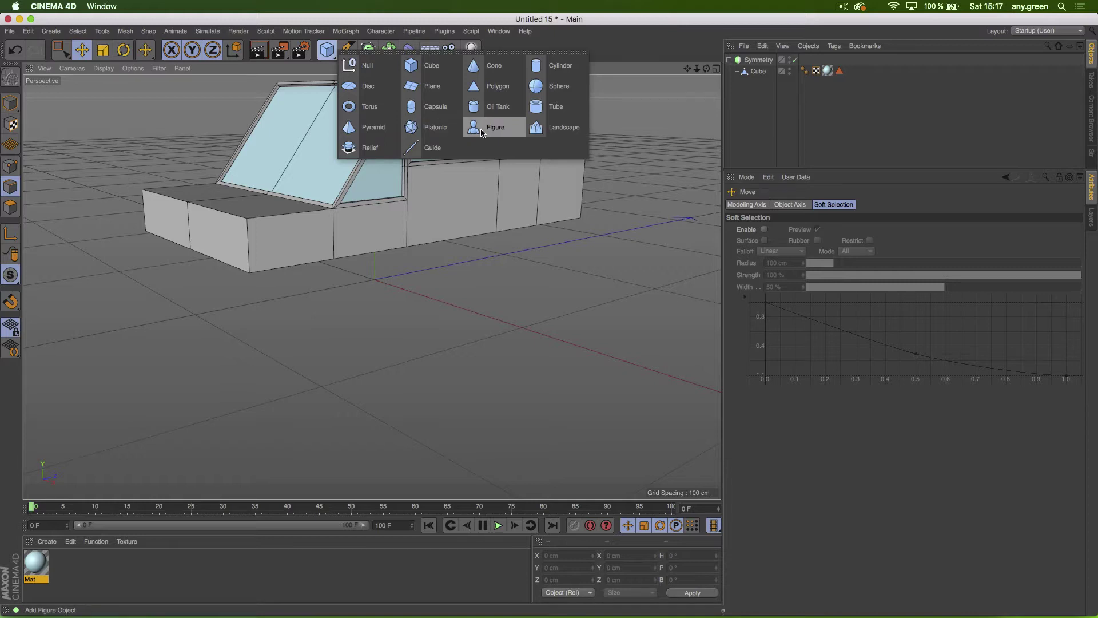
click(553, 104)
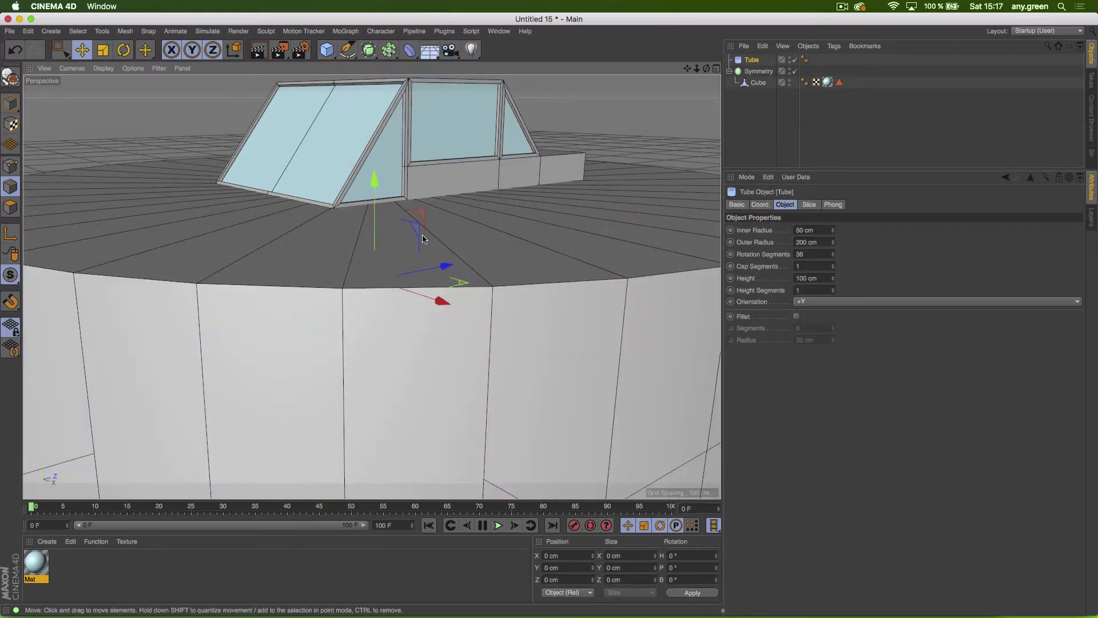
scroll(426, 239, down, 5)
key(t)
drag(529, 173, 259, 354)
Step: Rotate the tube 90° about its bank axis so it stands upright, parallel to the car's side
key(r)
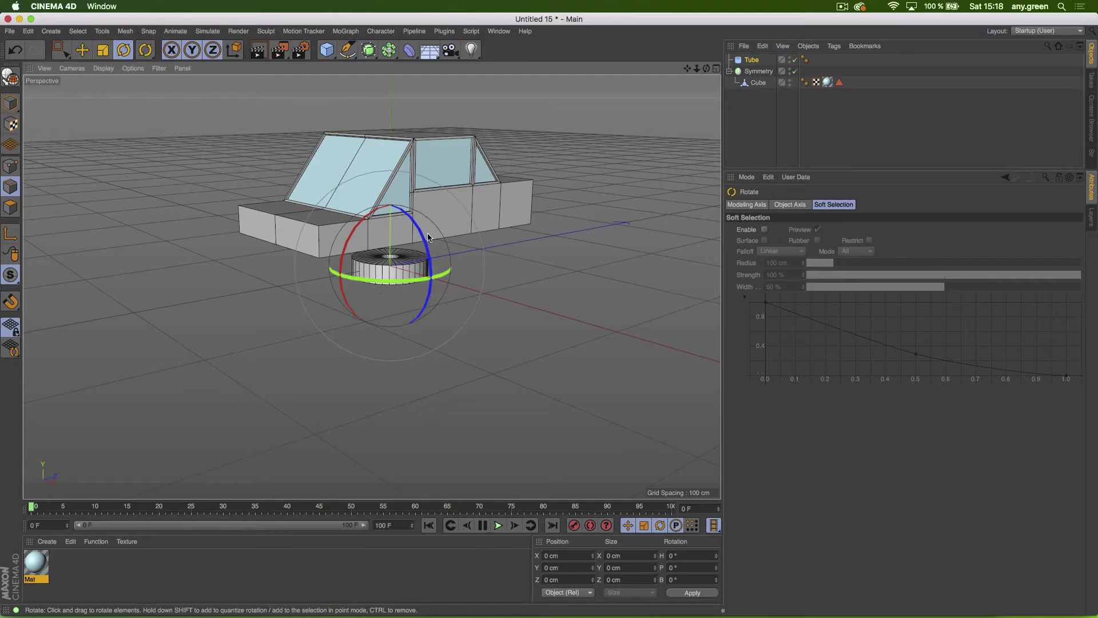
drag(430, 238, 337, 290)
key(e)
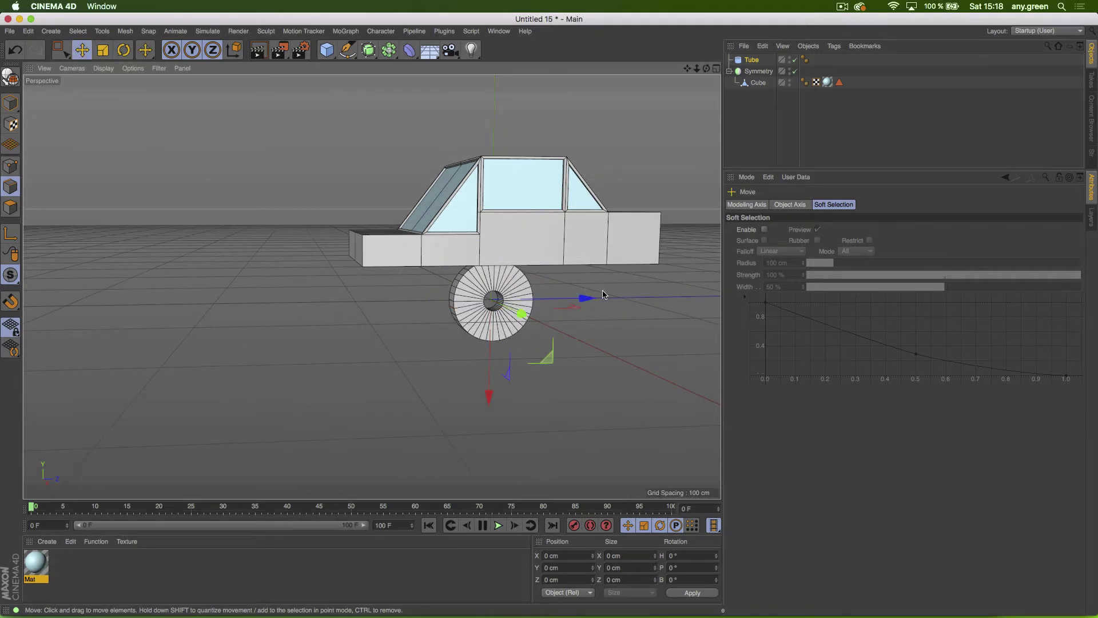
Step: In the Right view, scale the tube to about 37.7 cm in diameter and place it under the car's front at about Y 18.9 cm, Z -50.4 cm
middle_click(596, 166)
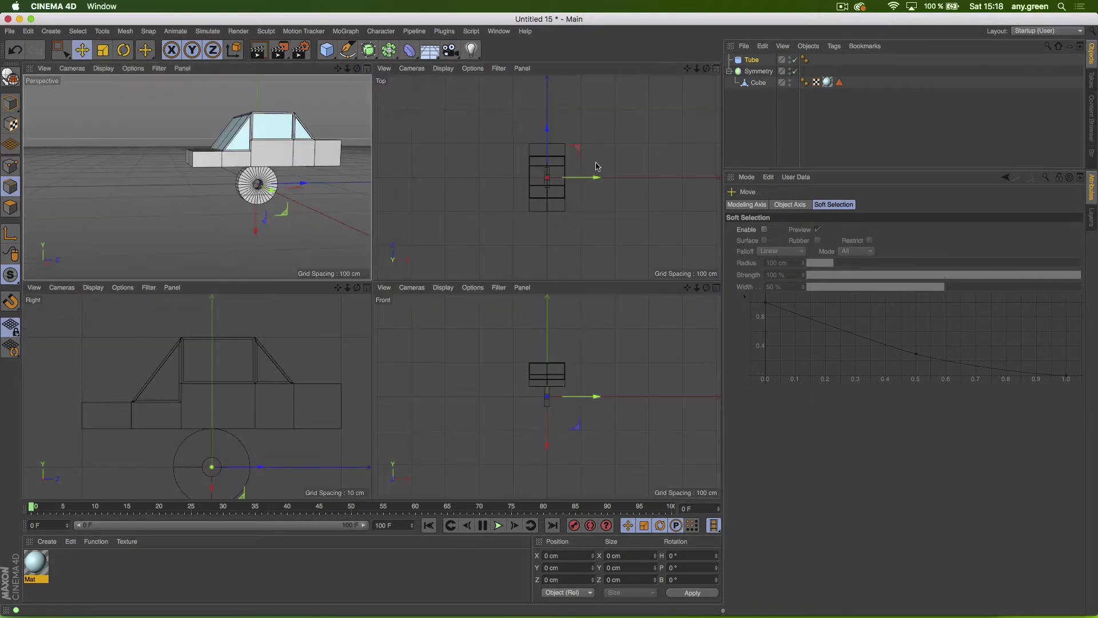
middle_click(368, 294)
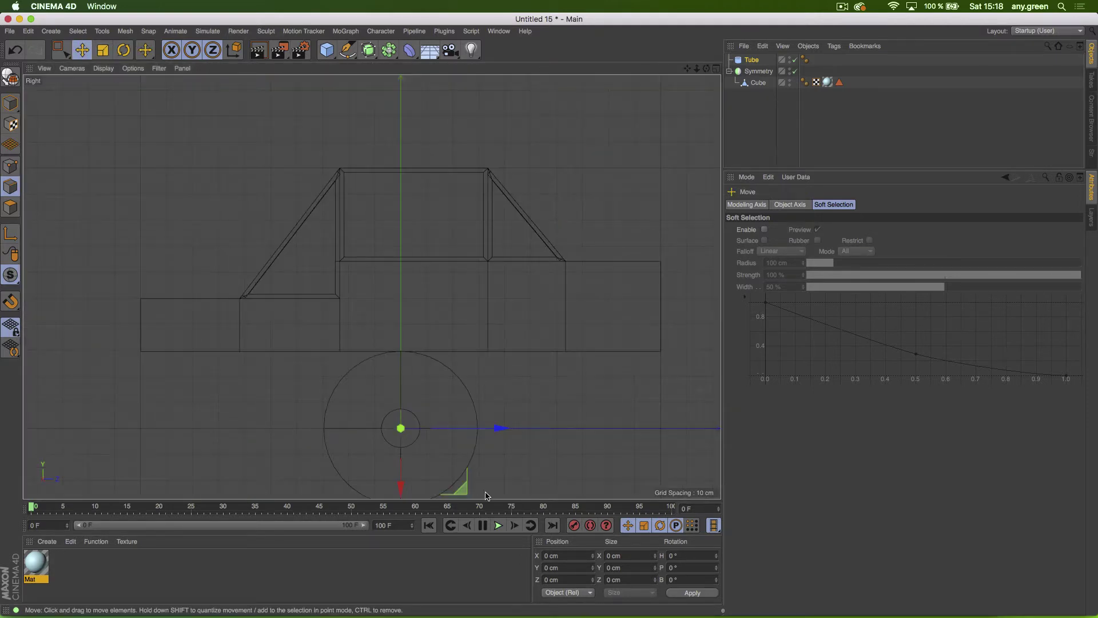
drag(486, 495, 343, 442)
key(t)
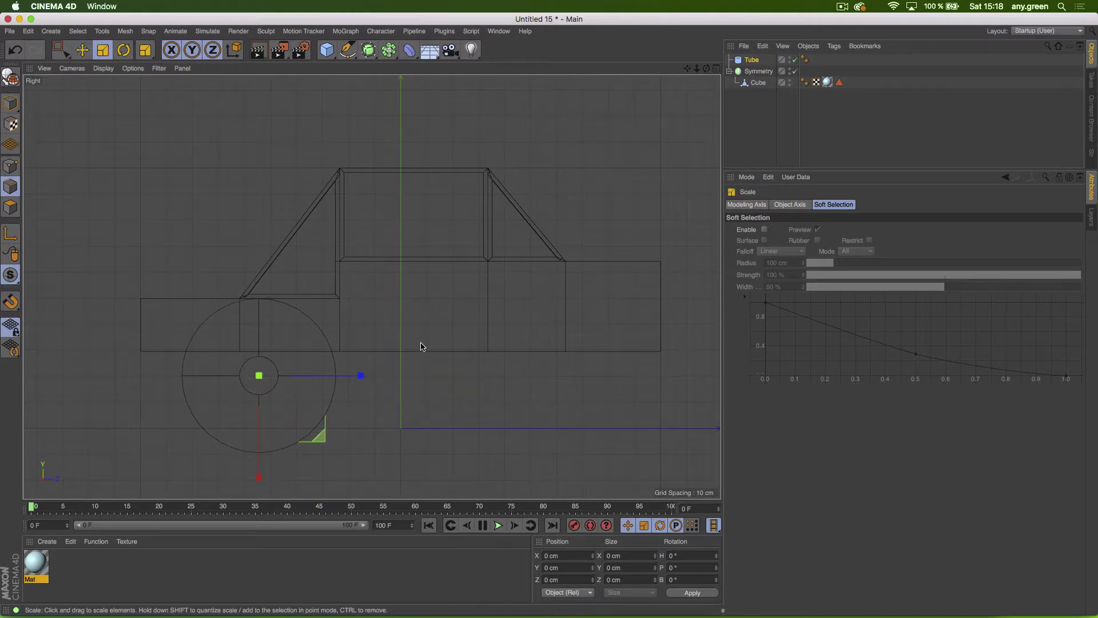
drag(421, 347, 297, 423)
key(e)
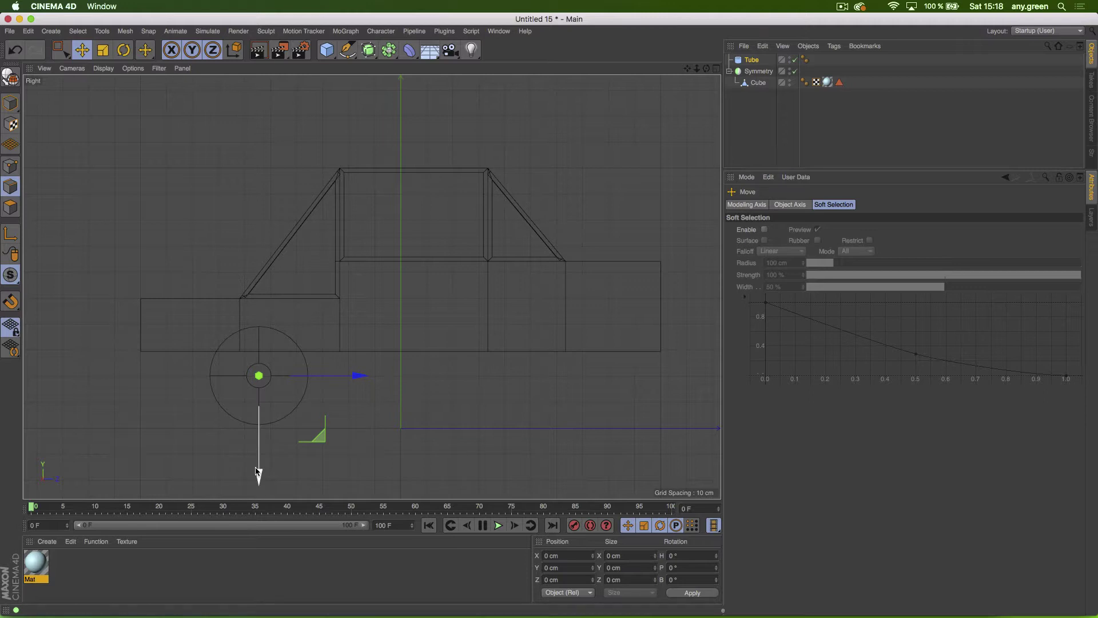
drag(257, 470, 255, 474)
drag(354, 381, 366, 382)
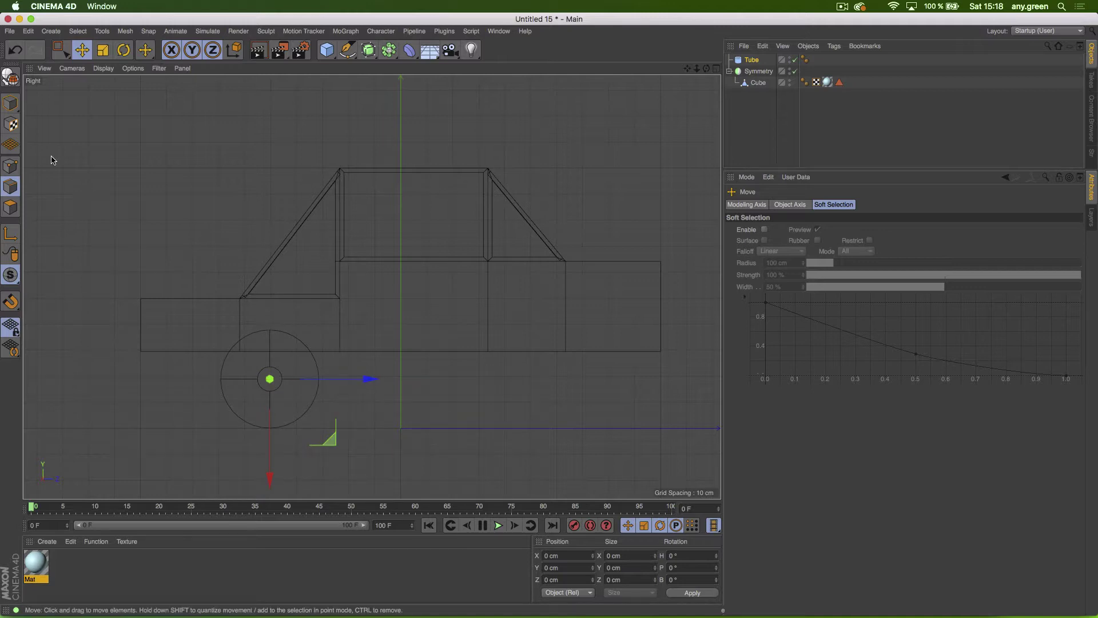
Step: Enlarge the tube's inner radius to slightly over half its outer radius in Model mode and frame the wheel in the Perspective view
click(10, 103)
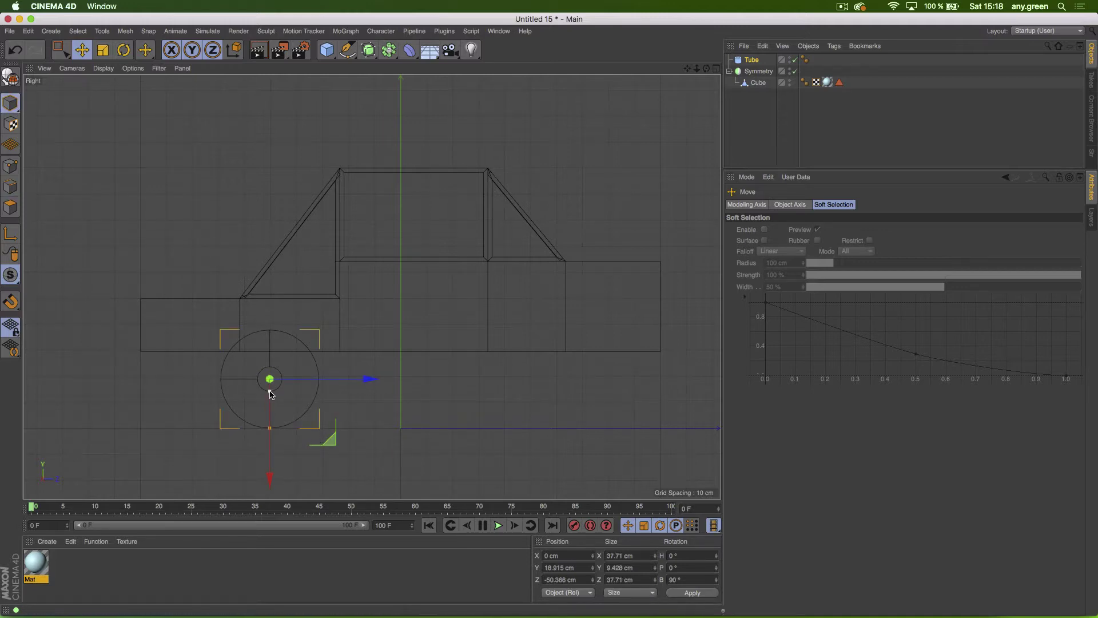
drag(270, 392, 274, 411)
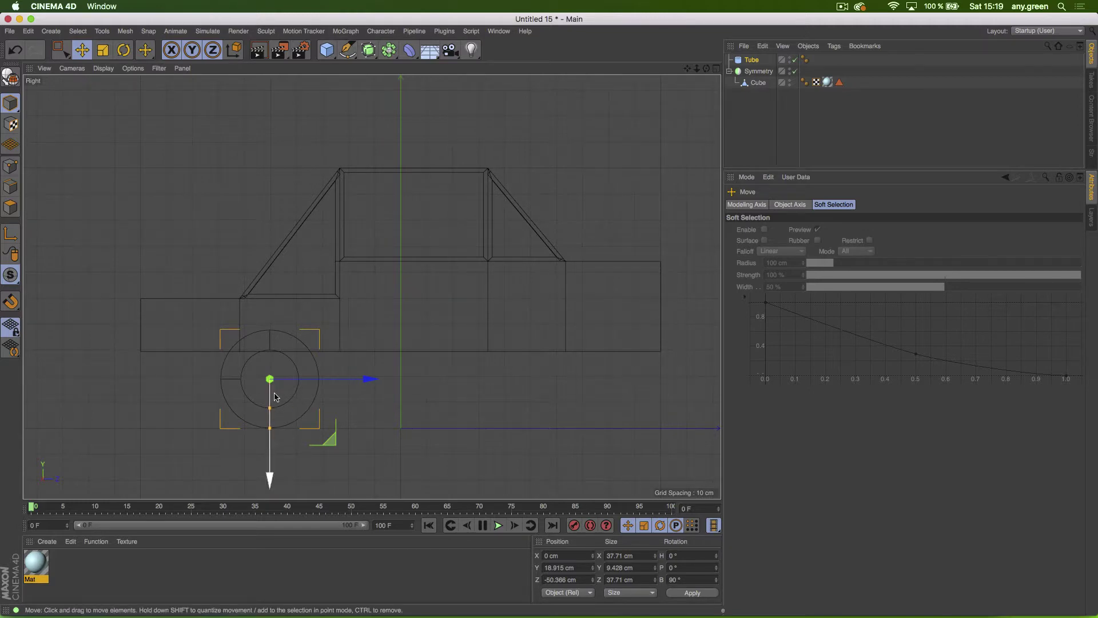
click(716, 68)
key(o)
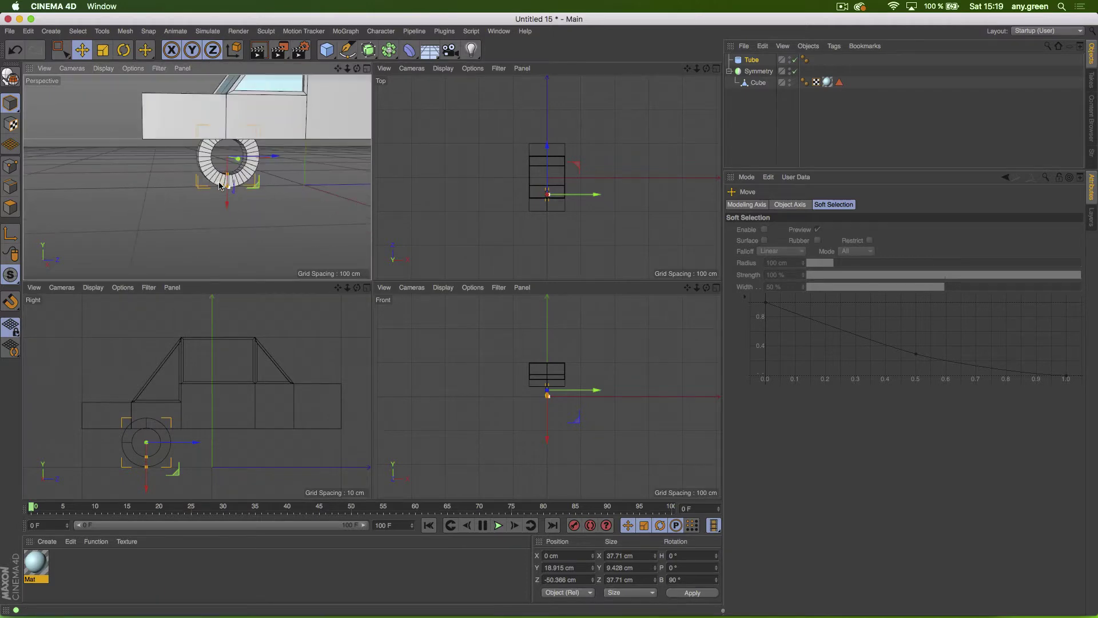
Step: Add a Cylinder primitive to serve as the wheel's hub
drag(327, 49, 550, 74)
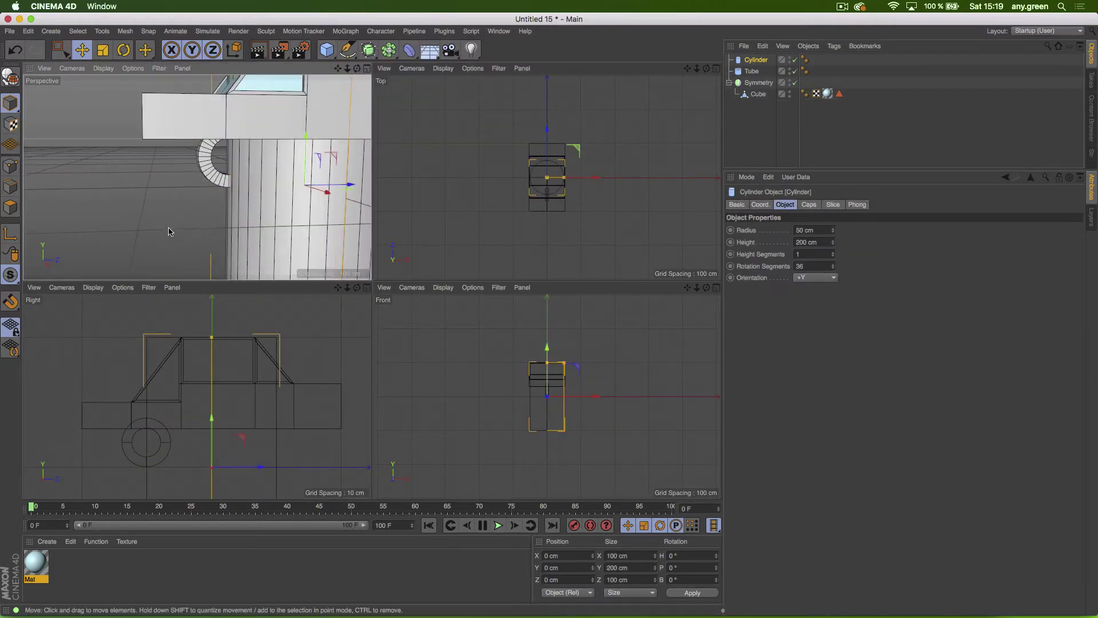
alt+drag(187, 224, 244, 214)
key(r)
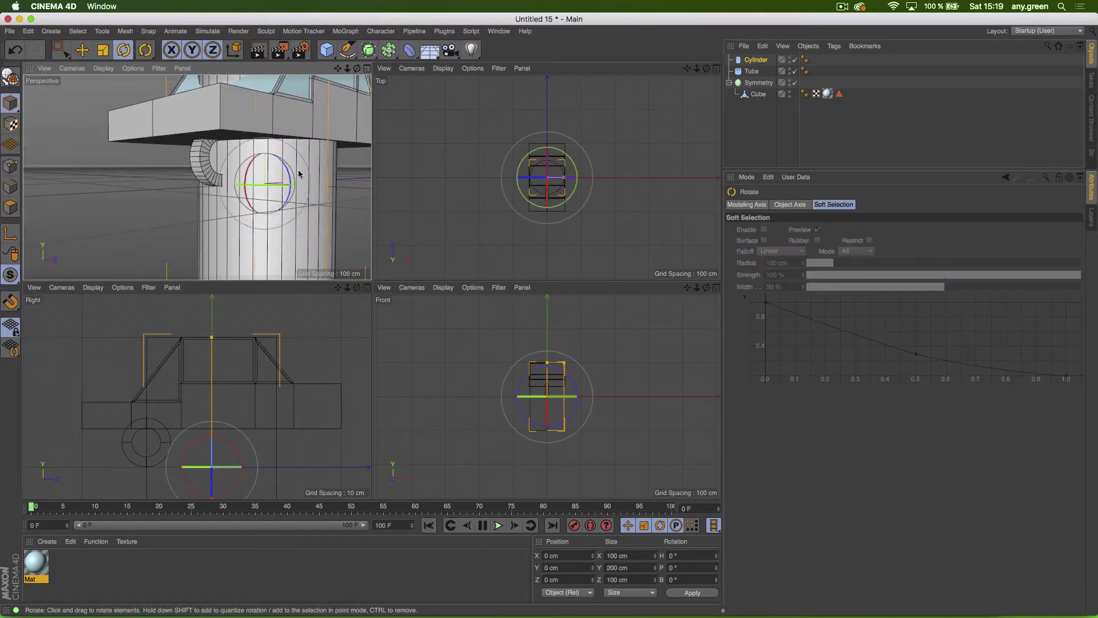
drag(292, 170, 288, 227)
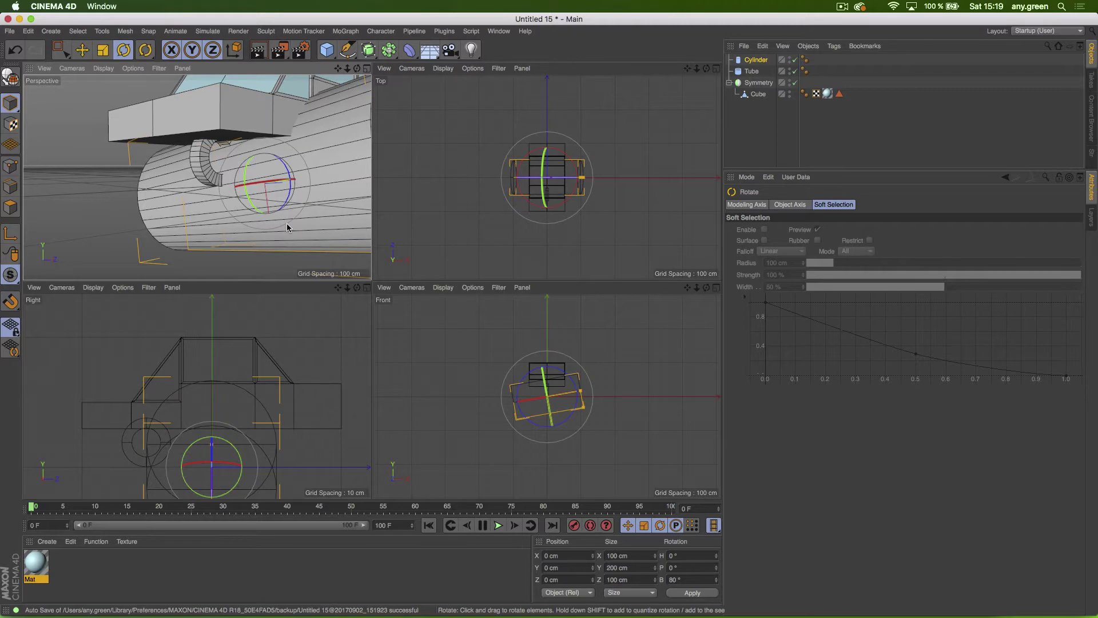
key(ctrl+z)
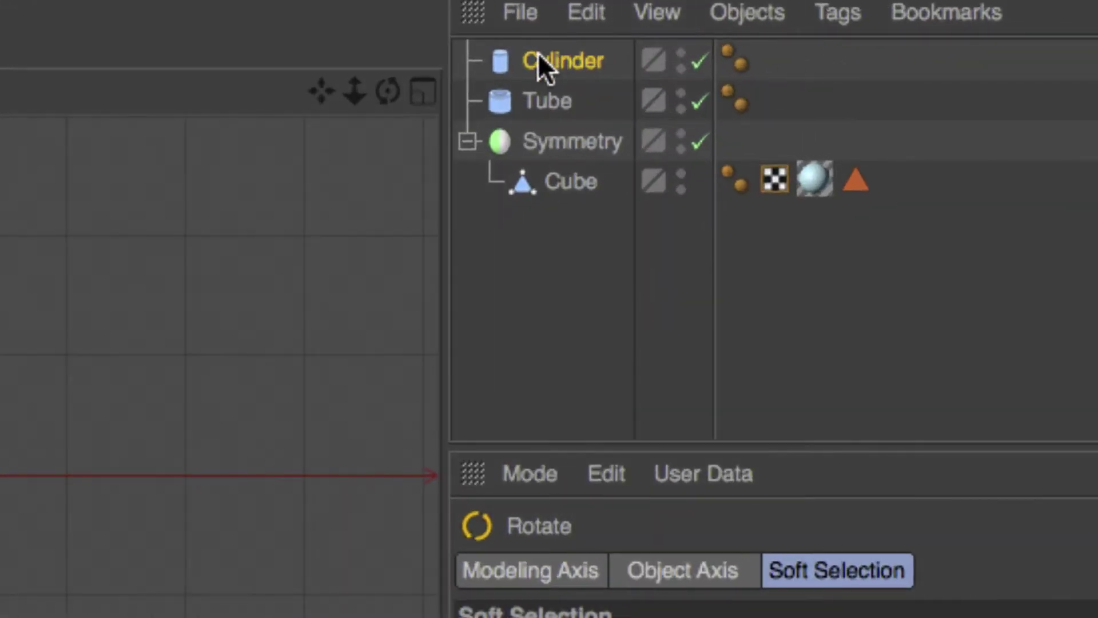
Step: Make the cylinder a child of the tube and set its X and Z positions to 0 cm and its bank rotation to 0°
drag(538, 52, 526, 95)
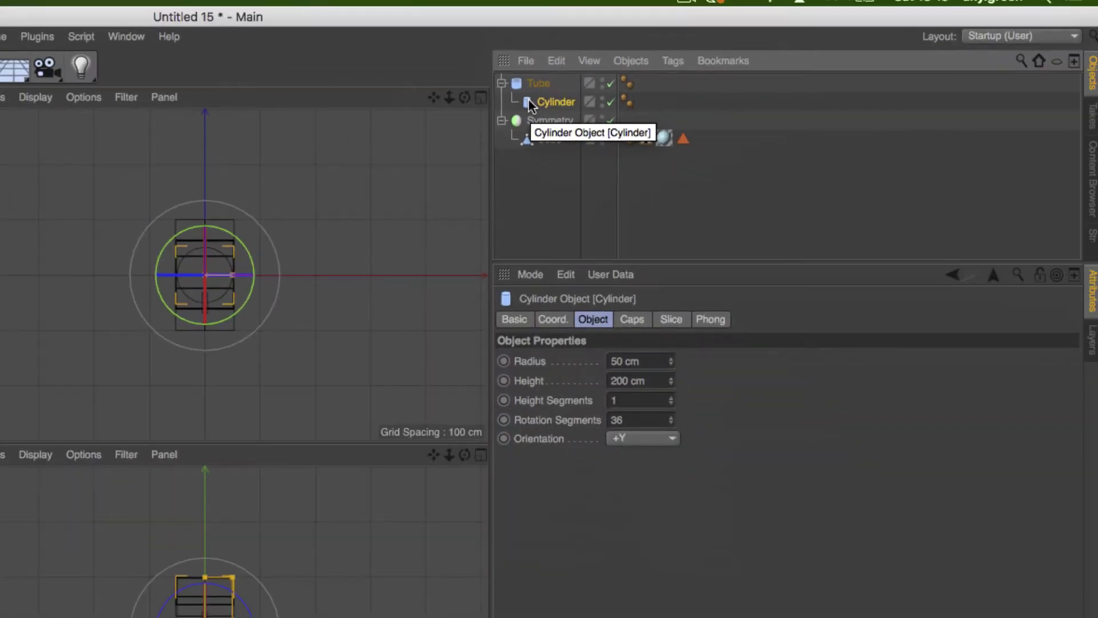
click(559, 319)
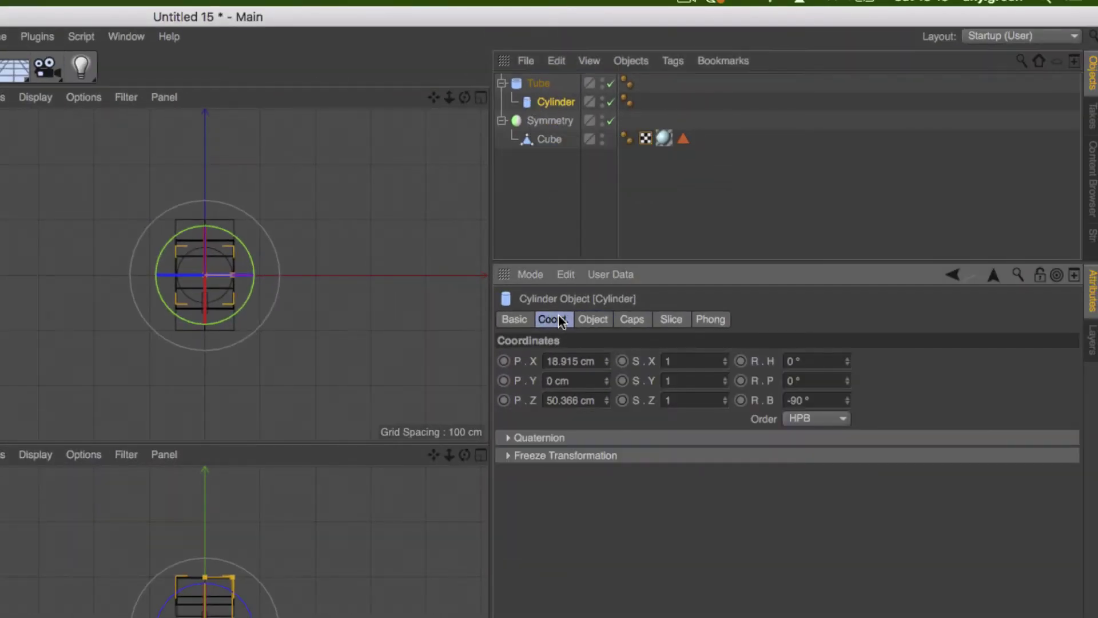
click(568, 361)
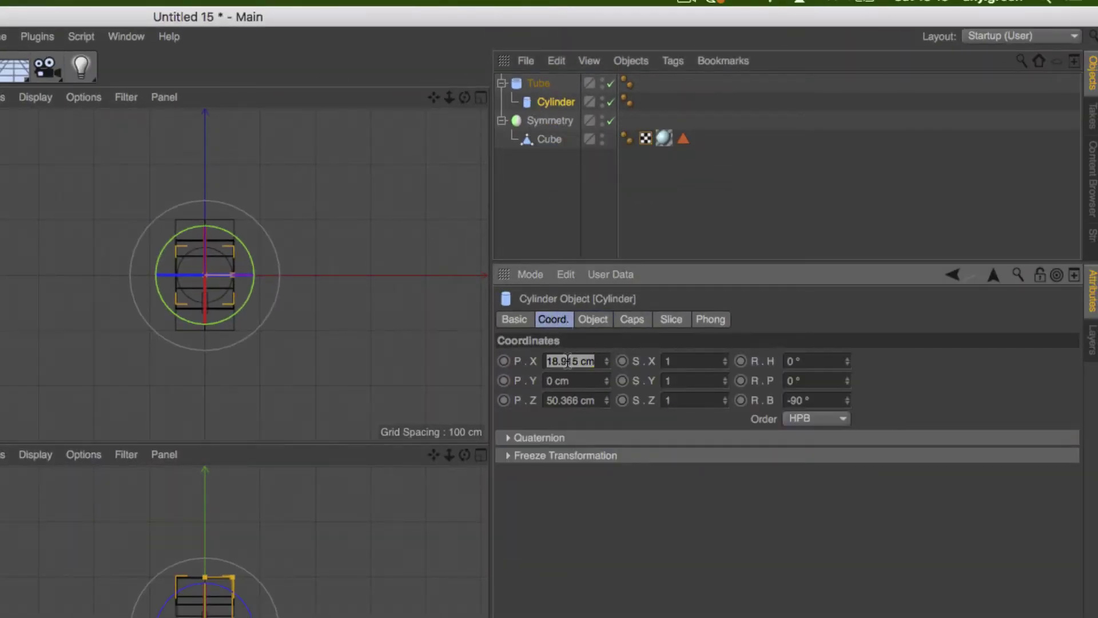
text(0)
key(Tab)
key(Tab)
text(0)
key(Tab)
key(Tab)
key(Tab)
key(Tab)
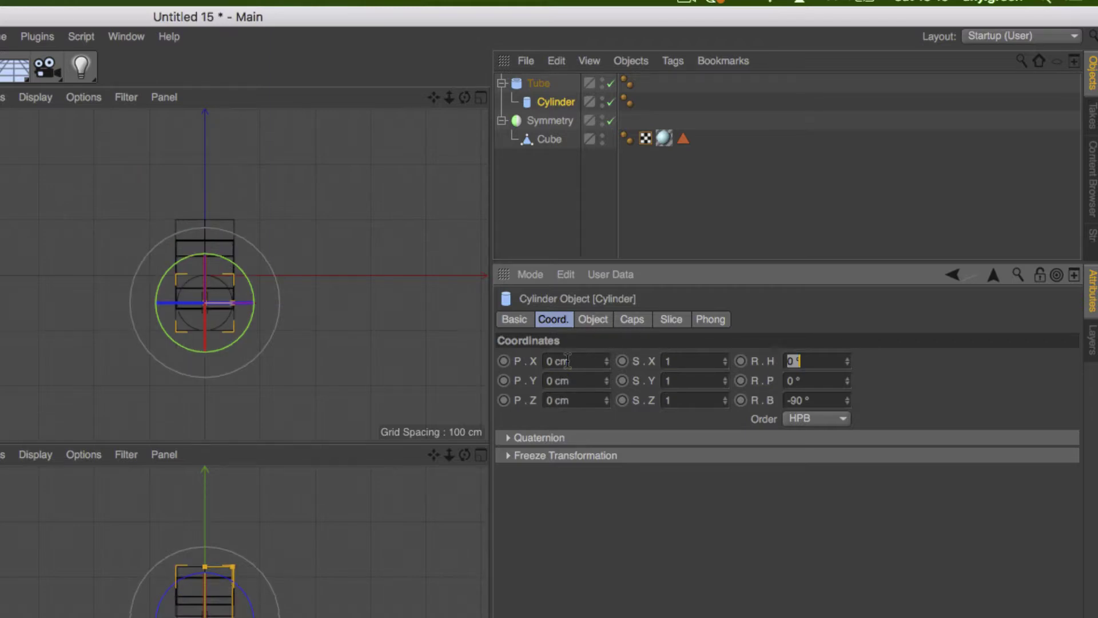
key(Tab)
key(Tab)
text(0)
key(Return)
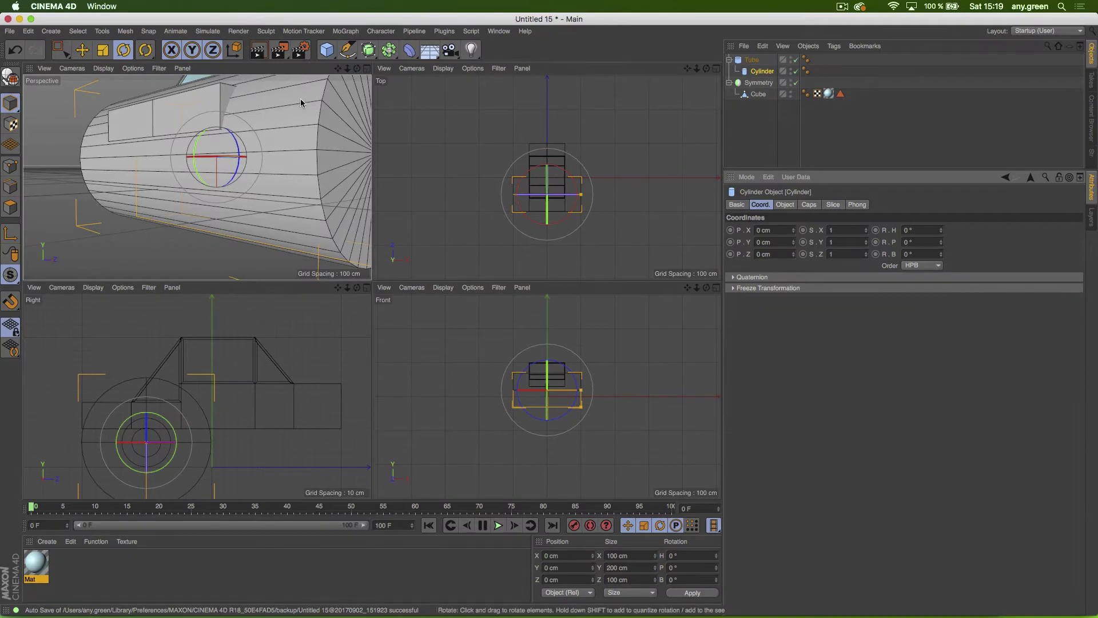
Step: Scale the cylinder down uniformly to about 26.4 cm in diameter so it fits within the wheel
key(t)
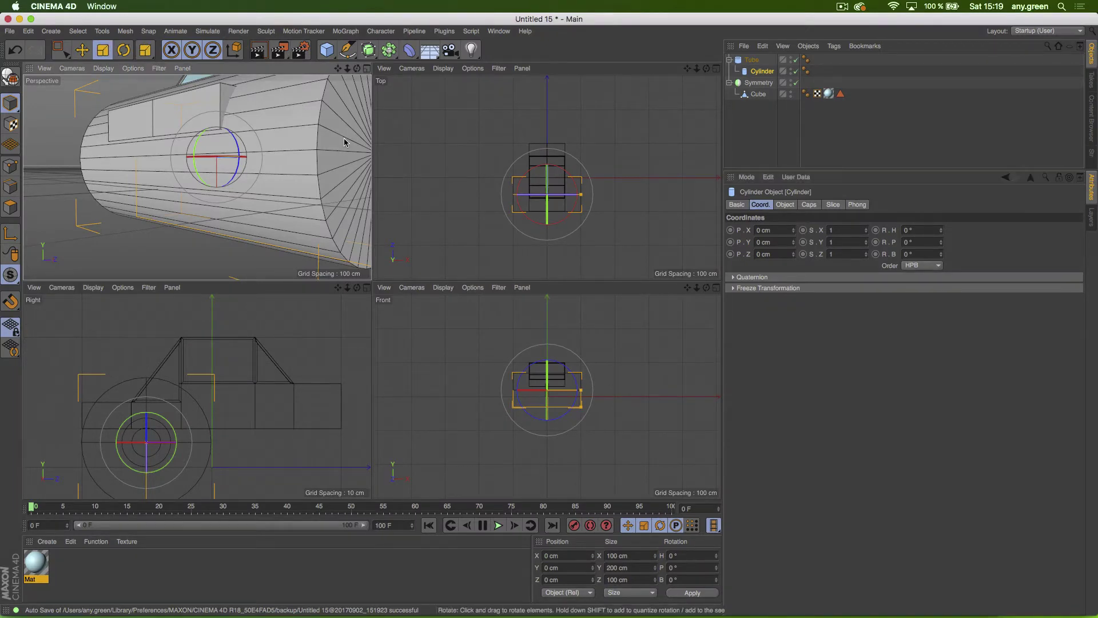
drag(352, 99, 190, 244)
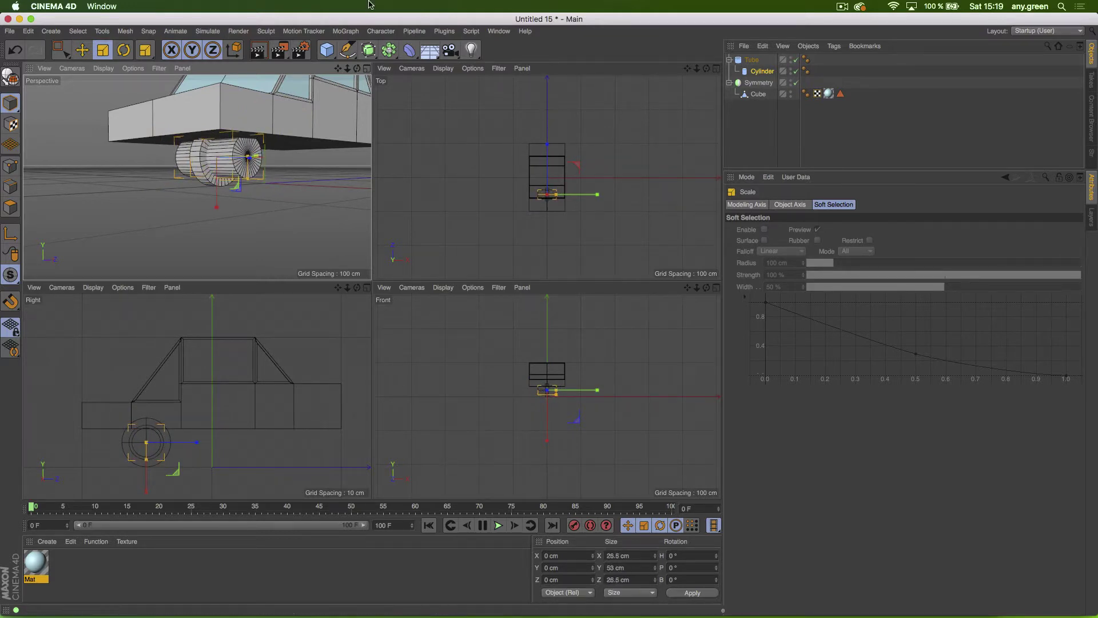
scroll(255, 142, up, 10)
scroll(323, 98, down, 10)
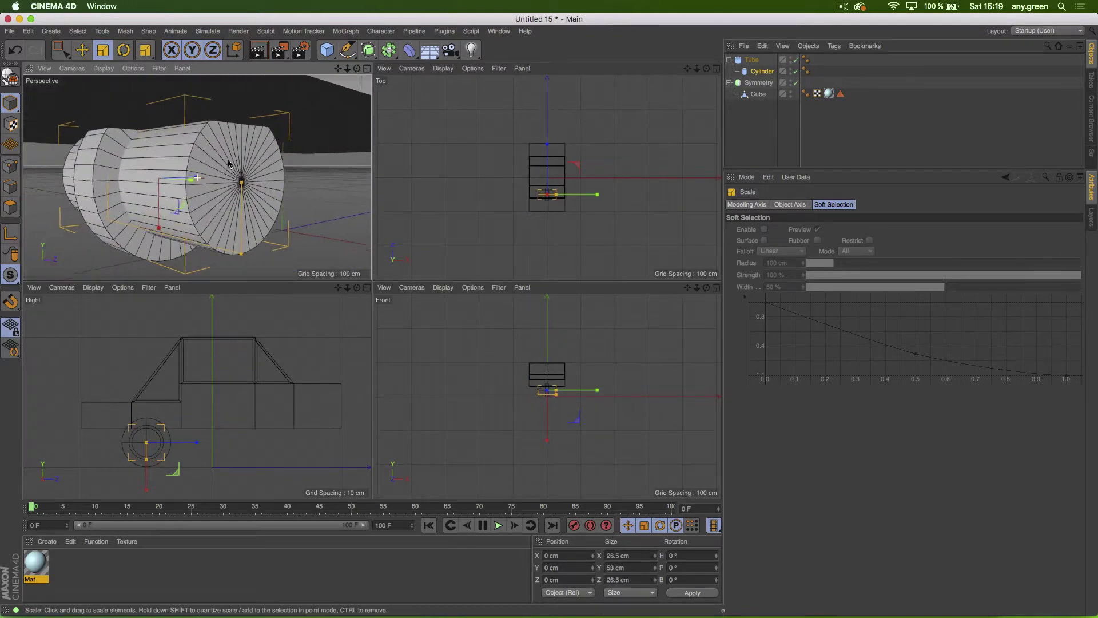
mouse_move(361, 114)
mouse_down()
mouse_move(347, 113)
mouse_move(373, 118)
mouse_move(334, 126)
mouse_move(363, 118)
mouse_up()
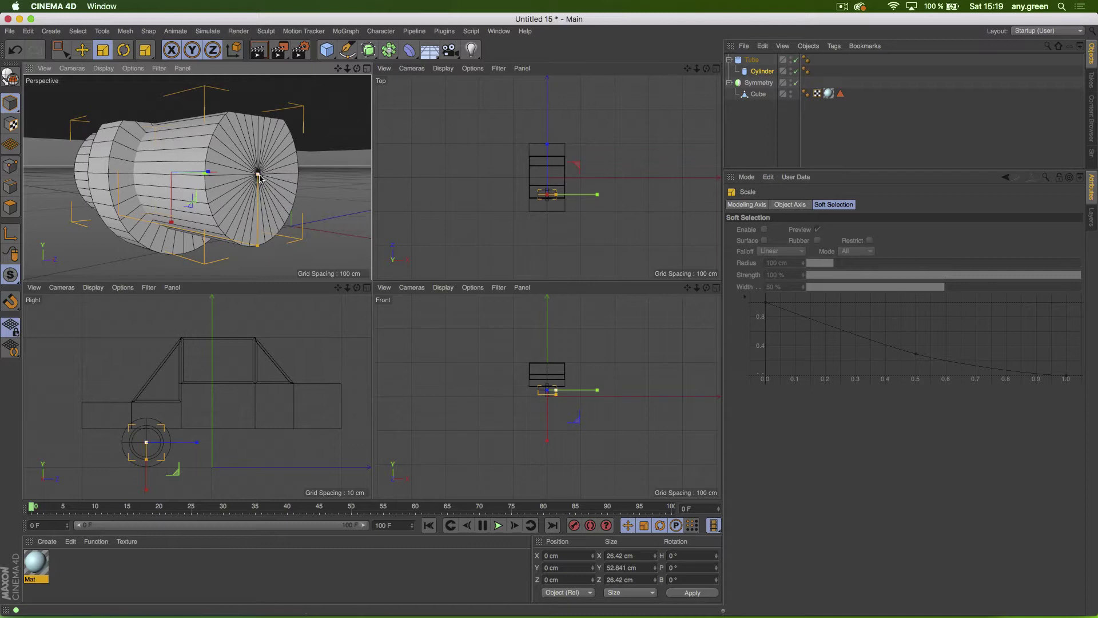
Step: Shorten the cylinder until its cap sits slightly recessed inside the tube, and adjust its radius to fill the tube's opening
drag(261, 175, 176, 185)
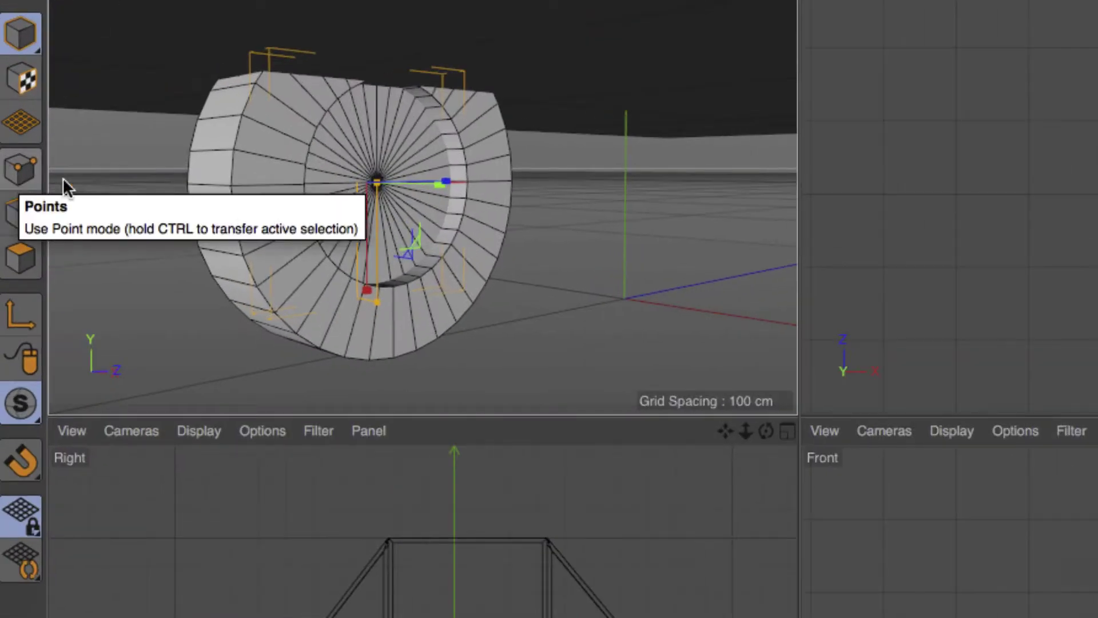
drag(379, 300, 413, 309)
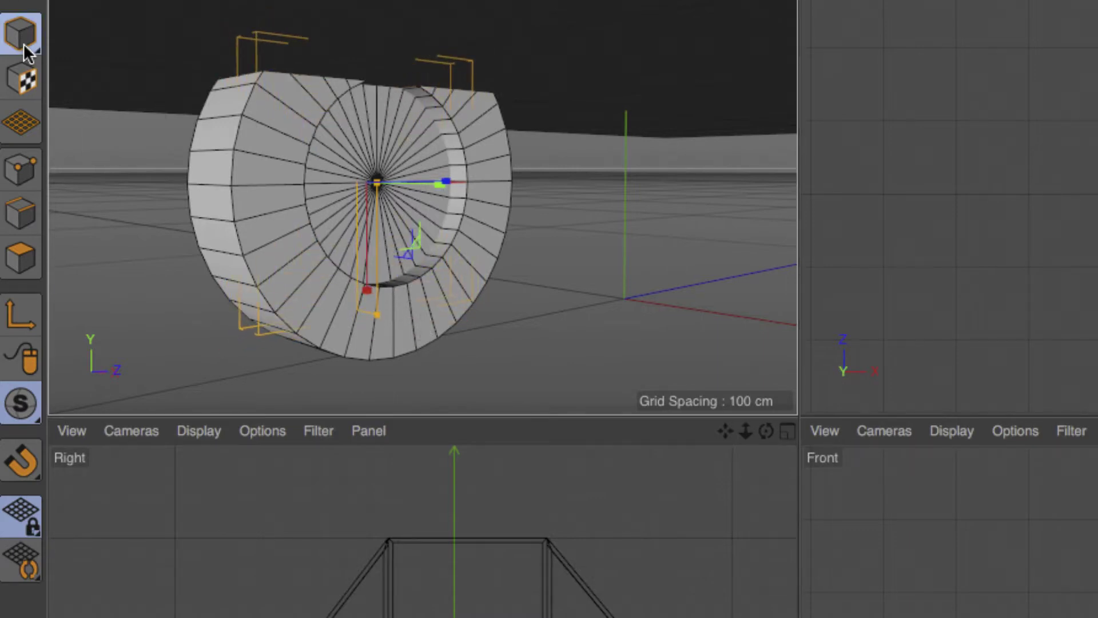
mouse_move(377, 314)
mouse_down()
mouse_move(381, 231)
mouse_move(381, 301)
mouse_up()
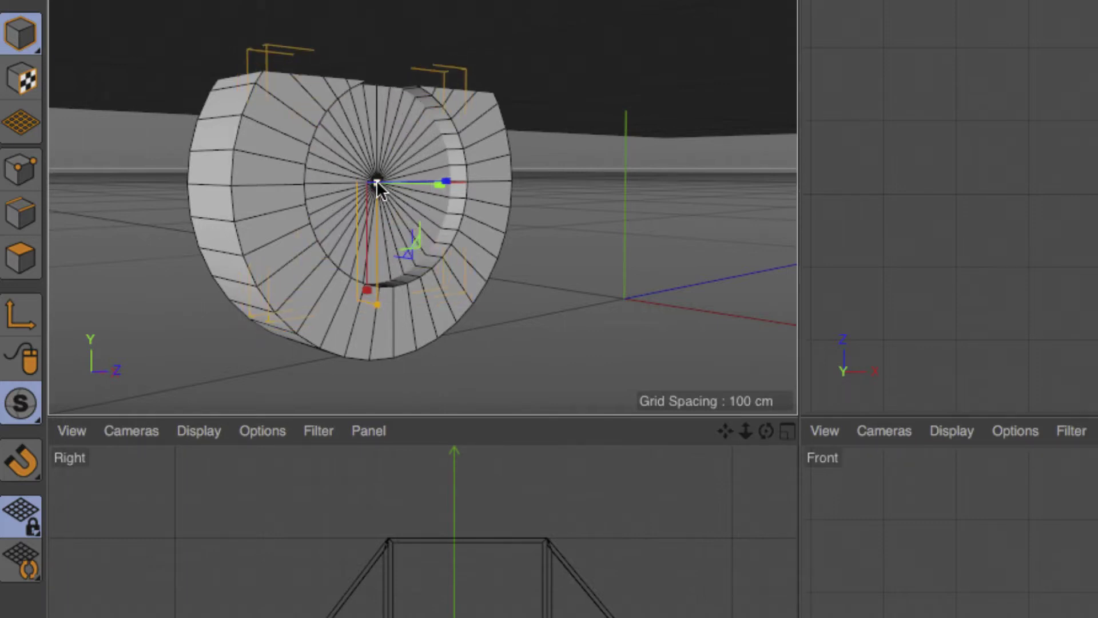
mouse_move(376, 182)
mouse_down()
mouse_move(404, 185)
mouse_move(386, 182)
mouse_up()
Step: Widen the tube to about 12.5 cm in height so the tyre is thicker around the hub, and deselect it
click(468, 274)
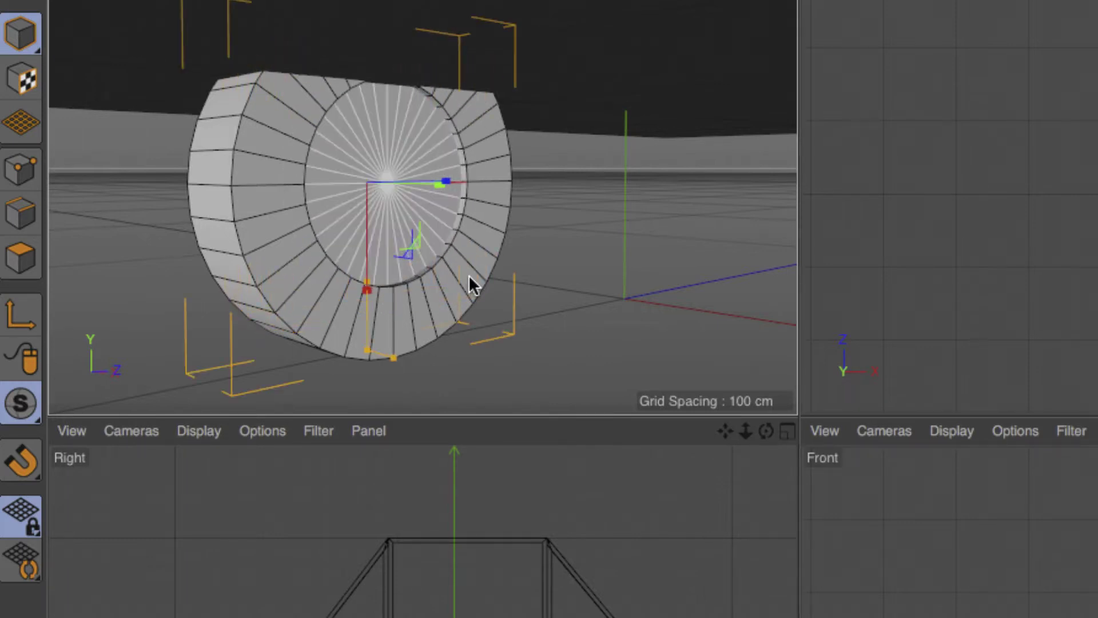
drag(389, 360, 402, 362)
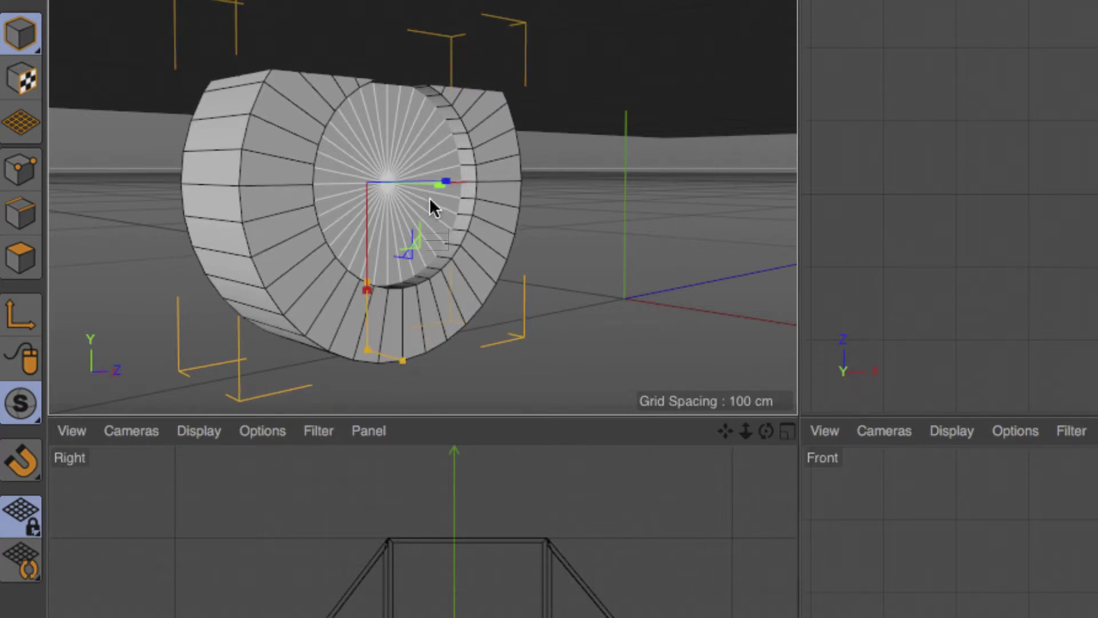
scroll(429, 196, down, 5)
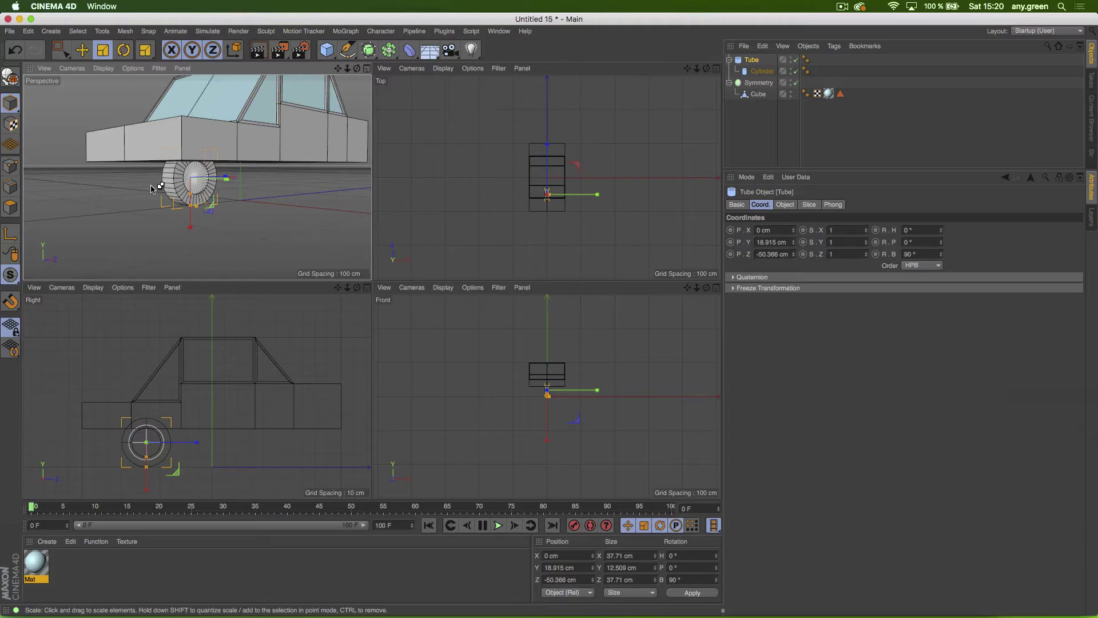
click(749, 136)
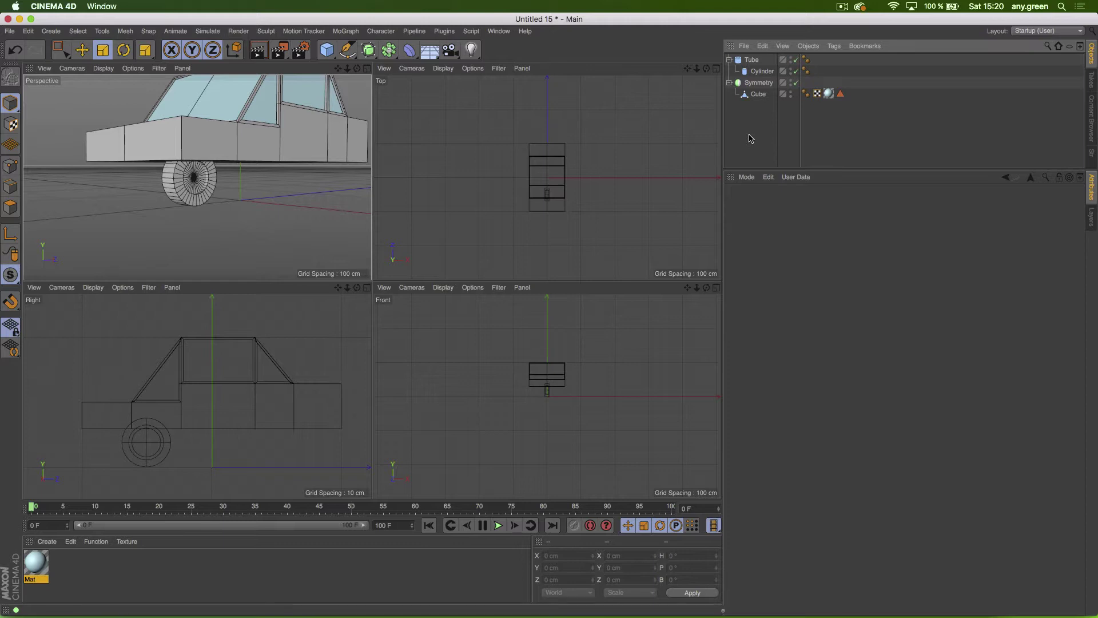
Step: Collapse the tube's hierarchy and move the complete wheel along X to about 33 cm, beneath the car's side
click(729, 60)
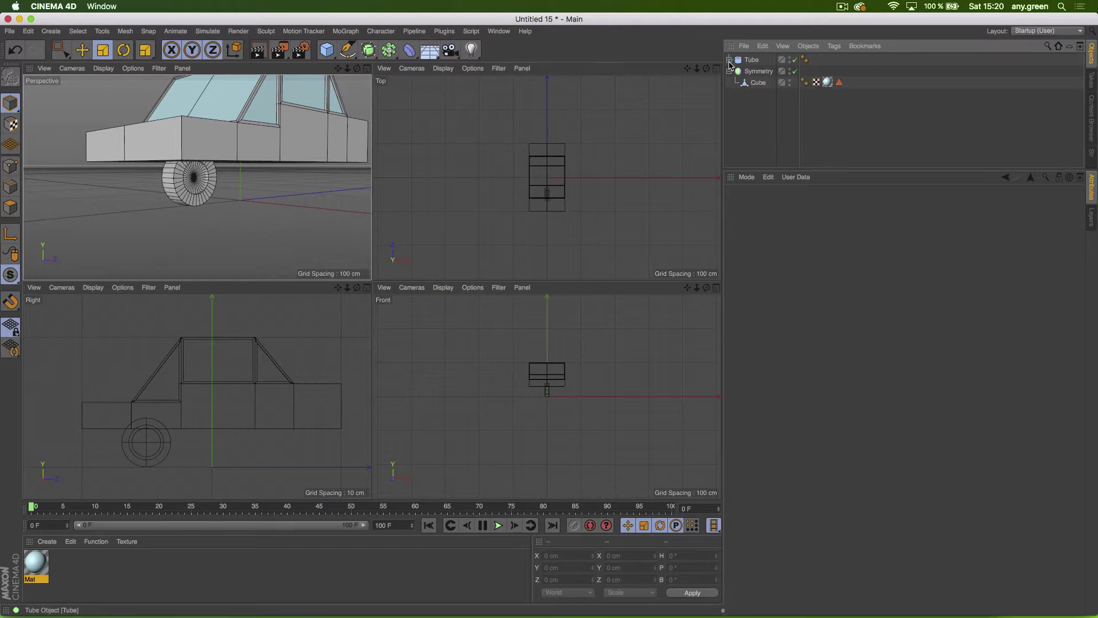
click(750, 60)
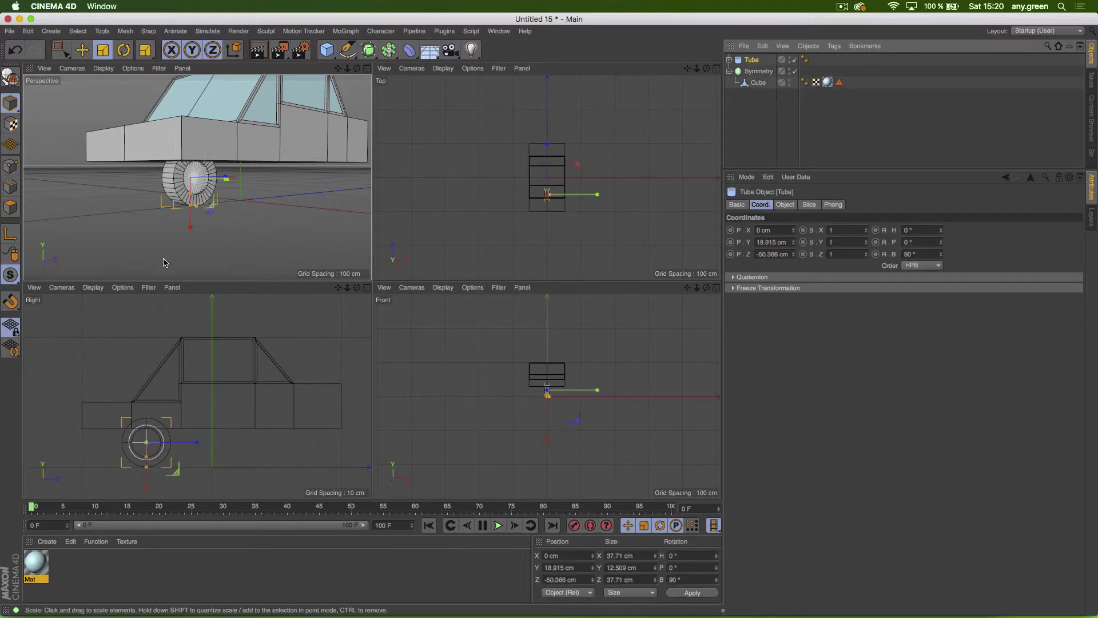
alt+drag(155, 175, 282, 190)
key(e)
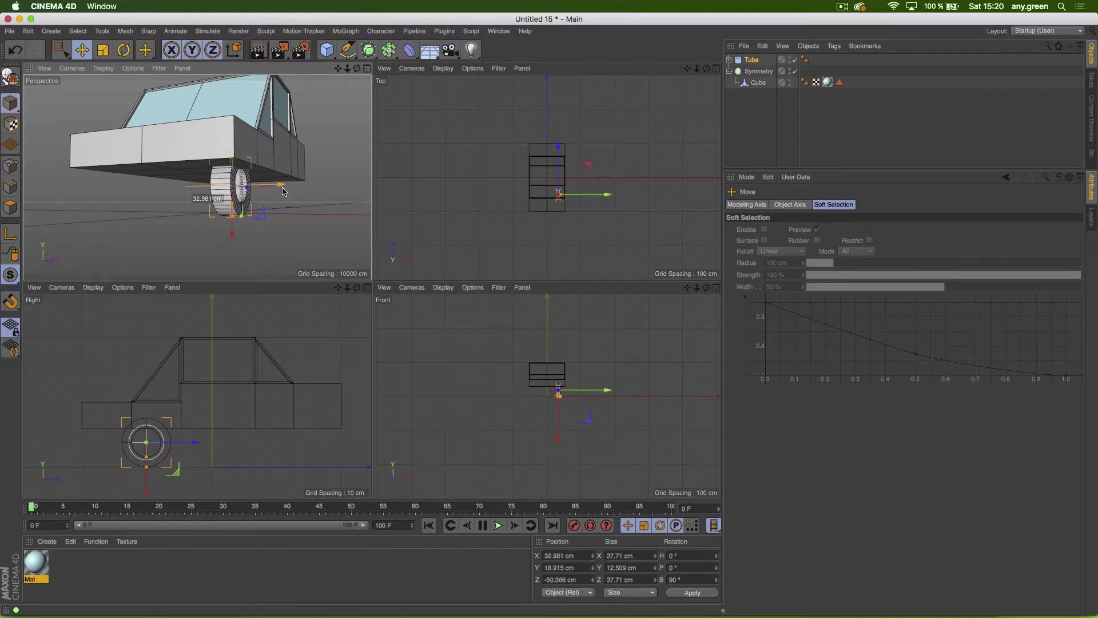
alt+drag(221, 174, 169, 190)
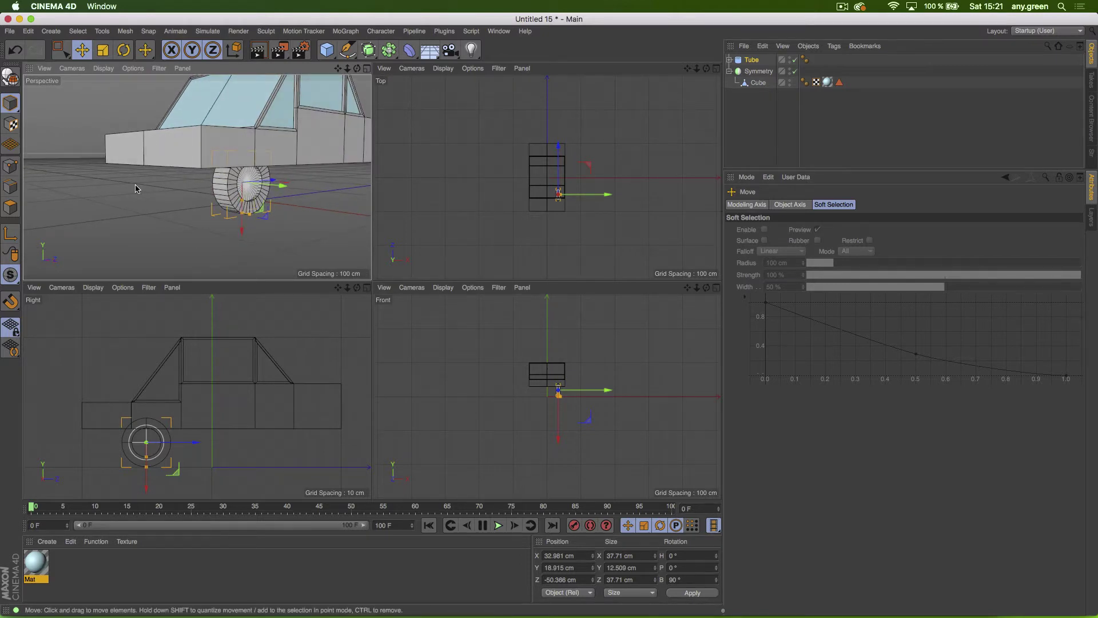
Step: Add a Symmetry object and place the tube inside it to mirror the front wheel to the car's other side
click(369, 49)
click(389, 50)
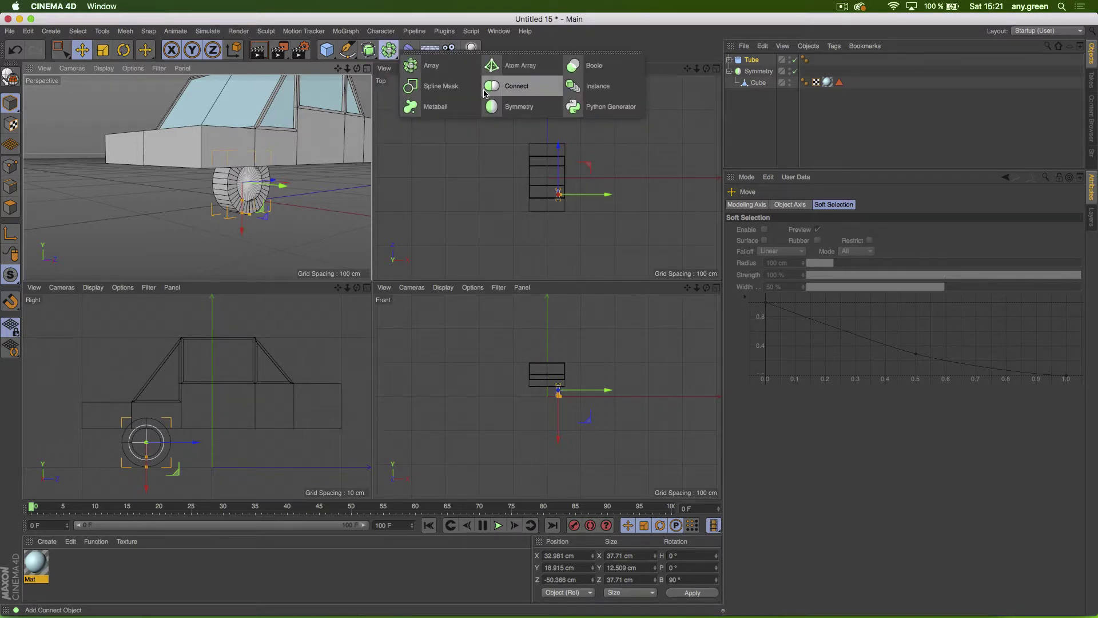
click(543, 112)
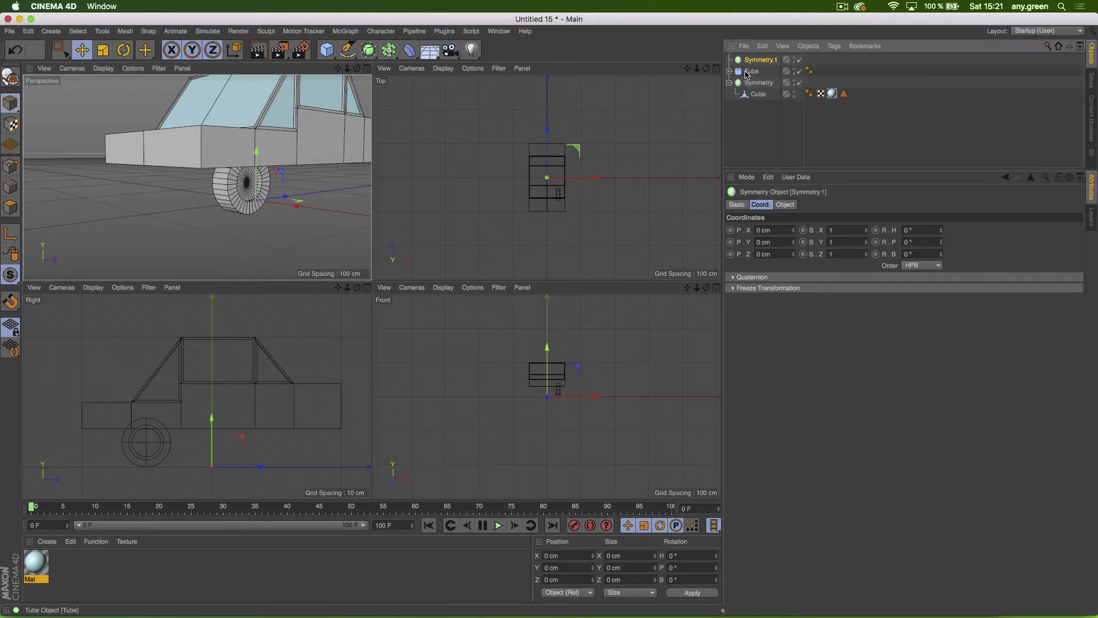
drag(746, 73, 743, 62)
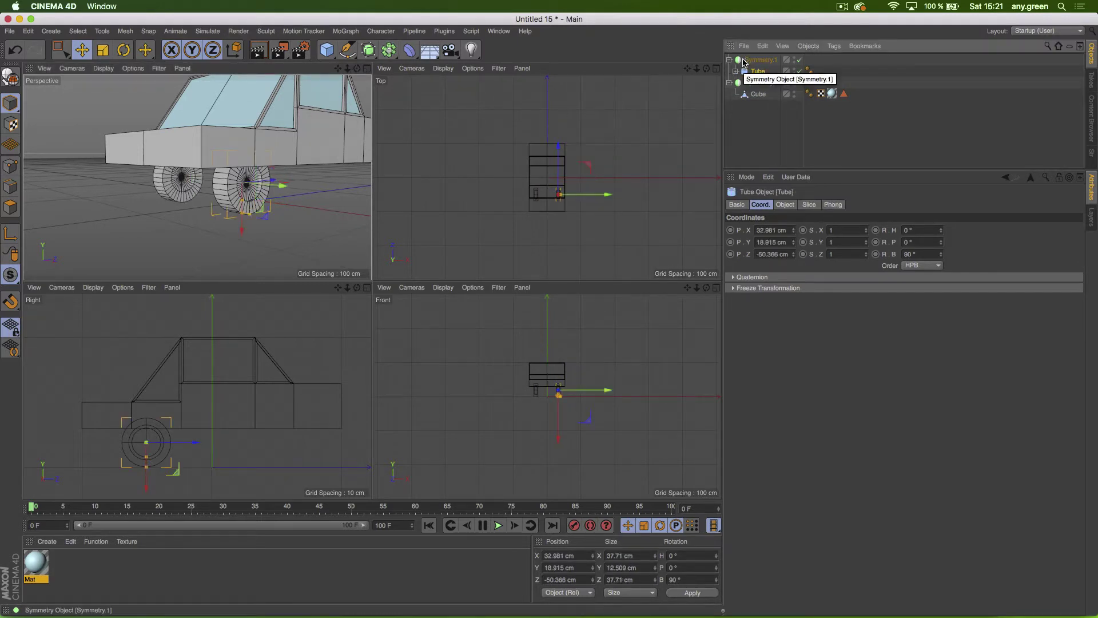
Step: Create an Instance of the wheel symmetry and move it in the Top view to about Z 99.5 cm as the rear wheels
click(743, 61)
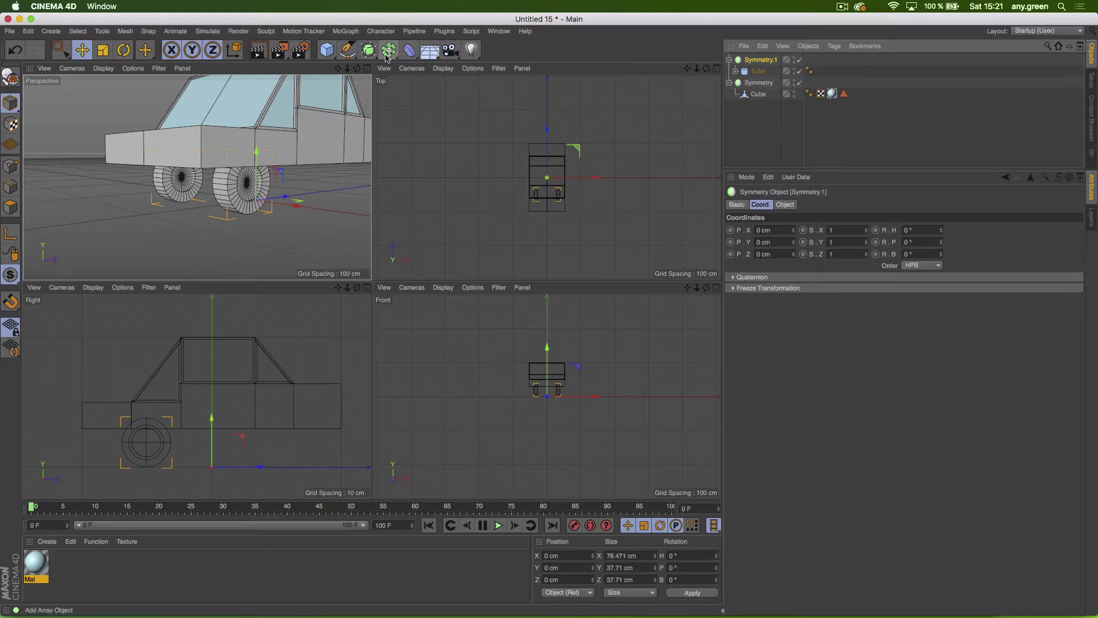
drag(387, 57, 587, 83)
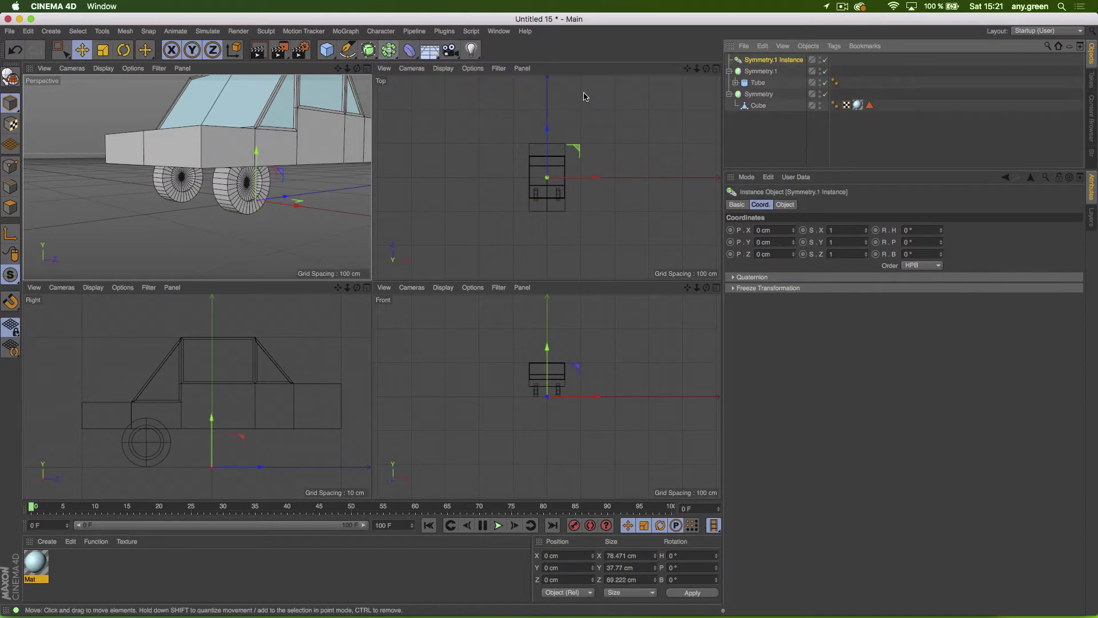
drag(548, 148, 547, 114)
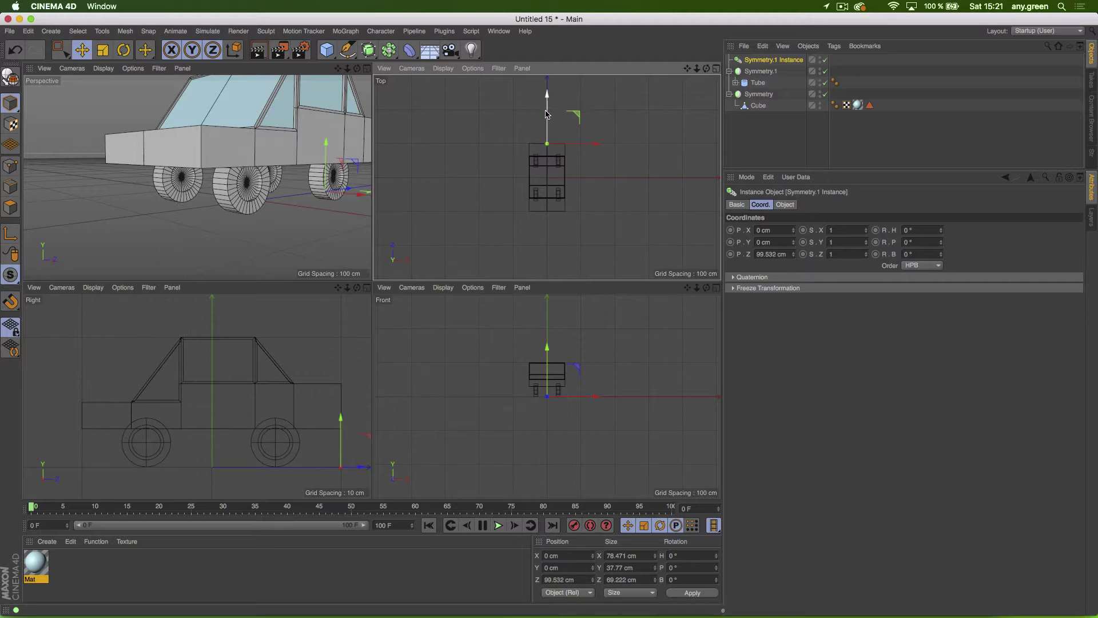
Step: Move the front wheels' Symmetry object forward to about Z -11.3 cm, then collapse its hierarchy and deselect it
click(261, 200)
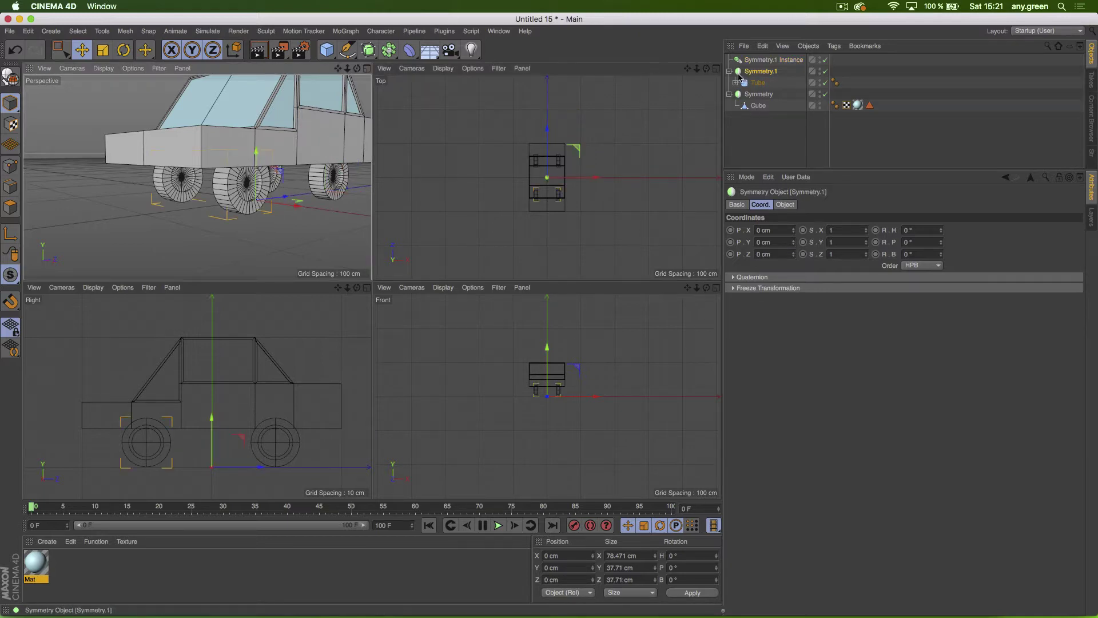
drag(280, 201, 273, 199)
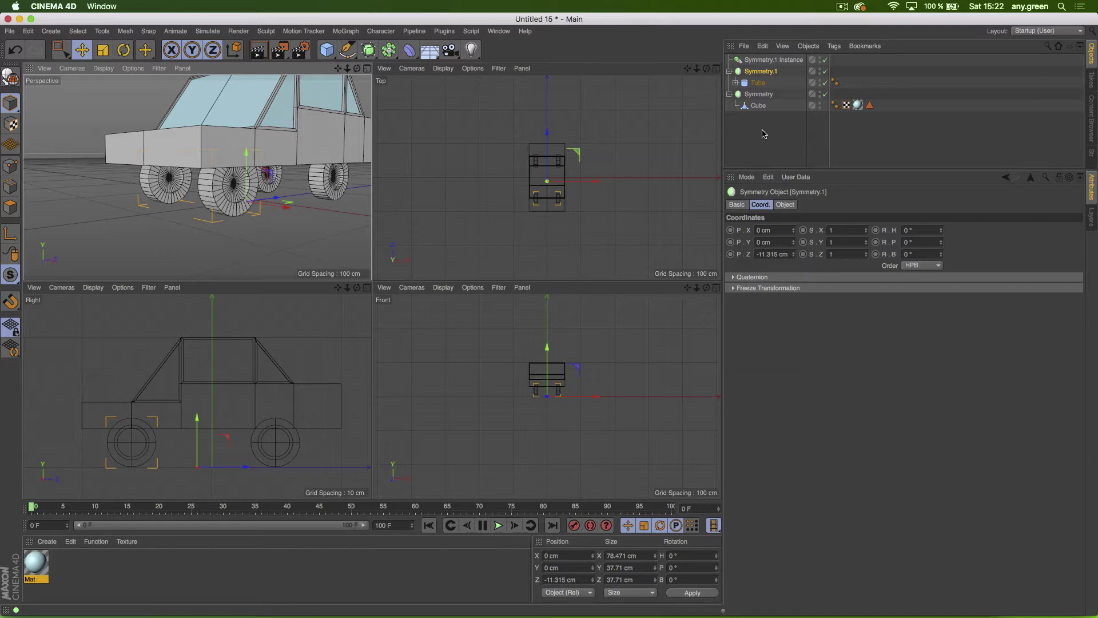
click(729, 72)
click(782, 155)
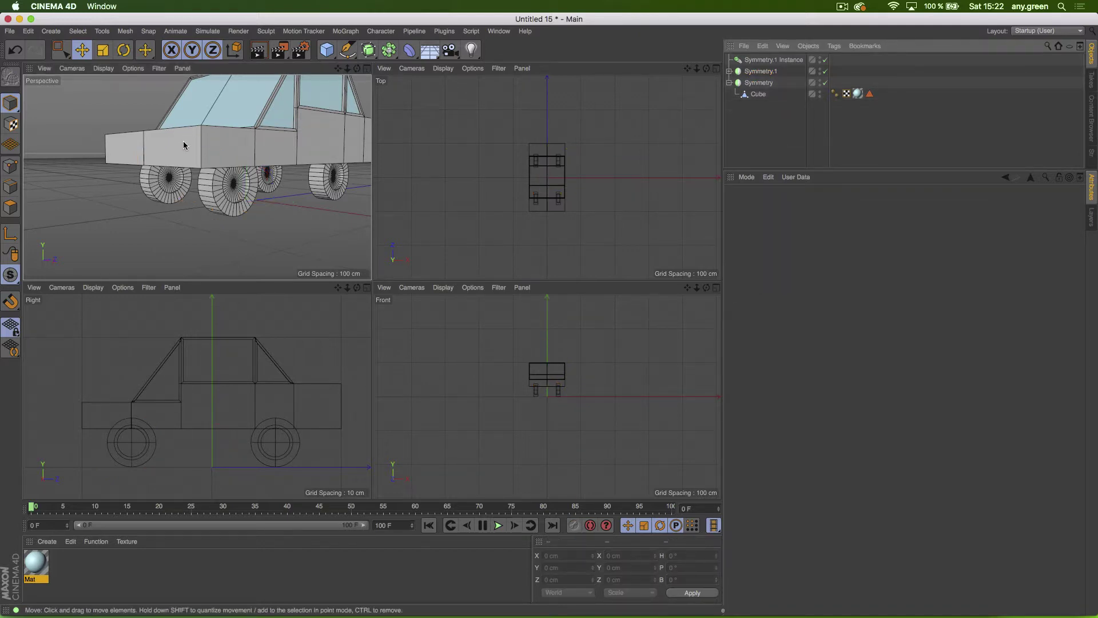
Step: Maximize the Perspective view and add a Cube primitive to the scene
click(366, 68)
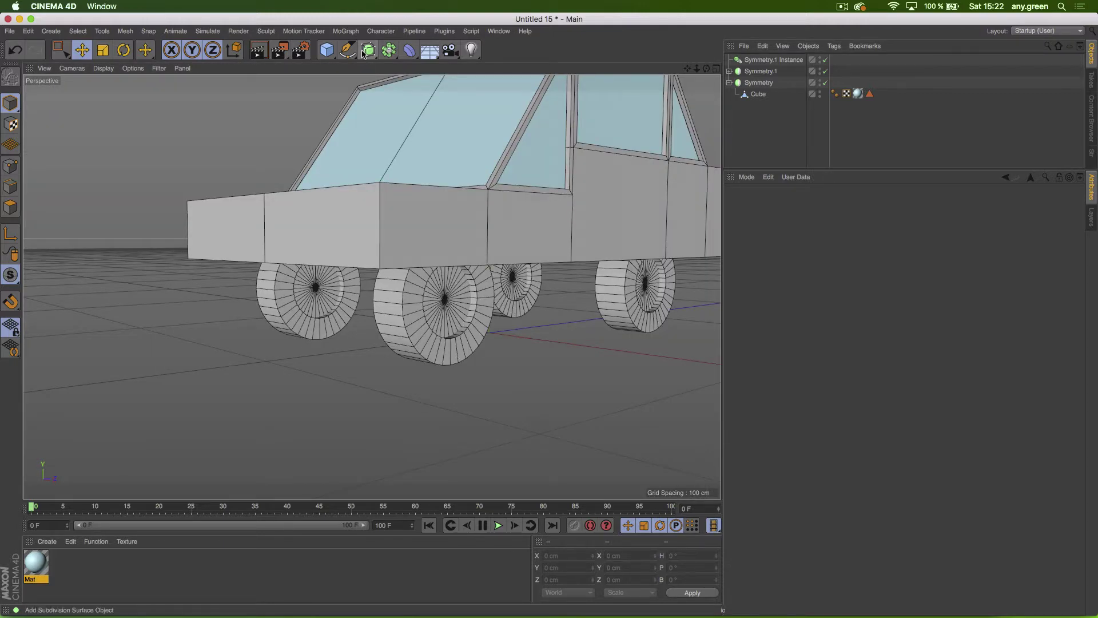
click(327, 50)
click(428, 66)
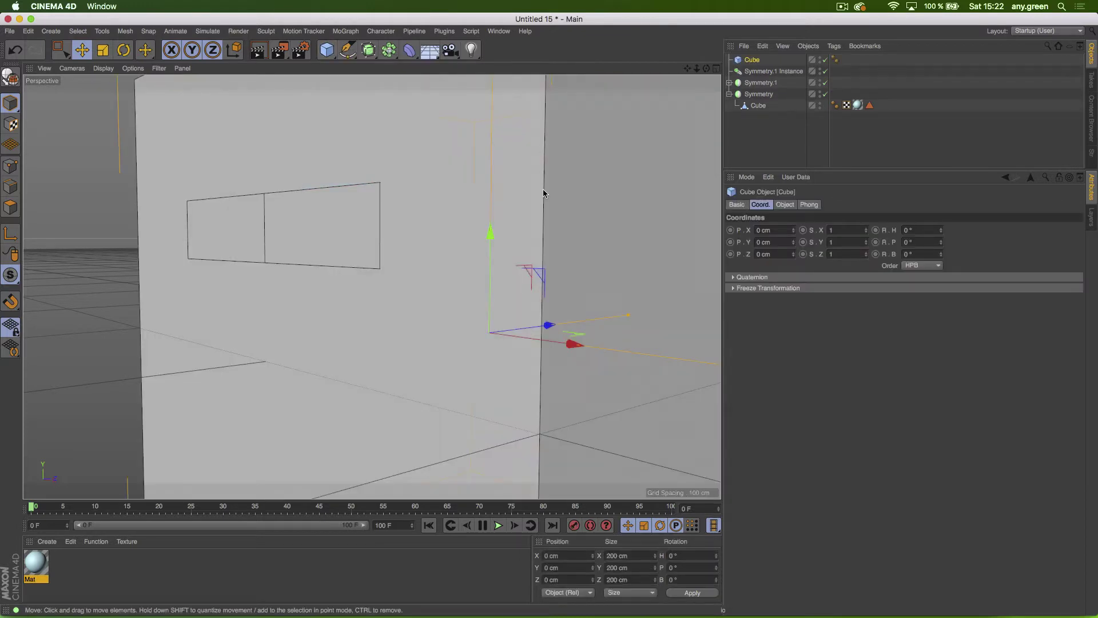
Step: Move the new cube forward to about Z -85 cm, scale it uniformly to about 10.8 cm, and raise it to about Y 41 cm
drag(550, 325, 372, 246)
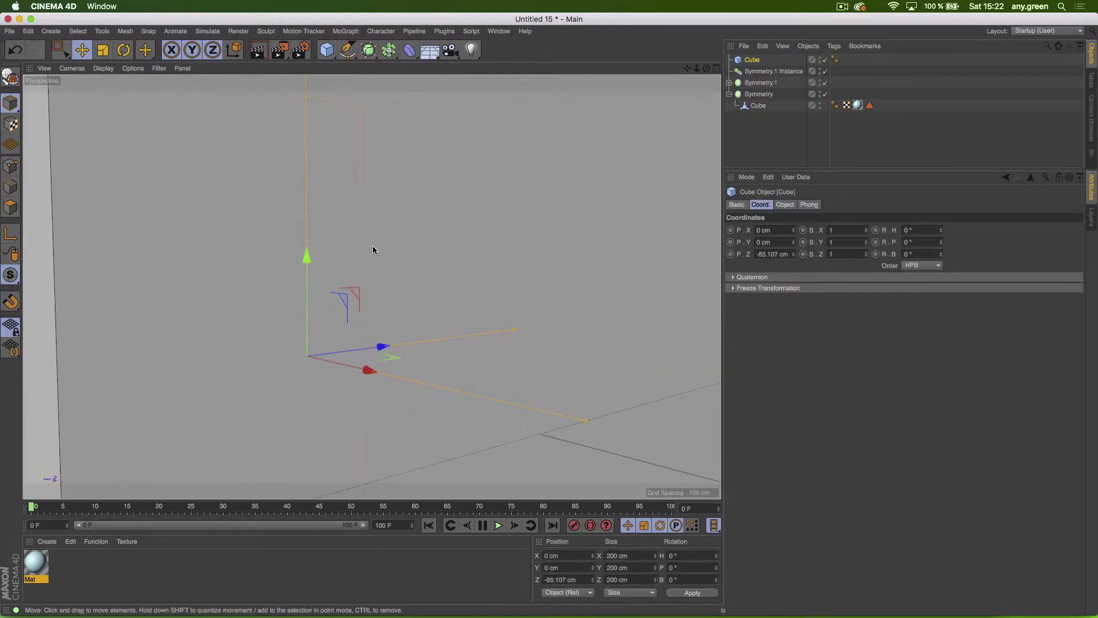
key(t)
drag(427, 220, 208, 490)
key(e)
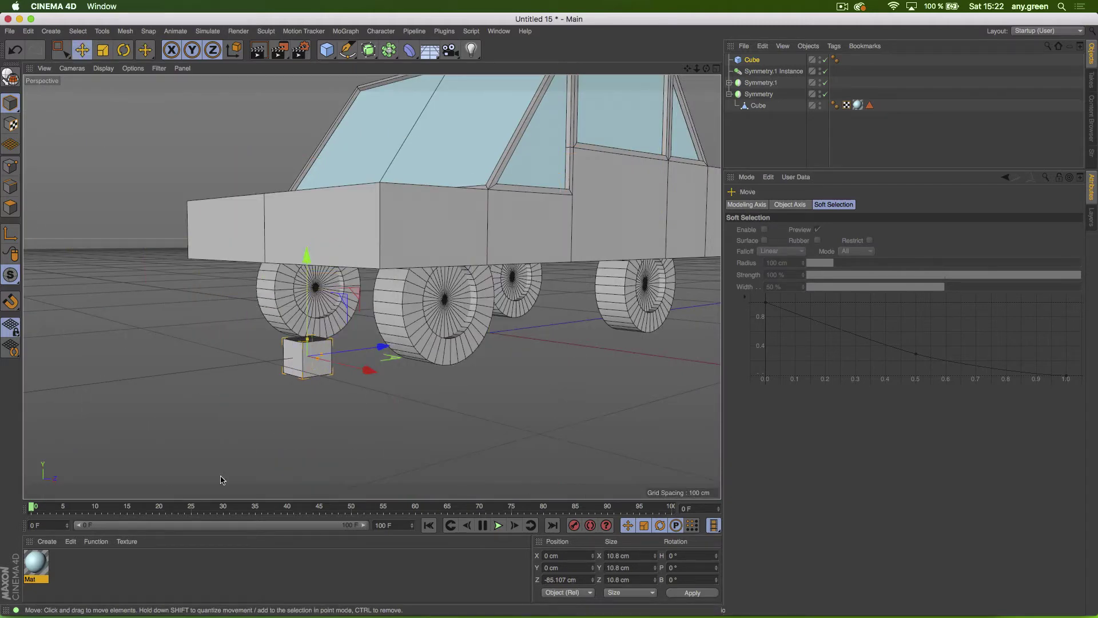
drag(309, 275, 312, 137)
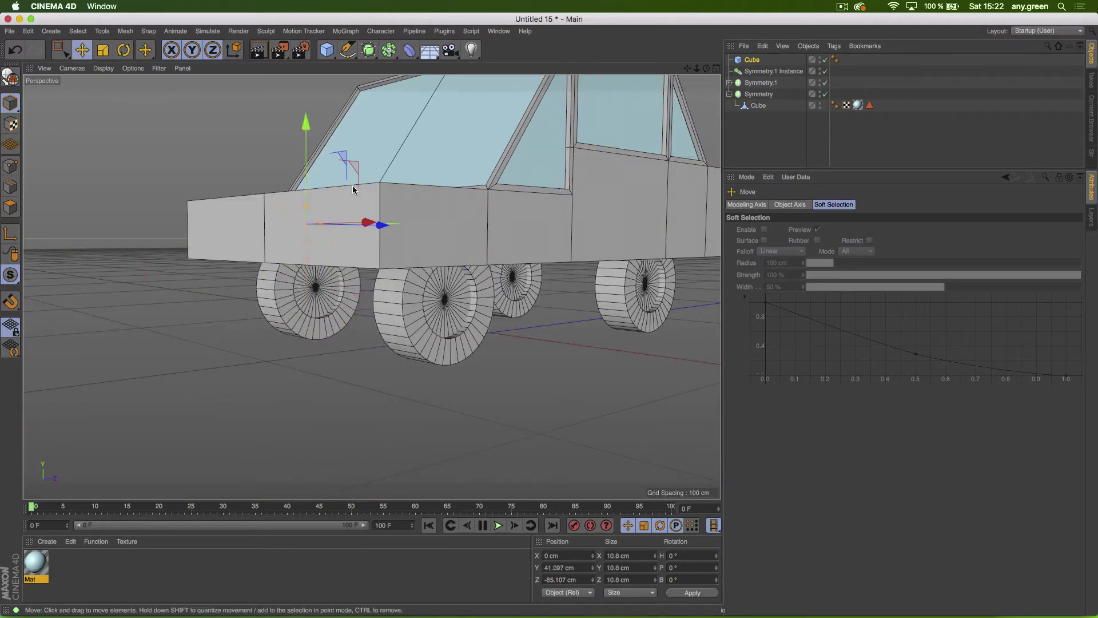
Step: Shape the cube into a headlight about 18.7 × 8.4 × 8.4 cm on the car's front at about X 33.3 cm, Z -98.9 cm
alt+drag(364, 224, 413, 221)
key(t)
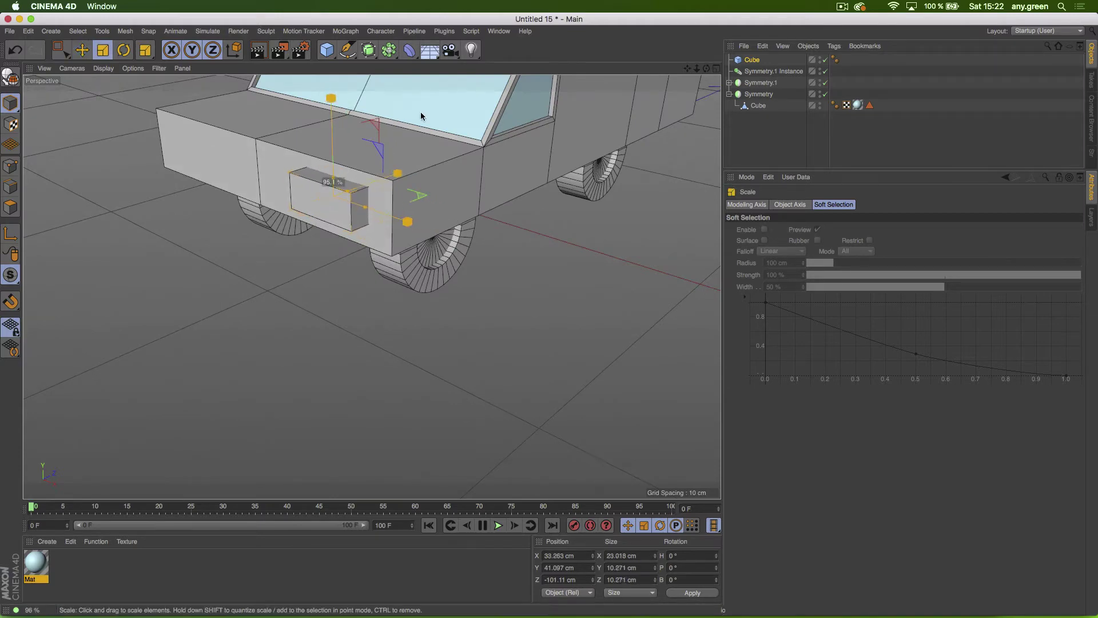
drag(422, 113, 366, 162)
key(e)
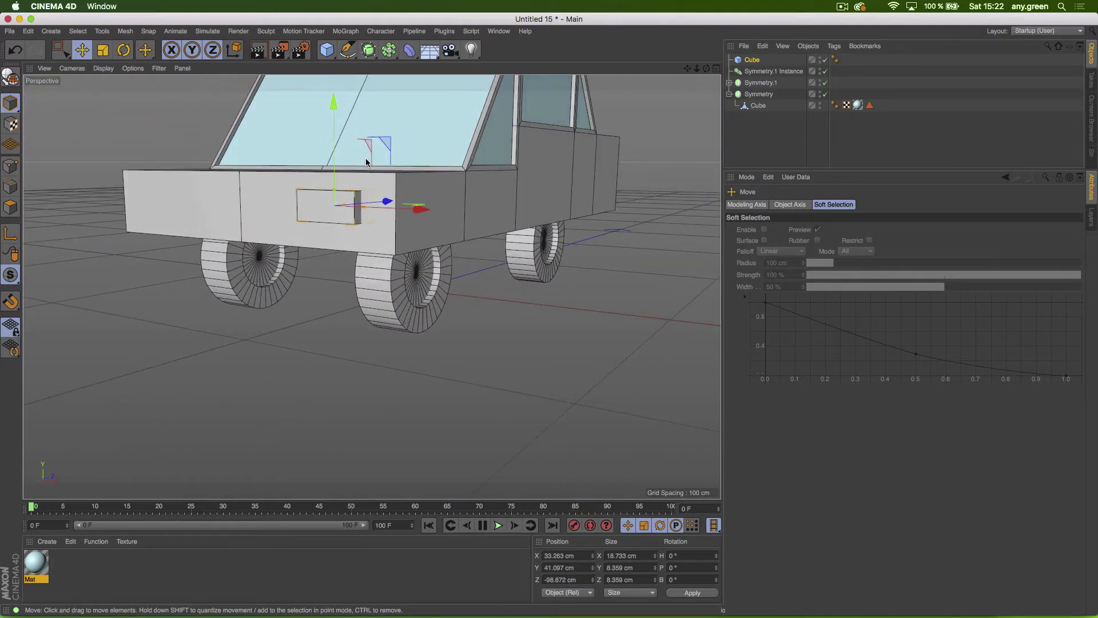
scroll(330, 226, up, 5)
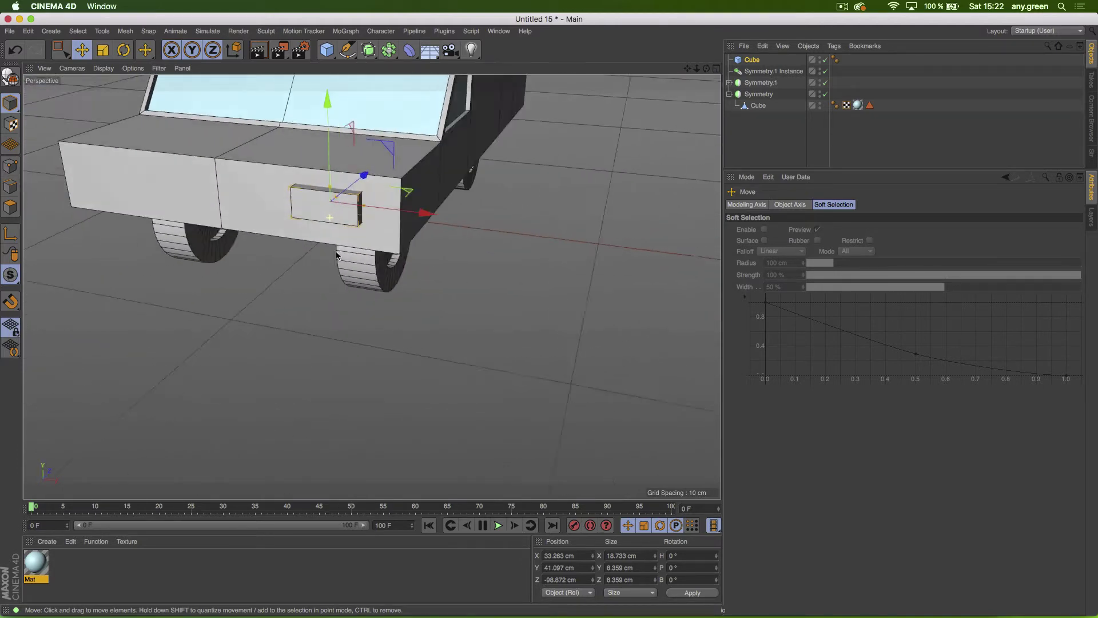
alt+drag(336, 256, 296, 259)
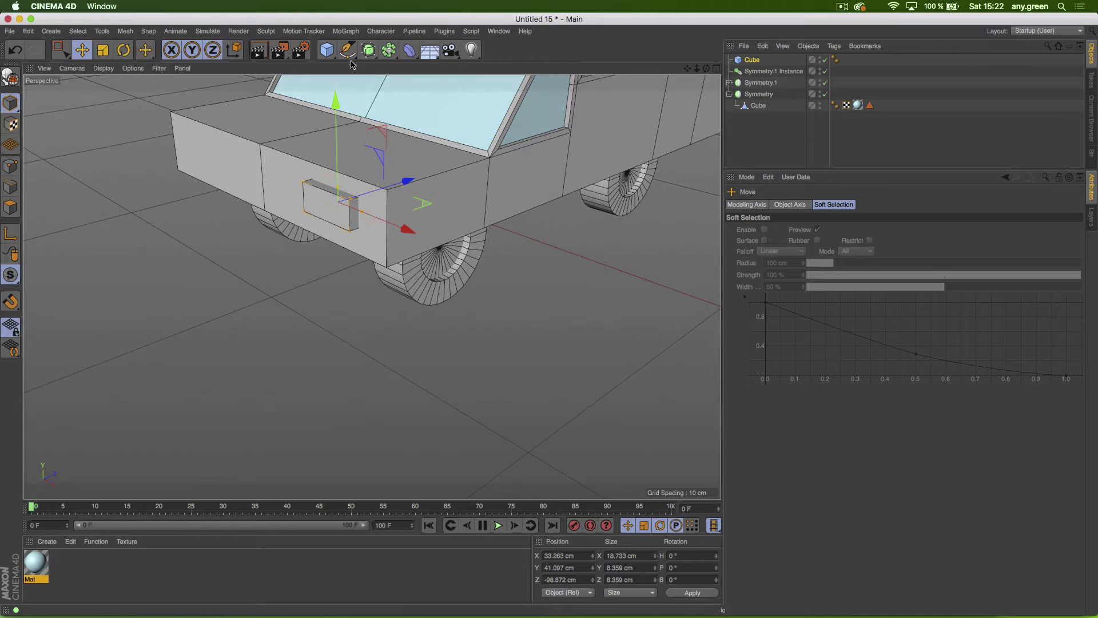
drag(330, 57, 354, 66)
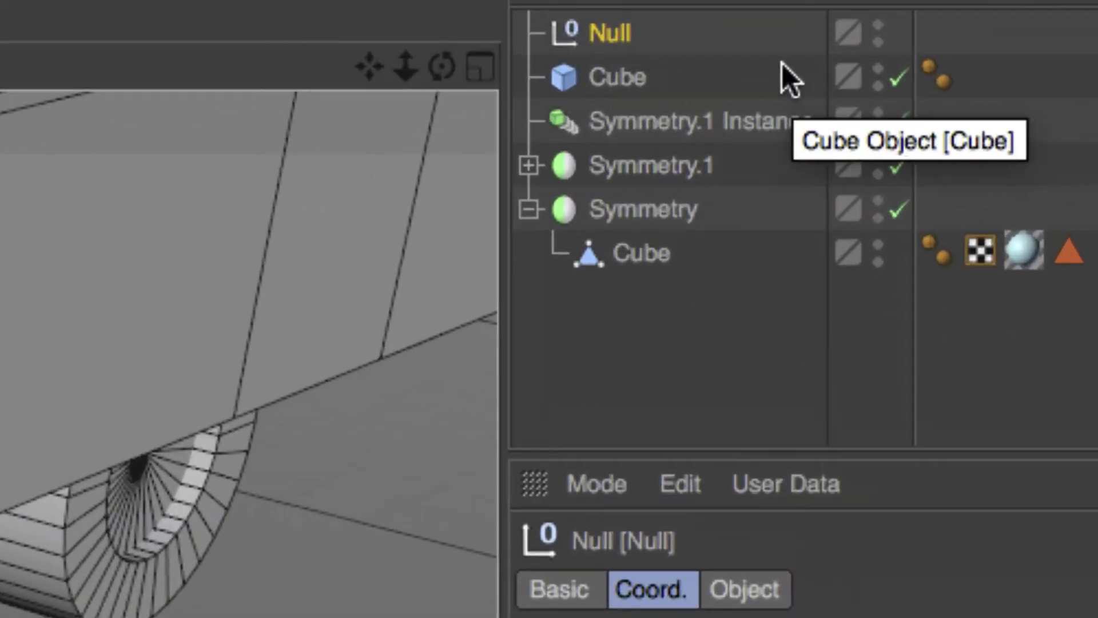
drag(613, 35, 608, 221)
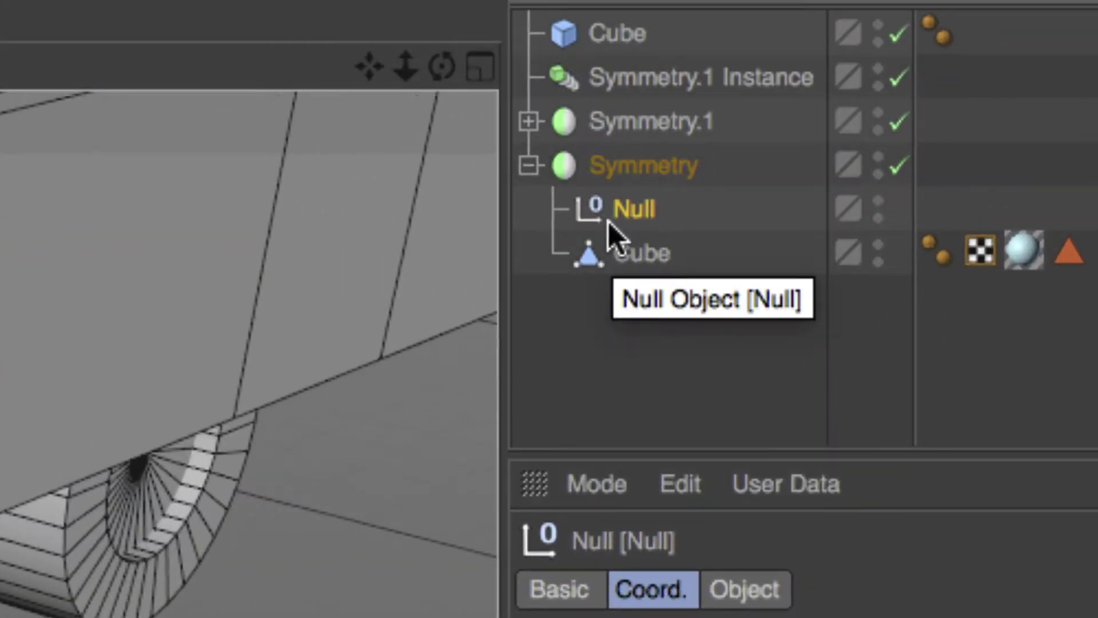
click(618, 257)
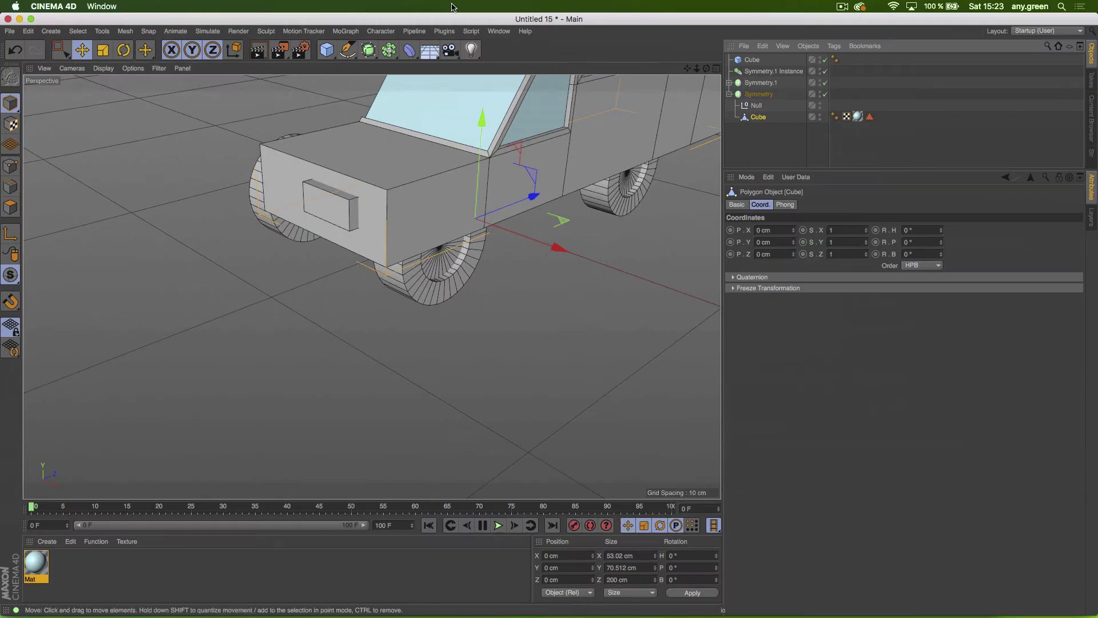
key(super+z)
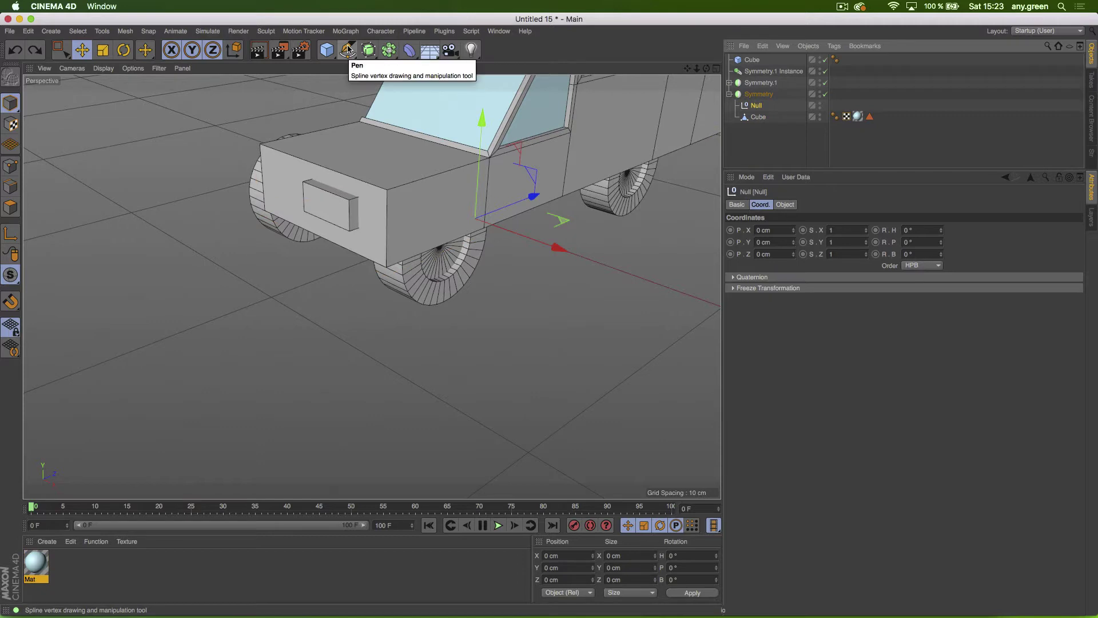
key(super+z)
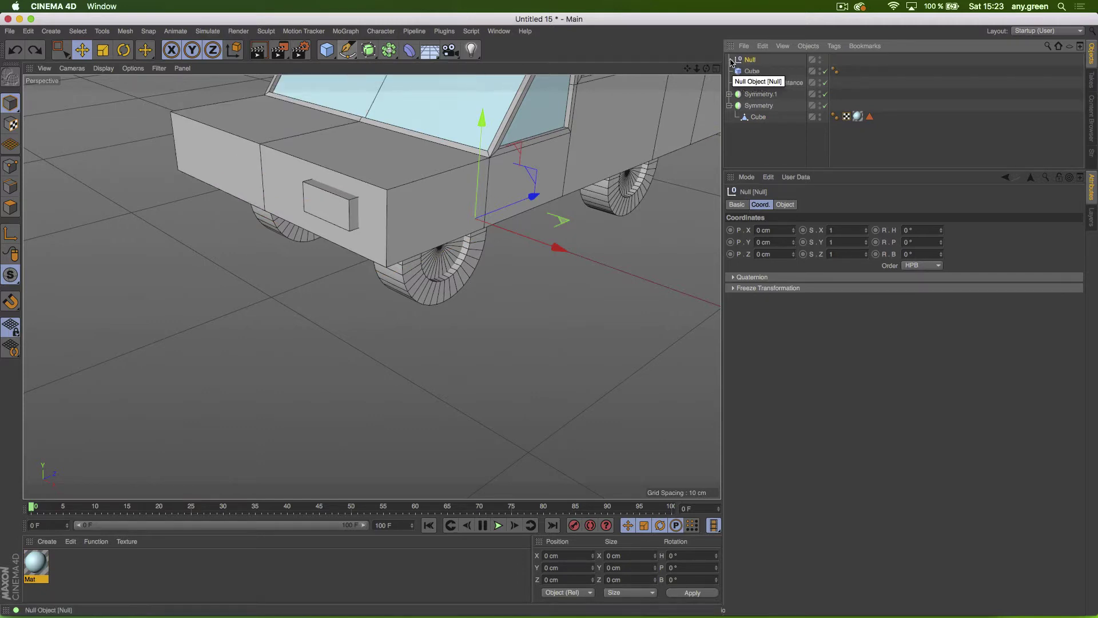
key(Delete)
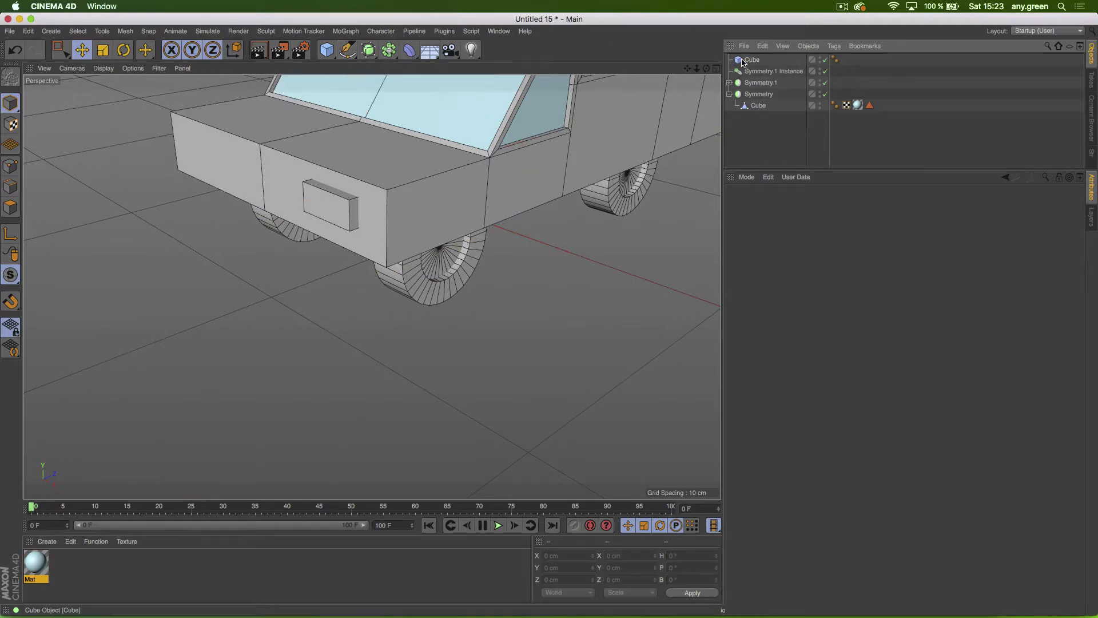
Step: Add a Null object to the car scene and select the car body's polygon Cube inside the Symmetry object
click(330, 53)
click(366, 65)
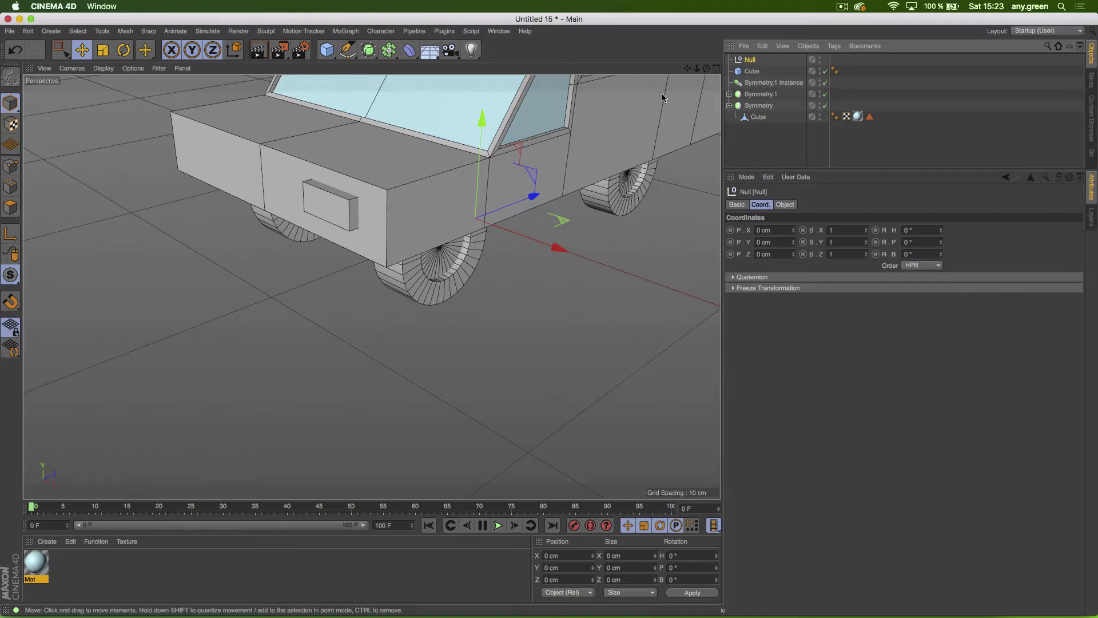
click(747, 126)
click(756, 117)
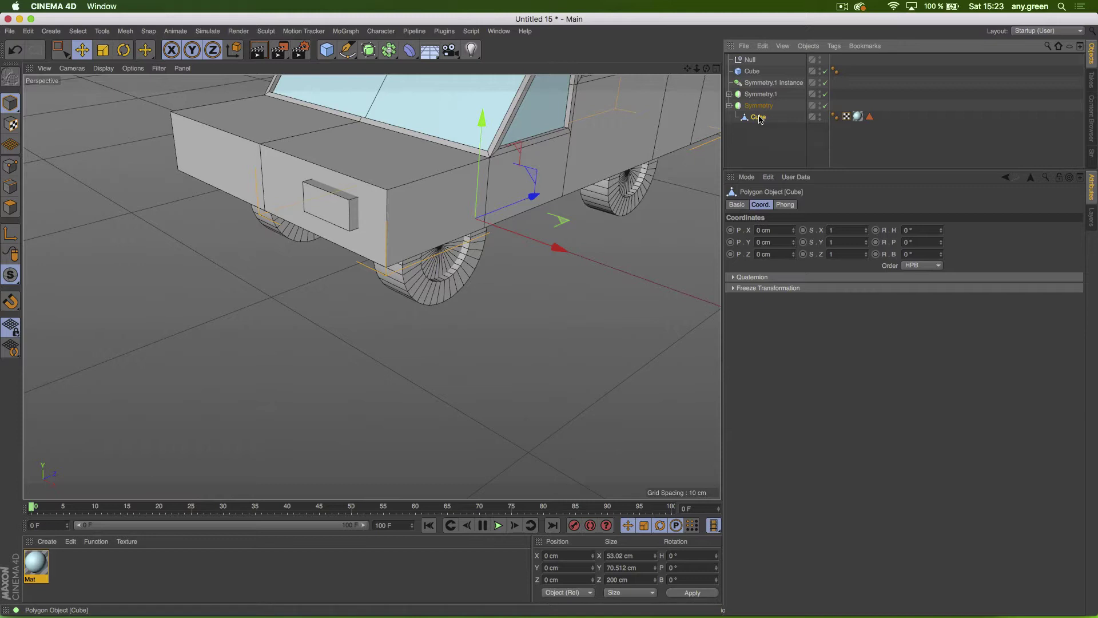
Step: Create a new project with a cube moved to about X -209 cm, Y 146 cm, and try grouping it under a Null
key(super+n)
click(326, 50)
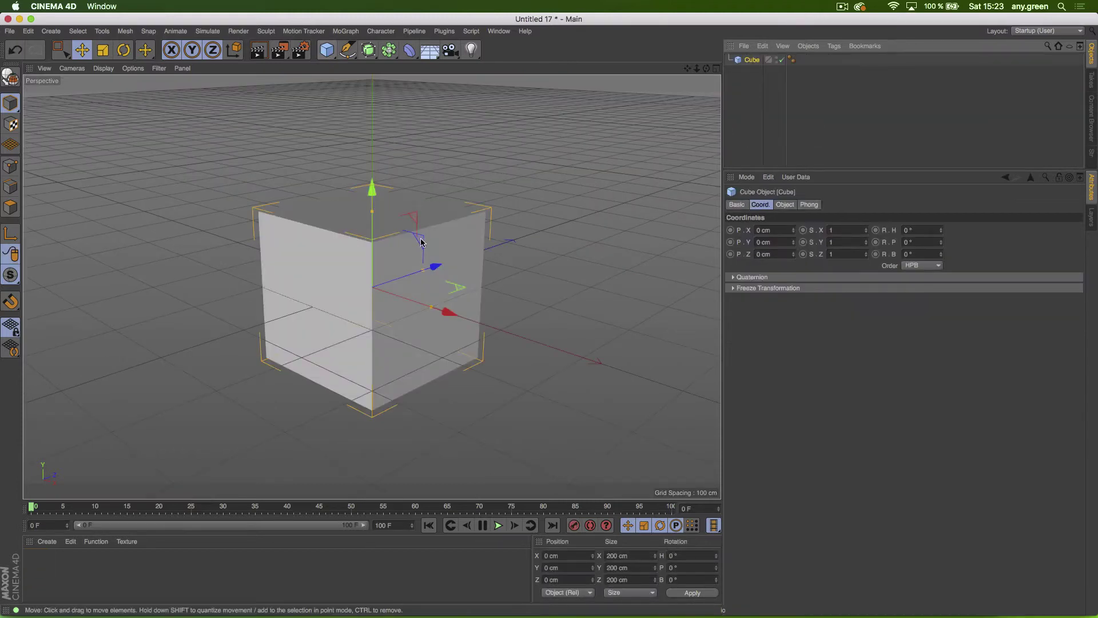
drag(420, 245, 454, 204)
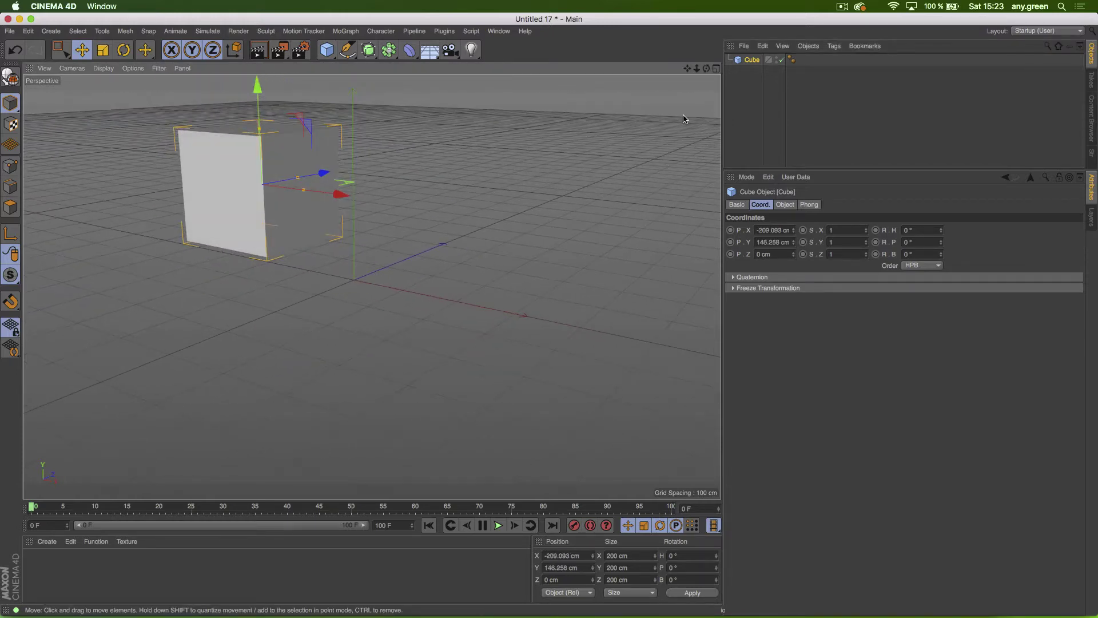
key(alt+g)
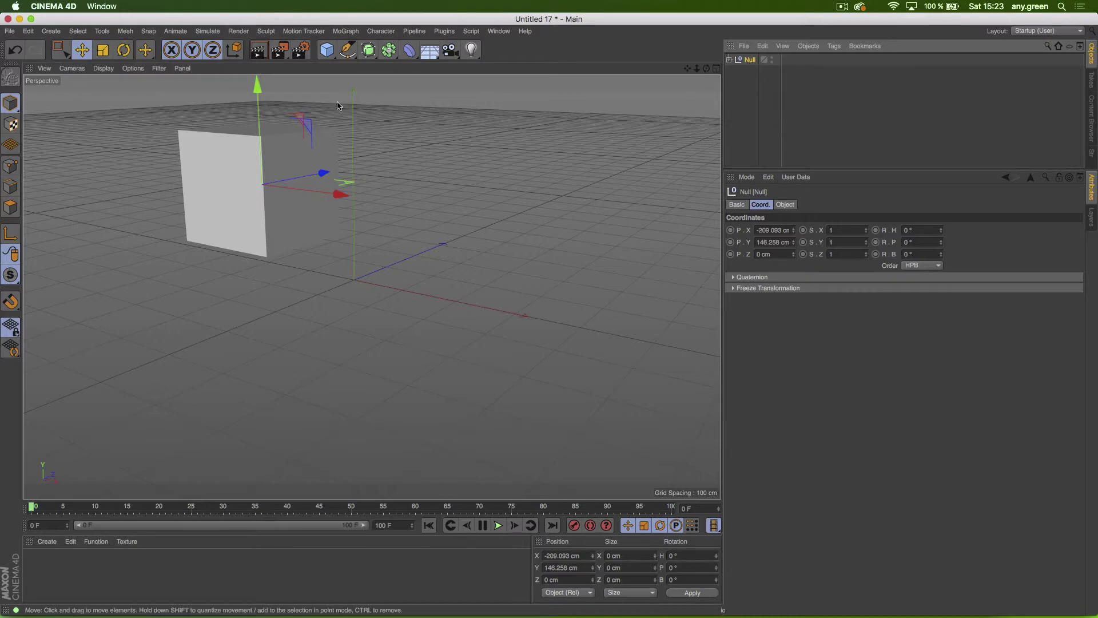
click(287, 182)
key(super+z)
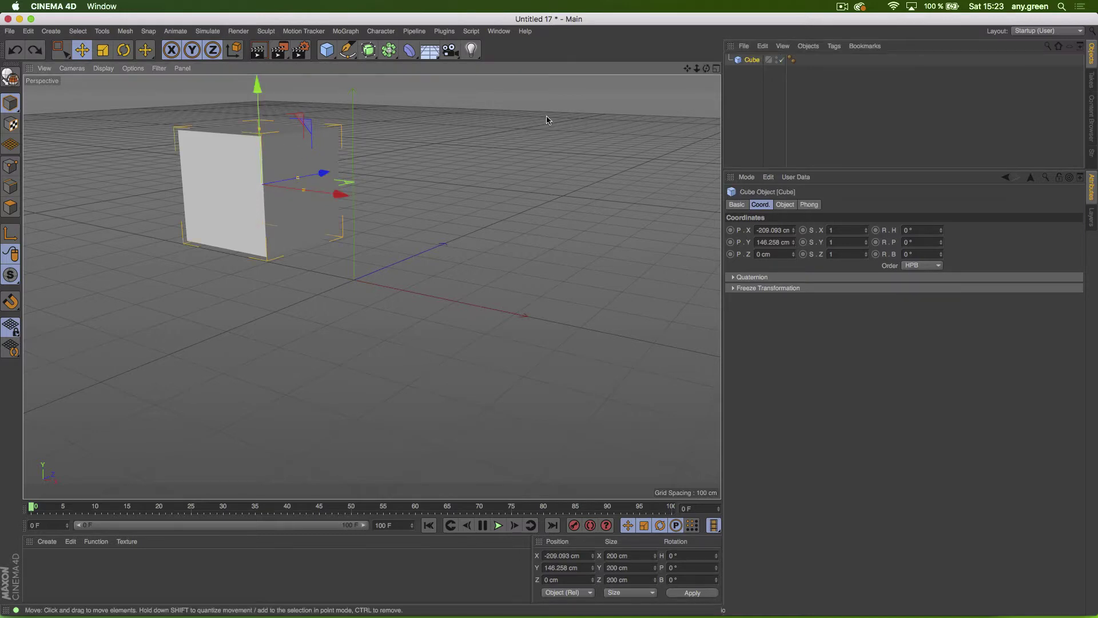
Step: Add a Null at the test scene's origin, nest the cube inside it, and close the project without saving
drag(324, 49, 358, 69)
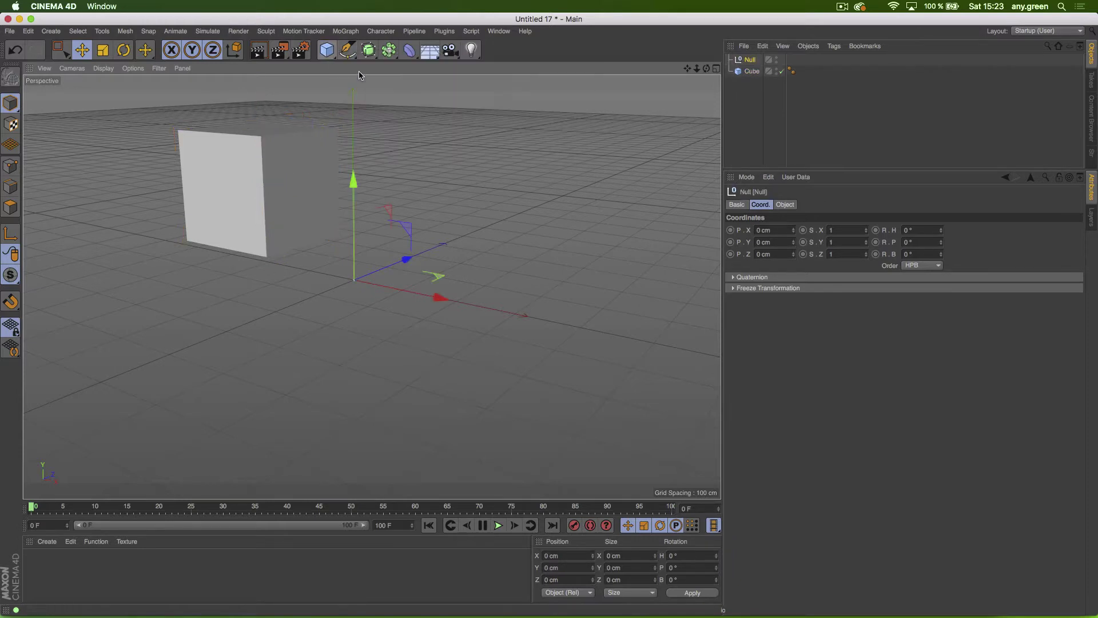
drag(751, 71, 747, 63)
click(747, 63)
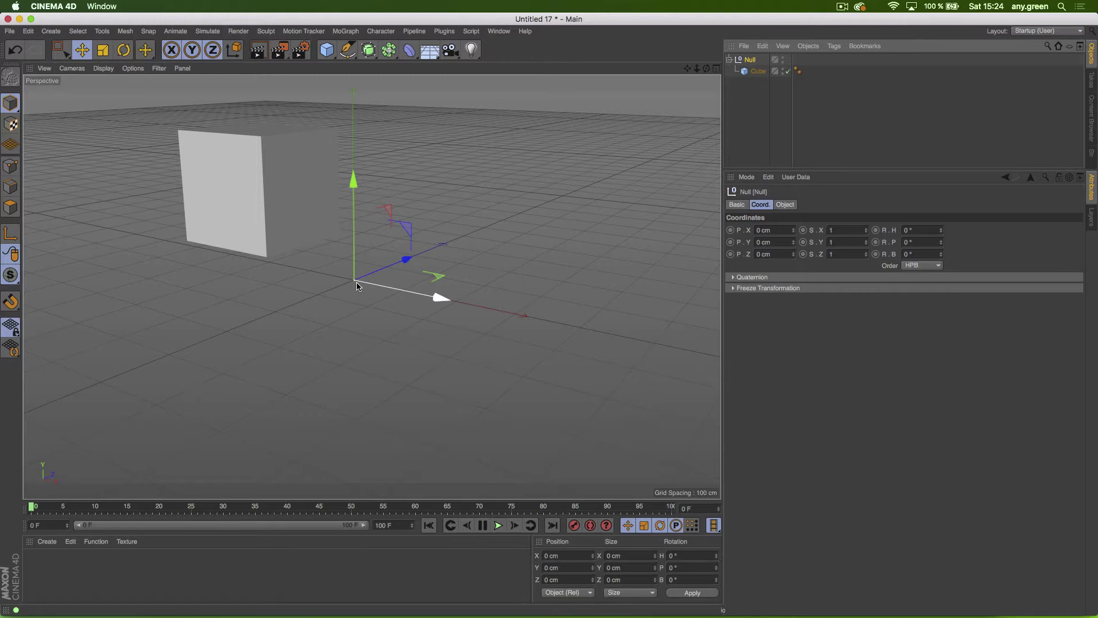
key(super+w)
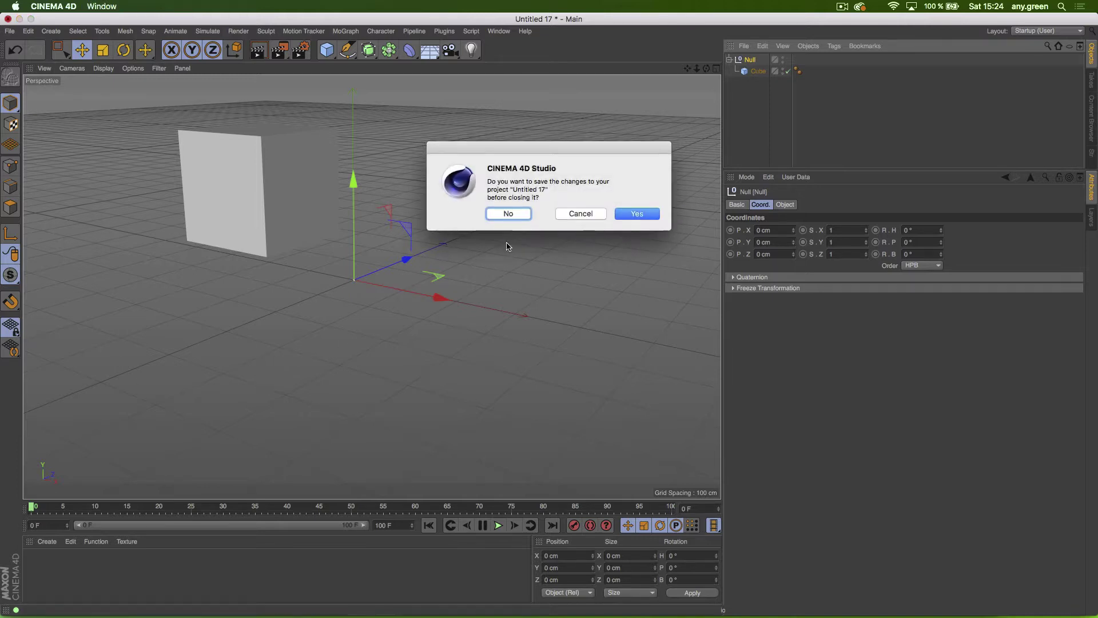
click(508, 213)
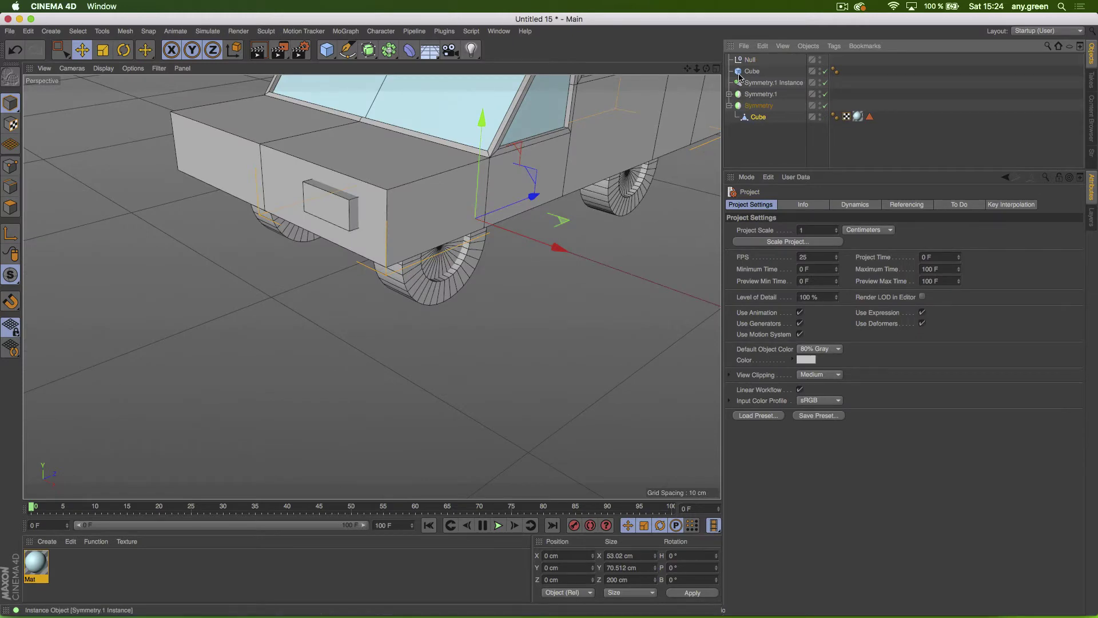
Step: Place the Null inside the car body's Symmetry object and nest the body's polygon Cube under the Null
drag(748, 59, 753, 113)
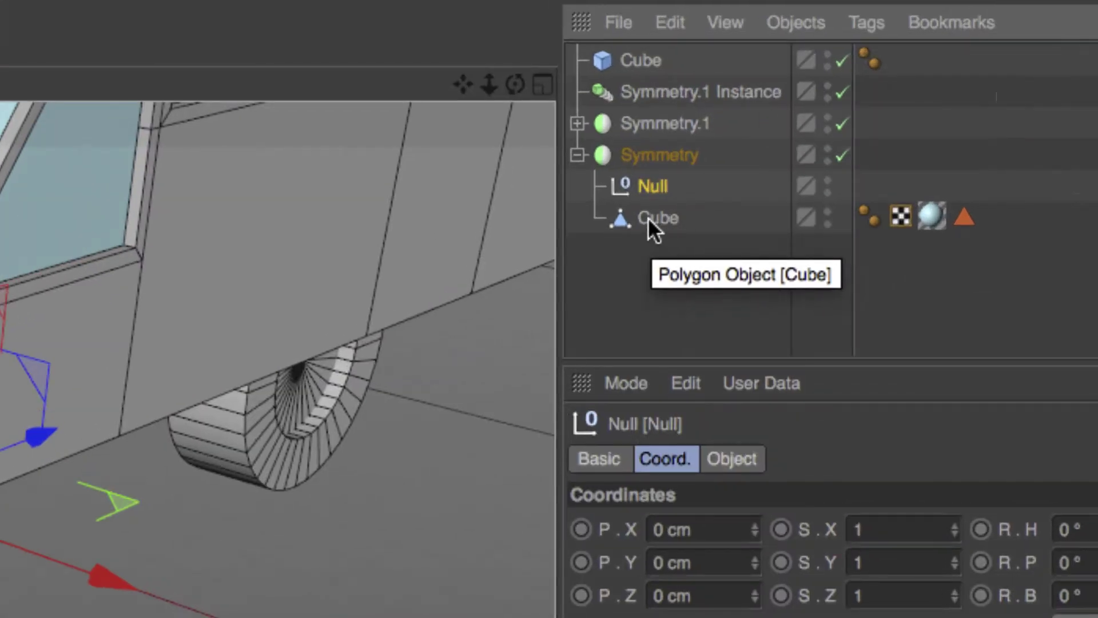
click(755, 117)
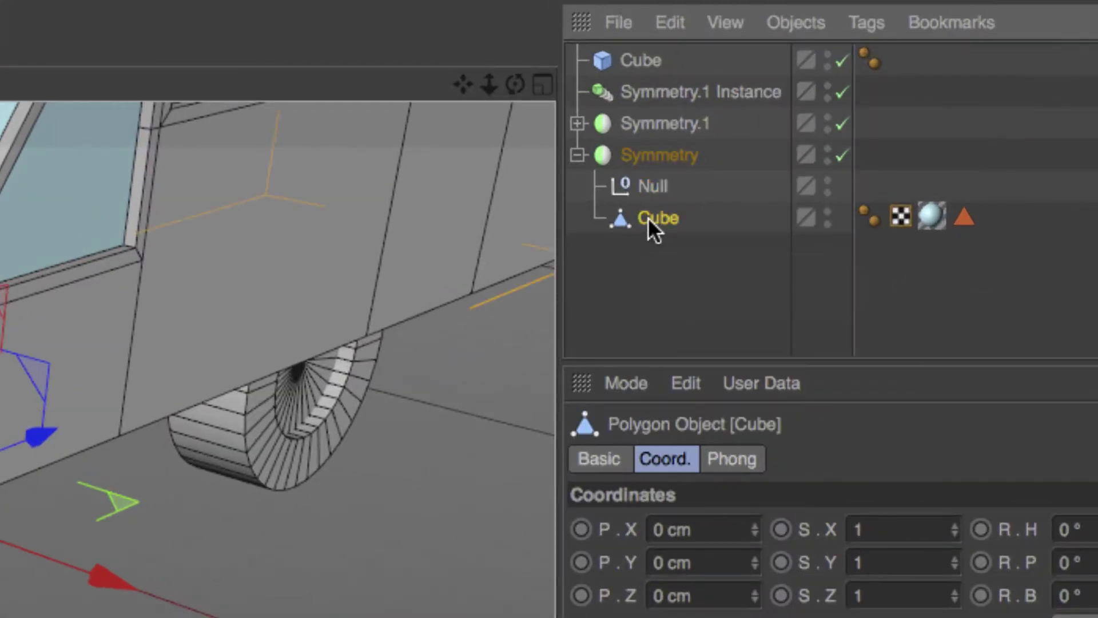
drag(660, 218, 653, 184)
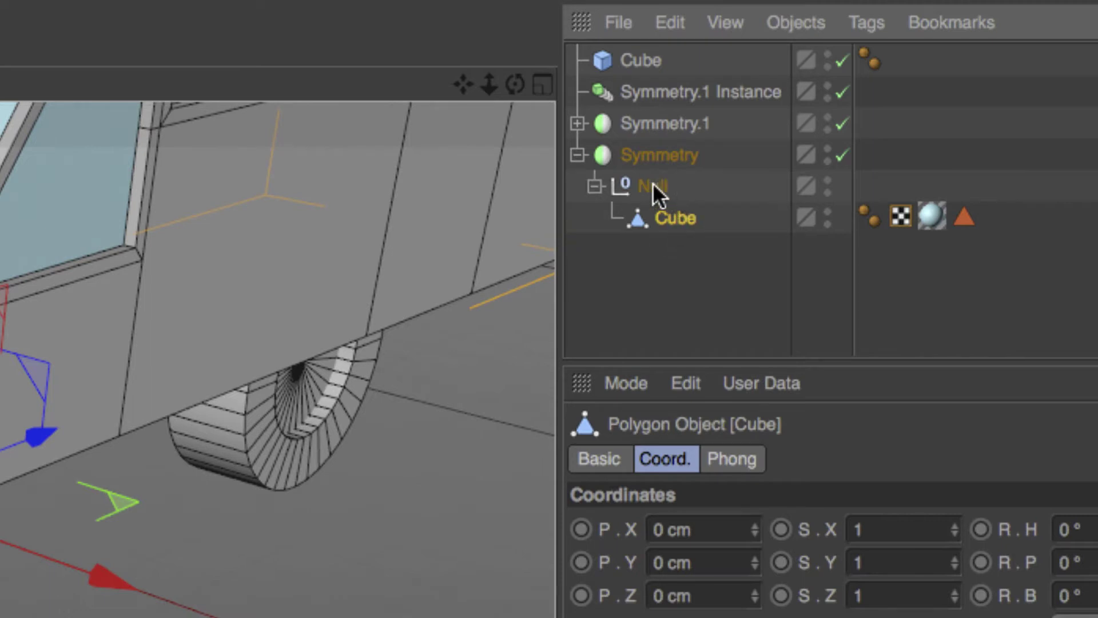
Step: Nest the headlight cube under the same Null so that it is mirrored to the car's other side
click(648, 59)
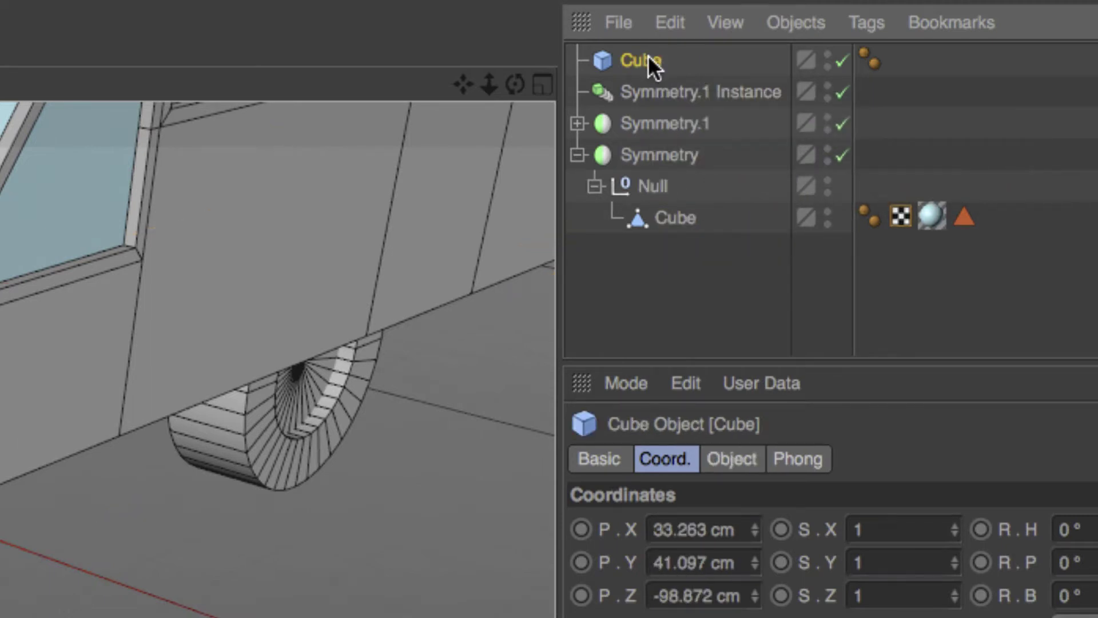
drag(617, 57, 651, 188)
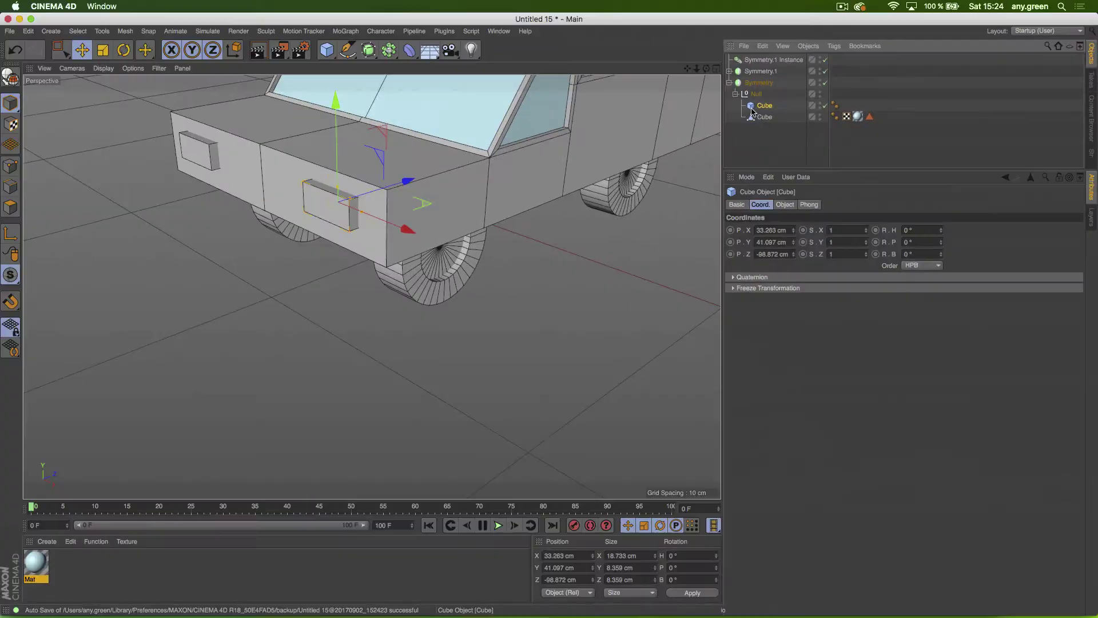
scroll(487, 324, down, 10)
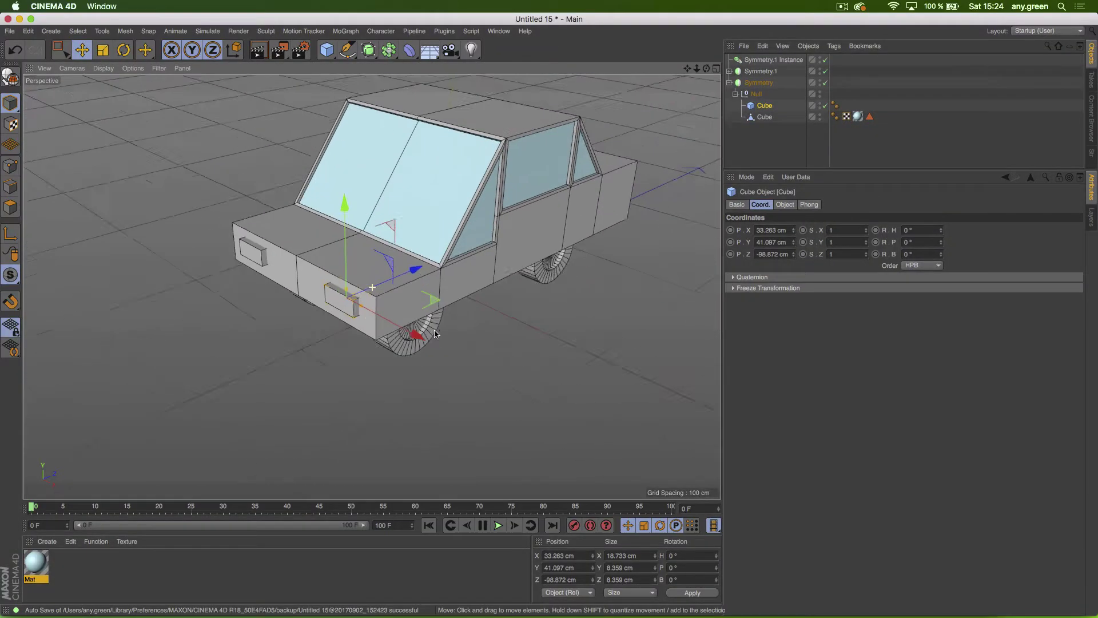
alt+drag(487, 323, 464, 280)
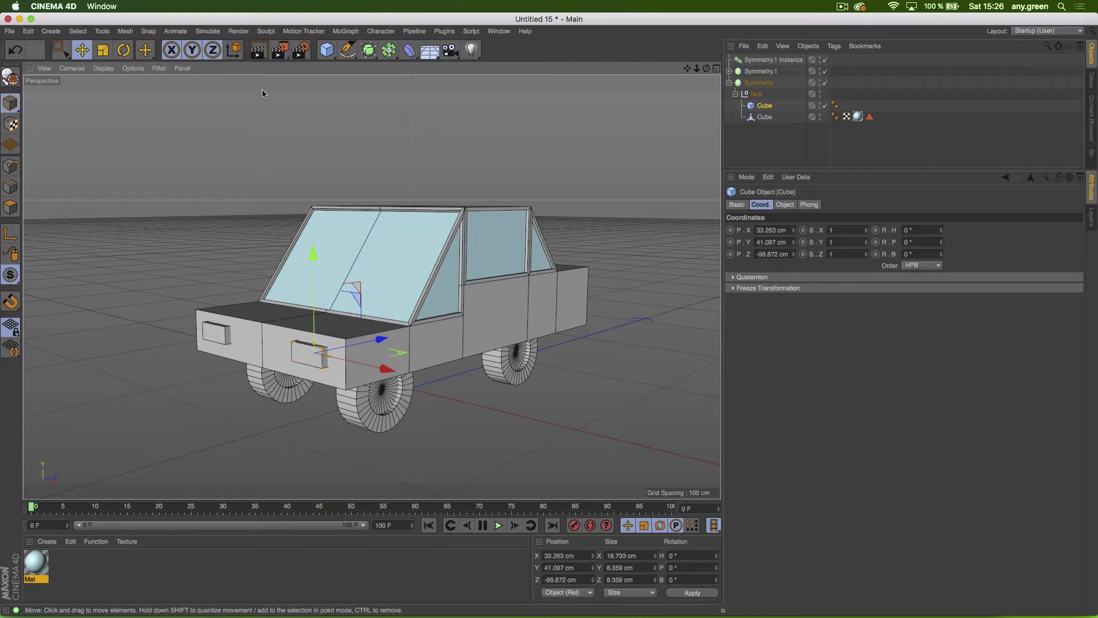
click(124, 32)
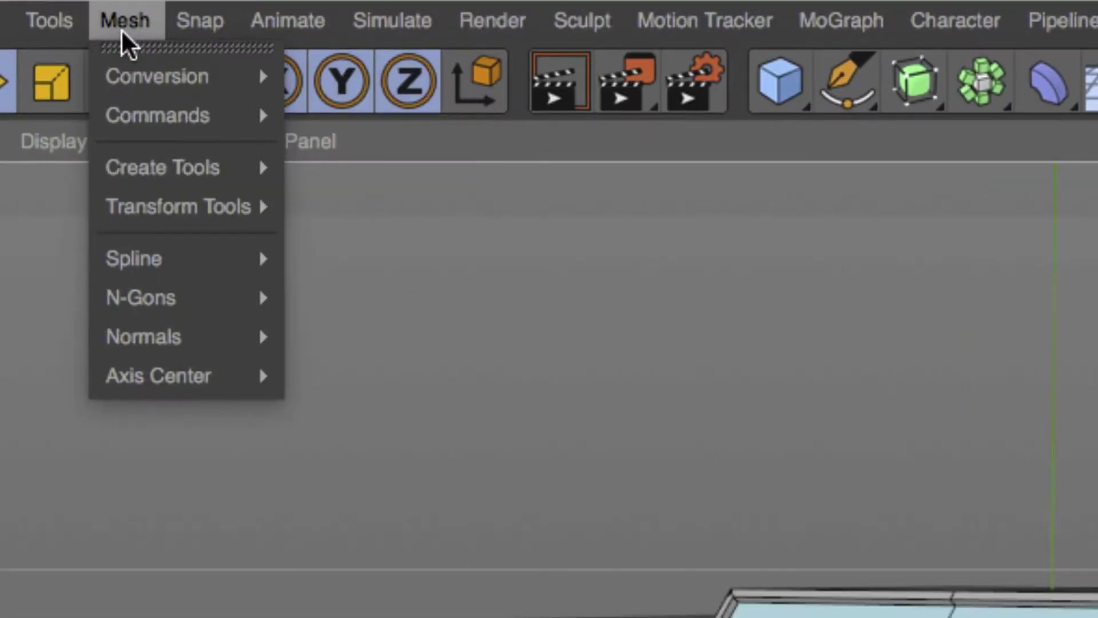
mouse_move(190, 216)
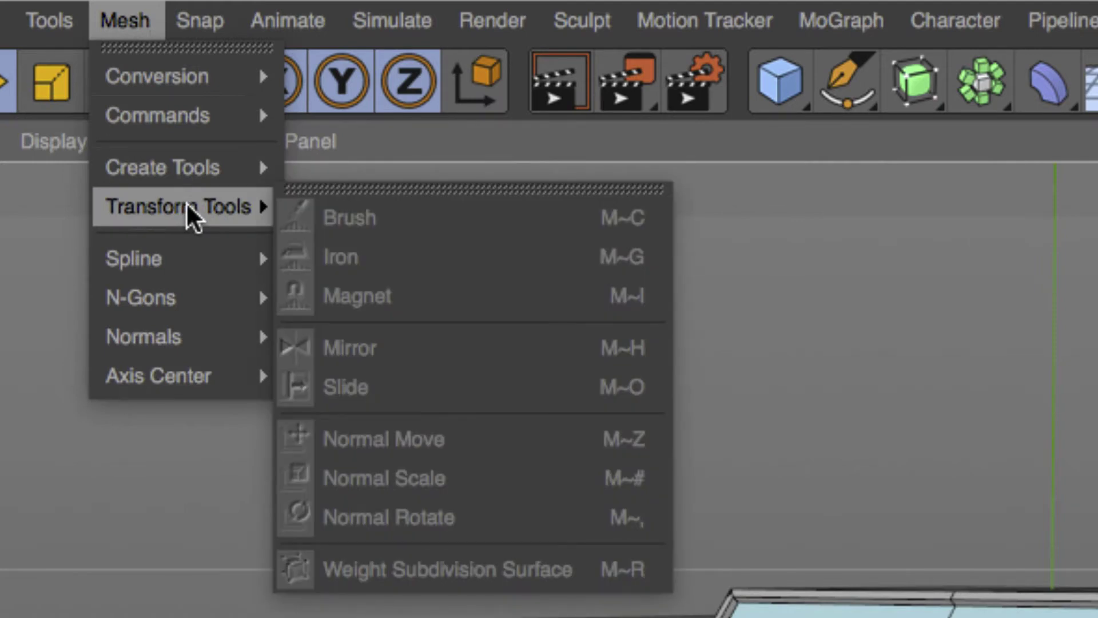
mouse_move(191, 182)
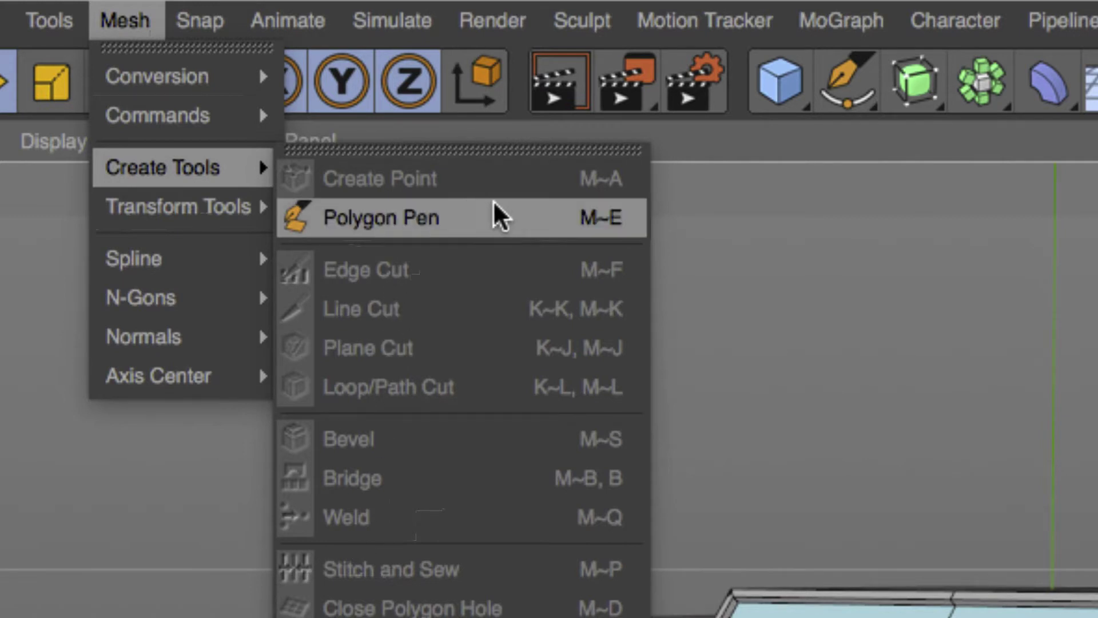
Step: Maximize the Front view and activate the Polygon Pen
click(496, 216)
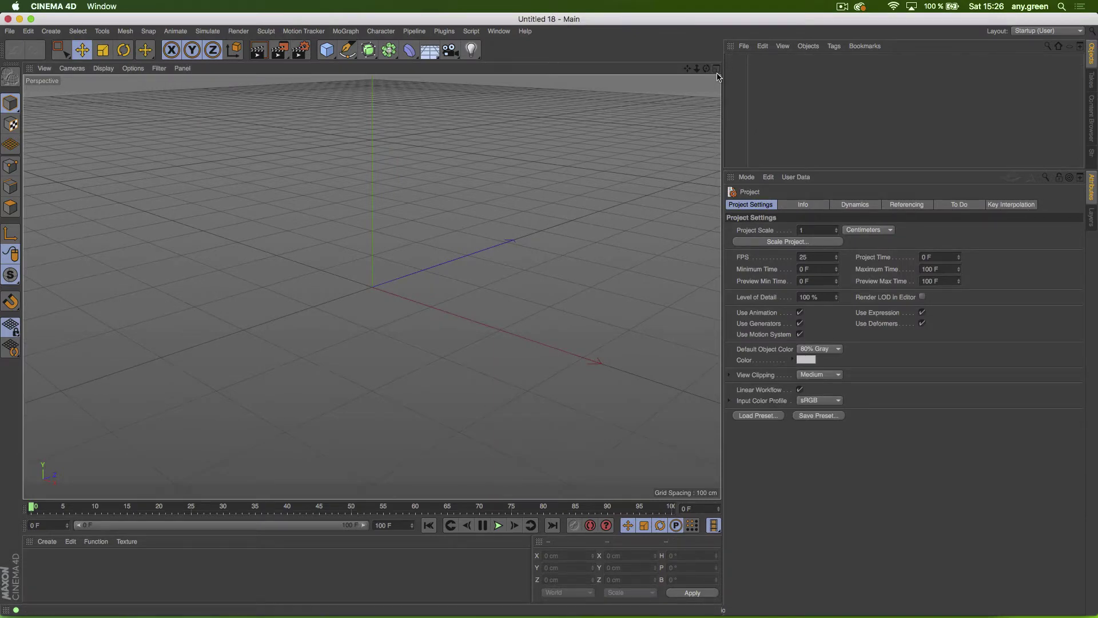
click(716, 70)
click(716, 288)
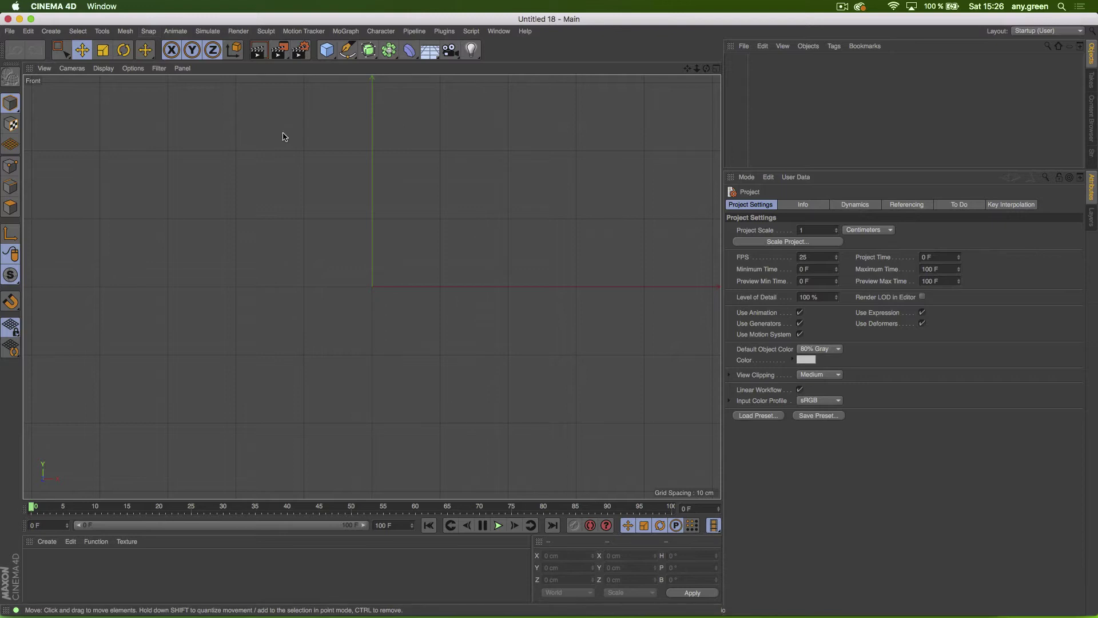
key(m)
key(e)
click(126, 32)
mouse_move(139, 81)
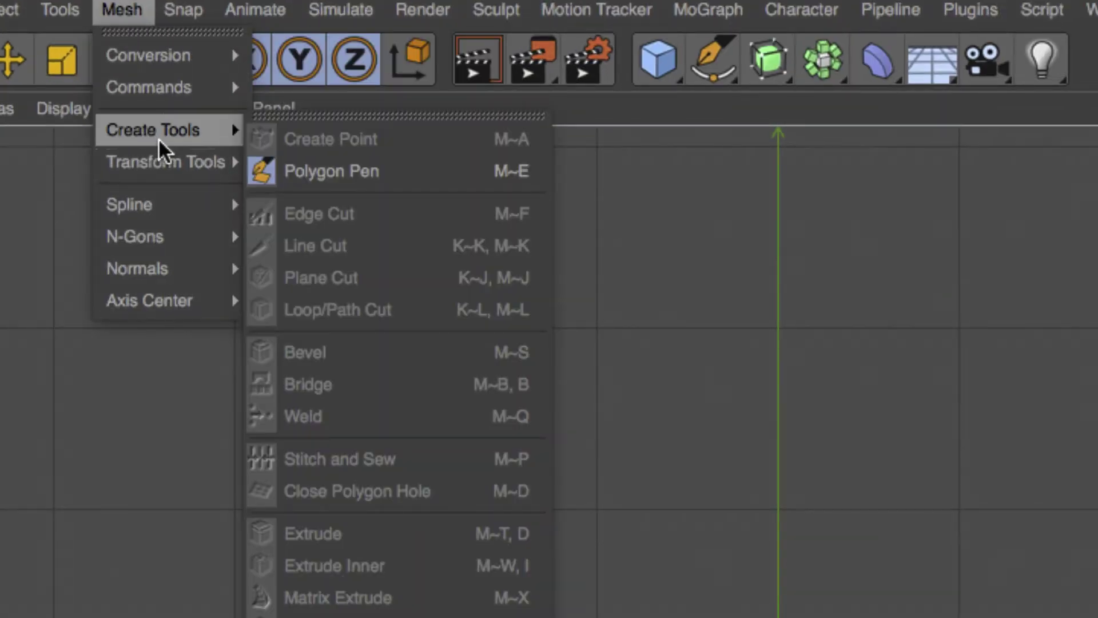
click(342, 182)
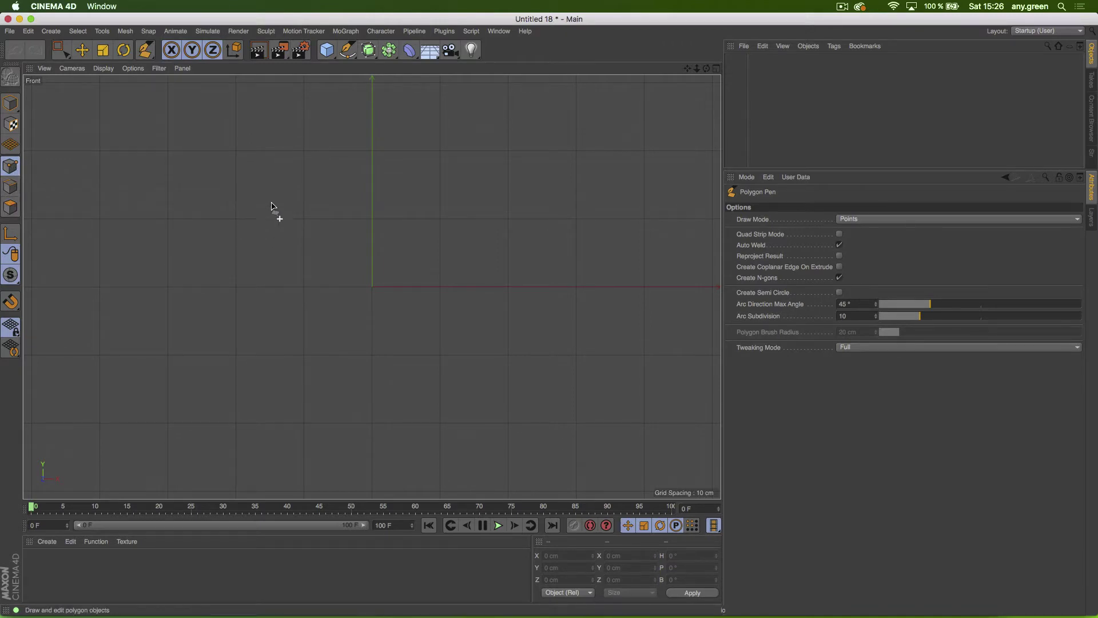
Step: Draw a closed, irregular five-sided polygon around the origin in the Front view with the Polygon Pen
click(272, 203)
click(365, 116)
click(489, 145)
click(554, 273)
click(424, 412)
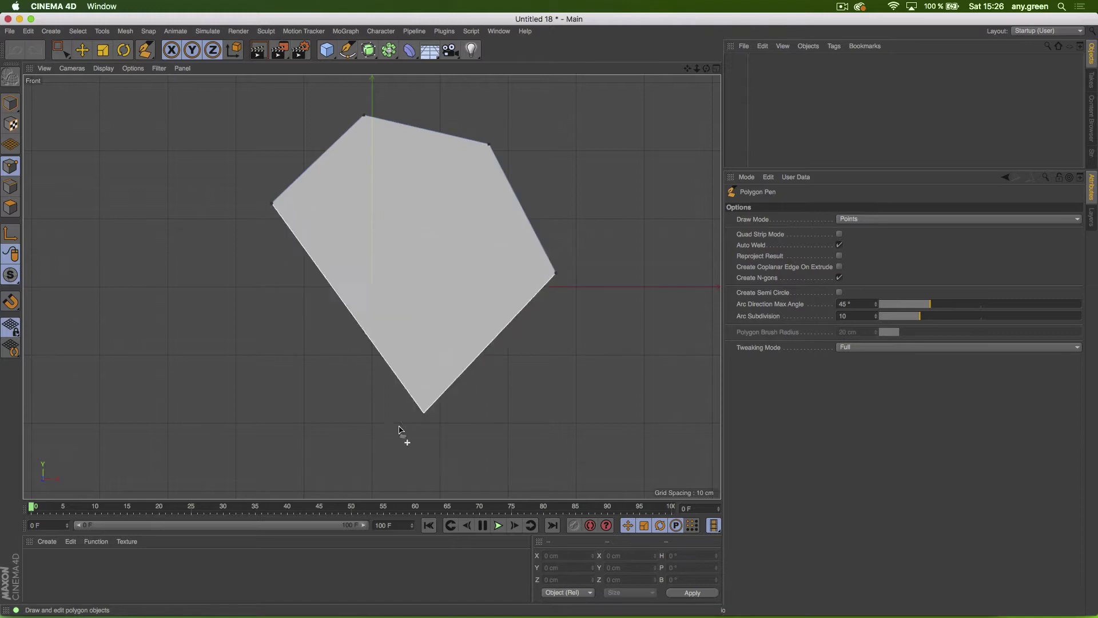
click(272, 205)
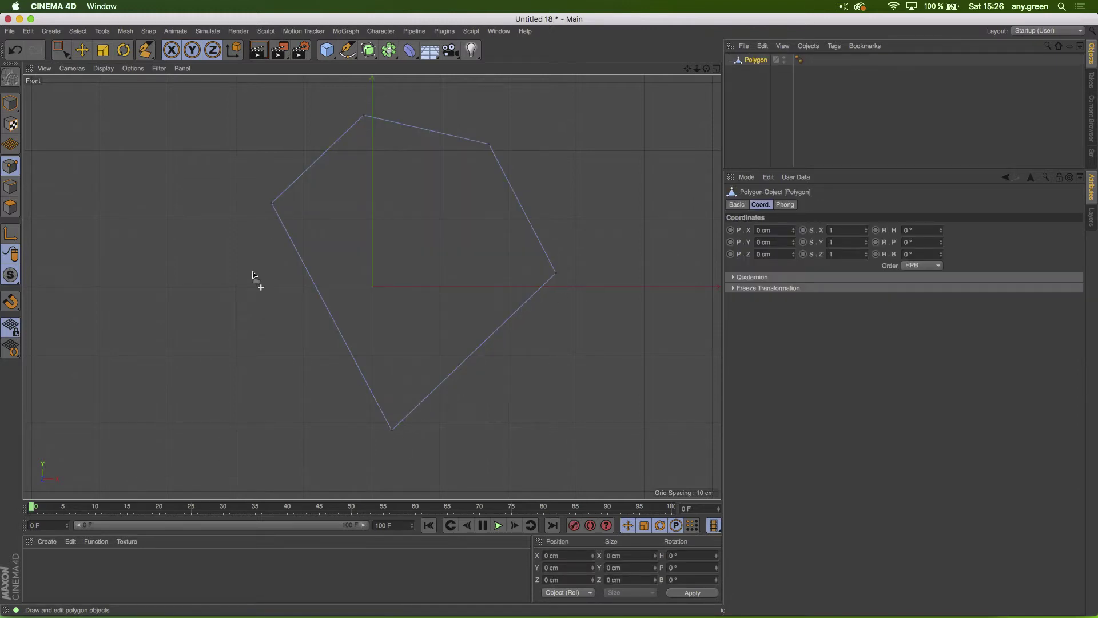
Step: Divide the polygon with two crosswise cuts and one lengthwise cut running from the lower right edge up to the top vertex
click(272, 204)
click(488, 144)
click(336, 324)
click(521, 206)
click(484, 339)
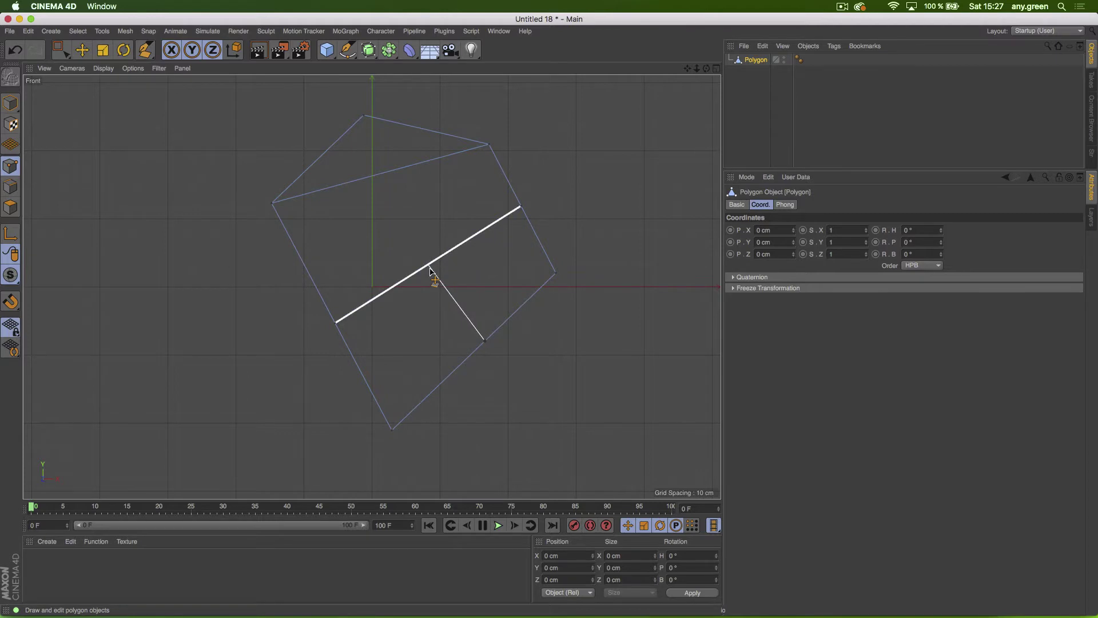
click(428, 265)
click(382, 175)
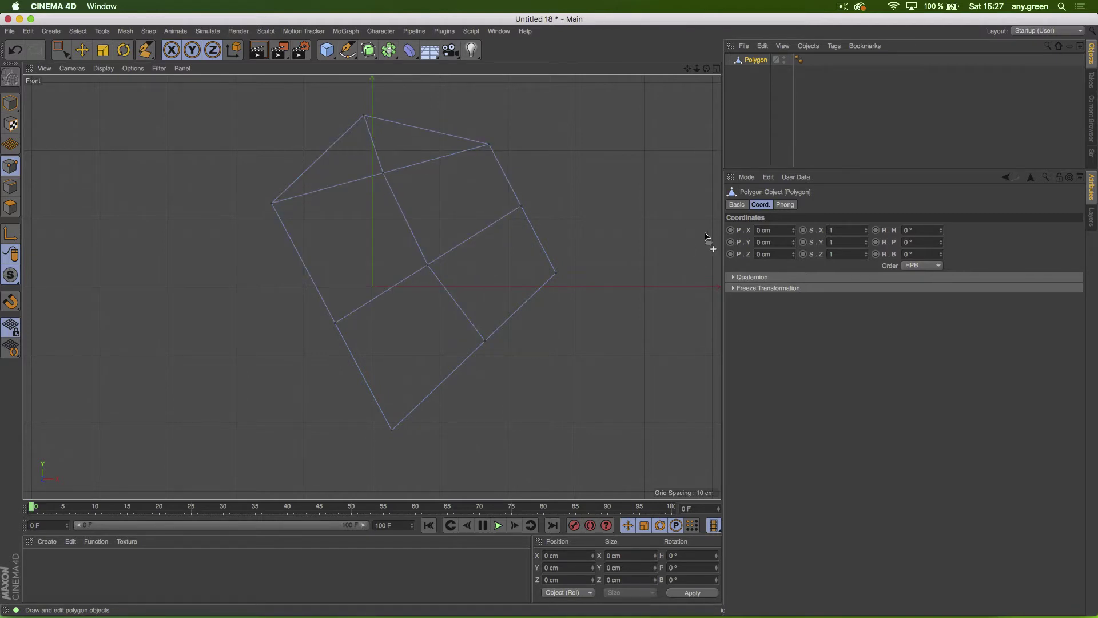
Step: Check the divided polygon in the Perspective view and delete it in the maximized Front view
click(716, 68)
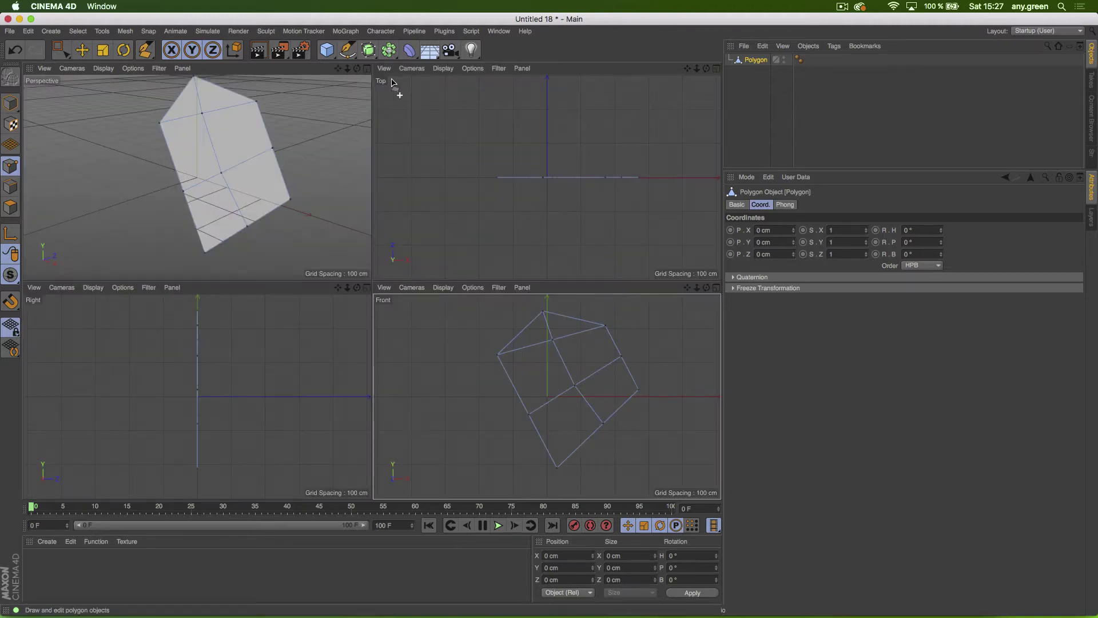
click(367, 68)
alt+drag(503, 263, 523, 237)
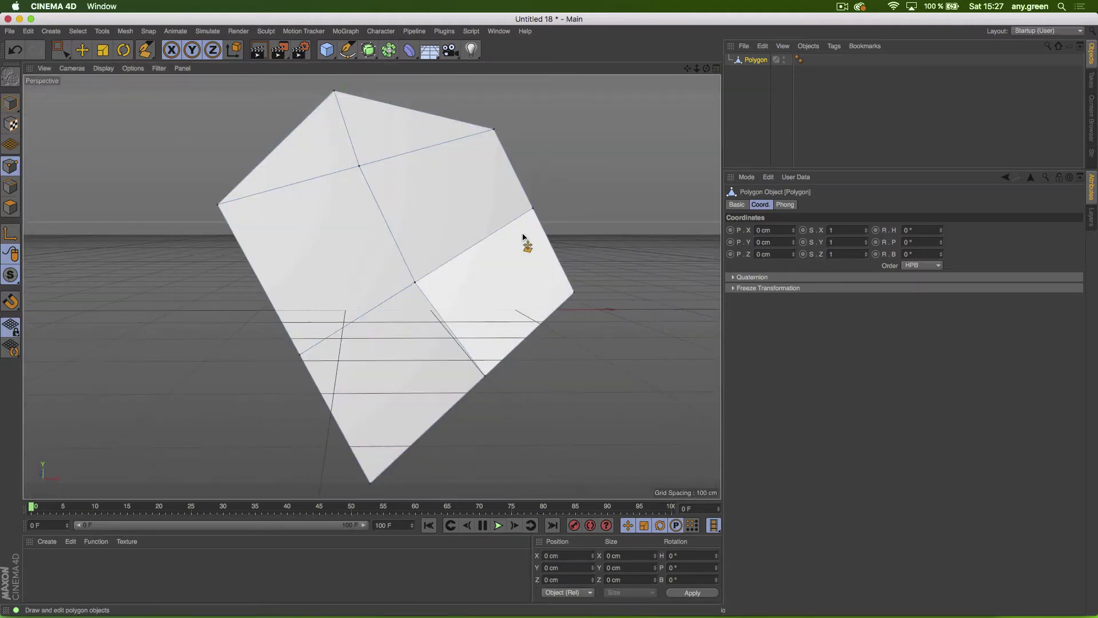
click(716, 68)
click(716, 288)
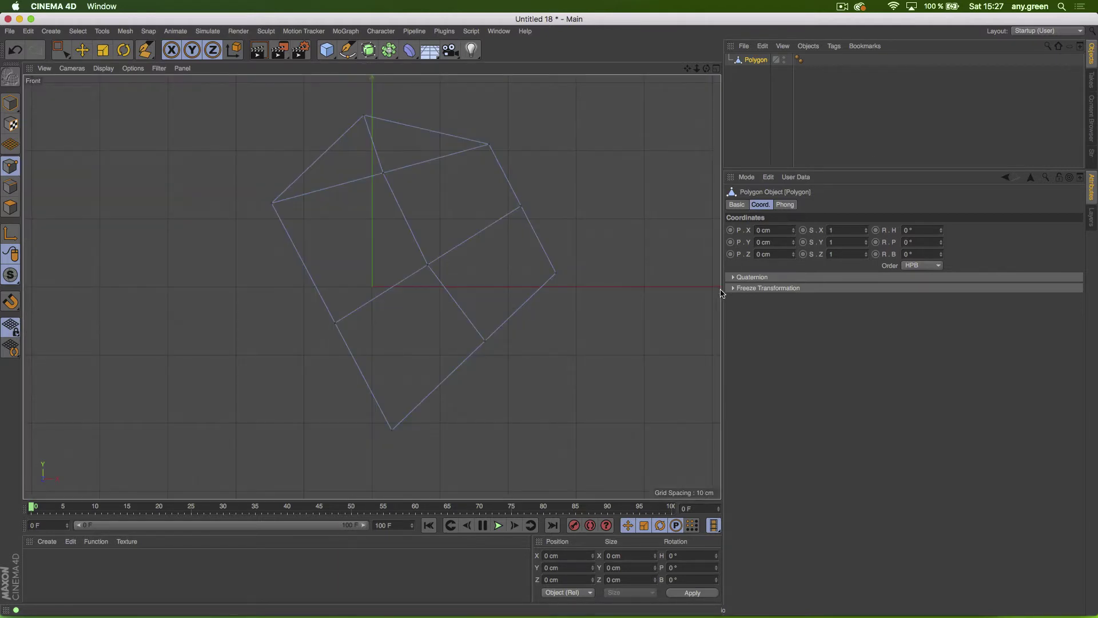
key(Delete)
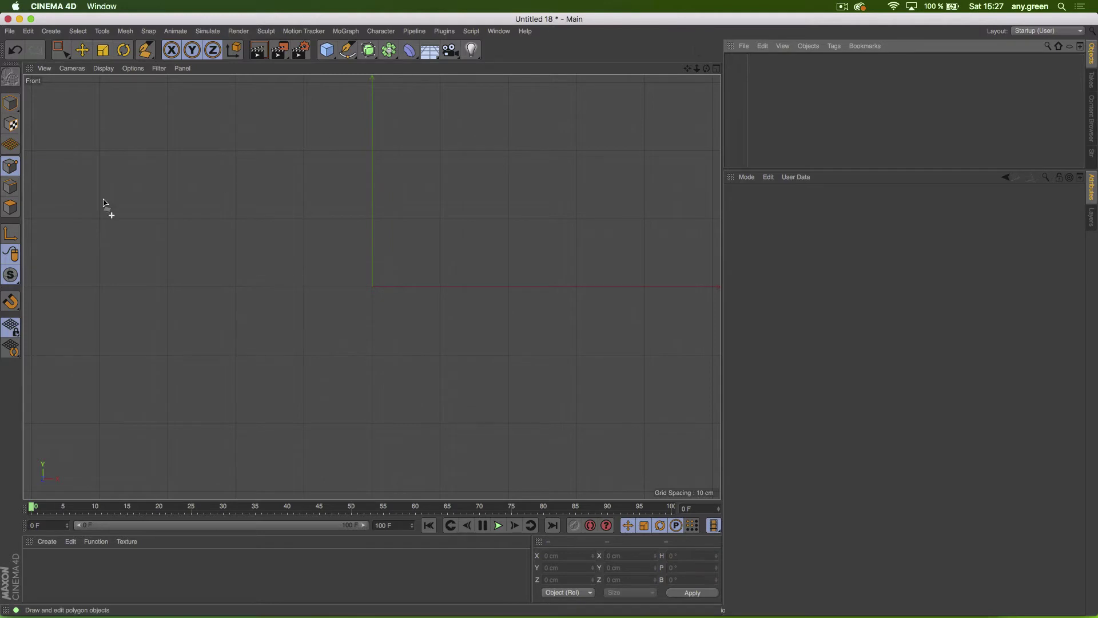
Step: In polygon editing mode, set the Polygon Pen's Draw Mode to Polygons and paint two roughly parallel arched strips, one inside the other
click(9, 205)
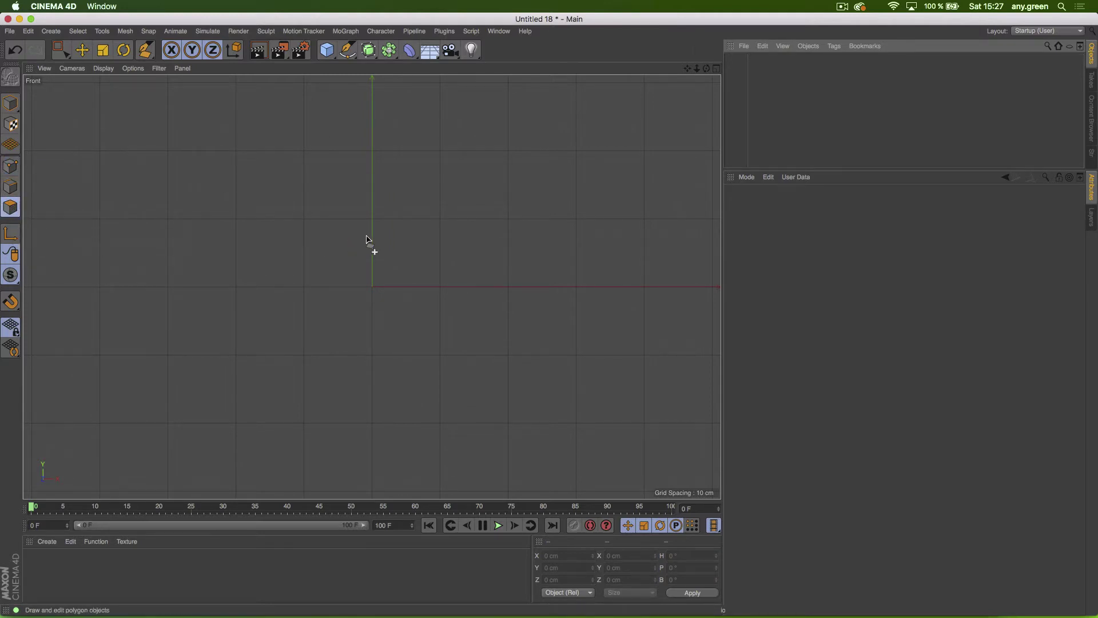
click(146, 50)
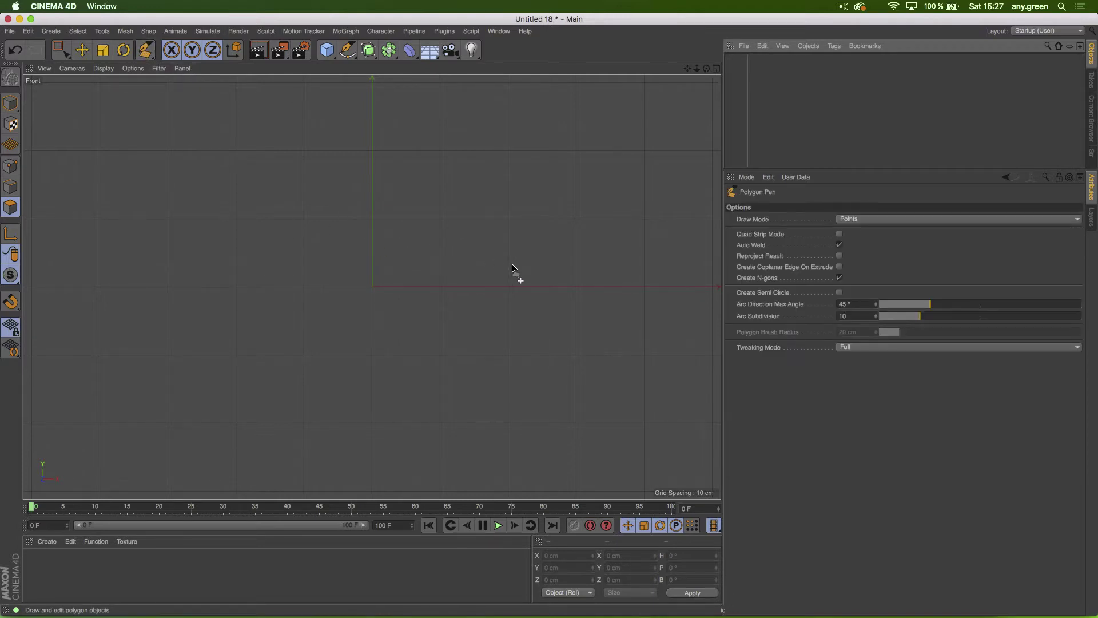
click(865, 221)
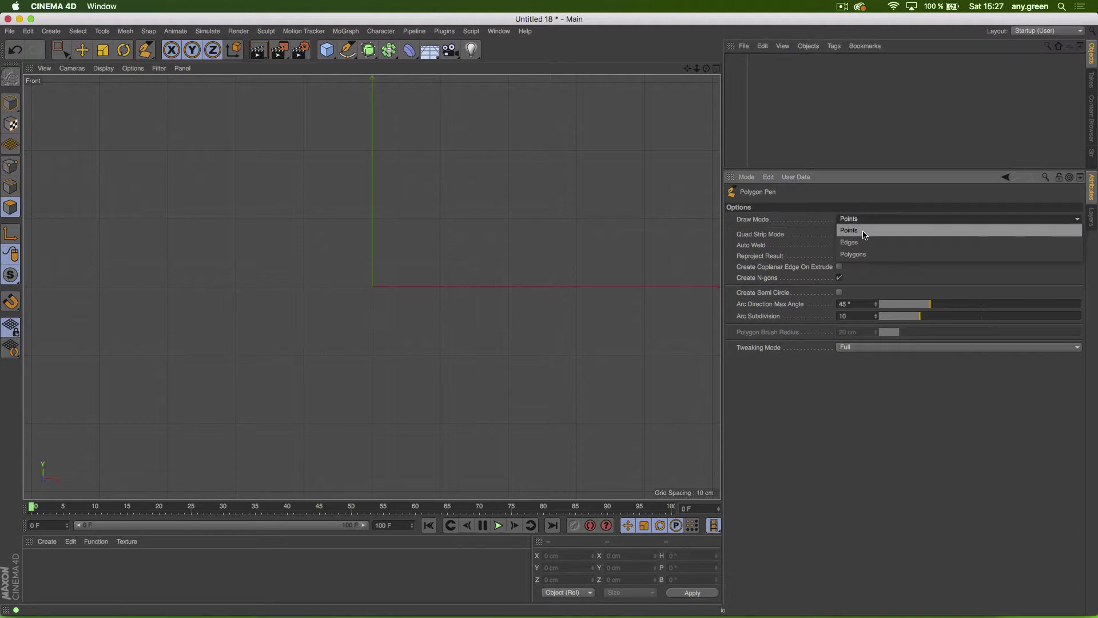
click(864, 254)
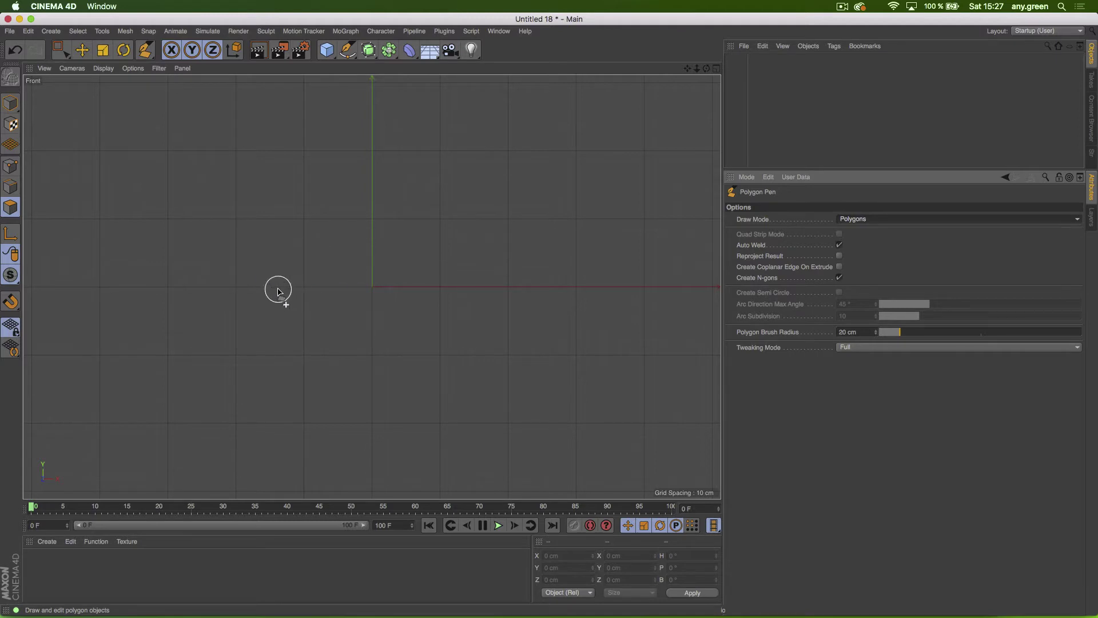
mouse_move(233, 338)
mouse_down()
mouse_move(316, 223)
mouse_move(418, 171)
mouse_move(509, 259)
mouse_move(623, 421)
mouse_up()
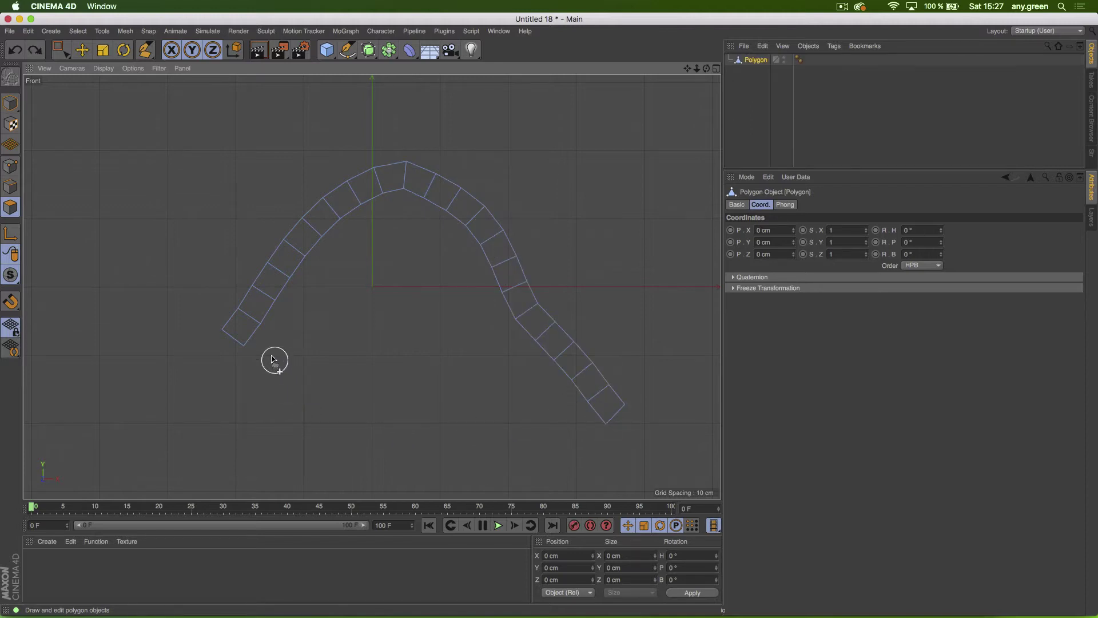
mouse_move(272, 357)
mouse_down()
mouse_move(331, 263)
mouse_move(390, 226)
mouse_move(430, 244)
mouse_move(497, 362)
mouse_move(579, 451)
mouse_up()
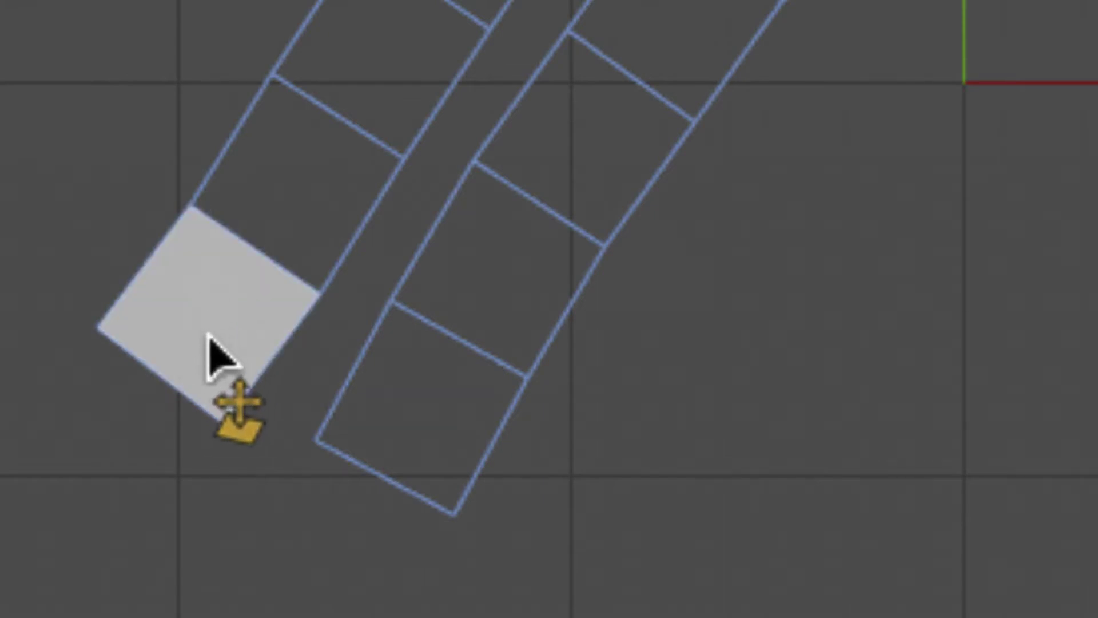
Step: Move the outer strip's lower end polygon and weld the strip's nearby inner points and edges onto the inner strip
mouse_move(208, 338)
mouse_down()
mouse_move(208, 290)
mouse_move(115, 331)
mouse_move(245, 326)
mouse_move(206, 360)
mouse_move(226, 351)
mouse_move(207, 311)
mouse_move(220, 325)
mouse_up()
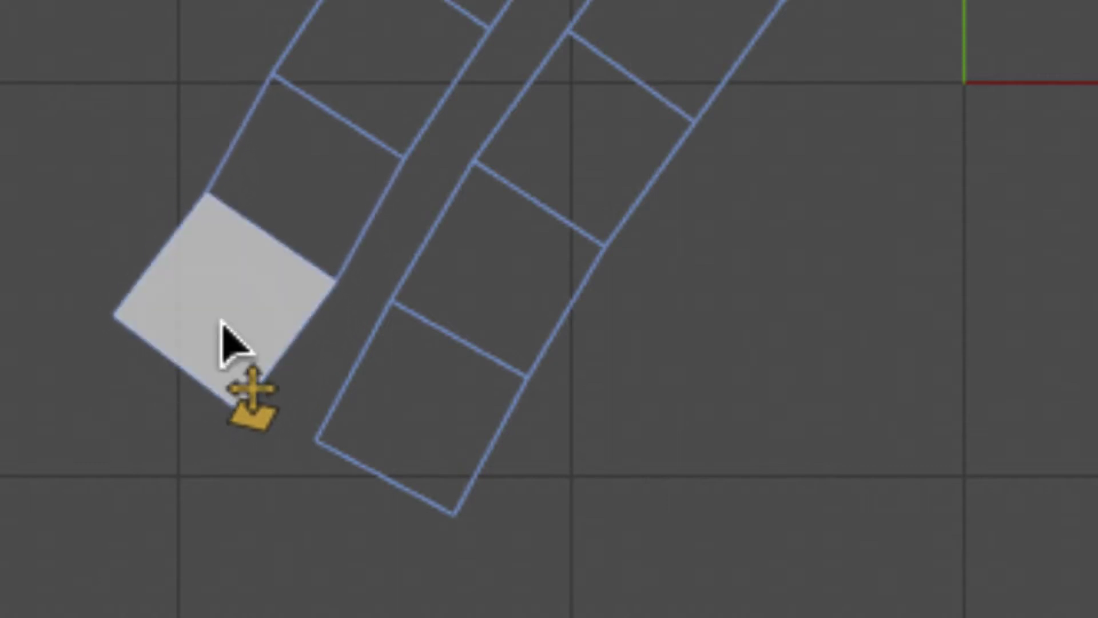
drag(258, 240, 385, 128)
shift+middle_drag(441, 108, 280, 309)
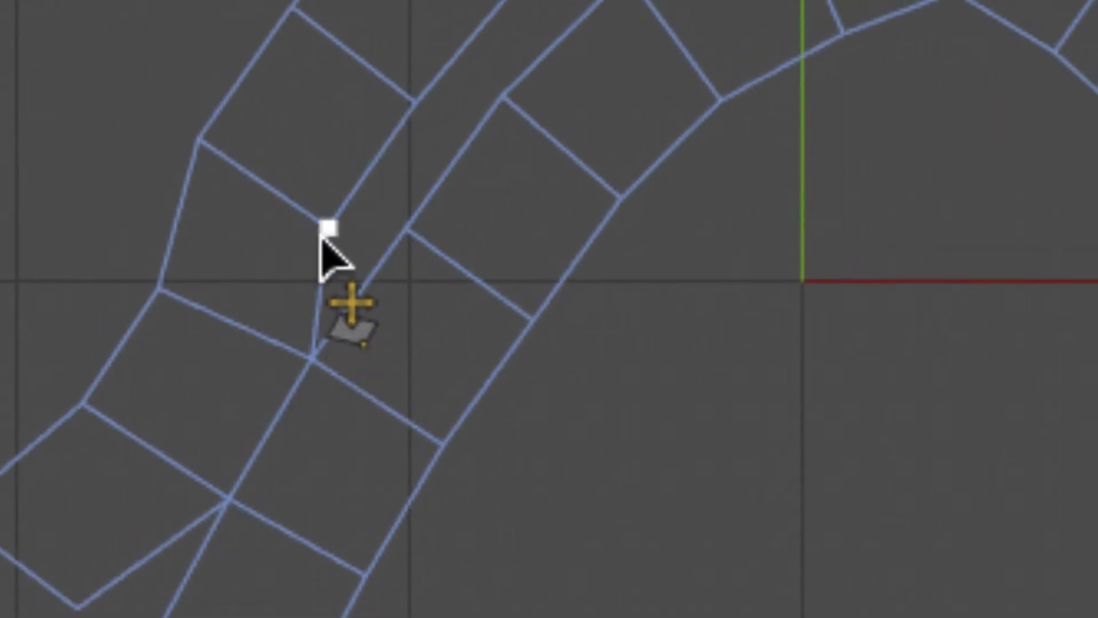
drag(322, 232, 380, 223)
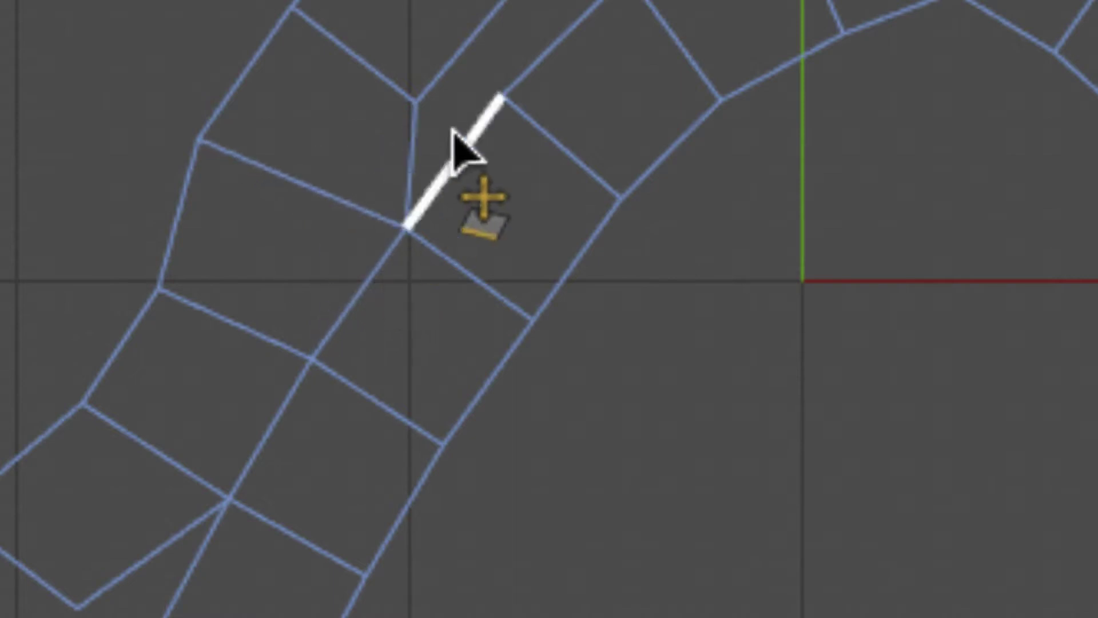
shift+middle_drag(462, 145, 356, 276)
drag(366, 163, 450, 137)
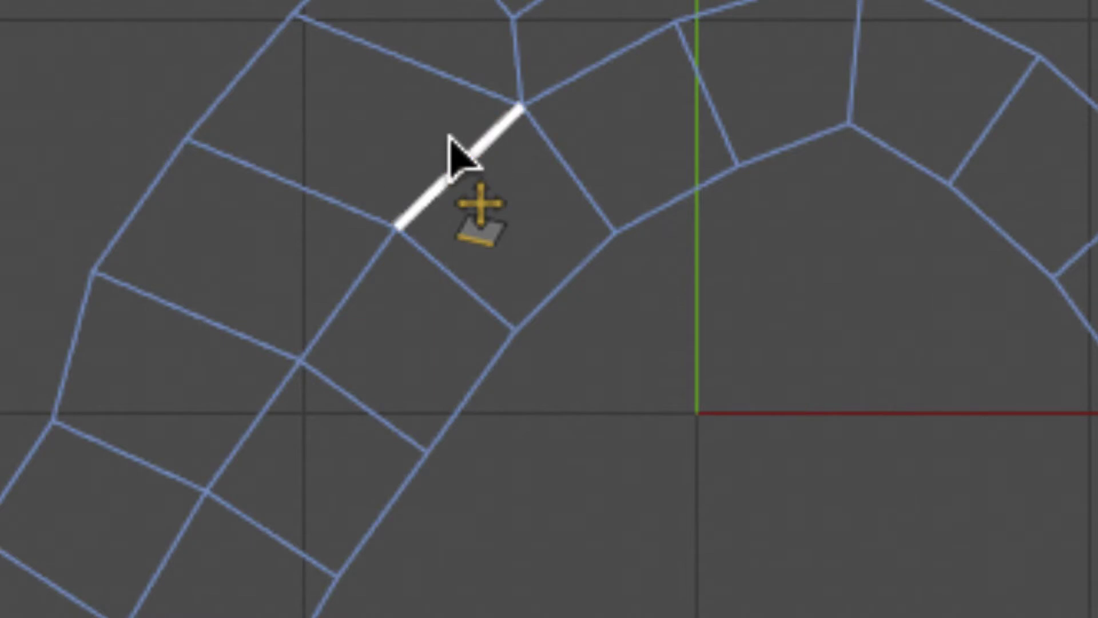
Step: Extrude a polygon outward from an outer edge of the outer strip, just left of the arch's peak
shift+middle_drag(449, 137, 321, 314)
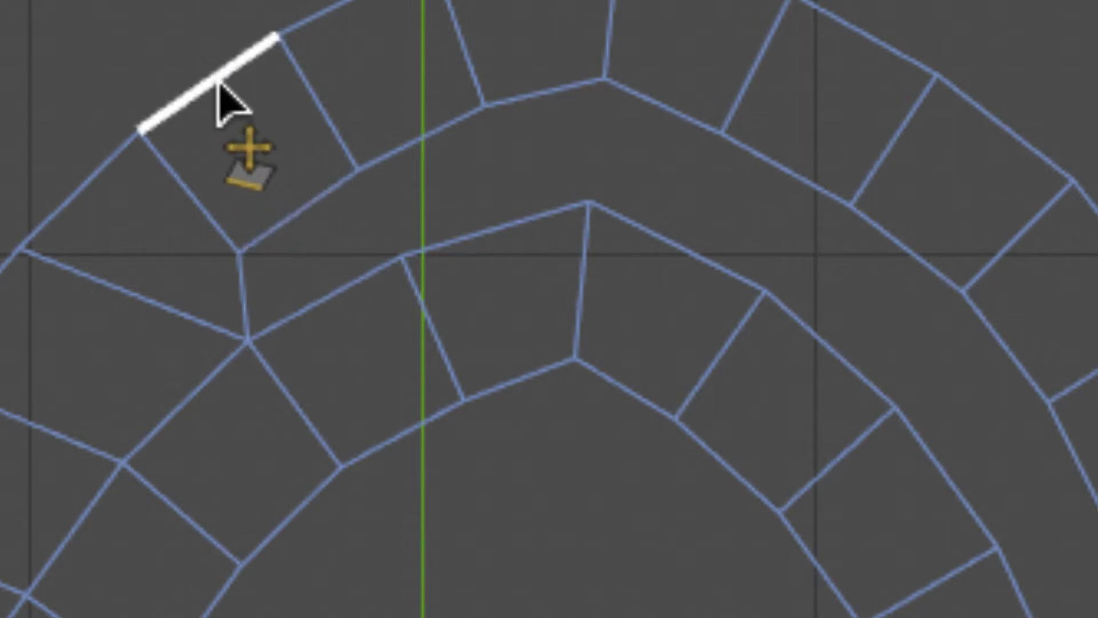
shift+middle_drag(221, 98, 323, 194)
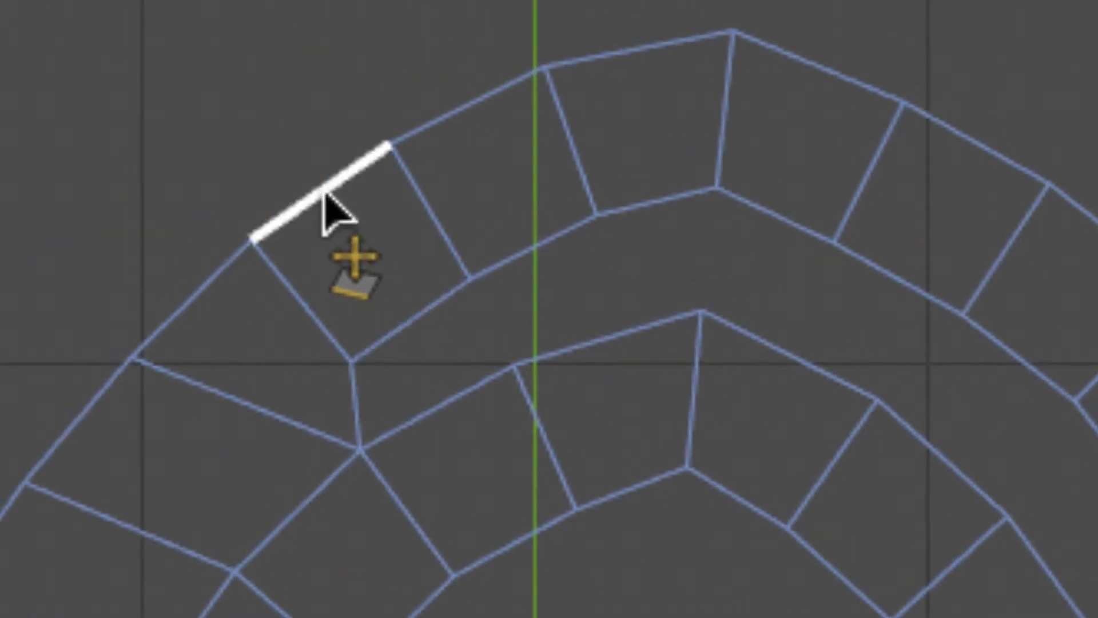
drag(323, 193, 225, 50)
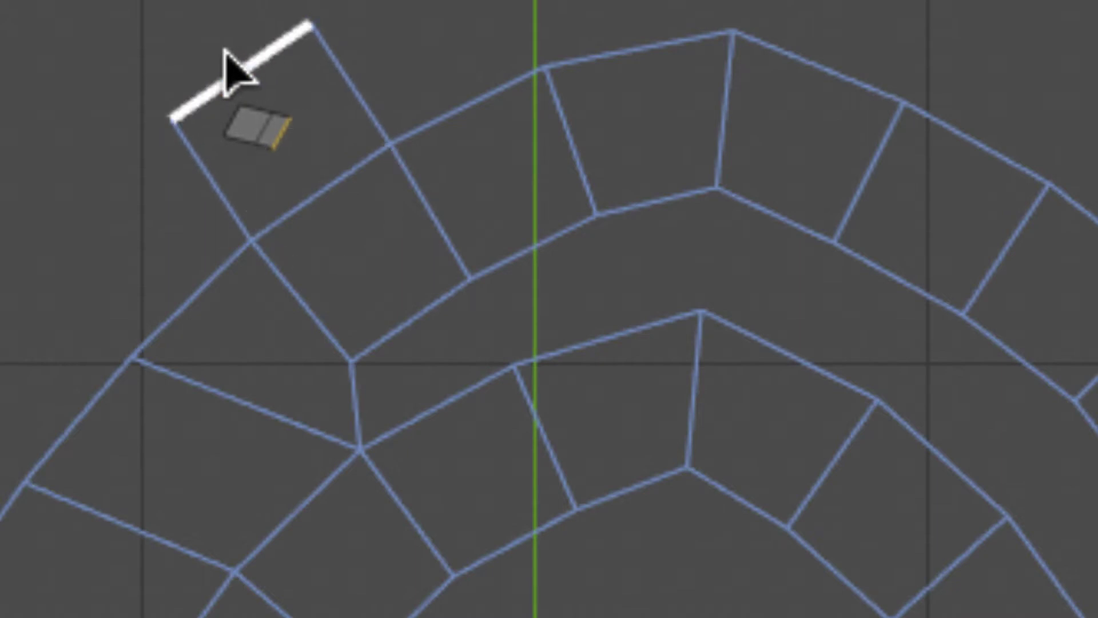
Step: Extrude edges across the gap between the two strips around the arch's peak, snapping the new polygons to the opposite strip
click(429, 334)
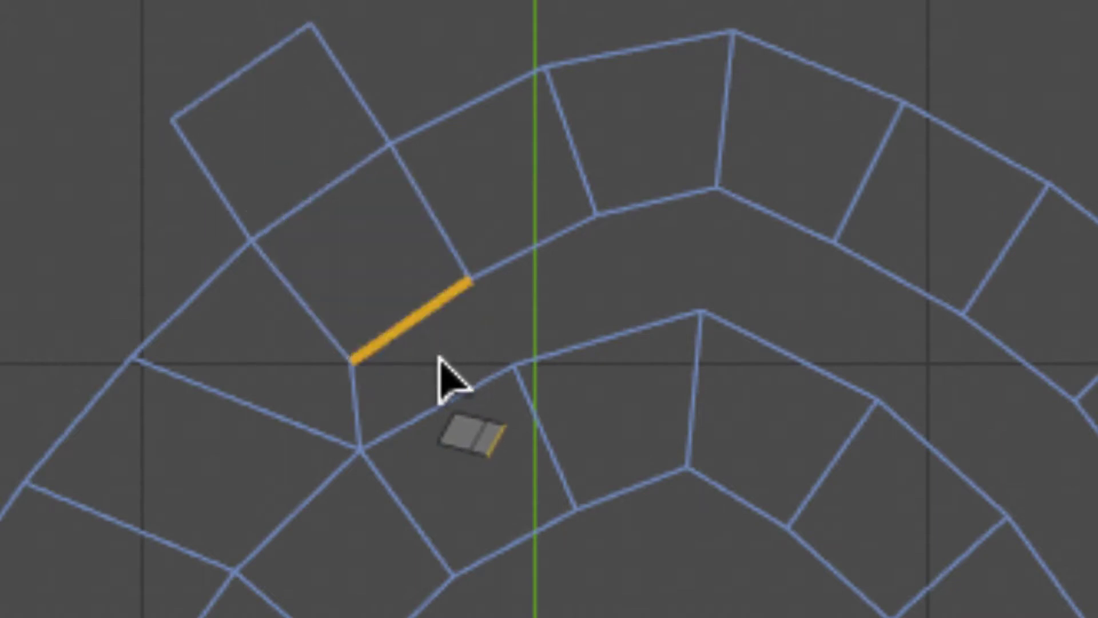
drag(441, 375, 451, 400)
click(531, 264)
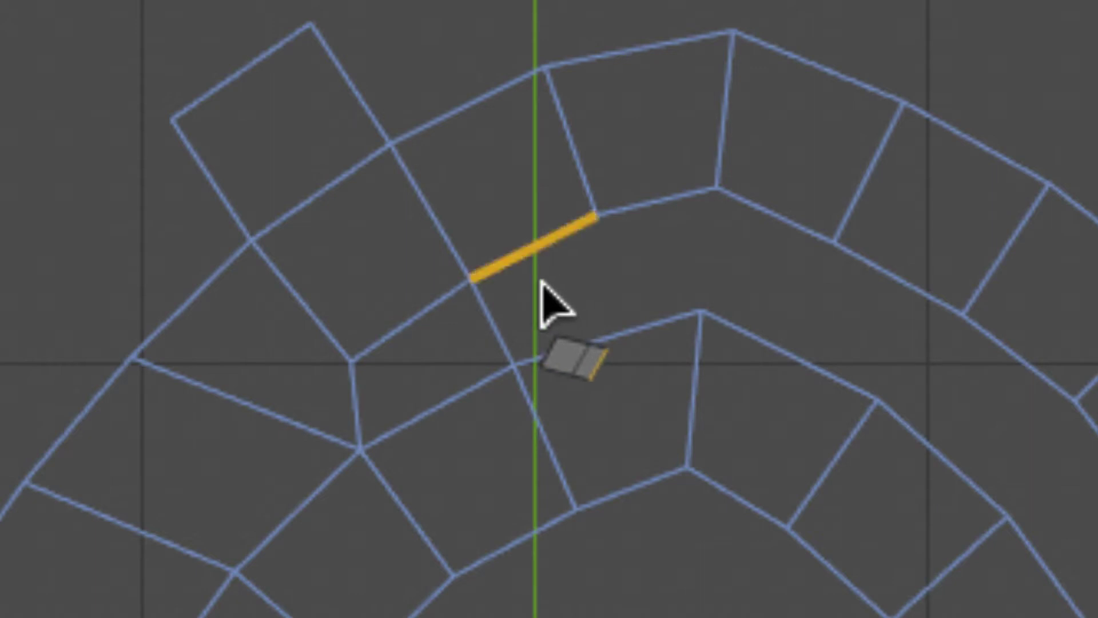
drag(539, 289, 569, 350)
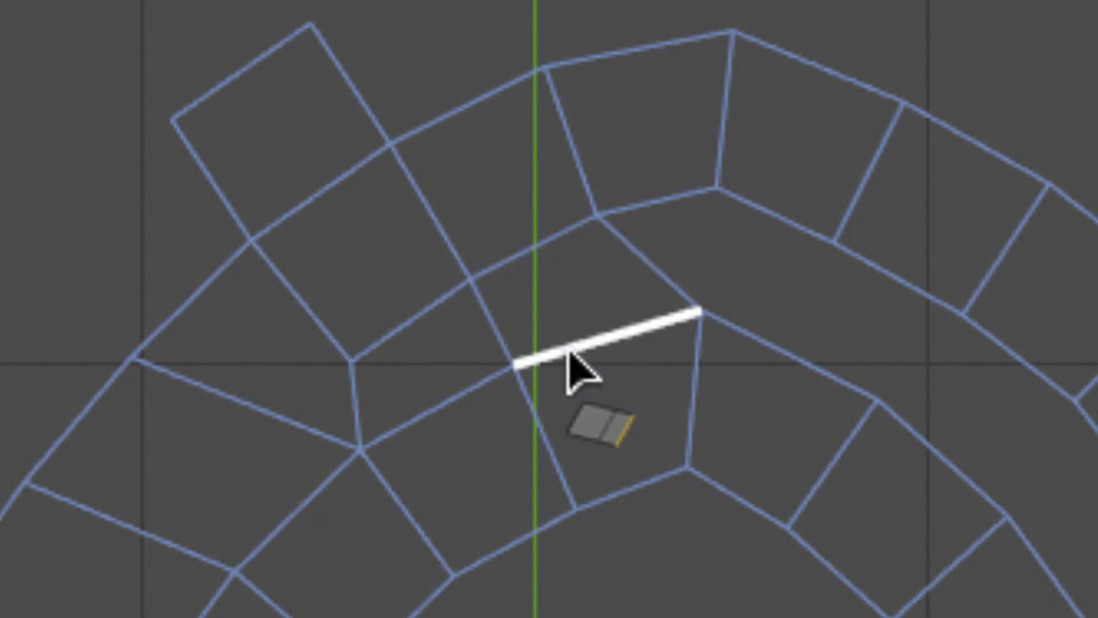
drag(784, 218, 797, 345)
drag(988, 371, 947, 431)
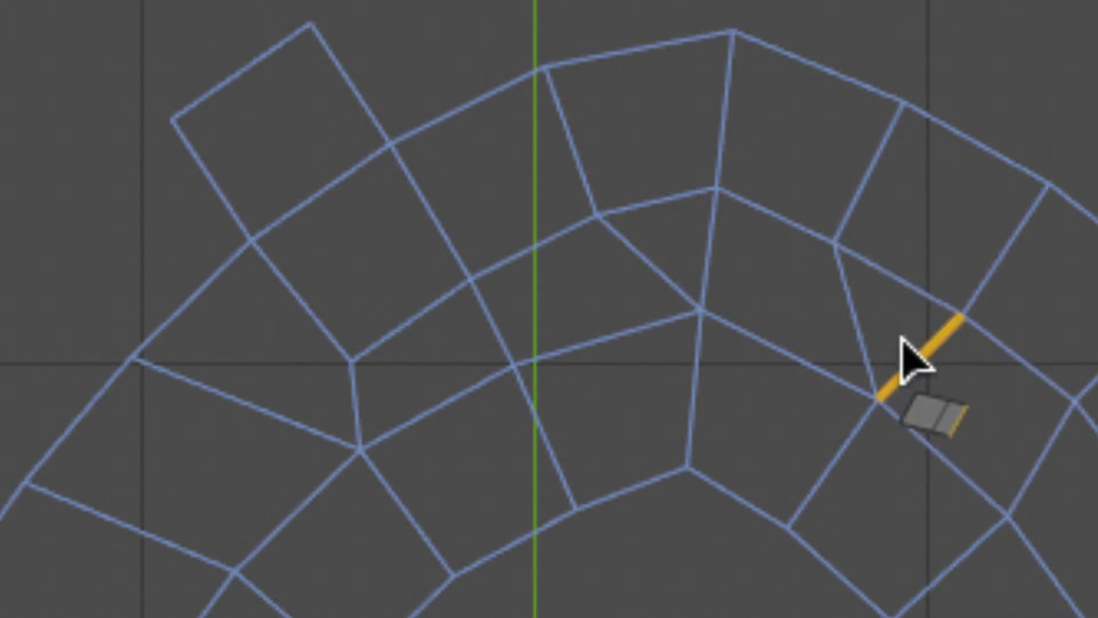
drag(677, 210, 661, 279)
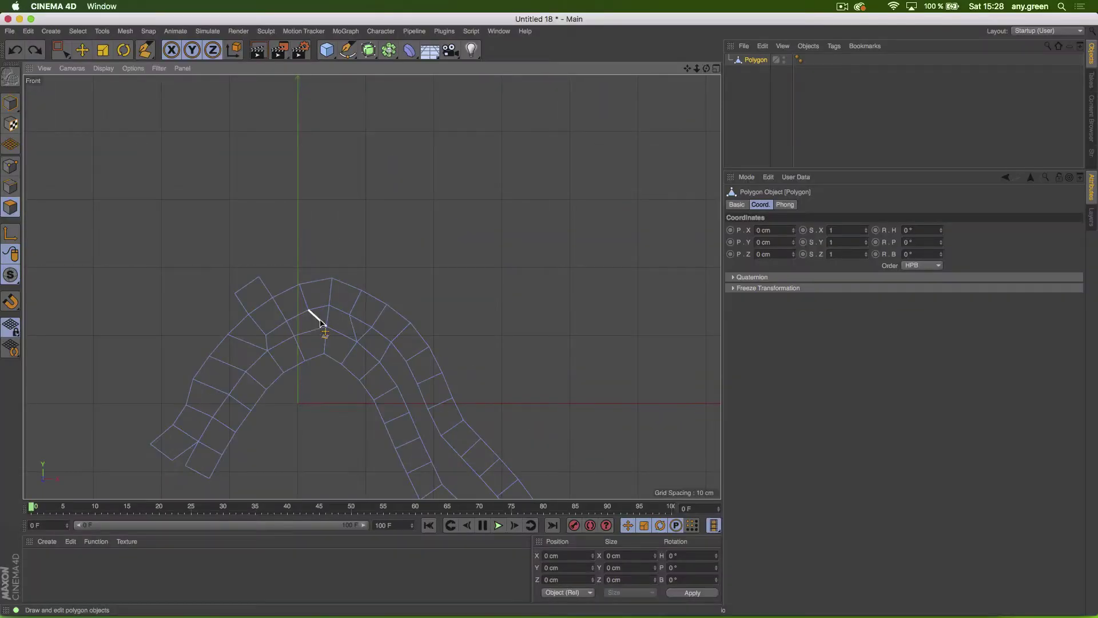
Step: In the maximized Perspective view, extrude another edge of the inner strip across the gap on the arch's right side to join the outer strip
click(714, 69)
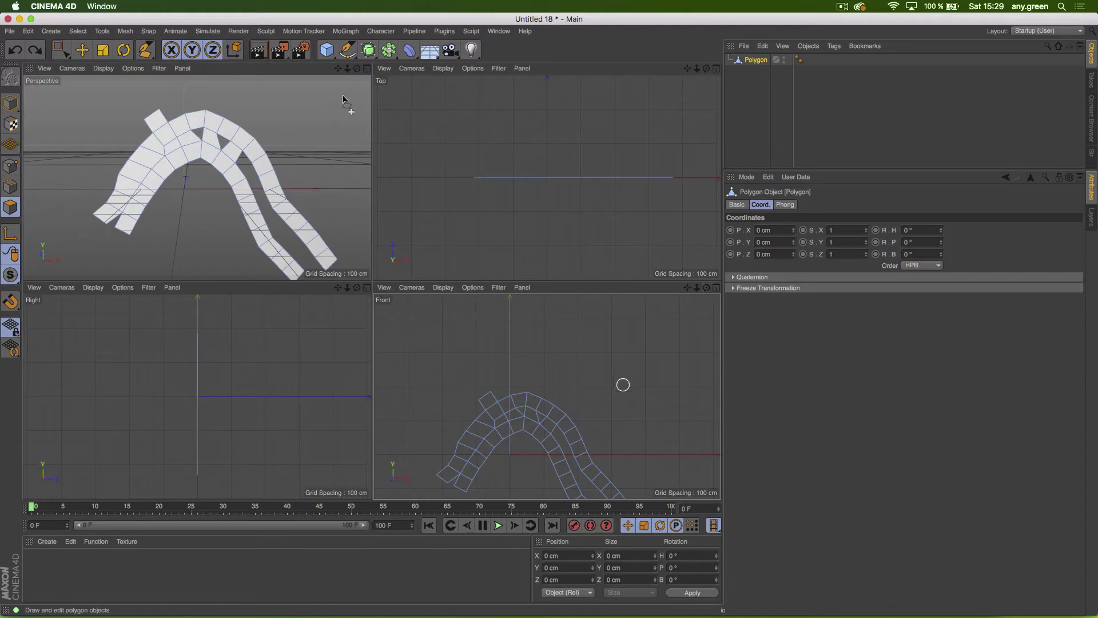
middle_click(333, 181)
alt+right_drag(402, 205, 424, 203)
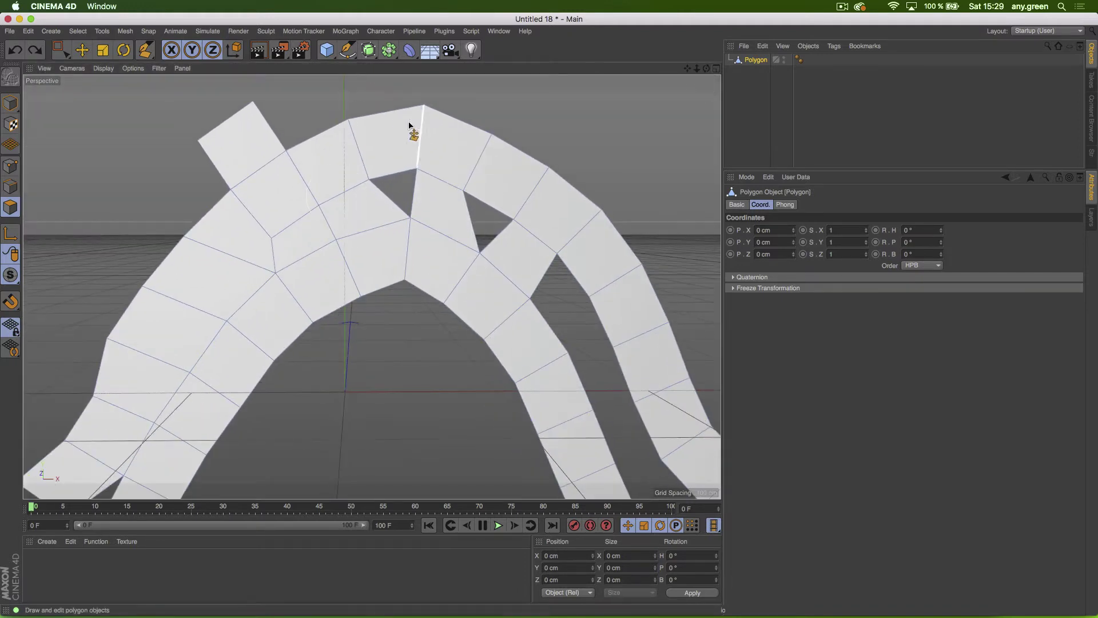
alt+middle_drag(421, 207, 366, 234)
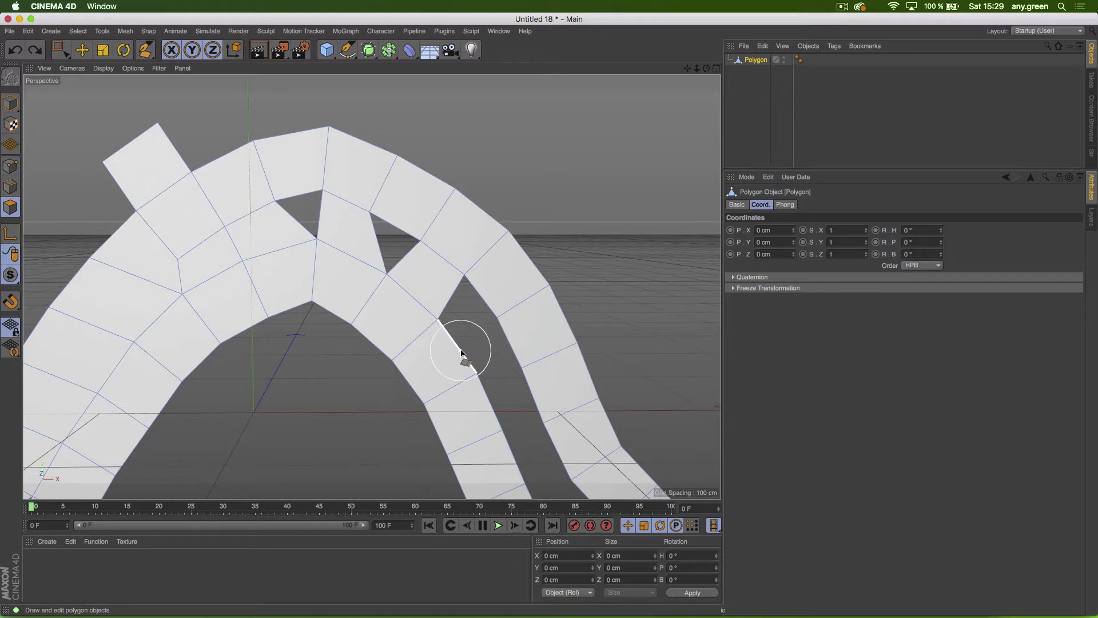
key(super+z)
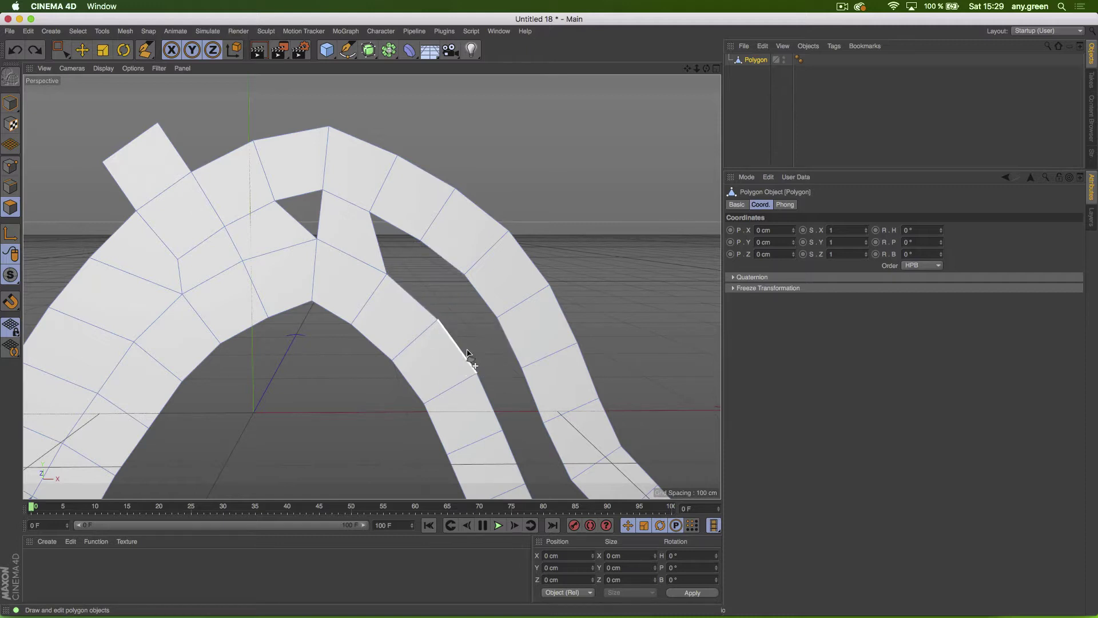
key(super+y)
ctrl+drag(464, 356, 511, 349)
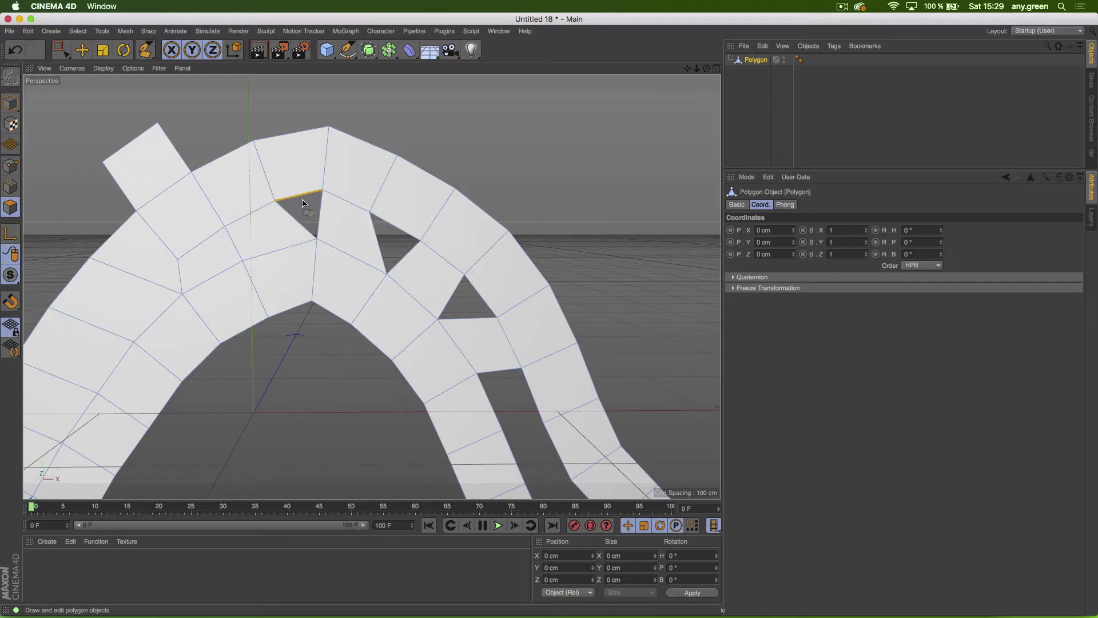
Step: Close the remaining triangular gaps between the inner and outer strips around the arch's peak and right side with polygons
click(311, 215)
click(385, 256)
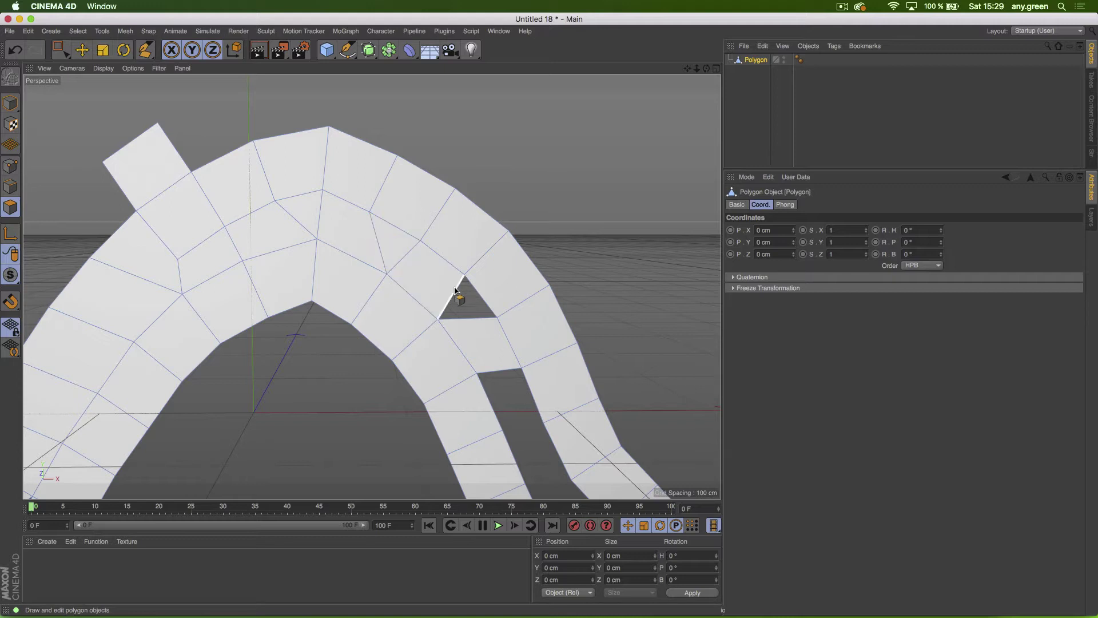
click(455, 322)
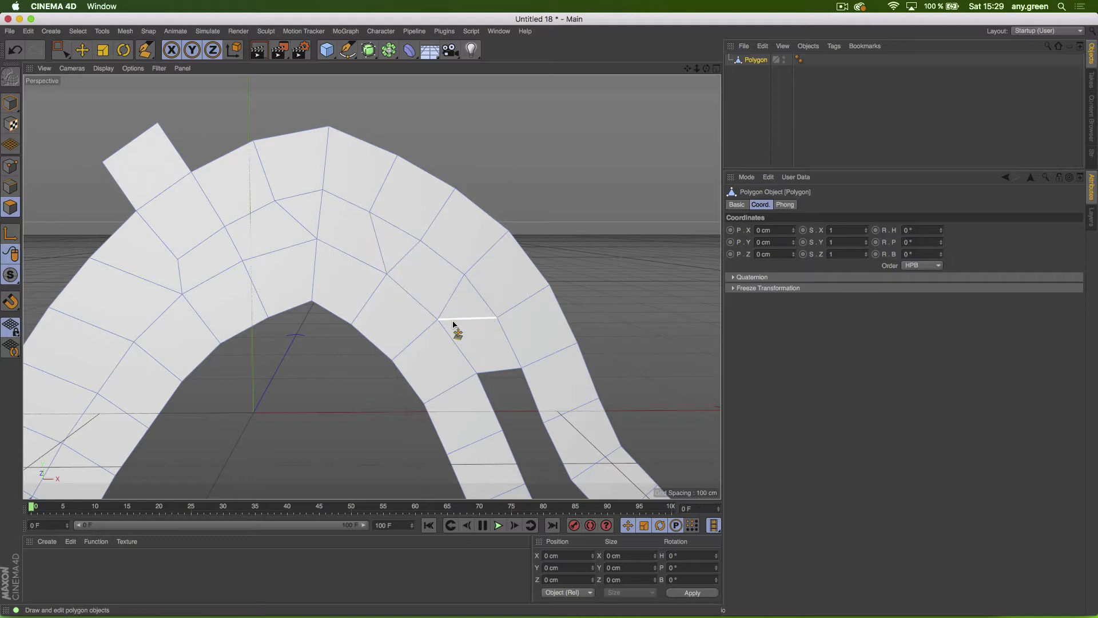
alt+drag(407, 319, 373, 307)
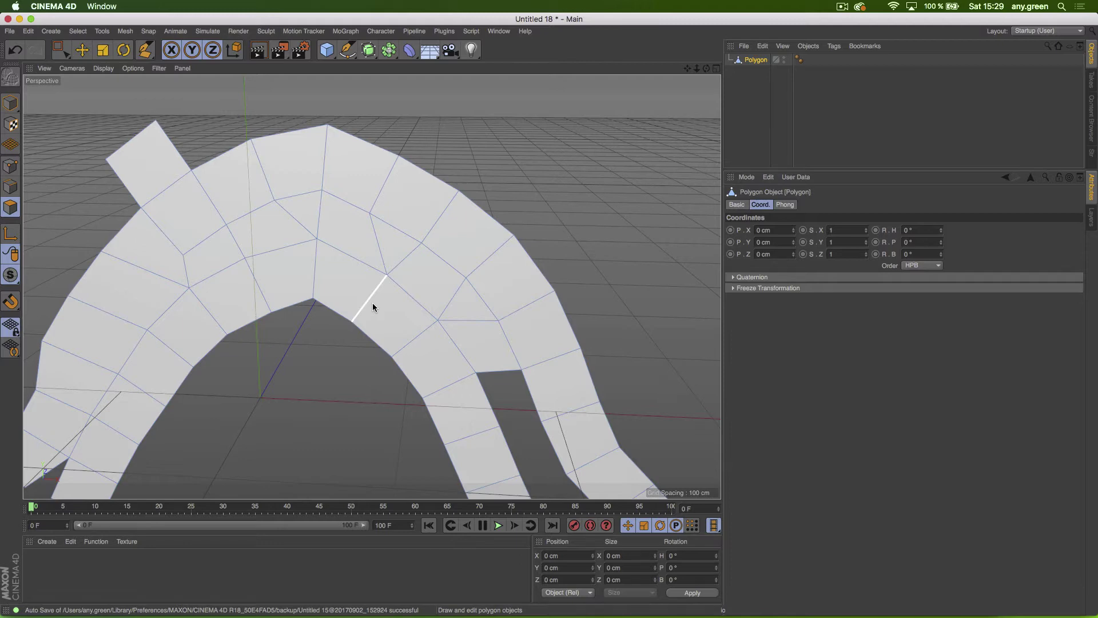
Step: Switch to Chrome and search for "flamingo profile" in a new tab, showing the image results
click(546, 606)
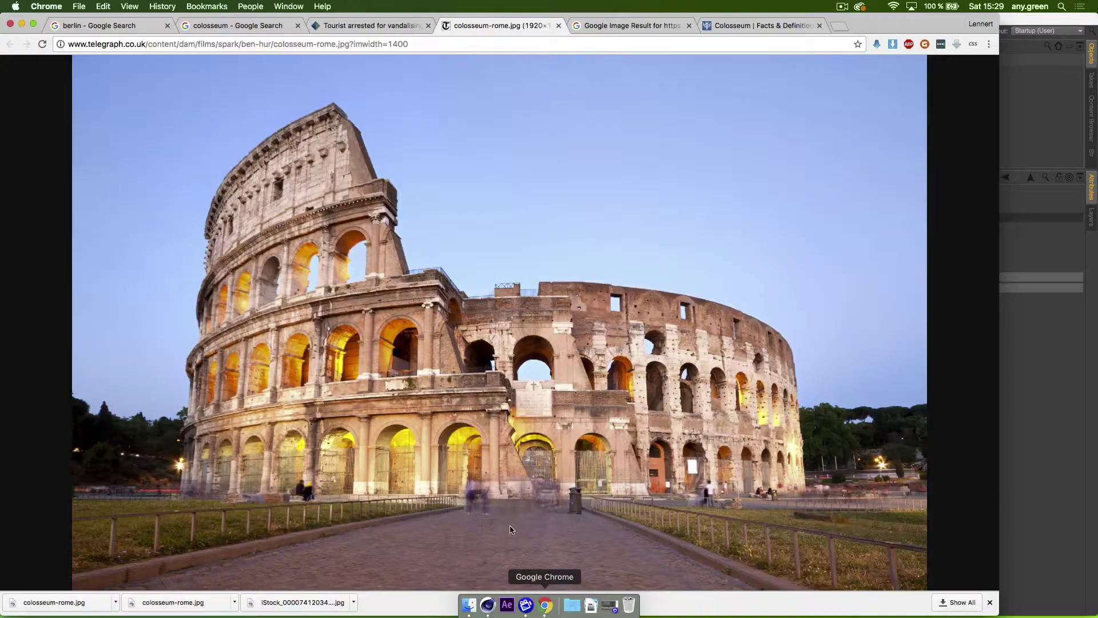
key(super+t)
text(flamin)
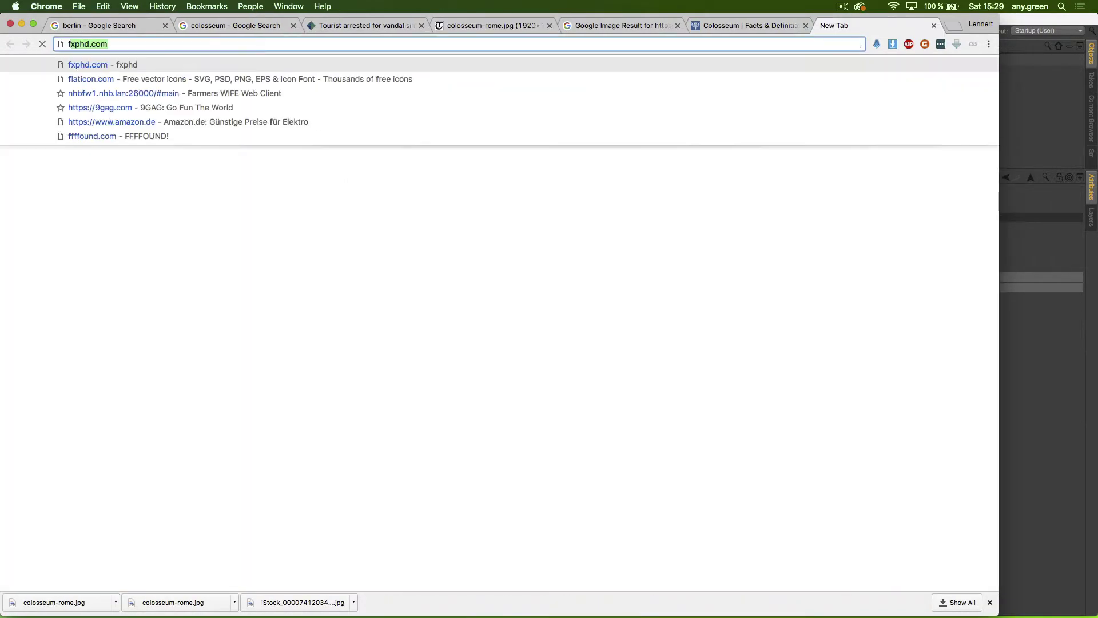
text(go p)
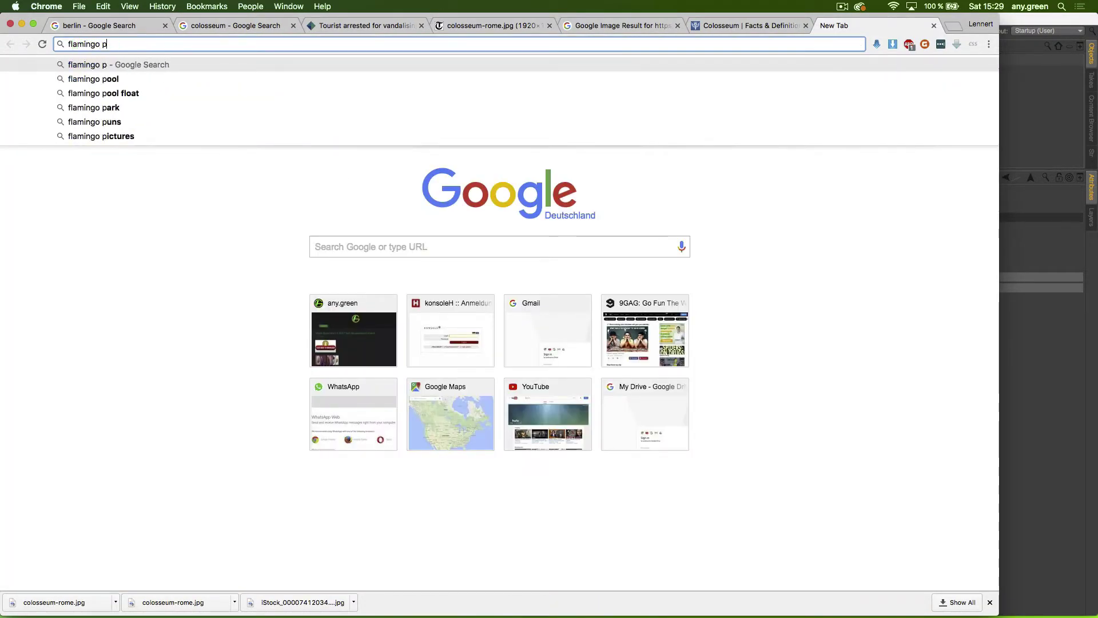
text(rofile)
key(Return)
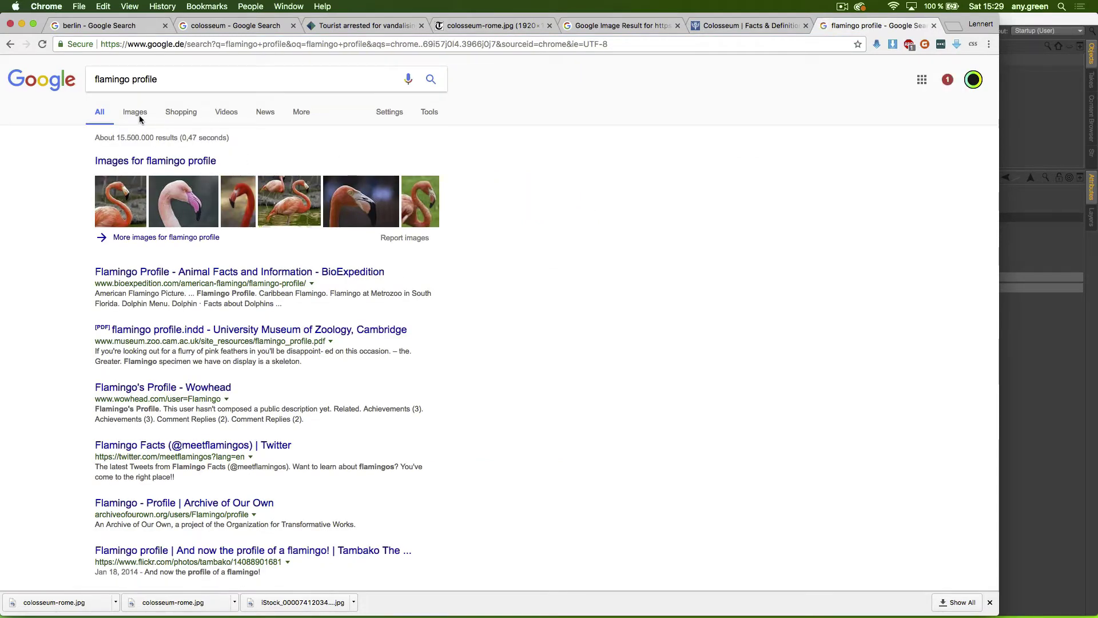
click(139, 114)
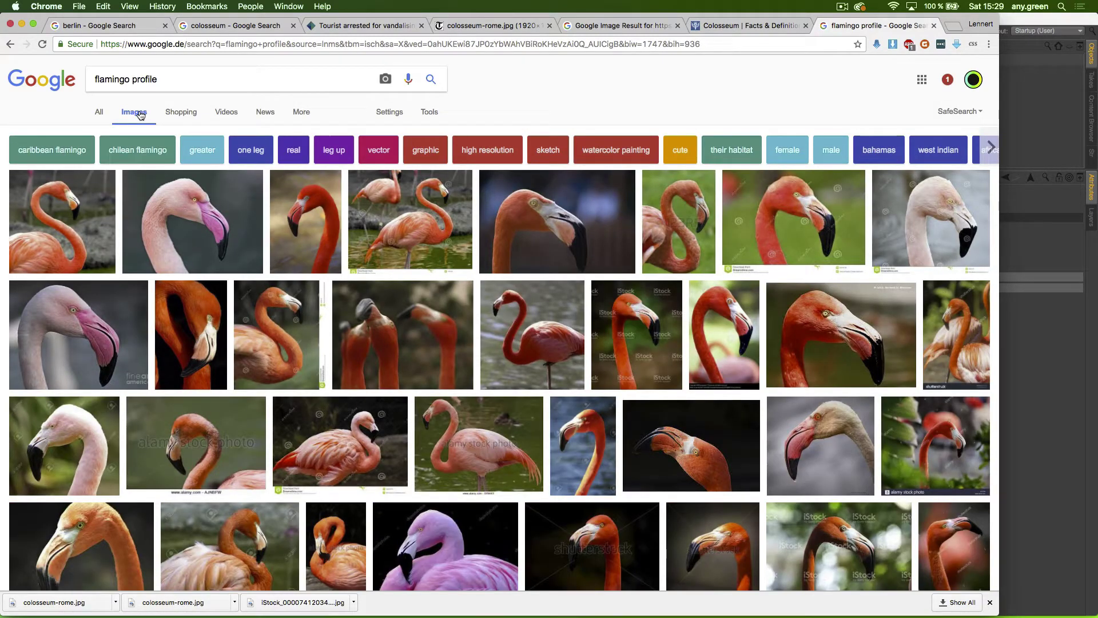
Step: Open the picture of the flamingo standing in side profile, save it to the desktop and return to Cinema 4D
super+click(424, 215)
click(866, 30)
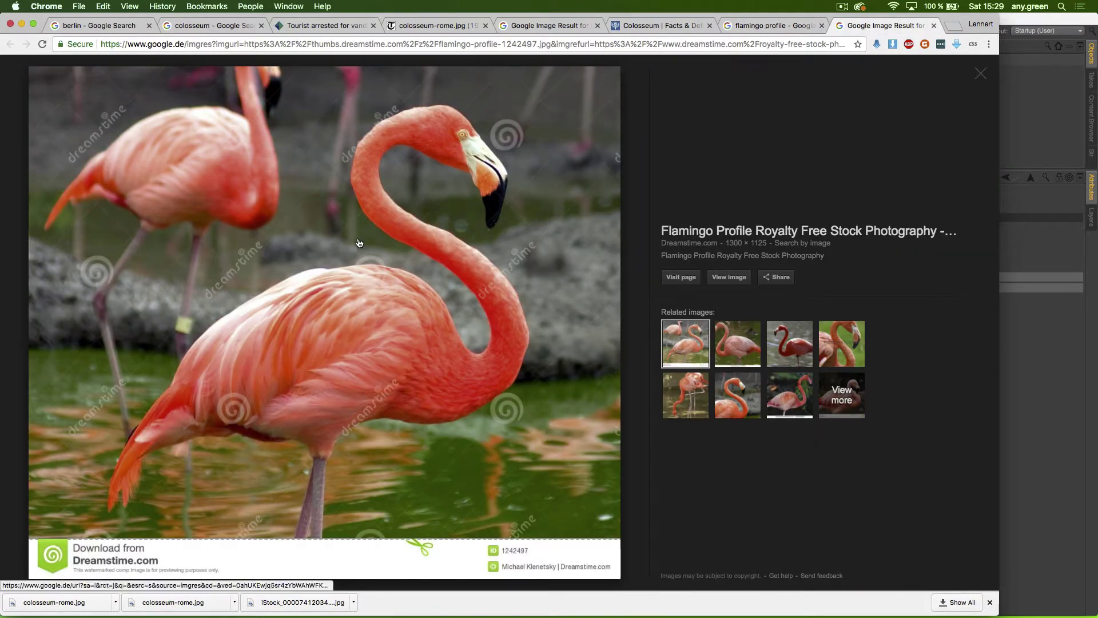
drag(361, 241, 942, 315)
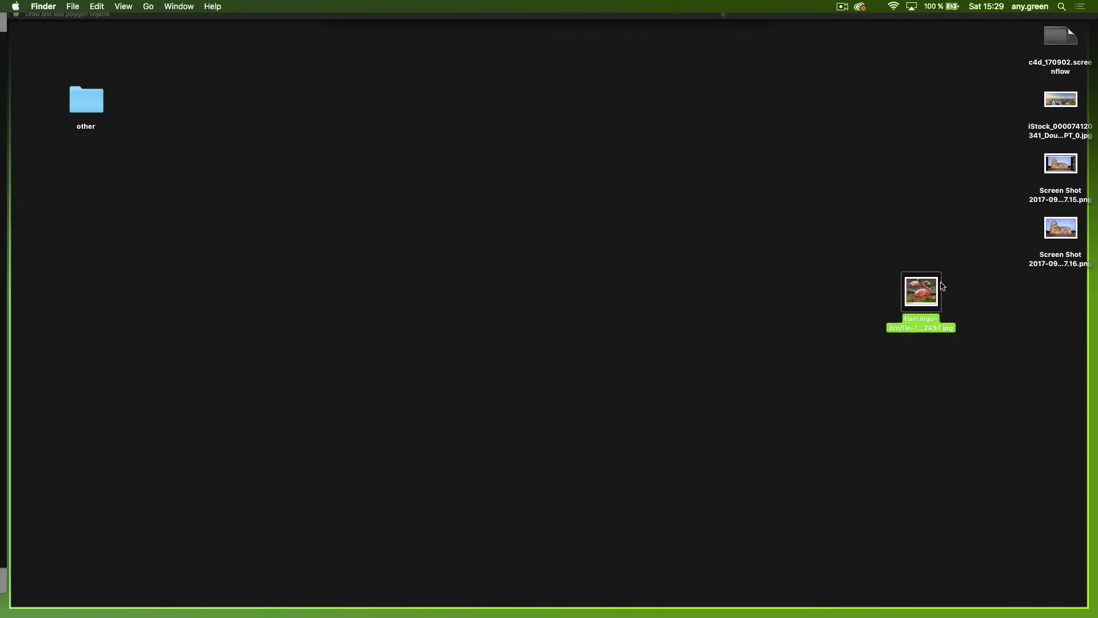
key(F11)
click(1080, 373)
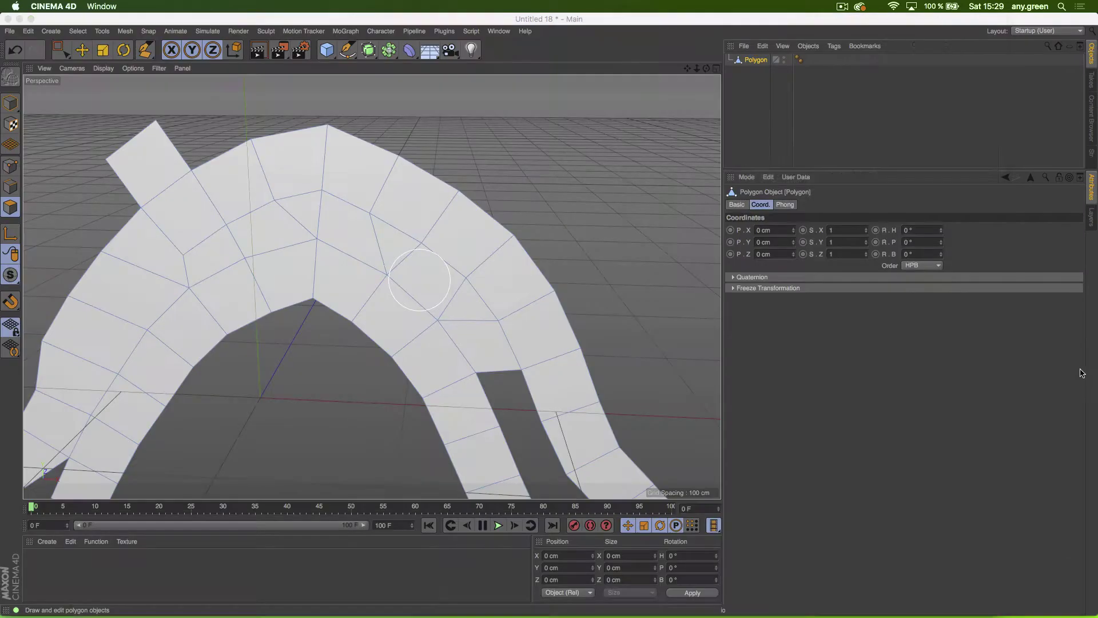
Step: Create a new project and maximize its Right view
key(super+n)
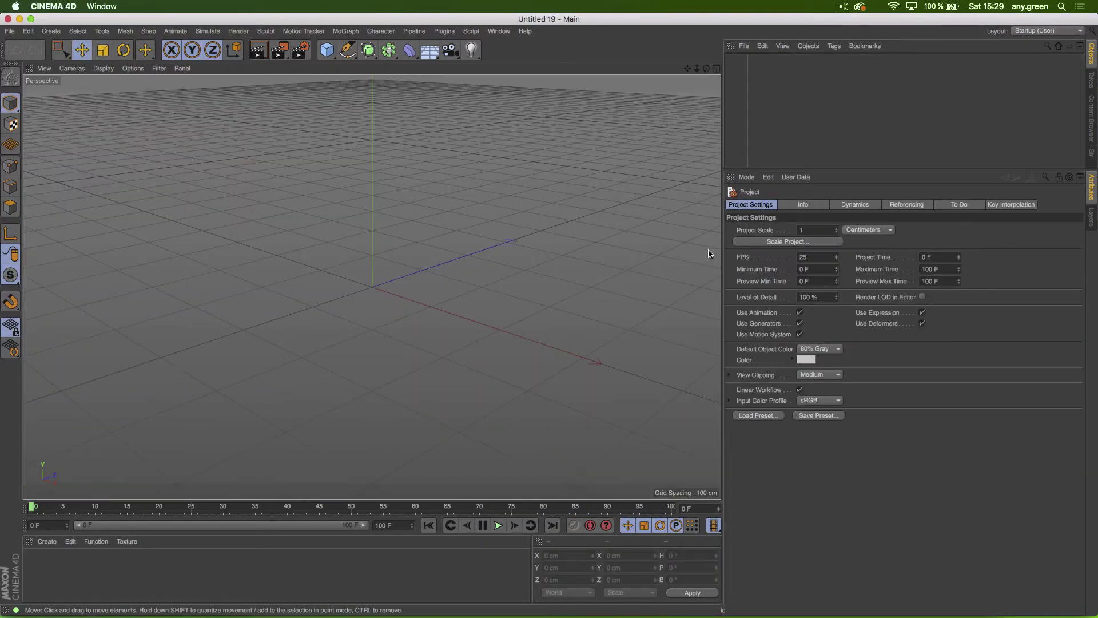
click(716, 68)
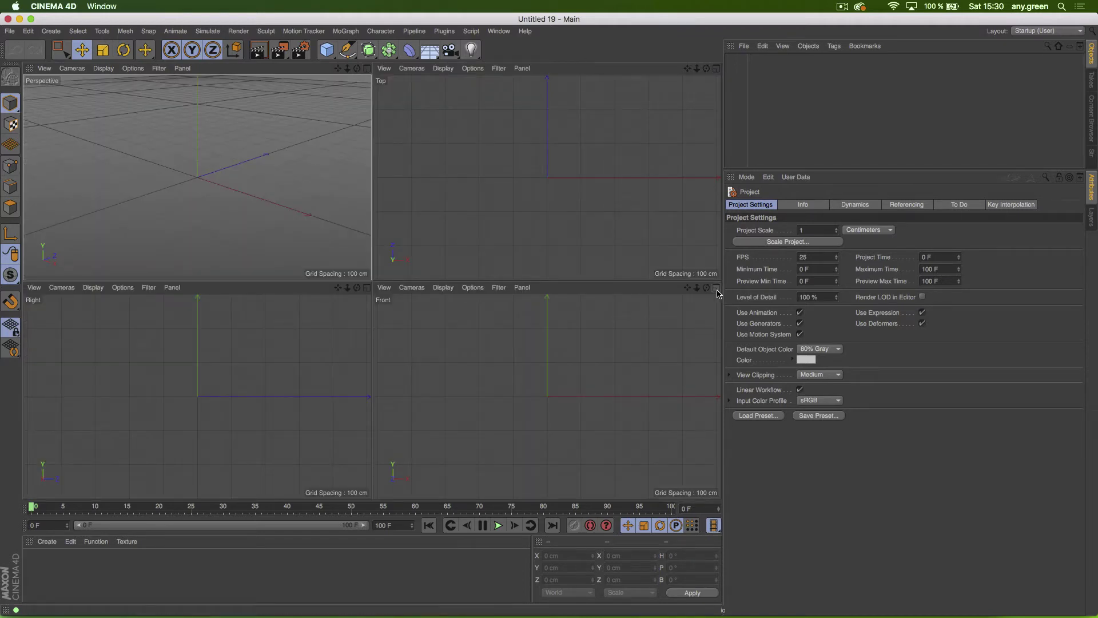
click(367, 287)
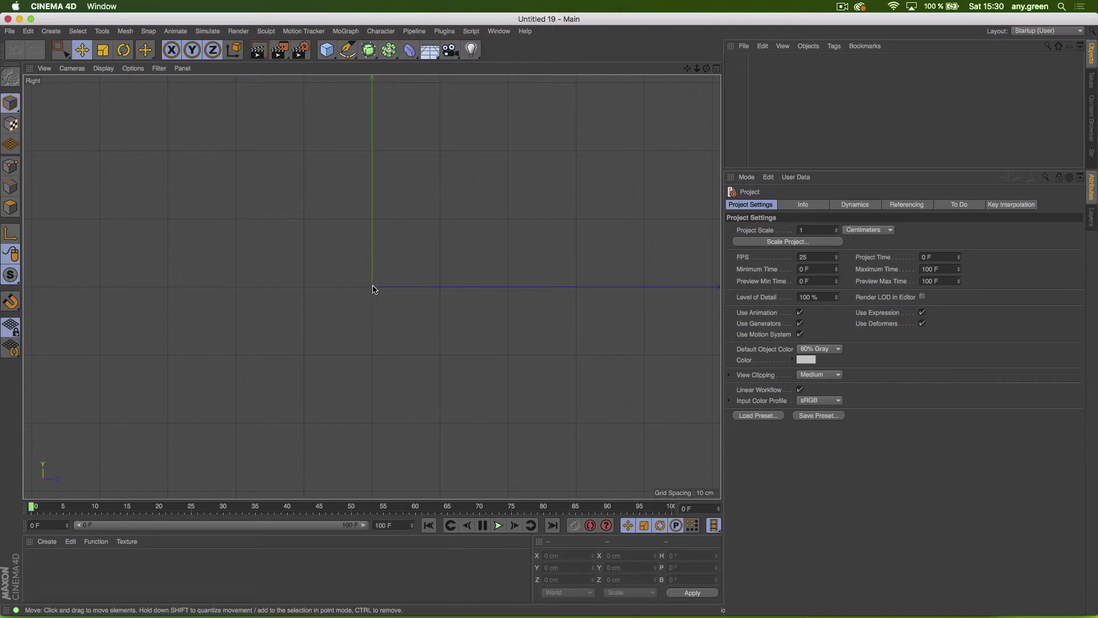
Step: Load flamingo-profile-1242497.jpg from the desktop as the Right viewport's background image
click(134, 69)
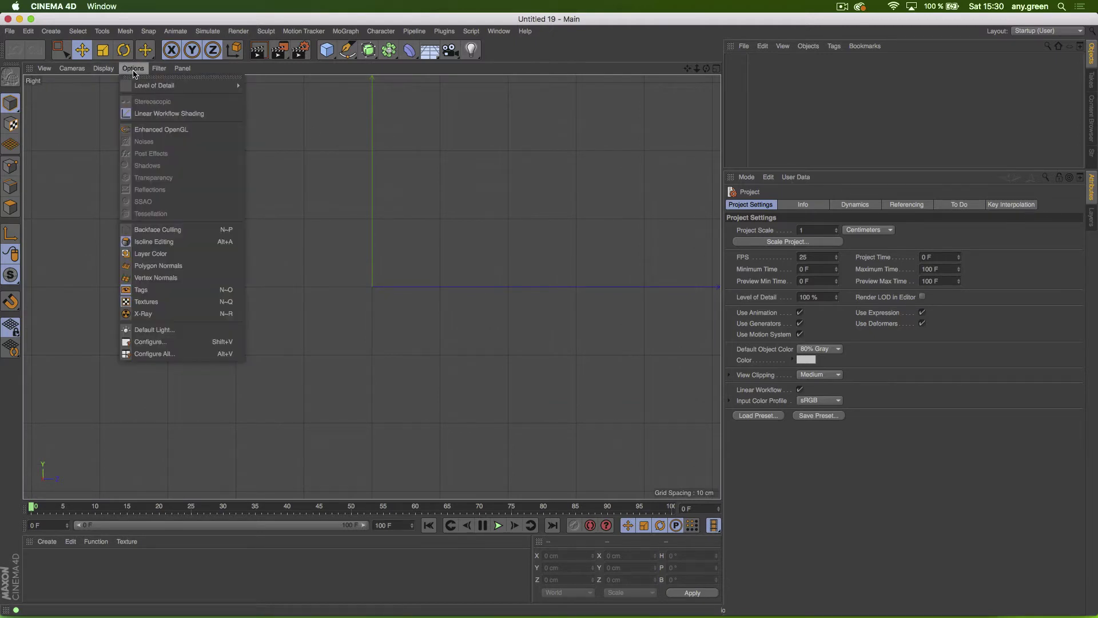
click(175, 342)
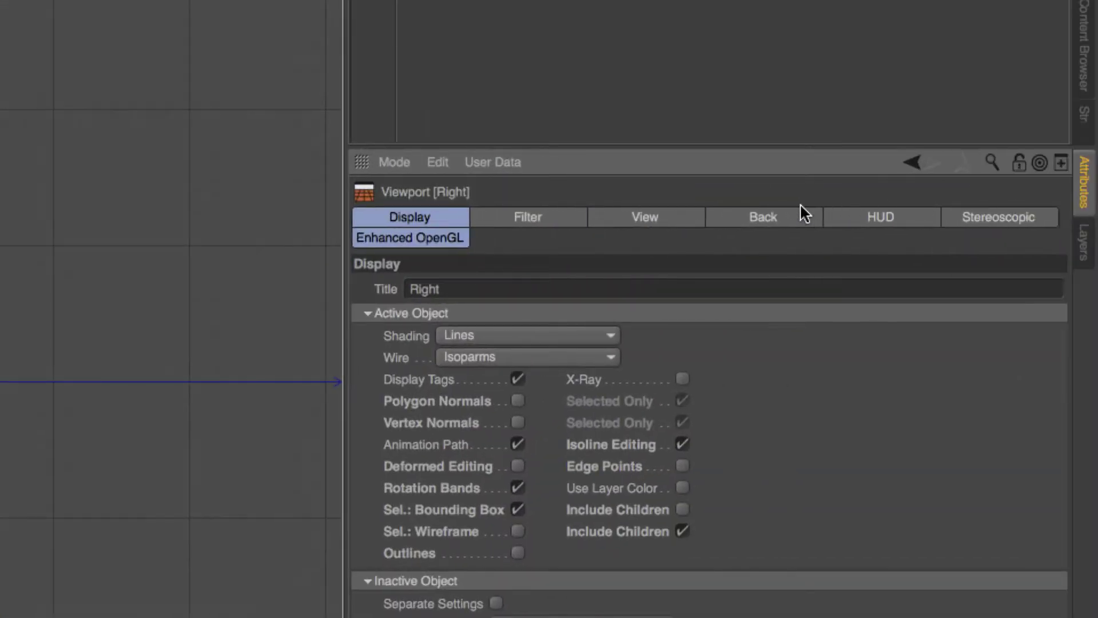
click(769, 219)
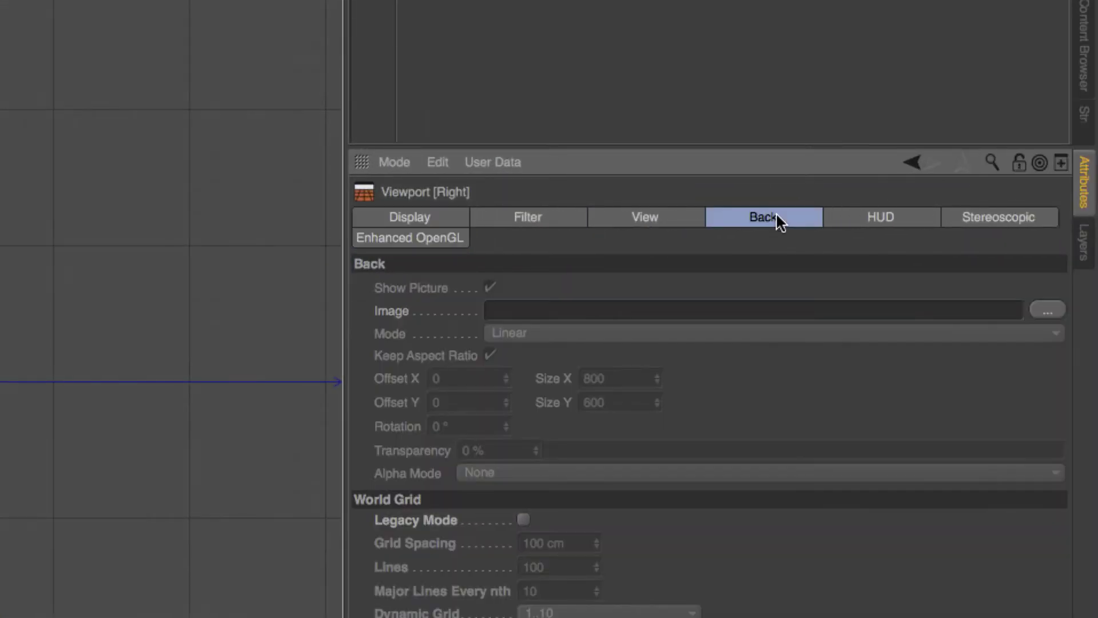
click(1062, 310)
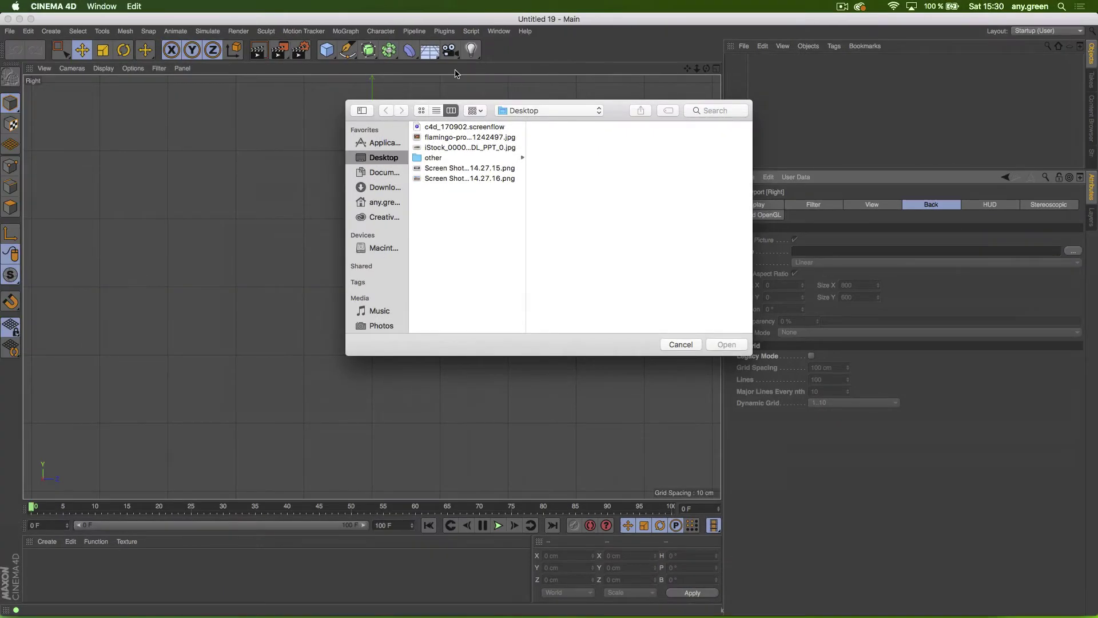
click(456, 169)
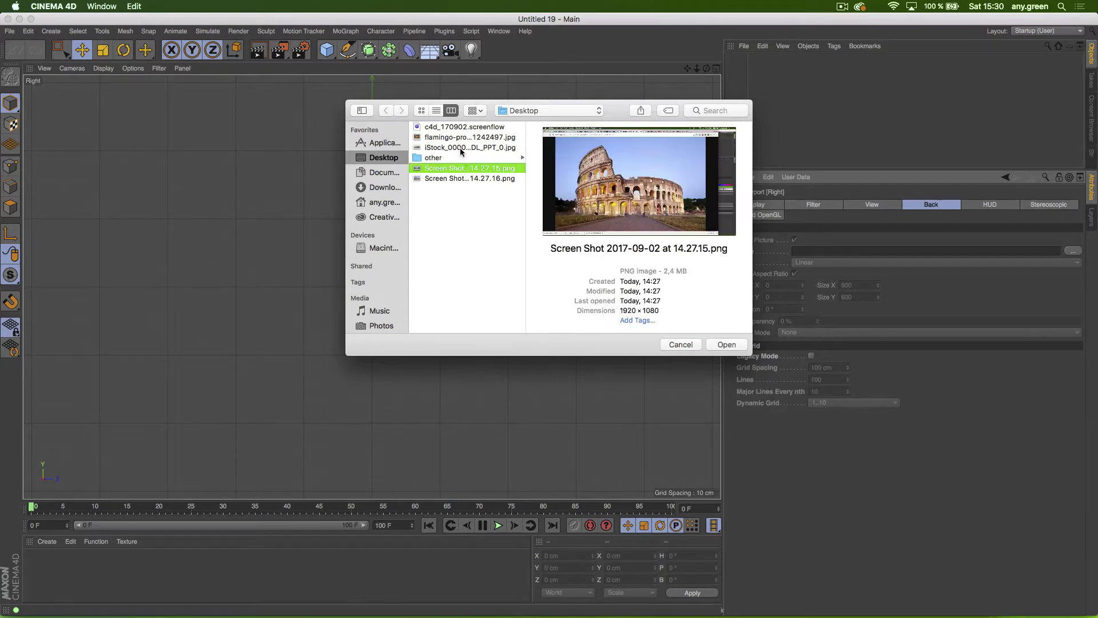
click(457, 138)
click(737, 346)
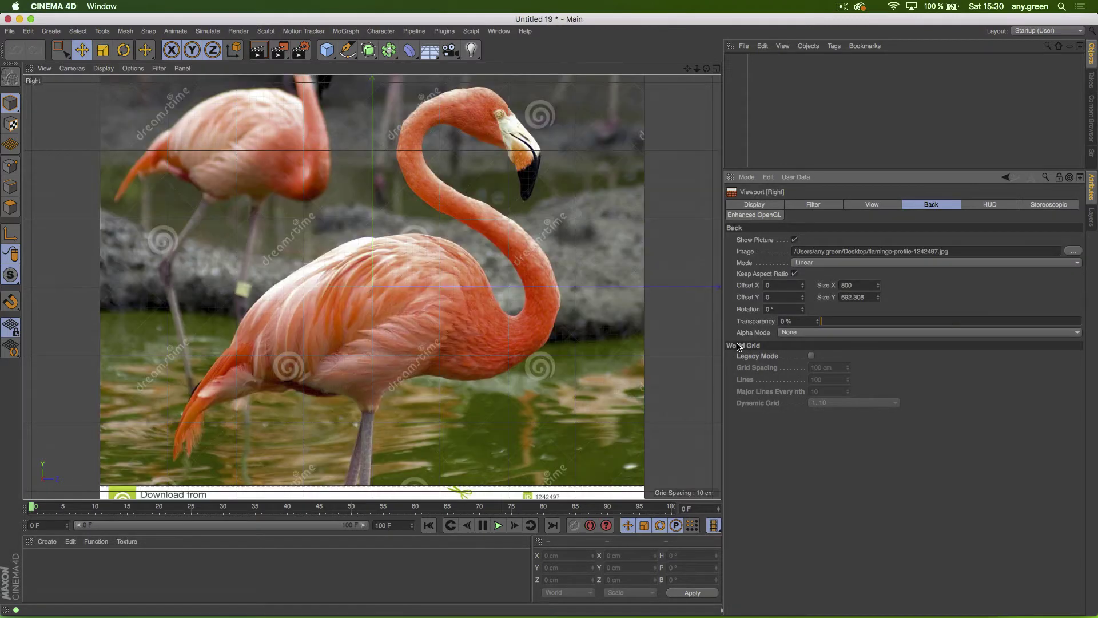
Step: Set the background picture's transparency to 61 % in the maximized Right view
scroll(659, 126, down, 5)
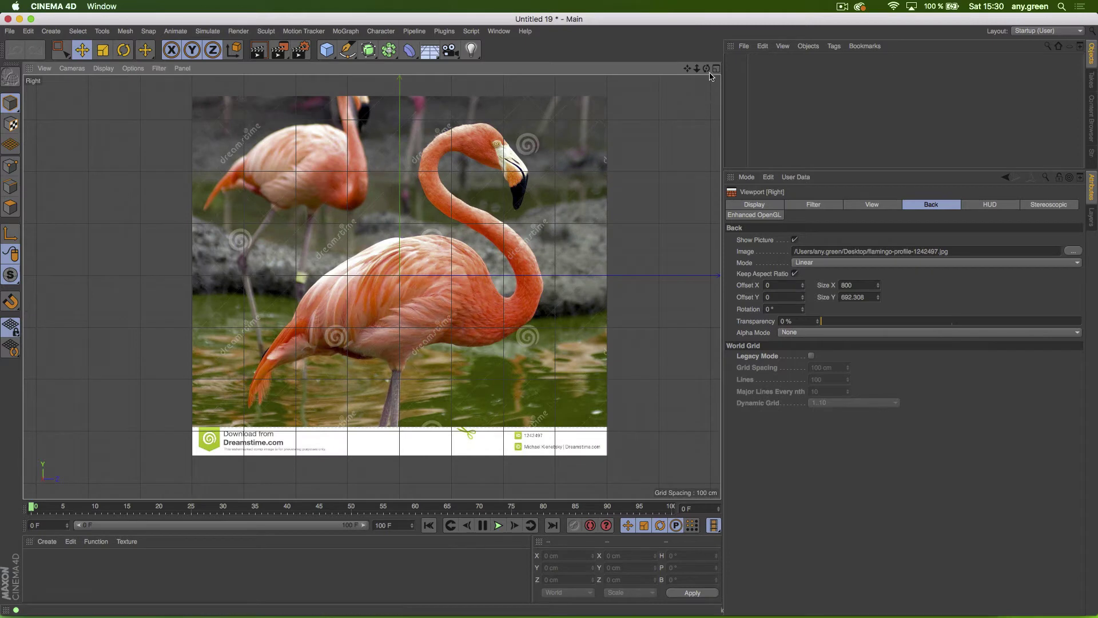
click(716, 69)
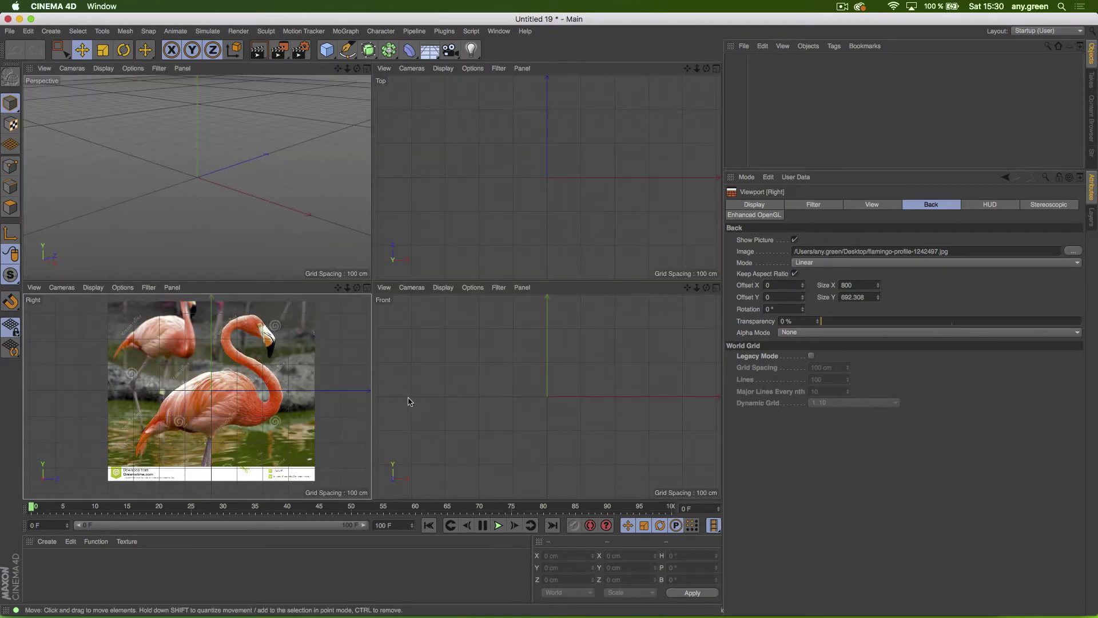
click(367, 288)
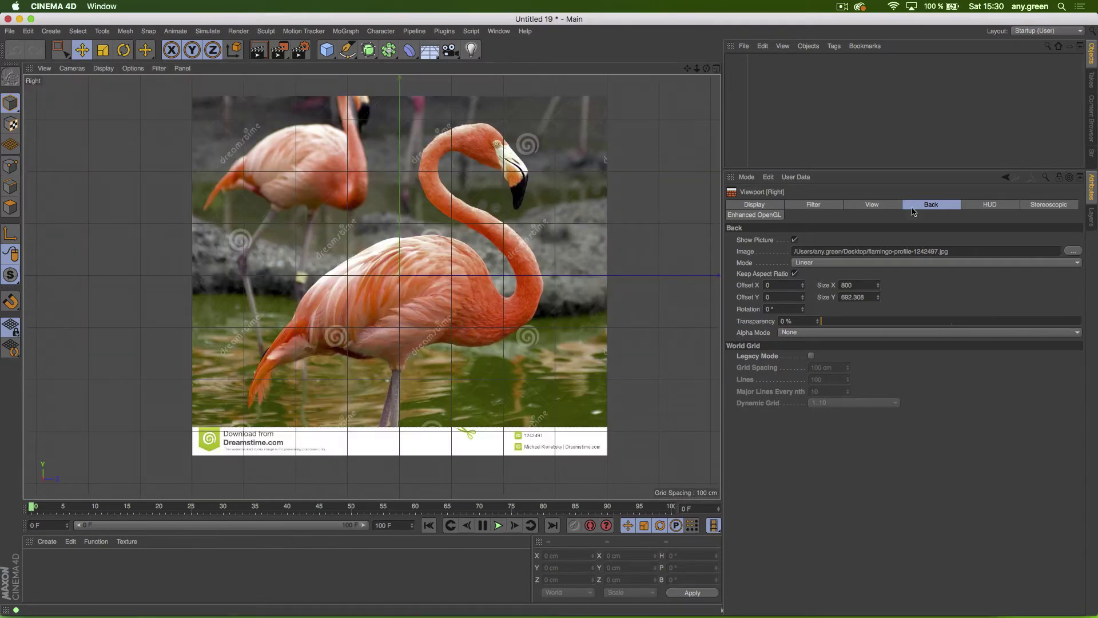
drag(840, 323, 972, 330)
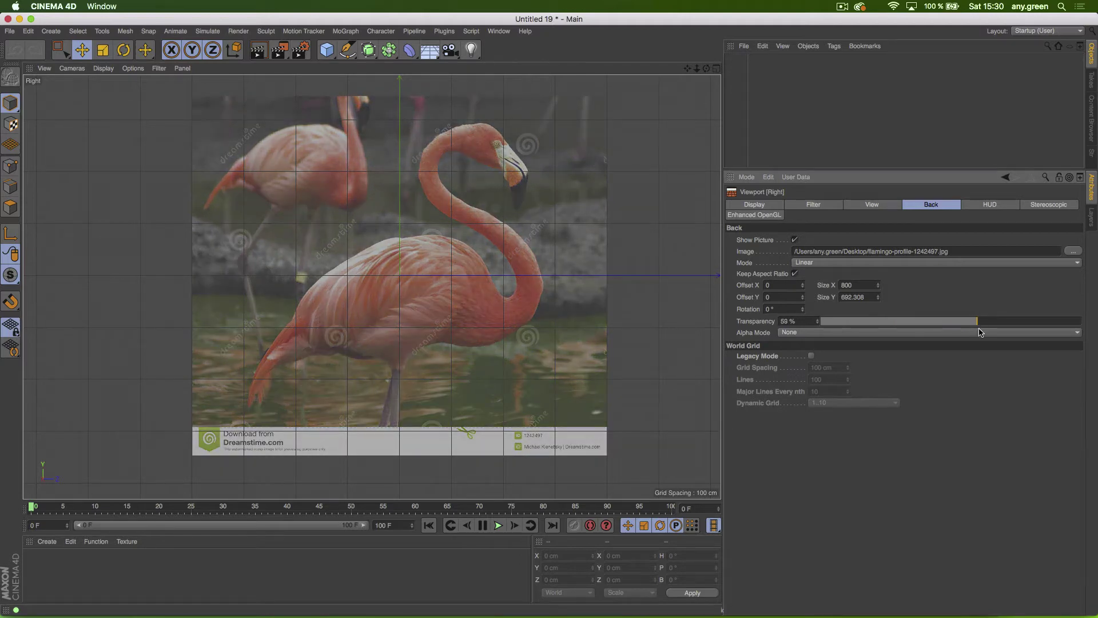
scroll(434, 238, up, 6)
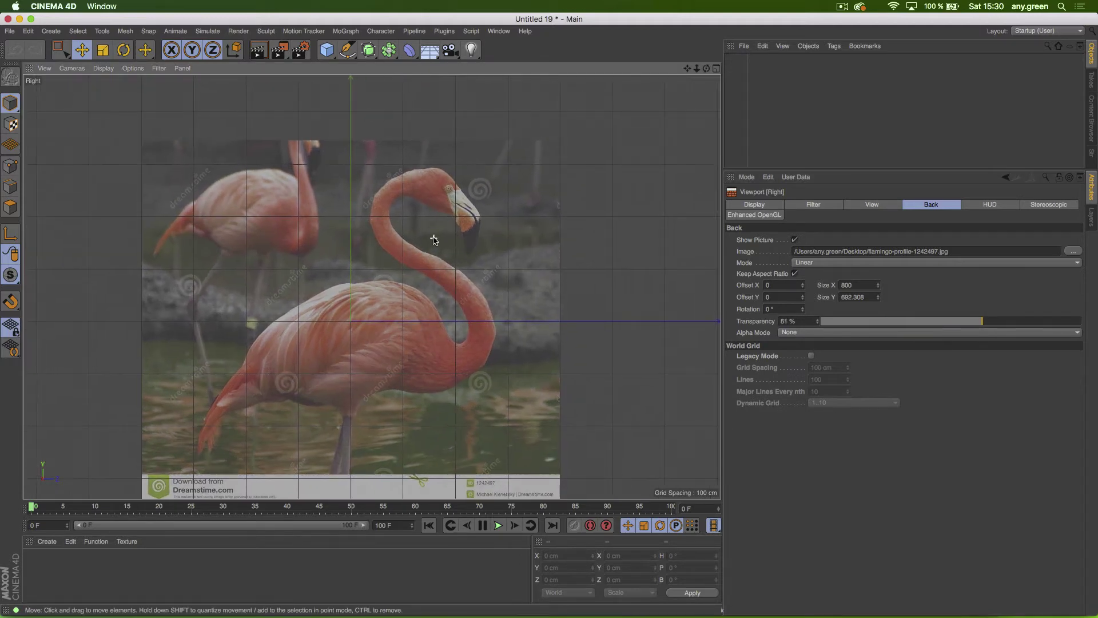
scroll(458, 227, down, 1)
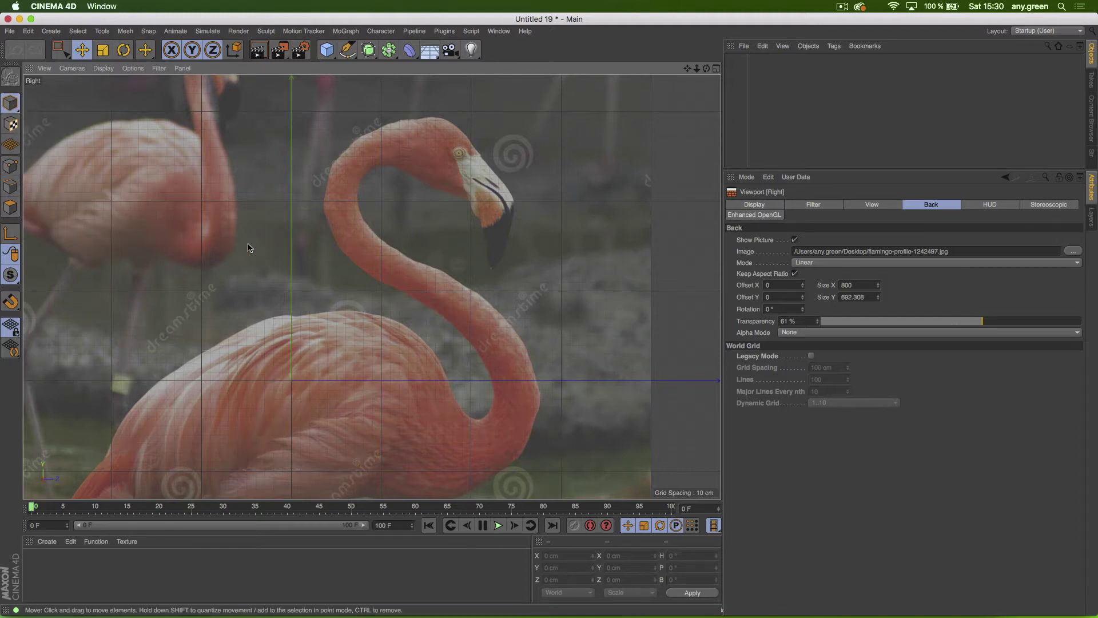
Step: Using the Polygon Pen in Polygons draw mode, paint a strip along the flamingo's neck from behind the head to the neck's base
key(m)
key(e)
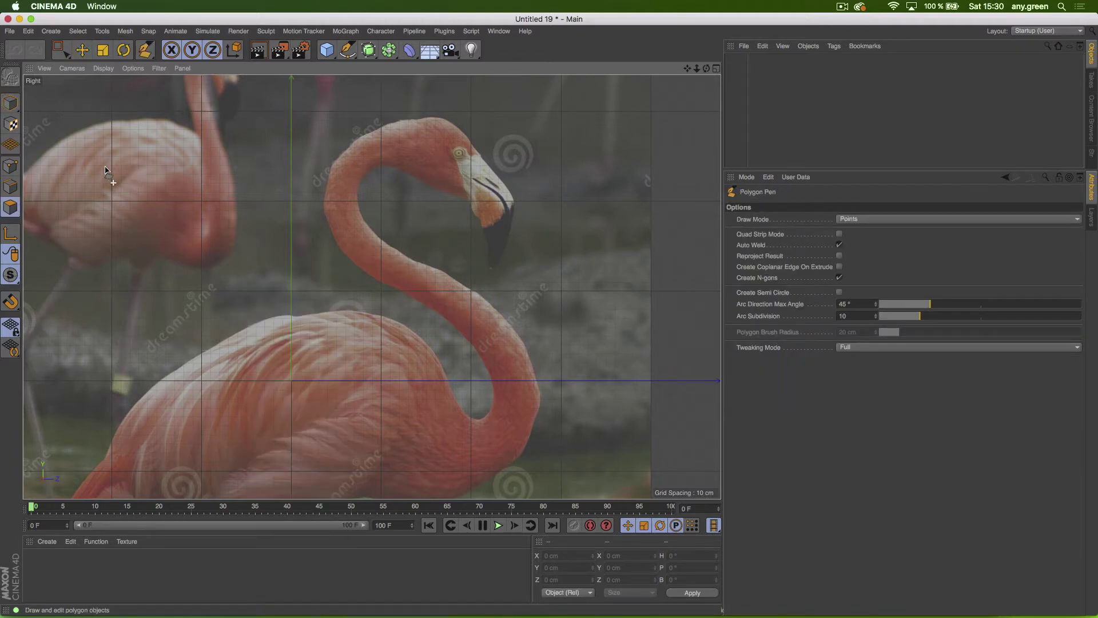
click(867, 221)
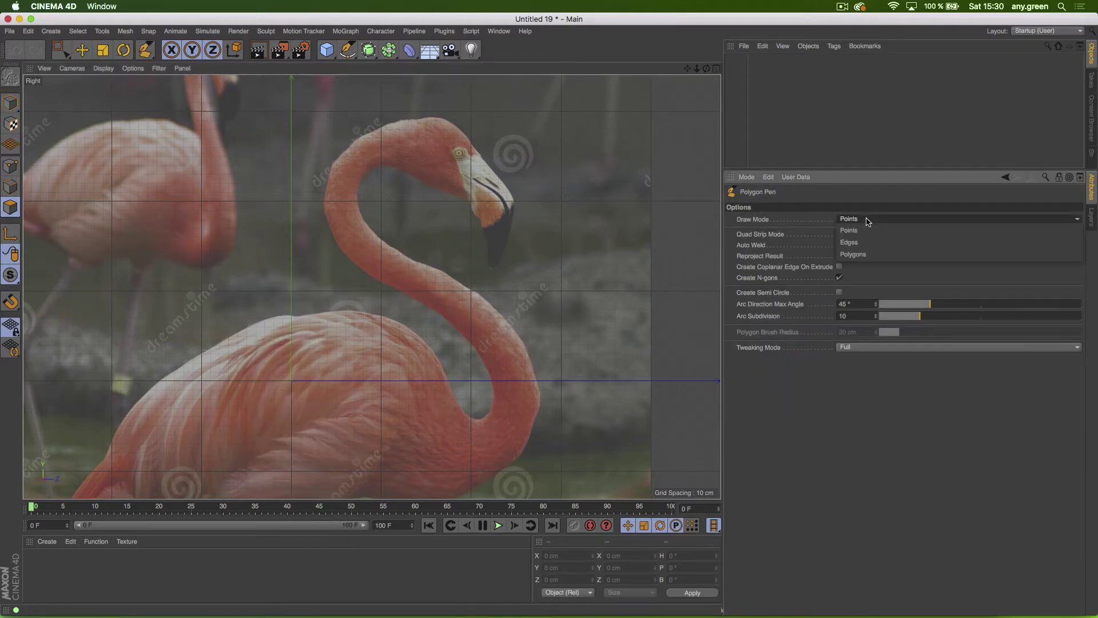
click(868, 255)
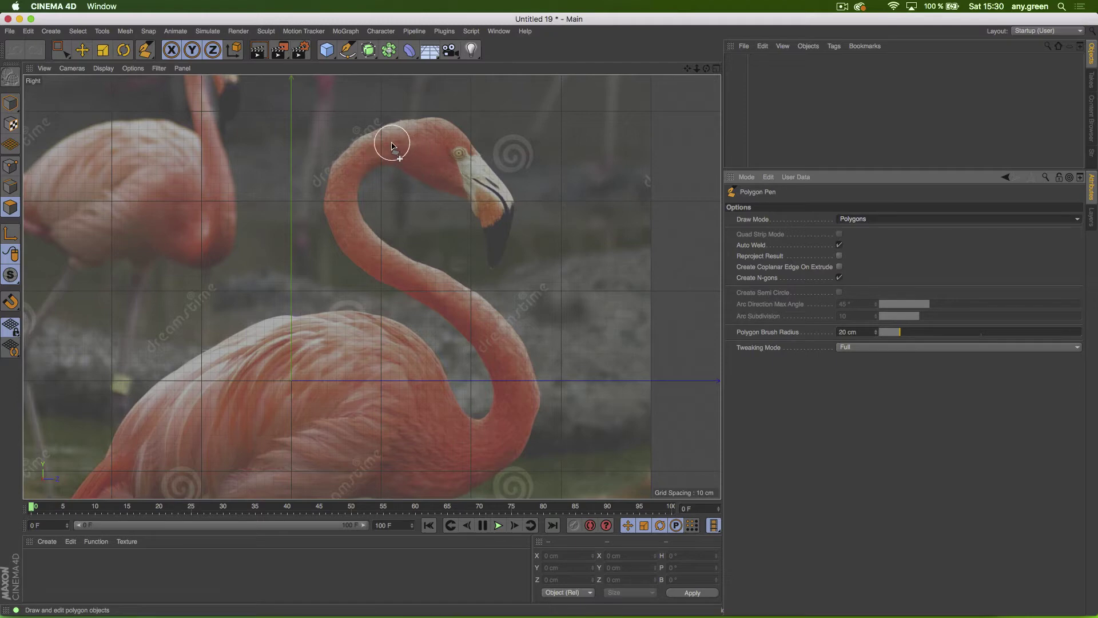
mouse_move(392, 142)
mouse_down()
mouse_move(353, 167)
mouse_move(339, 215)
mouse_move(352, 249)
mouse_move(465, 303)
mouse_move(509, 349)
mouse_move(519, 423)
mouse_move(490, 455)
mouse_move(446, 458)
mouse_up()
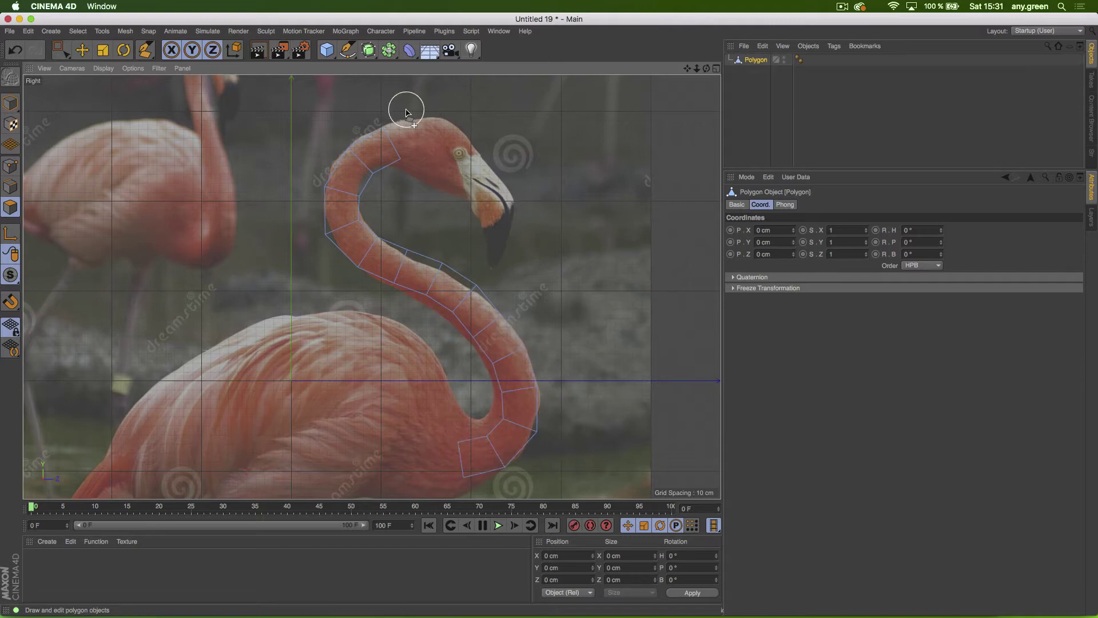
Step: Move the strip's points on the upper neck bend so they follow the flamingo's neck outline
scroll(406, 110, up, 4)
alt+right_drag(455, 116, 461, 116)
alt+middle_drag(432, 133, 380, 136)
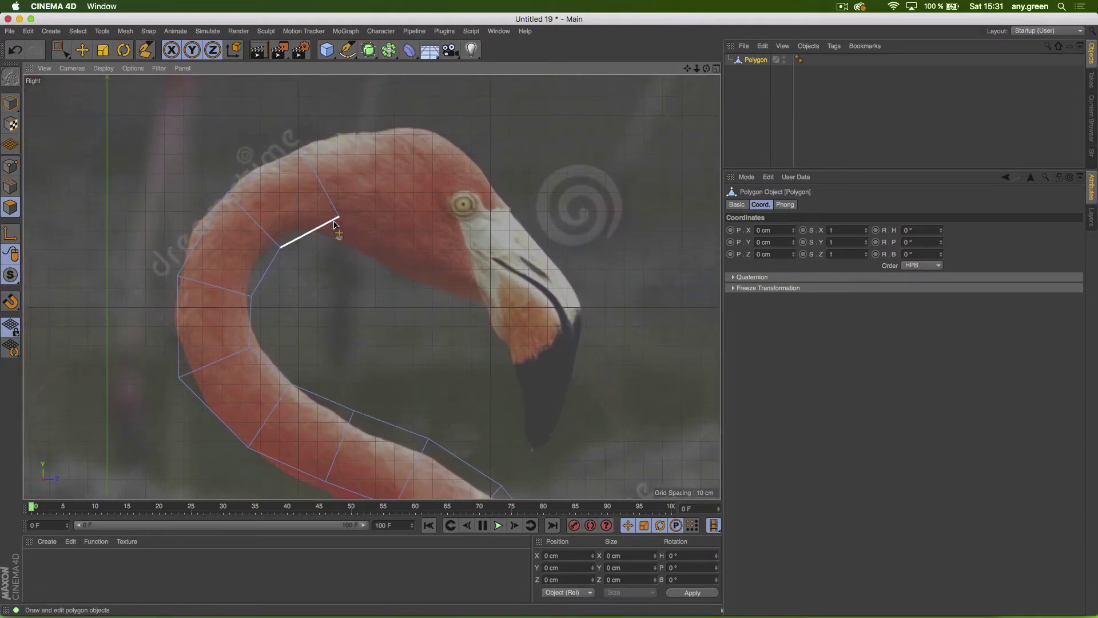
drag(341, 217, 264, 248)
drag(251, 296, 246, 286)
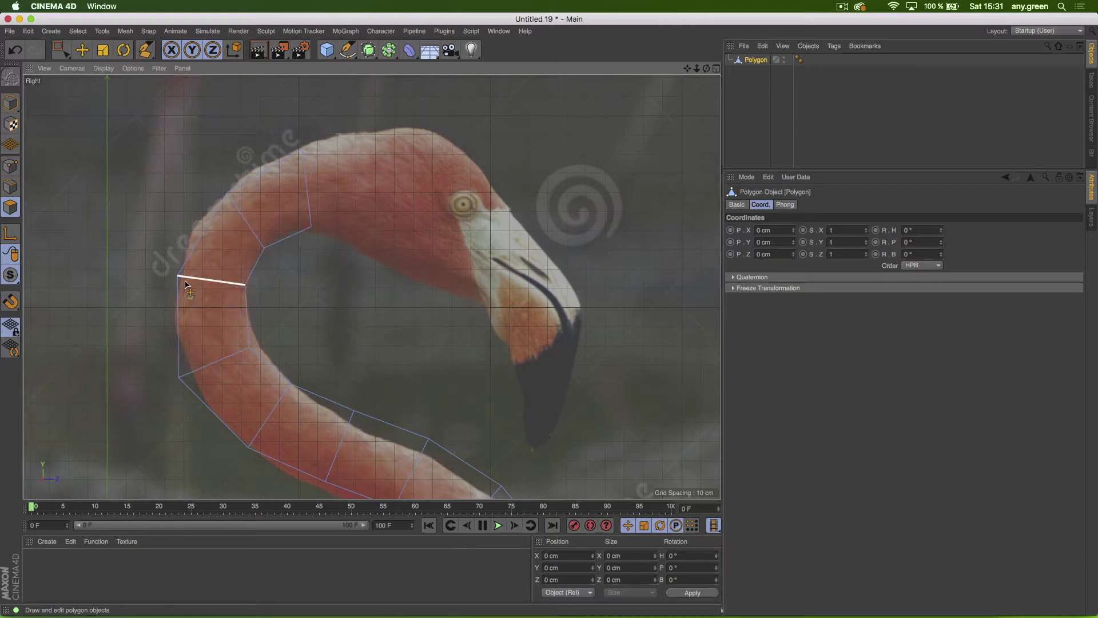
drag(179, 276, 173, 263)
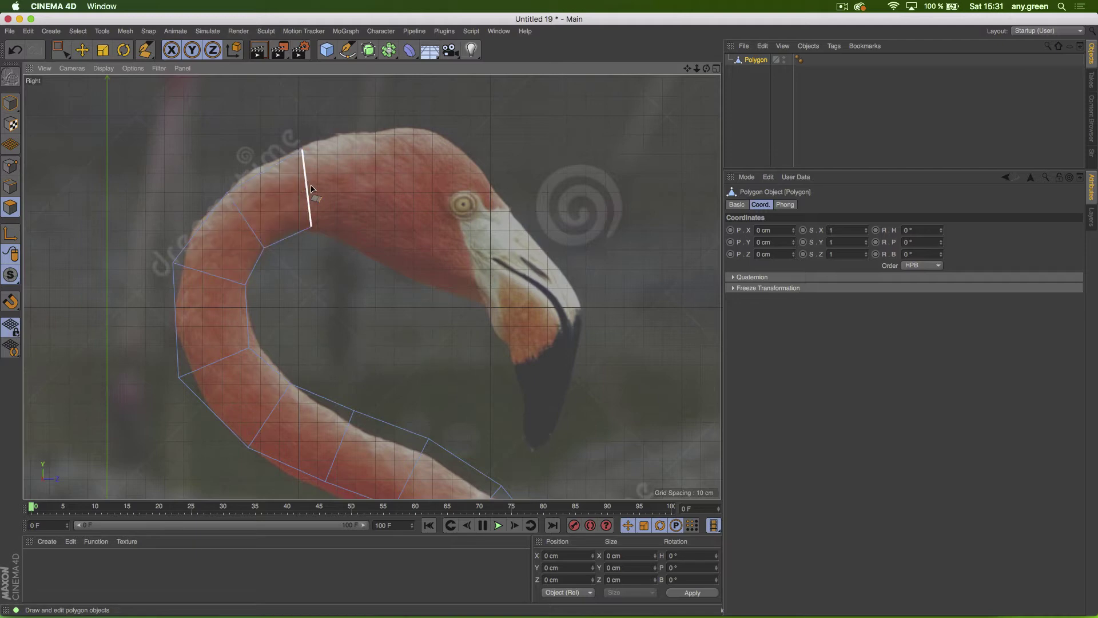
Step: Extrude the strip's upper end edge over the flamingo's head in three segments up to the eye, fitting their corners to the outline
ctrl+drag(311, 189, 367, 216)
ctrl+drag(373, 137, 437, 125)
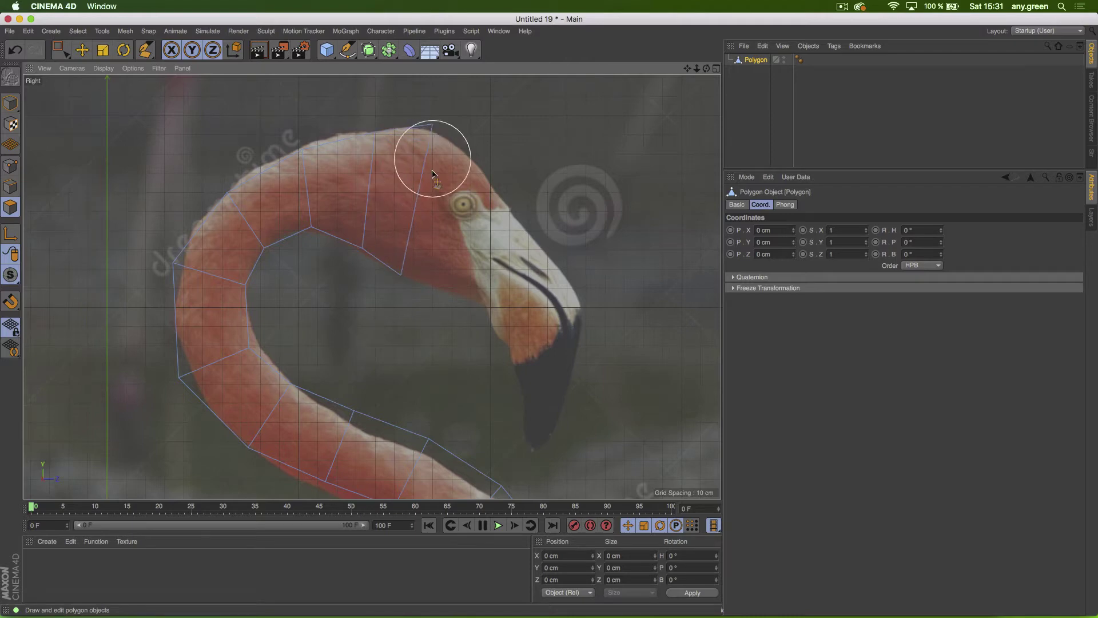
ctrl+drag(423, 188, 468, 204)
drag(466, 130, 483, 165)
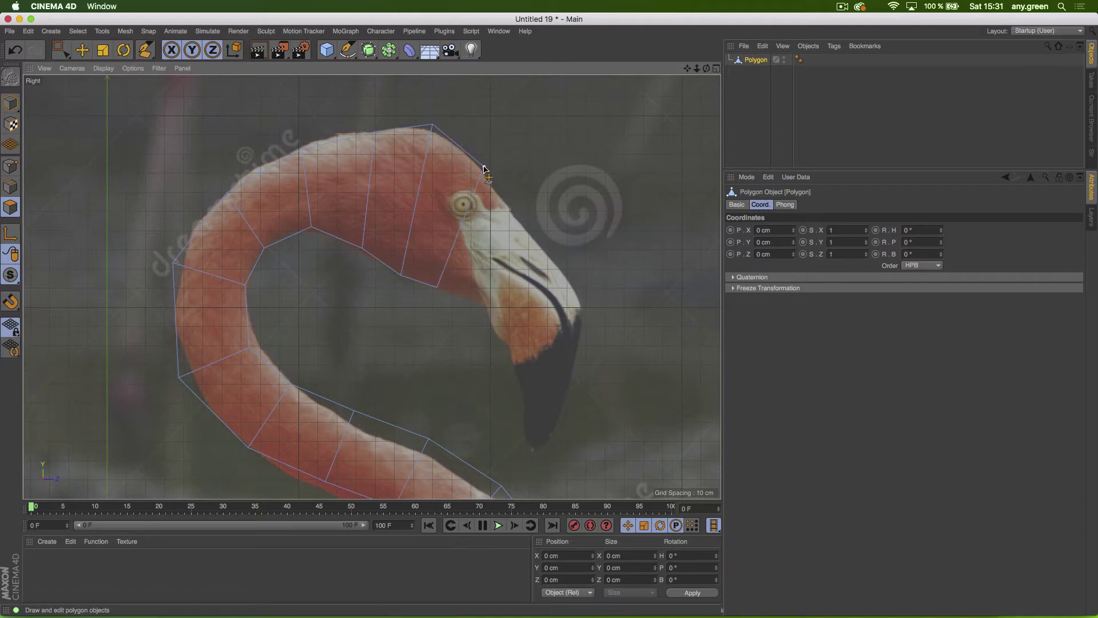
Step: Extrude the strip's end edge in segments from the eye down the beak to its black tip, fitting the corners to the outline
ctrl+drag(464, 222, 507, 239)
drag(524, 185, 520, 223)
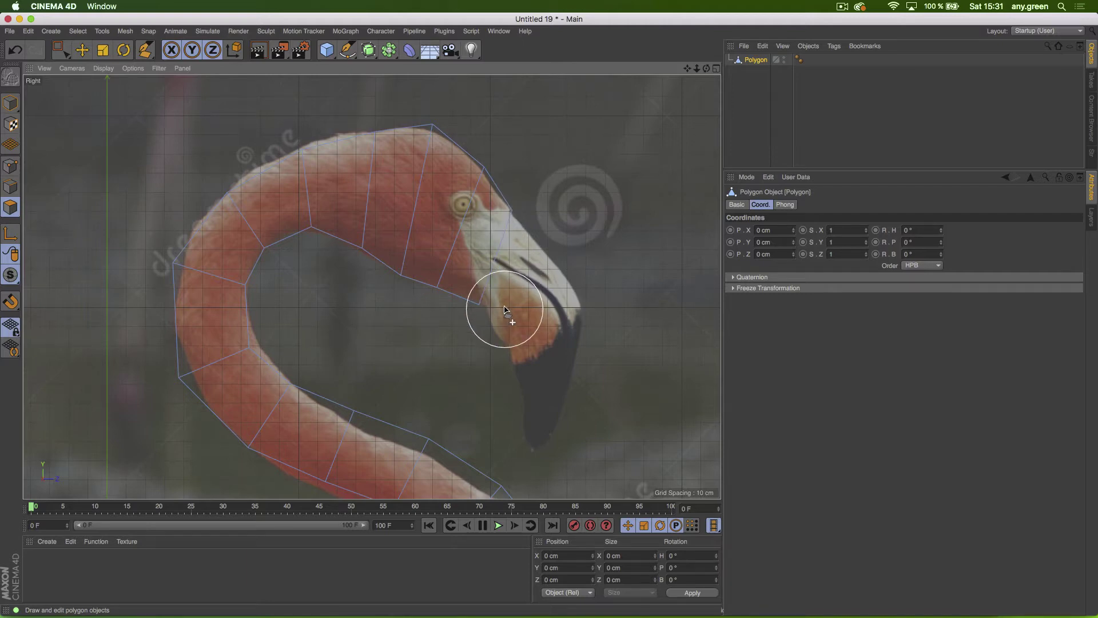
ctrl+drag(497, 260, 514, 264)
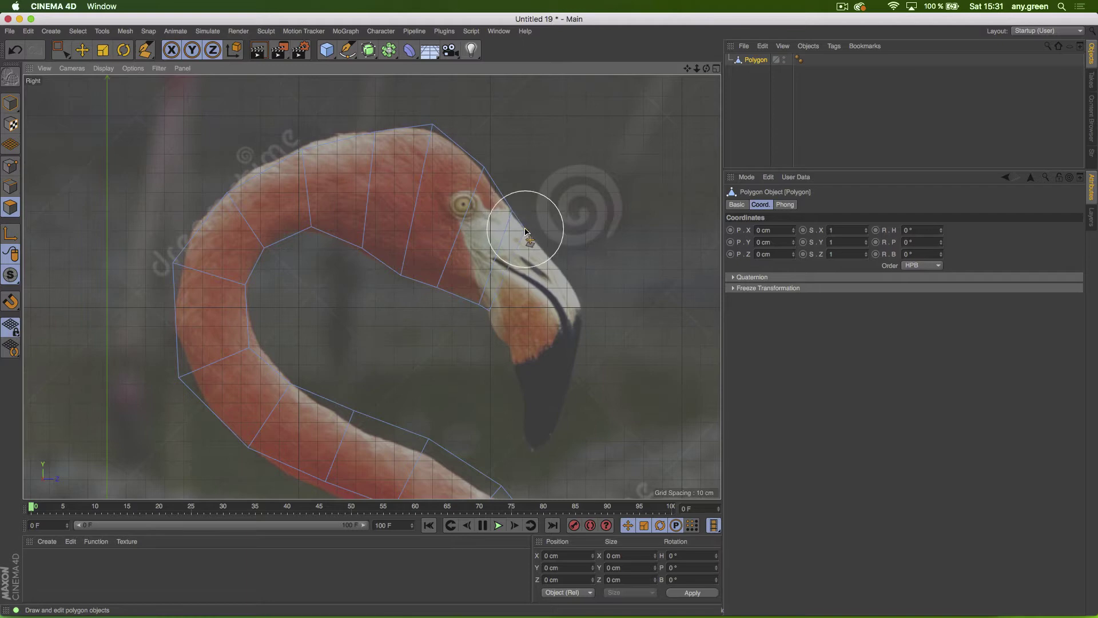
drag(525, 228, 552, 259)
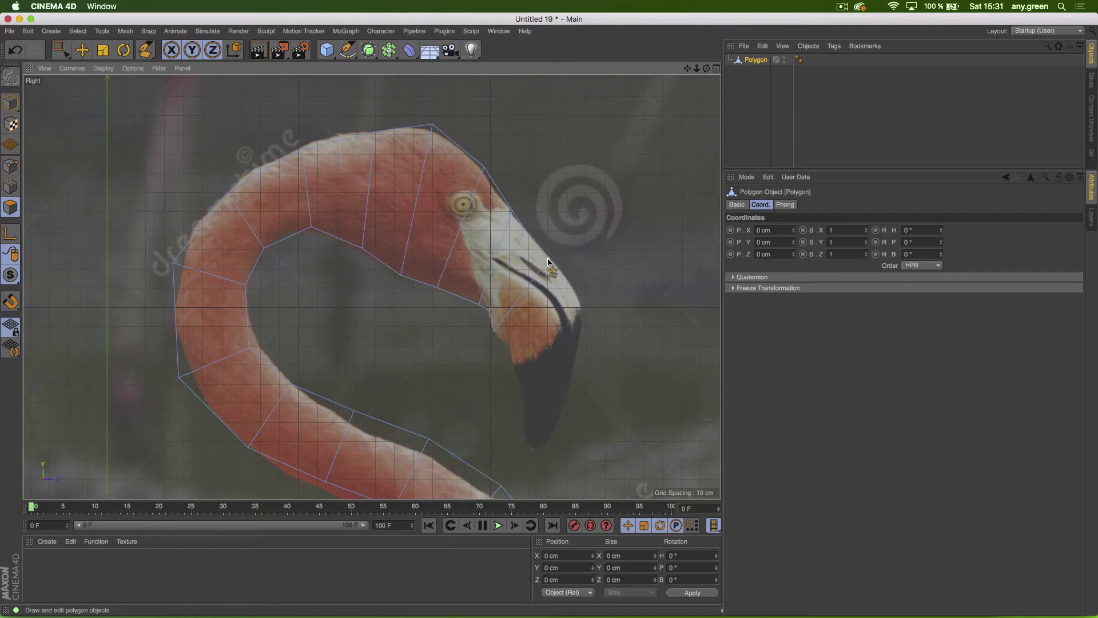
ctrl+drag(522, 300, 521, 324)
ctrl+drag(542, 321, 542, 338)
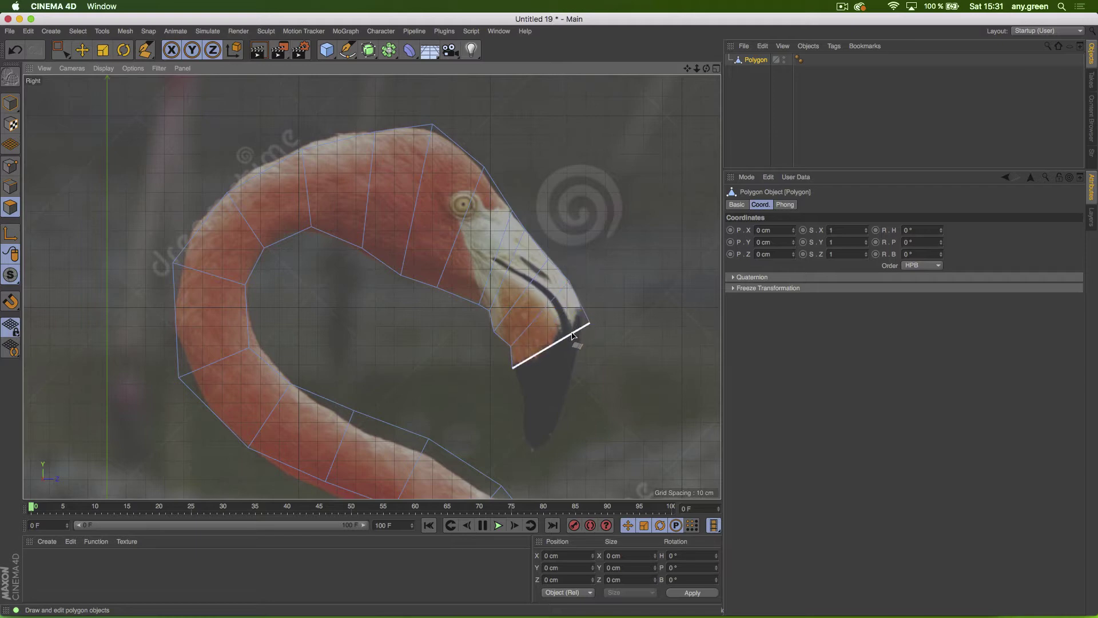
ctrl+drag(580, 331, 539, 450)
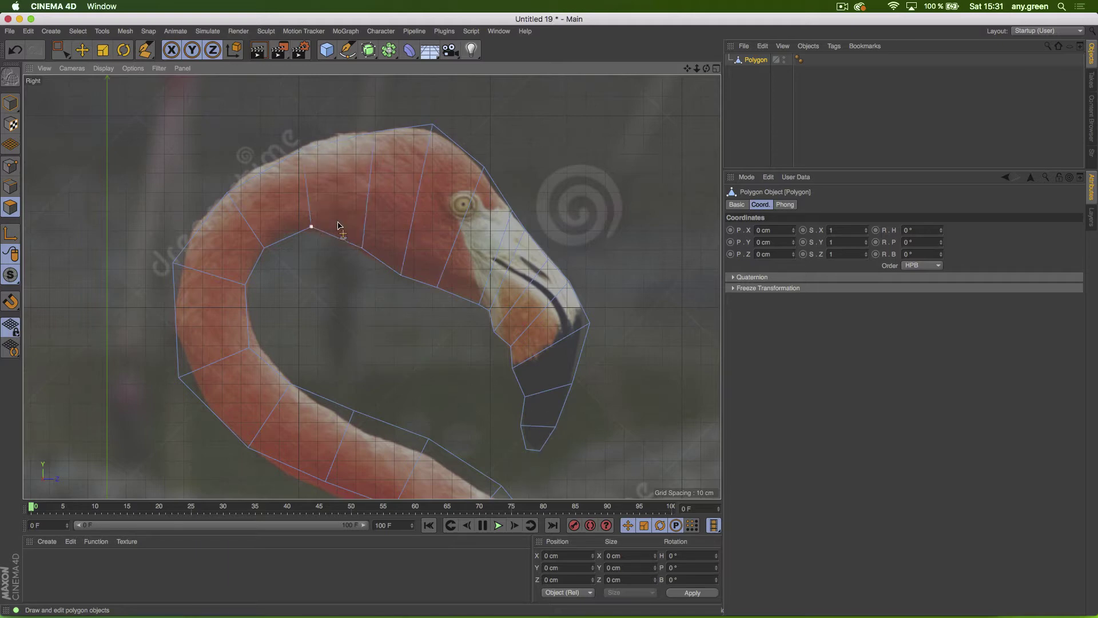
Step: Move the inner edges of the strip along the lower neck bend onto the flamingo's neck outline
alt+middle_drag(475, 285, 391, 84)
alt+middle_drag(429, 273, 368, 93)
alt+middle_drag(372, 287, 486, 454)
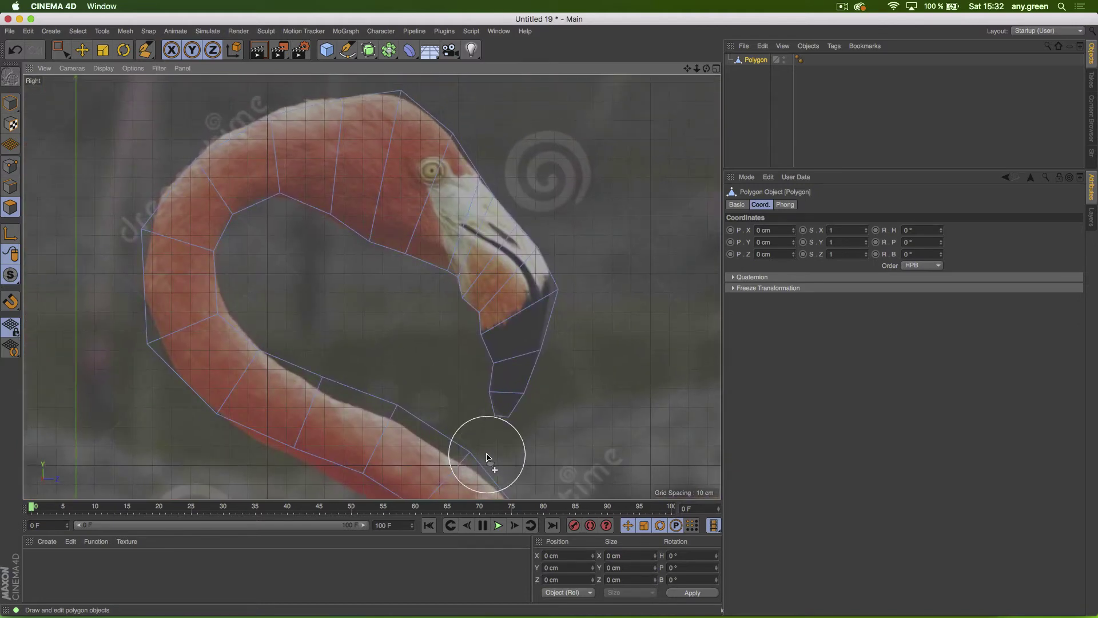
alt+middle_drag(454, 404, 416, 86)
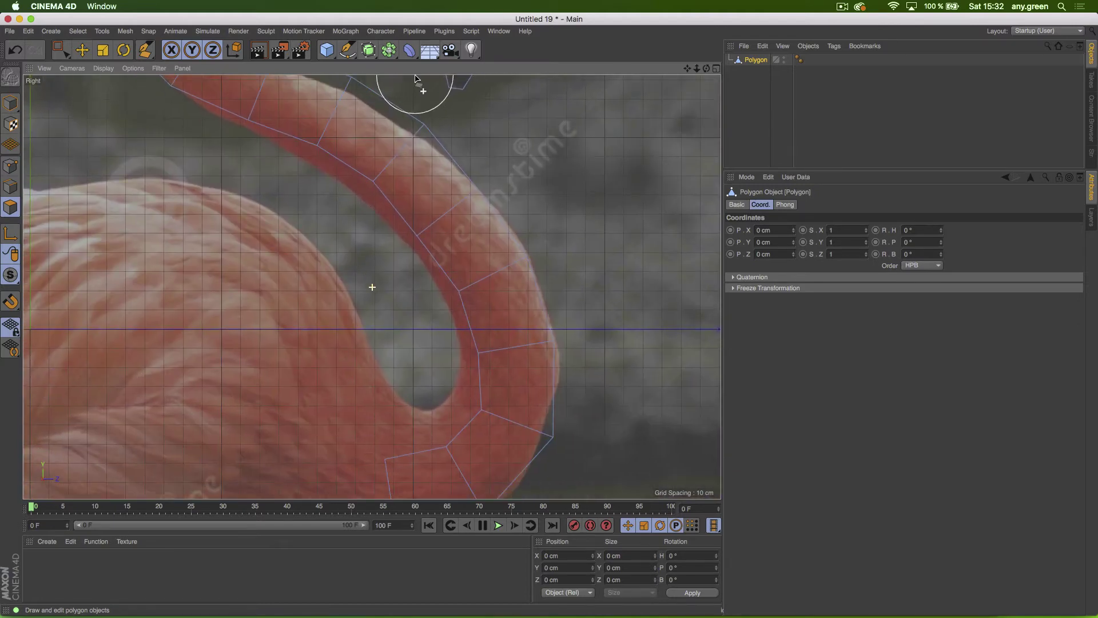
drag(460, 438, 436, 418)
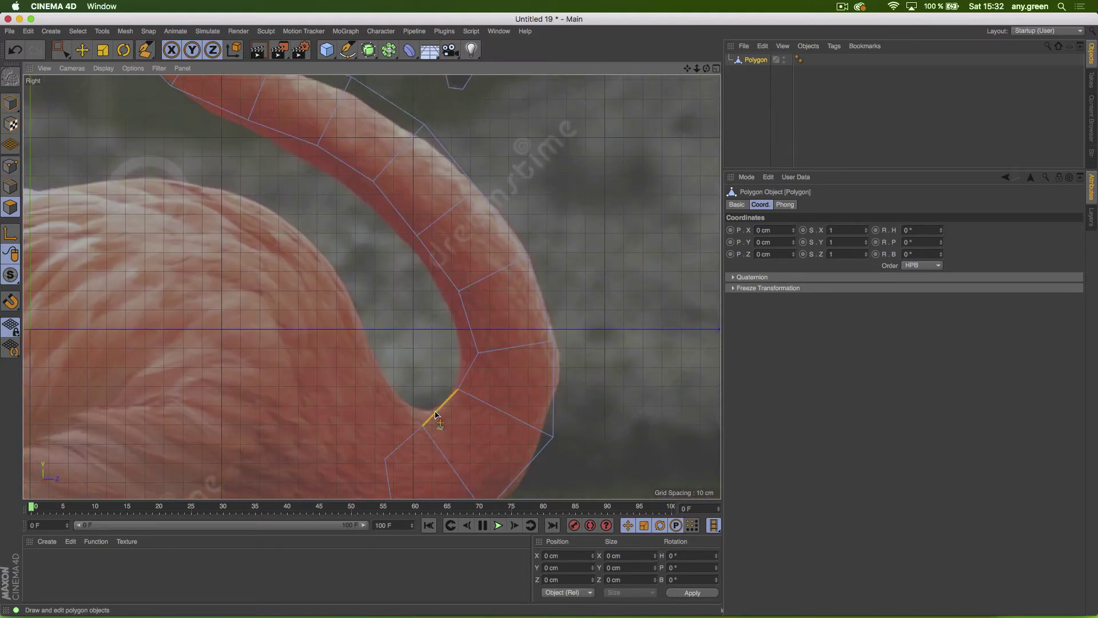
drag(466, 321, 451, 318)
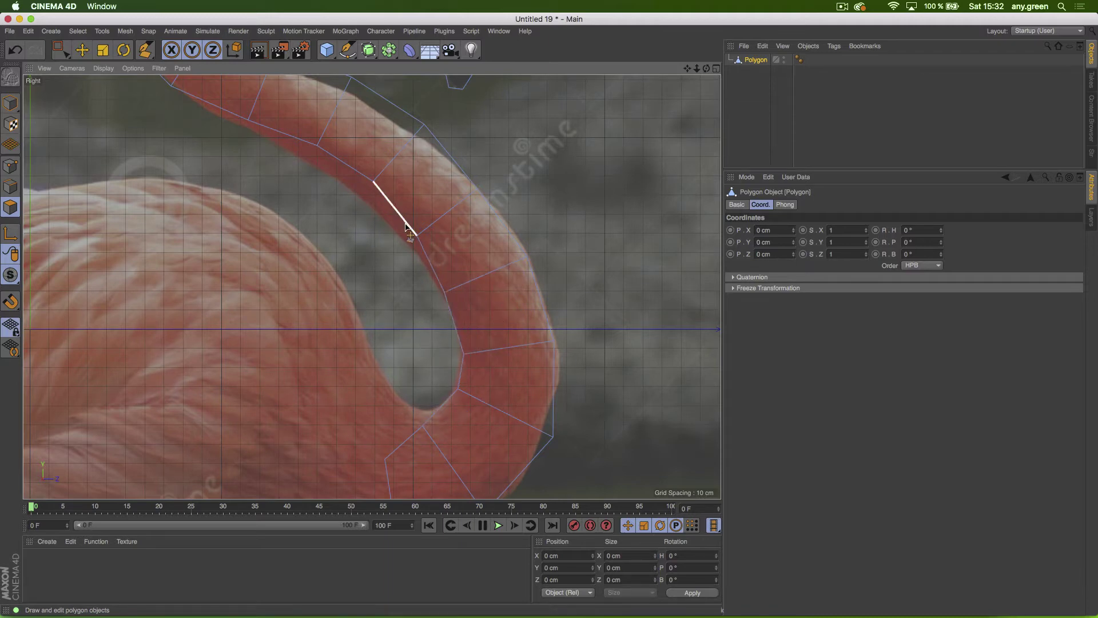
drag(396, 209, 382, 216)
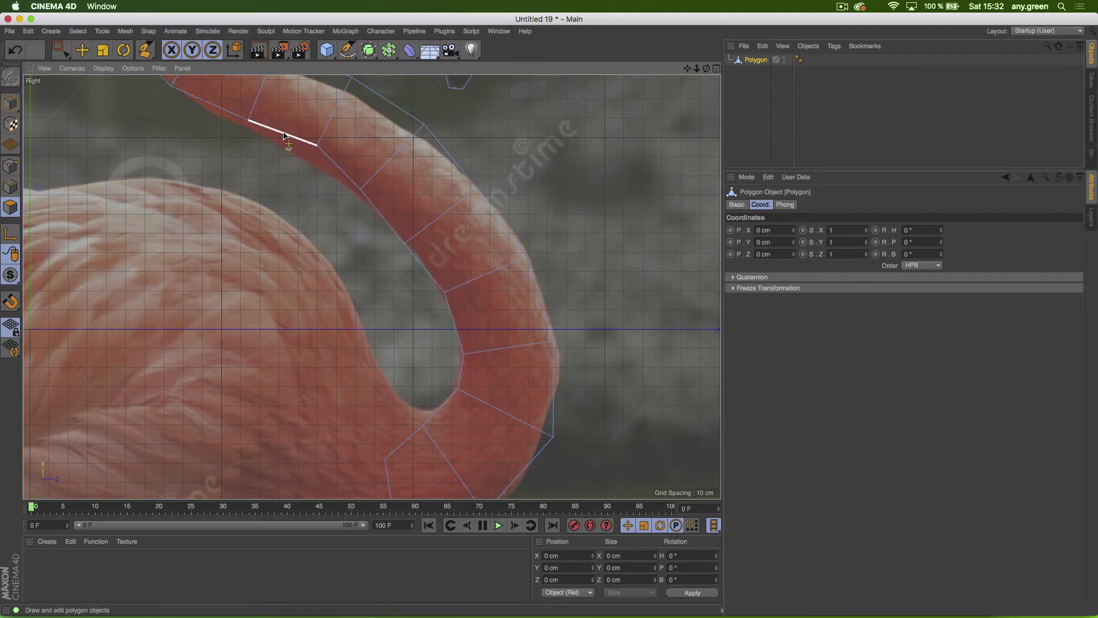
drag(284, 133, 282, 145)
Step: Move three upper edge points on the middle stretch of the neck down onto the flamingo's outline
alt+middle_drag(256, 152, 272, 245)
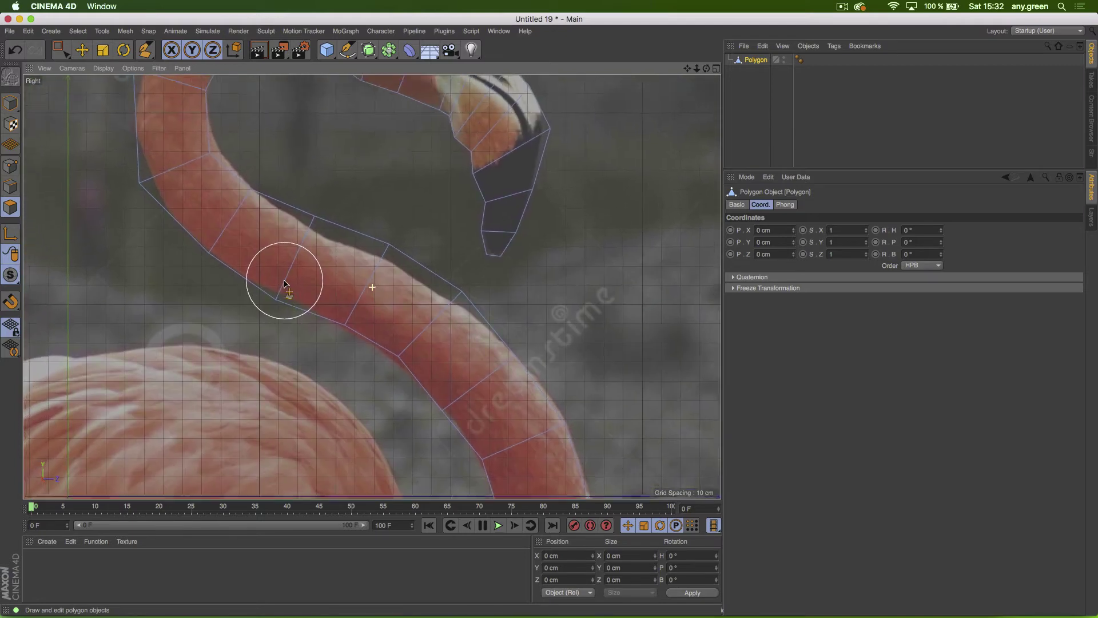
drag(390, 249, 386, 255)
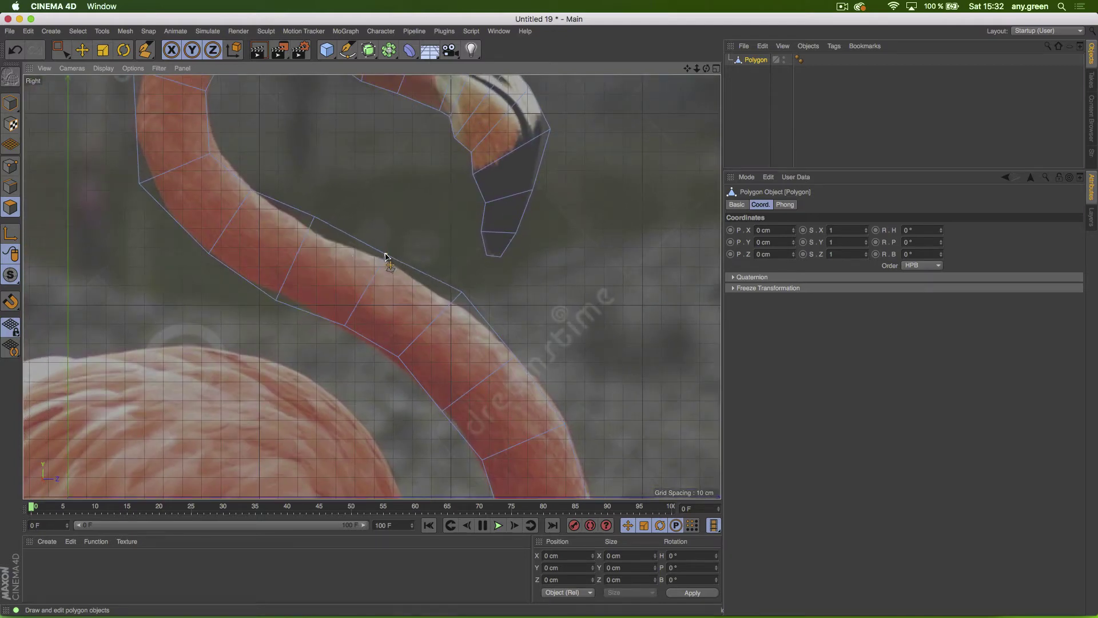
drag(314, 217, 311, 229)
drag(460, 292, 459, 299)
Step: Select all polygons of the strip and apply Extrude Inner with an offset of about 3.6 cm
alt+middle_drag(294, 175, 296, 382)
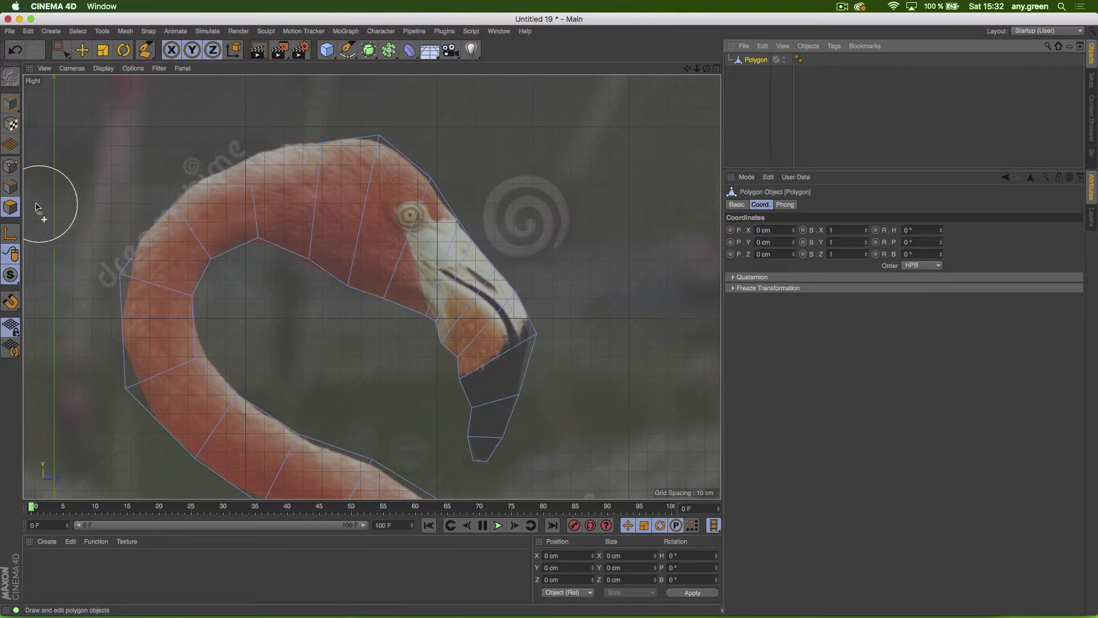
key(super+a)
key(i)
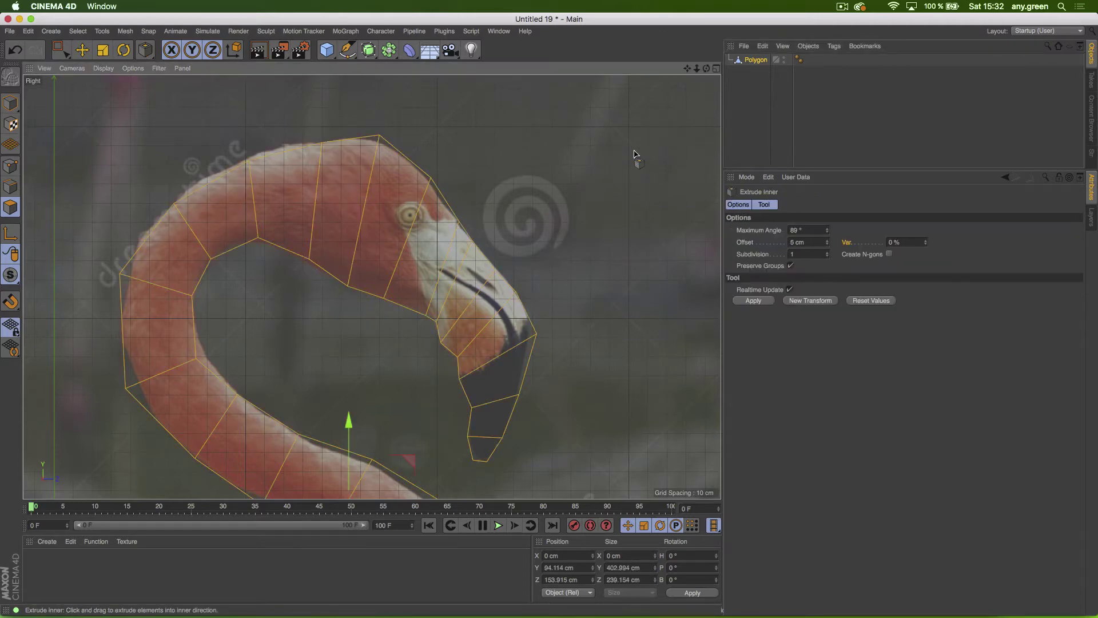
drag(564, 155, 586, 156)
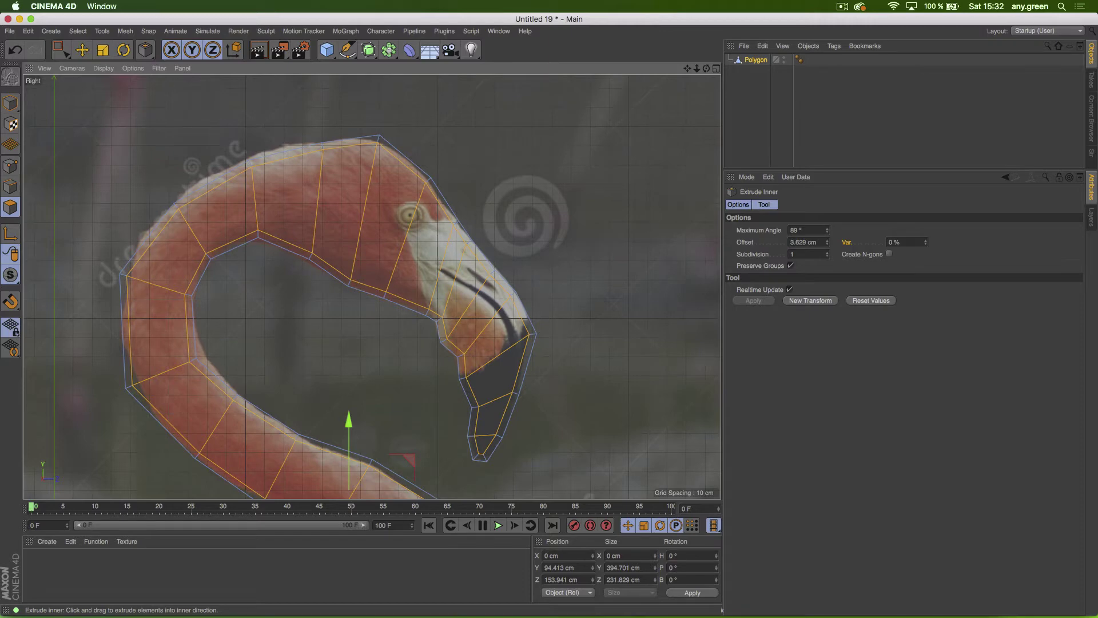
Step: In the maximized Perspective view, move the inset polygons along X to about 5.2 cm to give the strip depth
click(717, 68)
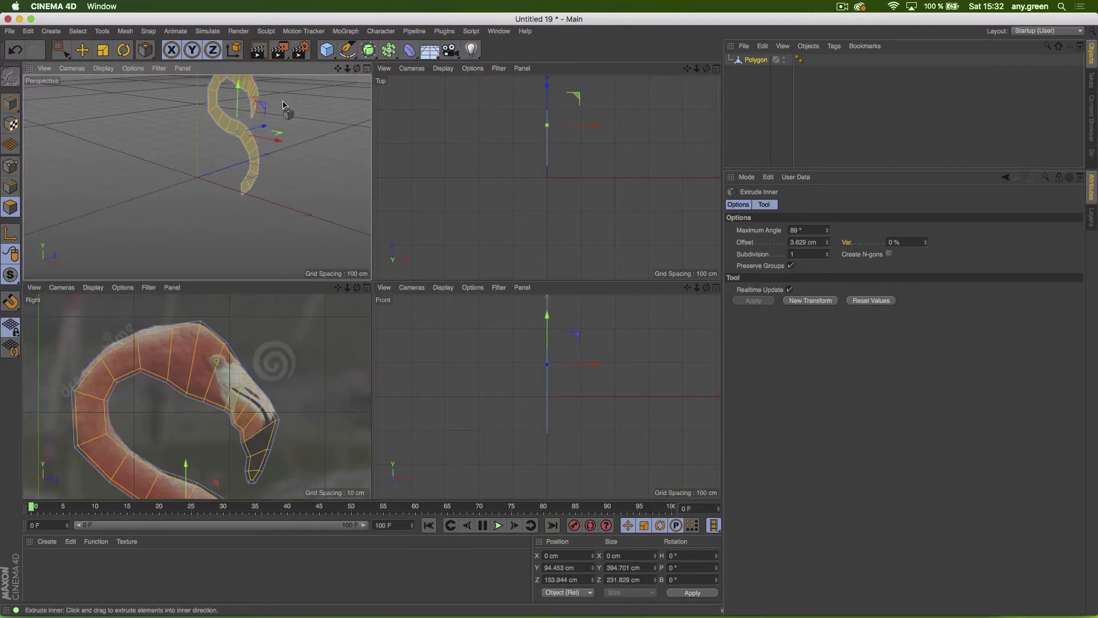
click(367, 68)
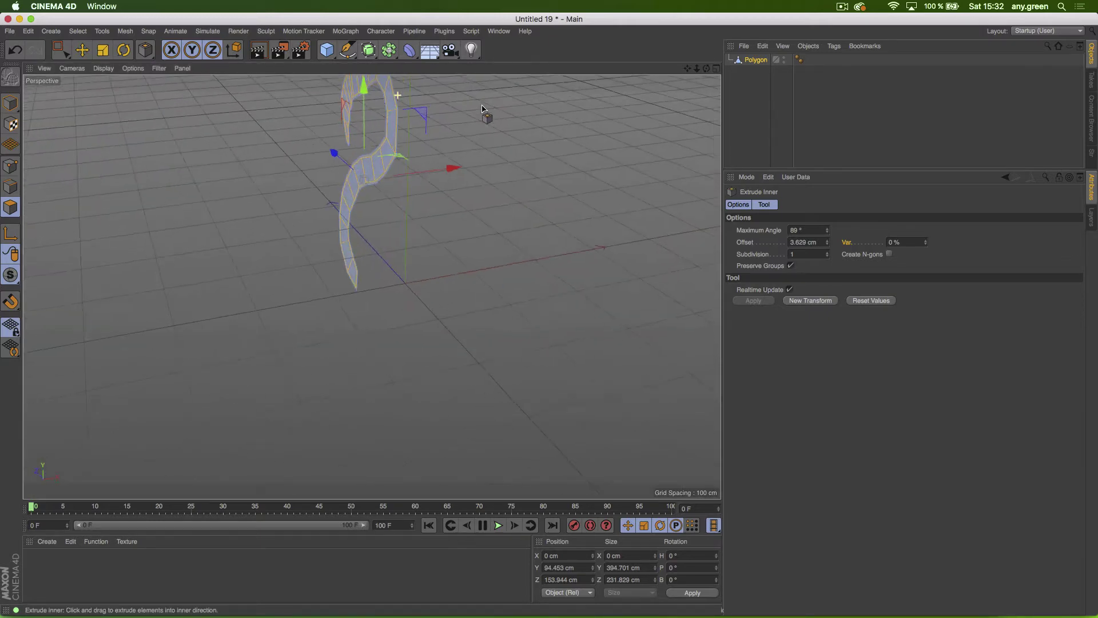
alt+drag(482, 108, 461, 238)
drag(413, 361, 478, 386)
drag(478, 386, 483, 389)
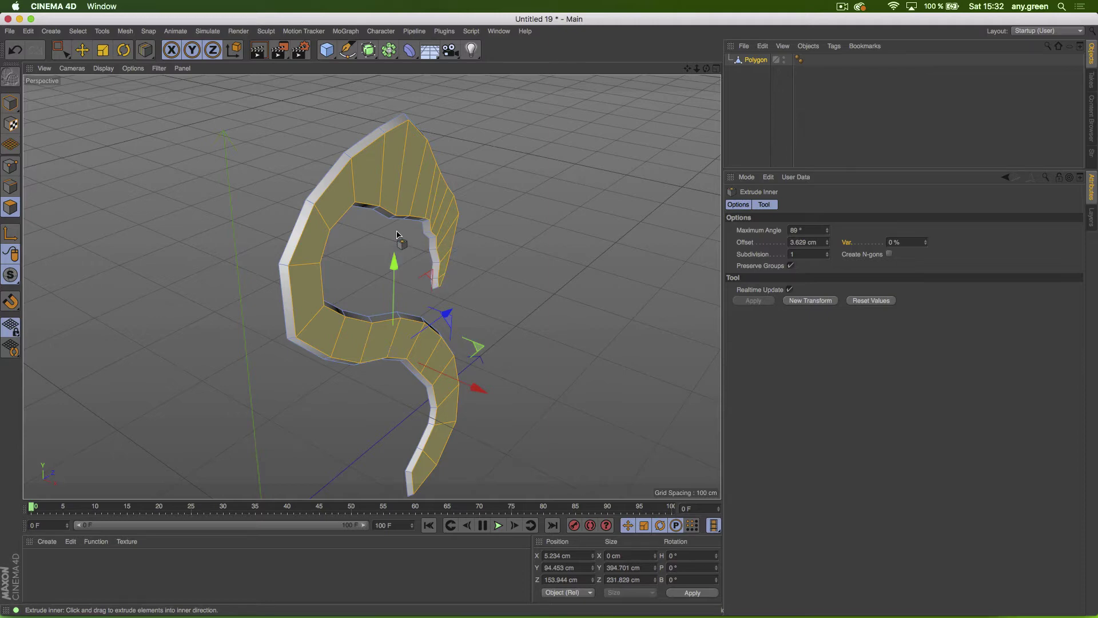
Step: Add a lengthwise loop through the middle of the raised face with Loop/Path Cut, at a 50 % offset
key(k)
key(l)
scroll(354, 250, up, 3)
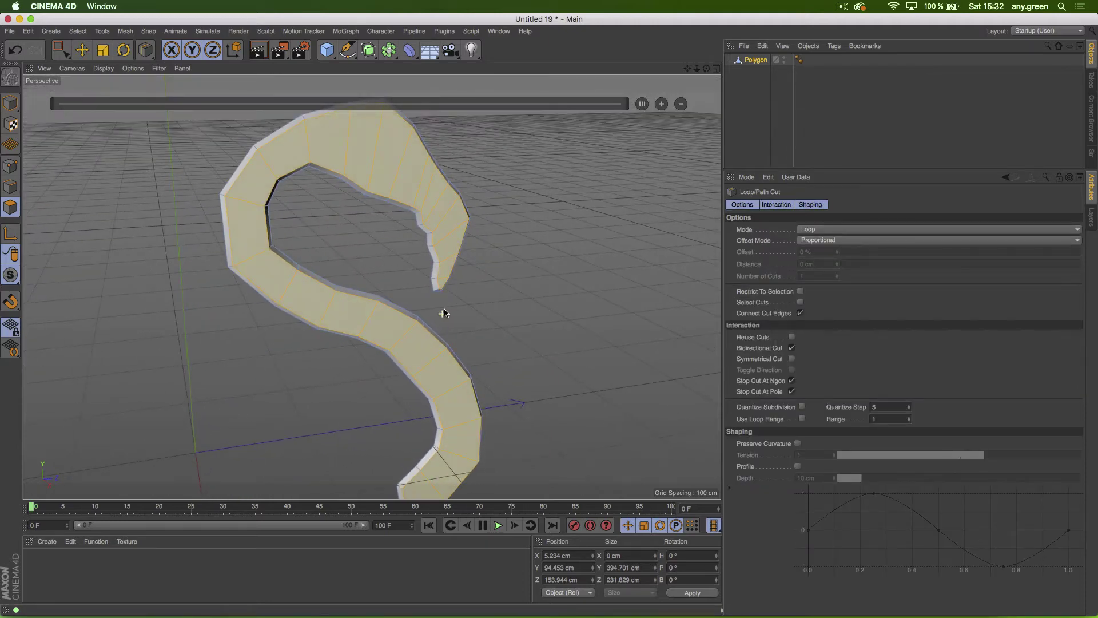
scroll(491, 283, up, 5)
scroll(486, 279, down, 1)
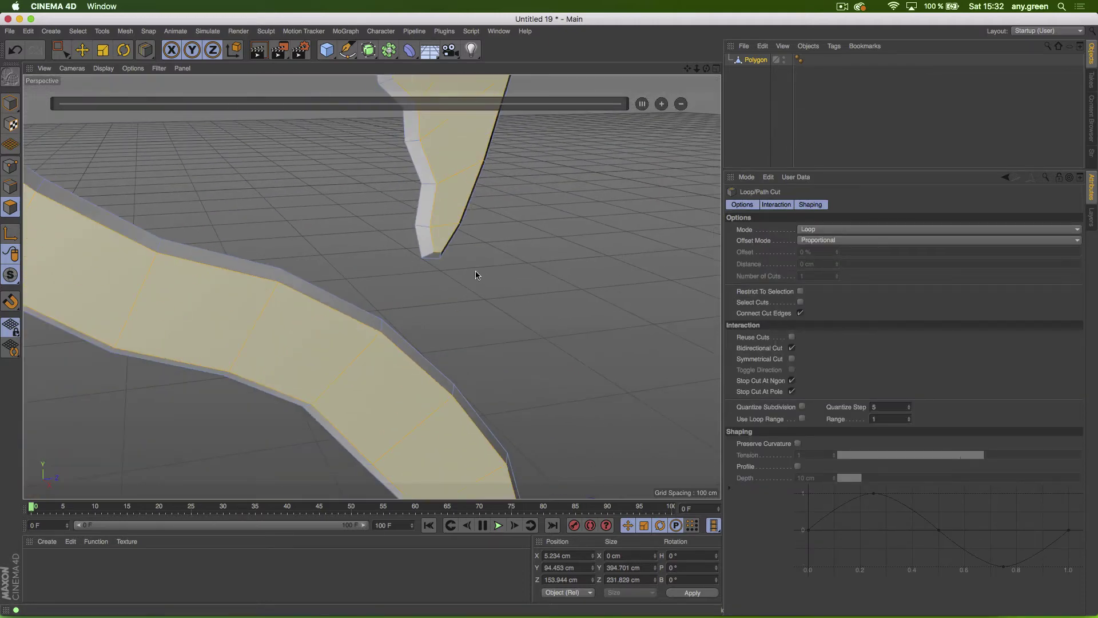
click(438, 251)
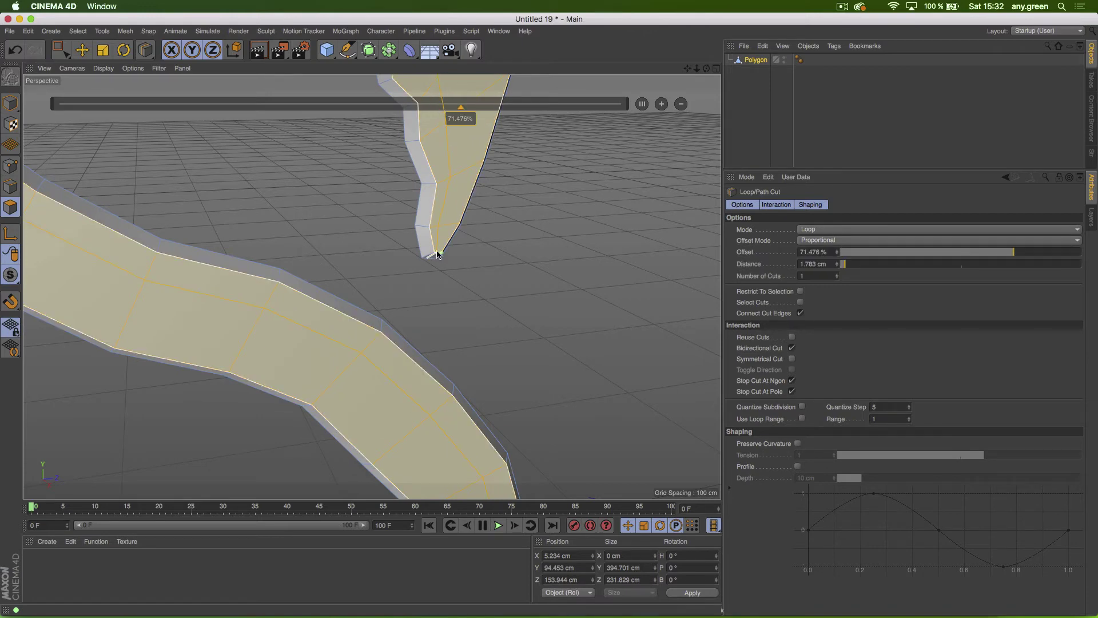
alt+middle_drag(385, 282, 242, 346)
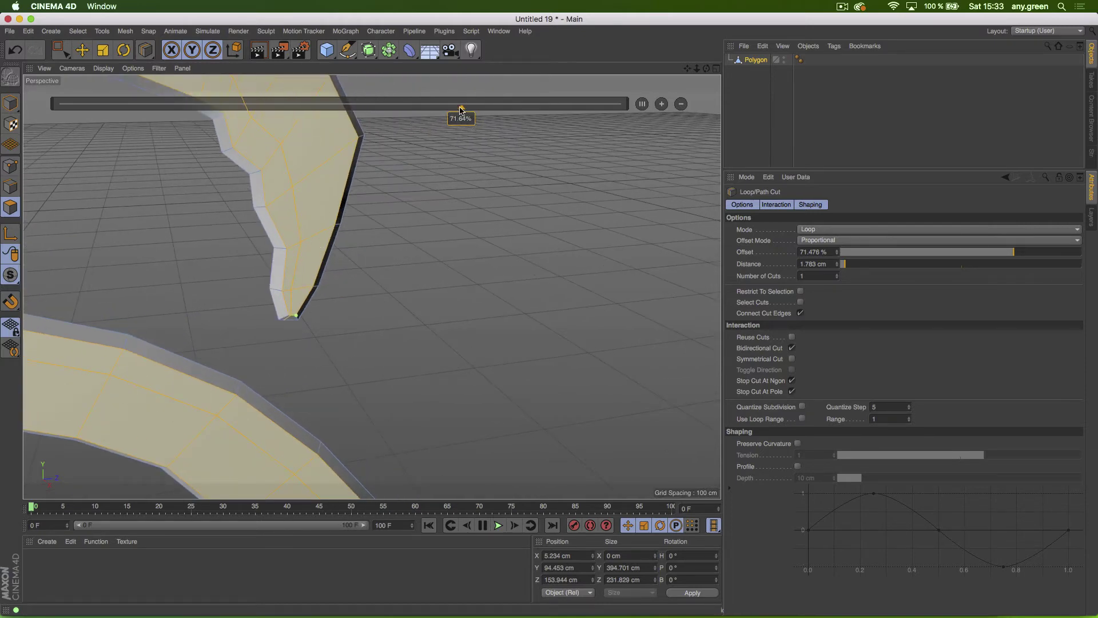
mouse_move(460, 108)
mouse_down()
mouse_move(277, 113)
mouse_move(538, 108)
mouse_move(260, 113)
mouse_move(439, 111)
mouse_up()
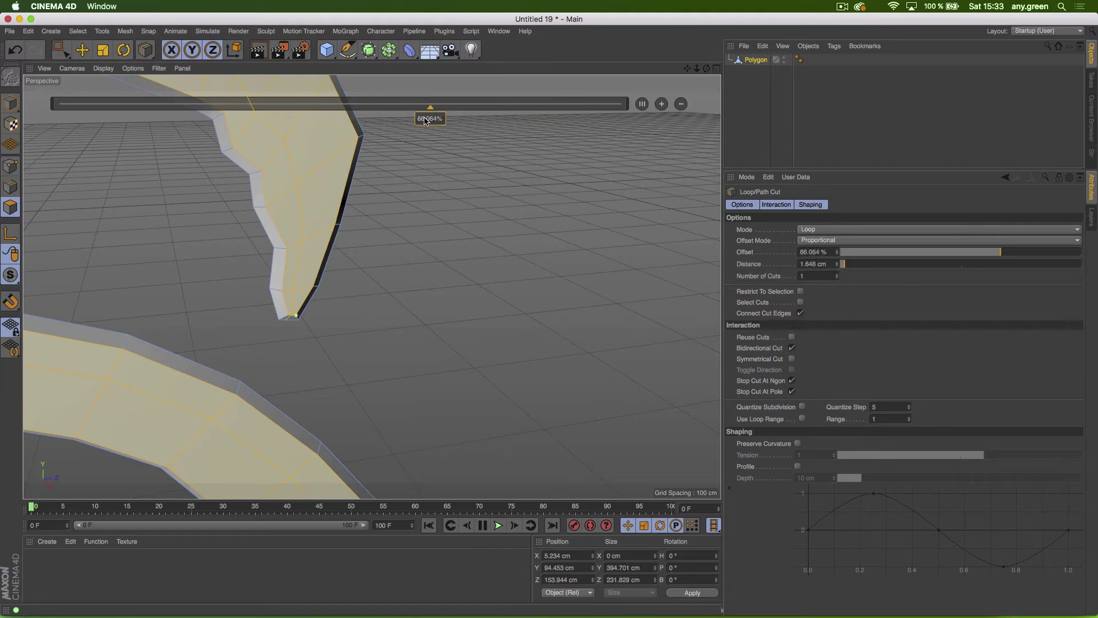
double_click(425, 119)
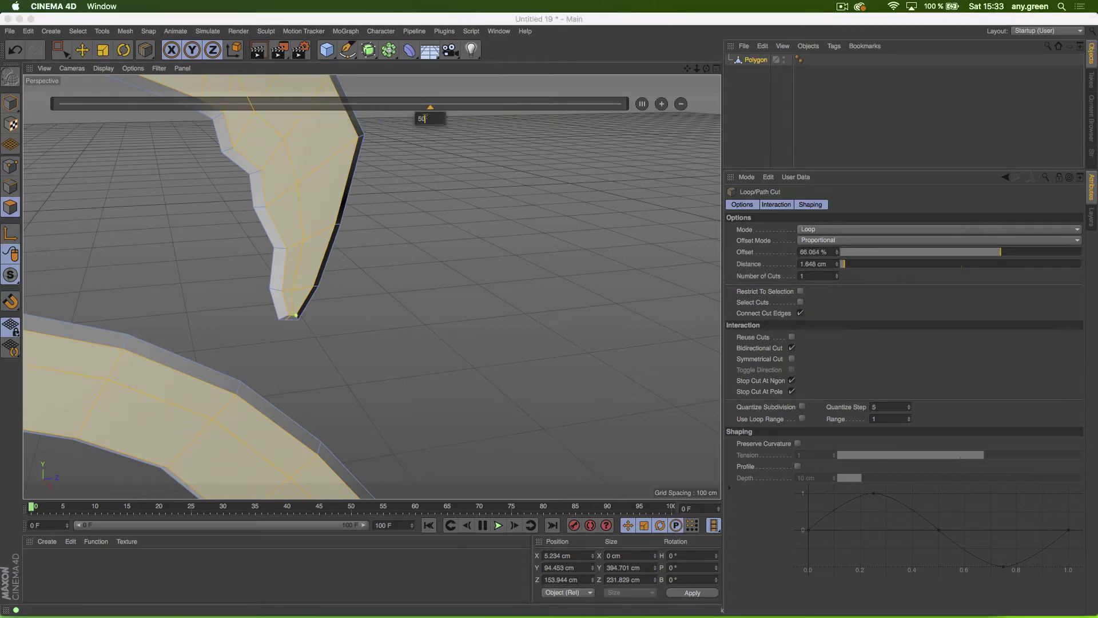
text(50)
key(Return)
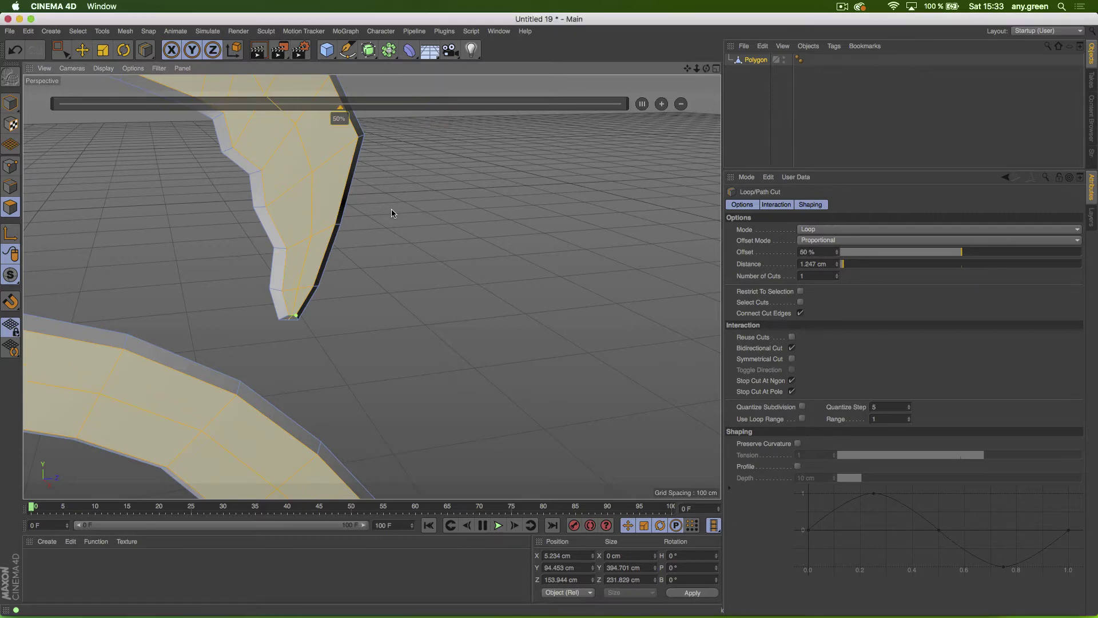
Step: In Edges mode, select the new centre loop and move it outward along X to about 16.3 cm
click(11, 187)
alt+drag(368, 287, 473, 432)
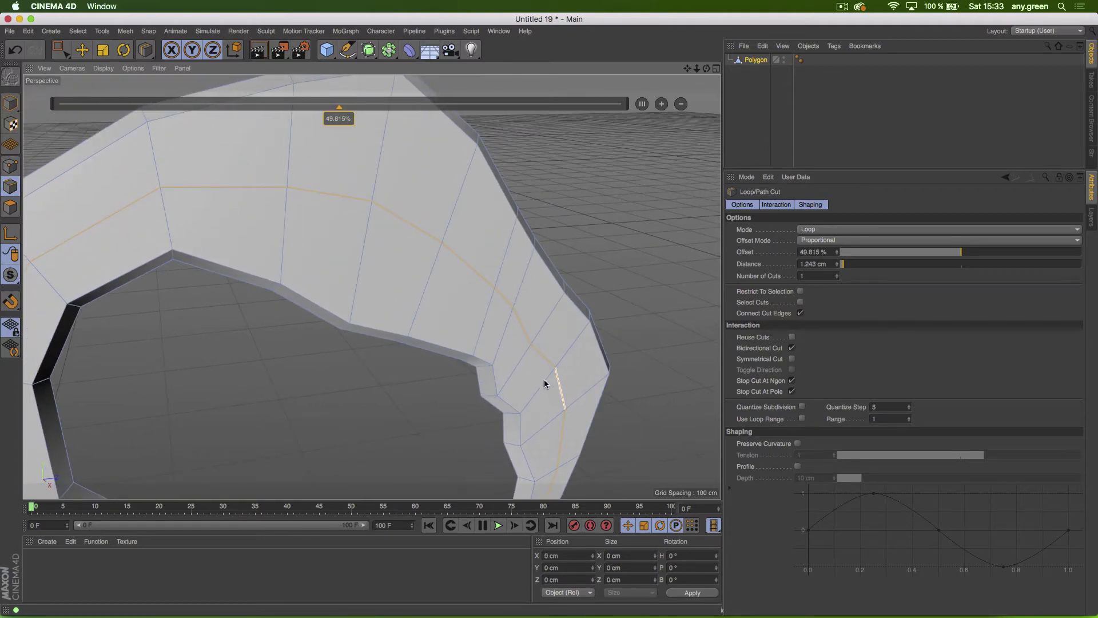
alt+drag(544, 379, 458, 375)
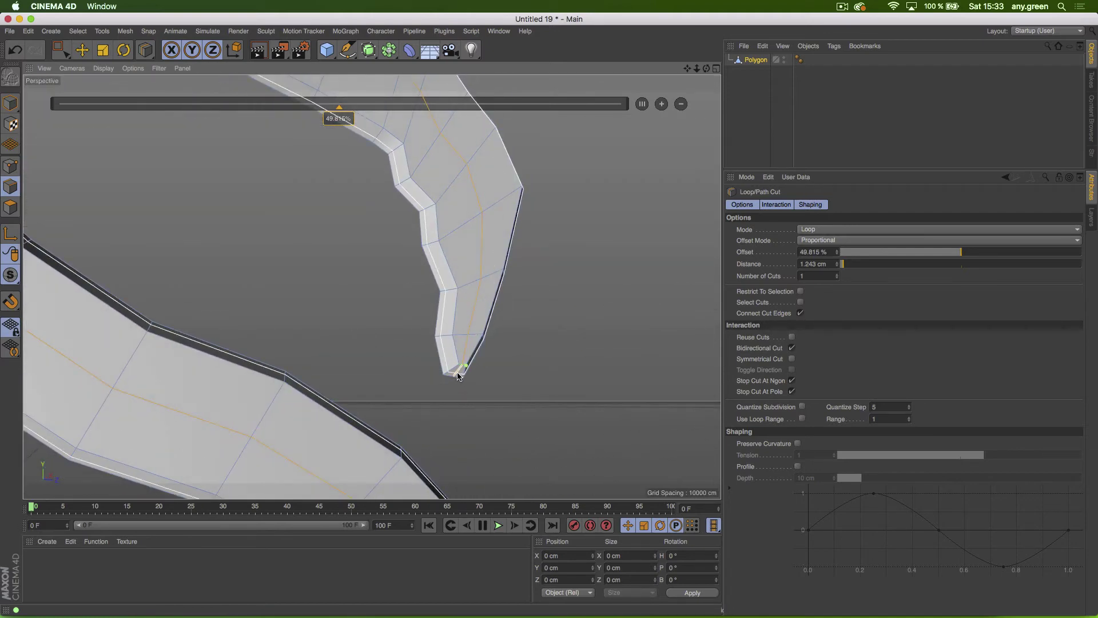
key(e)
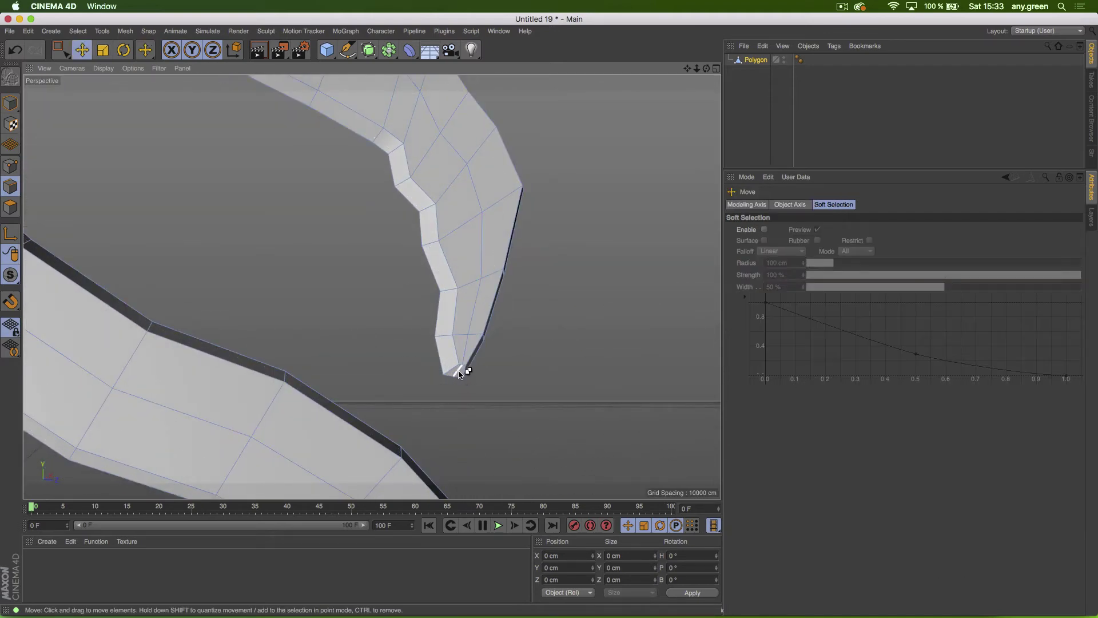
double_click(452, 148)
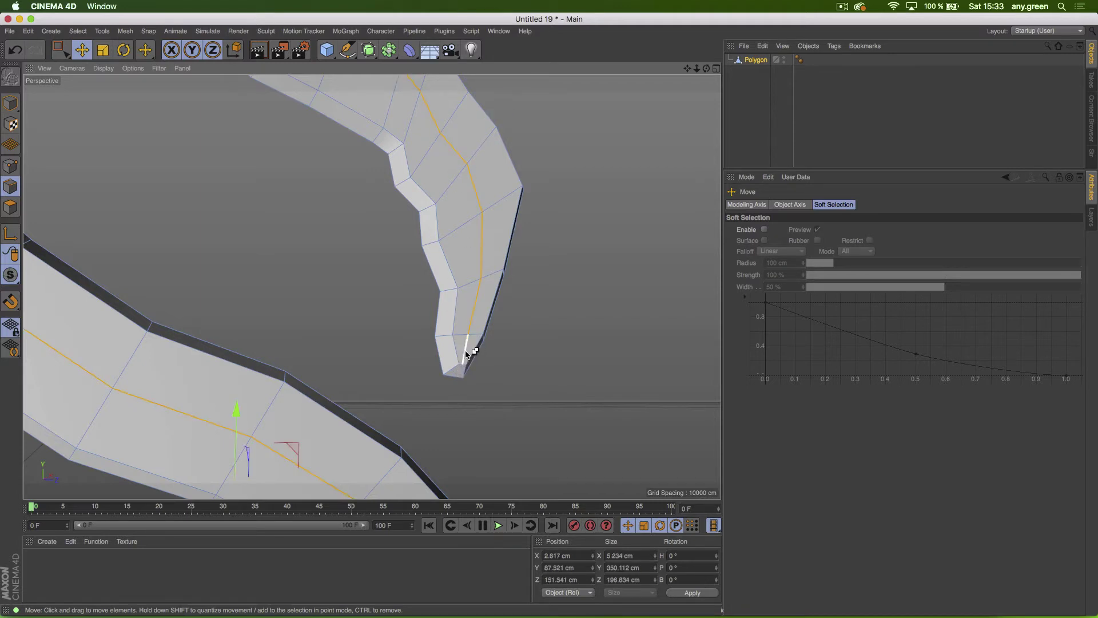
alt+right_drag(450, 214, 394, 225)
alt+middle_drag(342, 245, 410, 372)
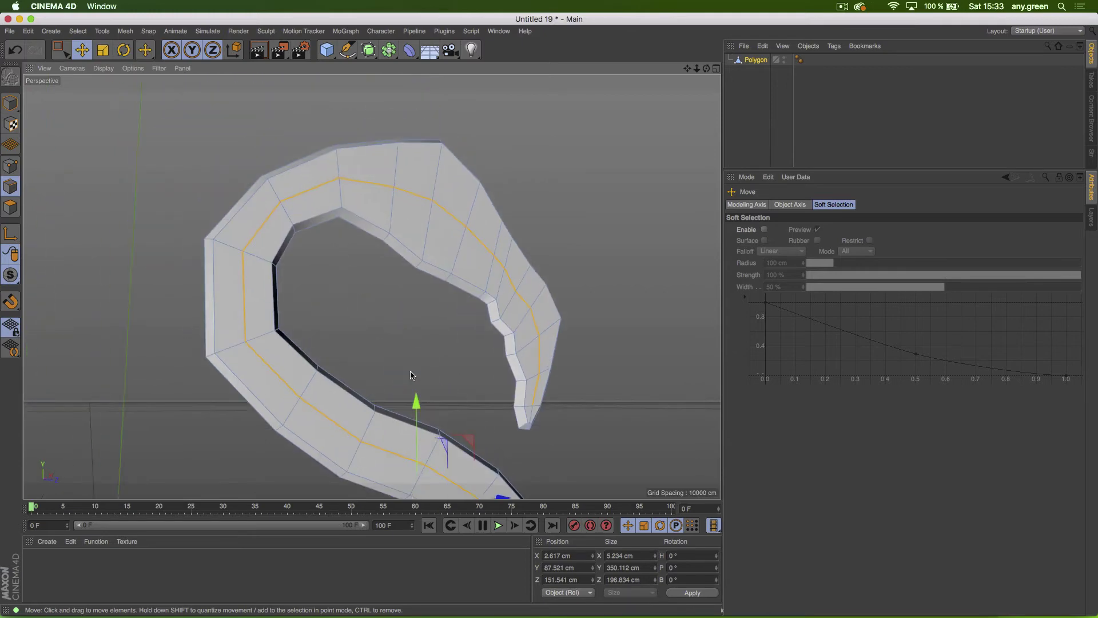
alt+drag(353, 329, 392, 392)
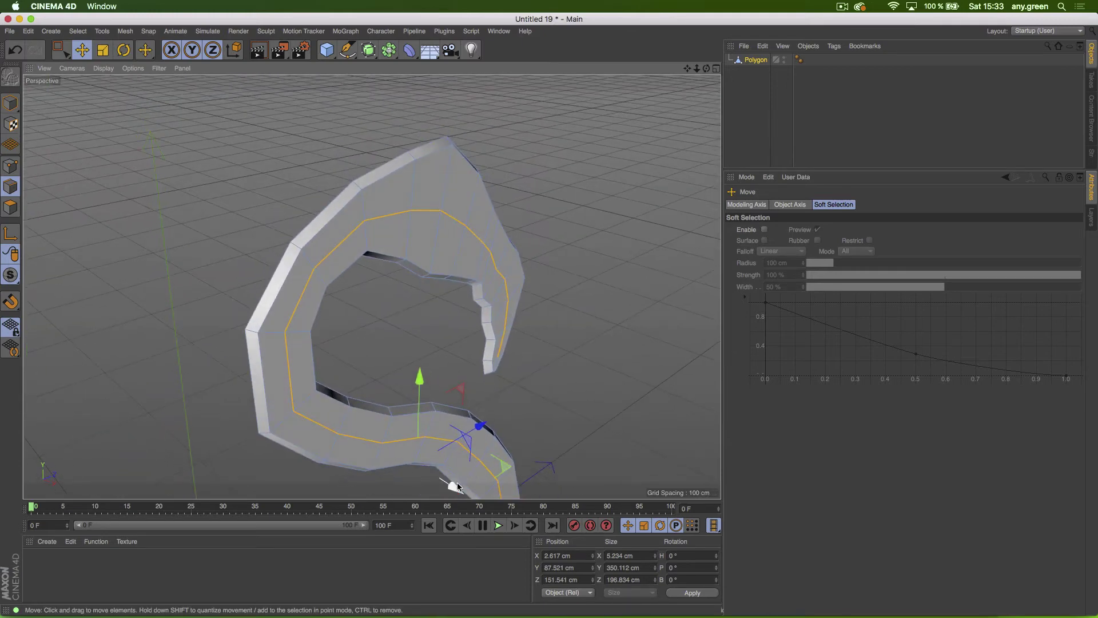
drag(453, 489, 468, 499)
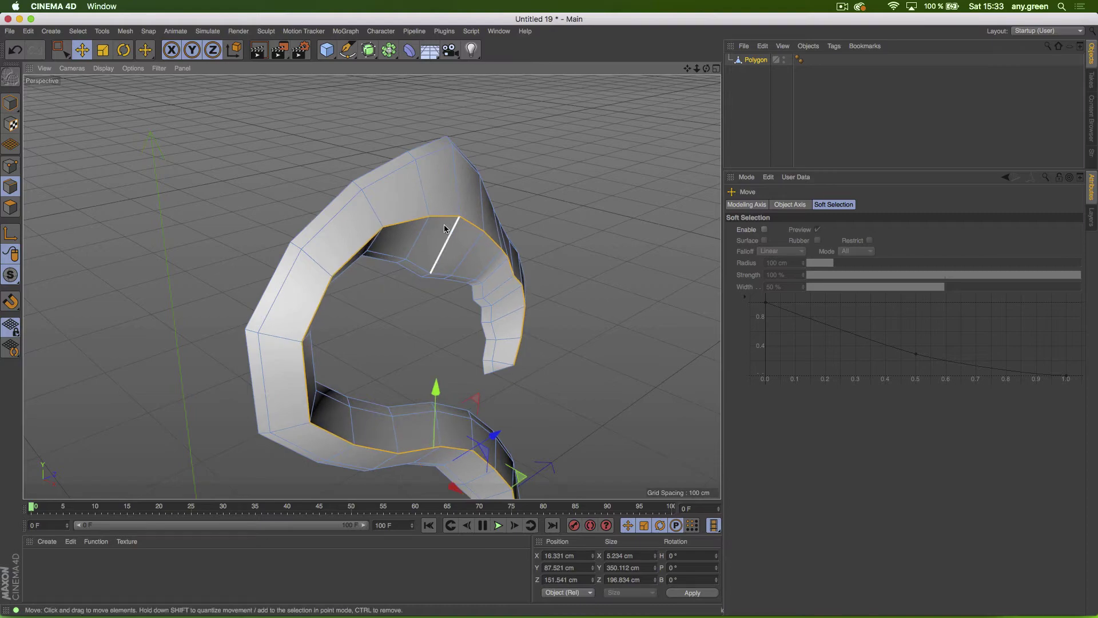
Step: In Points mode, move the outer point at the beak tip inward along X to about 10.4 cm
alt+drag(446, 235, 412, 458)
click(353, 120)
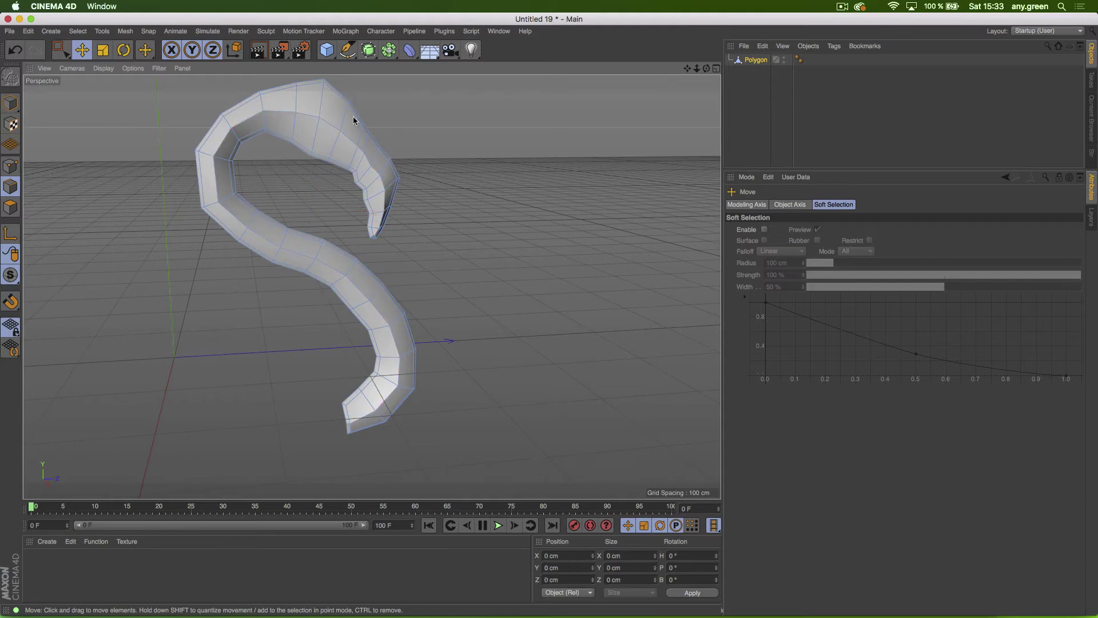
double_click(310, 113)
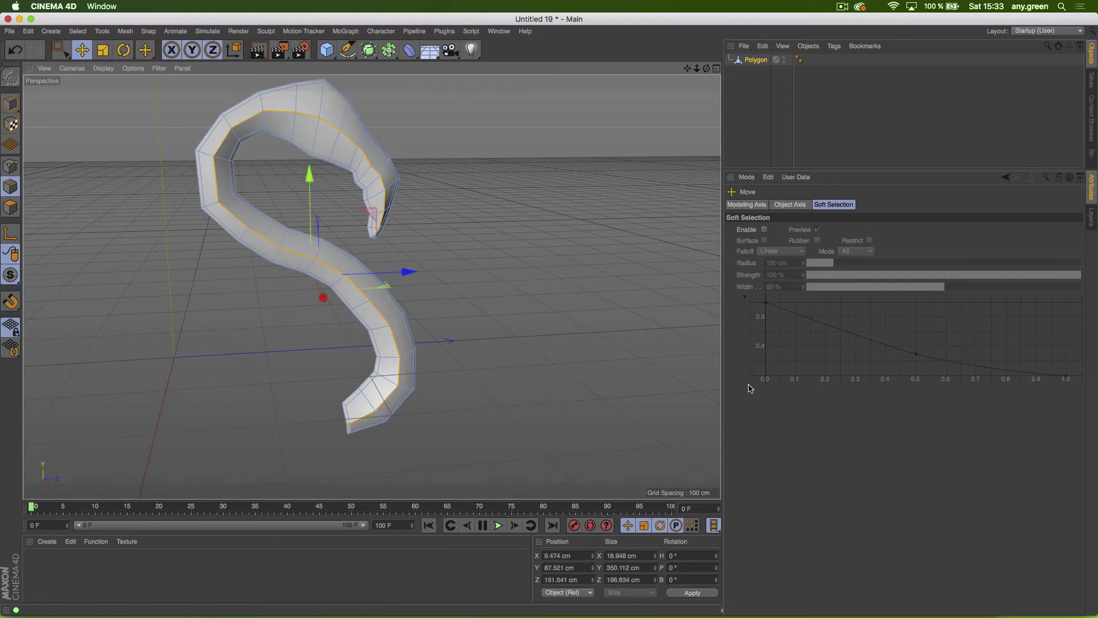
alt+drag(375, 182, 242, 165)
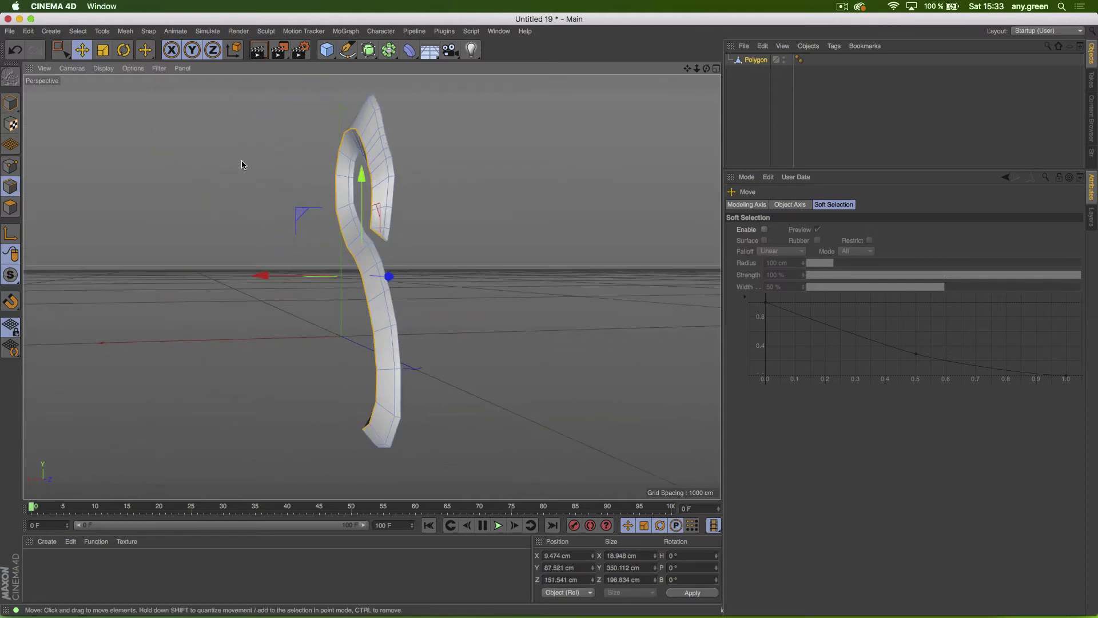
alt+right_drag(355, 208, 484, 215)
alt+drag(393, 241, 420, 231)
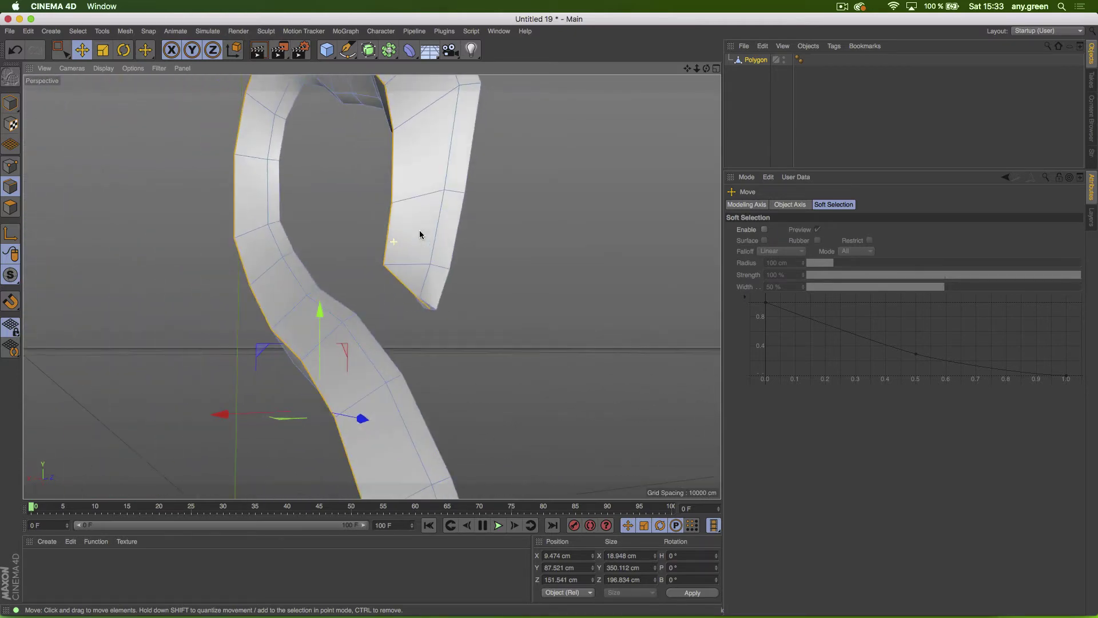
click(11, 166)
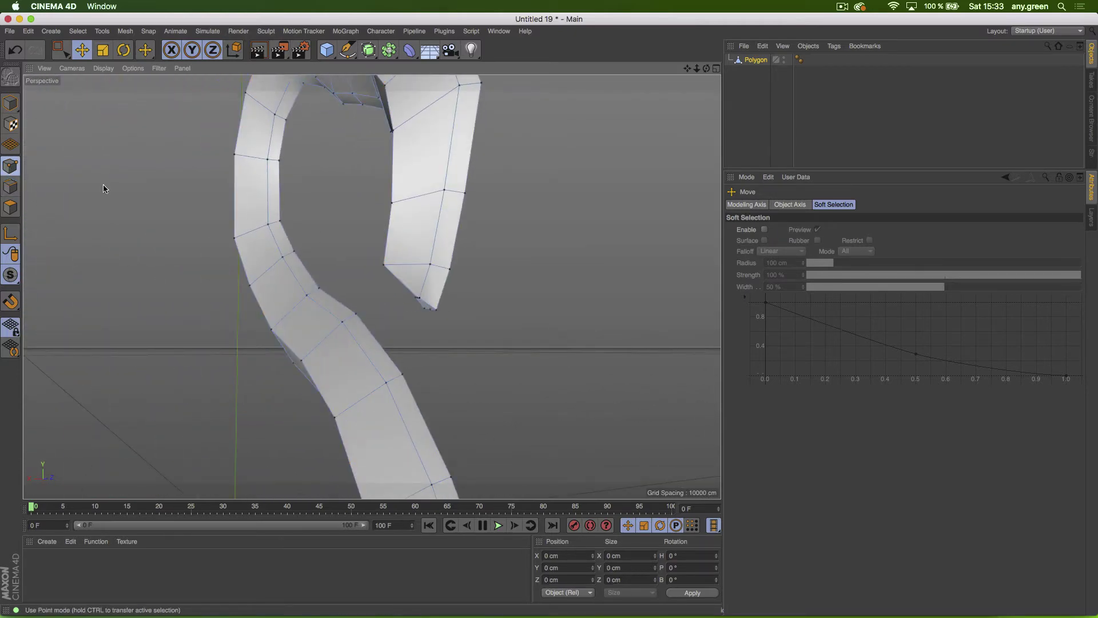
click(385, 264)
alt+drag(386, 267, 477, 370)
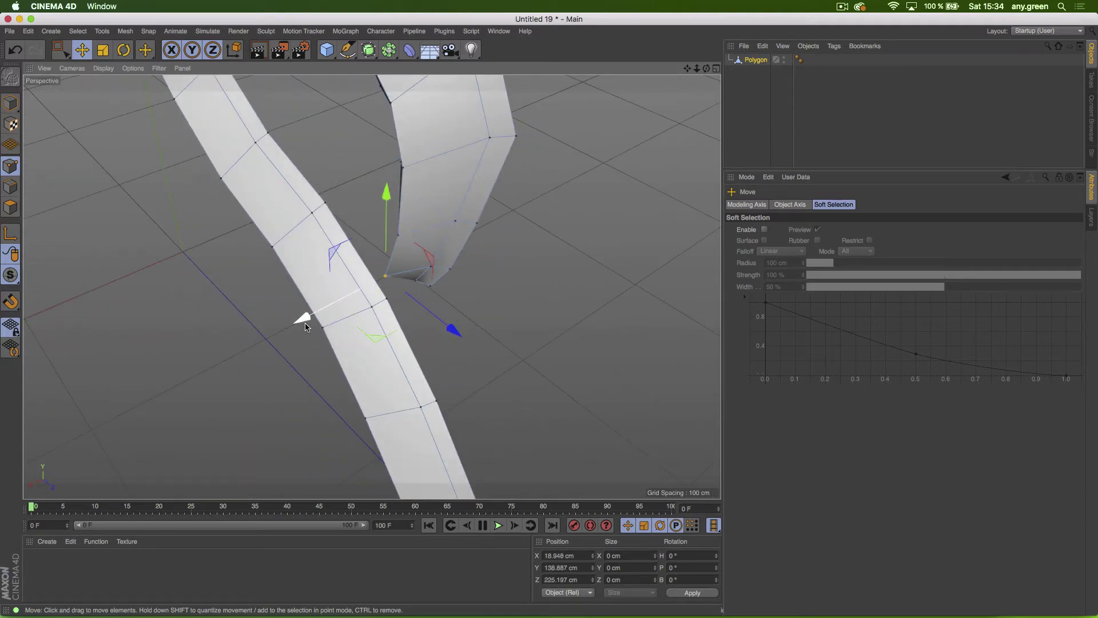
drag(306, 327, 301, 178)
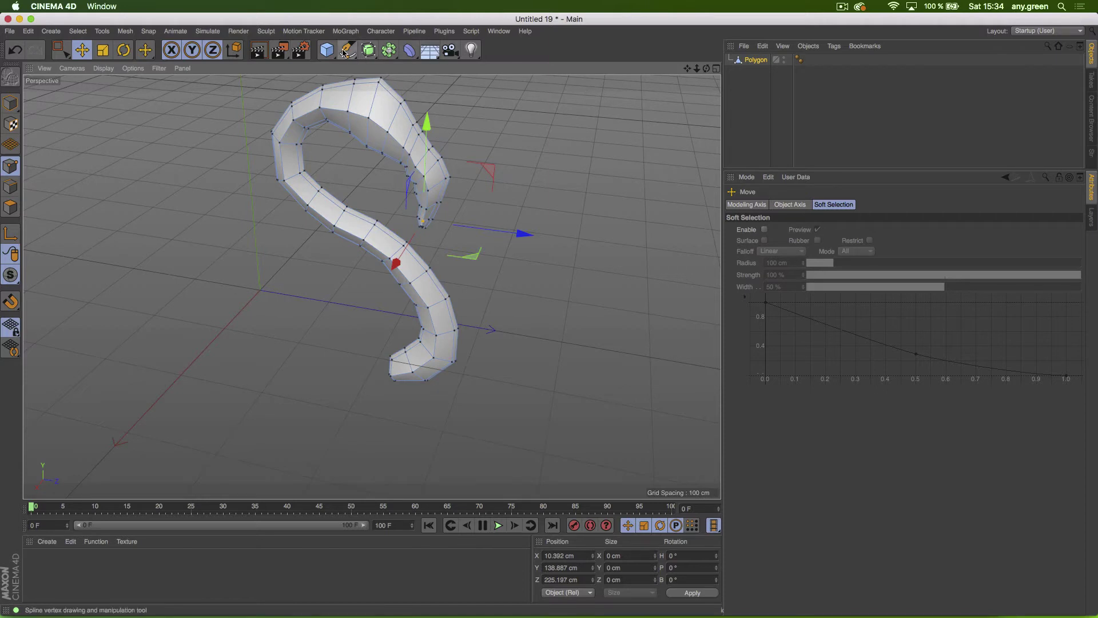
Step: Add a Symmetry generator and make the neck polygon object its child to mirror the half
click(389, 57)
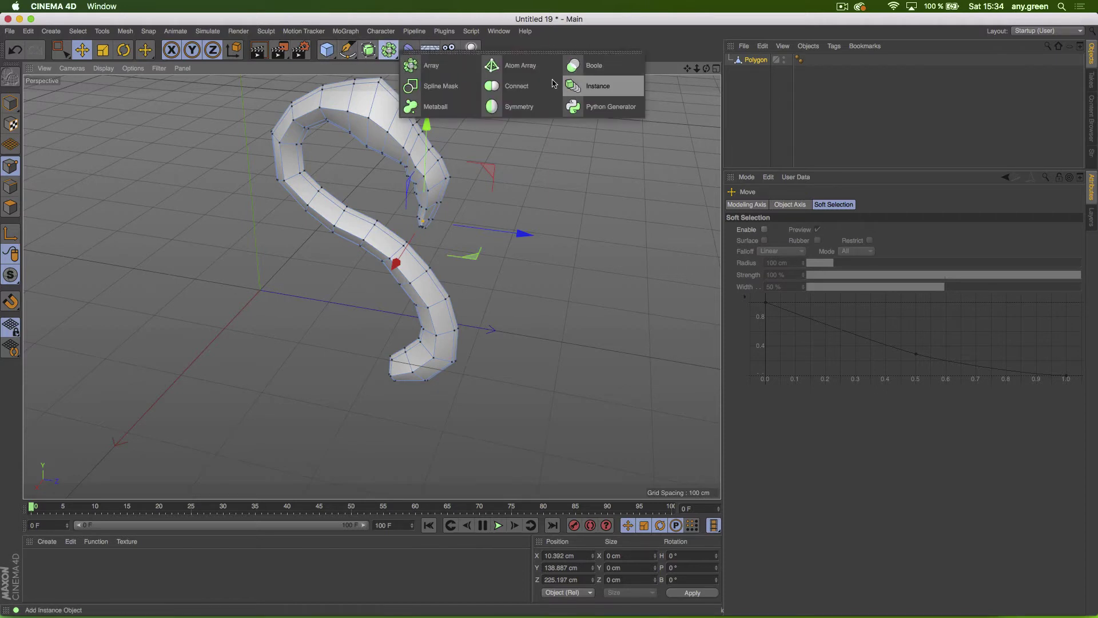
click(511, 106)
drag(754, 72, 753, 59)
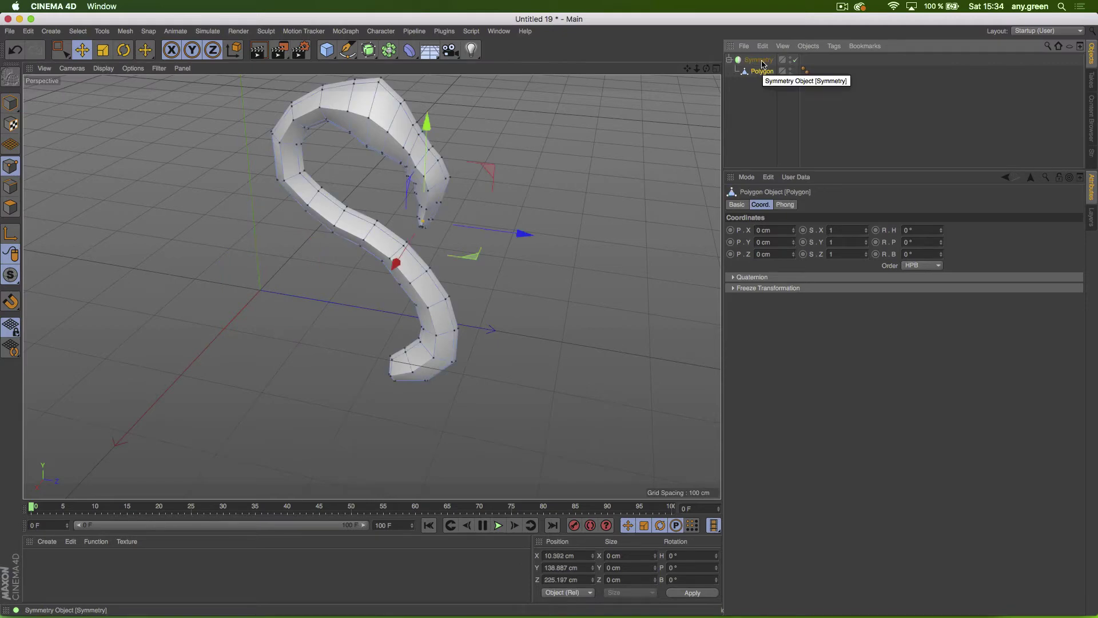
click(758, 59)
alt+drag(400, 146, 456, 147)
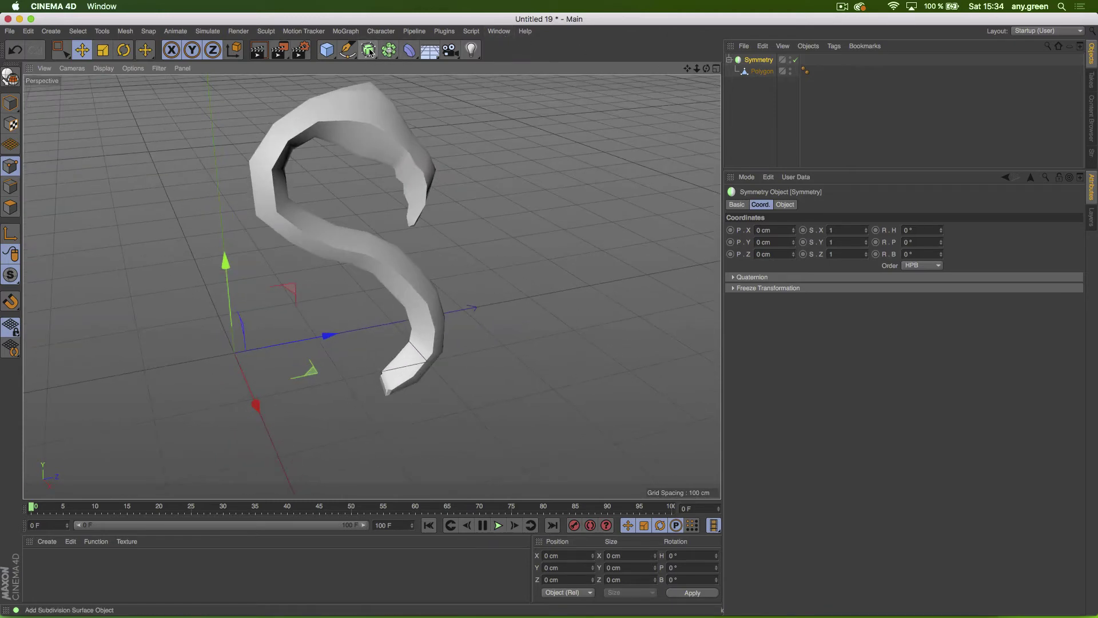
Step: Add a Subdivision Surface and nest the Symmetry object inside it to smooth the neck and head
drag(370, 52, 404, 67)
click(753, 73)
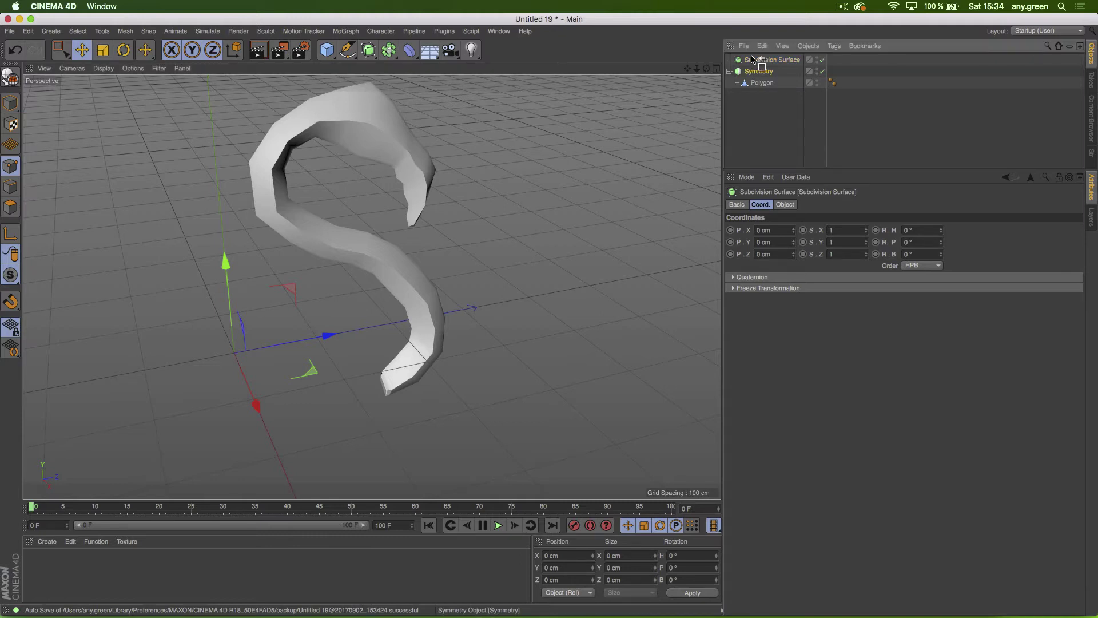
drag(751, 61, 751, 61)
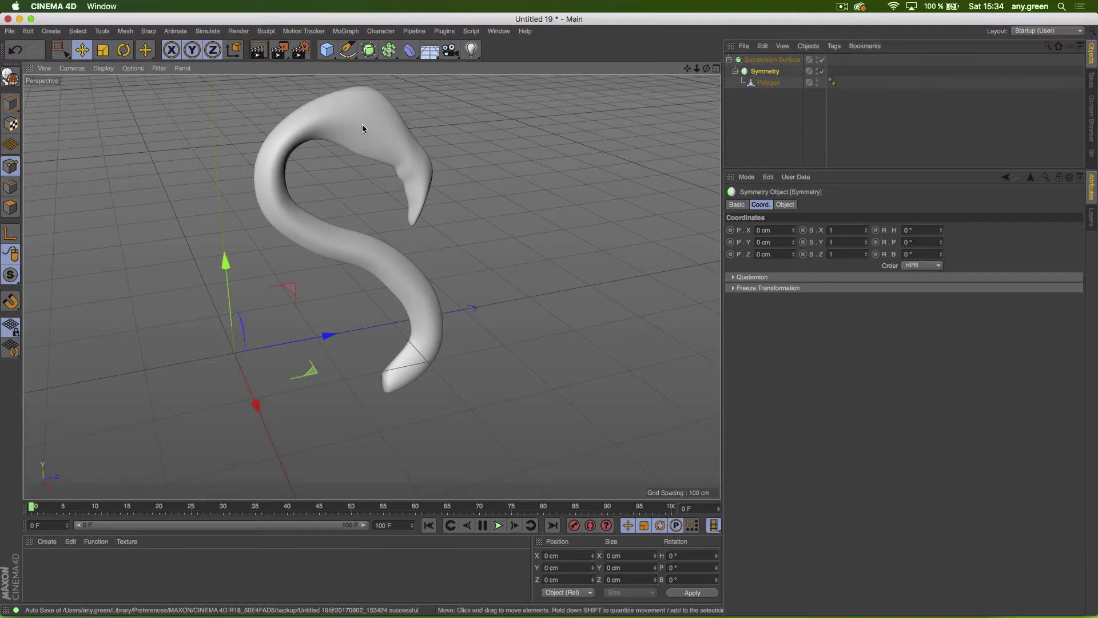
alt+drag(362, 124, 171, 103)
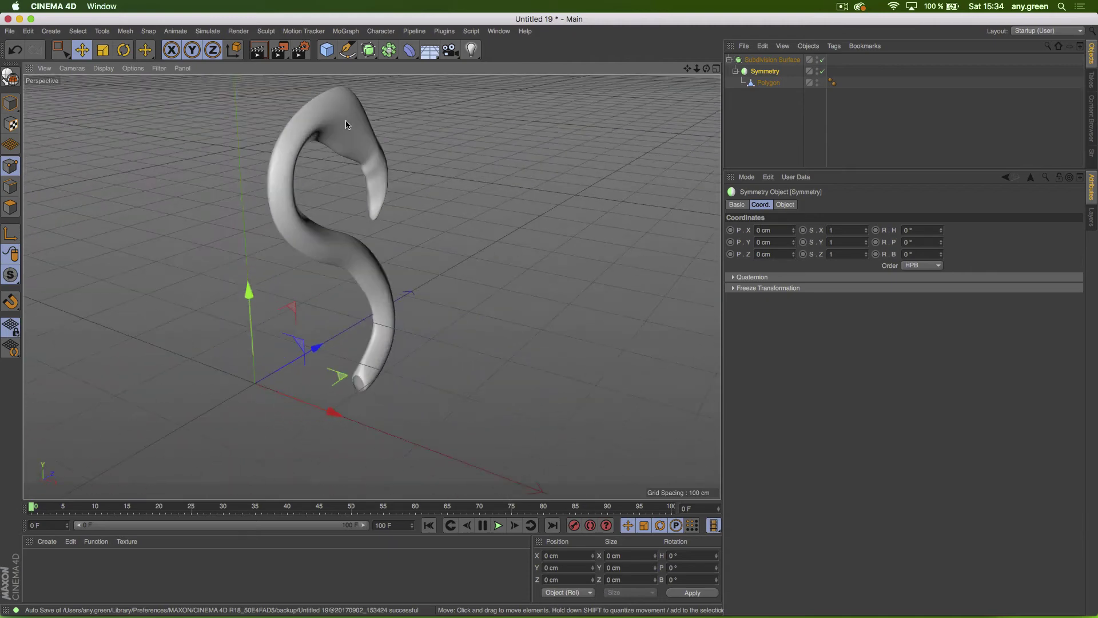
Step: Select the lengthwise centre edge loop of the polygon object and move it inward along X to about 5.8 cm
click(766, 83)
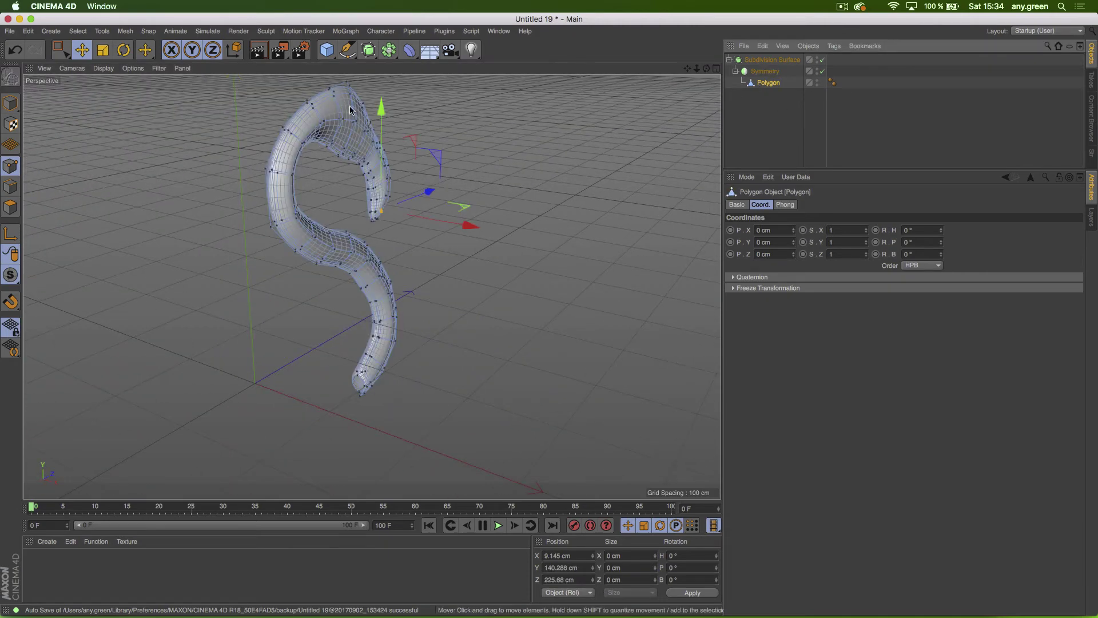
mouse_move(352, 108)
alt+mouse_down()
mouse_move(299, 109)
mouse_move(348, 117)
alt+mouse_up()
alt+right_drag(348, 116, 354, 162)
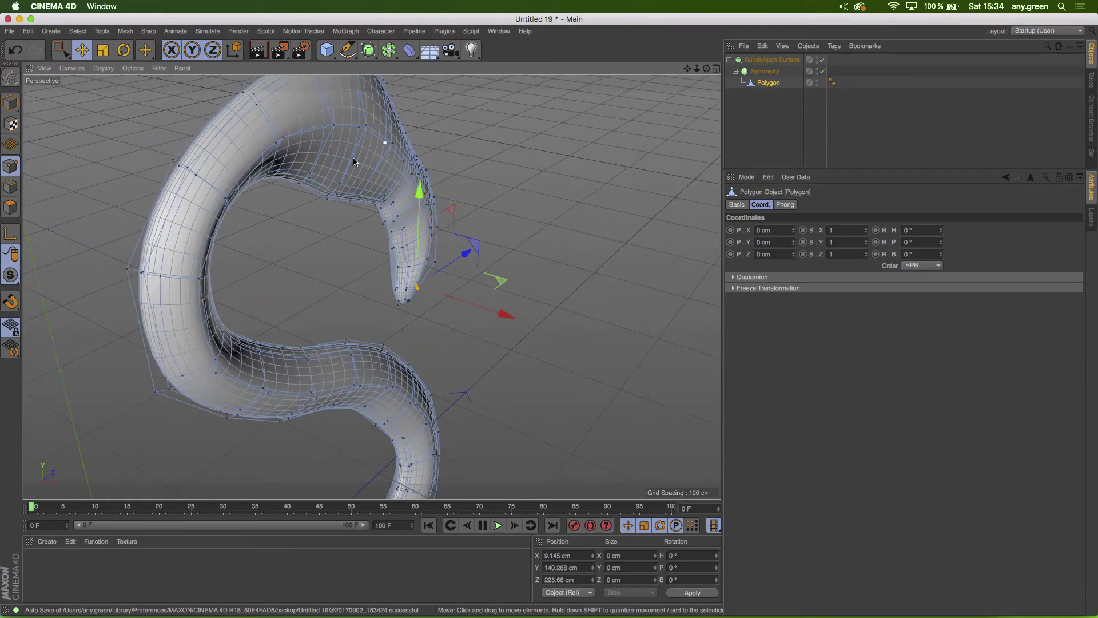
click(10, 187)
mouse_move(195, 211)
alt+mouse_down()
mouse_move(141, 202)
mouse_move(238, 195)
mouse_move(160, 206)
mouse_move(204, 214)
alt+mouse_up()
drag(407, 447, 401, 455)
mouse_move(202, 404)
alt+mouse_down()
mouse_move(269, 353)
mouse_move(208, 404)
alt+mouse_up()
drag(405, 428, 407, 430)
alt+drag(287, 161, 226, 159)
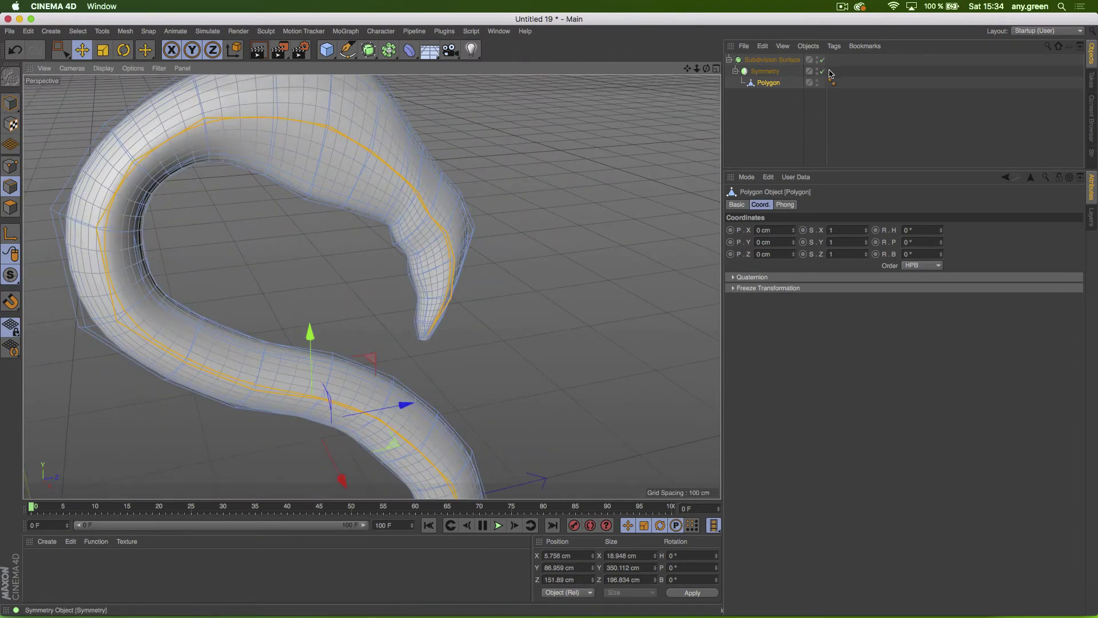
Step: Disable both the Subdivision Surface and the Symmetry generator so only the base mesh displays
ctrl+click(822, 60)
alt+drag(342, 137, 387, 168)
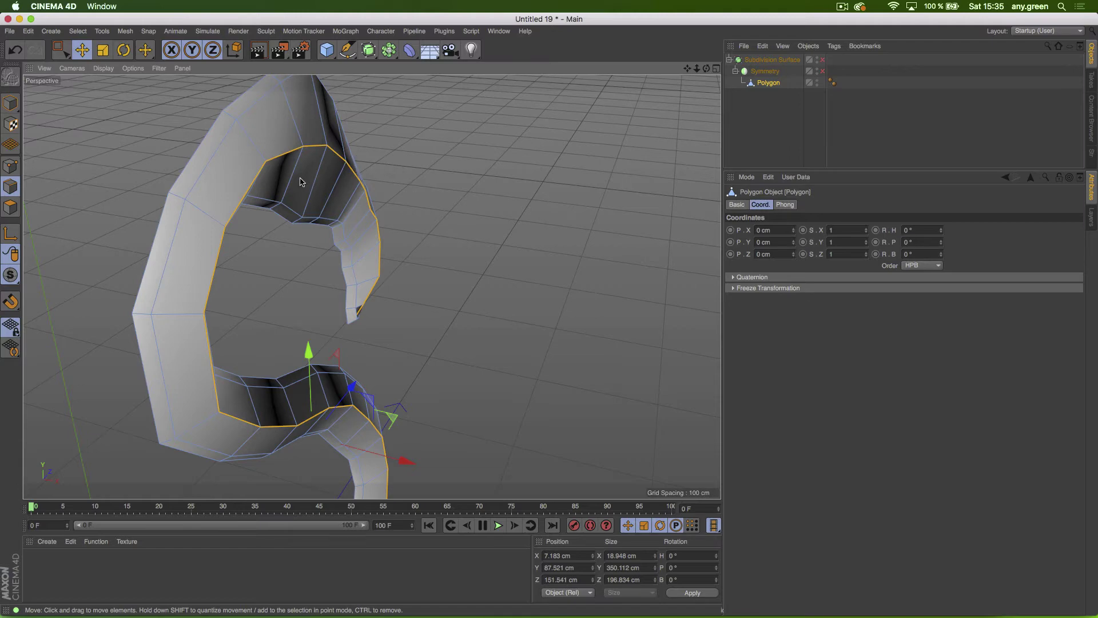
alt+drag(301, 182, 551, 117)
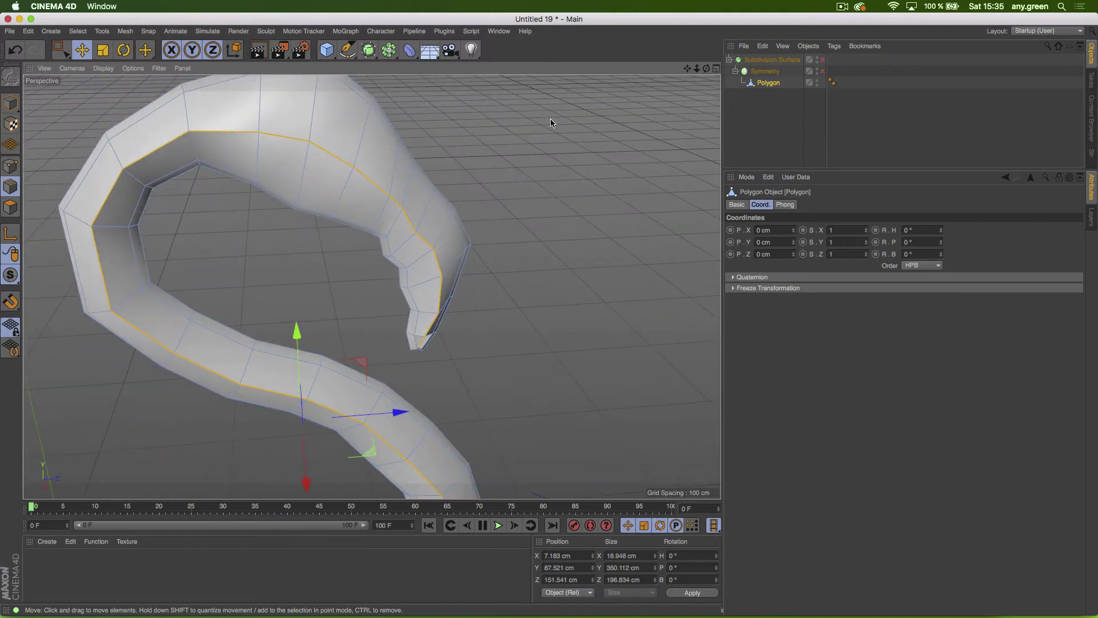
Step: In the maximized Right view, select the run of centre-loop edges across the head from the upper neck to the beak
click(717, 68)
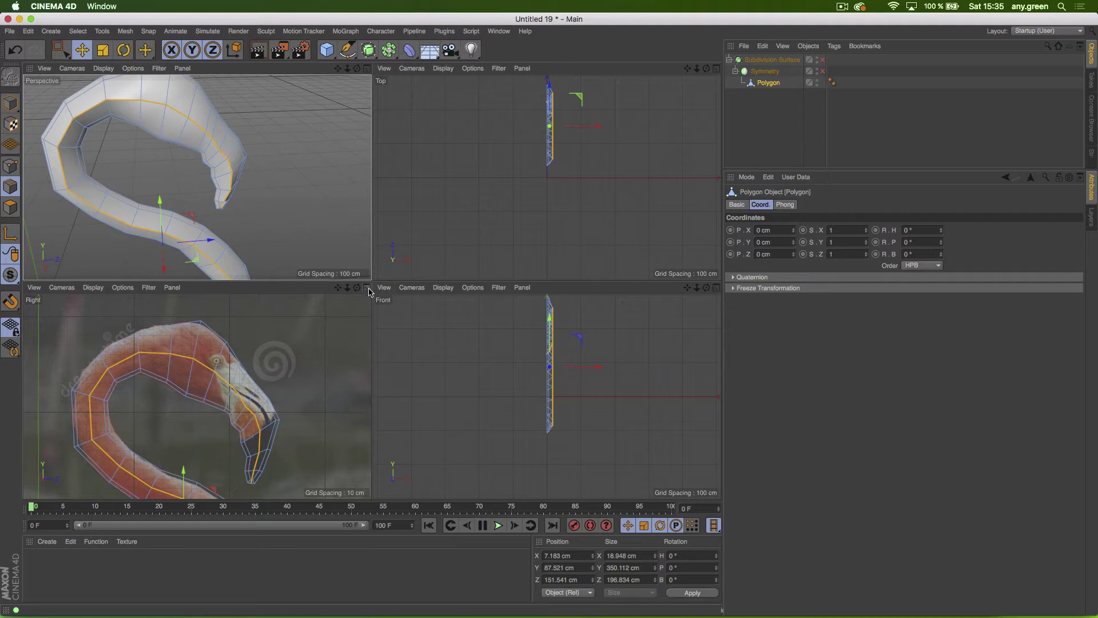
click(368, 288)
alt+middle_drag(408, 287, 358, 299)
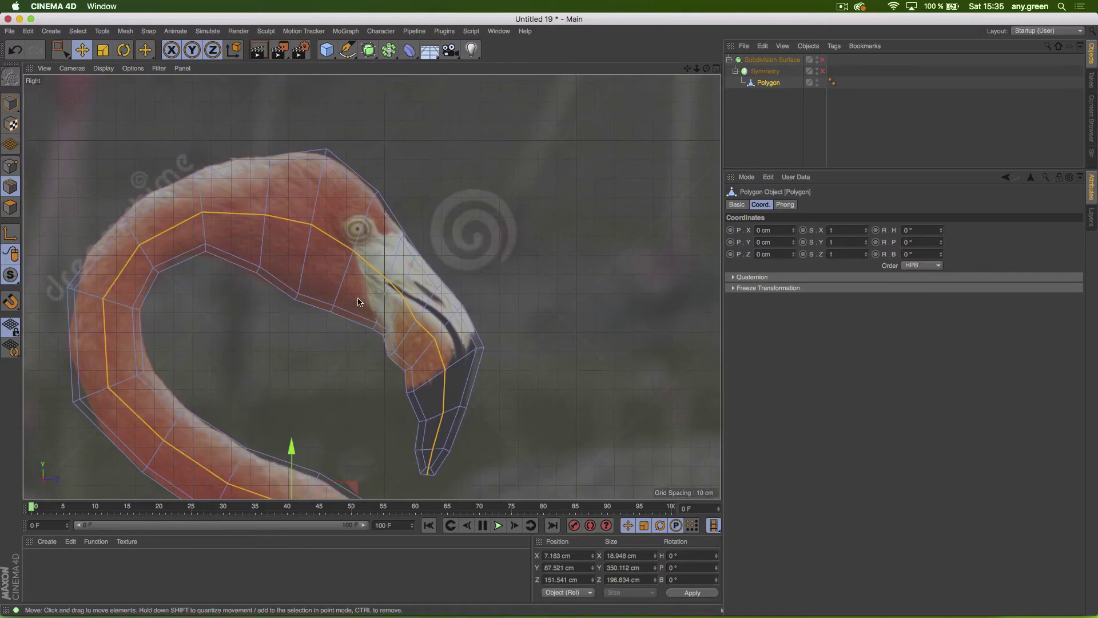
click(232, 219)
shift+click(289, 220)
shift+click(336, 248)
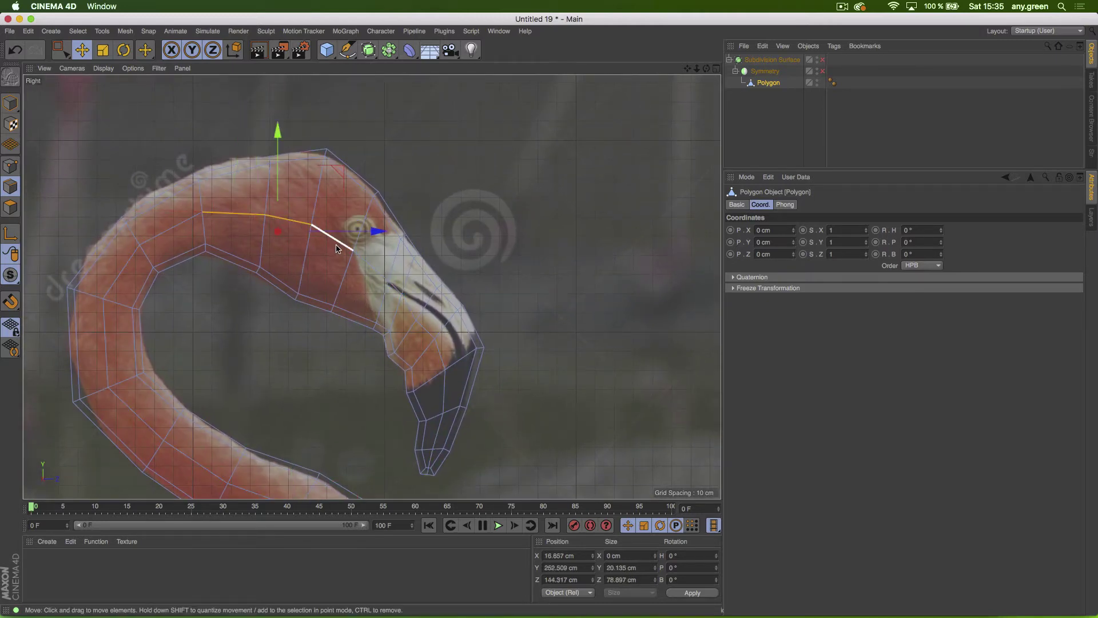
shift+click(375, 267)
shift+click(396, 288)
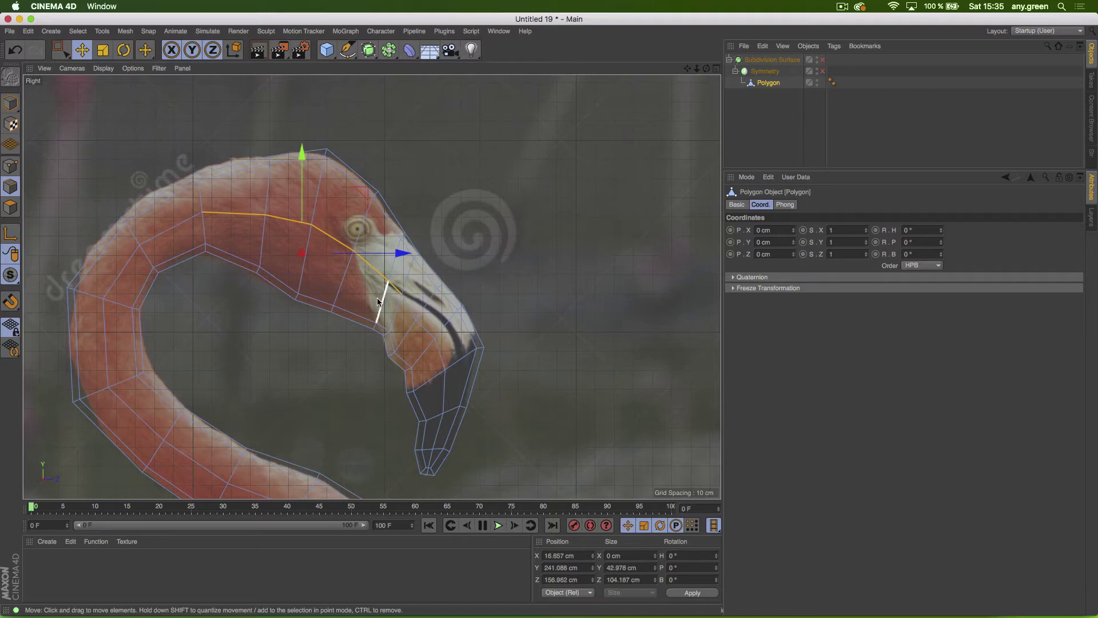
scroll(378, 302, up, 5)
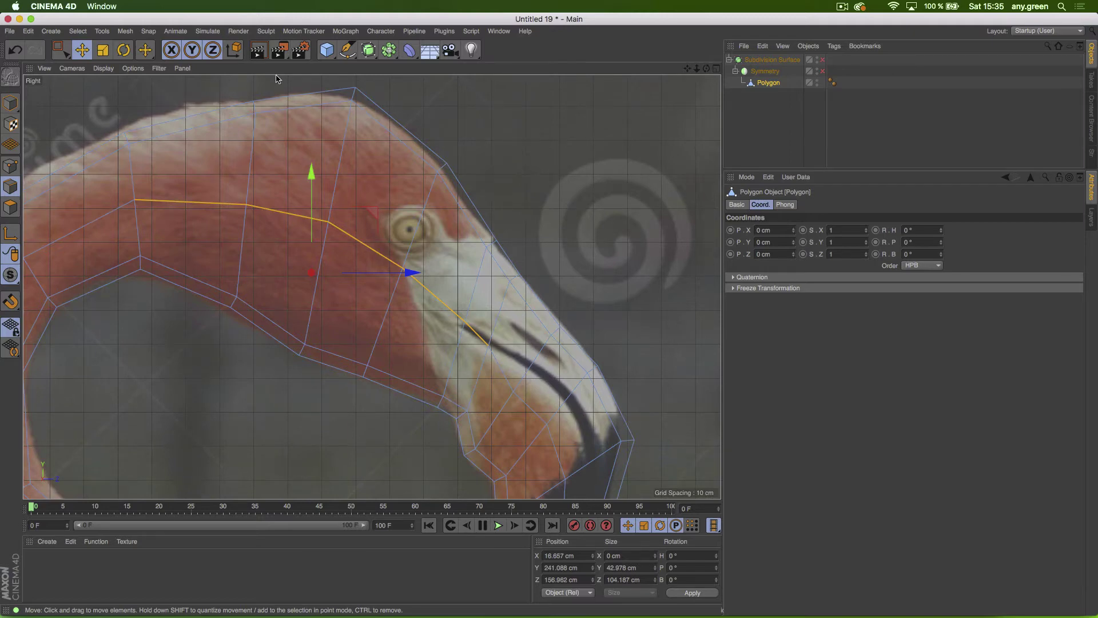
Step: Find the Bevel tool with the Commander and chamfer the selected head edges with an offset of about 9.8 cm
click(125, 31)
key(shift+c)
text(be)
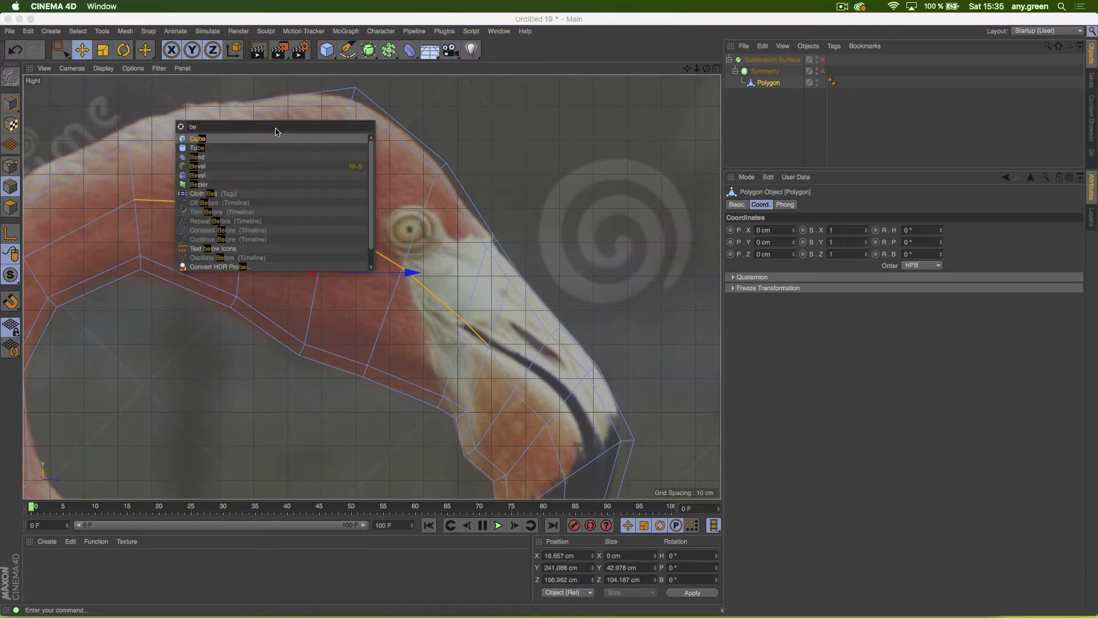
text(vel)
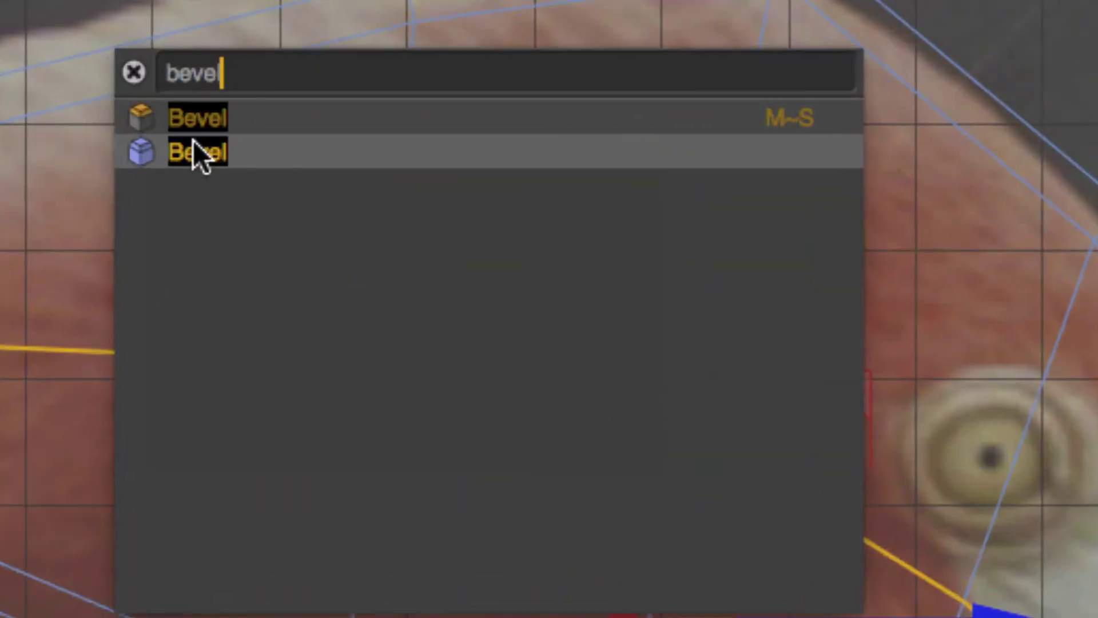
key(Up)
click(276, 125)
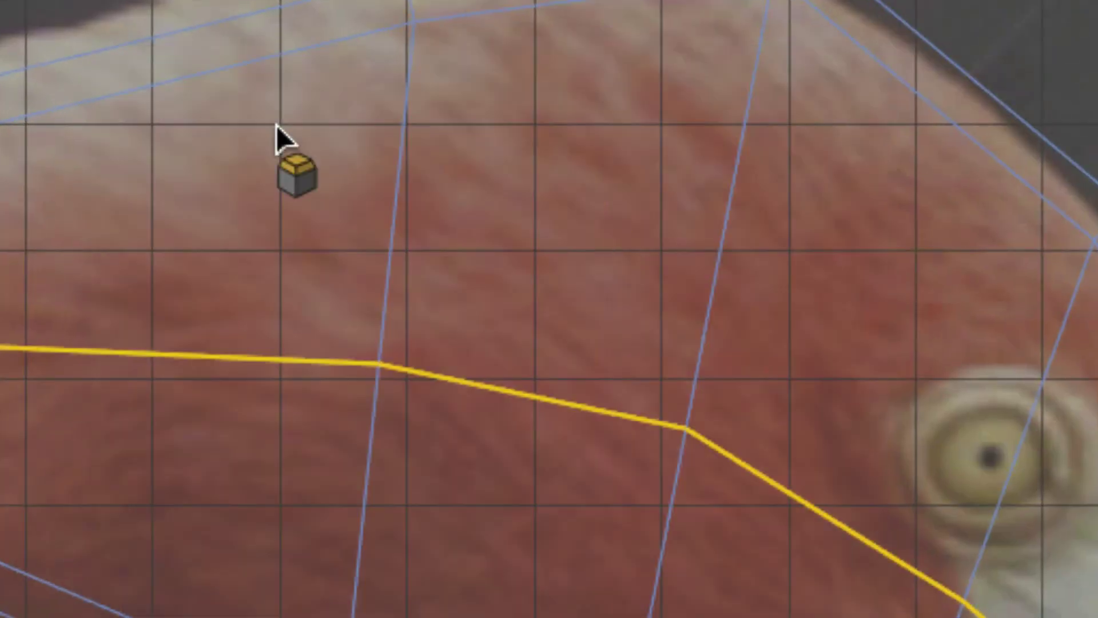
drag(452, 246, 515, 246)
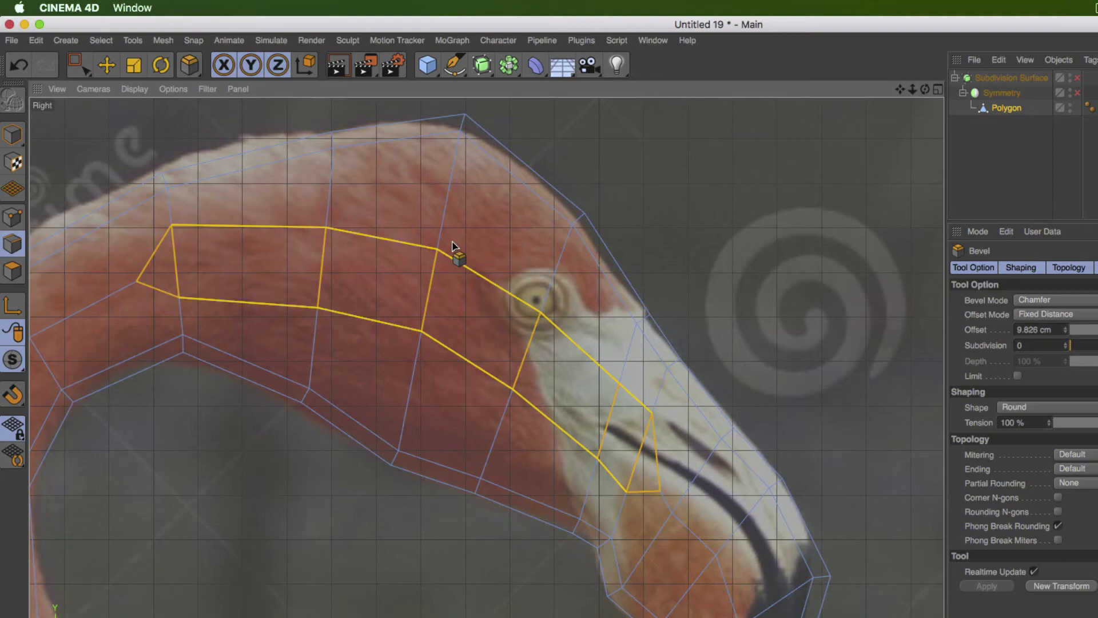
Step: In the maximized Perspective view, flatten the bevelled band by setting its X size to 0
click(936, 88)
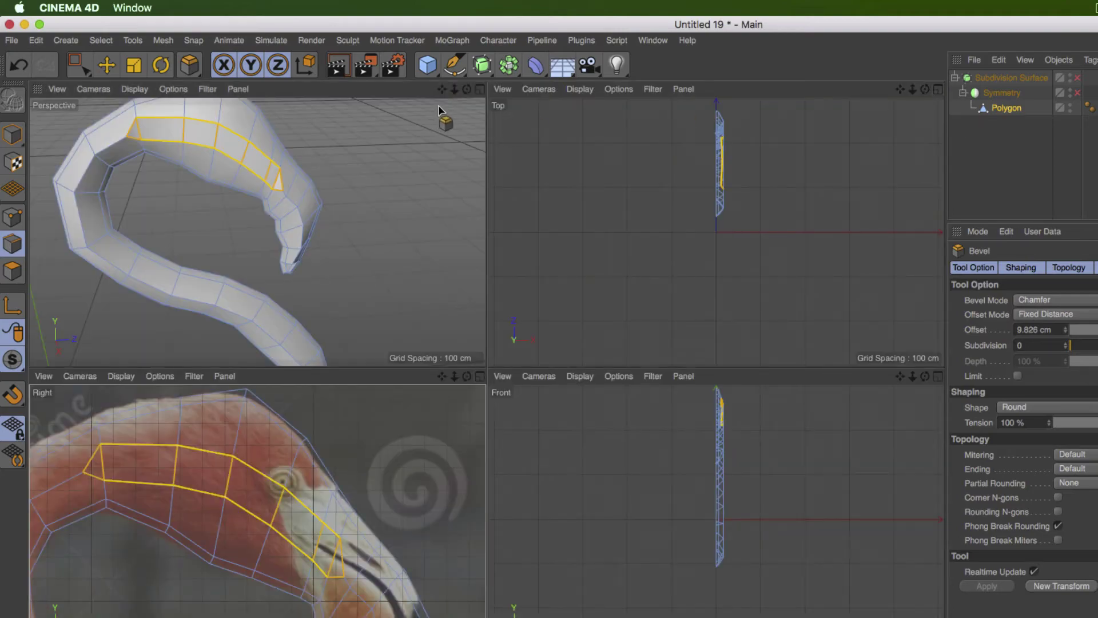
click(480, 89)
alt+drag(368, 171, 326, 269)
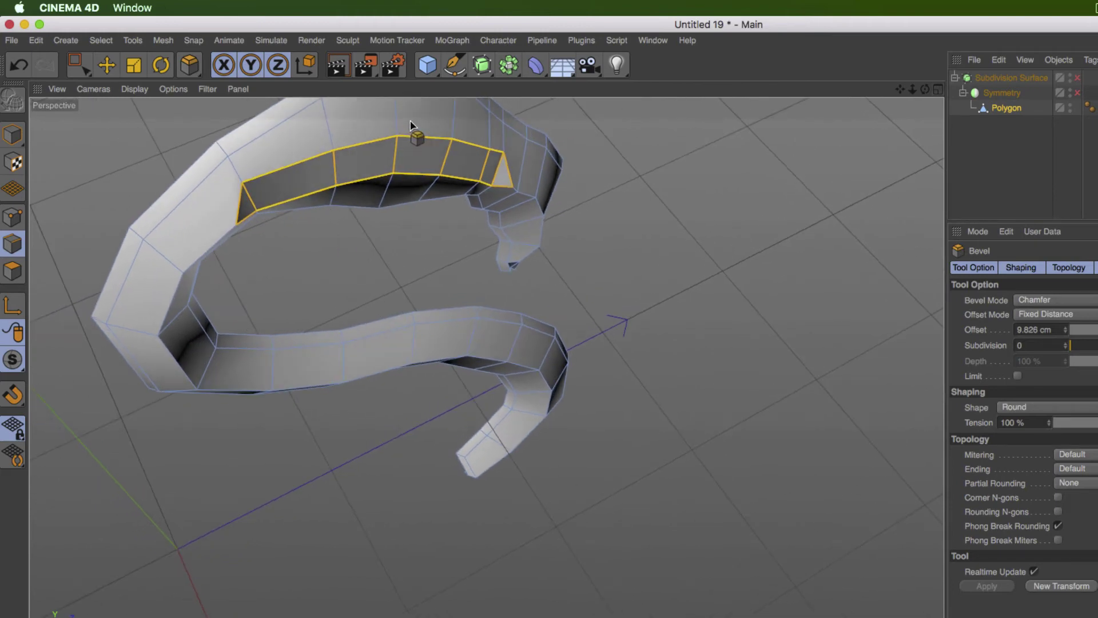
alt+drag(410, 125, 592, 331)
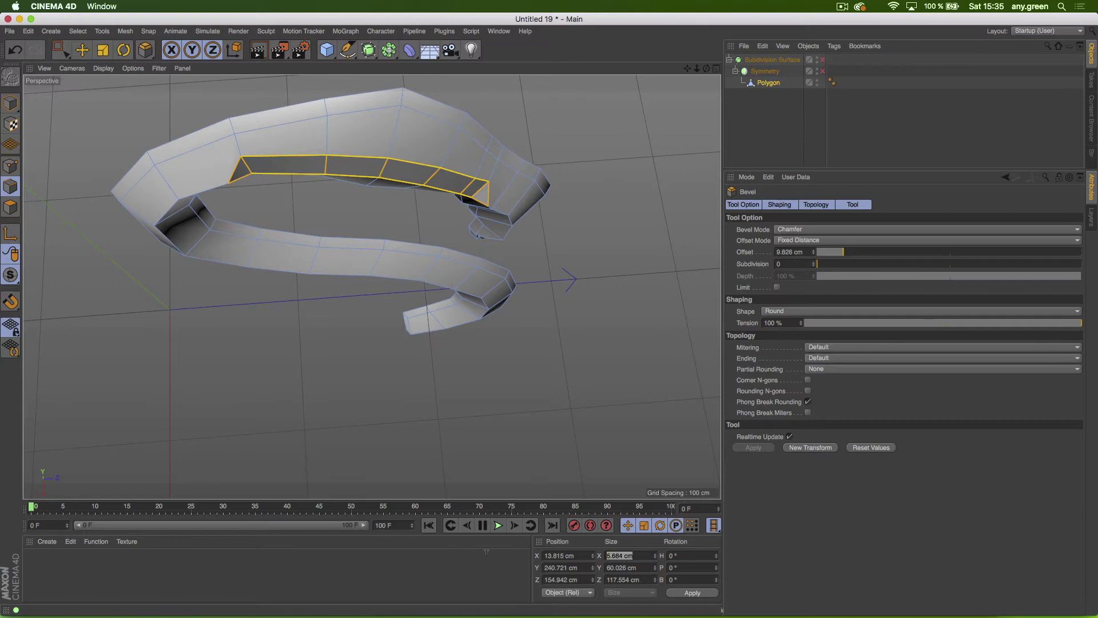
text(0)
key(Return)
alt+drag(321, 240, 441, 119)
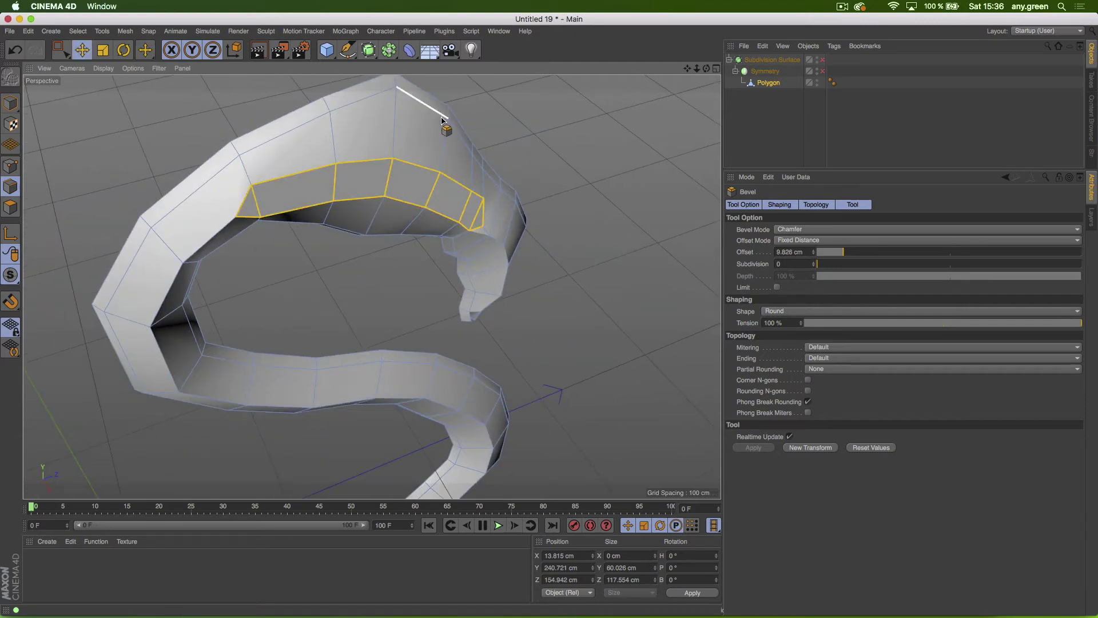
Step: Move the flattened head band outward along X to about 28.5 cm to widen the head
key(e)
alt+drag(386, 153, 442, 181)
drag(470, 240, 500, 257)
alt+drag(499, 257, 304, 194)
Step: In Polygons mode, select the small end face of the band on the neck side and move it inward along X to about 18 cm
click(10, 210)
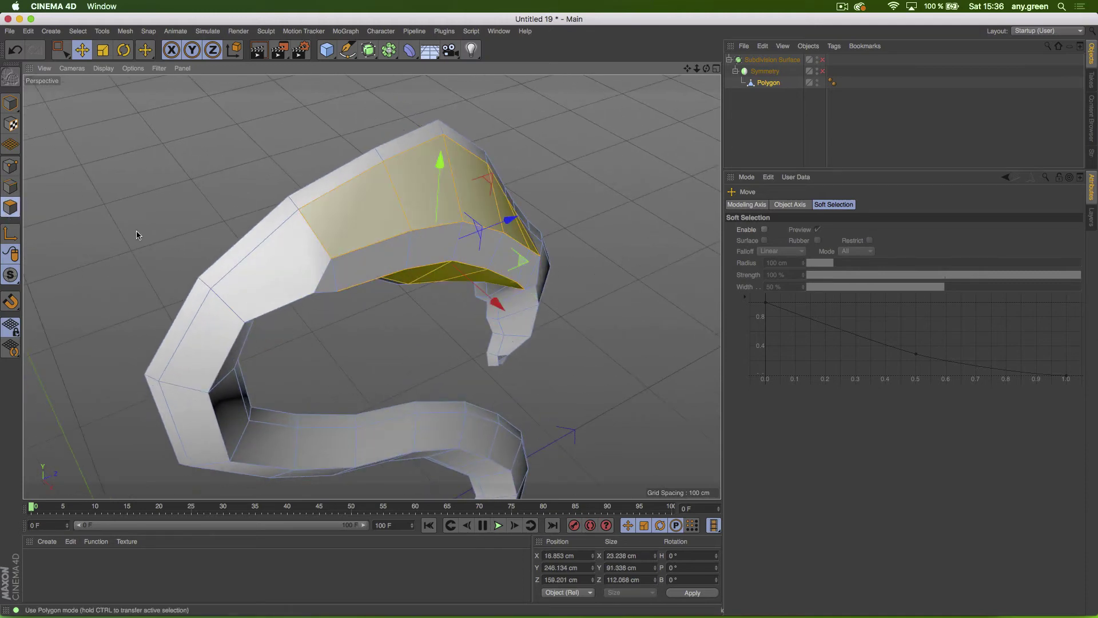
click(275, 266)
click(332, 287)
alt+drag(332, 287, 353, 360)
alt+drag(441, 233, 261, 171)
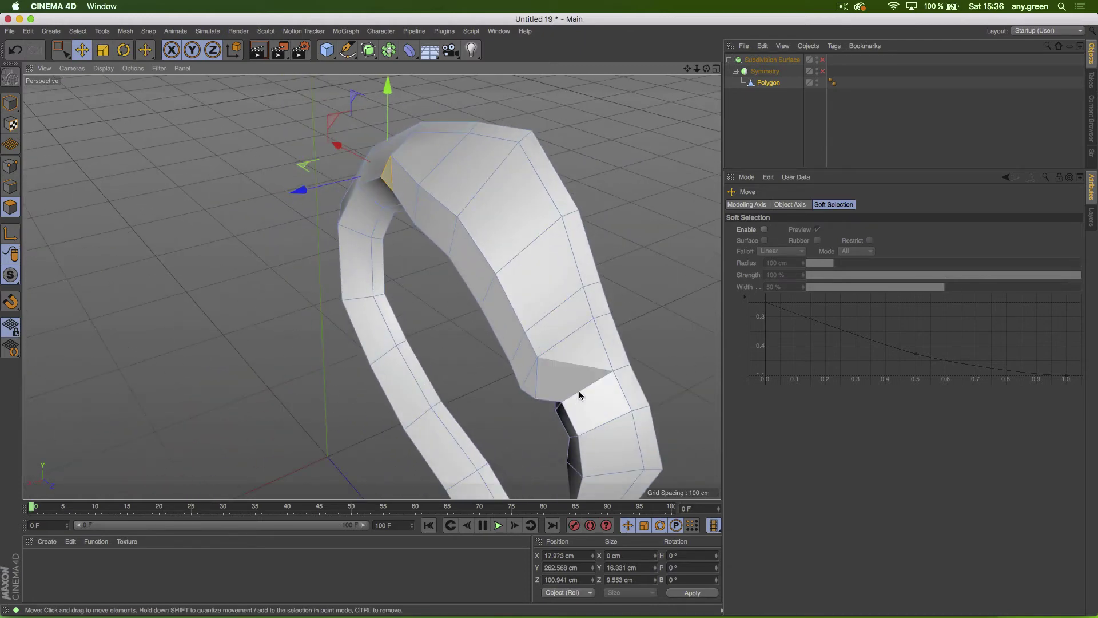
Step: Try to move a face of the band near the beak inward, then undo the move
click(530, 379)
alt+drag(530, 378, 380, 438)
mouse_move(382, 396)
mouse_down()
mouse_move(415, 382)
mouse_move(402, 398)
mouse_up()
key(ctrl+z)
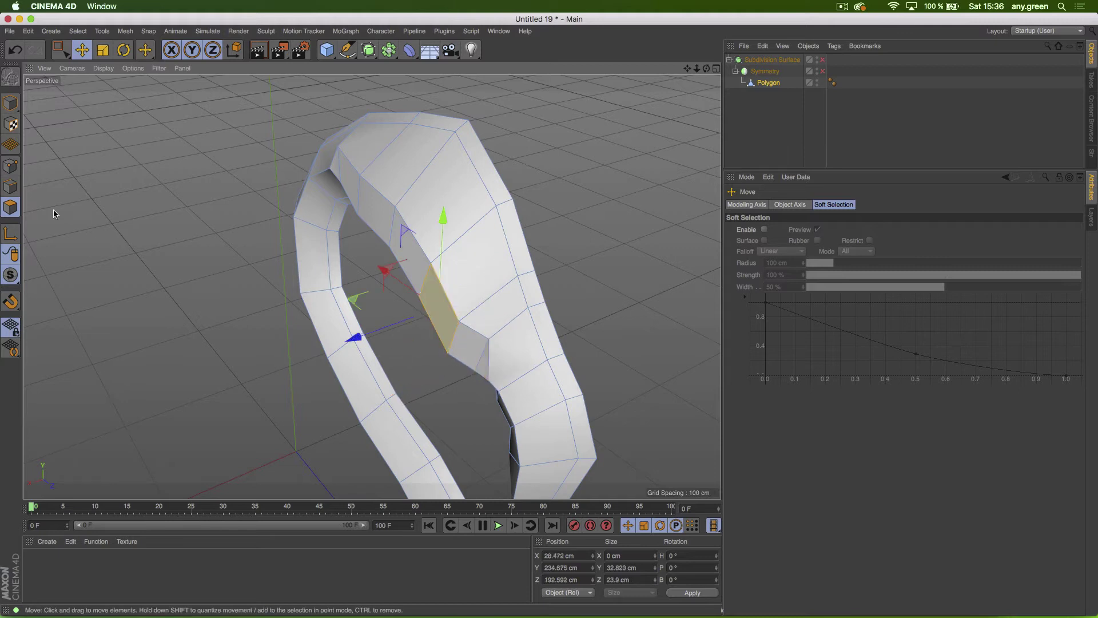
Step: In Edges mode, select the short band edge nearest the beak and move it inward along X to about 22 cm
click(13, 187)
click(454, 343)
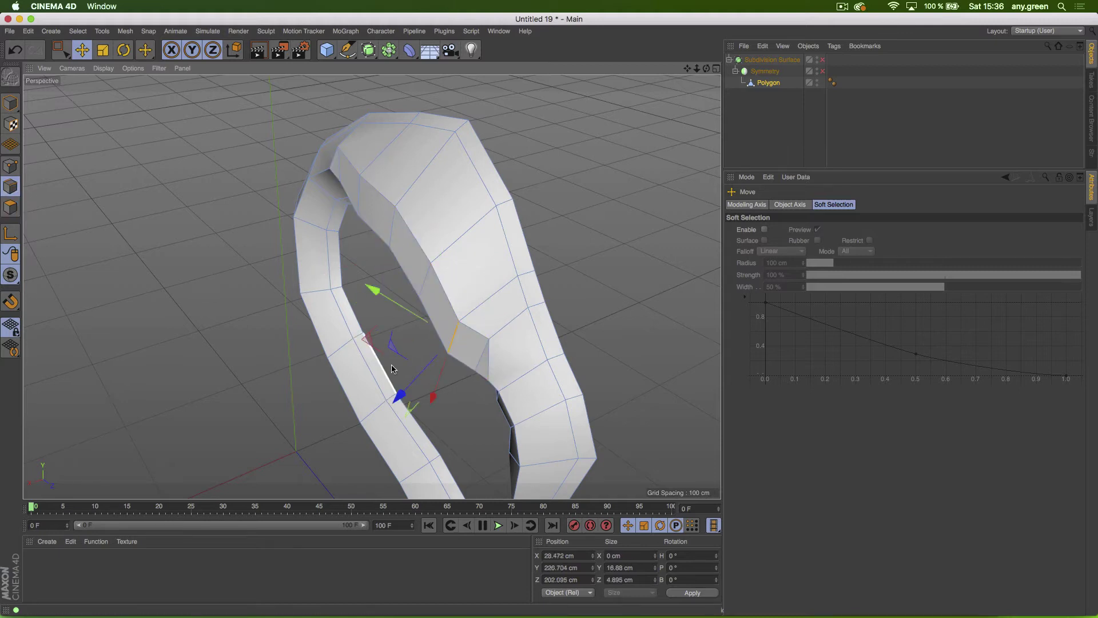
alt+drag(392, 372, 379, 338)
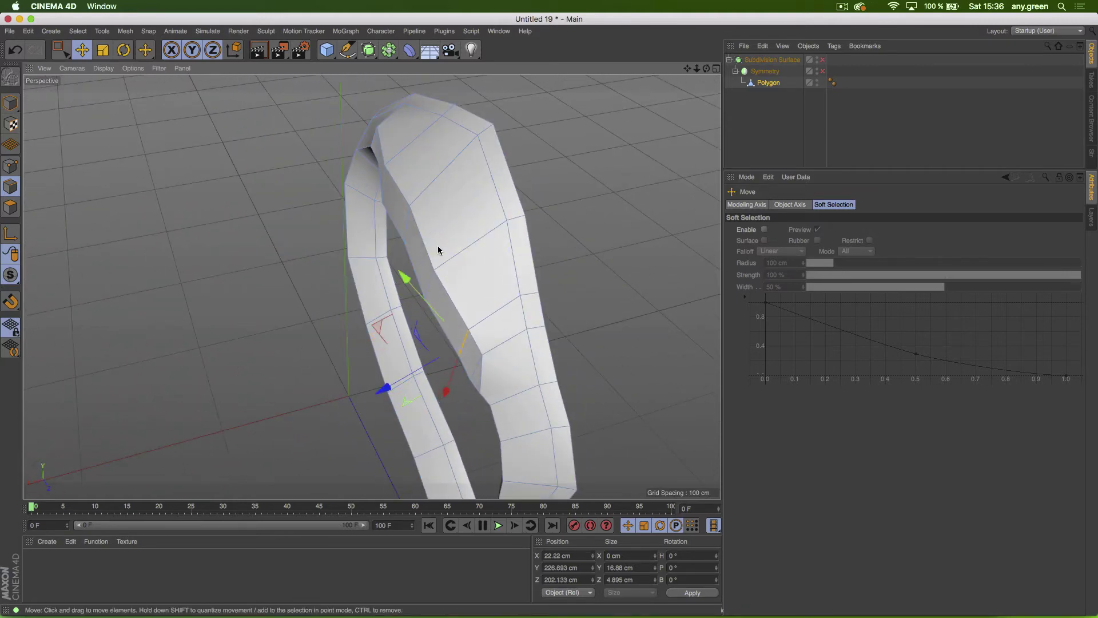
alt+drag(436, 245, 527, 274)
Step: Select the cross edge in the middle of the head band and move it outward along X to about 33 cm
click(394, 274)
alt+drag(394, 275, 383, 339)
drag(422, 373, 345, 155)
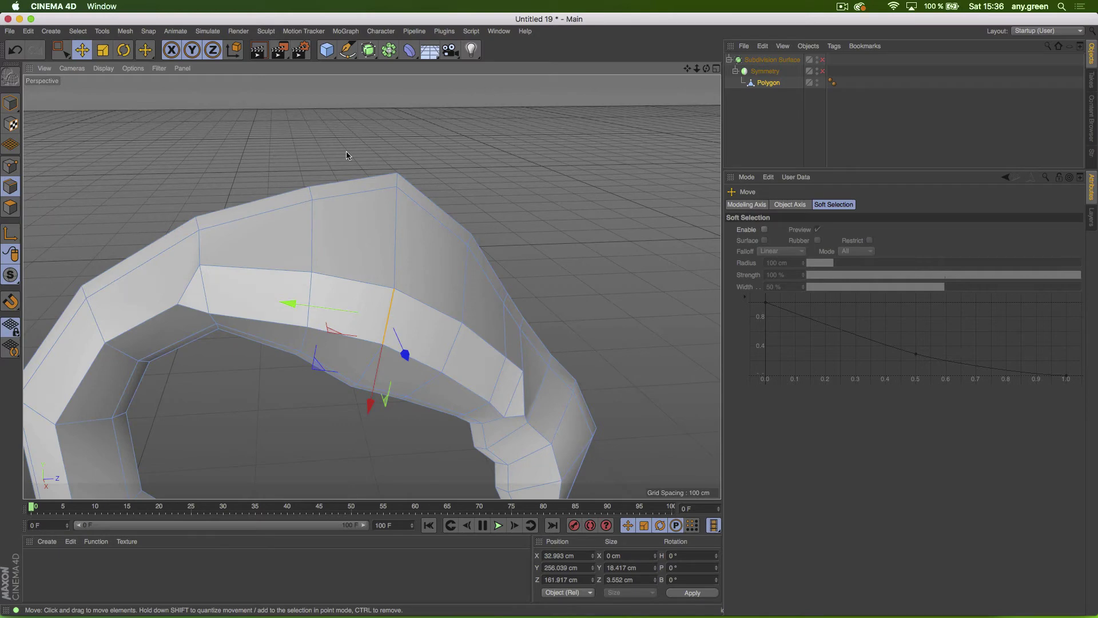
Step: Enable Symmetry and Subdivision Surface, deselect everything and inspect the shading of the smoothed head
click(822, 71)
click(822, 59)
alt+drag(448, 307, 330, 335)
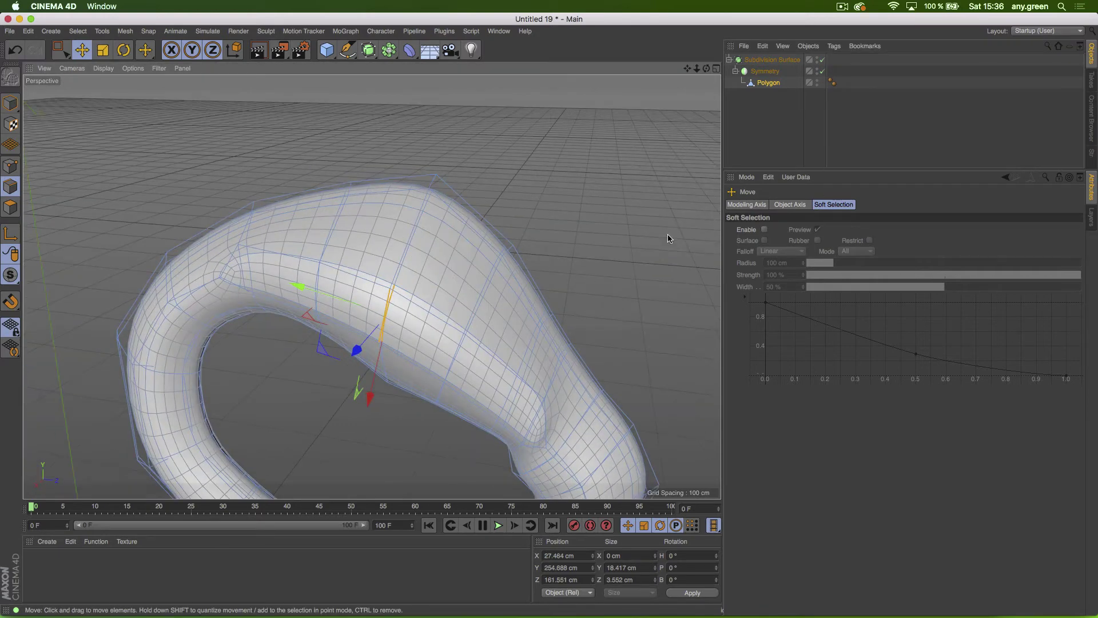
click(755, 146)
alt+drag(480, 406, 603, 369)
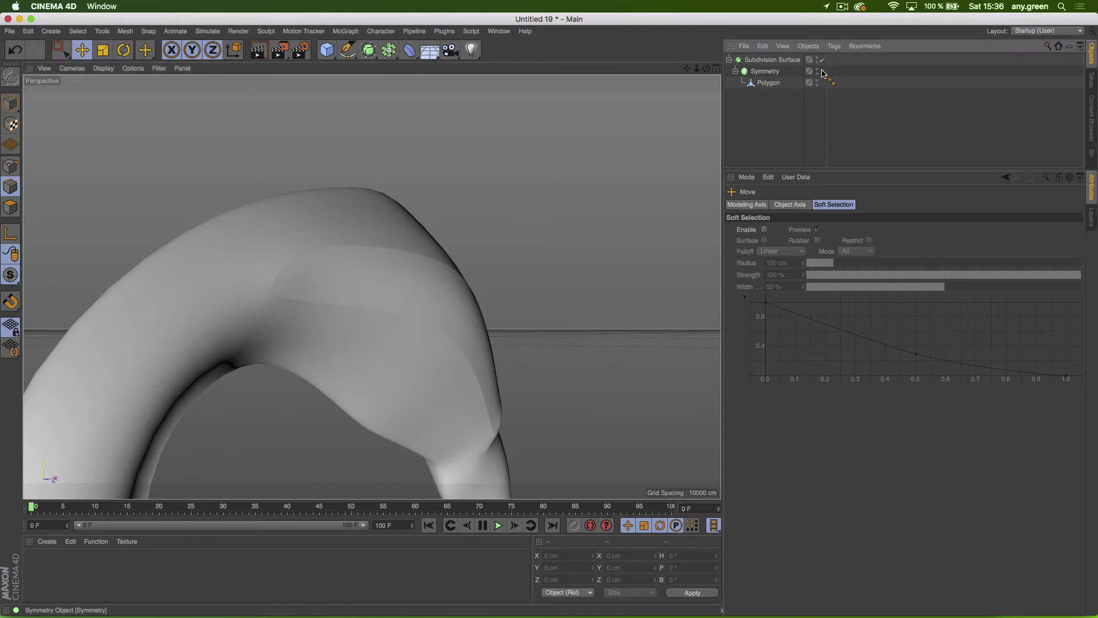
Step: Disable Symmetry and Subdivision Surface, select the Polygon object and turn off Angle Limit in its Phong tag
drag(822, 70, 822, 60)
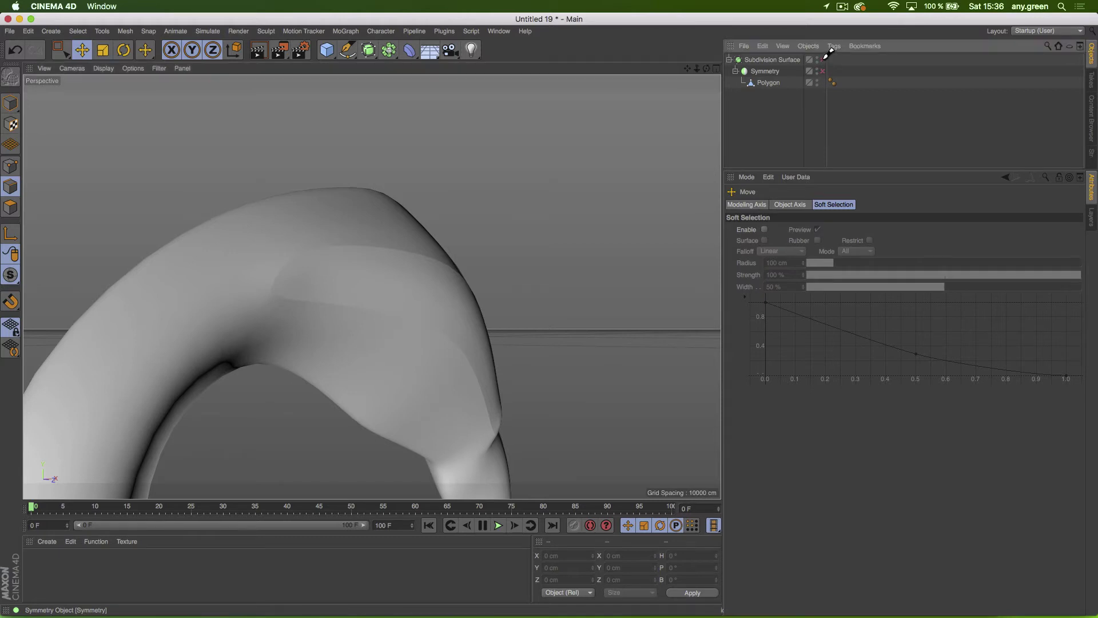
click(11, 207)
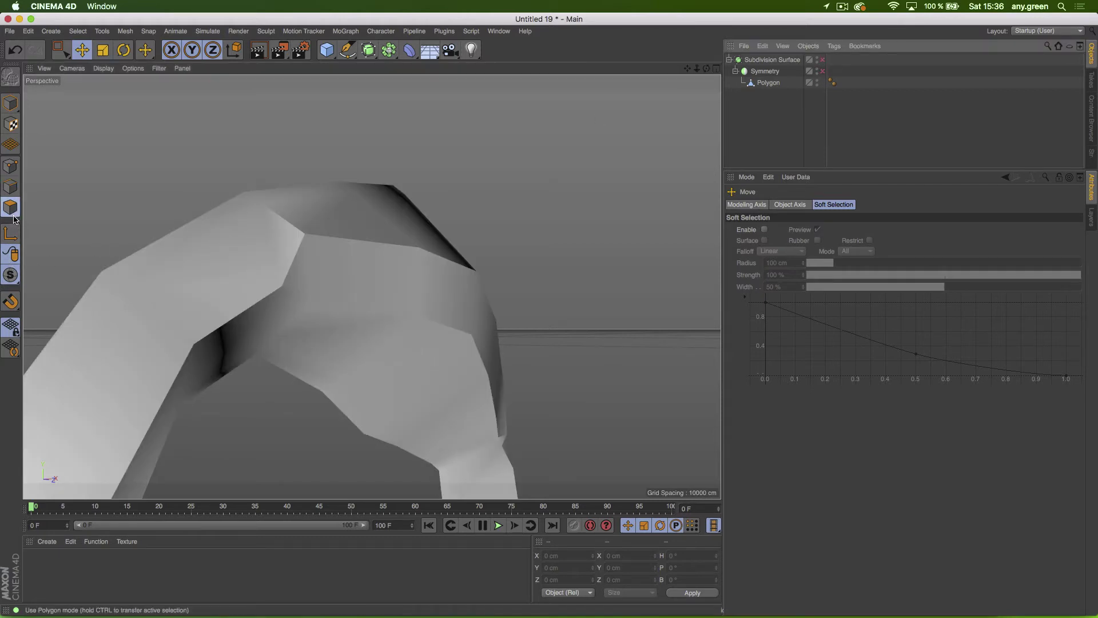
click(768, 83)
alt+drag(358, 285, 288, 323)
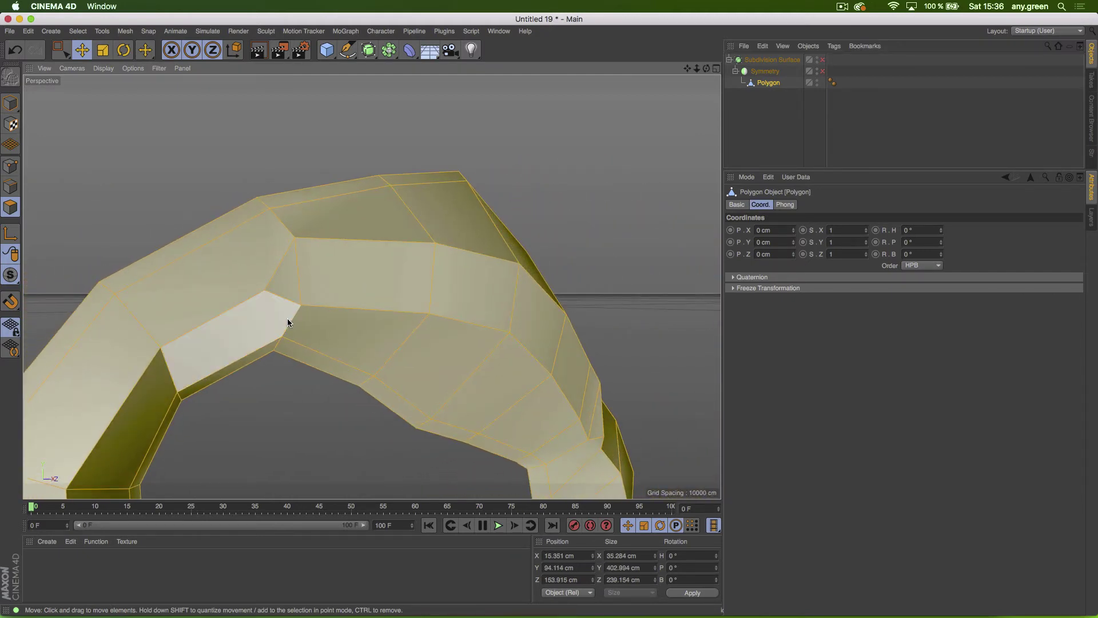
click(832, 83)
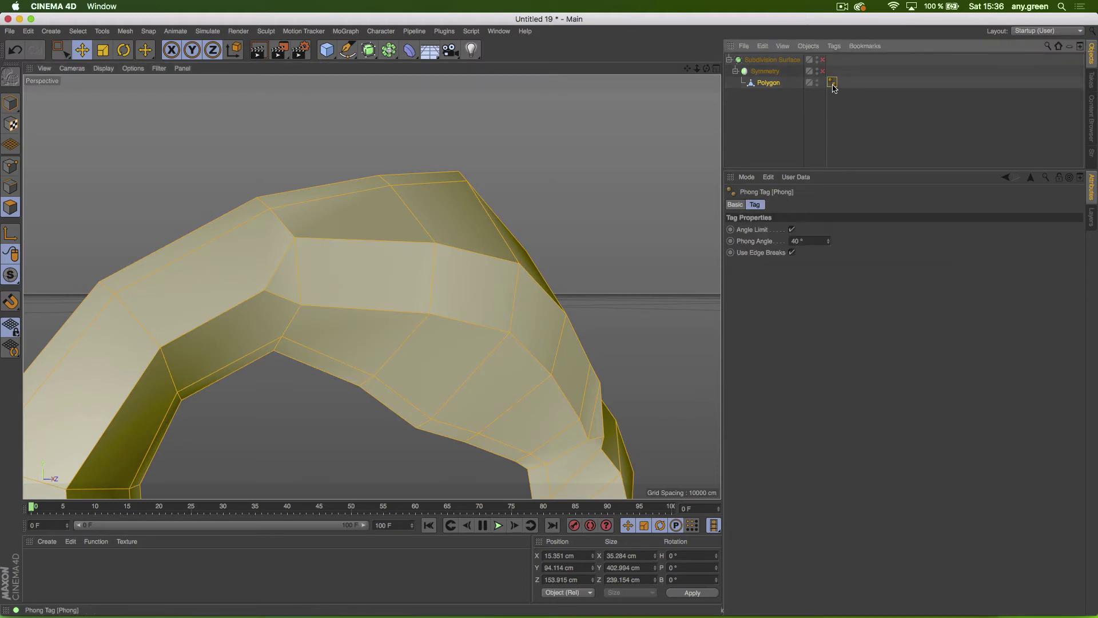
click(792, 230)
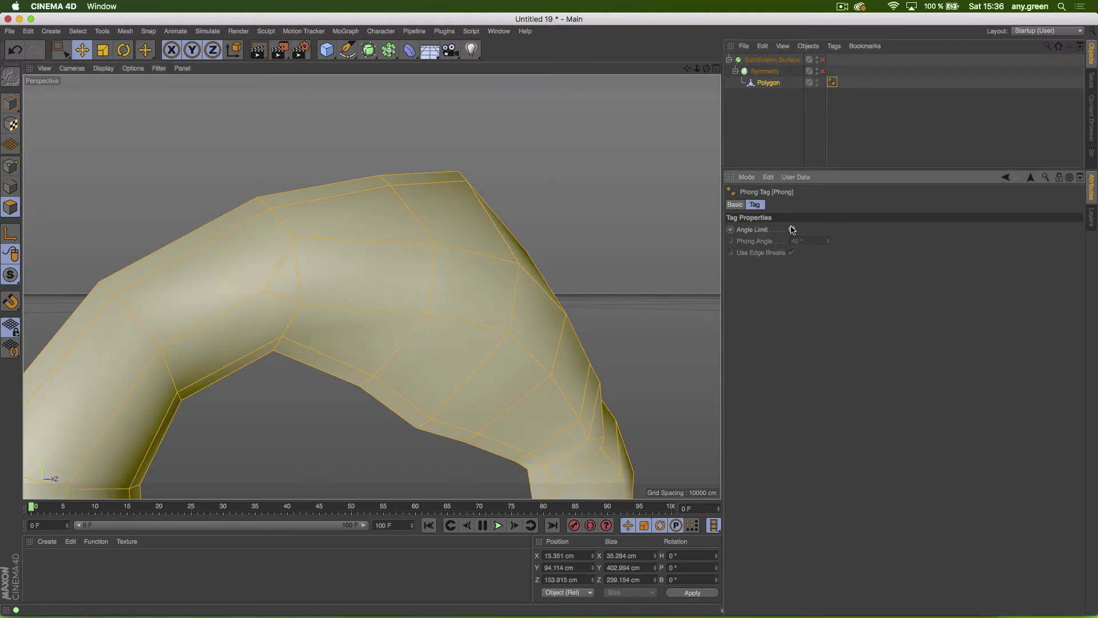
Step: Enable both generators again, deselect the object and examine the smoothed head from the front side
click(822, 59)
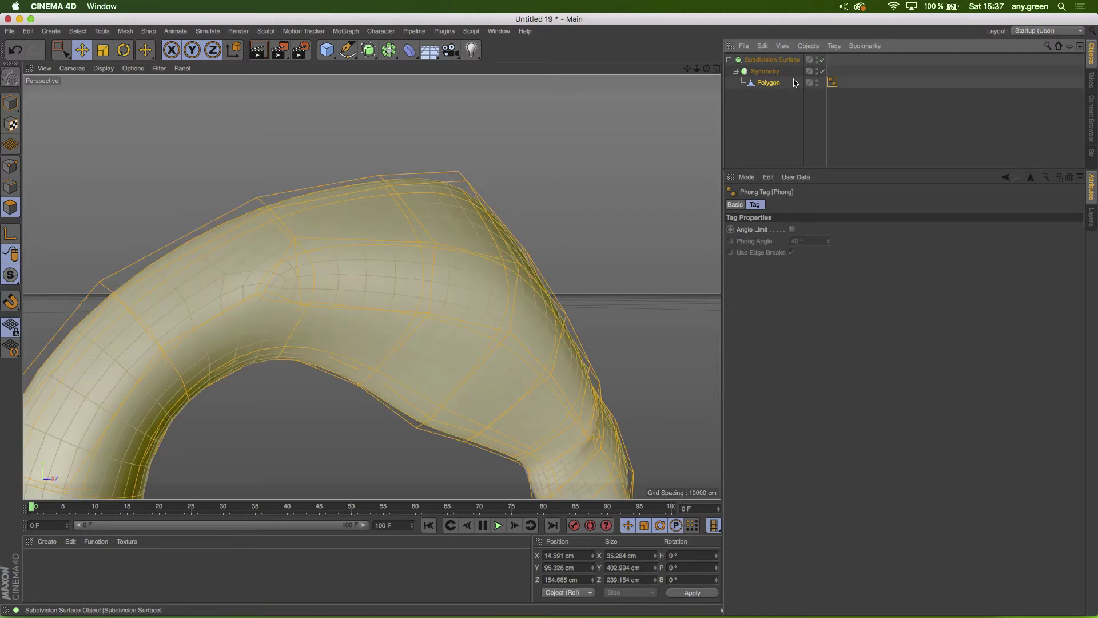
click(752, 110)
alt+drag(314, 278, 207, 271)
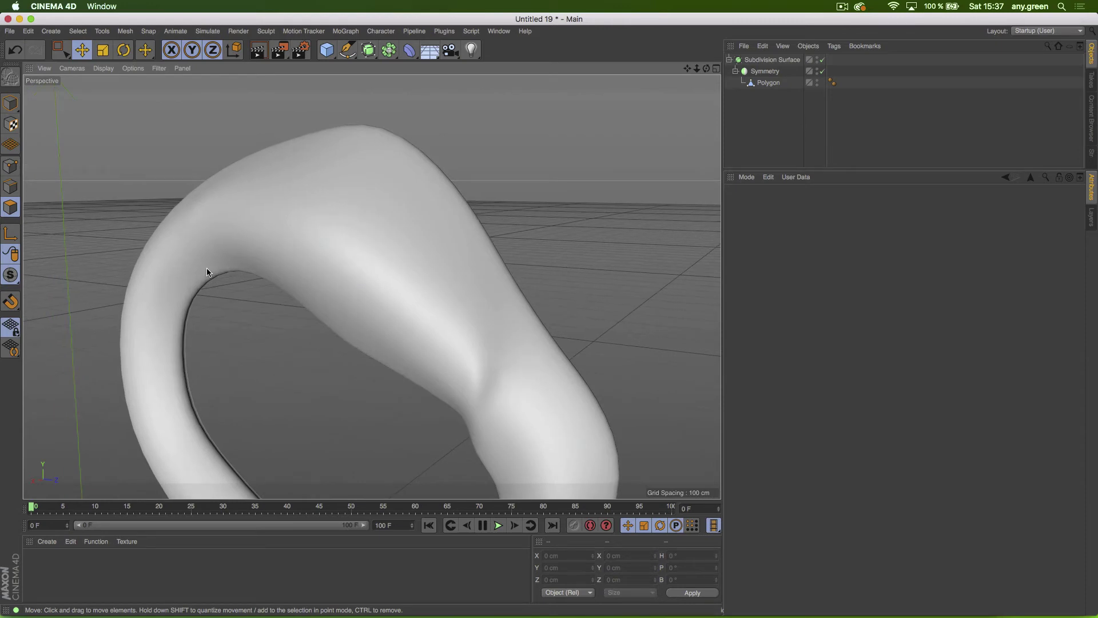
Step: Switch the Phong tag's Angle Limit on and back off to compare the head's shading
click(832, 83)
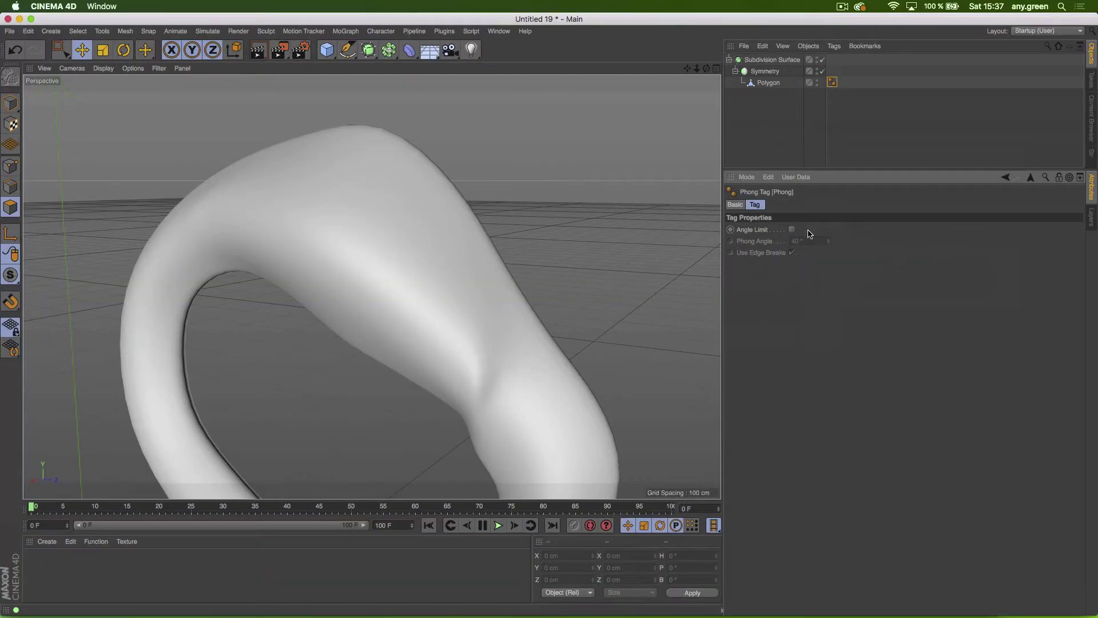
click(805, 226)
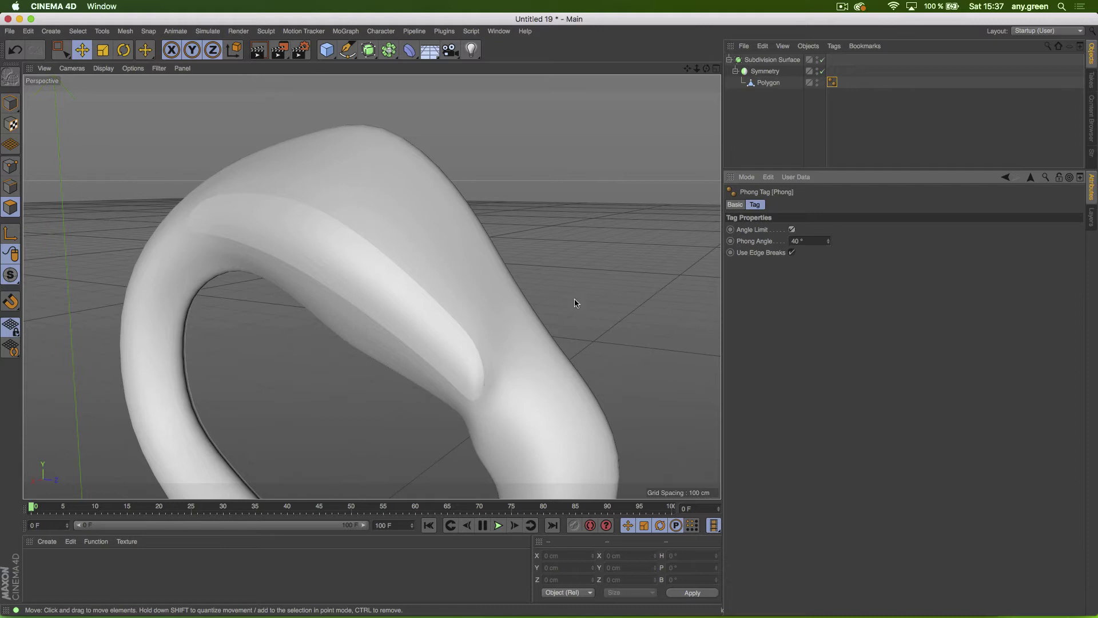
click(791, 229)
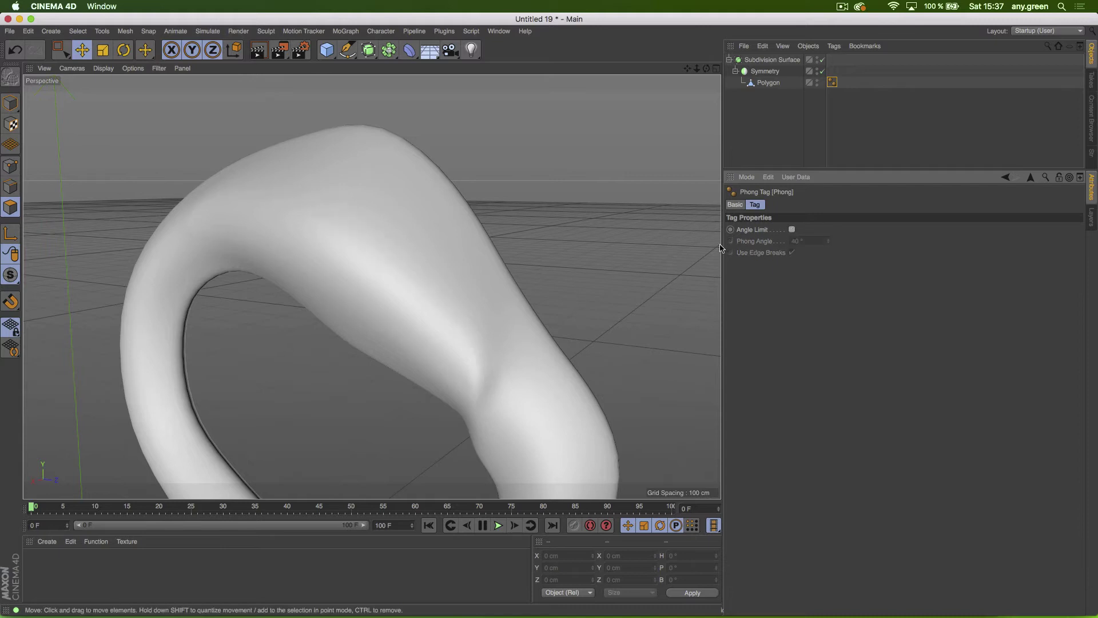
scroll(406, 327, down, 5)
alt+drag(305, 361, 453, 324)
scroll(453, 325, up, 3)
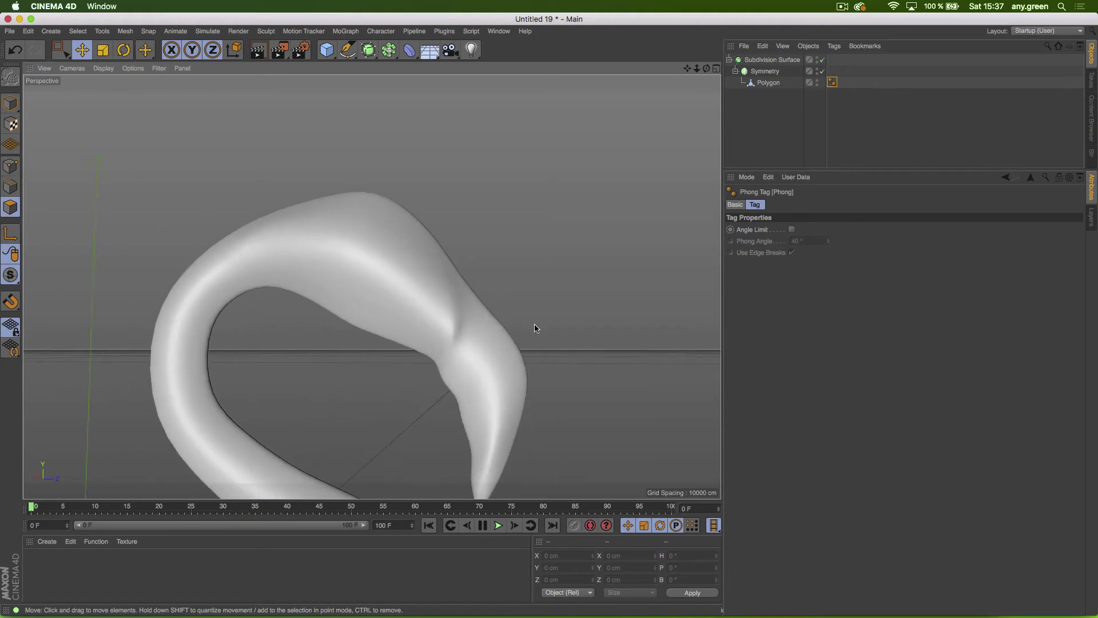
Step: Disable Symmetry and Subdivision Surface and select the Polygon object to edit the cage where the head meets the beak
click(822, 71)
click(822, 59)
click(771, 84)
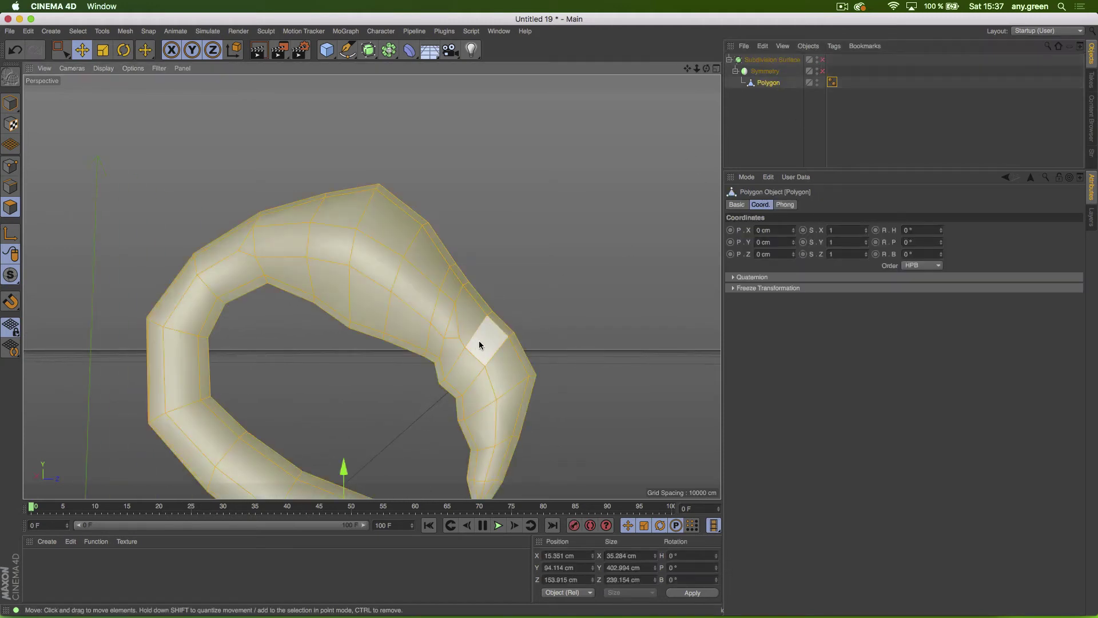
alt+drag(479, 341, 309, 301)
scroll(471, 361, up, 10)
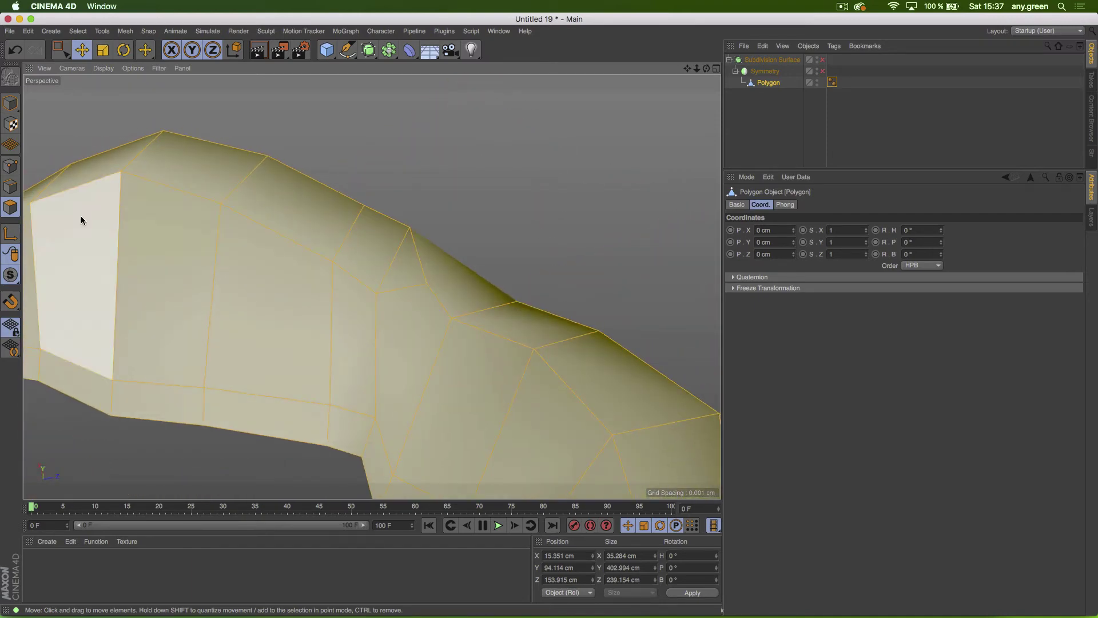
Step: In Points mode, select the point between the head band and the beak and move it inward along X to about 17.8 cm
click(10, 166)
click(427, 283)
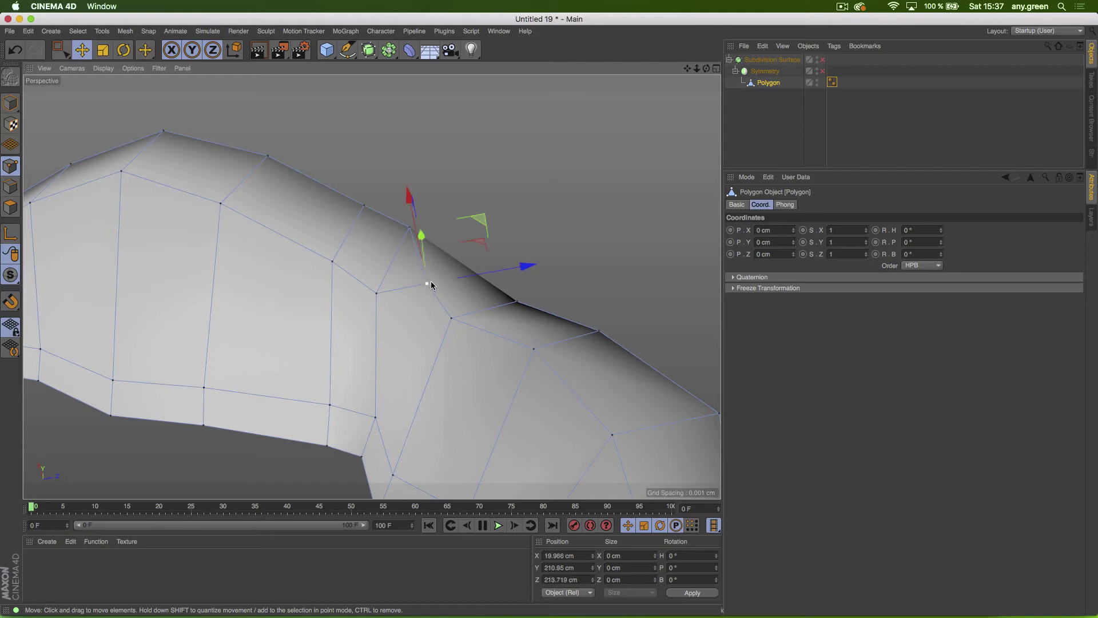
alt+drag(428, 282, 420, 459)
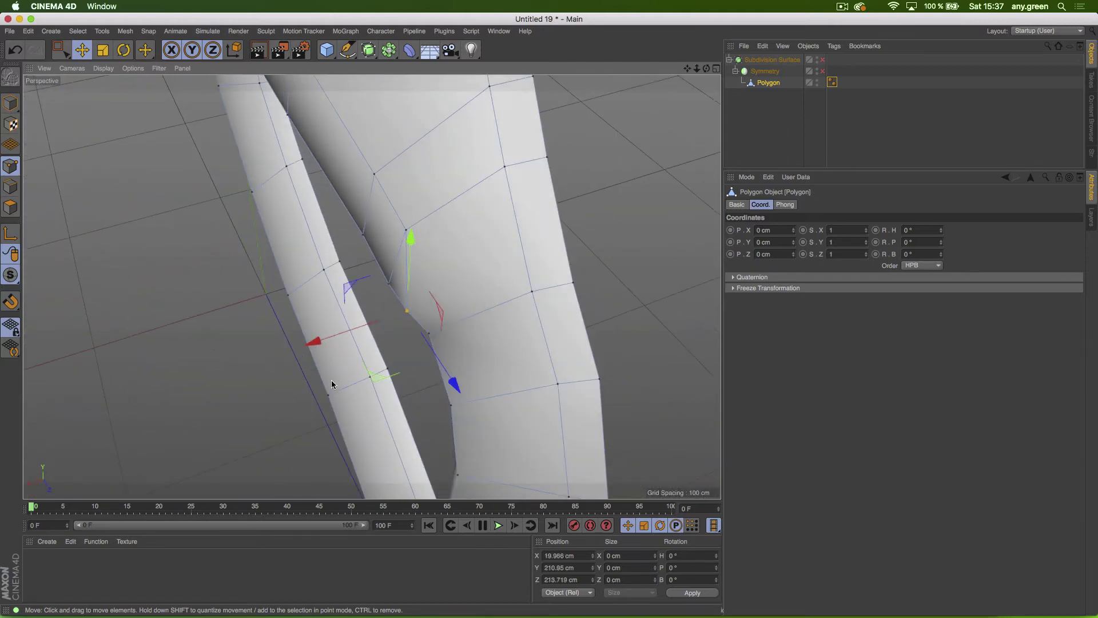
drag(311, 344, 325, 344)
alt+drag(393, 263, 576, 164)
scroll(415, 253, down, 10)
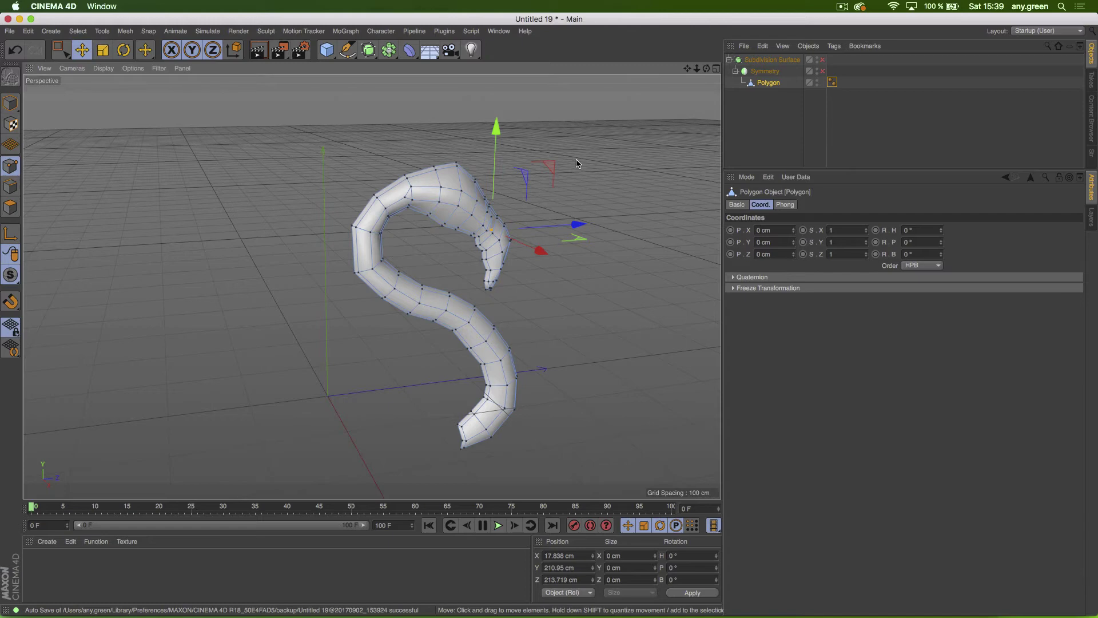
Step: Close the projects Untitled 19, Untitled 18 and Untitled 15 without saving their changes
key(super+w)
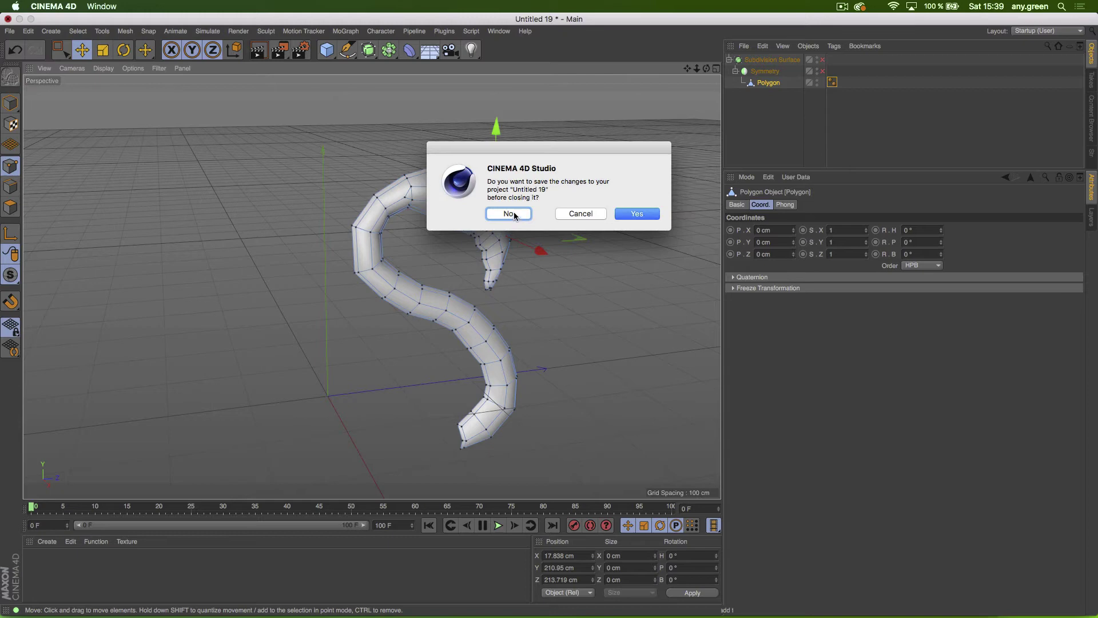
click(513, 214)
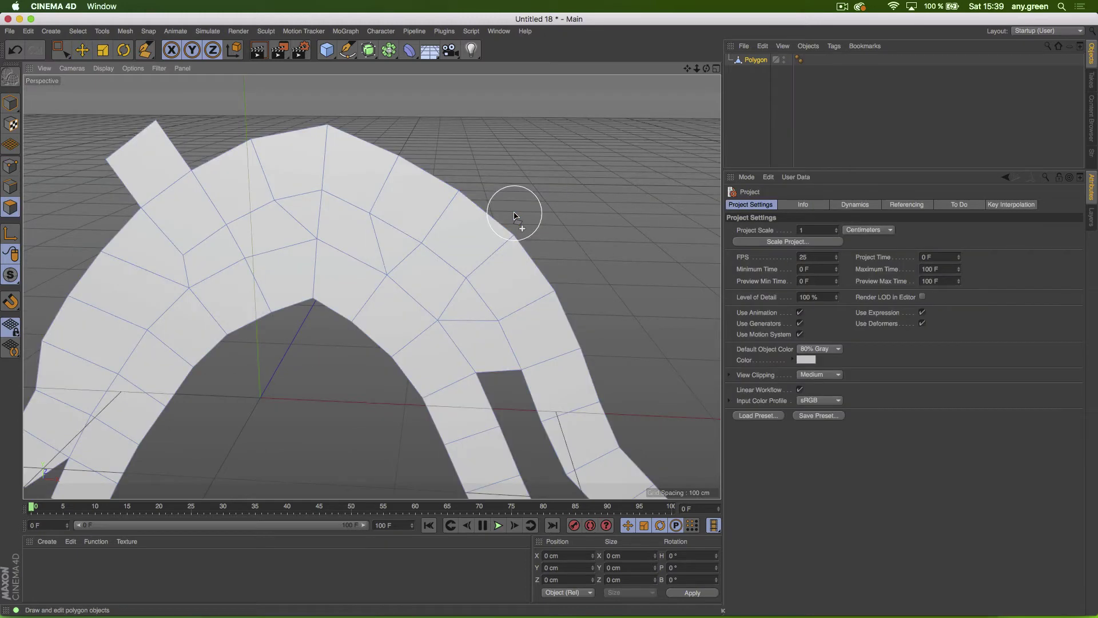
key(super+w)
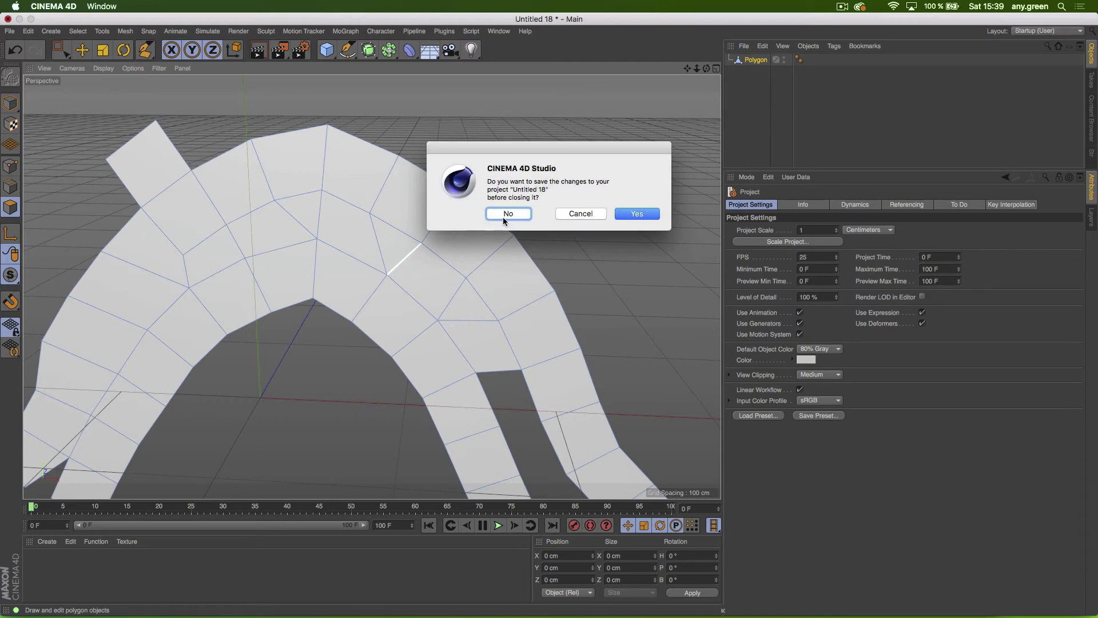
click(503, 219)
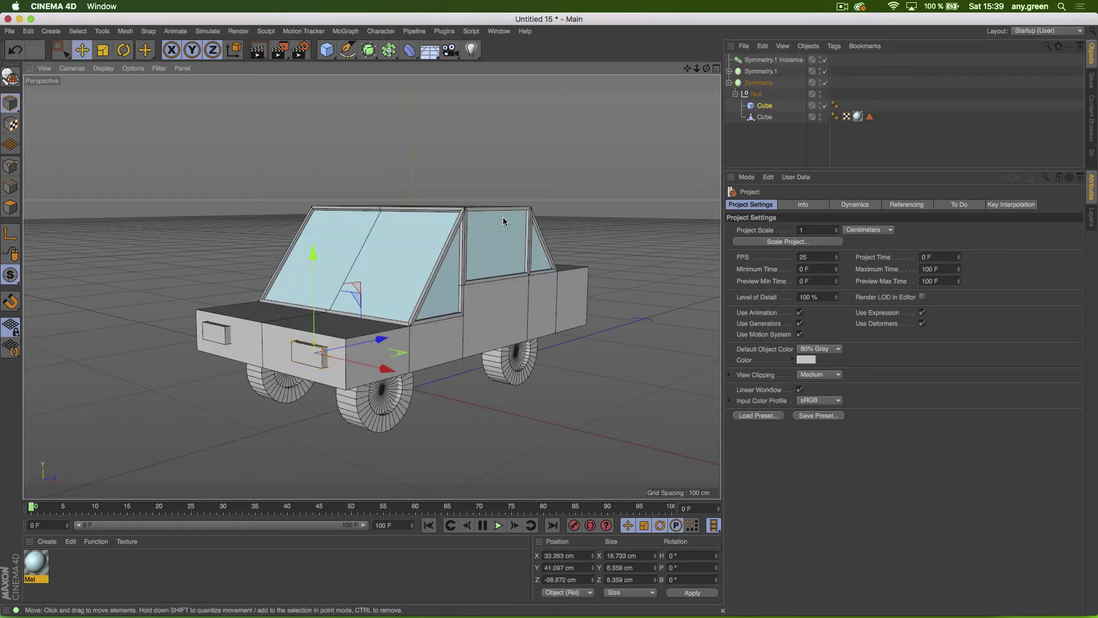
key(super+w)
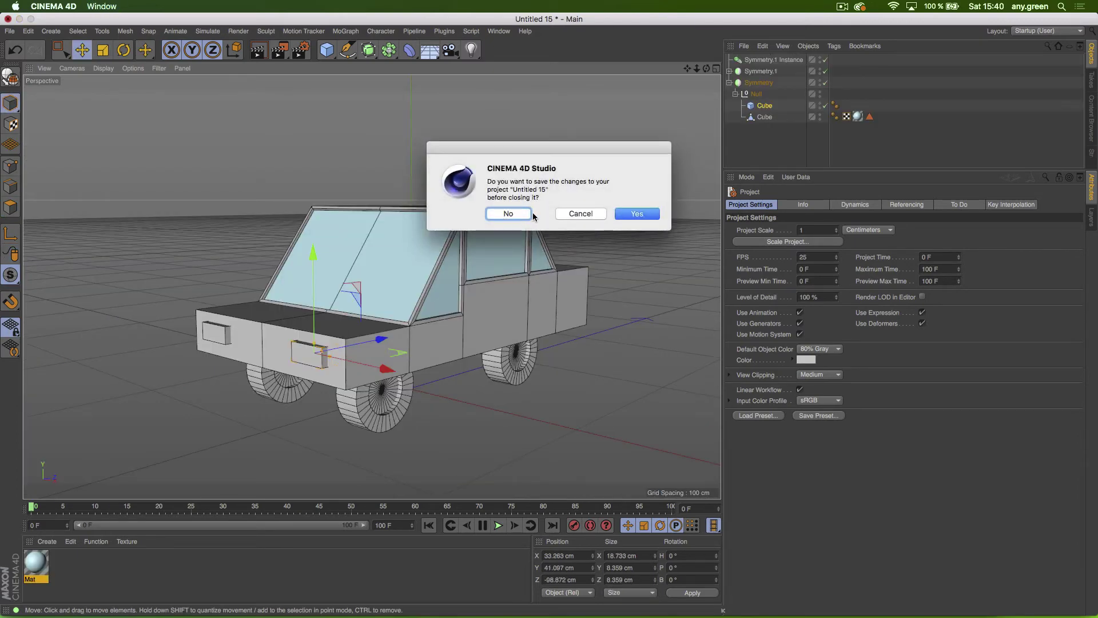
click(505, 214)
Step: Load the Horse Base preset from the Sculpting Base Meshes in the Content Browser, then close the browser
click(498, 31)
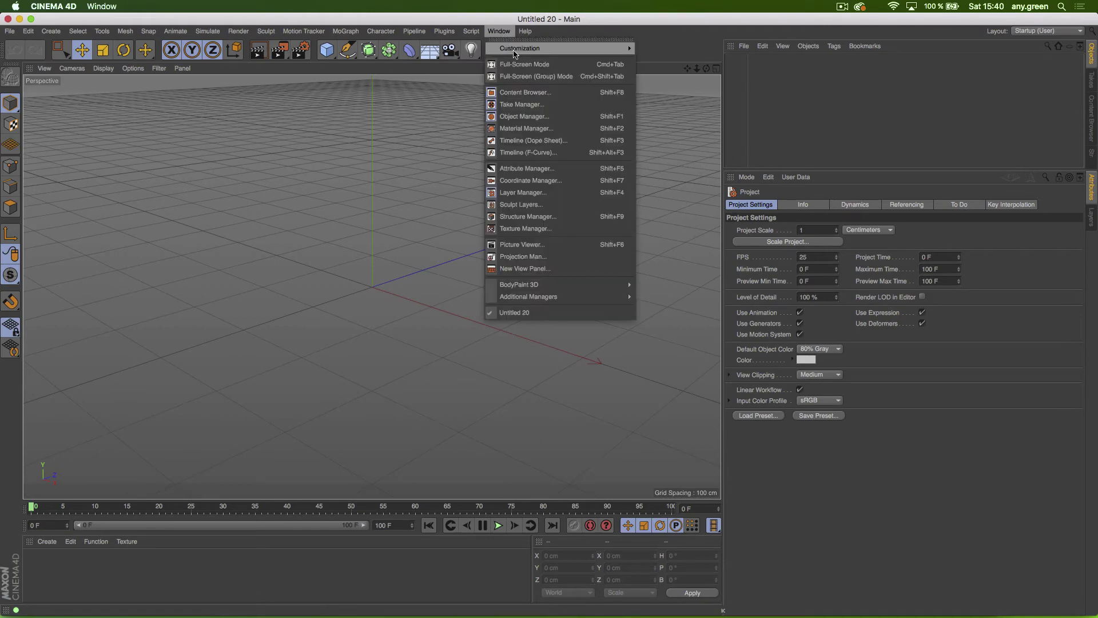
click(530, 92)
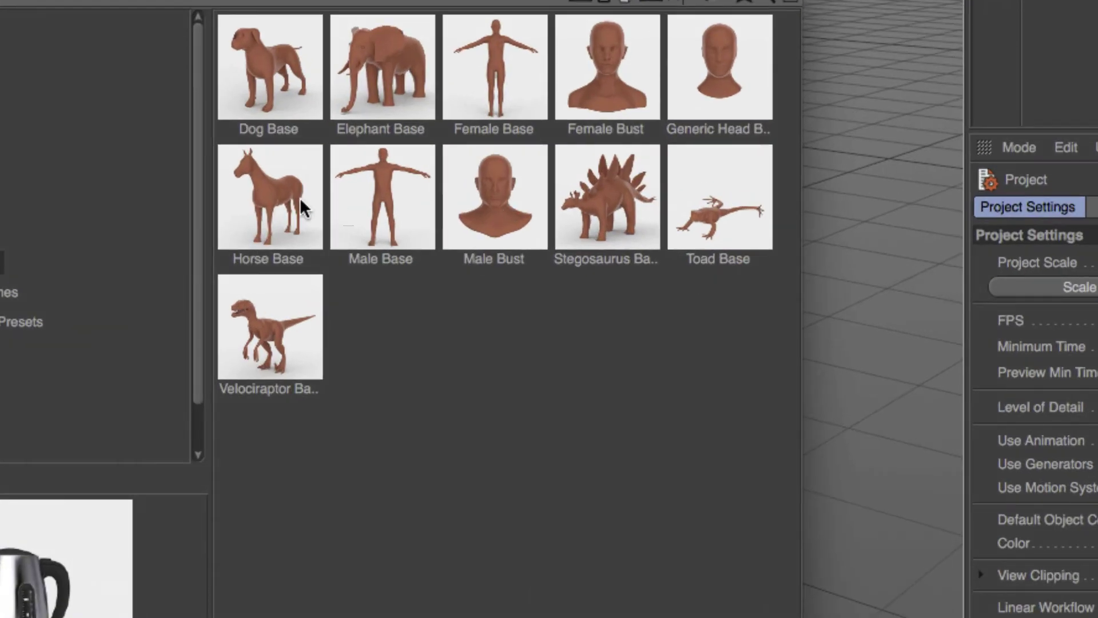
click(399, 195)
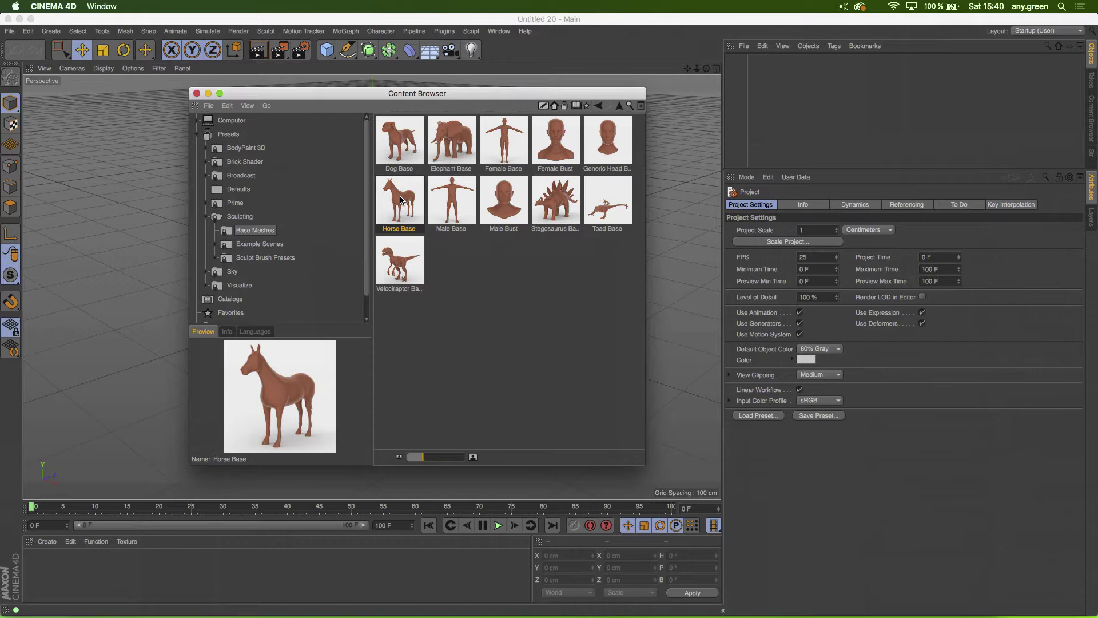
double_click(401, 199)
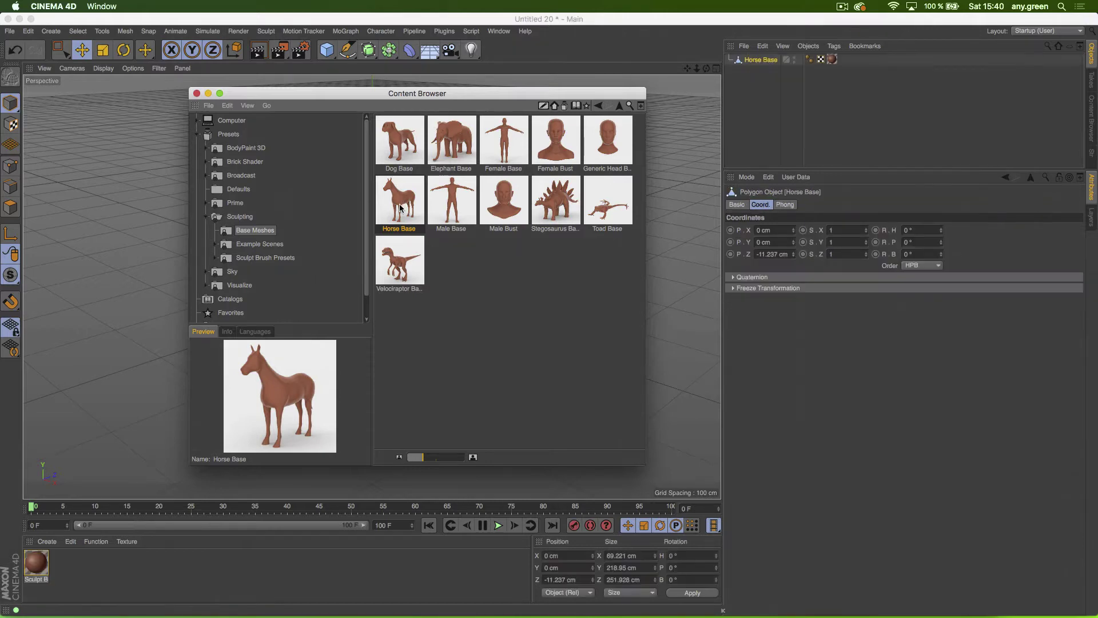
click(197, 93)
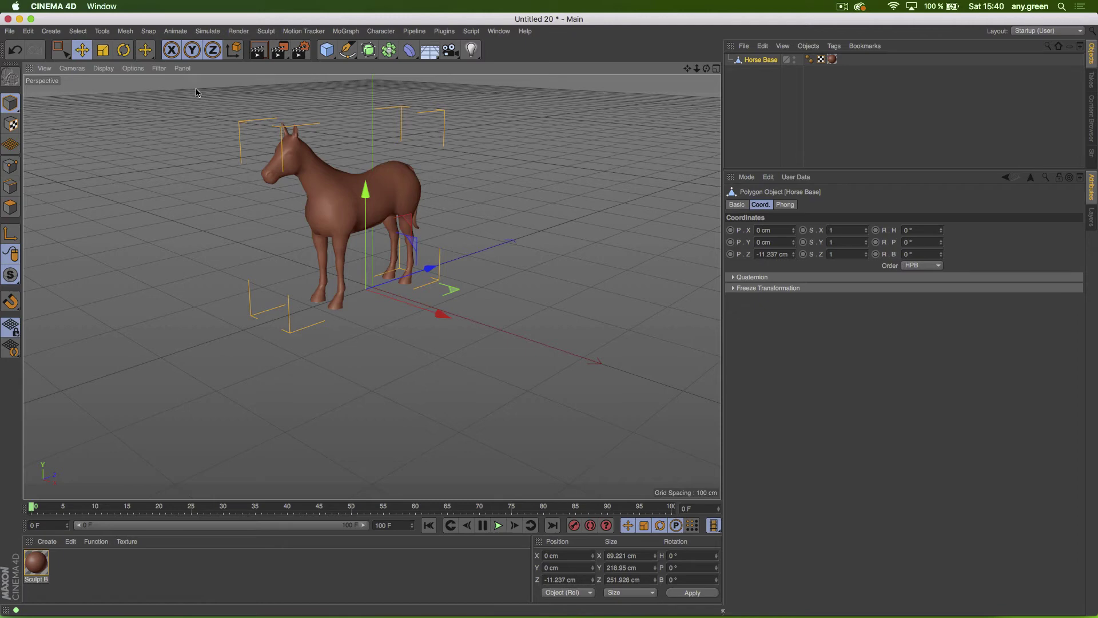
Step: Frame the whole horse in the Perspective view and display it in Gouraud Shading (Lines)
scroll(331, 217, up, 5)
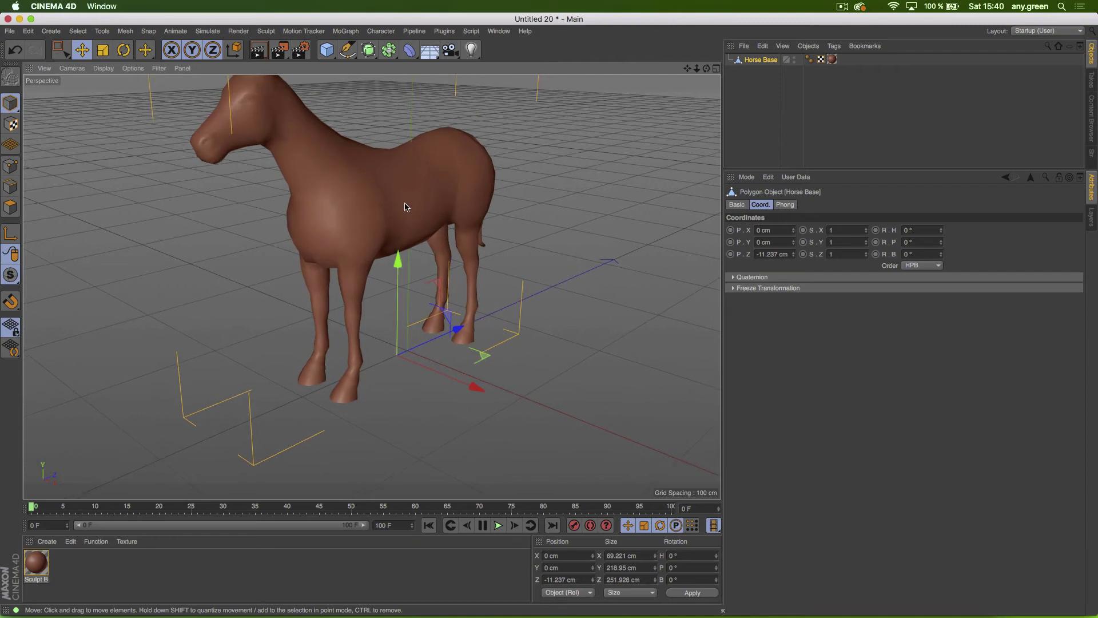
alt+middle_drag(405, 207, 405, 244)
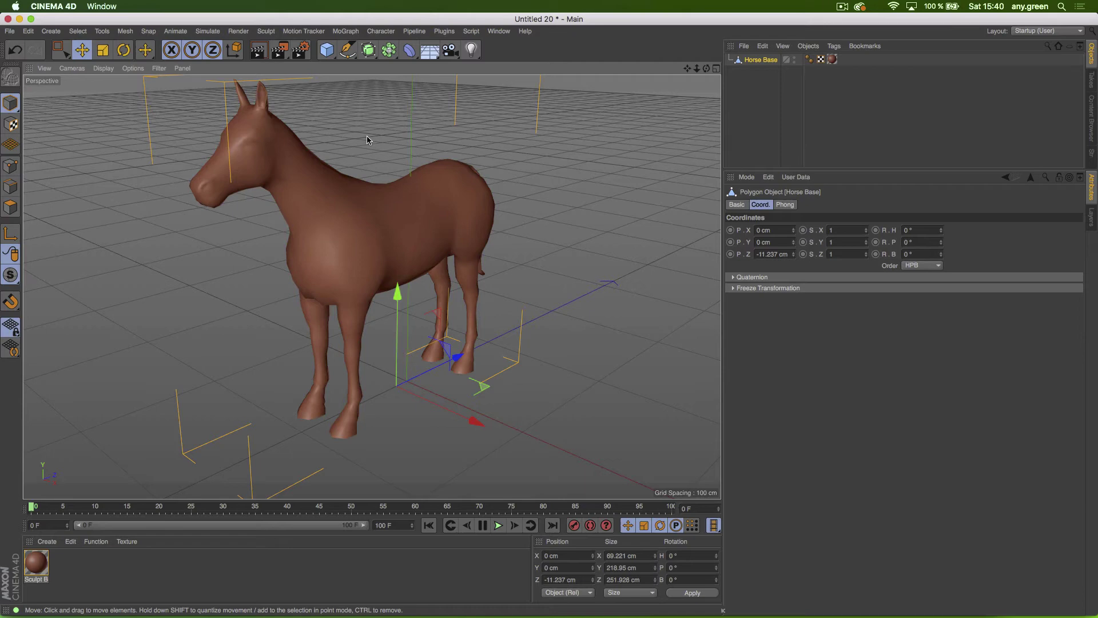
click(135, 68)
mouse_move(103, 68)
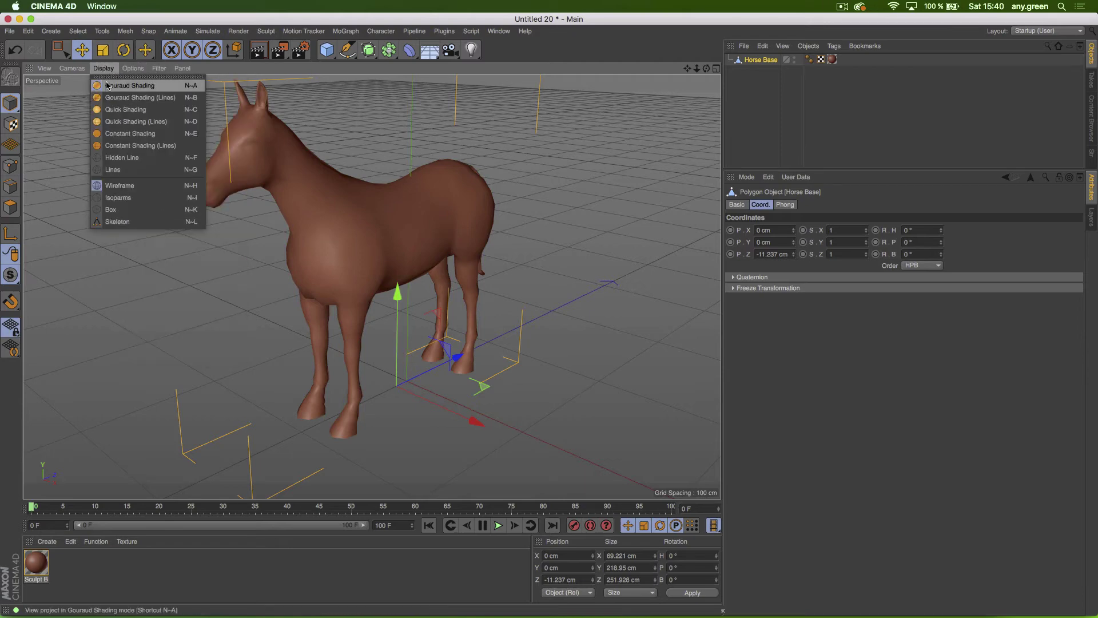
click(116, 98)
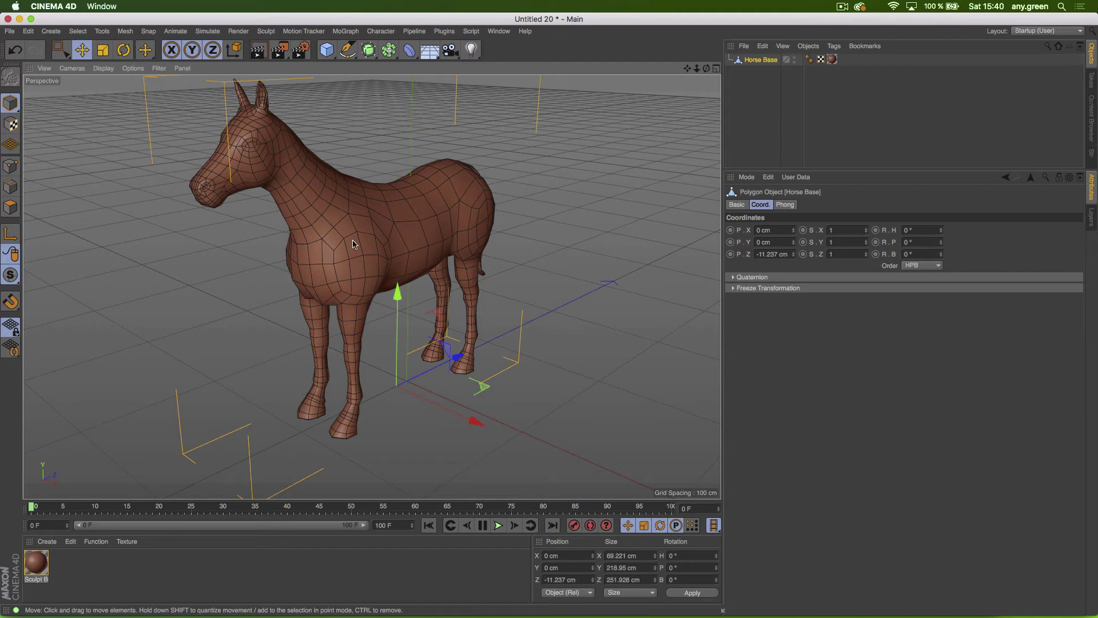
Step: Add a Polygon Reduction deformer as a child of Horse Base and collapse the object's hierarchy
click(409, 50)
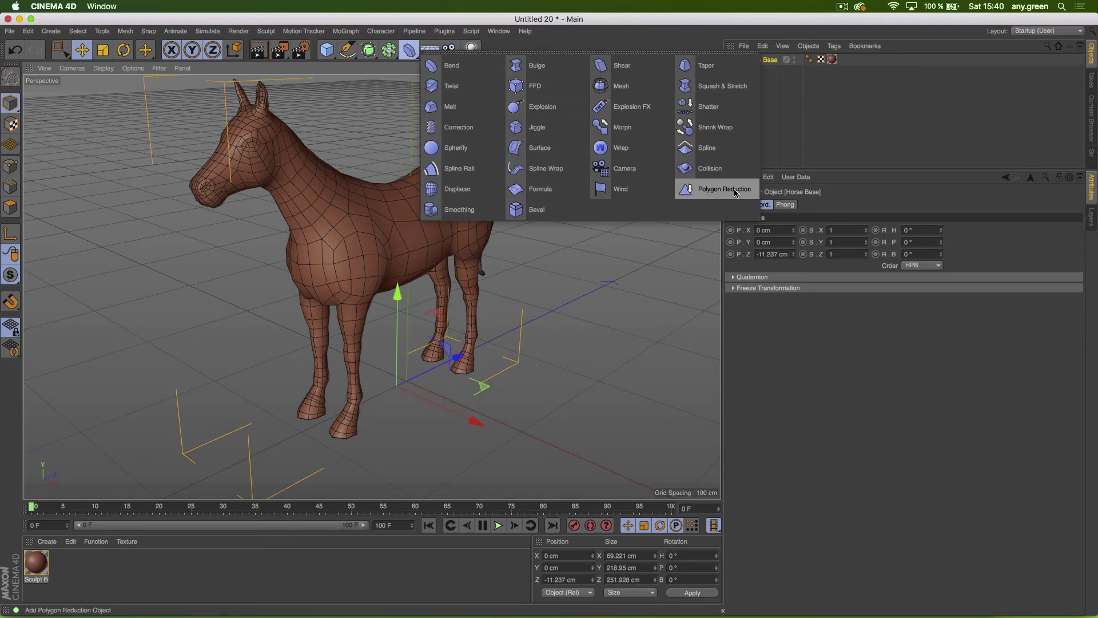
click(682, 188)
drag(755, 61, 748, 73)
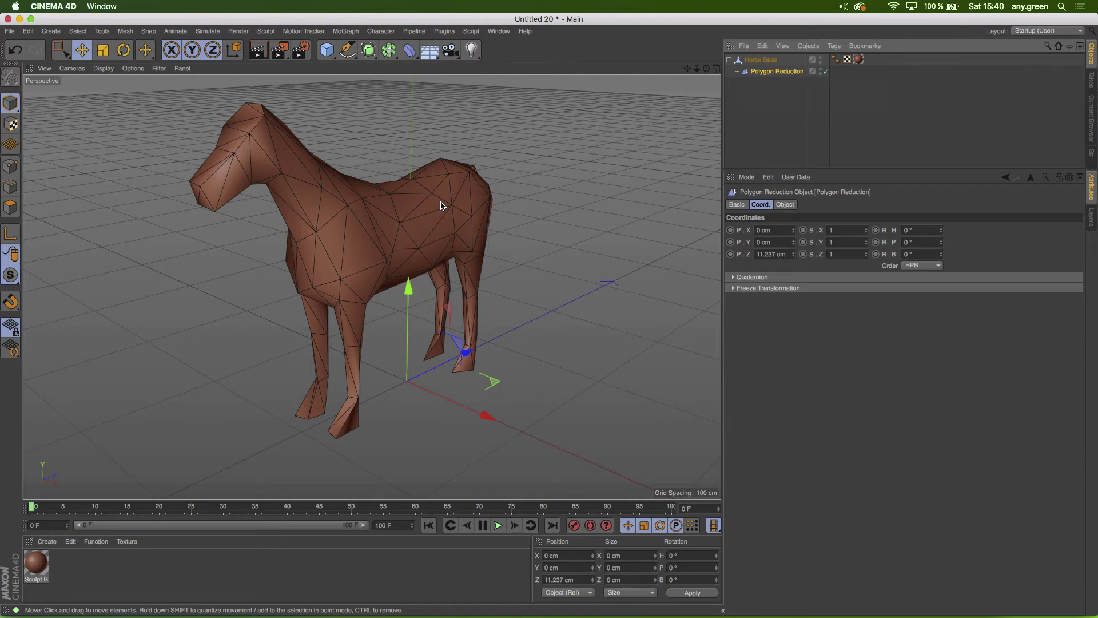
mouse_move(375, 189)
alt+mouse_down()
mouse_move(349, 190)
mouse_move(654, 203)
alt+mouse_up()
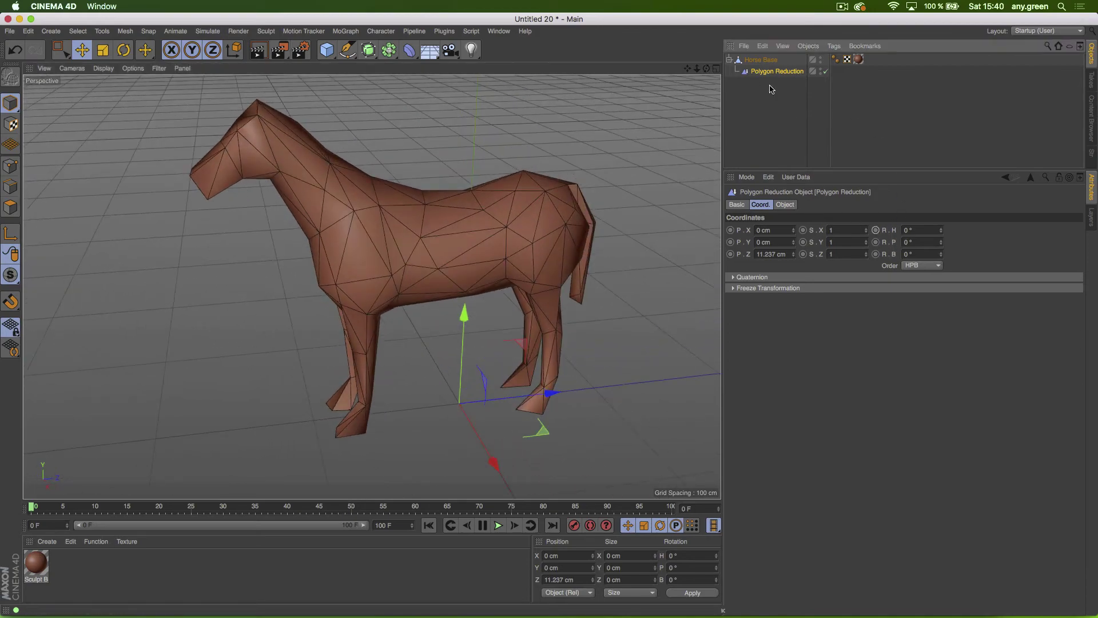
alt+drag(502, 200, 559, 190)
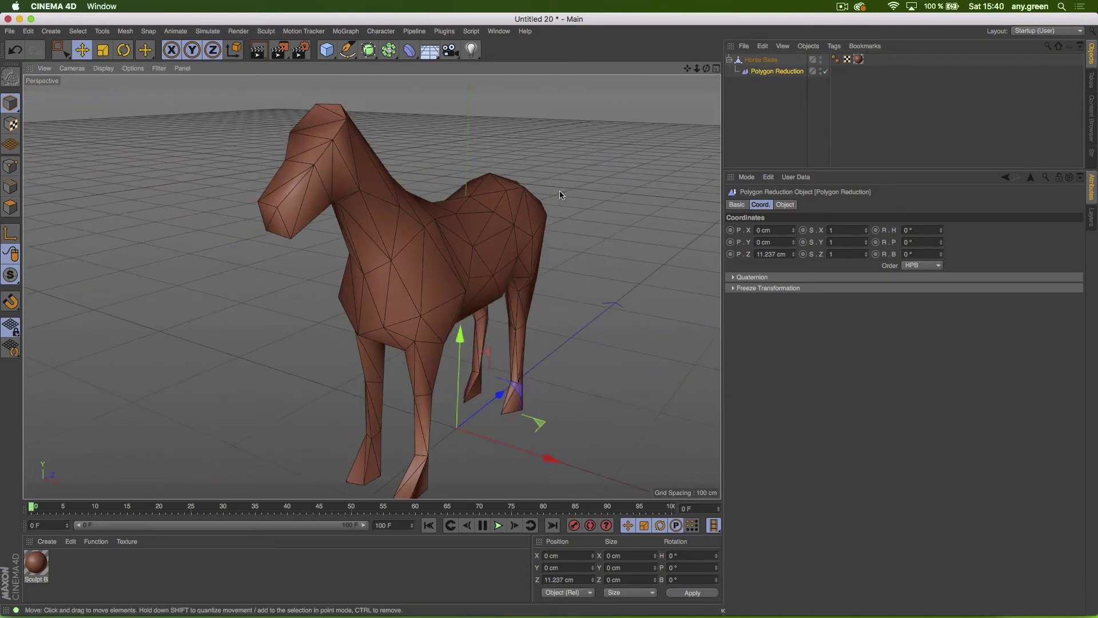
click(729, 59)
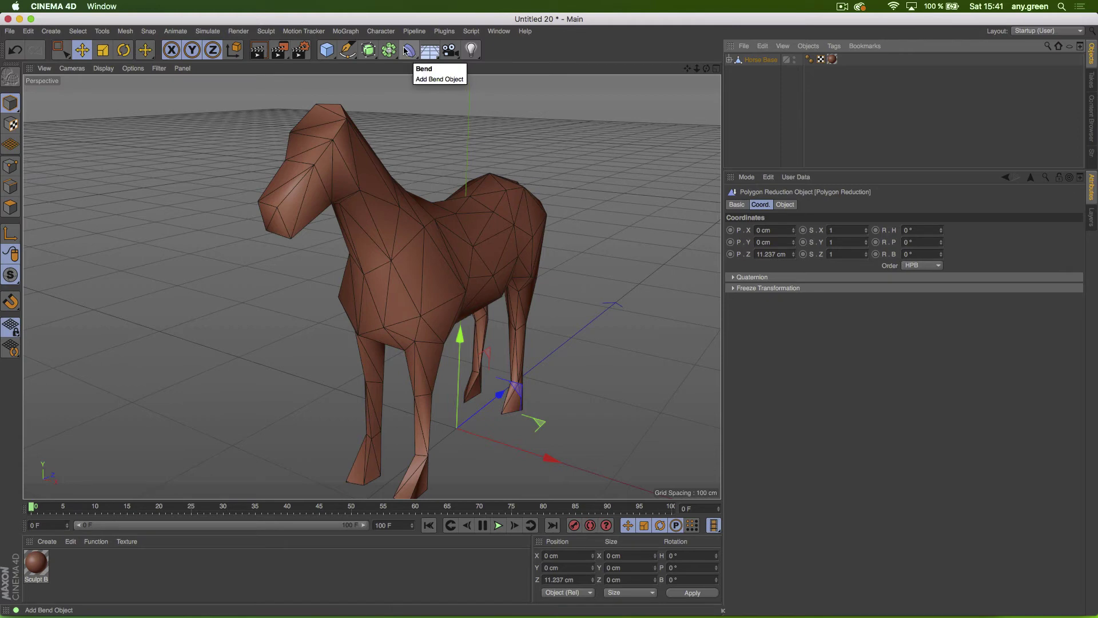
Step: Add an Atom Array and make Horse Base its child
click(346, 31)
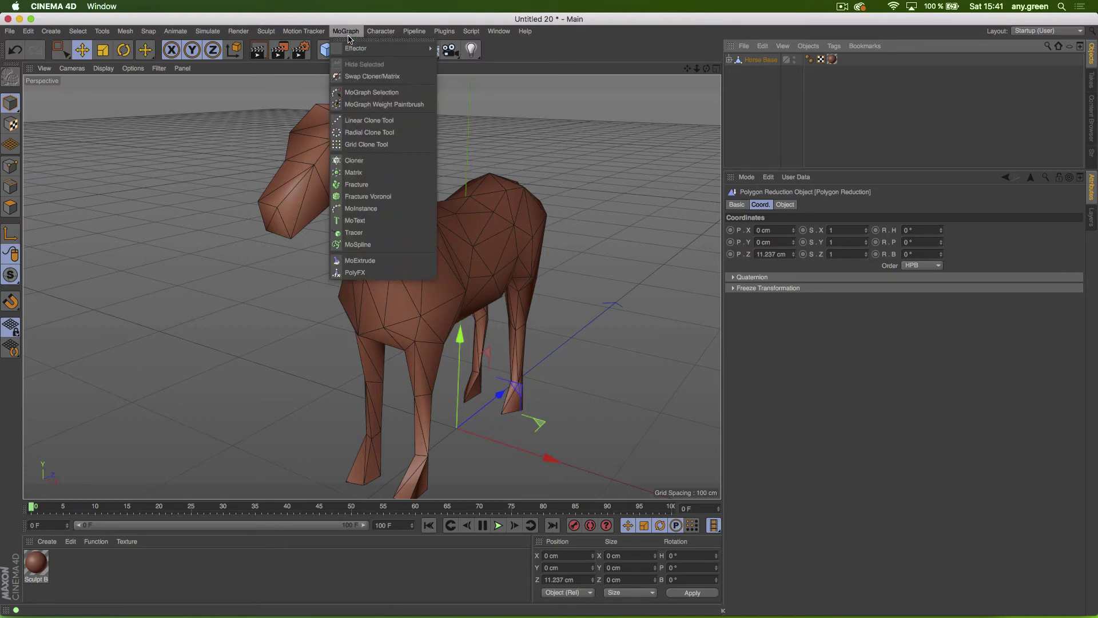
click(348, 34)
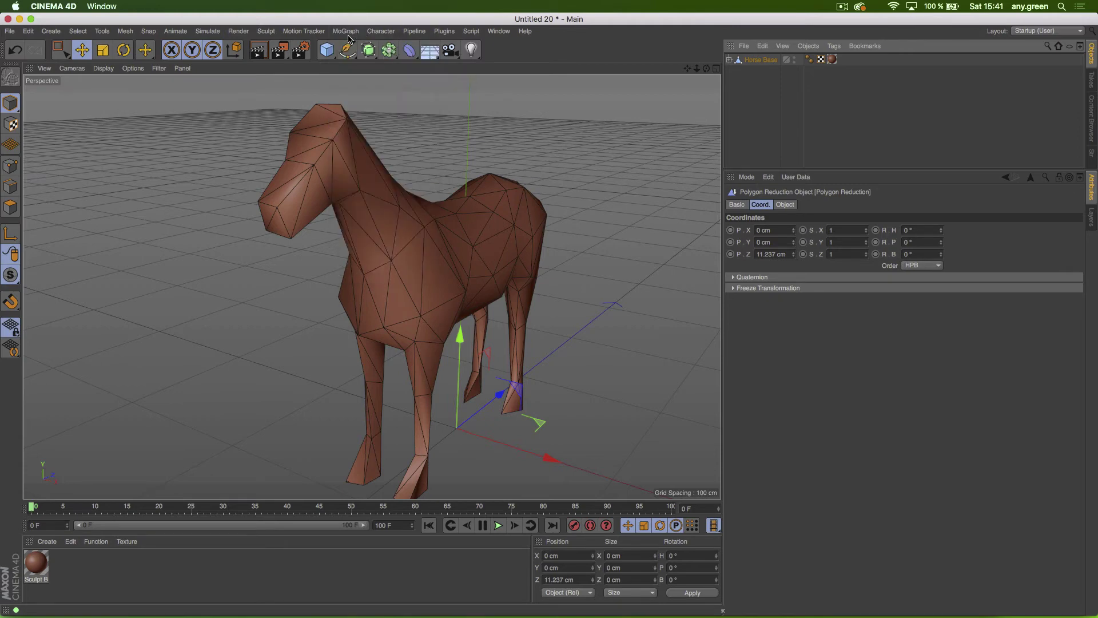
click(382, 51)
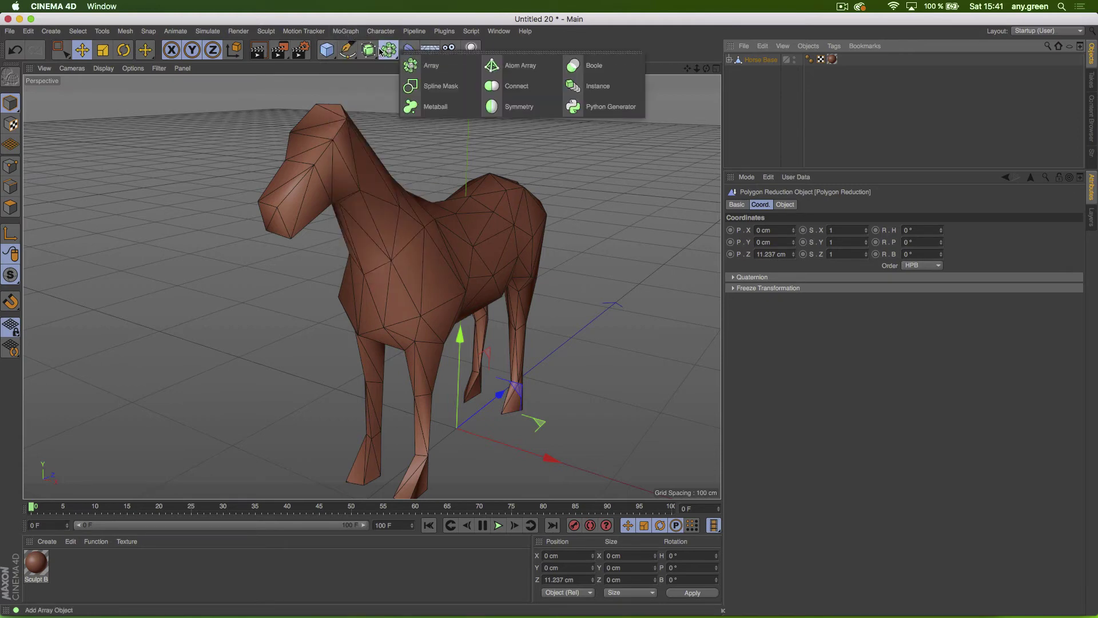
click(542, 68)
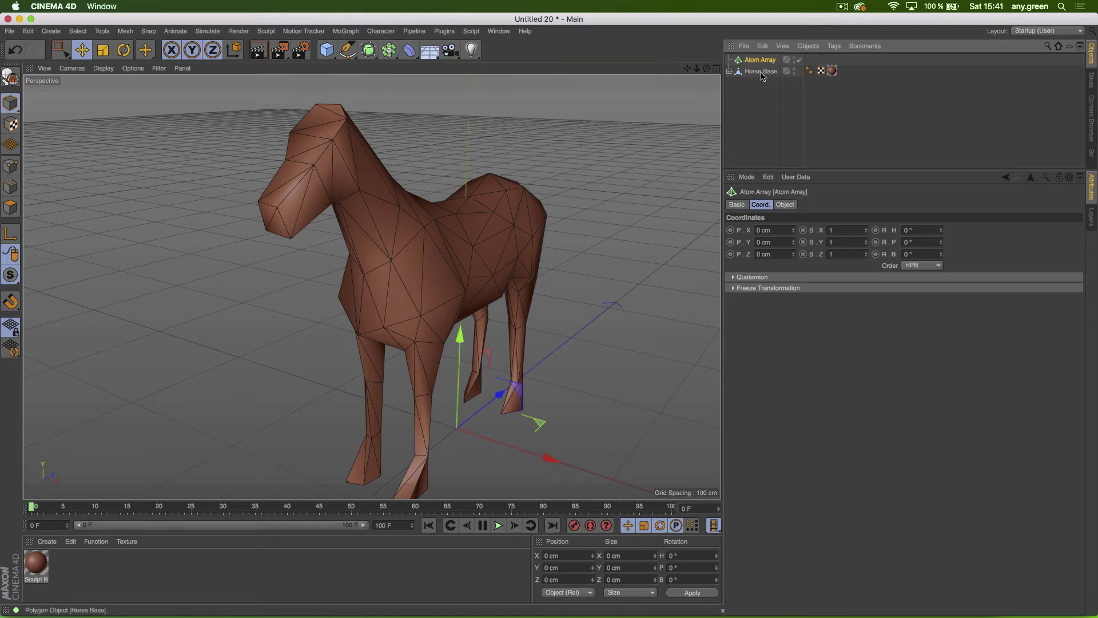
drag(761, 71, 758, 63)
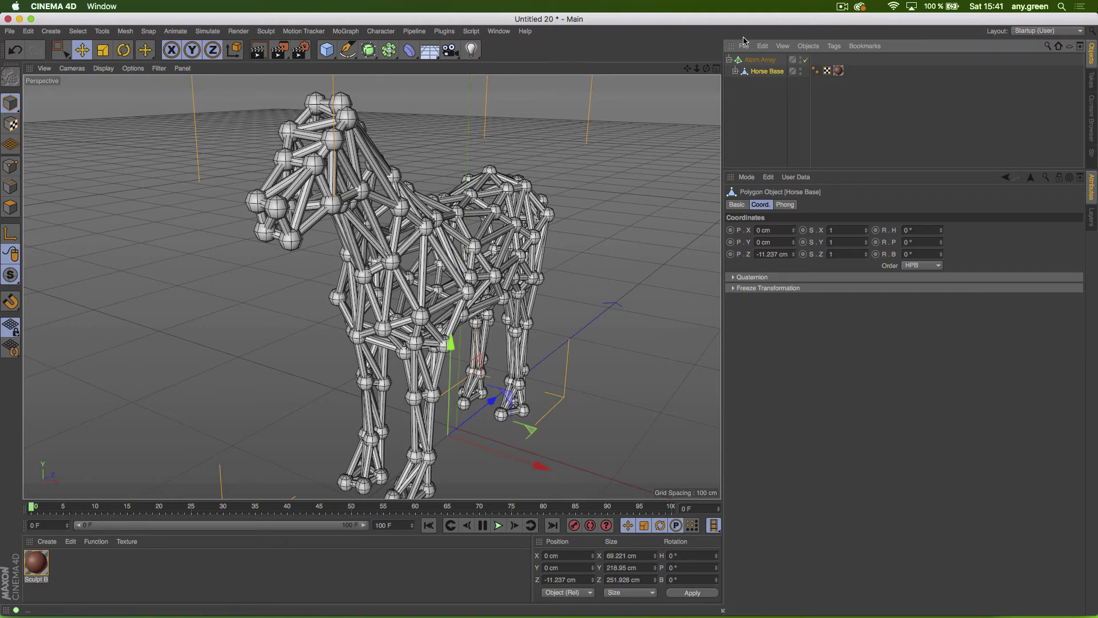
Step: Take Horse Base out of the Atom Array and delete the Atom Array
drag(751, 75, 749, 97)
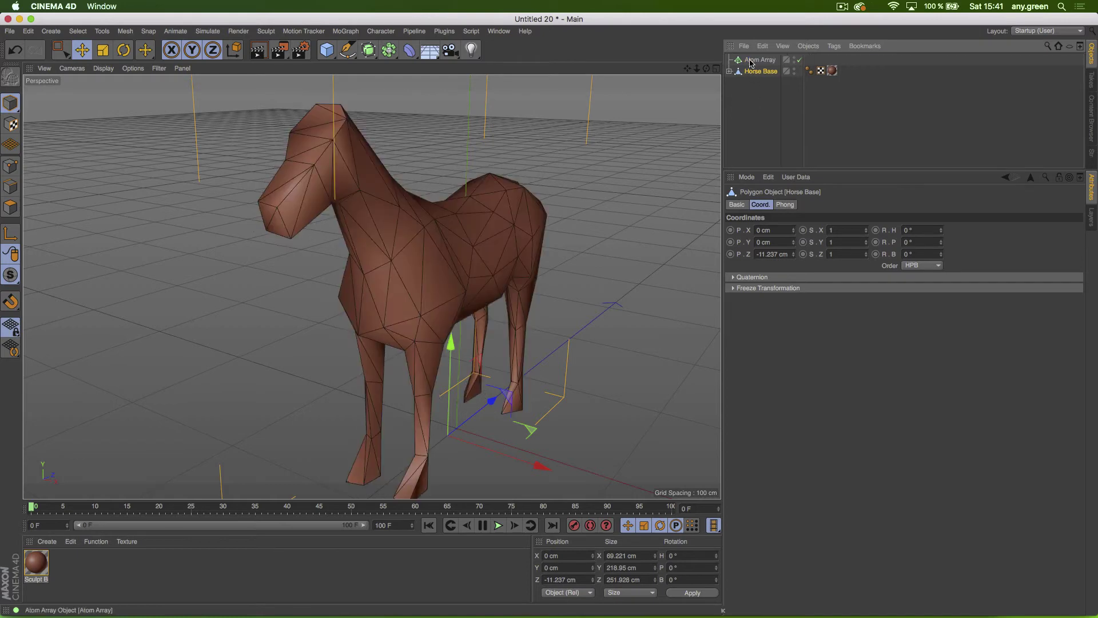
click(750, 60)
key(Delete)
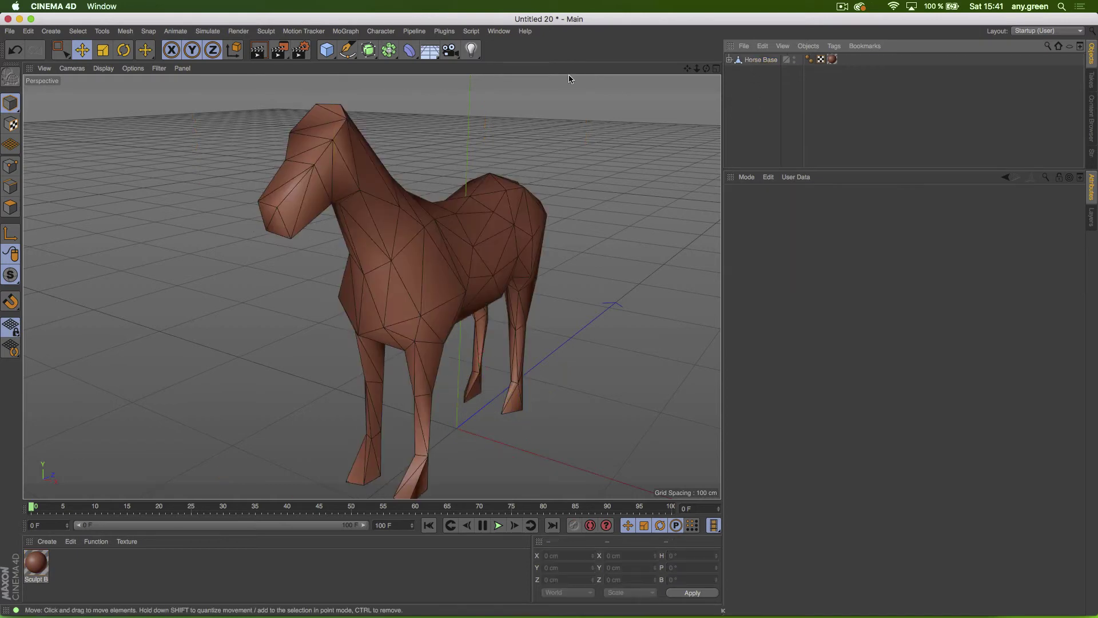
Step: Create a MoGraph Cloner with a Cylinder as its child, and hide Horse Base in the viewport
click(346, 31)
click(354, 160)
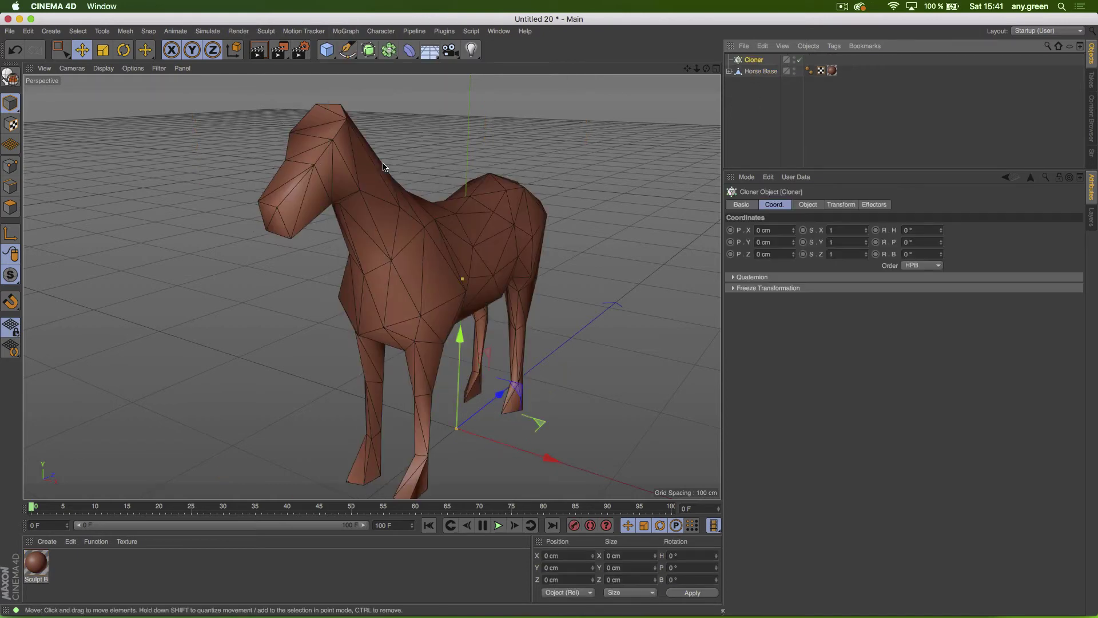
drag(338, 51, 506, 69)
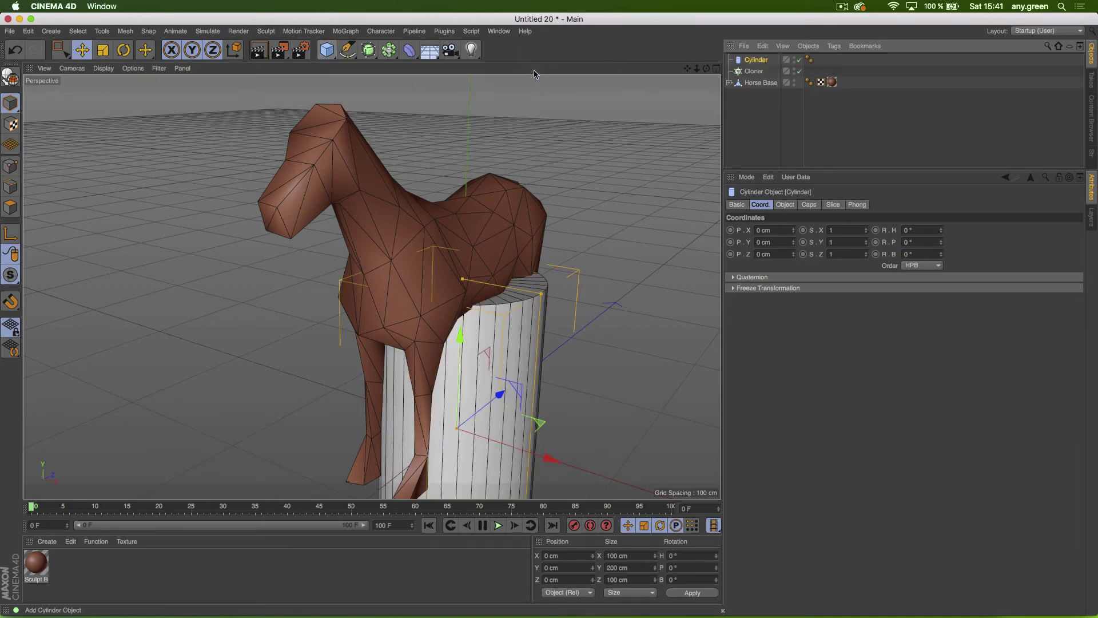
click(794, 81)
click(793, 81)
drag(760, 63, 761, 71)
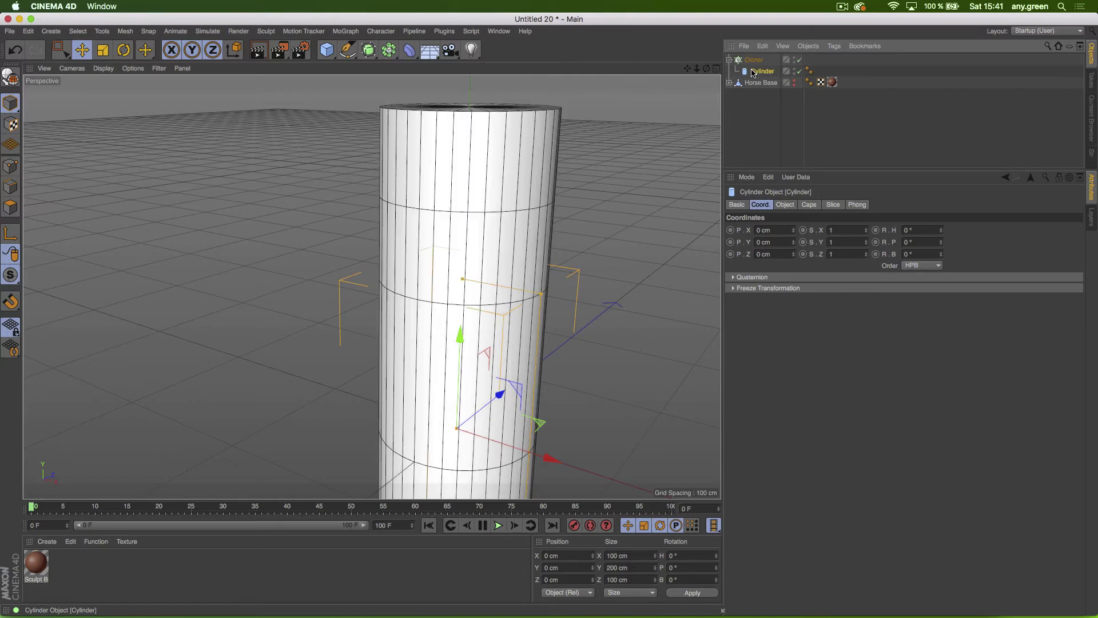
Step: Set the Cloner to Object mode on Horse Base with Distribution set to Edge and Scale on Edge enabled
click(754, 60)
click(807, 205)
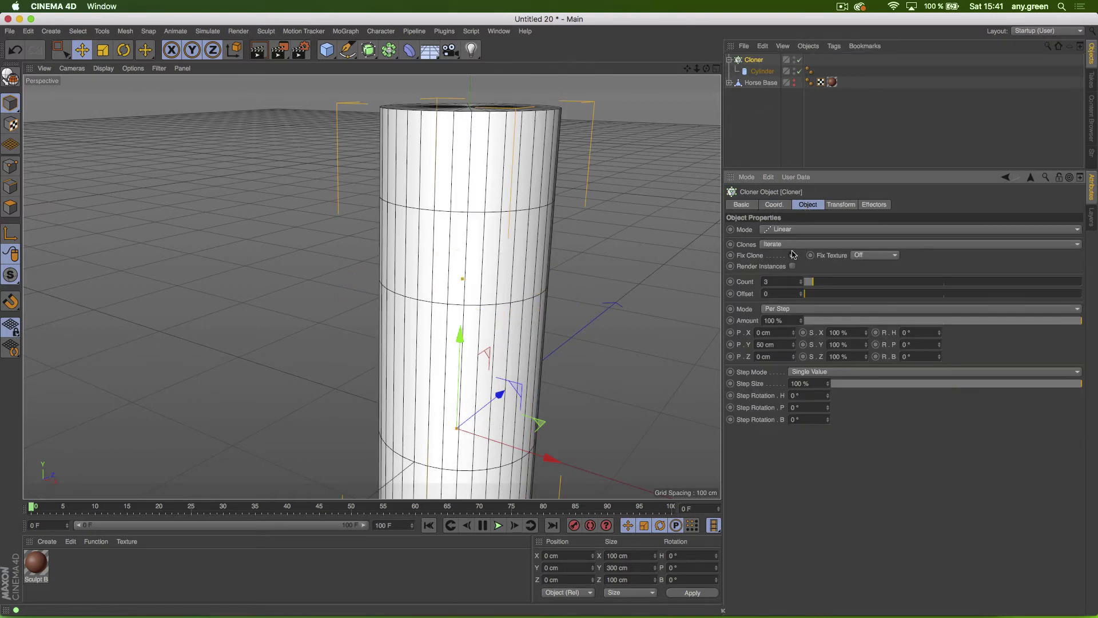
click(783, 230)
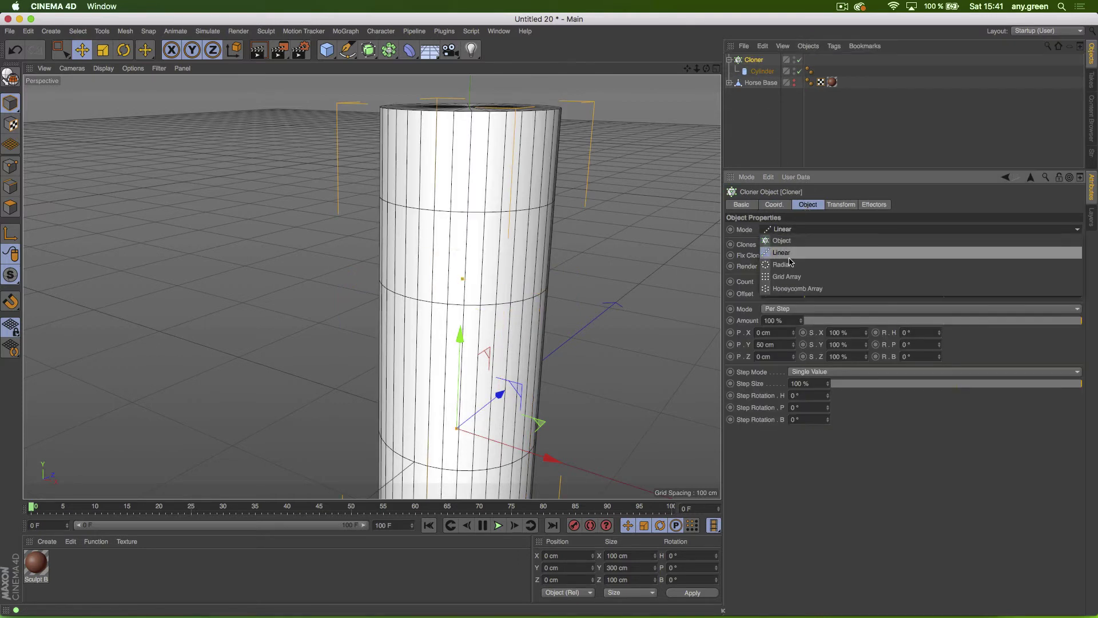
click(782, 241)
drag(755, 82, 797, 283)
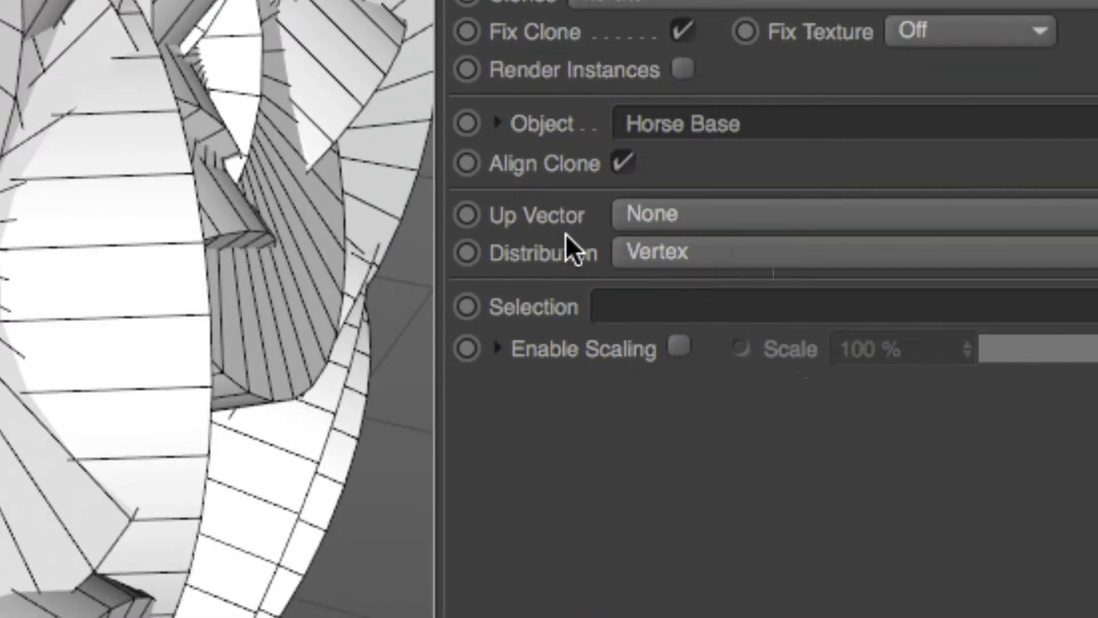
click(787, 319)
click(684, 335)
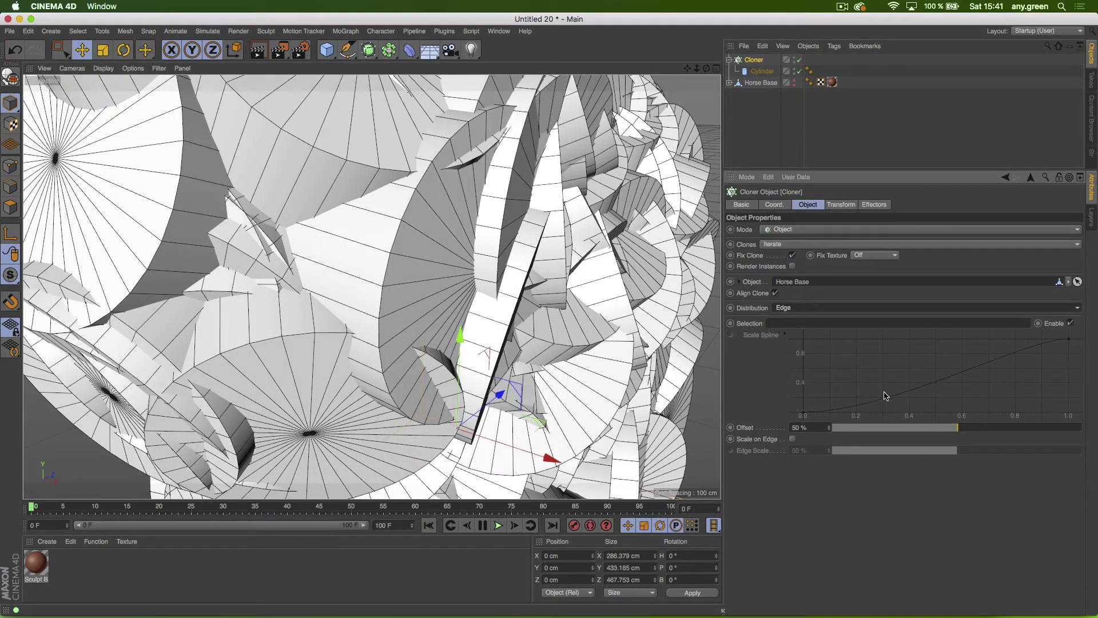
click(791, 439)
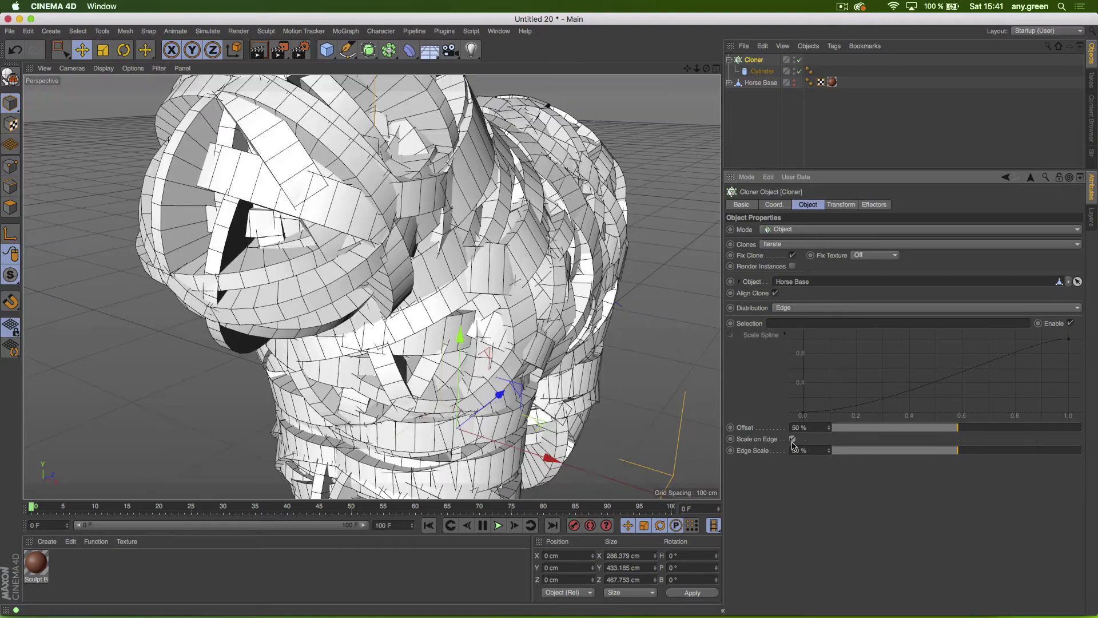
Step: Scale the Cylinder uniformly down to about 3.5 cm wide and 7 cm high
click(754, 73)
key(t)
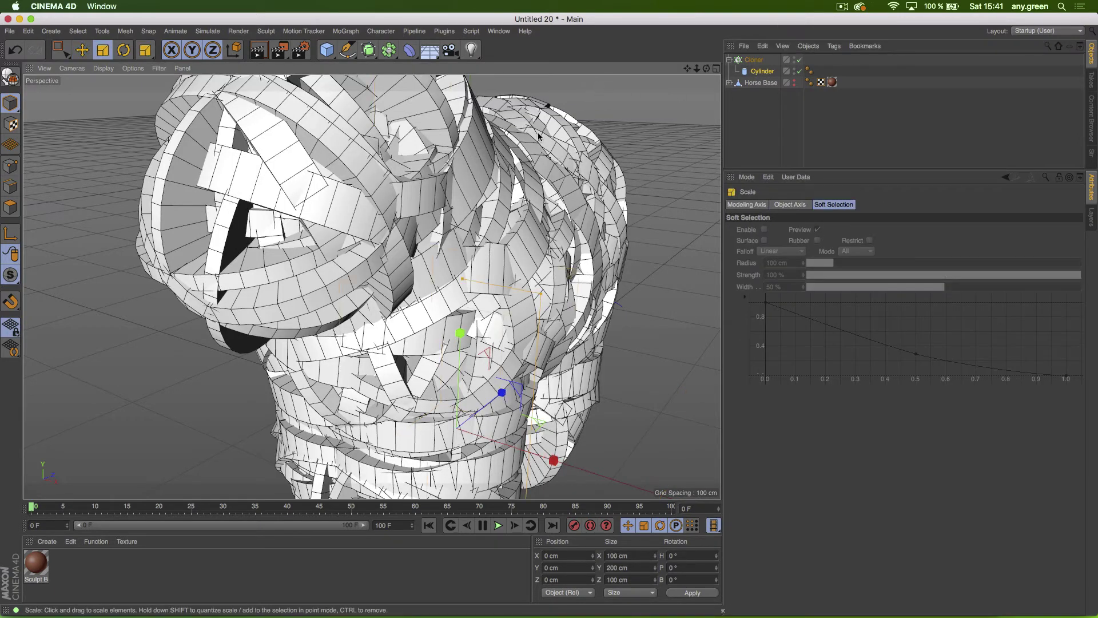
drag(588, 108, 318, 340)
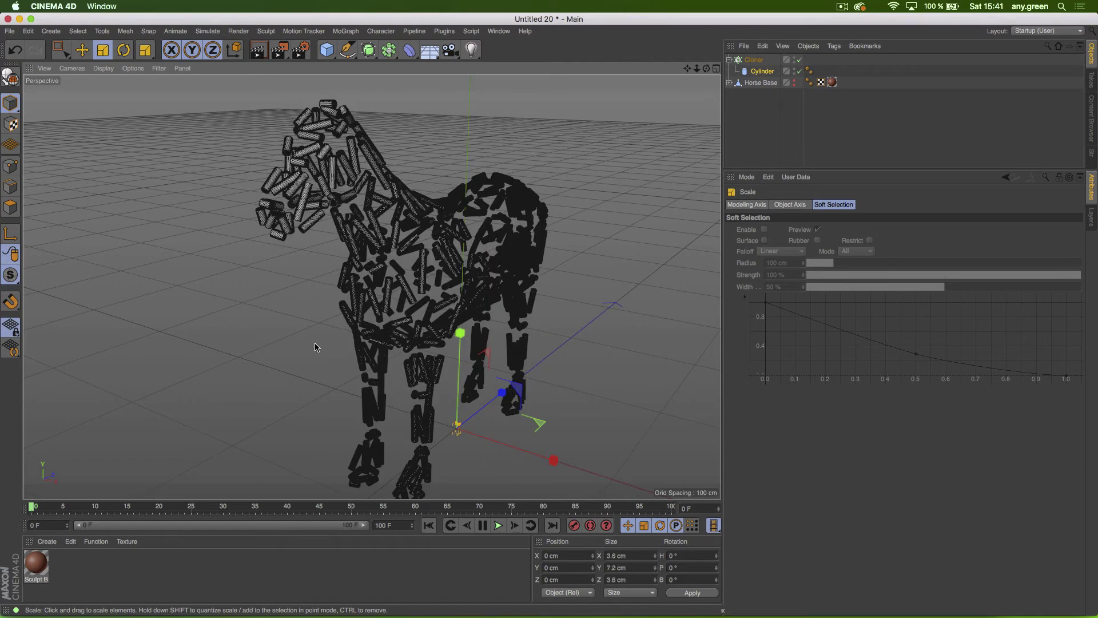
Step: Display the Perspective view in Gouraud Shading without polygon lines
click(104, 68)
click(132, 86)
scroll(414, 157, up, 8)
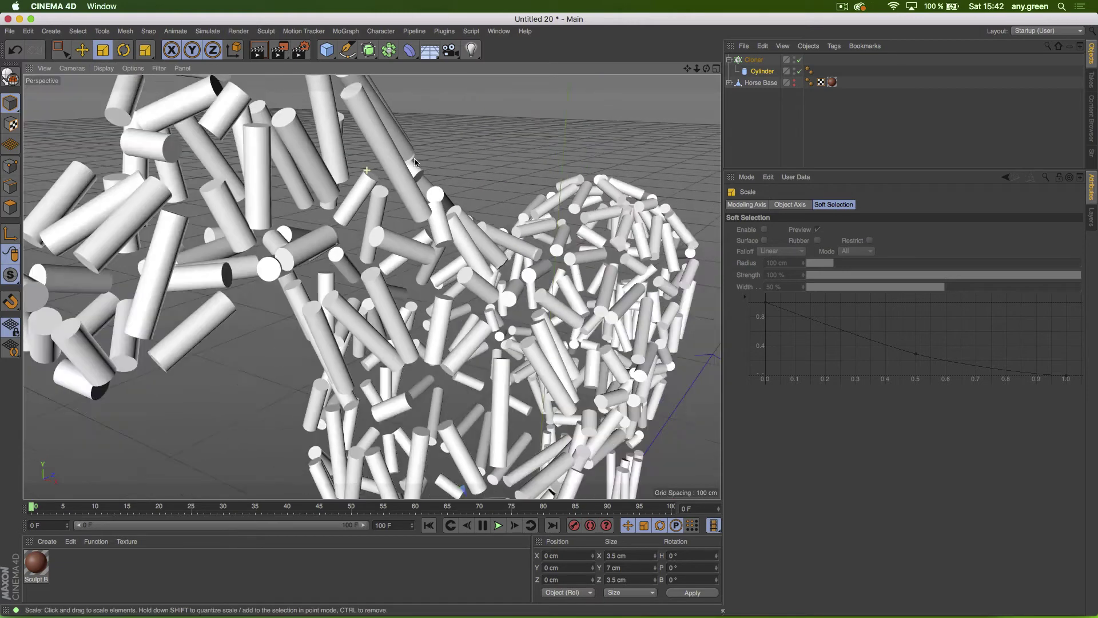
scroll(414, 158, down, 5)
Step: Set the Cloner's Edge Scale to 100 % and enable Render Instances
click(750, 60)
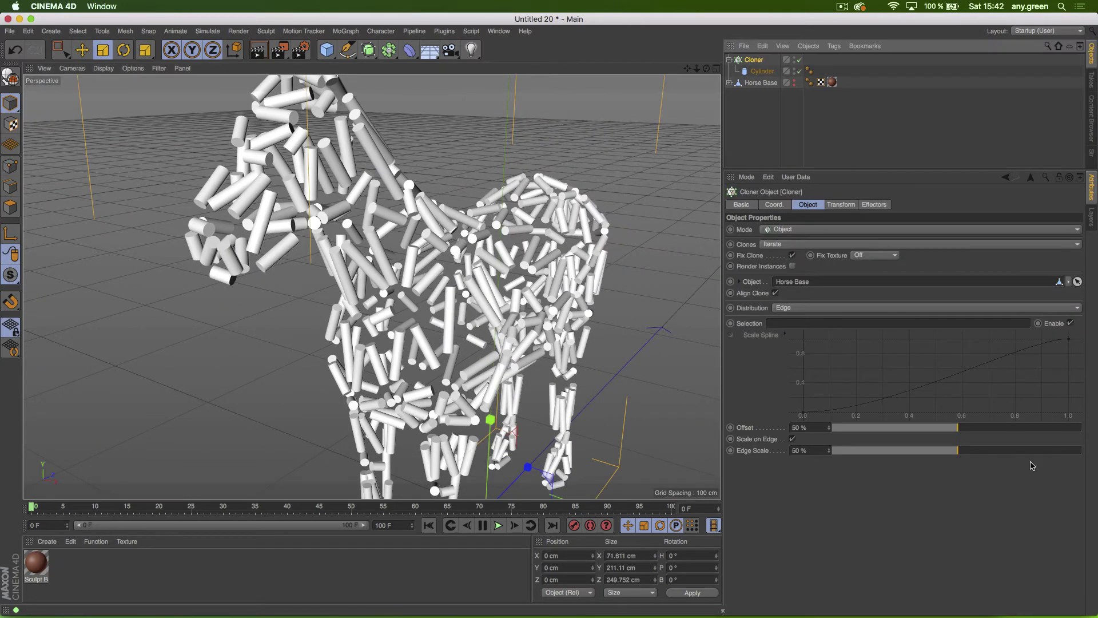
drag(969, 453, 1093, 440)
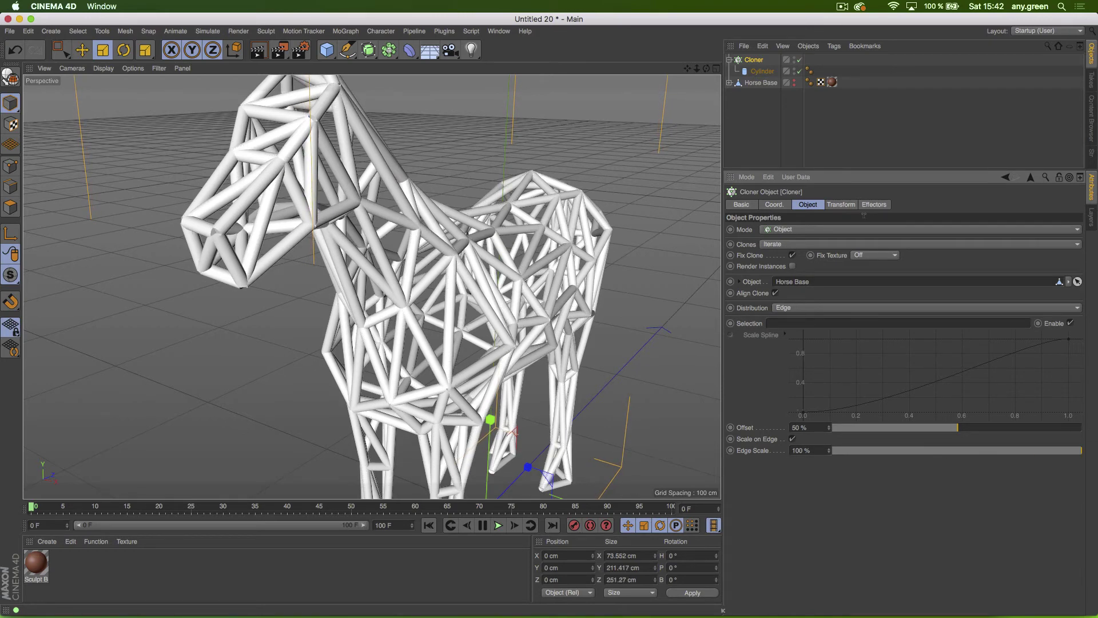
click(758, 71)
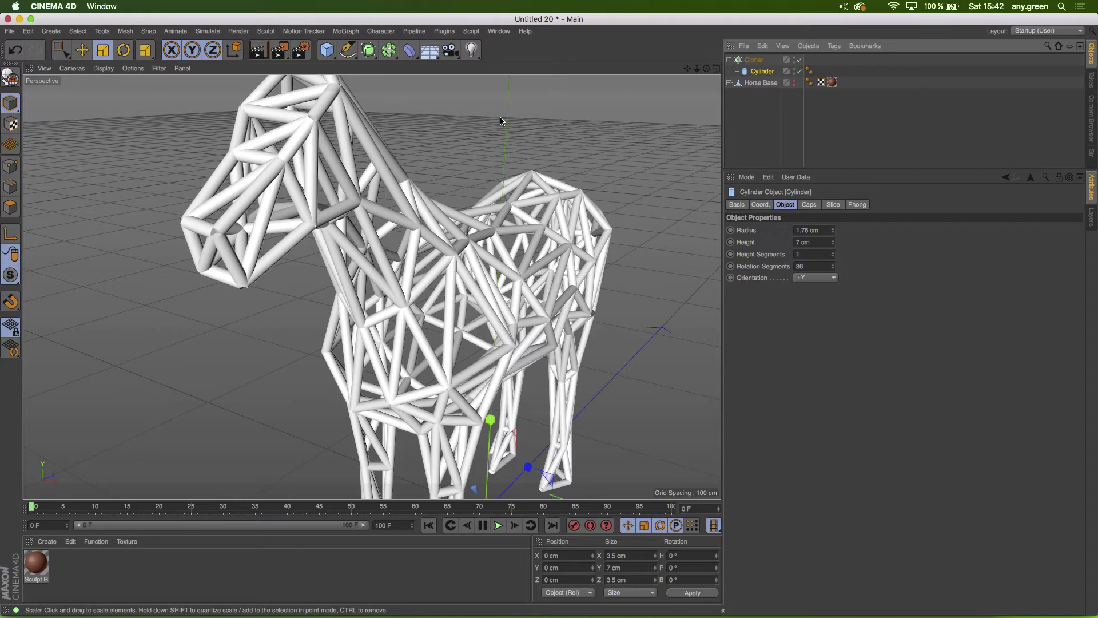
click(753, 59)
click(792, 266)
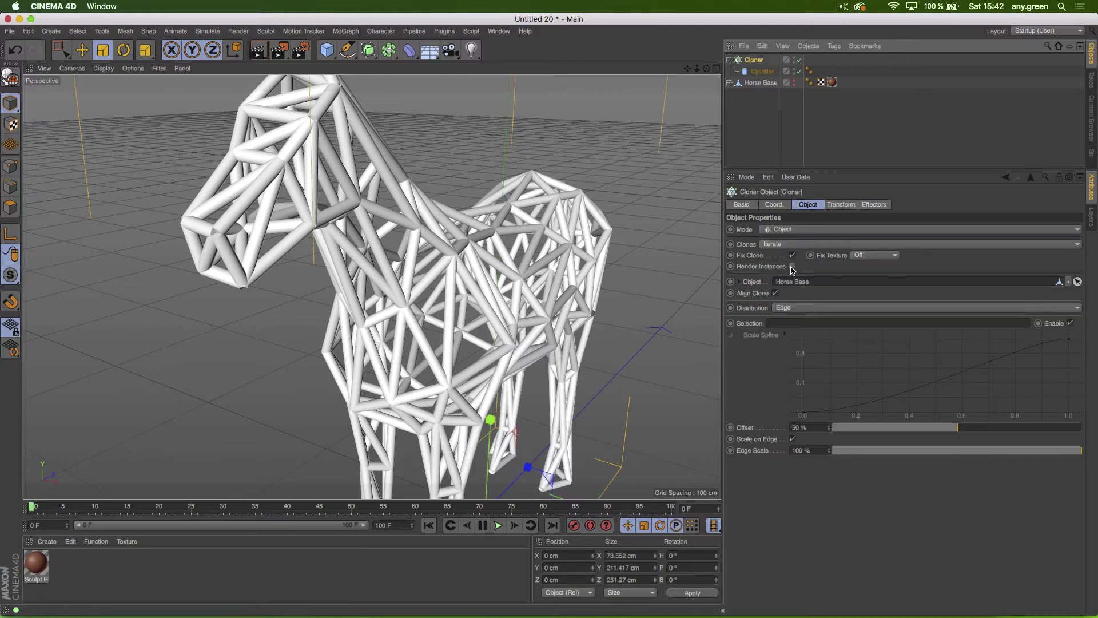
Step: Scale the Cylinder down to a radius of about 0.885 cm and a height of about 3.54 cm for thinner struts
click(762, 71)
drag(549, 269, 494, 320)
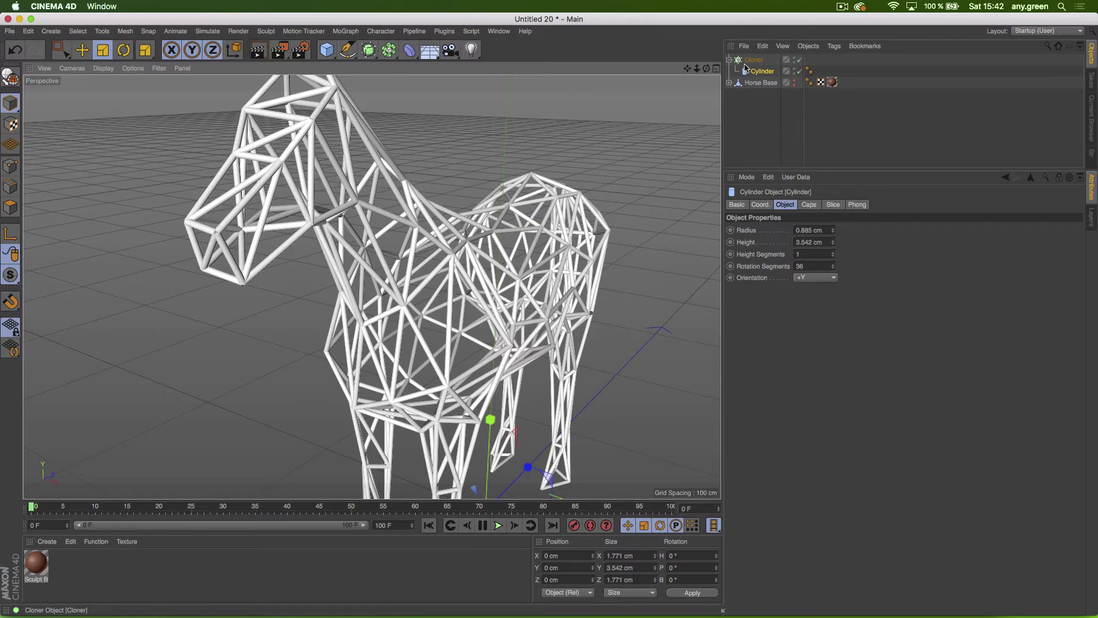
alt+drag(342, 229, 296, 252)
alt+drag(339, 266, 374, 260)
scroll(374, 230, up, 5)
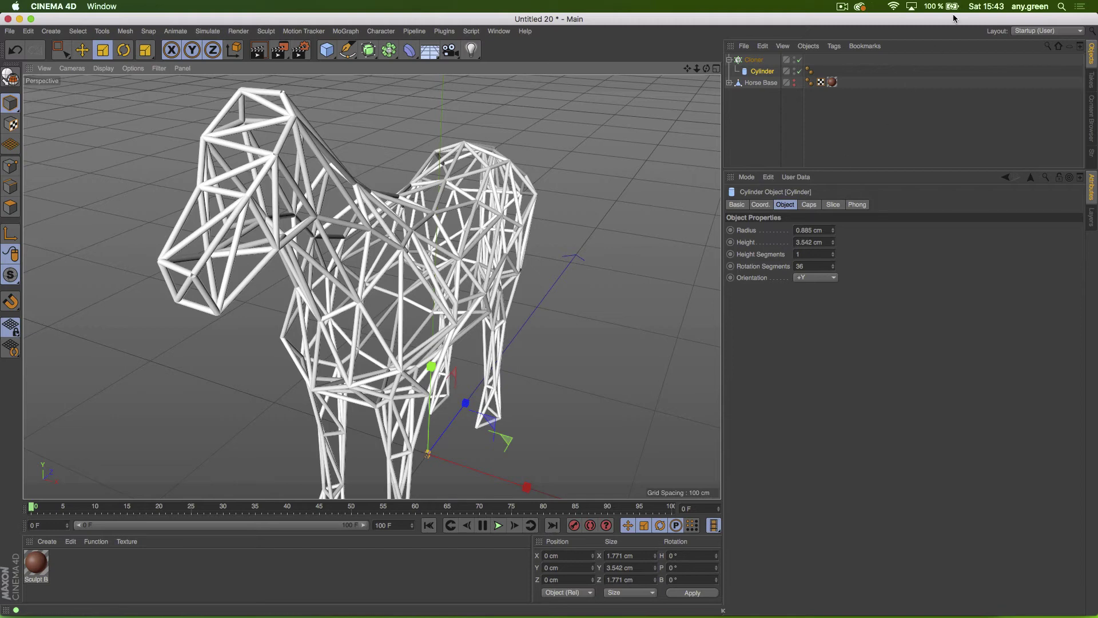
Step: Delete the Cloner with its Cylinder and make Horse Base visible again
click(754, 59)
key(Delete)
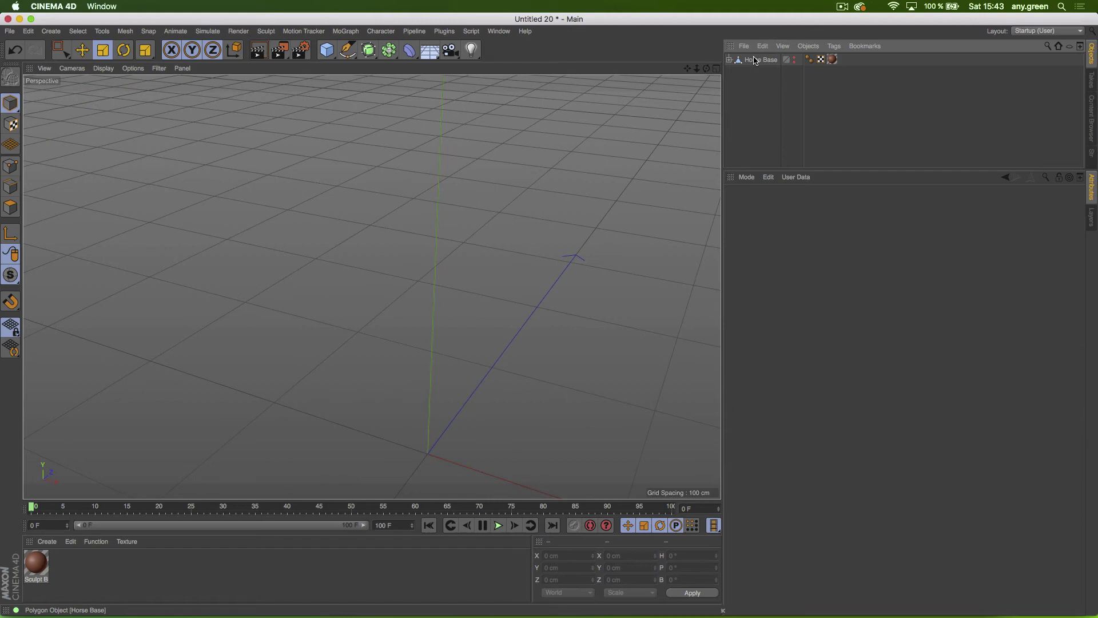
click(794, 58)
Step: Expand Horse Base and delete its Polygon Reduction deformer
click(729, 60)
click(746, 70)
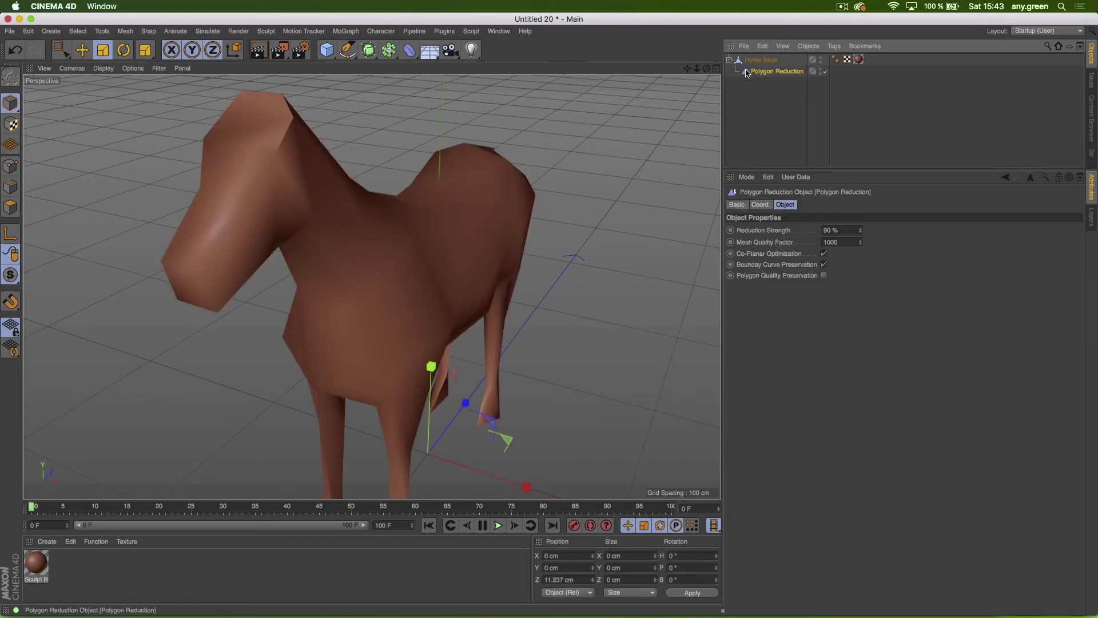
key(Delete)
Step: In Edges mode, loop-select Horse Base's central edges running along the head, neck and back
click(743, 58)
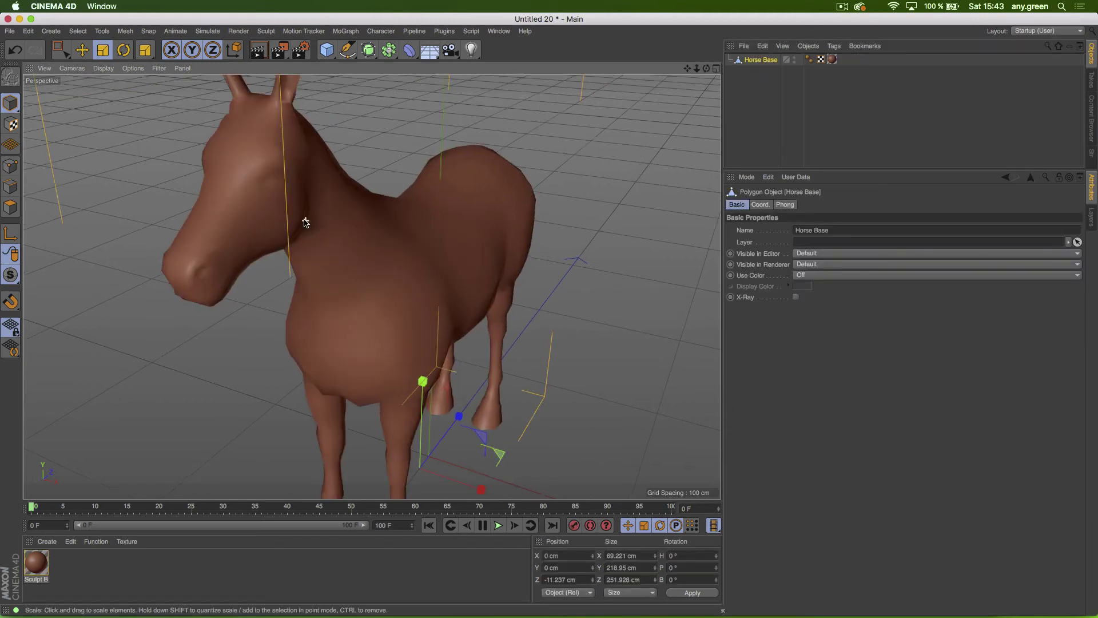
alt+drag(303, 220, 128, 208)
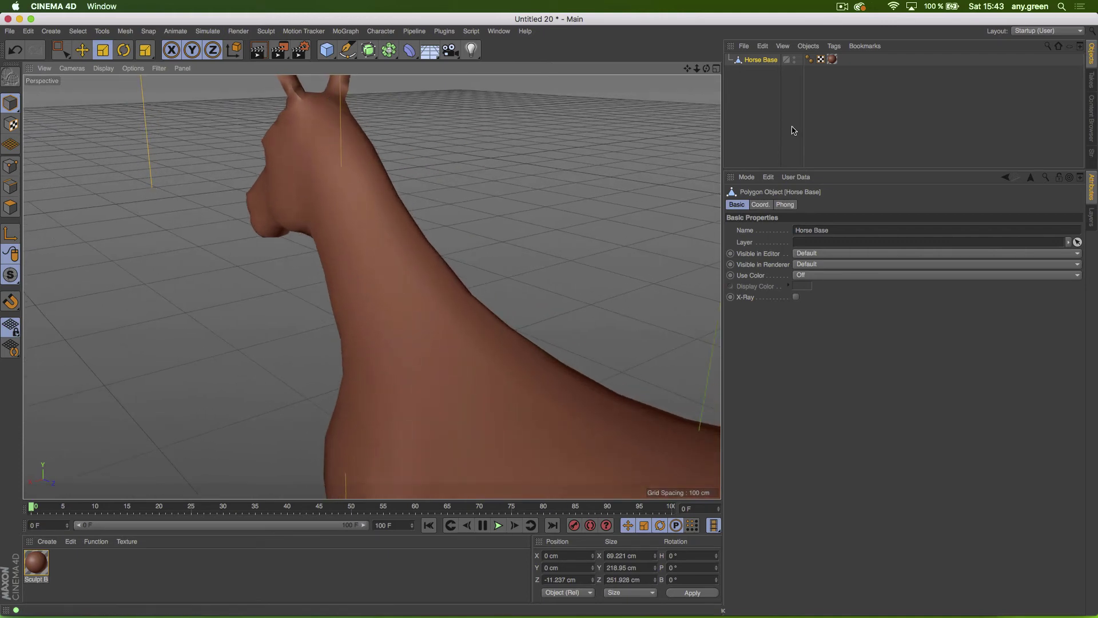
click(11, 186)
alt+drag(349, 160, 363, 215)
double_click(391, 209)
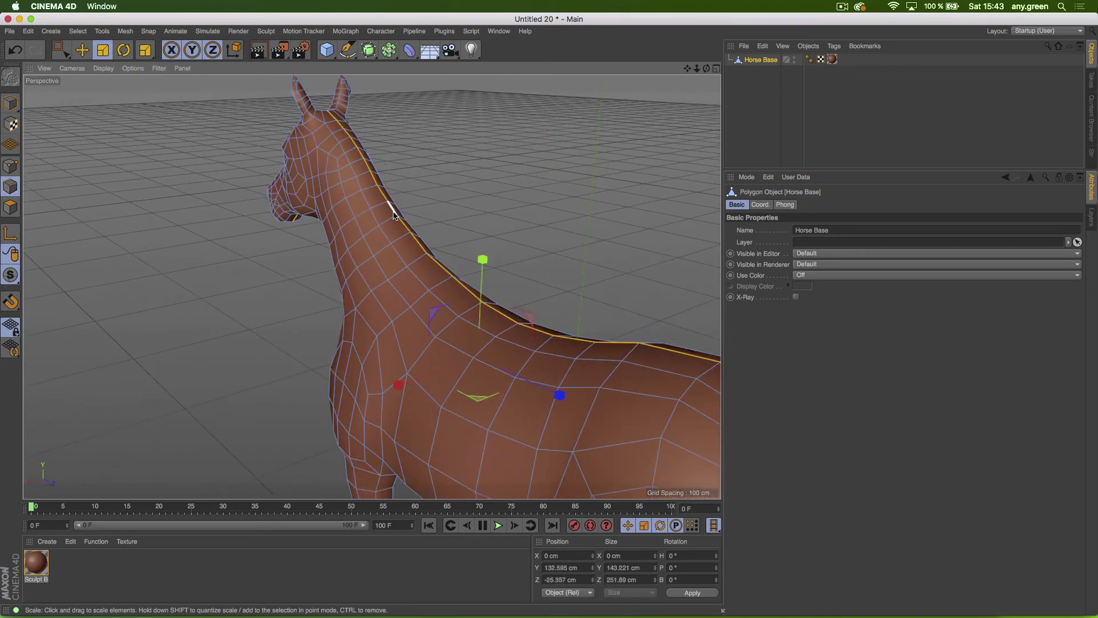
alt+drag(342, 163, 392, 187)
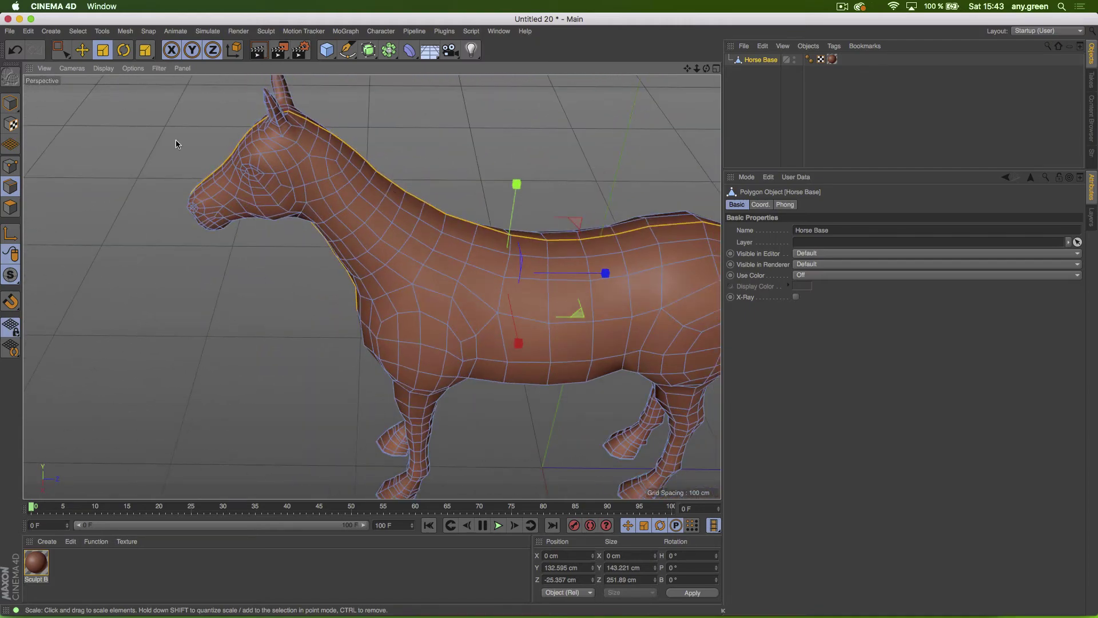
alt+drag(57, 138, 256, 191)
alt+middle_drag(256, 191, 198, 214)
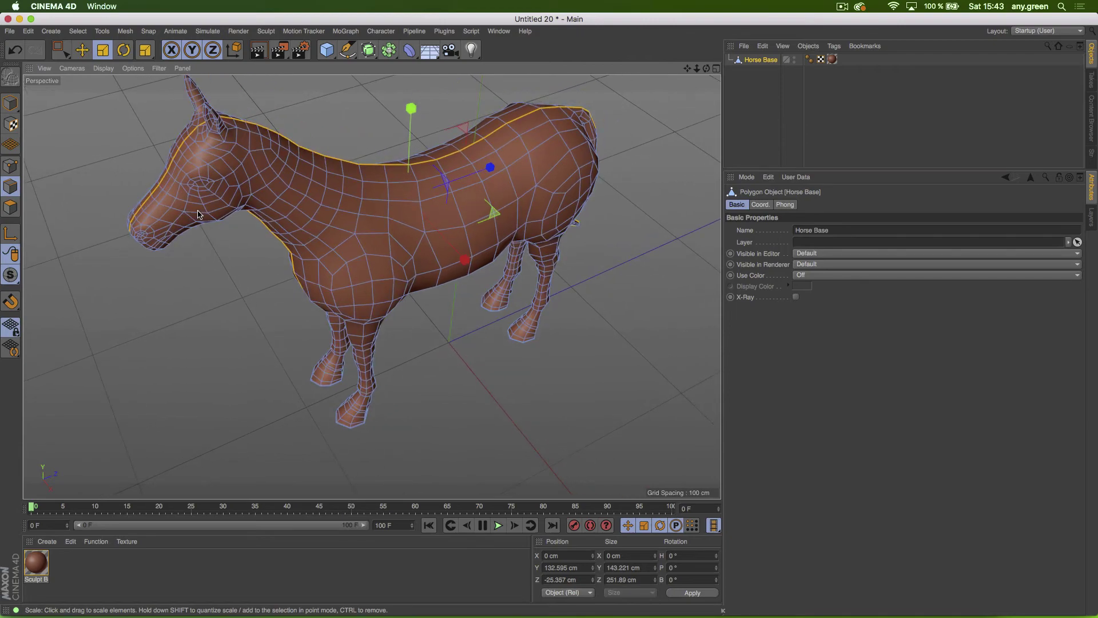
alt+drag(198, 214, 303, 214)
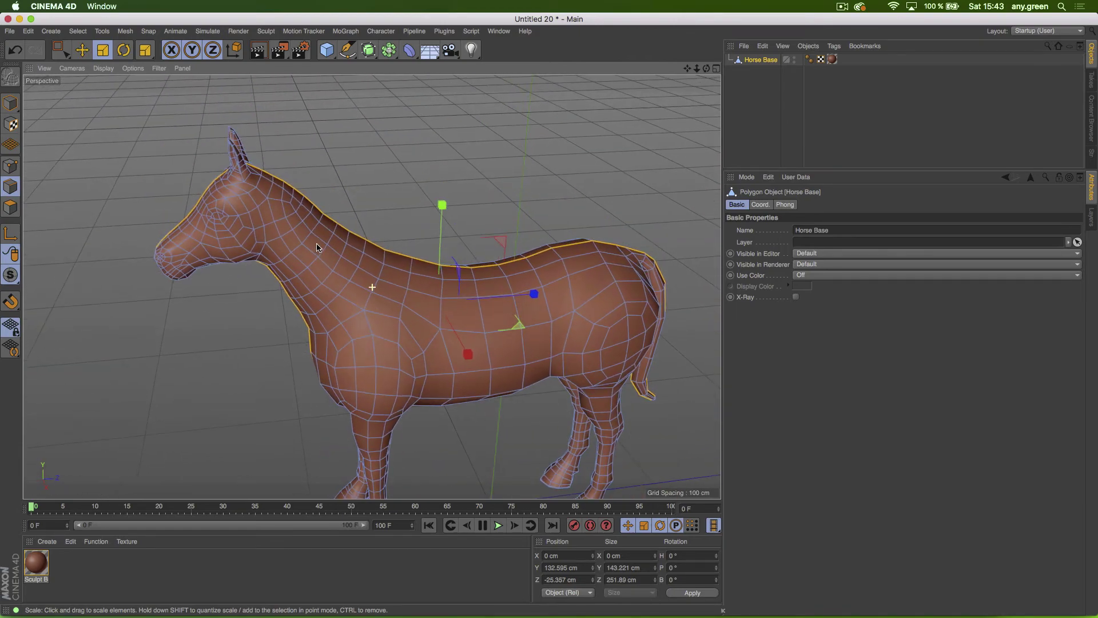
alt+right_drag(303, 214, 341, 211)
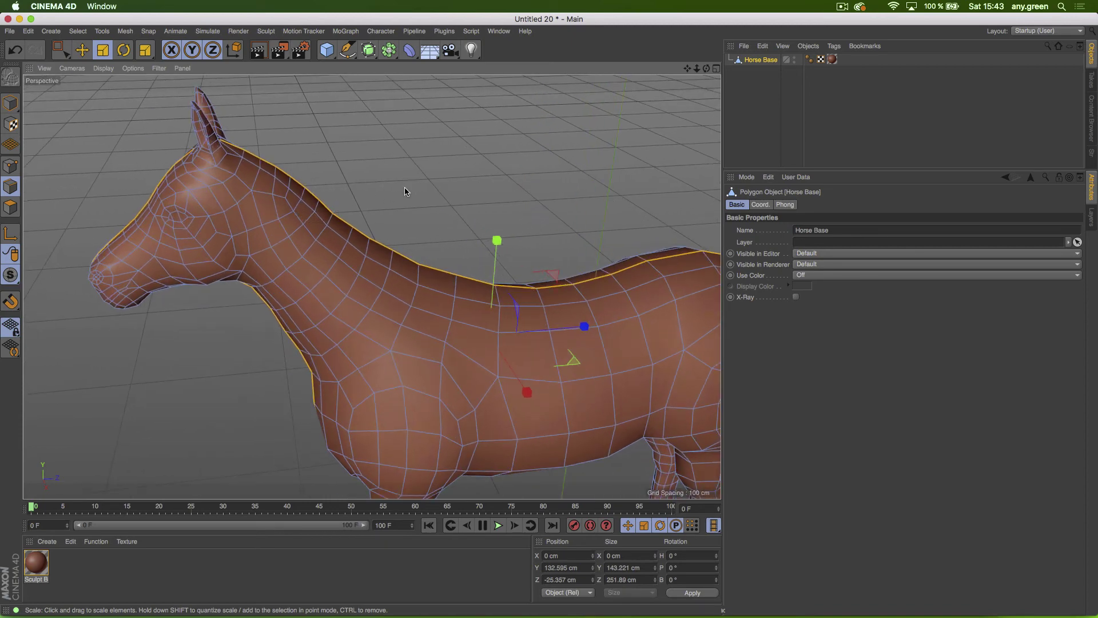
key(shift+c)
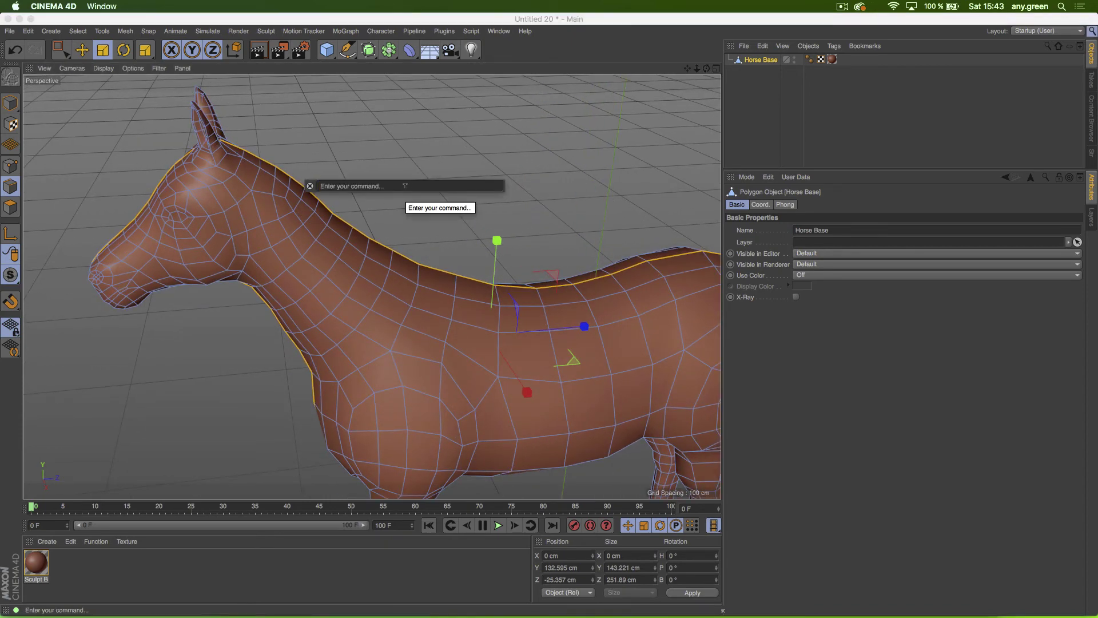
text(splin)
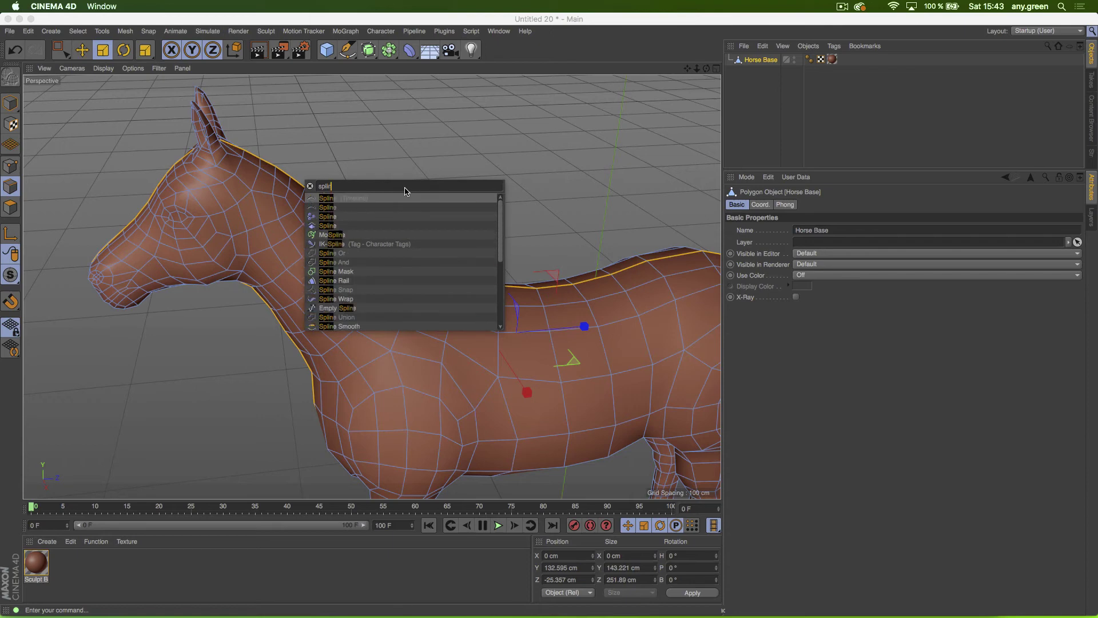
text(e to e)
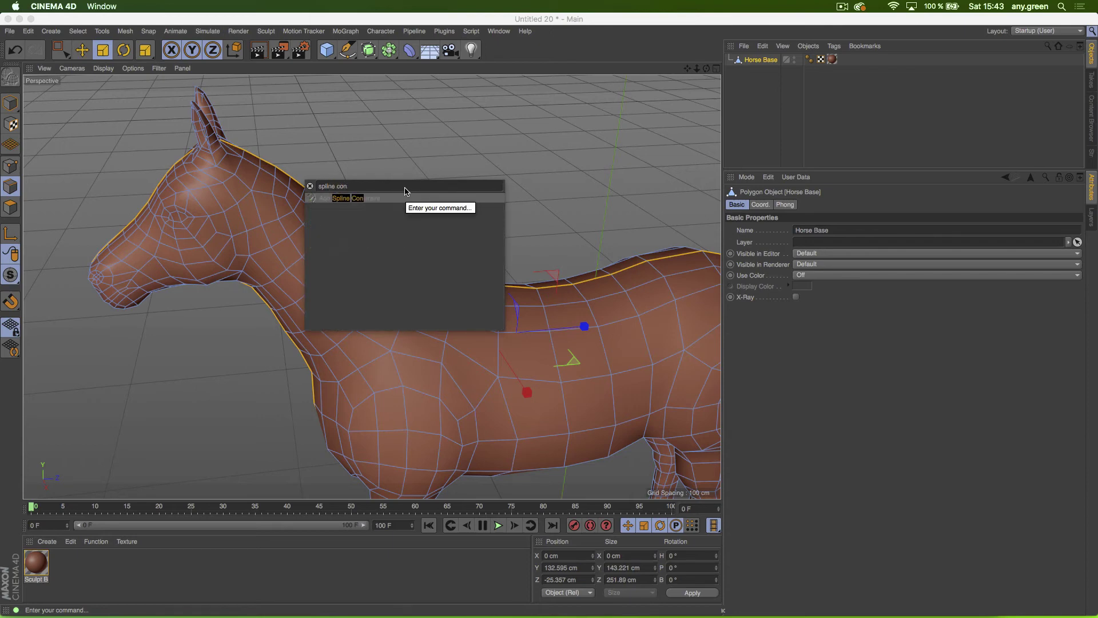
key(BackSpace)
key(BackSpace)
key(BackSpace)
key(BackSpace)
key(BackSpace)
key(BackSpace)
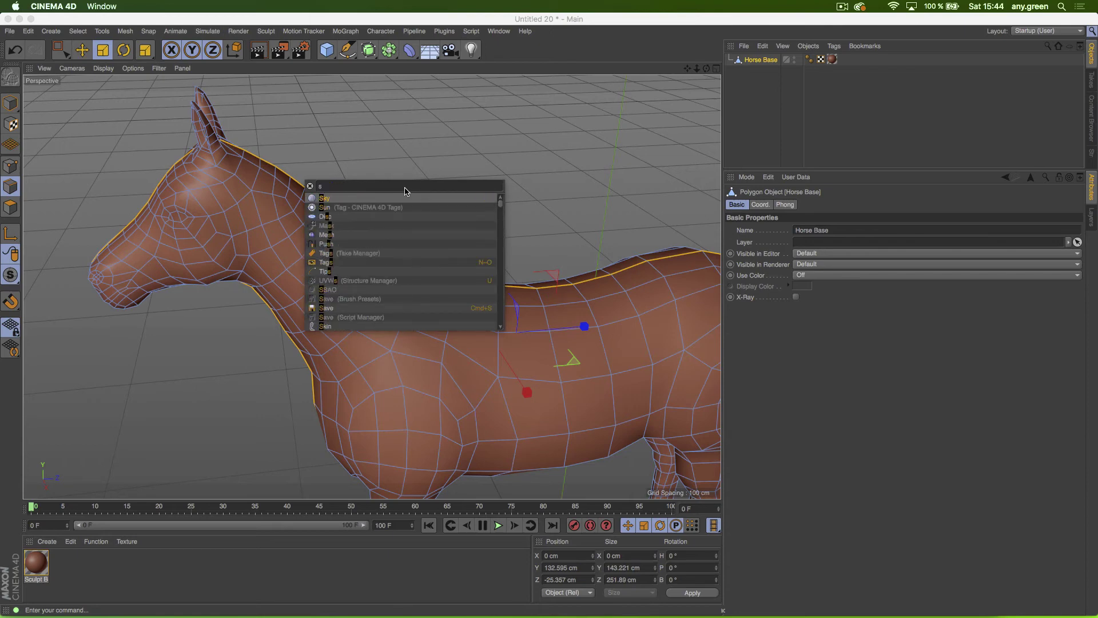
key(Escape)
right_click(325, 207)
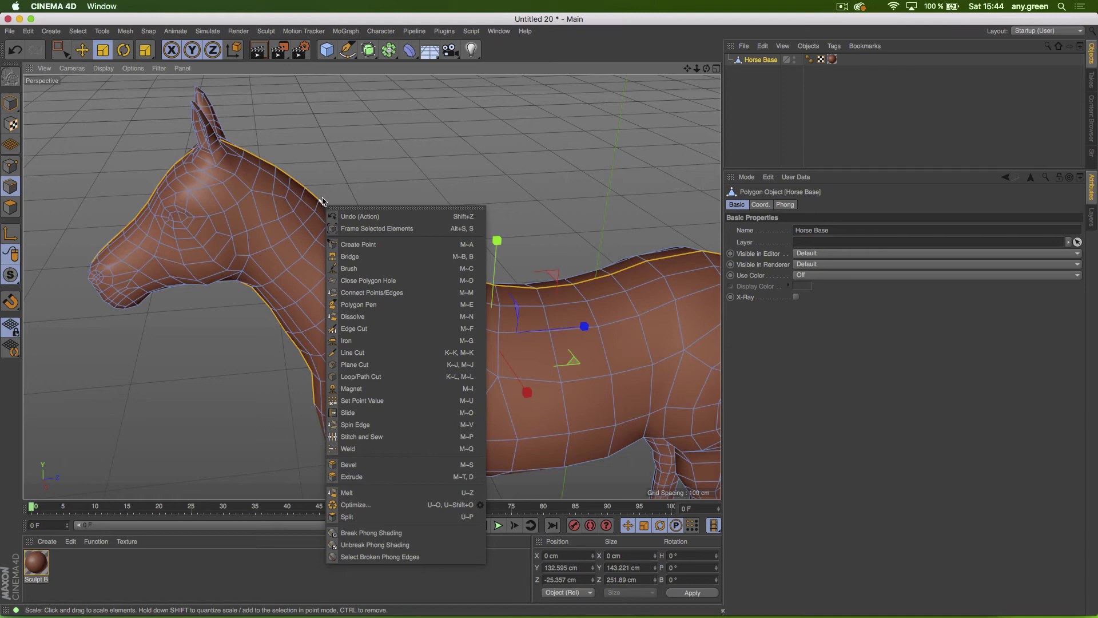
click(322, 201)
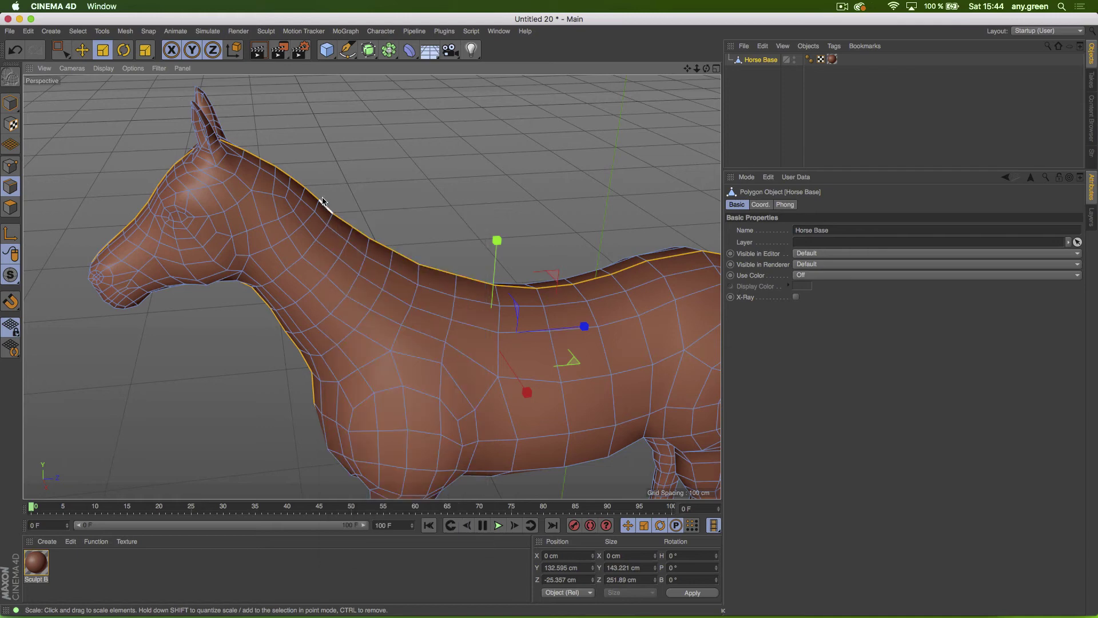
Step: Convert Horse Base's selected central edge loop into a spline with Edge to Spline
click(127, 32)
mouse_move(147, 110)
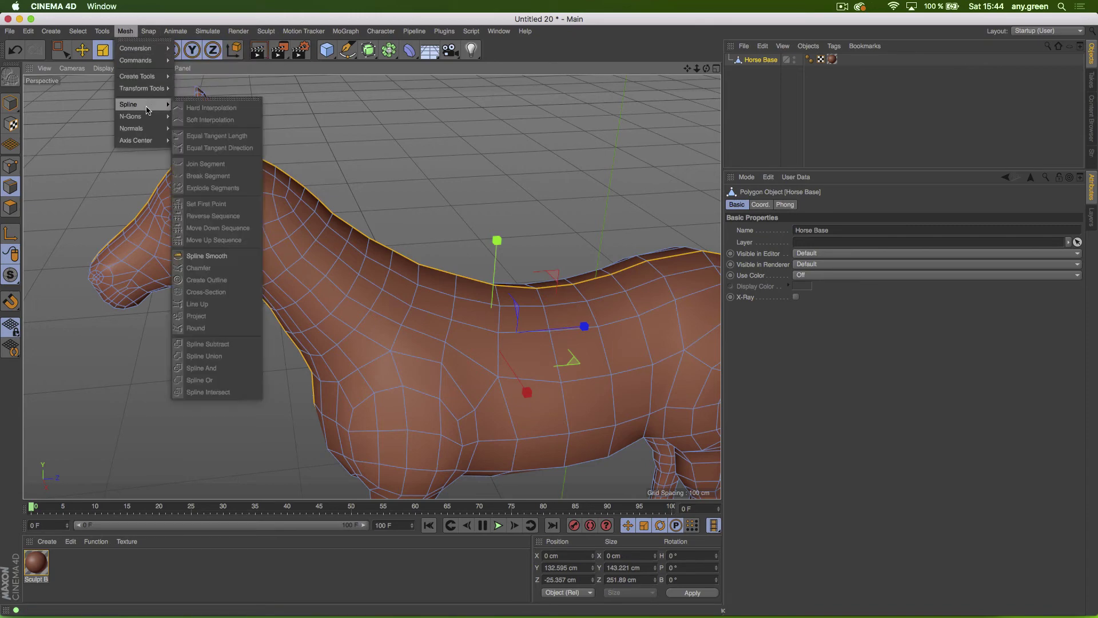
mouse_move(137, 77)
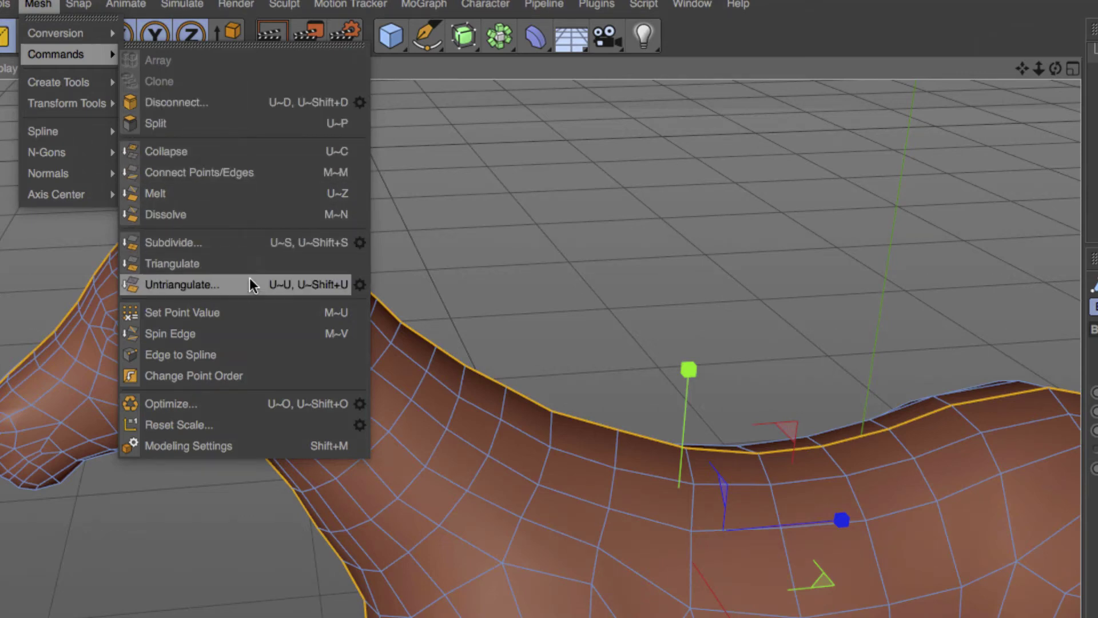
click(235, 355)
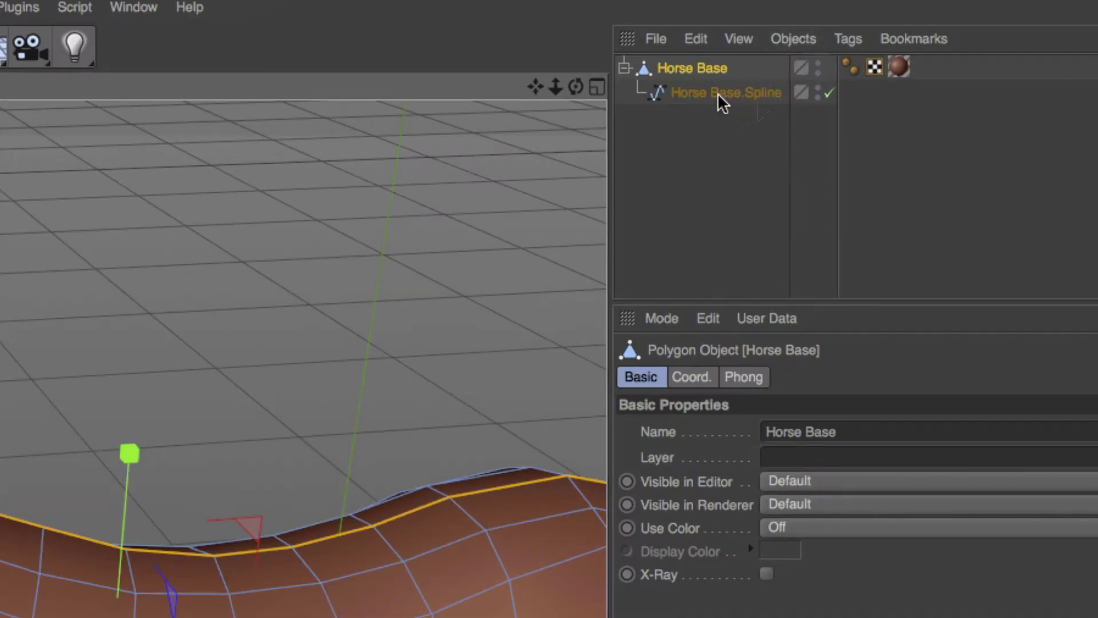
Step: Move Horse Base.Spline out of the Horse Base hierarchy and hide Horse Base
click(772, 71)
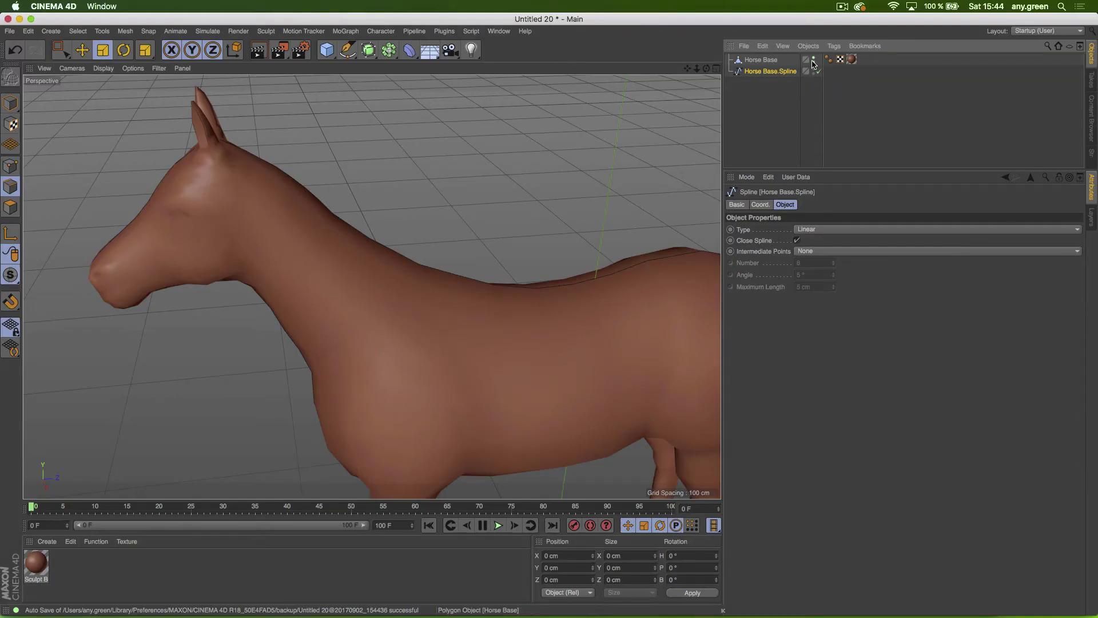
alt+click(812, 61)
alt+drag(438, 334, 449, 306)
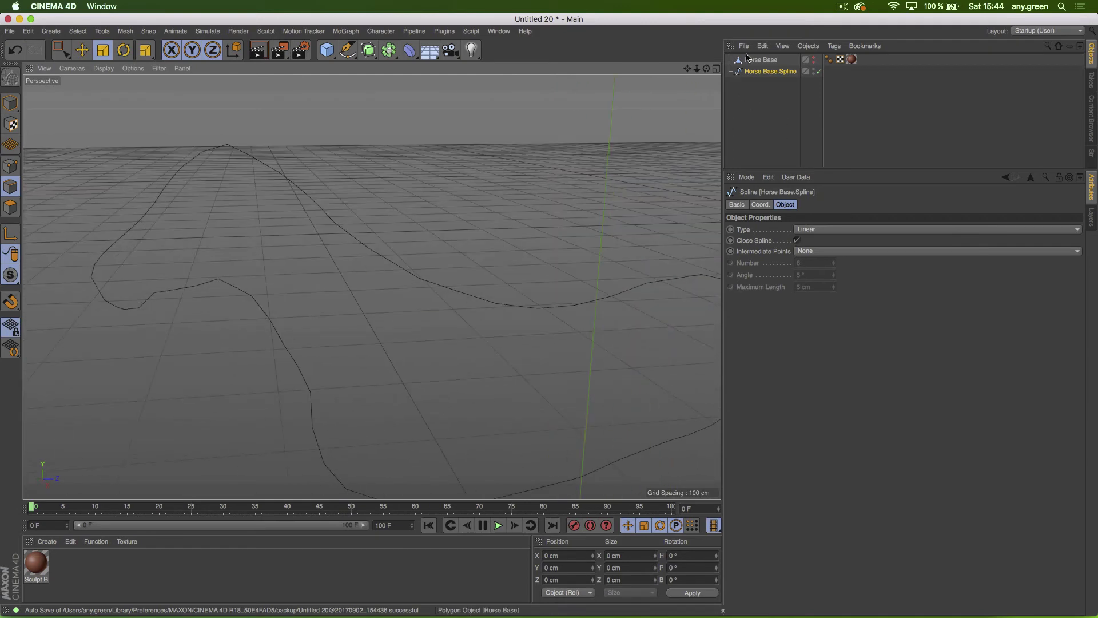
Step: In Points mode, lasso-select the spline's points around the horse's face, throat and chest and delete them
click(14, 170)
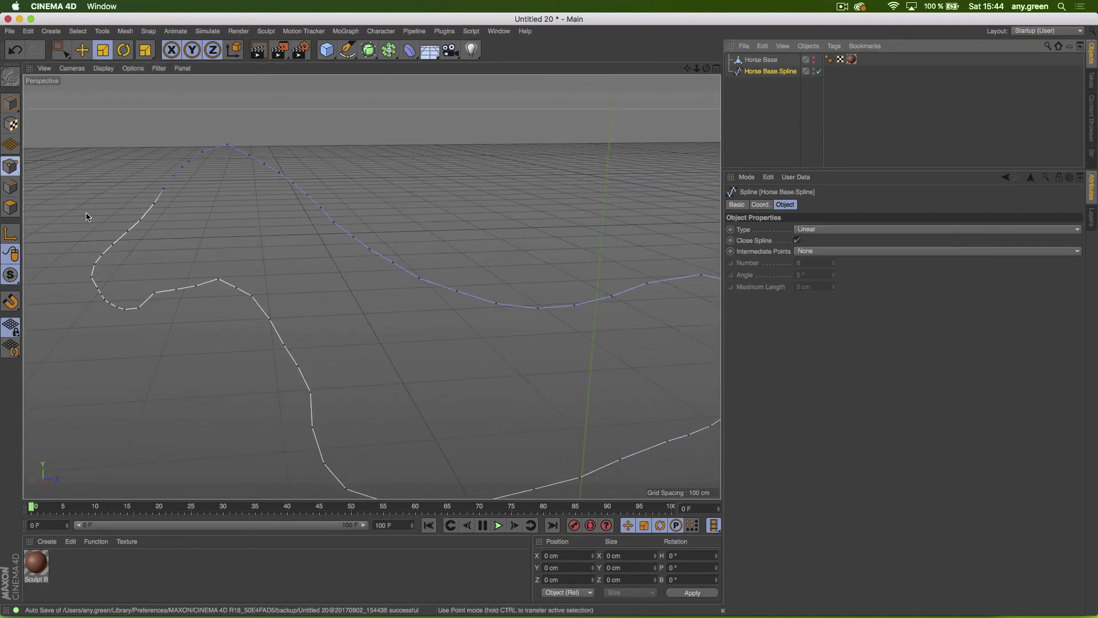
key(9)
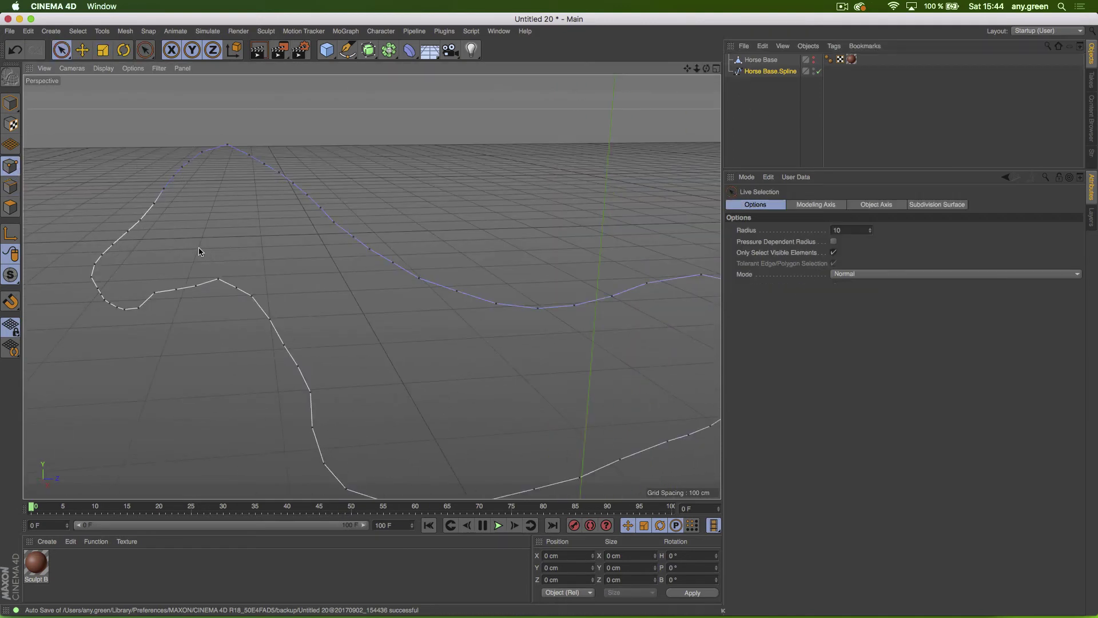
click(116, 241)
drag(66, 49, 107, 105)
mouse_move(189, 124)
mouse_down()
mouse_move(379, 343)
mouse_move(54, 372)
mouse_move(81, 216)
mouse_up()
alt+drag(455, 363, 321, 366)
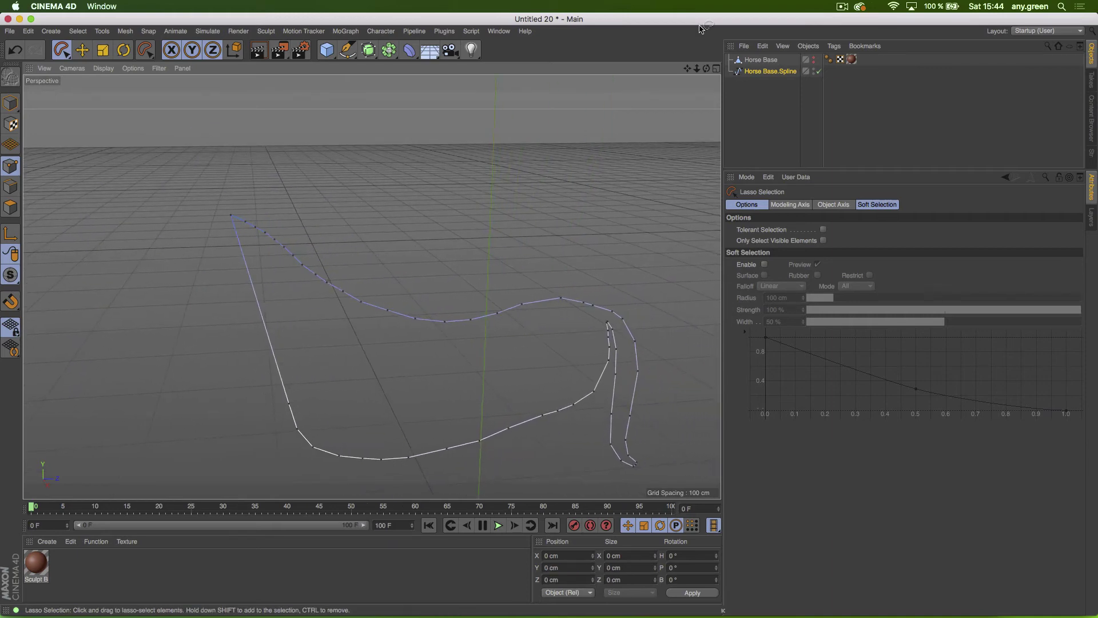
Step: Turn off Close Spline on Horse Base.Spline and delete its belly and tail points, keeping only the neck and back line
click(738, 73)
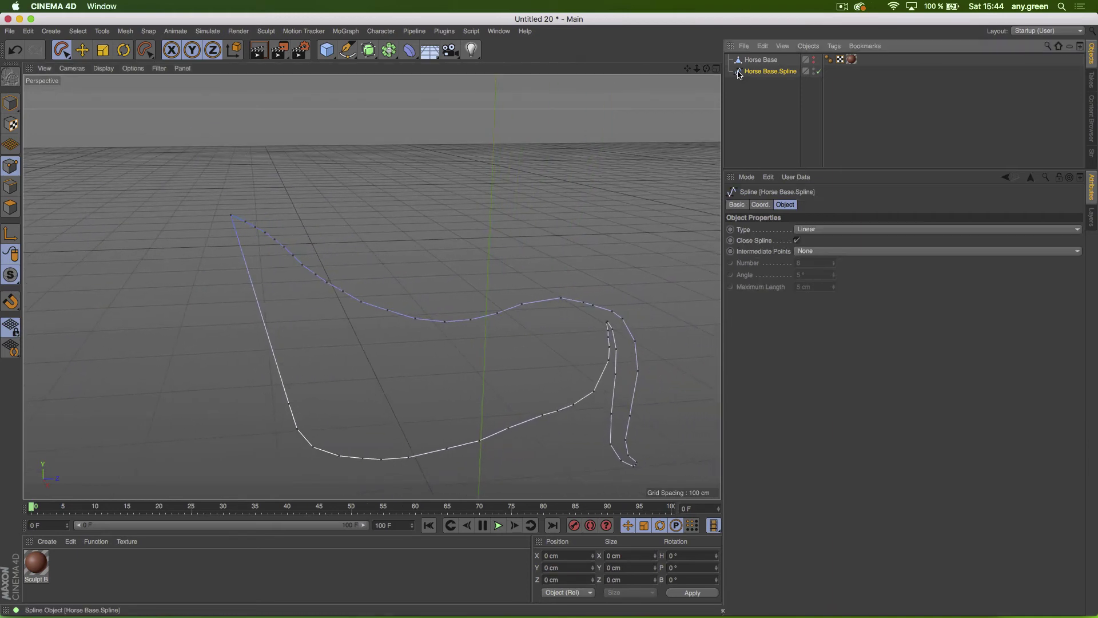
click(796, 240)
mouse_move(260, 366)
mouse_down()
mouse_move(497, 385)
mouse_move(589, 338)
mouse_move(608, 312)
mouse_move(665, 417)
mouse_move(561, 501)
mouse_move(317, 469)
mouse_move(269, 445)
mouse_move(129, 286)
mouse_move(456, 326)
mouse_up()
key(Delete)
key(h)
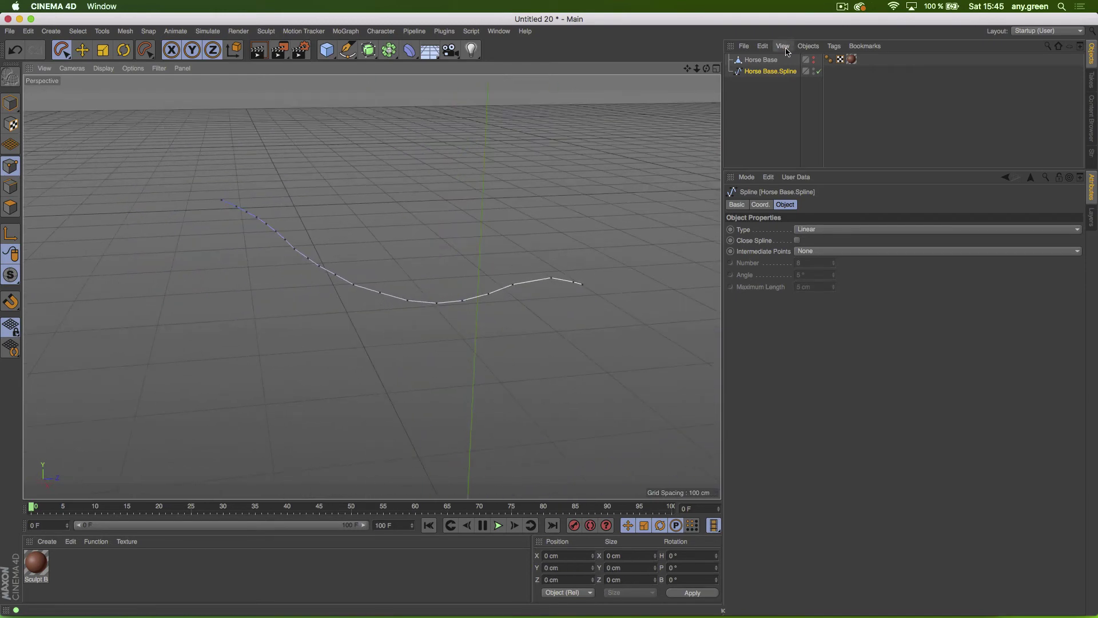
Step: Make Horse Base visible again and add a Cone primitive
click(813, 59)
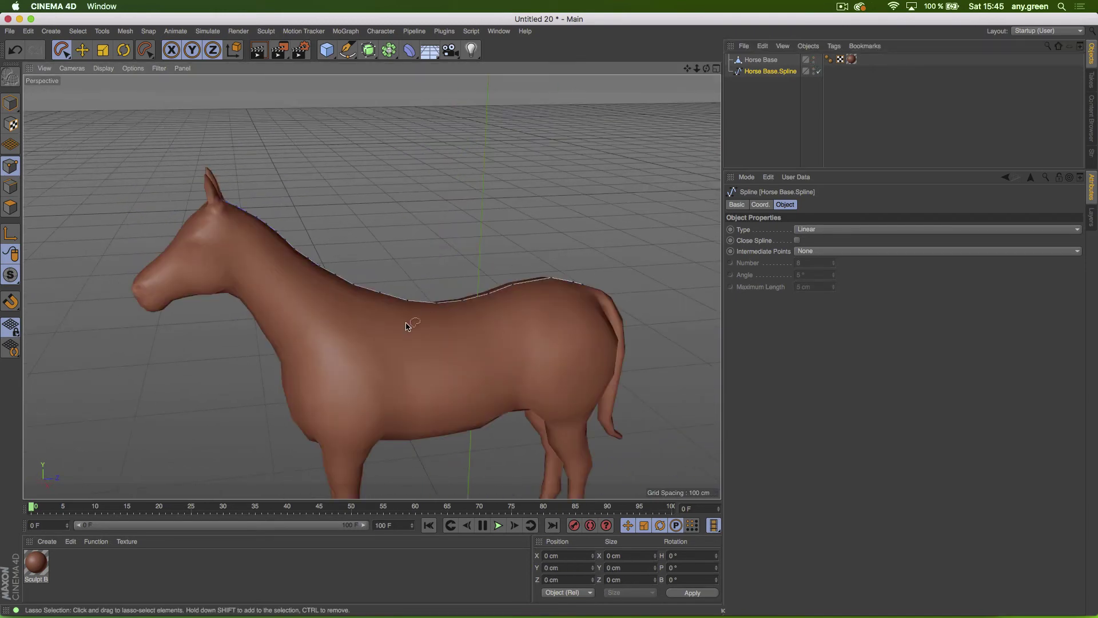
mouse_move(404, 313)
alt+mouse_down()
mouse_move(207, 328)
mouse_move(404, 324)
alt+mouse_up()
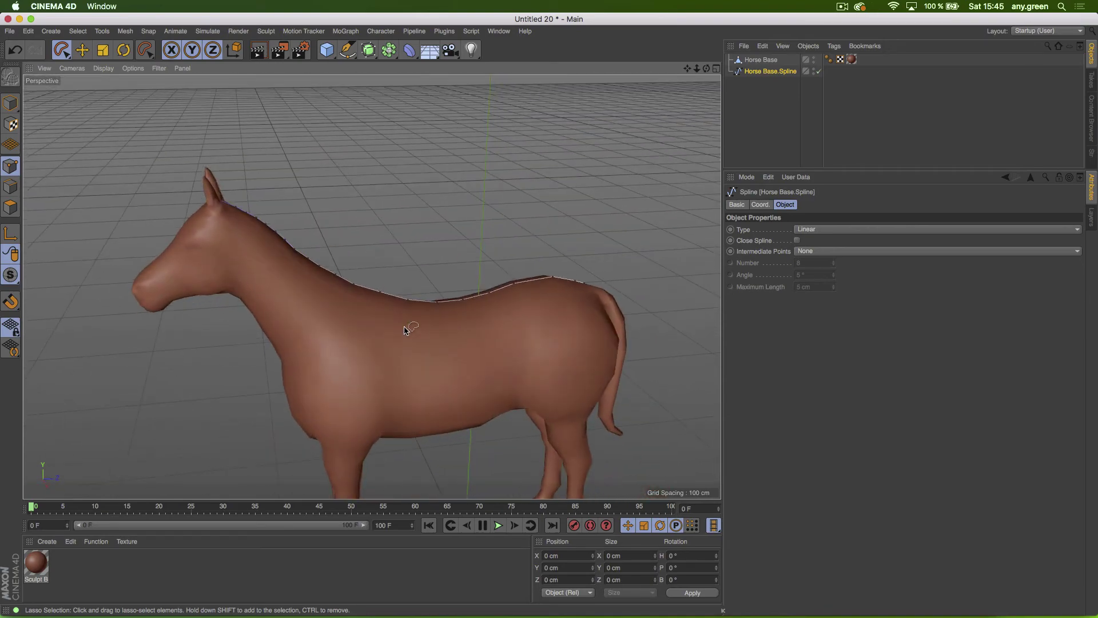
click(326, 50)
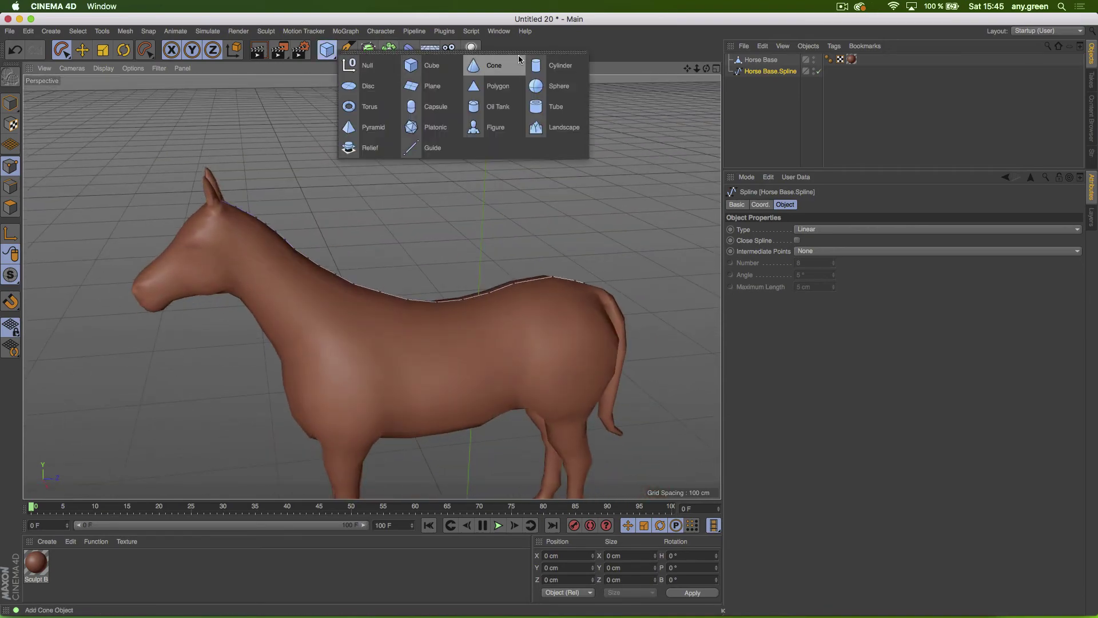
click(495, 67)
Step: Add a MoGraph Cloner and make the Cone its child
click(345, 31)
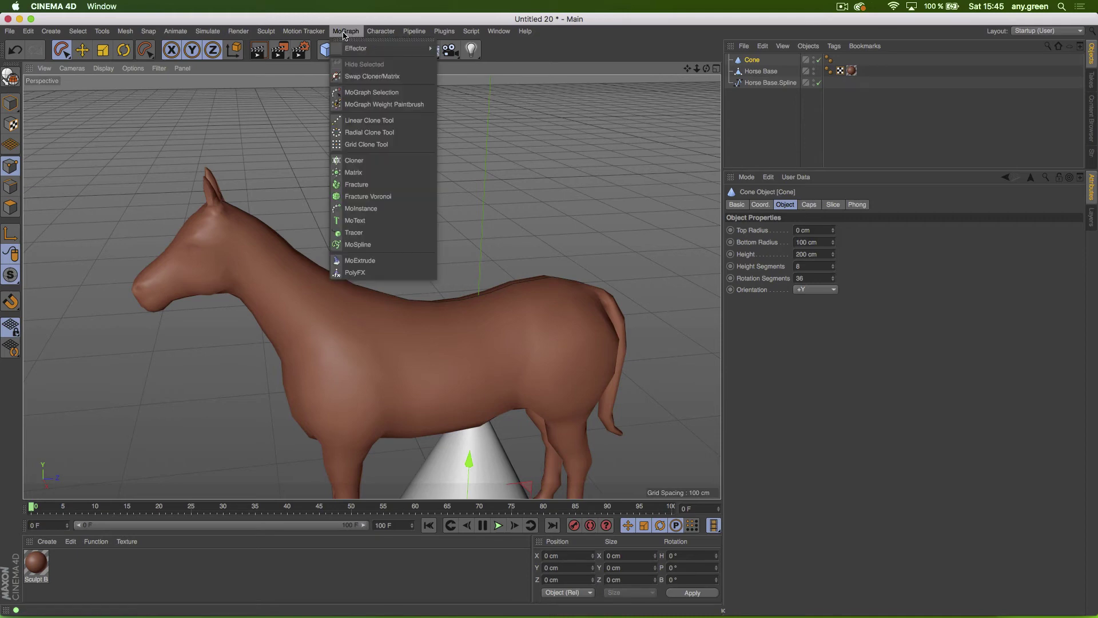
click(387, 160)
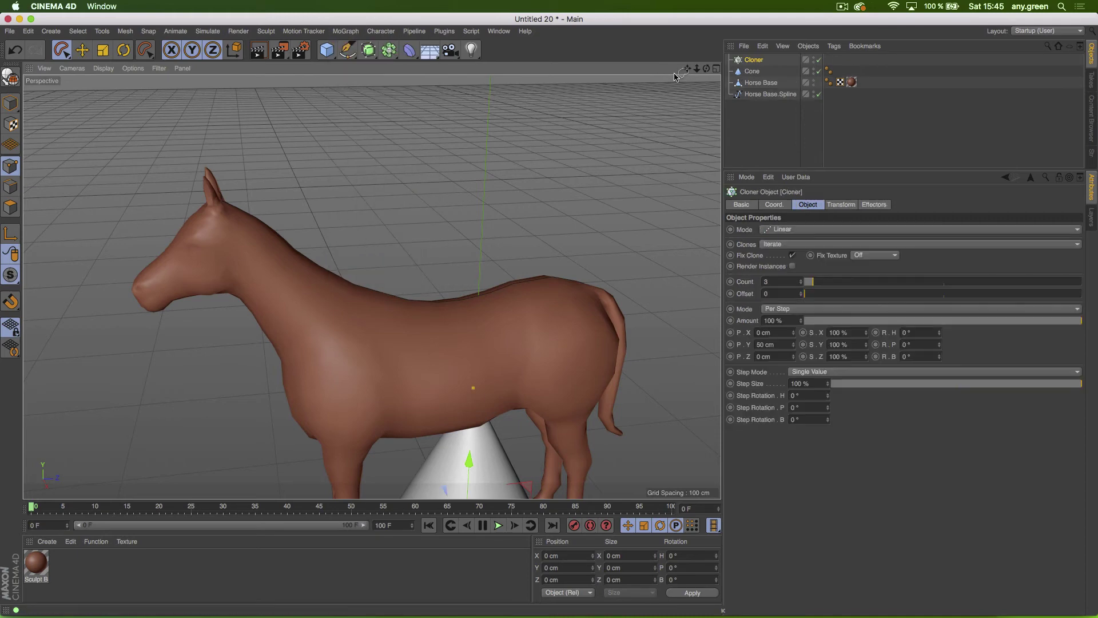
drag(756, 71, 740, 62)
click(740, 60)
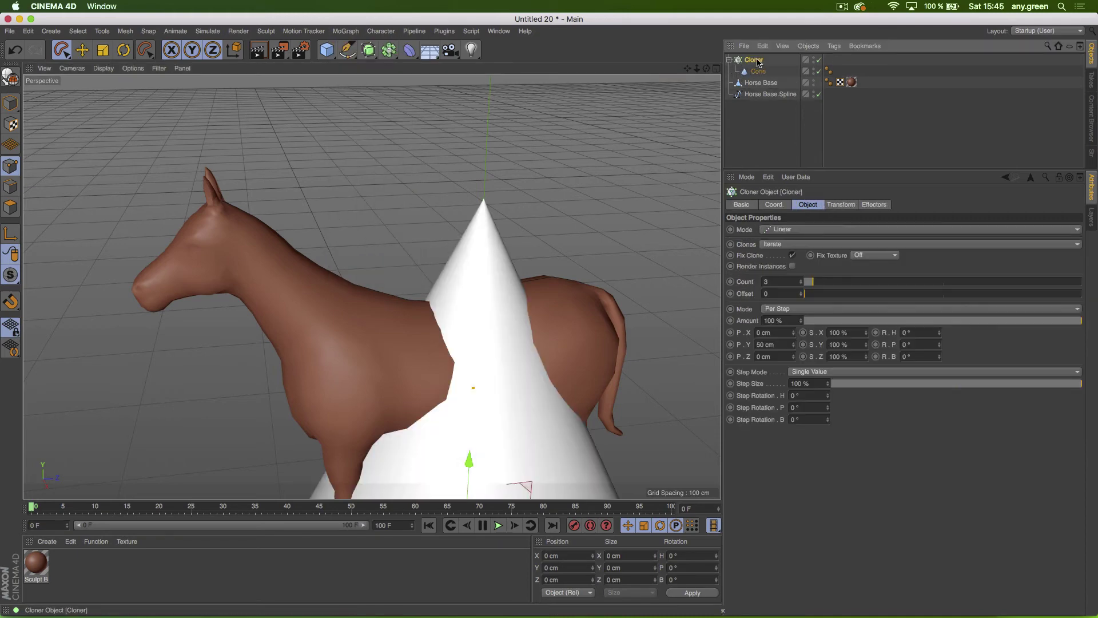
Step: Set the Cloner's mode to Object and assign Horse Base.Spline as its object
click(792, 230)
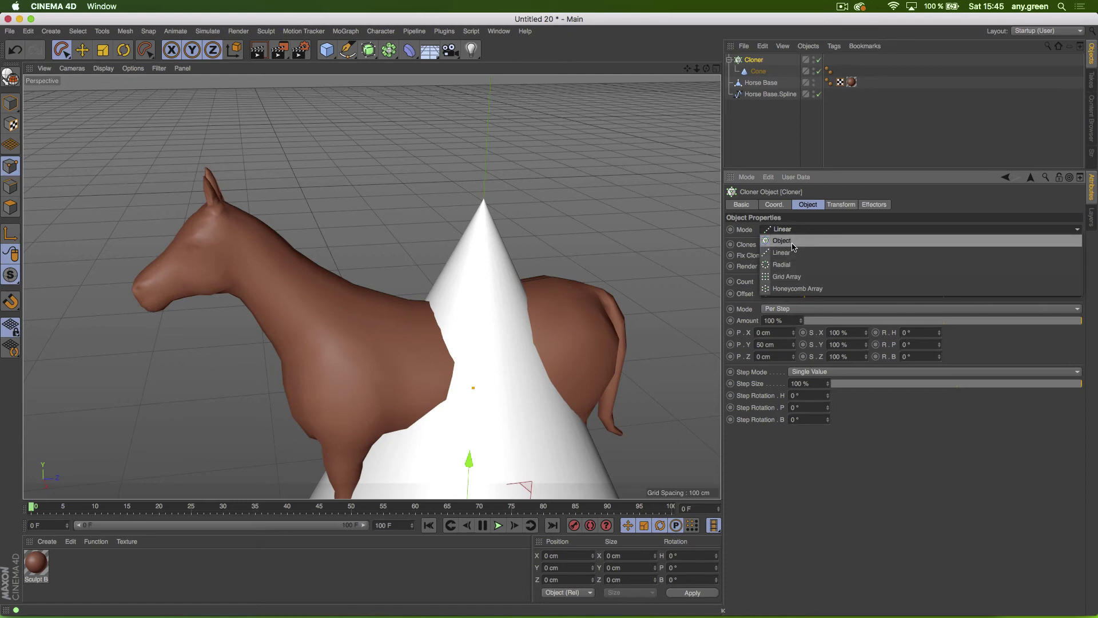
click(792, 245)
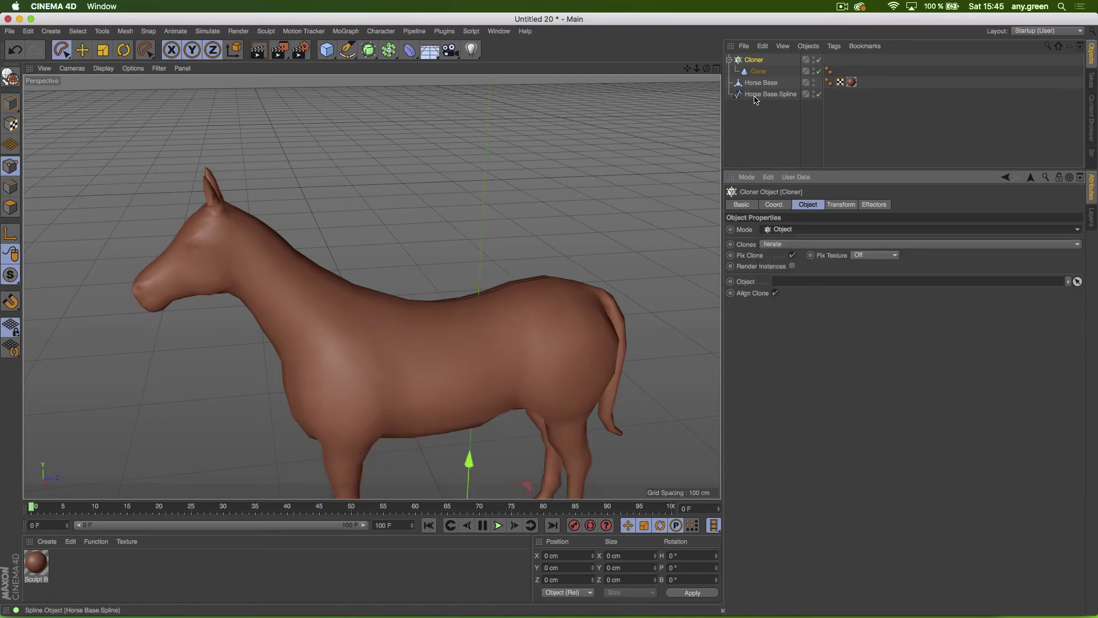
drag(759, 94, 795, 281)
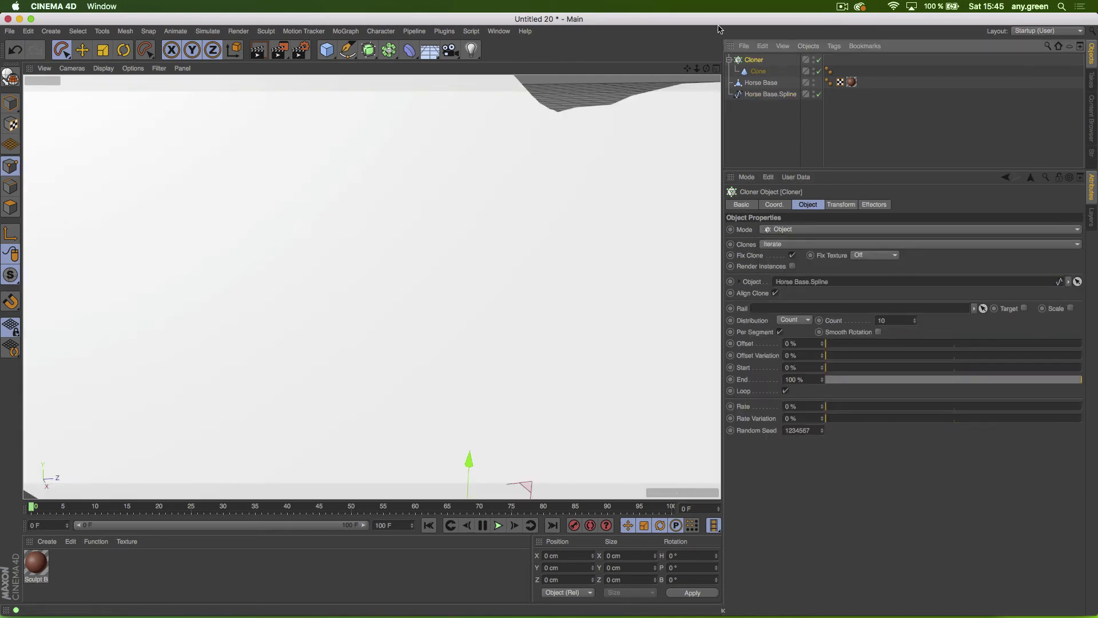
Step: Scale the Cone down so the clones form small spikes along the horse's neck and back
click(750, 72)
key(t)
drag(596, 132, 335, 397)
alt+drag(415, 329, 260, 323)
Step: Stand the cloned cones upright by setting the Cloner's transform rotation to H 0° and B -90°
click(753, 60)
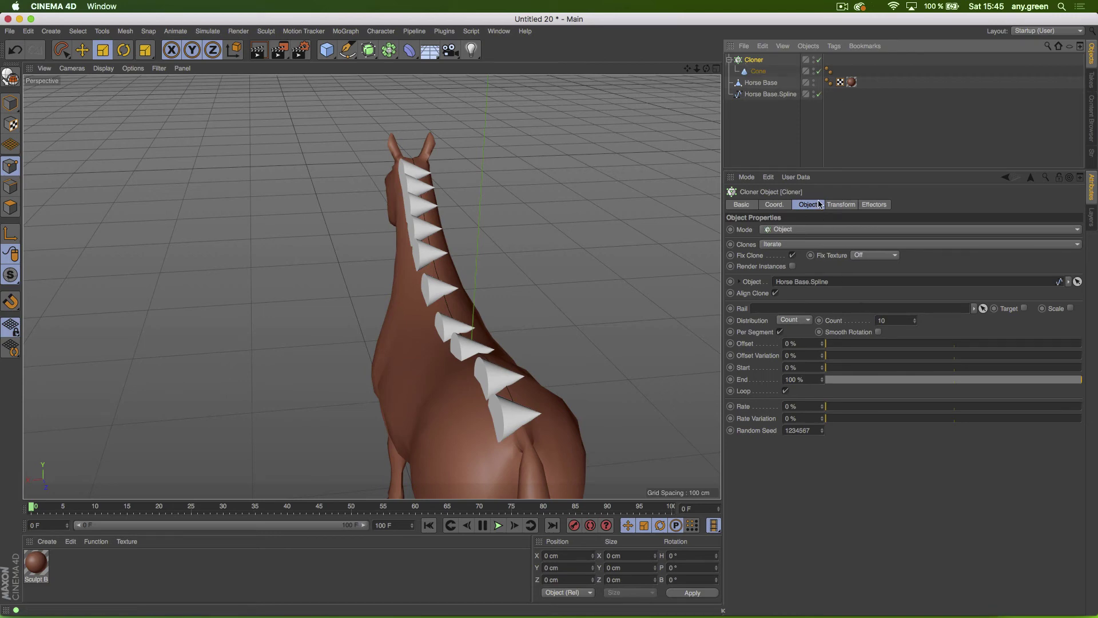
click(838, 204)
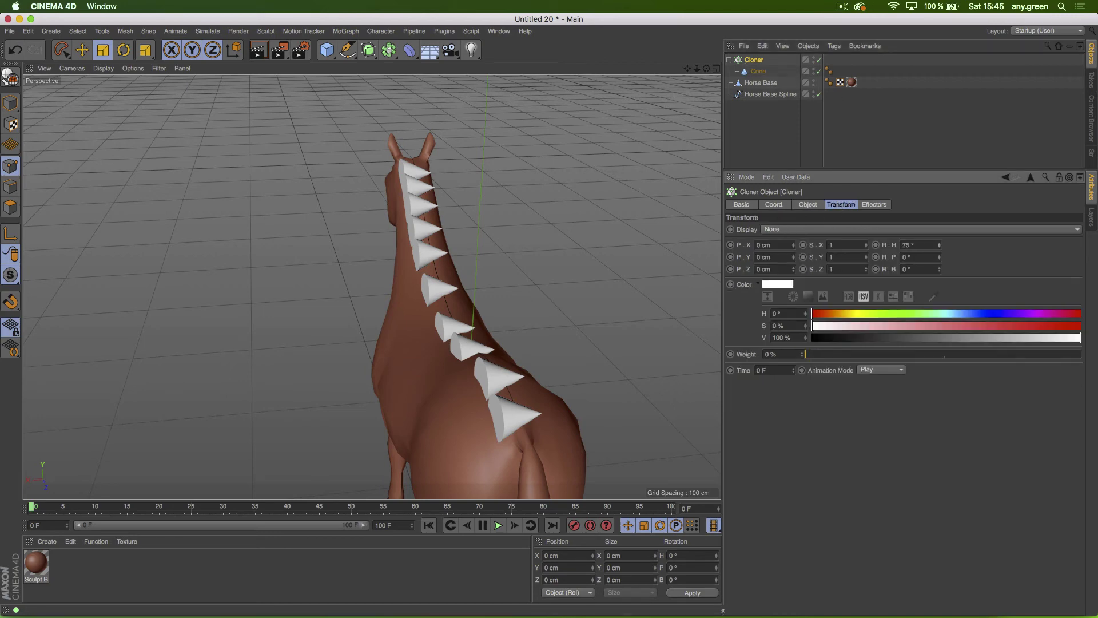
drag(940, 246, 938, 327)
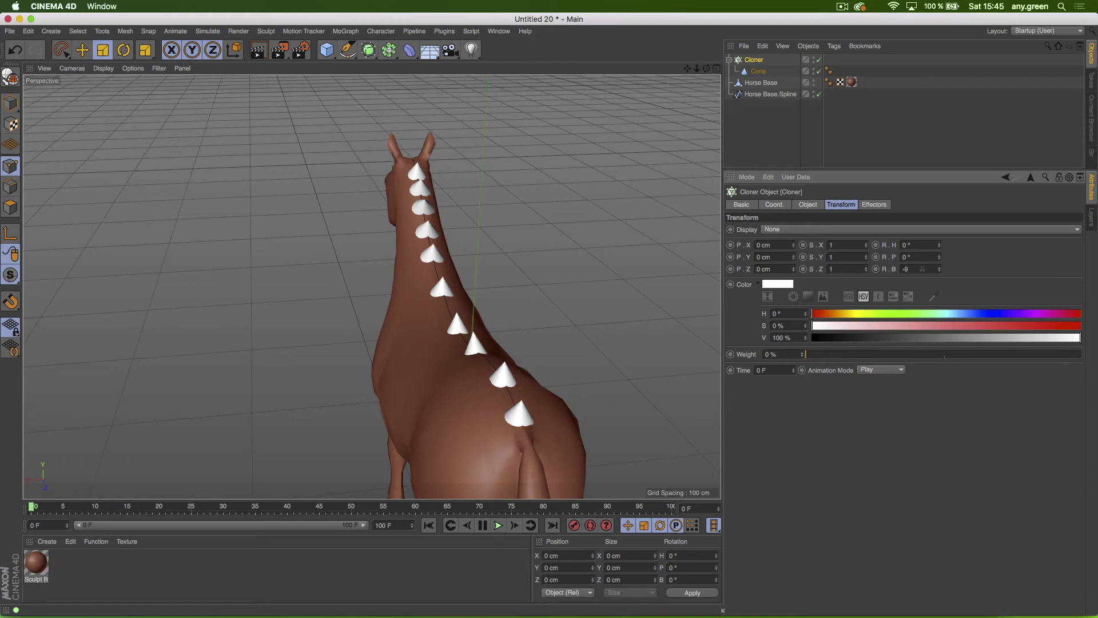
click(921, 269)
text(-90)
key(Return)
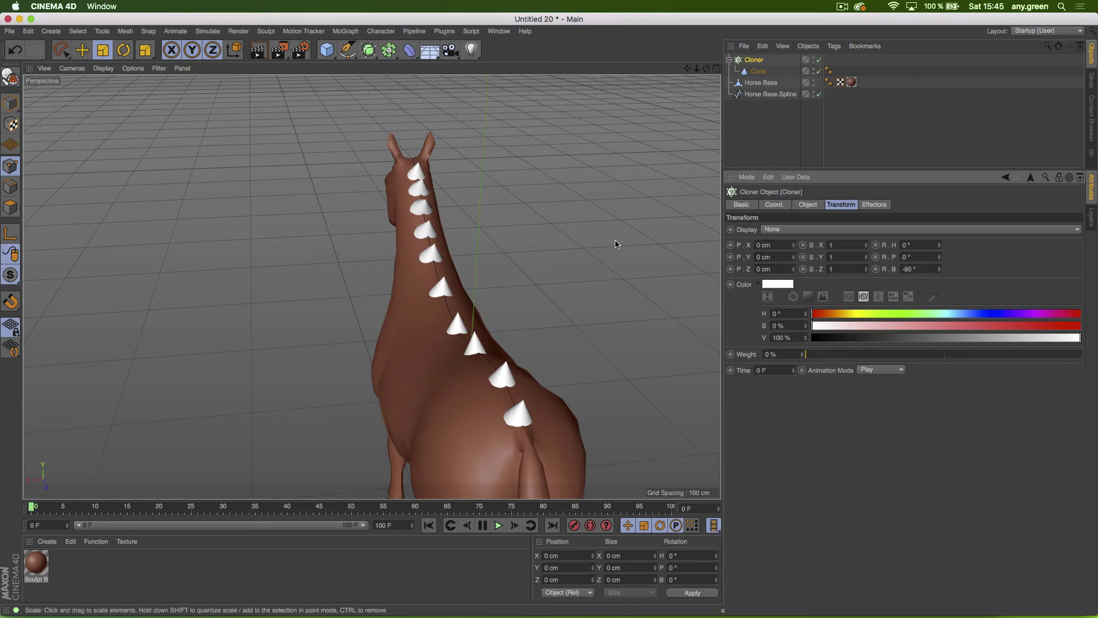
alt+drag(618, 244, 580, 302)
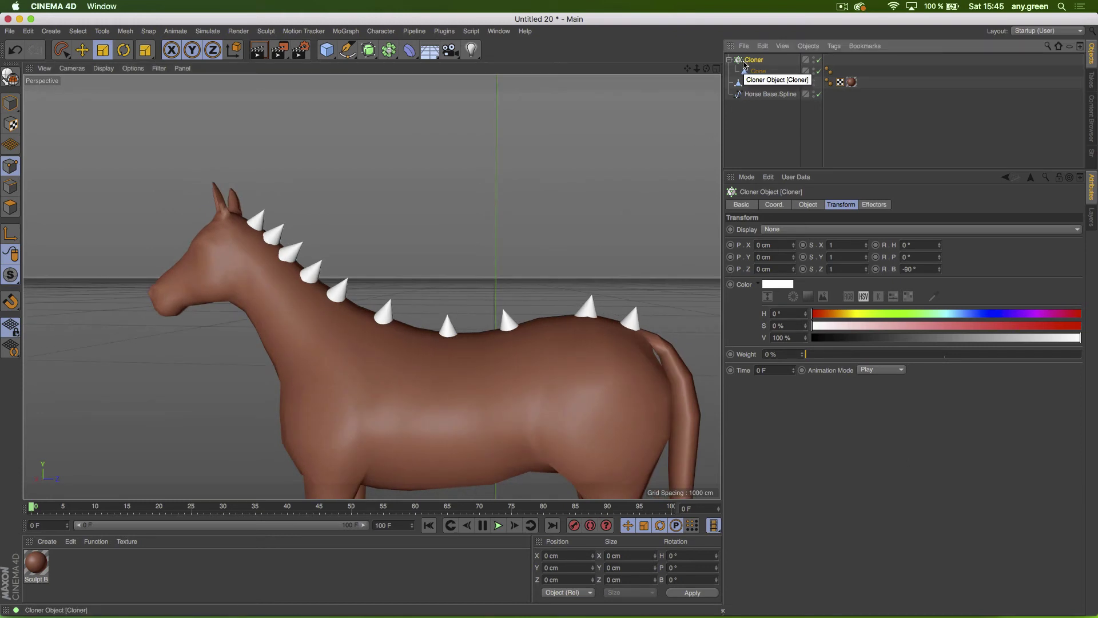
Step: Turn off Per Segment in the Cloner's object properties
click(806, 205)
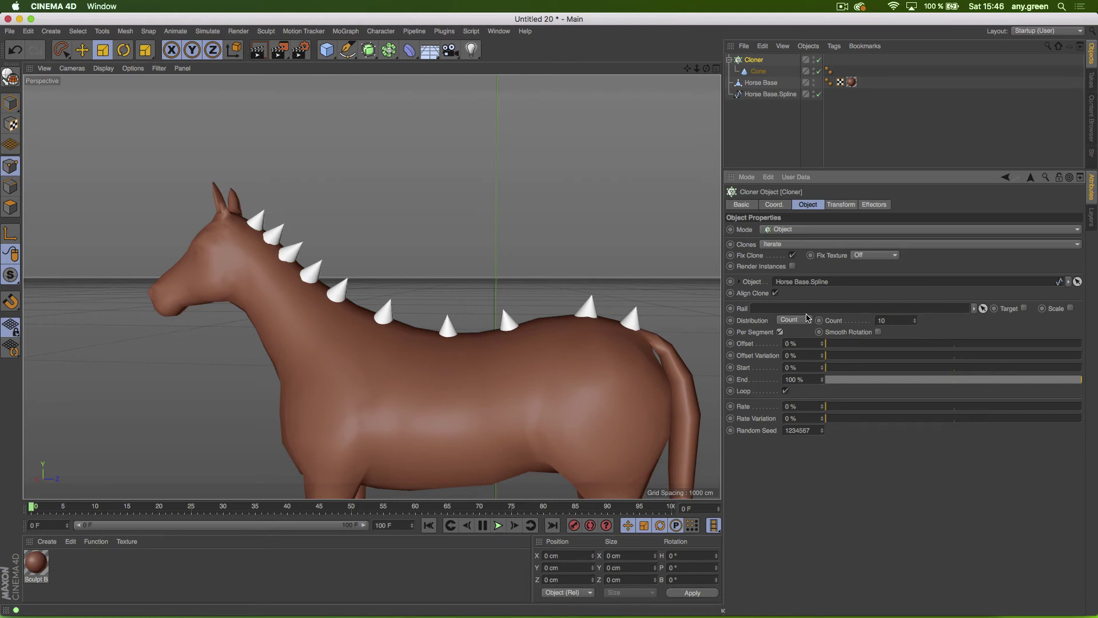
click(780, 331)
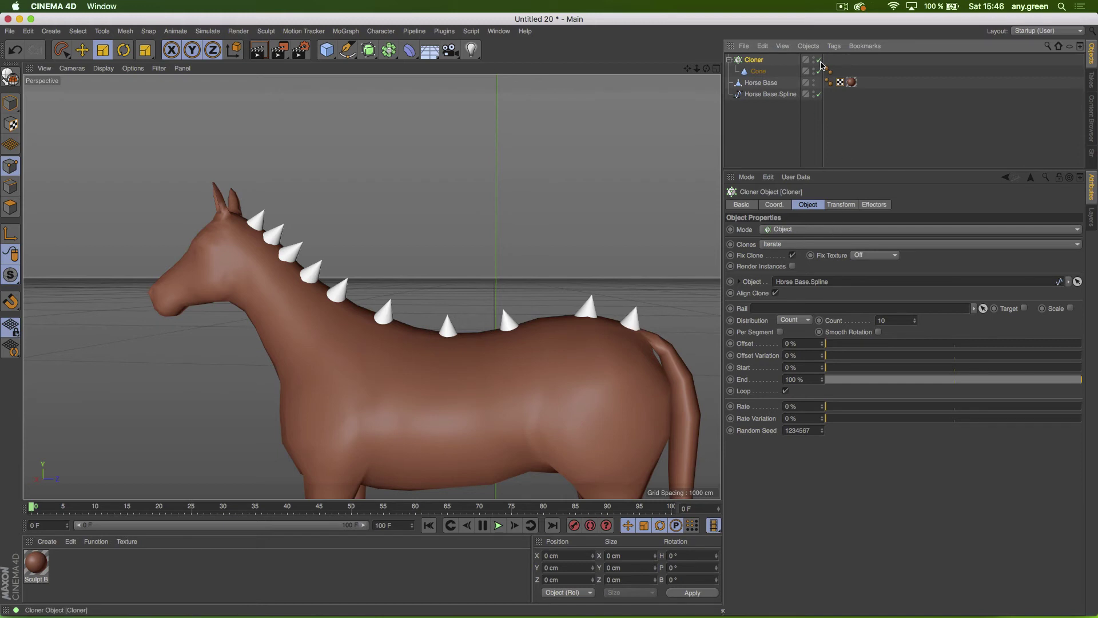
Step: Set the intermediate points of Horse Base.Spline to Uniform and switch the Cloner off and on to refresh the clone spacing
click(761, 93)
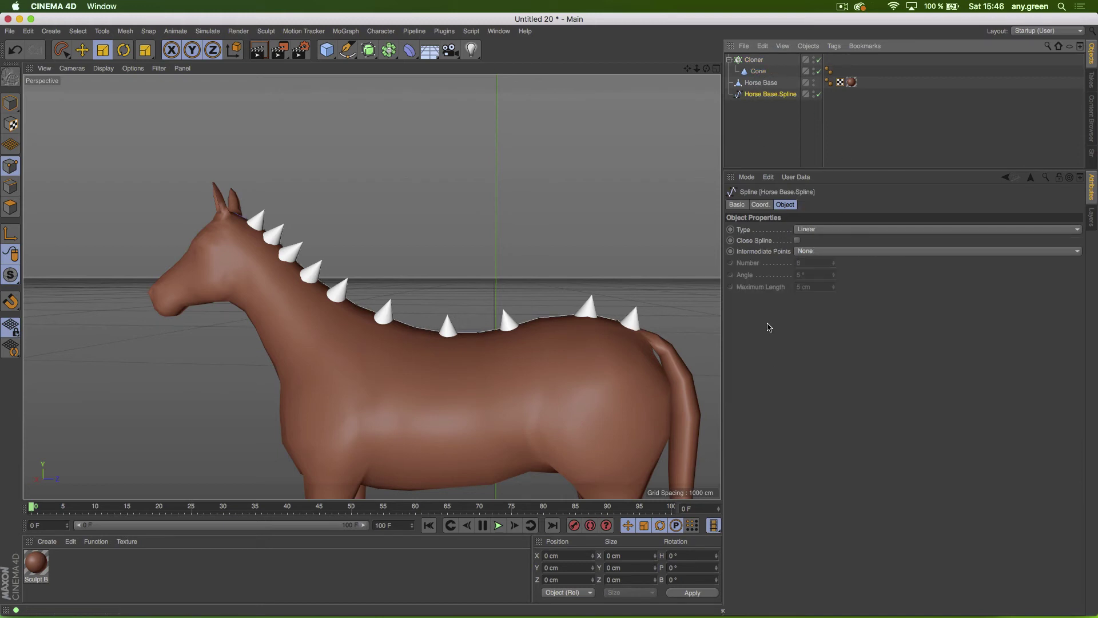
click(813, 252)
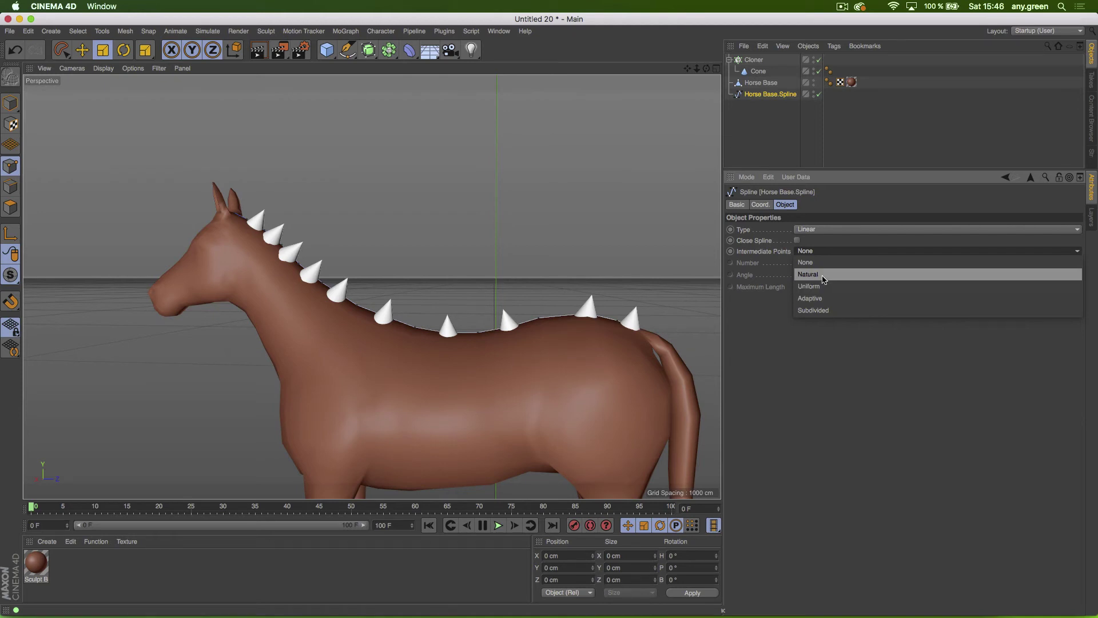
click(822, 277)
click(822, 255)
click(824, 288)
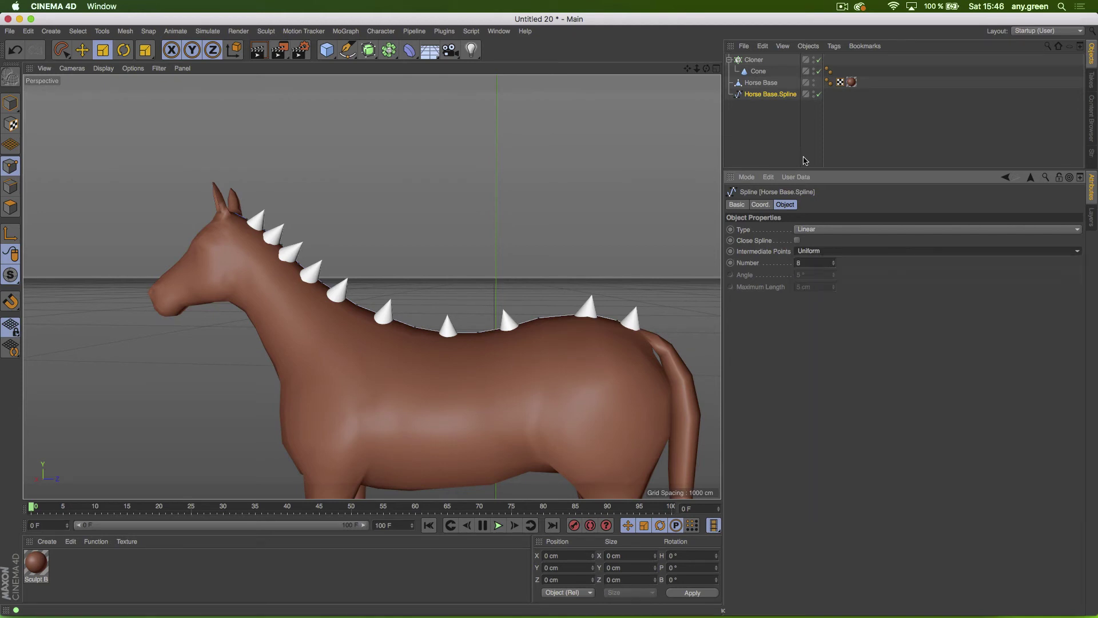
click(753, 60)
click(819, 60)
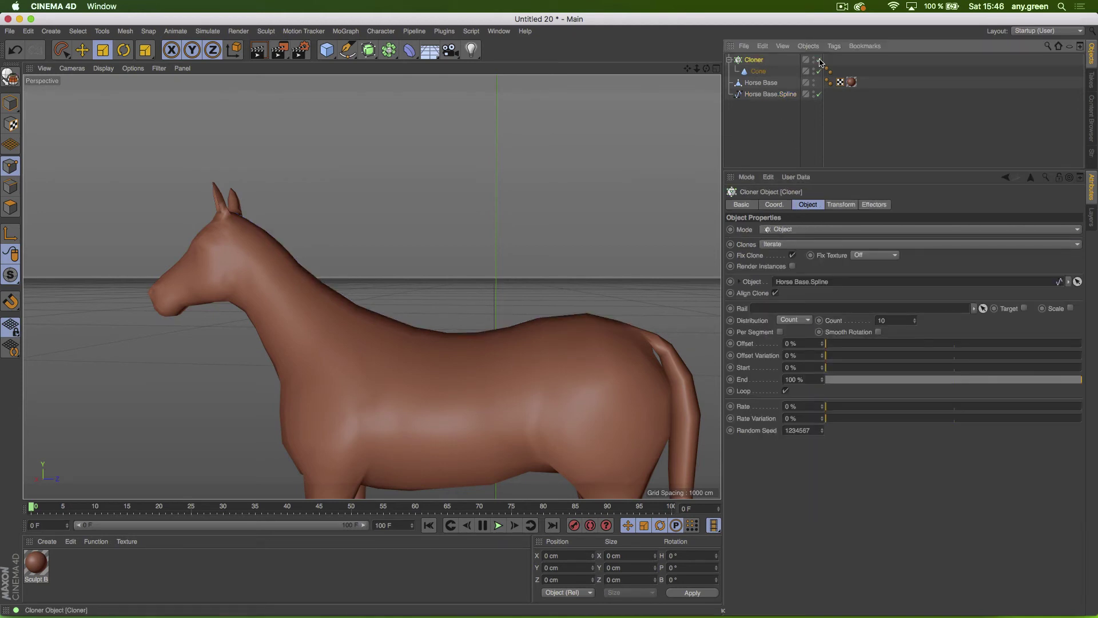
click(820, 60)
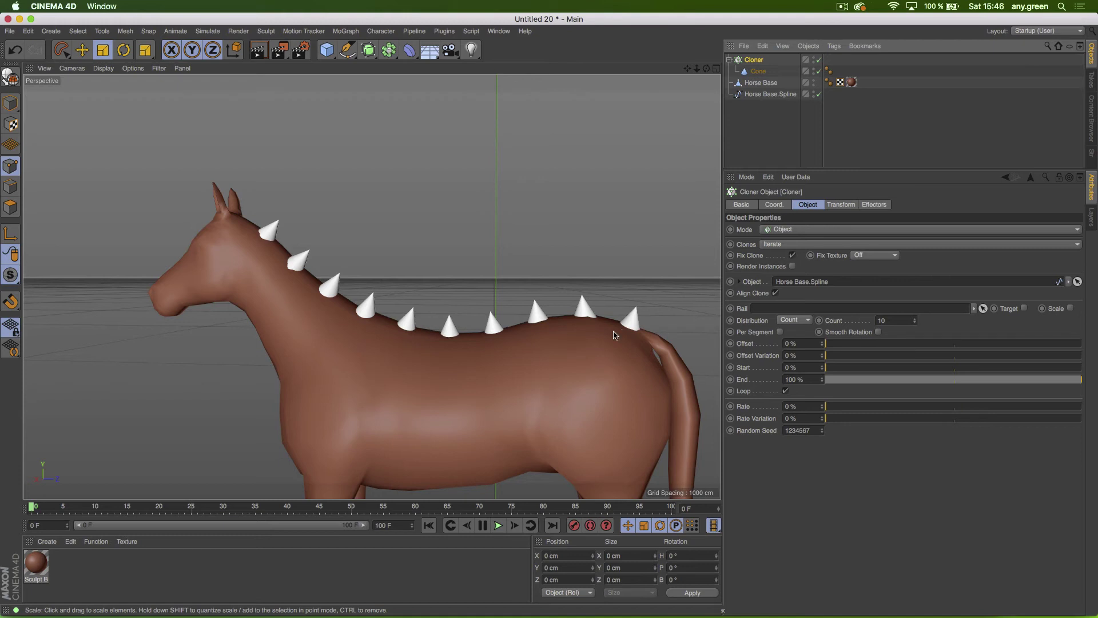
Step: Apply the existing Sculpt Base material to the Cloner so the spikes match the horse's body
mouse_move(35, 568)
mouse_down()
mouse_move(766, 94)
mouse_move(746, 59)
mouse_up()
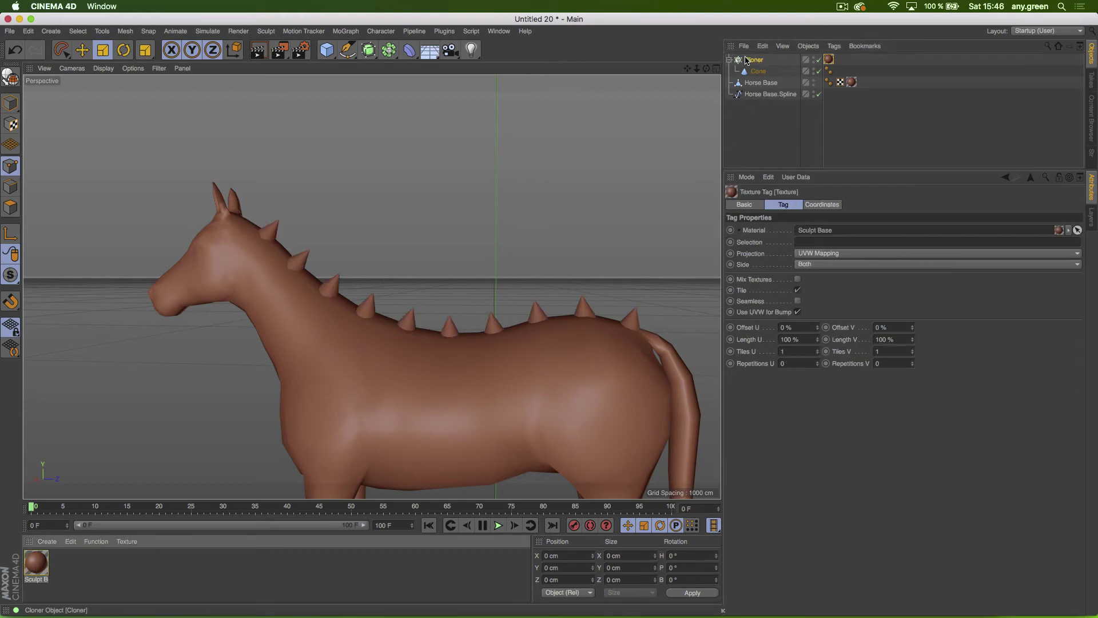
click(776, 134)
alt+drag(348, 409, 389, 439)
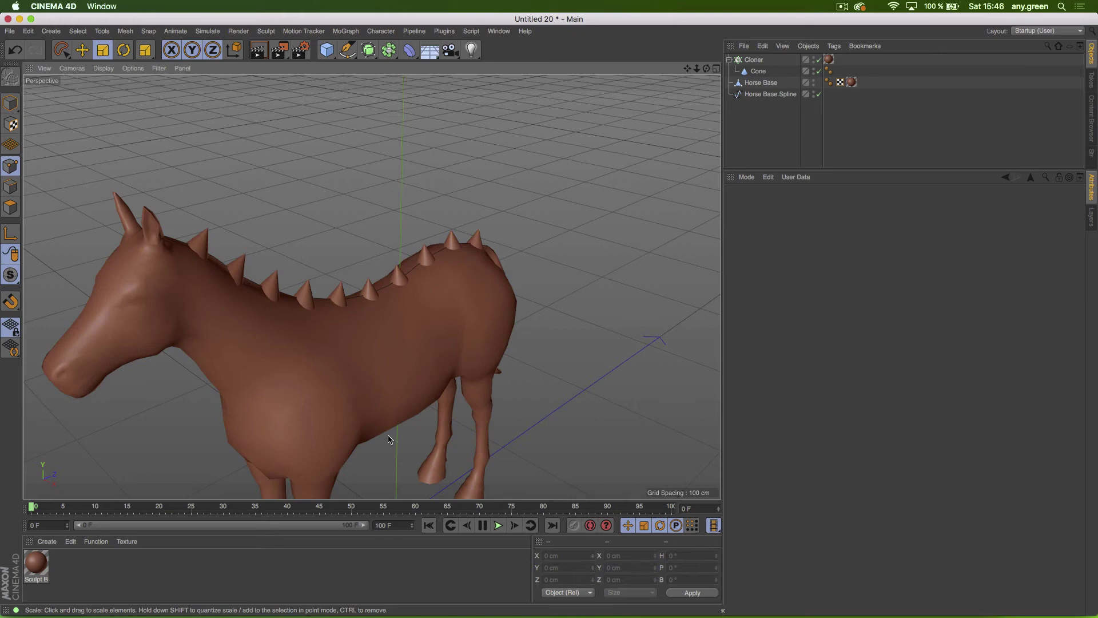
mouse_move(423, 339)
alt+mouse_down()
mouse_move(251, 317)
mouse_move(394, 315)
alt+mouse_up()
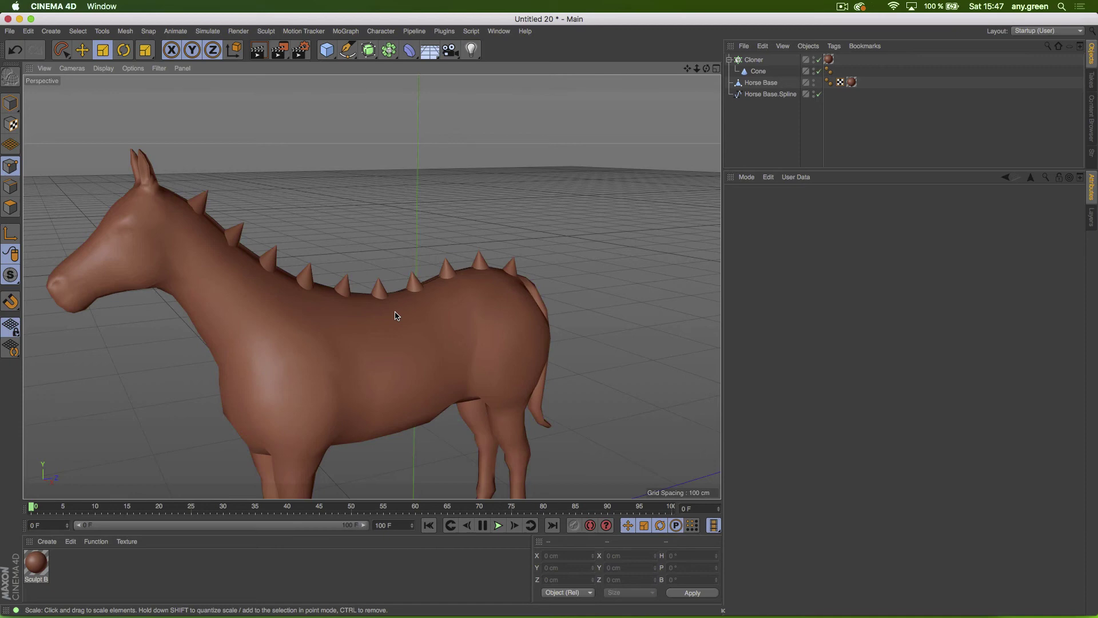
Step: Switch to Chrome and run a Google image search for "rocky displacement map" in a new tab
mouse_move(492, 613)
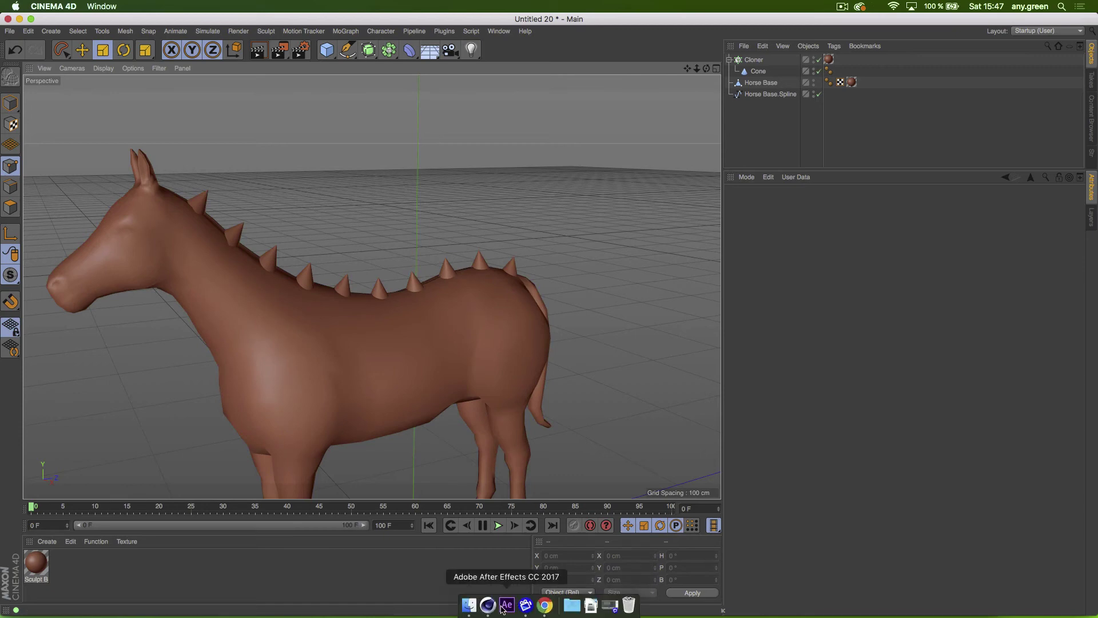
click(545, 605)
key(super+t)
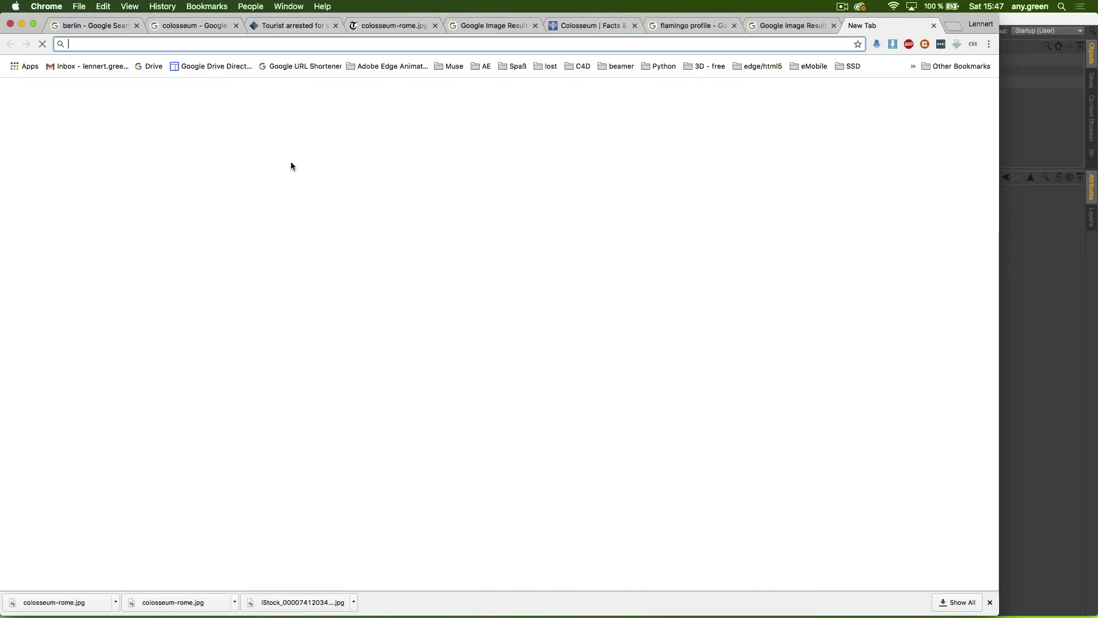
text(rocky )
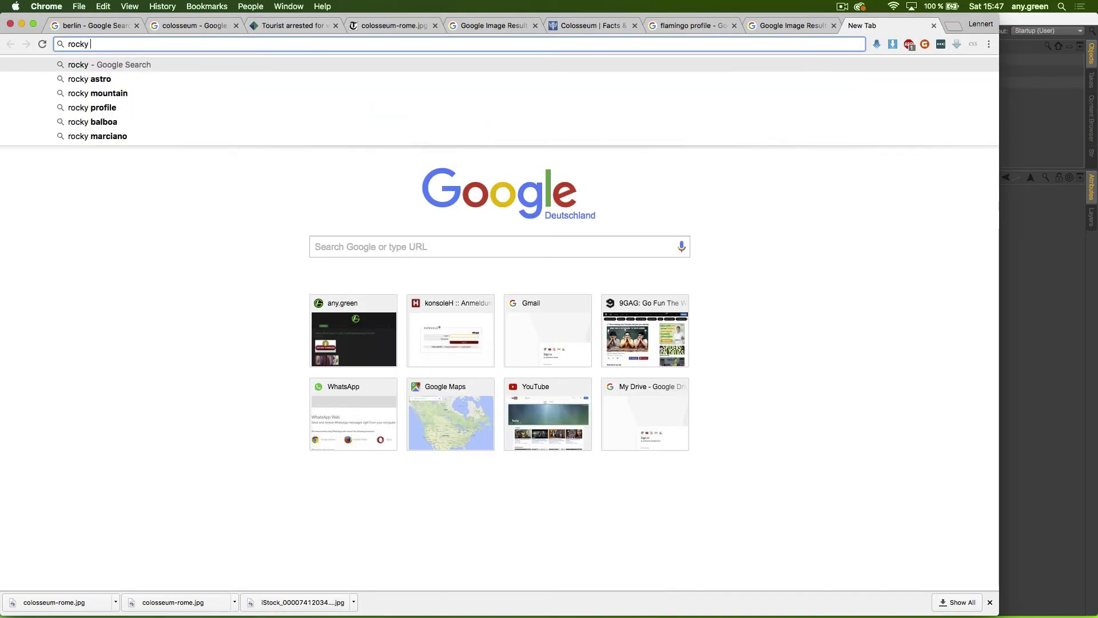
text(displacement map)
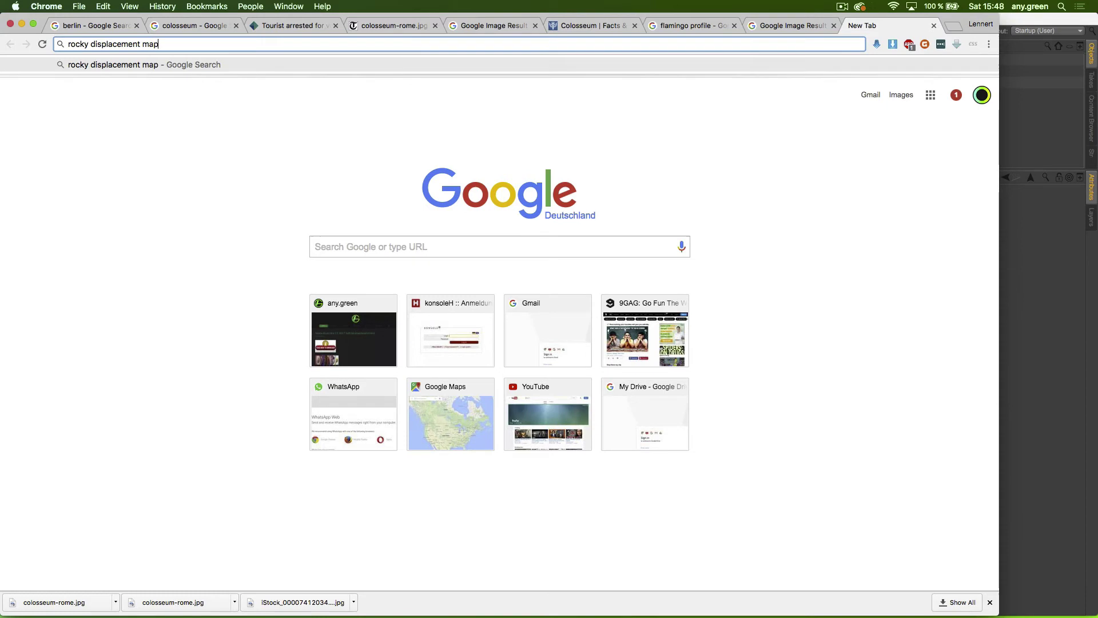
key(Return)
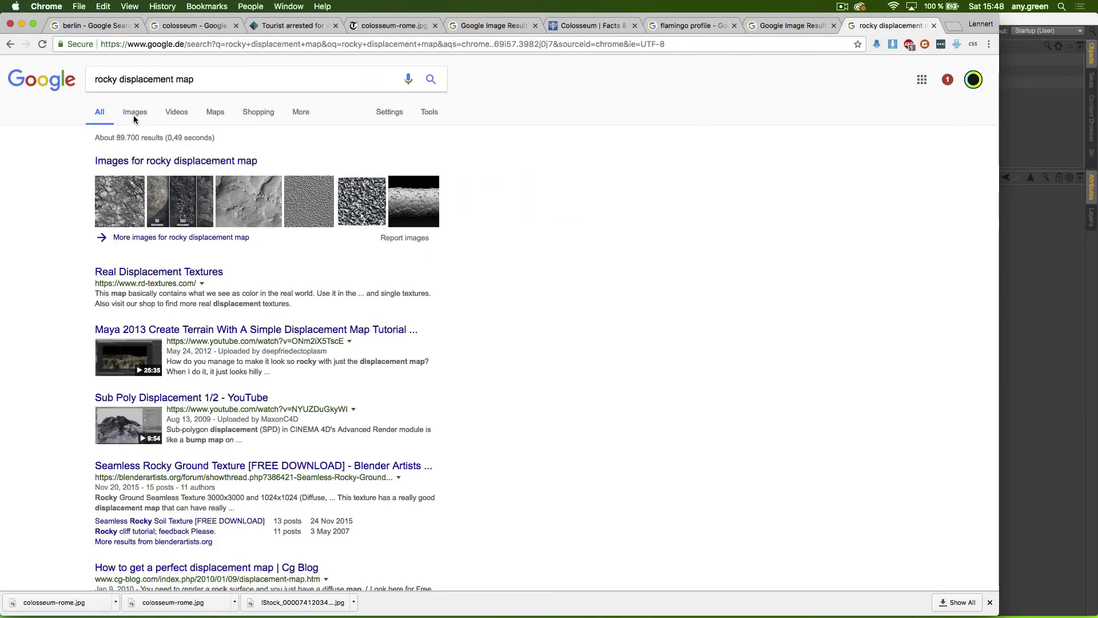
click(138, 114)
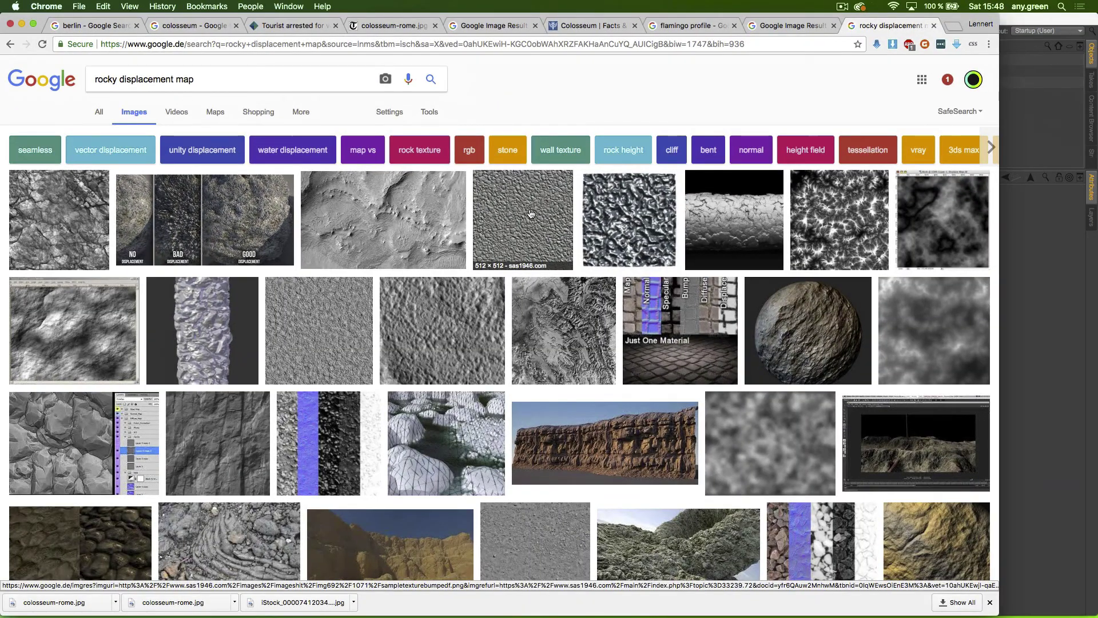
Step: Open the 512 × 512 grey pebbled texture from sas1946.com as a standalone image
super+click(732, 277)
click(886, 27)
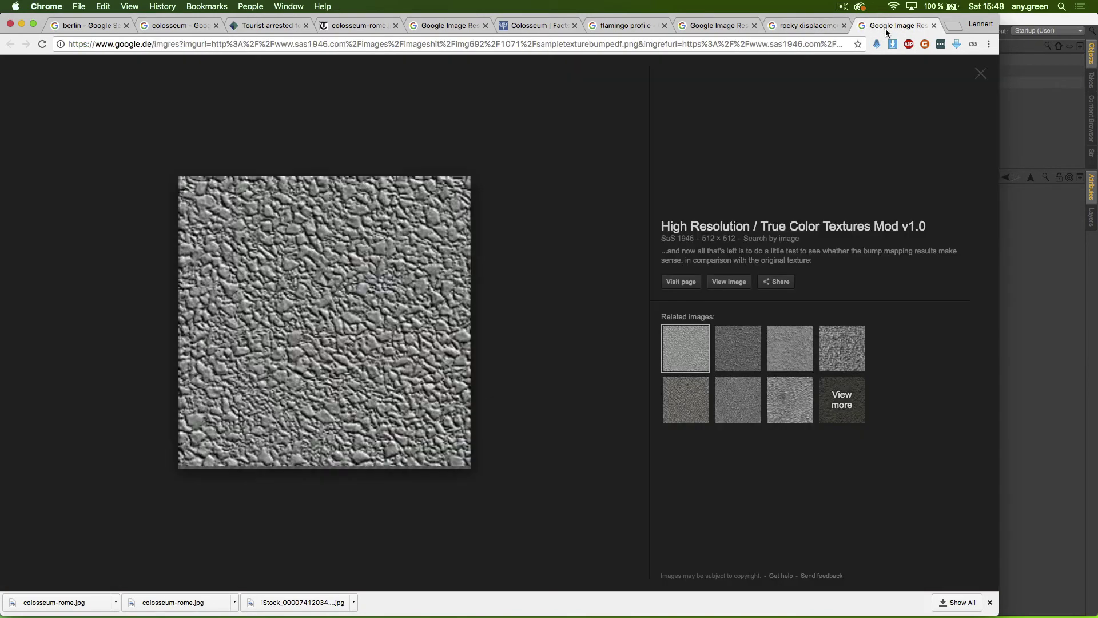
click(681, 281)
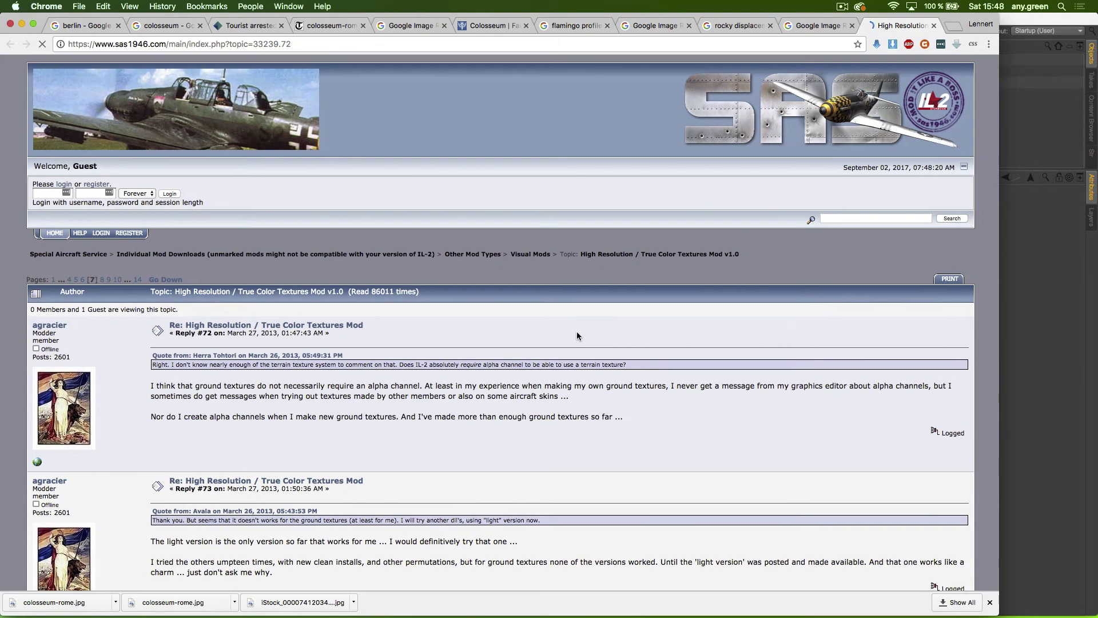
key(super+bracketleft)
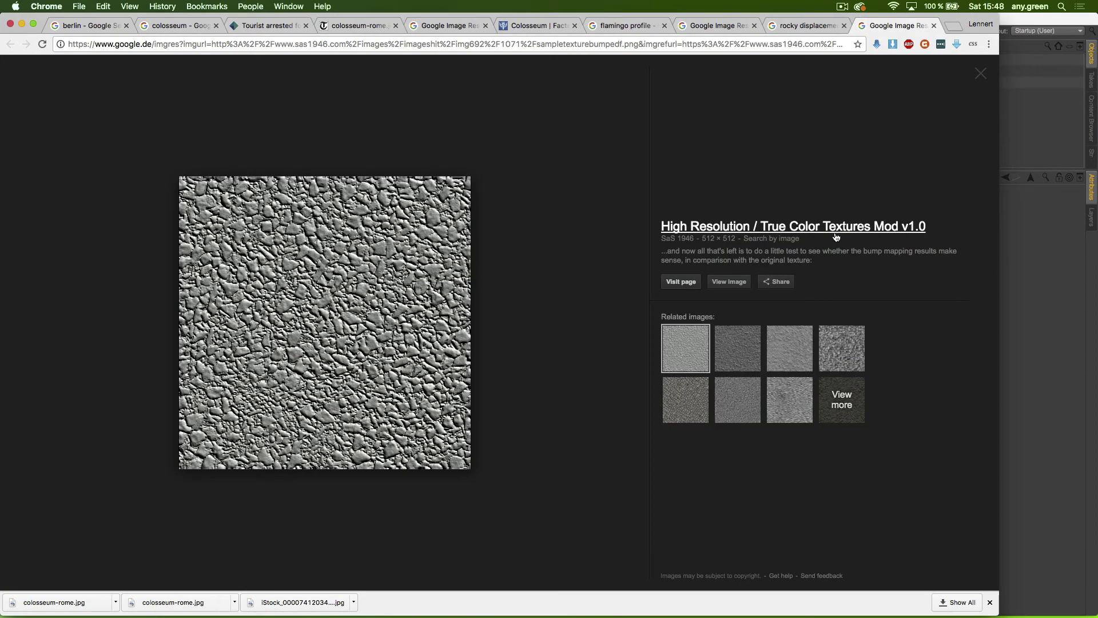
click(726, 283)
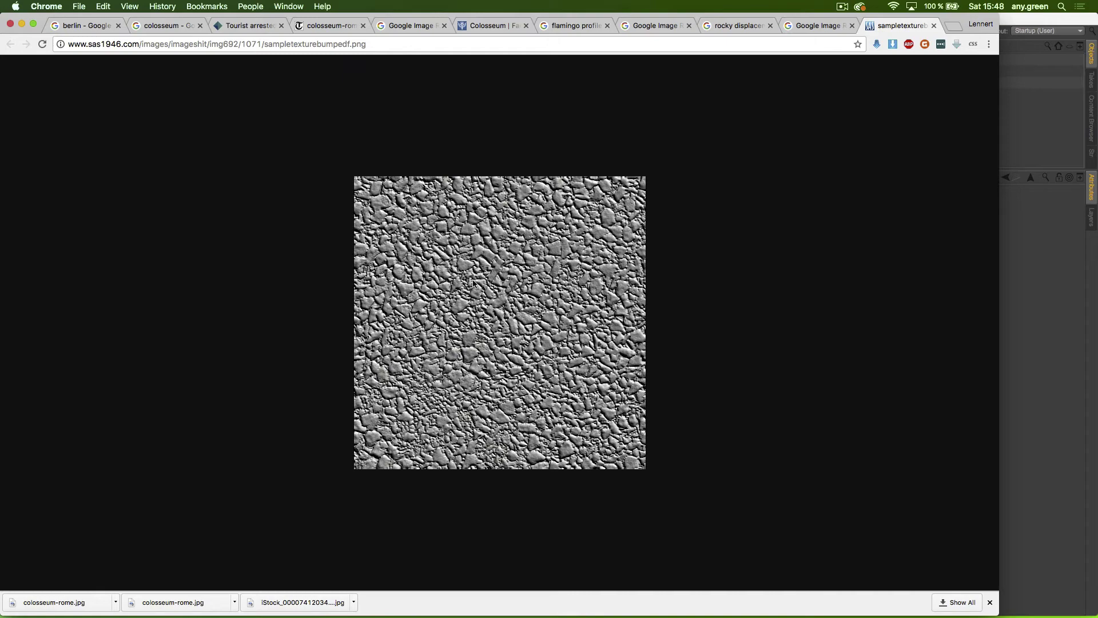
Step: Save sampletexturebumpedf.png from the browser to the desktop and return to Cinema 4D
drag(474, 283, 747, 309)
key(F11)
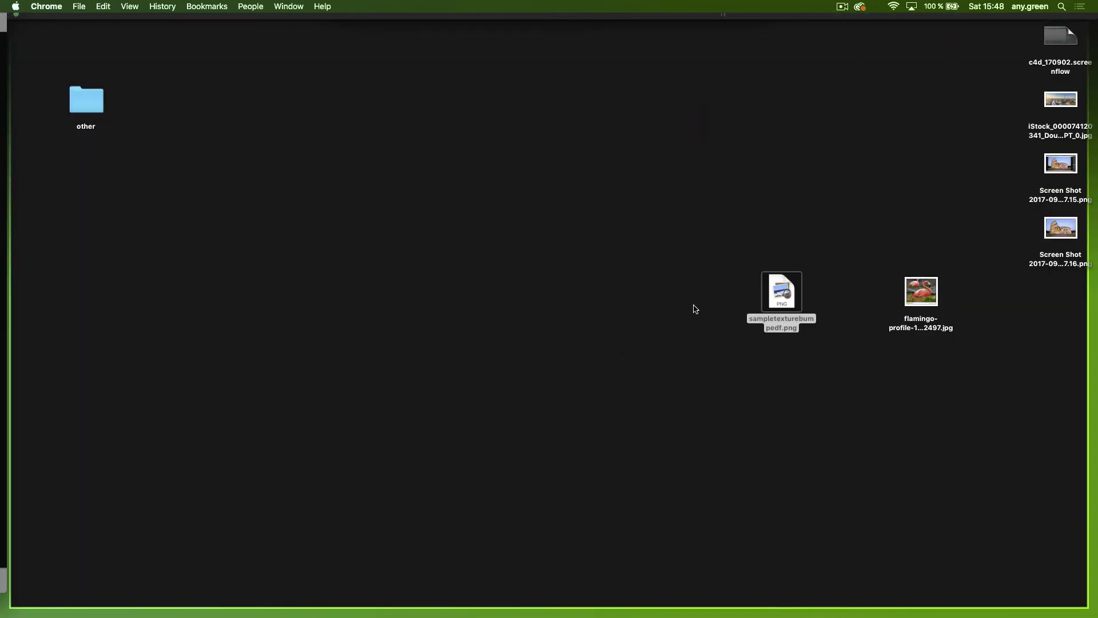
key(F11)
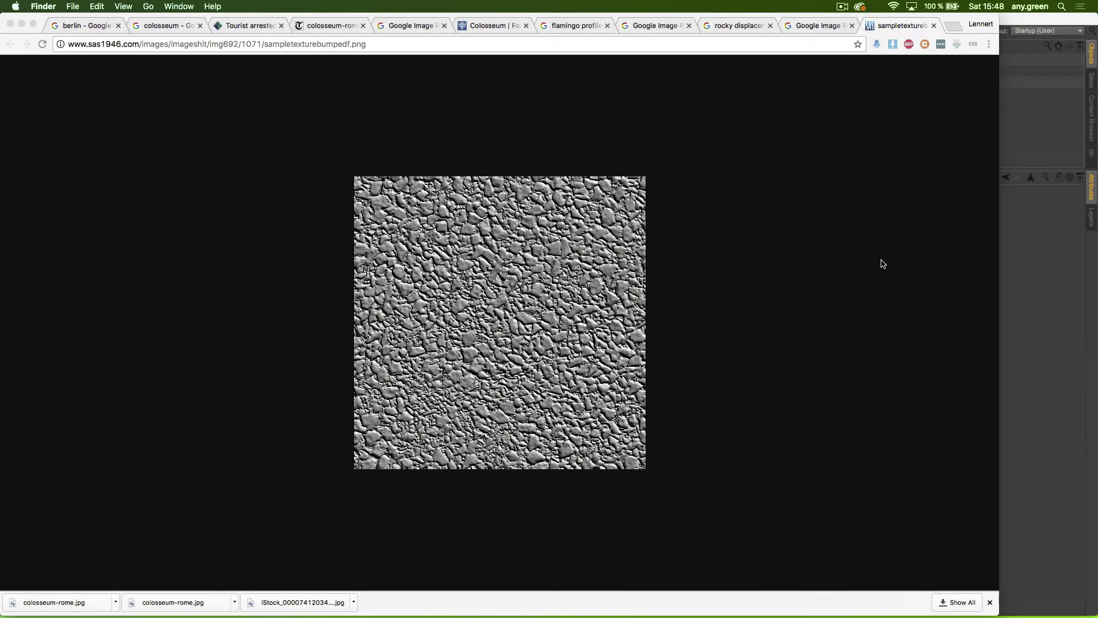
click(1007, 235)
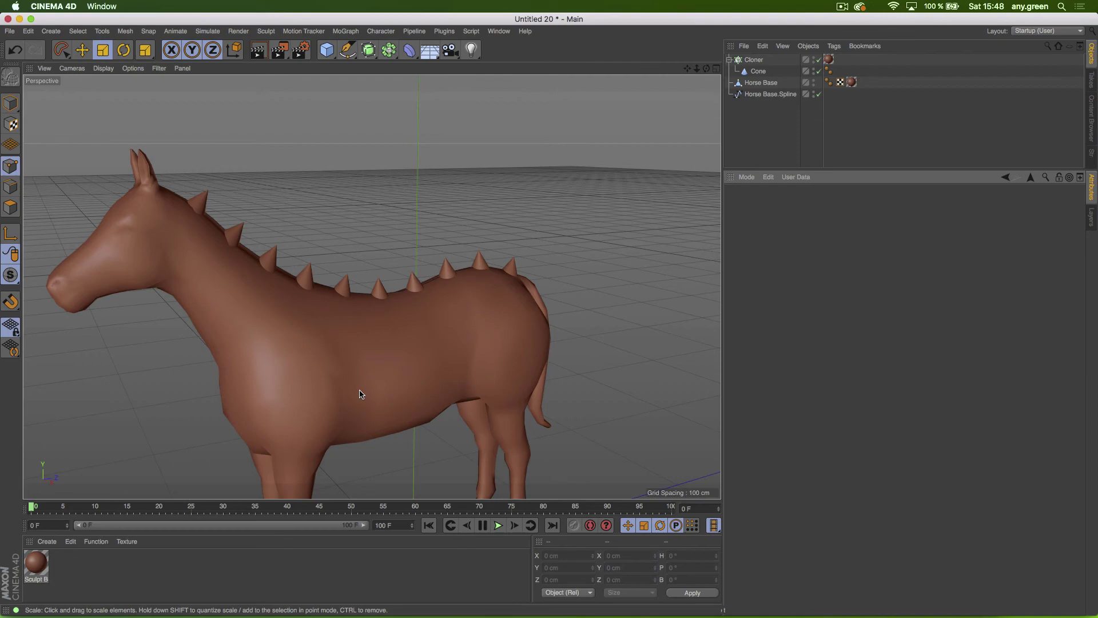
Step: Preview the downloaded sampletexturebumpedf.png on the desktop
key(F11)
click(790, 300)
key(space)
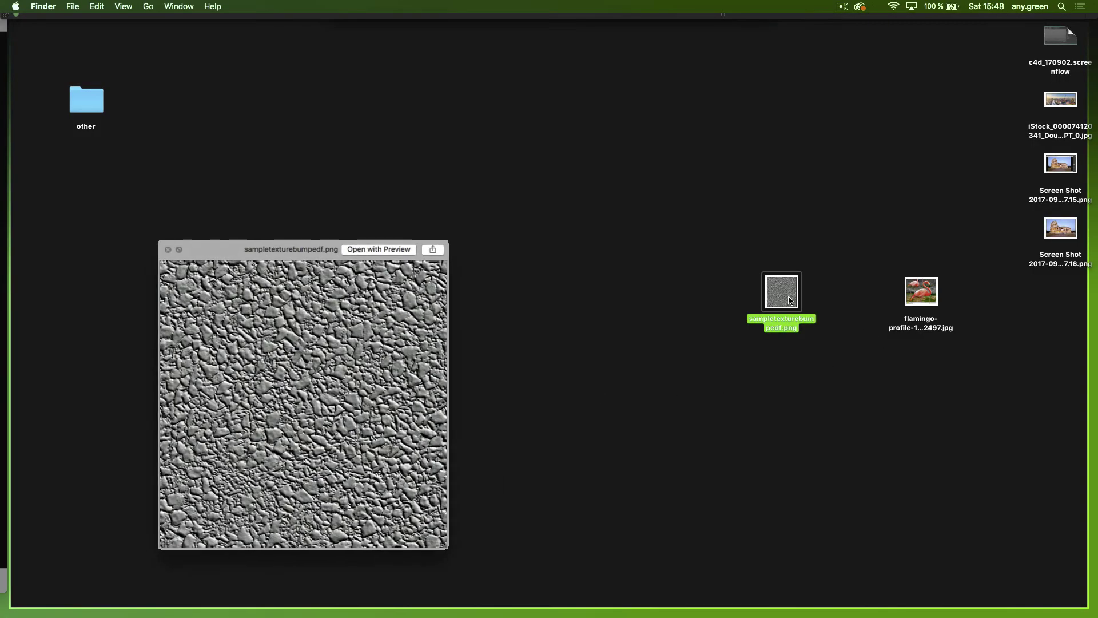
key(space)
key(F11)
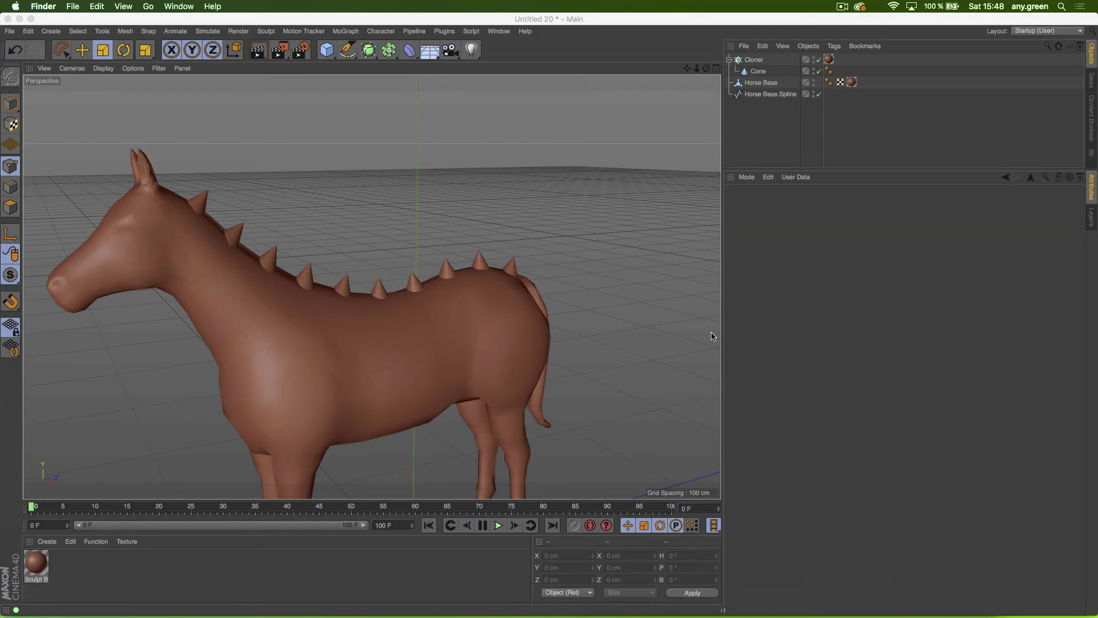
Step: Enable the Bump channel of the Sculpt Base material and load sampletexturebumpedf.png from the desktop as its texture
double_click(40, 572)
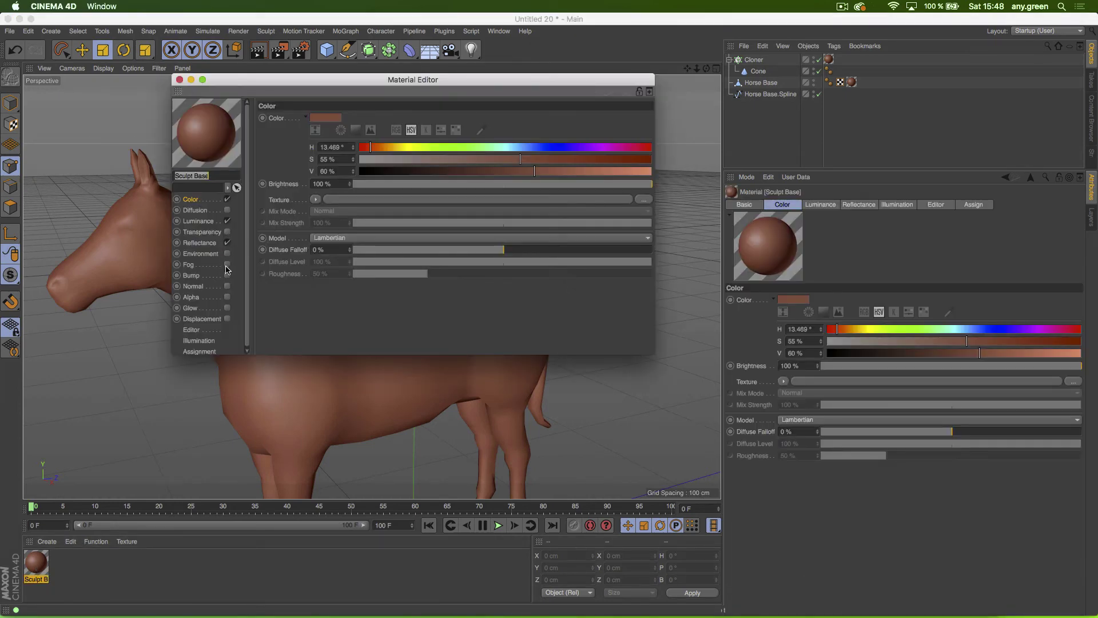
click(227, 275)
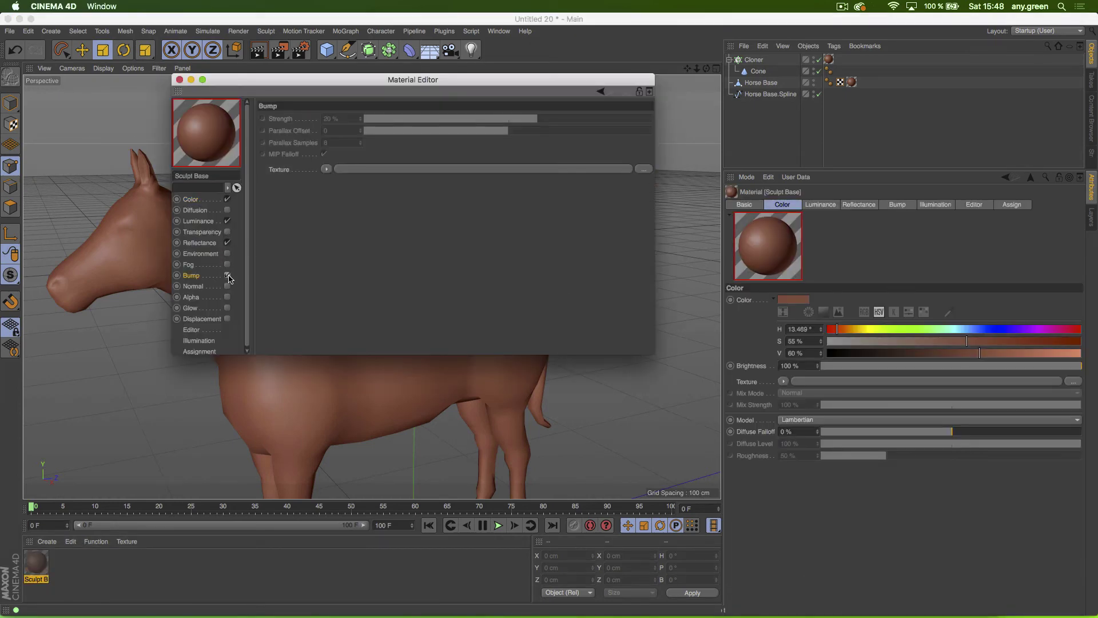
click(643, 169)
click(452, 167)
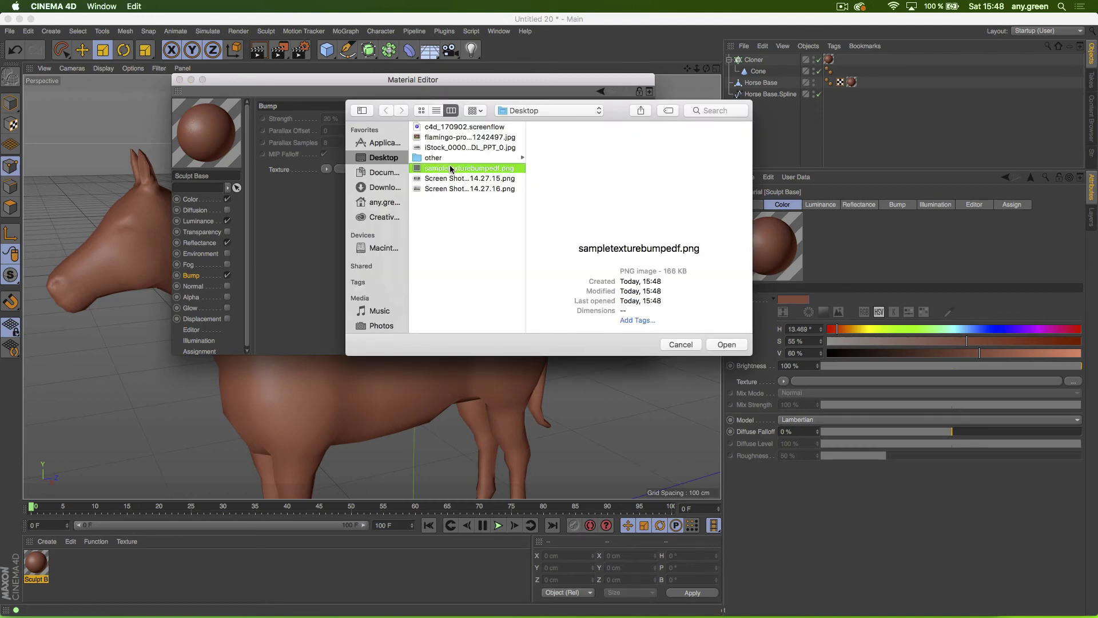
click(727, 344)
click(589, 212)
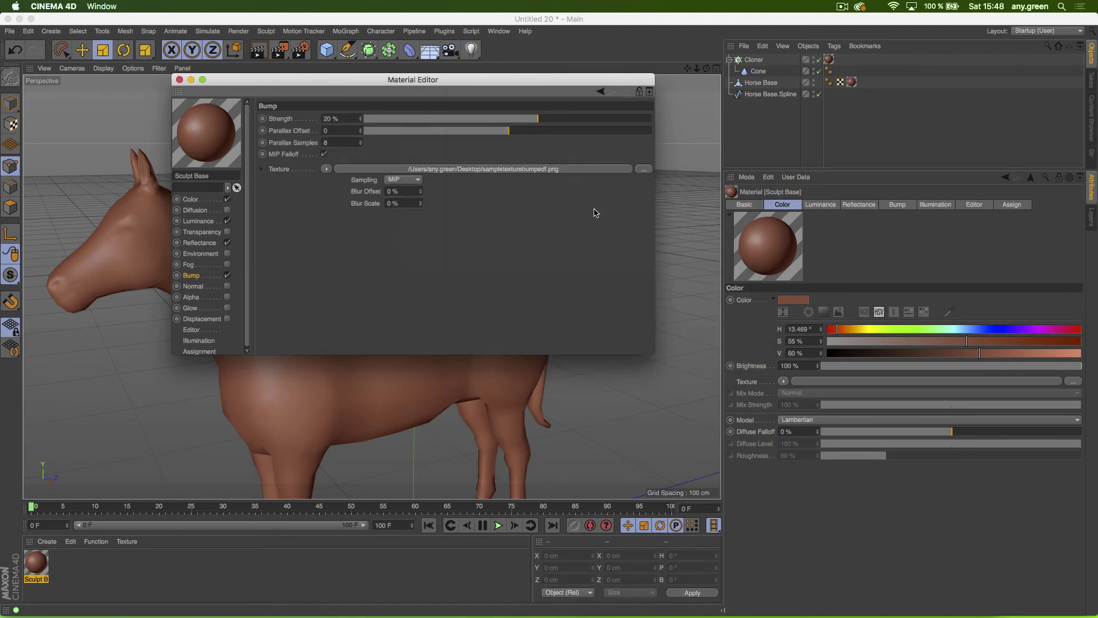
Step: Close the material's settings and enable Enhanced OpenGL in the viewport to display the bump on the horse
click(179, 79)
click(133, 68)
click(155, 129)
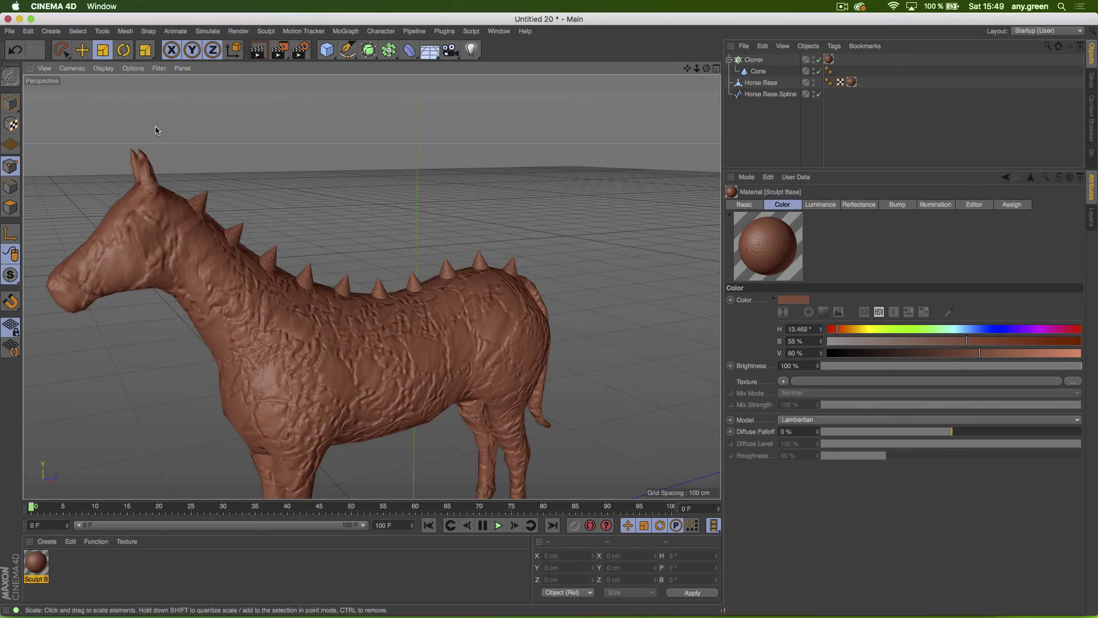
mouse_move(300, 341)
alt+mouse_down()
mouse_move(299, 374)
mouse_move(395, 378)
alt+mouse_up()
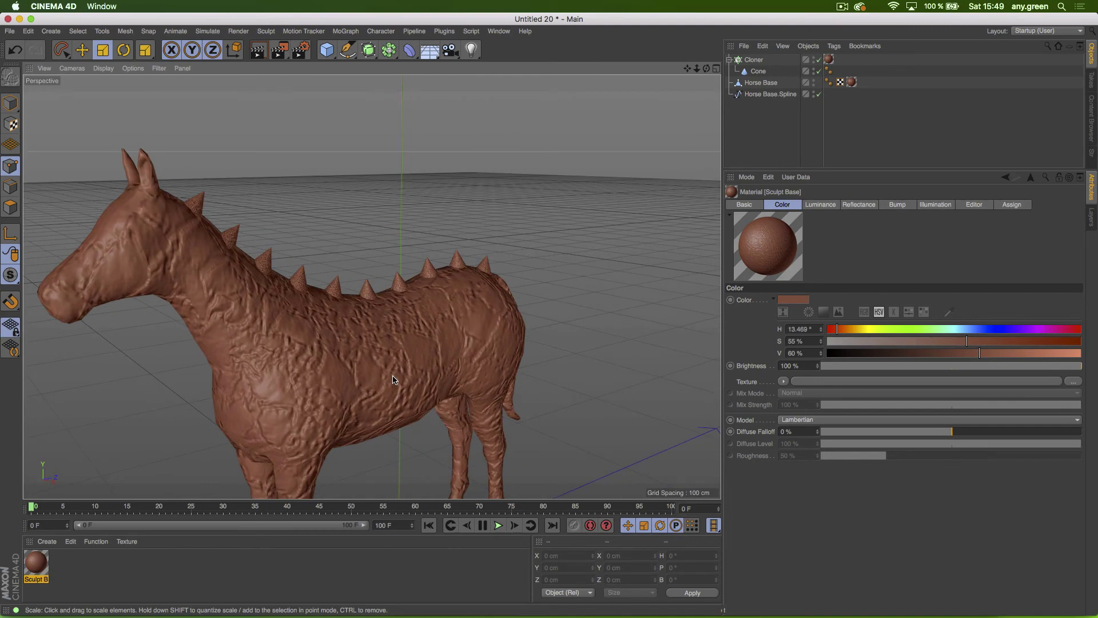
Step: Set the Sculpt Base material's texture preview size to No Scaling and inspect the horse's surface
double_click(37, 563)
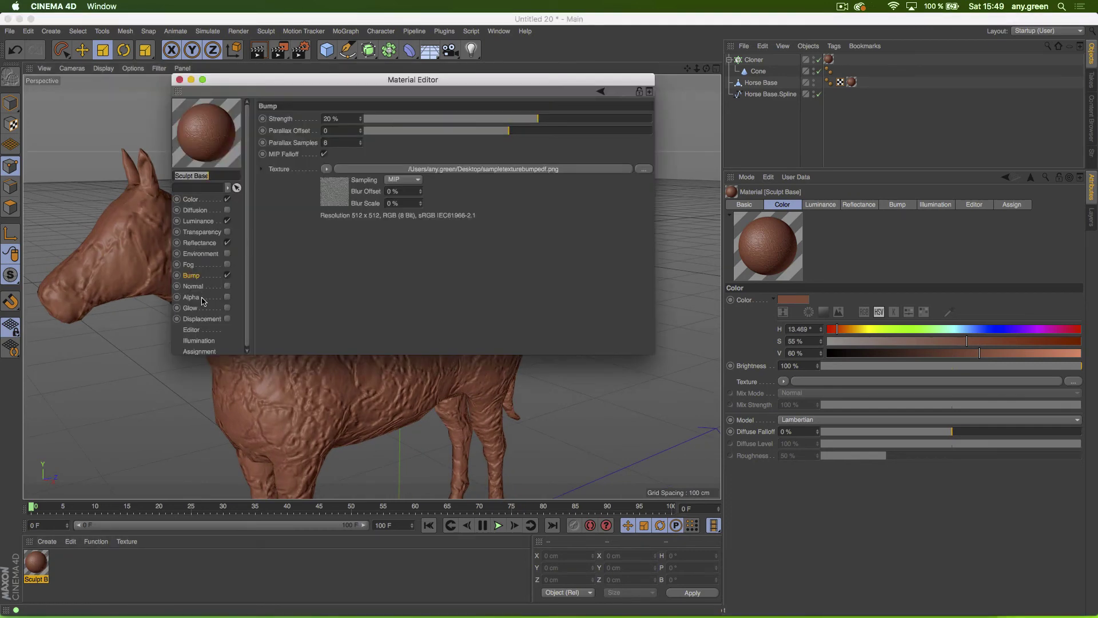
click(197, 329)
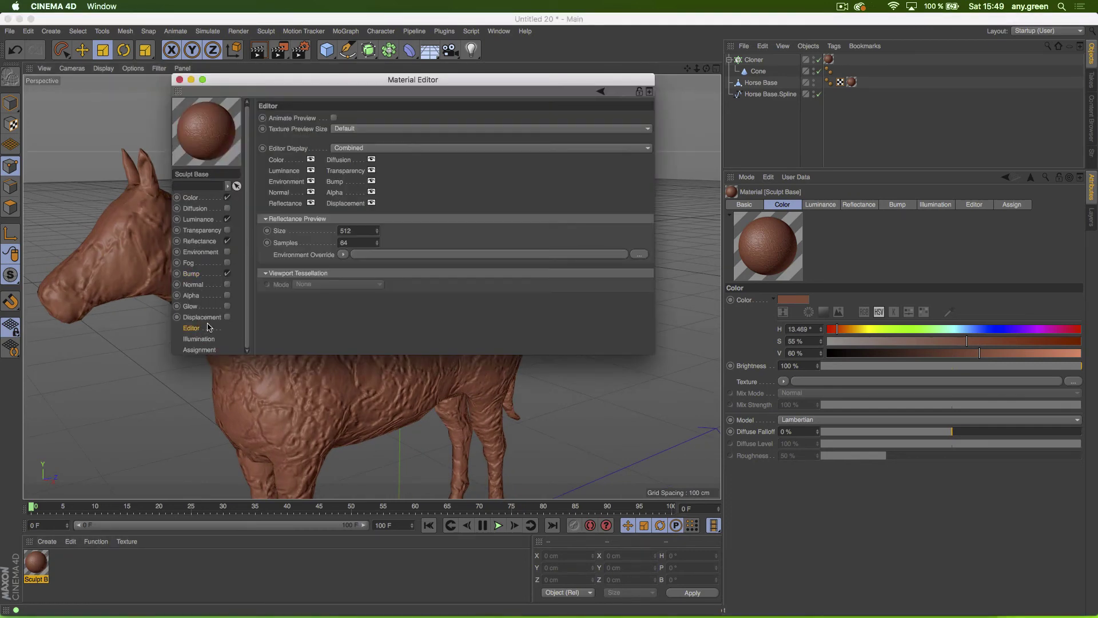
click(373, 130)
click(352, 151)
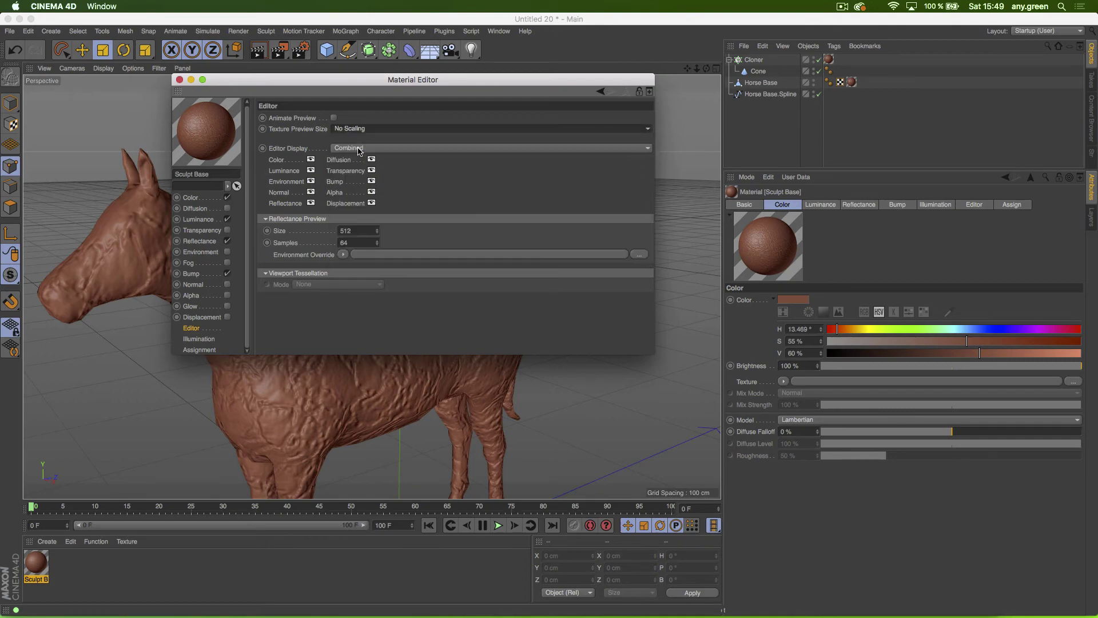
click(179, 80)
alt+drag(195, 320, 307, 315)
alt+right_drag(381, 344, 353, 354)
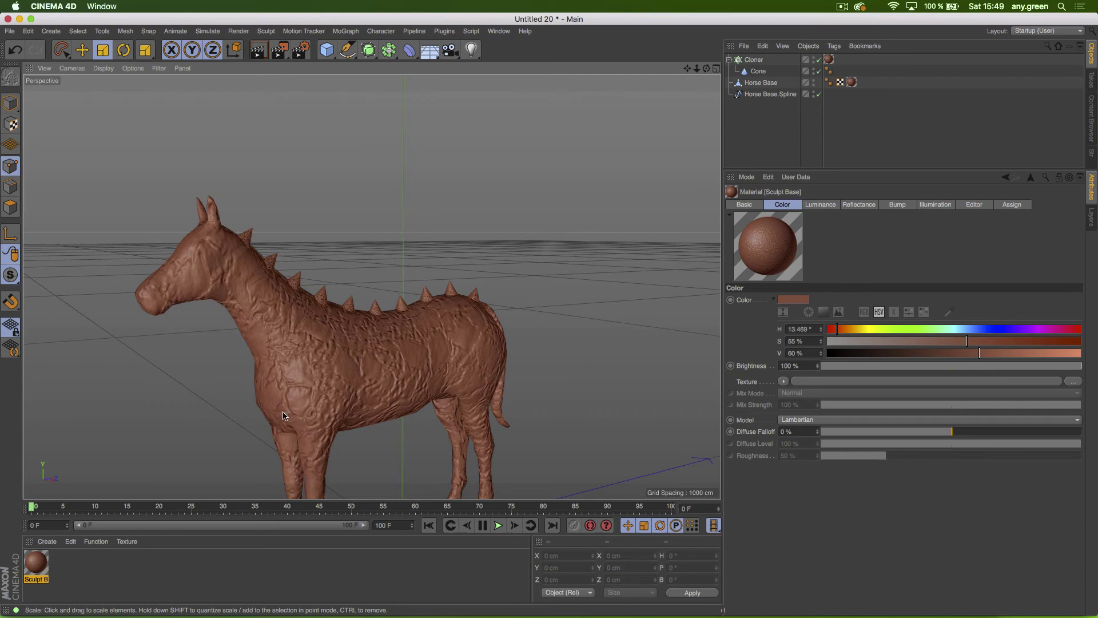
Step: Set the Horse Base texture tag to 5 tiles in both U and V and inspect the body's bump detail up close
click(132, 68)
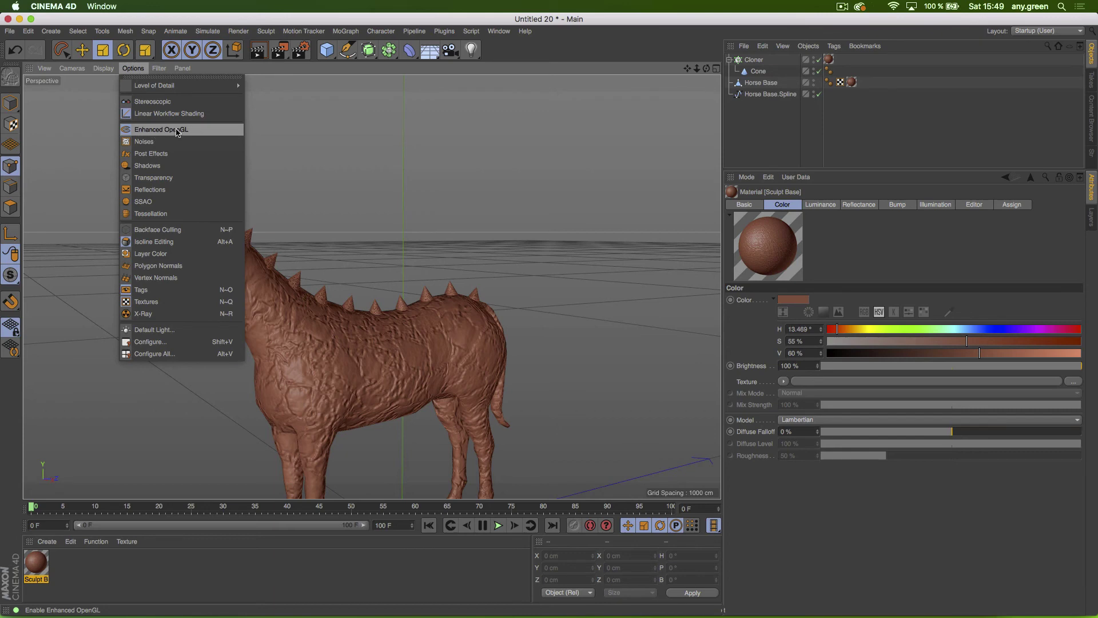
click(370, 324)
click(850, 82)
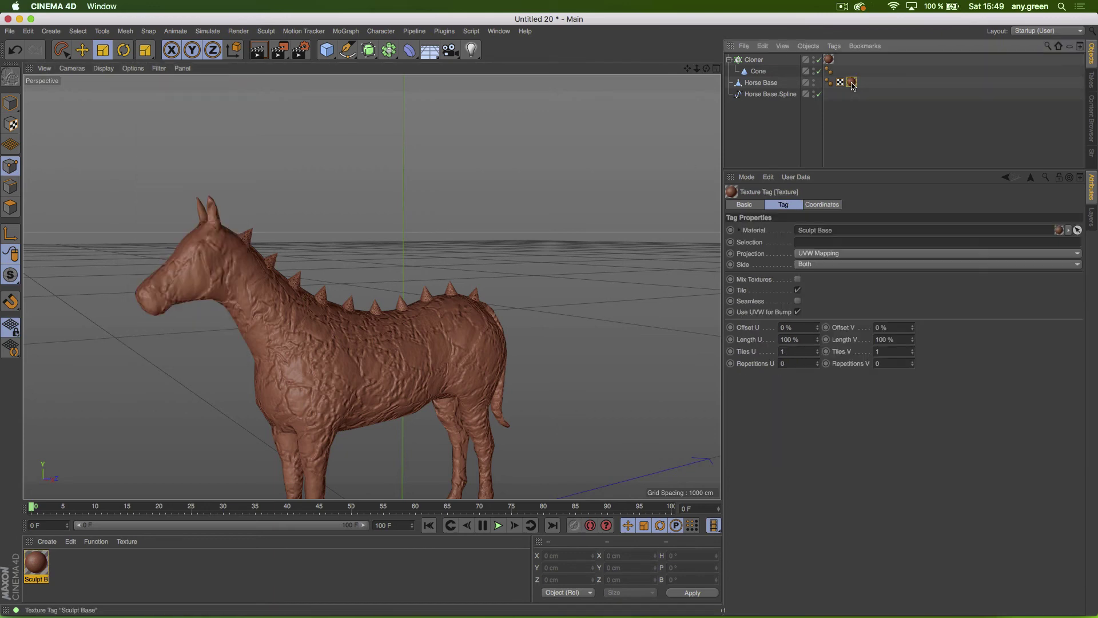
mouse_move(816, 351)
mouse_down()
mouse_move(826, 339)
mouse_move(818, 347)
mouse_up()
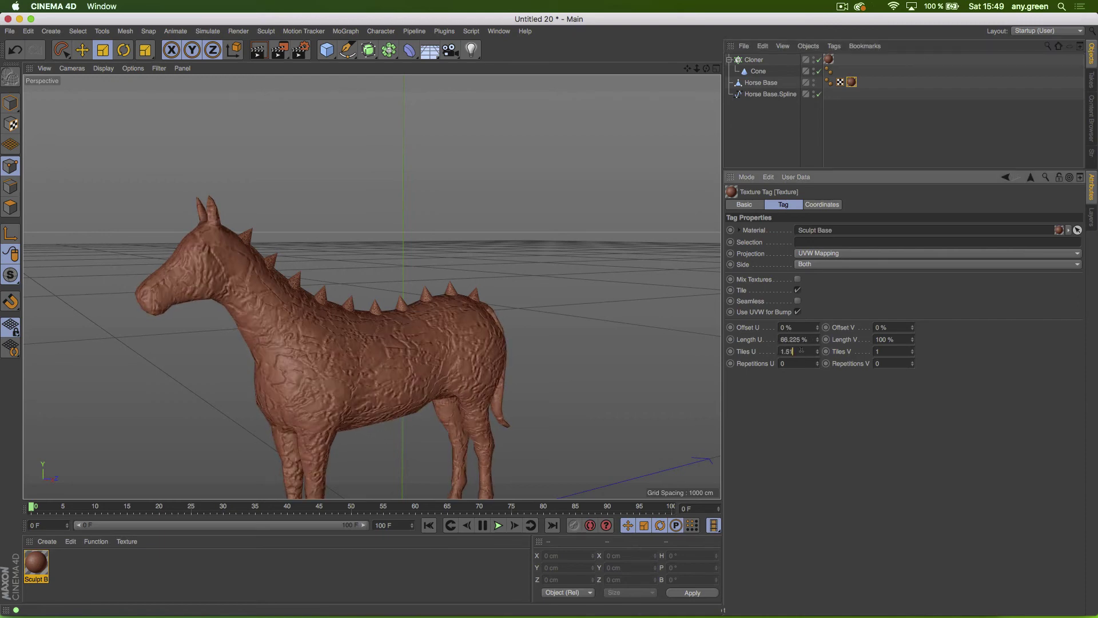
key(BackSpace)
key(BackSpace)
key(BackSpace)
key(BackSpace)
text(5)
key(Return)
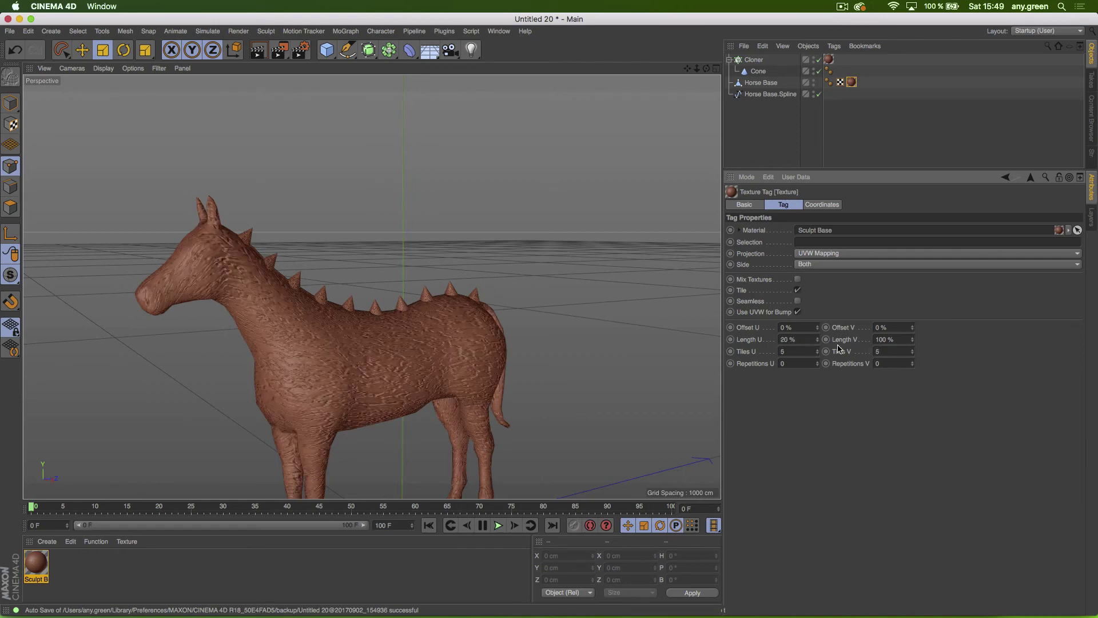
click(761, 82)
click(754, 108)
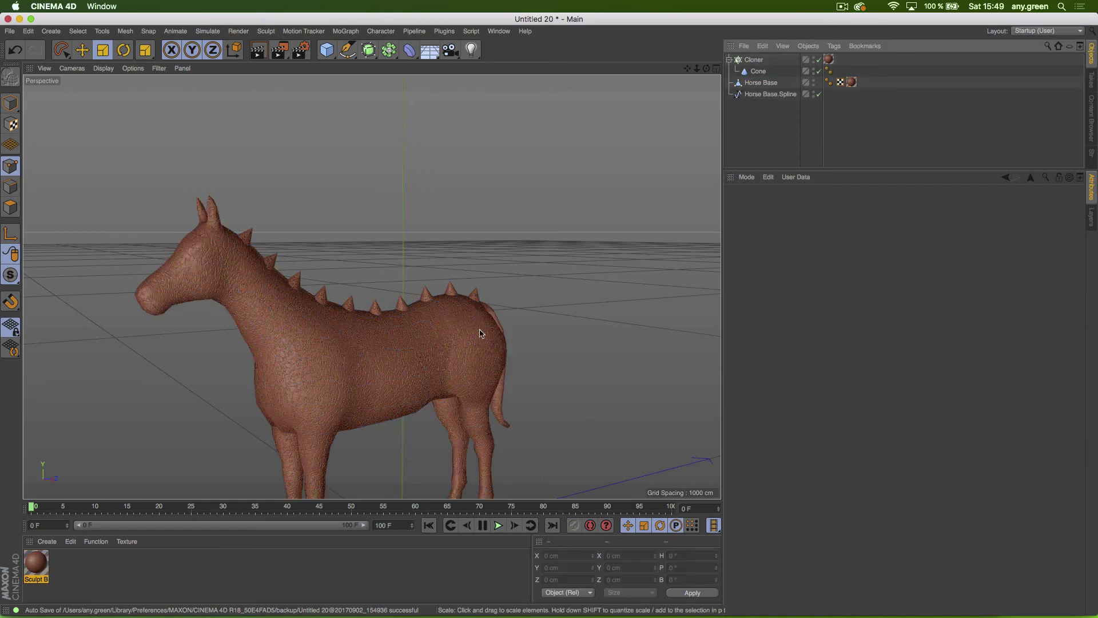
scroll(461, 363, up, 10)
mouse_move(392, 327)
alt+mouse_down()
mouse_move(328, 369)
mouse_move(436, 338)
mouse_move(338, 338)
mouse_move(393, 326)
mouse_move(409, 400)
mouse_move(436, 351)
mouse_move(412, 313)
mouse_move(394, 310)
alt+mouse_up()
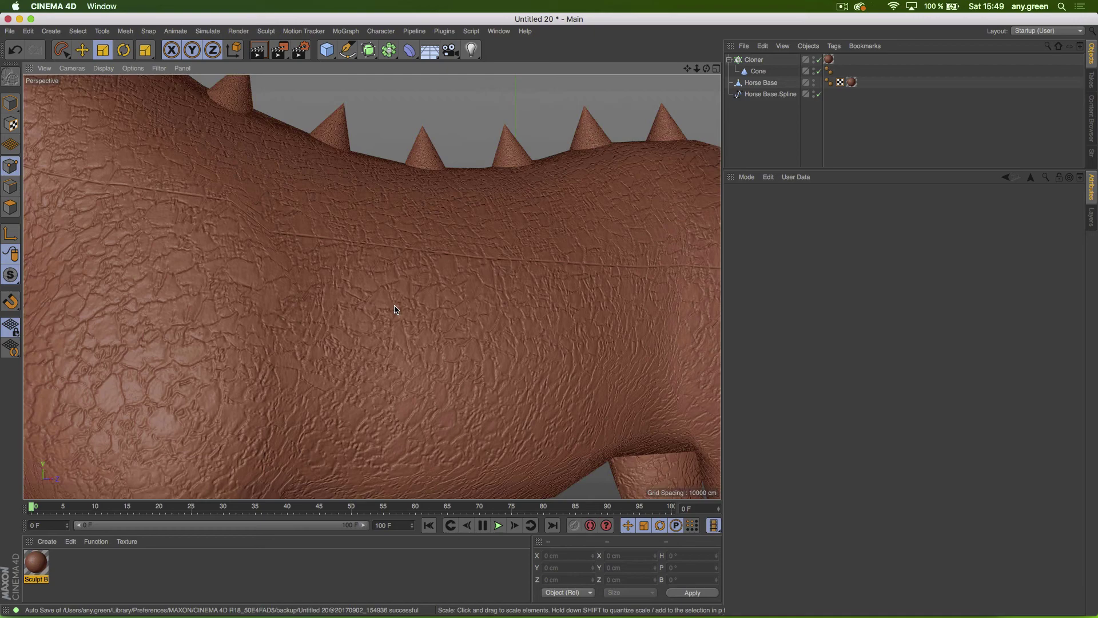
Step: Switch to Chrome, close the sample texture image and filter the rocky displacement map image results to Large size
key(super+Tab)
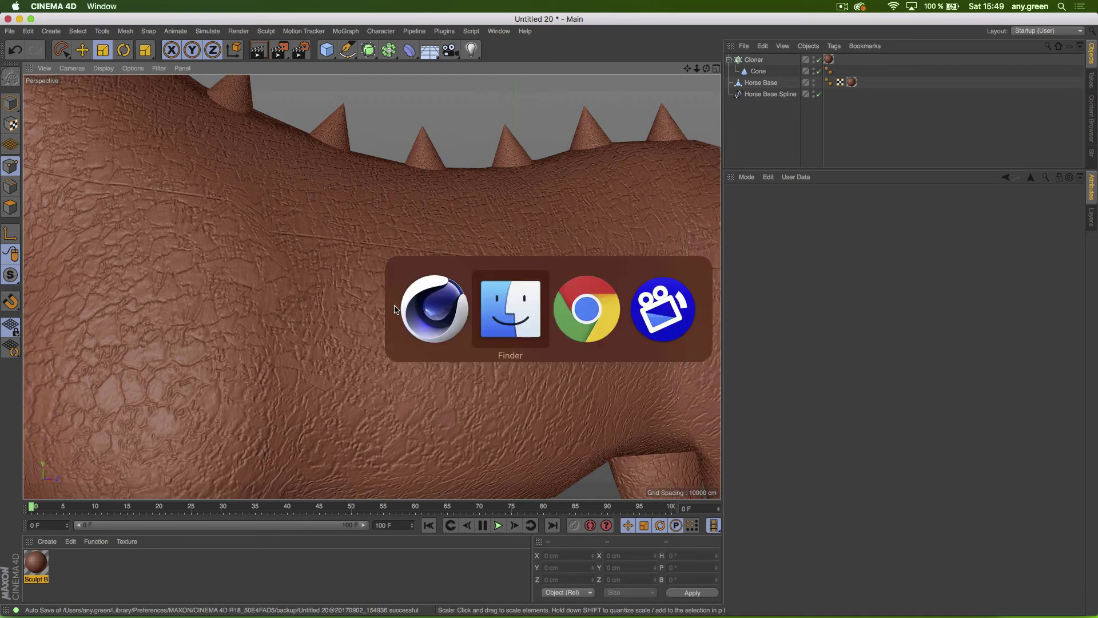
key(super+Tab)
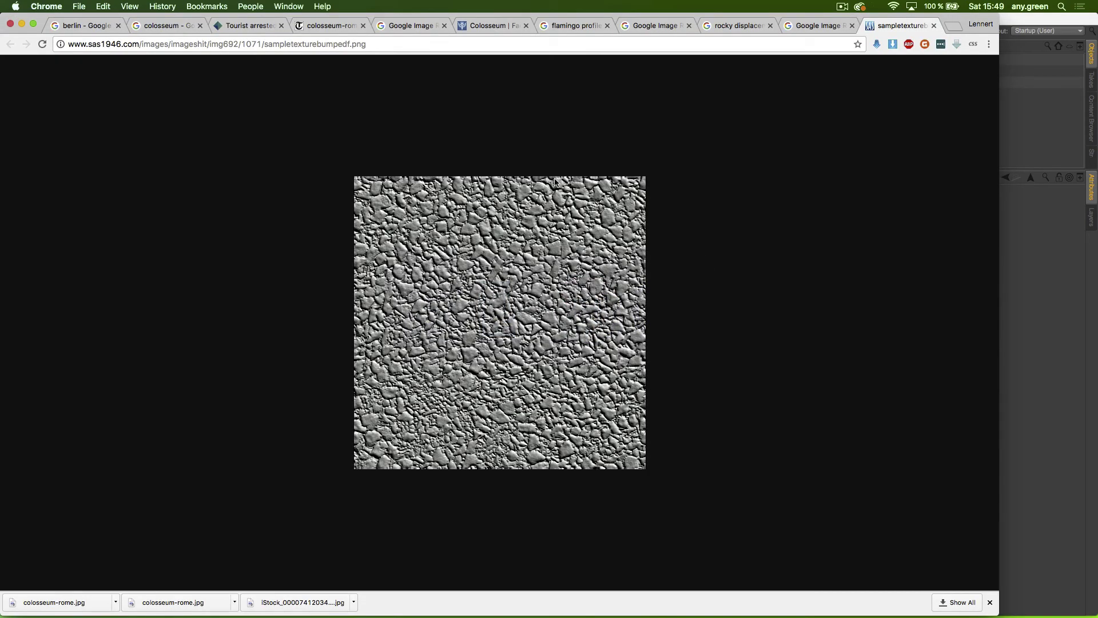
key(super+w)
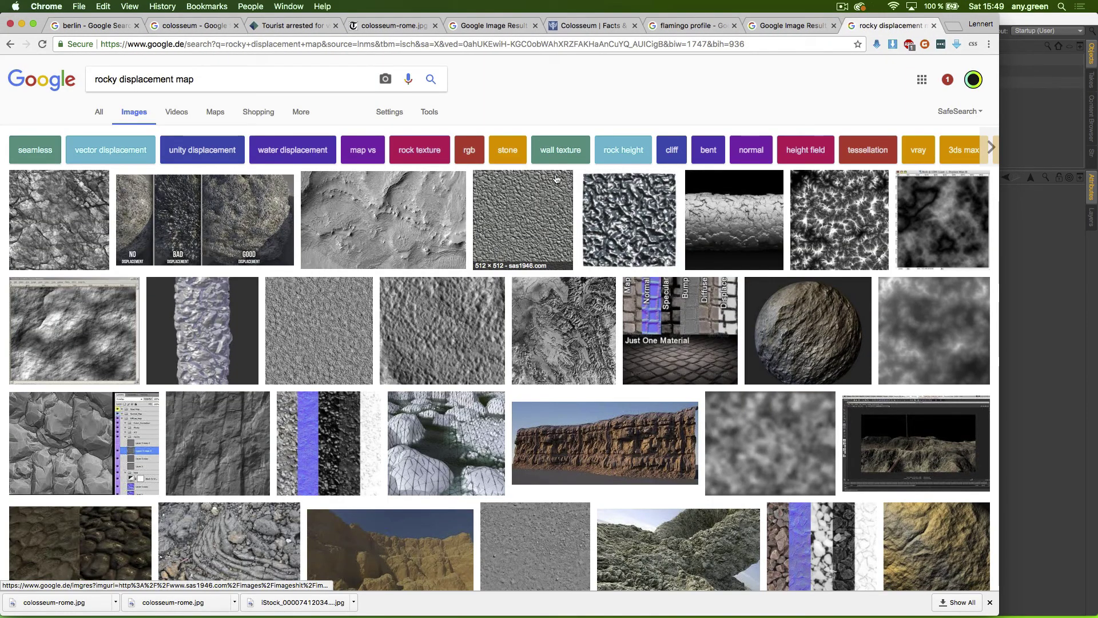
scroll(555, 179, down, 1)
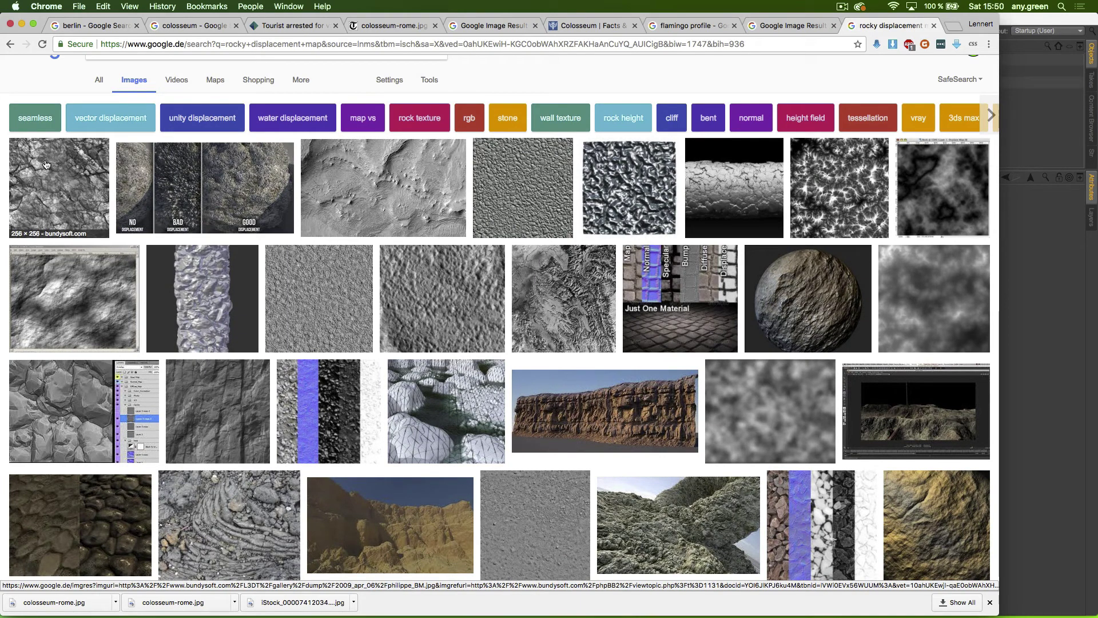
scroll(424, 113, up, 1)
click(424, 113)
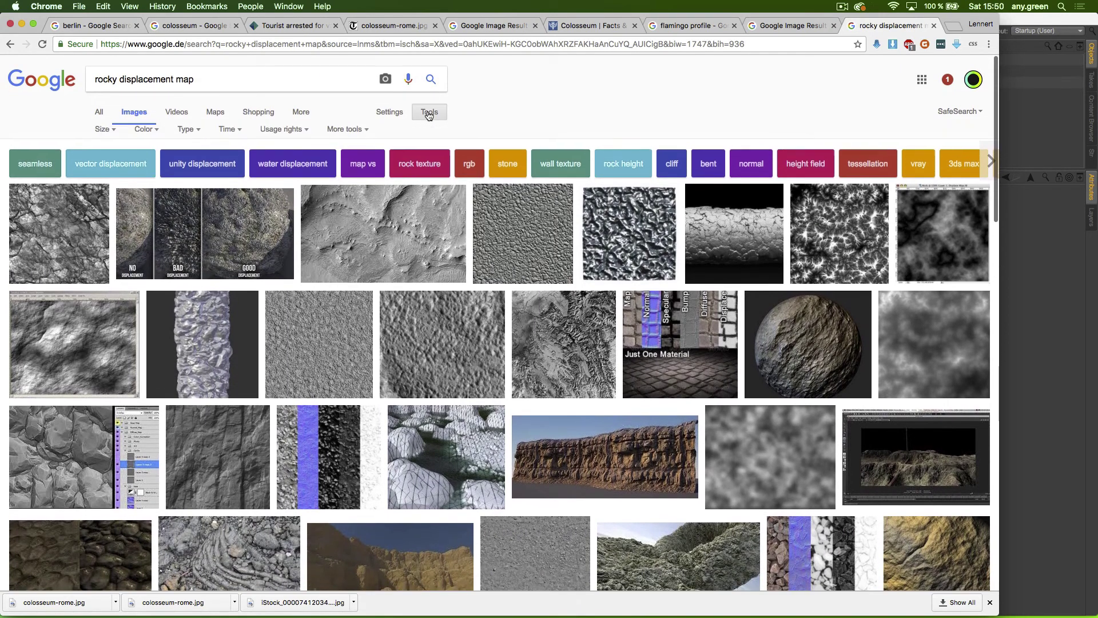
click(103, 132)
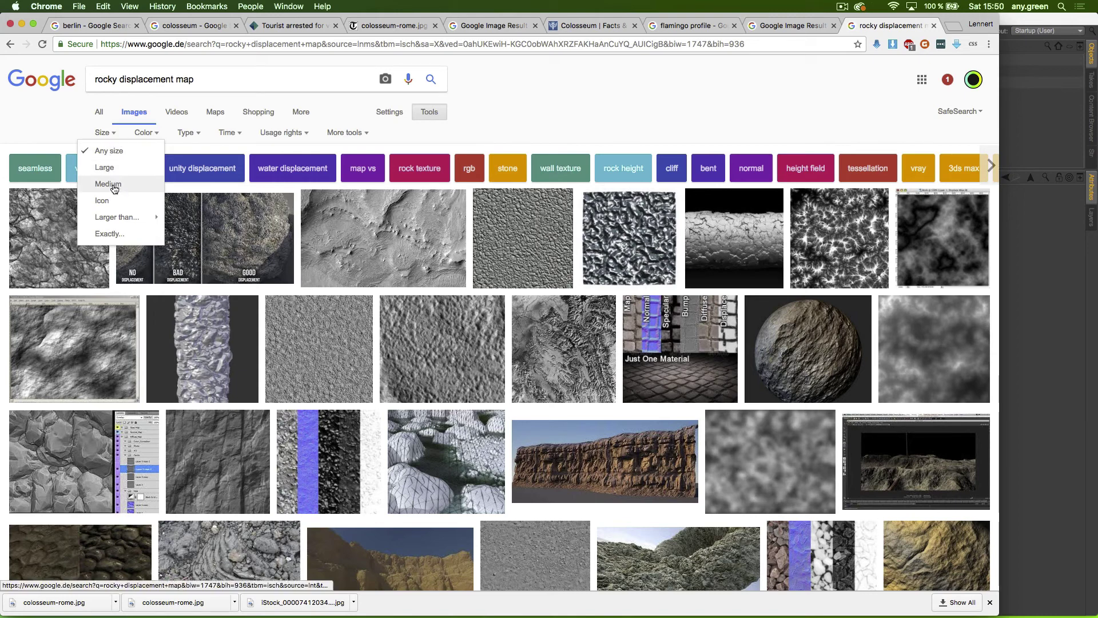
click(106, 167)
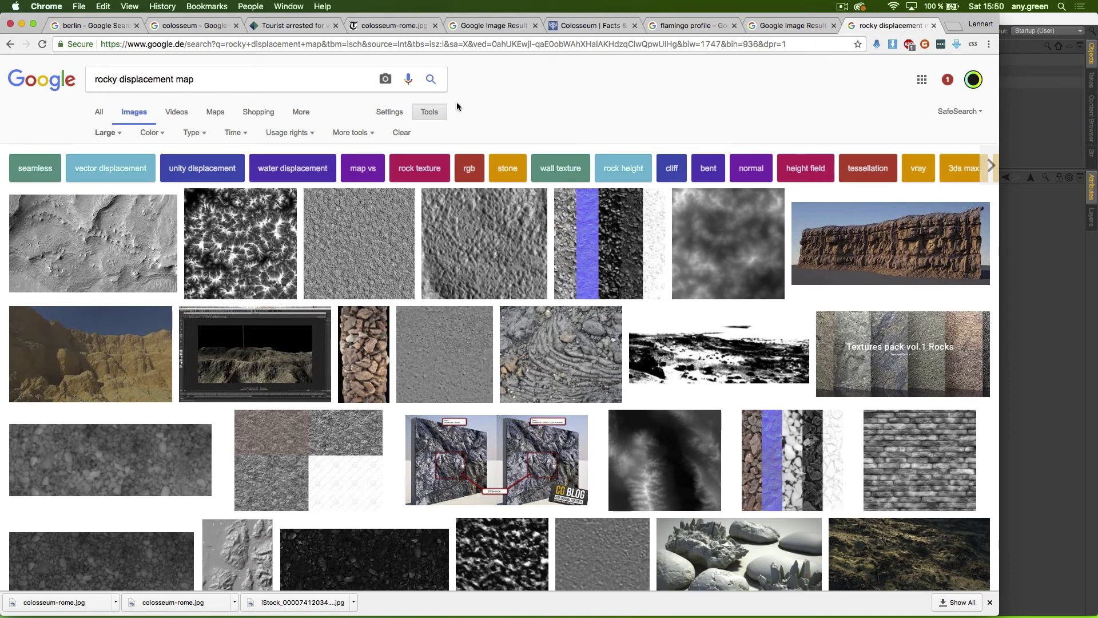
Step: Browse the large image results, switch back to Cinema 4D and render the active view of the horse's skin
scroll(158, 476, down, 3)
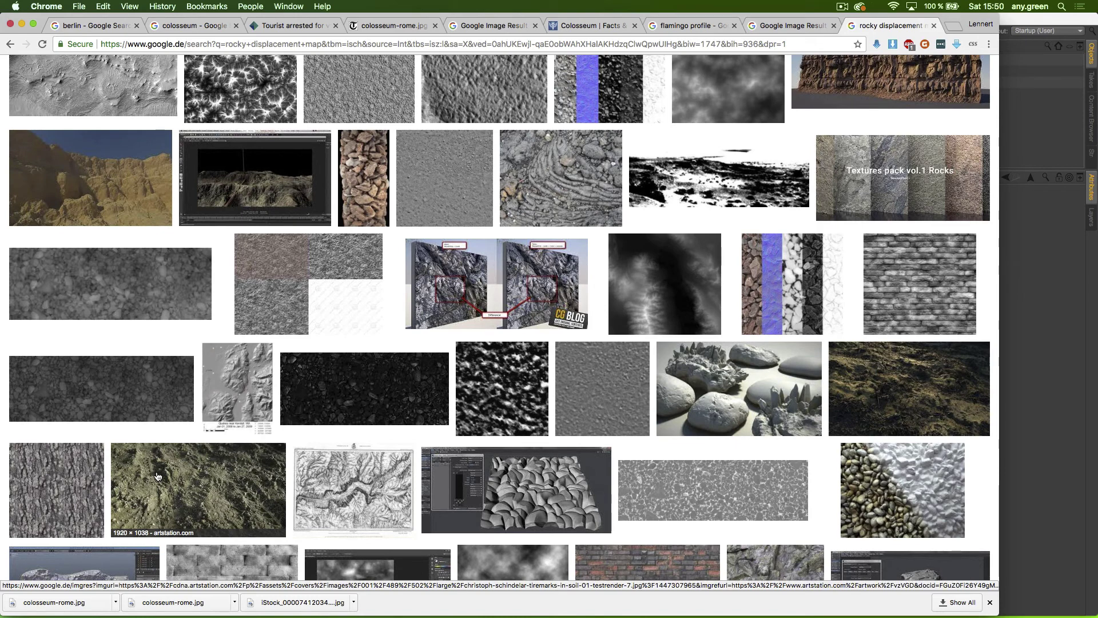
key(ctrl+Up)
click(711, 421)
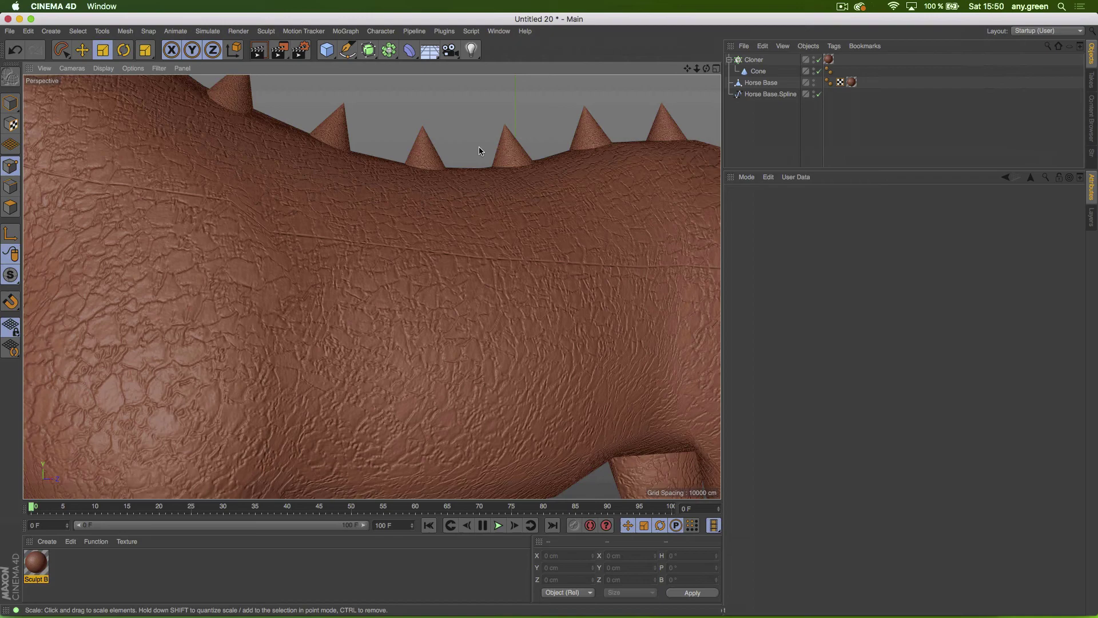
key(super+r)
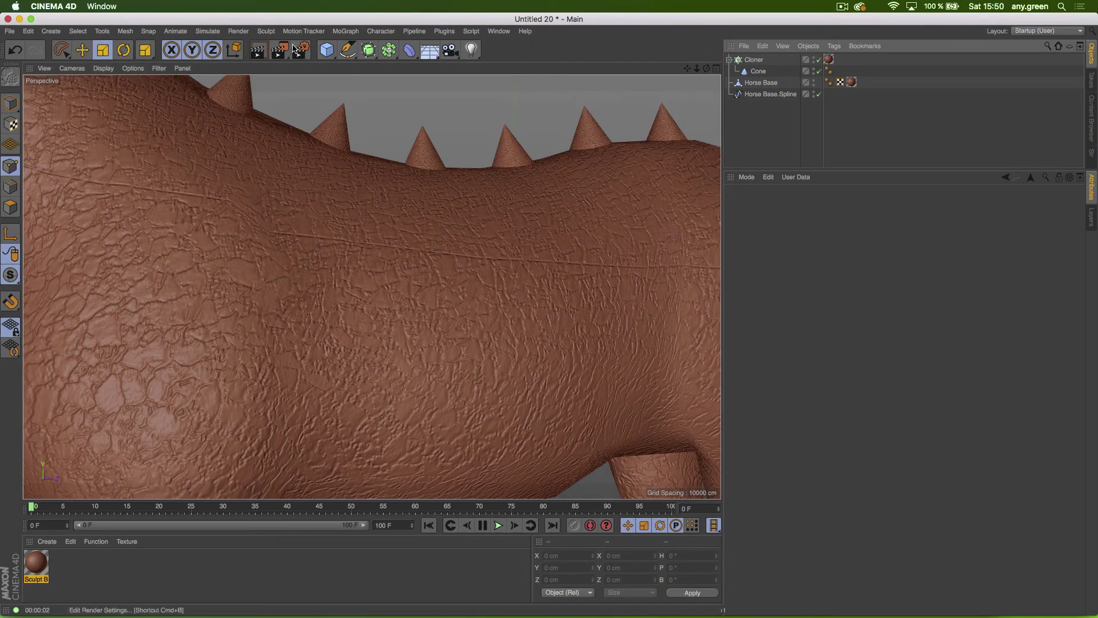
click(284, 49)
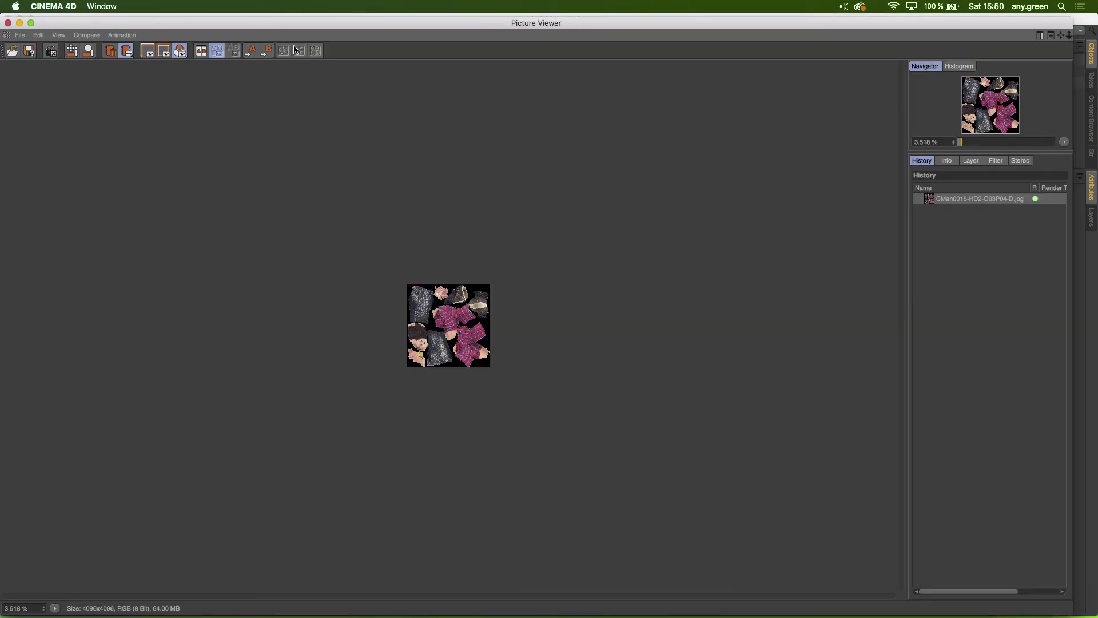
click(8, 23)
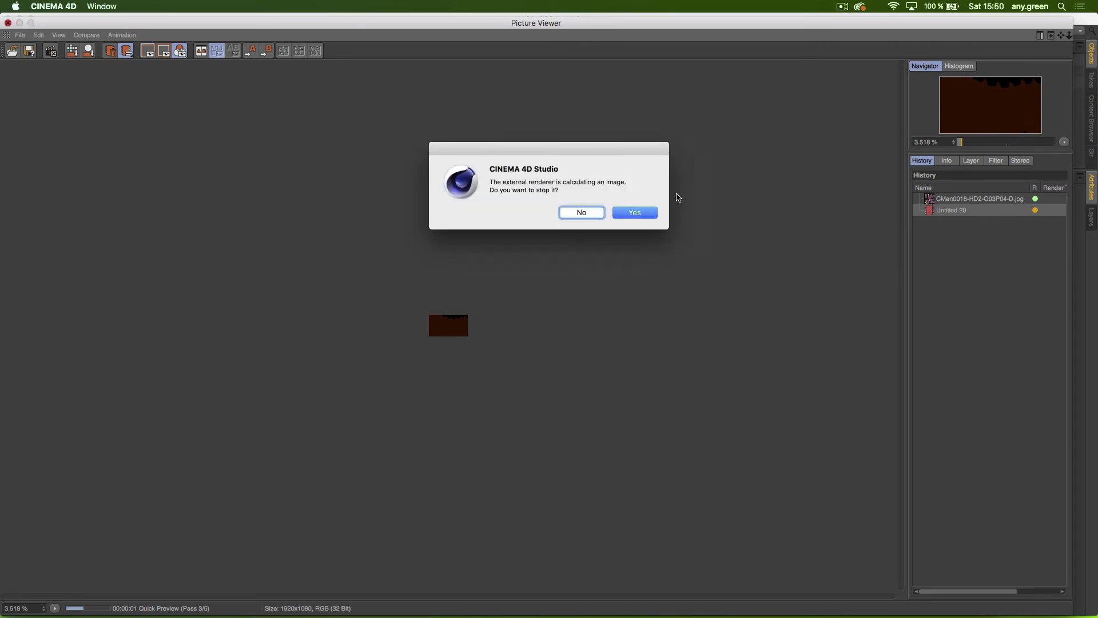
click(634, 212)
key(super+b)
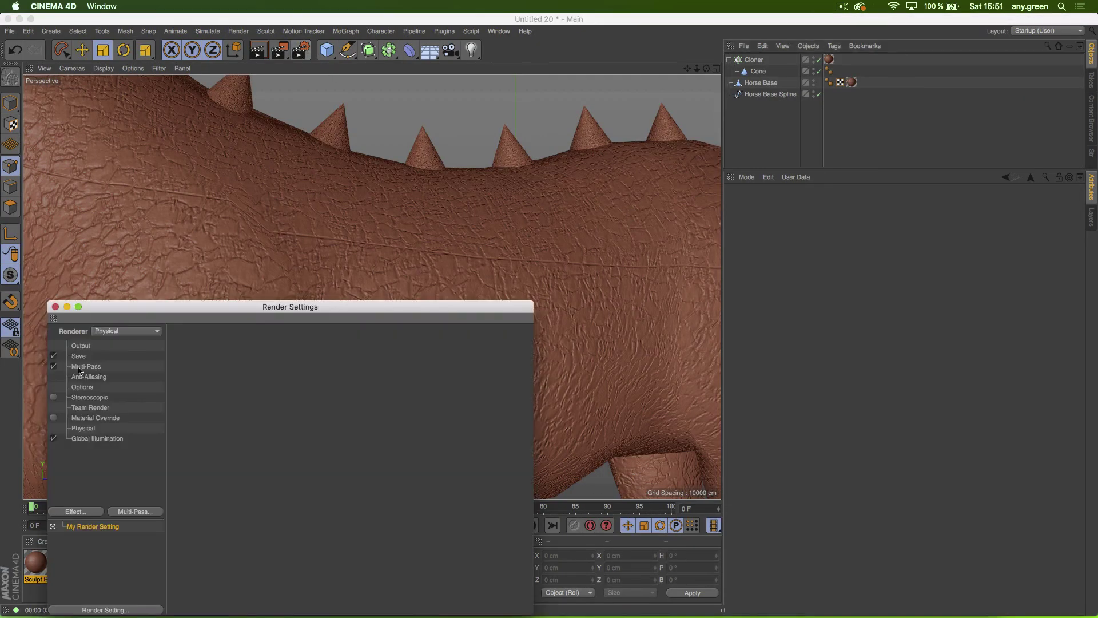
click(55, 307)
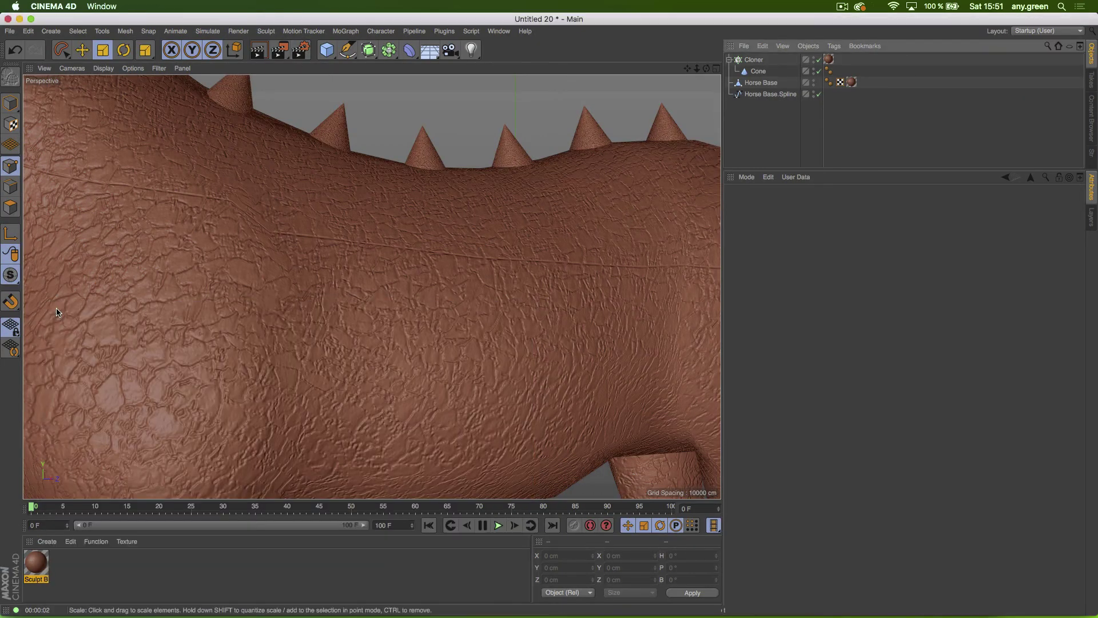
Step: Render the active view and open the GRAVEL-06-BEACH_BUMP_web.jpg search result at full size in Chrome
key(super+r)
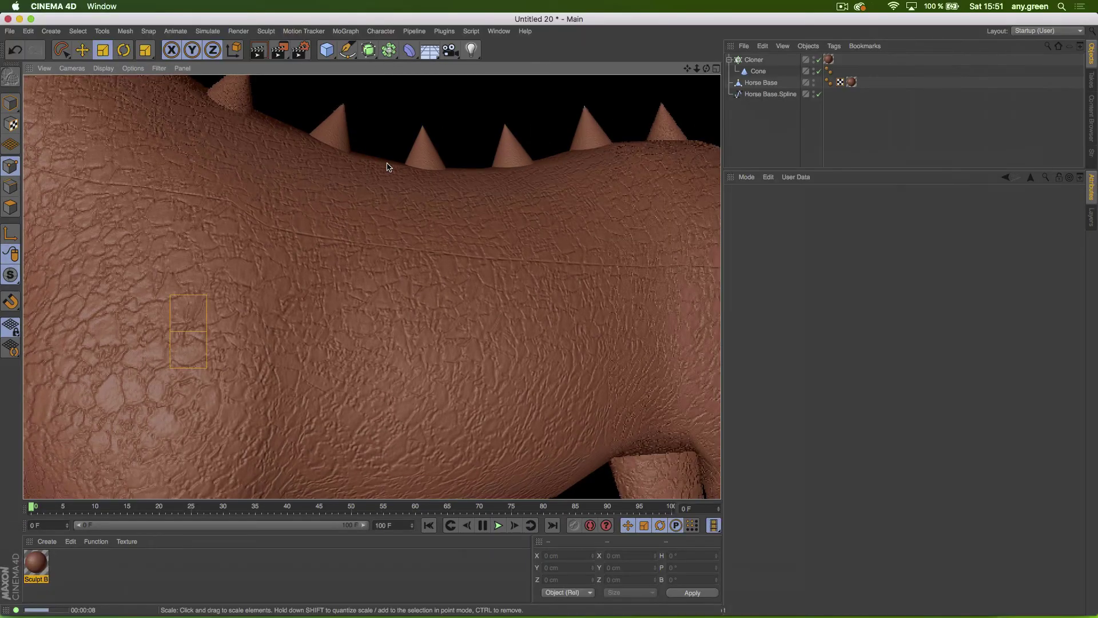
key(super+Tab)
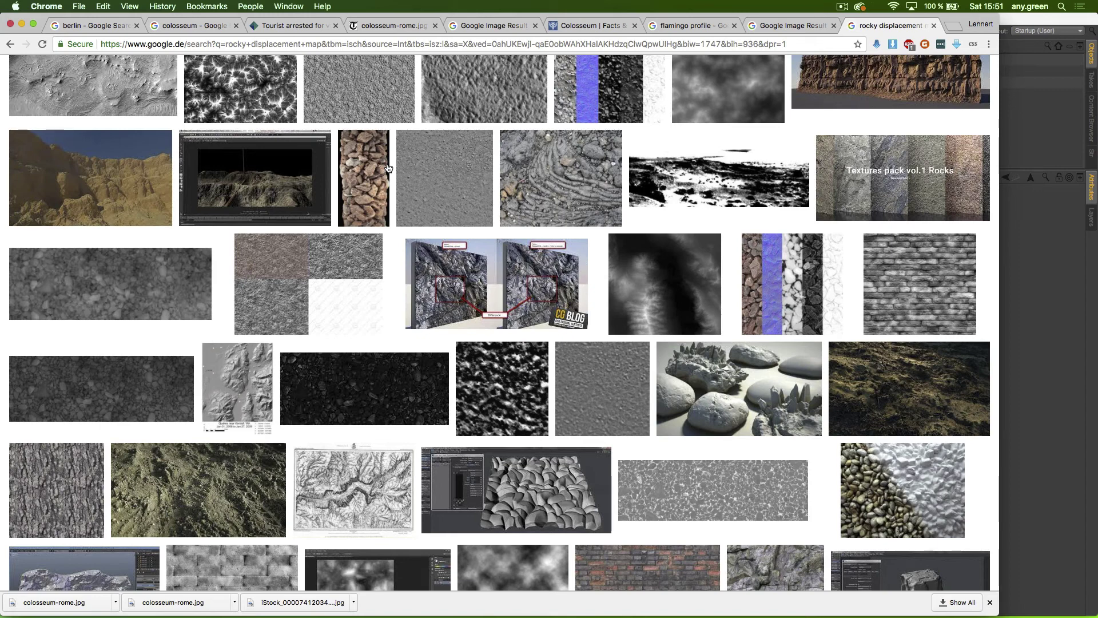
super+click(98, 387)
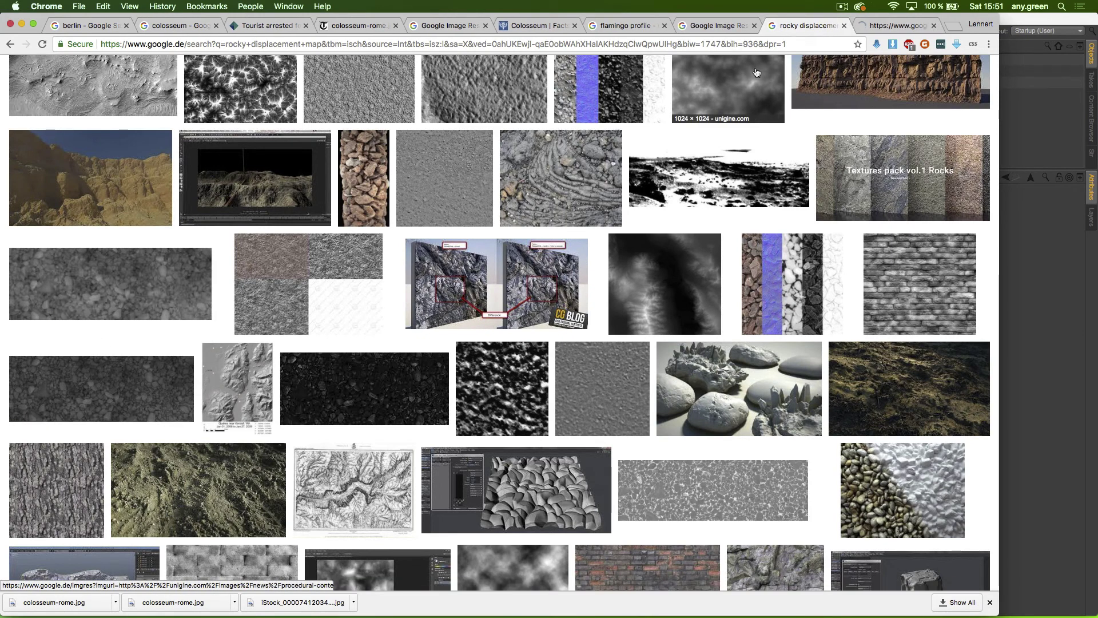
click(892, 25)
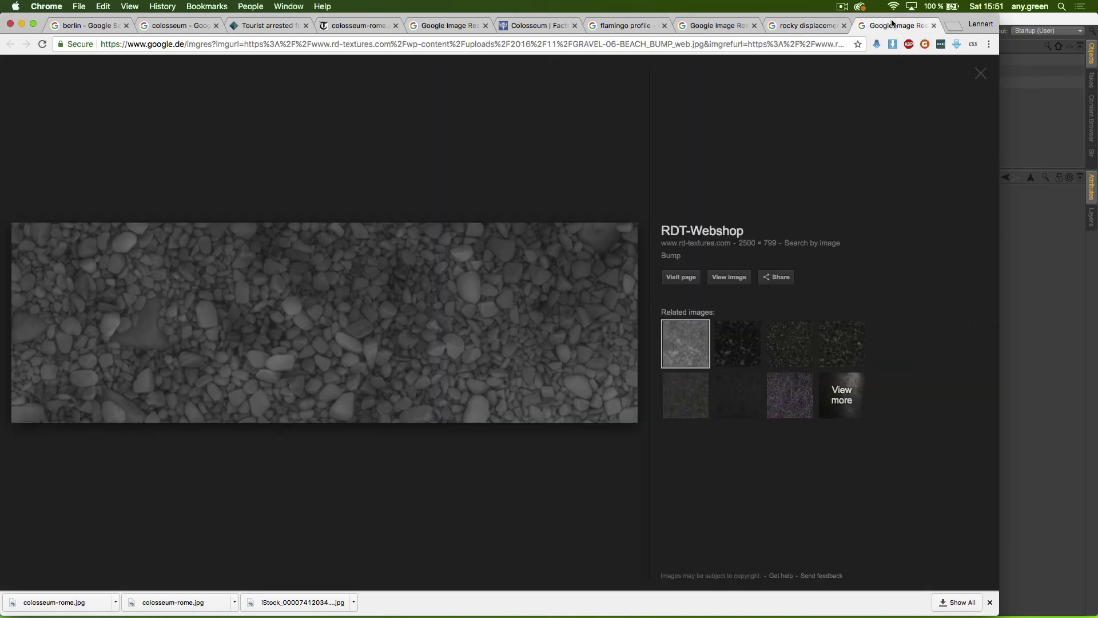
click(725, 277)
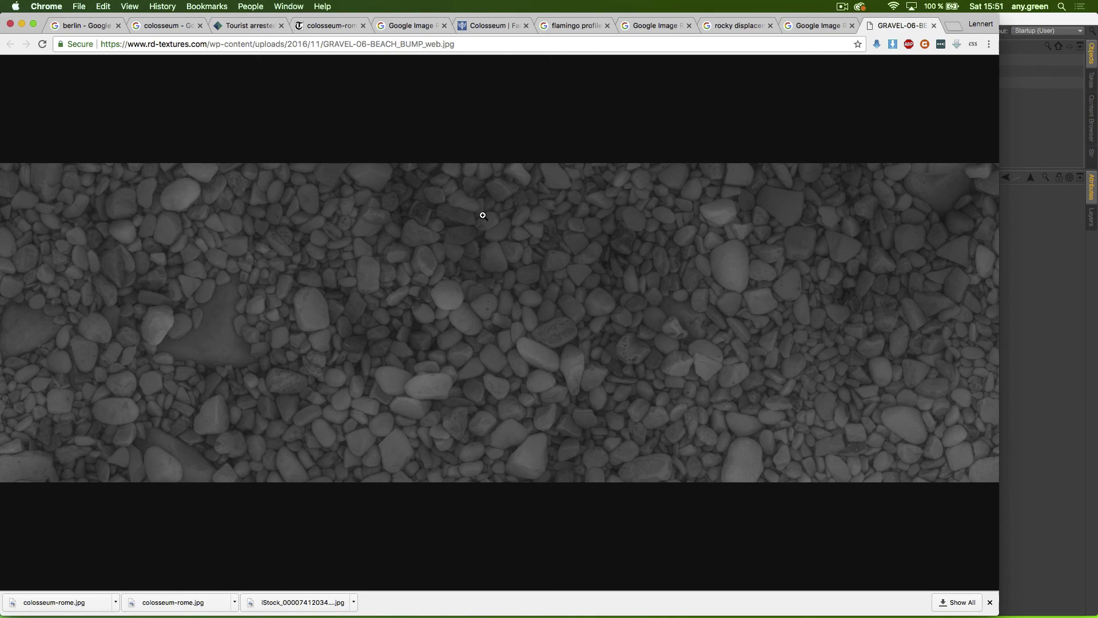
Step: Save GRAVEL-06-BEACH_BUMP_web.jpg to the desktop as a JPEG image
click(477, 325)
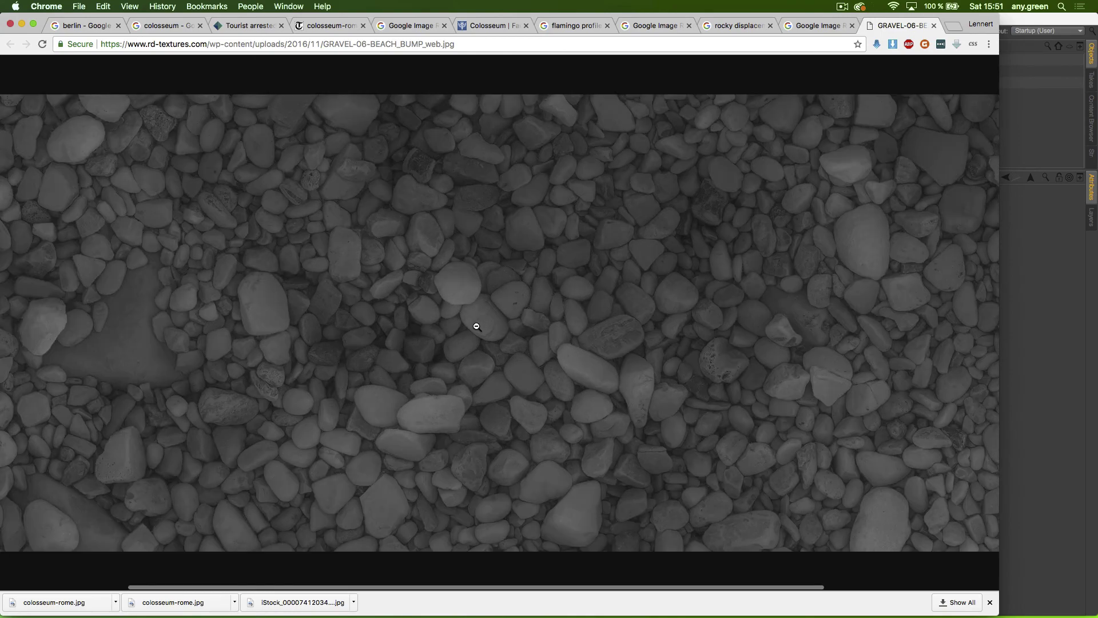
click(476, 326)
right_click(478, 326)
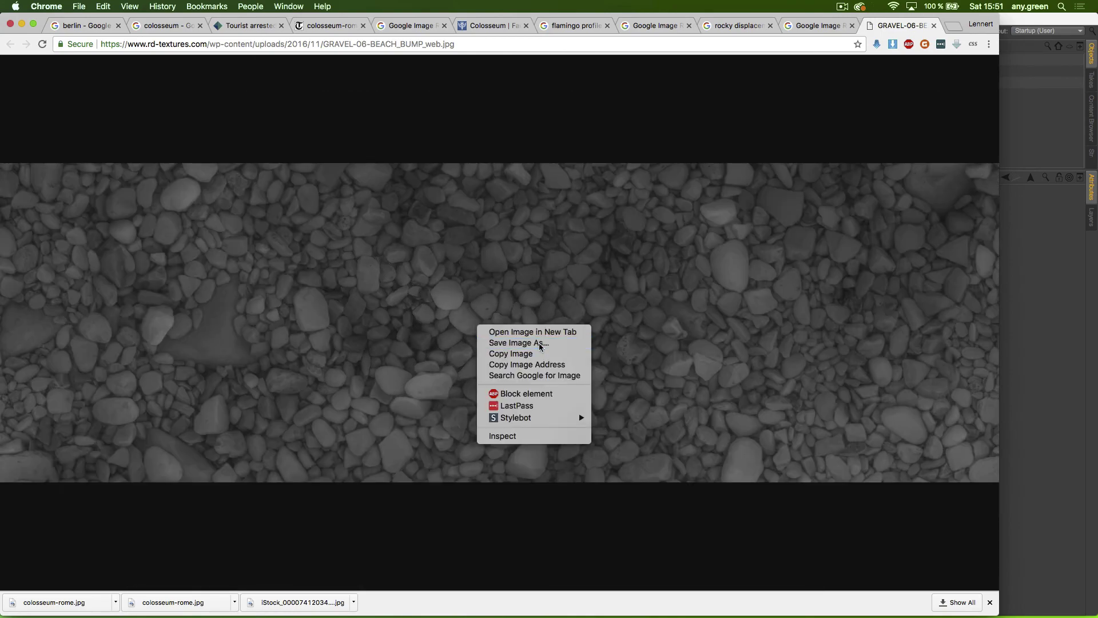
click(540, 343)
key(Return)
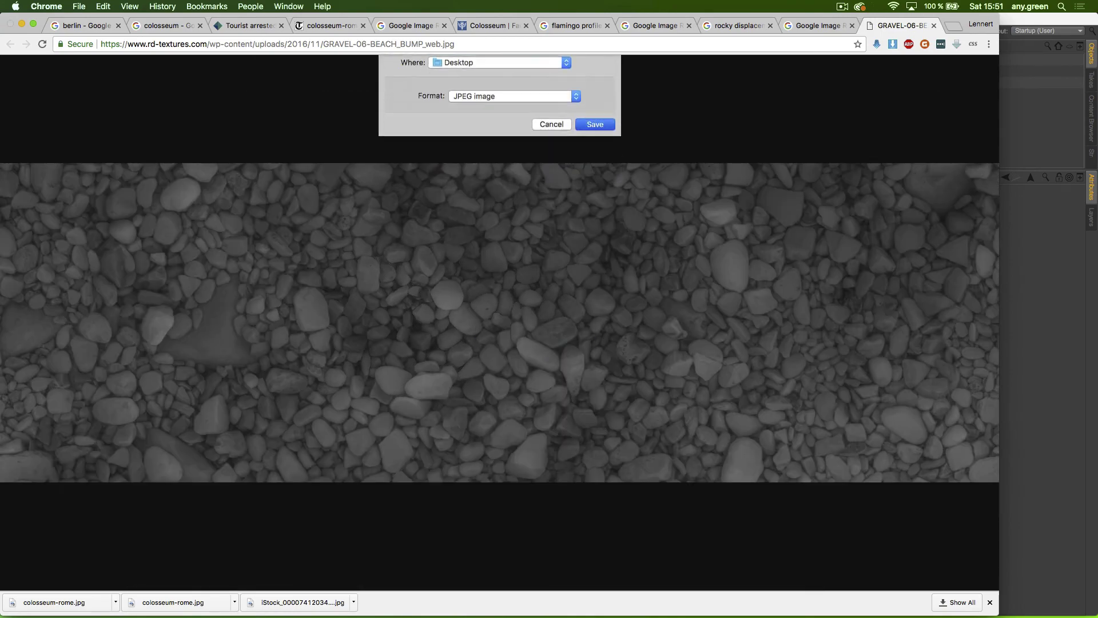
Step: Switch back to Cinema 4D and open the Bump channel settings of the Sculpt Base material
click(1048, 328)
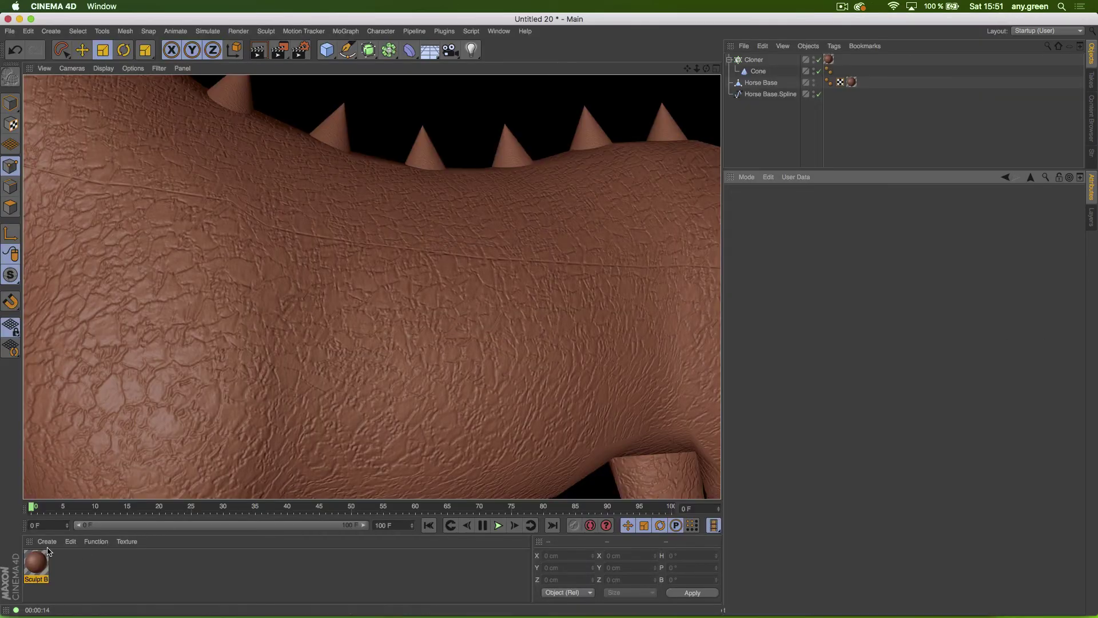
double_click(35, 563)
click(191, 276)
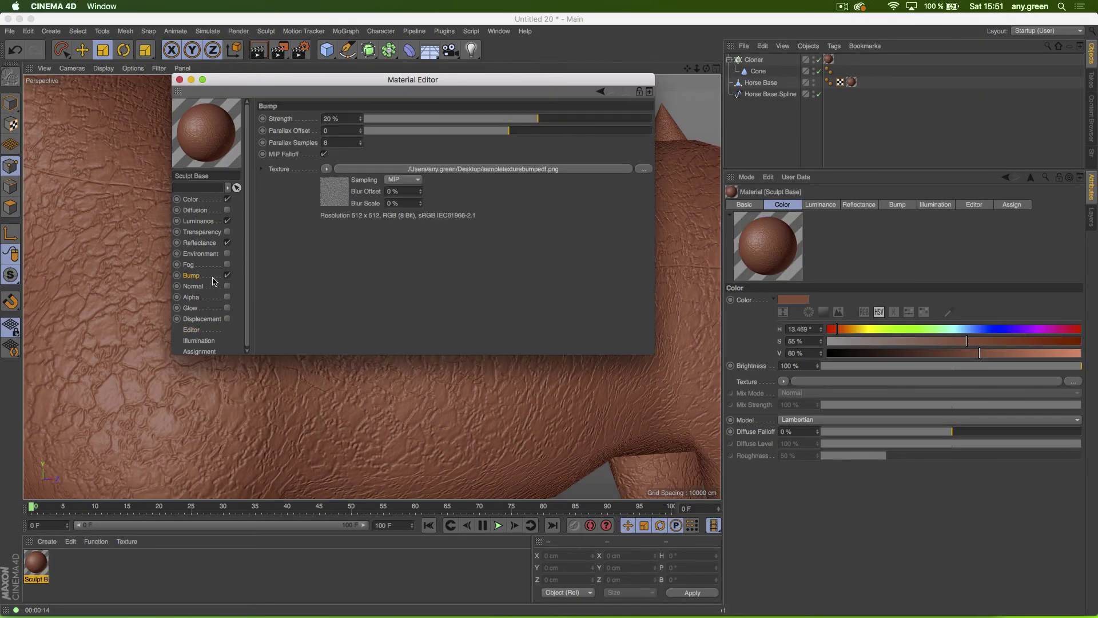
click(227, 275)
click(227, 318)
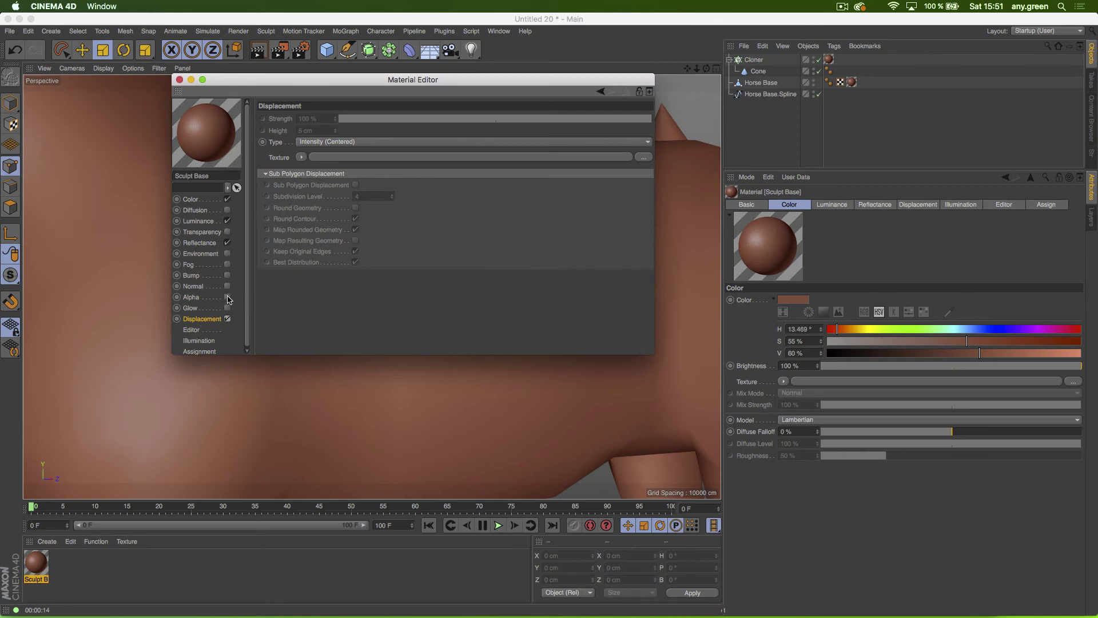
click(227, 319)
click(227, 275)
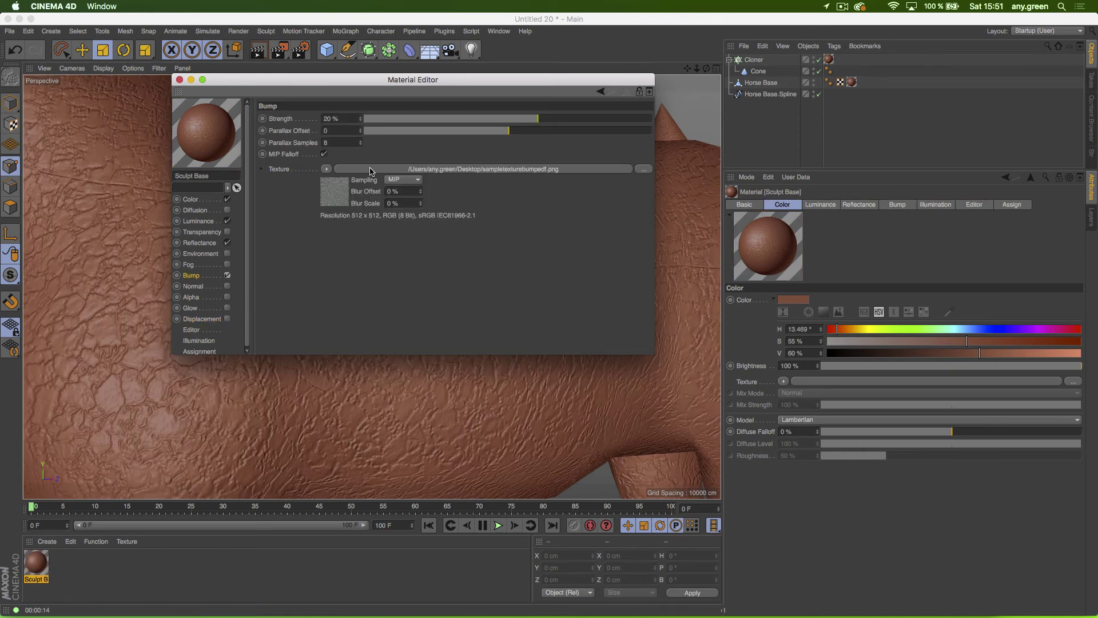
Step: Replace the Bump texture with GRAVEL-06-BEACH_BUMP_web.jpg from the desktop and raise the bump strength to 100%
click(643, 169)
click(468, 148)
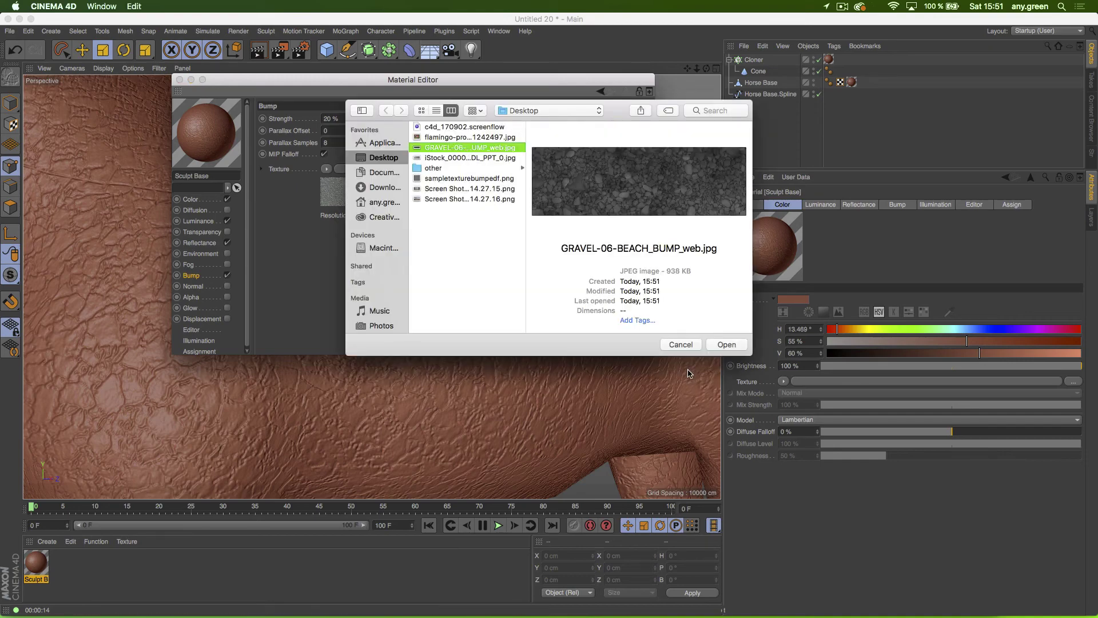
click(726, 345)
click(592, 214)
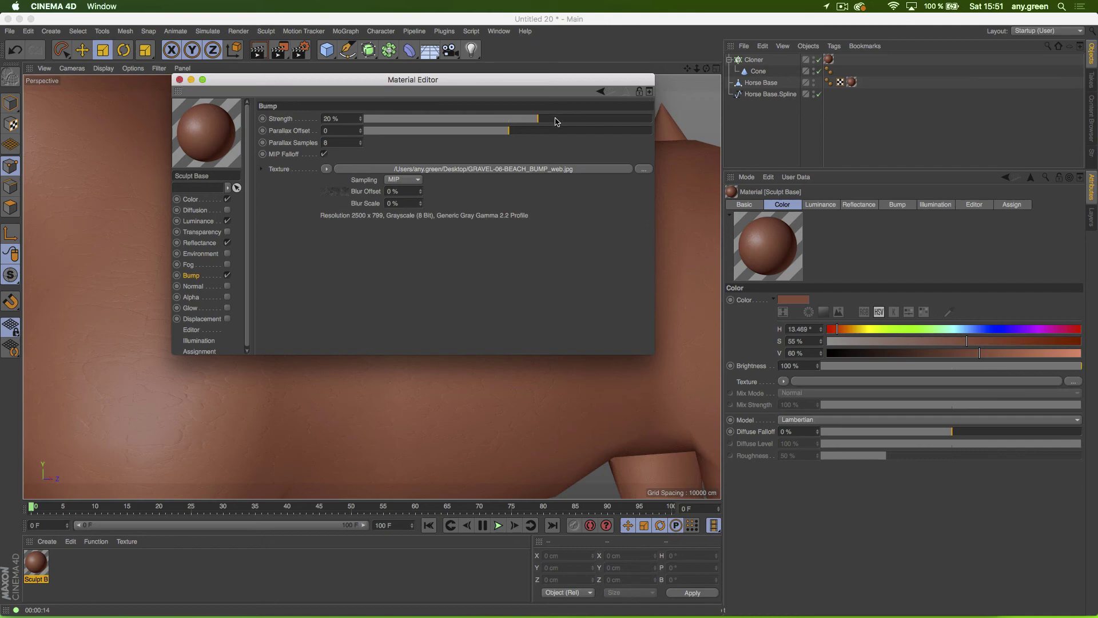
drag(557, 119, 653, 118)
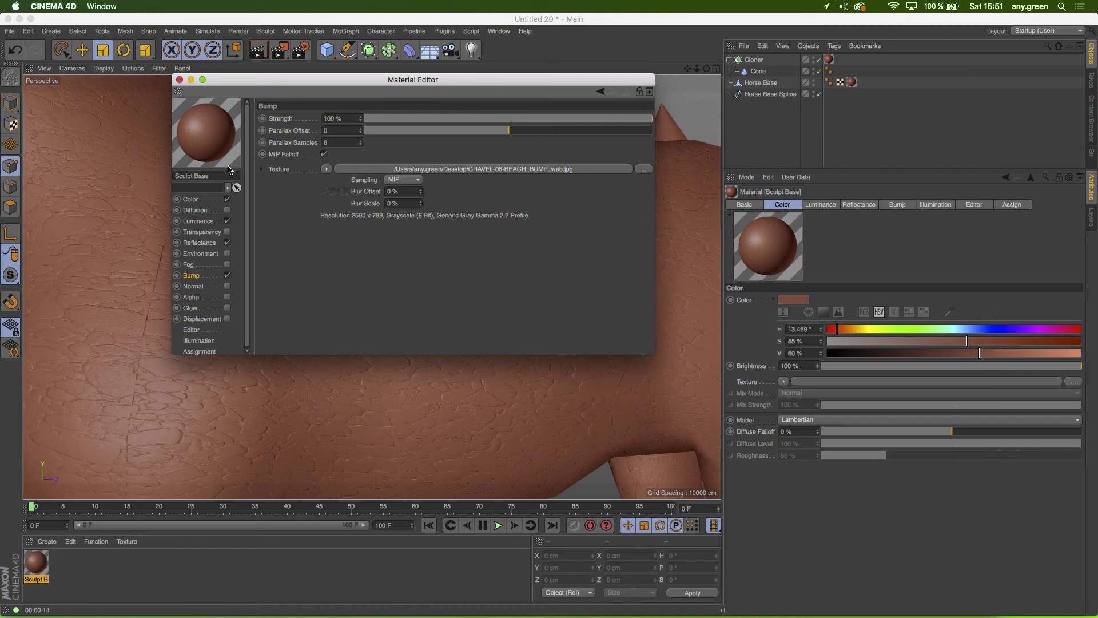
Step: Copy the gravel texture from the Sculpt Base material's Bump channel, disable Bump, and paste the texture into the enabled Displacement channel
click(179, 80)
scroll(395, 238, down, 3)
alt+drag(406, 235, 410, 330)
scroll(426, 149, up, 3)
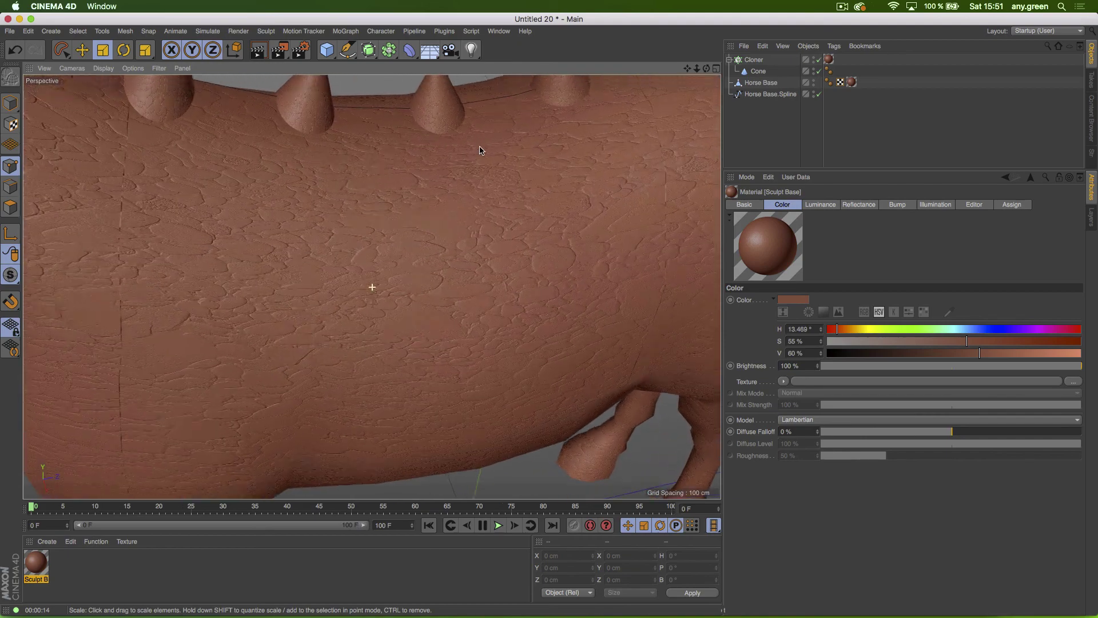
alt+drag(481, 152, 457, 279)
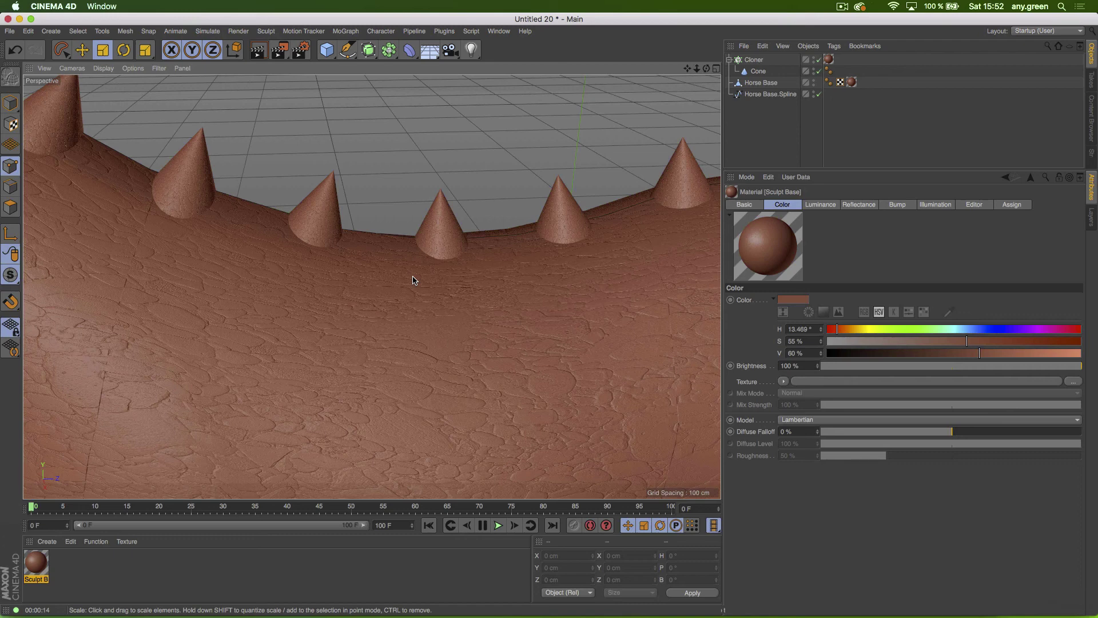
double_click(38, 563)
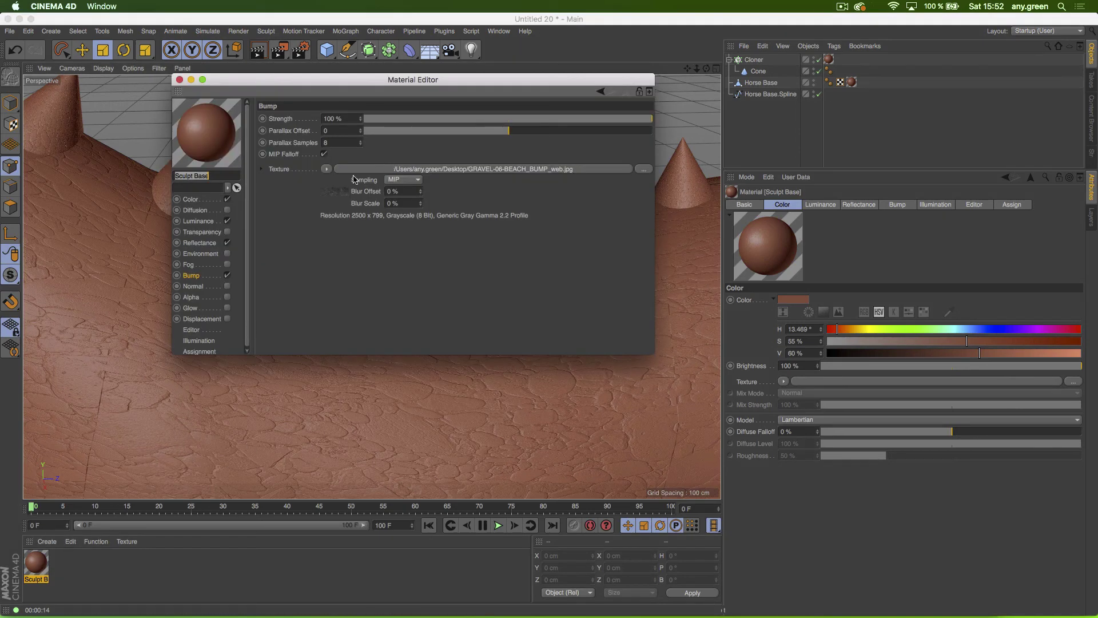
right_click(284, 171)
click(321, 212)
click(227, 275)
click(227, 318)
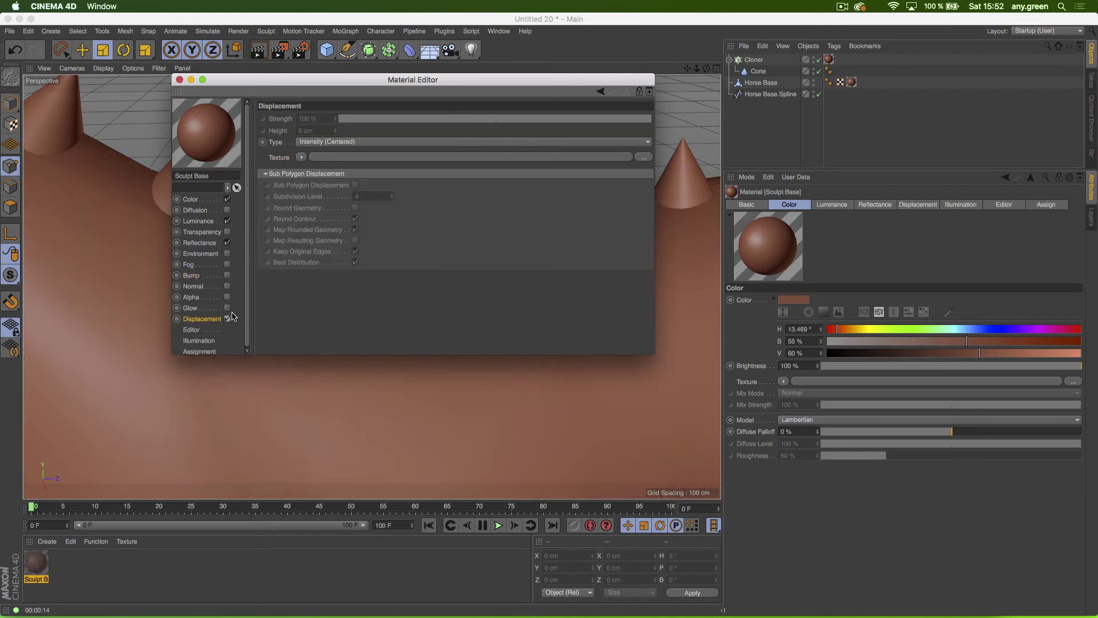
right_click(285, 162)
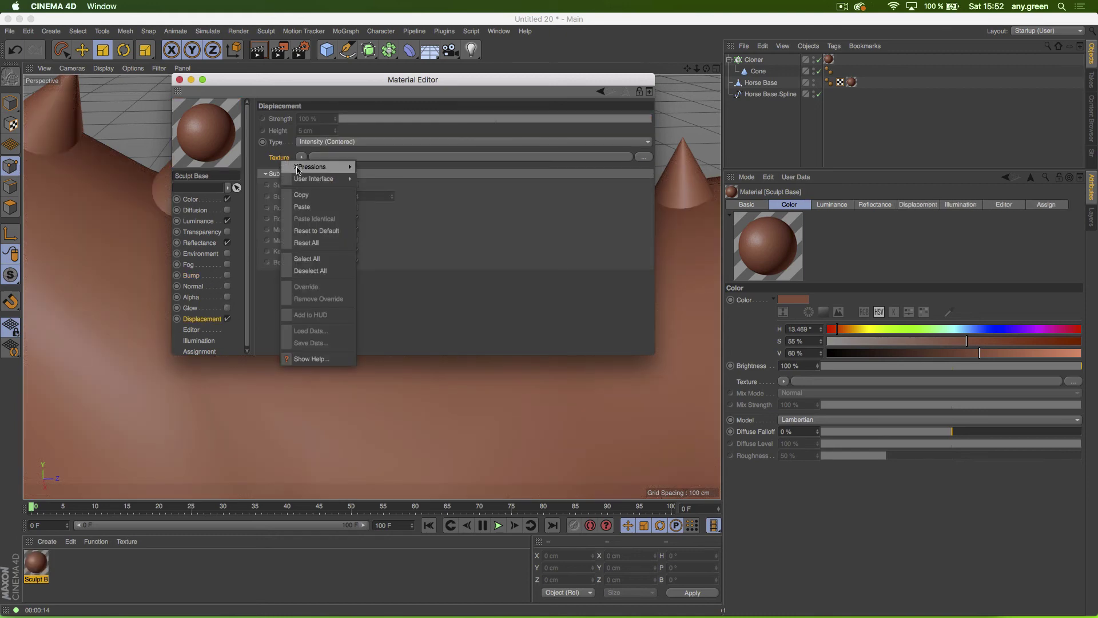
click(313, 210)
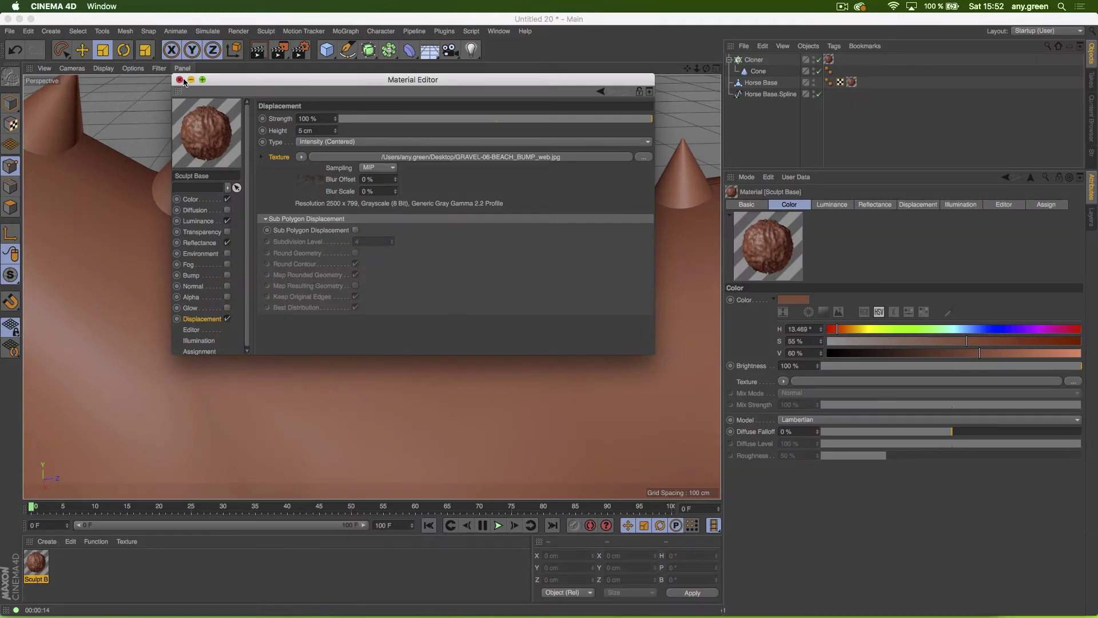
Step: Render the active view, delete the Cloner with its cone spikes, and render the bare horse back again
click(181, 76)
key(super+r)
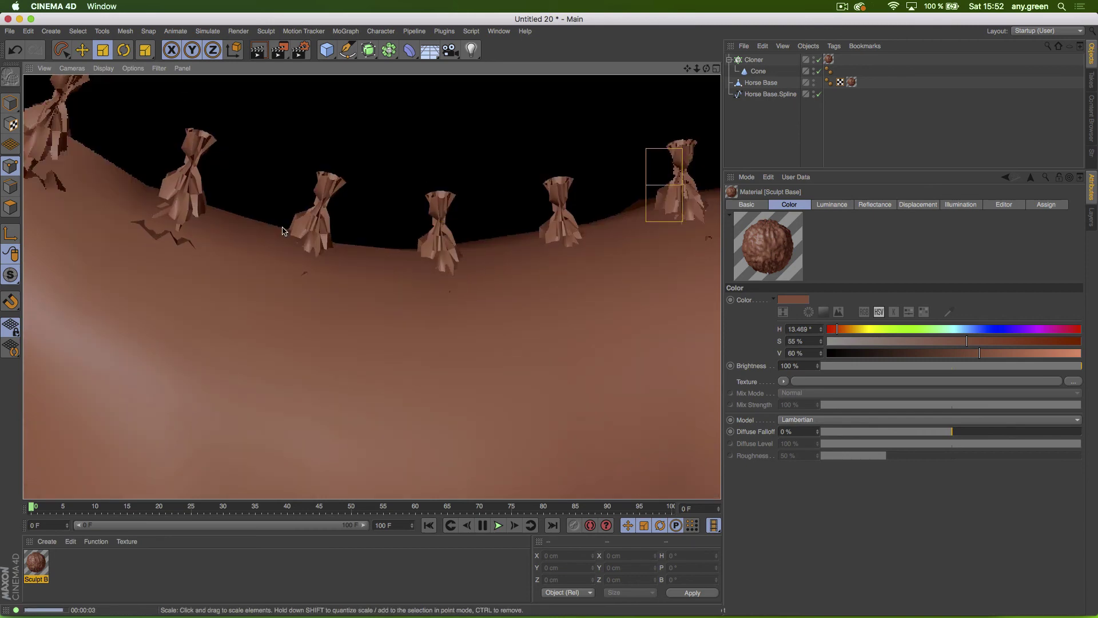
click(806, 108)
click(754, 59)
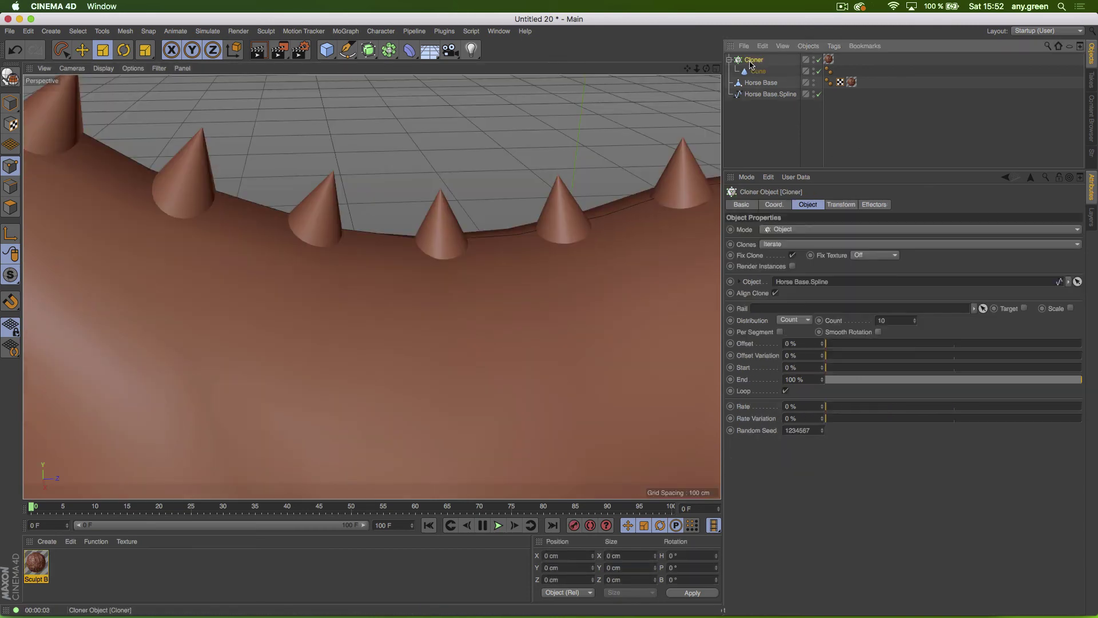
key(Delete)
key(super+r)
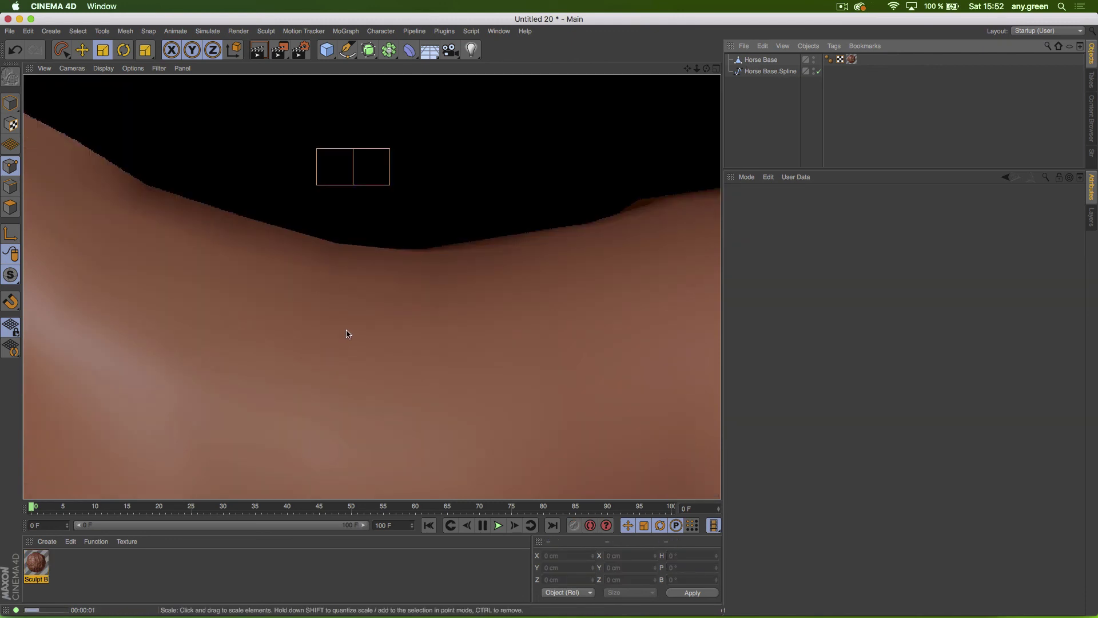
click(769, 136)
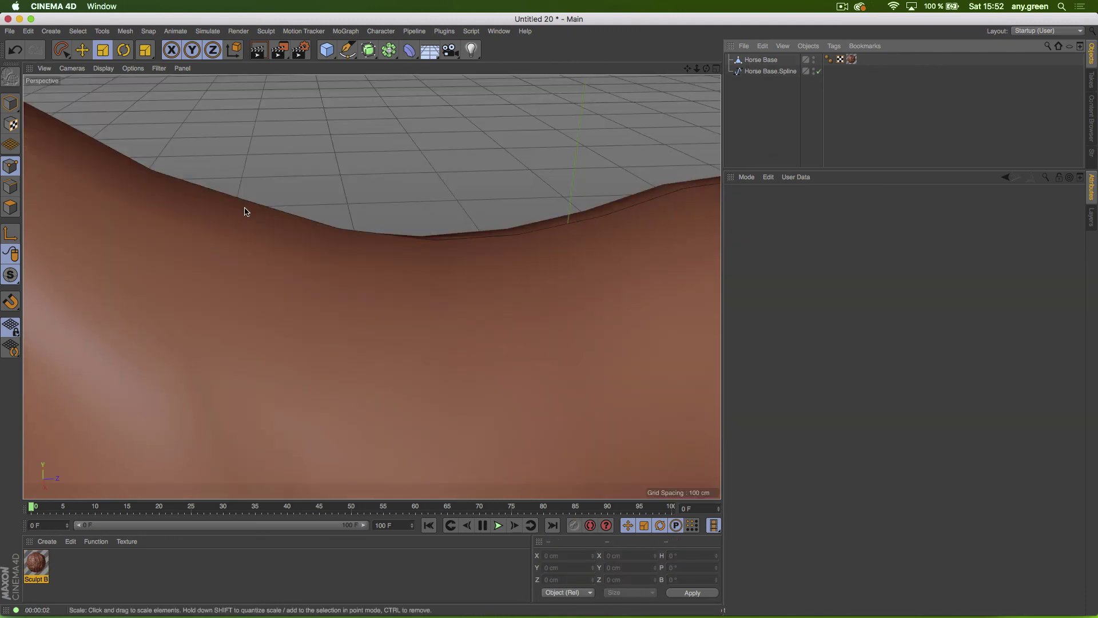
key(super+r)
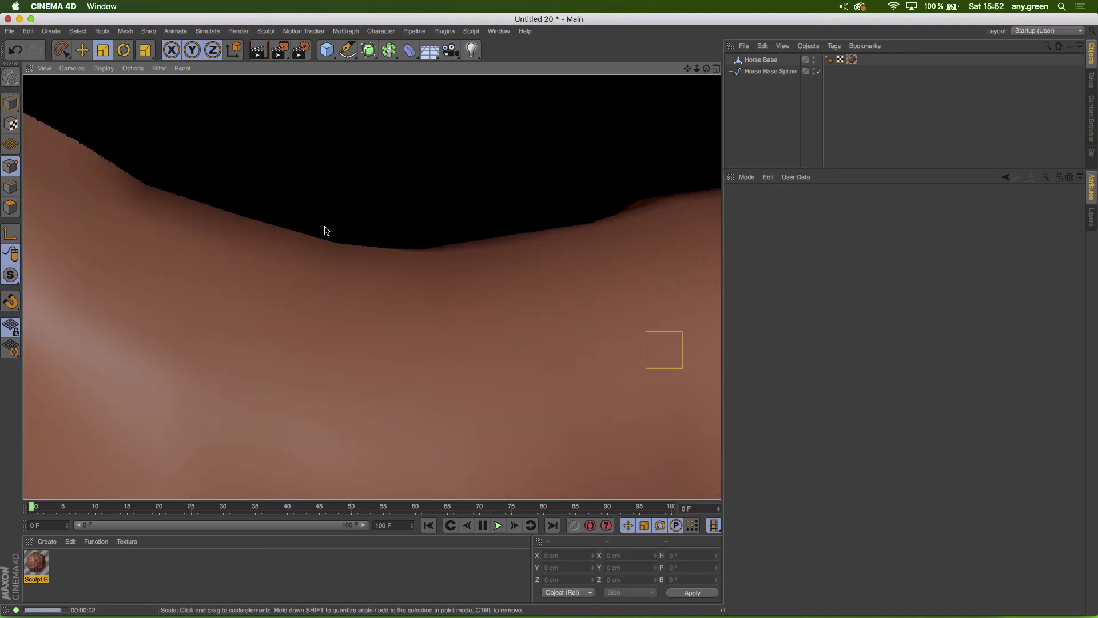
Step: Enable Sub Polygon Displacement for the Sculpt Base material and render the active view
double_click(43, 562)
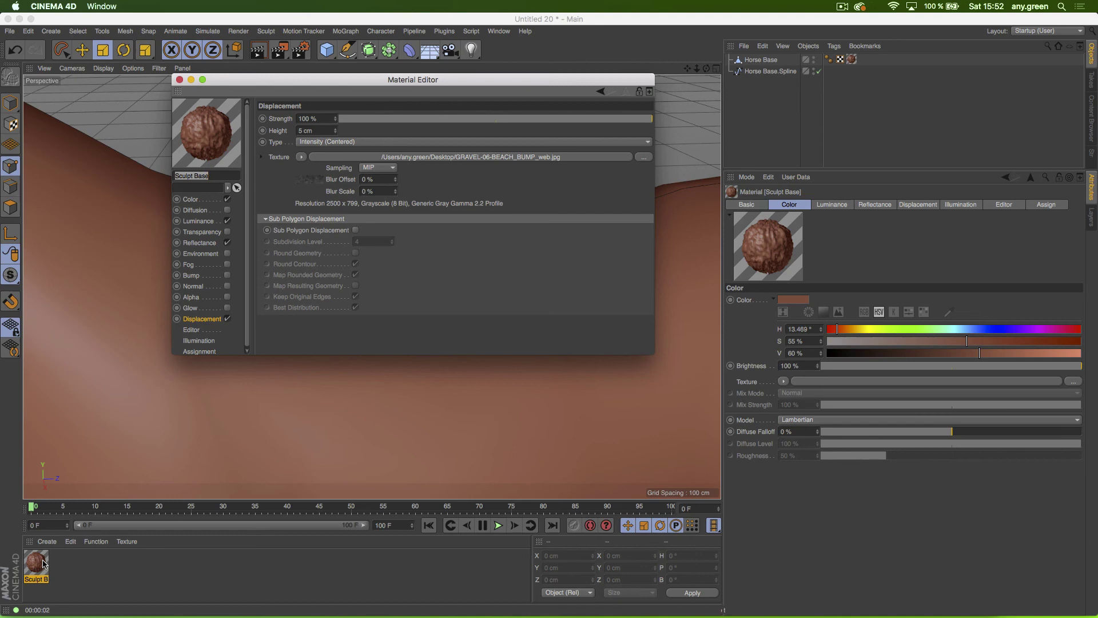
key(ctrl+Down)
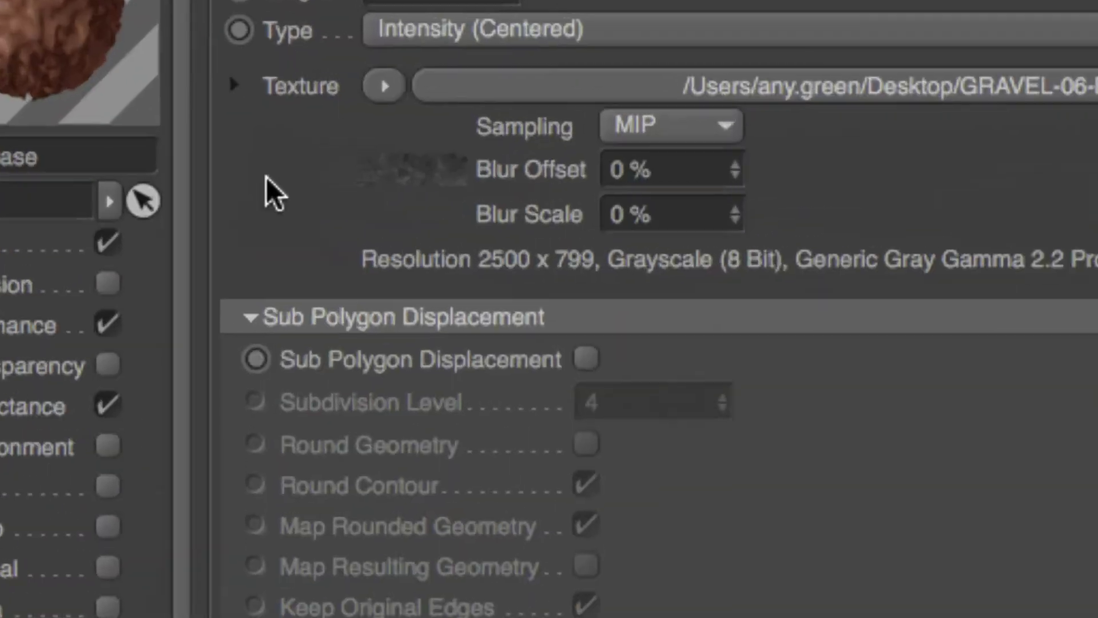
click(355, 230)
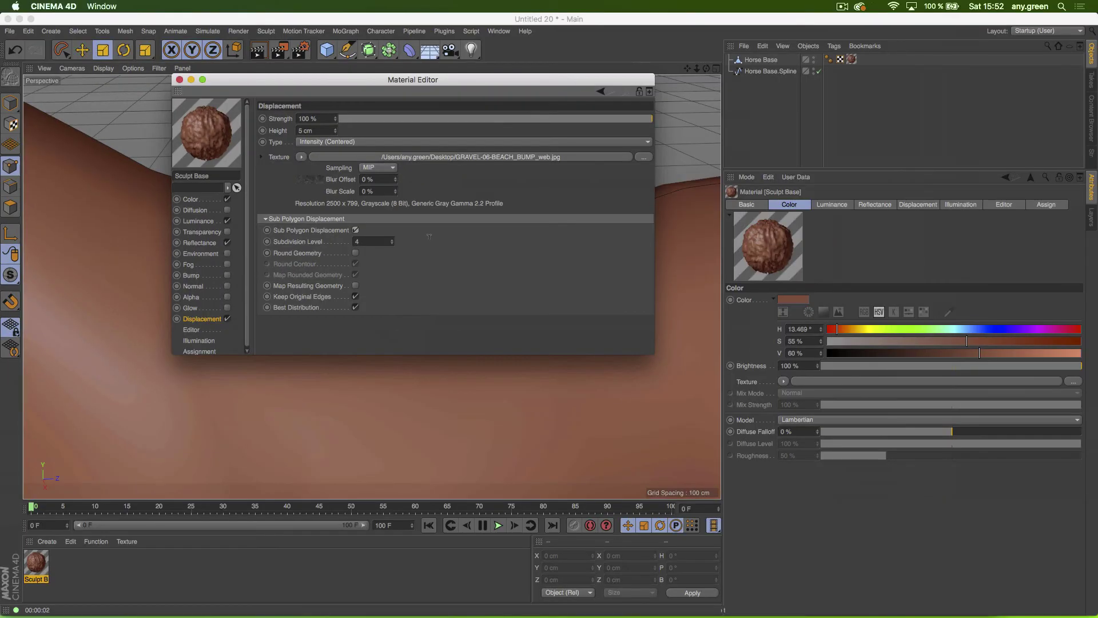
click(179, 82)
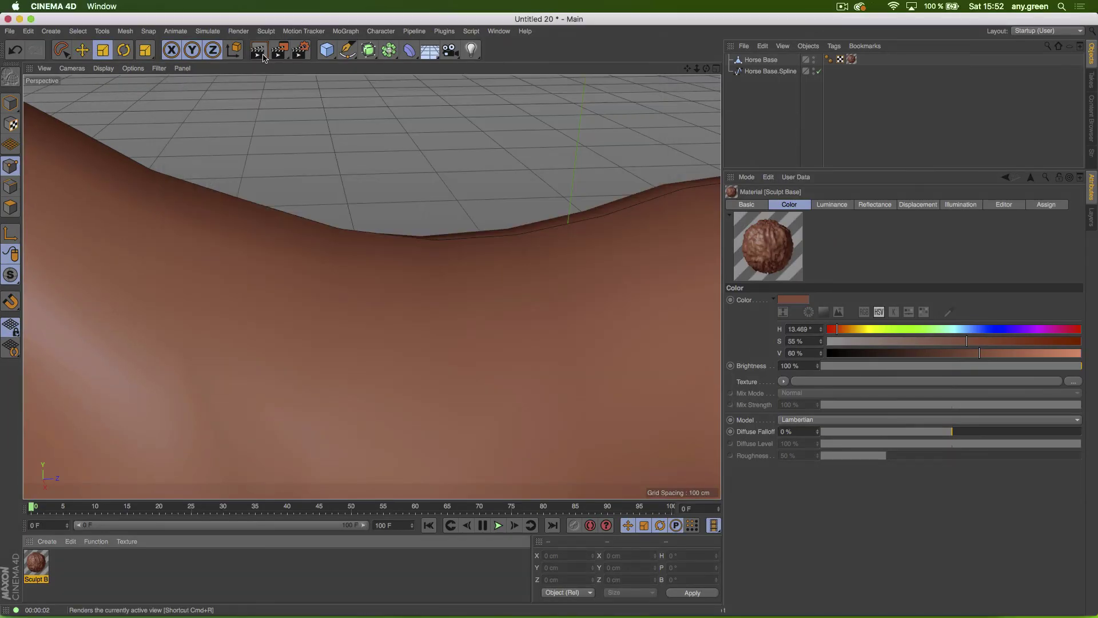
click(263, 57)
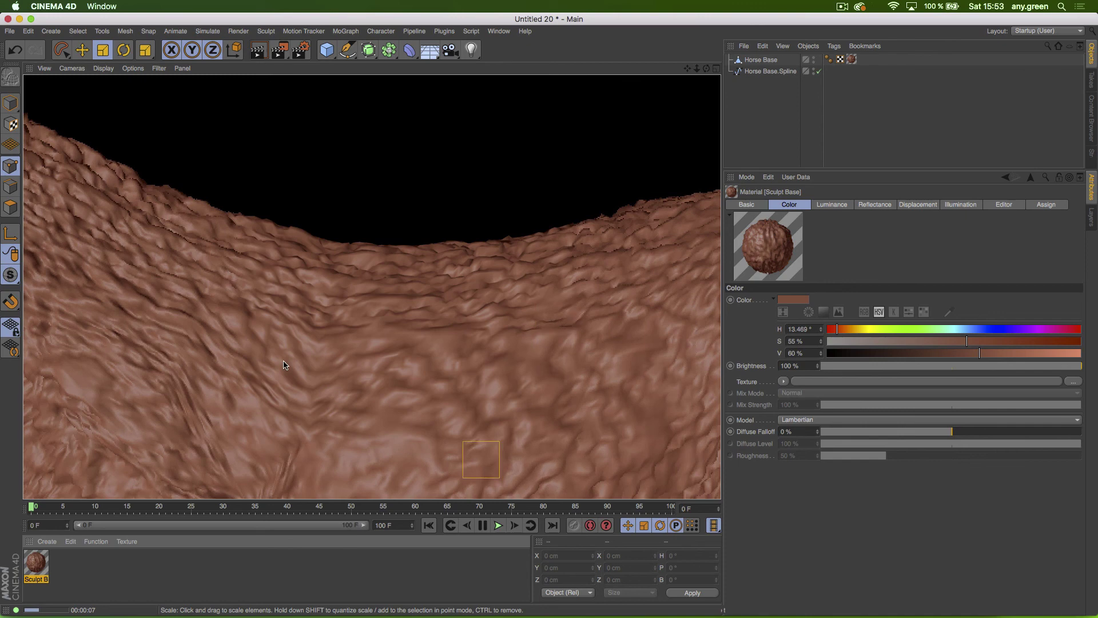
Step: Raise the displacement's Subdivision Level to 6, enable Round Geometry, and render the active view
click(39, 565)
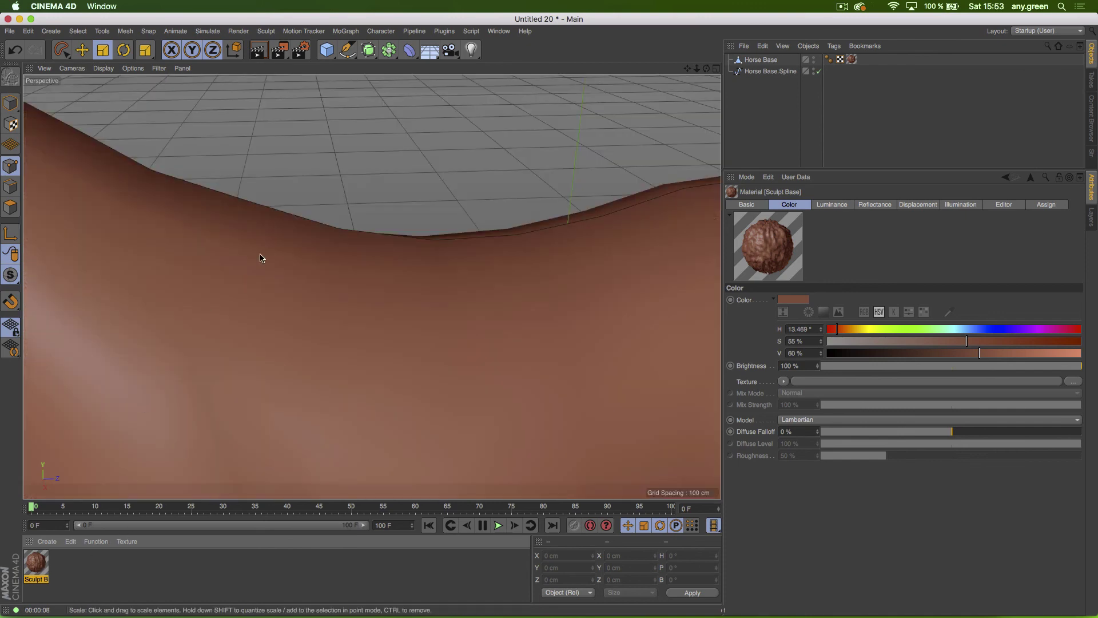
double_click(39, 563)
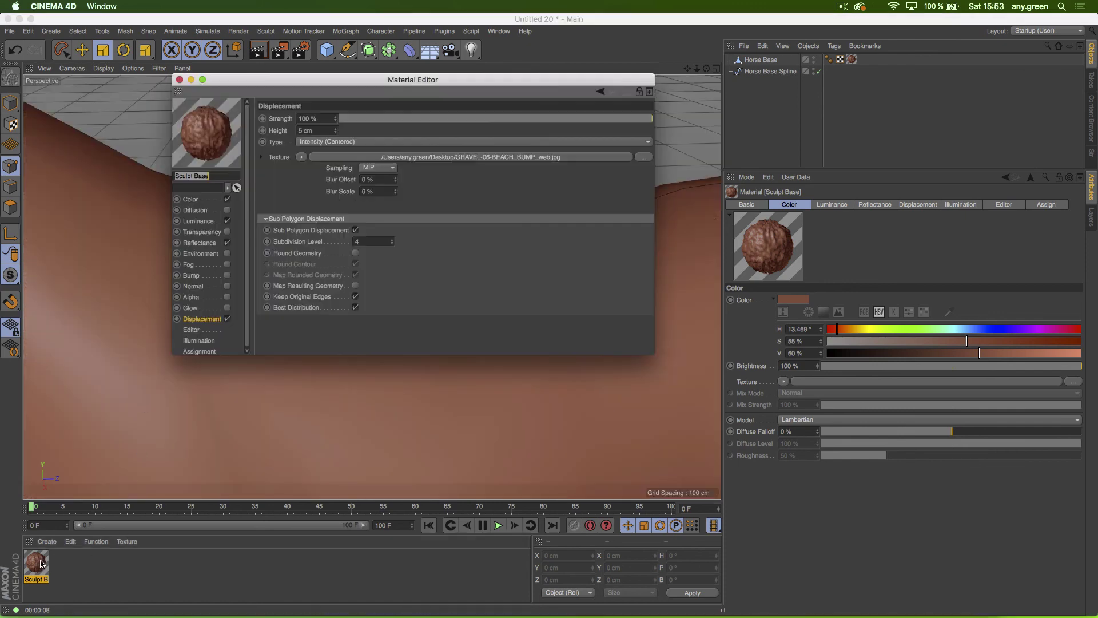
click(392, 240)
click(391, 239)
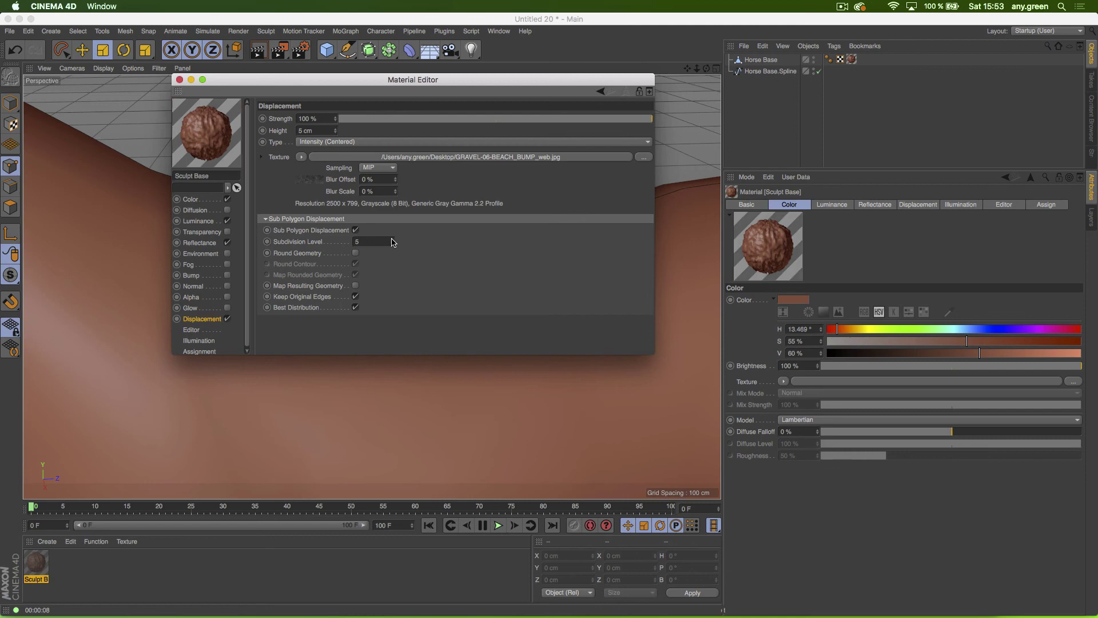
click(355, 252)
click(179, 80)
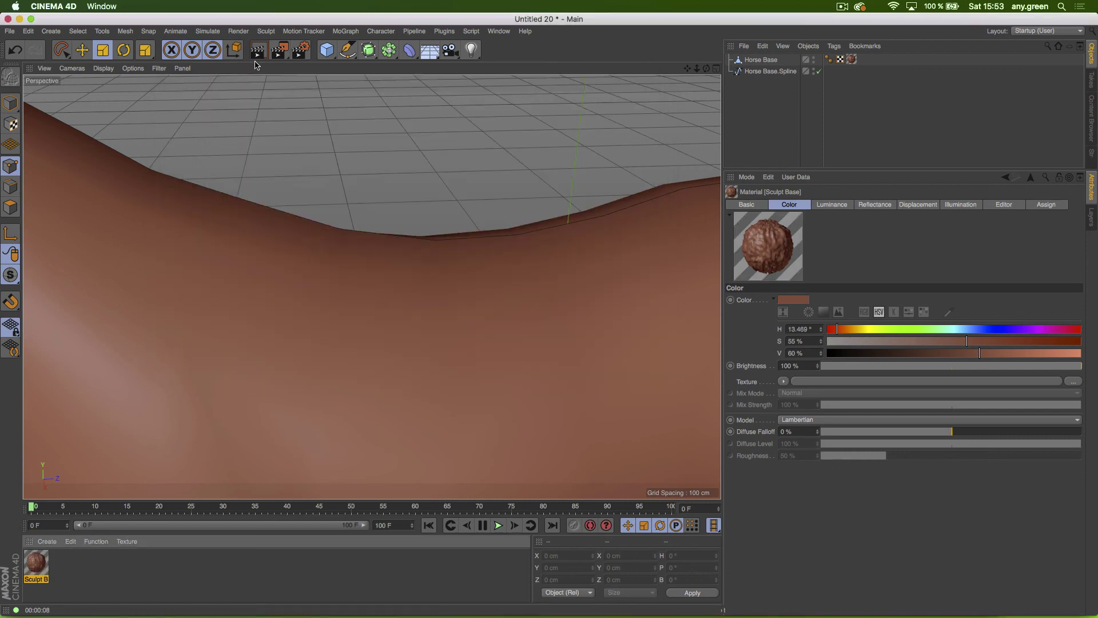
click(258, 53)
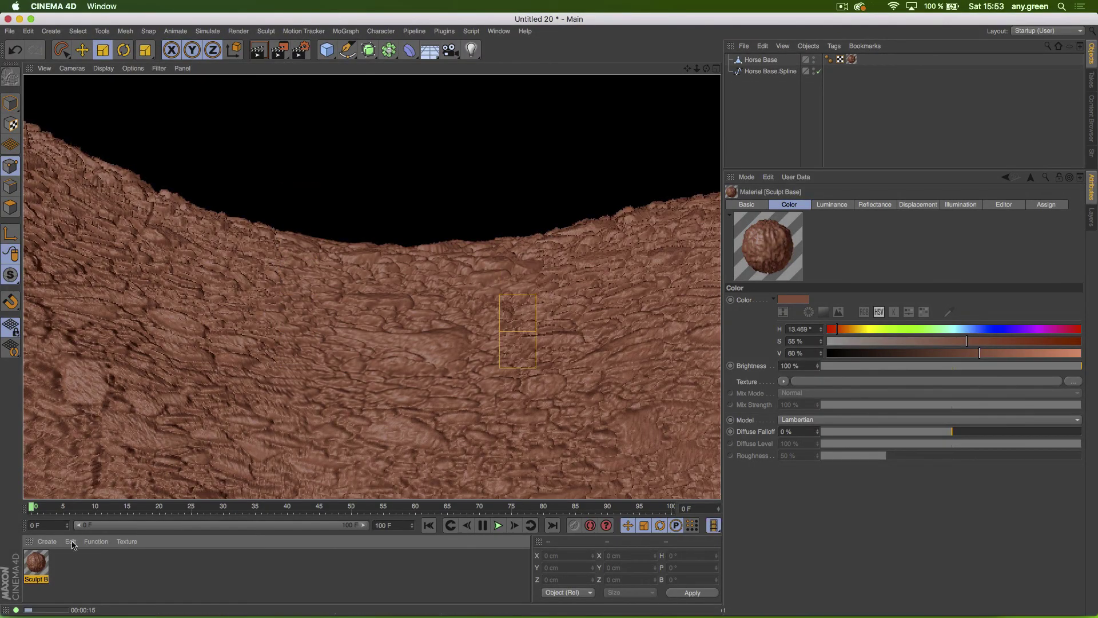
Step: Set the Sculpt Base material's displacement Subdivision Level to 7
double_click(36, 562)
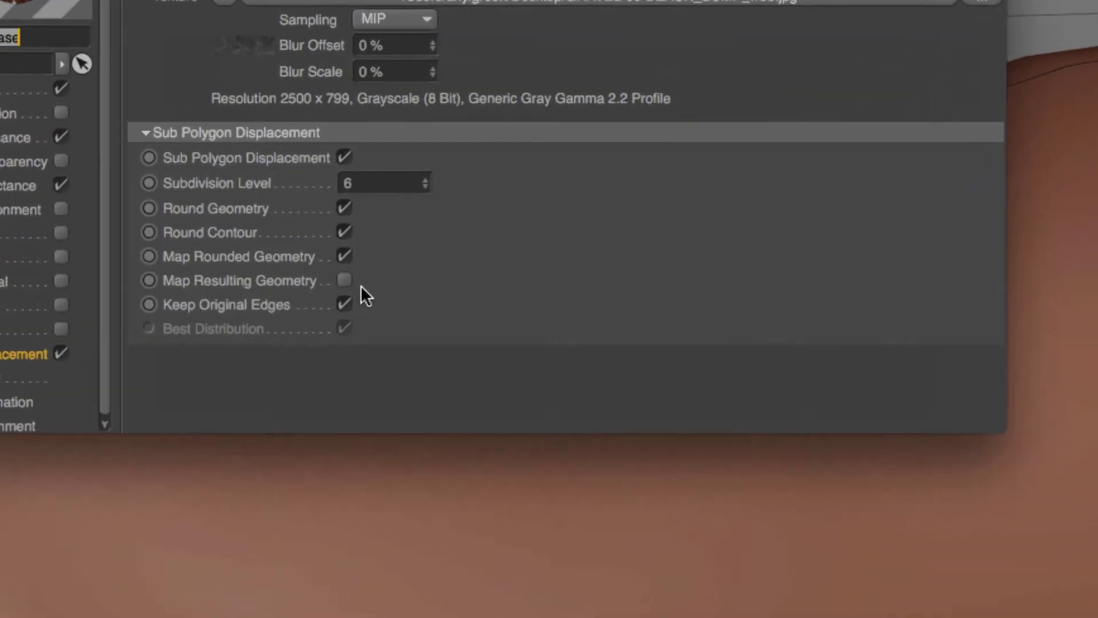
click(349, 183)
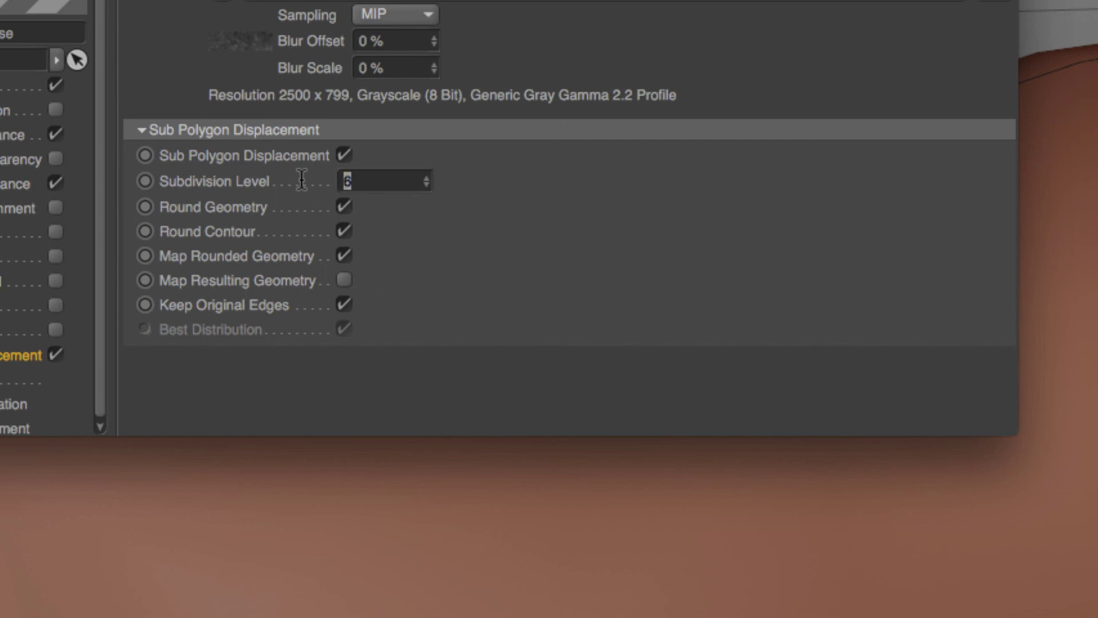
text(7)
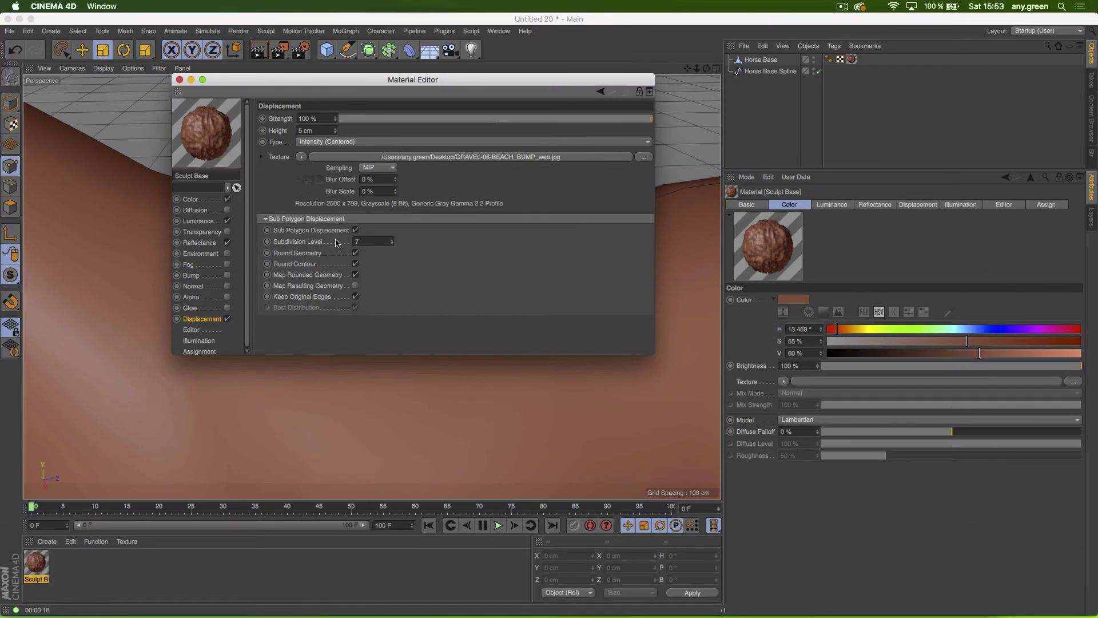
click(180, 80)
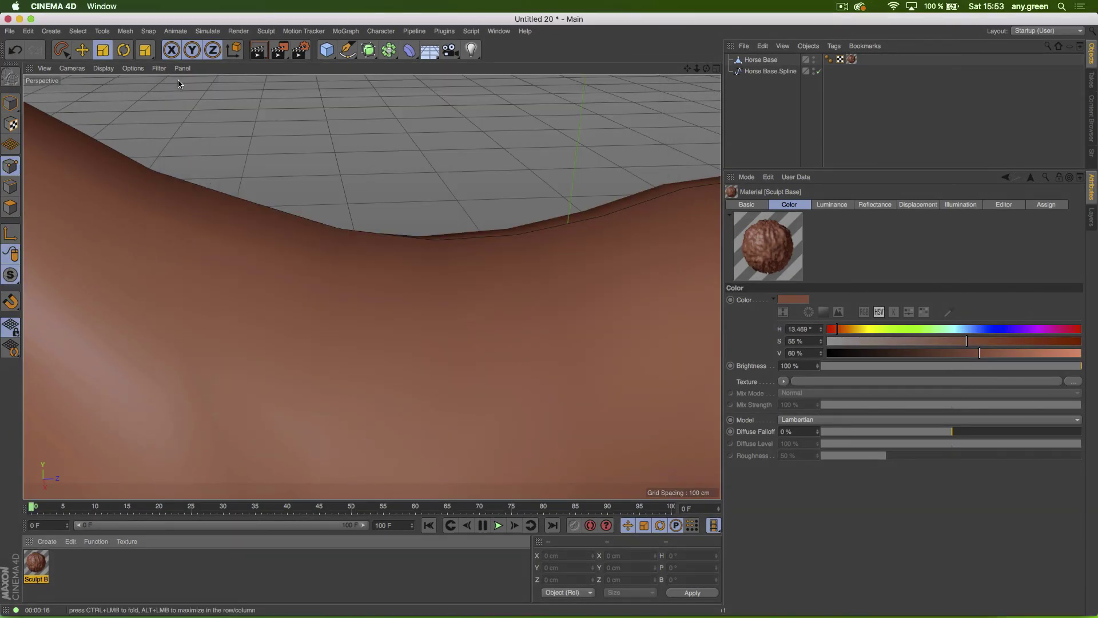
Step: Set the Horse Base texture tag to 1 tile in both U and V and render the horse
click(851, 59)
click(801, 351)
text(1)
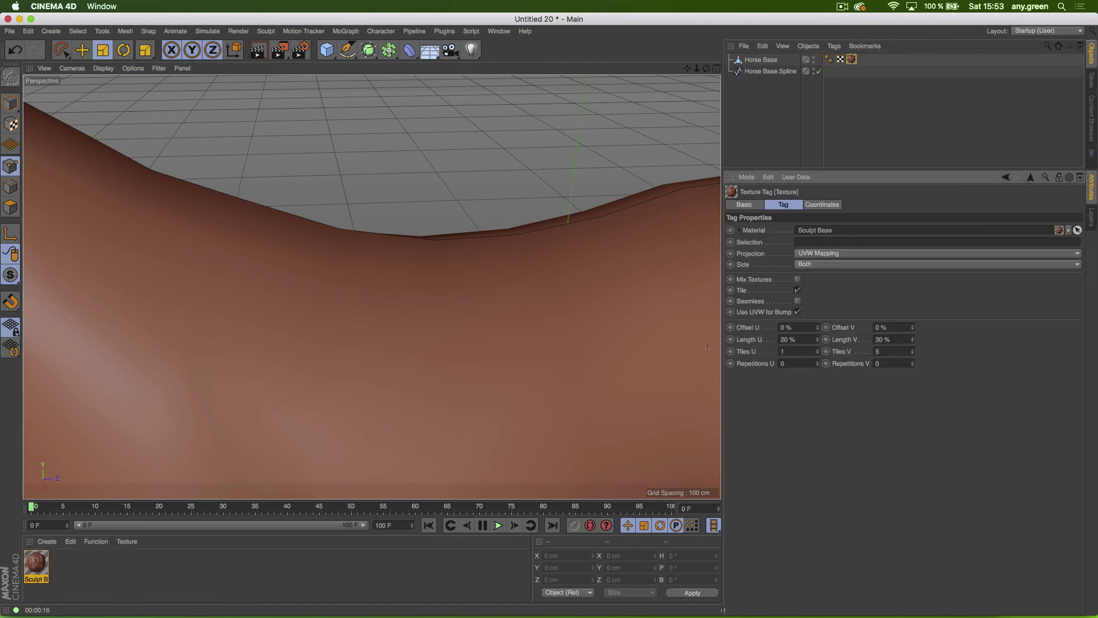
key(Tab)
text(1)
key(Return)
scroll(431, 377, down, 5)
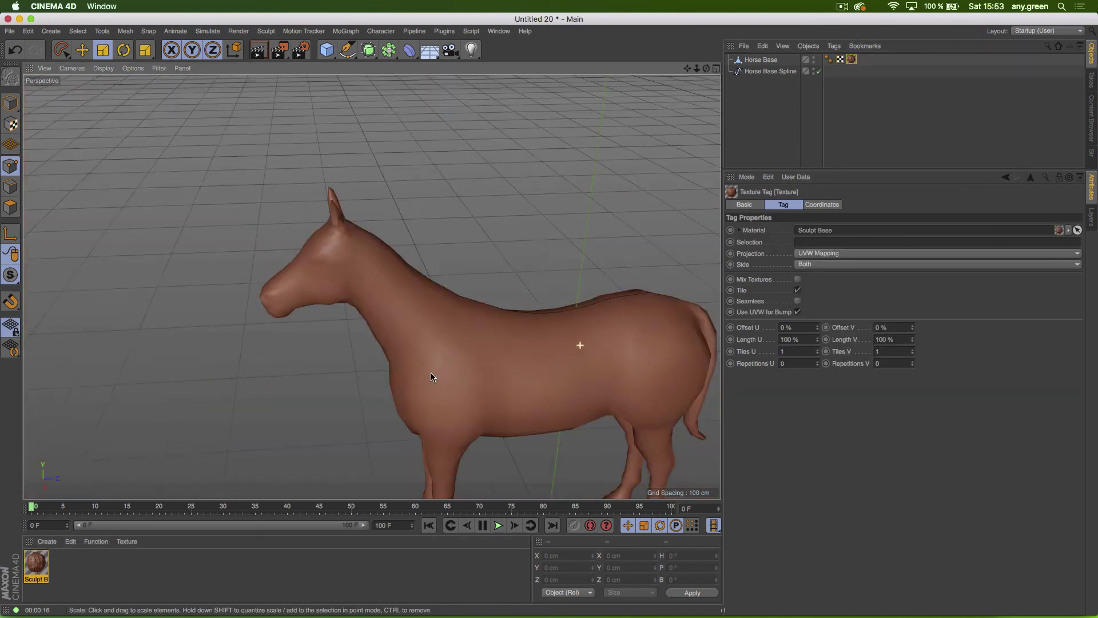
scroll(433, 369, up, 5)
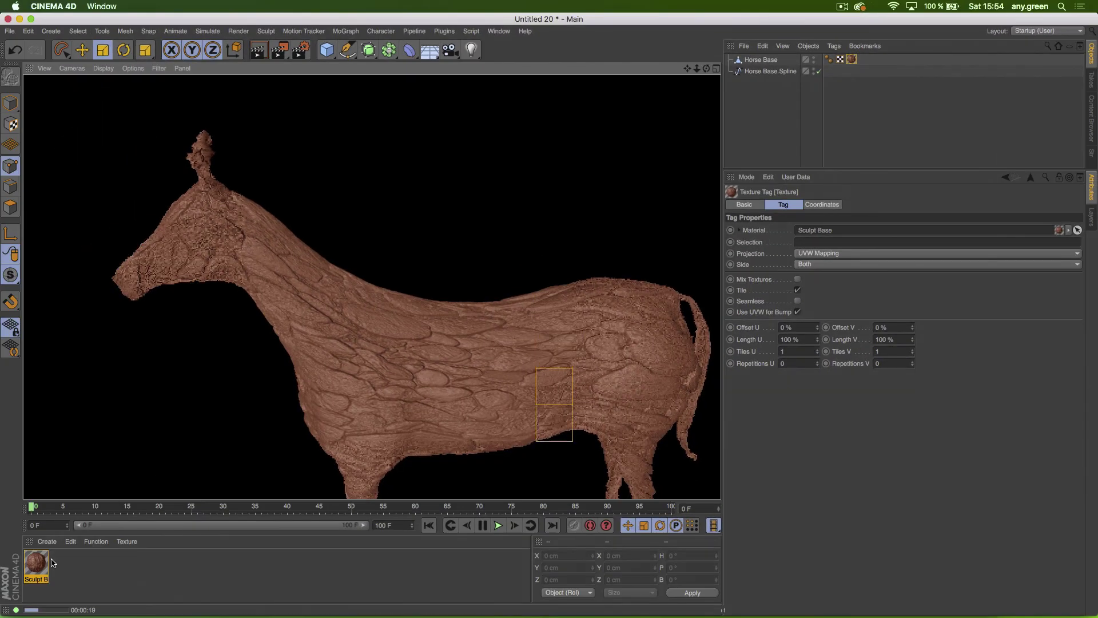
Step: Set the Sculpt Base displacement height to 20 cm and render the horse
click(46, 563)
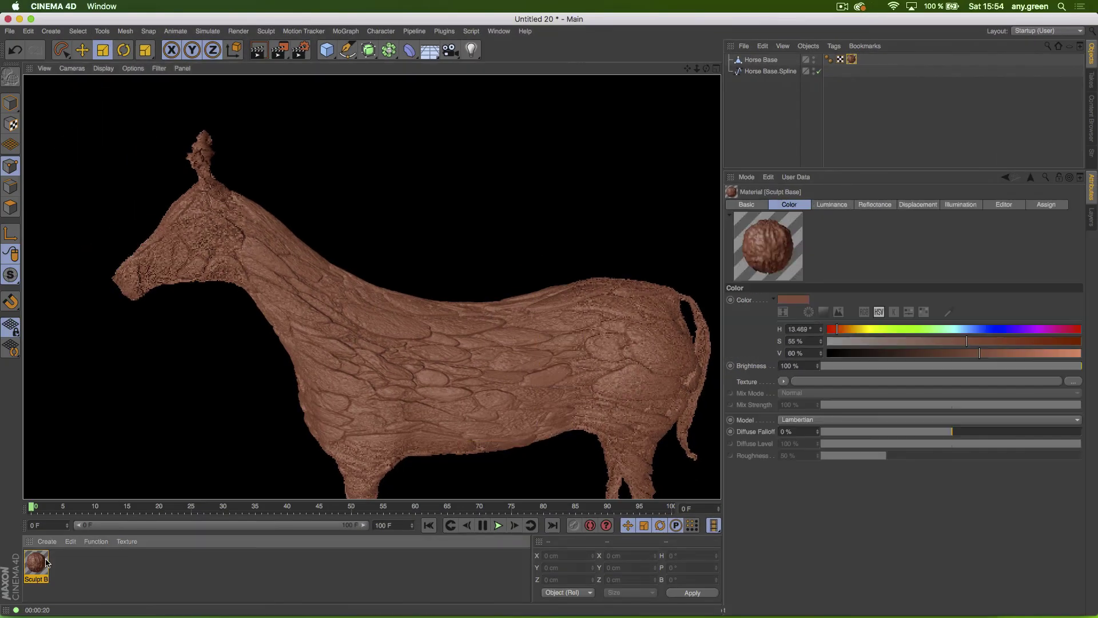
double_click(35, 570)
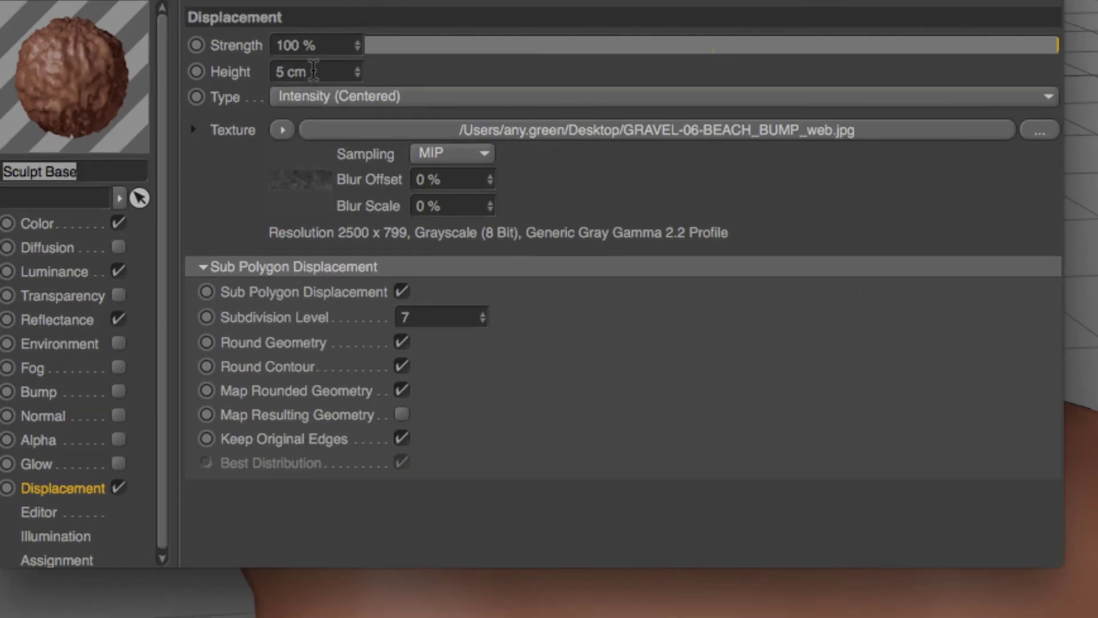
click(313, 71)
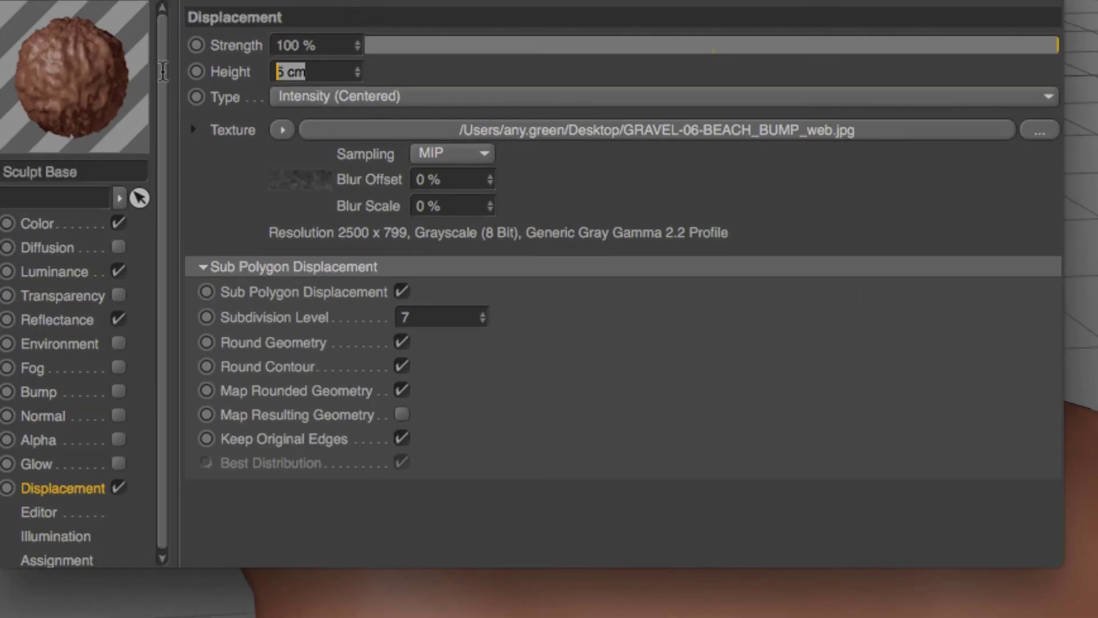
text(20)
key(Return)
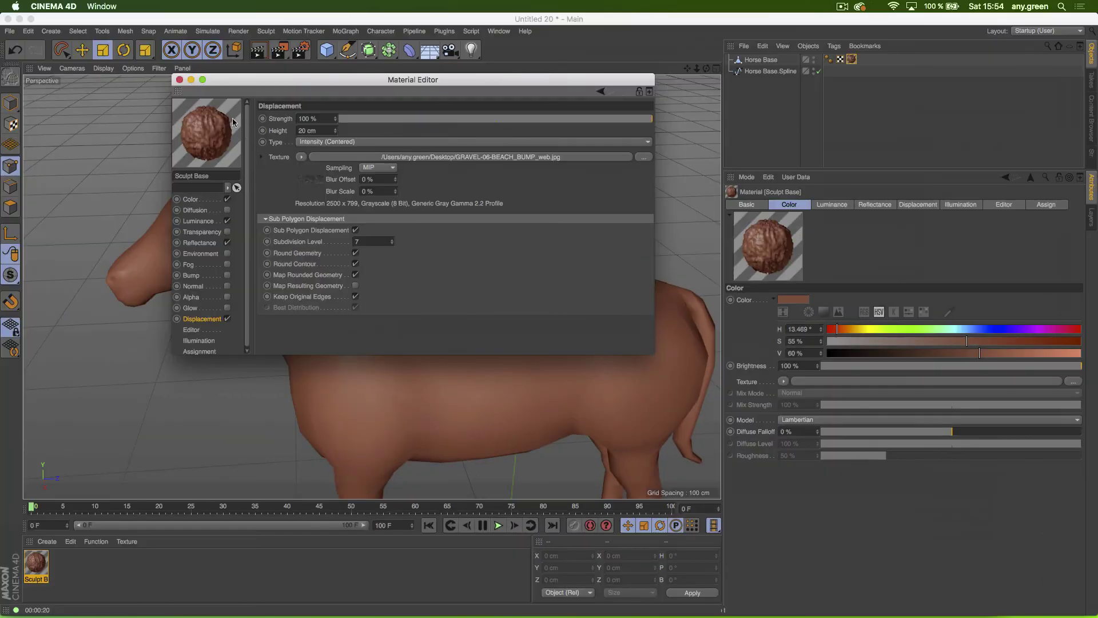
click(179, 80)
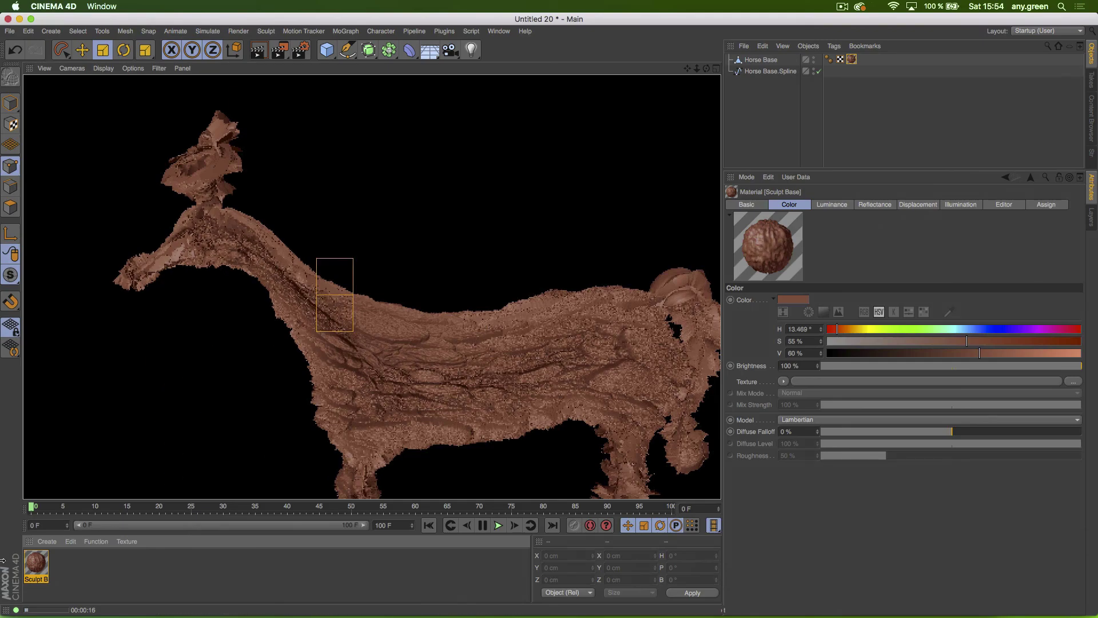
Step: Invert the displacement by setting its height to -20 cm, and render the horse
click(30, 561)
double_click(32, 563)
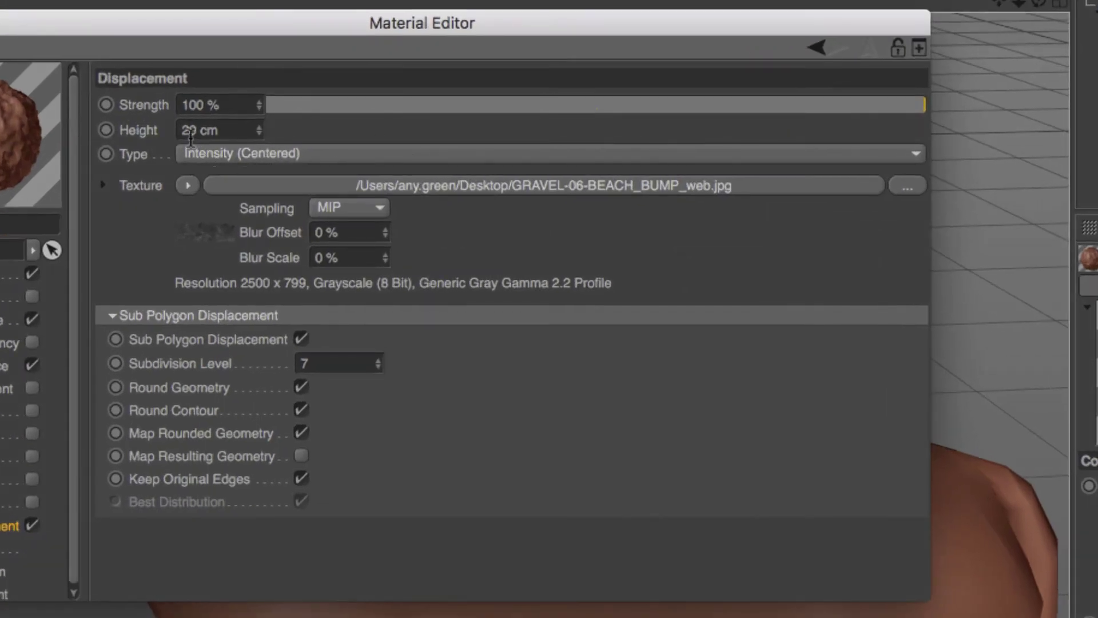
click(181, 131)
text(-)
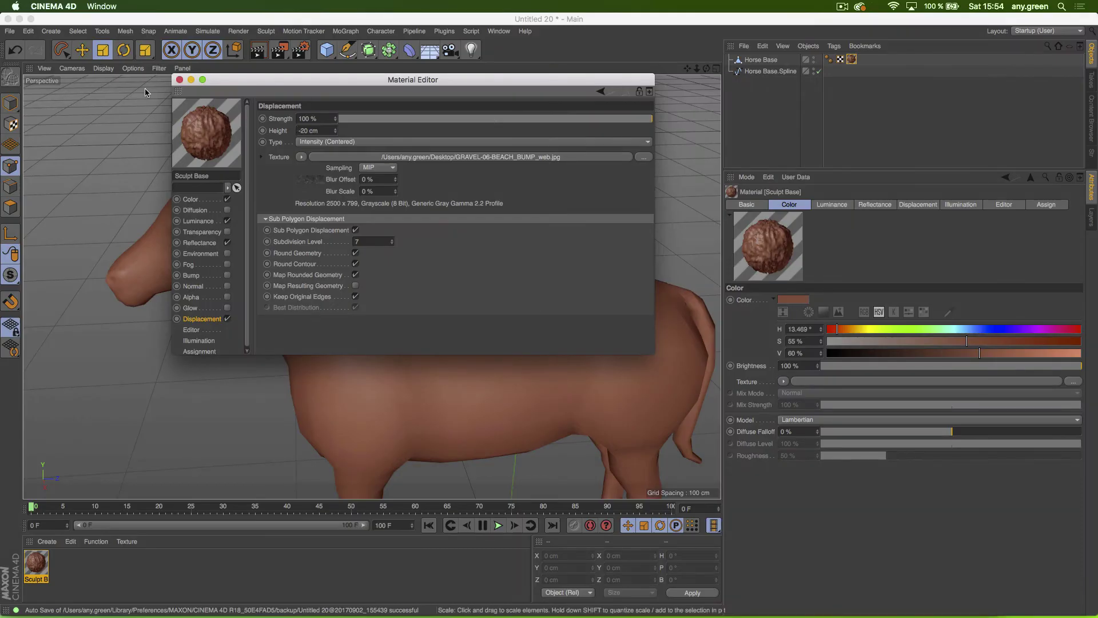
click(179, 80)
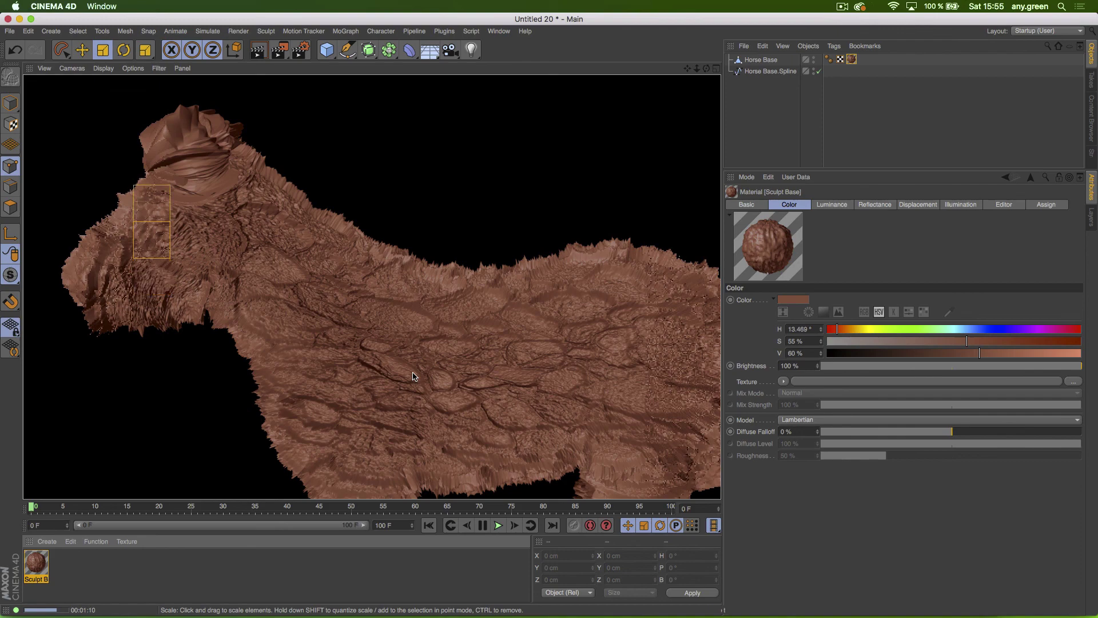
click(415, 376)
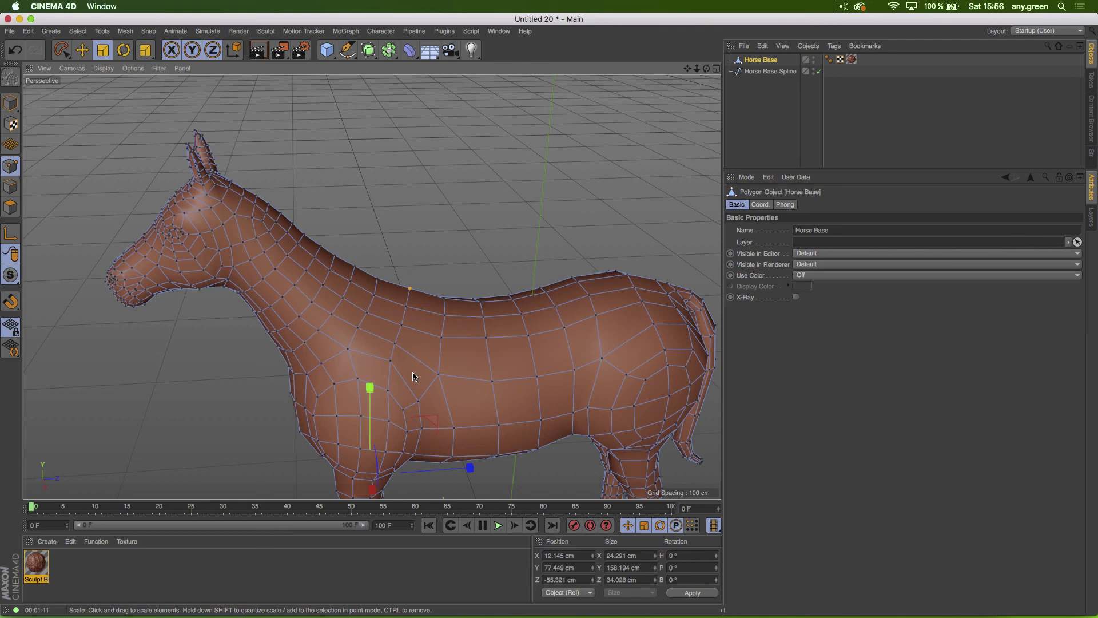
click(843, 7)
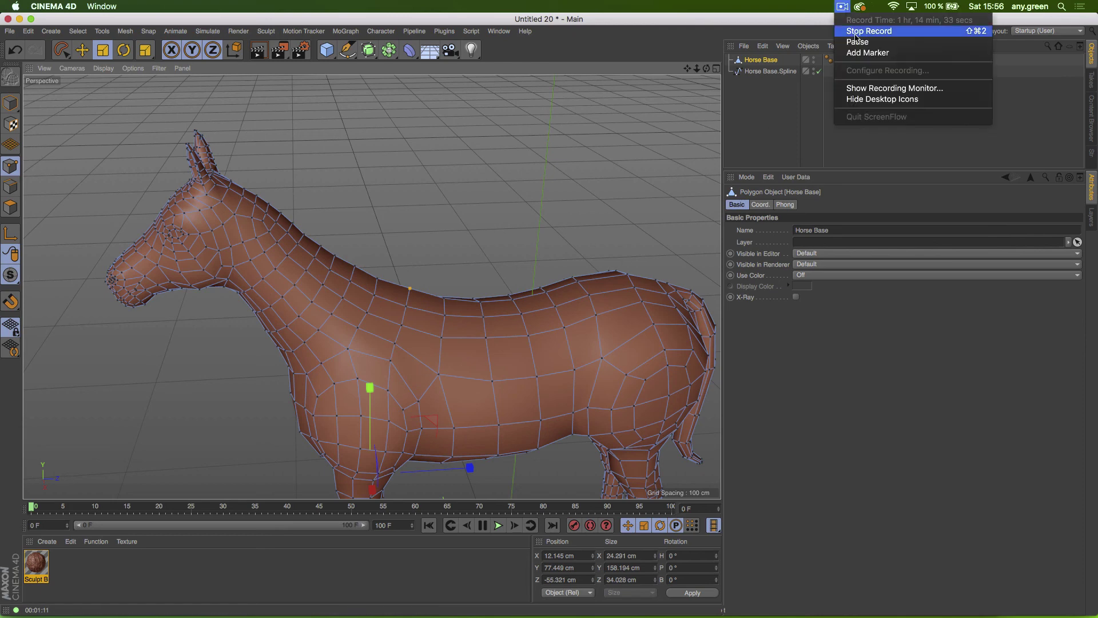